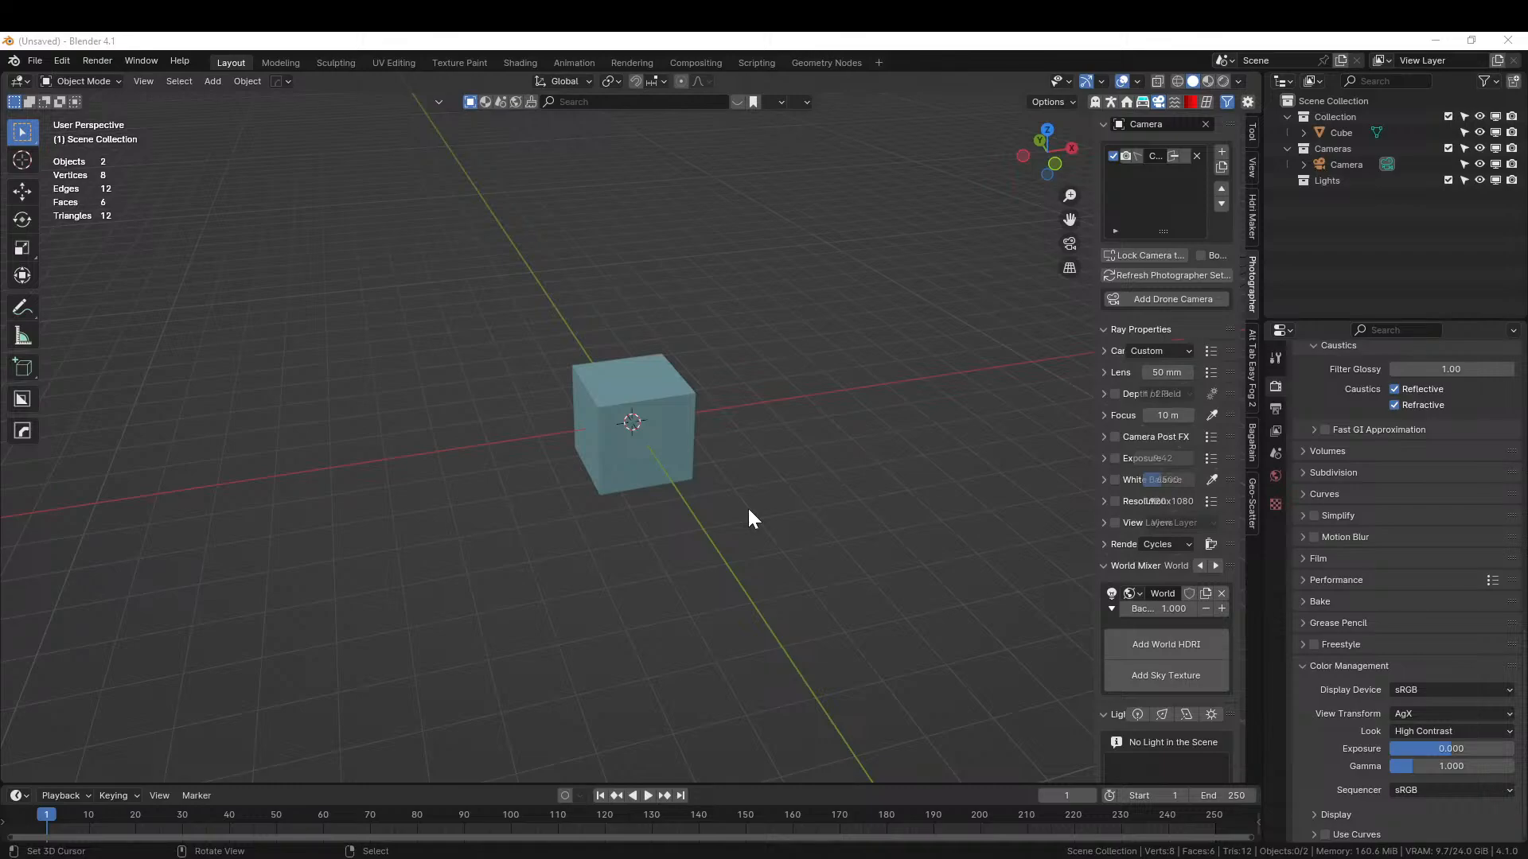
middle_drag(748, 508, 818, 546)
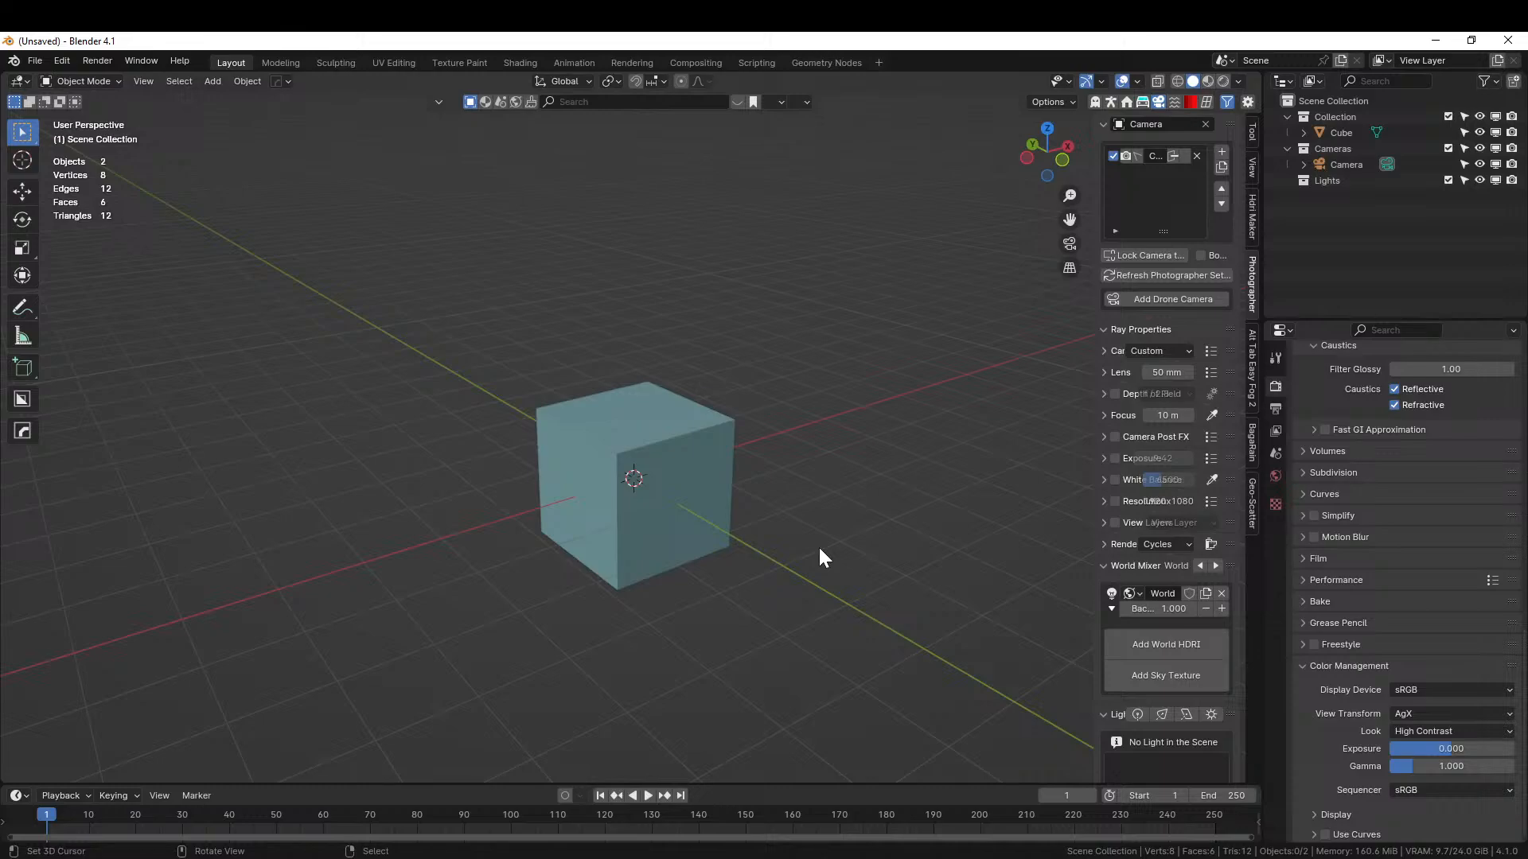
middle_drag(756, 509, 830, 552)
scroll(772, 527, up, 3)
scroll(845, 495, up, 3)
scroll(845, 502, down, 3)
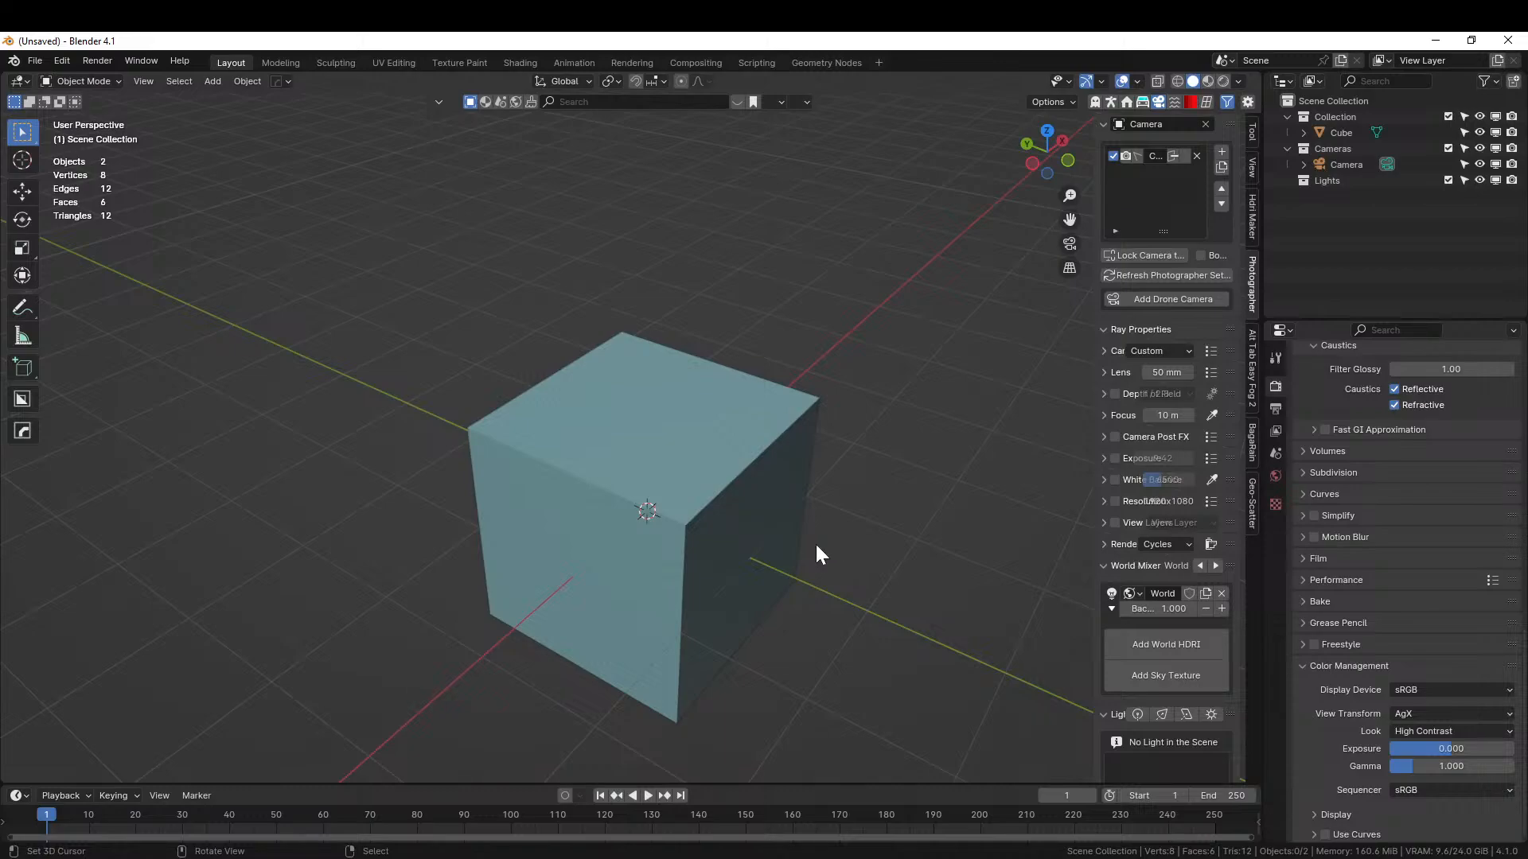
mouse_move(627, 547)
middle_down()
mouse_move(666, 503)
mouse_move(634, 490)
mouse_move(598, 547)
mouse_move(573, 536)
mouse_move(670, 531)
mouse_move(633, 531)
middle_up()
scroll(598, 547, down, 1)
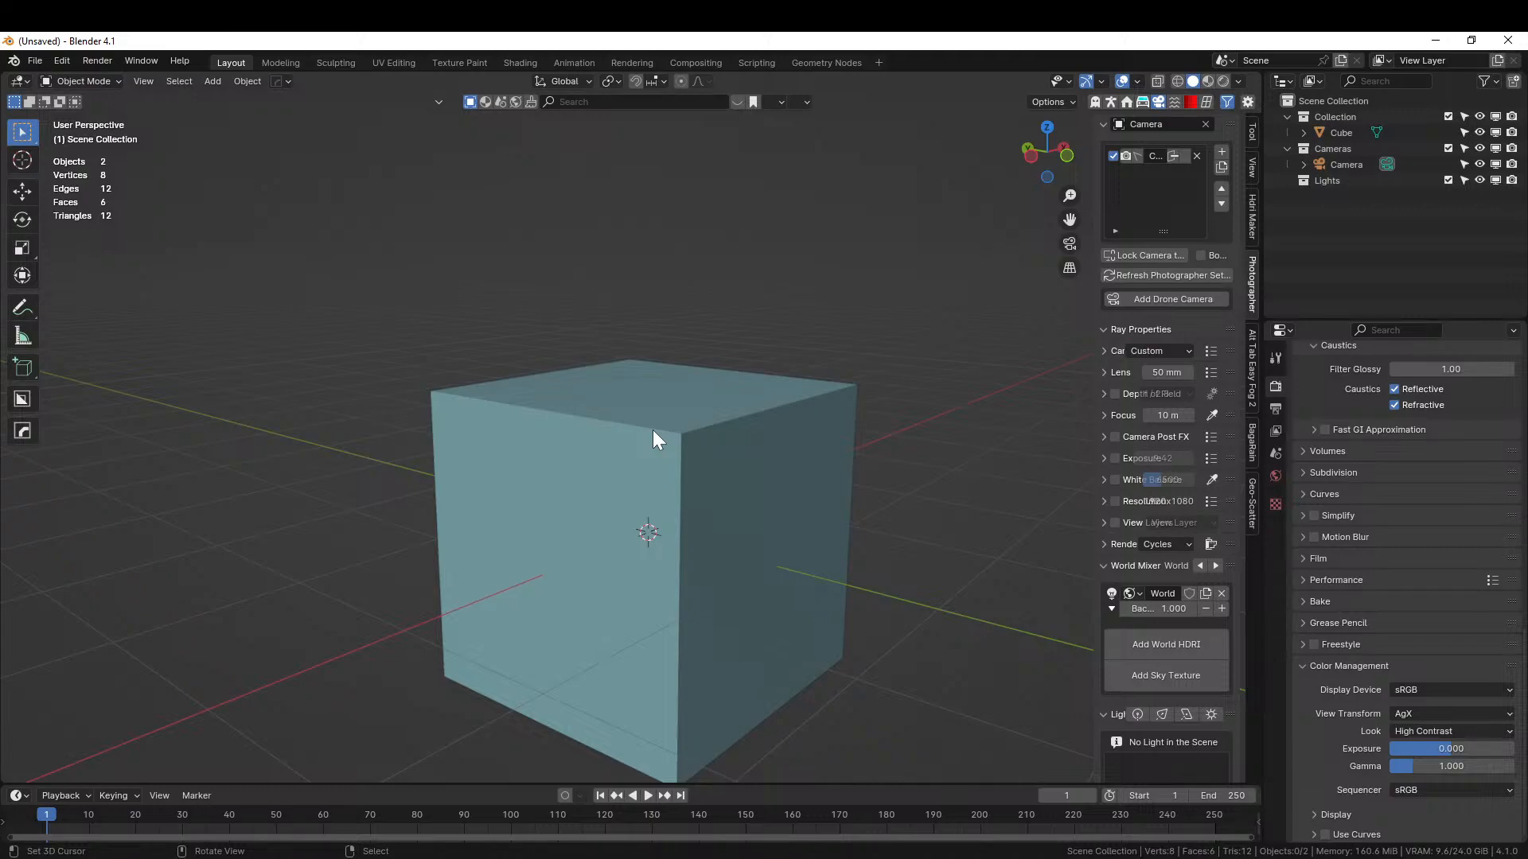
mouse_move(730, 467)
middle_down()
mouse_move(743, 488)
mouse_move(718, 485)
middle_up()
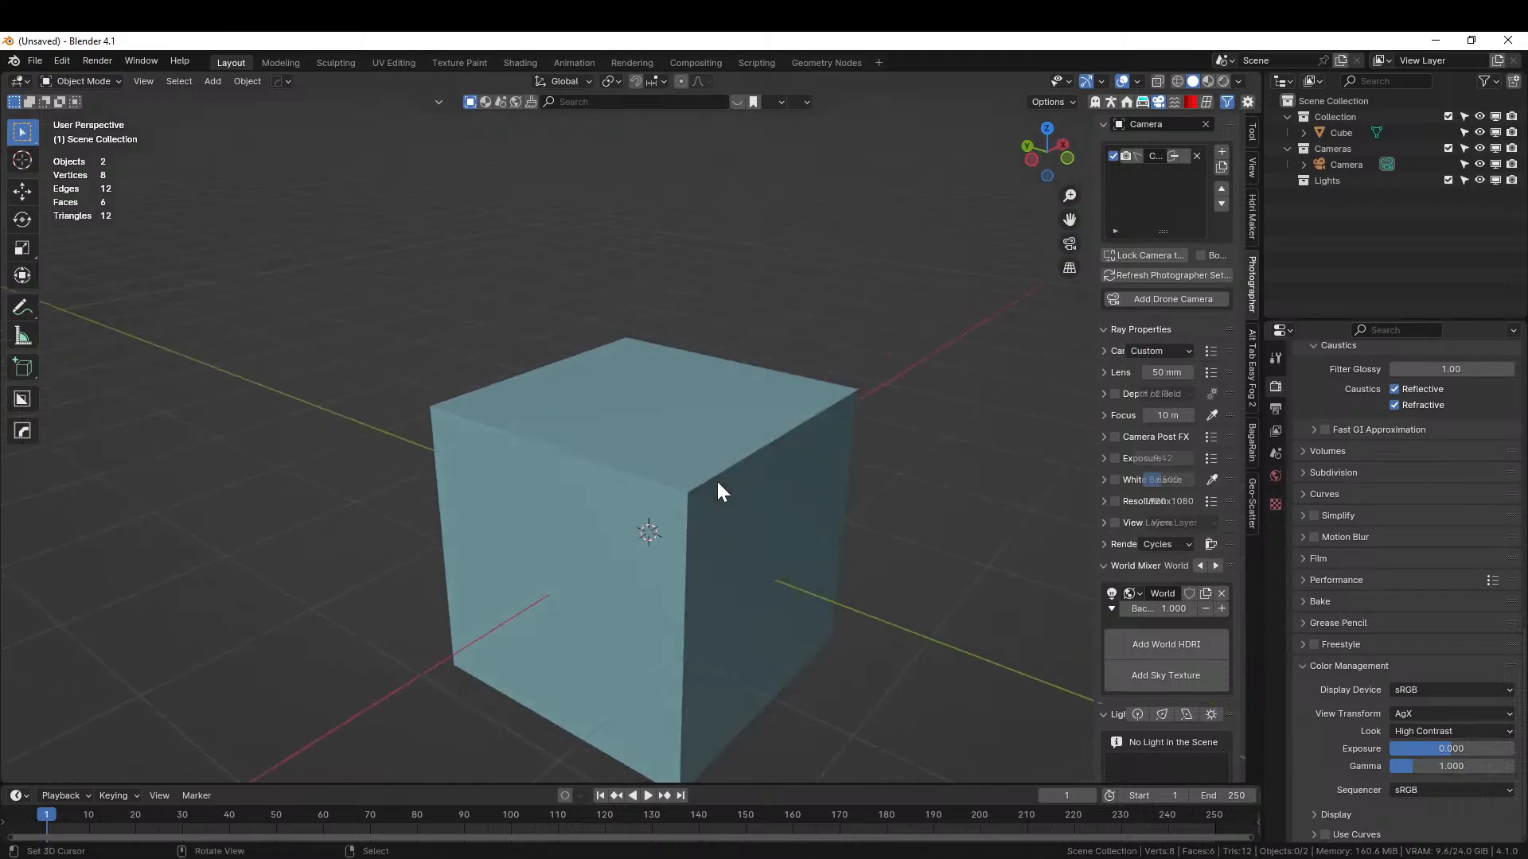
- Delete the default cube and add a UV sphere mesh in its place
click(666, 470)
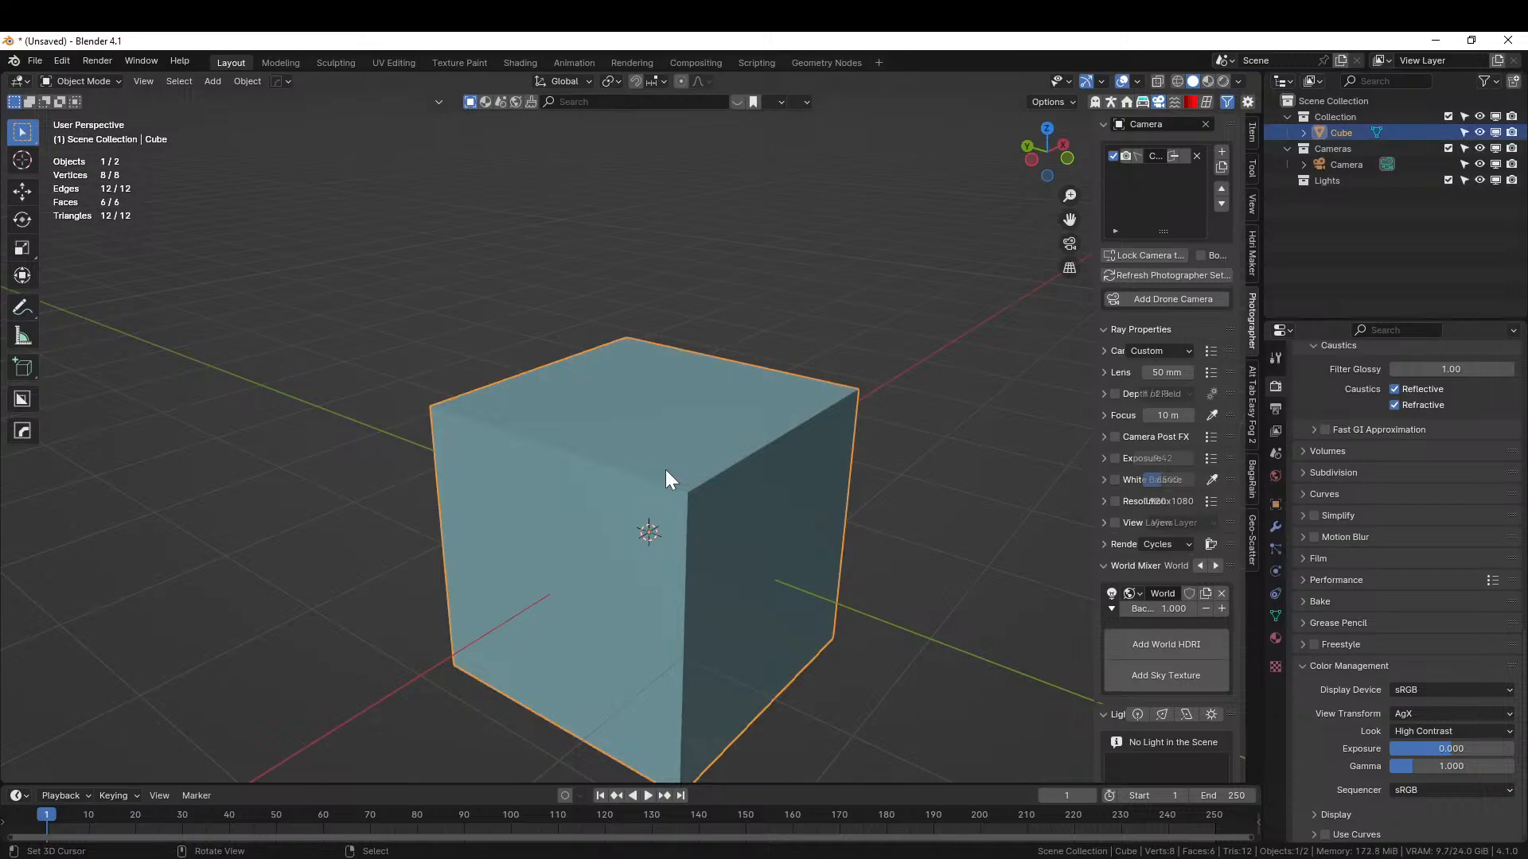
key(Delete)
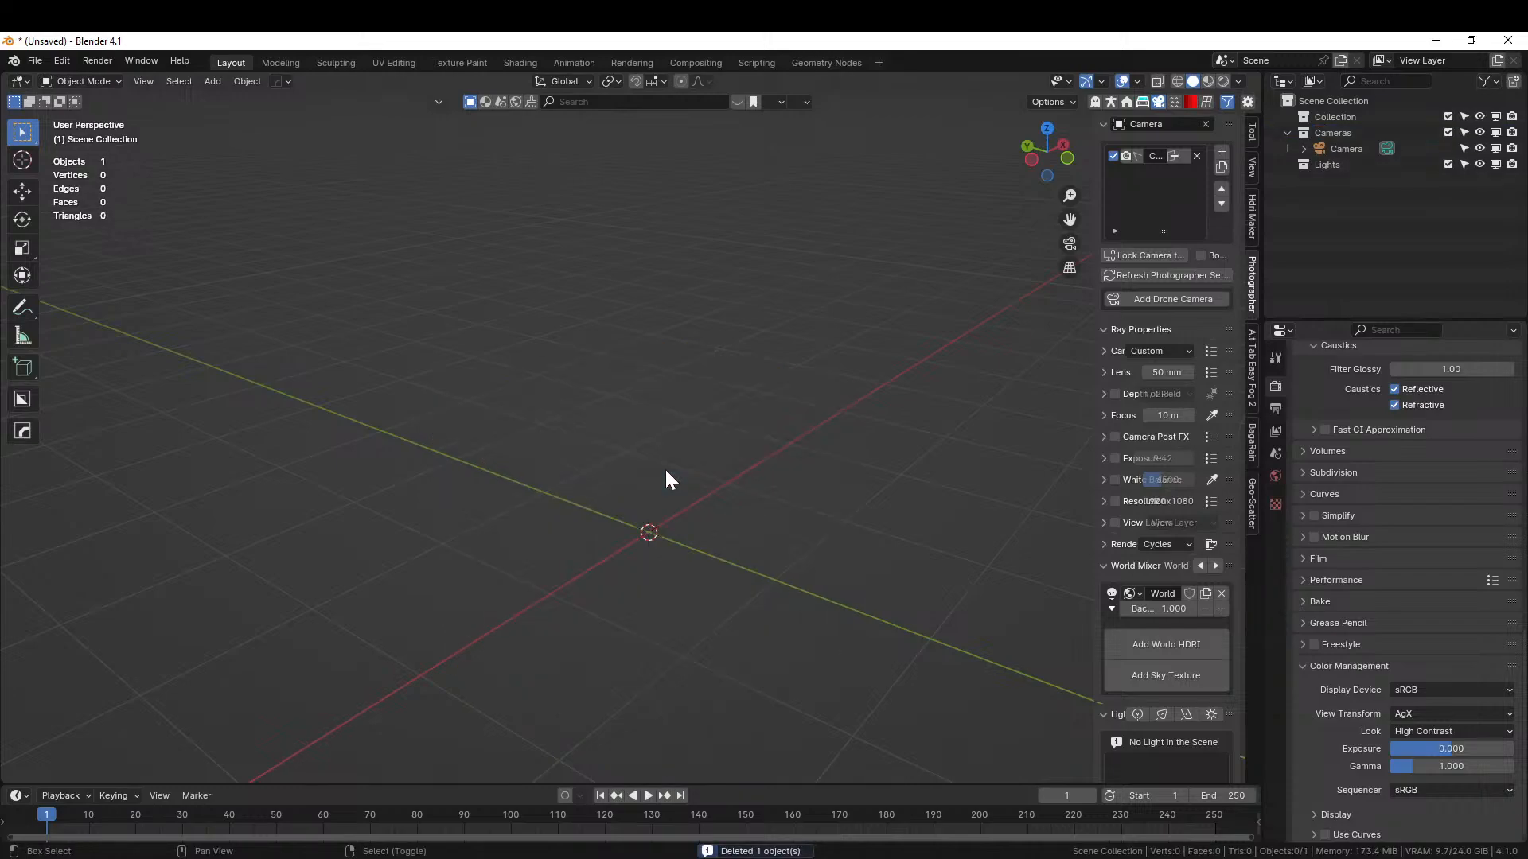
key(shift+a)
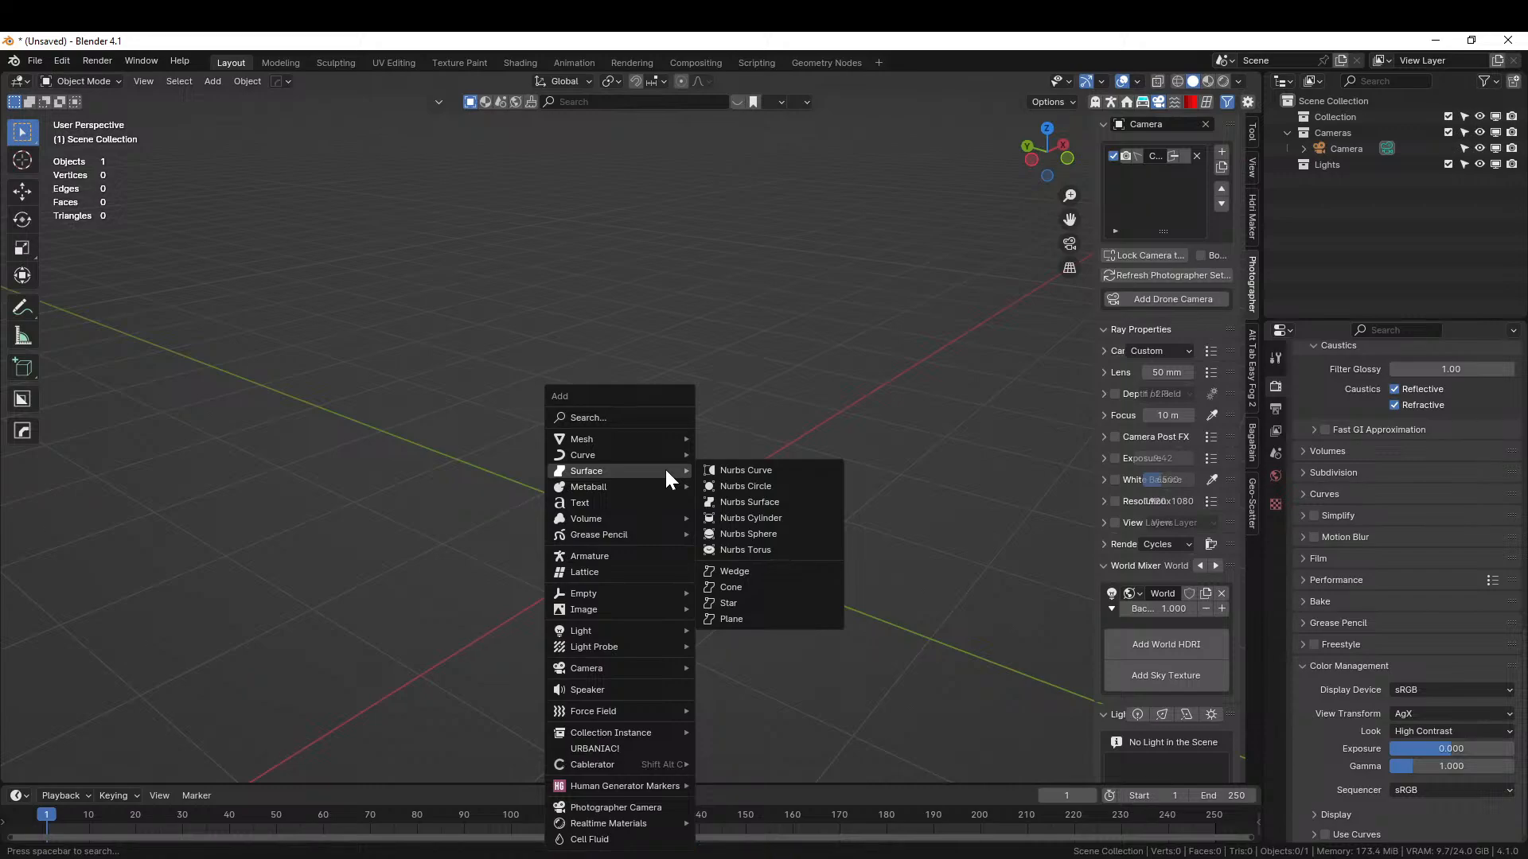
mouse_move(622, 436)
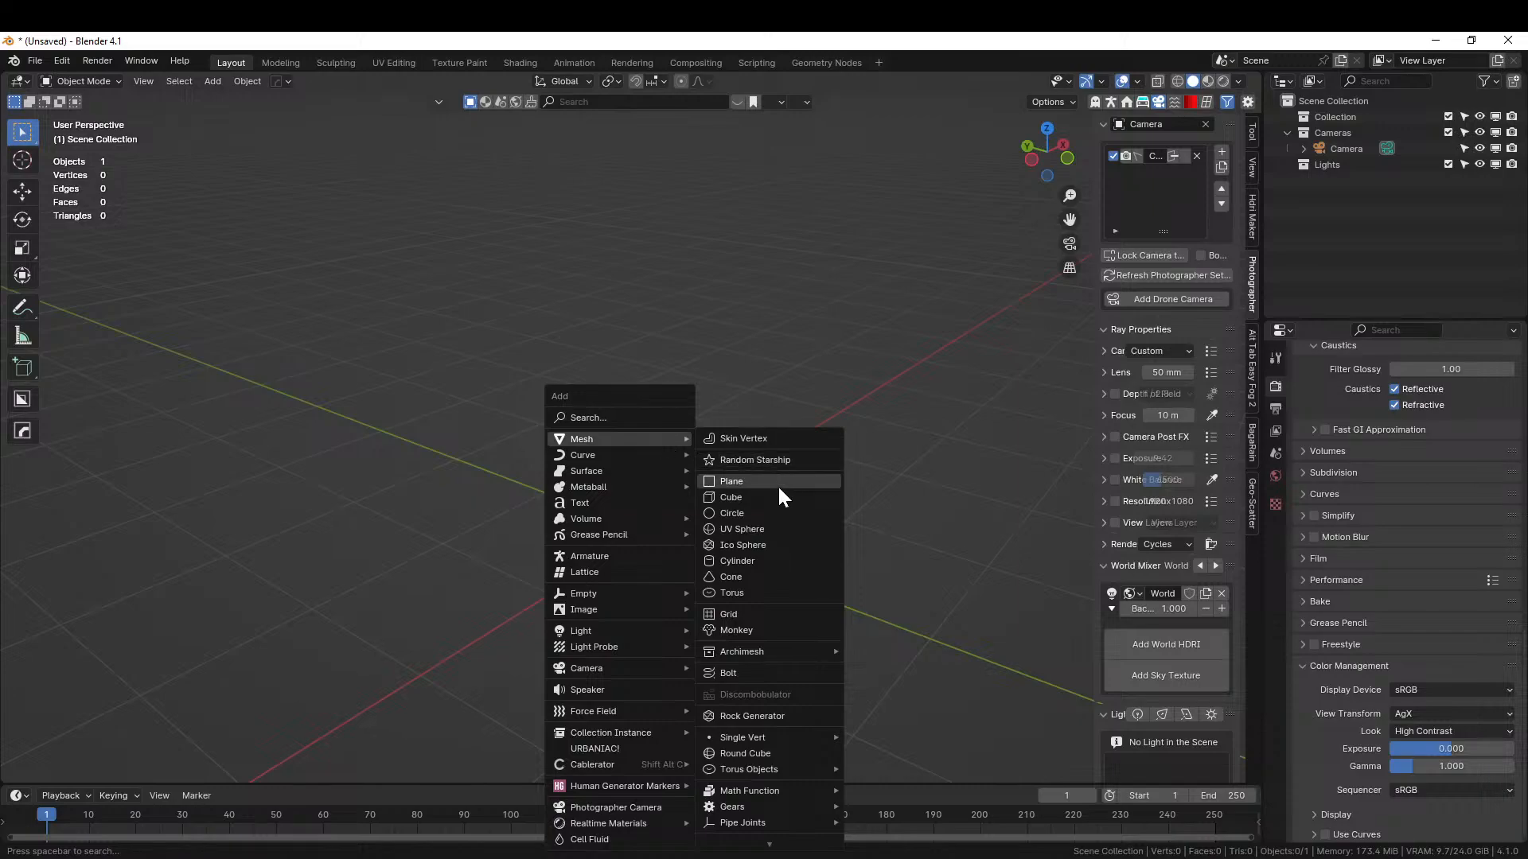
click(741, 529)
middle_drag(751, 523, 805, 469)
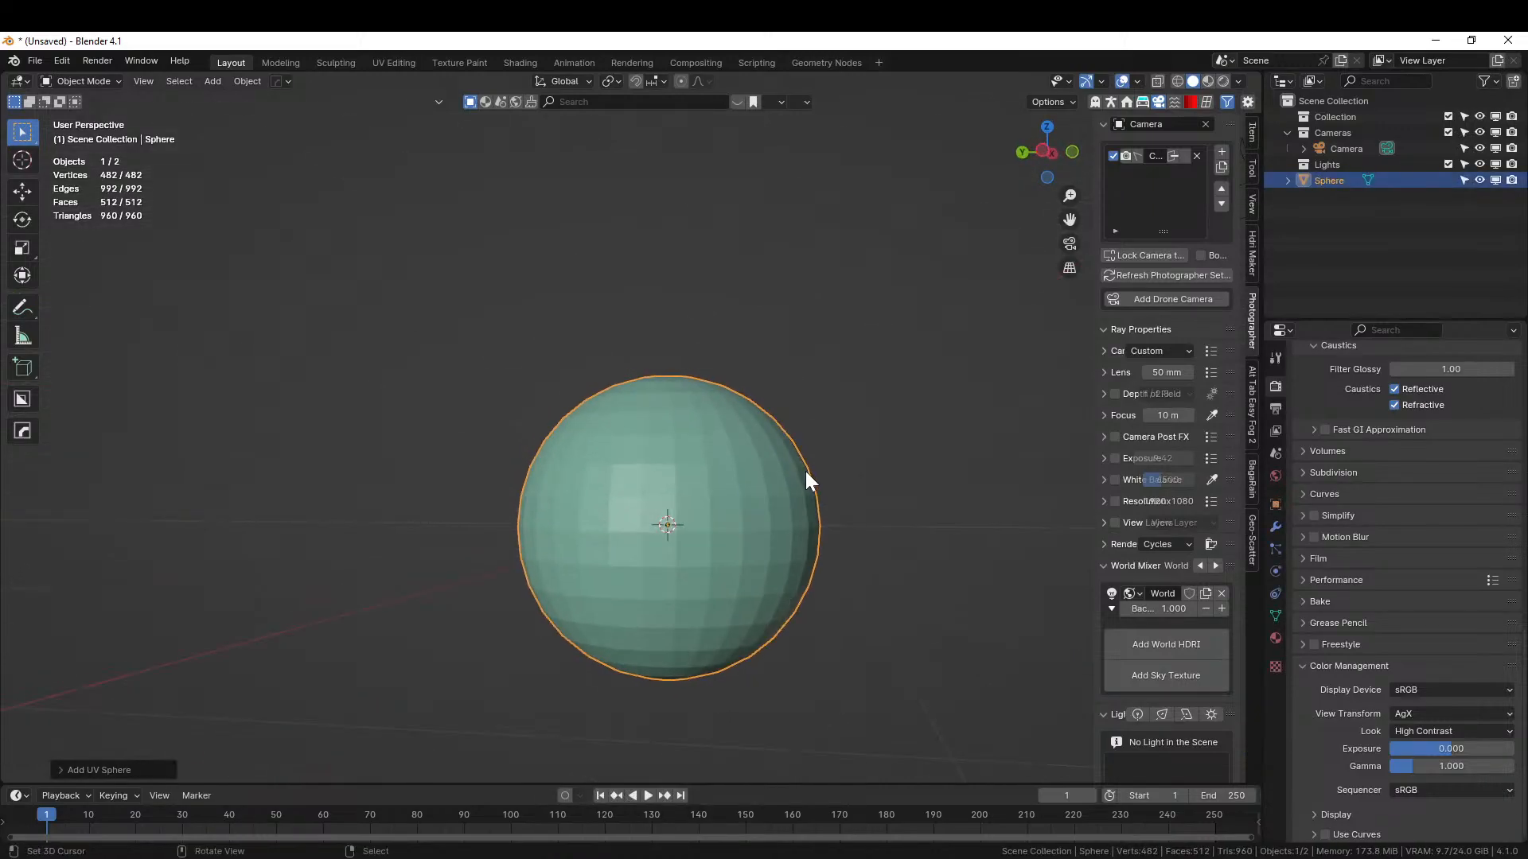
middle_drag(809, 528, 712, 446)
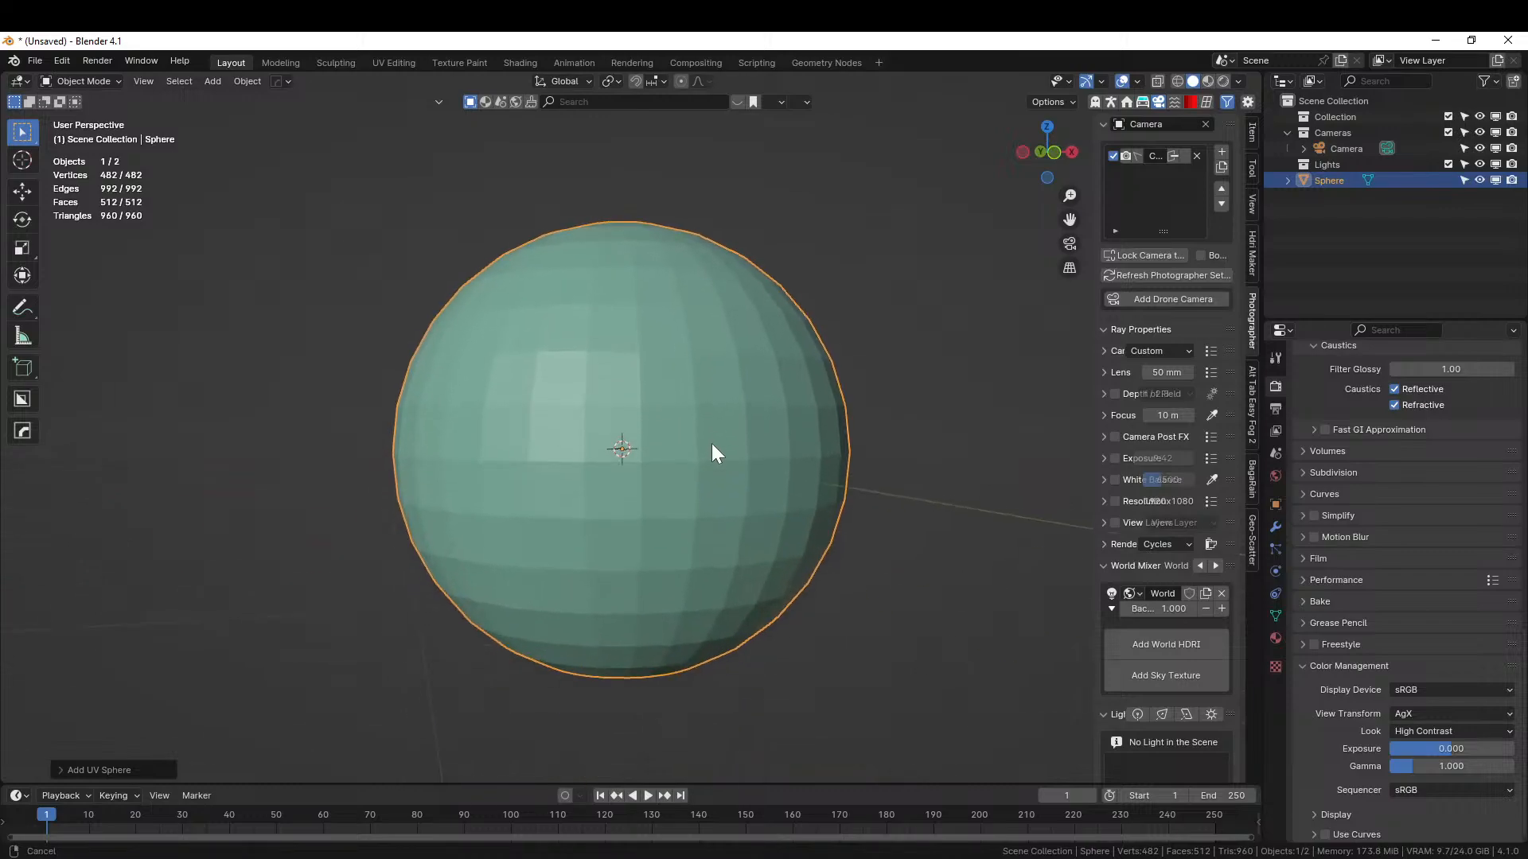
- Bevel the sphere's equator edge loop by about 0.05 m to create a narrow band of faces
key(KP_1)
scroll(710, 445, up, 2)
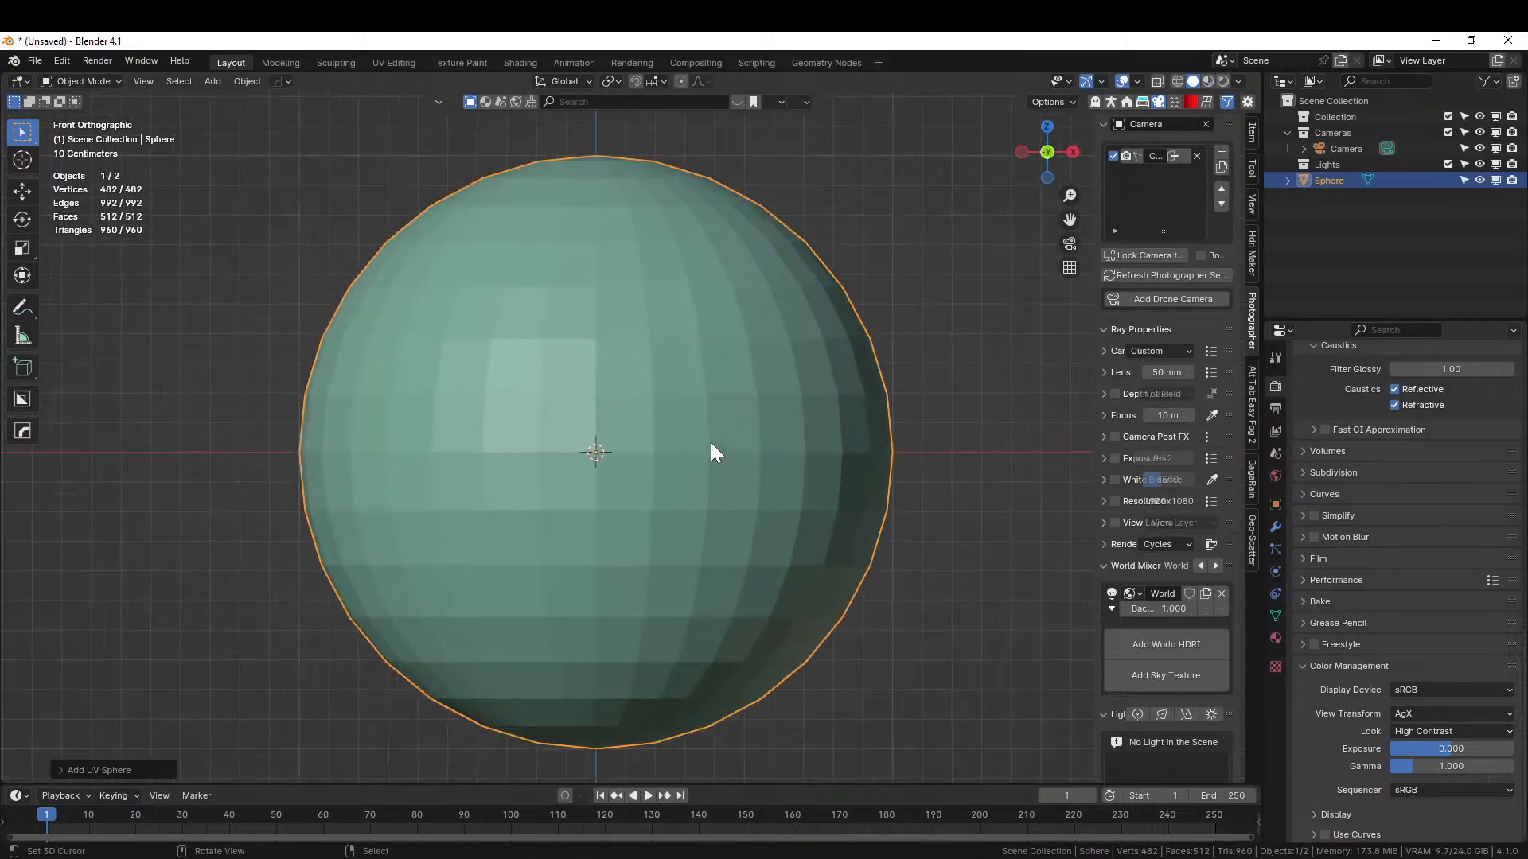
key(Tab)
key(2)
key(alt+a)
alt+click(506, 451)
key(ctrl+b)
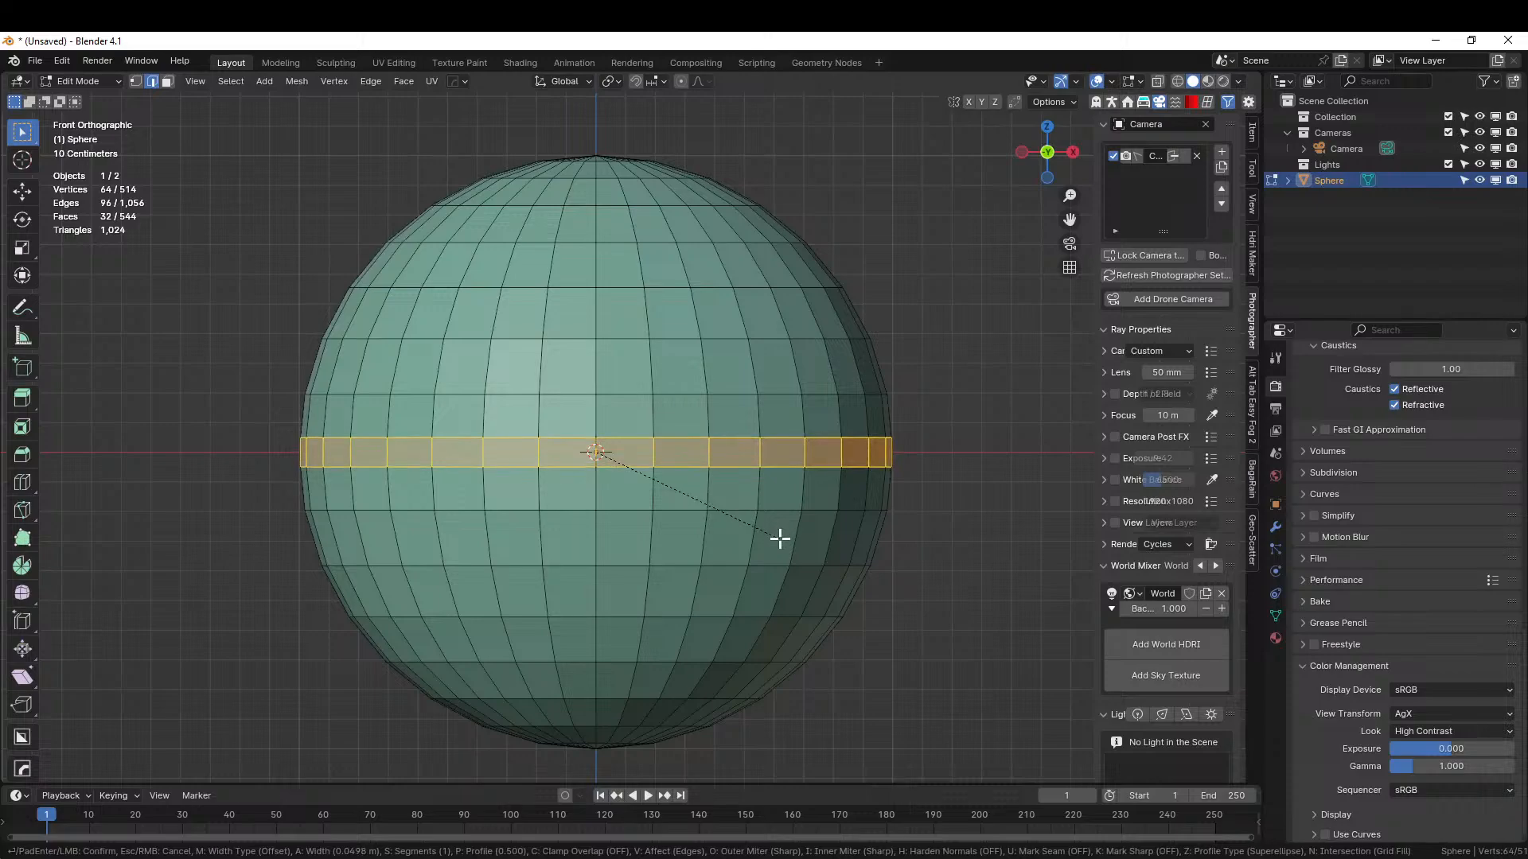
click(780, 539)
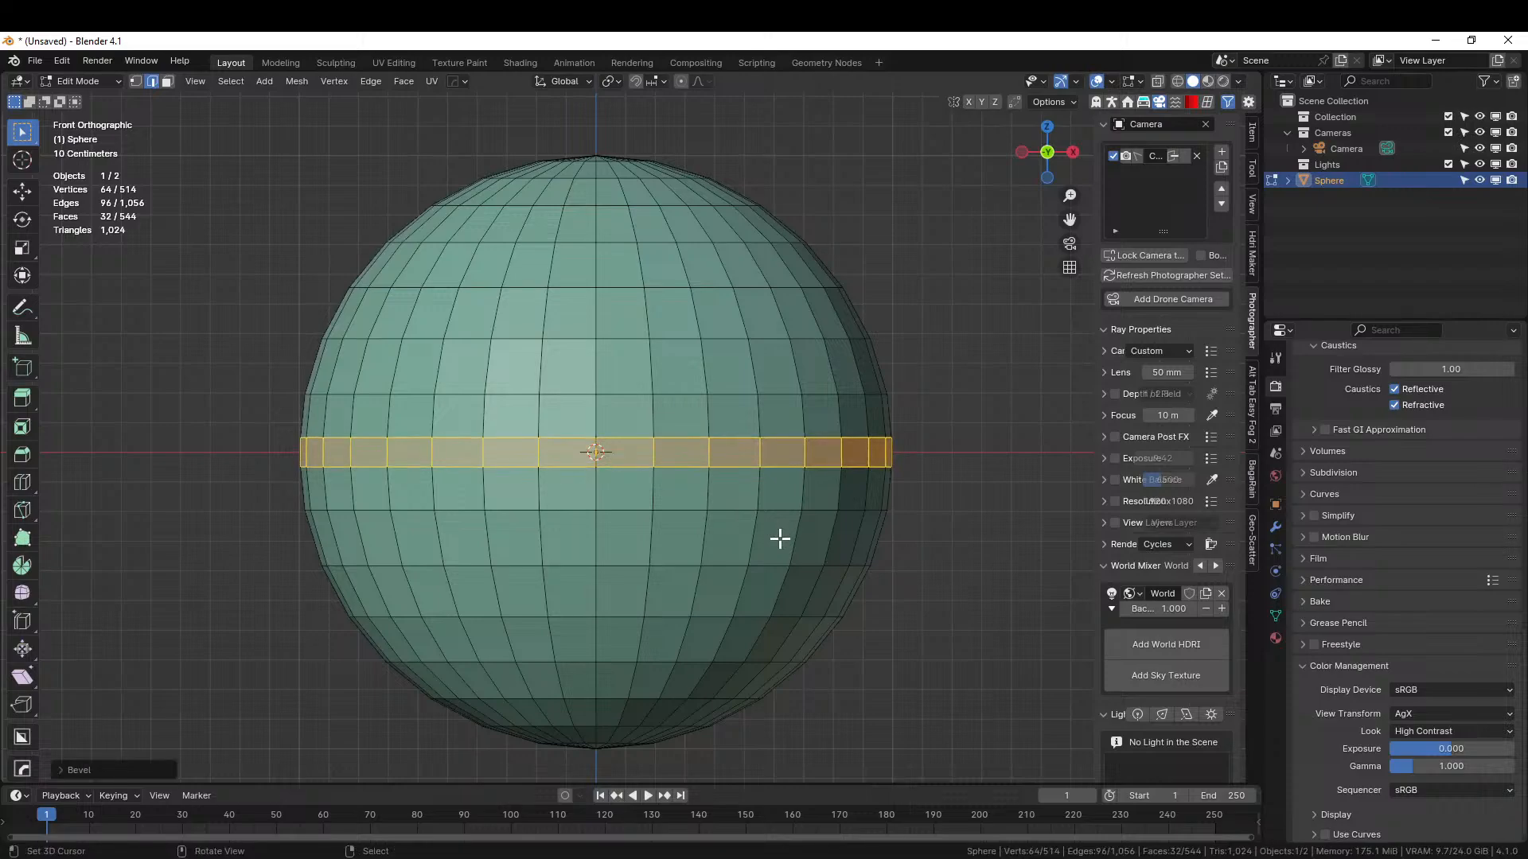
- Extrude the equator band outward along its normals to form a wide flat ring around the sphere
key(ctrl+e)
key(alt+e)
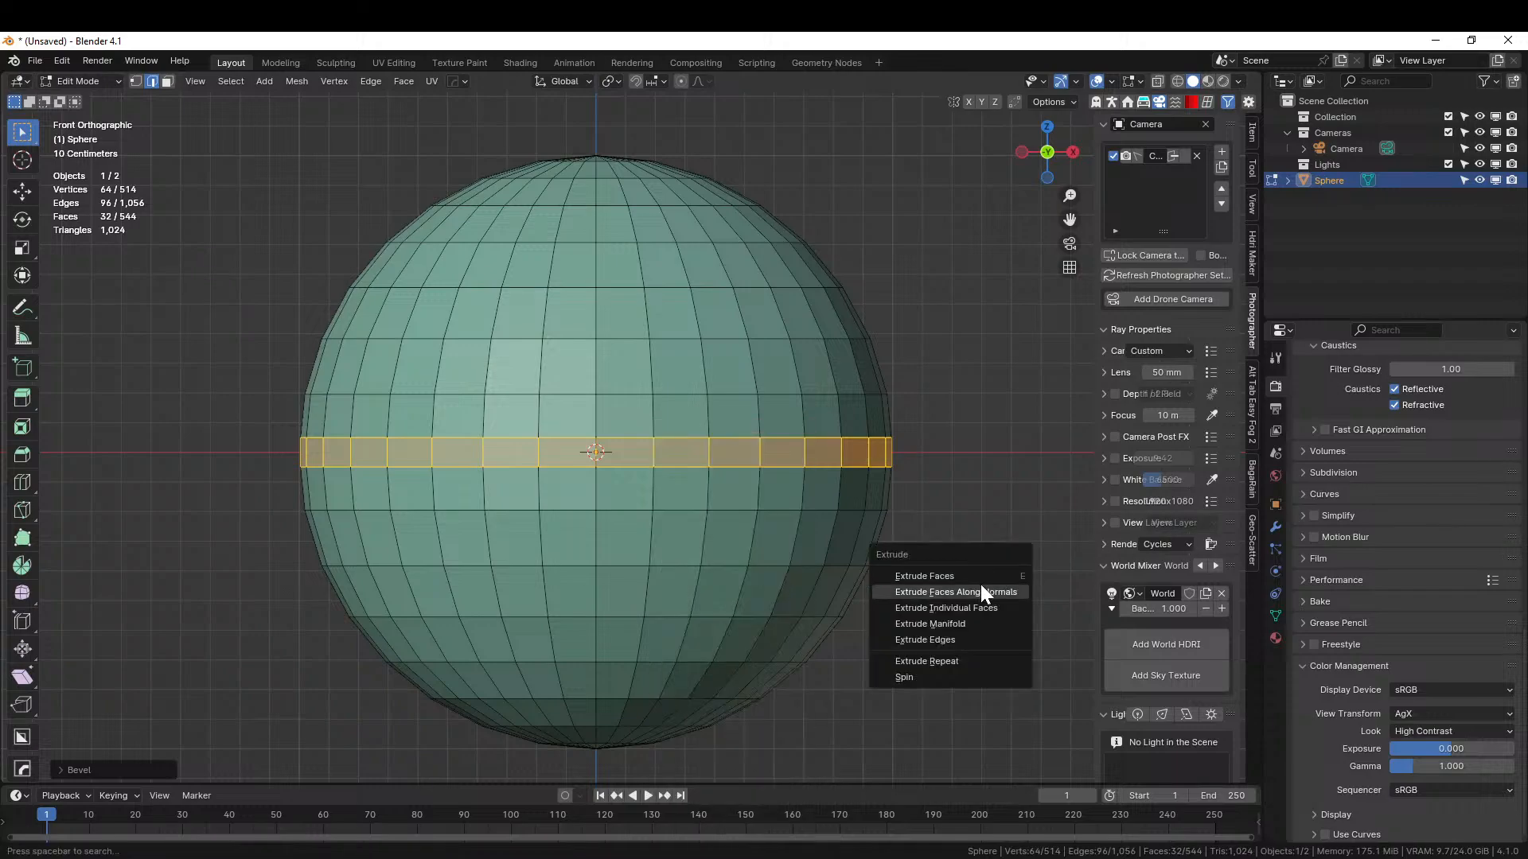
click(975, 594)
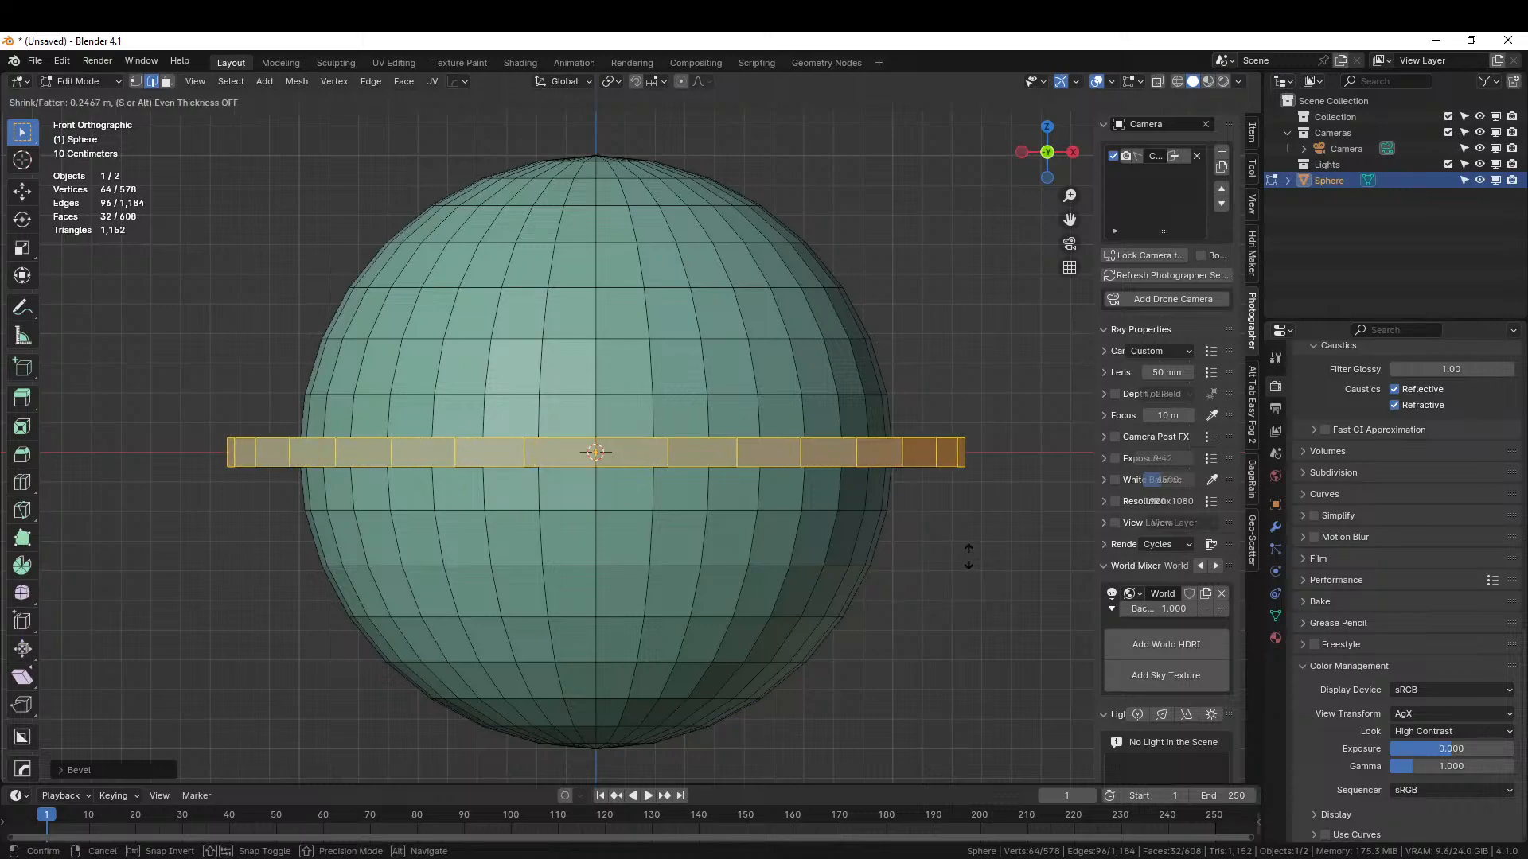
click(955, 504)
middle_drag(955, 505, 818, 712)
key(Tab)
key(ctrl+1)
key(ctrl+z)
key(KP_7)
middle_drag(617, 675, 624, 579)
key(Tab)
alt+click(446, 585)
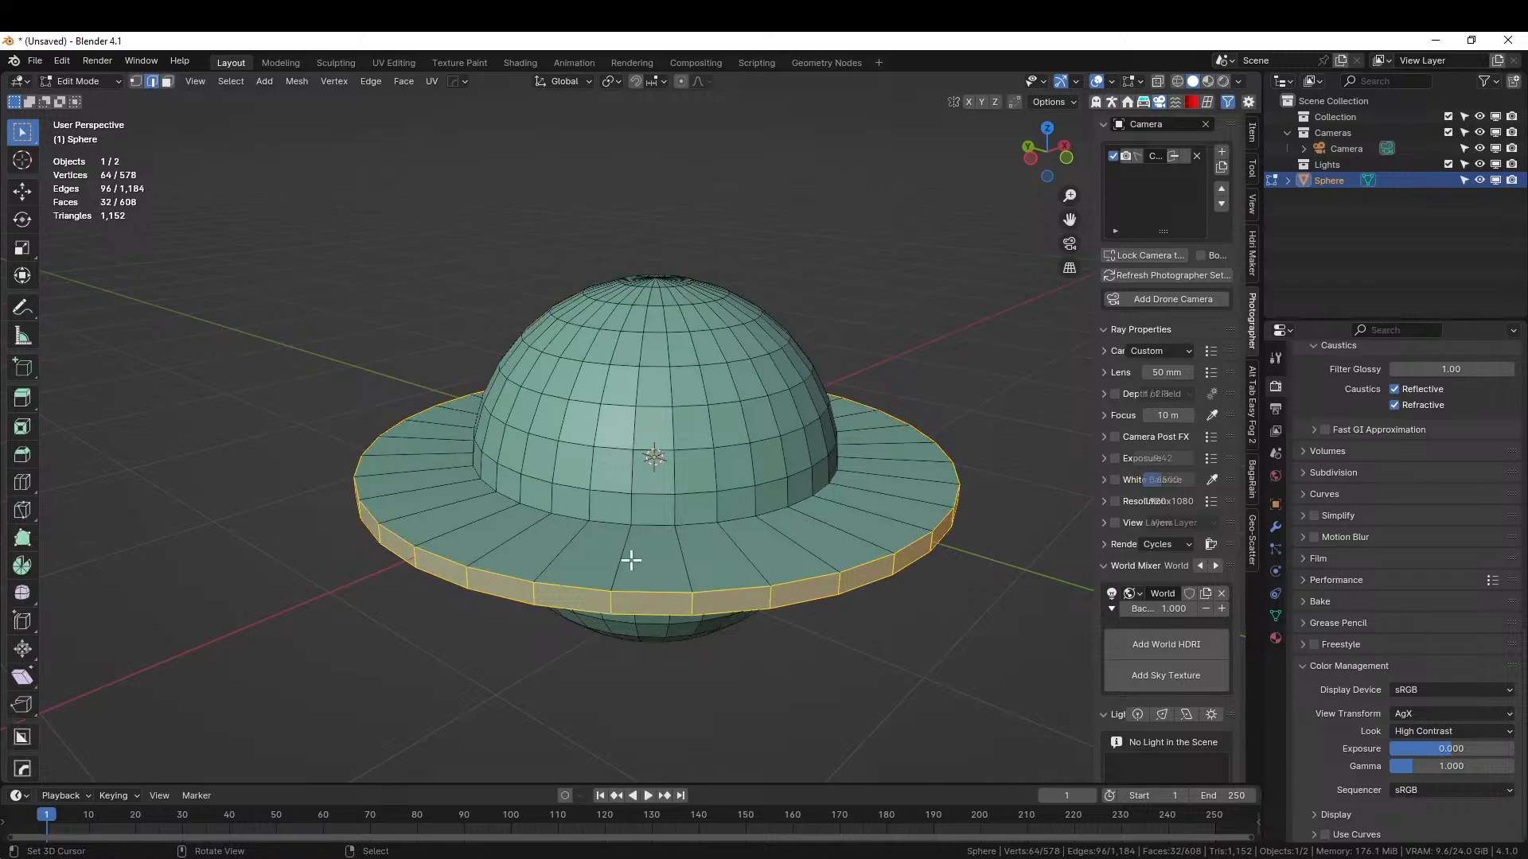
- Add a mirror modifier across the X axis to the ringed sphere
key(Tab)
key(KP_7)
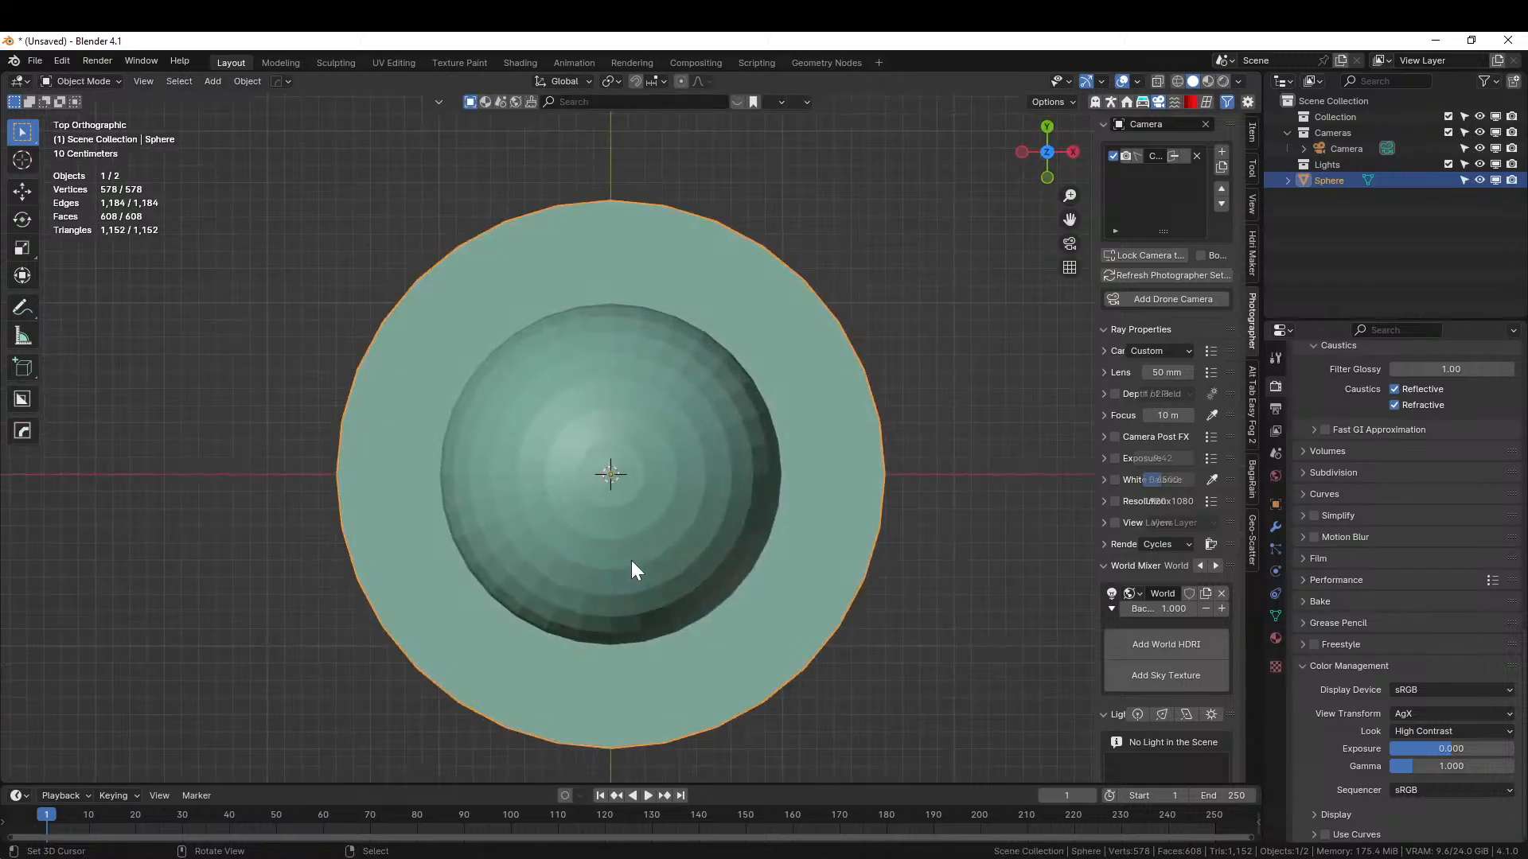
key(alt+x)
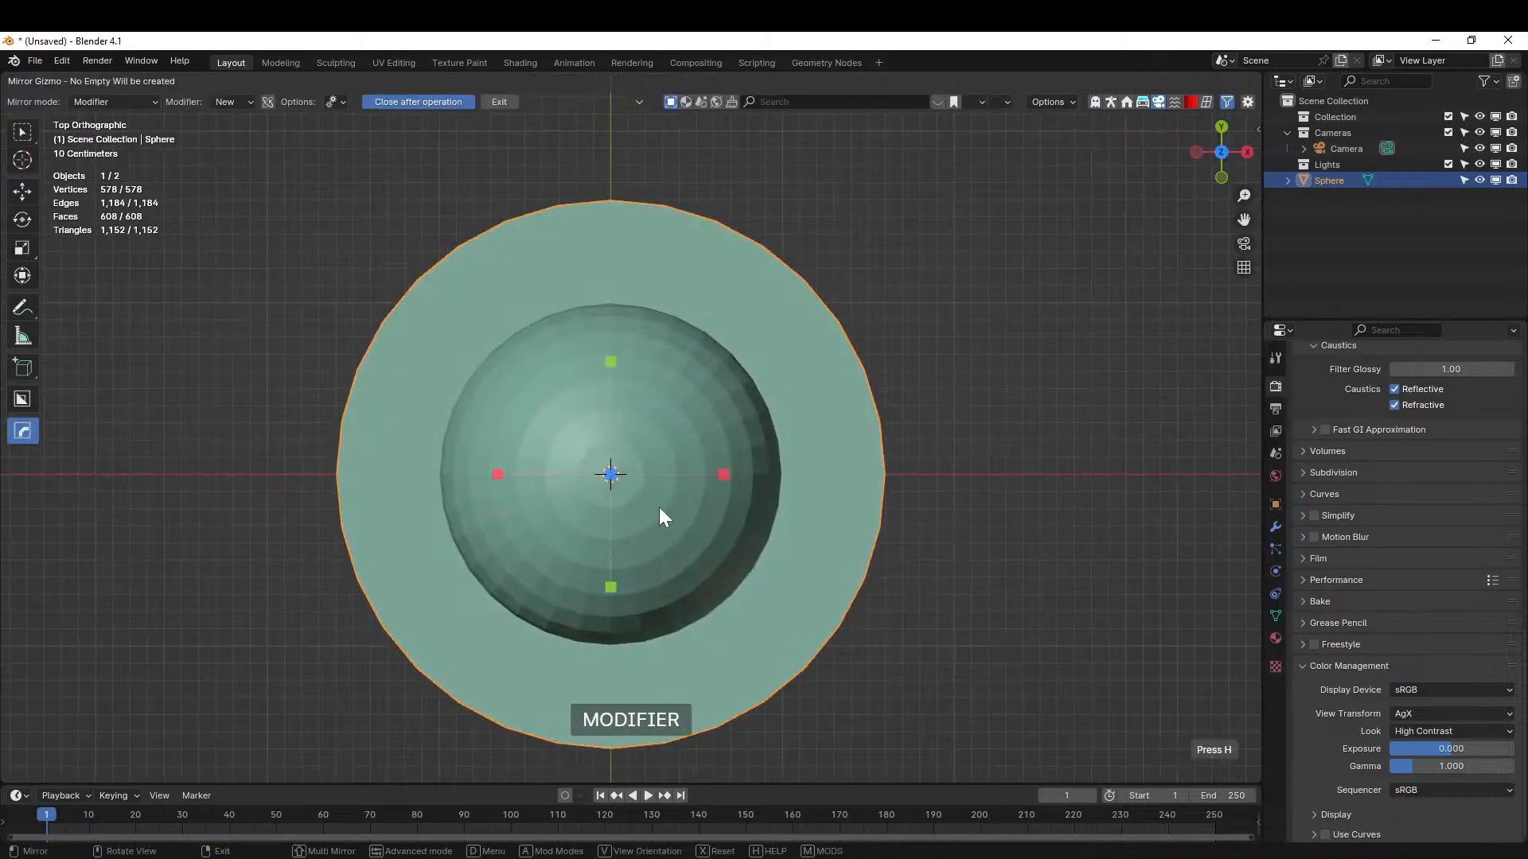
click(724, 474)
- Extrude the two adjacent outer rim faces at the ring's X-axis end about 1 m along global X as an arm
middle_drag(810, 561, 767, 556)
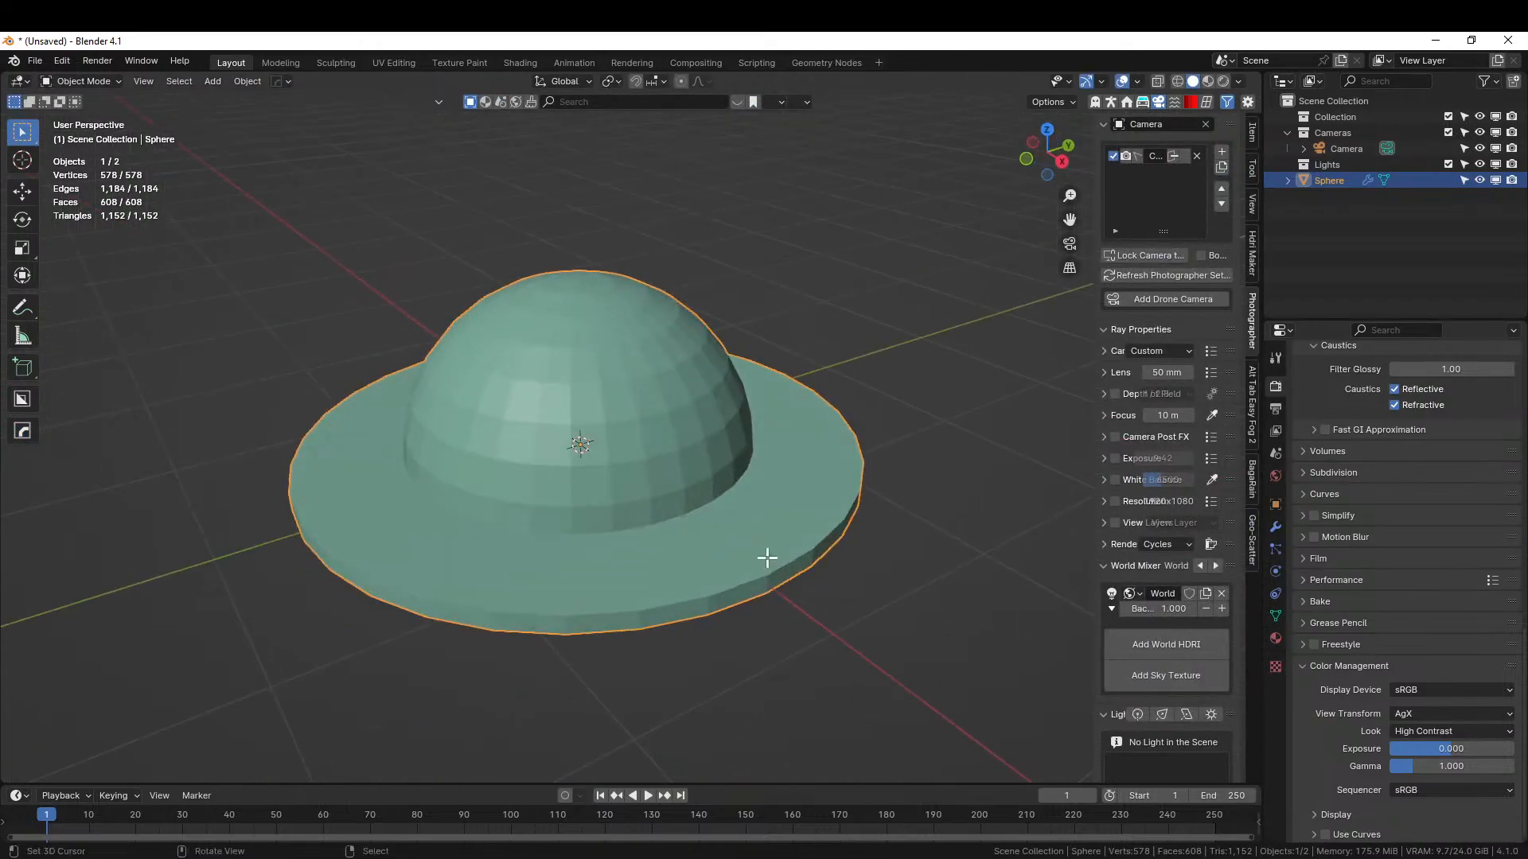
key(Tab)
key(3)
click(739, 592)
shift+click(790, 580)
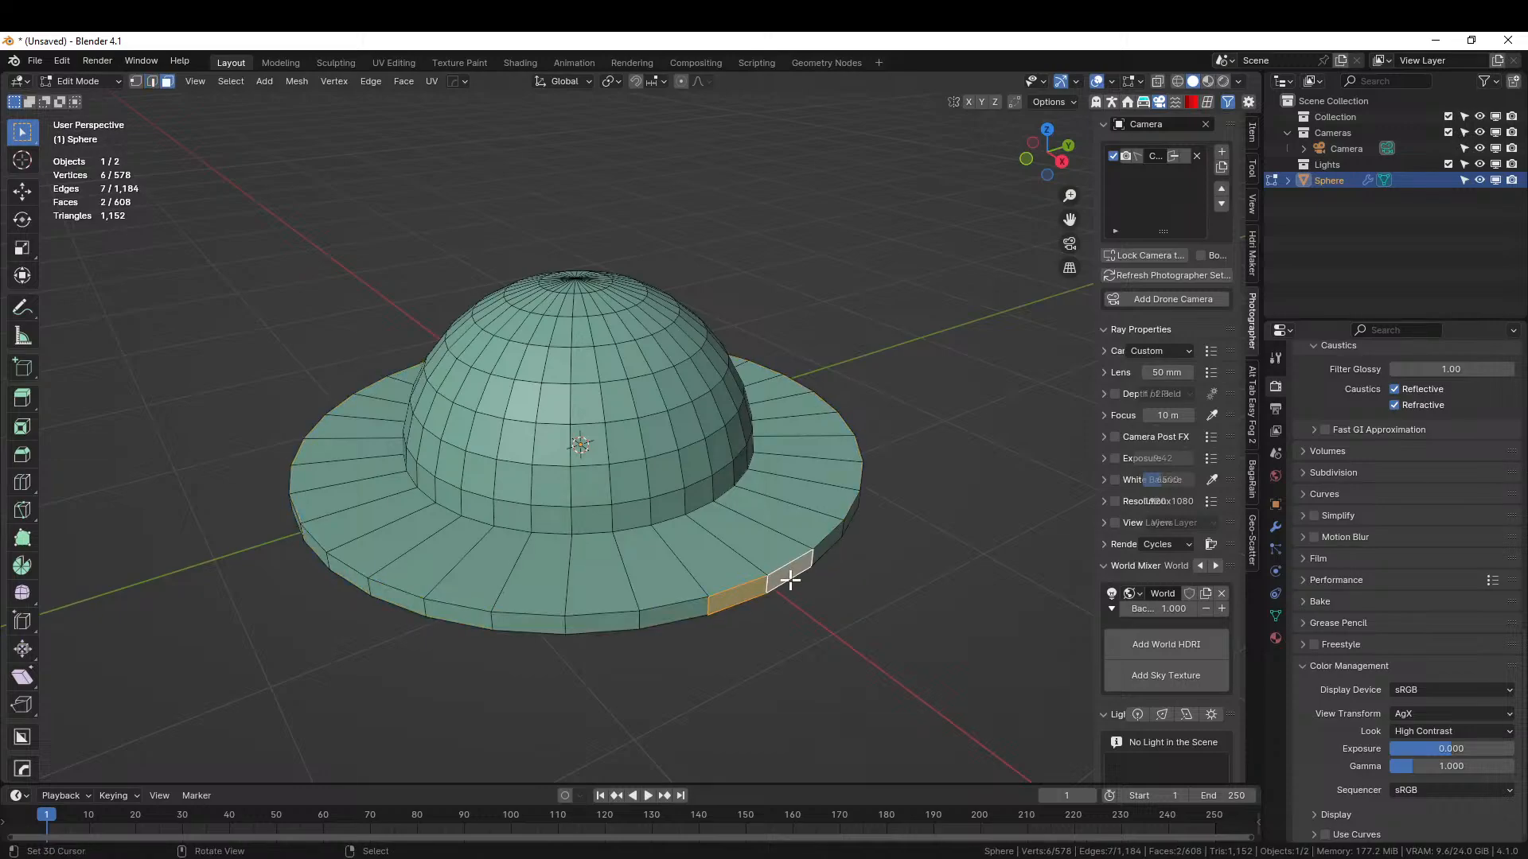
key(e)
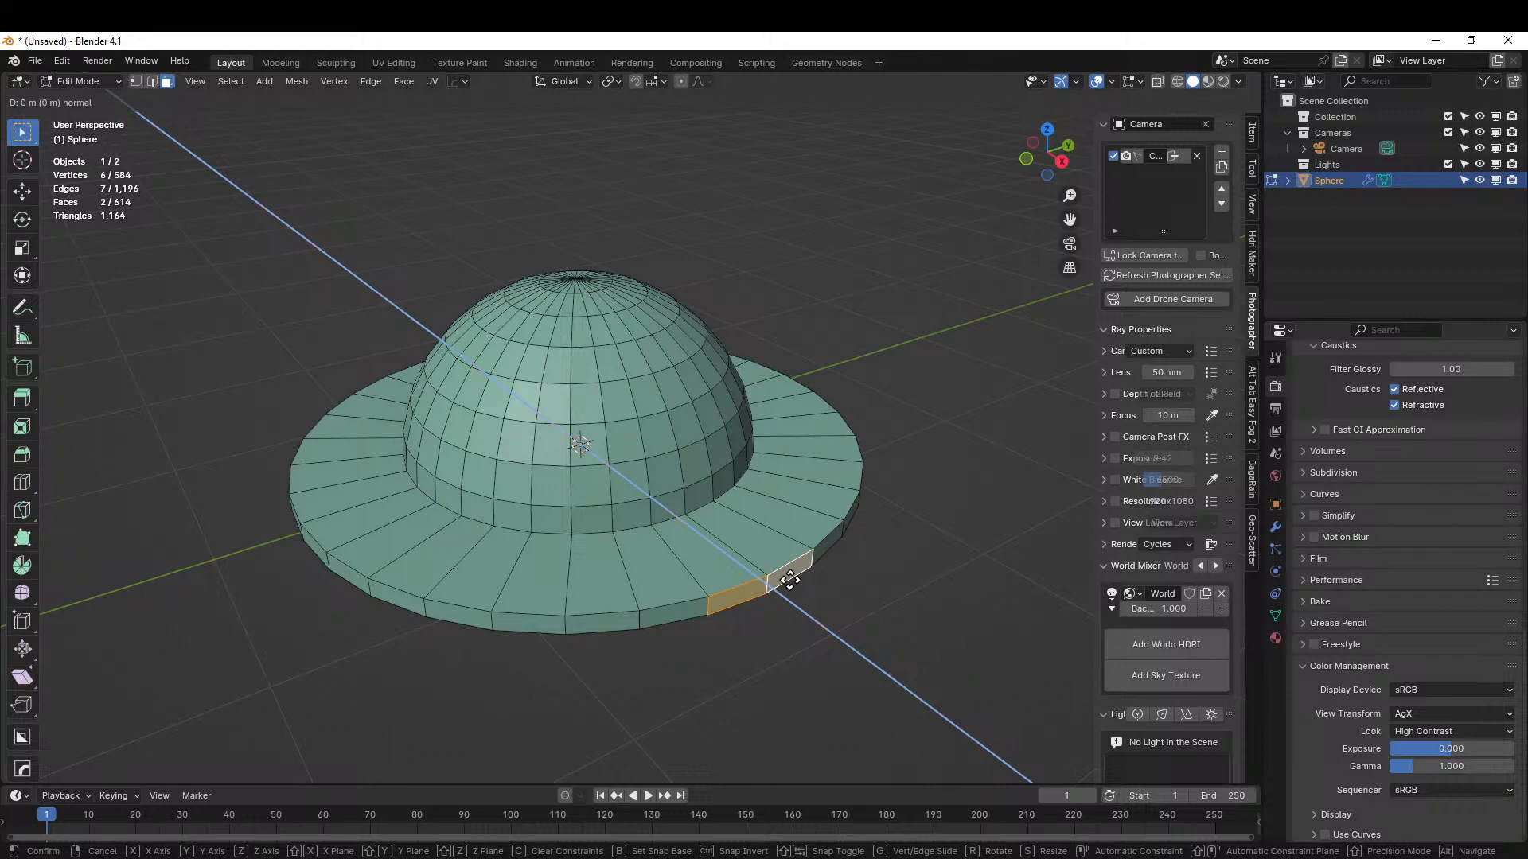
key(x)
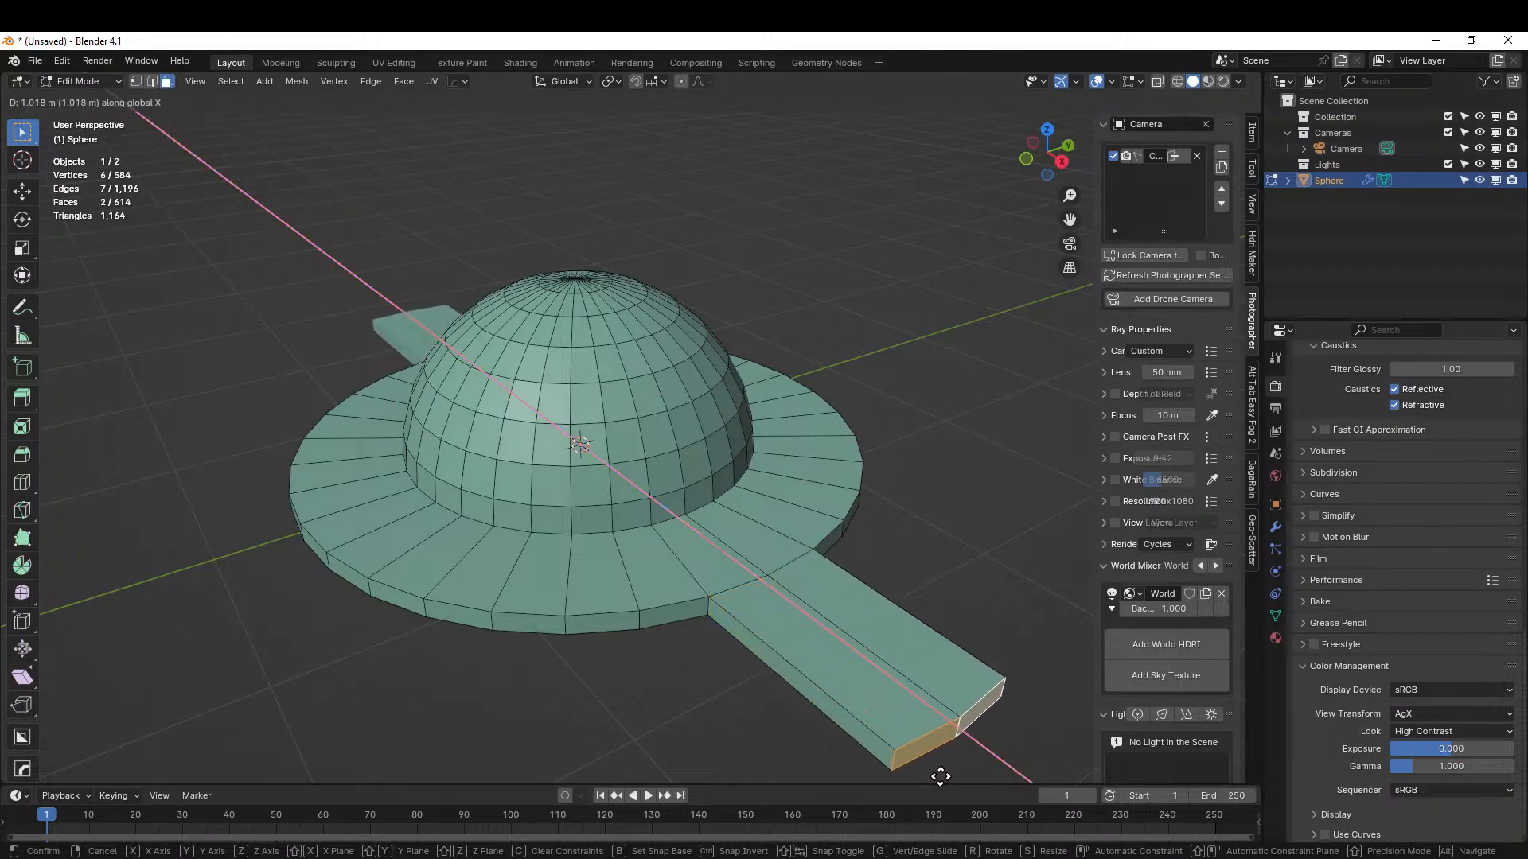
click(930, 75)
- Flatten the arm's end faces by scaling them to 0 along the X axis
middle_drag(832, 505, 647, 556)
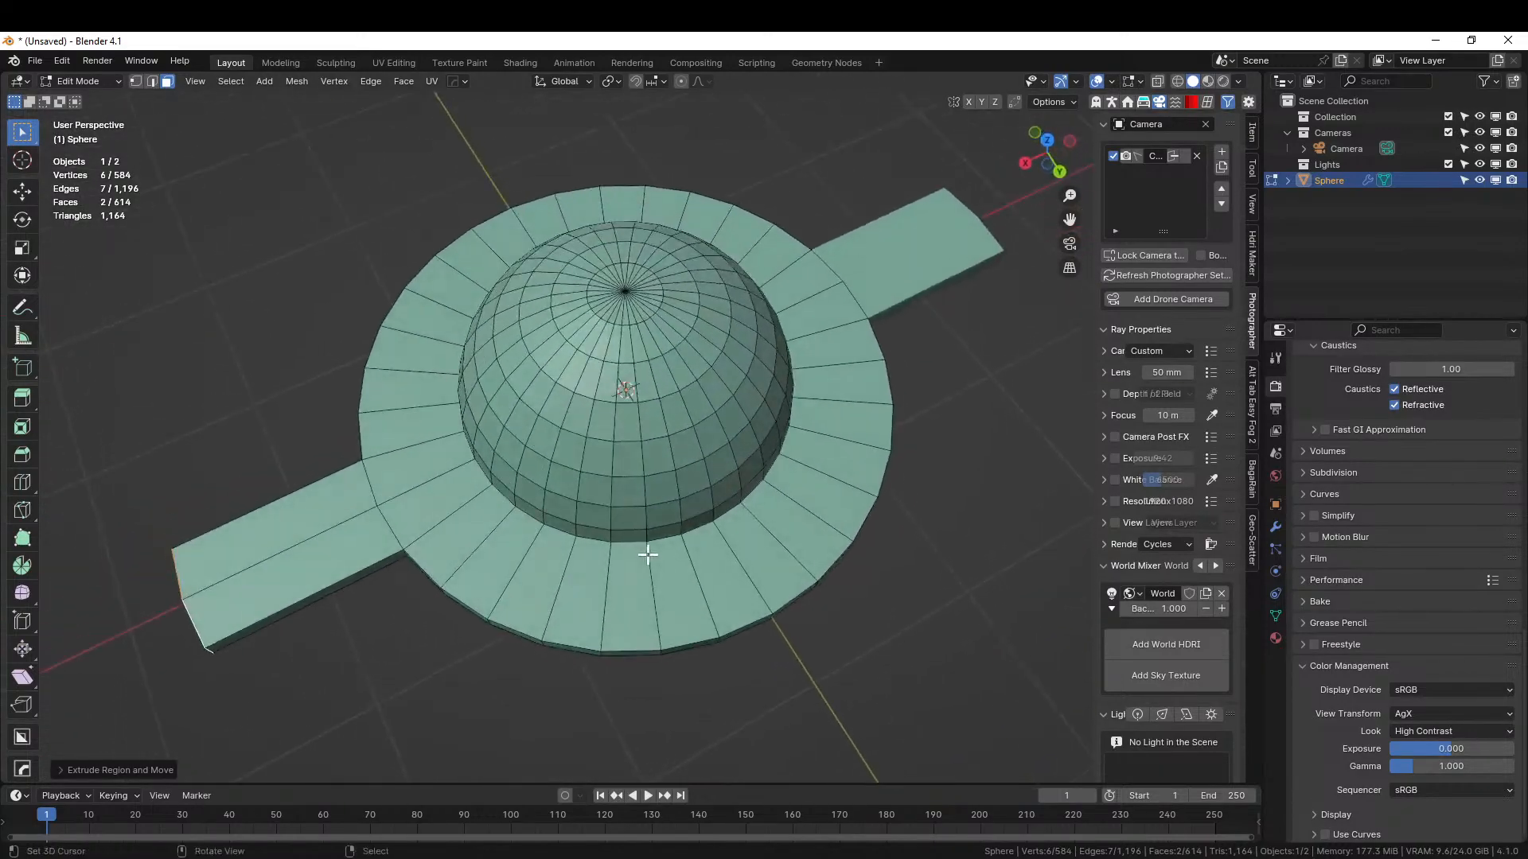
key(s)
key(x)
key(0)
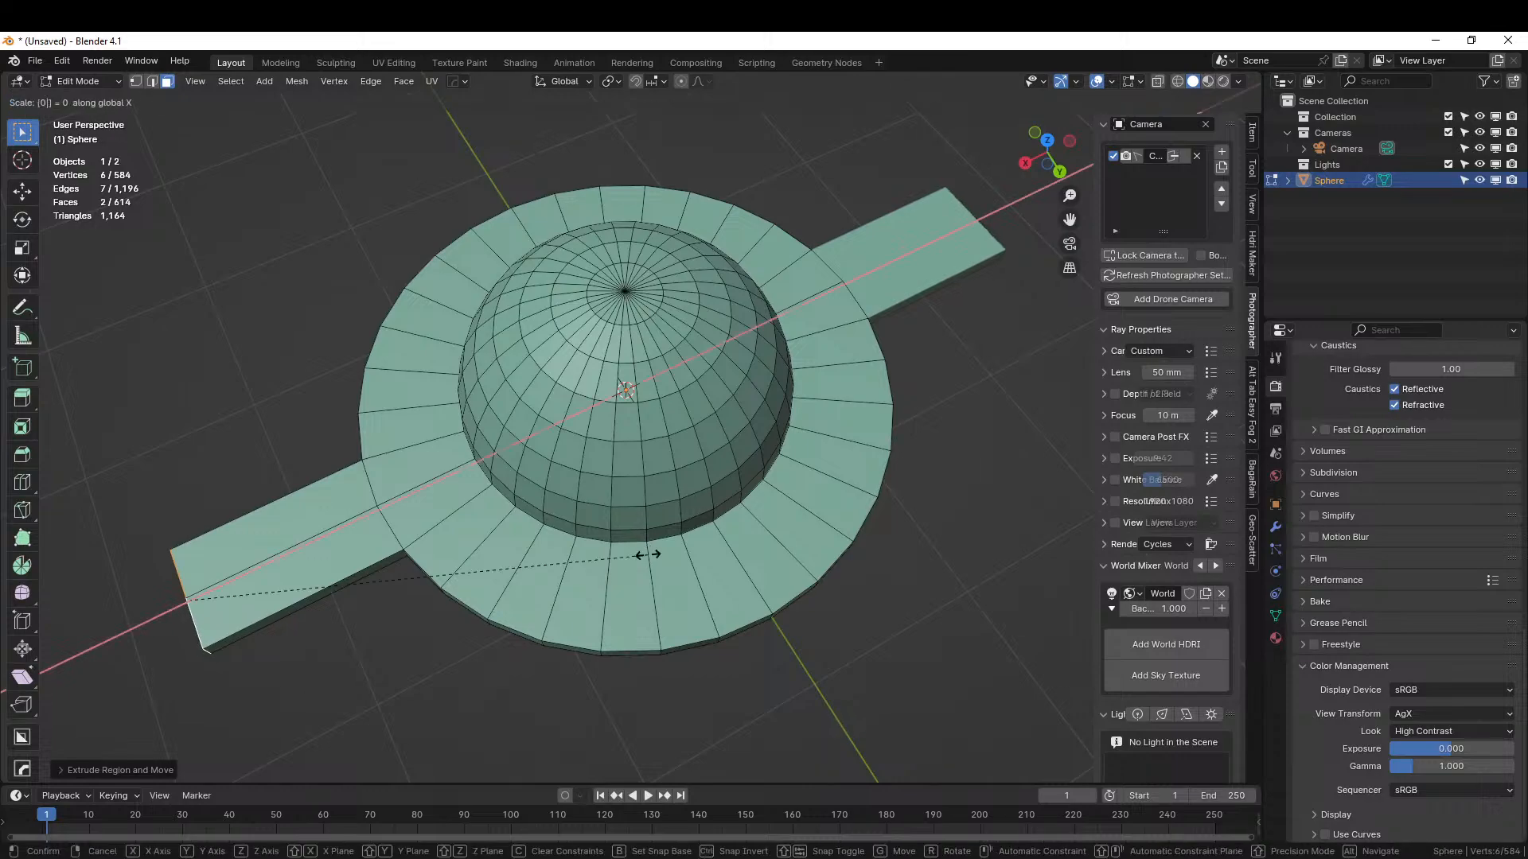
key(Return)
middle_drag(673, 533, 723, 216)
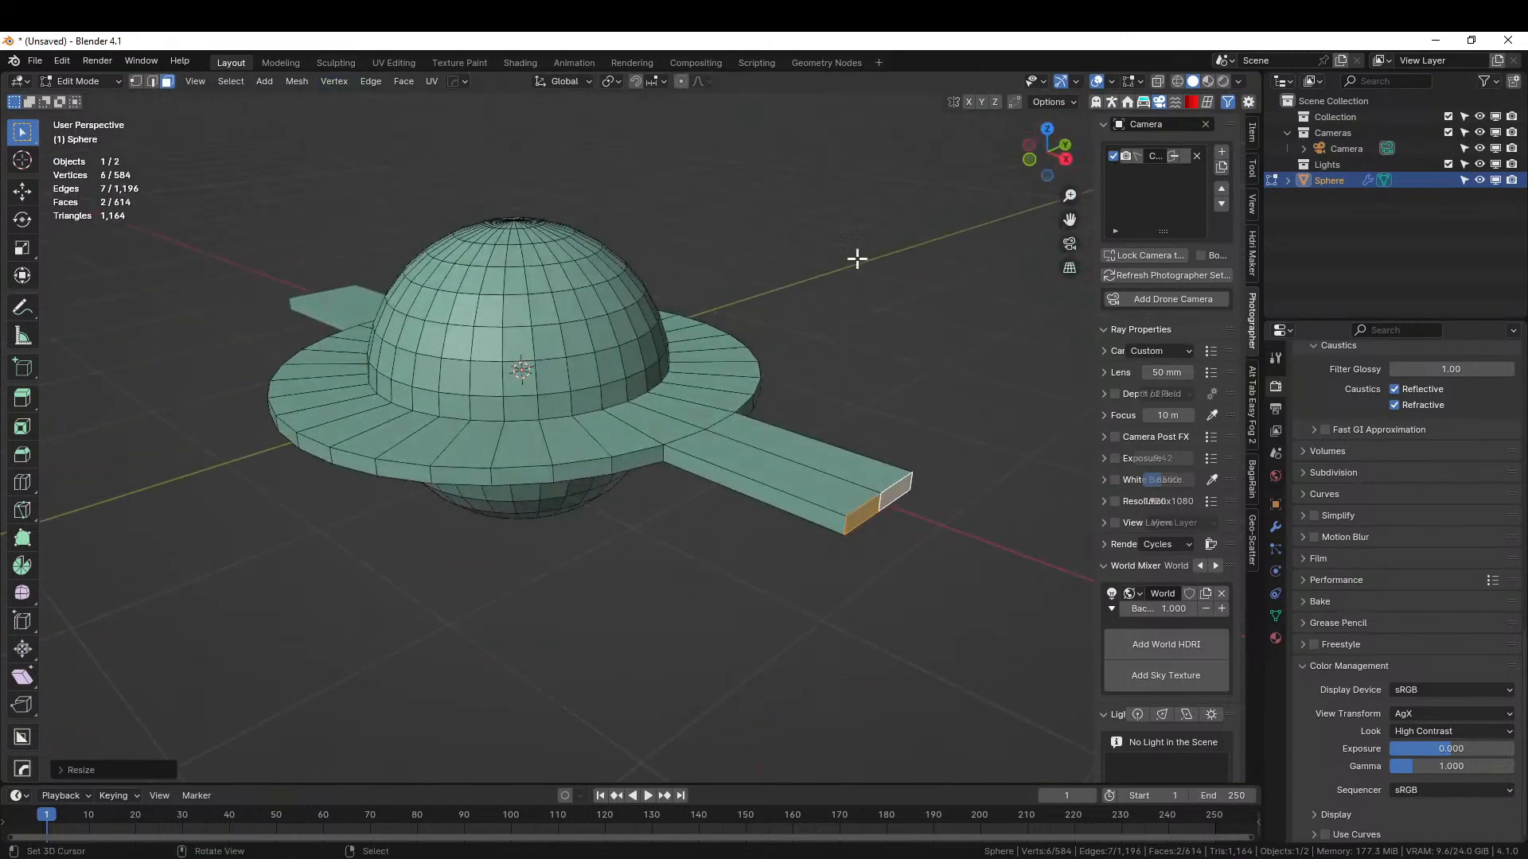
middle_drag(802, 682, 514, 569)
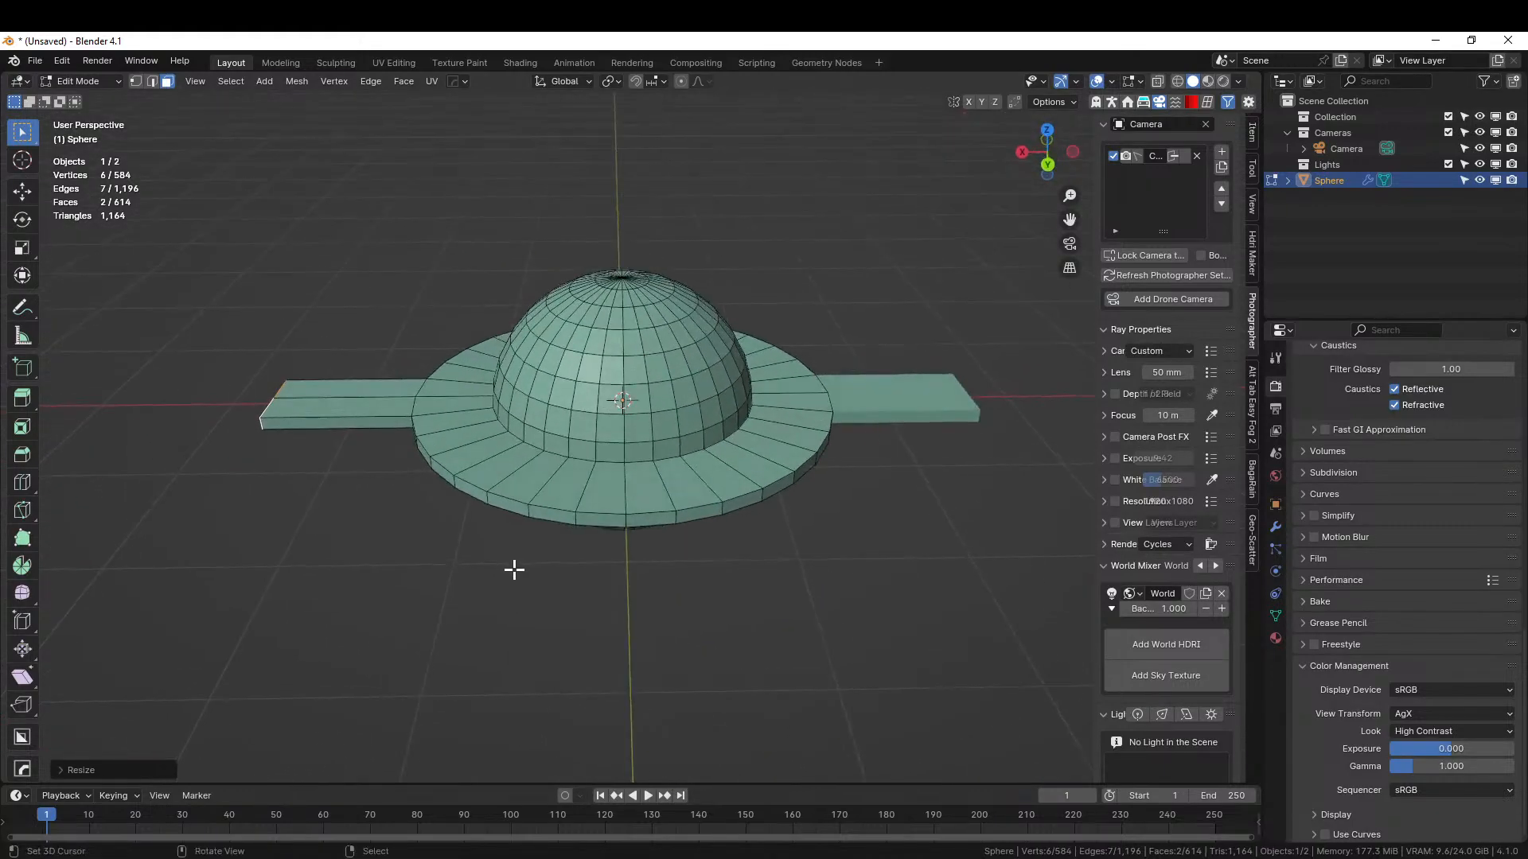
- Bevel the vertical edge of the ring's outer rim on the Y axis into a flat face with triangular corners
key(KP_7)
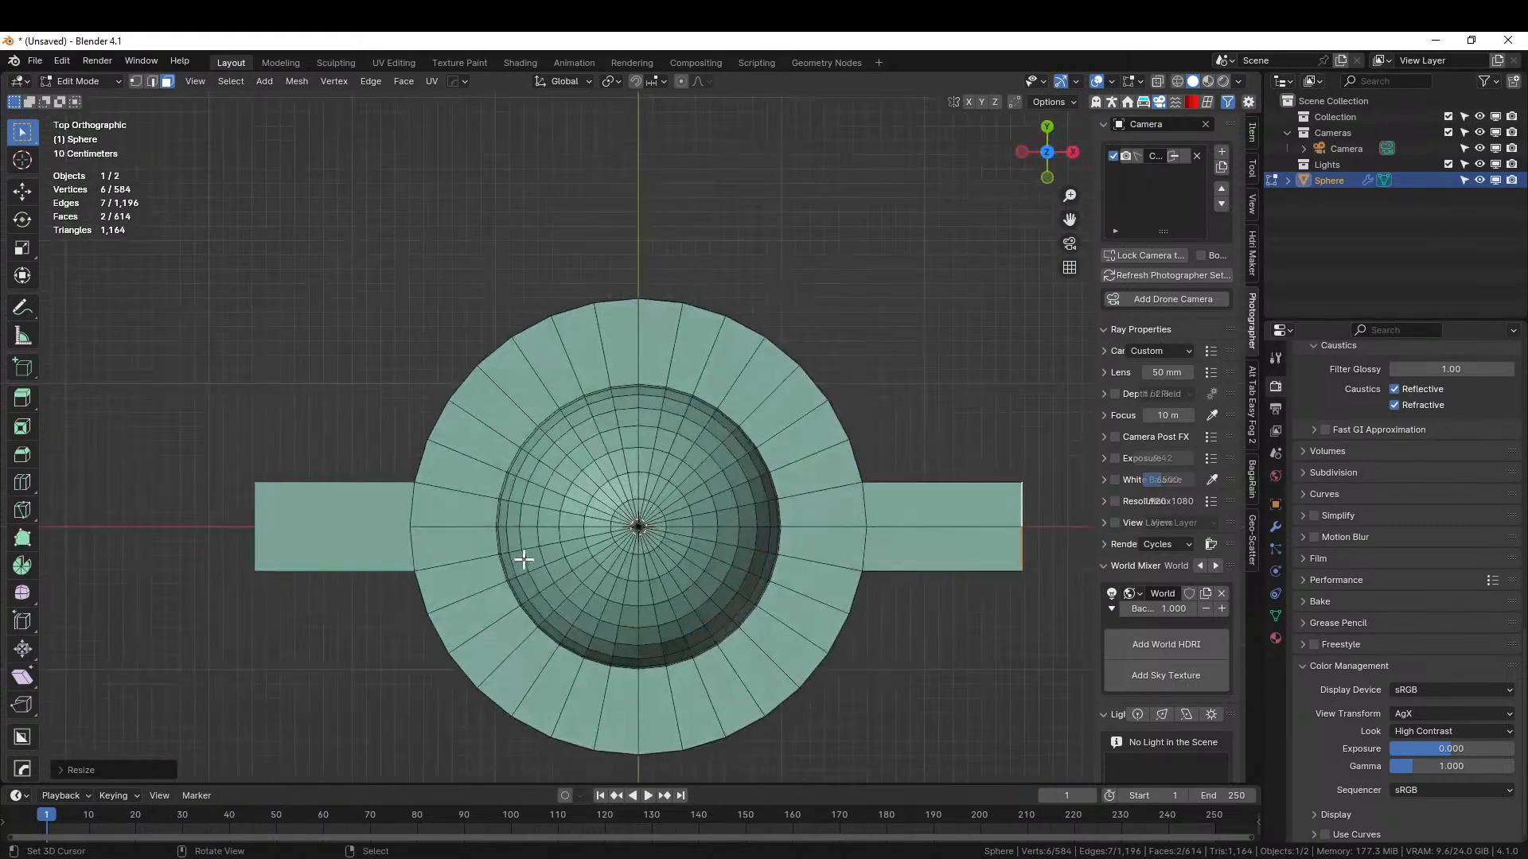
click(640, 329)
key(2)
click(628, 307)
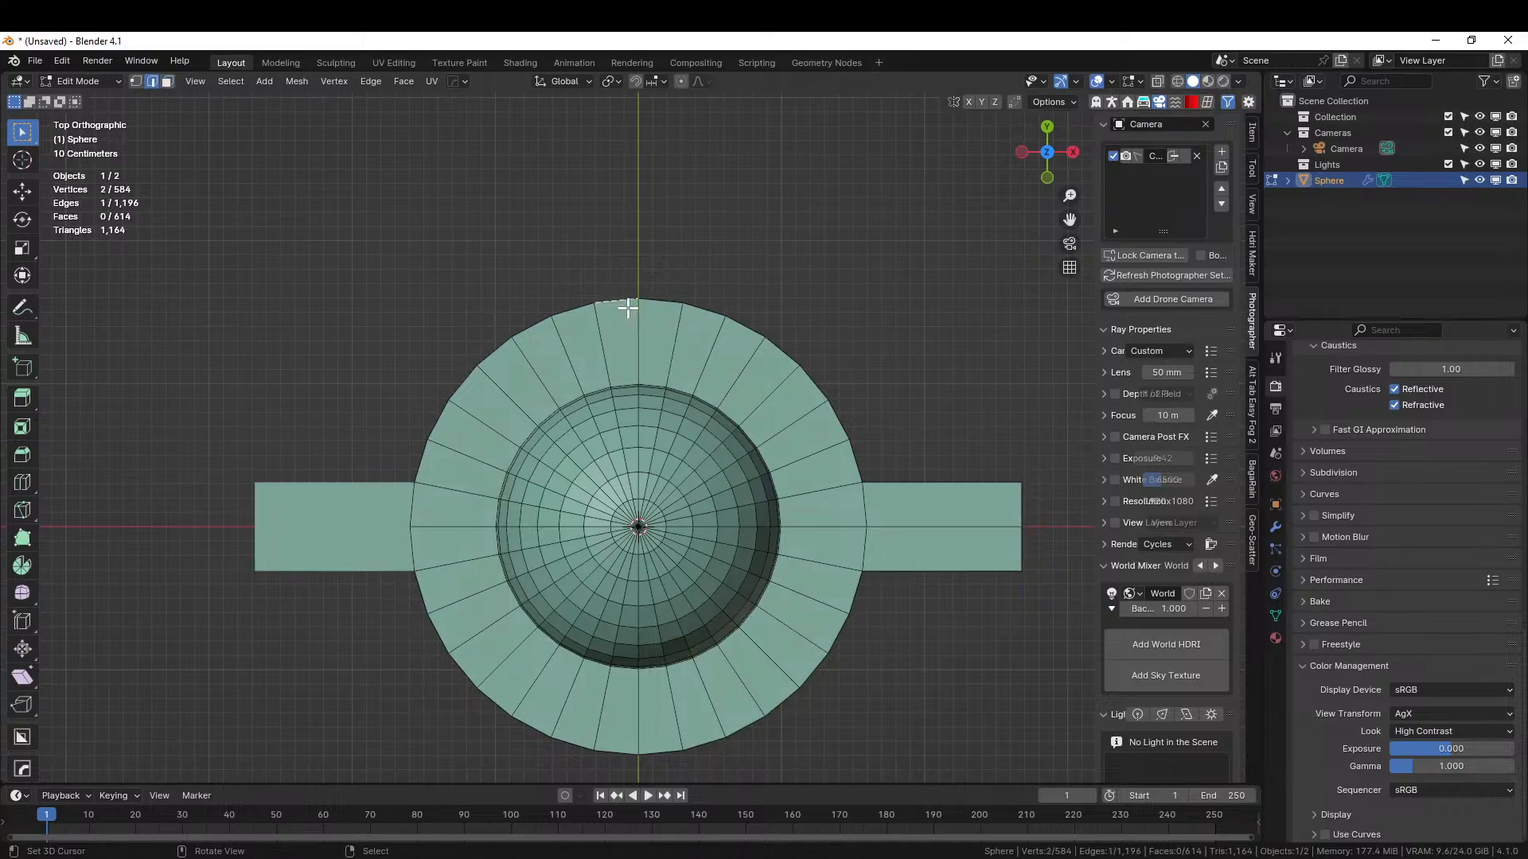
middle_drag(635, 310, 914, 164)
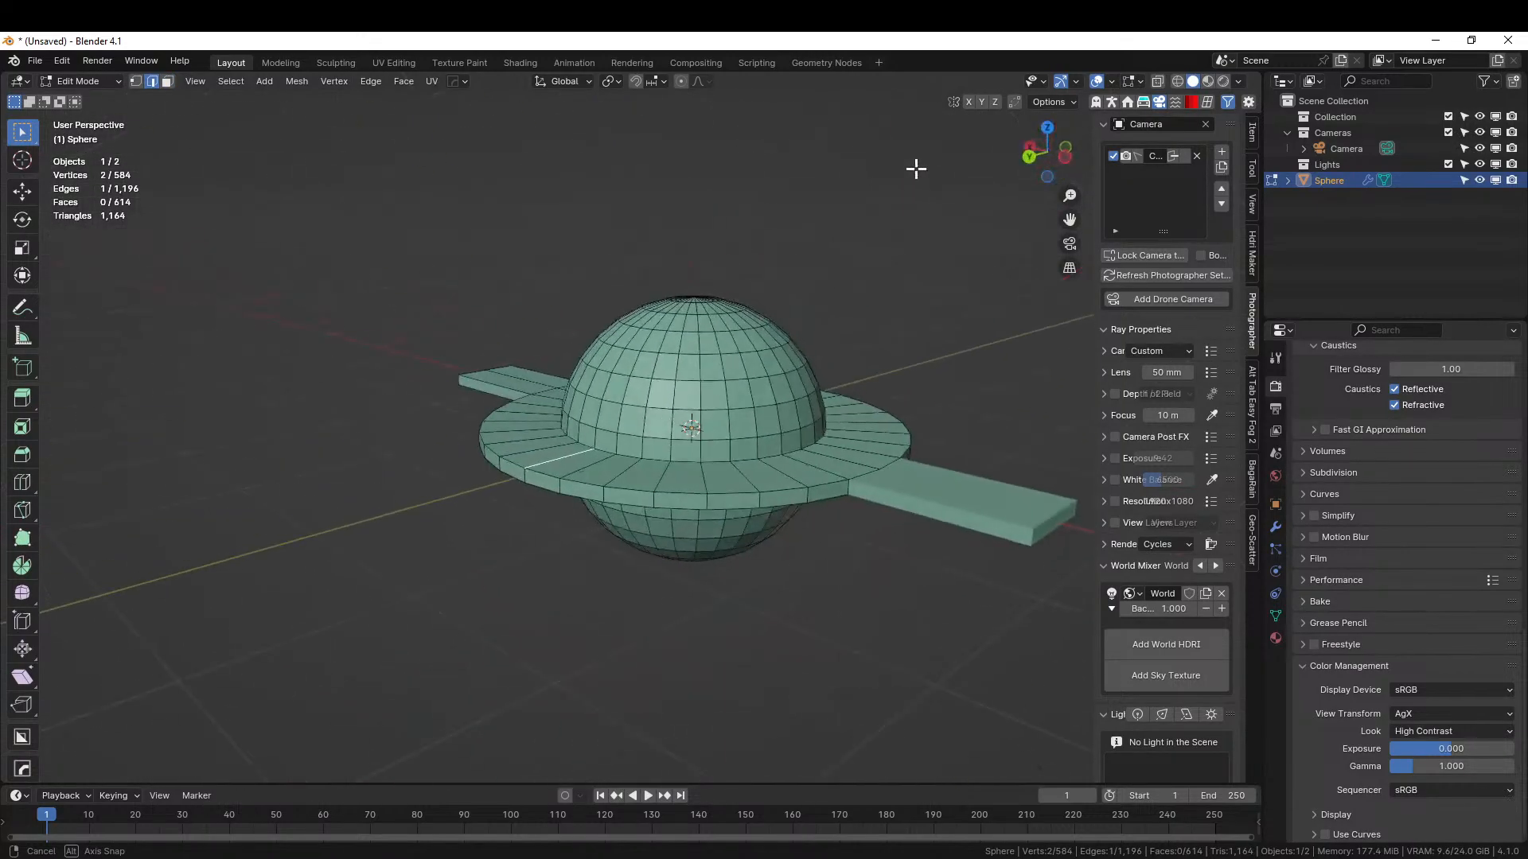
key(KP_1)
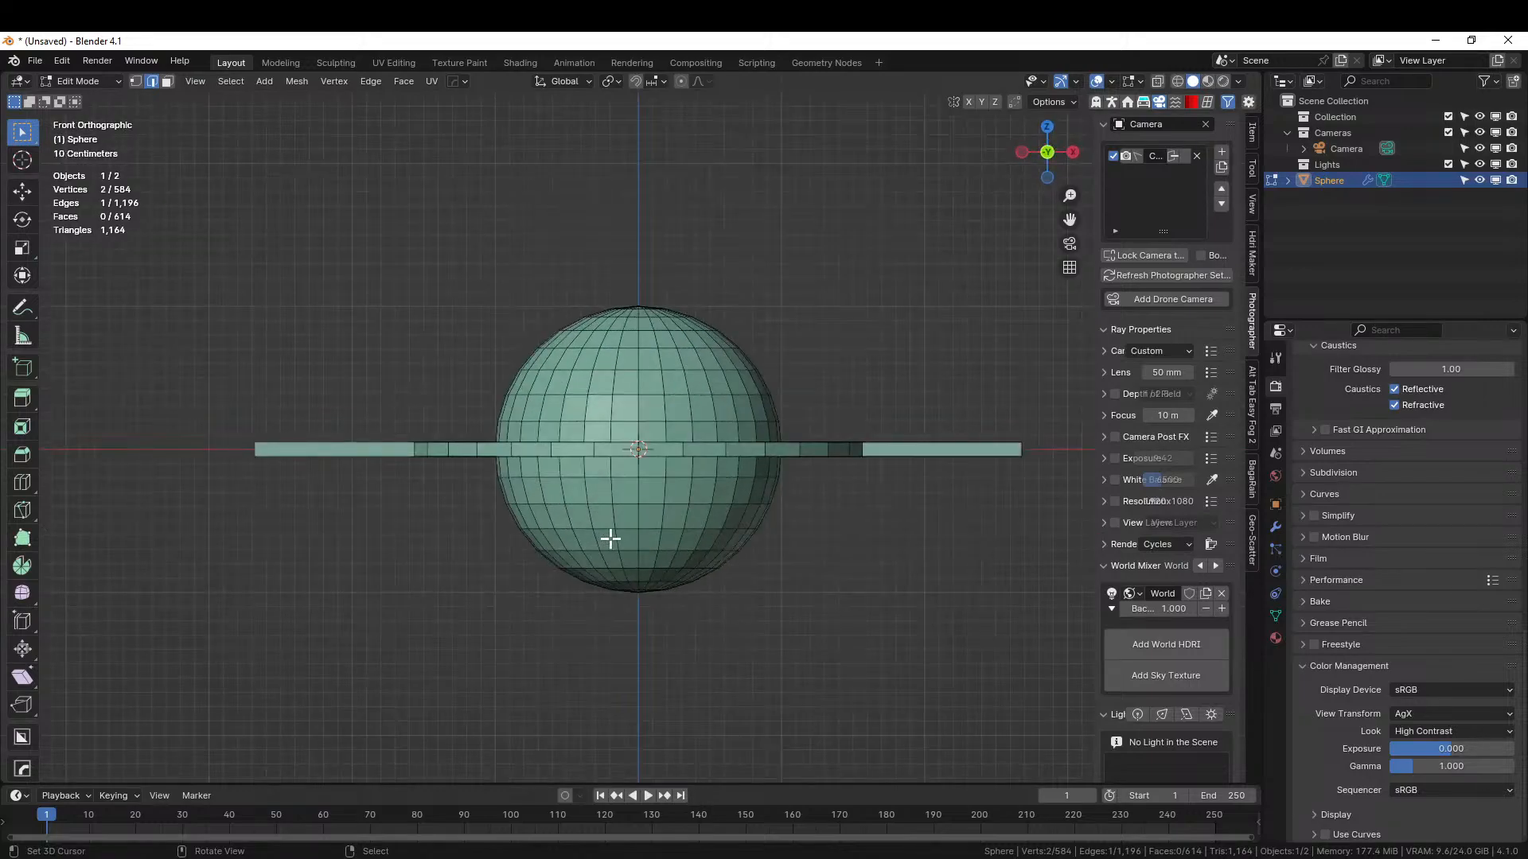
middle_drag(607, 535, 638, 695)
shift+middle_drag(811, 702, 701, 572)
key(ctrl+b)
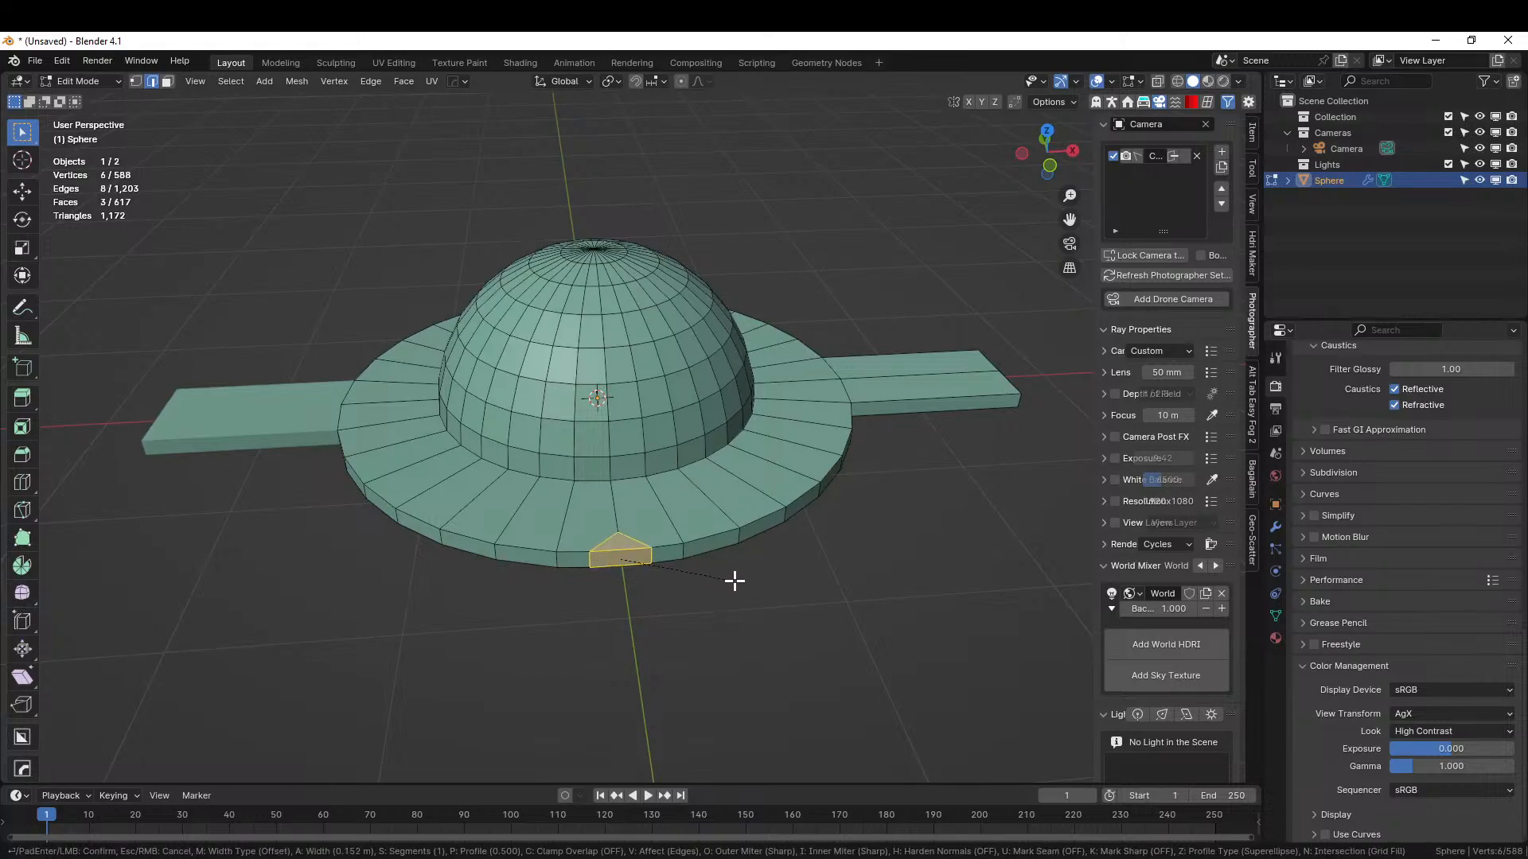
click(752, 579)
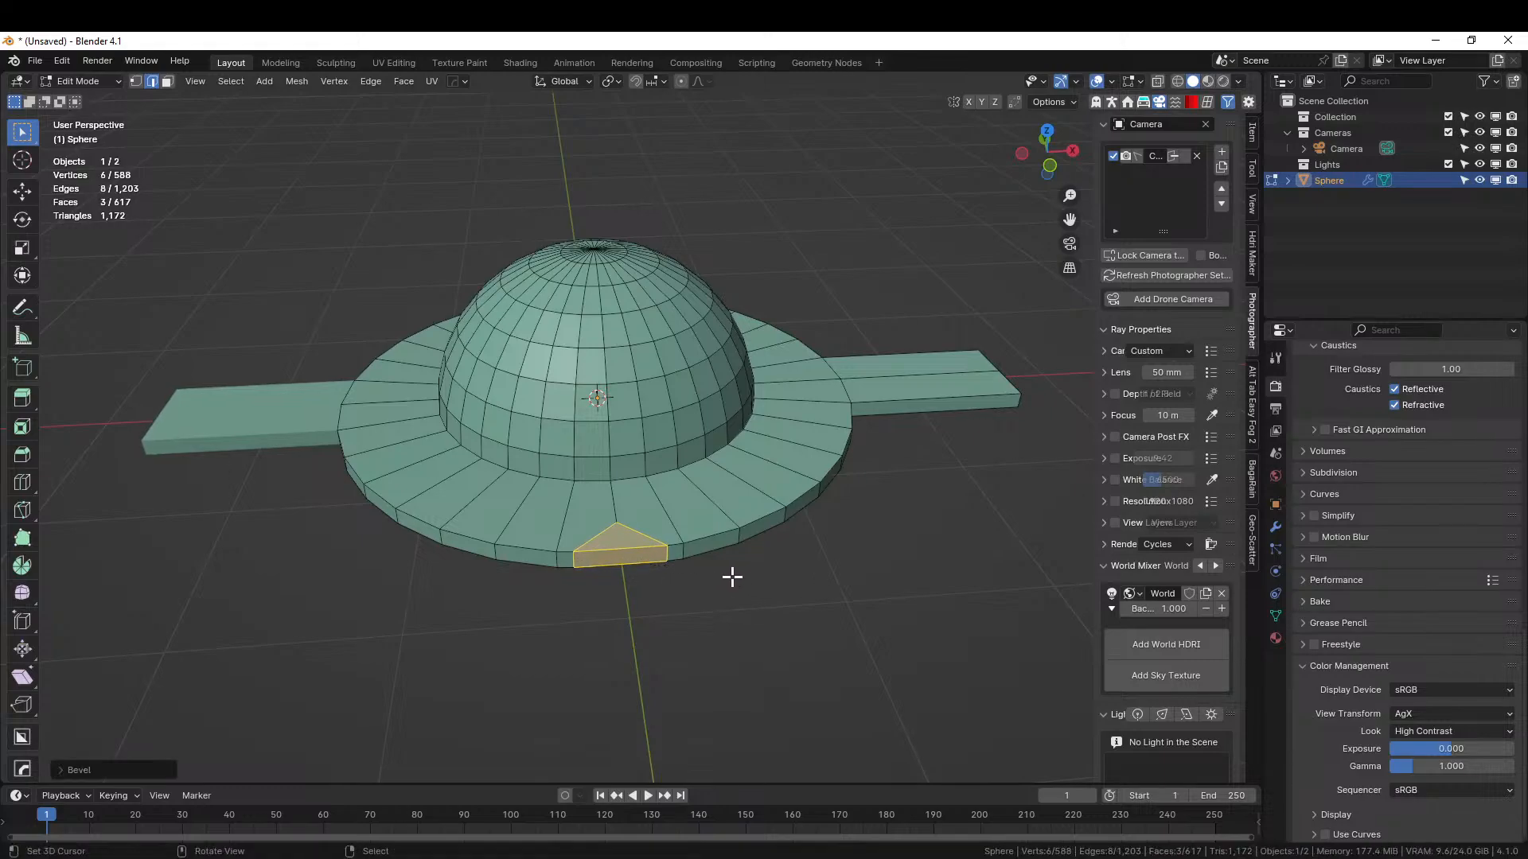
- Try extruding the bevelled rim faces along their normals, and undo the extrusion
middle_drag(733, 576, 692, 522)
key(alt+e)
click(645, 524)
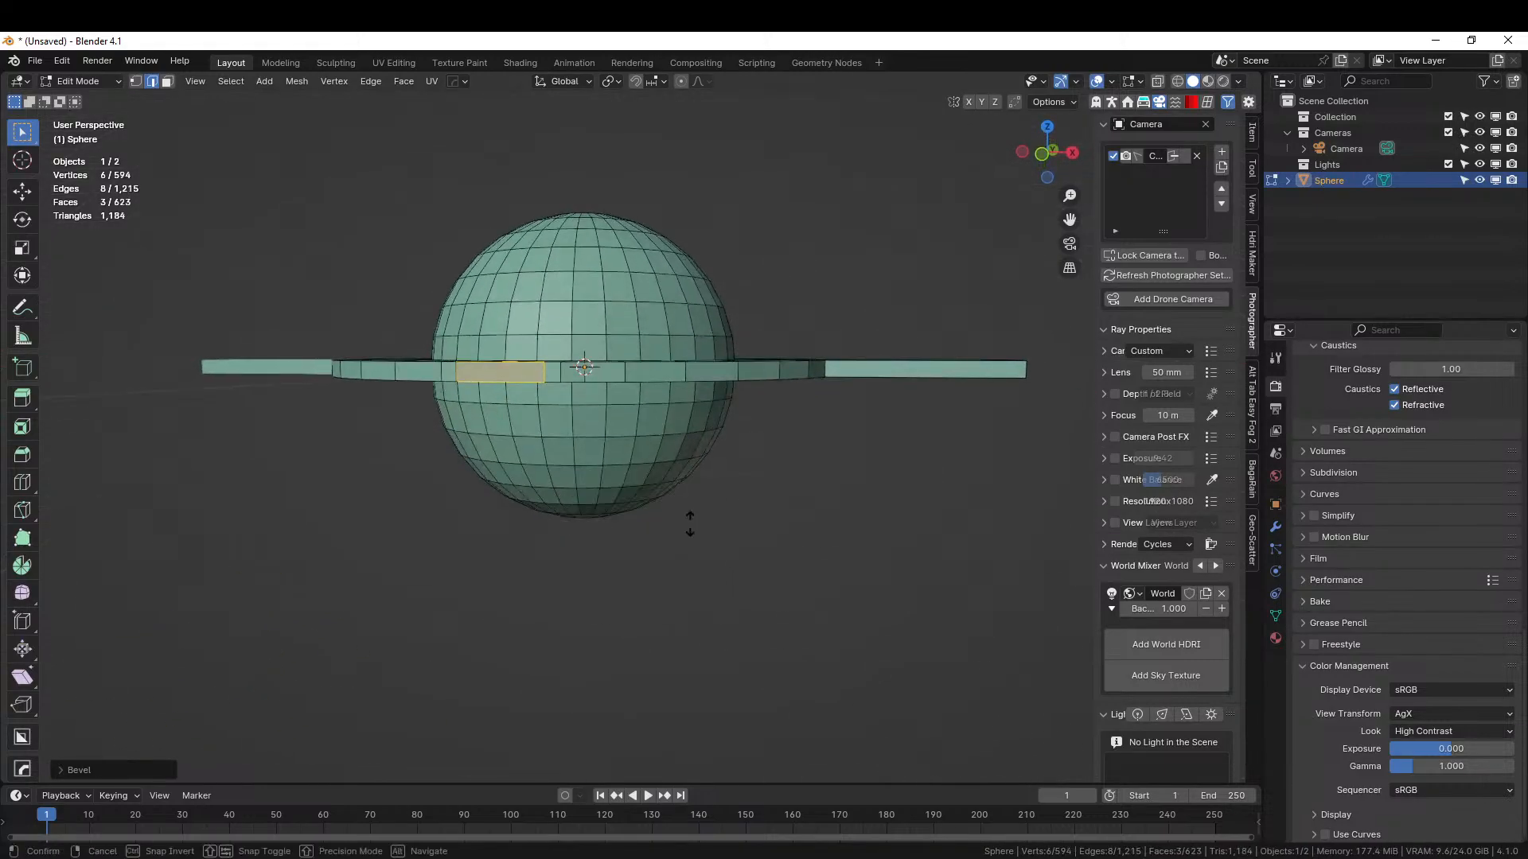
click(768, 504)
middle_drag(695, 529, 546, 631)
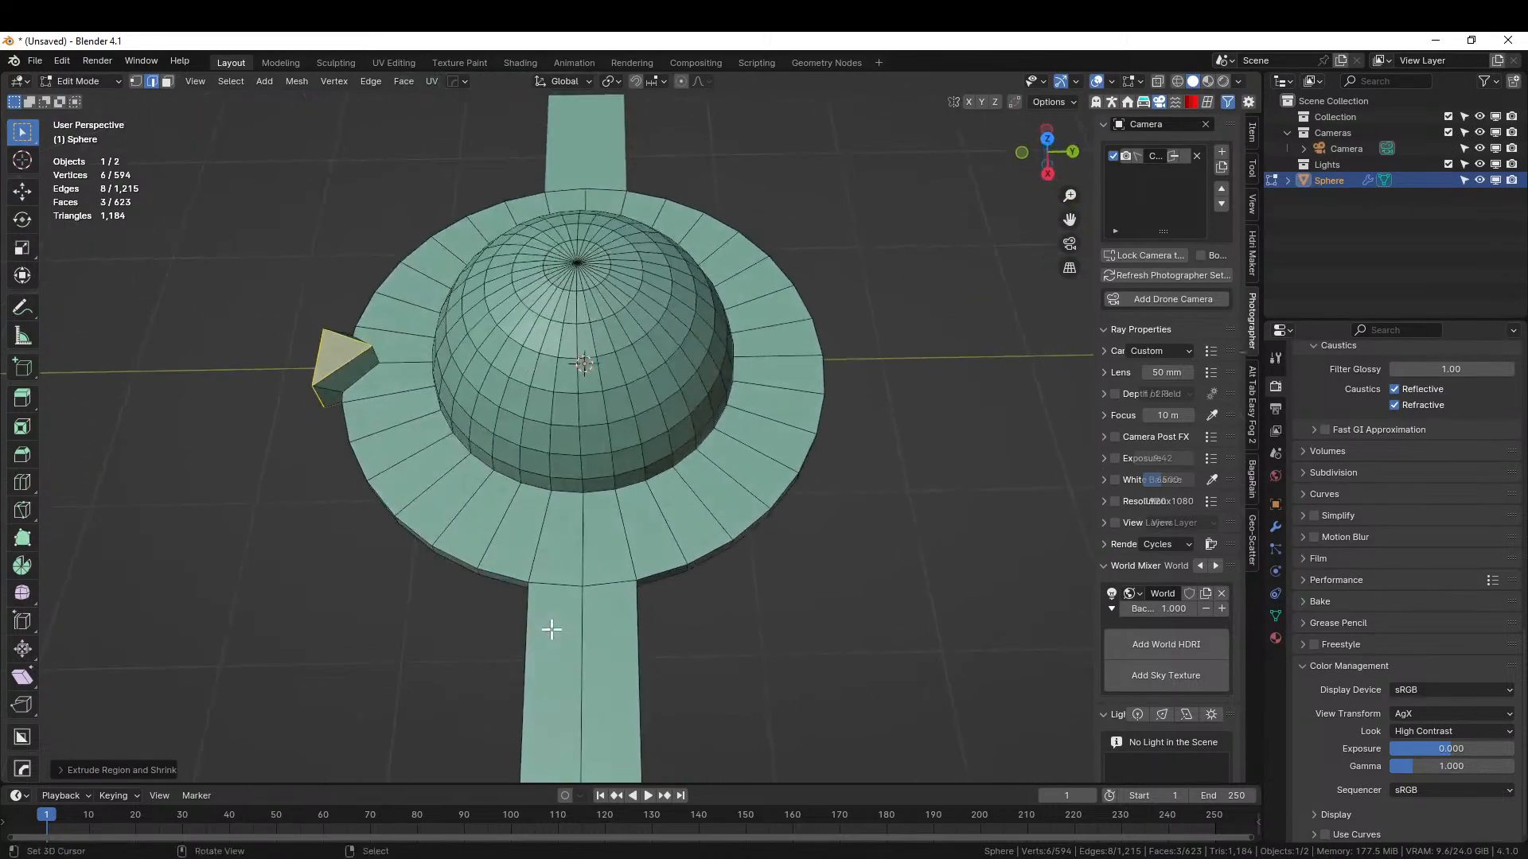
key(ctrl+z)
shift+middle_drag(433, 498, 655, 554)
scroll(653, 549, up, 3)
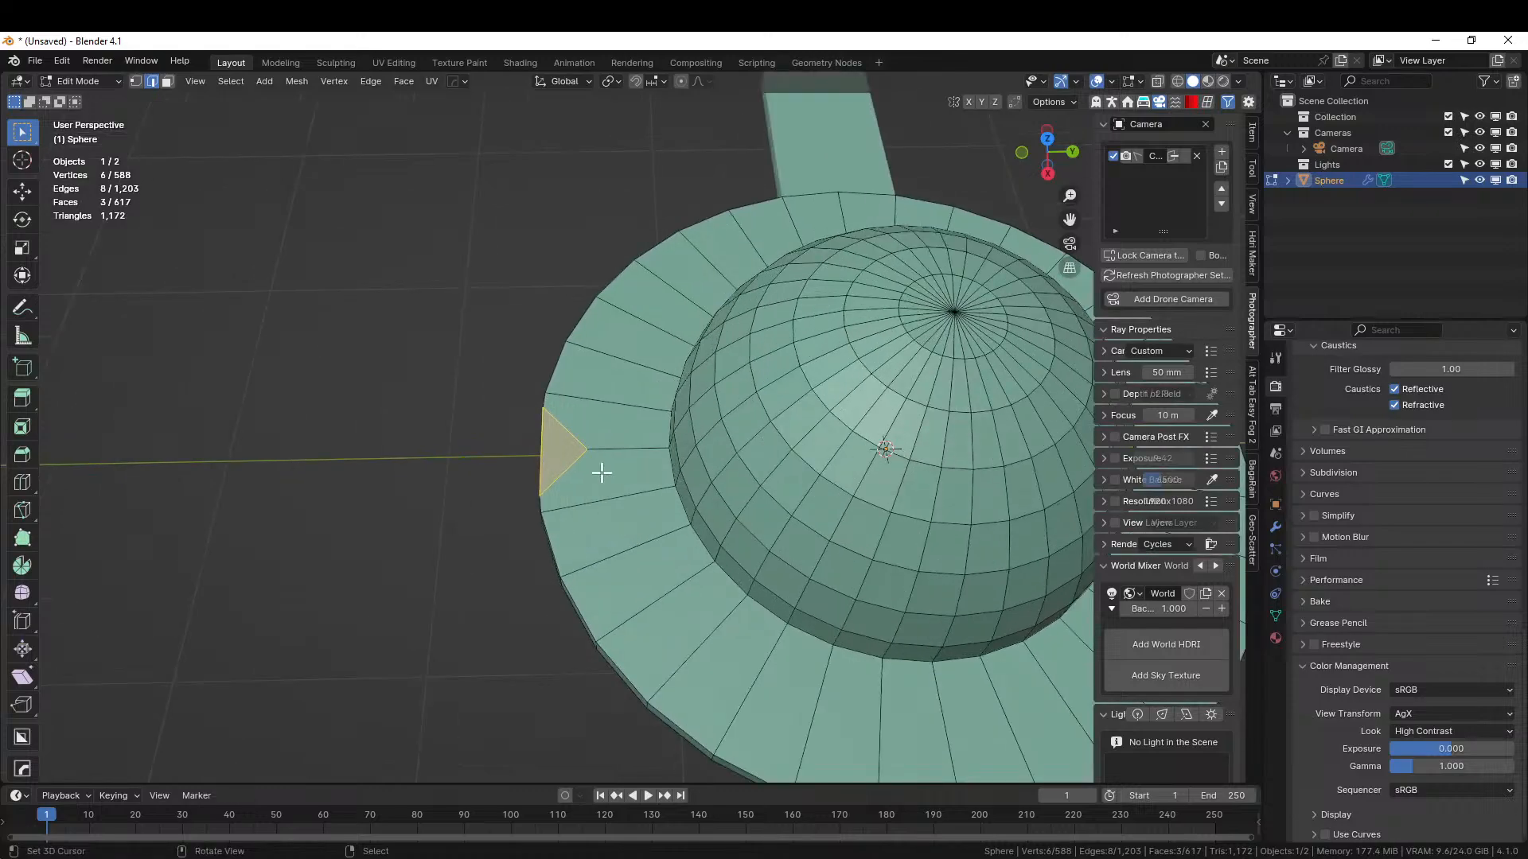
- Bevel the ring's radial edges between the triangular rim corners and the sphere into flat strips on the top and underside
click(628, 452)
middle_drag(623, 447, 712, 300)
key(ctrl+b)
click(707, 409)
middle_drag(707, 409, 658, 505)
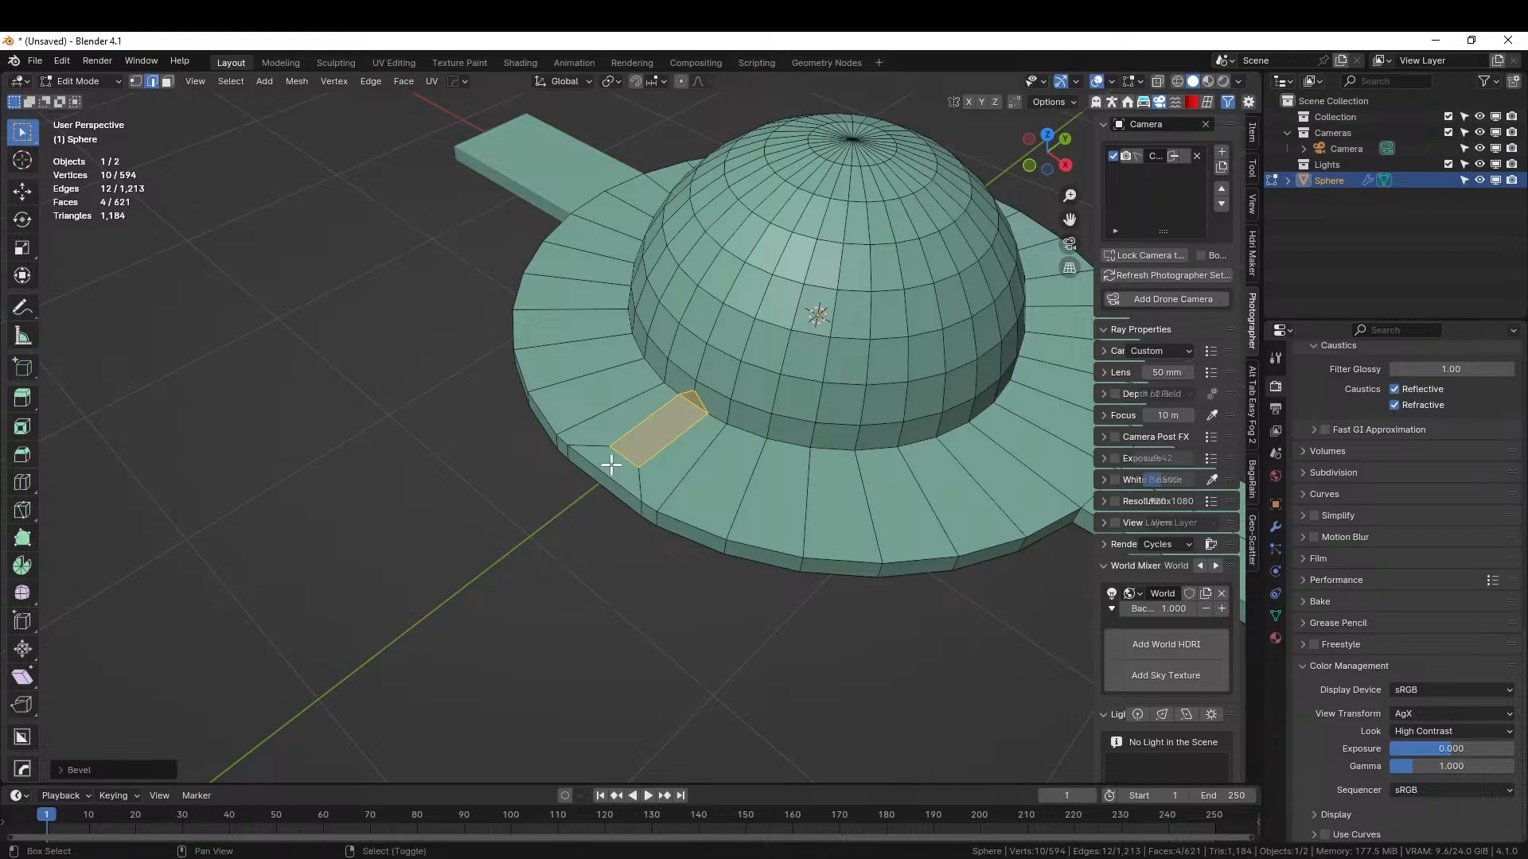
- In face selection, select all bevelled faces together: the strips, the triangular corners and the flat rim face on the Y axis
shift+right_click(611, 467)
key(3)
shift+right_click(615, 466)
middle_drag(617, 473, 679, 503)
- Try extruding the selected strip and rim faces along their normals by about 0.15 m, and undo the extrusion
key(alt+e)
click(680, 503)
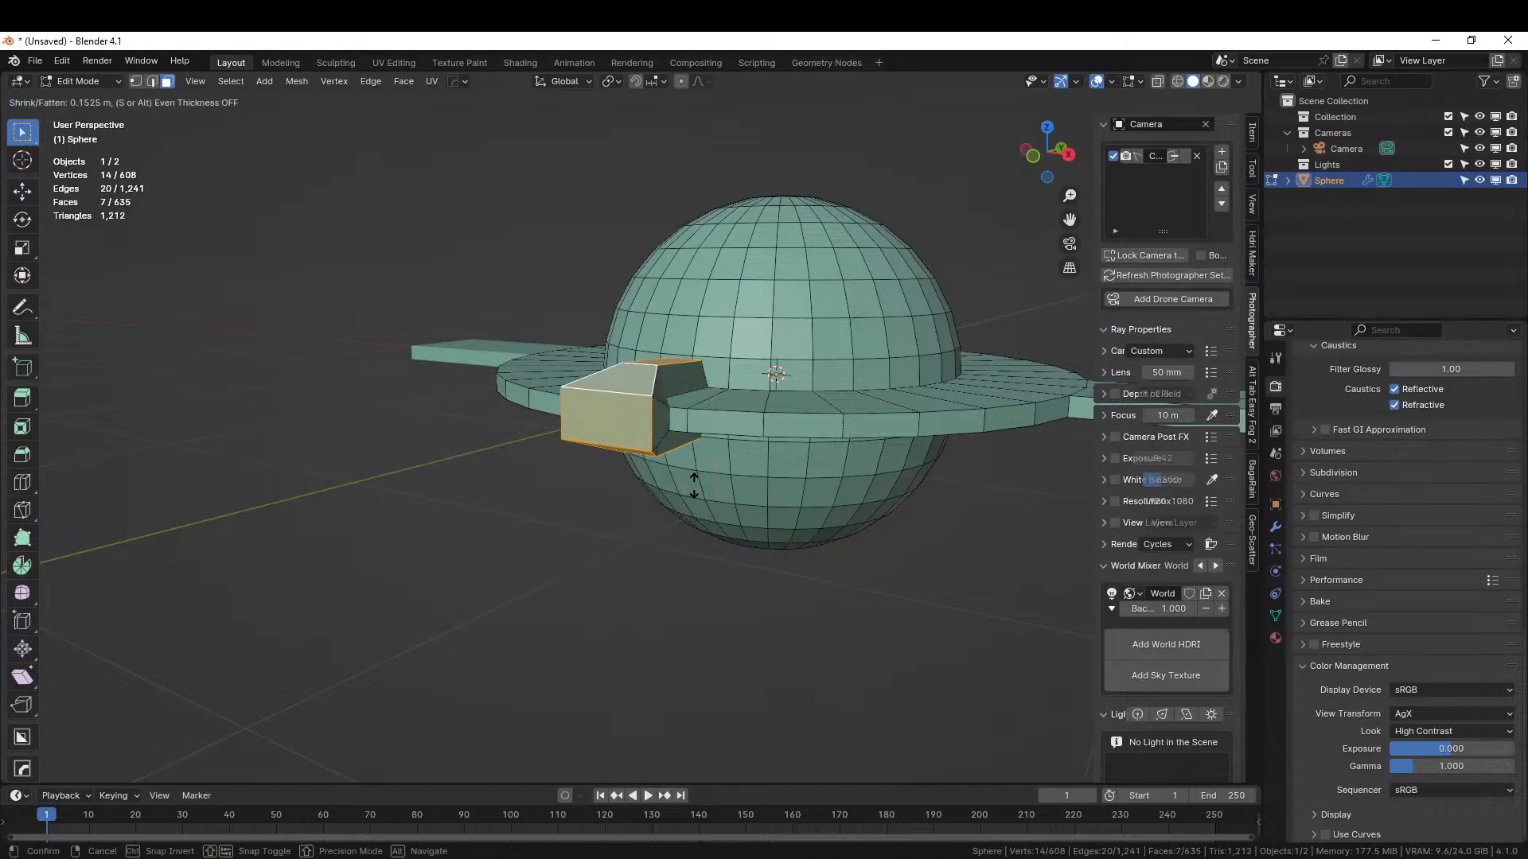
click(693, 487)
middle_drag(692, 487, 652, 512)
key(ctrl+z)
- Deselect the small faces where the strips meet the sphere and extrude the remaining faces along their normals by about 0.17 m
shift+click(691, 388)
middle_drag(683, 440, 689, 372)
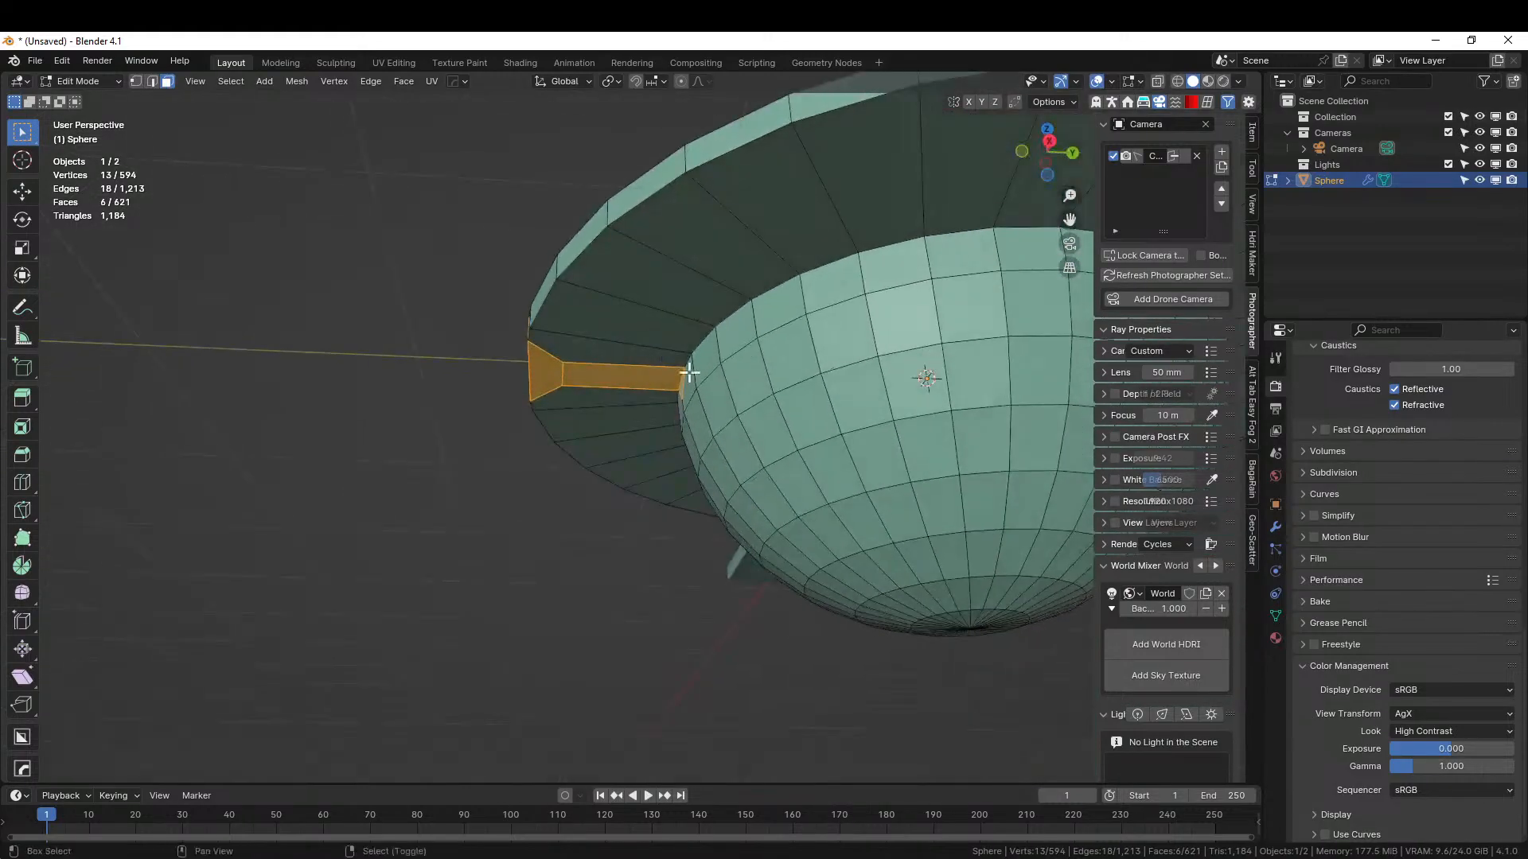
key(alt+e)
click(681, 469)
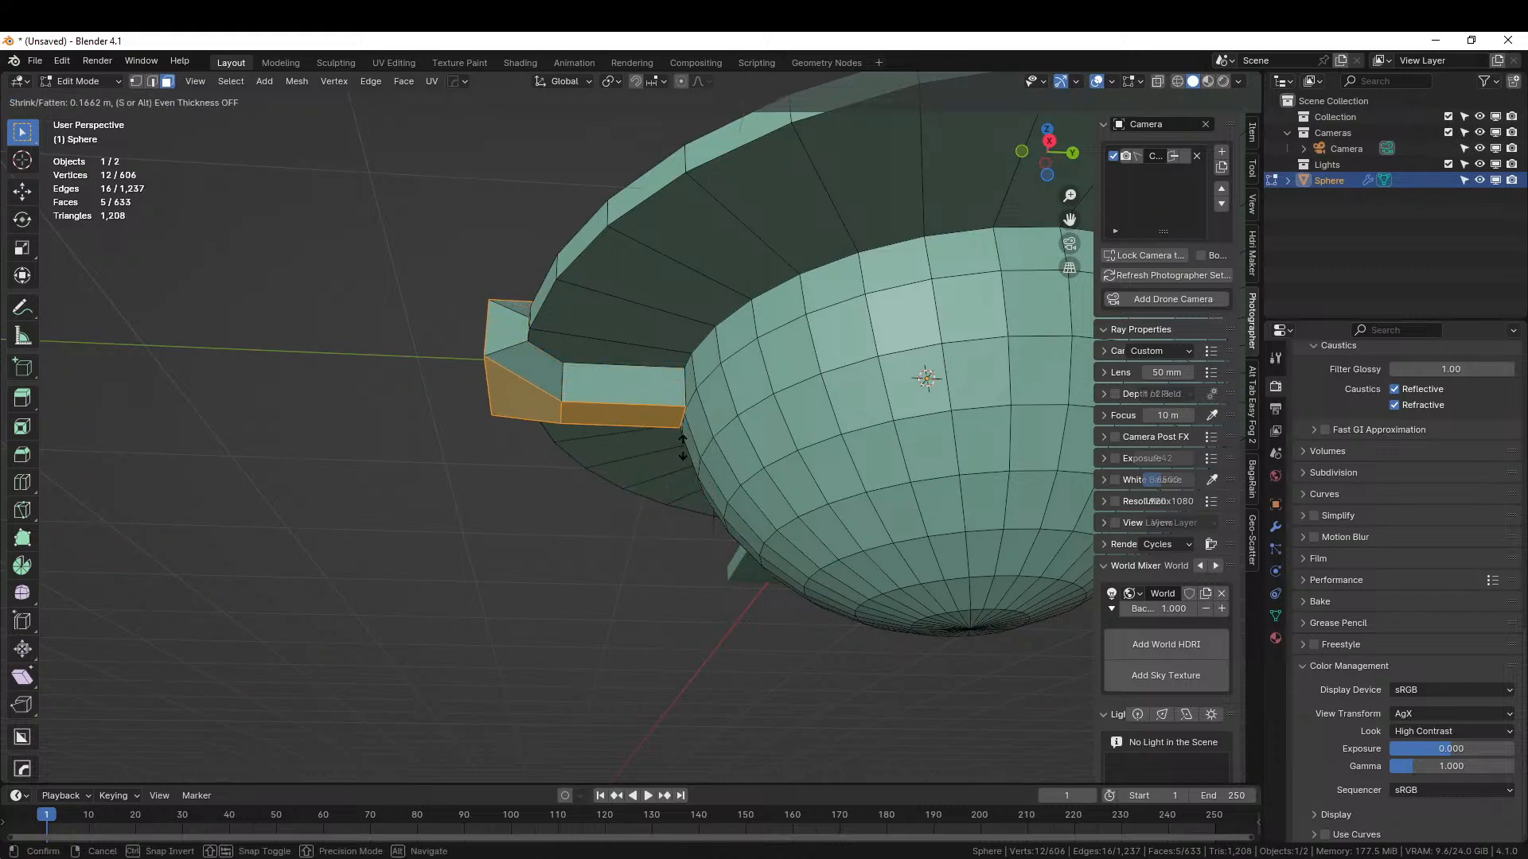
click(681, 452)
middle_drag(681, 453, 637, 618)
scroll(638, 617, up, 5)
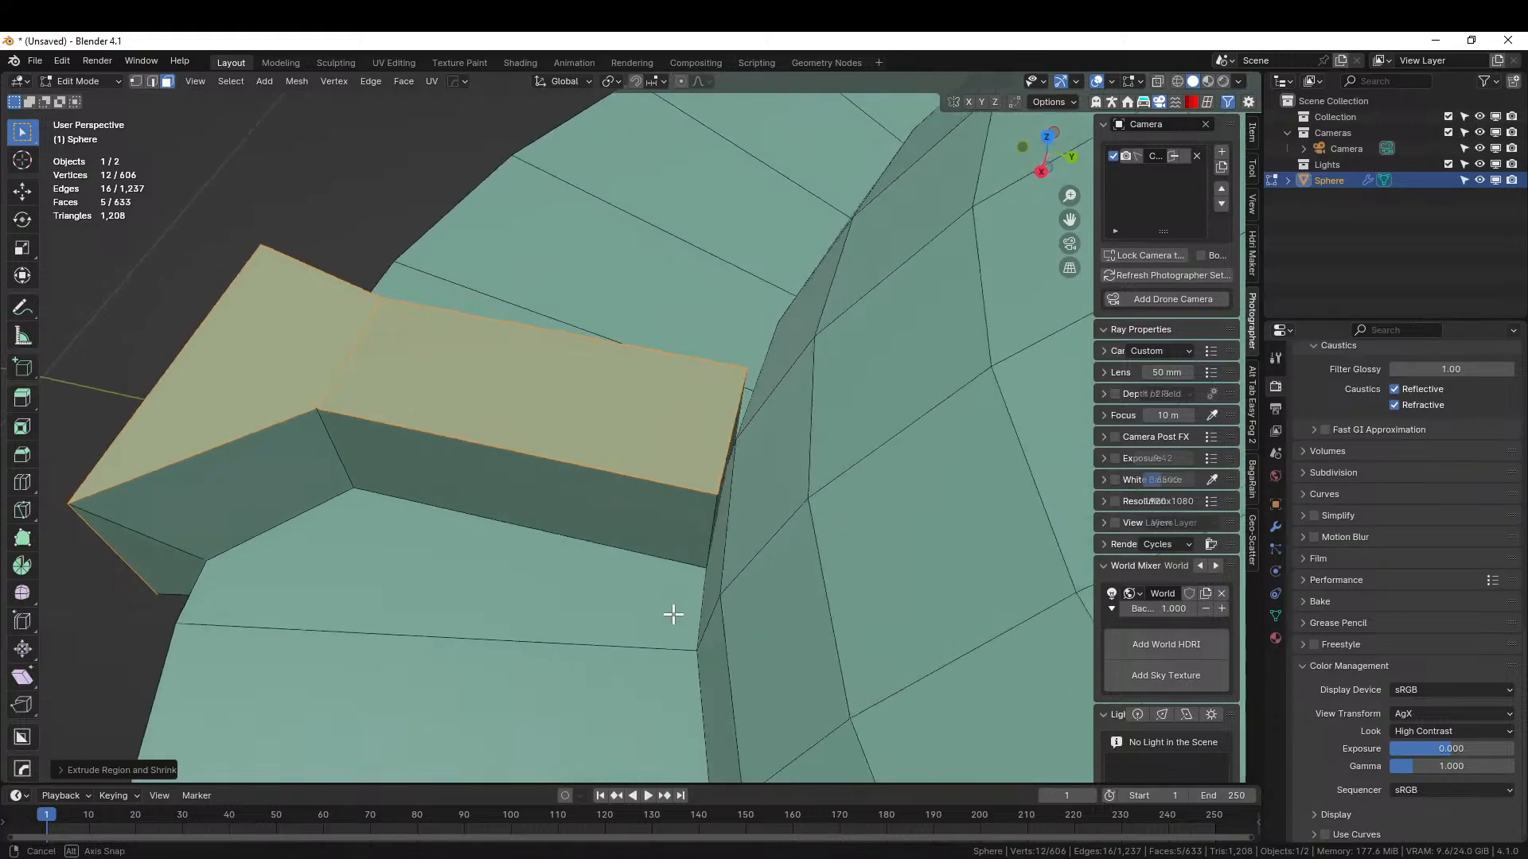
- Move the inner end faces of the extruded block's upper and lower bars along Y into the sphere, and return to Object Mode
click(682, 572)
click(697, 500)
middle_drag(697, 500, 664, 348)
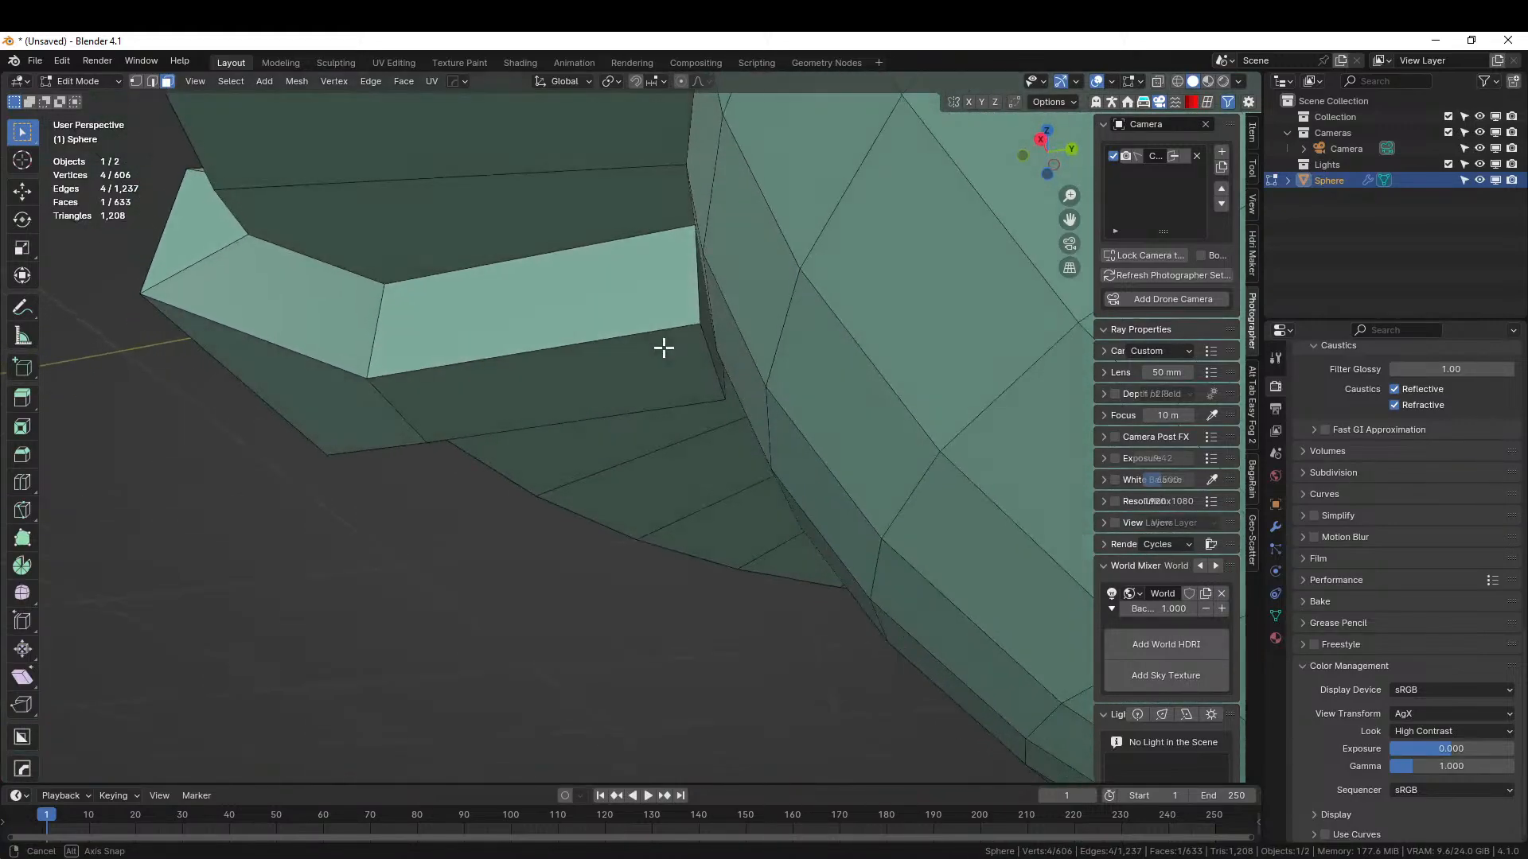
key(g)
key(y)
click(756, 376)
scroll(751, 389, down, 3)
middle_drag(768, 484, 833, 637)
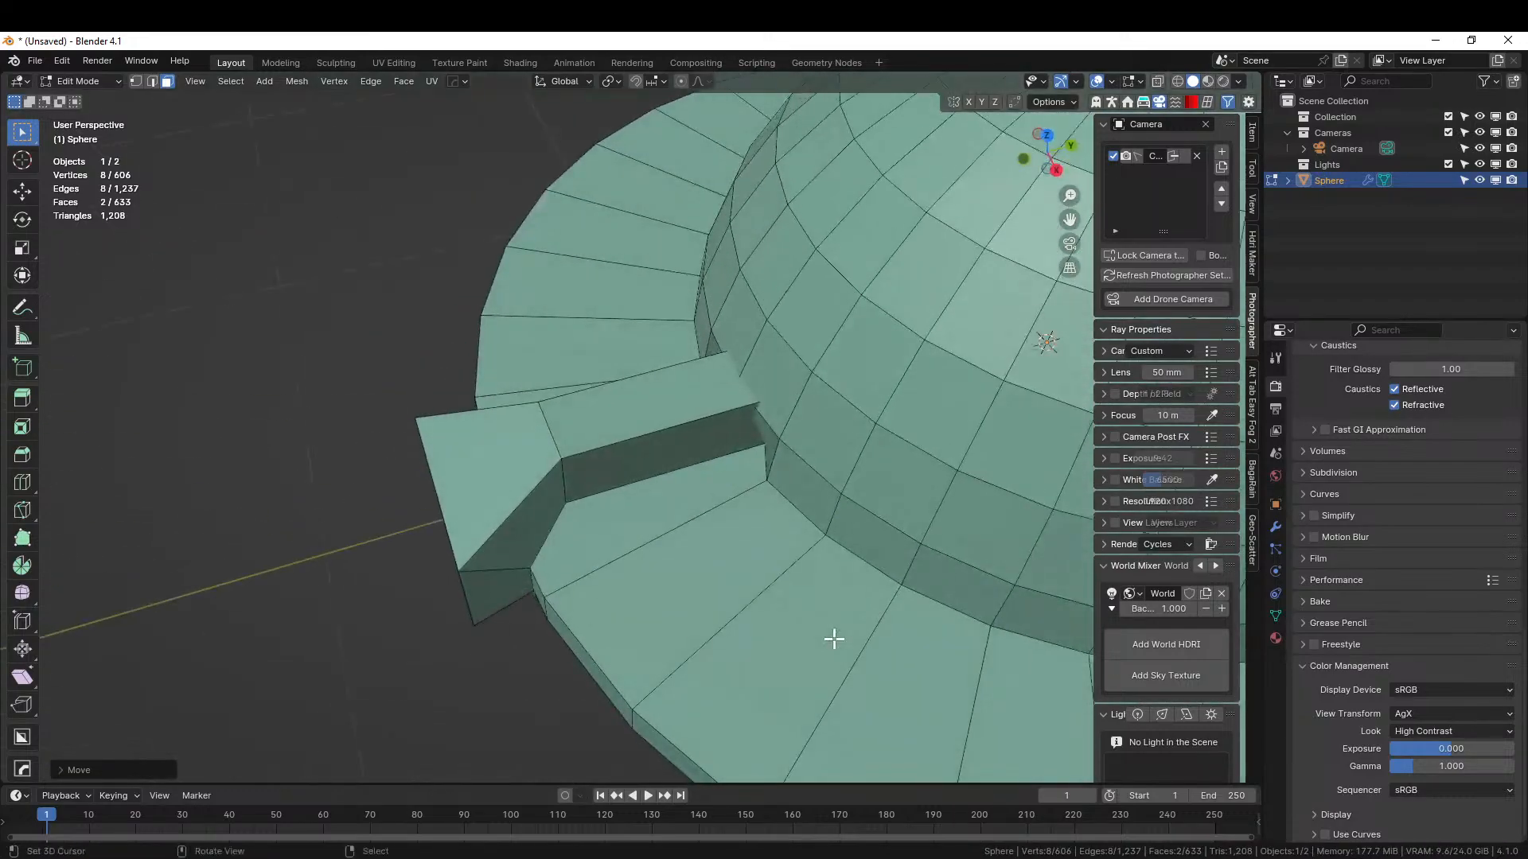
key(Tab)
- Split the viewport, turn the new area into an Asset Browser and show the Drones catalog of the Kitbash3D library
scroll(728, 620, down, 5)
mouse_move(726, 619)
middle_down()
mouse_move(899, 542)
mouse_move(989, 536)
mouse_move(920, 433)
mouse_move(924, 637)
mouse_move(807, 743)
mouse_move(873, 612)
mouse_move(945, 578)
mouse_move(975, 522)
mouse_move(853, 538)
mouse_move(778, 624)
mouse_move(700, 623)
middle_up()
scroll(808, 742, up, 5)
scroll(807, 745, down, 5)
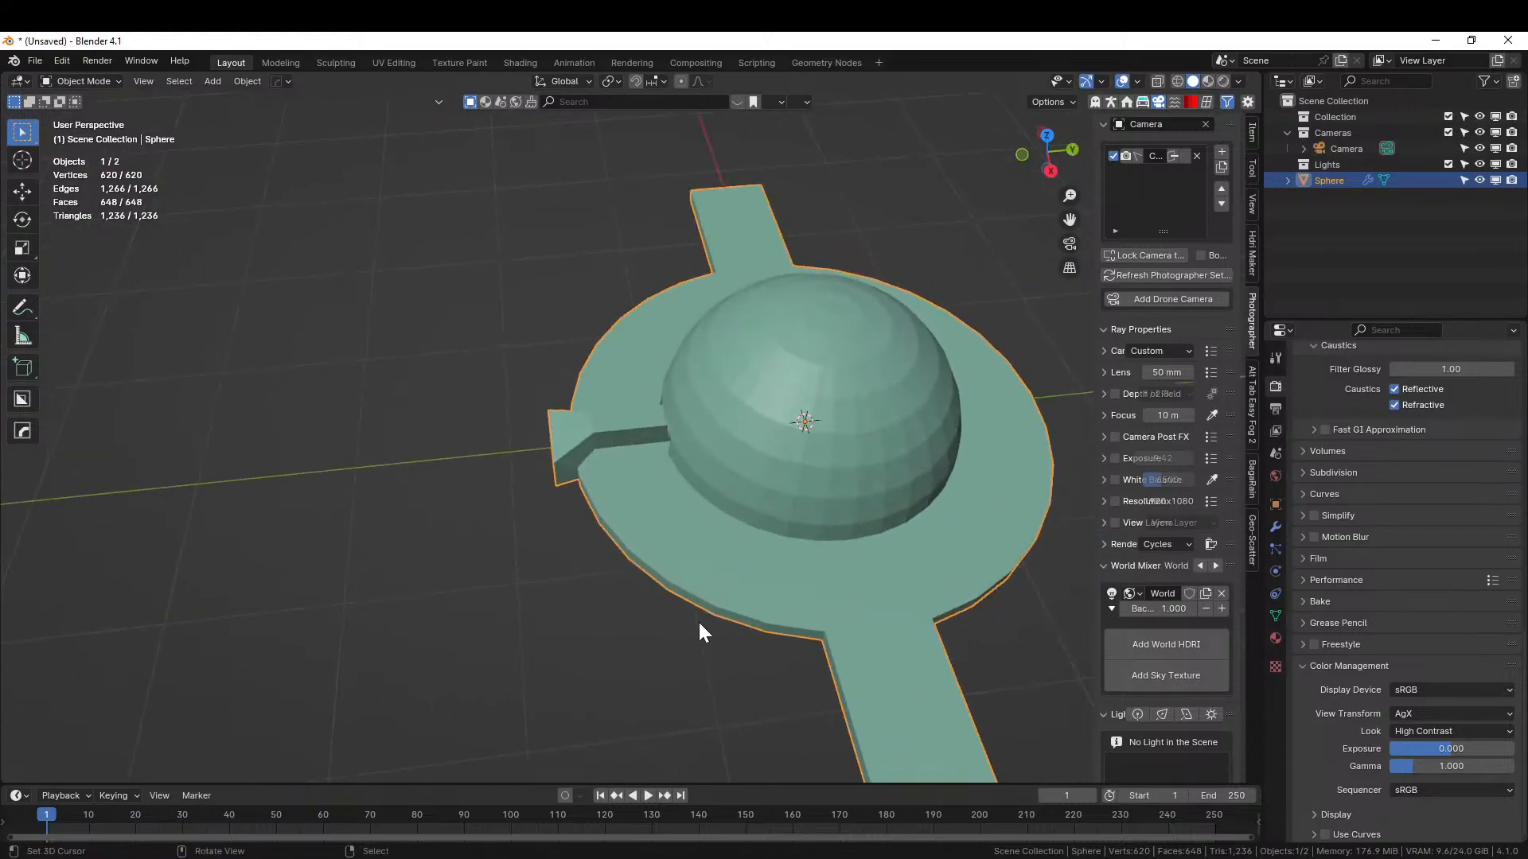
middle_drag(700, 625, 725, 657)
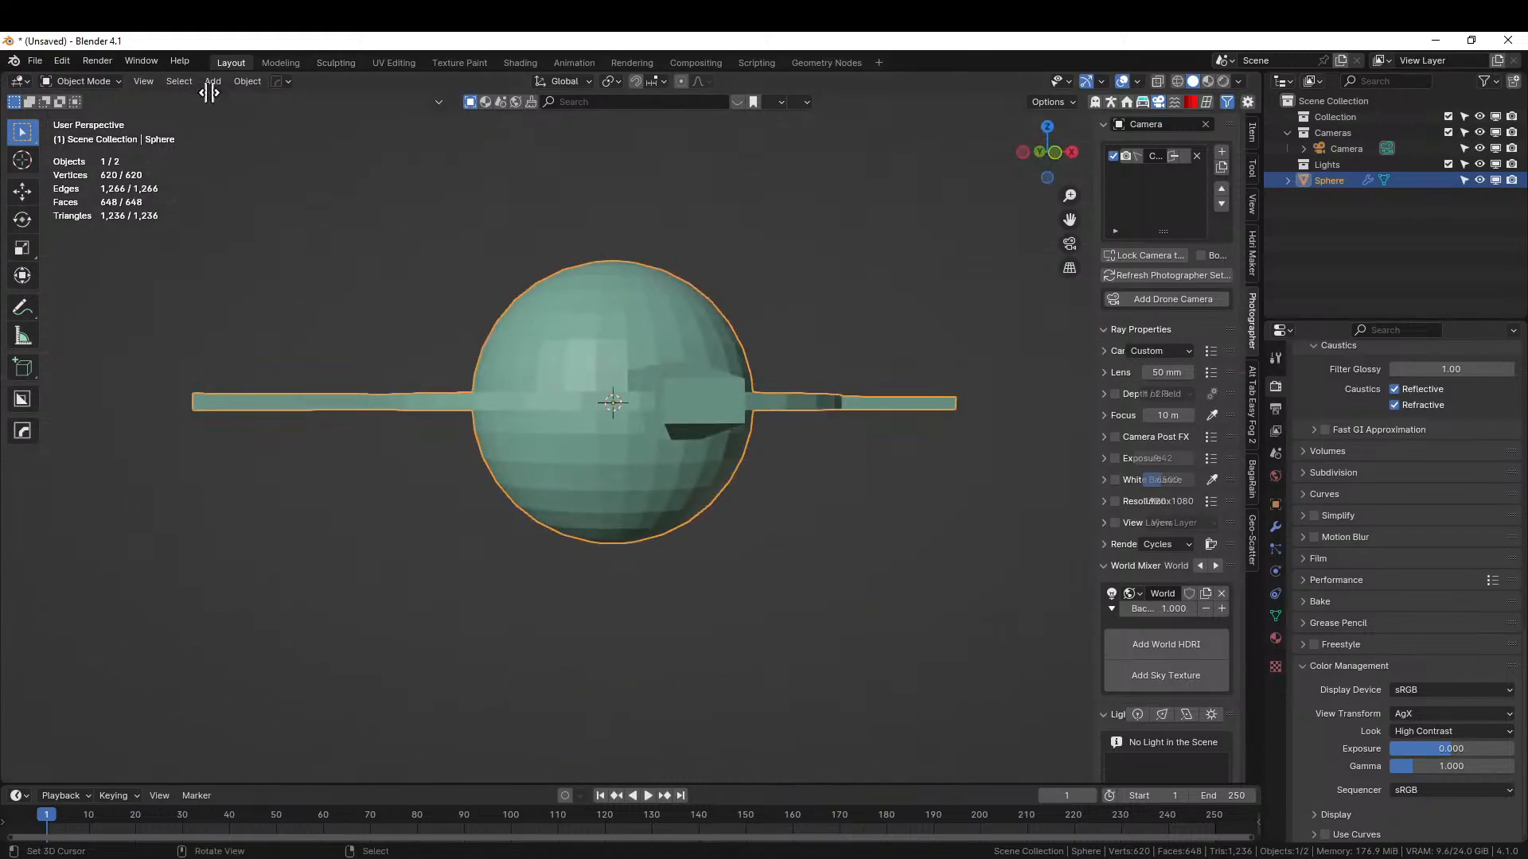
click(529, 318)
key(shift+F1)
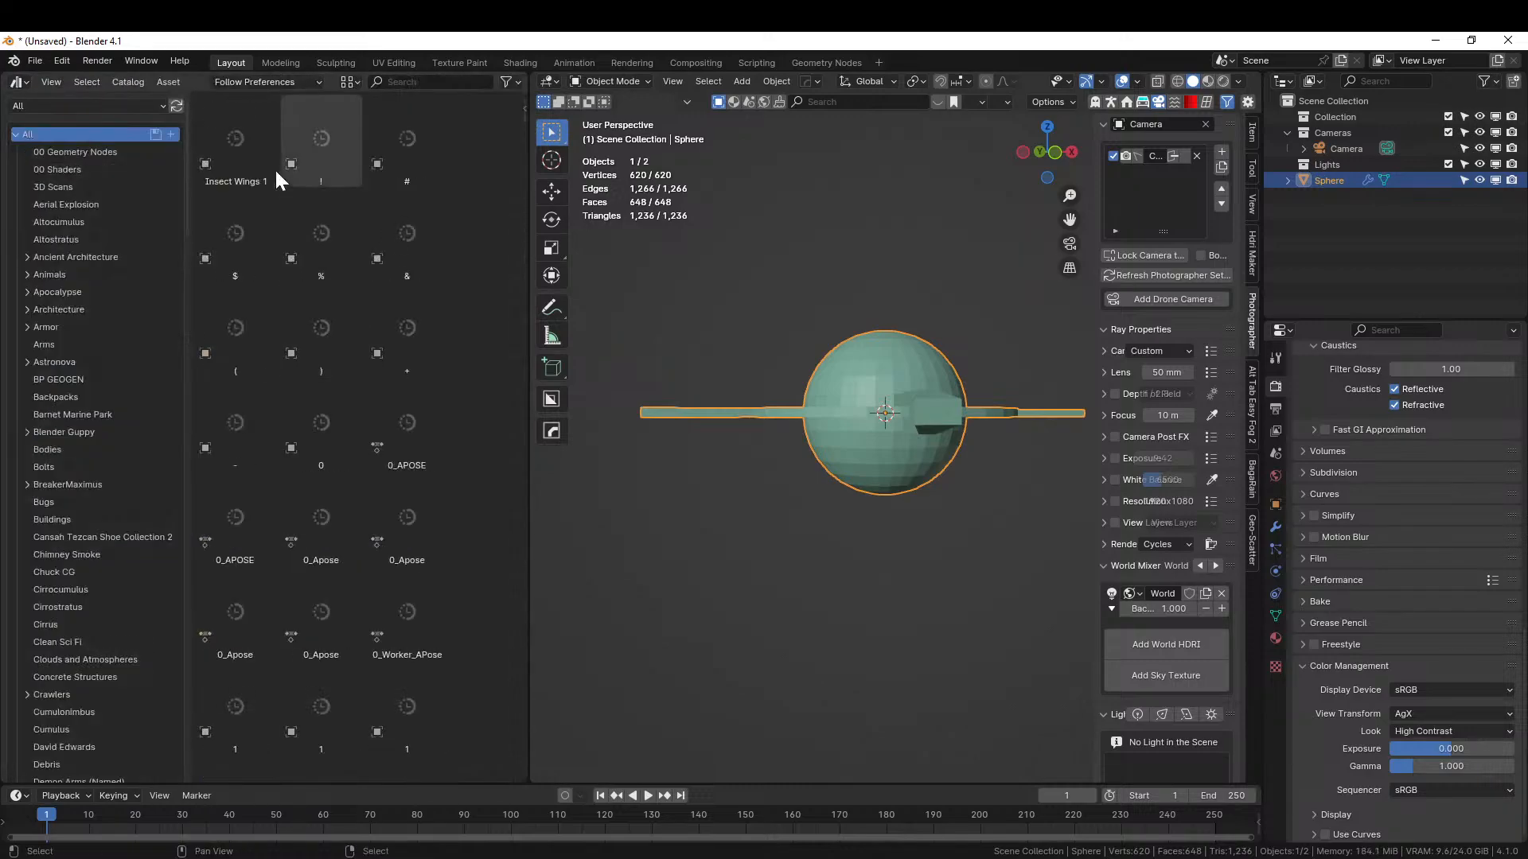
click(127, 103)
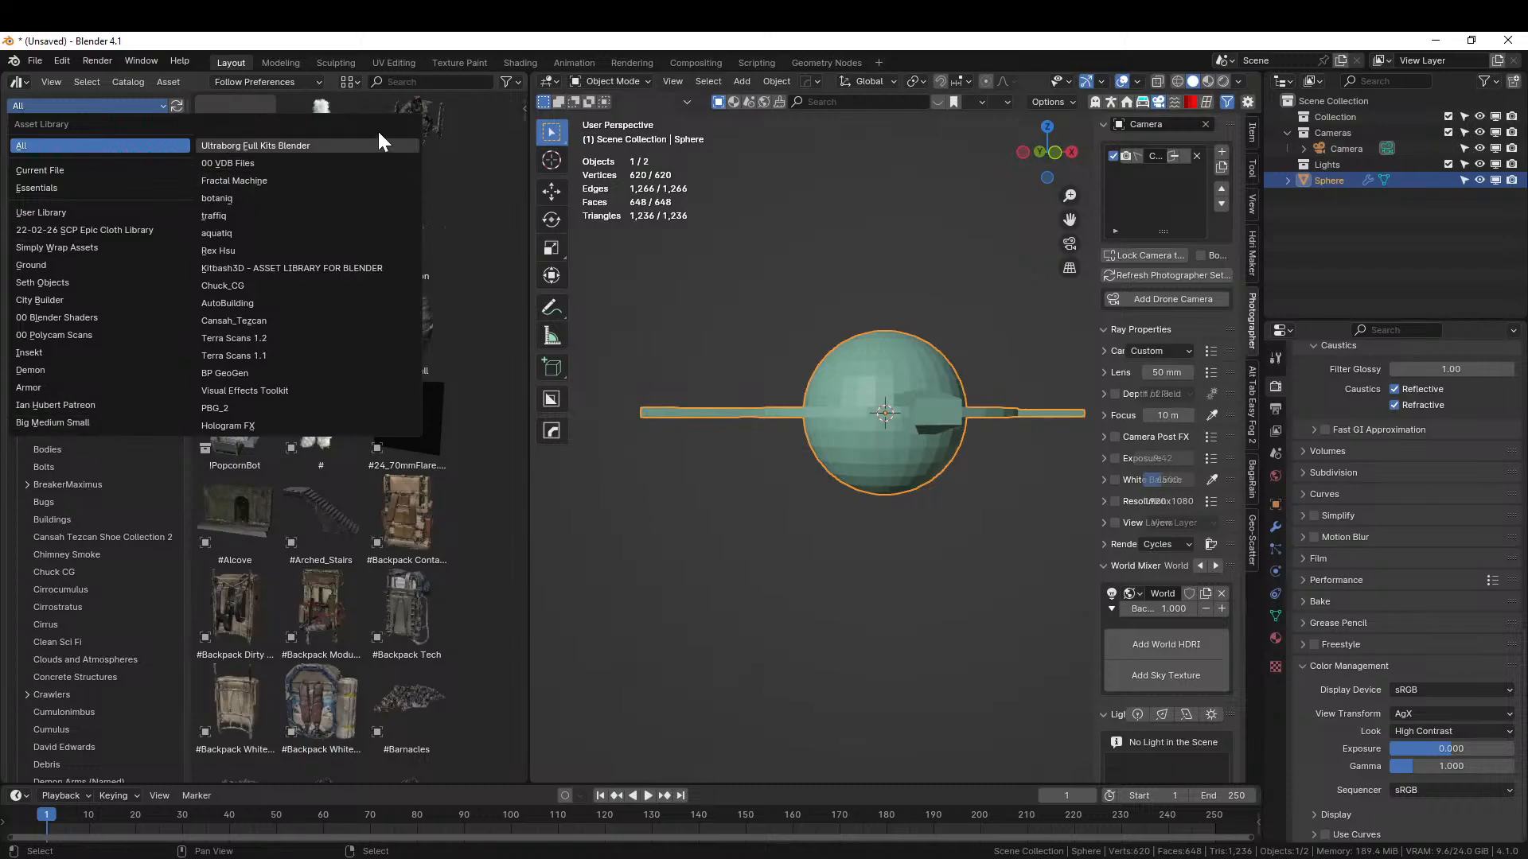
click(279, 268)
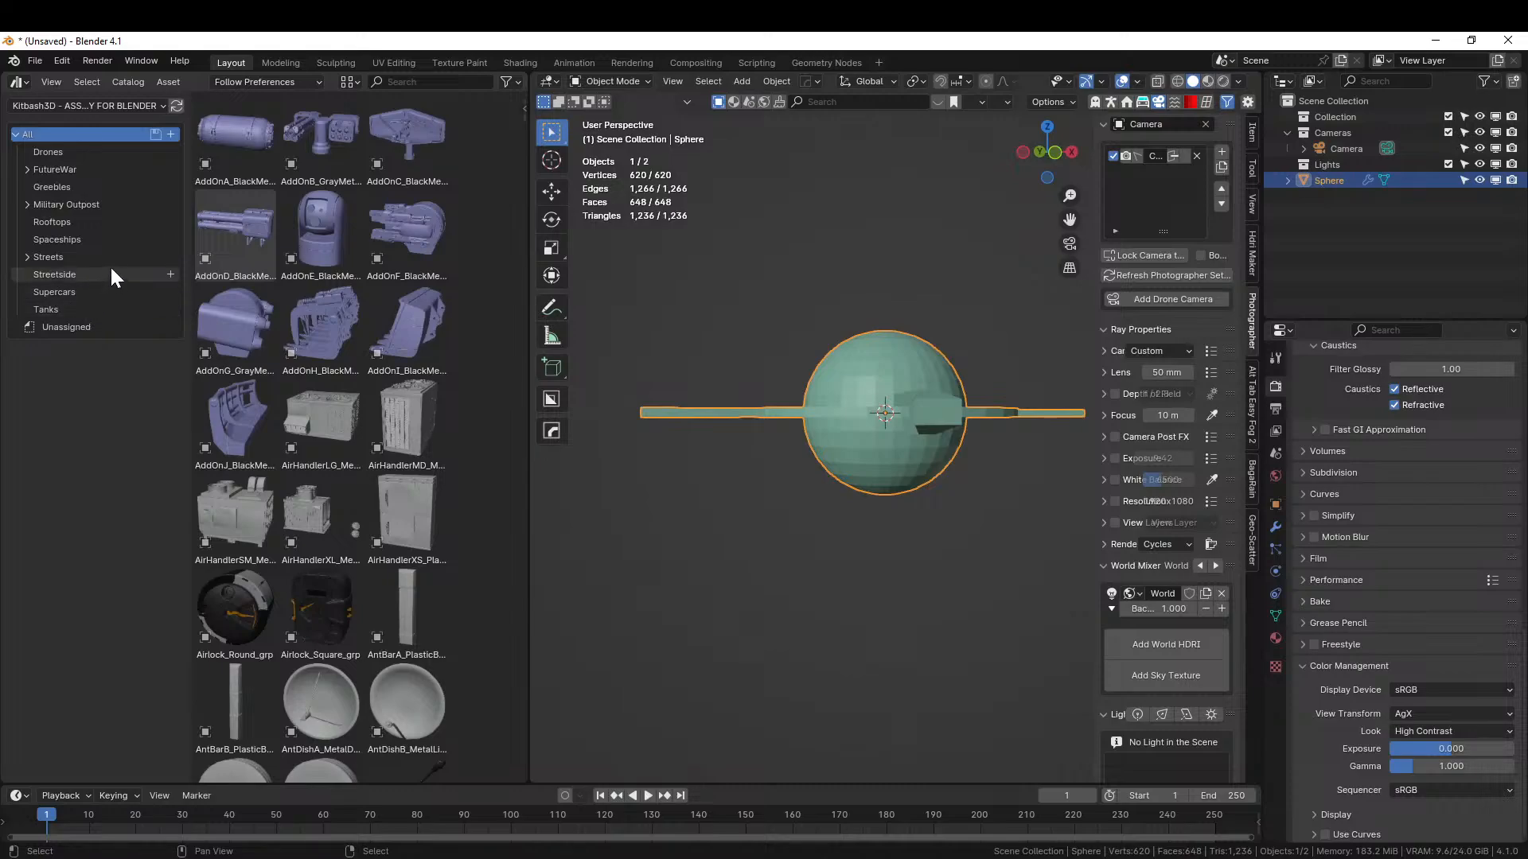
click(64, 155)
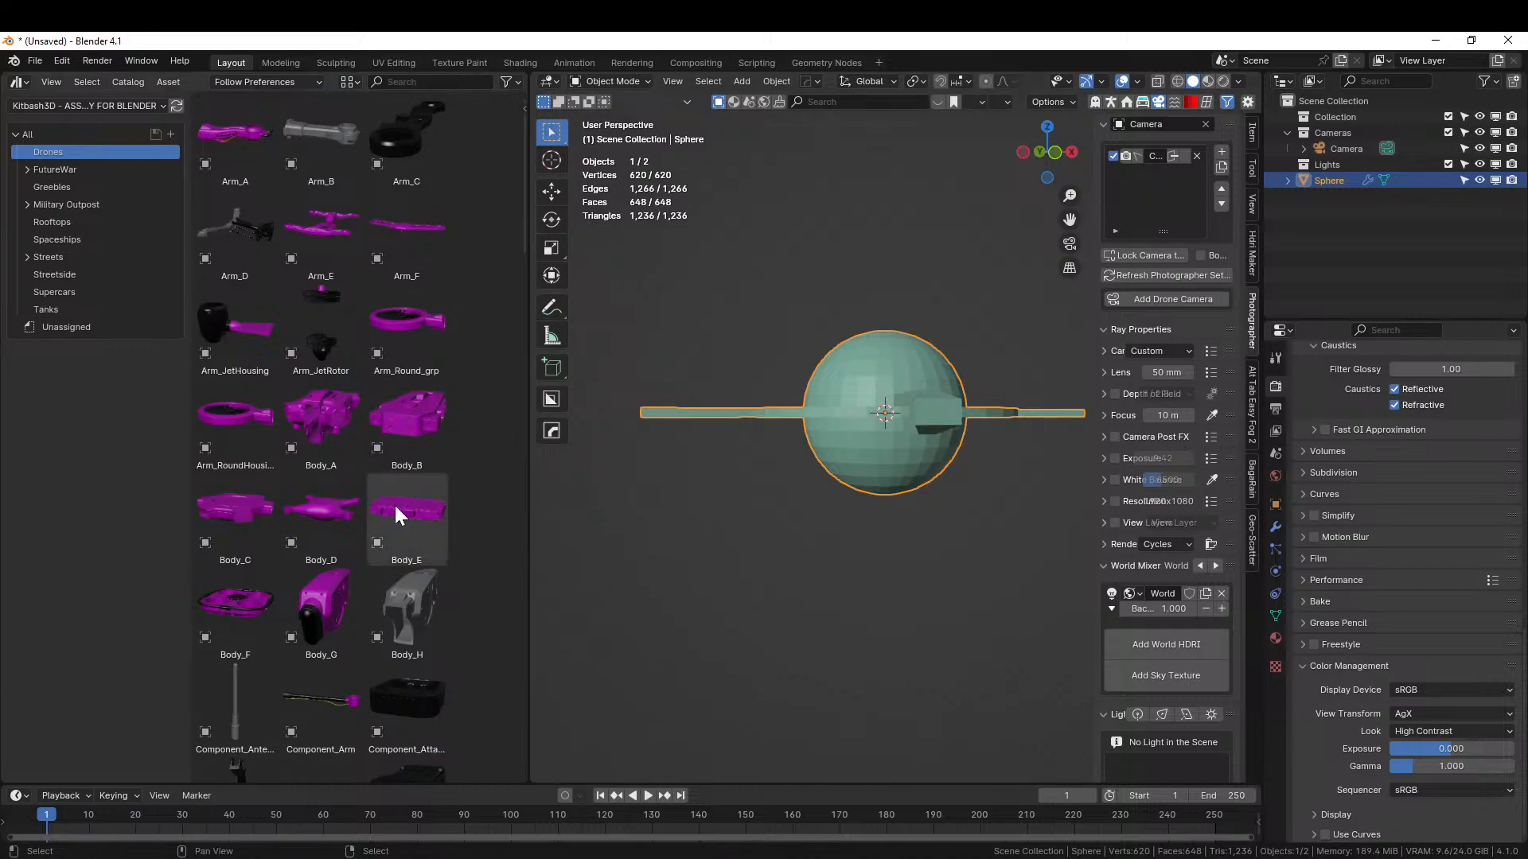
- Move the Asset Browser into its own window and give its docked area back to the 3D viewport, set to top view
click(629, 526)
middle_drag(711, 506, 718, 613)
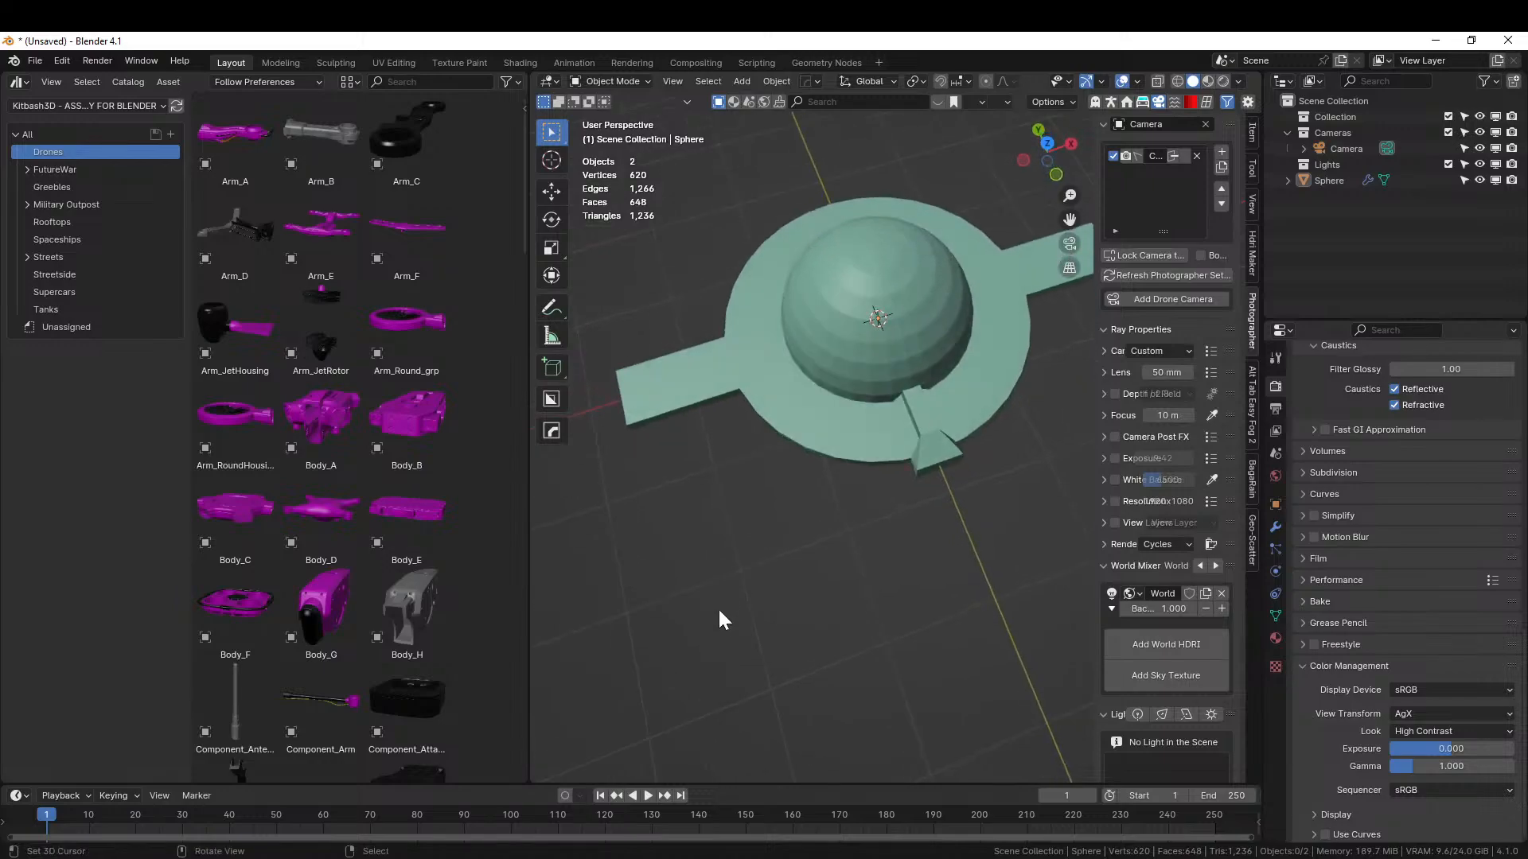
key(KP_7)
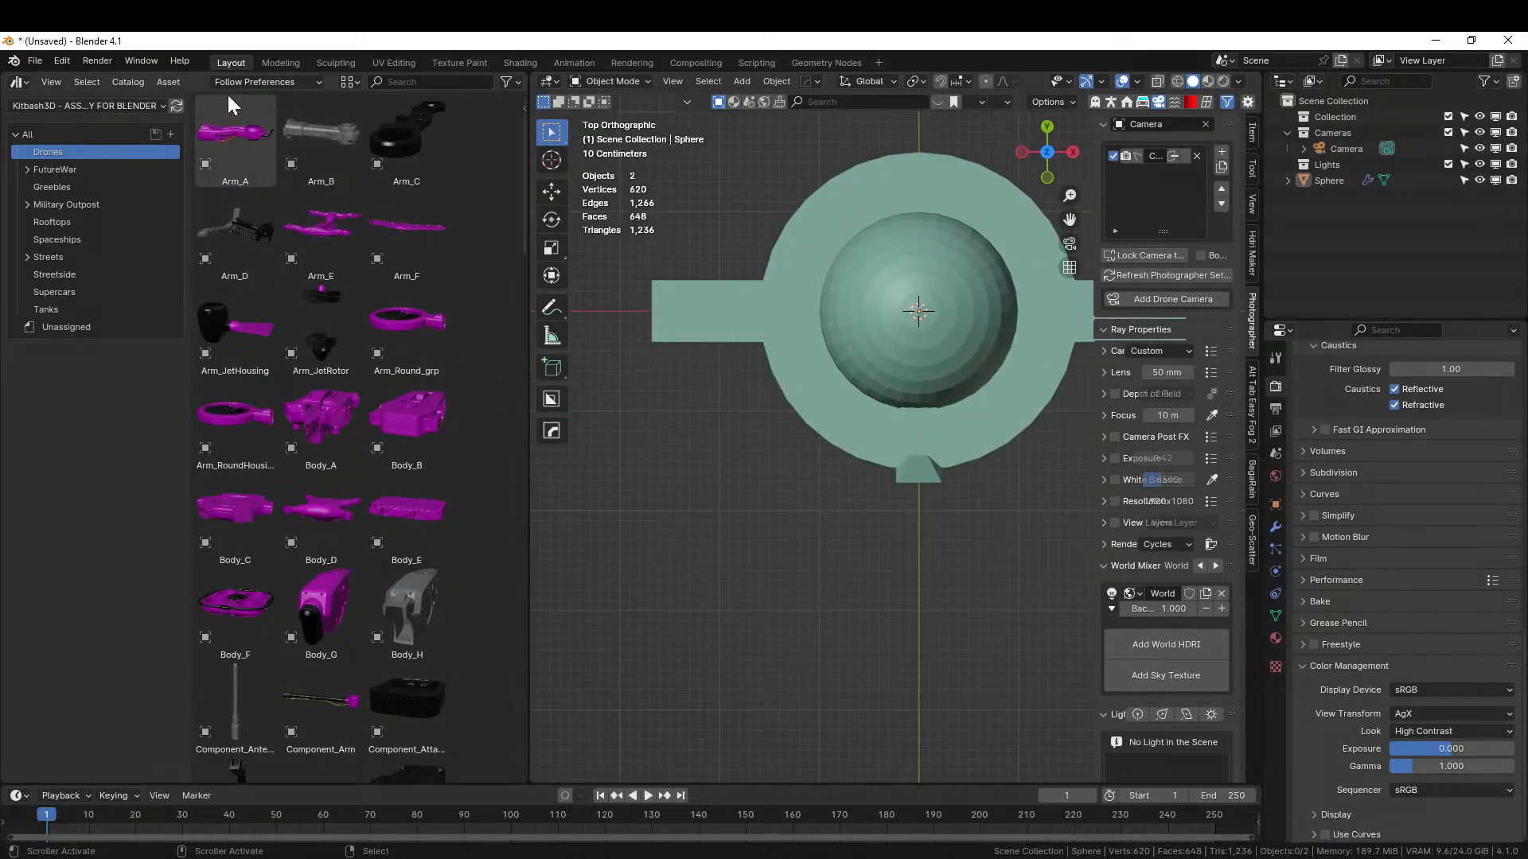
right_click(192, 79)
click(122, 187)
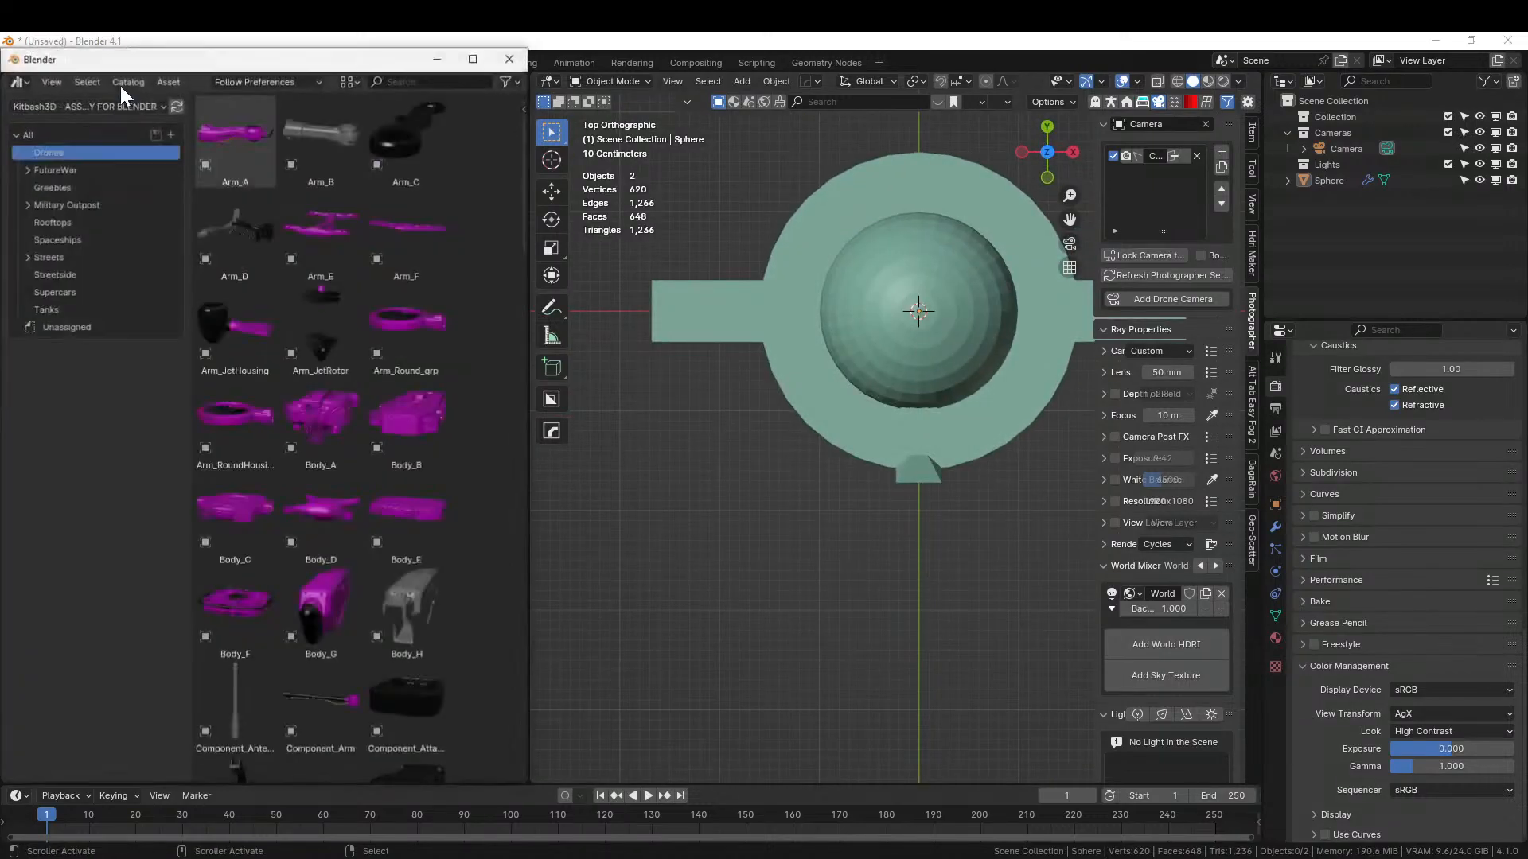
drag(156, 64, 509, 0)
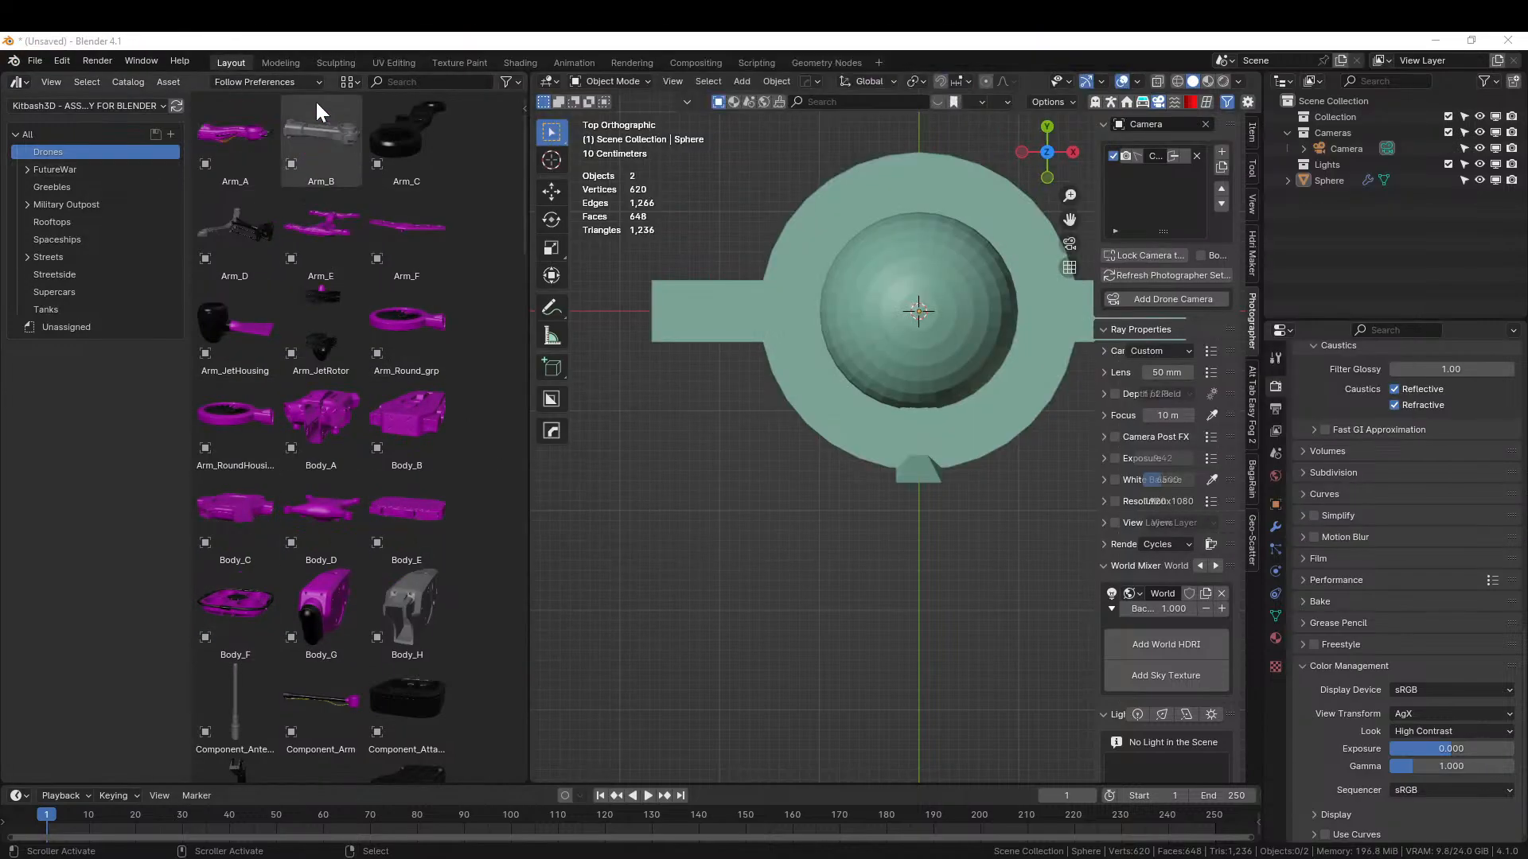
right_click(199, 80)
click(150, 208)
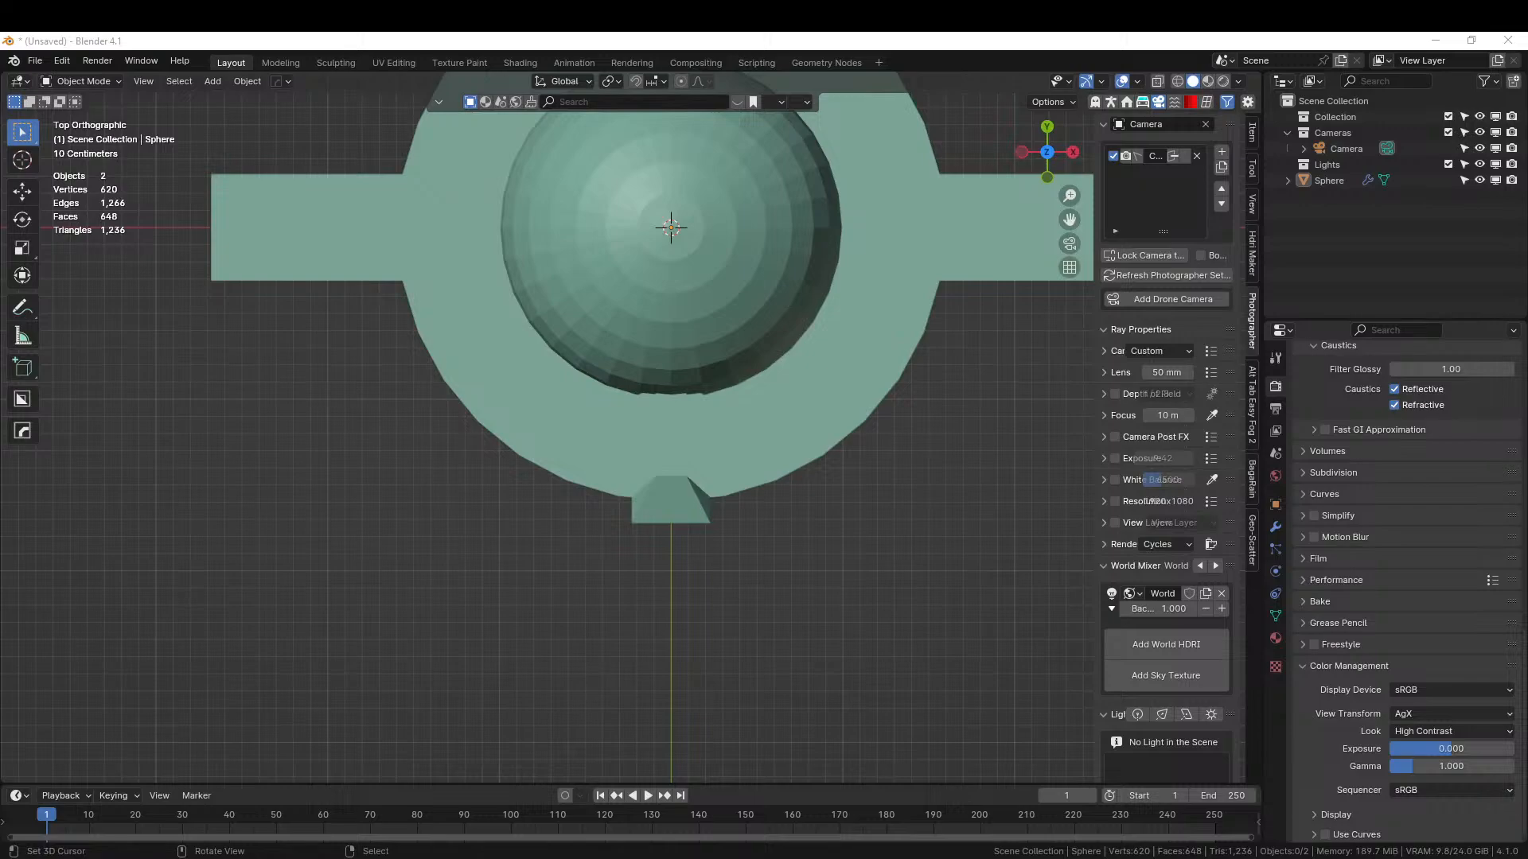
- Place the Arm_E asset from the Drones catalog in the scene and clear its location to the world origin
shift+middle_drag(1063, 433, 901, 662)
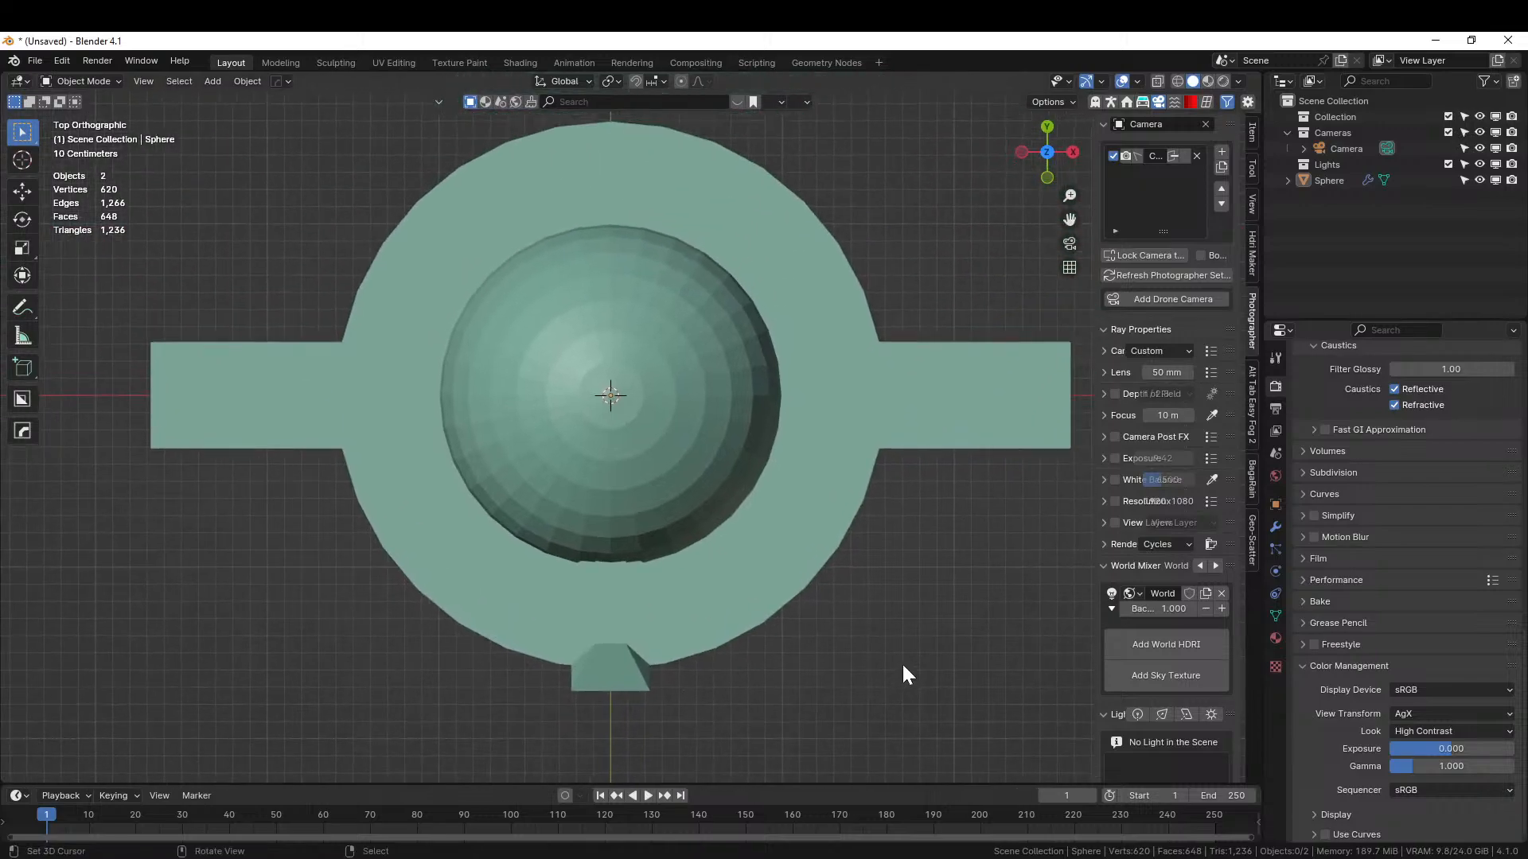
scroll(901, 662, down, 4)
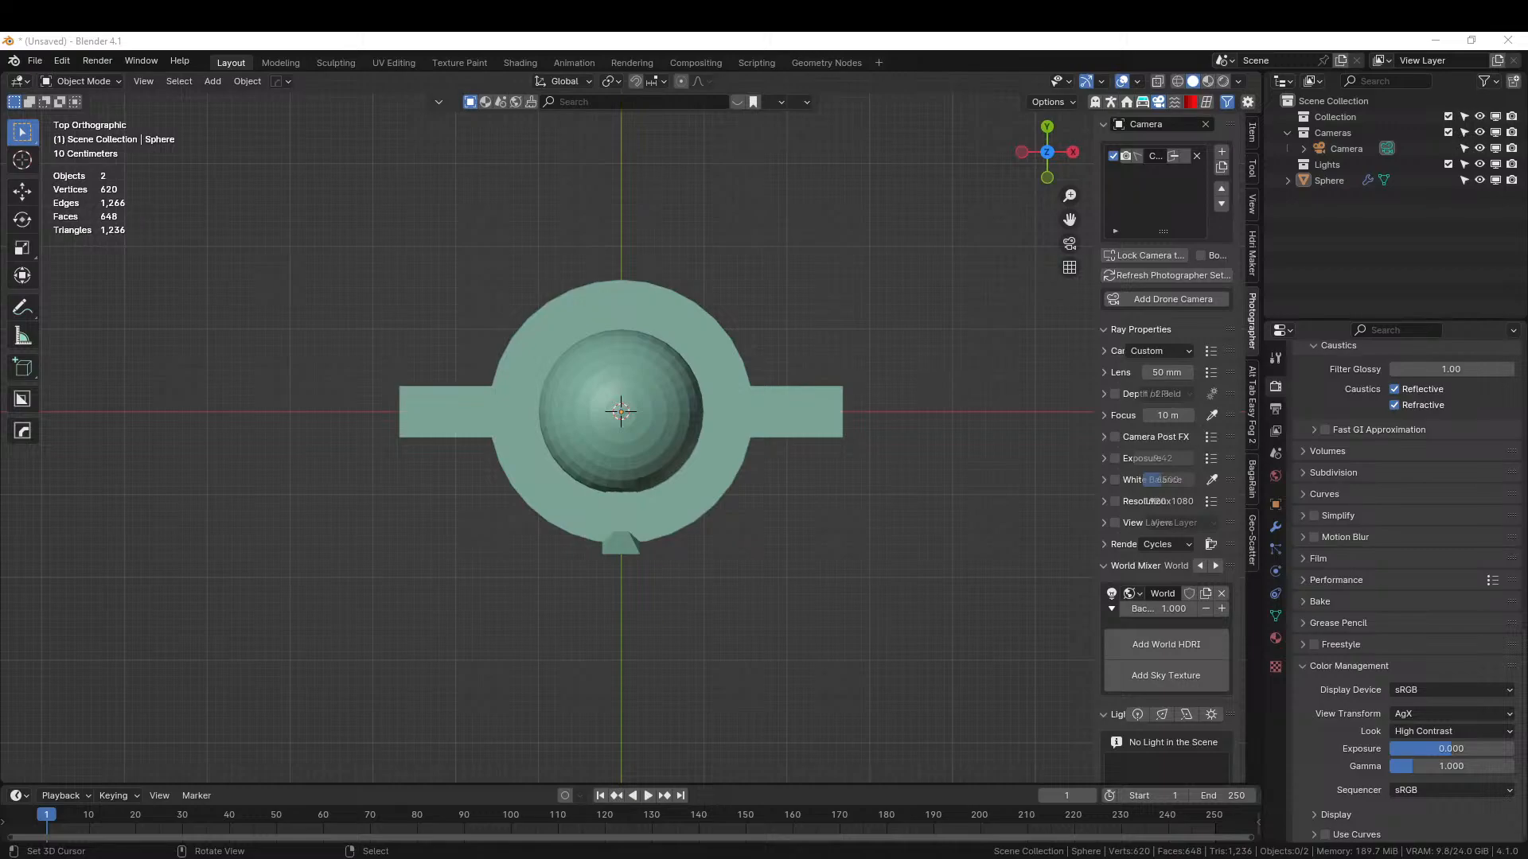
drag(485, 479, 620, 629)
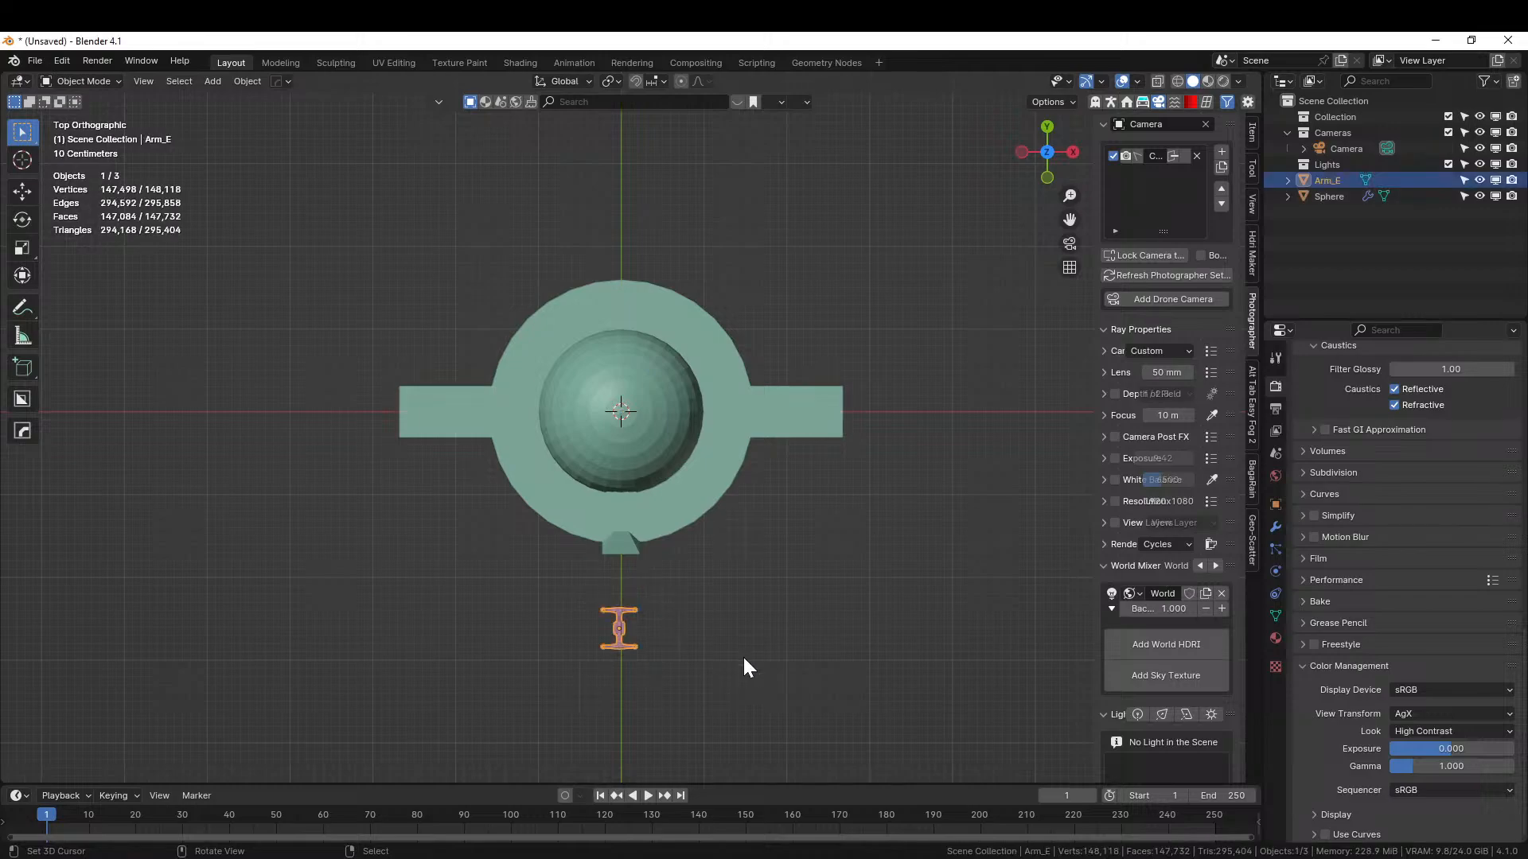
key(alt+g)
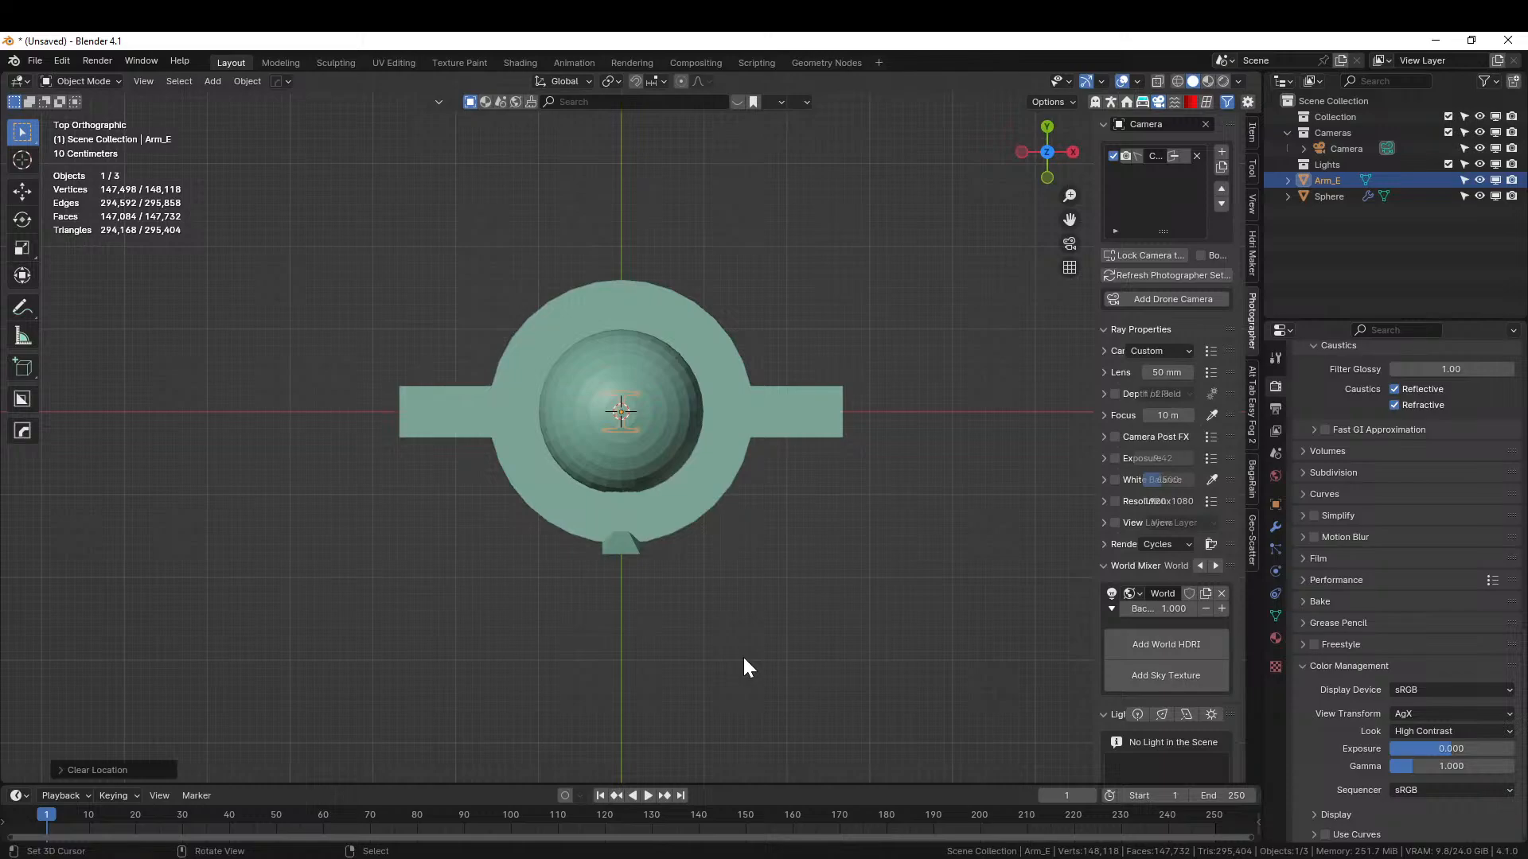
- Rotate Arm_E by 90 degrees and scale it up until its side beams reach the ends of the ring's arms
text(r90)
key(Return)
key(s)
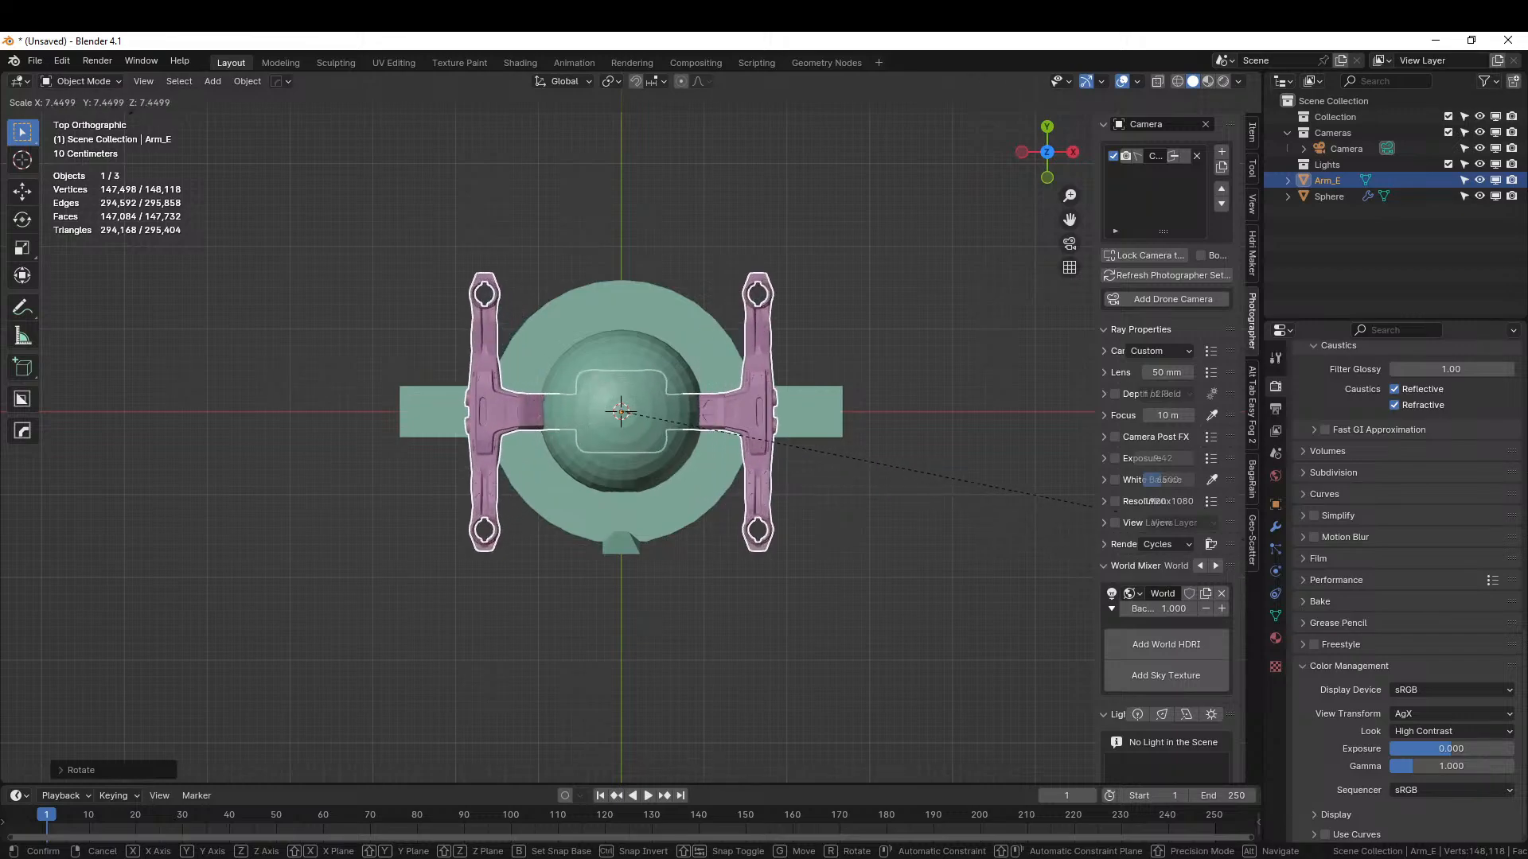
click(716, 143)
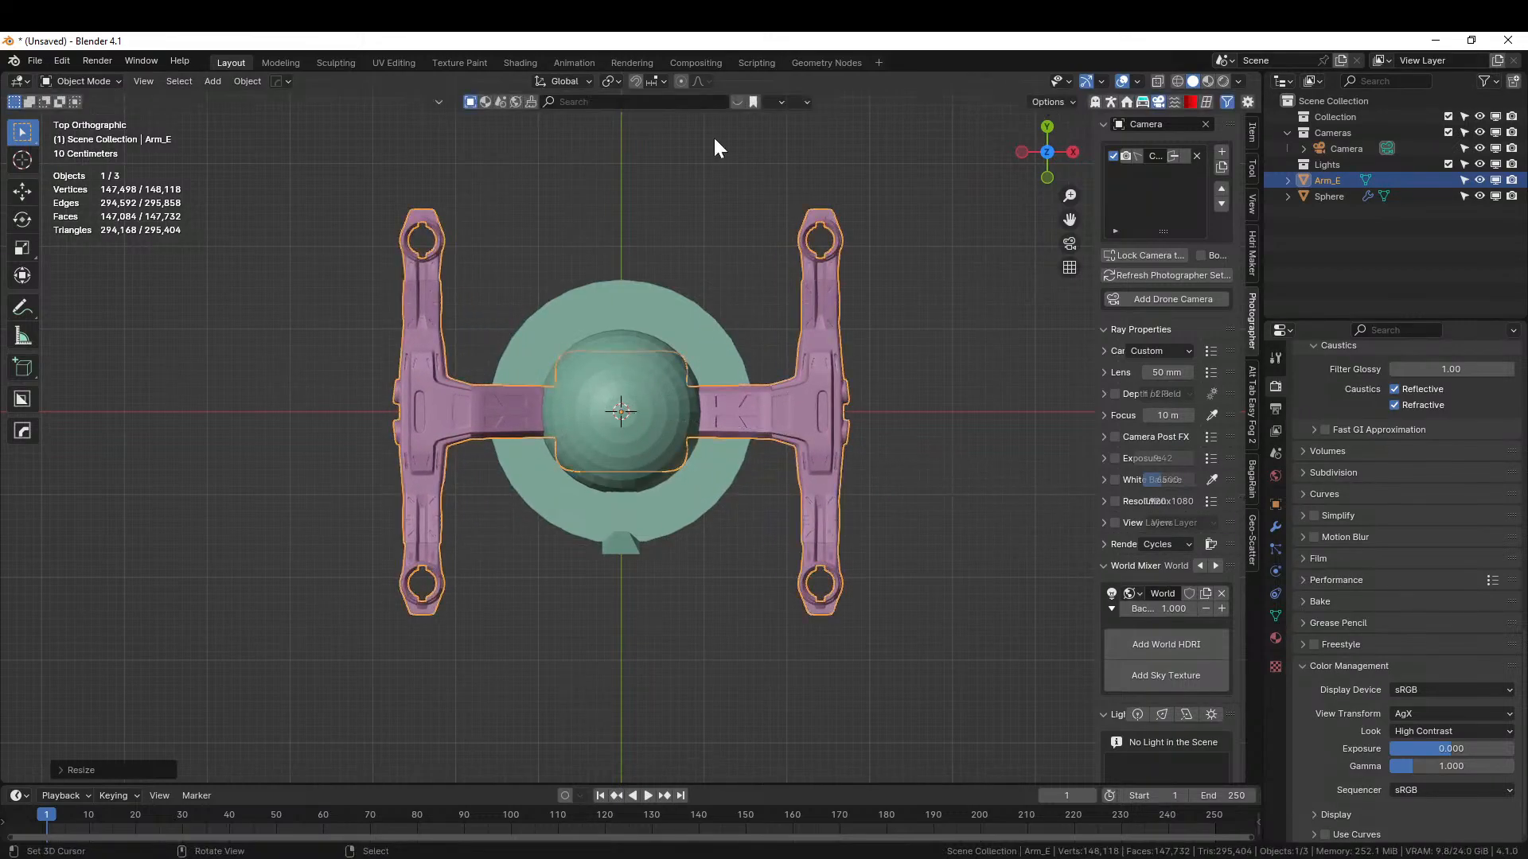
- Lower Arm_E about 0.34 m along global Z so its side beams cover the ring's flat arms
middle_drag(614, 669, 618, 446)
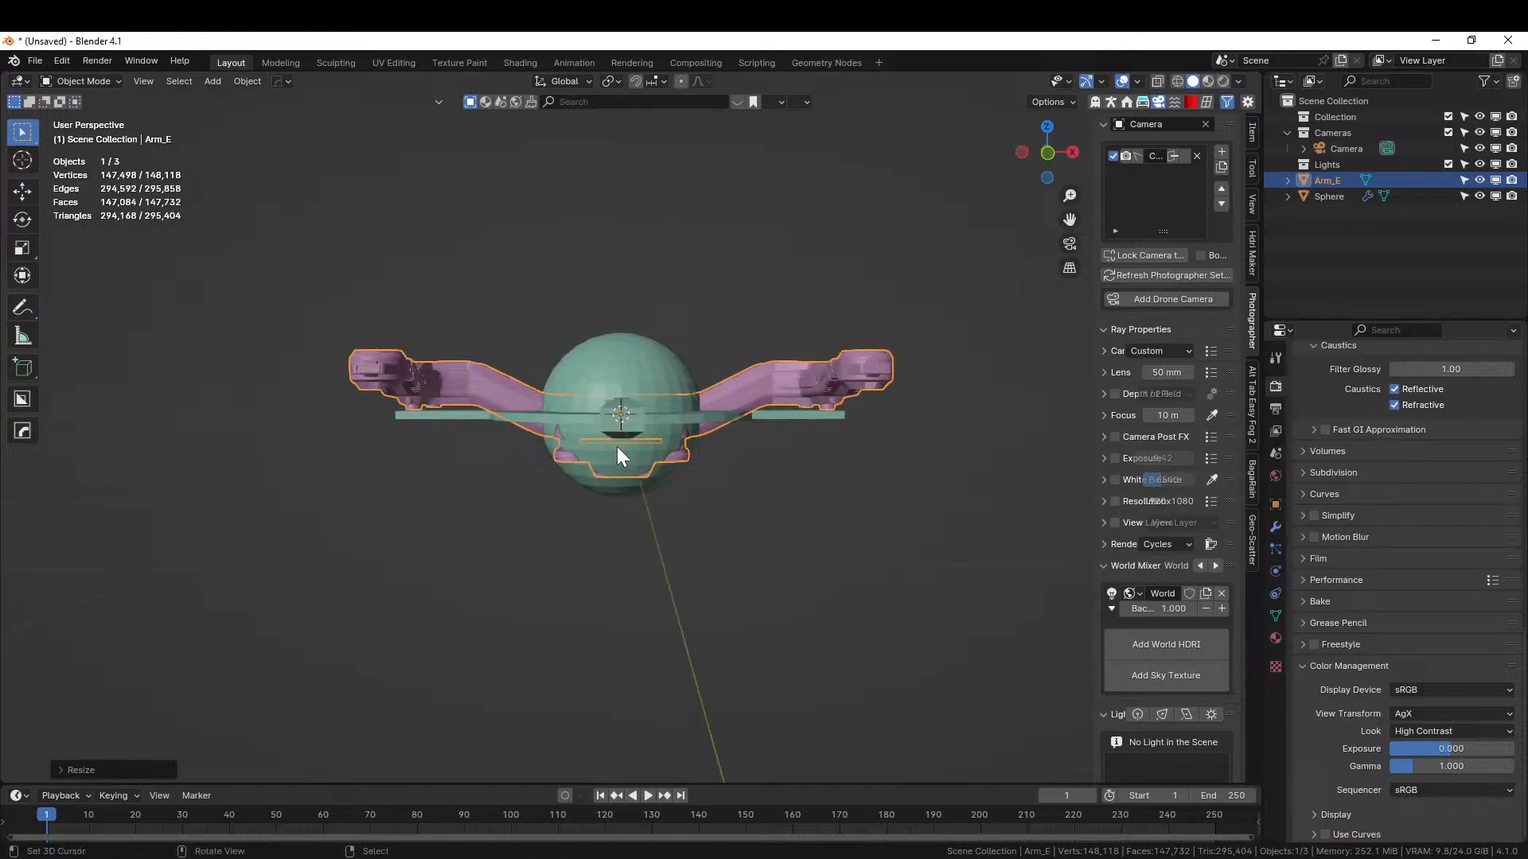
key(g)
key(z)
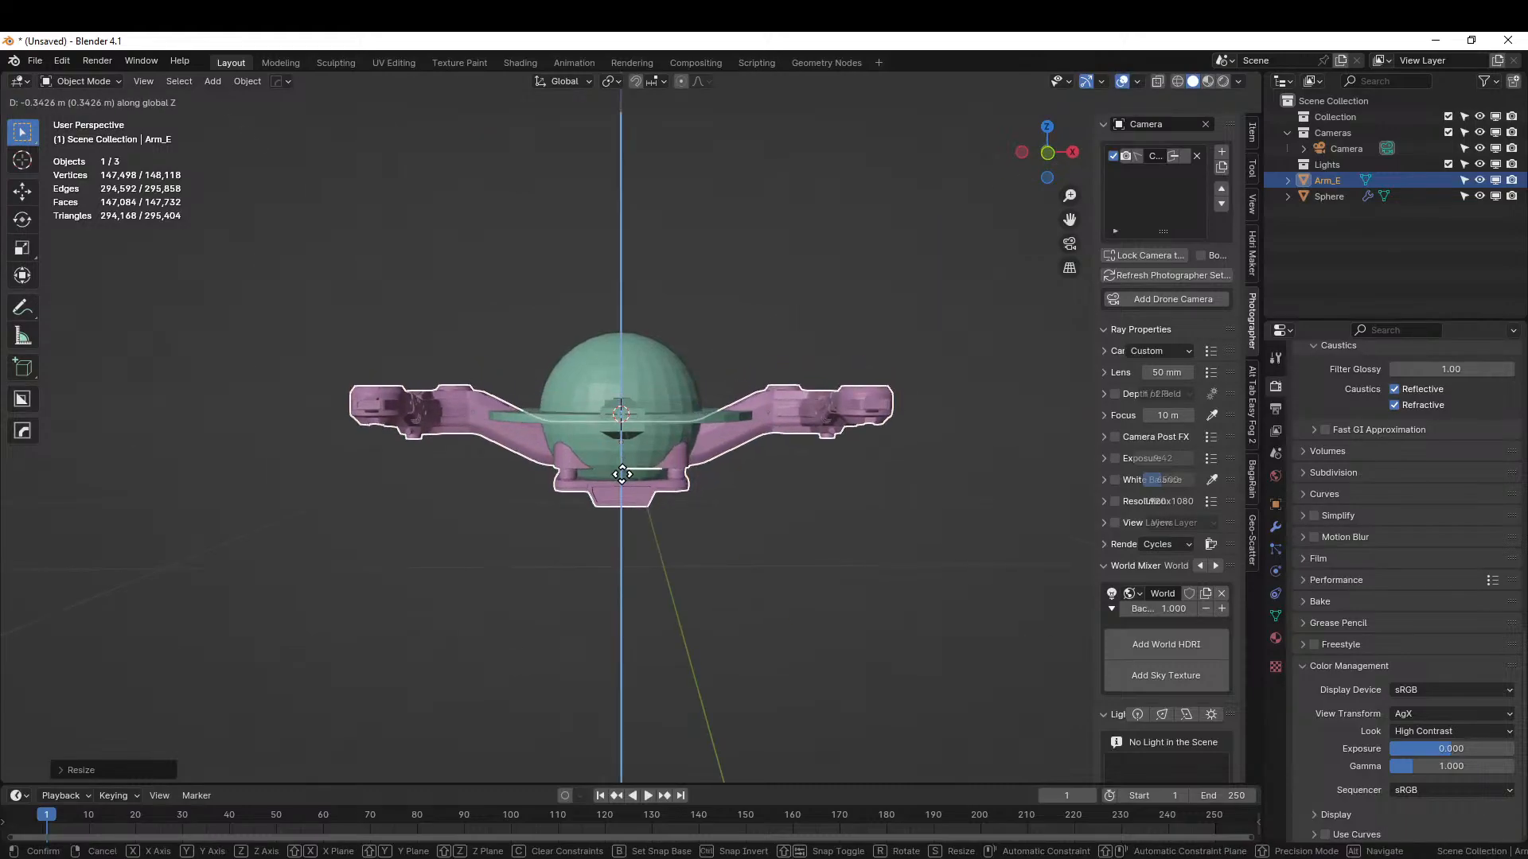
click(637, 476)
middle_drag(636, 476, 636, 624)
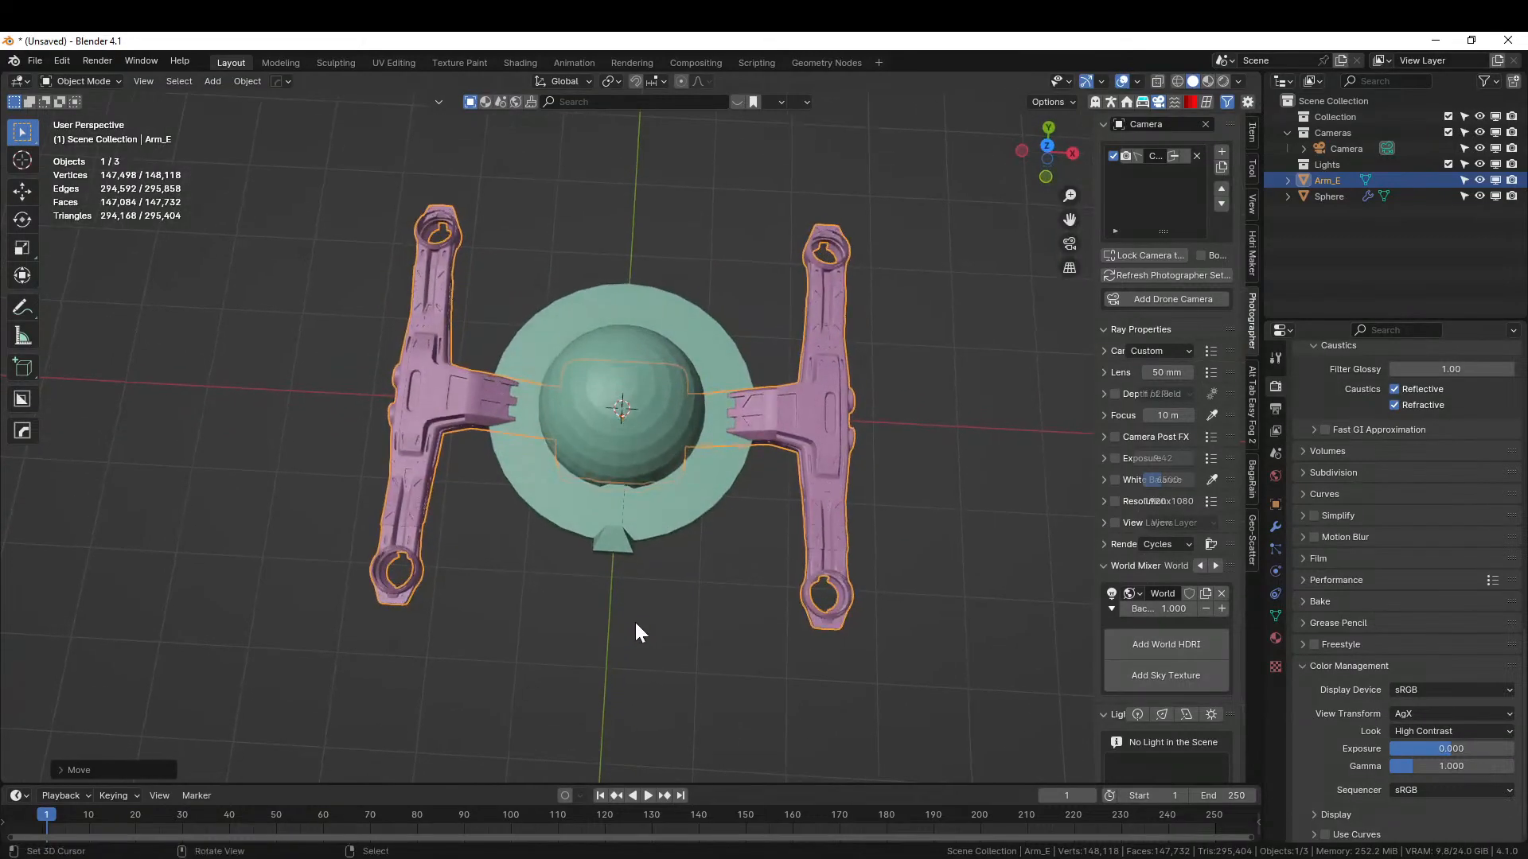
middle_drag(678, 624, 652, 603)
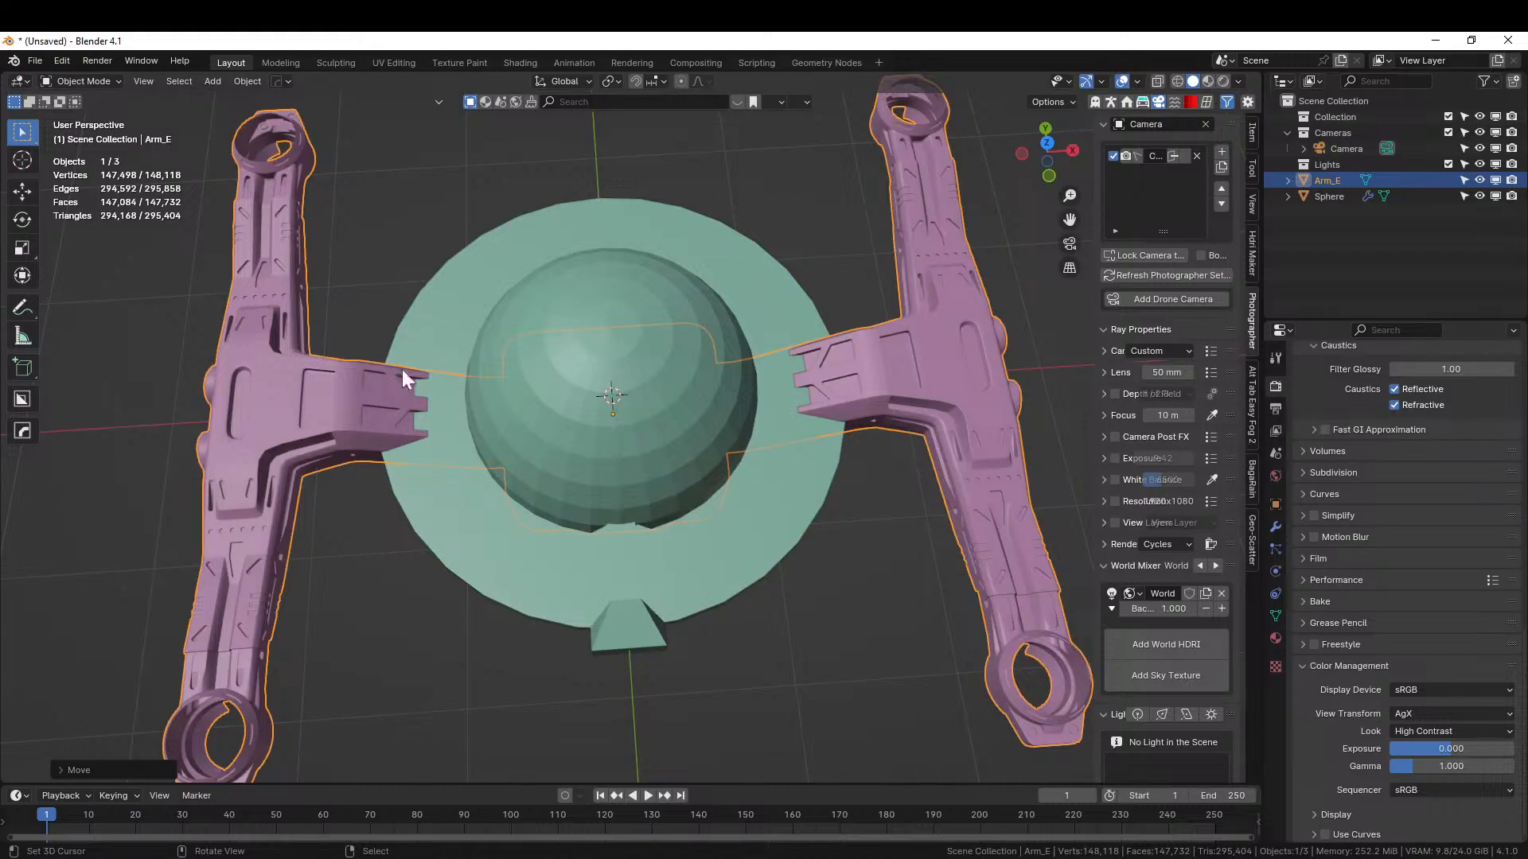
mouse_move(746, 546)
middle_down()
mouse_move(746, 343)
mouse_move(808, 334)
mouse_move(793, 487)
mouse_move(605, 561)
mouse_move(738, 519)
middle_up()
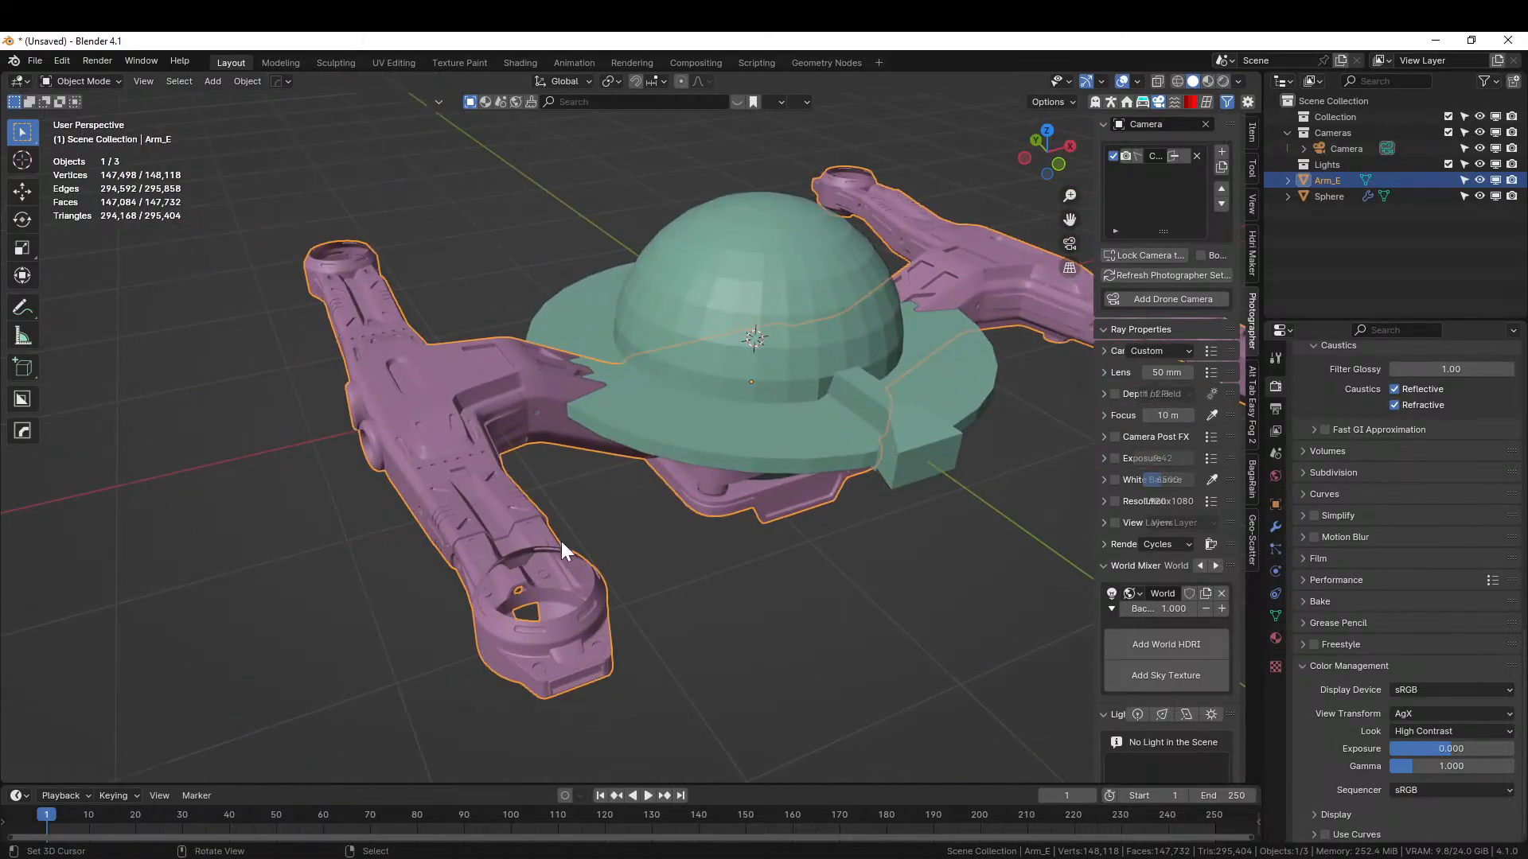
middle_drag(862, 512, 754, 406)
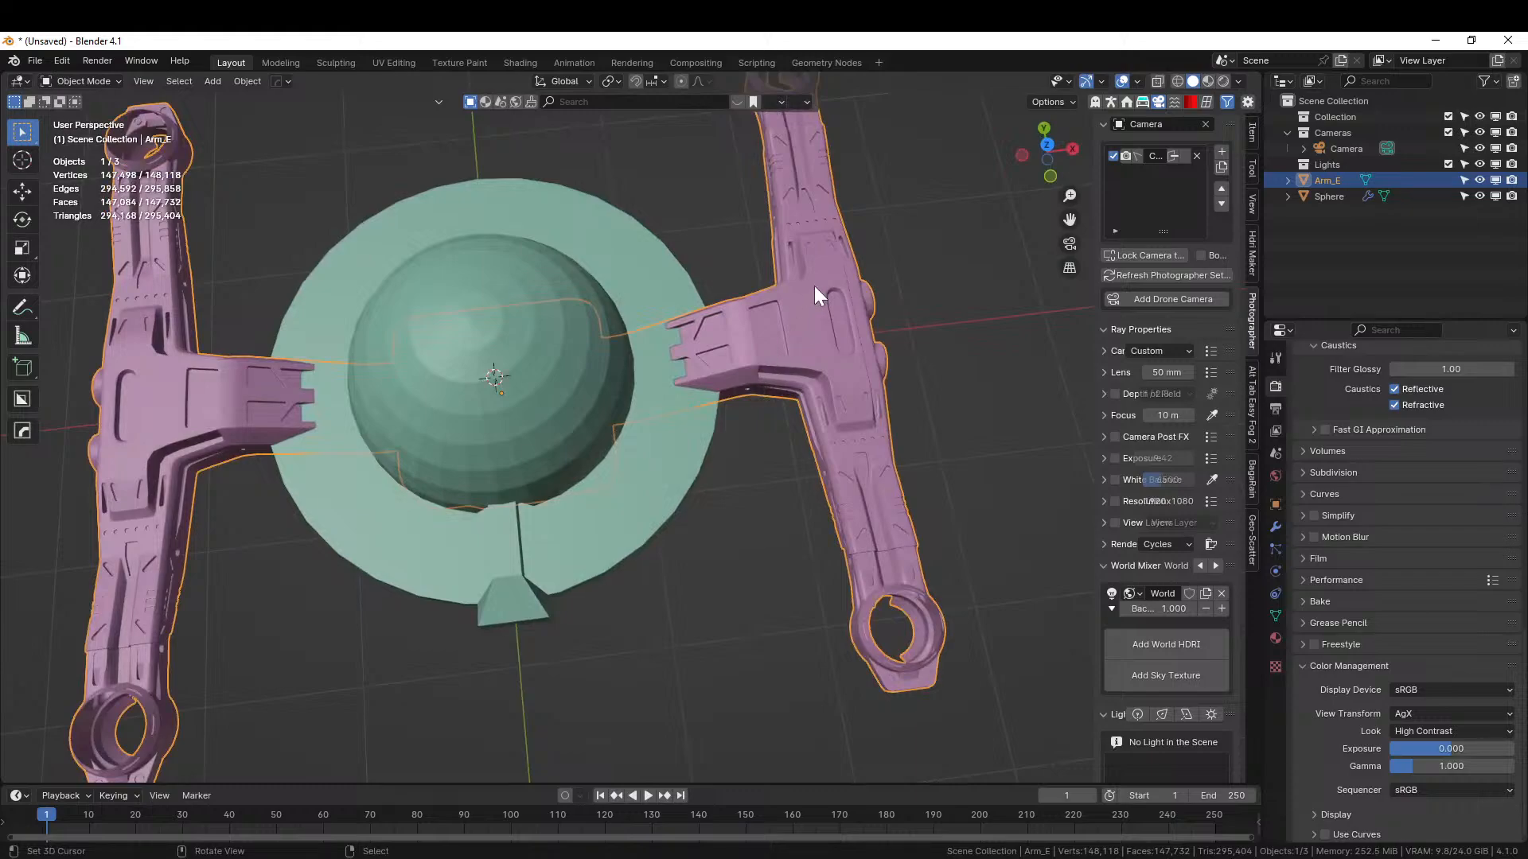
key(KP_7)
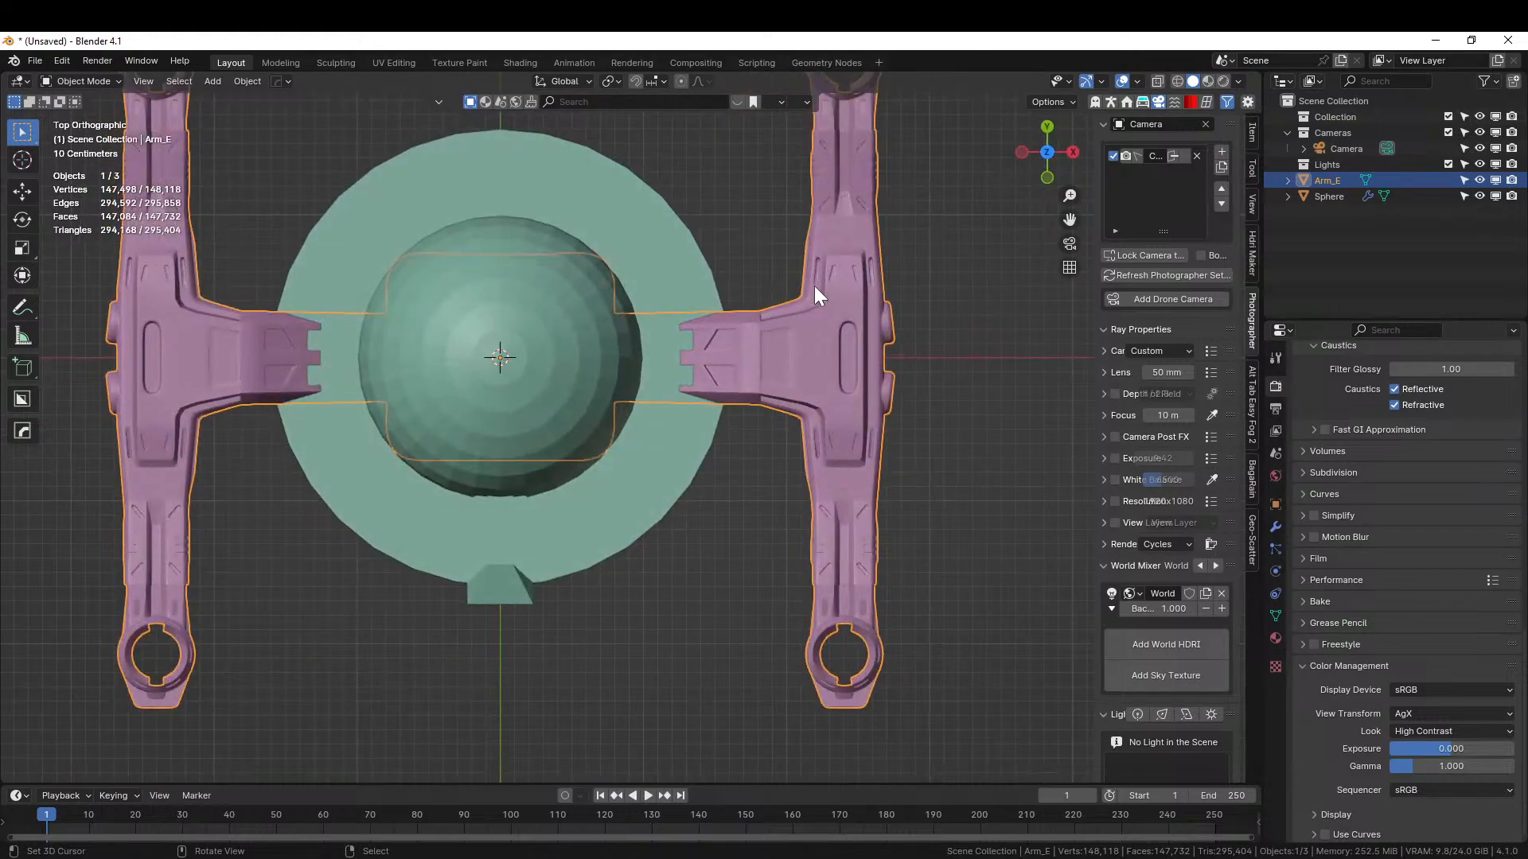
key(alt+x)
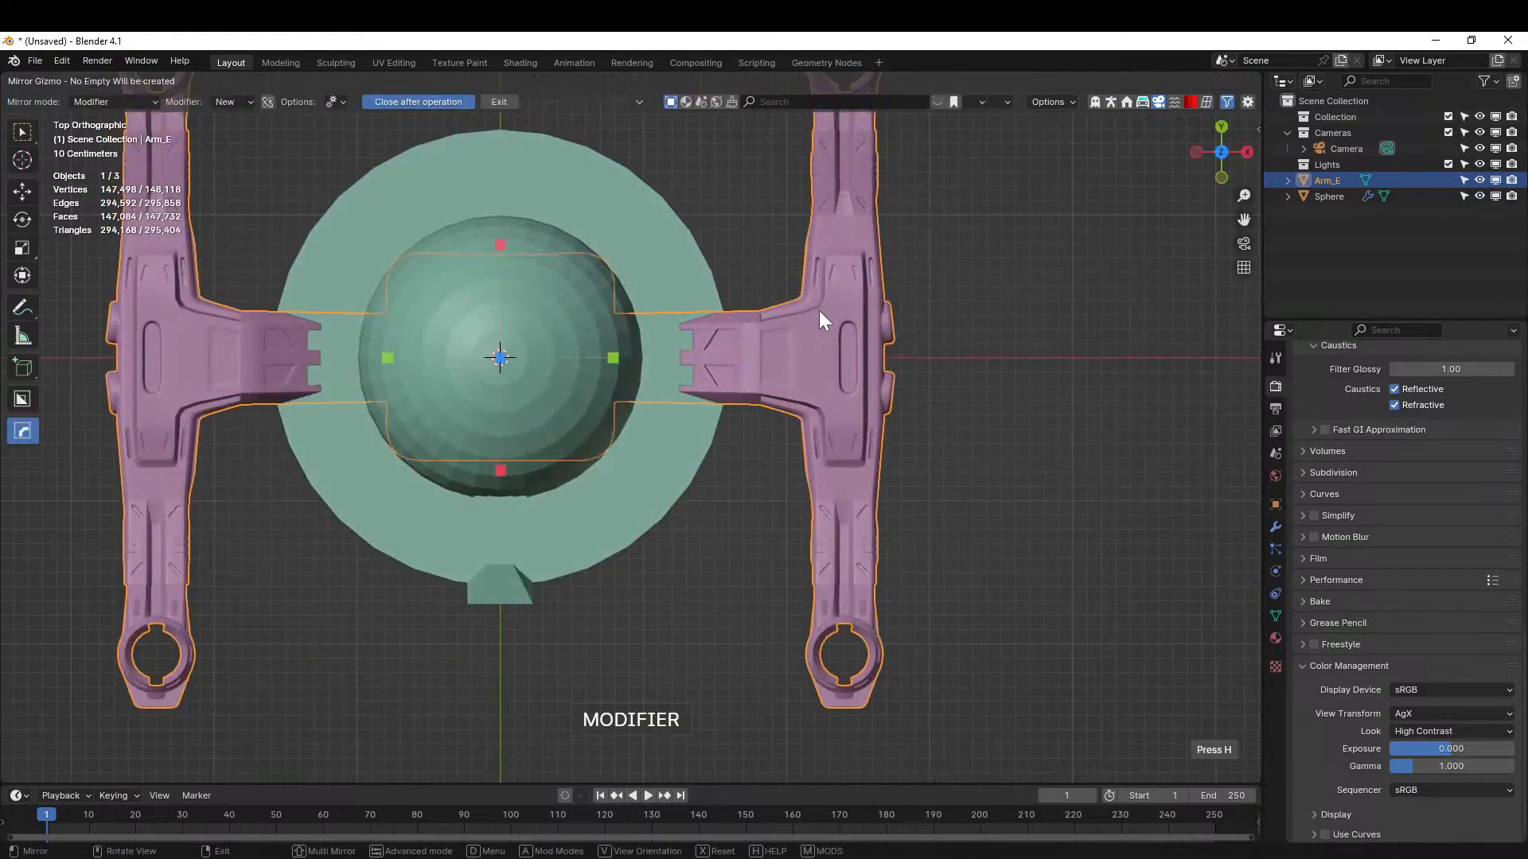
shift+right_click(618, 360)
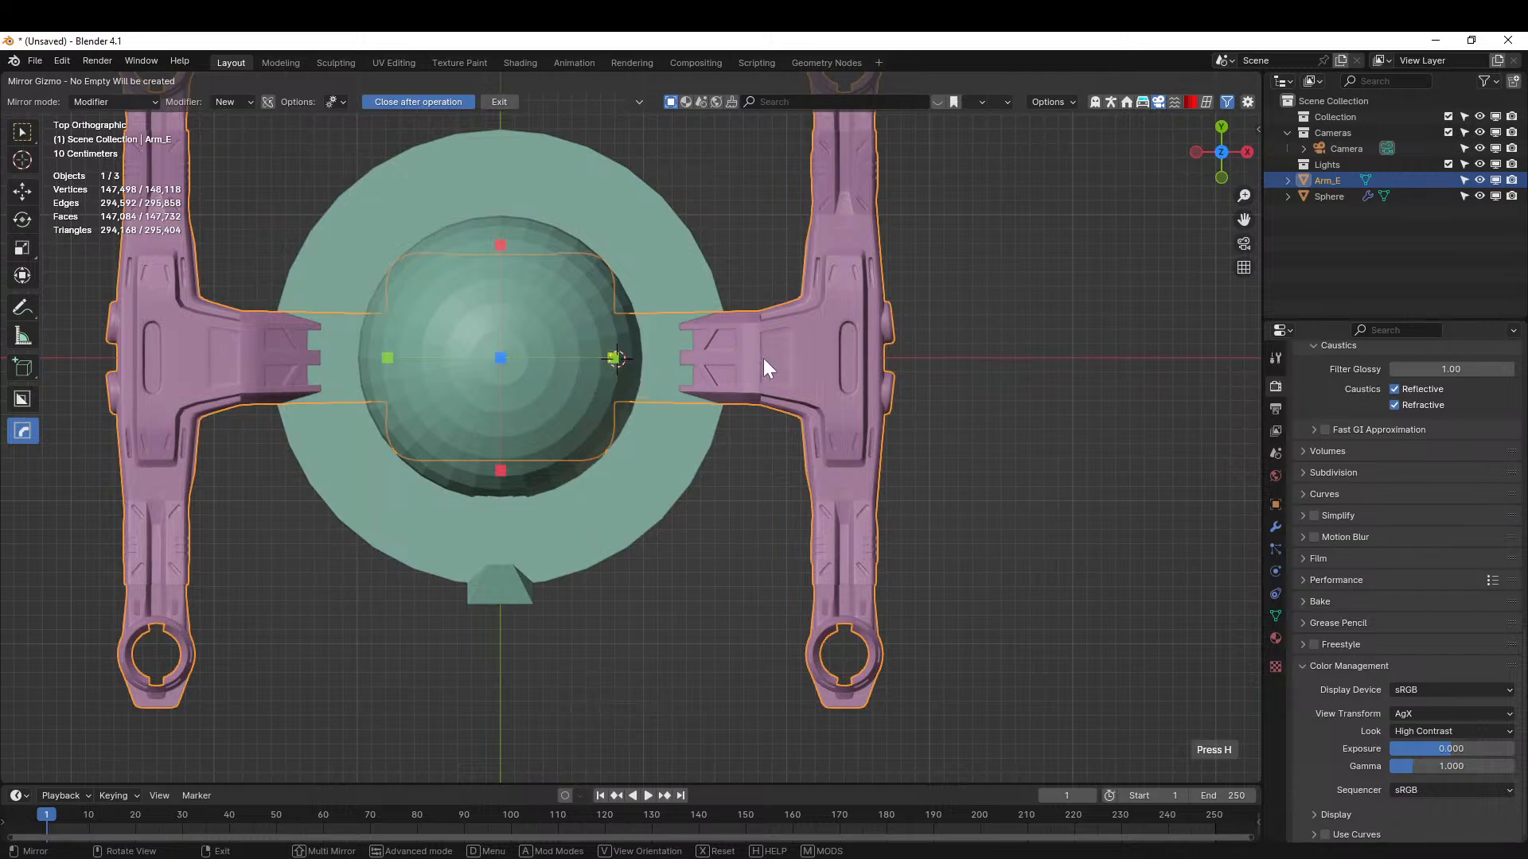
right_click(559, 162)
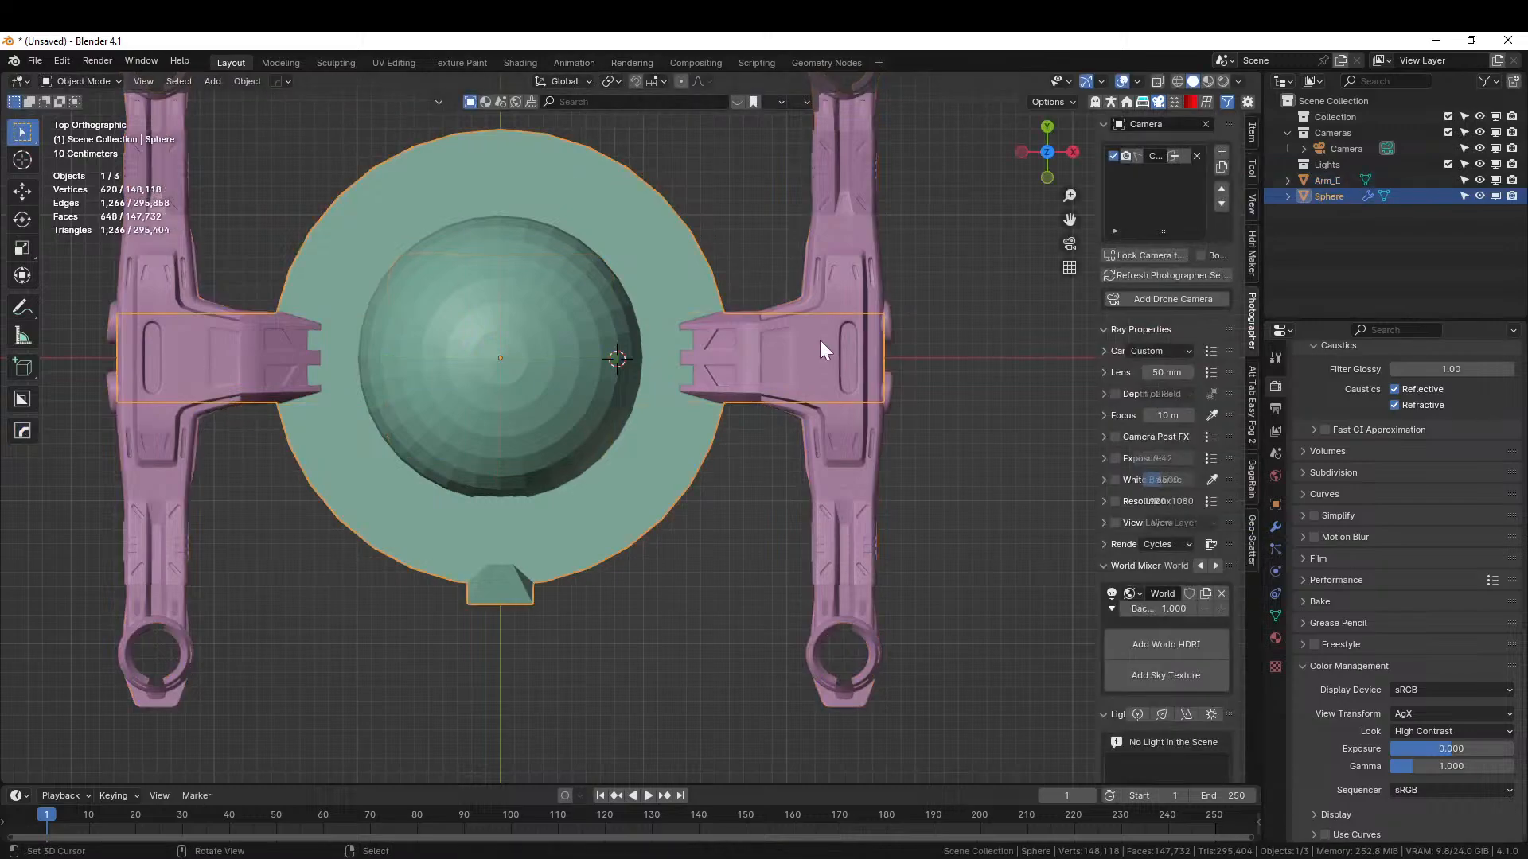
- Apply Arm_E's rotation and scale and mirror it with the Hops_Mirror modifier across the X and Y axes
key(ctrl+a)
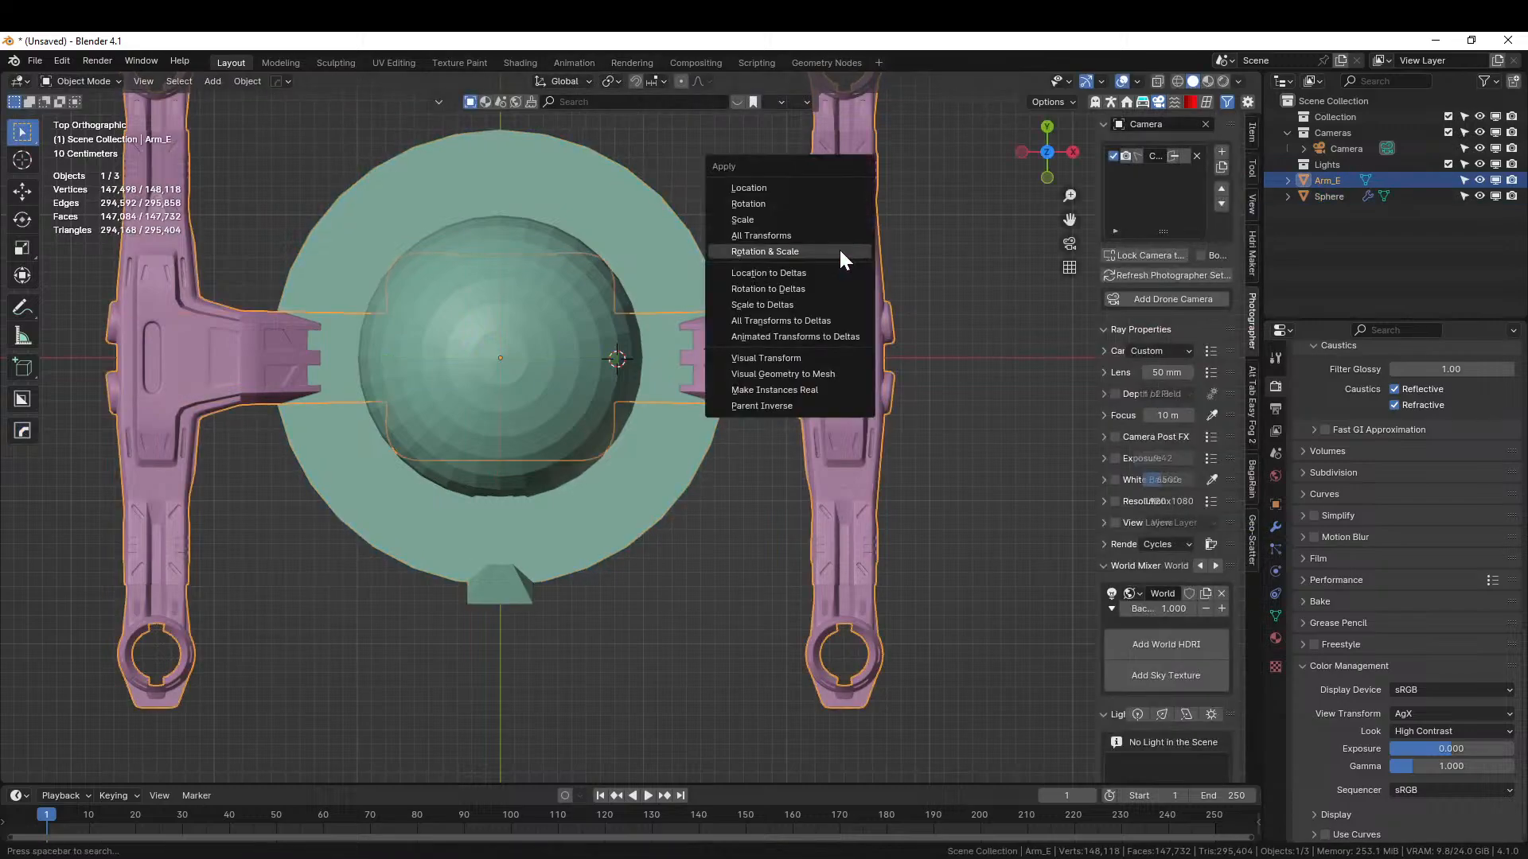
click(841, 251)
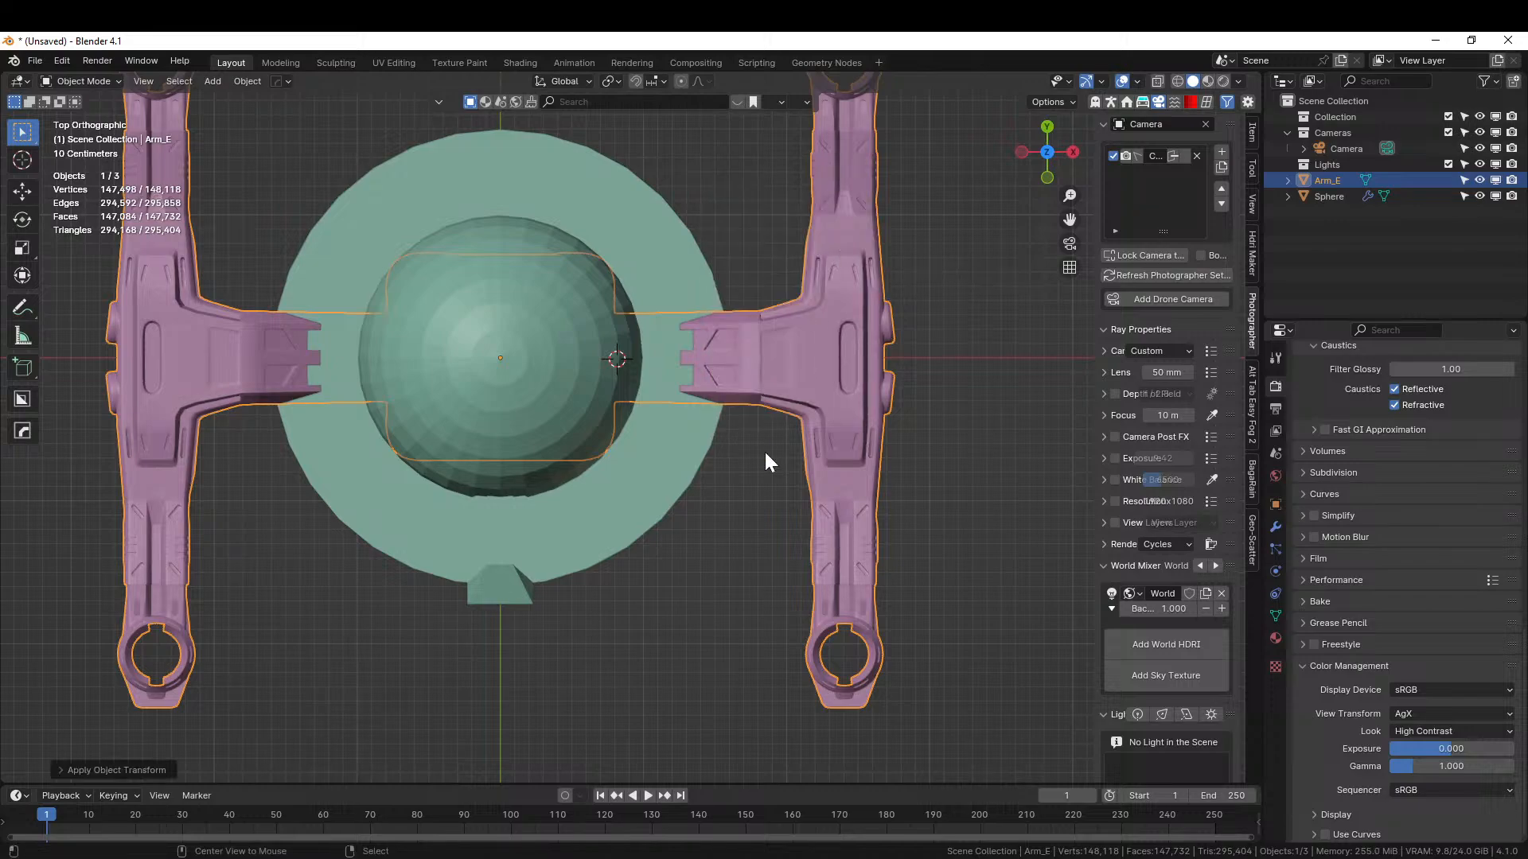
key(alt+x)
click(617, 359)
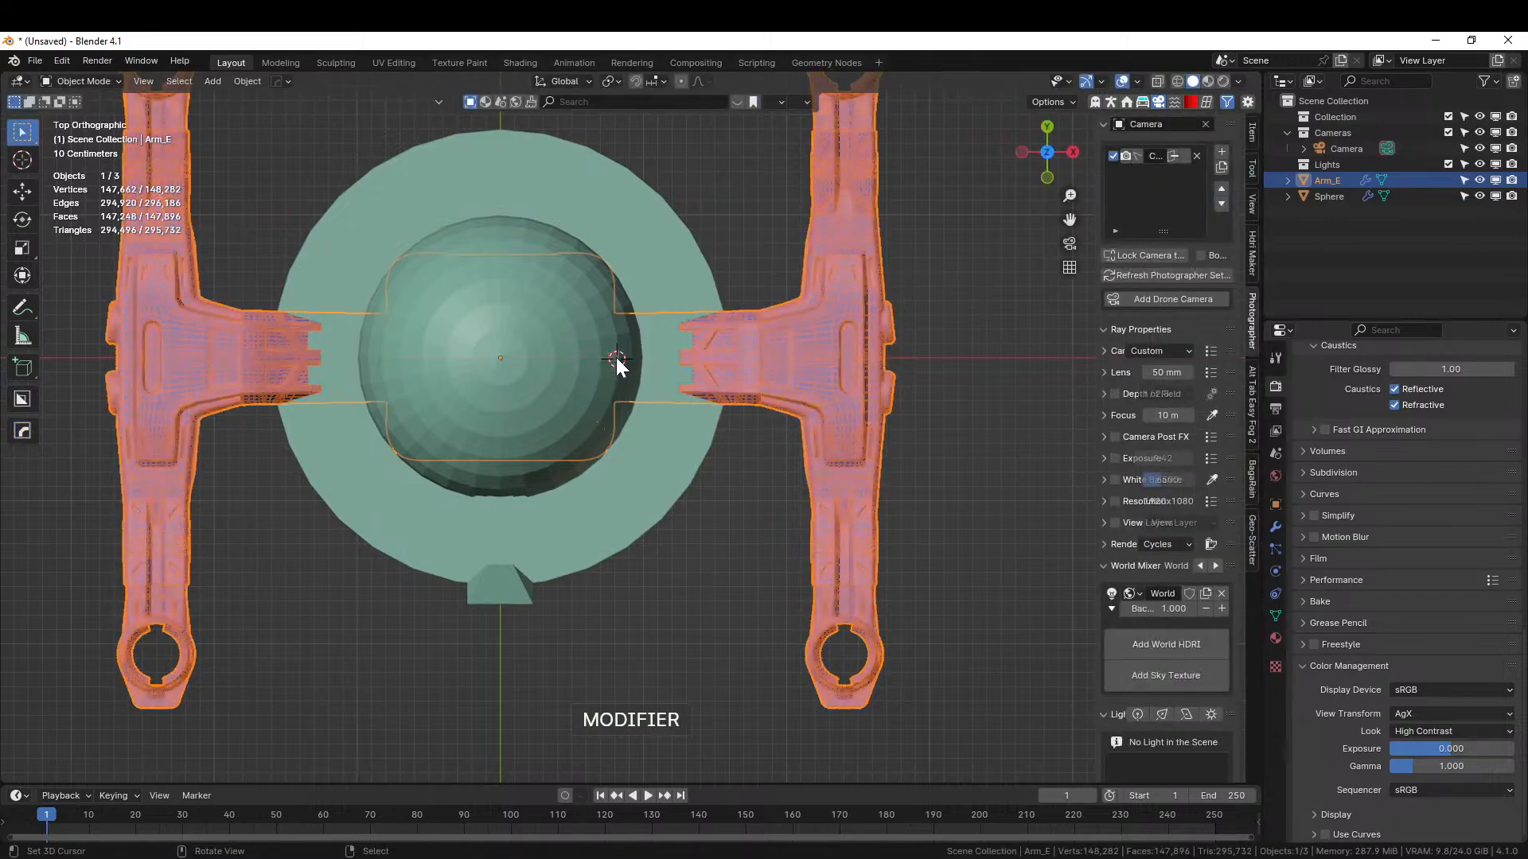
scroll(794, 623, down, 3)
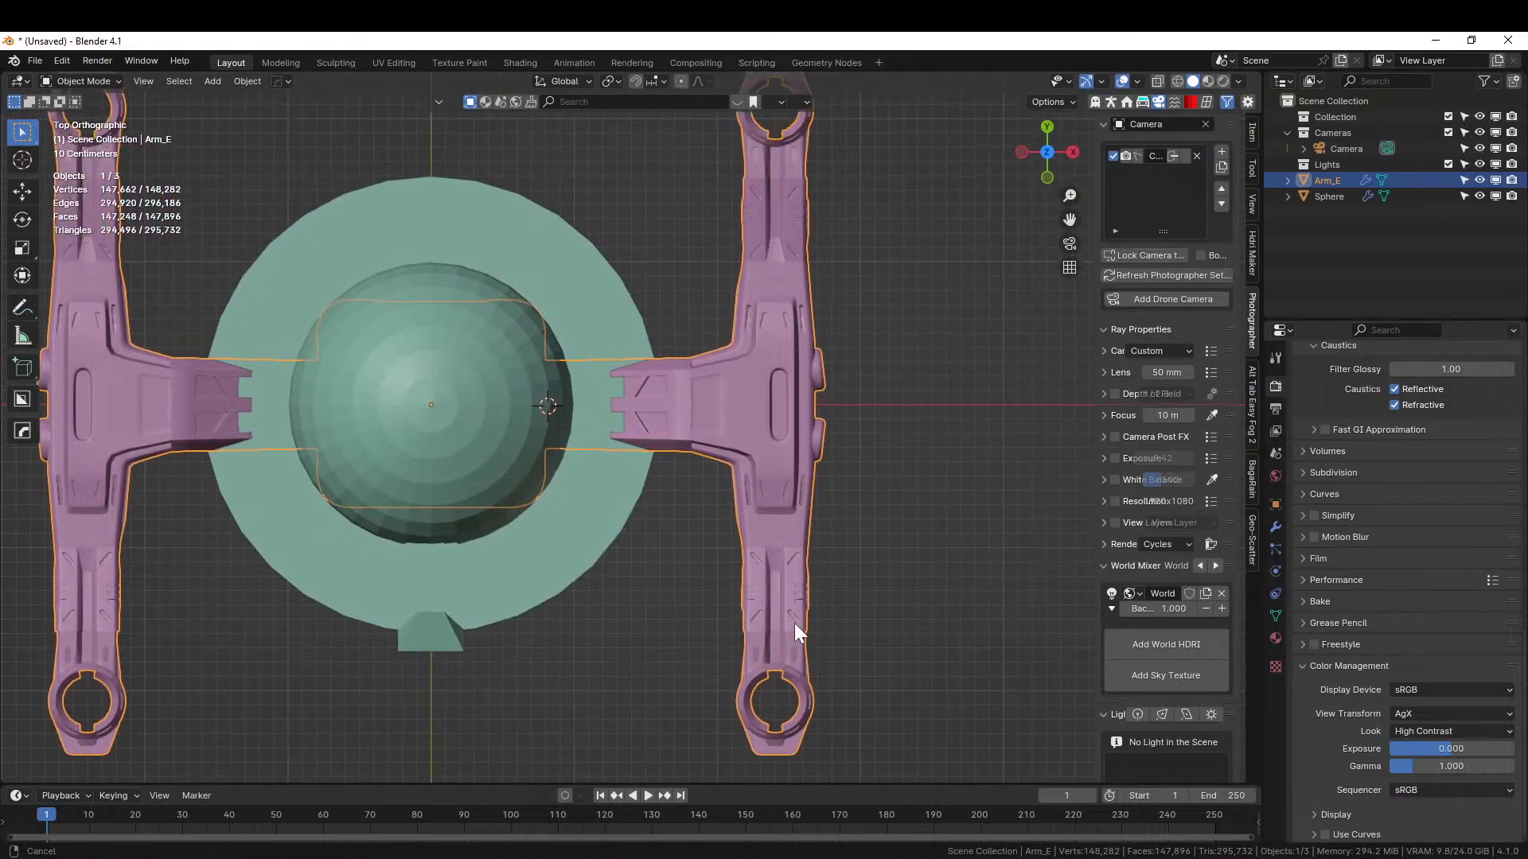
key(alt+x)
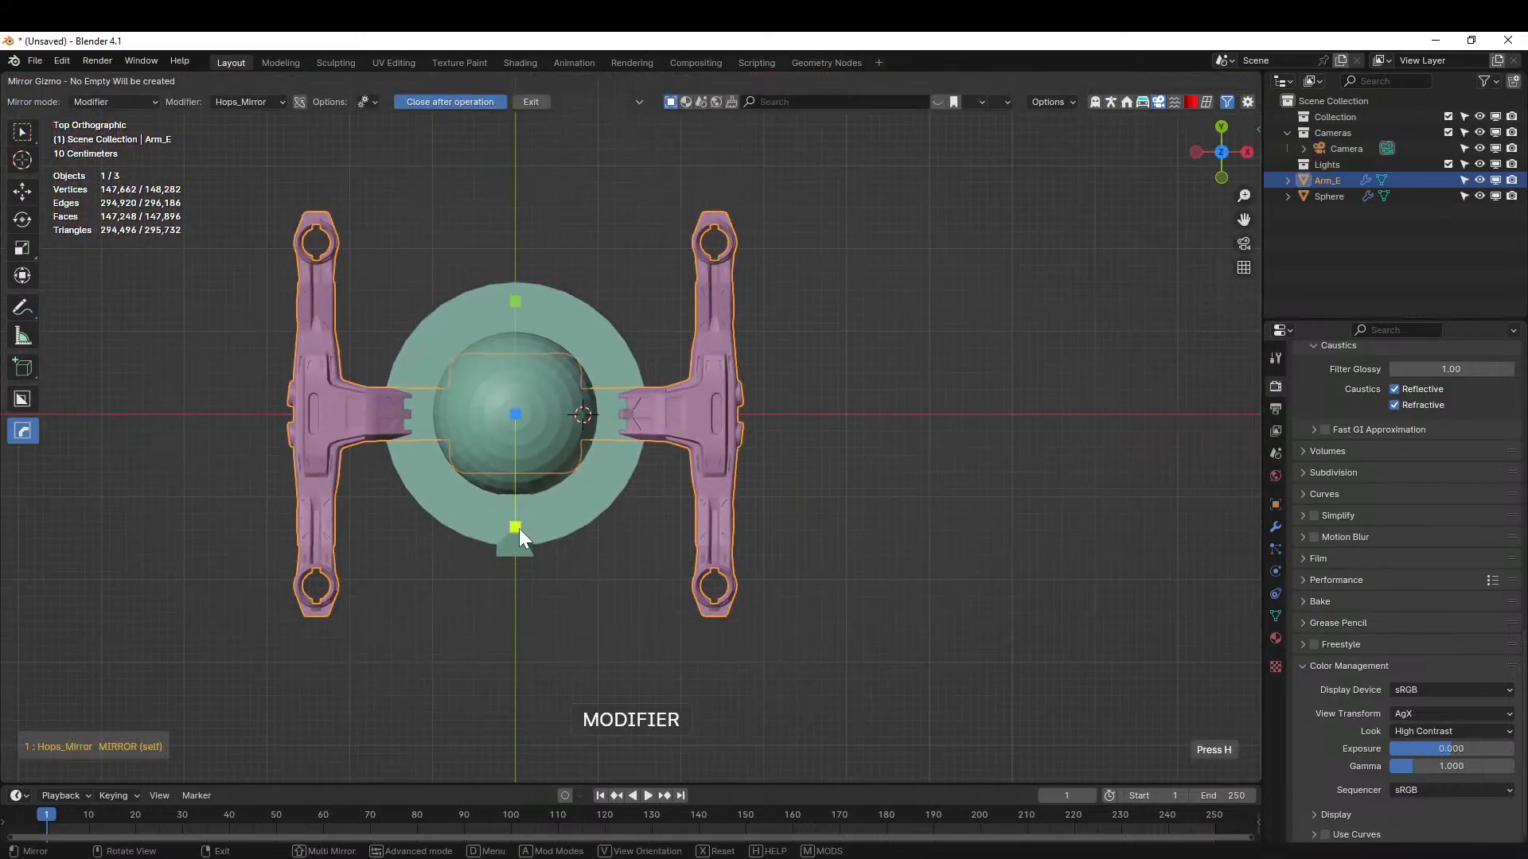
click(515, 527)
- Select the upper rim edge loop of the ring at Arm_E's end and fill it with a face
scroll(714, 579, up, 3)
mouse_move(607, 456)
middle_down()
mouse_move(690, 500)
mouse_move(671, 505)
mouse_move(642, 403)
mouse_move(635, 449)
middle_up()
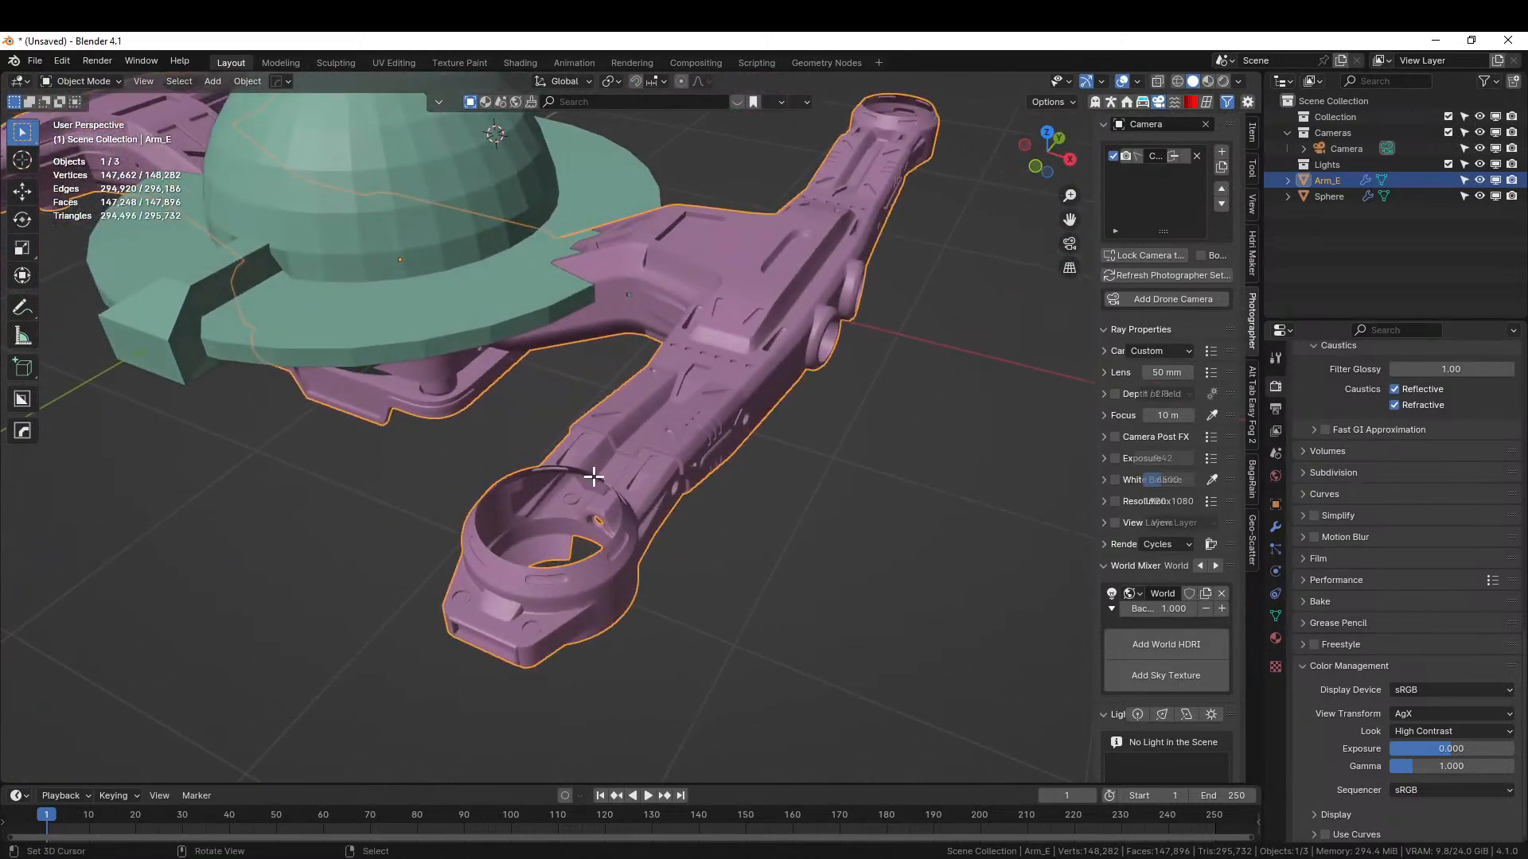
key(Tab)
scroll(656, 573, up, 2)
key(2)
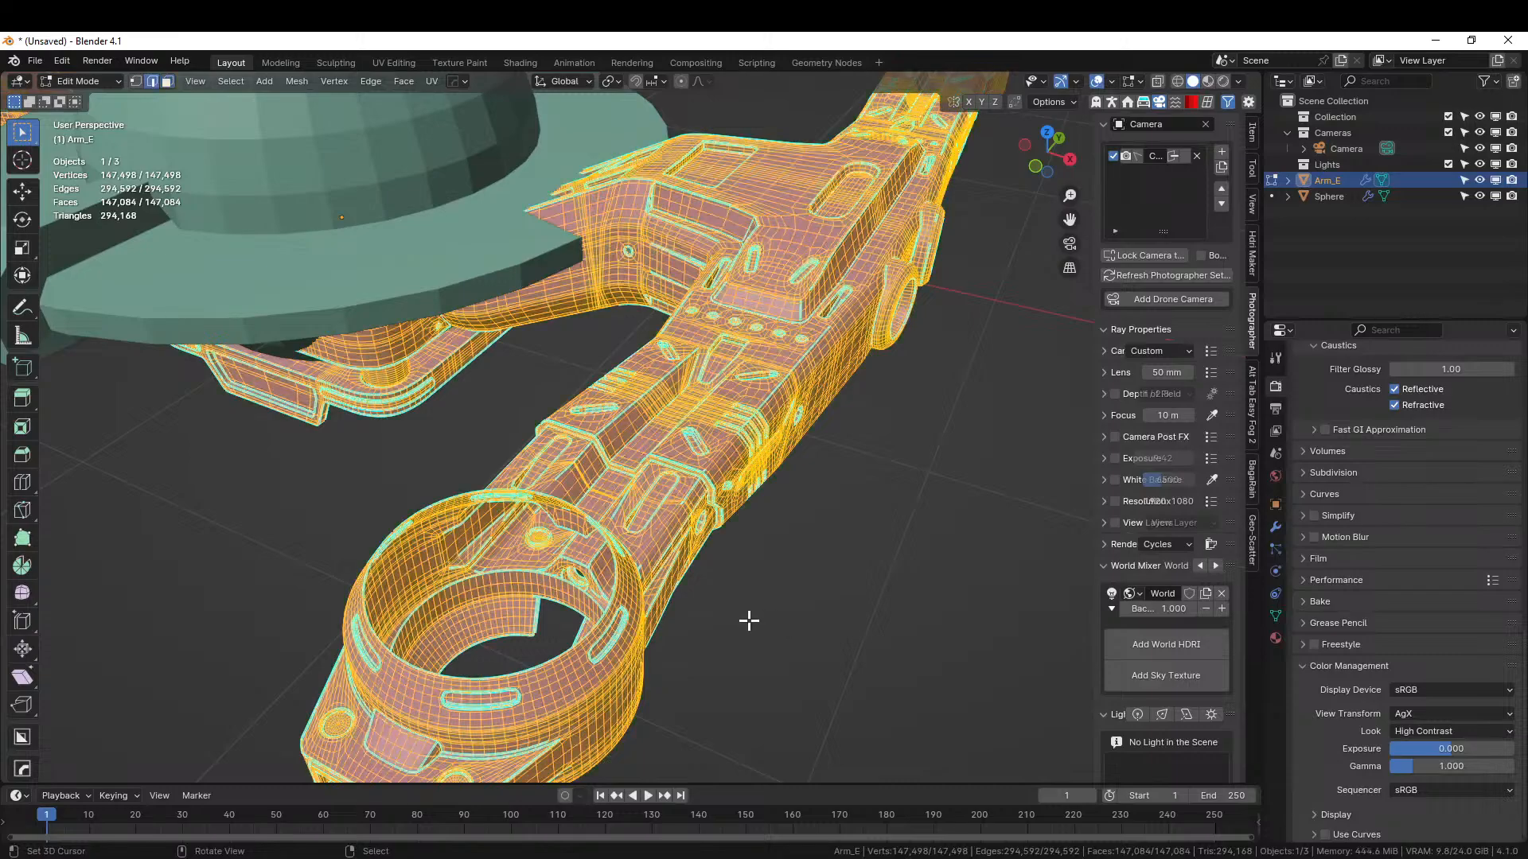
key(alt+a)
scroll(721, 619, up, 2)
shift+middle_drag(450, 587, 592, 446)
scroll(436, 522, up, 2)
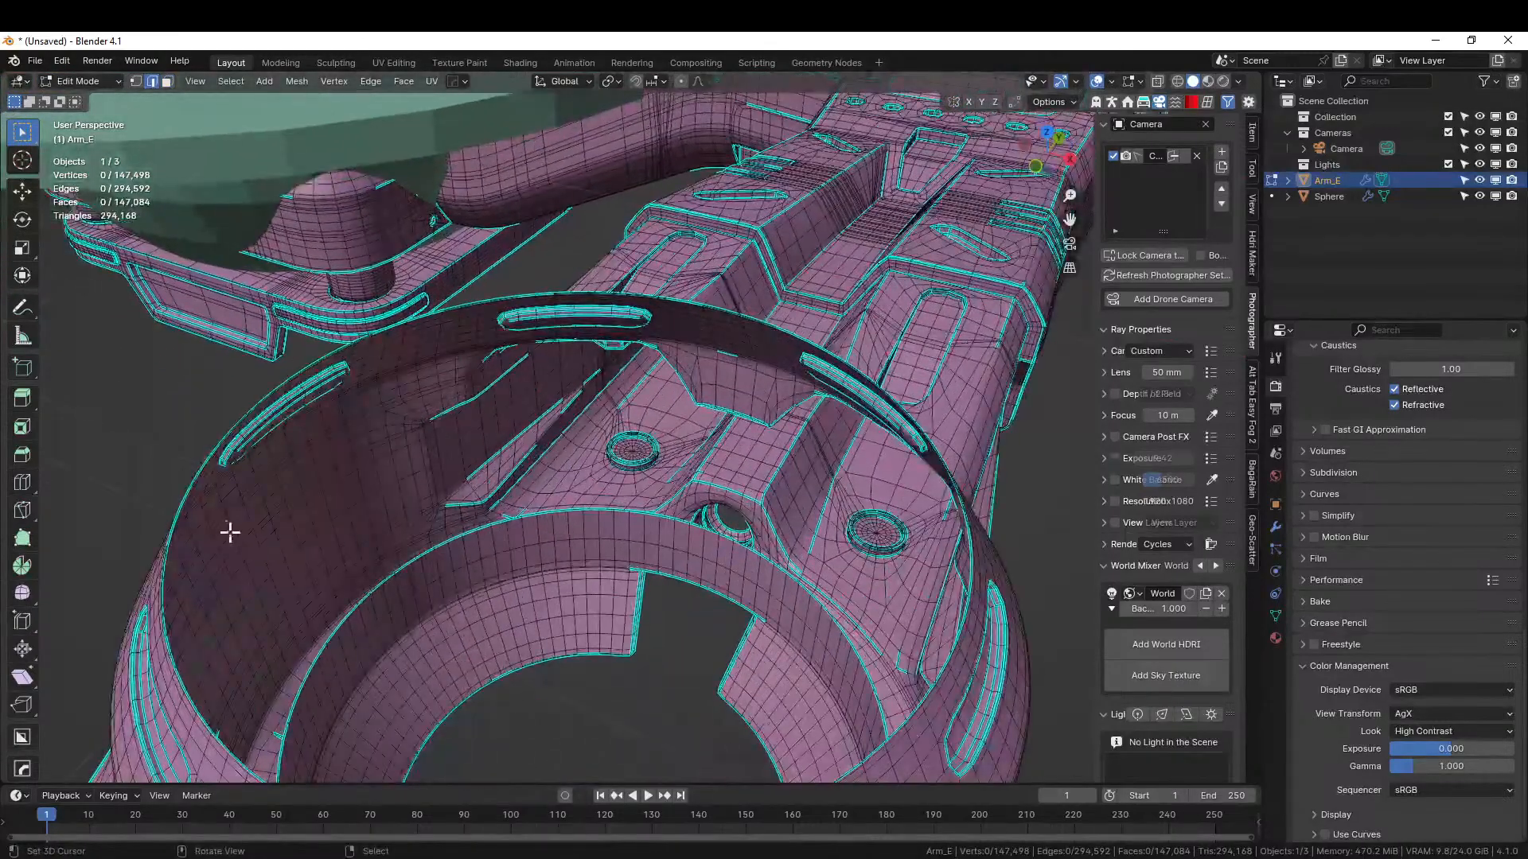
alt+click(164, 587)
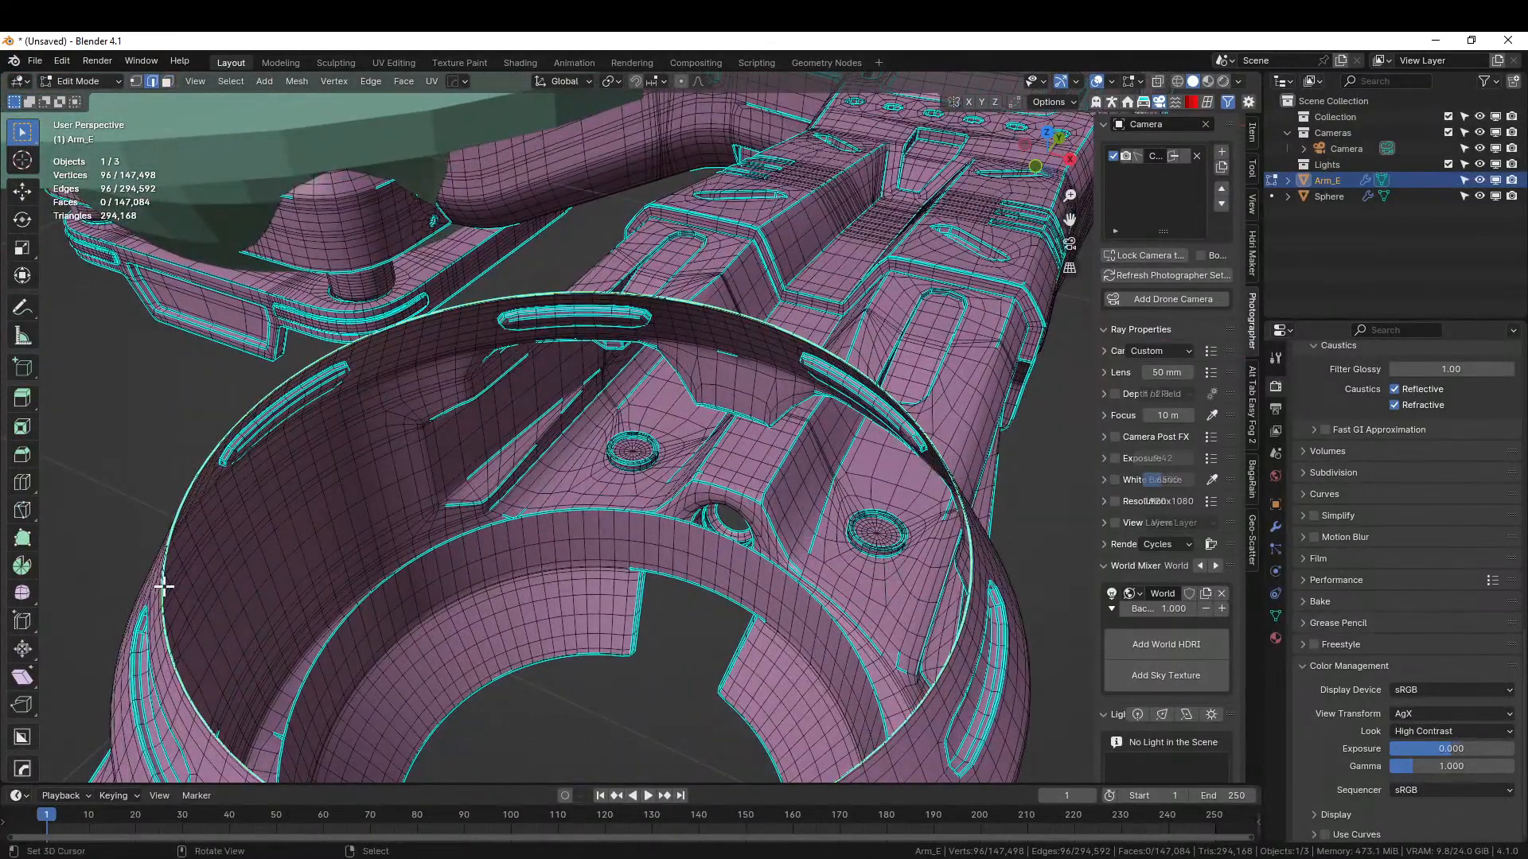
key(f)
middle_drag(369, 532, 561, 486)
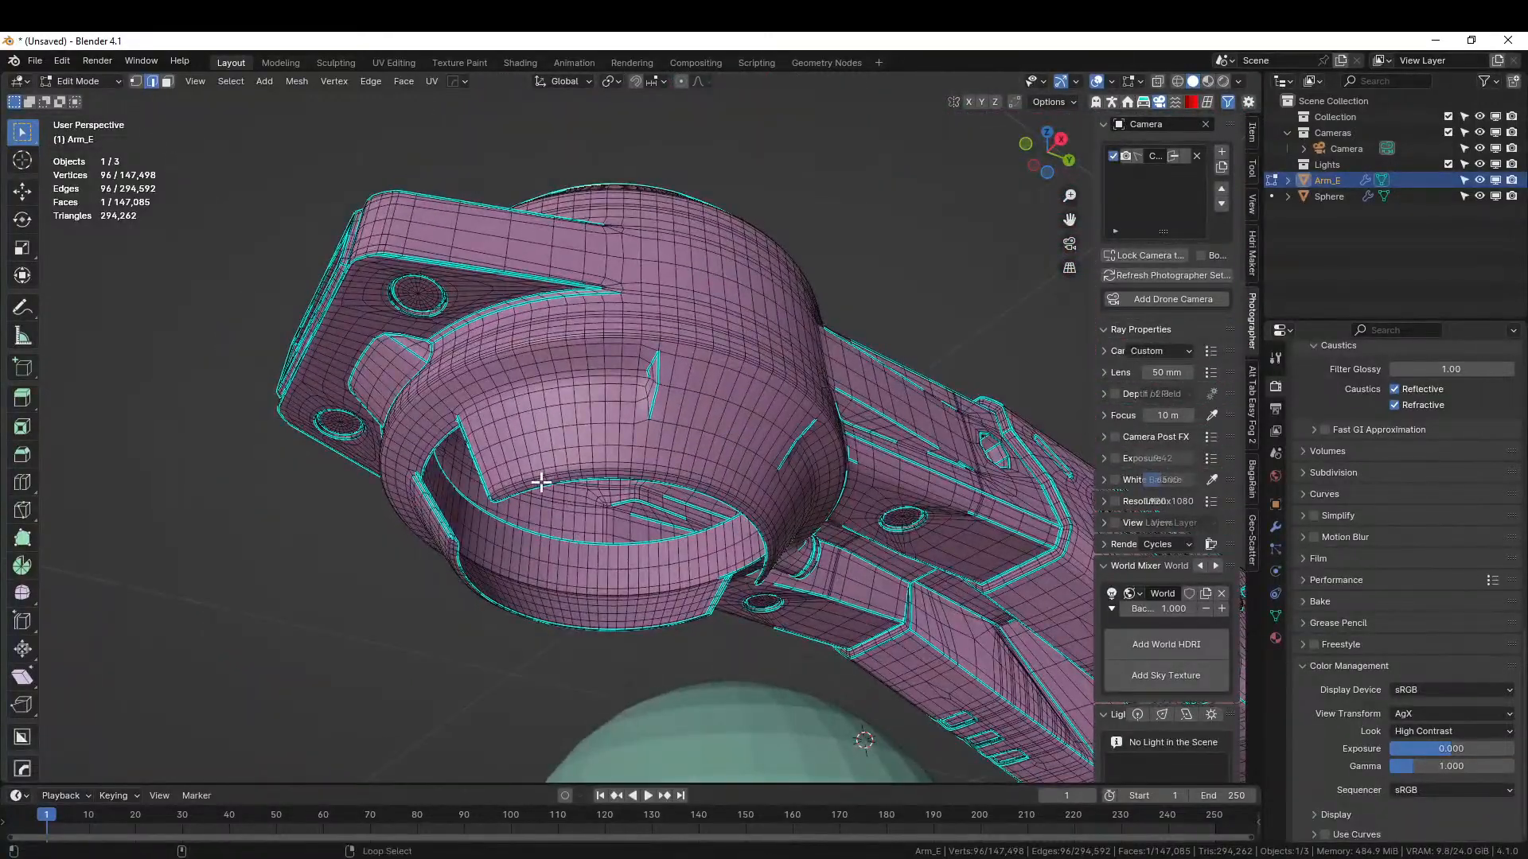
alt+click(540, 483)
right_click(527, 491)
alt+shift+right_click(528, 491)
scroll(528, 489, up, 3)
shift+middle_drag(529, 489, 631, 409)
scroll(556, 491, up, 4)
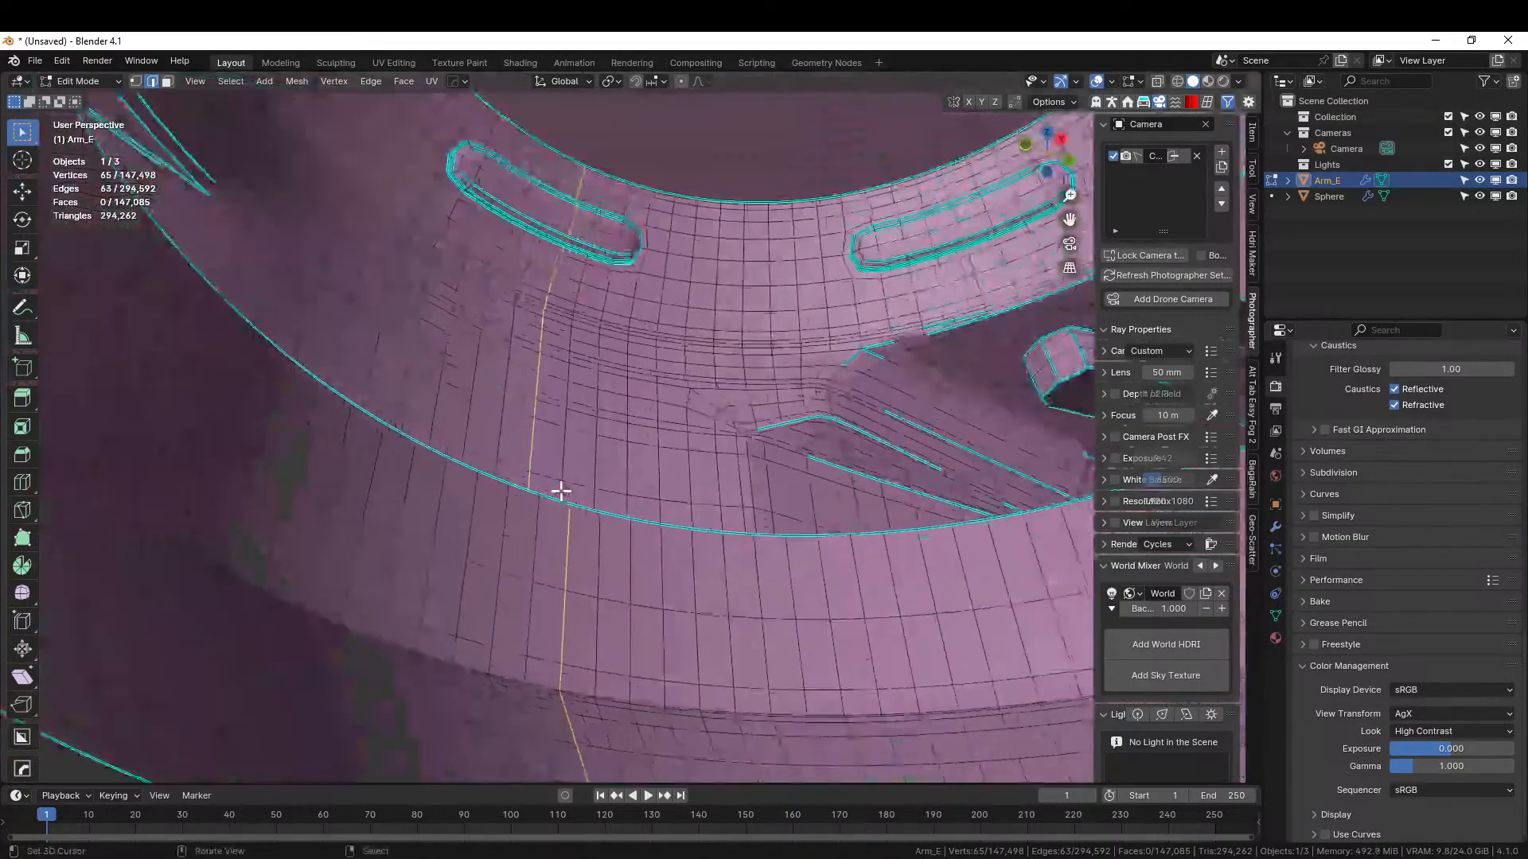
scroll(248, 515, down, 1)
right_click(246, 460)
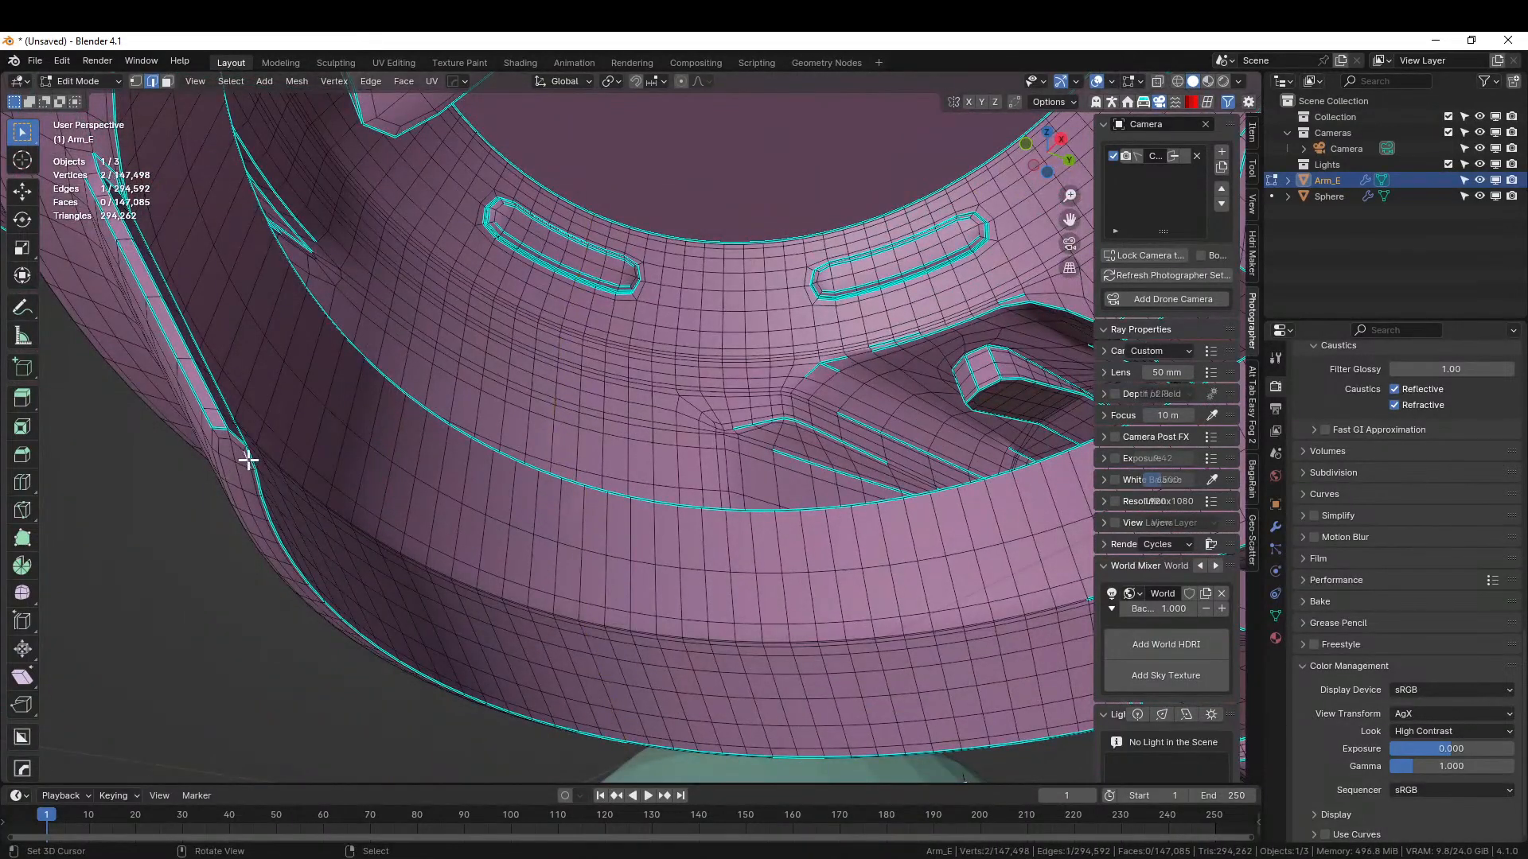
alt+right_click(249, 455)
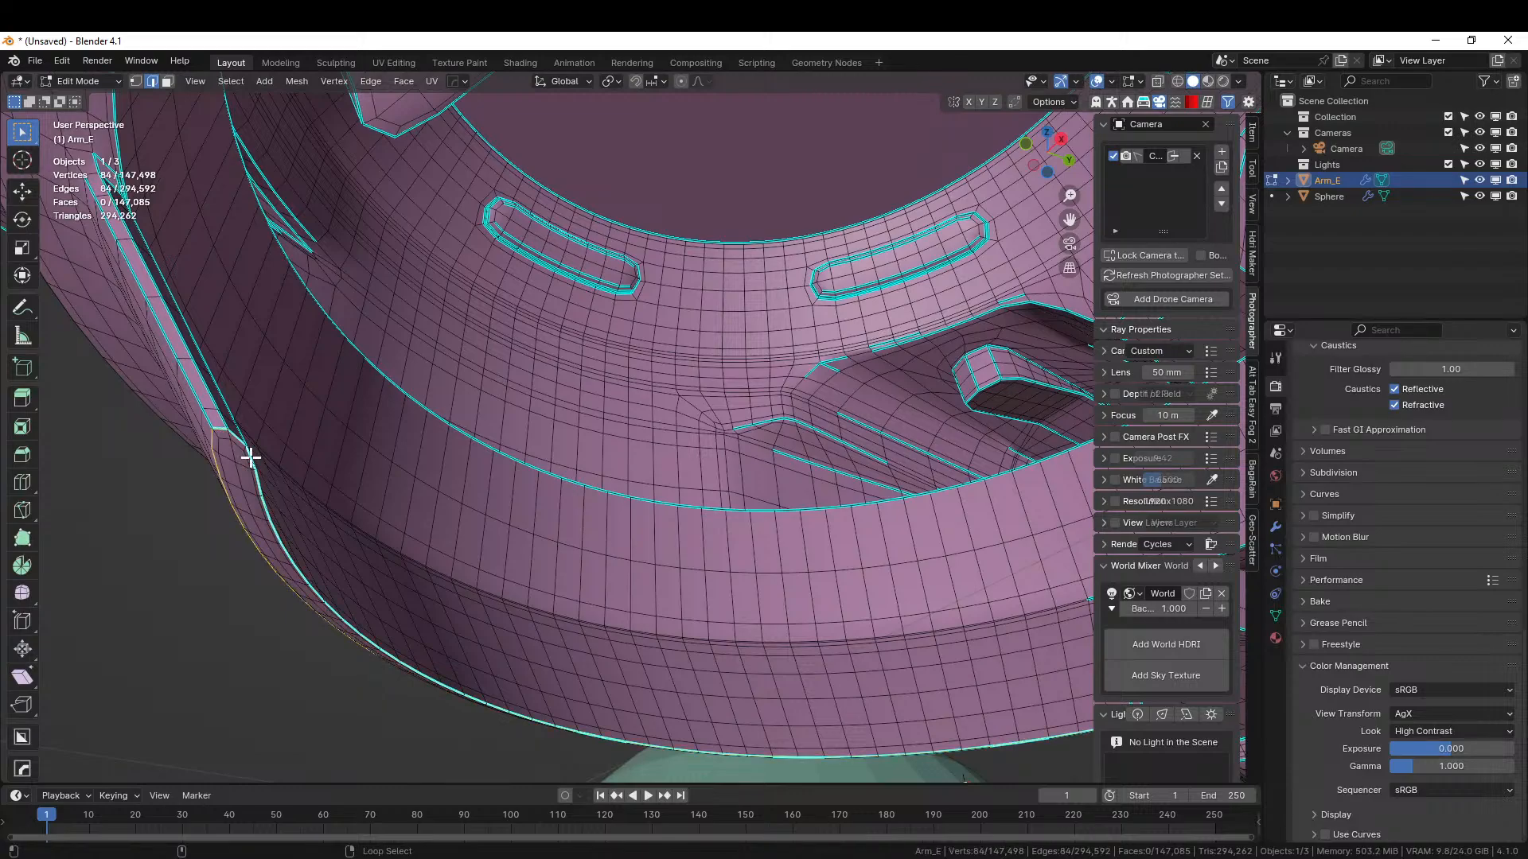
middle_drag(249, 455, 473, 498)
scroll(479, 507, up, 3)
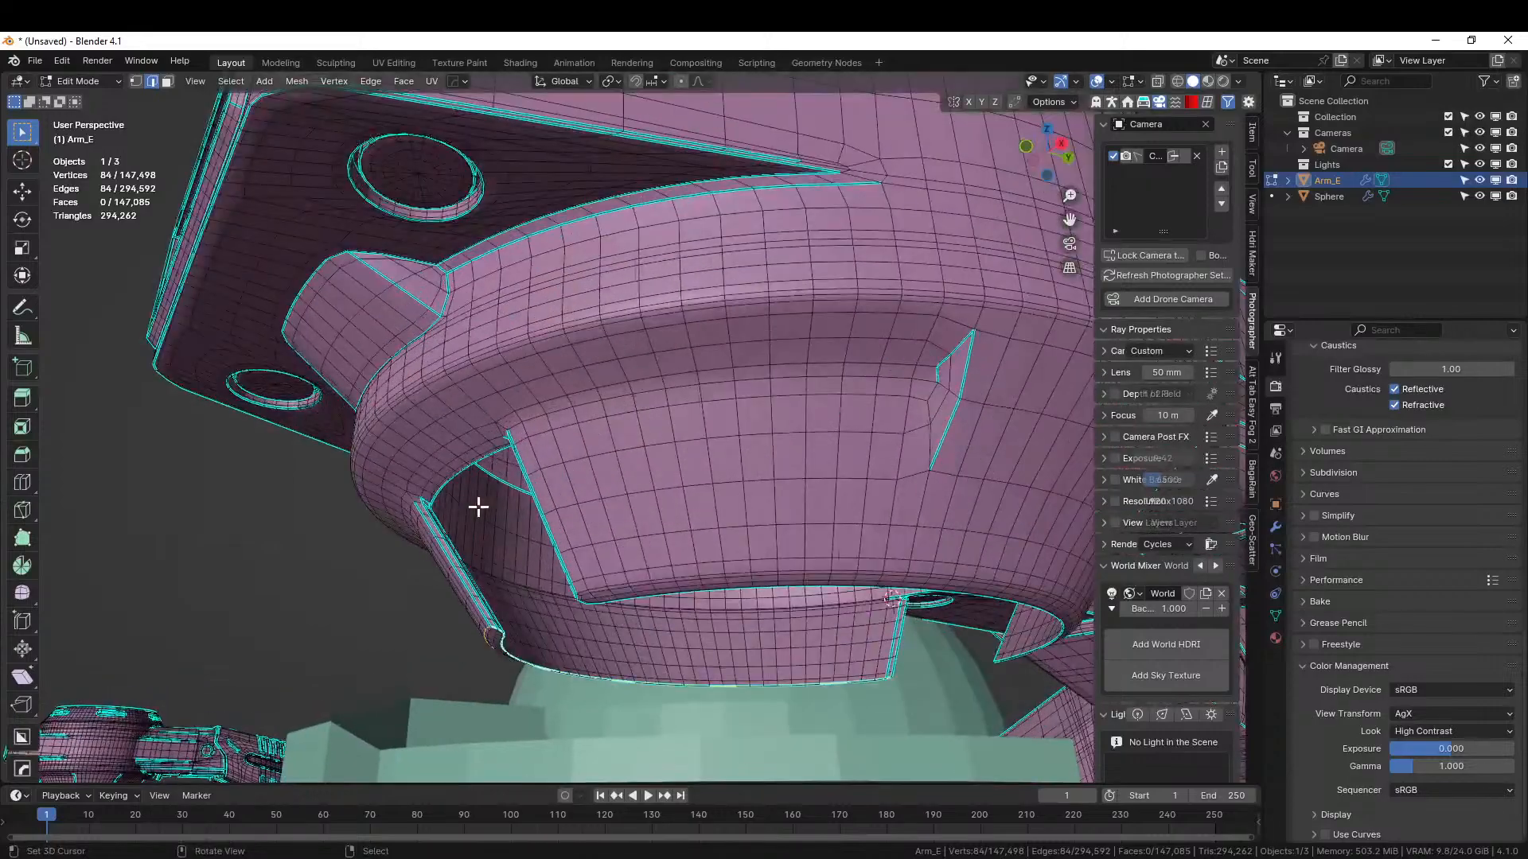
- Select the edge loop around the lower opening of the arm-end ring, including its two notches, and view it from below
scroll(449, 534, up, 2)
click(350, 587)
alt+click(328, 542)
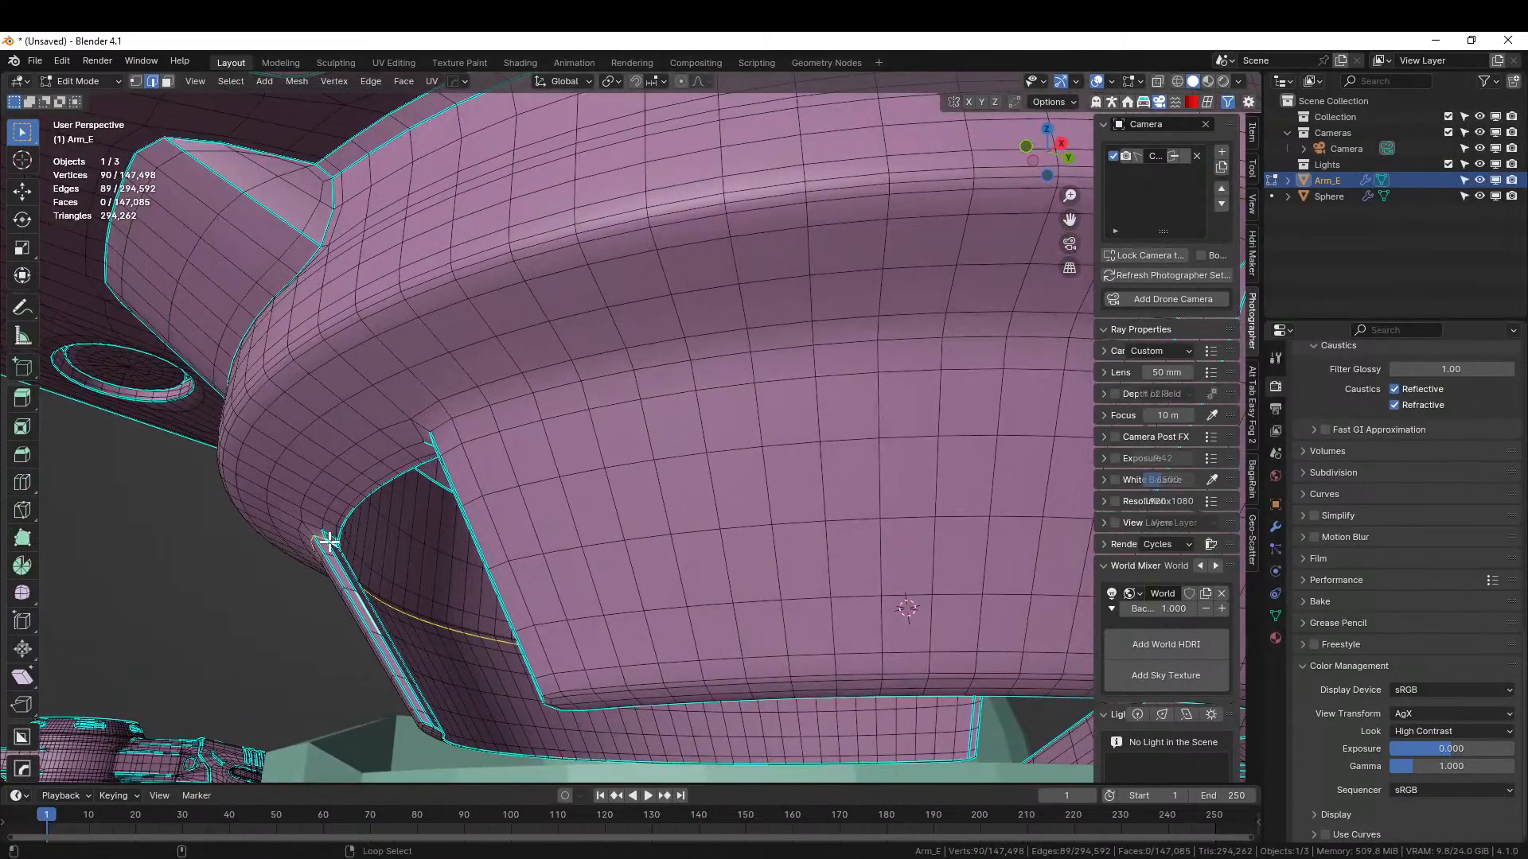
click(346, 567)
alt+click(345, 568)
key(KP_Decimal)
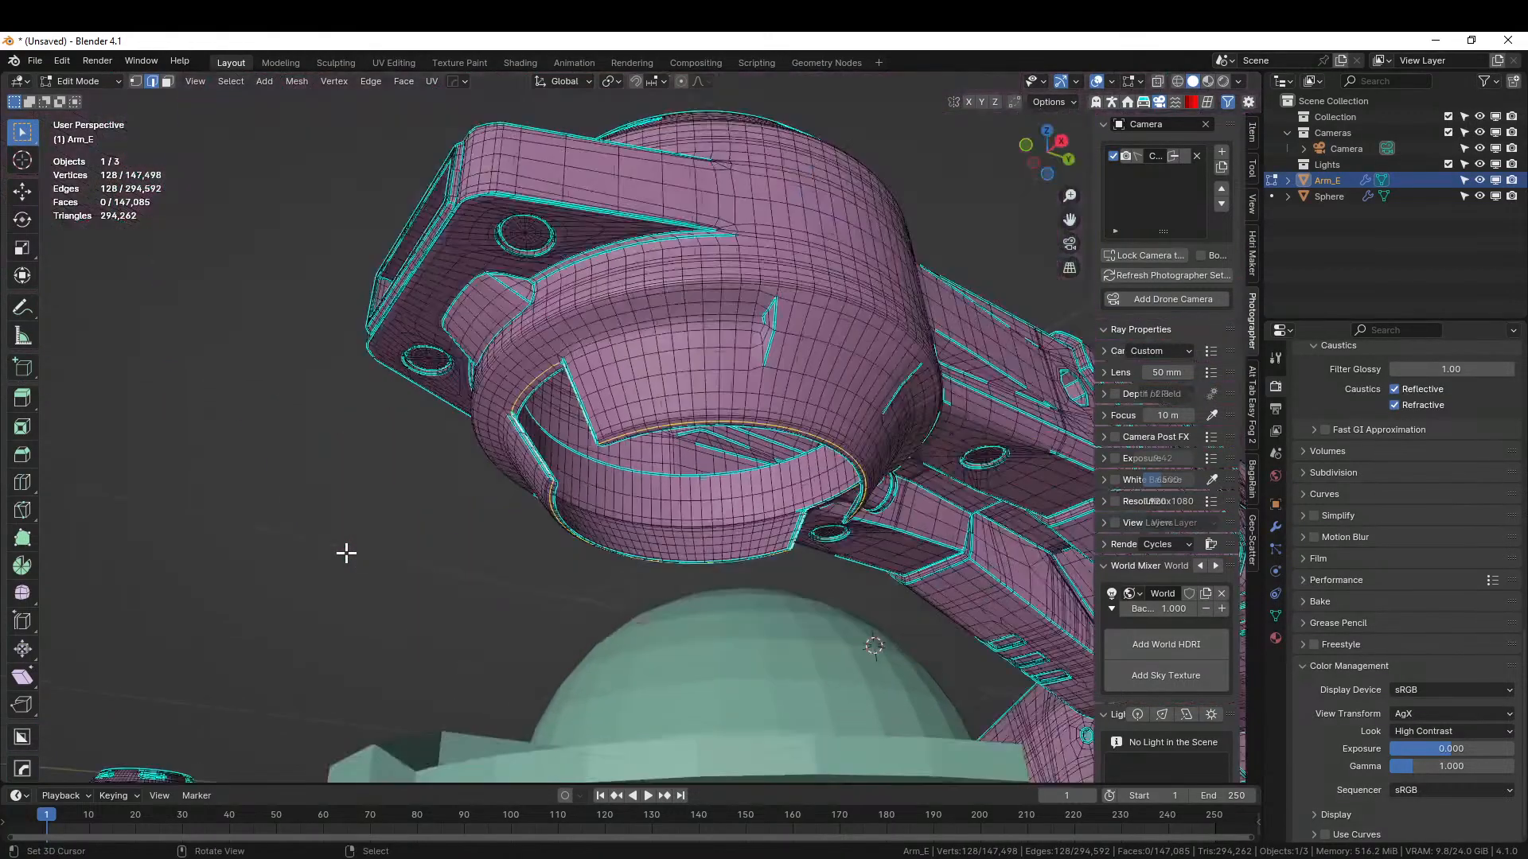
middle_drag(347, 553, 324, 494)
scroll(325, 494, up, 2)
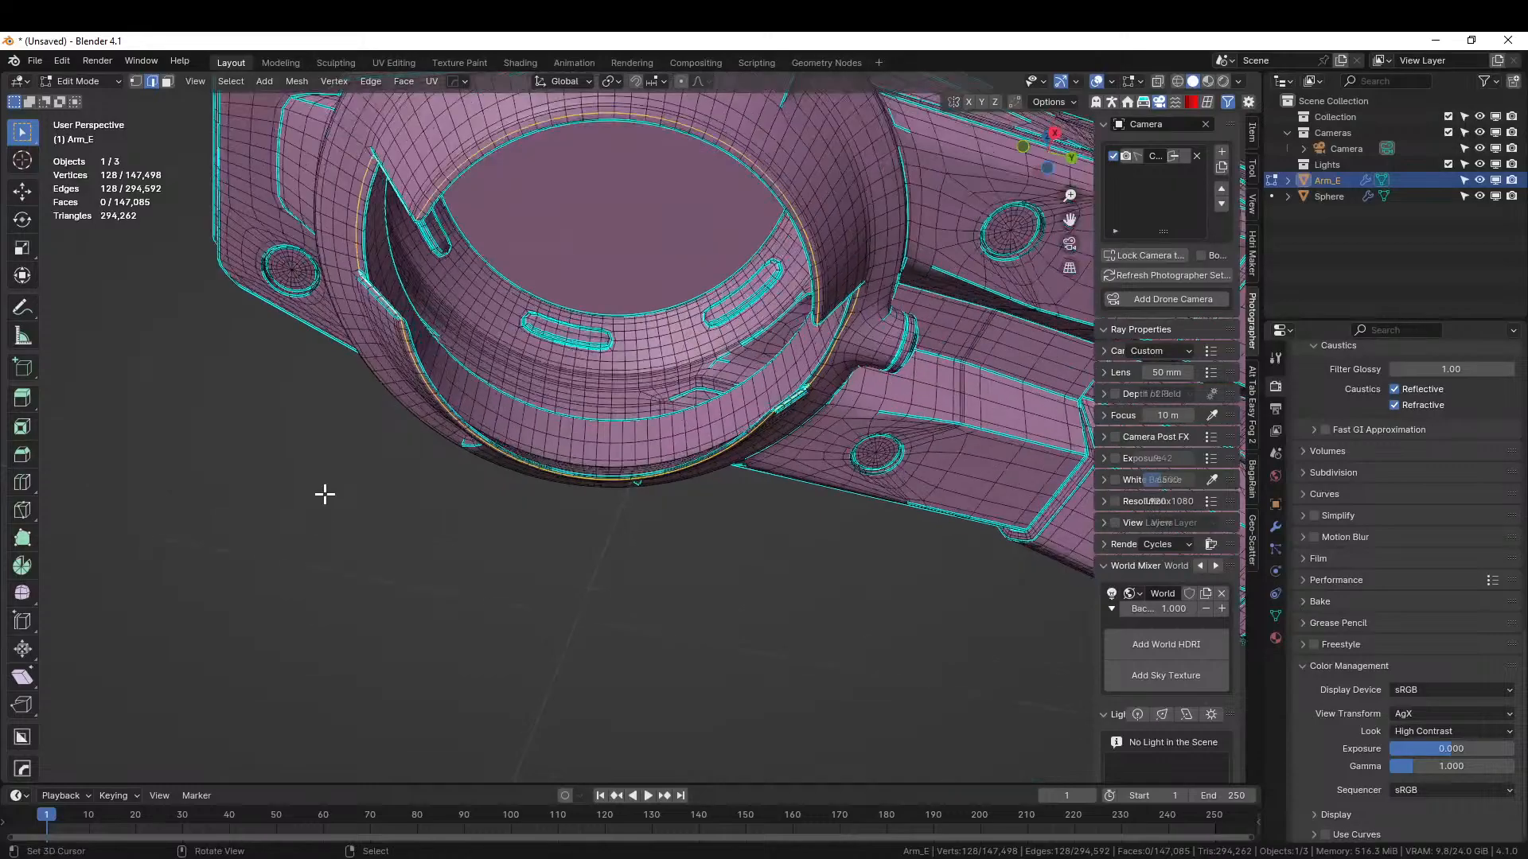
key(KP_7)
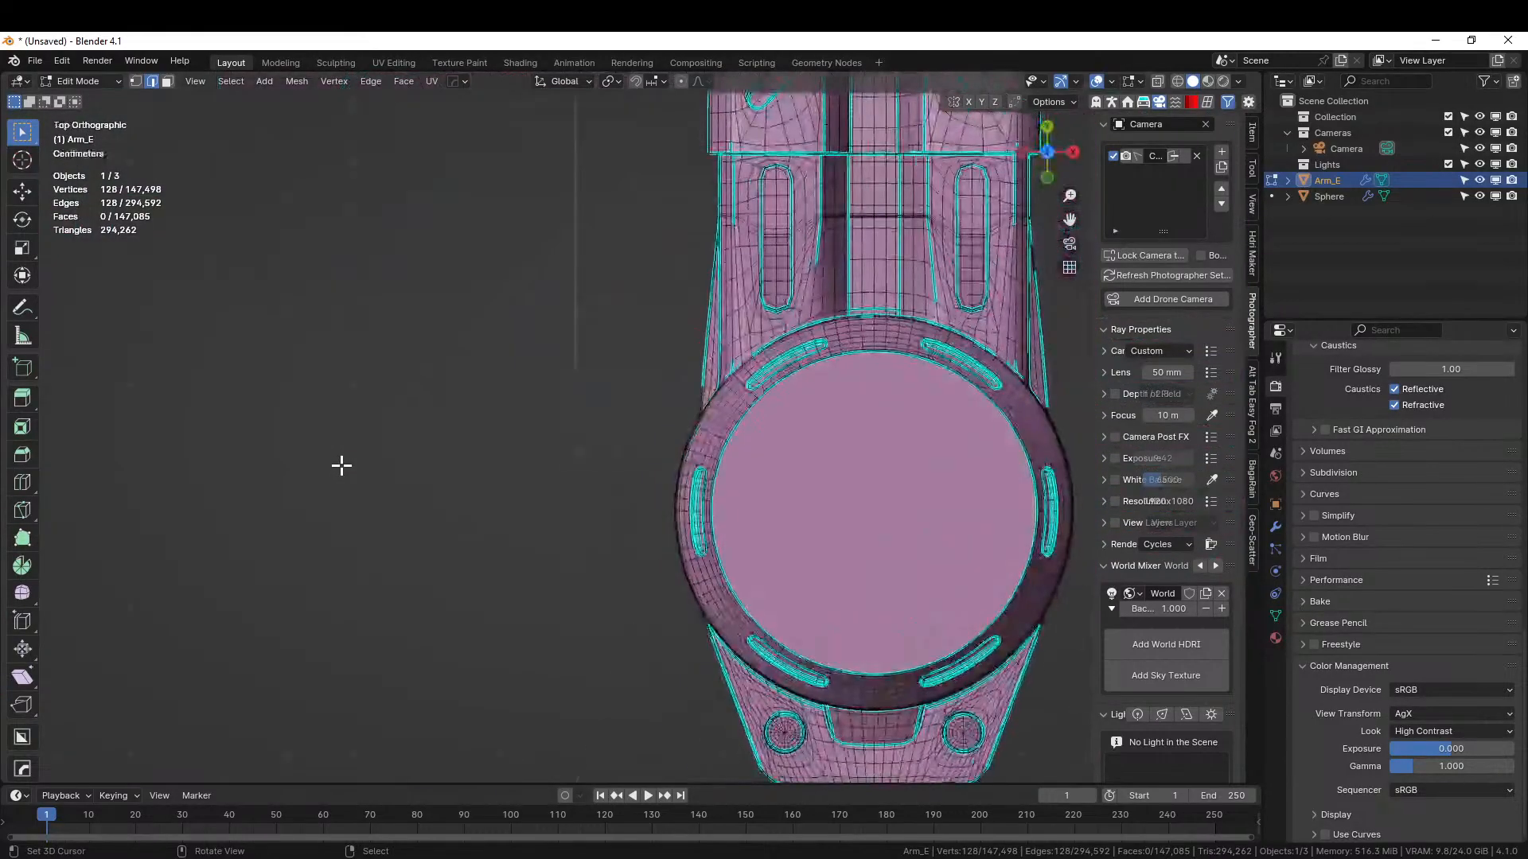
key(ctrl+KP_7)
scroll(341, 465, up, 1)
shift+middle_drag(355, 467, 2, 559)
scroll(1516, 521, up, 2)
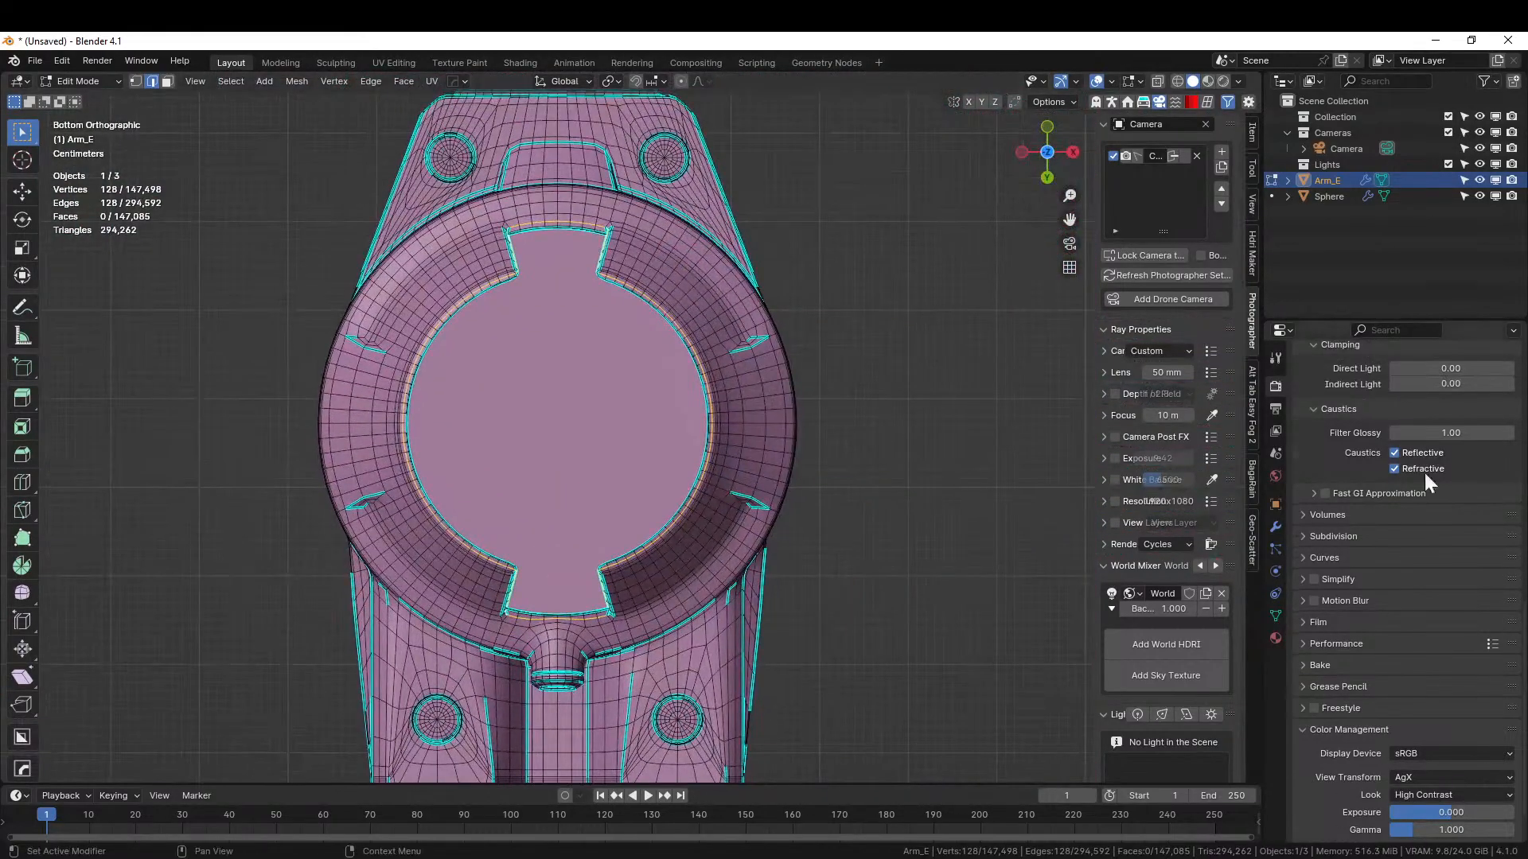
- Deselect the middle edges at both notches and bridge the two remaining edge halves to close the lower opening
scroll(686, 347, up, 2)
shift+middle_drag(541, 424, 573, 633)
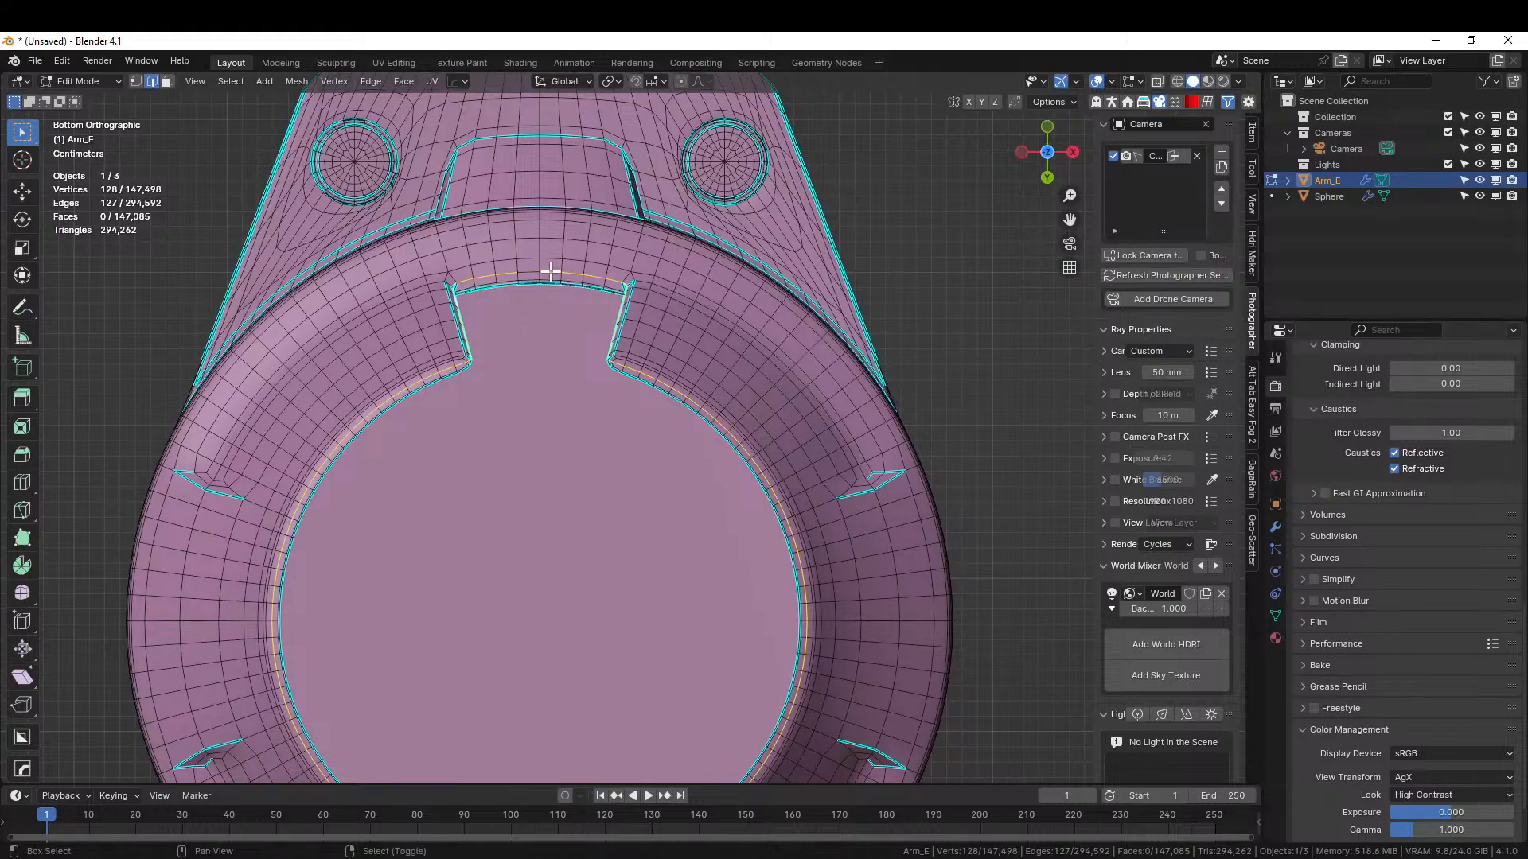
shift+middle_drag(590, 374, 567, 34)
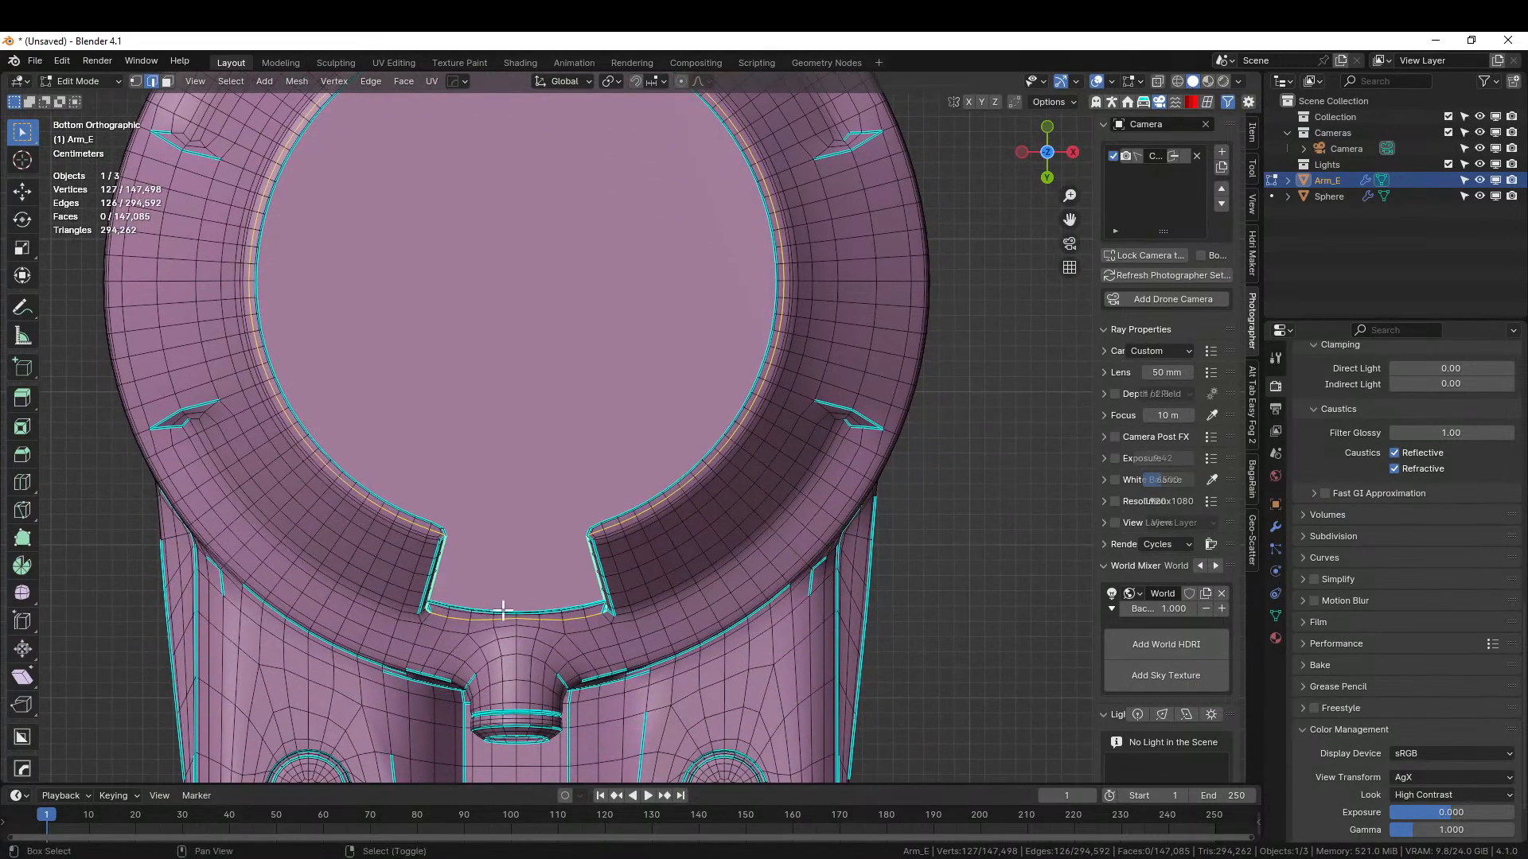
shift+click(526, 621)
click(377, 81)
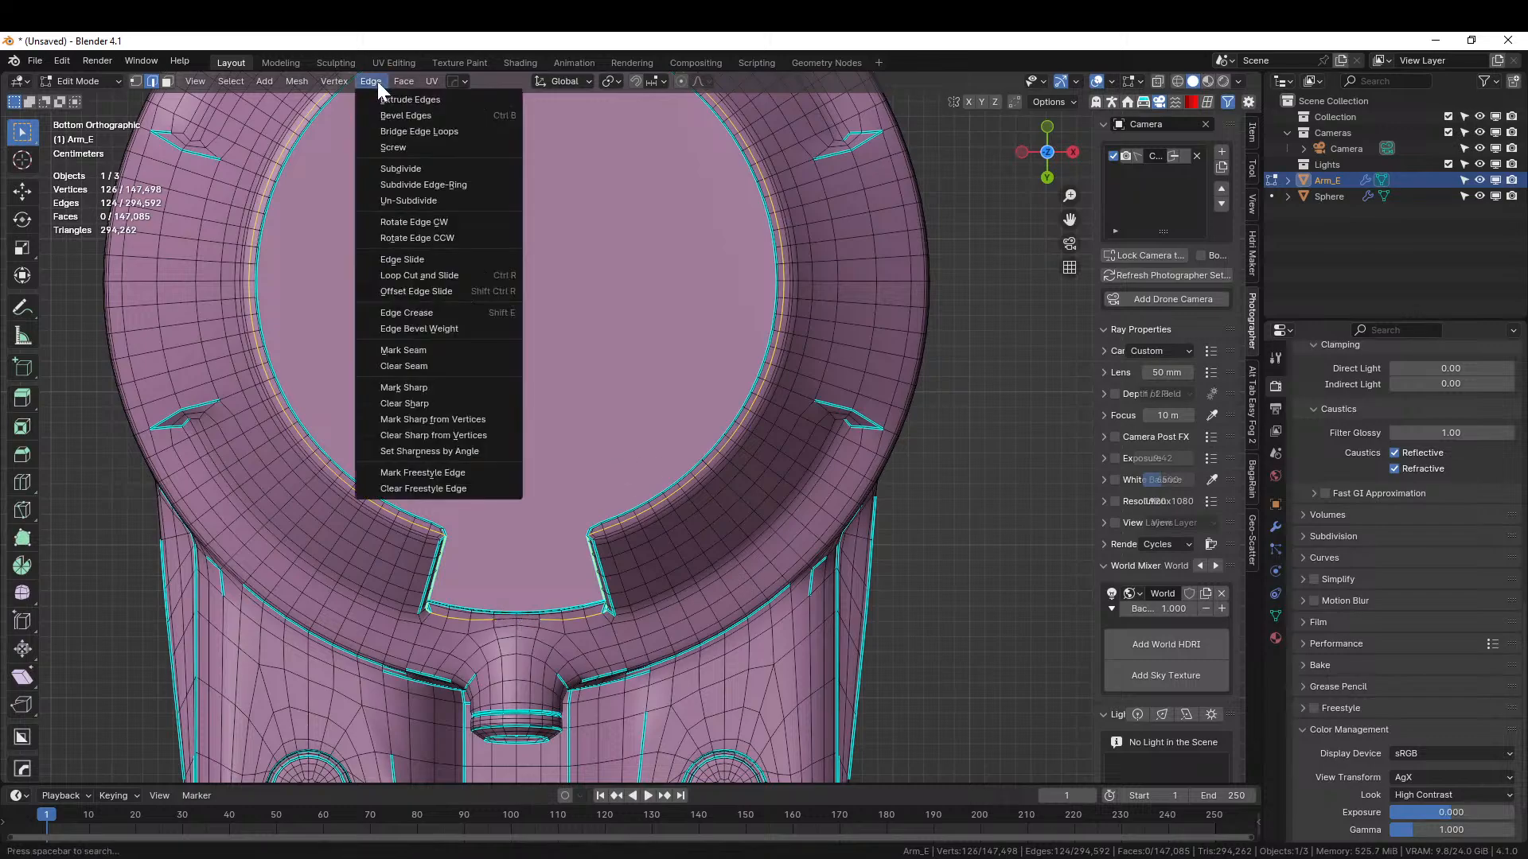
click(411, 132)
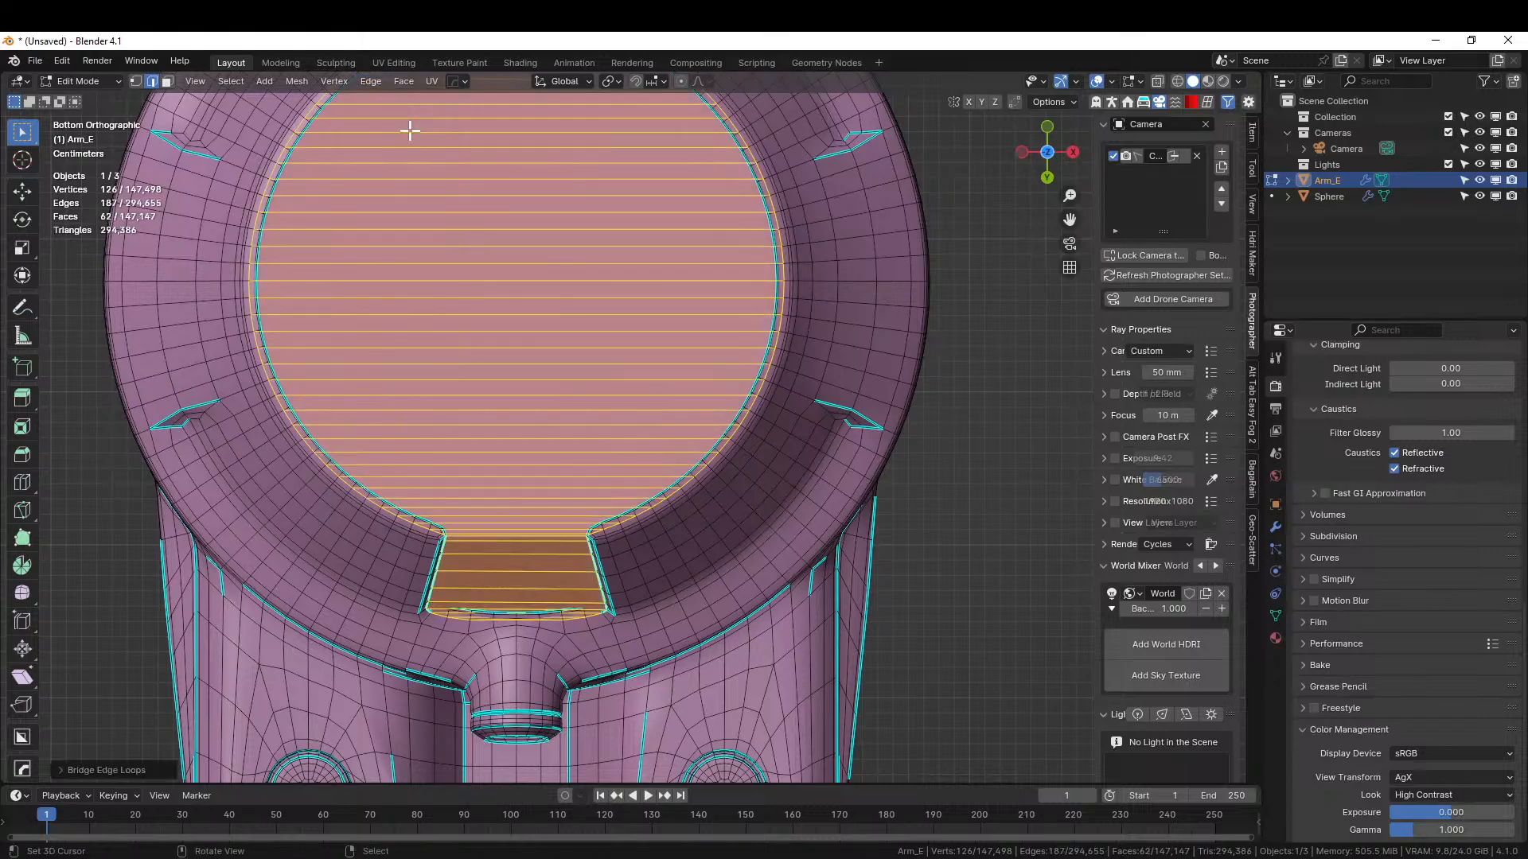
middle_drag(477, 263, 368, 324)
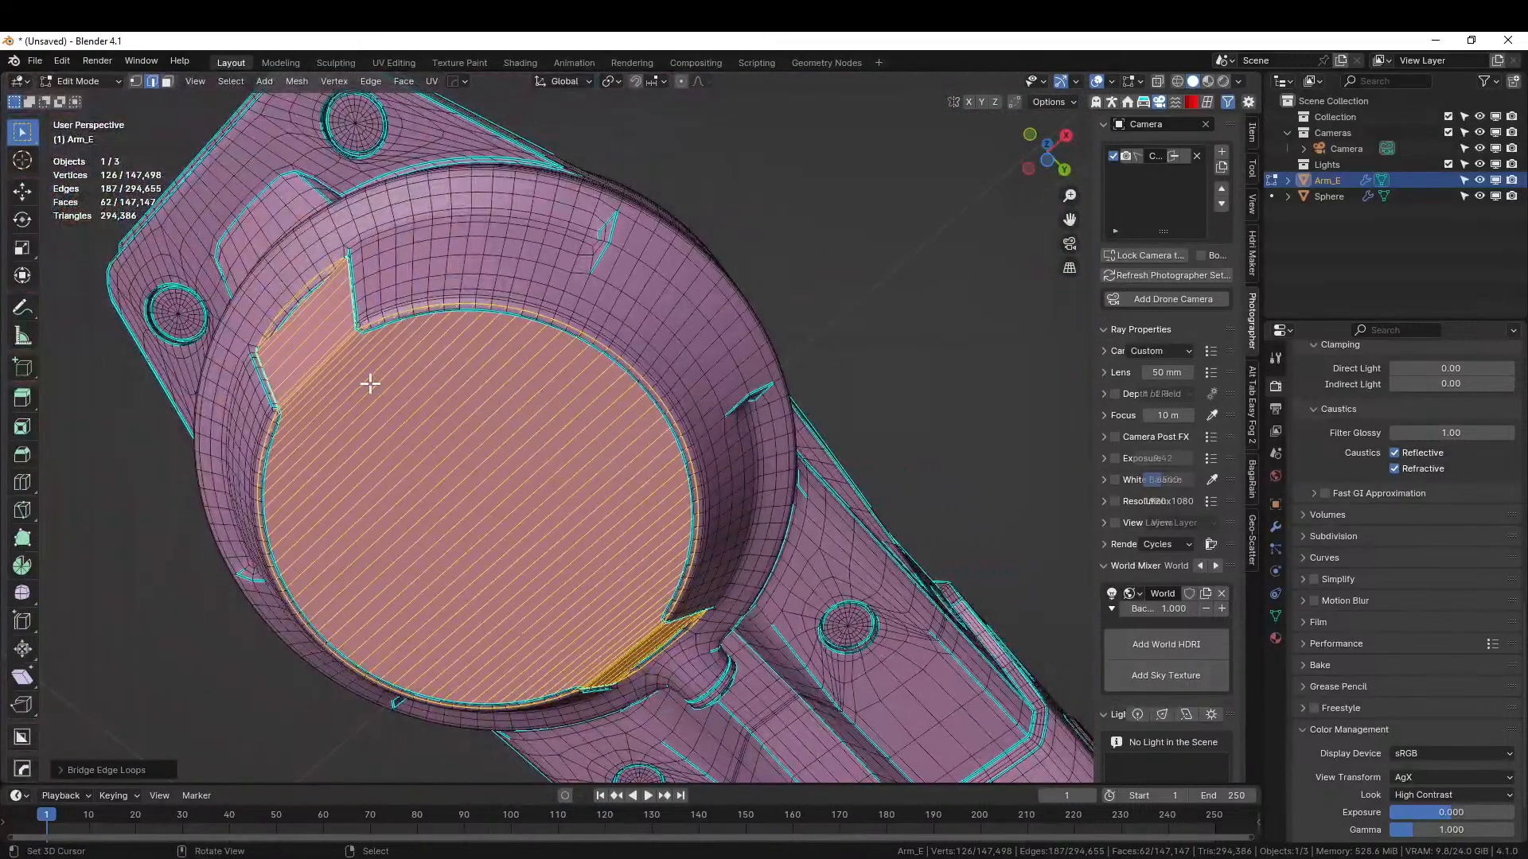
- Leave mesh editing and examine the capped arm ends and the mirrored arms from all around the spacecraft
key(Tab)
middle_drag(368, 411, 686, 480)
key(Tab)
click(796, 462)
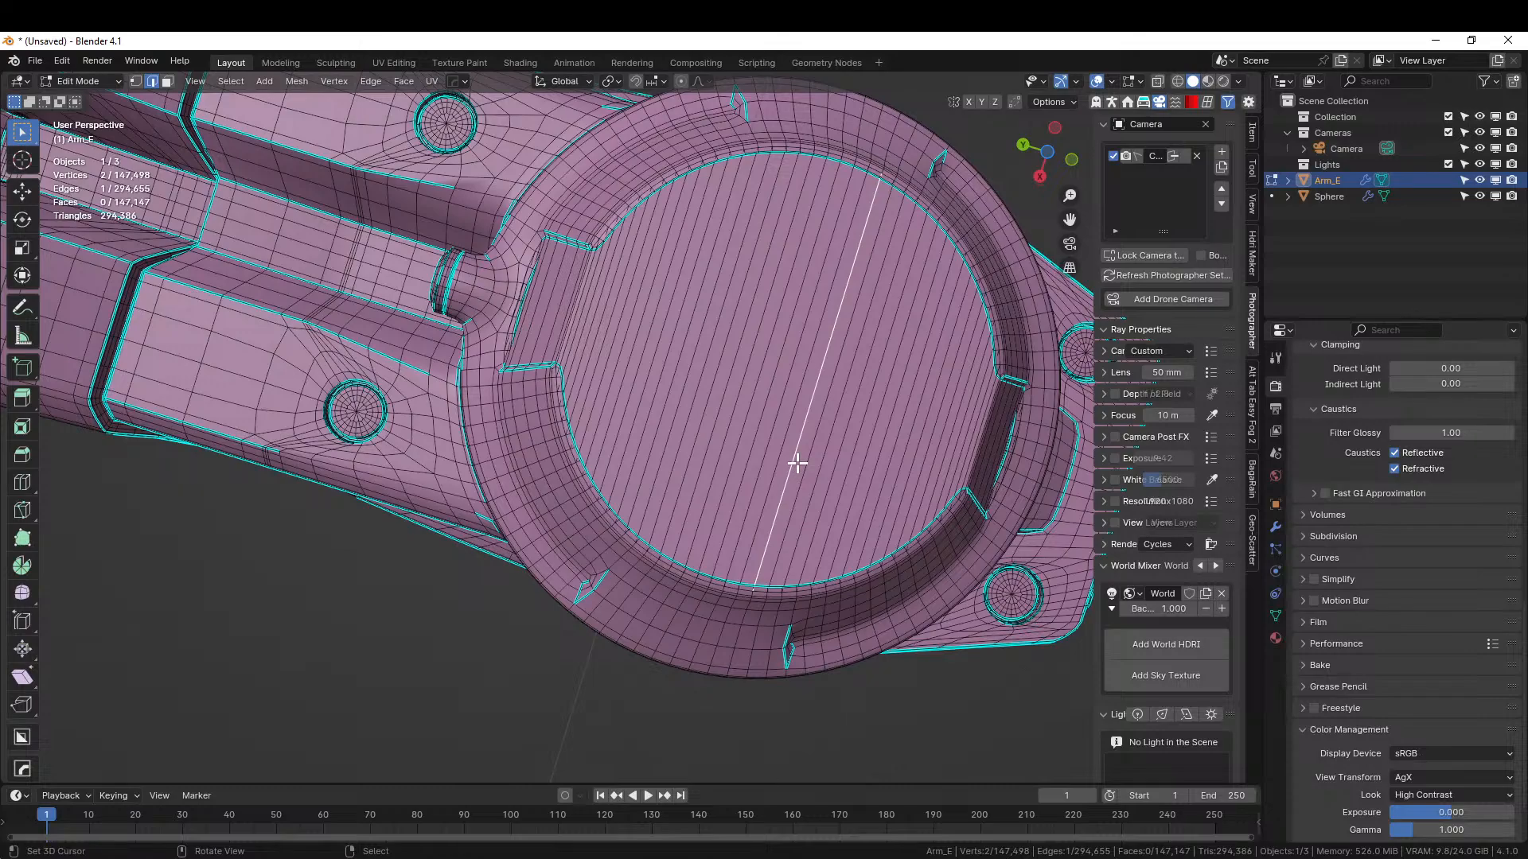
shift+middle_drag(827, 458, 719, 703)
key(KP_7)
scroll(713, 700, down, 5)
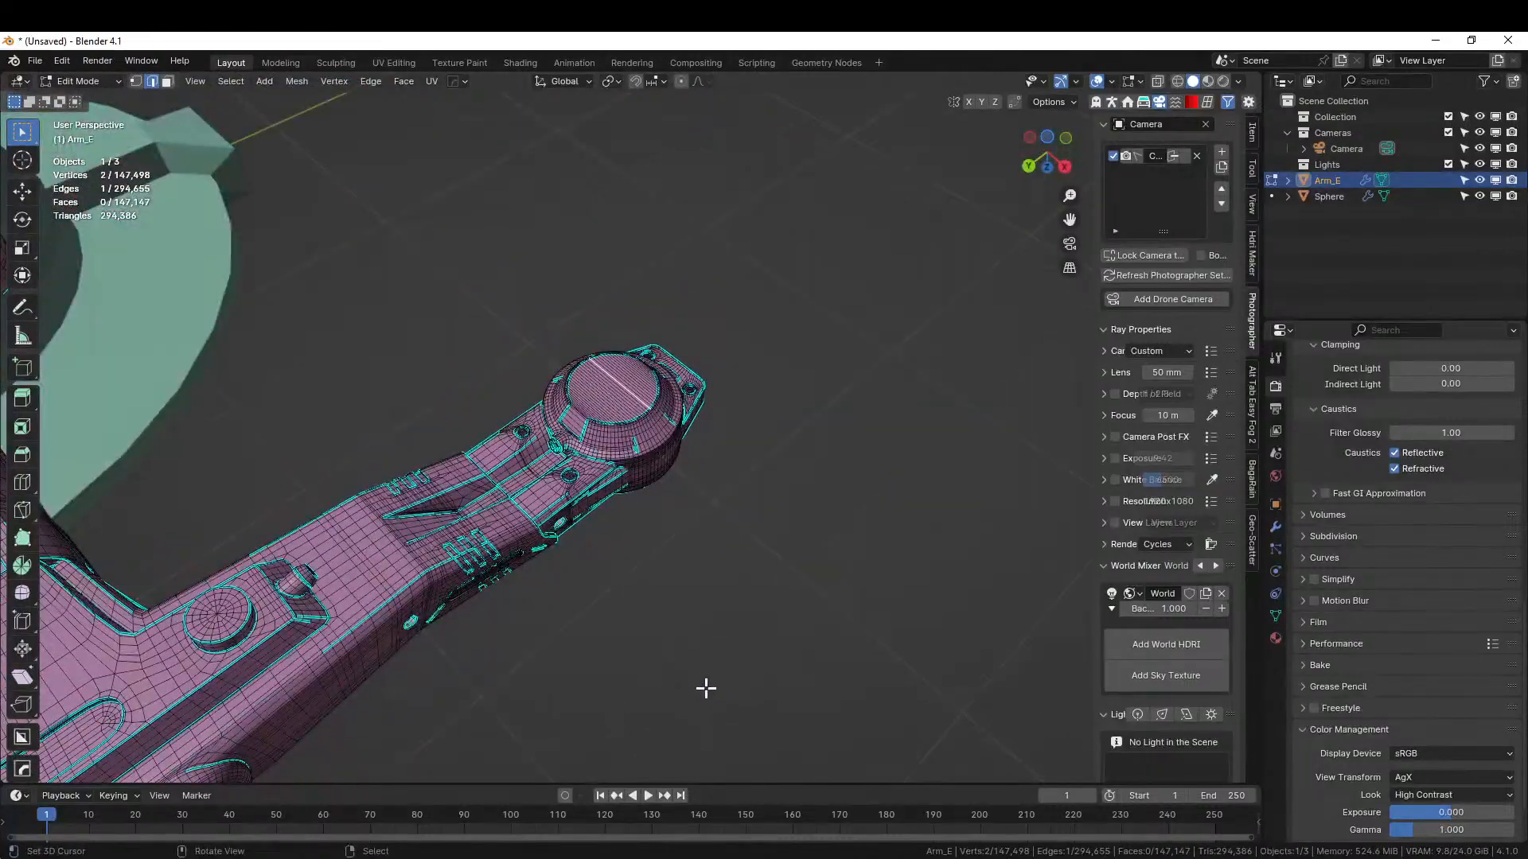
key(Tab)
mouse_move(714, 613)
middle_down()
mouse_move(623, 528)
mouse_move(710, 605)
mouse_move(778, 606)
mouse_move(704, 593)
middle_up()
key(KP_3)
scroll(623, 531, down, 6)
scroll(704, 593, up, 4)
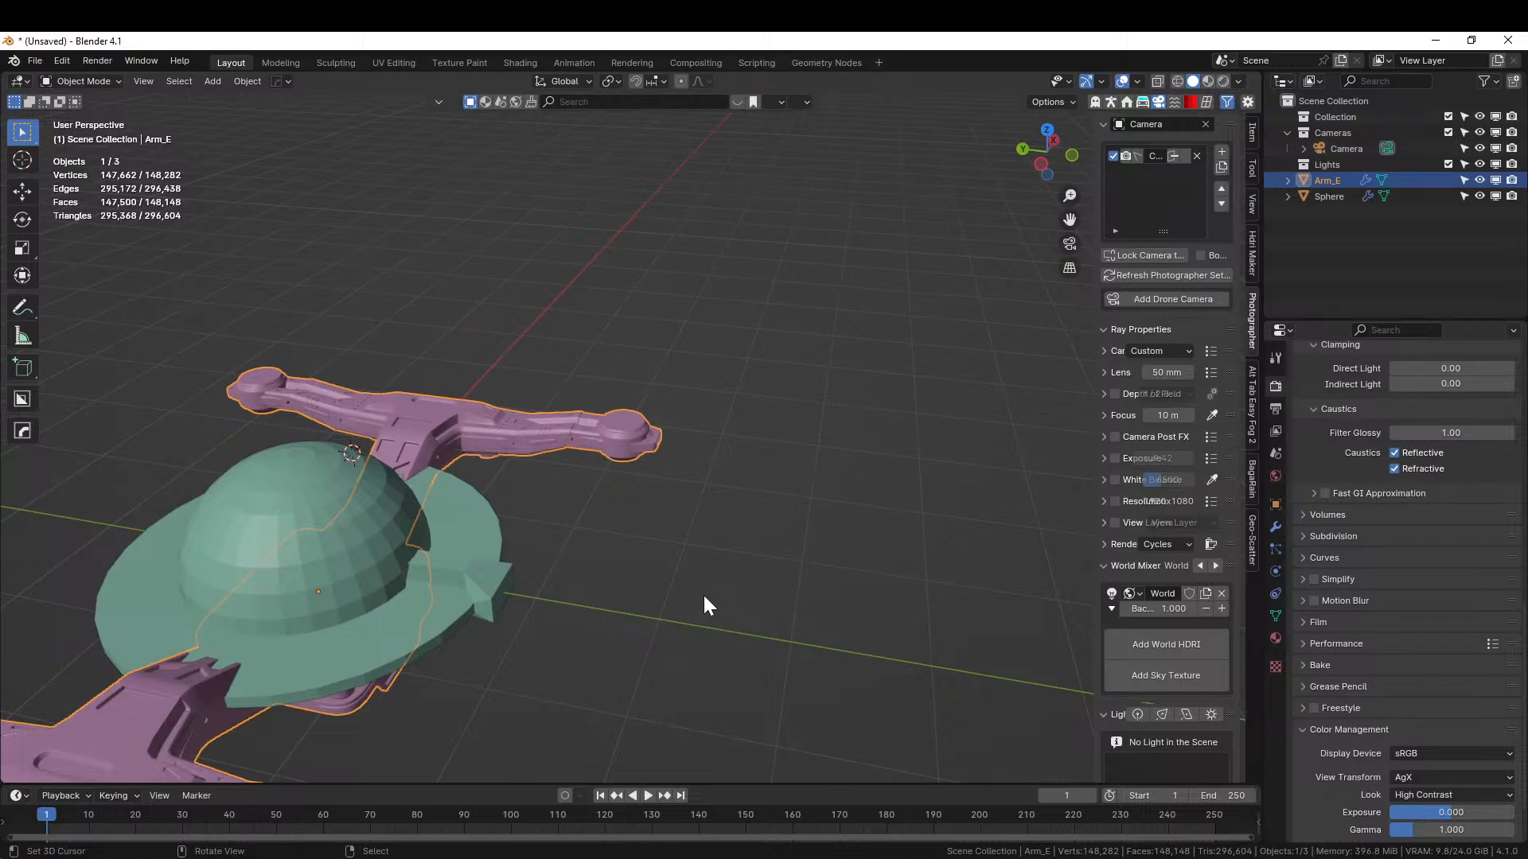
middle_drag(611, 522, 609, 486)
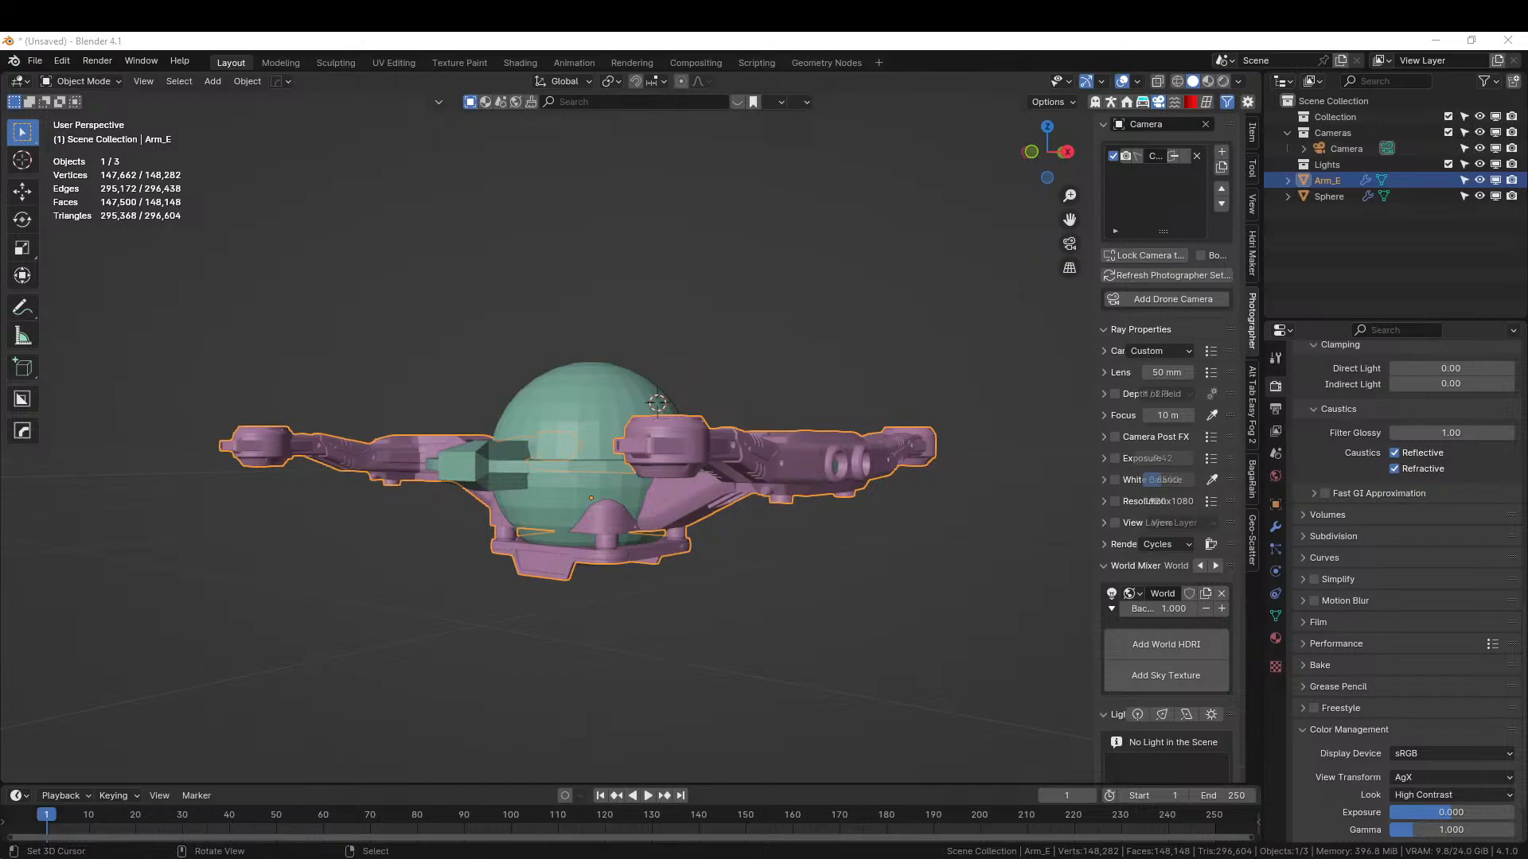
- Place the Gimbal_C asset in the scene, clear its location to the world origin and scale it up
drag(513, 52, 431, 511)
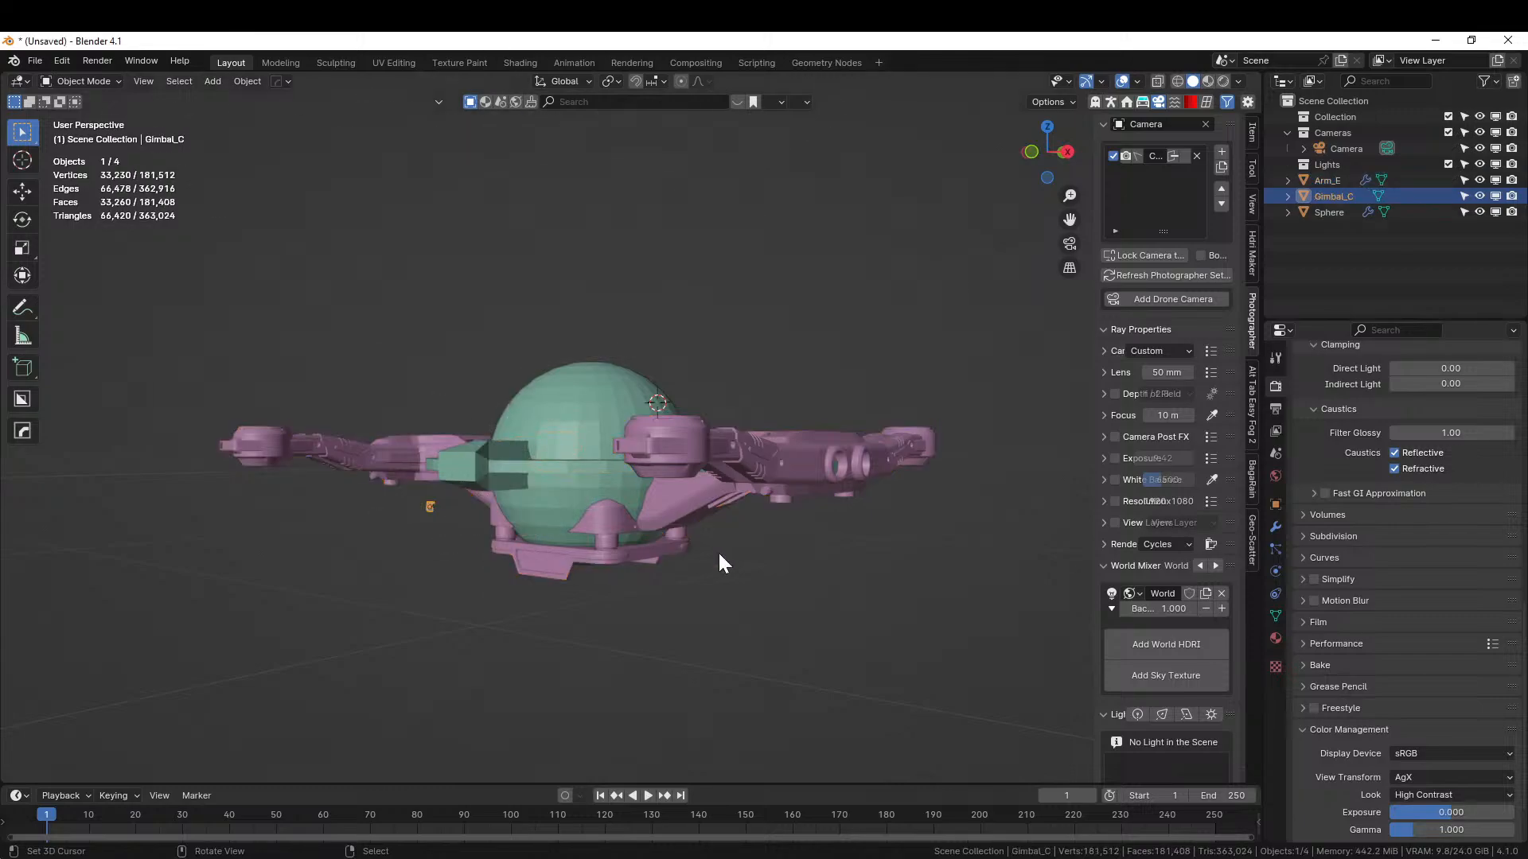
key(alt+g)
key(KP_7)
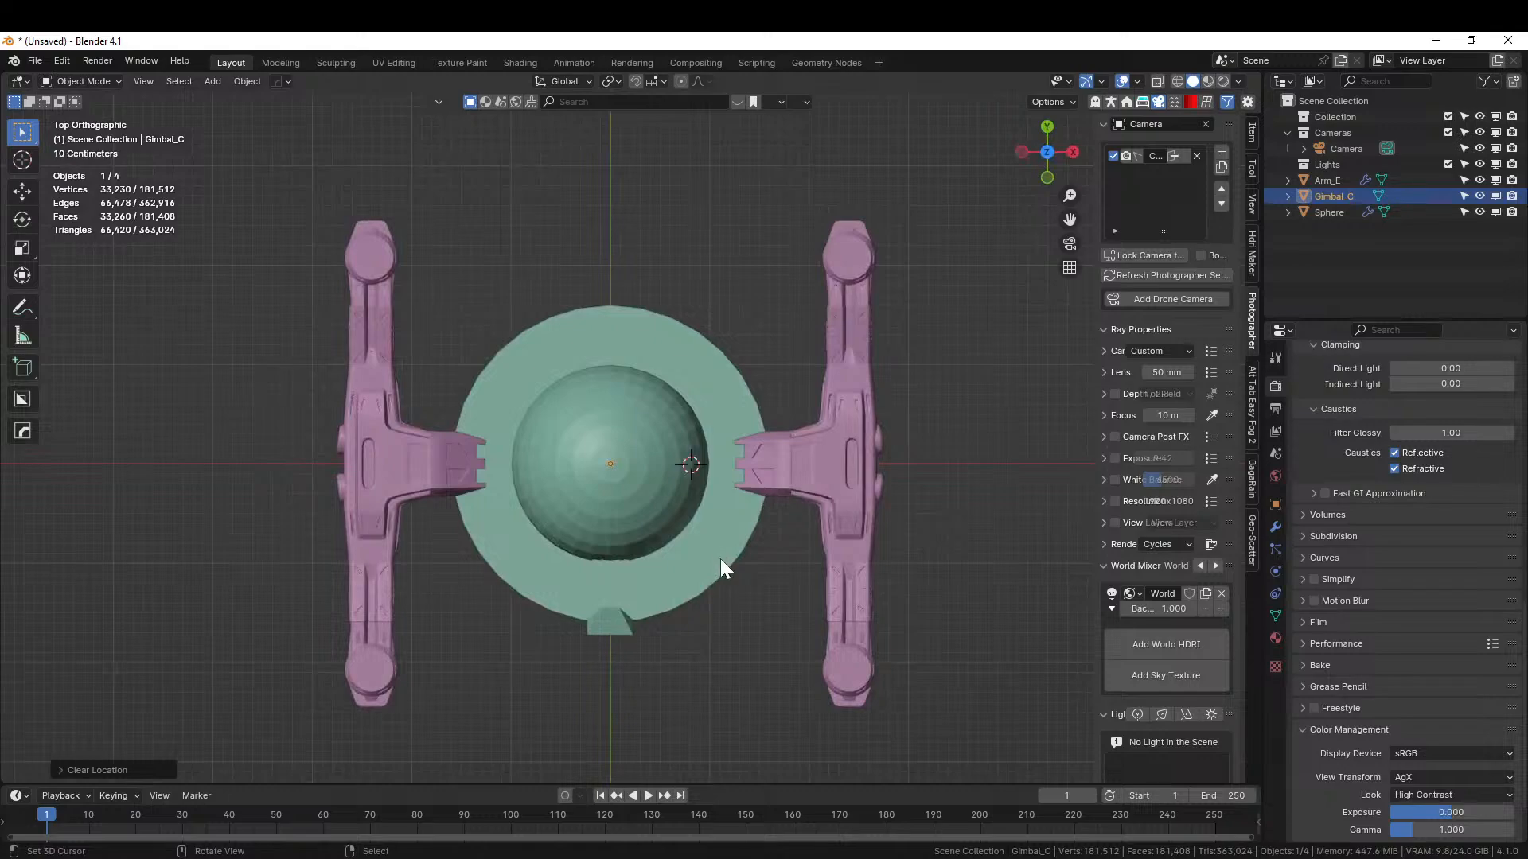
key(s)
click(90, 83)
- Move Gimbal_C along Y to the block on the ring's rim and lower it along Z until it hangs beneath
key(g)
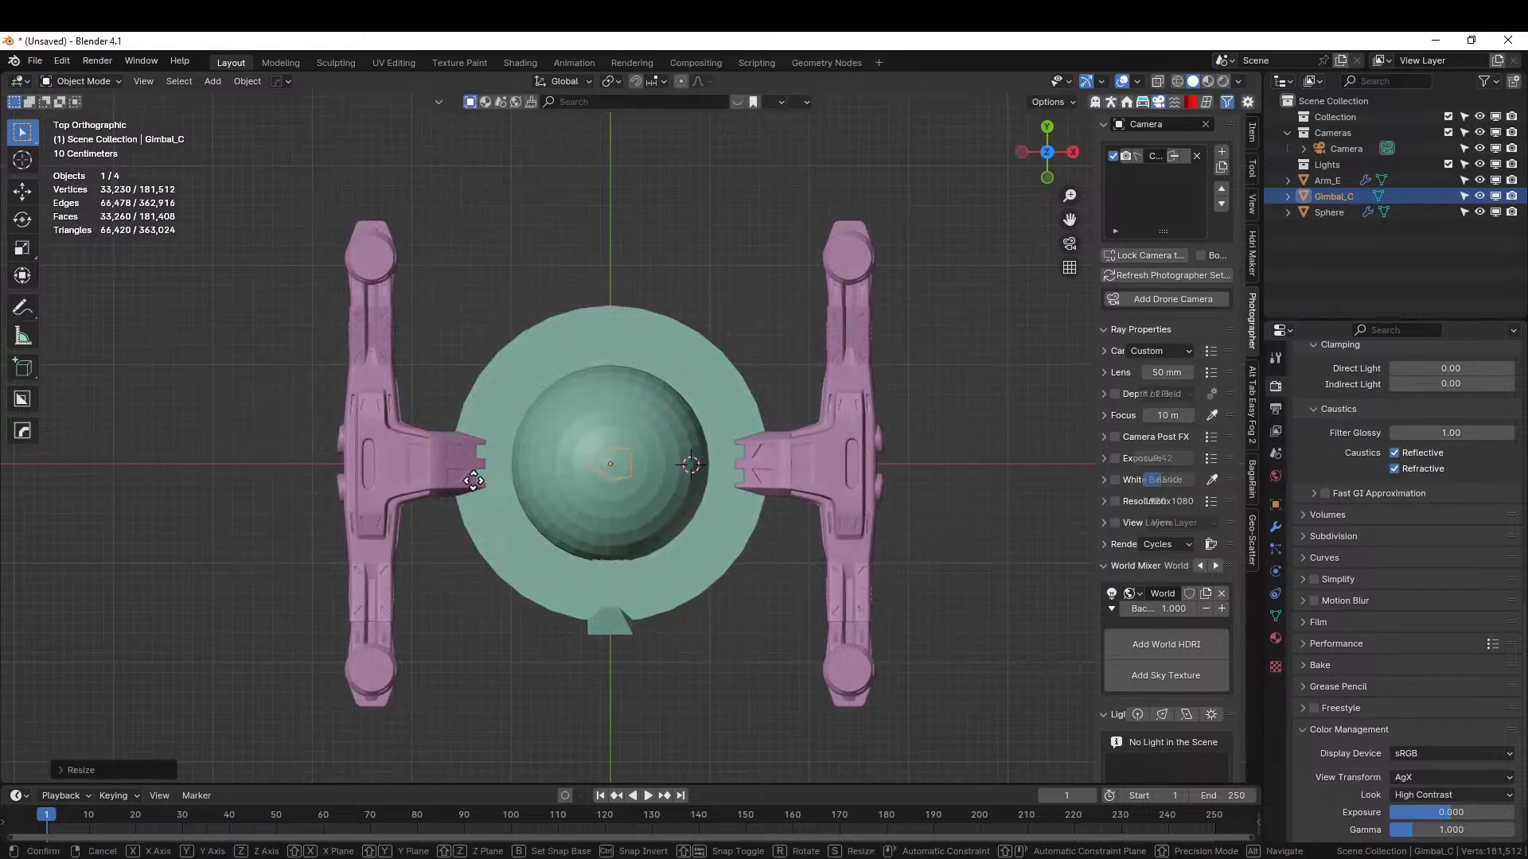
key(y)
click(496, 642)
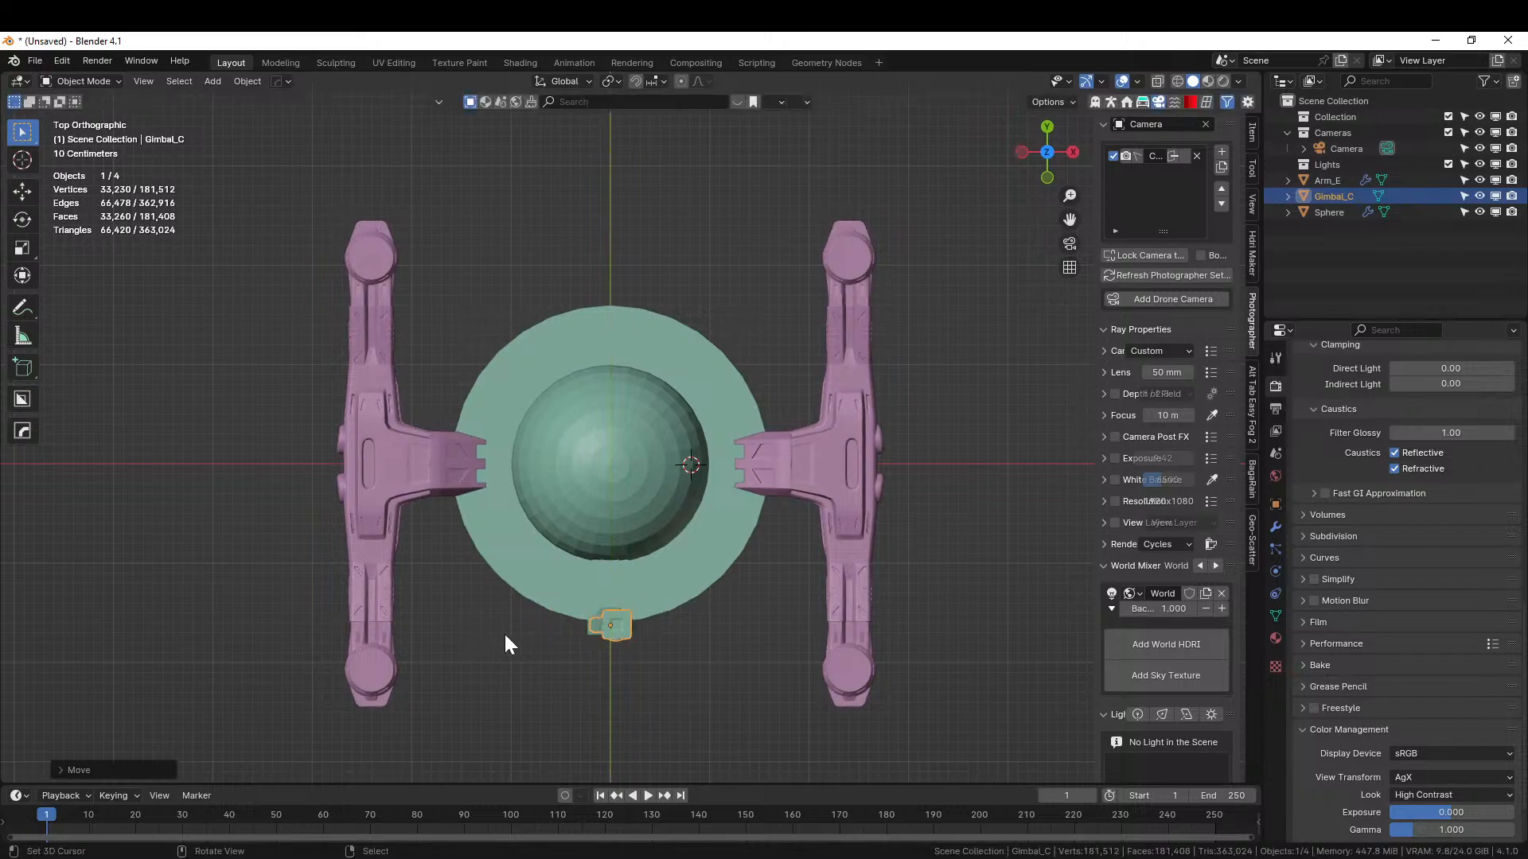
key(KP_Decimal)
middle_drag(559, 671, 728, 522)
key(g)
key(z)
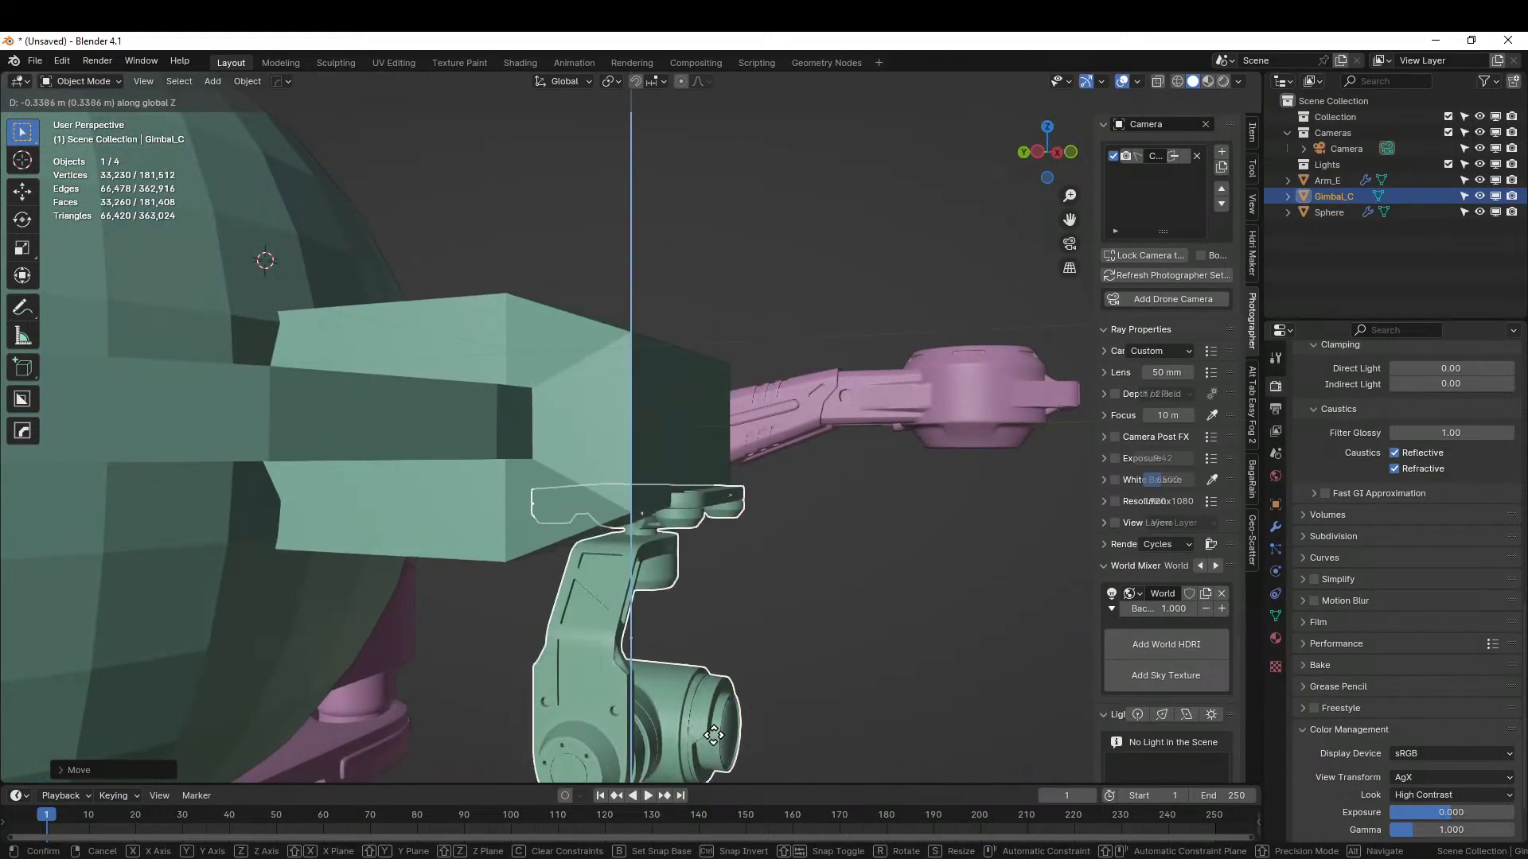
click(766, 111)
- Scale Gimbal_C down by a factor of about 0.79 to fit under the rim block
middle_drag(856, 552, 595, 378)
key(s)
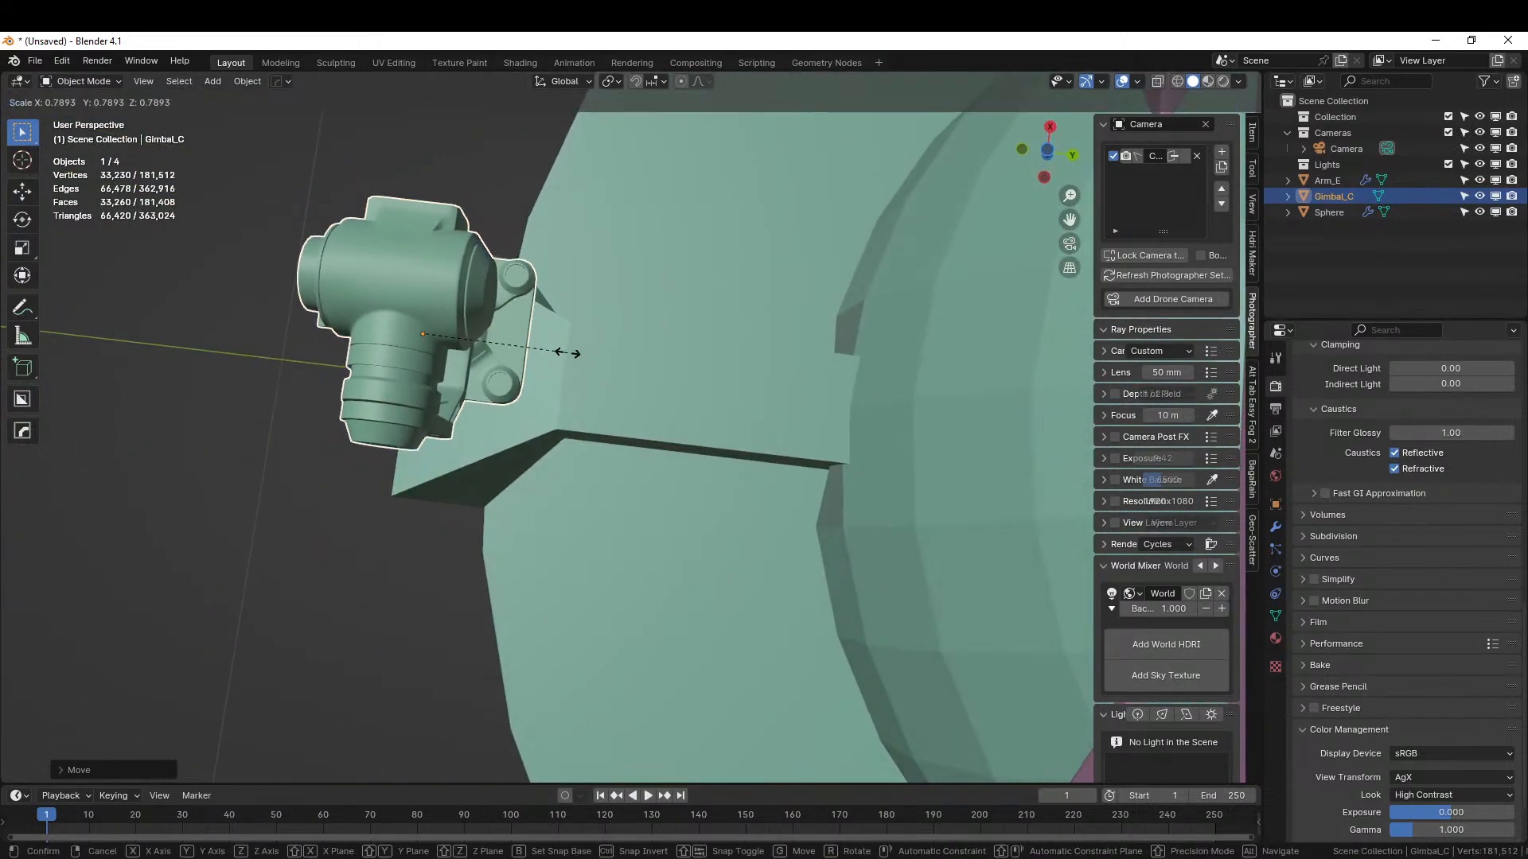
click(569, 353)
key(KP_7)
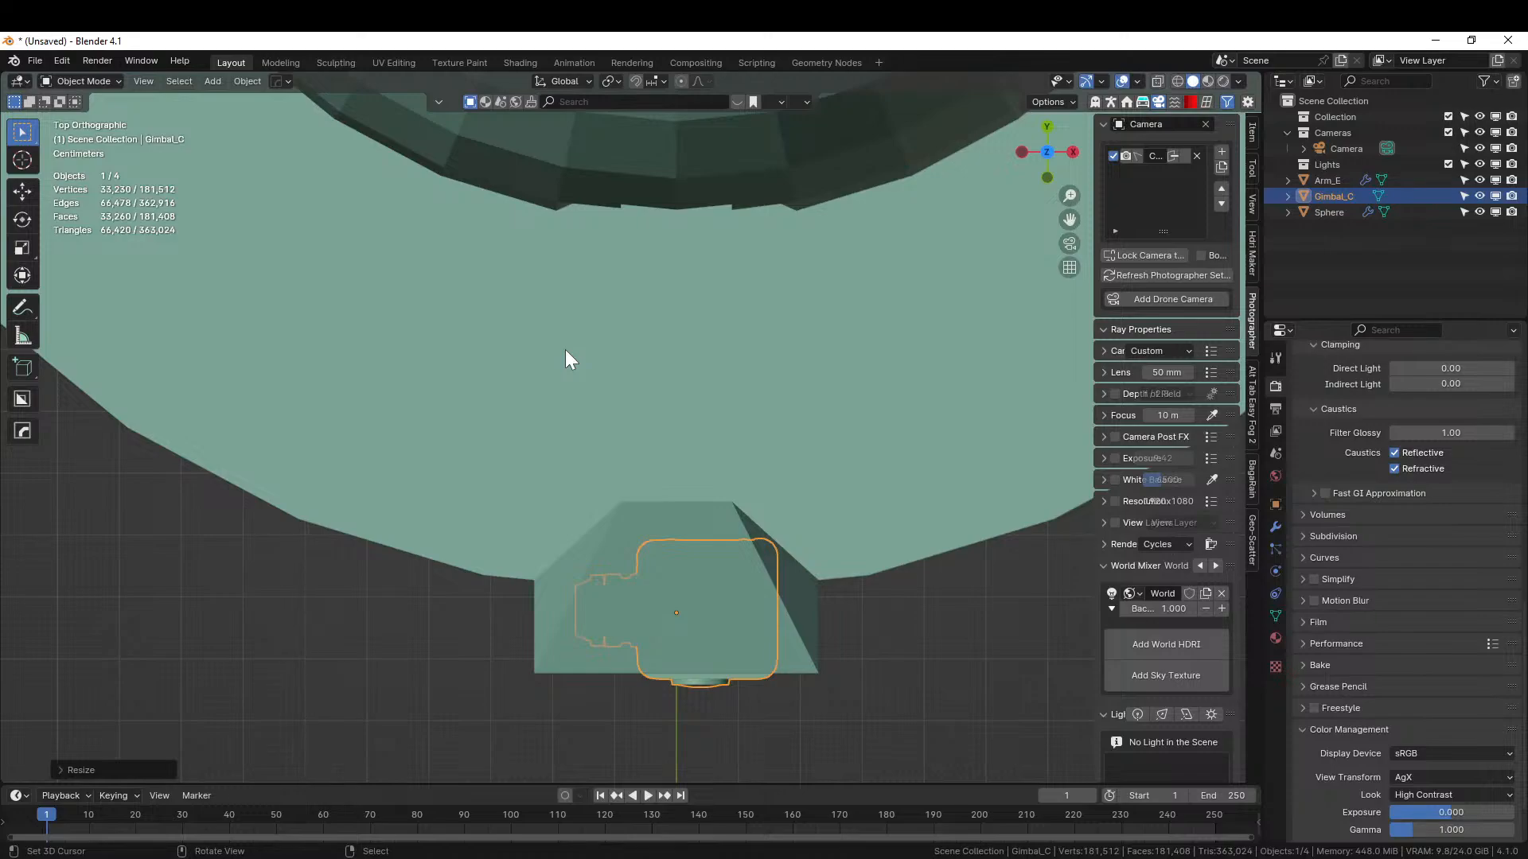
- Scale Gimbal_C down further and position it from below over the narrow underside of the rim block
key(ctrl+KP_7)
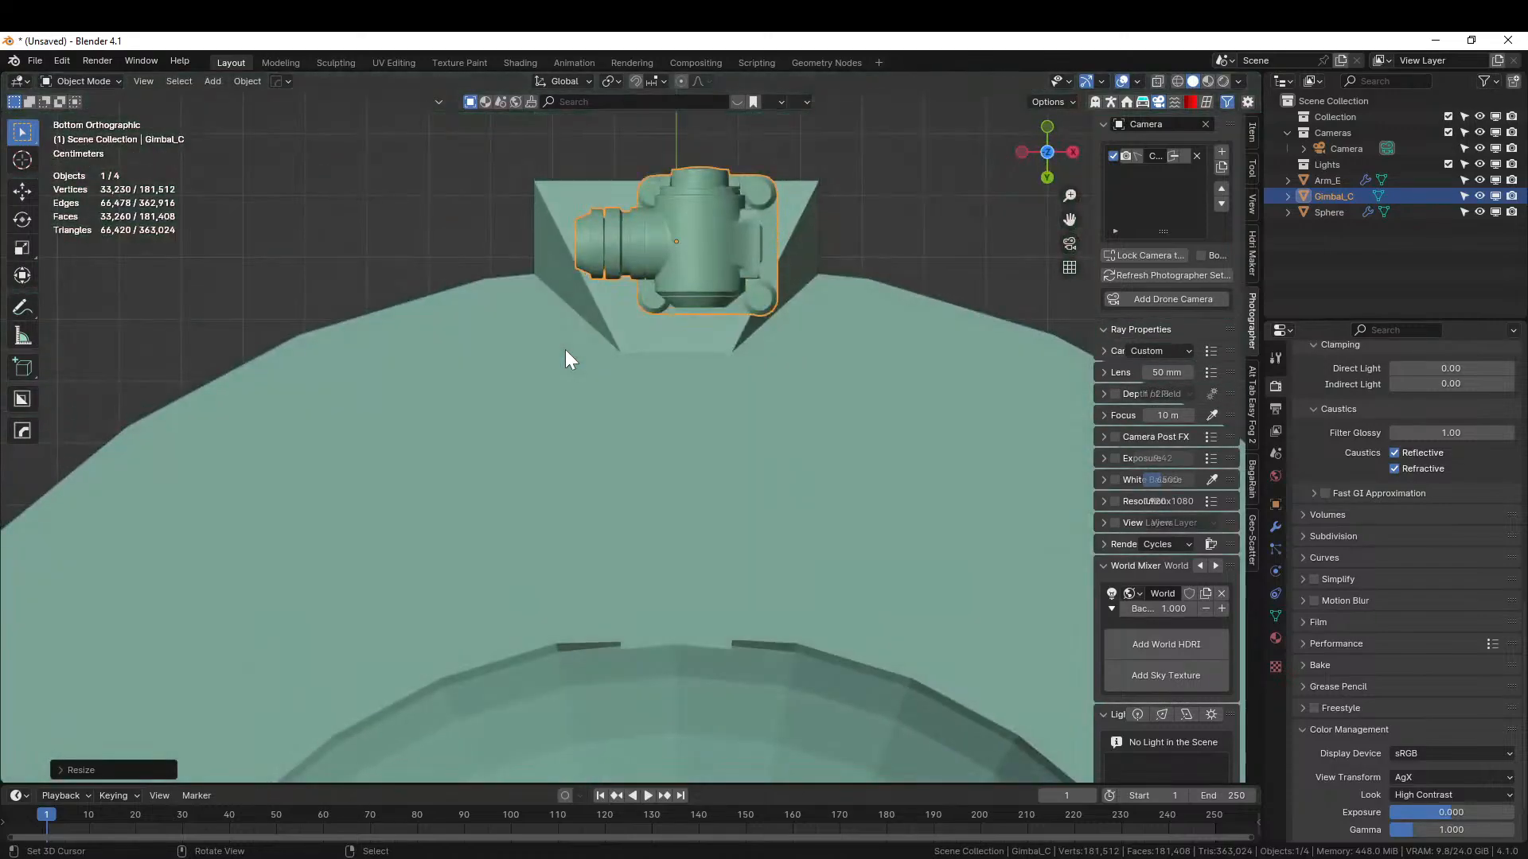
key(g)
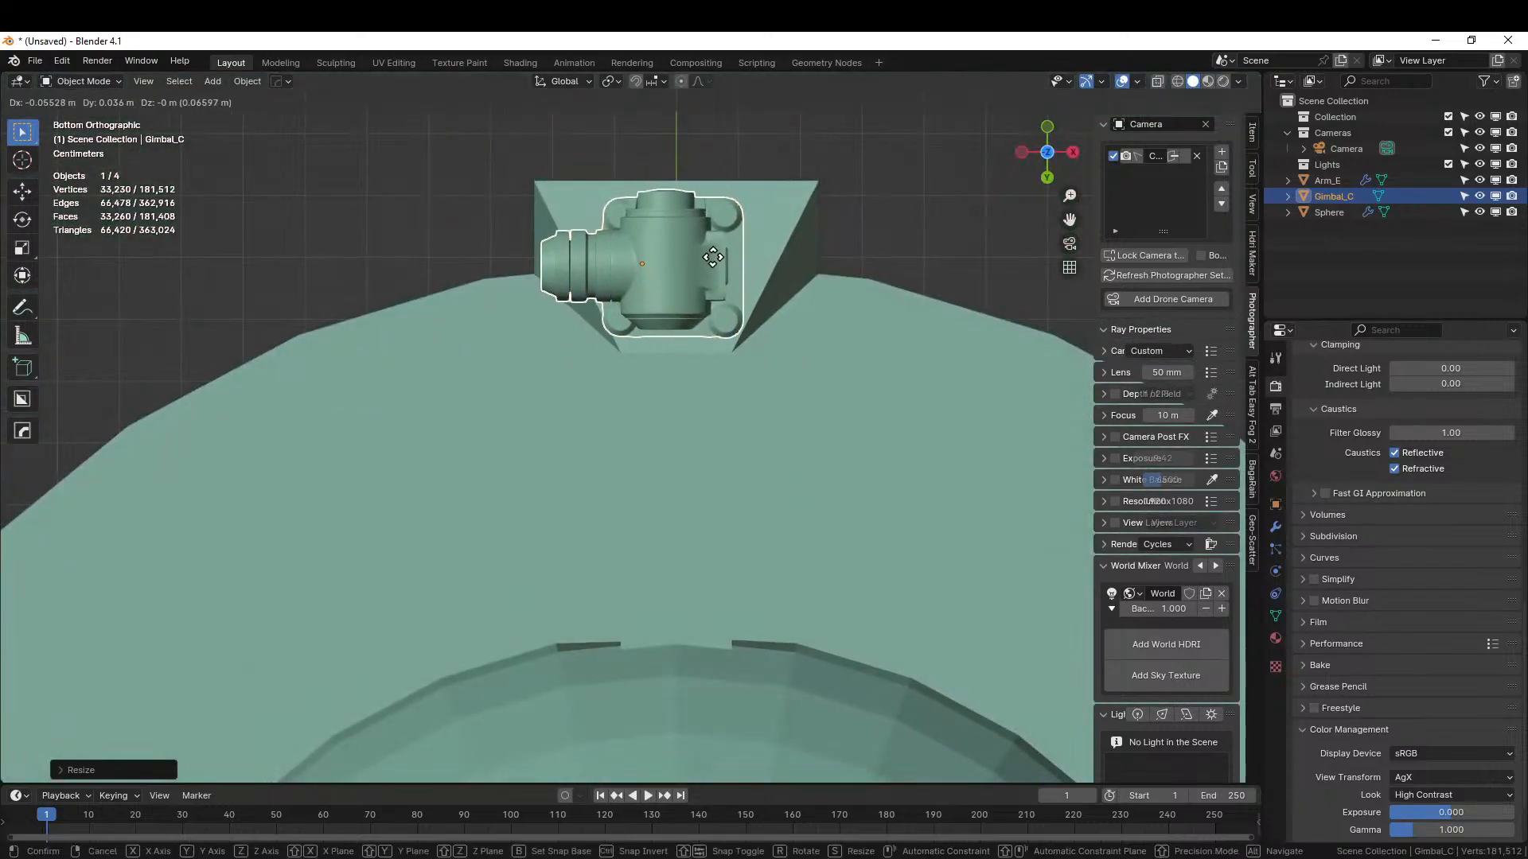
click(714, 263)
key(s)
click(813, 285)
key(g)
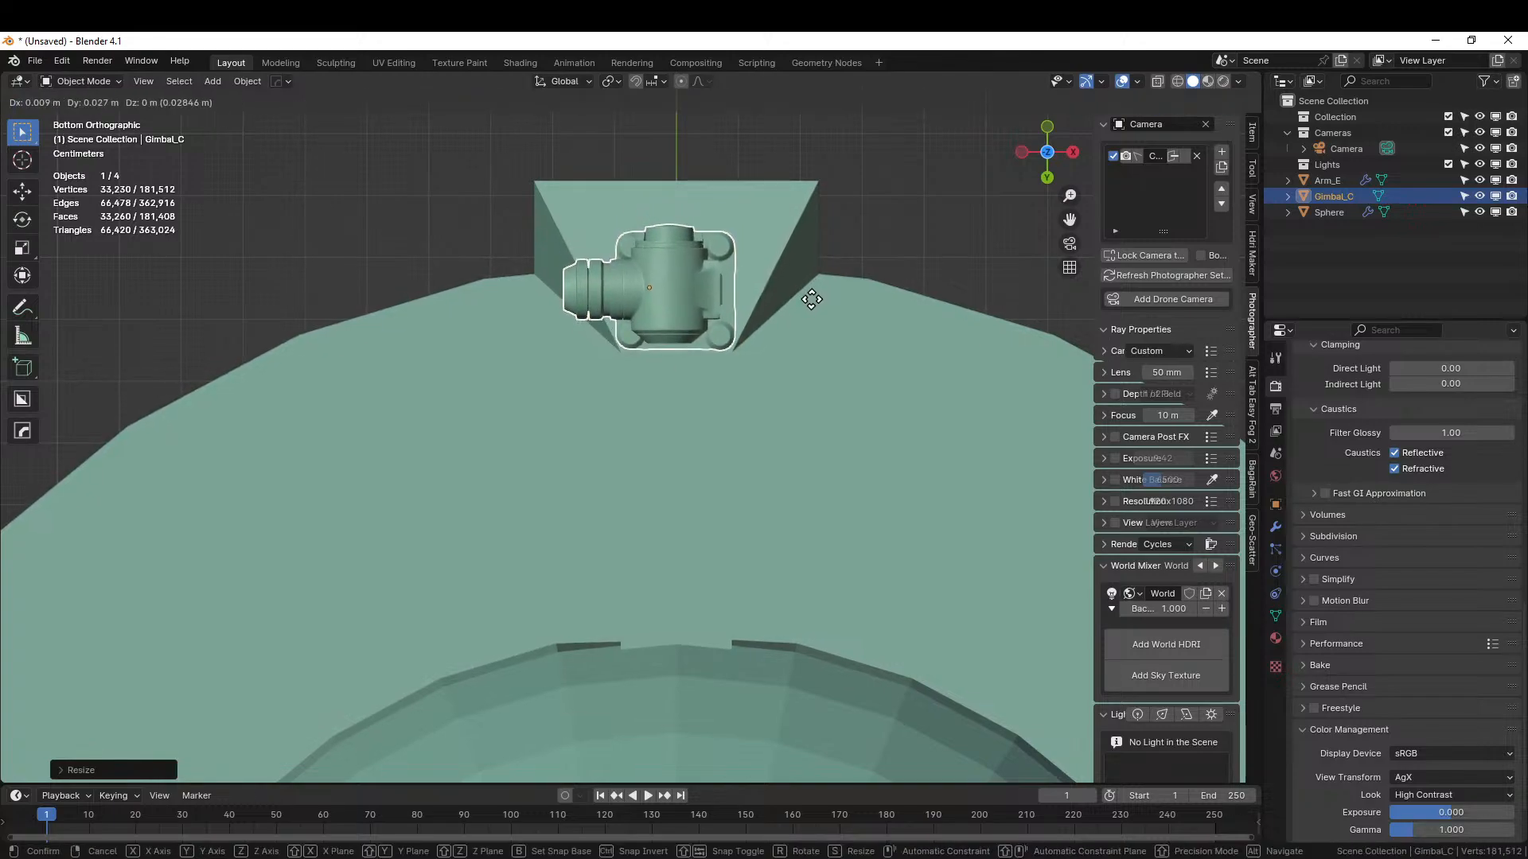
click(812, 299)
- Raise Gimbal_C along Z by about 0.14 m toward the underside of the rim block
middle_drag(811, 299, 791, 481)
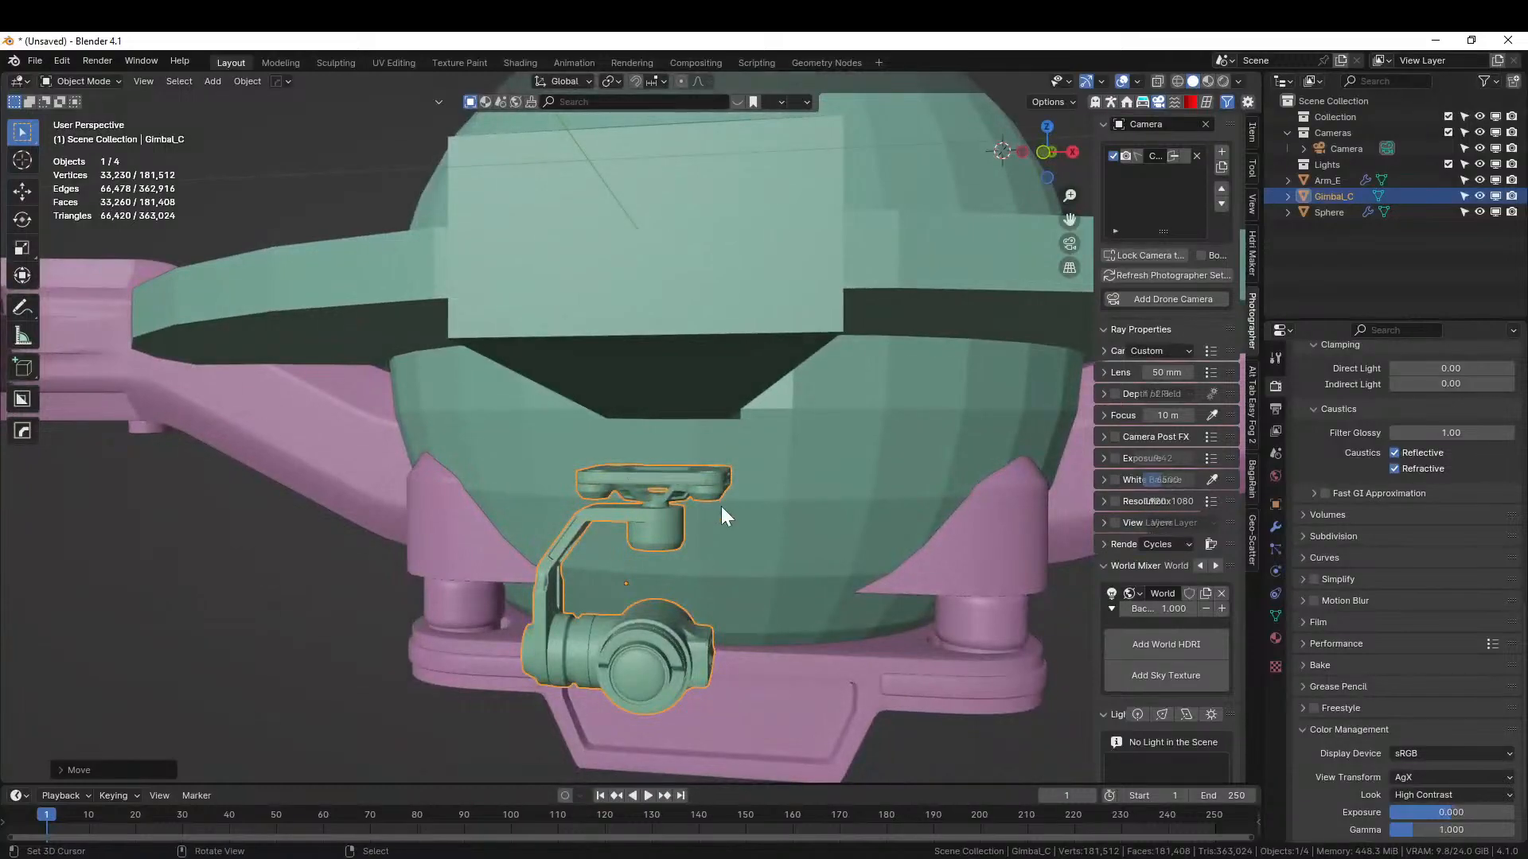
key(g)
key(z)
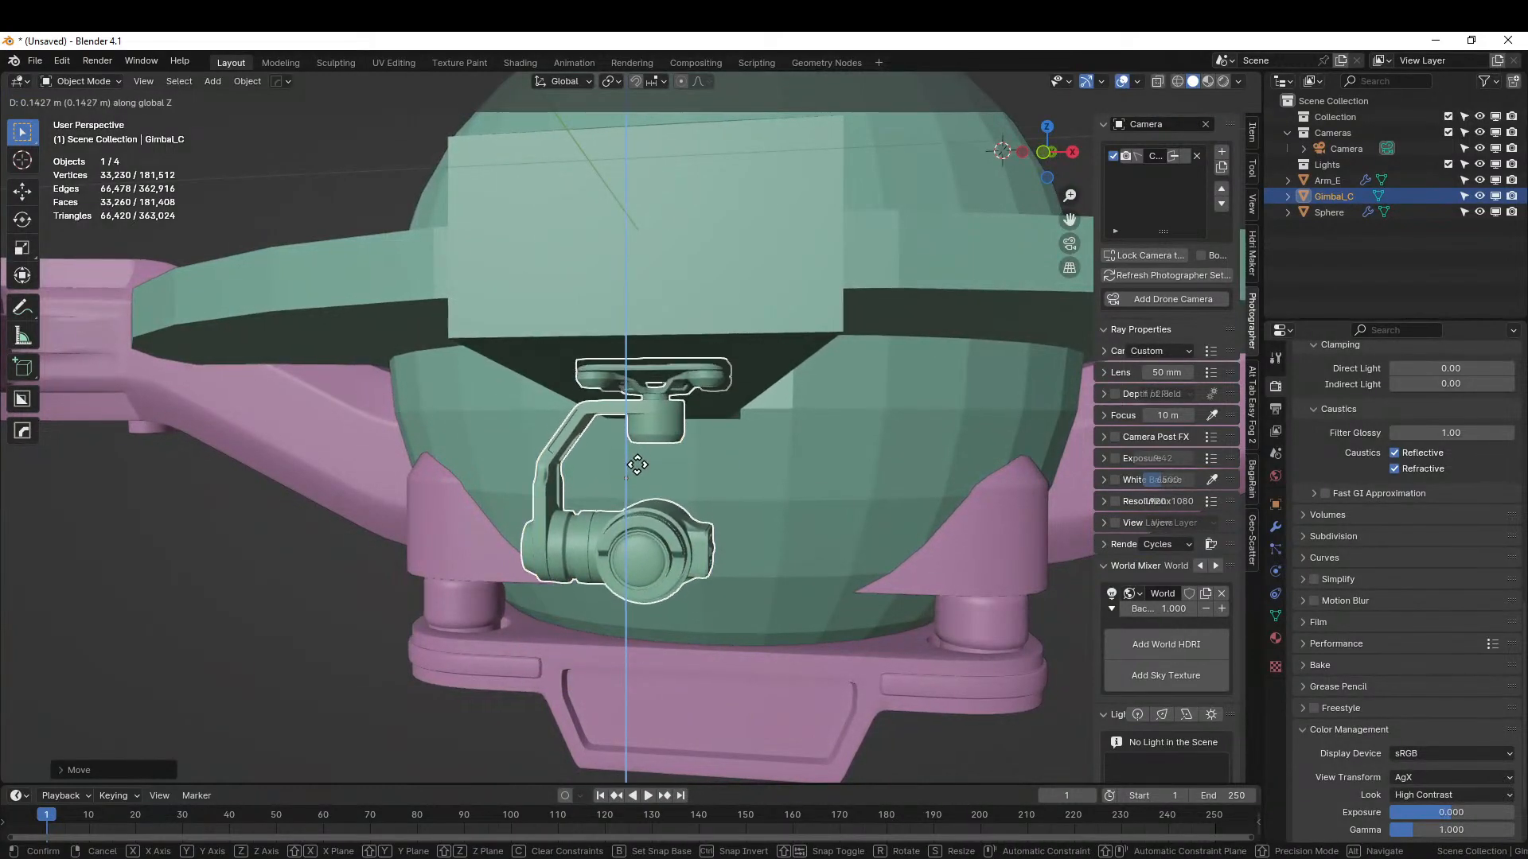
click(637, 466)
- Shift Gimbal_C with the Transform gizmo and lower it along Z by about 0.067 m below the block
middle_drag(637, 465, 495, 380)
click(28, 277)
drag(576, 443, 701, 468)
mouse_move(701, 470)
middle_down()
mouse_move(815, 495)
mouse_move(724, 466)
middle_up()
key(g)
key(z)
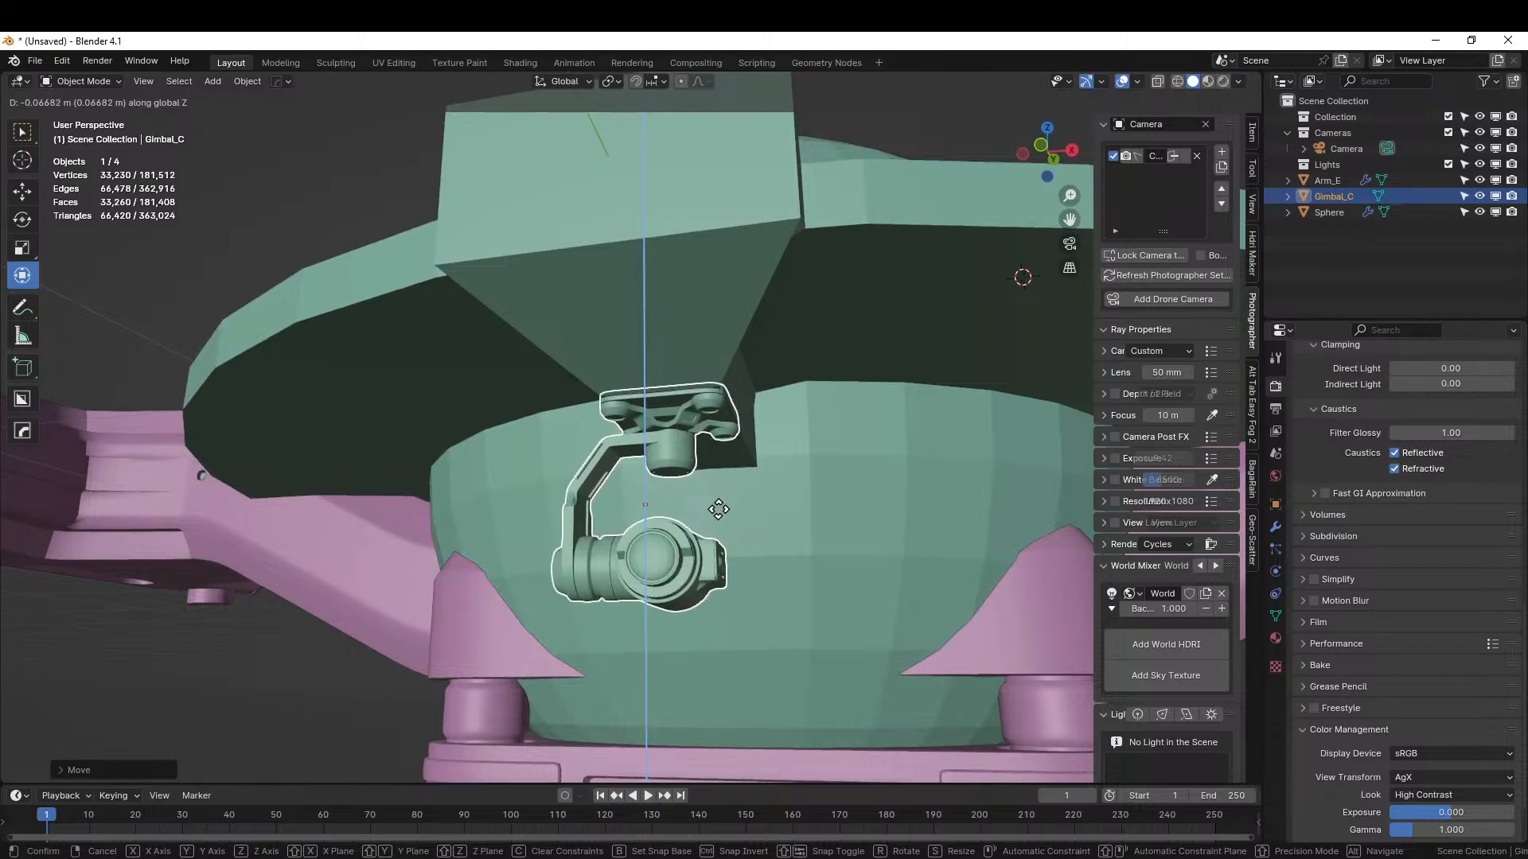
click(718, 509)
- Scale Gimbal_C by about 0.97 to match its mounting plate to the block's underside
middle_drag(718, 512, 431, 232)
key(s)
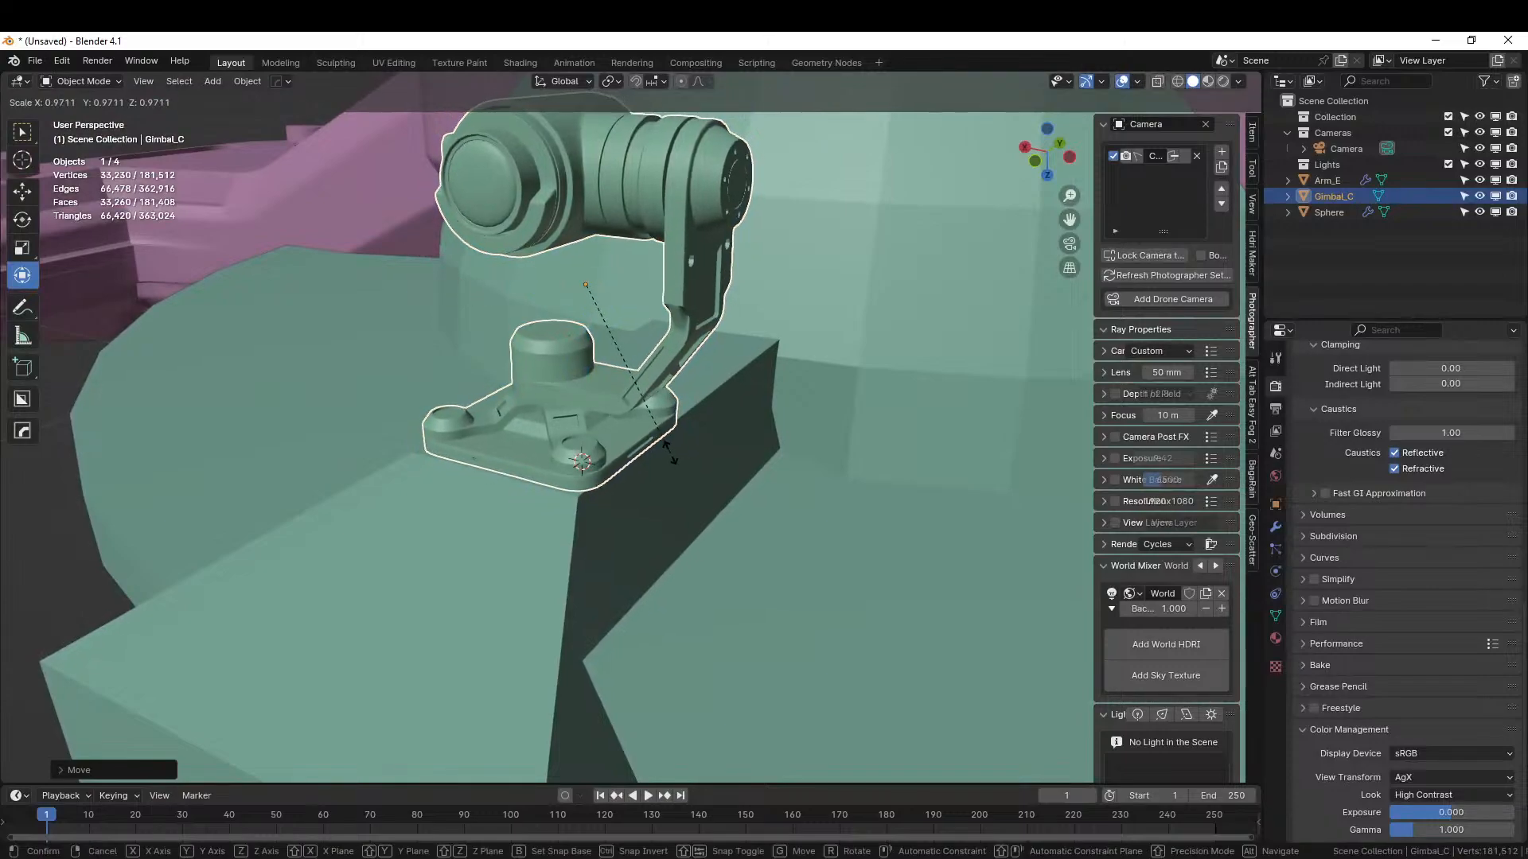
click(667, 451)
key(ctrl+KP_7)
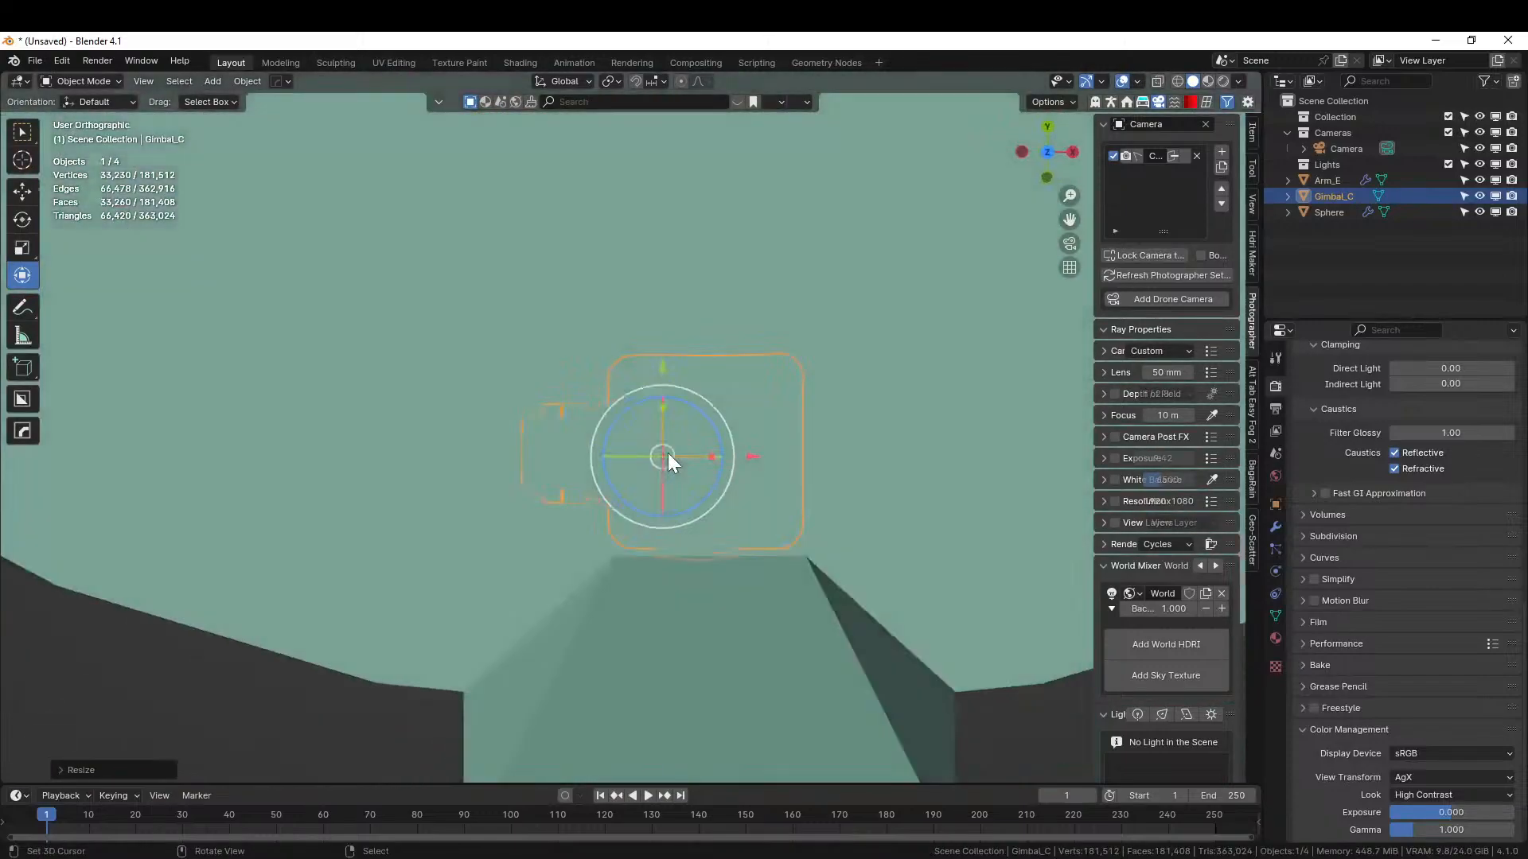
- Seat Gimbal_C's mounting plate against the block's underside along Z and nudge it along X to centre it
scroll(667, 452, down, 2)
middle_drag(695, 451, 582, 329)
scroll(400, 304, up, 4)
key(g)
key(z)
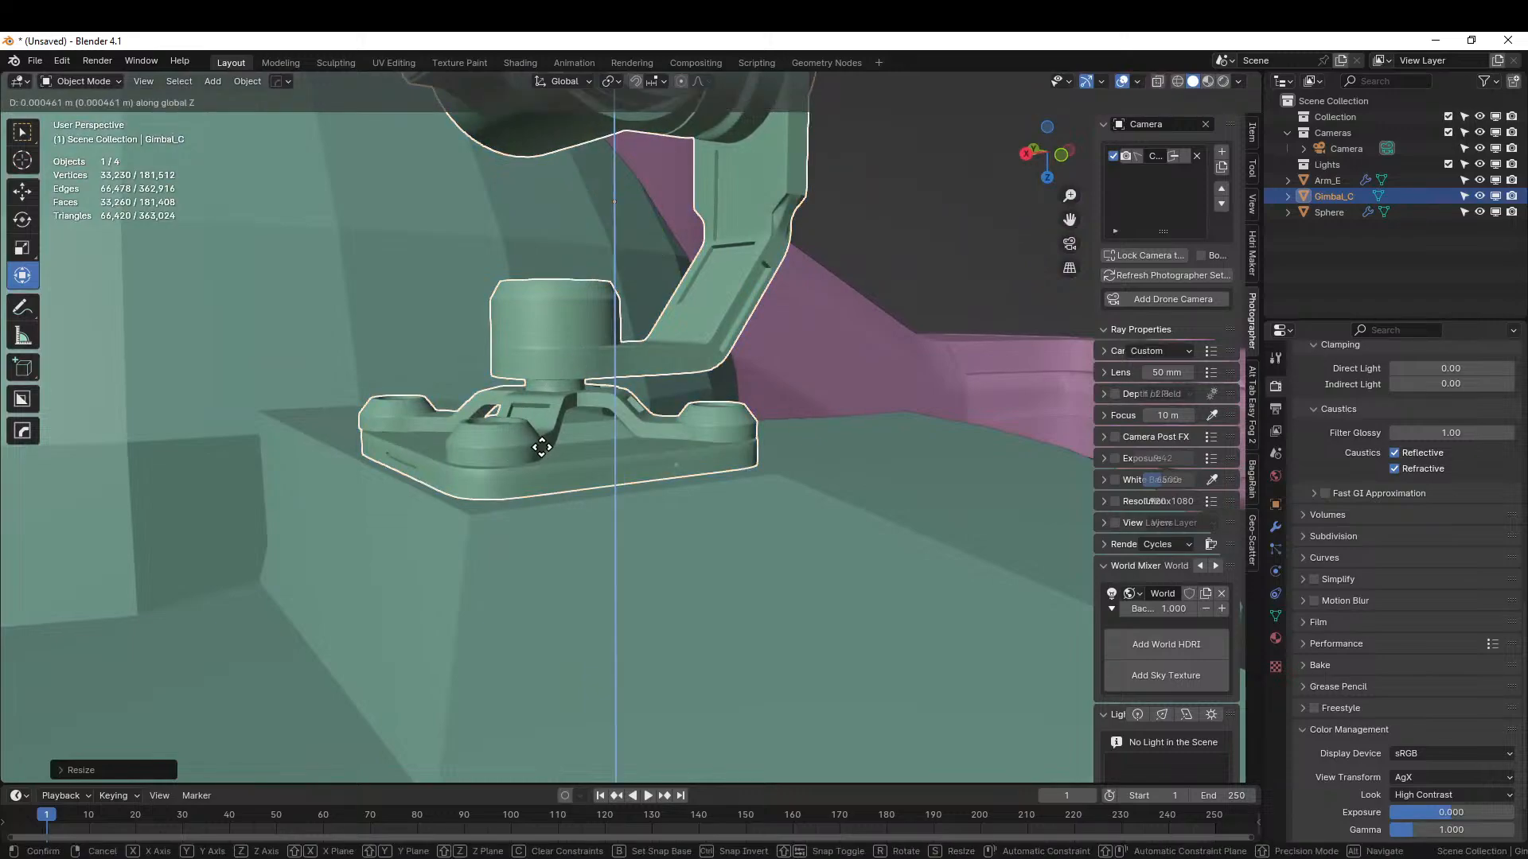
click(543, 463)
middle_drag(543, 465, 465, 488)
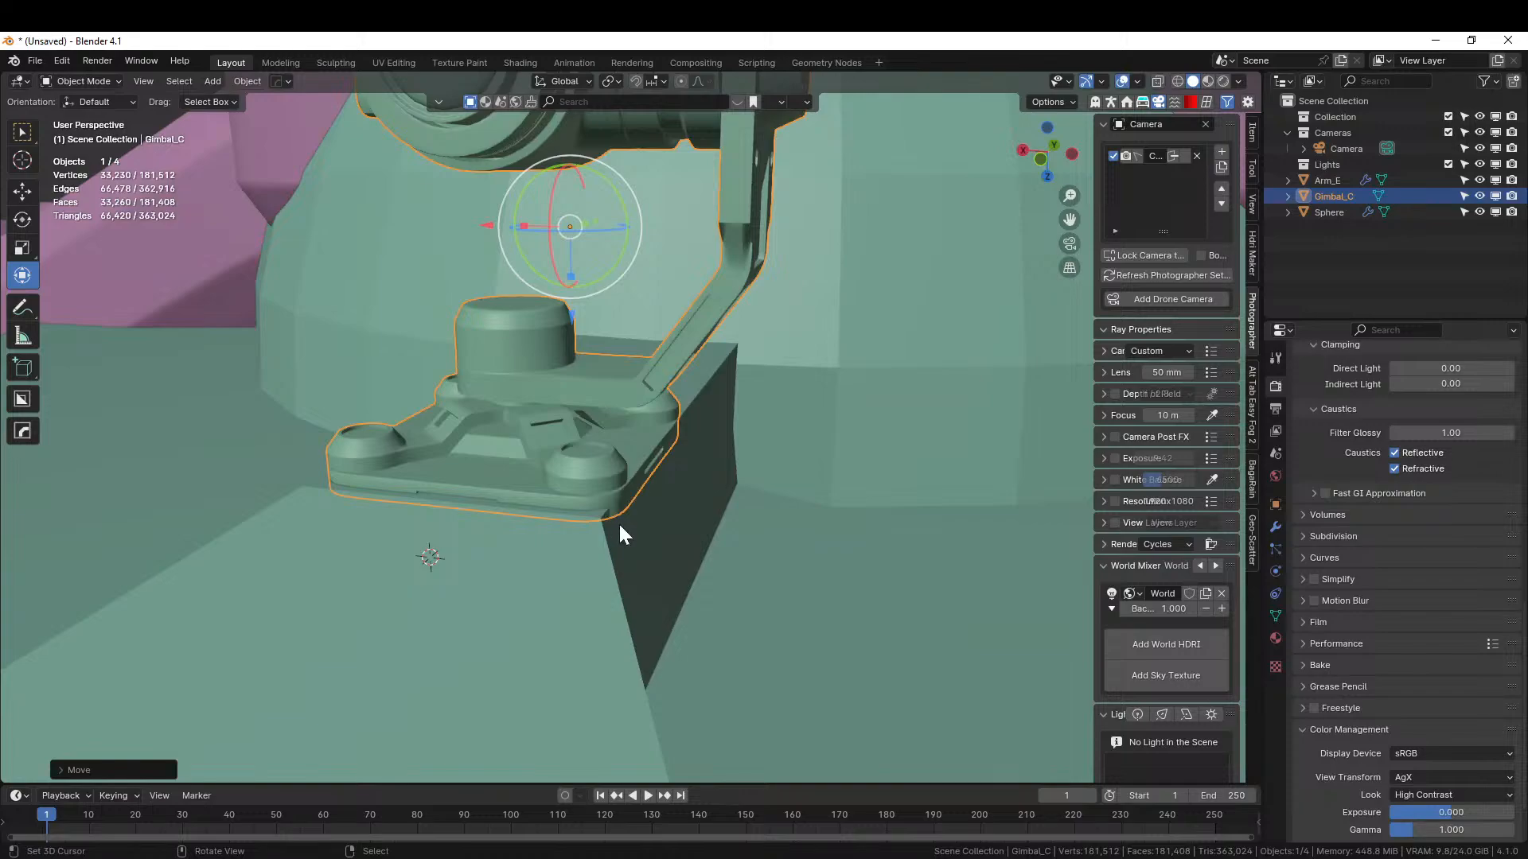
key(g)
key(x)
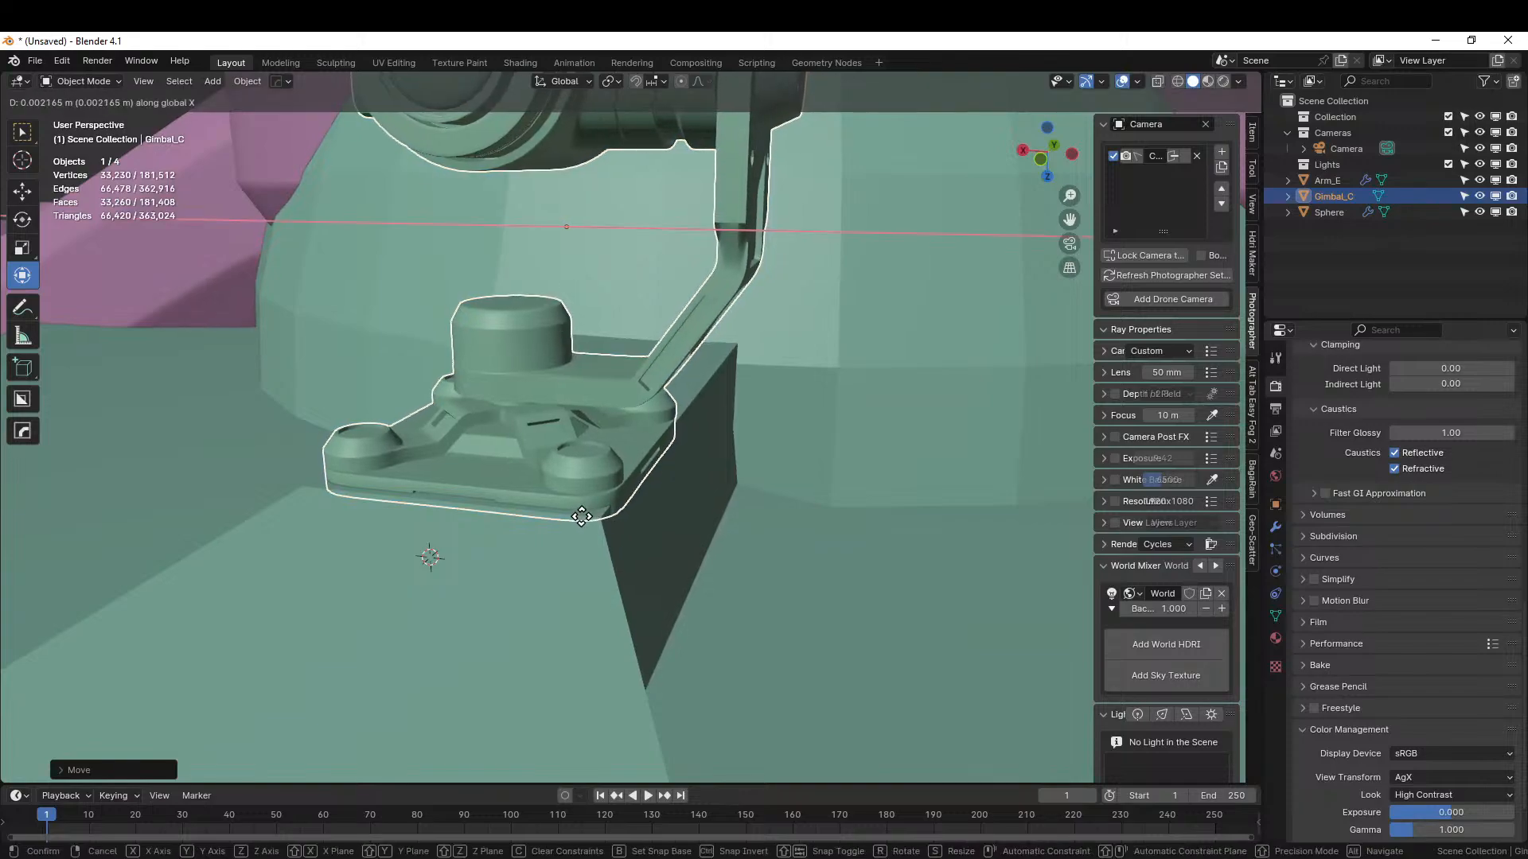
click(549, 510)
- Rescale Gimbal_C to suit the spacecraft's proportions, enlarging it by about 2.3 in the right side view
middle_drag(550, 511, 873, 287)
key(s)
click(694, 535)
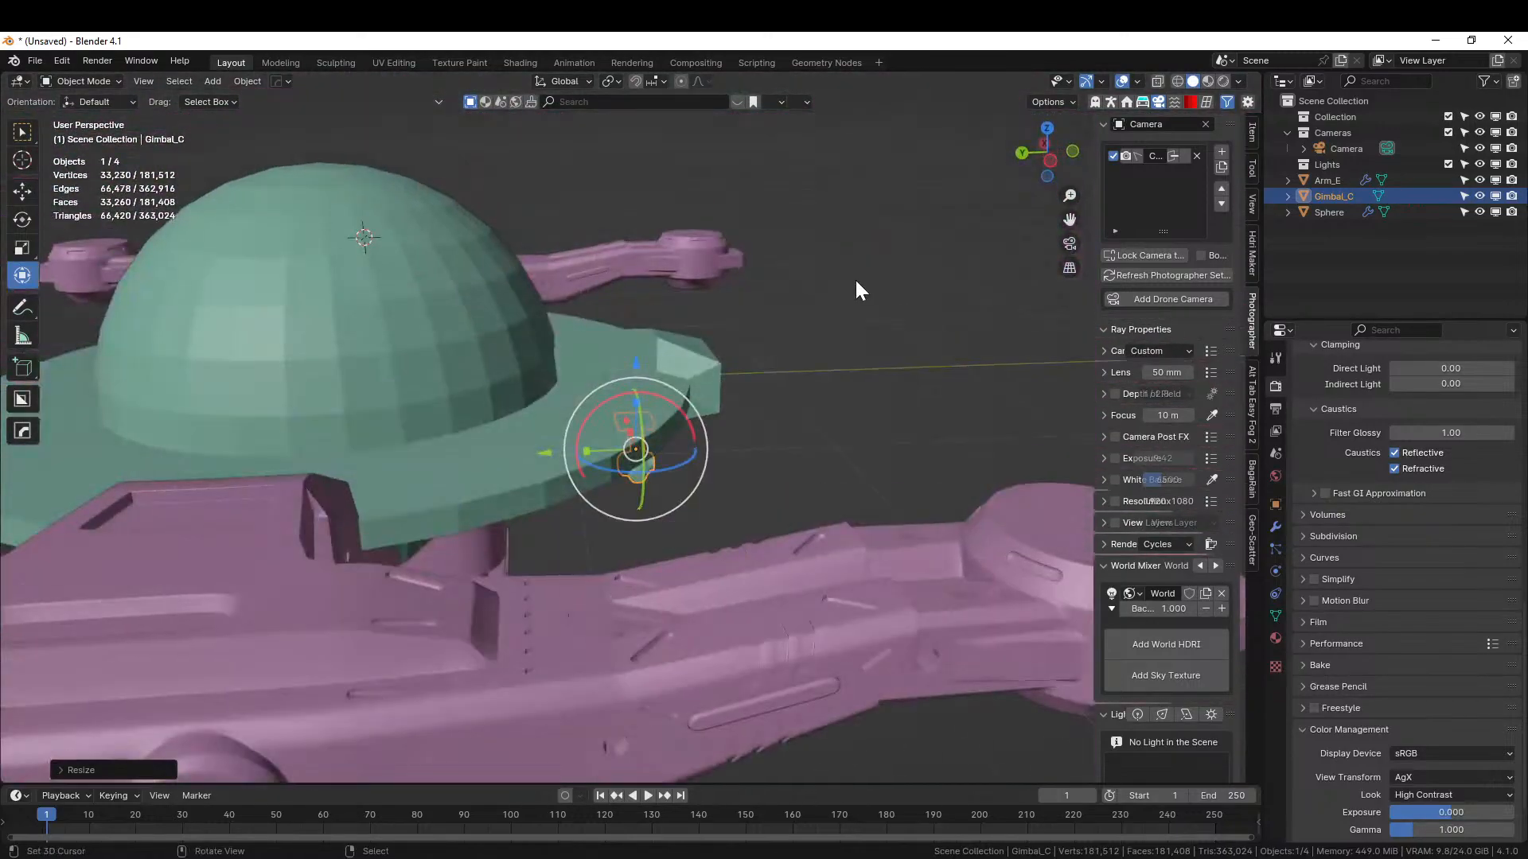
middle_drag(802, 395, 517, 368)
scroll(518, 393, down, 4)
scroll(591, 381, up, 5)
scroll(750, 568, down, 6)
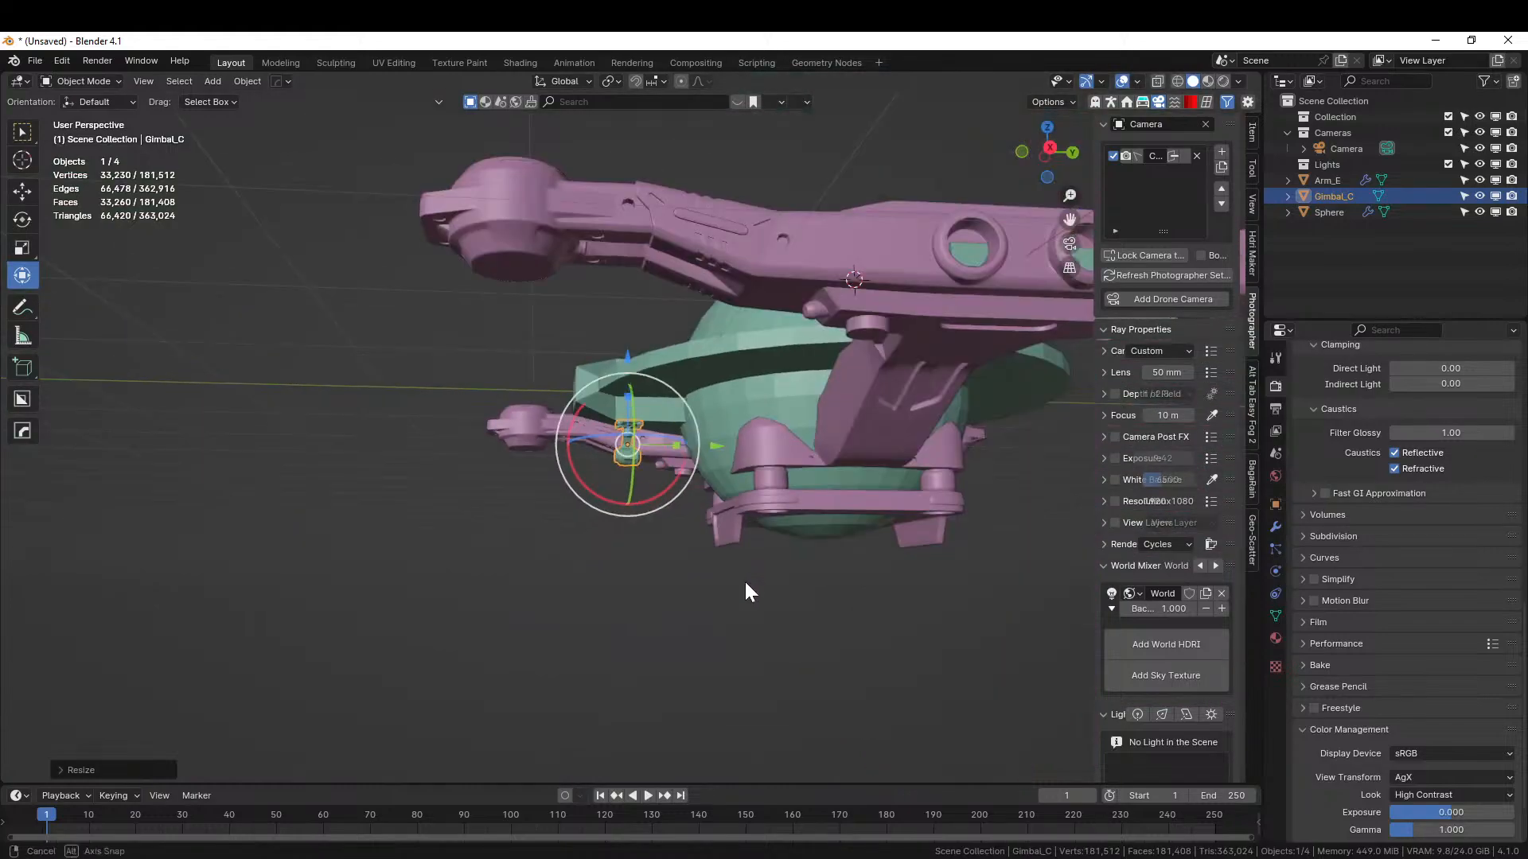
key(KP_1)
key(KP_3)
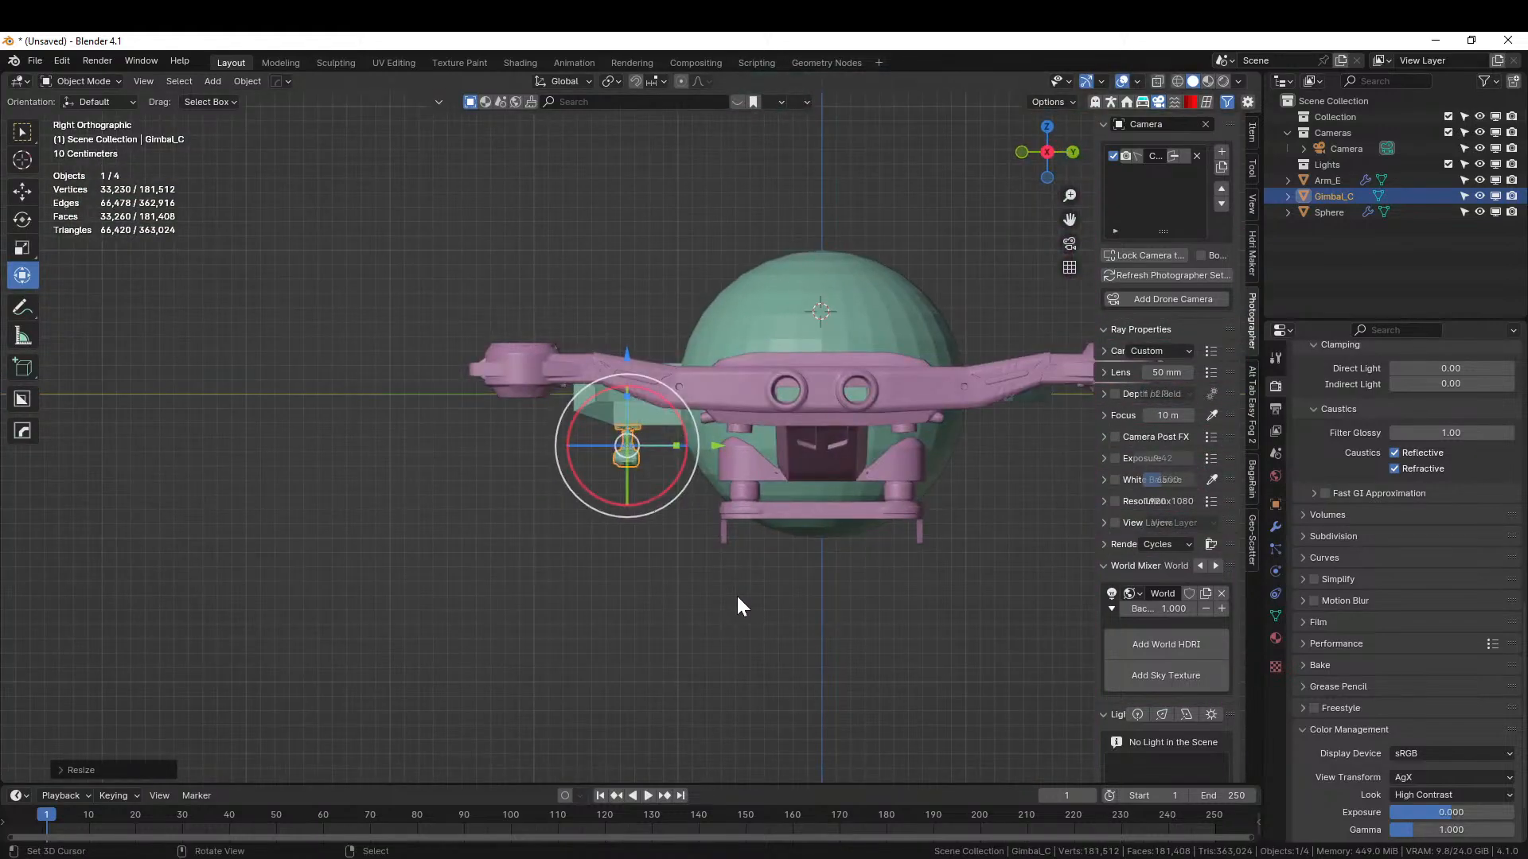
key(s)
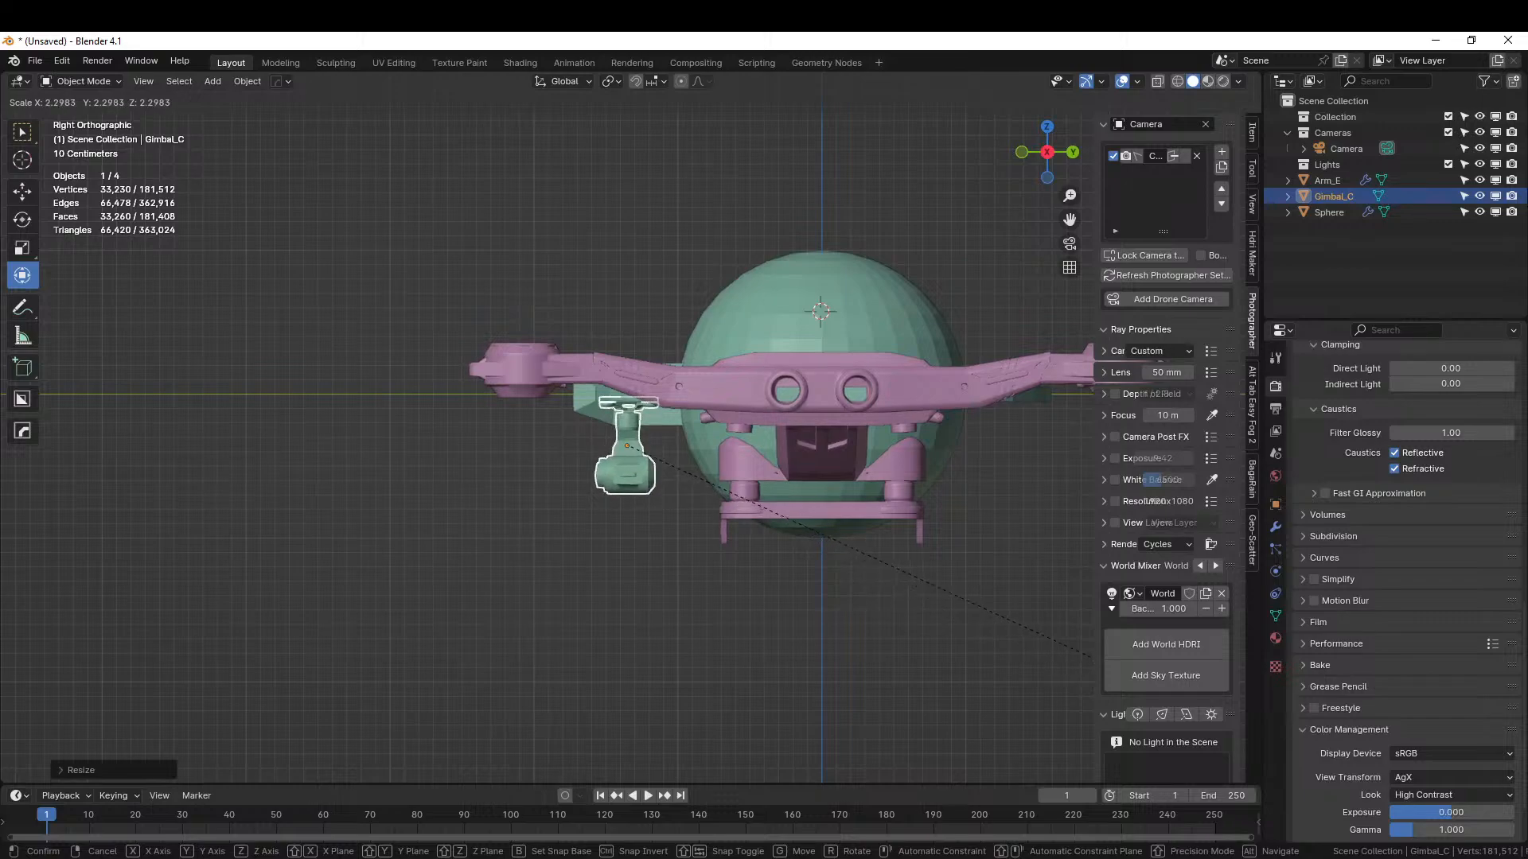
click(1096, 659)
- Adjust the enlarged Gimbal_C's height under the rim block, finishing with a drop of about 0.06 m along Z
middle_drag(608, 430, 702, 395)
scroll(685, 403, up, 3)
key(g)
key(z)
click(613, 432)
scroll(770, 422, up, 2)
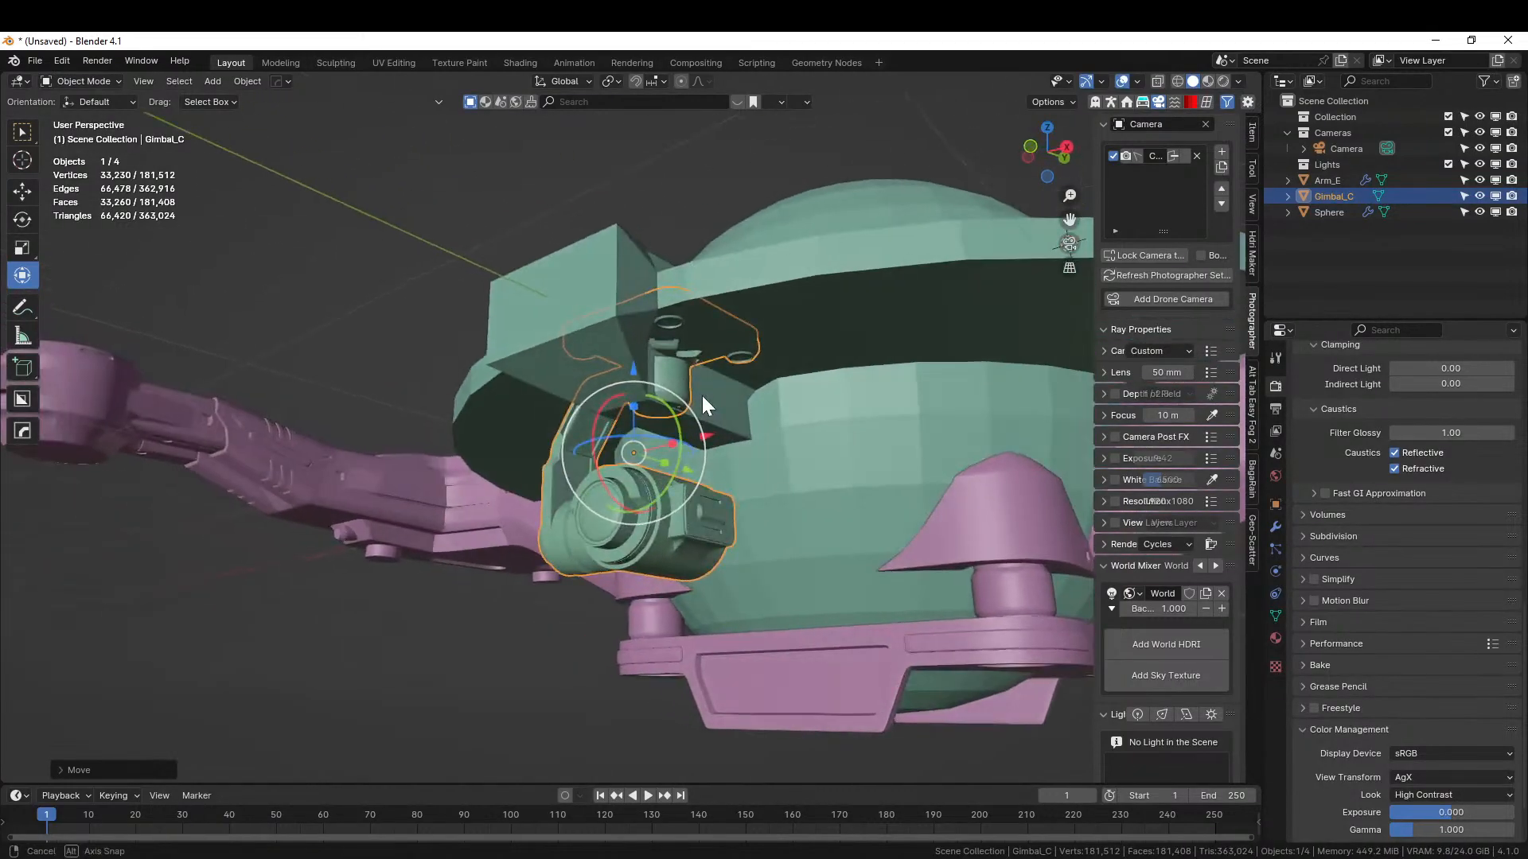
key(g)
key(z)
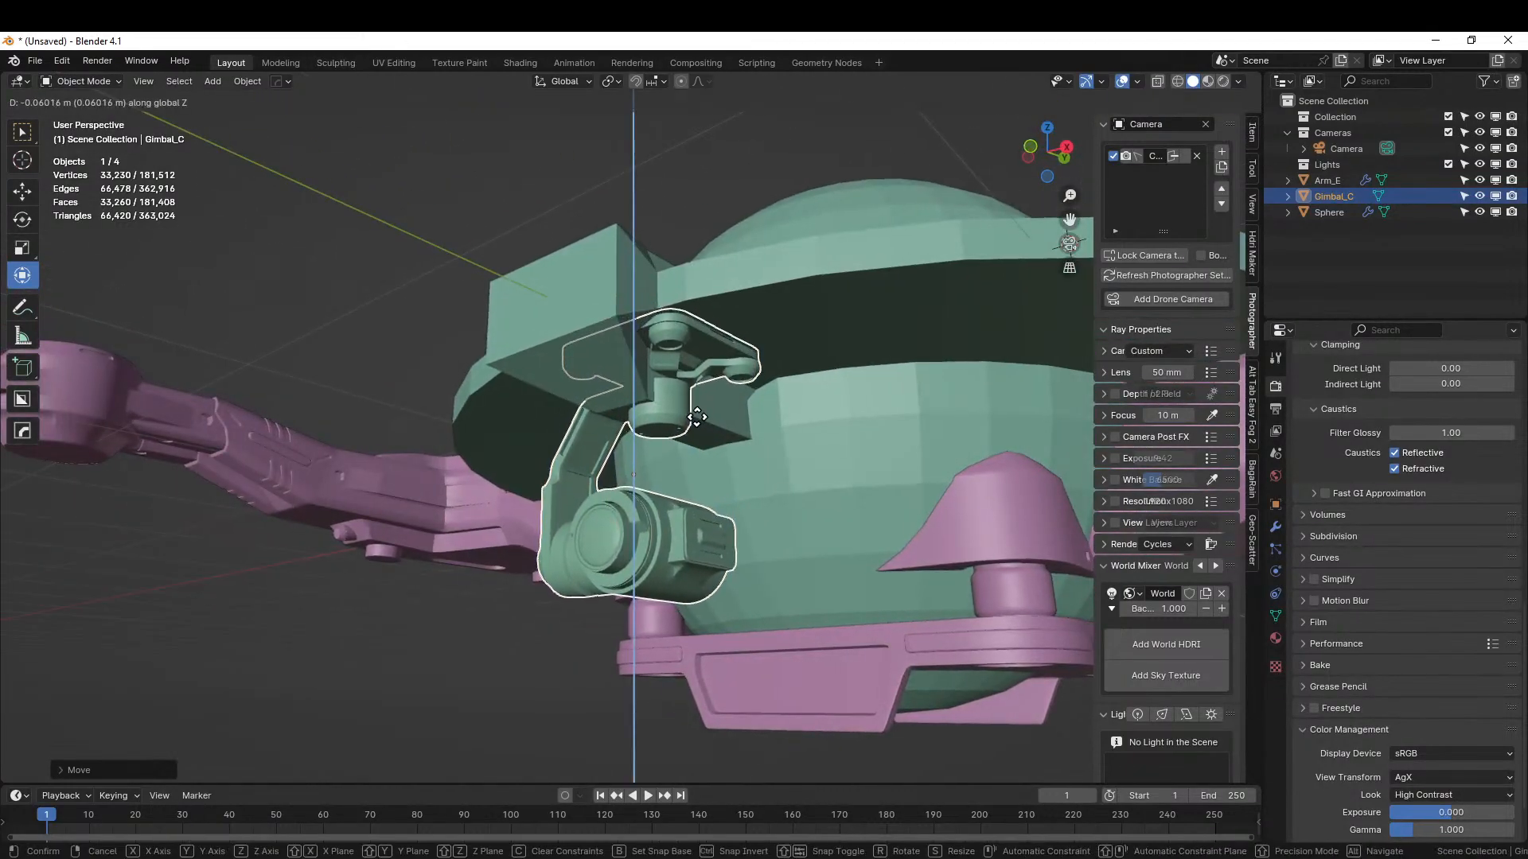
click(697, 416)
- Shift Gimbal_C along Y toward the sphere, adjust its height along Z and centre it under the block along X
middle_drag(697, 417, 788, 444)
middle_drag(866, 444, 898, 450)
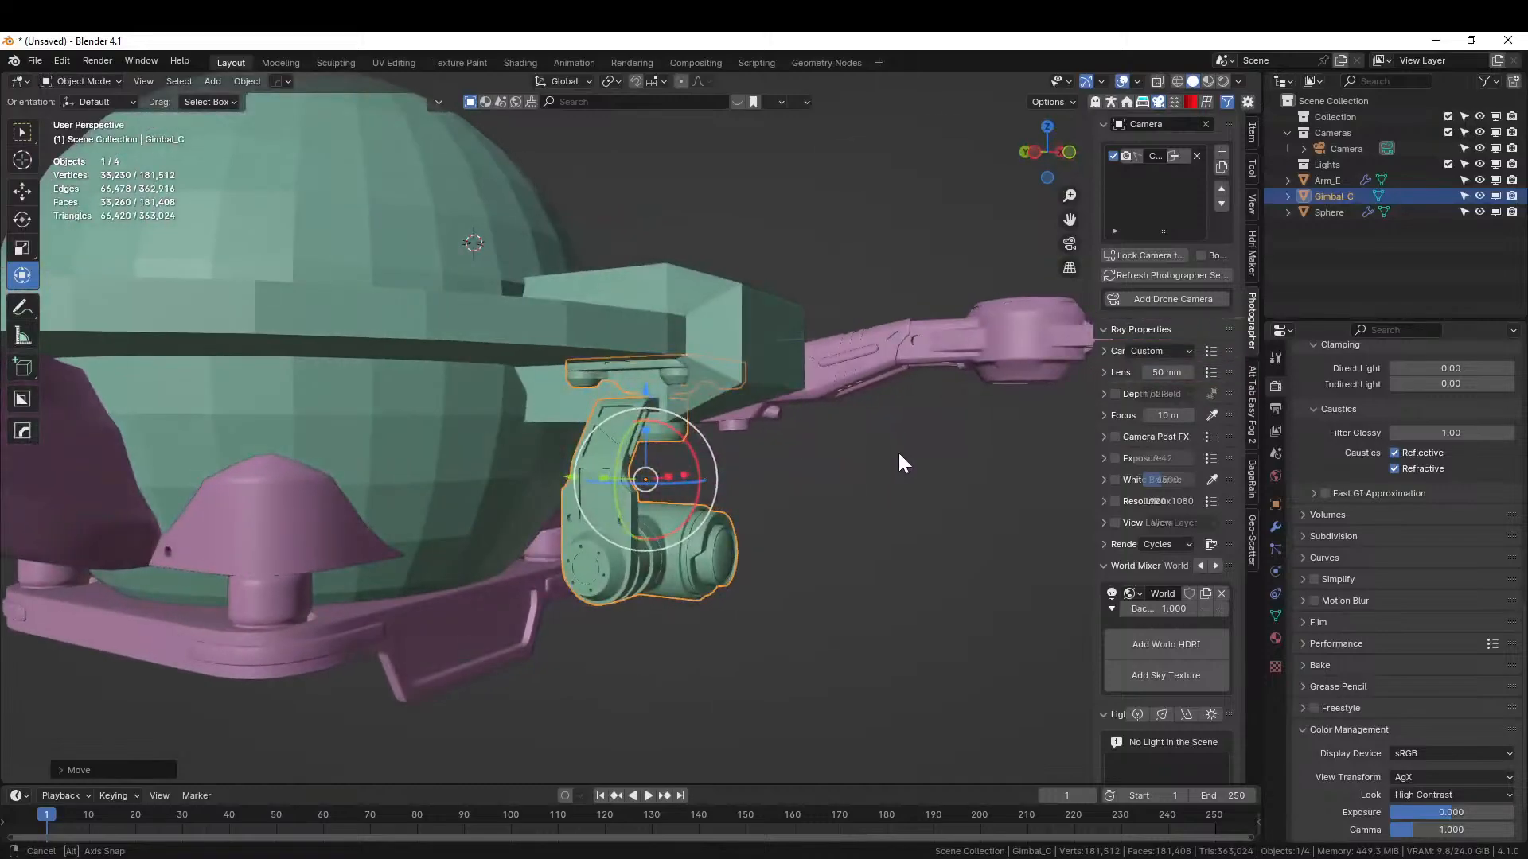
middle_drag(766, 430, 507, 410)
scroll(508, 410, up, 2)
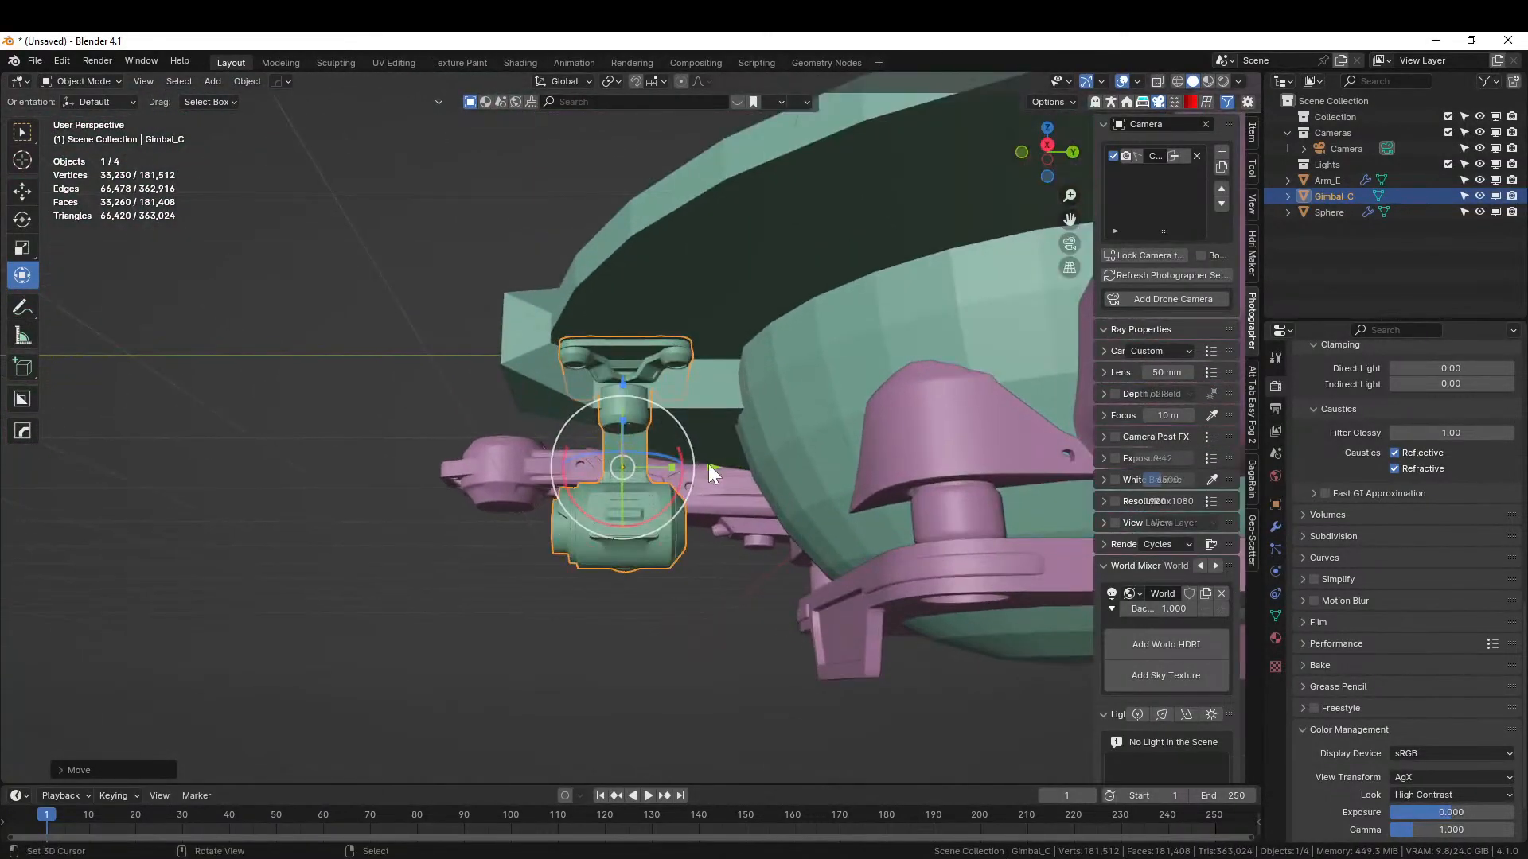
drag(708, 466, 737, 471)
mouse_move(737, 472)
middle_down()
mouse_move(904, 452)
mouse_move(724, 470)
mouse_move(735, 433)
mouse_move(738, 452)
middle_up()
key(g)
key(z)
click(736, 460)
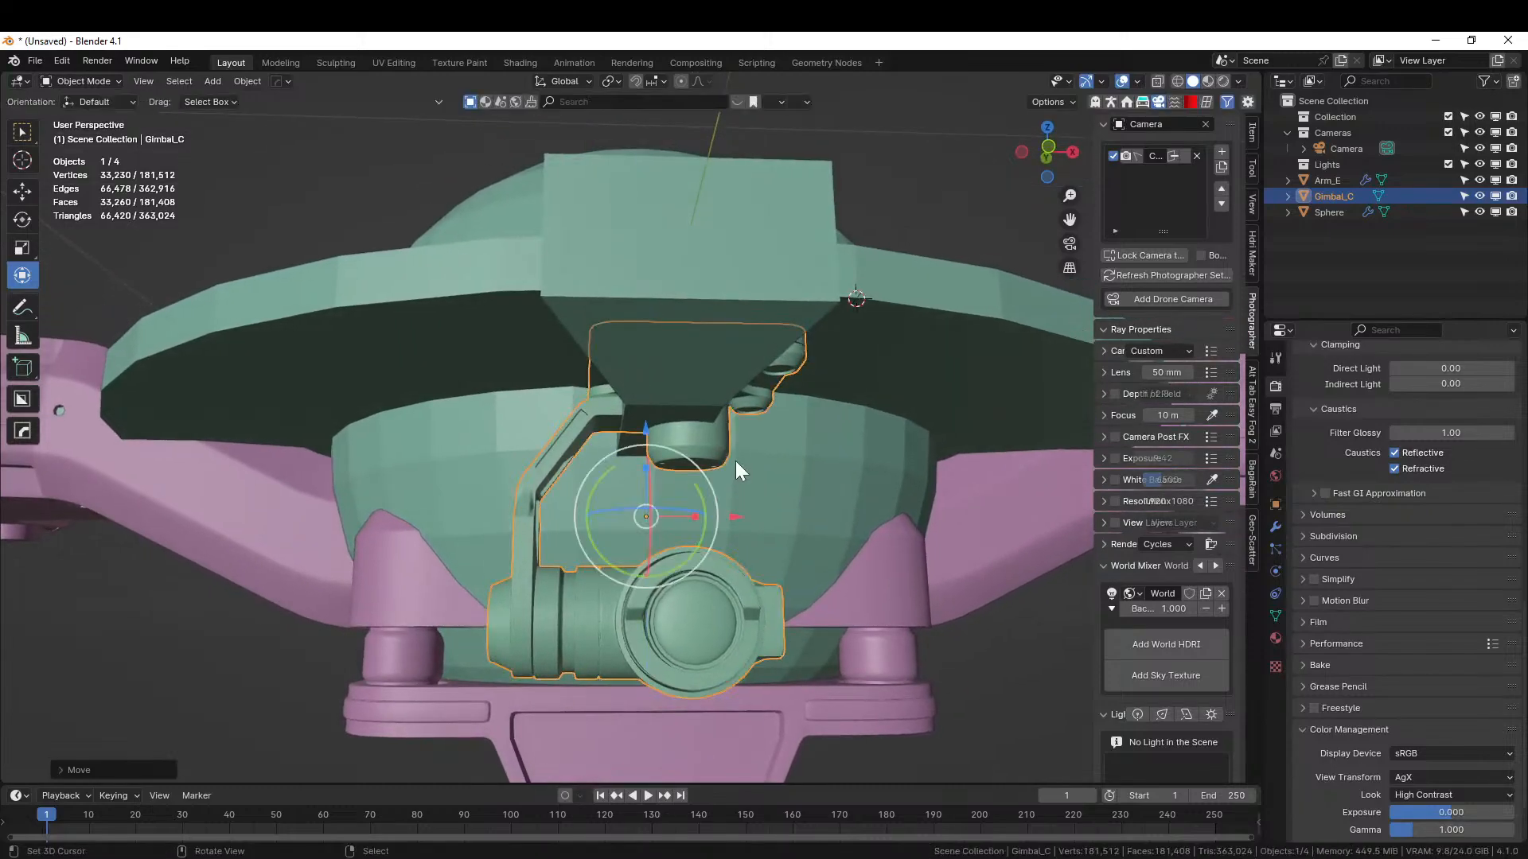
key(g)
key(x)
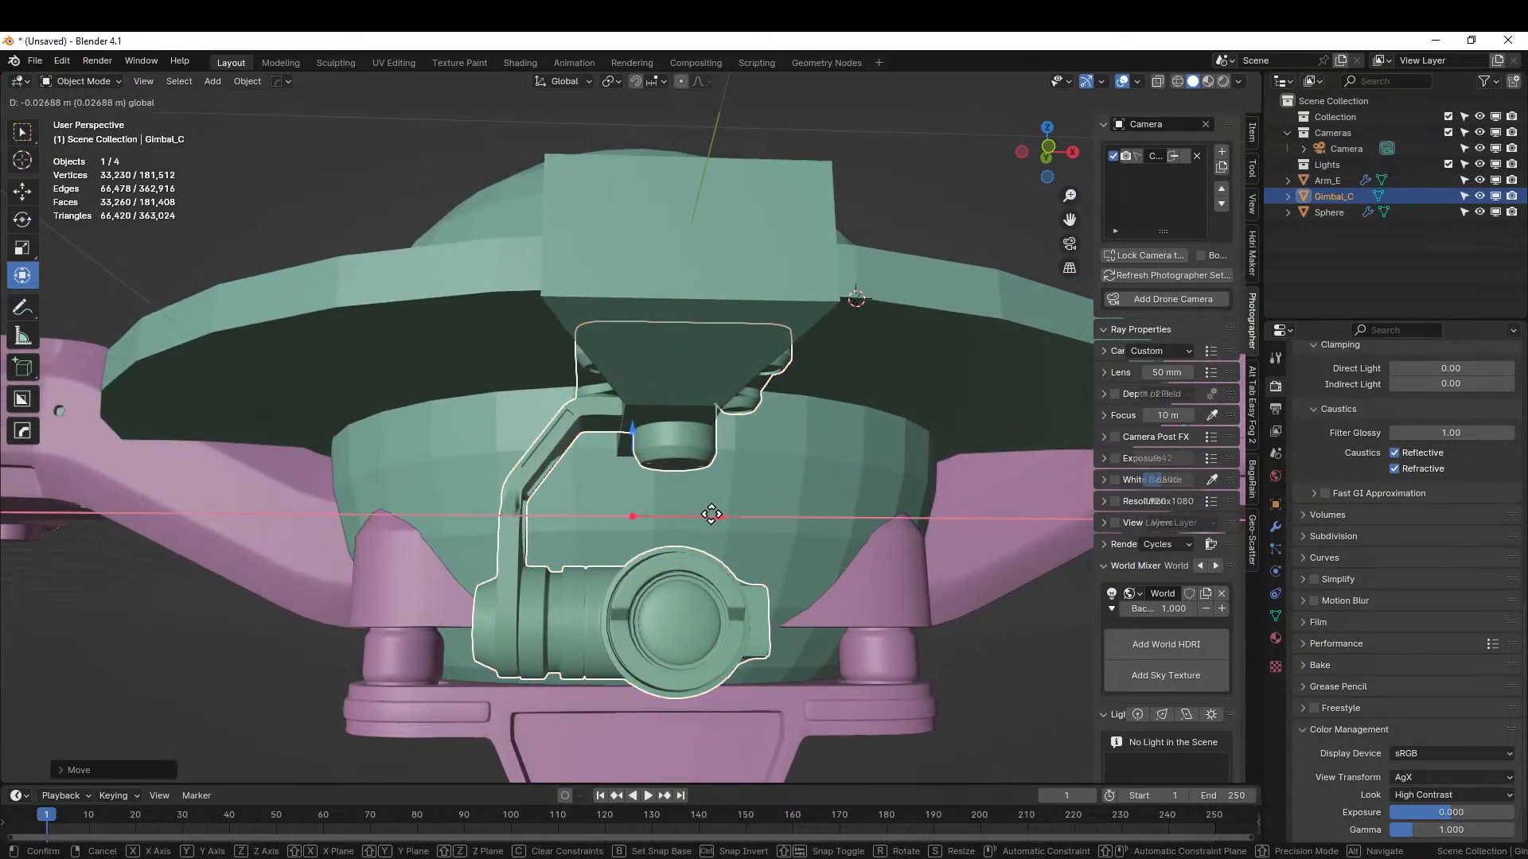
click(704, 512)
- Lower Gimbal_C along Z by about 0.08 m, then raise it slightly so its plate overlaps the block's lower edge
middle_drag(704, 512, 562, 537)
key(g)
key(z)
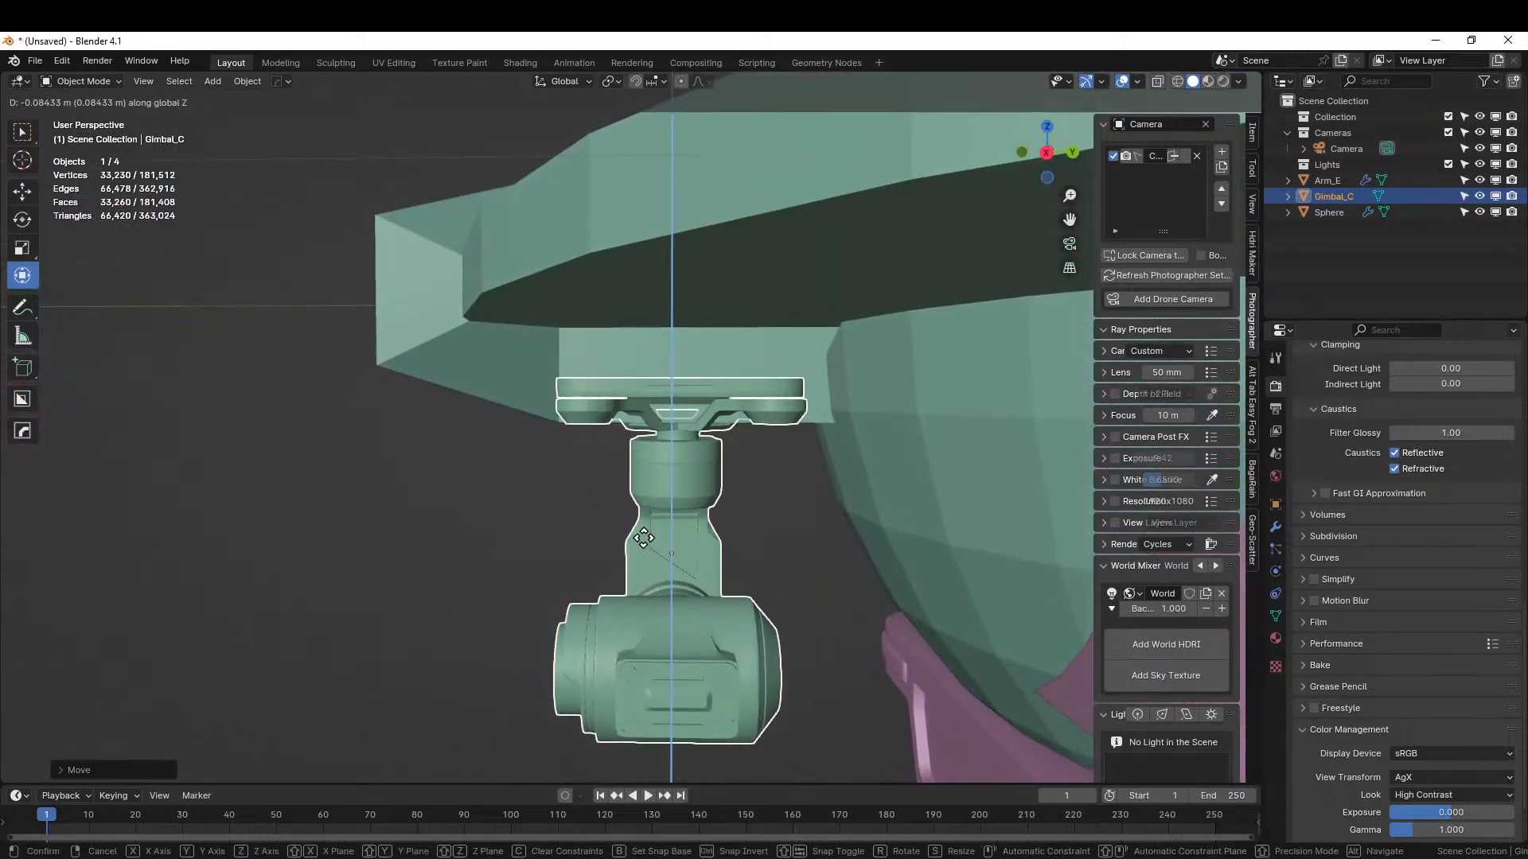
click(644, 541)
middle_drag(646, 541, 650, 504)
key(g)
key(z)
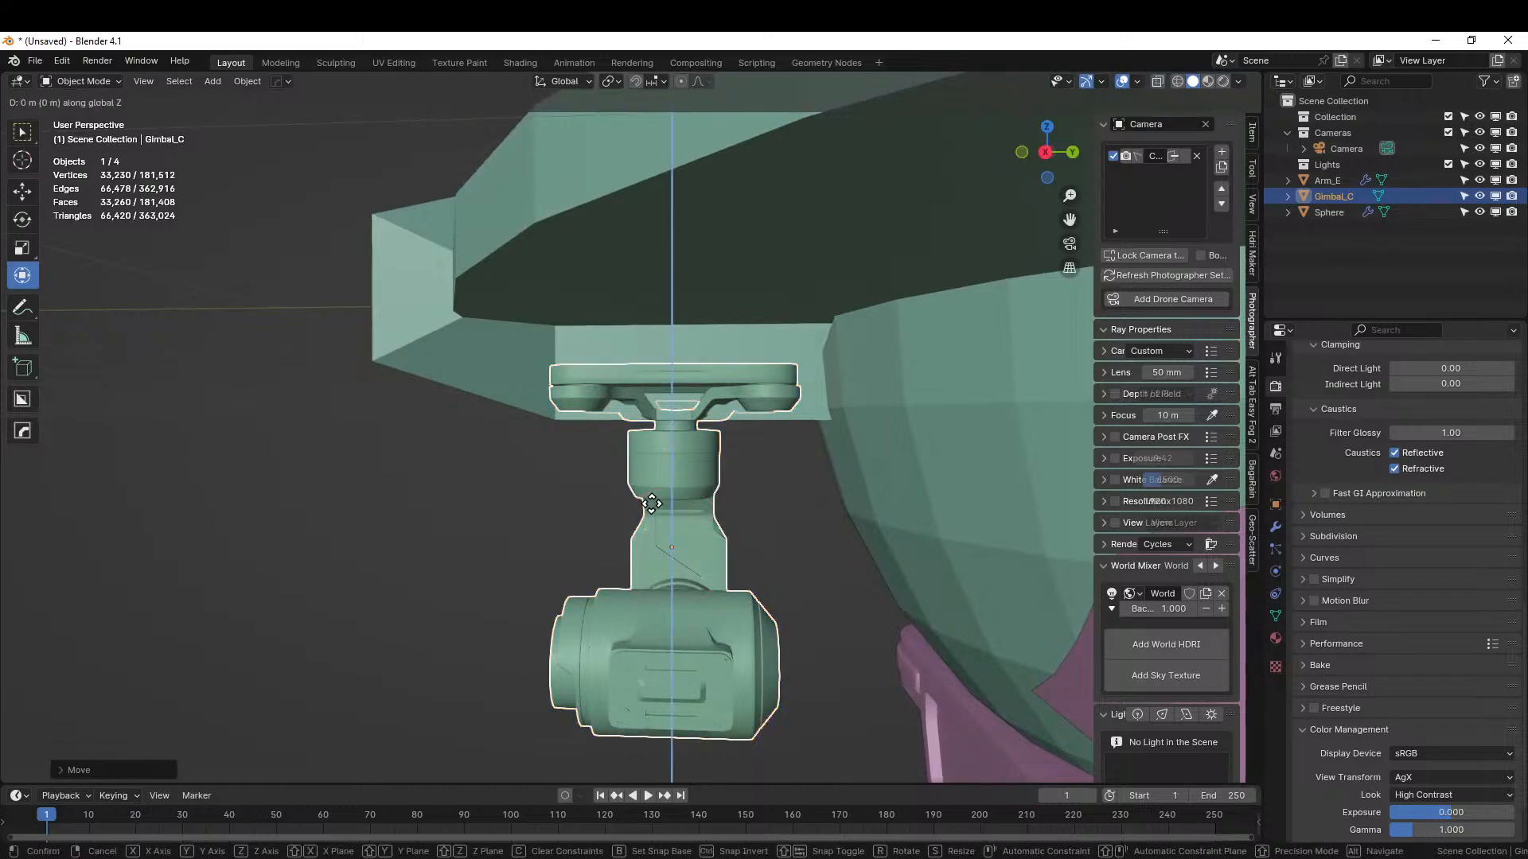
click(650, 498)
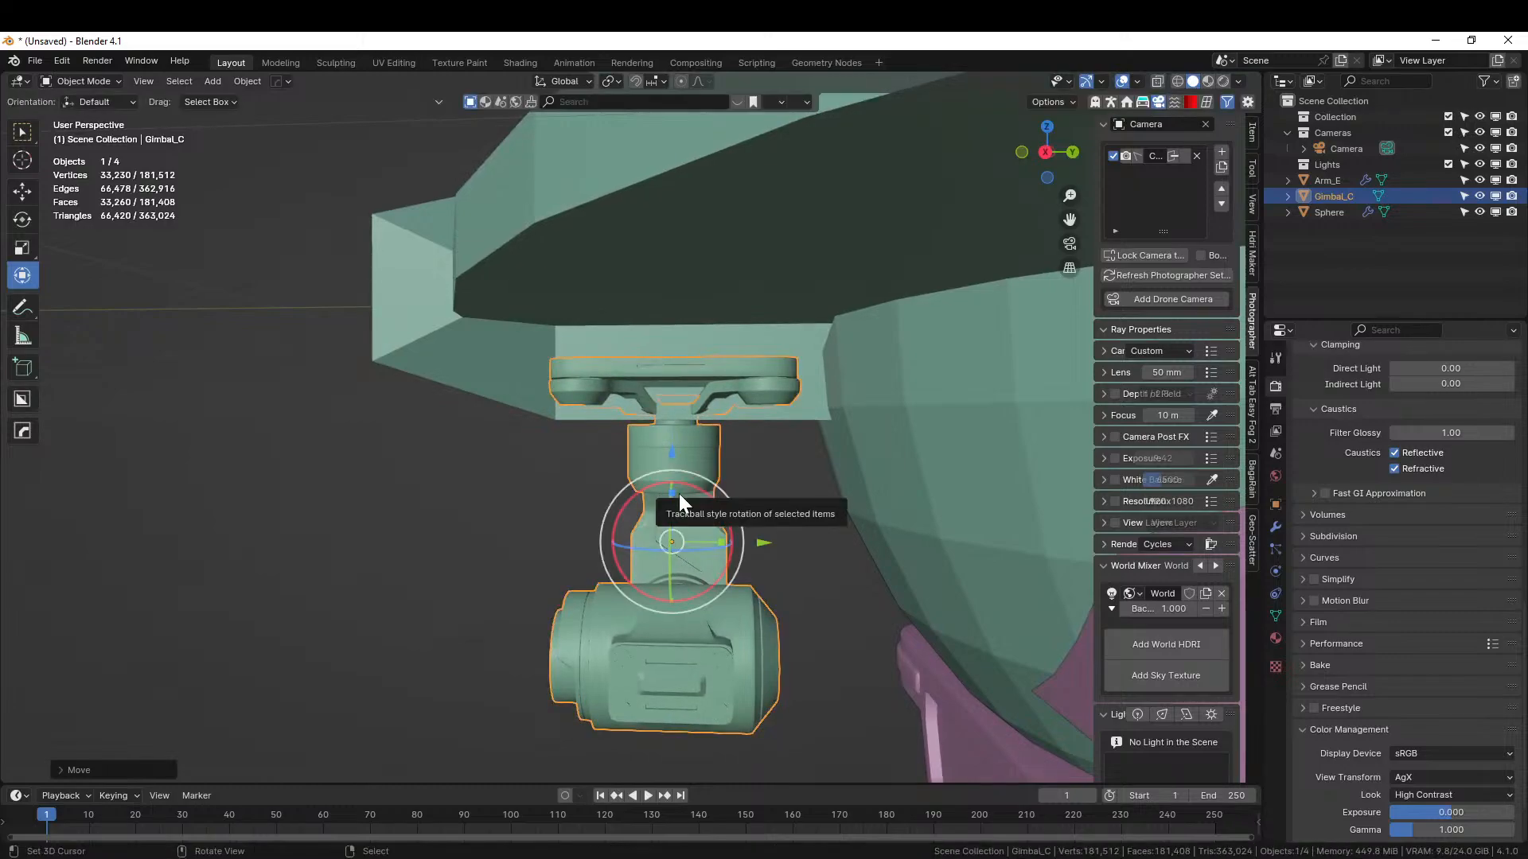
- Isolate Gimbal_C in local view and open its mesh for editing at the top of the mounting plate
key(KP_Divide)
middle_drag(742, 475, 791, 587)
key(Tab)
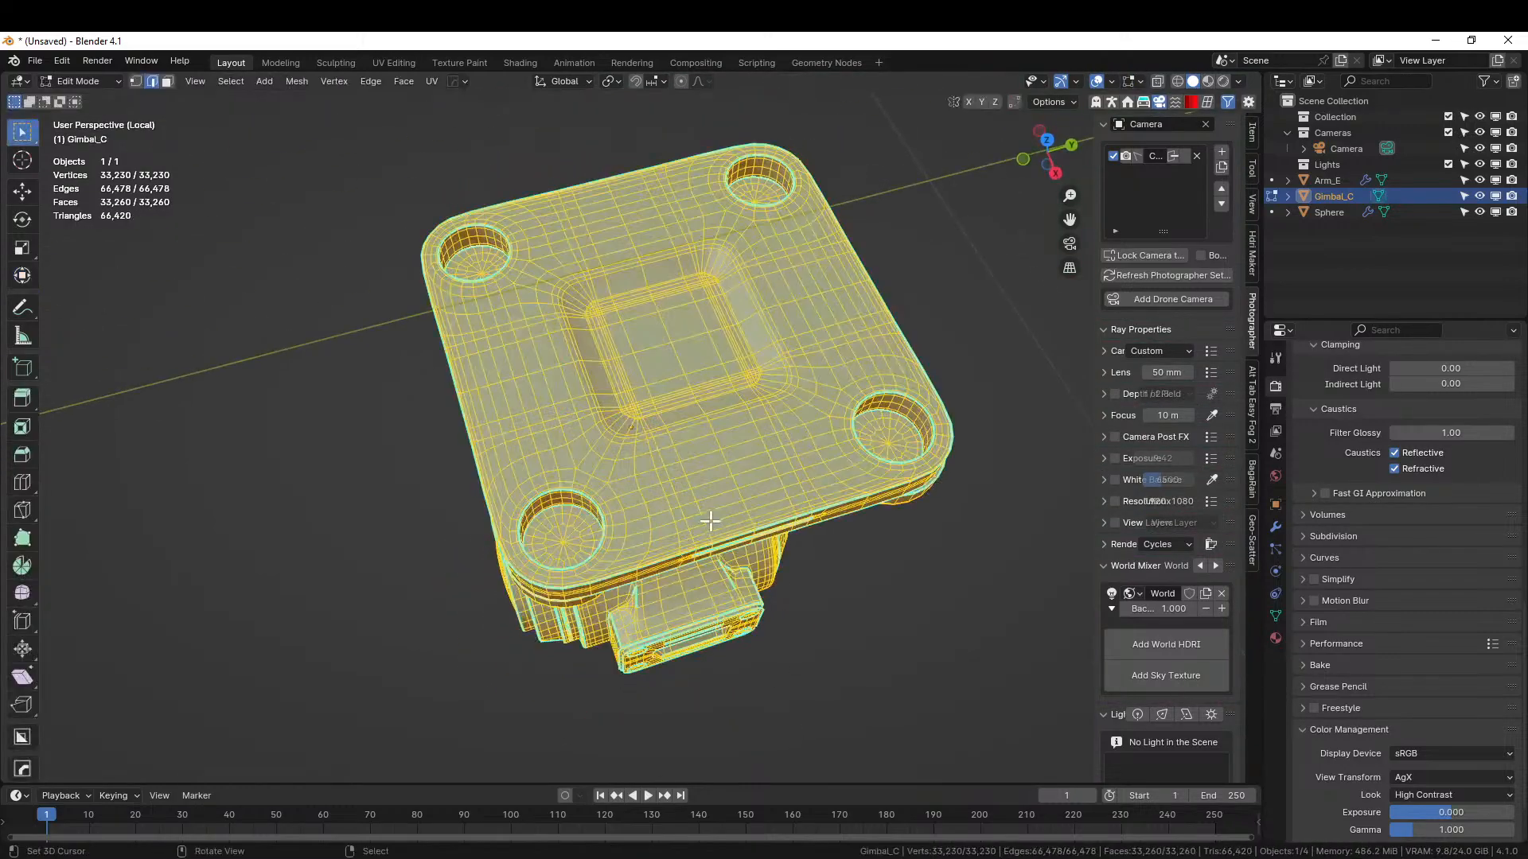
scroll(694, 540, up, 5)
middle_drag(694, 541, 689, 522)
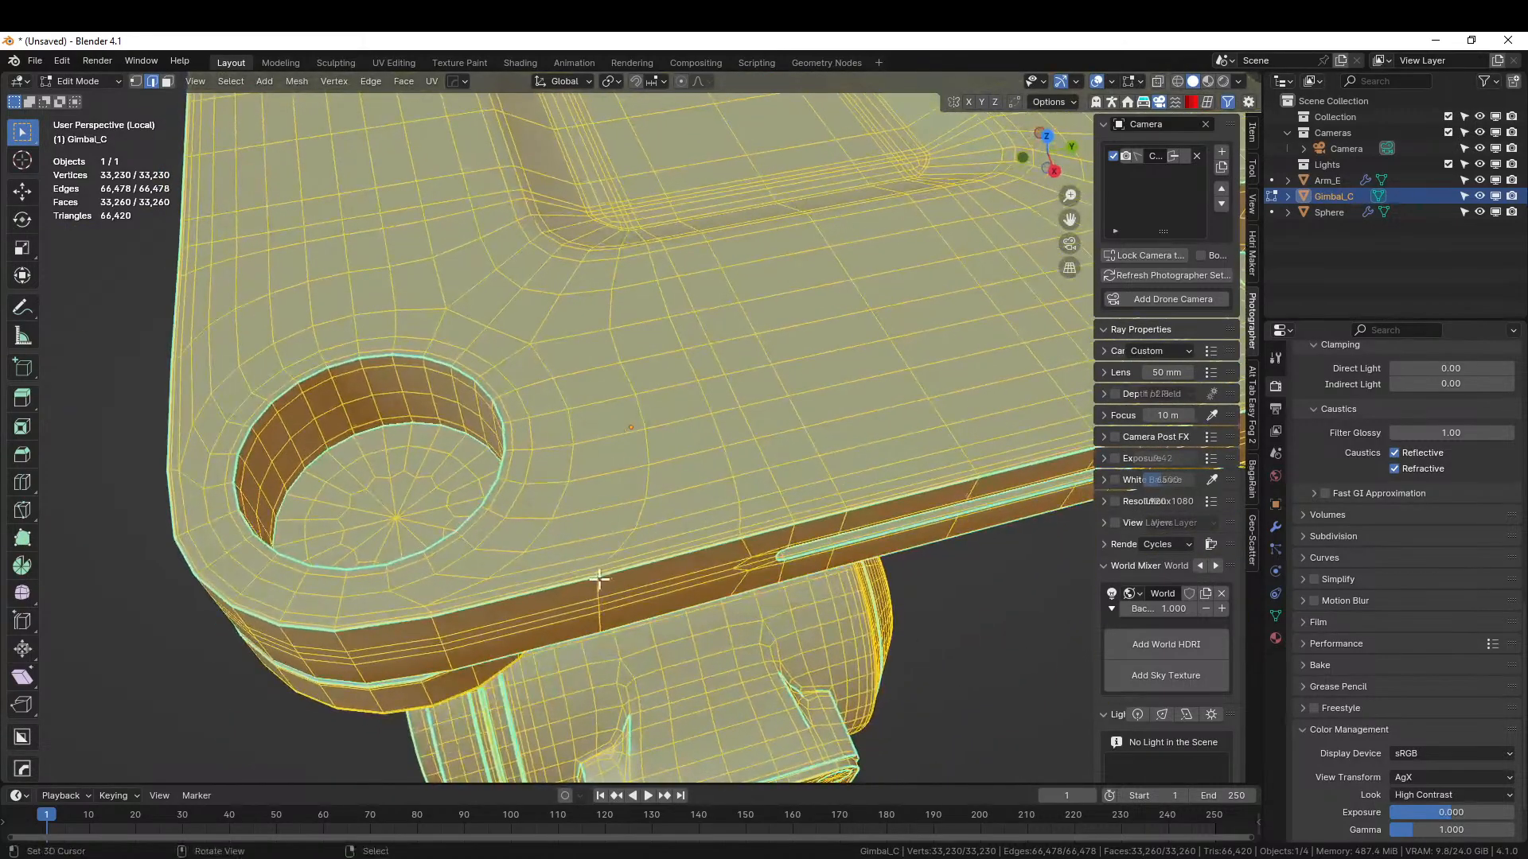
- Select the flat upper faces of the mounting plate with Select Similar Coplanar and delete those faces
key(3)
click(657, 499)
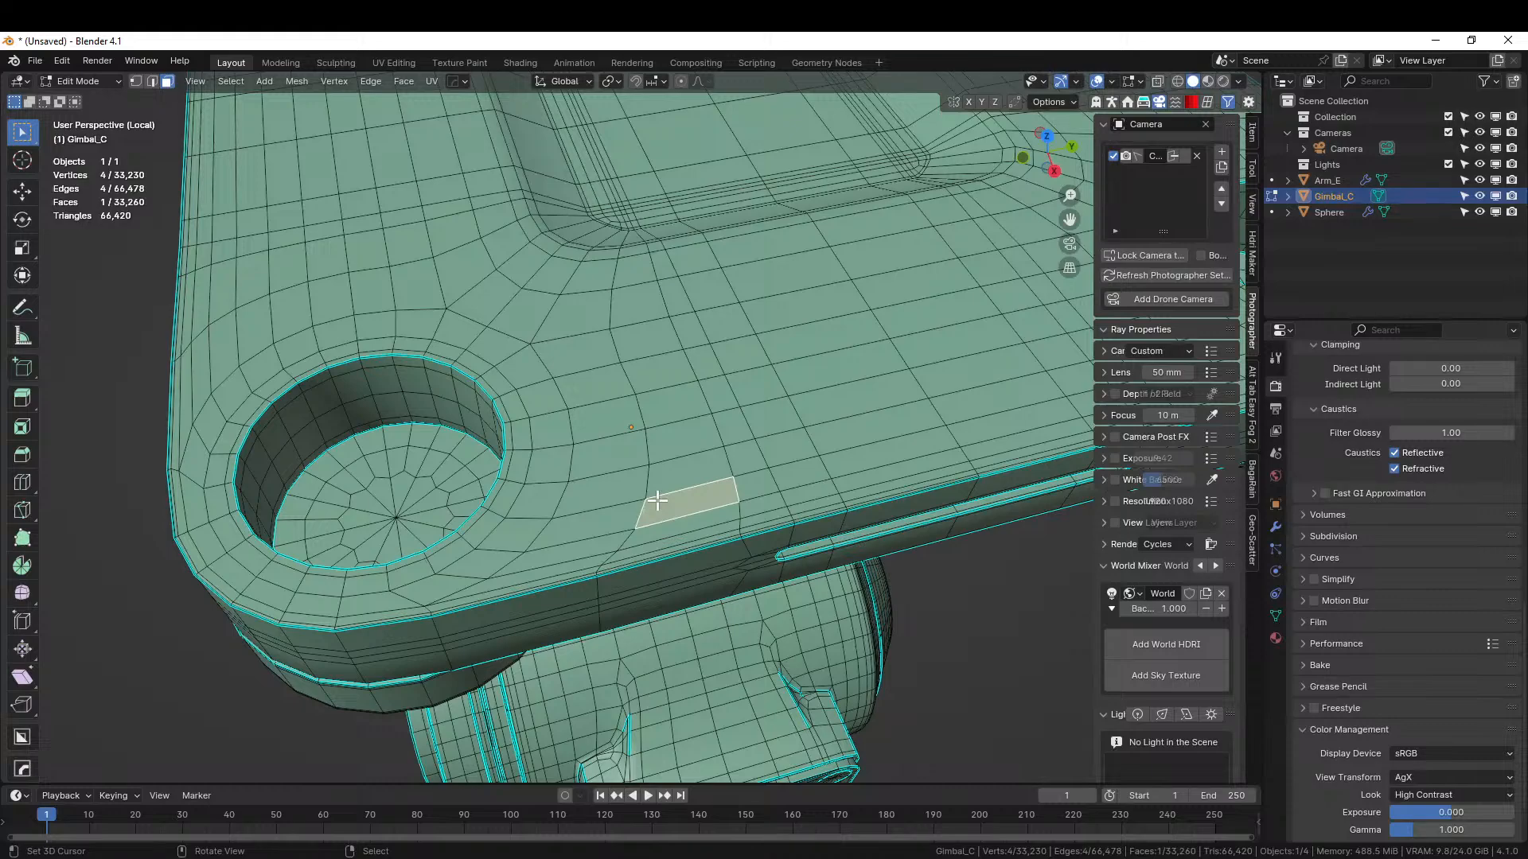
key(shift+g)
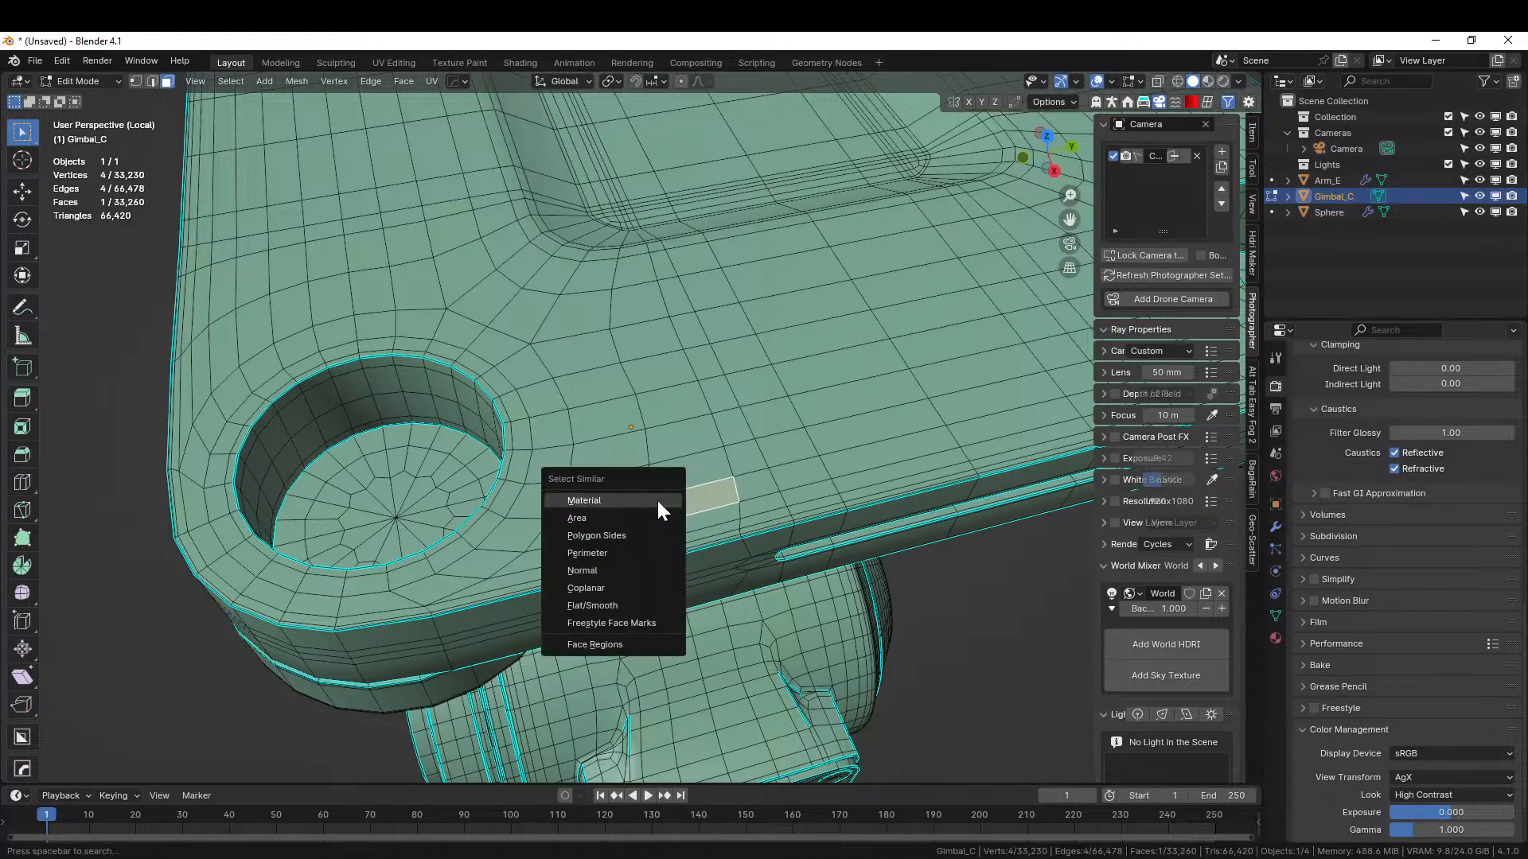
click(606, 587)
scroll(546, 493, down, 5)
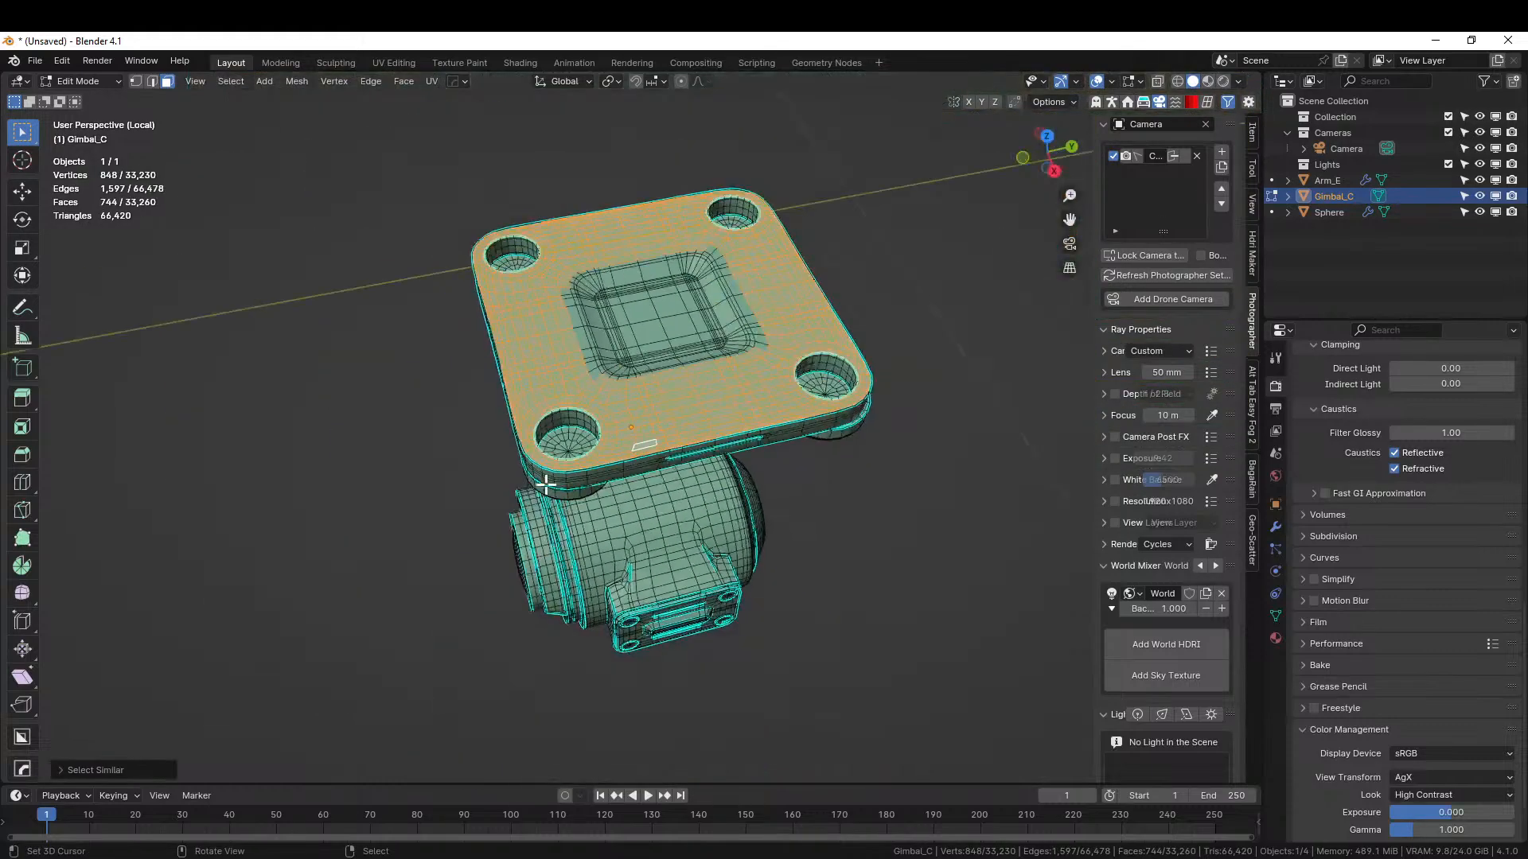
key(x)
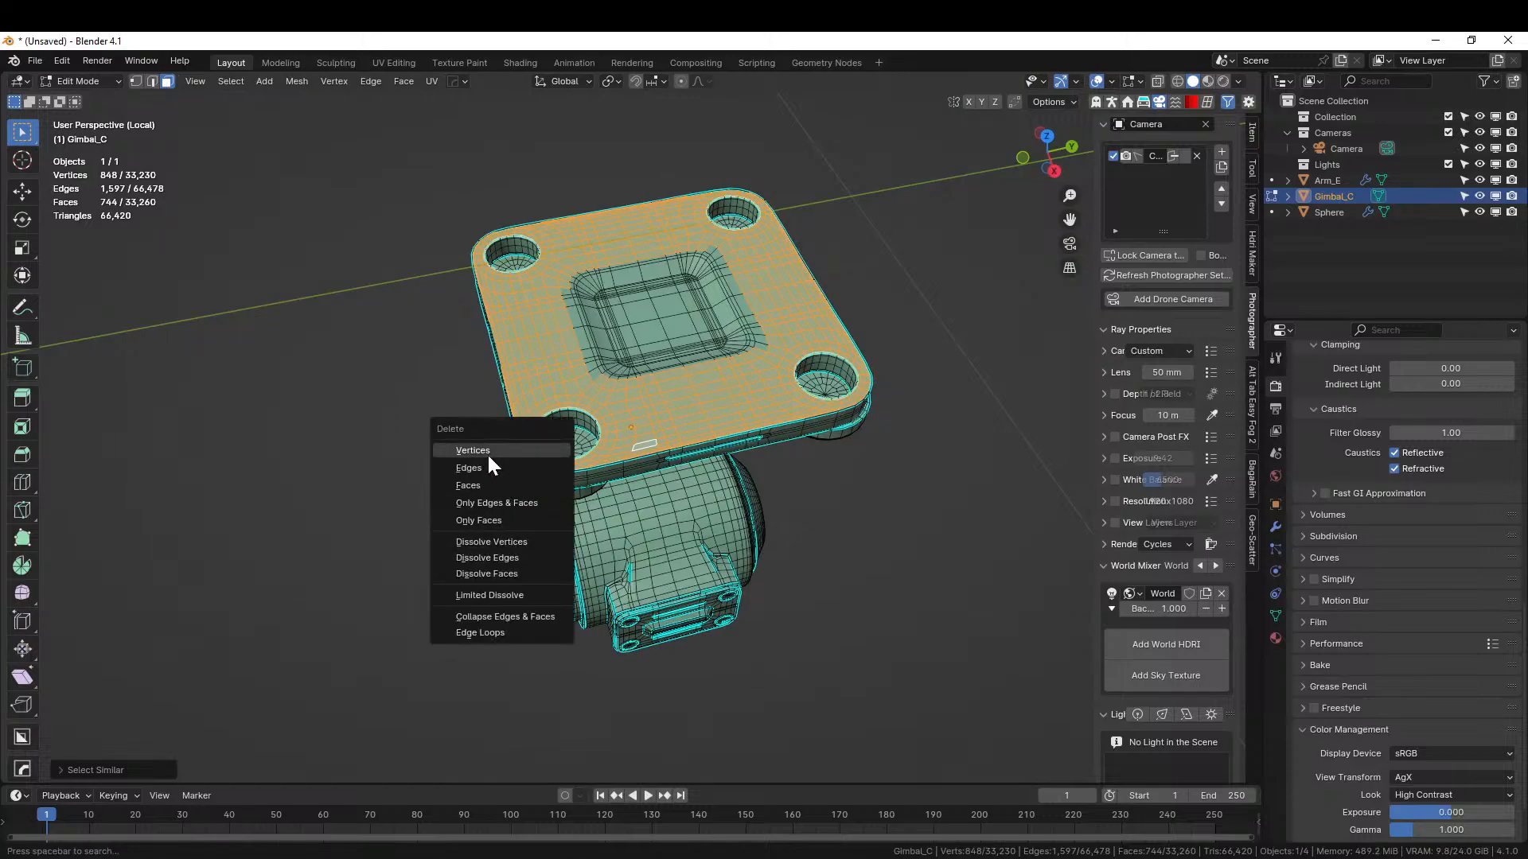
click(483, 485)
scroll(478, 478, up, 8)
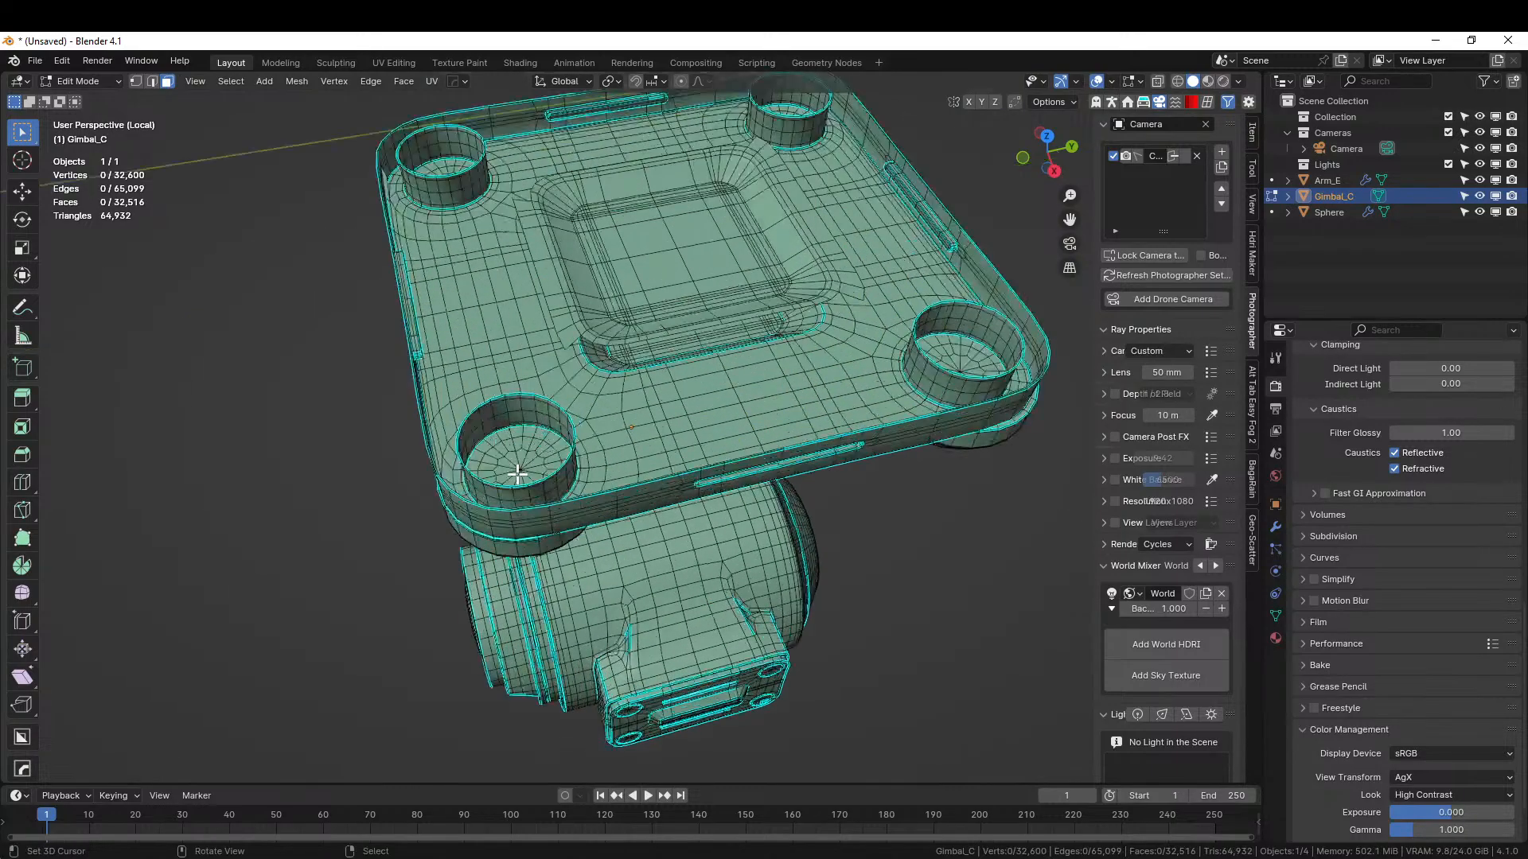
click(302, 342)
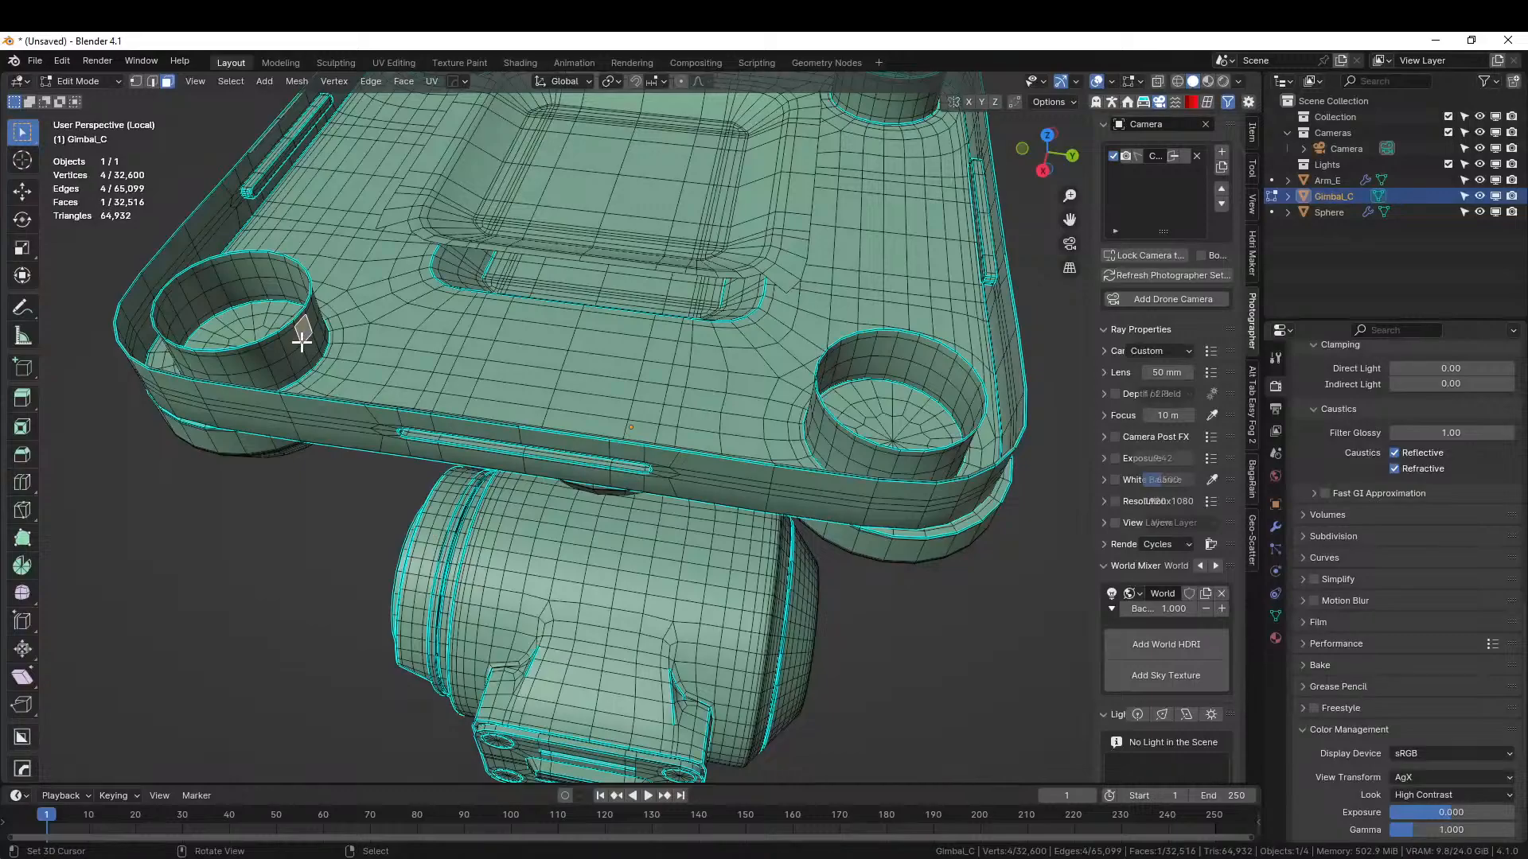
key(ctrl+l)
key(ctrl+z)
key(ctrl+l)
middle_drag(303, 339, 358, 361)
scroll(298, 354, down, 3)
scroll(354, 374, up, 5)
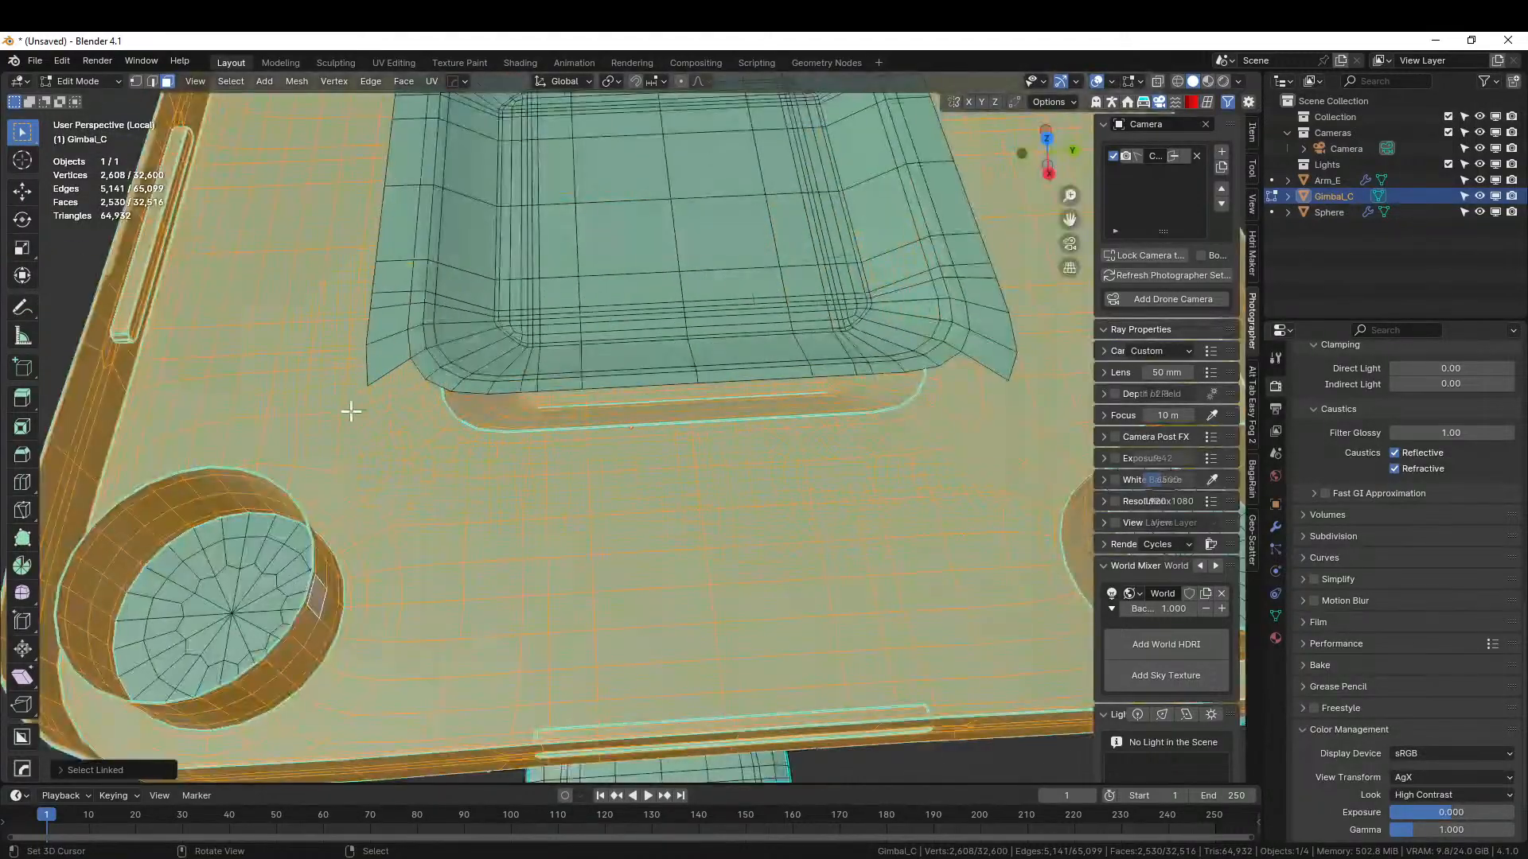
- Select the full wall of the round corner recess nearest the view on Gimbal_C's plate and delete its faces
click(183, 494)
alt+click(176, 499)
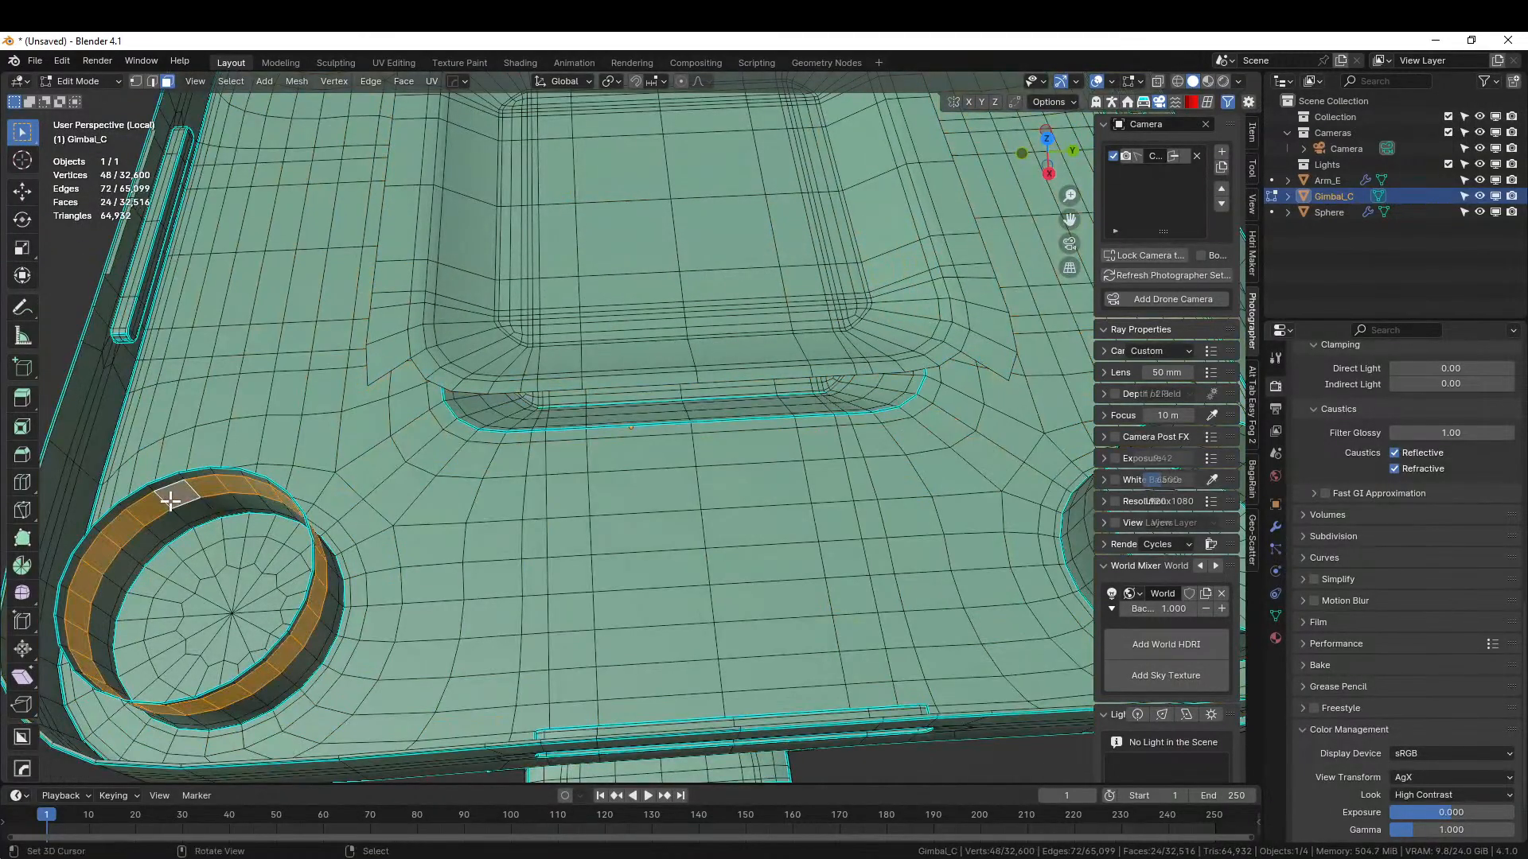
key(ctrl+KP_Add)
key(ctrl+KP_Add)
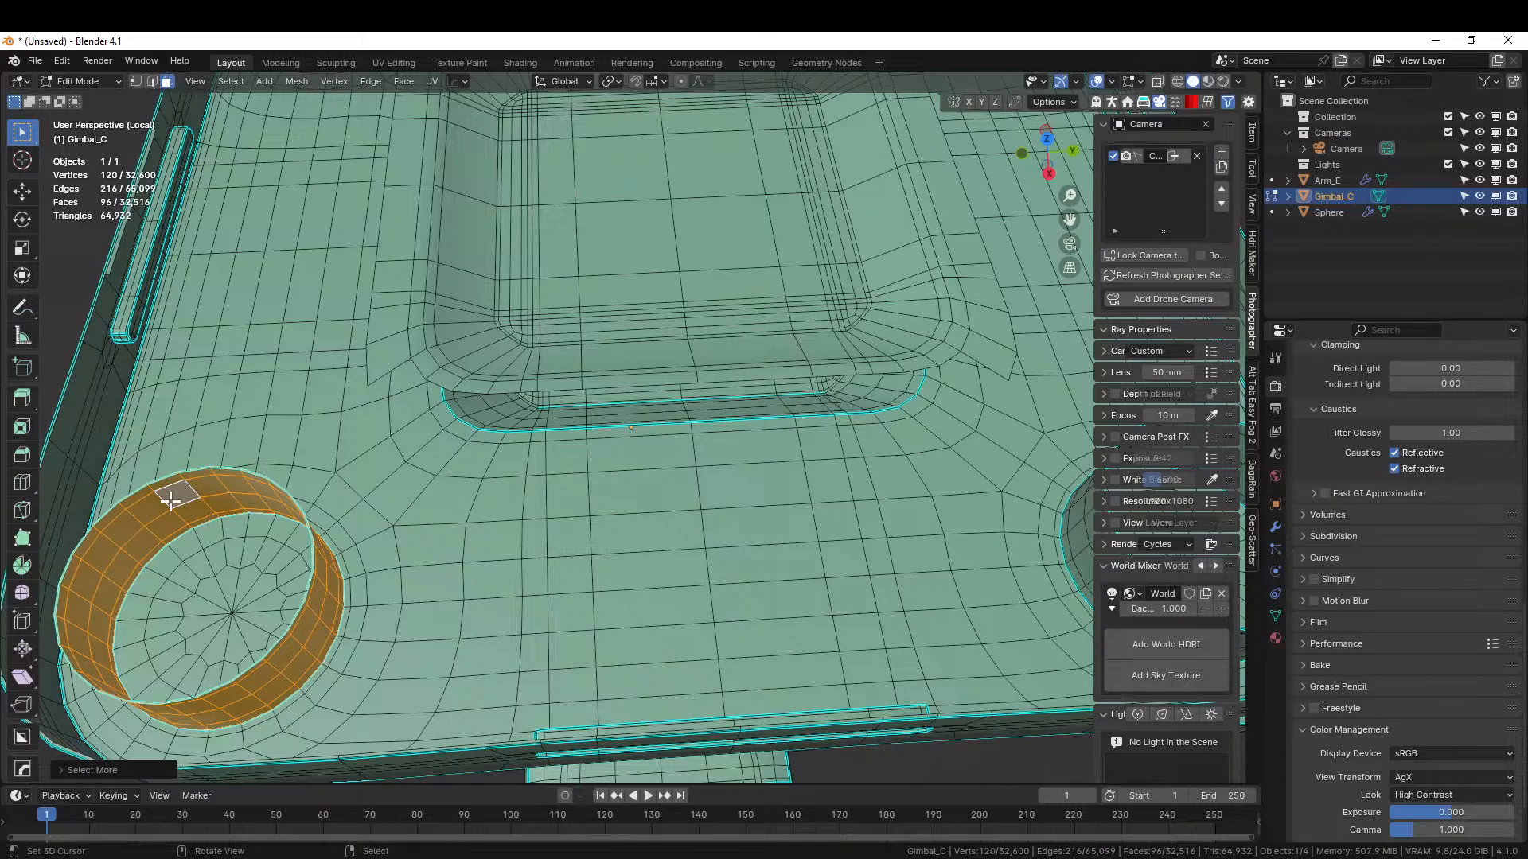
key(x)
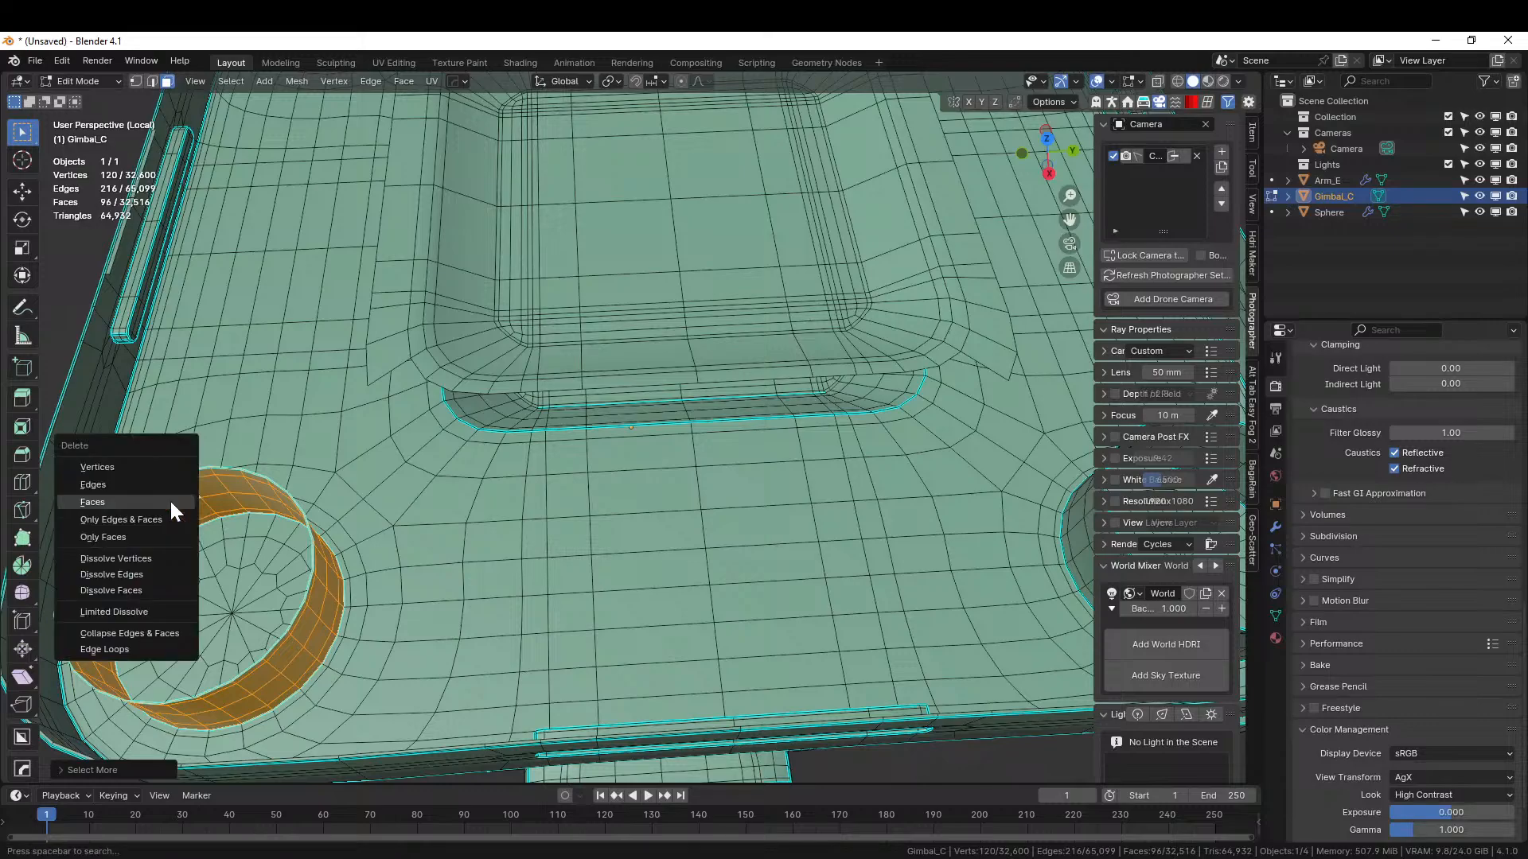
click(113, 496)
- Loop-select the inner walls of the plate's other three corner recesses, grow the selection to their full depth and delete those faces
key(Home)
shift+middle_drag(213, 514, 204, 672)
scroll(205, 672, down, 1)
scroll(578, 443, up, 5)
middle_drag(350, 476, 534, 588)
scroll(533, 588, up, 3)
alt+click(403, 501)
shift+middle_drag(724, 552, 317, 521)
ctrl+click(784, 521)
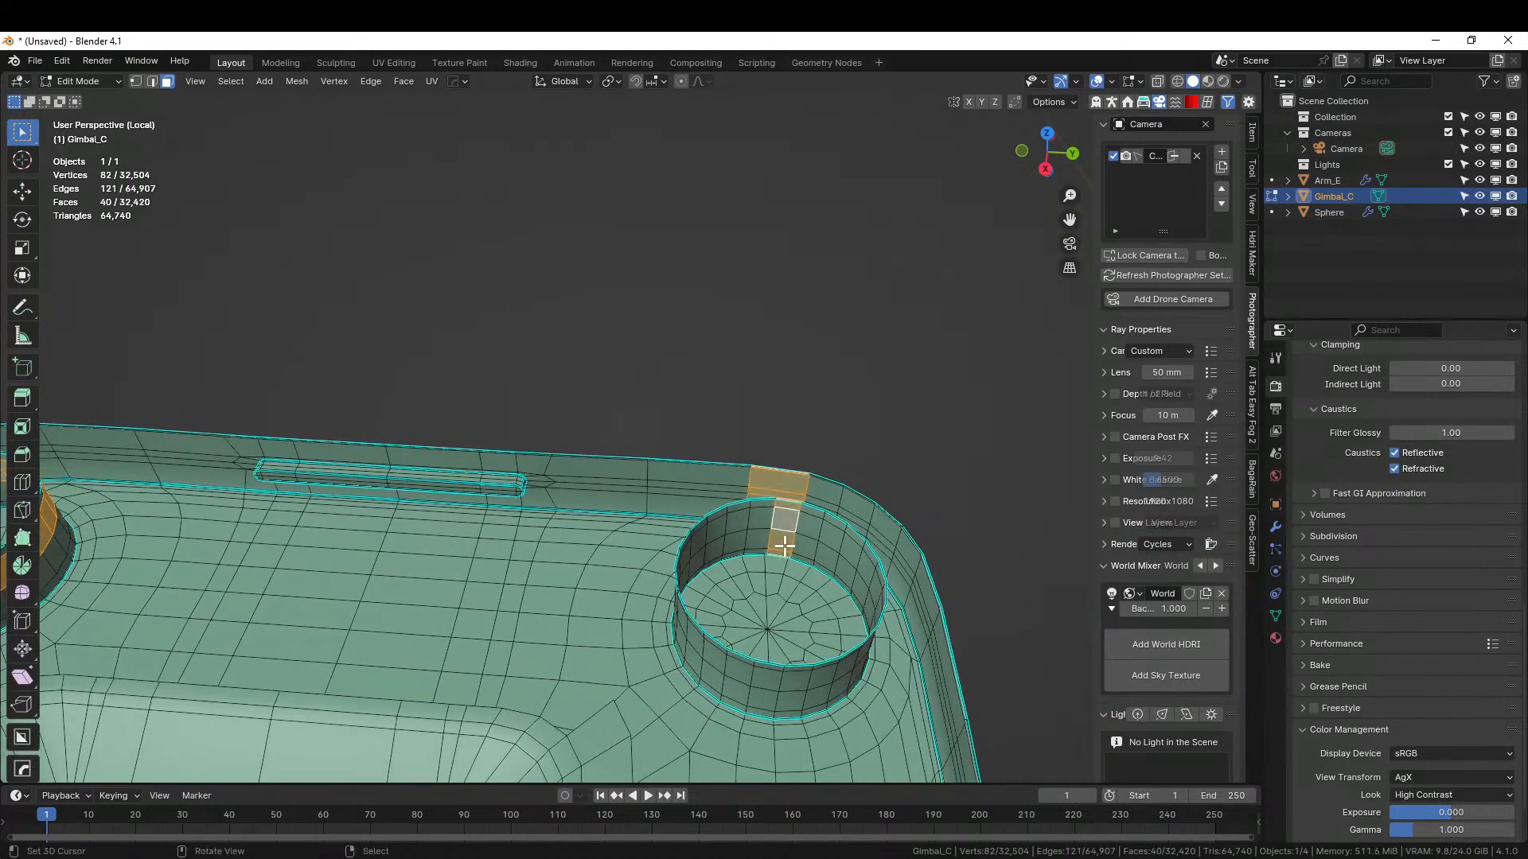
key(ctrl+z)
alt+shift+click(770, 524)
middle_drag(770, 524, 725, 119)
alt+shift+click(574, 364)
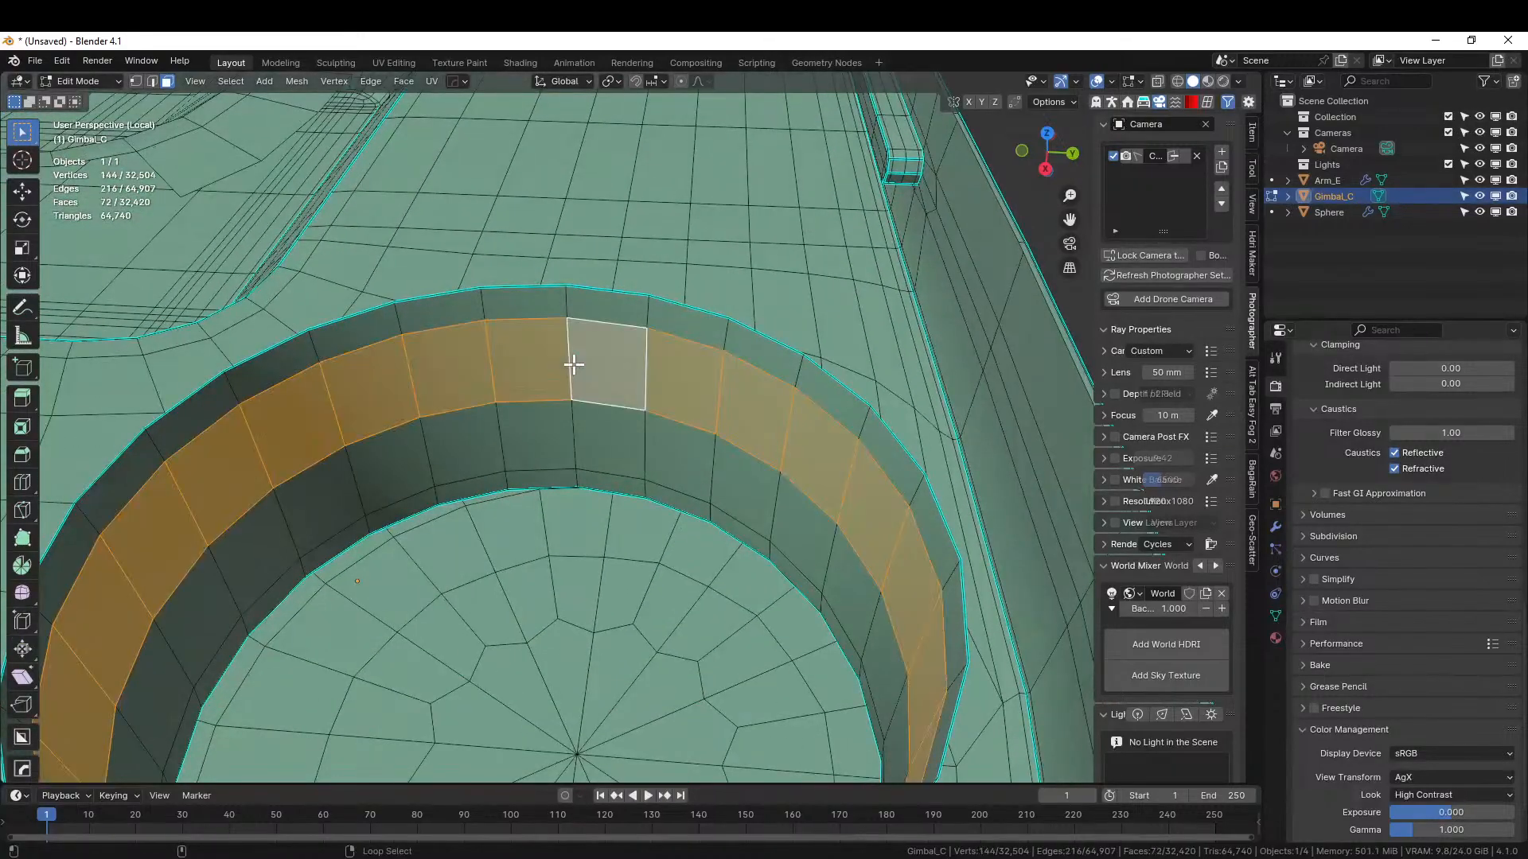
key(ctrl+KP_Add)
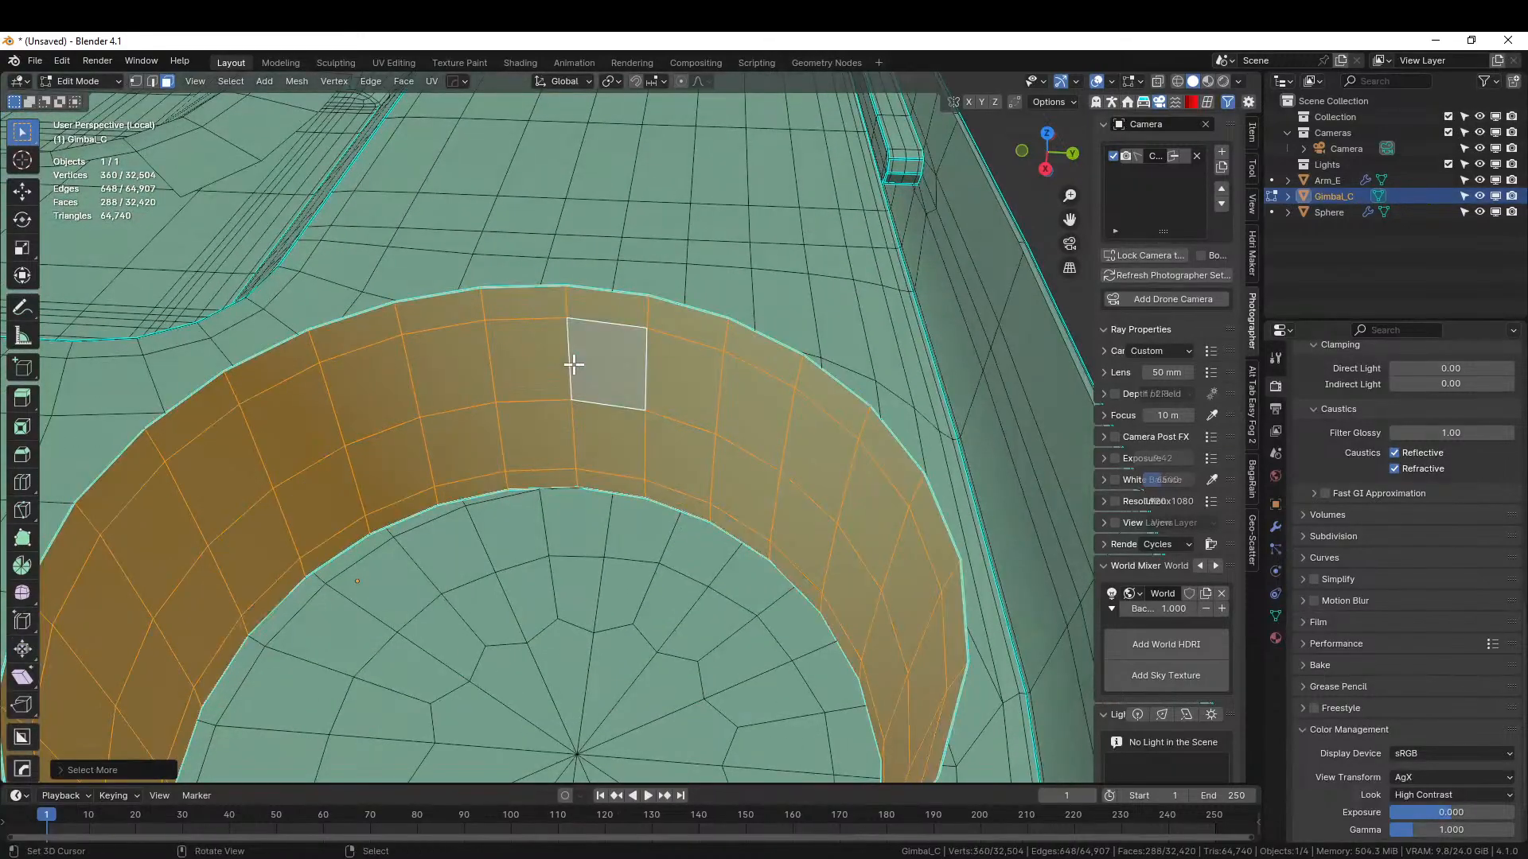
key(x)
click(573, 361)
- Select the edge loop around the mounting plate's open upper rim and fill it with a single face
scroll(577, 374, down, 6)
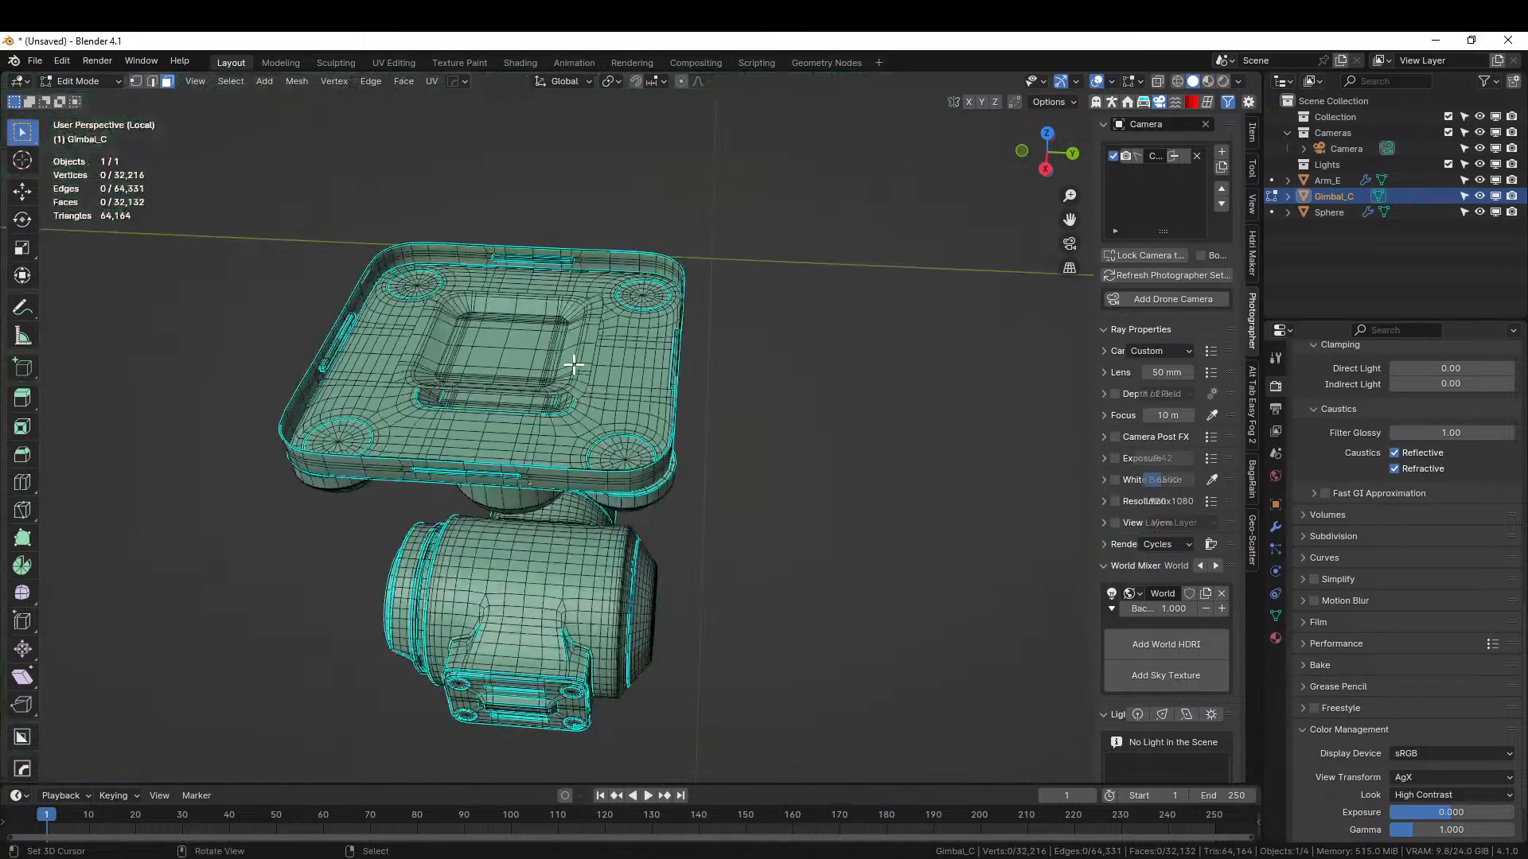
scroll(584, 394, up, 3)
middle_drag(583, 394, 645, 409)
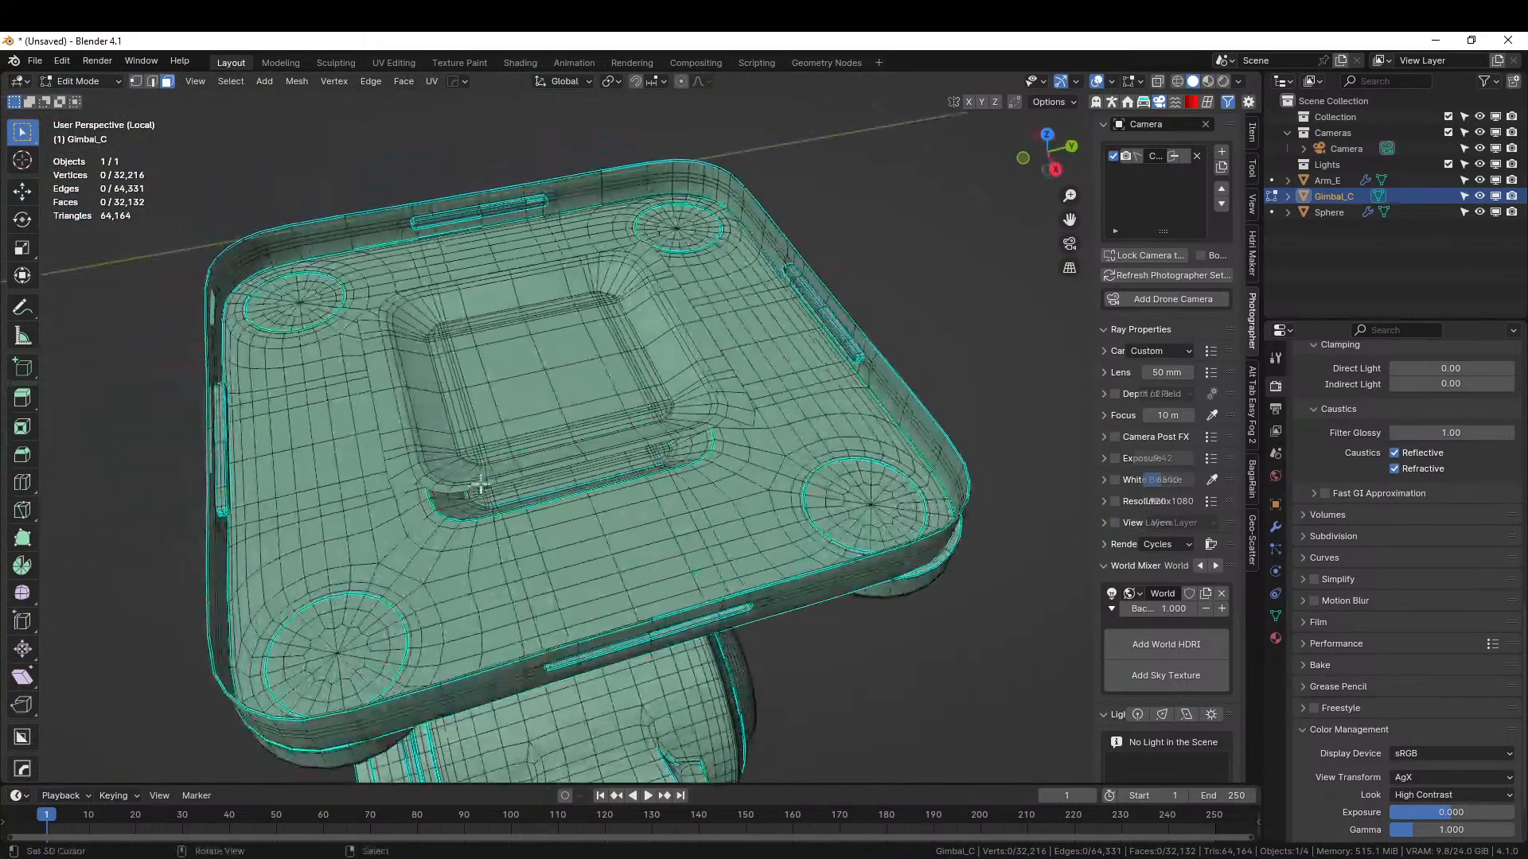
scroll(261, 637, up, 3)
shift+middle_drag(261, 637, 470, 522)
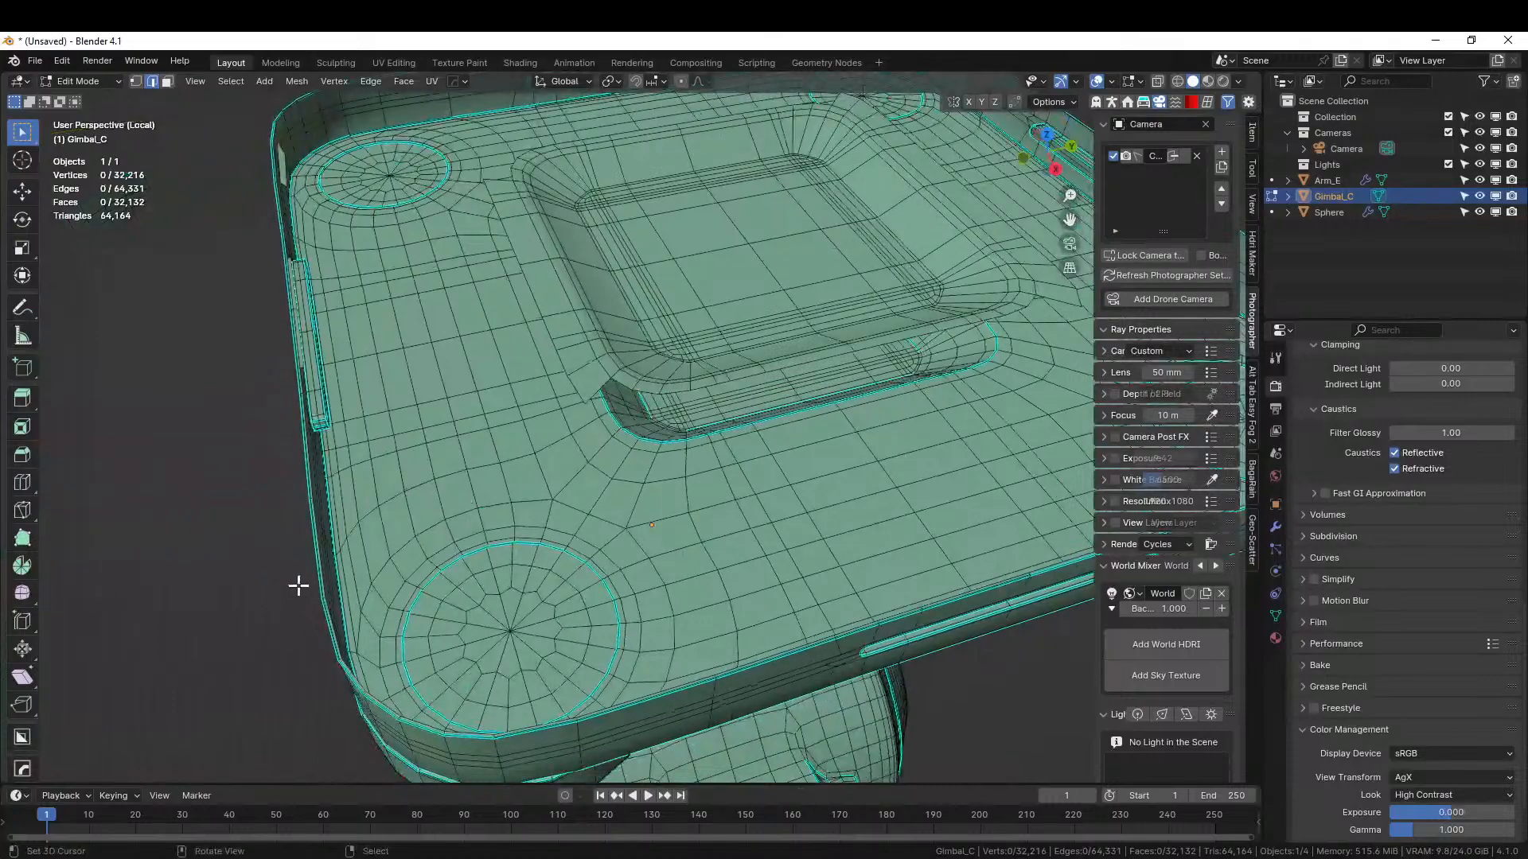
alt+click(317, 563)
key(f)
scroll(316, 559, down, 7)
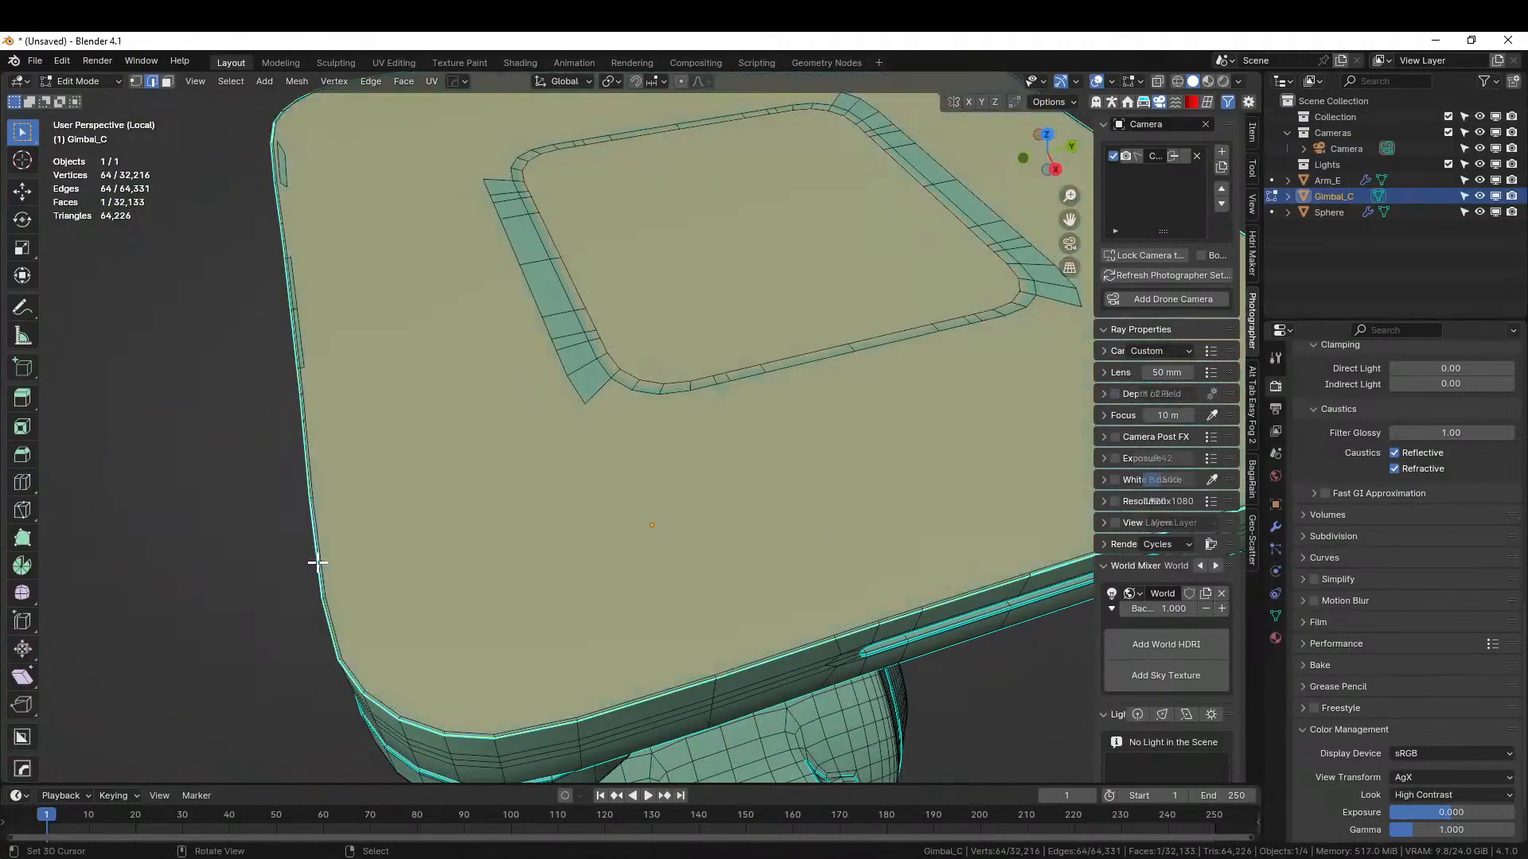
- Leave local view and return Gimbal_C to Object Mode in the full spacecraft scene
middle_drag(646, 470, 962, 423)
key(KP_Divide)
key(Tab)
middle_drag(780, 460, 545, 457)
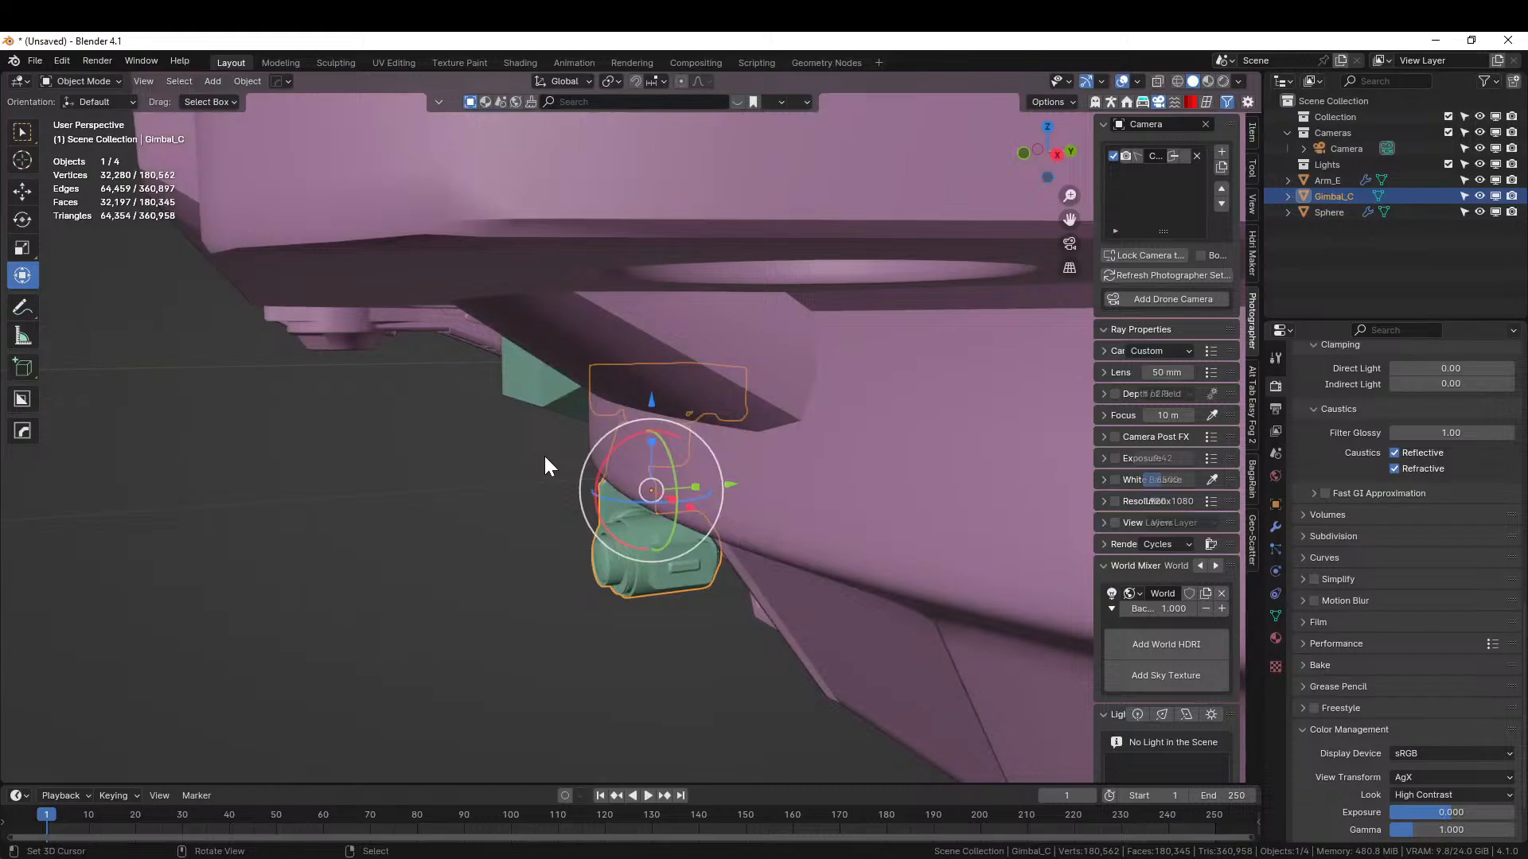
- Start saving the file and create a folder named "240607-1 Livestream Canyon Mapping" in Z:\000 2024 Paintings
key(ctrl+s)
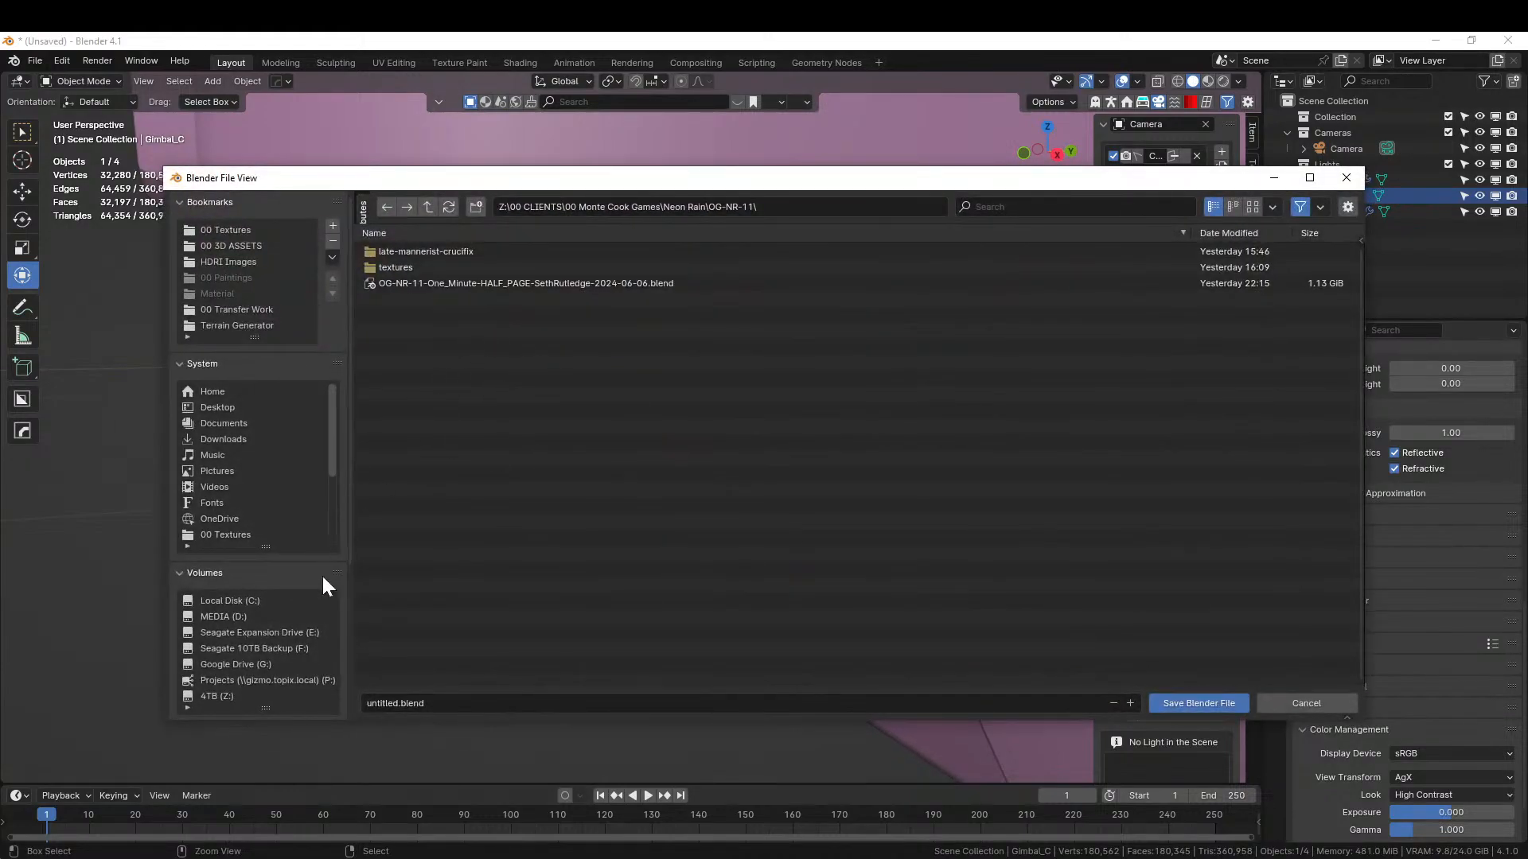
scroll(265, 629, down, 4)
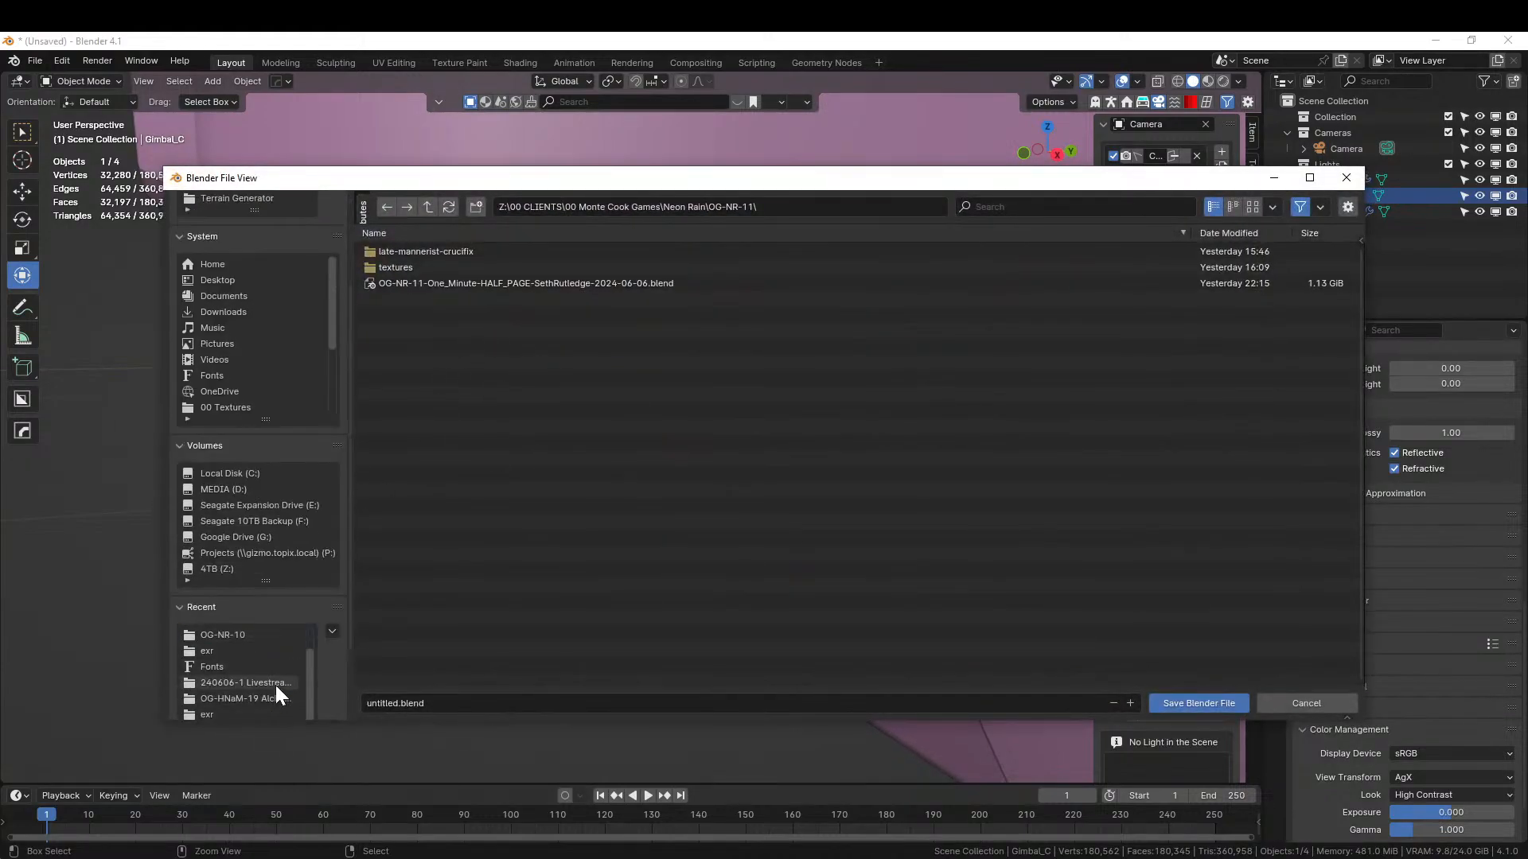
click(246, 682)
click(427, 208)
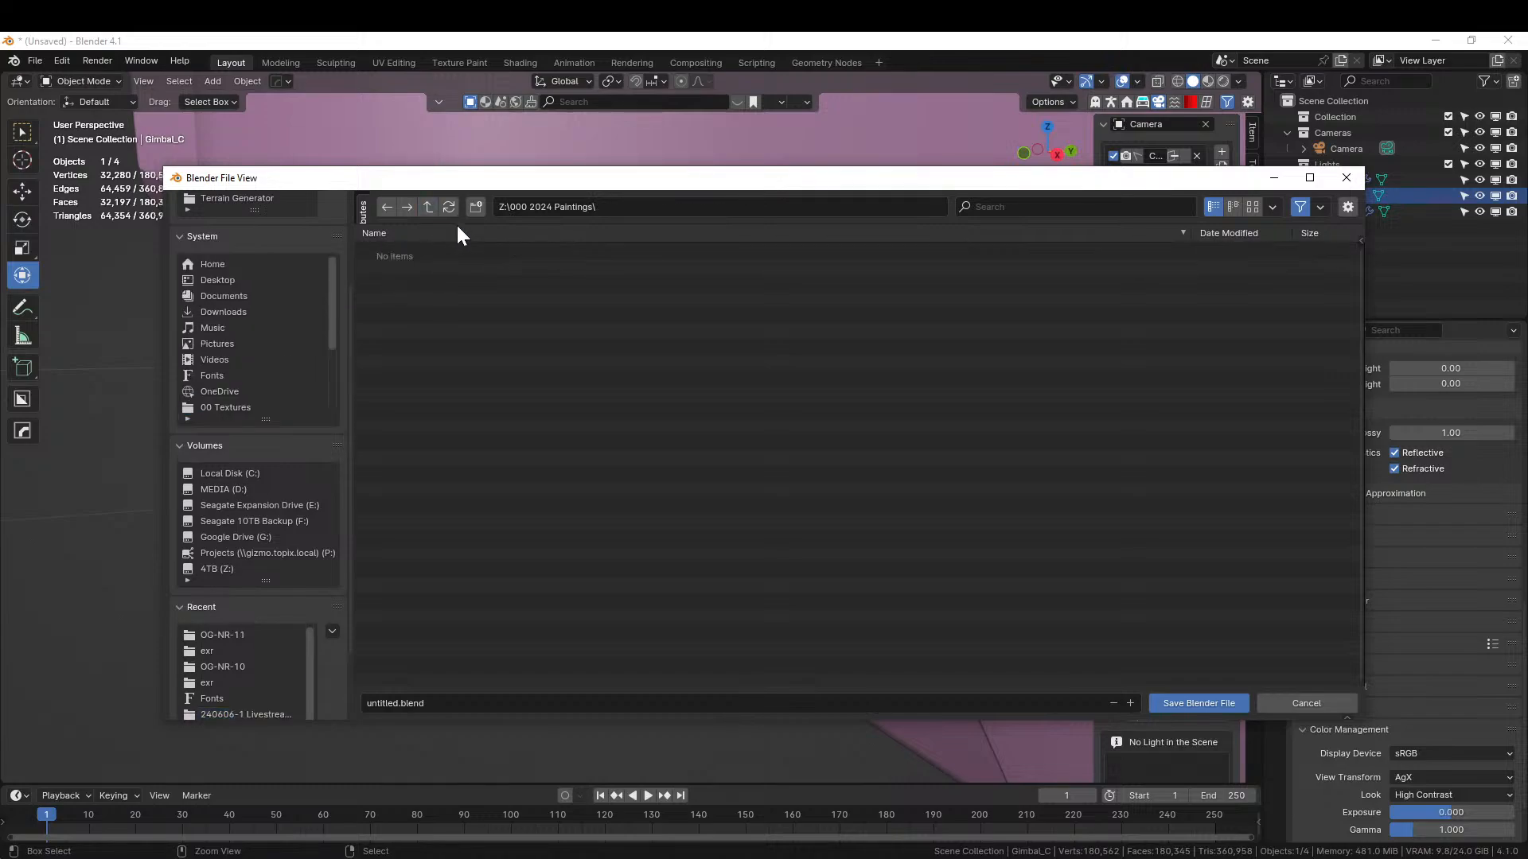
click(476, 208)
text(240607-1 Livestream Canyon M)
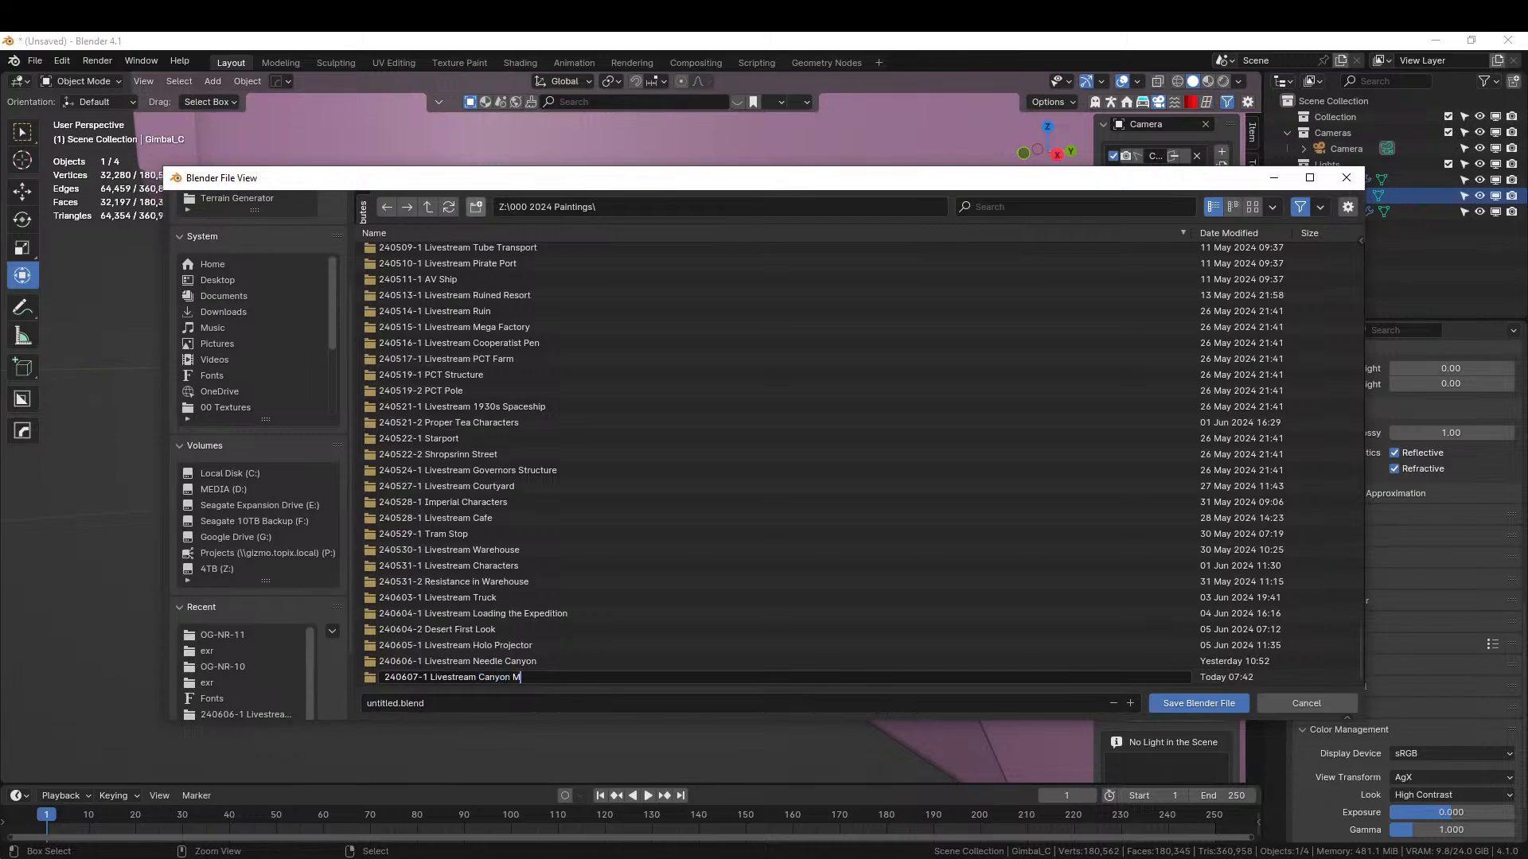
text(ng)
key(Return)
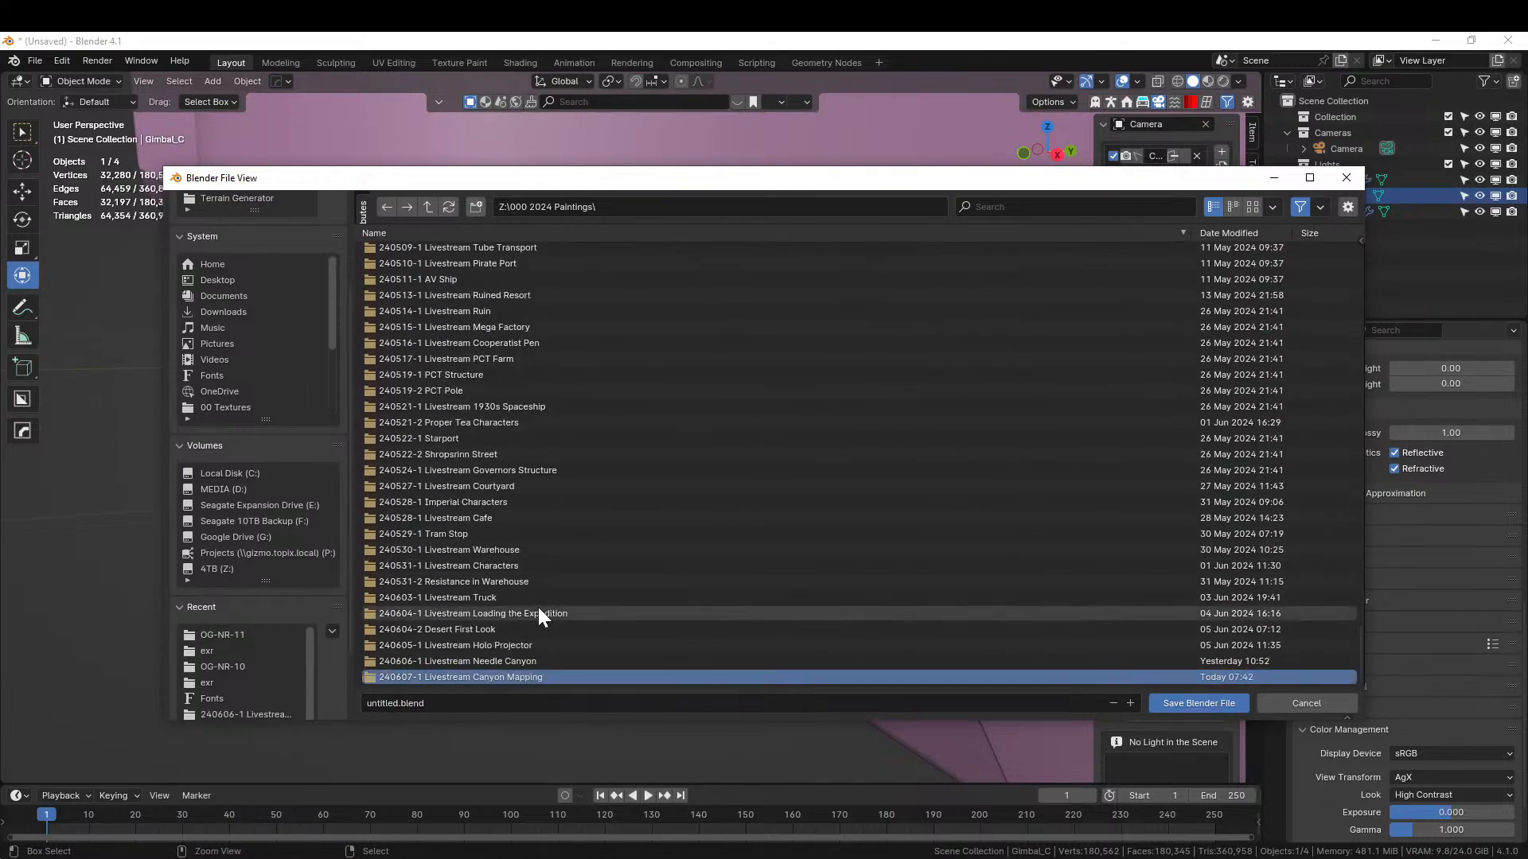
- Save the scene inside the new folder as "240607-1 Livestream Canyon Mapping.blend"
double_click(476, 675)
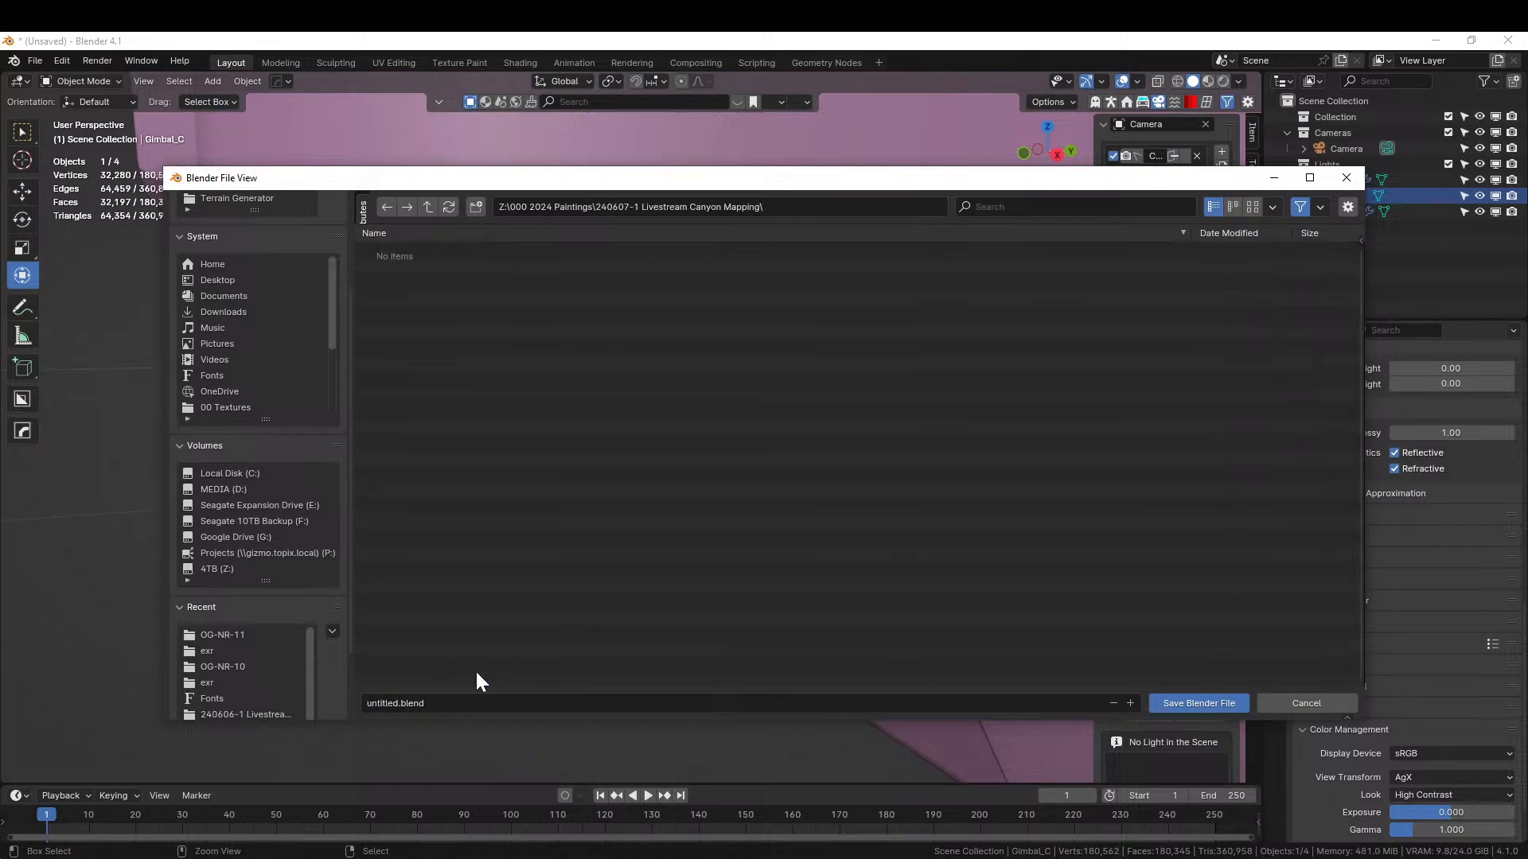
click(451, 703)
text(240607-1 Livestream Canyon Mapping)
key(Return)
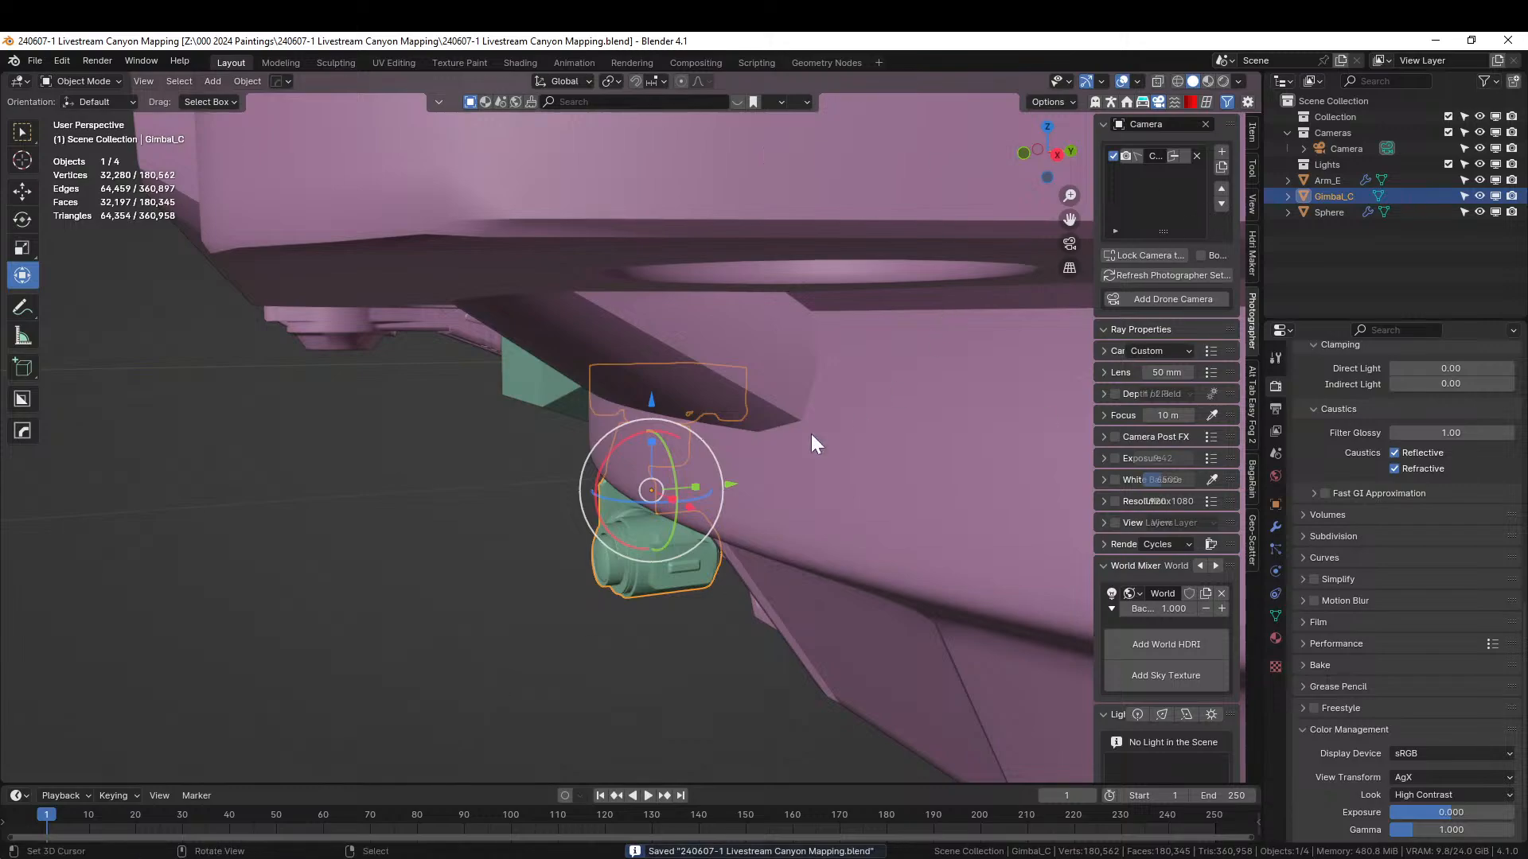
scroll(606, 475, down, 4)
middle_drag(606, 474, 637, 731)
key(KP_5)
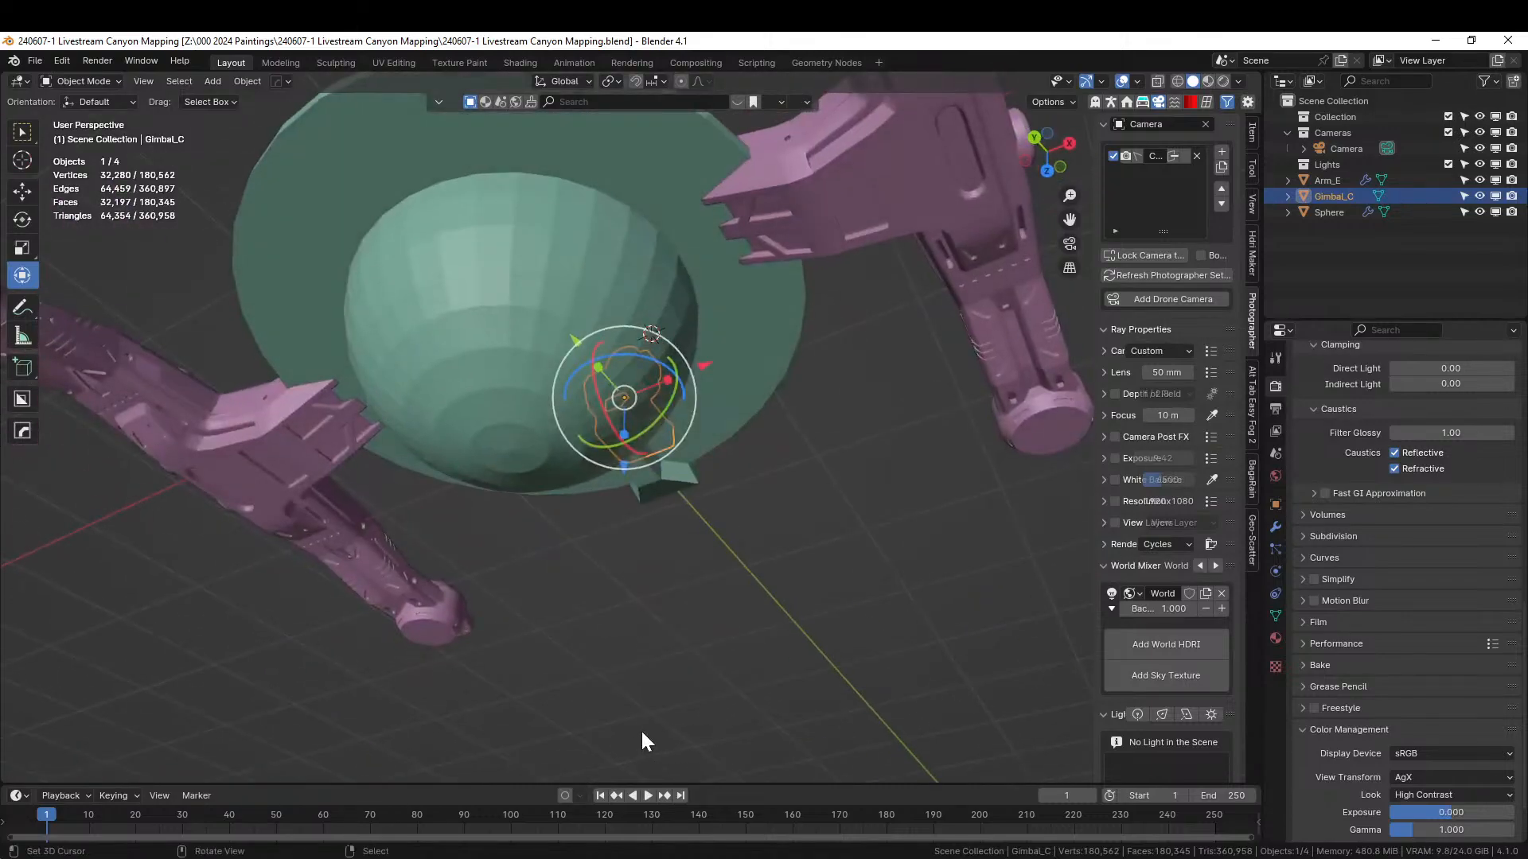
middle_drag(624, 621, 735, 305)
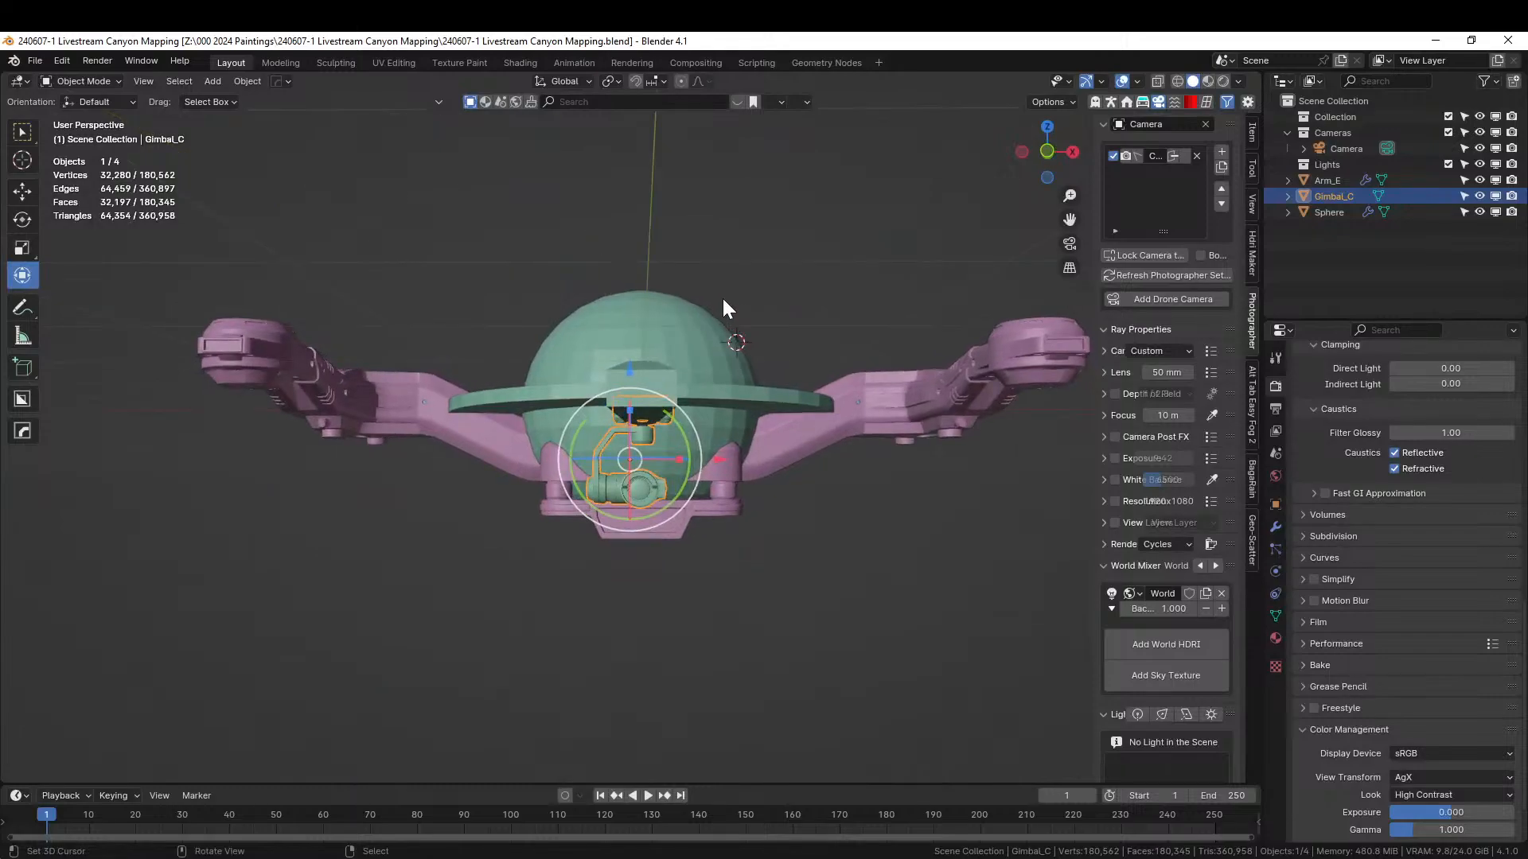
middle_drag(729, 438, 705, 585)
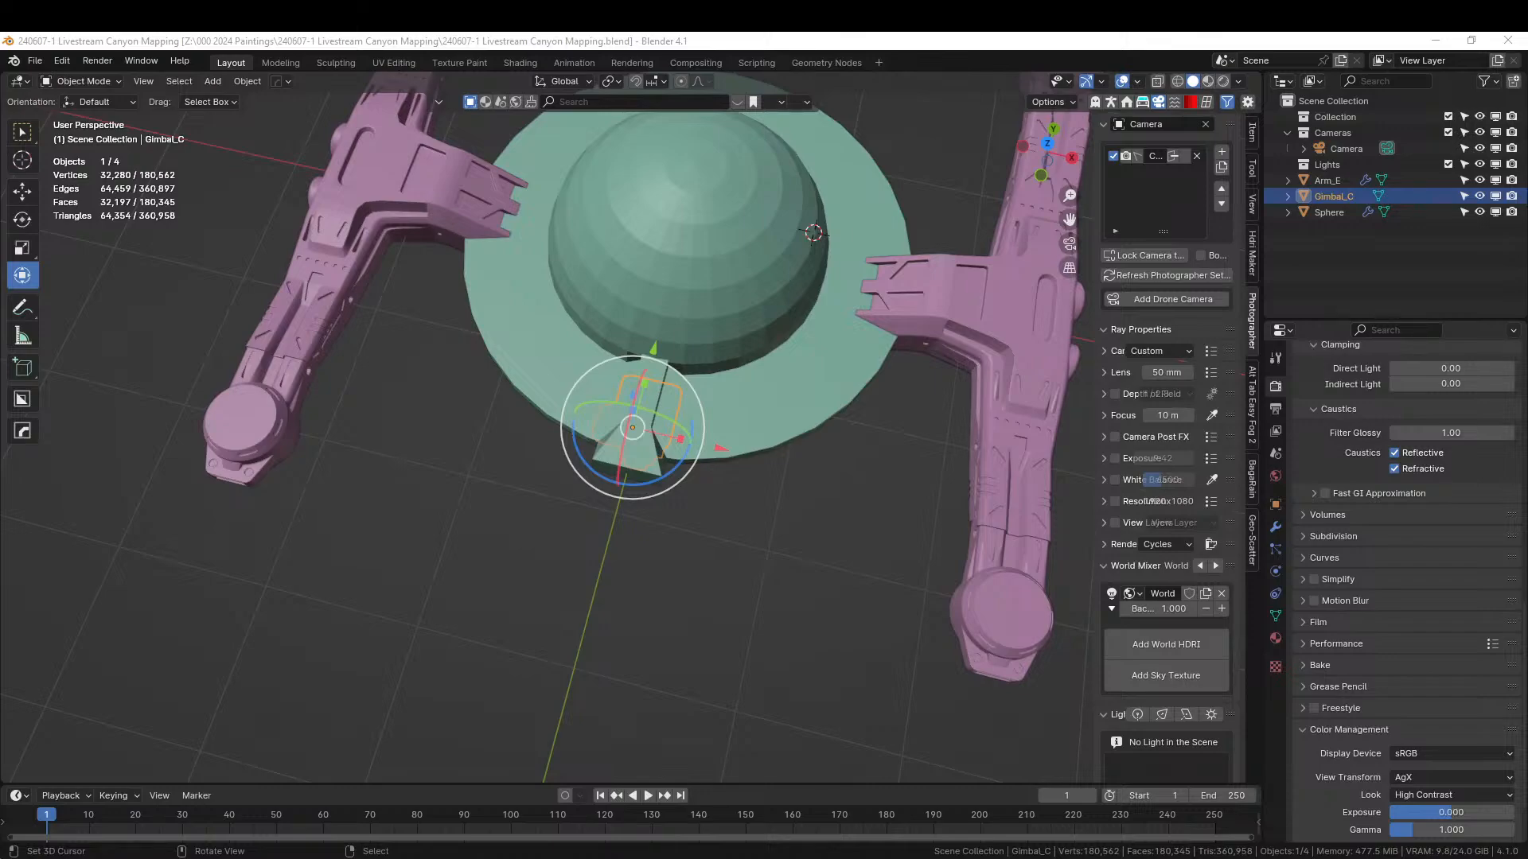
- Add the Engine_16_2K asset to the scene and scale it down uniformly to about the size of the spacecraft's sphere
drag(228, 272, 1016, 617)
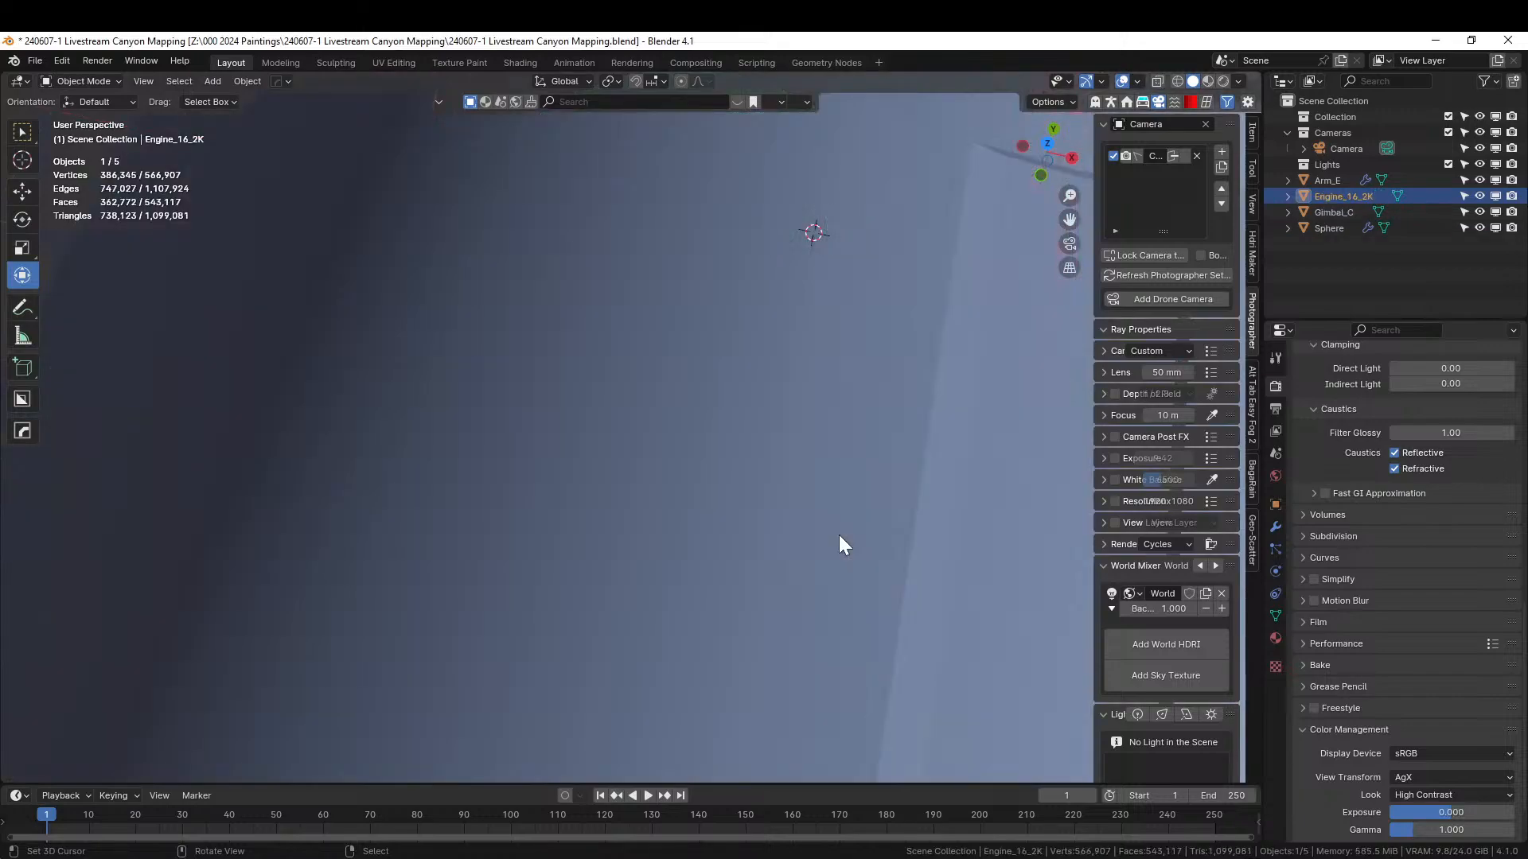
key(KP_Decimal)
middle_drag(843, 549, 783, 449)
key(s)
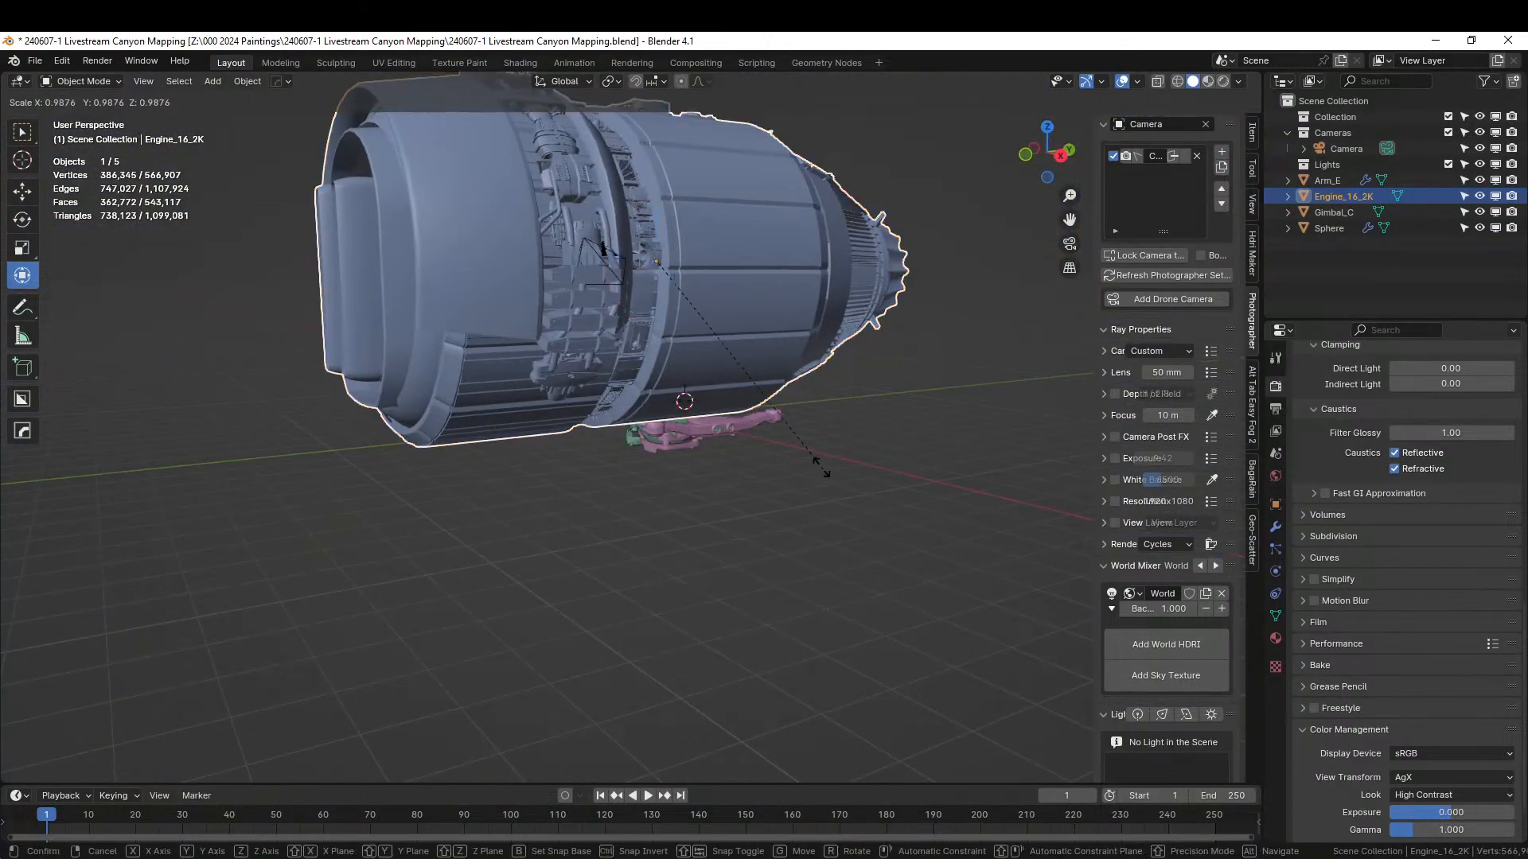
click(659, 294)
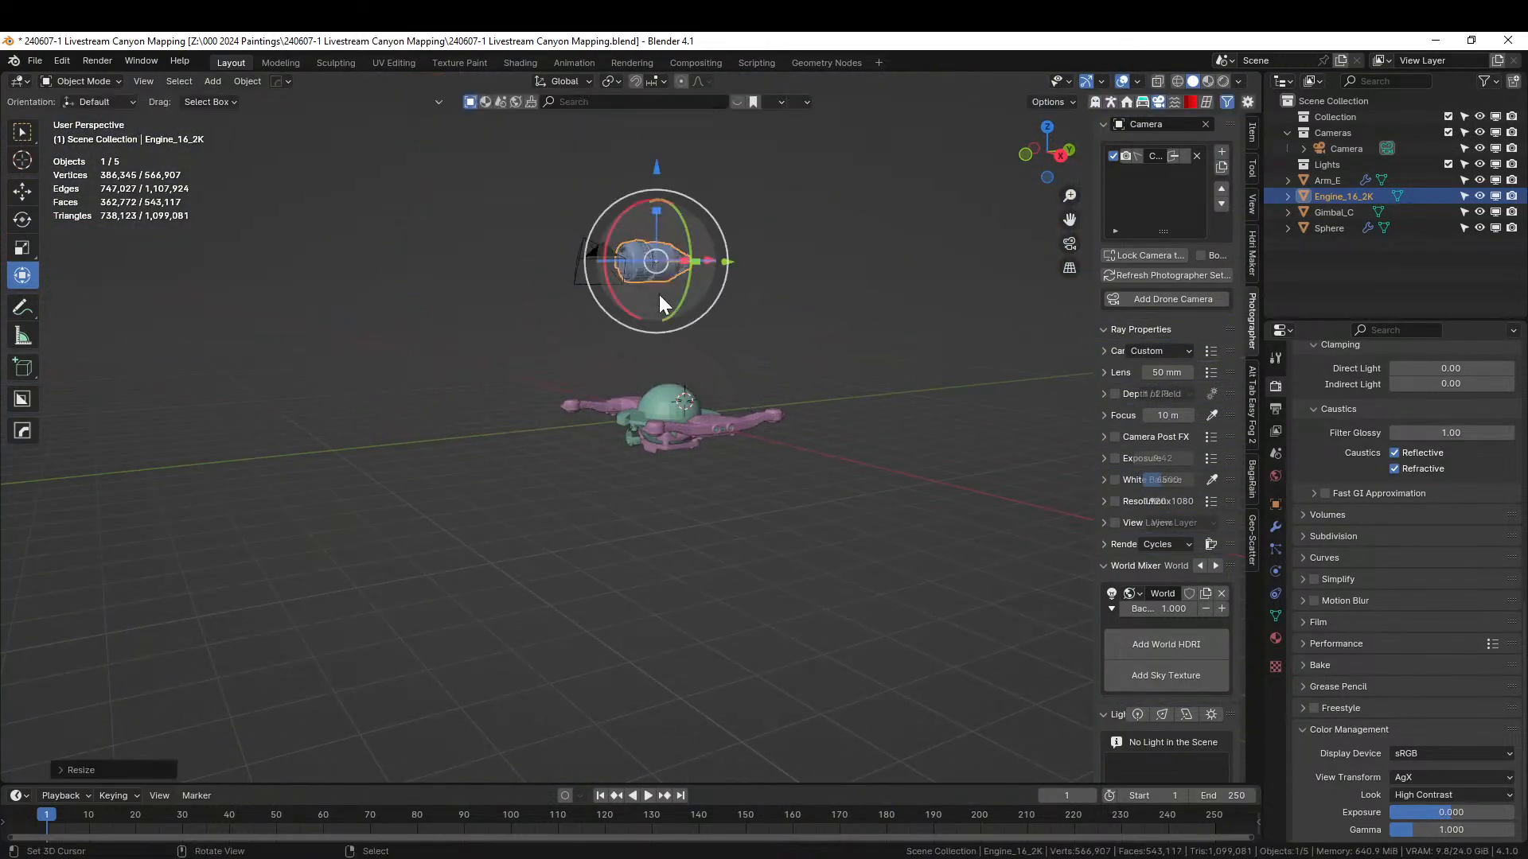
- Clear Engine_16_2K's location to centre it on the world origin and rotate it -90° about the X axis
key(alt+g)
middle_drag(659, 300, 782, 271)
key(KP_7)
middle_drag(912, 448, 867, 464)
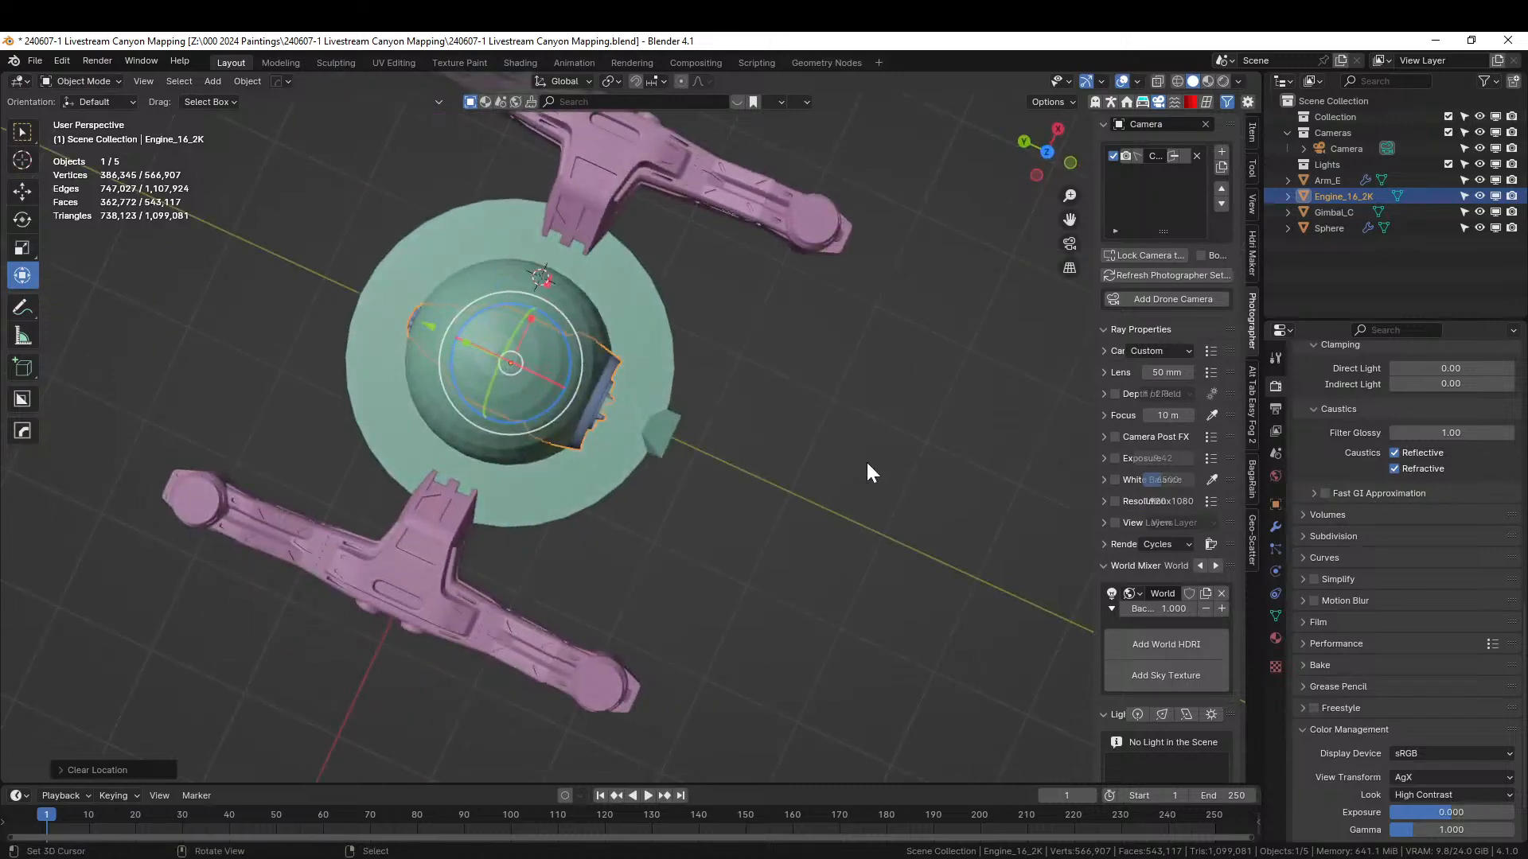
text(rx90)
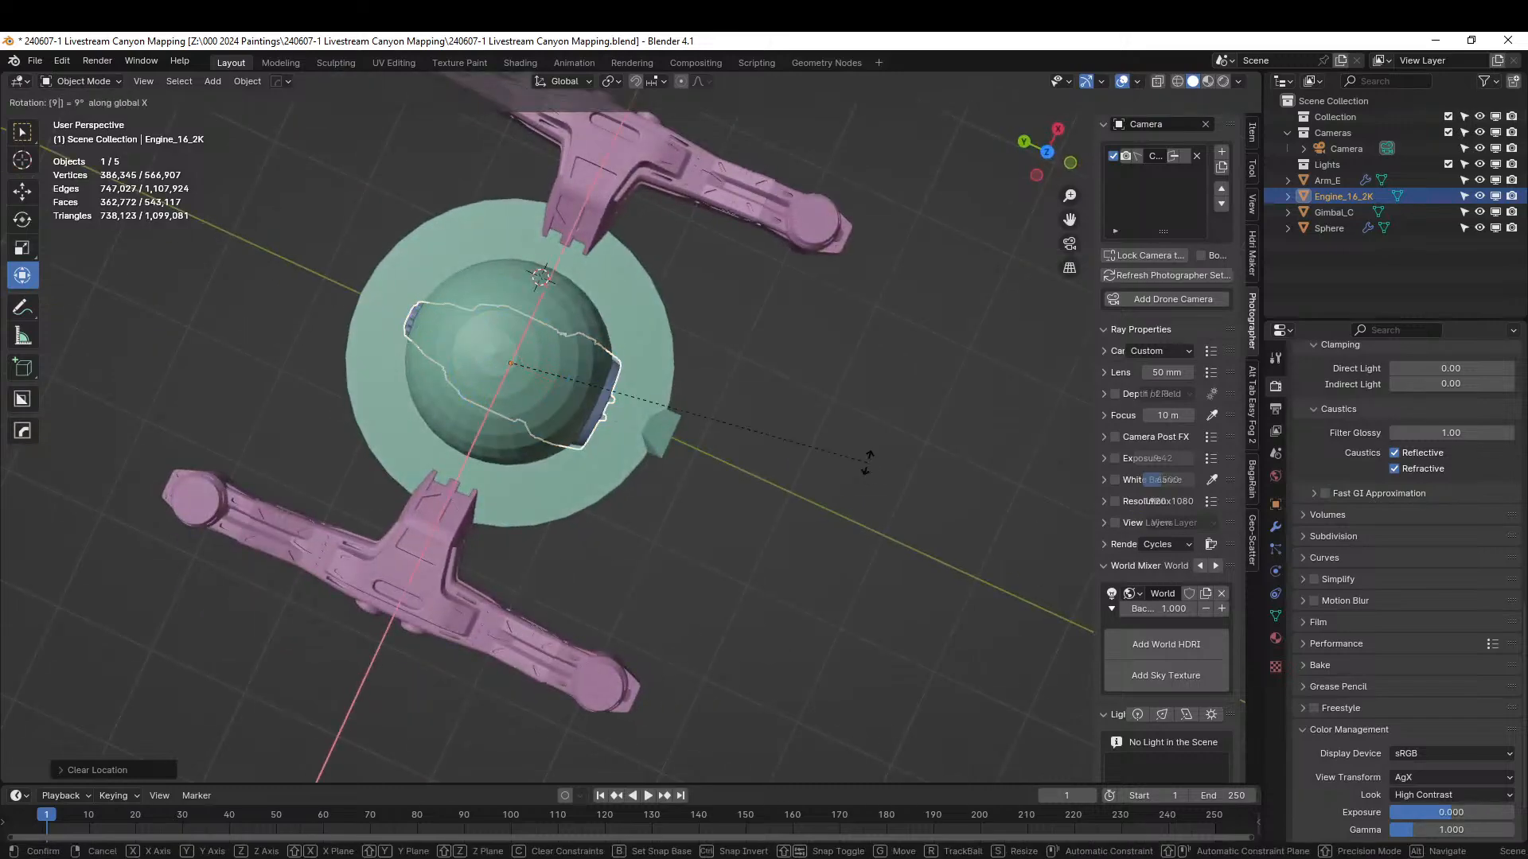
key(Escape)
text(rx-90)
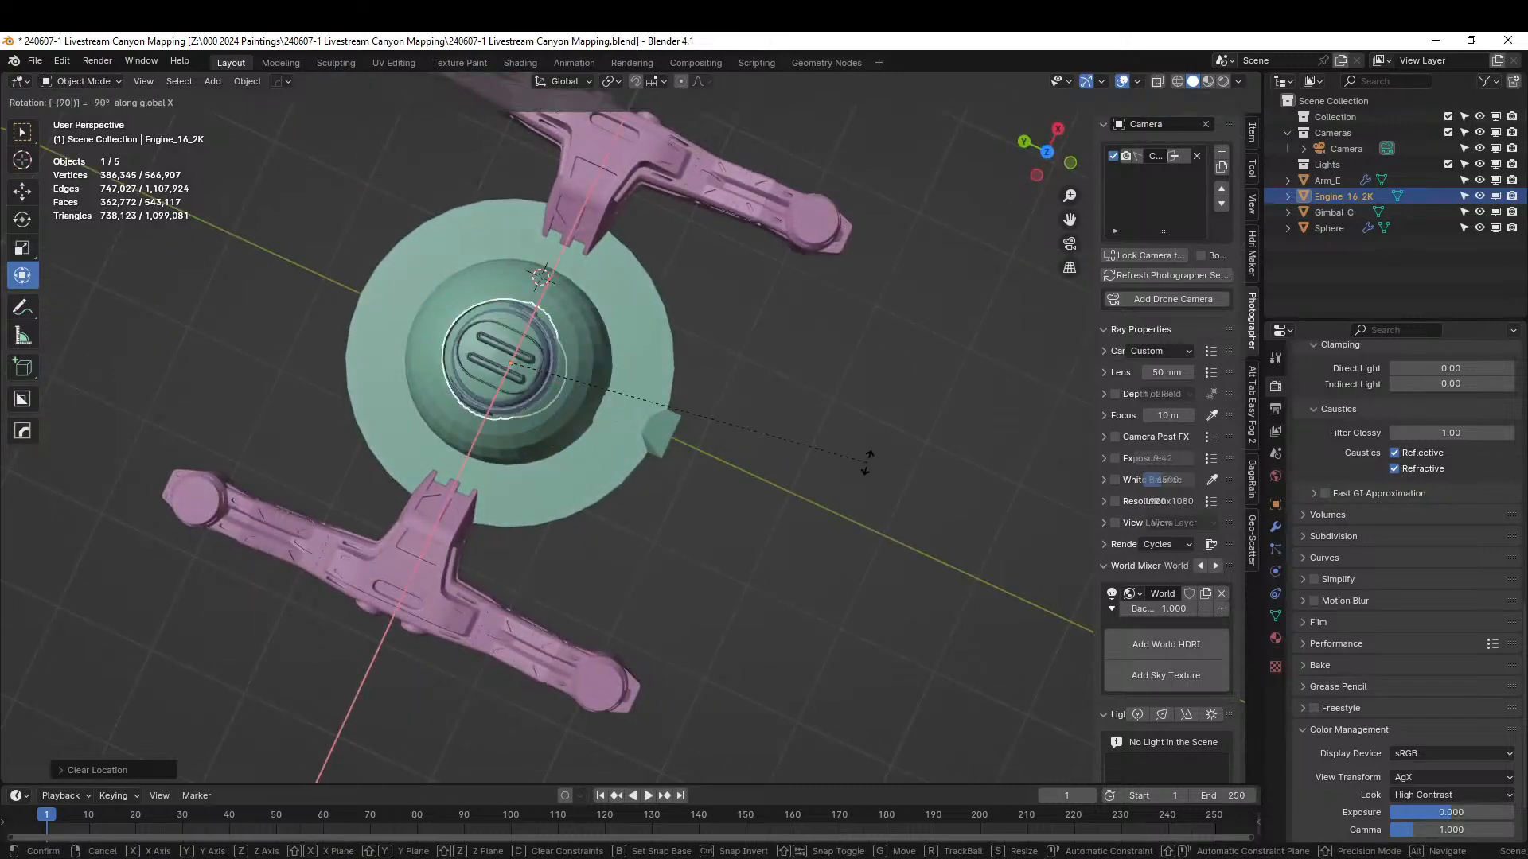
key(Return)
middle_drag(827, 433, 793, 570)
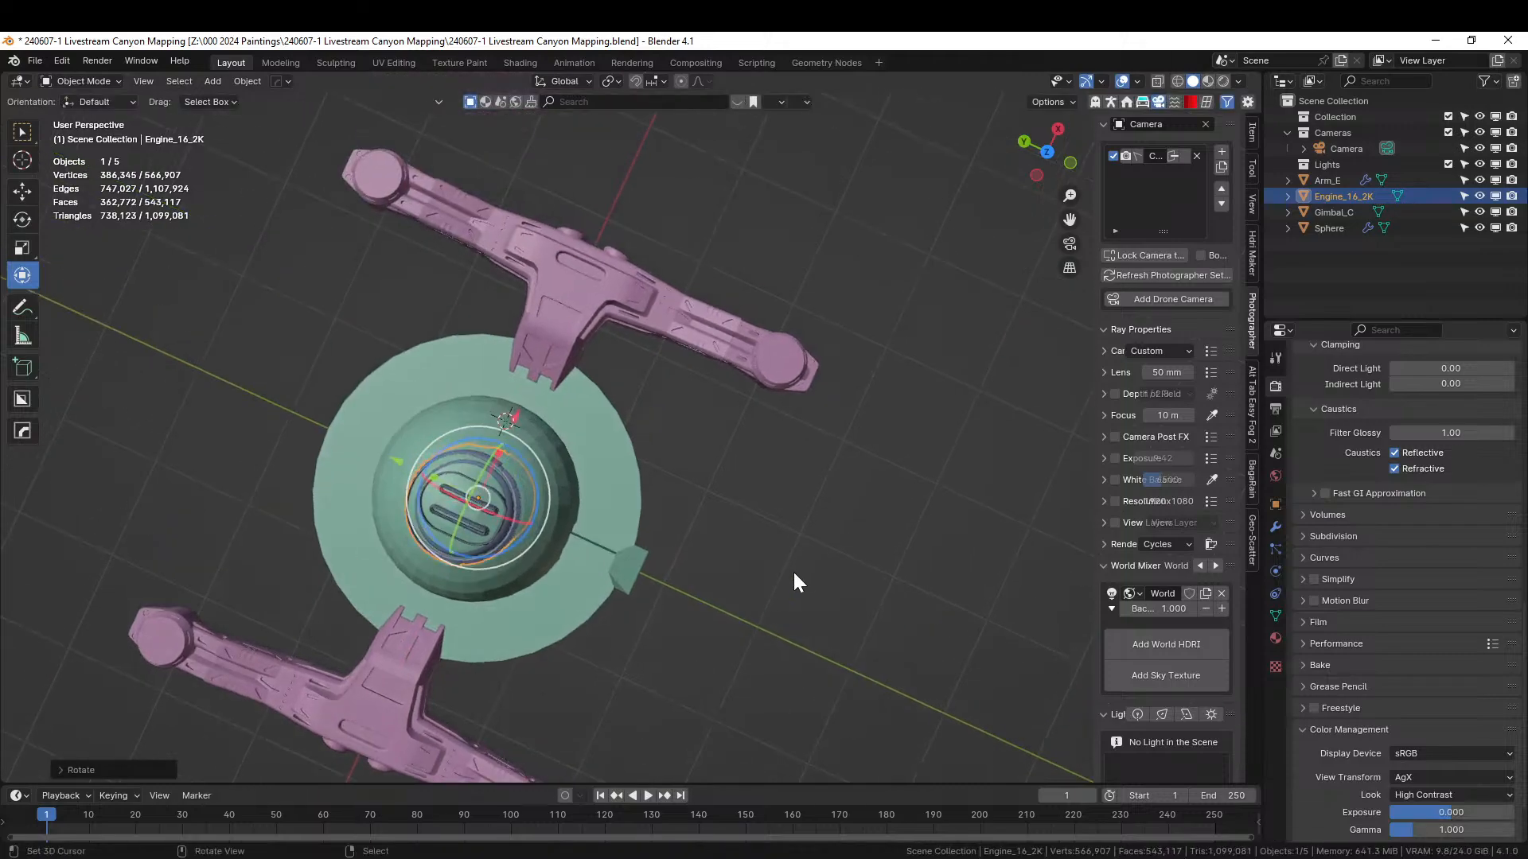
- Select the round cap face at the end of Arm_E and snap the 3D cursor to its centre
scroll(793, 570, up, 3)
click(859, 331)
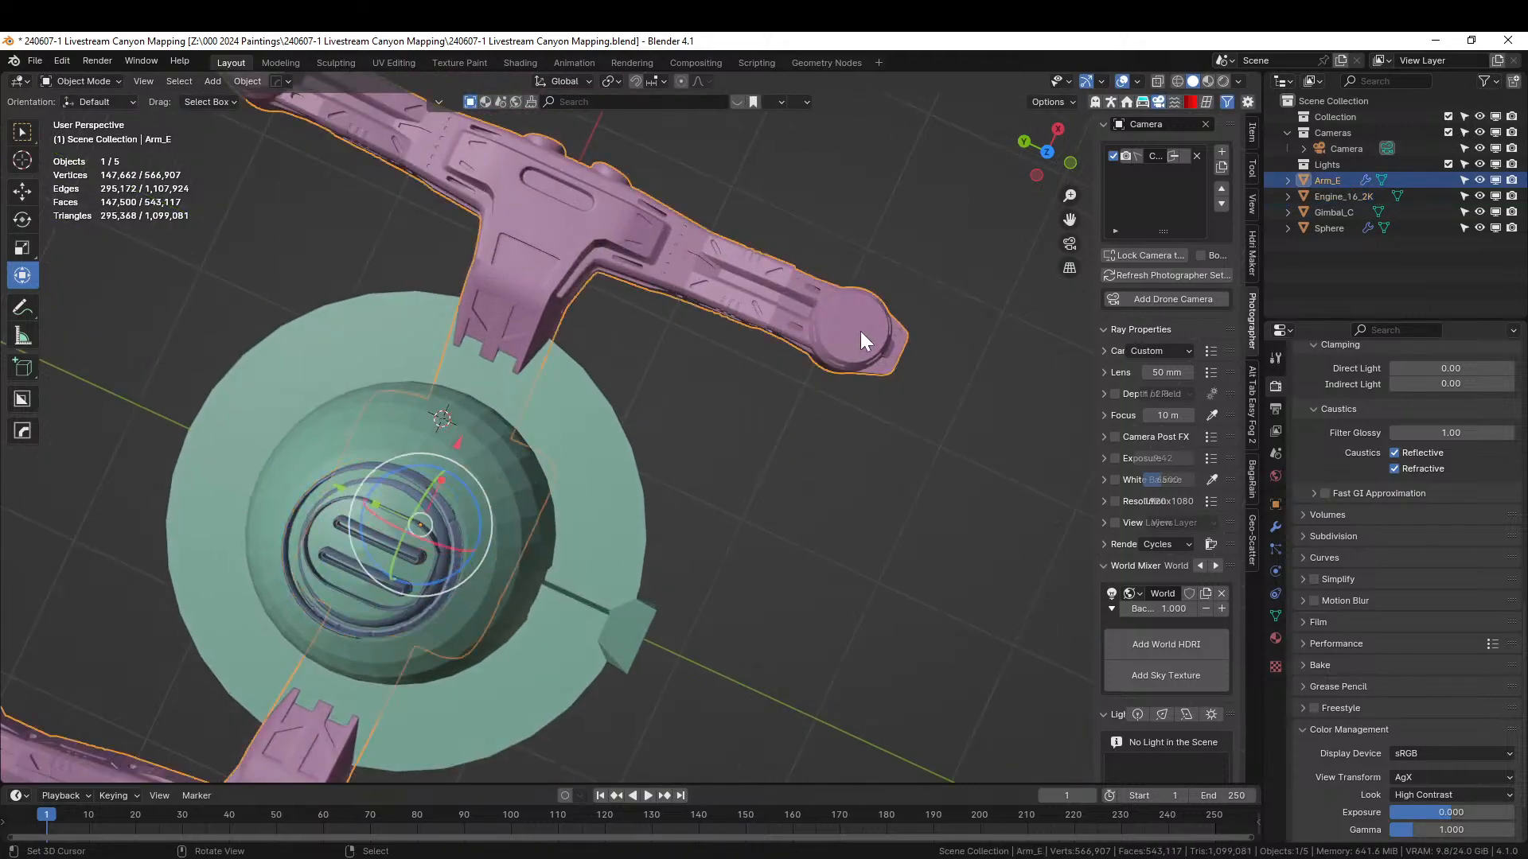
key(Tab)
key(Tab)
key(Tab)
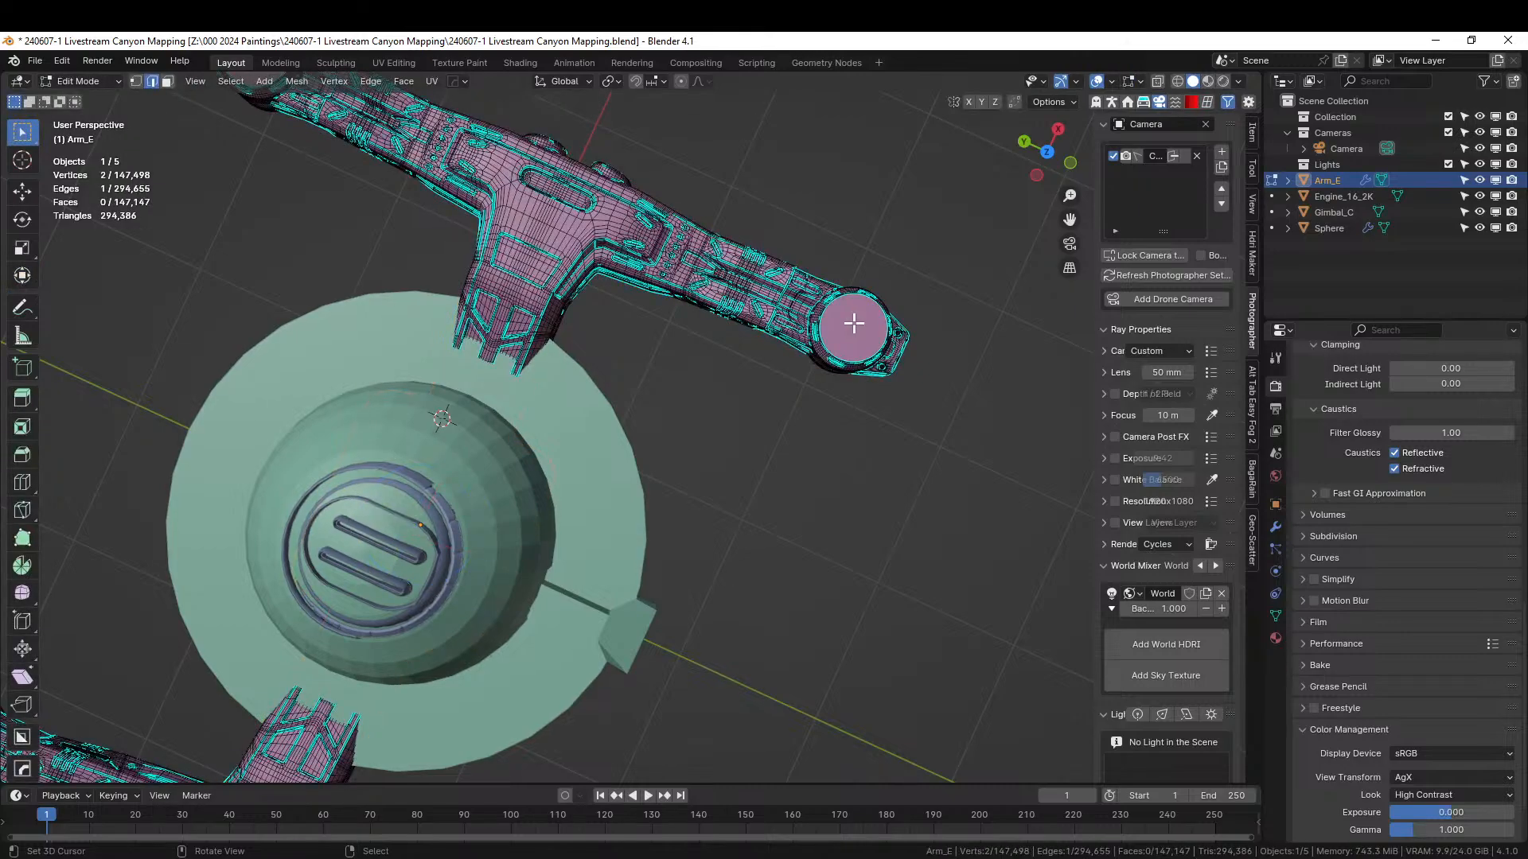
key(3)
click(854, 323)
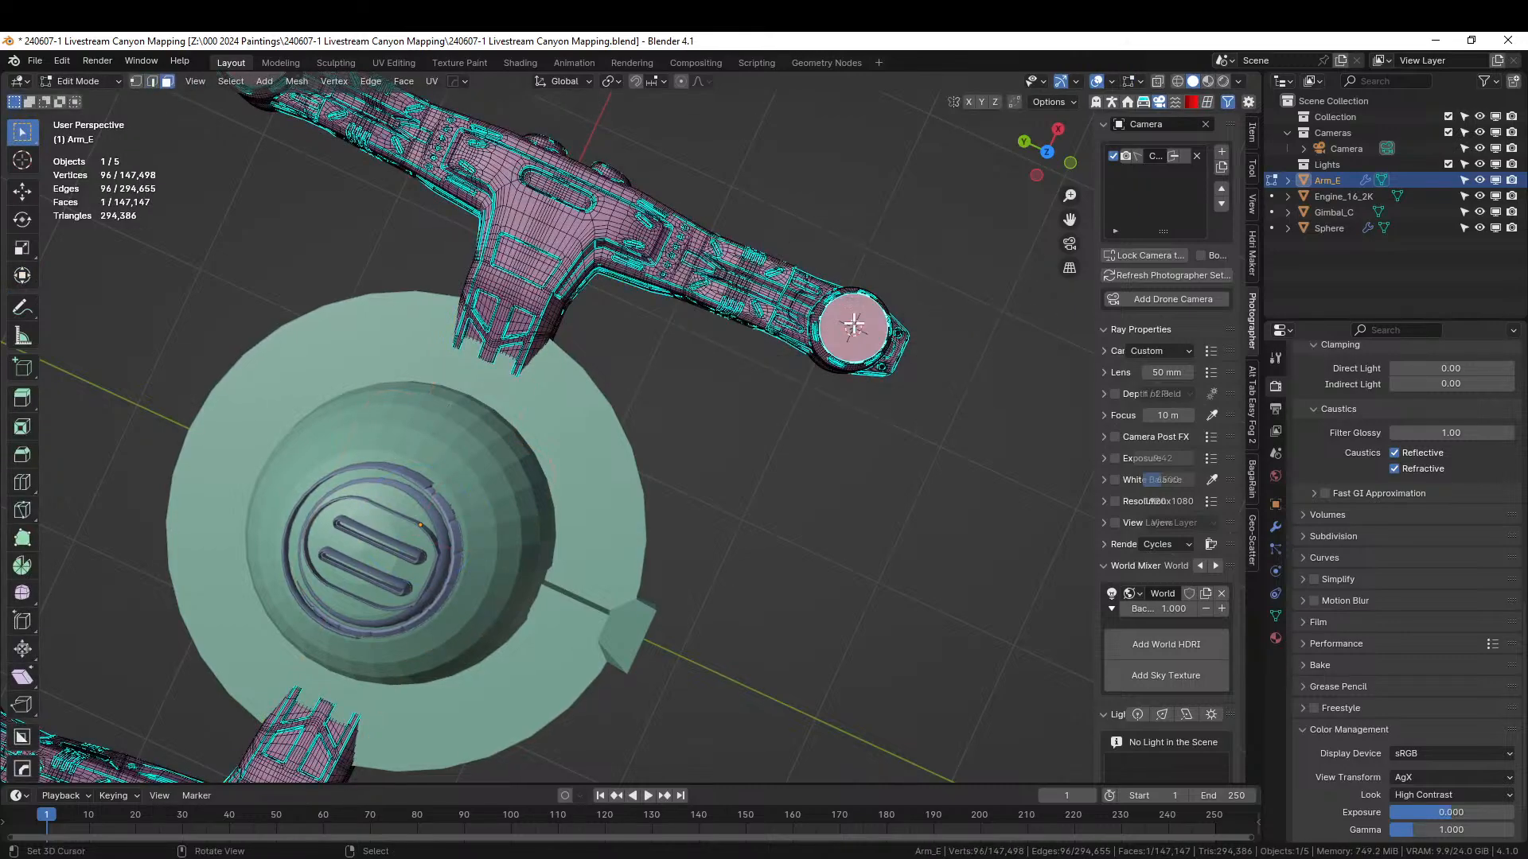
key(Tab)
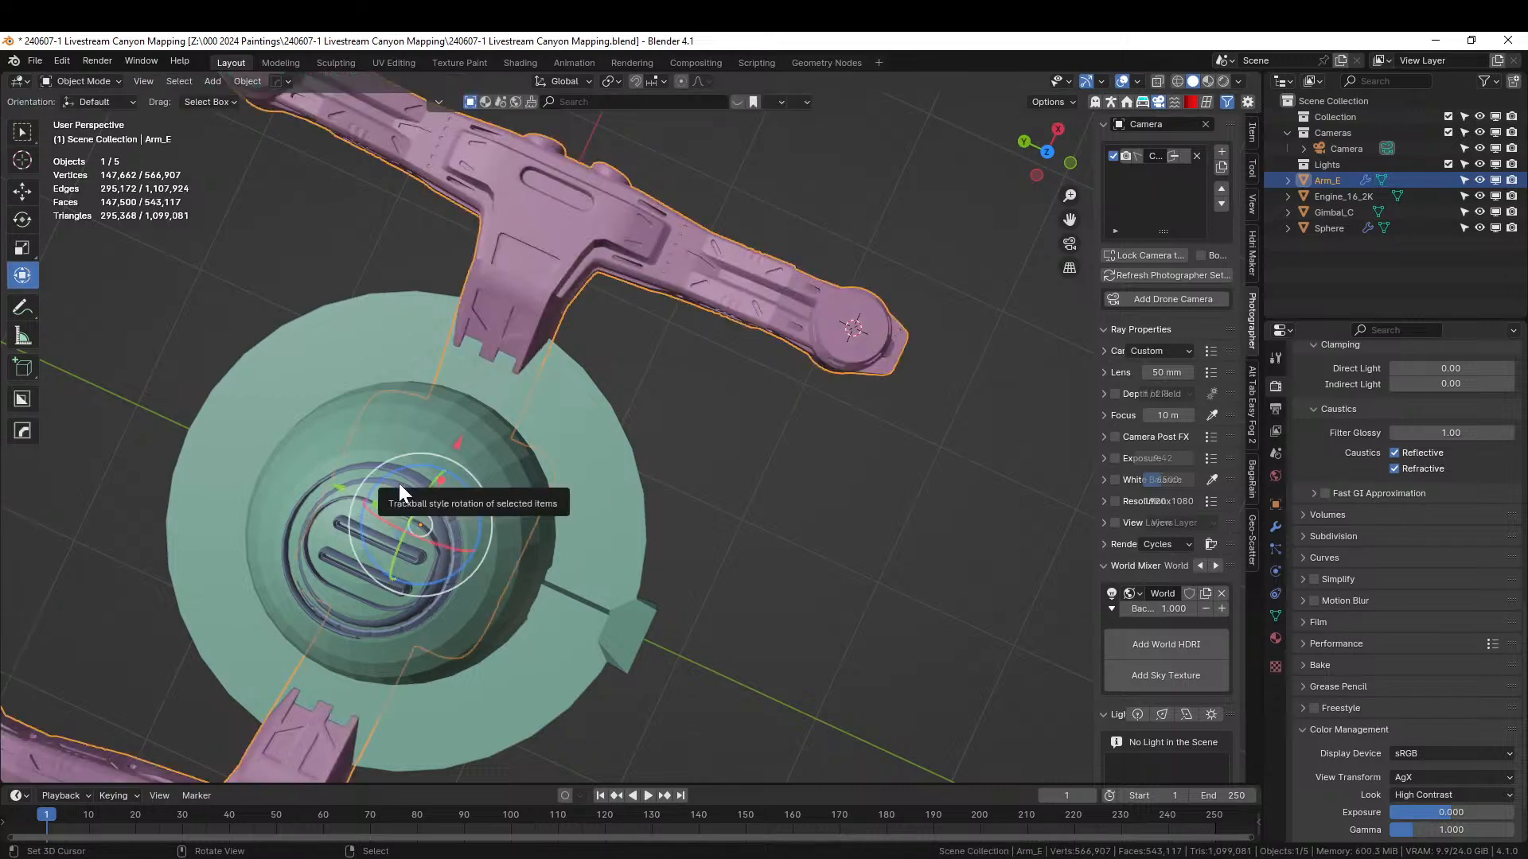
- Set Engine_16_2K's origin to the 3D cursor and move its geometry onto that origin at the end of Arm_E
click(395, 484)
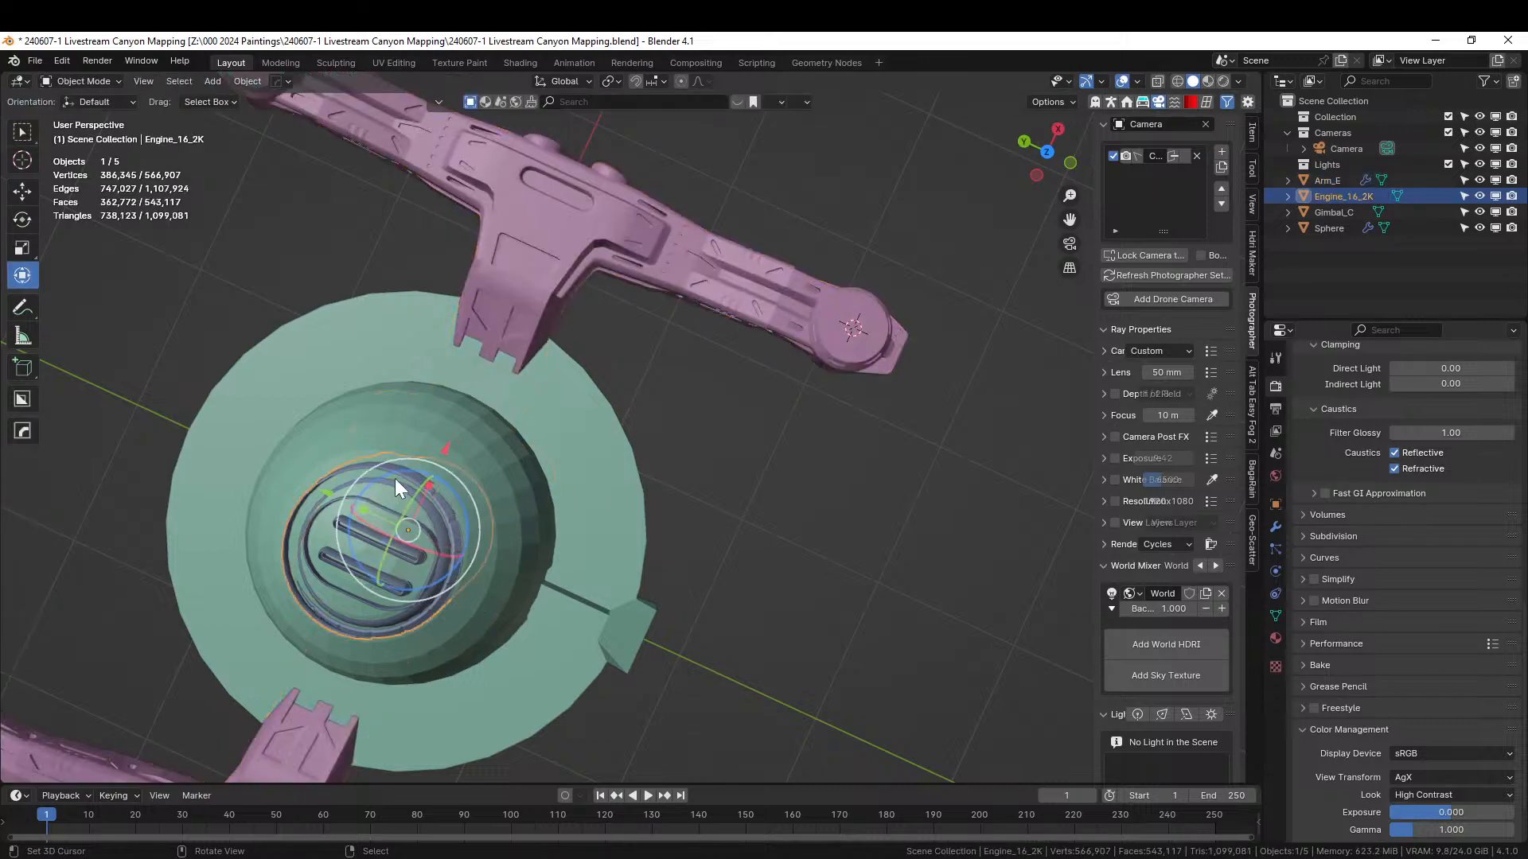
click(253, 81)
mouse_move(290, 117)
click(558, 150)
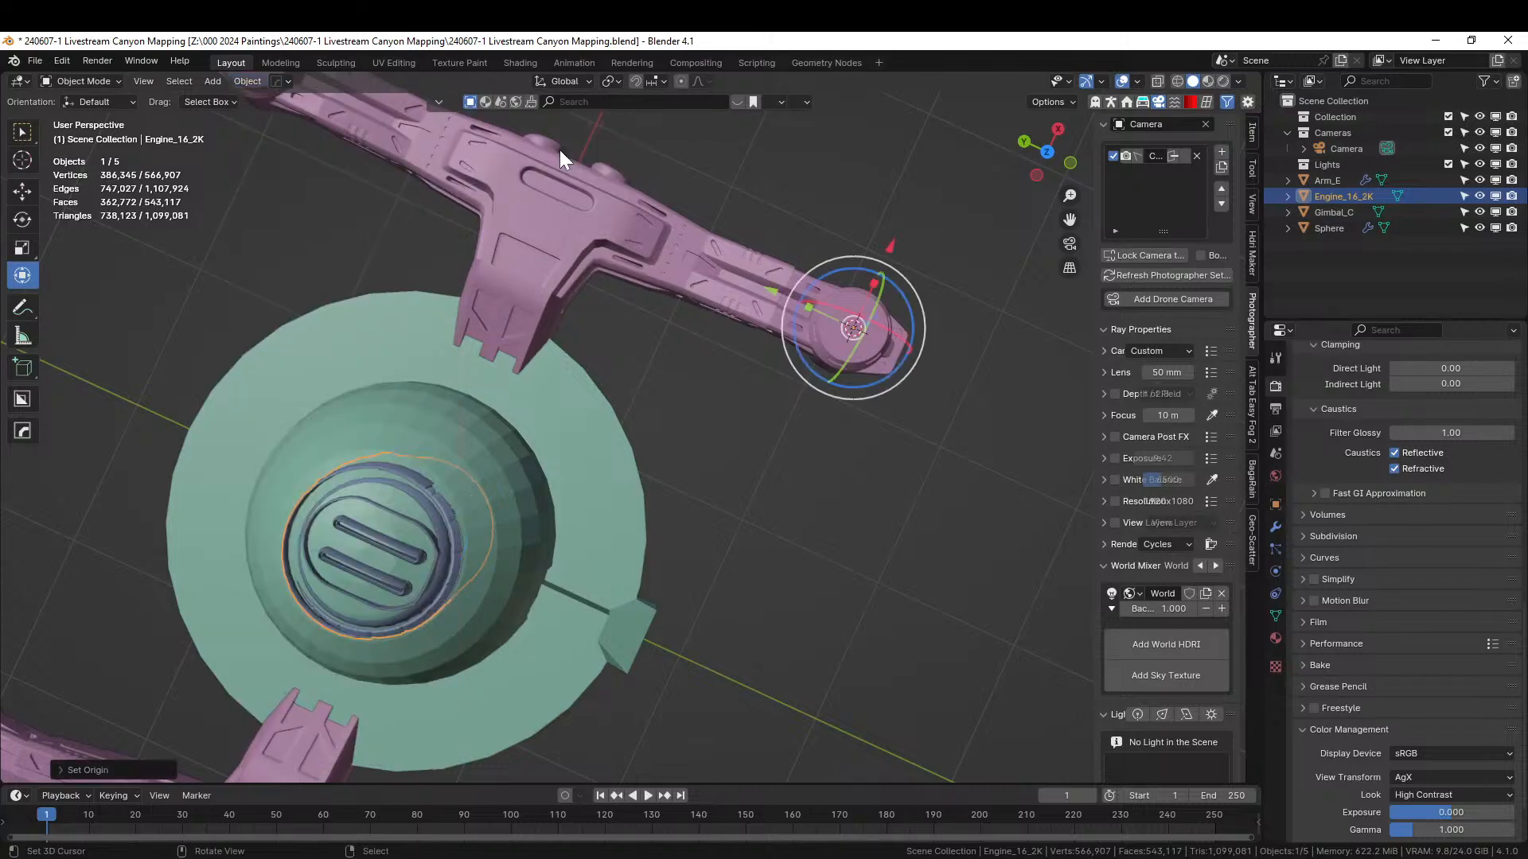
click(256, 79)
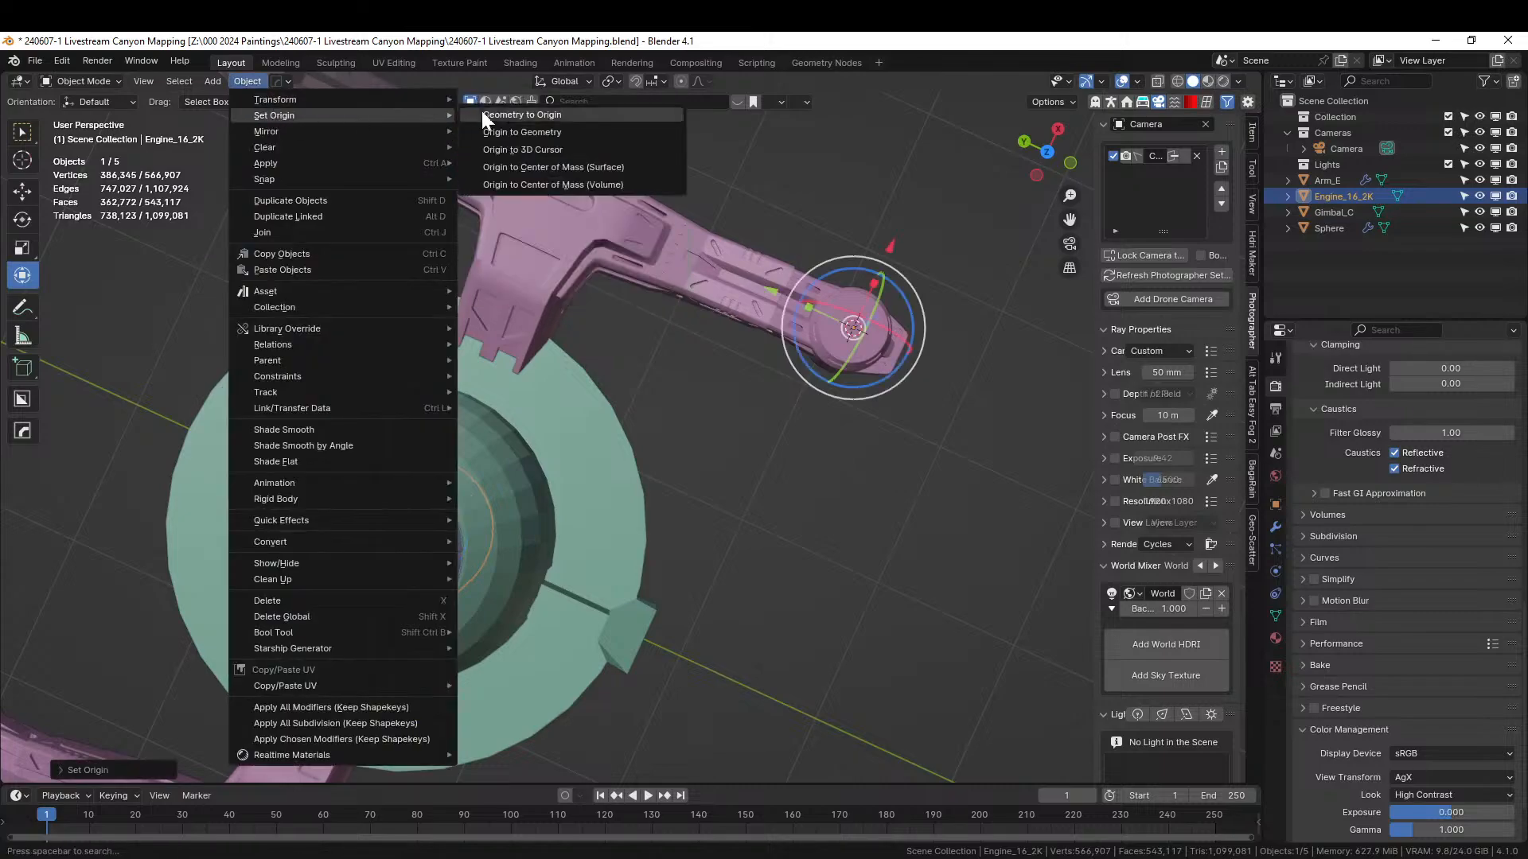
click(549, 114)
middle_drag(775, 284, 522, 119)
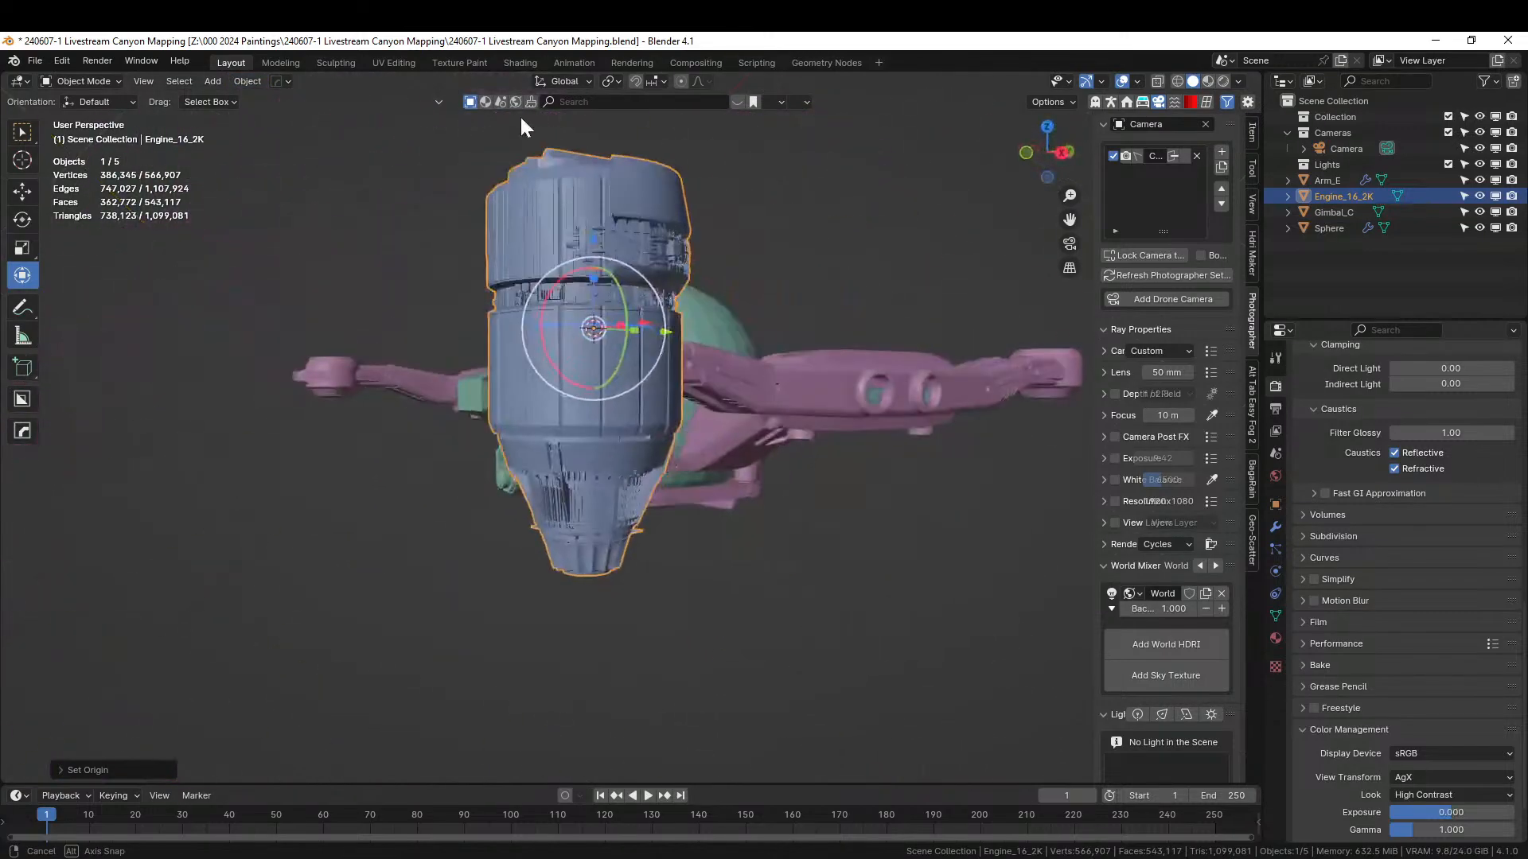
- Scale Engine_16_2K uniformly to about 0.45 and lower it about 0.23 m along Z into the arm's end
key(s)
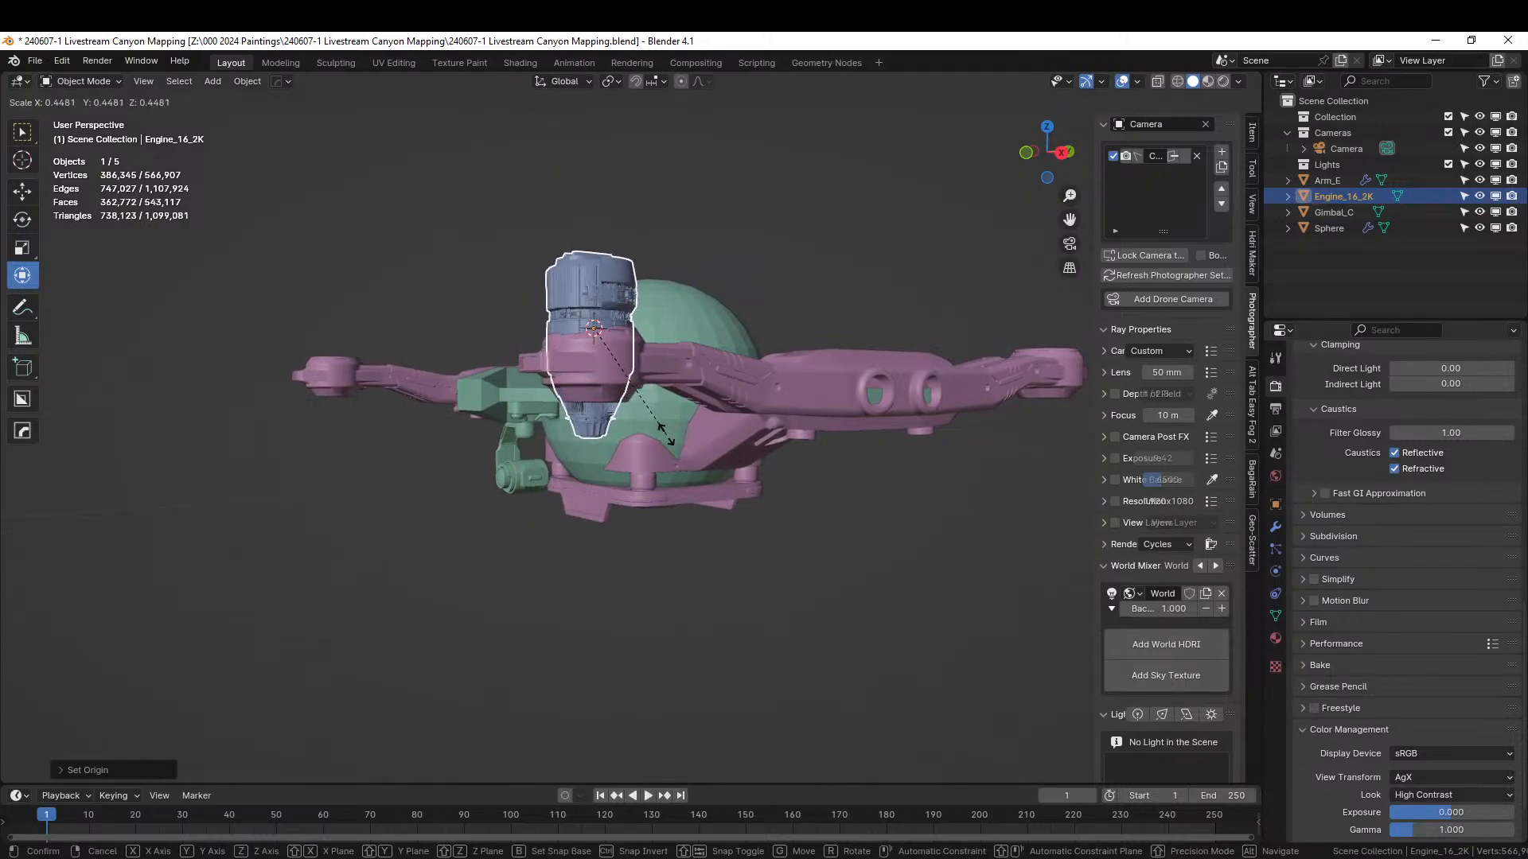
click(657, 435)
middle_drag(654, 431, 738, 482)
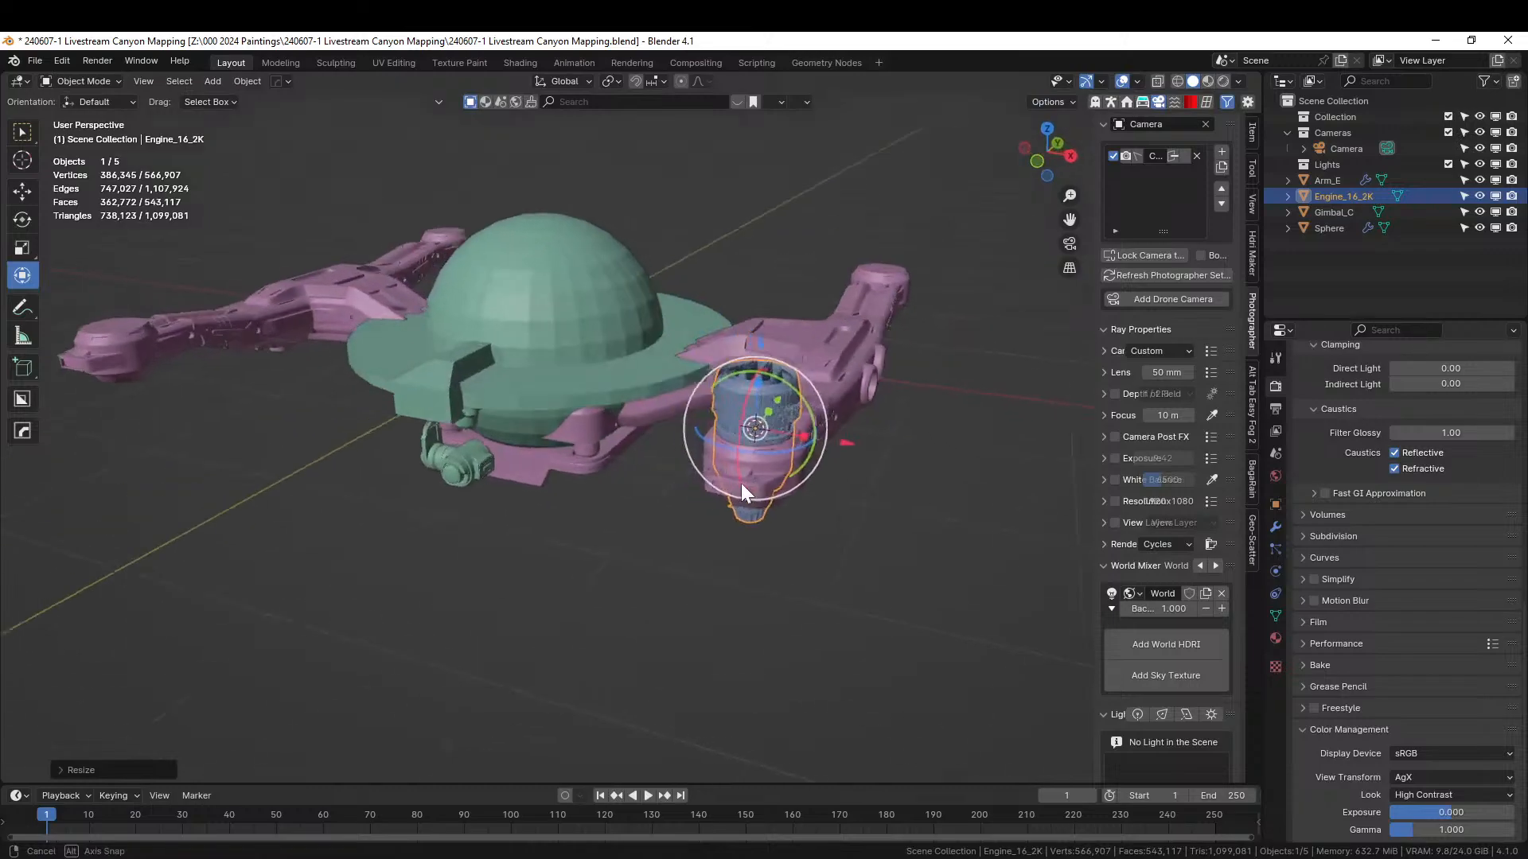
scroll(748, 484, up, 5)
middle_drag(617, 490, 804, 478)
key(g)
key(z)
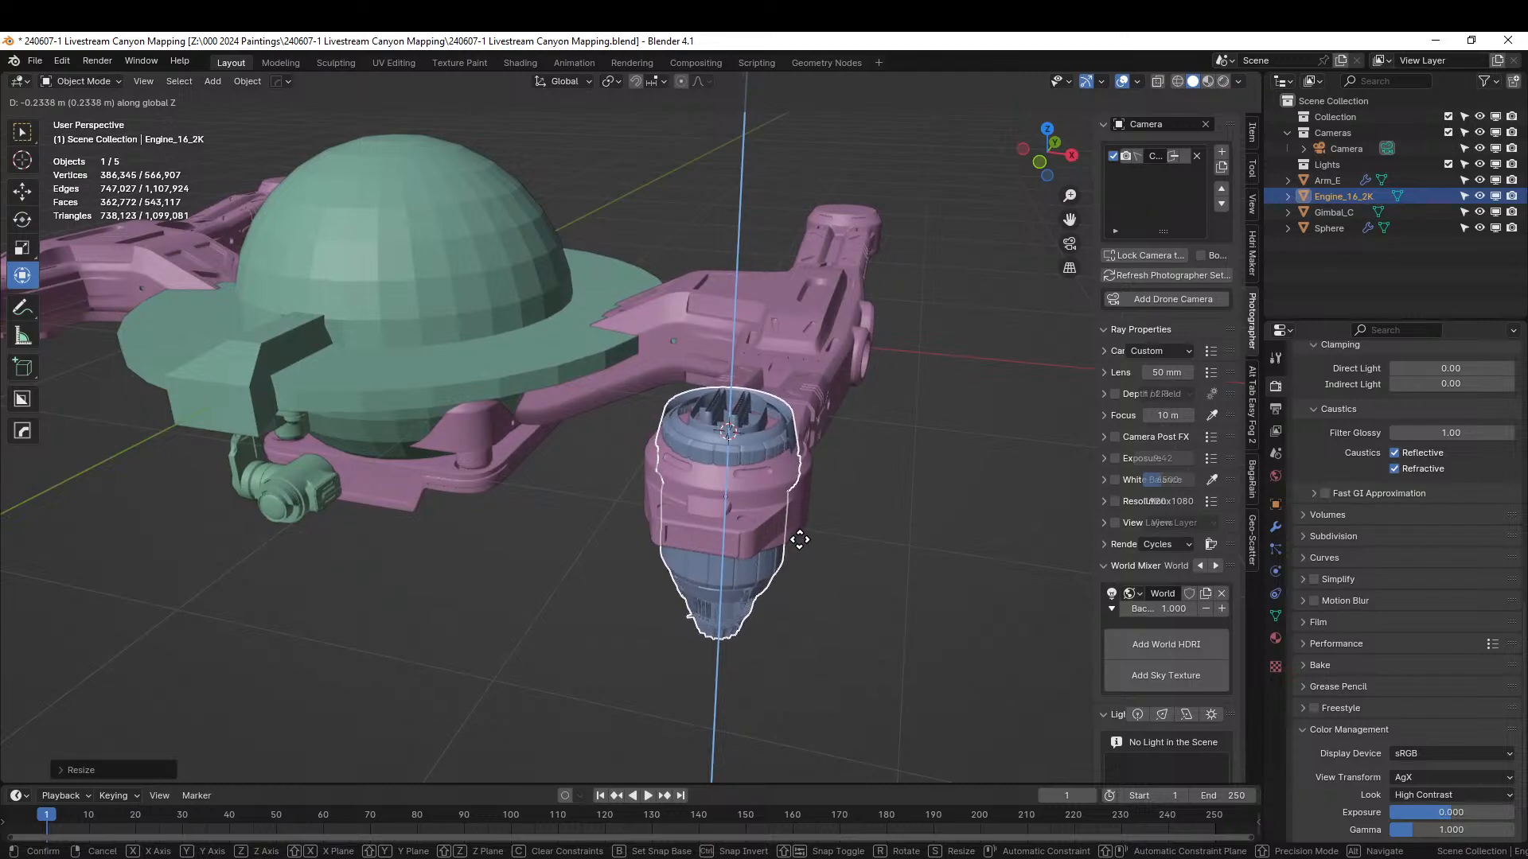
click(799, 537)
- Adjust Engine_16_2K's height along Z so its body runs down through the round housing at the arm's end
mouse_move(799, 537)
middle_down()
mouse_move(747, 598)
mouse_move(700, 571)
mouse_move(856, 465)
mouse_move(819, 491)
mouse_move(811, 369)
mouse_move(794, 367)
mouse_move(805, 547)
middle_up()
scroll(856, 466, up, 3)
key(g)
key(z)
click(819, 498)
middle_drag(680, 429, 703, 457)
key(g)
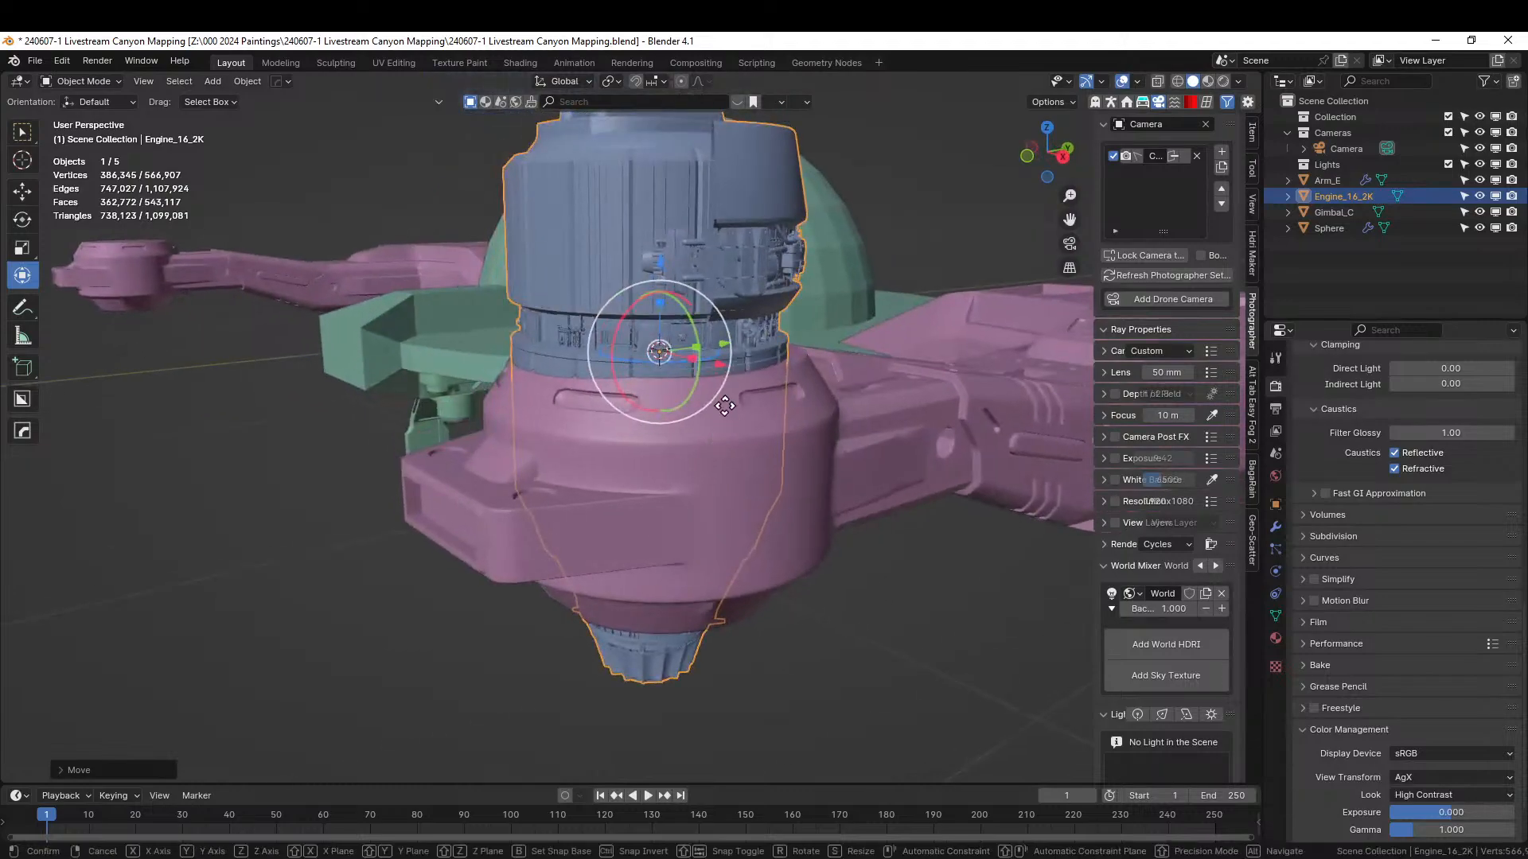
key(z)
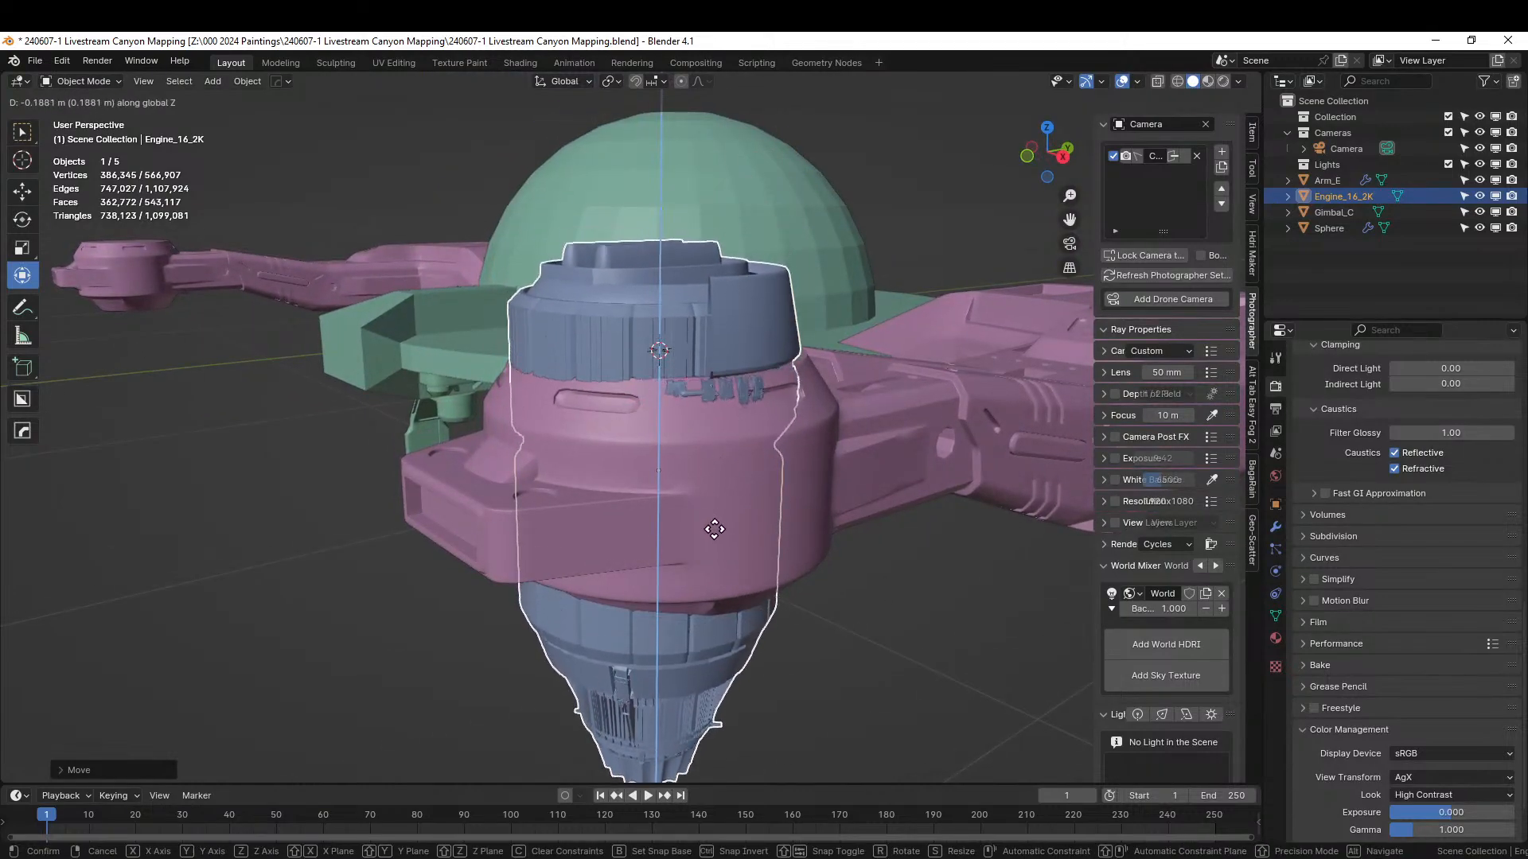
click(749, 550)
- Enlarge Engine_16_2K uniformly by about 1.4 so it encloses the arm's round end housing
key(s)
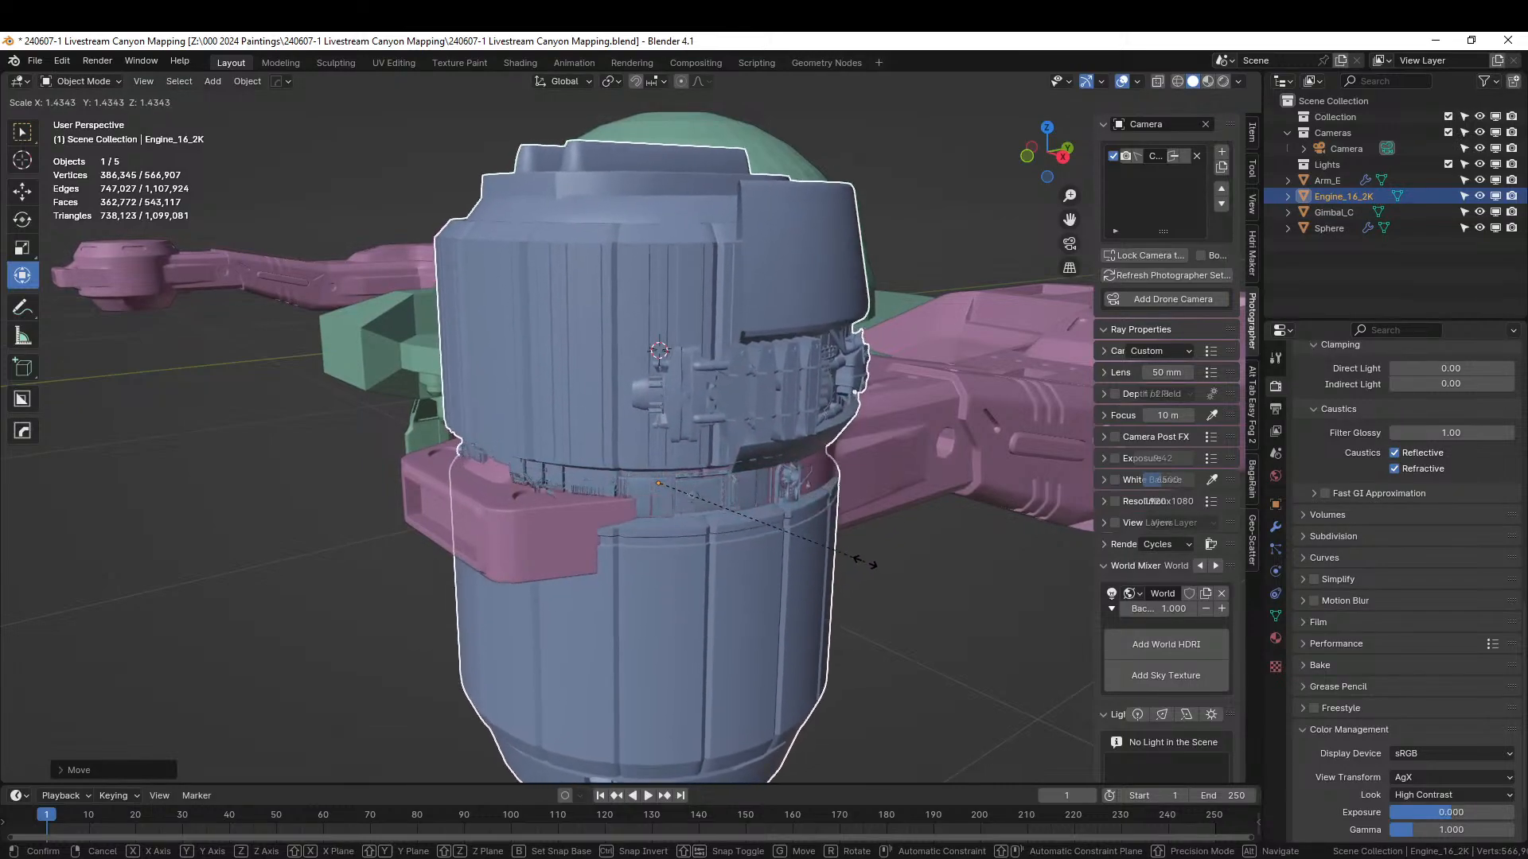
click(847, 561)
middle_drag(847, 560, 1042, 573)
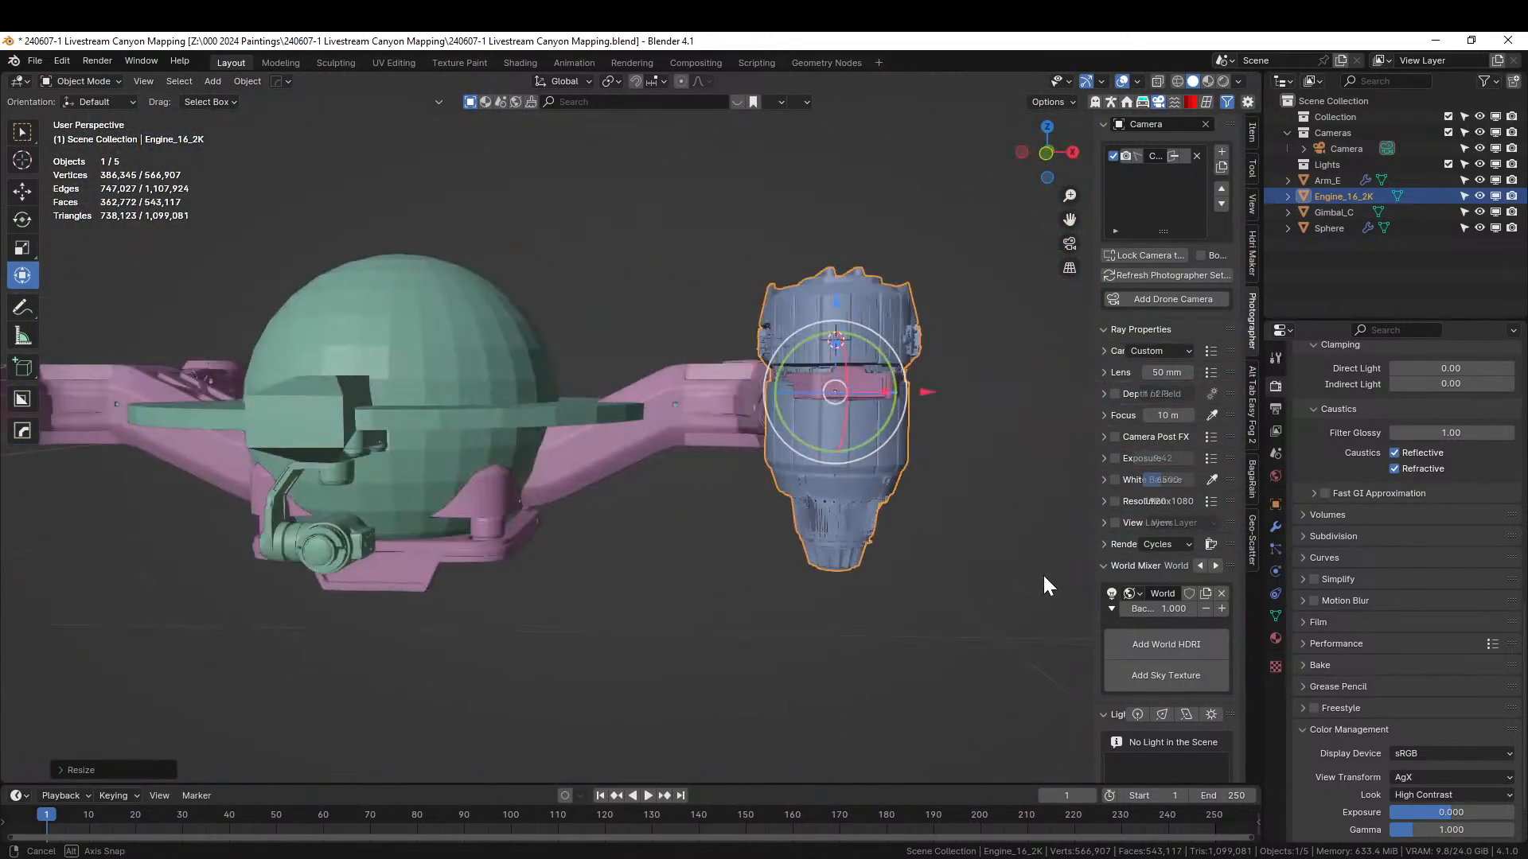
scroll(1044, 586, up, 2)
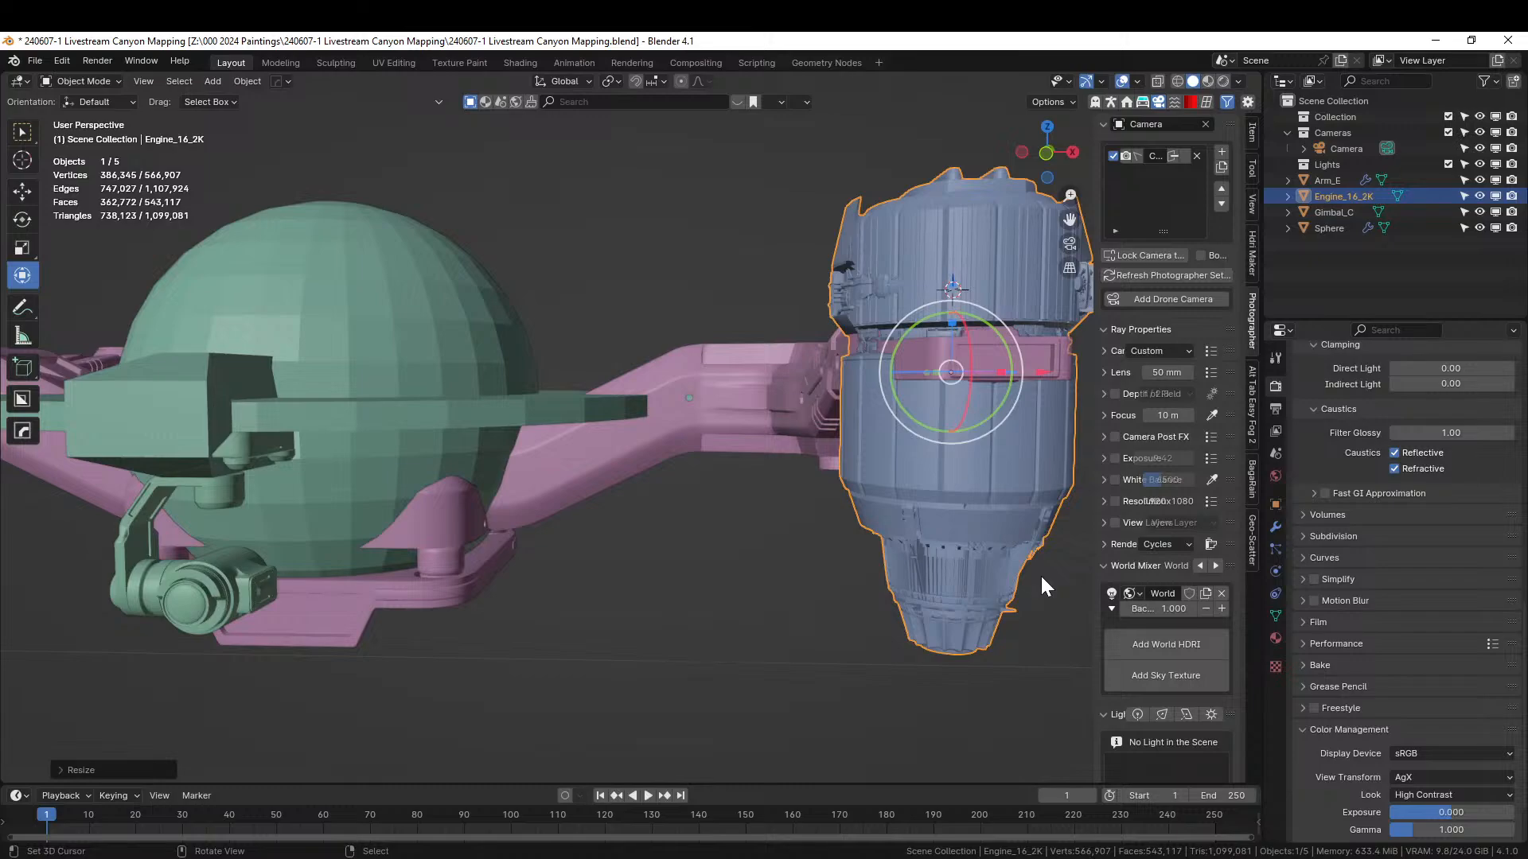
- Open Engine_16_2K's mesh for editing and isolate it in local view to work inside its open intake
middle_drag(1053, 564, 865, 588)
scroll(820, 585, up, 1)
shift+middle_drag(723, 577, 750, 606)
key(KP_7)
scroll(899, 581, up, 2)
shift+middle_drag(838, 576, 547, 547)
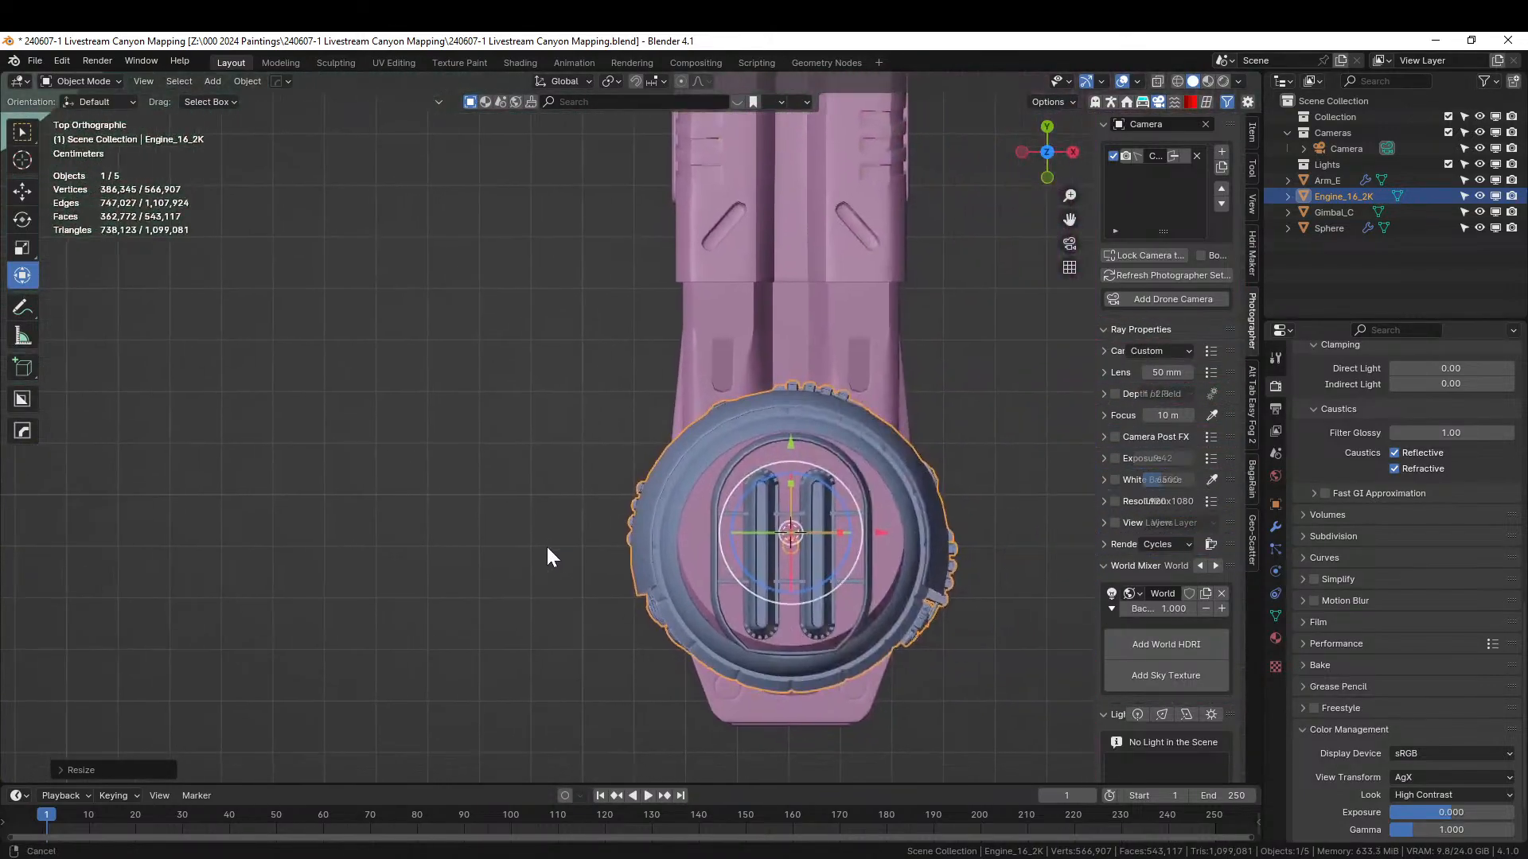
scroll(745, 546, up, 2)
middle_drag(745, 547, 666, 495)
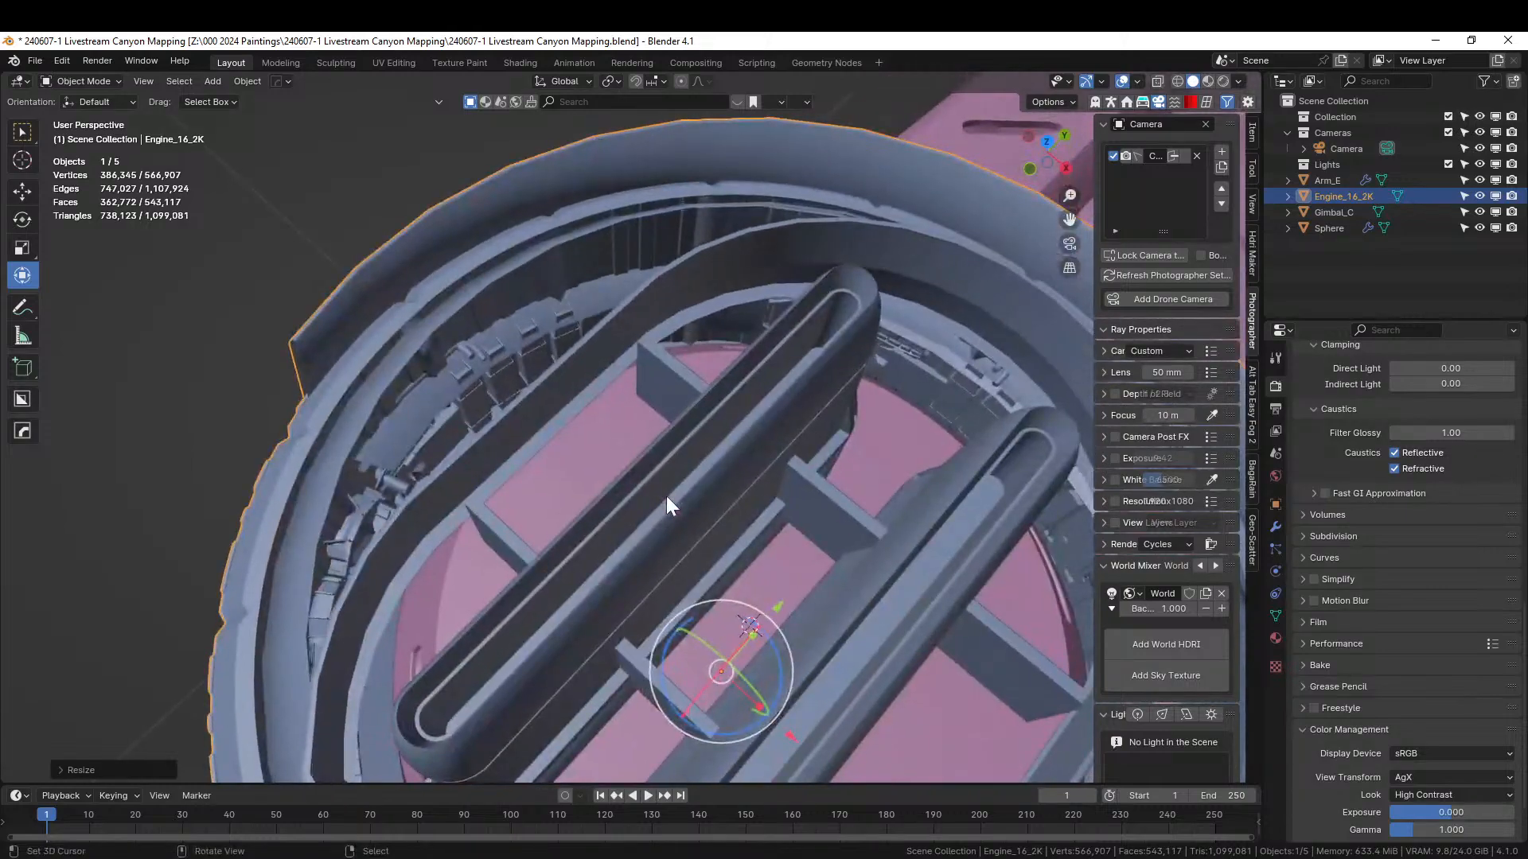
key(Tab)
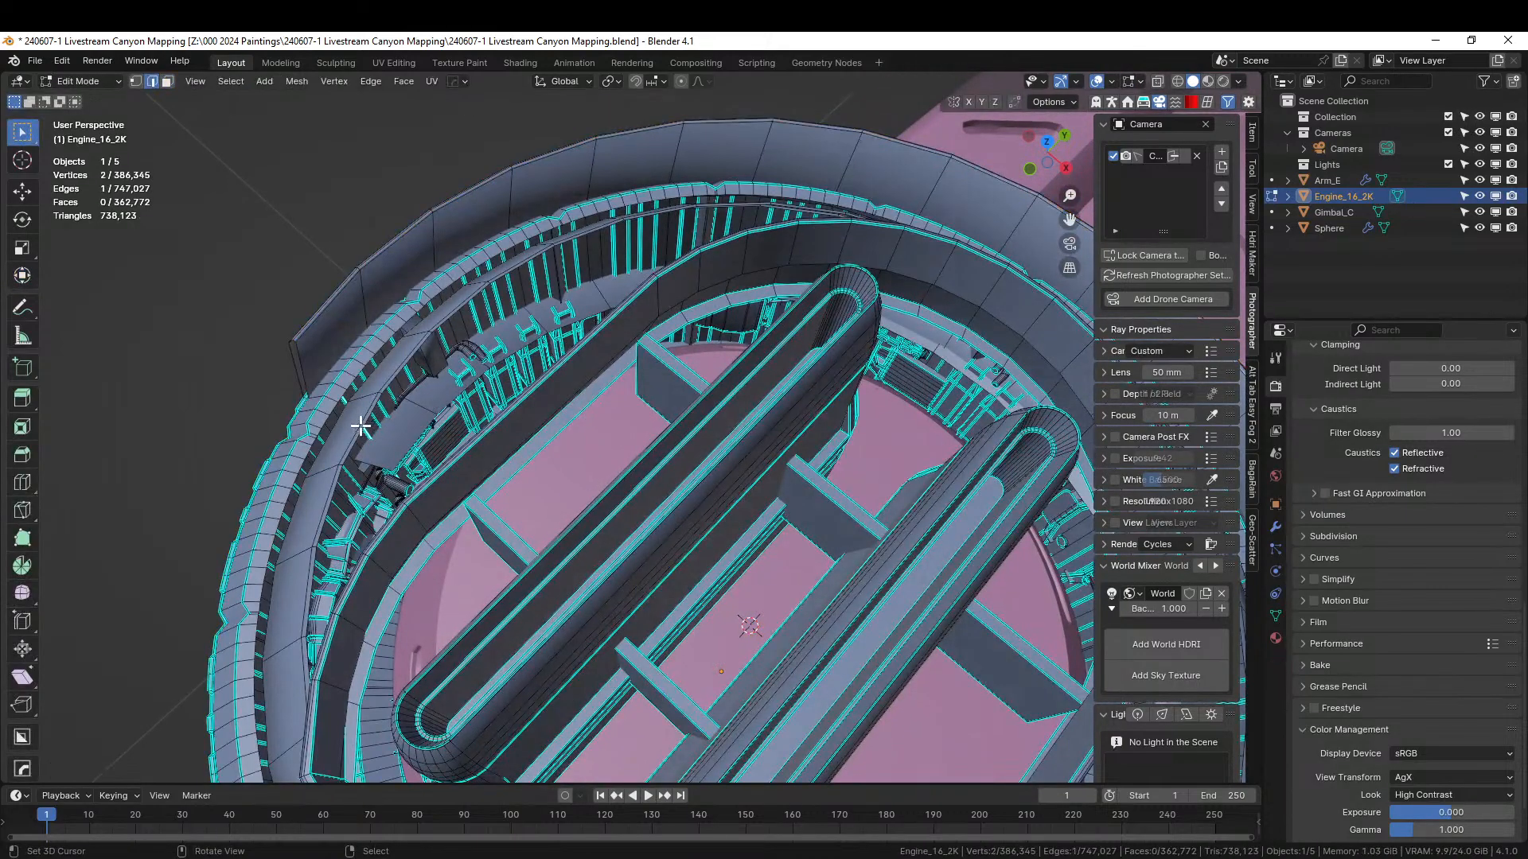
scroll(360, 425, up, 5)
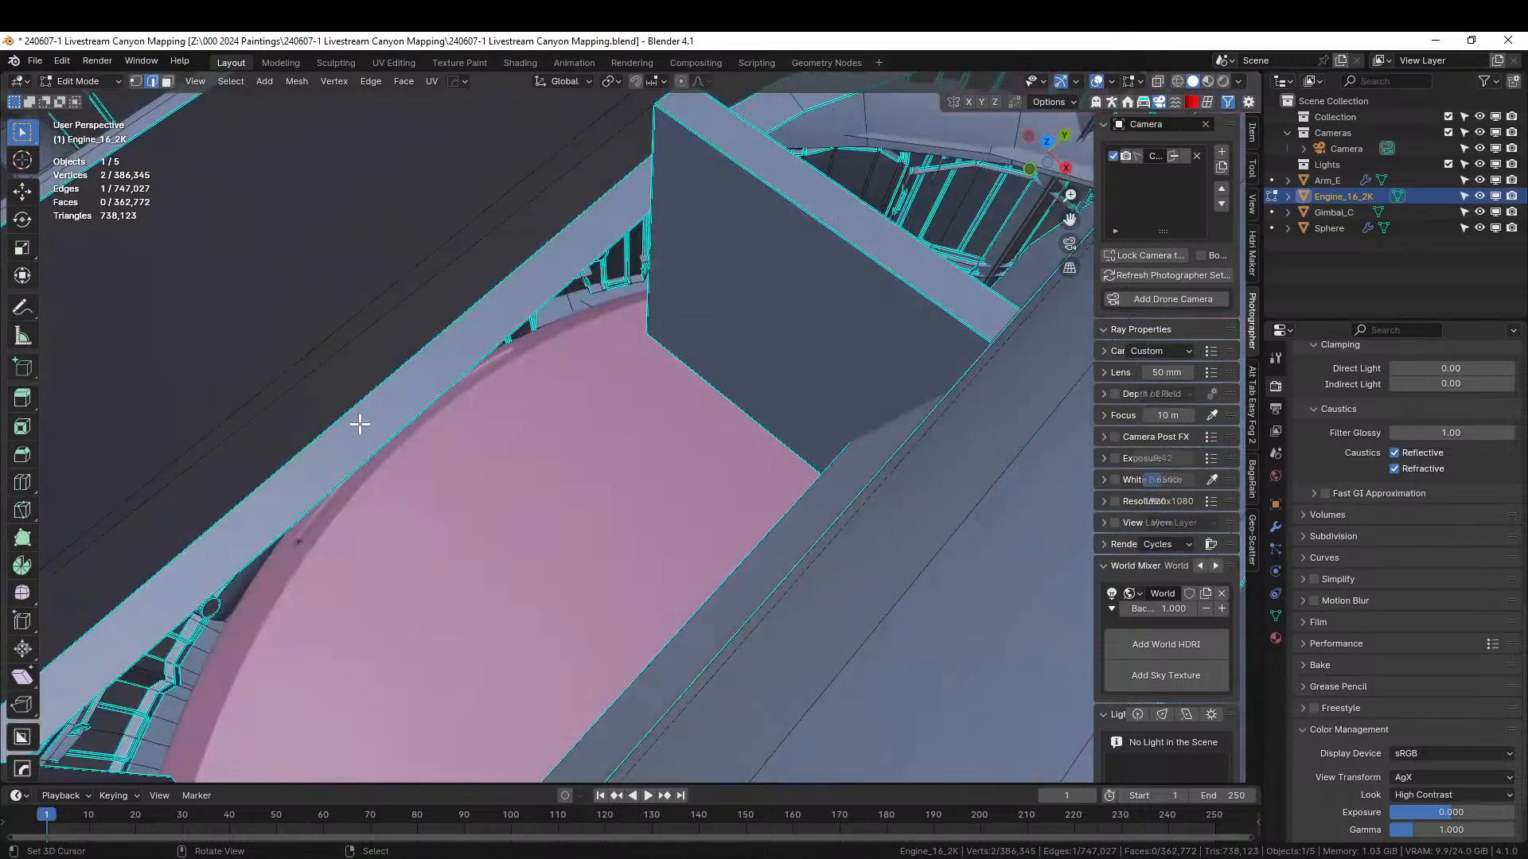
key(KP_Divide)
- Fill the circular inner edge loop of the engine's intake with a face and return to the full scene in Object Mode
scroll(368, 433, up, 6)
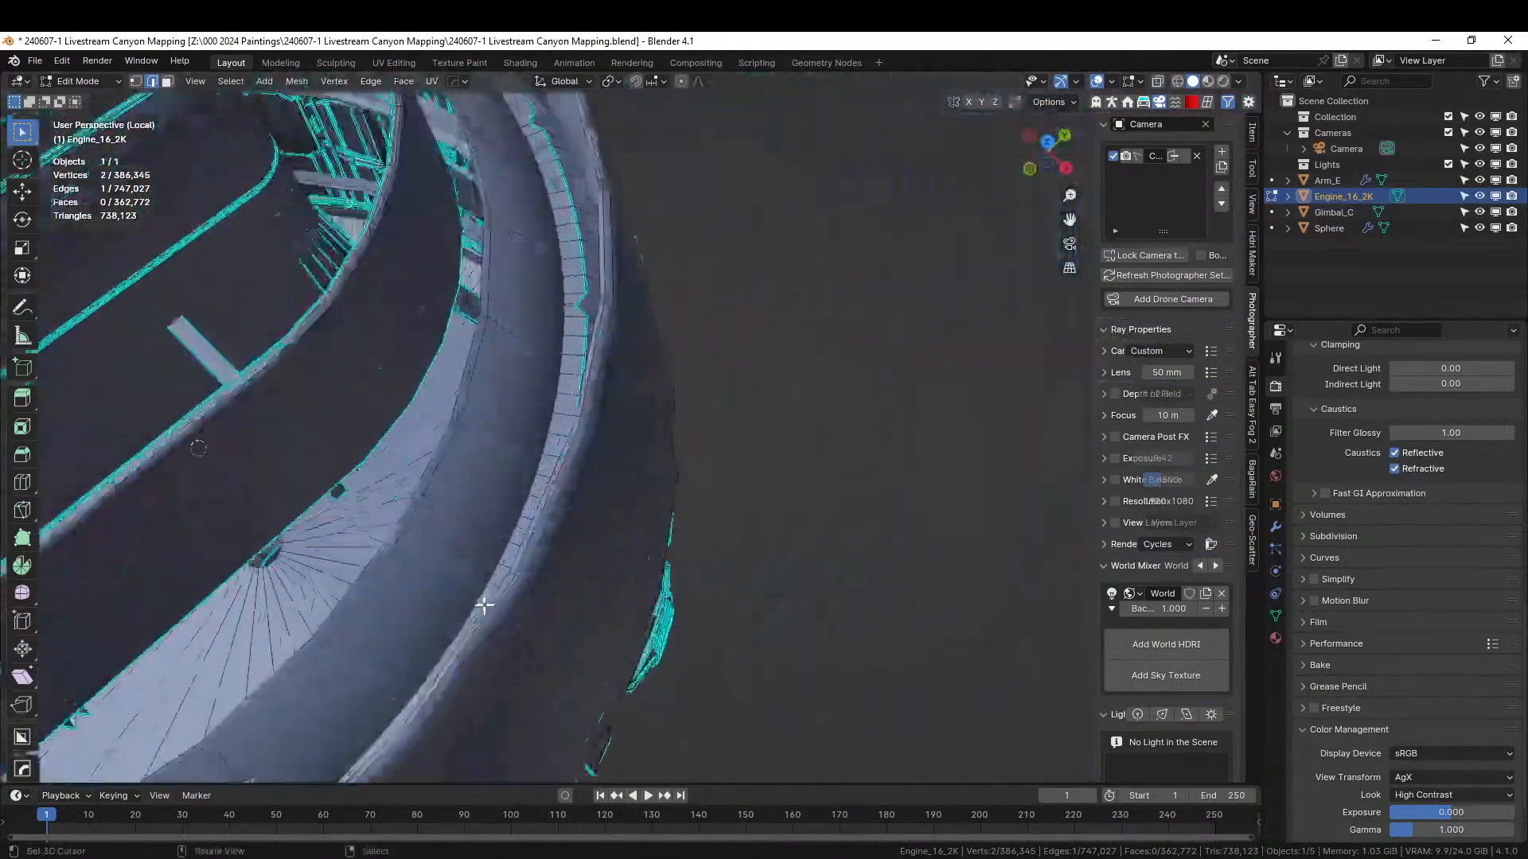
scroll(480, 603, up, 4)
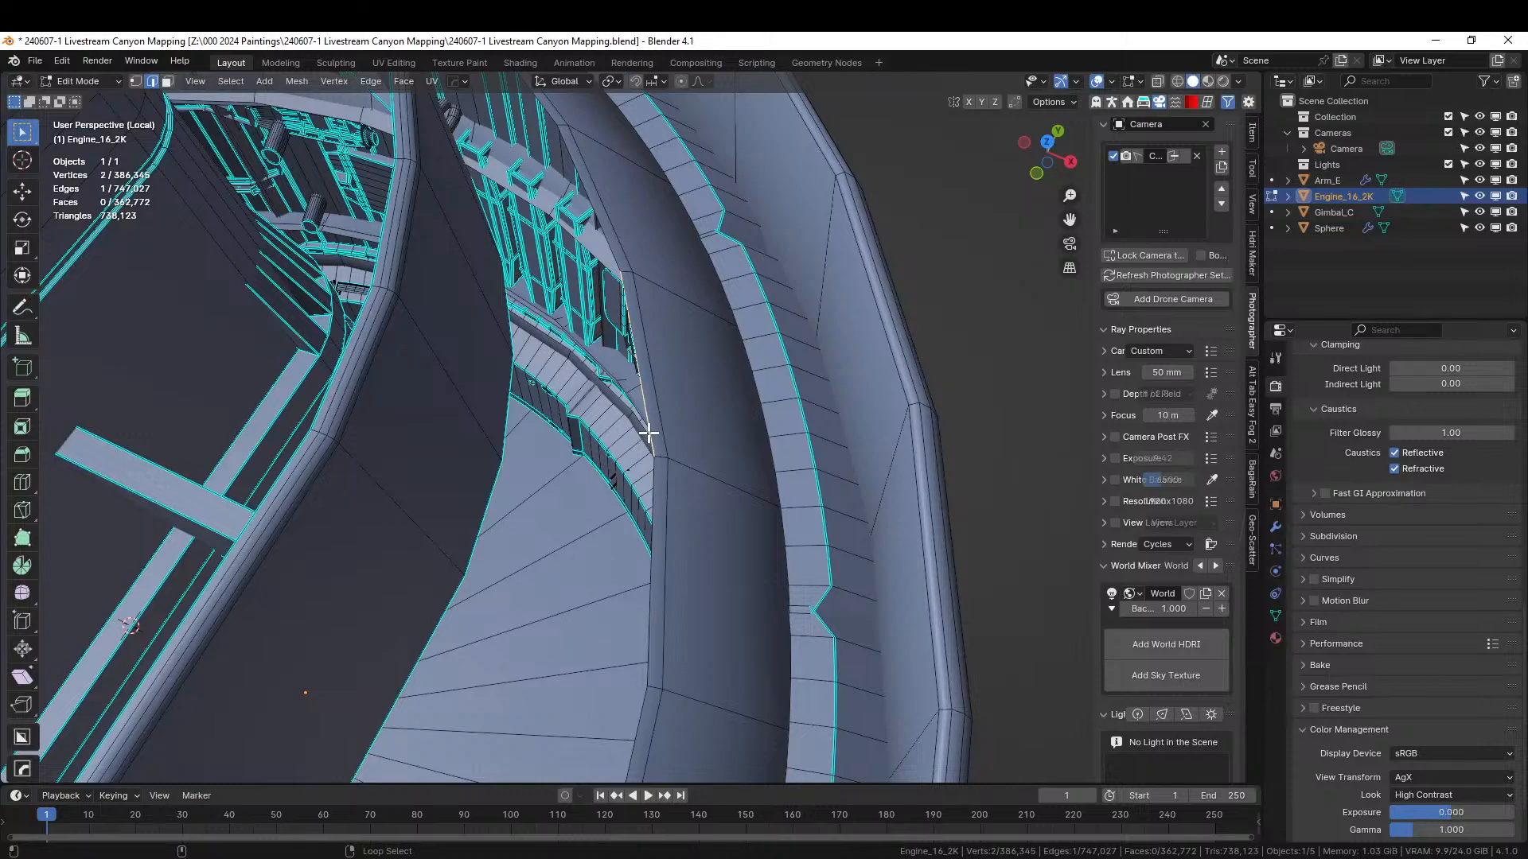
alt+click(654, 483)
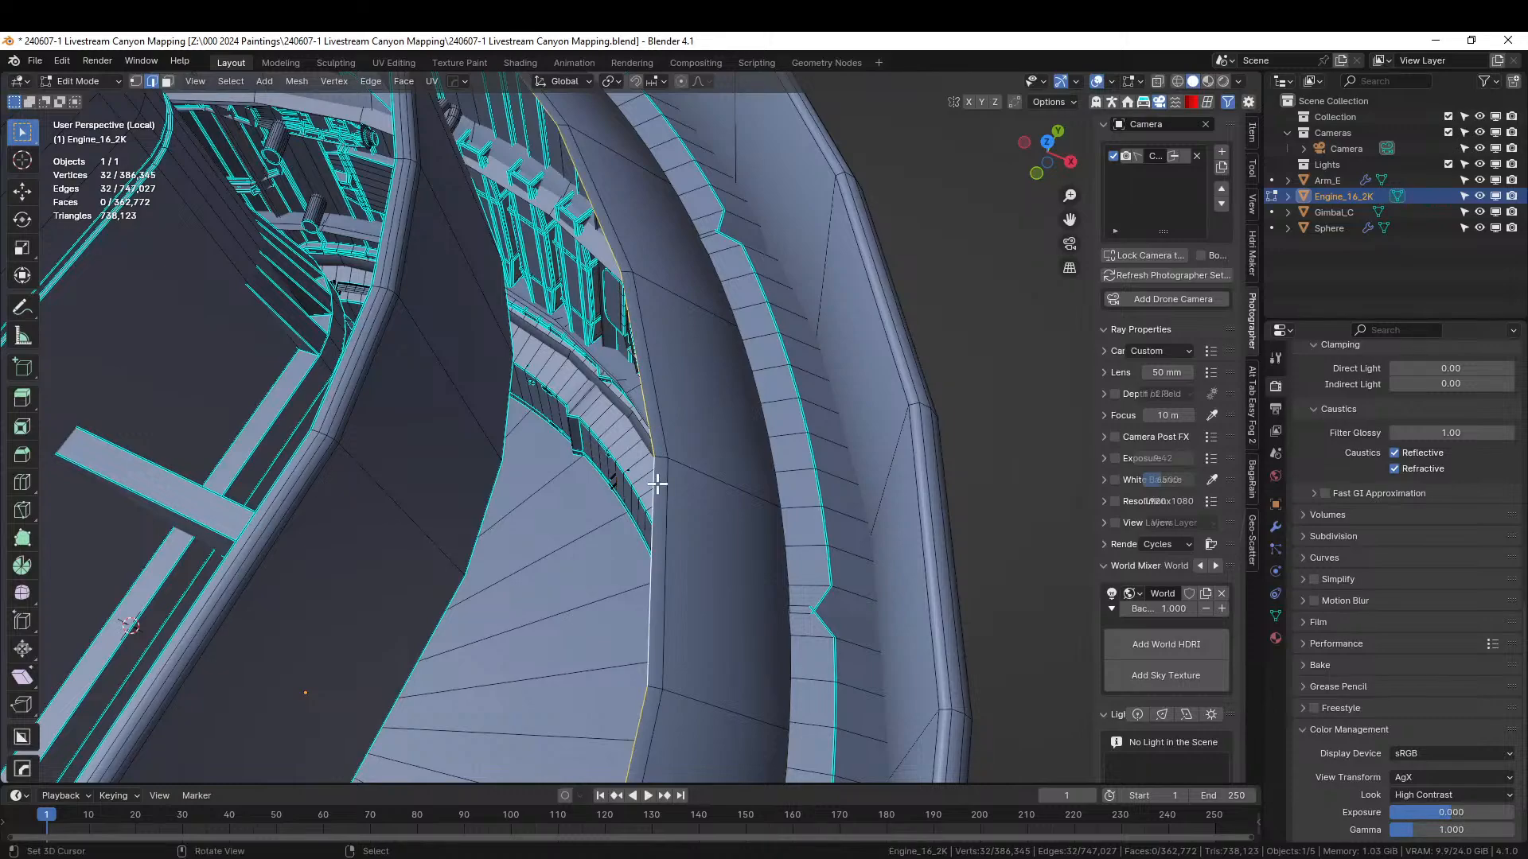
scroll(656, 483, down, 10)
key(Tab)
middle_drag(654, 483, 740, 272)
key(KP_Divide)
scroll(722, 394, down, 2)
scroll(896, 384, up, 4)
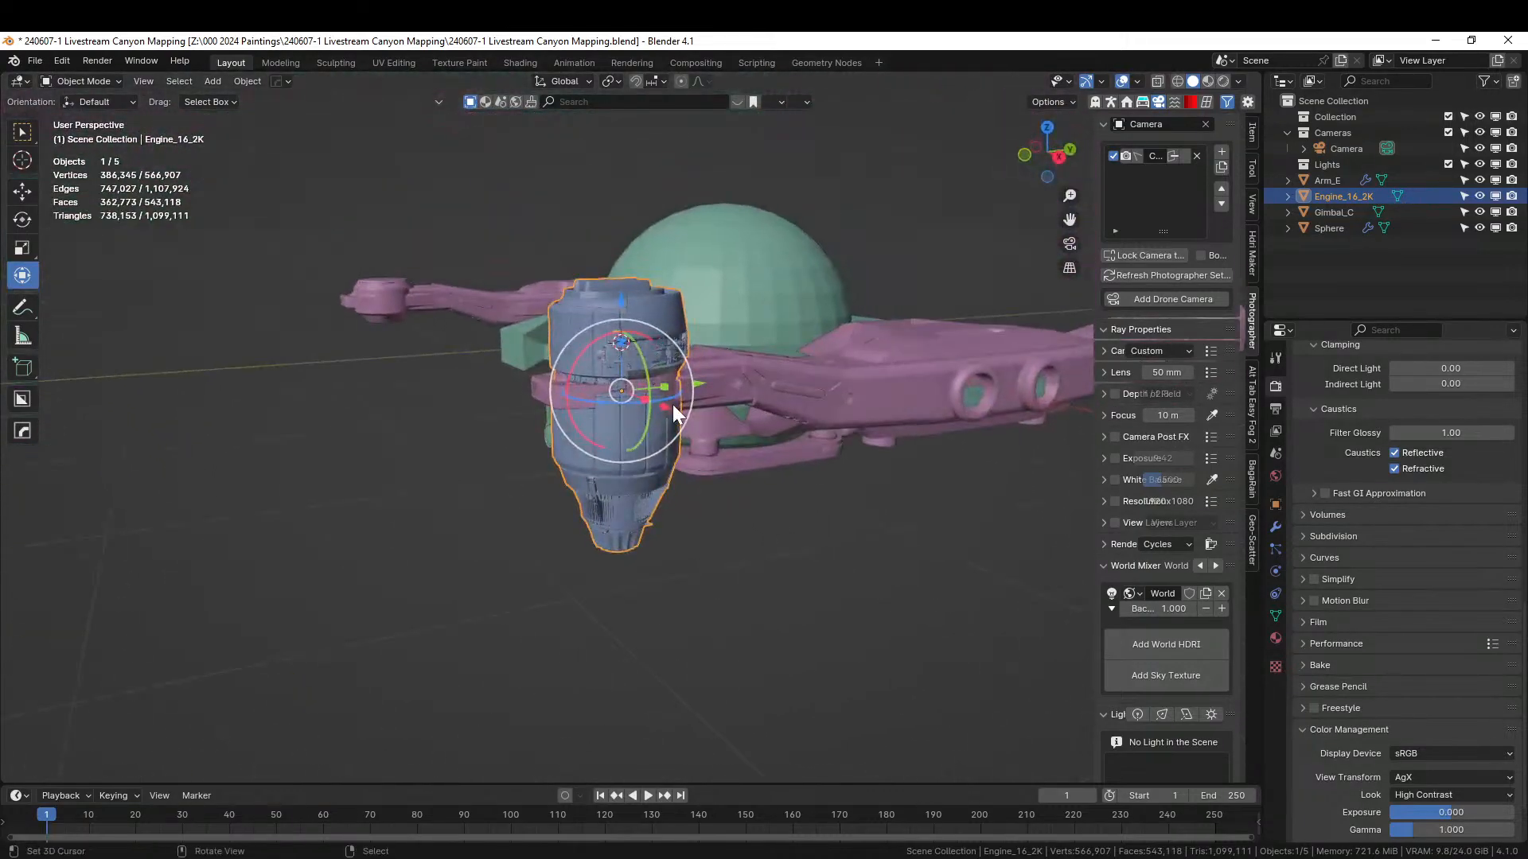
- Apply Engine_16_2K's object transforms and join it into Arm_E so the arm's mirror modifier repeats it
key(ctrl+a)
click(642, 407)
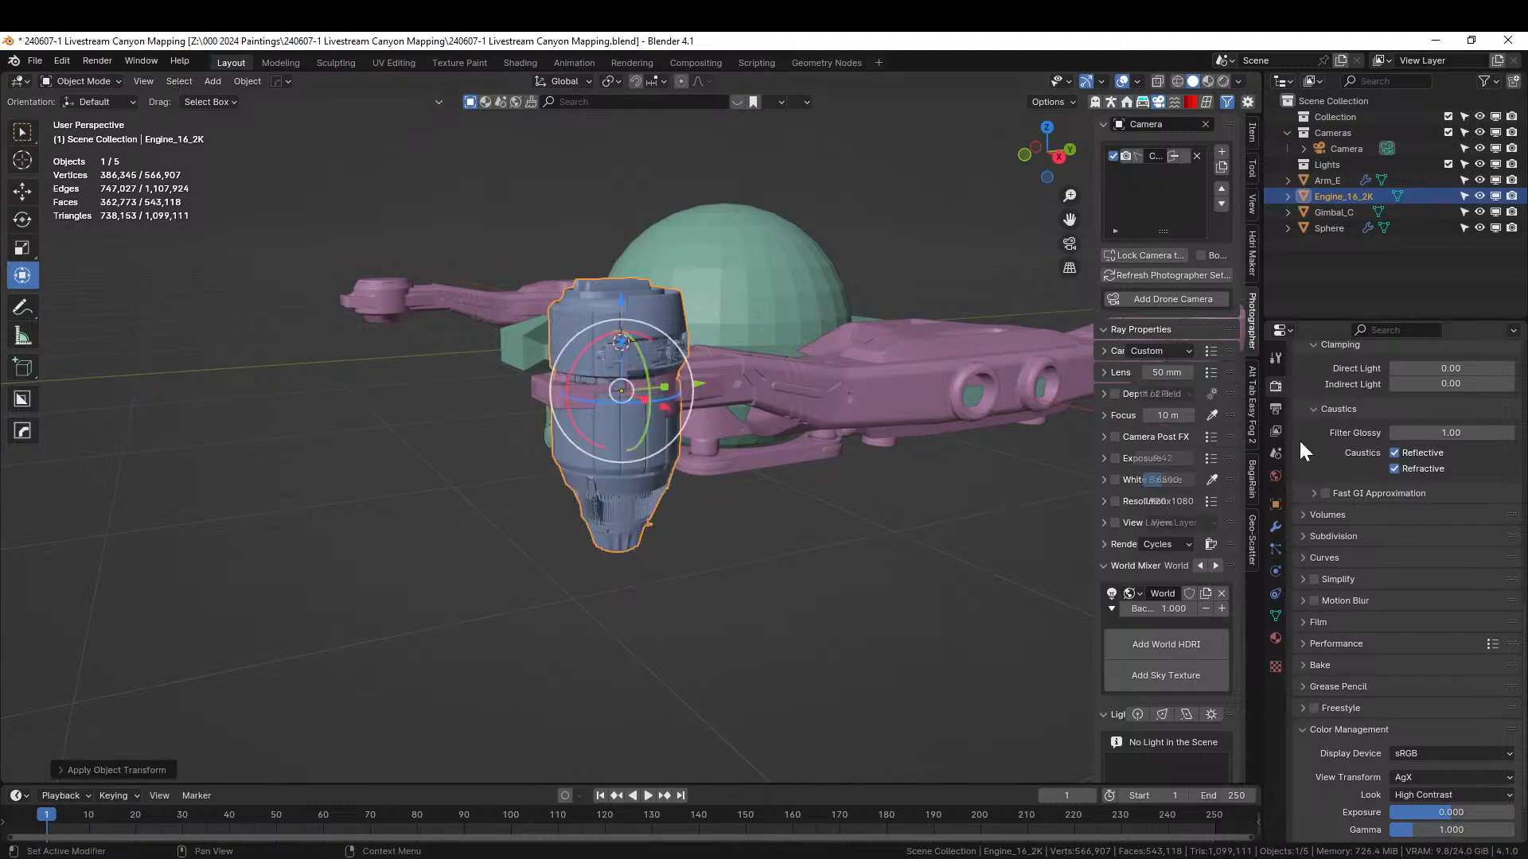
click(1277, 522)
shift+click(853, 378)
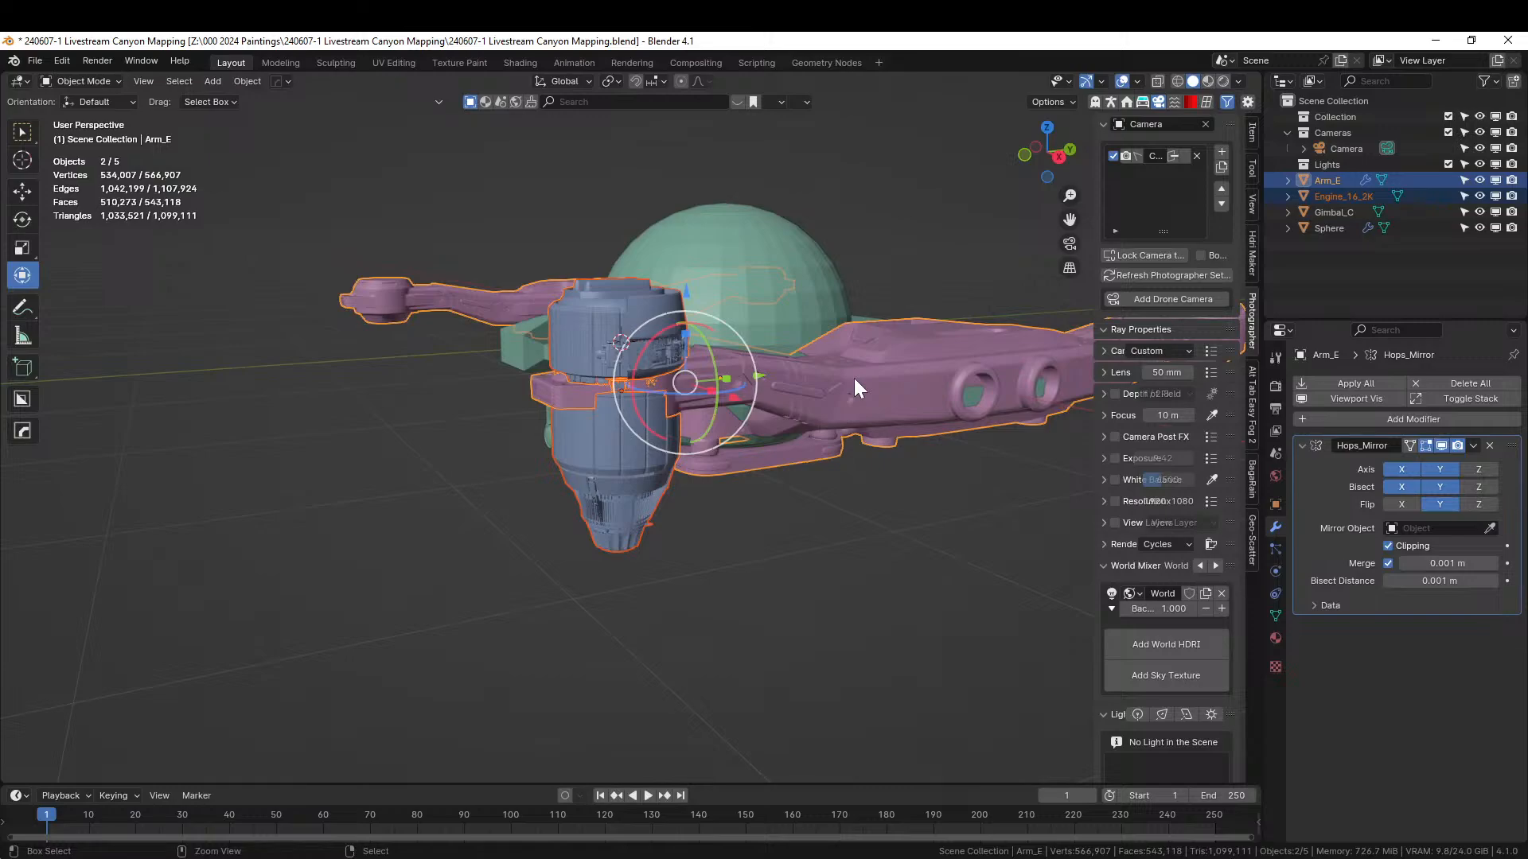
key(ctrl+j)
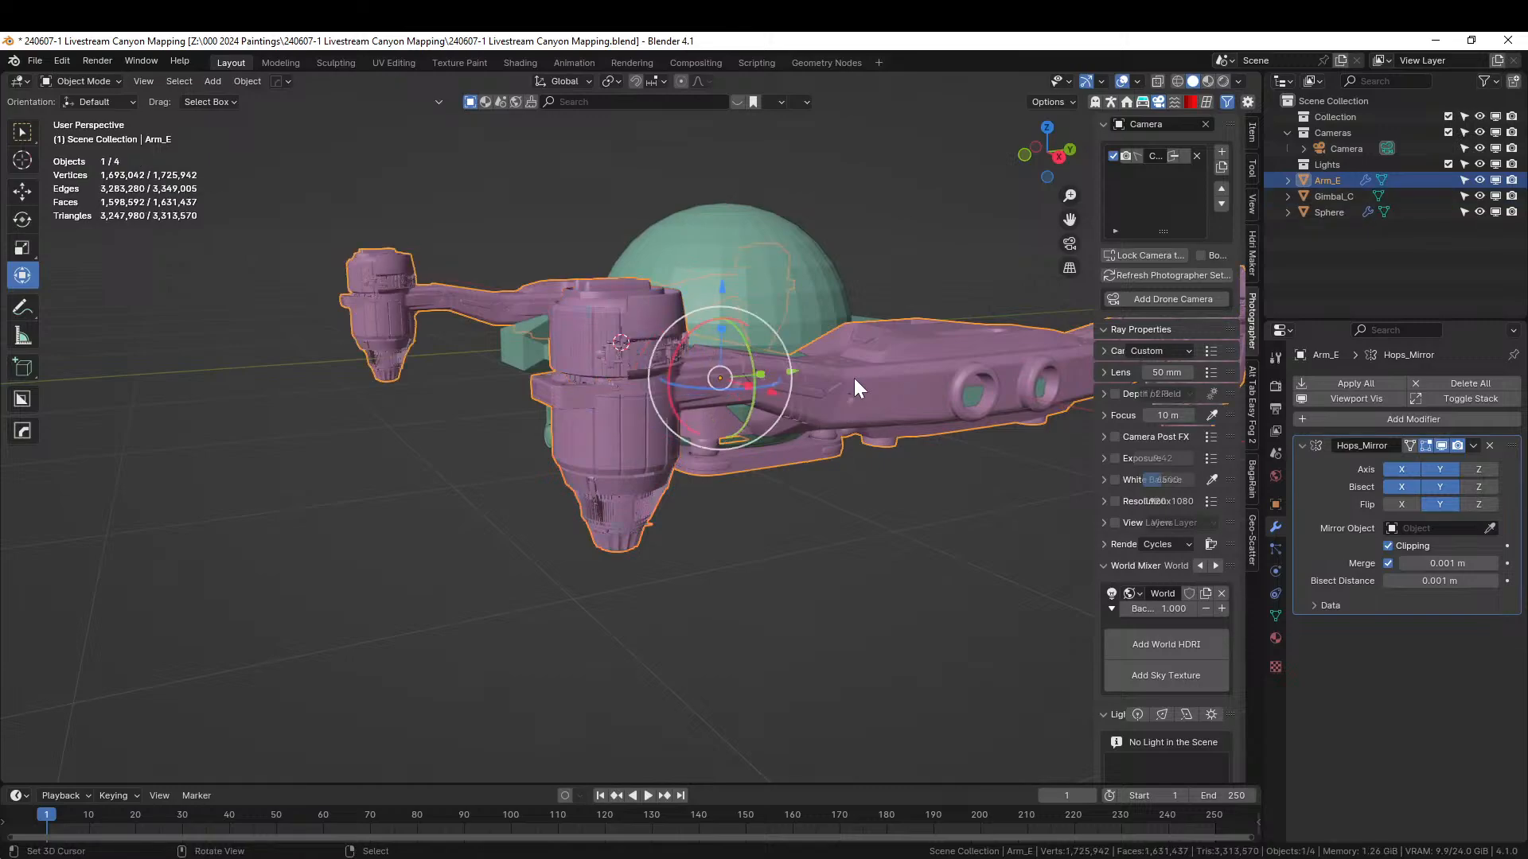
- Save the scene and view the spacecraft with its mirrored engines
middle_drag(833, 402, 823, 447)
key(ctrl+s)
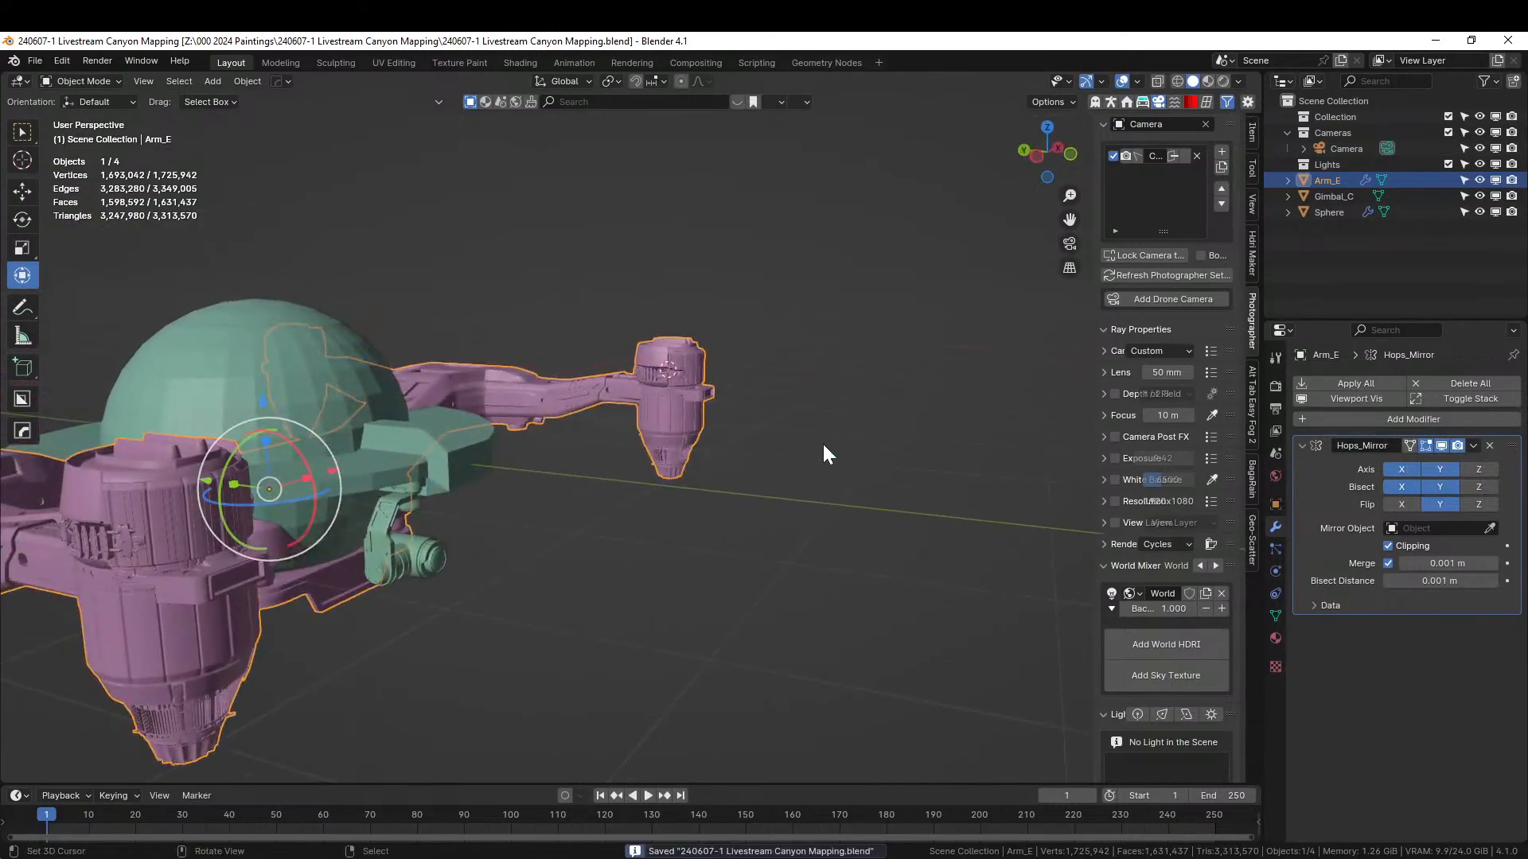
middle_drag(583, 447, 868, 506)
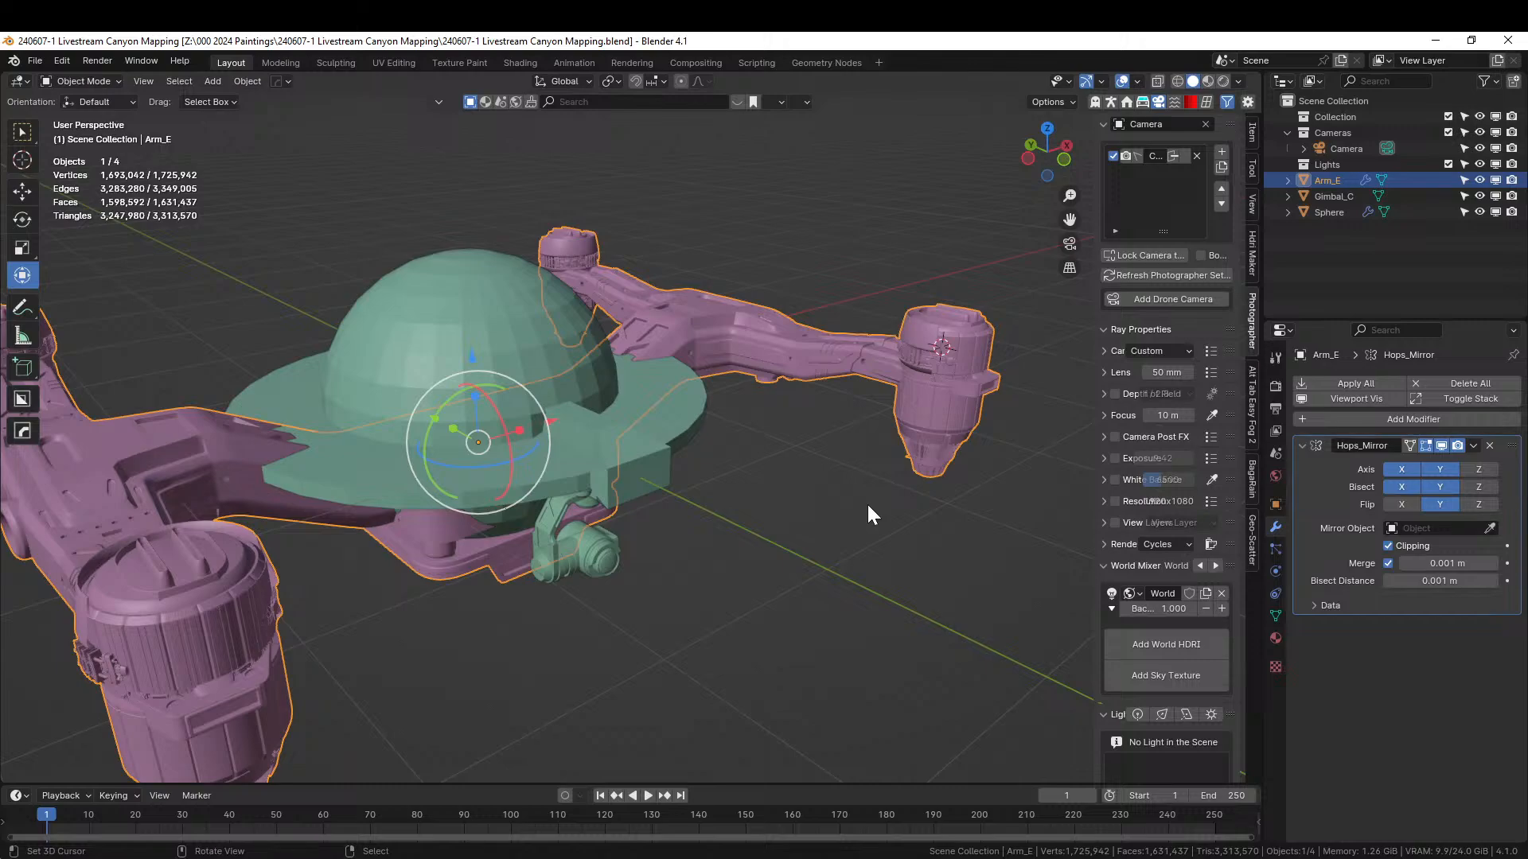
- Try a level 1 subdivision on the spacecraft's Sphere and undo it
middle_drag(907, 470, 537, 403)
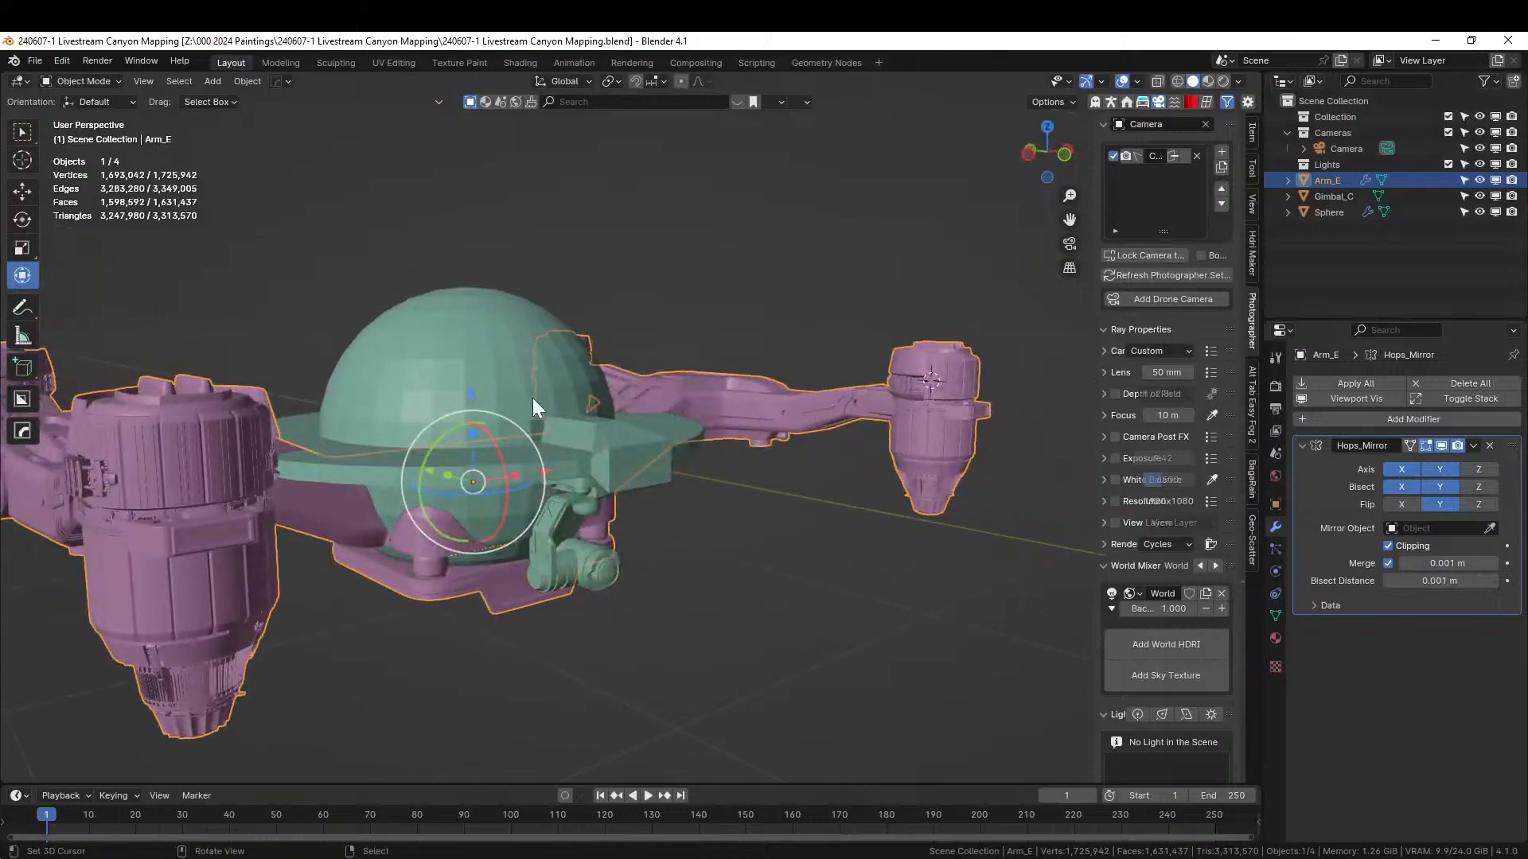
click(524, 391)
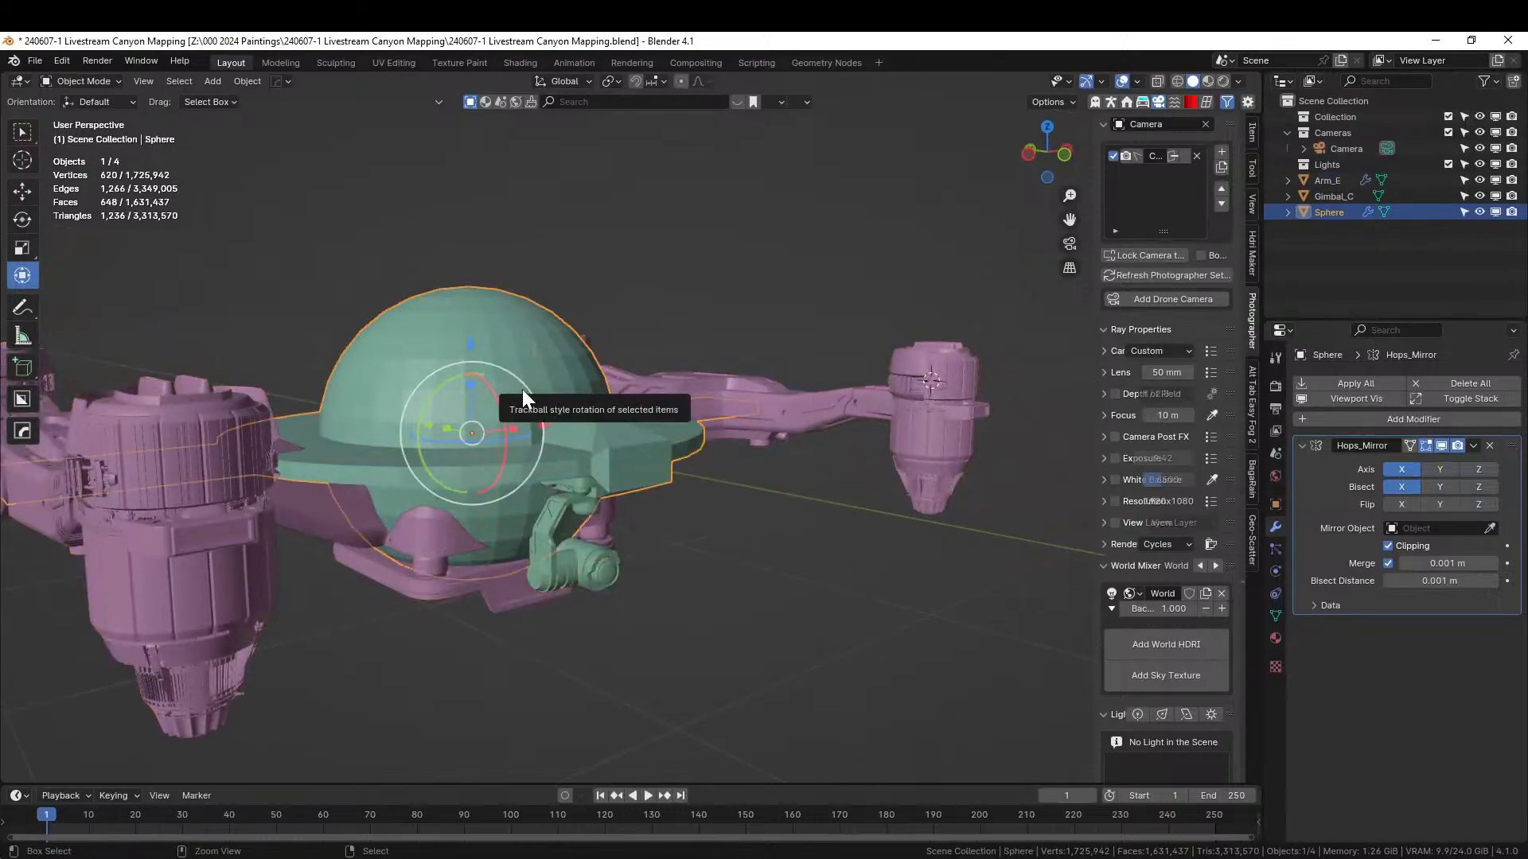
key(ctrl+1)
middle_drag(522, 389, 751, 543)
key(ctrl+z)
scroll(714, 513, down, 4)
- Edit the Sphere's mesh and add two evenly spaced concentric loop cuts around the ring's upper surface
key(Tab)
scroll(651, 553, up, 2)
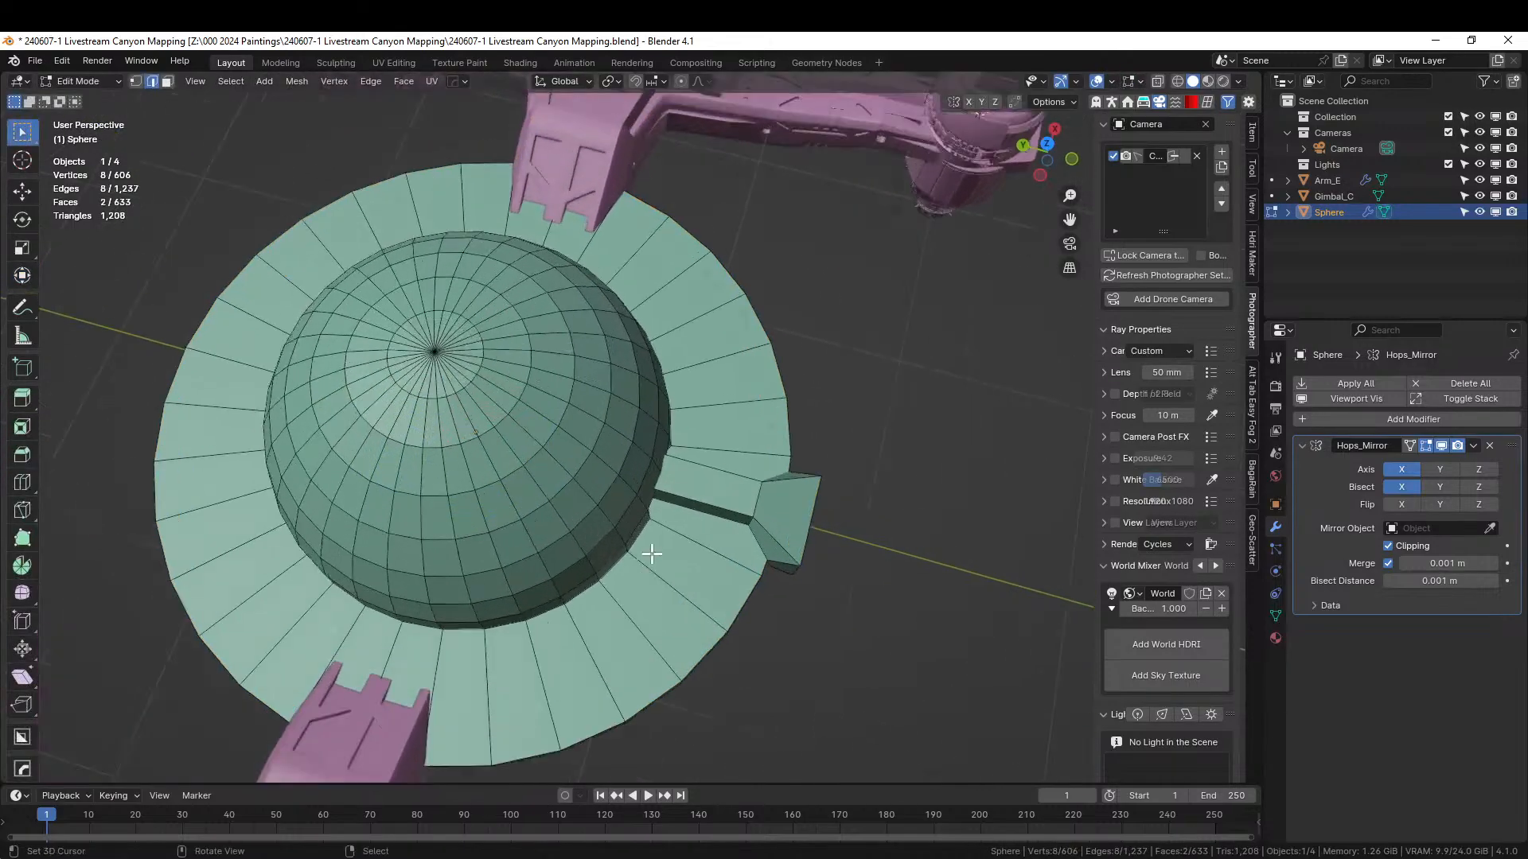
key(ctrl+r)
scroll(656, 615, up, 1)
click(656, 615)
right_click(656, 615)
middle_drag(778, 638, 537, 396)
- Add two evenly spaced concentric loop cuts around the underside of the Sphere's ring
click(442, 389)
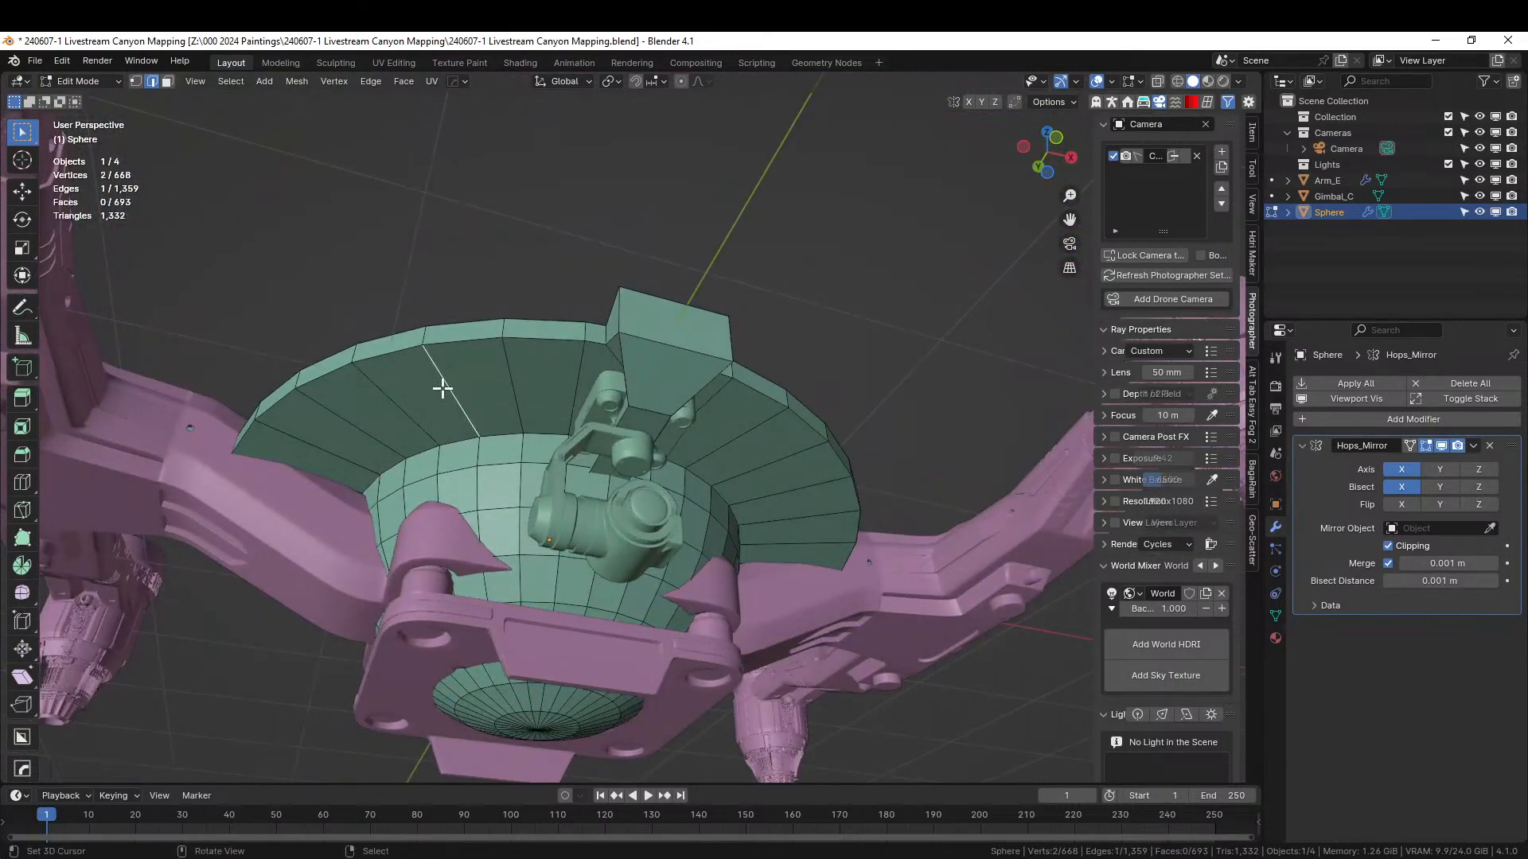
key(ctrl+r)
click(442, 389)
right_click(443, 388)
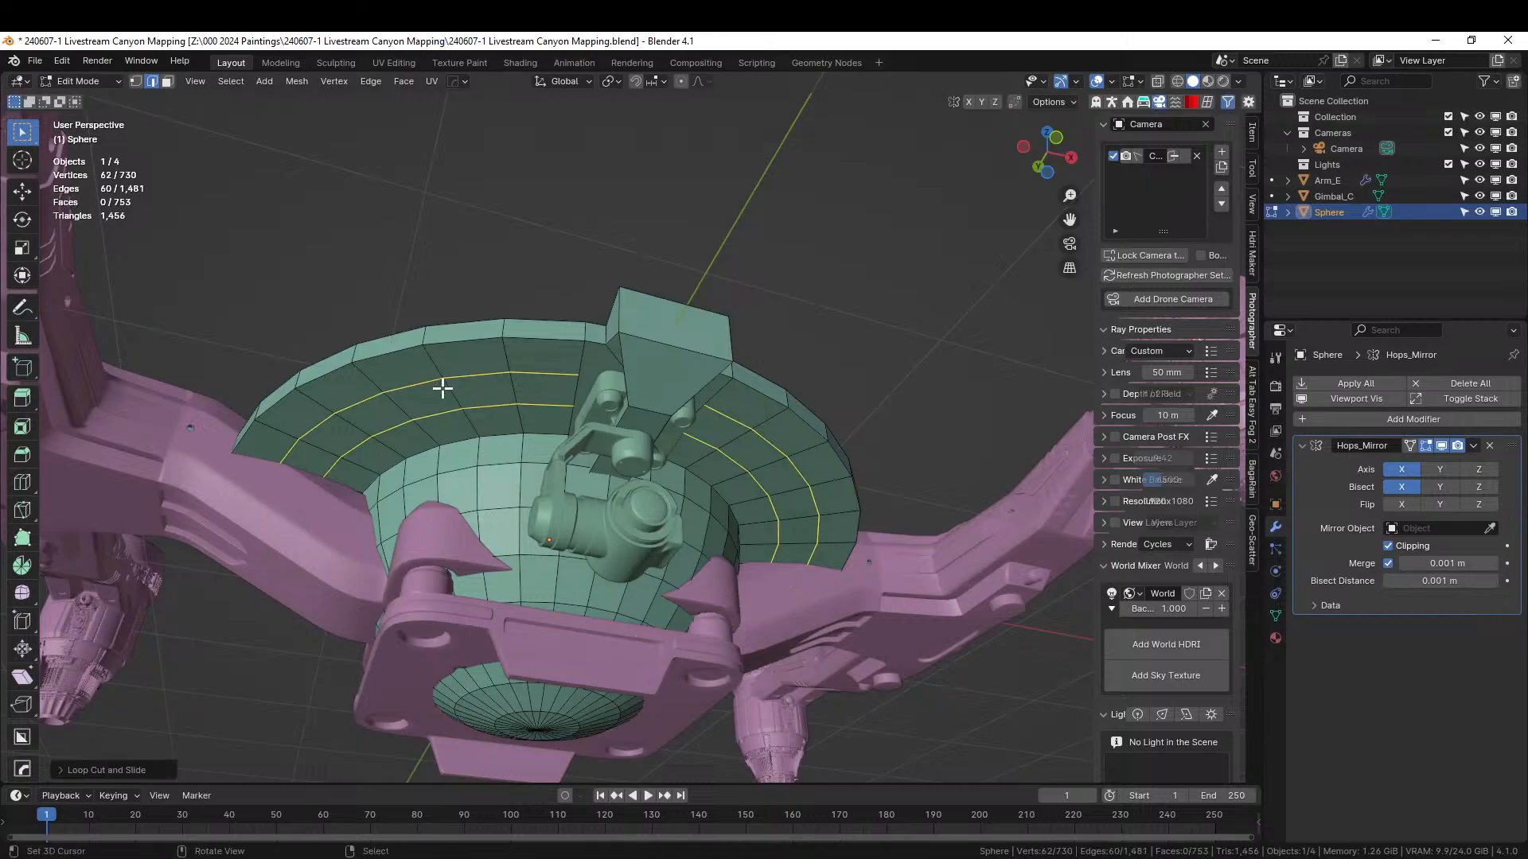
middle_drag(599, 434, 618, 603)
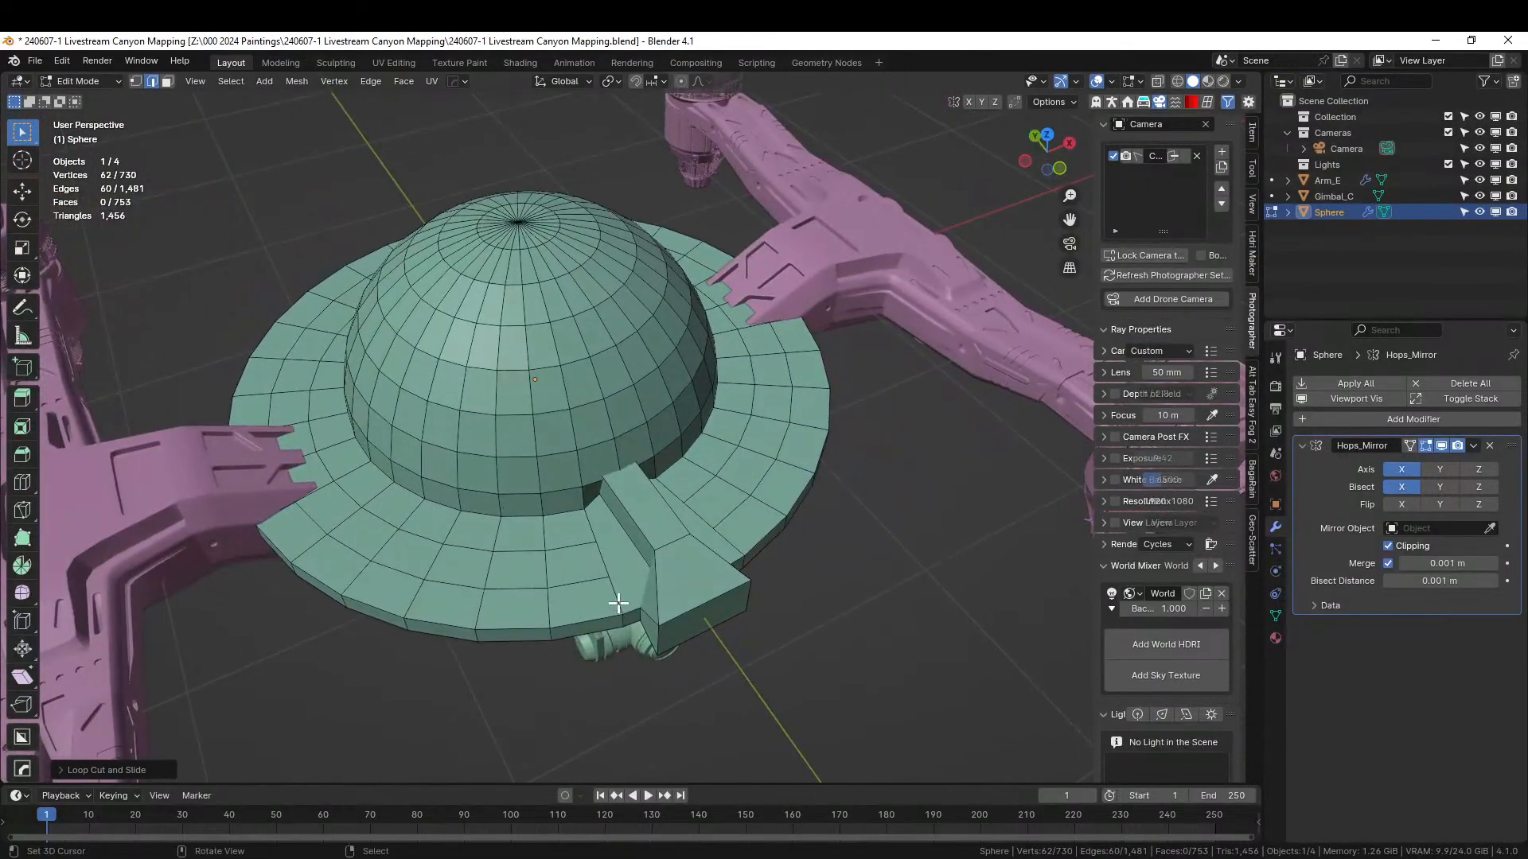
middle_drag(739, 566, 670, 587)
- Select a middle face on the ring's upper side and underside and extend the selection to all coplanar faces
key(3)
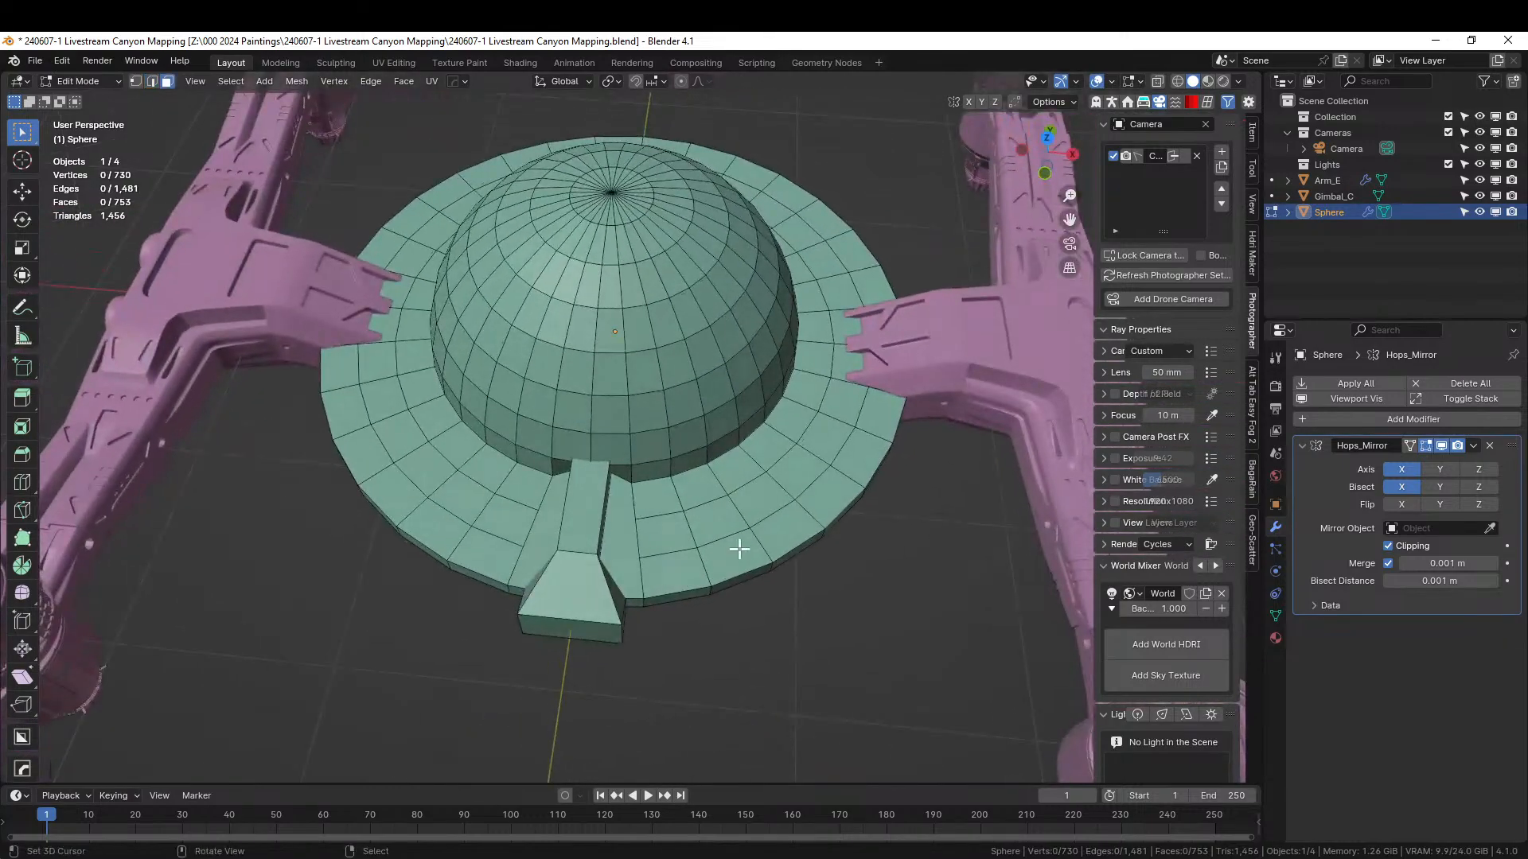
middle_drag(740, 524, 706, 382)
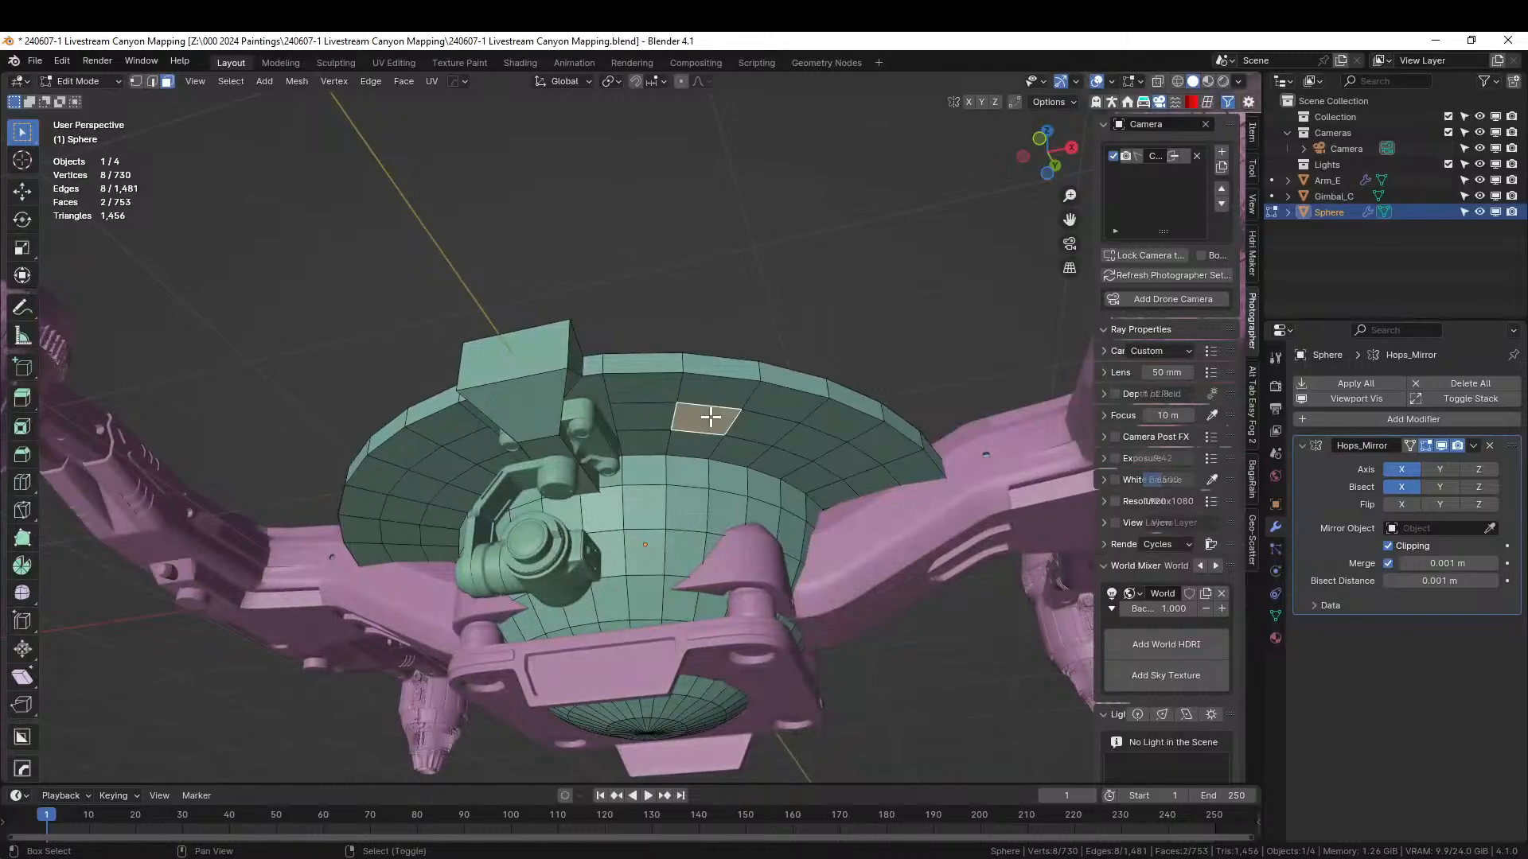
key(shift+g)
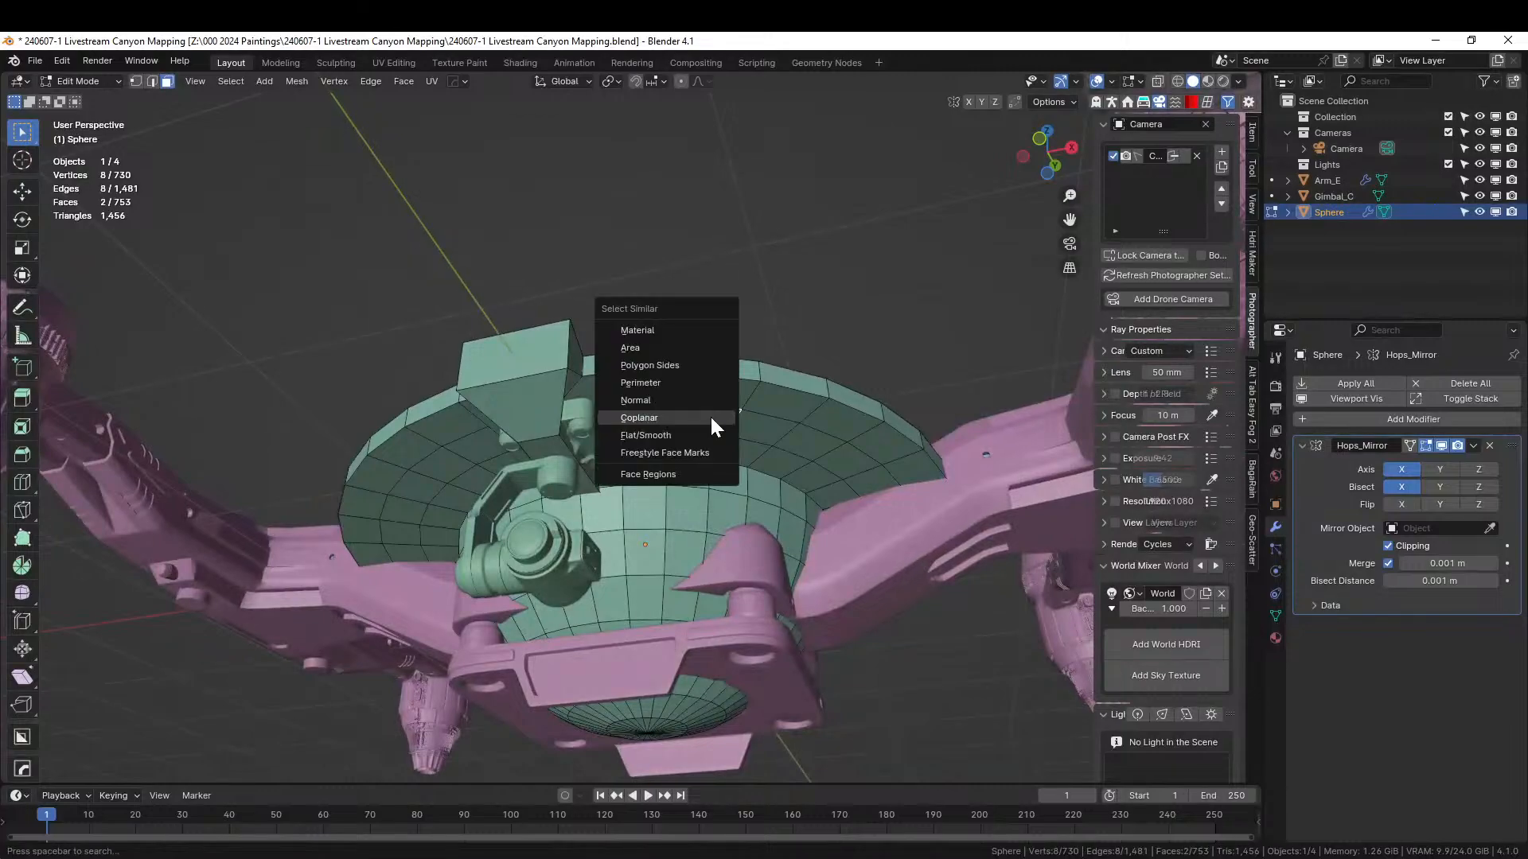
click(711, 417)
middle_drag(709, 416, 756, 585)
- Generate Random Panels on the selected faces of the Sphere's ring using the Square solver
key(Tab)
key(q)
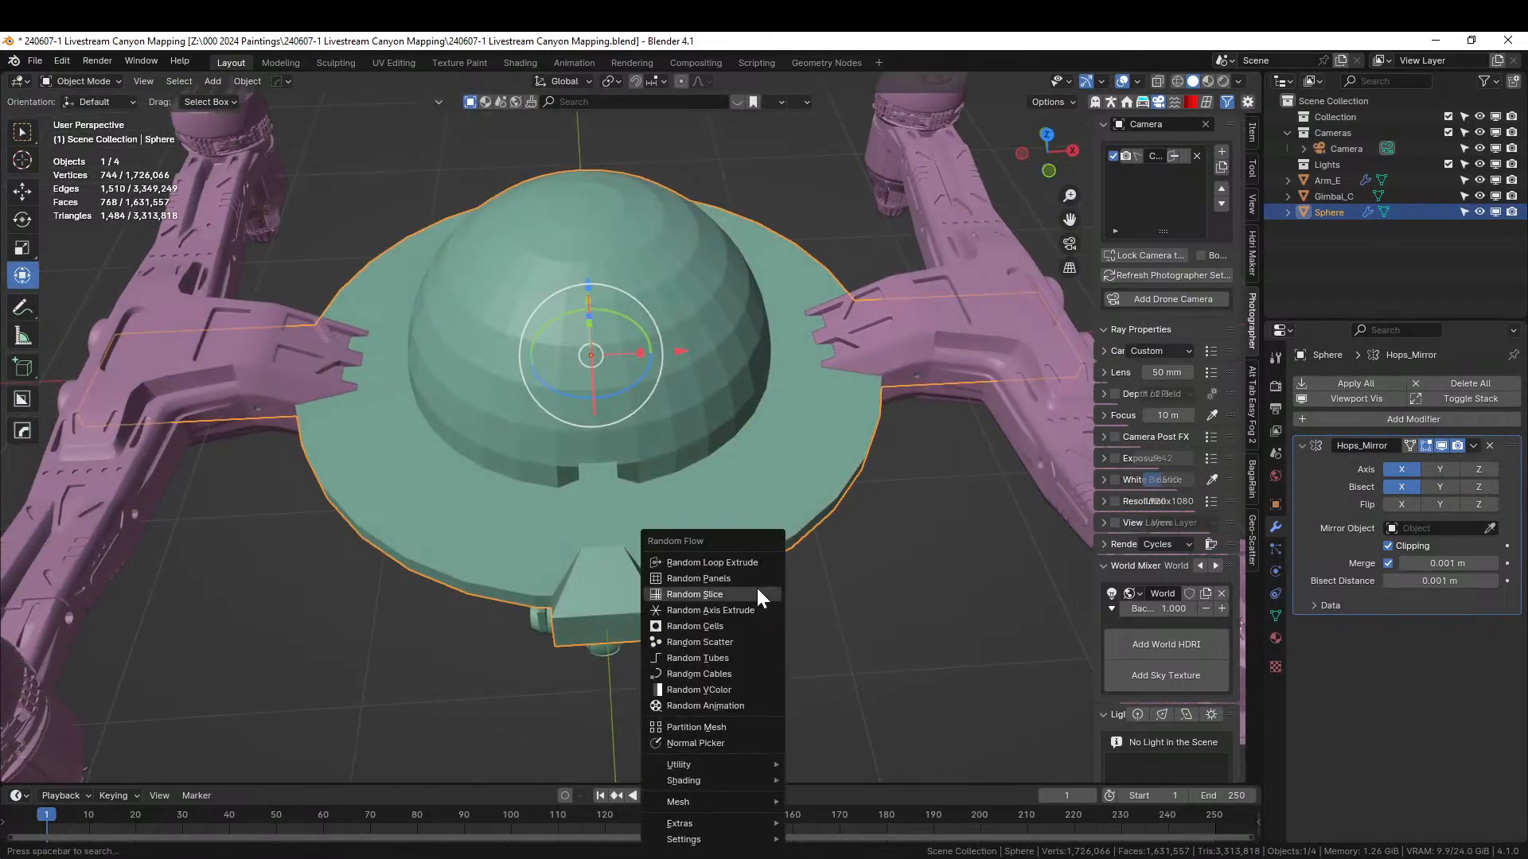
click(737, 579)
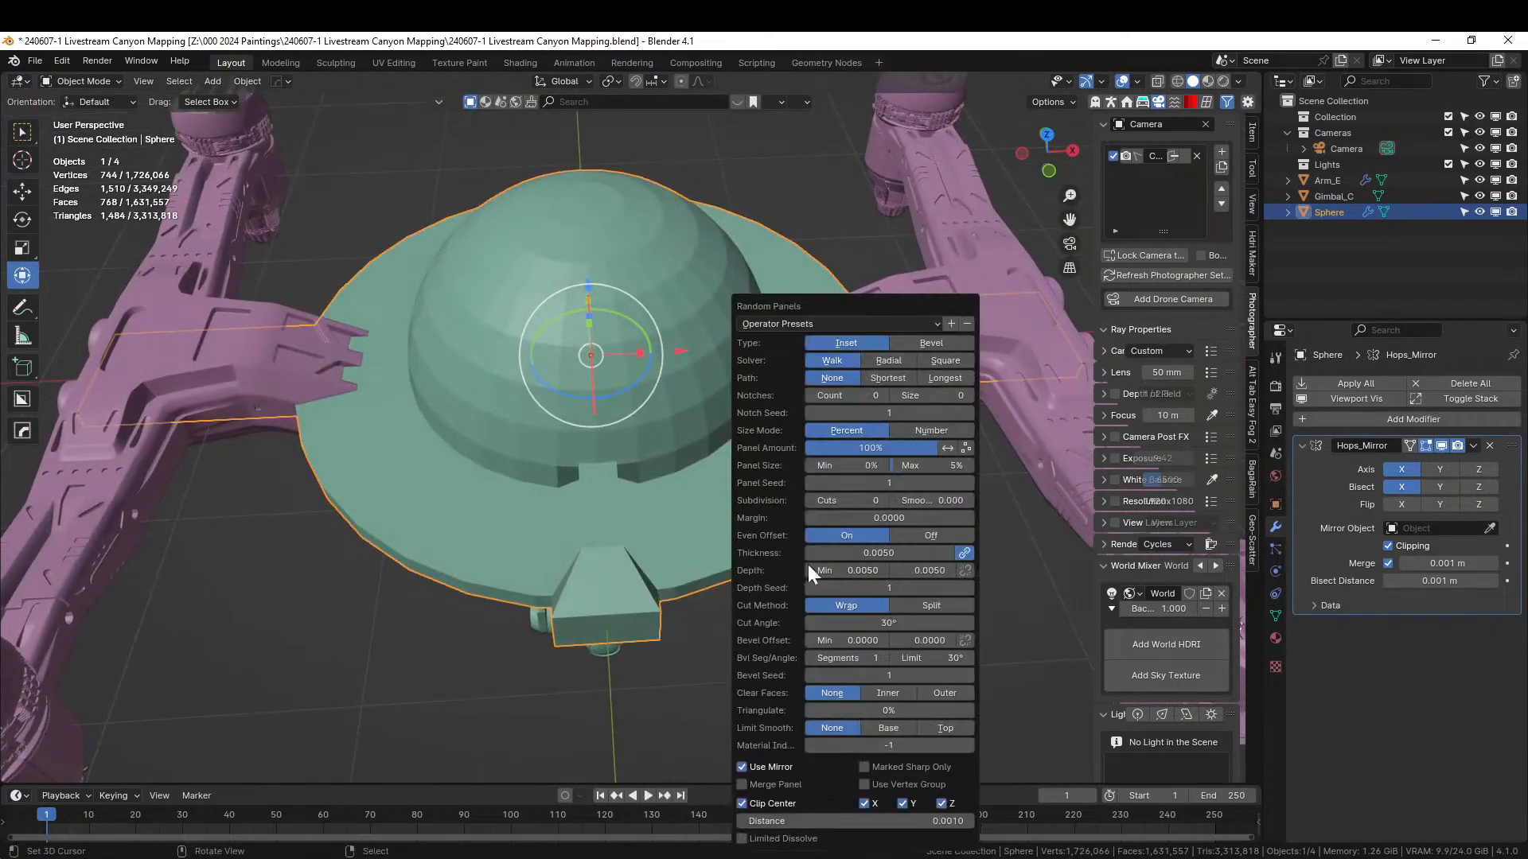
click(952, 363)
middle_drag(665, 657, 846, 647)
key(F9)
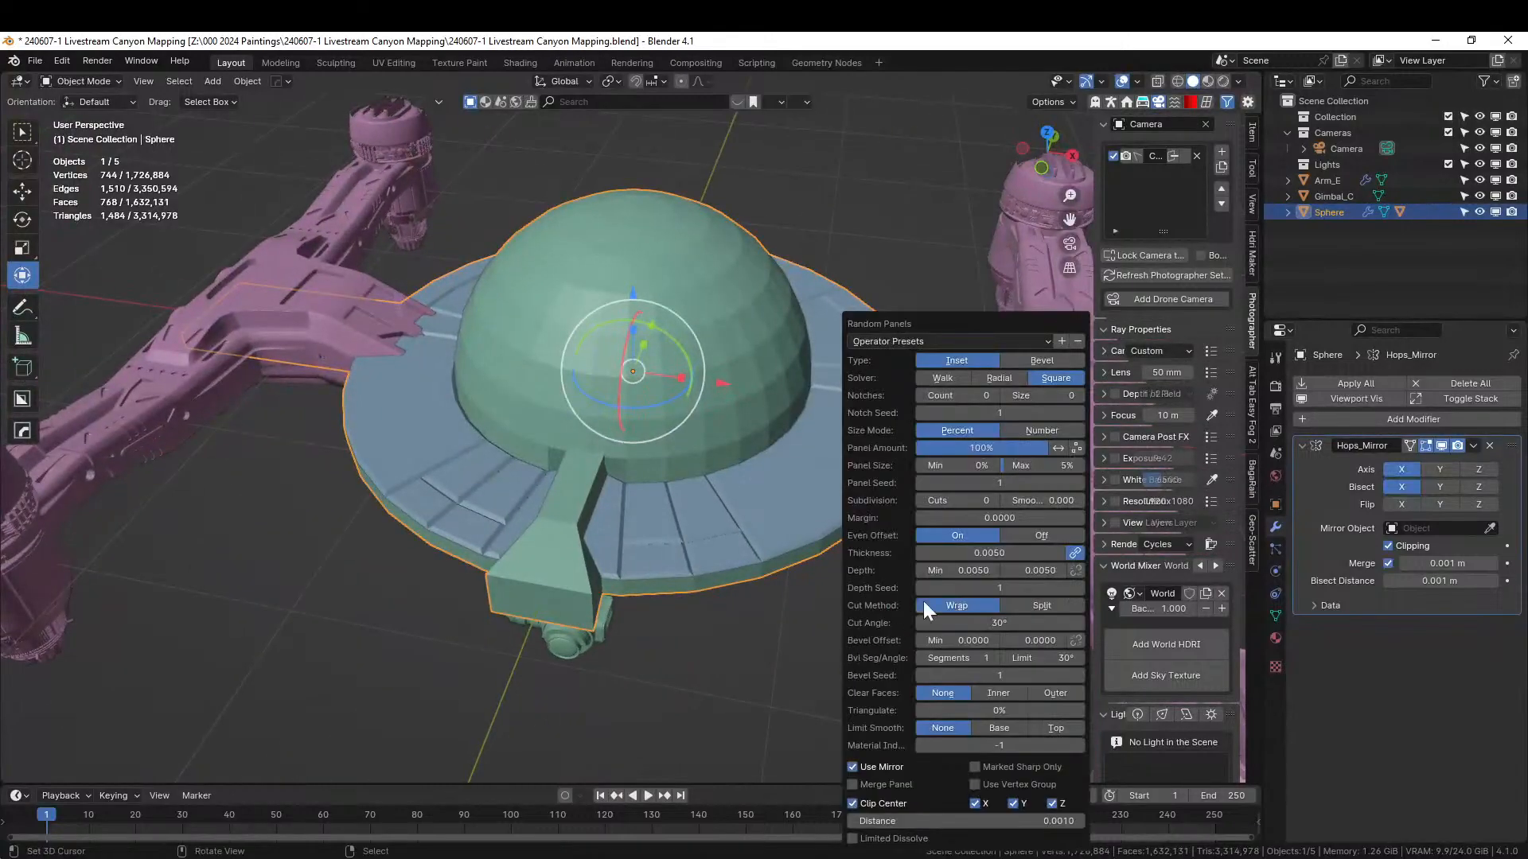
- Set the ring panels' subdivision cuts to 1 and adjust their notch settings
click(995, 501)
click(997, 394)
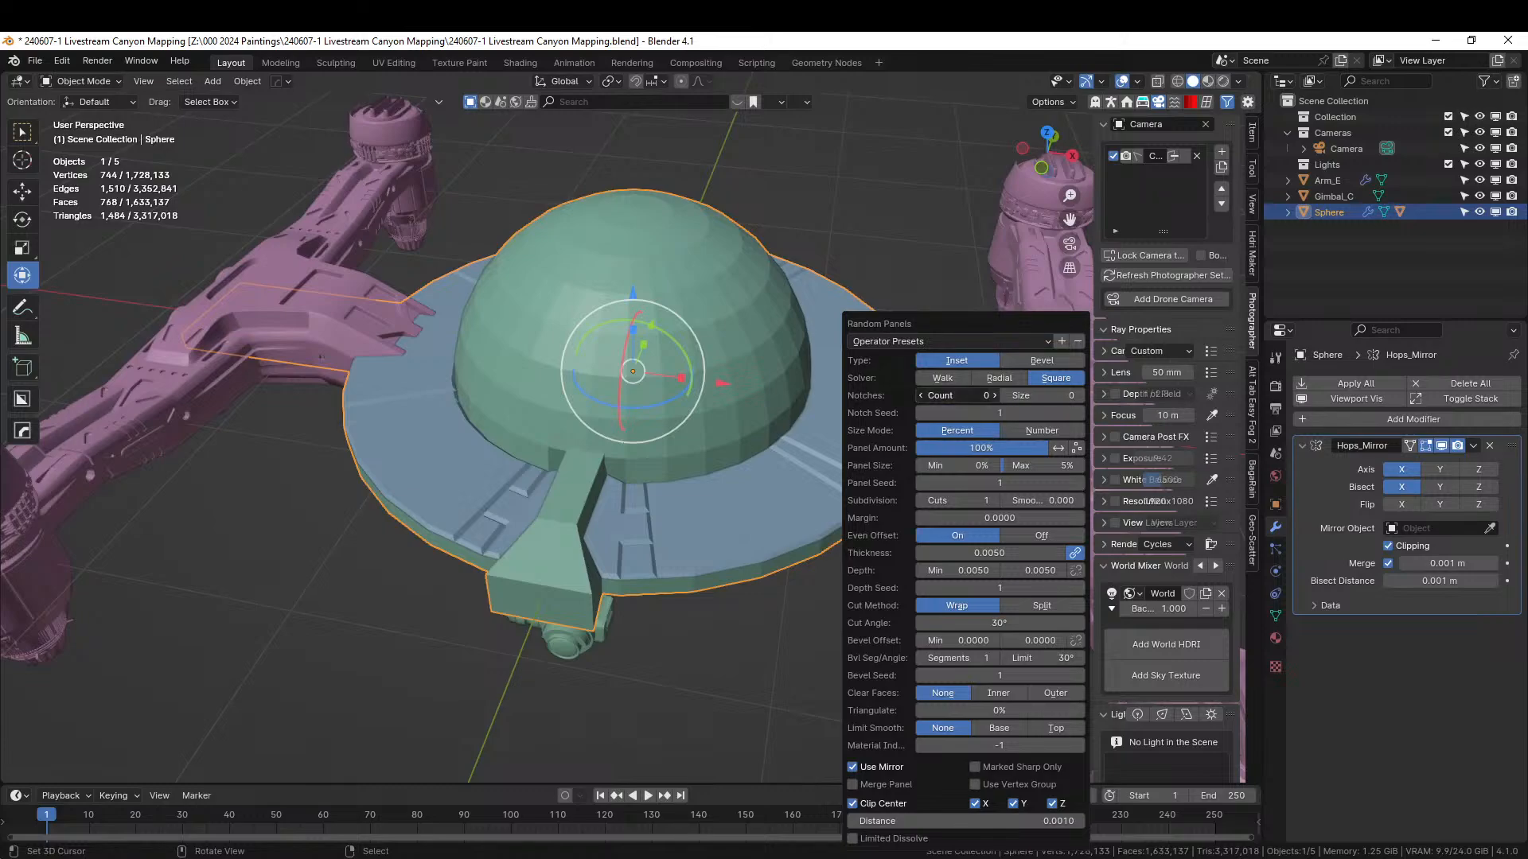
click(1081, 393)
middle_drag(685, 607, 571, 638)
- Edit the Sphere's mesh and select the face loop around the ring's outer rim
right_click(449, 570)
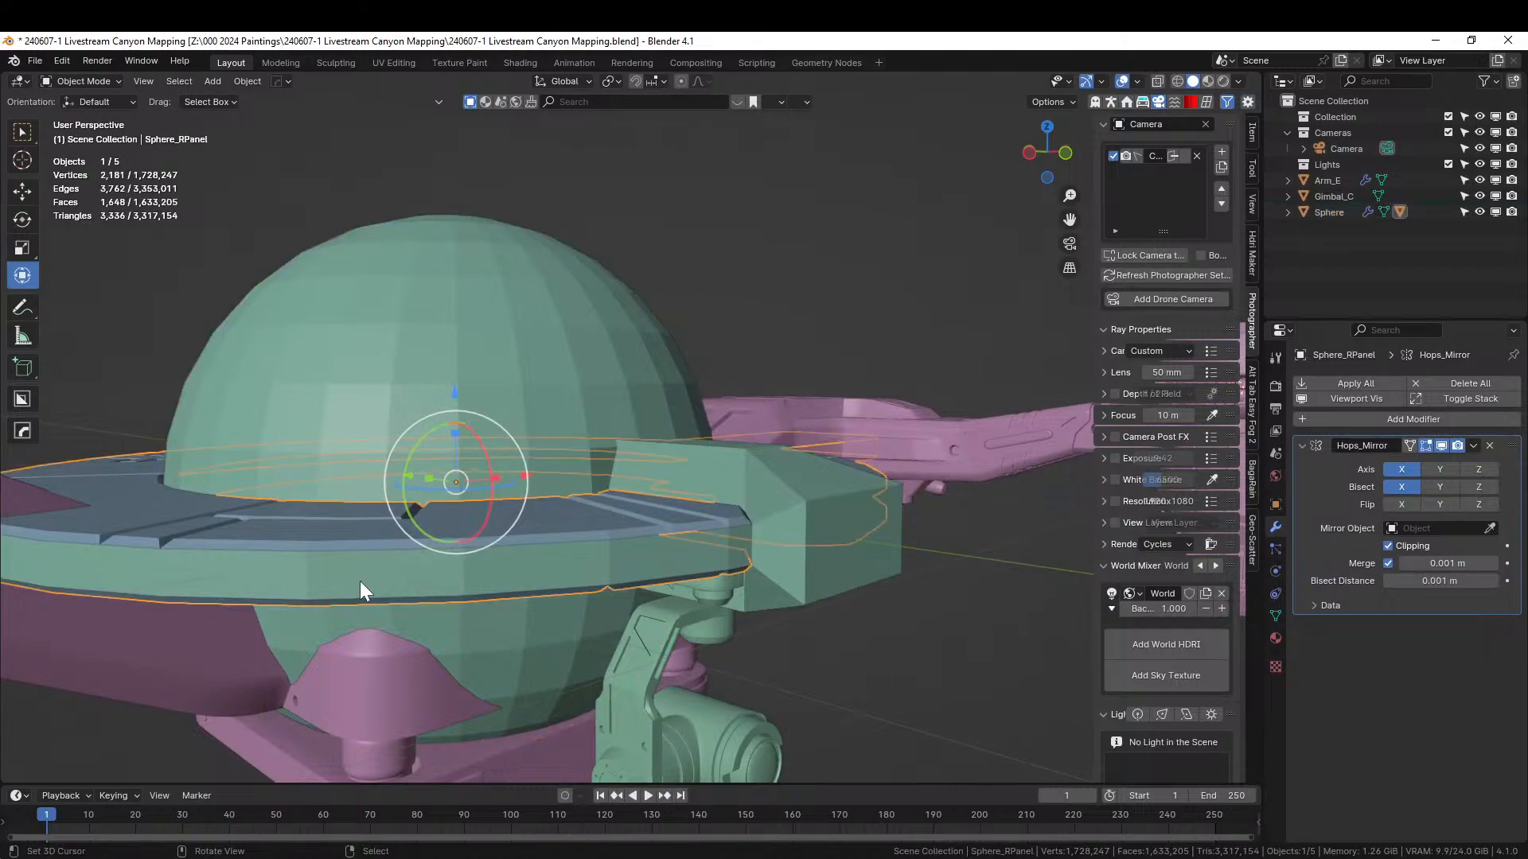
key(Tab)
key(Tab)
right_click(463, 576)
key(Tab)
right_click(463, 574)
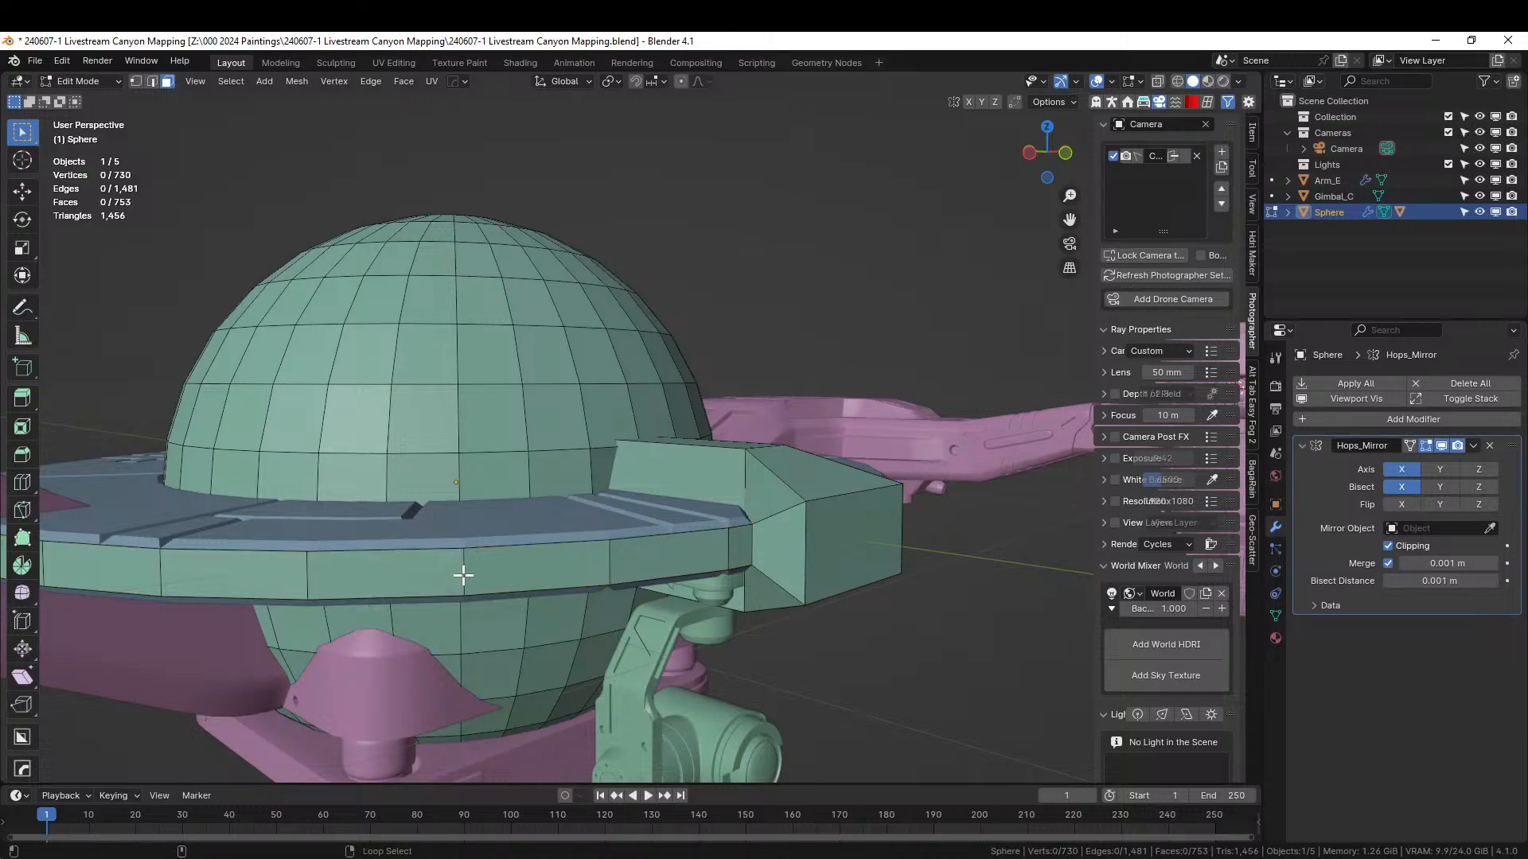
alt+right_click(465, 574)
- Add the rim faces missed by the loop to the selection around the ring's outer edge
middle_drag(467, 573, 576, 571)
shift+right_click(811, 530)
shift+right_click(857, 526)
middle_drag(869, 532, 641, 540)
shift+right_click(508, 546)
middle_drag(507, 547, 650, 633)
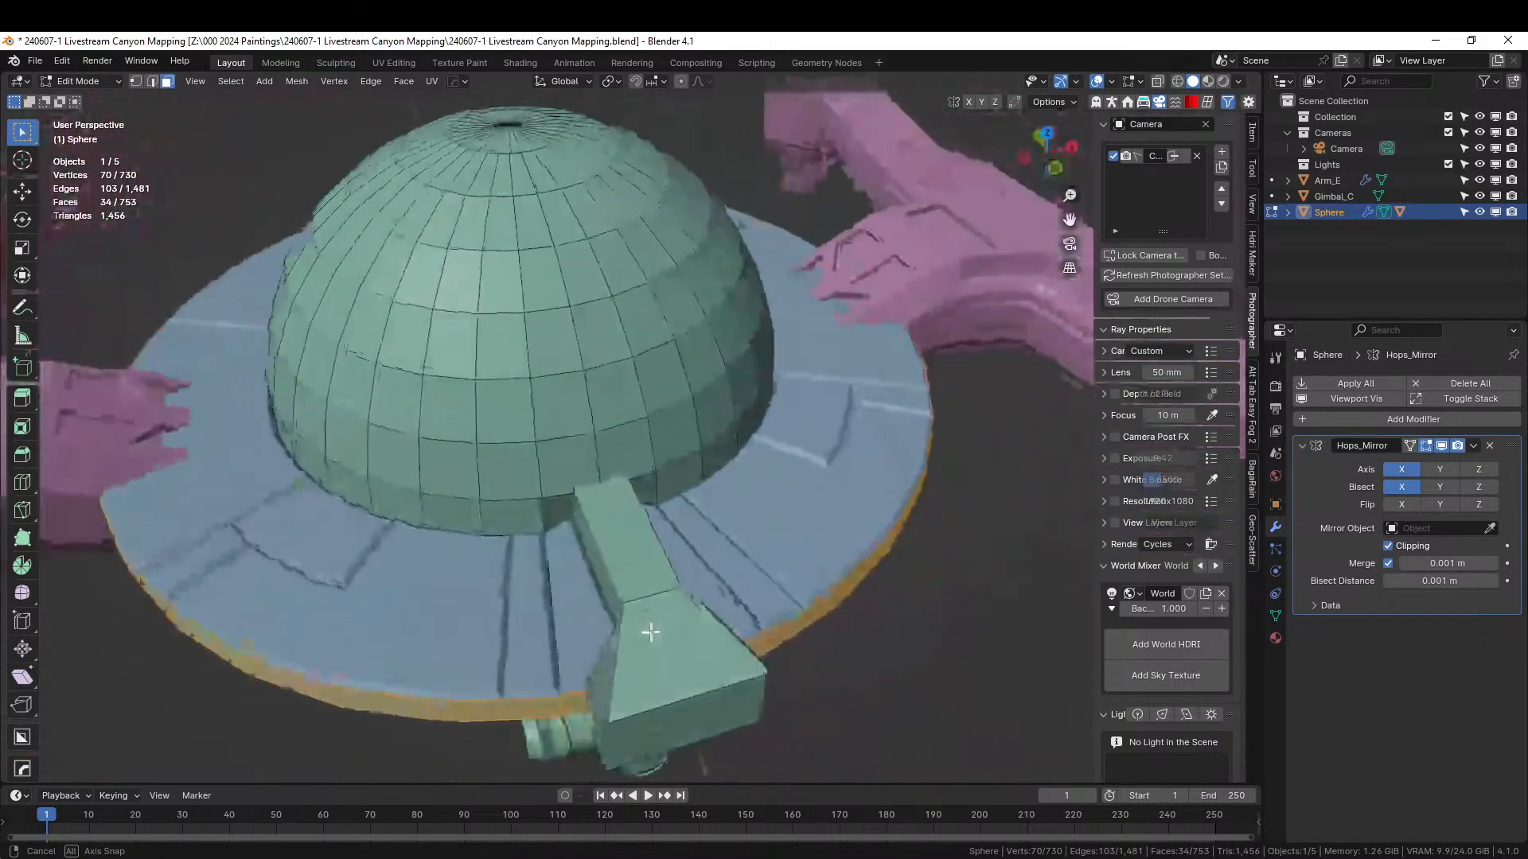
- Run Random Loop Extrude on the selected rim faces with loops 1, 2 and 3 enabled and Loop From Source turned off
scroll(651, 632, down, 3)
key(Tab)
key(shift+v)
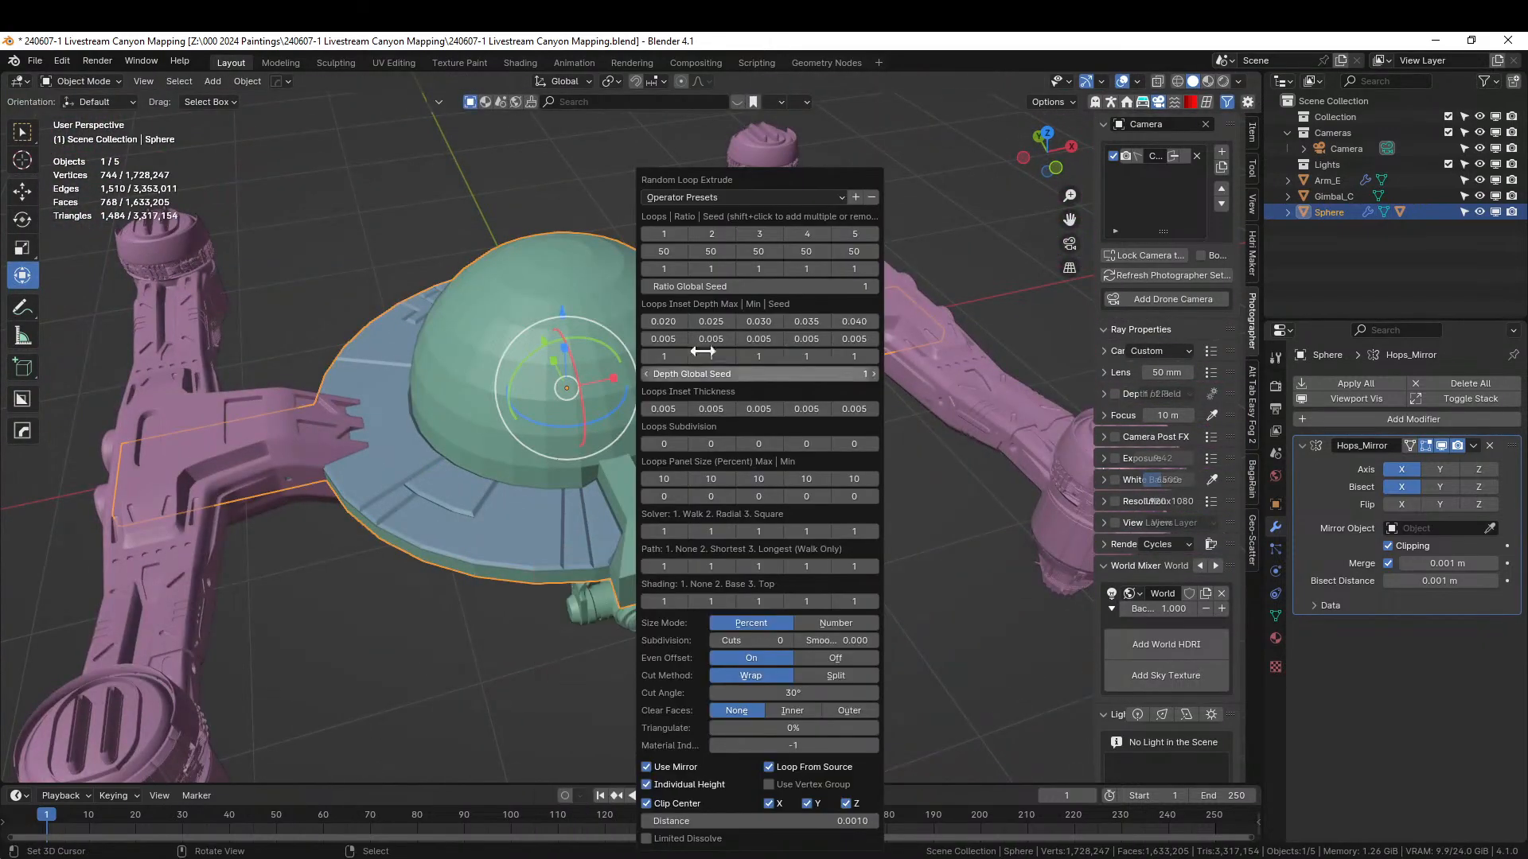
click(669, 233)
shift+click(724, 233)
shift+click(757, 232)
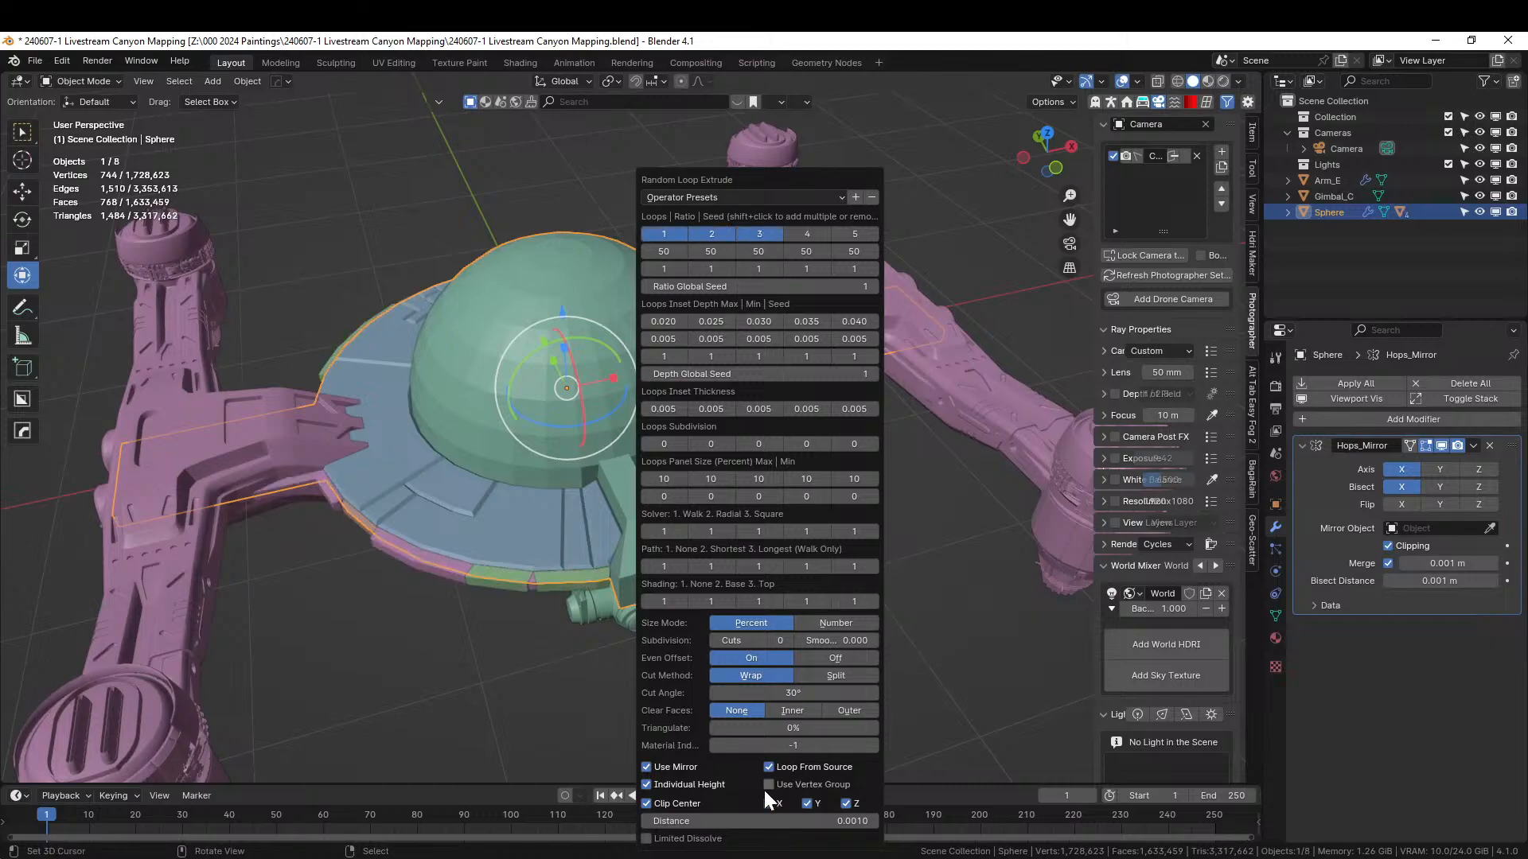
click(768, 767)
- Examine the generated panels and rim extrusions on the ring from several angles and distances
middle_drag(628, 748, 654, 600)
scroll(590, 585, up, 3)
scroll(525, 619, up, 3)
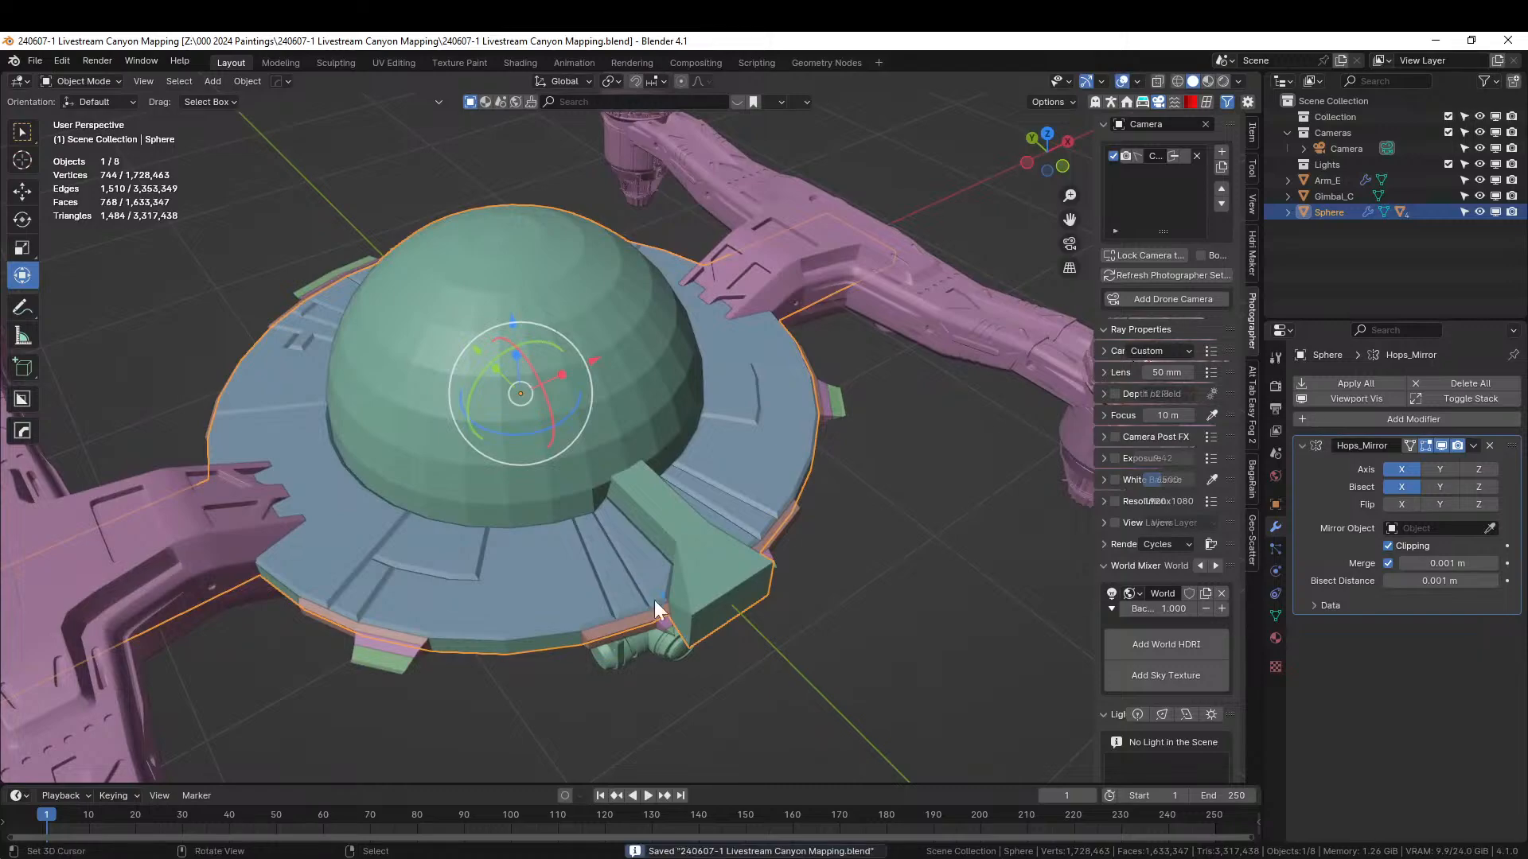
middle_drag(681, 582, 597, 628)
scroll(654, 600, up, 3)
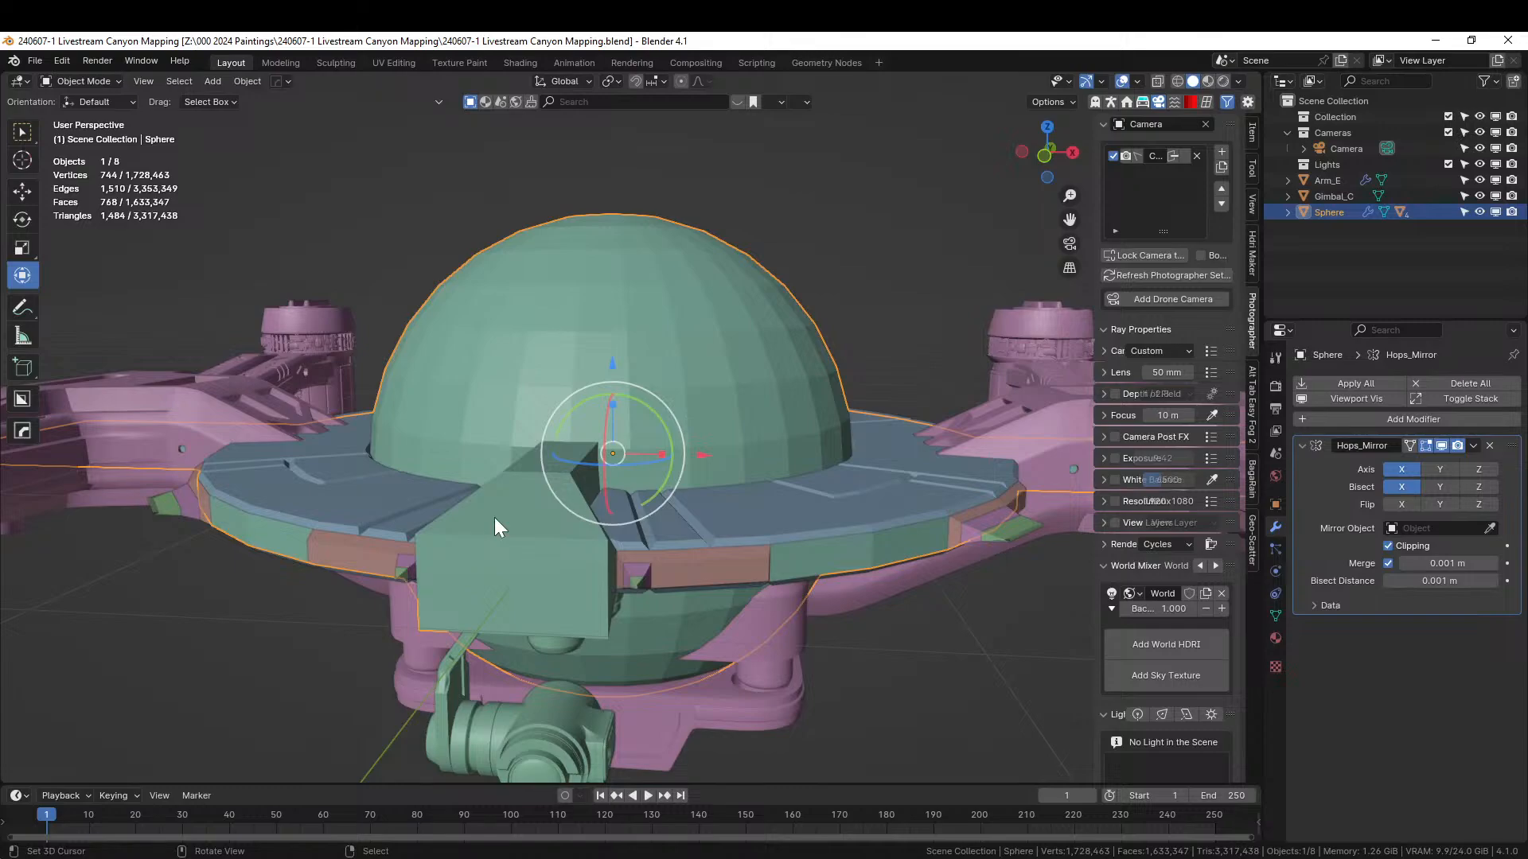
scroll(481, 545, down, 2)
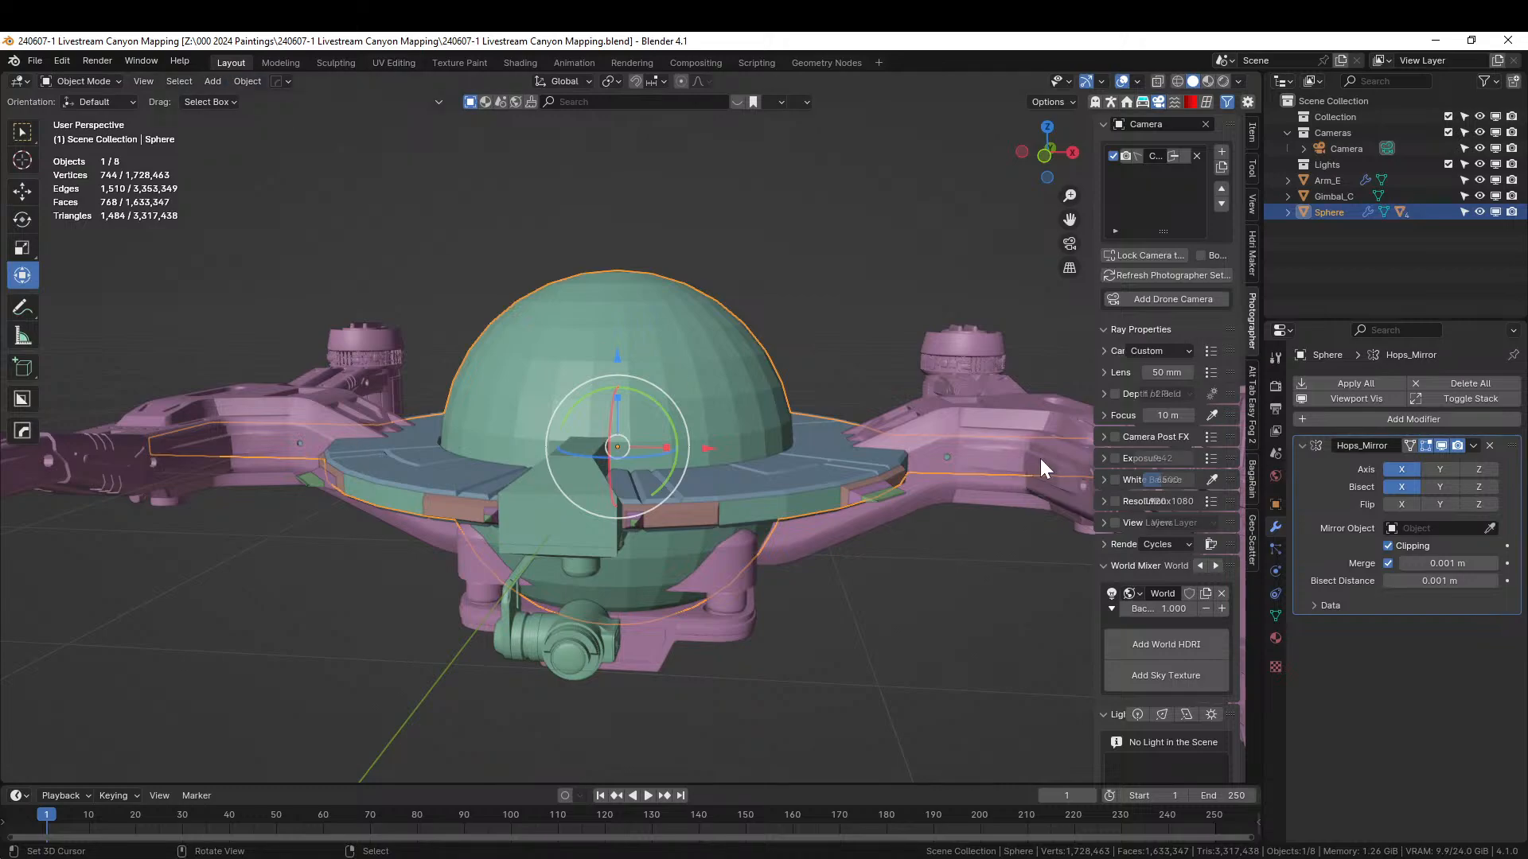
middle_drag(824, 488, 795, 470)
scroll(770, 547, up, 1)
scroll(729, 549, up, 2)
- Open the Sphere's mesh for editing
click(466, 596)
click(412, 581)
key(Tab)
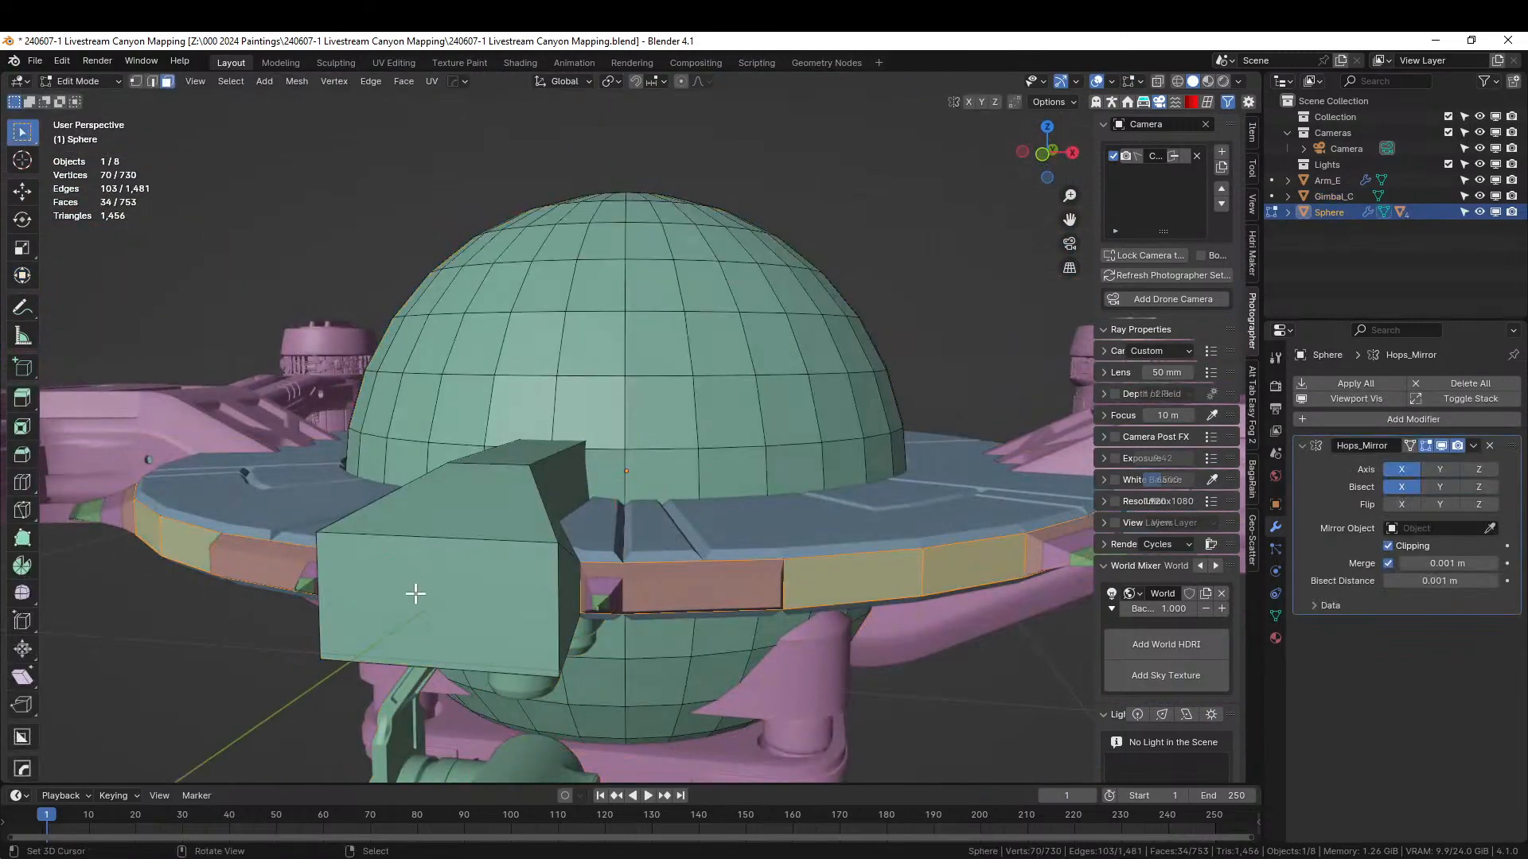
- Try subdividing the end face of the block protruding from the ring, and undo it
click(486, 609)
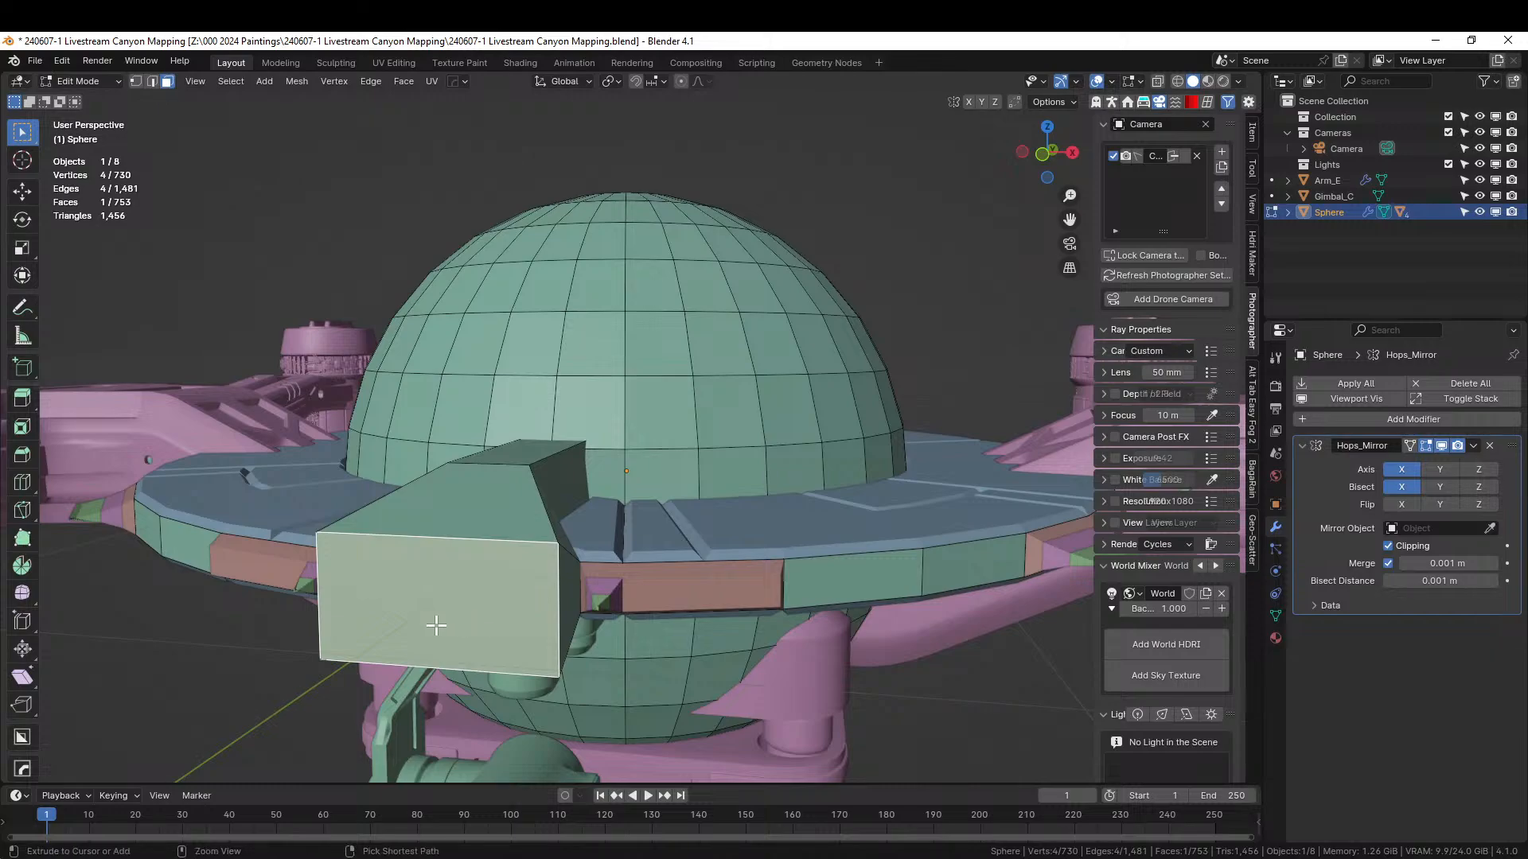
right_click(450, 551)
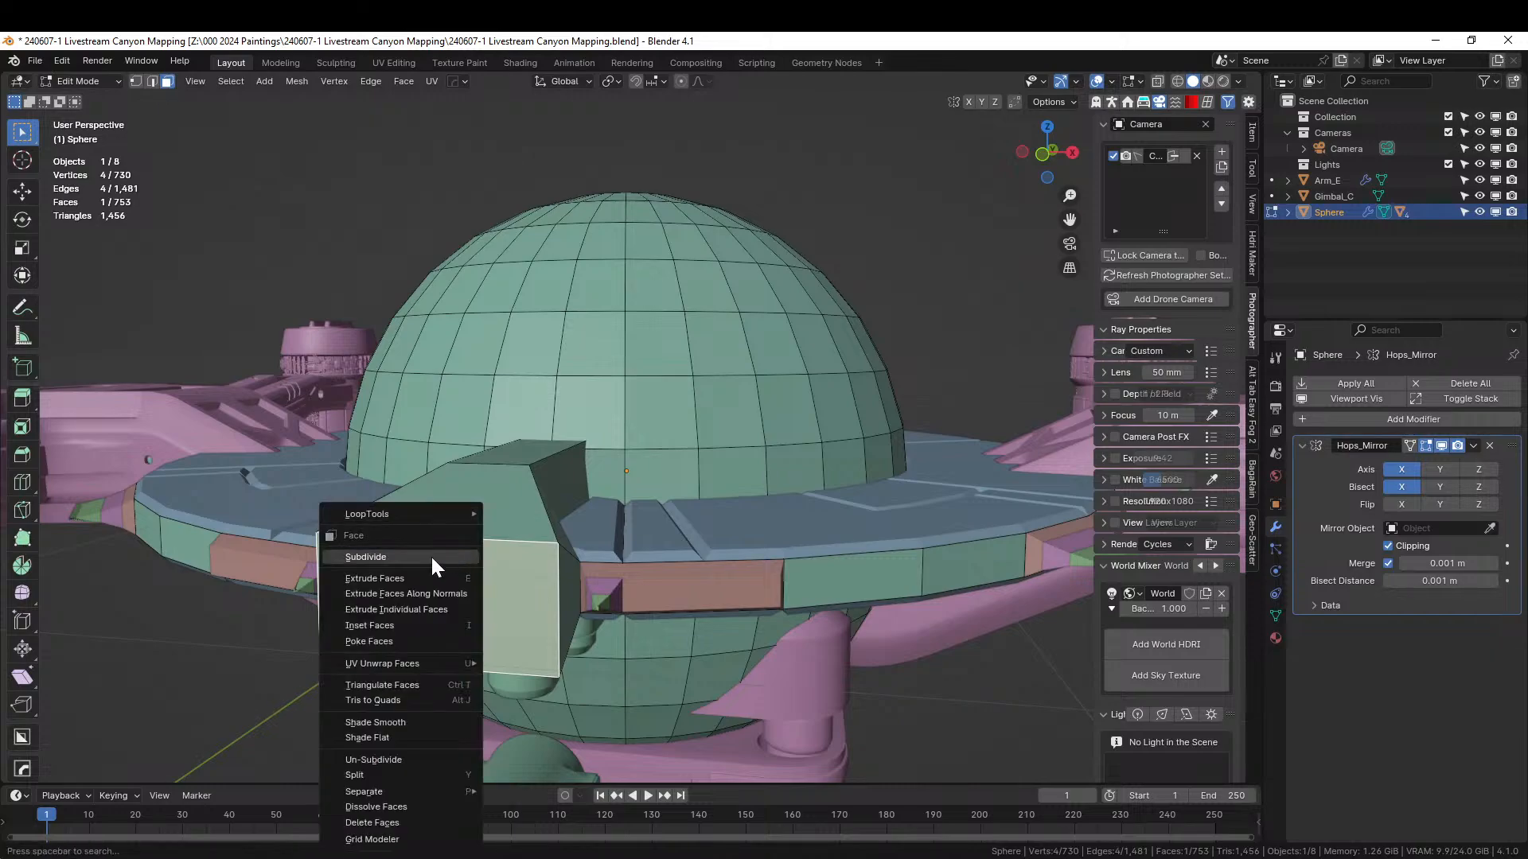
click(405, 557)
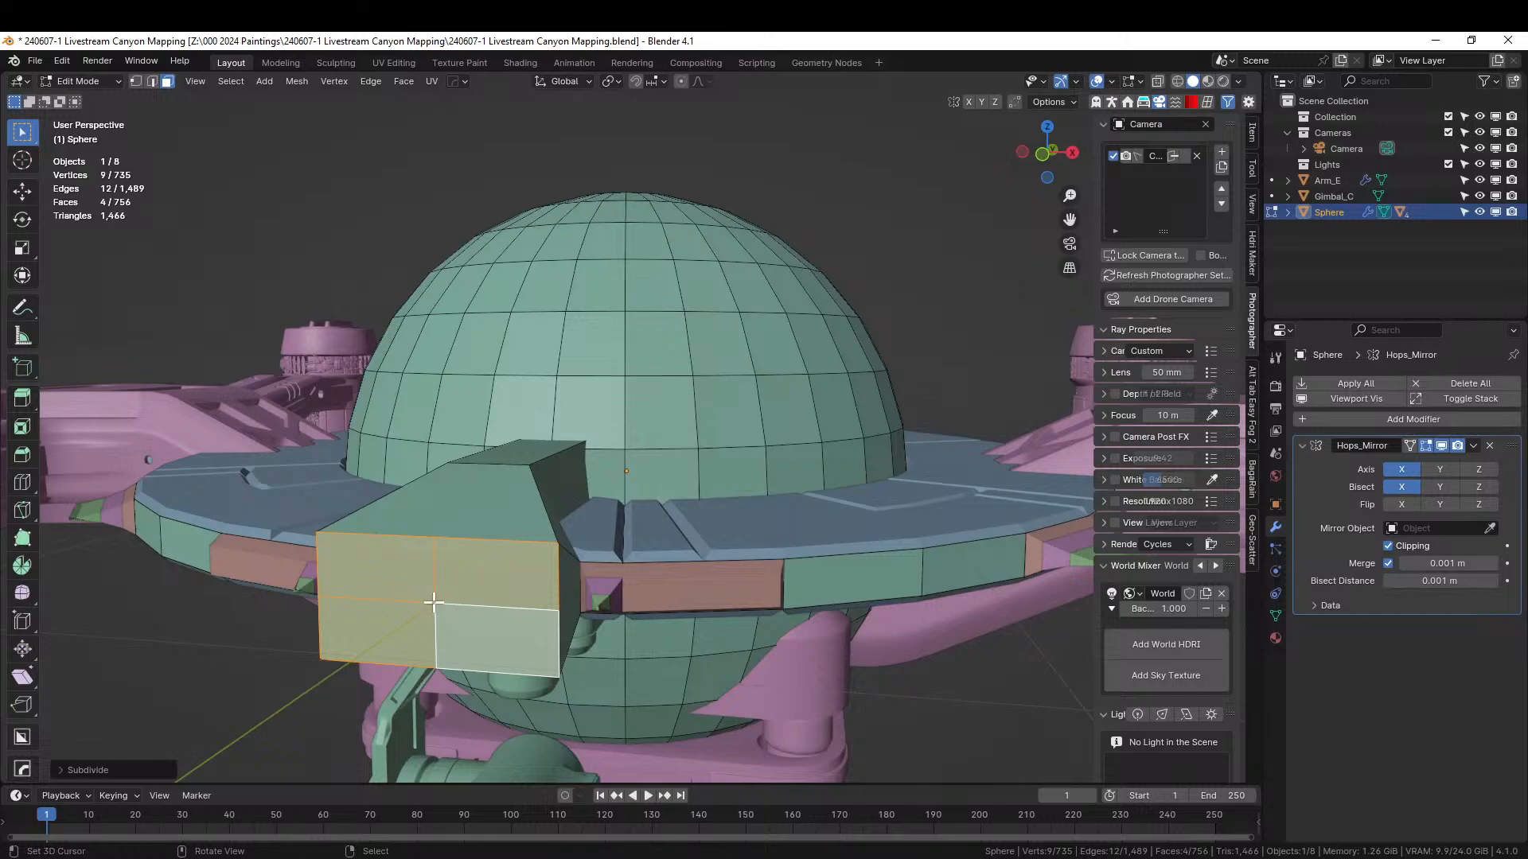
key(ctrl+z)
- Add two evenly spaced lengthwise loop cuts across the width of the protruding block
key(2)
click(416, 540)
key(ctrl+r)
scroll(416, 541, up, 1)
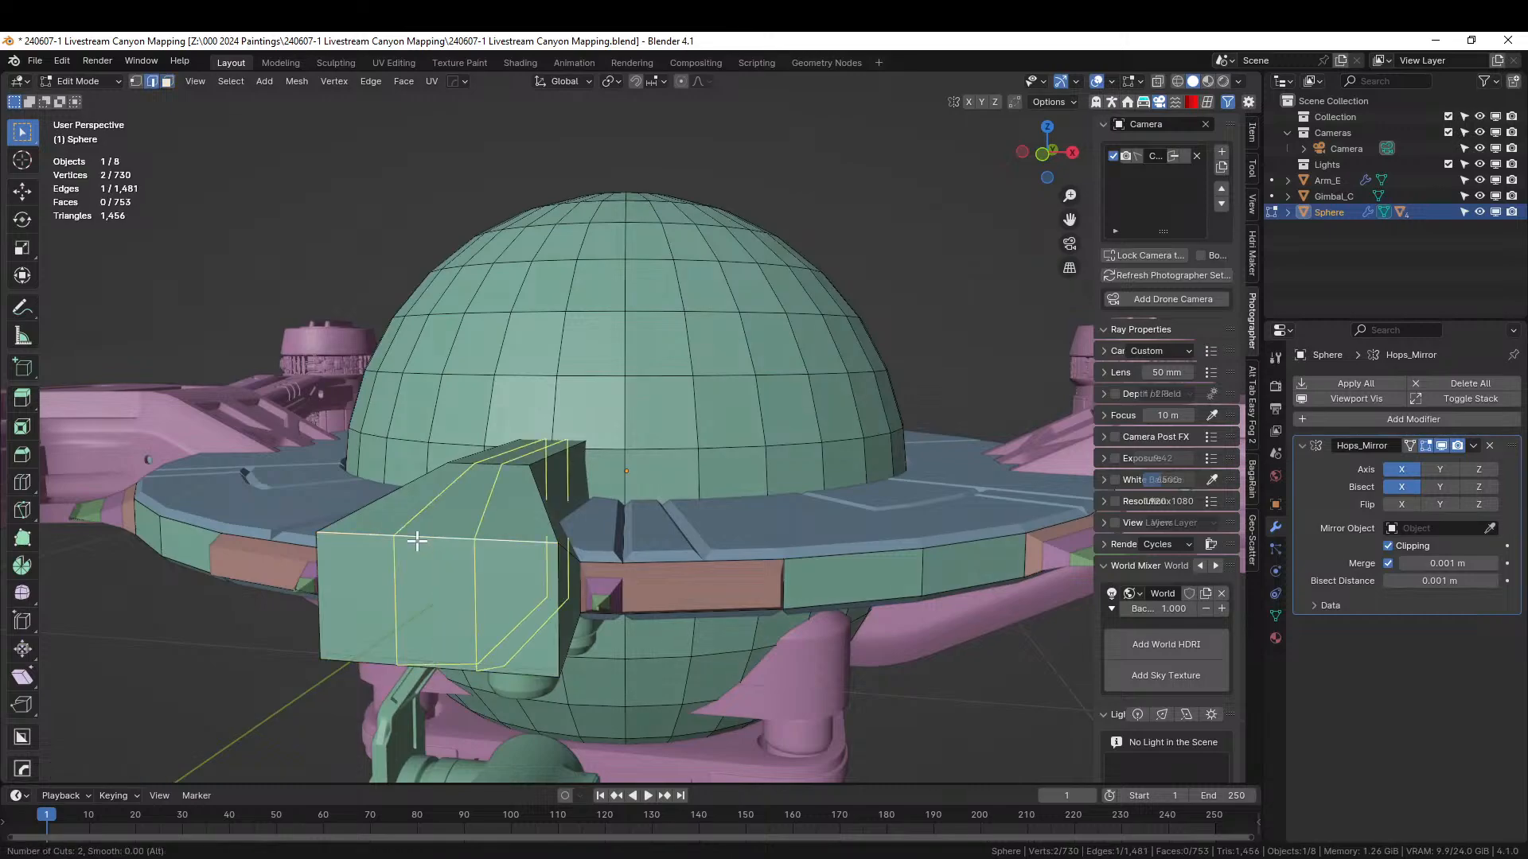
click(416, 540)
right_click(519, 588)
- Add one centred horizontal loop cut around the block's end face and the ring's rim
click(560, 611)
key(ctrl+r)
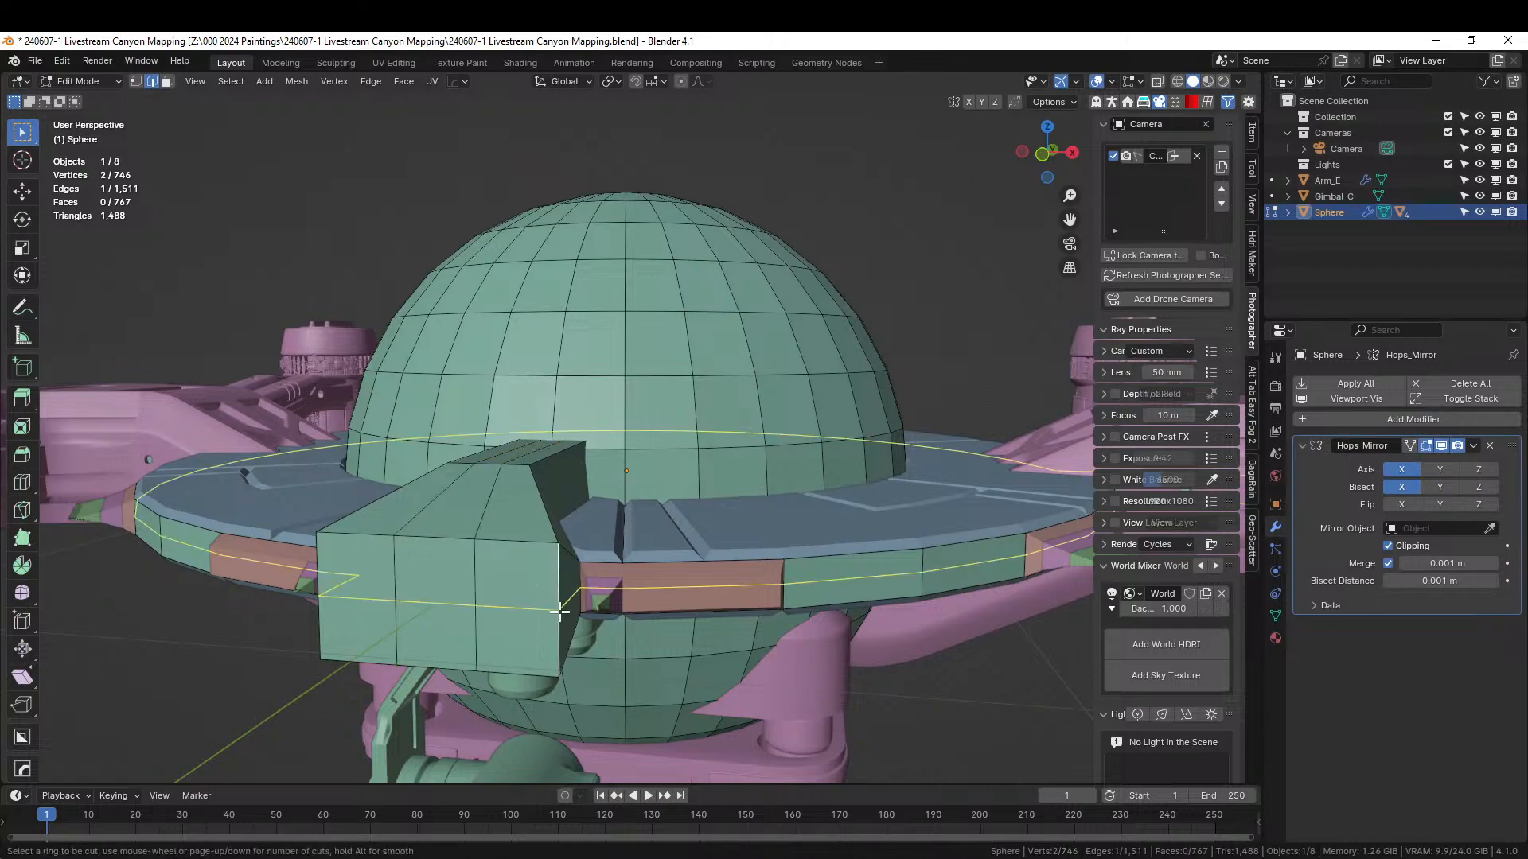
click(559, 612)
right_click(560, 611)
- Try the HardOps Circle operation on the two inner vertices of the block's end face
key(1)
key(g)
click(472, 610)
right_click(480, 612)
shift+right_click(406, 609)
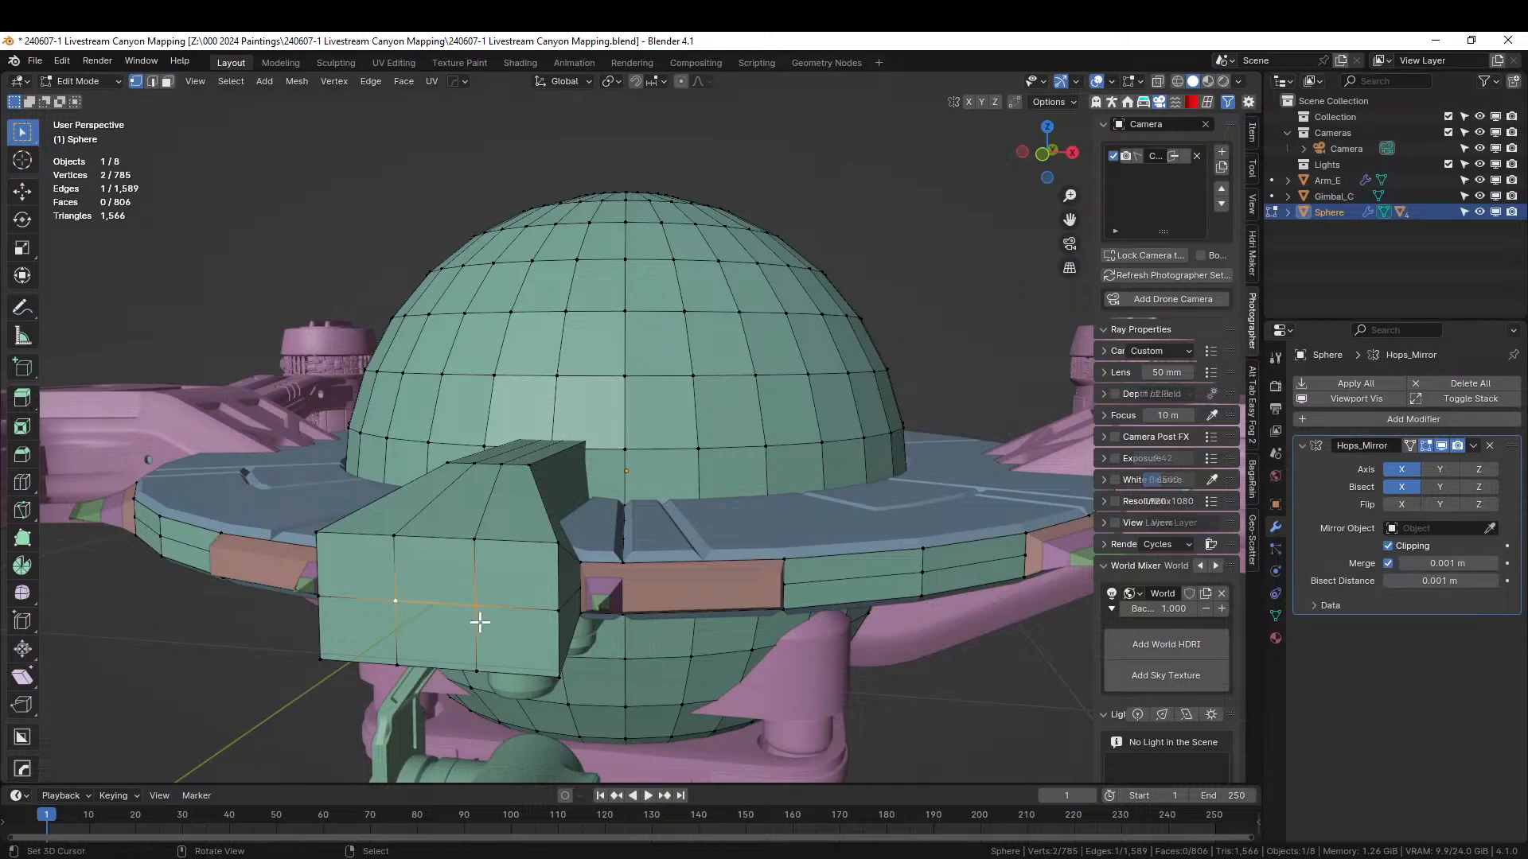
key(q)
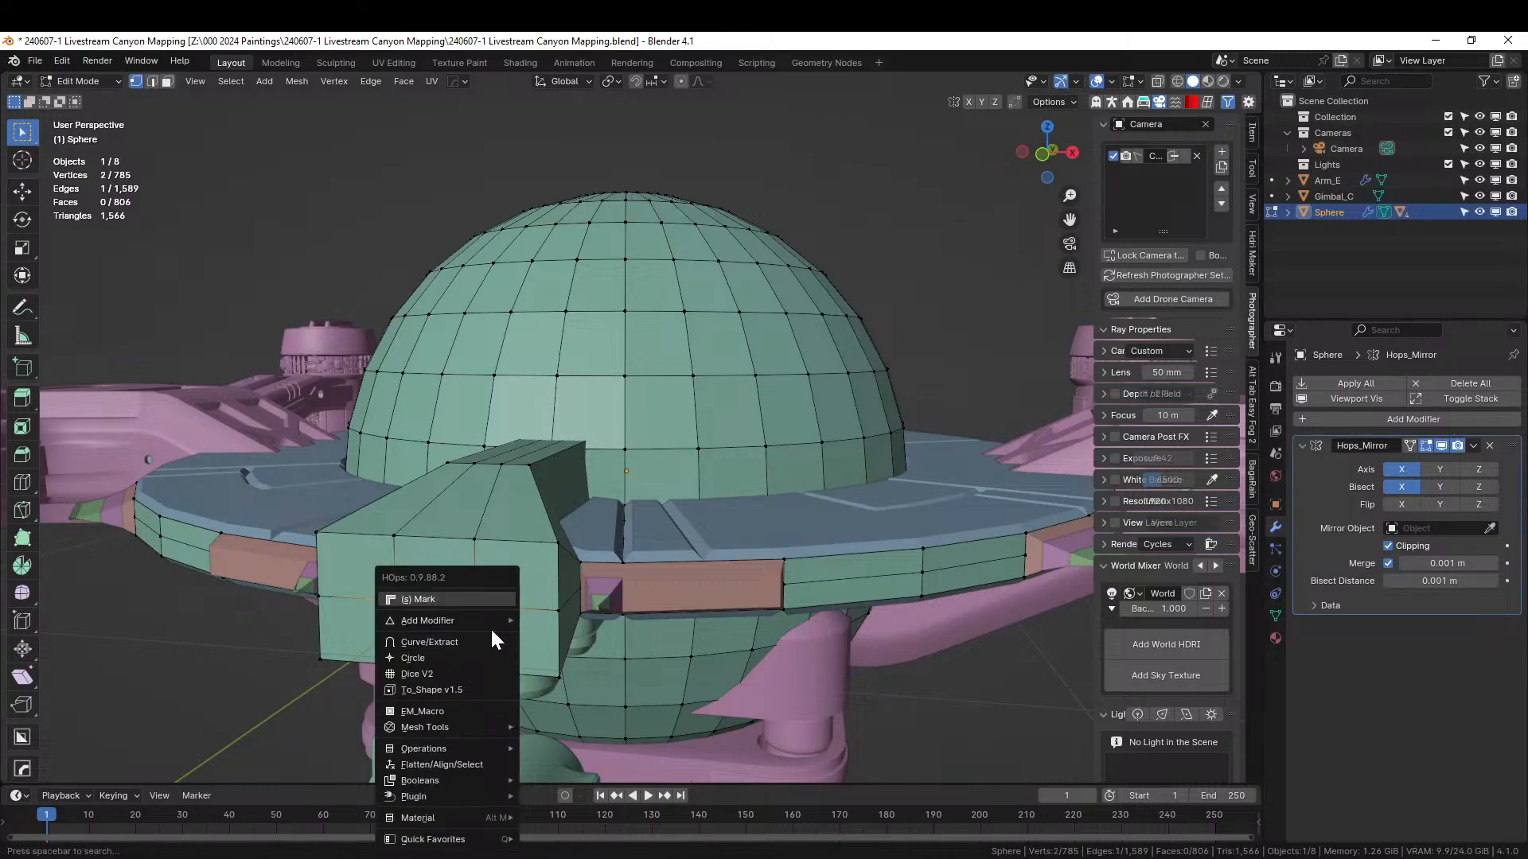
click(442, 657)
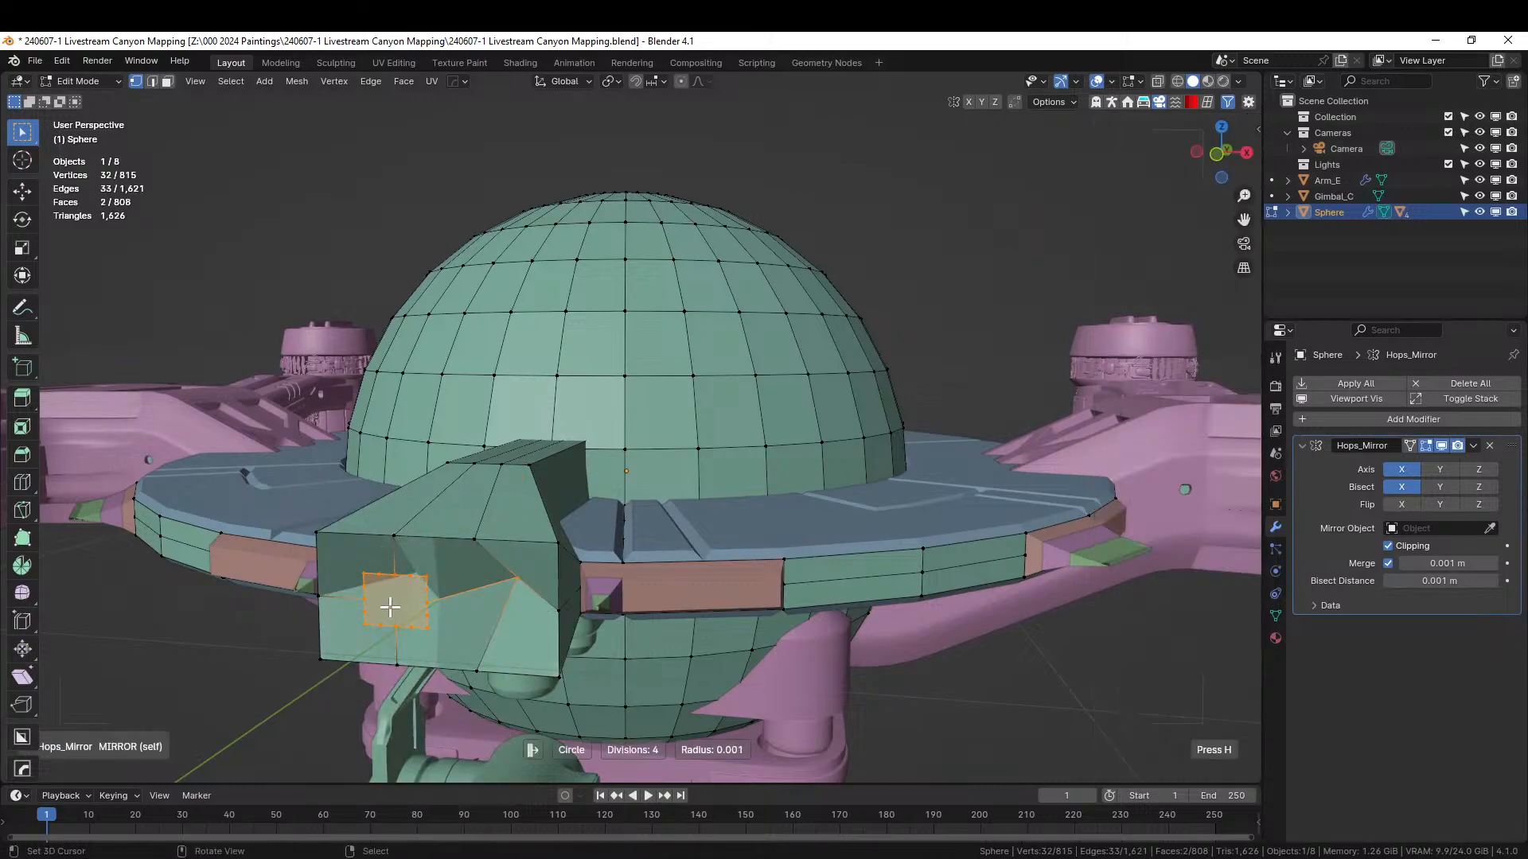
key(Escape)
key(n)
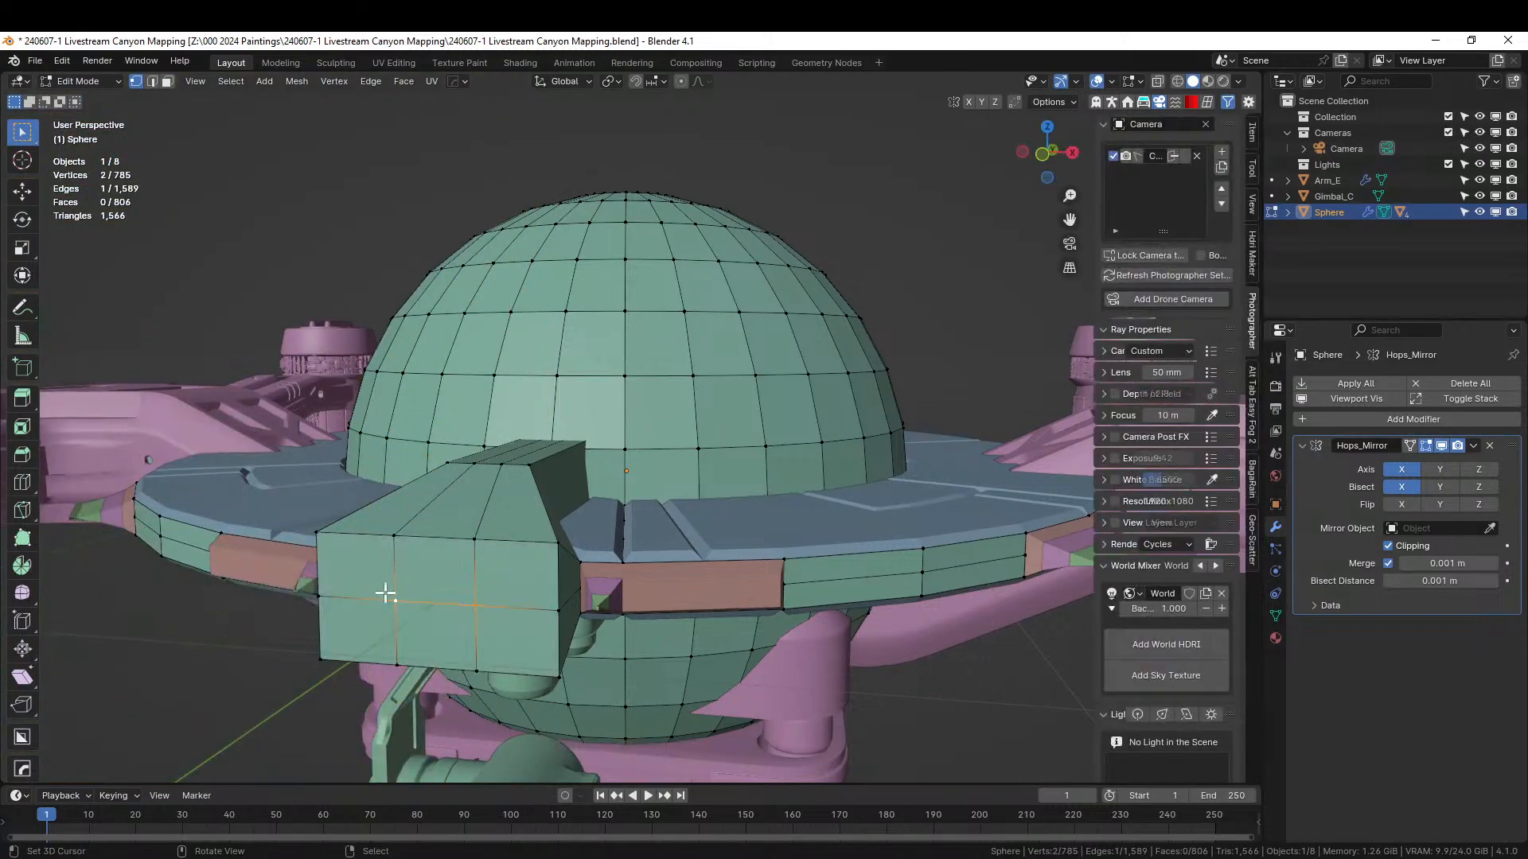
- Apply the Sphere's Hops_Mirror modifier and return to editing its mesh
key(Tab)
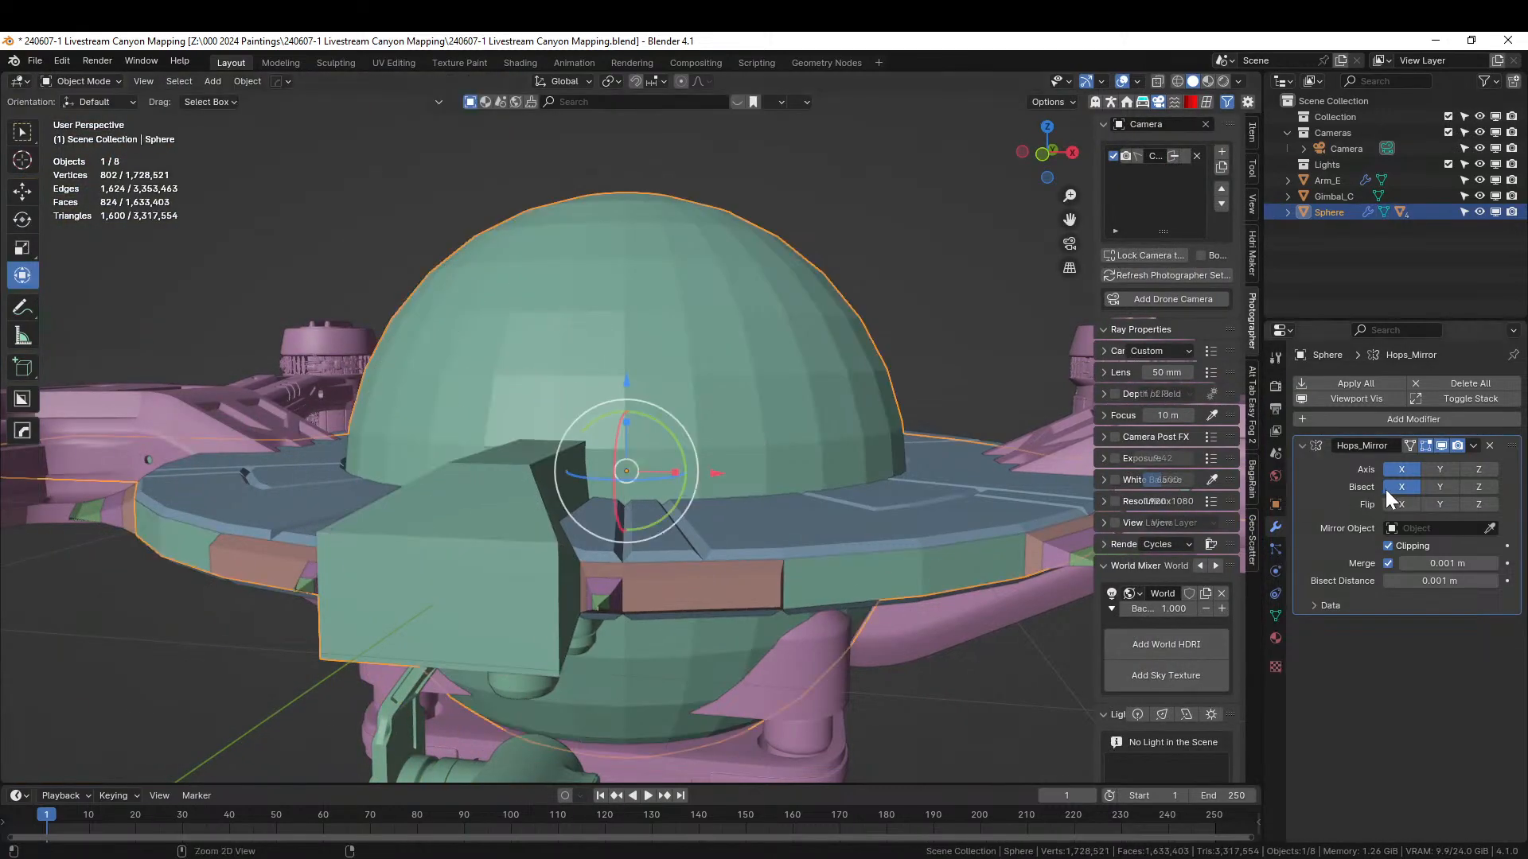
key(ctrl+a)
key(Tab)
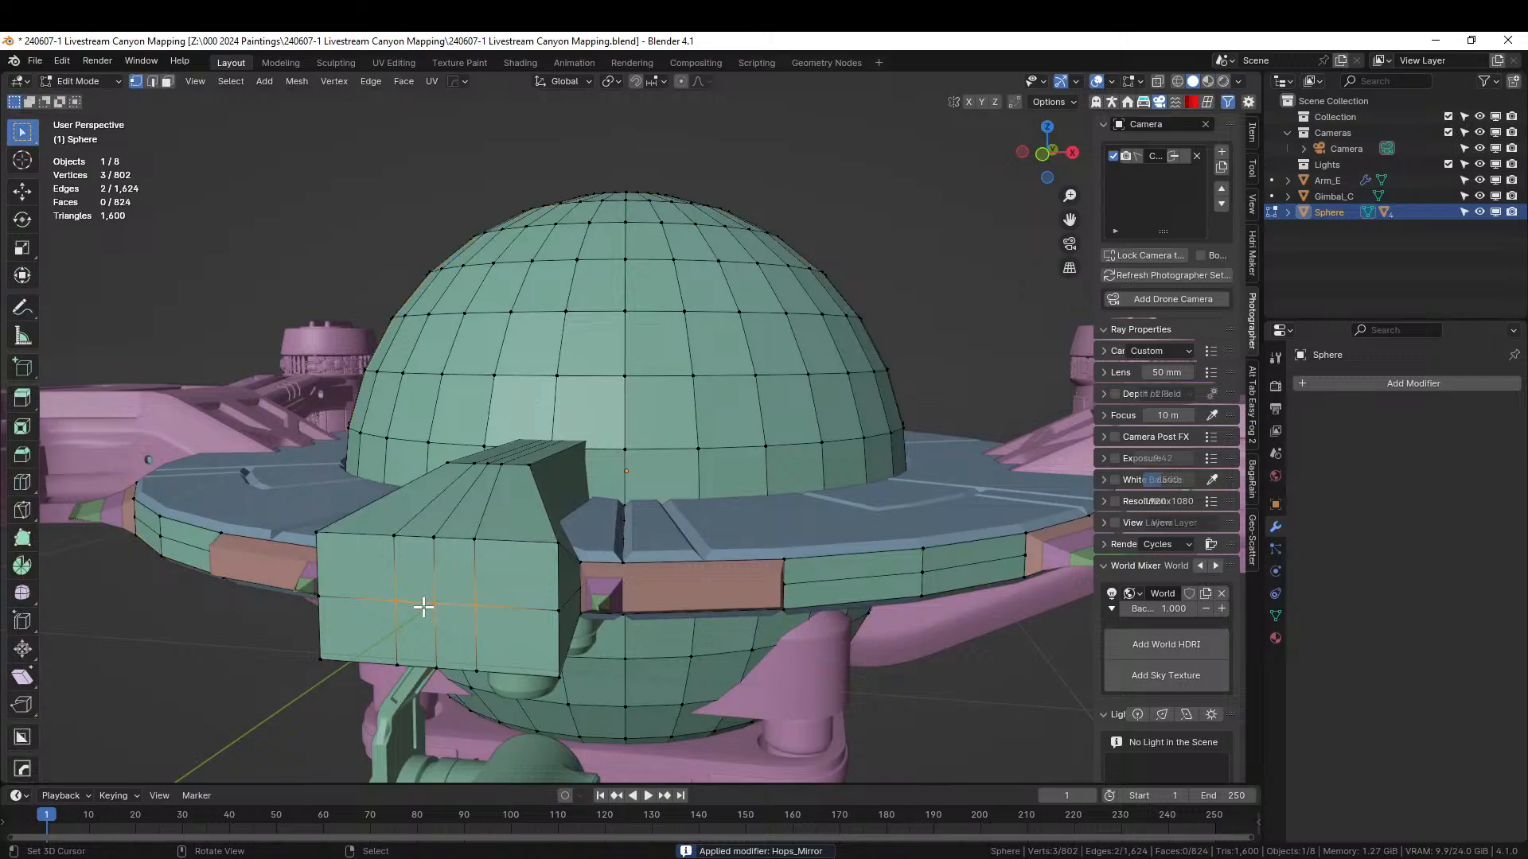
- Convert the two inner vertices on the block's end face into two separate circles with HardOps Circle
click(470, 604)
key(2)
click(441, 598)
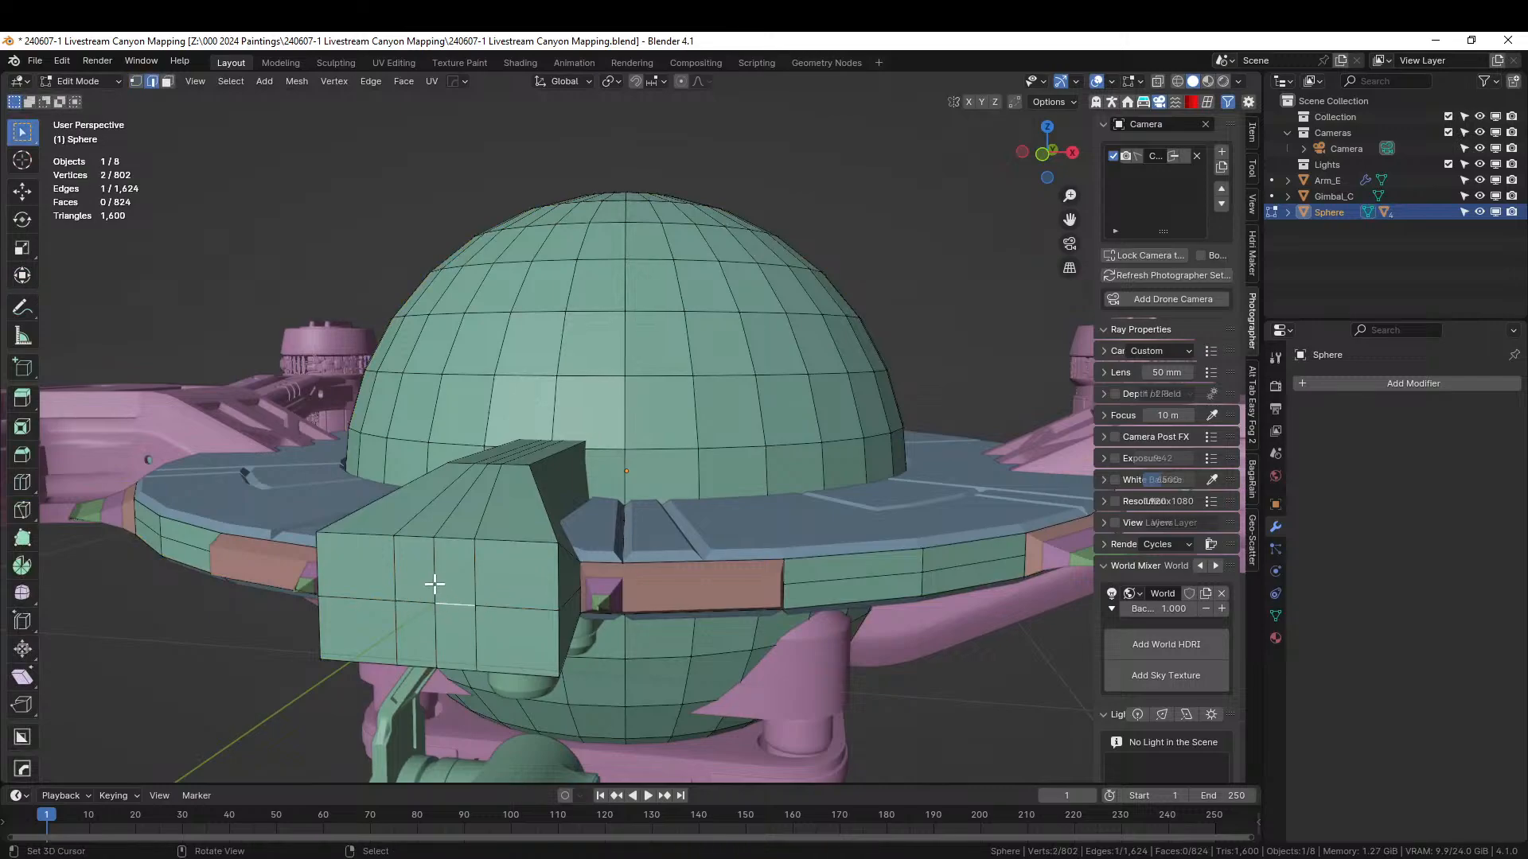
alt+click(434, 584)
middle_drag(470, 516, 556, 603)
key(1)
click(533, 688)
right_click(648, 694)
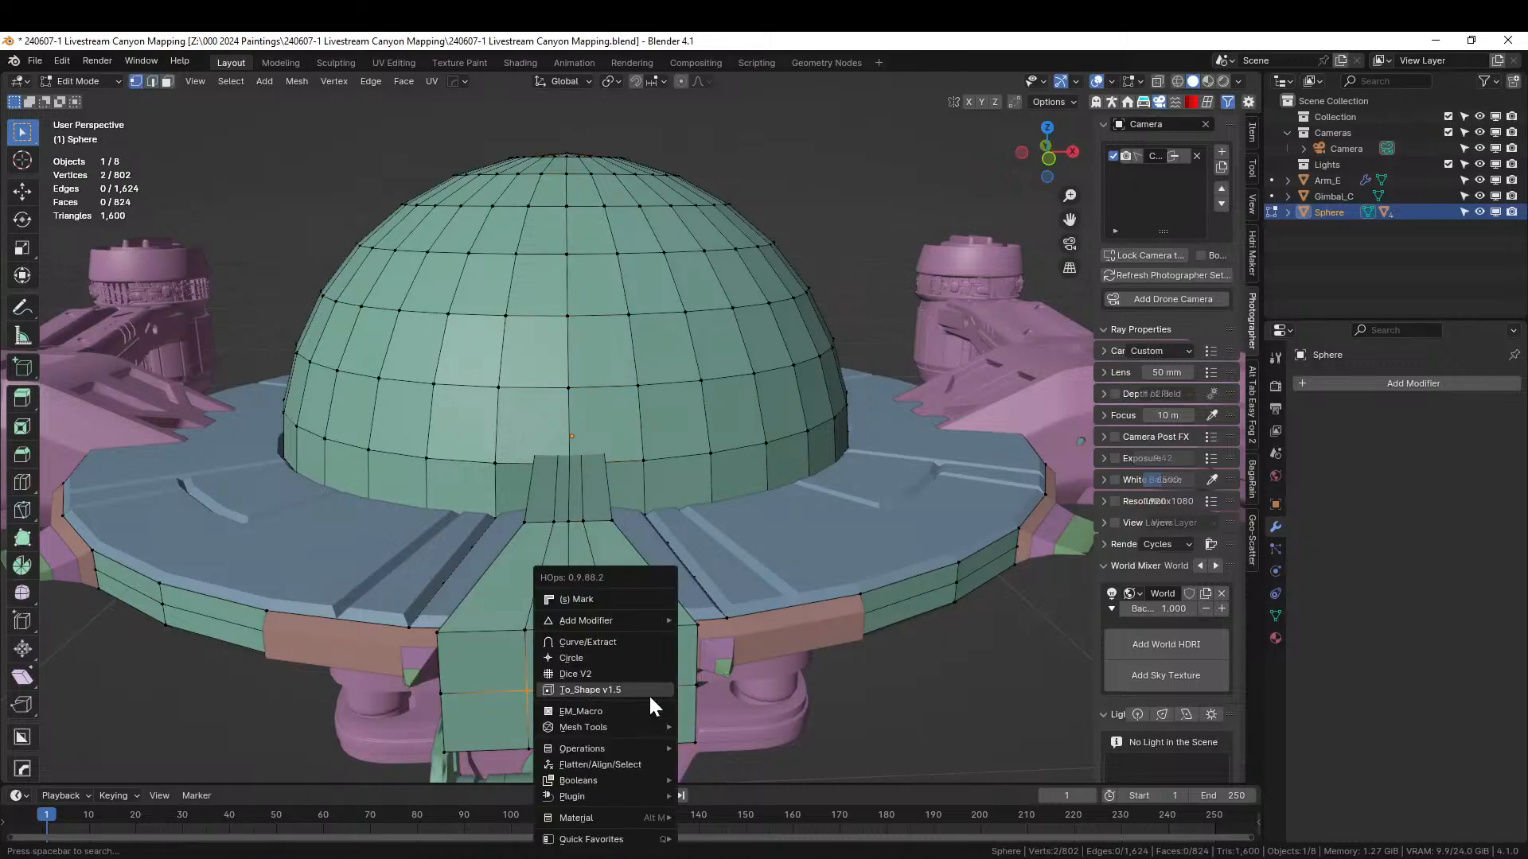
click(621, 655)
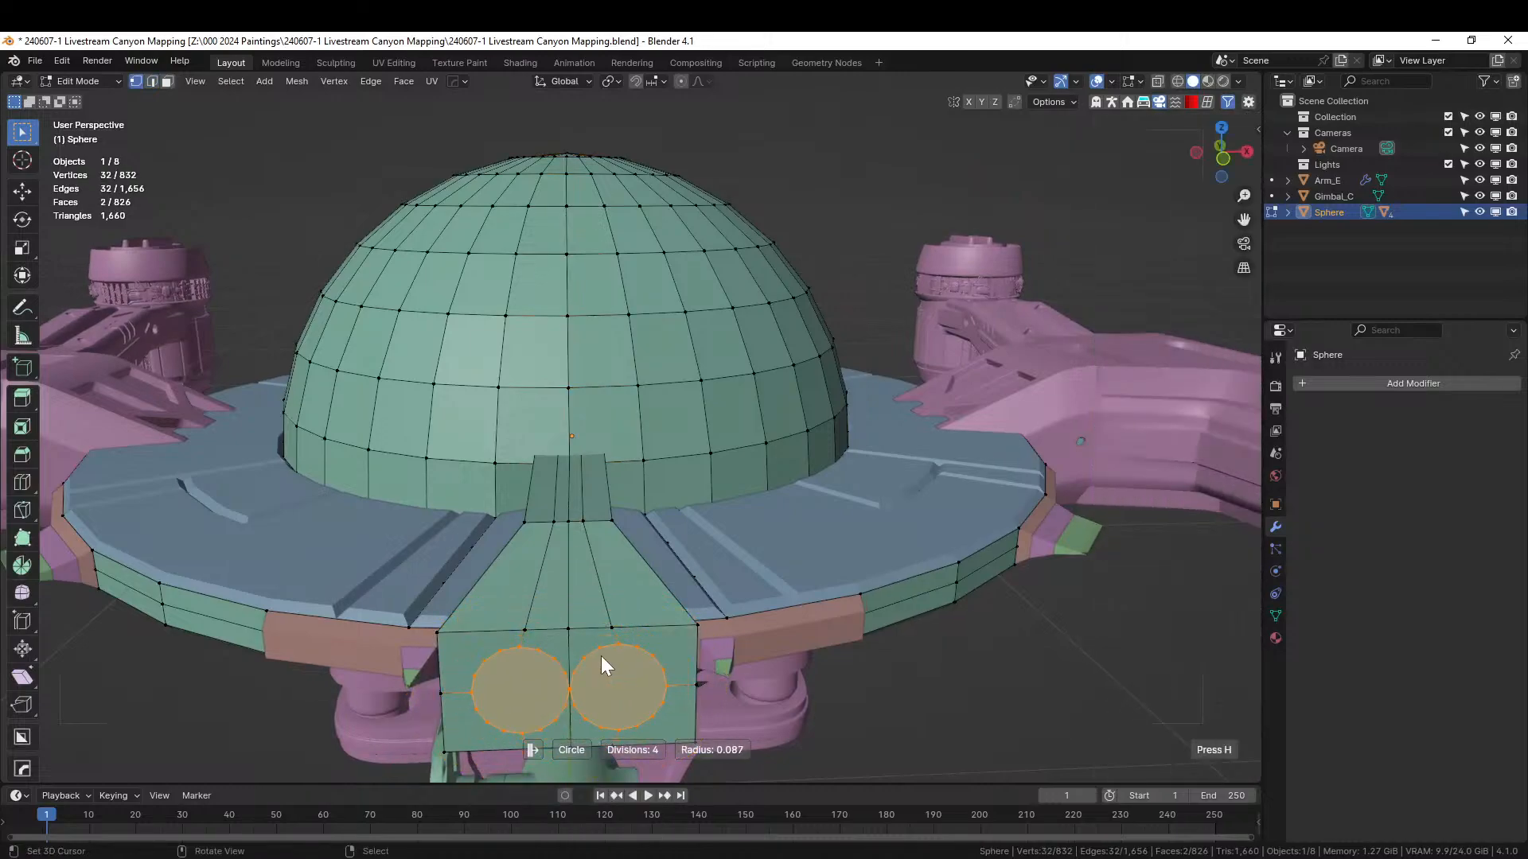
click(597, 655)
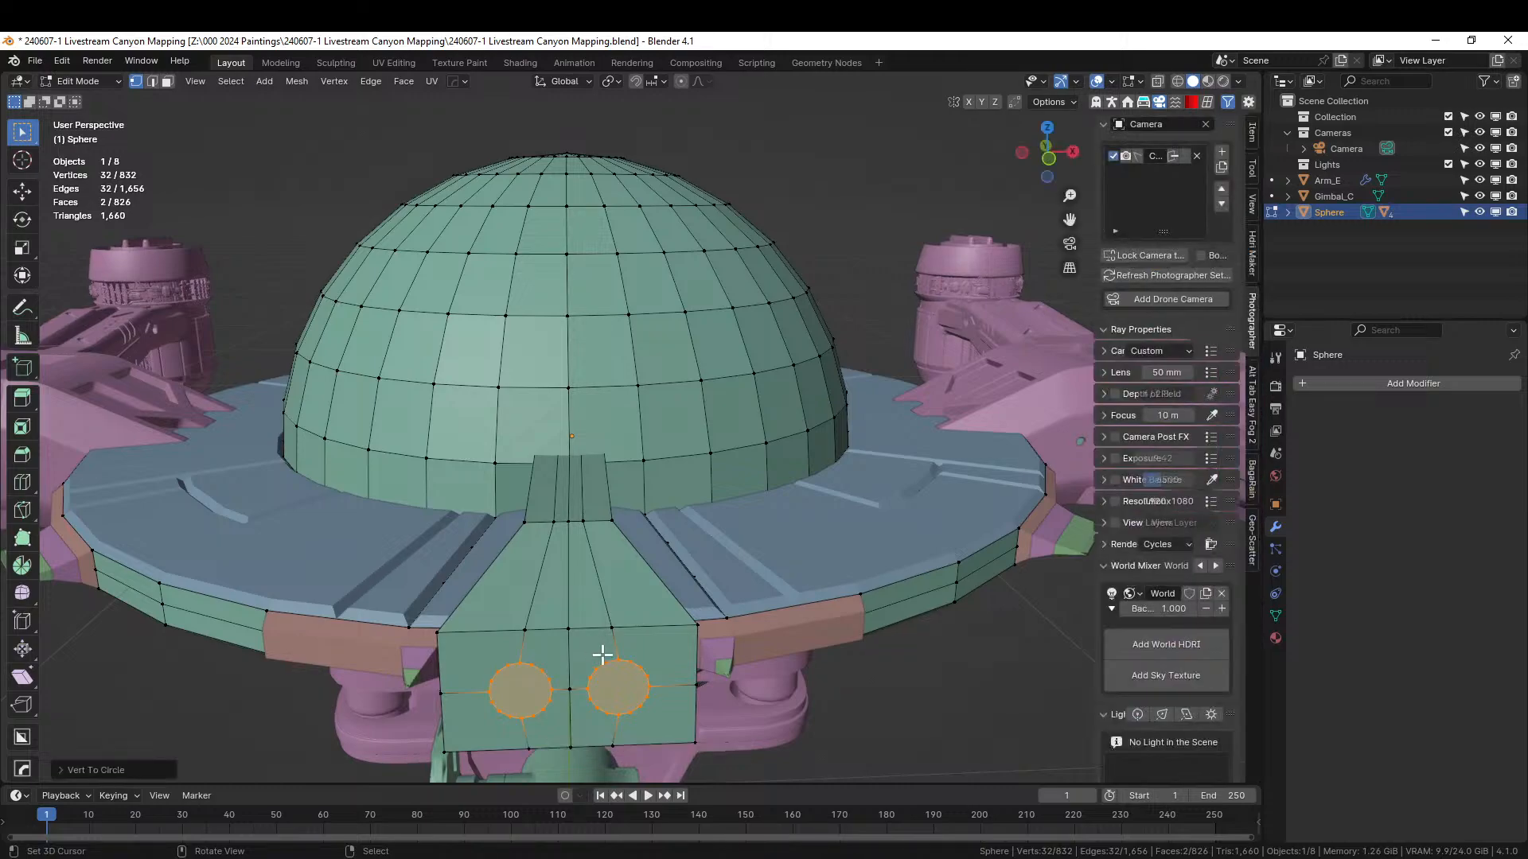
- Extrude the two circular faces a short distance outward from the block's end face
middle_drag(607, 672, 705, 641)
key(e)
click(694, 646)
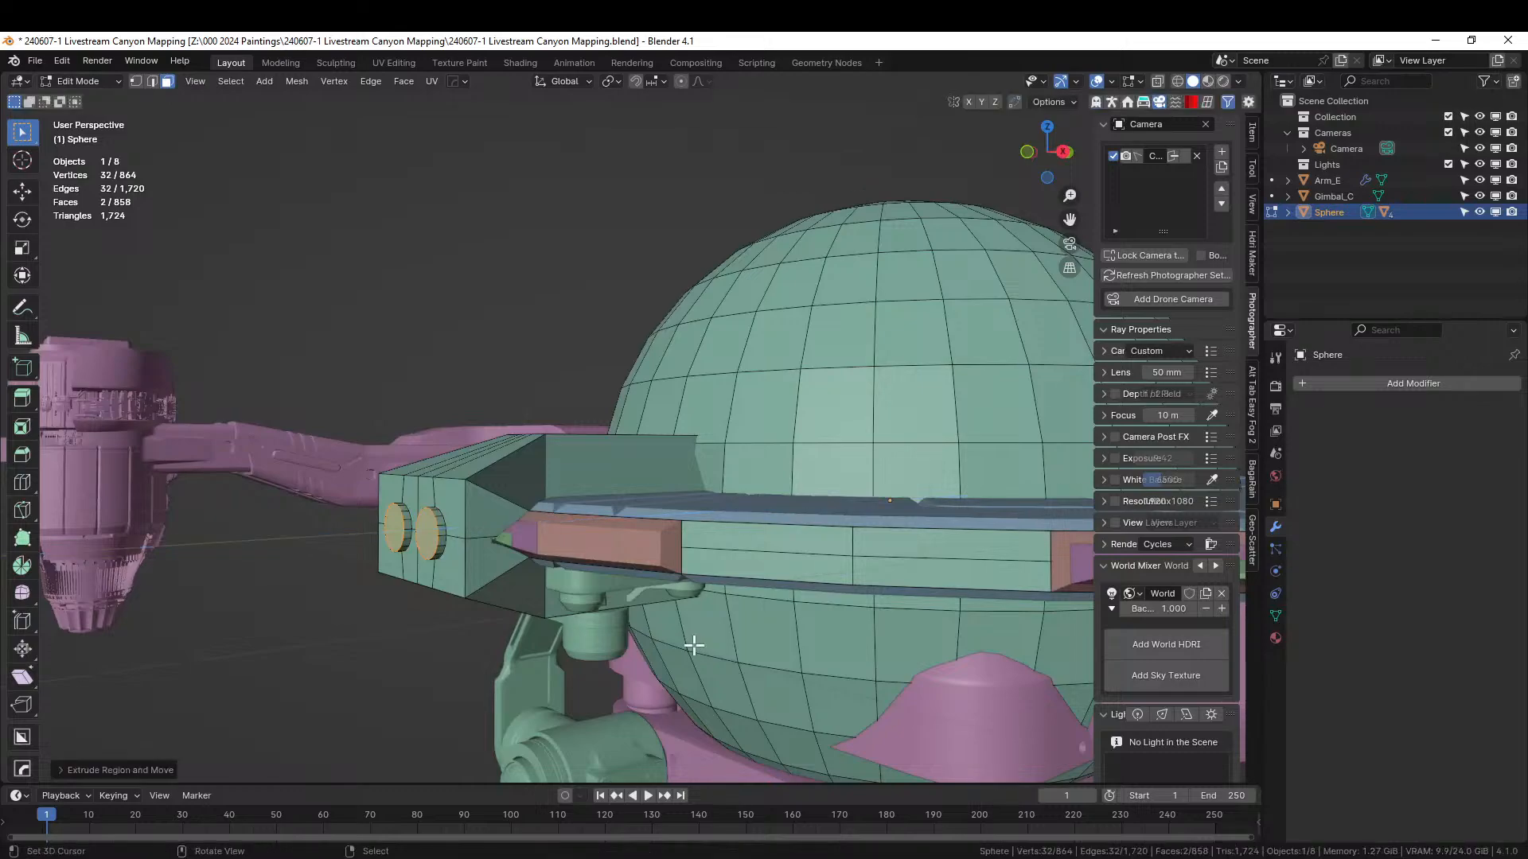
- Bevel the outer edges of both extruded discs by about 0.012 m
key(KP_Decimal)
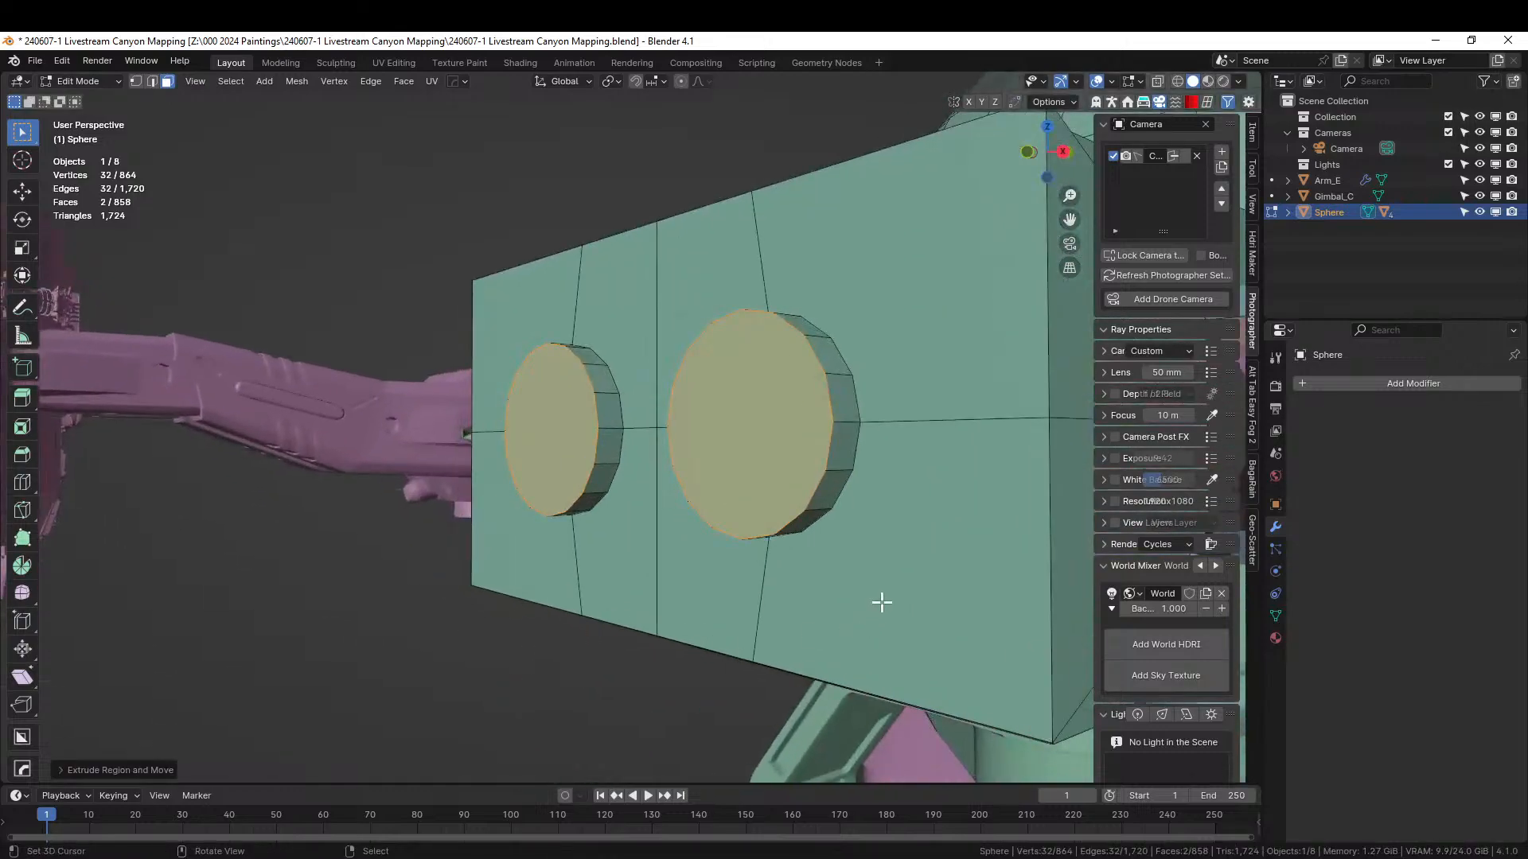
key(i)
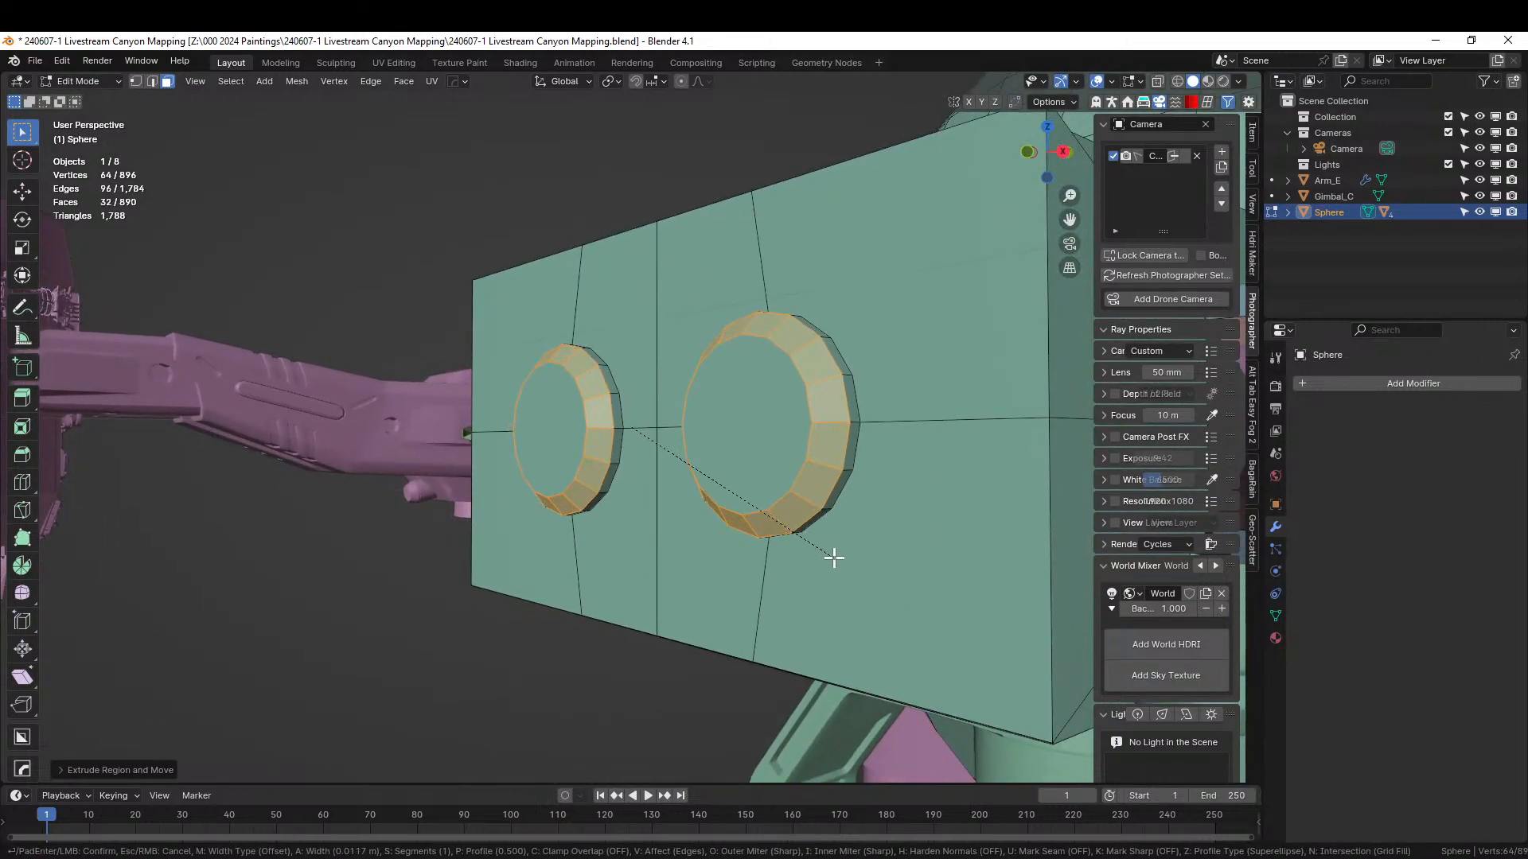
click(829, 557)
middle_drag(810, 535, 894, 565)
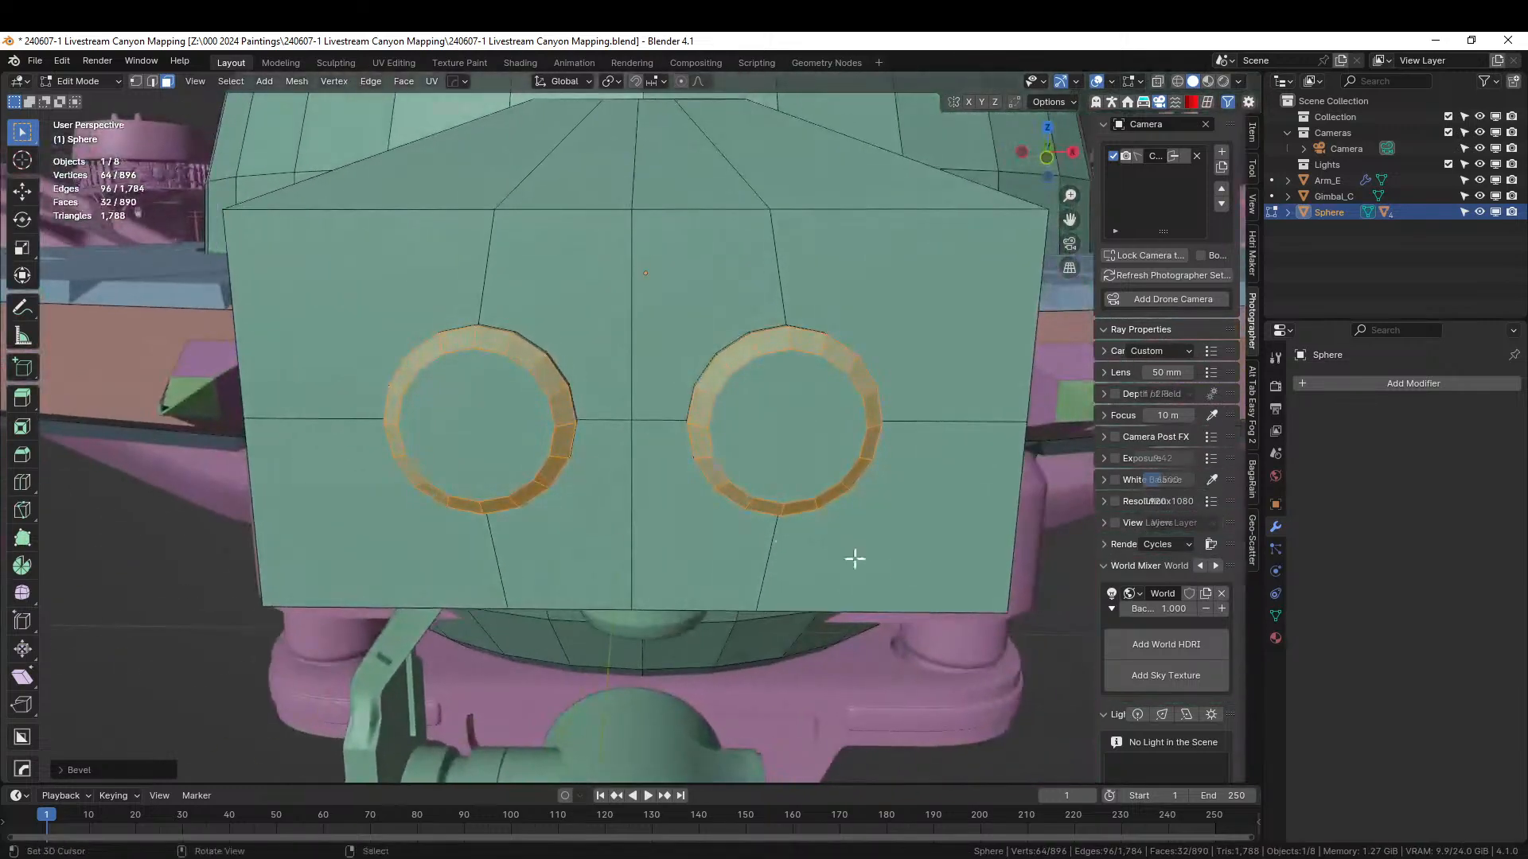
- Select the flat front faces of both discs and inset them slightly
click(451, 437)
shift+click(788, 443)
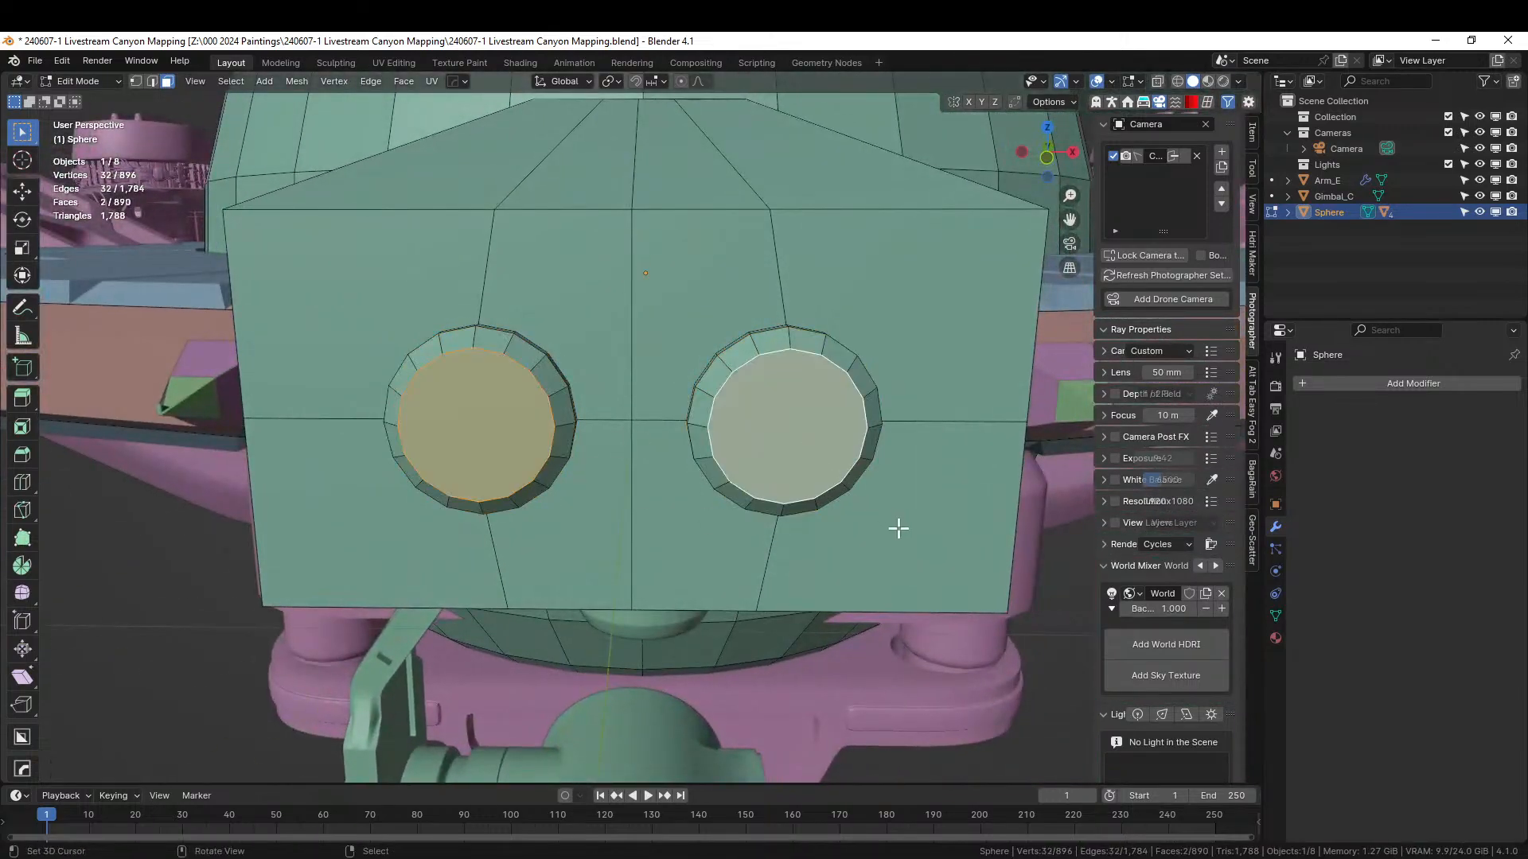
key(i)
click(890, 524)
middle_drag(888, 523, 783, 532)
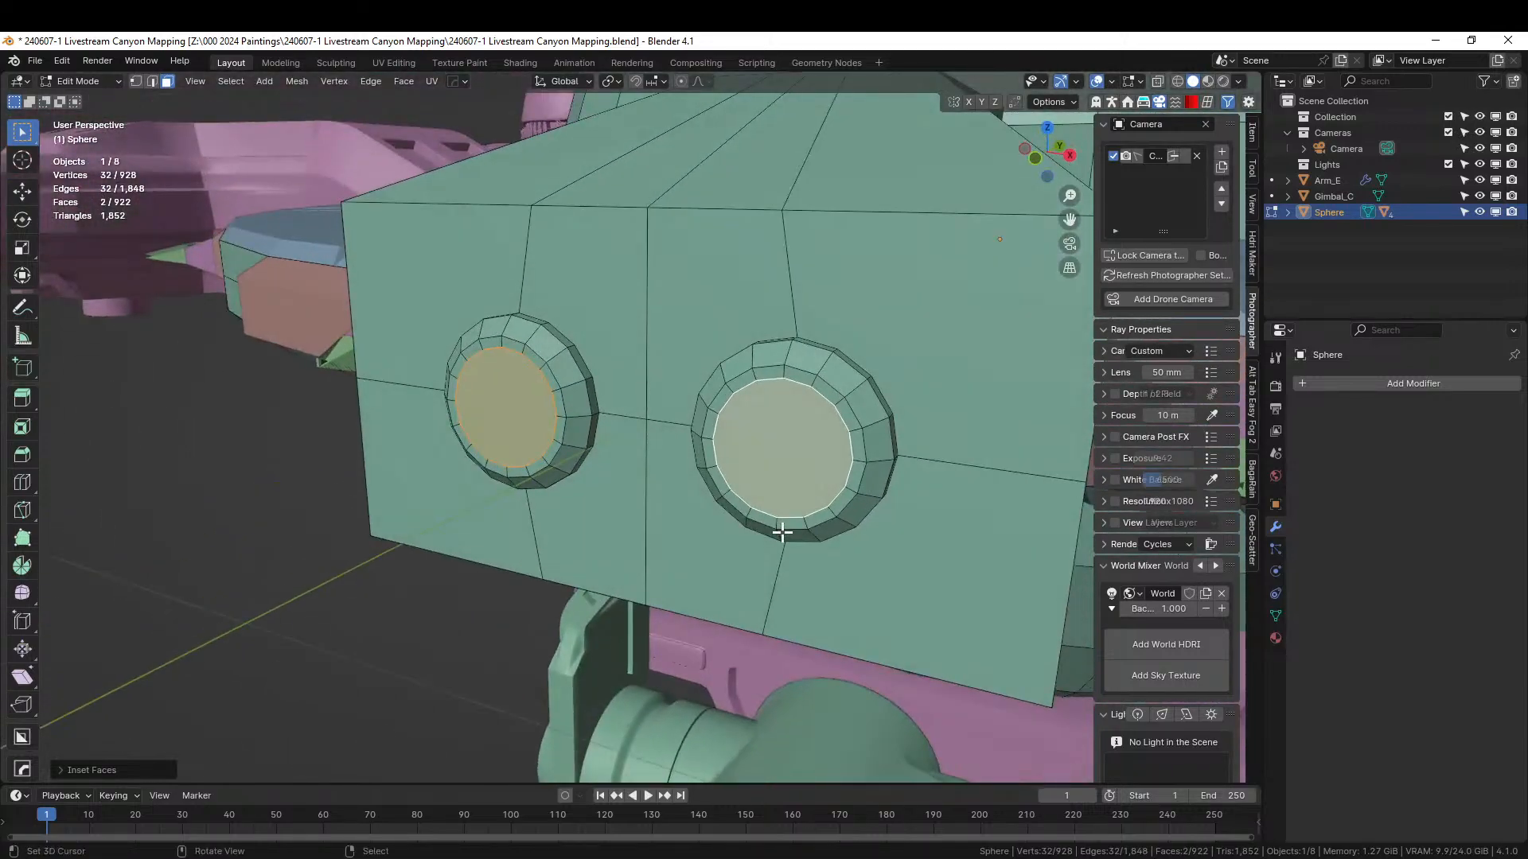
- Repeat the inset five times on both disc faces to form concentric rings down to their centres
key(shift+r)
key(shift+r)
key(shift+r)
key(shift+r)
key(shift+r)
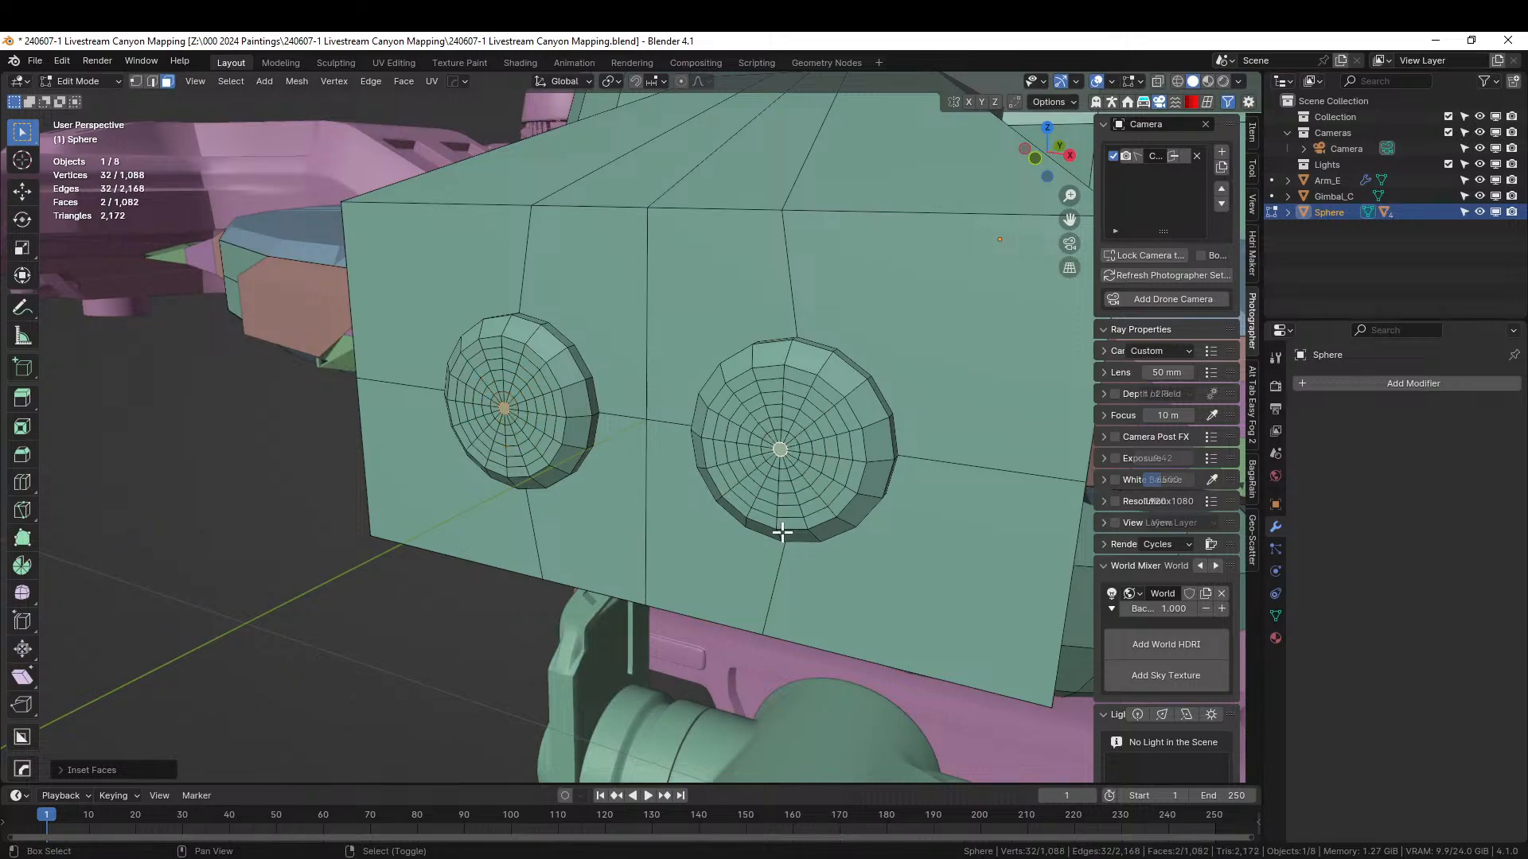
- Enable proportional editing with the Sphere falloff, restricted to connected geometry
scroll(783, 533, up, 2)
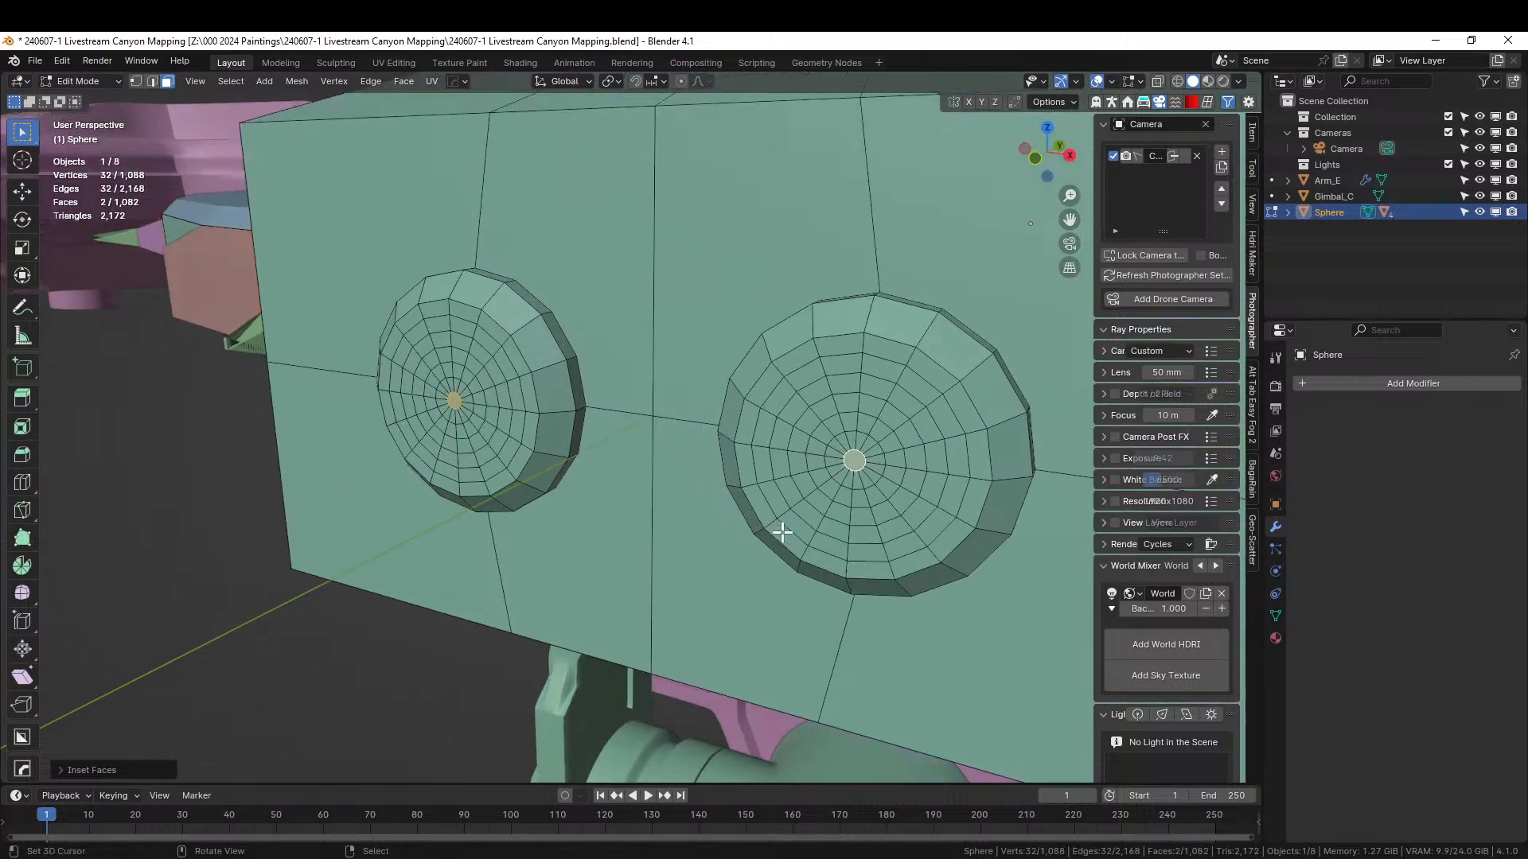
key(o)
click(708, 81)
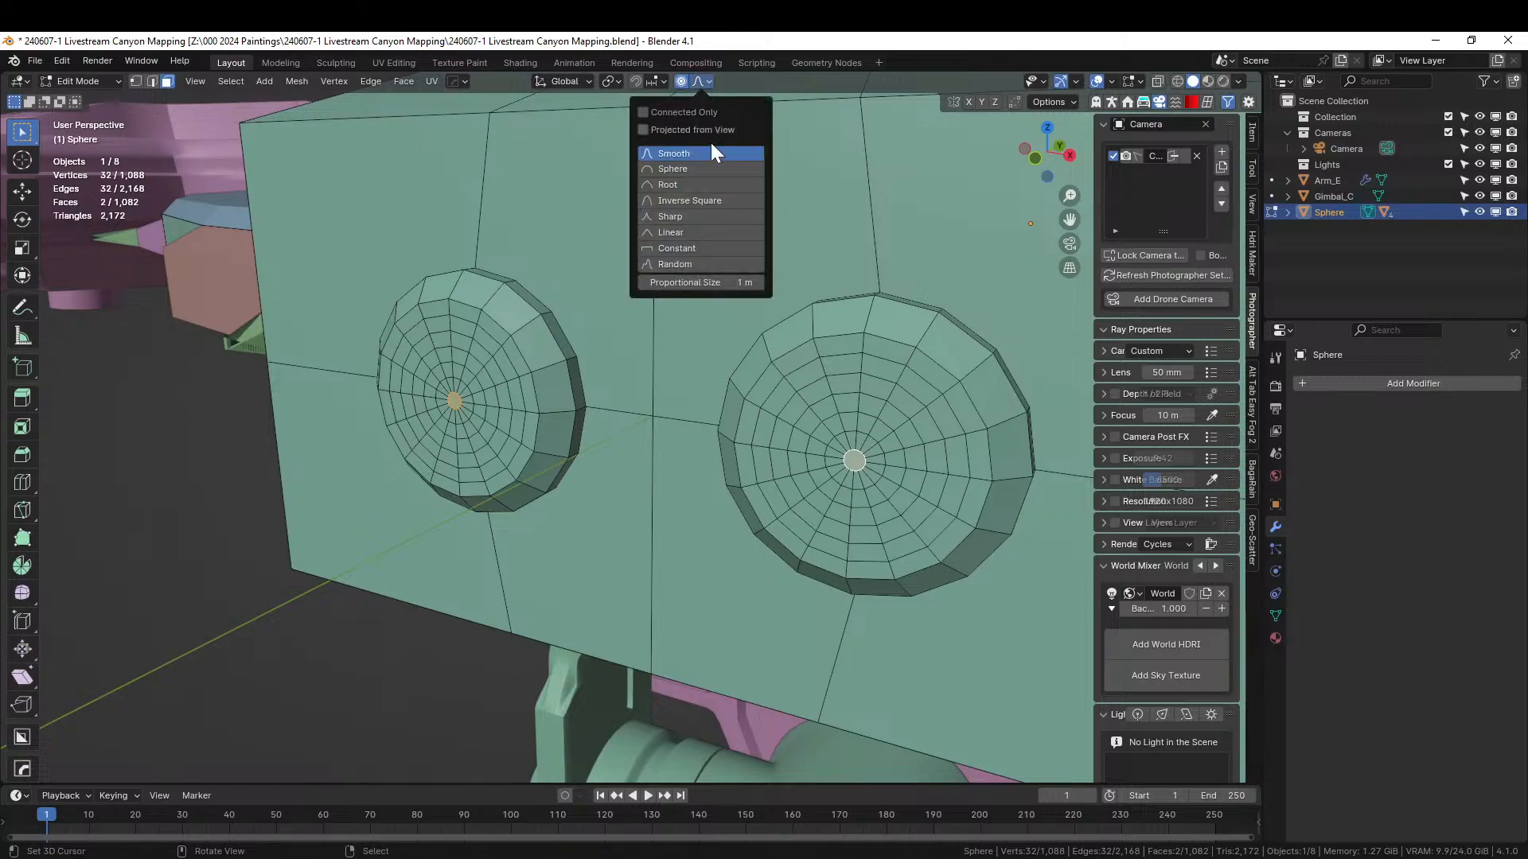
click(684, 170)
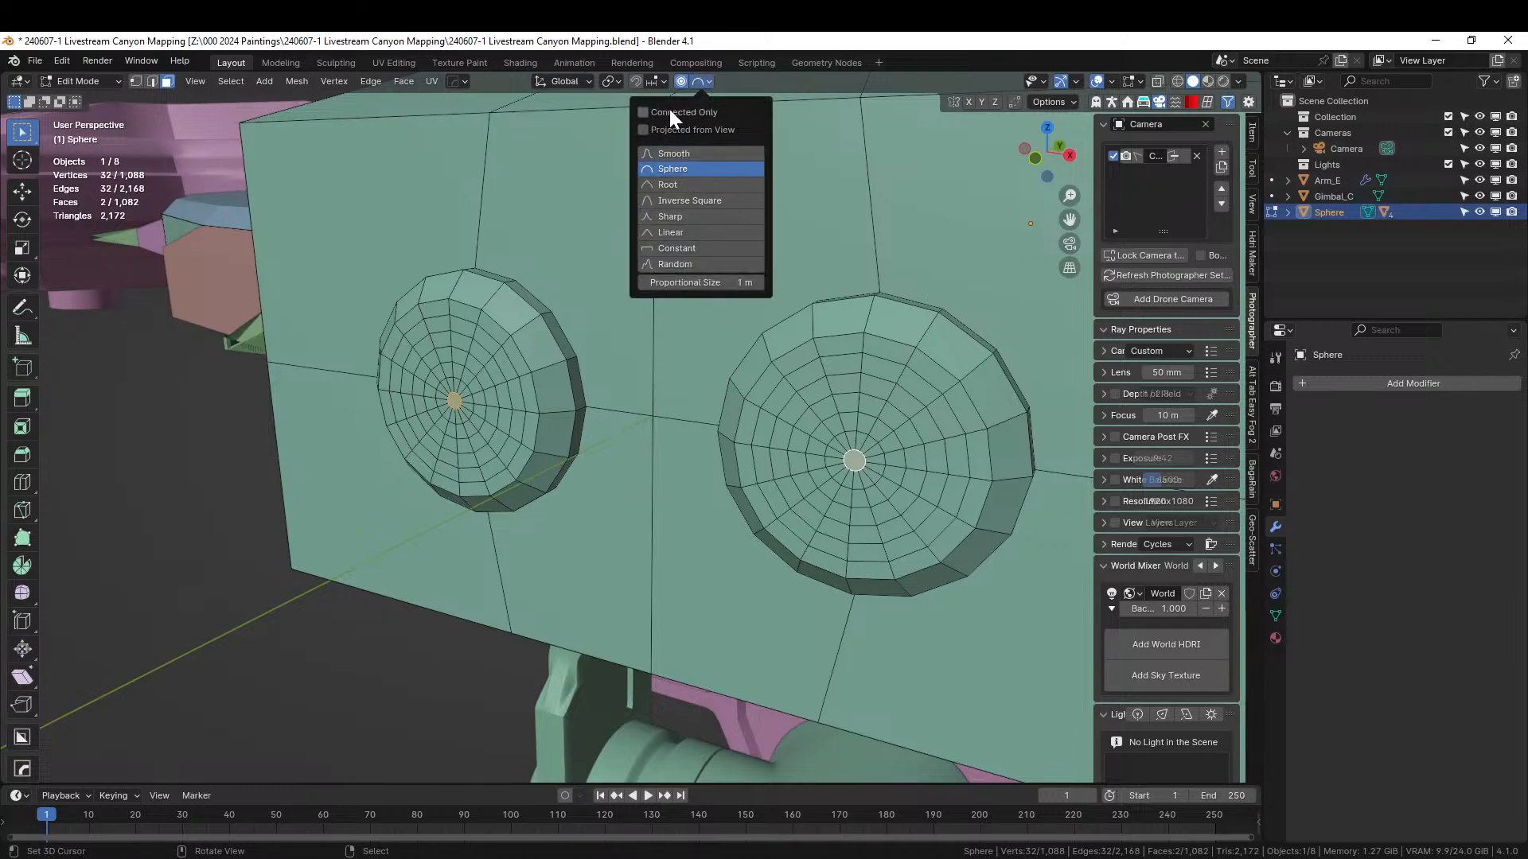
click(639, 113)
- Pull both disc centres outward about 0.018 m along Y with a proportional size of about 0.039 m to form domed lenses
scroll(783, 444, down, 2)
middle_drag(788, 450, 703, 488)
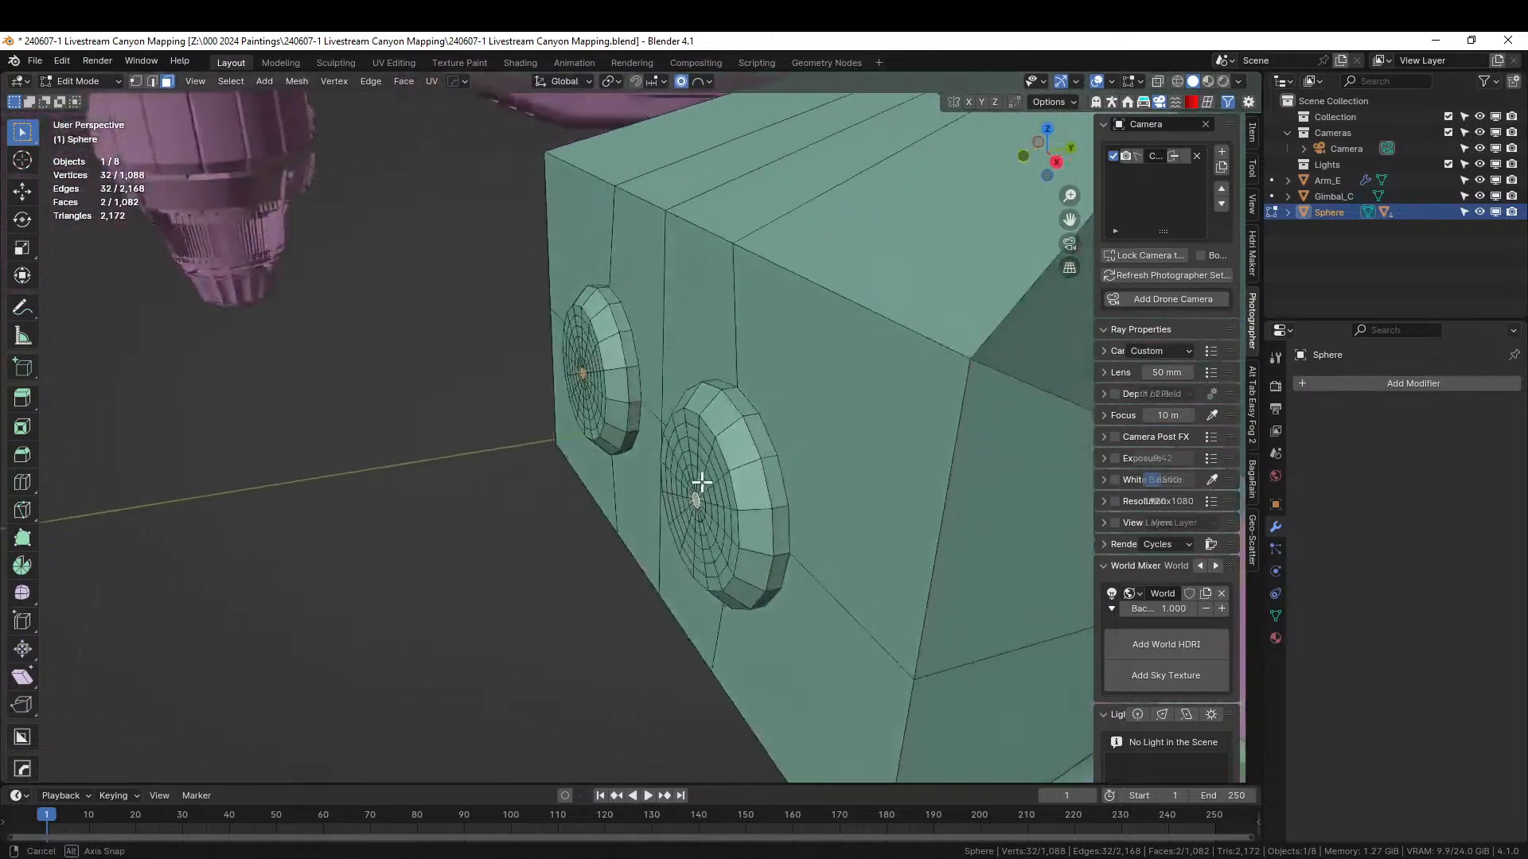
key(g)
key(y)
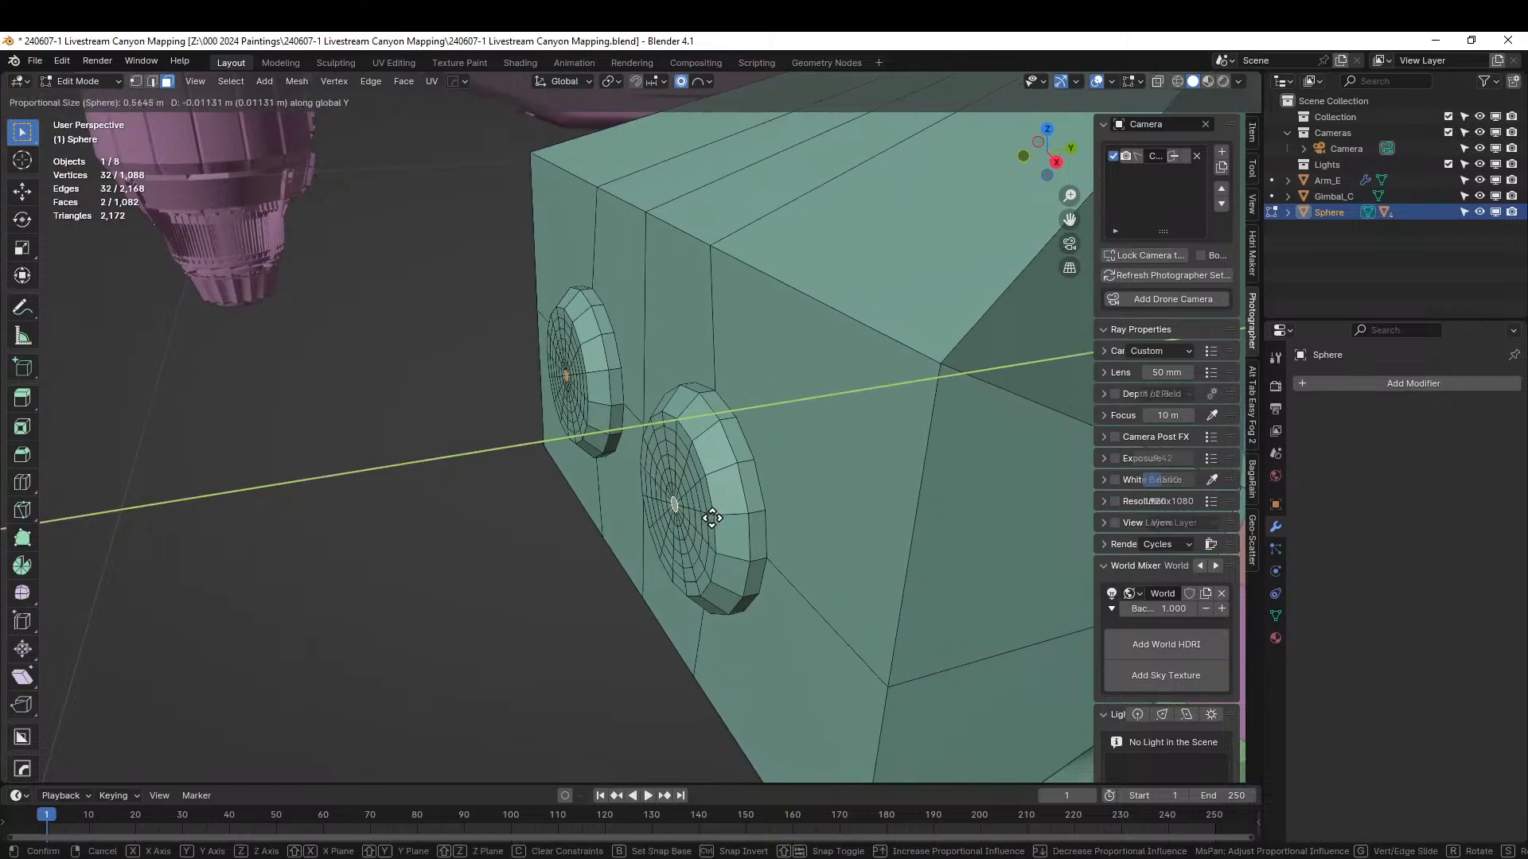
scroll(711, 520, up, 20)
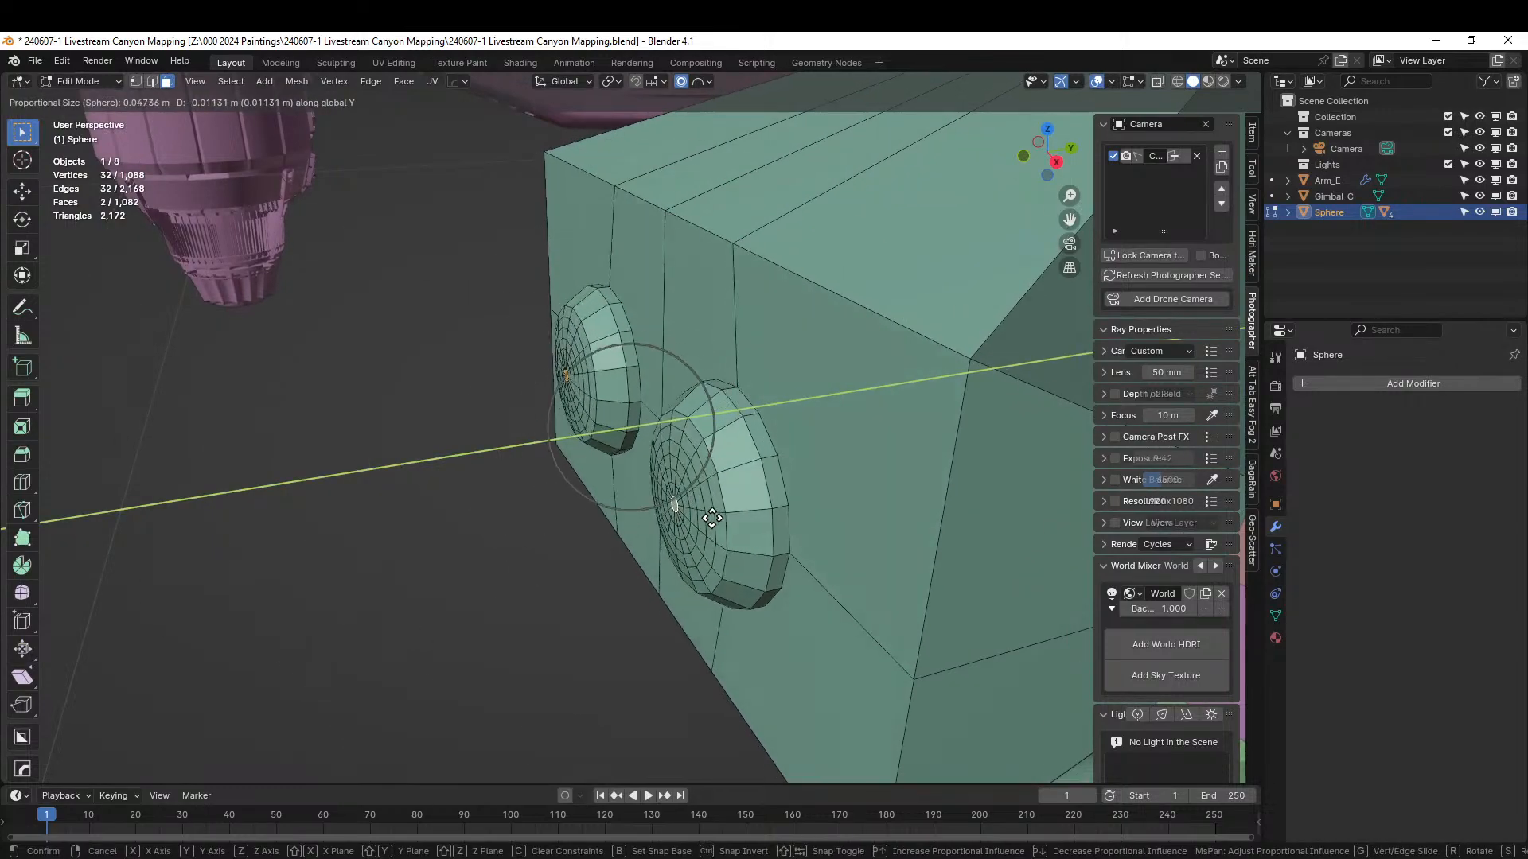
scroll(705, 522, up, 1)
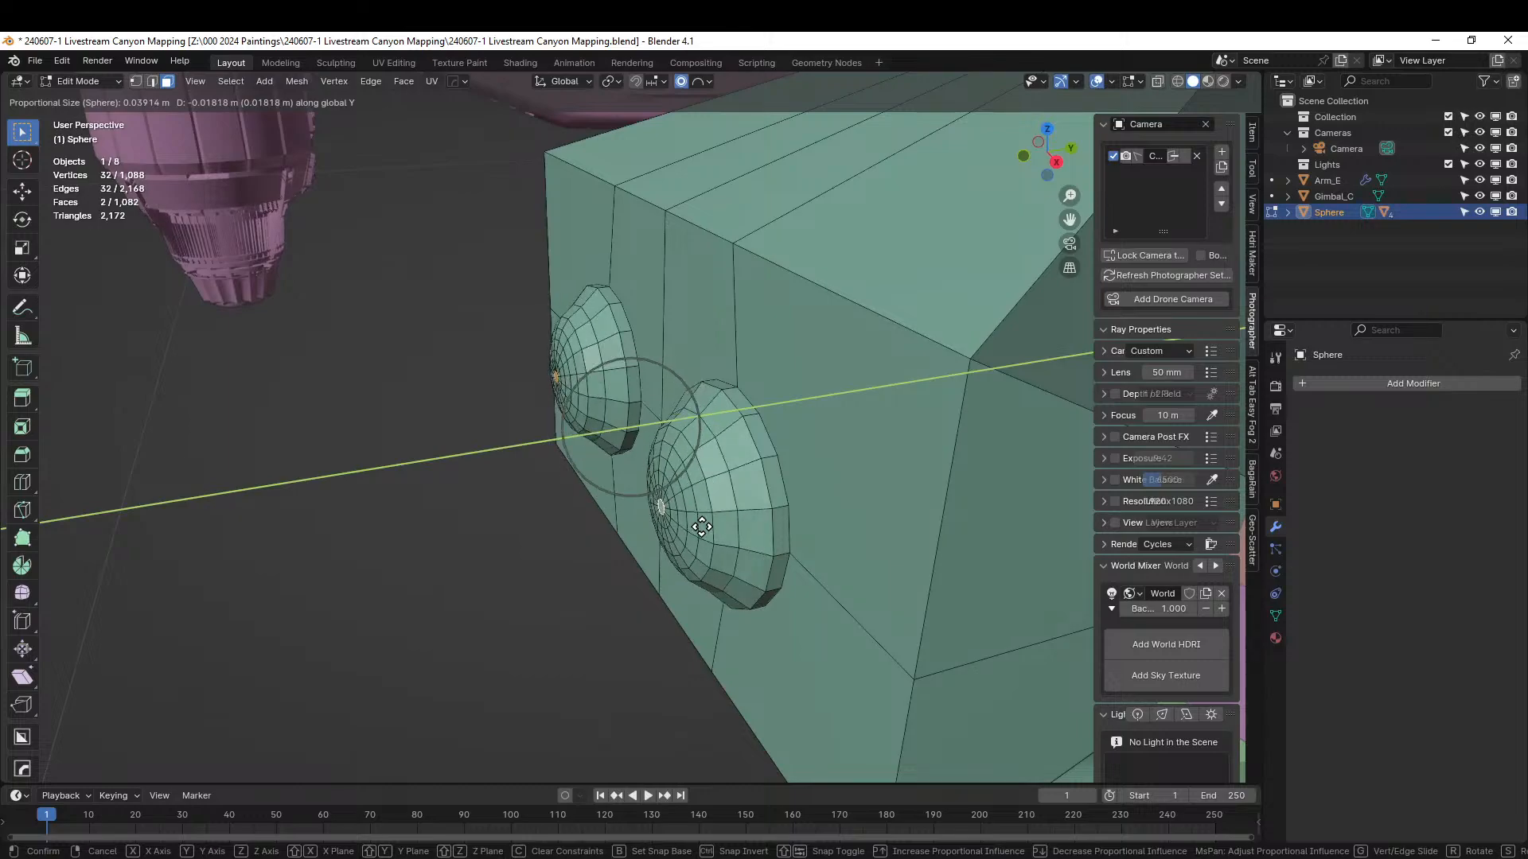
click(708, 527)
middle_drag(707, 526, 733, 65)
key(Tab)
- Select the sphere's pole vertices and grow the selection over the upper dome and underside, stopping short of the ring and ending in face selection mode
scroll(786, 591, down, 5)
middle_drag(645, 406, 647, 482)
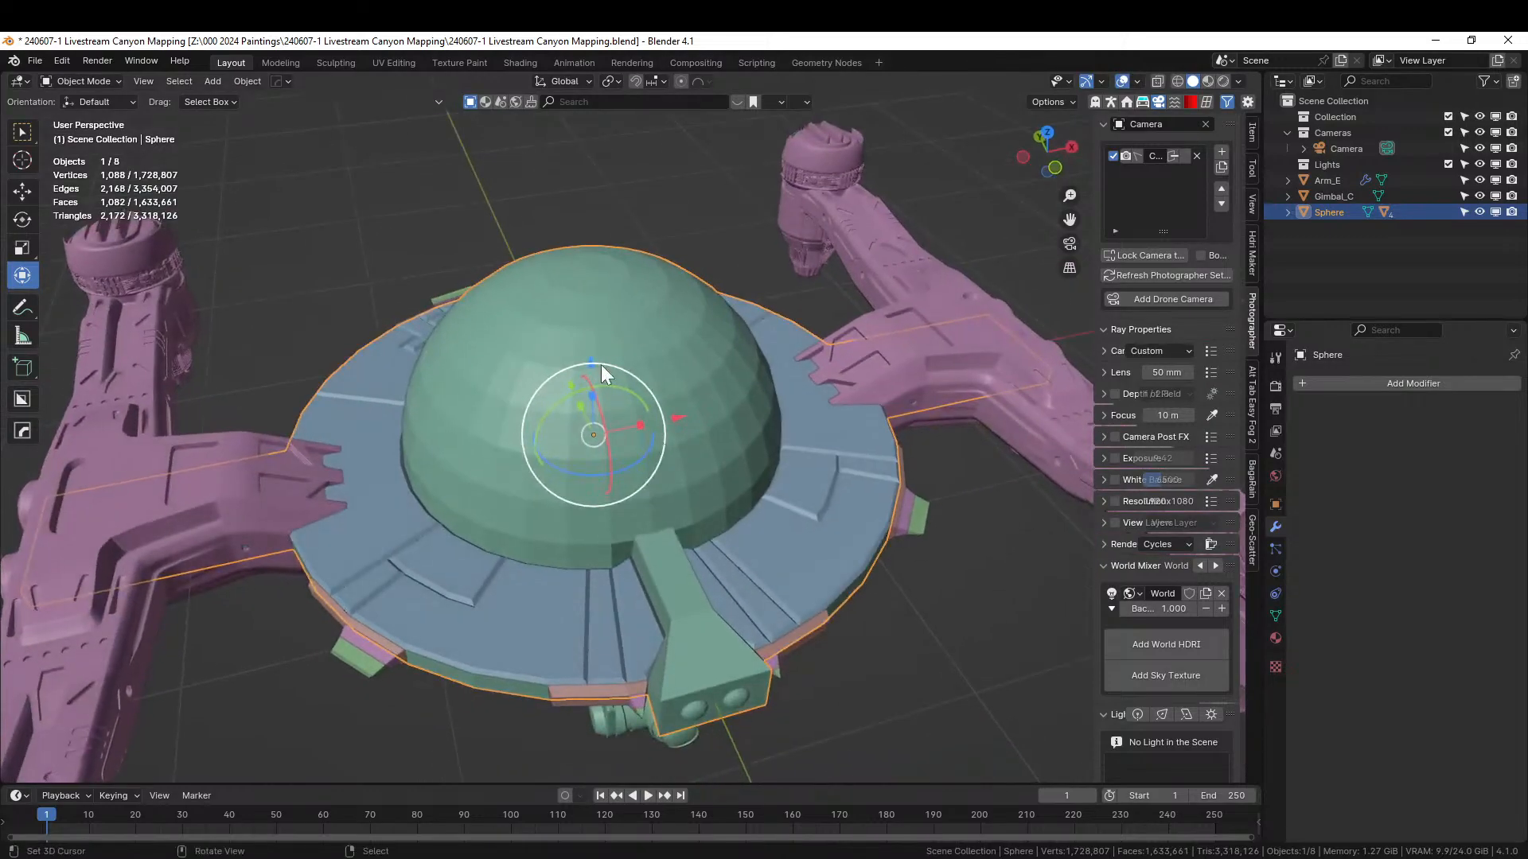
key(Tab)
middle_drag(602, 371, 609, 368)
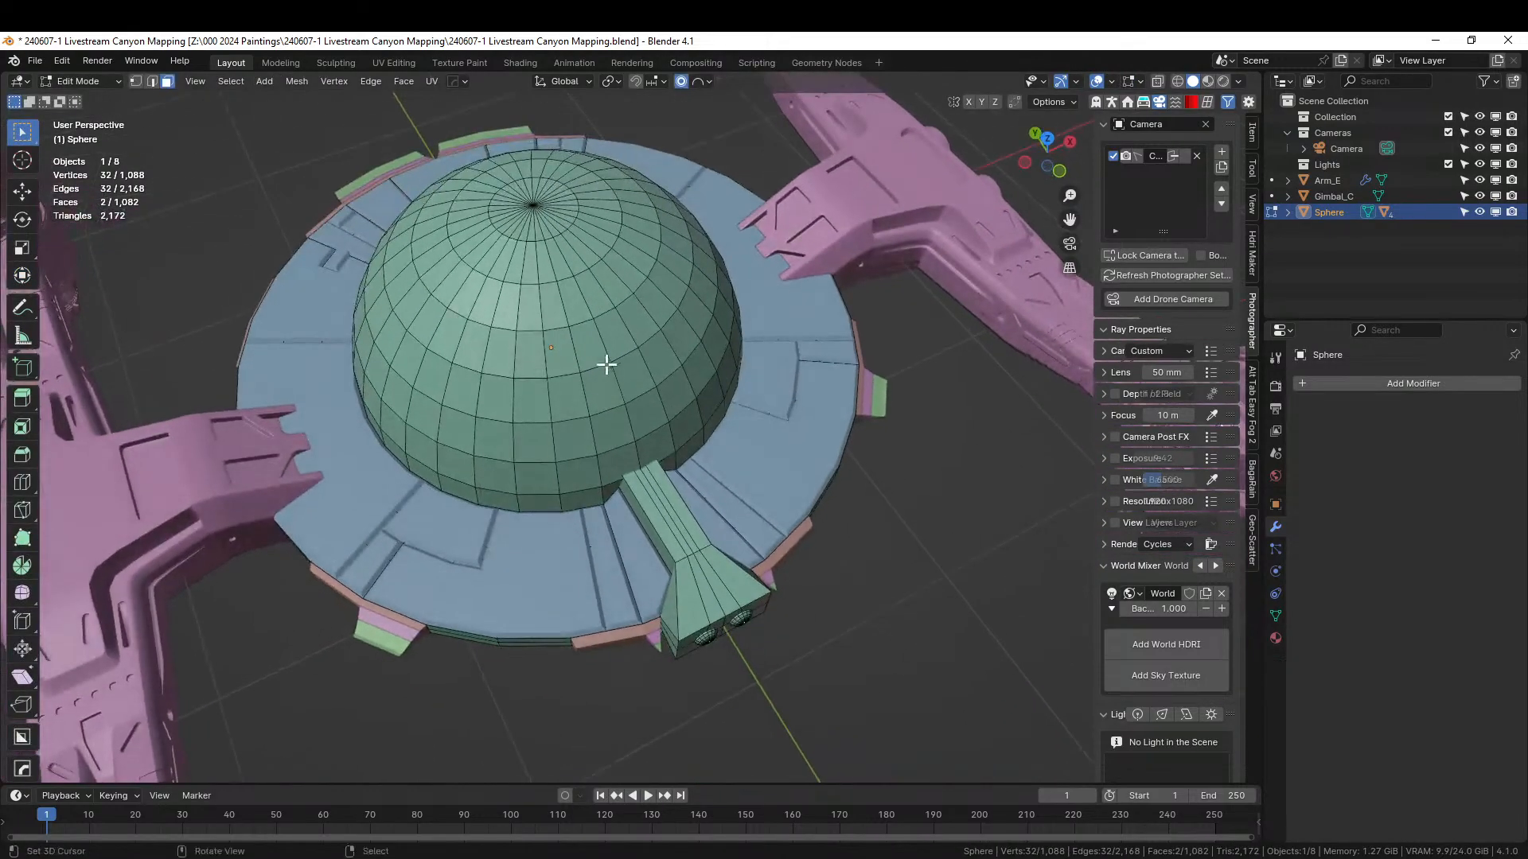
key(1)
click(533, 205)
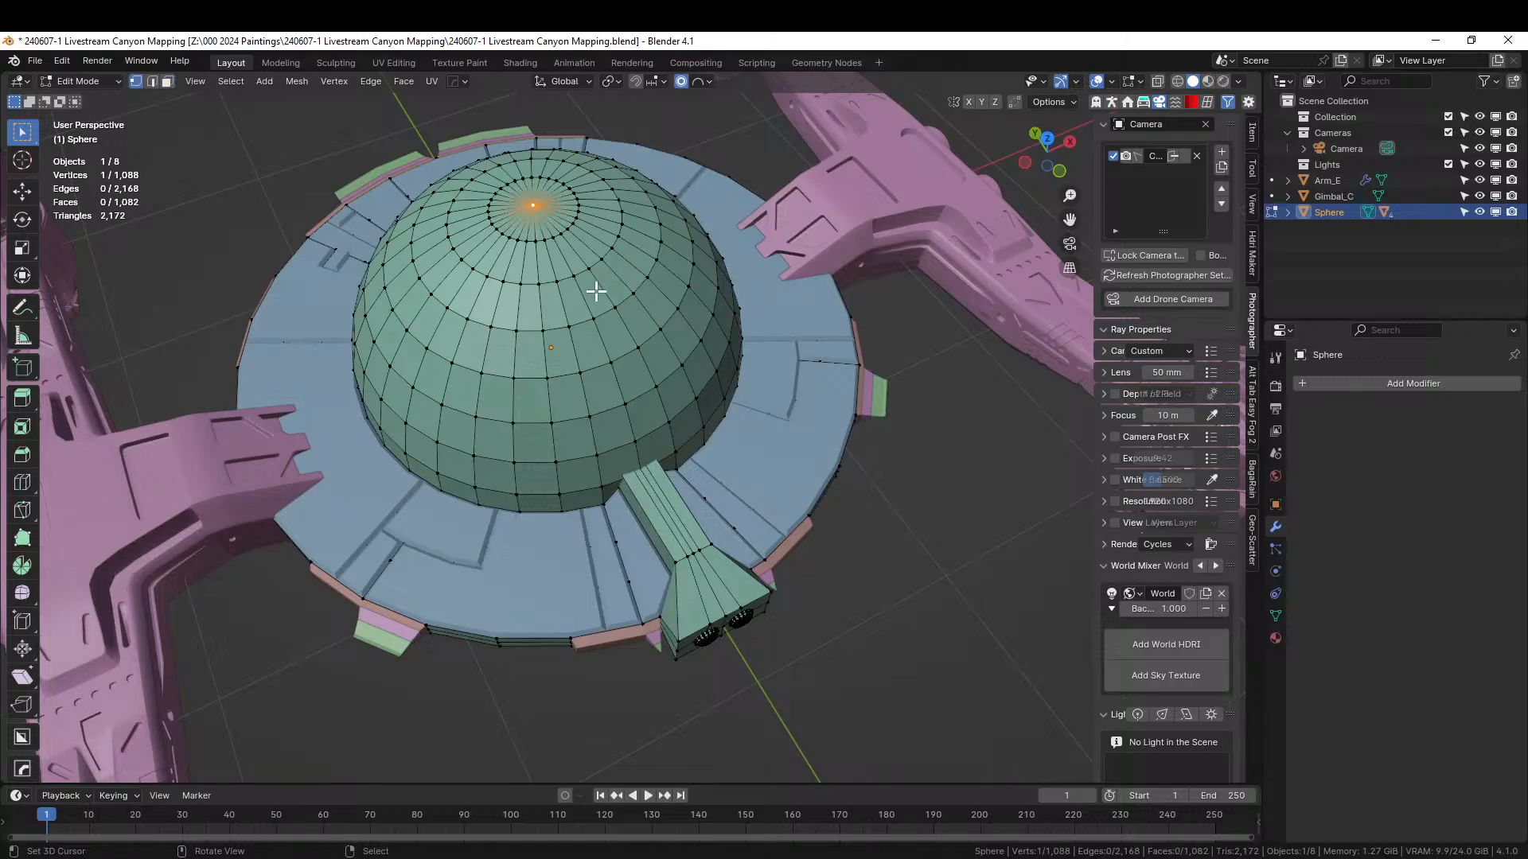
middle_drag(596, 292, 547, 783)
click(569, 716)
key(ctrl+KP_Add)
key(ctrl+KP_Add)
key(ctrl+KP_Add)
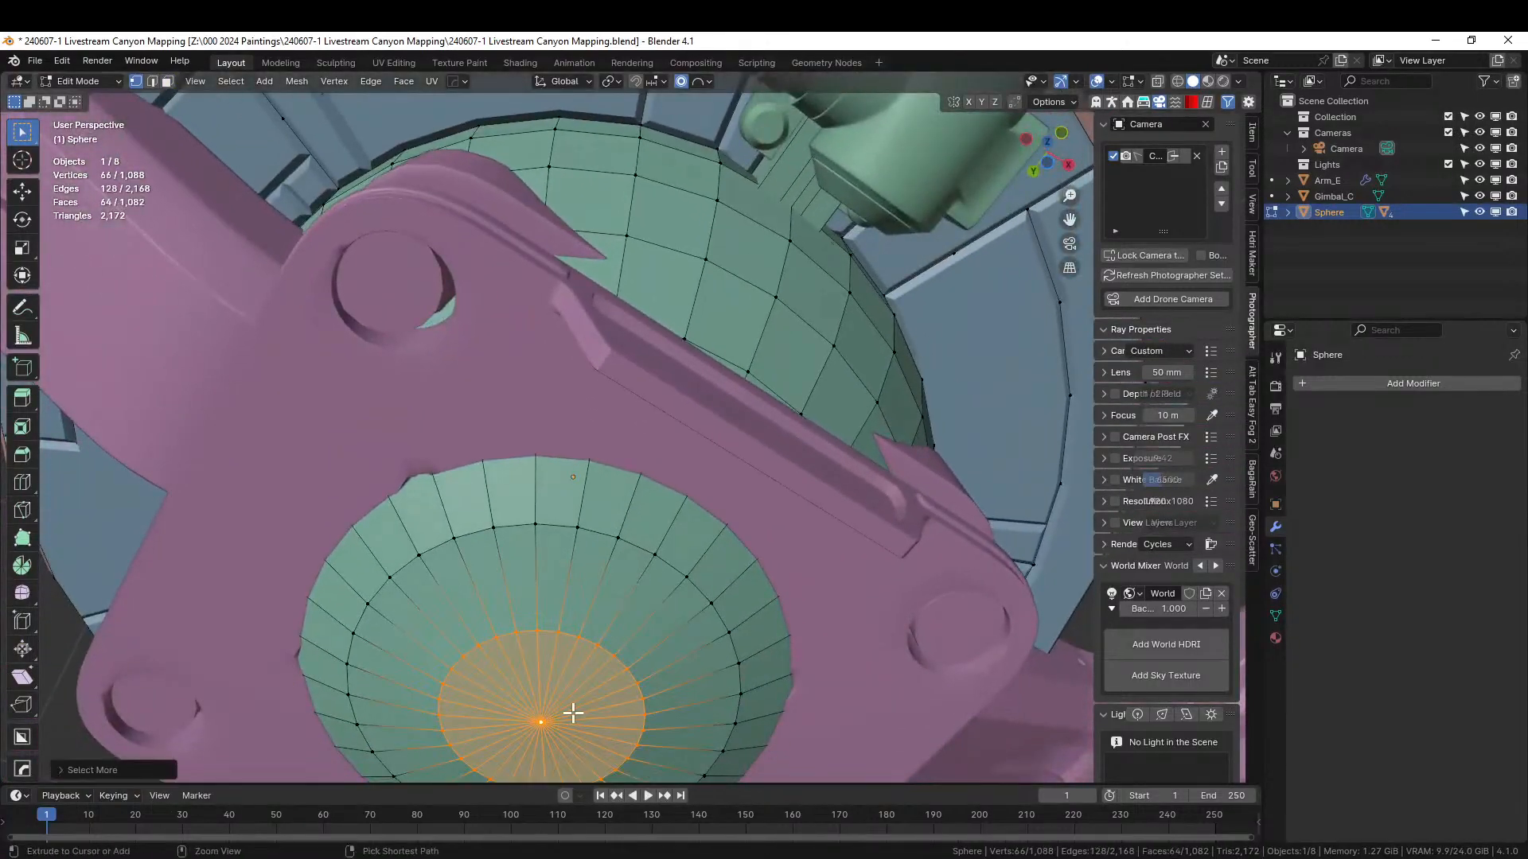
key(ctrl+KP_Add)
key(ctrl+KP_Add)
key(ctrl+KP_Add)
key(ctrl+KP_Add)
key(ctrl+KP_Add)
key(ctrl+KP_Add)
key(ctrl+KP_Add)
key(ctrl+KP_Add)
key(ctrl+KP_Add)
key(ctrl+KP_Add)
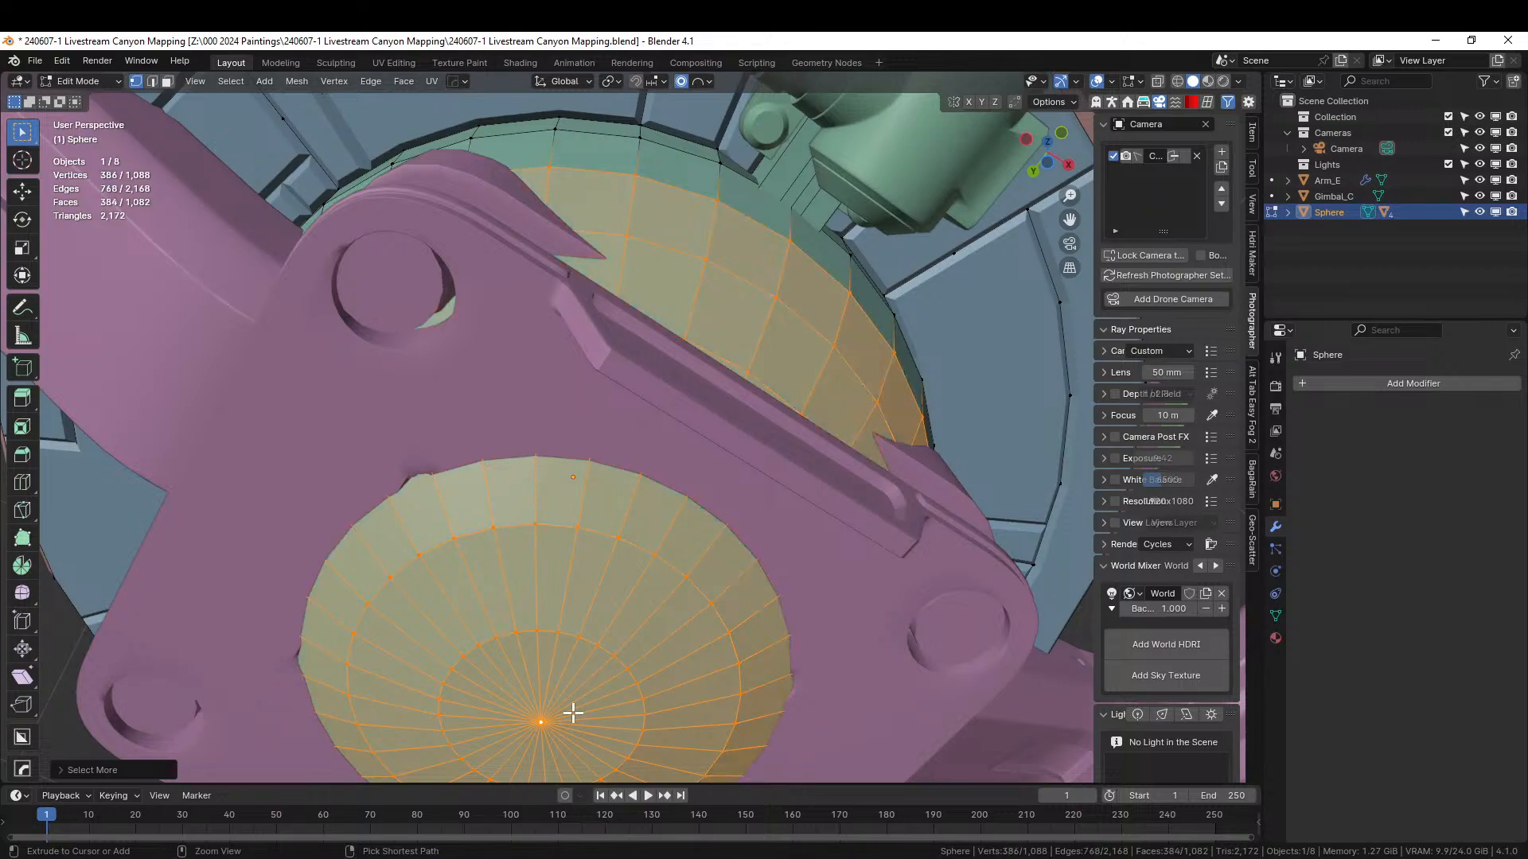
middle_drag(573, 713, 455, 99)
key(3)
scroll(627, 379, down, 3)
key(Tab)
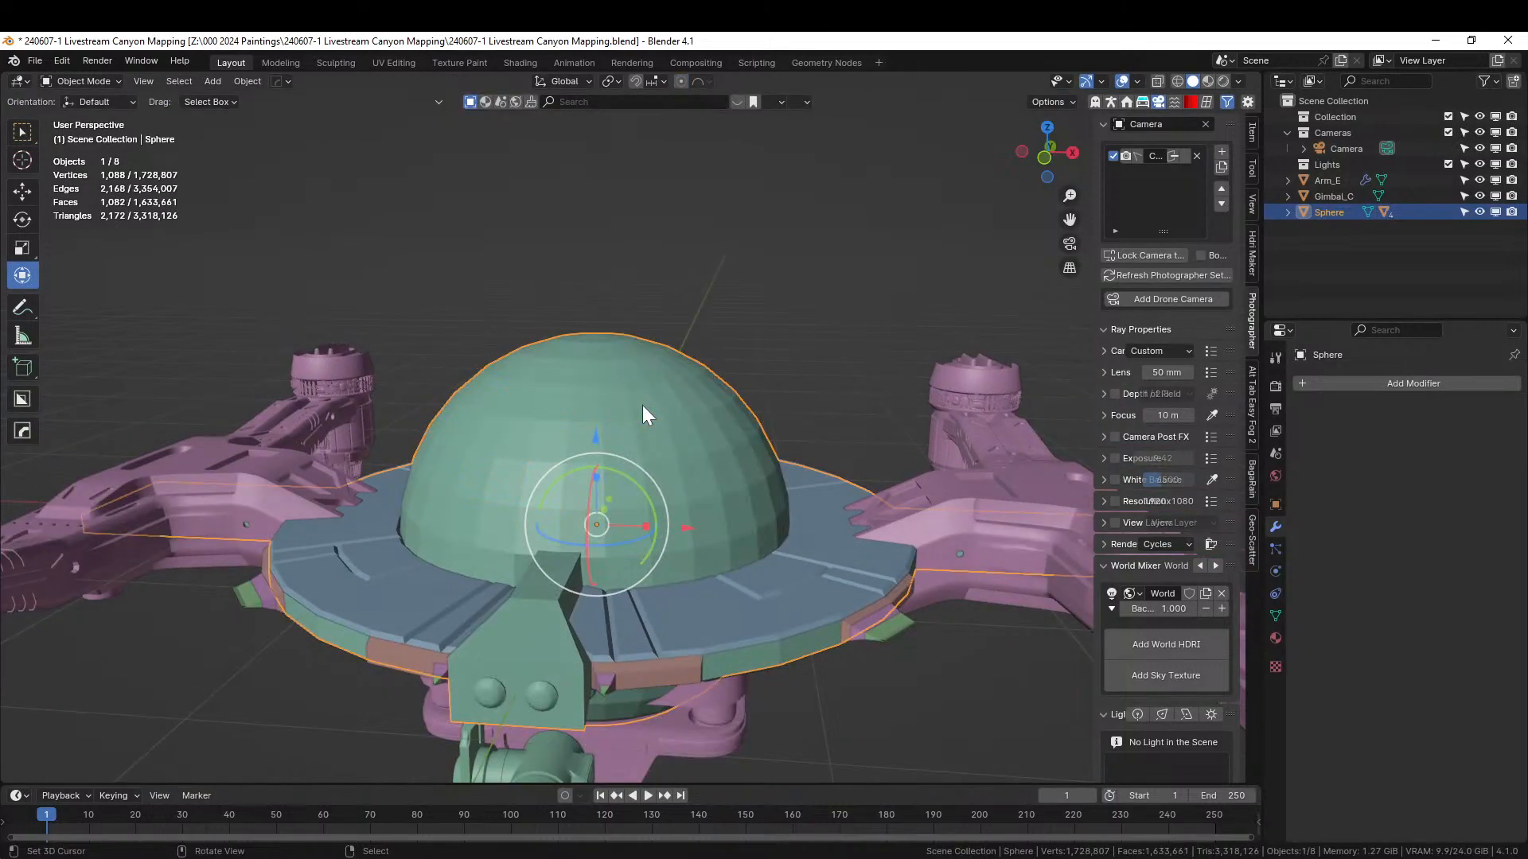
- Try Random Panels with panel seed 2 on the selected sphere faces
key(ctrl+alt+e)
click(618, 427)
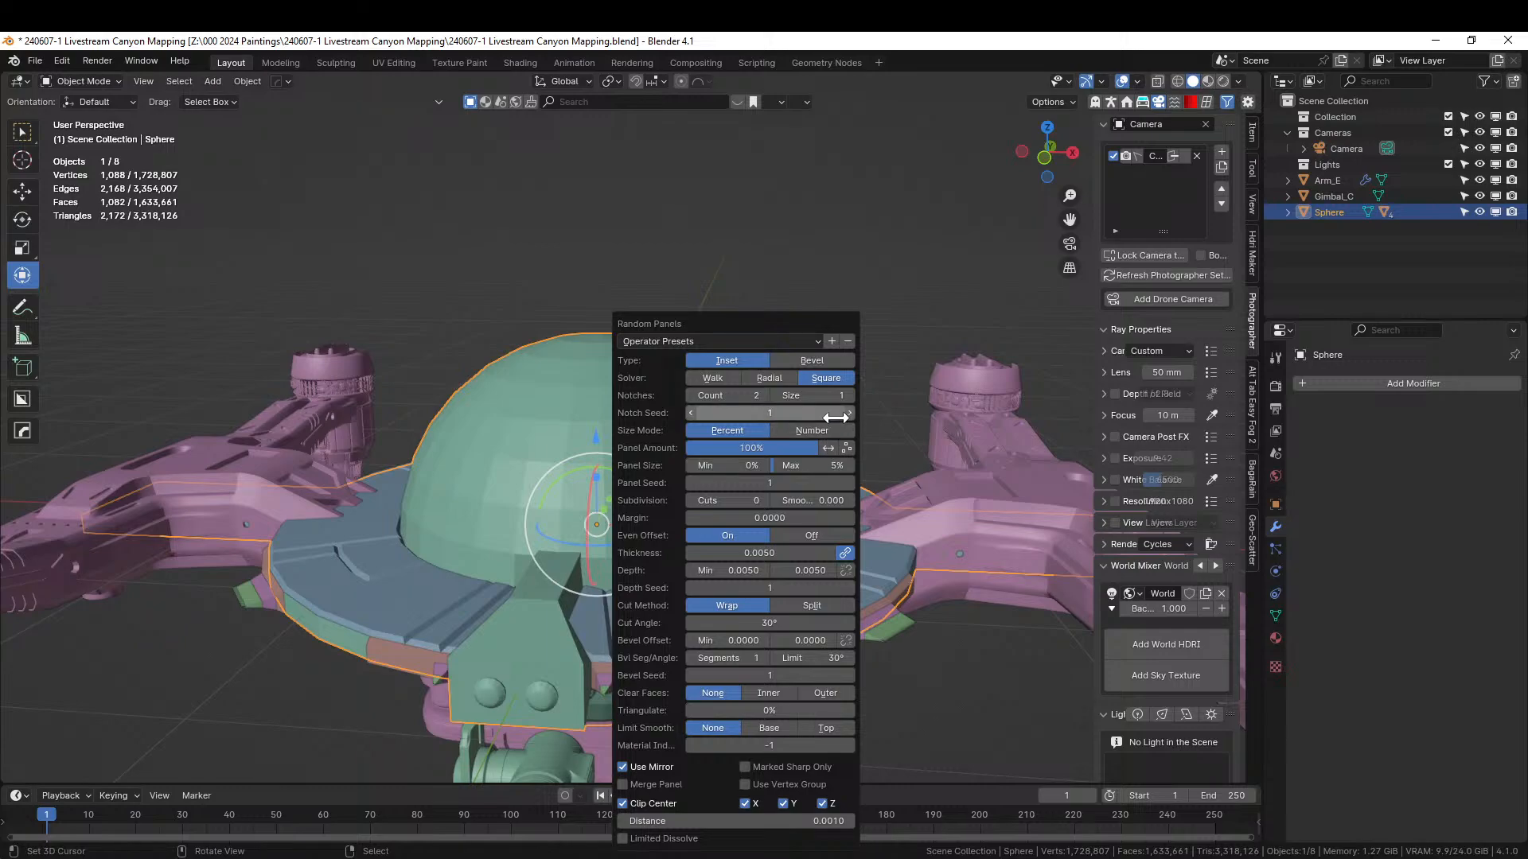
click(848, 483)
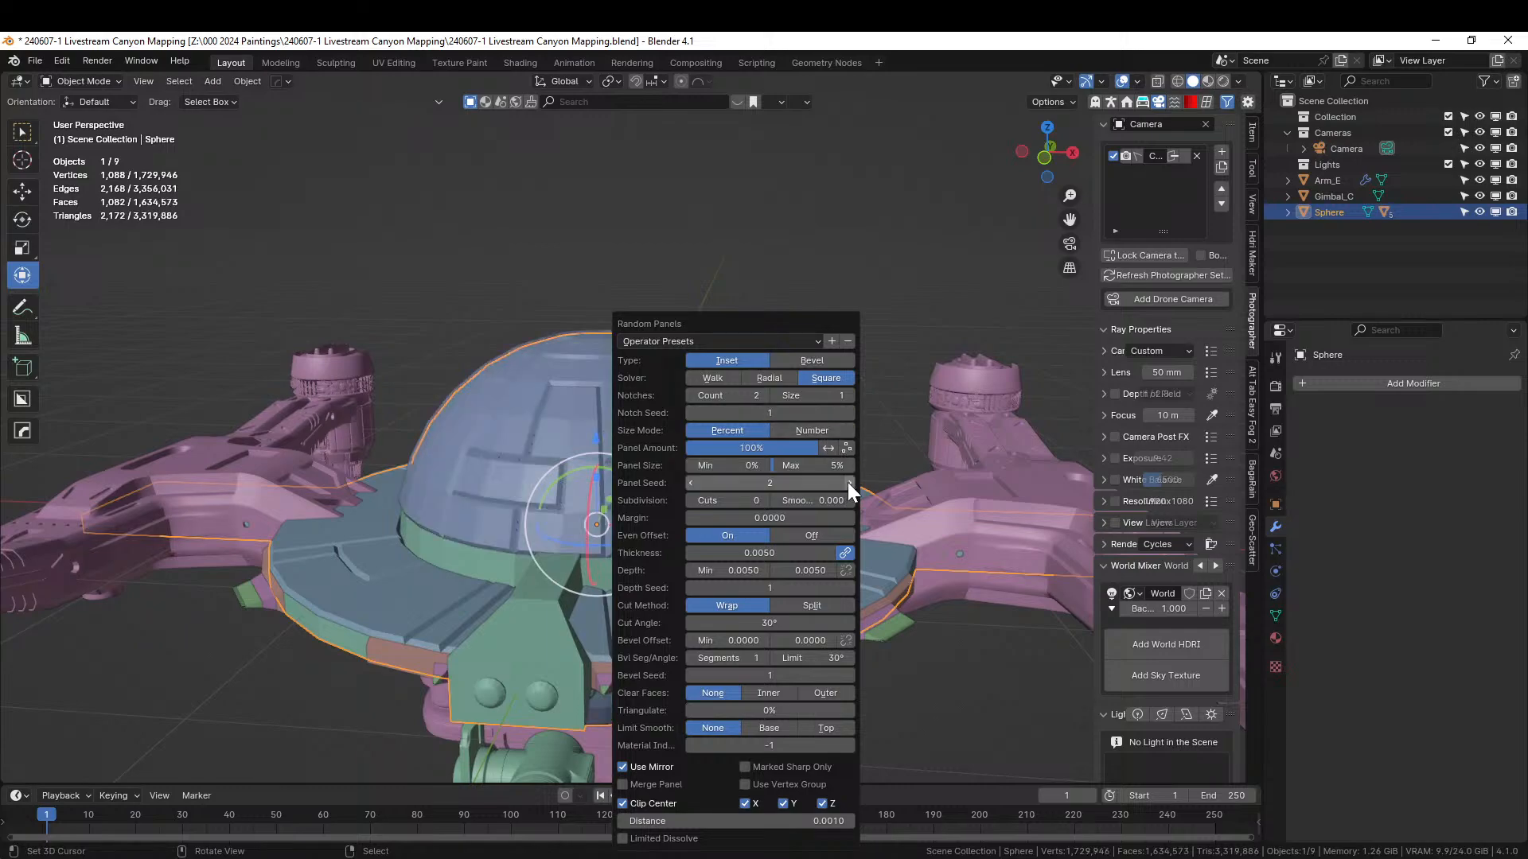
middle_drag(709, 235, 751, 254)
key(ctrl+z)
- Add a bisecting mirror modifier along the X axis to the sphere
scroll(748, 491, down, 3)
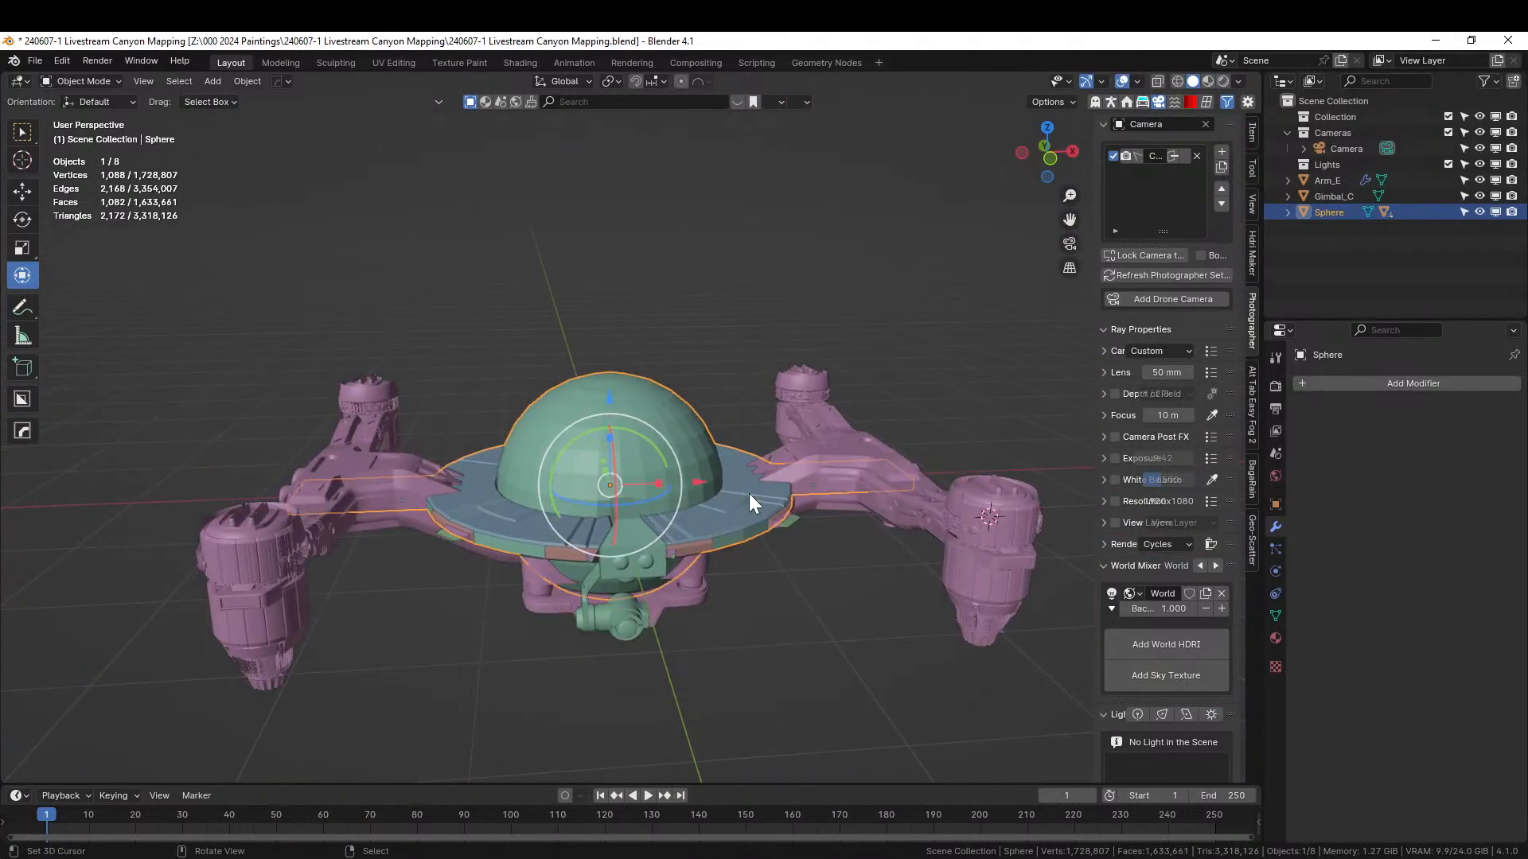
key(alt+x)
click(720, 480)
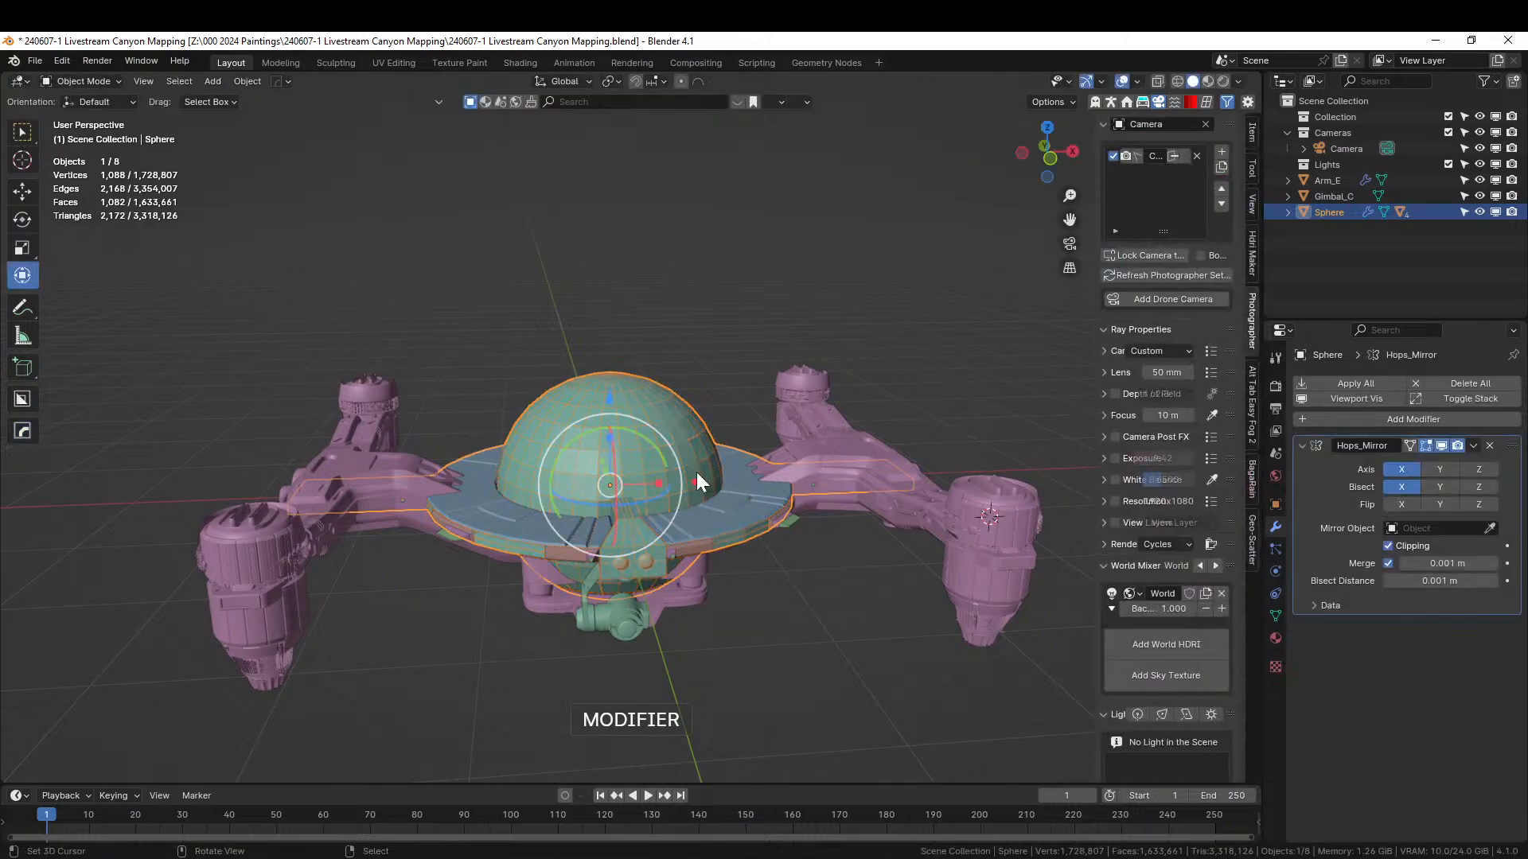
- Generate Random Panels on the selected sphere faces with panel seed 2, two subdivision cuts and the Radial solver
key(shift+alt+f)
click(695, 471)
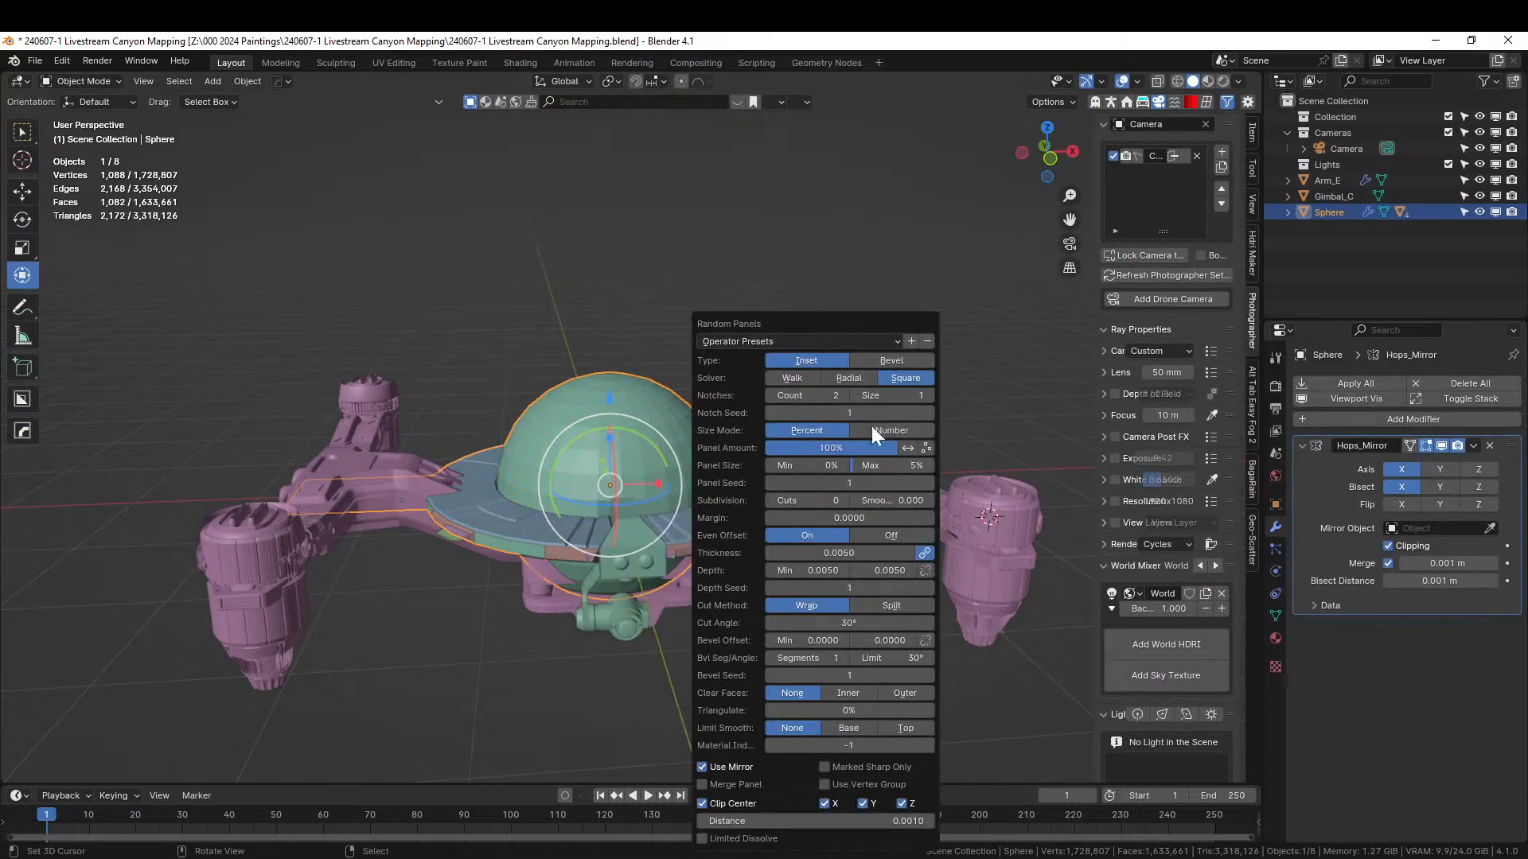
click(927, 482)
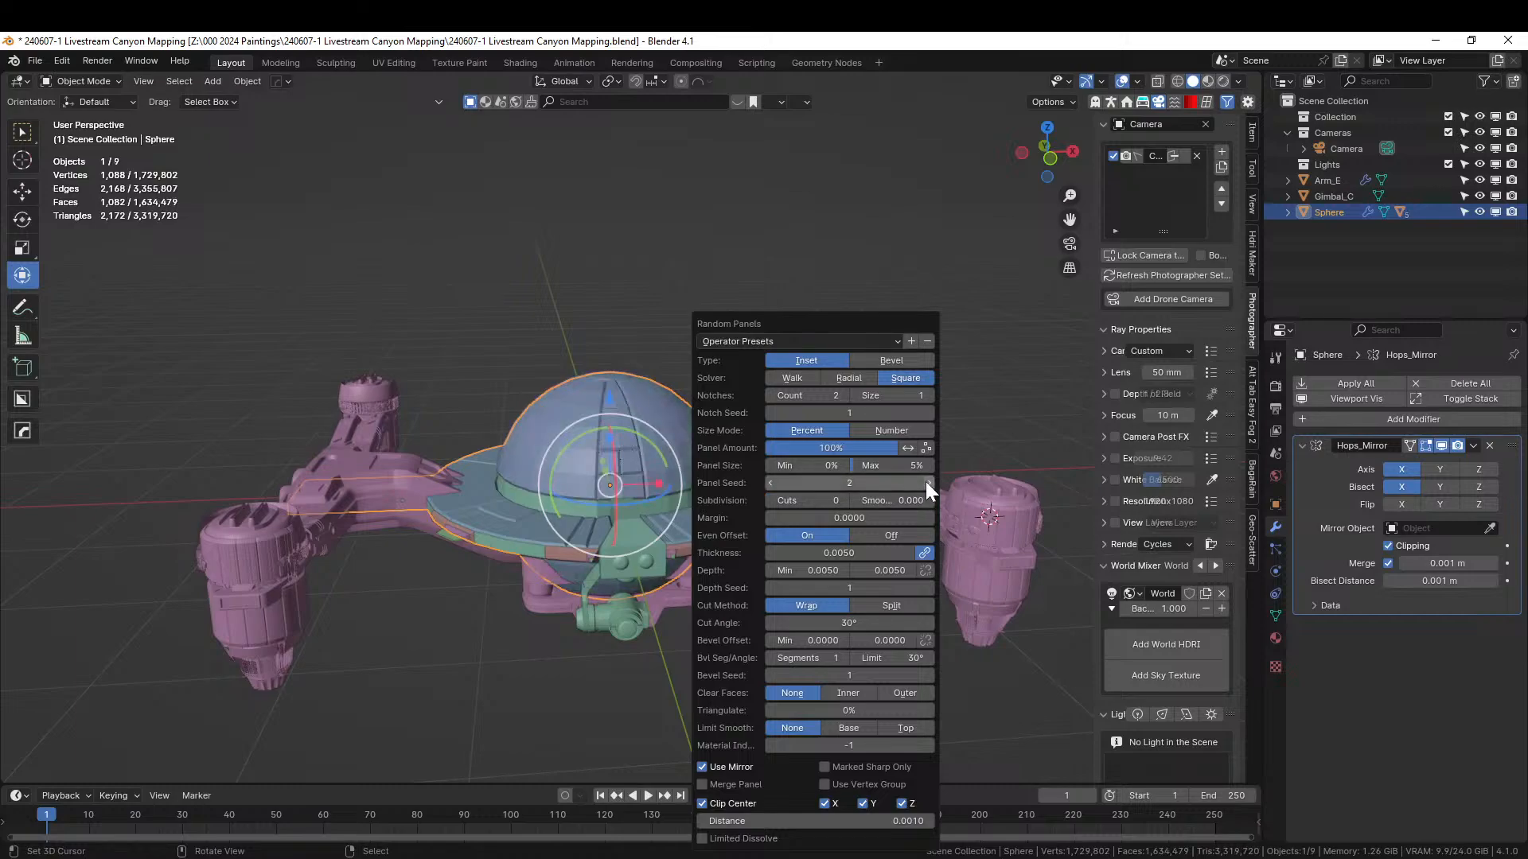
click(845, 500)
click(845, 500)
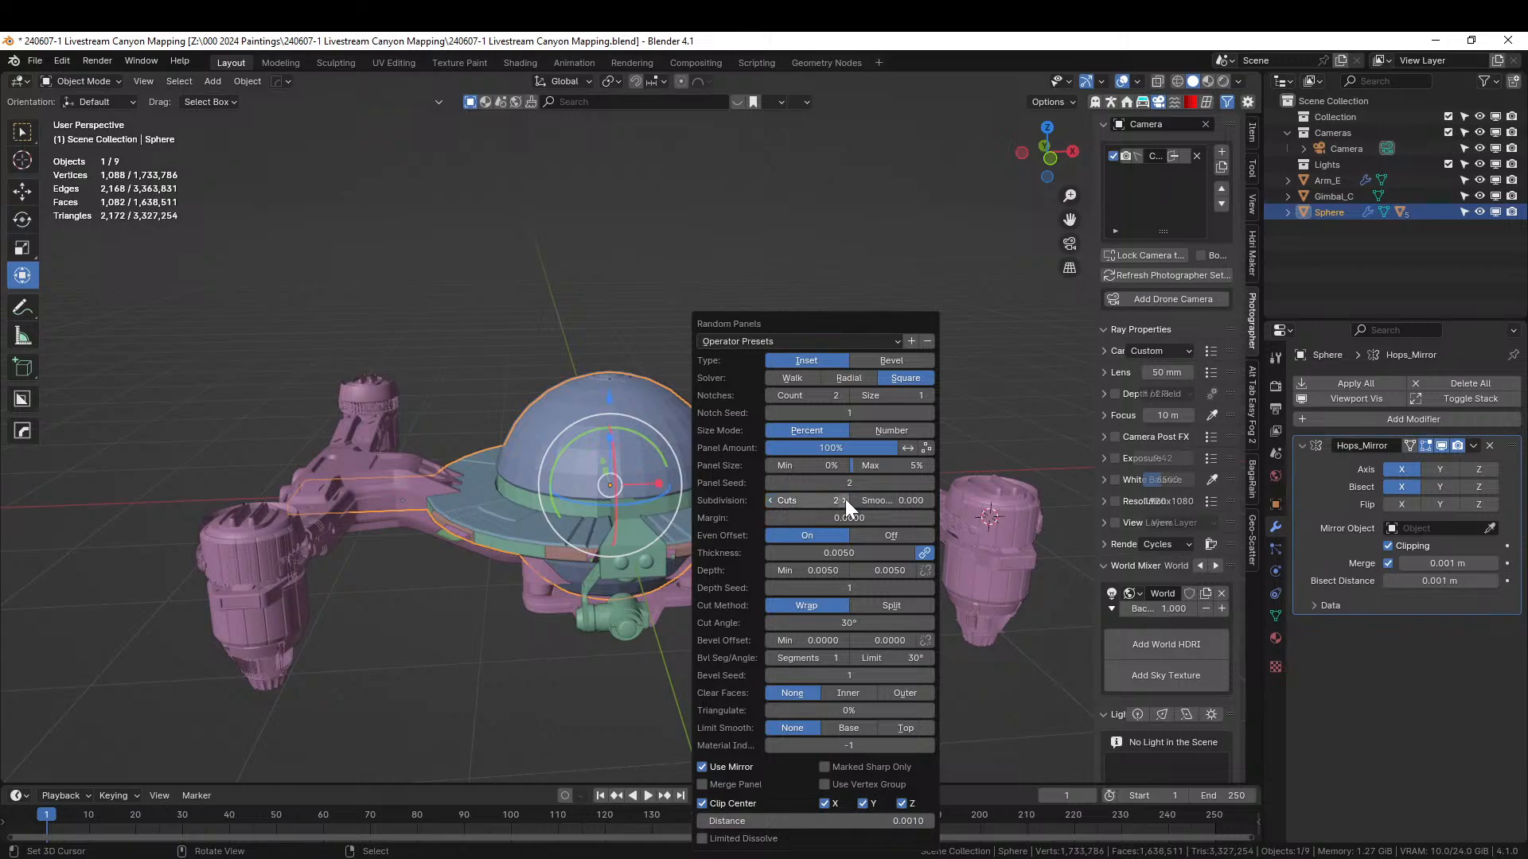
click(858, 377)
middle_drag(677, 398, 582, 570)
middle_drag(571, 614, 619, 537)
- Select the loop of faces forming the collar between the sphere's panelled dome and the ring
click(431, 524)
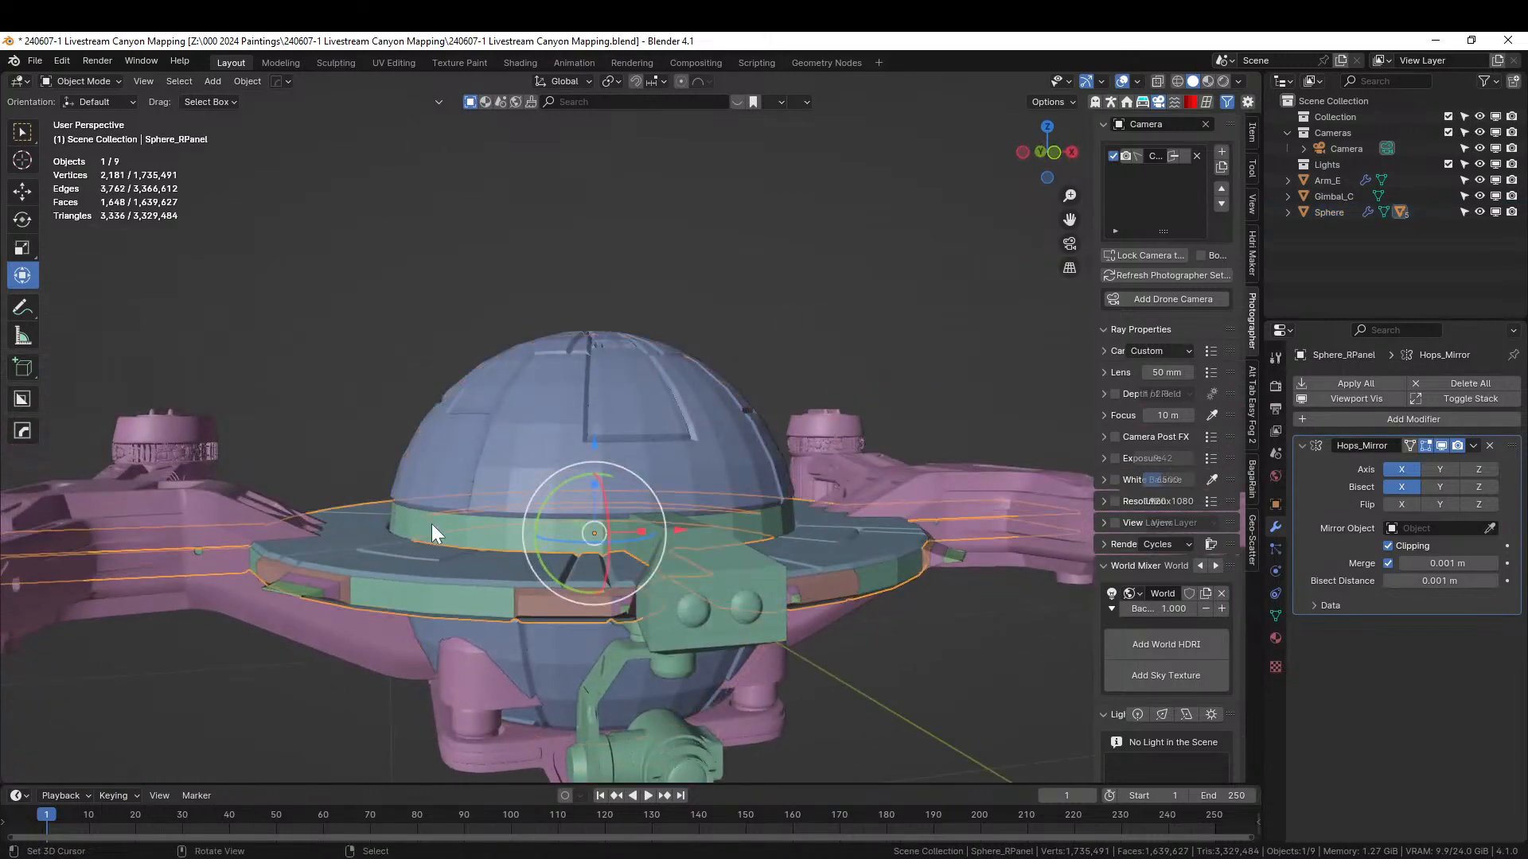
click(431, 523)
key(Tab)
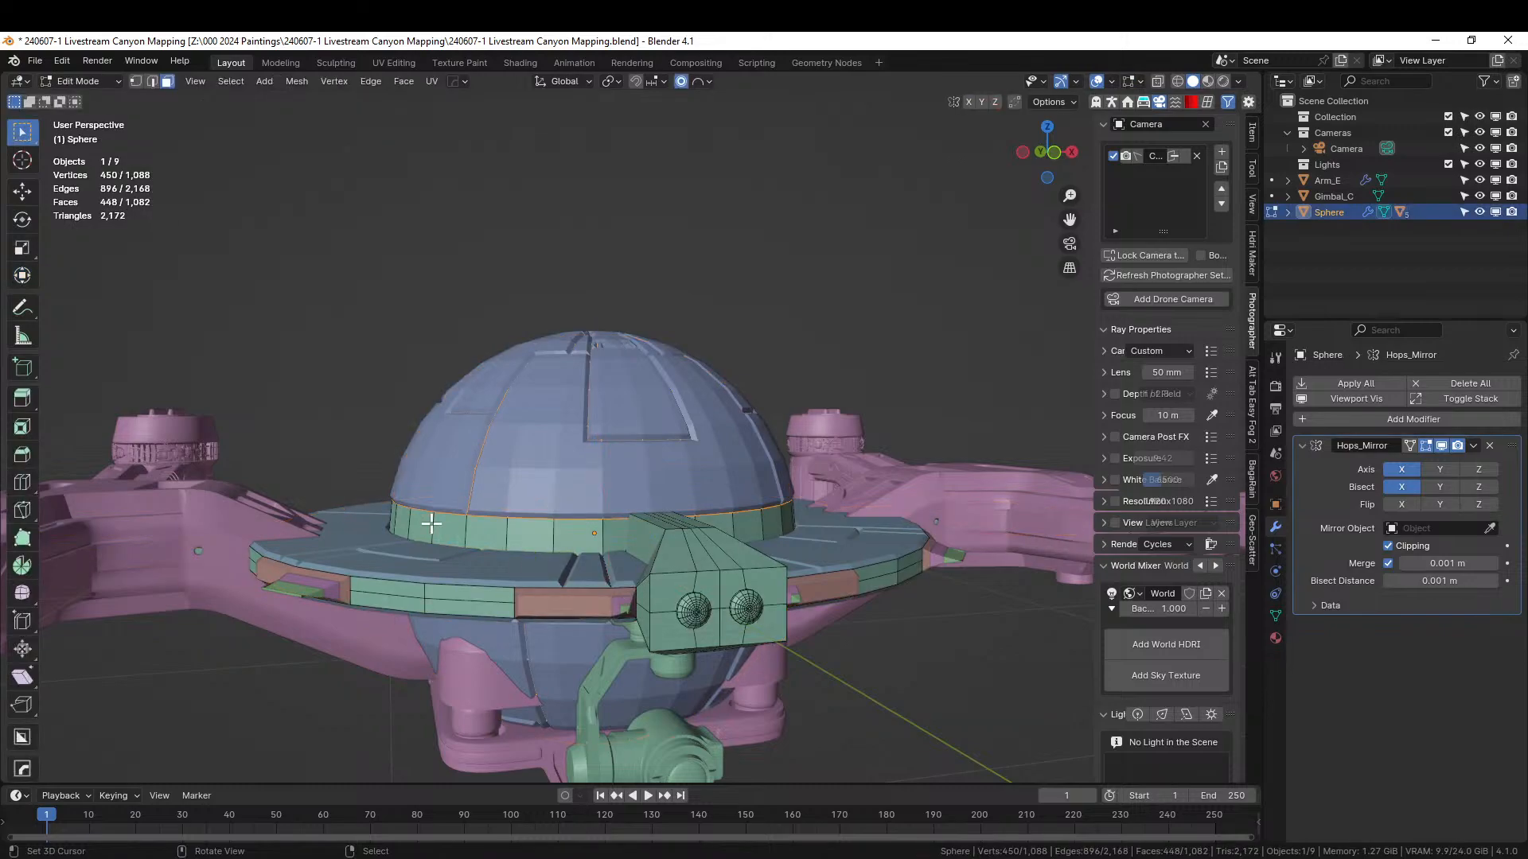
click(404, 332)
alt+right_click(470, 525)
middle_drag(471, 525, 504, 585)
alt+shift+right_click(502, 531)
key(Tab)
- Apply Random Loop Extrude to the collar faces with loops 1, 2 and 3 enabled
key(shift+q)
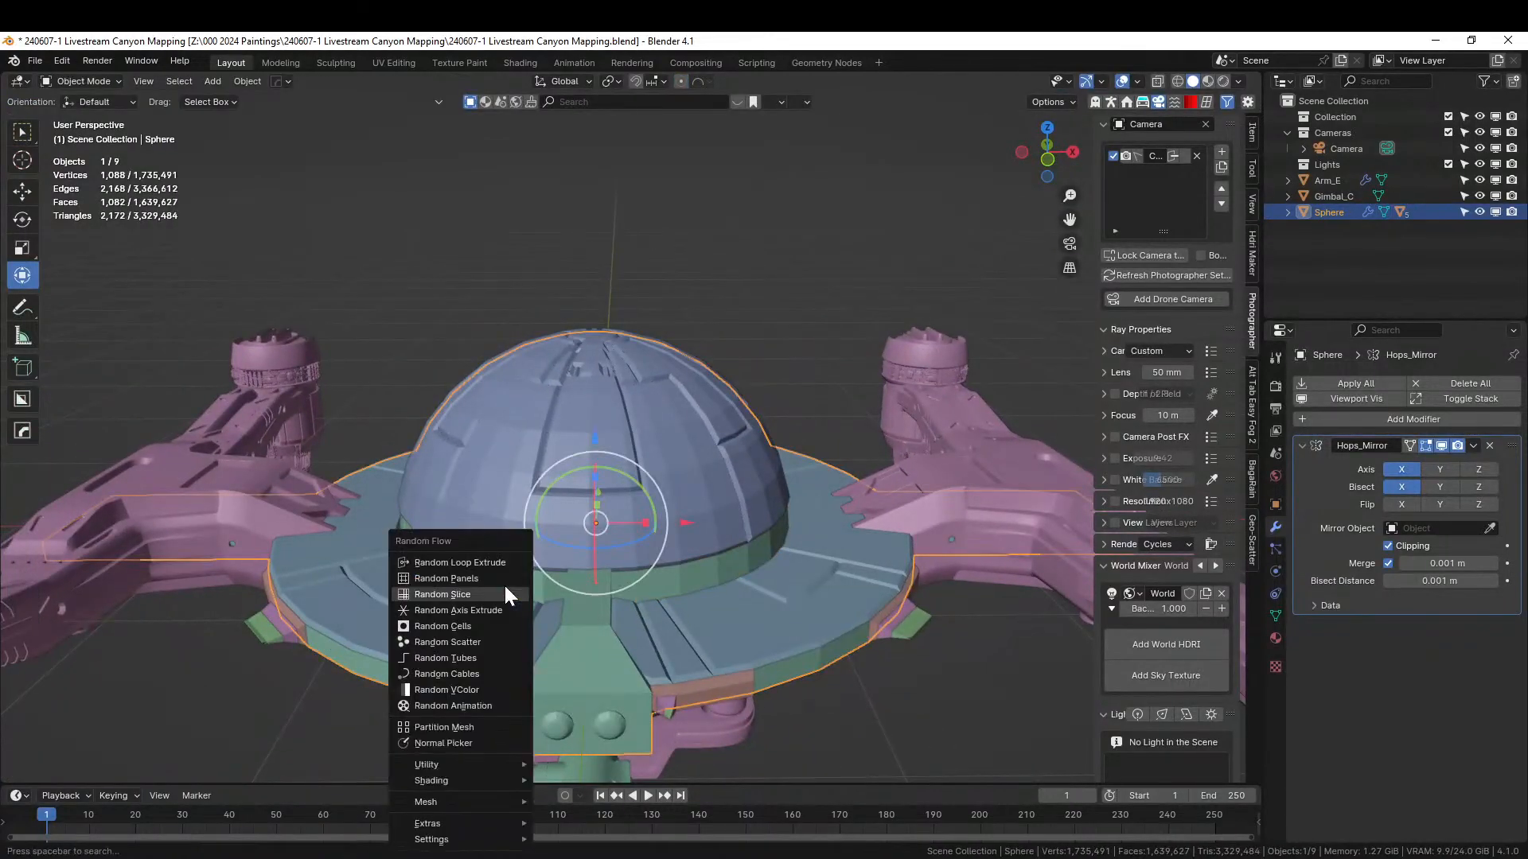
click(494, 562)
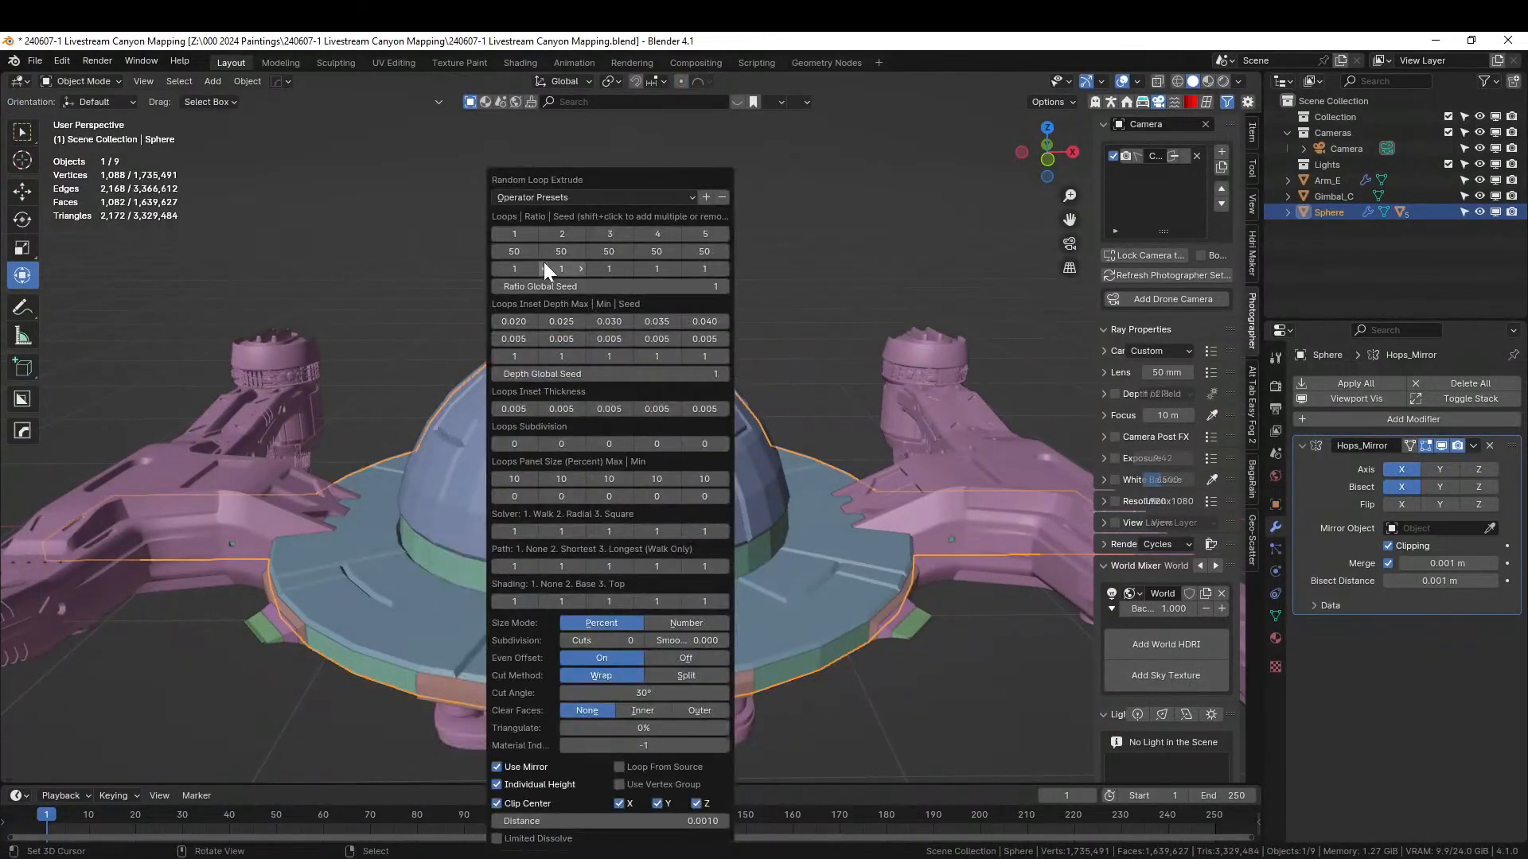
shift+click(557, 234)
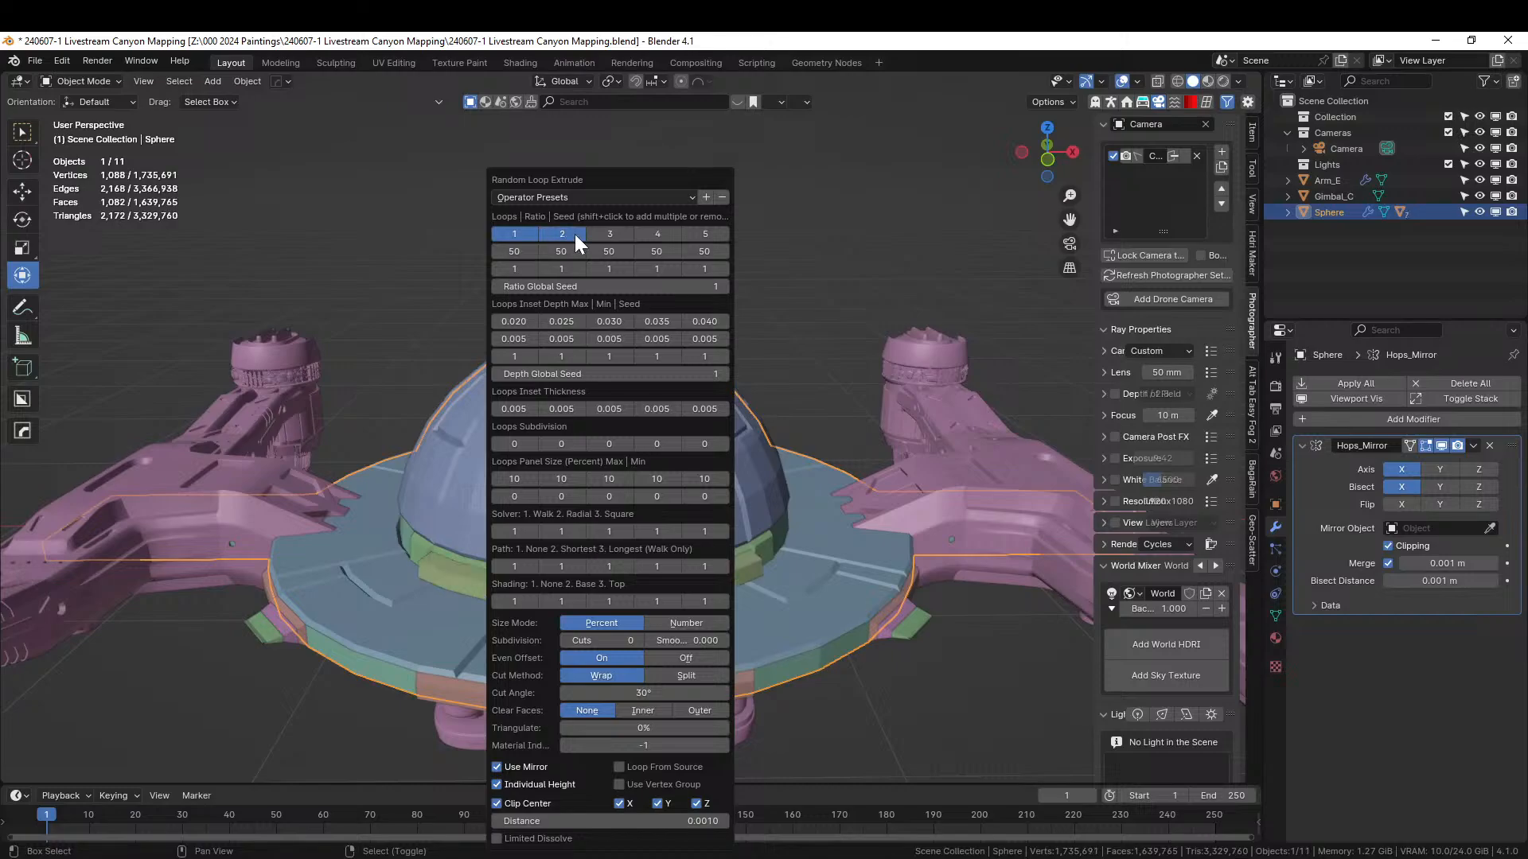
shift+click(608, 234)
- Adjust the first loop's ratio in the Random Loop Extrude settings and save the file
middle_drag(995, 699, 907, 689)
key(F9)
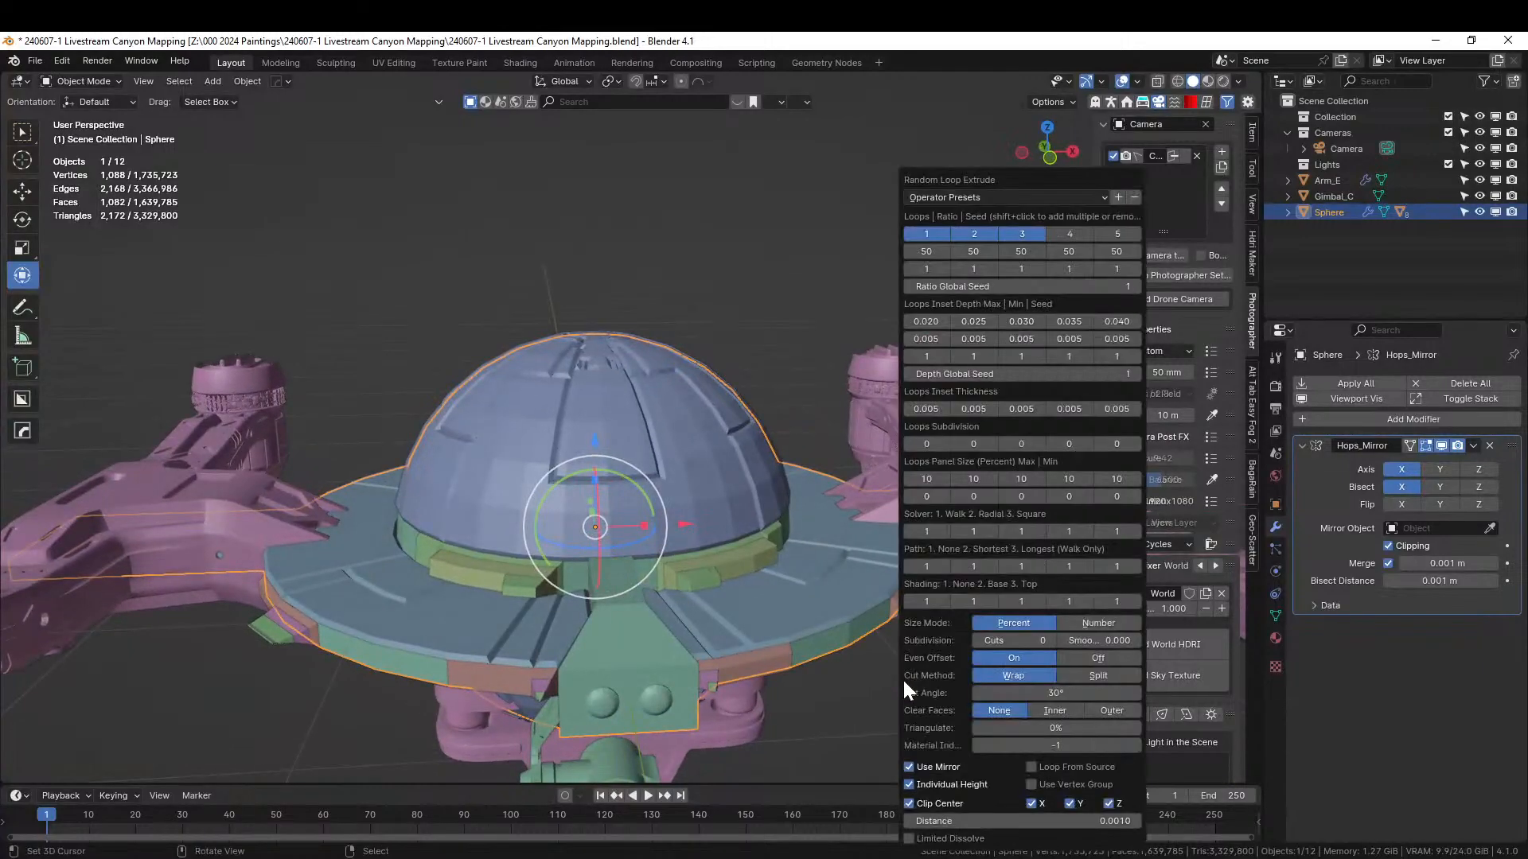
key(F9)
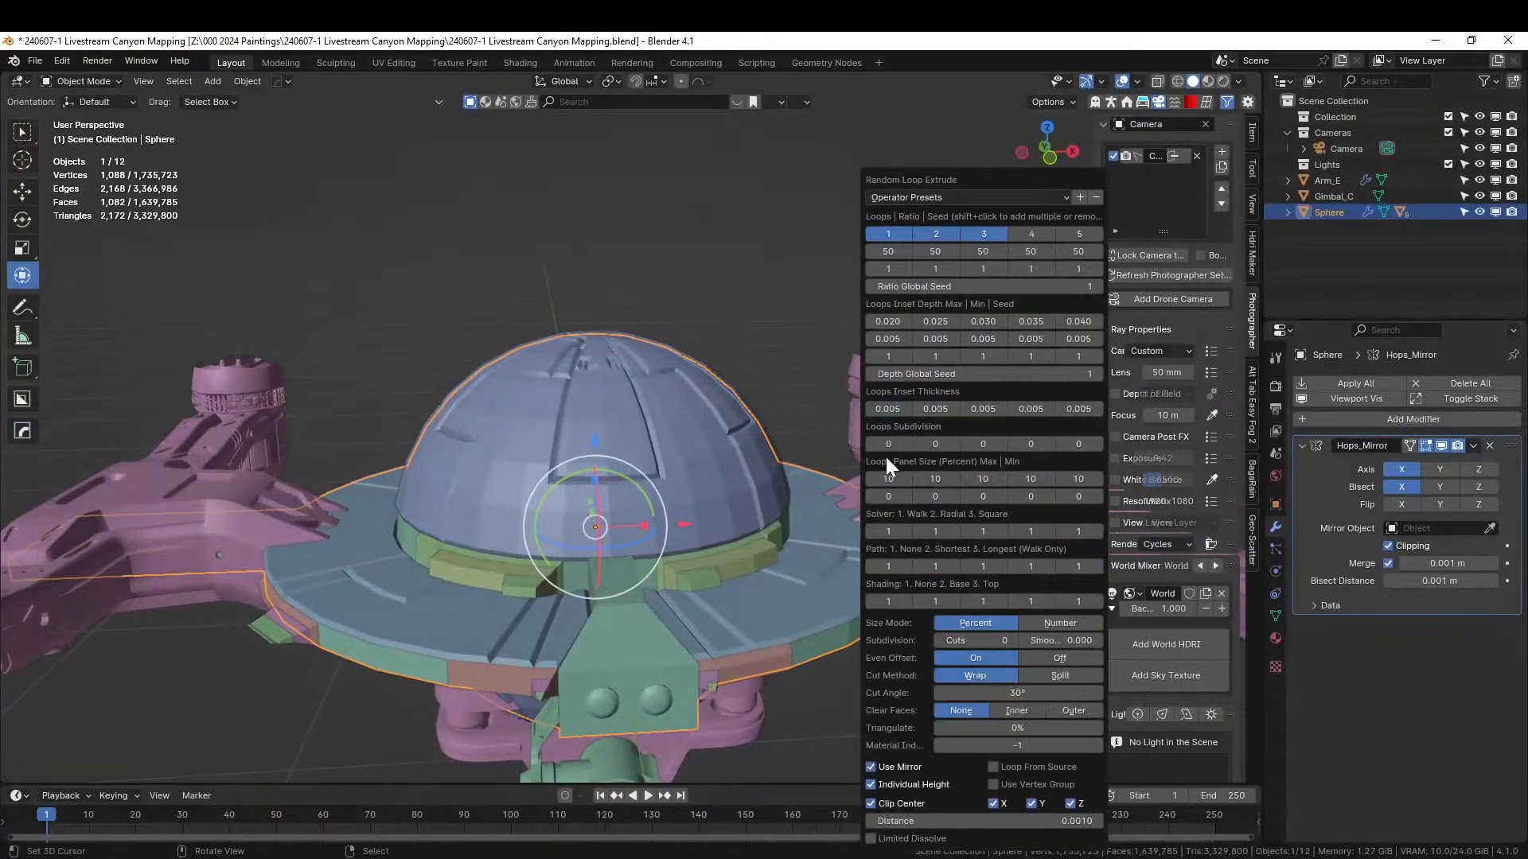
drag(909, 251, 894, 246)
middle_drag(280, 404, 1213, 514)
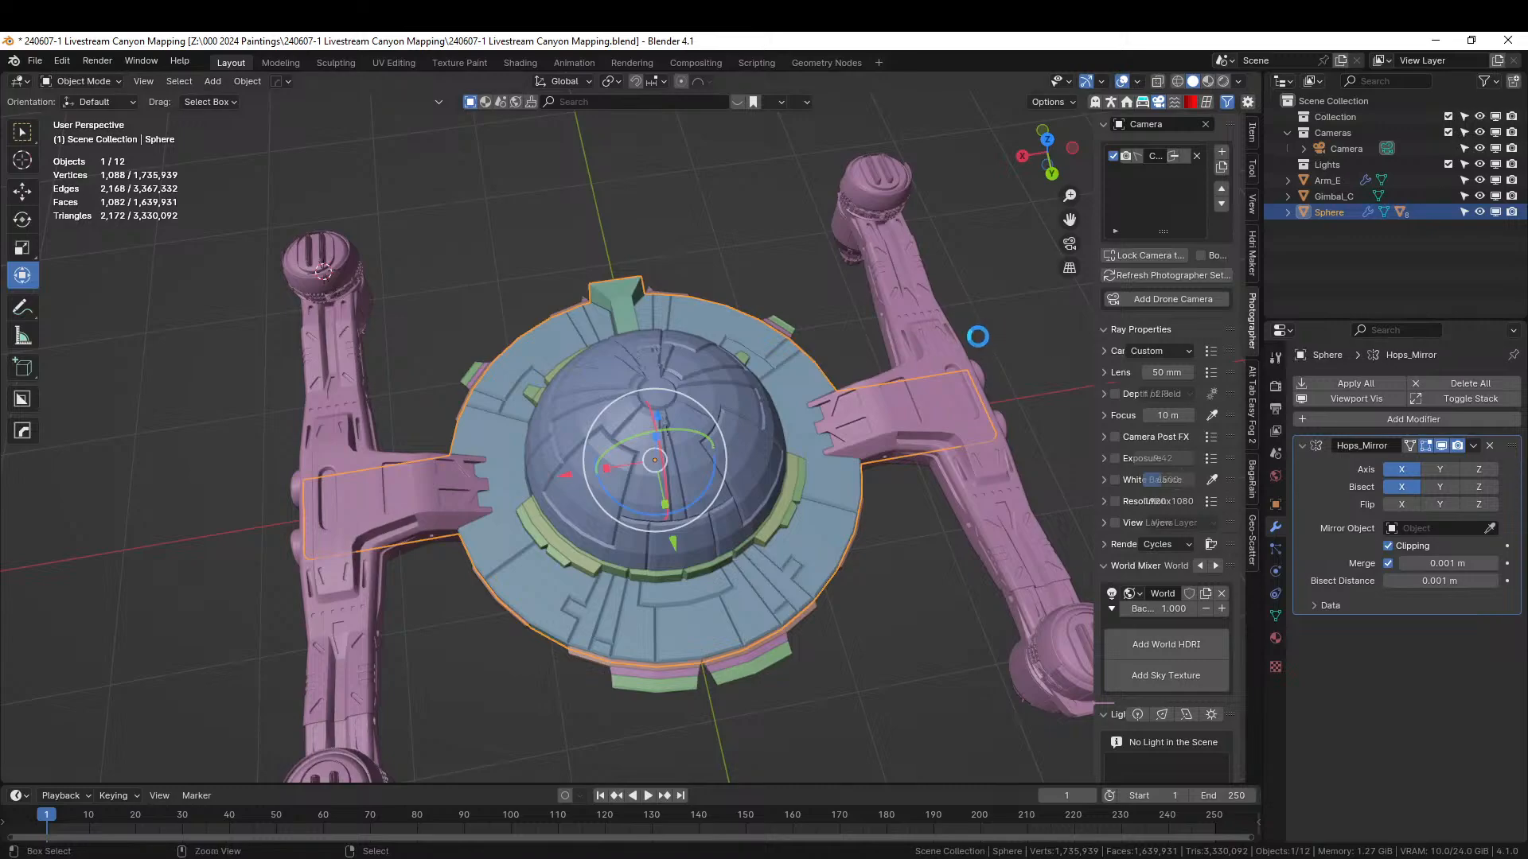
key(ctrl+s)
- Select all objects in the scene and convert them to meshes
middle_drag(705, 358, 860, 303)
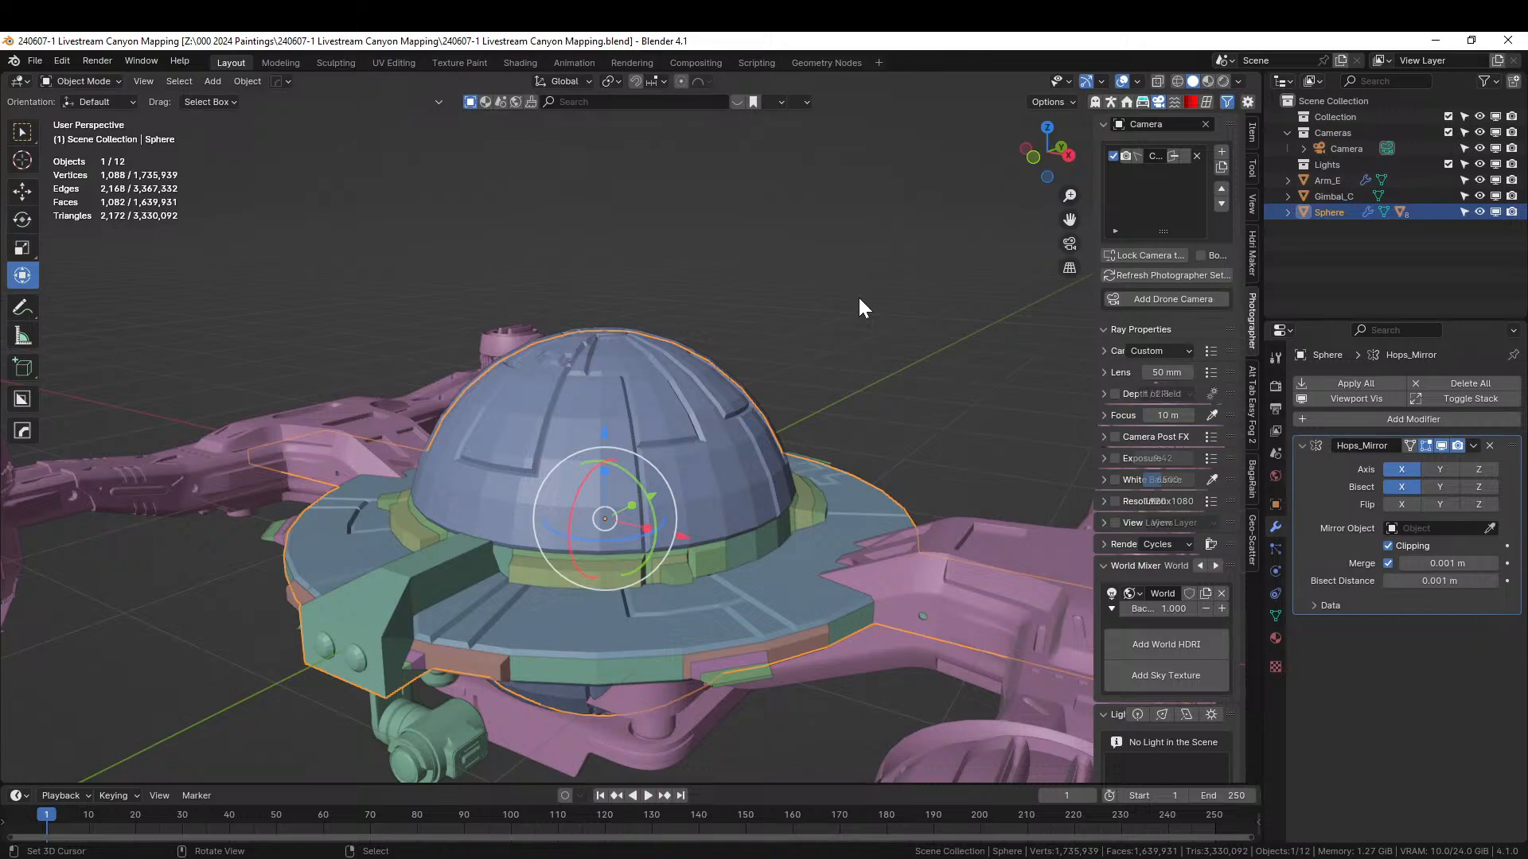
scroll(811, 280, down, 3)
middle_drag(776, 300, 788, 358)
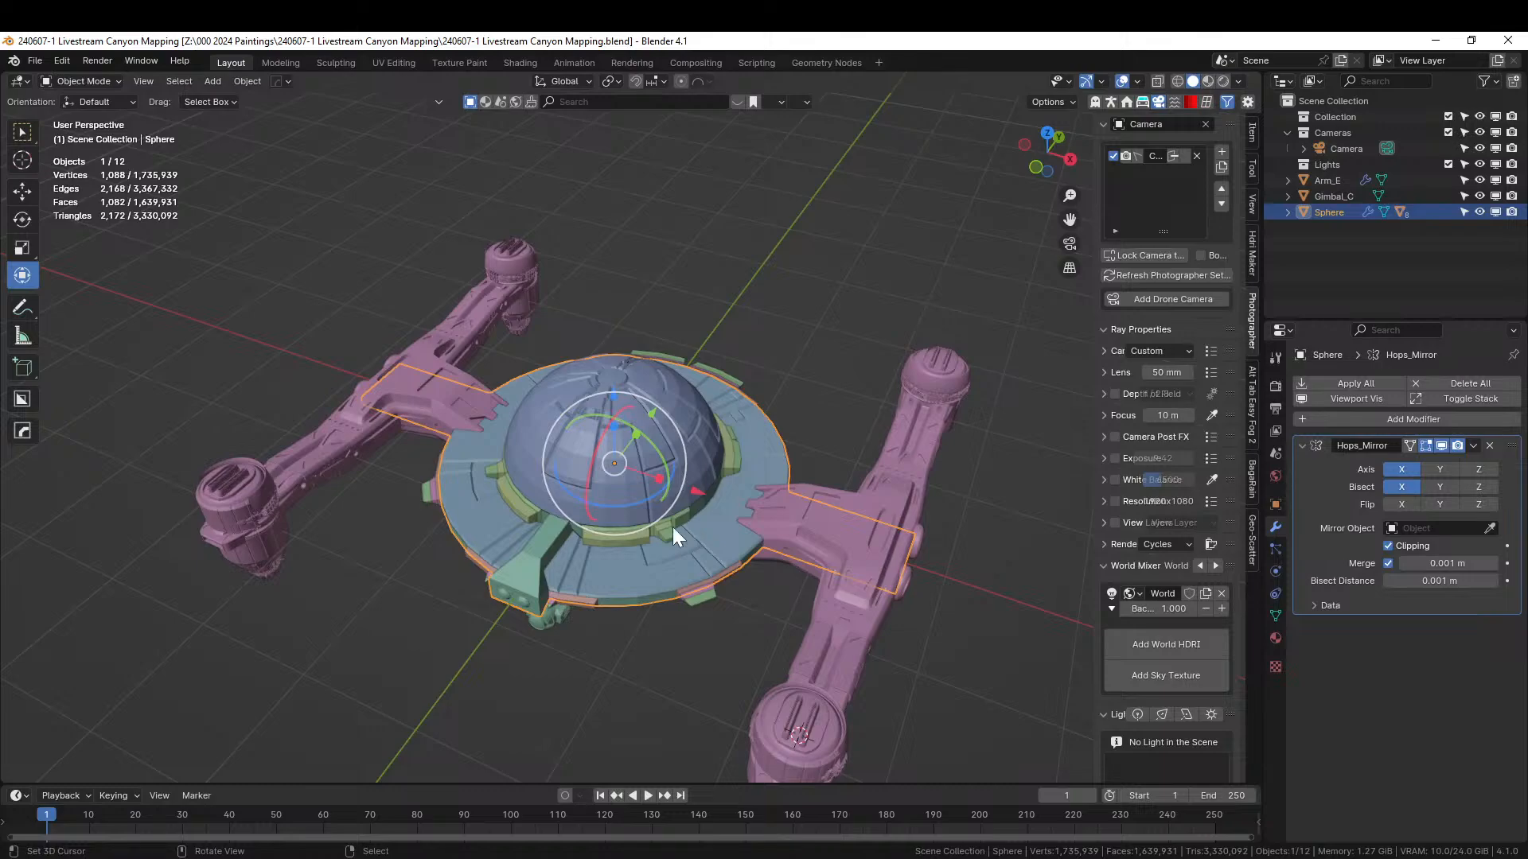
key(a)
click(237, 83)
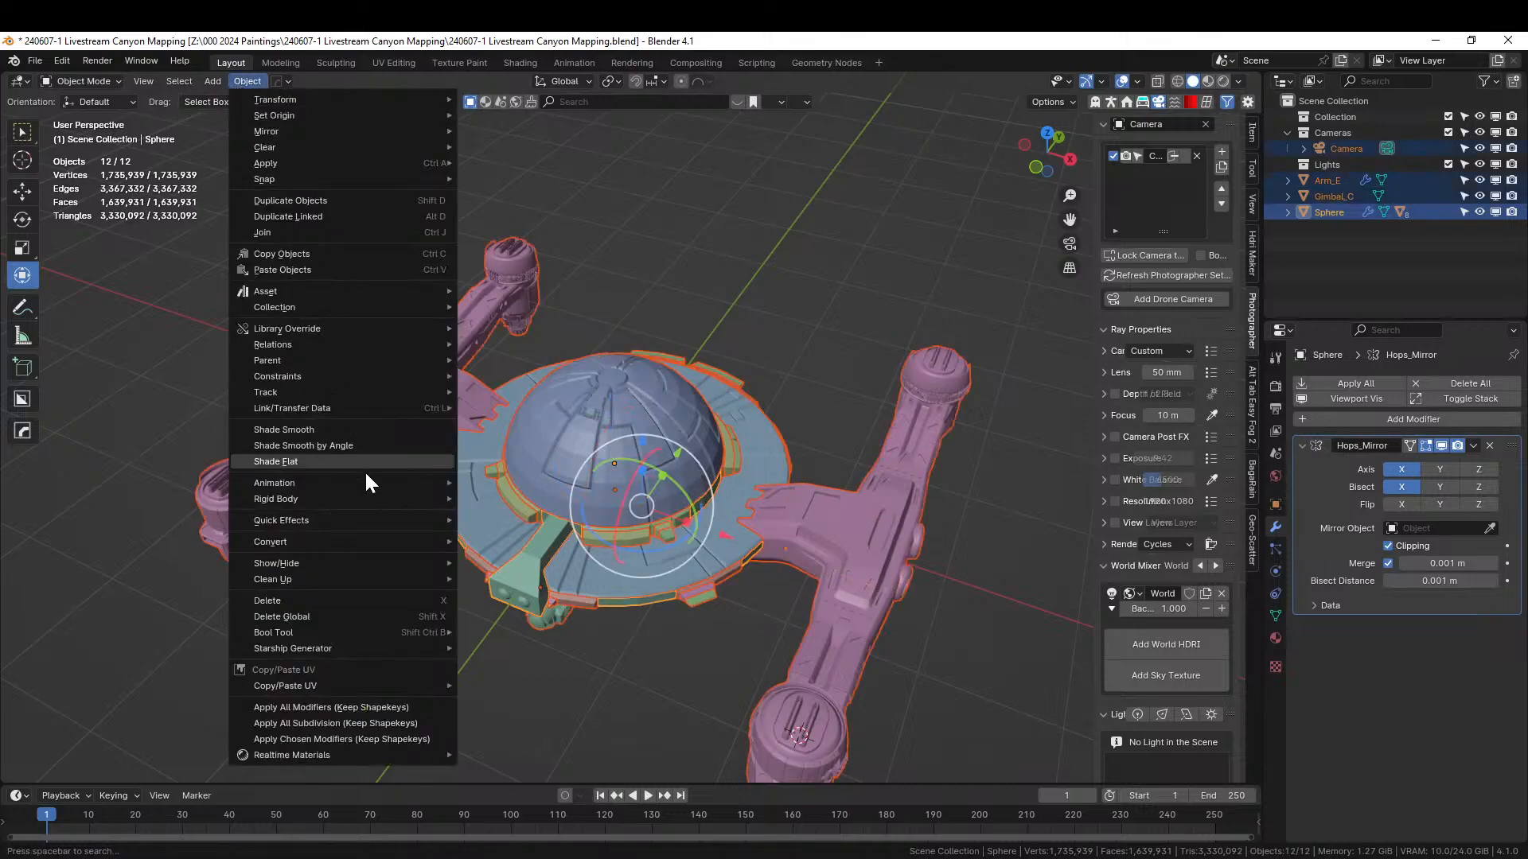
mouse_move(332, 542)
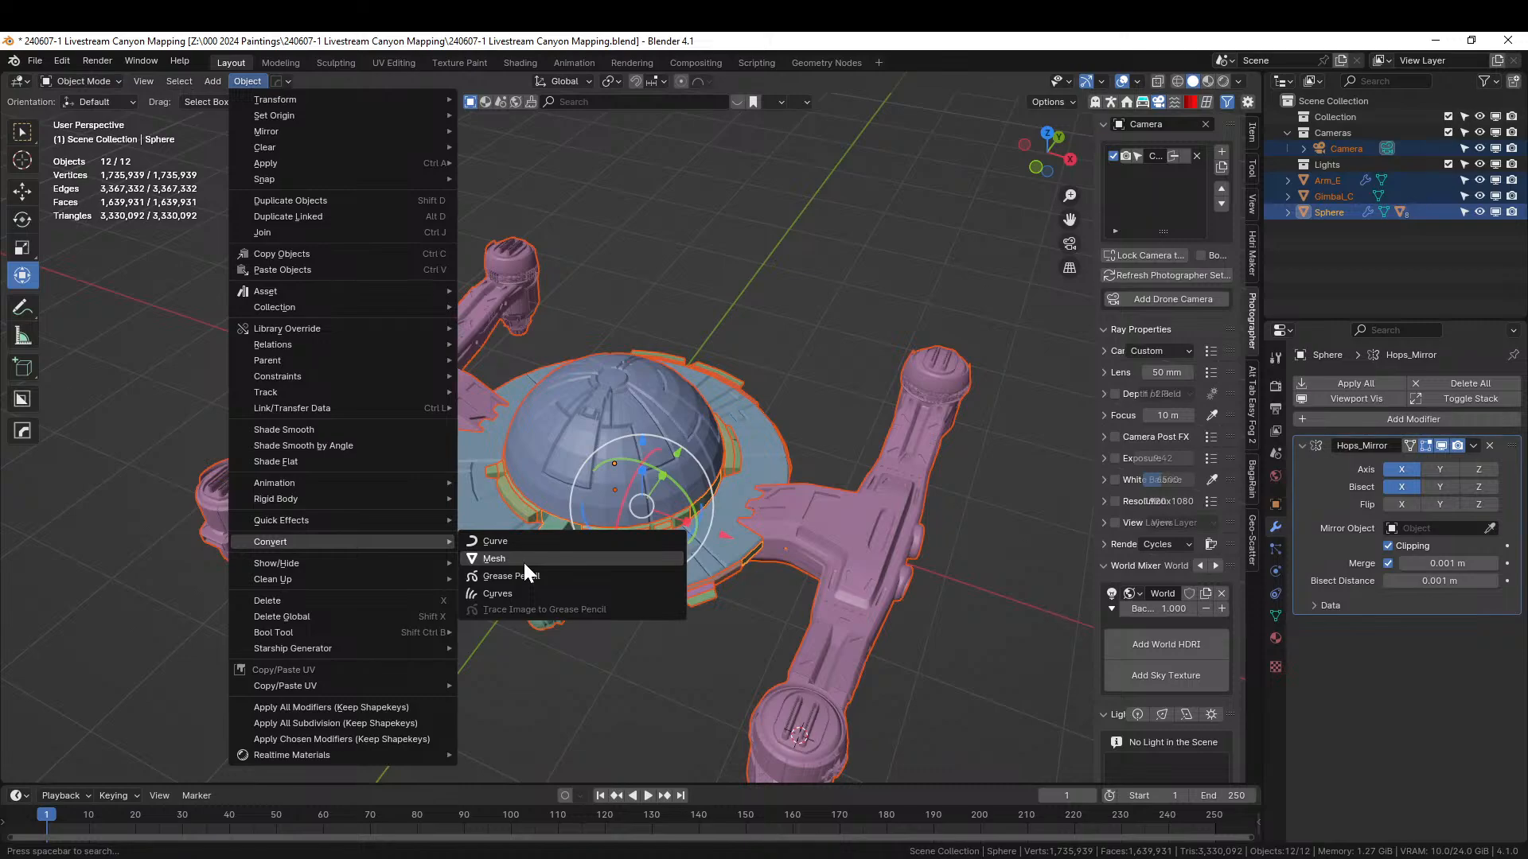
click(523, 559)
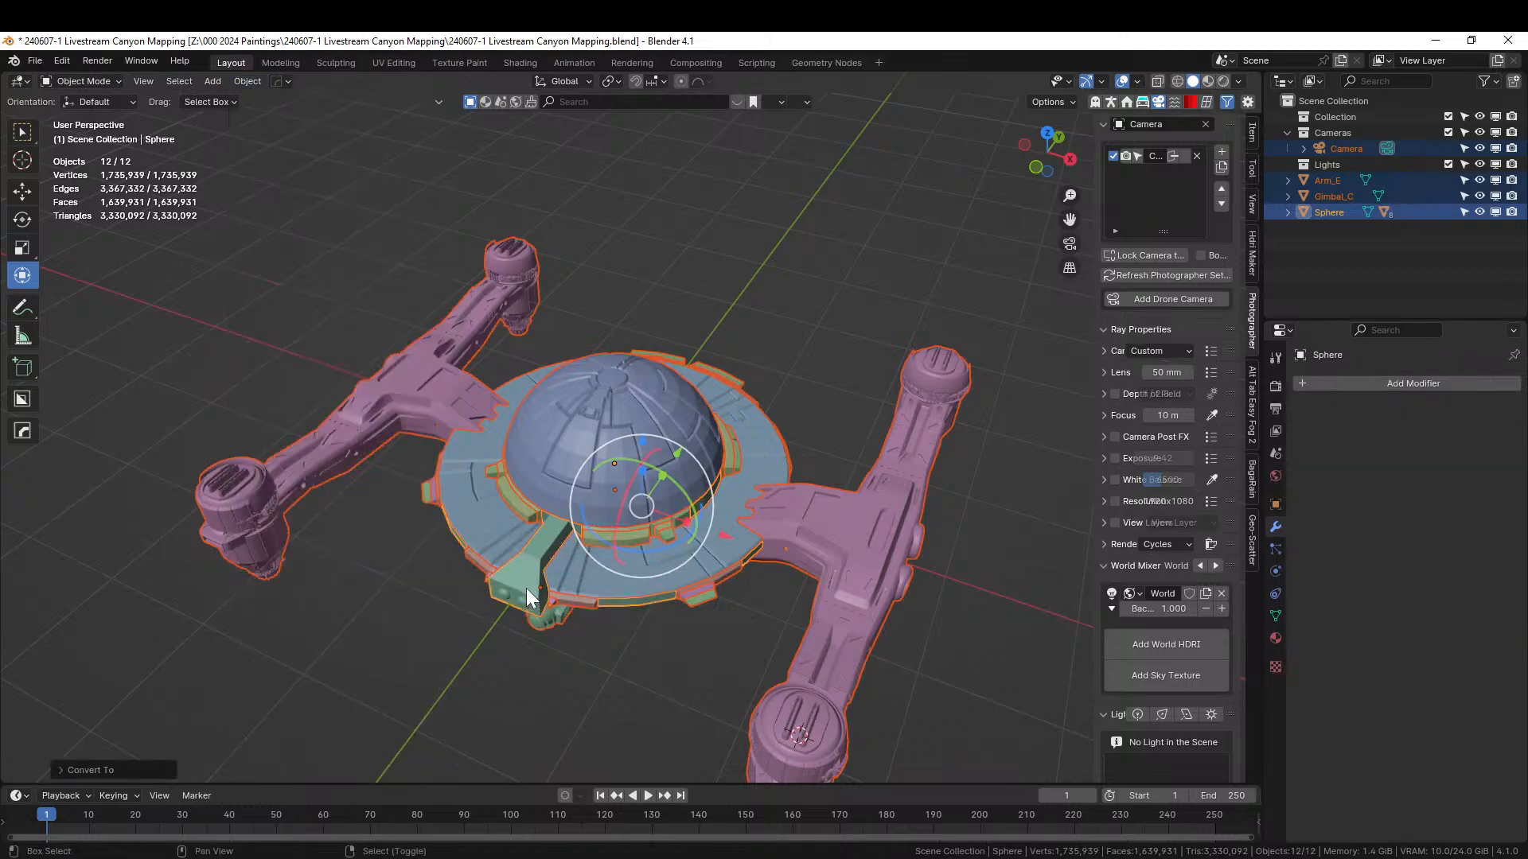
- Join all the spacecraft's parts into a single object with the sphere as the active one
shift+click(525, 580)
shift+click(525, 580)
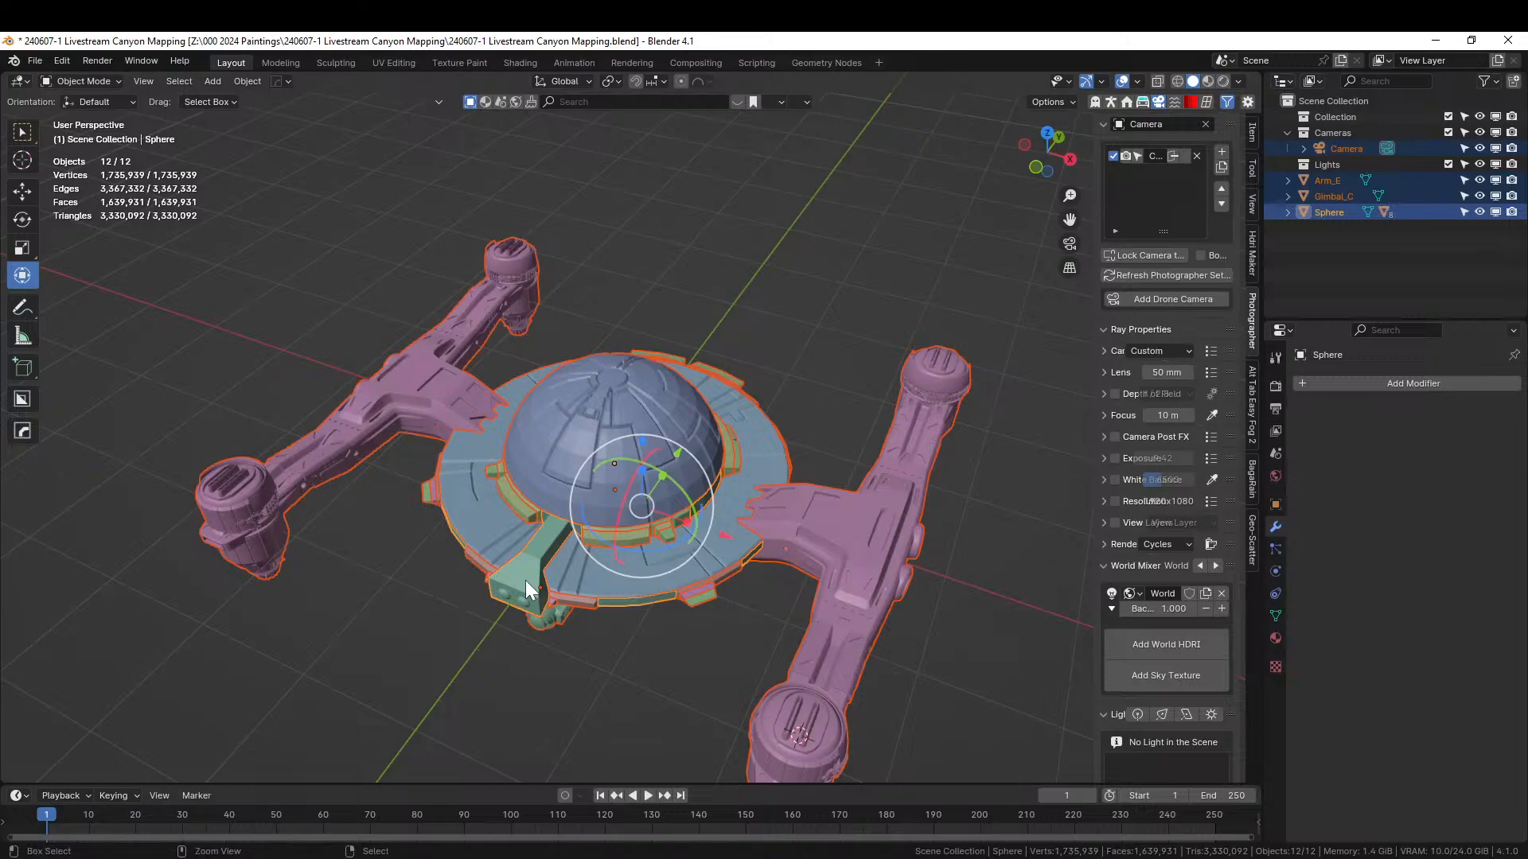
key(ctrl+j)
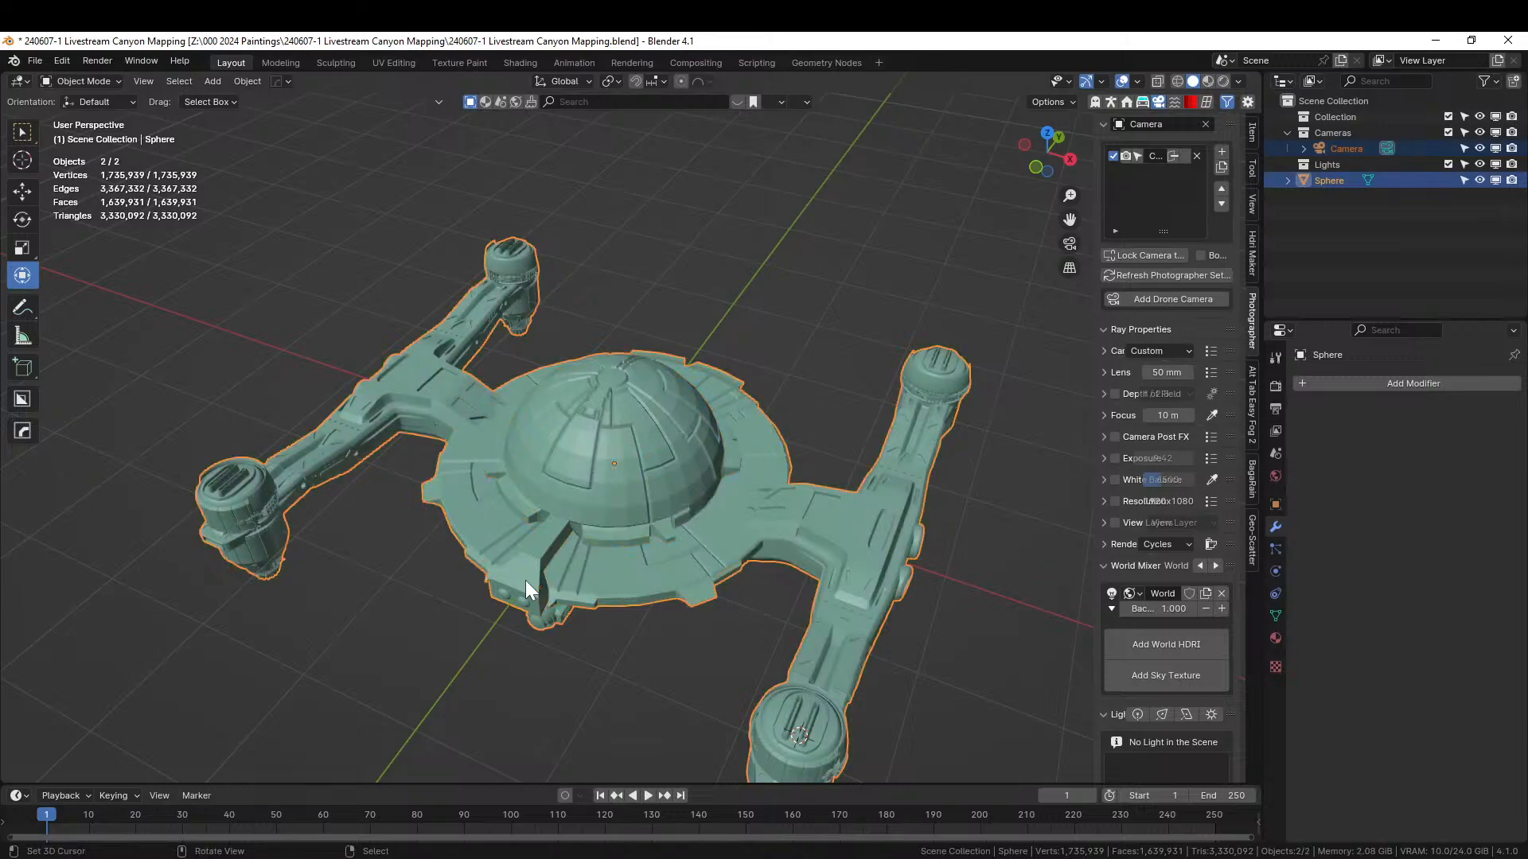
- Switch the viewport to rendered shading and examine the joined spacecraft's materials up close
key(z)
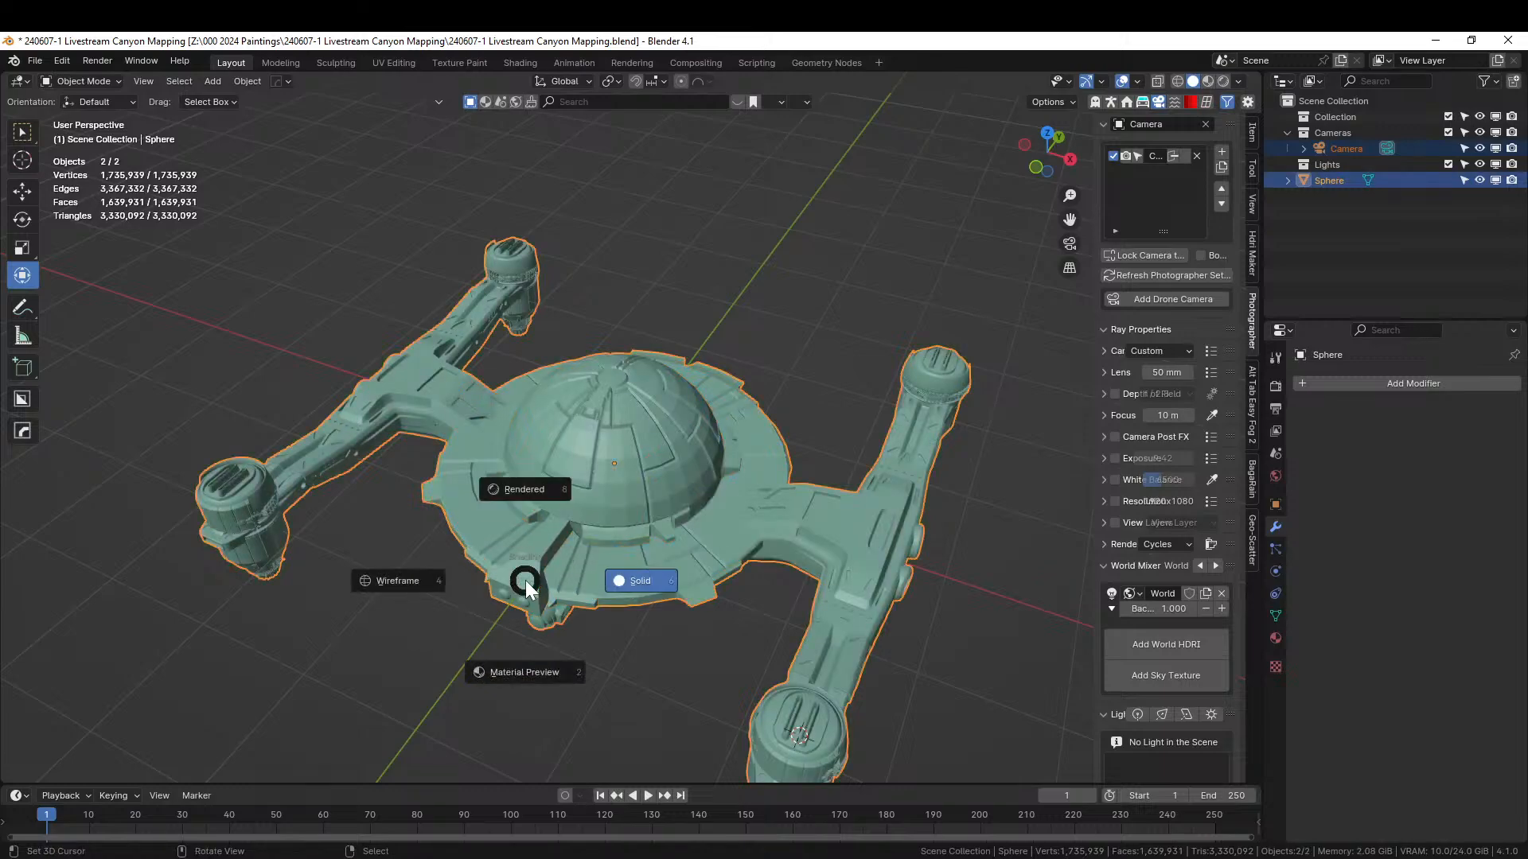
key(8)
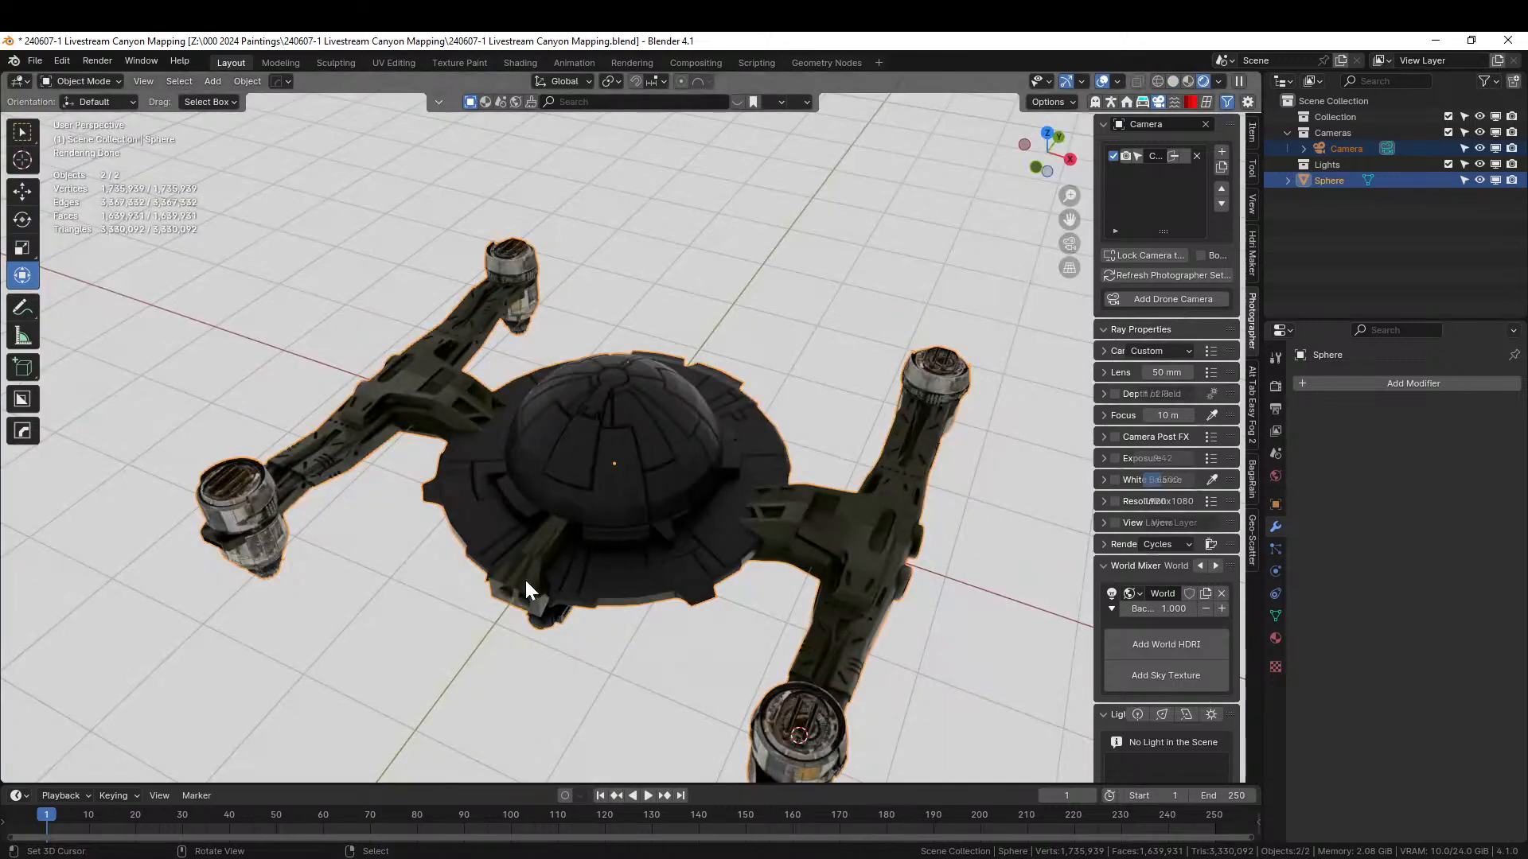
middle_drag(448, 453, 556, 437)
scroll(519, 415, up, 2)
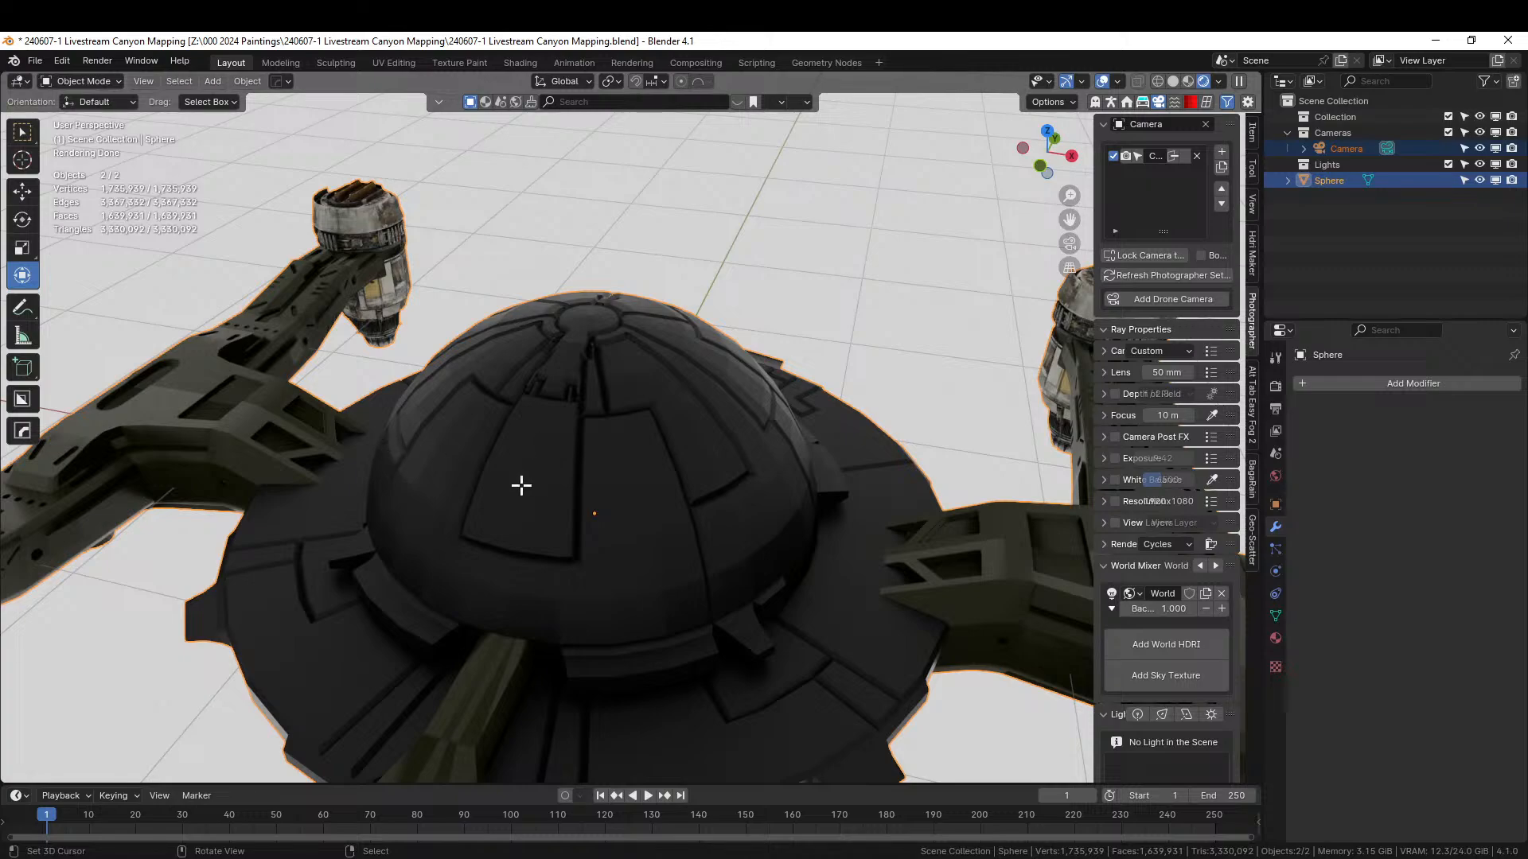
- Select the entire spacecraft mesh in Edit Mode and merge its vertices by distance
key(Tab)
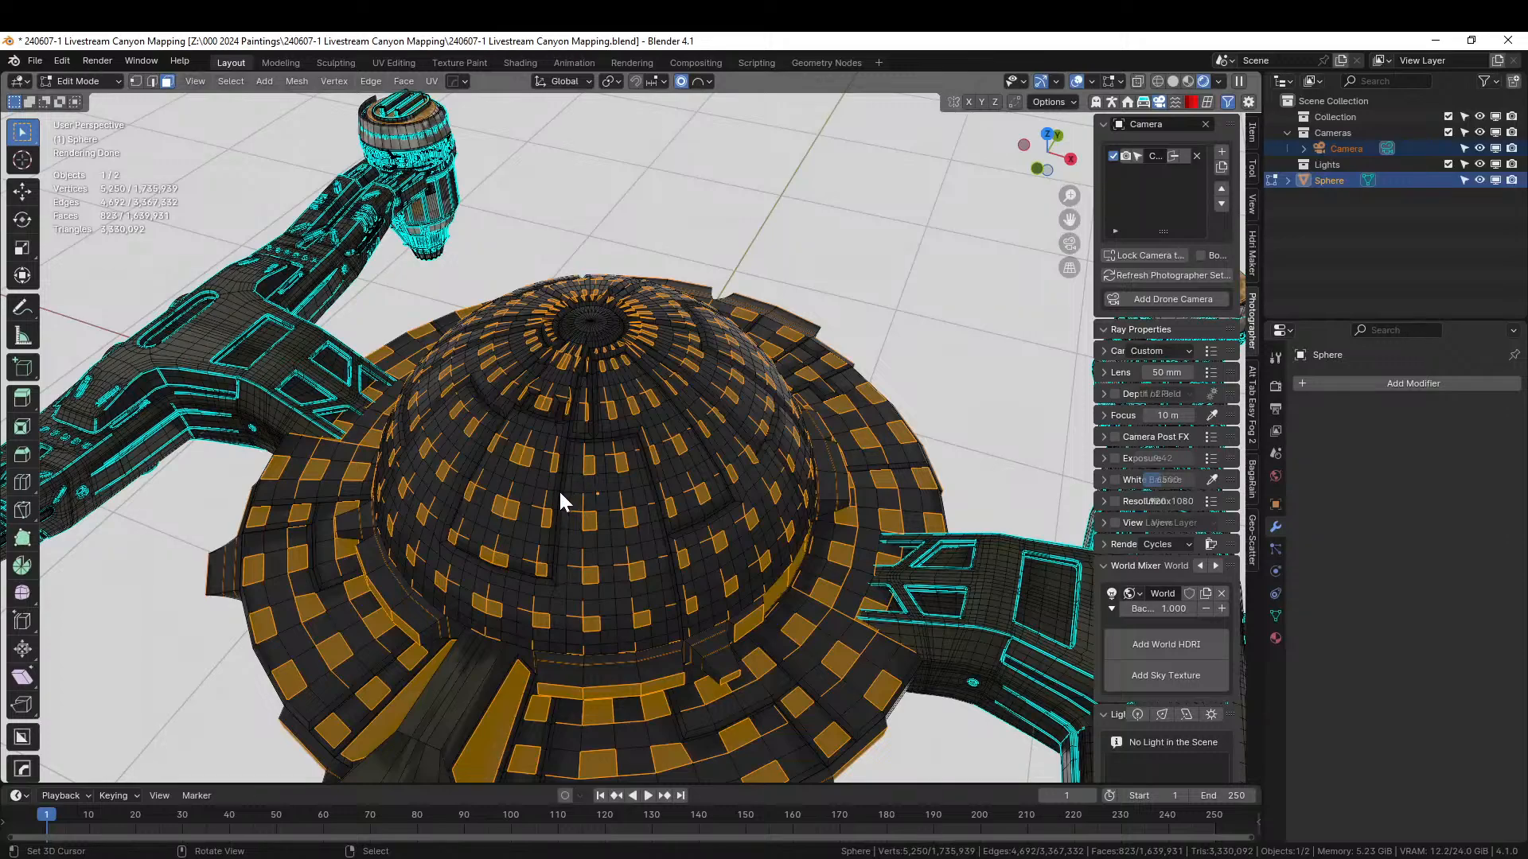
key(Tab)
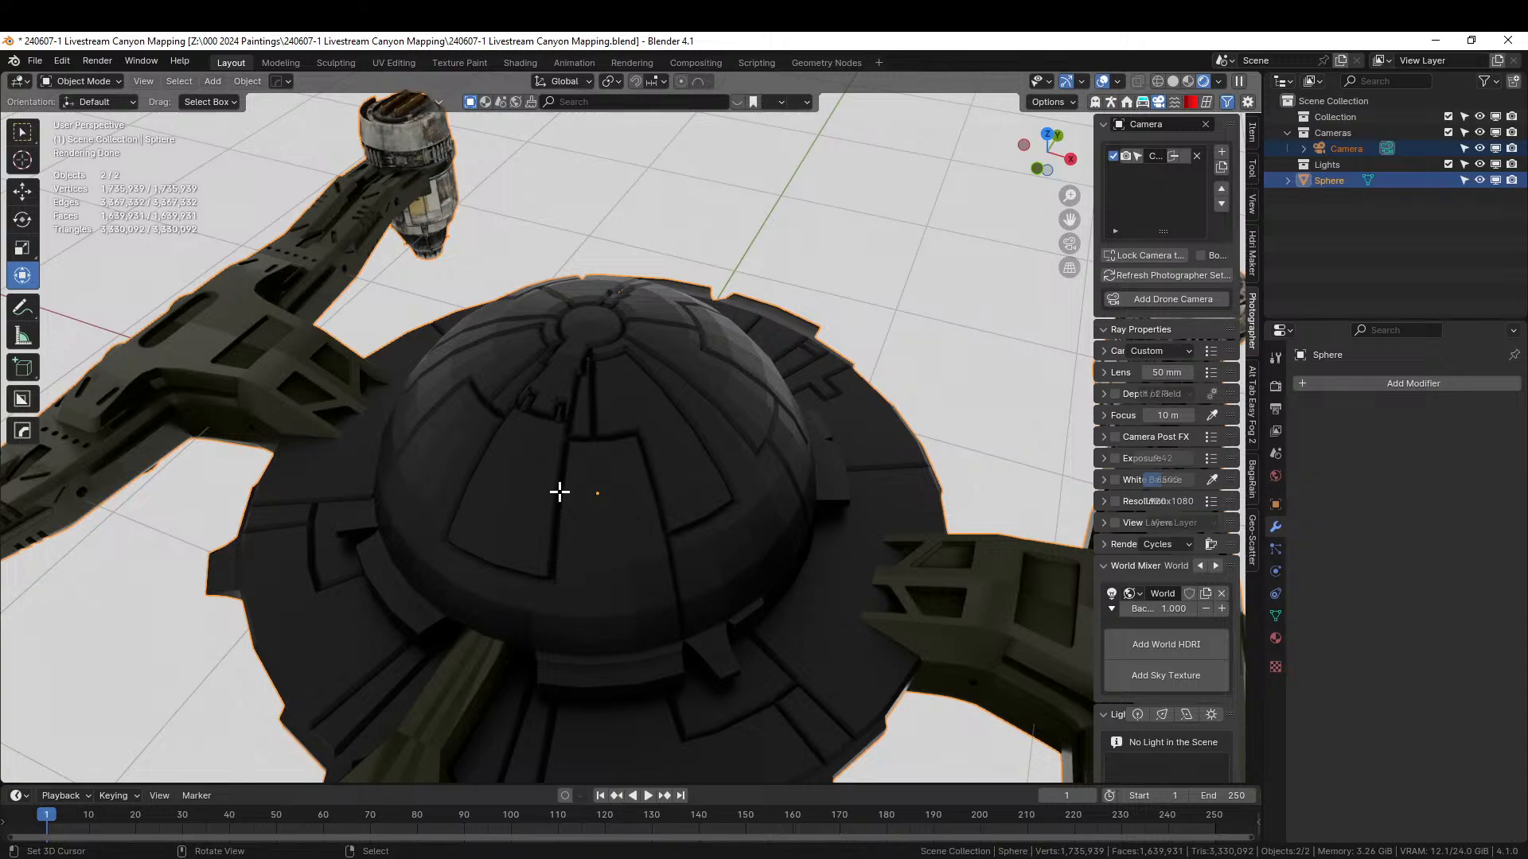
key(Tab)
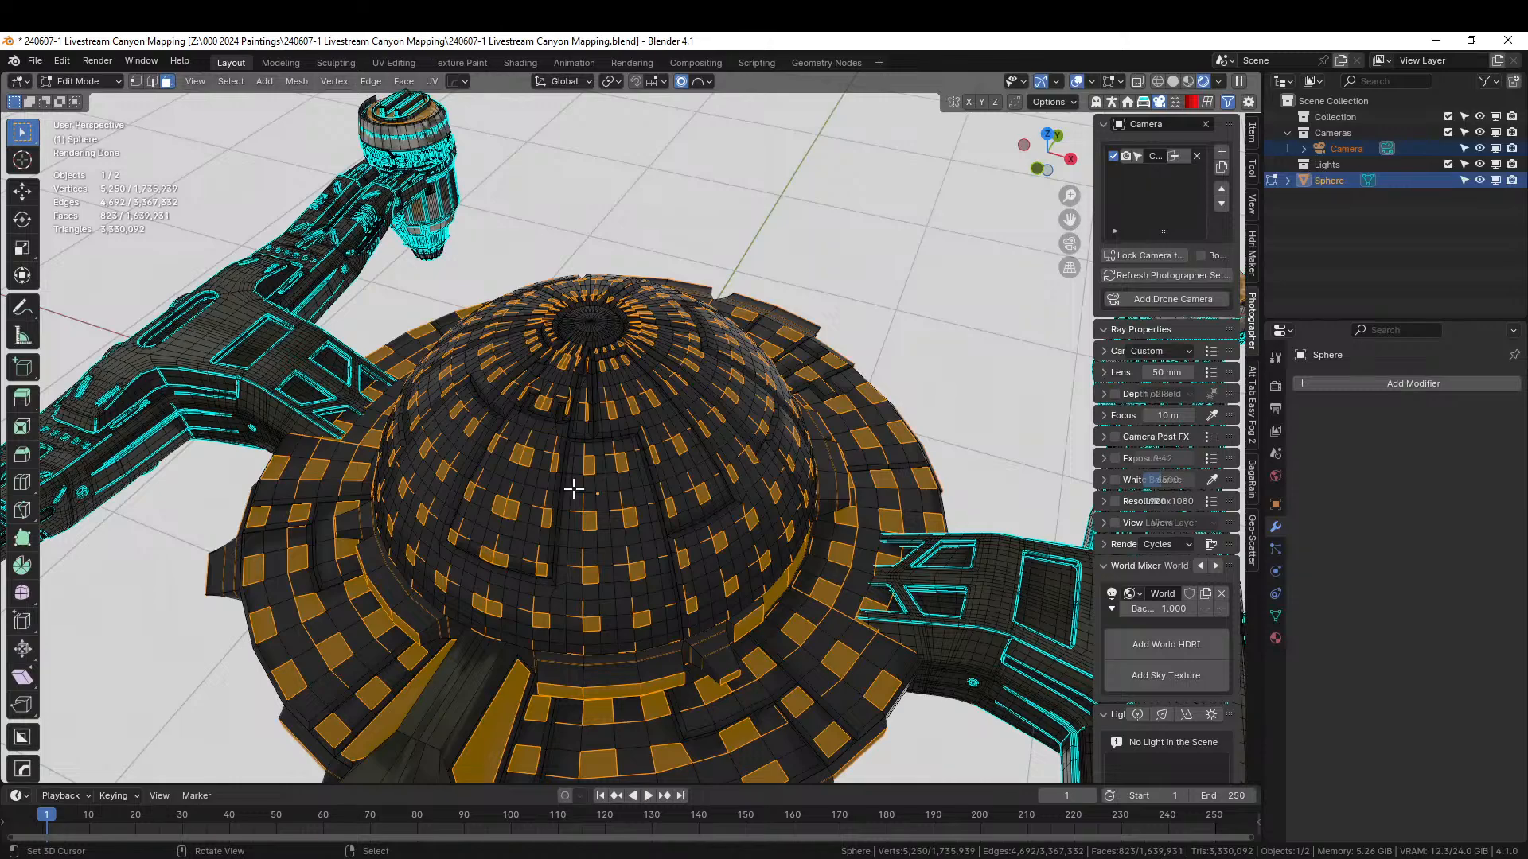
key(a)
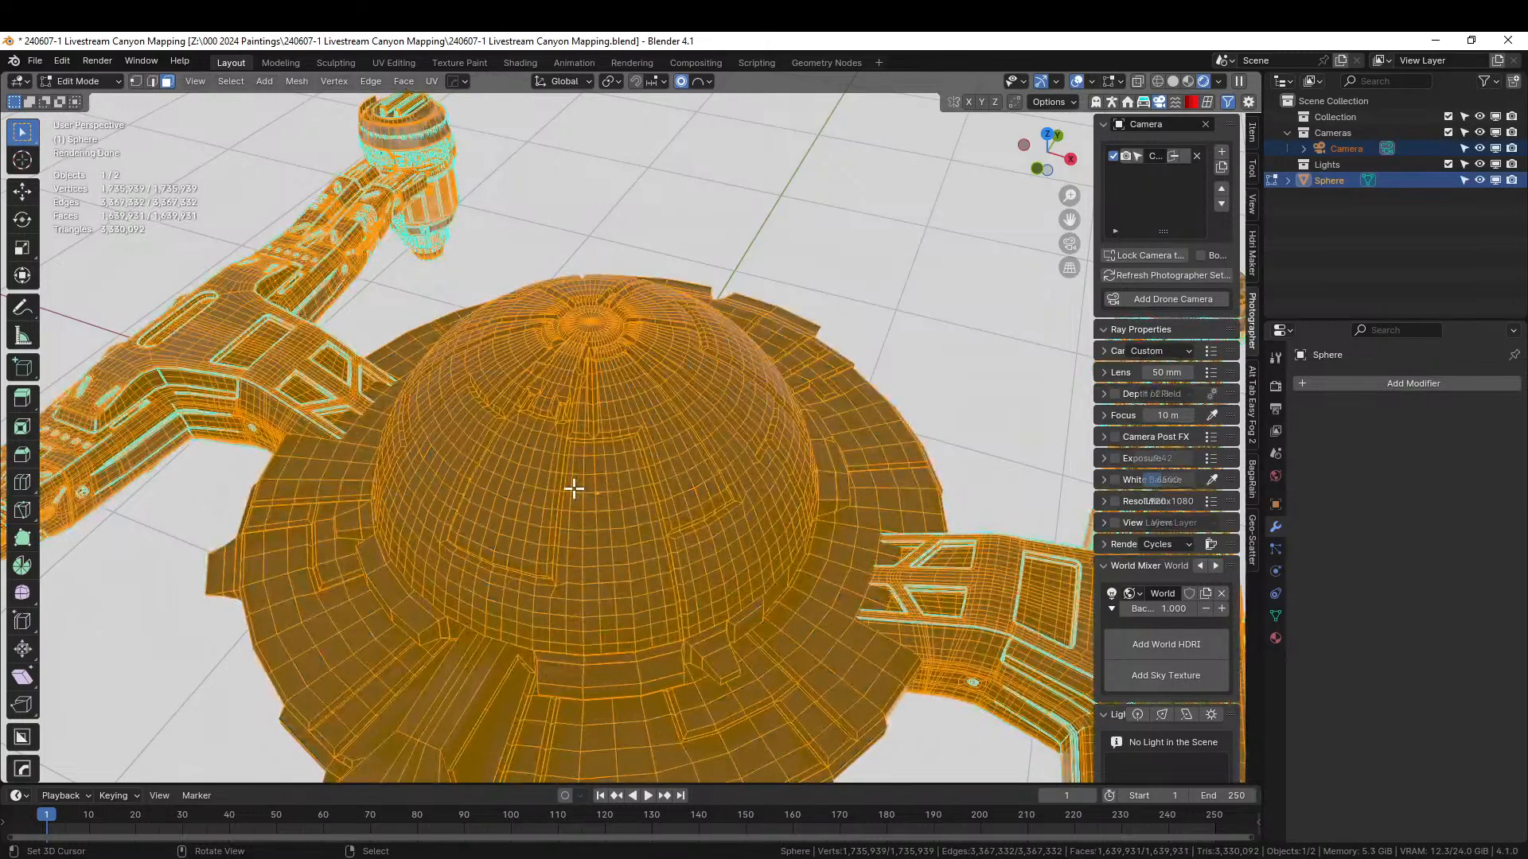
key(m)
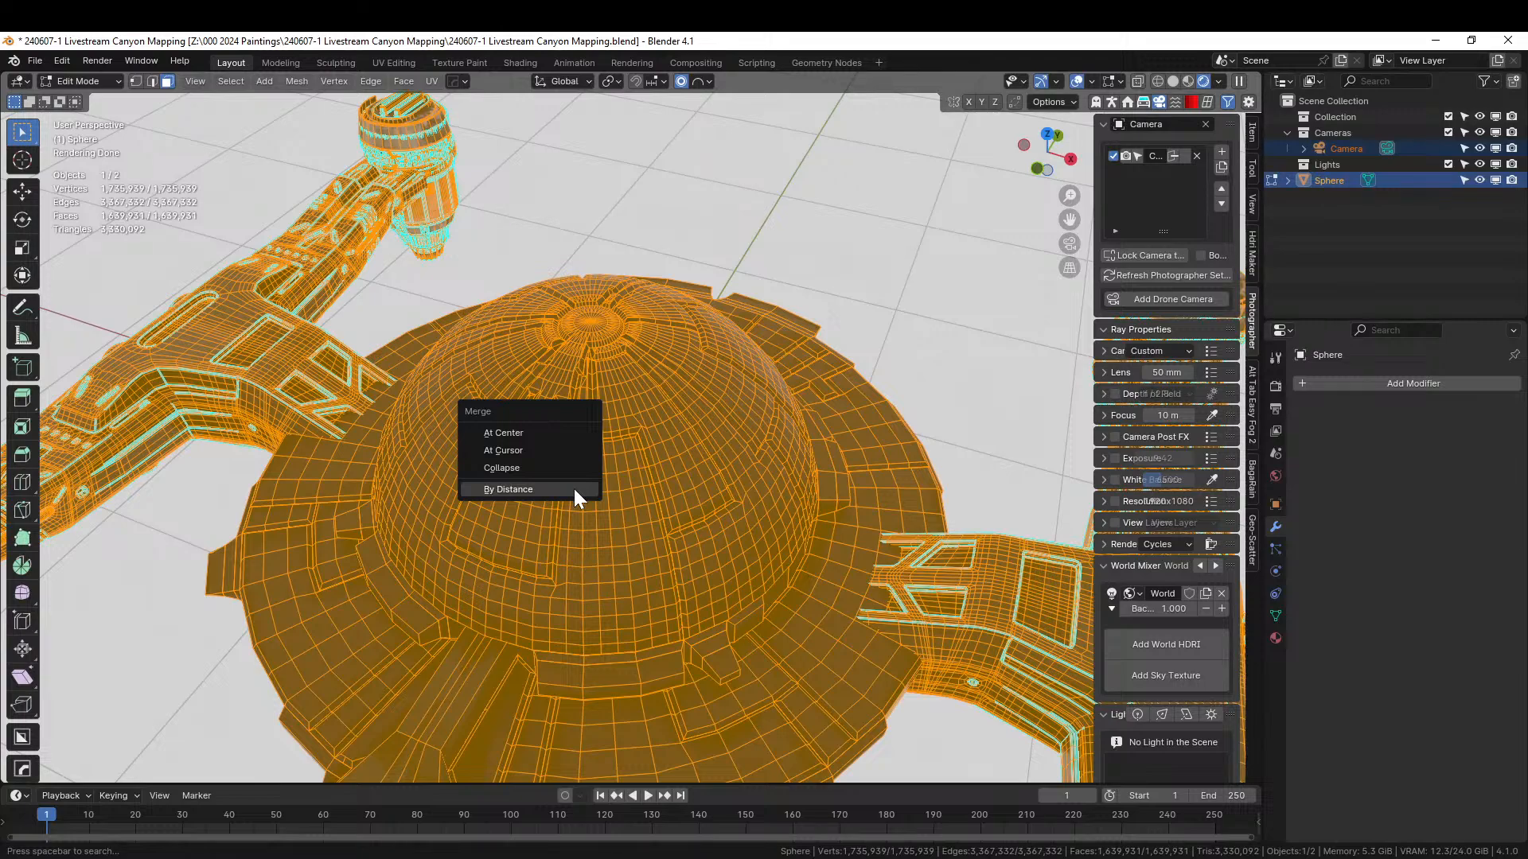
click(574, 489)
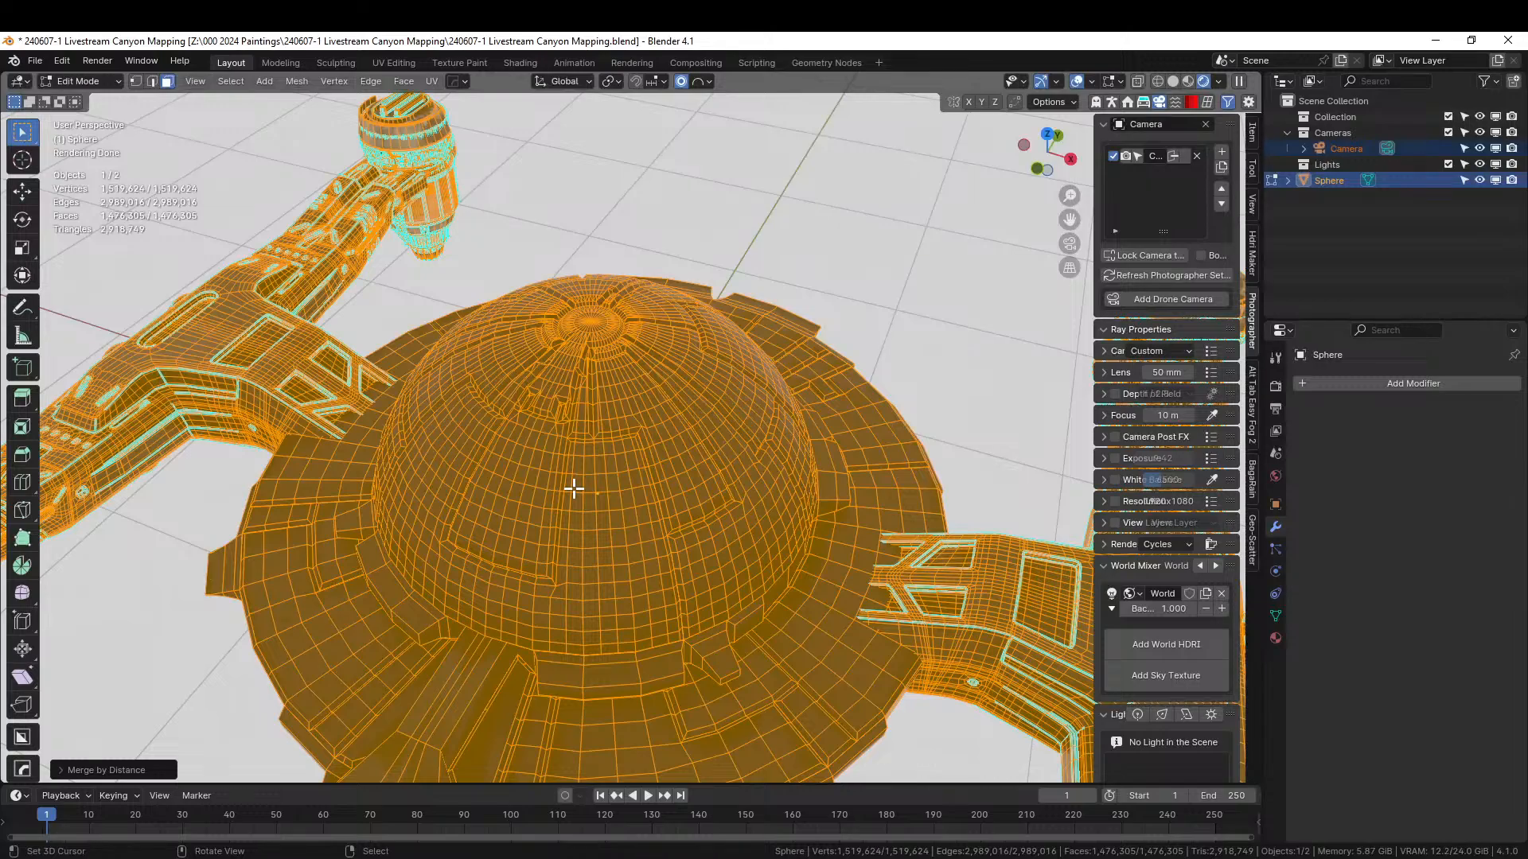
middle_drag(631, 494, 585, 472)
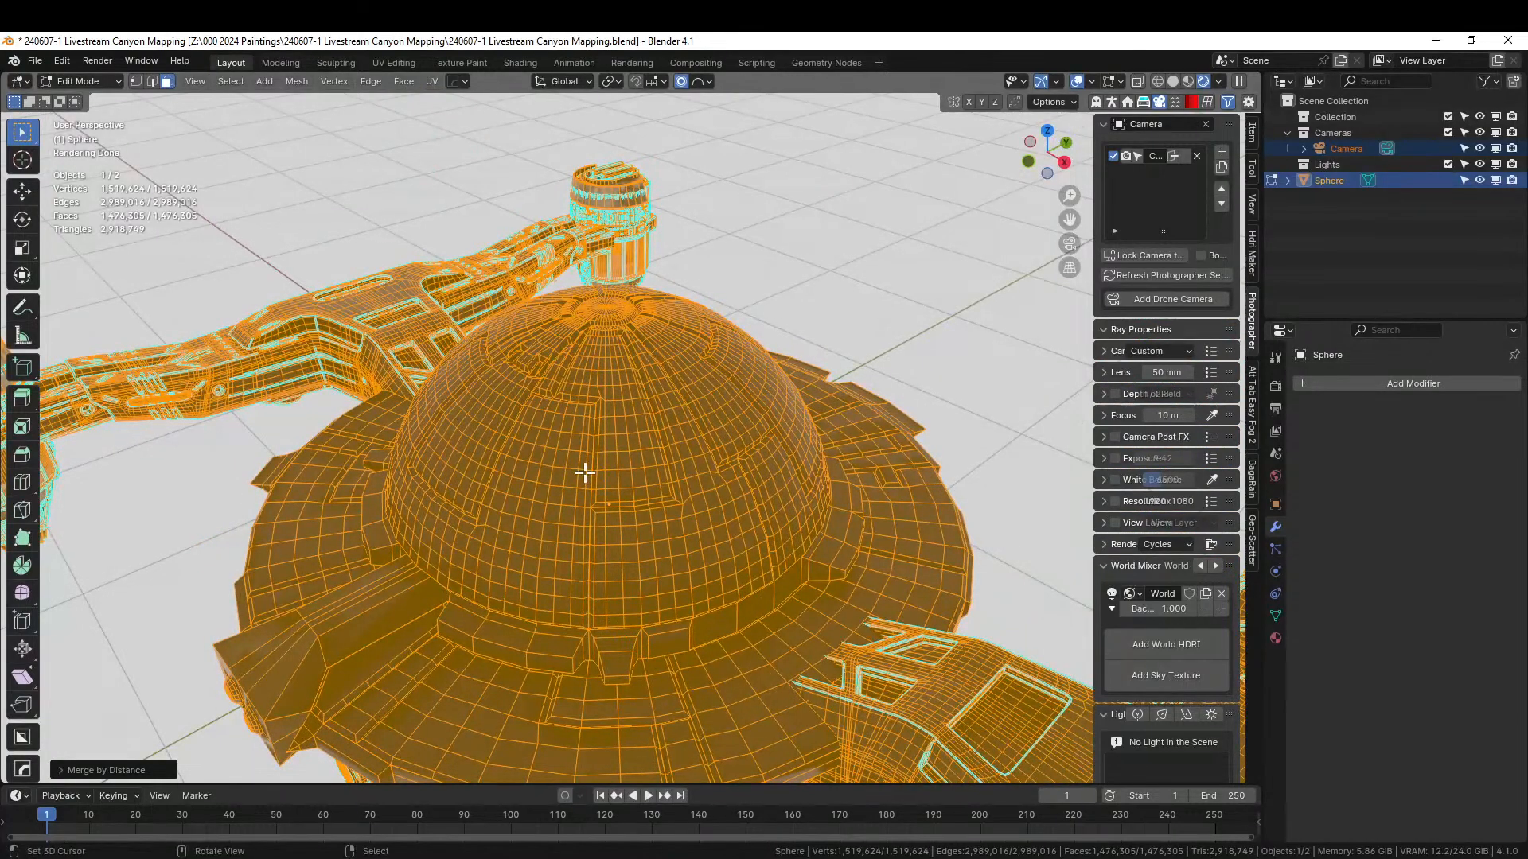
middle_drag(587, 470, 607, 542)
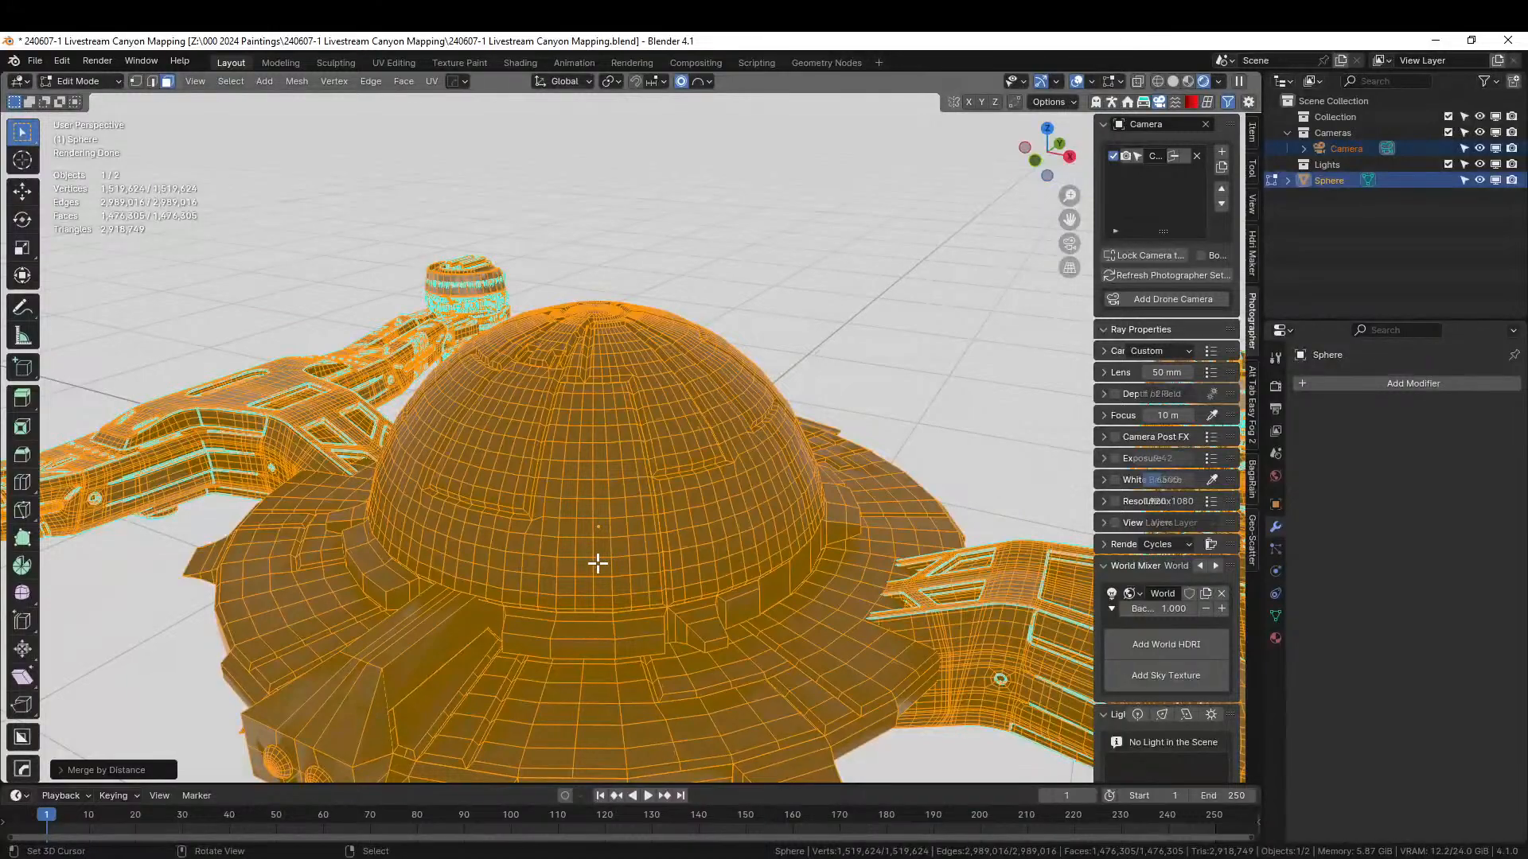
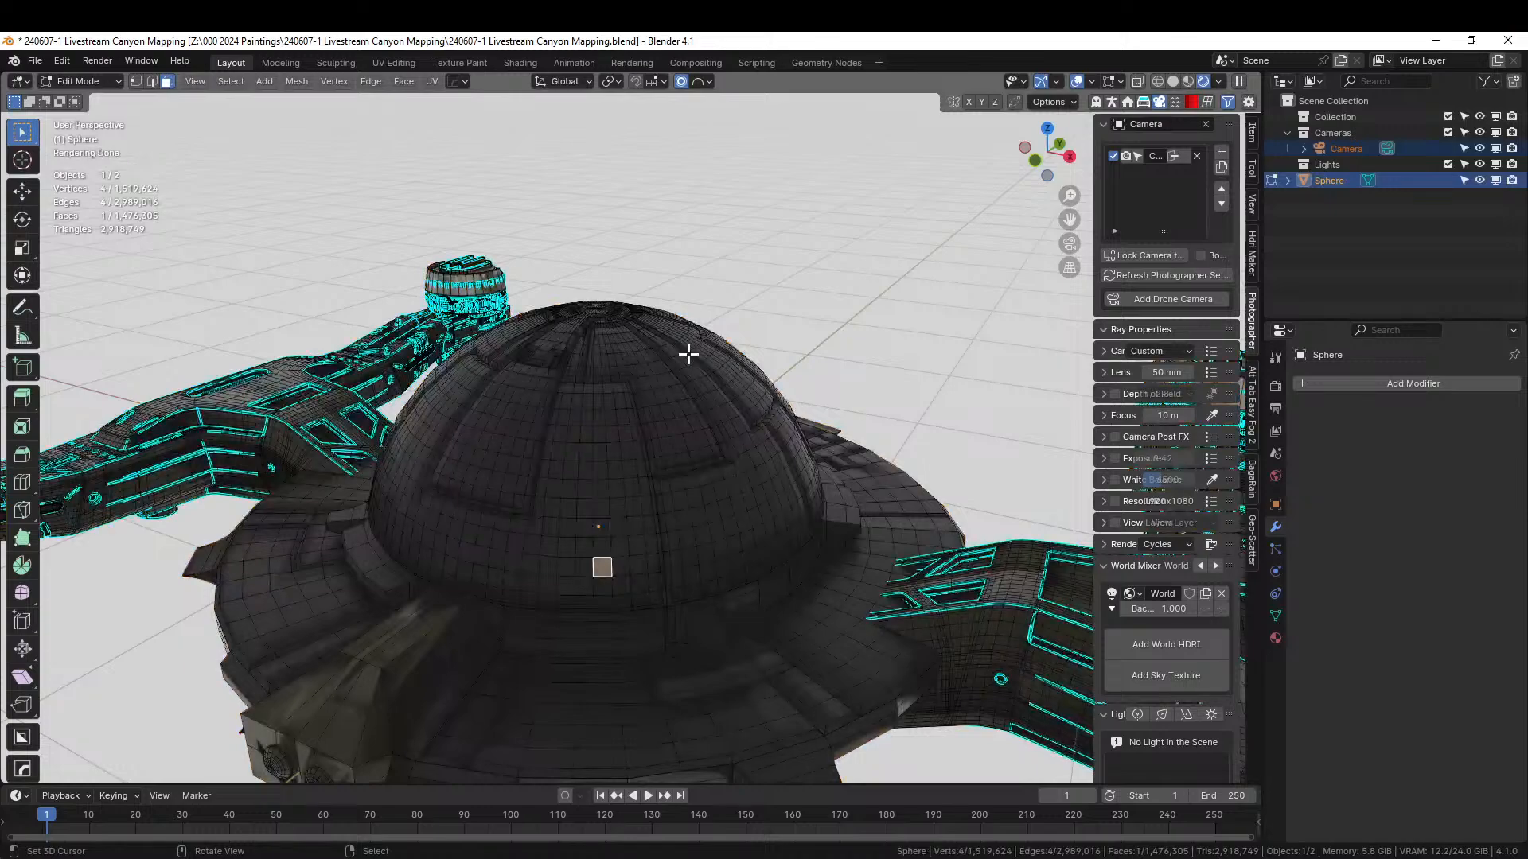
- Replace the Engines_06_2K material on the spacecraft with PlasticBlackMatte.011
click(1277, 638)
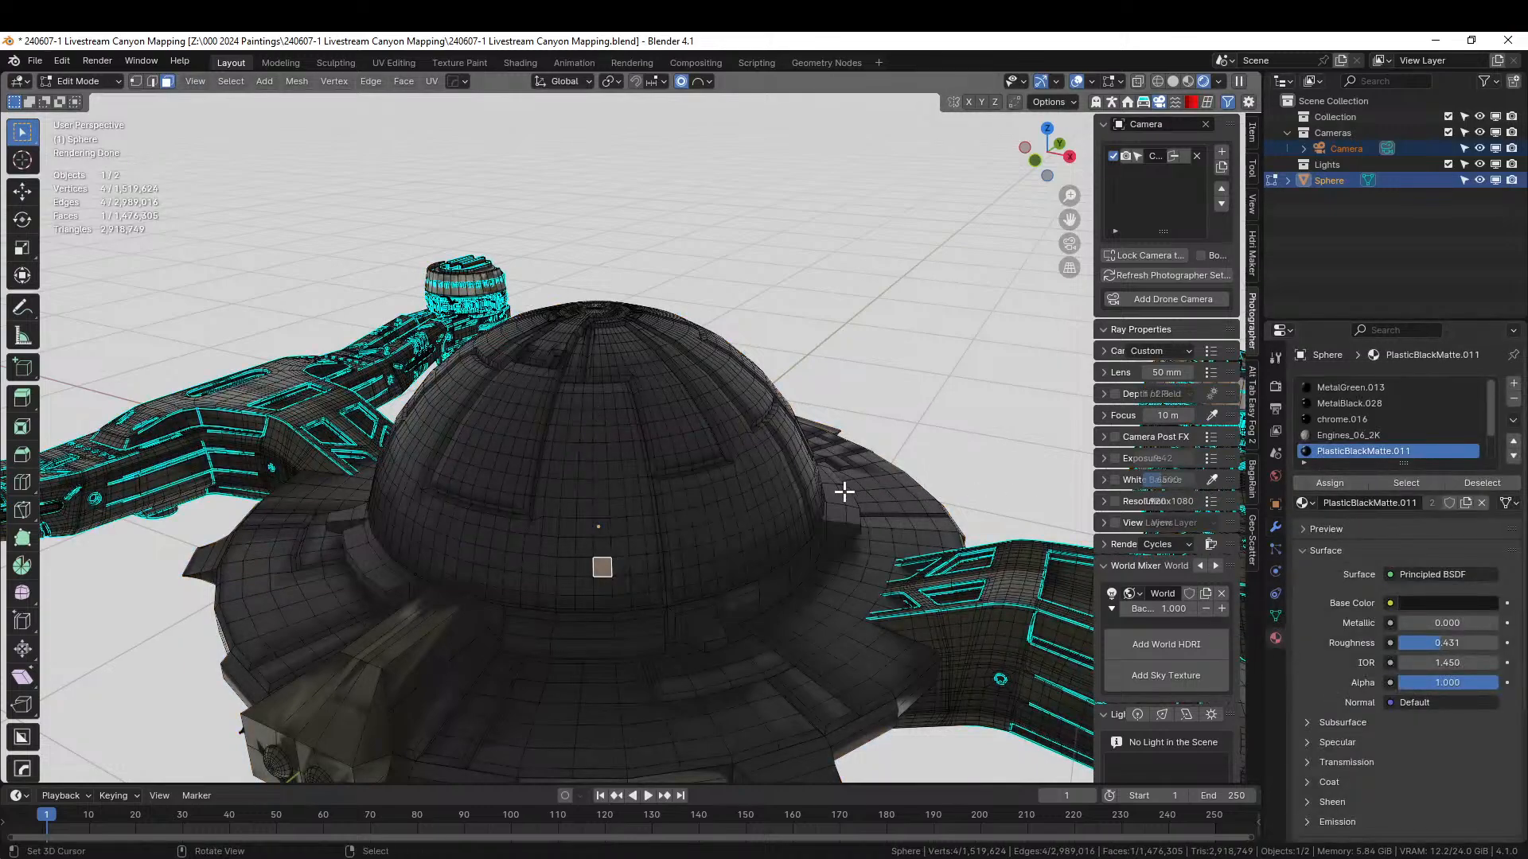
middle_drag(779, 552, 699, 560)
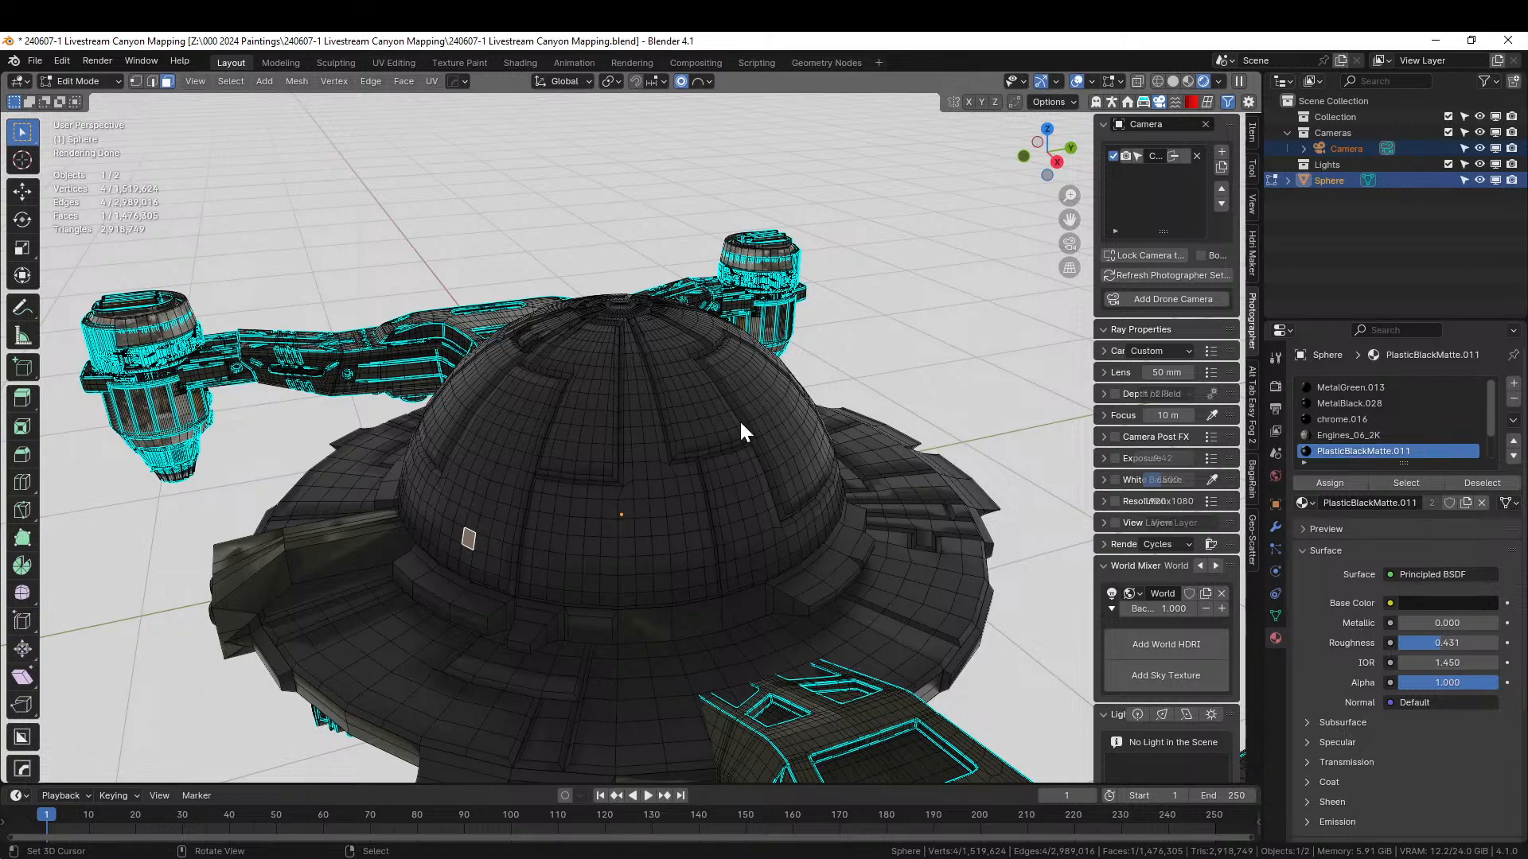
key(Tab)
middle_drag(740, 430, 799, 402)
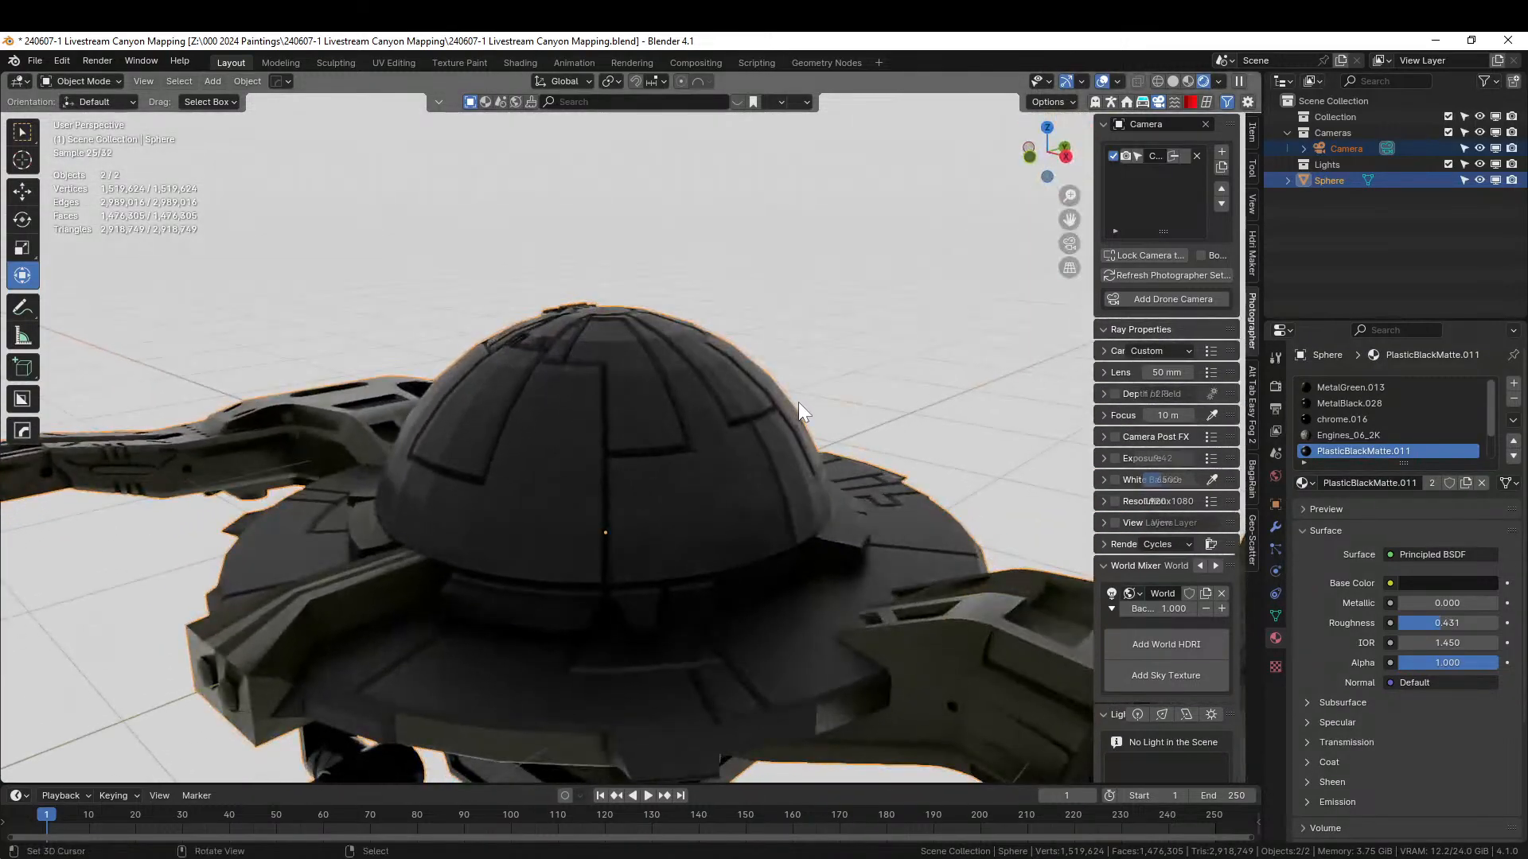
scroll(799, 403, down, 2)
scroll(1380, 404, down, 2)
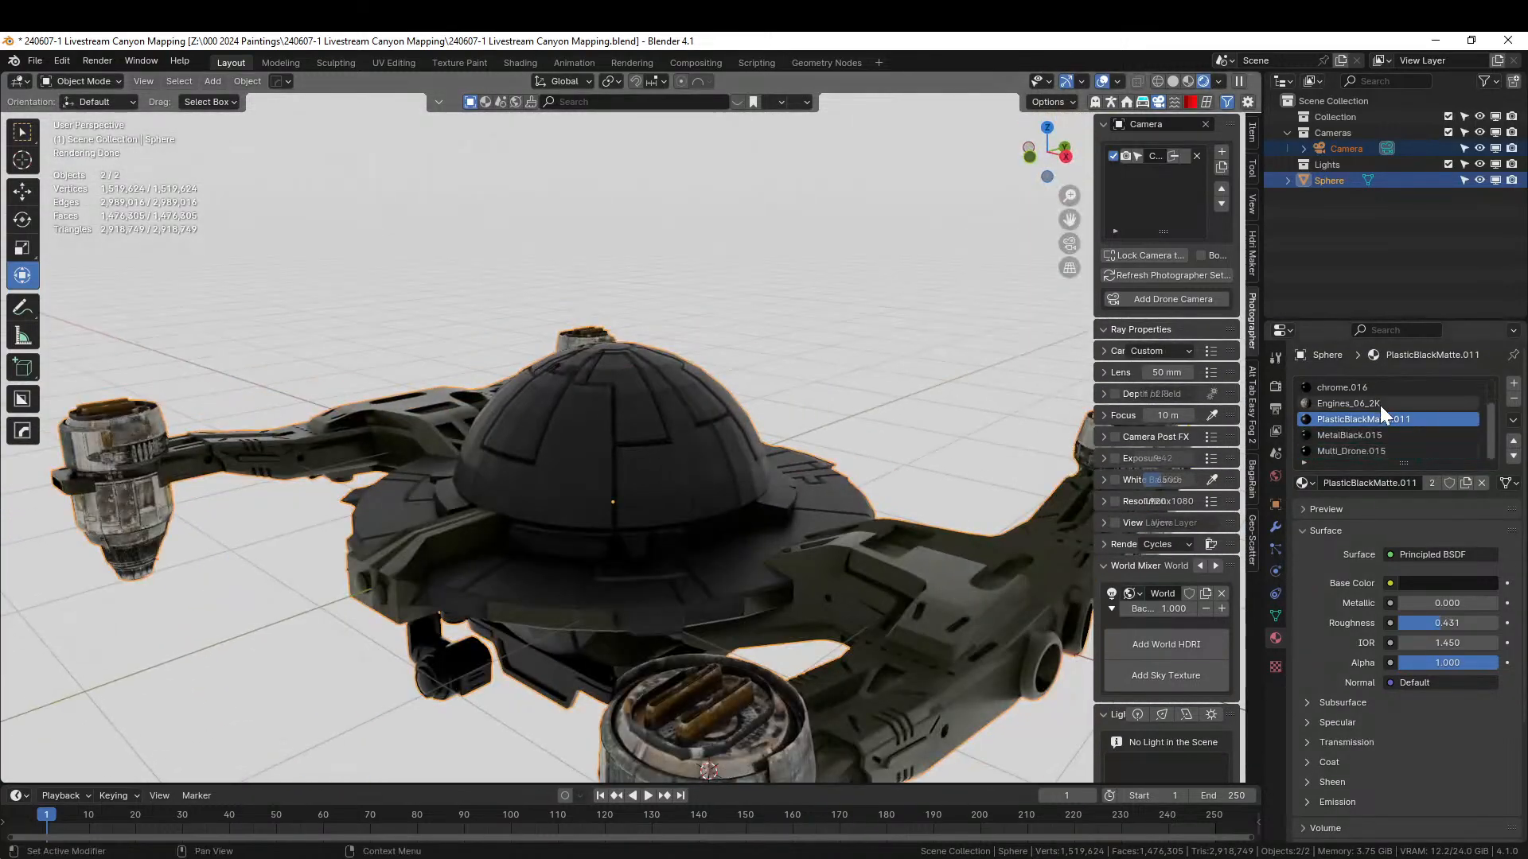
scroll(1456, 452, up, 2)
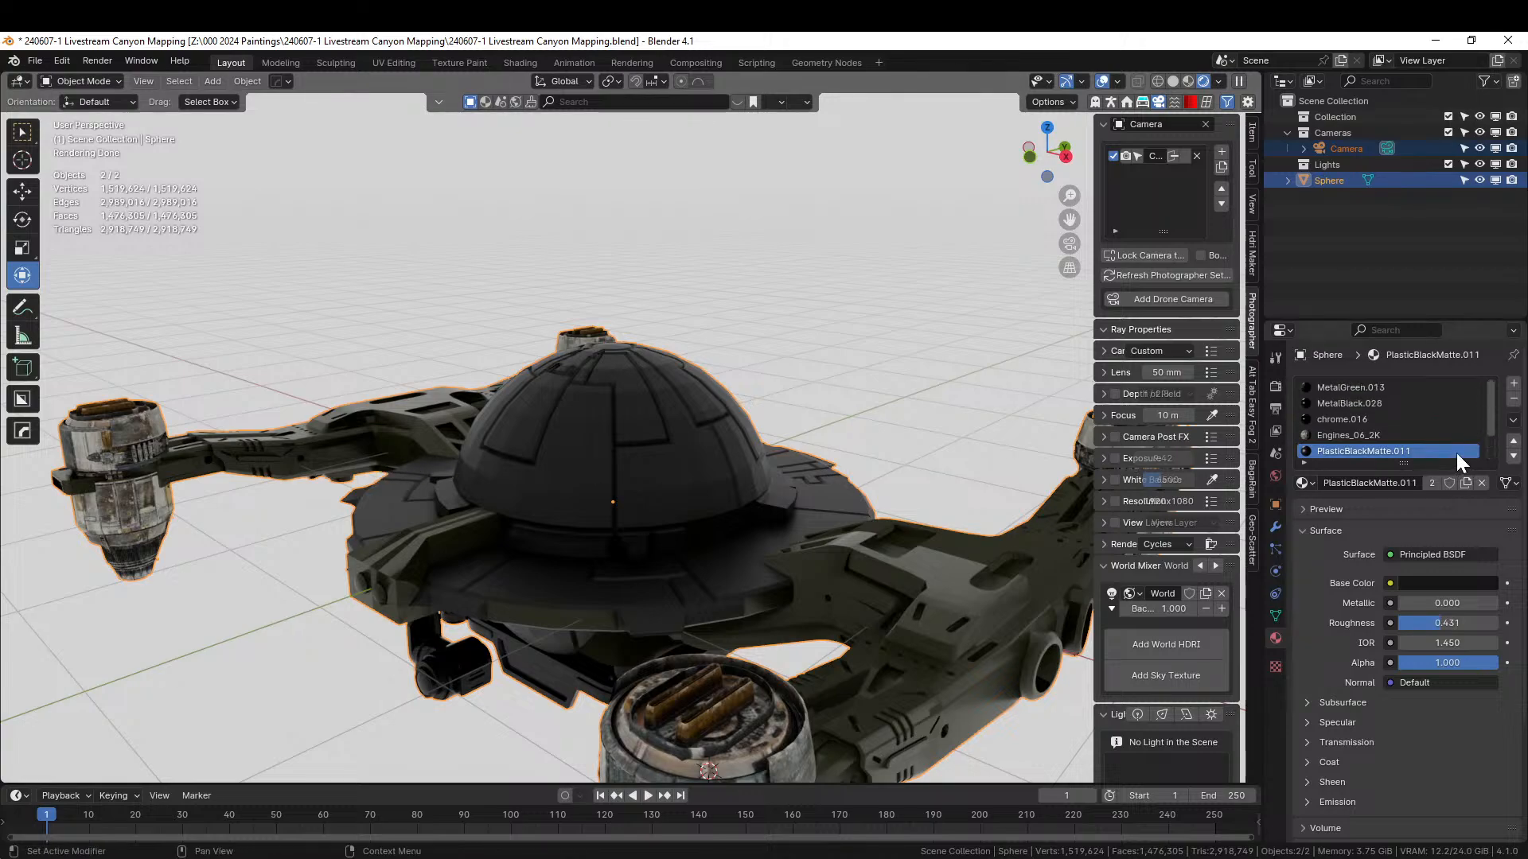
scroll(1456, 452, down, 2)
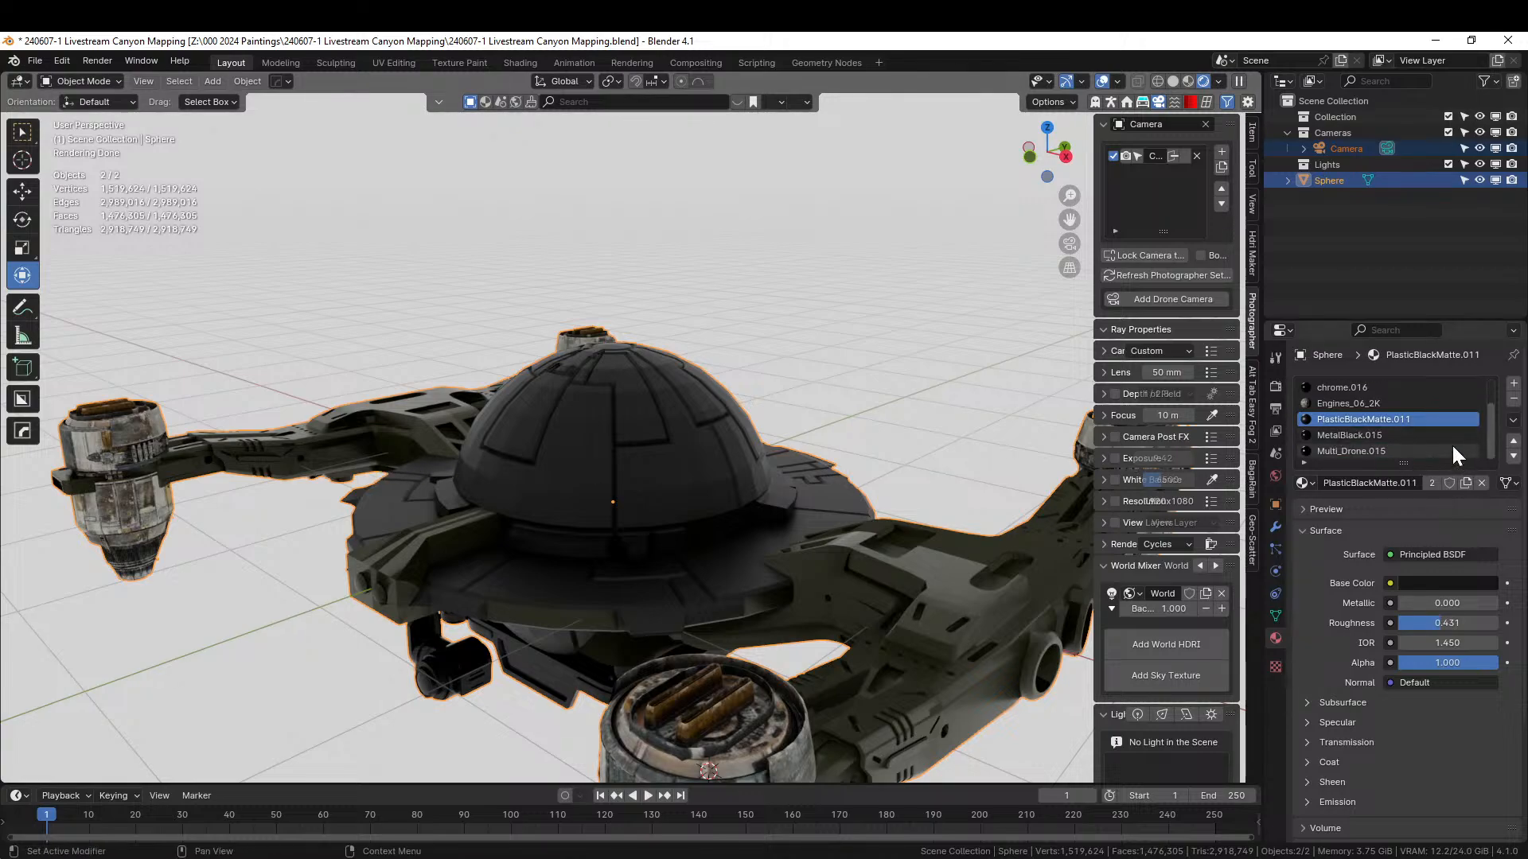
click(1353, 404)
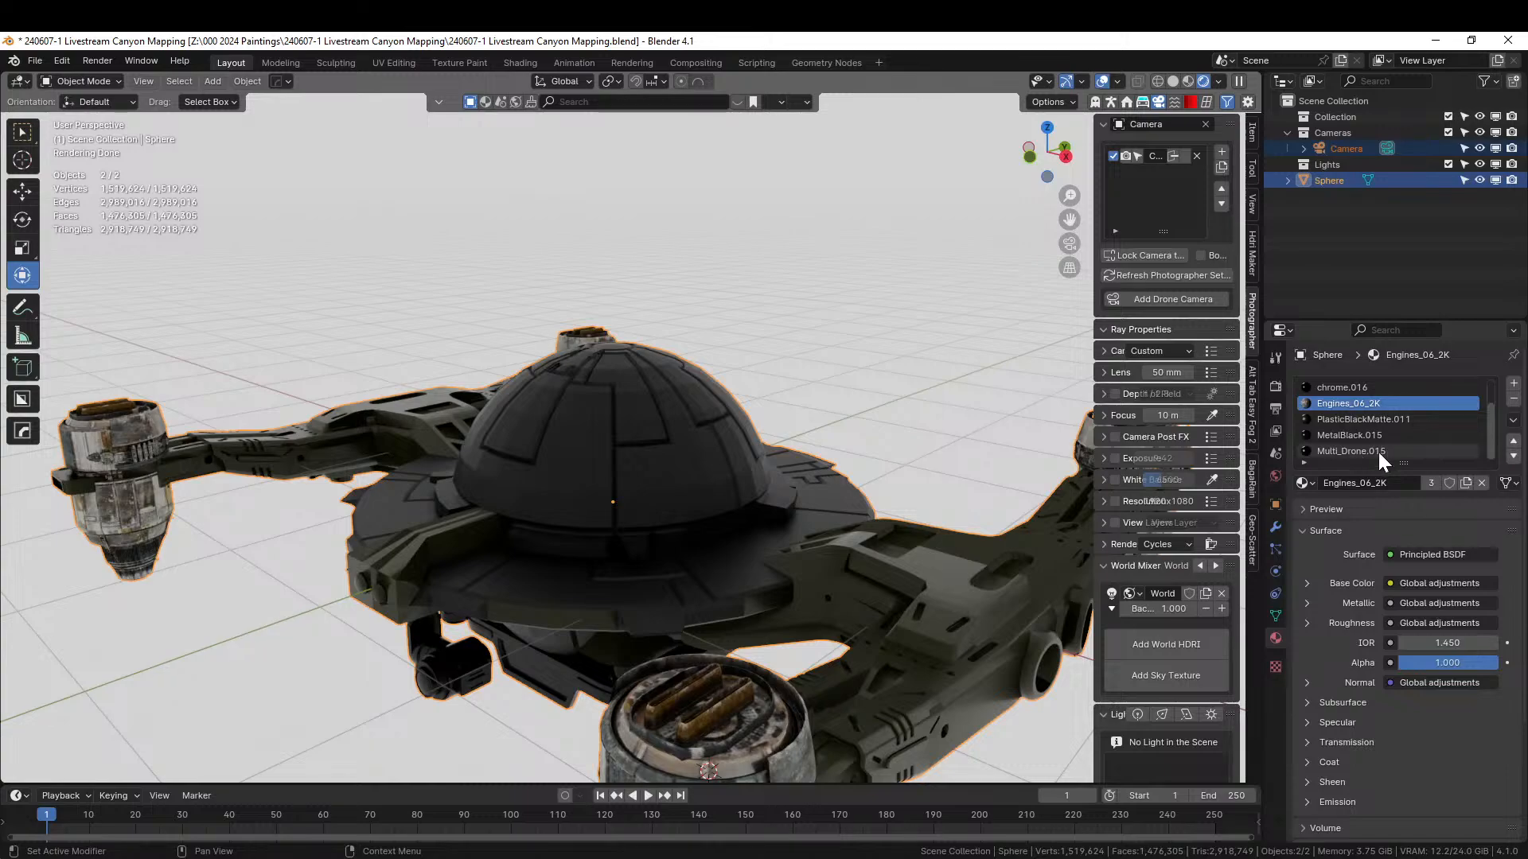
click(1305, 483)
text(black)
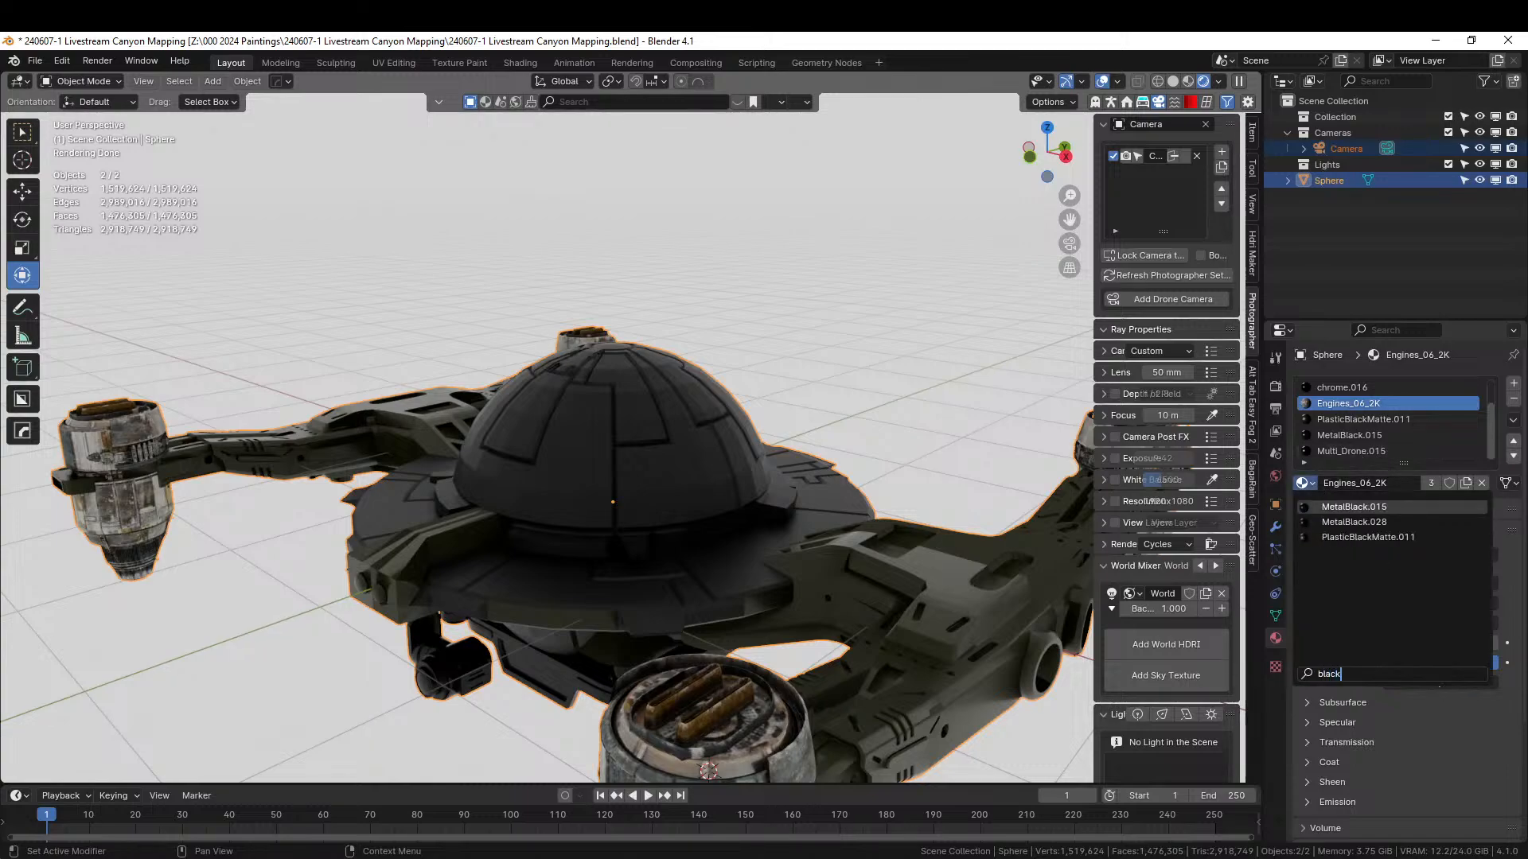
click(1377, 537)
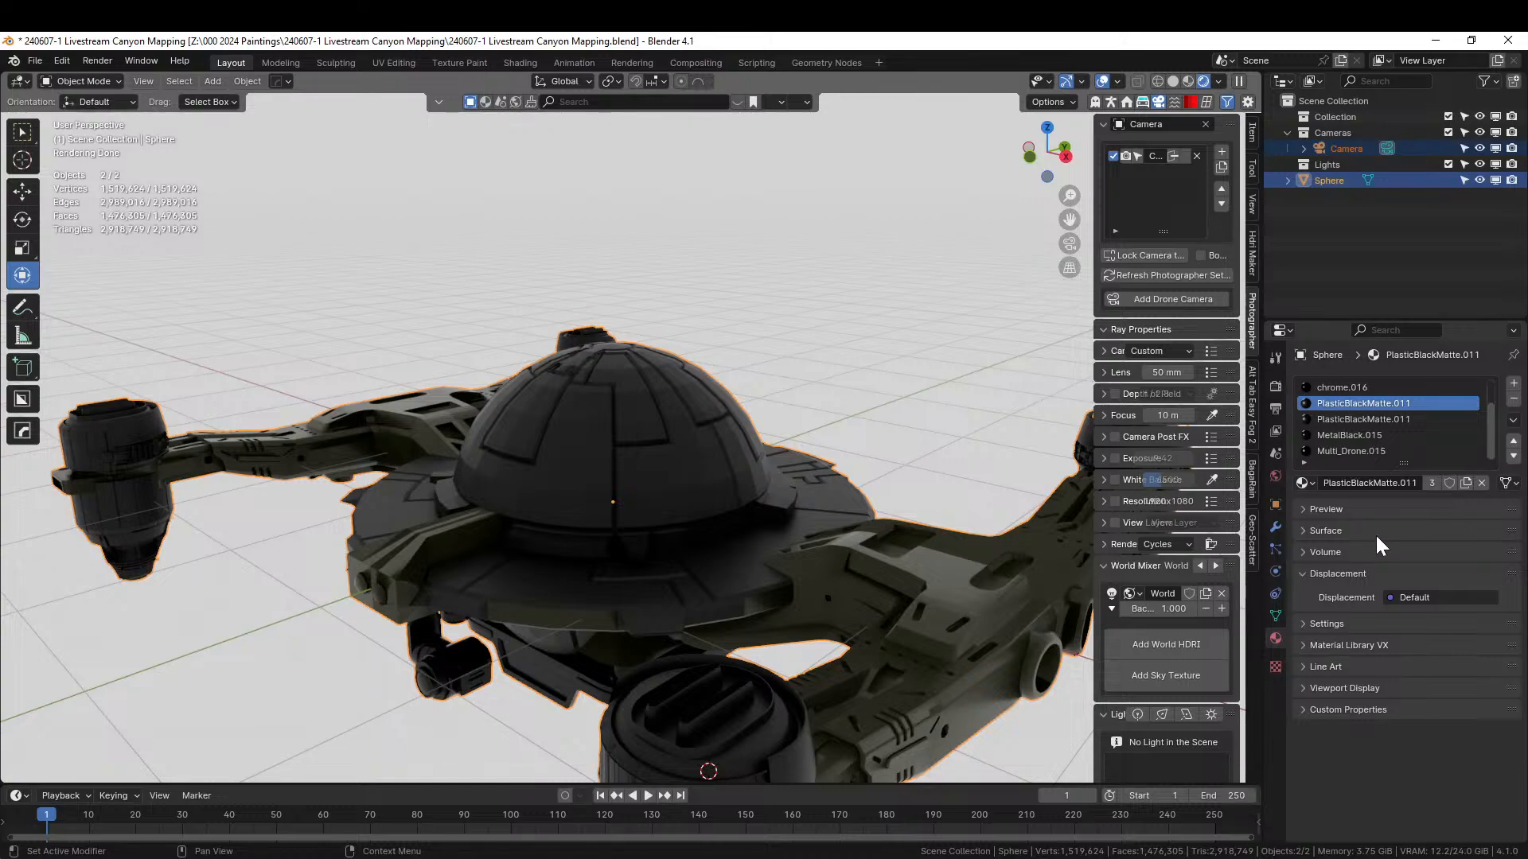
- Examine the spacecraft's black and green materials from several angles, including the front block with its round lights
middle_drag(791, 392, 363, 535)
scroll(746, 480, up, 3)
middle_drag(771, 474, 390, 284)
scroll(662, 536, down, 2)
scroll(518, 512, down, 3)
scroll(541, 508, up, 3)
middle_drag(375, 385, 656, 435)
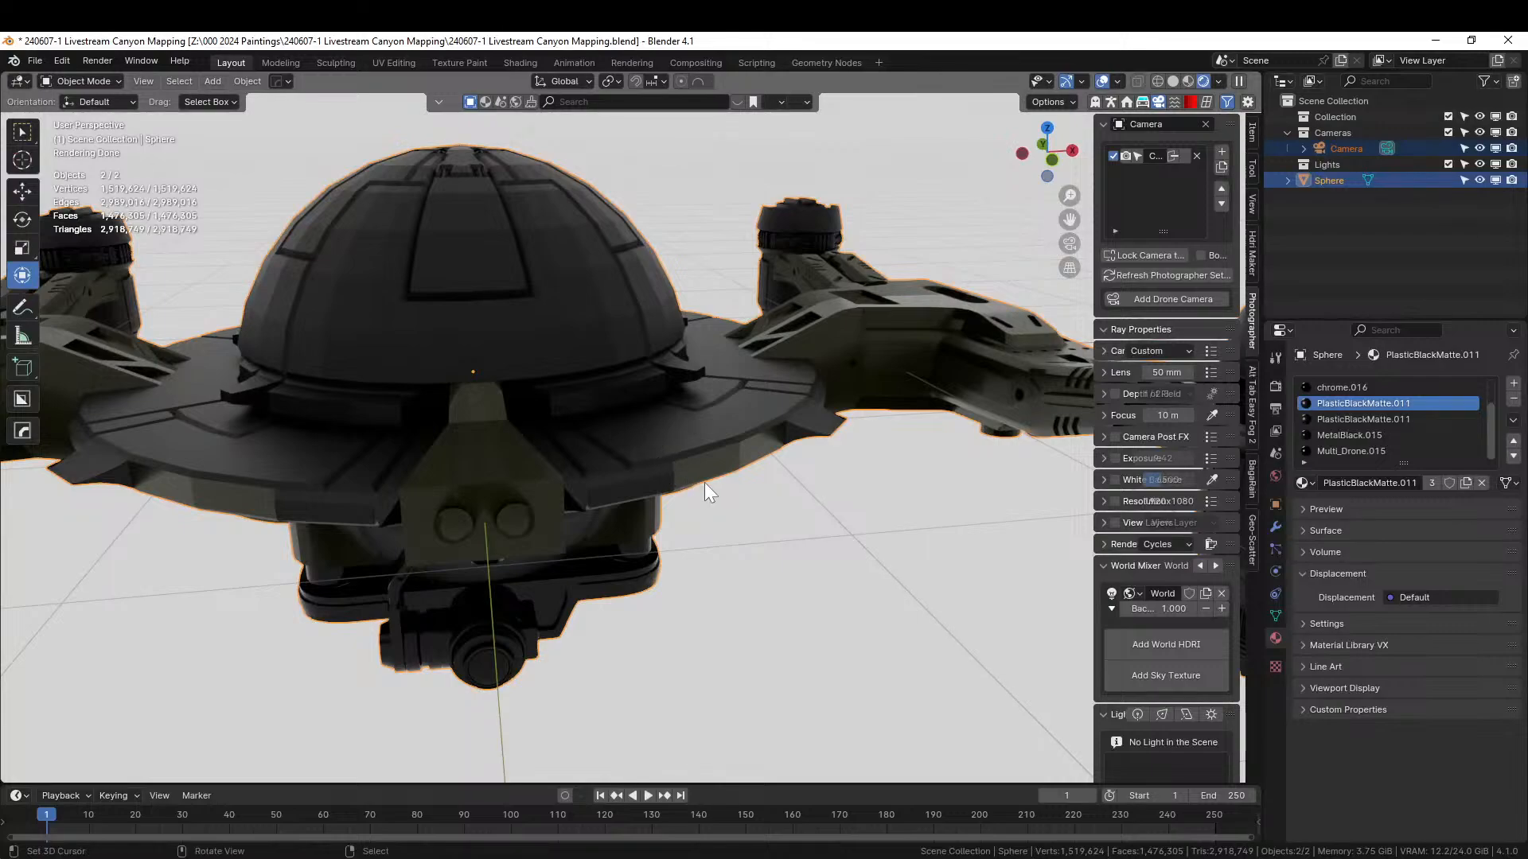
middle_drag(702, 480, 689, 509)
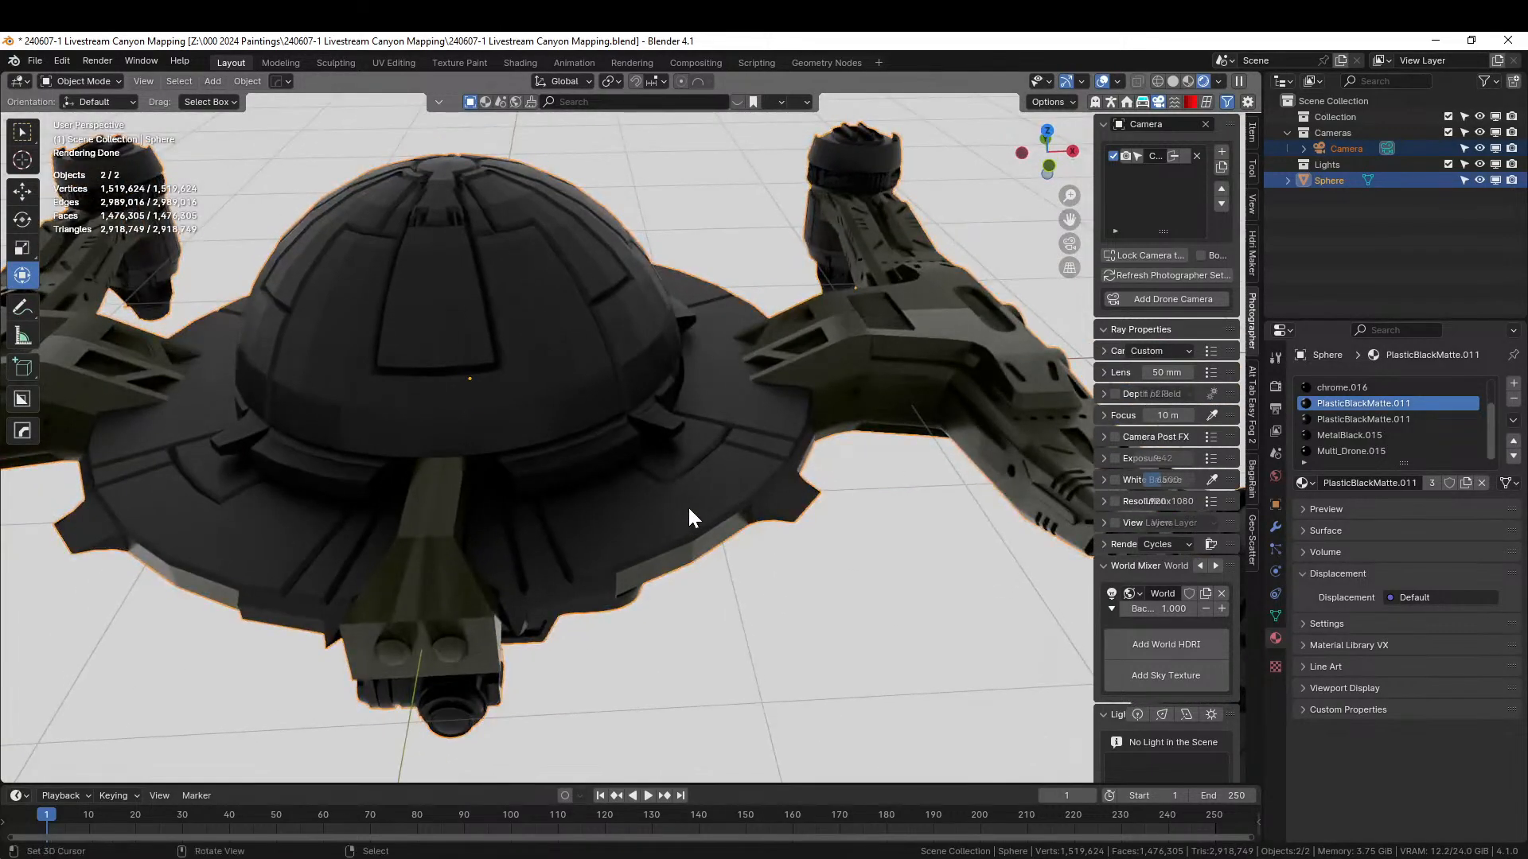
scroll(578, 405, down, 5)
mouse_move(578, 404)
middle_down()
mouse_move(555, 314)
mouse_move(568, 283)
mouse_move(609, 293)
mouse_move(622, 270)
mouse_move(563, 392)
middle_up()
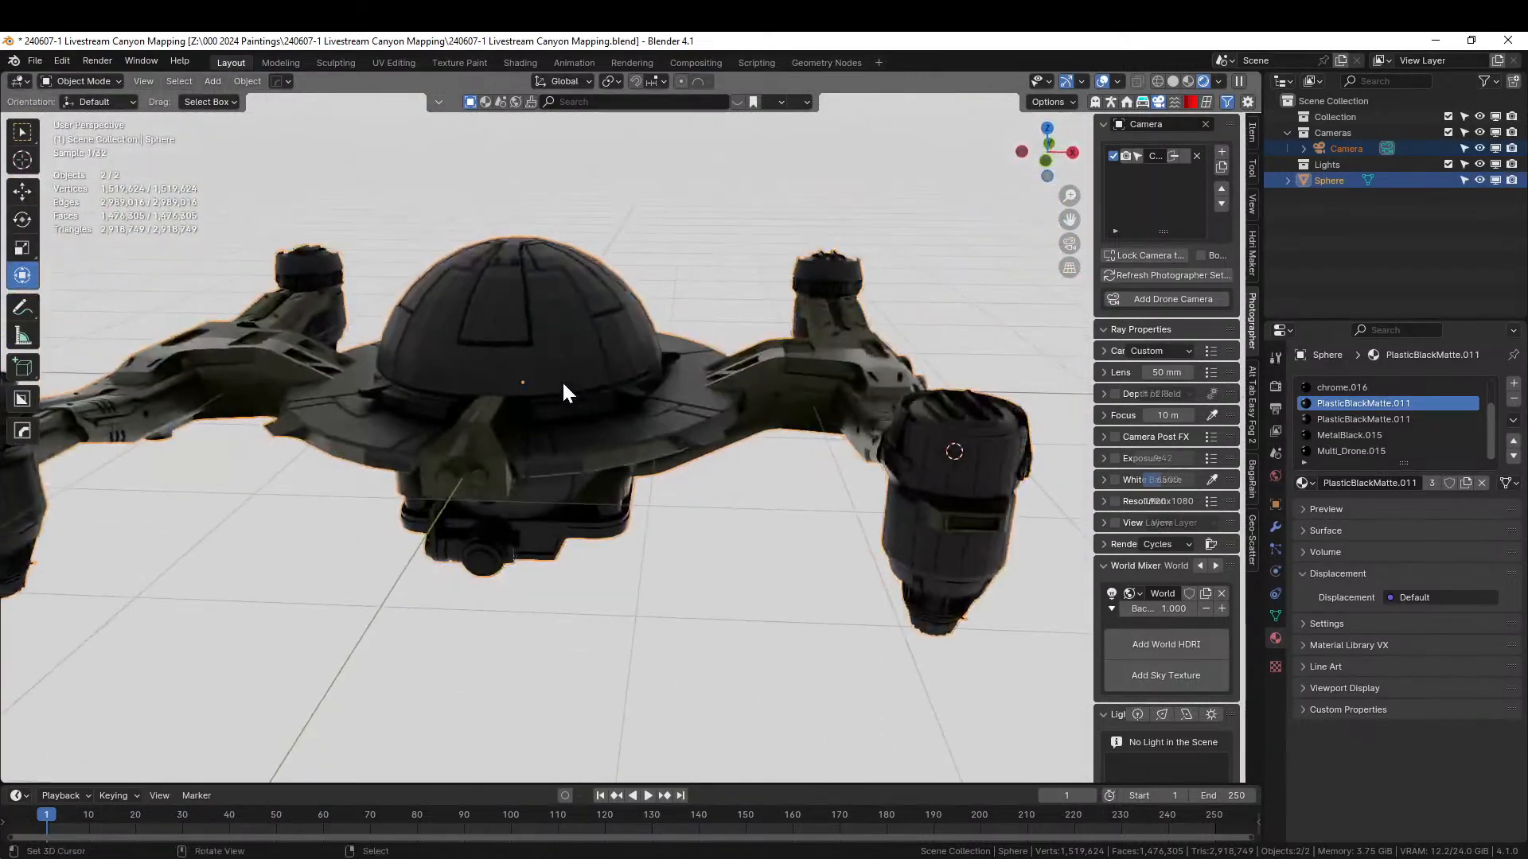
scroll(555, 392, up, 4)
middle_drag(490, 485, 630, 477)
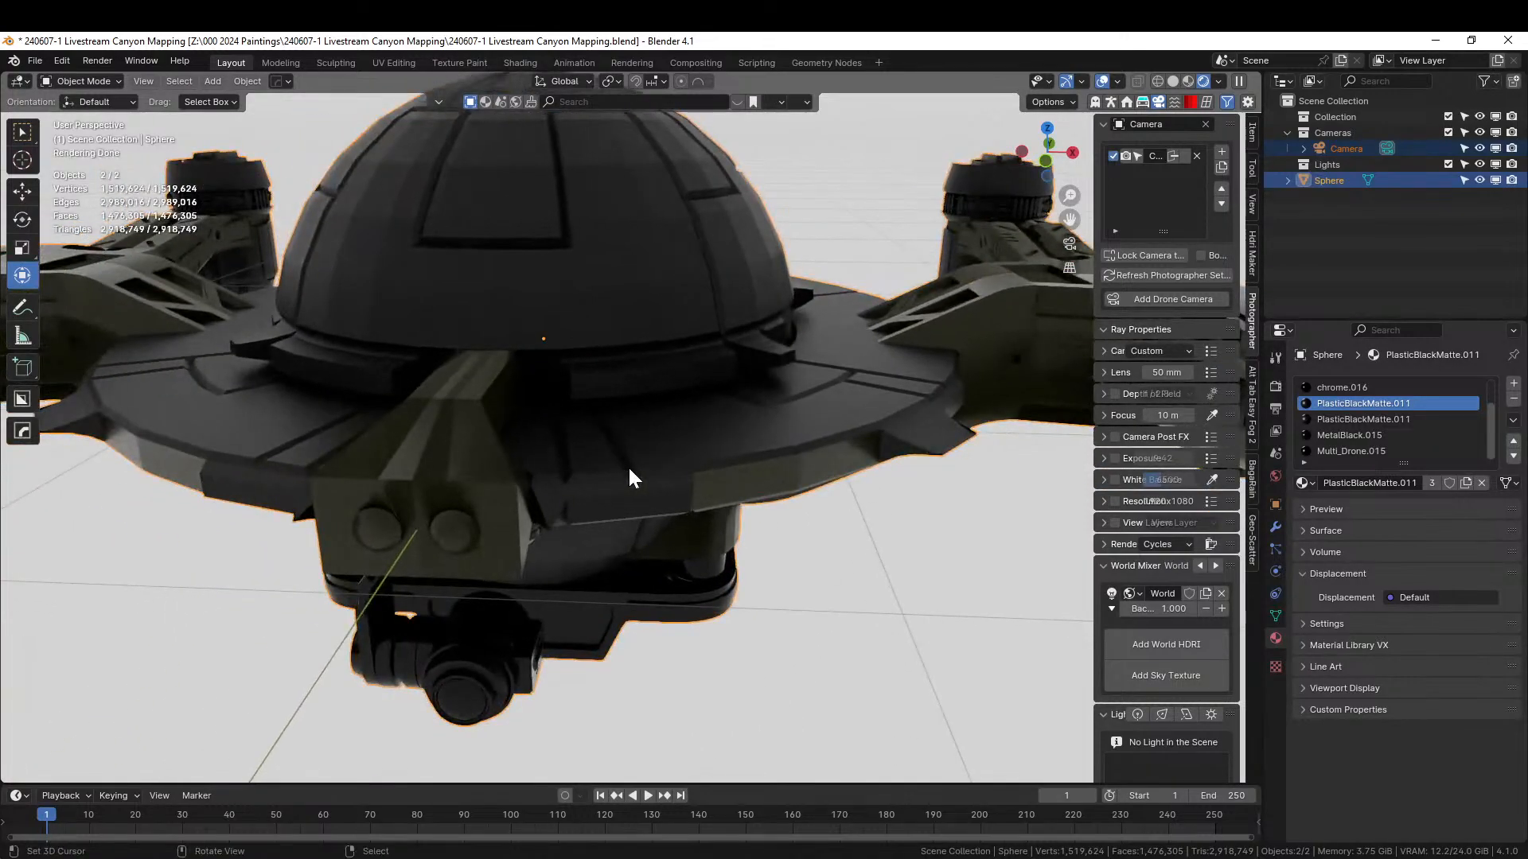
- Return to solid shading and select the centre faces of both round lights on the front block in Edit Mode
key(z)
key(6)
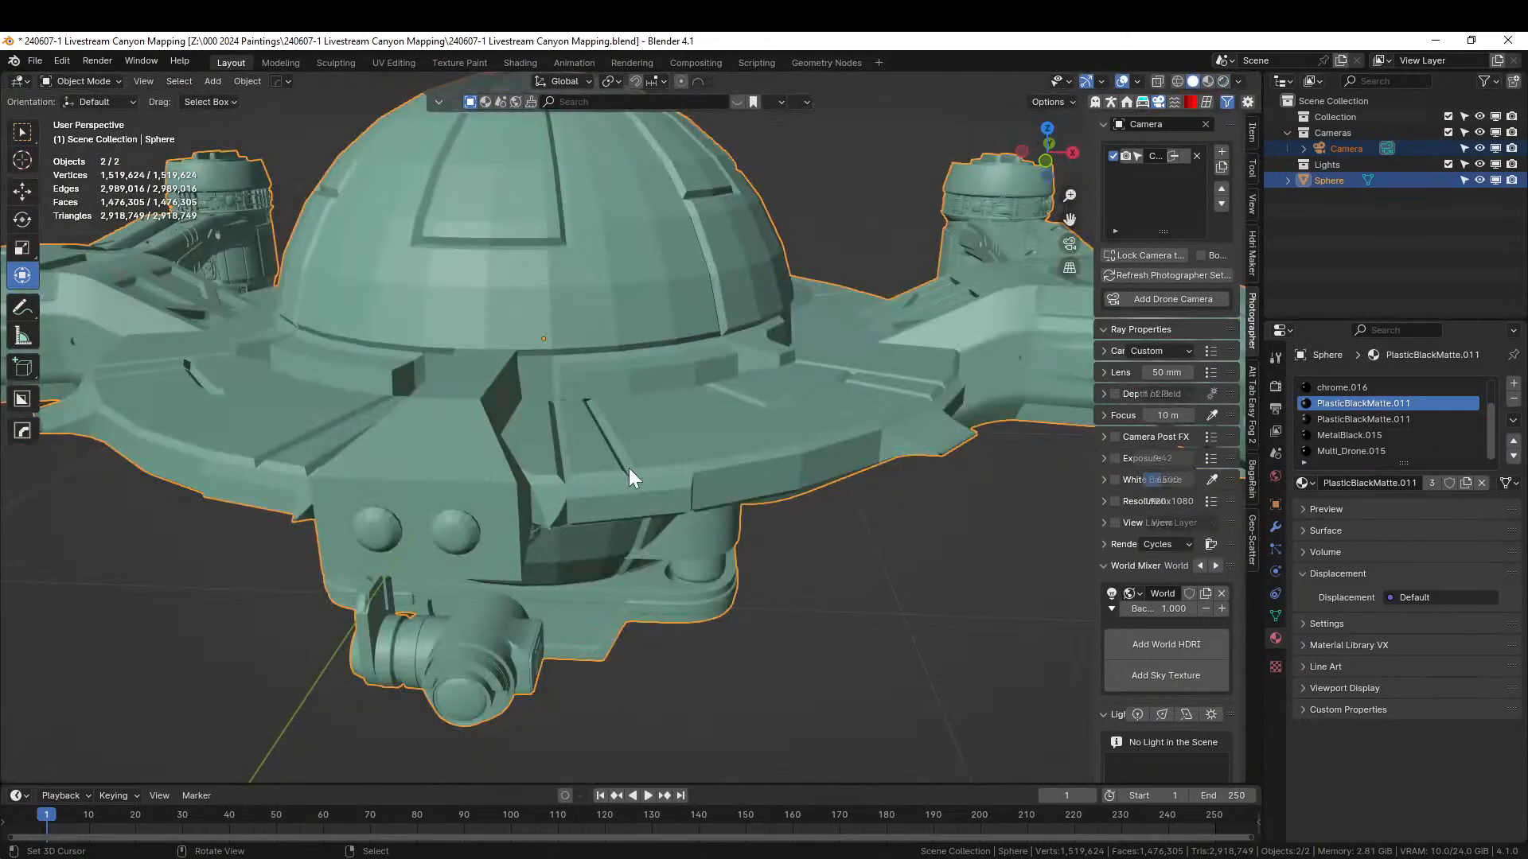
key(Tab)
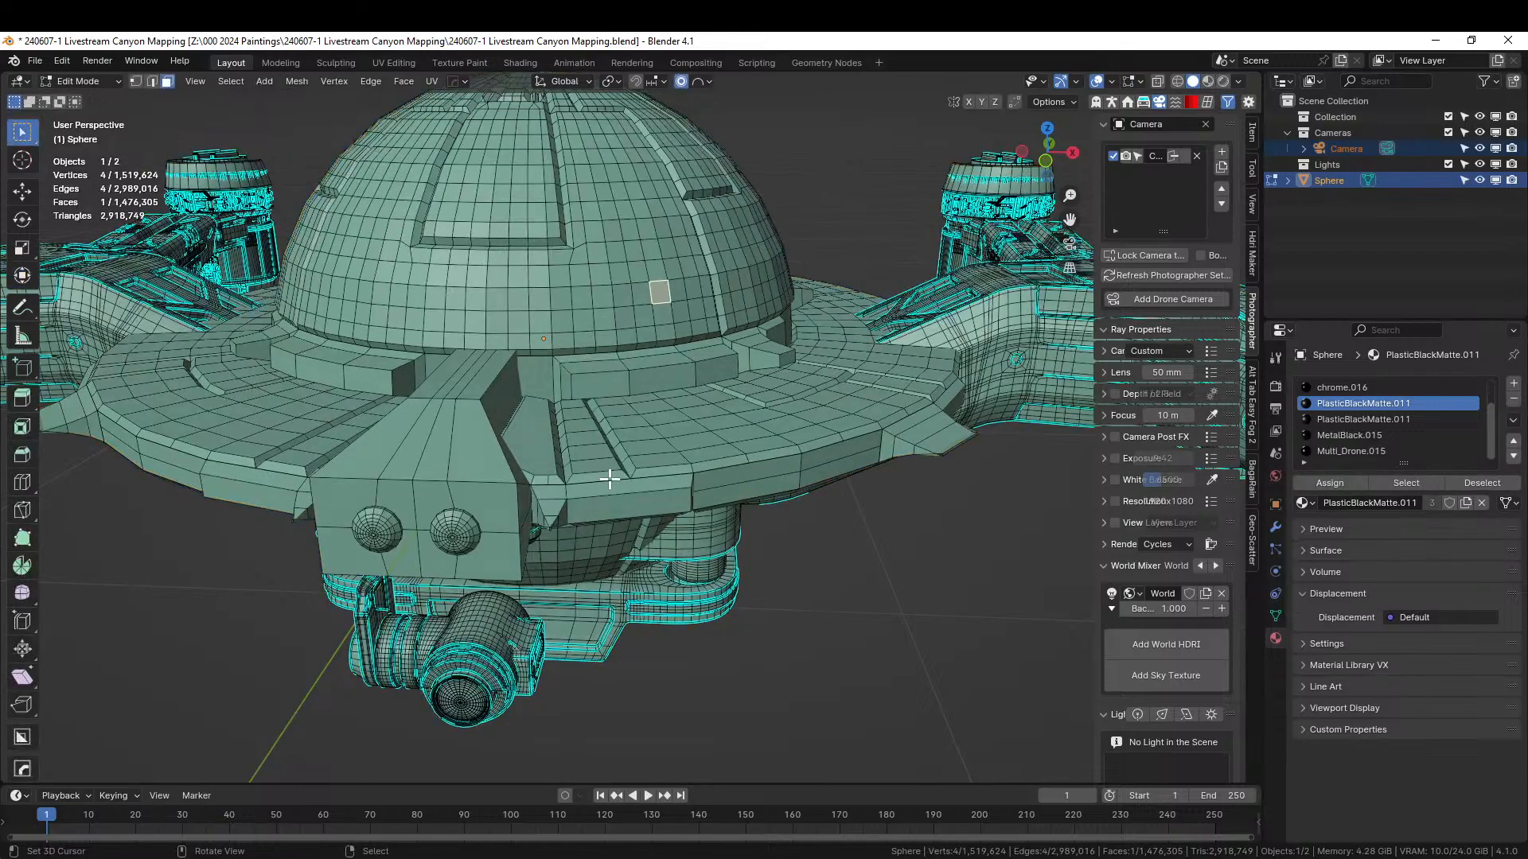
middle_drag(556, 518, 560, 492)
scroll(560, 492, up, 5)
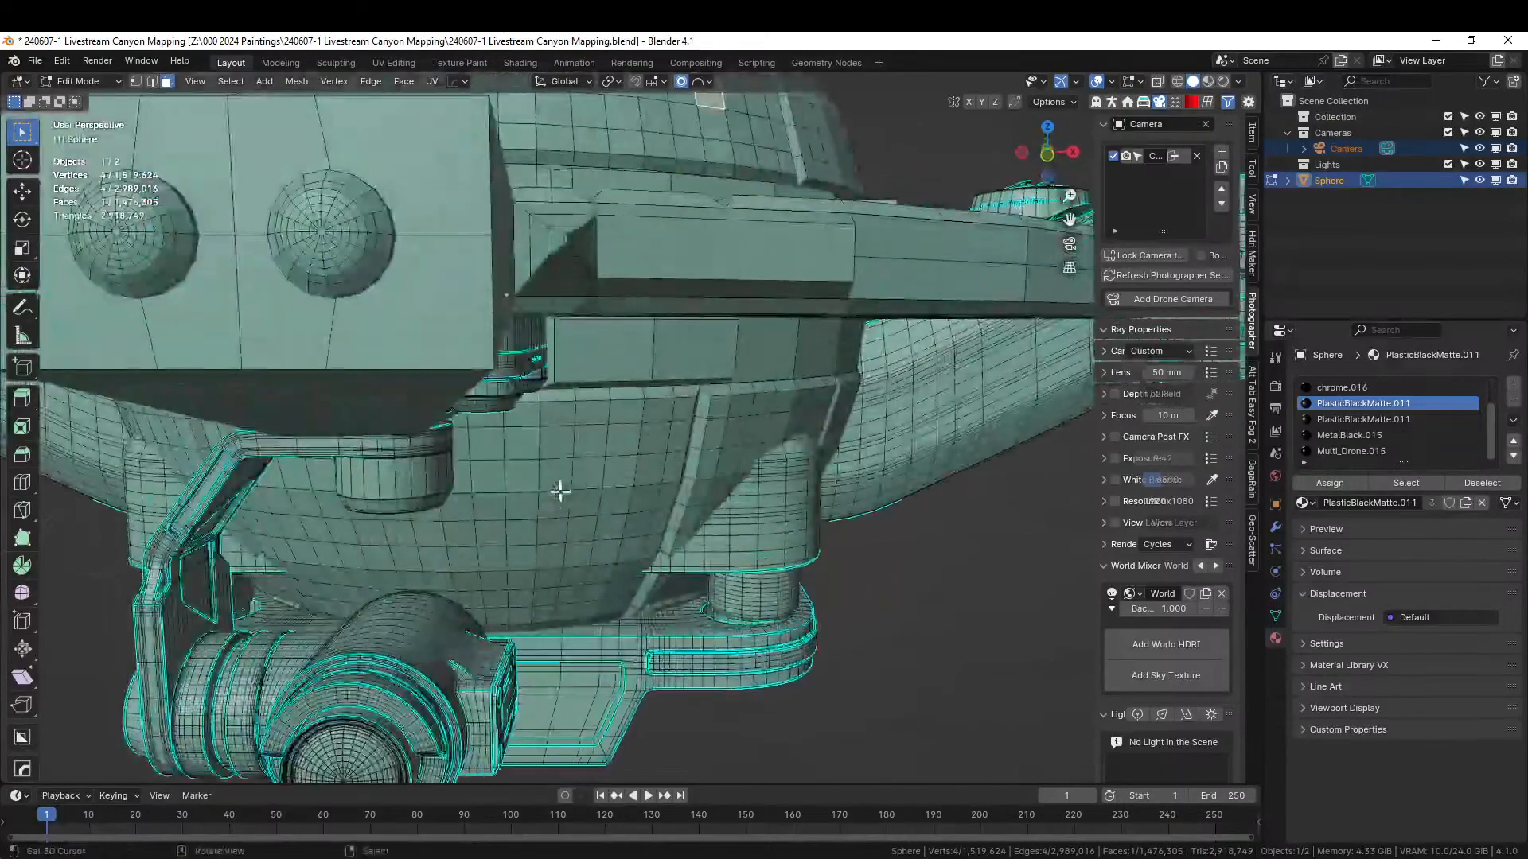
click(327, 237)
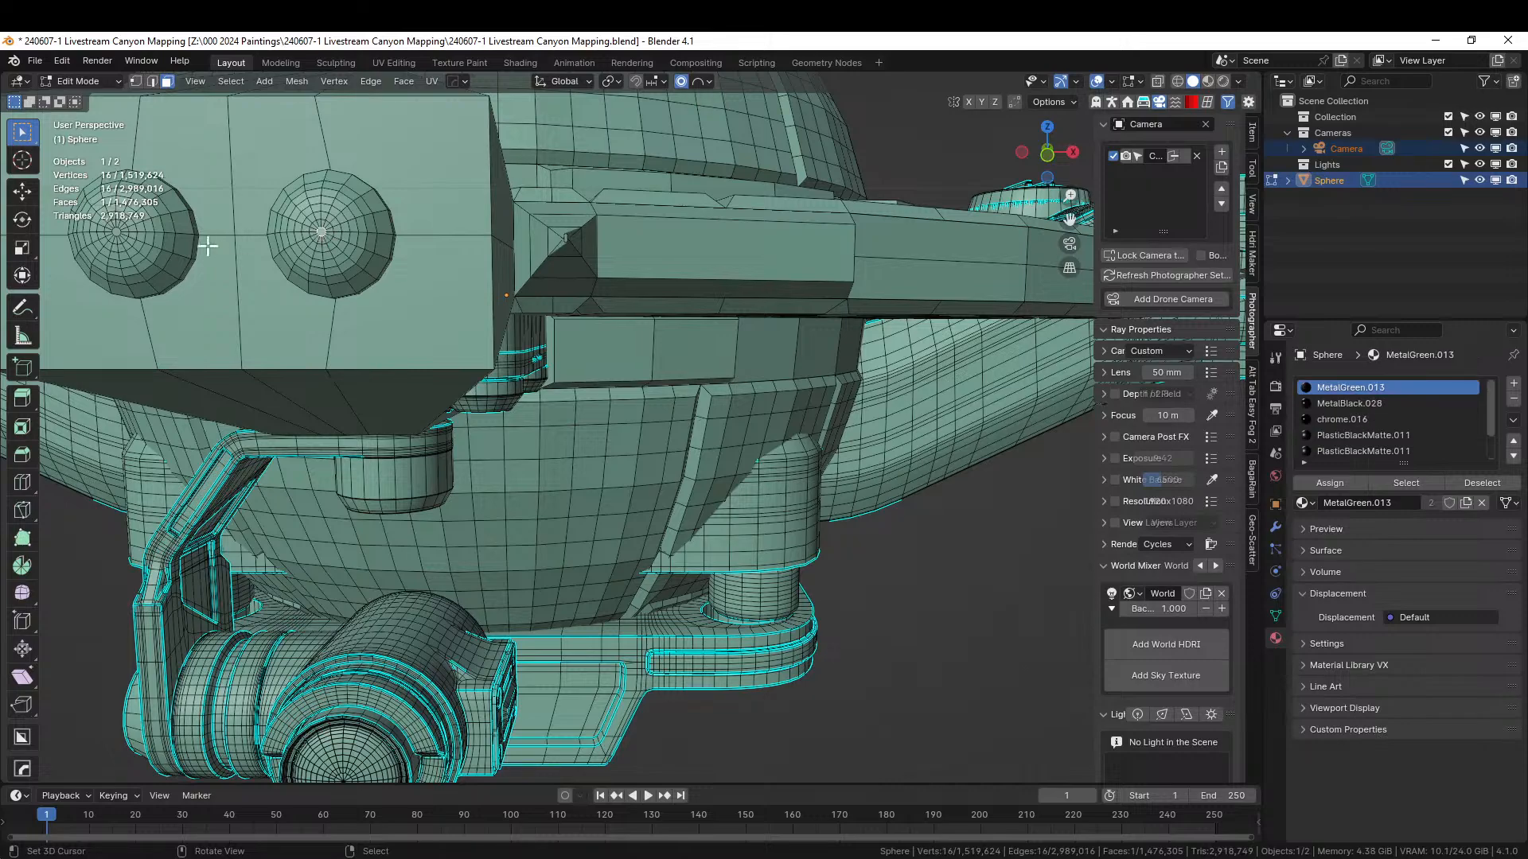
shift+click(127, 231)
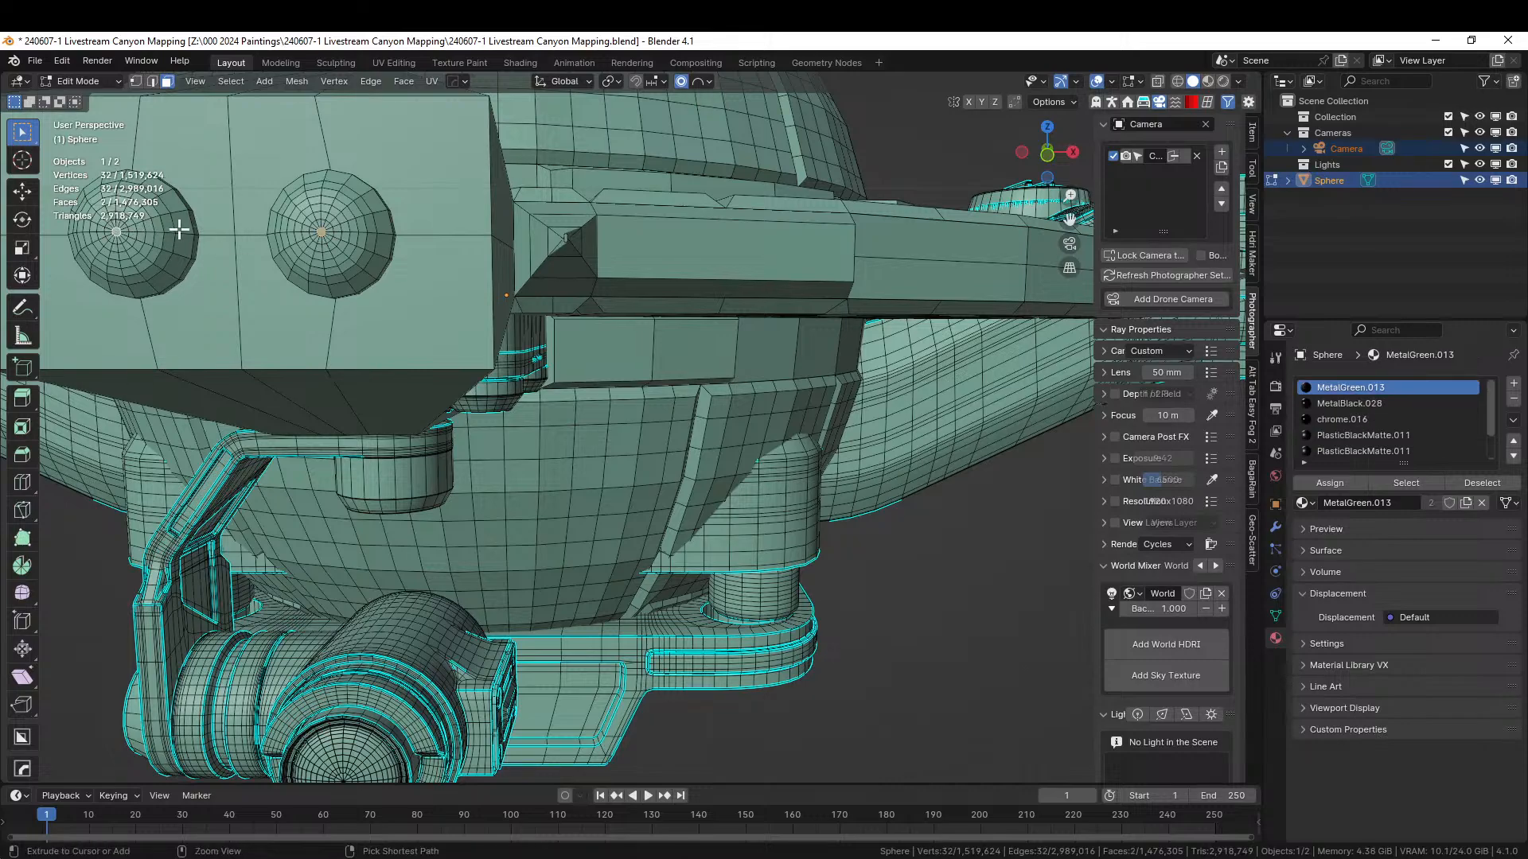
- Grow the face selection outward until it covers both round lights completely
key(ctrl+KP_Add)
key(ctrl+KP_Add)
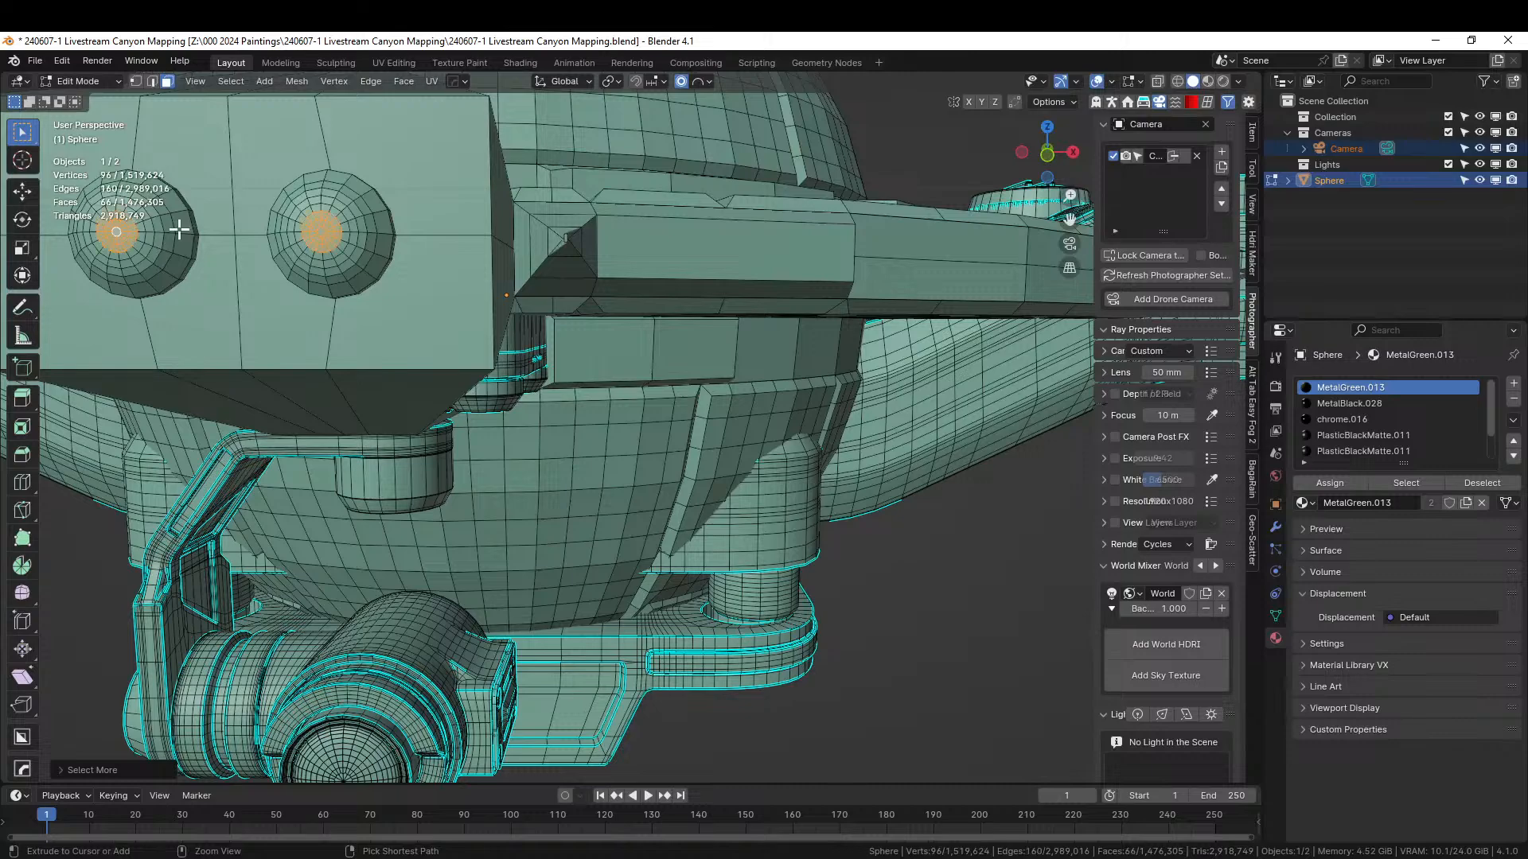
key(ctrl+KP_Add)
key(ctrl+KP_Add)
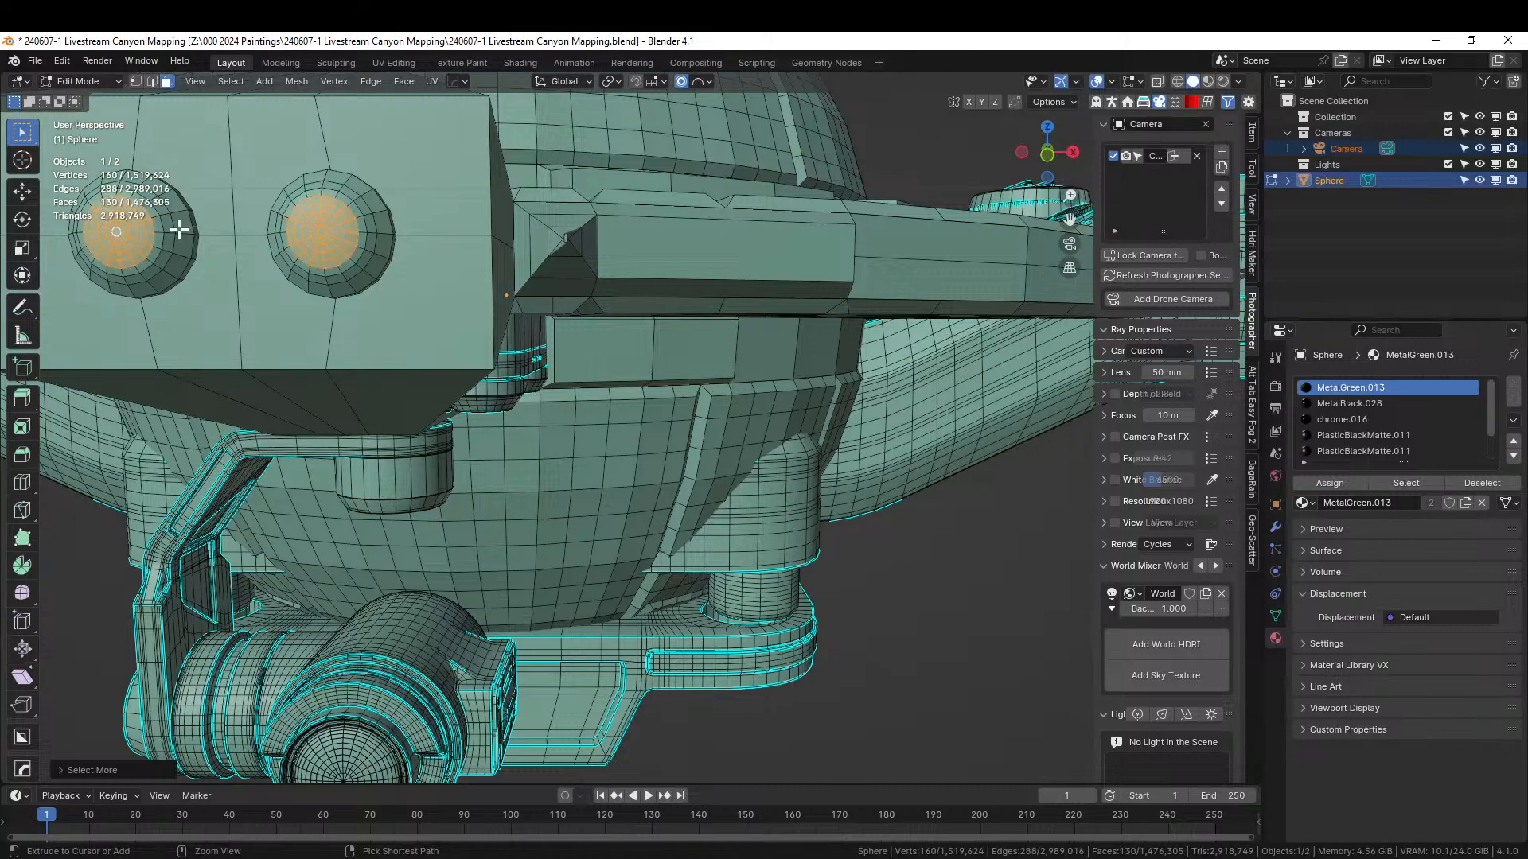
key(ctrl+KP_Add)
key(ctrl+KP_Add)
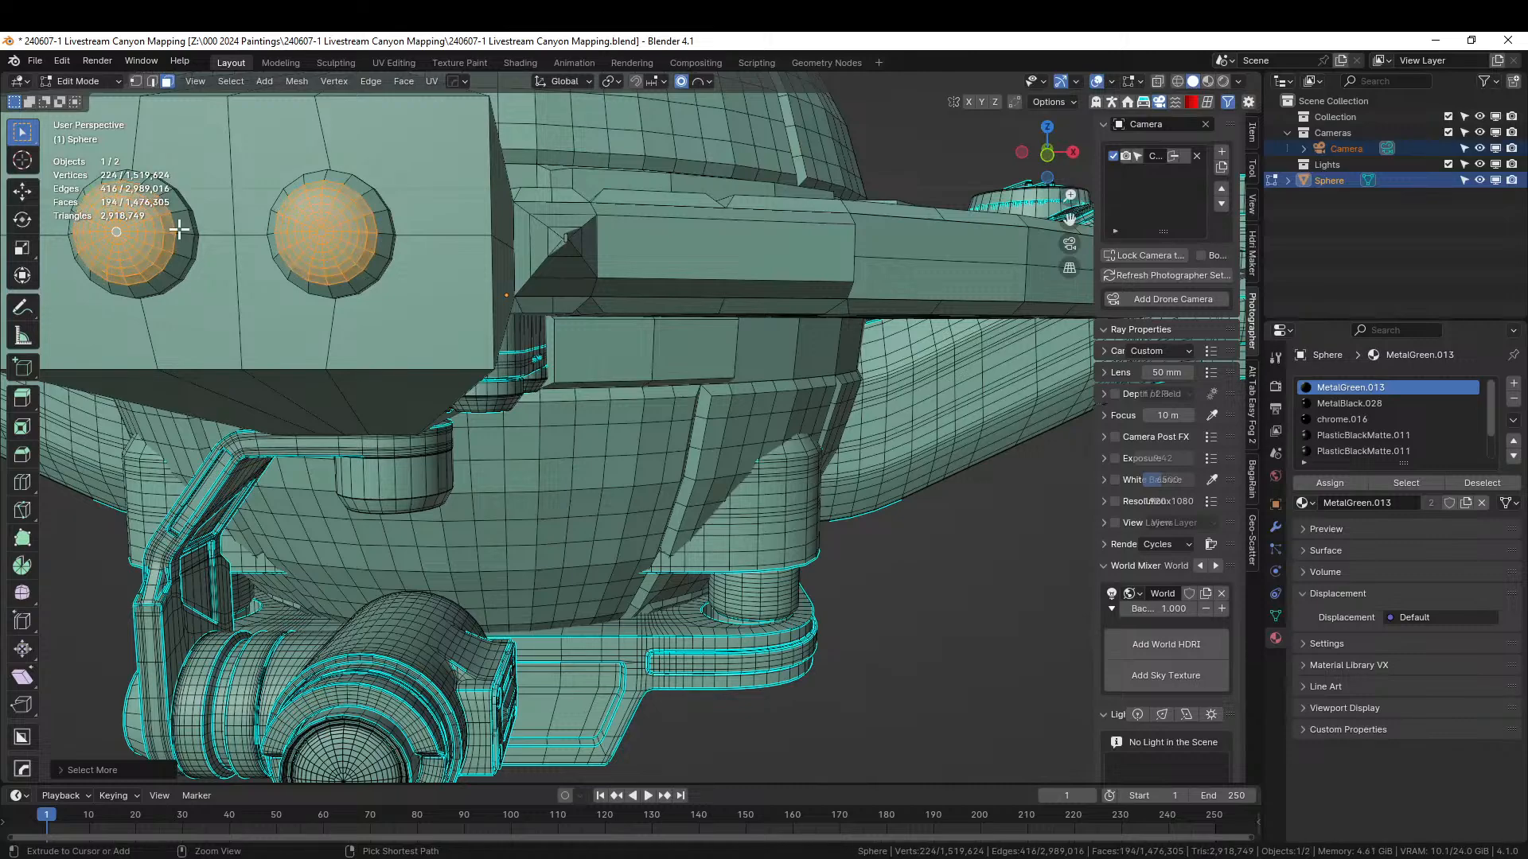
key(ctrl+KP_Add)
middle_drag(284, 127, 301, 206)
key(ctrl+KP_Add)
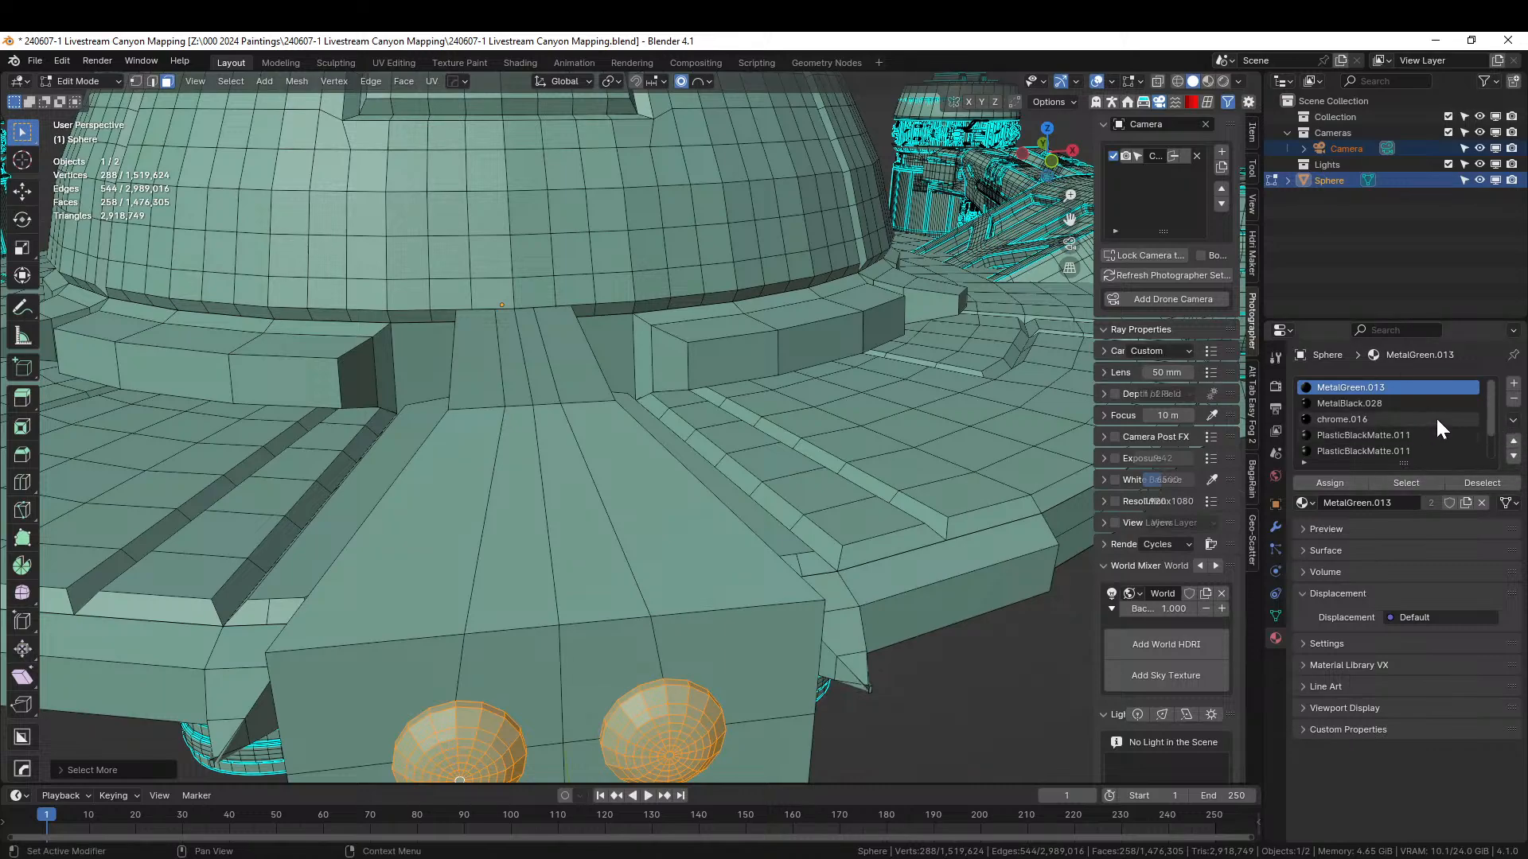
- Add an empty material slot to the mesh and make the Realtime Materials add-on available
scroll(1436, 417, down, 2)
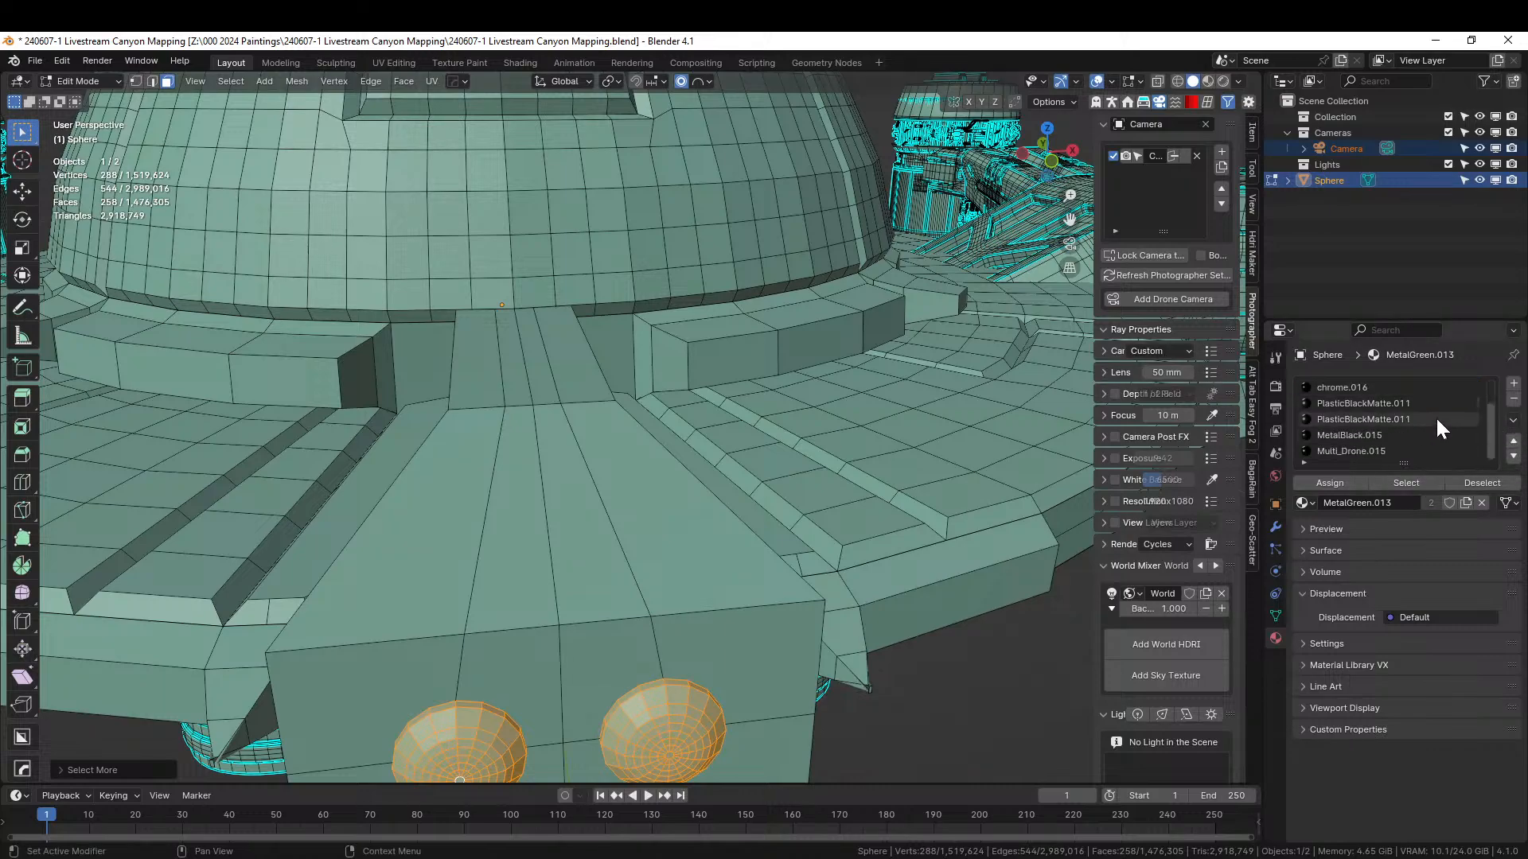
click(1513, 383)
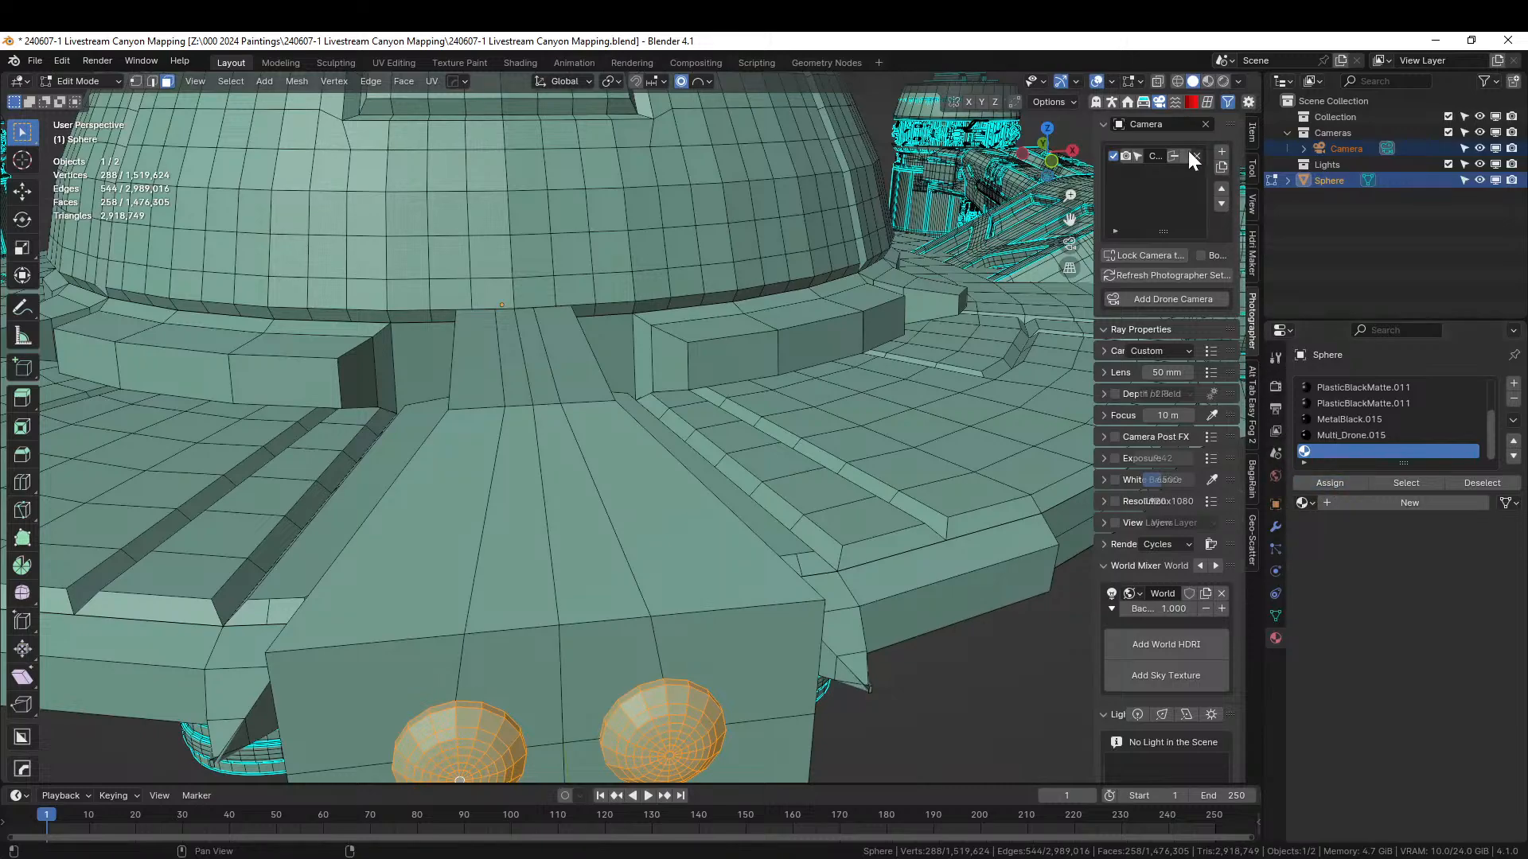
click(1188, 105)
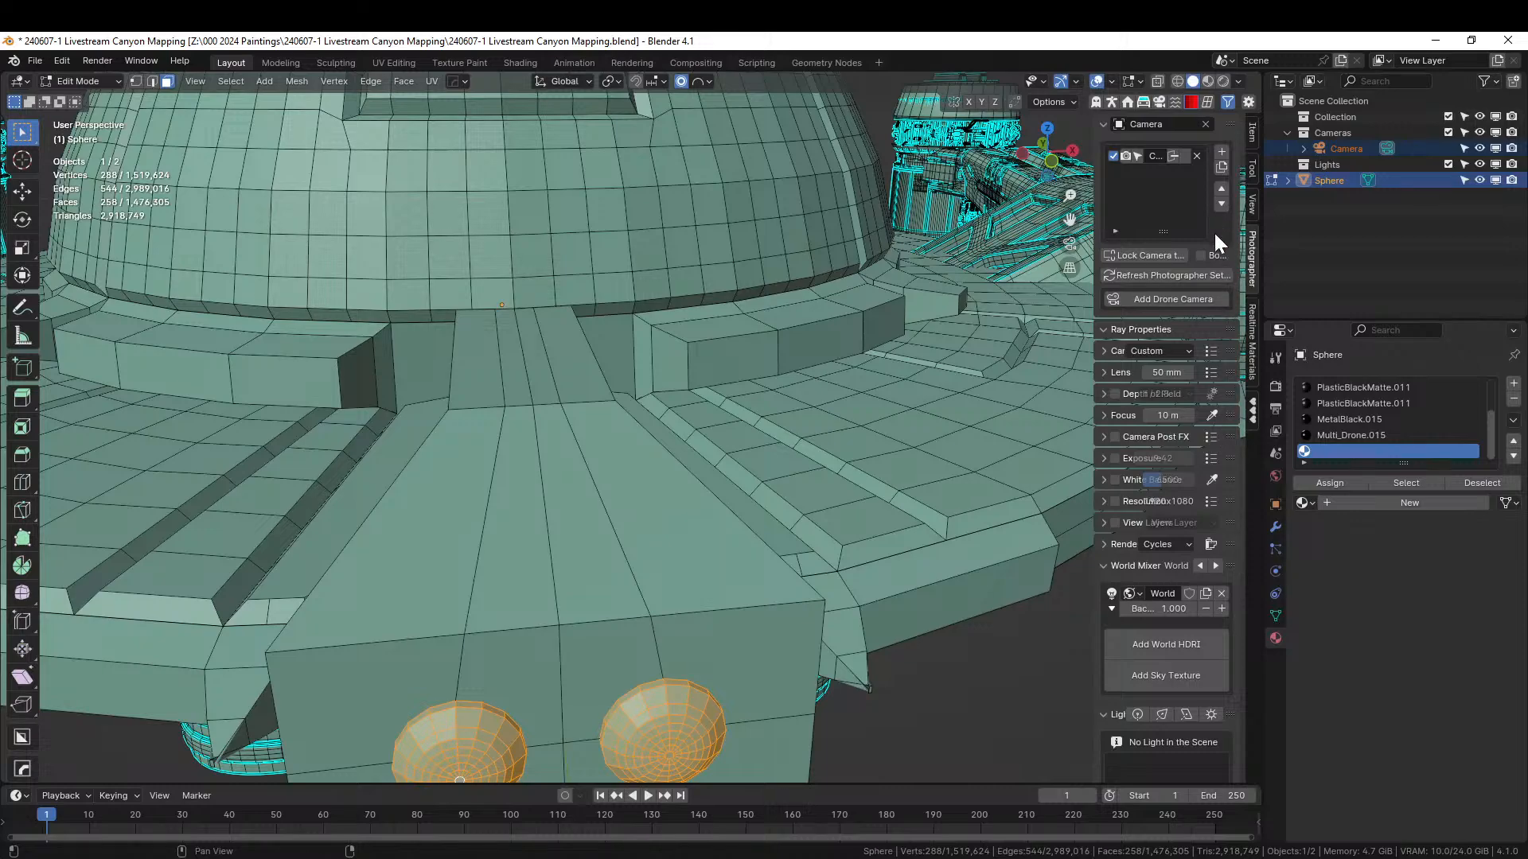
- Apply the sy_cool_5_emmisive material from the KO-Emissive KPACK to the empty material slot of the two round front lights
click(1254, 412)
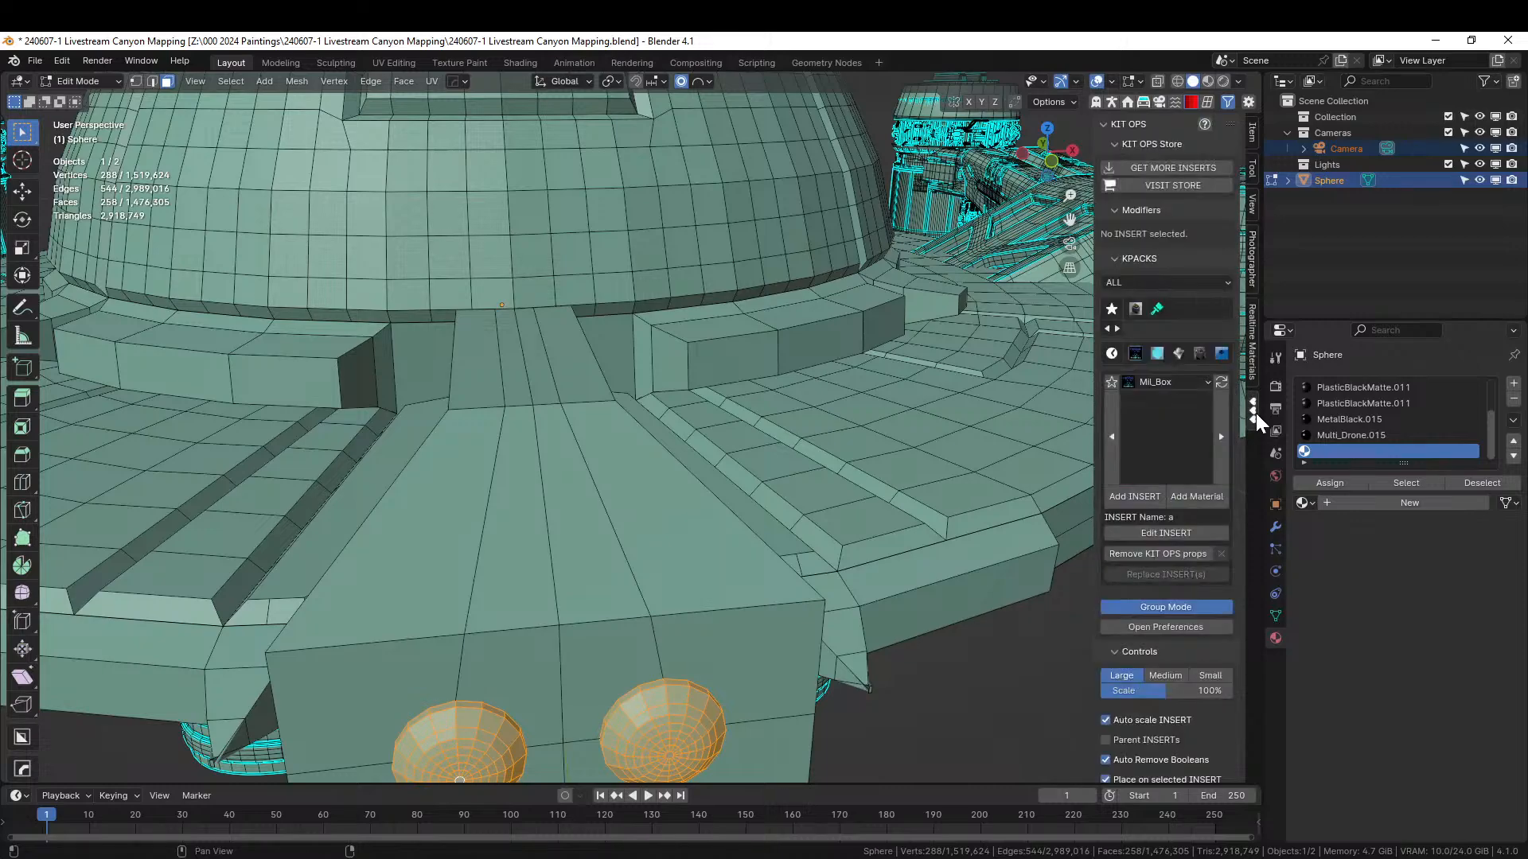
click(1155, 352)
click(1164, 439)
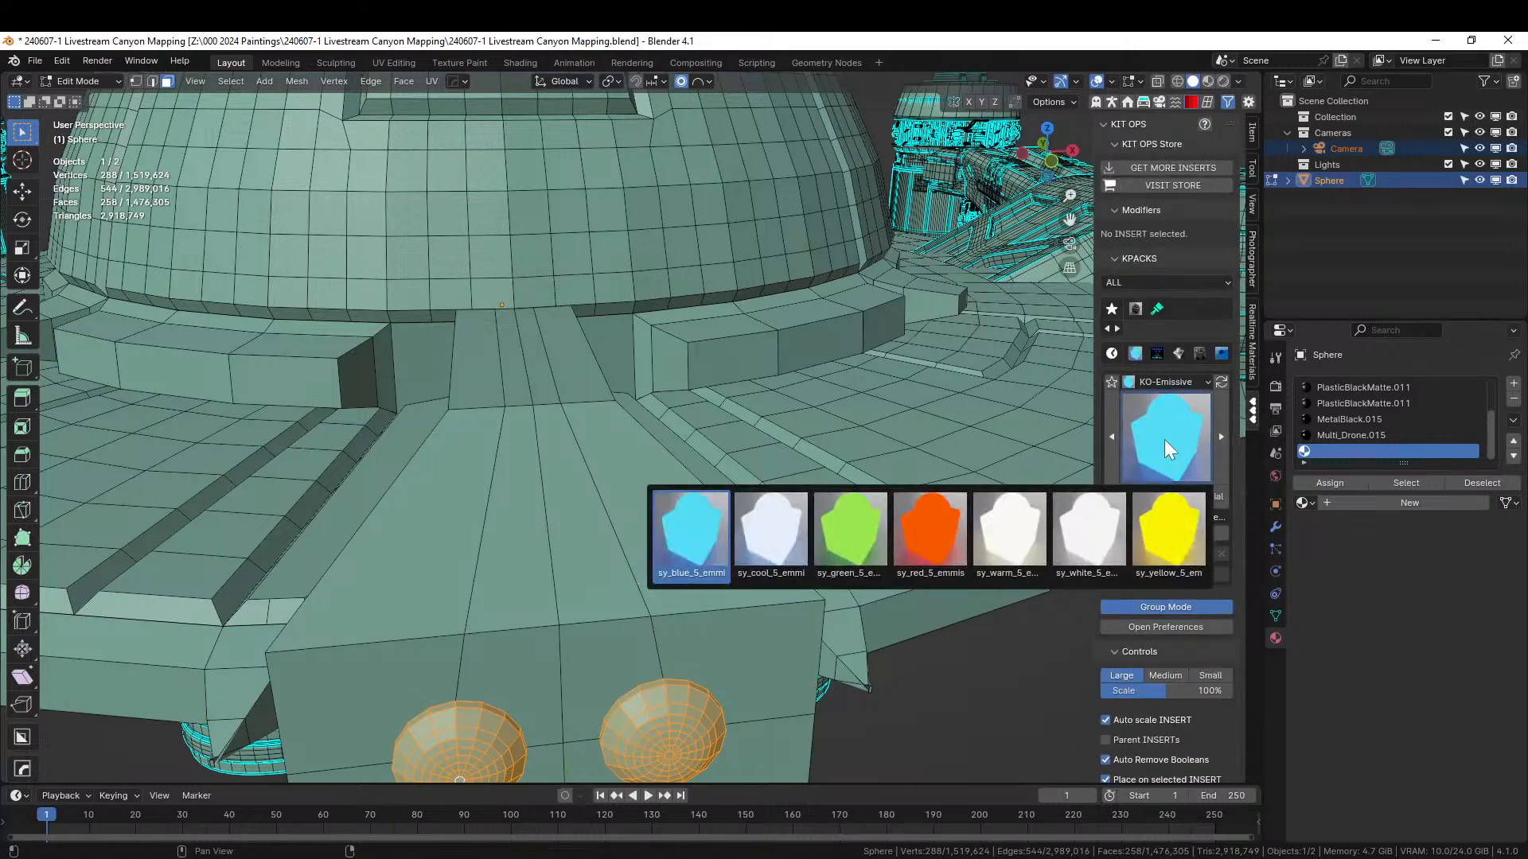
click(777, 543)
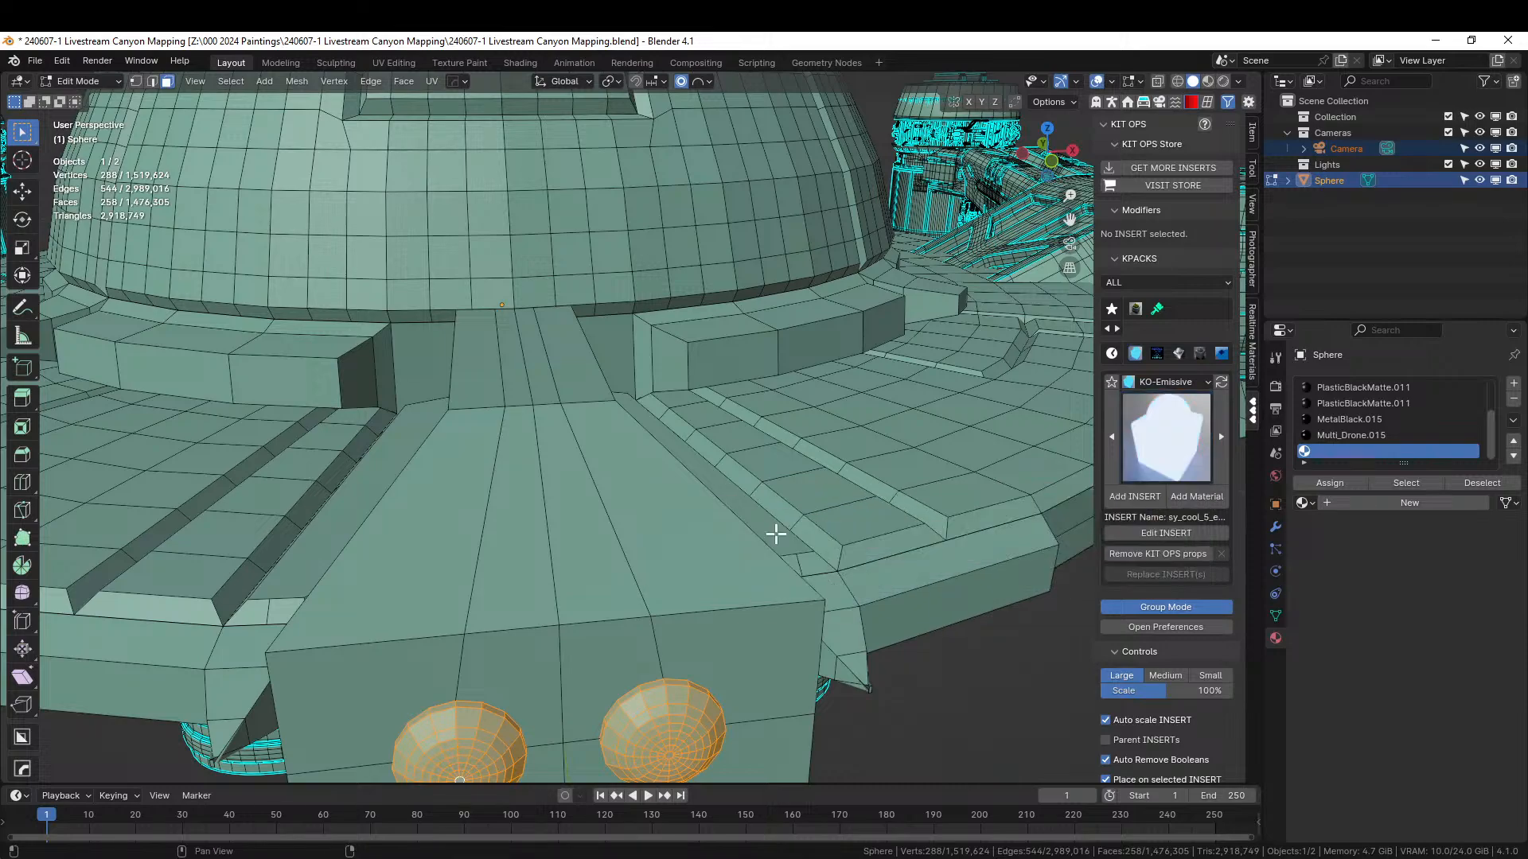
click(1192, 496)
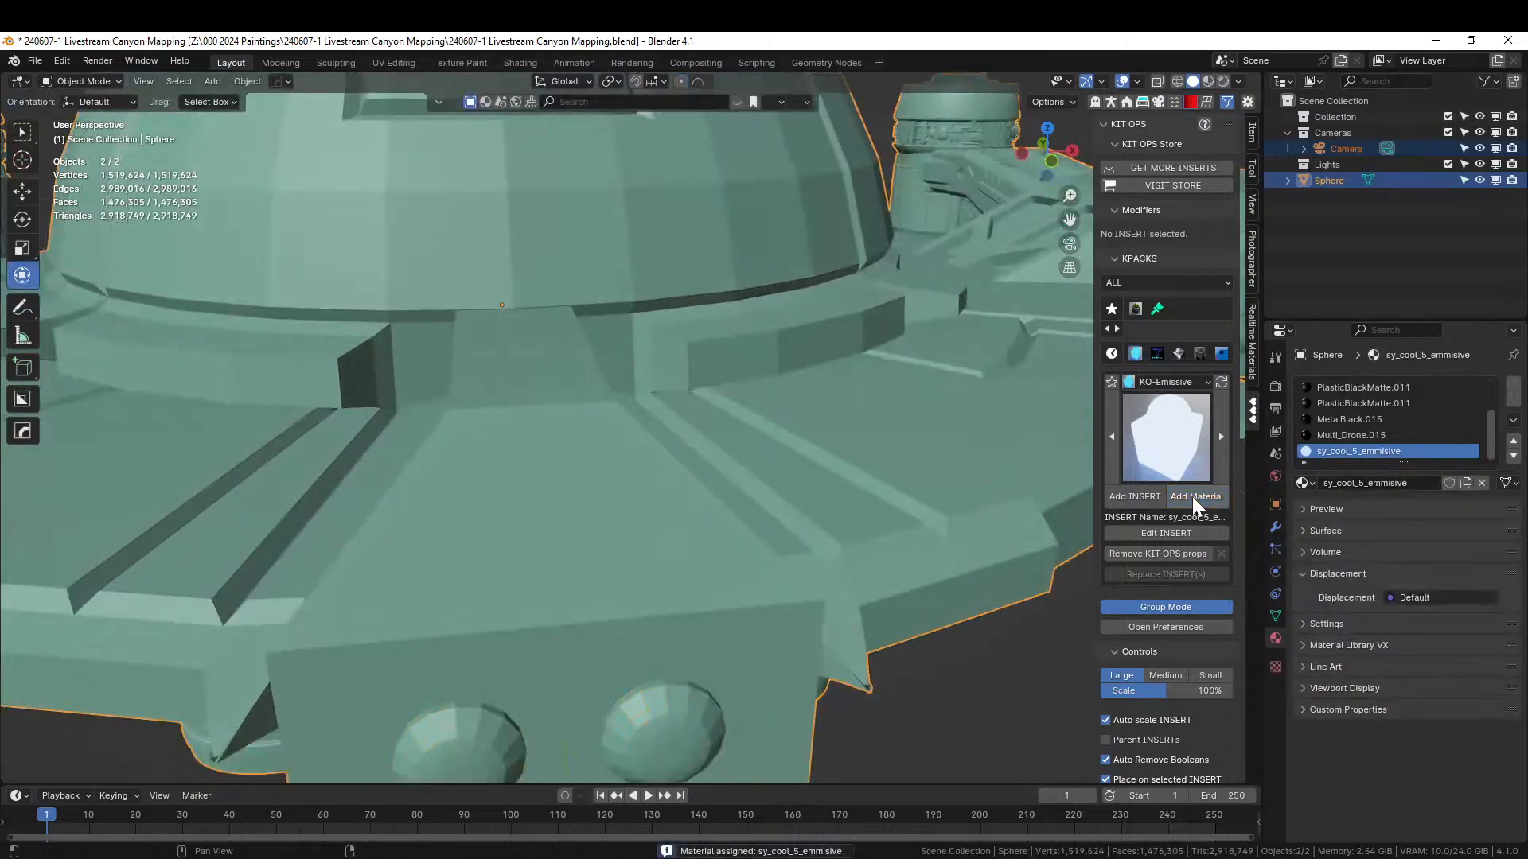
- Select all of the drone's front camera lens faces through their Multi_Drone.015 material slot in Edit Mode
scroll(722, 423, down, 4)
middle_drag(722, 424, 648, 362)
scroll(740, 388, up, 3)
scroll(740, 388, up, 2)
click(529, 488)
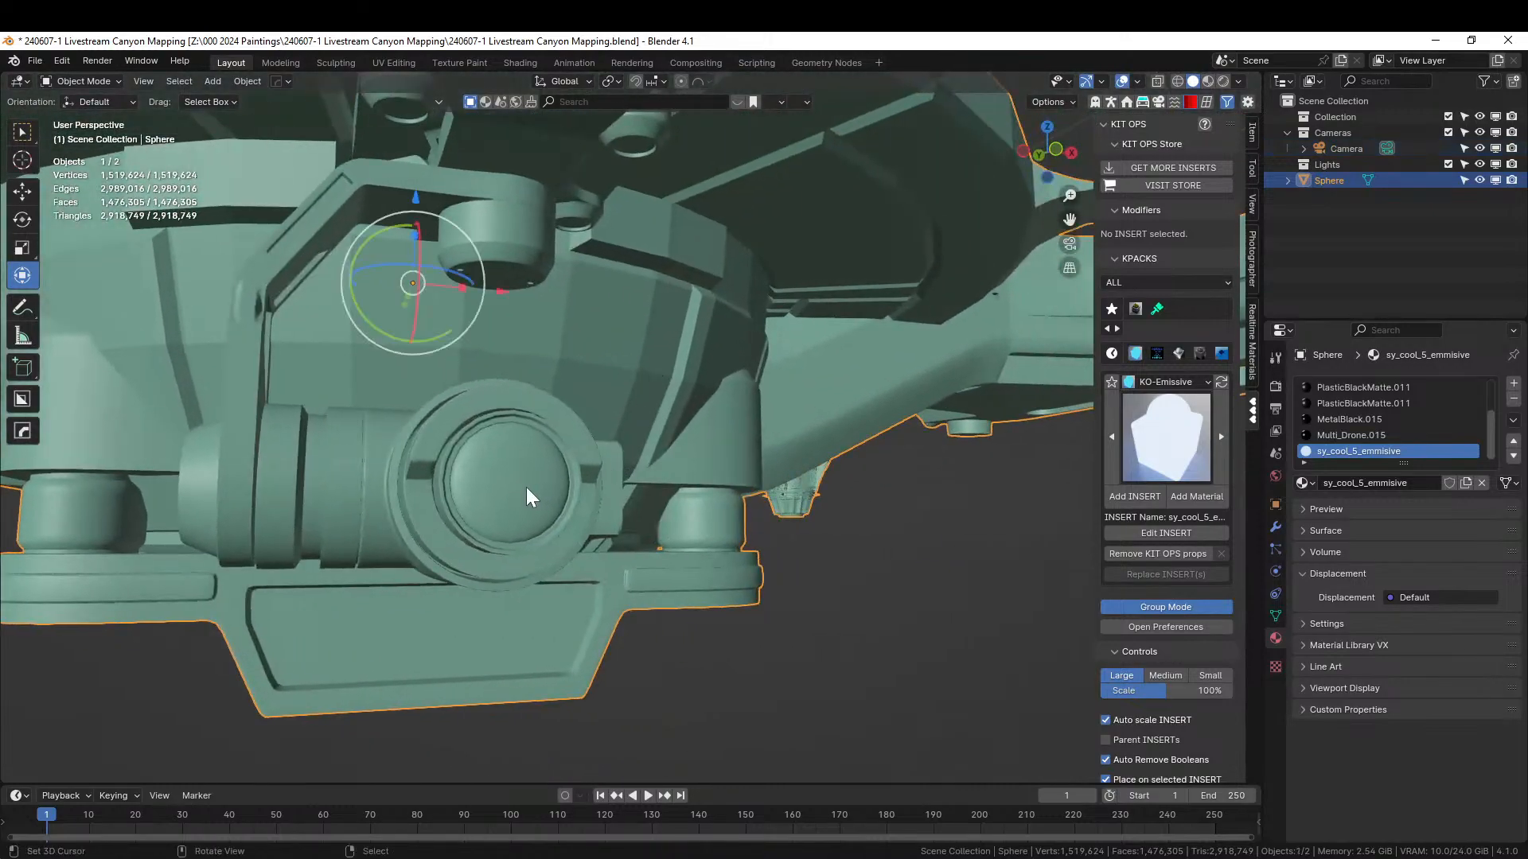
key(Tab)
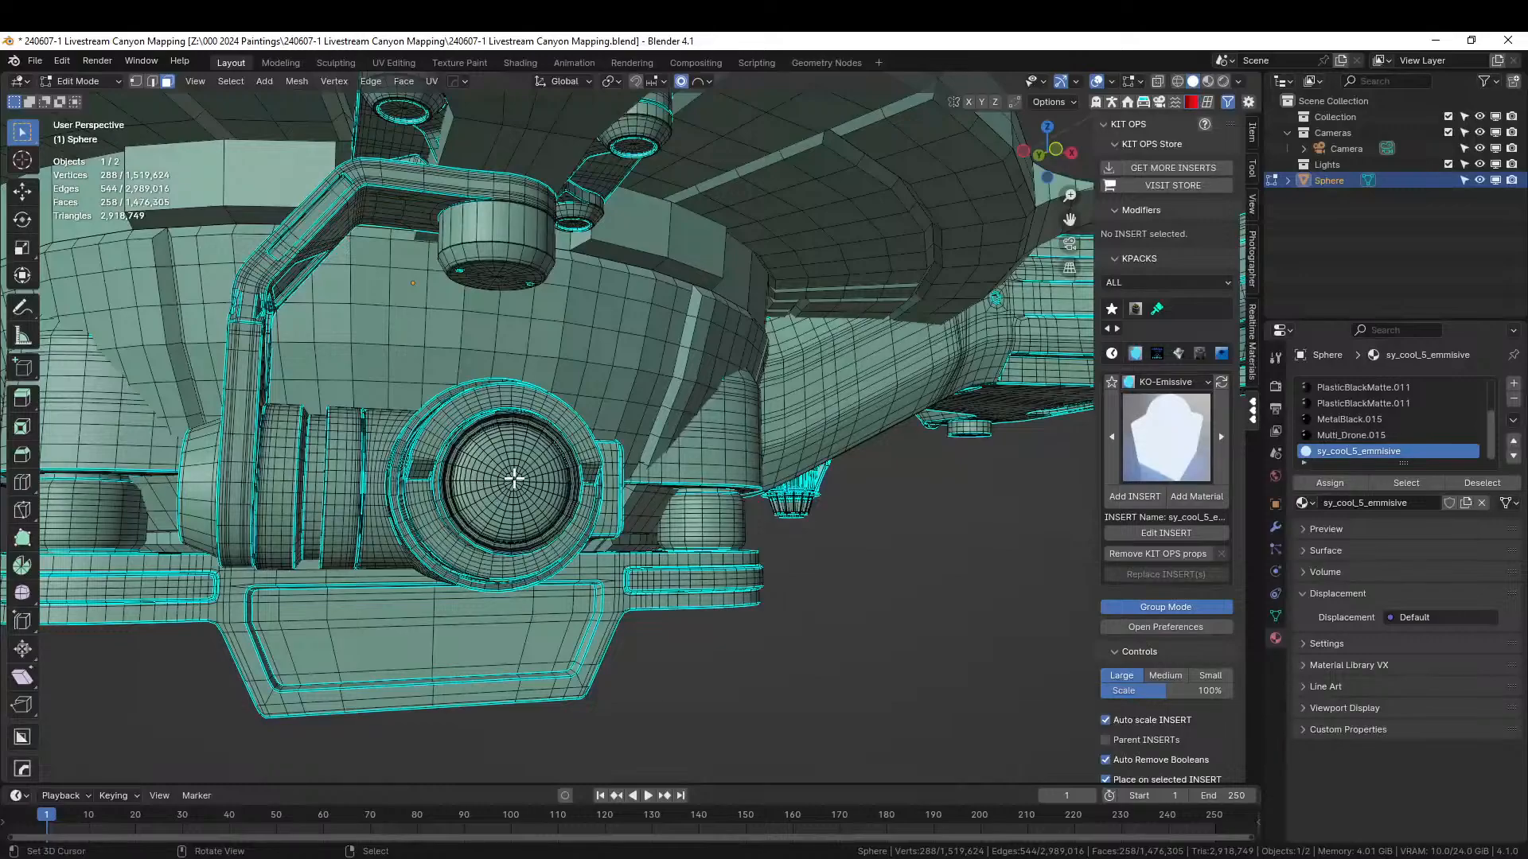
click(514, 478)
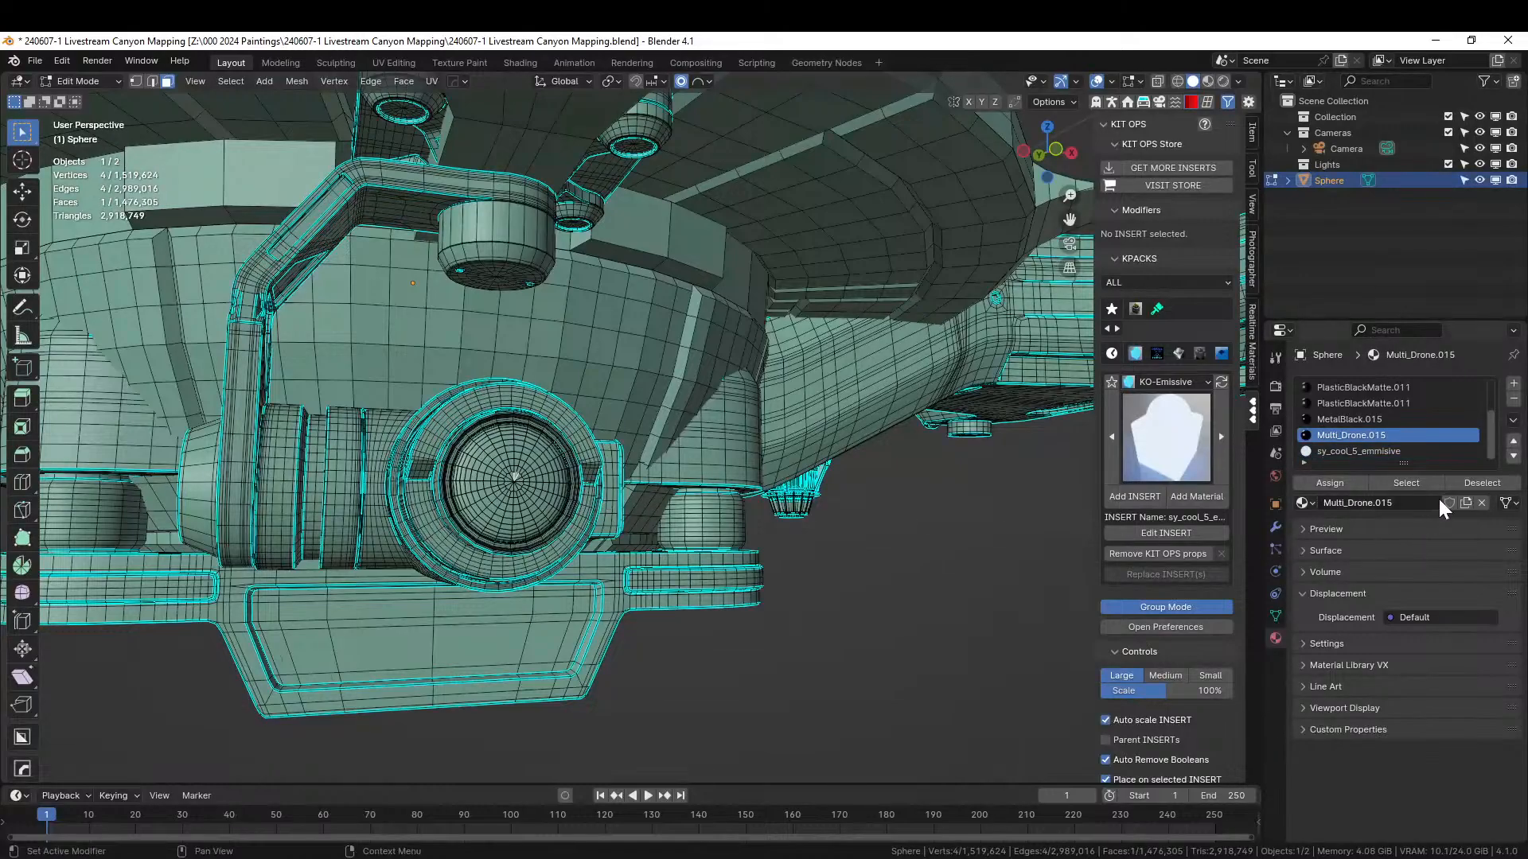
click(1417, 484)
scroll(669, 462, down, 7)
middle_drag(651, 465, 625, 554)
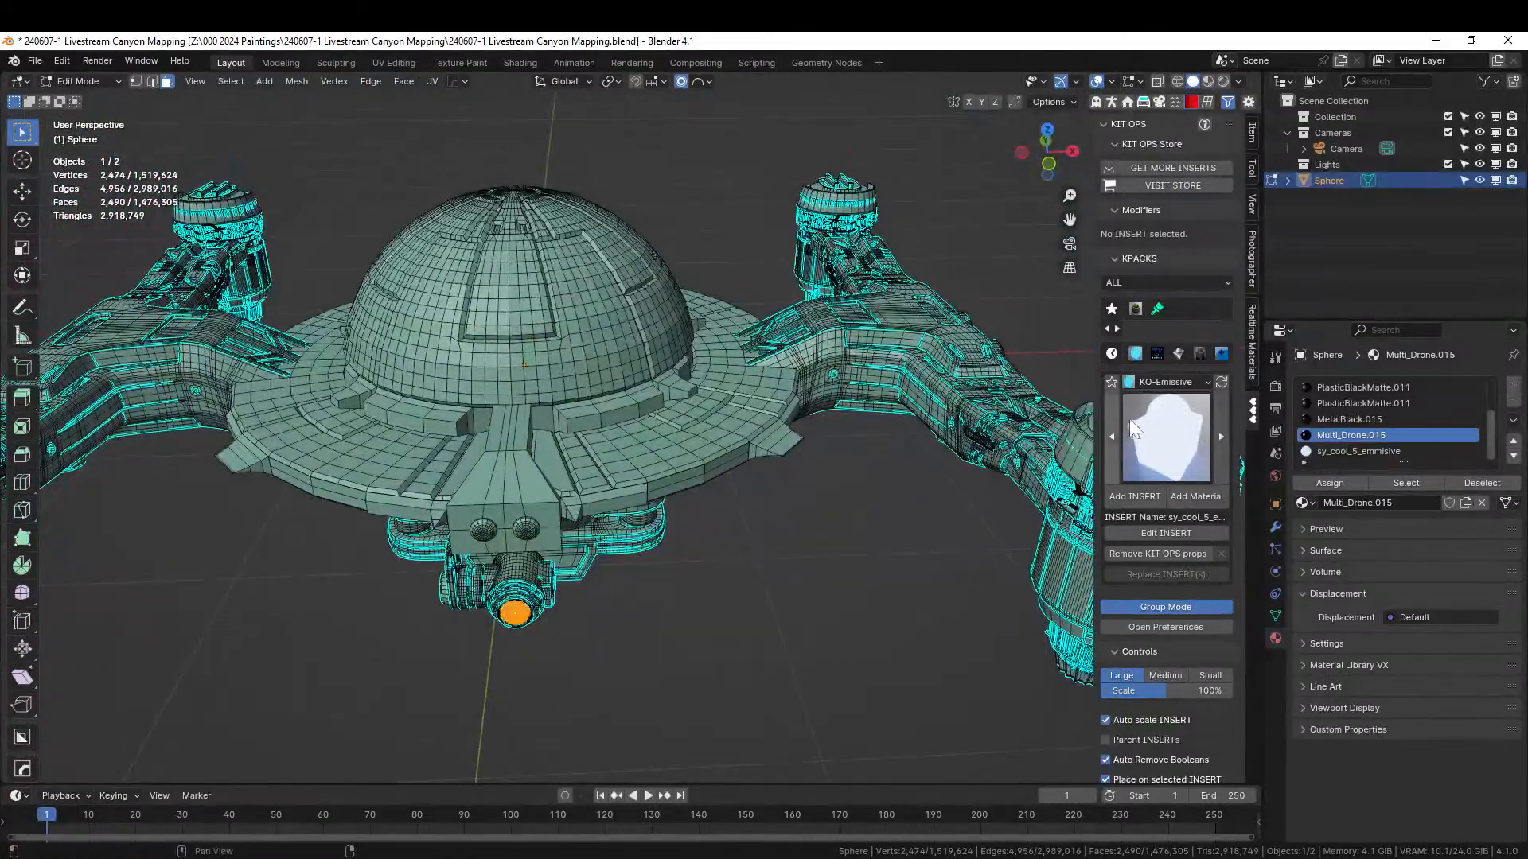
- Replace the camera lens's Multi_Drone.015 material with the frosted glass material sy-glass-frosted from the KO-Special-Mats KPACK
click(1192, 382)
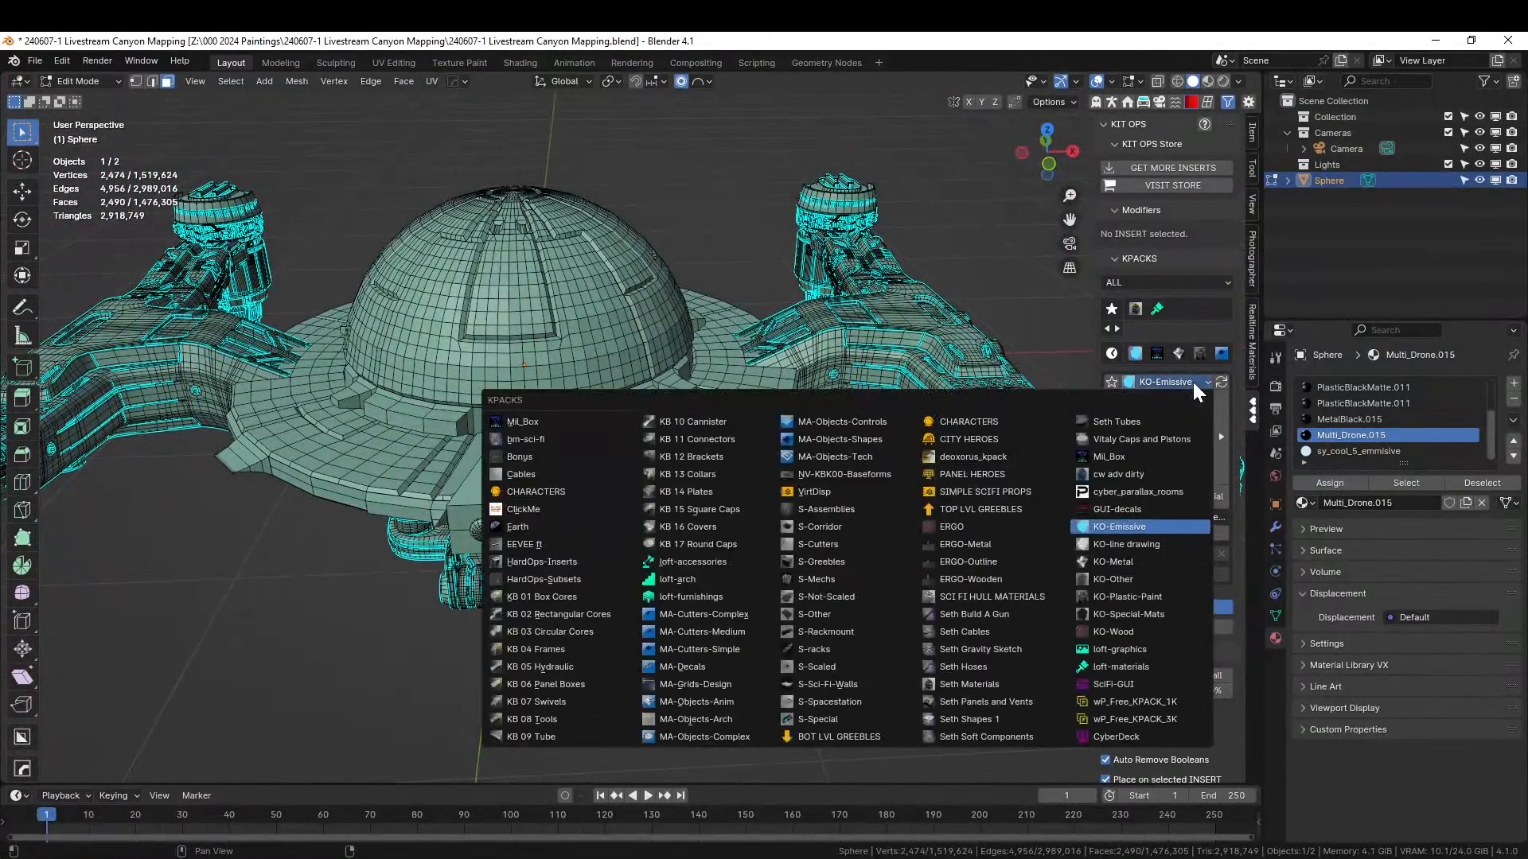
click(1137, 614)
click(1155, 438)
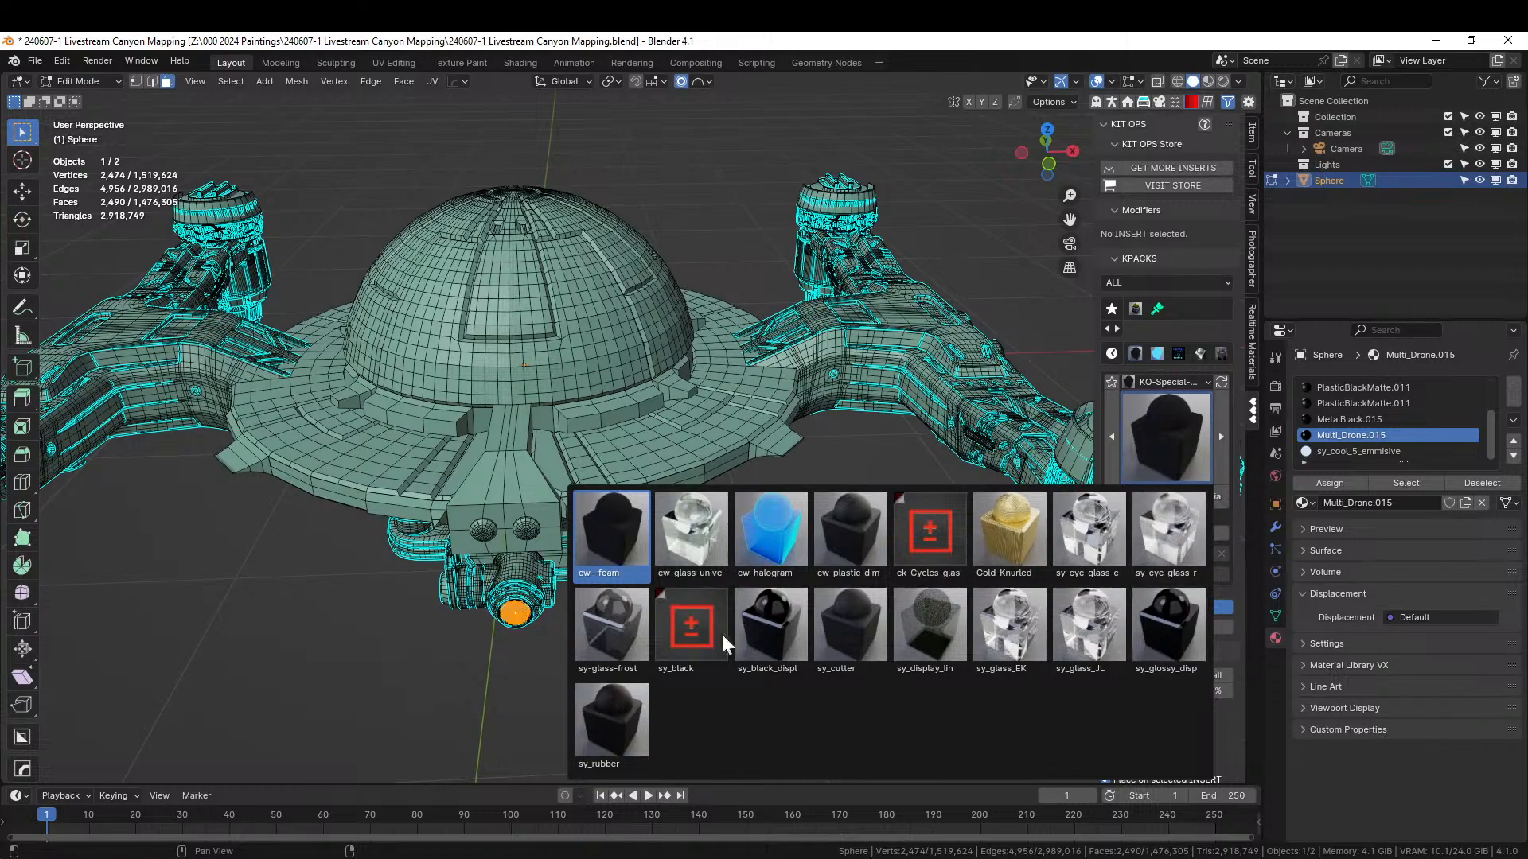
click(612, 605)
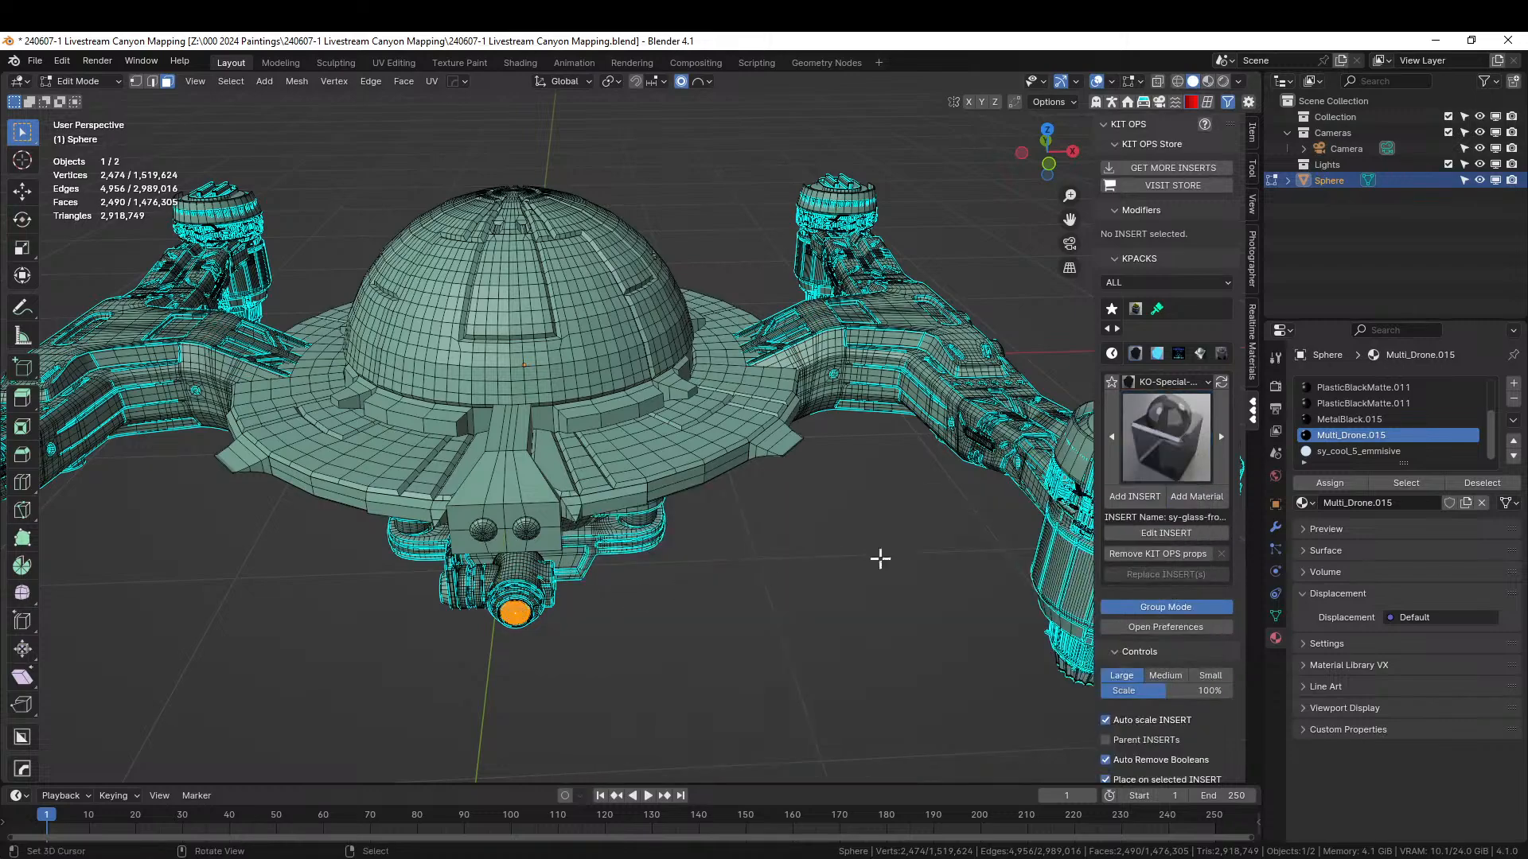
click(1195, 498)
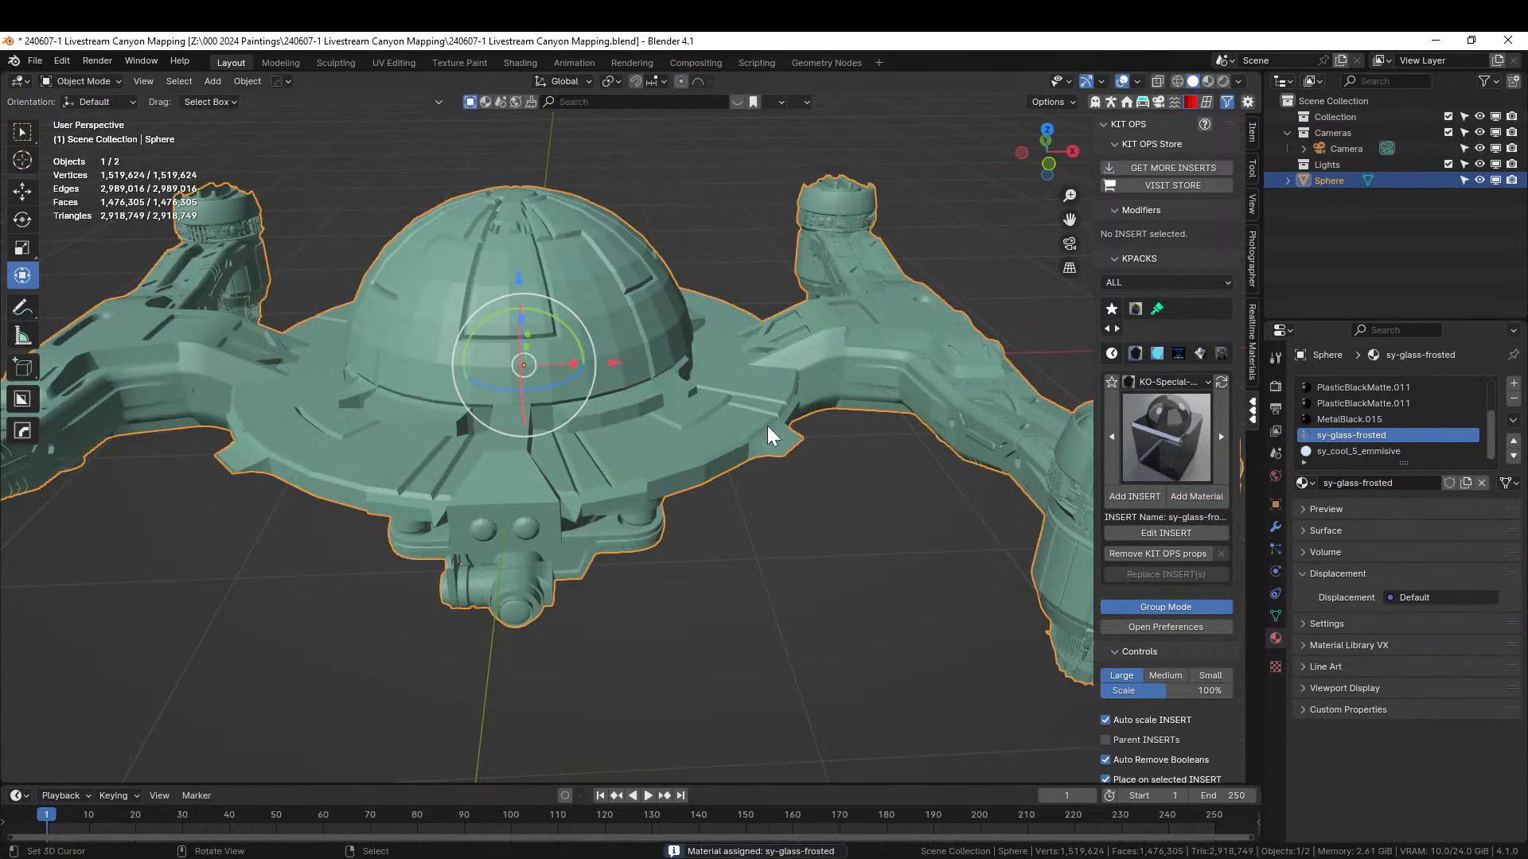
- Inspect the drone's underside in Rendered shading and its thruster ends in Solid shading from the bottom view
mouse_move(390, 587)
middle_down()
mouse_move(580, 528)
mouse_move(609, 487)
middle_up()
key(z)
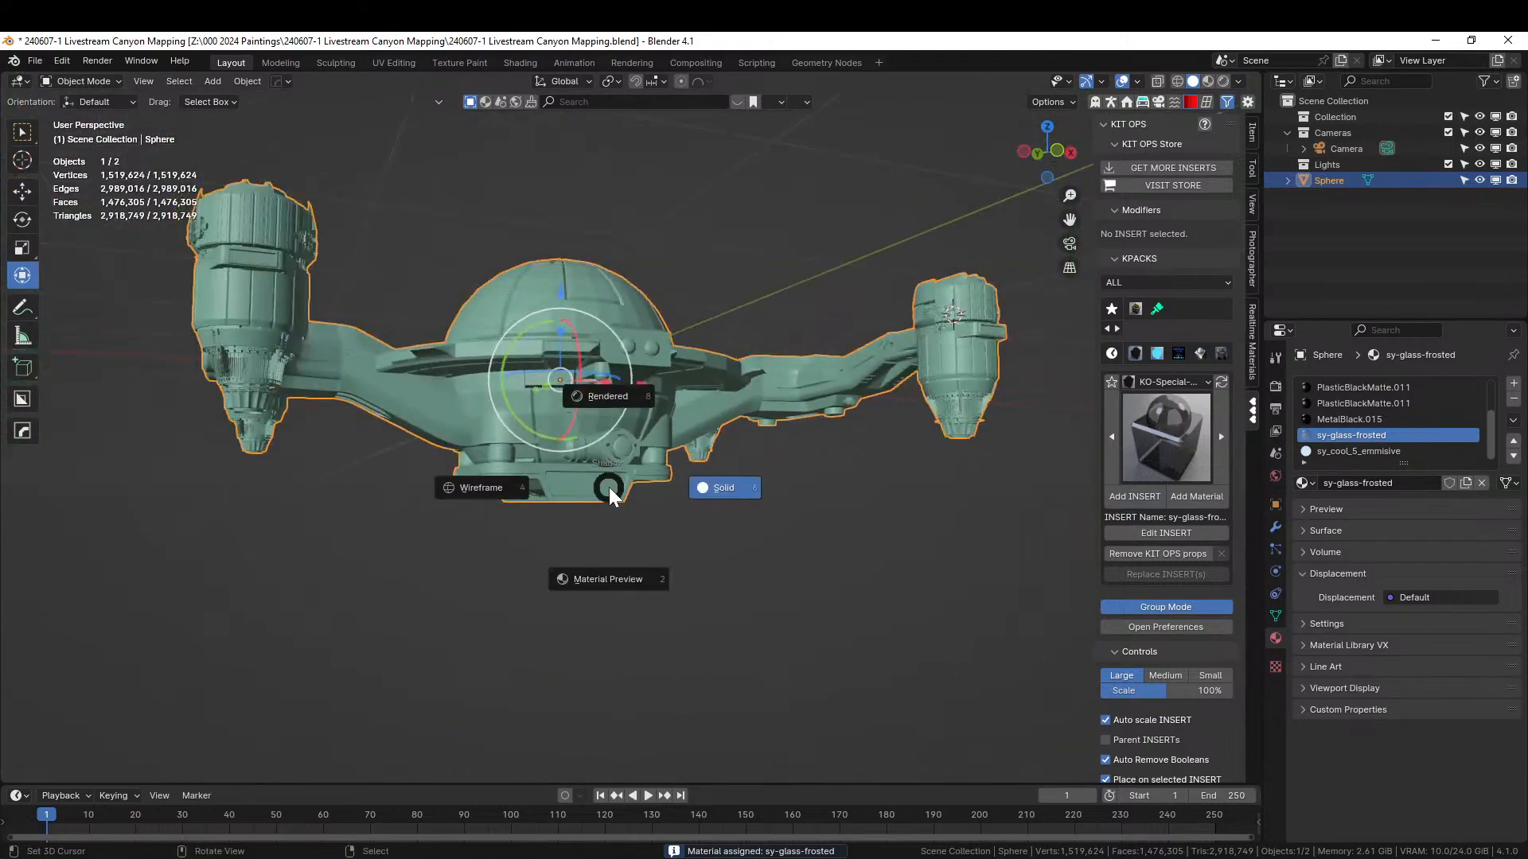
key(8)
mouse_move(609, 487)
middle_down()
mouse_move(577, 489)
mouse_move(549, 555)
mouse_move(566, 494)
mouse_move(555, 427)
mouse_move(584, 532)
middle_up()
key(ctrl+KP_7)
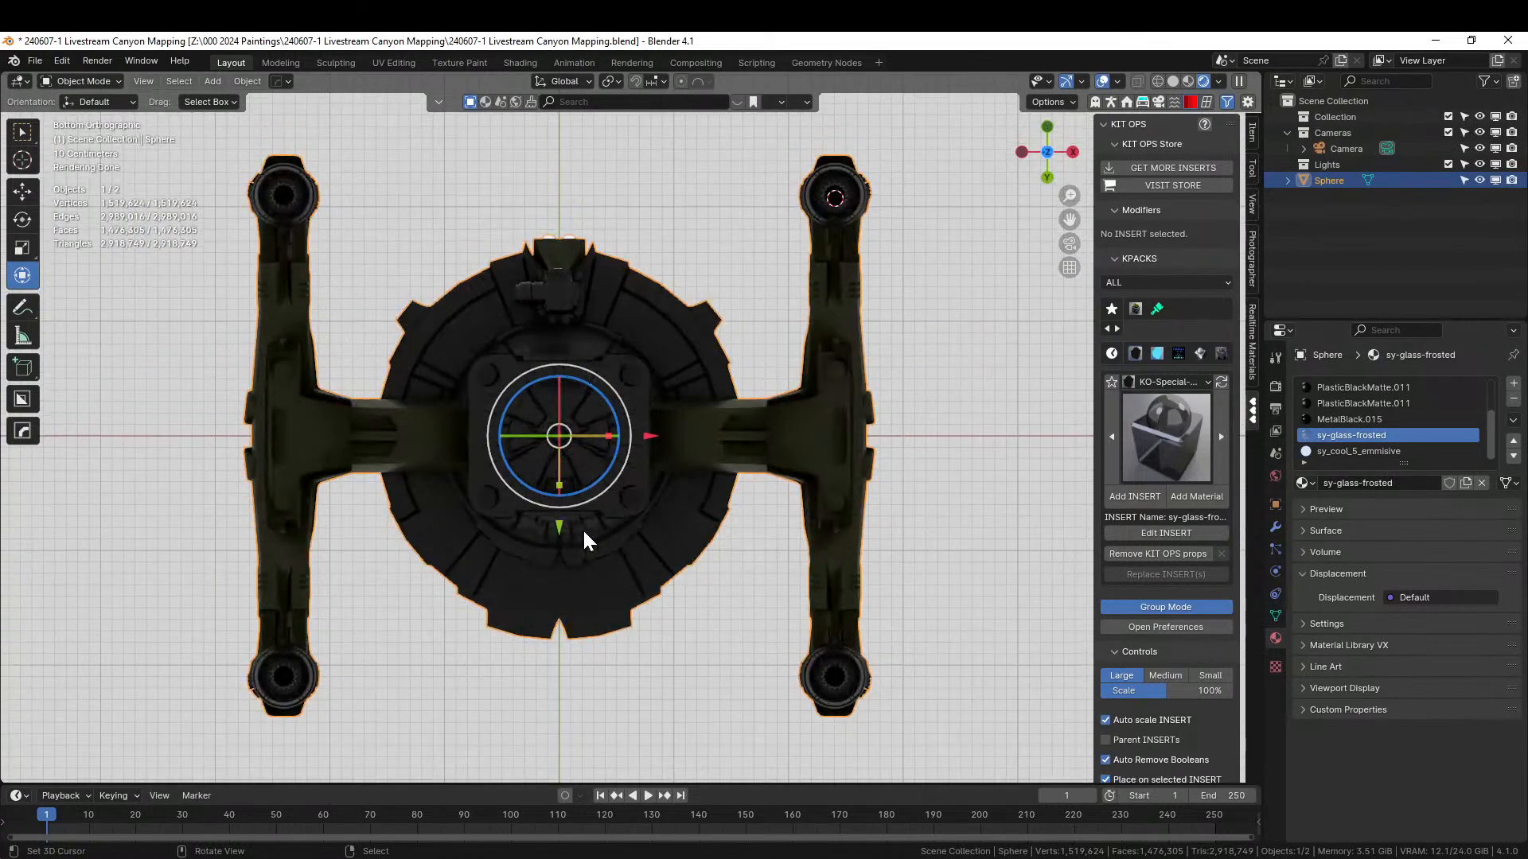
key(z)
key(6)
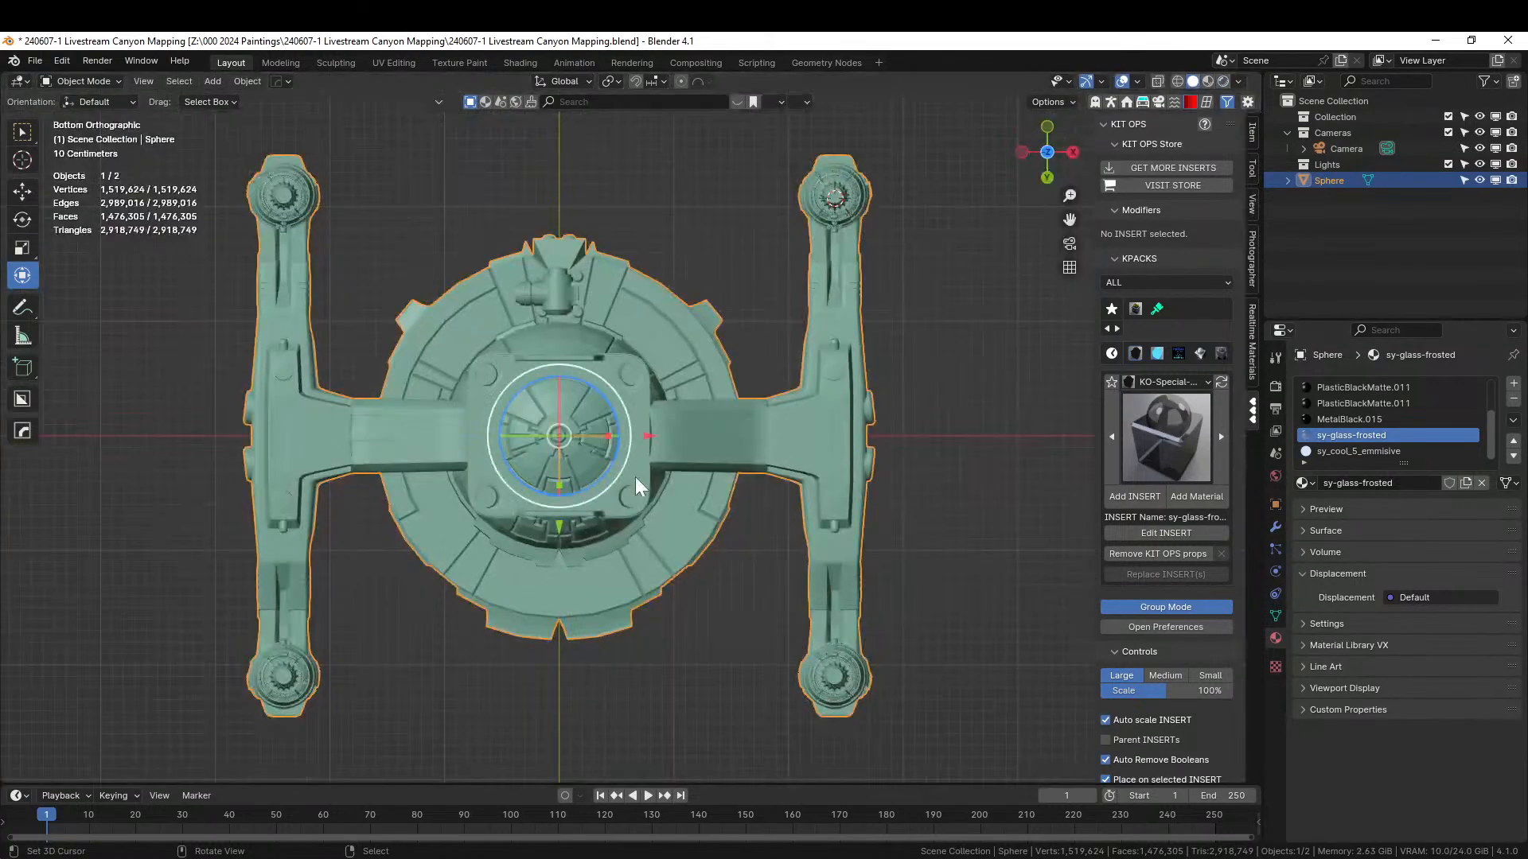
scroll(625, 487, up, 3)
shift+middle_drag(627, 502, 492, 690)
scroll(828, 453, up, 2)
shift+middle_drag(859, 440, 715, 599)
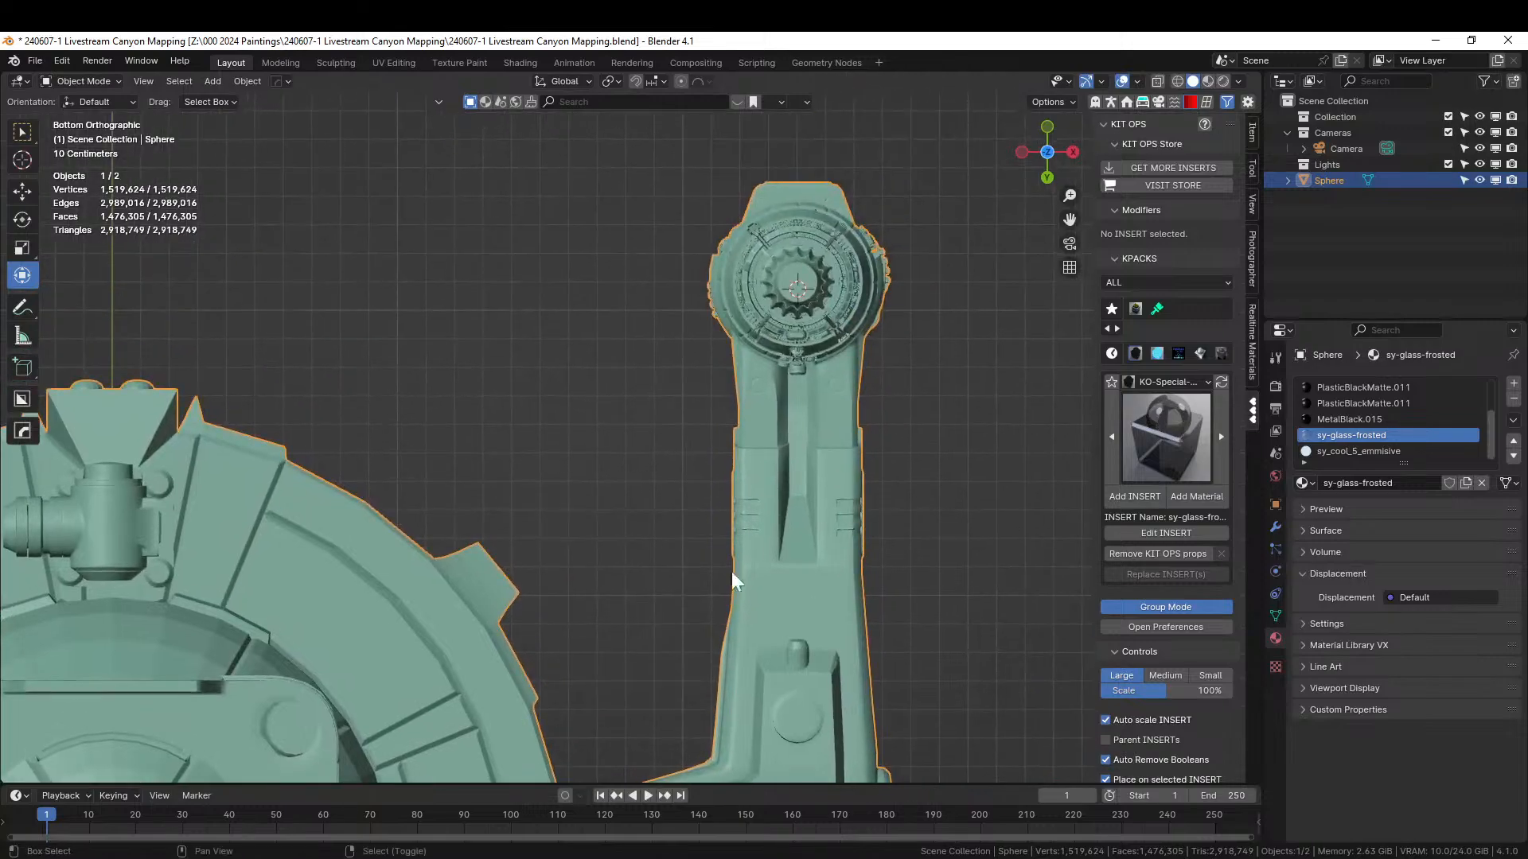
scroll(833, 337, up, 2)
scroll(845, 326, down, 8)
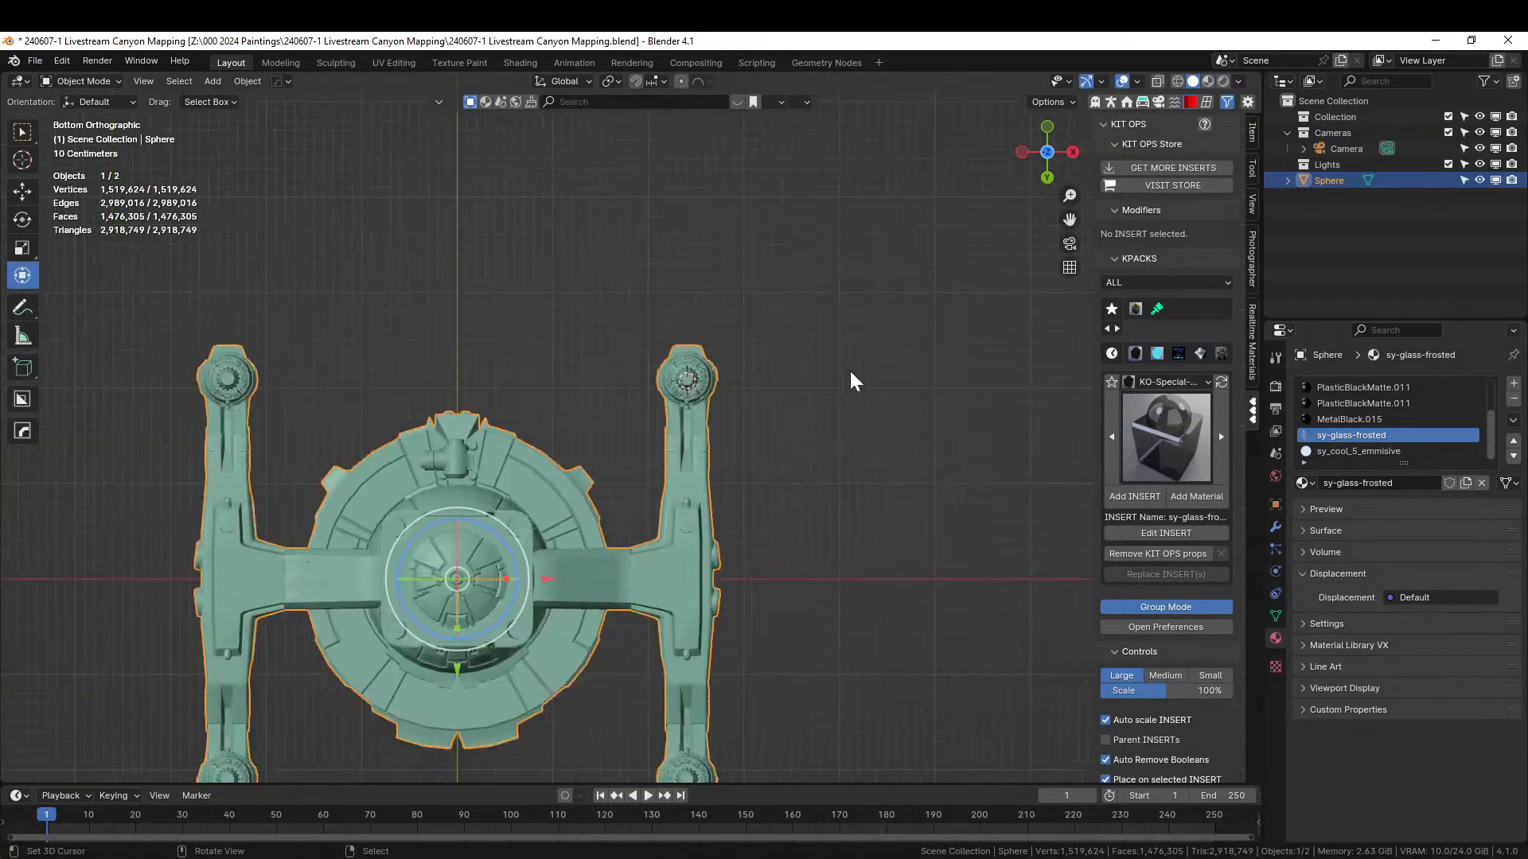
- Select the central exhaust faces of all four thrusters in Edit Mode by picking one face and using Select Similar
click(1276, 527)
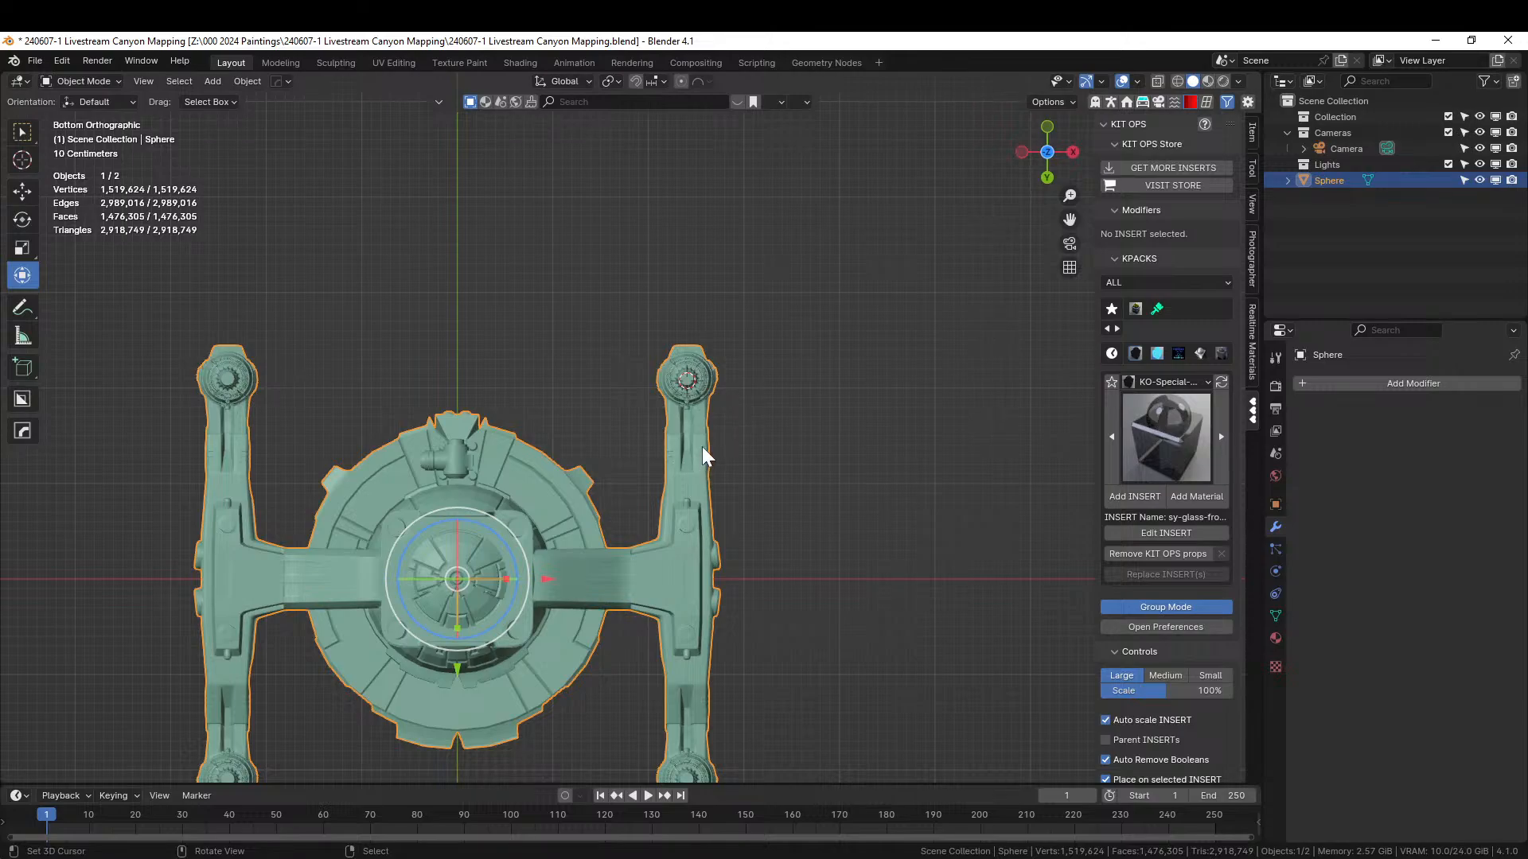
key(Tab)
scroll(717, 442, up, 5)
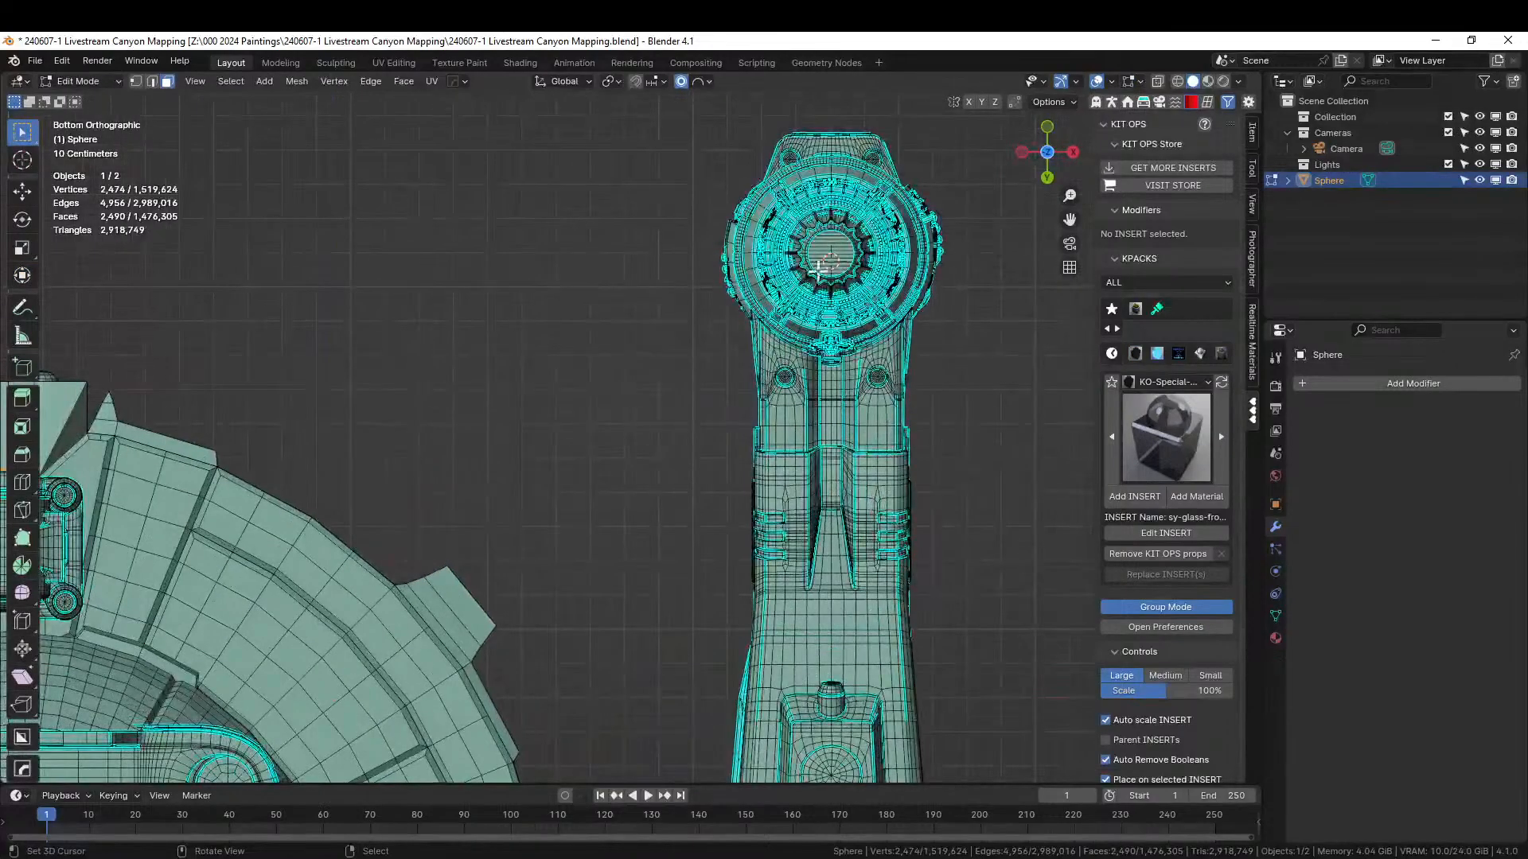
click(892, 276)
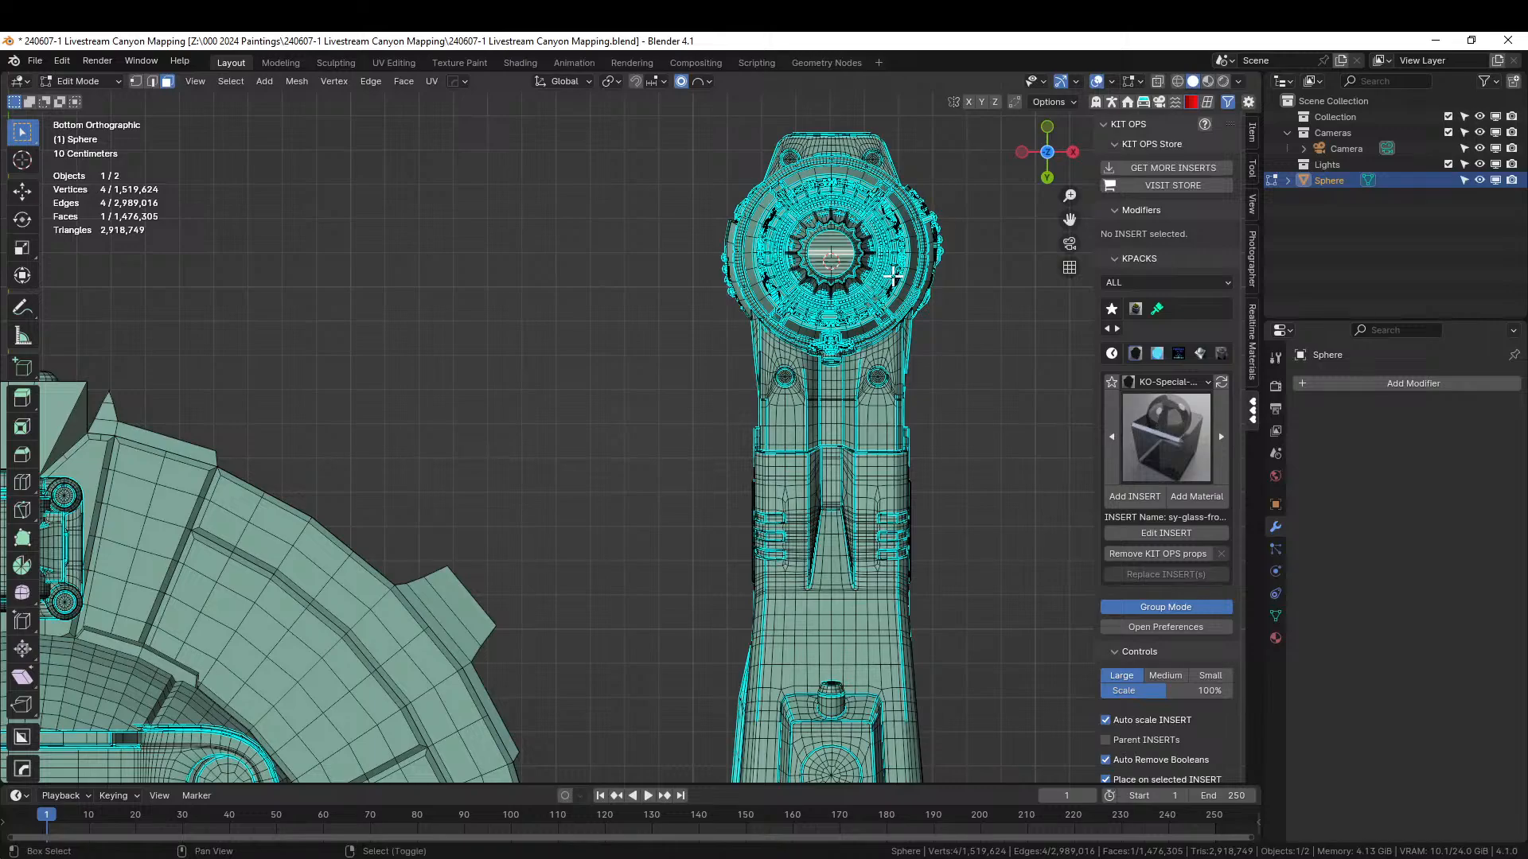
key(shift+g)
click(894, 279)
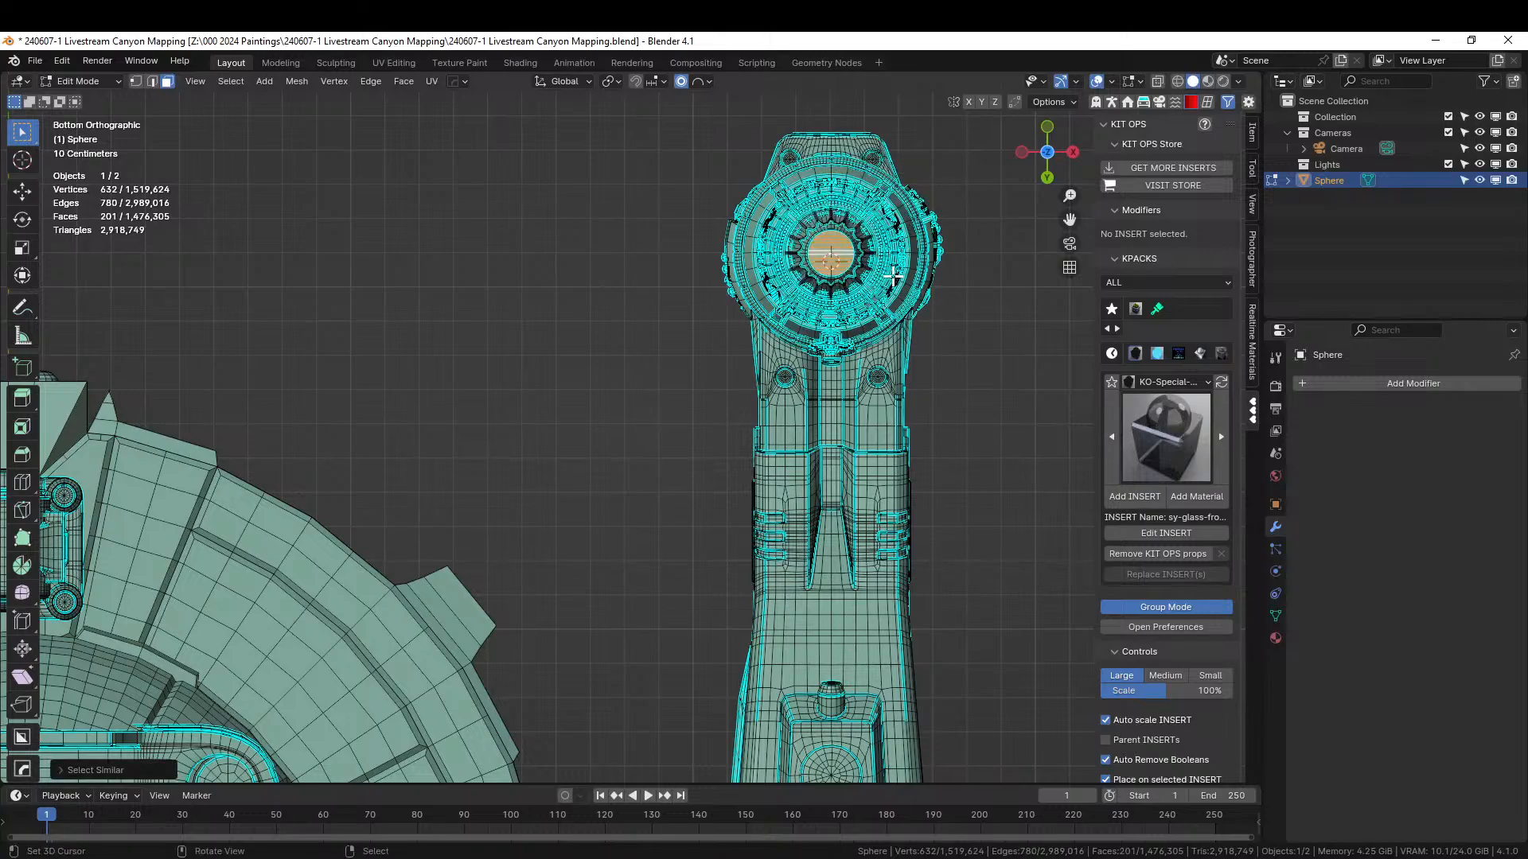
scroll(884, 283, down, 5)
shift+middle_drag(725, 360, 754, 215)
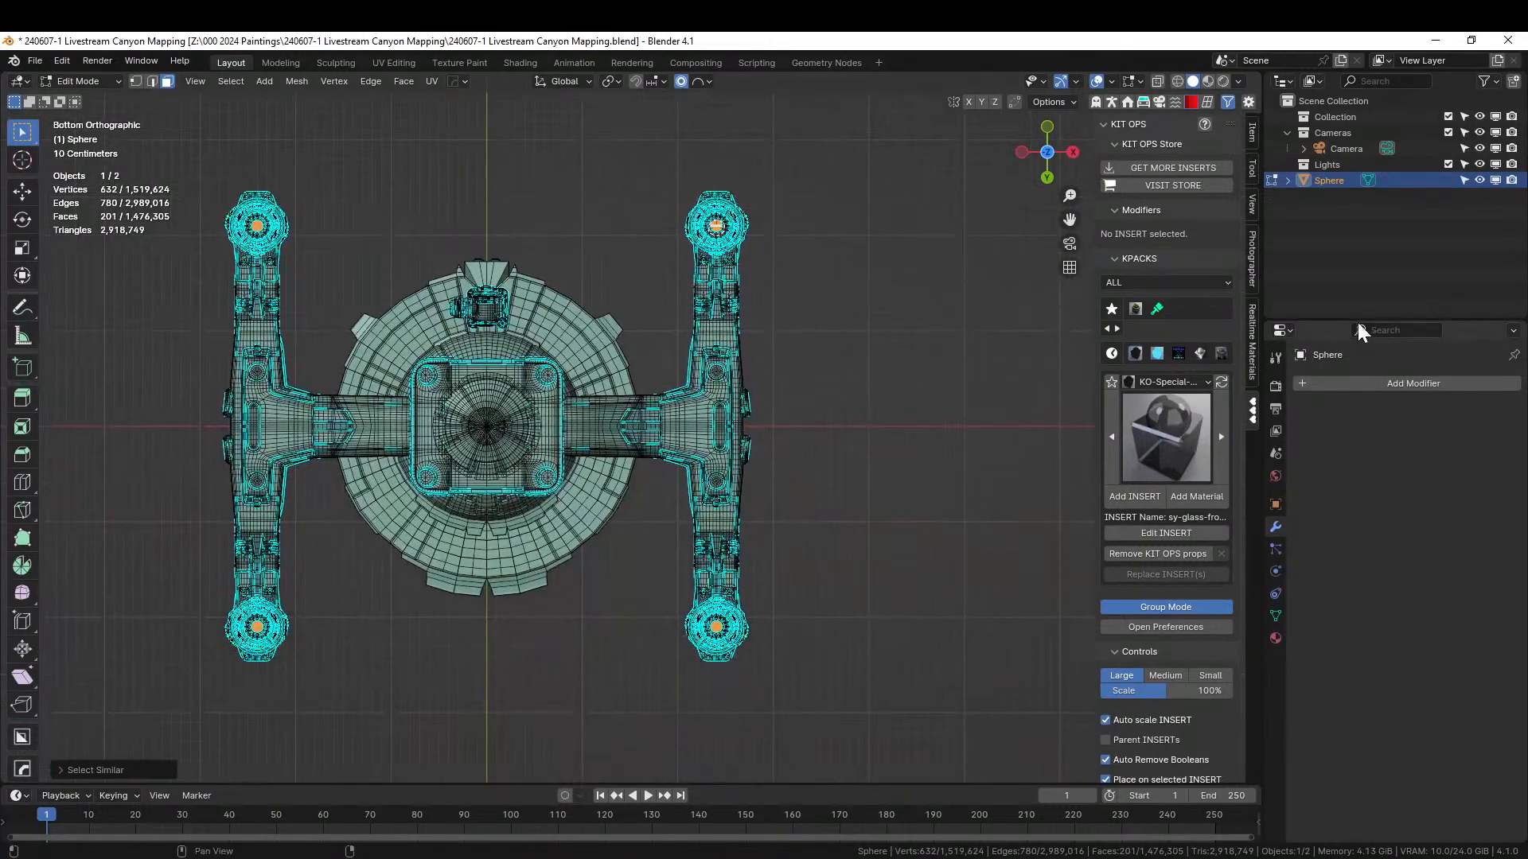
- Assign the selected exhaust faces to a new material slot and fill it with the Effect_Engine_Exhaust_Glow material
click(1275, 638)
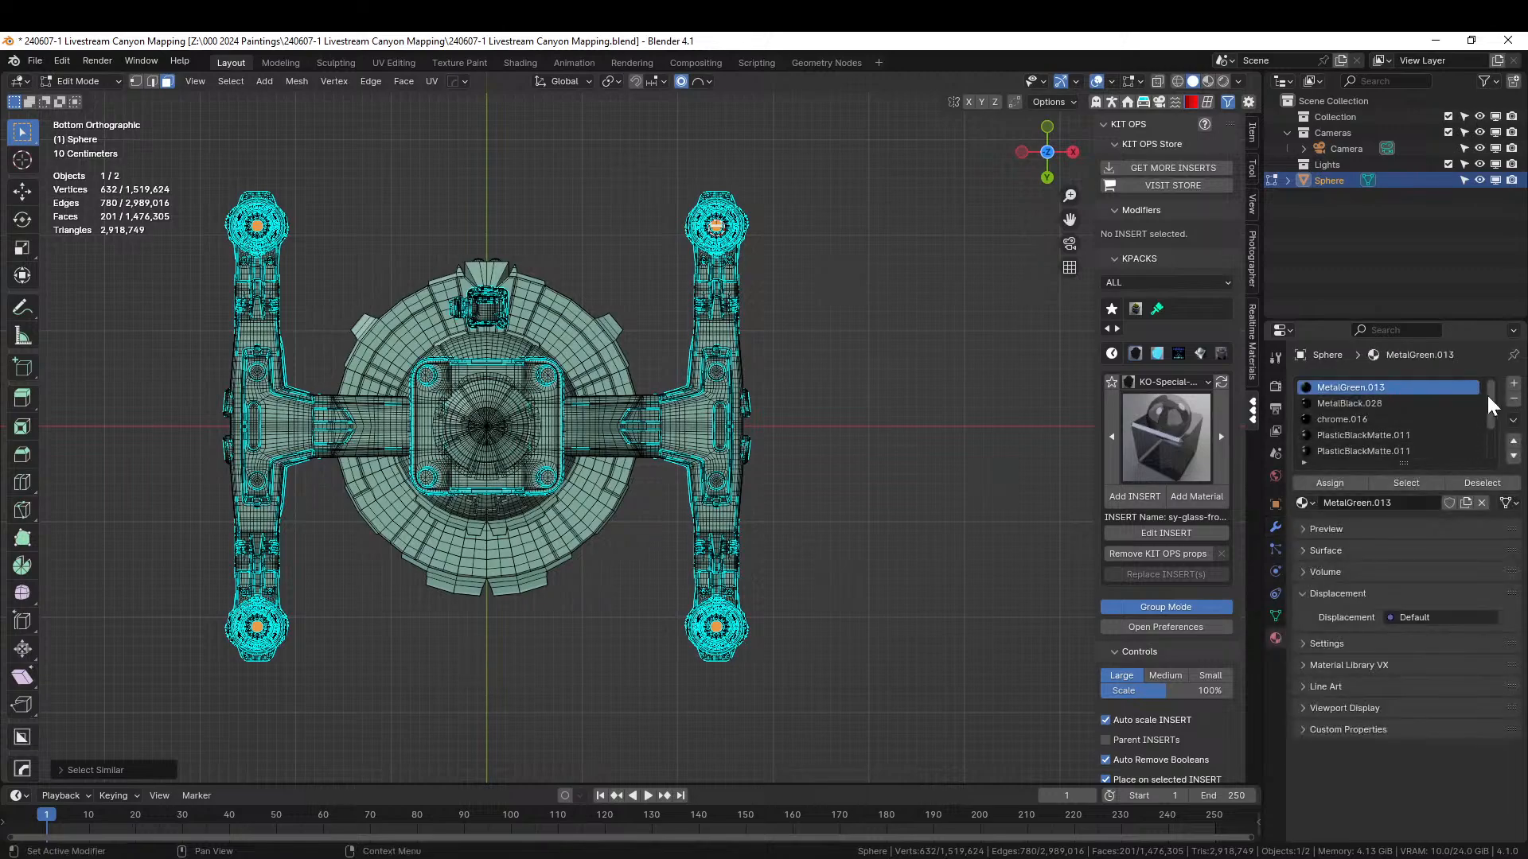
click(1514, 384)
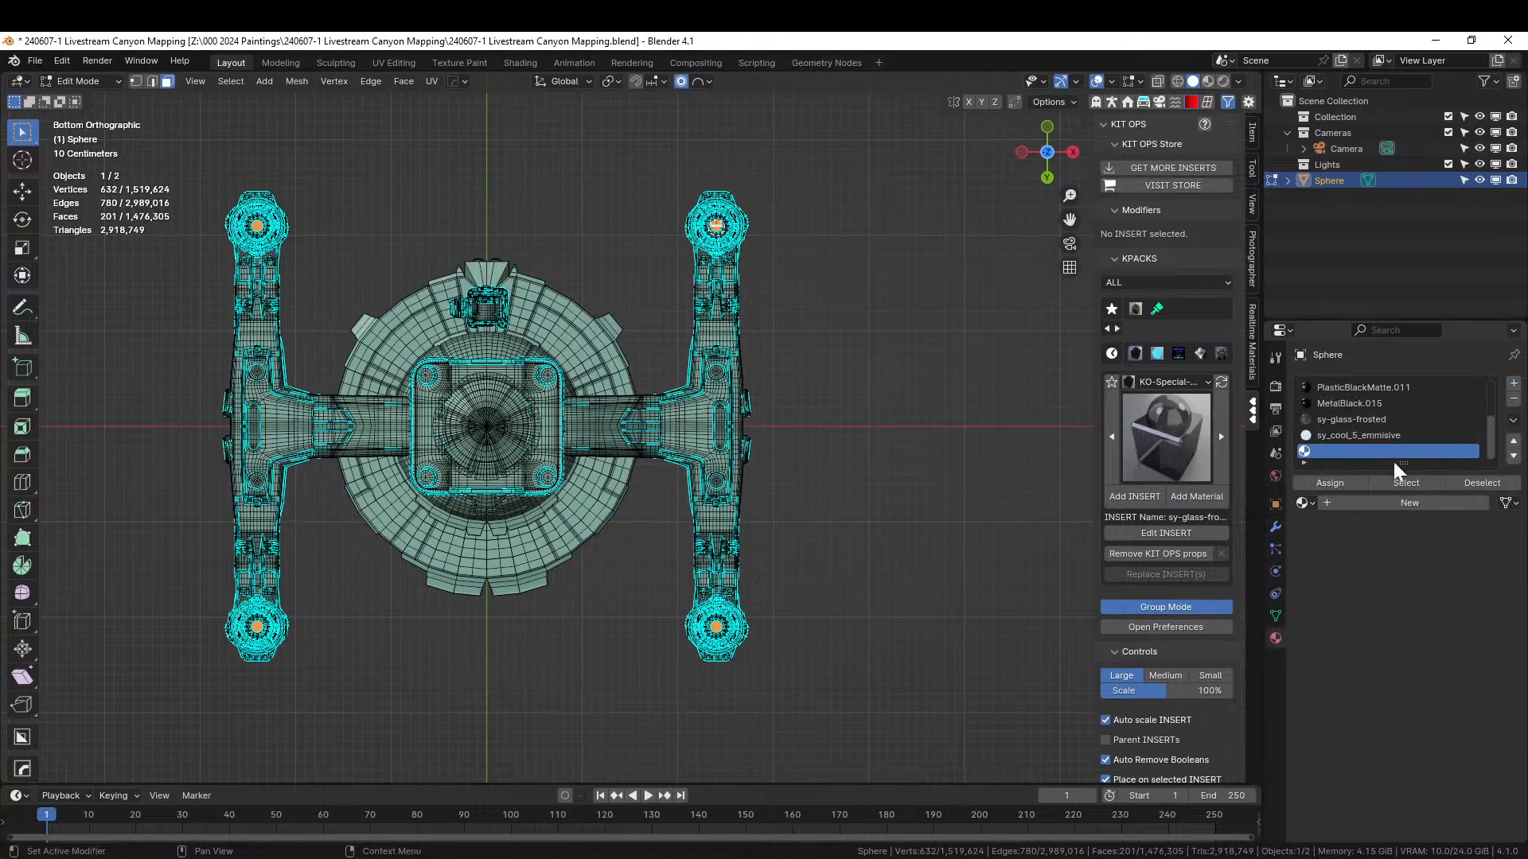
click(1331, 485)
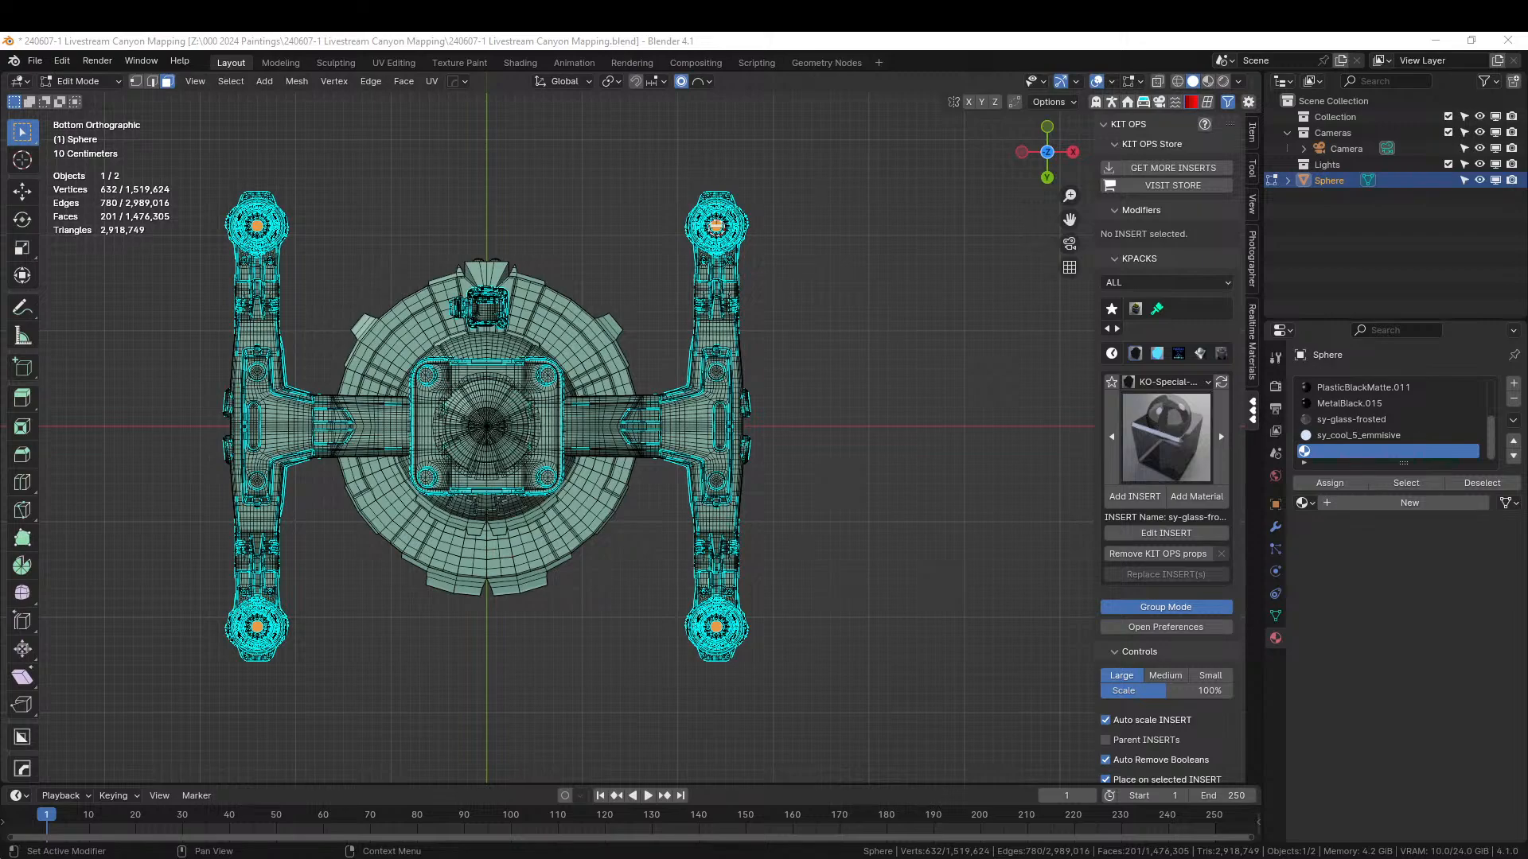
drag(1527, 334, 1385, 452)
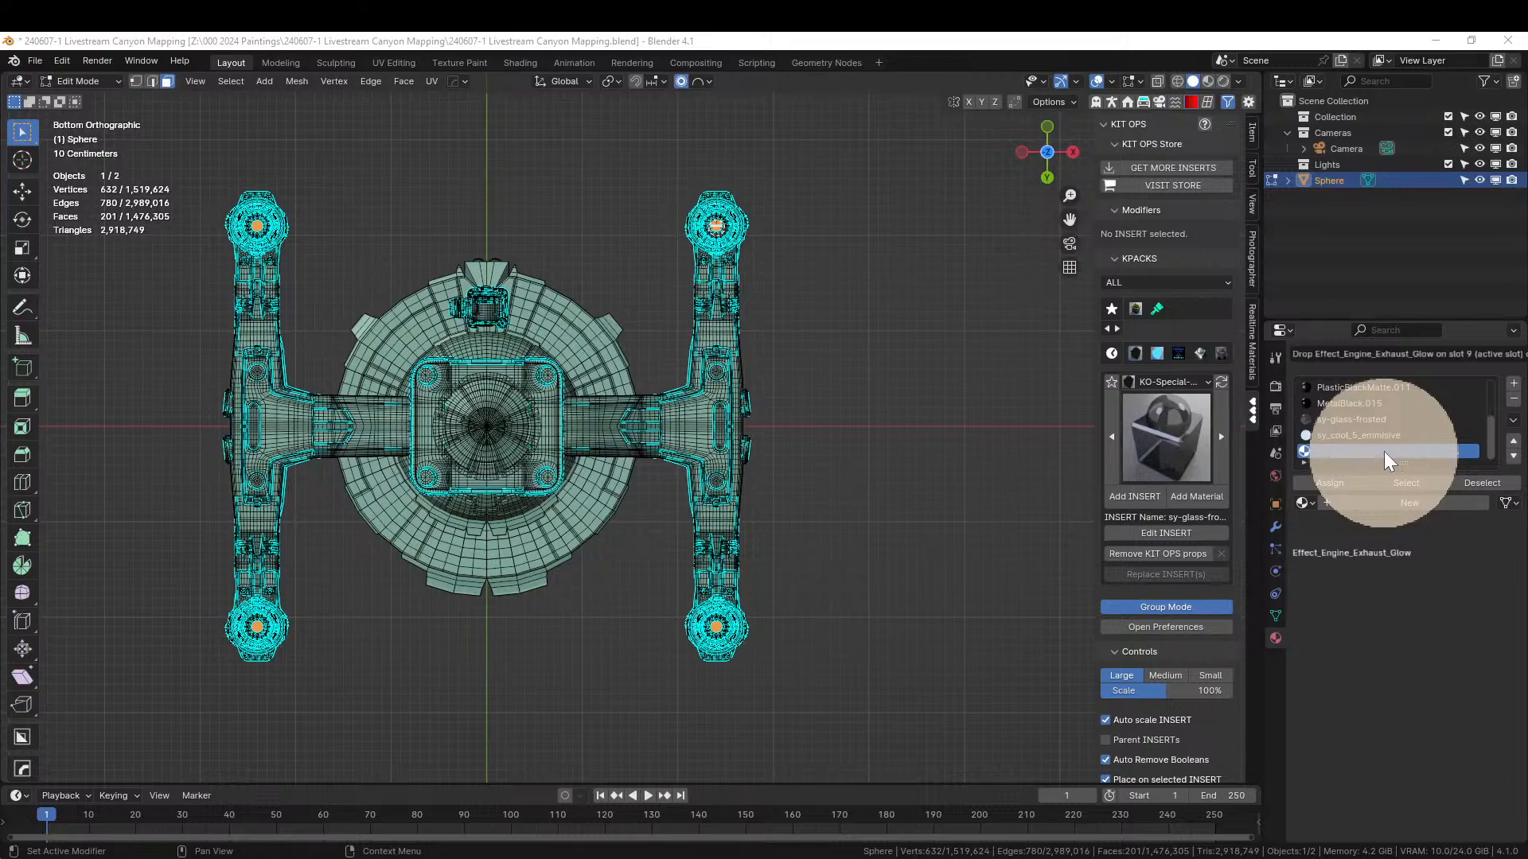
drag(1383, 451, 1383, 451)
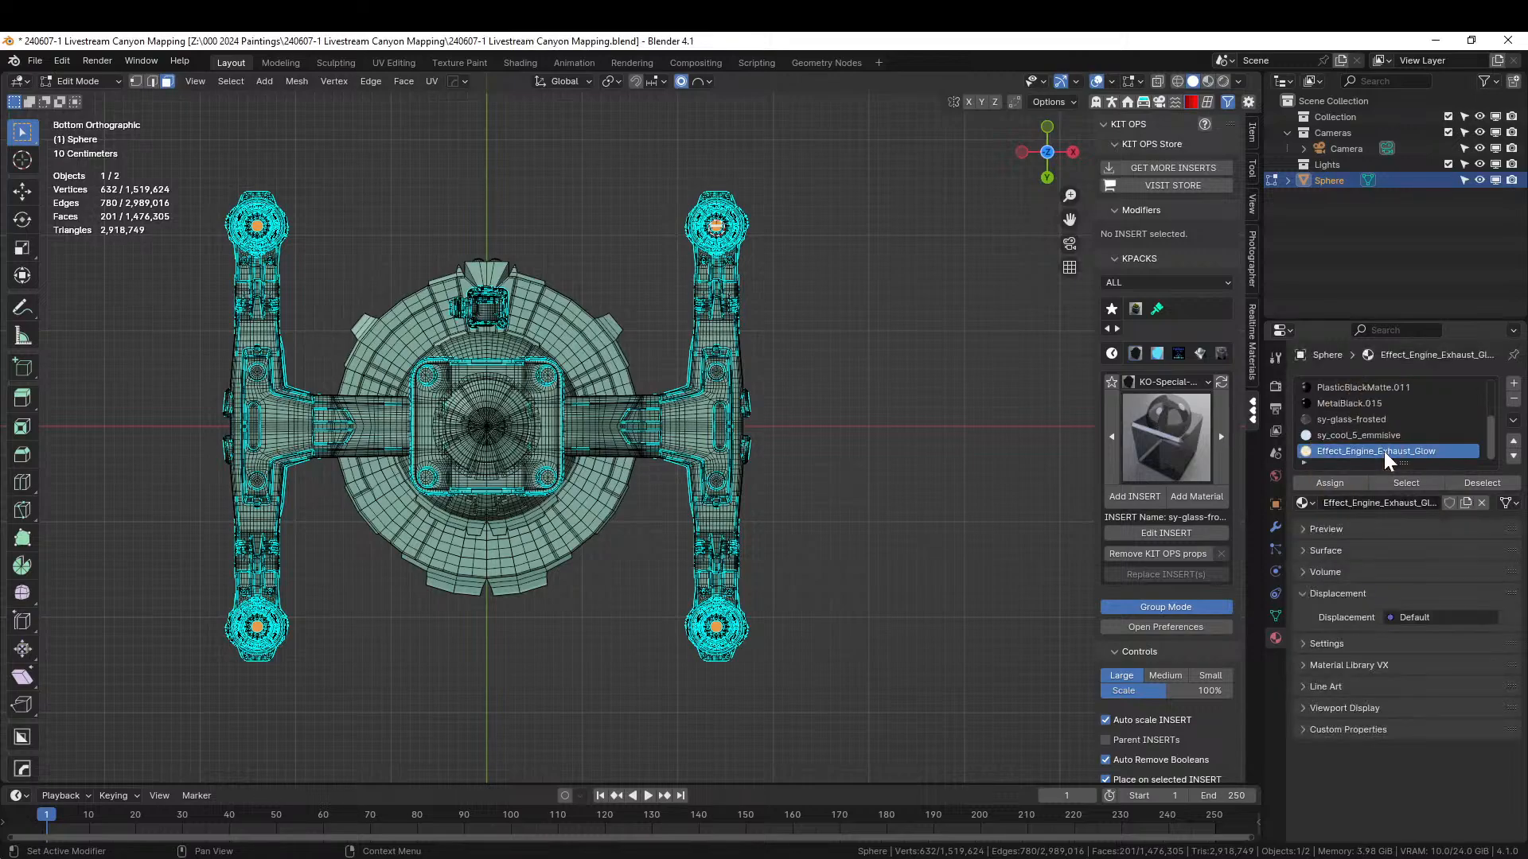
- Preview the whole drone in Object Mode with Rendered shading and save the file
middle_drag(993, 358, 949, 478)
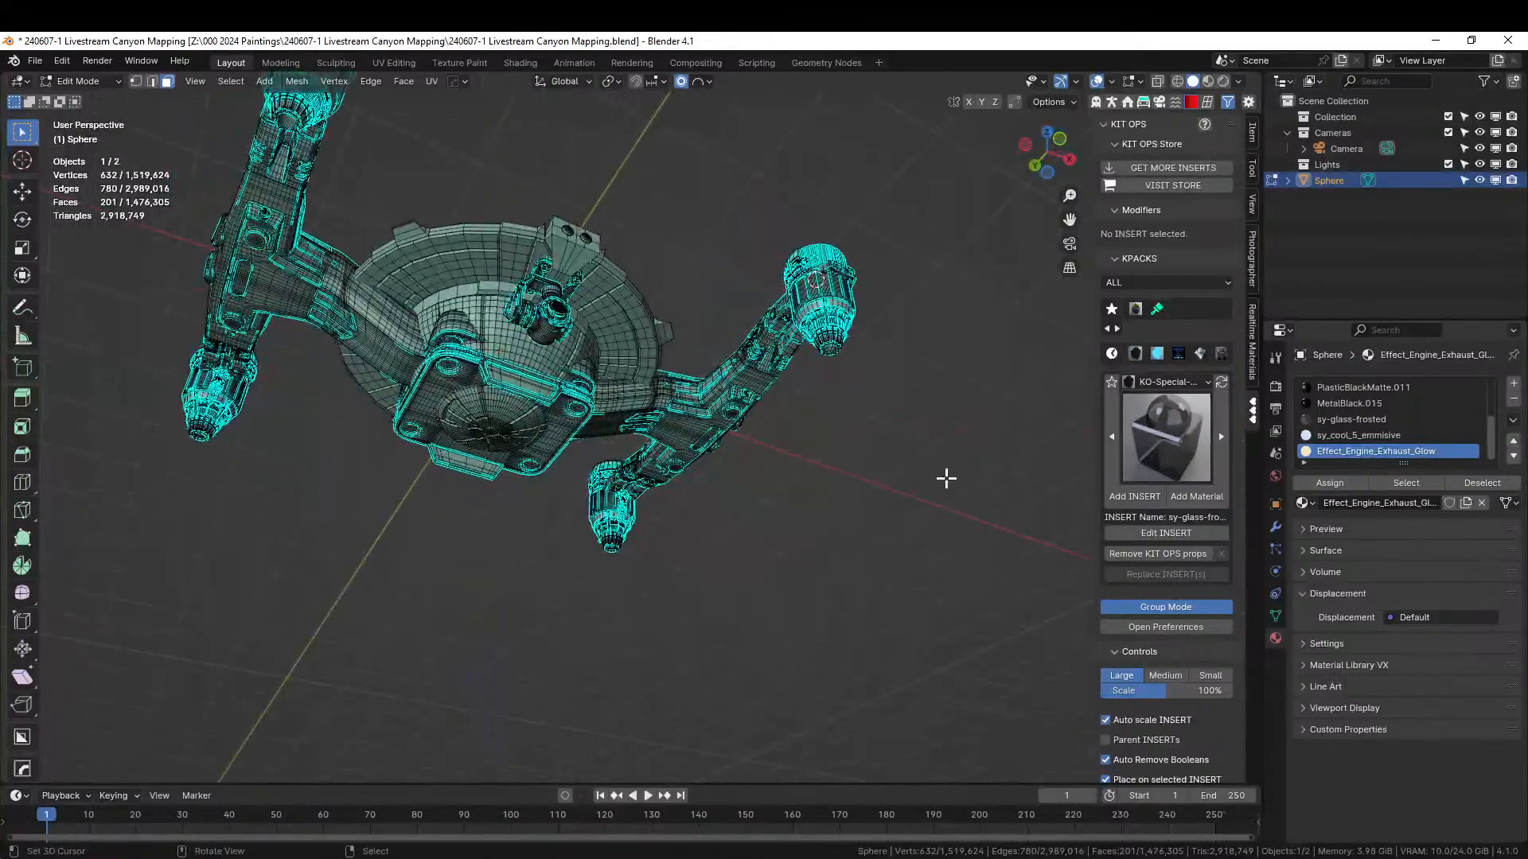
key(Tab)
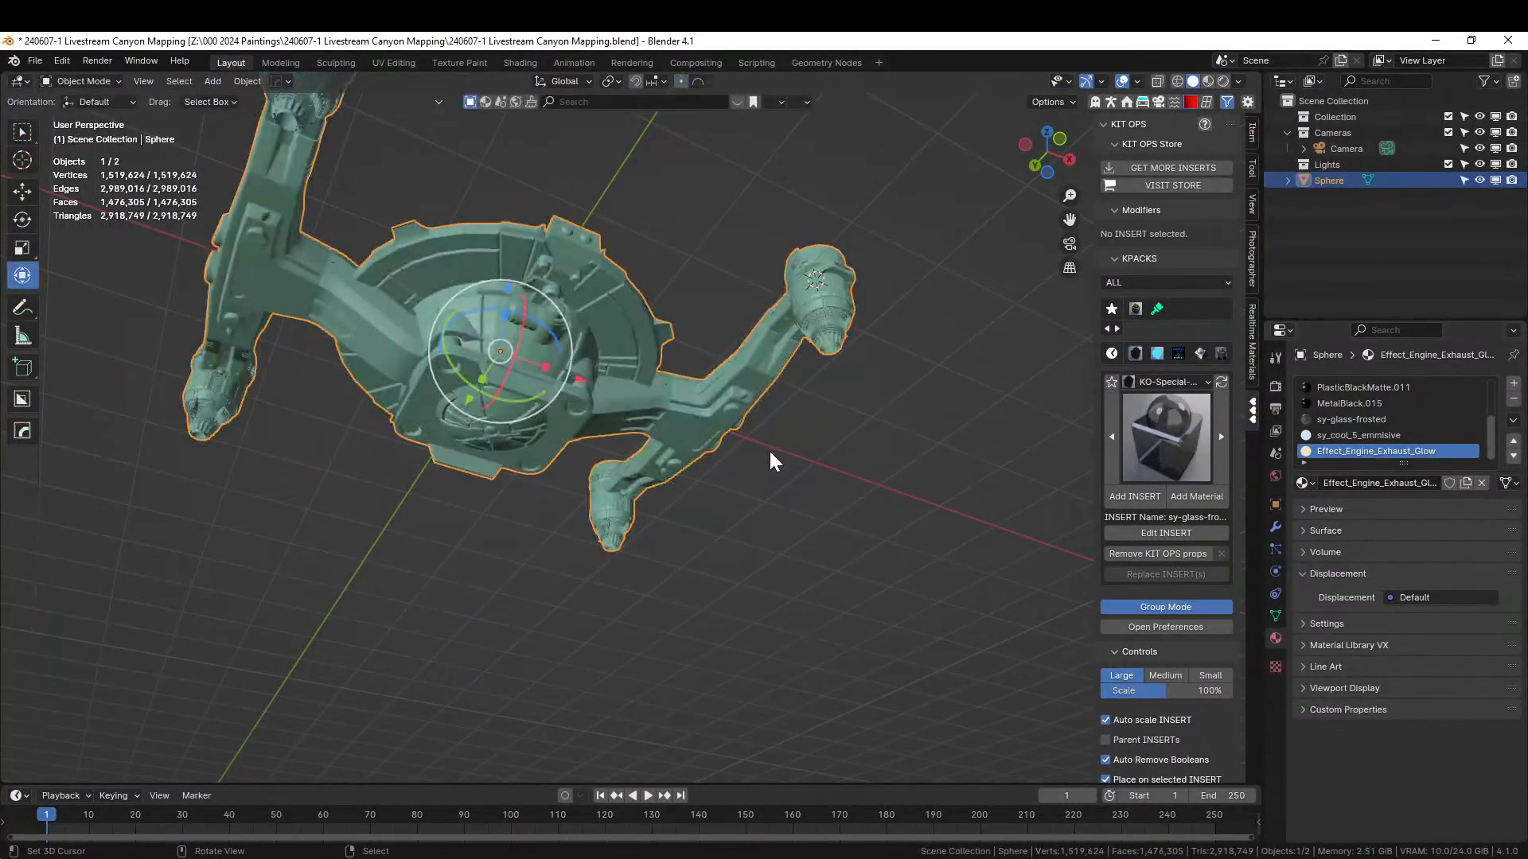
key(z)
key(8)
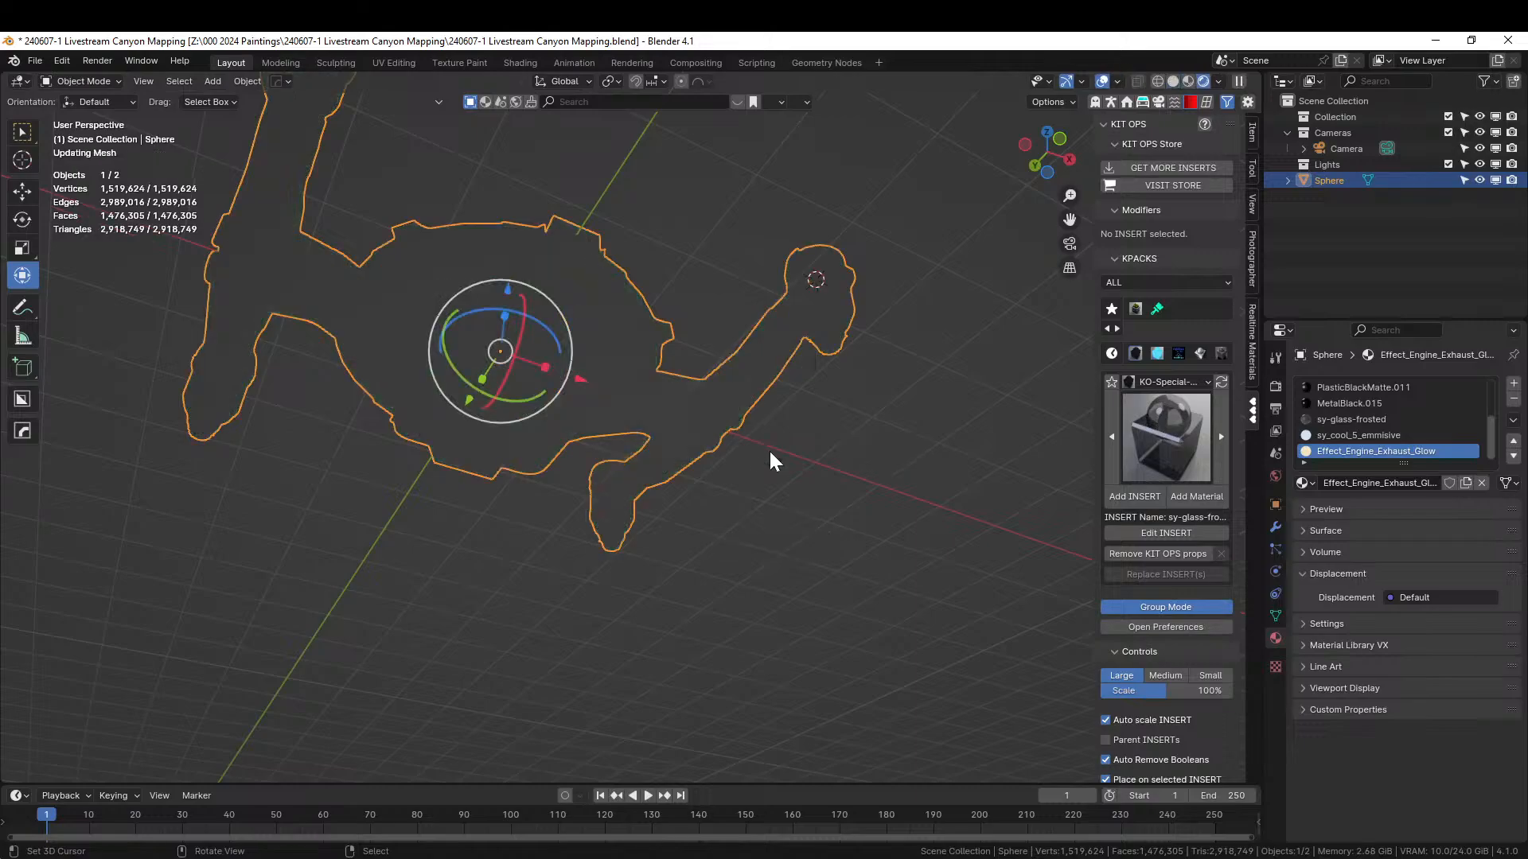
middle_drag(770, 451, 638, 747)
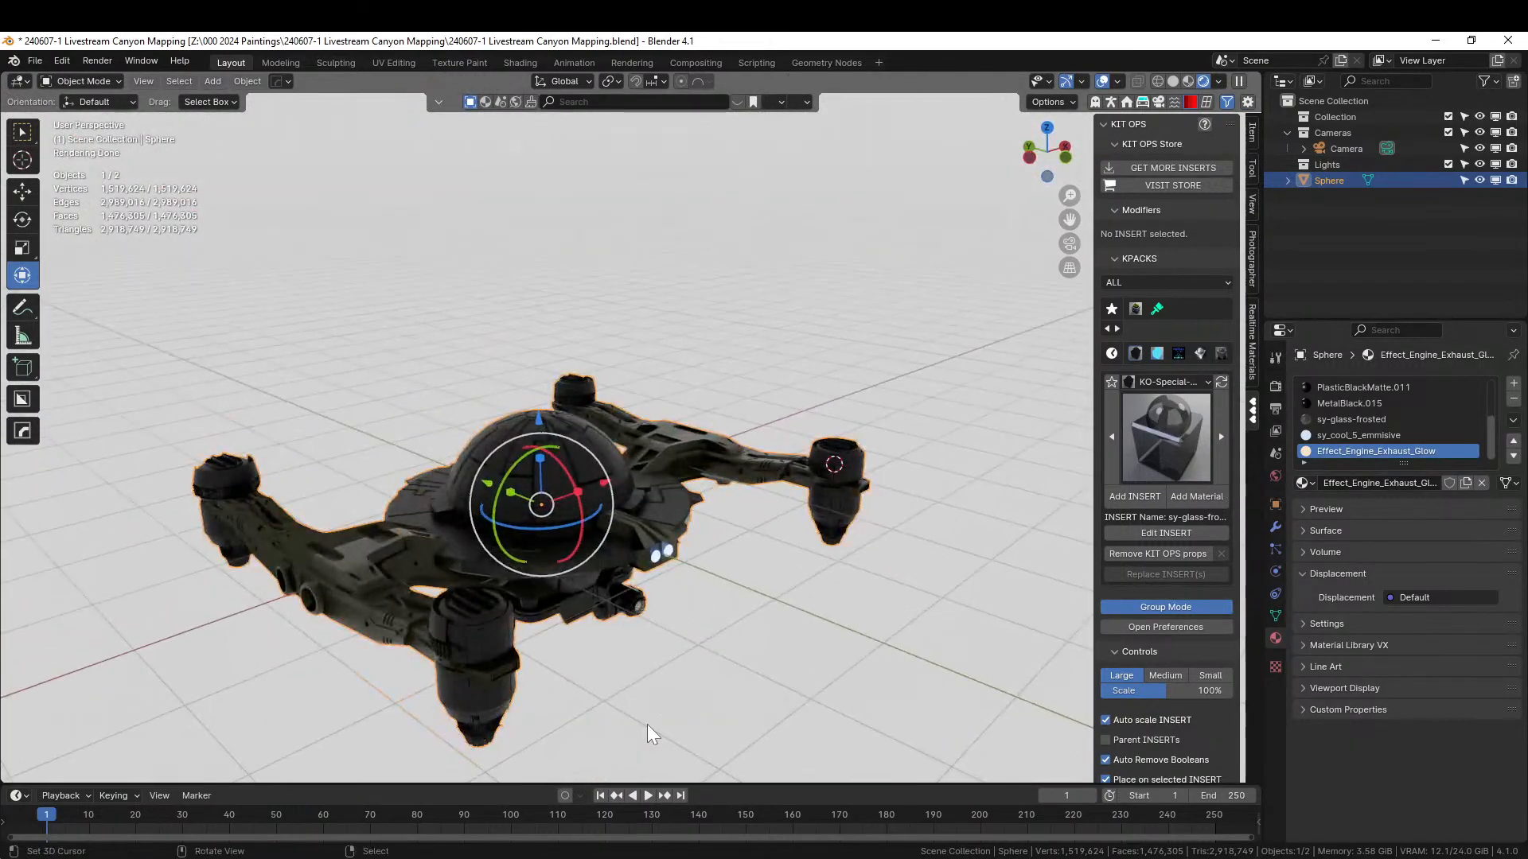
key(ctrl+s)
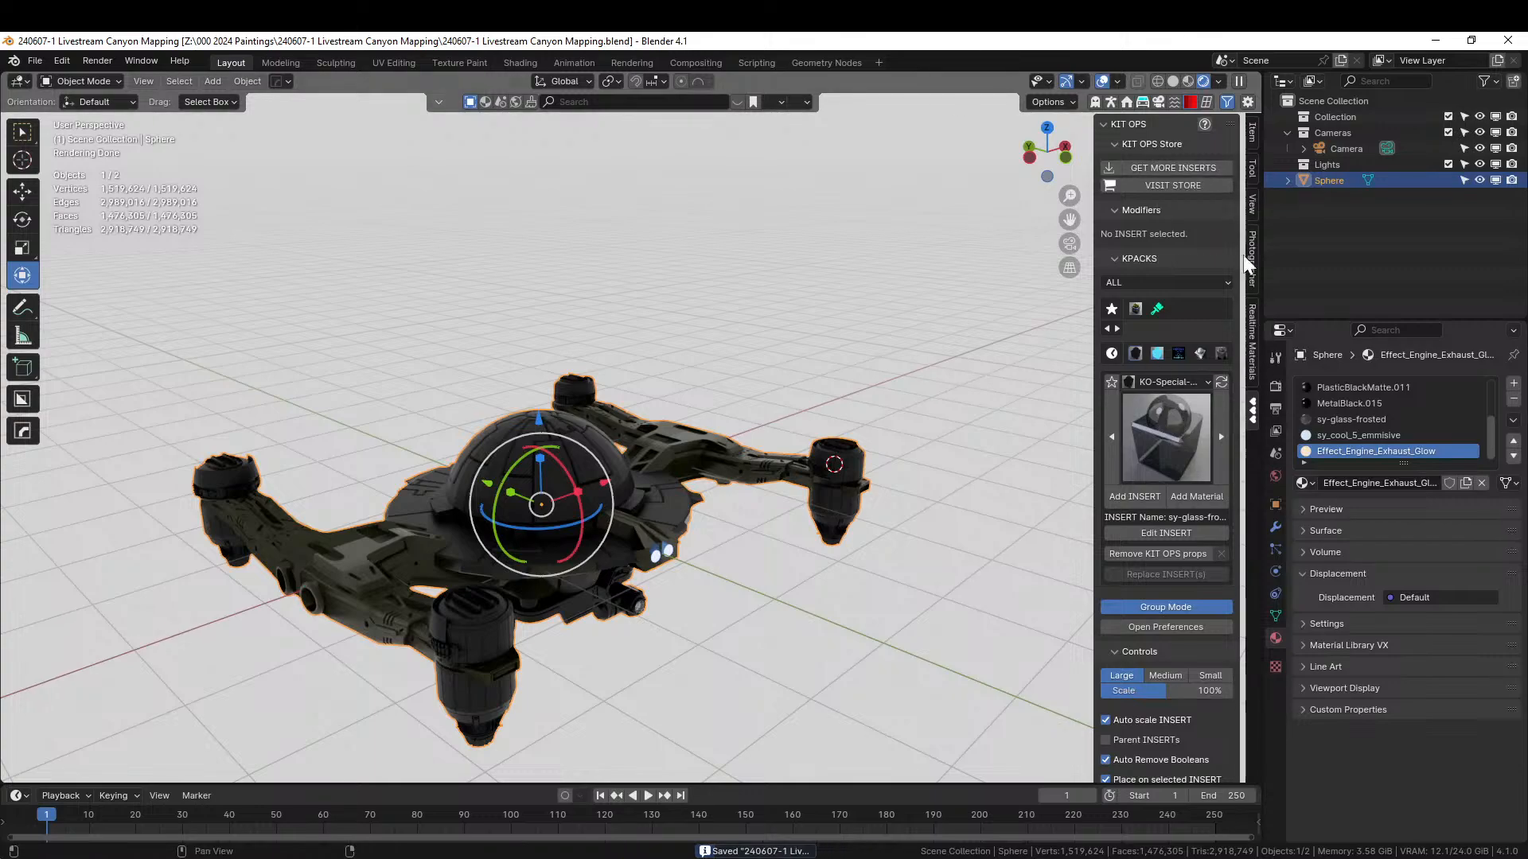
- Scale the whole drone uniformly to 0.1 of its size
click(1254, 131)
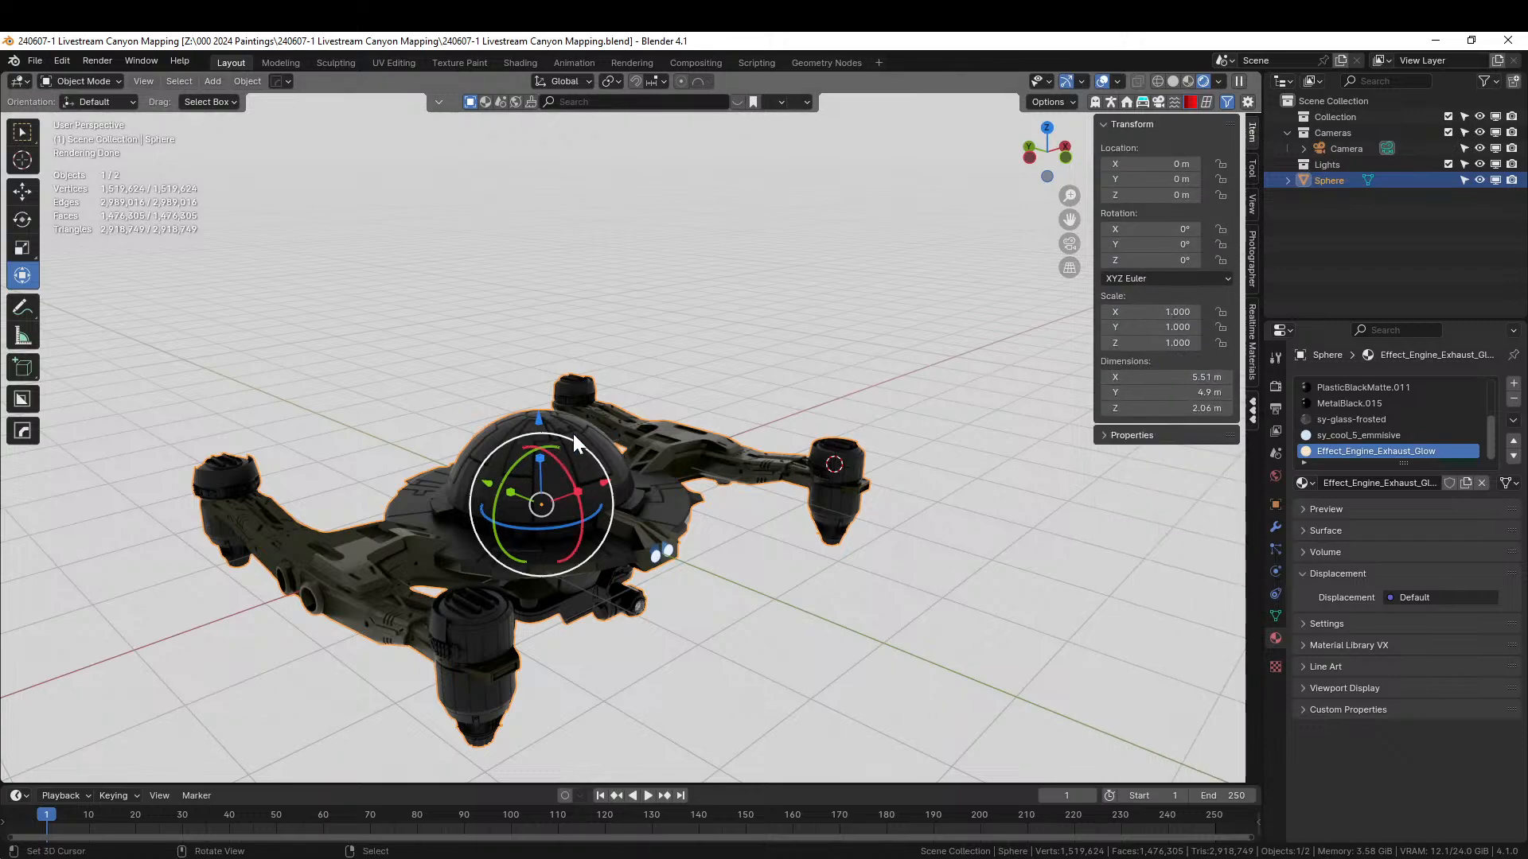
text(s)
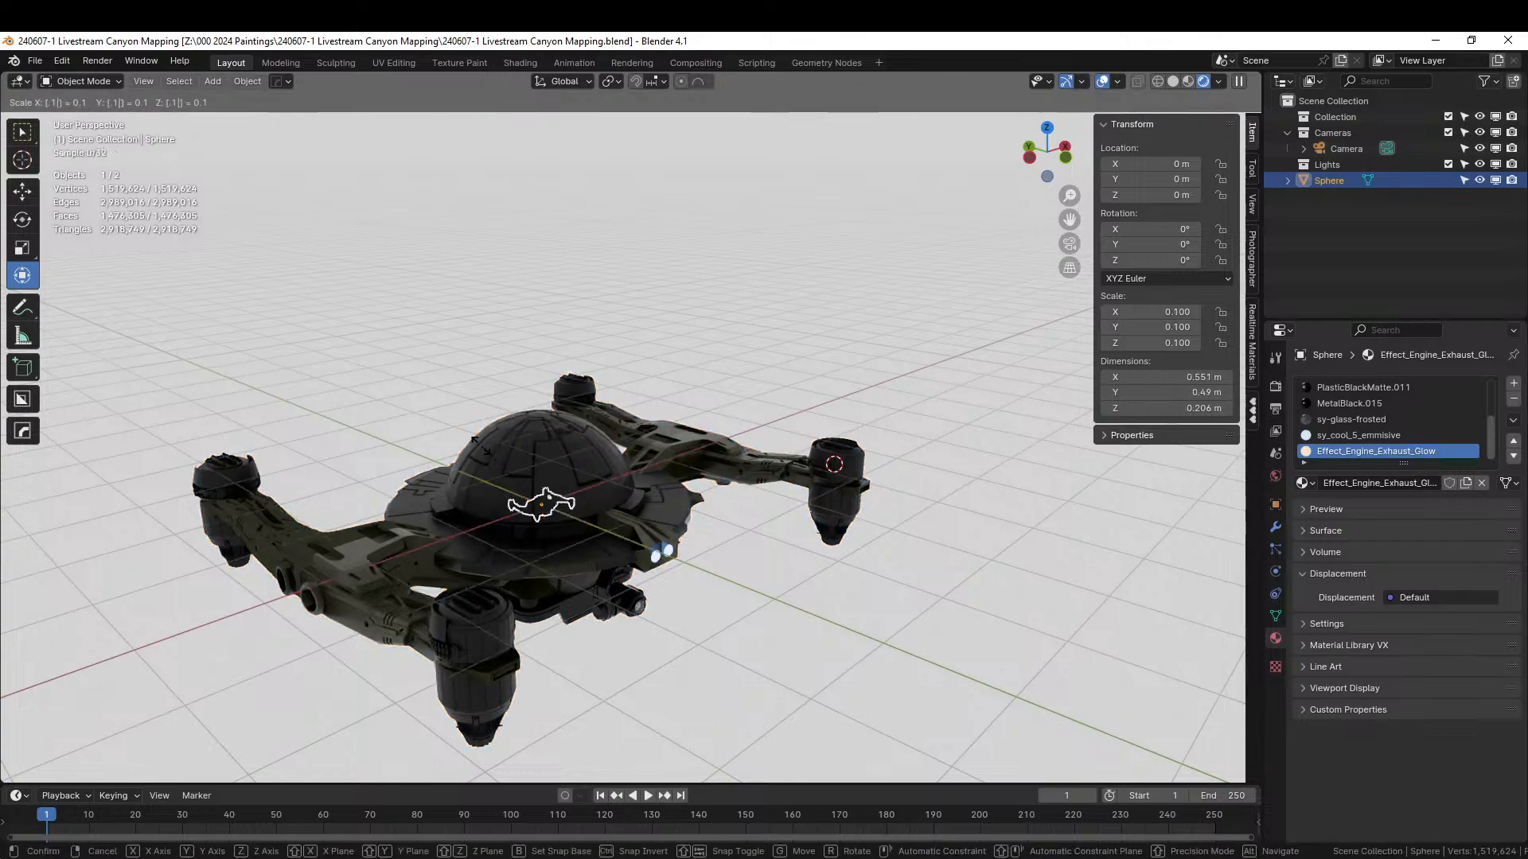
text(.1)
key(Return)
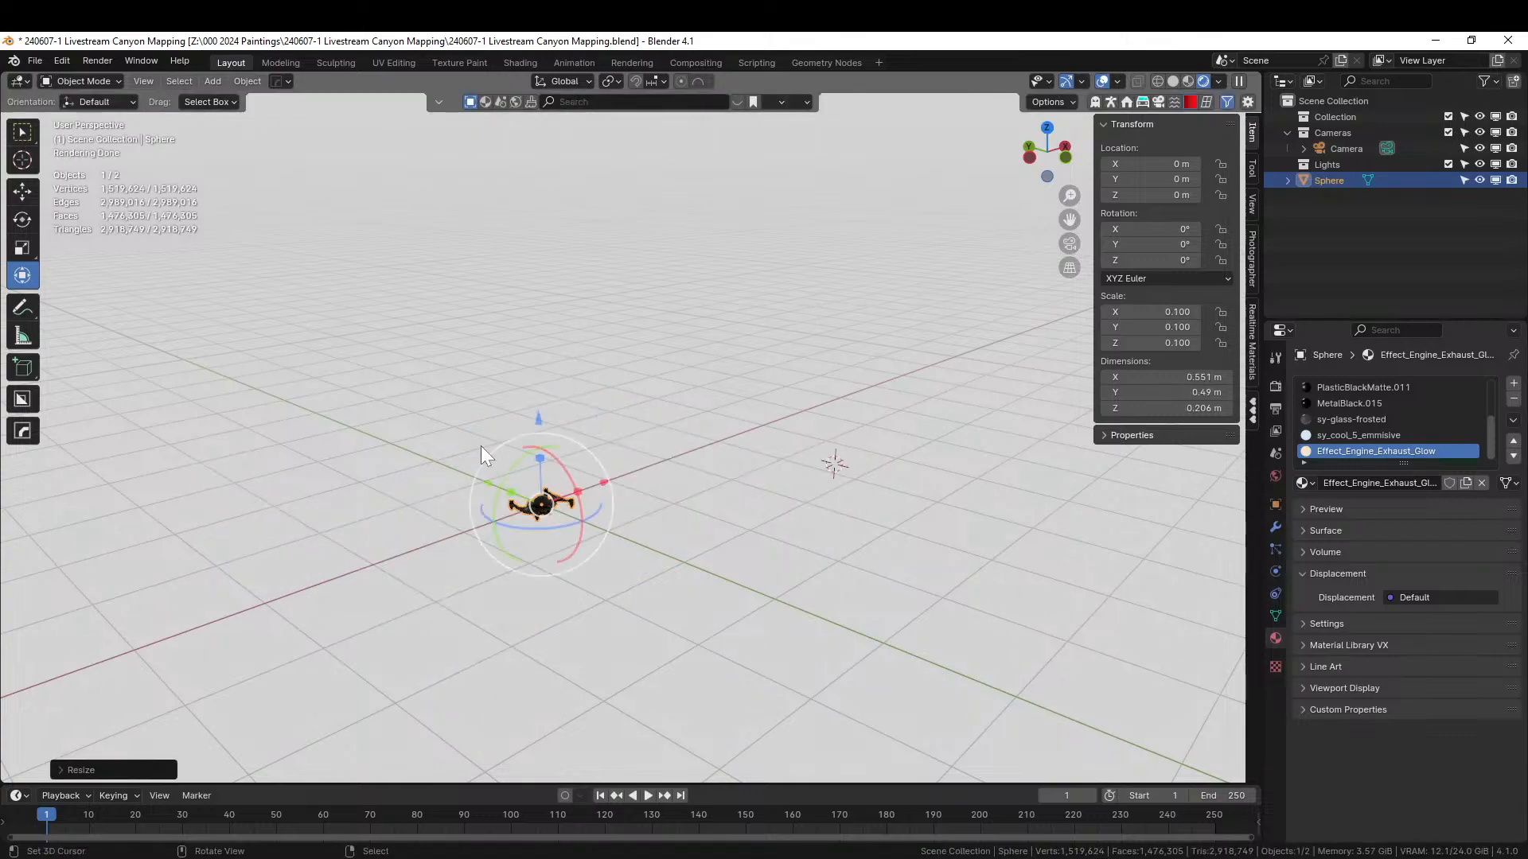
- Apply the rotation and scale of the scaled-down drone
key(ctrl+a)
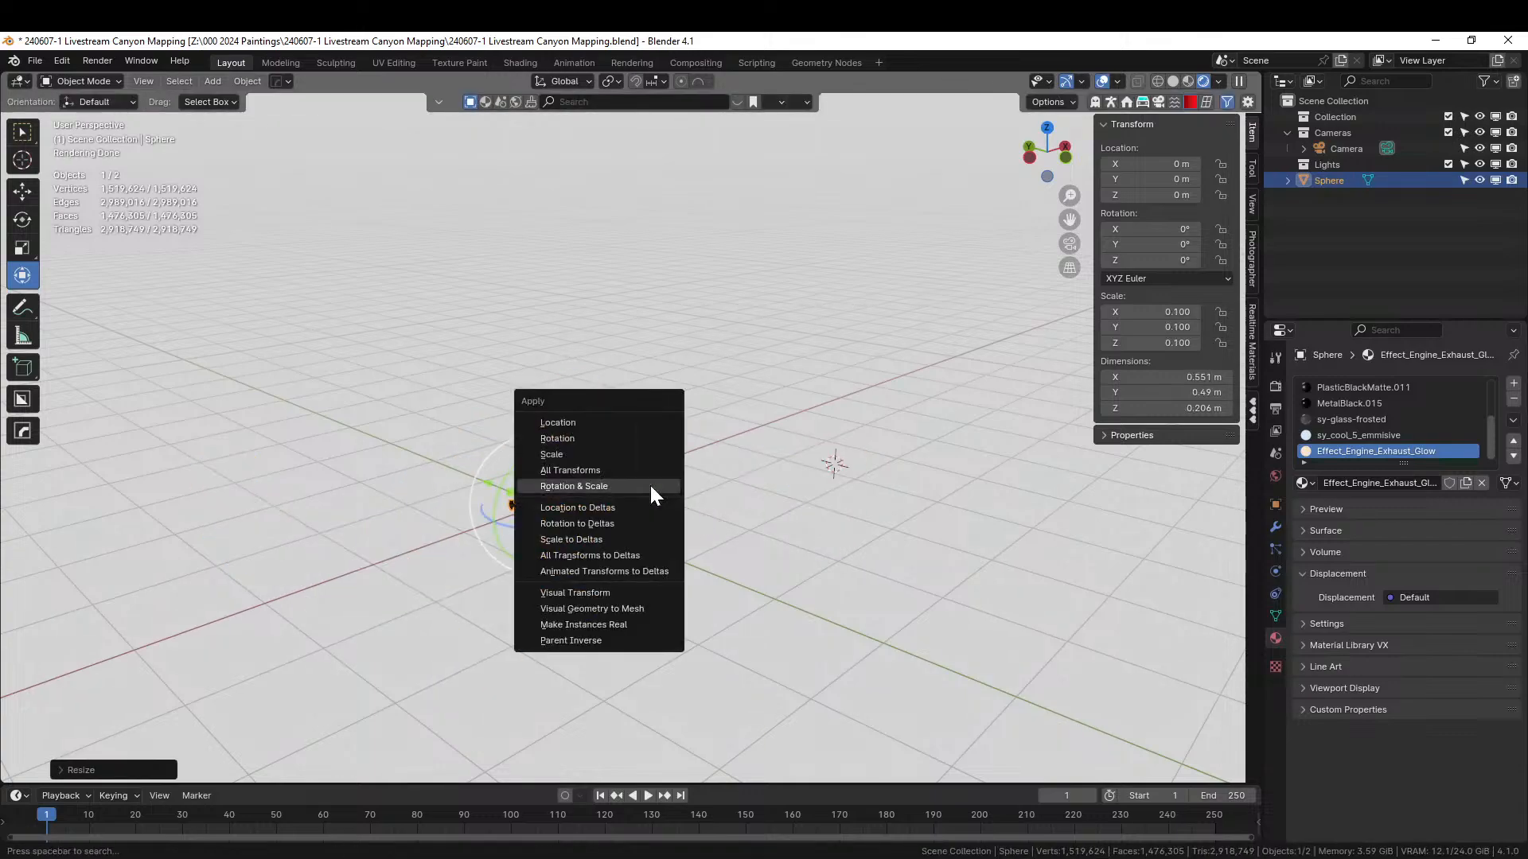
click(651, 486)
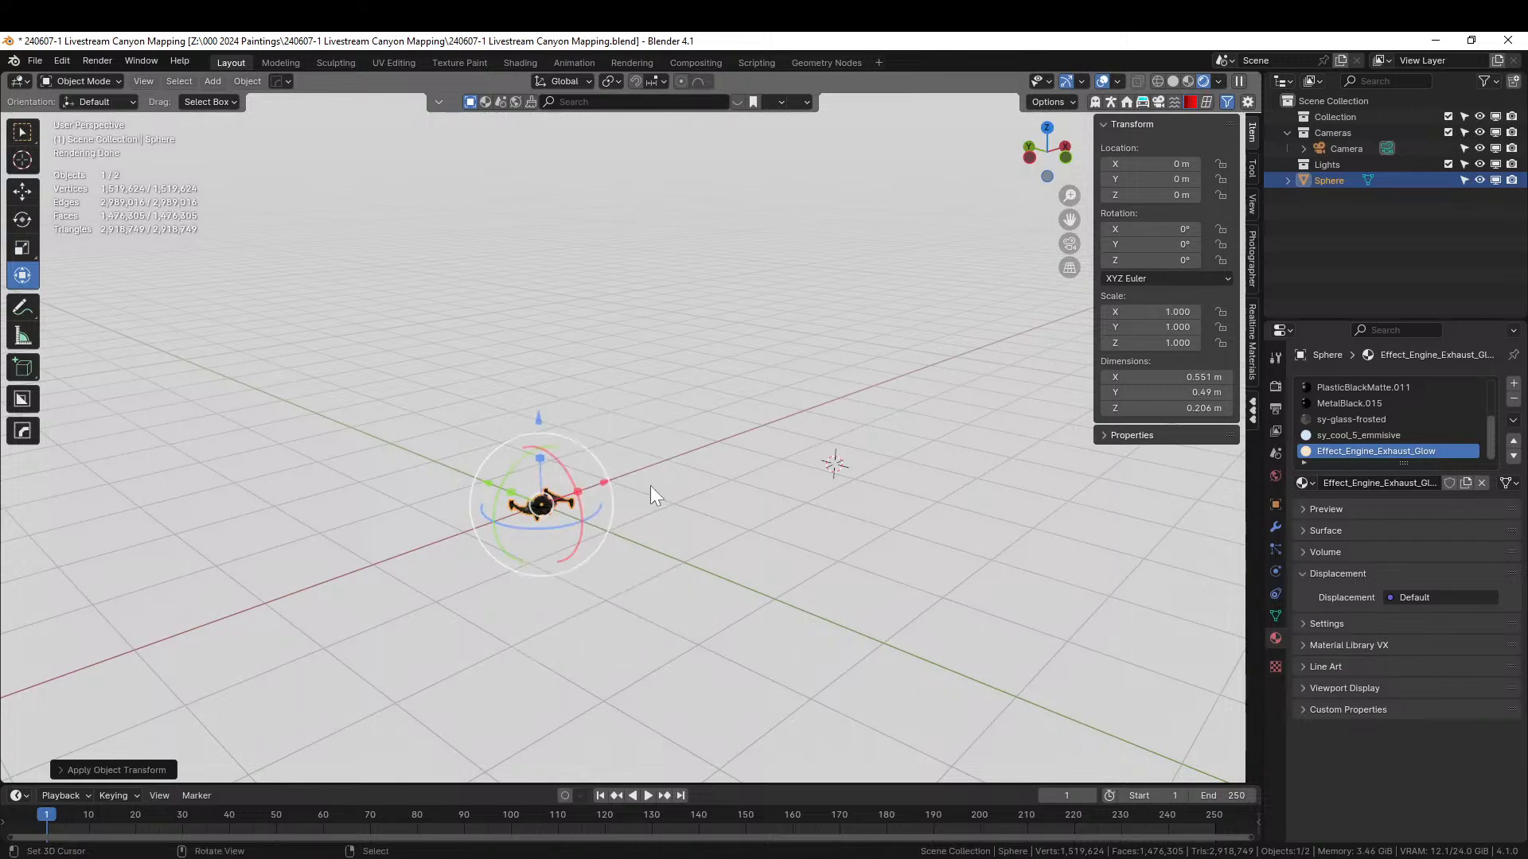
middle_drag(494, 499, 1164, 539)
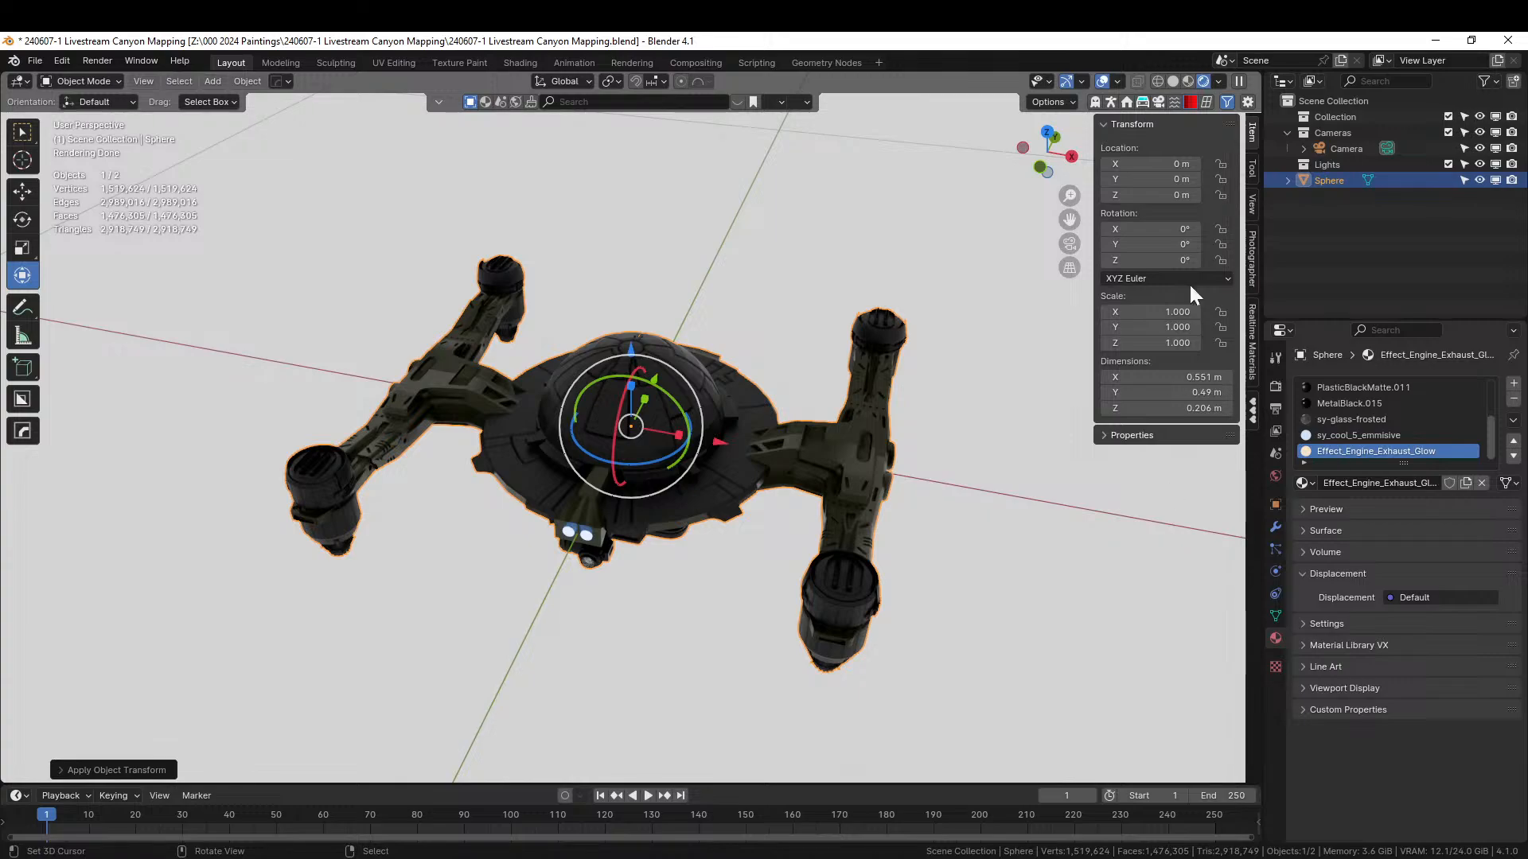
scroll(796, 396, down, 5)
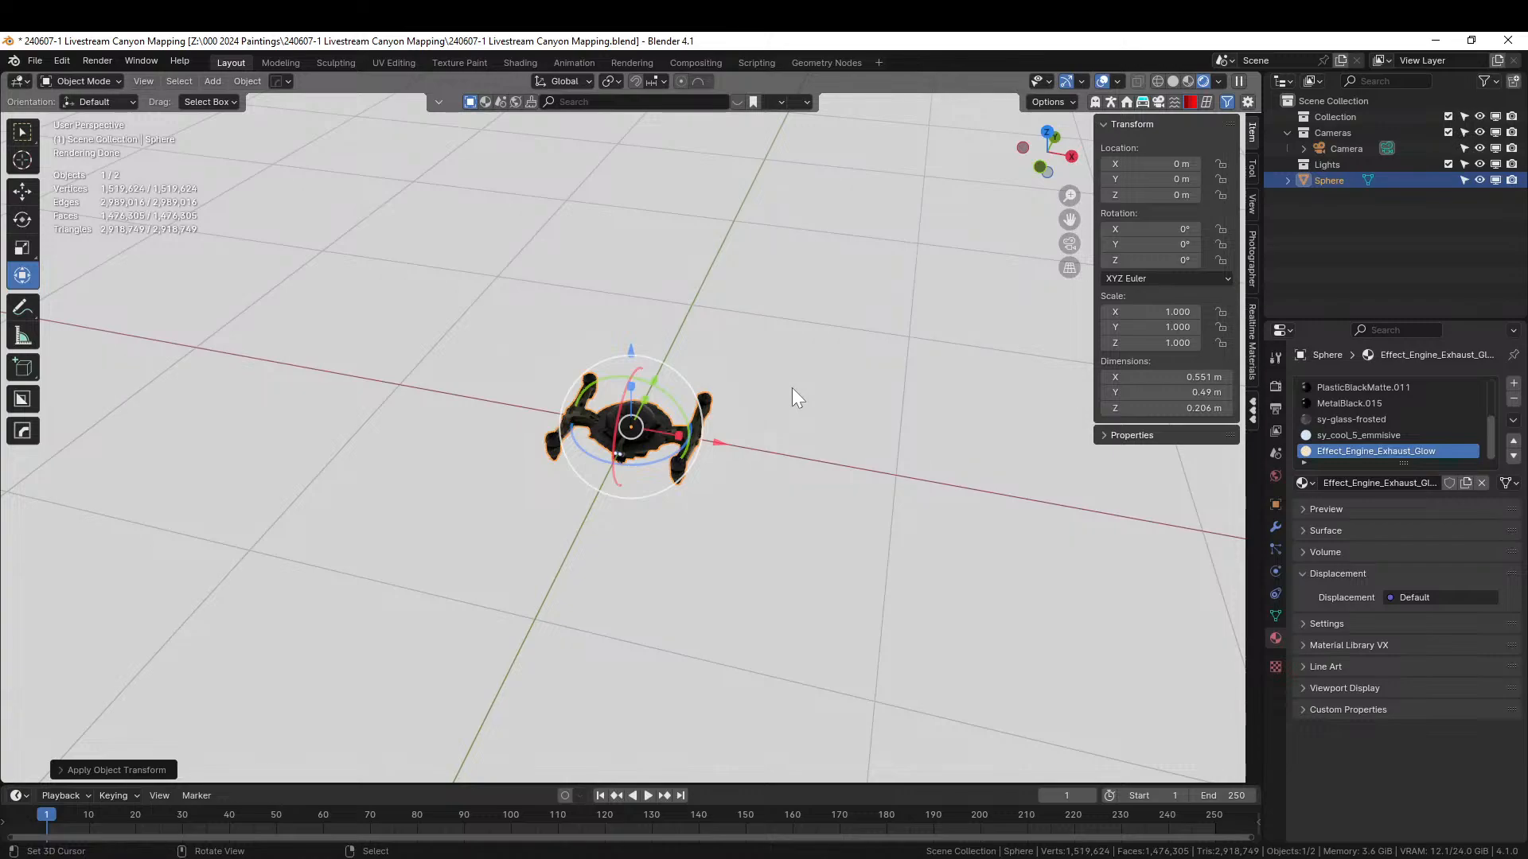
- Display the scene in Solid shading from the top orthographic view, with the drone and camera in sight
key(z)
key(6)
key(KP_7)
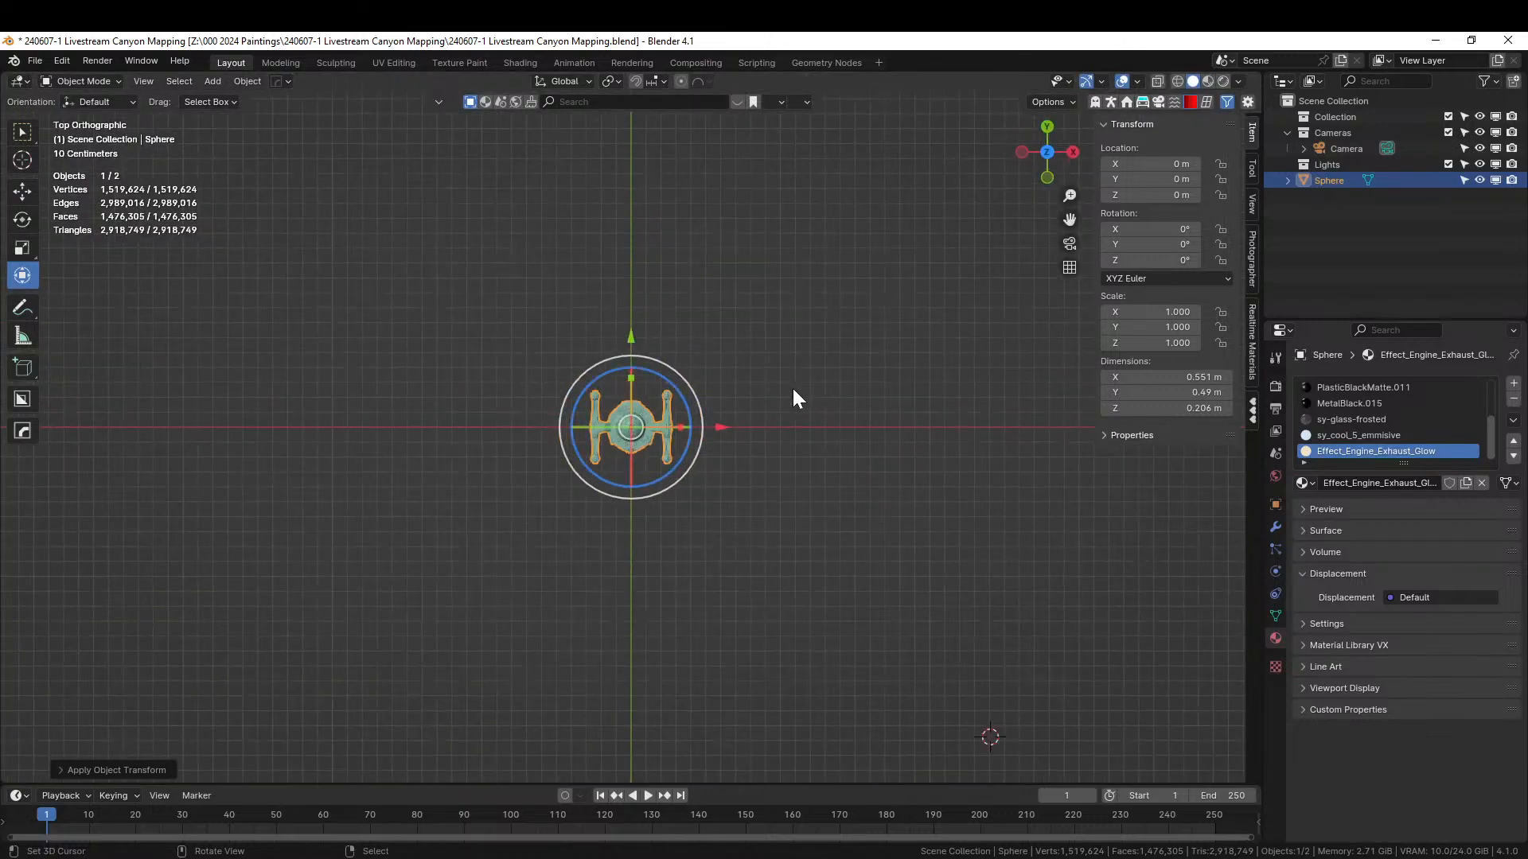
shift+middle_drag(791, 385, 690, 450)
scroll(684, 447, down, 5)
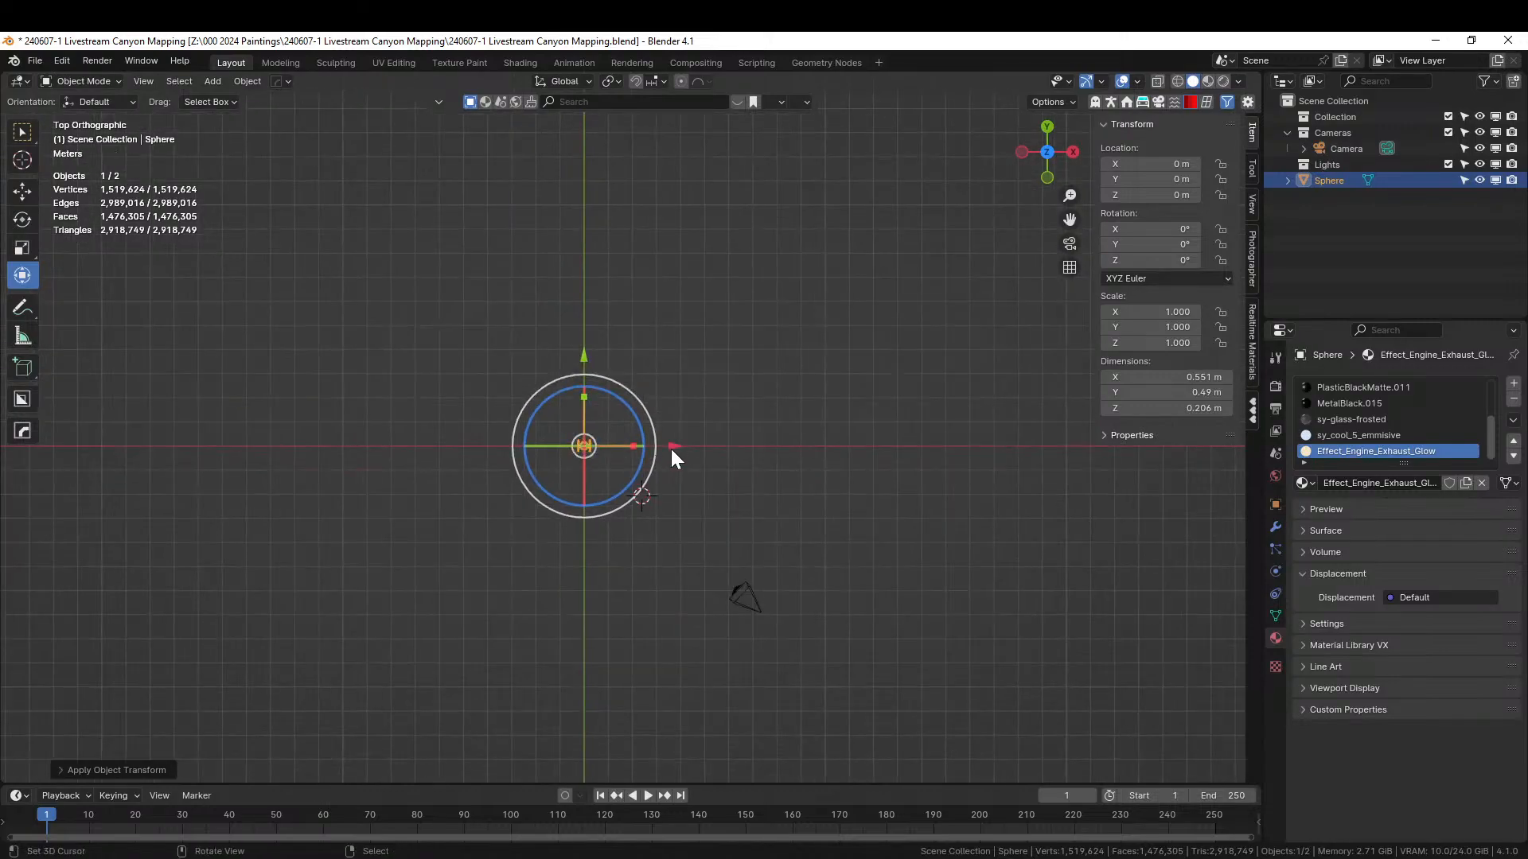
scroll(670, 449, down, 3)
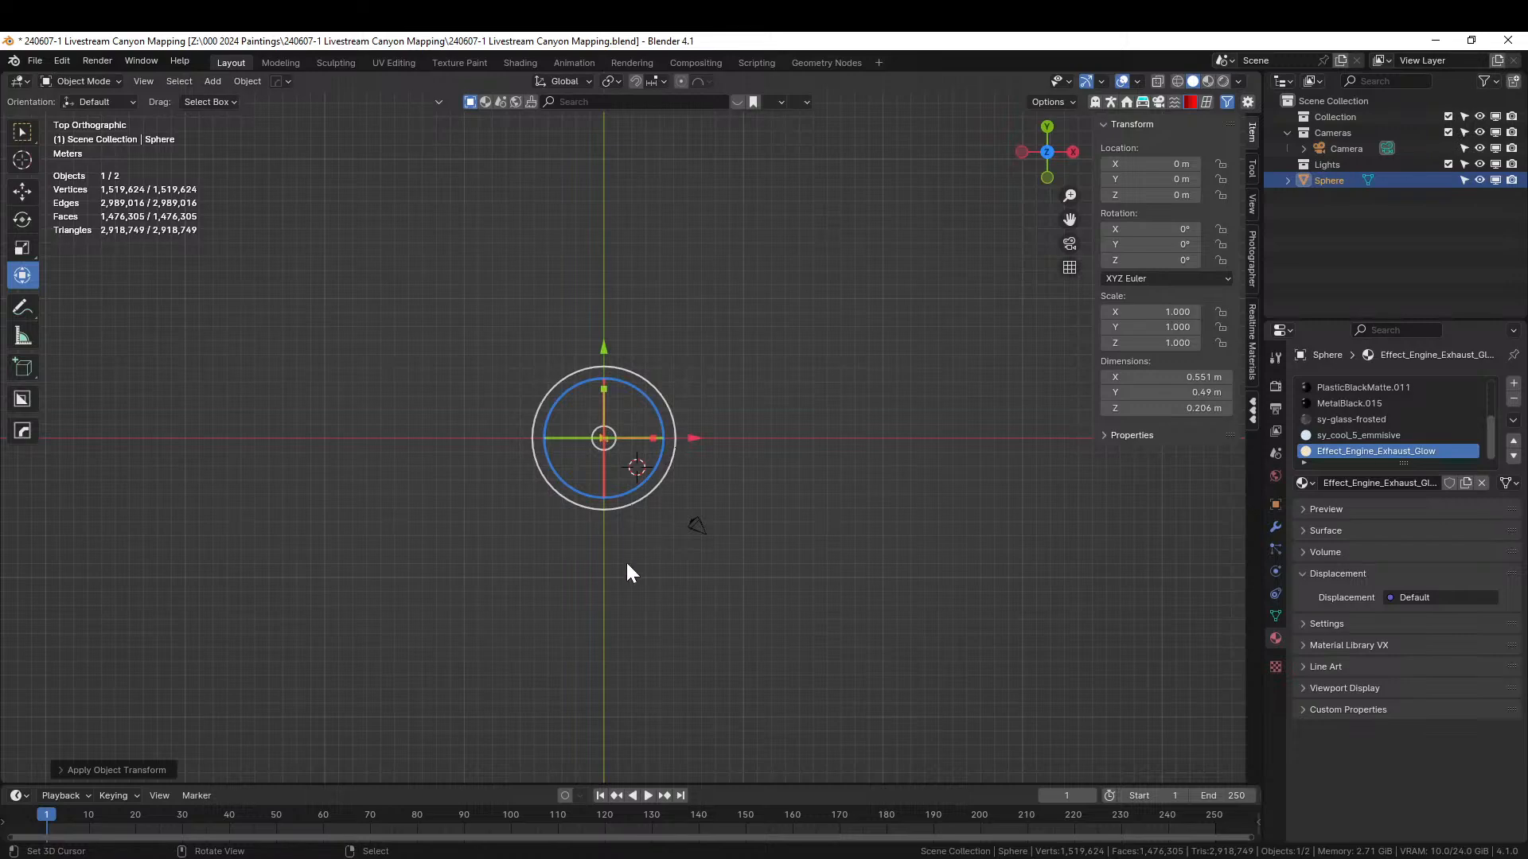
- Switch to the CyberScape_Pro_2.2 Blender window and open the recent file 240606-1 Livestream Needle Canyon.blend there
mouse_move(759, 858)
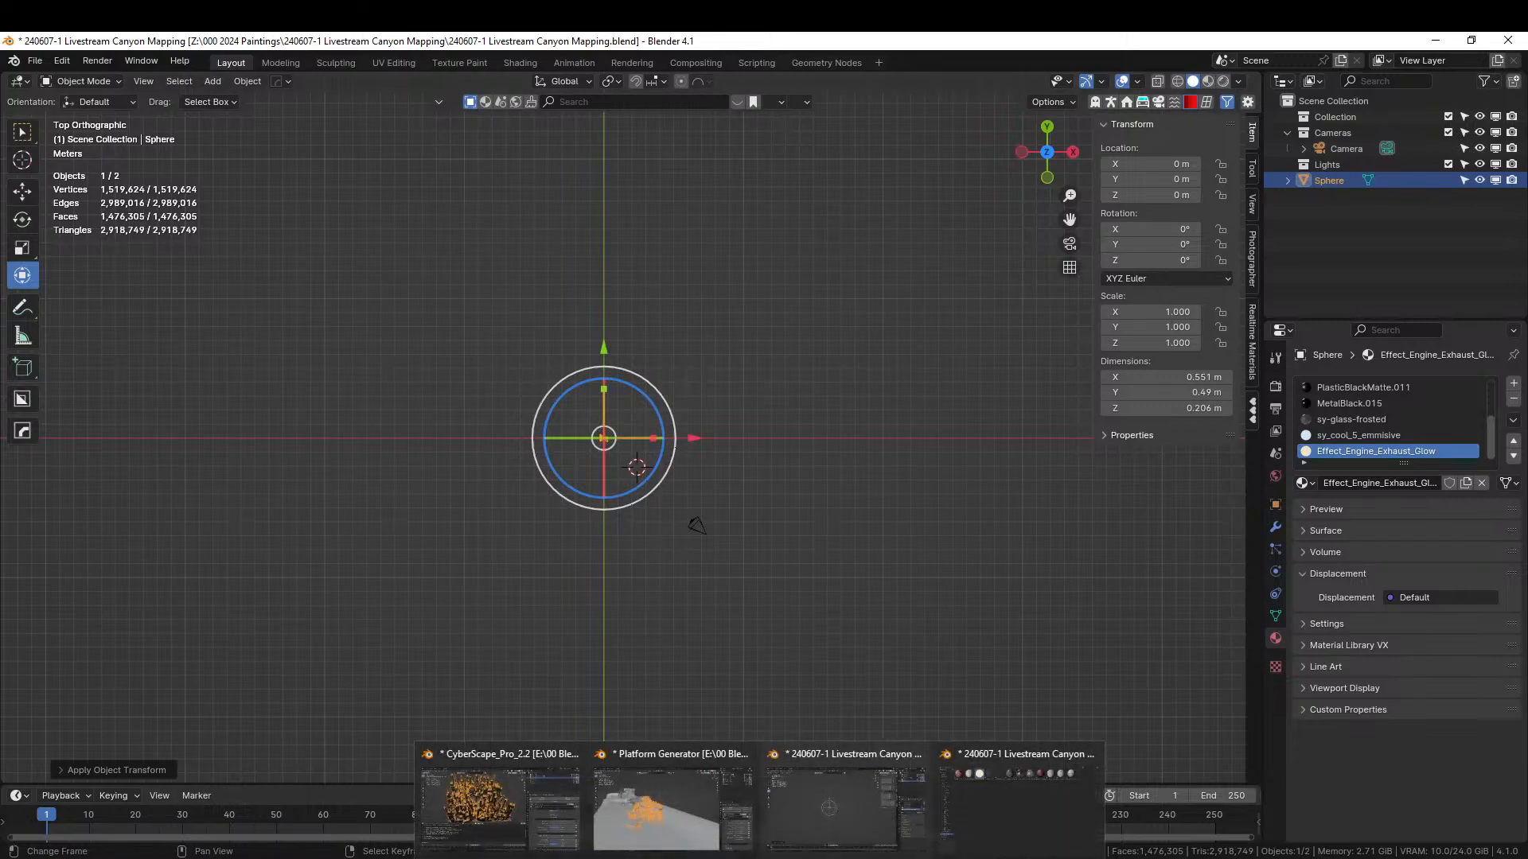
click(503, 810)
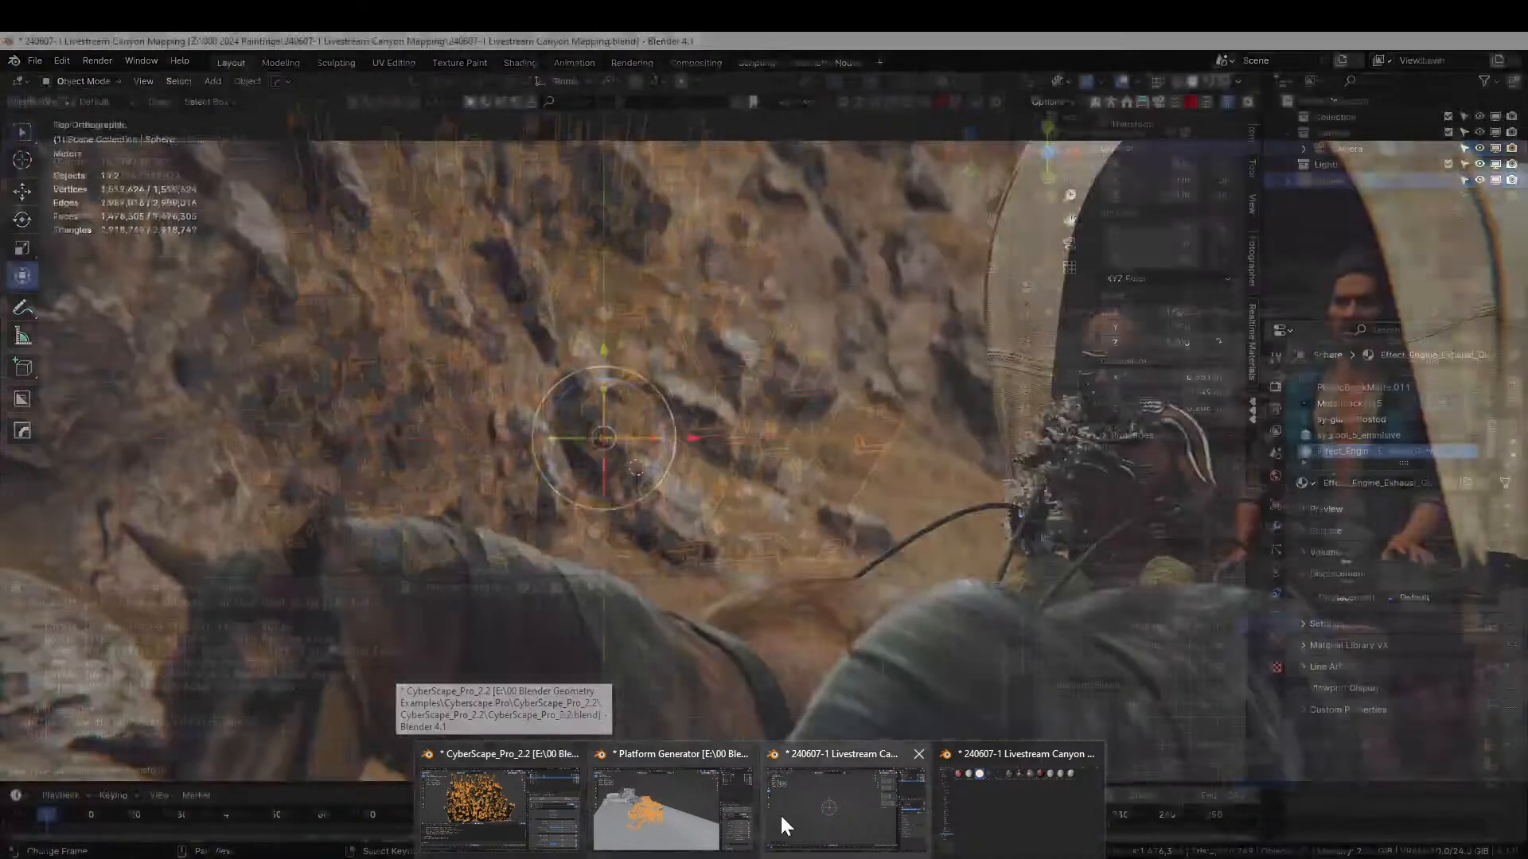
mouse_move(828, 819)
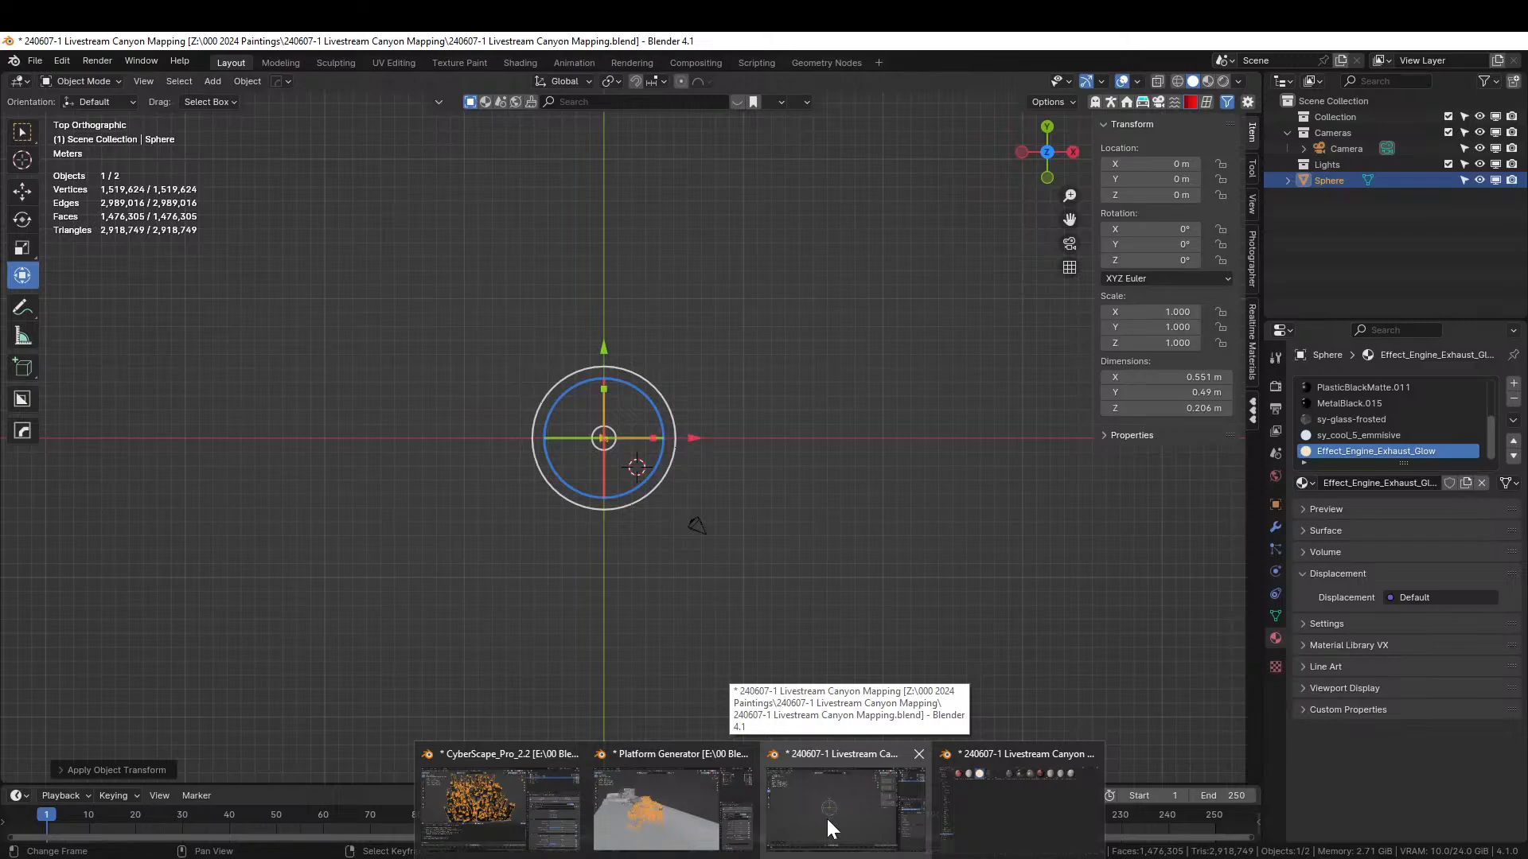
mouse_move(700, 832)
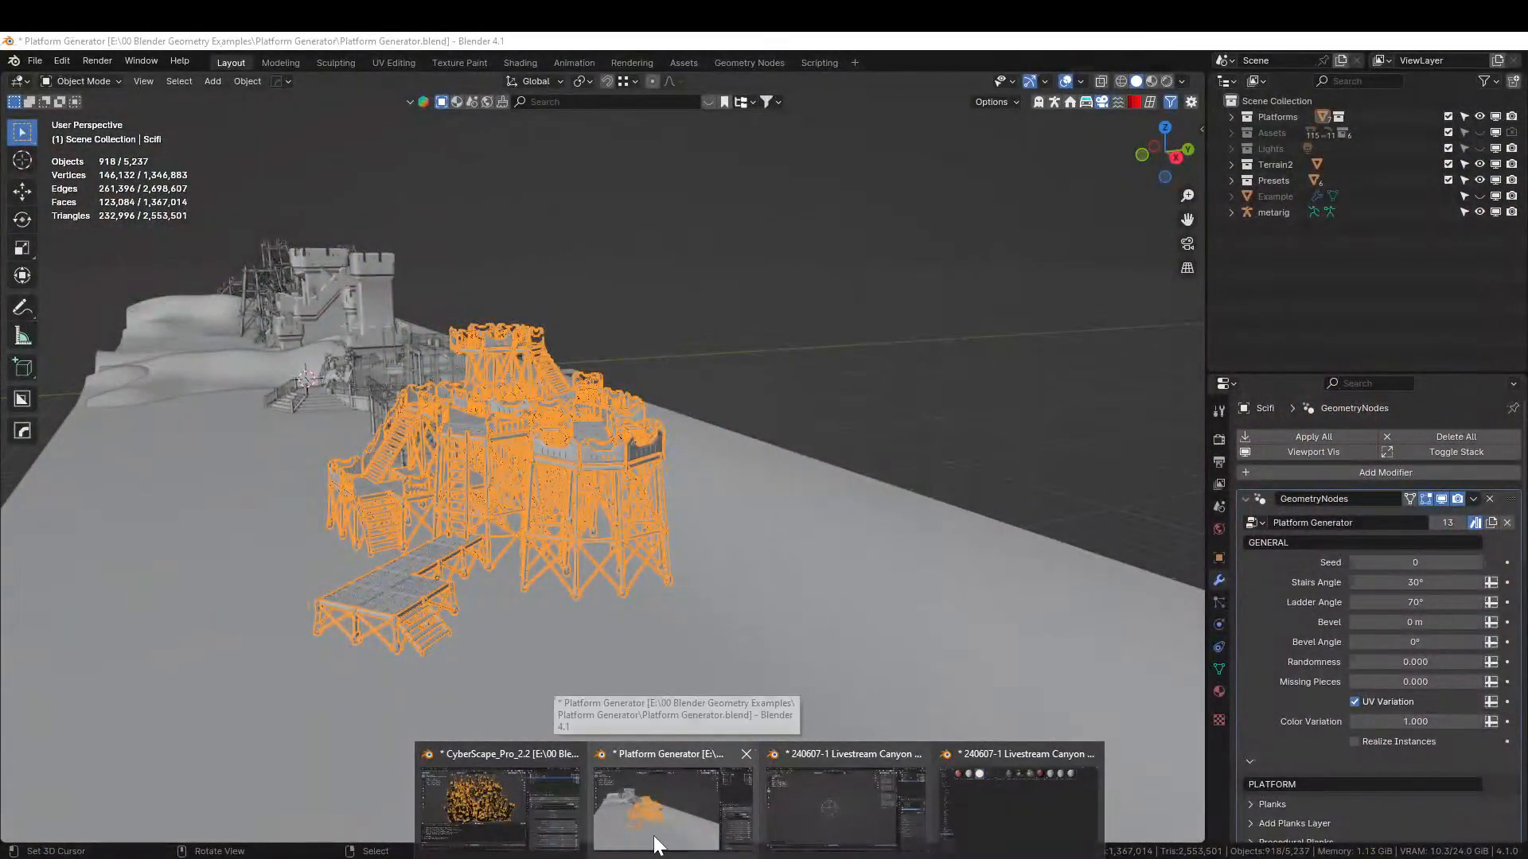
mouse_move(506, 830)
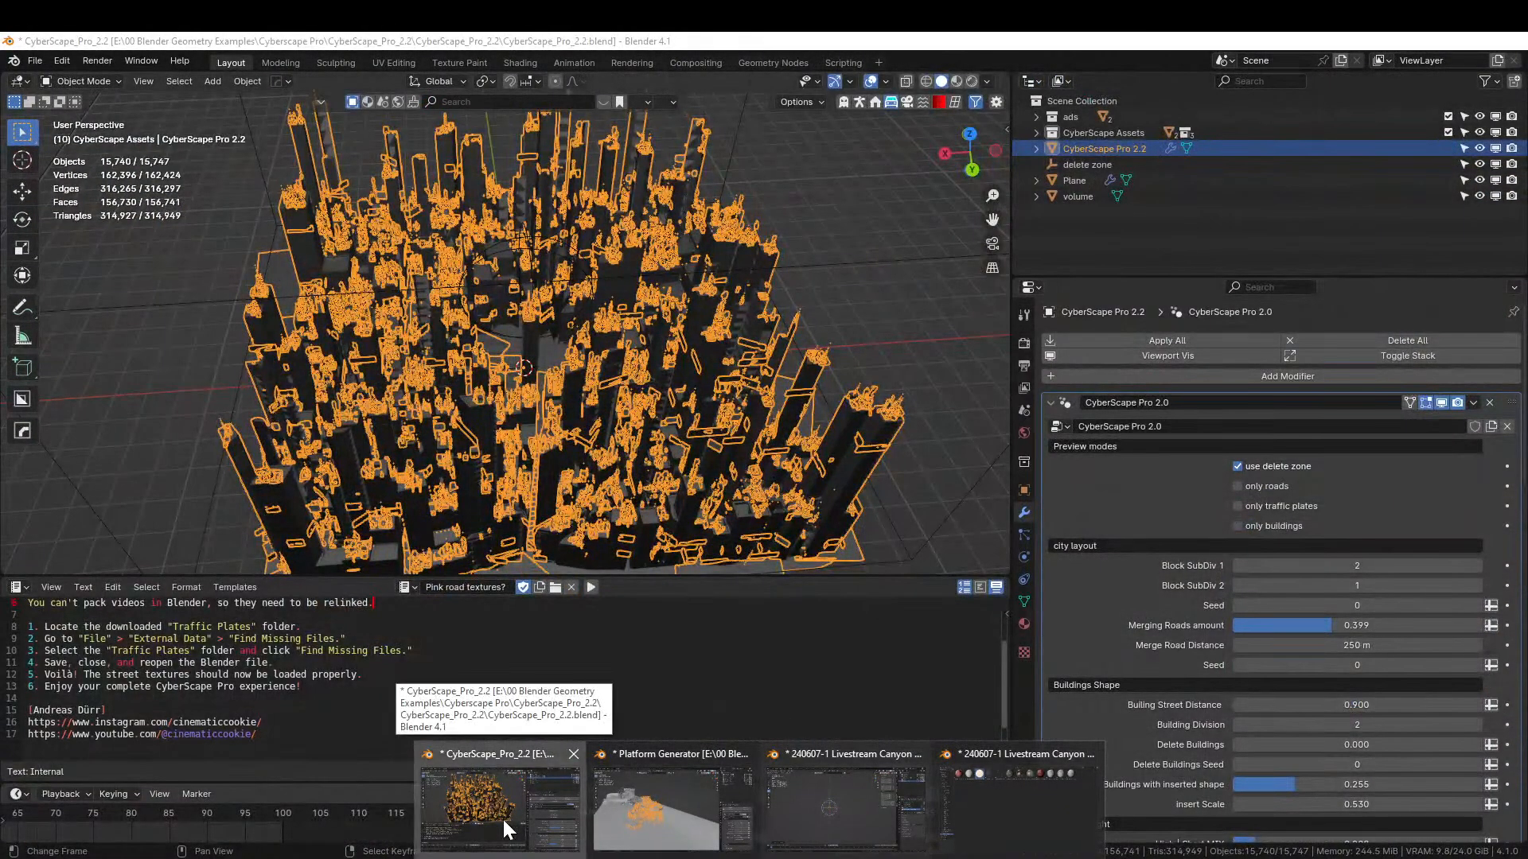
click(506, 830)
click(35, 60)
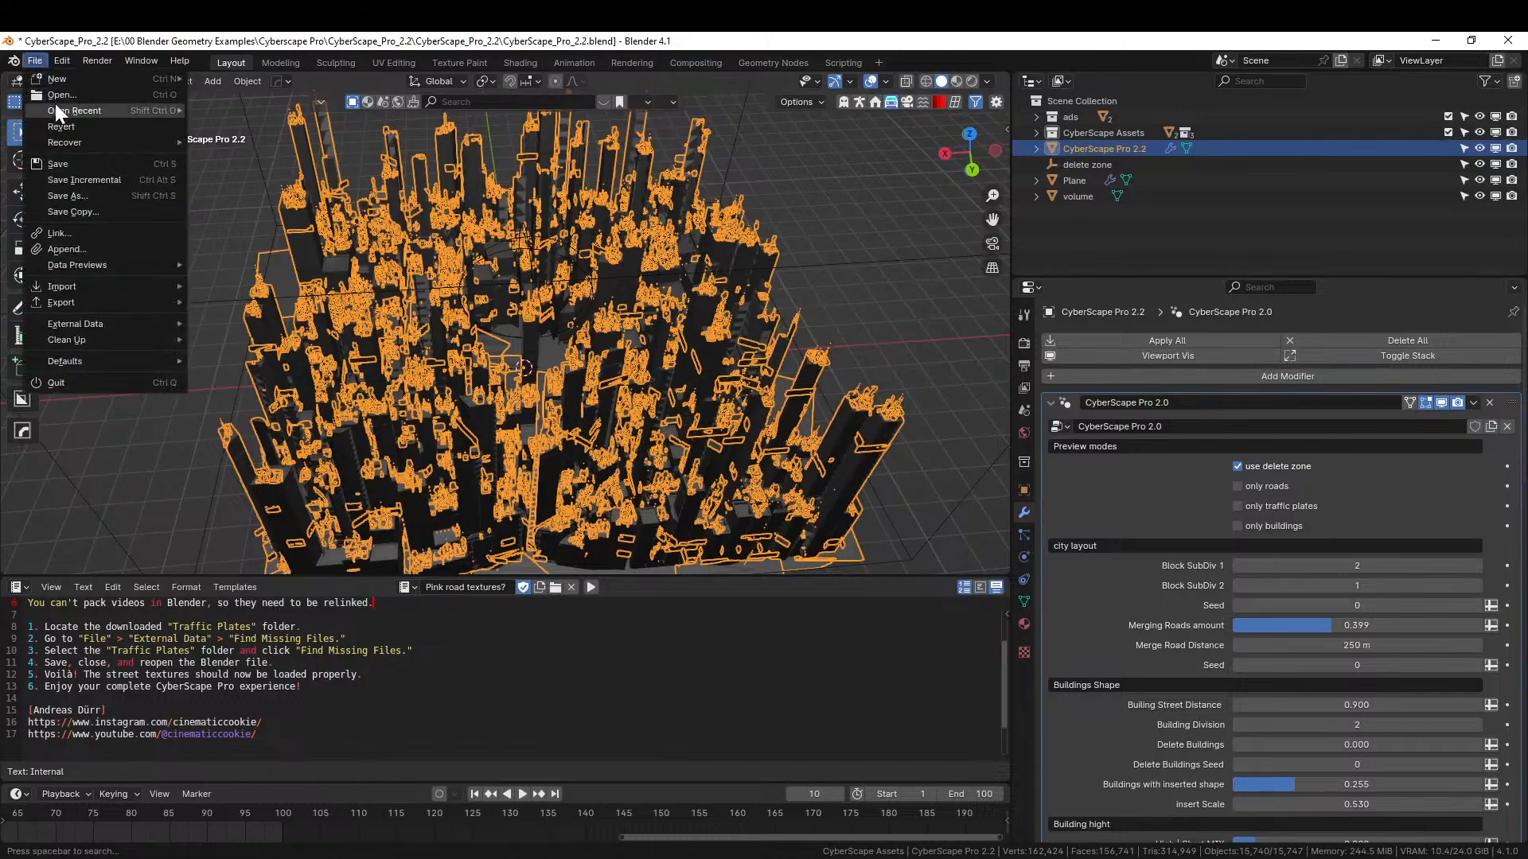
mouse_move(56, 107)
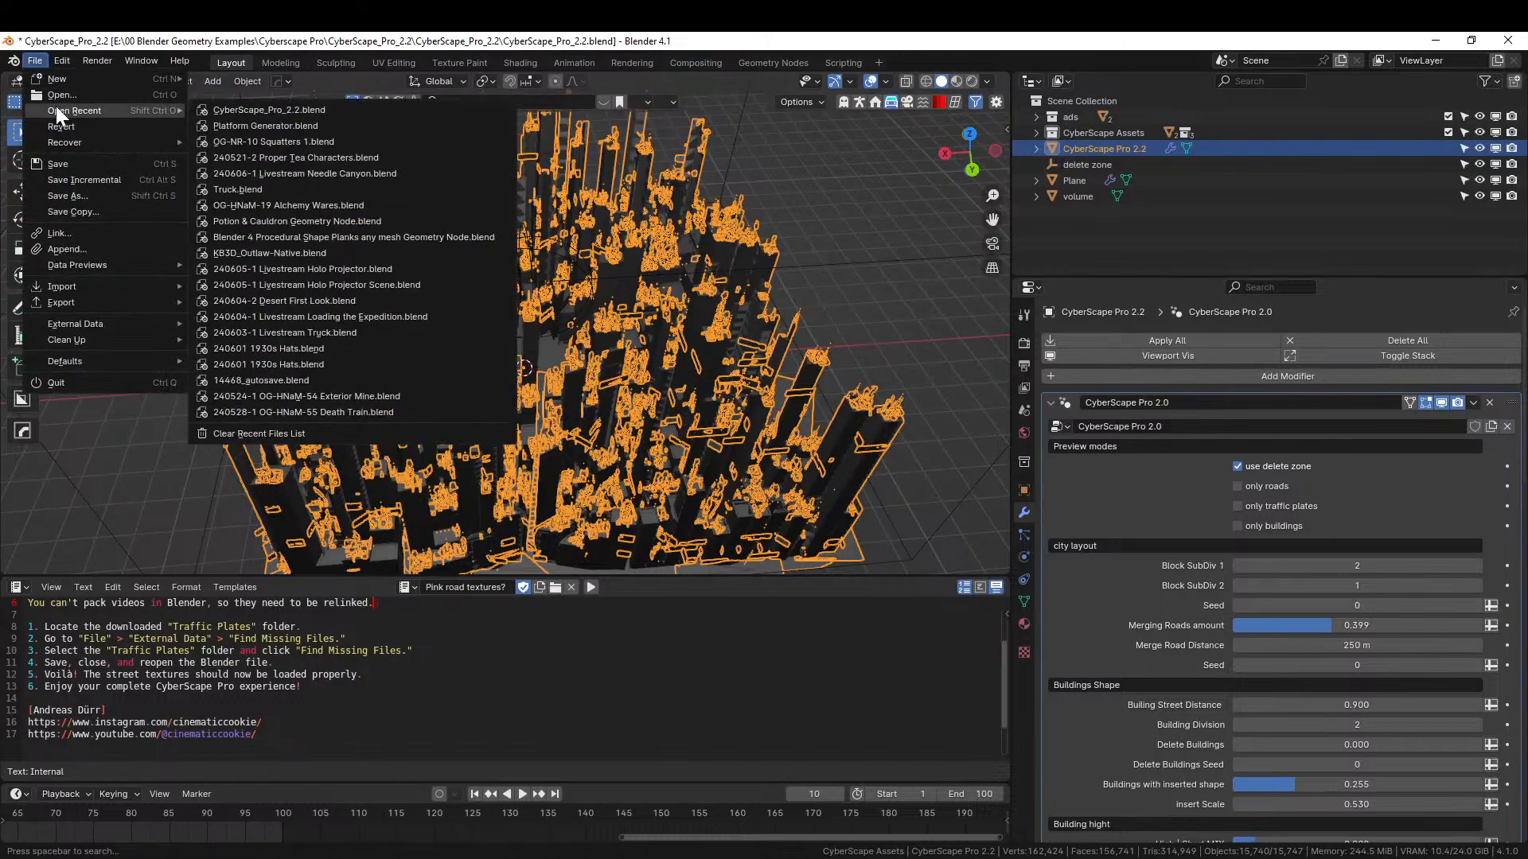
click(280, 172)
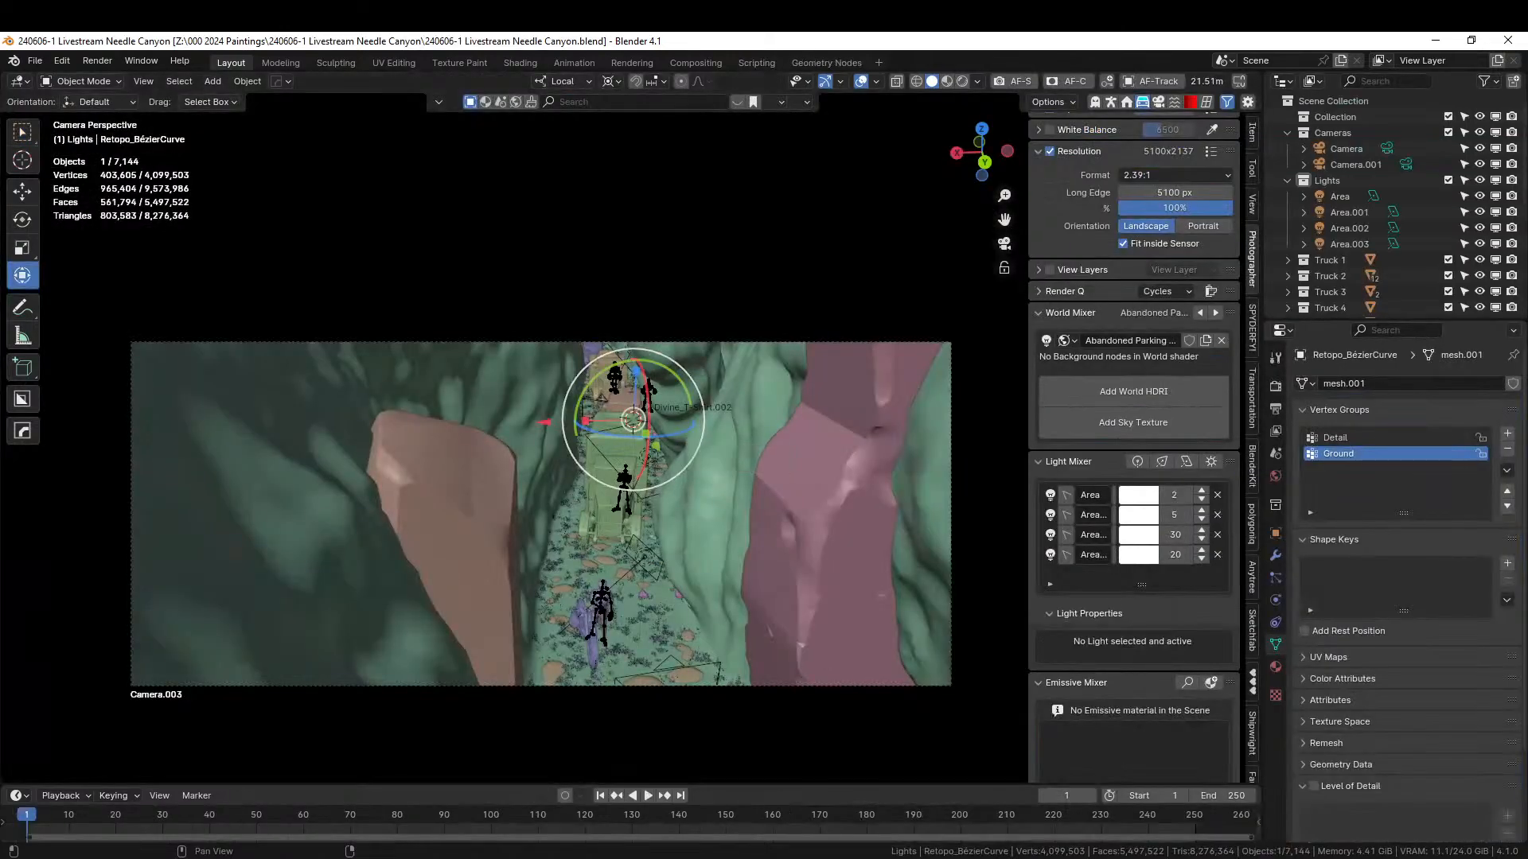
- Locate the green covered truck's collection, Truck 2, and select all of its objects
middle_drag(670, 491, 880, 500)
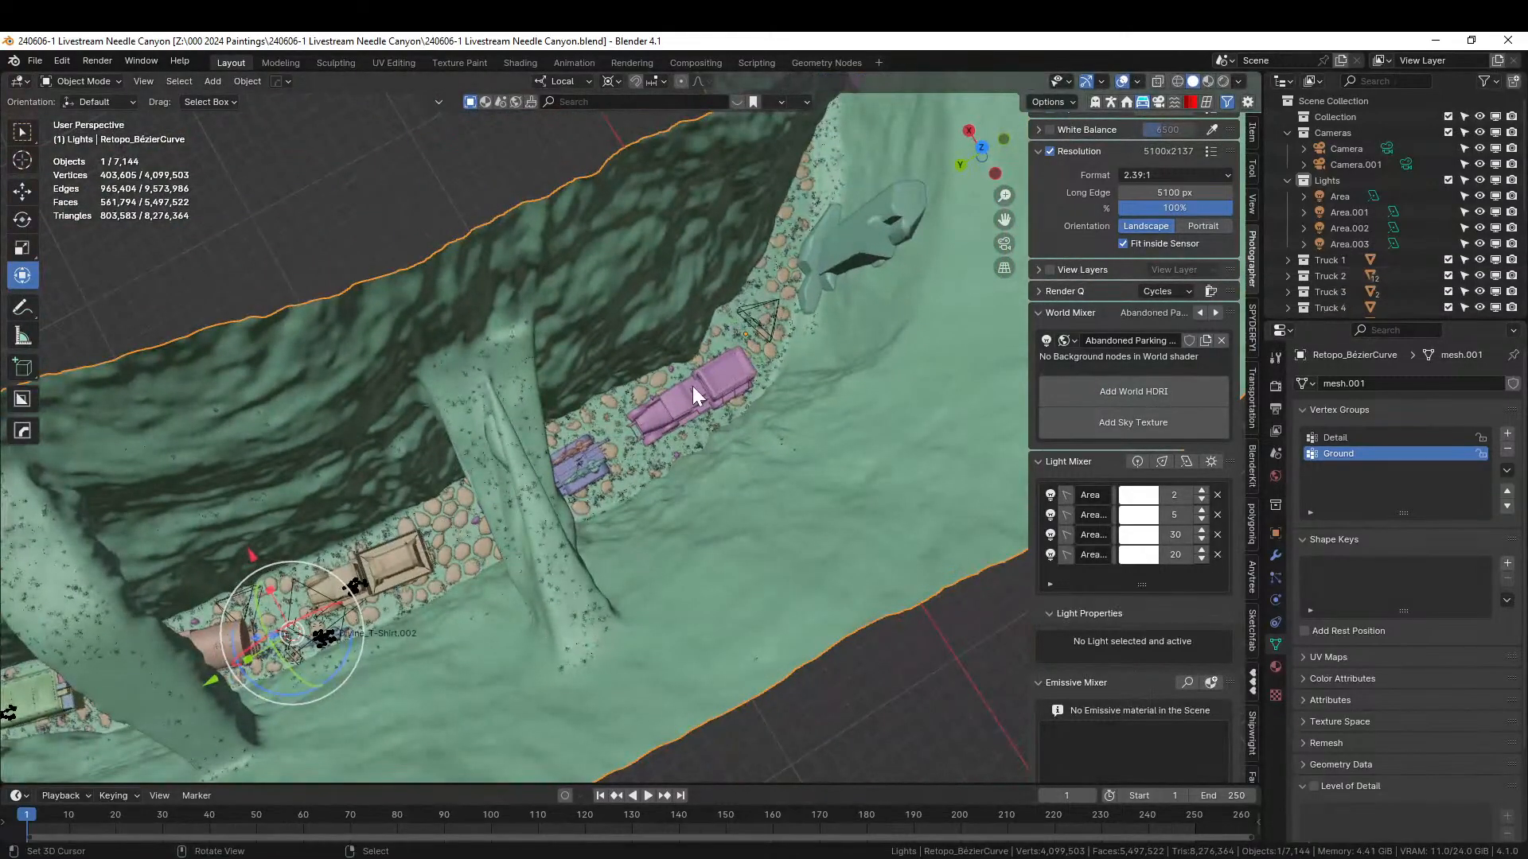
shift+middle_drag(422, 581, 766, 476)
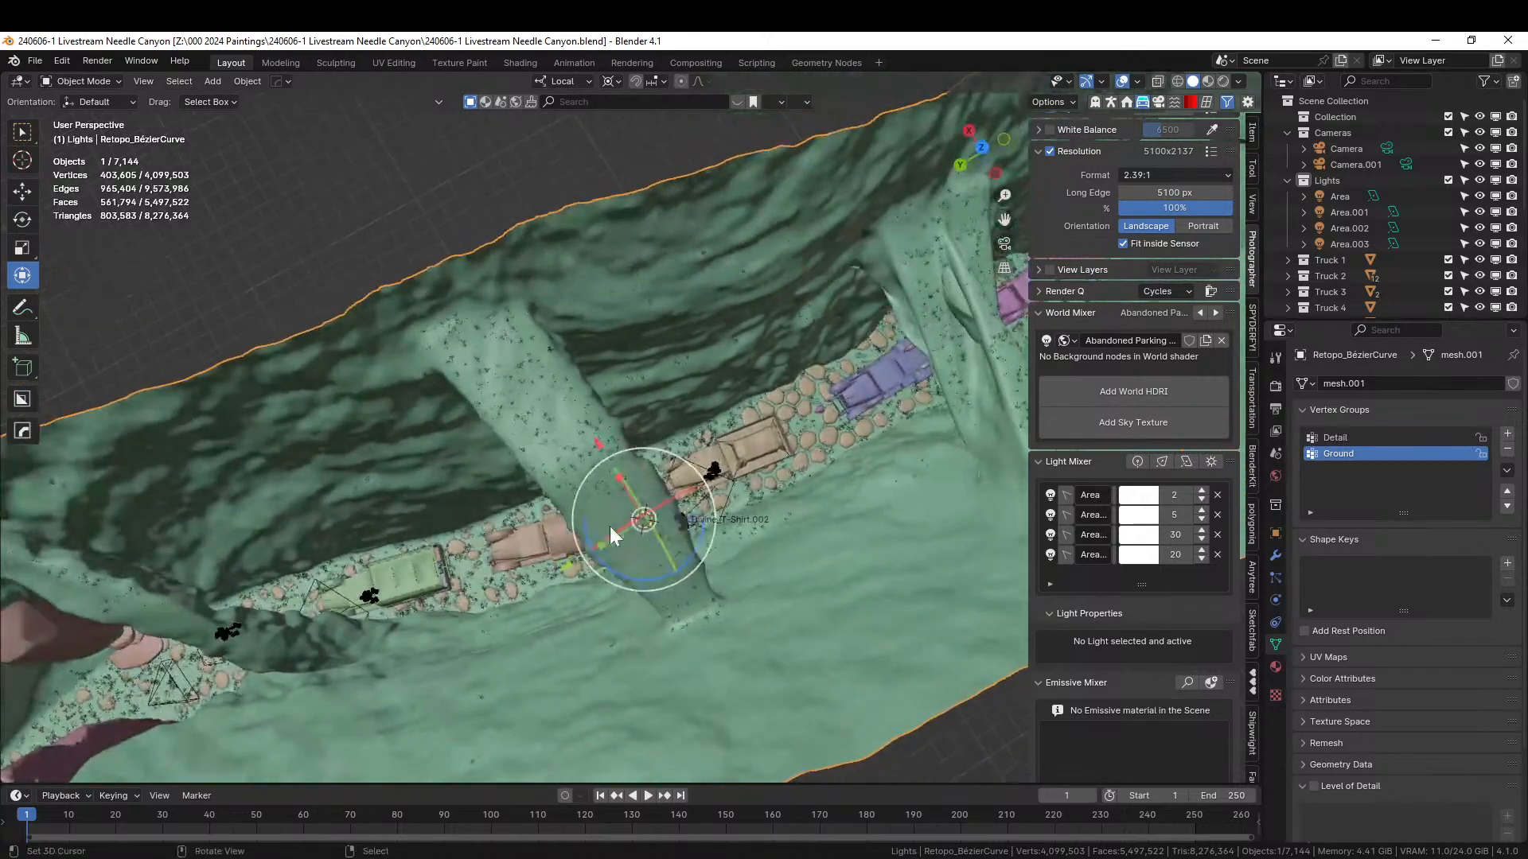
click(410, 570)
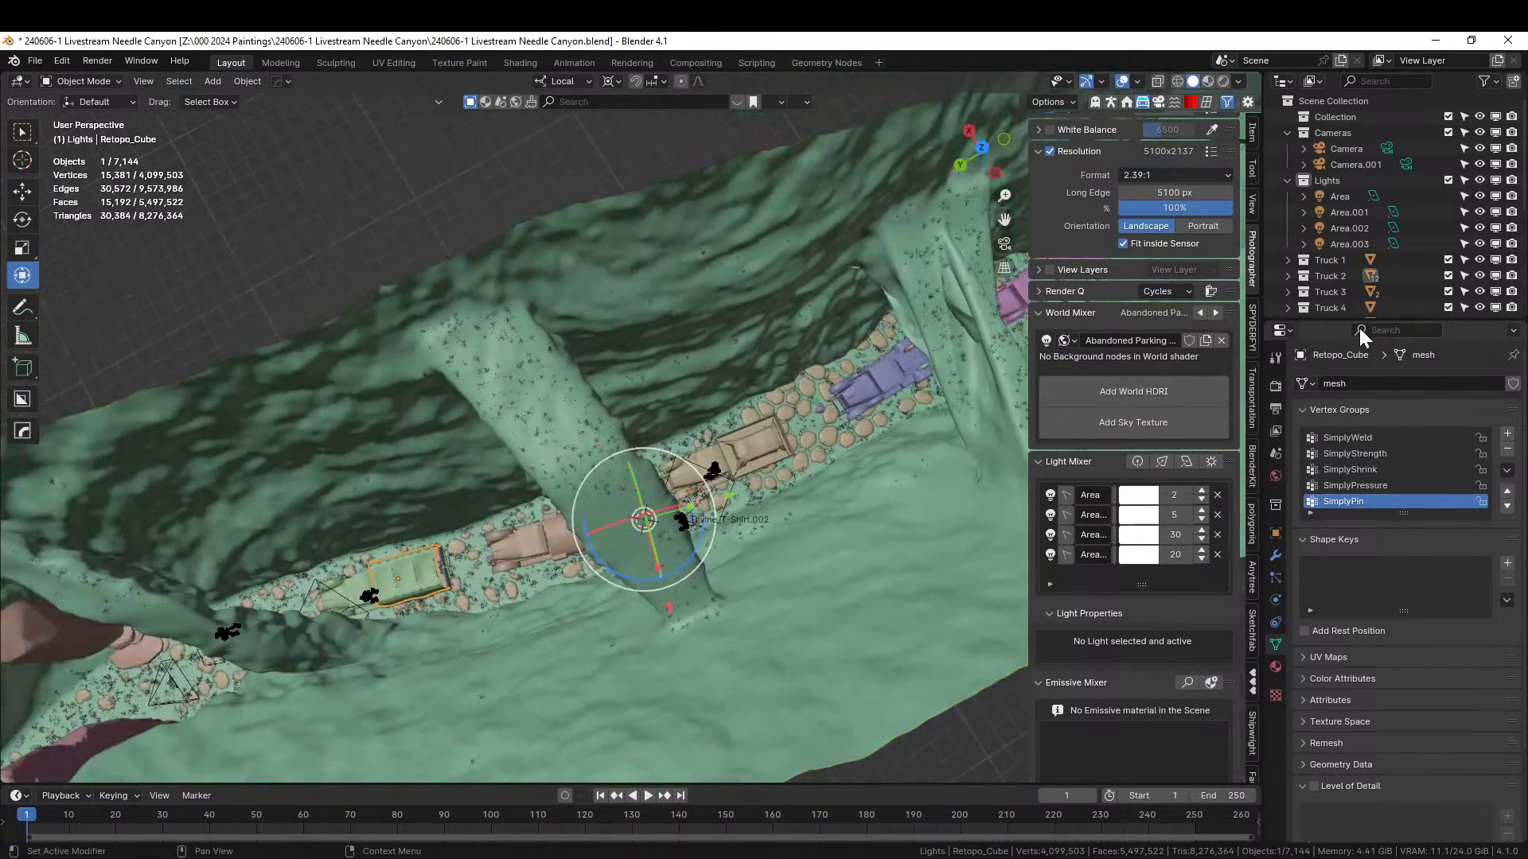
key(KP_Decimal)
scroll(1411, 248, up, 5)
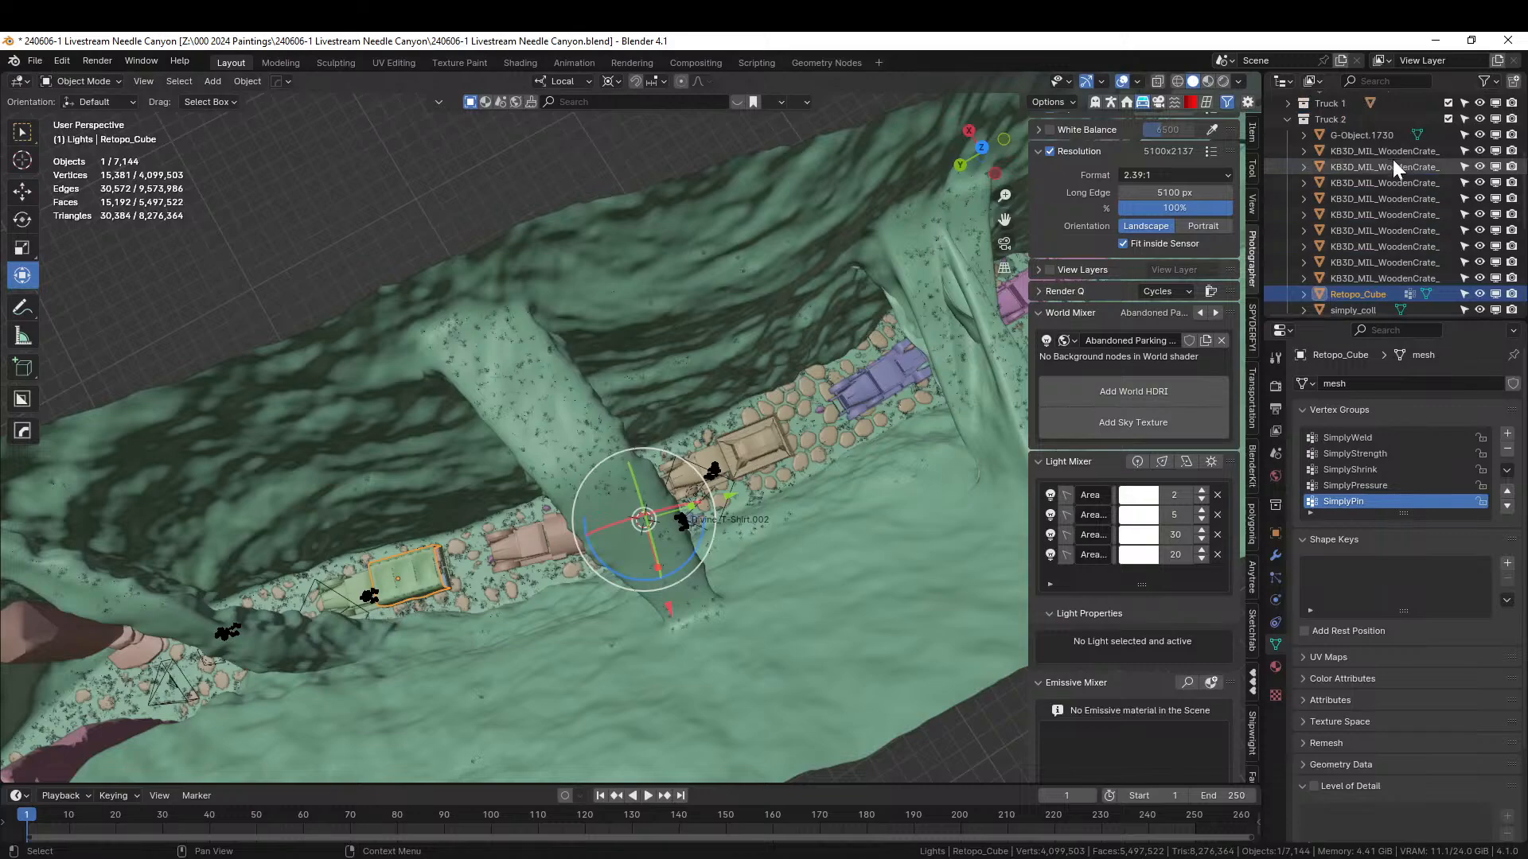
right_click(1327, 120)
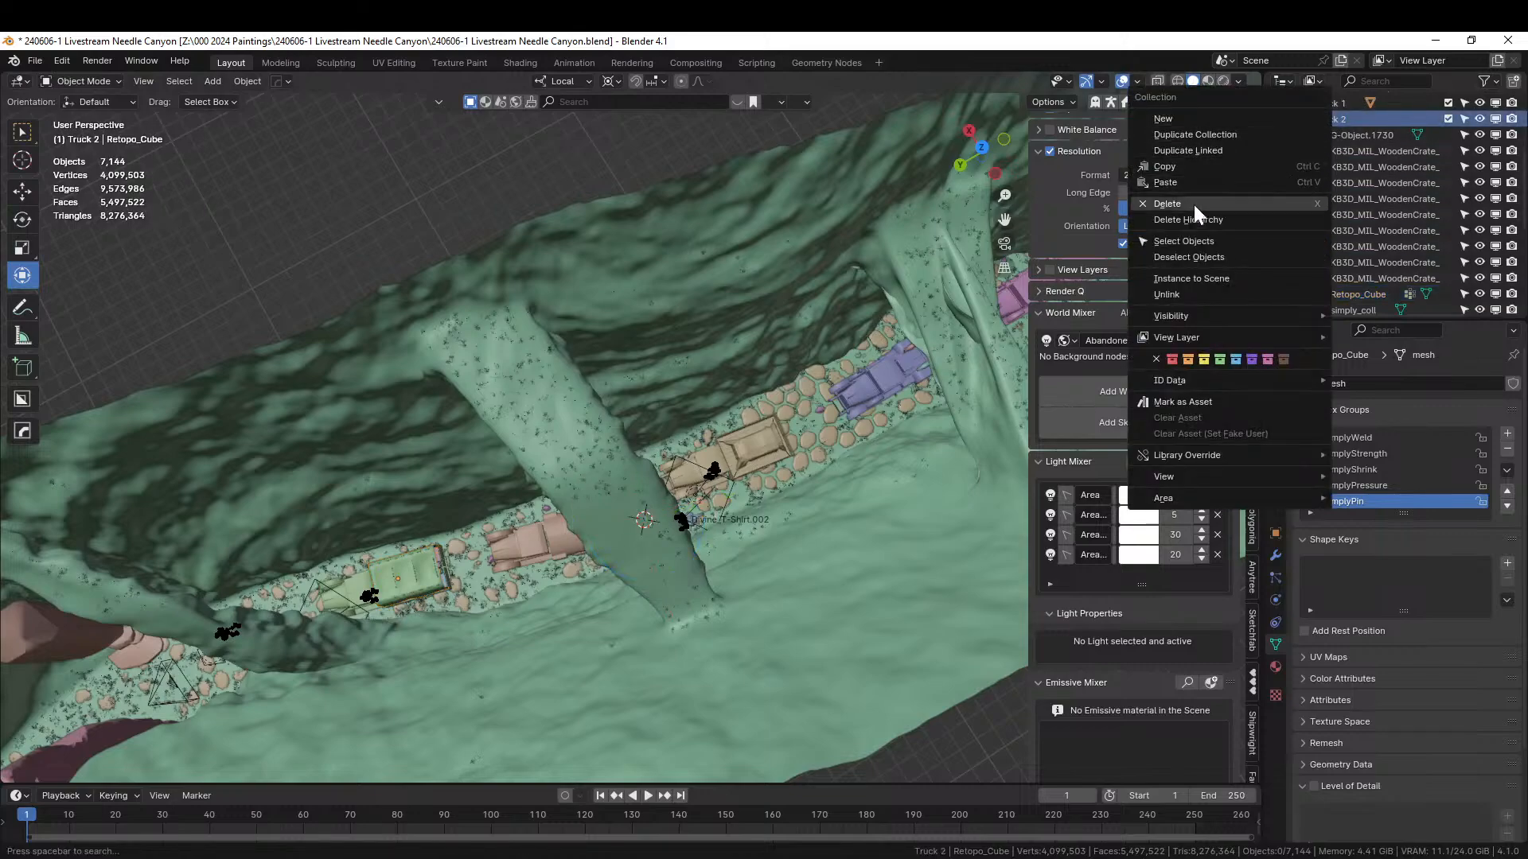
click(1184, 241)
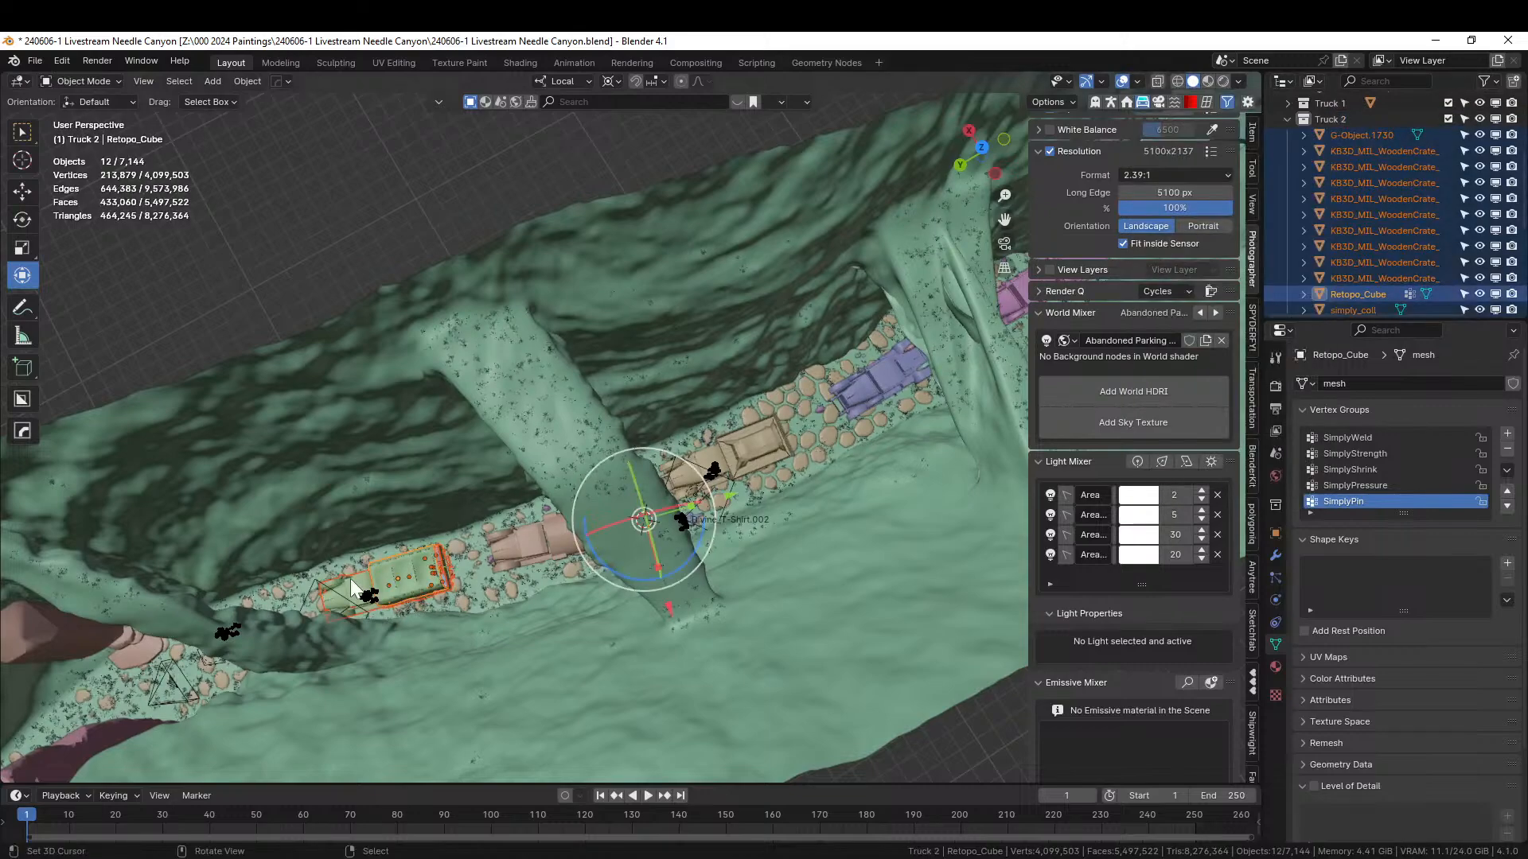
- Copy the selected Truck 2 objects and paste them into the 240607-1 Livestream Canyon Mapping file
middle_drag(449, 551, 538, 515)
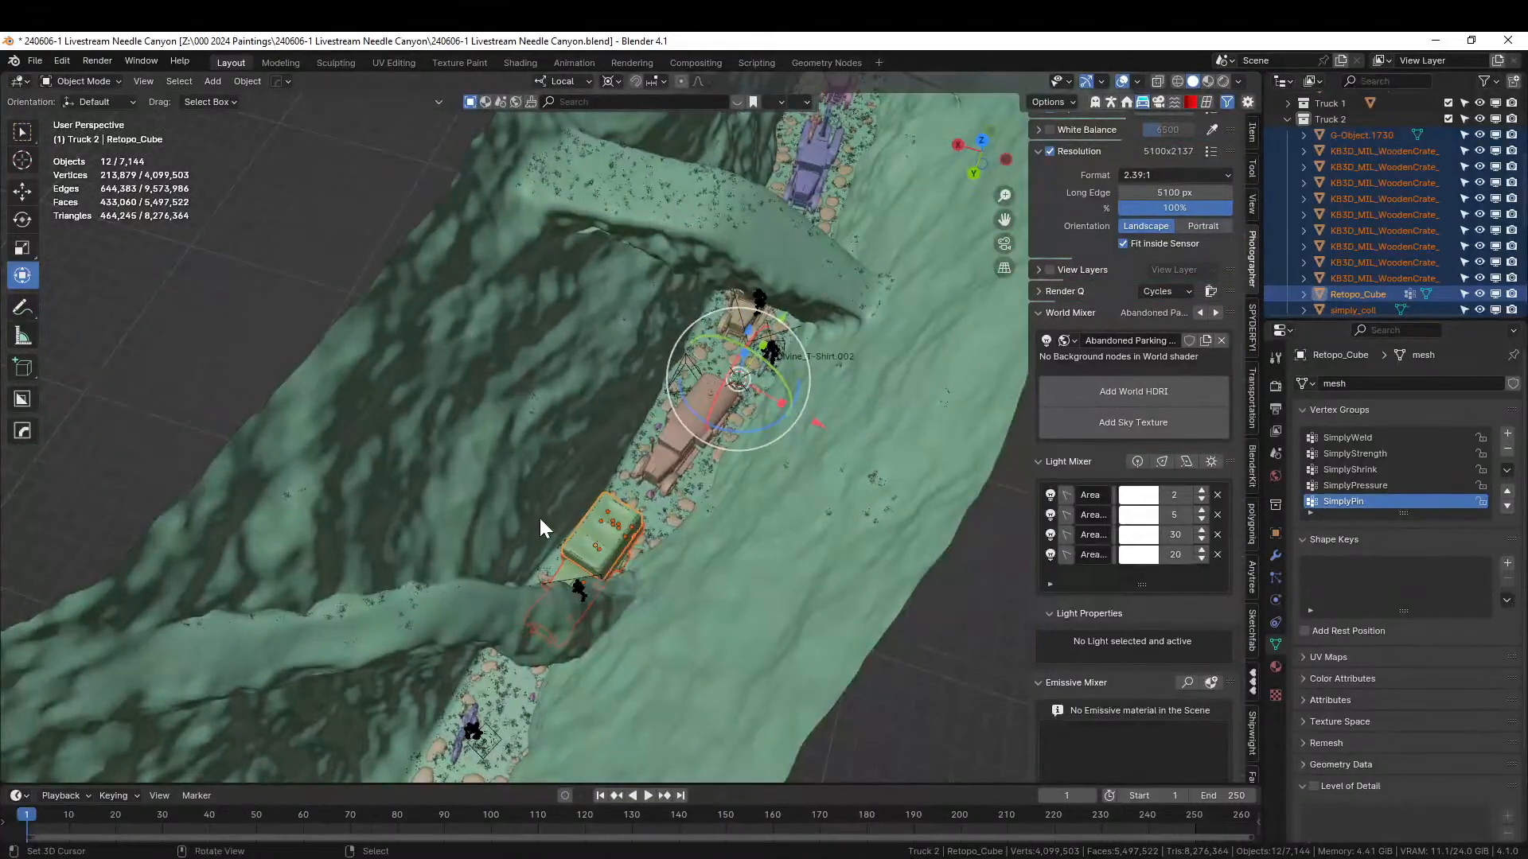
scroll(539, 518, up, 2)
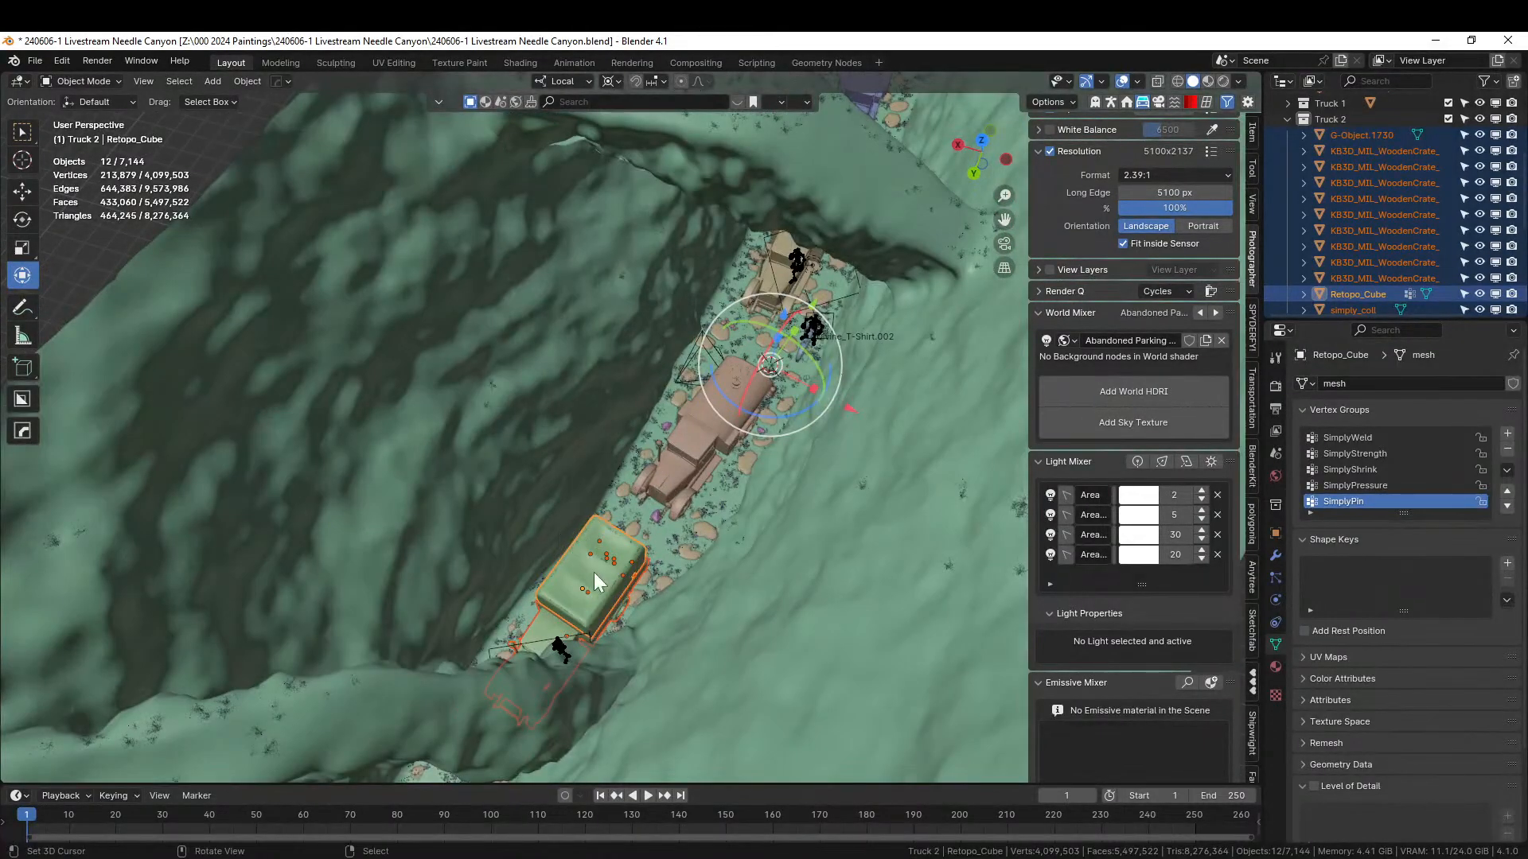
scroll(606, 569, up, 3)
shift+middle_drag(608, 566, 667, 436)
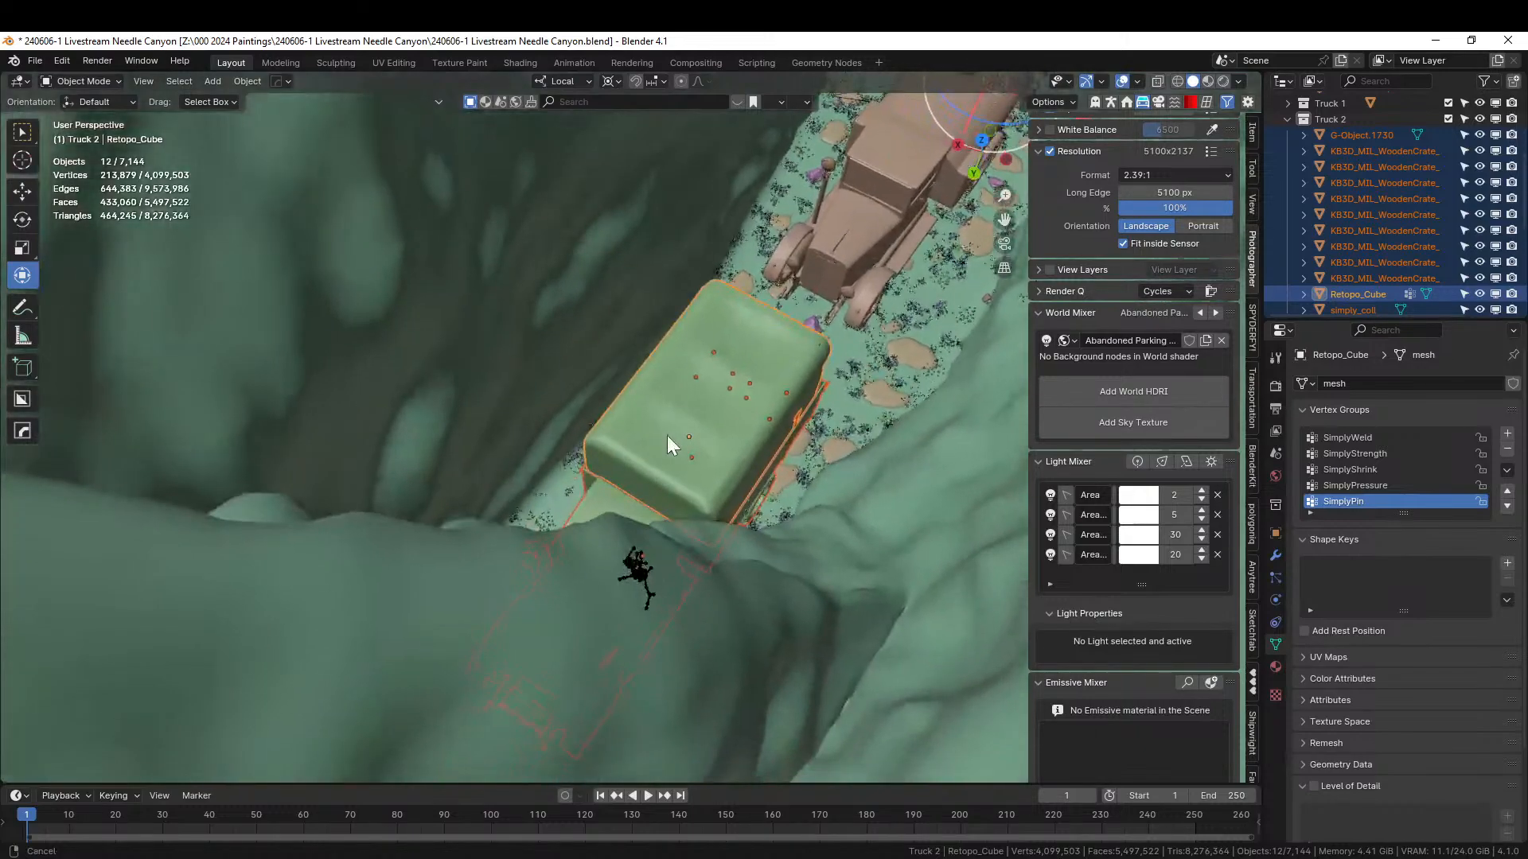
key(ctrl+c)
click(622, 466)
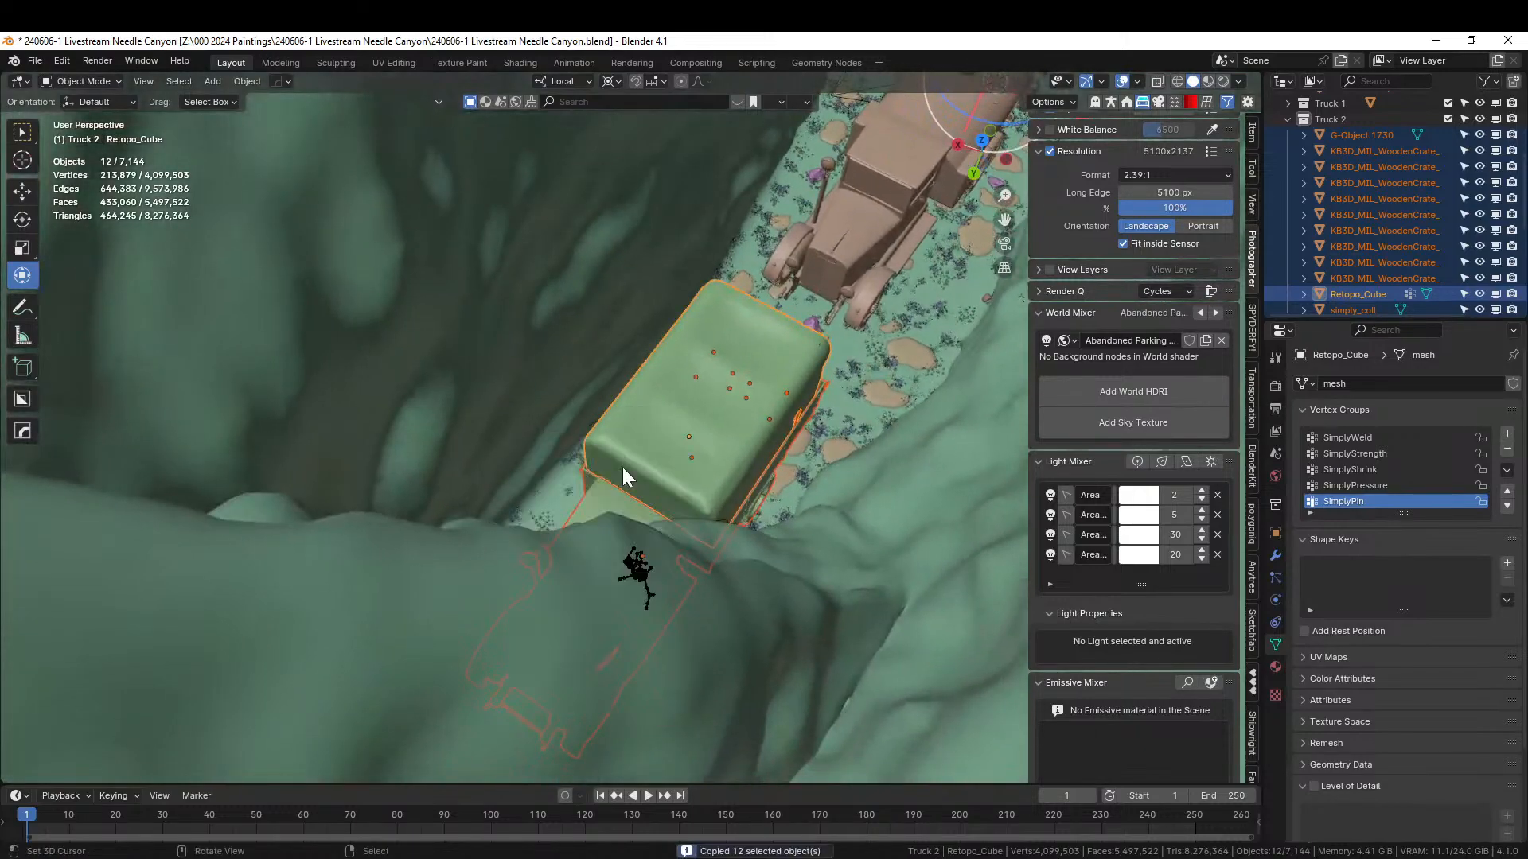
key(alt+Tab)
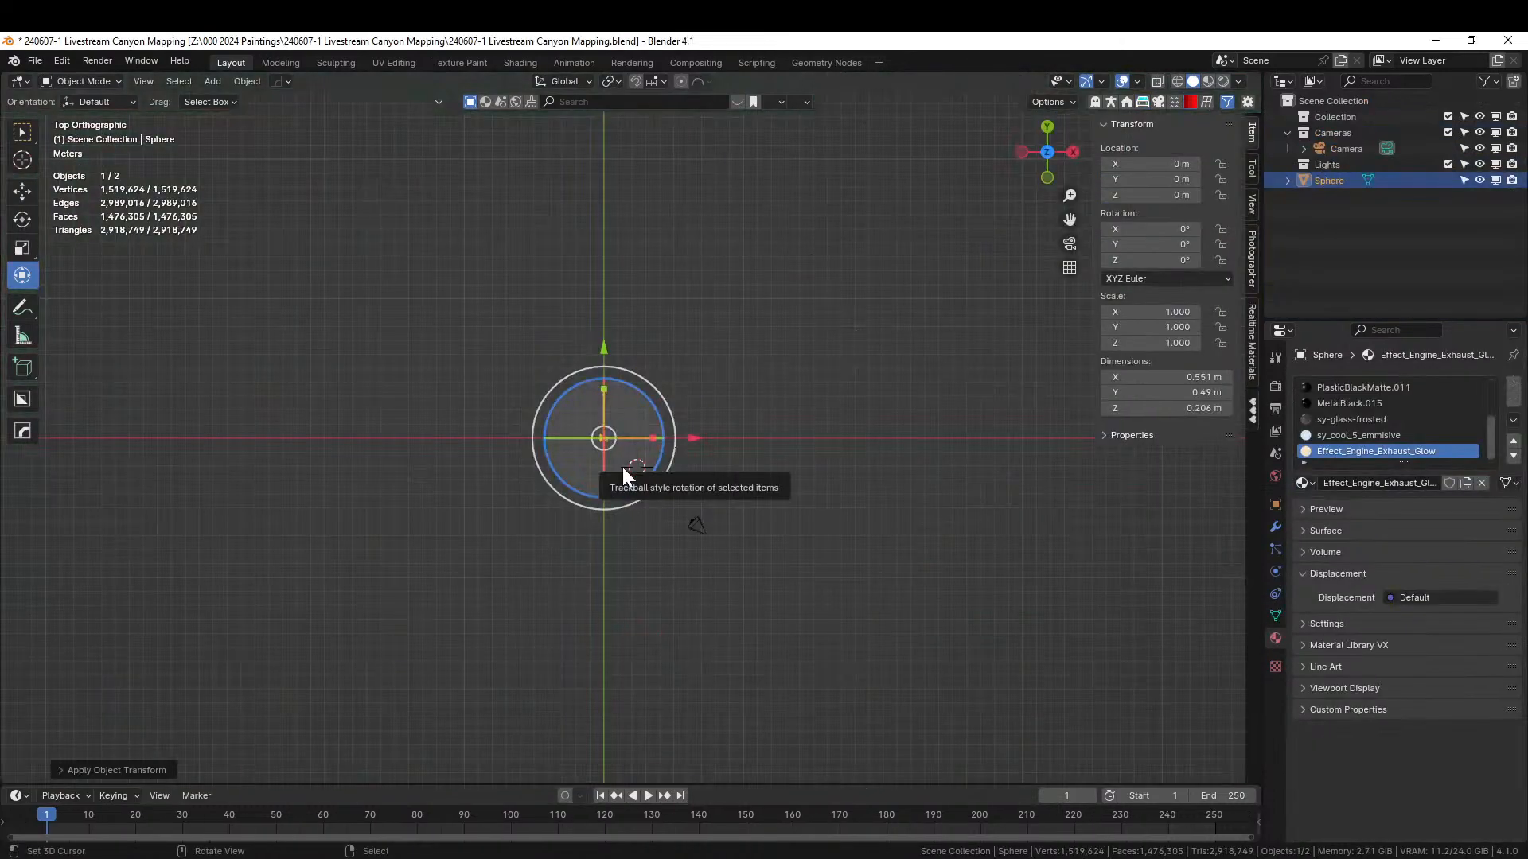
key(ctrl+v)
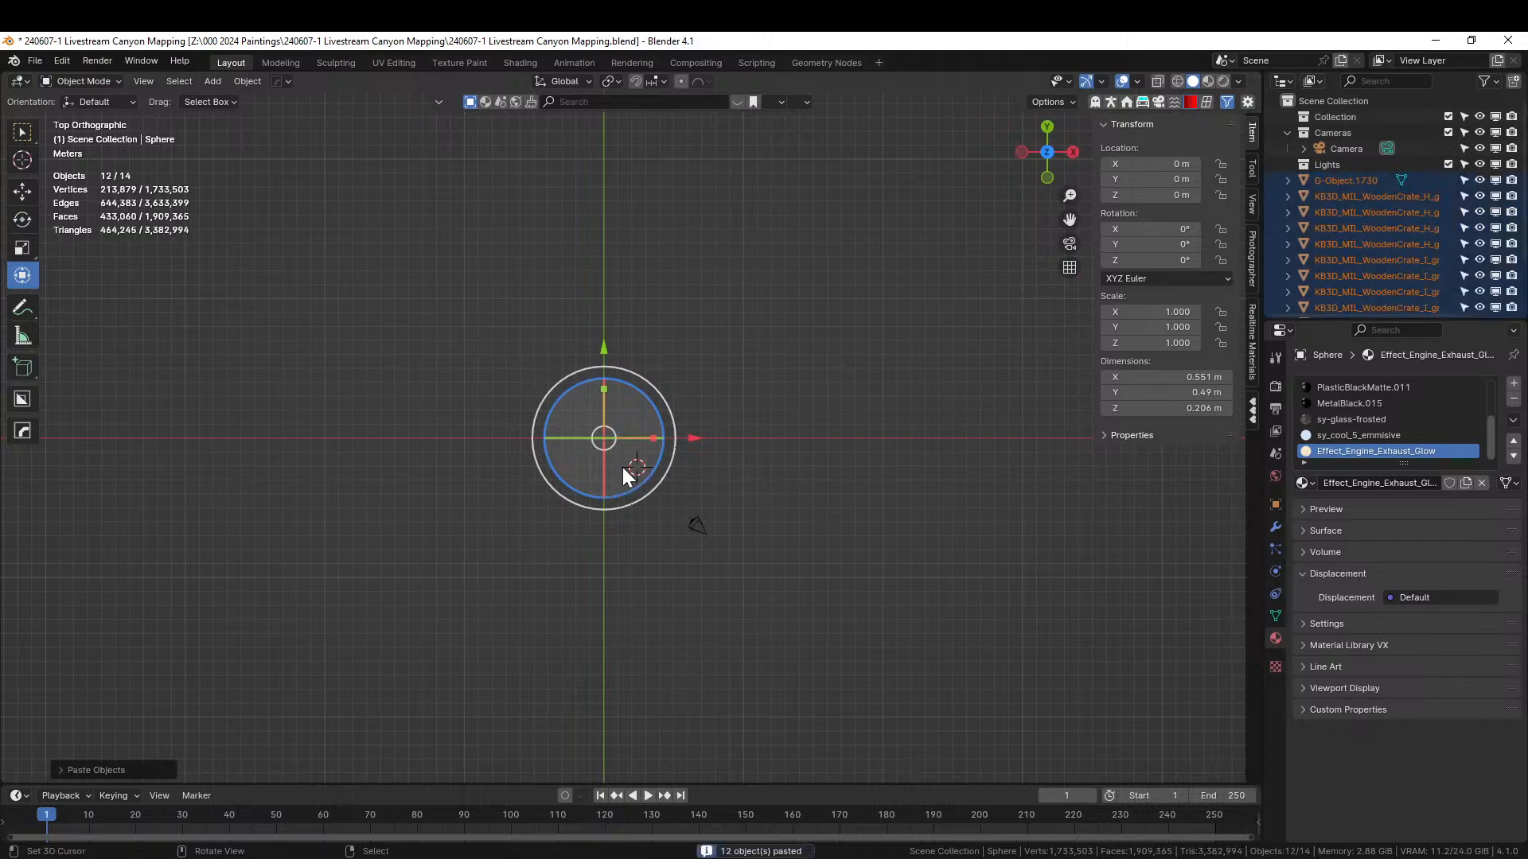
- Move the pasted truck objects into a new collection named Truck 2 and collapse it in the Outliner
key(m)
click(622, 467)
text(Tru)
key(Return)
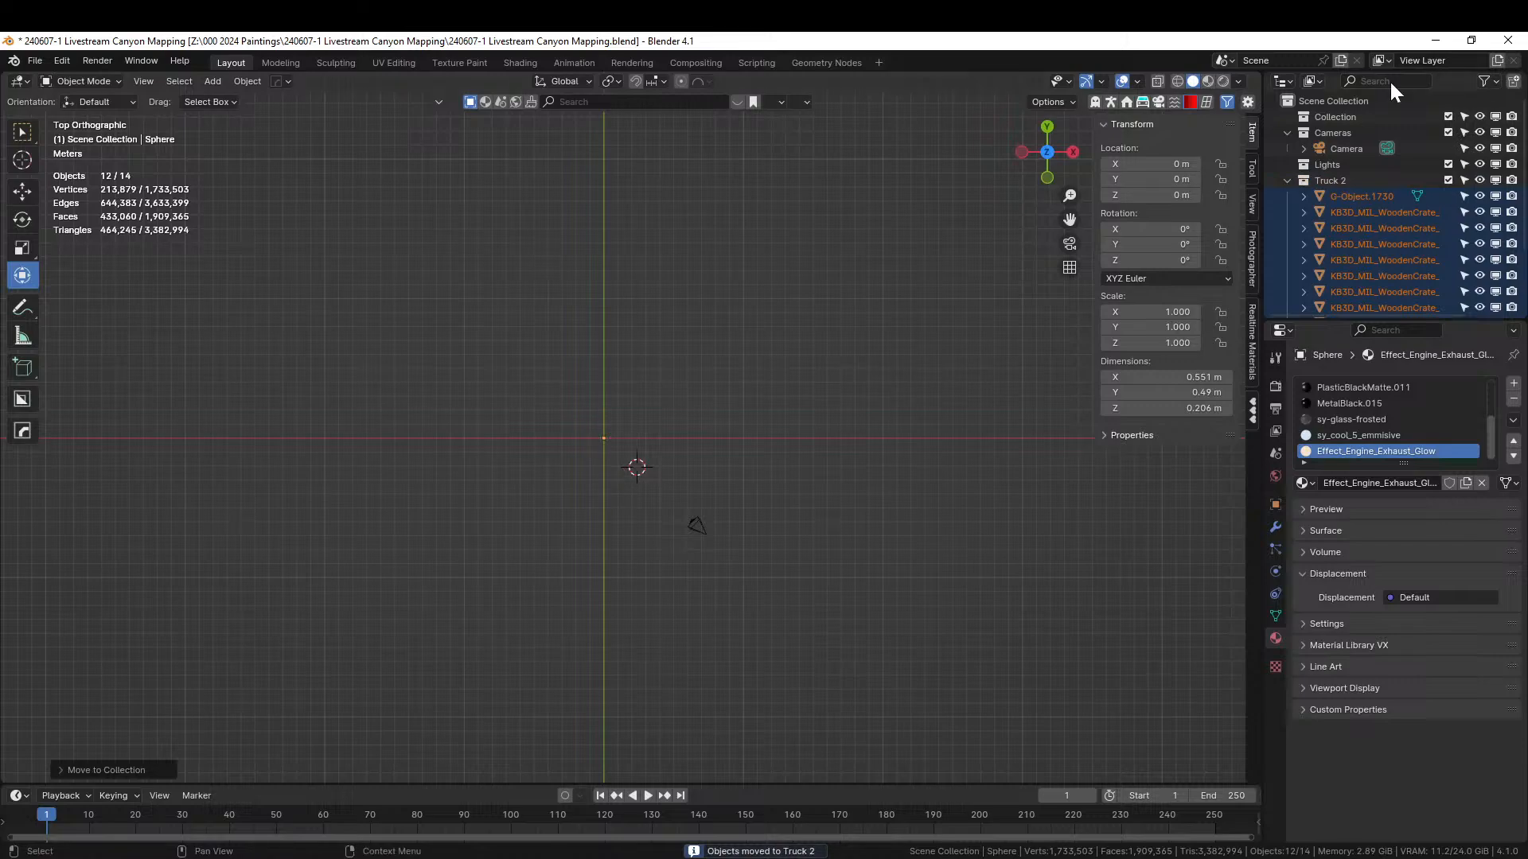
click(1288, 180)
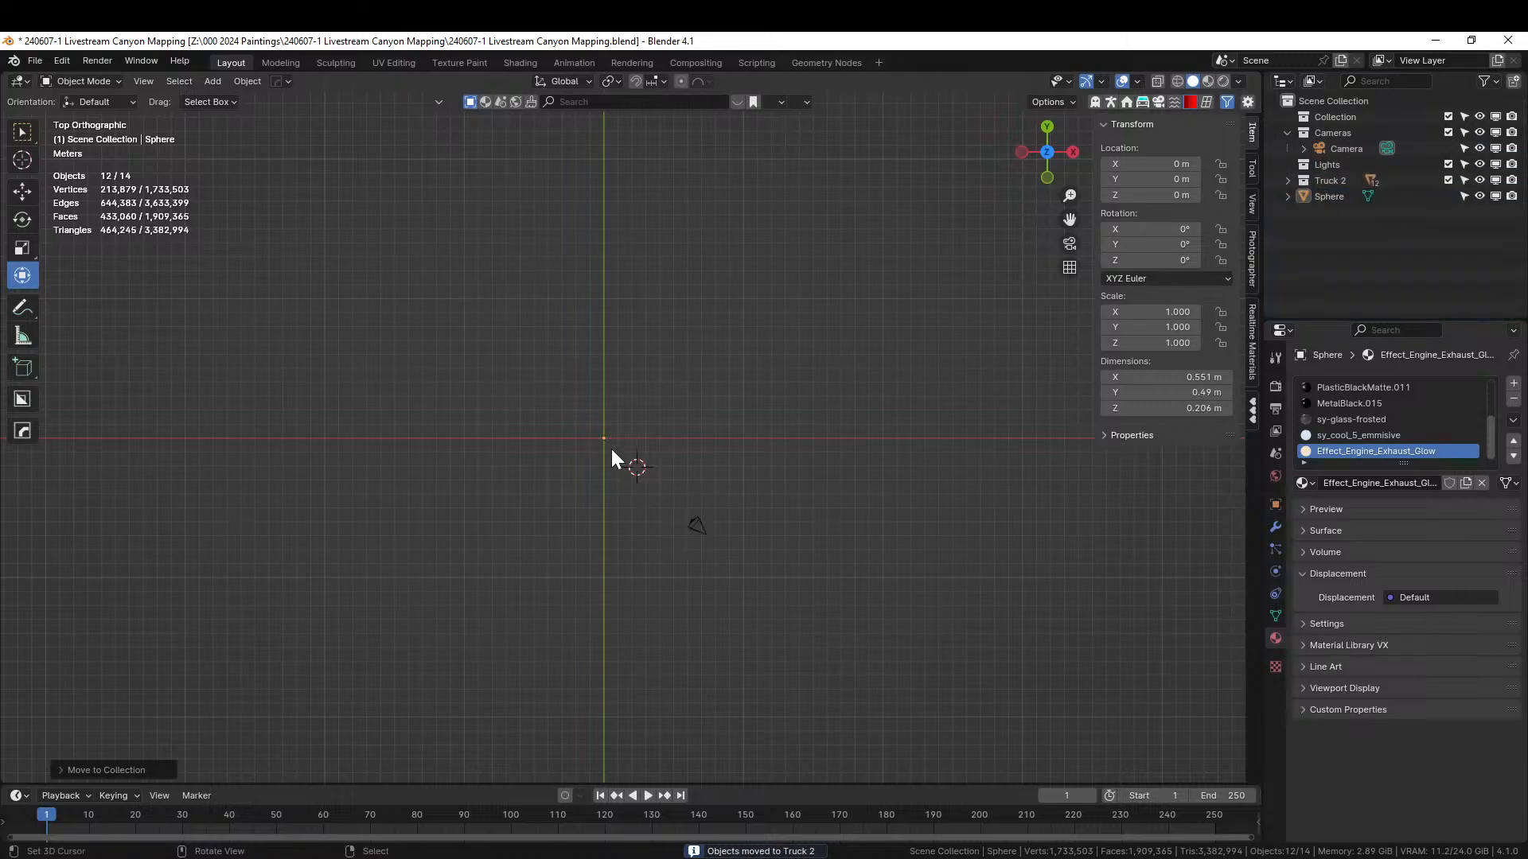
- Move the drone's Sphere object into a new collection named Drone
click(1329, 196)
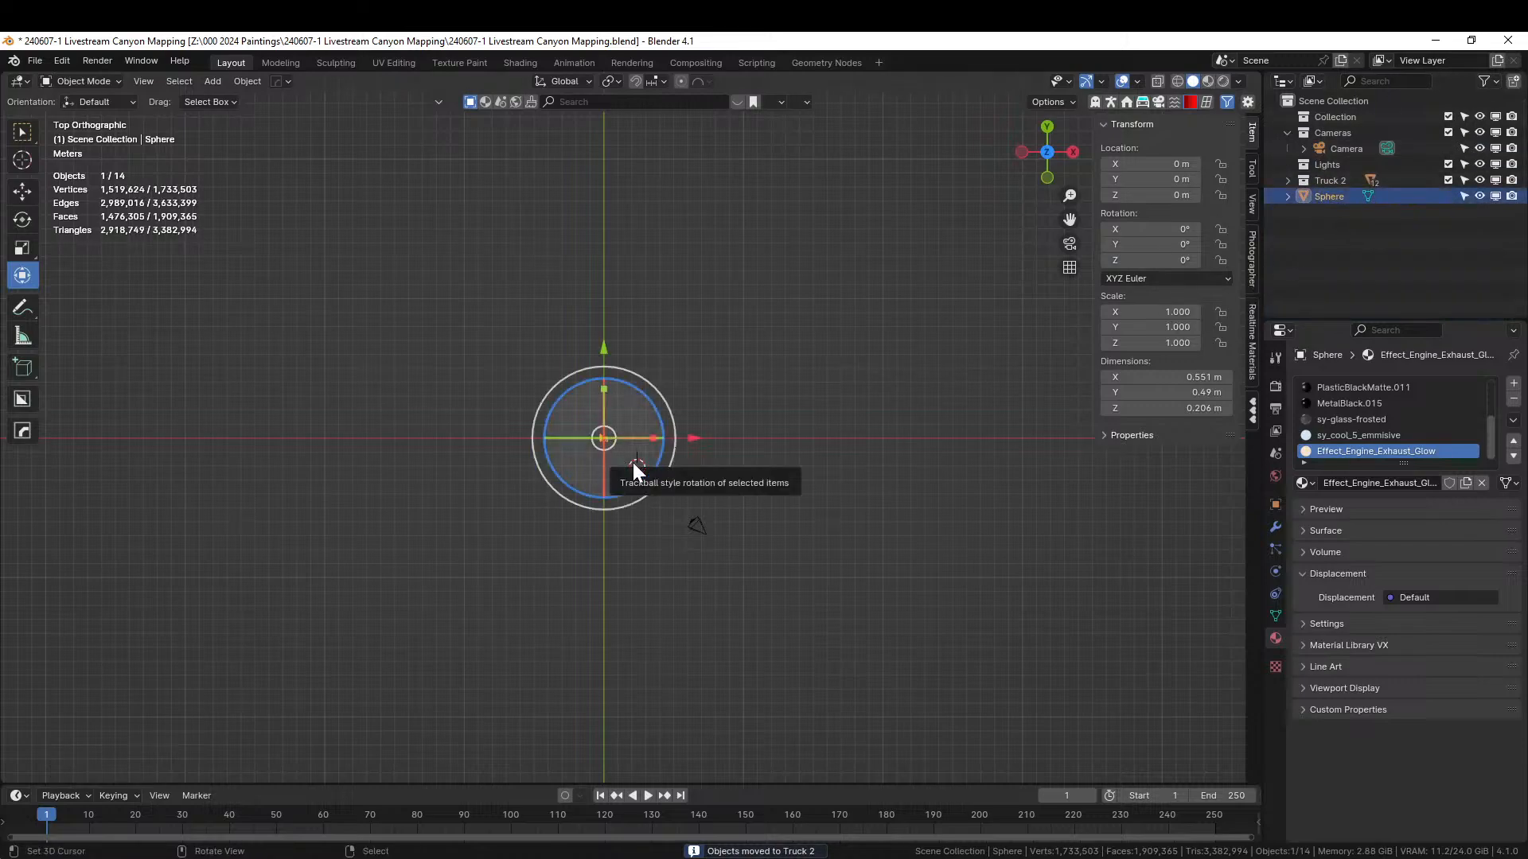
key(m)
click(579, 464)
text(Drone)
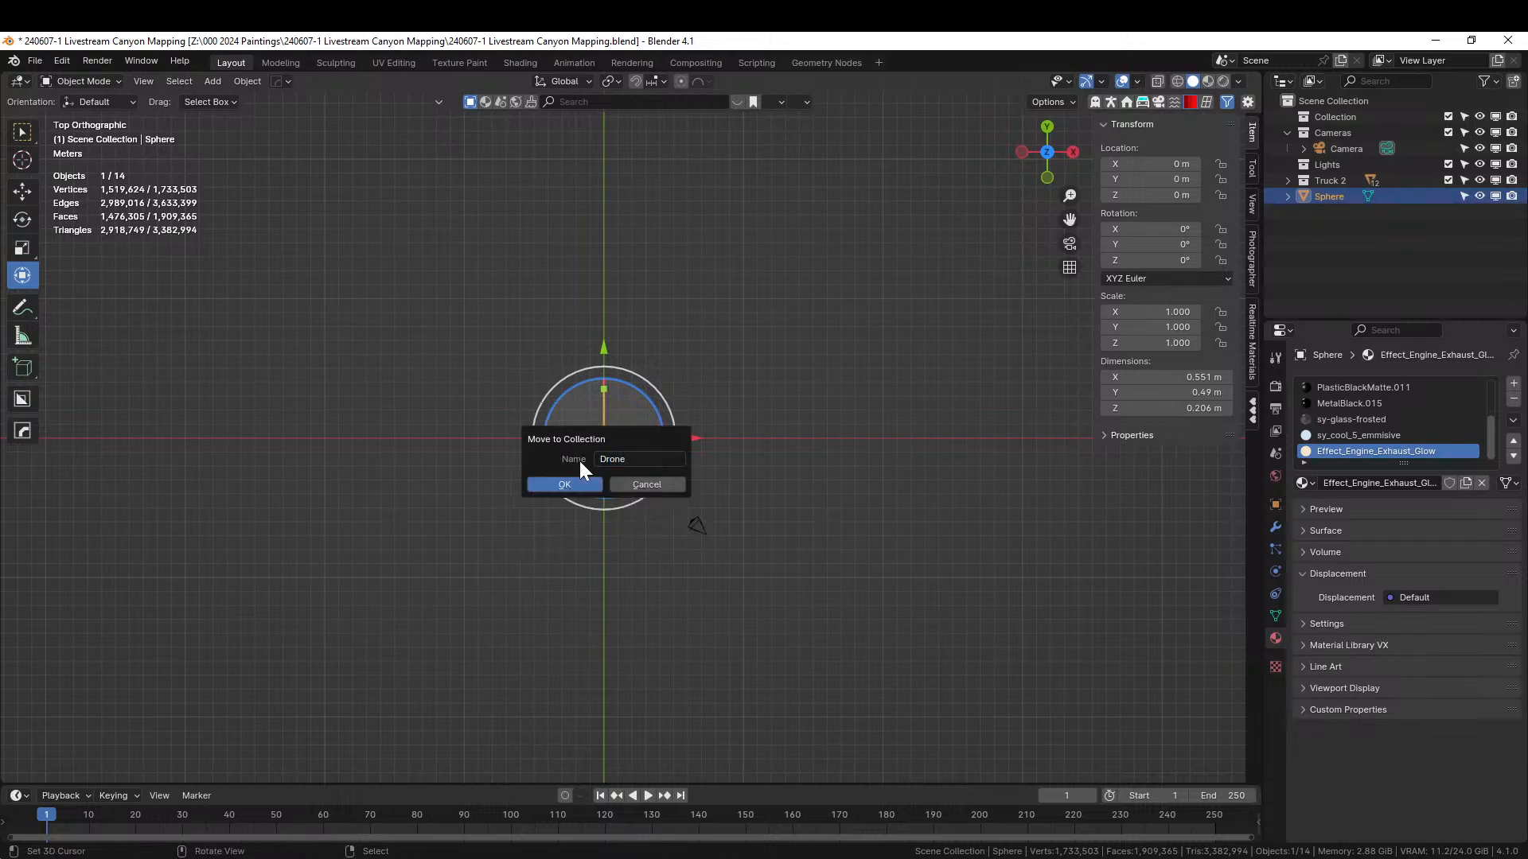
key(Return)
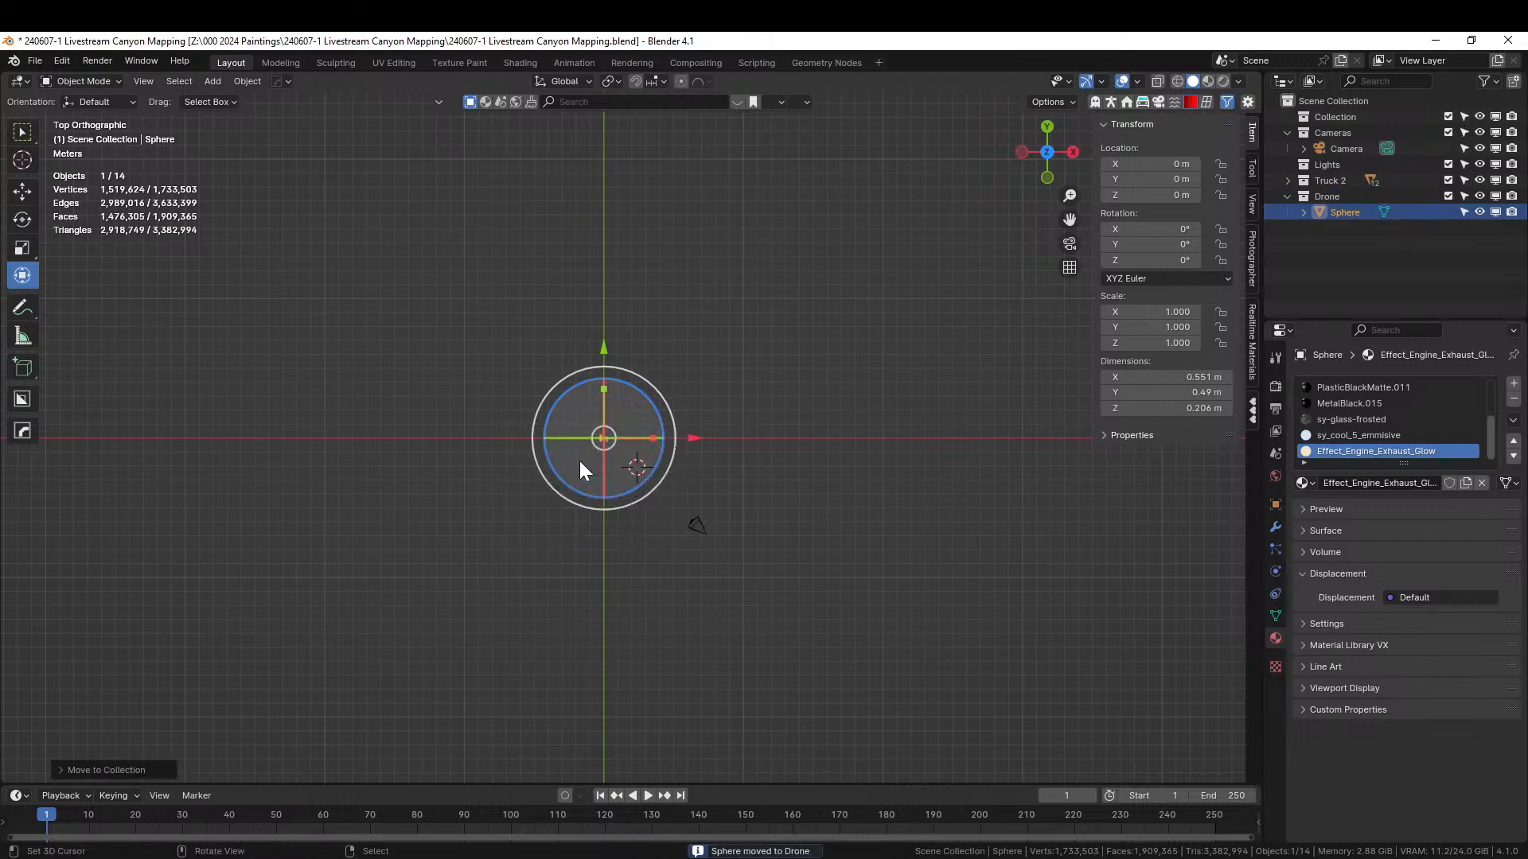
- Examine the drone on its own in Local View and return to the full scene
scroll(579, 465, up, 10)
scroll(573, 488, down, 3)
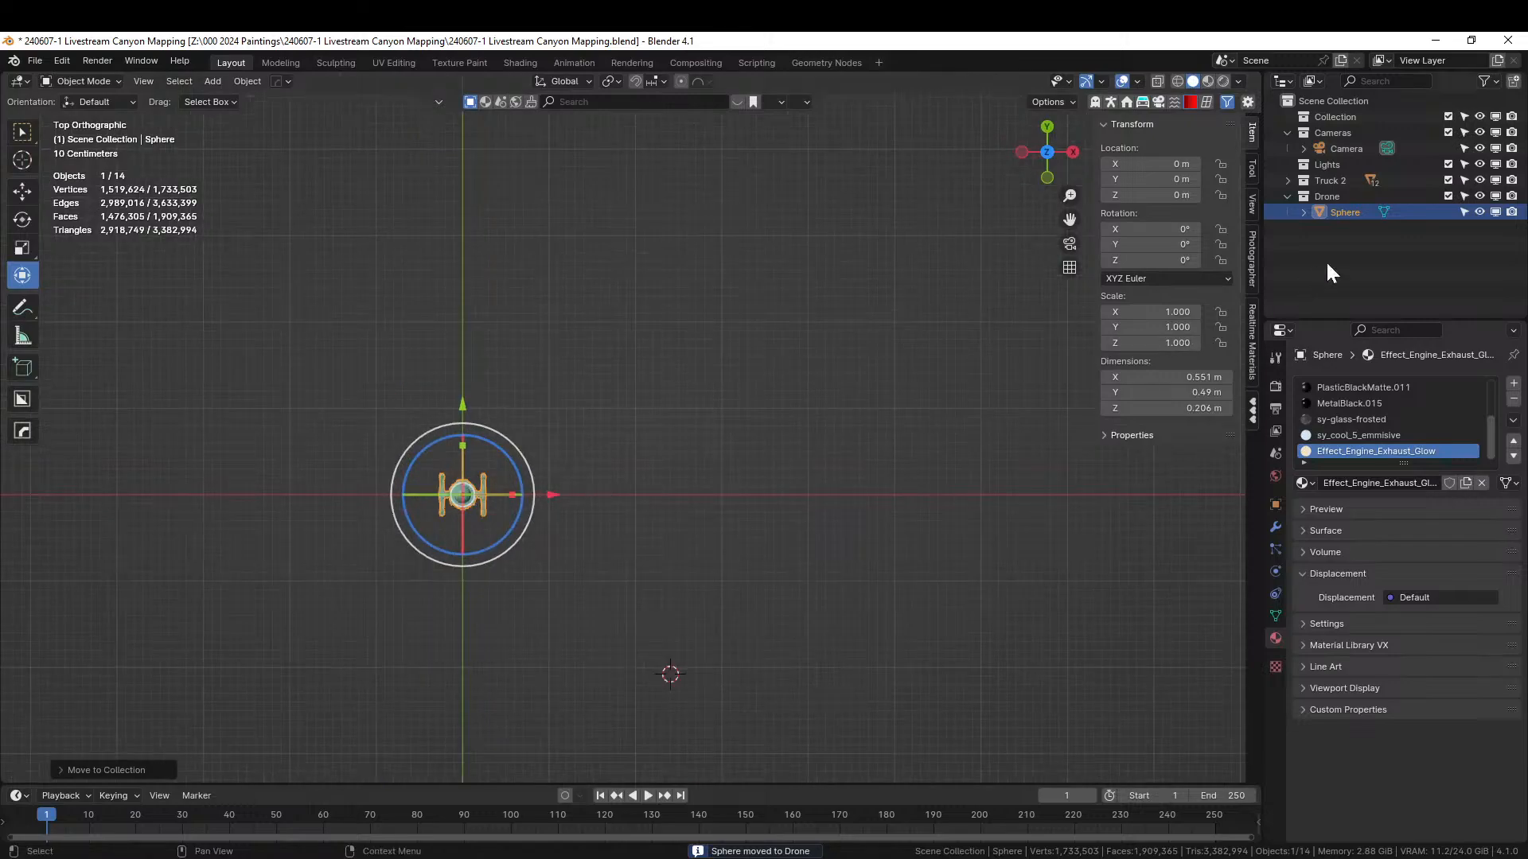
key(KP_Divide)
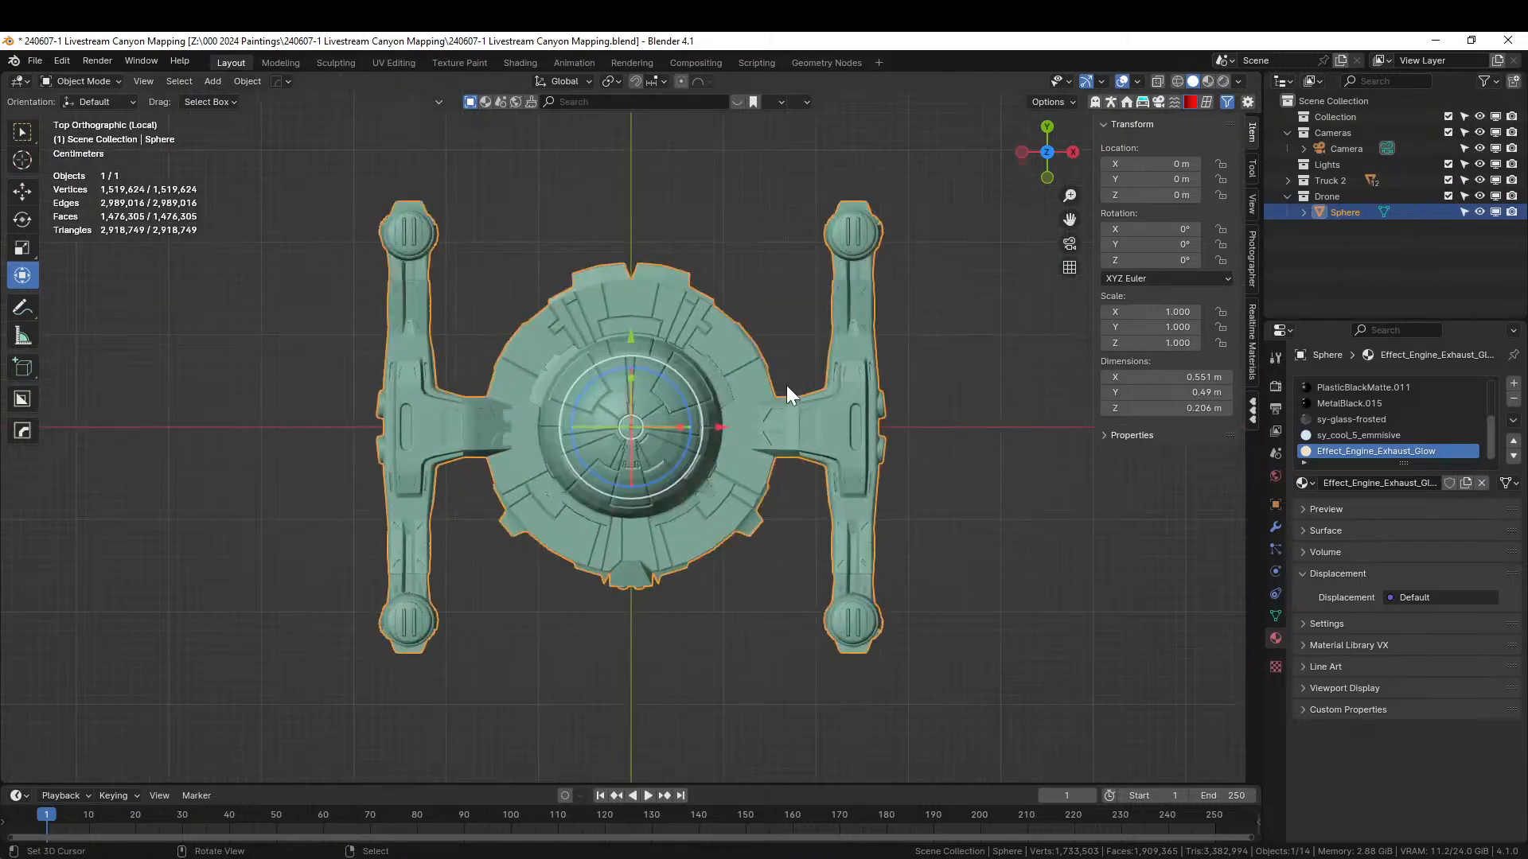
key(KP_Divide)
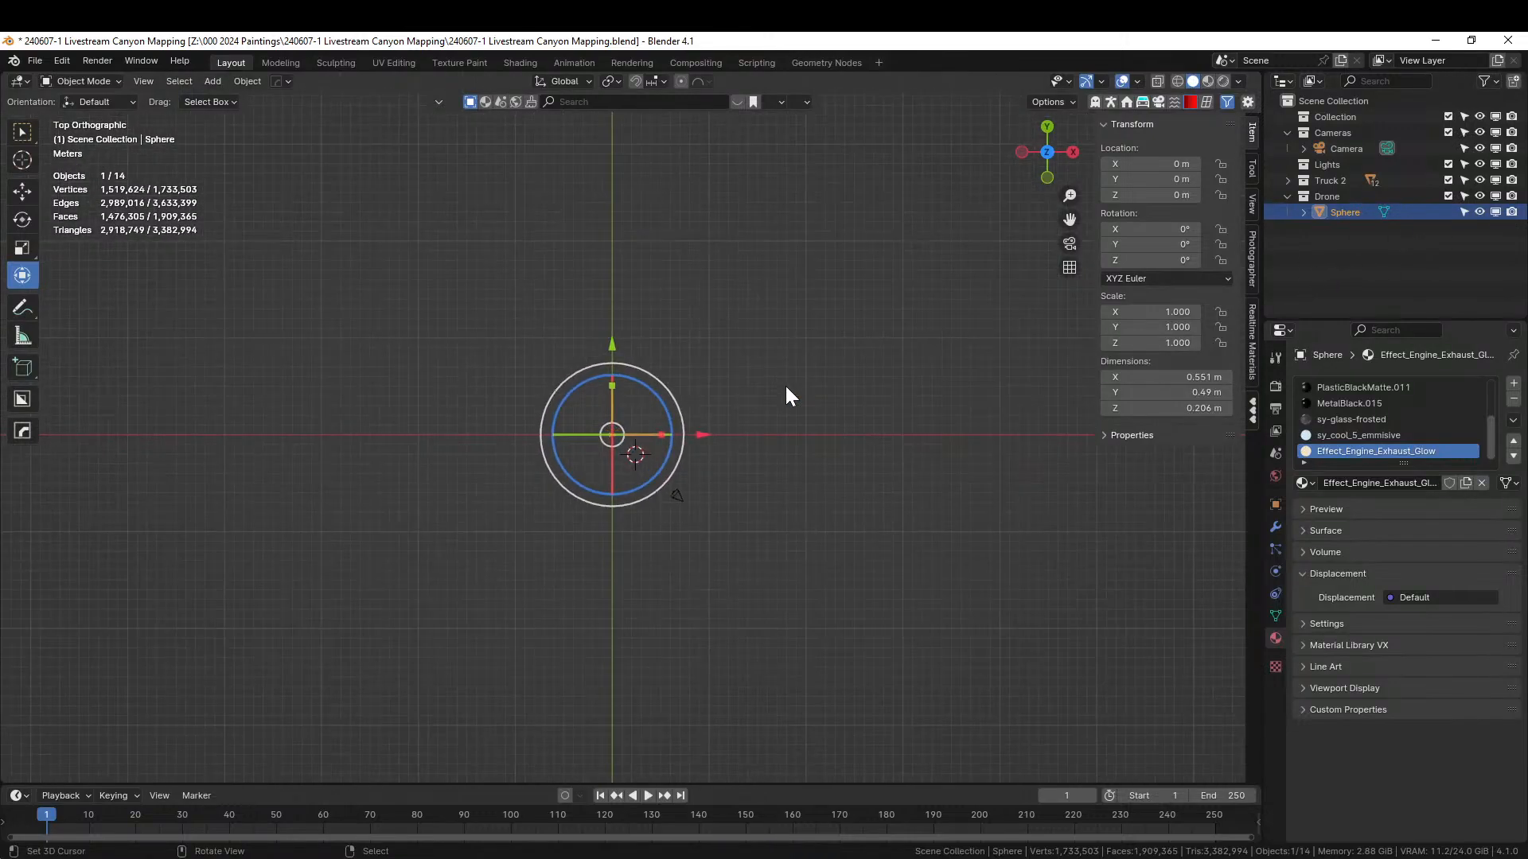
- Select all objects in the Truck 2 collection and move them down along Y to the world origin
click(1333, 180)
right_click(1333, 179)
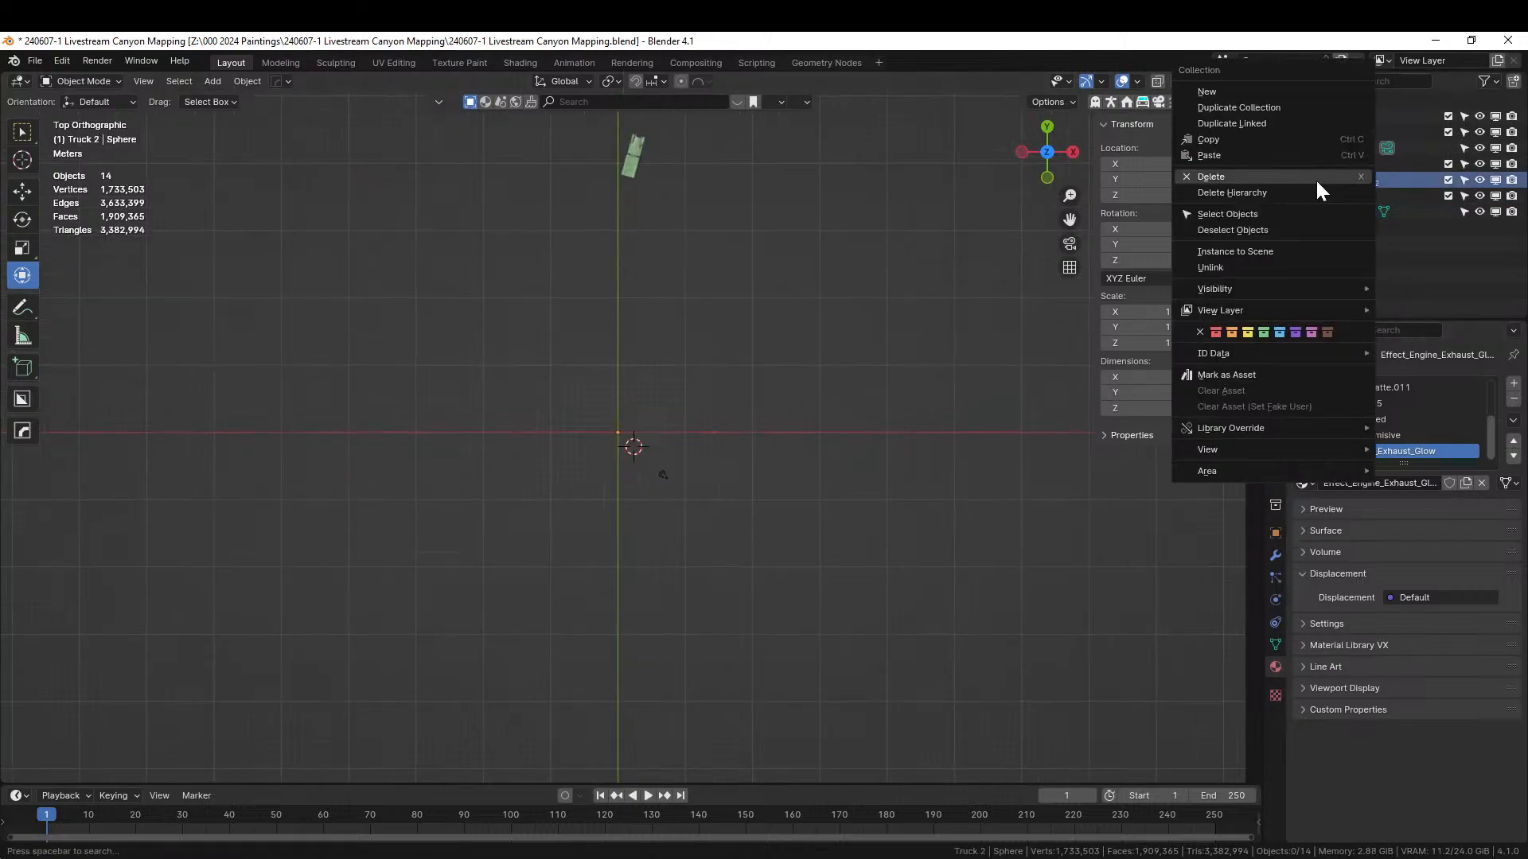
click(1246, 213)
key(g)
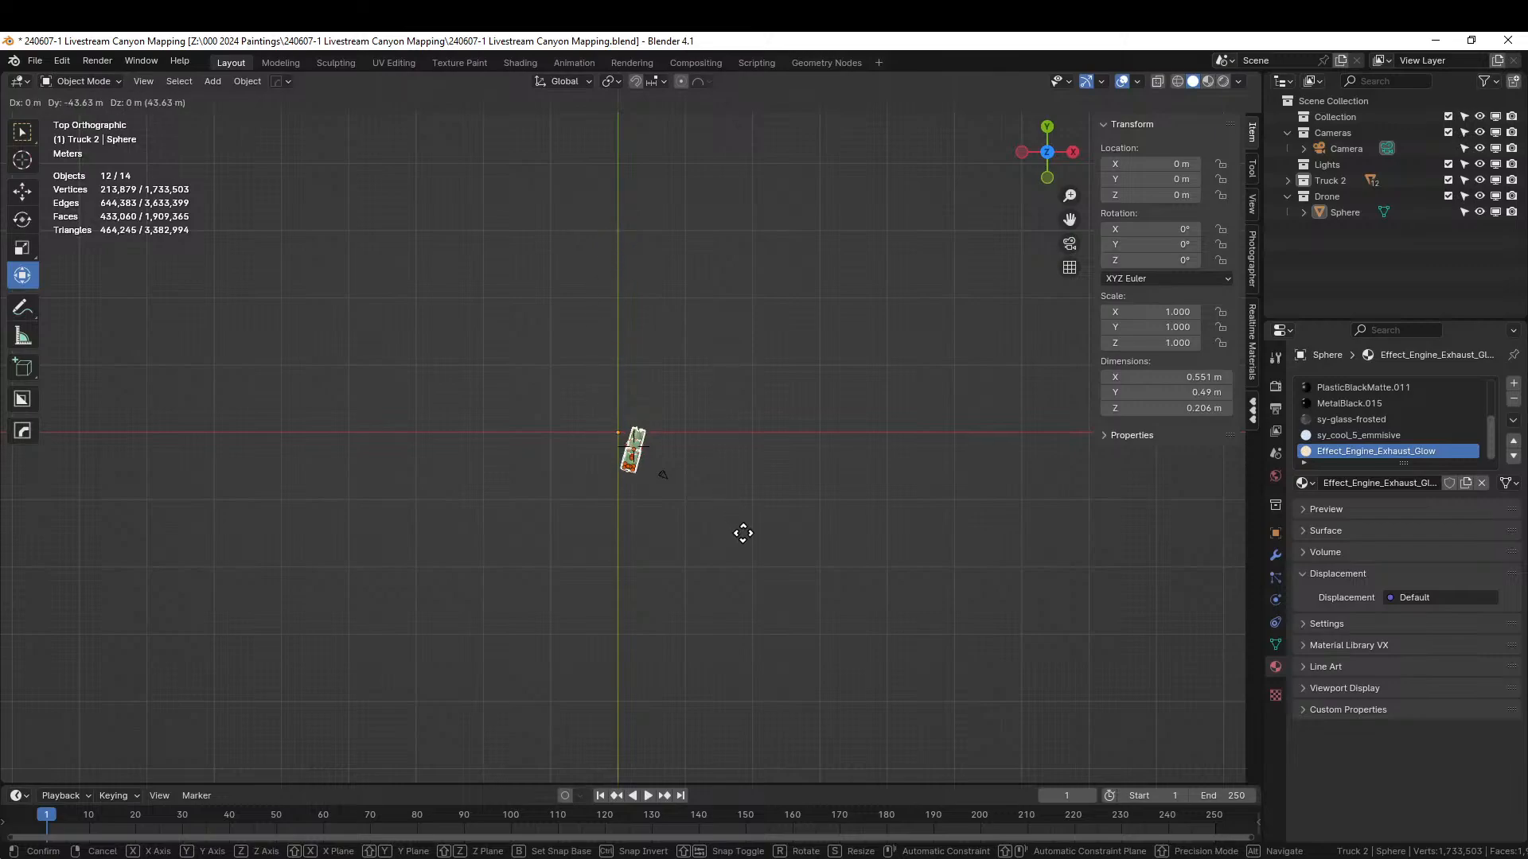
click(733, 522)
scroll(738, 515, up, 4)
- Rotate the truck parallel to the Y axis and place it beside that axis on the negative X side
key(r)
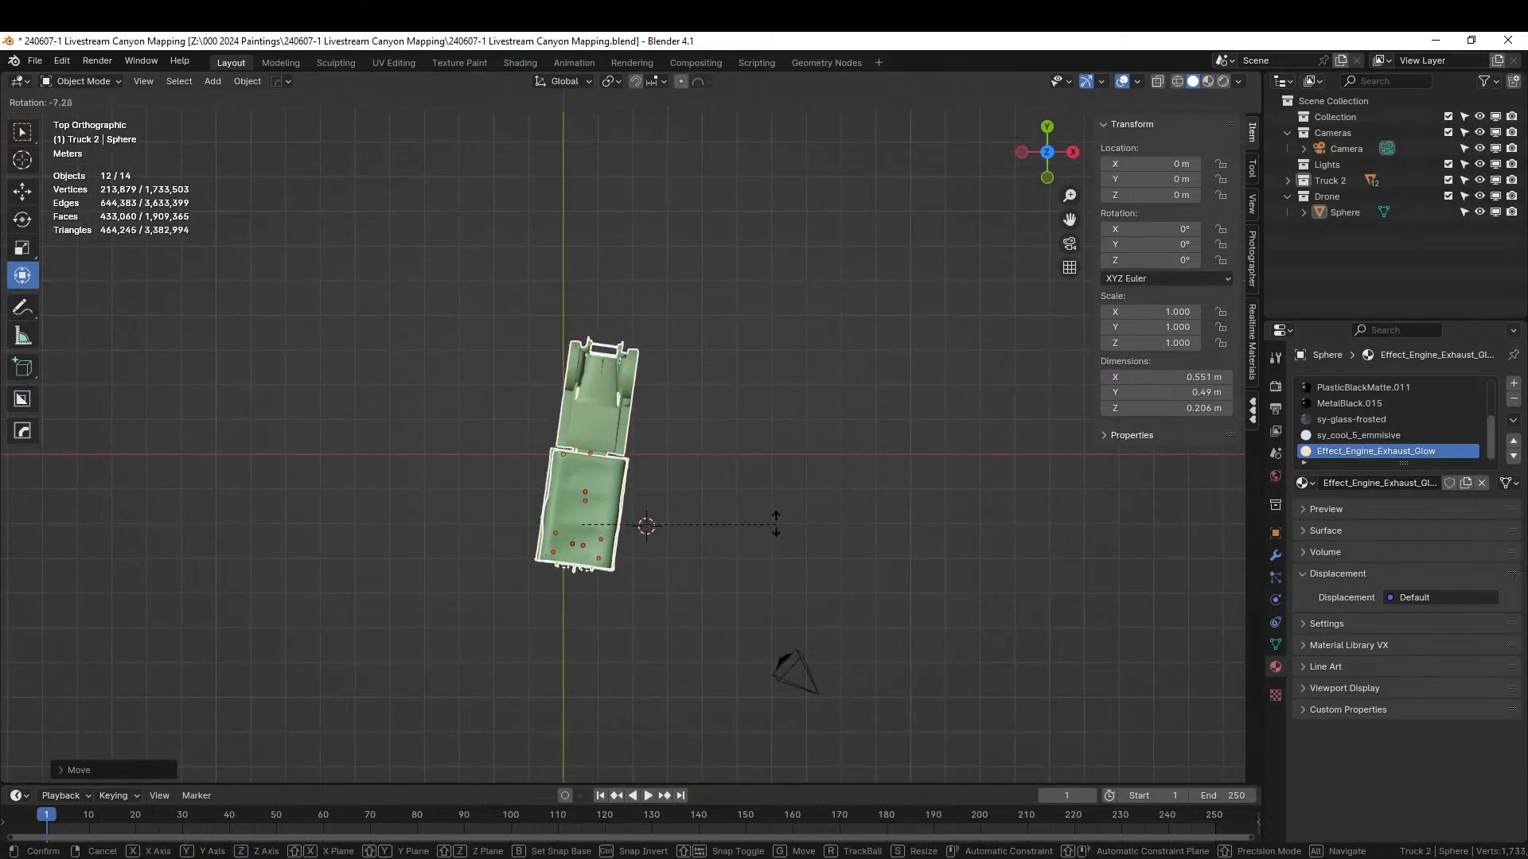
click(749, 502)
key(g)
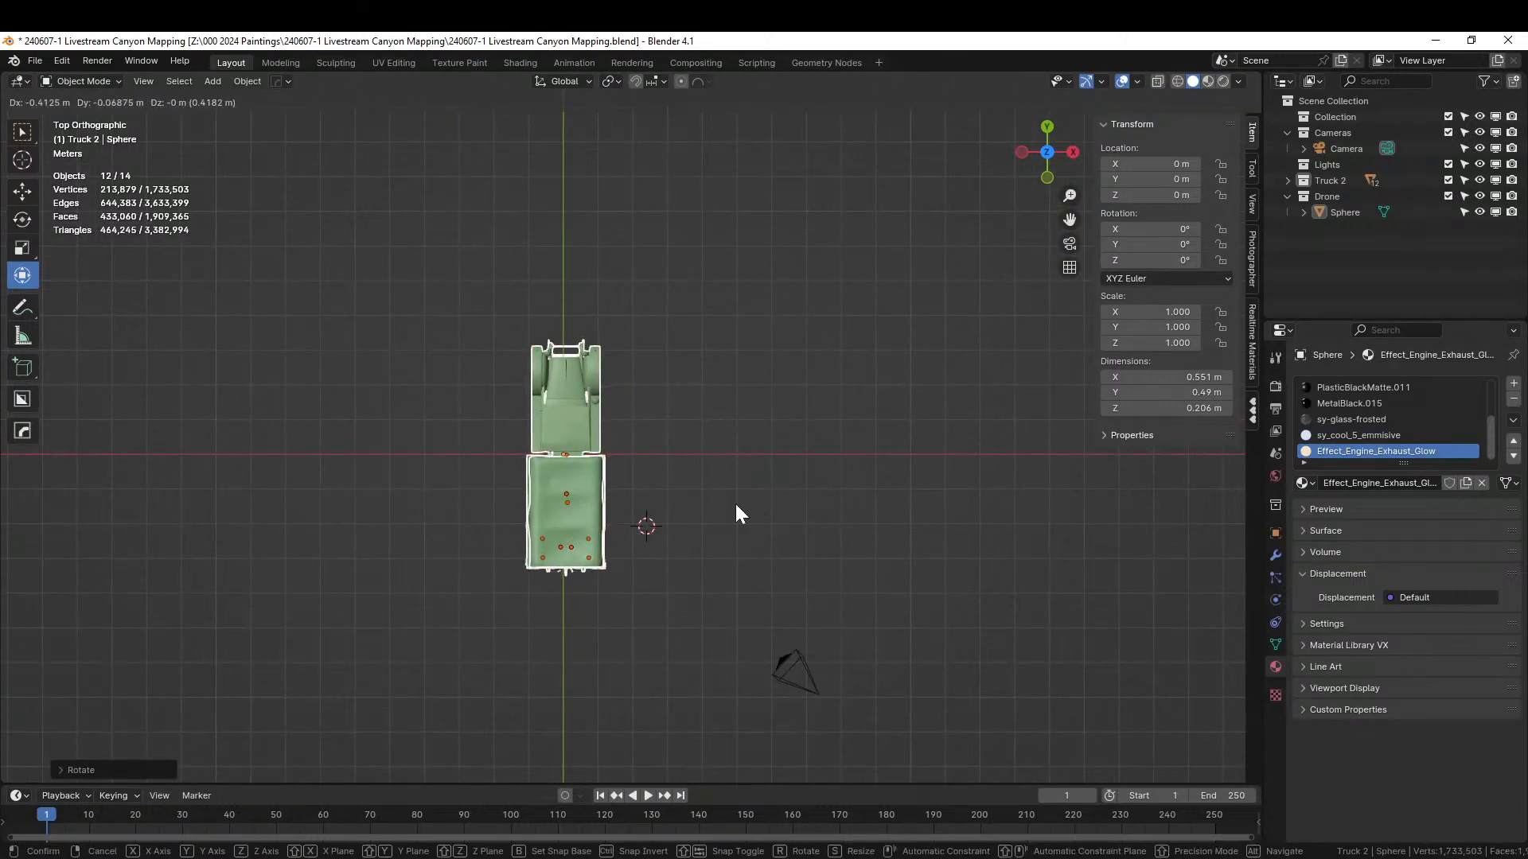
click(735, 503)
middle_drag(735, 503, 675, 501)
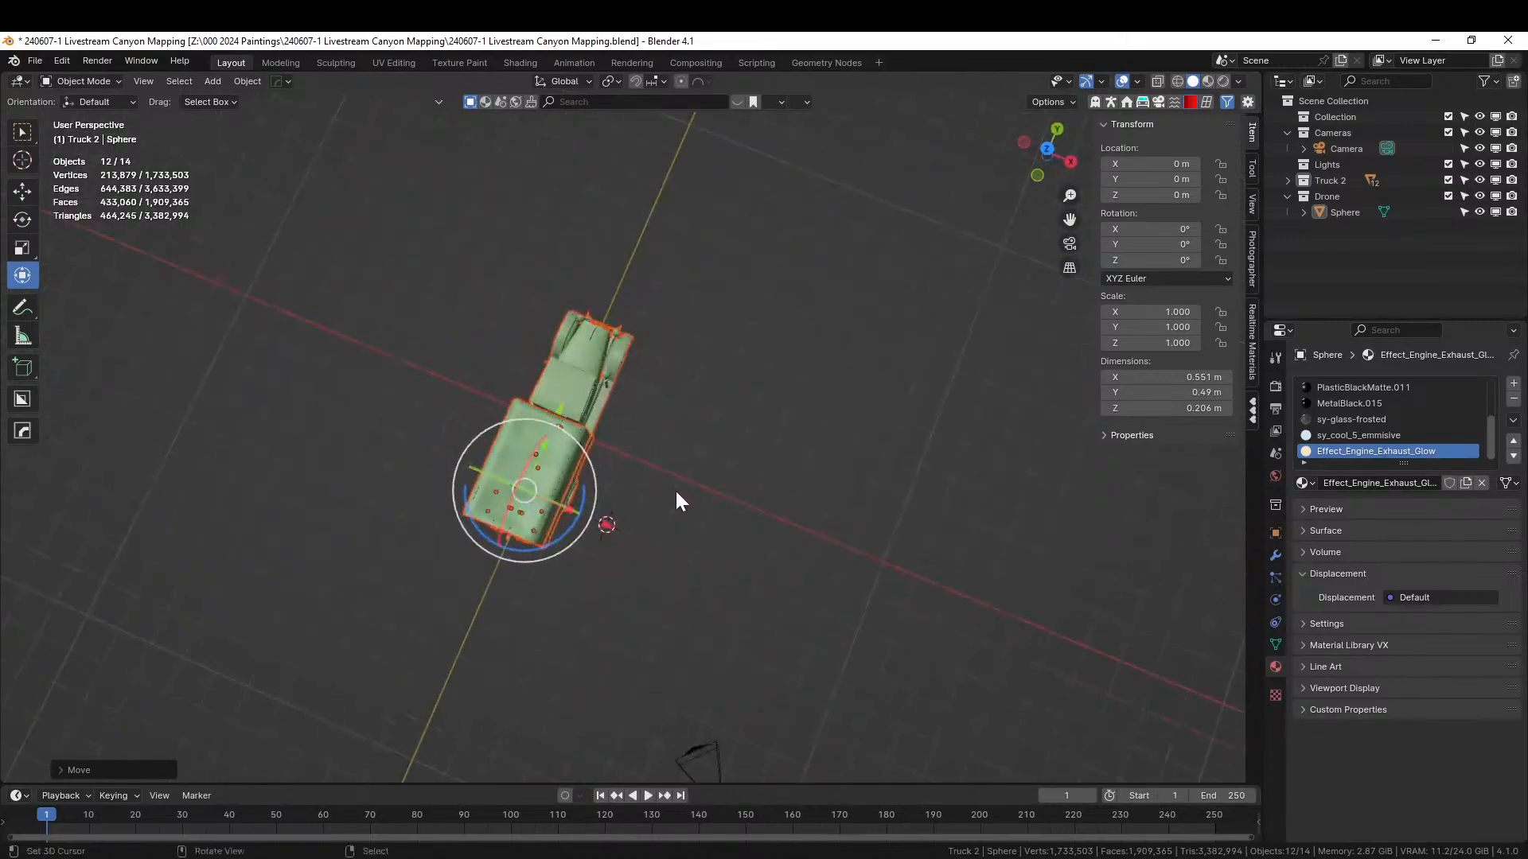
key(KP_7)
key(g)
click(535, 518)
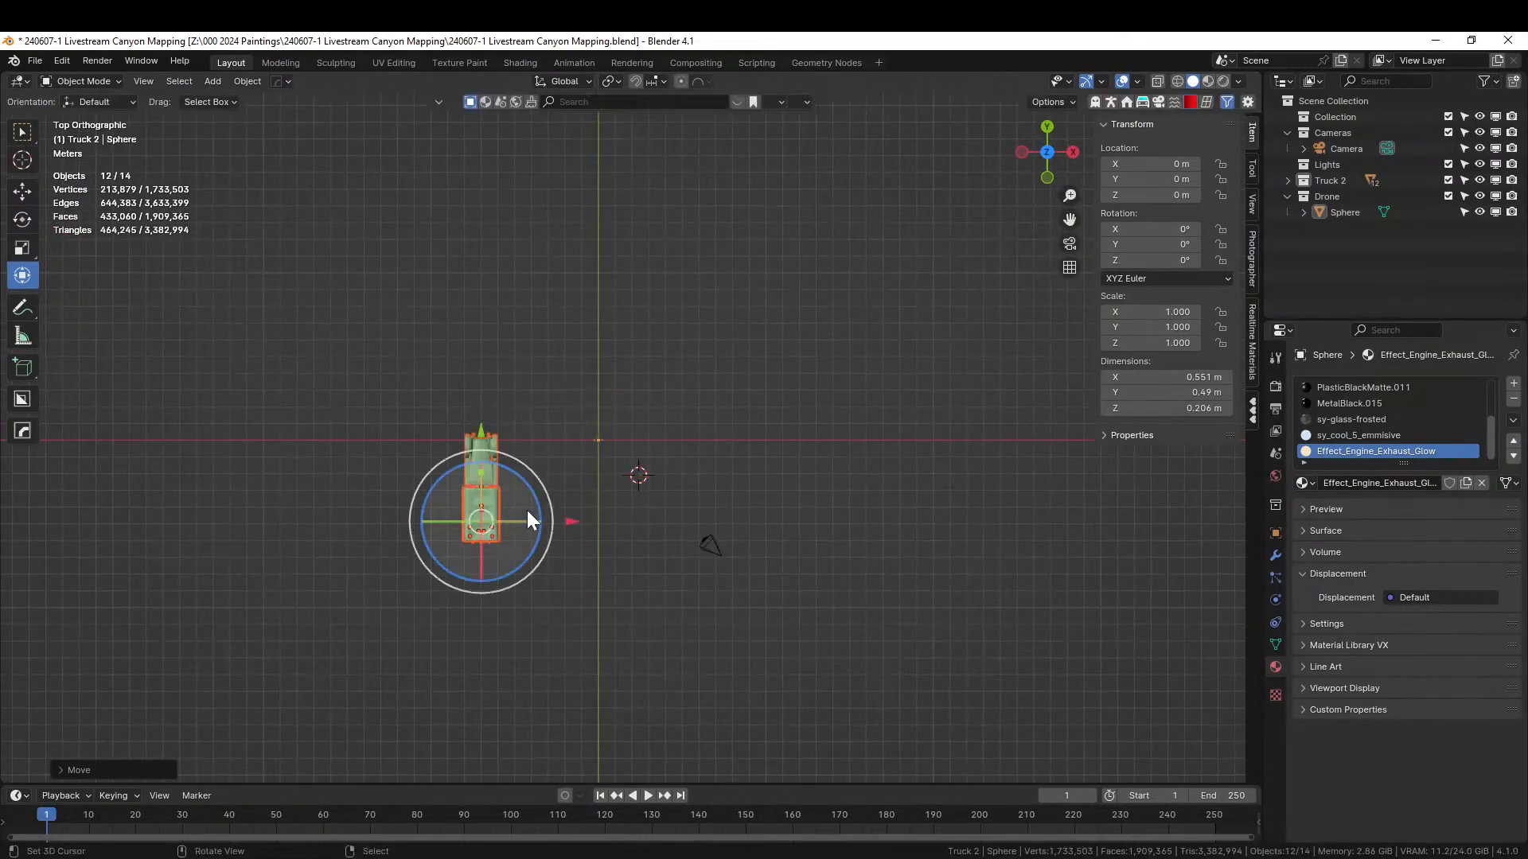
- Exclude the Drone collection from the view layer and add a Bézier curve to the collection named Collection
click(1448, 196)
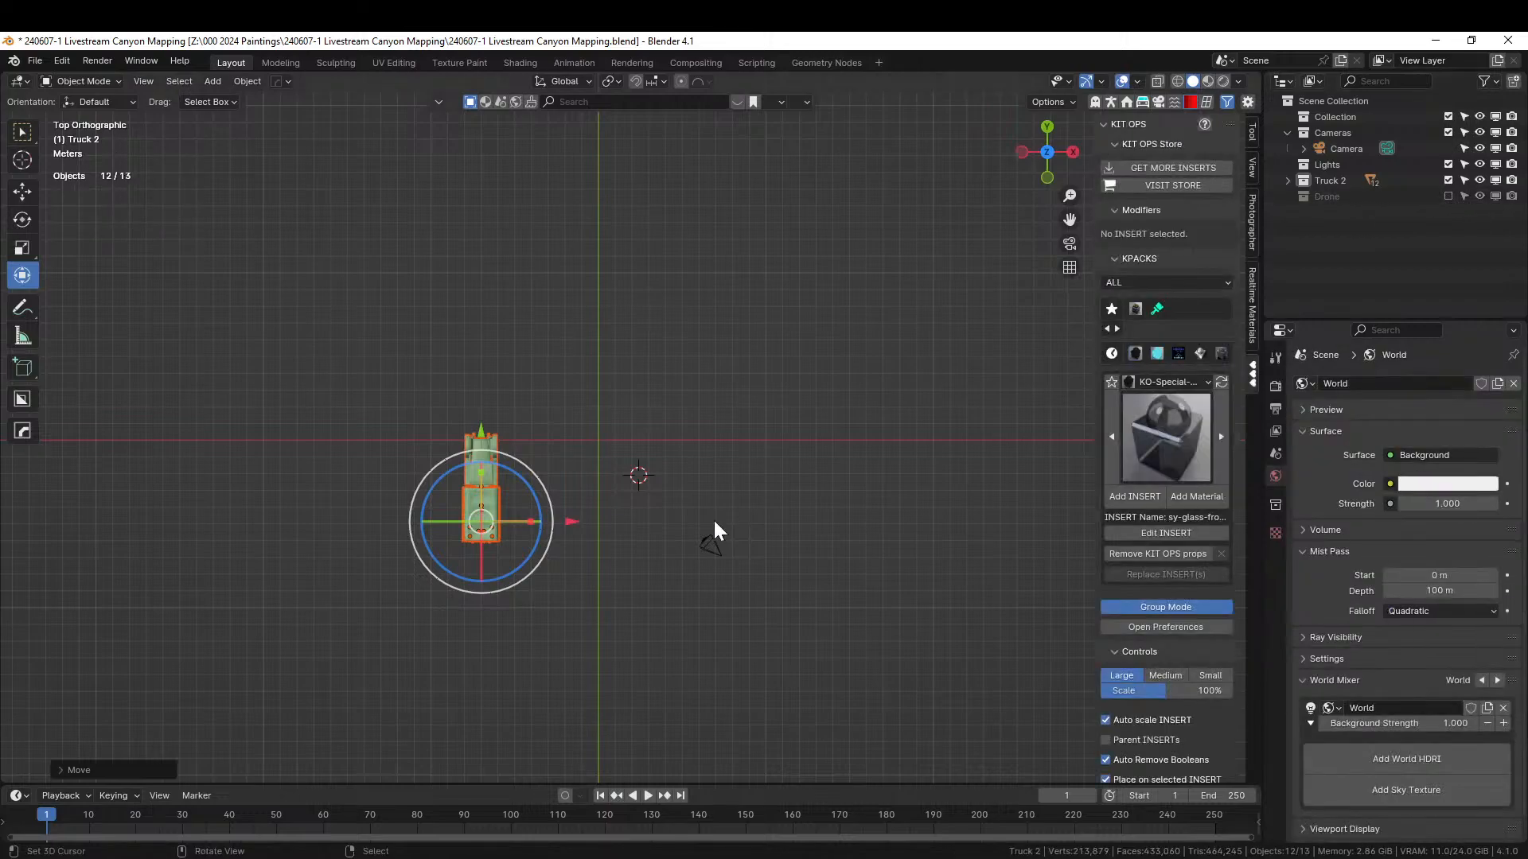
scroll(727, 522, up, 2)
shift+middle_drag(668, 511, 706, 668)
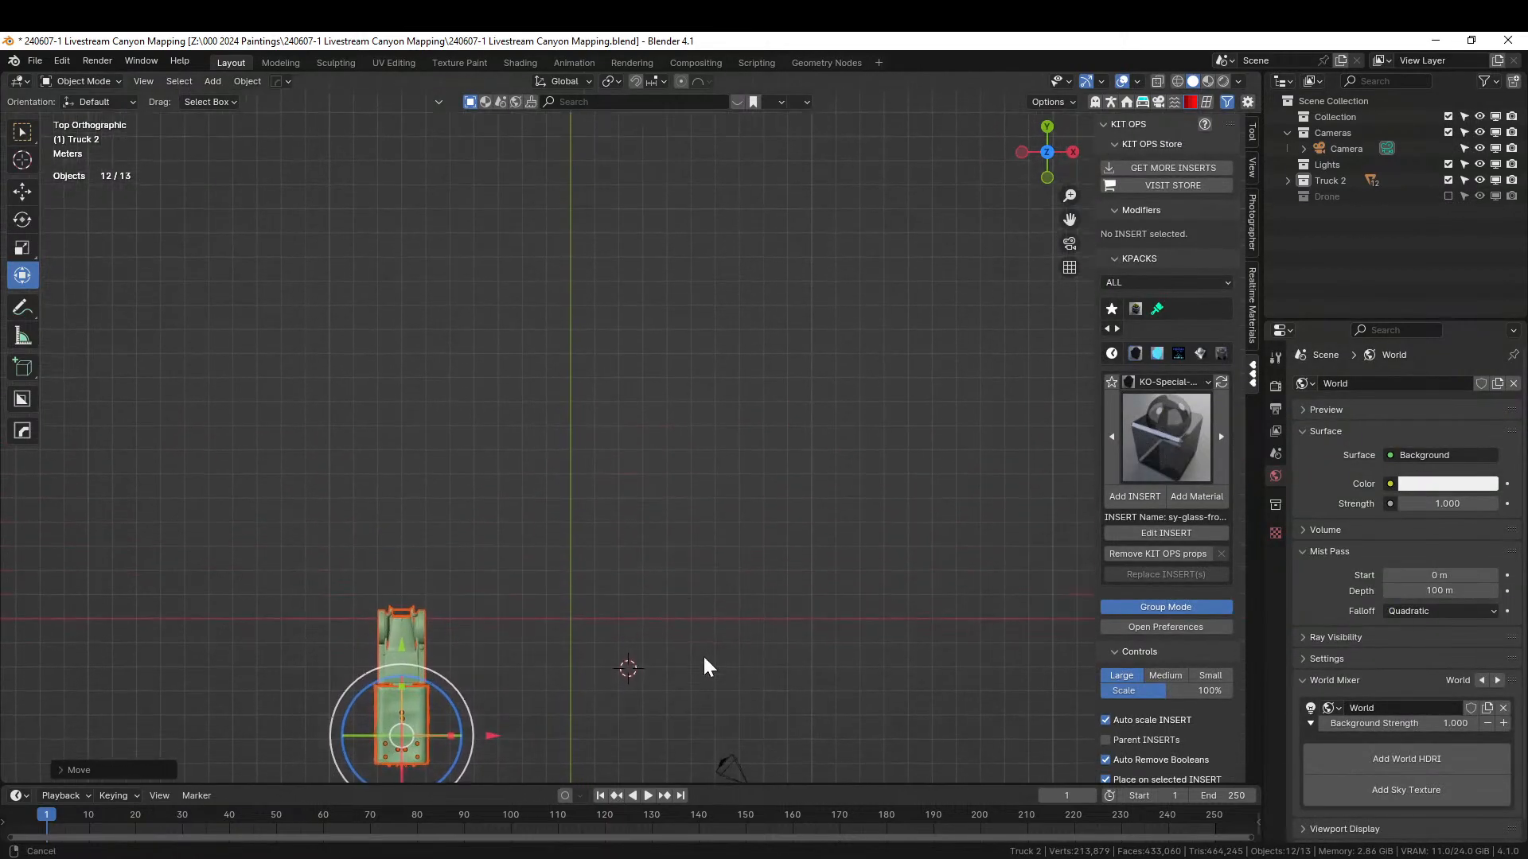
click(1335, 116)
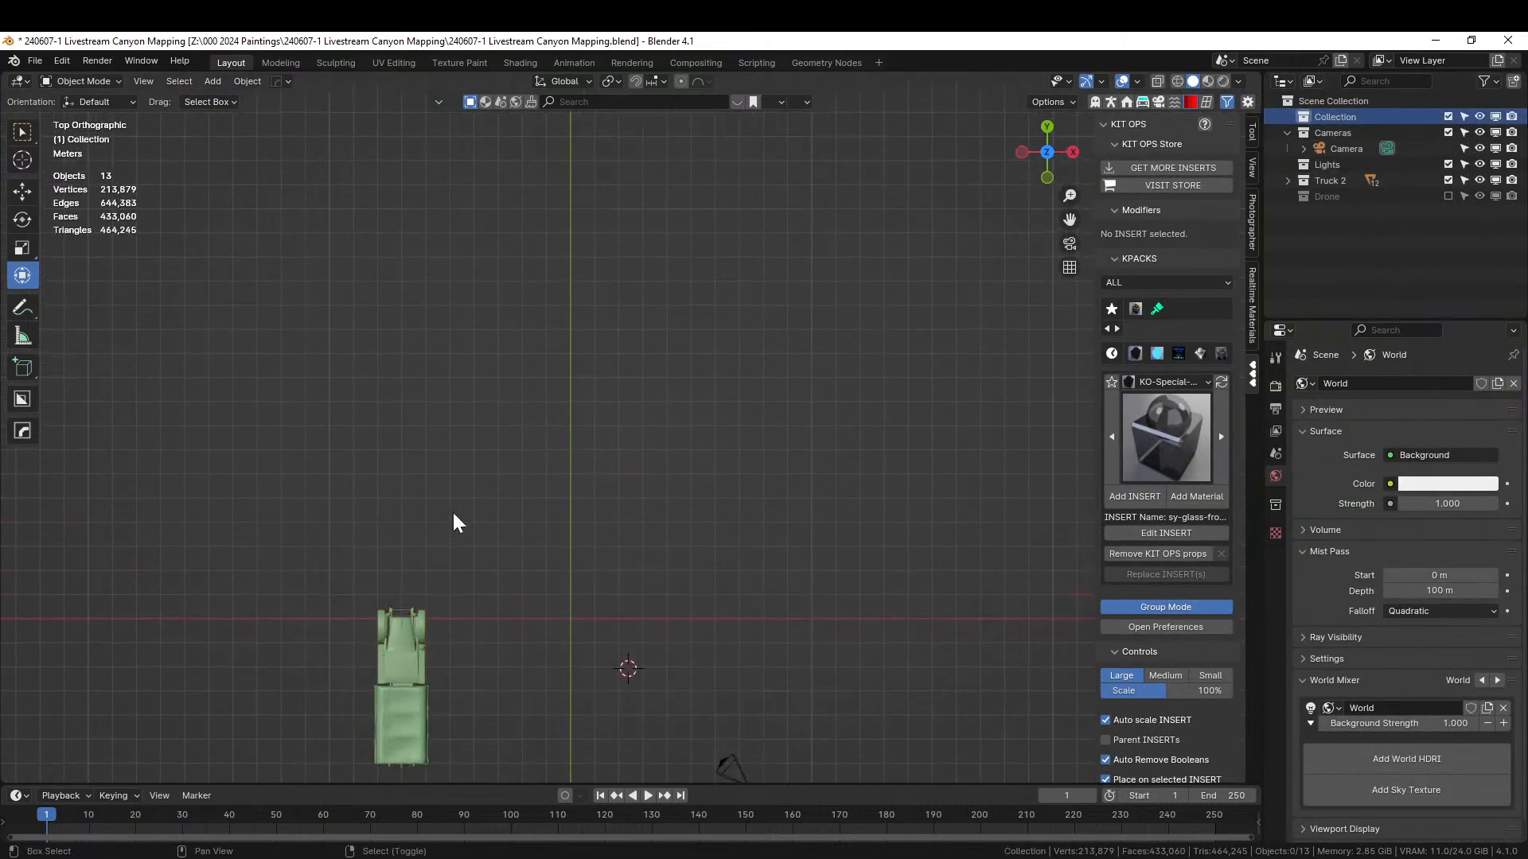
key(shift+a)
mouse_move(423, 440)
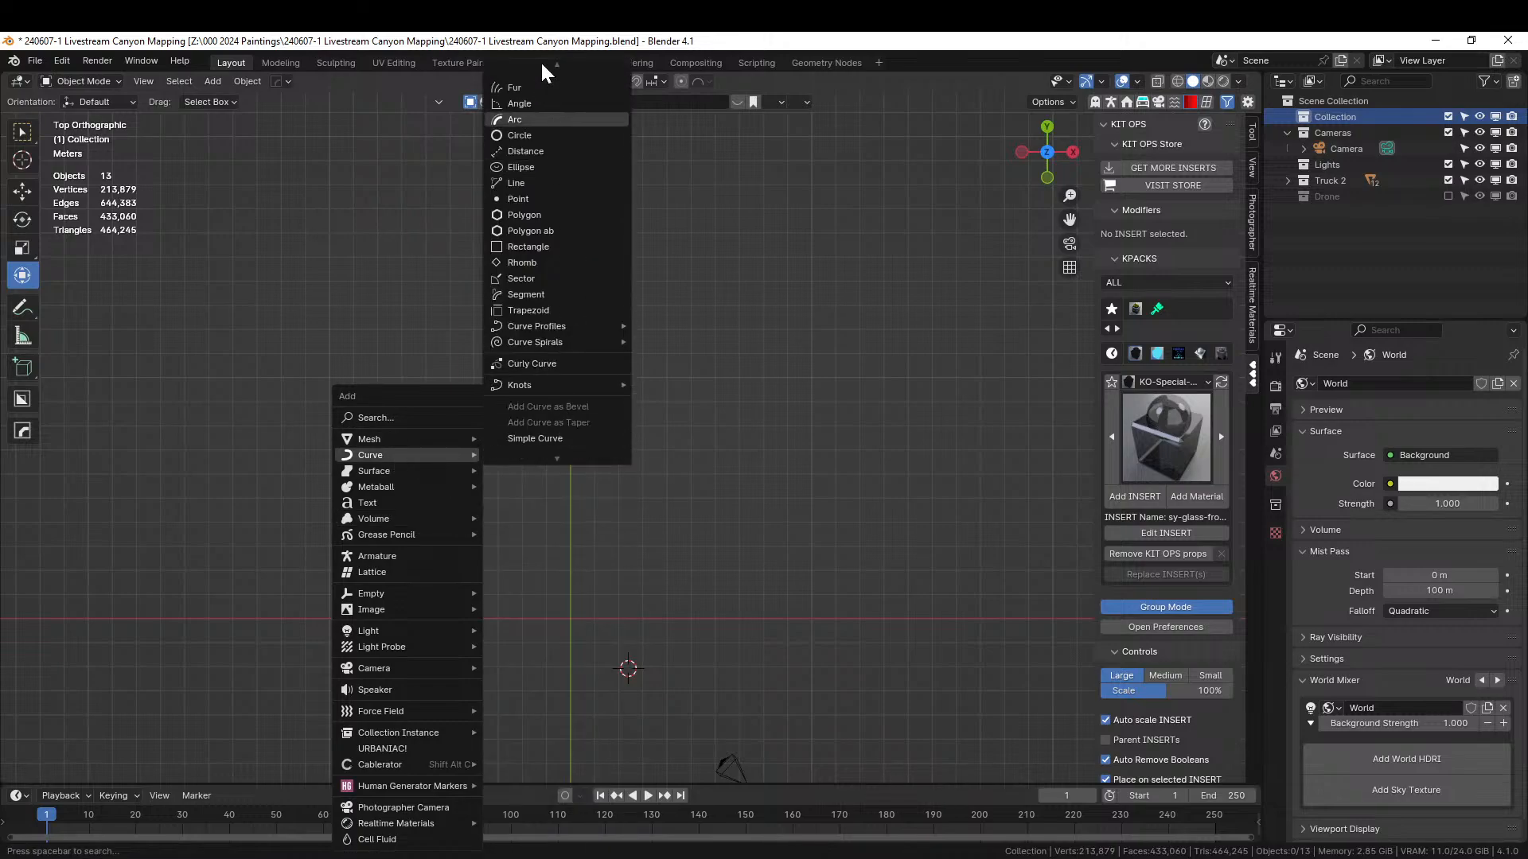
click(518, 75)
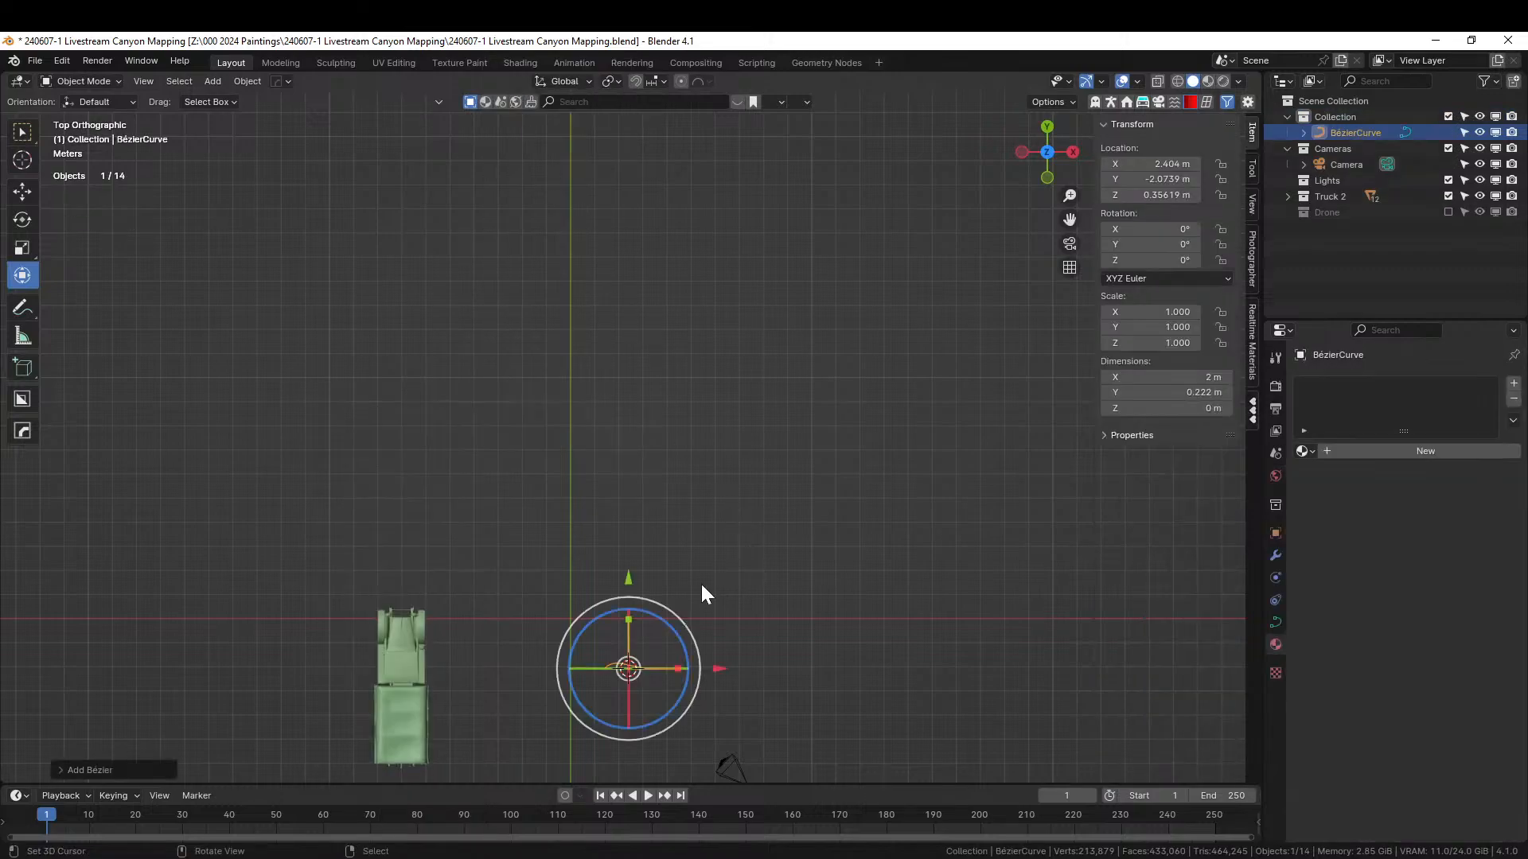
- Replace the Bézier curve's default points with a freehand winding path drawn along the Y axis, starting beside the truck's rear
key(Tab)
key(x)
click(618, 599)
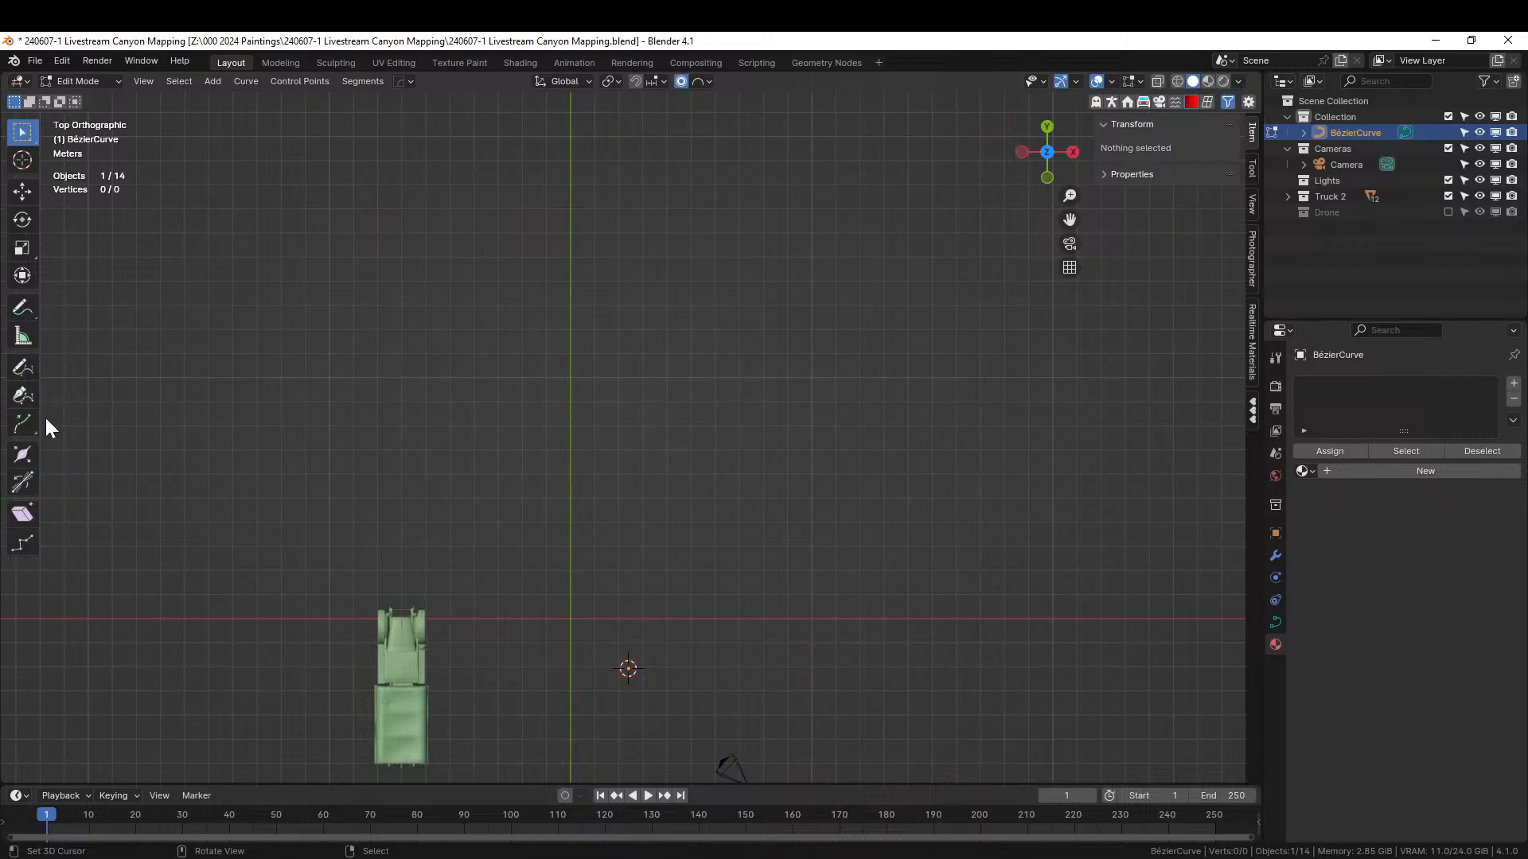
click(23, 367)
scroll(568, 602, down, 2)
scroll(569, 602, down, 1)
shift+middle_drag(573, 607, 492, 682)
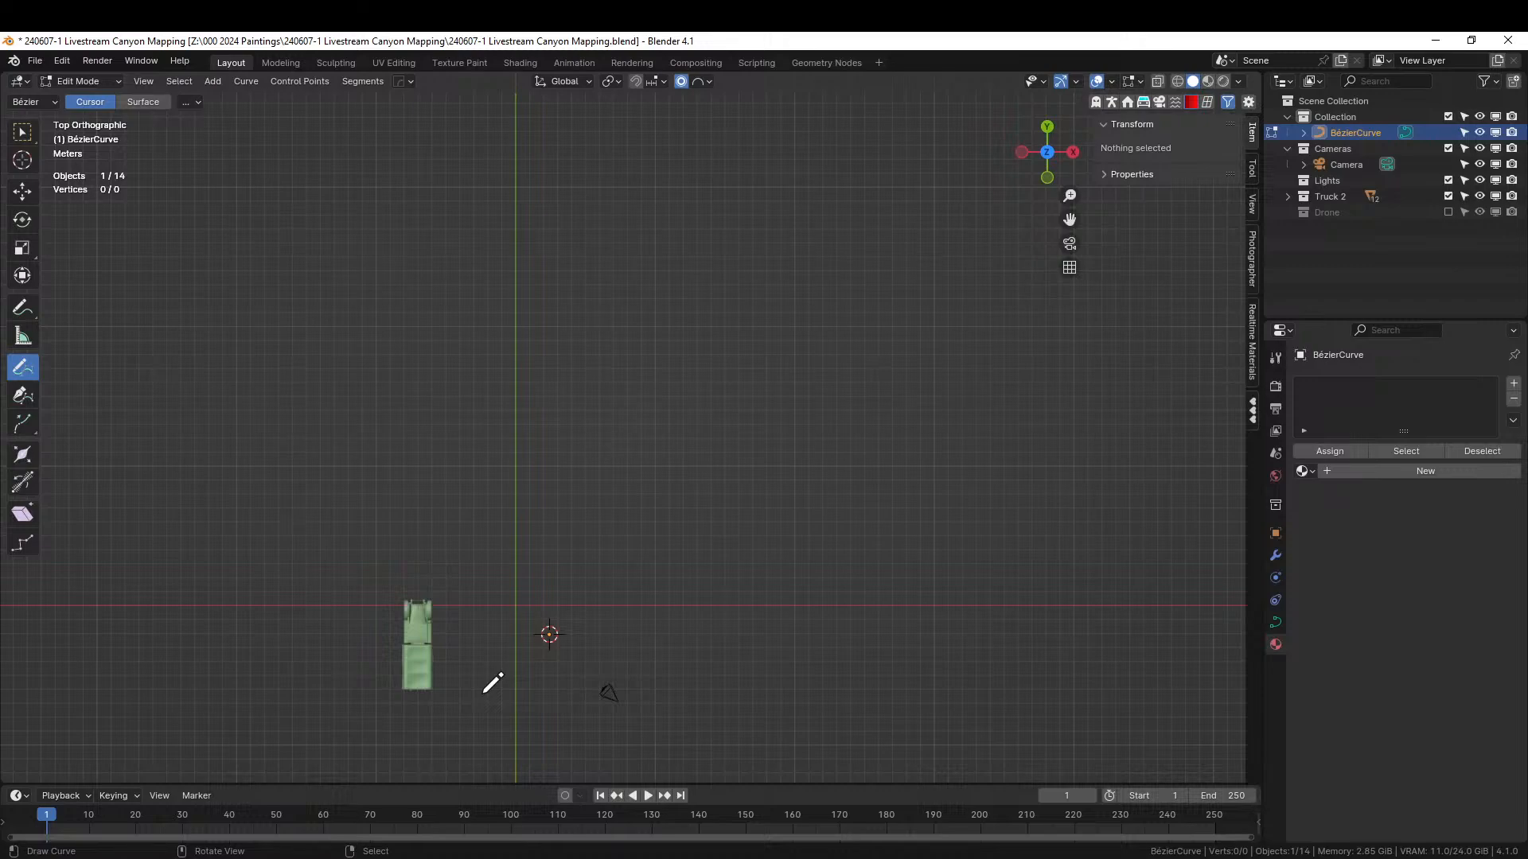
mouse_move(516, 698)
mouse_down()
mouse_move(502, 541)
mouse_move(515, 419)
mouse_move(590, 229)
mouse_move(554, 116)
mouse_up()
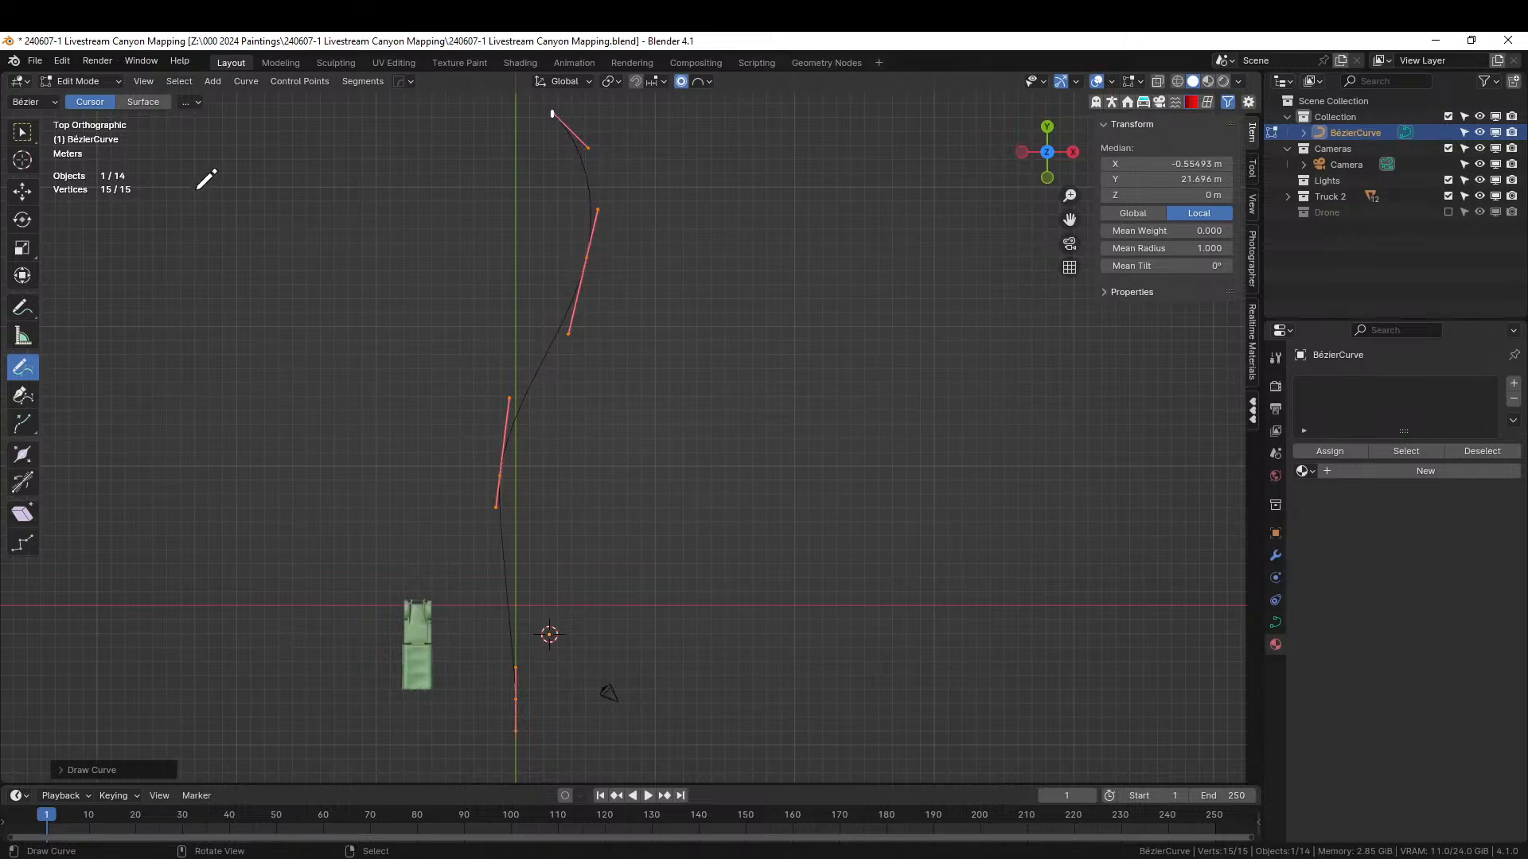
- Set the mean tilt of all the curve's points to 90°
click(83, 82)
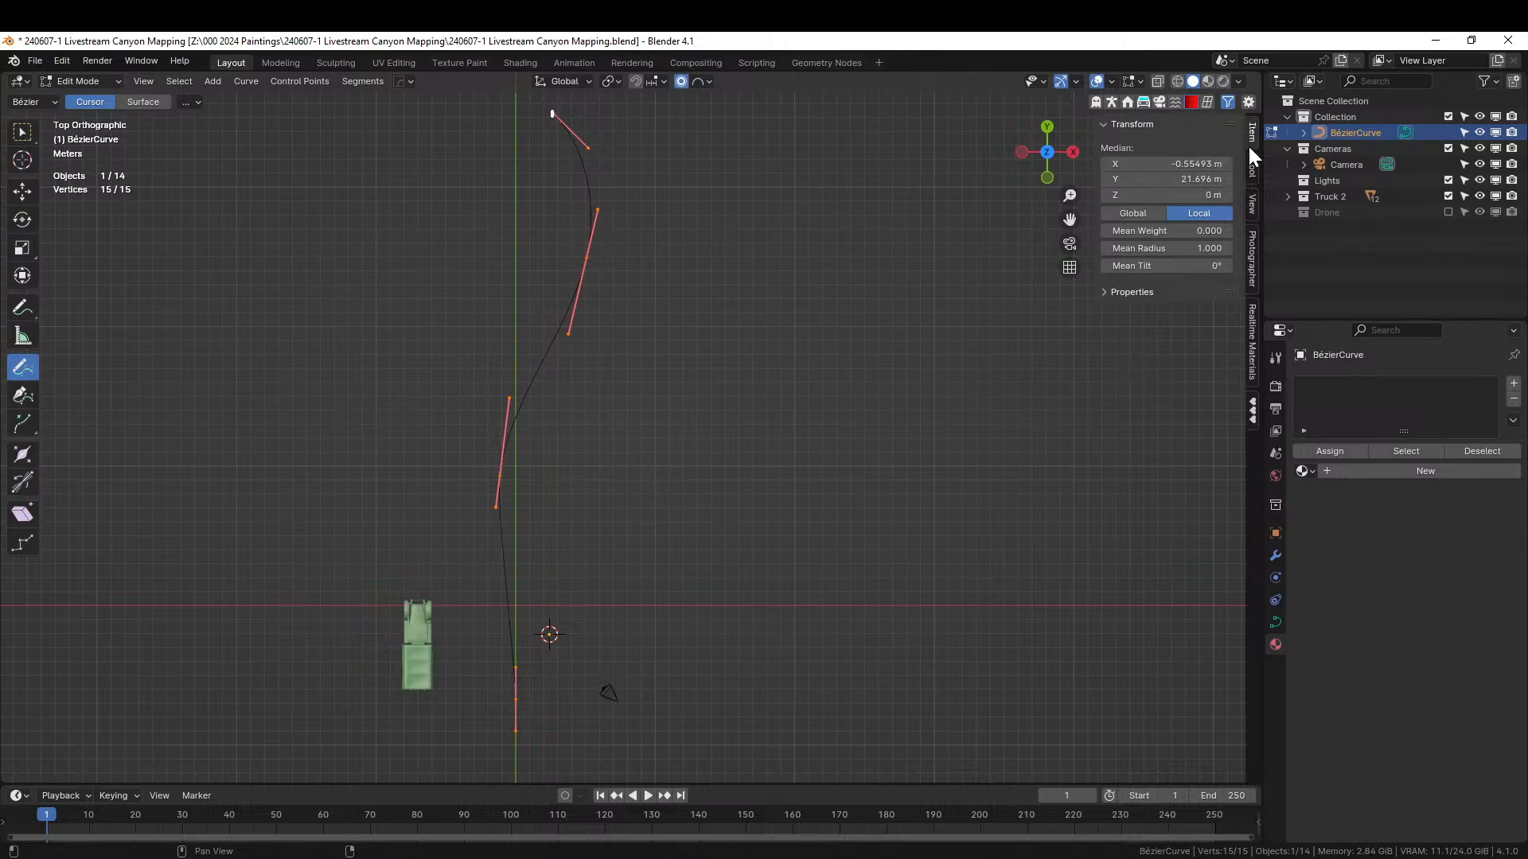
click(1187, 264)
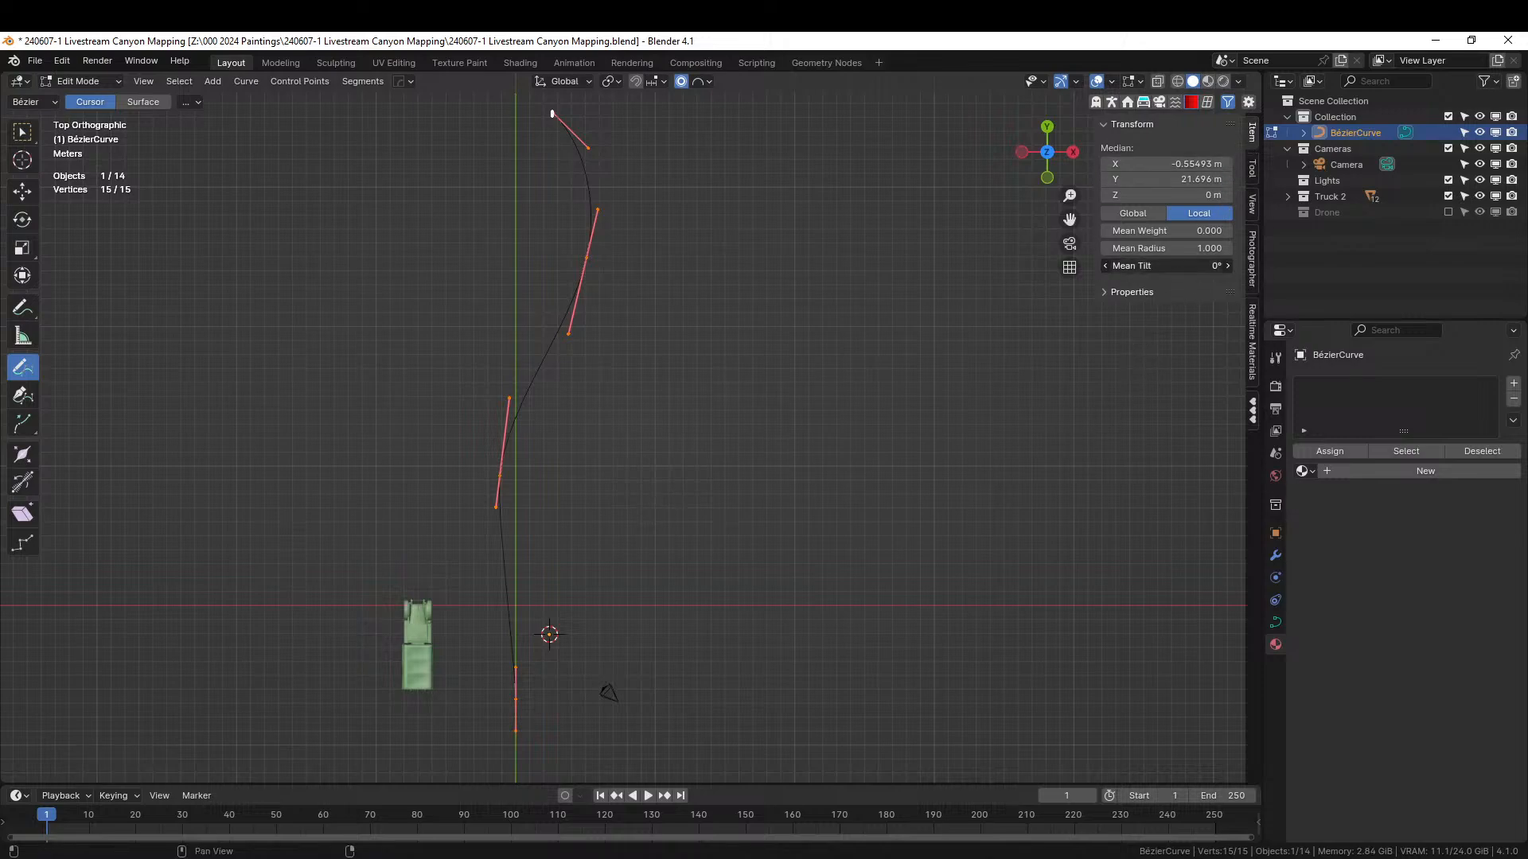
text(90)
key(Return)
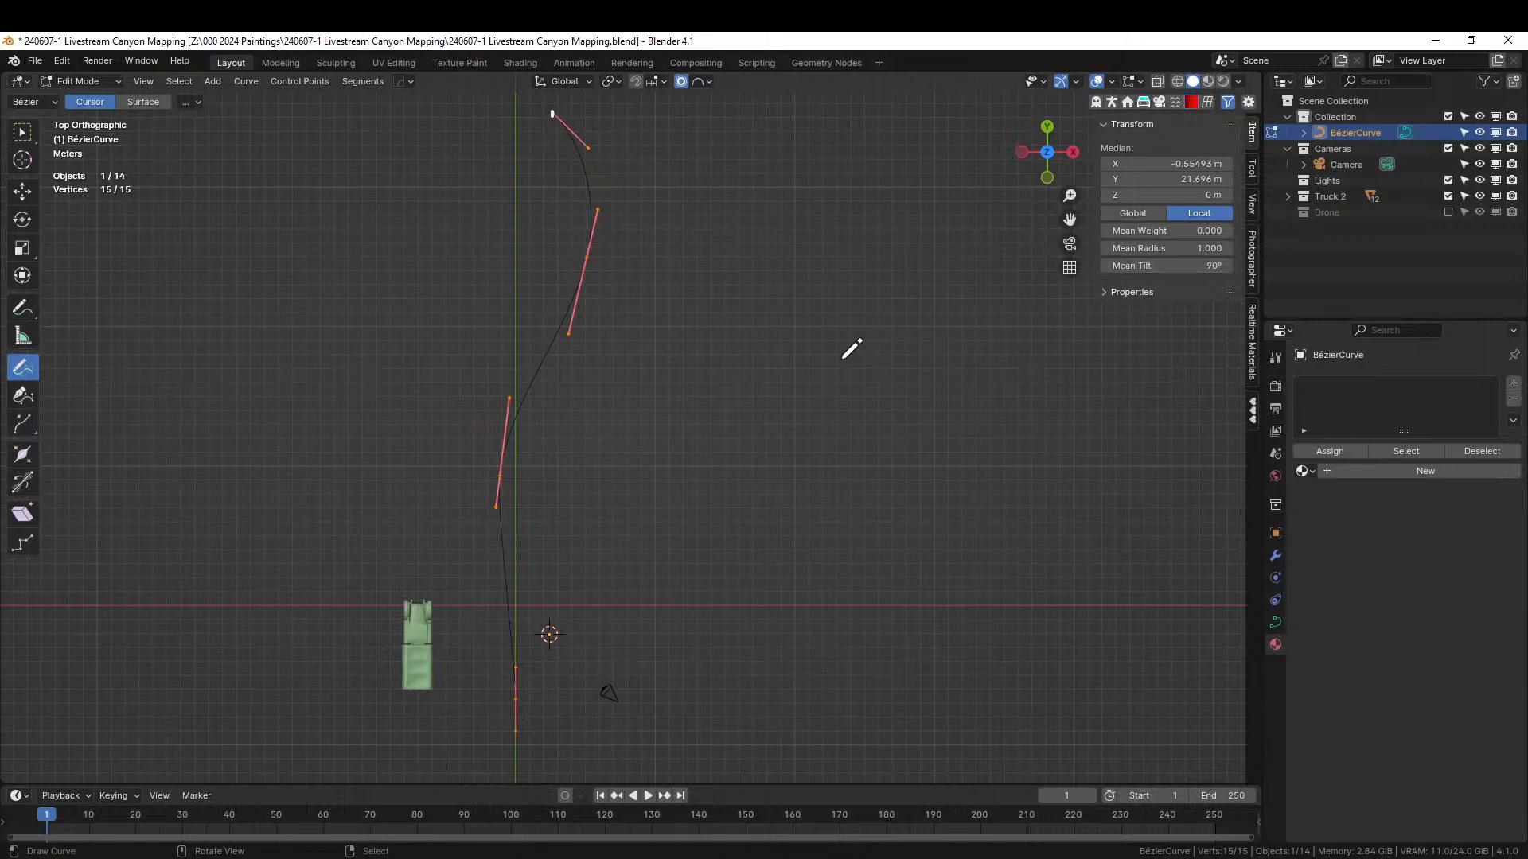
- Set the curve's geometry extrusion to 1.64 m to turn the path into a flat ribbon
click(1275, 622)
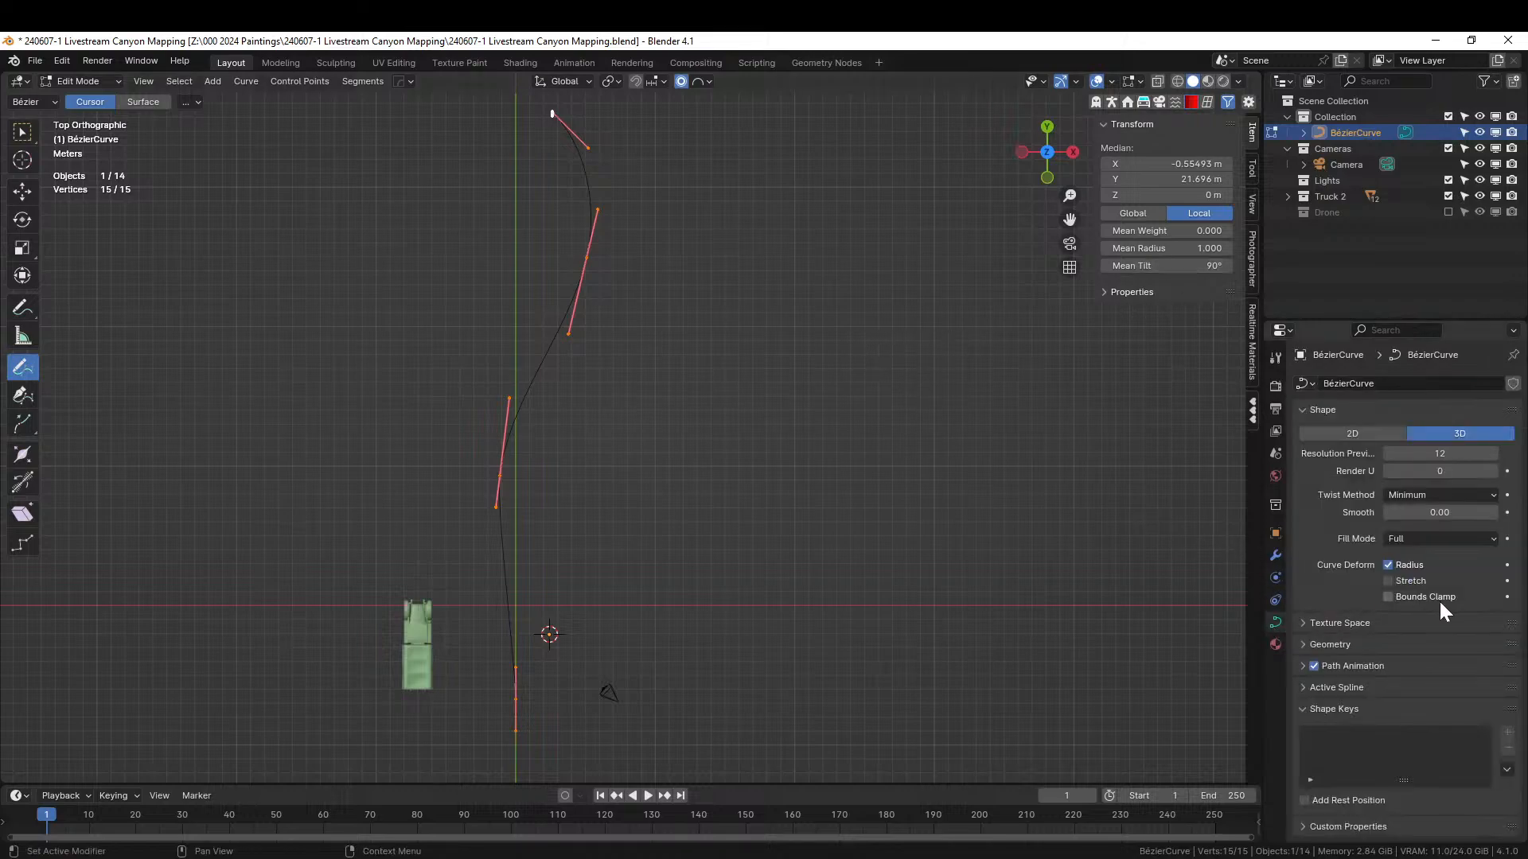
click(1329, 644)
drag(1440, 686, 1520, 686)
shift+middle_drag(785, 433, 815, 740)
scroll(788, 700, up, 4)
middle_drag(774, 646, 914, 648)
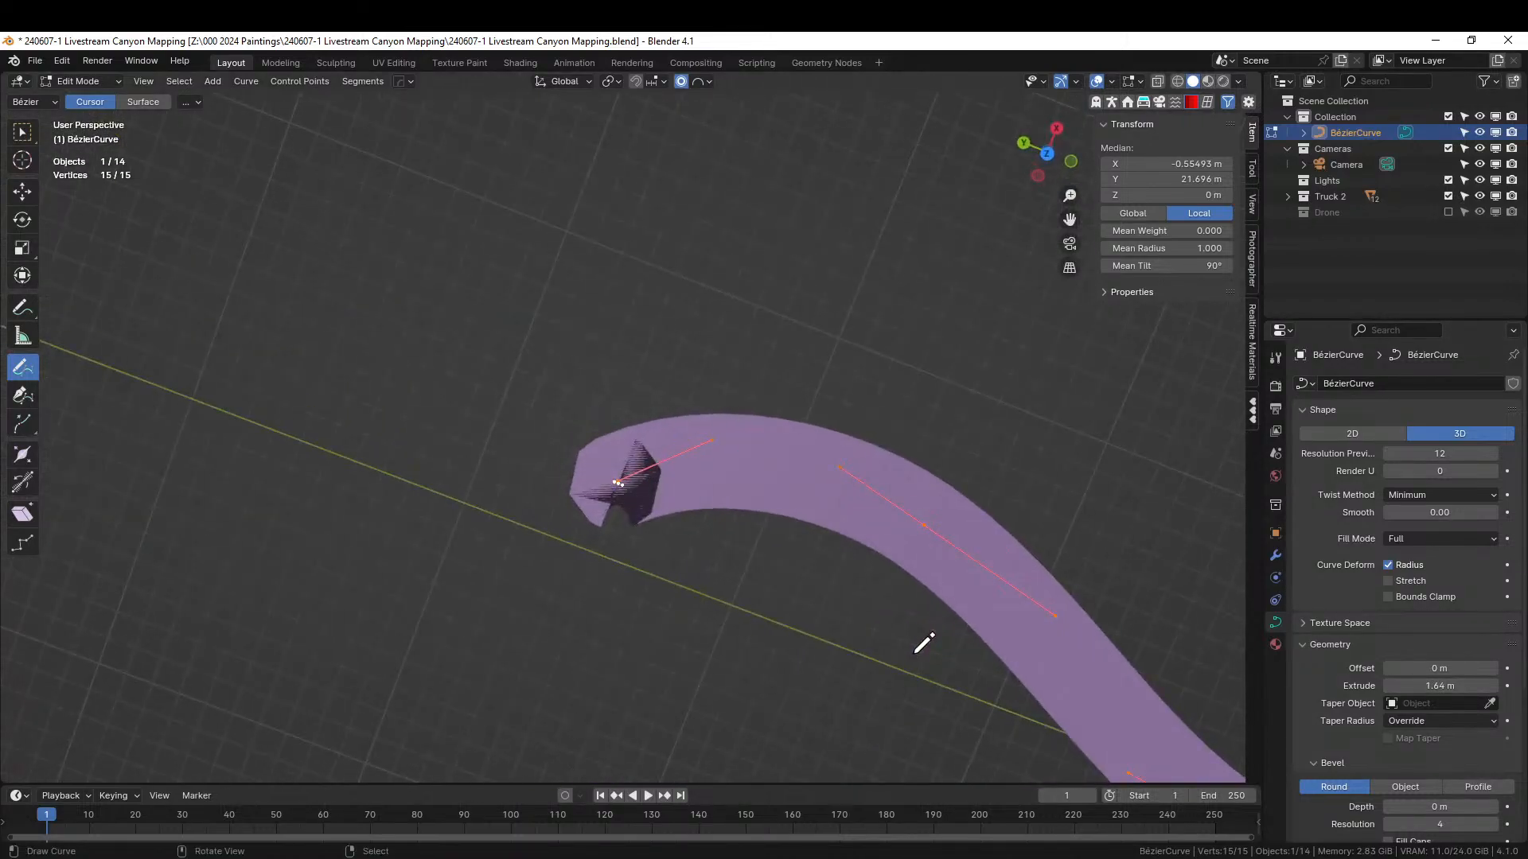
- Move the control point overlapping the curve's far end to about X 3.38 m, Y 35.35 m
key(KP_7)
scroll(810, 618, up, 3)
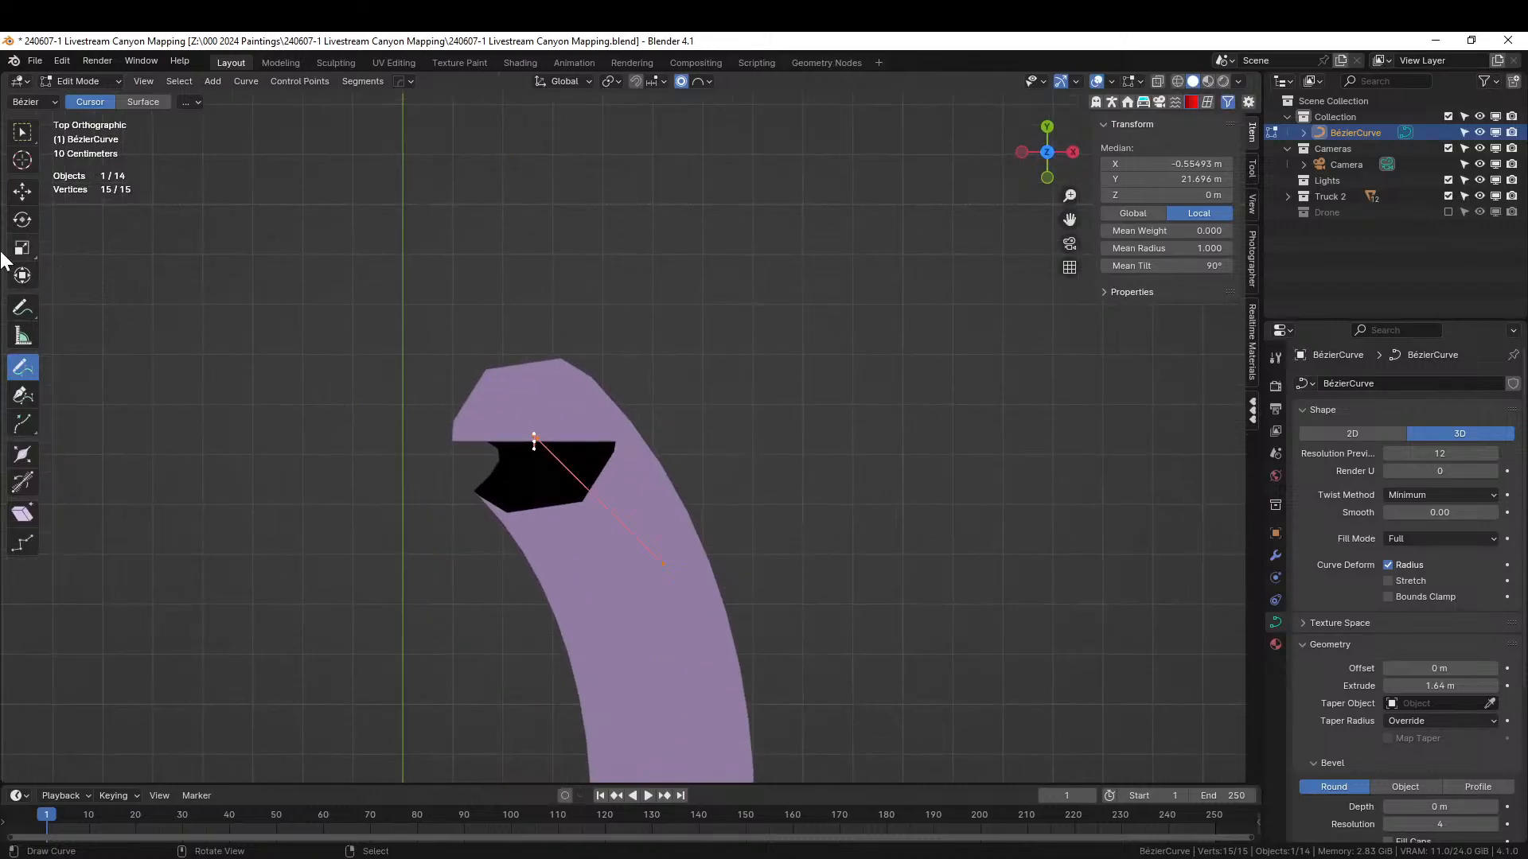
click(22, 274)
click(534, 437)
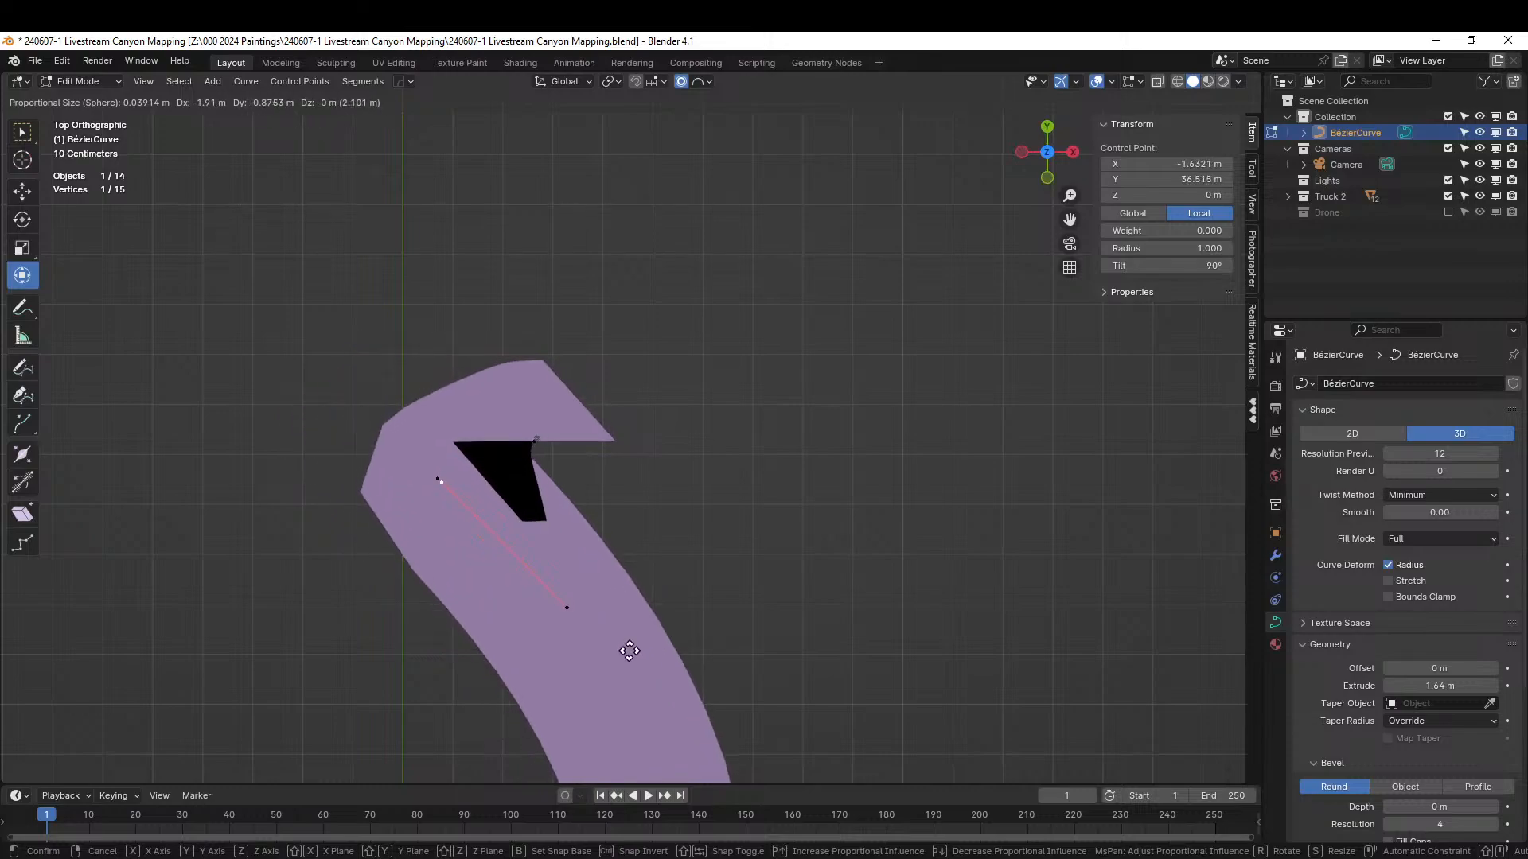
click(638, 595)
scroll(494, 522, up, 5)
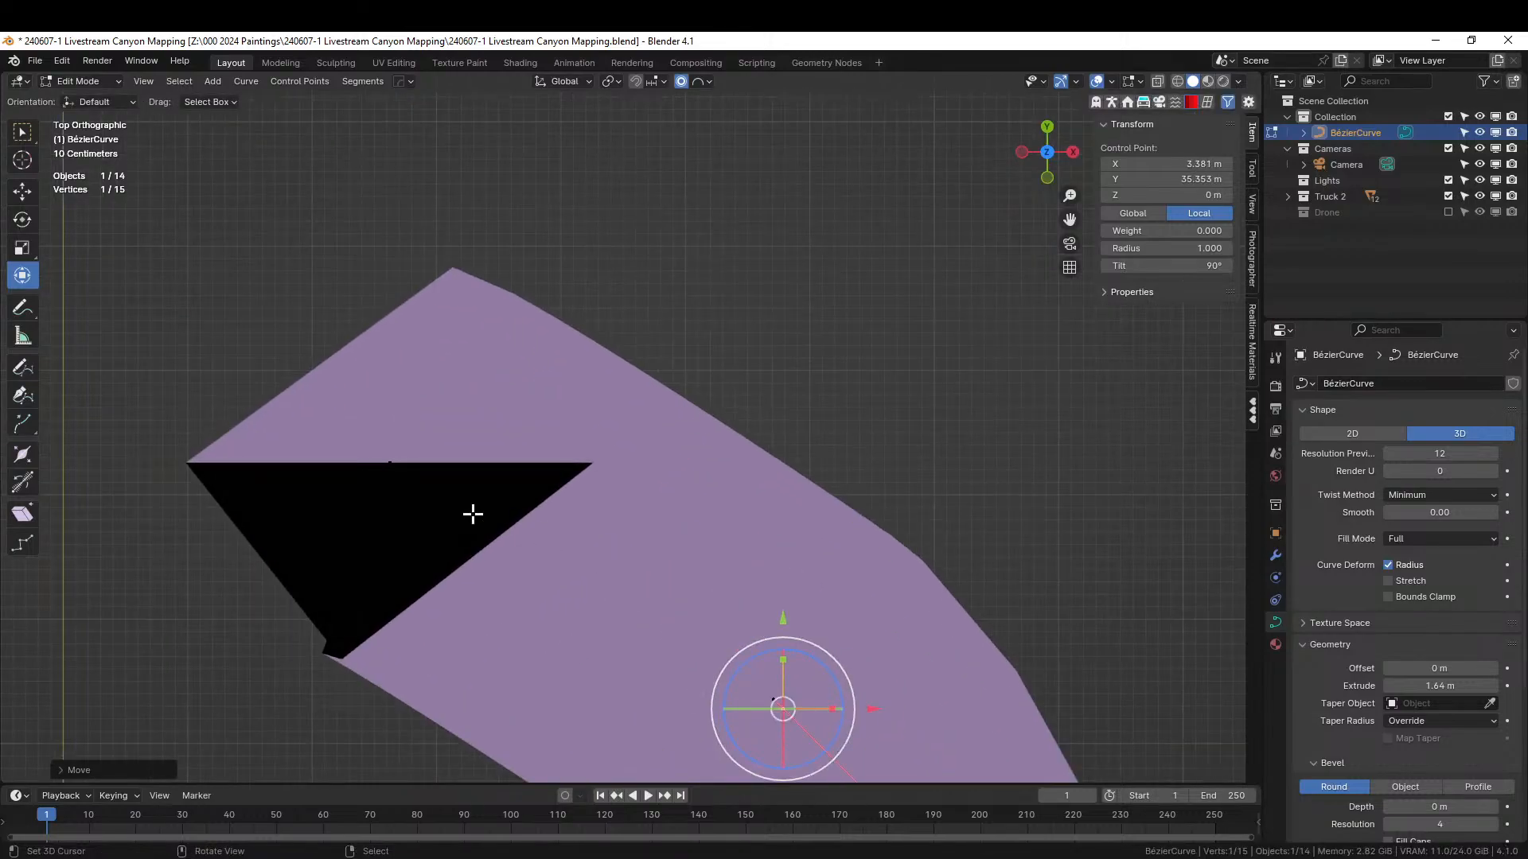
- Rotate the curve's last control point in line with the ribbon and move it to about X -2.38 m, Y 39.78 m
click(385, 461)
scroll(509, 539, down, 2)
key(g)
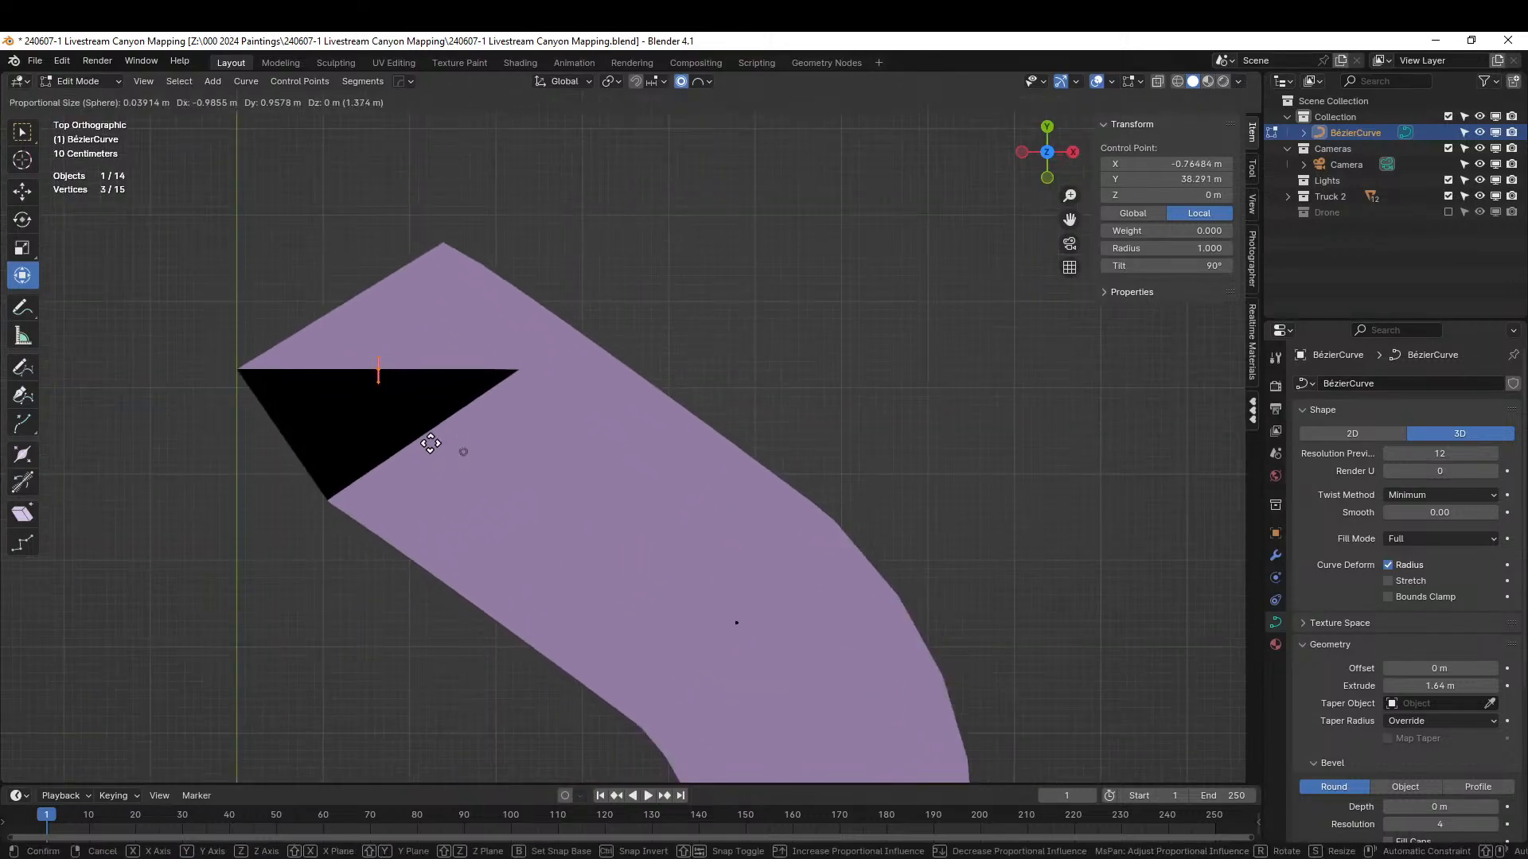
click(436, 437)
key(r)
click(96, 342)
key(g)
click(165, 331)
scroll(568, 550, down, 3)
middle_drag(764, 621, 819, 501)
scroll(470, 423, down, 3)
scroll(804, 525, down, 4)
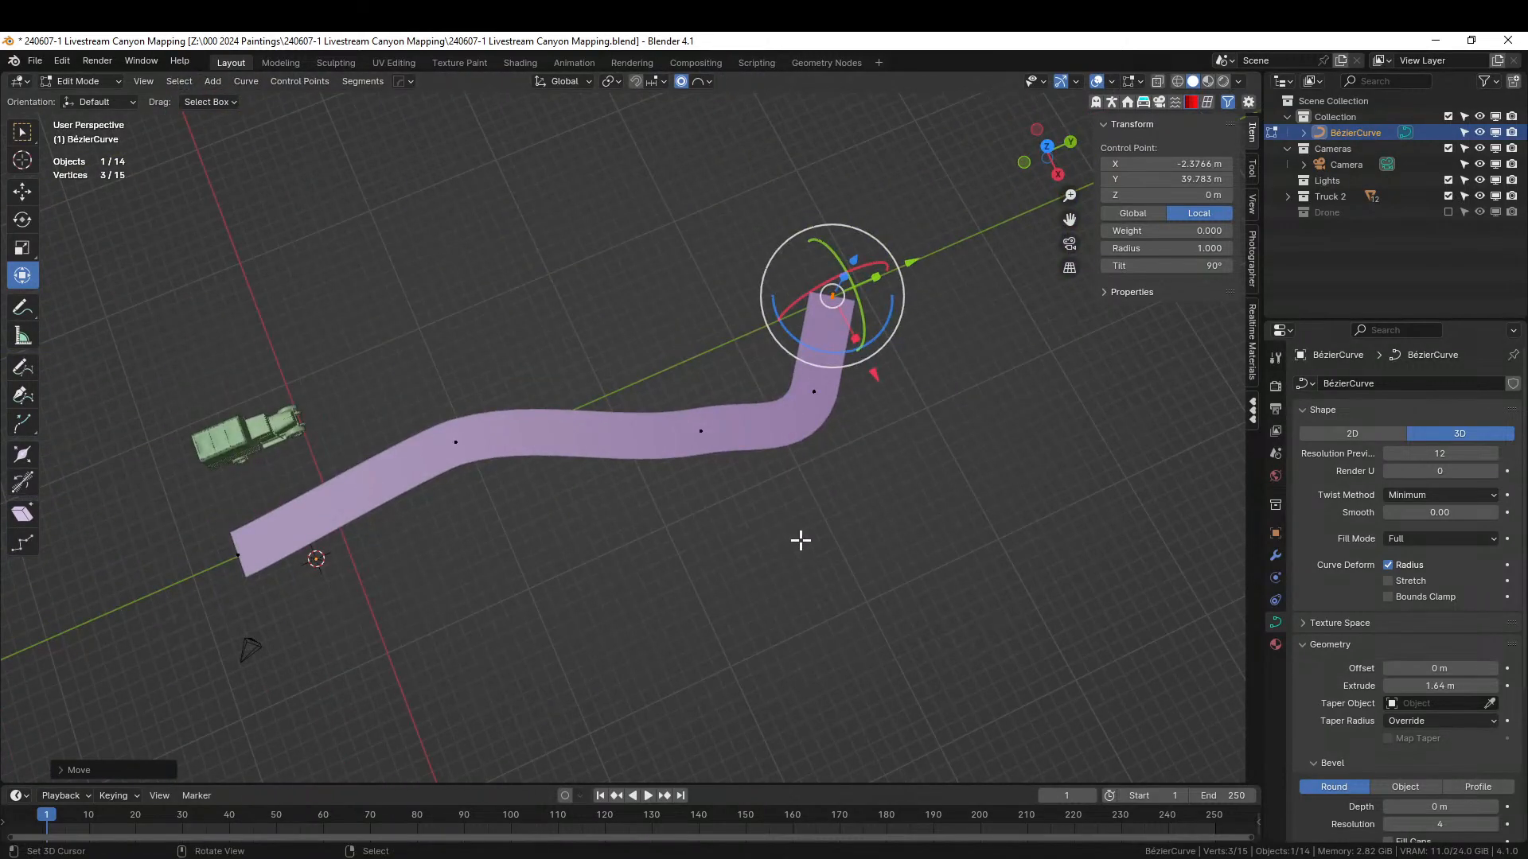
- Widen the ribbon by increasing the radius of the control points at the far bend and in the middle, and finish curve editing
scroll(801, 541, up, 3)
click(956, 363)
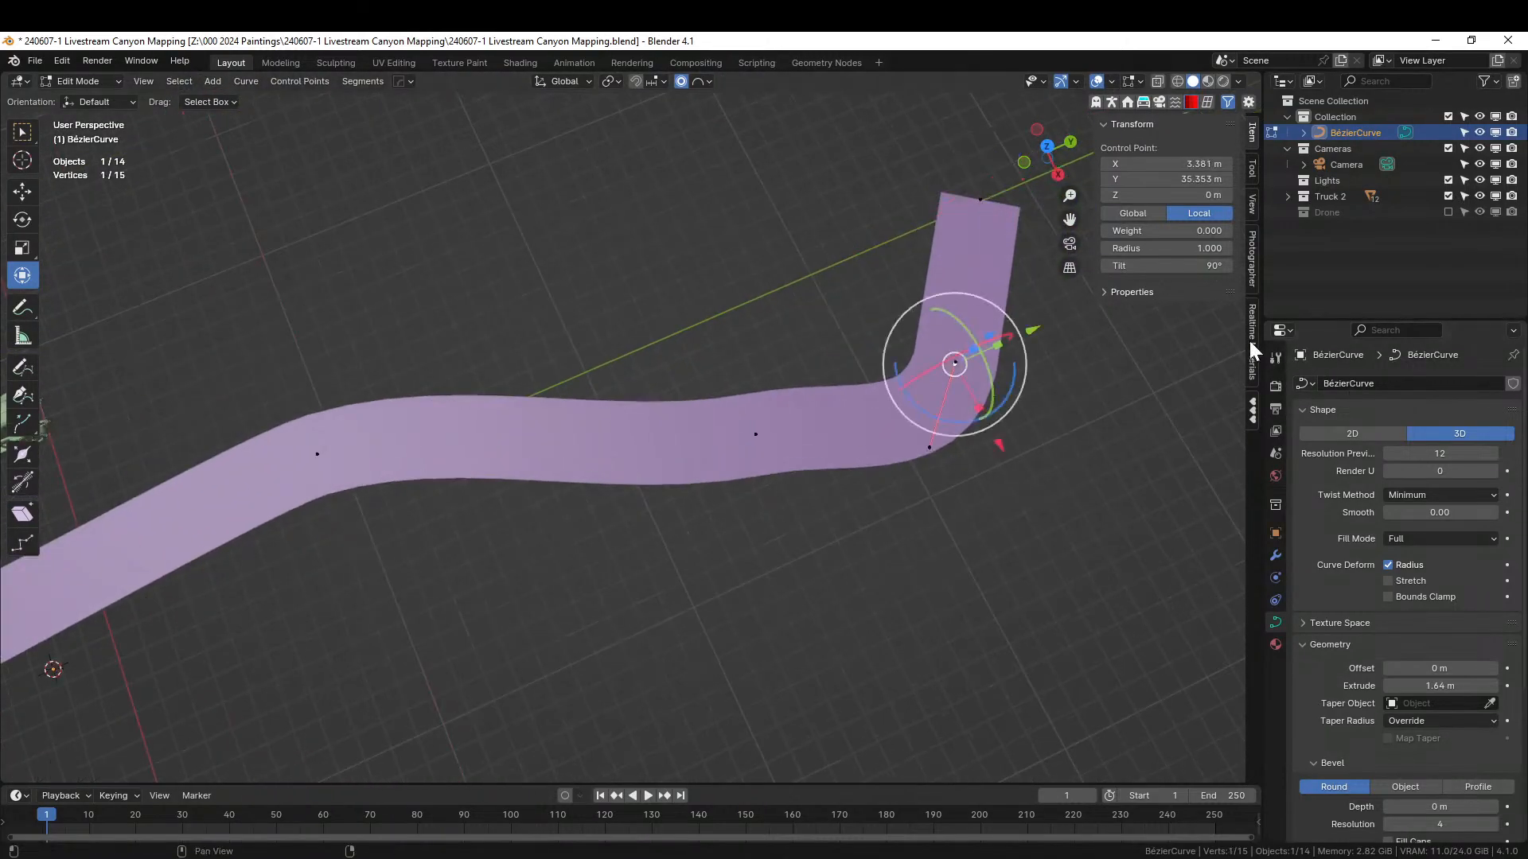
drag(1169, 249, 1216, 248)
click(756, 436)
drag(1169, 248, 1211, 248)
middle_drag(677, 442, 873, 511)
key(Tab)
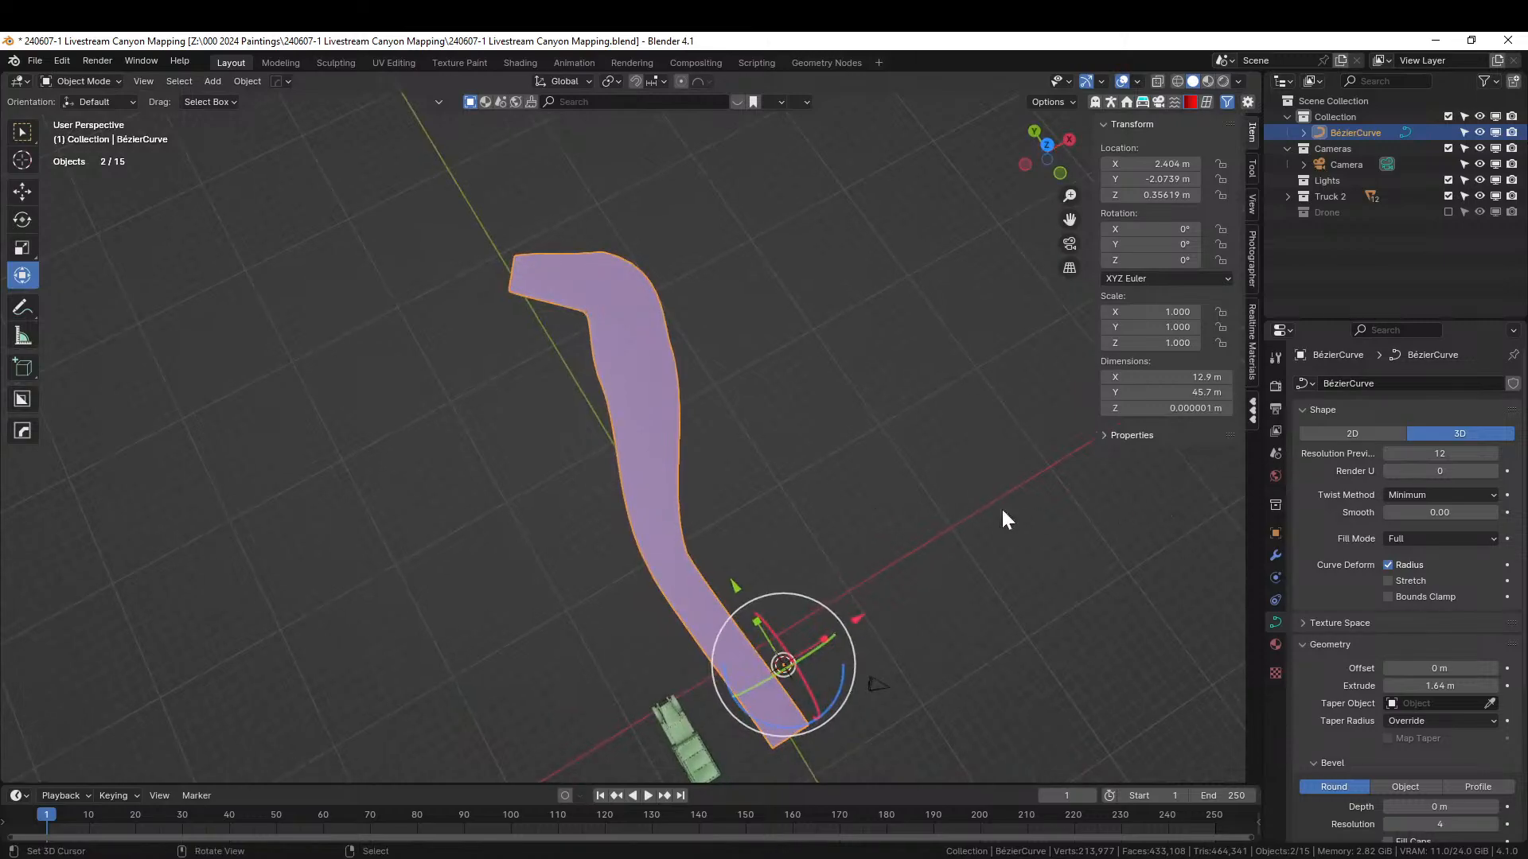
- Convert the ribbon curve to a mesh
click(241, 83)
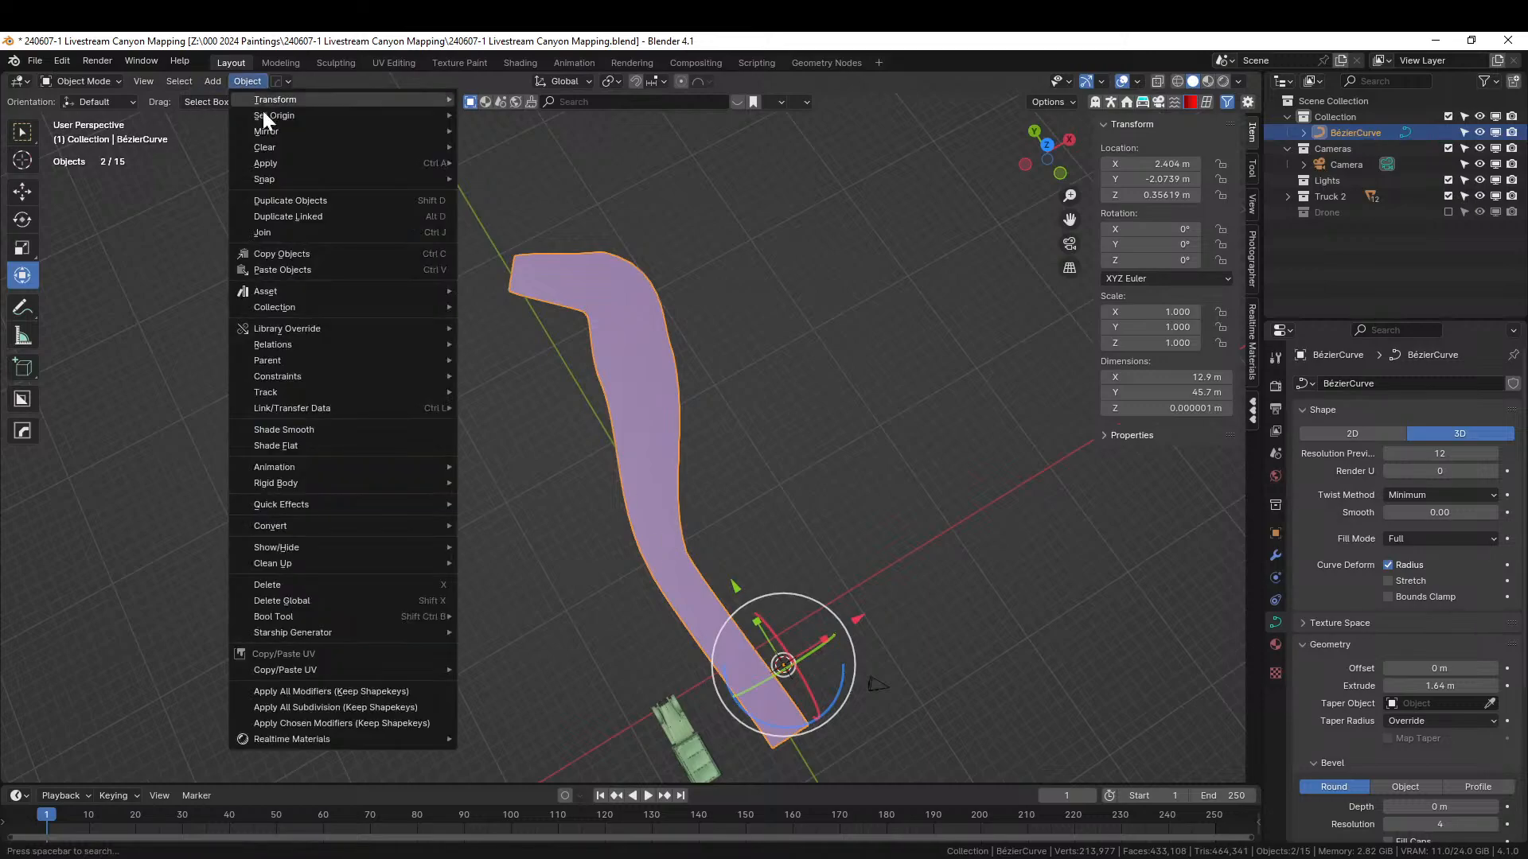
mouse_move(337, 524)
click(502, 544)
middle_drag(507, 546, 701, 501)
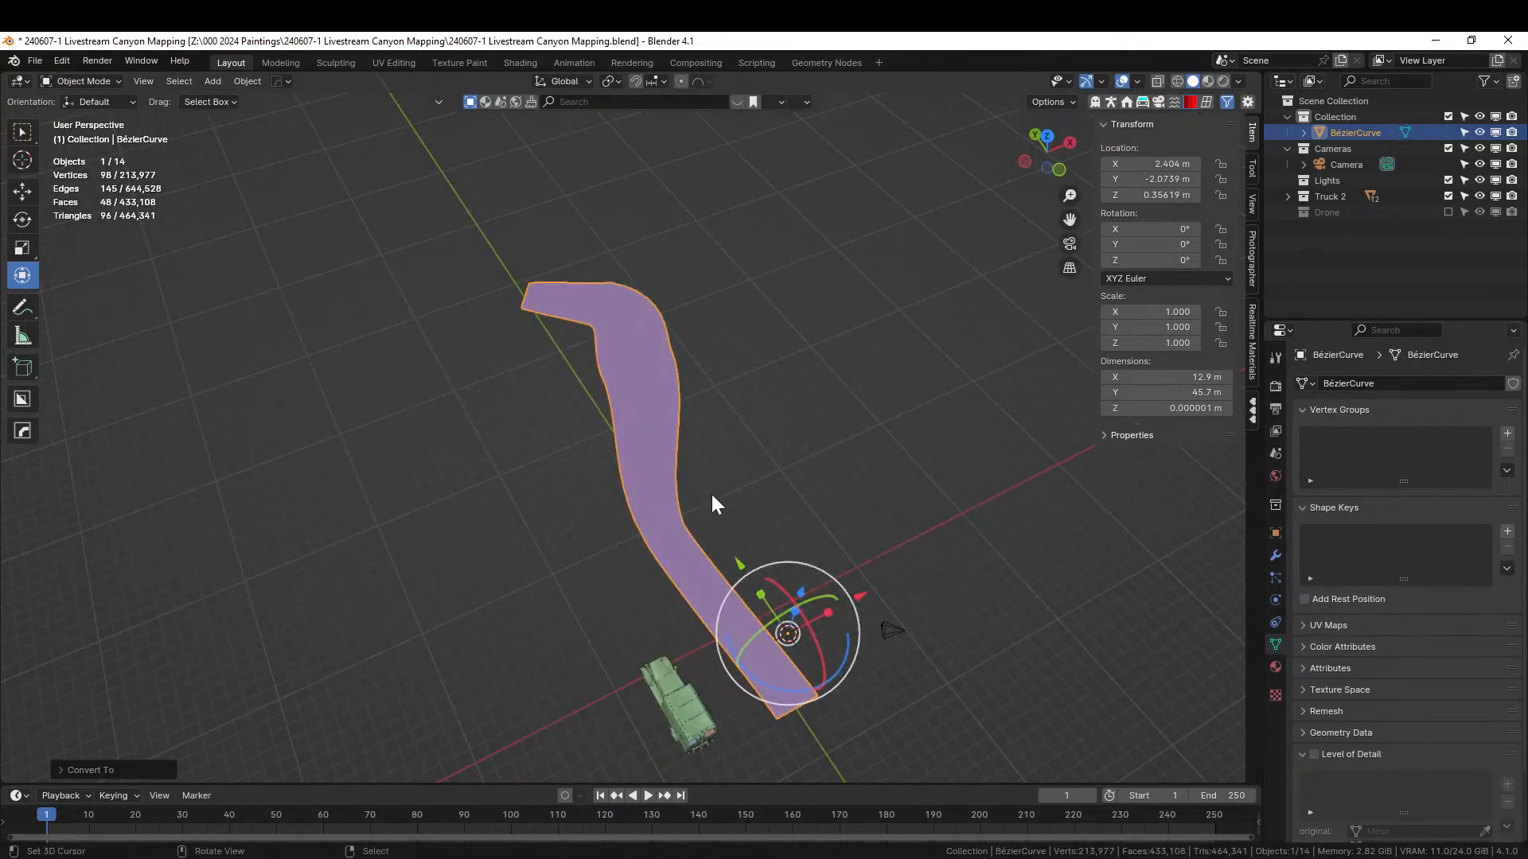
scroll(700, 501, up, 2)
- Extrude the edges along both long sides and the far end of the ribbon mesh about 3.86 m up along Z to form walls
key(Tab)
middle_drag(832, 618, 864, 622)
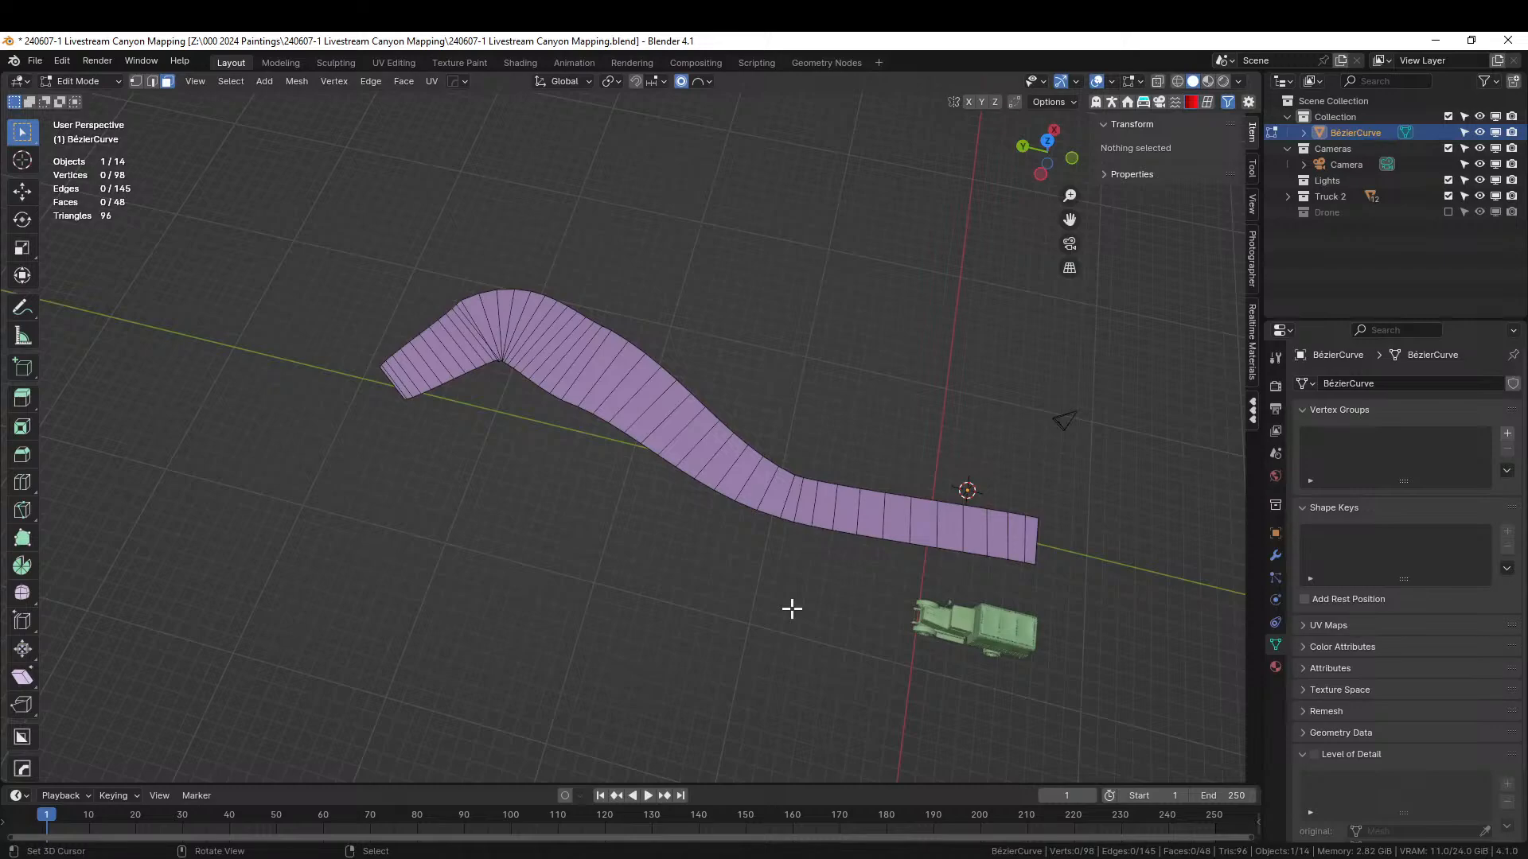
key(2)
alt+click(847, 530)
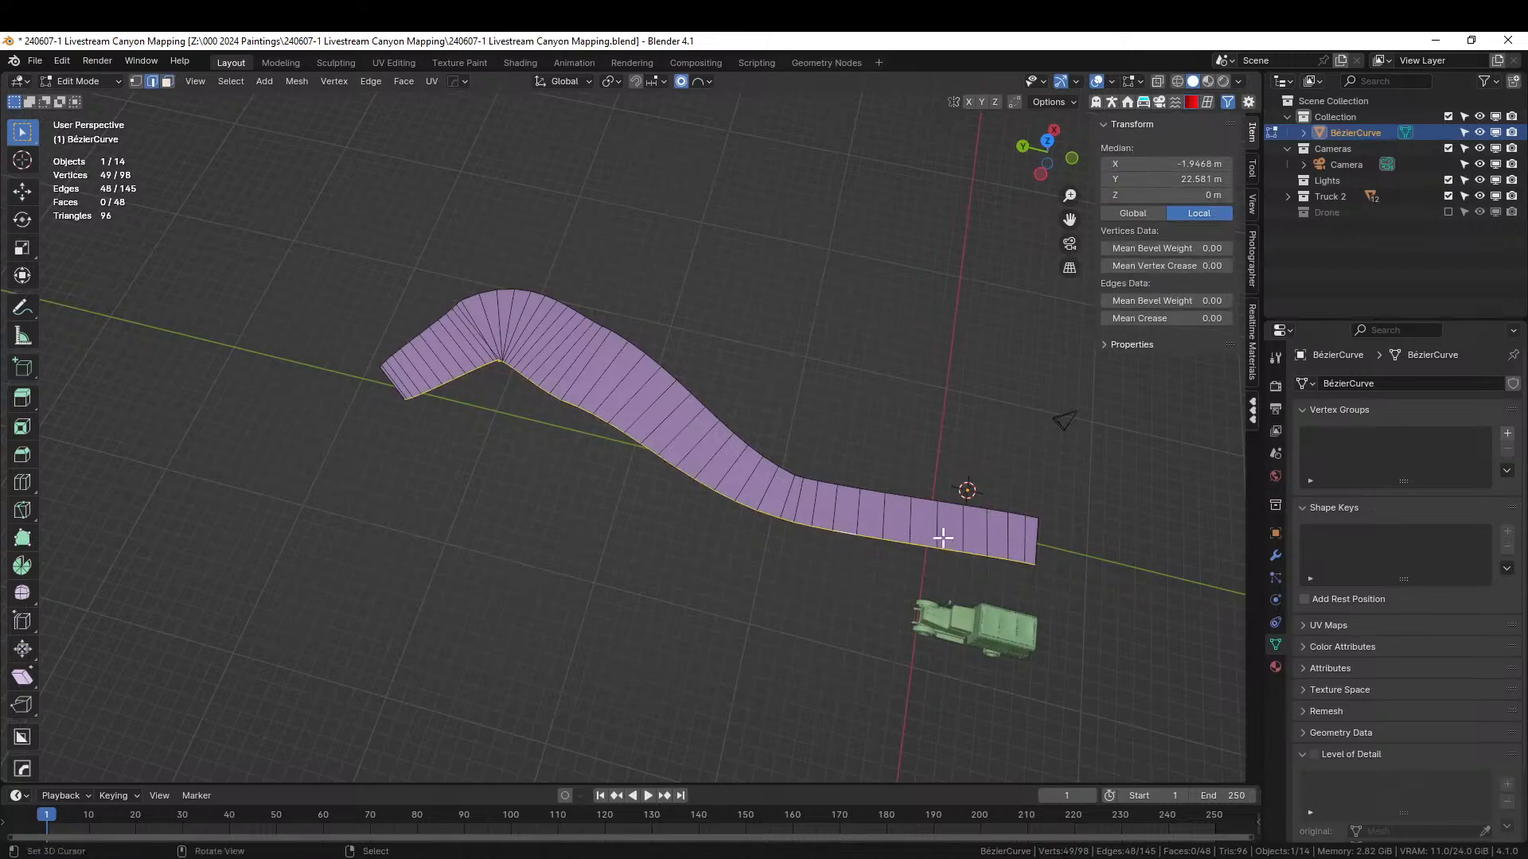
alt+shift+click(895, 495)
scroll(431, 401, up, 2)
shift+middle_drag(299, 402, 593, 529)
scroll(624, 585, up, 4)
alt+shift+click(562, 647)
shift+click(557, 629)
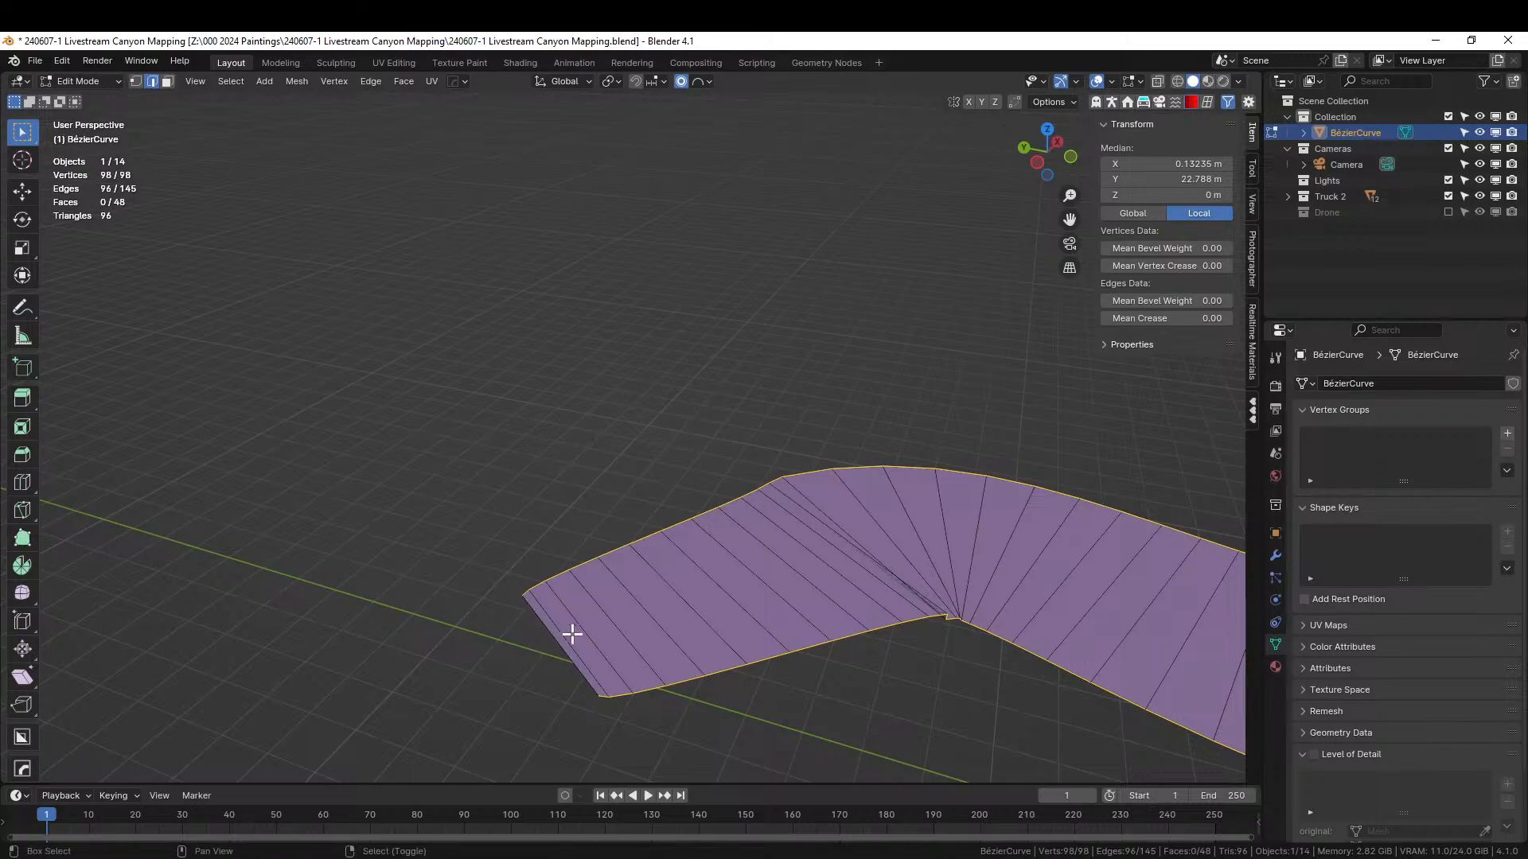
scroll(555, 631, up, 3)
scroll(556, 630, down, 3)
shift+click(470, 579)
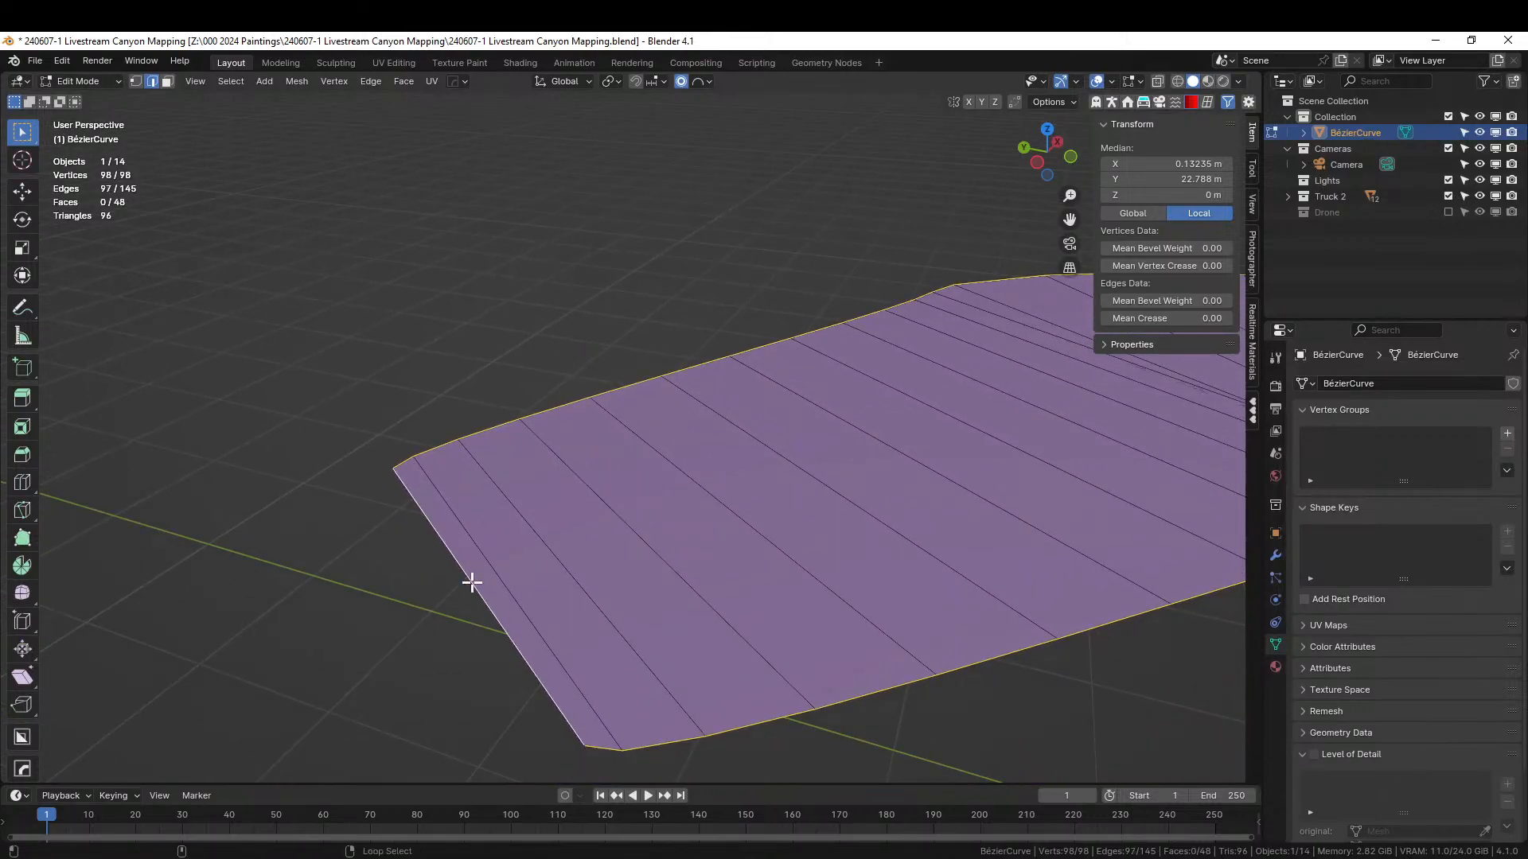
scroll(683, 583, down, 8)
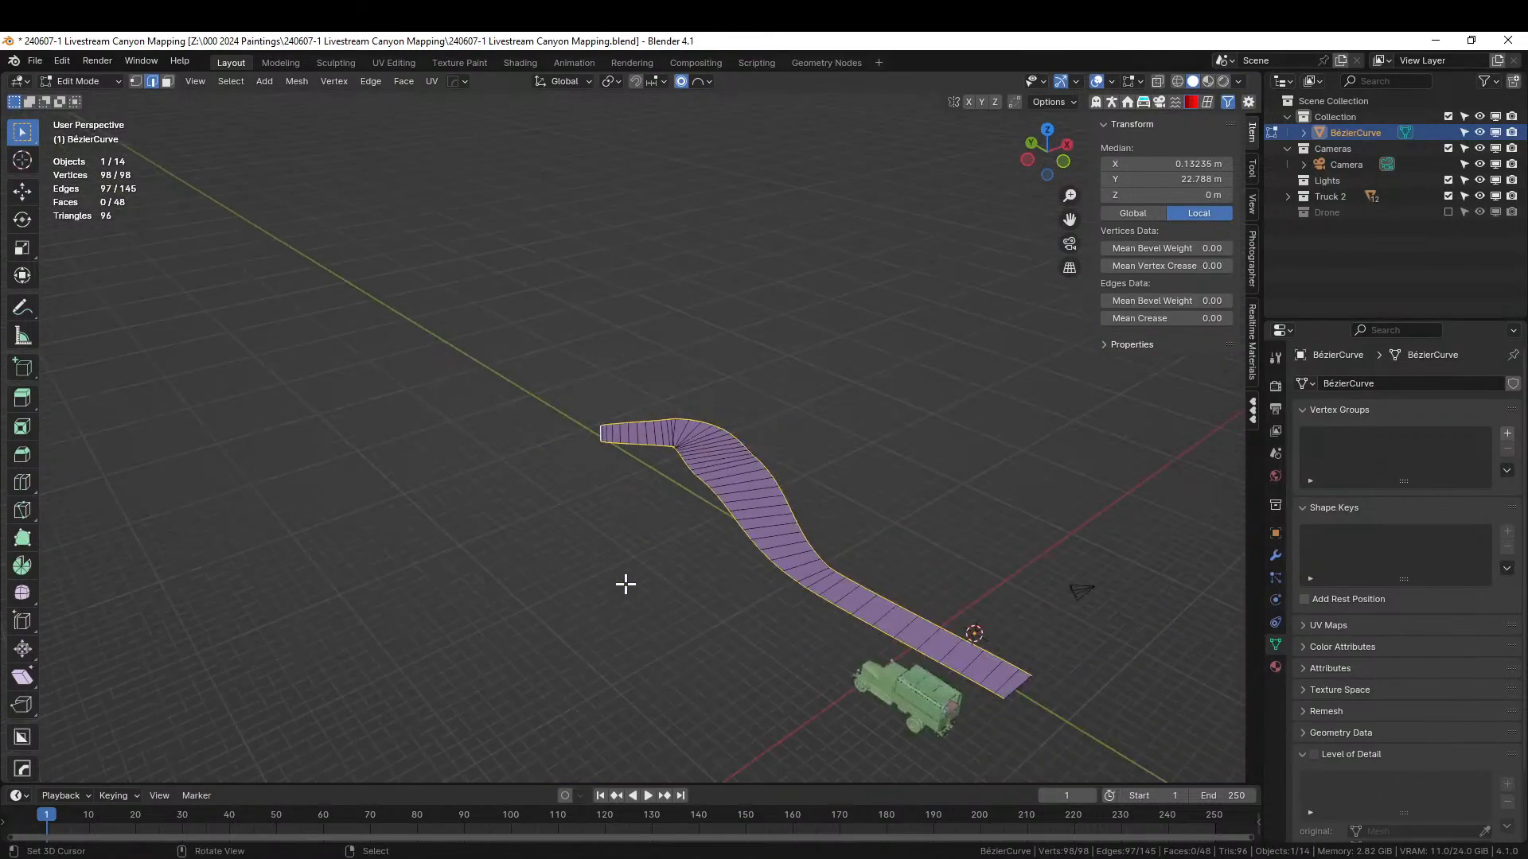
key(e)
key(z)
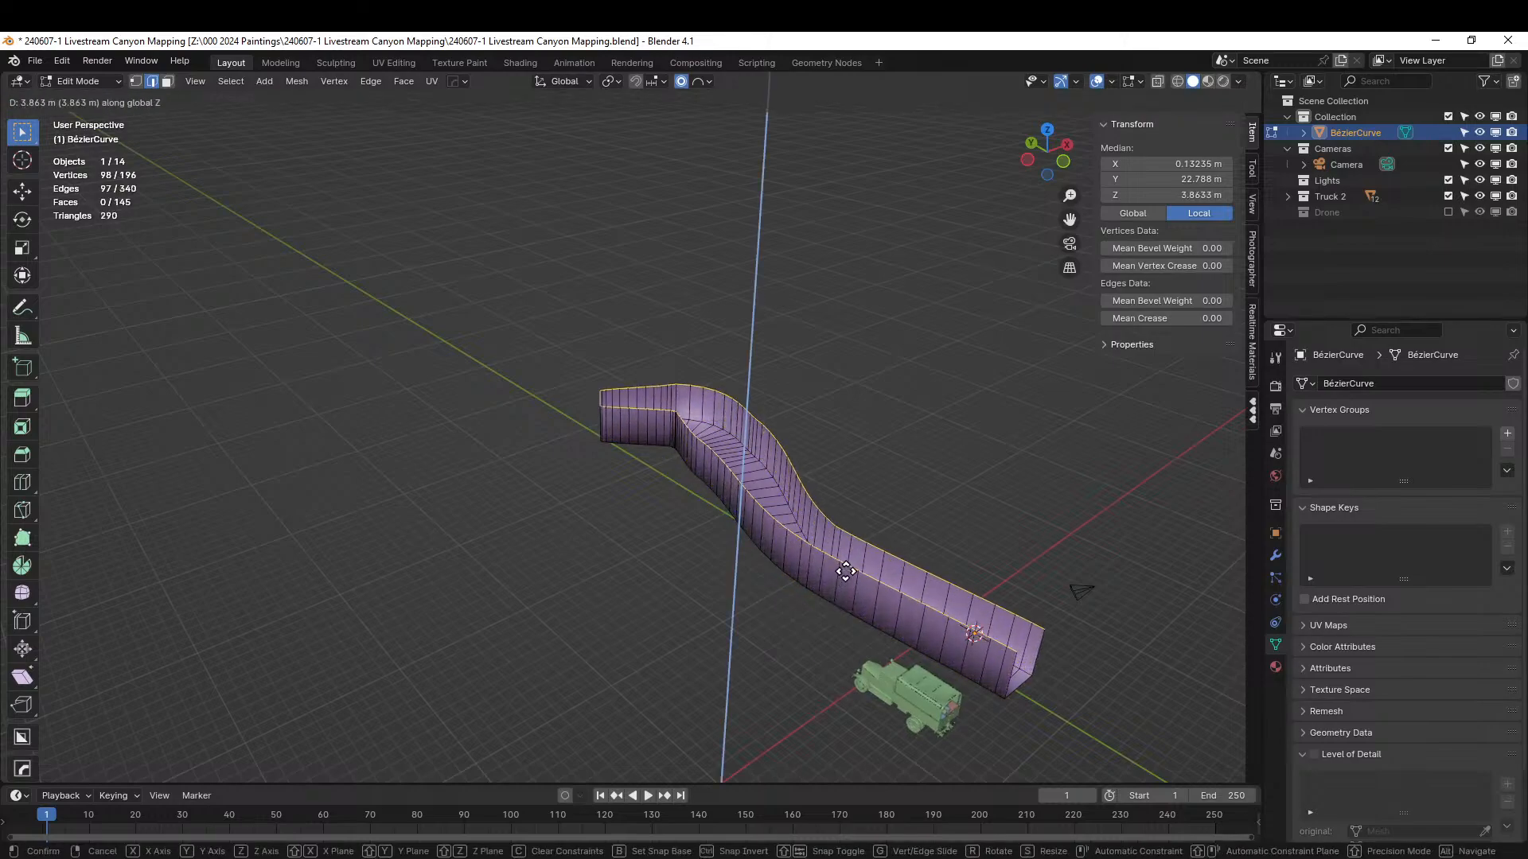
click(846, 572)
middle_drag(846, 571, 679, 584)
scroll(712, 574, up, 2)
scroll(614, 611, down, 3)
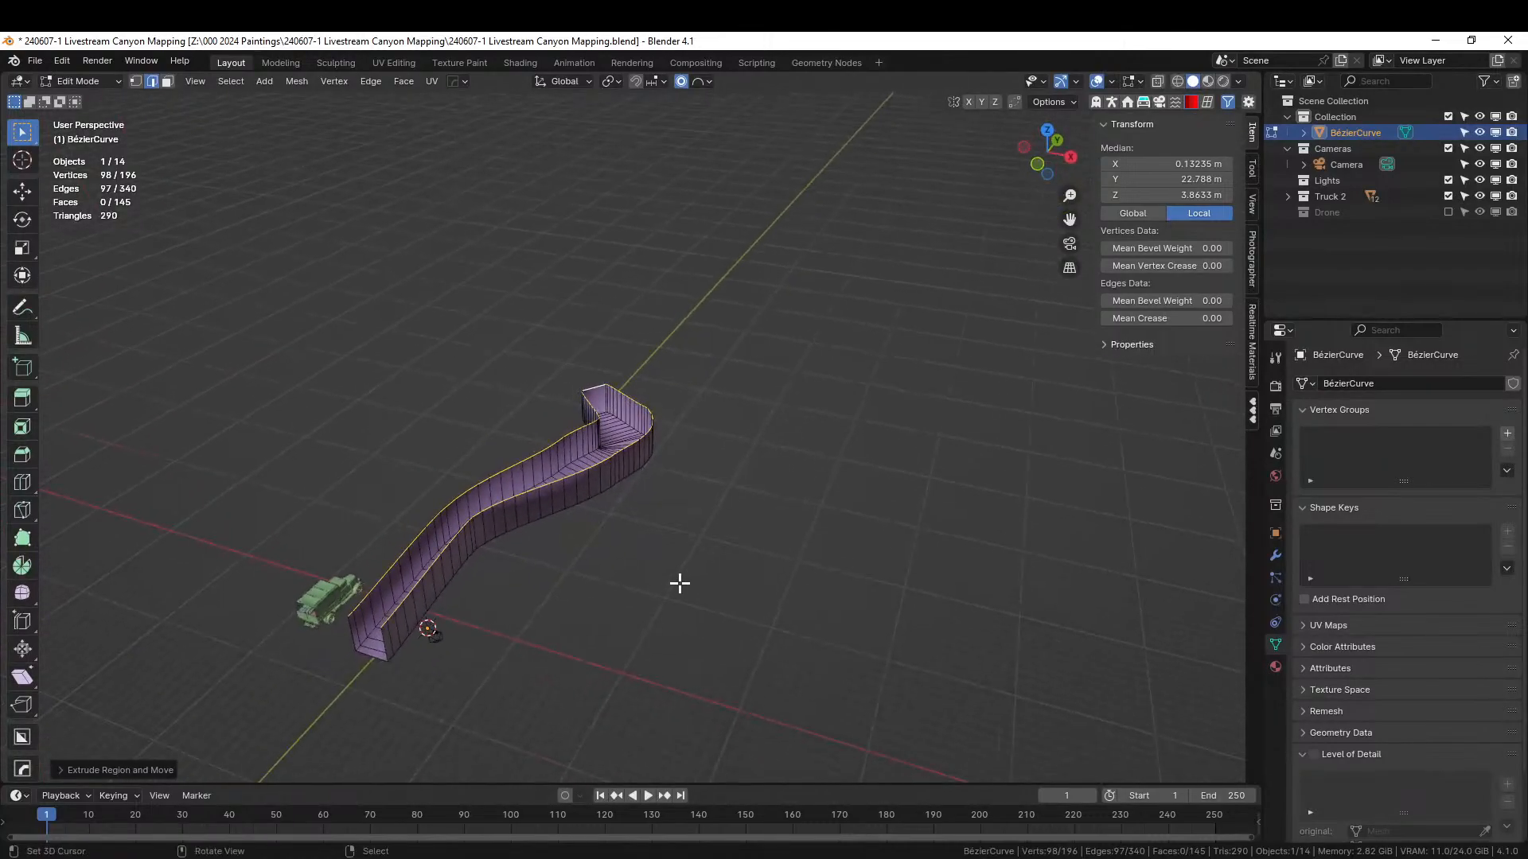
- Extrude the upper edges of the canyon walls about 5.33 m further up along Z
key(e)
key(z)
click(676, 540)
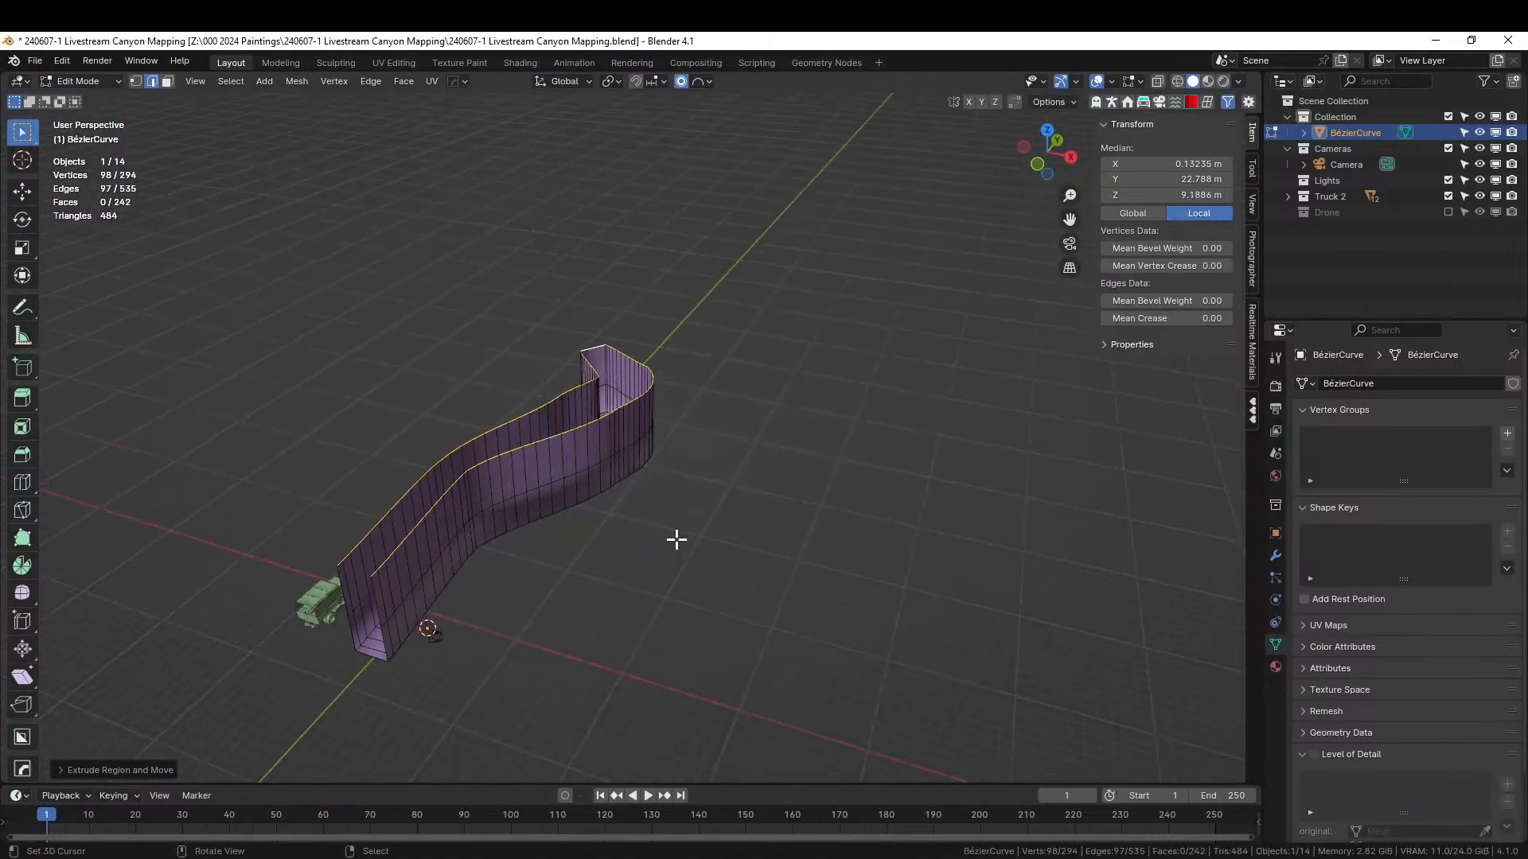
key(s)
key(shift+z)
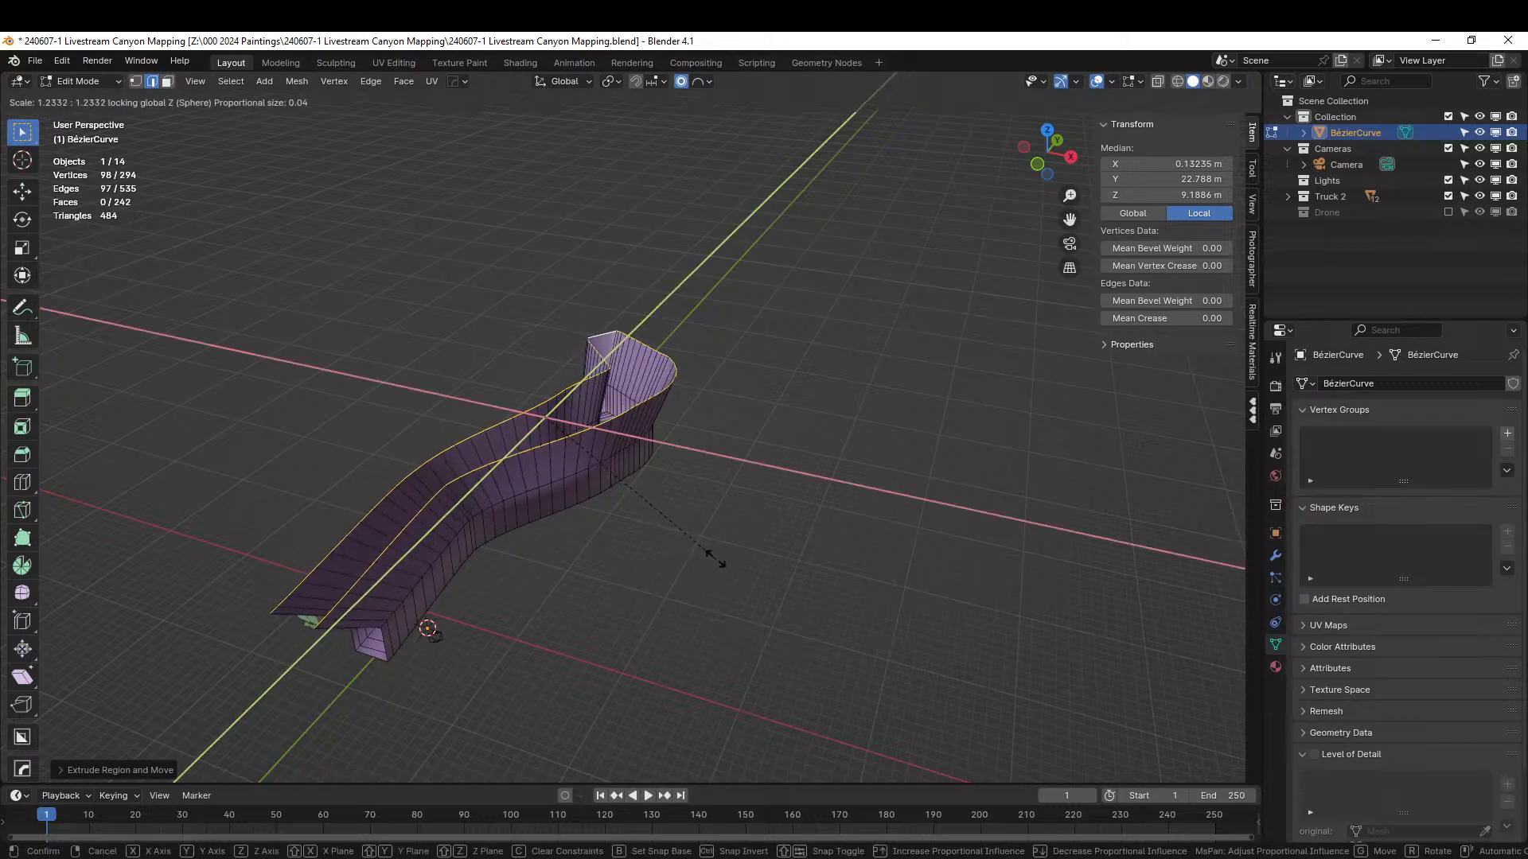
right_click(714, 558)
middle_drag(658, 549, 600, 386)
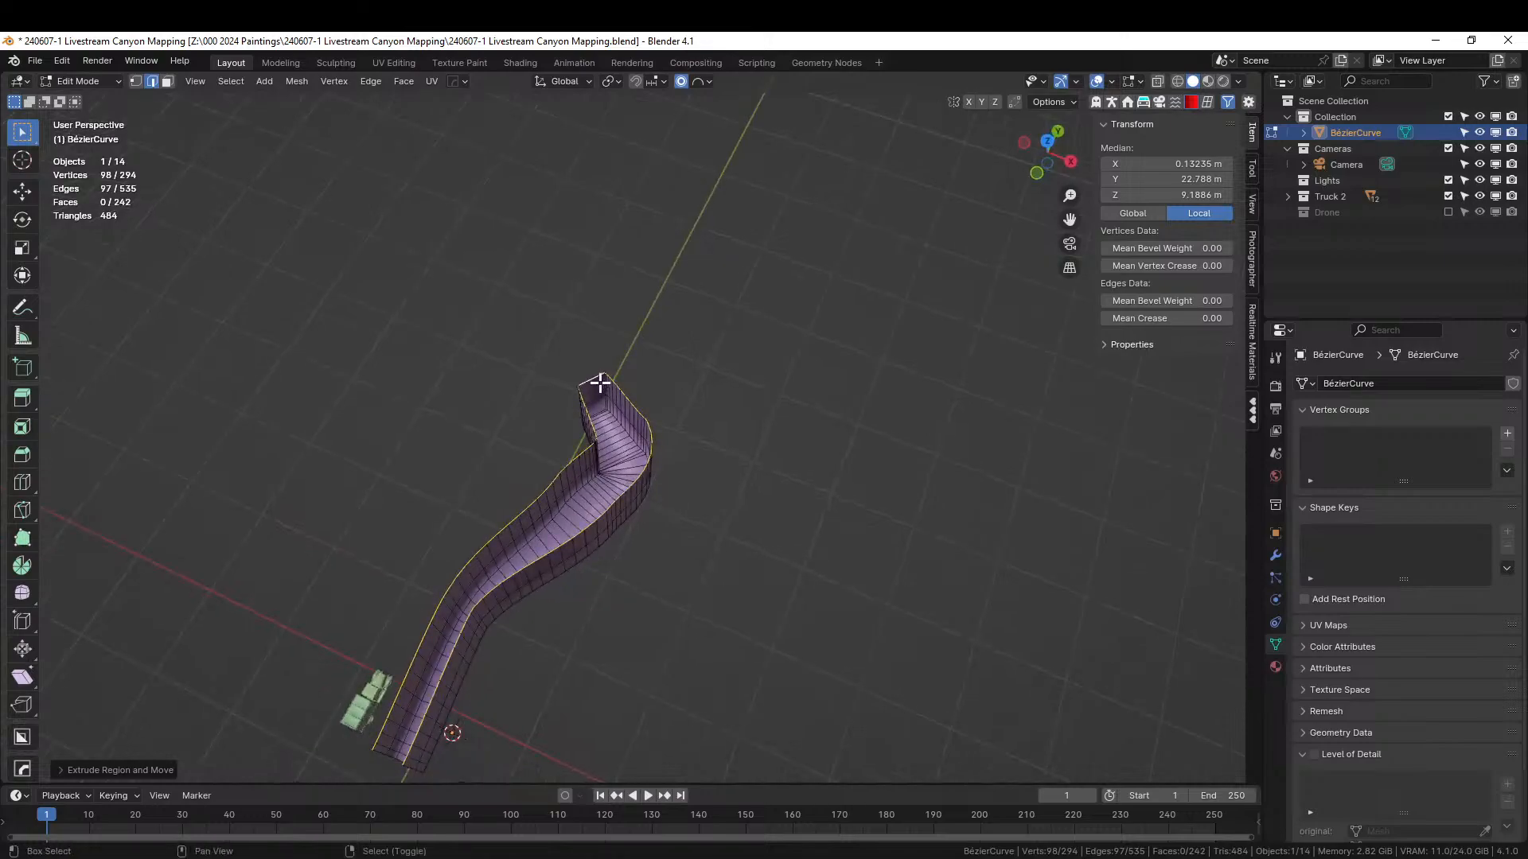
scroll(588, 406, up, 2)
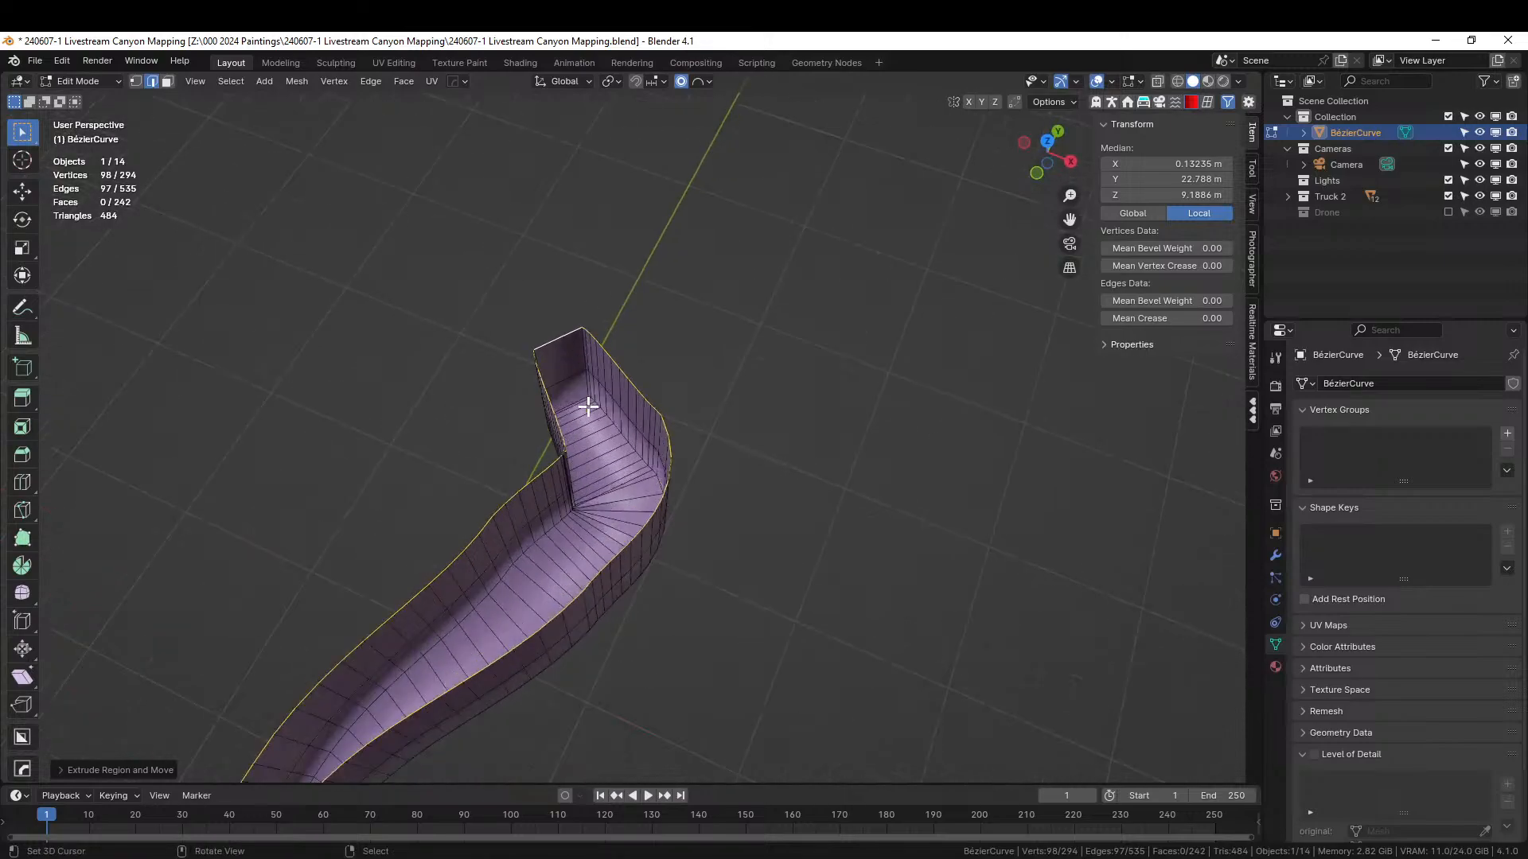
click(545, 342)
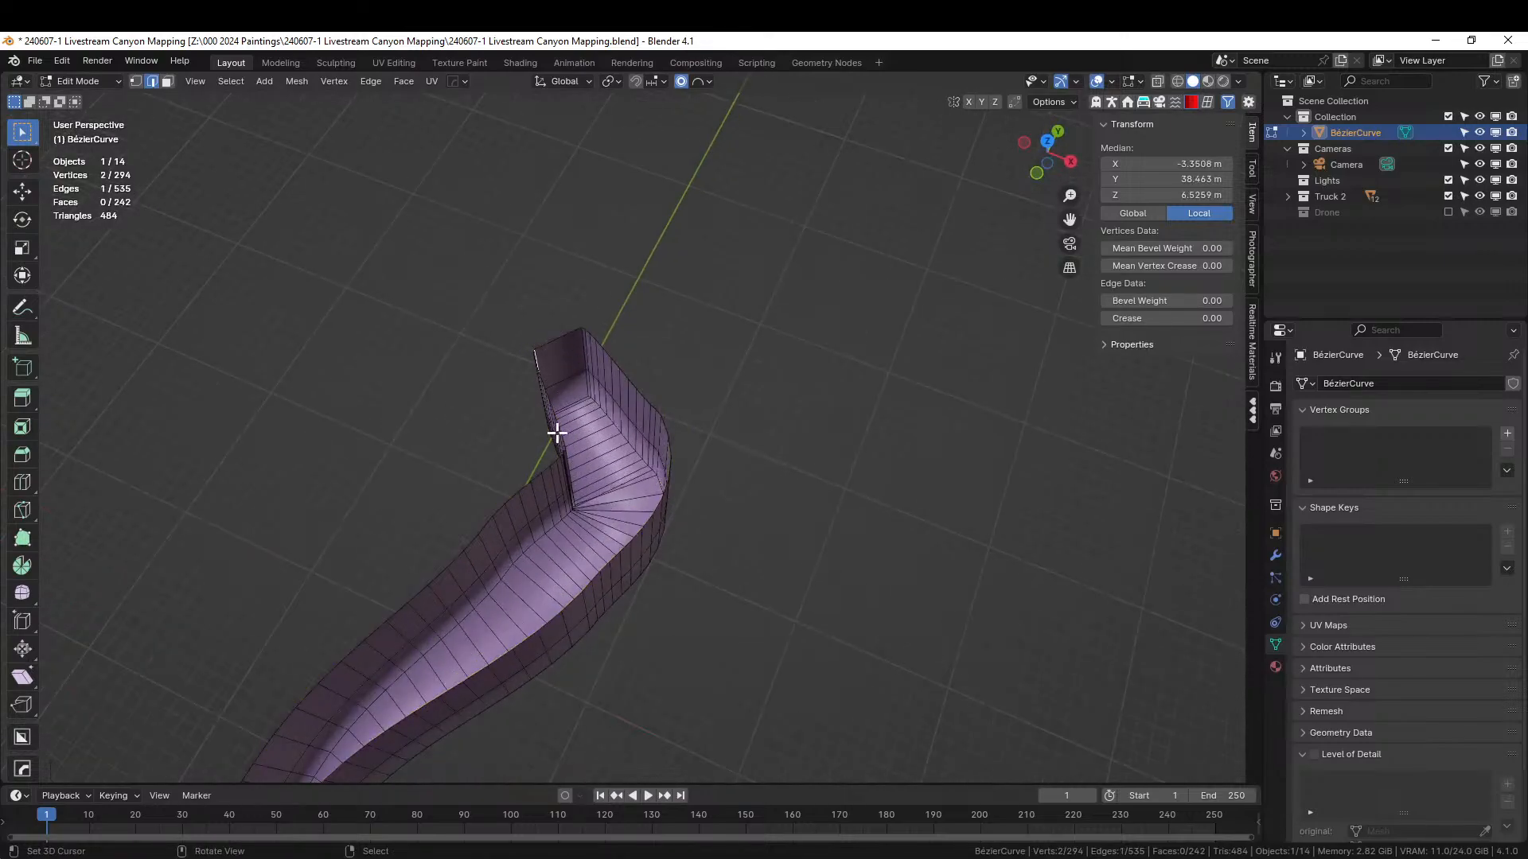
shift+middle_drag(557, 433, 680, 360)
alt+shift+click(487, 536)
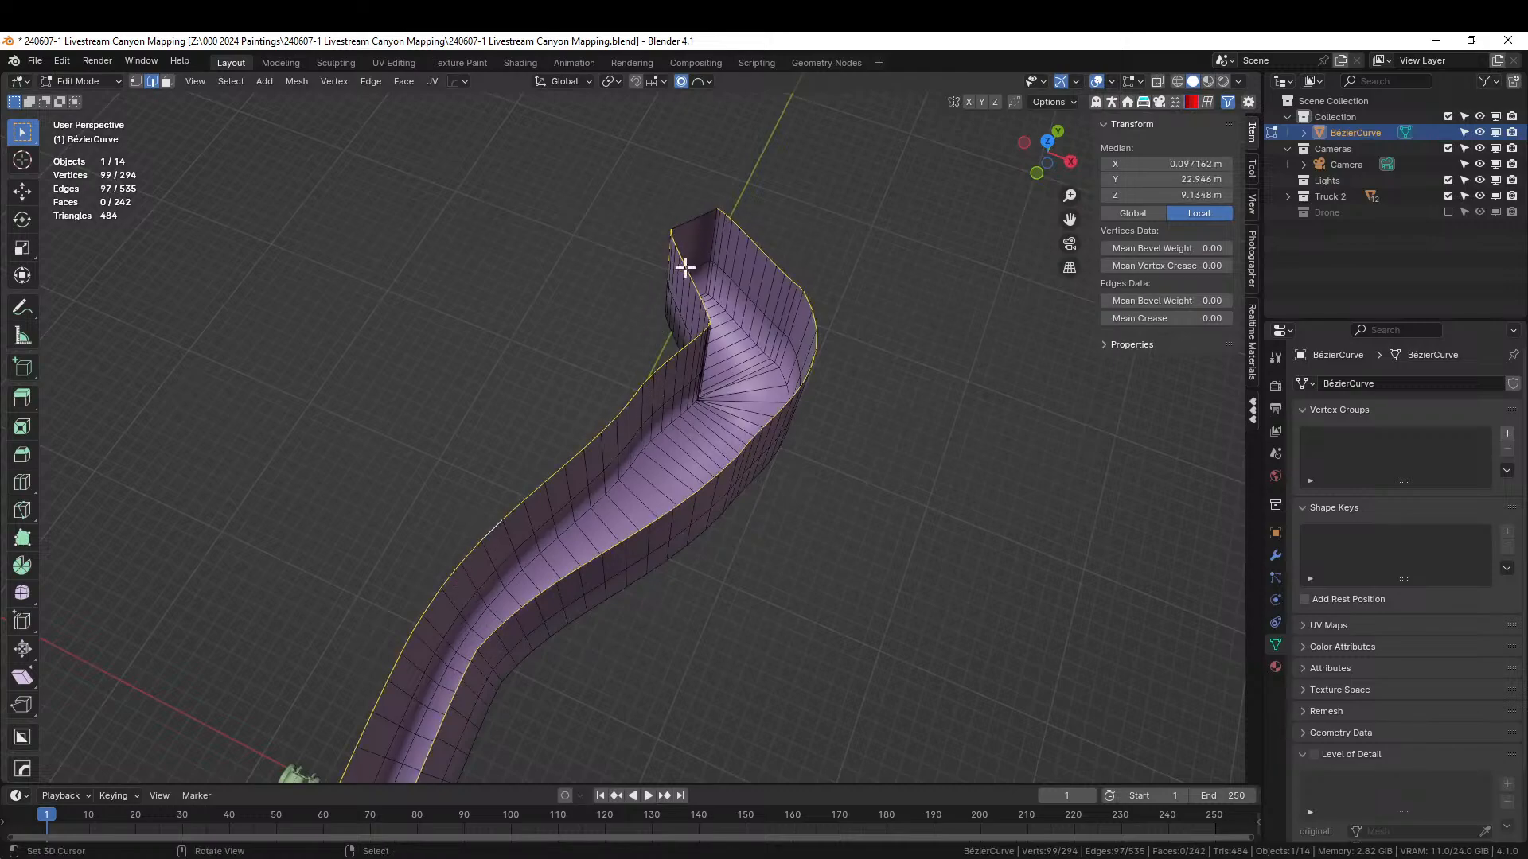
- Select the top edge path of the wall on the truck's side and move it about 2.51 m outward along negative X
shift+middle_drag(664, 390, 602, 578)
click(505, 561)
shift+middle_drag(648, 525, 565, 145)
scroll(786, 366, up, 4)
middle_drag(919, 407, 689, 613)
ctrl+right_click(659, 455)
scroll(757, 454, down, 3)
scroll(751, 455, up, 1)
key(KP_7)
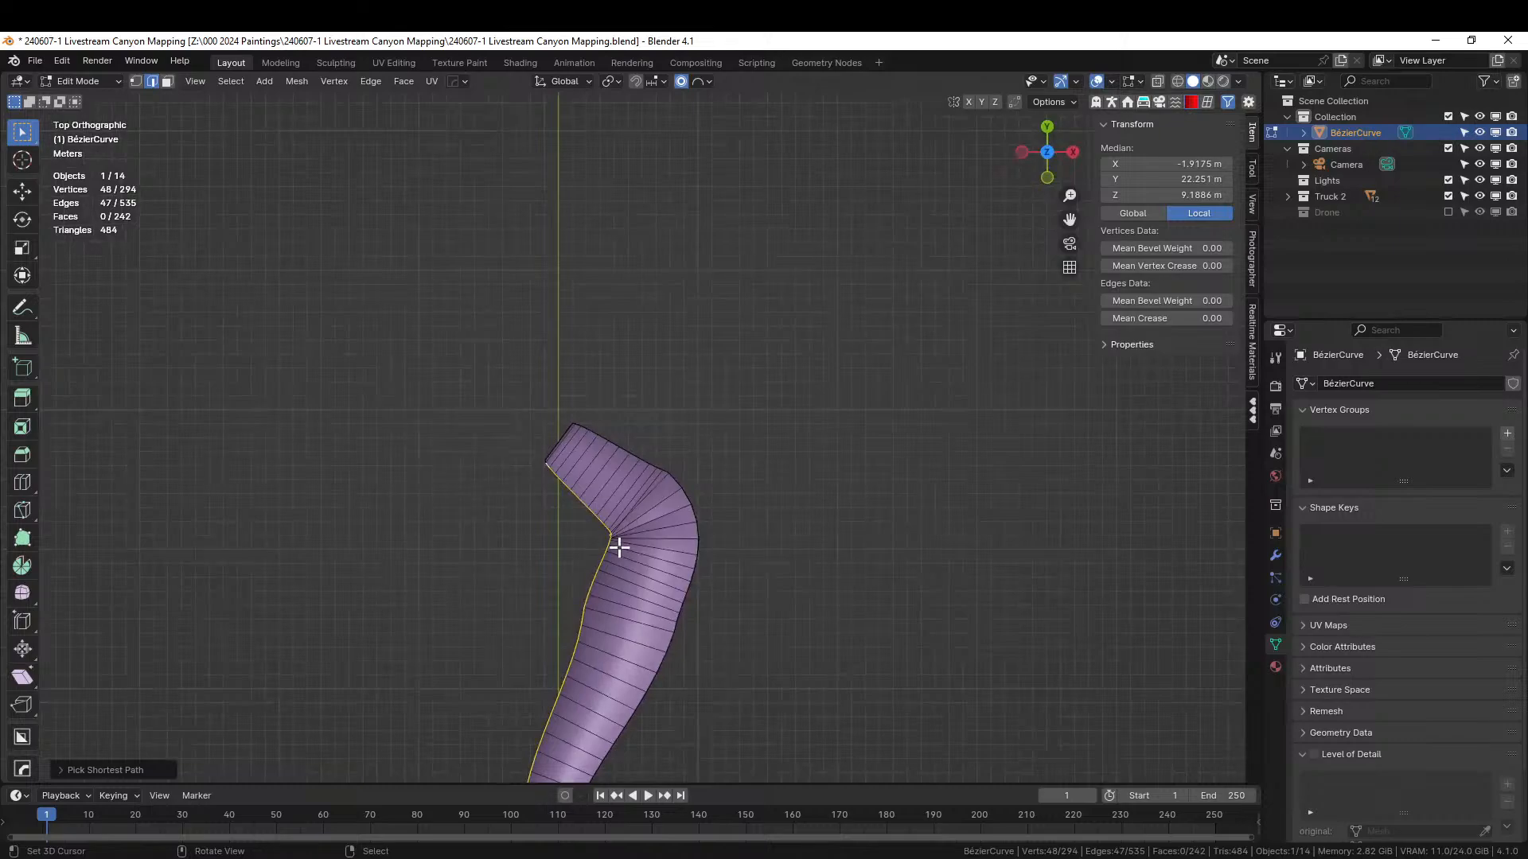
key(g)
key(x)
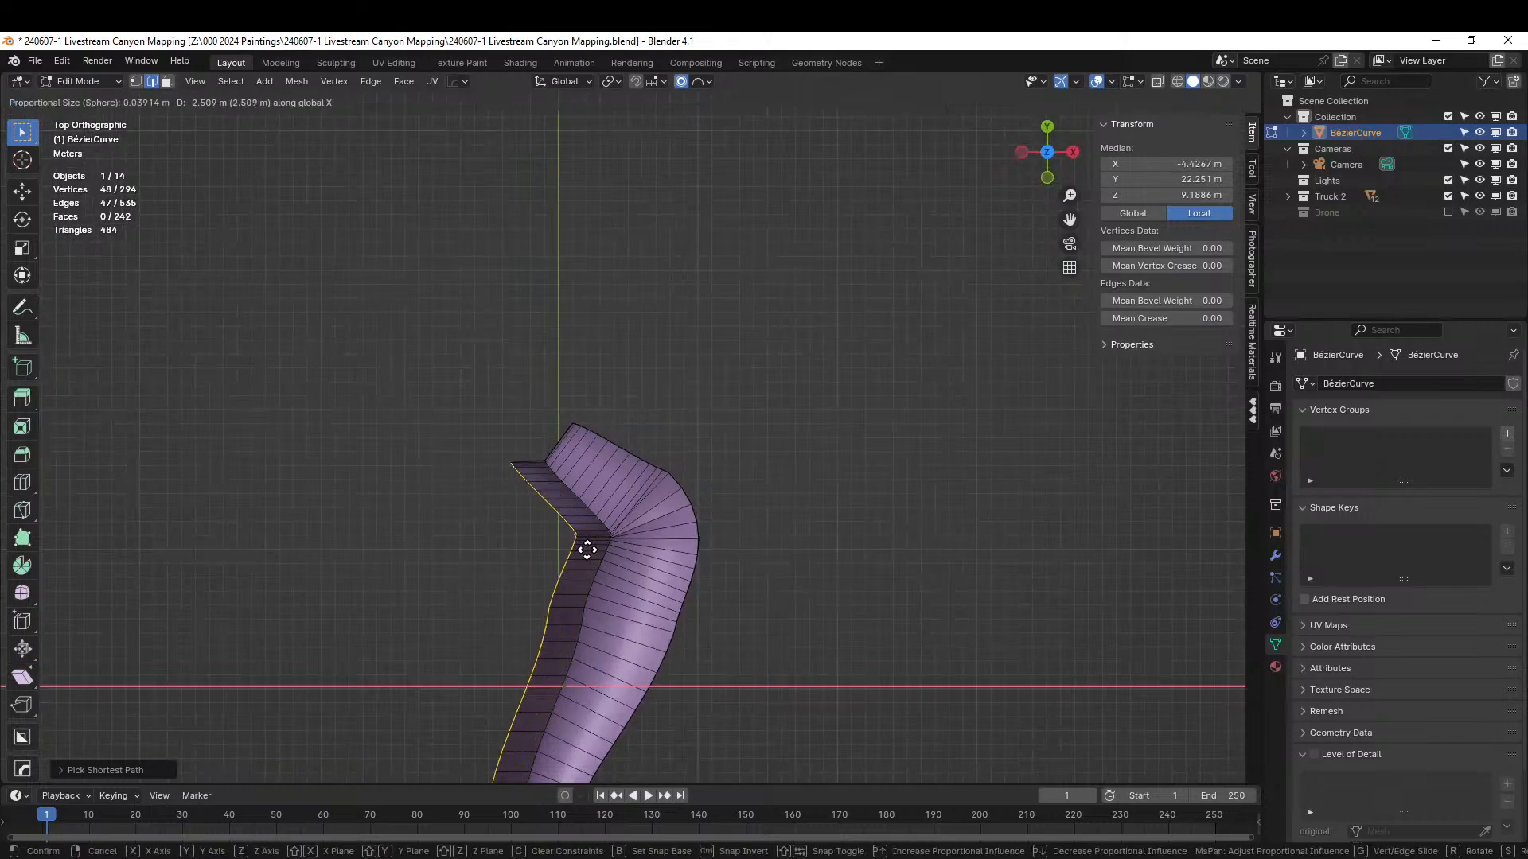
click(587, 549)
- Select the top edge path of the opposite wall and move it about 3.37 m outward along X
middle_drag(586, 546, 598, 391)
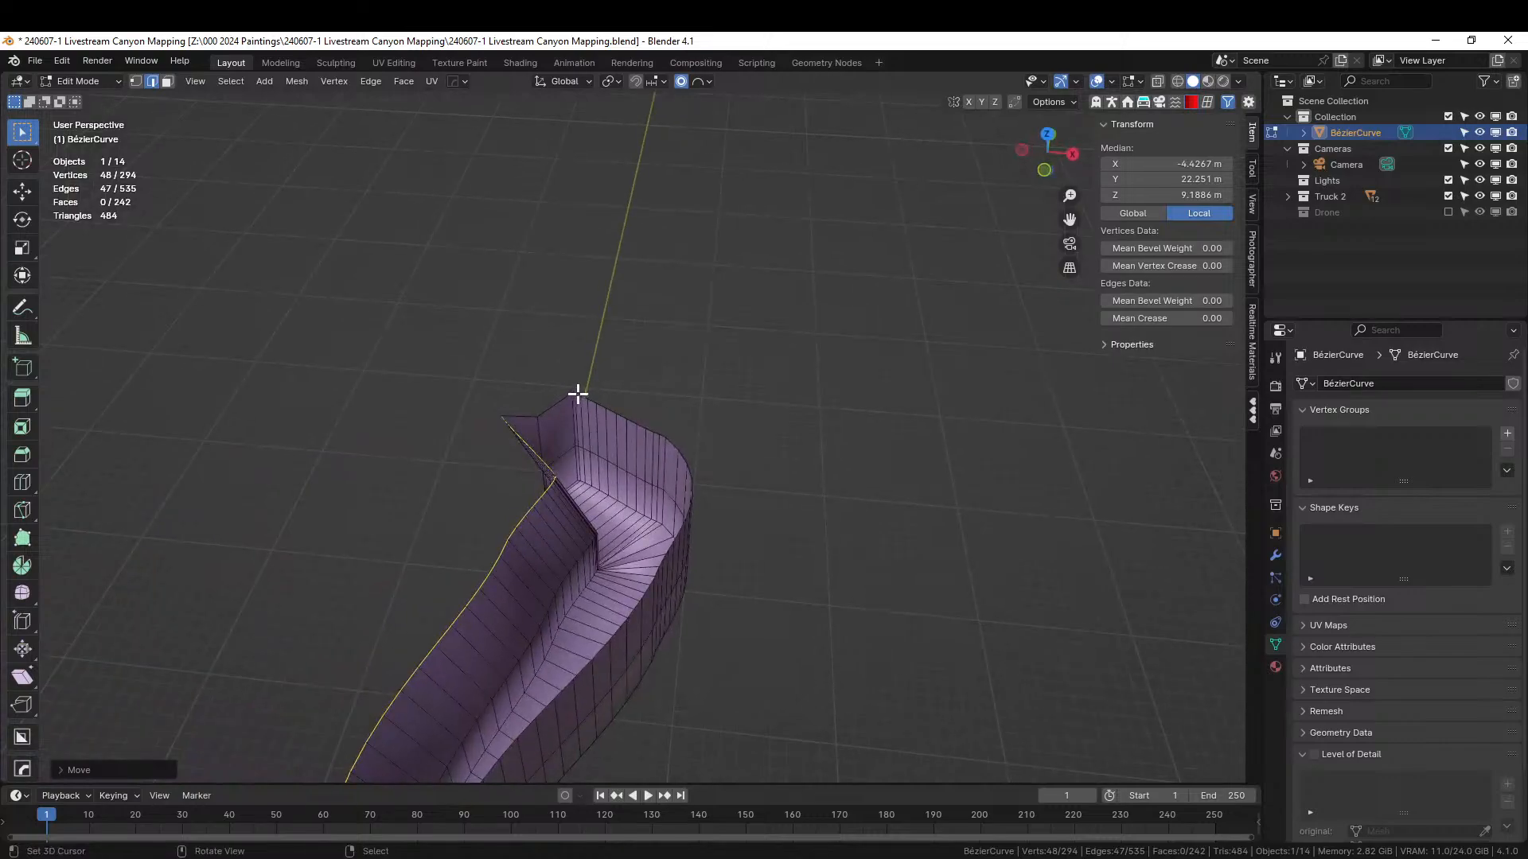
click(582, 394)
middle_drag(725, 514, 694, 524)
ctrl+click(921, 454)
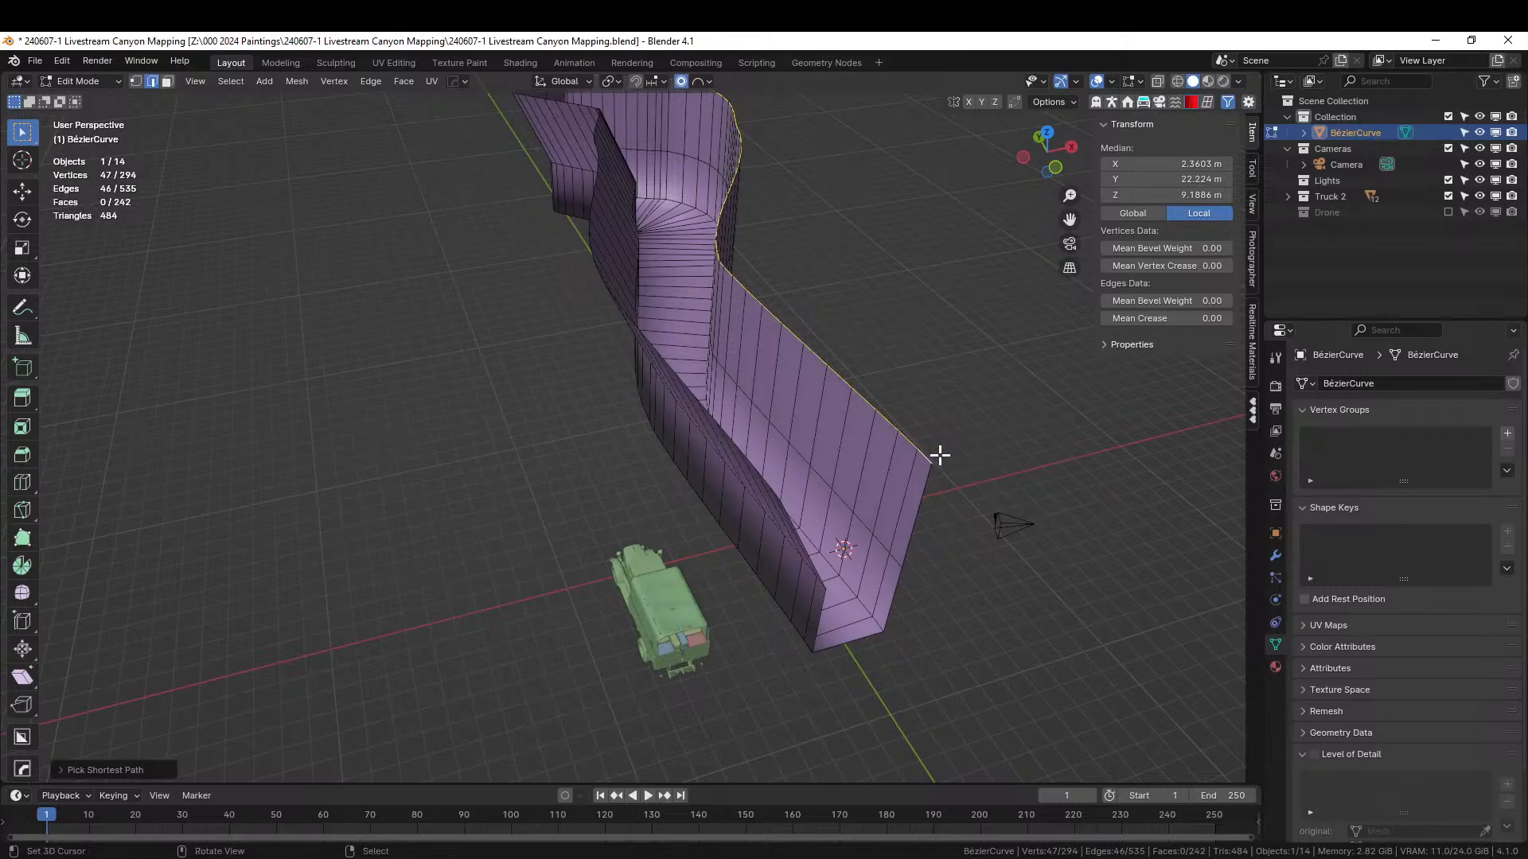
key(g)
click(996, 436)
- Extrude the whole upper rim of the canyon about 5.07 m up along Z and scale it slightly outward
middle_drag(996, 436, 762, 527)
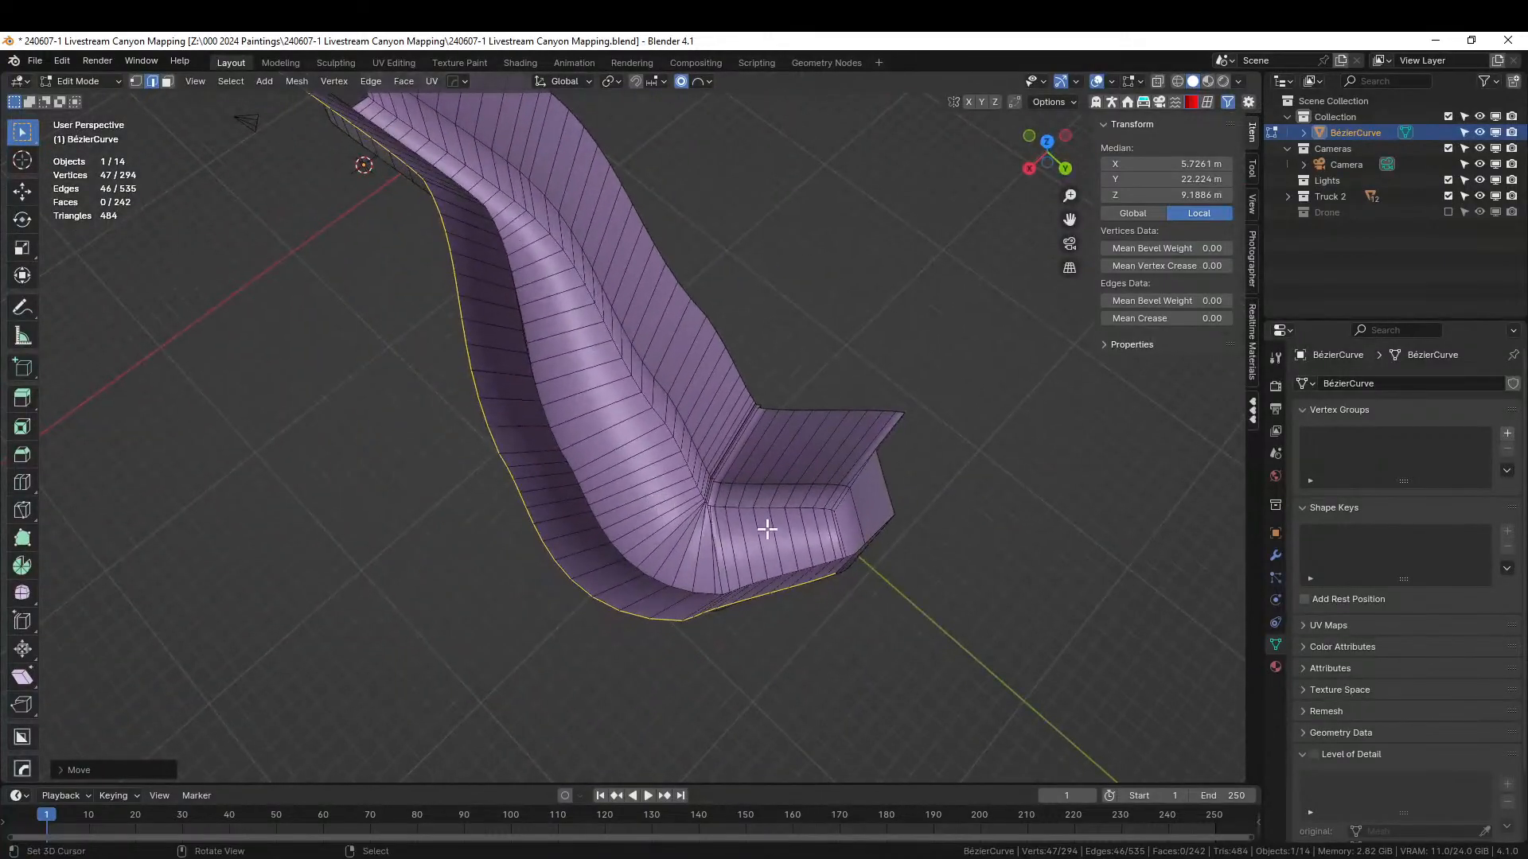
middle_drag(743, 608, 641, 488)
alt+shift+click(641, 447)
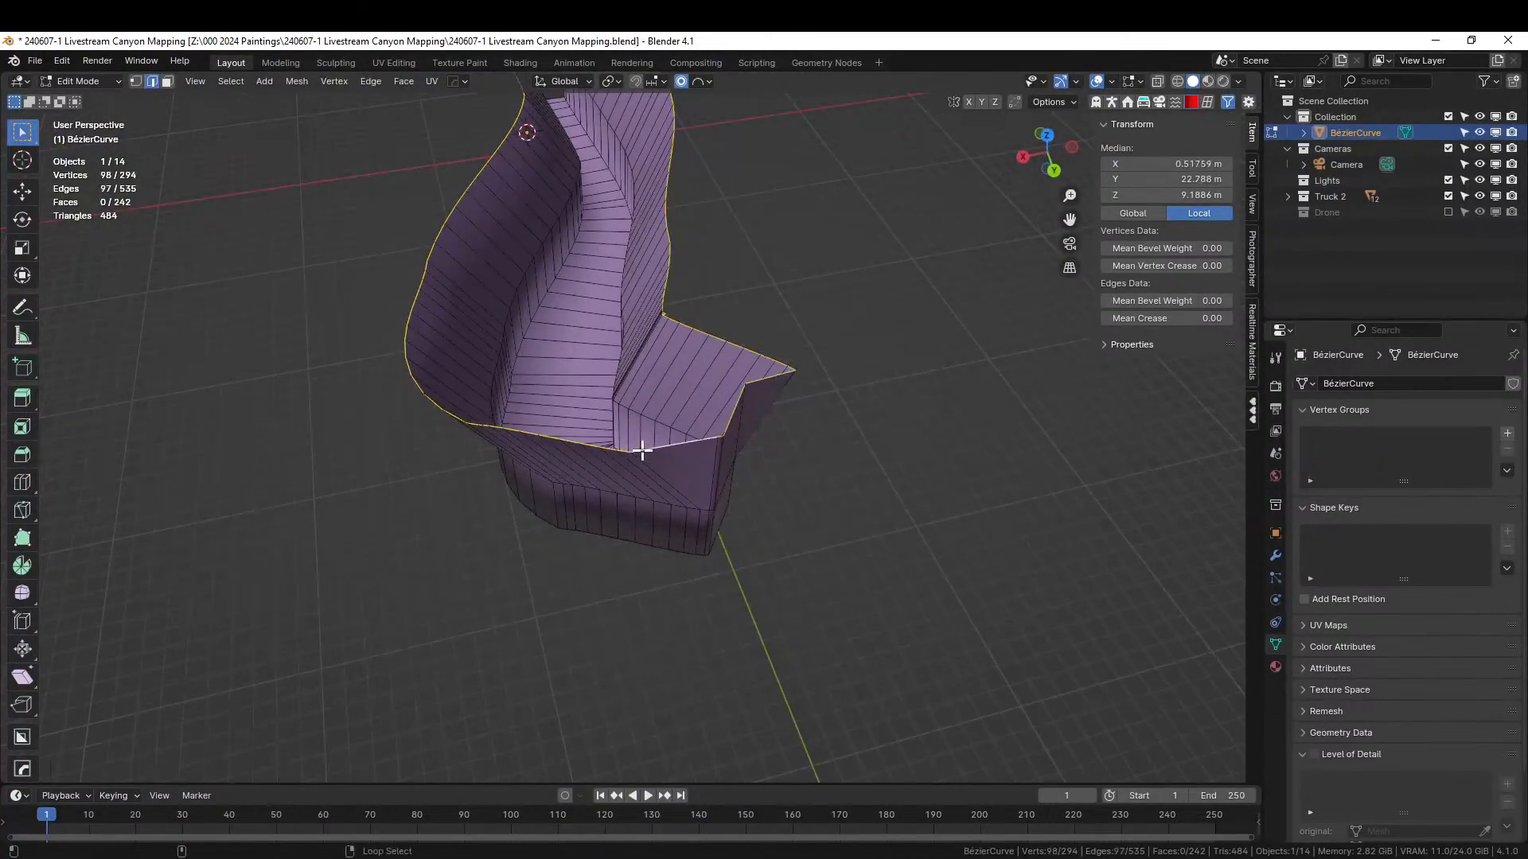
key(e)
key(z)
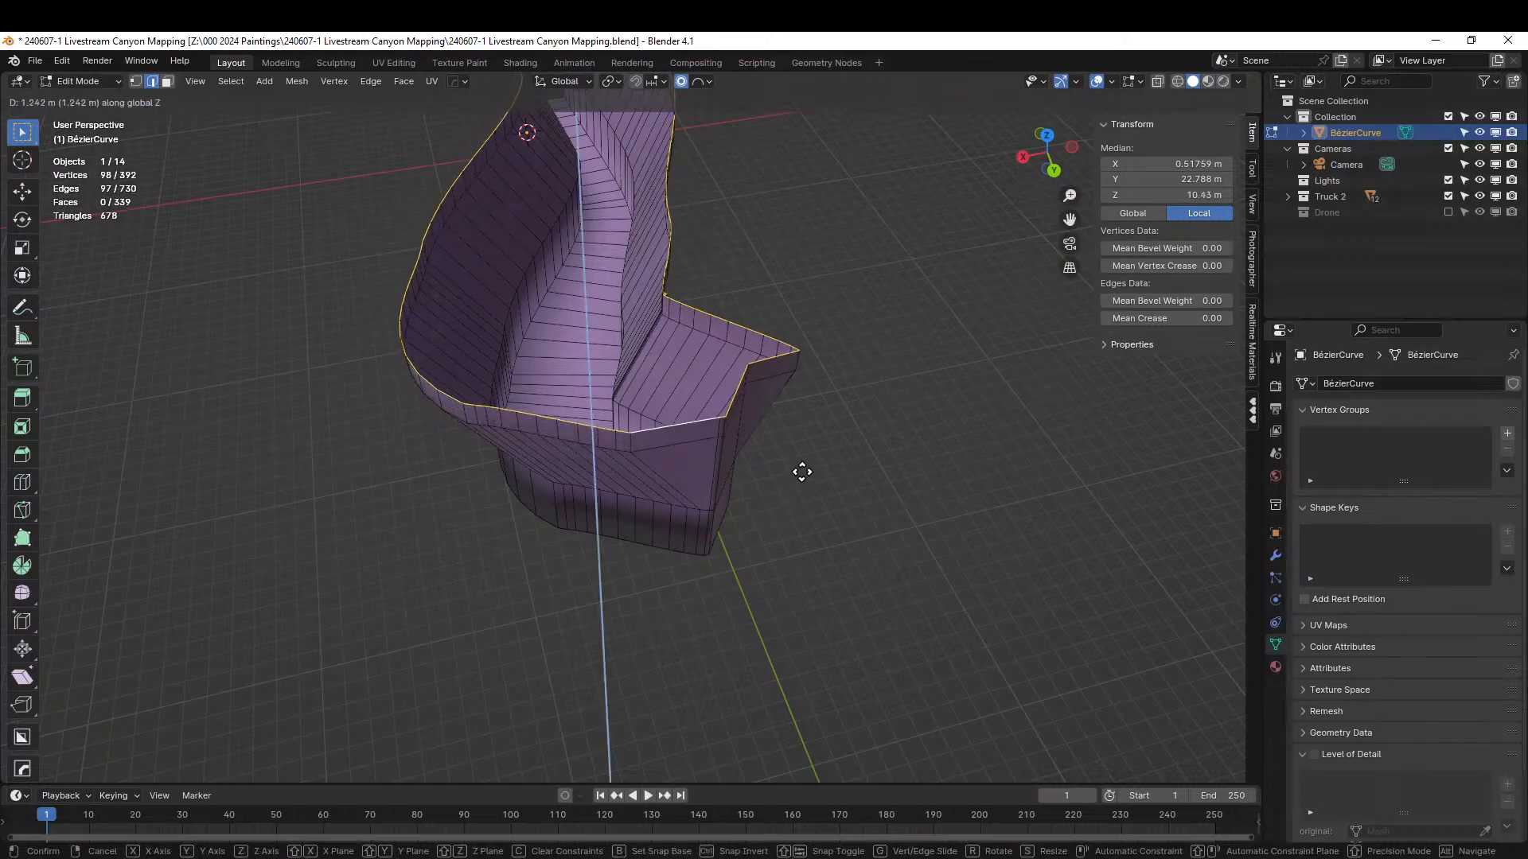
click(802, 409)
key(s)
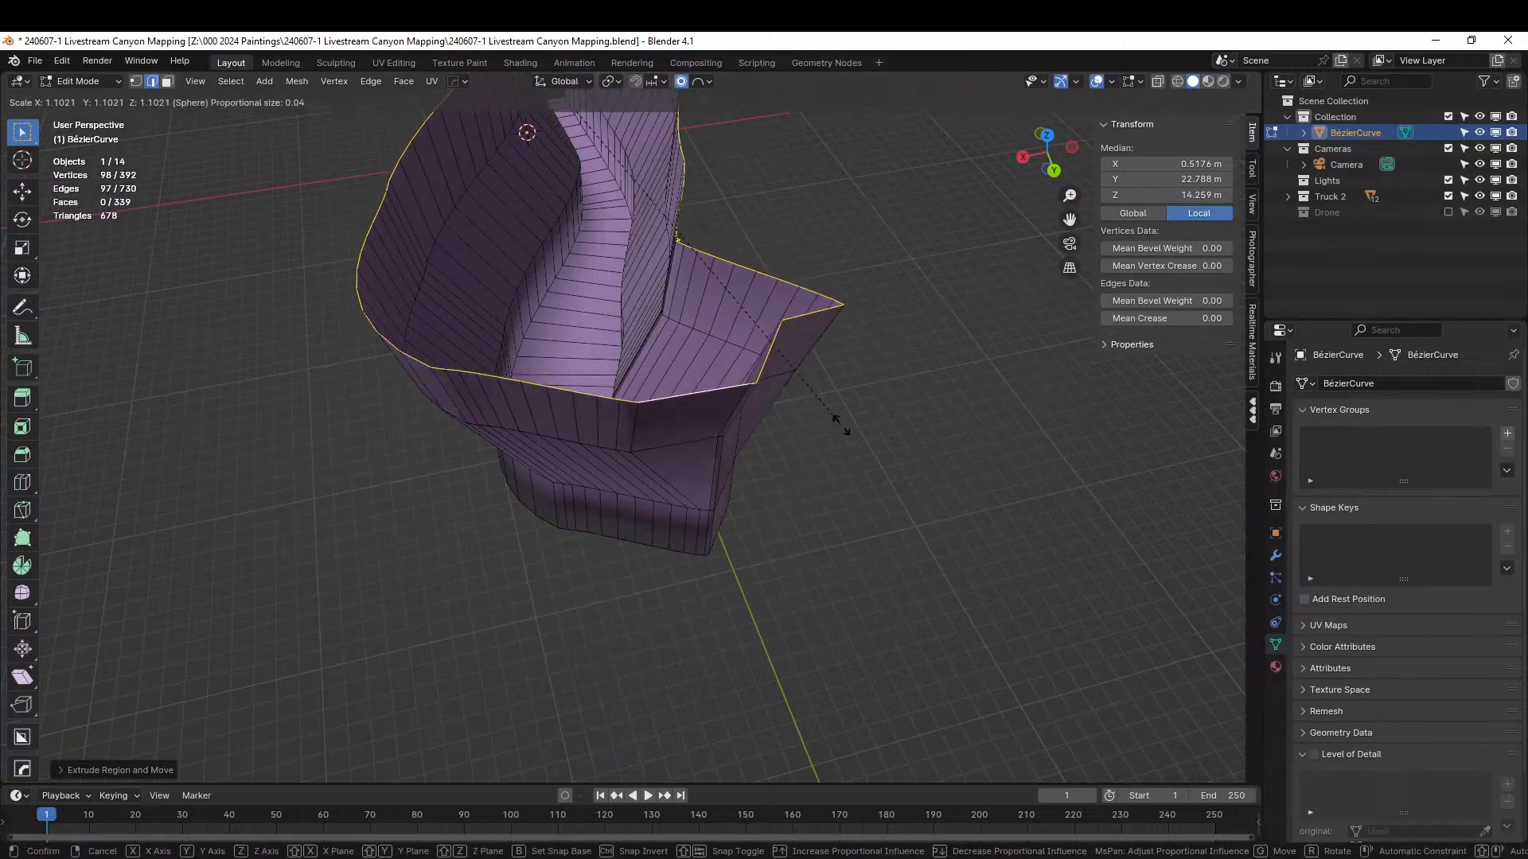
click(854, 438)
- Examine the canyon's overall shape from several angles, with and without the mesh wireframe
middle_drag(854, 438, 386, 482)
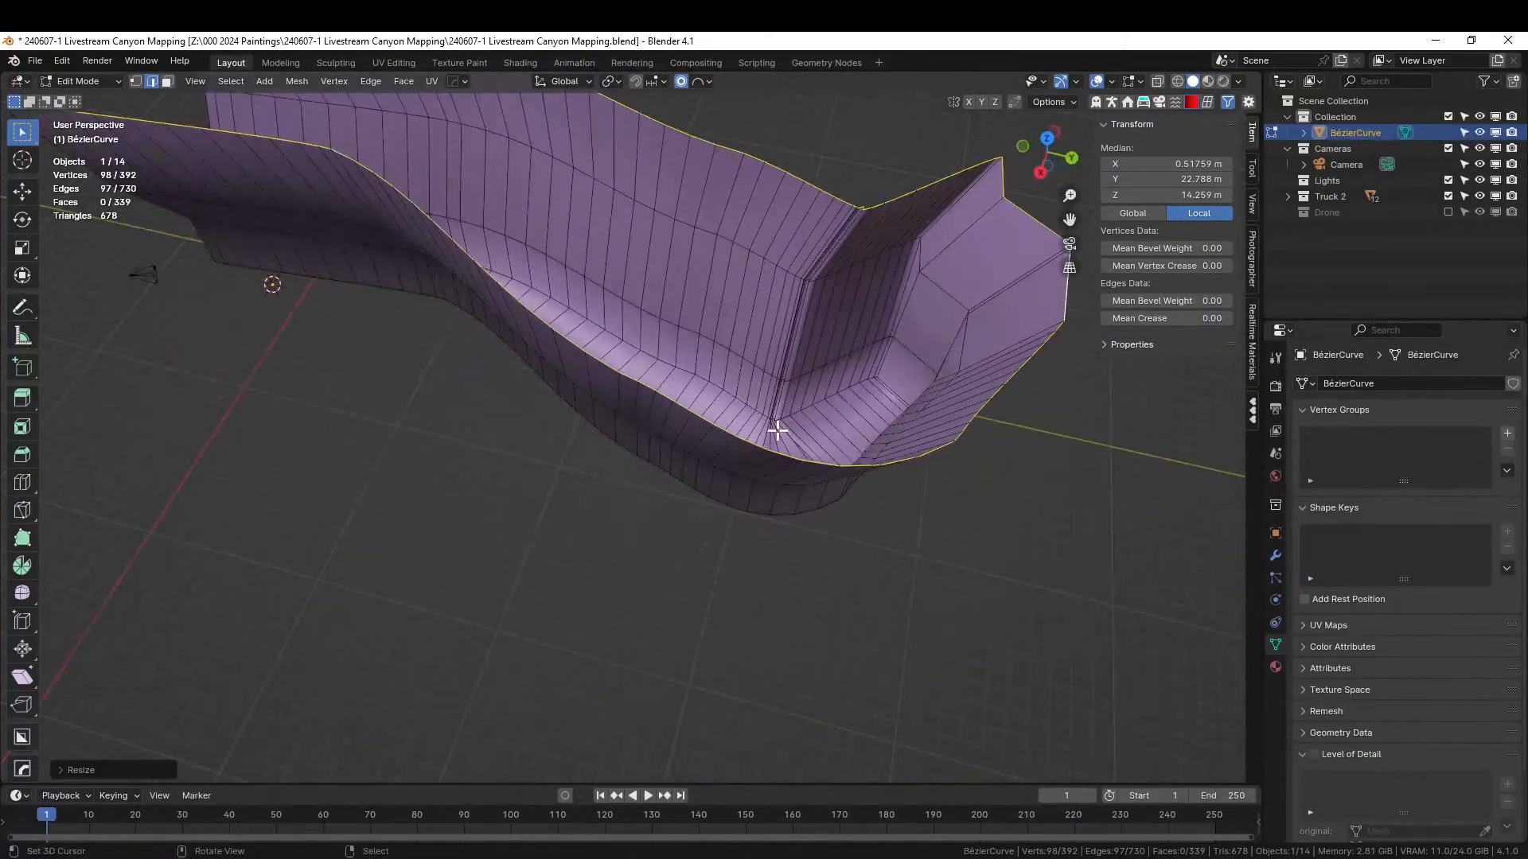
key(Tab)
middle_drag(771, 426, 915, 460)
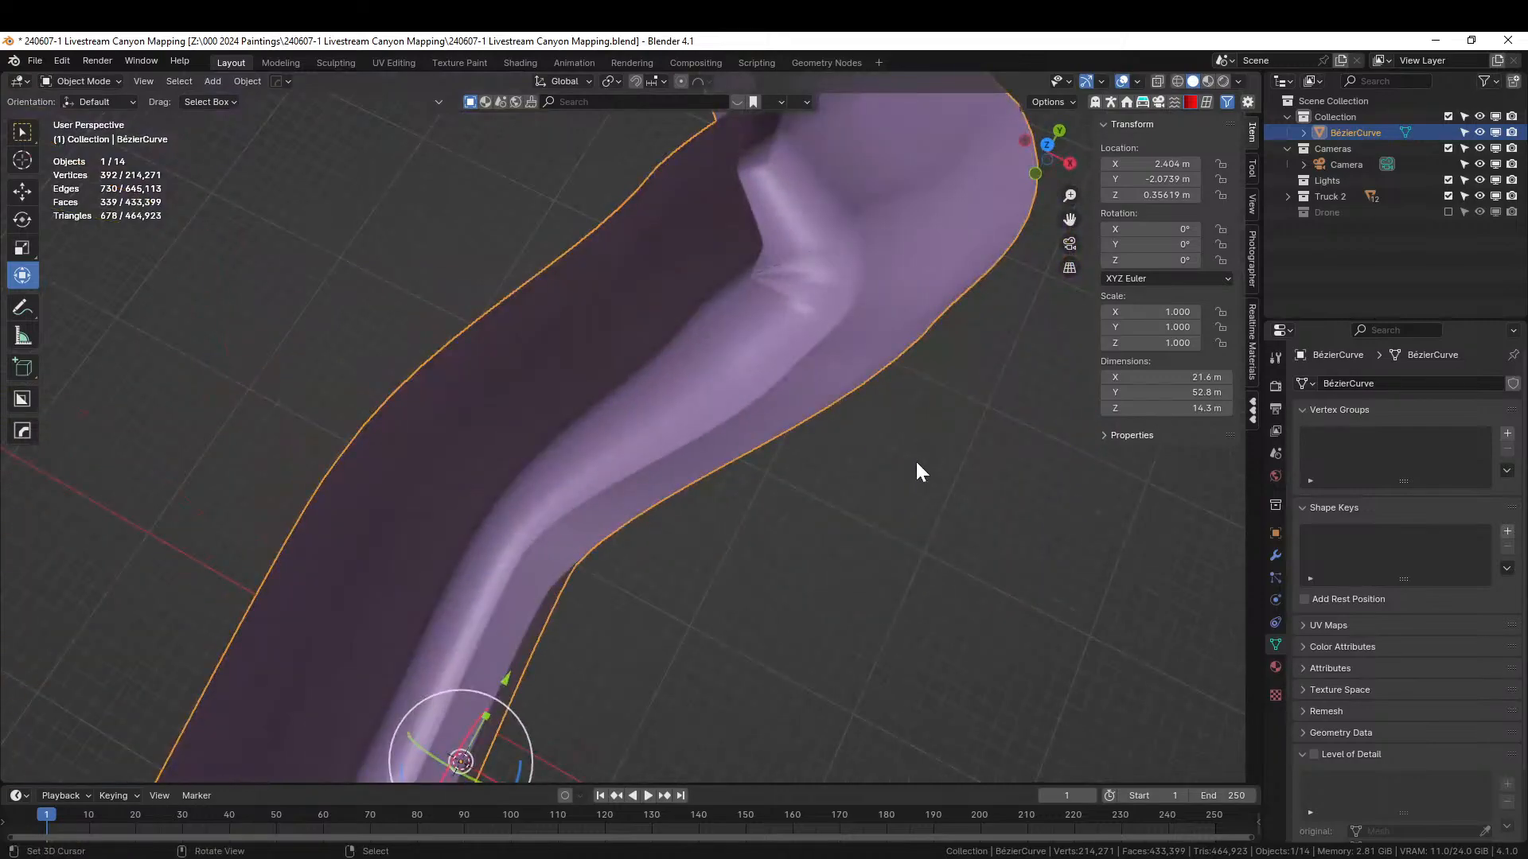
key(Tab)
middle_drag(374, 549, 479, 413)
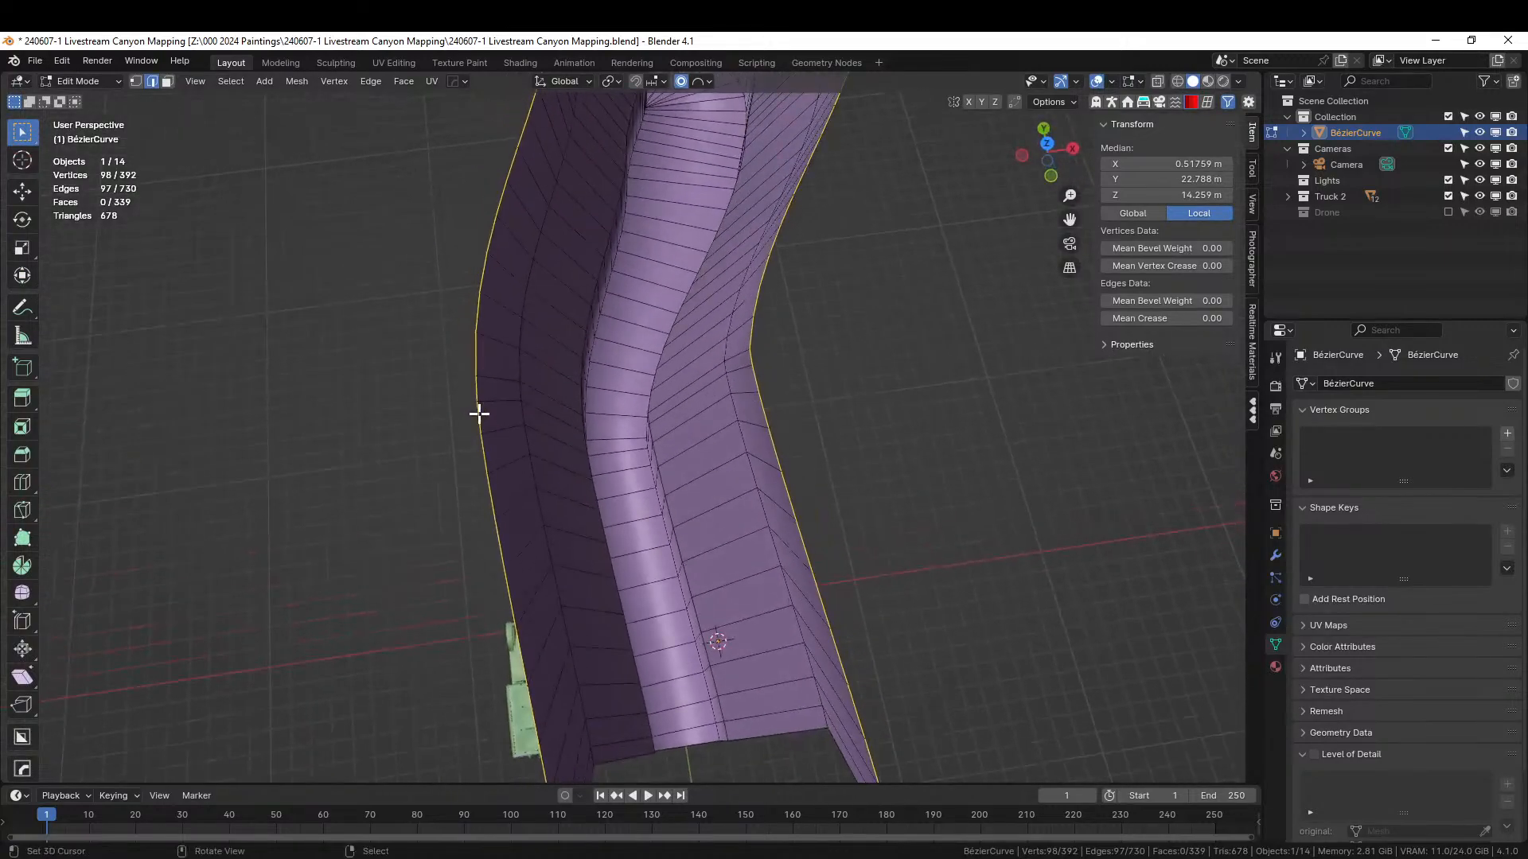
scroll(870, 478, down, 4)
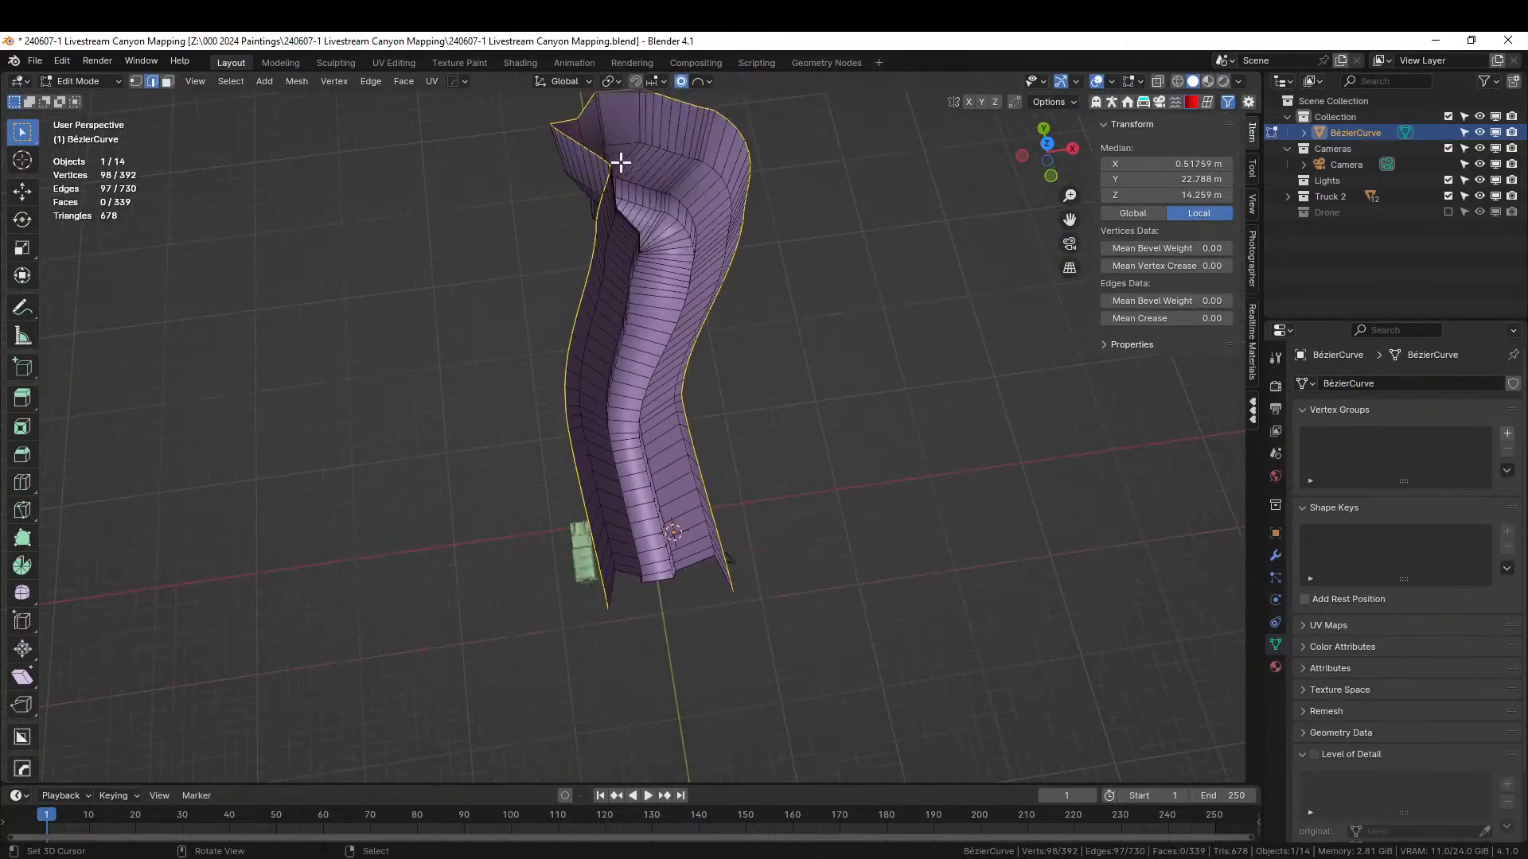
middle_drag(807, 389, 742, 591)
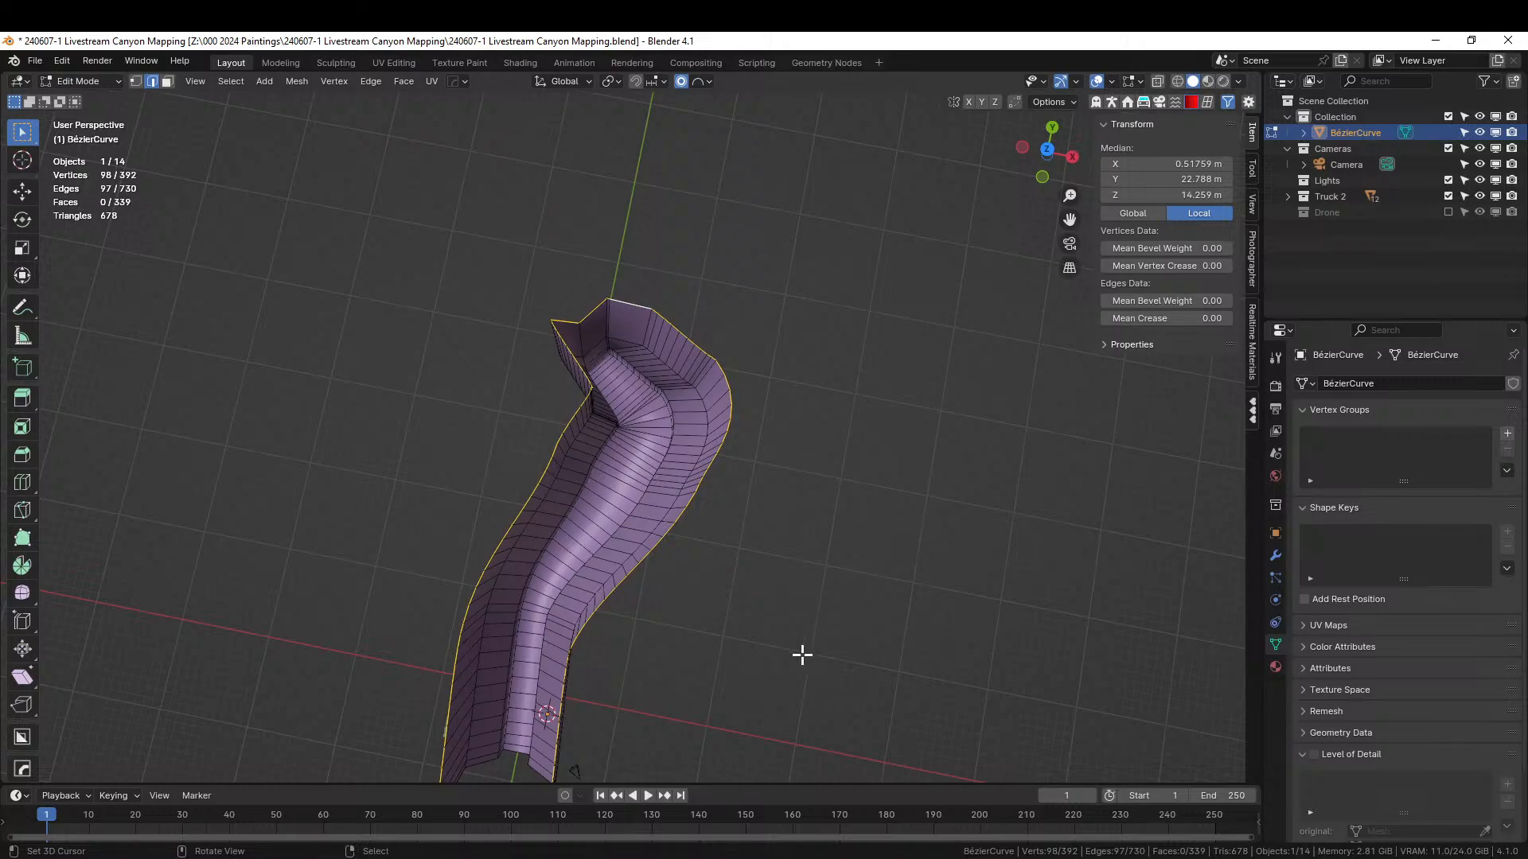
- Select all canyon floor faces by similarity, duplicate them in place and separate the copy into its own object
key(KP_7)
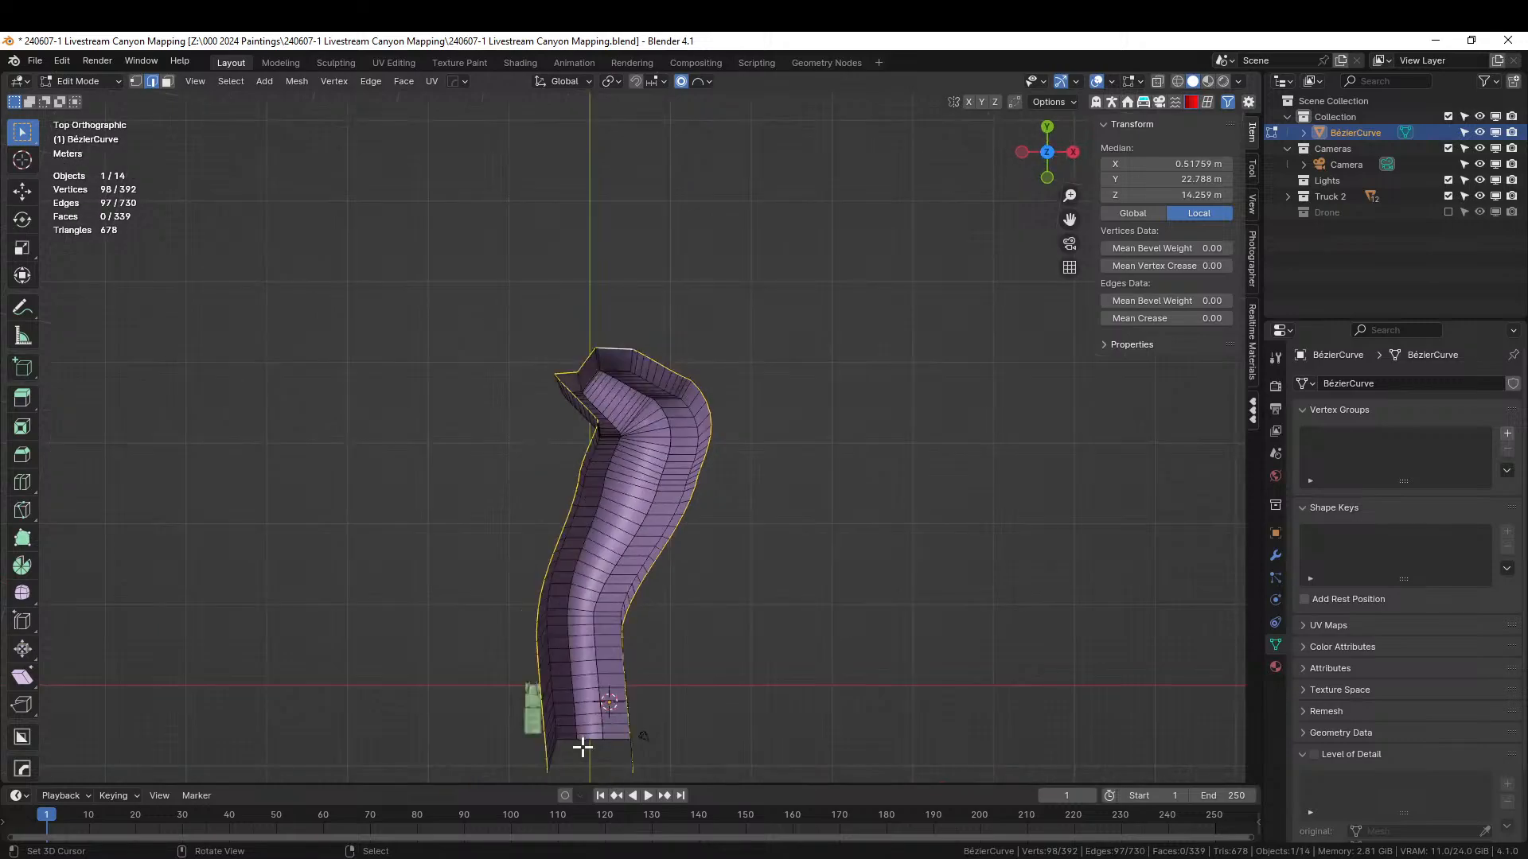
key(3)
click(584, 693)
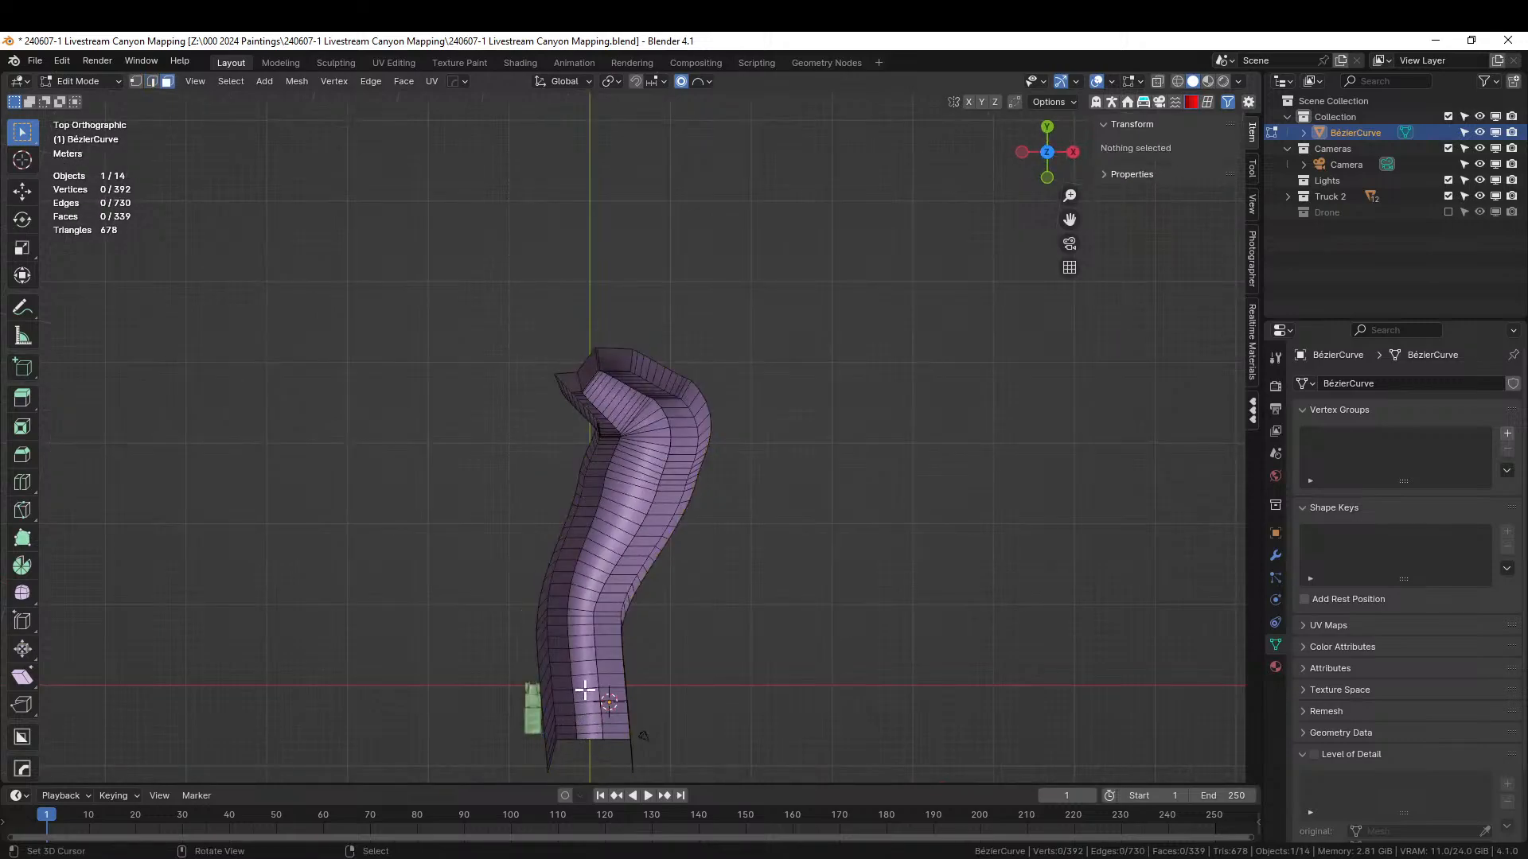
key(shift+g)
click(713, 735)
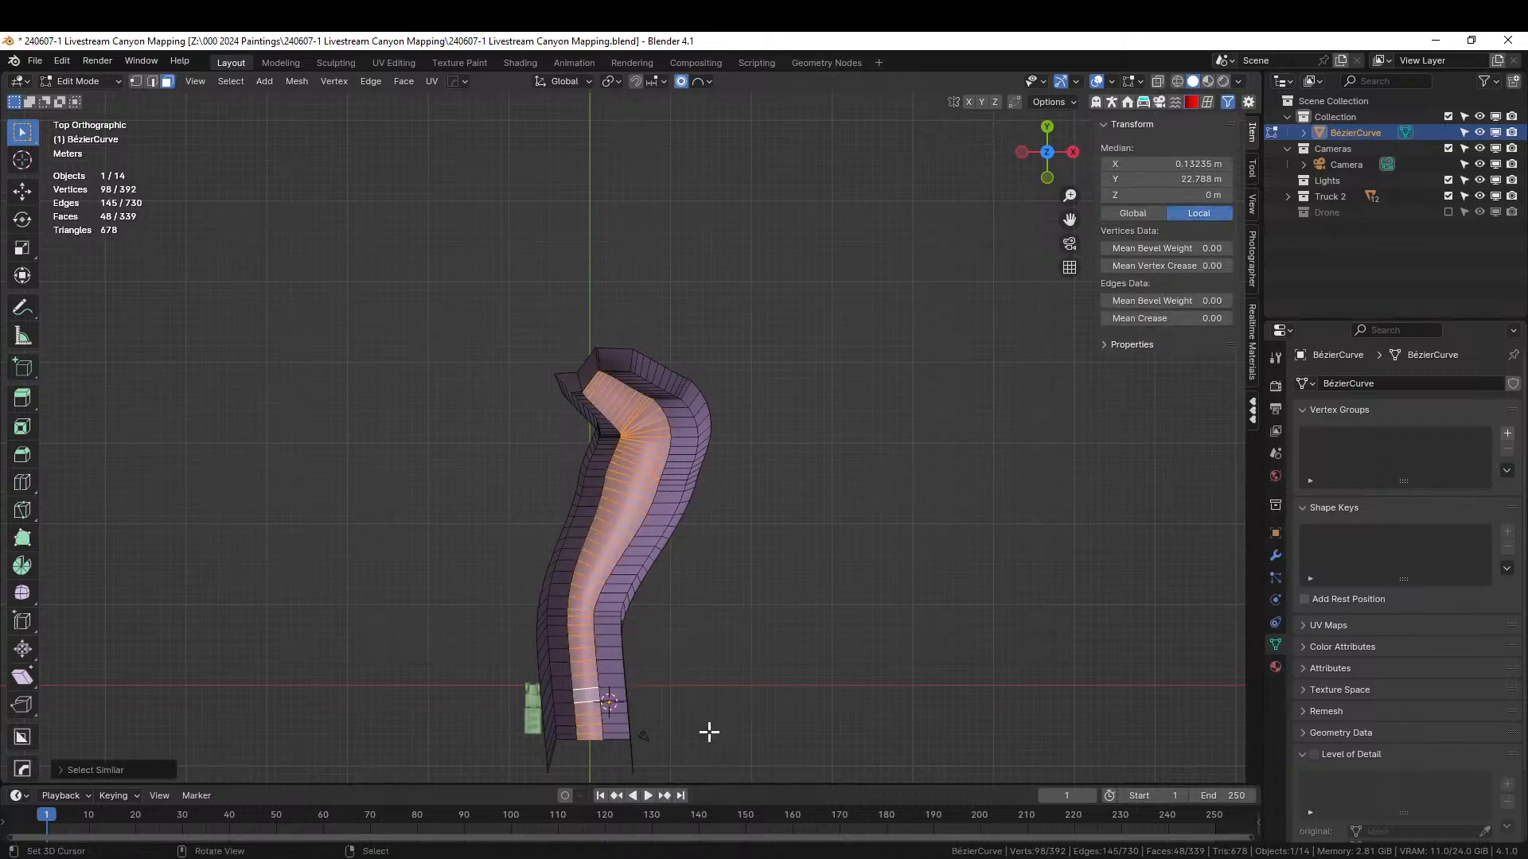
key(p)
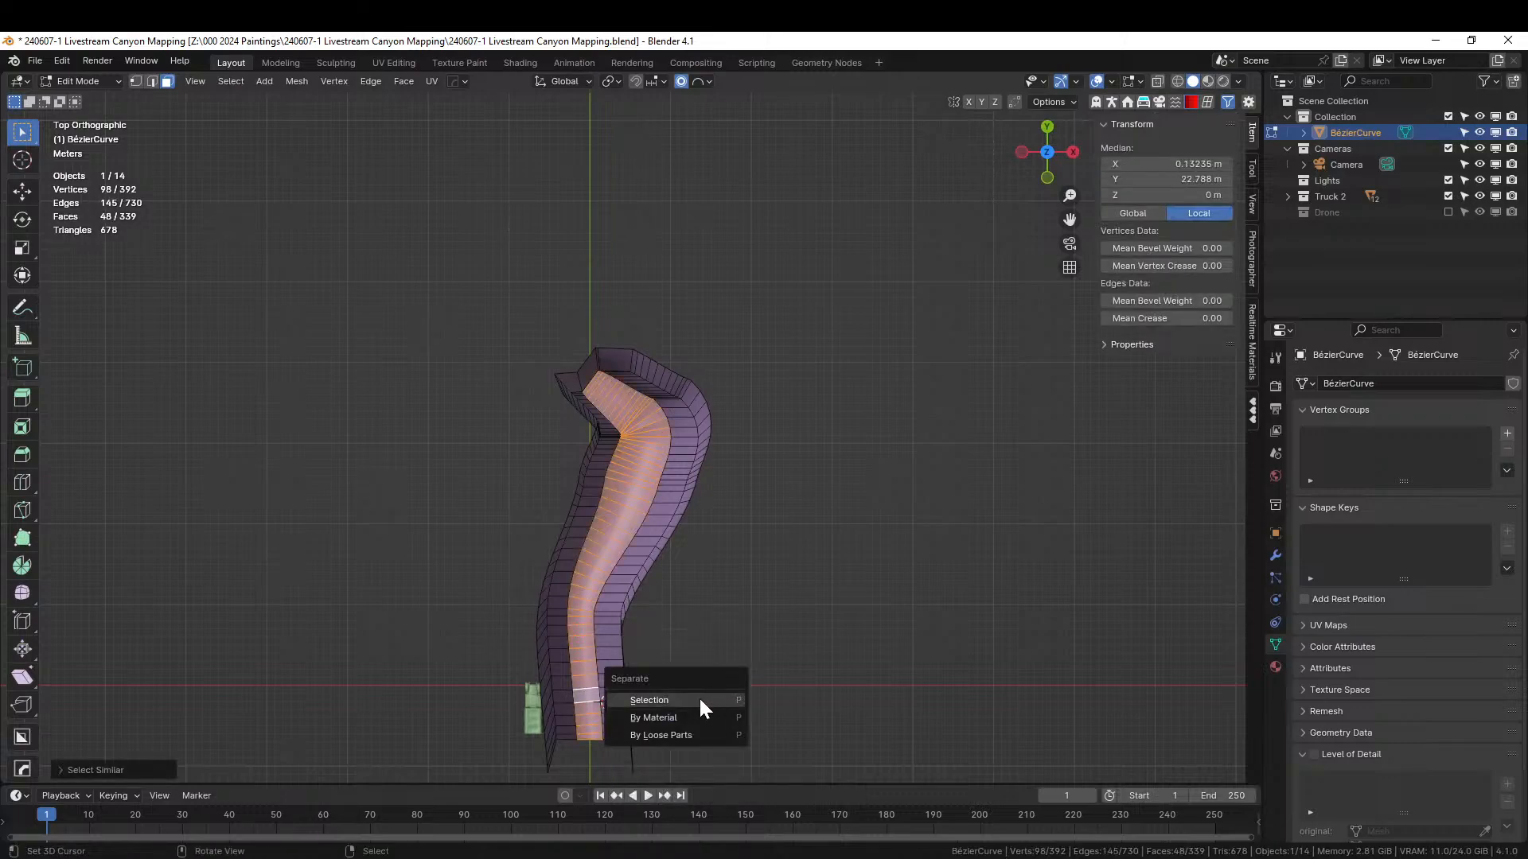
key(Escape)
key(shift+d)
right_click(588, 699)
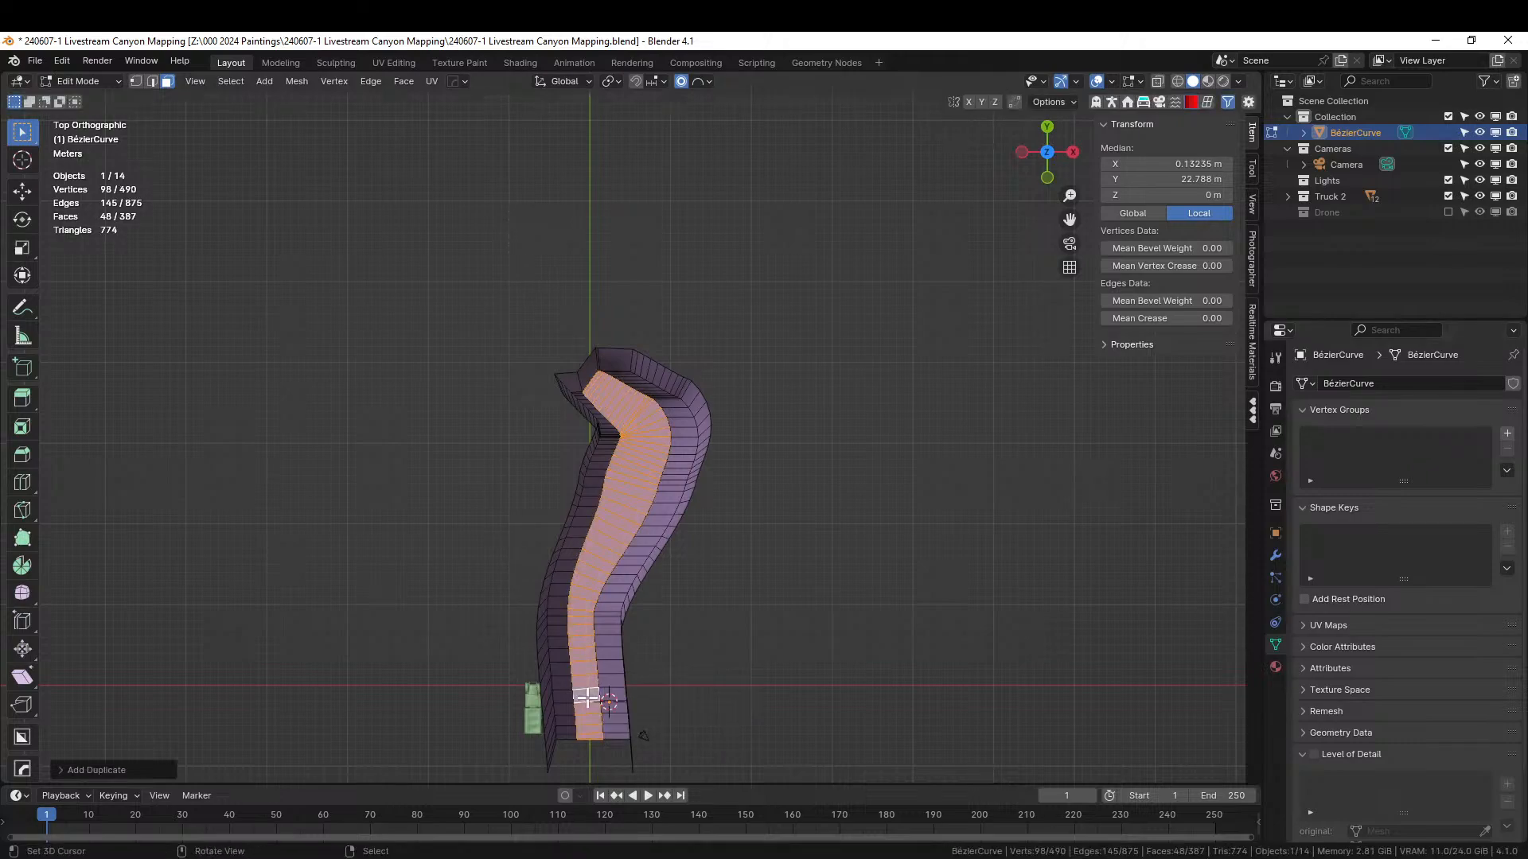
key(p)
click(588, 699)
key(Tab)
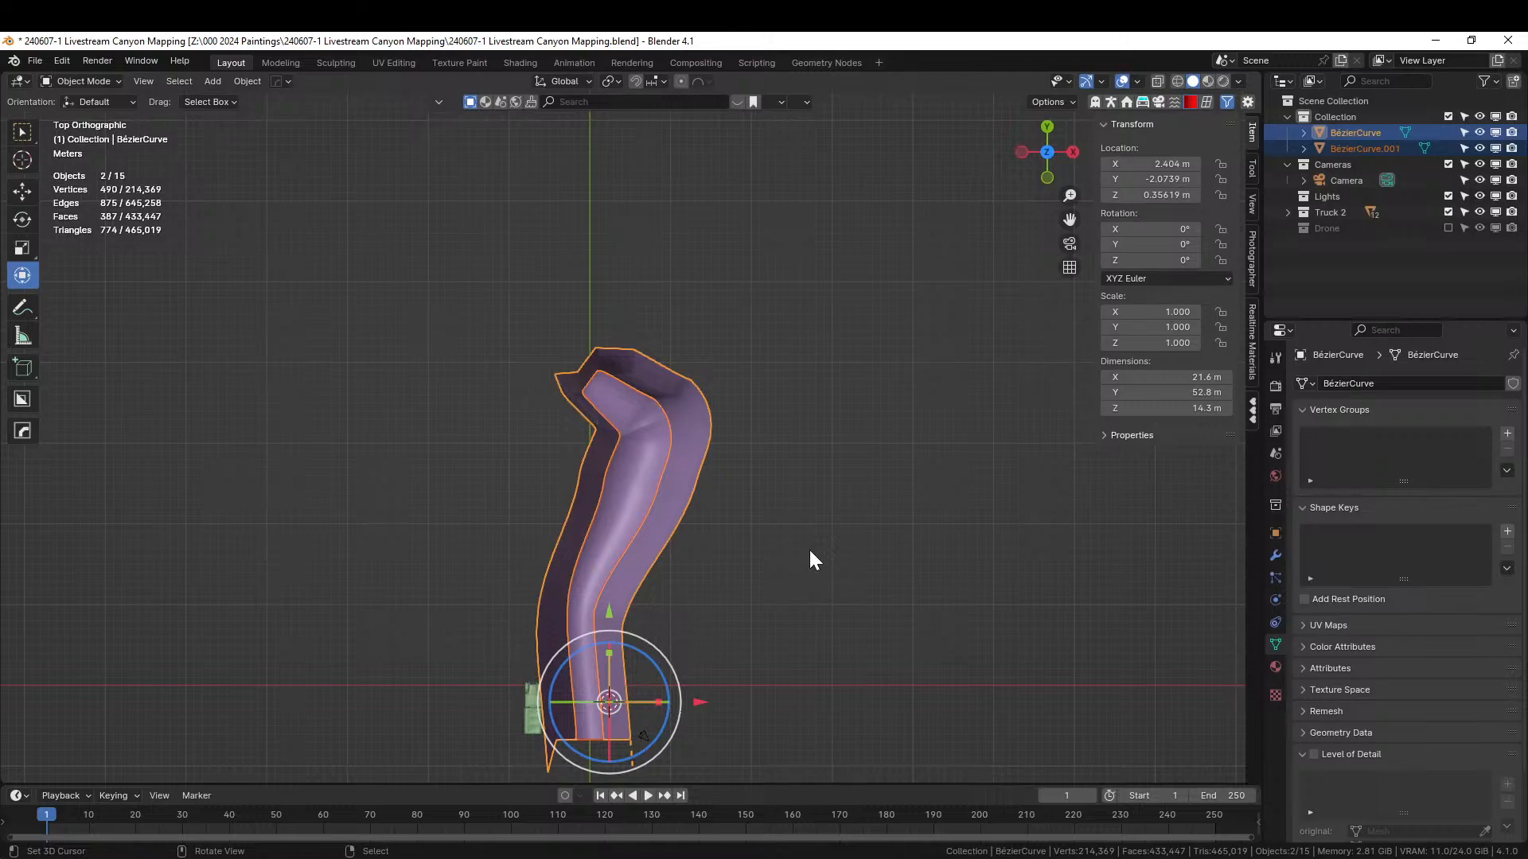
- Select the separated floor strip, BézierCurve.001, and hide it
scroll(678, 598, up, 5)
middle_drag(665, 589, 690, 643)
scroll(687, 632, down, 5)
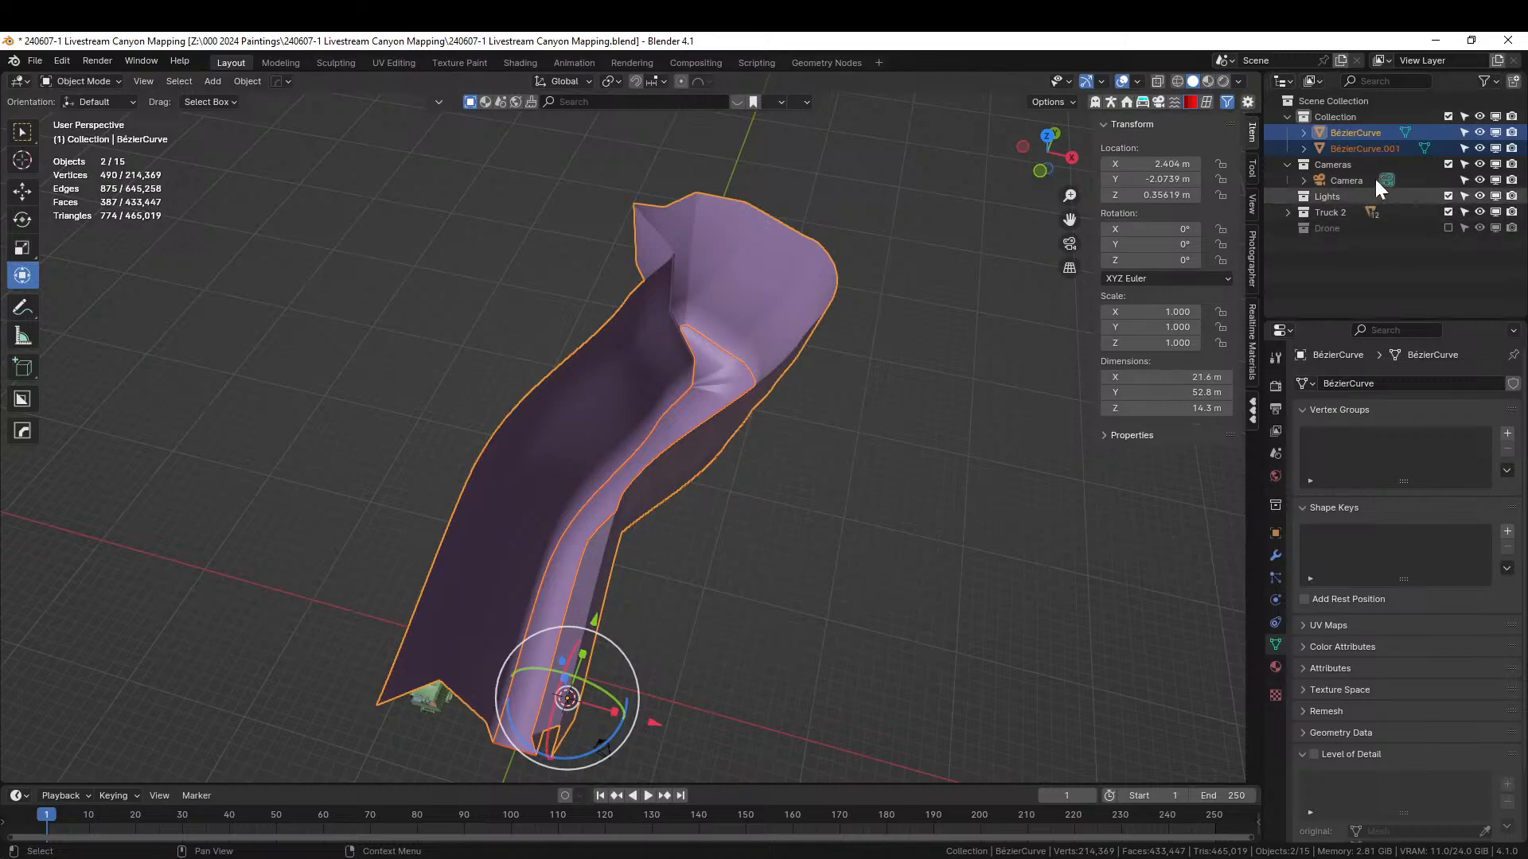
click(729, 366)
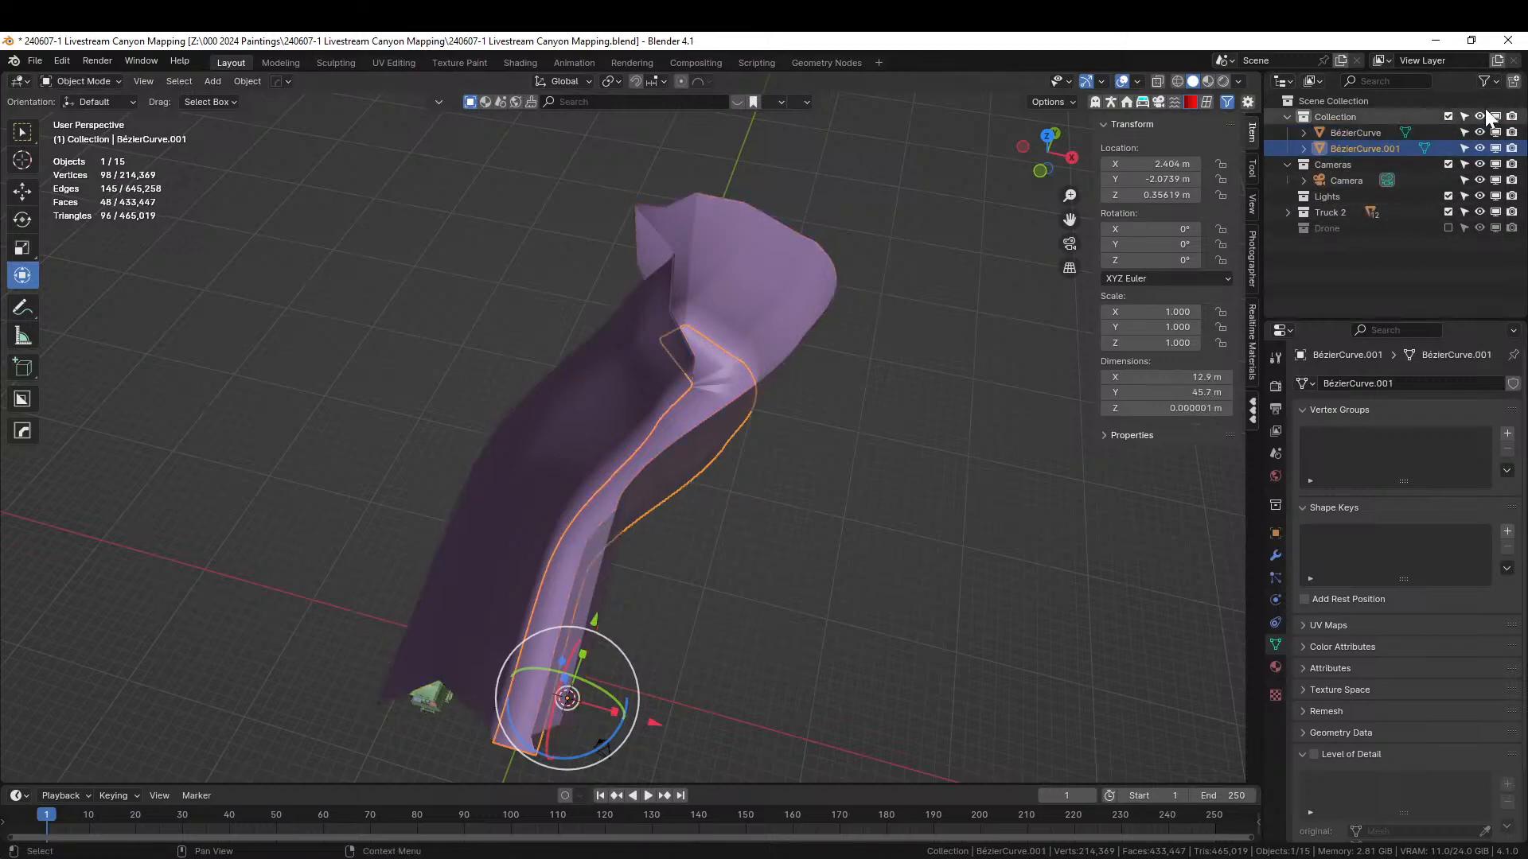
click(1479, 149)
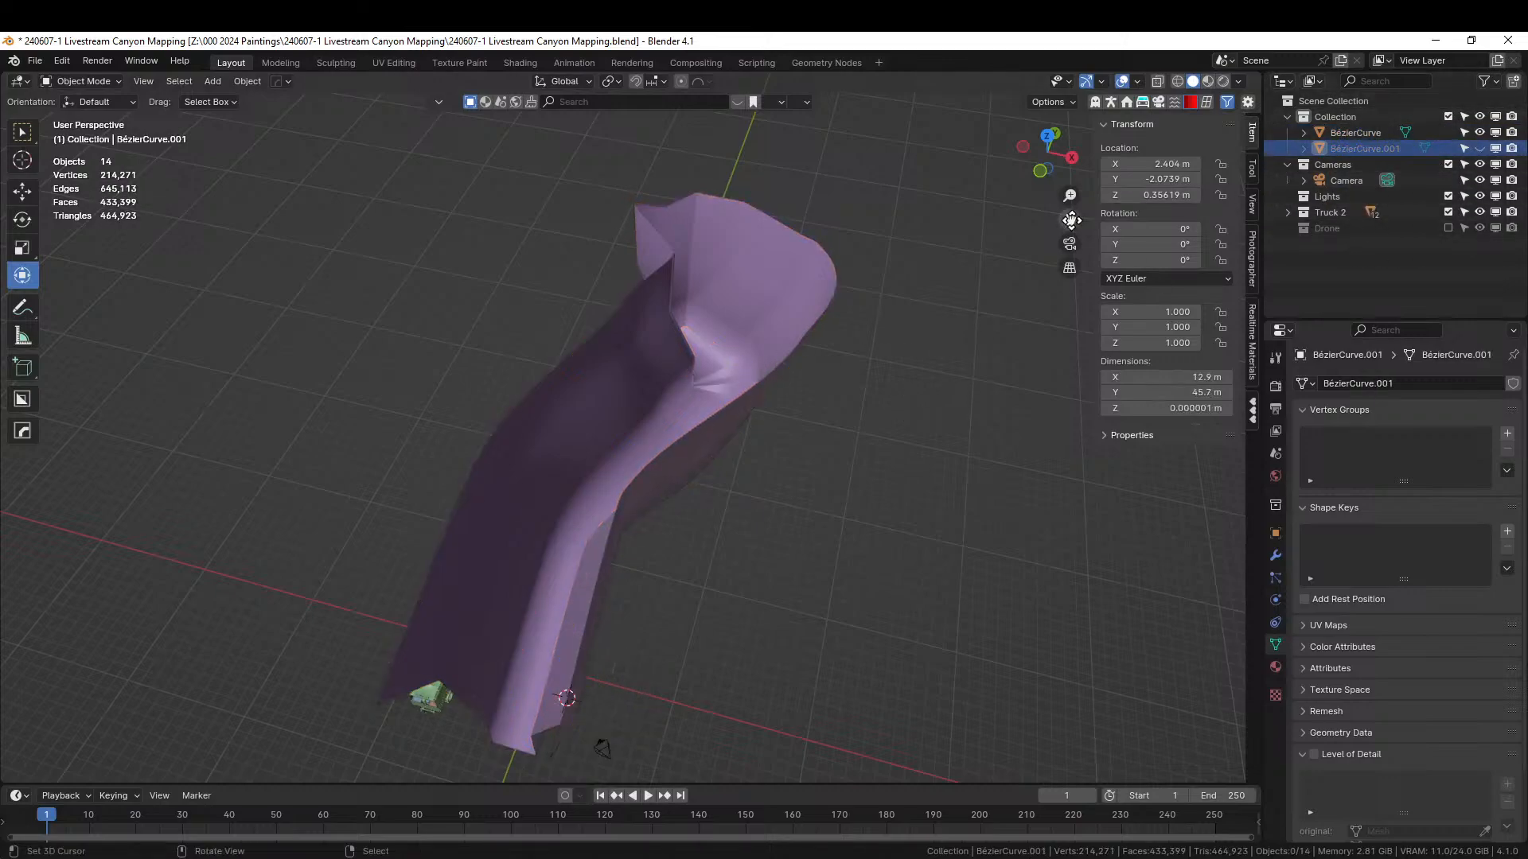
- Select the face loop along the canyon mesh's floor and end wall, and add a vertex group named Detail
click(662, 339)
right_click(168, 618)
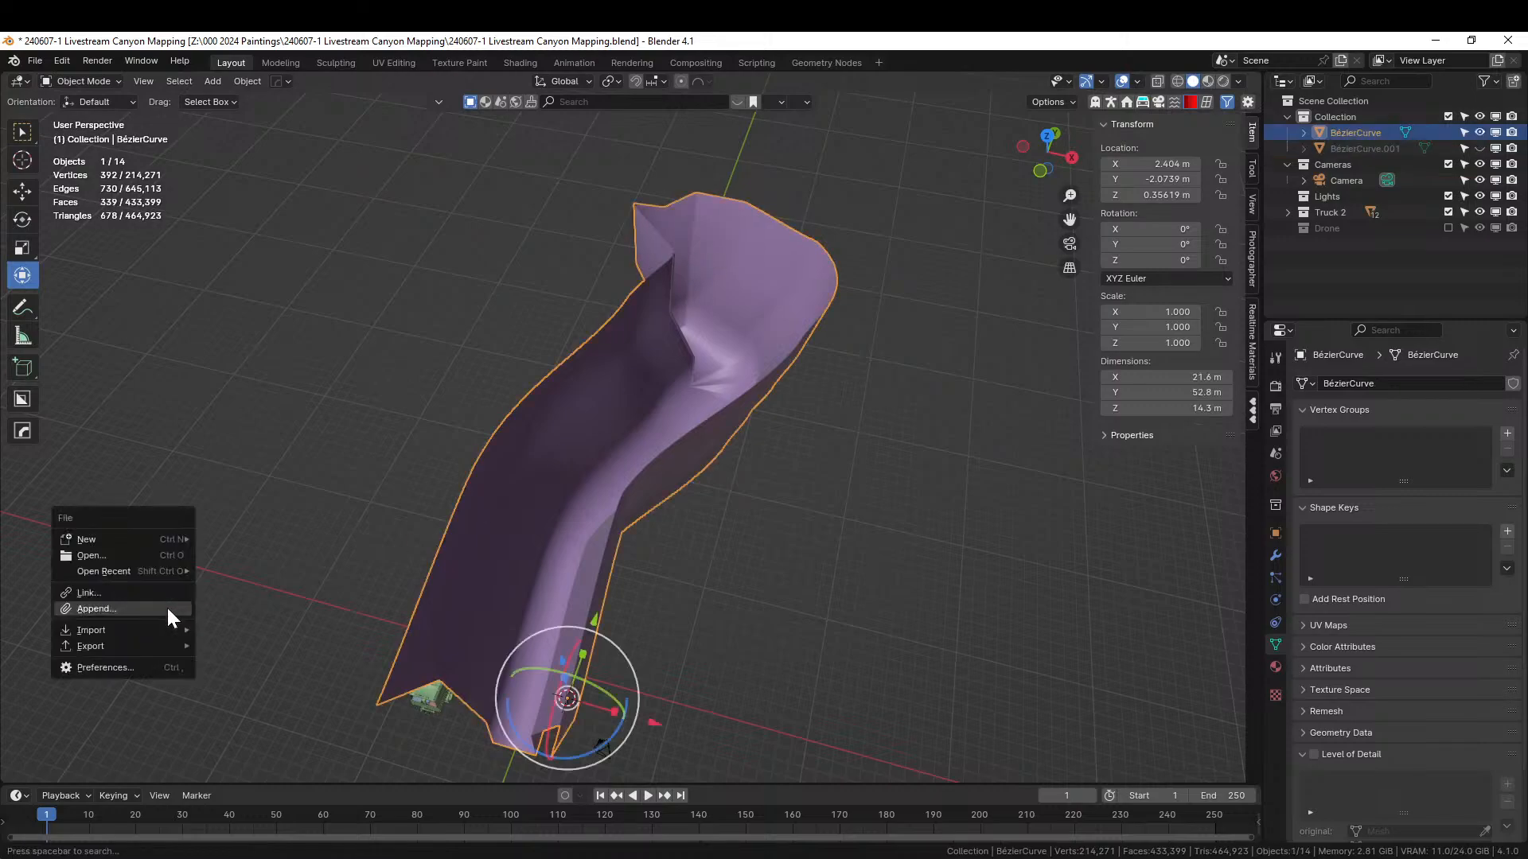
key(Tab)
middle_drag(726, 622, 657, 669)
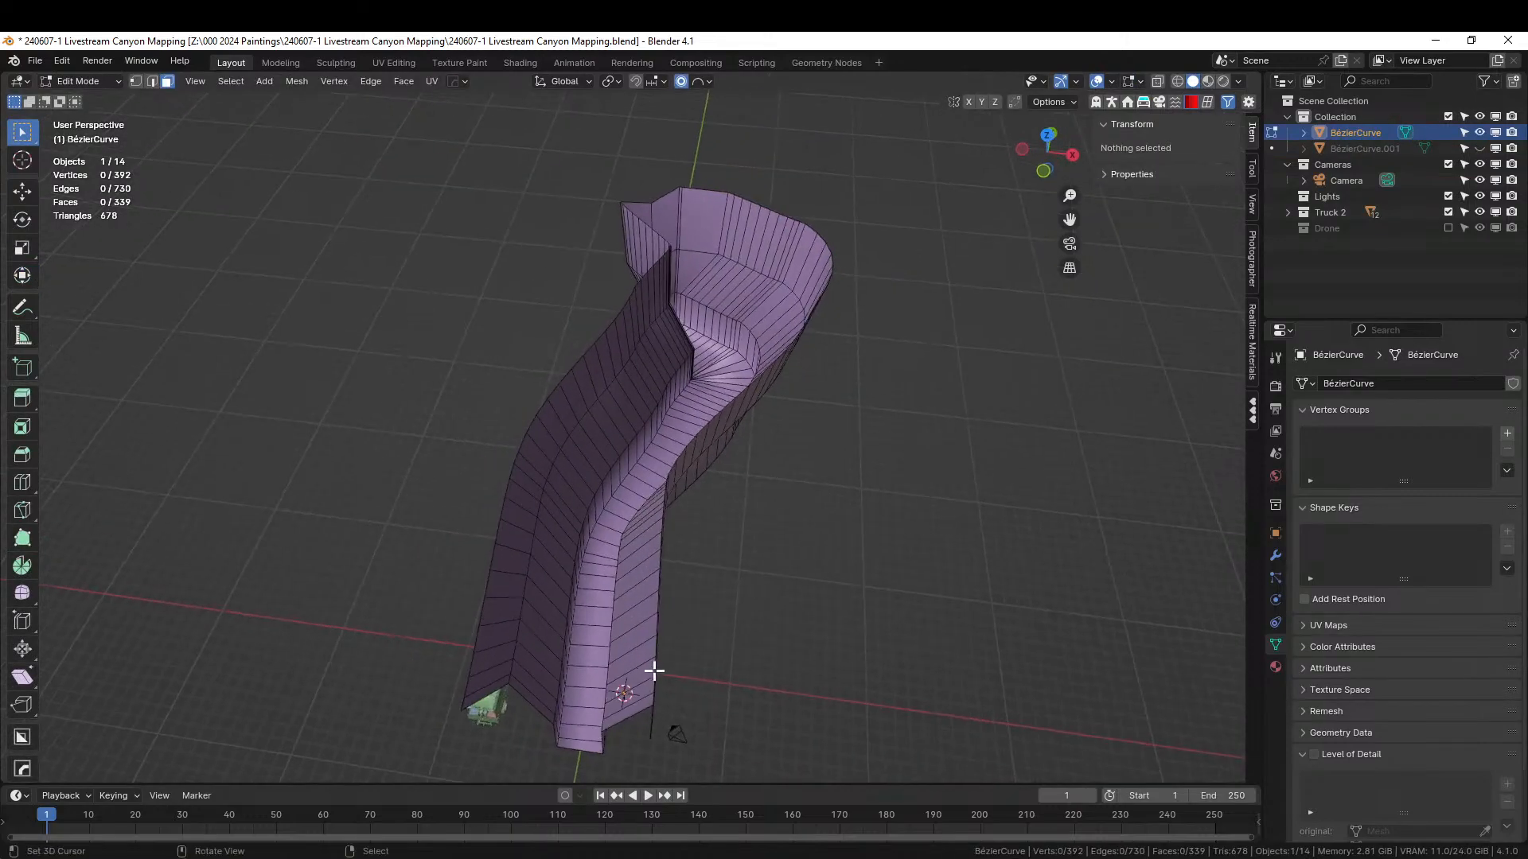
alt+click(588, 637)
mouse_move(880, 464)
middle_down()
mouse_move(815, 498)
mouse_move(723, 509)
mouse_move(875, 473)
middle_up()
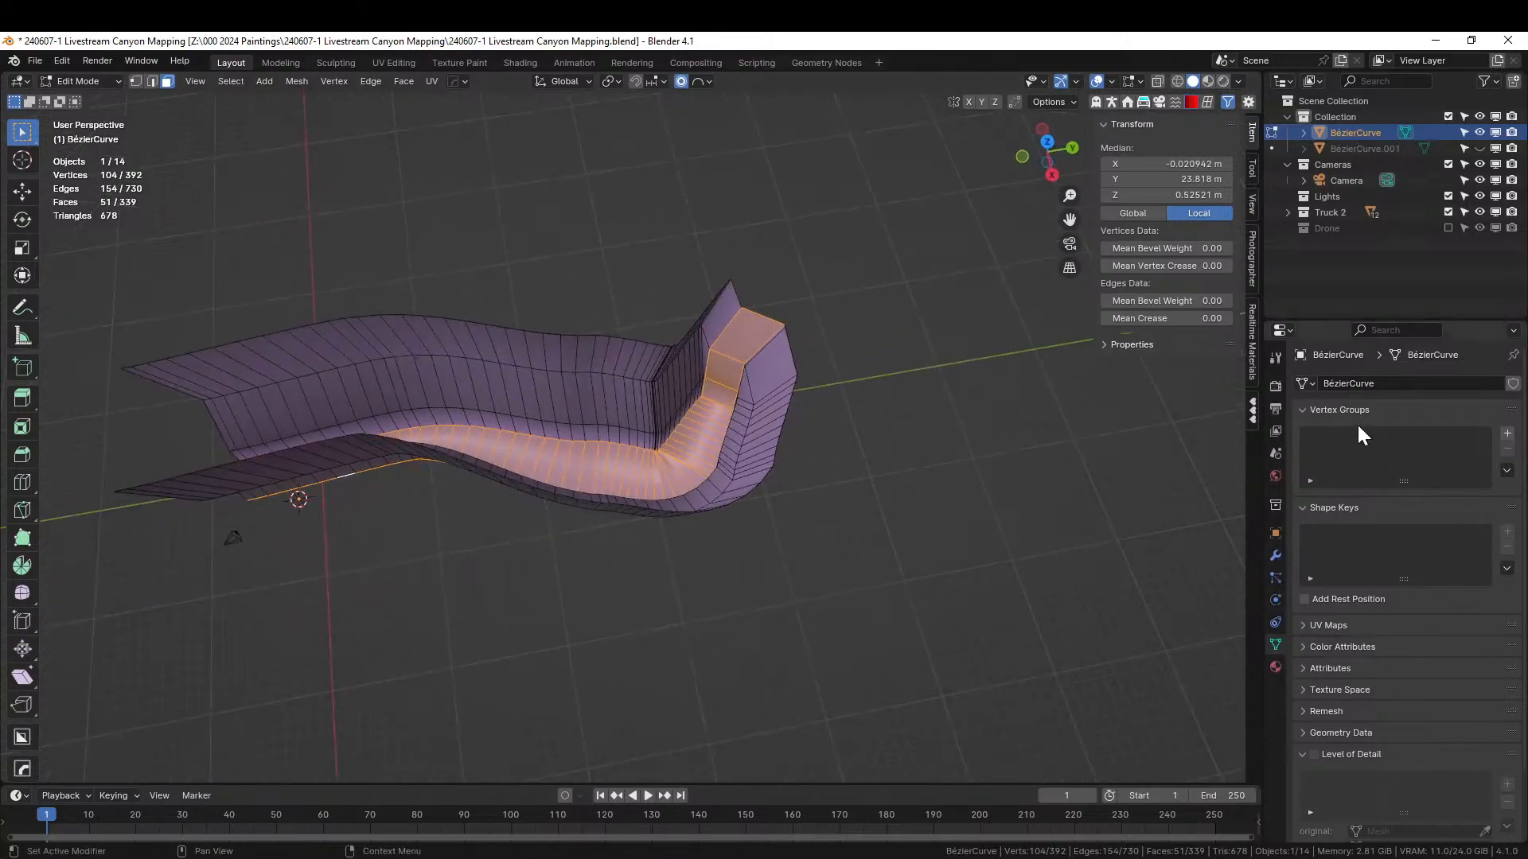
click(1507, 432)
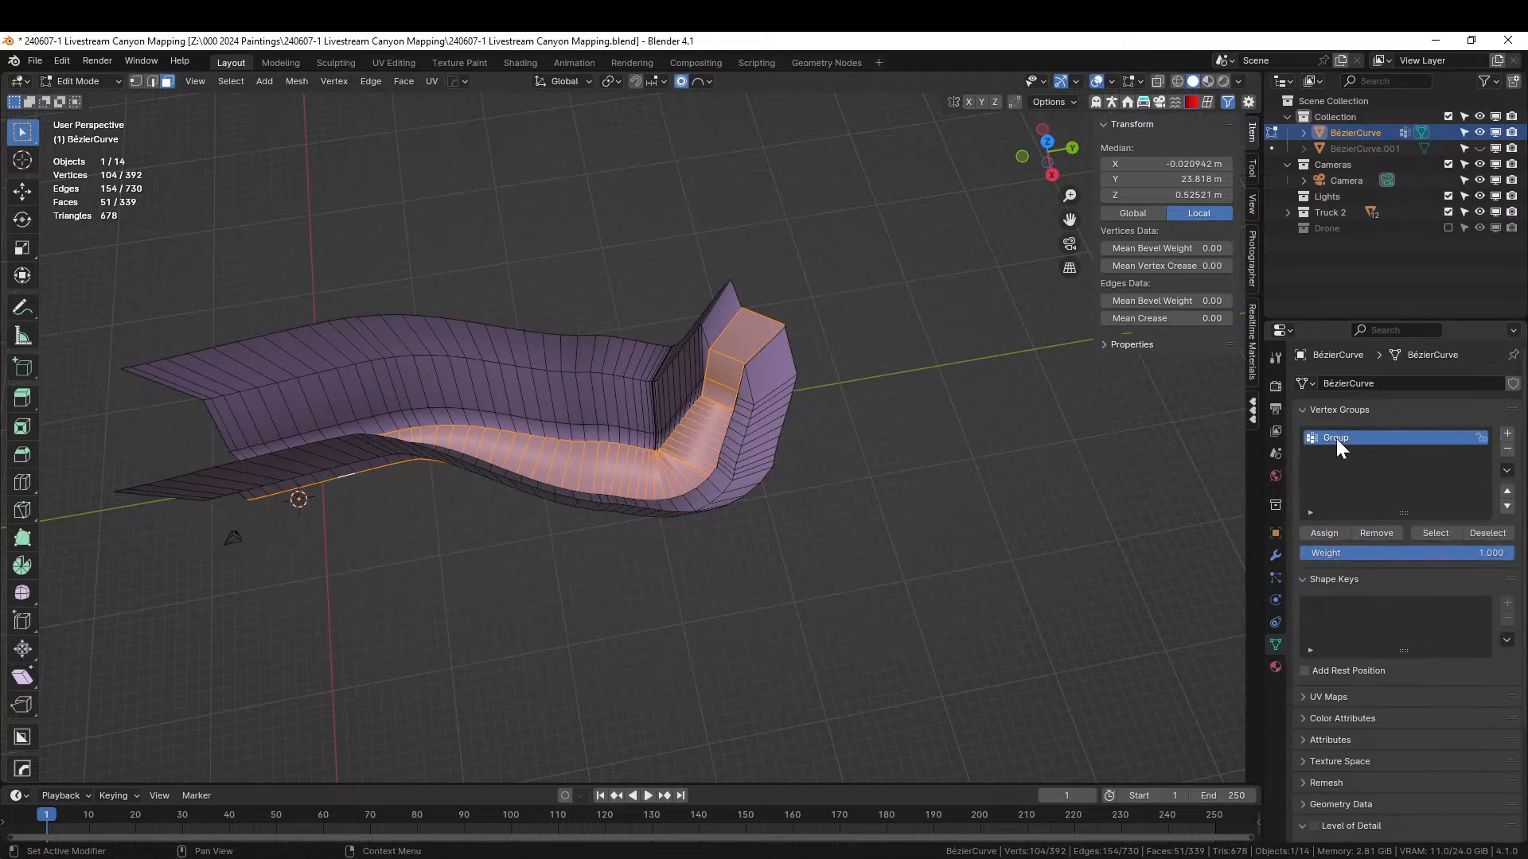
text(De)
key(Tab)
- Append the Terrainer_Base node tree from AutoTerrainGenerator_Base_LITE.blend in the Terrain Generator folder
key(F4)
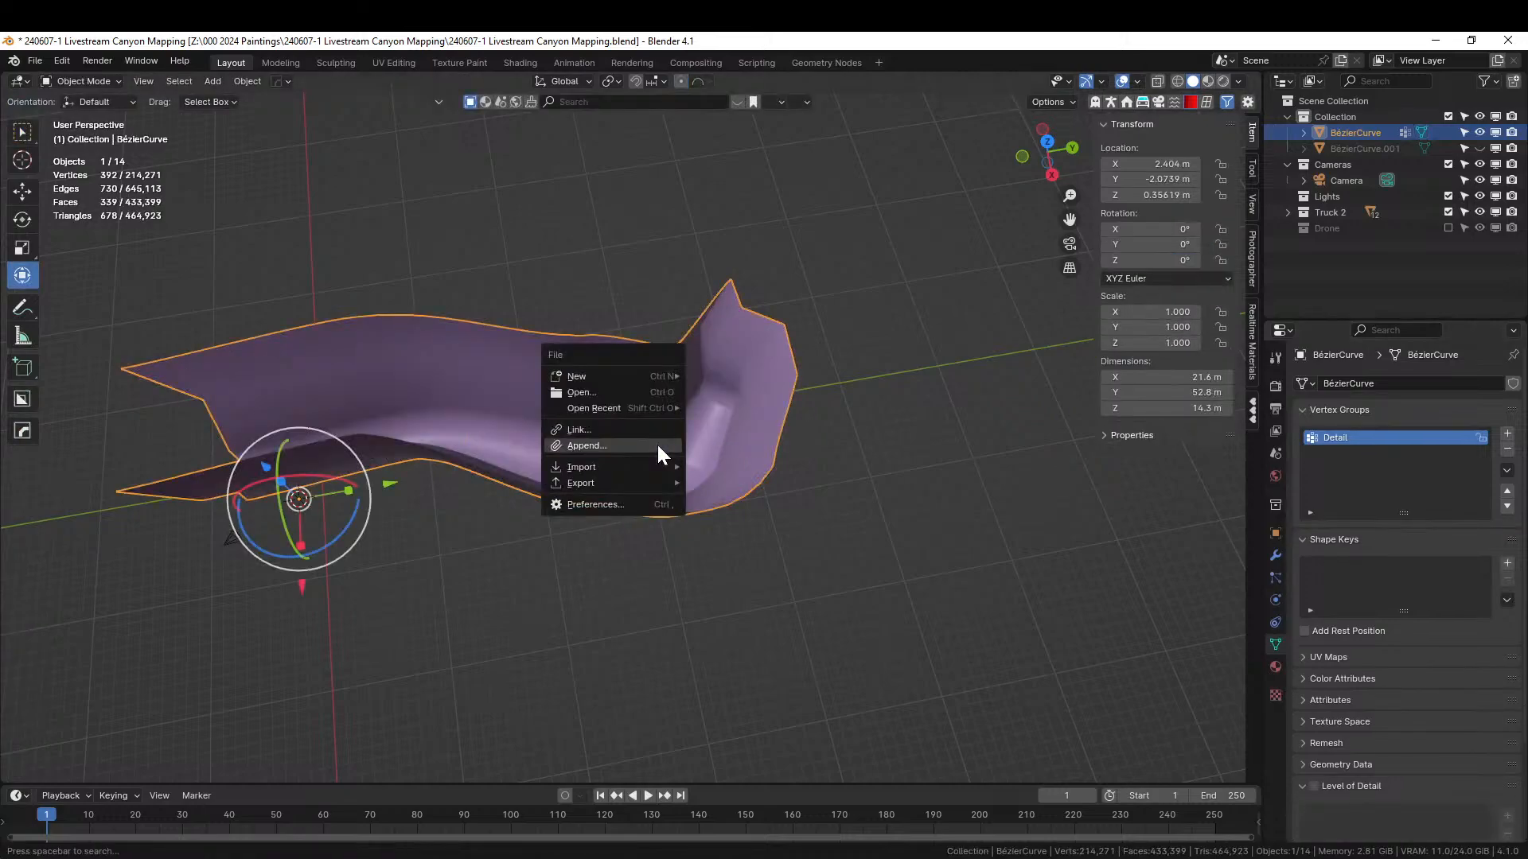
click(658, 446)
click(243, 325)
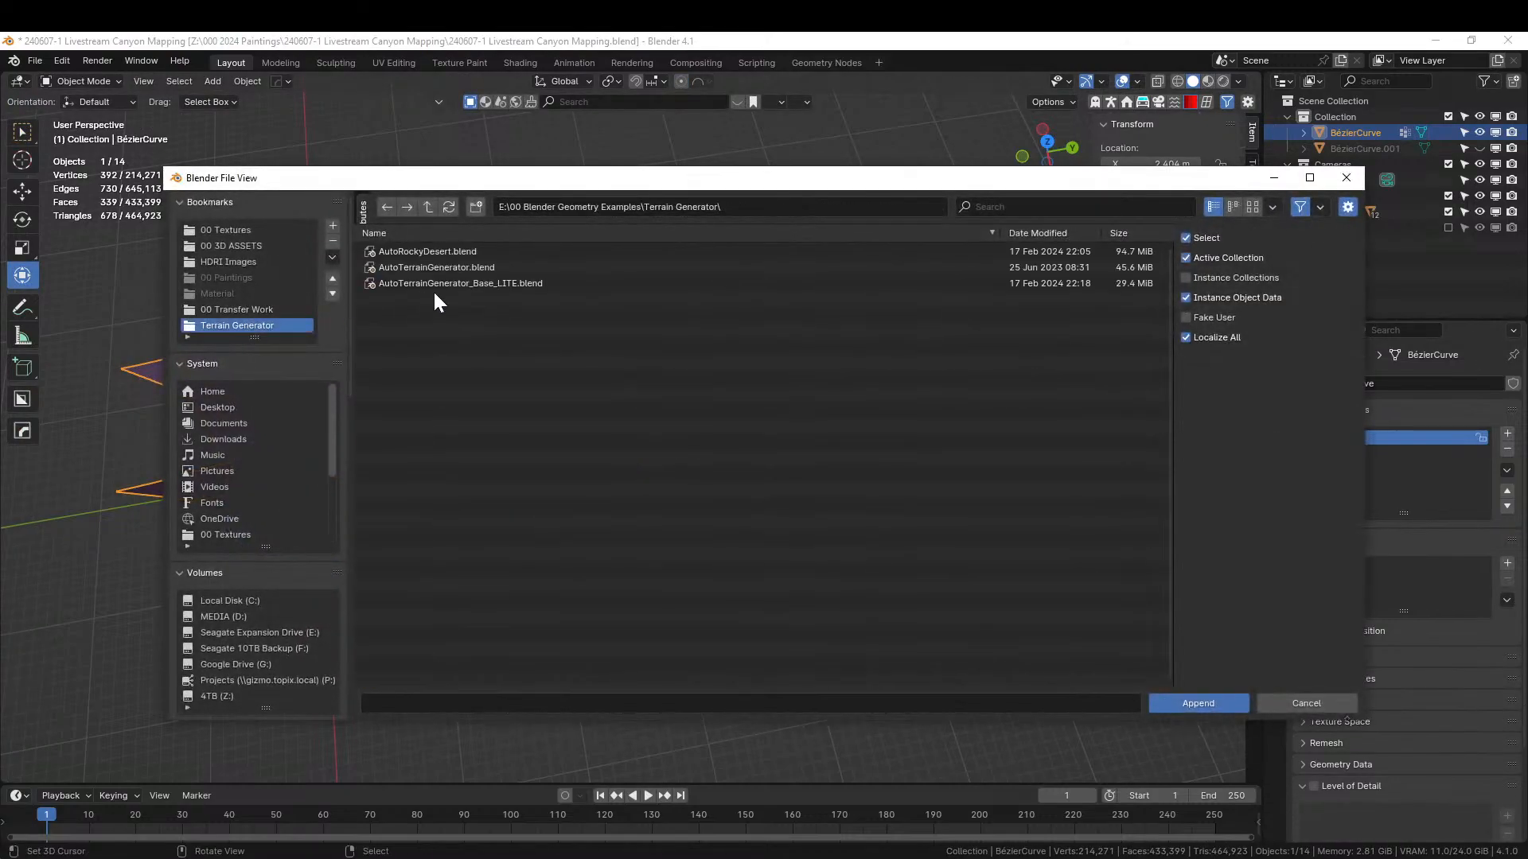
double_click(449, 284)
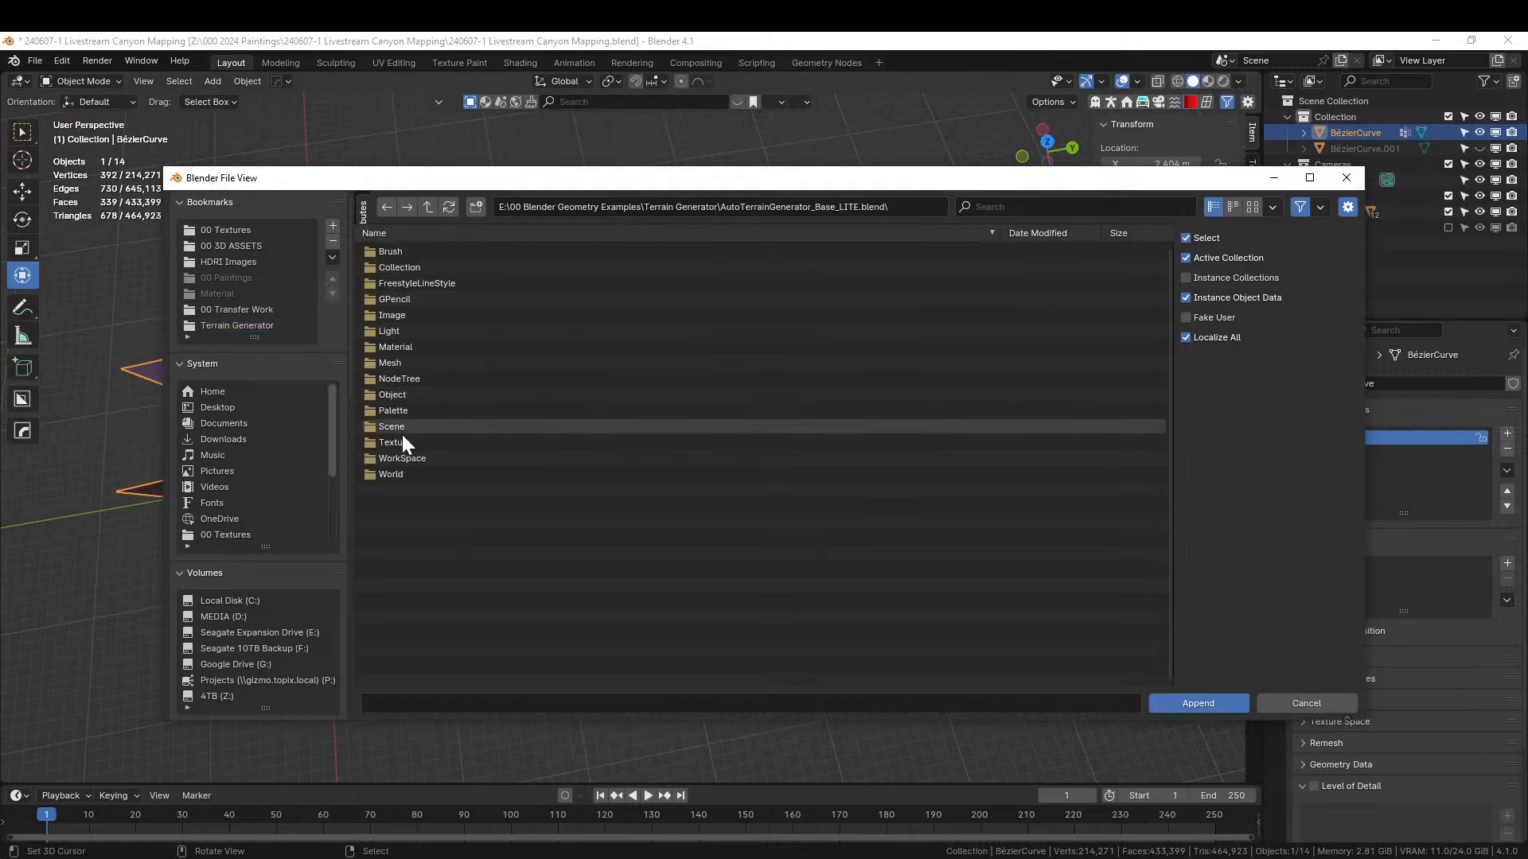
double_click(408, 380)
click(422, 410)
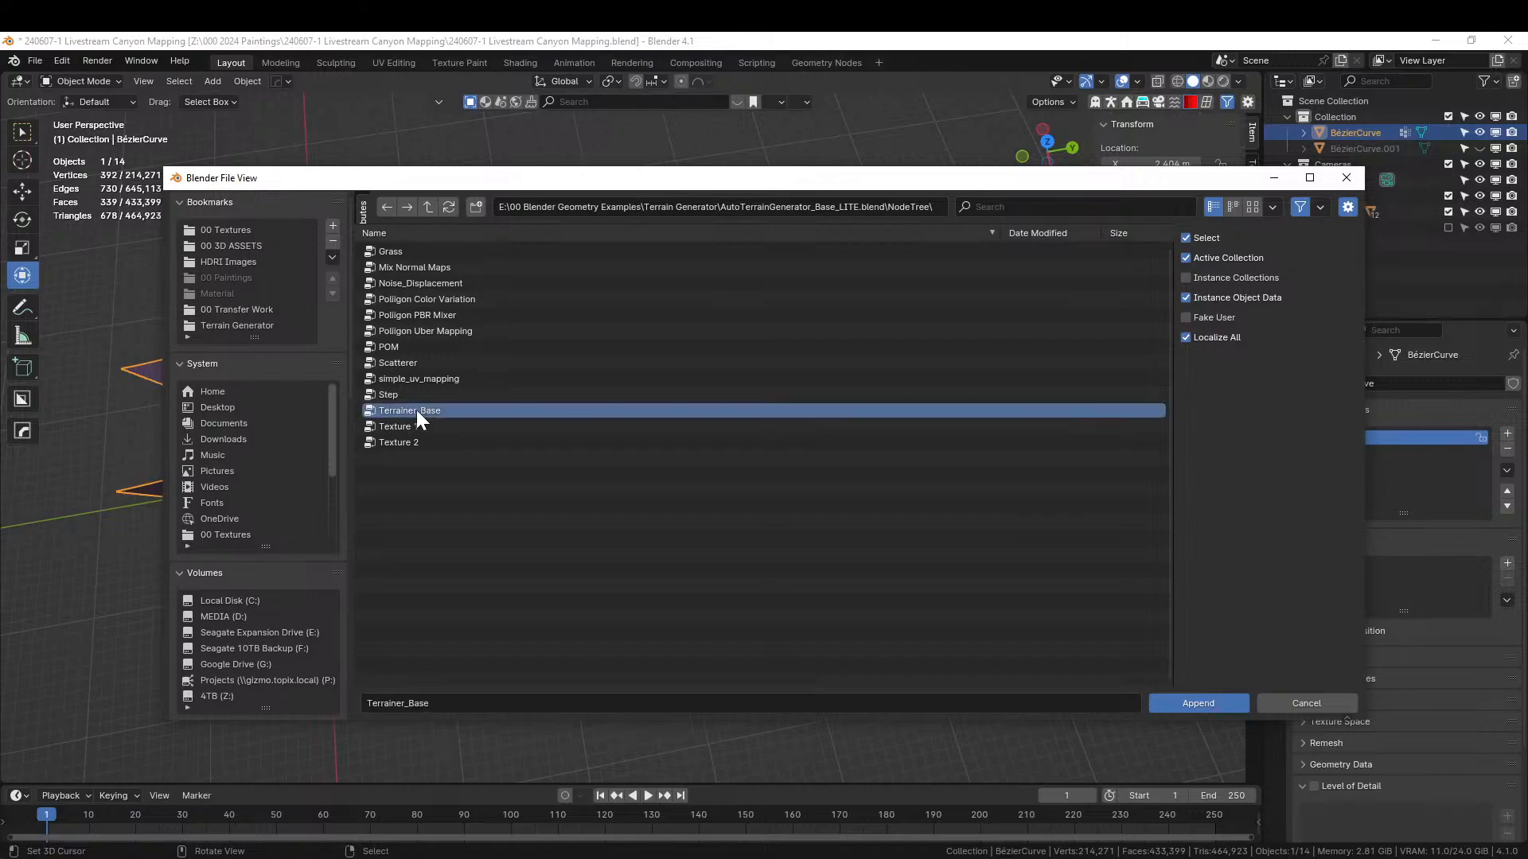
double_click(373, 409)
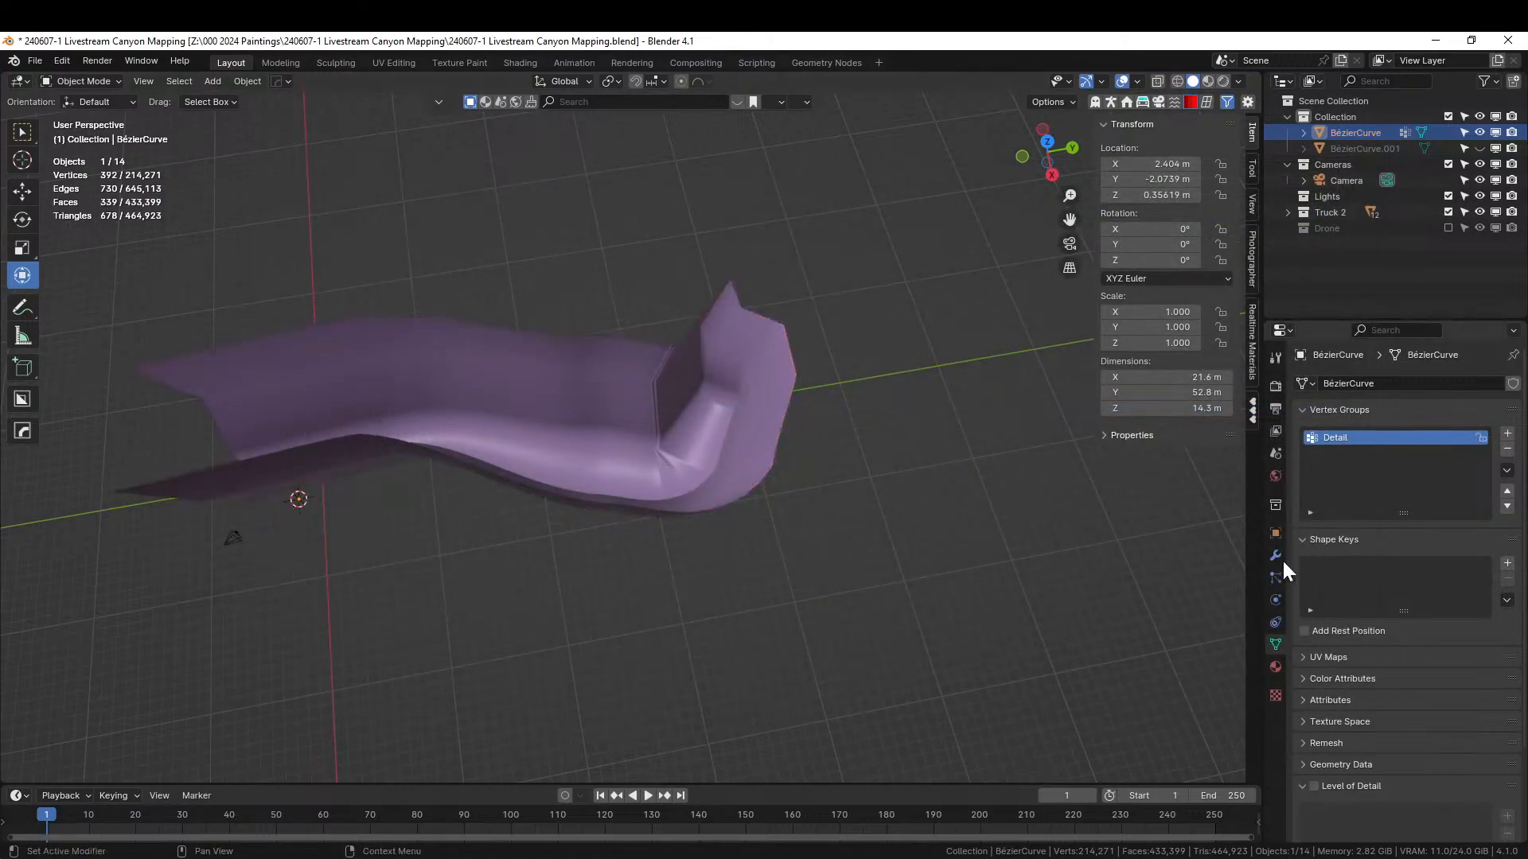
- Add a Geometry Nodes modifier to the canyon mesh and assign the Terrainer_Base node group to it
click(1274, 555)
click(659, 367)
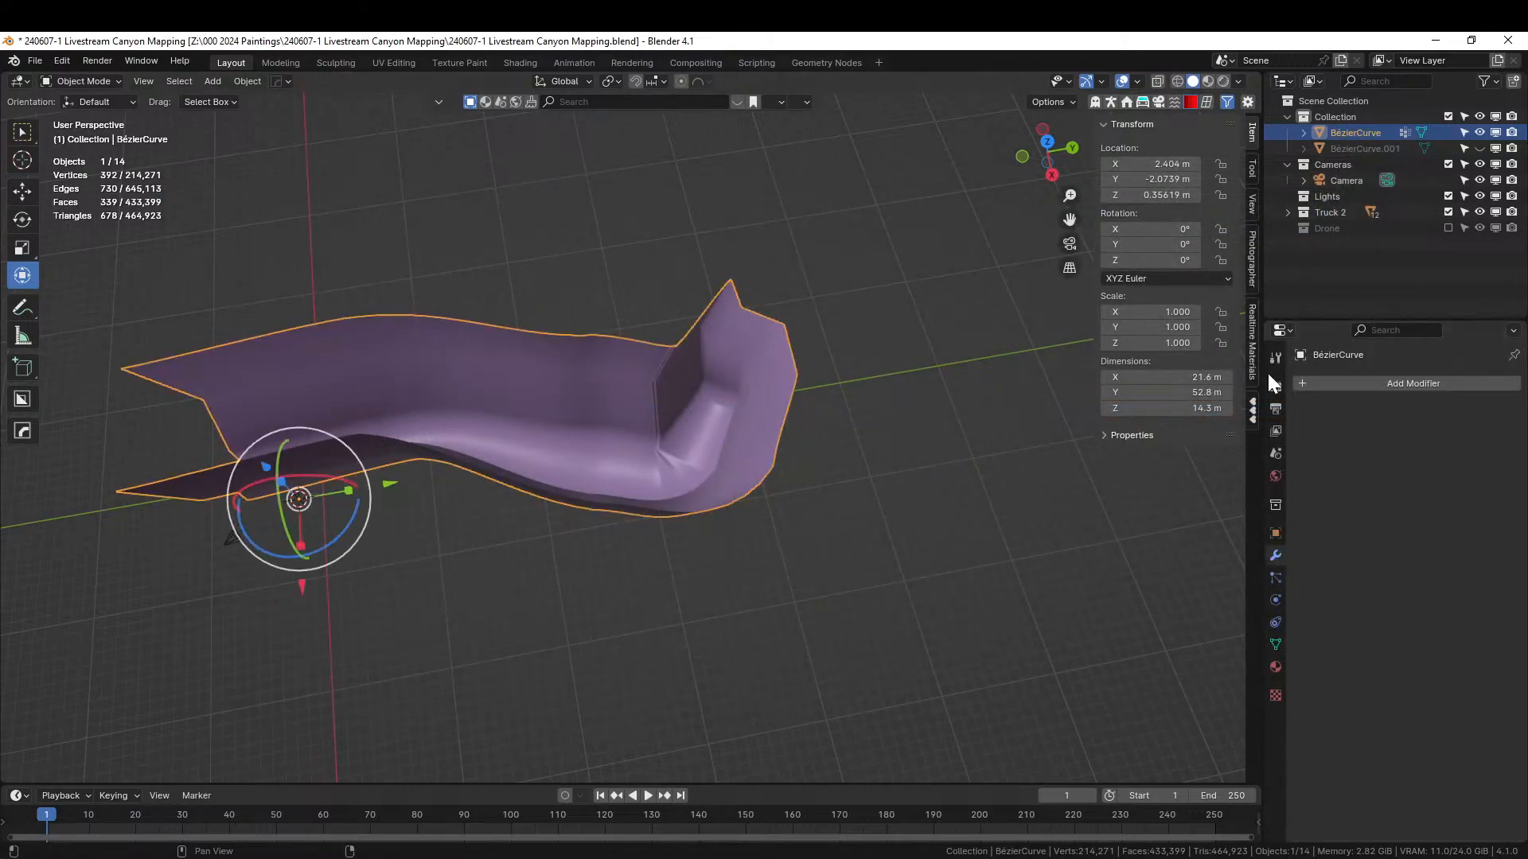
click(1334, 382)
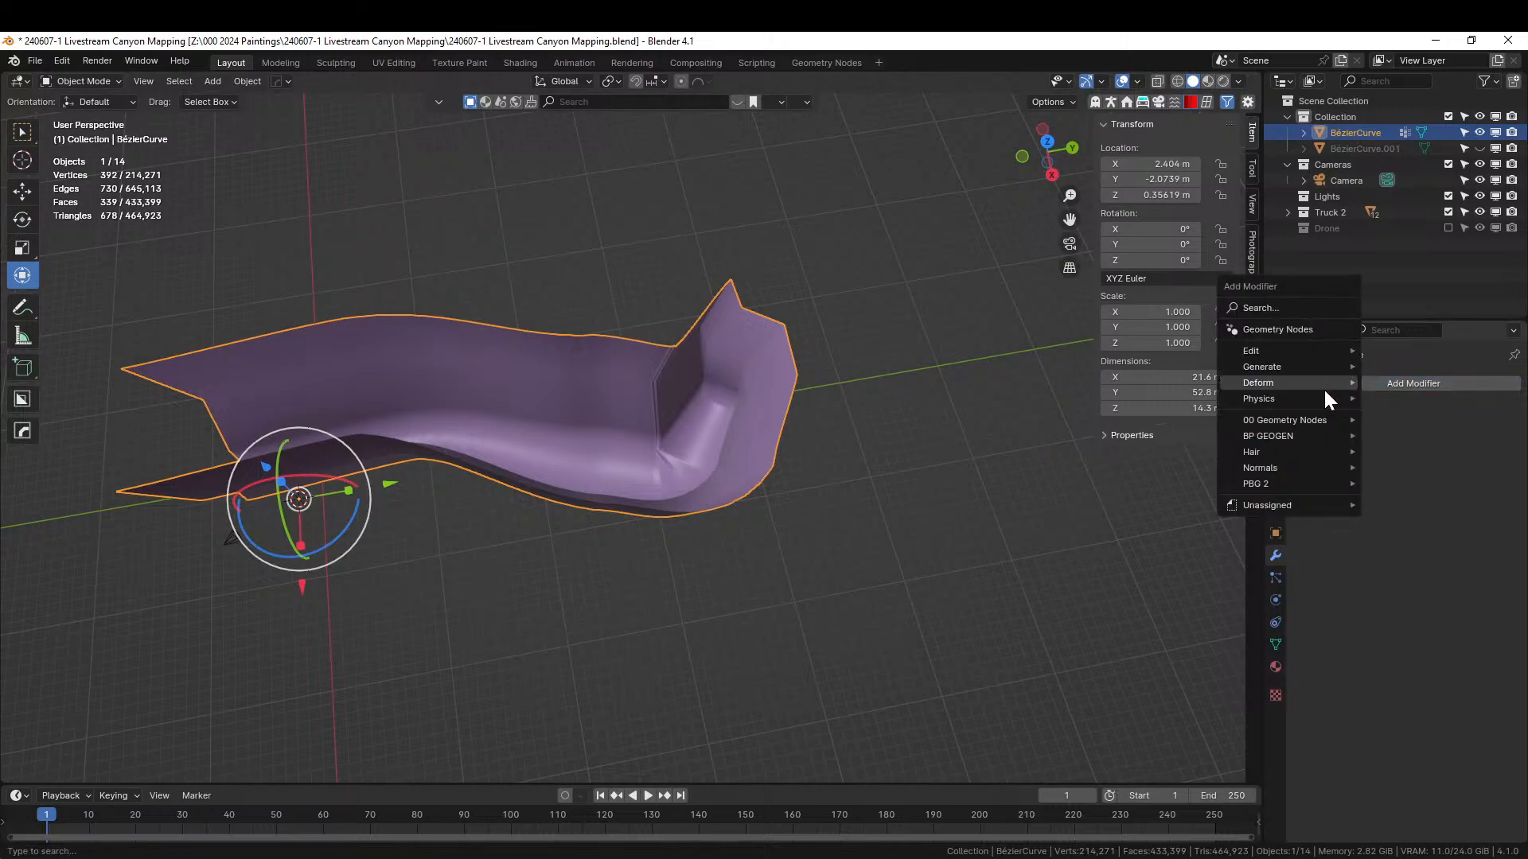
click(1280, 331)
click(1311, 469)
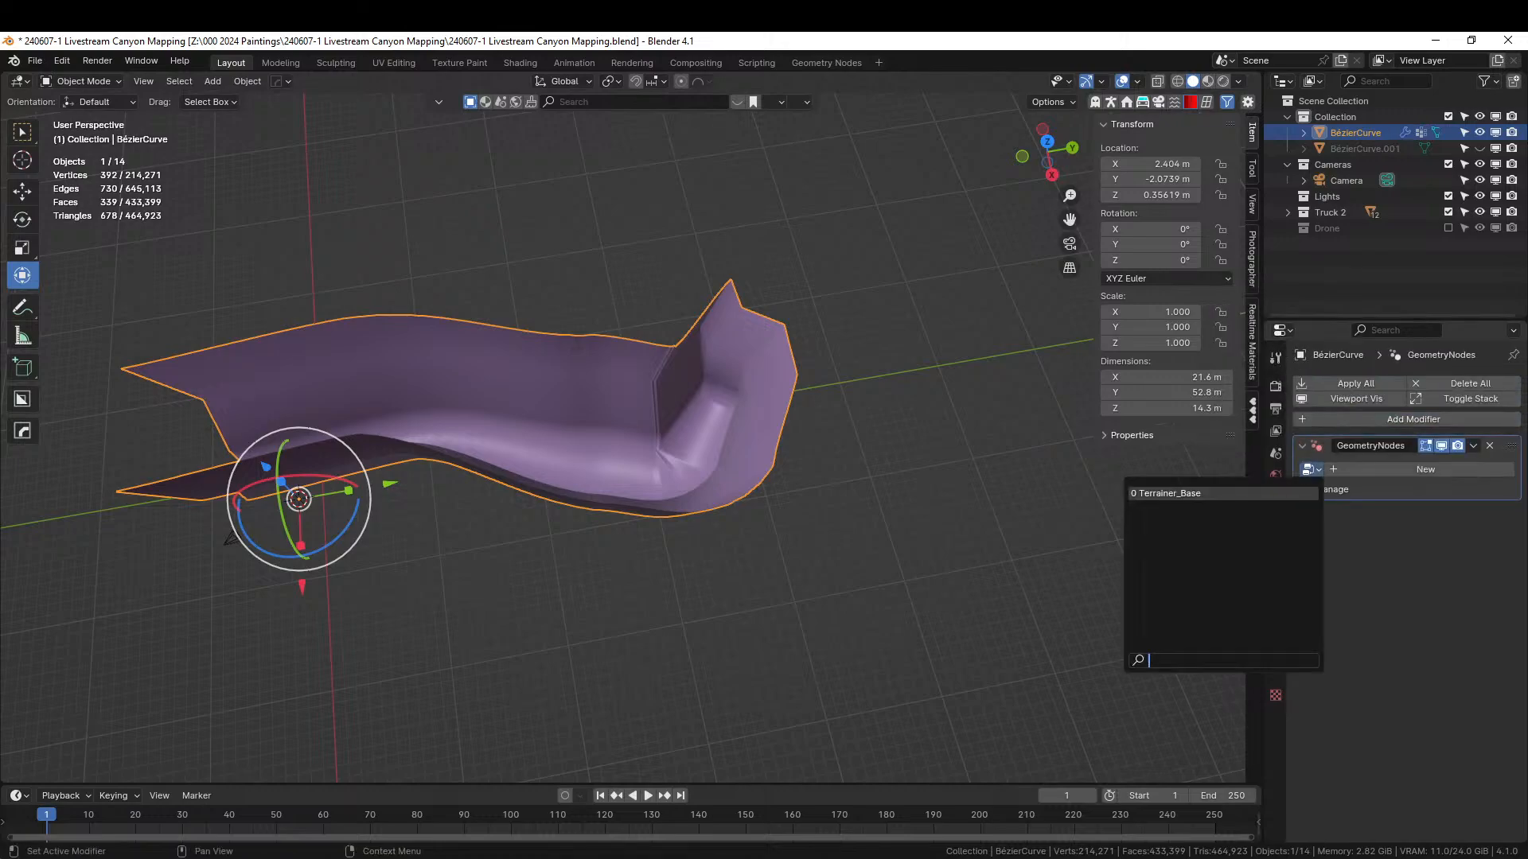
click(1182, 494)
middle_drag(776, 468, 764, 461)
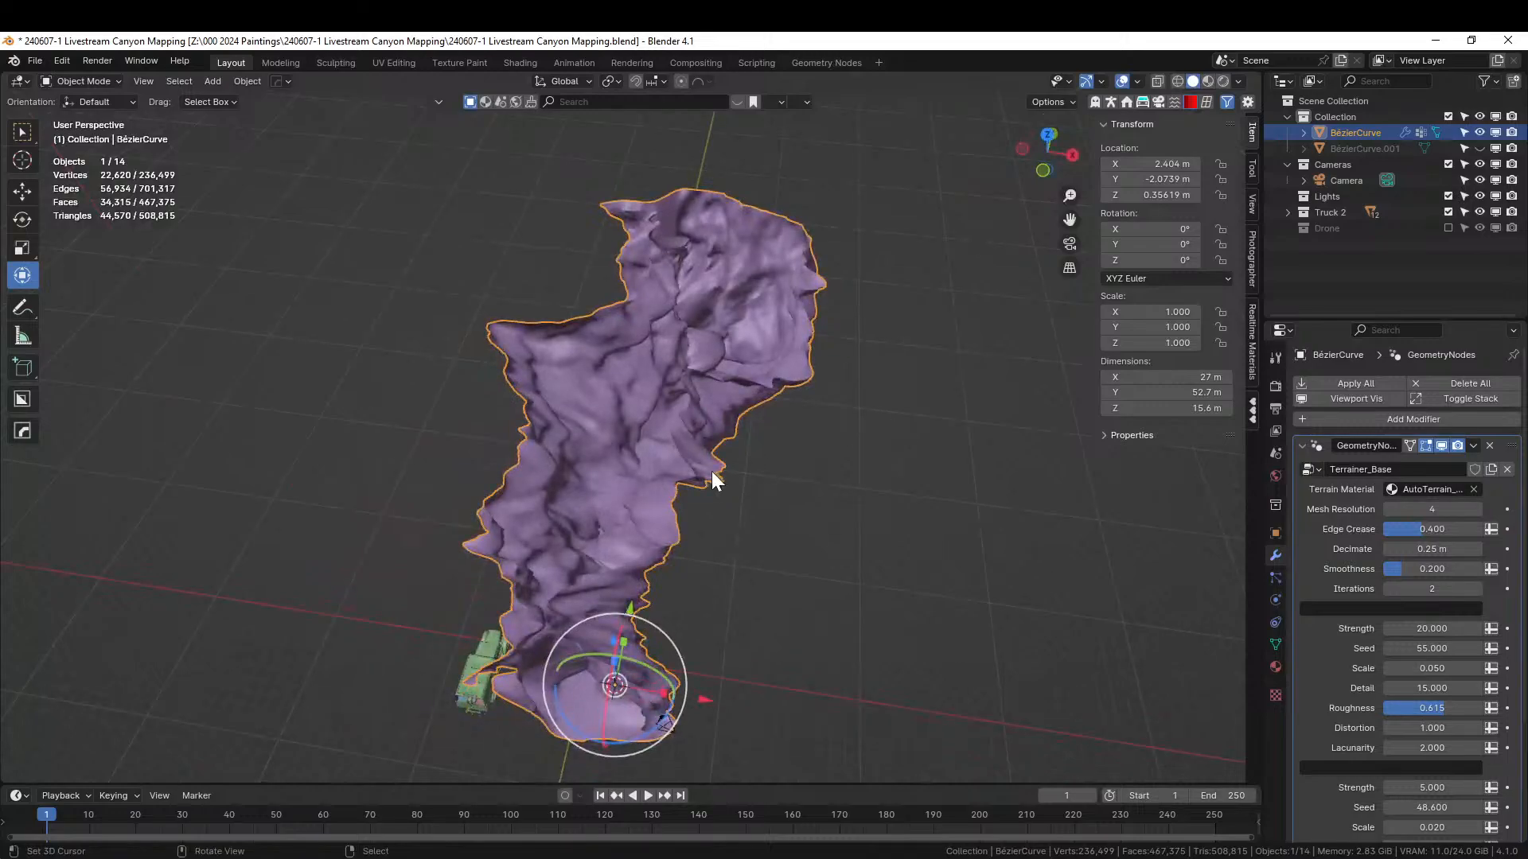
- Apply the canyon's object transform and set the first noise Strength in the Terrainer_Base modifier to 3
key(ctrl+a)
click(622, 471)
middle_drag(661, 470, 885, 459)
click(1432, 629)
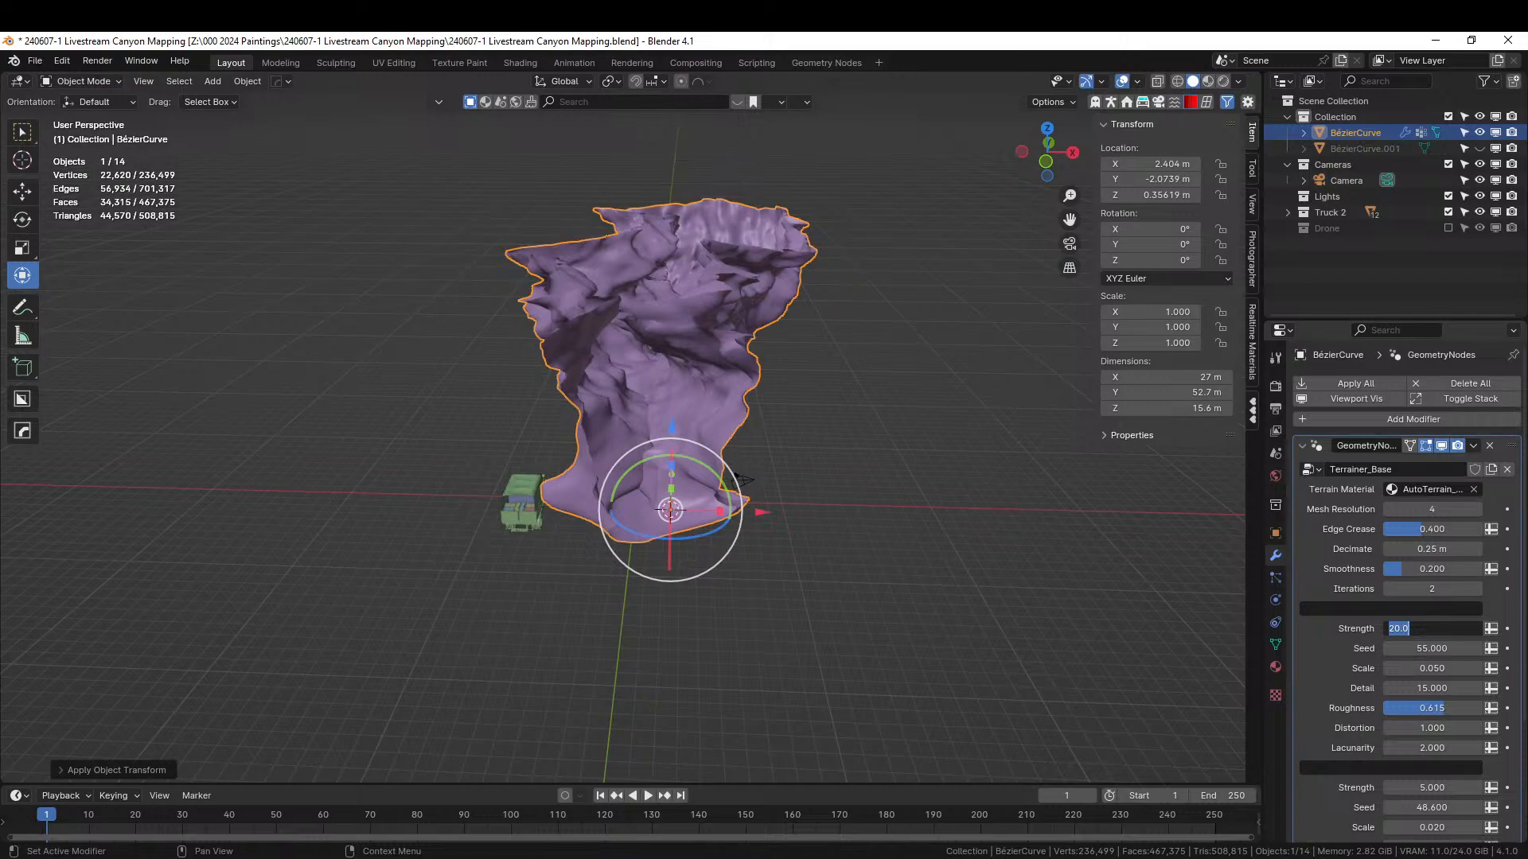
text(3)
key(Return)
scroll(1200, 509, up, 8)
middle_drag(906, 514, 690, 627)
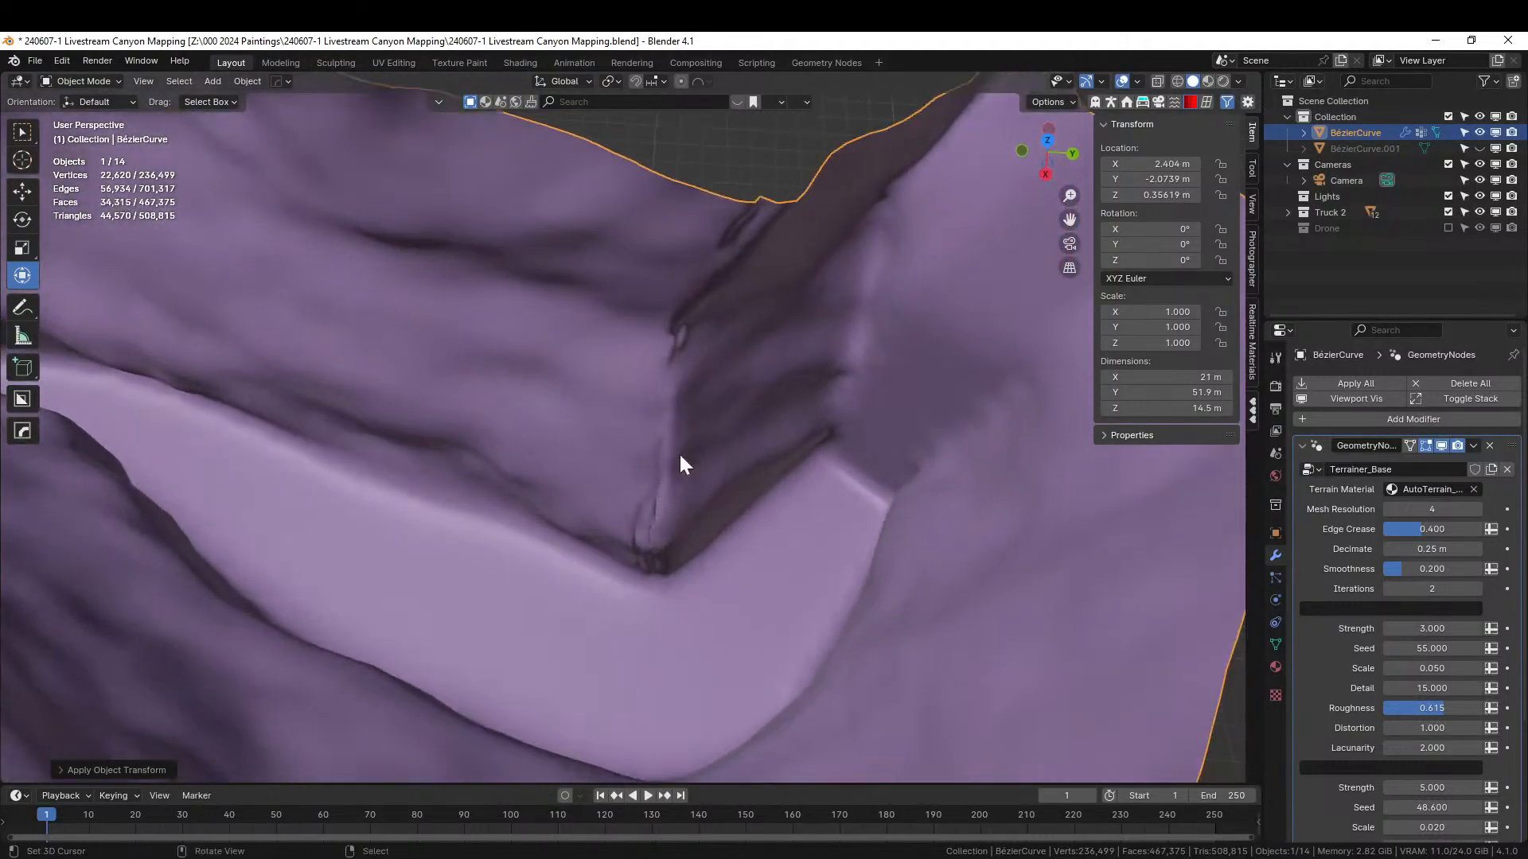
- Turn off the modifier's edit-mode display and dissolve the crowded faces at the canyon wall's inner corner
click(1425, 447)
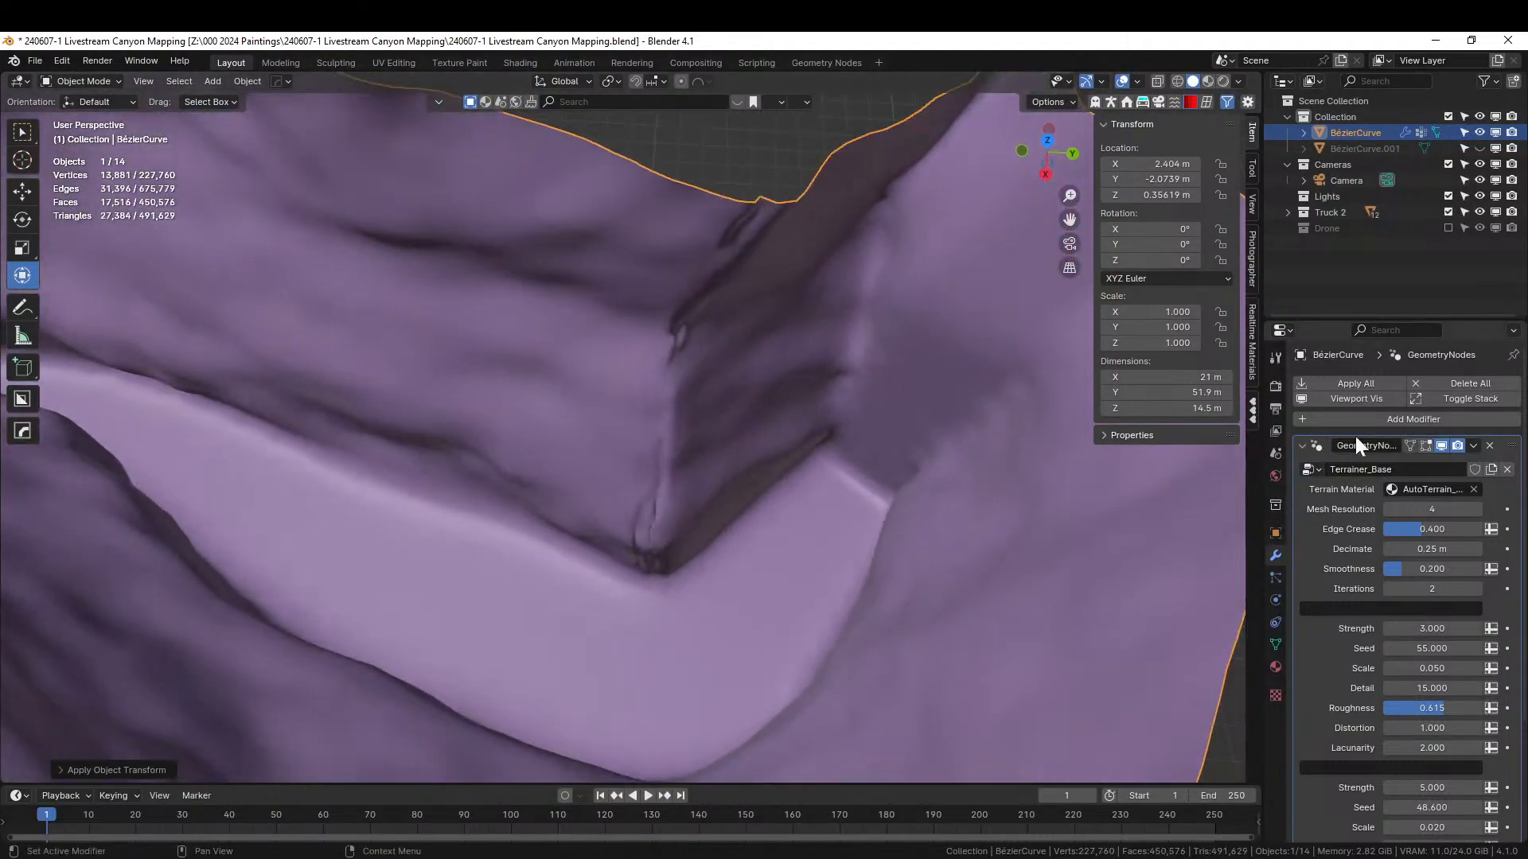
key(Tab)
middle_drag(707, 489, 674, 510)
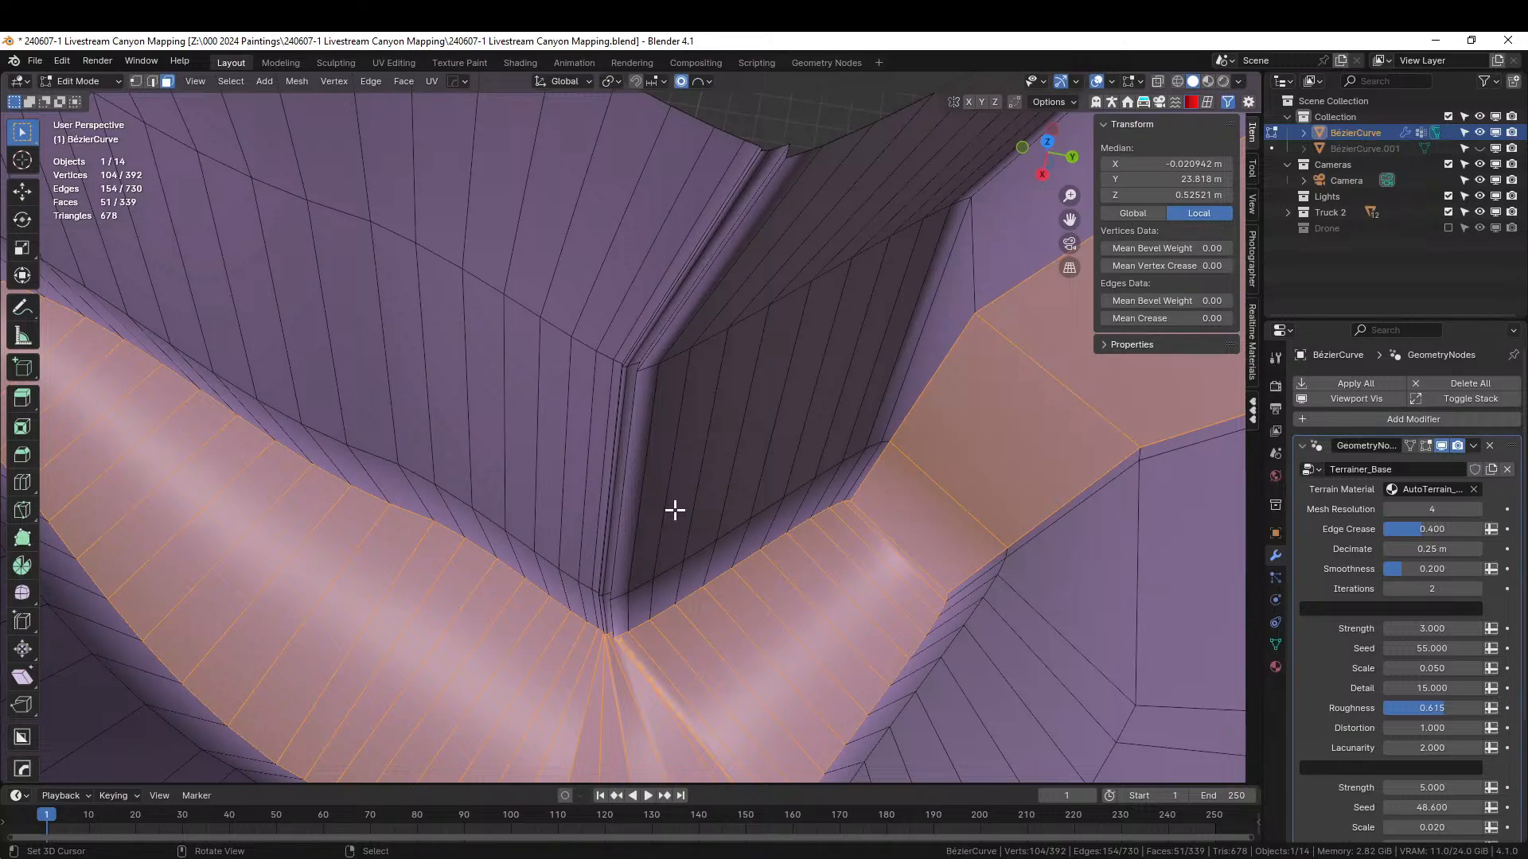
scroll(744, 301, down, 3)
click(688, 186)
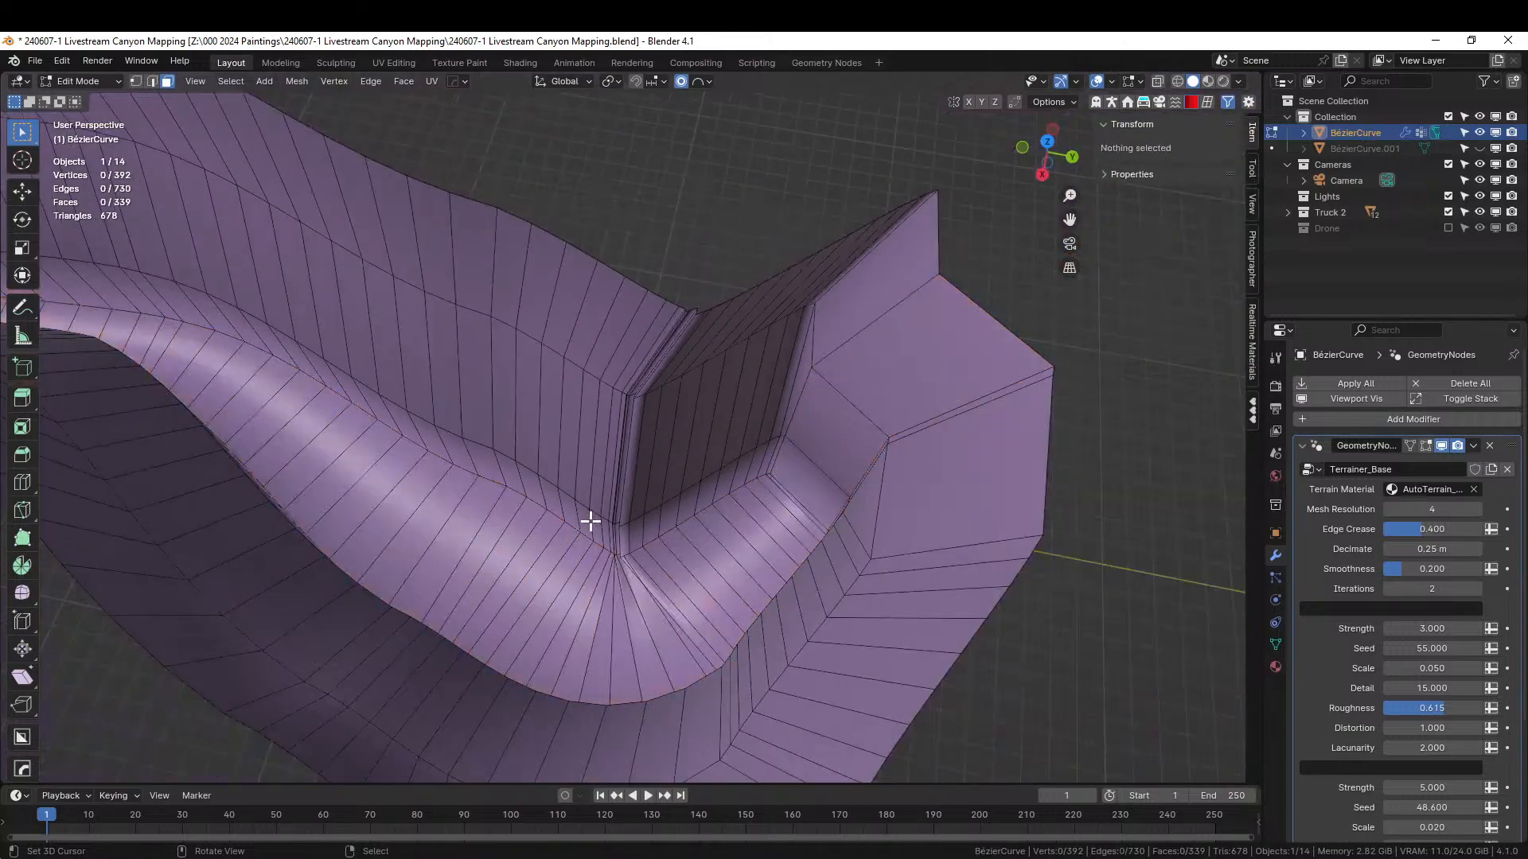
right_click(630, 549)
key(c)
mouse_move(628, 508)
mouse_down()
mouse_move(617, 518)
mouse_move(642, 386)
mouse_up()
right_click(642, 385)
key(ctrl+x)
mouse_move(641, 385)
middle_down()
mouse_move(584, 431)
mouse_move(708, 418)
mouse_move(631, 437)
middle_up()
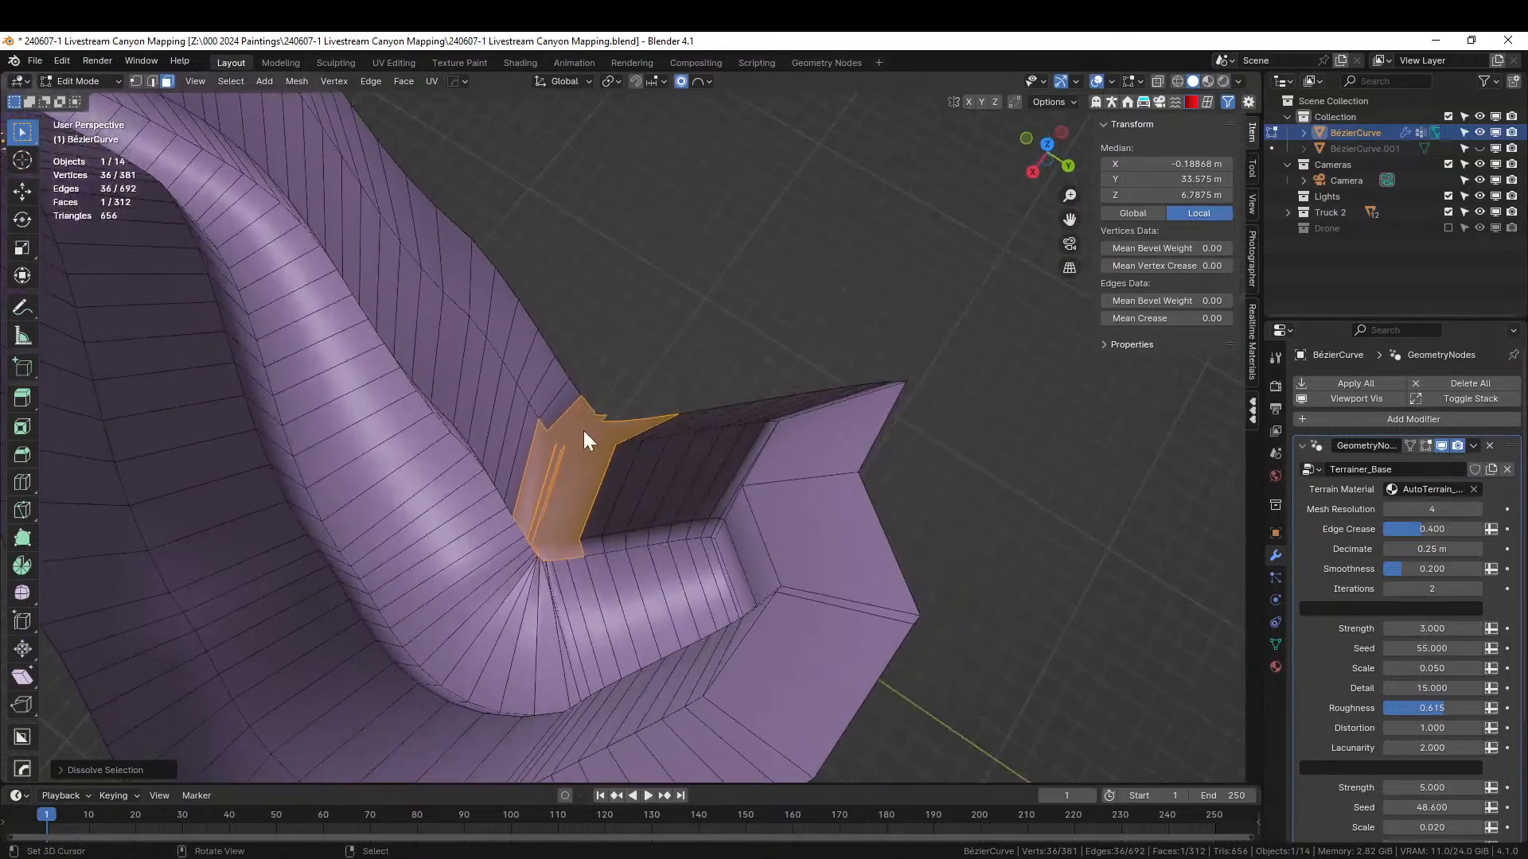
- Dissolve the leftover overlapping edges inside the merged face at the canyon wall's inner corner
key(Tab)
scroll(708, 418, up, 3)
key(Tab)
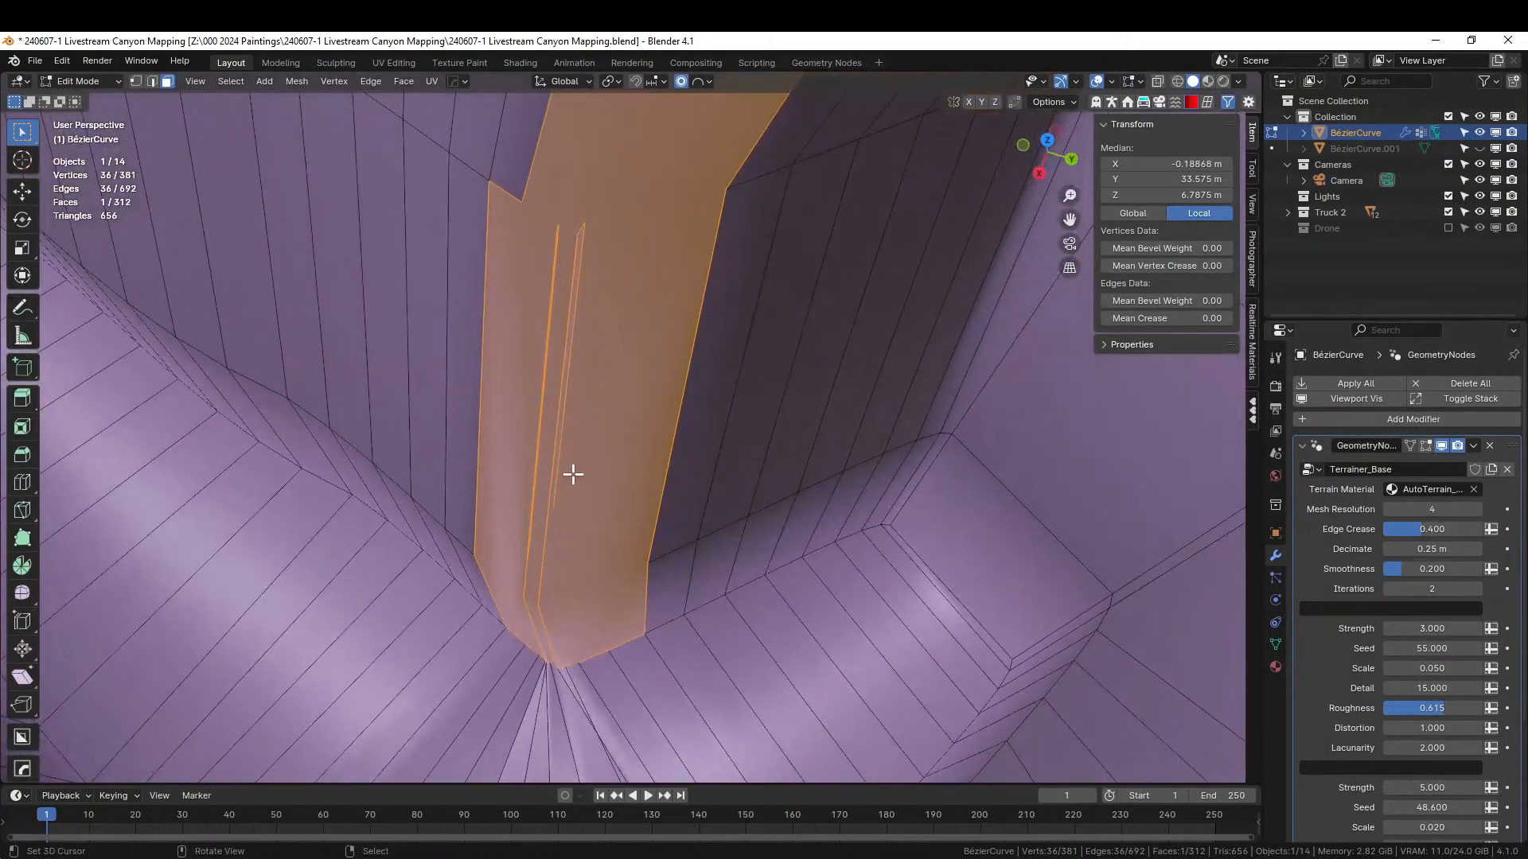
click(563, 366)
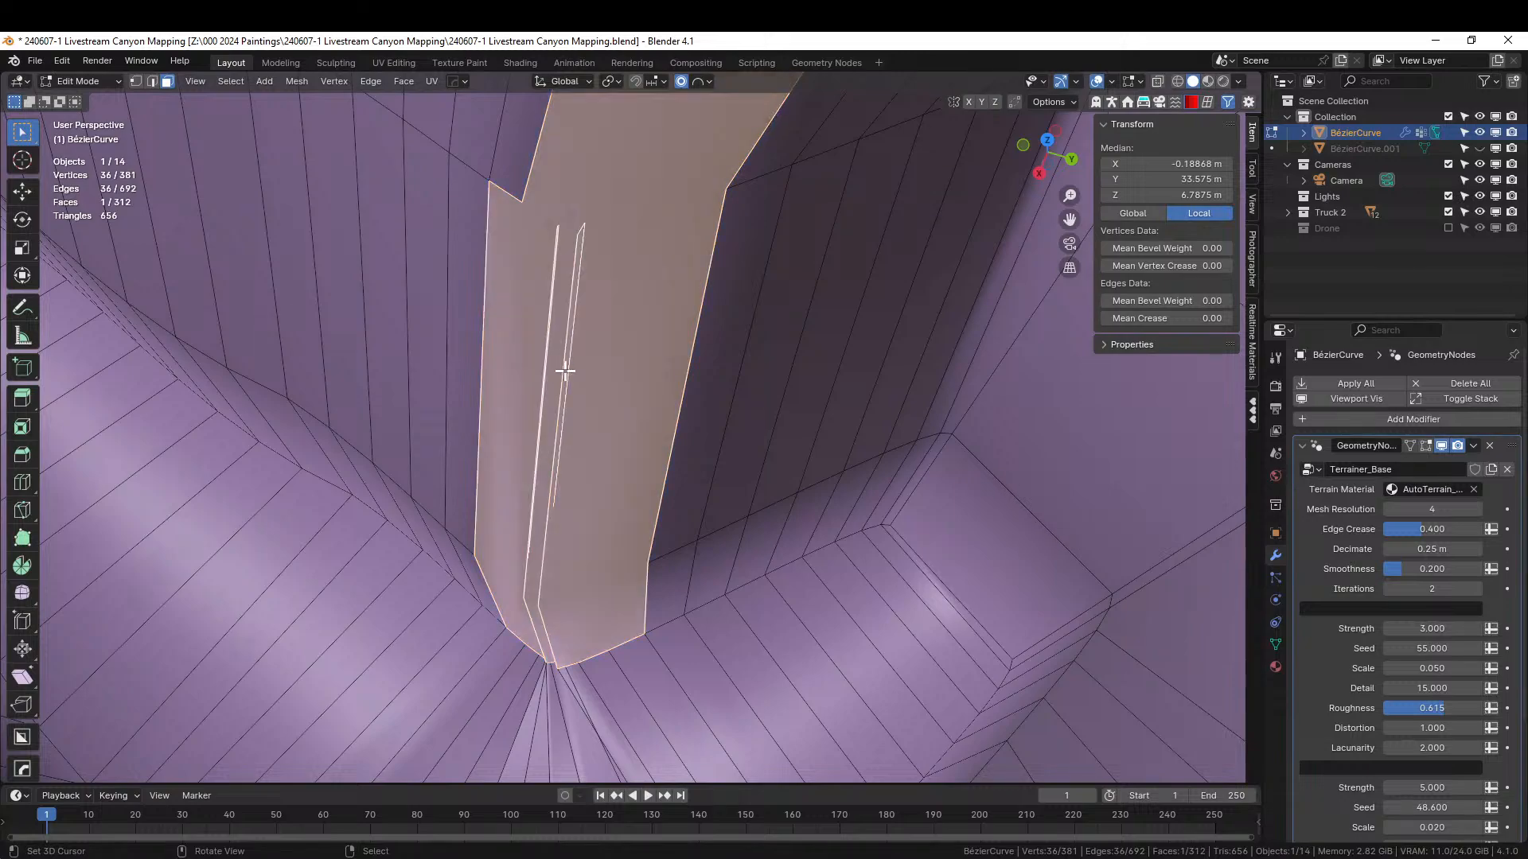
key(2)
click(545, 365)
shift+click(524, 608)
key(ctrl+x)
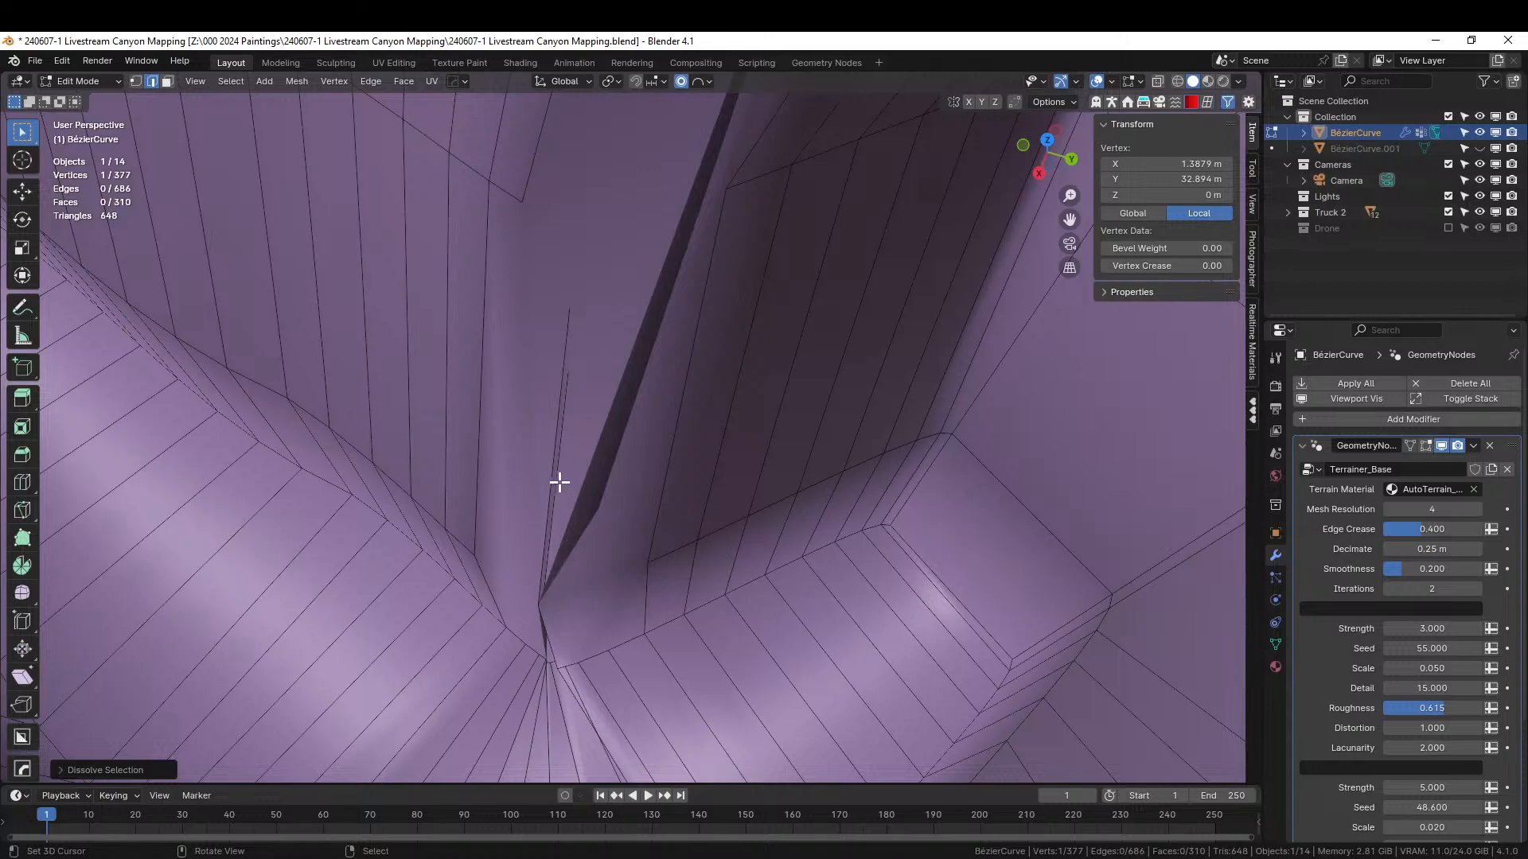
key(c)
drag(553, 427, 573, 392)
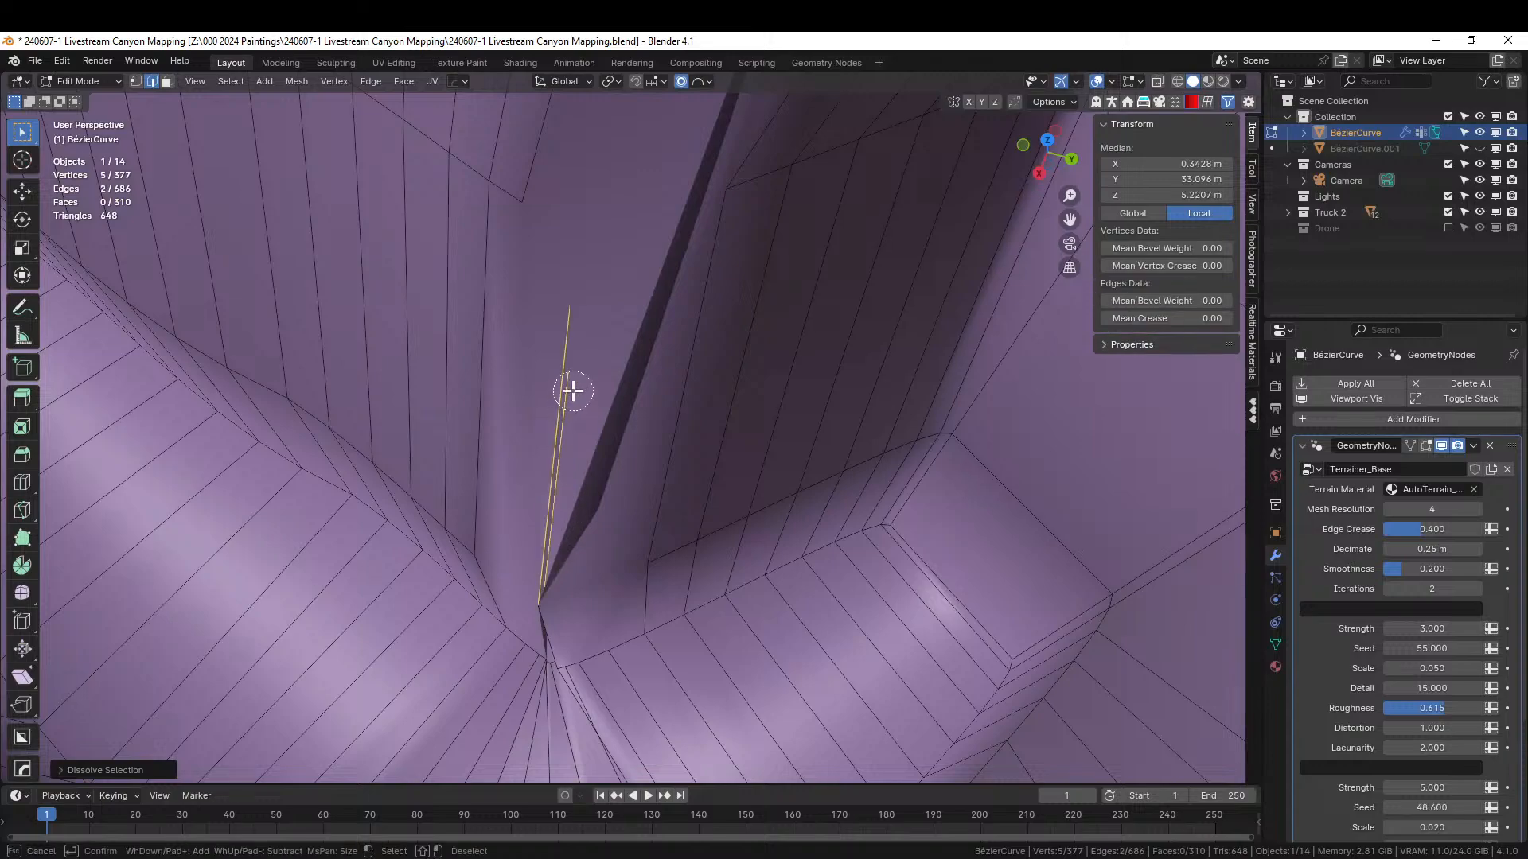
right_click(571, 453)
key(ctrl+x)
middle_drag(572, 452, 580, 546)
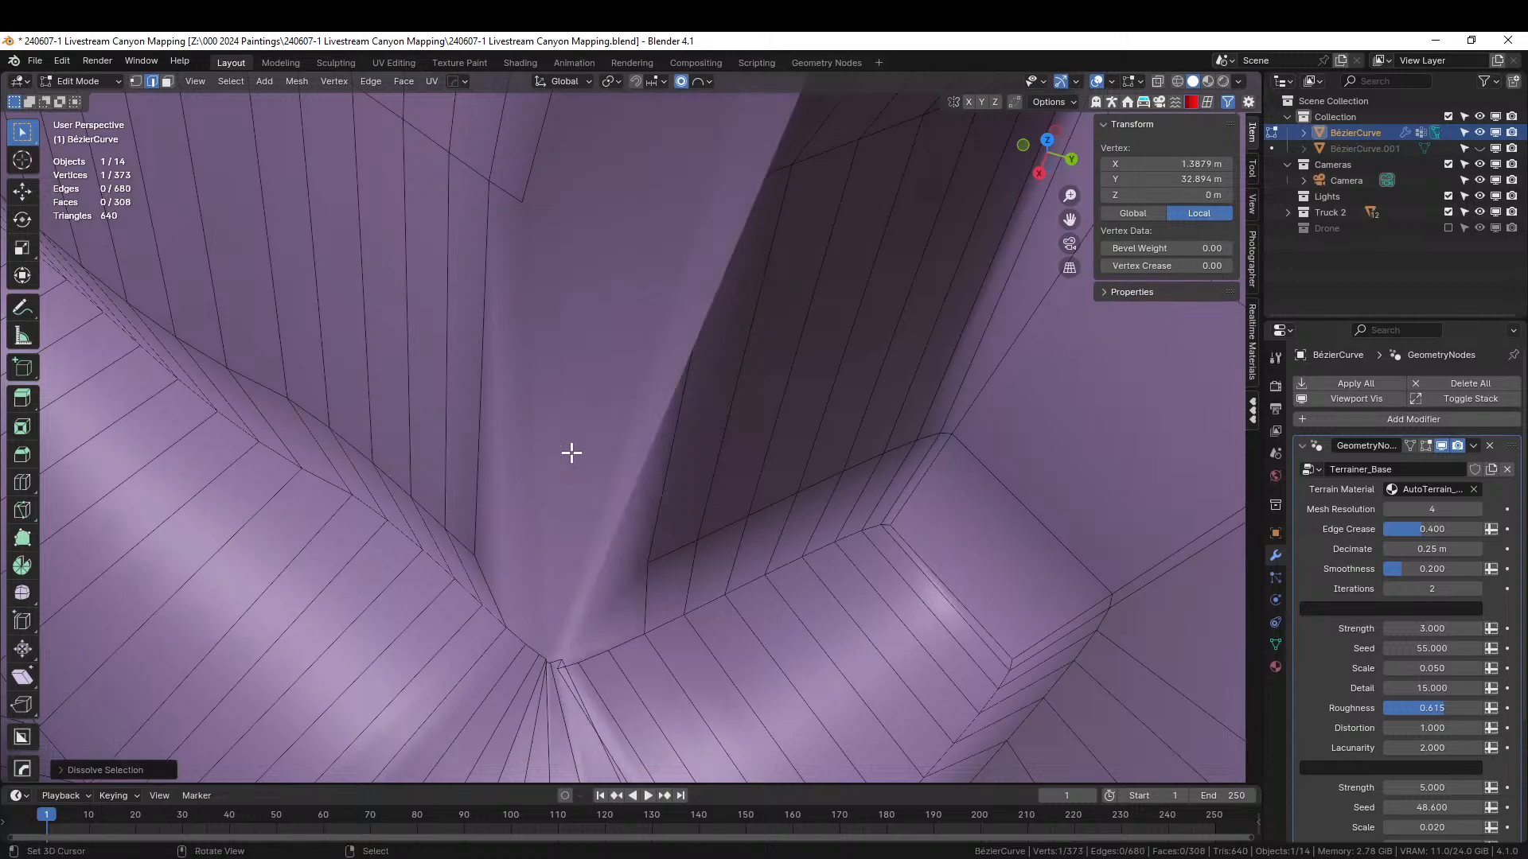
- Knife-cut two edges across the merged corner face, joining the horizontal edge lines at the wall's base and mid-height
key(Tab)
key(Tab)
key(k)
click(422, 521)
click(595, 548)
key(Return)
middle_drag(597, 542, 537, 625)
key(k)
click(419, 504)
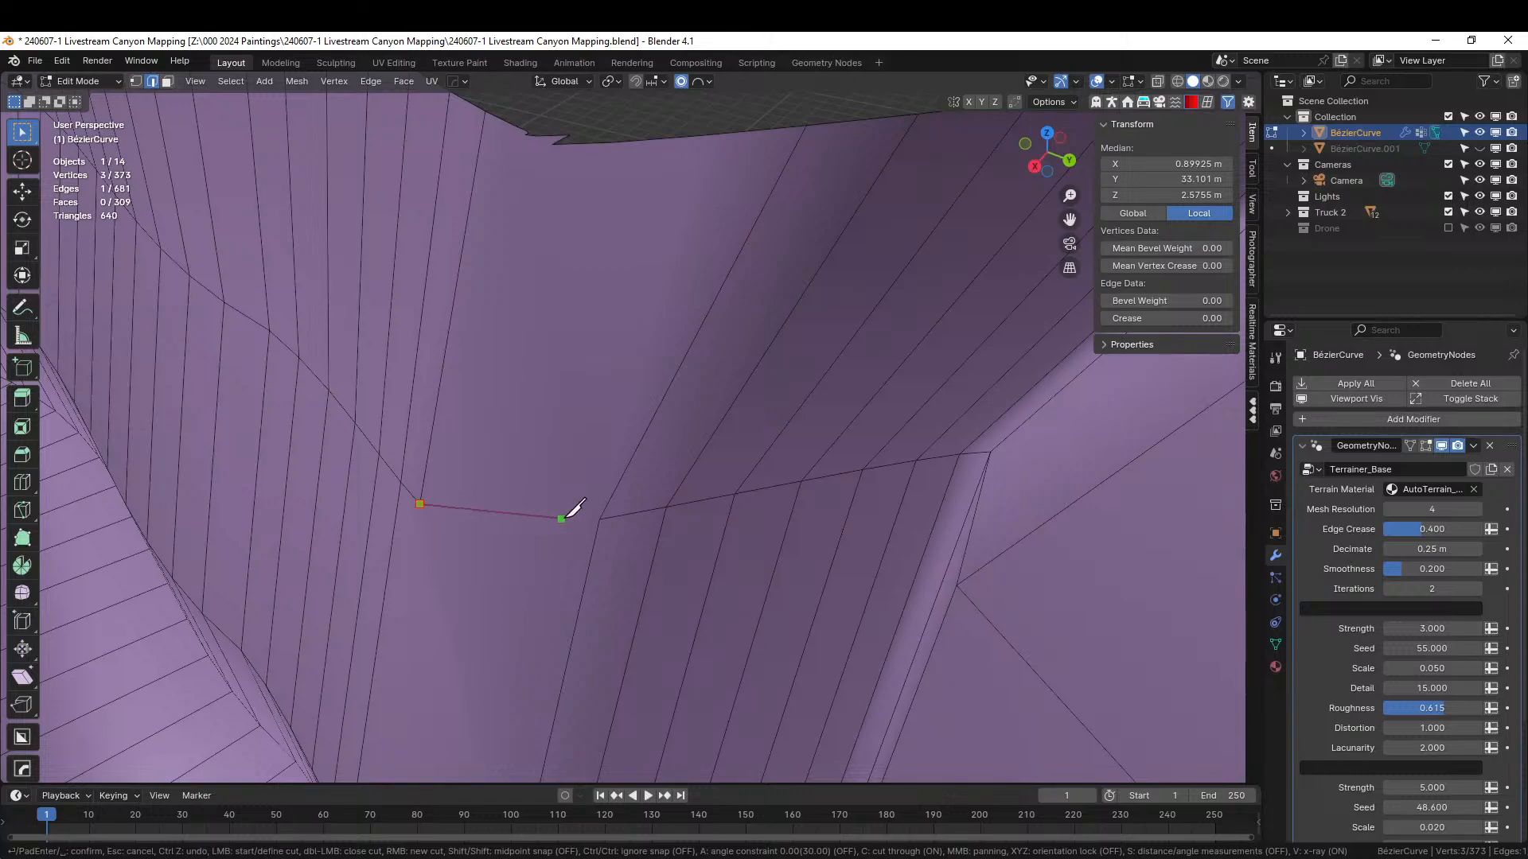
click(599, 520)
key(Return)
shift+middle_drag(529, 532, 584, 444)
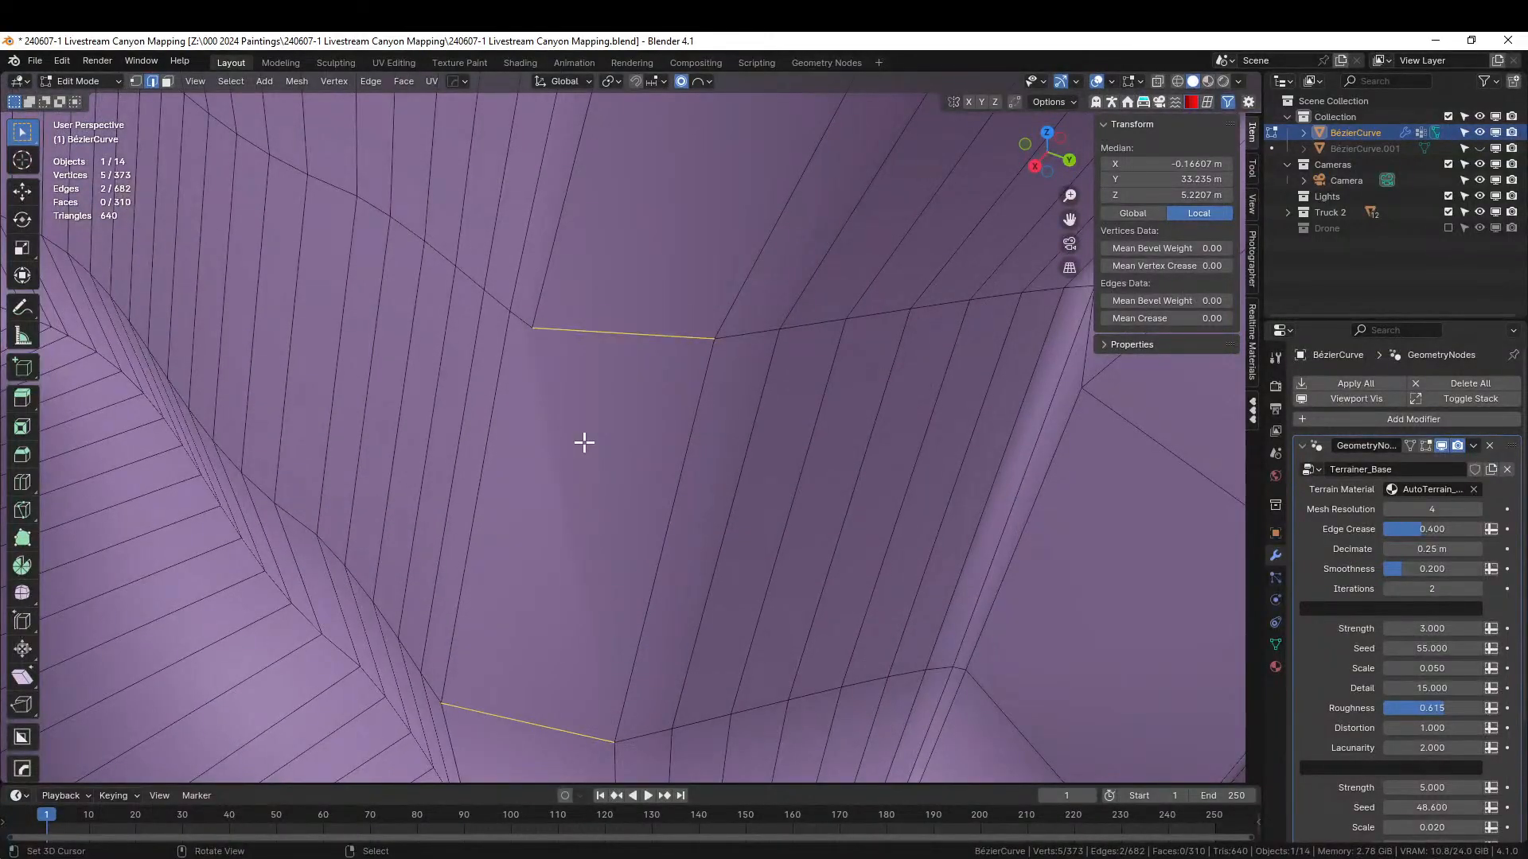
- Reposition two vertices on the canyon wall near the inner corner with proportional editing
scroll(588, 465, down, 2)
middle_drag(582, 472, 592, 556)
key(Tab)
key(Tab)
scroll(686, 539, up, 3)
key(1)
right_click(610, 507)
key(g)
click(569, 579)
right_click(418, 414)
key(g)
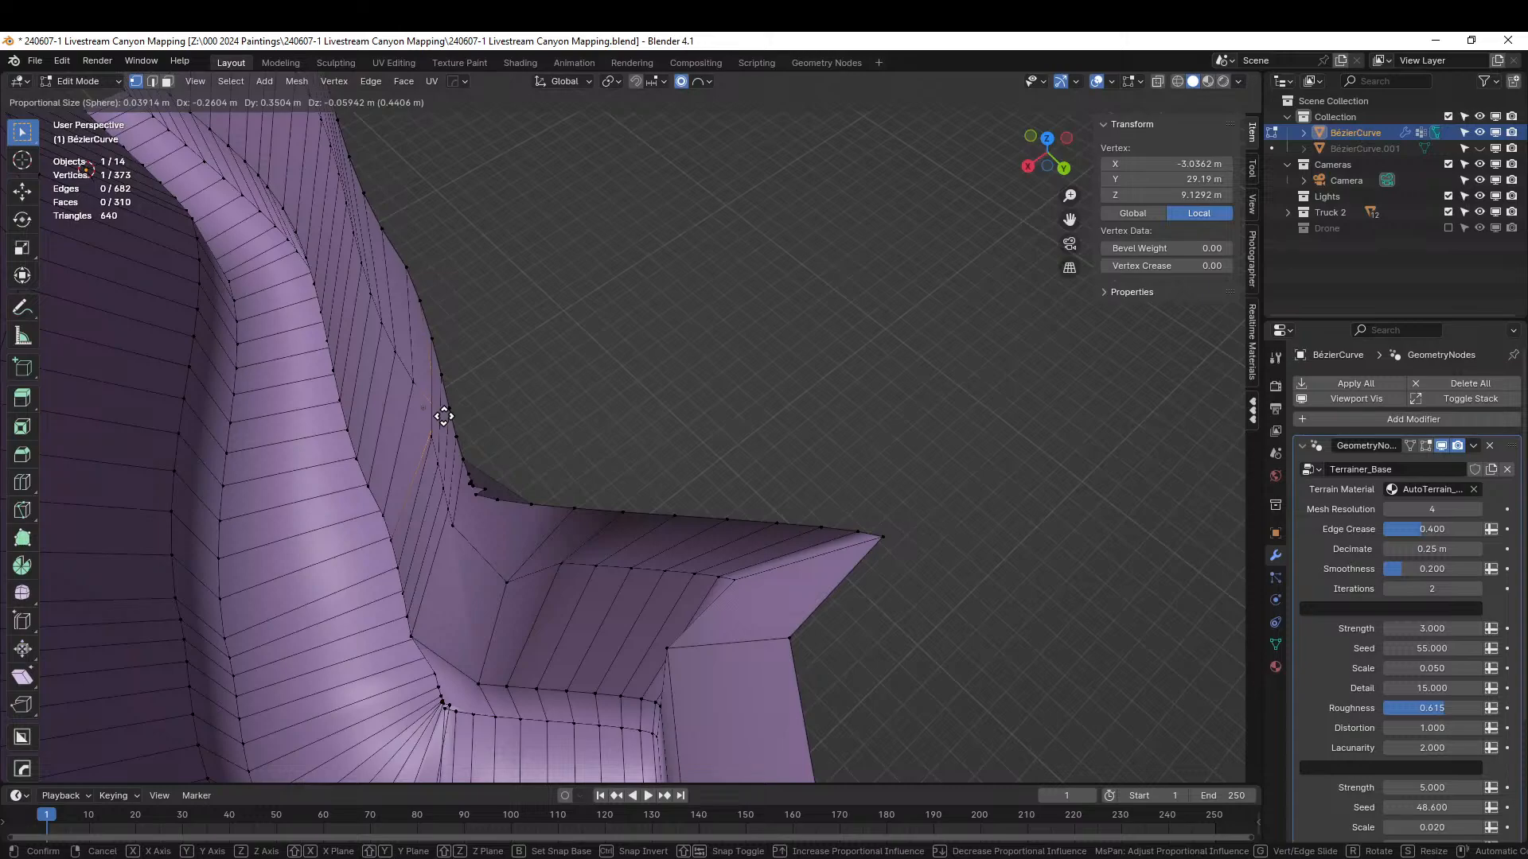
click(441, 416)
- Return the canyon to Object Mode, check the generated terrain around the corner, and save the file
key(Tab)
scroll(446, 462, up, 2)
middle_drag(462, 454, 420, 568)
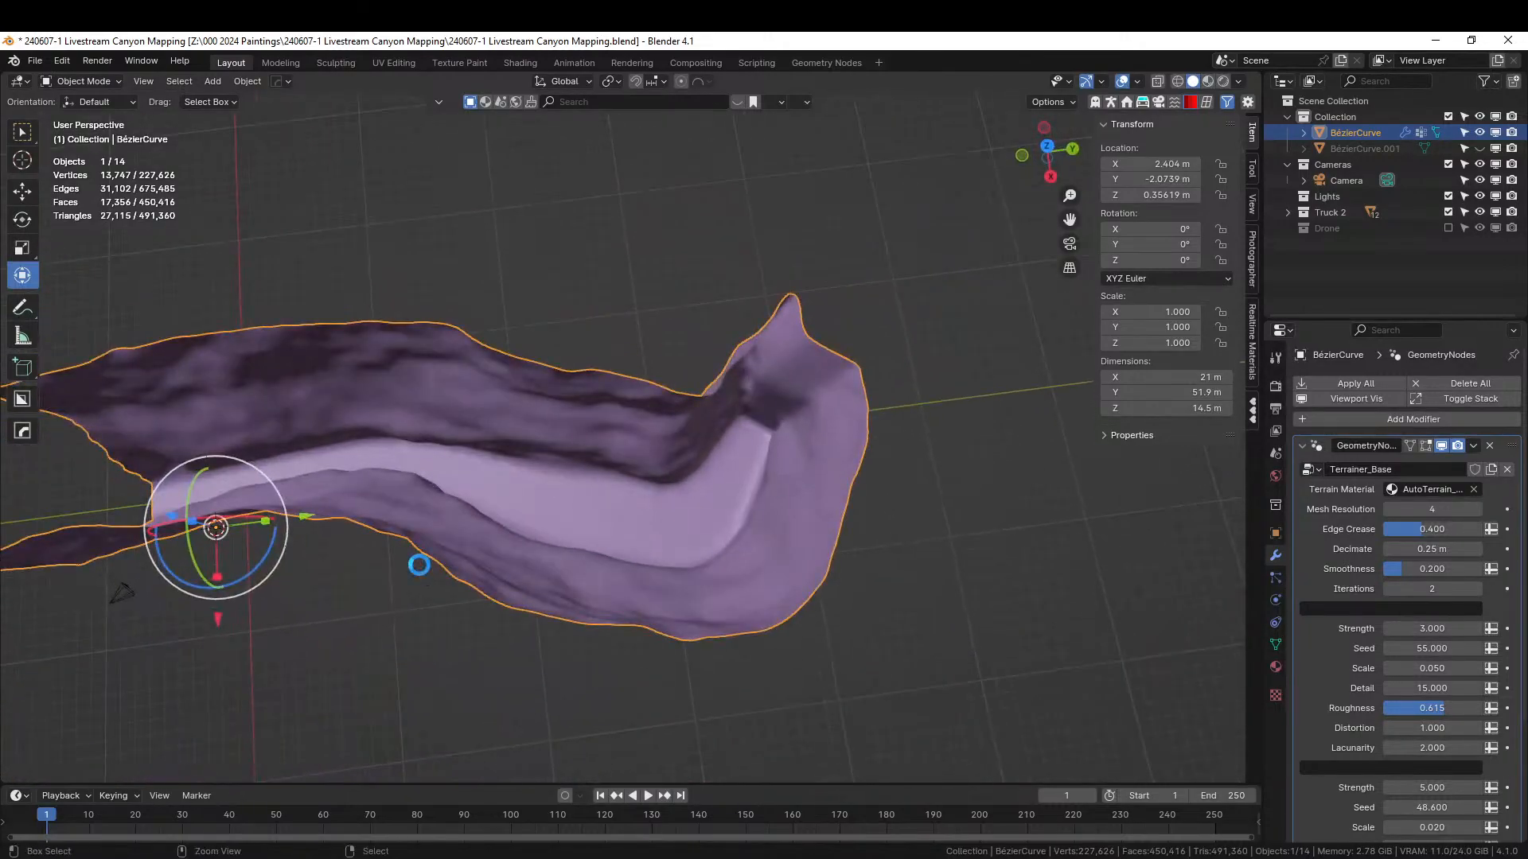
key(ctrl+s)
middle_drag(465, 579, 635, 513)
- Show the floor strip BézierCurve.001, hide the BézierCurve canyon mesh, and select the strip
click(1357, 151)
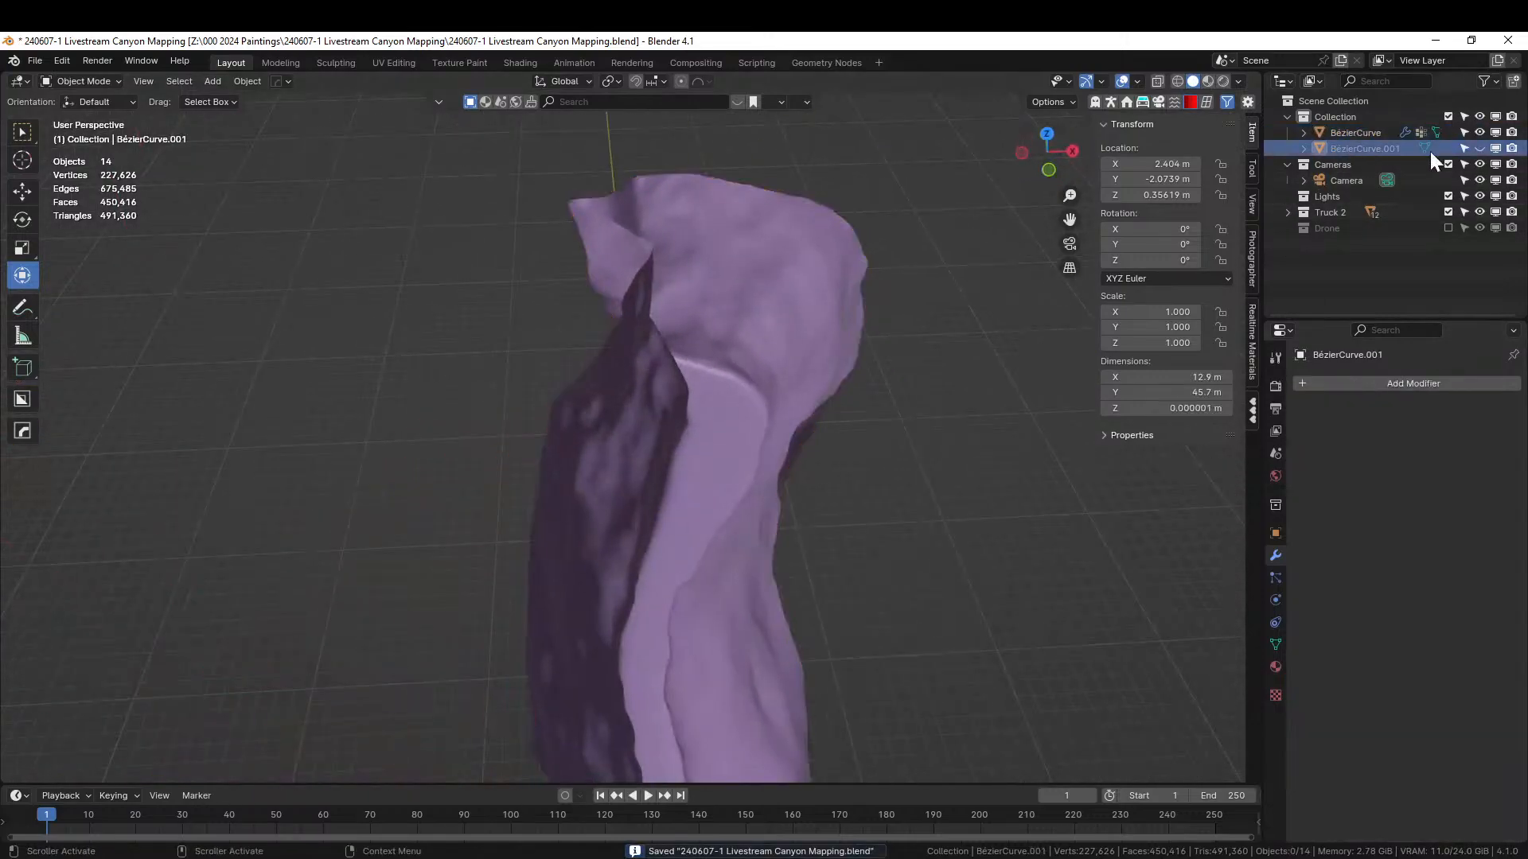
click(1479, 148)
click(1479, 132)
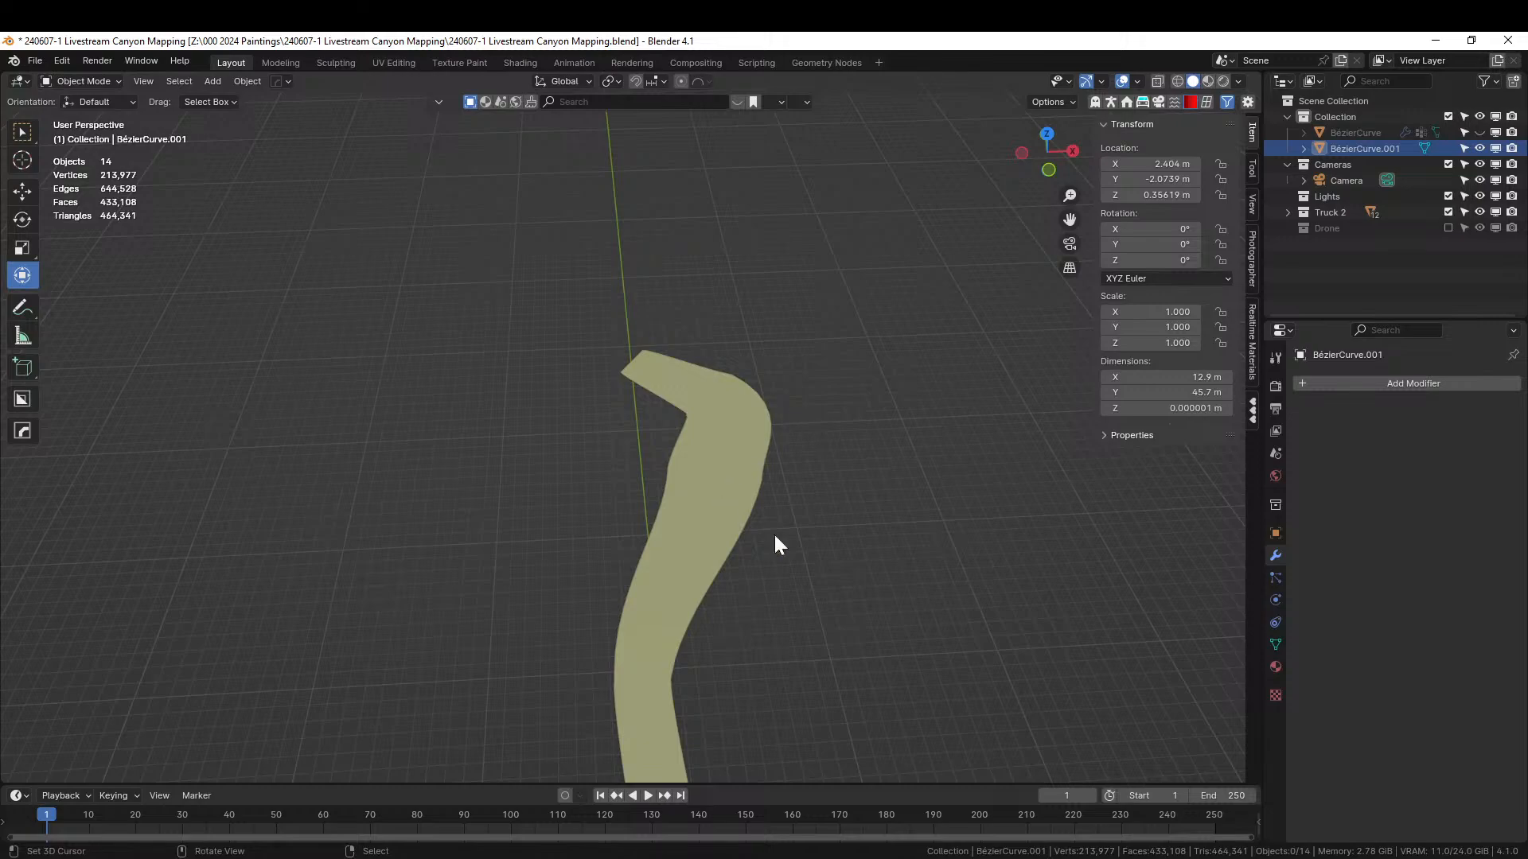
middle_drag(868, 704, 790, 607)
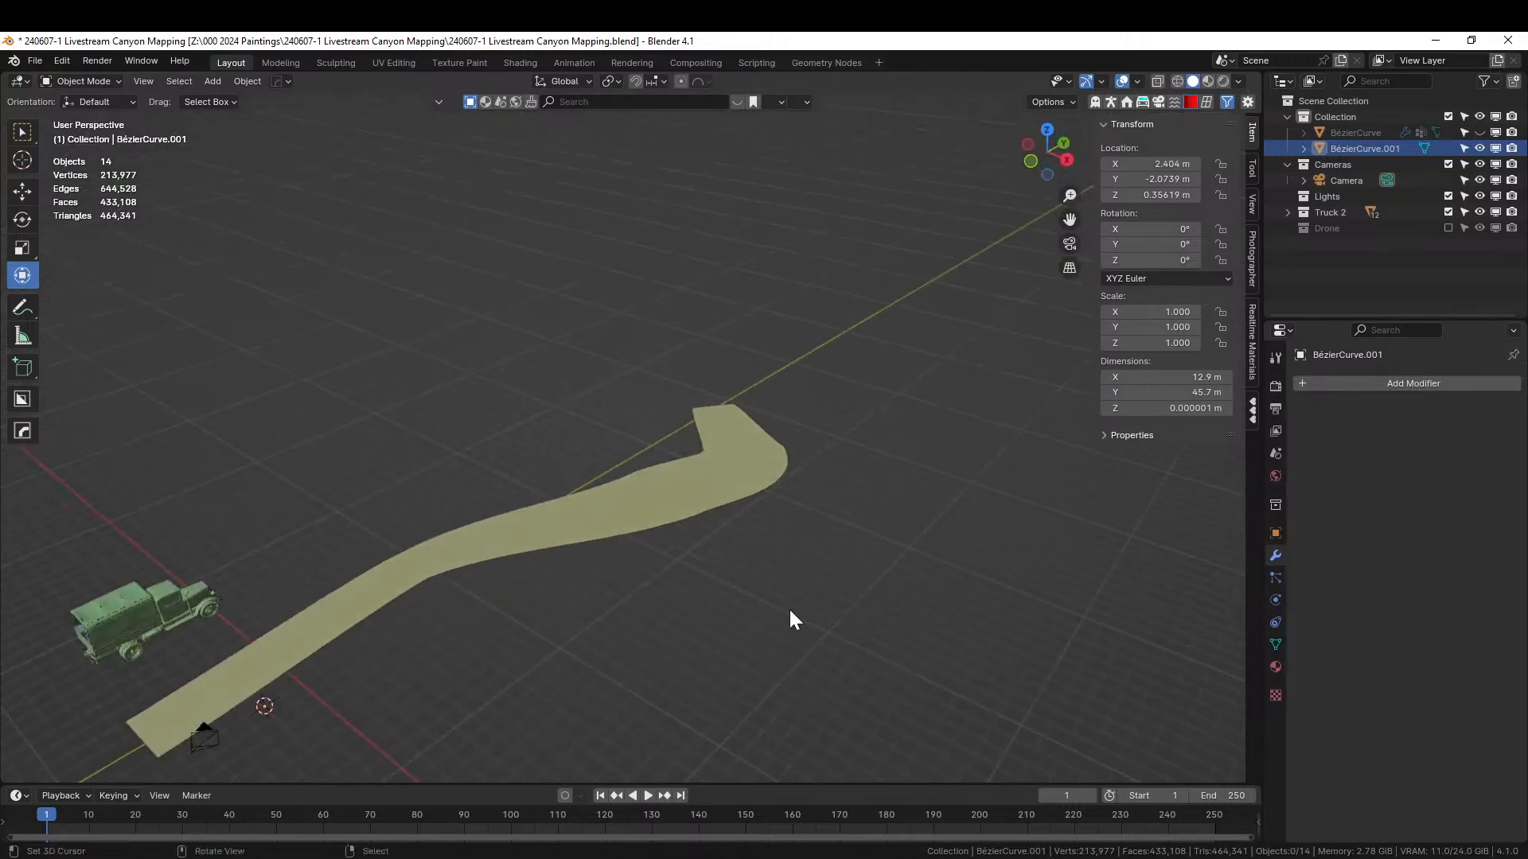
click(687, 501)
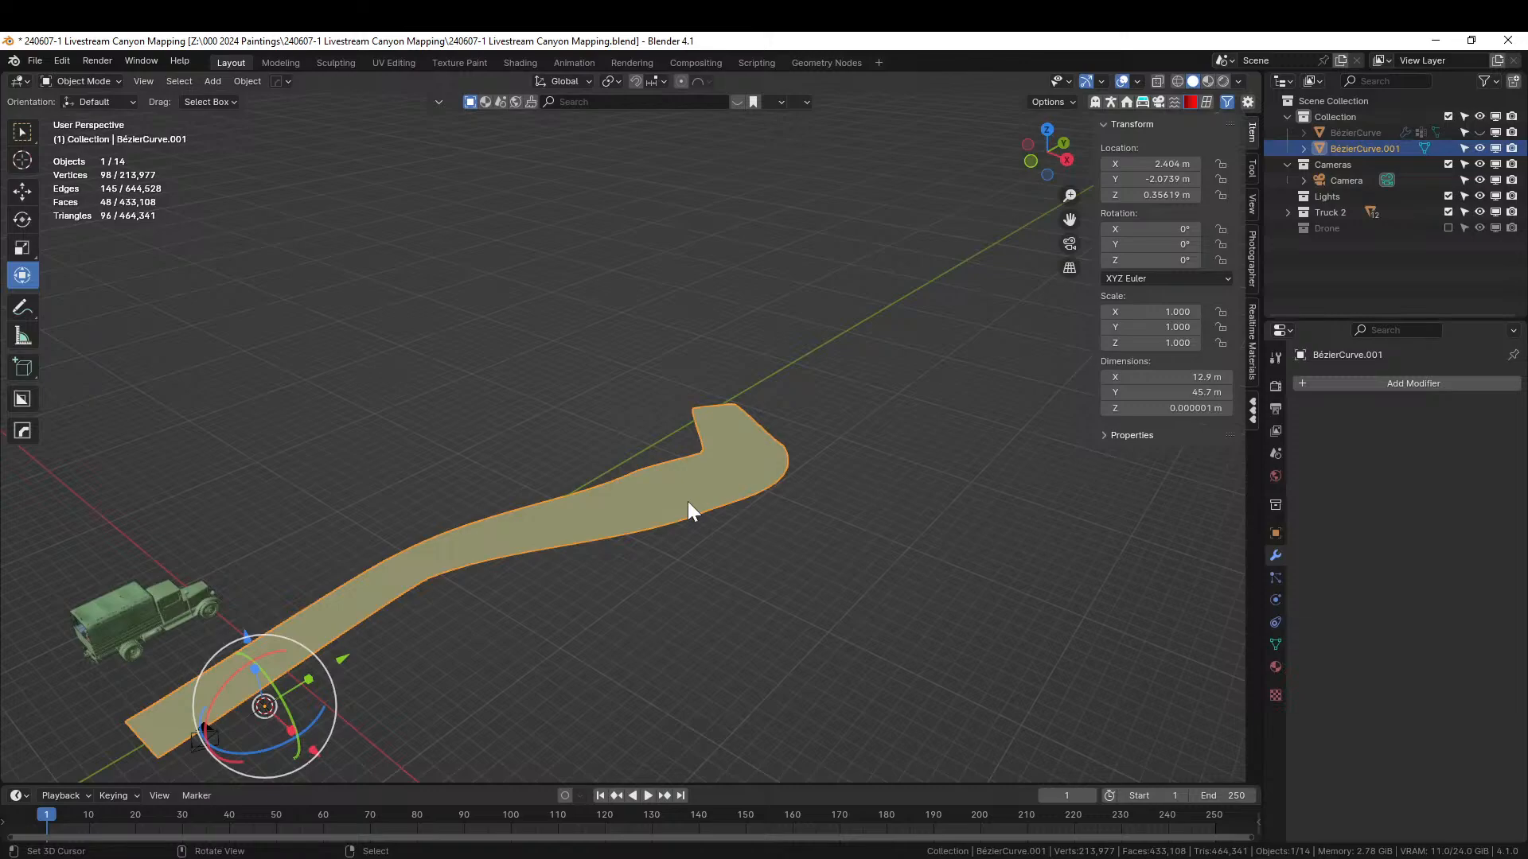
- Run the HOps Clean Mesh operation on all of the floor strip's geometry, then return to Object Mode
key(Tab)
key(a)
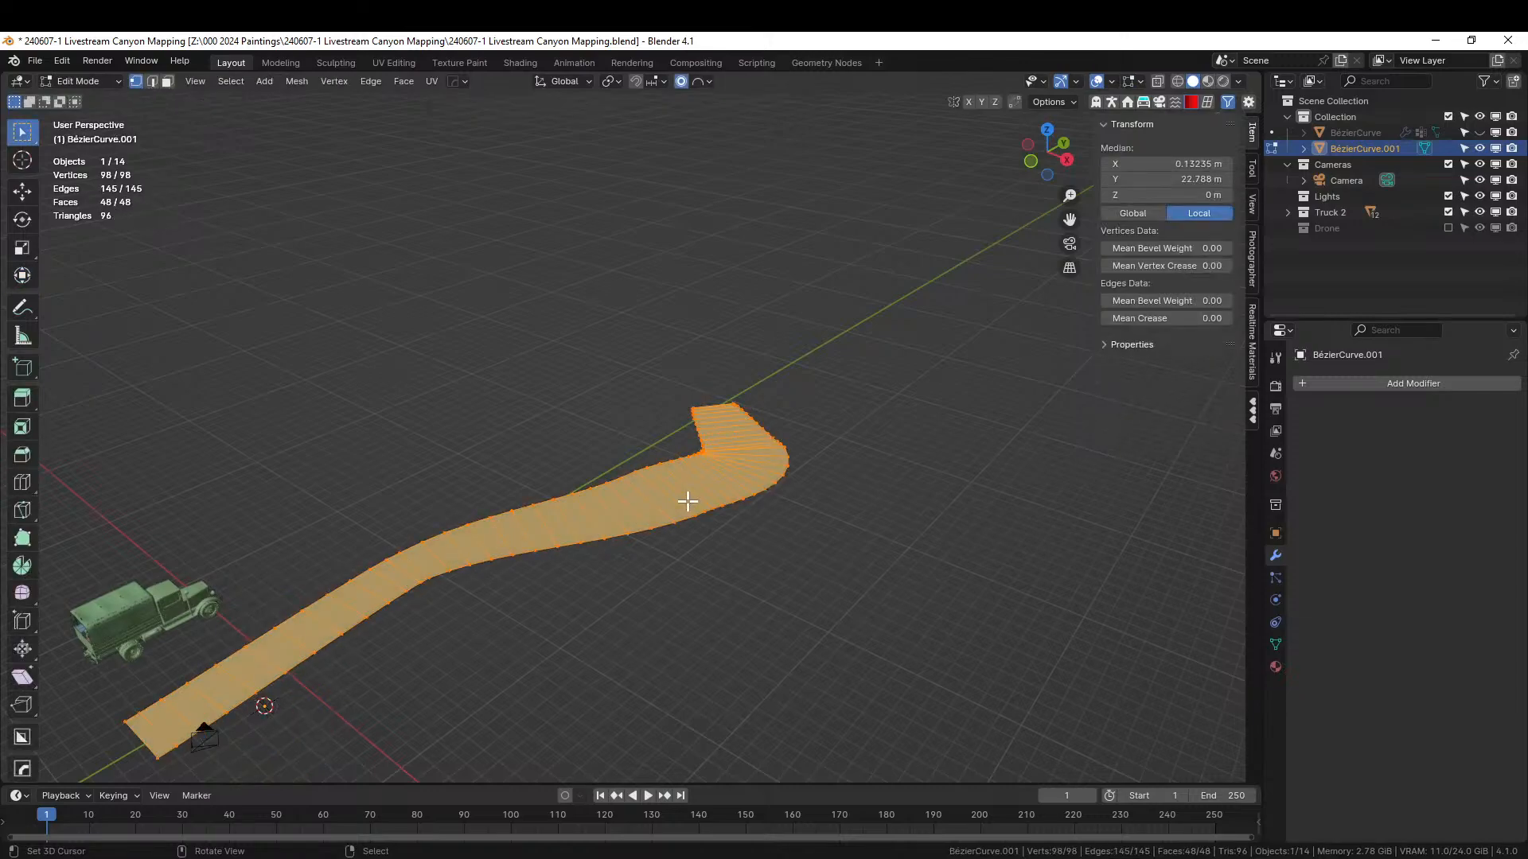
right_click(688, 501)
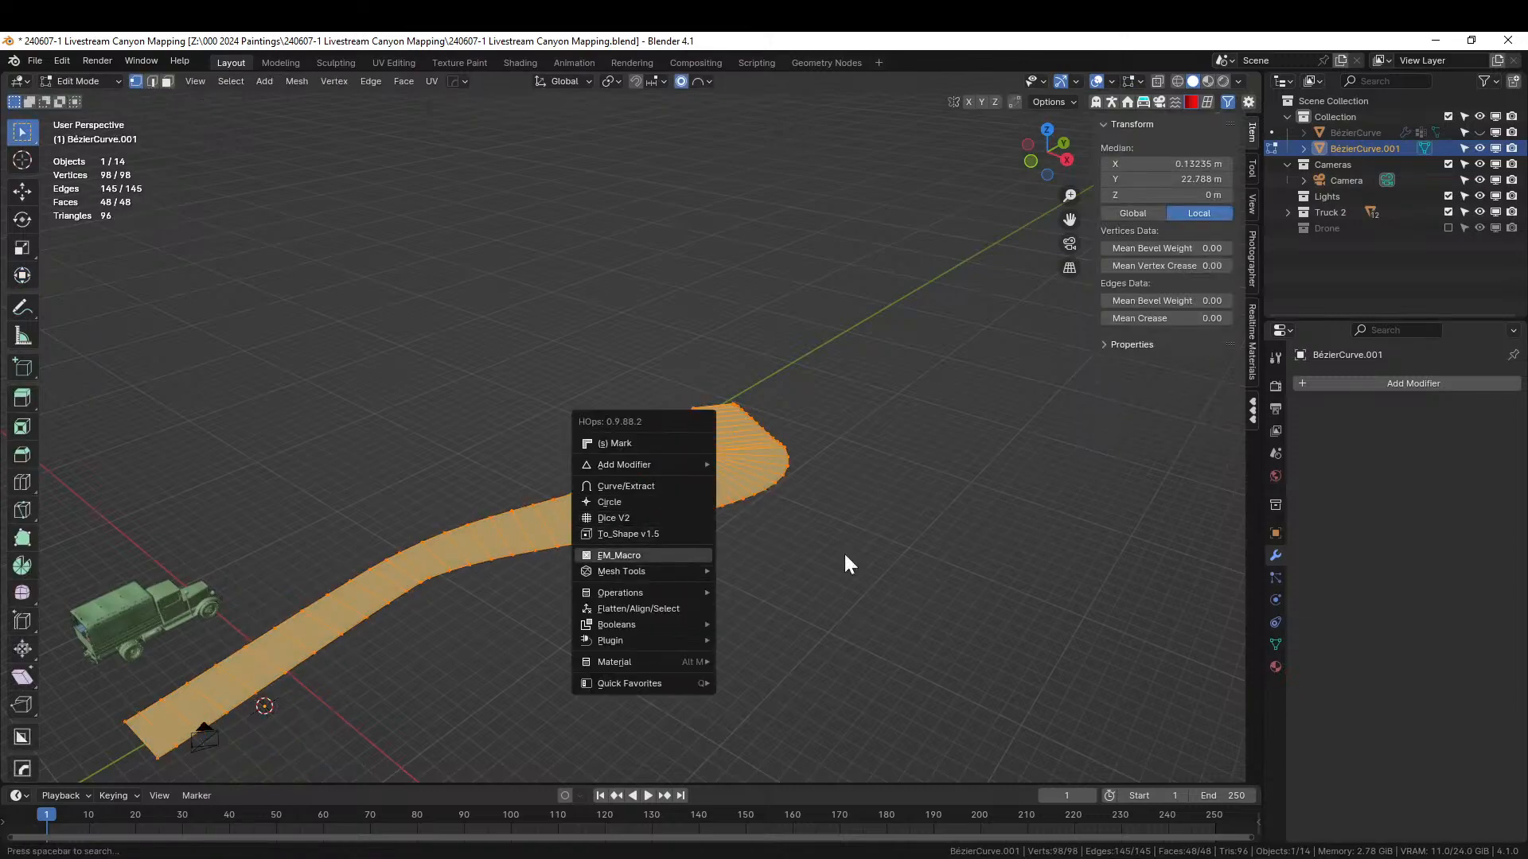
key(q)
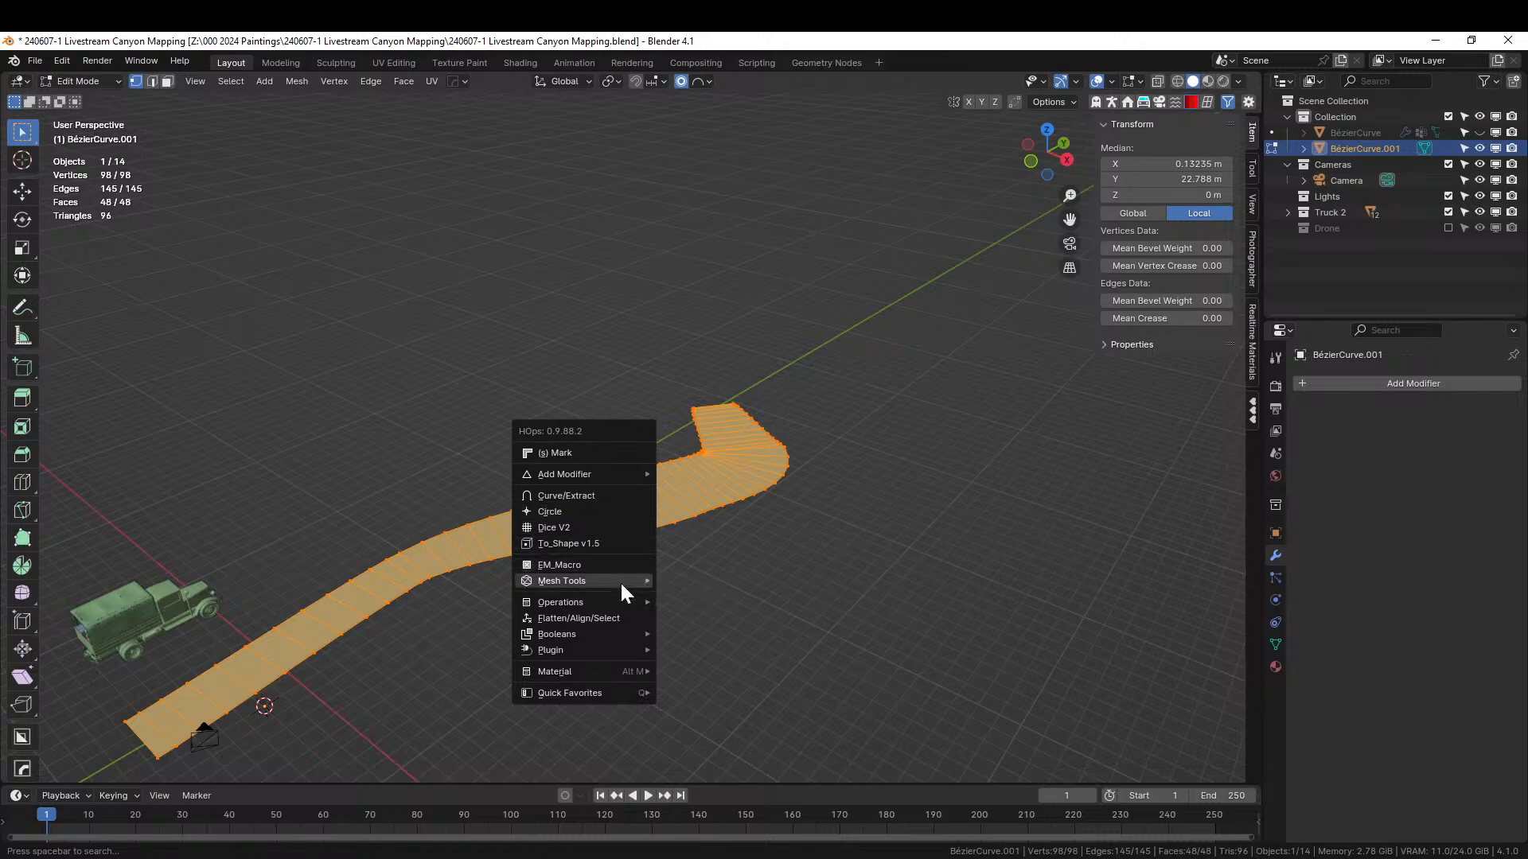
mouse_move(613, 601)
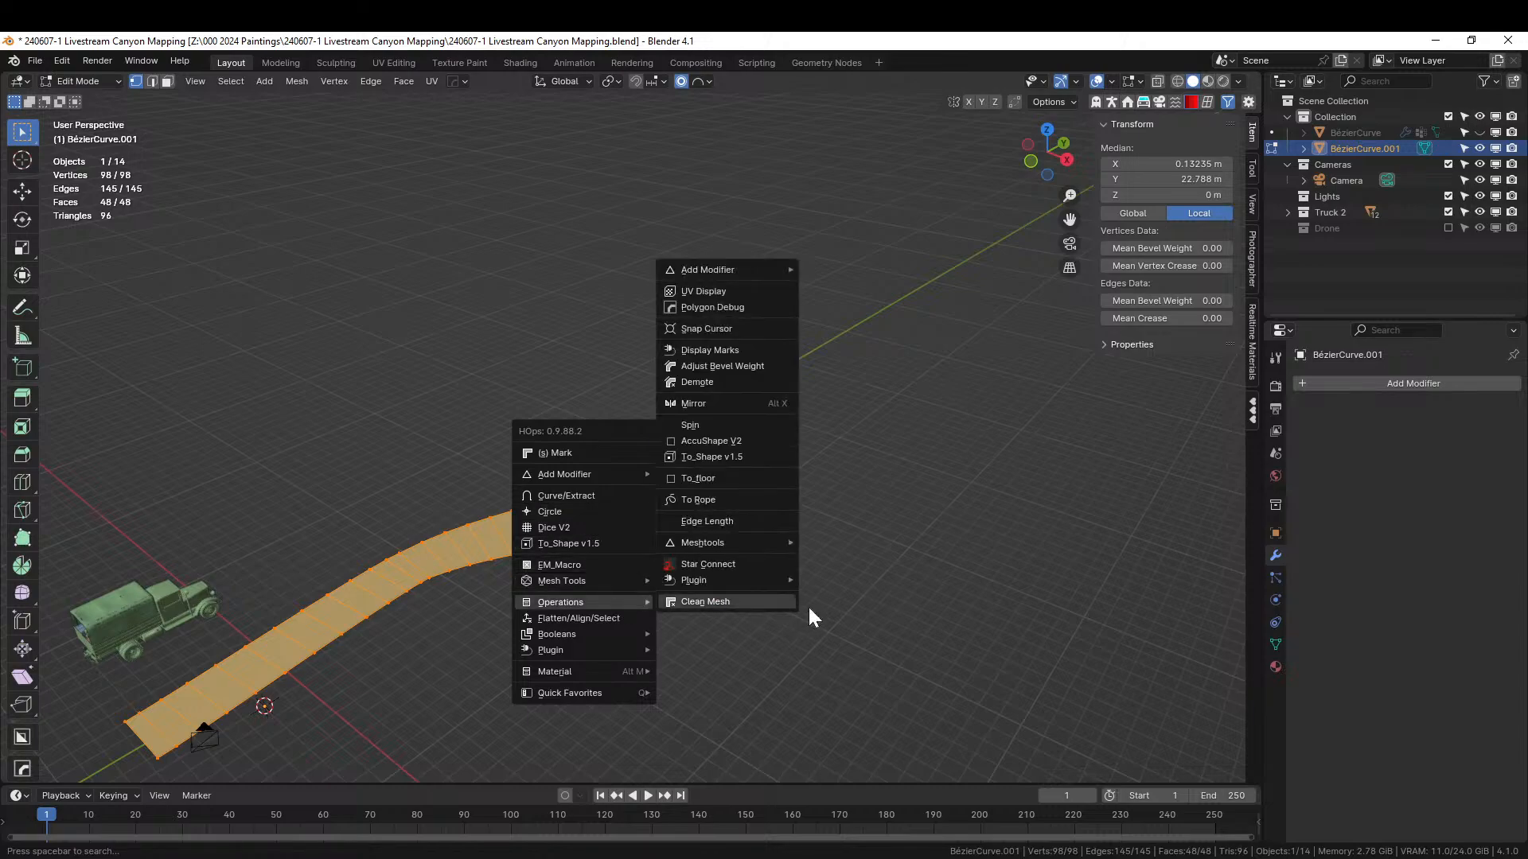
click(704, 602)
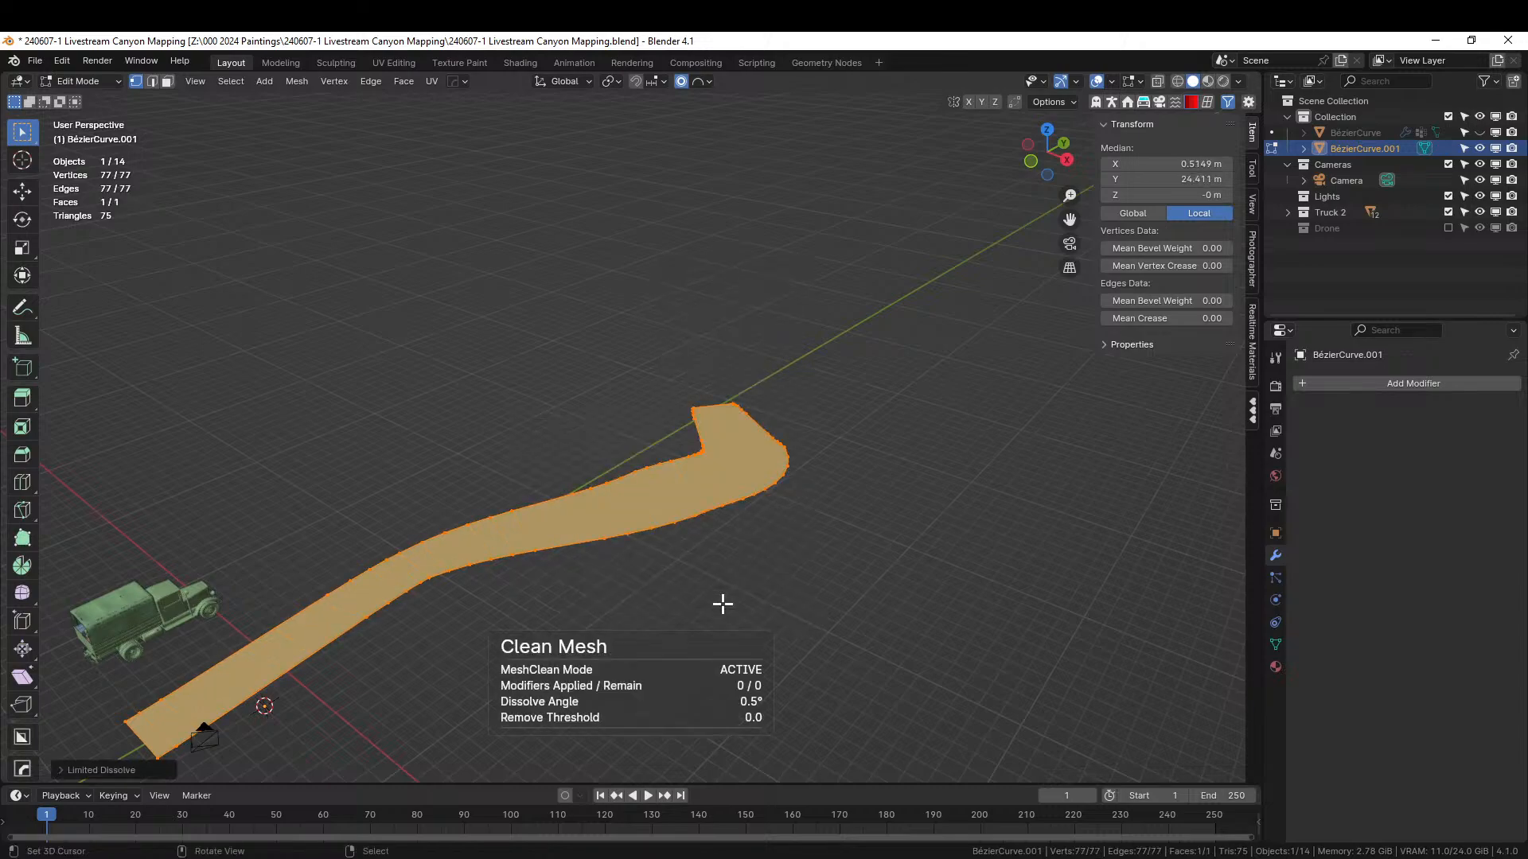
right_click(767, 576)
middle_drag(767, 576, 735, 627)
scroll(668, 630, up, 1)
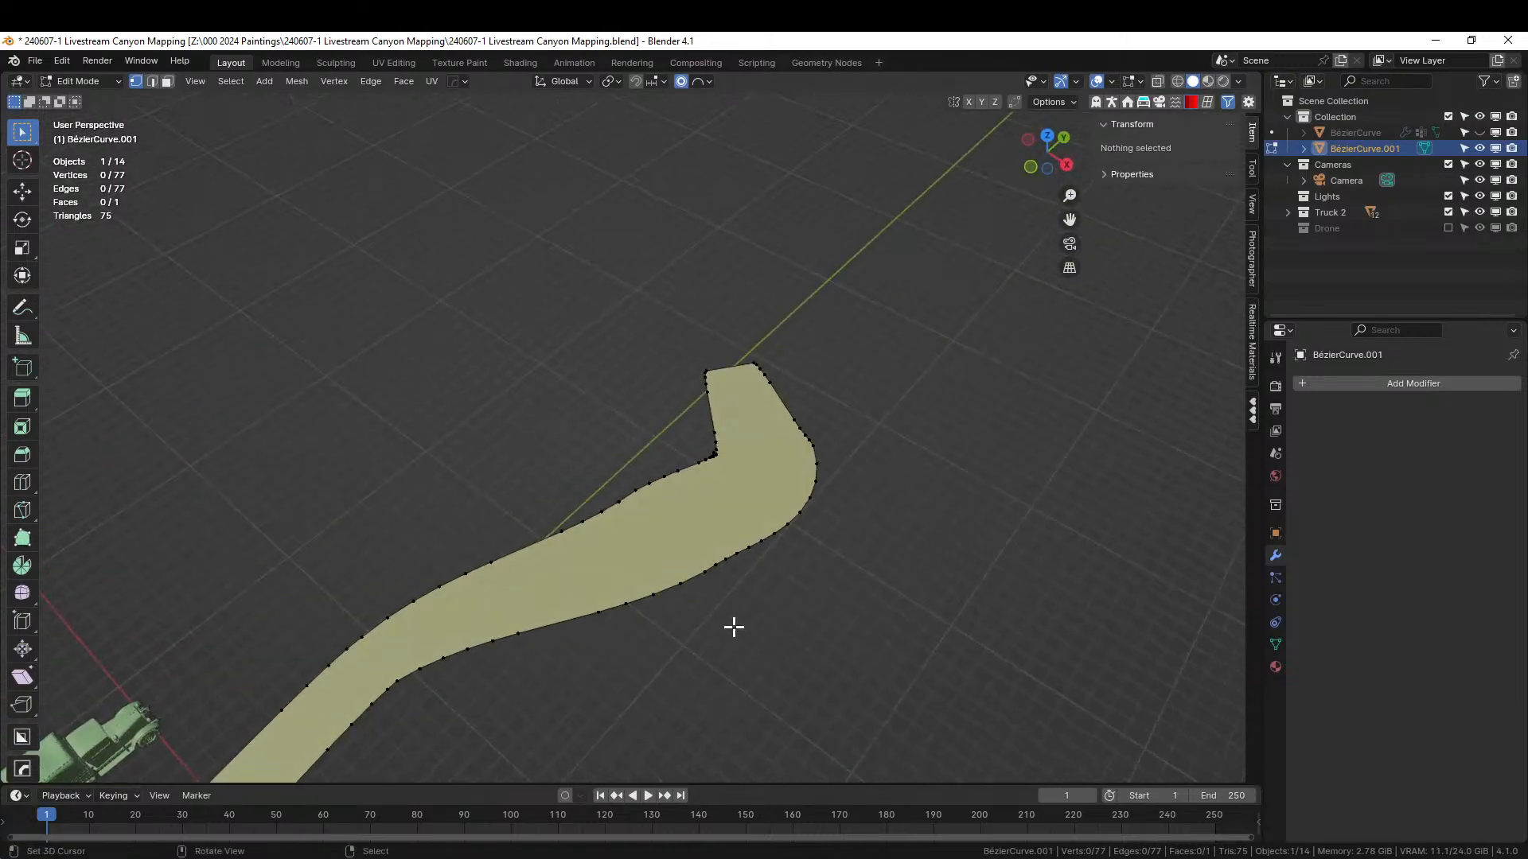
key(Tab)
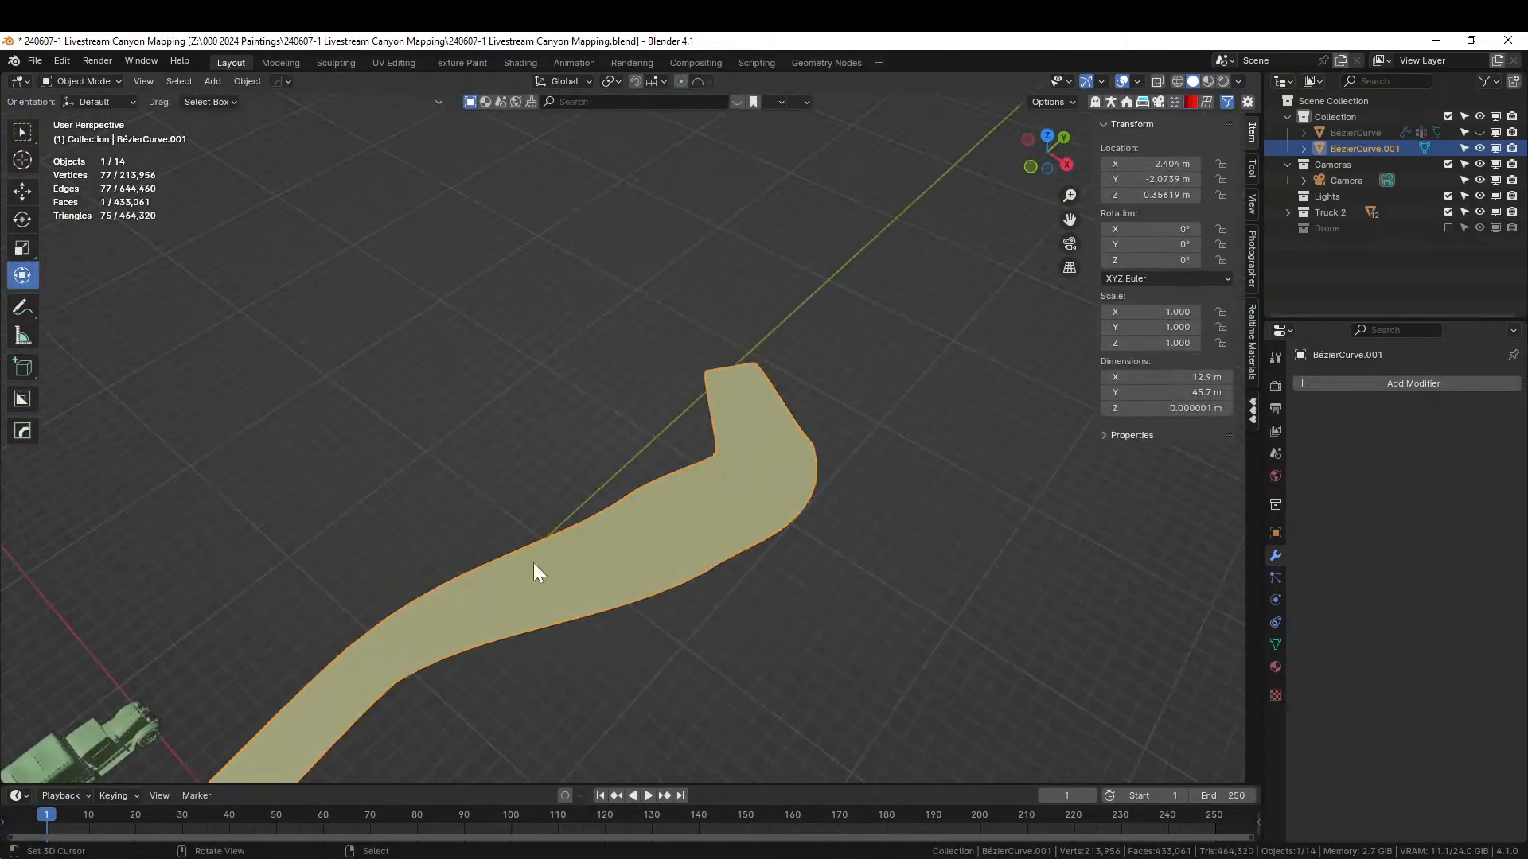
- Append the Cobblestone Path node group from the Cobblestone Path Geometry Node .blend file in the Cobblestones folder
key(F4)
click(396, 522)
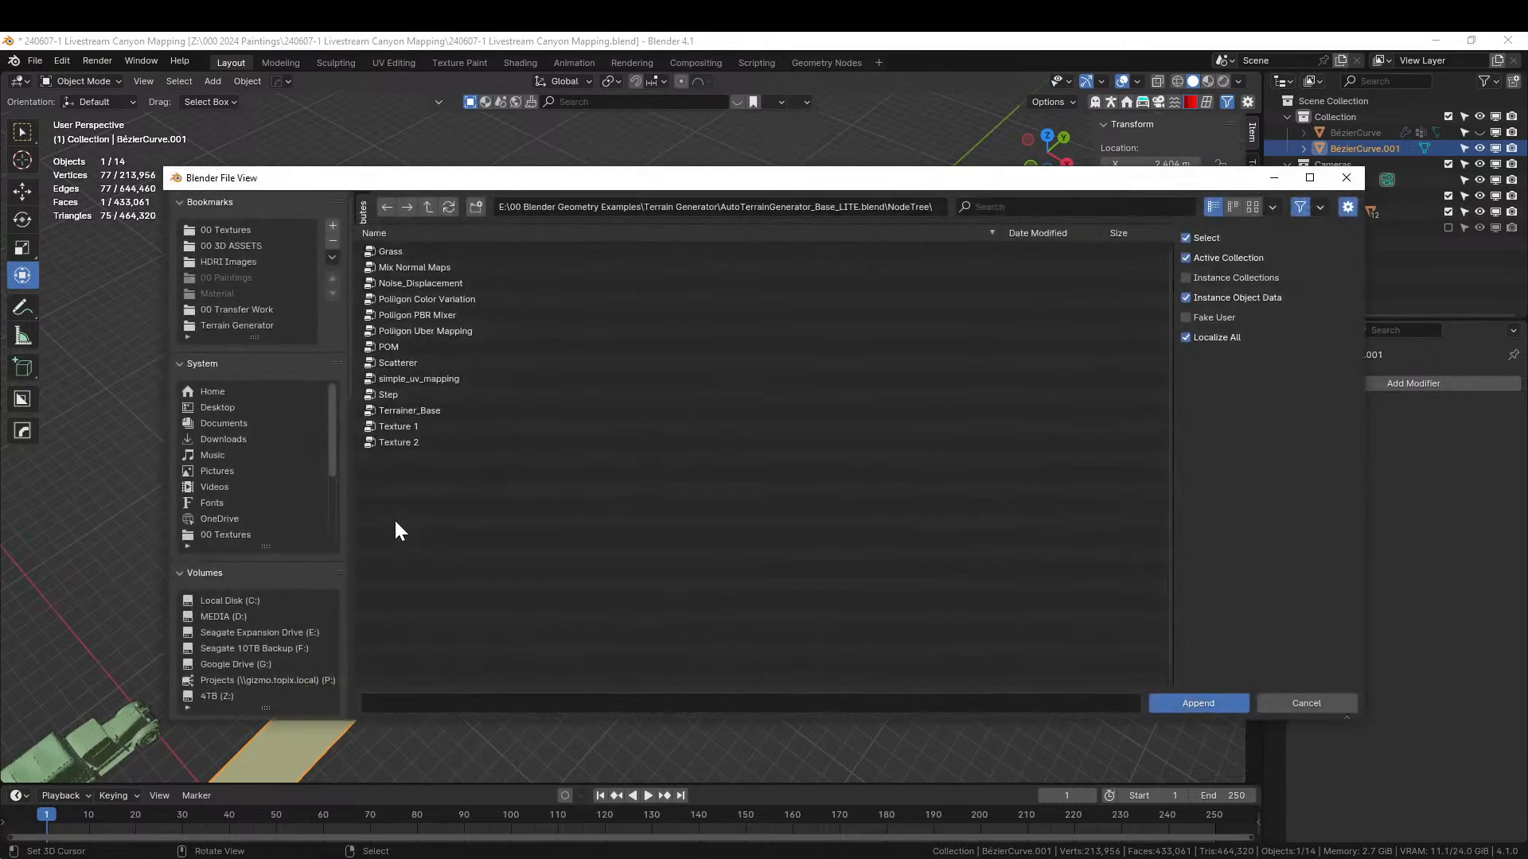
click(250, 325)
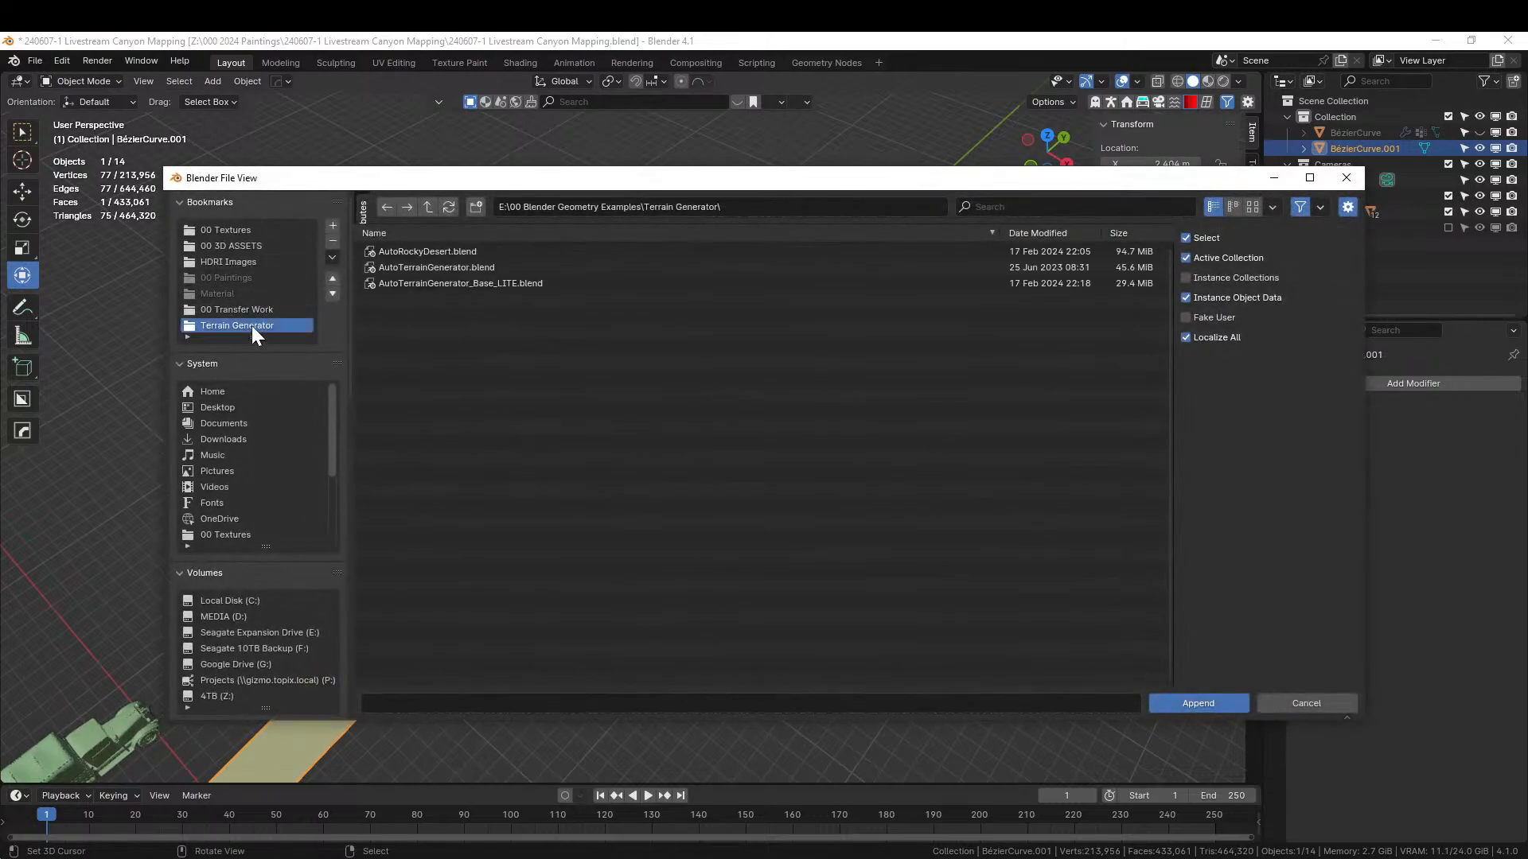
click(428, 207)
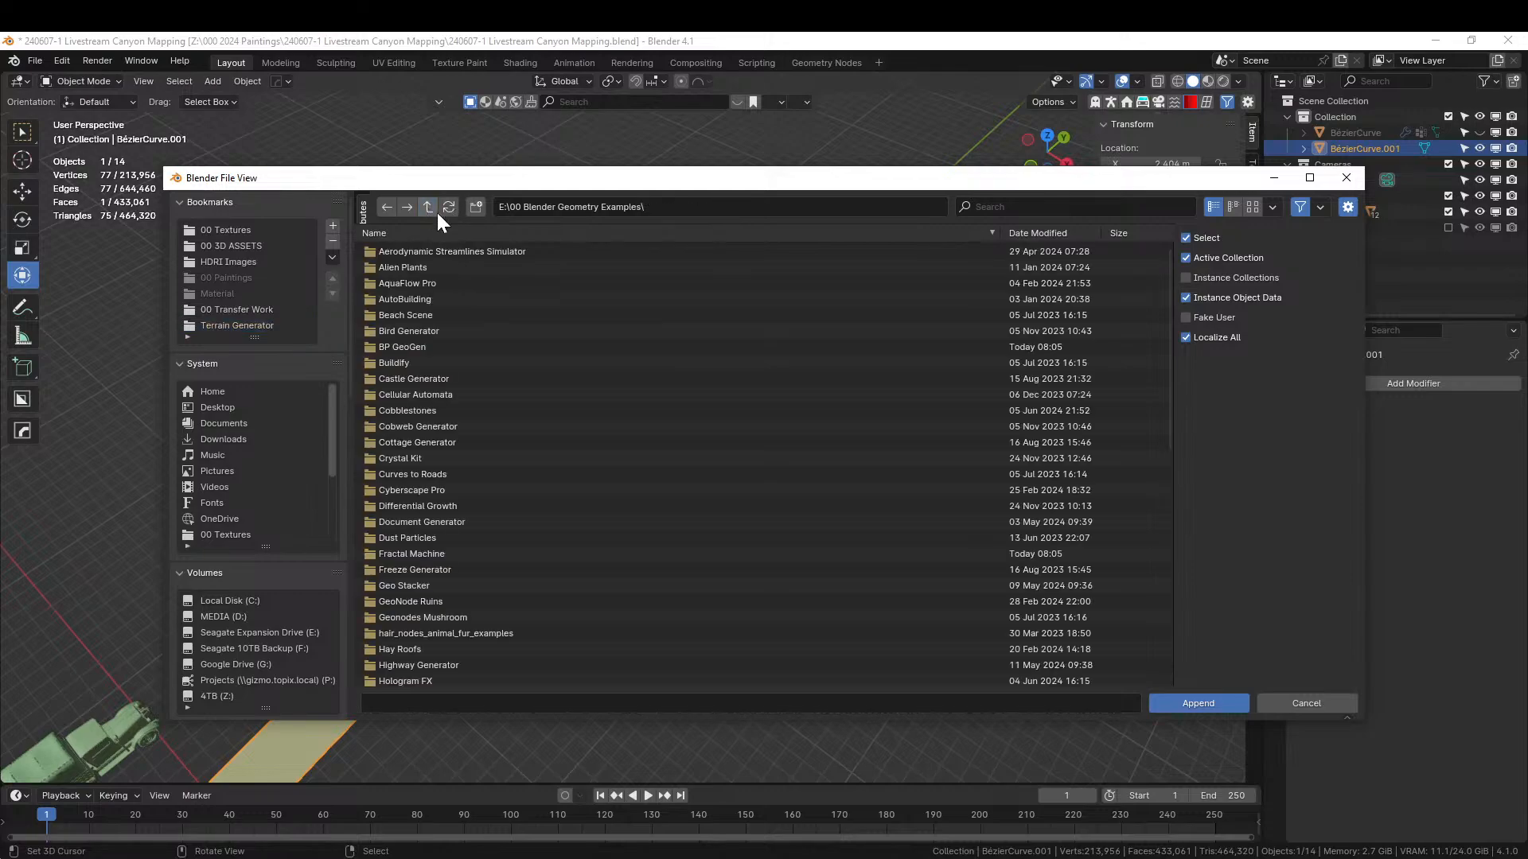
click(1040, 232)
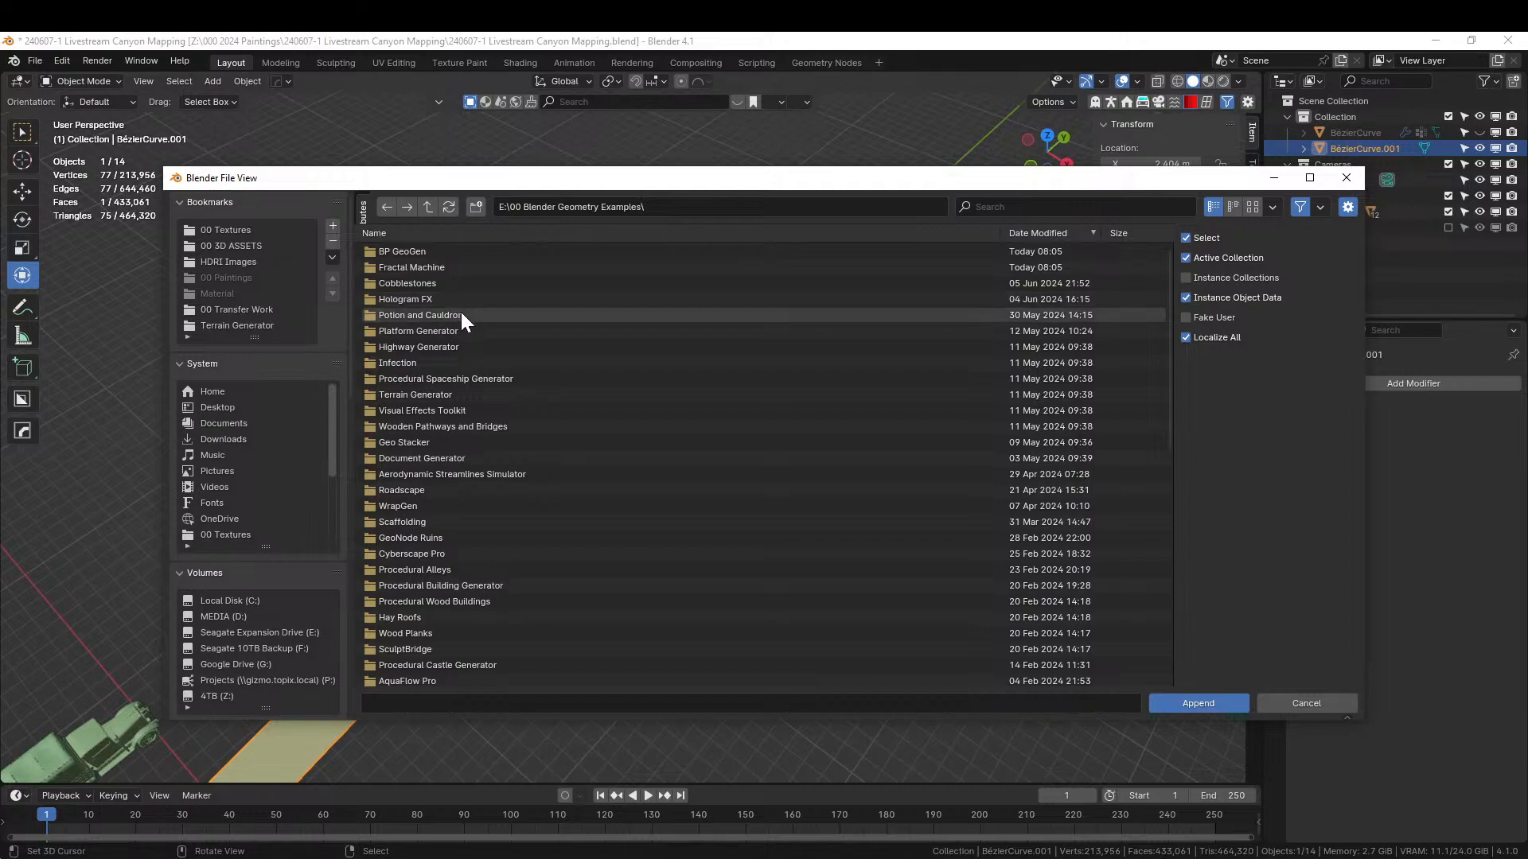
double_click(436, 284)
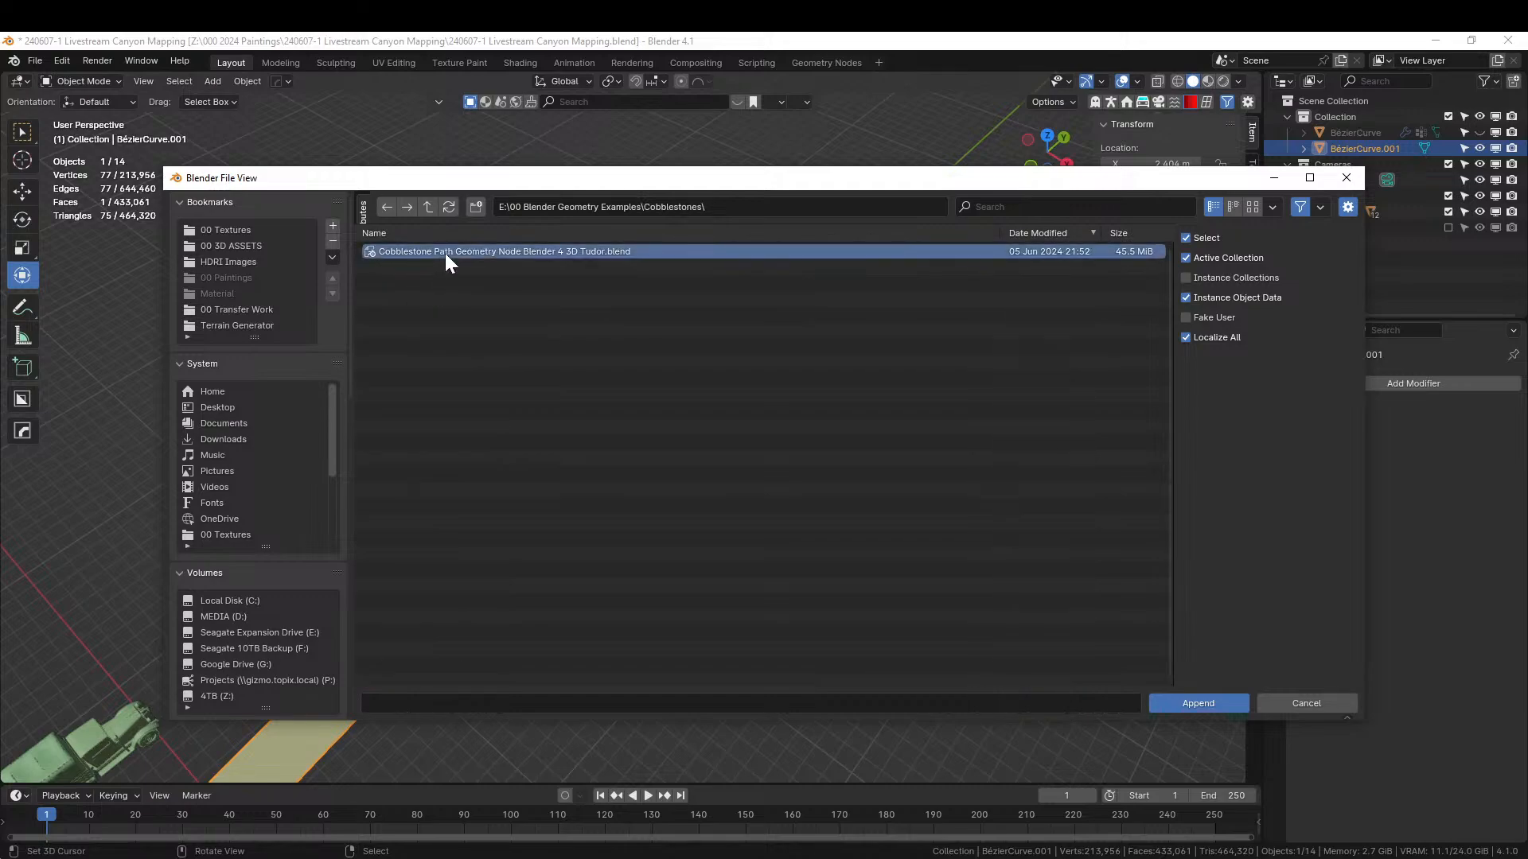
double_click(445, 253)
double_click(399, 347)
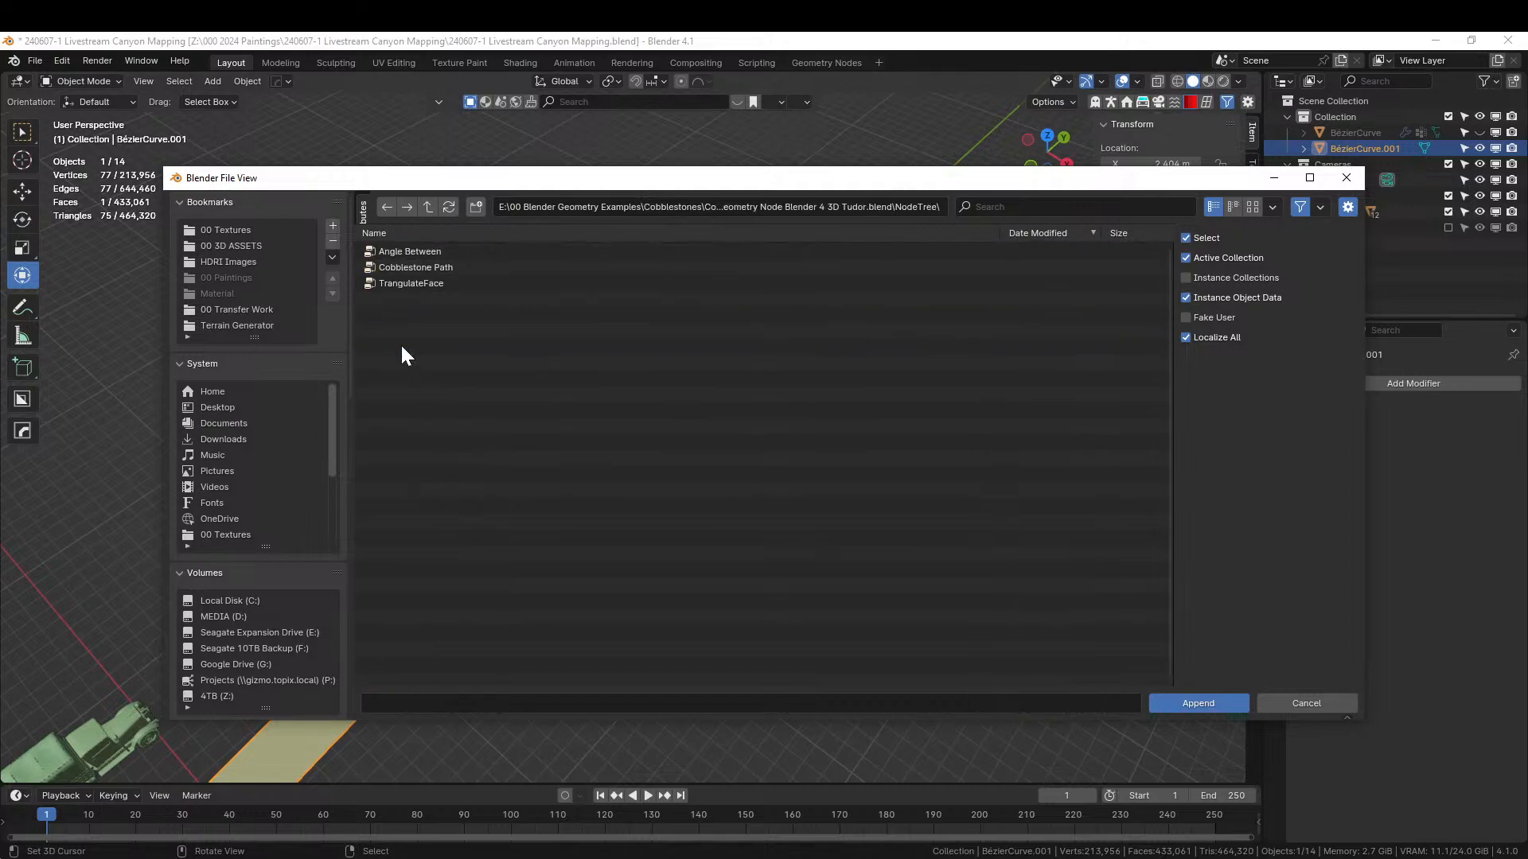
double_click(428, 267)
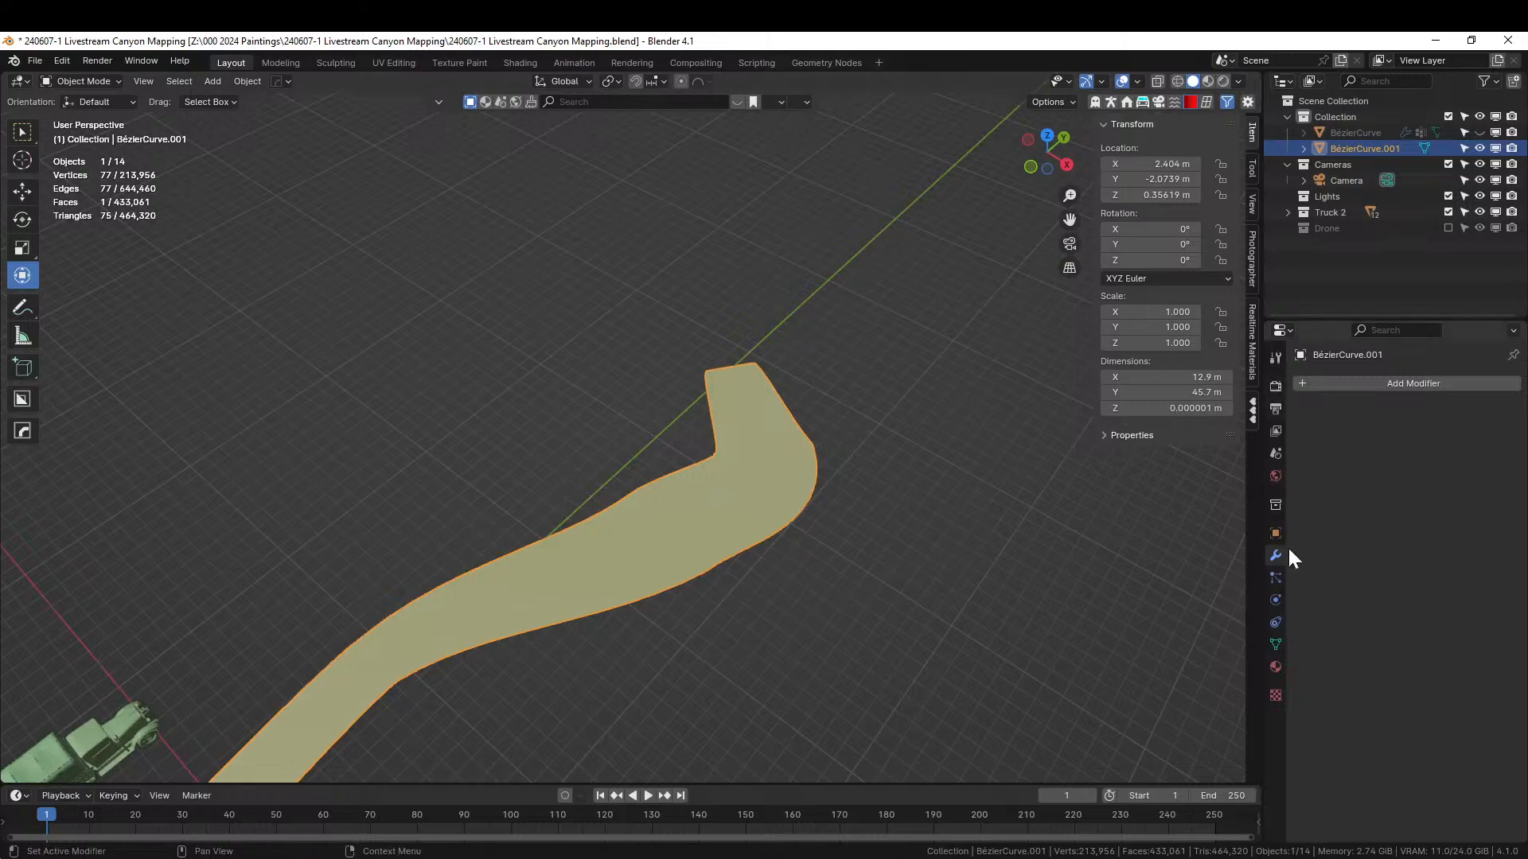
- Add a Geometry Nodes modifier to the floor strip BézierCurve.001 and assign the Cobblestone Path node group
click(1355, 385)
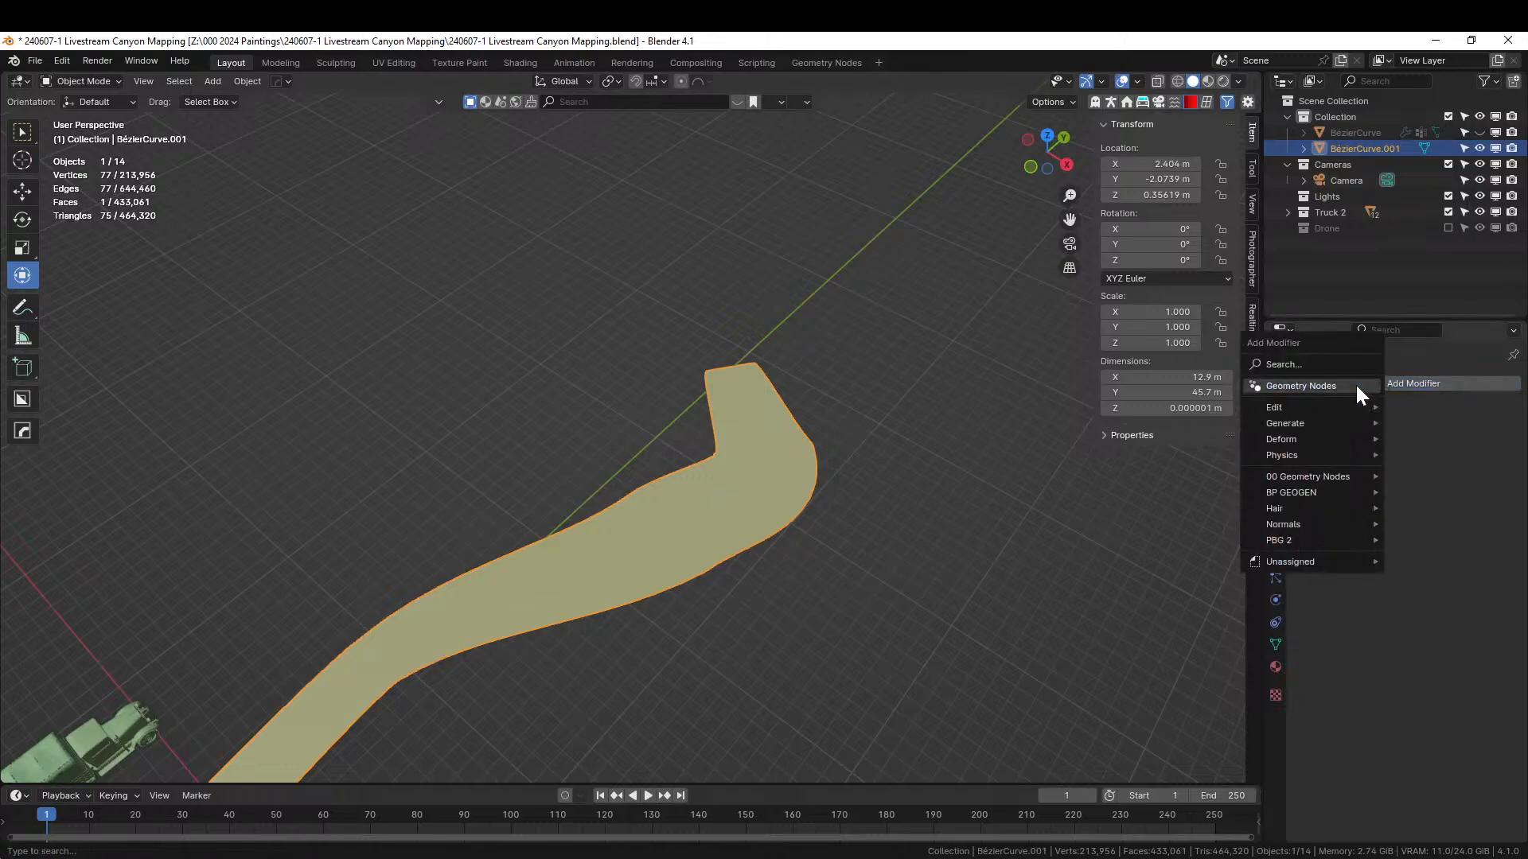
click(1294, 385)
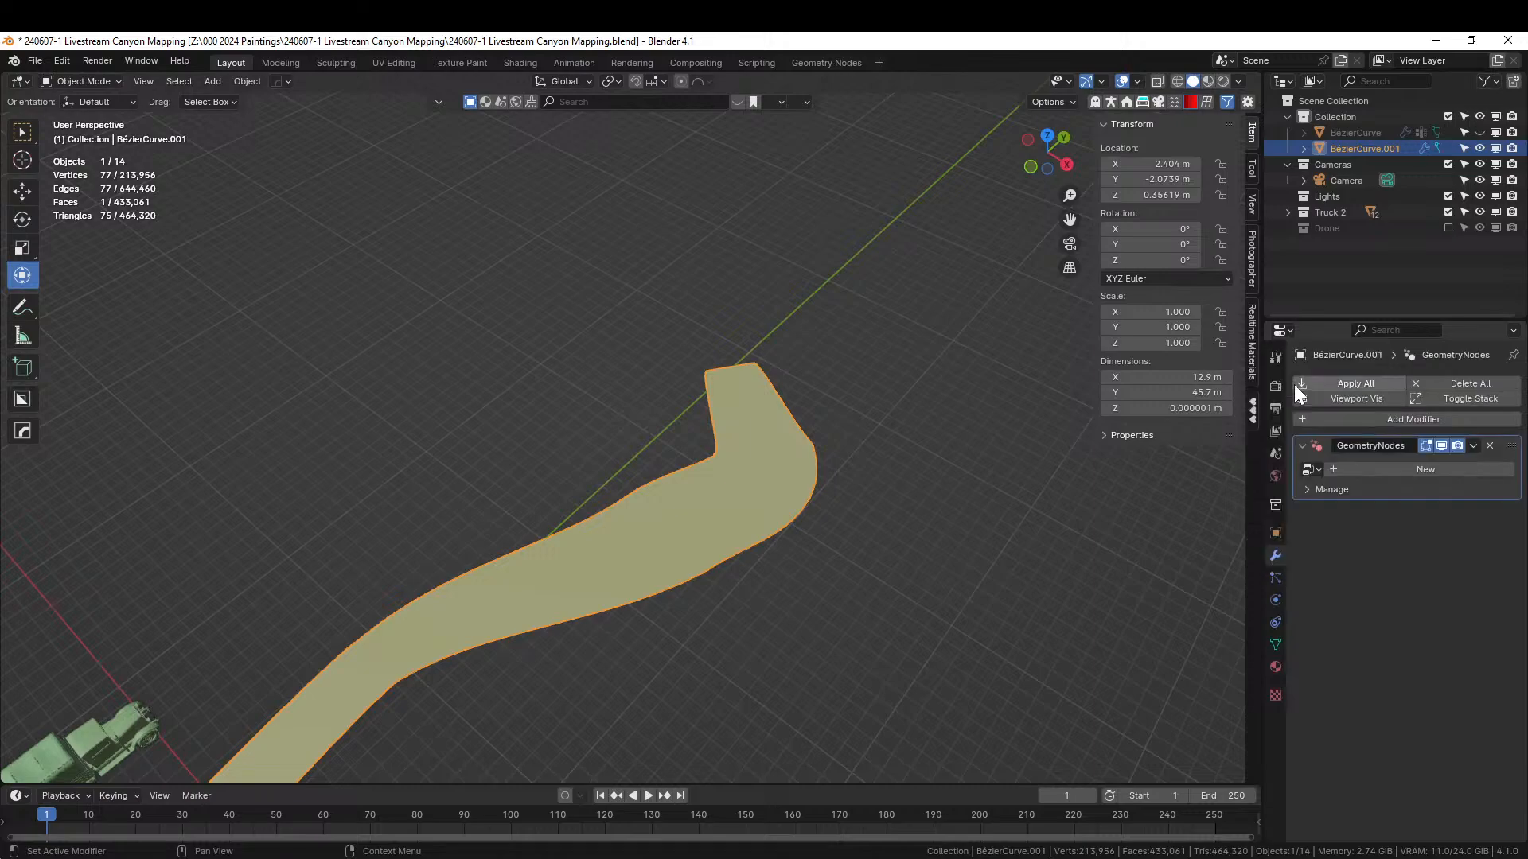
click(1309, 469)
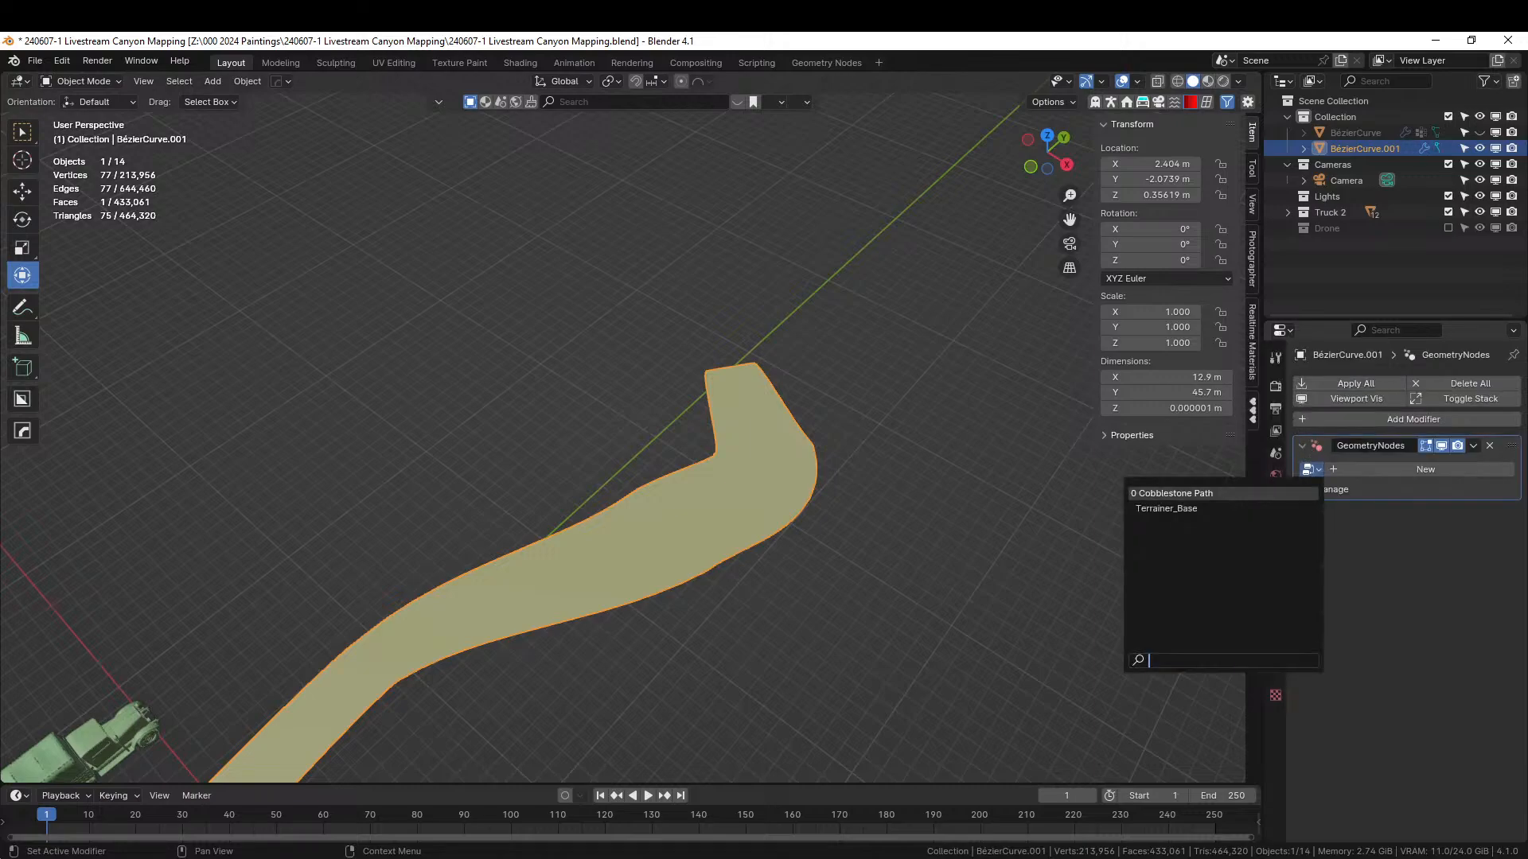
click(1174, 494)
scroll(771, 509, up, 3)
middle_drag(771, 509, 511, 285)
scroll(657, 459, up, 3)
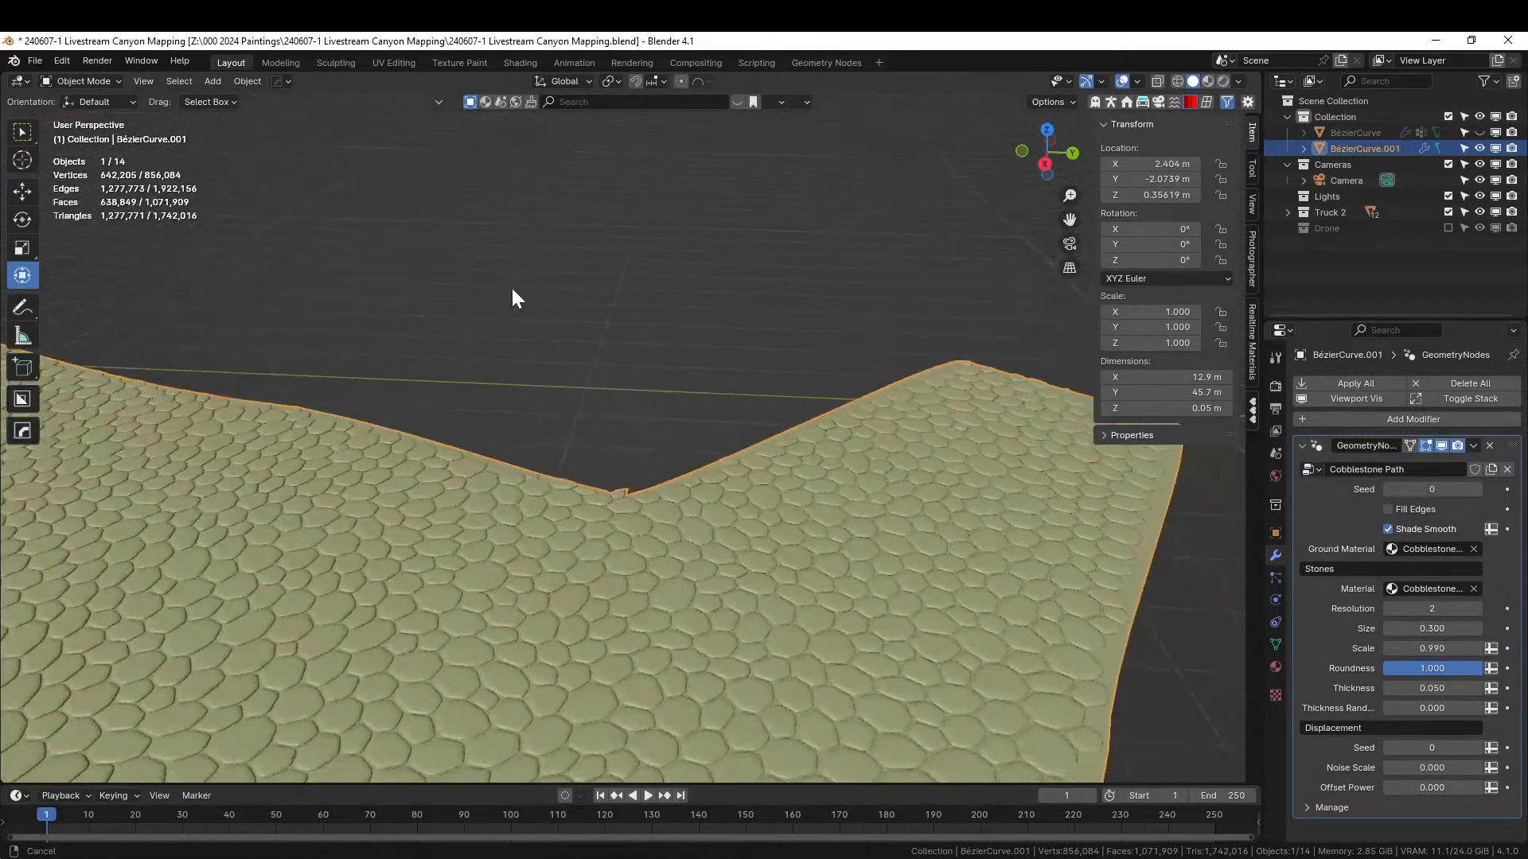
- Set the cobblestones' resolution to 1, size to 1.000 and scale to 0.920, enable Fill Edges, and isolate the path
click(1387, 608)
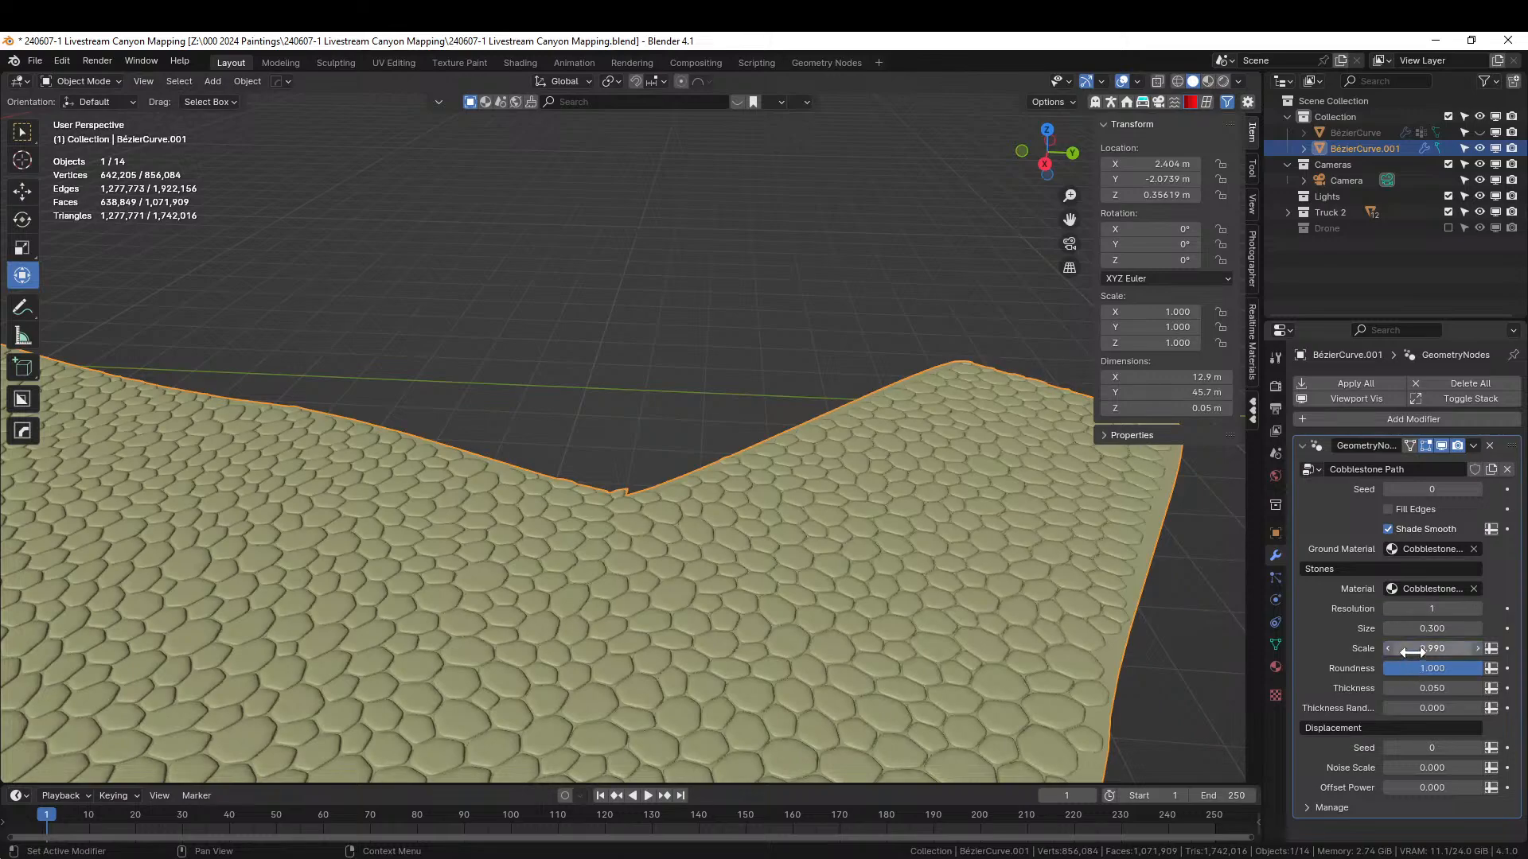
drag(1432, 648, 1504, 629)
middle_drag(811, 573, 347, 691)
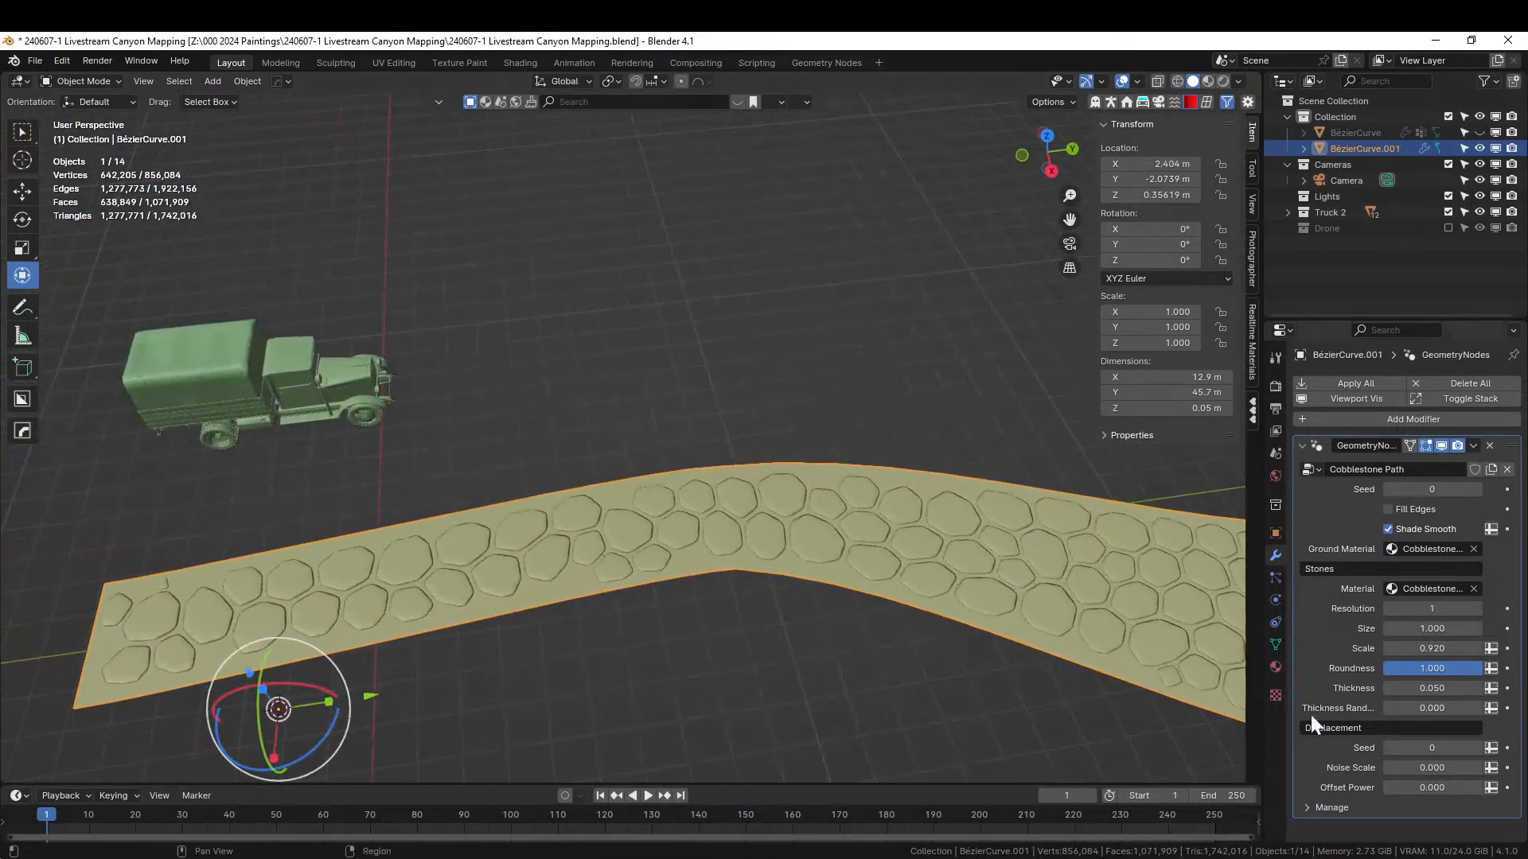
click(1392, 508)
key(KP_Divide)
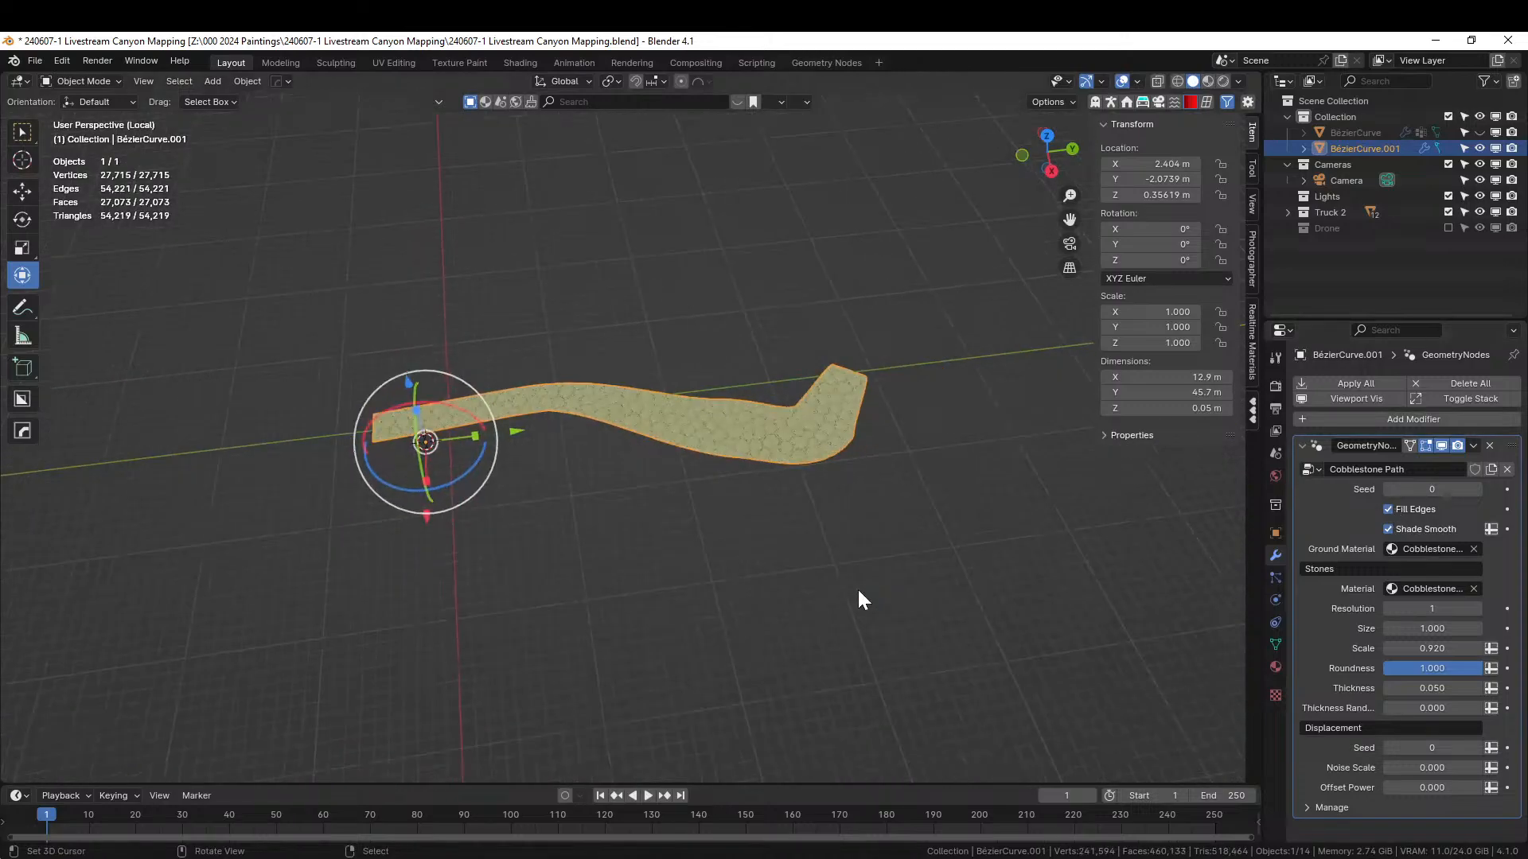
scroll(857, 587, up, 1)
- Unhide the BézierCurve canyon mesh, leave the isolated view, and check how the cobblestones meet the canyon walls
click(1478, 132)
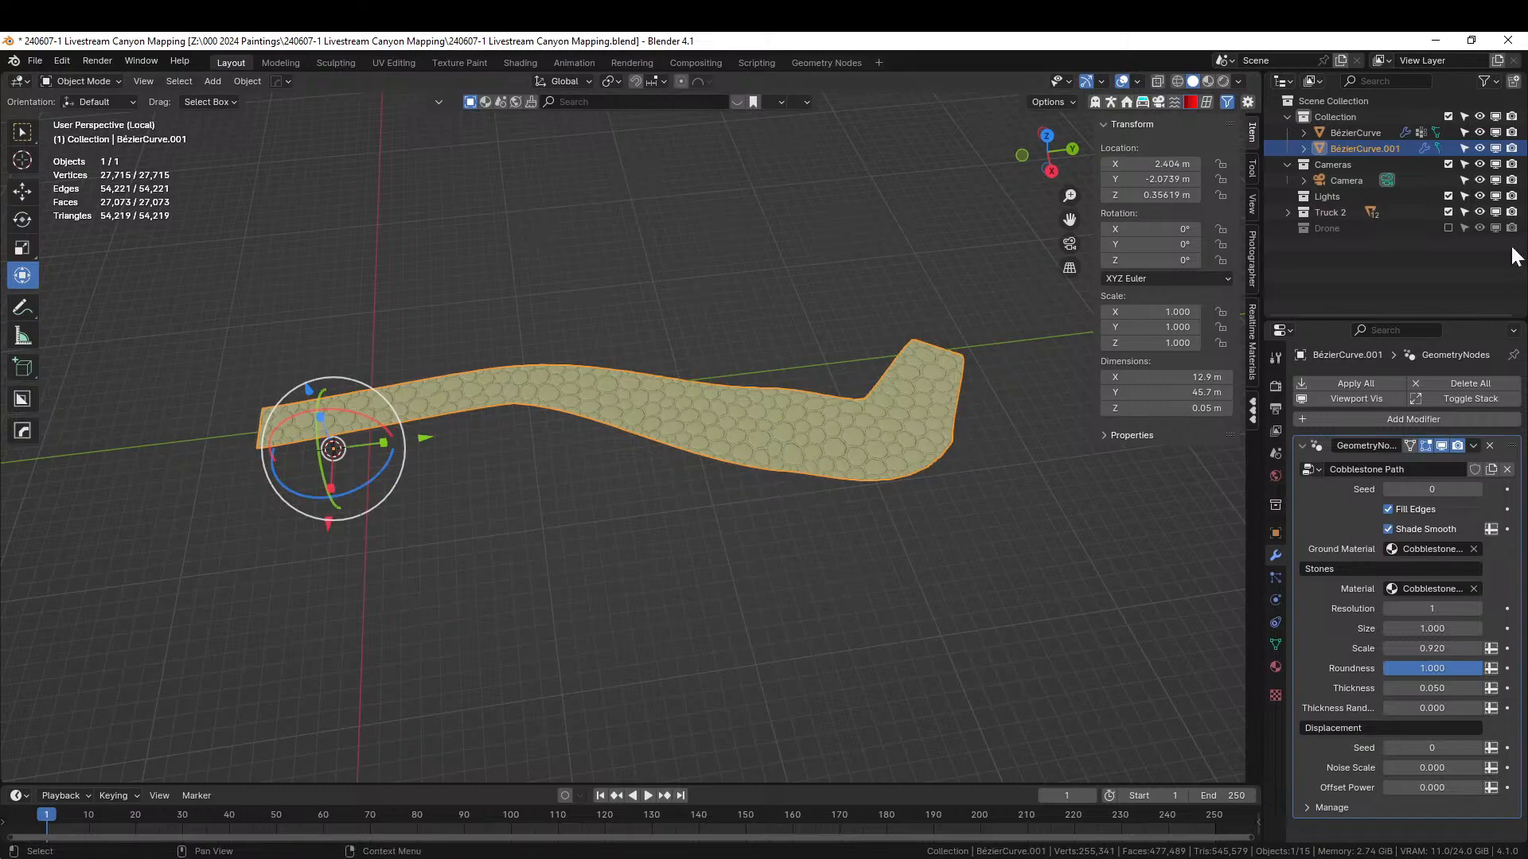
key(KP_Divide)
middle_drag(797, 328, 976, 271)
scroll(970, 279, up, 4)
shift+middle_drag(917, 354, 555, 355)
middle_drag(547, 353, 548, 353)
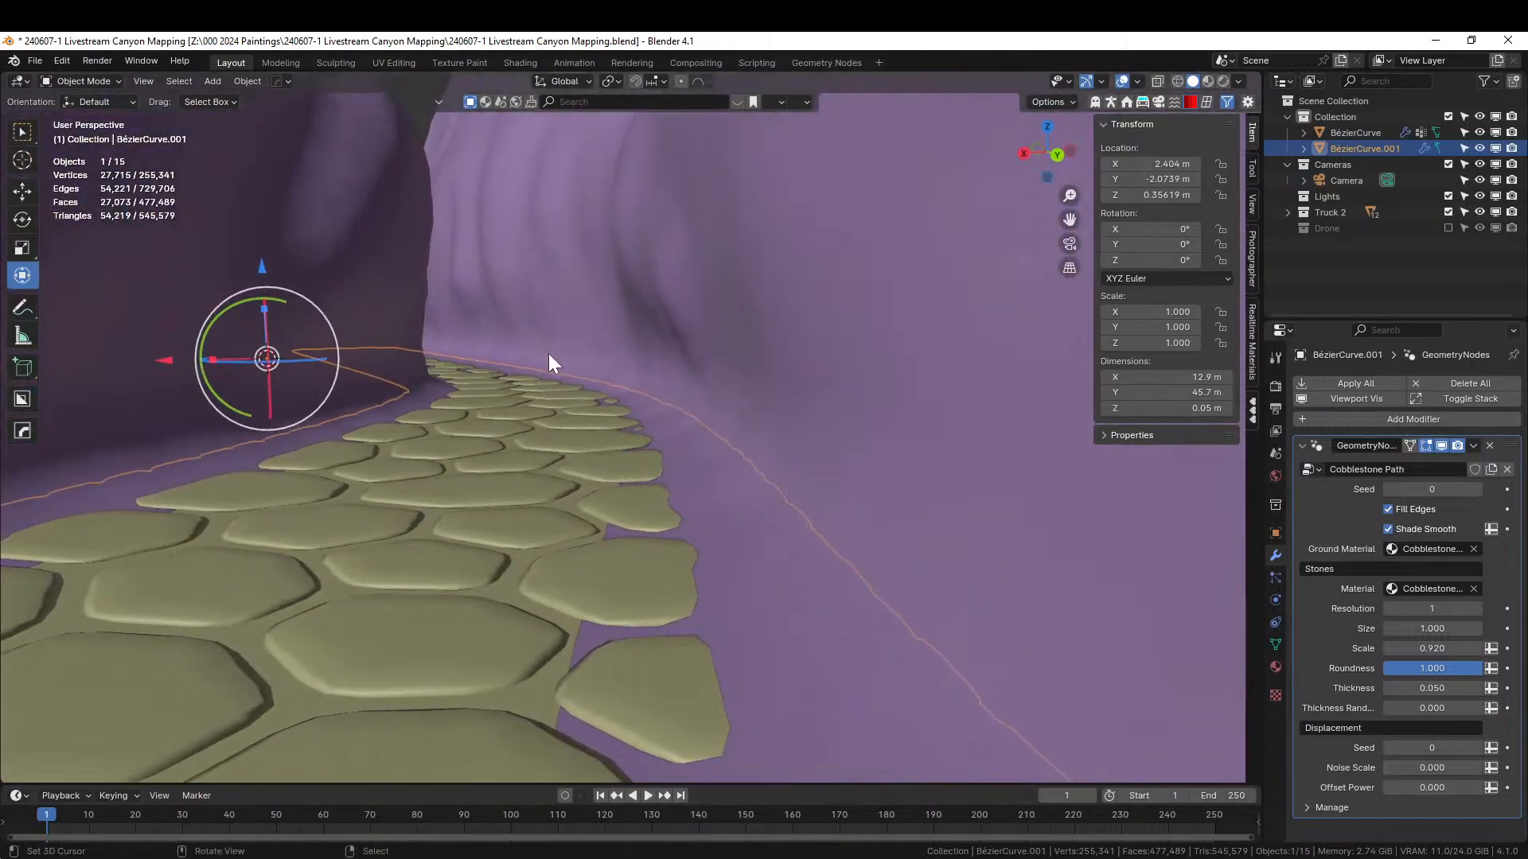
scroll(570, 546, down, 1)
middle_drag(571, 541, 674, 634)
- Select the BézierCurve canyon mesh and add one centred loop cut along the lowest wall faces beside the sharp bend
click(867, 563)
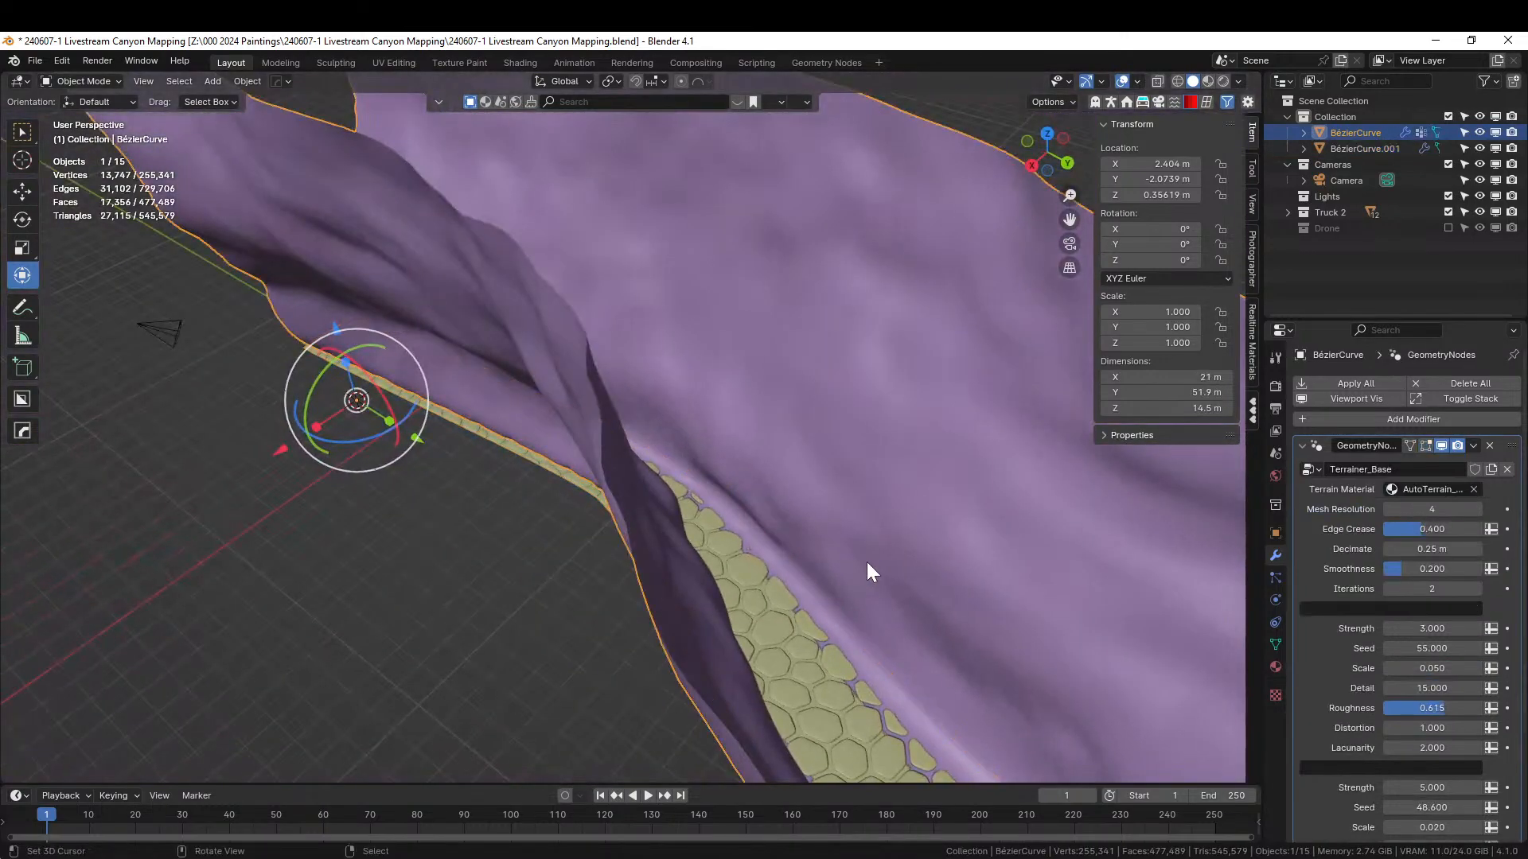
key(Tab)
scroll(866, 562, up, 6)
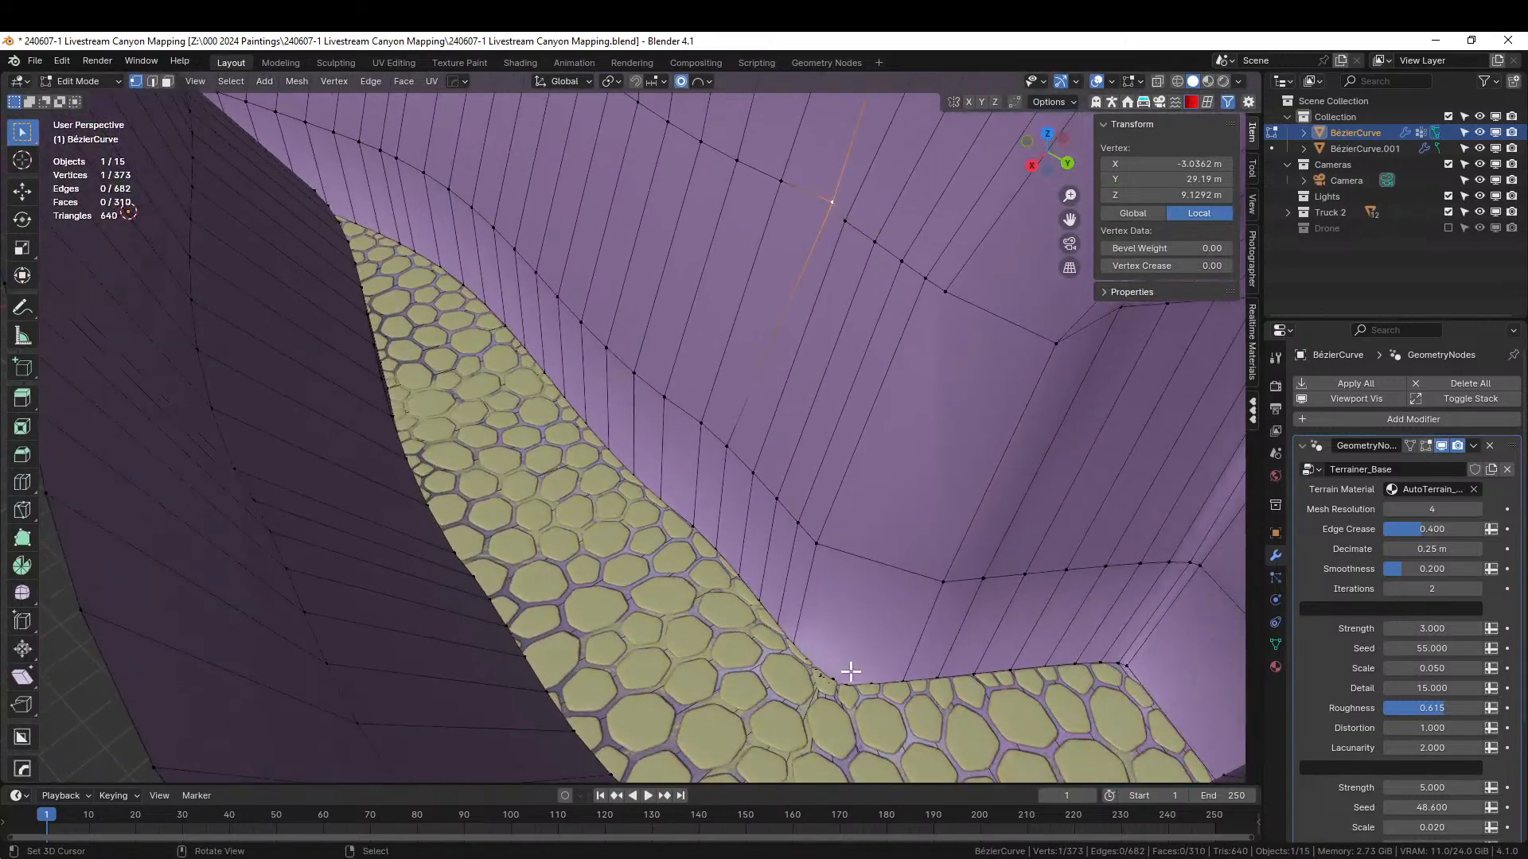
key(2)
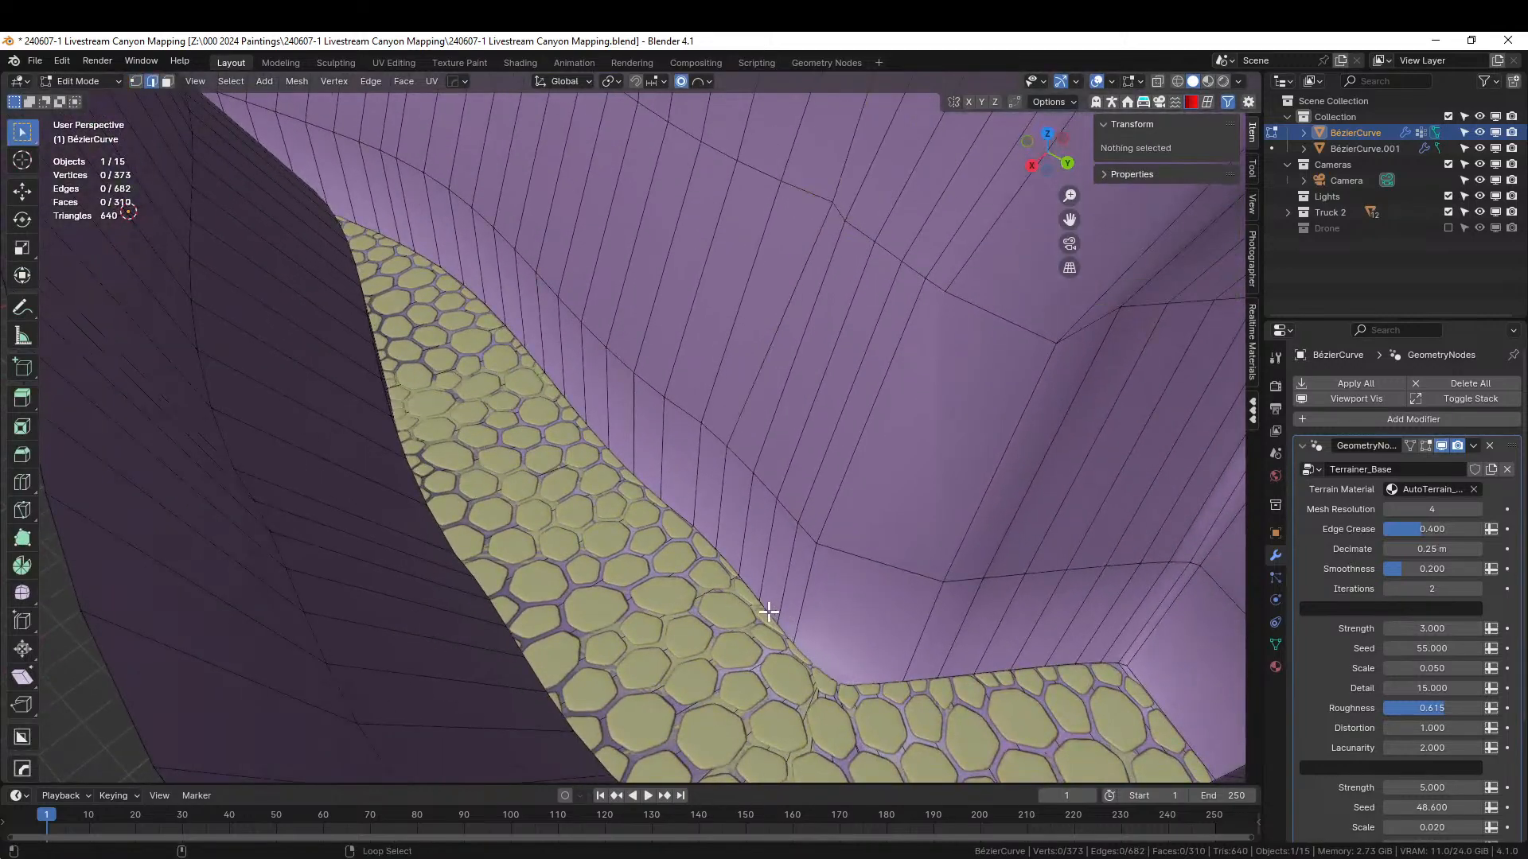
click(784, 599)
key(ctrl+r)
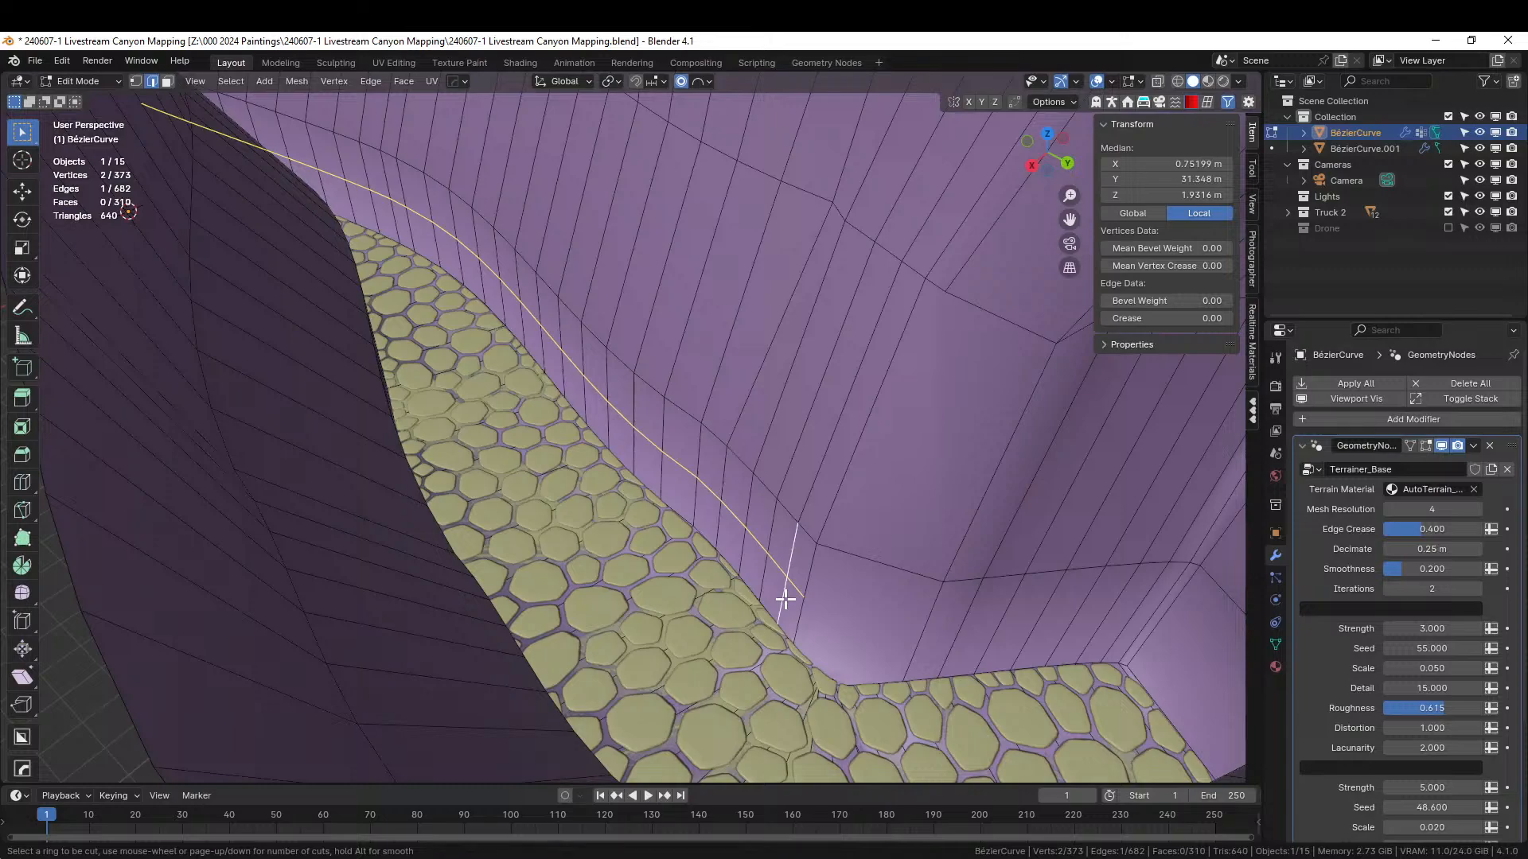
click(785, 598)
right_click(784, 599)
middle_drag(806, 659, 713, 651)
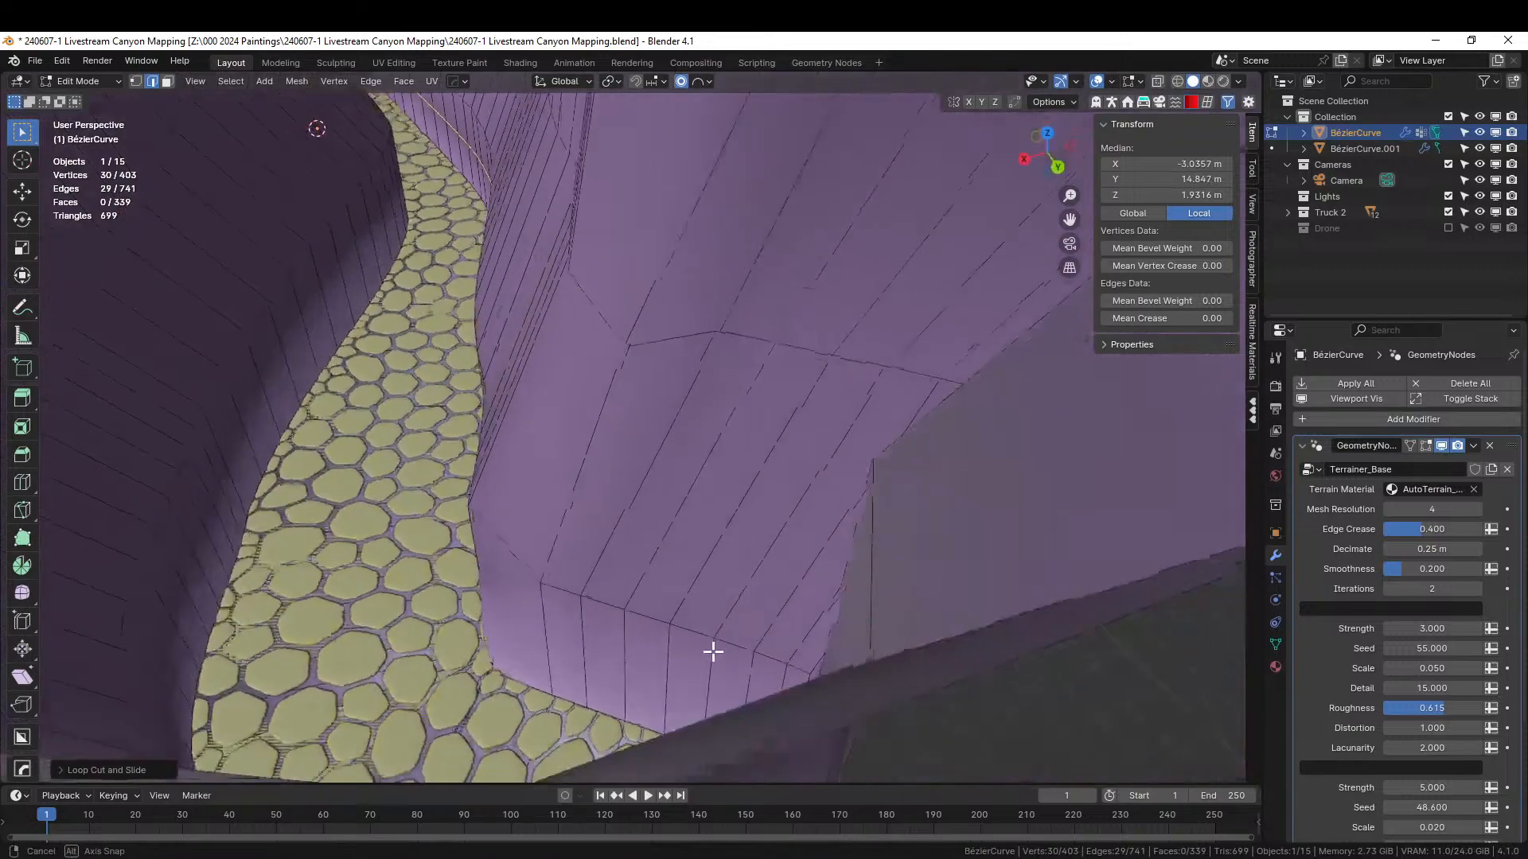
- Add a centred loop cut along the base of the opposite canyon wall
right_click(205, 562)
key(ctrl+r)
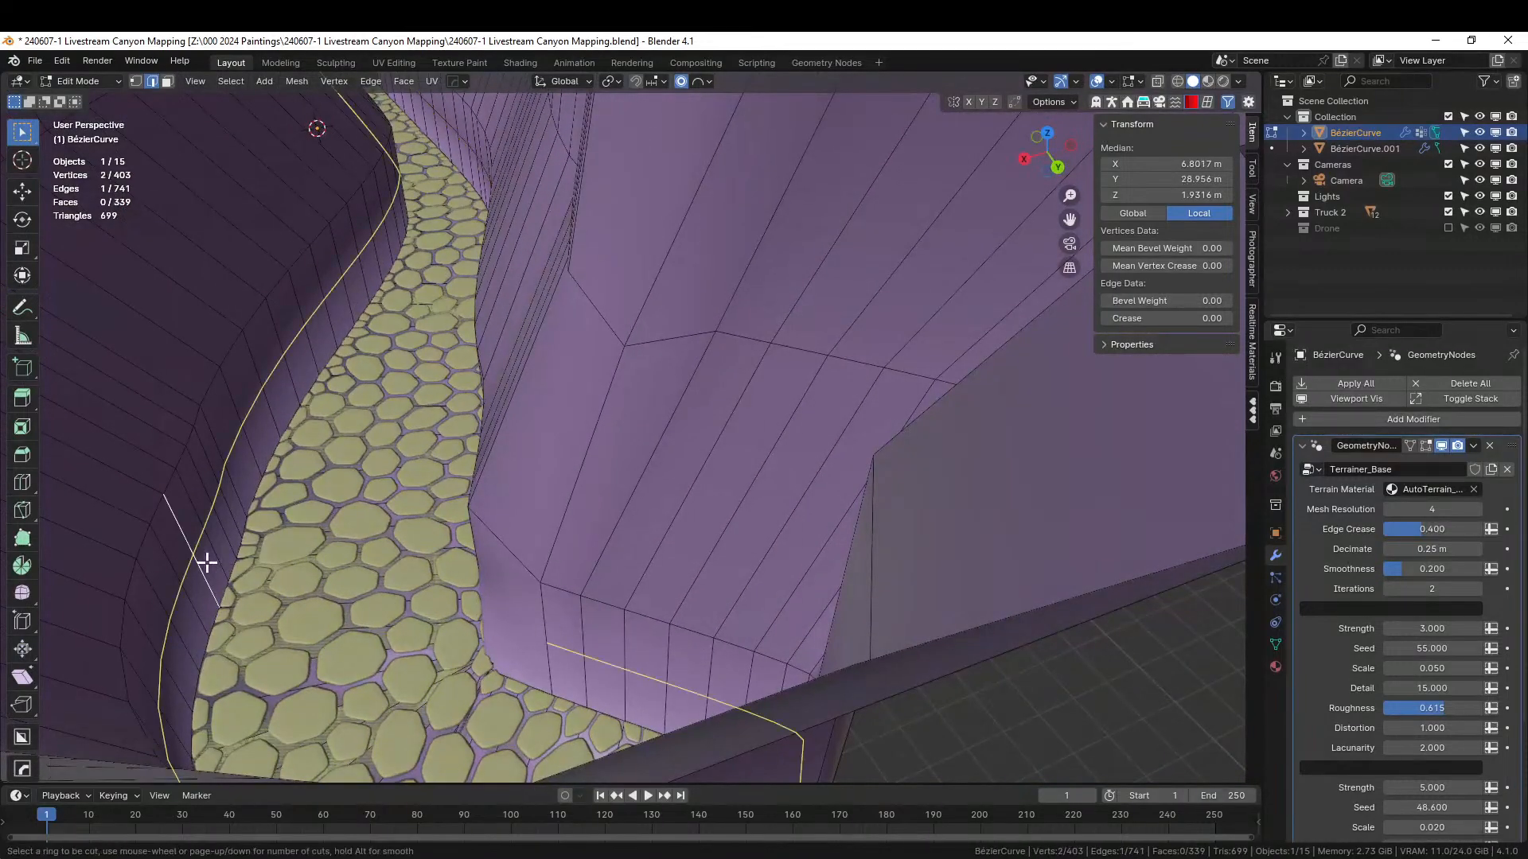
click(207, 563)
right_click(207, 563)
- Isolate the canyon mesh and select the vertices assigned to its Detail vertex group
right_click(216, 613)
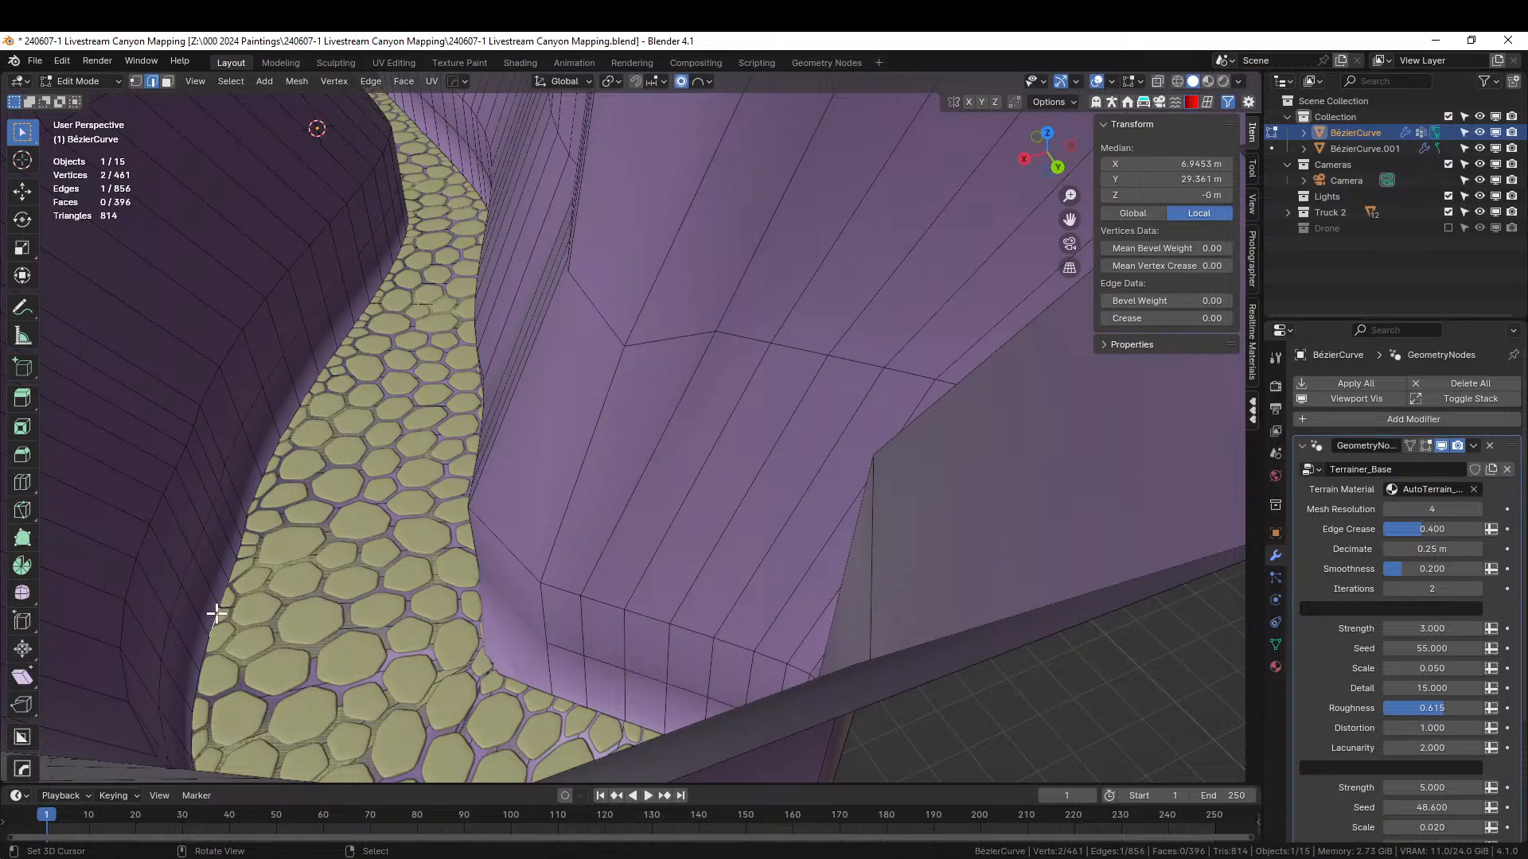
key(KP_Divide)
scroll(215, 614, up, 8)
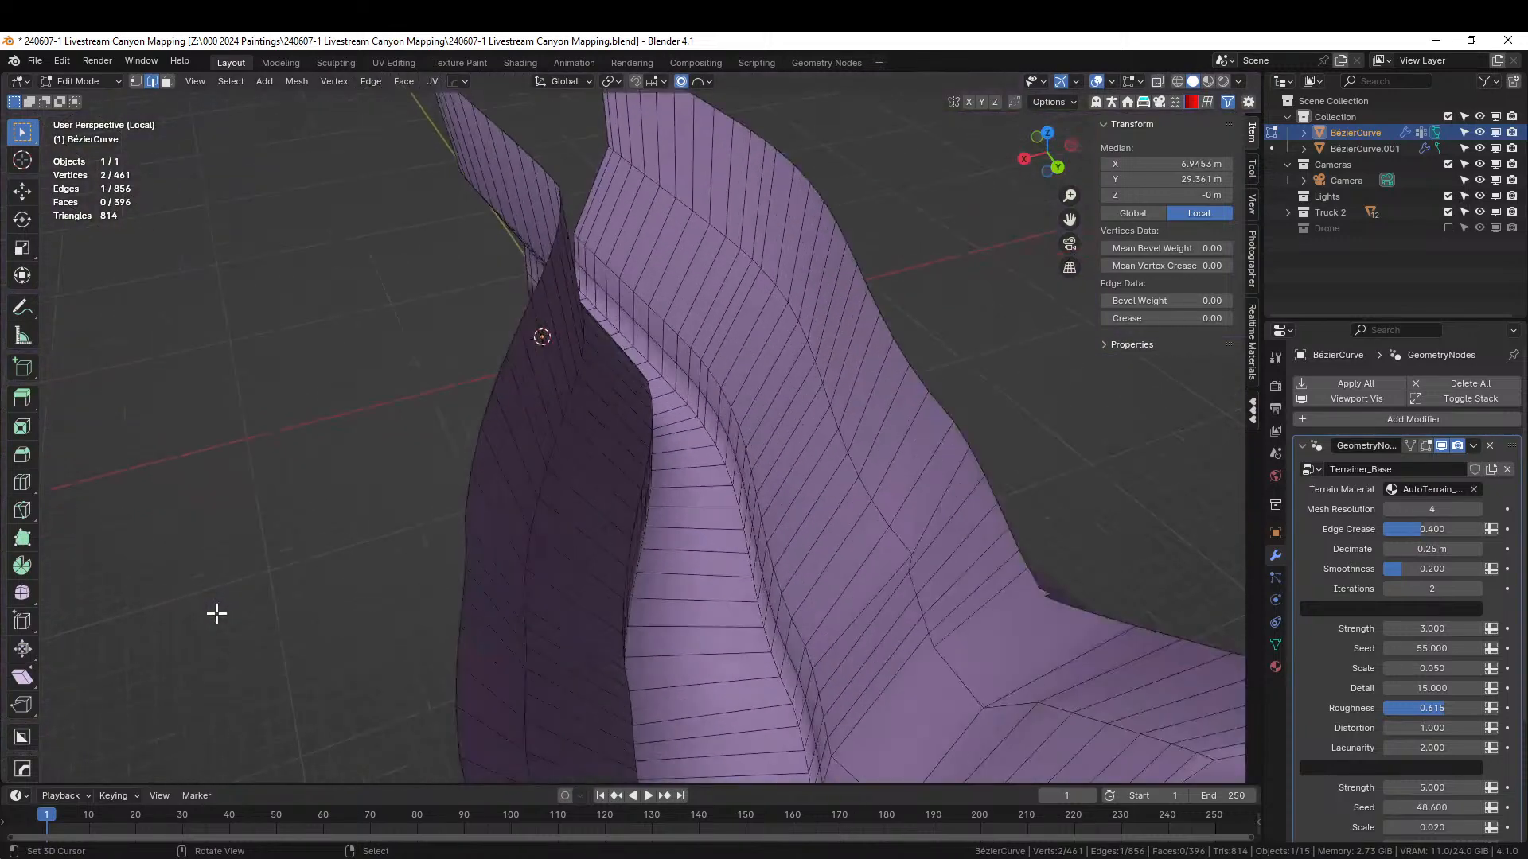
middle_drag(482, 570, 673, 461)
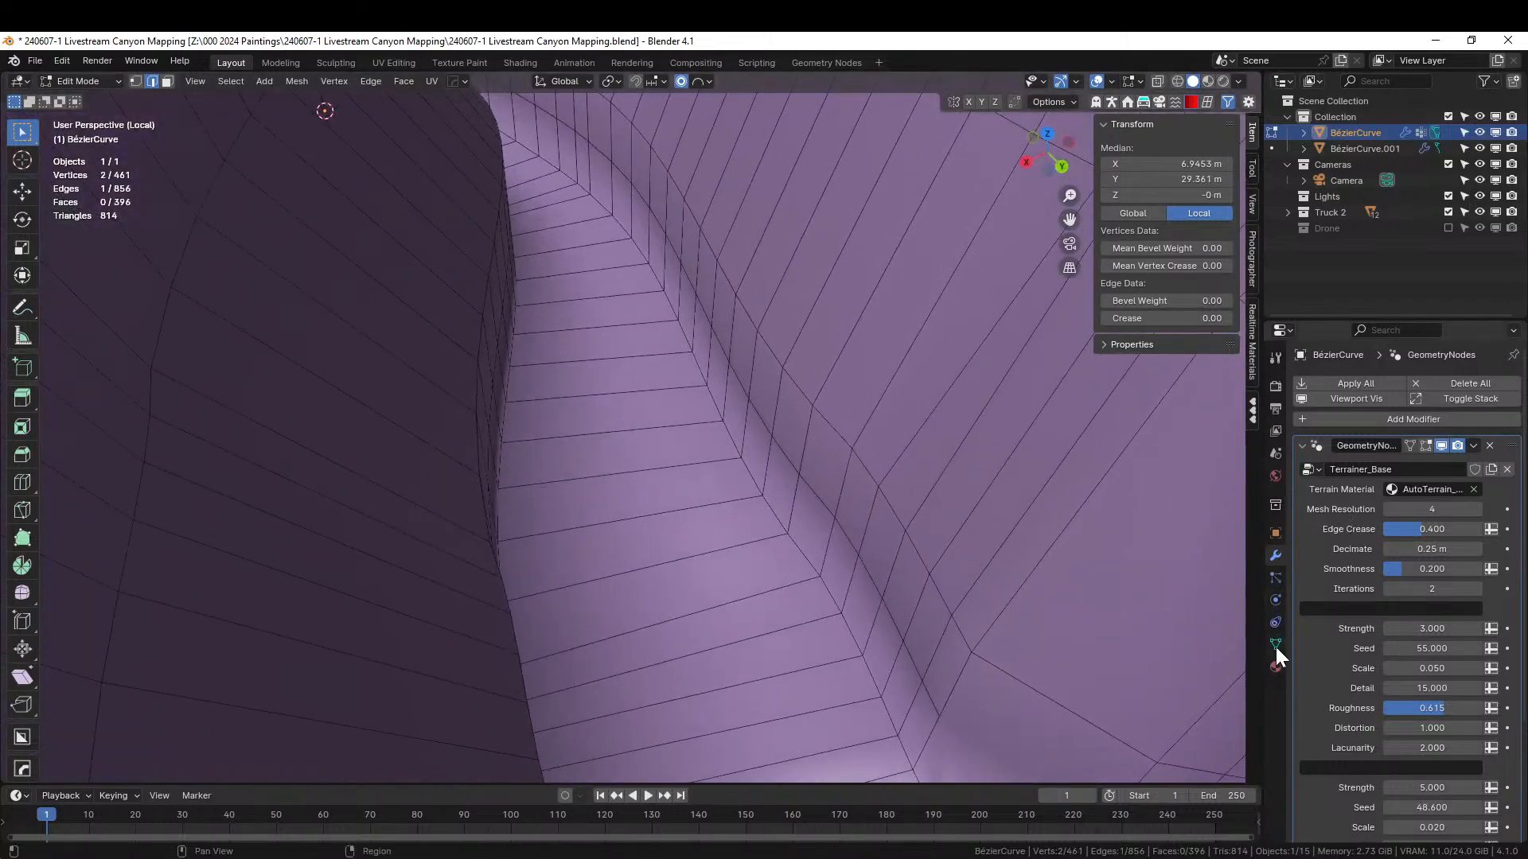
click(1276, 644)
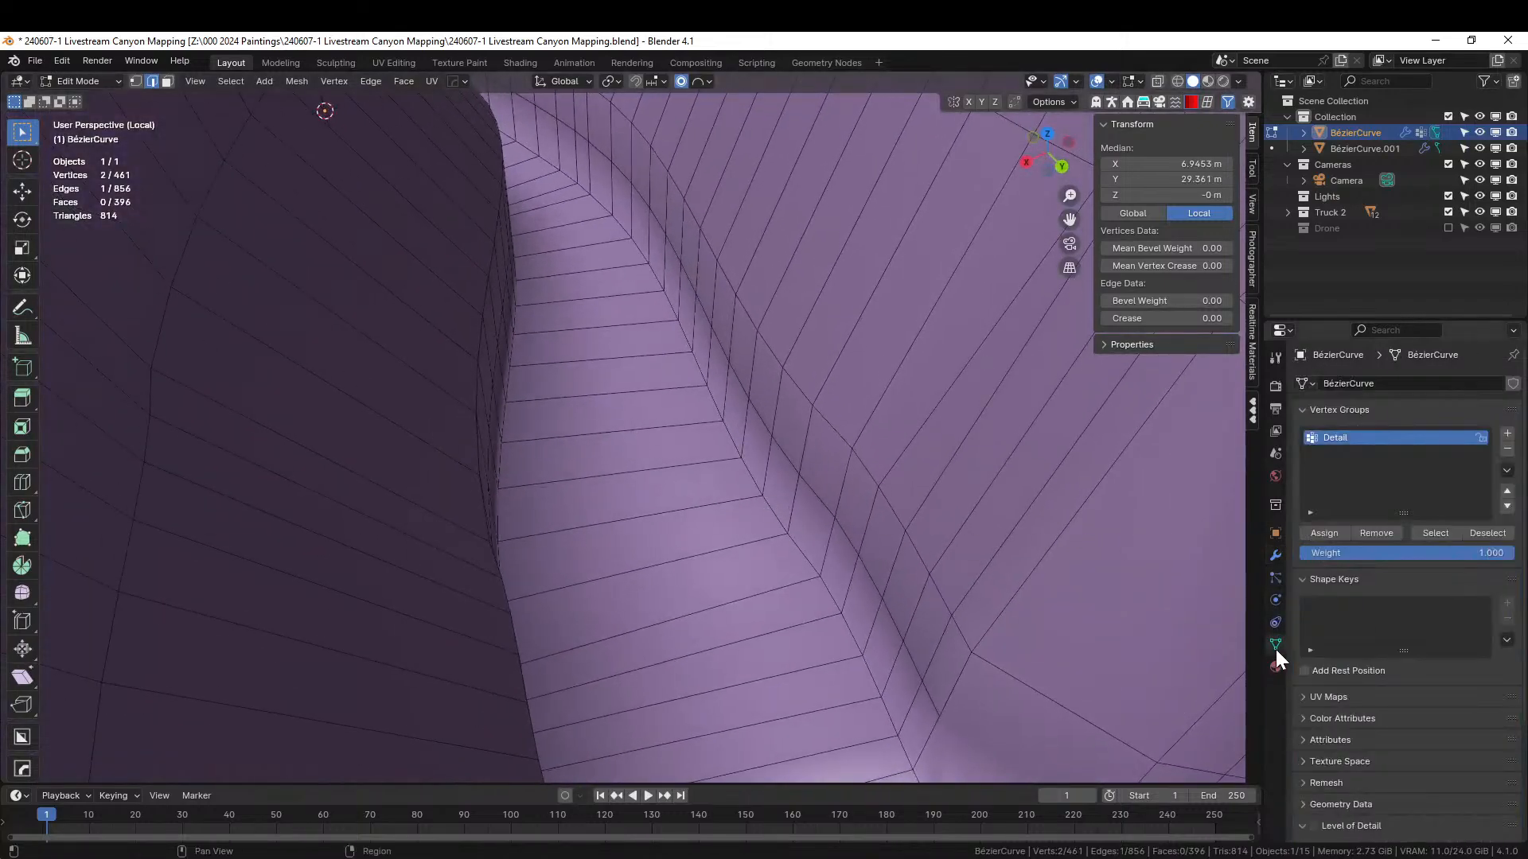
click(1445, 537)
- Return the canyon to Object Mode, leave the isolated view, and check the terrain along the cobblestone floor
mouse_move(859, 579)
middle_down()
mouse_move(789, 552)
mouse_move(833, 581)
middle_up()
key(Tab)
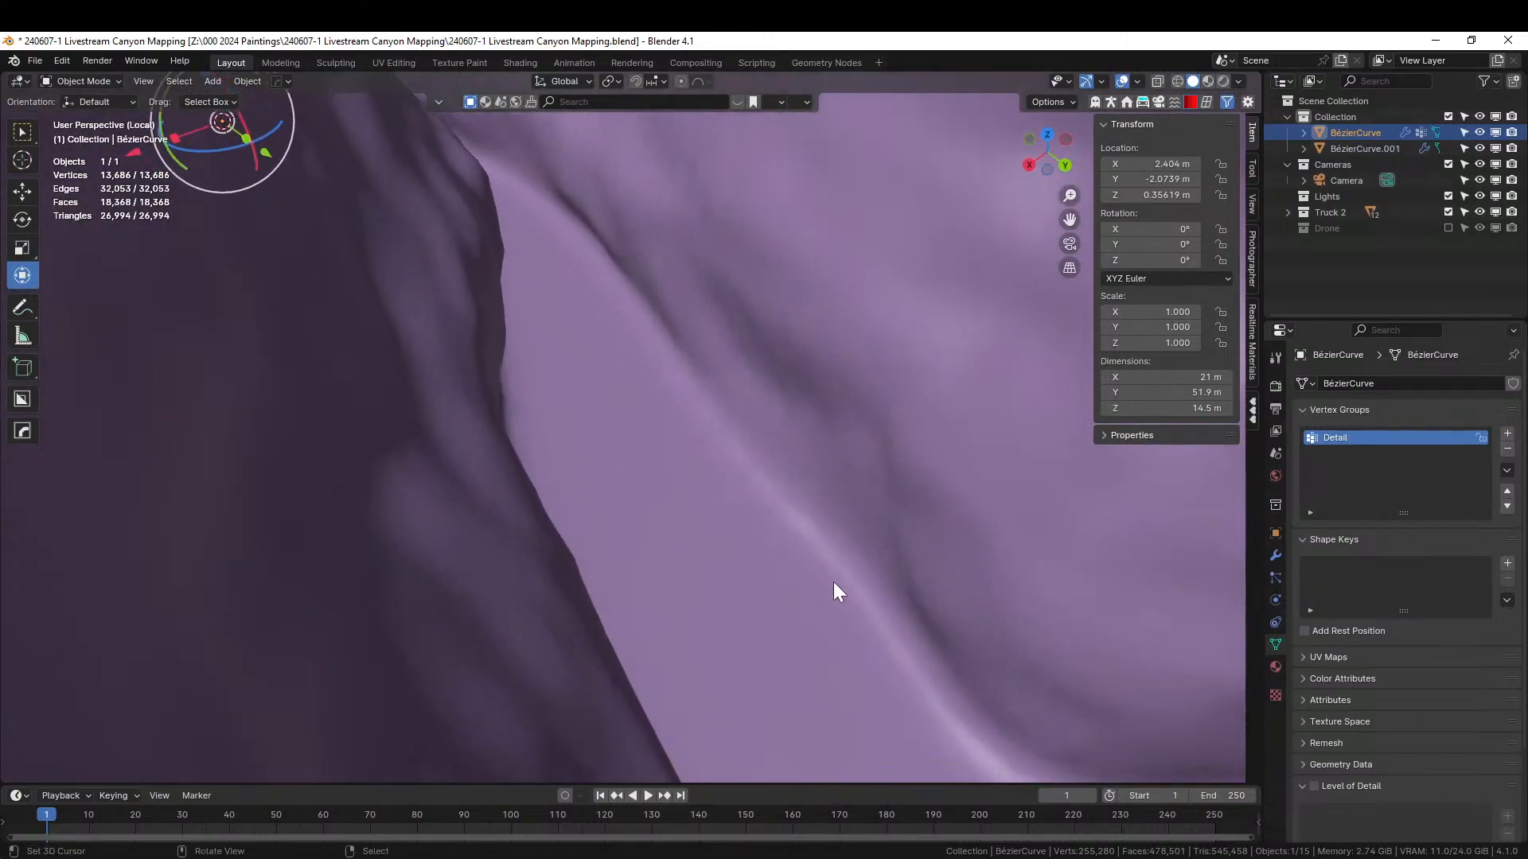
key(KP_Divide)
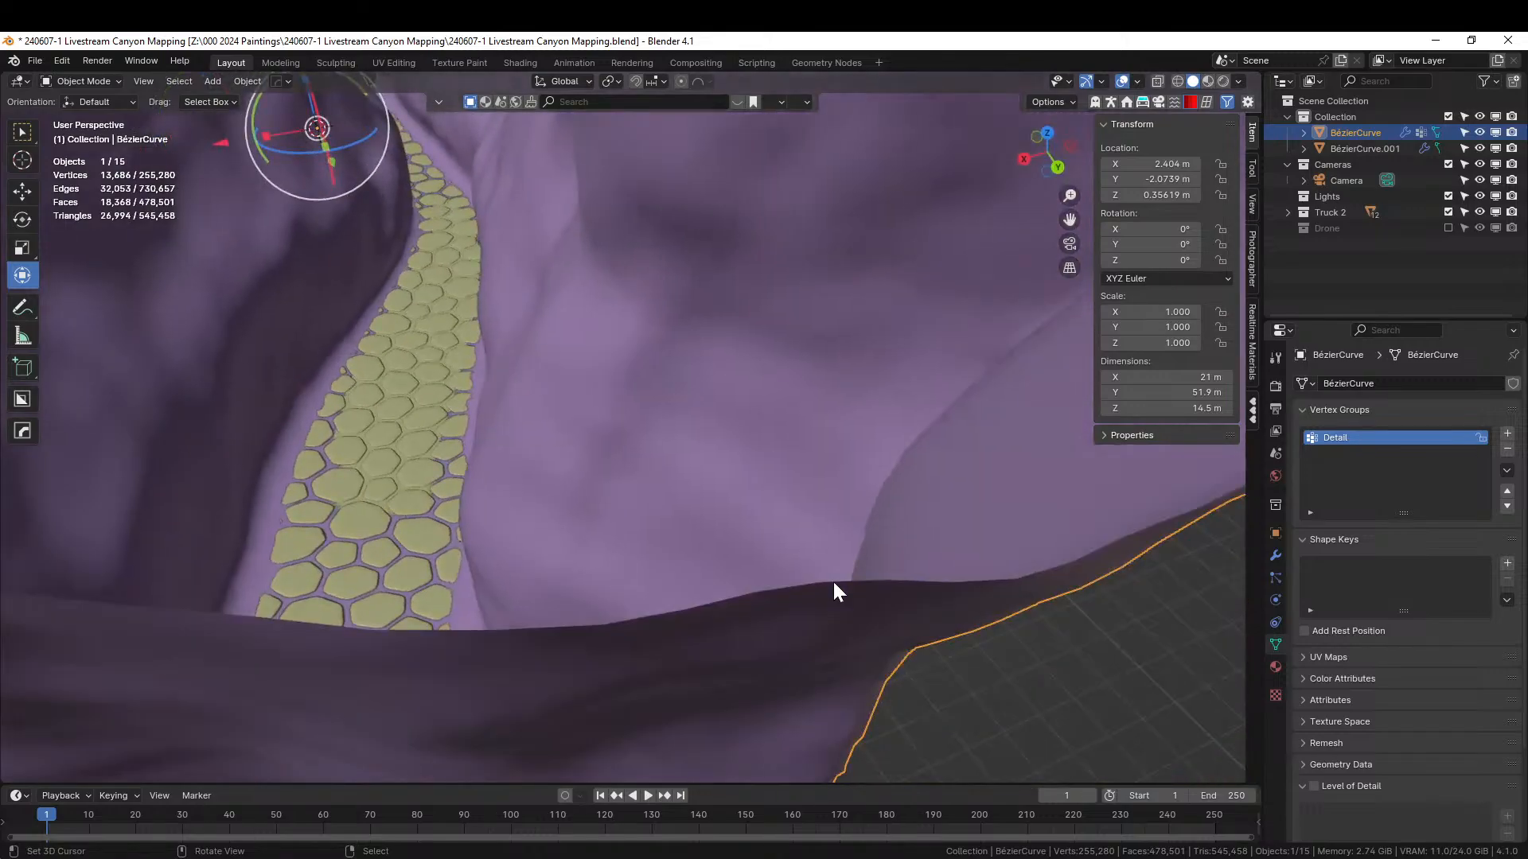
mouse_move(420, 539)
middle_down()
mouse_move(661, 600)
mouse_move(710, 517)
mouse_move(559, 597)
mouse_move(475, 529)
mouse_move(436, 567)
mouse_move(436, 549)
middle_up()
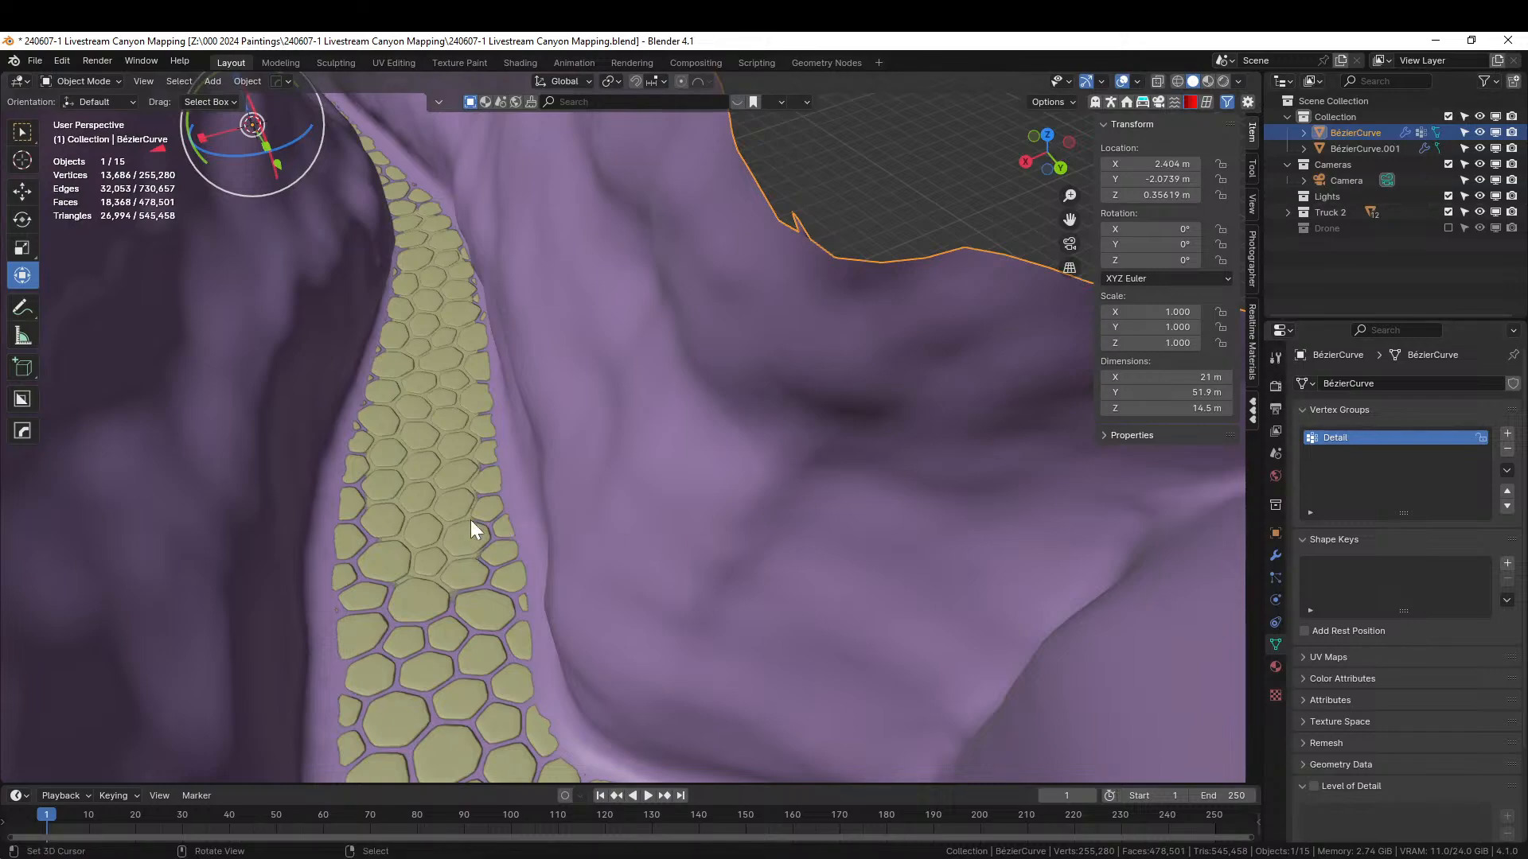
- Select the cobblestone path and set its displacement noise scale to 1 and offset power to -0.040
click(459, 516)
click(1275, 556)
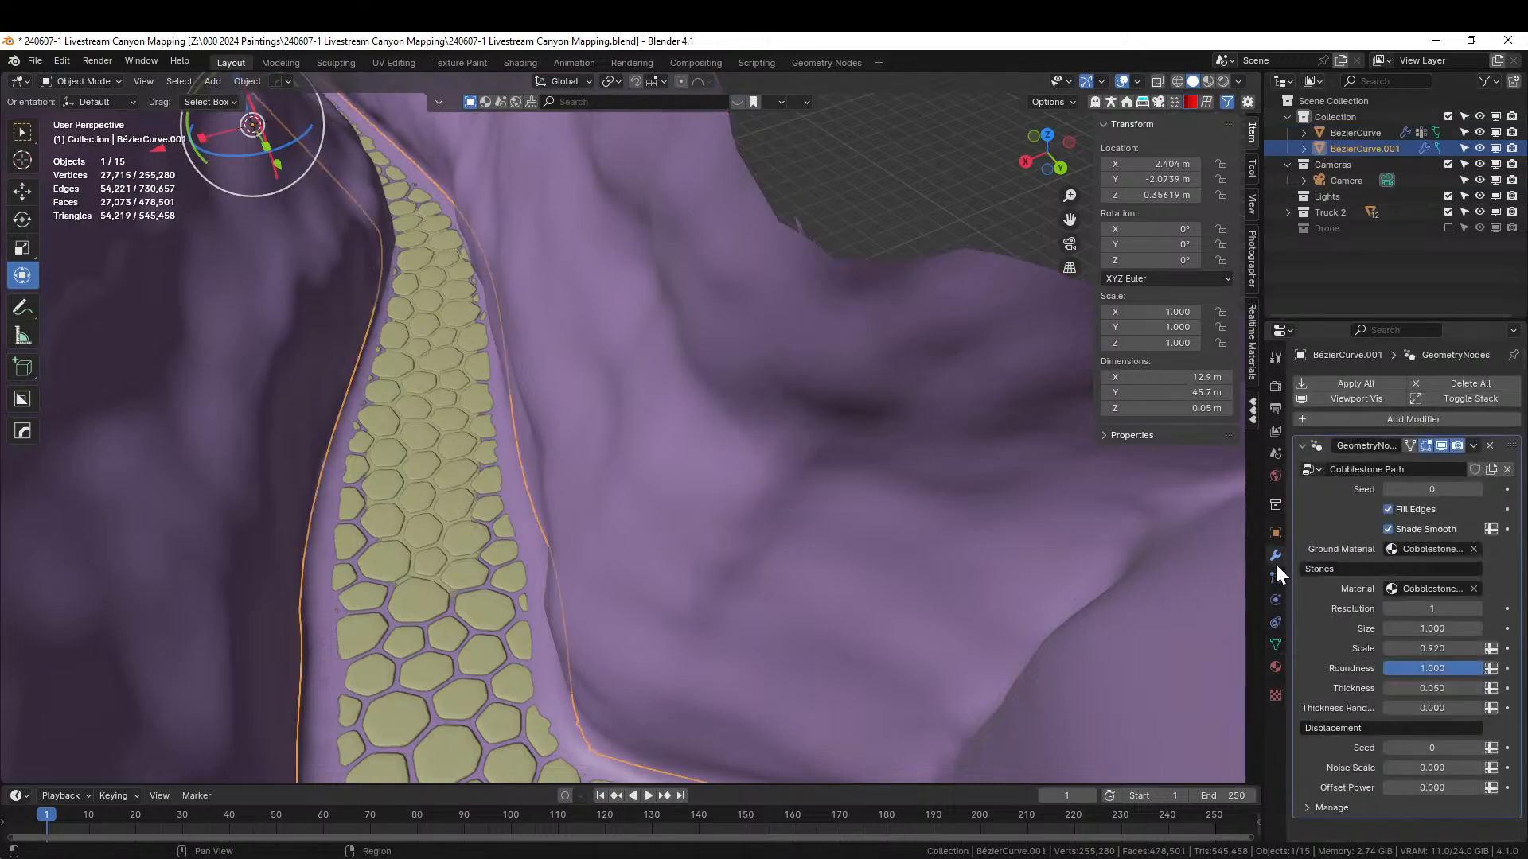
double_click(1425, 768)
text(1)
key(Tab)
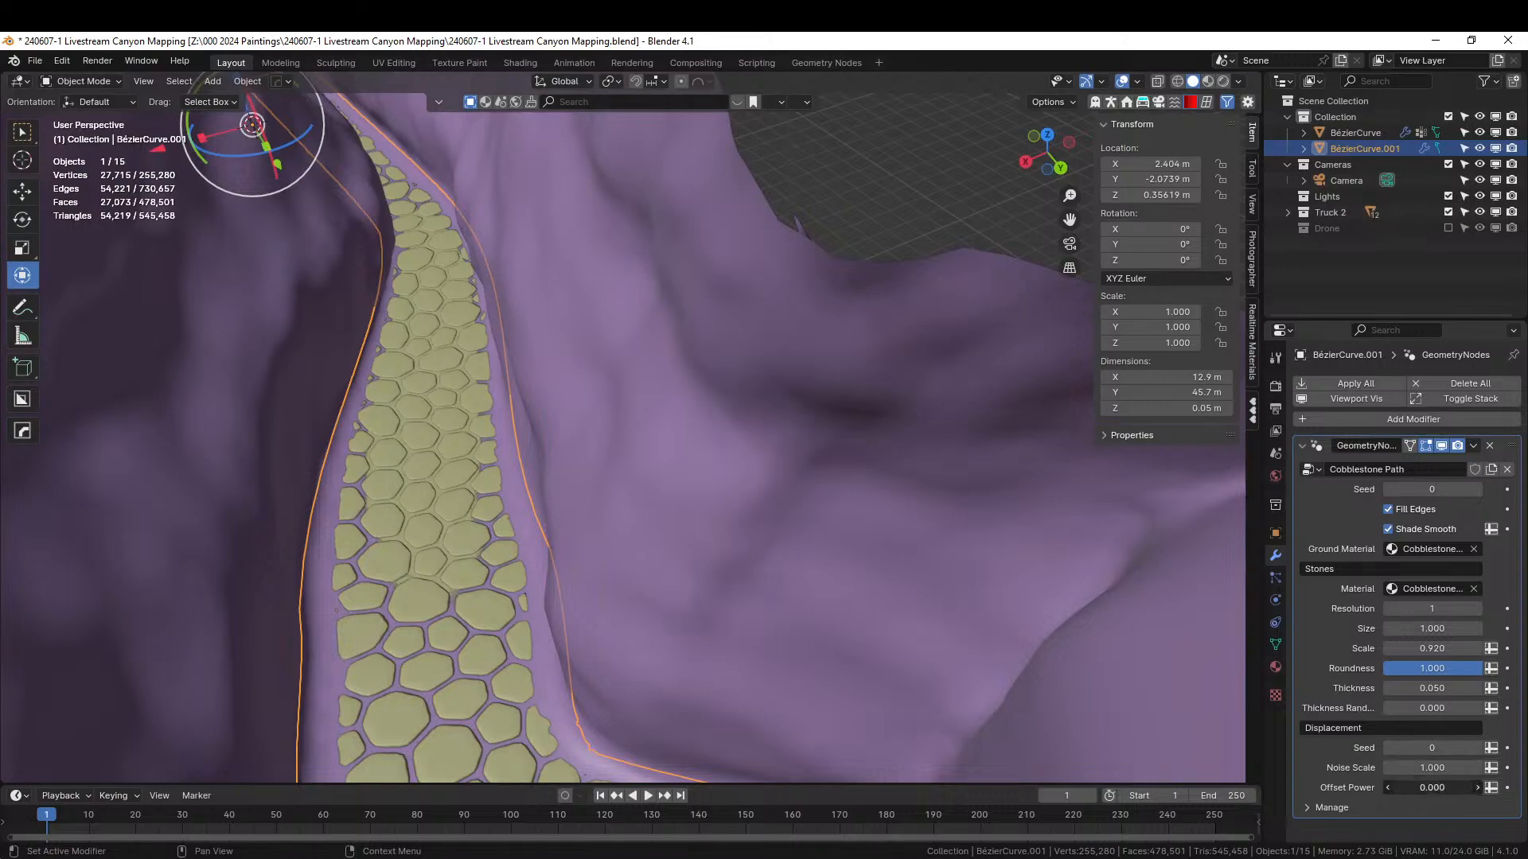
text(.02)
key(Return)
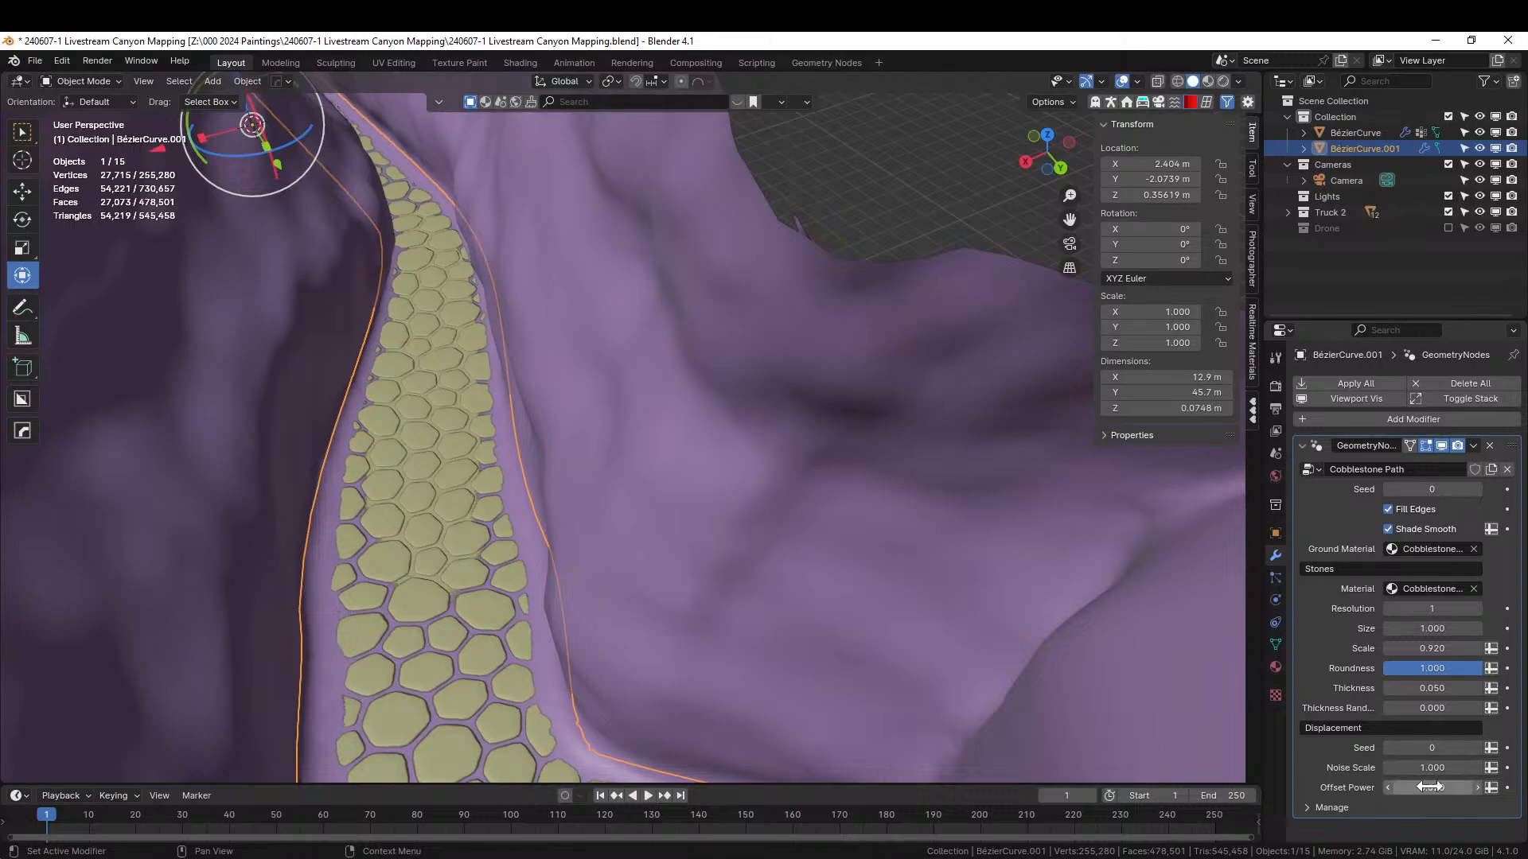
mouse_move(1434, 788)
mouse_down()
mouse_move(1488, 788)
mouse_move(1421, 788)
mouse_up()
- Inspect the path at the canyon entrance, isolate it, and check its base mesh in Edit Mode before returning to Object Mode
middle_drag(948, 714, 1141, 596)
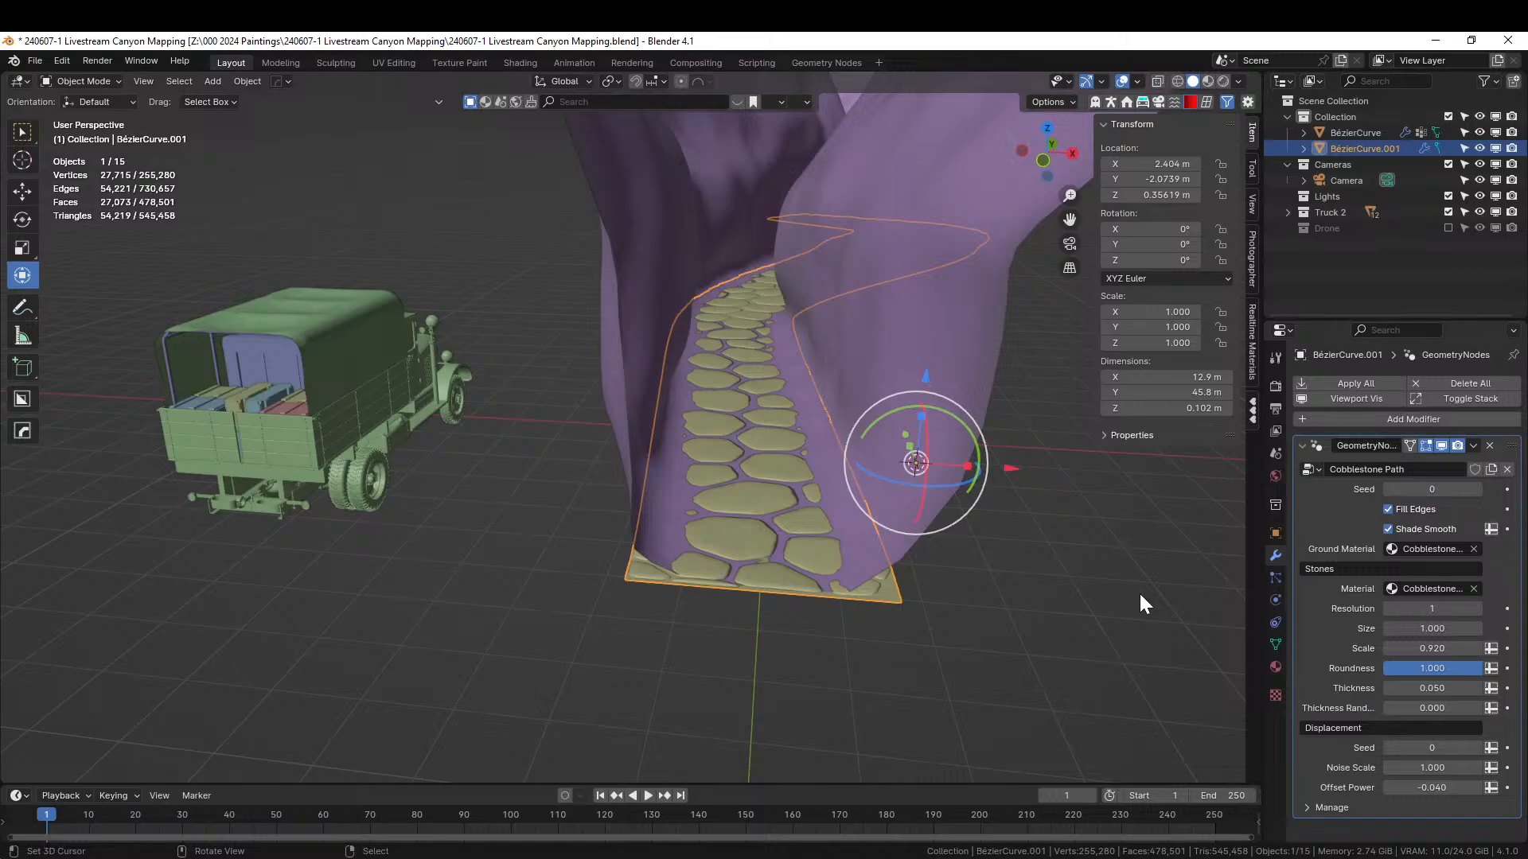
key(KP_Divide)
middle_drag(1104, 675, 920, 472)
key(Tab)
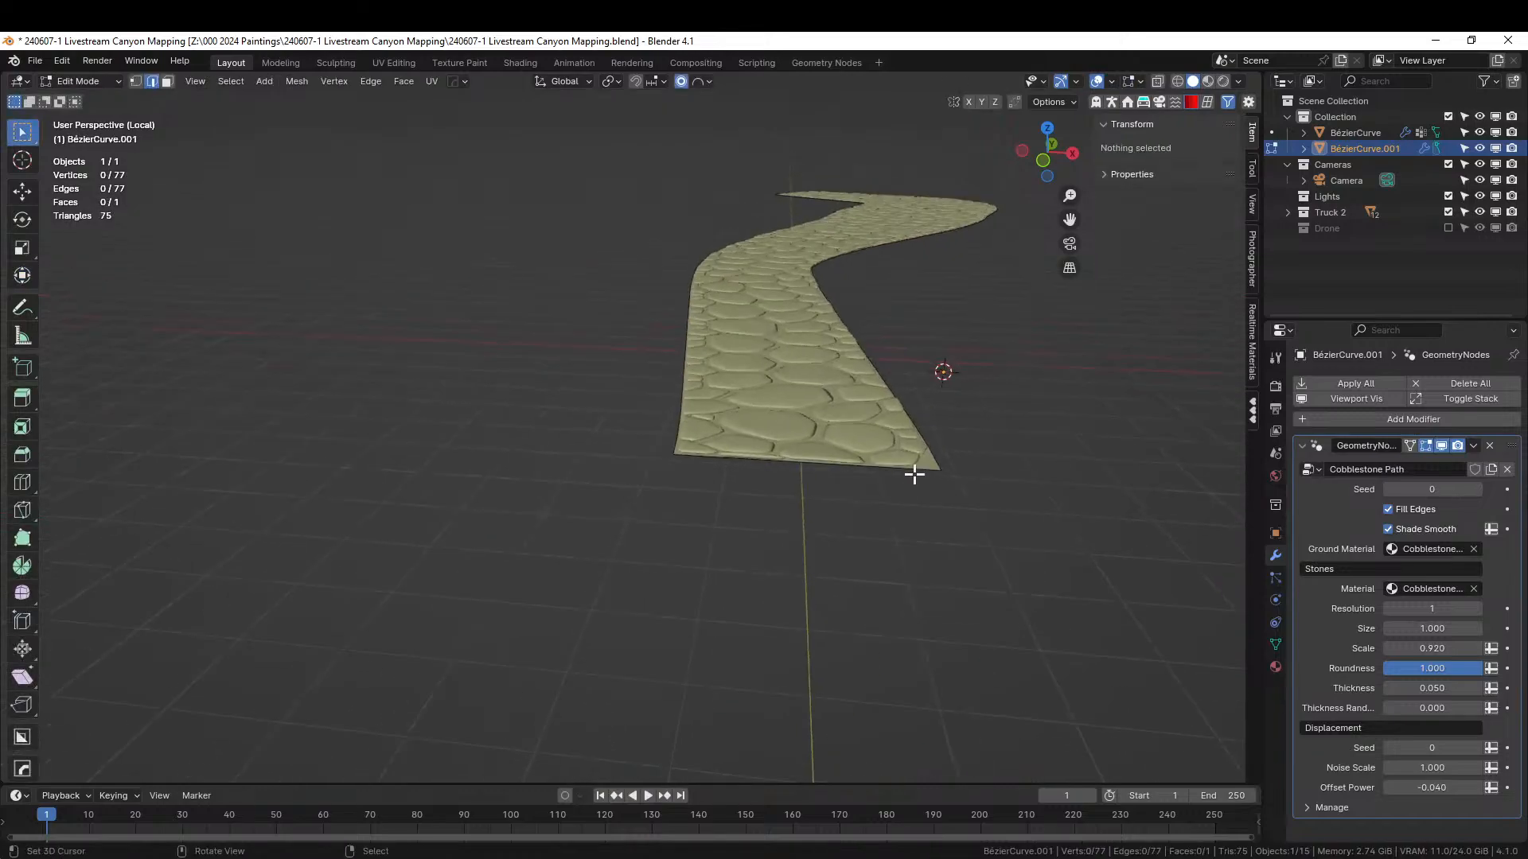
key(Tab)
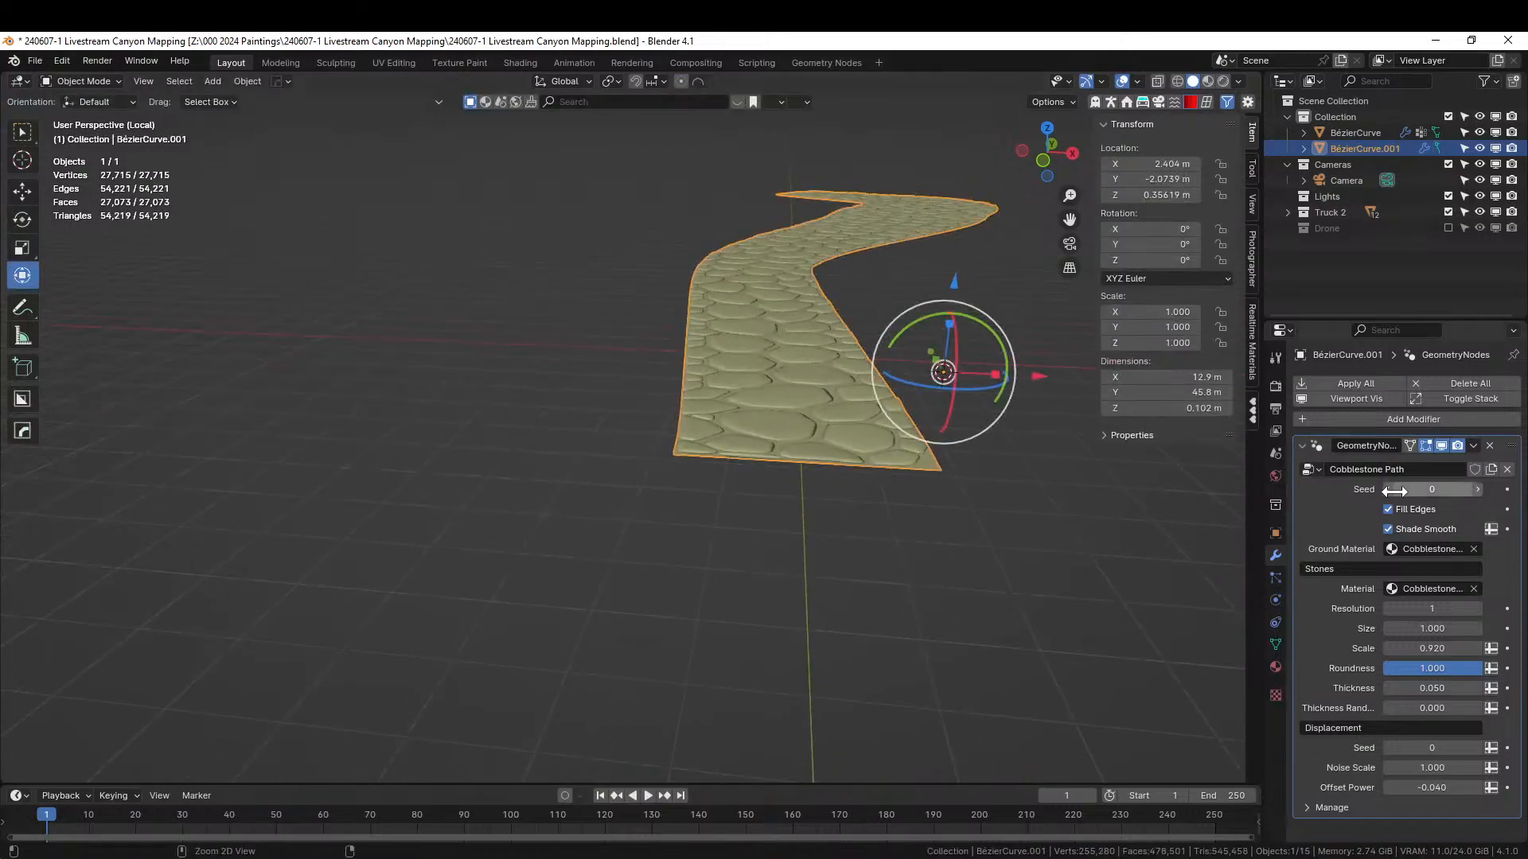
- Apply the cobblestone path's geometry-nodes modifier and delete the single ground face between the stones in Edit Mode
key(ctrl+a)
key(Tab)
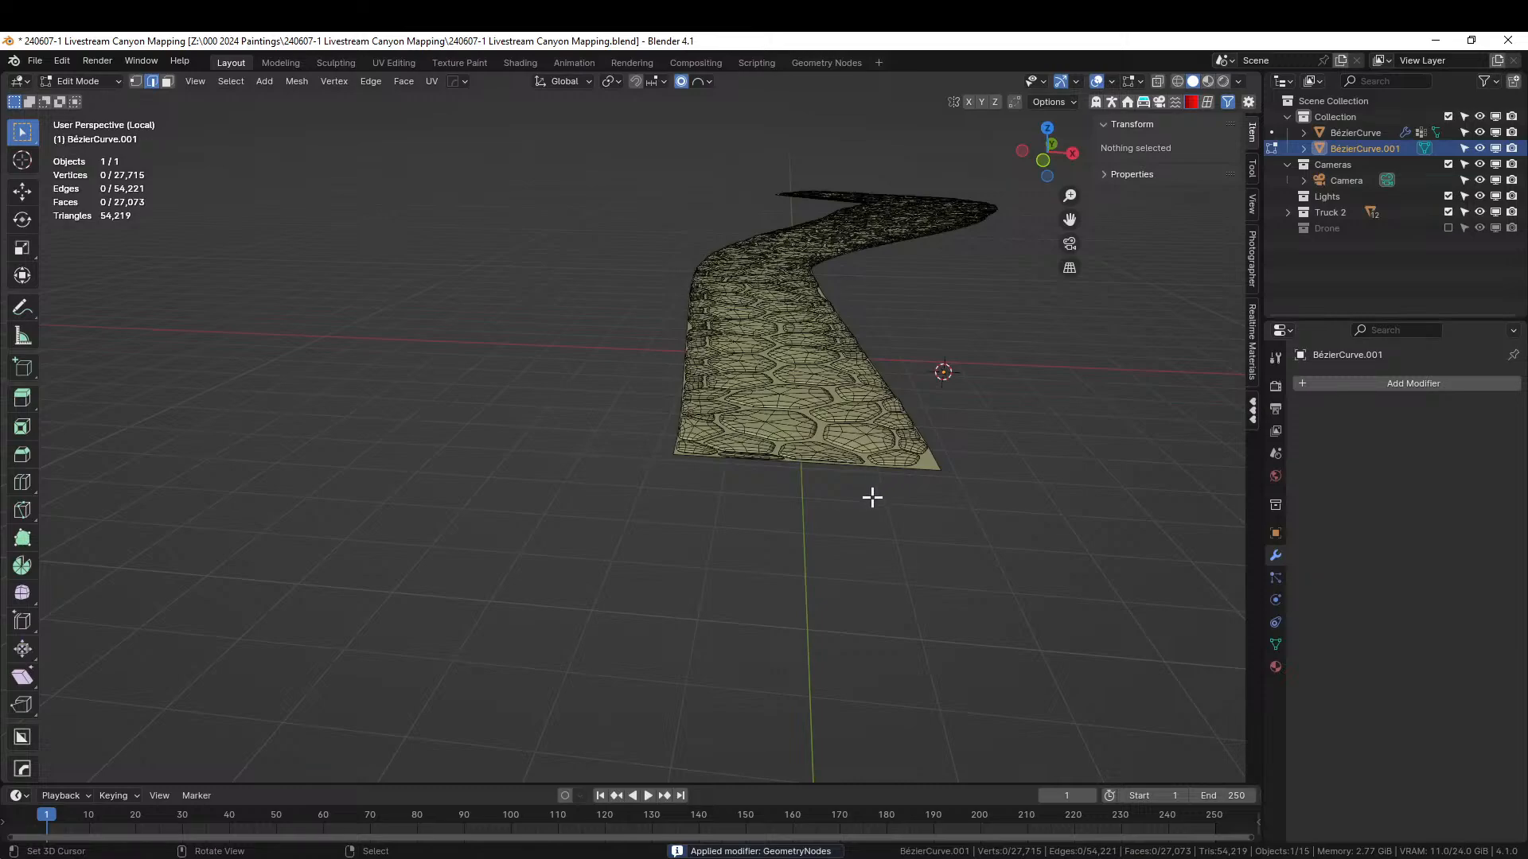
middle_drag(873, 494, 687, 567)
key(3)
click(676, 544)
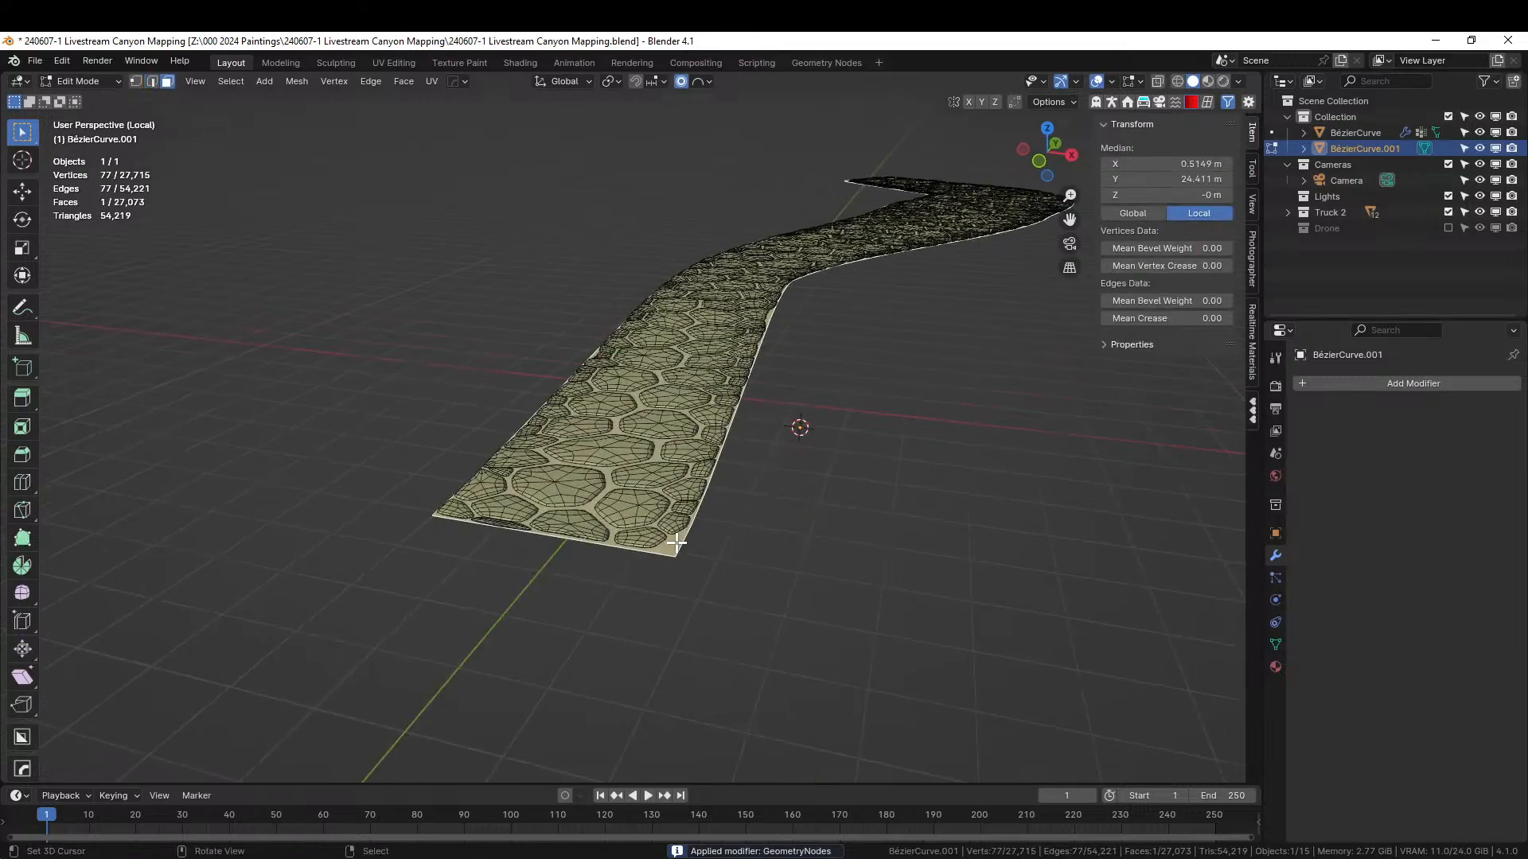
key(x)
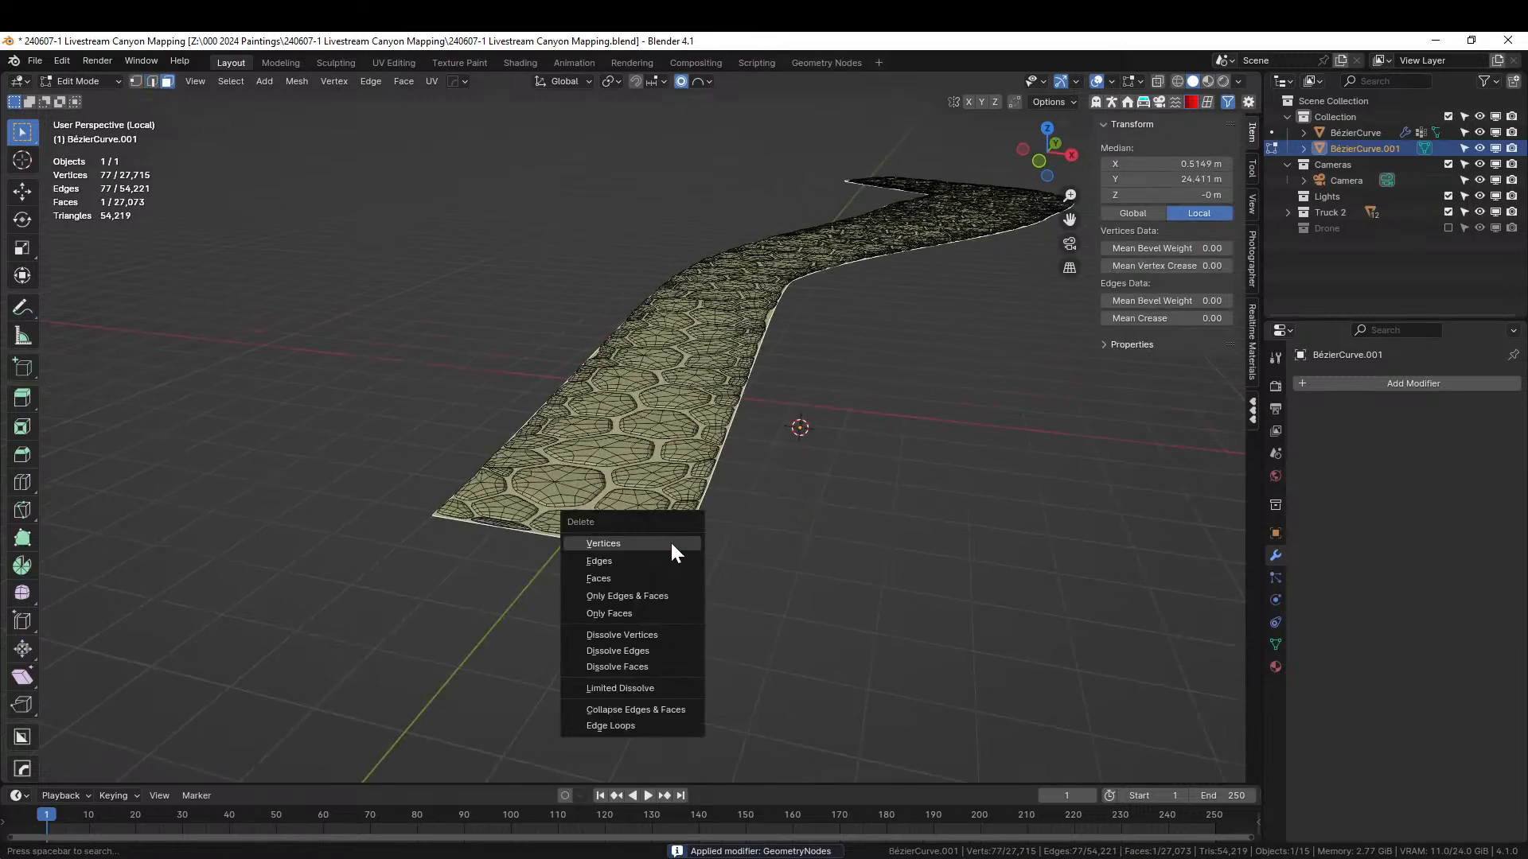
click(641, 576)
- Check the remaining stones, leave the isolated view, and return the cobblestone path to Object Mode
middle_drag(658, 575, 559, 642)
scroll(544, 648, up, 3)
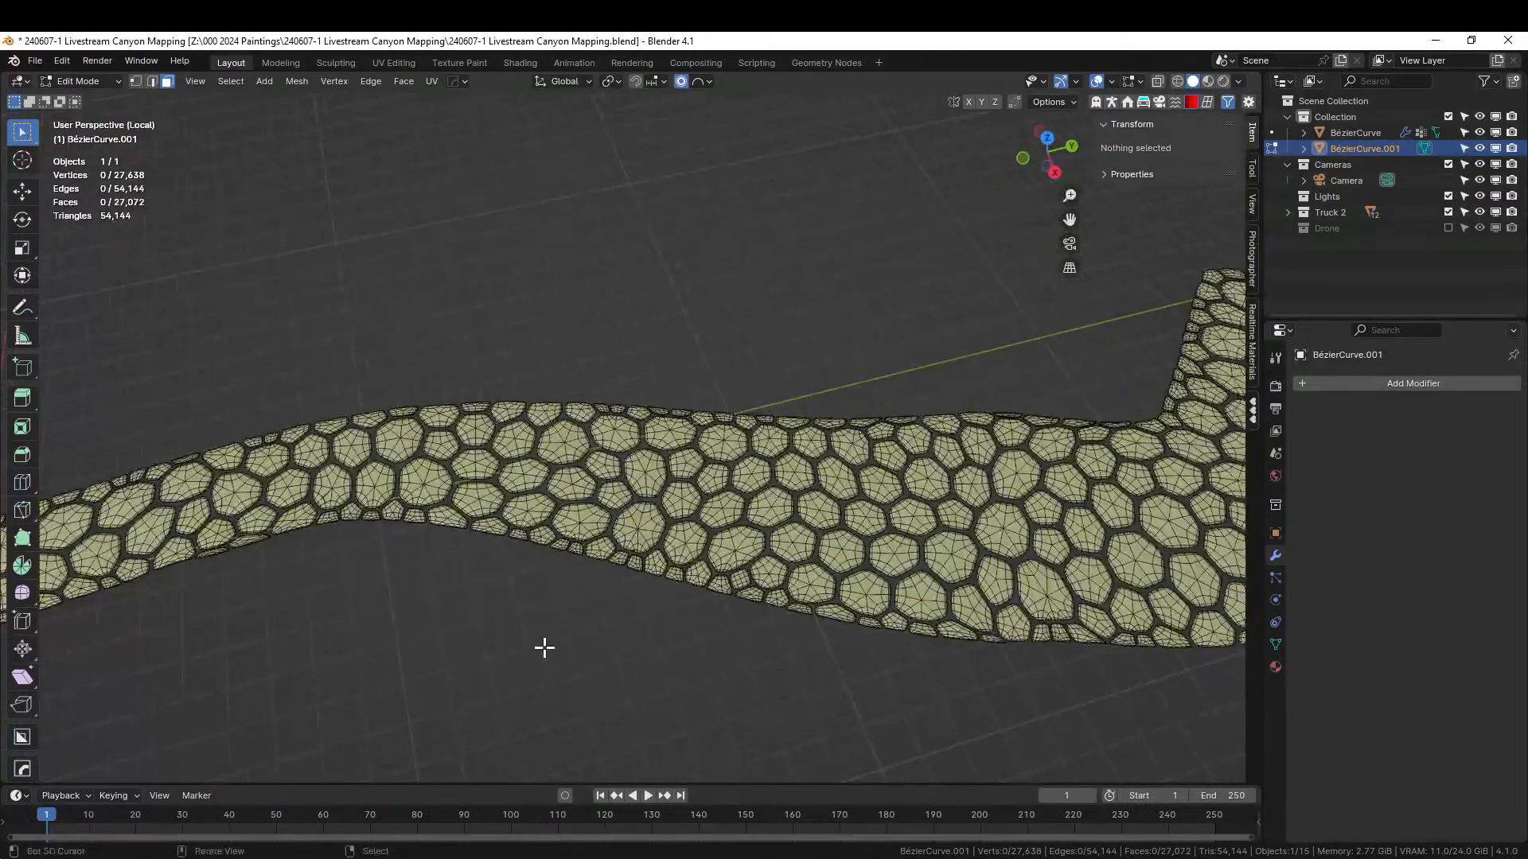
key(KP_Divide)
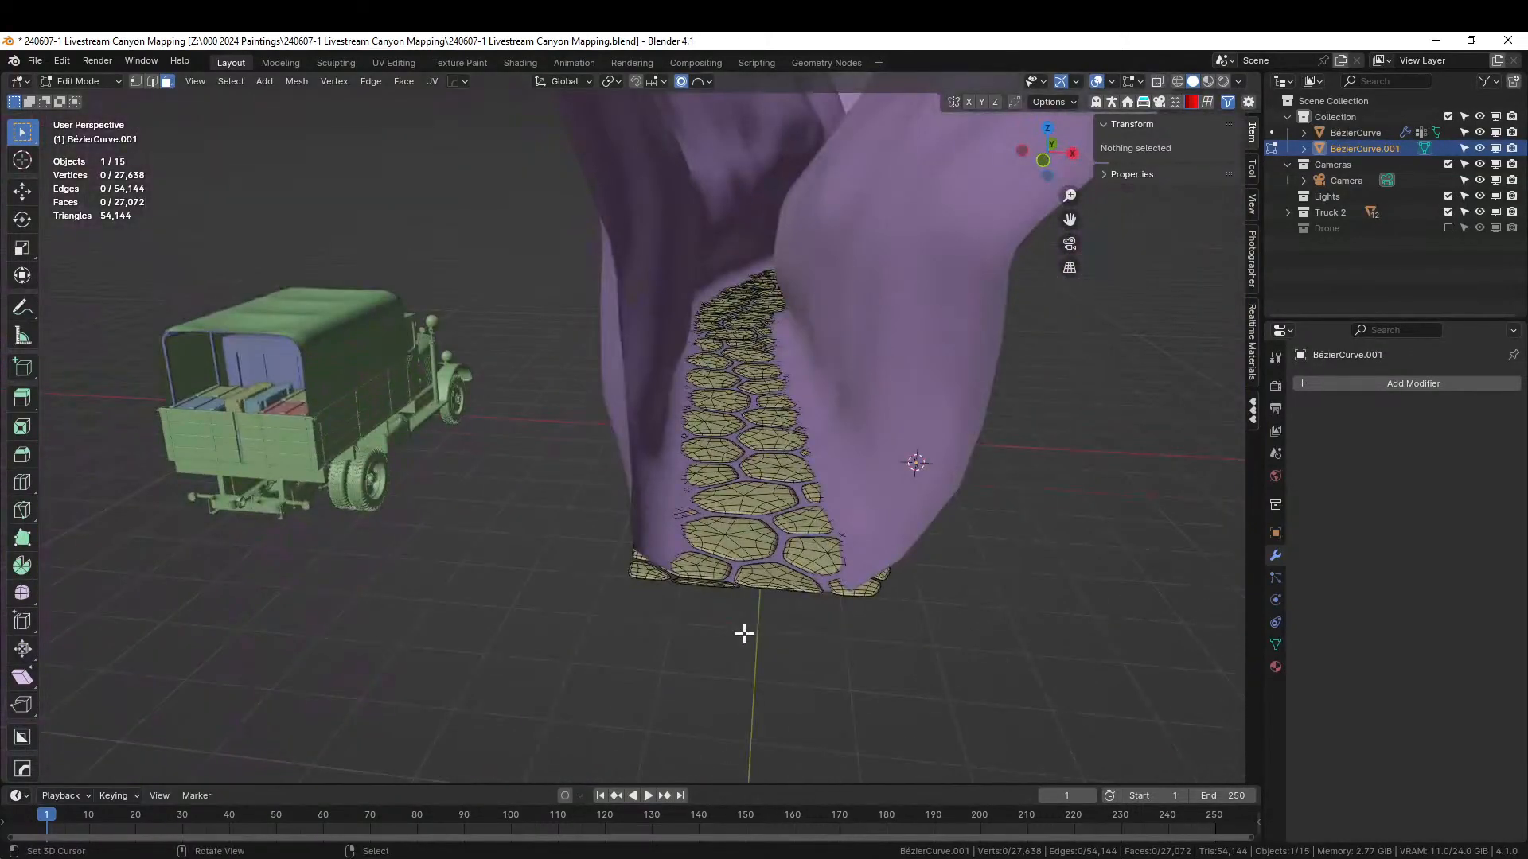
key(Tab)
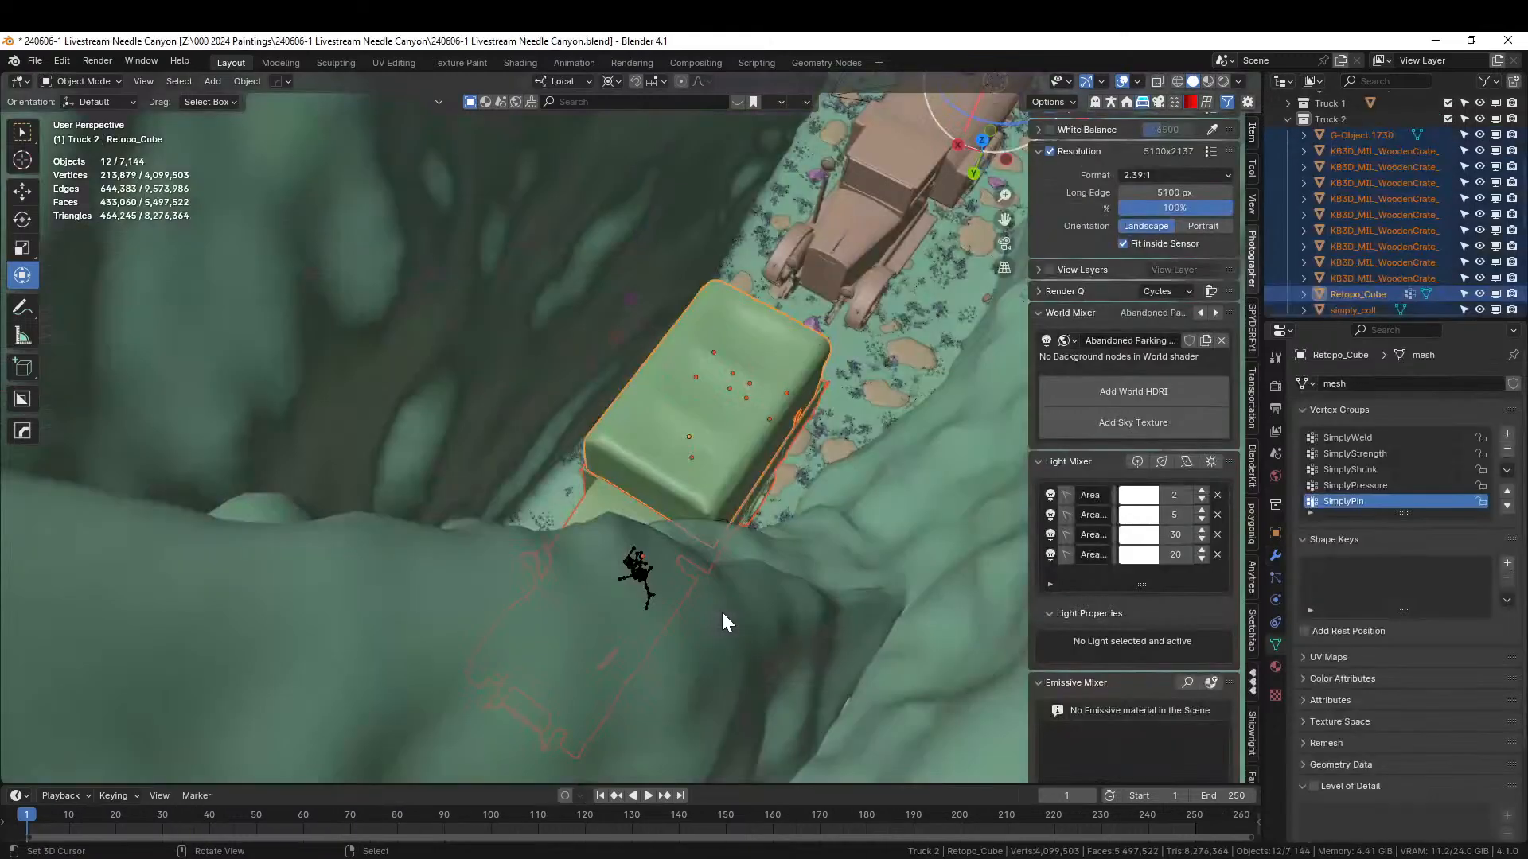
- Copy the cobblestones with the GT_ES_ Tiling Sand material from the Needle Canyon file into the canyon mapping scene, and delete the pasted copy
middle_drag(788, 620, 766, 586)
click(776, 513)
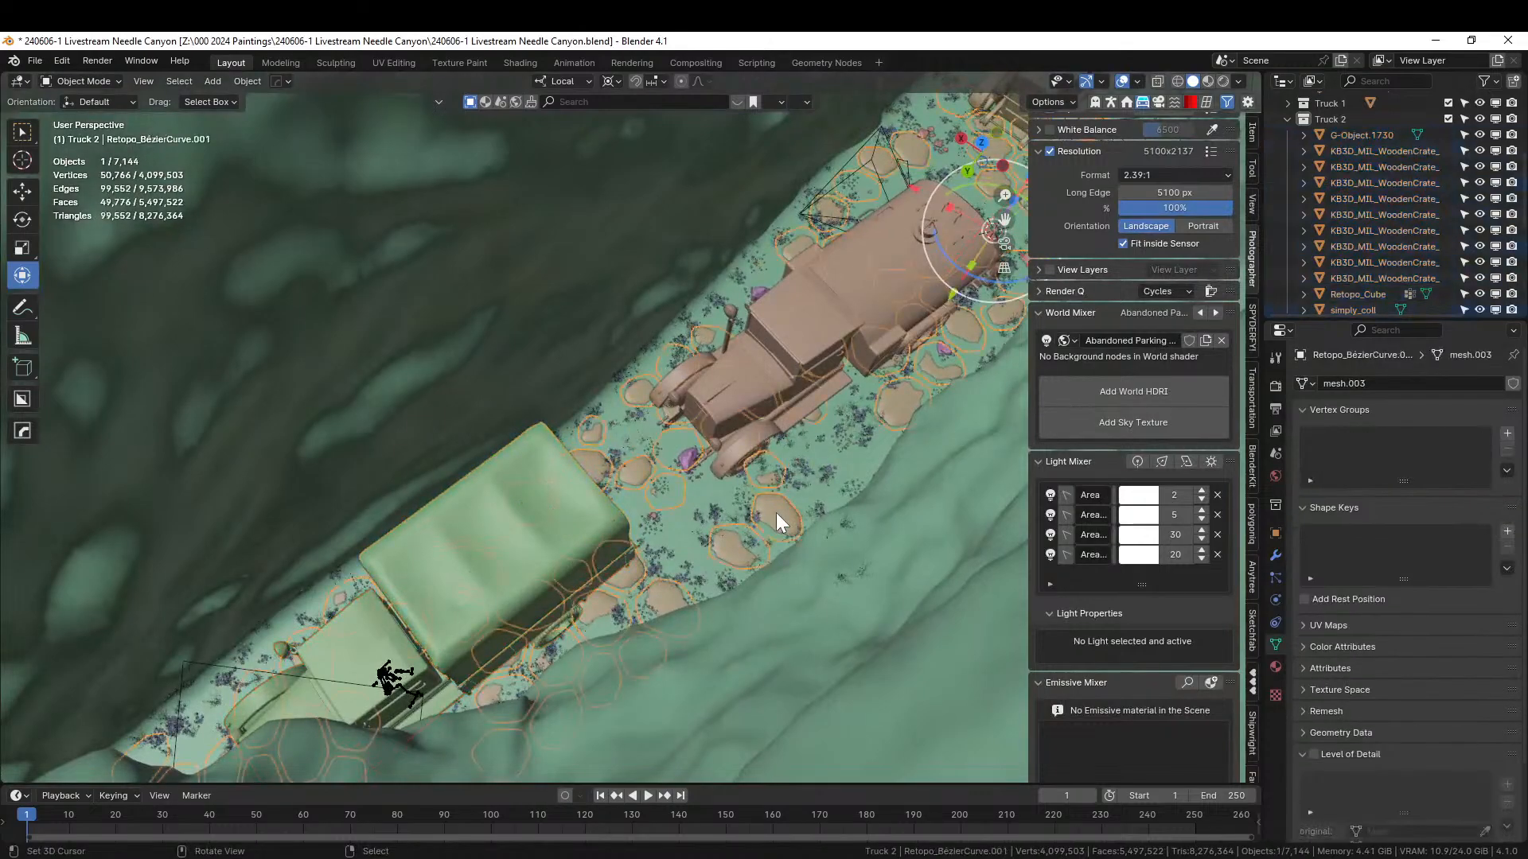
click(1276, 667)
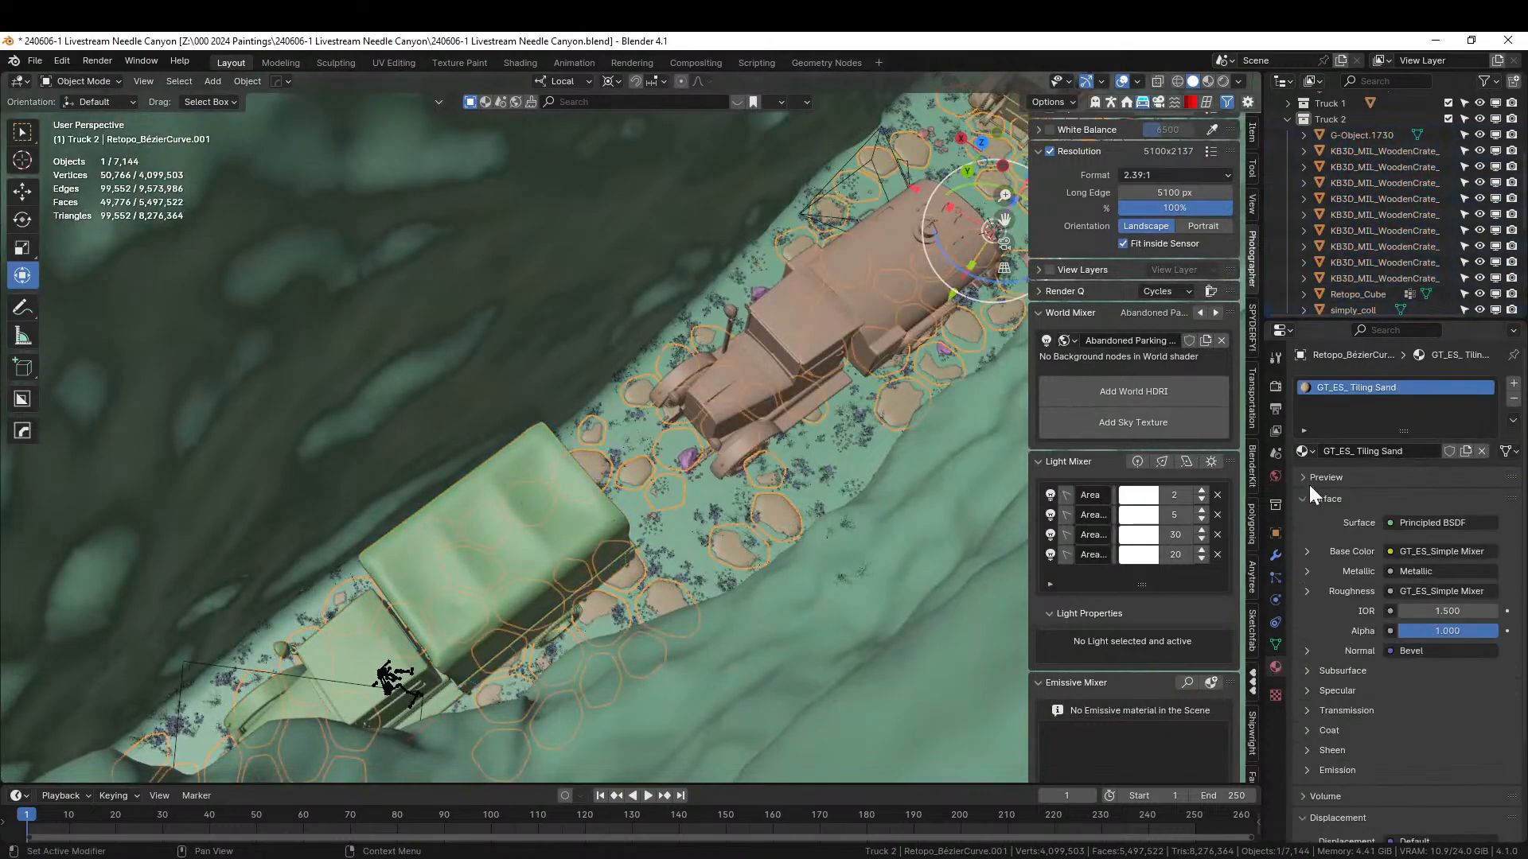
scroll(890, 436, down, 5)
scroll(837, 458, down, 6)
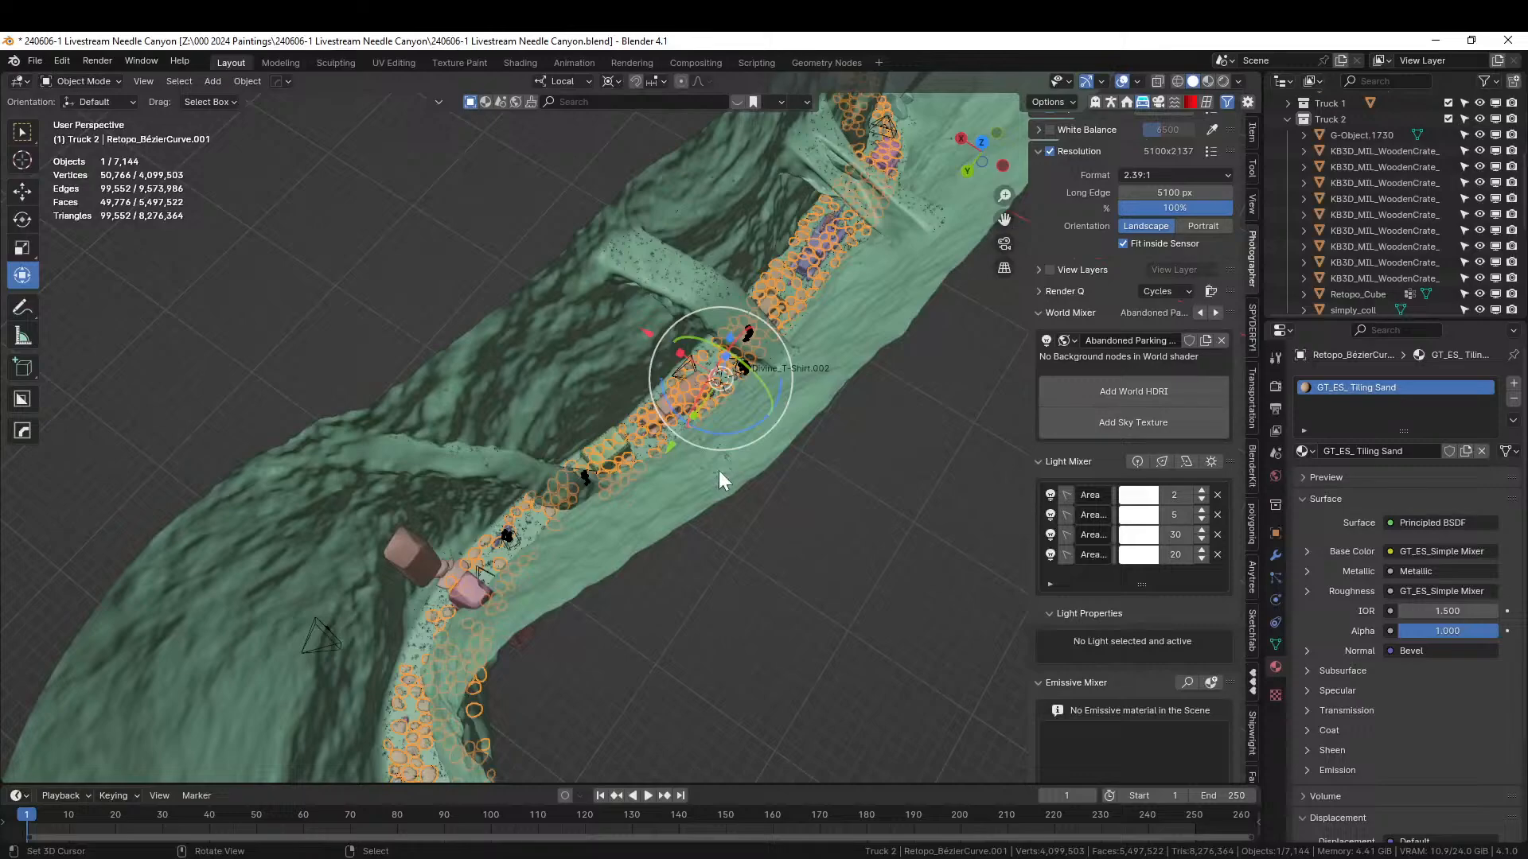
right_click(708, 480)
key(Escape)
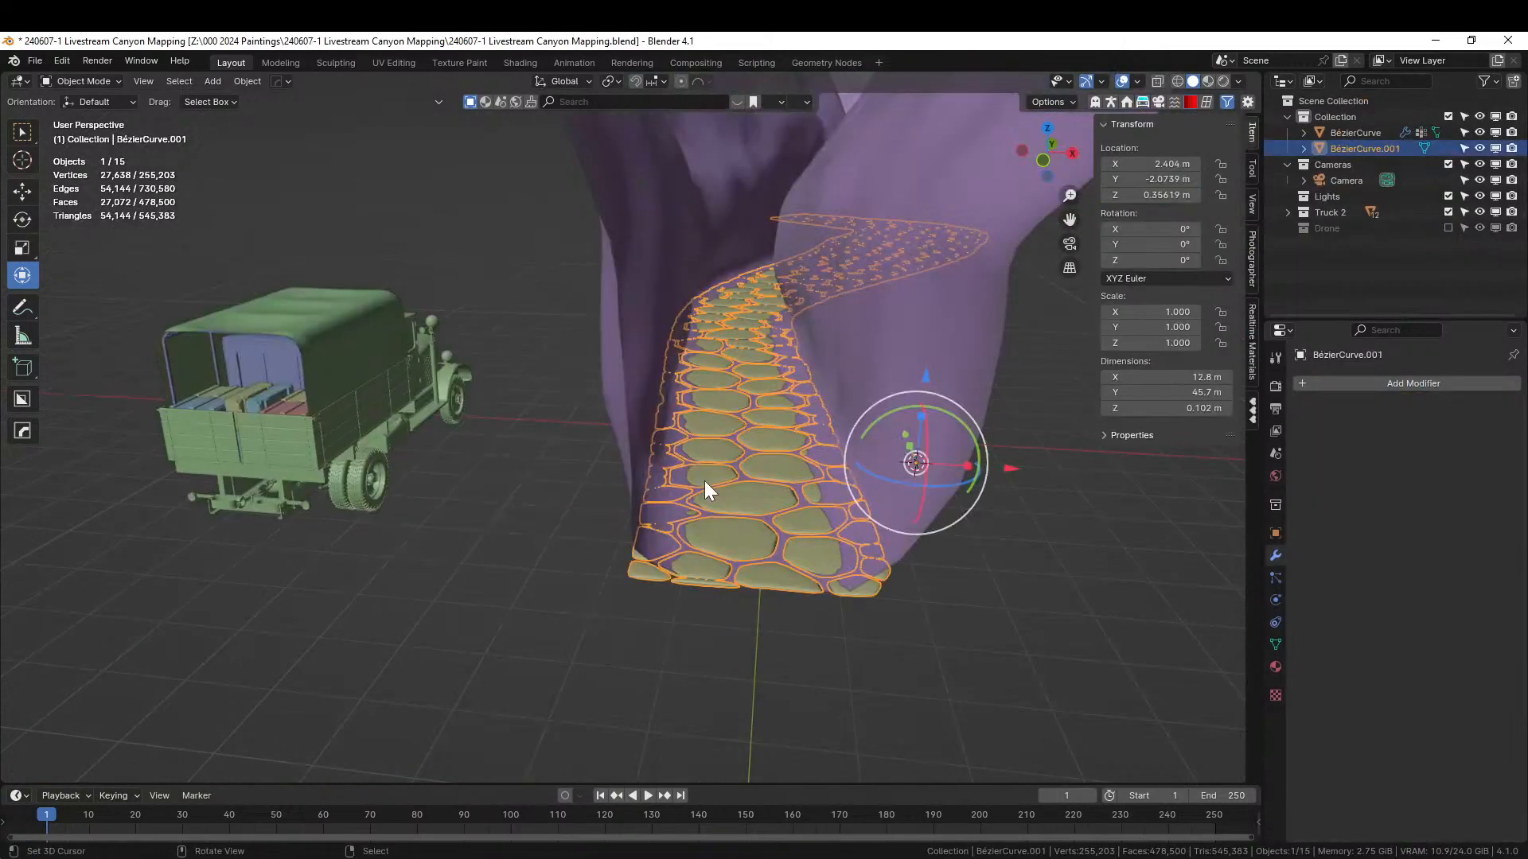
key(ctrl+v)
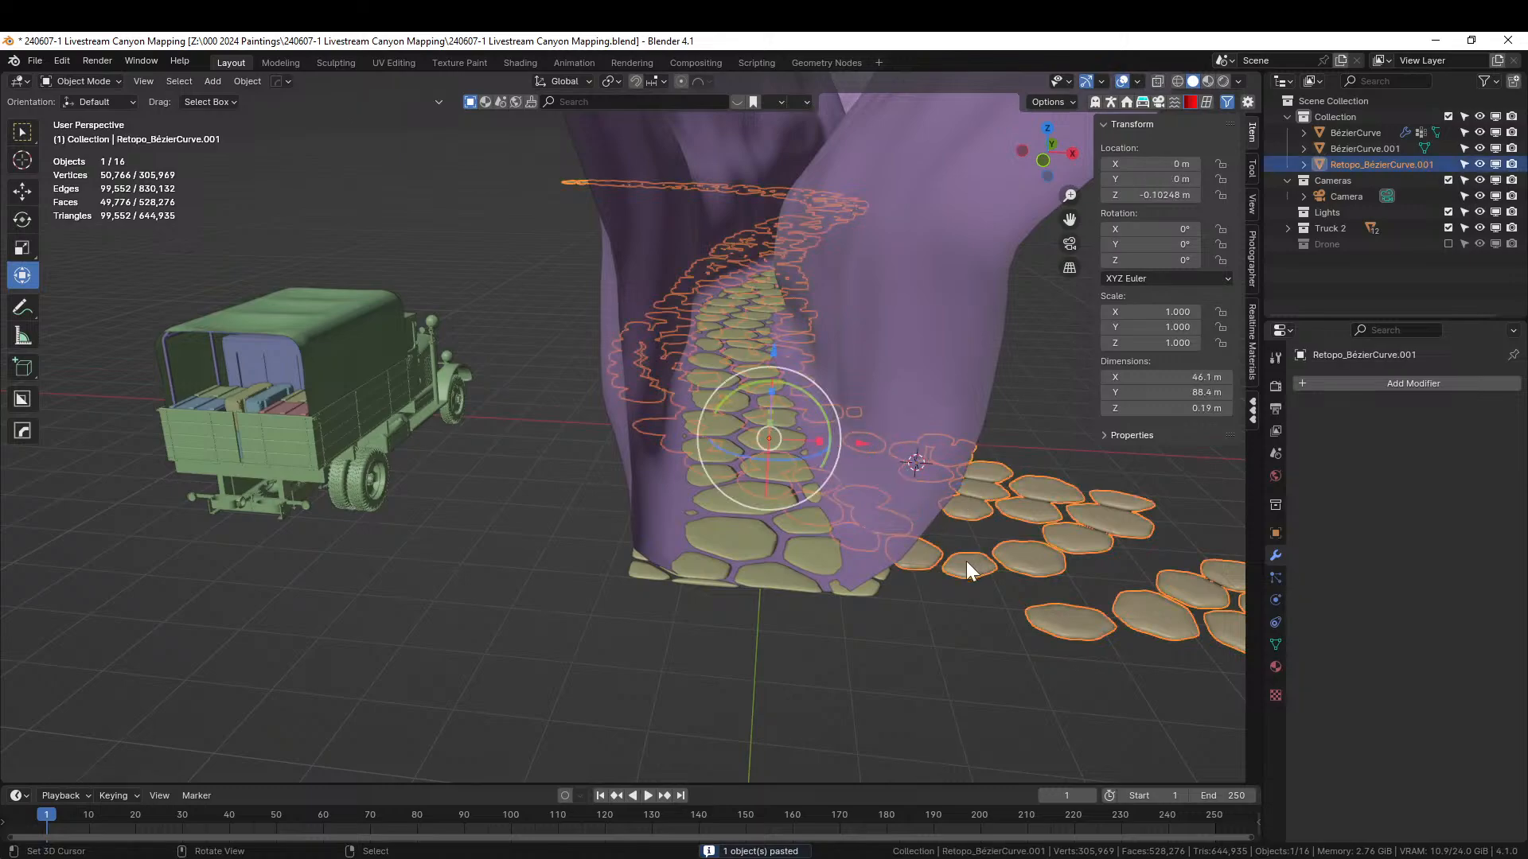
key(Delete)
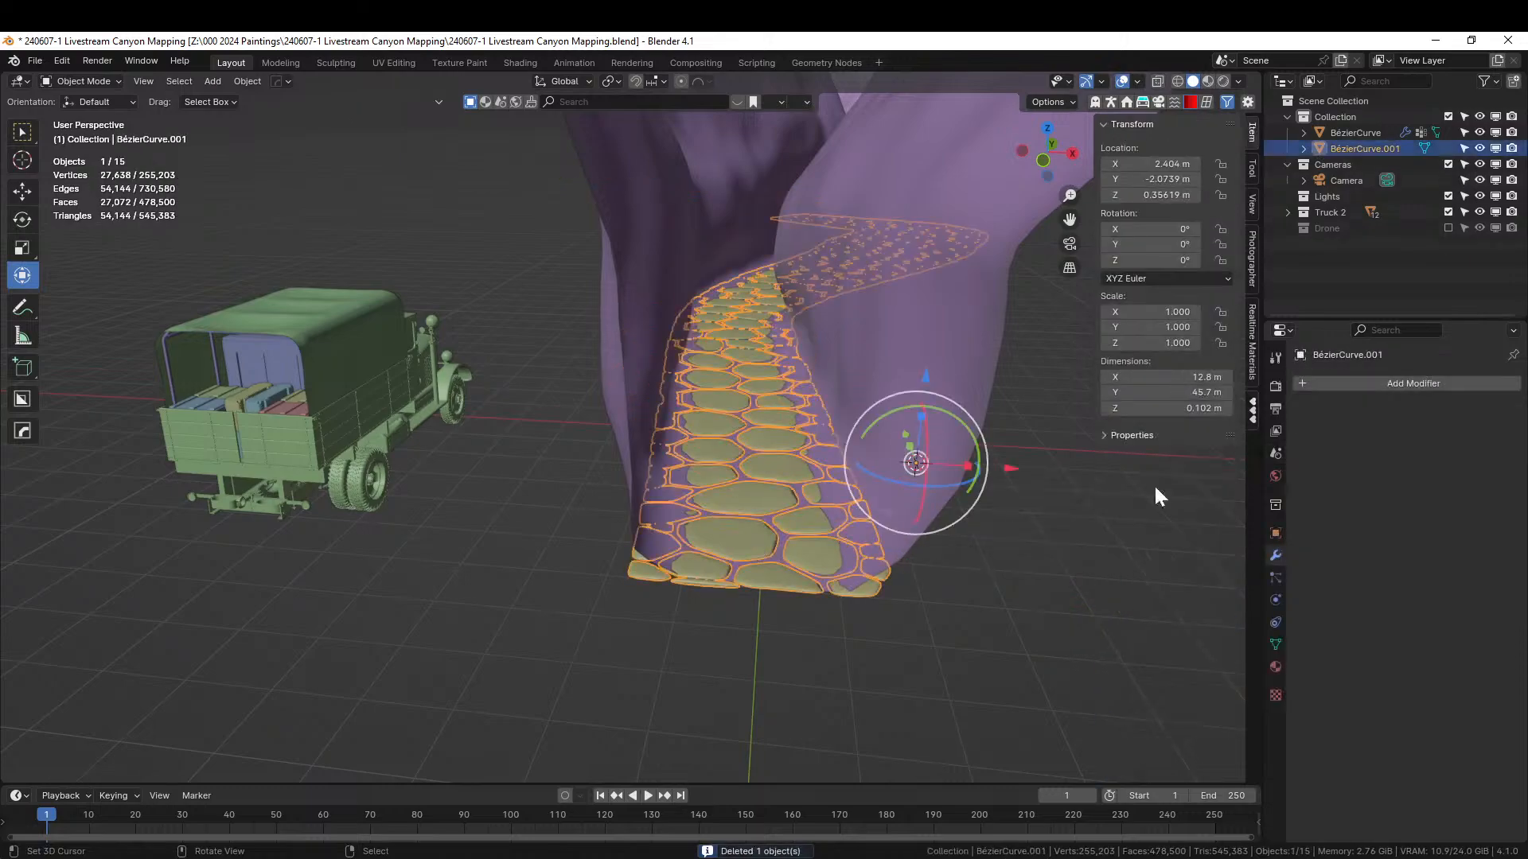
- Replace the path's Cobblestone Dirt material with GT_ES_ Tiling Sand and remove the empty and Cobblestone Path Material slots
click(1275, 666)
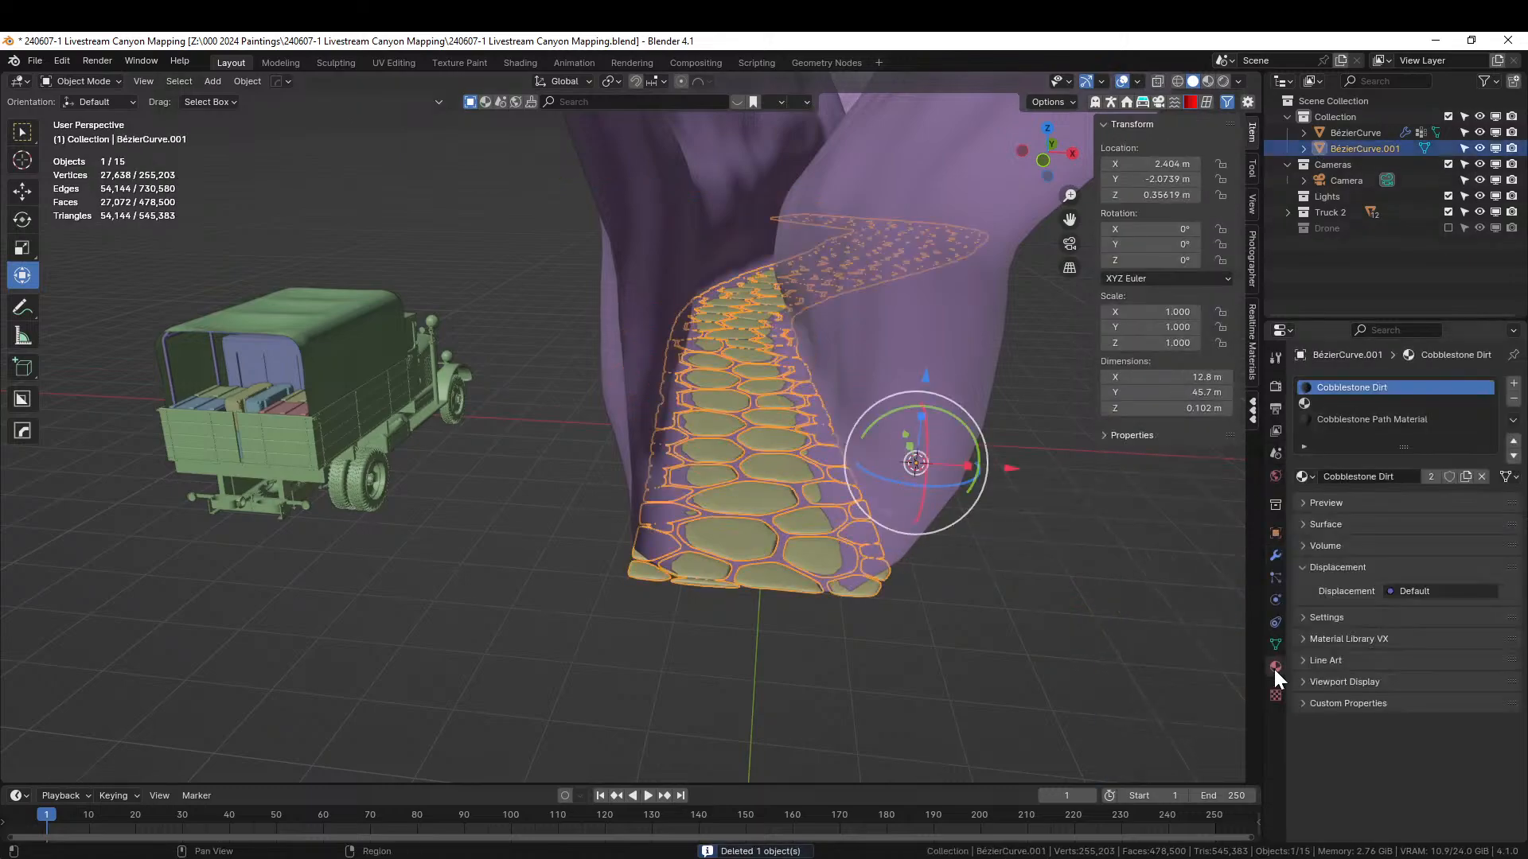
click(1305, 476)
text(tilin)
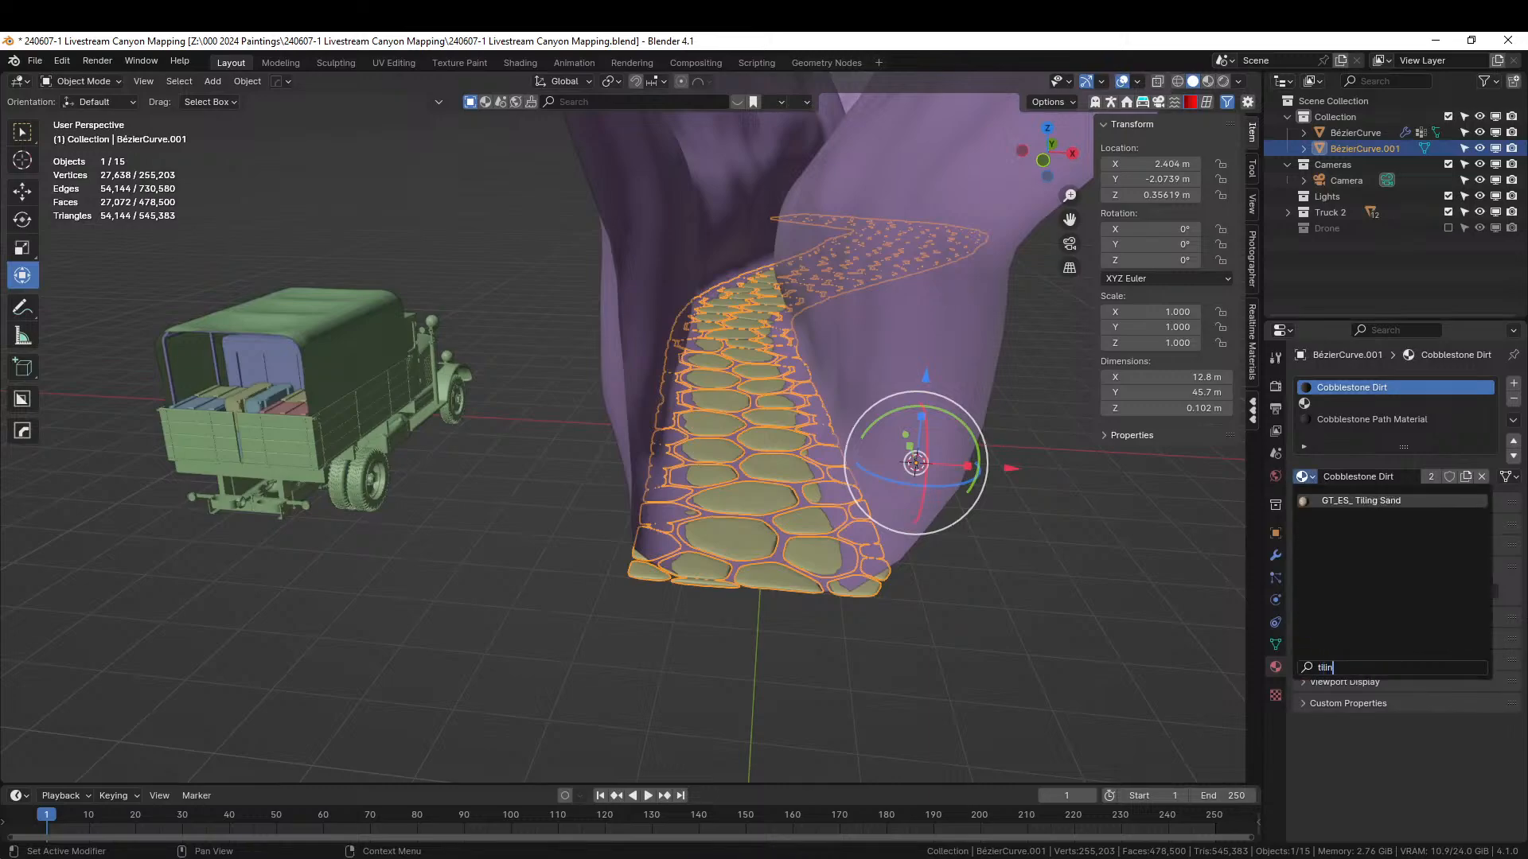
key(Return)
click(1343, 403)
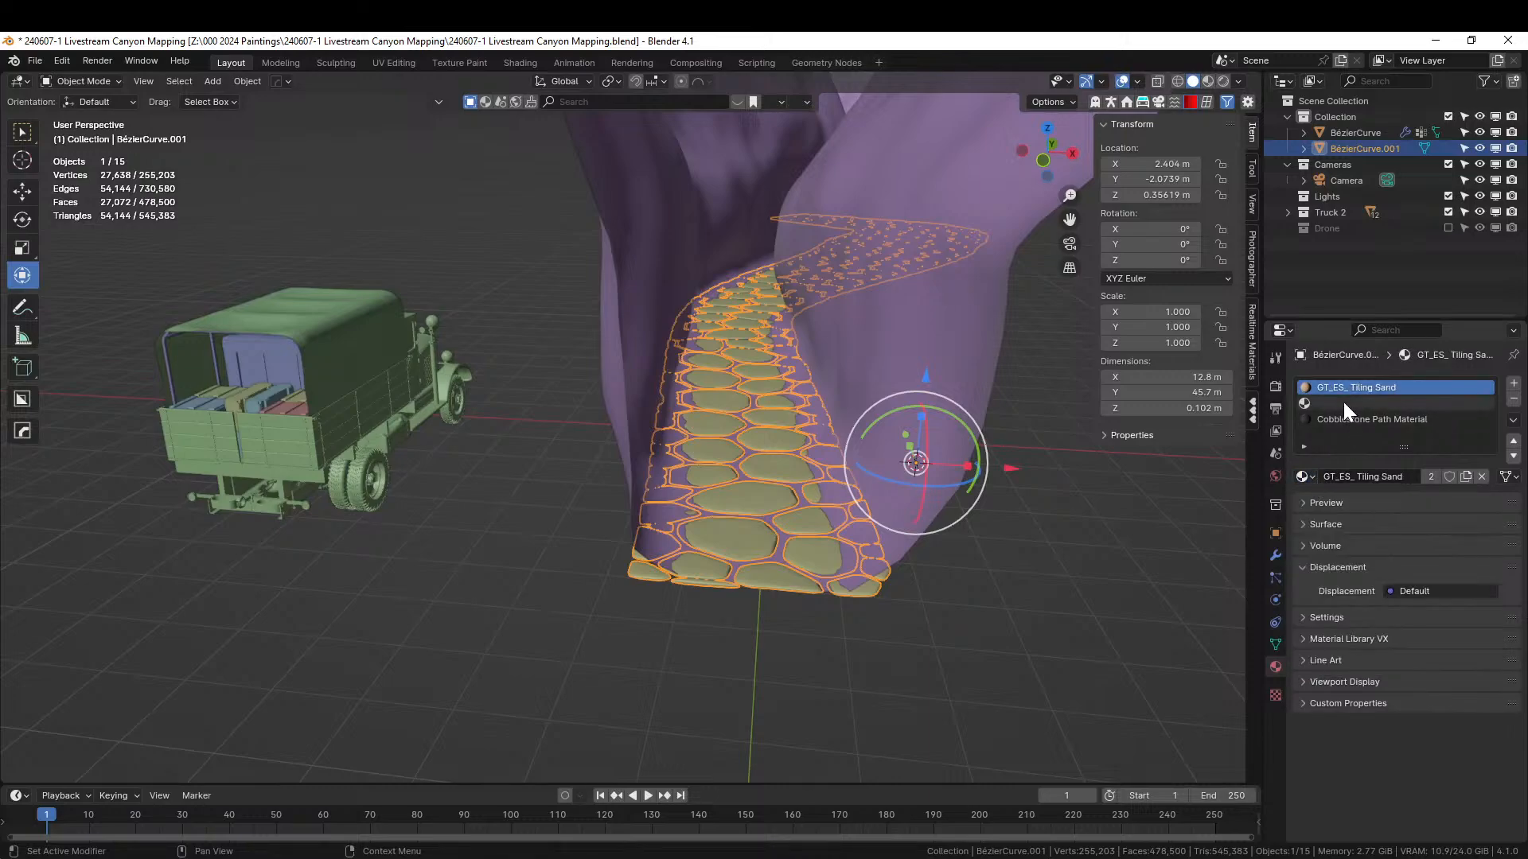
click(1514, 399)
click(1514, 400)
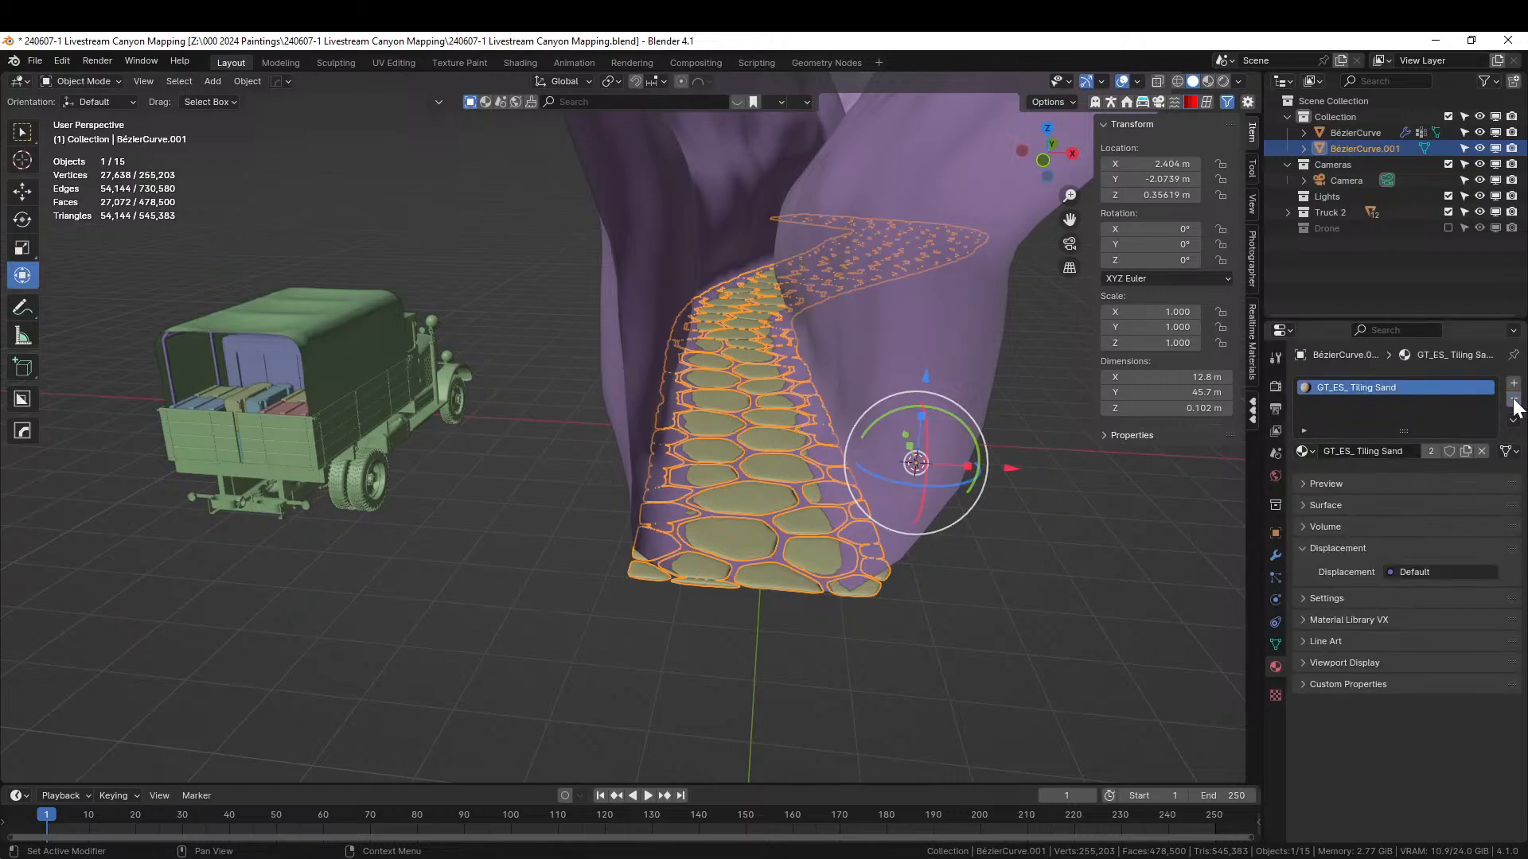
- Copy the Desert Sandstone canyon from the Needle Canyon file into the mapping scene and delete the pasted canyon mesh
middle_drag(804, 436, 811, 489)
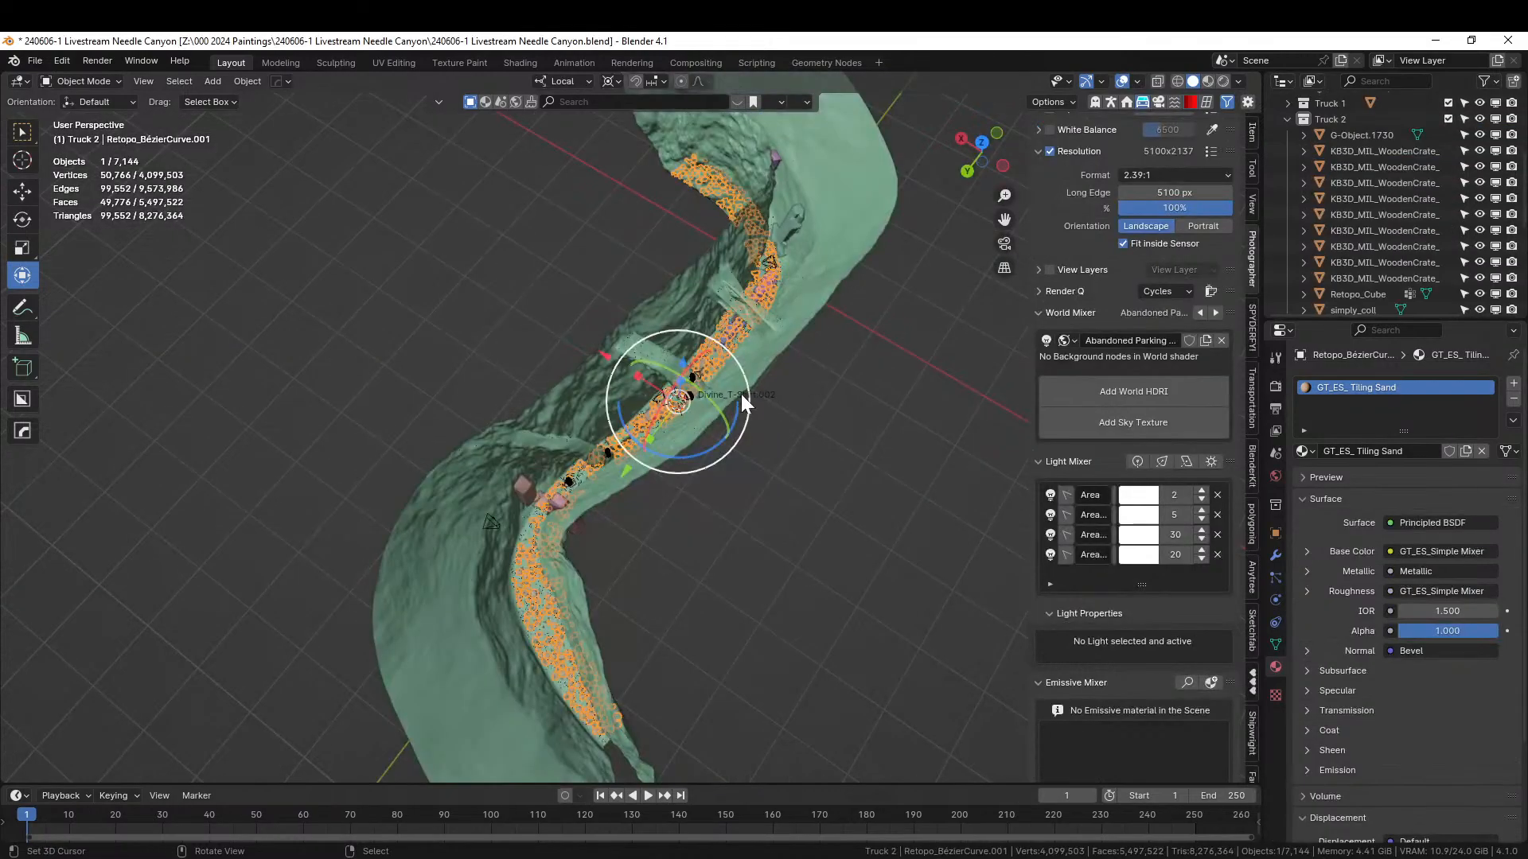
click(522, 431)
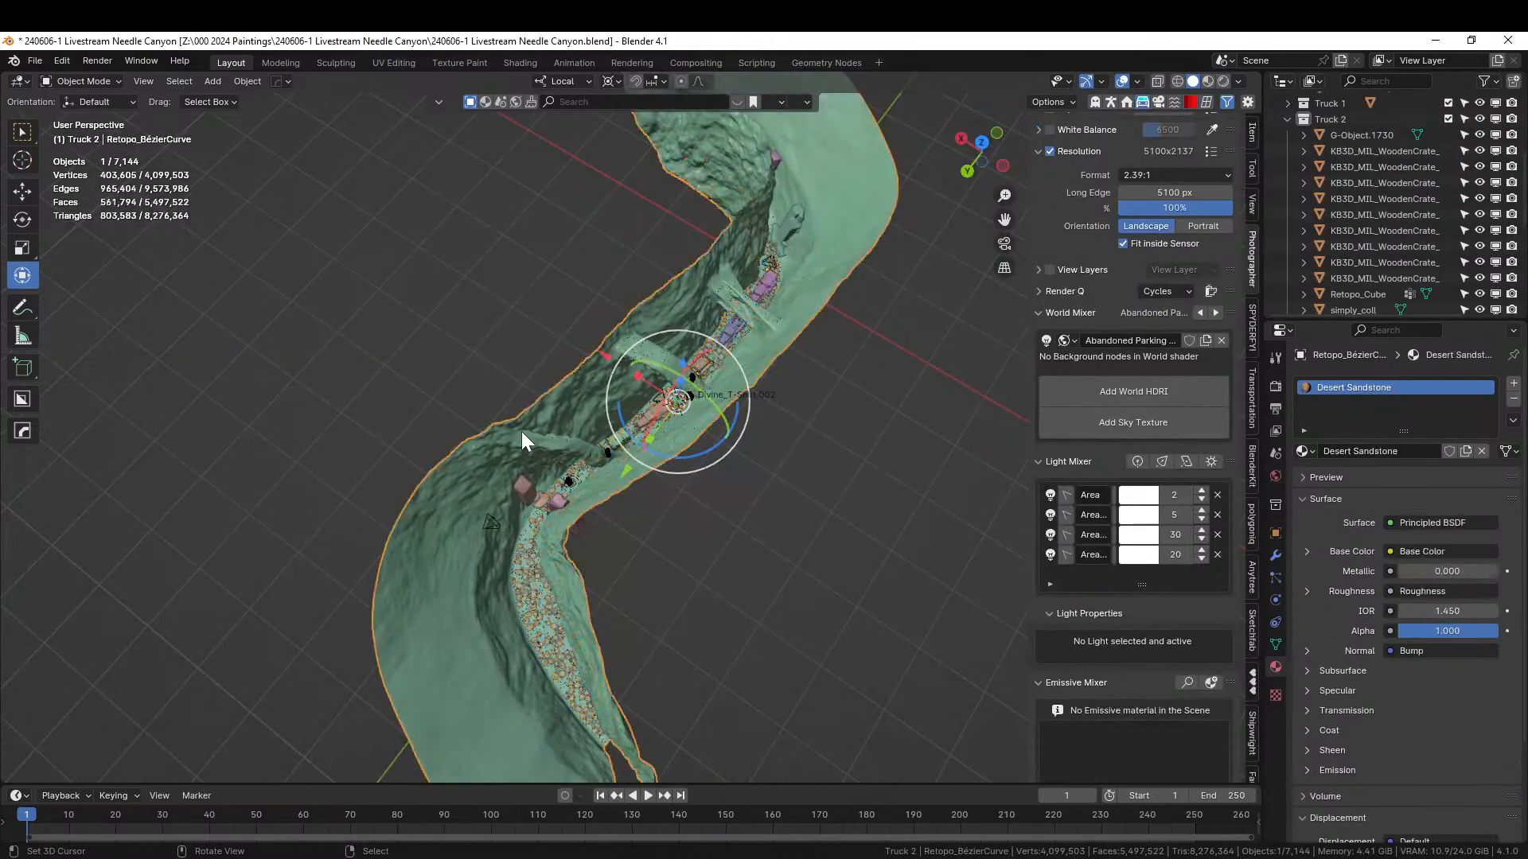
key(ctrl+c)
click(817, 426)
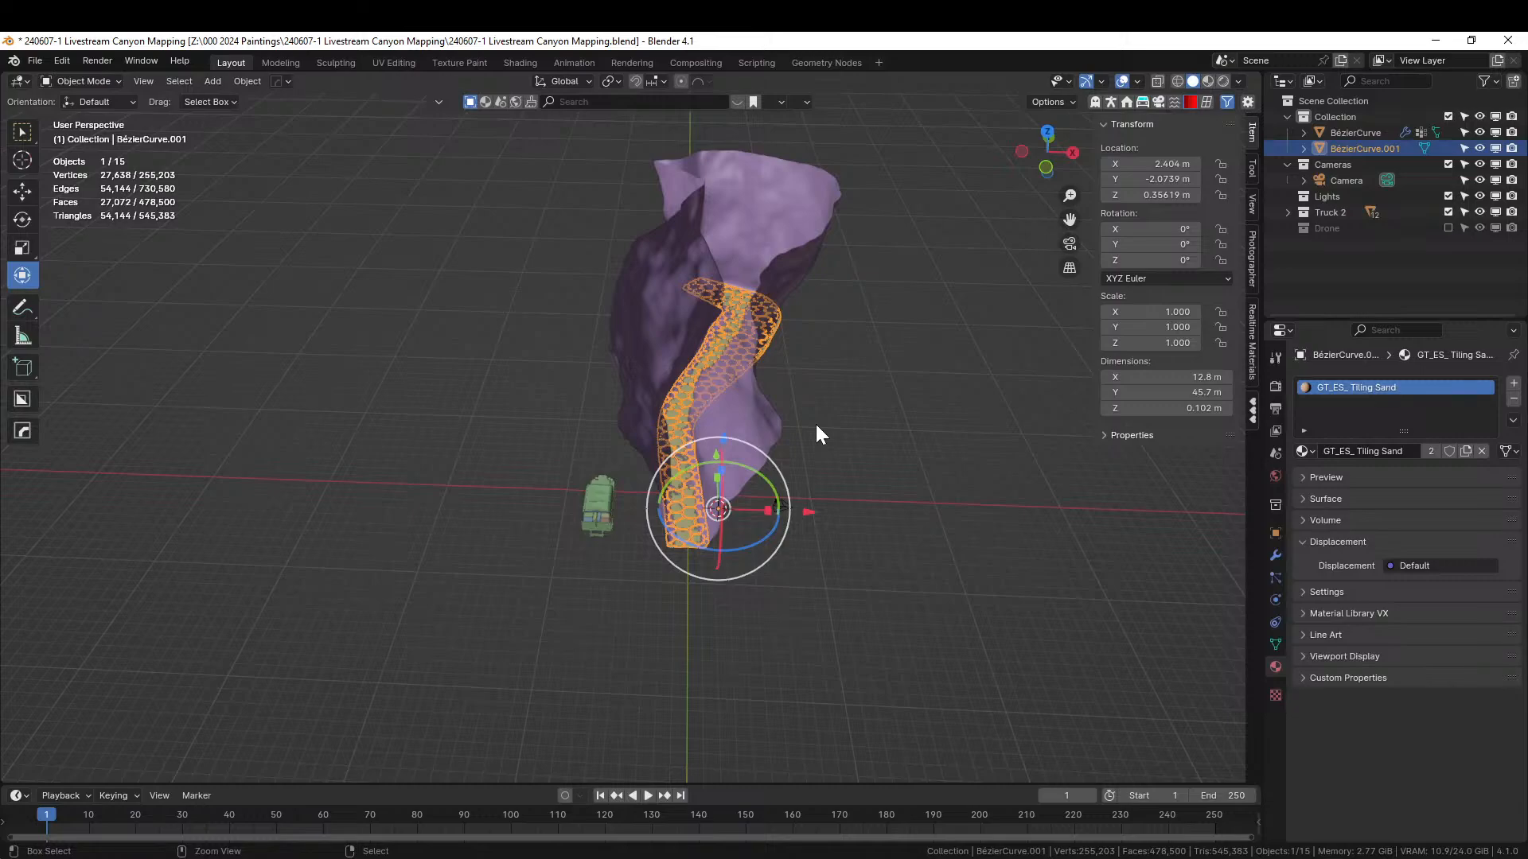
key(ctrl+v)
middle_drag(798, 442, 766, 409)
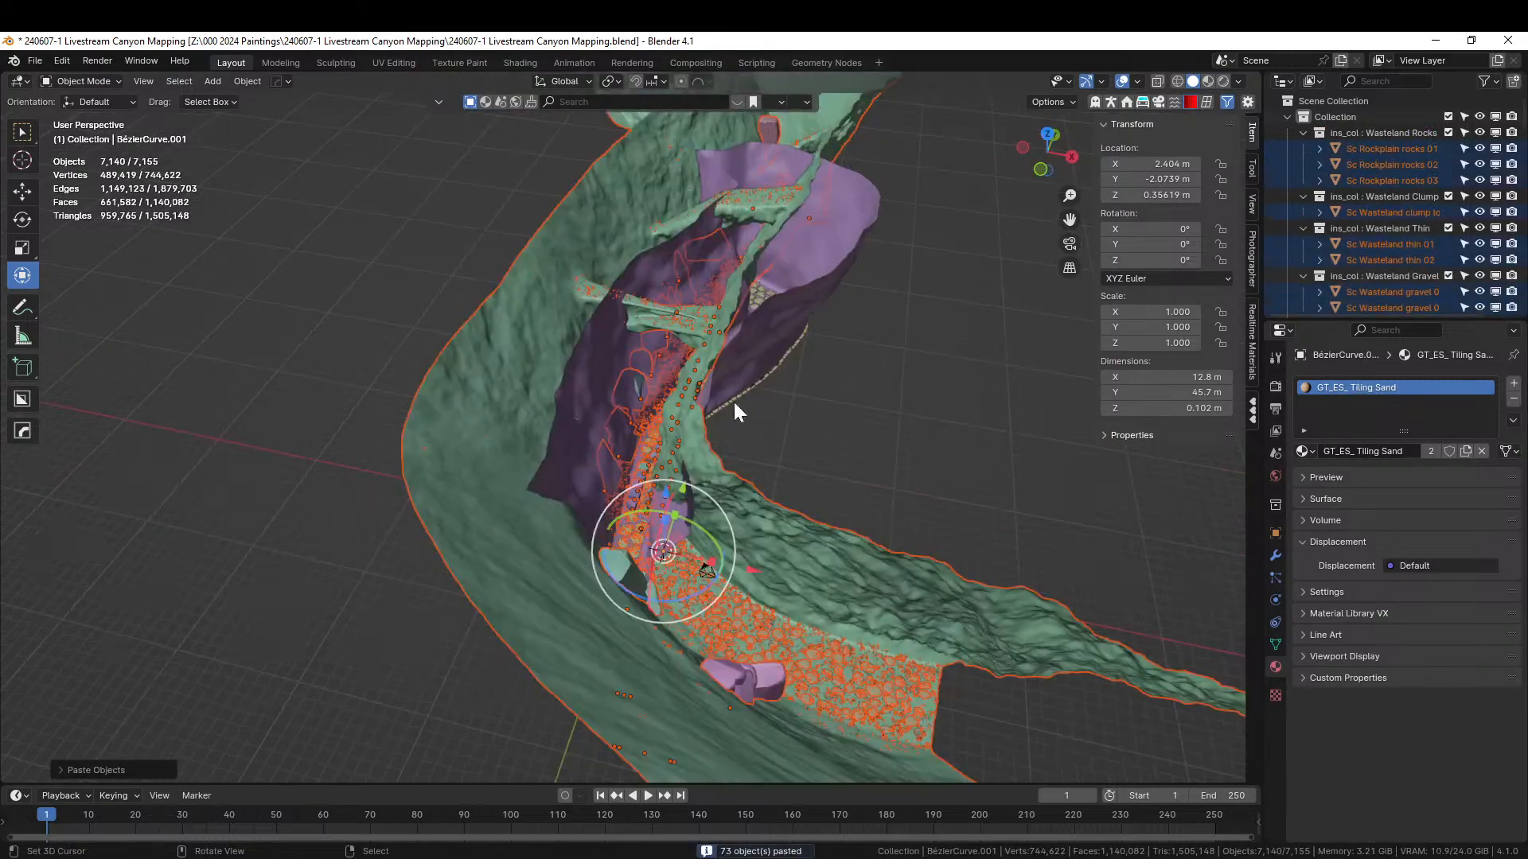
right_click(532, 381)
key(Delete)
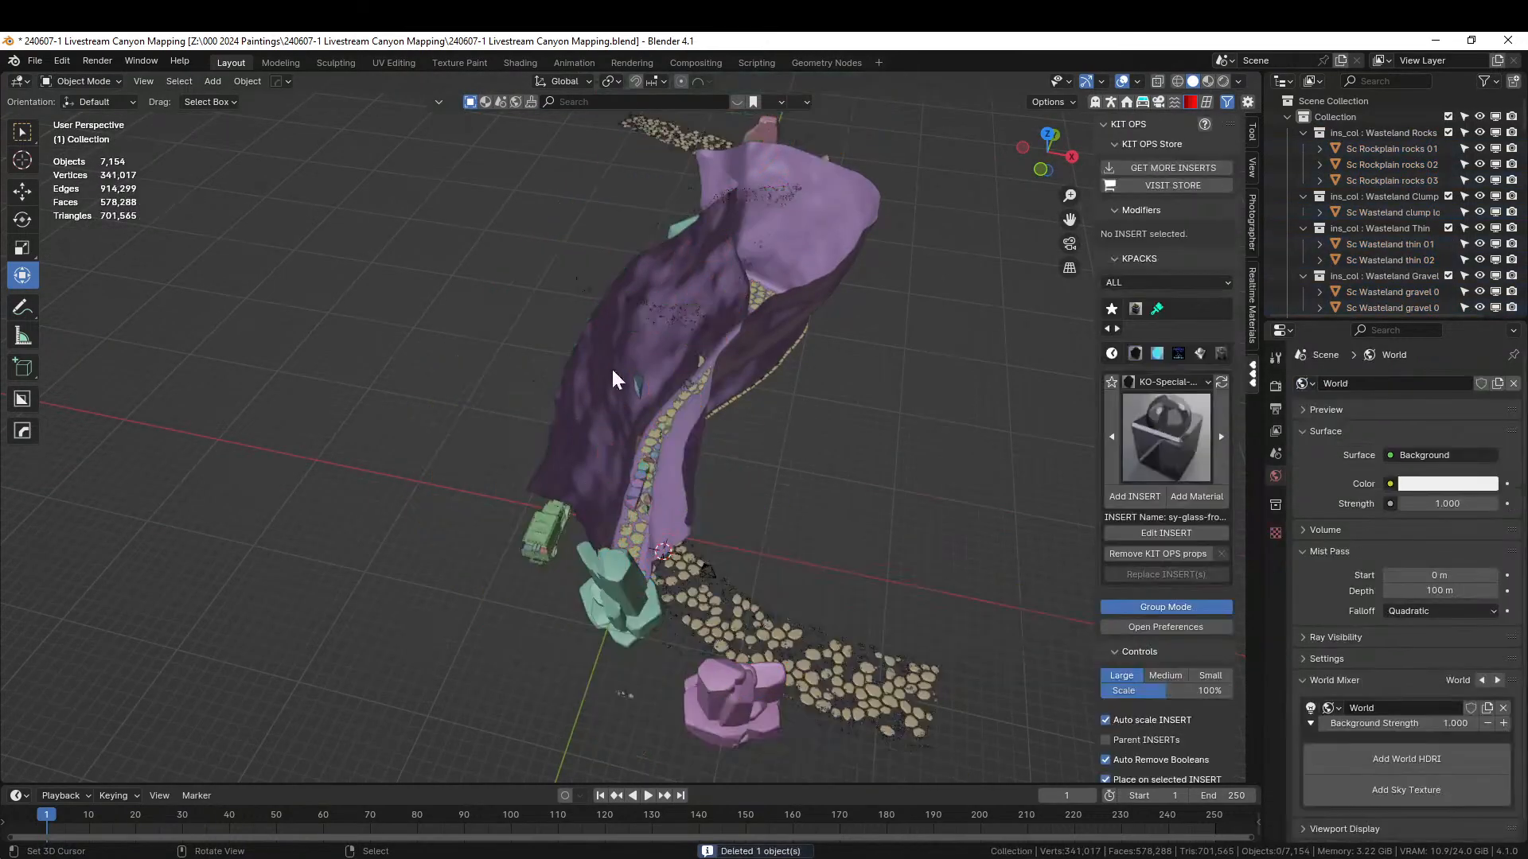
- Assign the Desert Sandstone material to the purple canyon terrain and apply its Terrainer_Base geometry-nodes modifier
right_click(611, 349)
click(1309, 450)
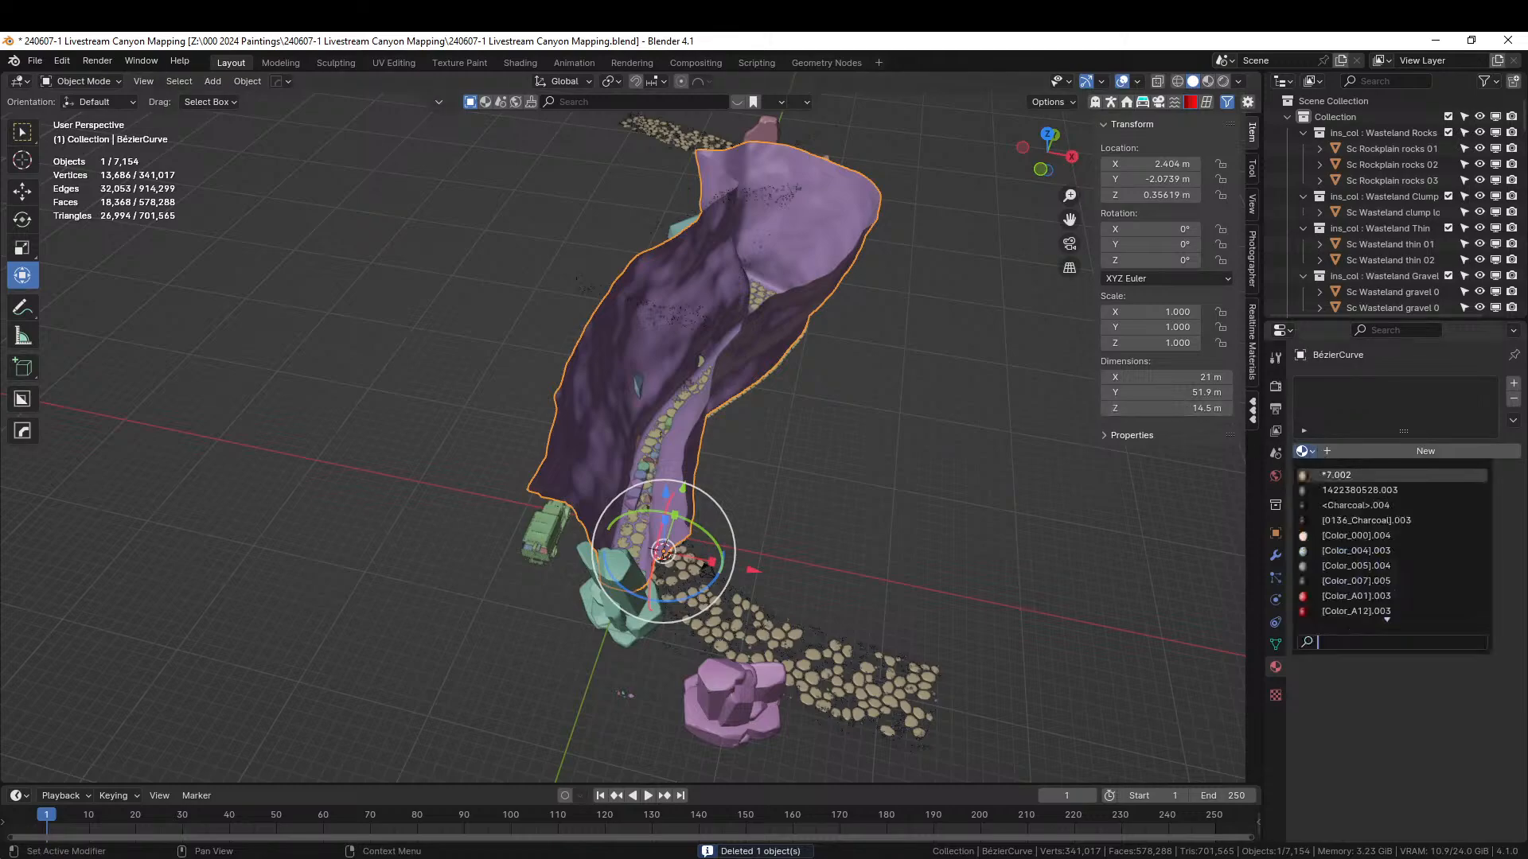
text(deser)
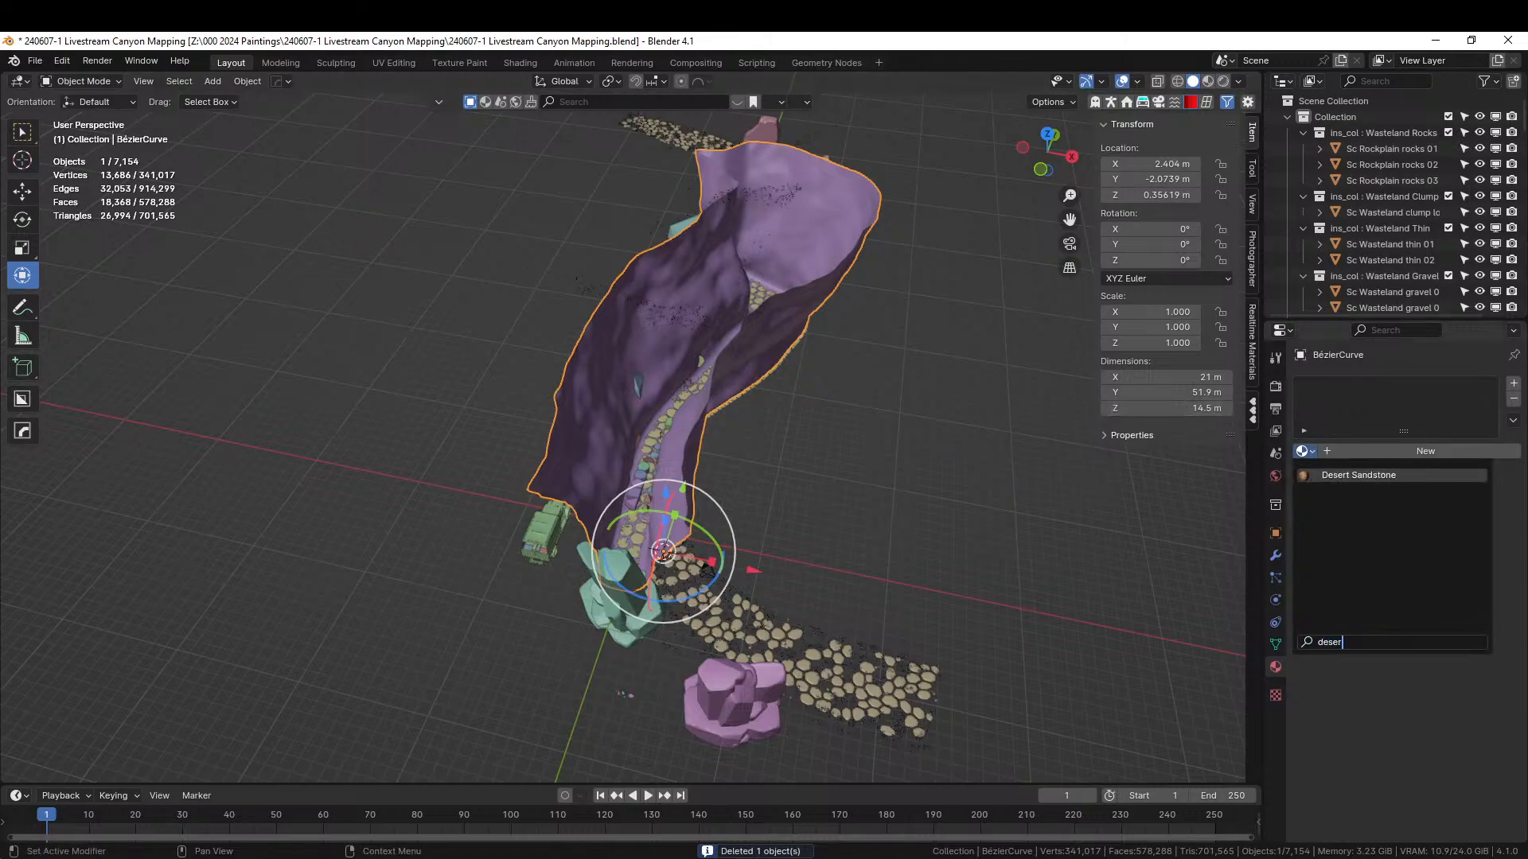
key(Return)
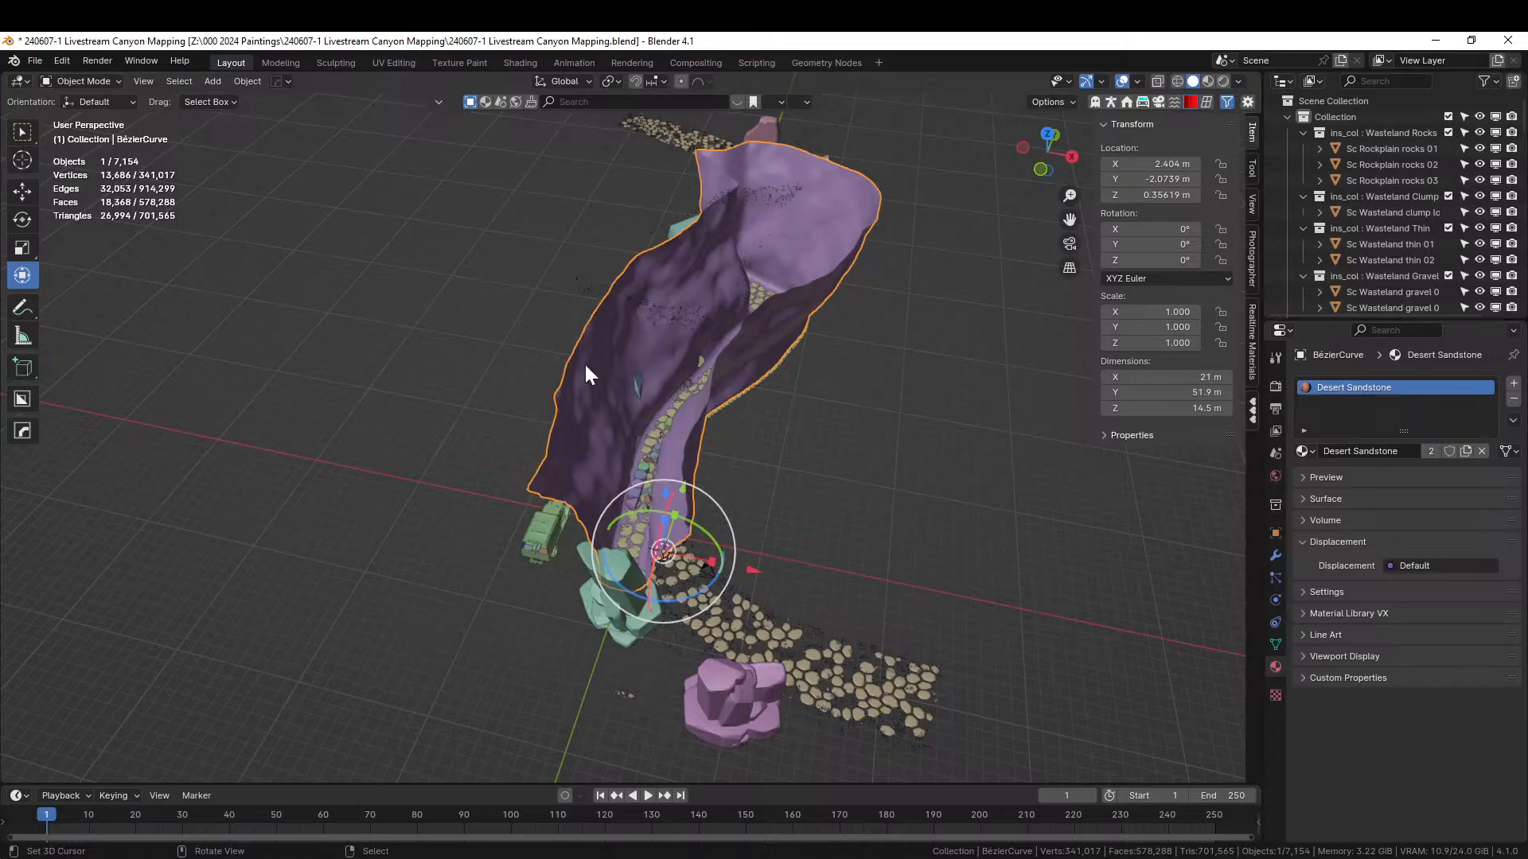
click(1274, 556)
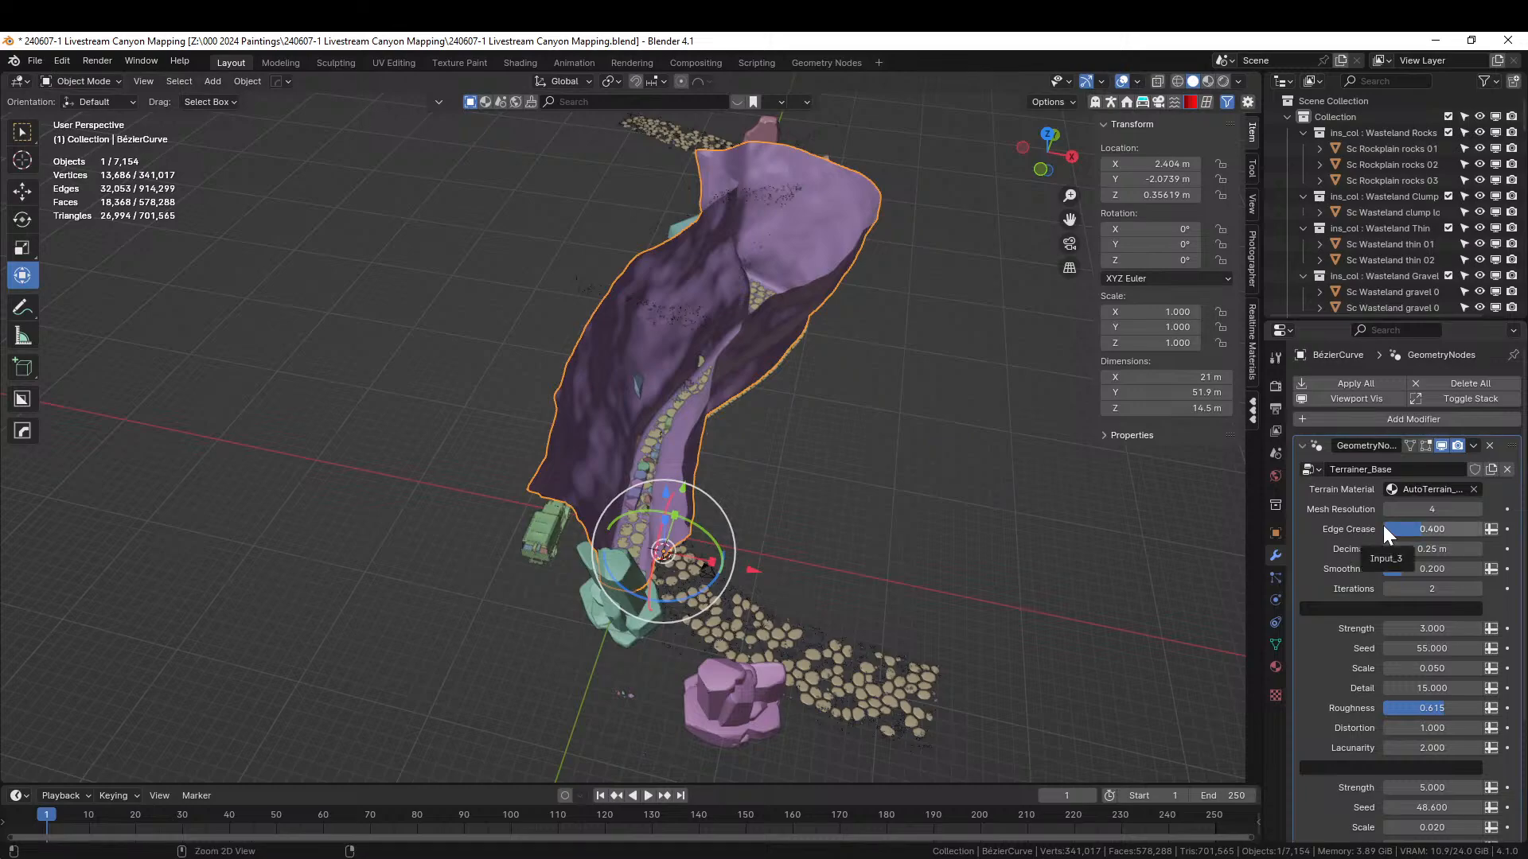
key(ctrl+a)
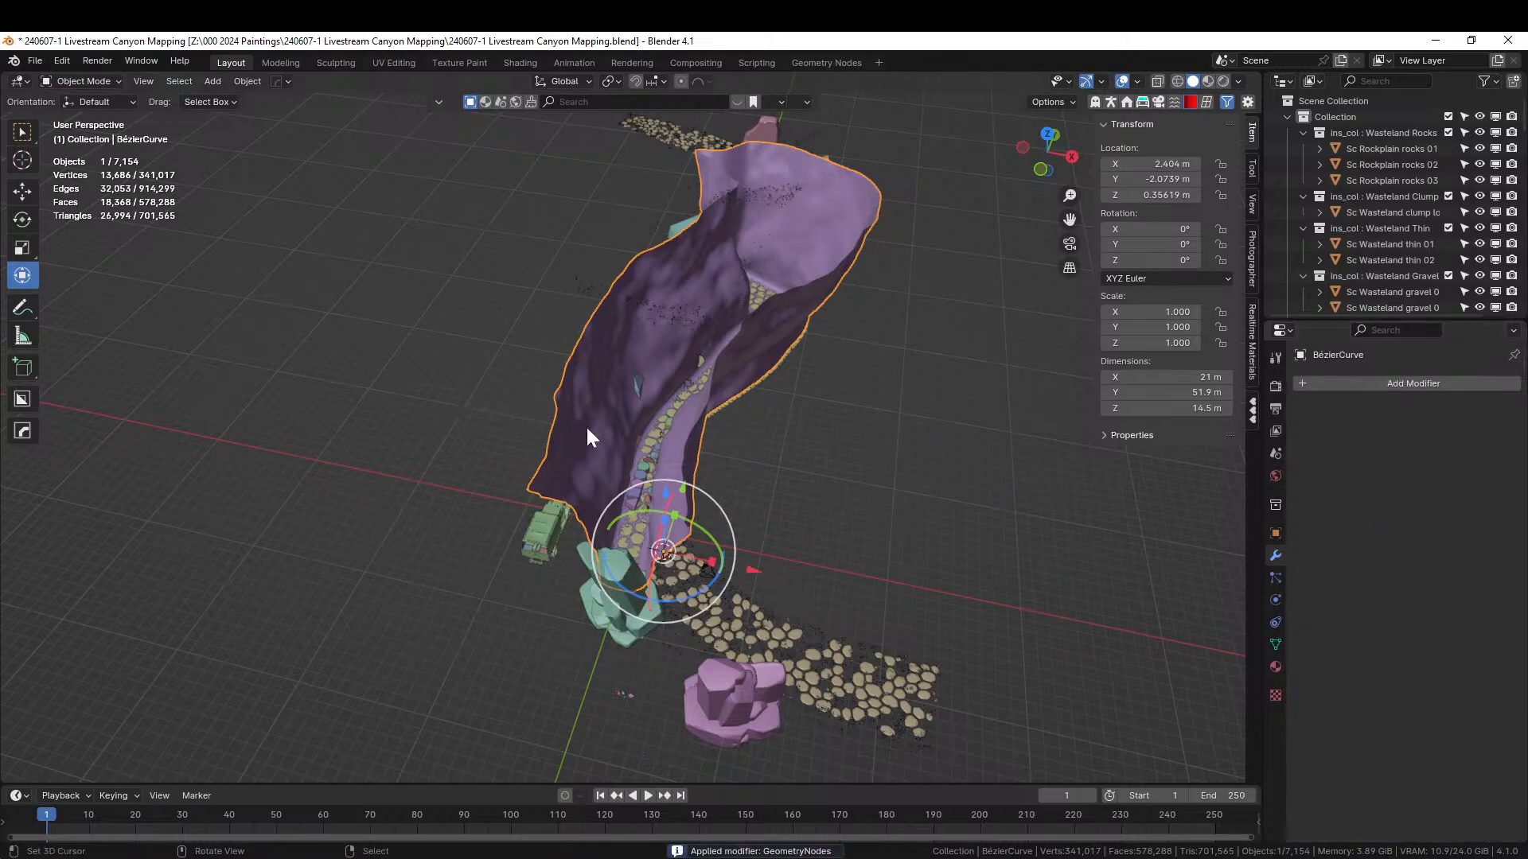
- Collapse the main collection in the outliner and delete the pasted Wasteland Thin scatter object
middle_drag(638, 525, 533, 587)
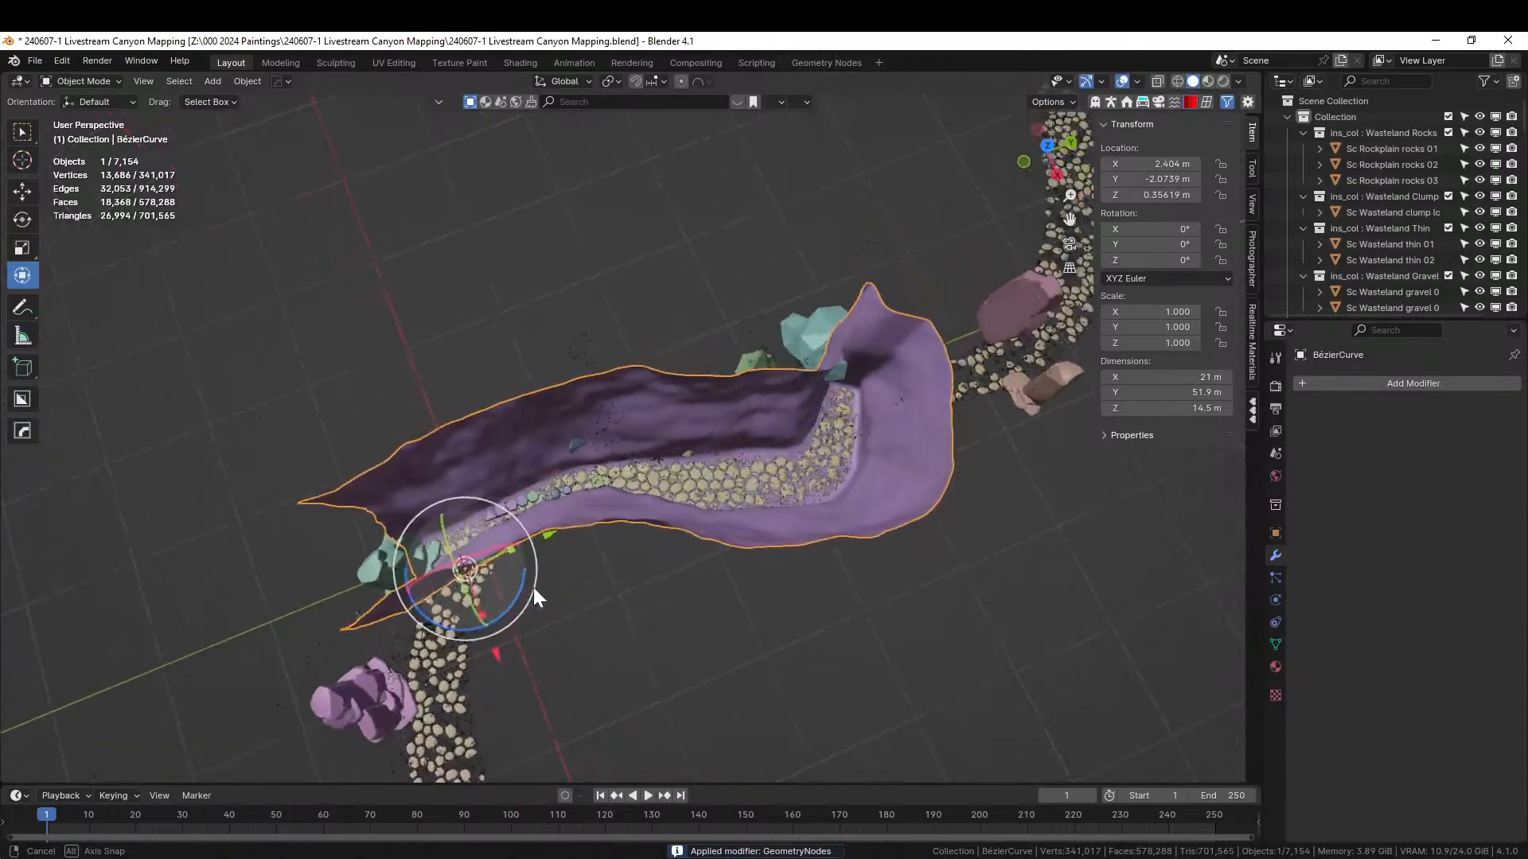
click(1287, 115)
scroll(901, 423, up, 2)
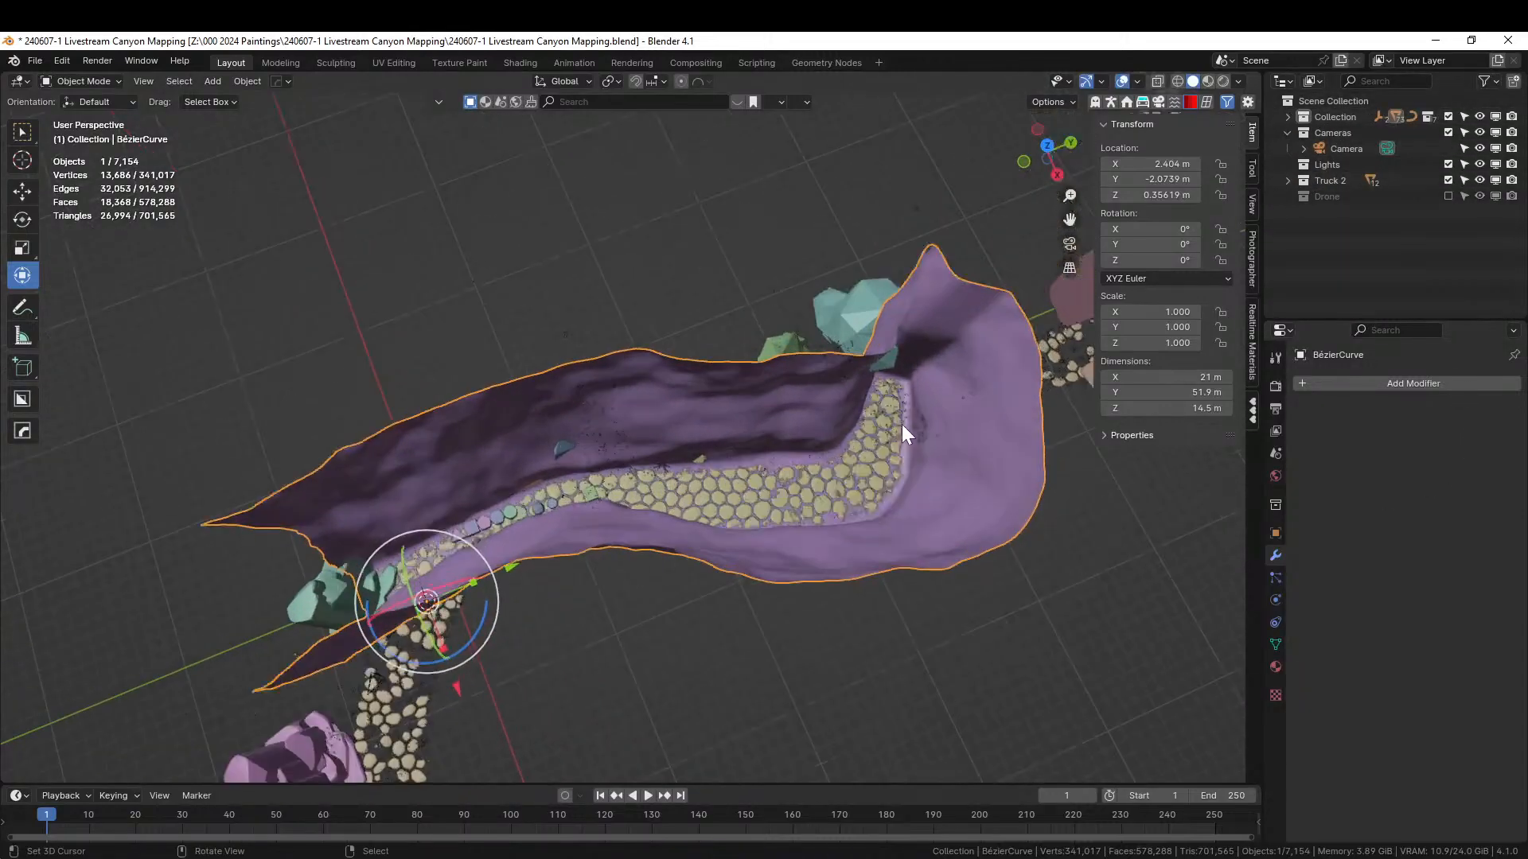
click(398, 697)
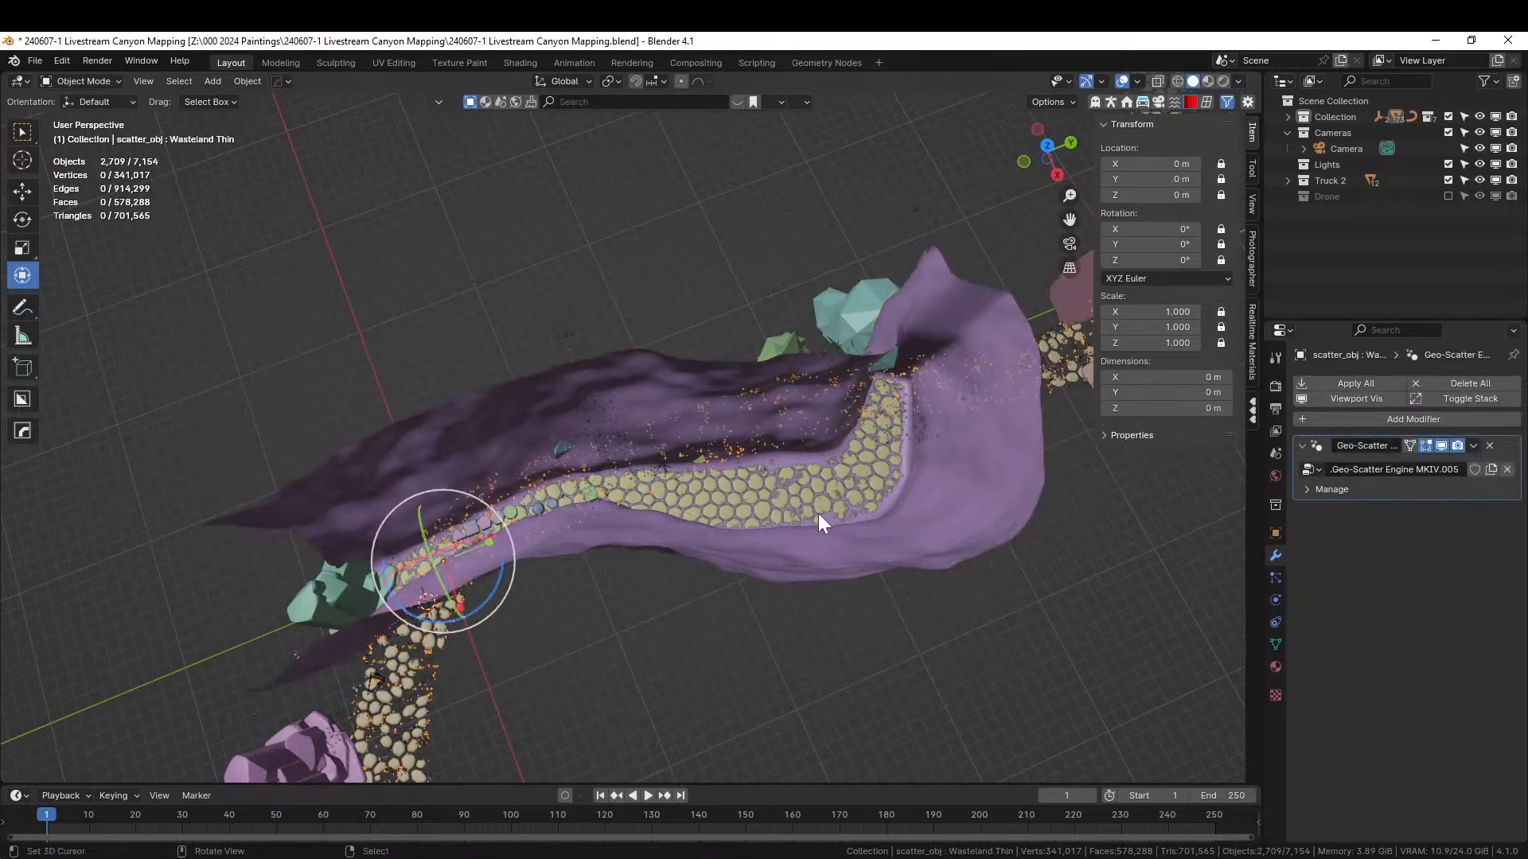
key(Delete)
key(ctrl+z)
key(Delete)
- Delete the pasted cobblestones outside the canyon and the scatter objects around them, including Wasteland Rocks
right_click(428, 643)
key(Delete)
right_click(428, 643)
key(Delete)
right_click(385, 701)
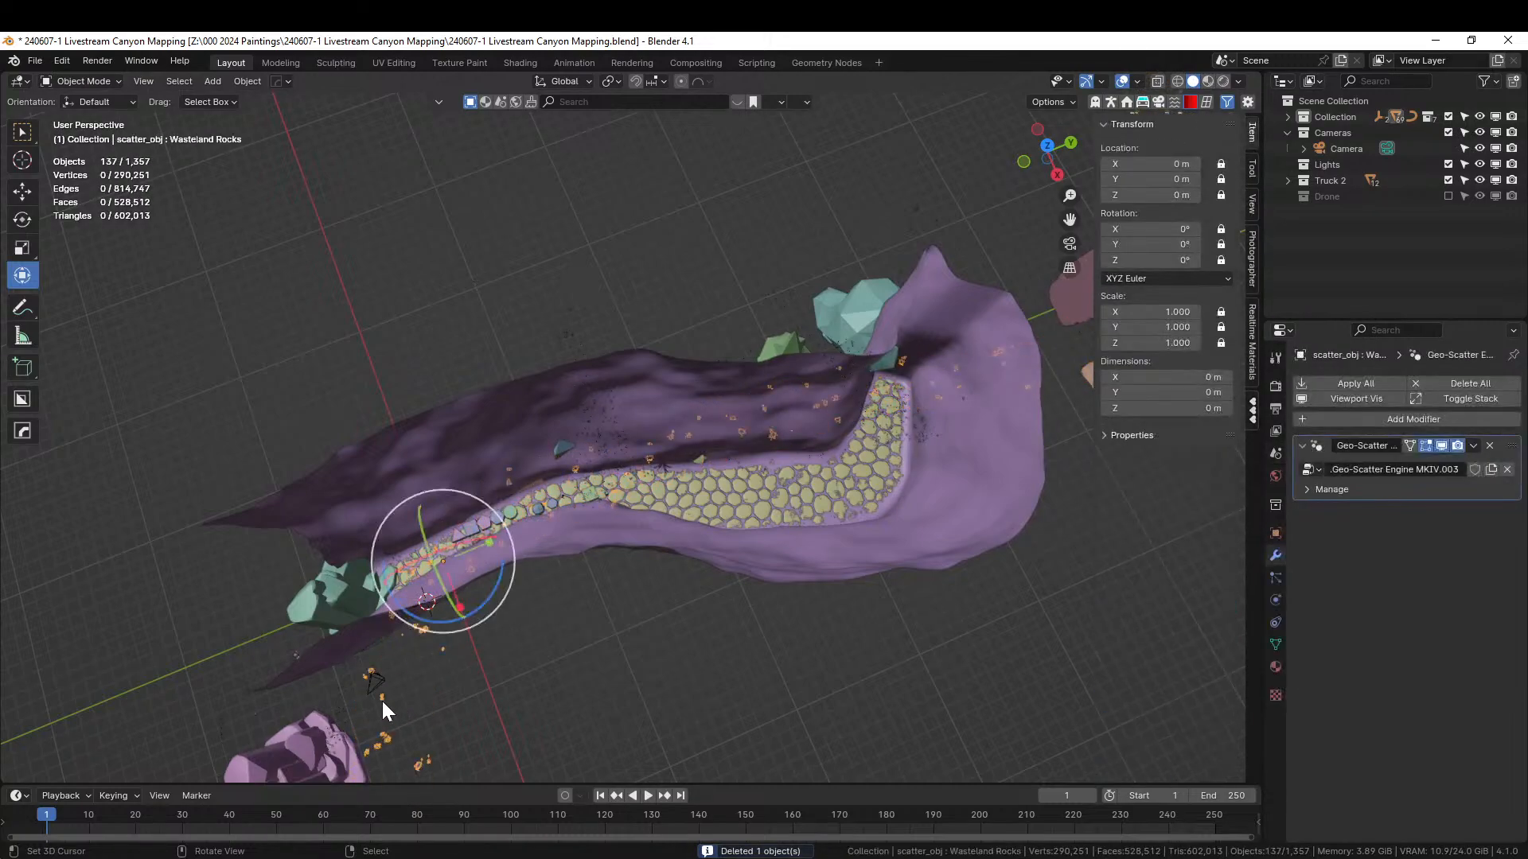
key(Delete)
- Delete the remaining scatter spread across the canyon wall above the path
middle_drag(475, 664, 629, 577)
scroll(509, 631, up, 4)
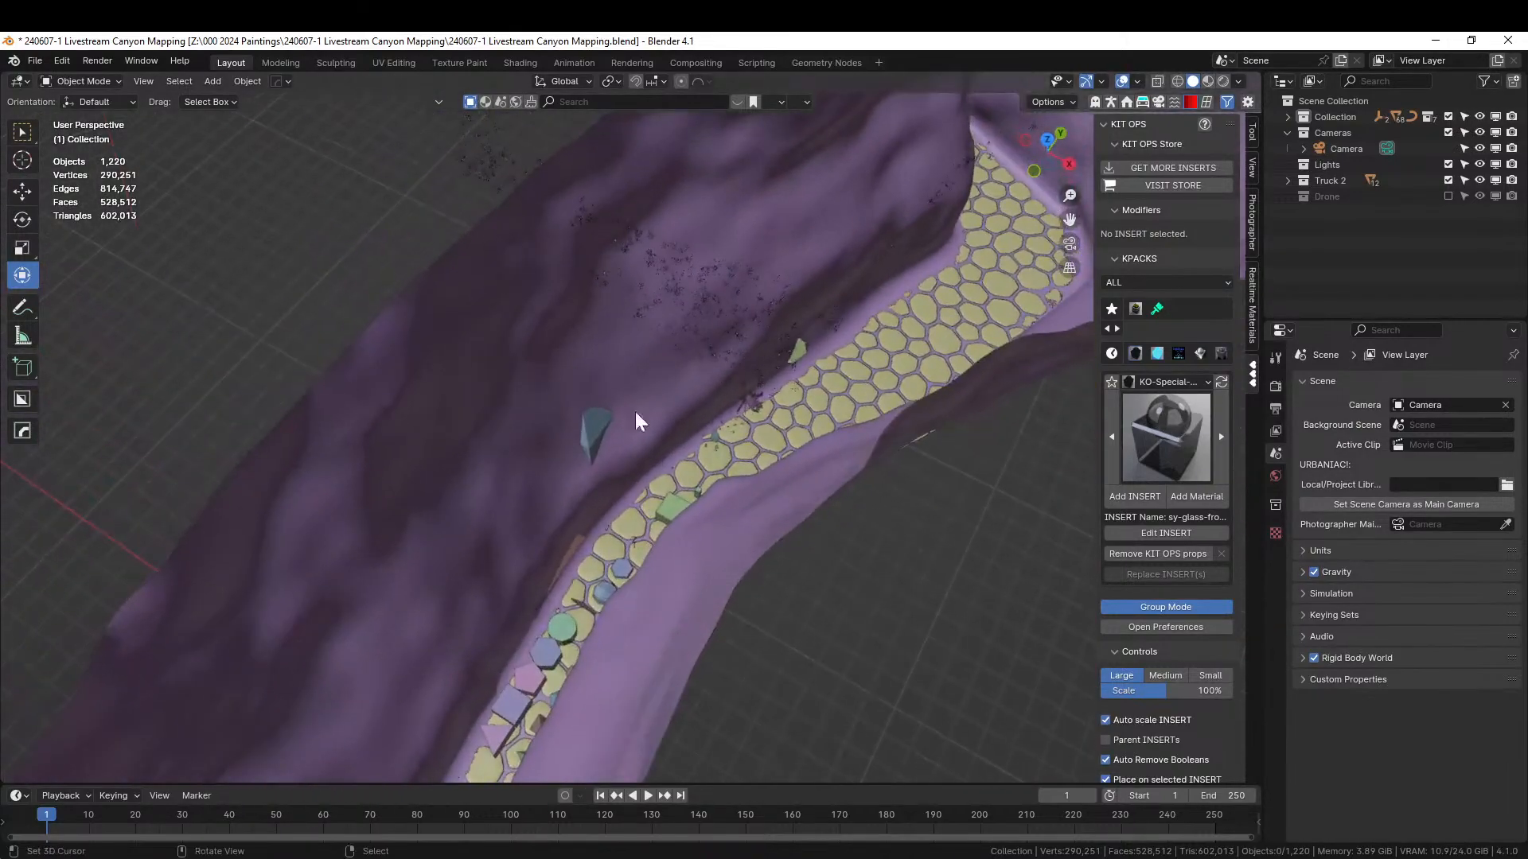
right_click(687, 288)
key(Delete)
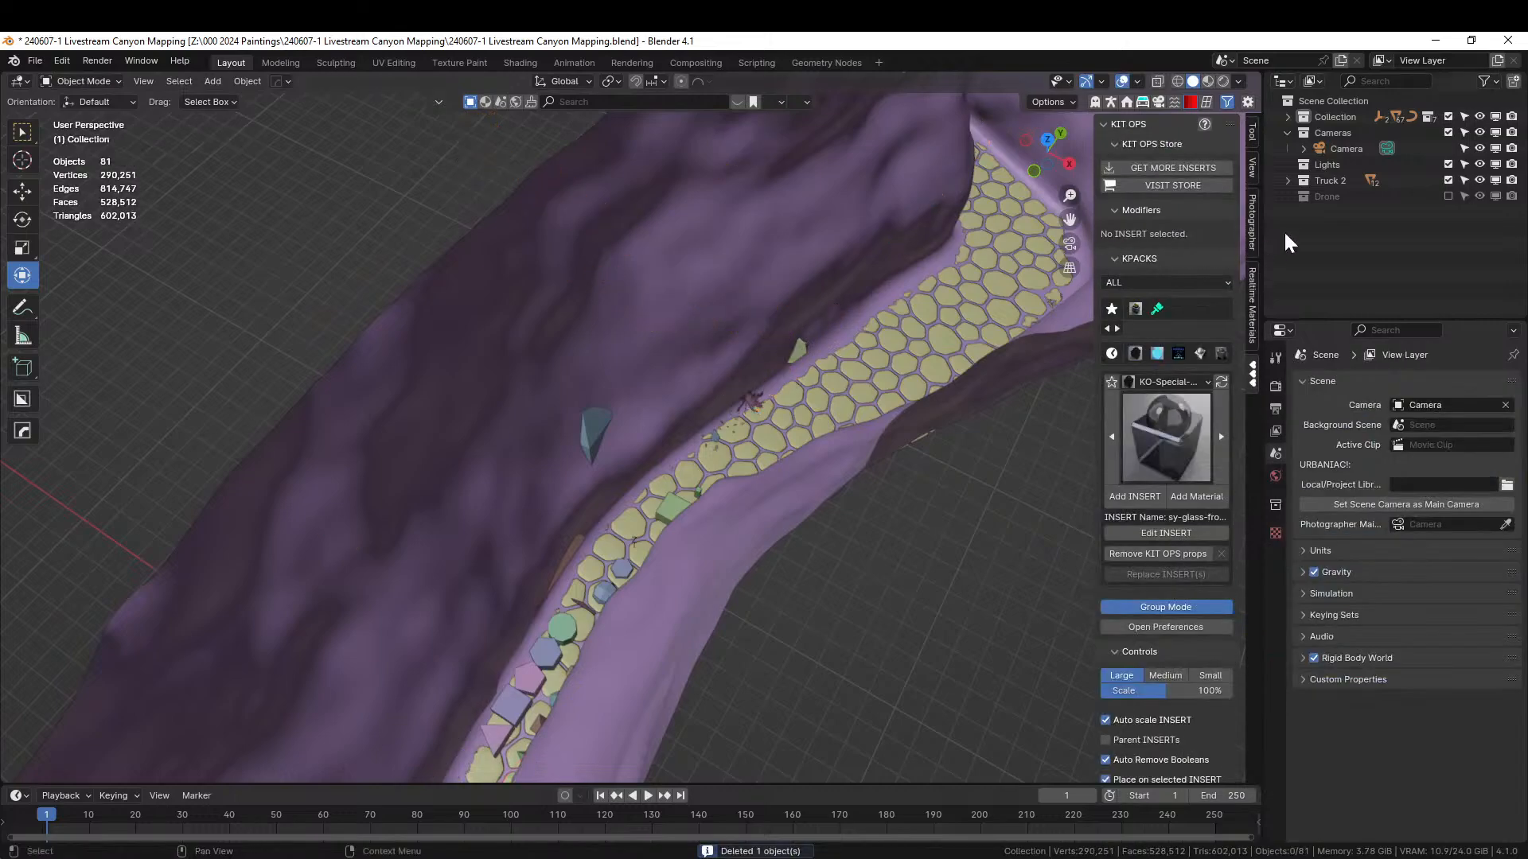
- Delete three leftover plant and debris meshes clustered along the edge of the cobblestone path
middle_drag(867, 289, 467, 457)
scroll(466, 457, up, 10)
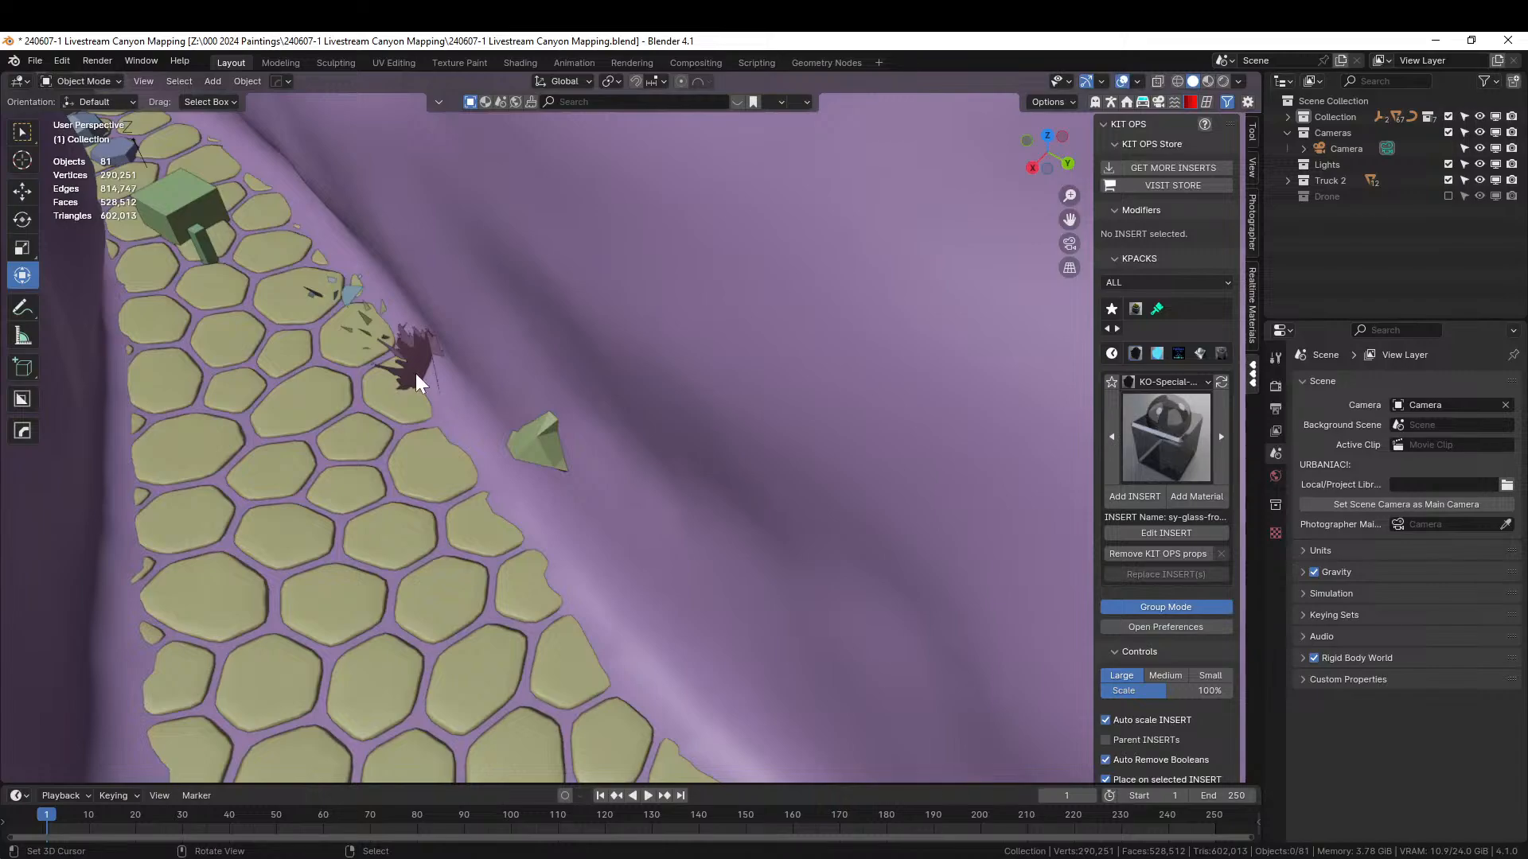
scroll(415, 374, up, 3)
click(193, 299)
key(Delete)
middle_drag(195, 299, 216, 364)
right_click(188, 337)
key(Delete)
right_click(137, 299)
key(Delete)
- Delete one more small leftover scatter mesh farther along the cobblestone path
right_click(679, 641)
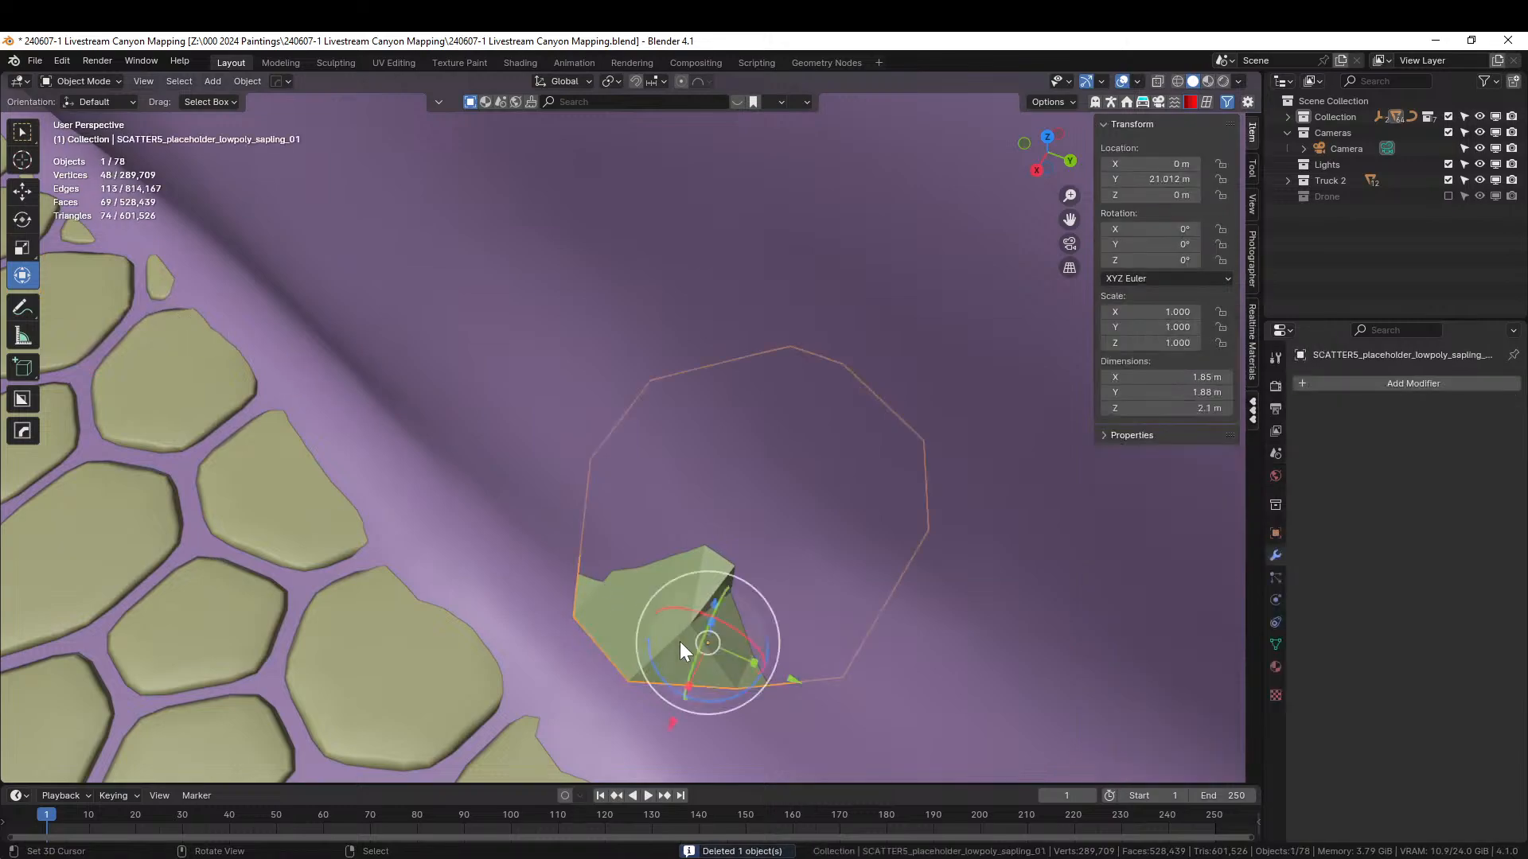
scroll(672, 643, down, 5)
shift+middle_drag(360, 348, 465, 438)
right_click(372, 389)
key(Delete)
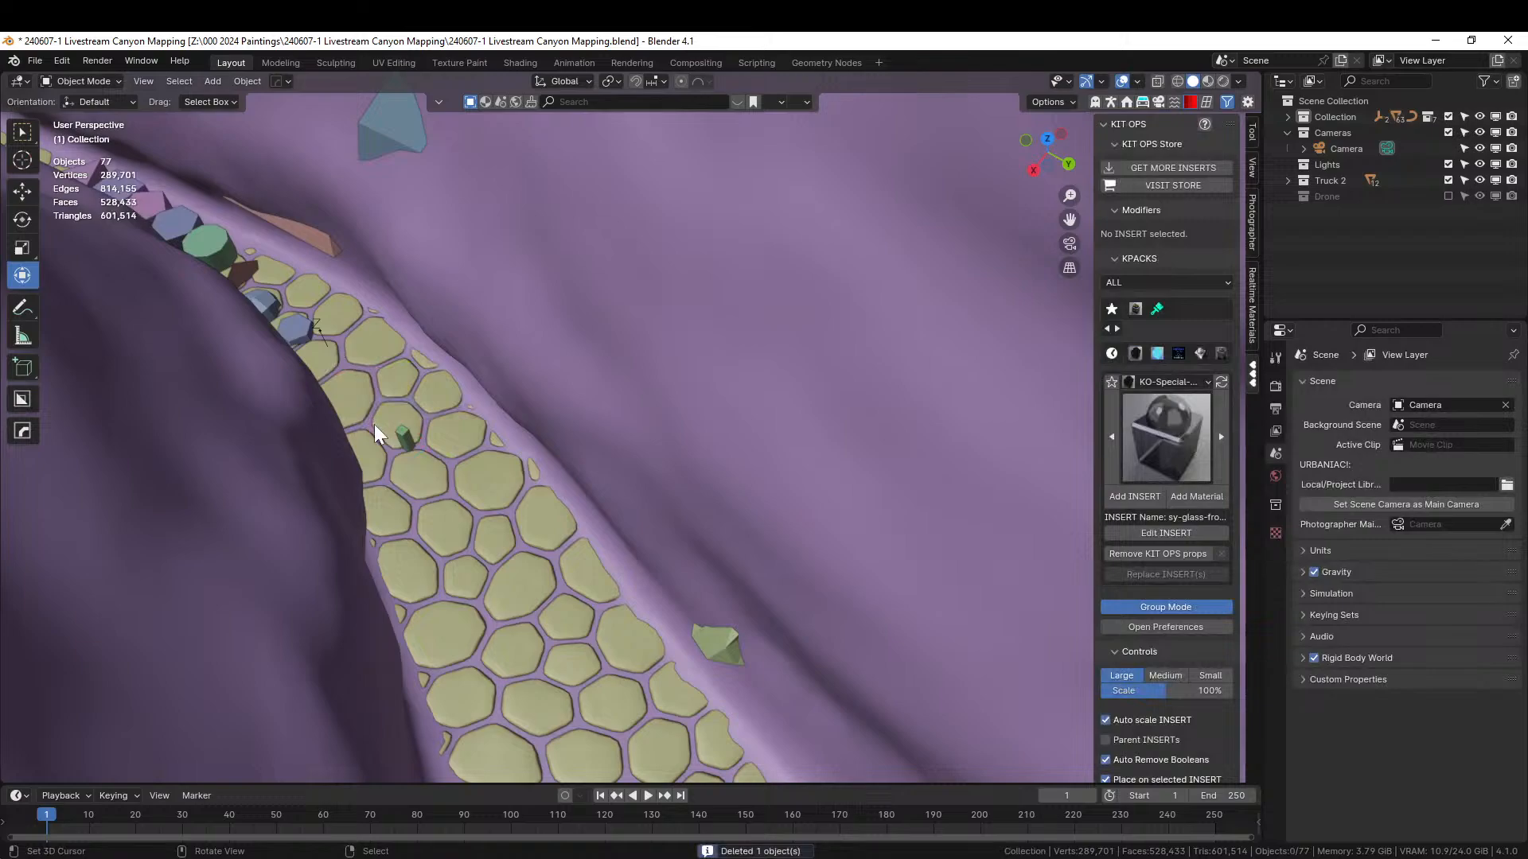
- Locate the leftover scatter placeholder in the outliner and highlight every object in Collection to examine its contents
right_click(407, 433)
key(period)
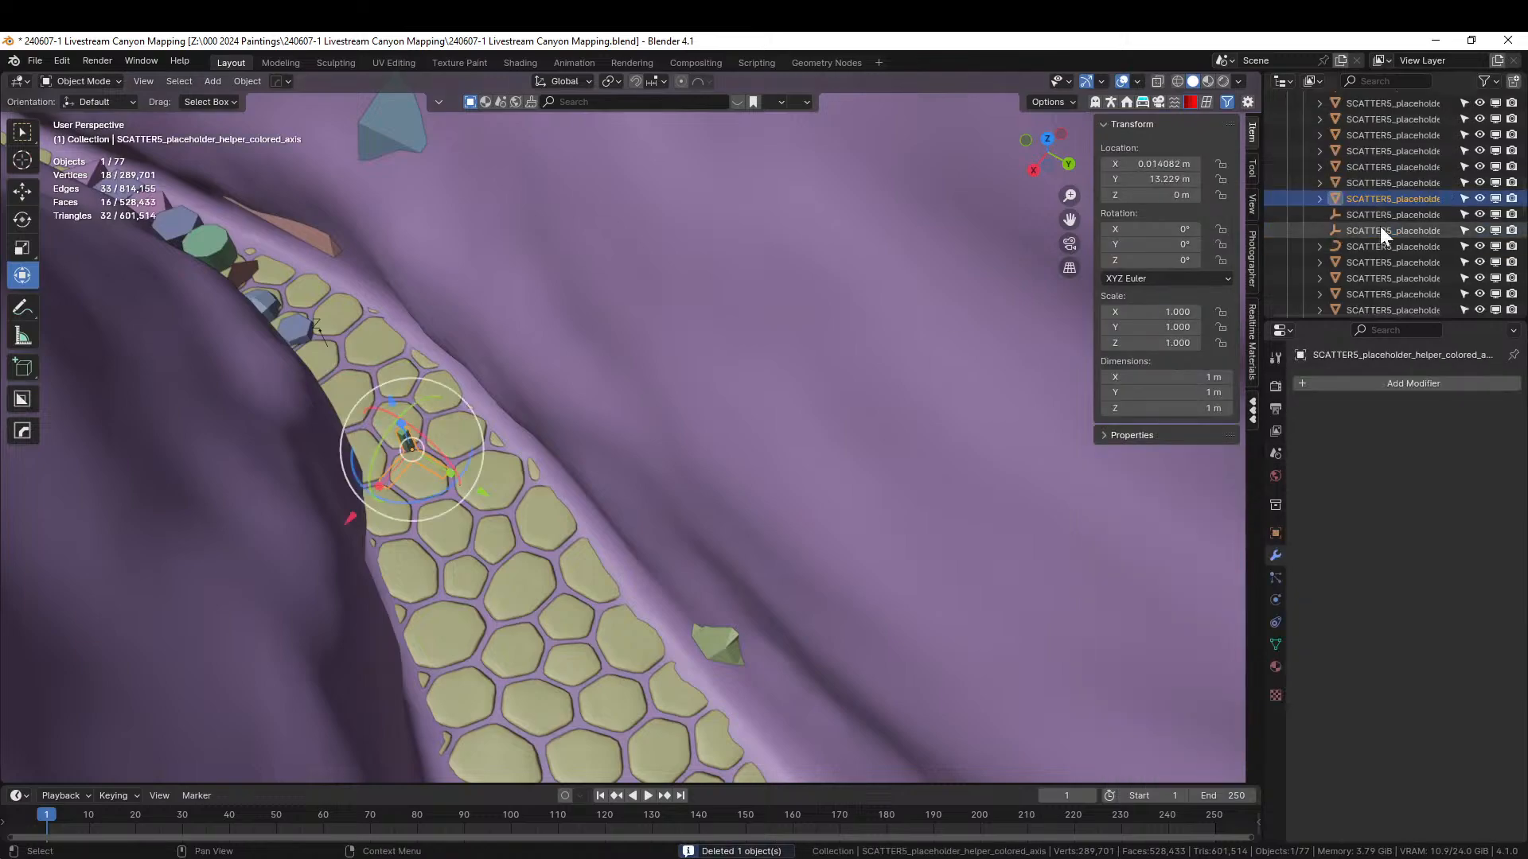
scroll(1383, 225, up, 5)
scroll(1377, 213, up, 8)
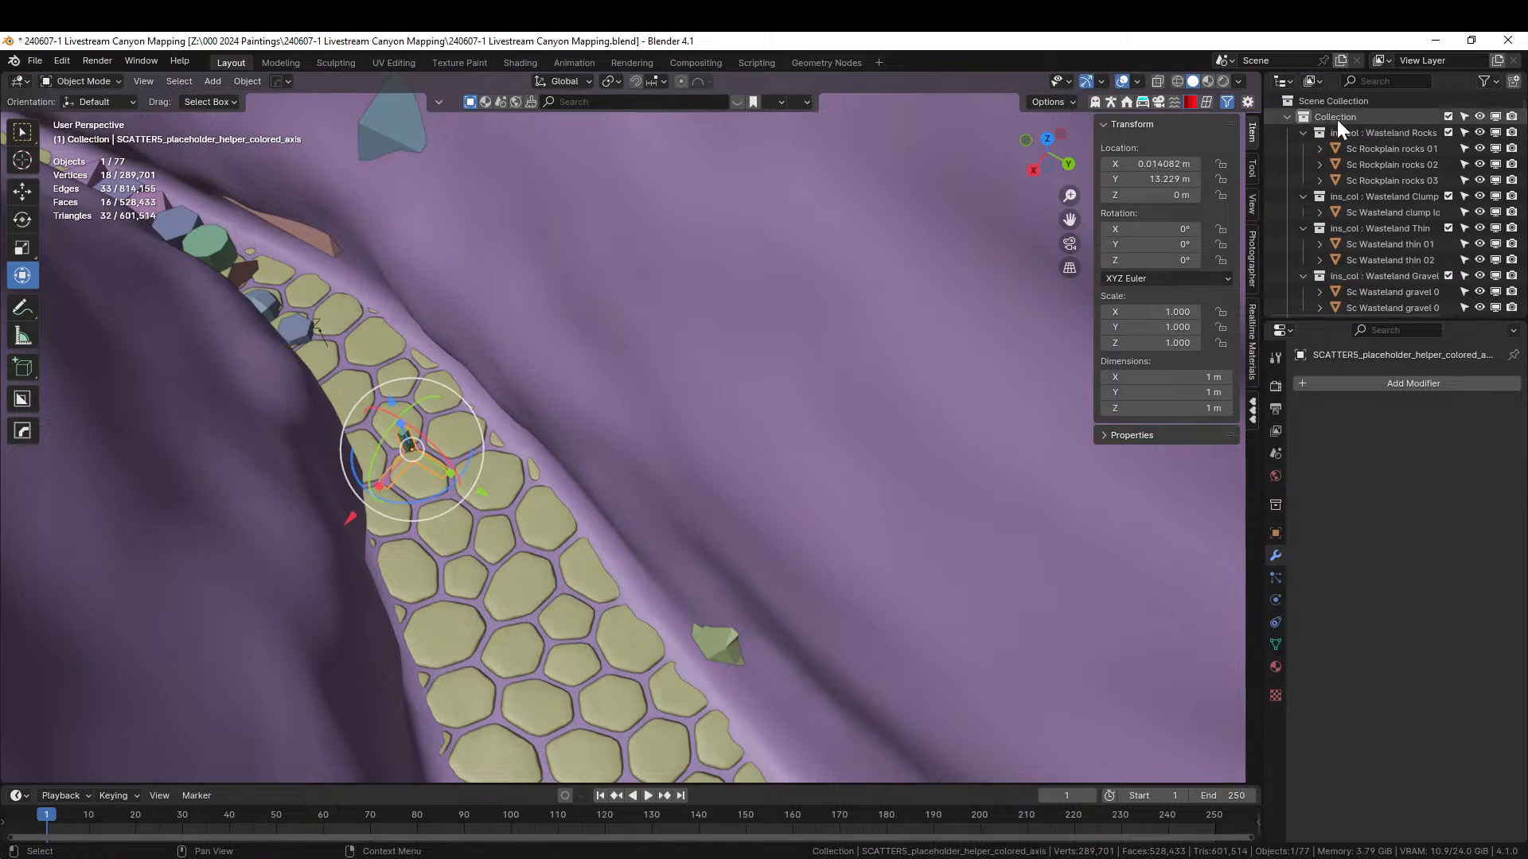
right_click(1341, 116)
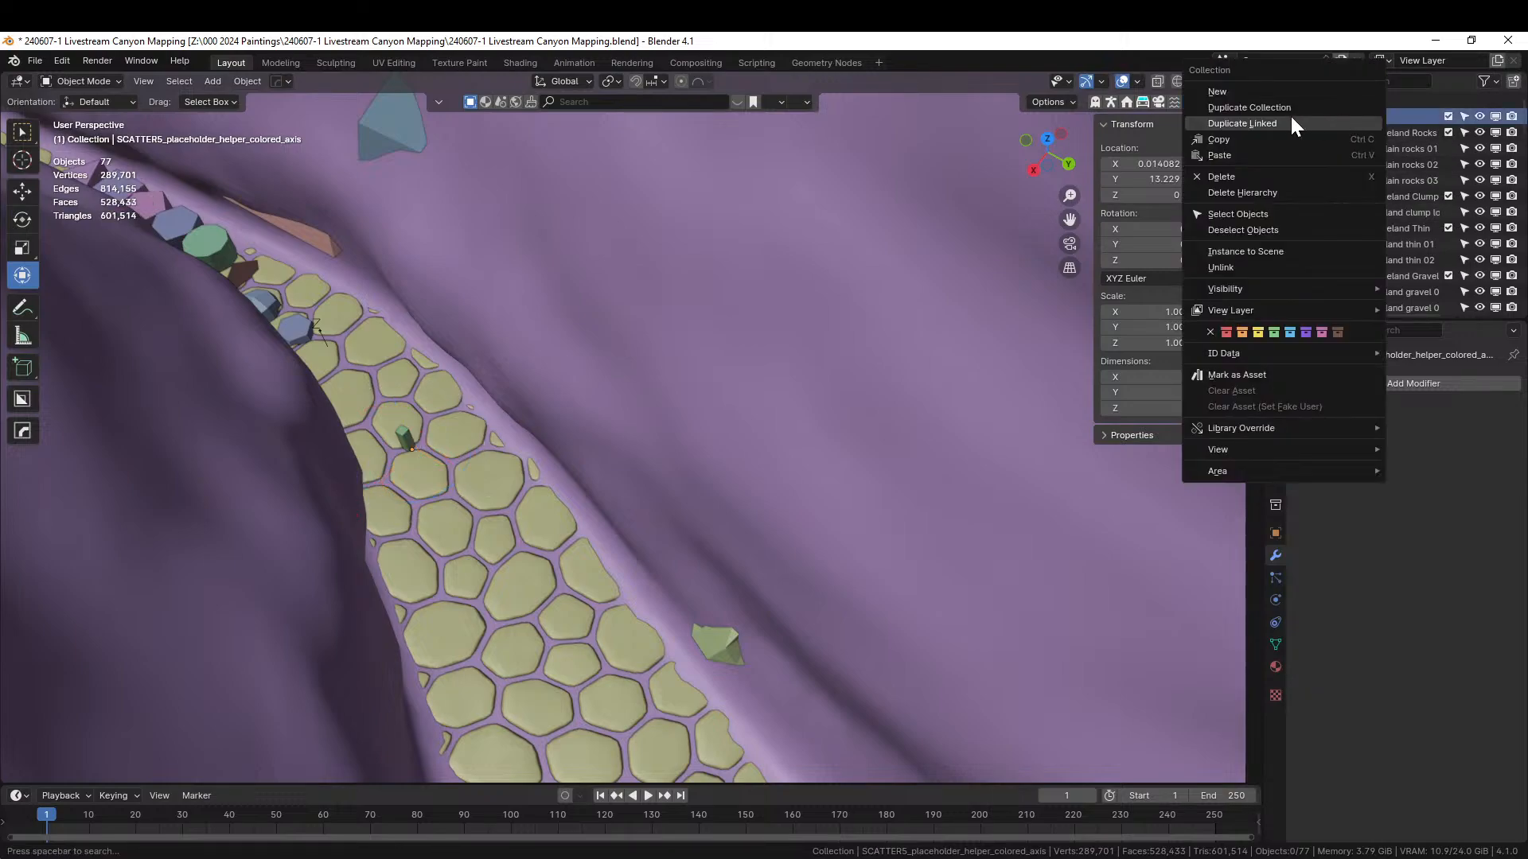
click(1255, 214)
middle_drag(844, 216, 646, 291)
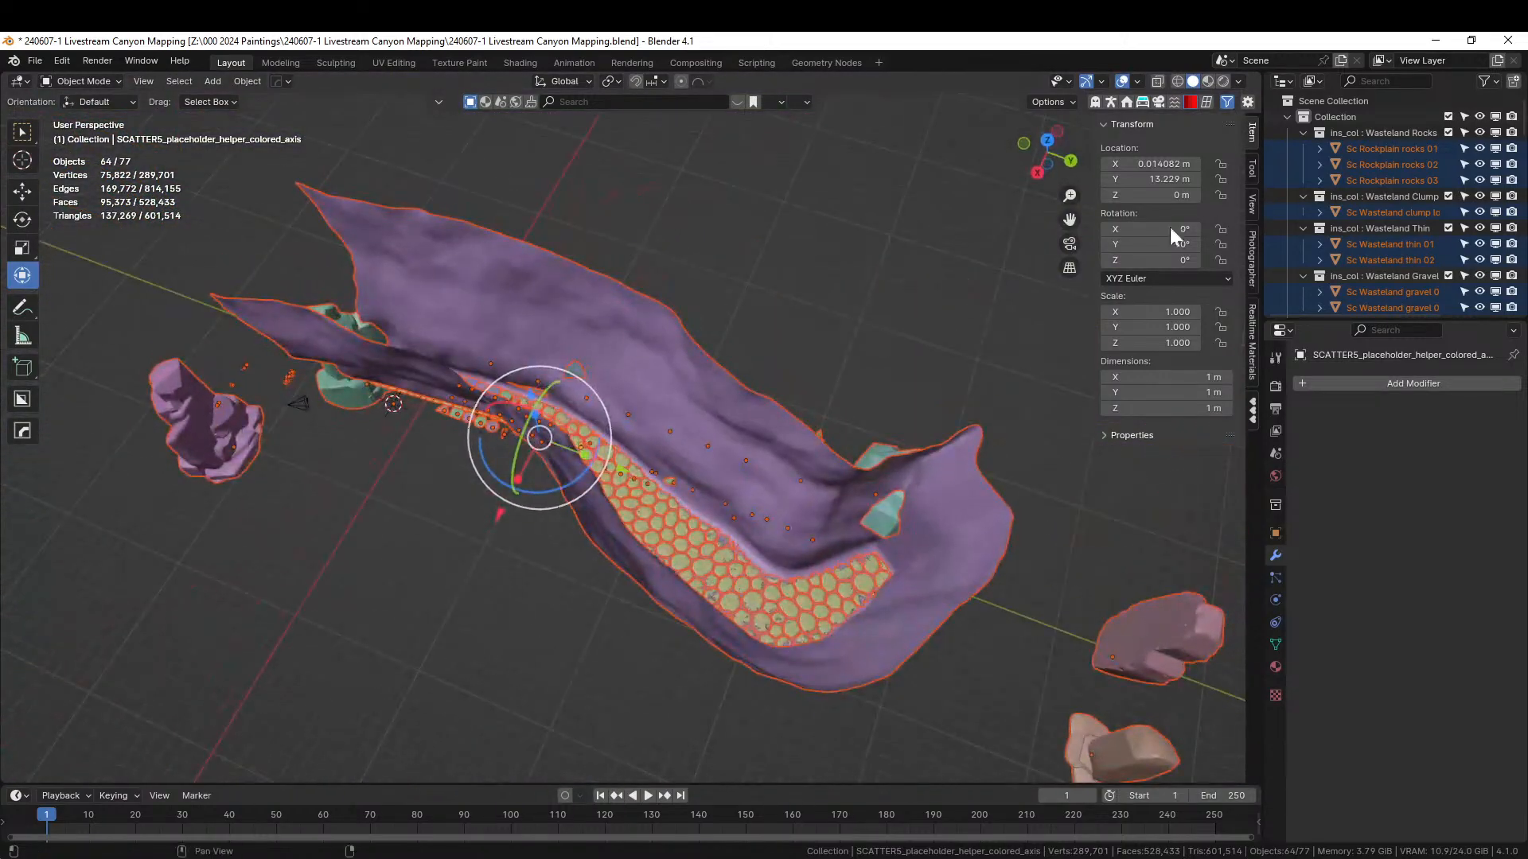
- Isolate the cobblestone path mesh BézierCurve.001 and move it to the Scene Collection
click(699, 541)
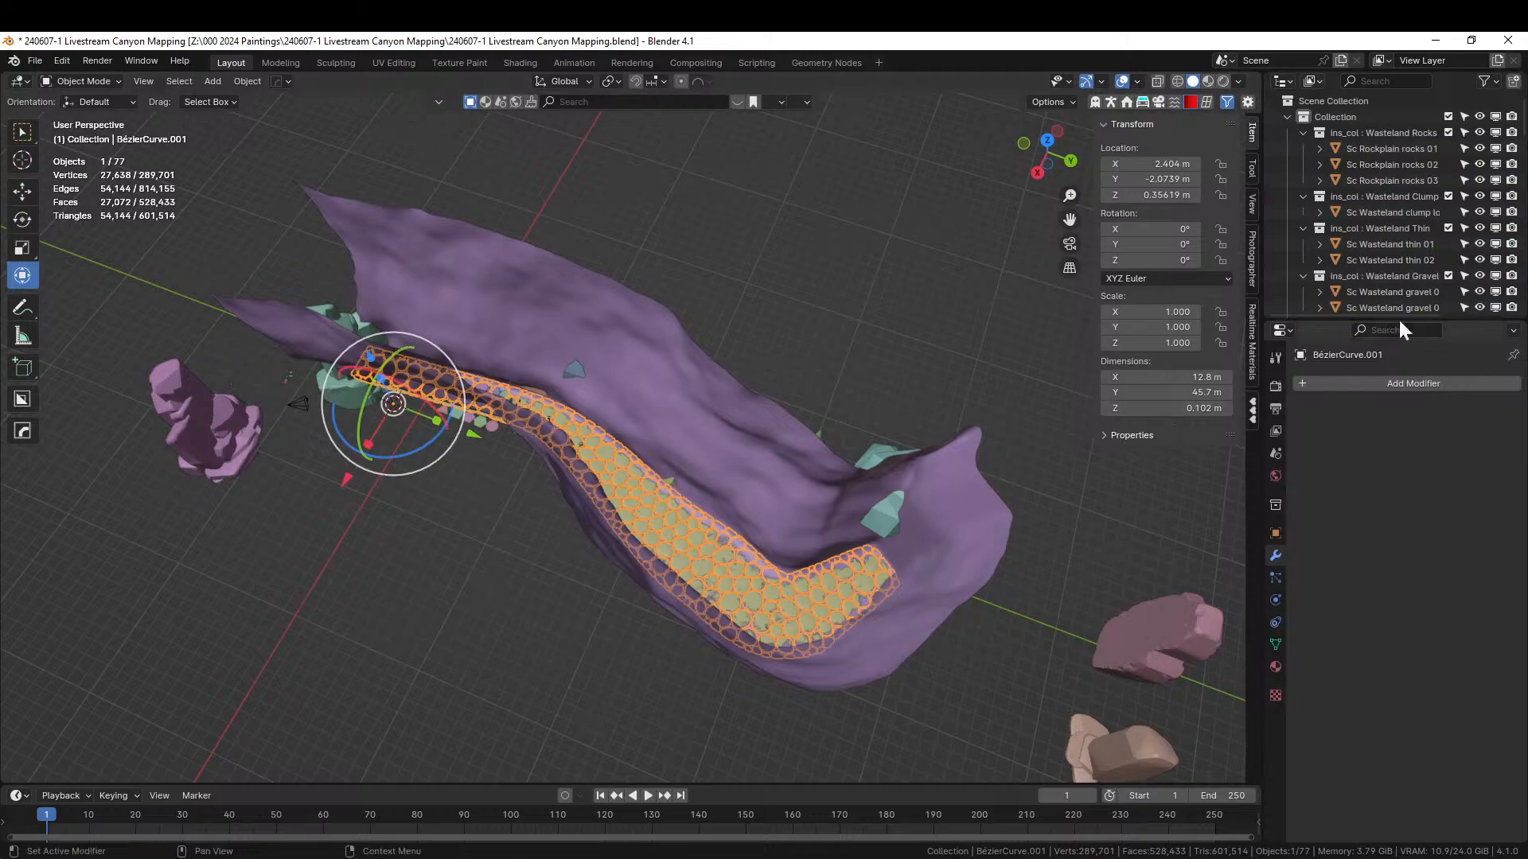
middle_drag(824, 495, 839, 574)
key(KP_Divide)
scroll(744, 495, up, 3)
scroll(838, 574, up, 3)
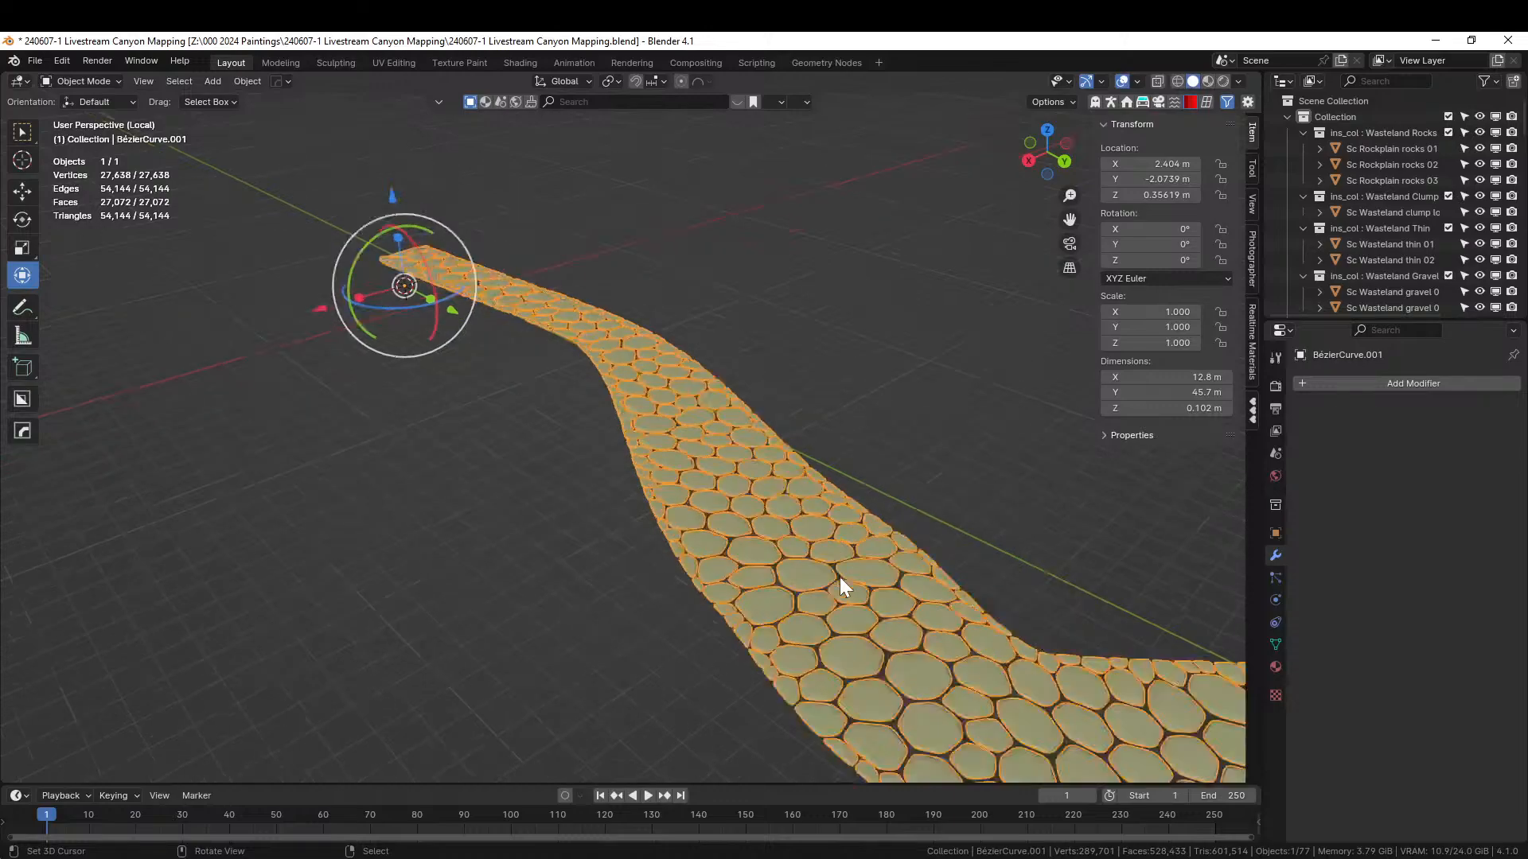
key(m)
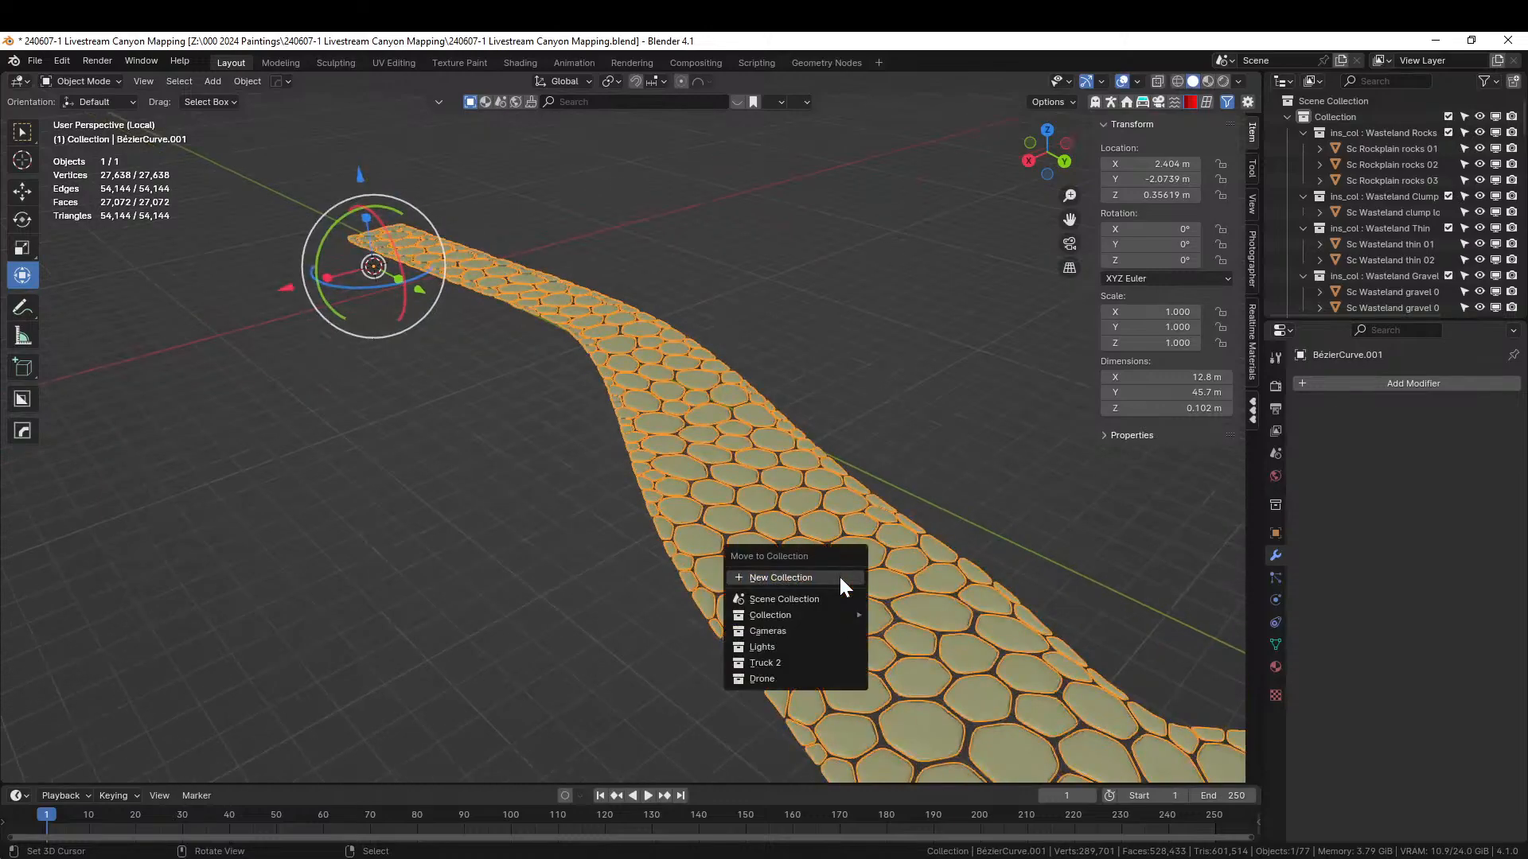
click(797, 597)
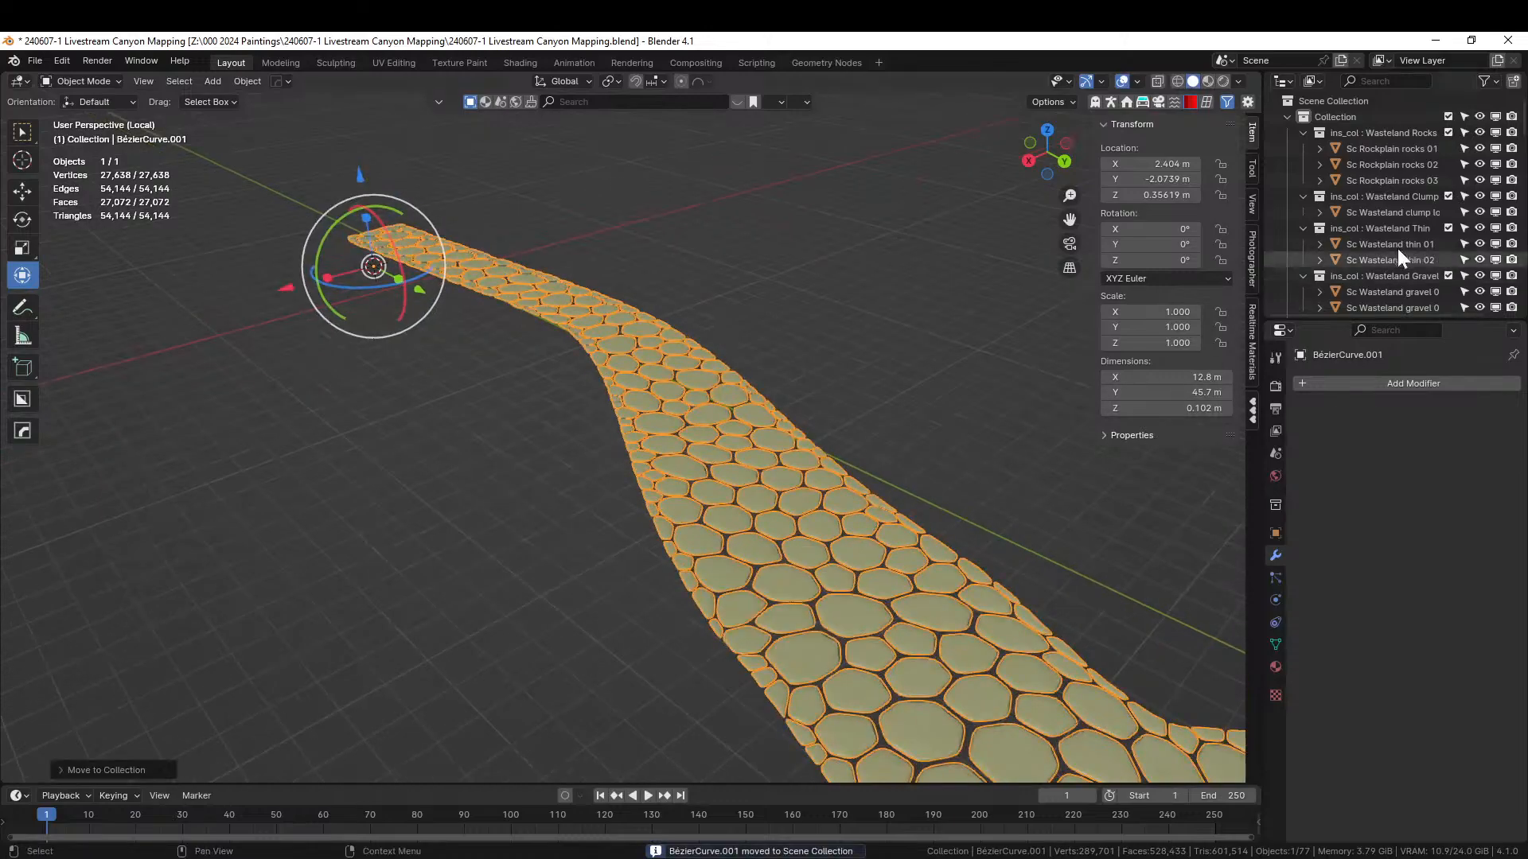
- Select all objects still in Collection and check in the full scene whether the cobblestone path is excluded
click(1332, 115)
right_click(1332, 115)
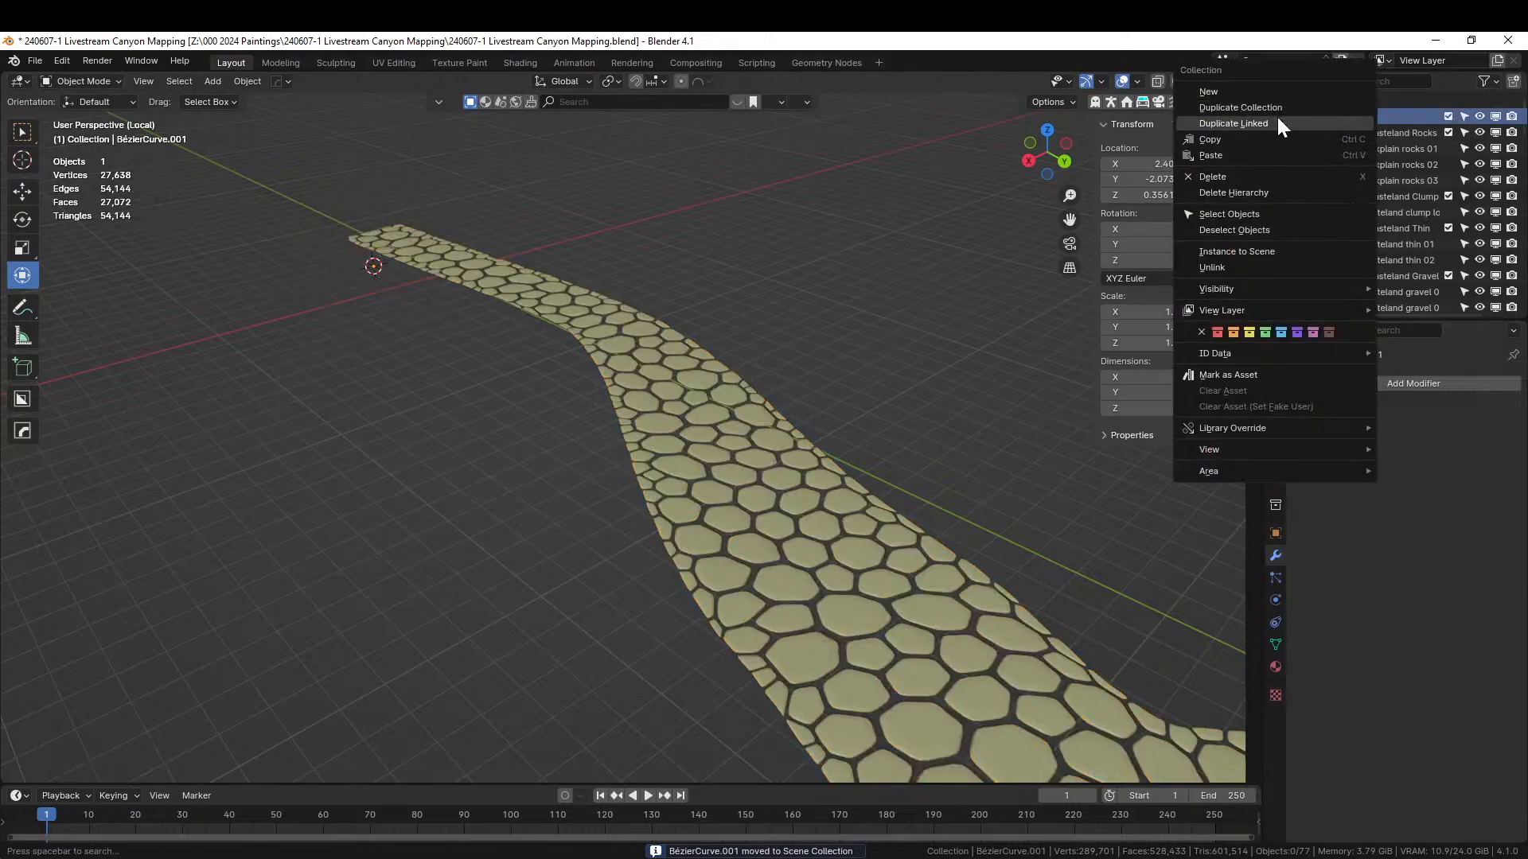
click(1254, 214)
key(KP_Divide)
middle_drag(891, 289, 852, 325)
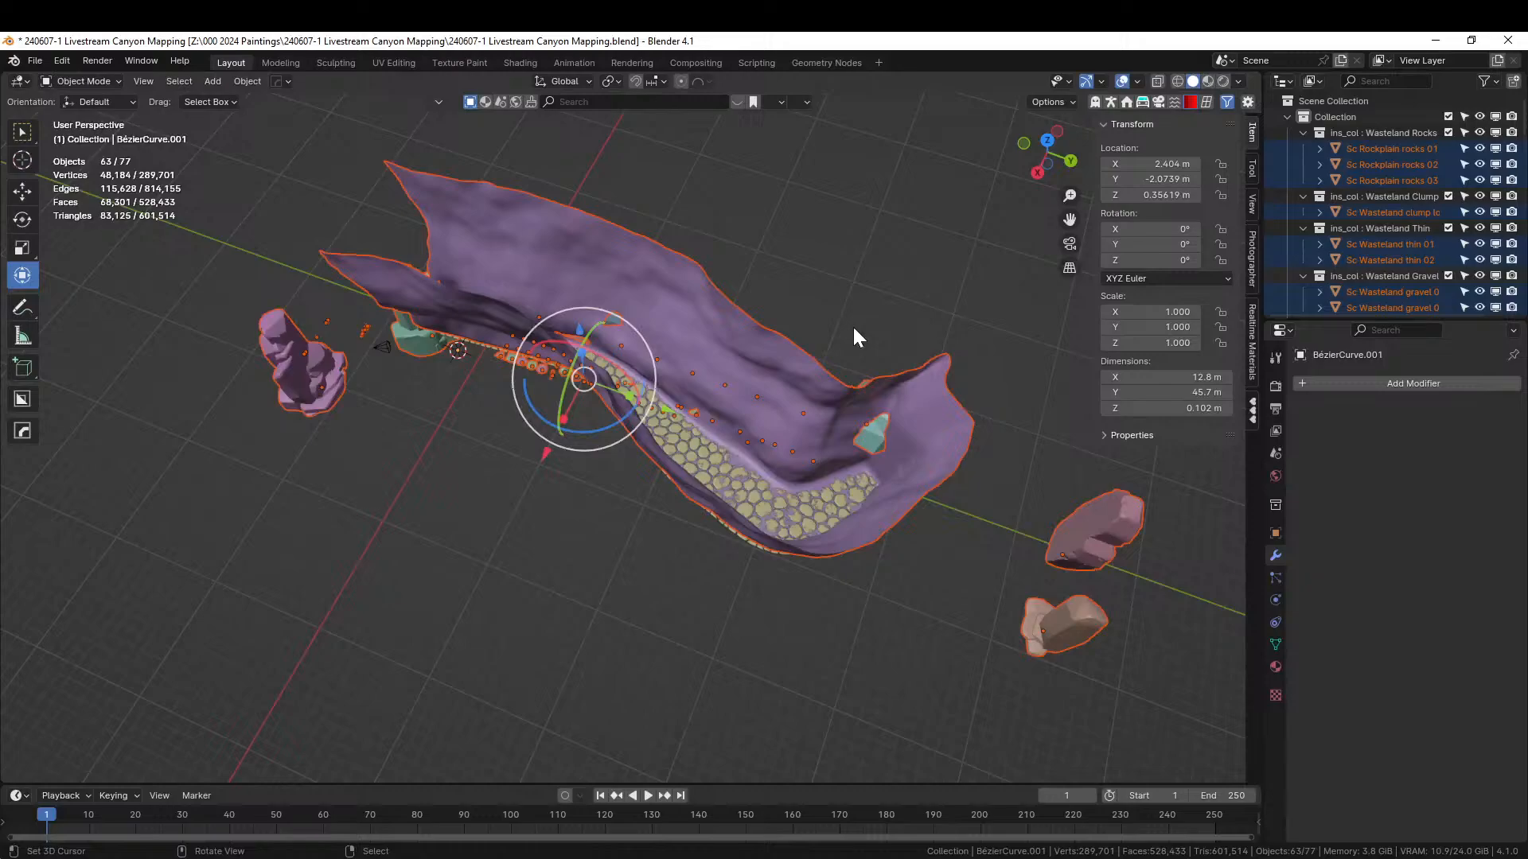
key(KP_Divide)
key(KP_Divide)
- Delete the Wasteland Rocks, Clump Low, Gravel and both Wasteland Thin collections together with their contents
click(1370, 132)
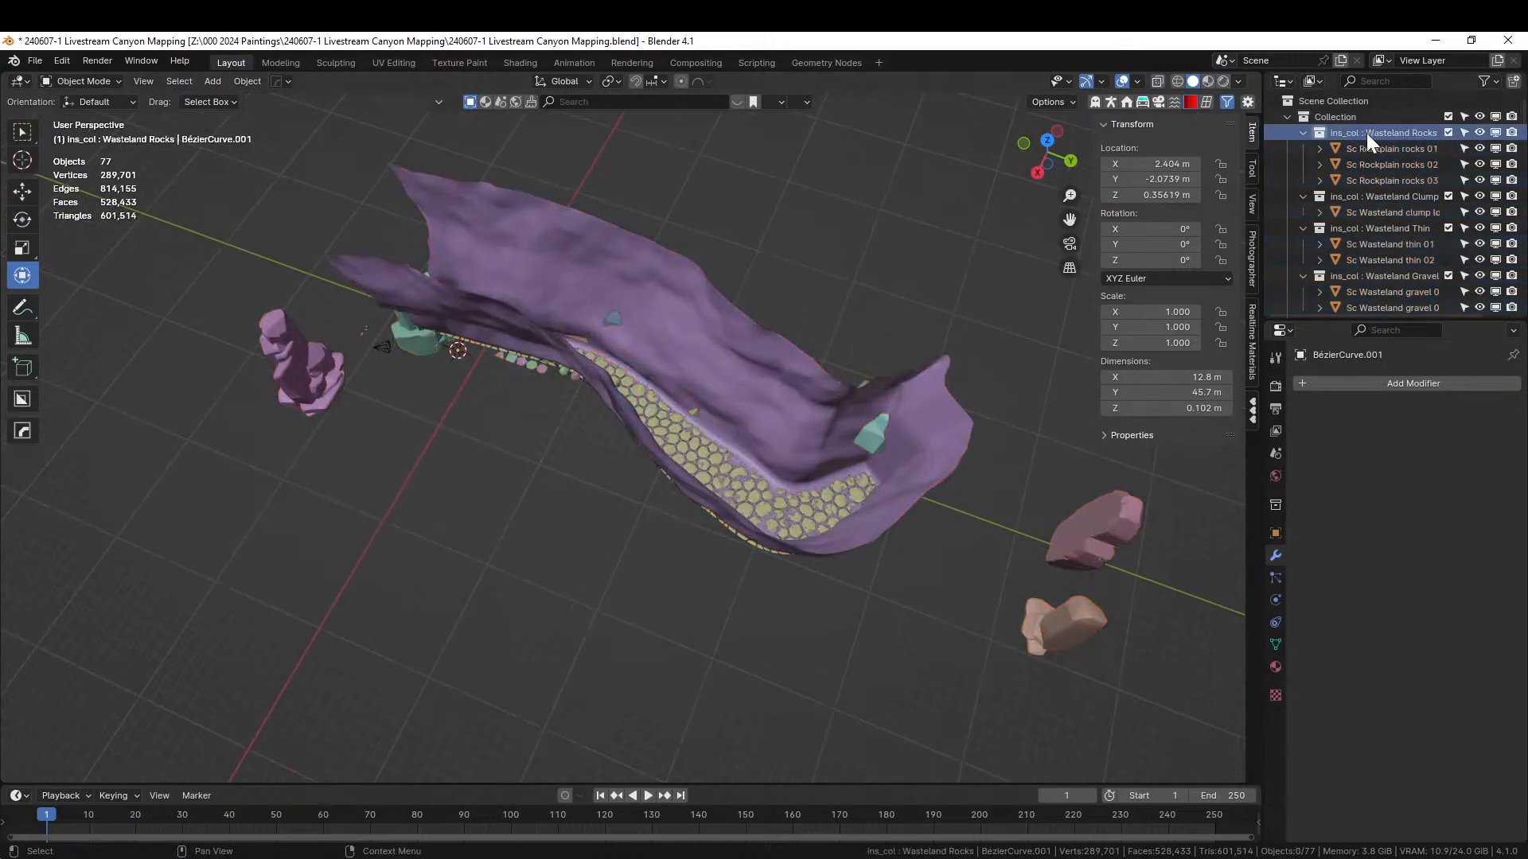
right_click(1346, 135)
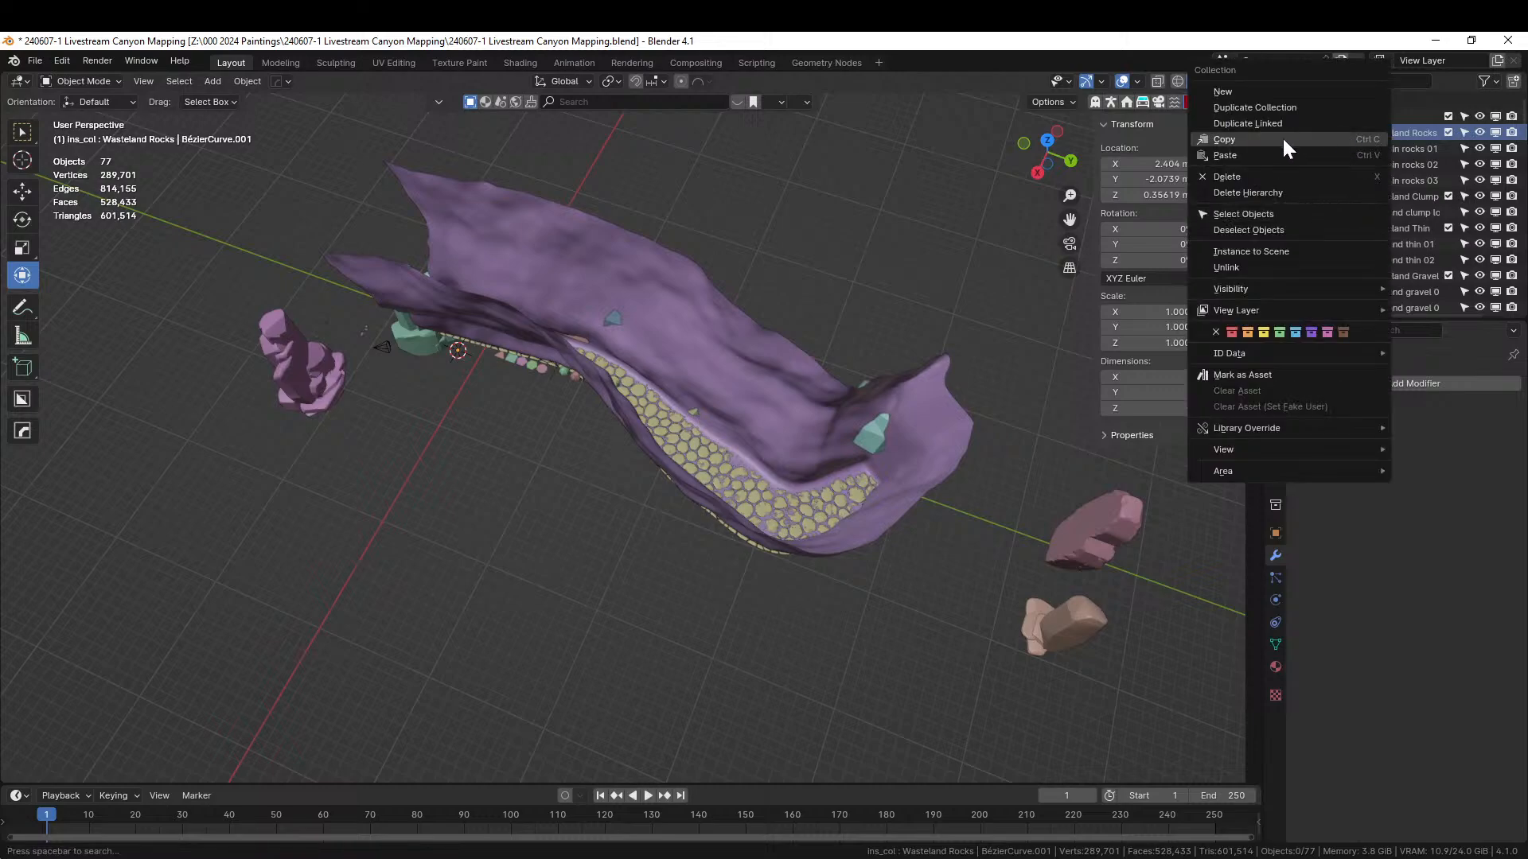
click(1256, 193)
right_click(1336, 132)
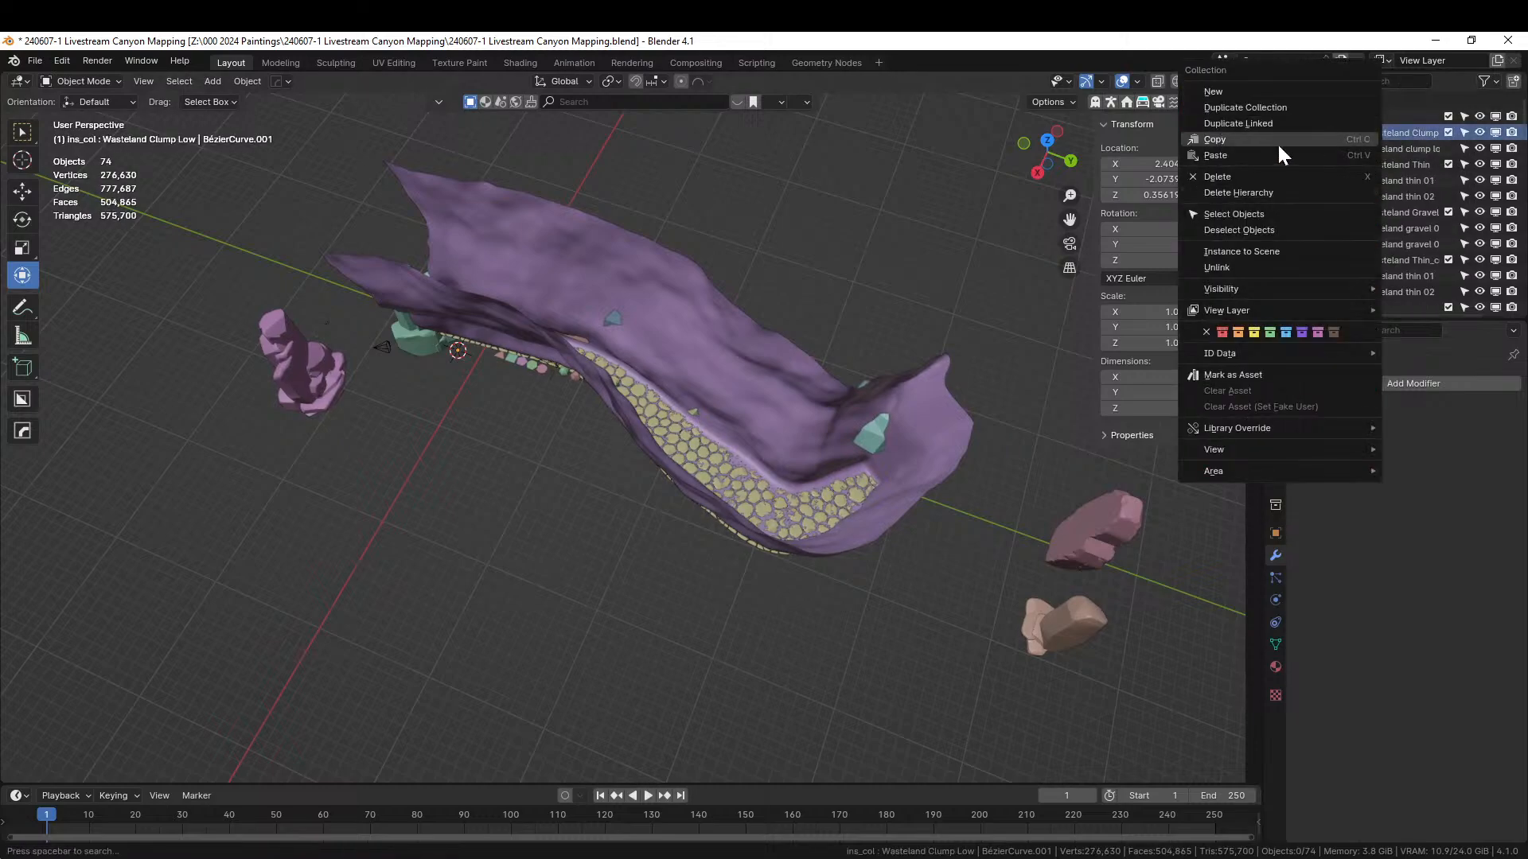
click(1256, 193)
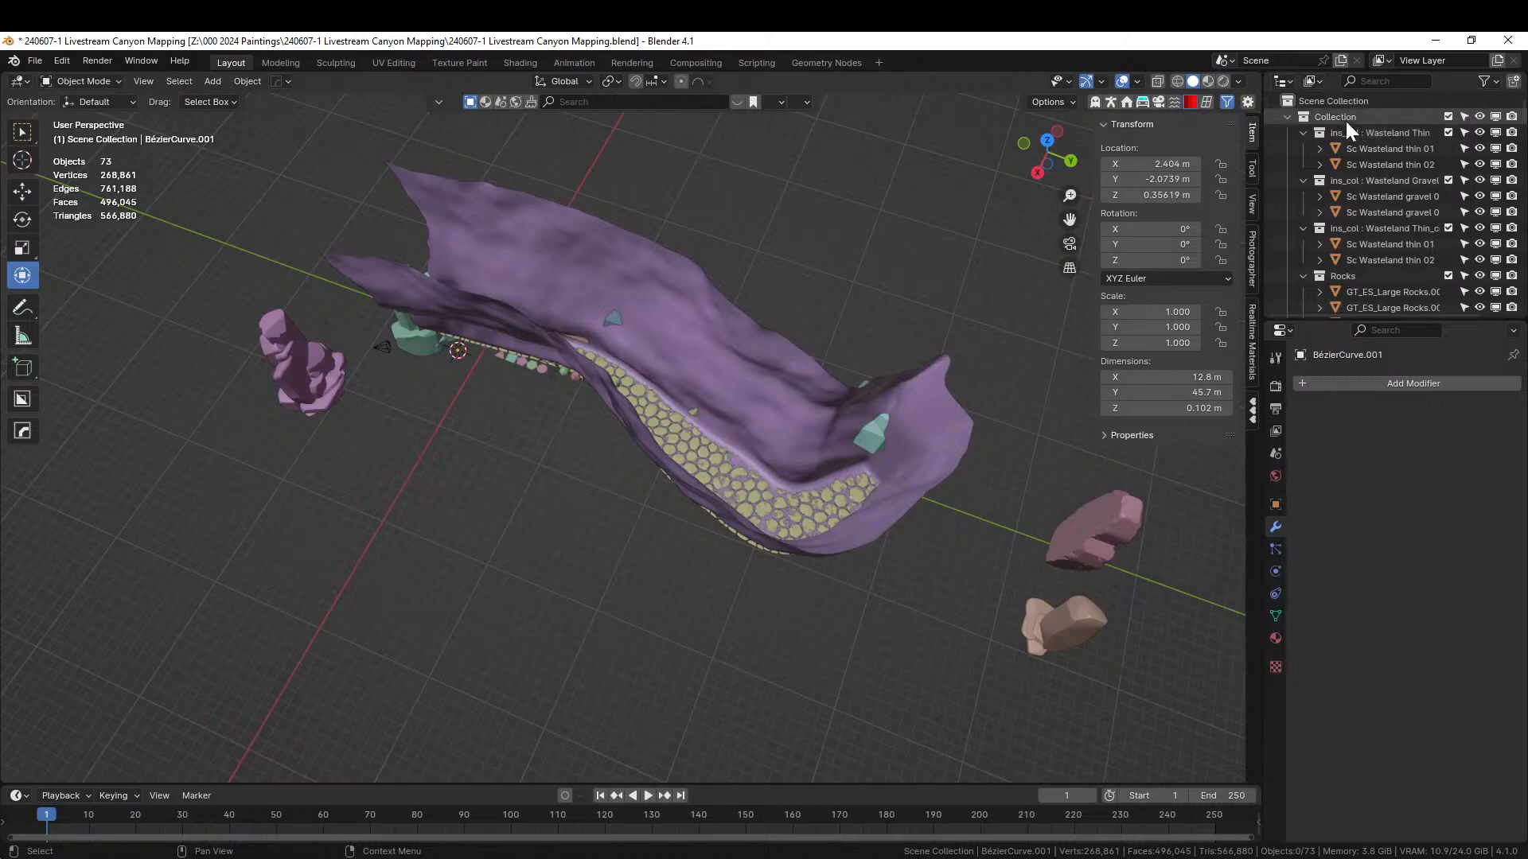
right_click(1343, 135)
click(1273, 194)
right_click(1340, 132)
click(1270, 194)
right_click(1344, 133)
click(1274, 193)
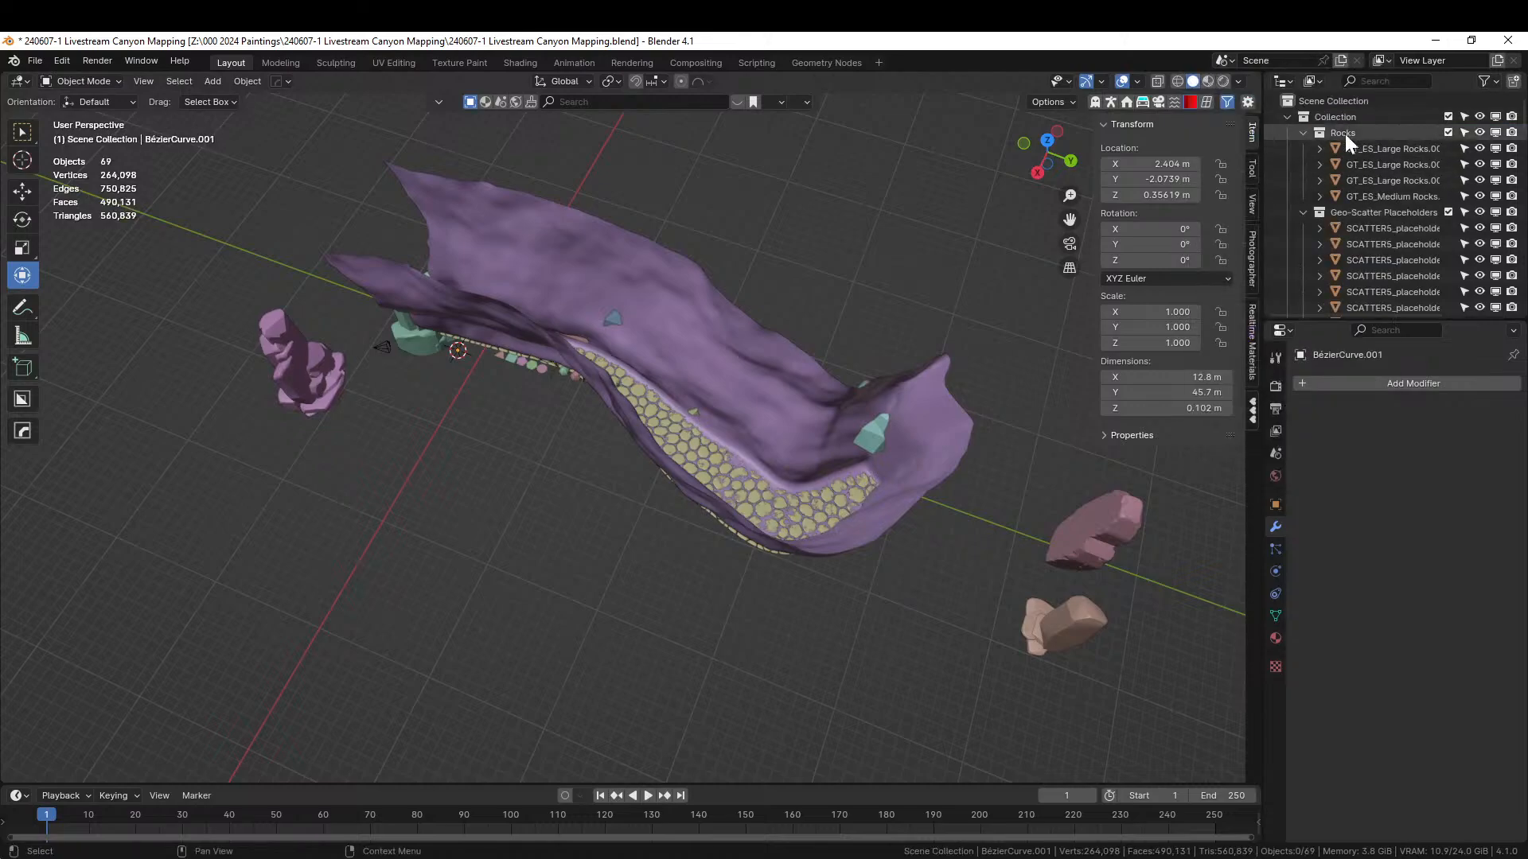
- Delete the Rocks and Geo-Scatter Placeholders collections together with all their objects
right_click(1343, 134)
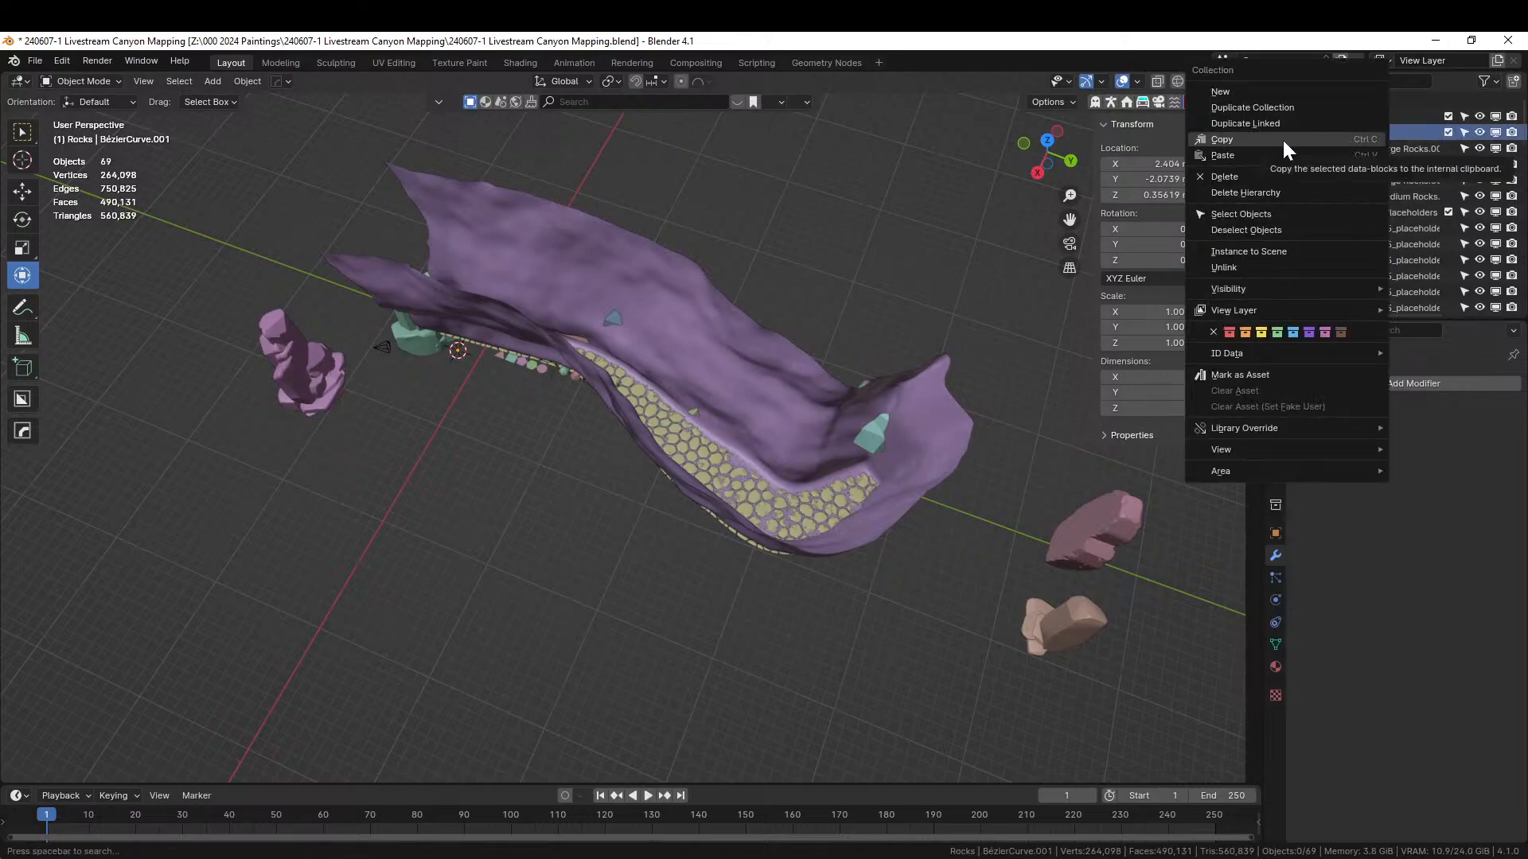
click(1256, 191)
right_click(1340, 132)
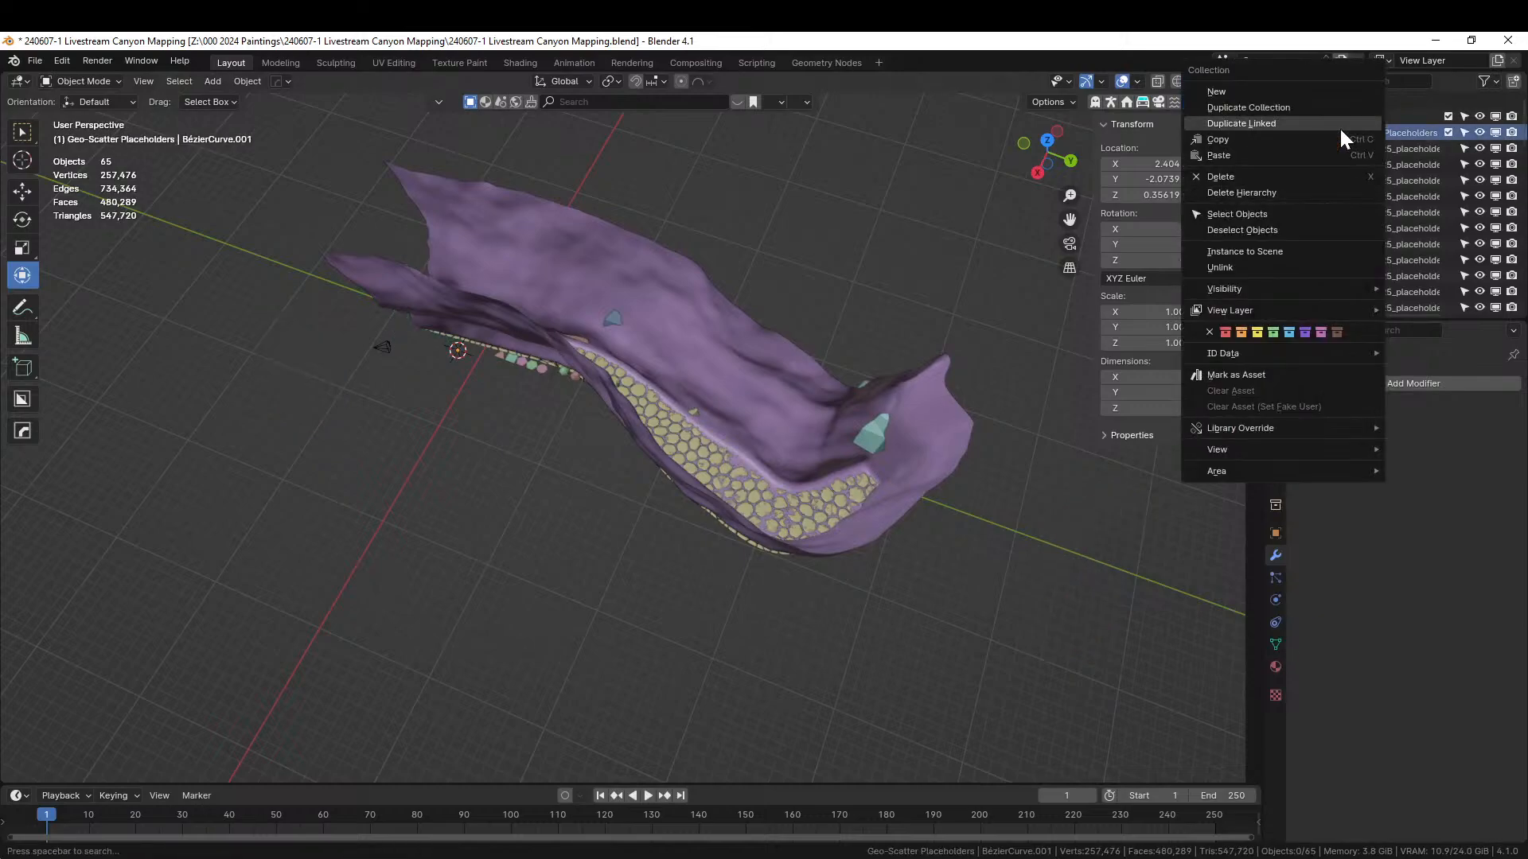
click(1263, 191)
- Remove the AutoTerrain_POM material slot from the BézierCurve canyon terrain and save the file
scroll(955, 295, up, 2)
middle_drag(955, 295, 1227, 276)
scroll(1087, 344, up, 3)
middle_drag(1087, 344, 1000, 437)
click(889, 384)
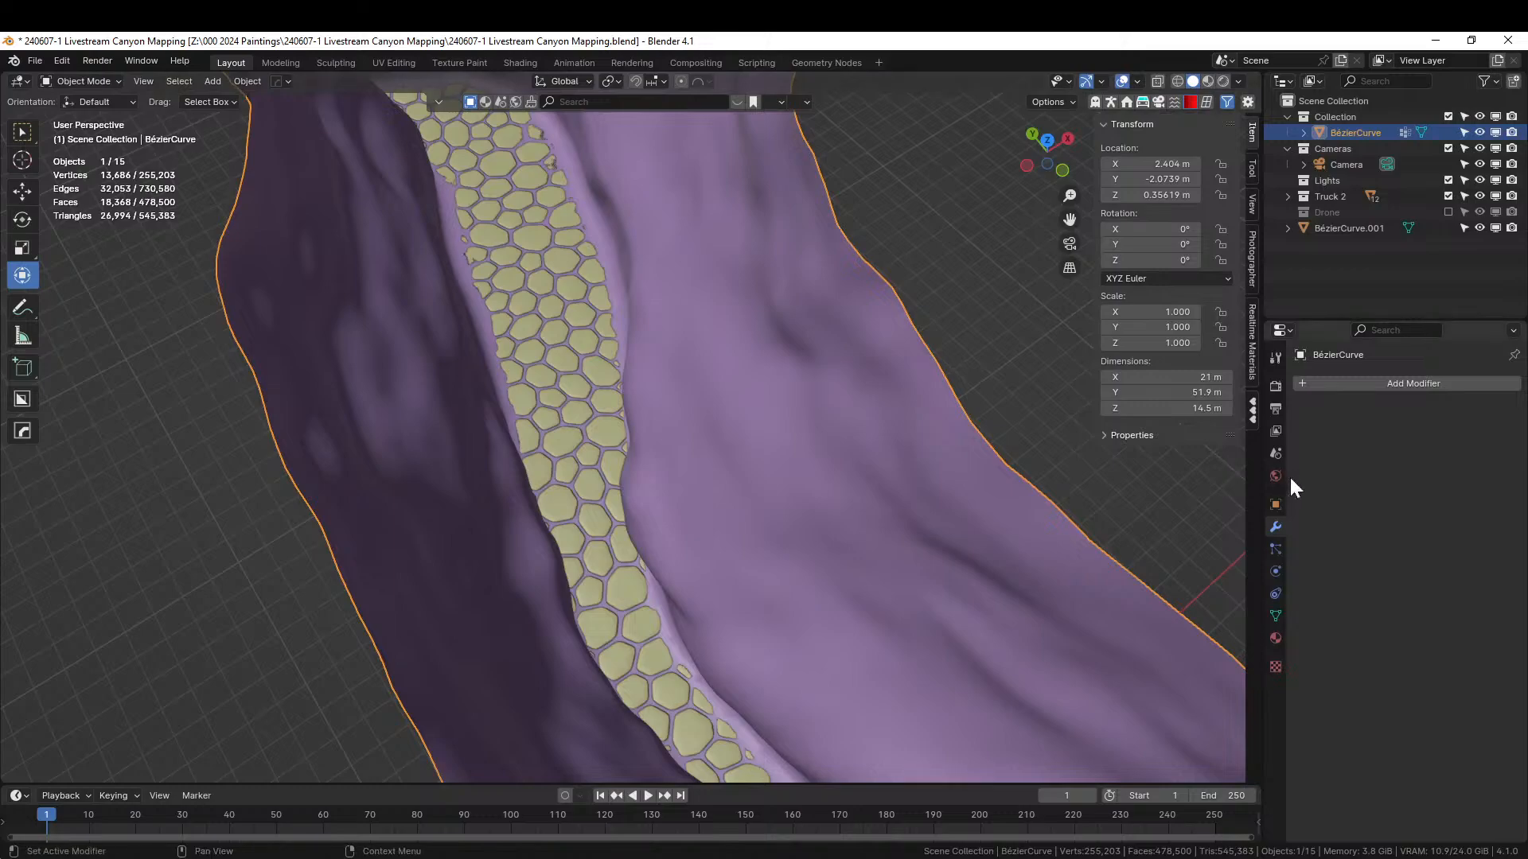
click(1276, 638)
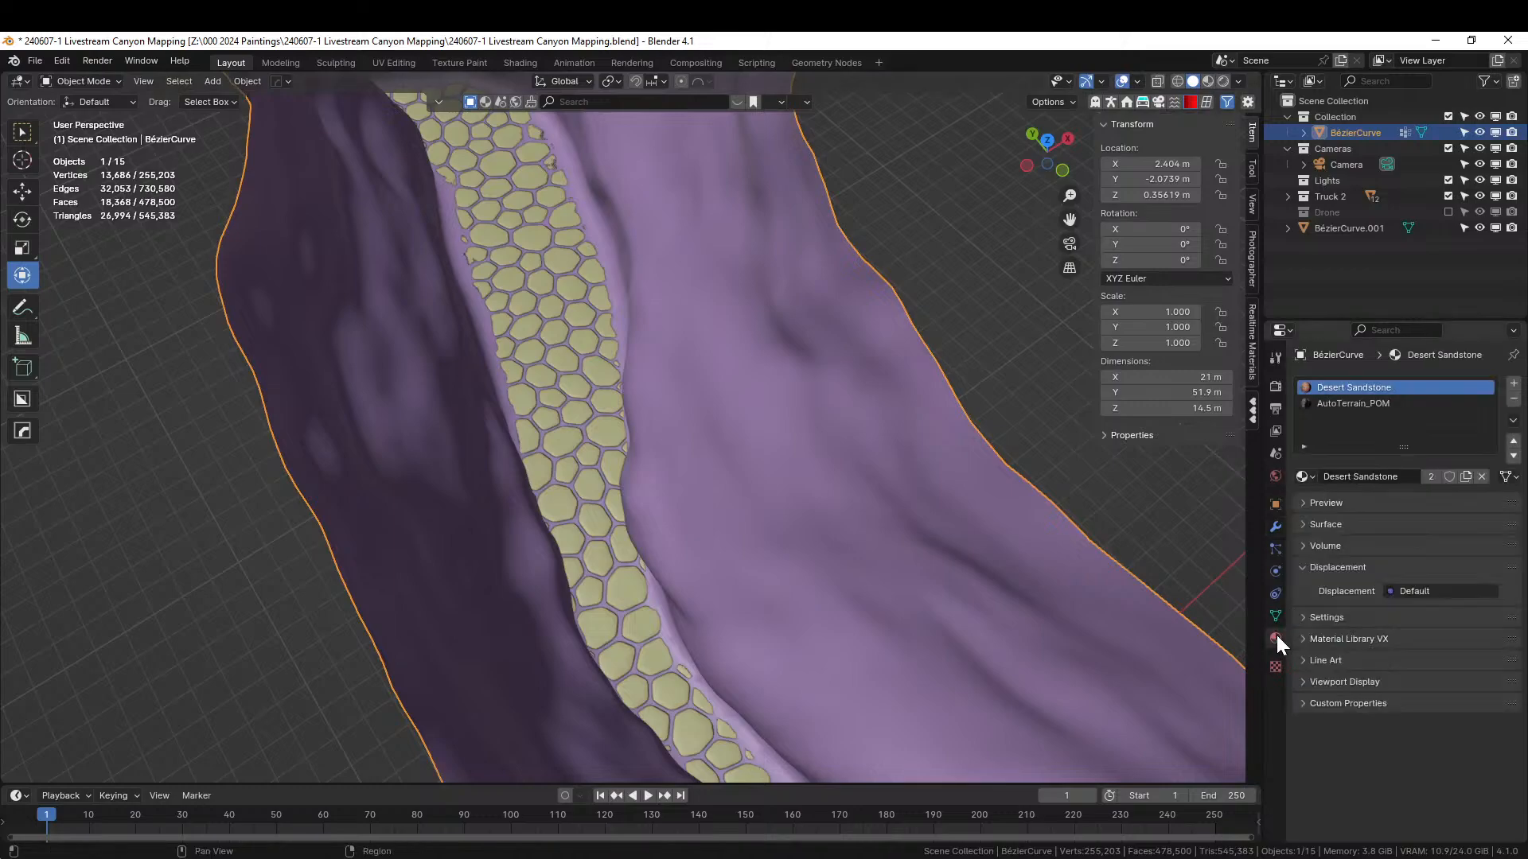
click(1367, 403)
click(1514, 399)
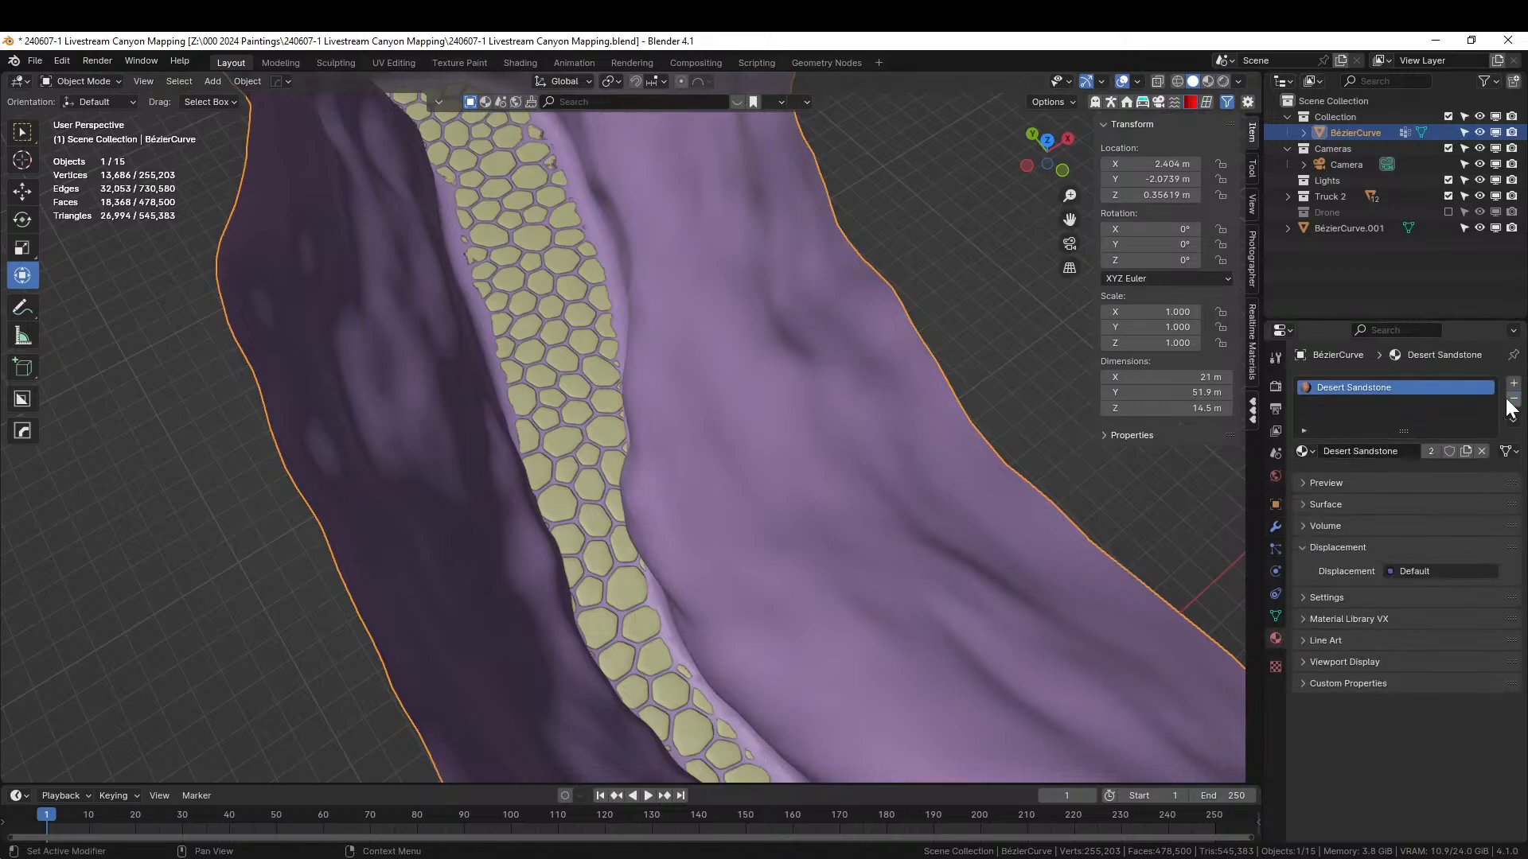
middle_drag(845, 481, 733, 437)
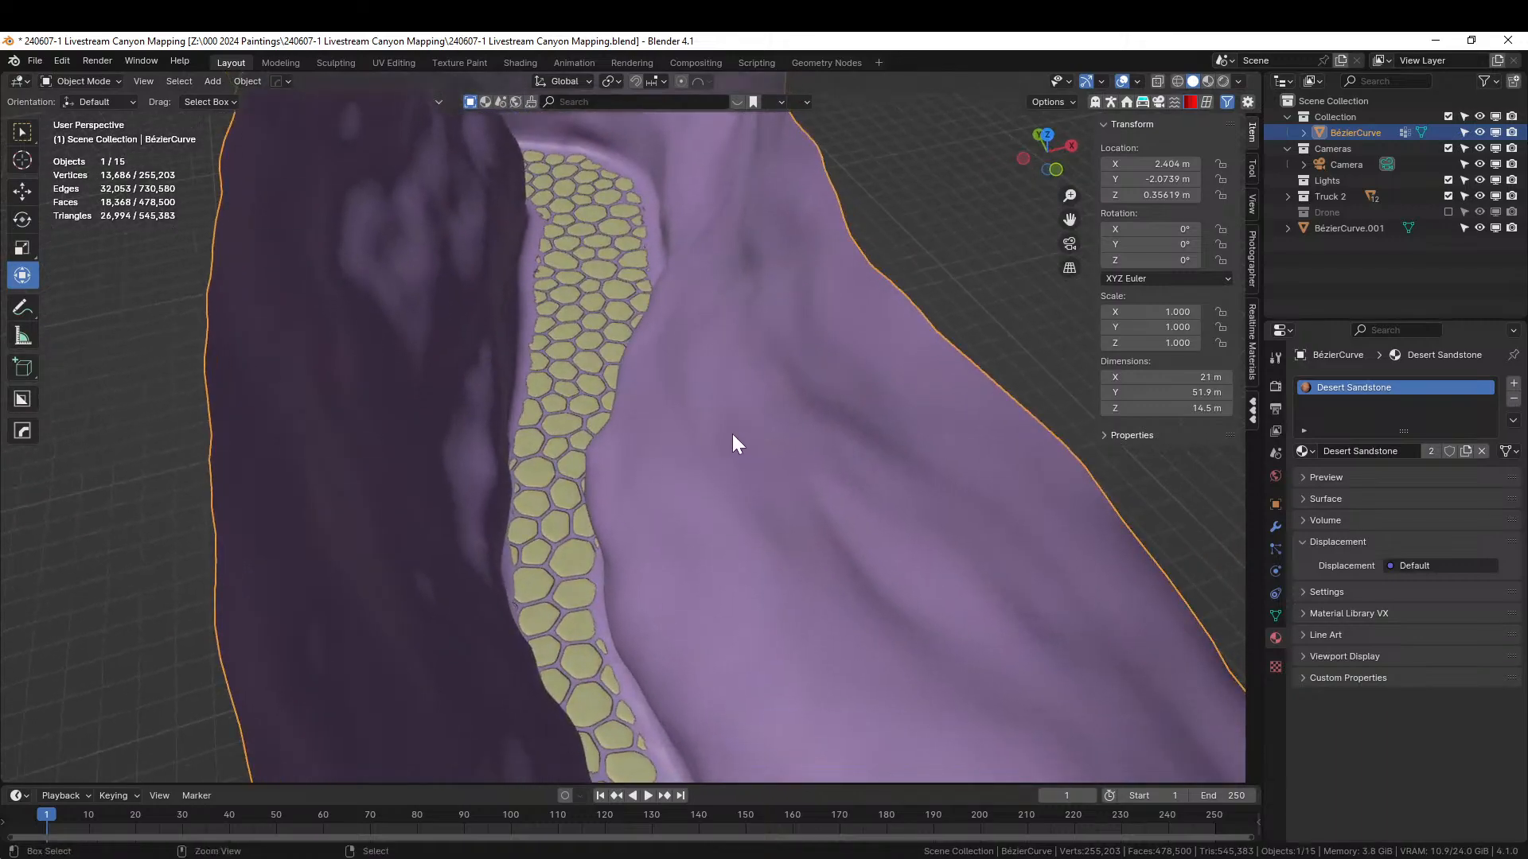
key(ctrl+s)
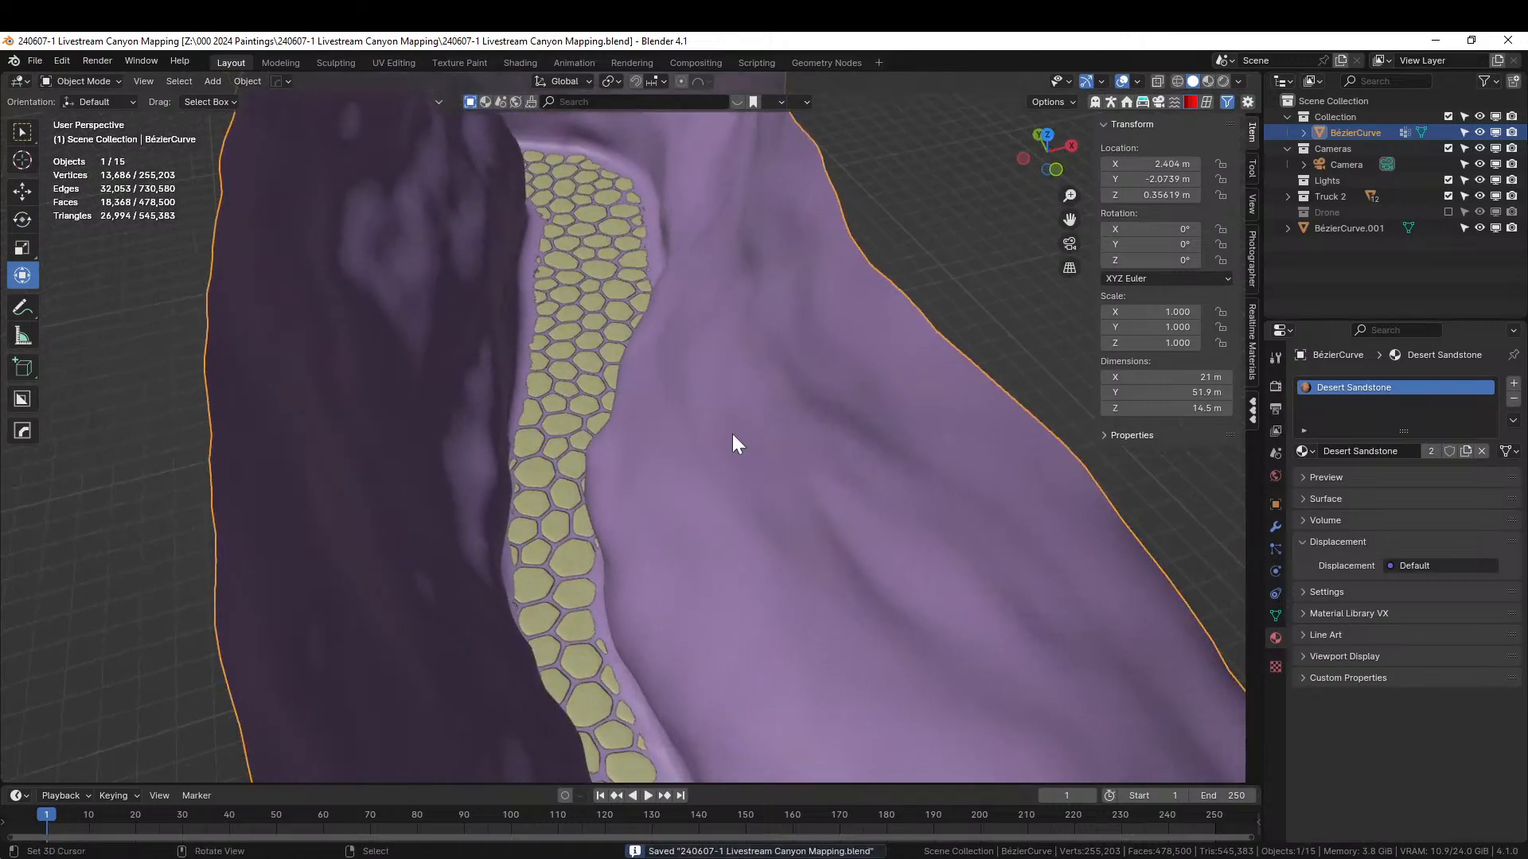
- Unwrap the whole canyon terrain with Smart UV Project at a 66° angle limit and view the result in rendered shading
key(Tab)
key(u)
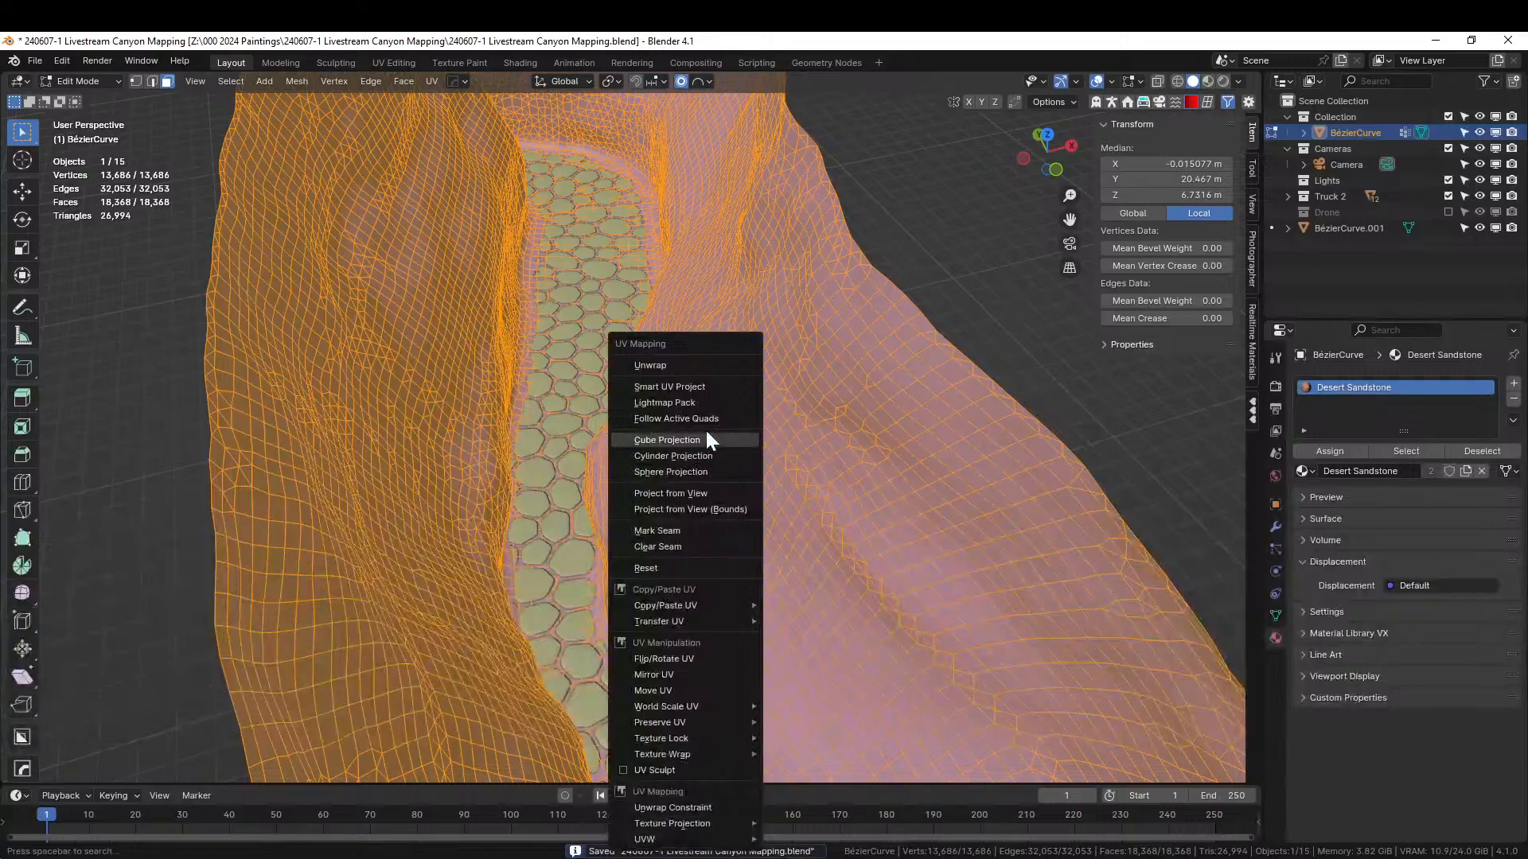
click(681, 388)
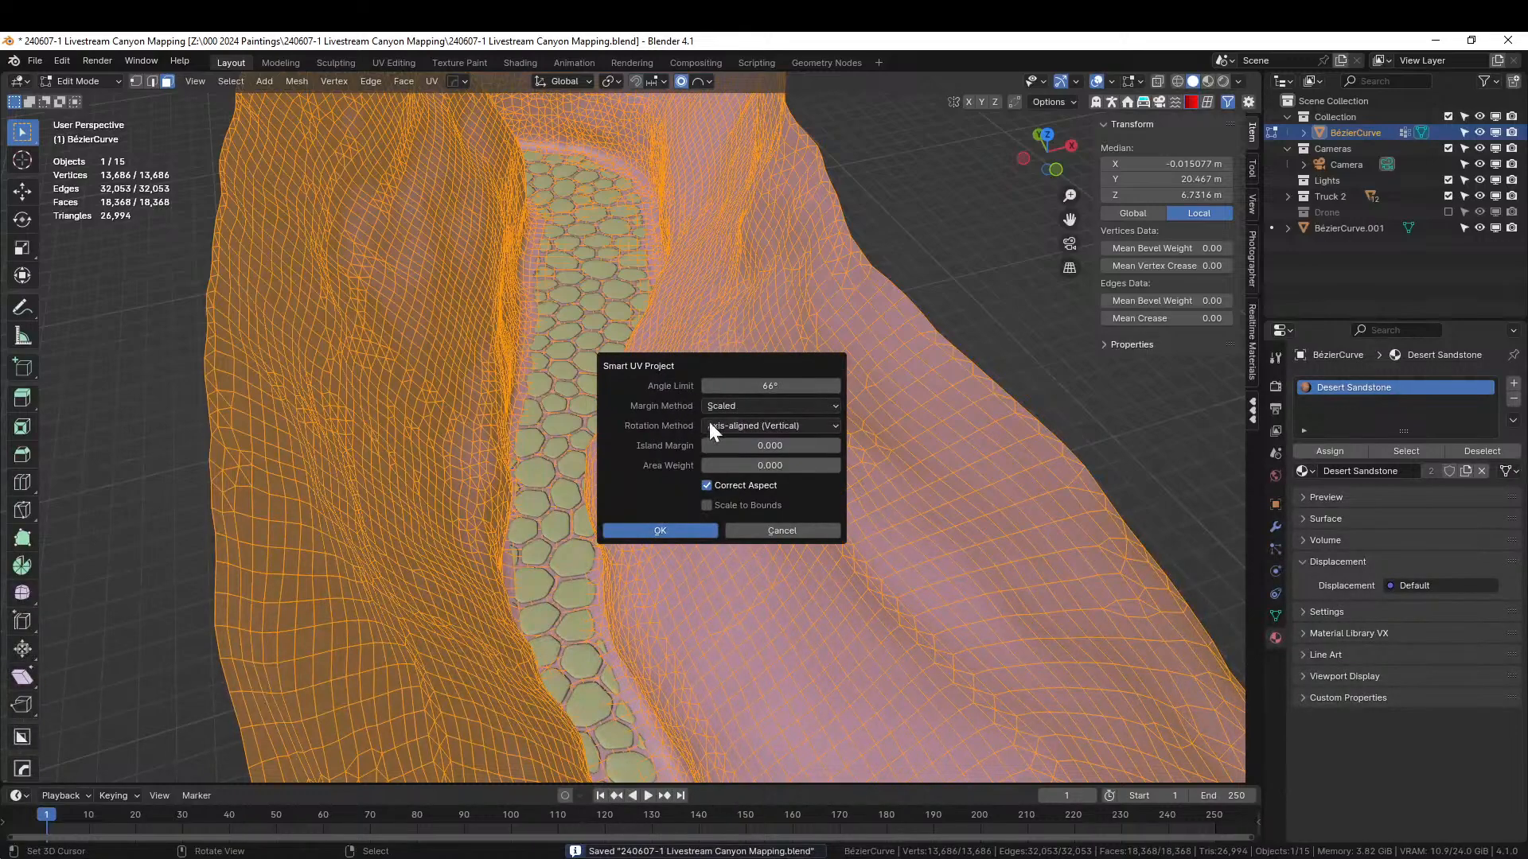
click(656, 530)
key(Tab)
key(z)
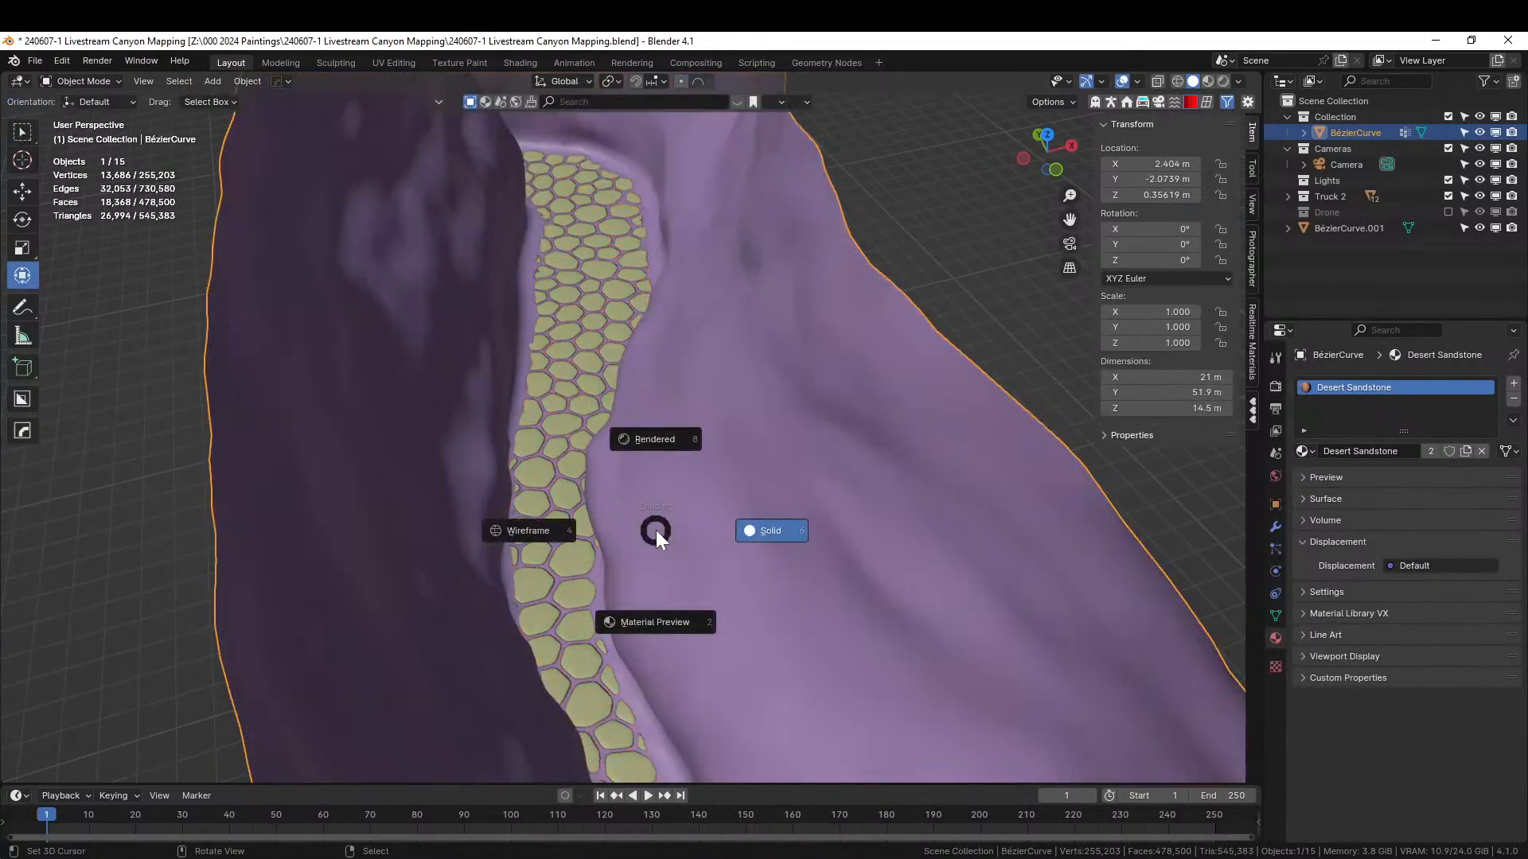
key(8)
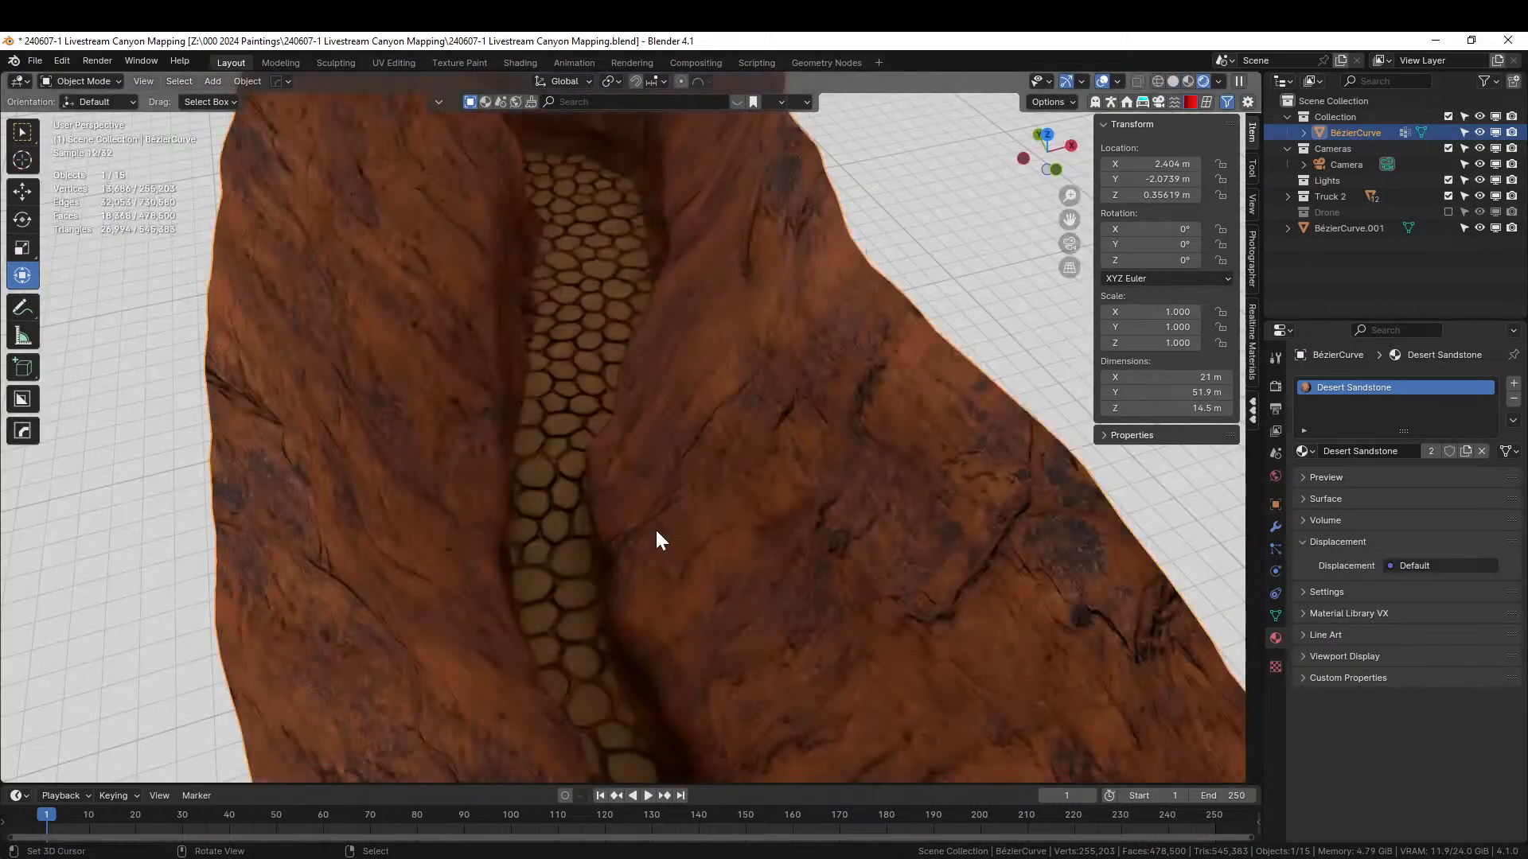
middle_drag(727, 488, 1168, 232)
- Return to solid shading and lower the cobblestone path slightly along Z, to about 0.335 m
key(z)
key(s)
click(624, 491)
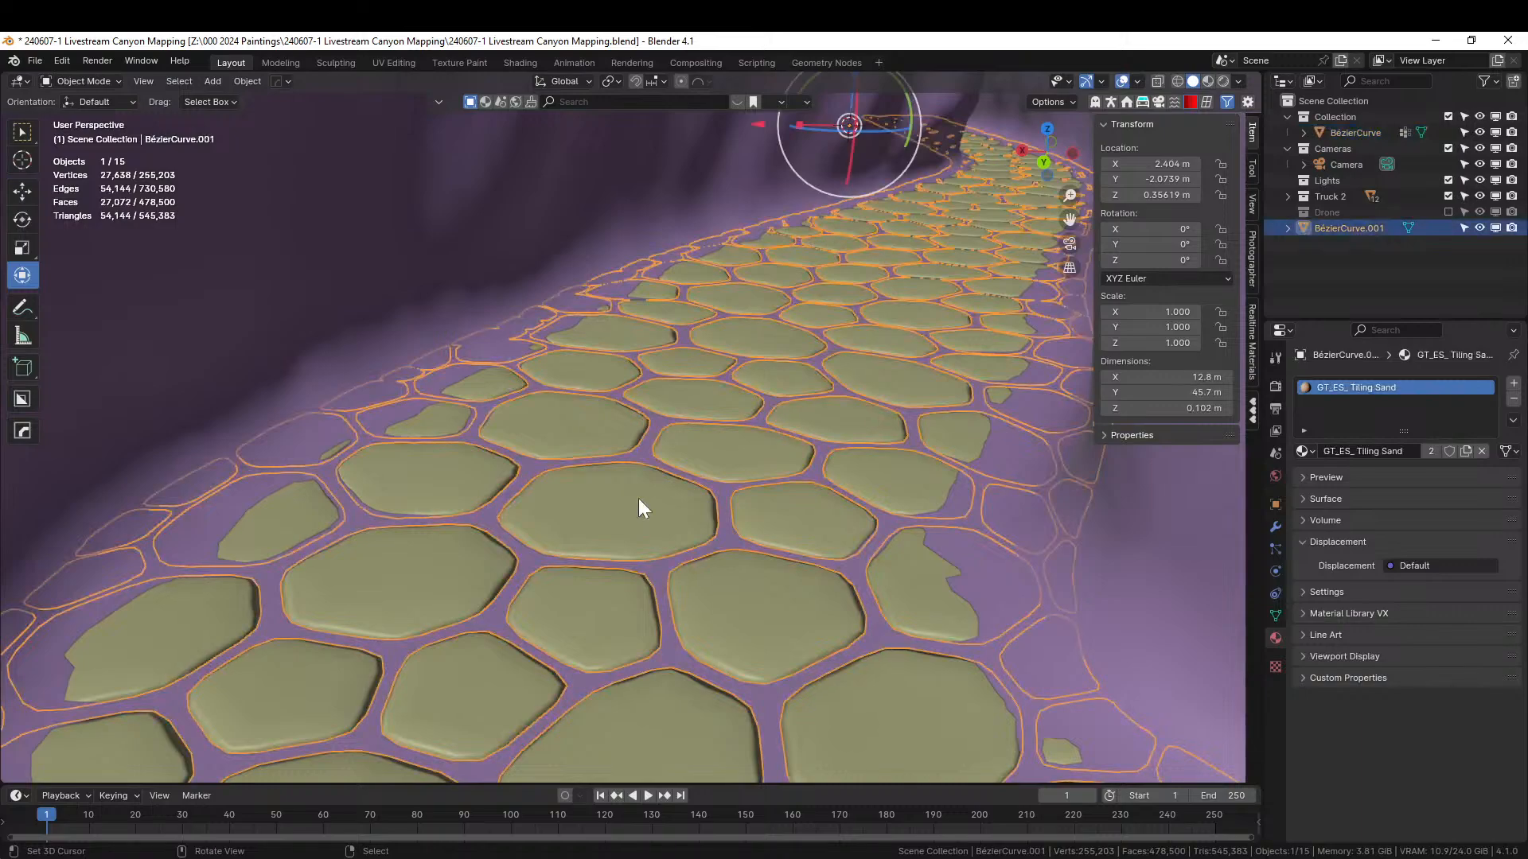
key(g)
key(z)
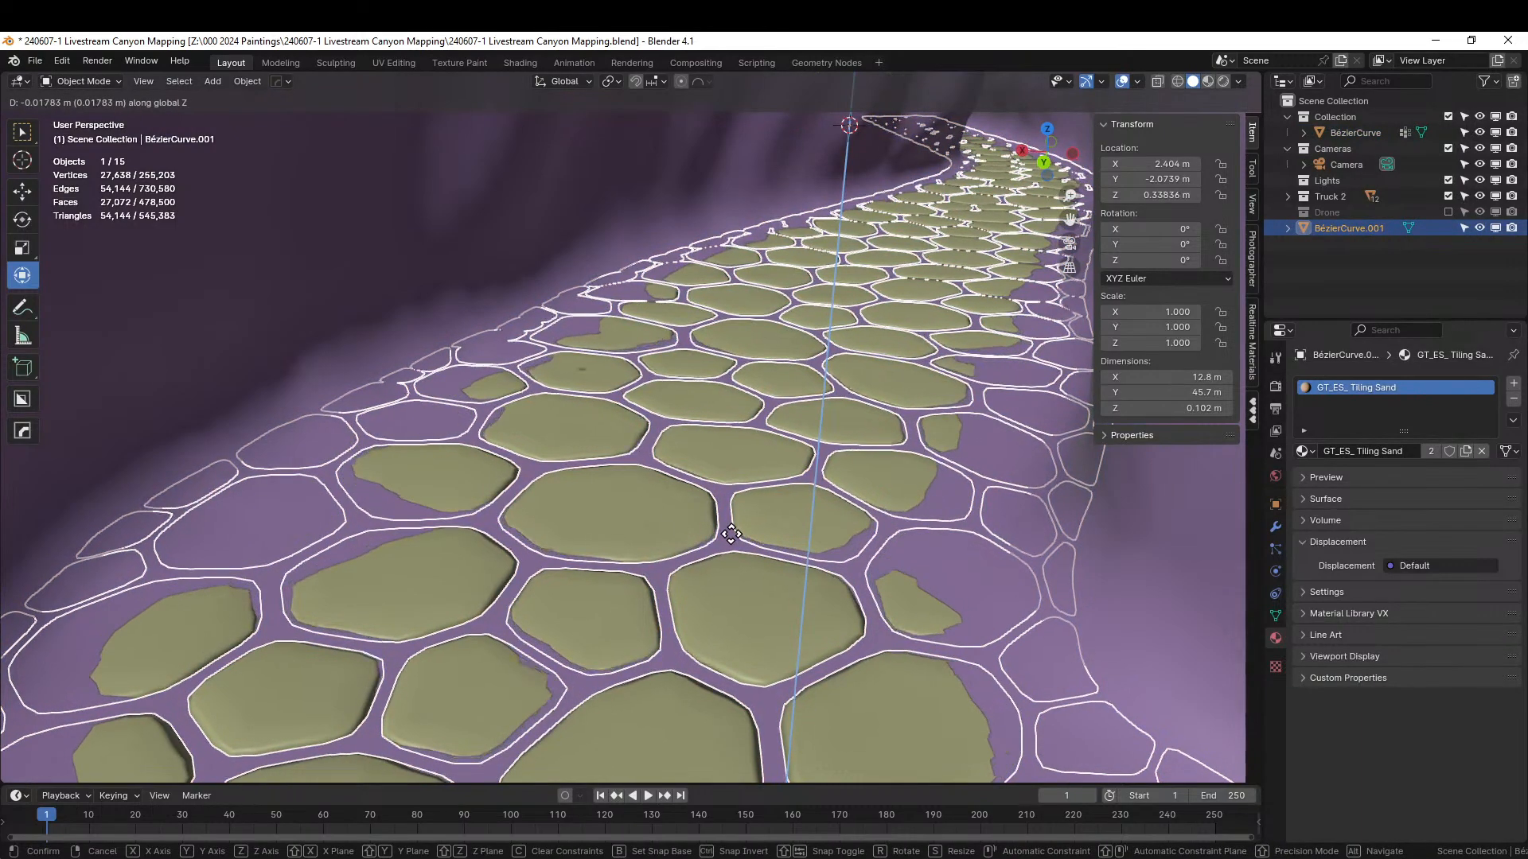
click(730, 534)
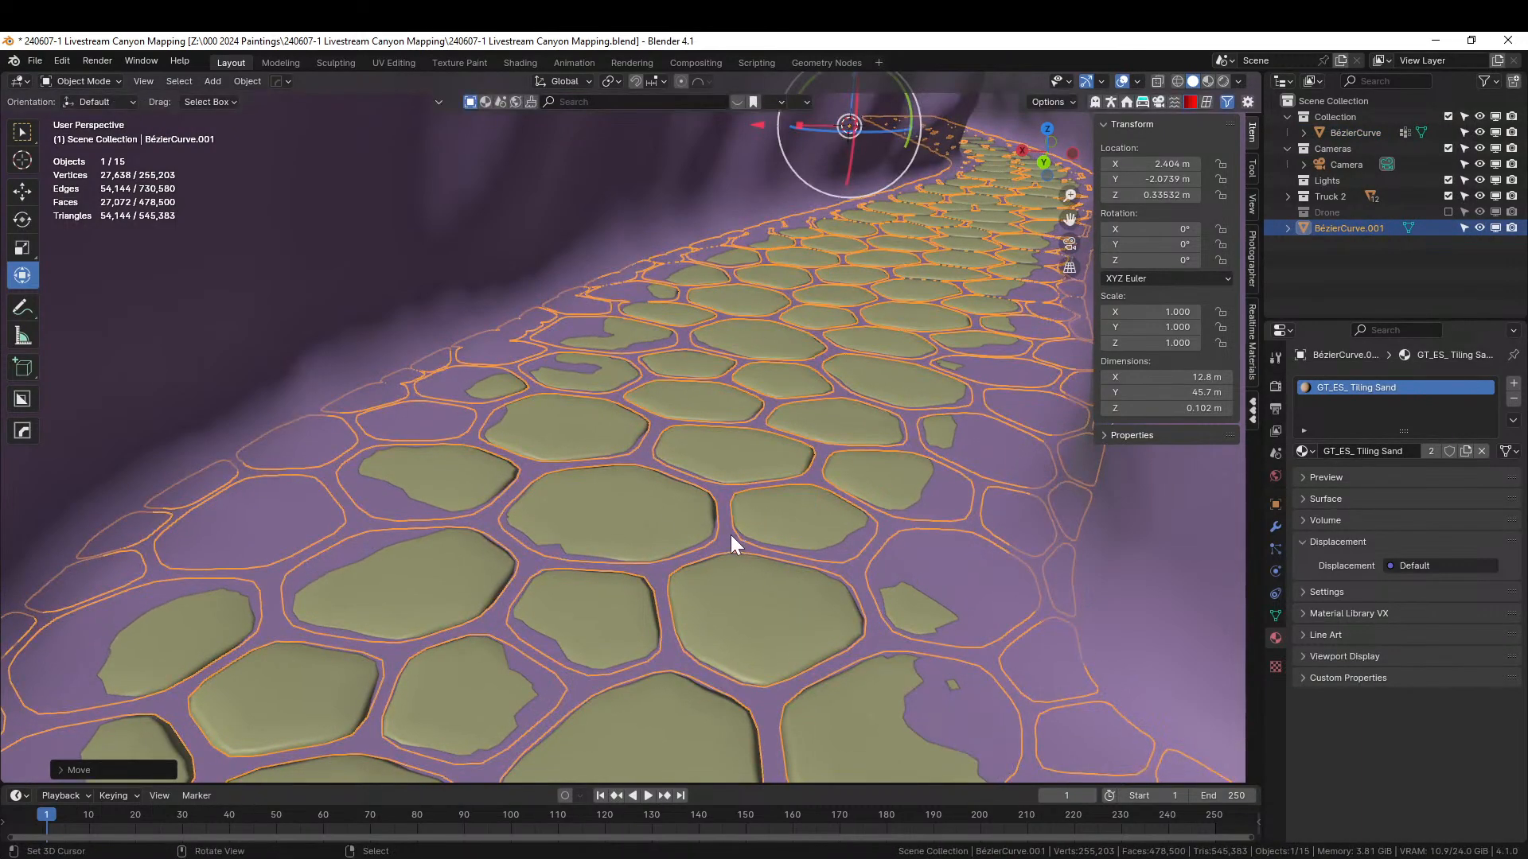
- Examine the lowered cobblestones and the sandstone walls along the canyon in rendered shading
key(Tab)
key(Tab)
key(z)
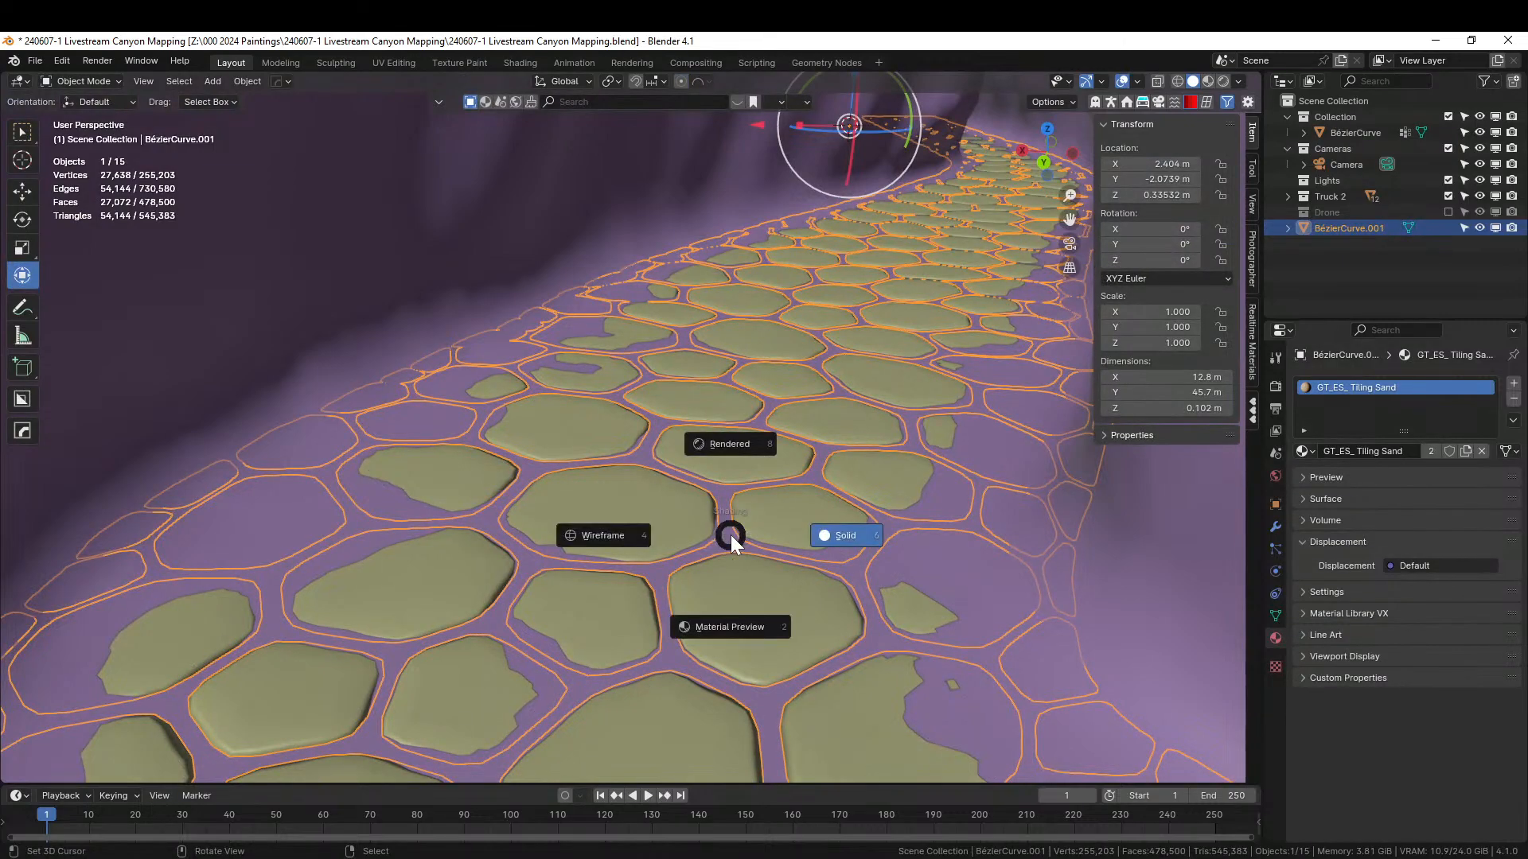
key(8)
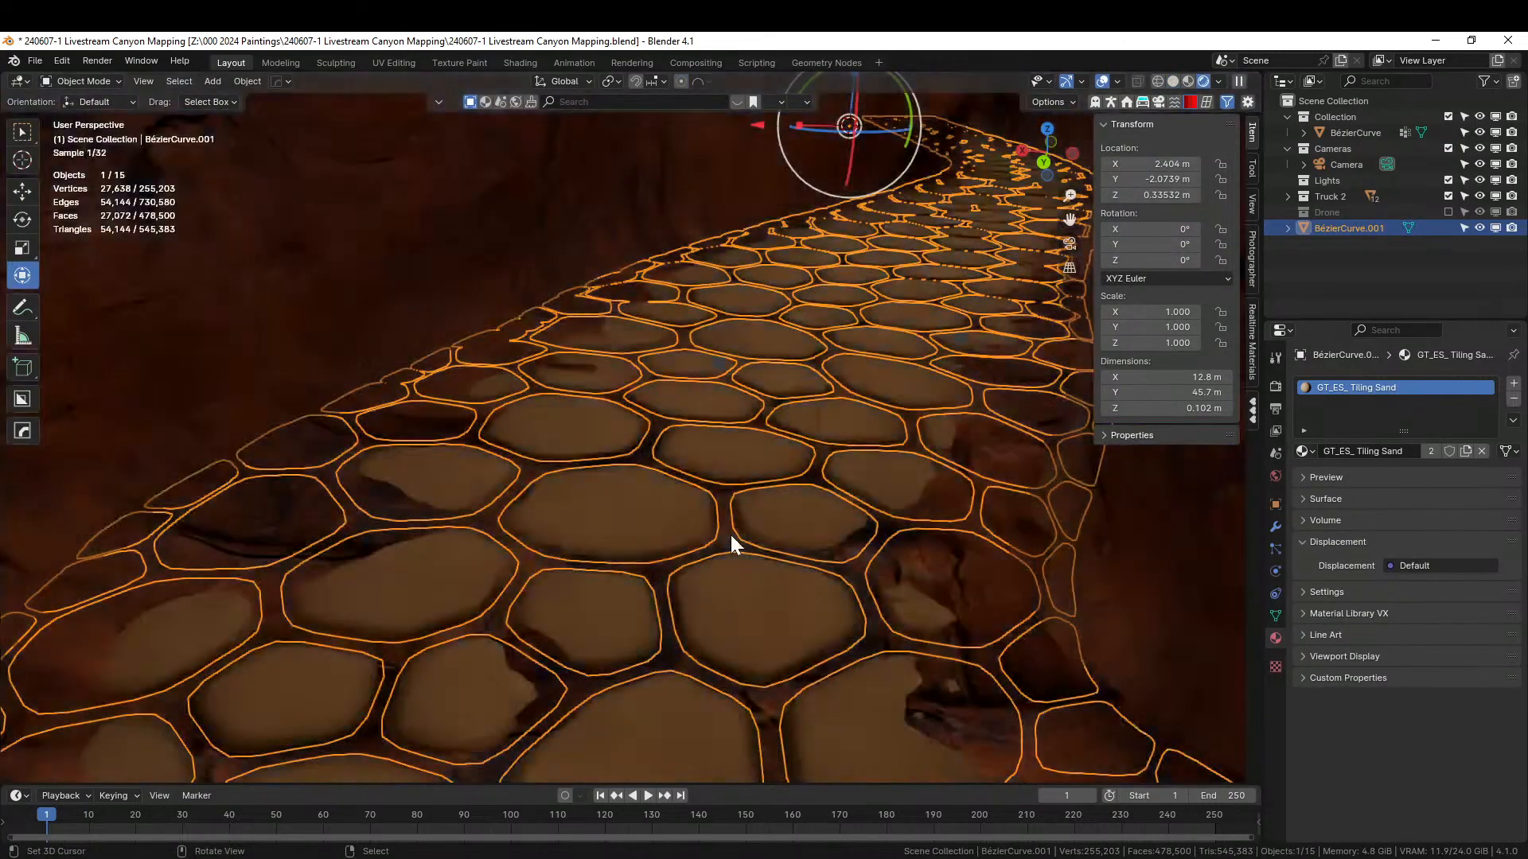
middle_drag(886, 541, 627, 615)
scroll(632, 613, down, 4)
right_click(984, 481)
middle_drag(983, 480, 815, 256)
scroll(917, 403, up, 3)
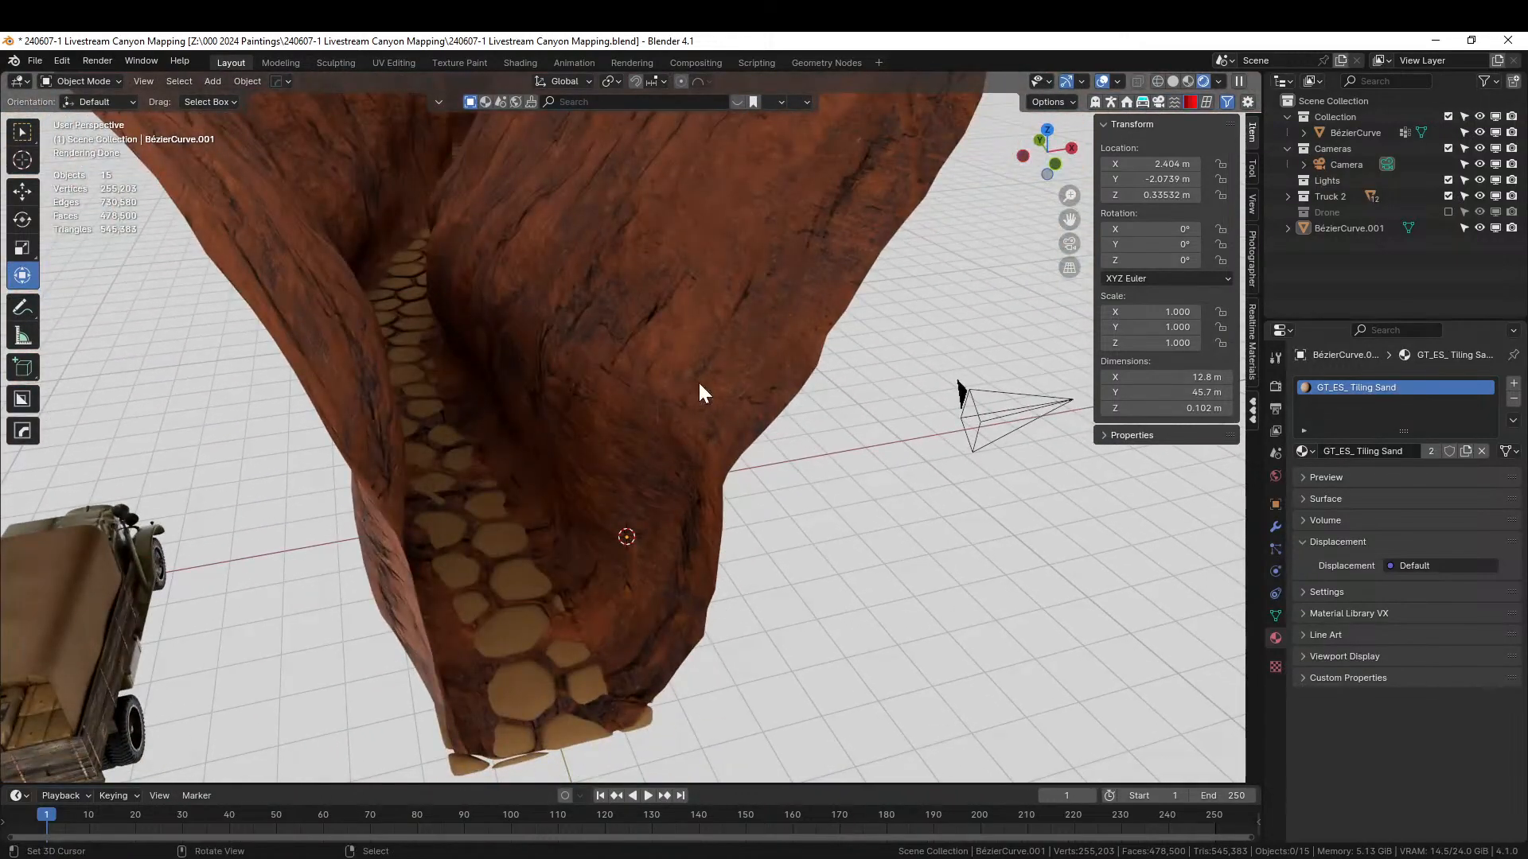
scroll(700, 387, up, 3)
middle_drag(699, 387, 538, 541)
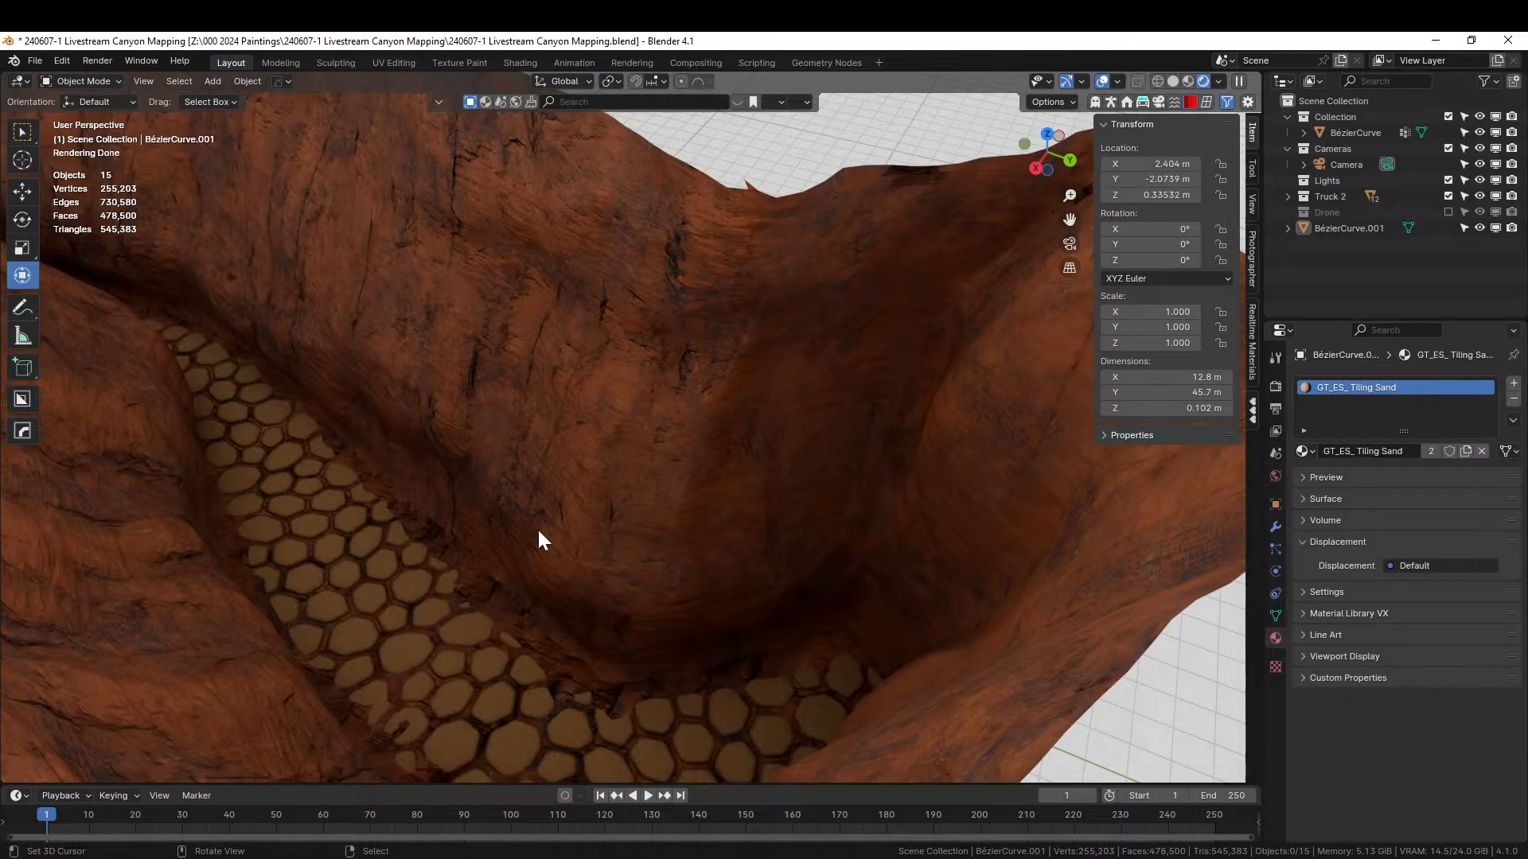
mouse_move(562, 561)
middle_down()
mouse_move(603, 555)
mouse_move(799, 417)
mouse_move(758, 505)
mouse_move(873, 519)
mouse_move(817, 539)
mouse_move(910, 461)
mouse_move(904, 409)
mouse_move(863, 334)
mouse_move(828, 345)
middle_up()
- Return to solid shading and check which Geo-Scatter systems the canyon terrain uses in the Needle Canyon file
key(z)
click(603, 552)
scroll(861, 335, up, 3)
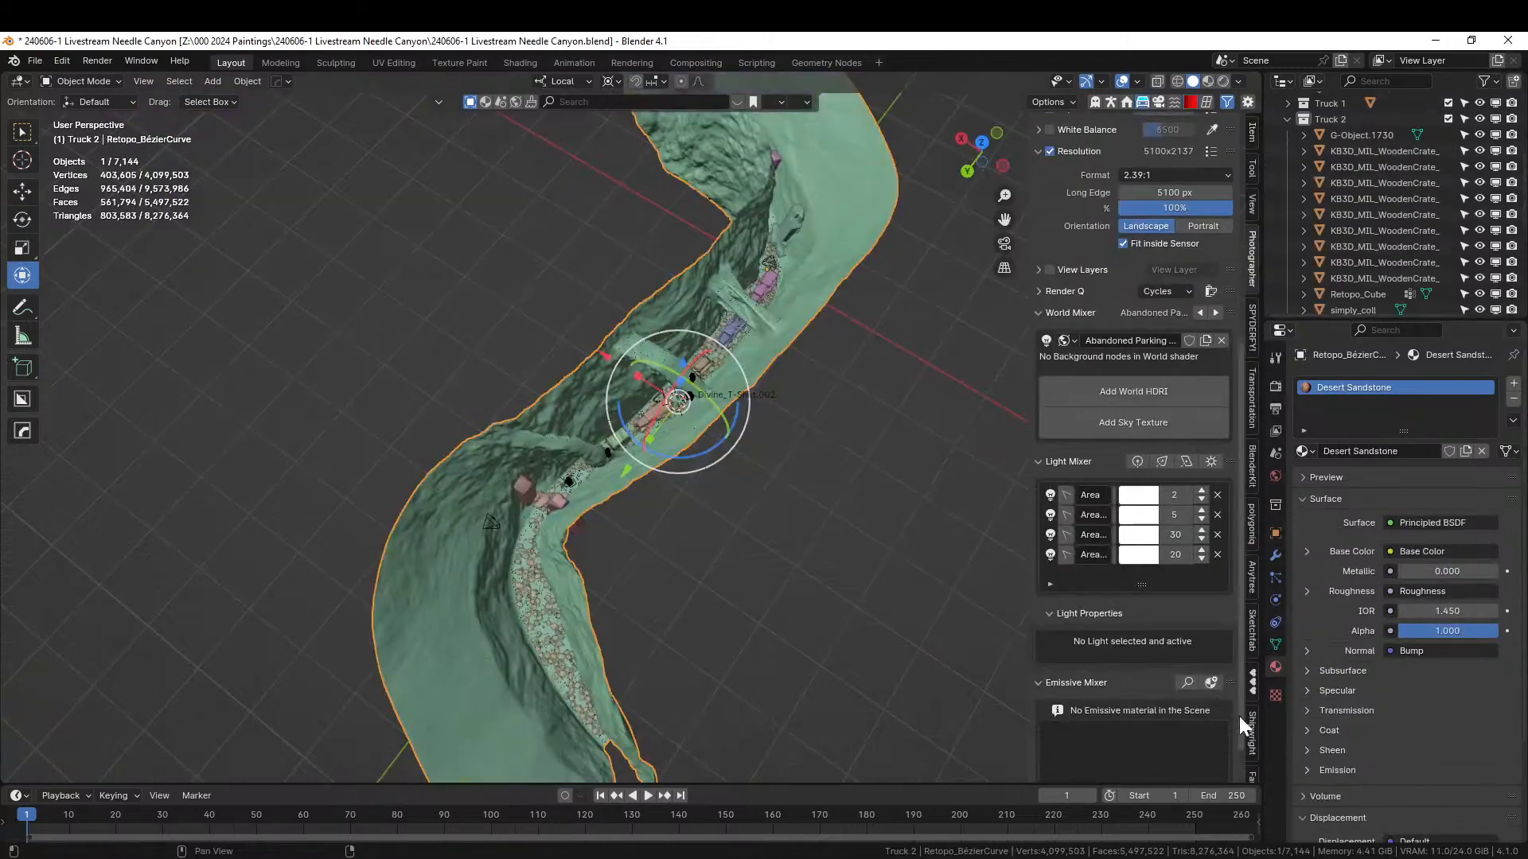
scroll(1249, 700, down, 3)
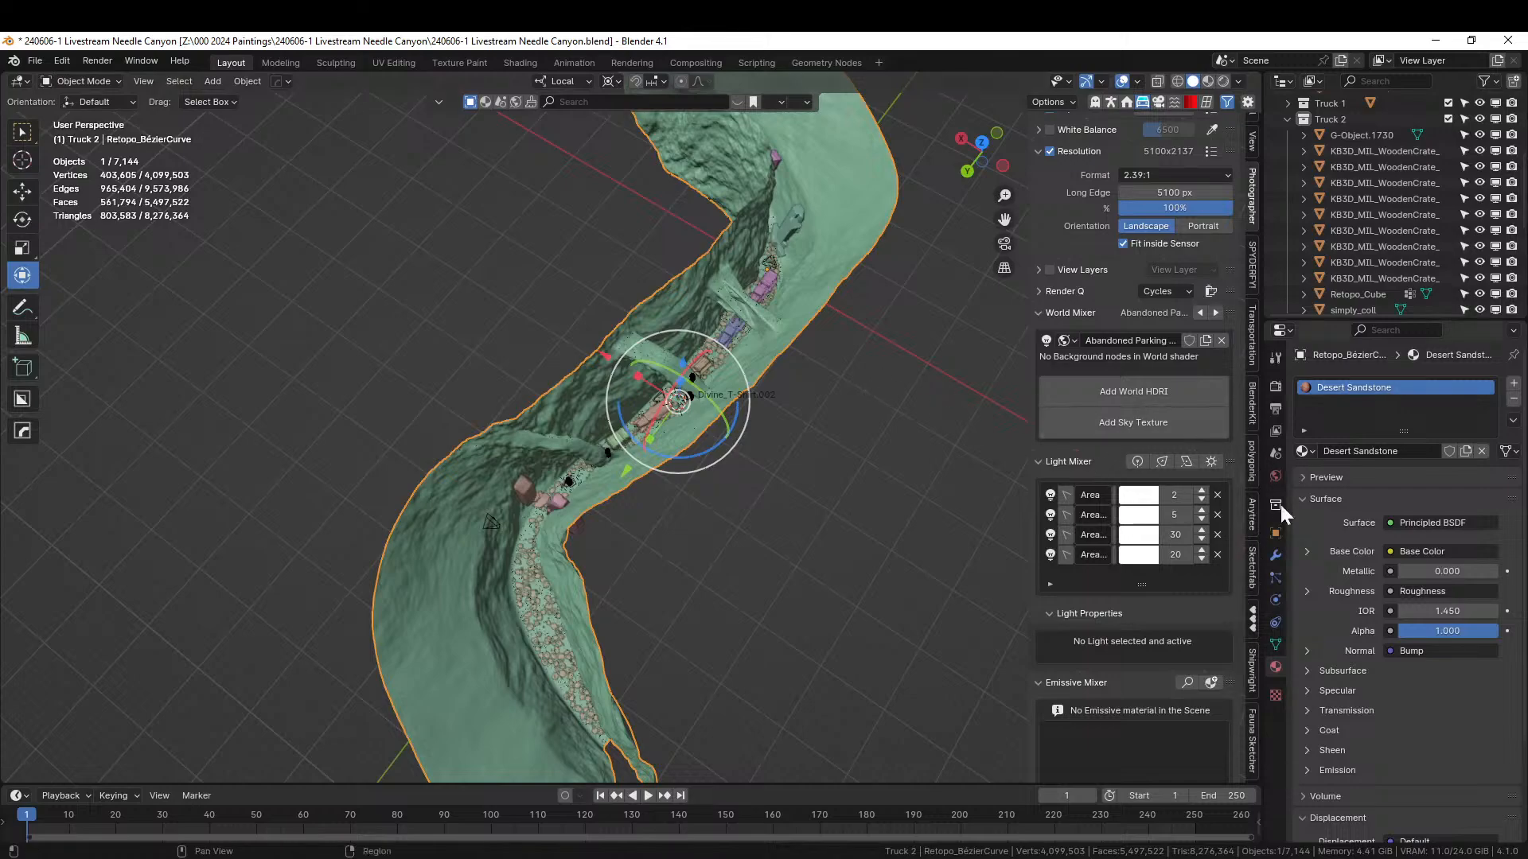
click(1159, 101)
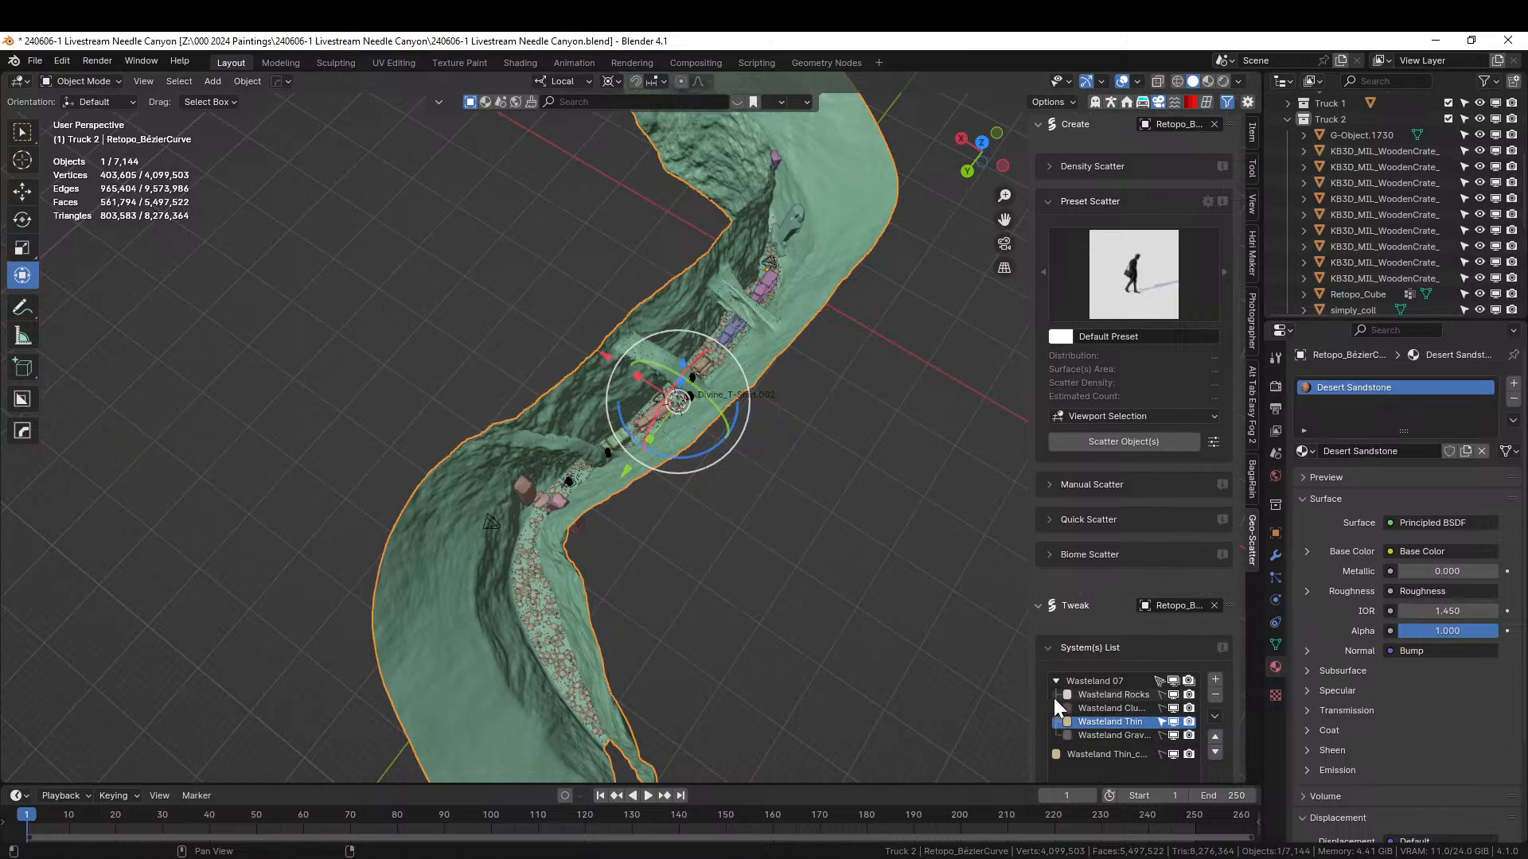
click(1056, 681)
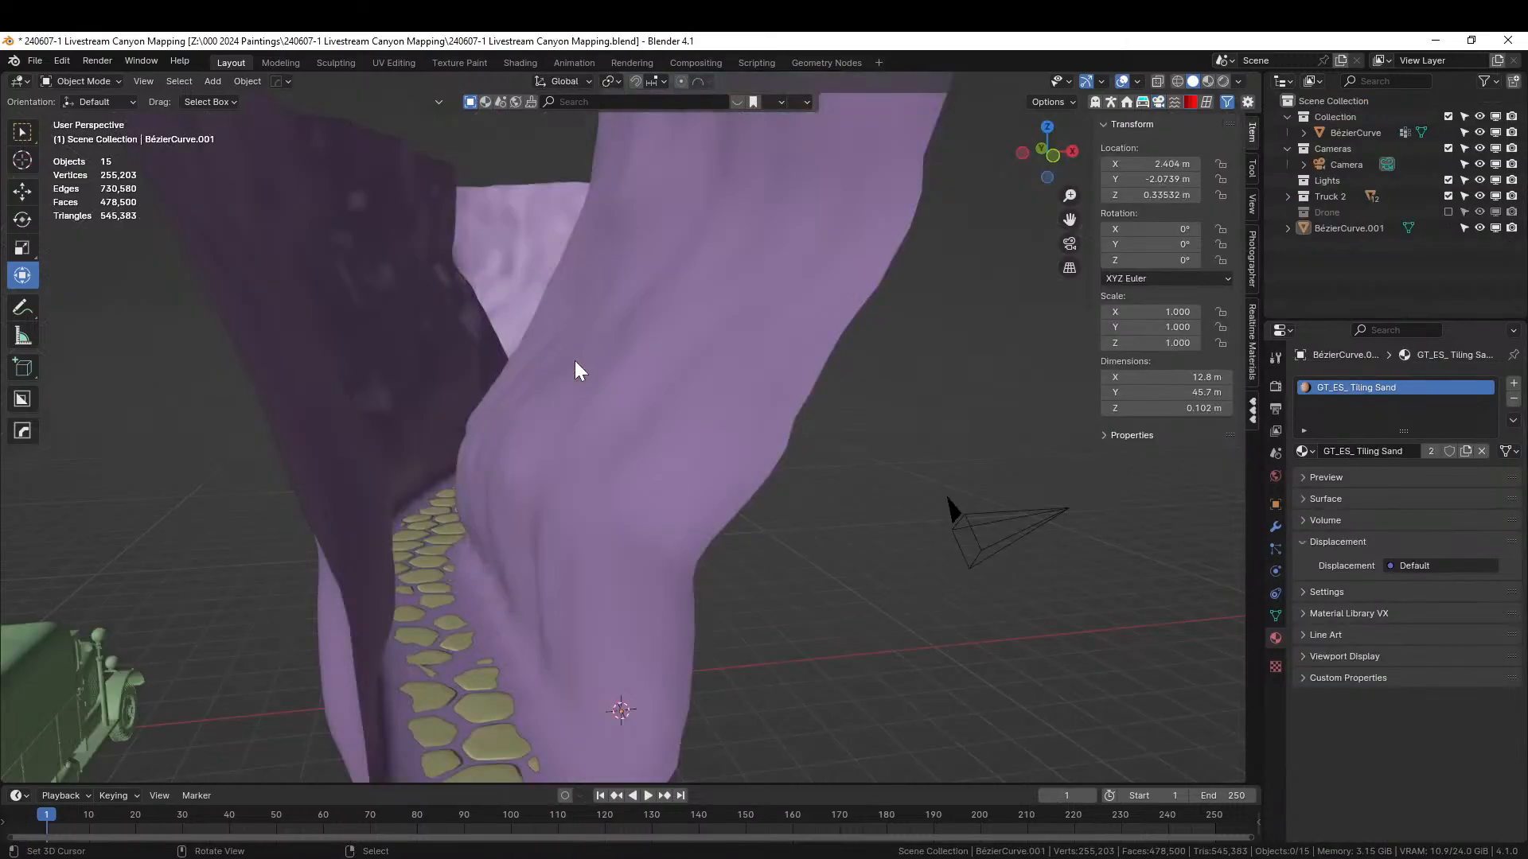
- In the Canyon Mapping file, move the cobblestone path into a new collection named Path
middle_drag(580, 365, 613, 509)
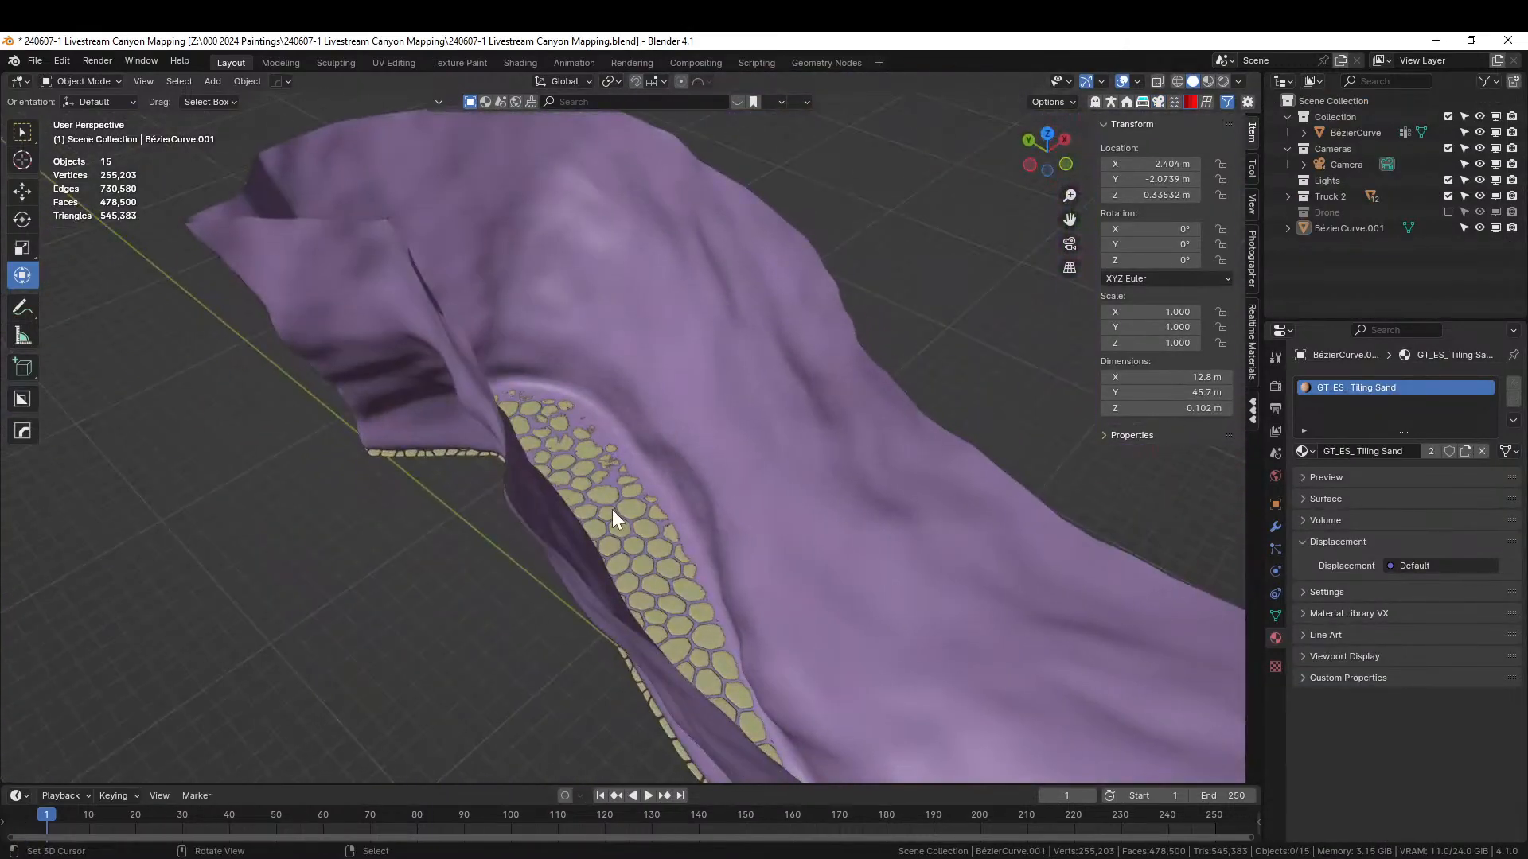
click(603, 499)
key(m)
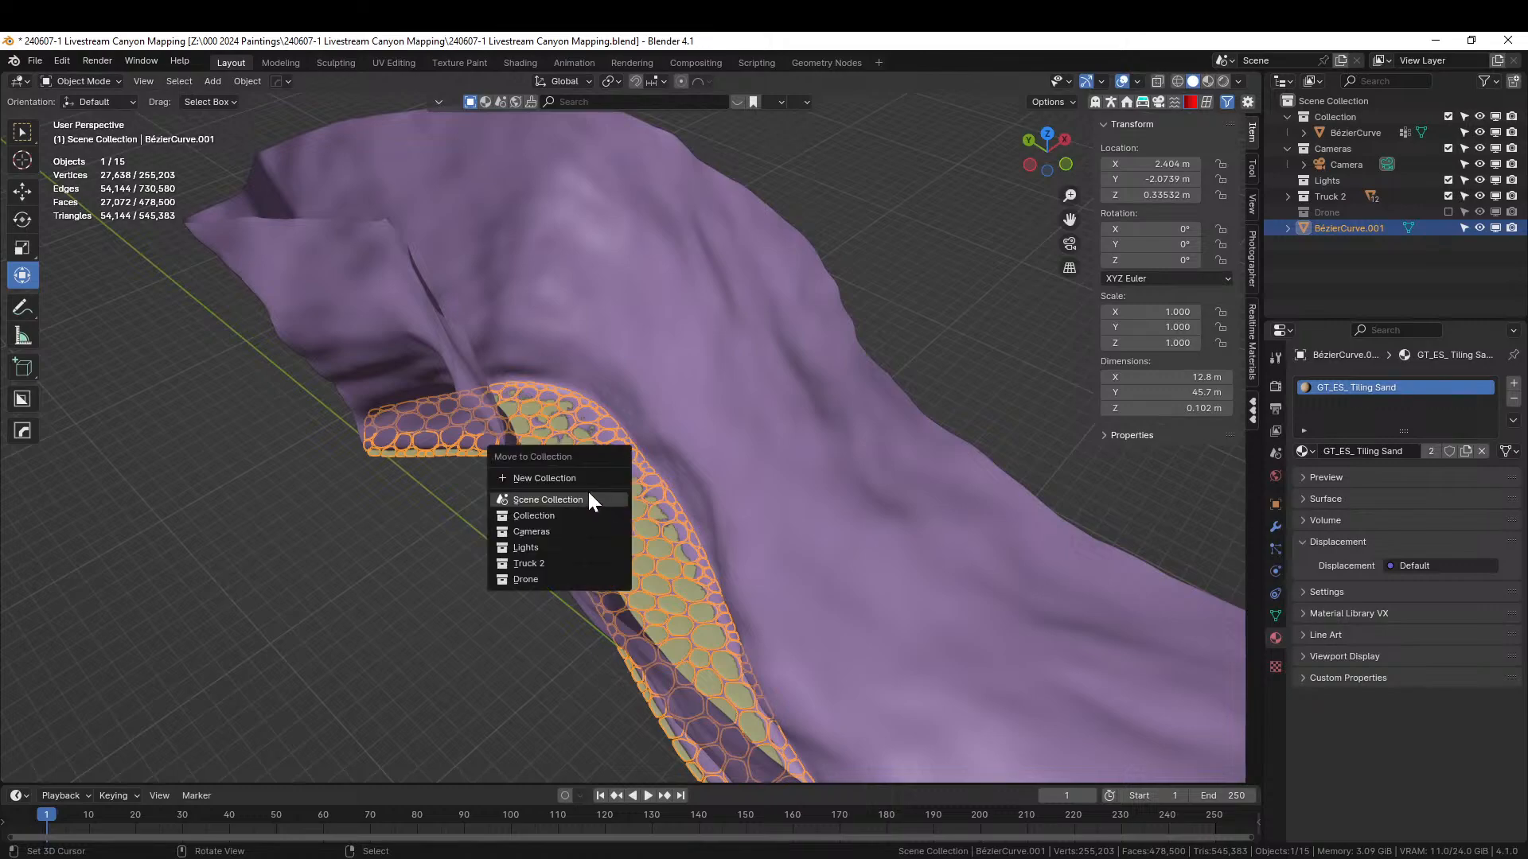
click(567, 479)
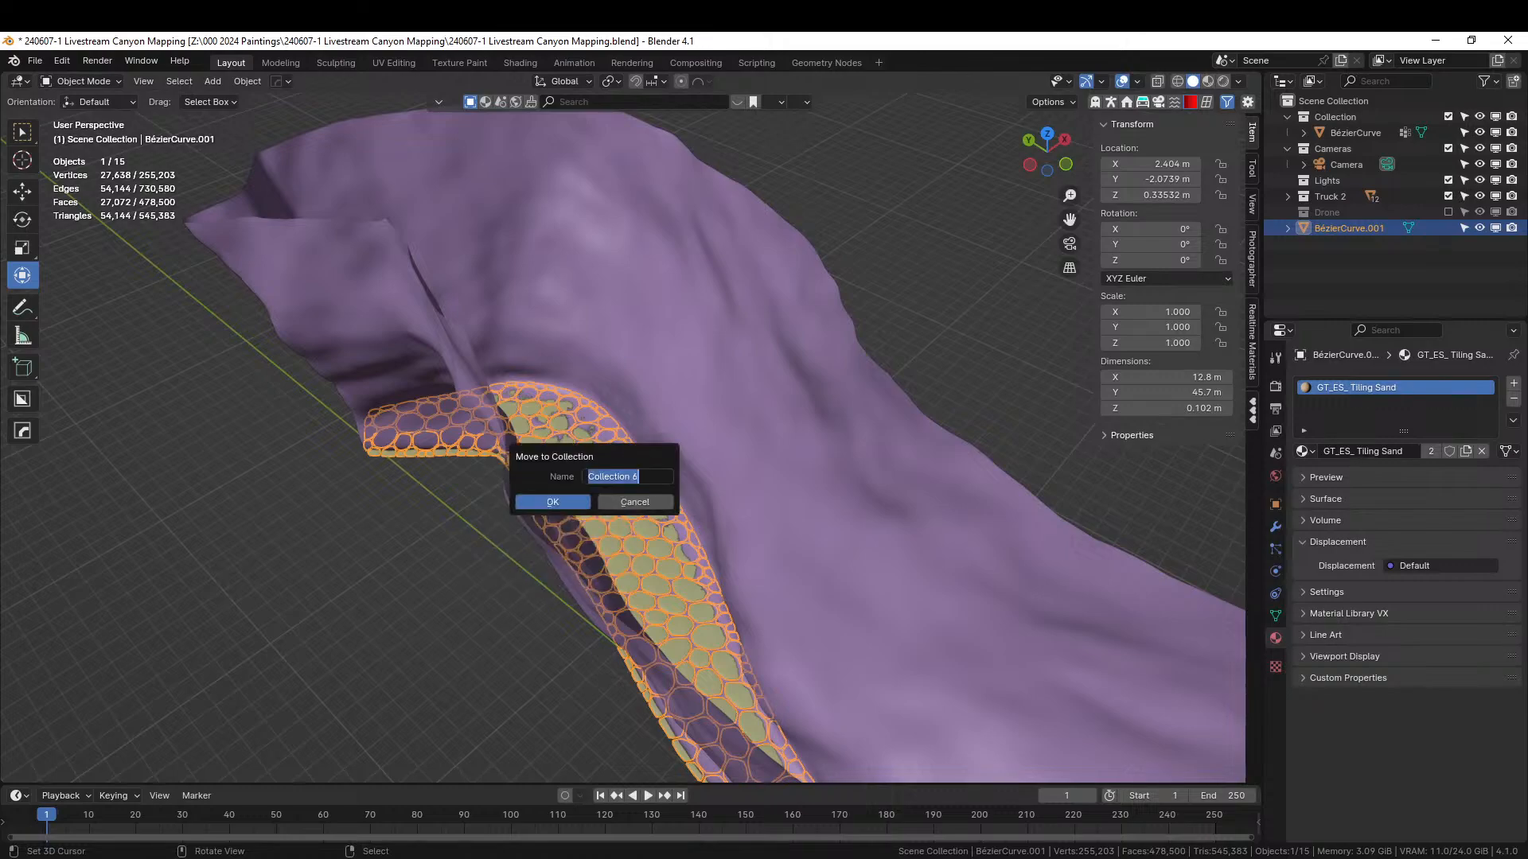
text(Path)
key(Return)
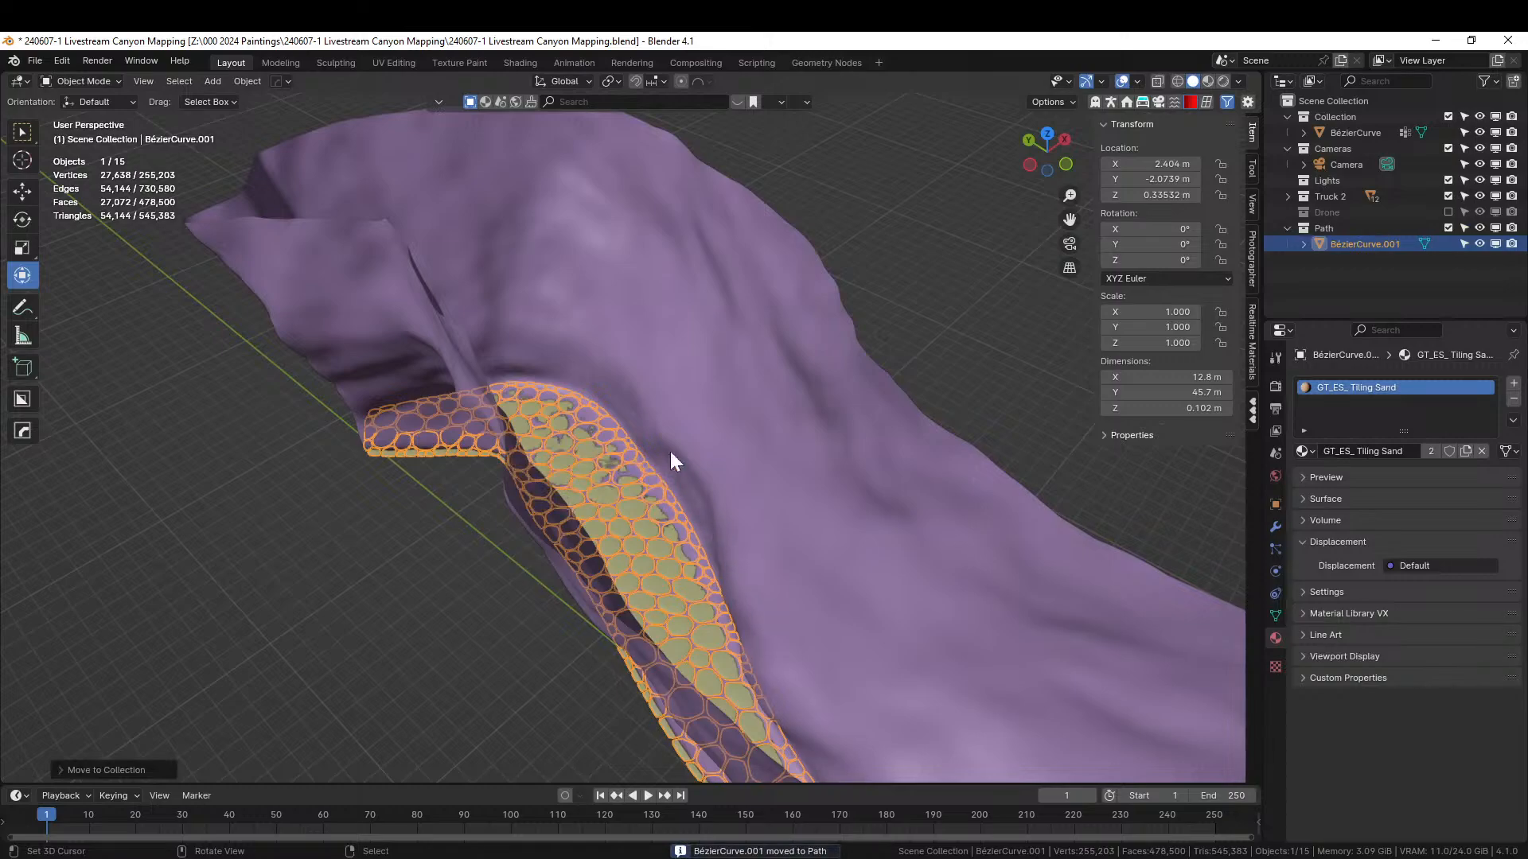
- Make the BézierCurve canyon terrain the Geo-Scatter emitter and open the biome library in a maximized window
click(695, 393)
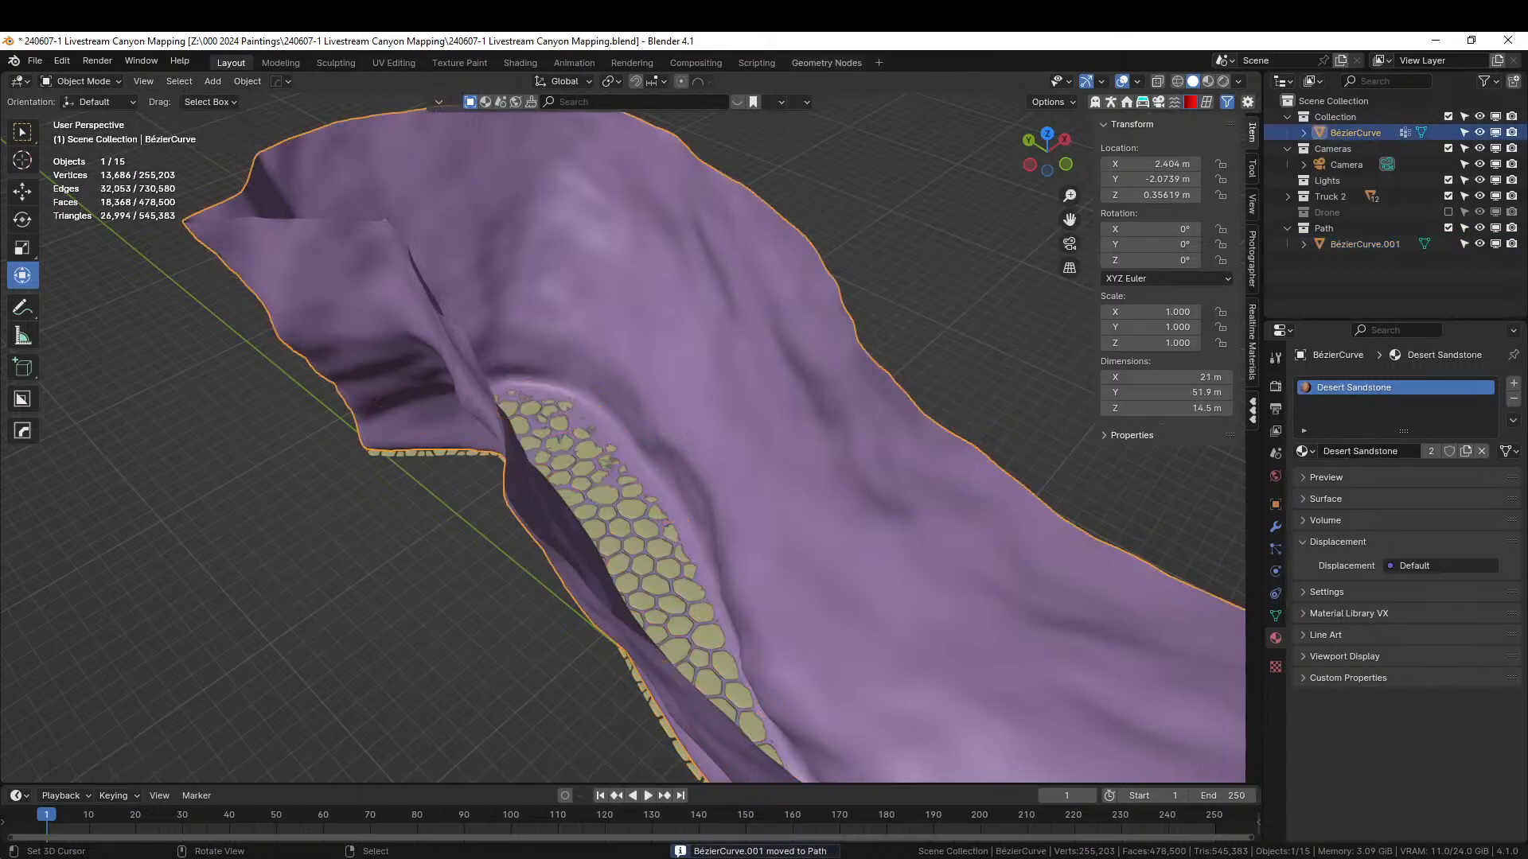
click(1162, 100)
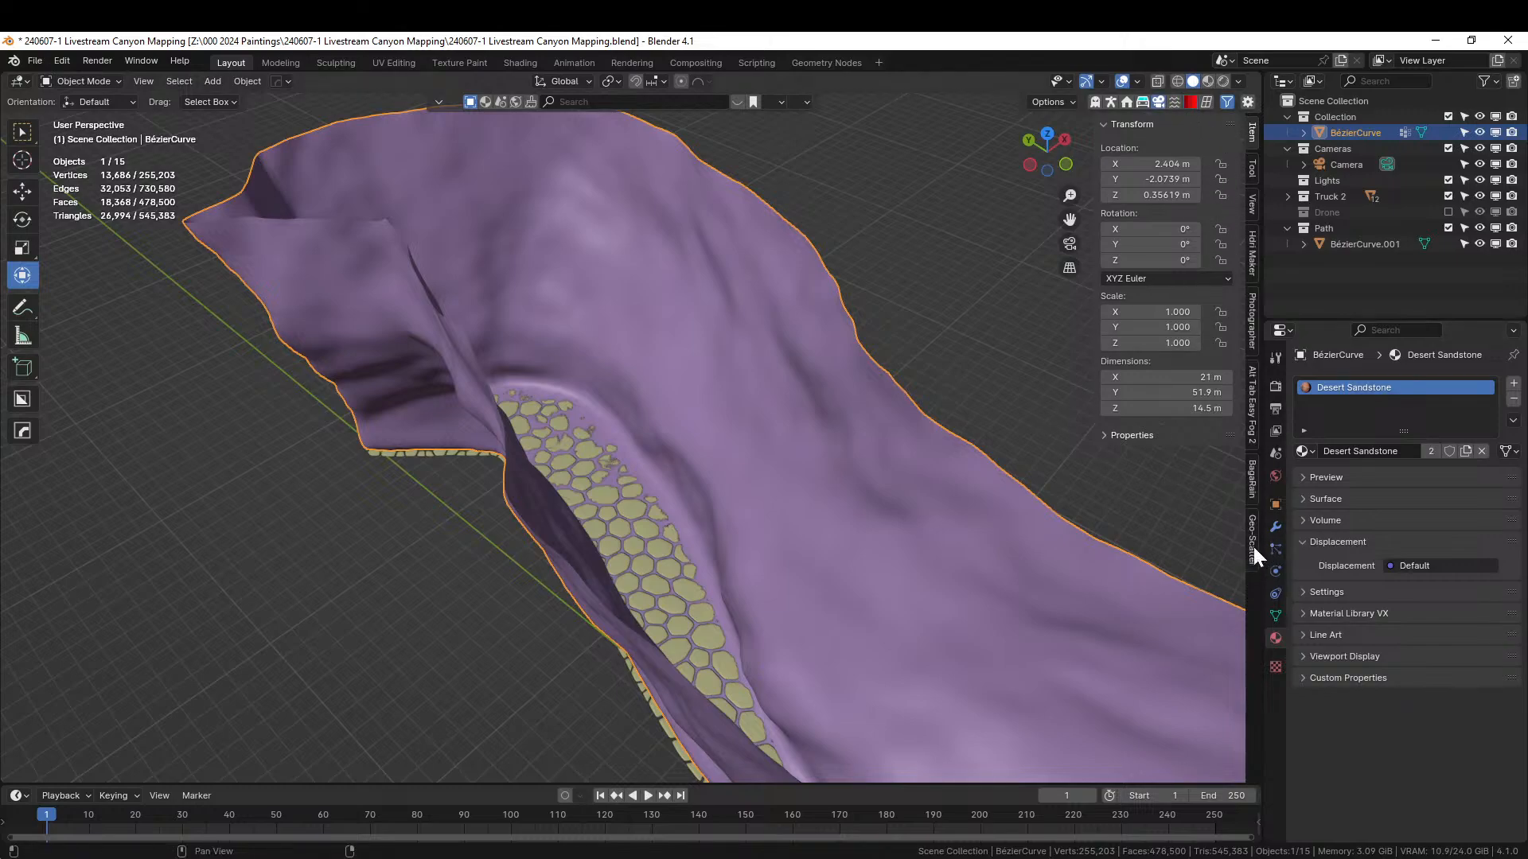
click(1252, 542)
click(1215, 126)
click(673, 279)
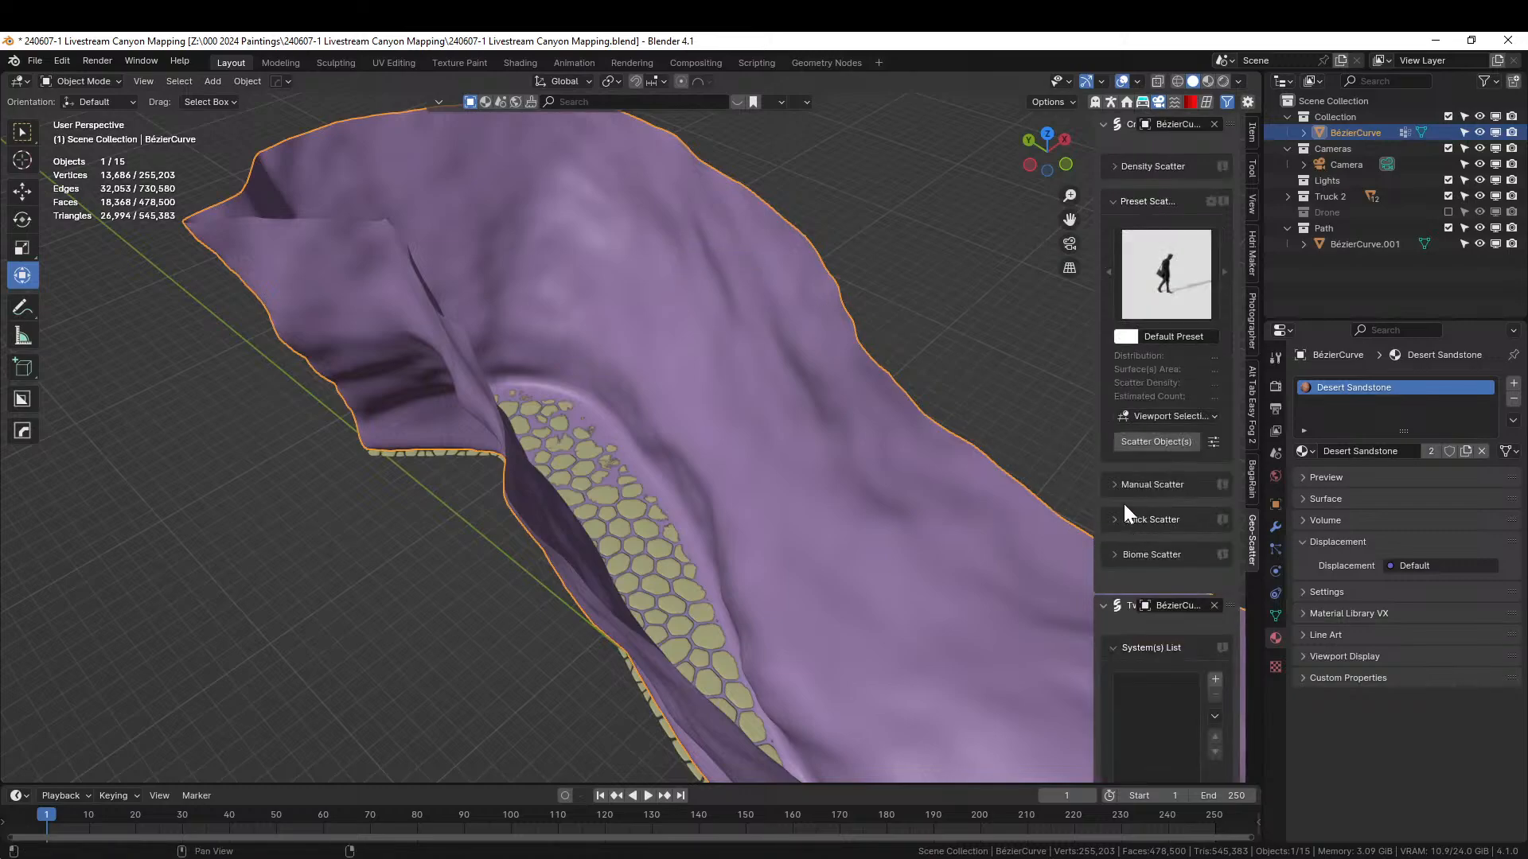
click(1118, 553)
click(1157, 588)
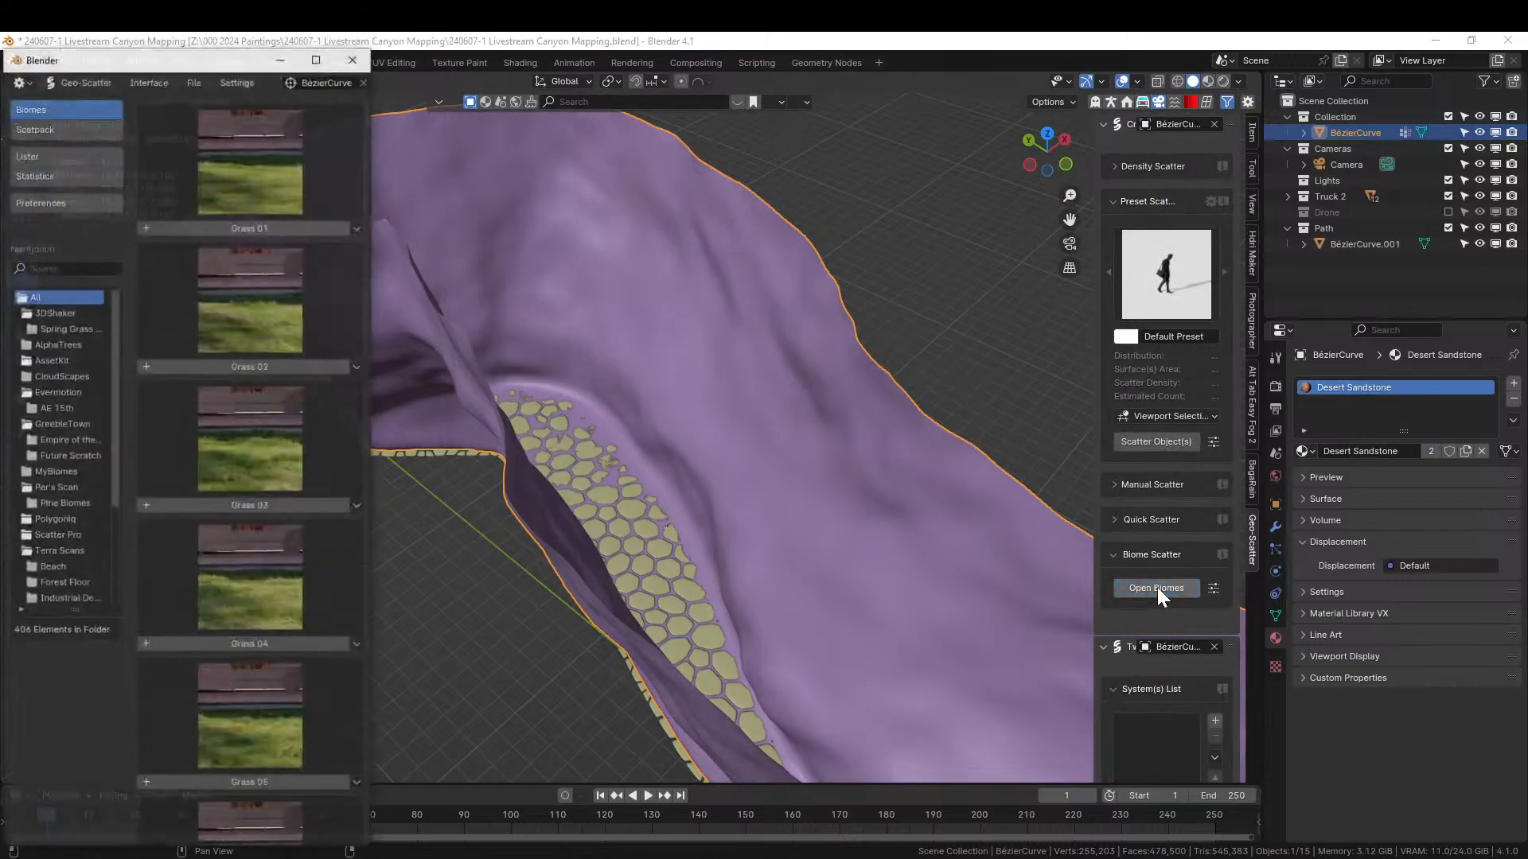
click(315, 61)
- Scatter the Wasteland 07 biome on the canyon terrain, accept the heavy-scatter security measures and close the biome library
scroll(633, 479, down, 15)
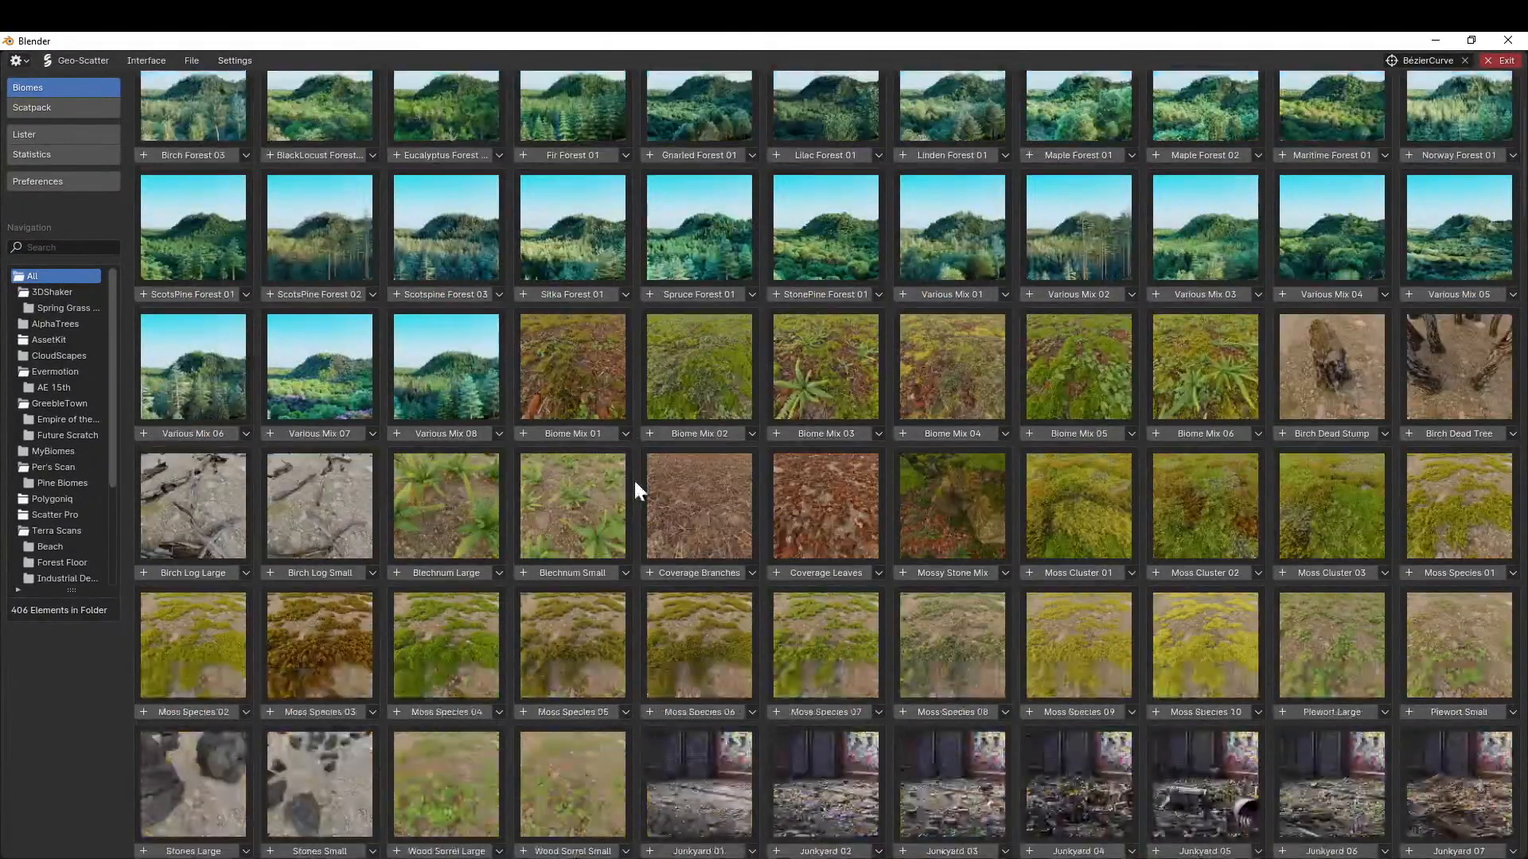
scroll(635, 487, down, 20)
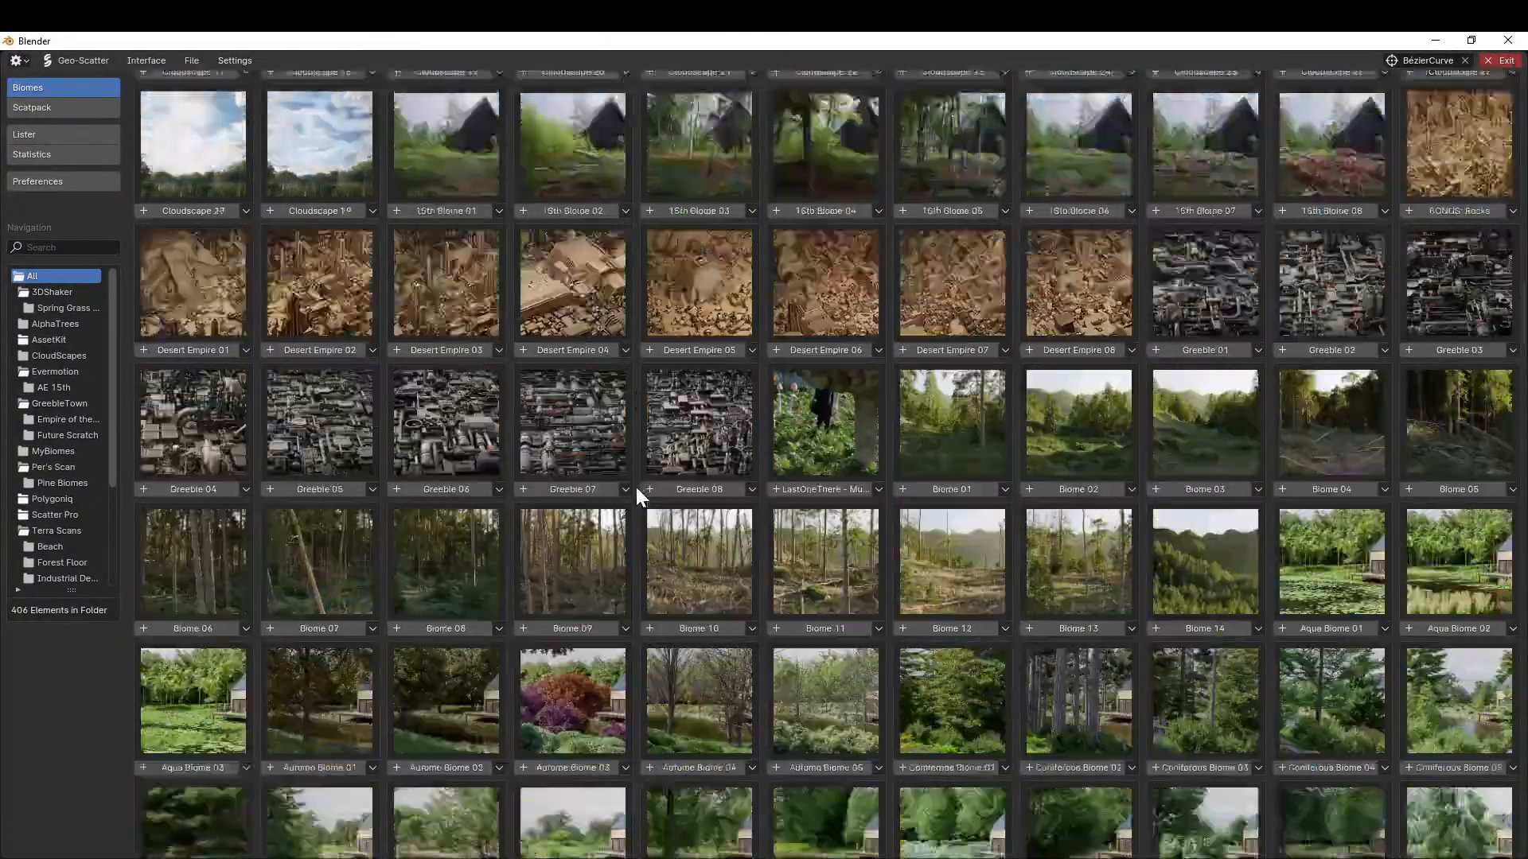
scroll(637, 487, down, 15)
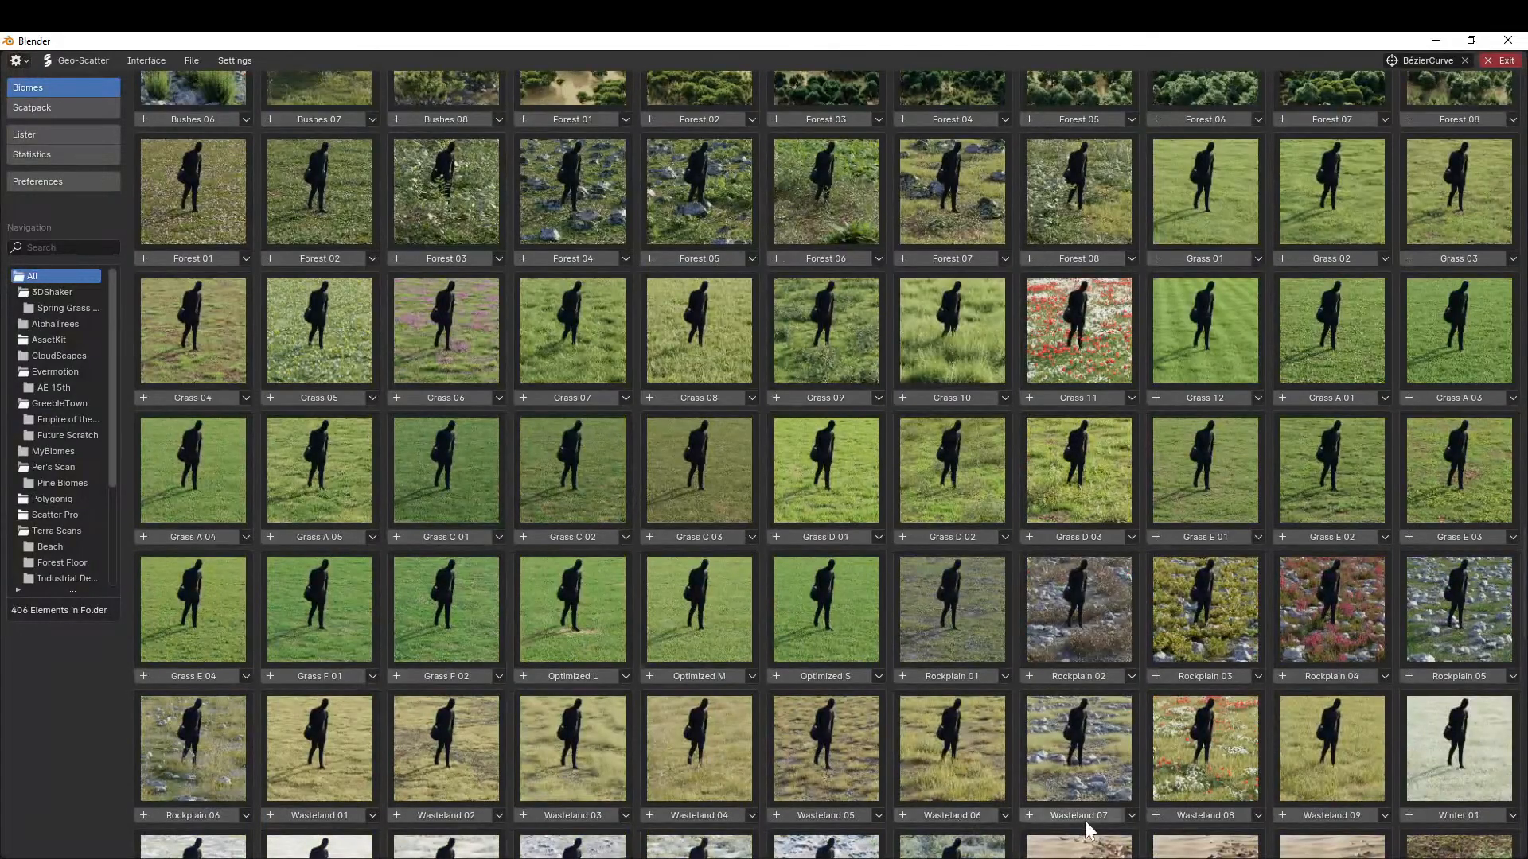
mouse_move(1096, 816)
click(1070, 819)
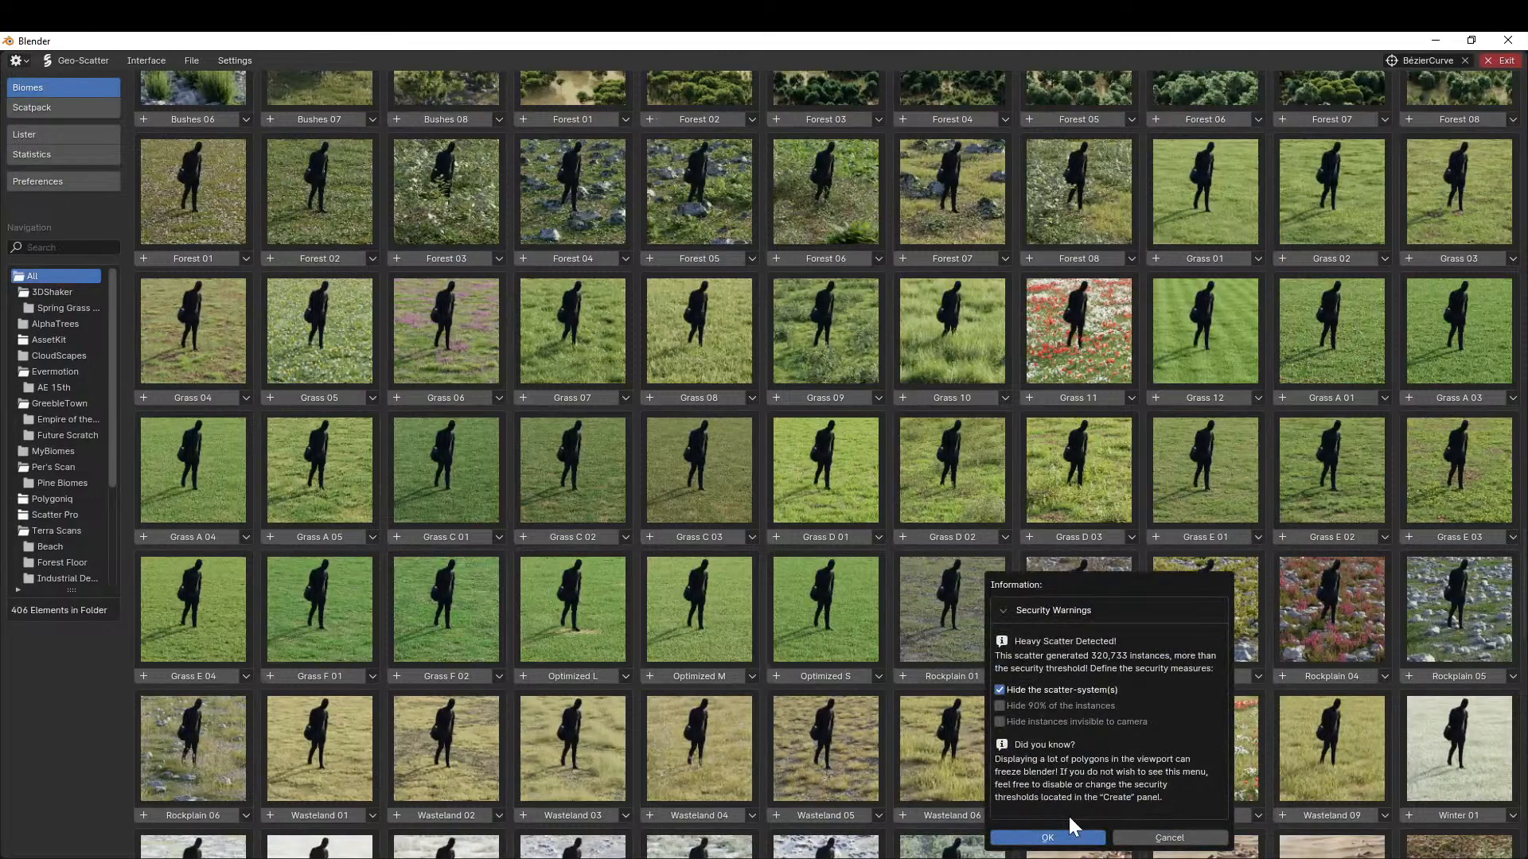
click(1071, 835)
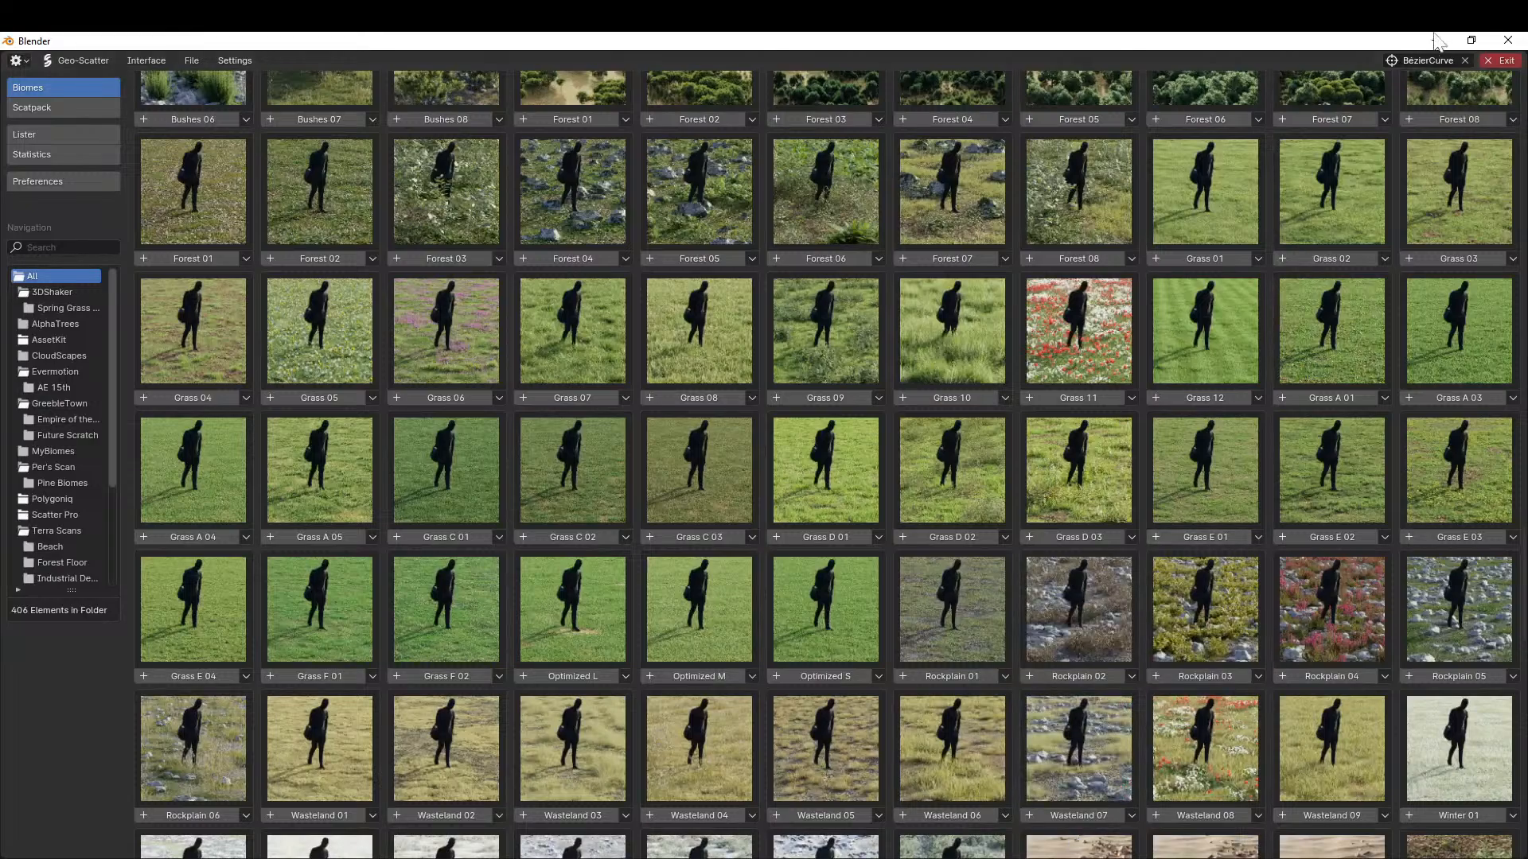
click(1508, 40)
- Enable Upward-Obstruction in the Wasteland 07 group culling masks, using the Path collection as the obstruction
middle_drag(845, 489, 795, 501)
scroll(1137, 667, down, 3)
scroll(1141, 661, down, 4)
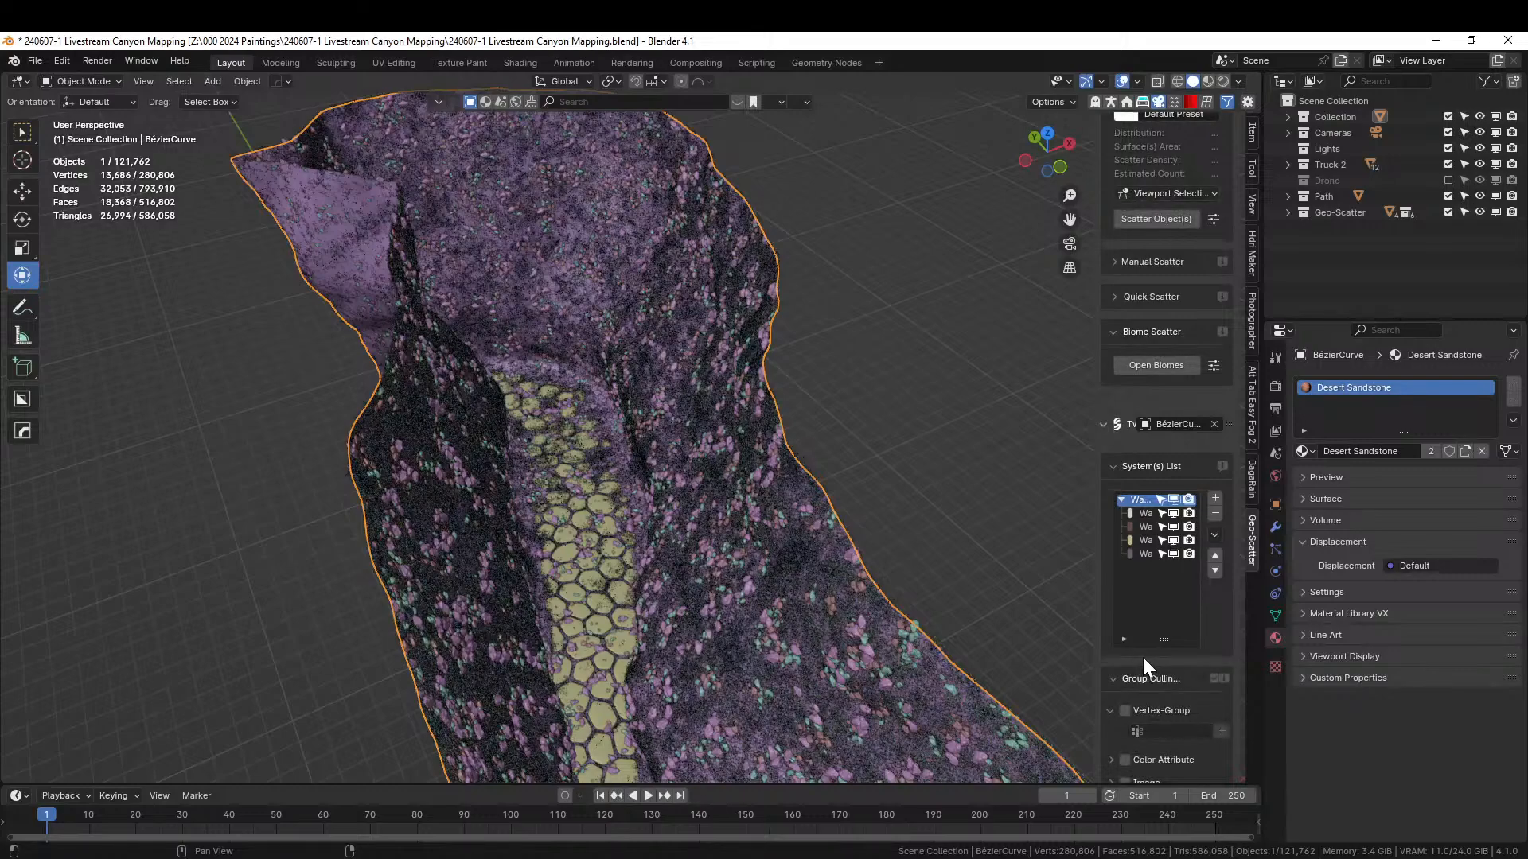
scroll(1170, 676, down, 3)
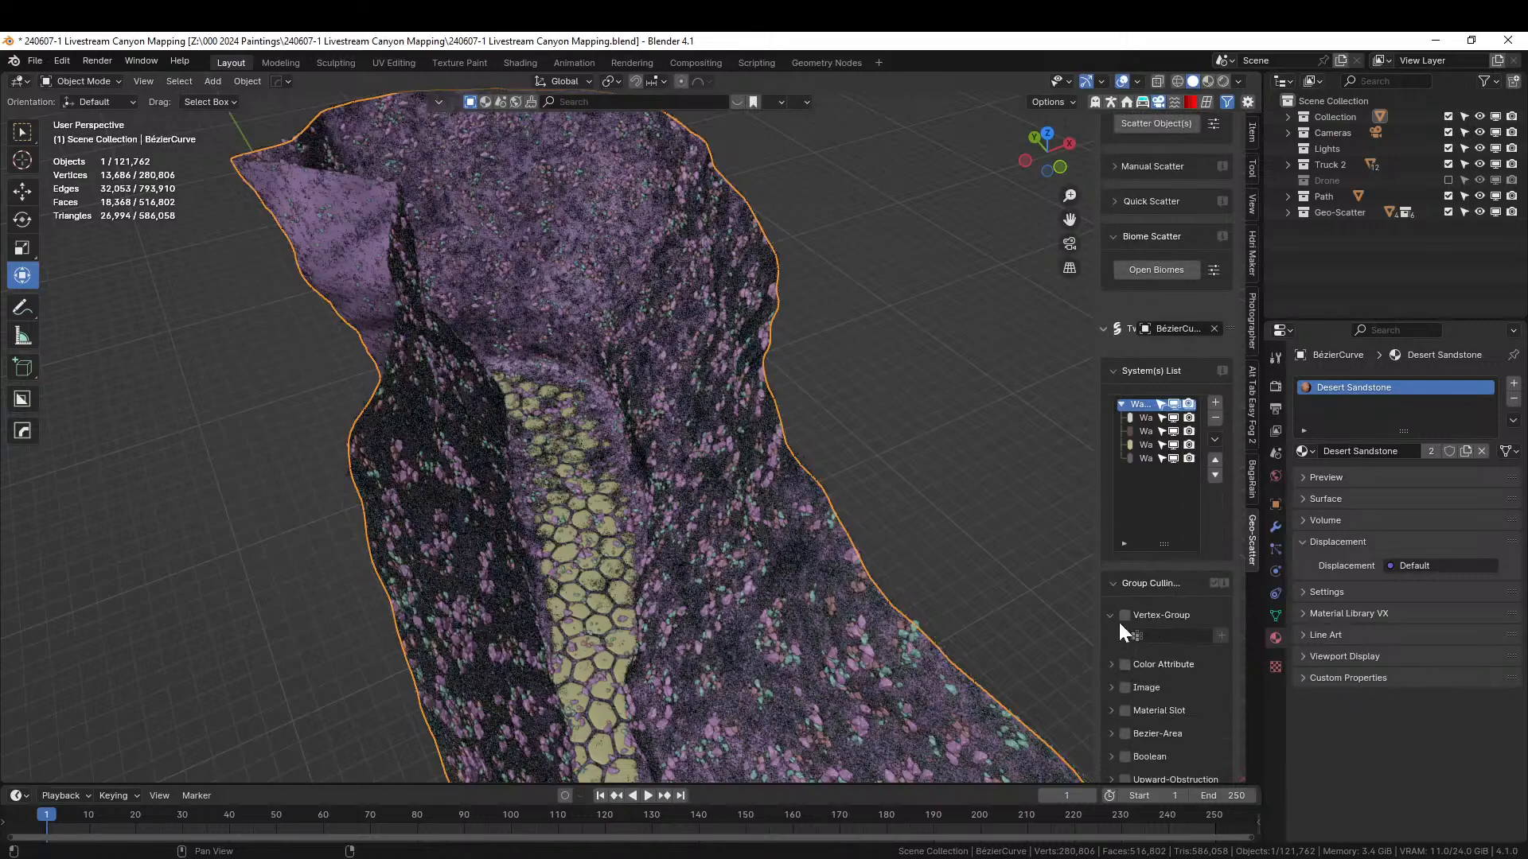
scroll(1151, 675, down, 4)
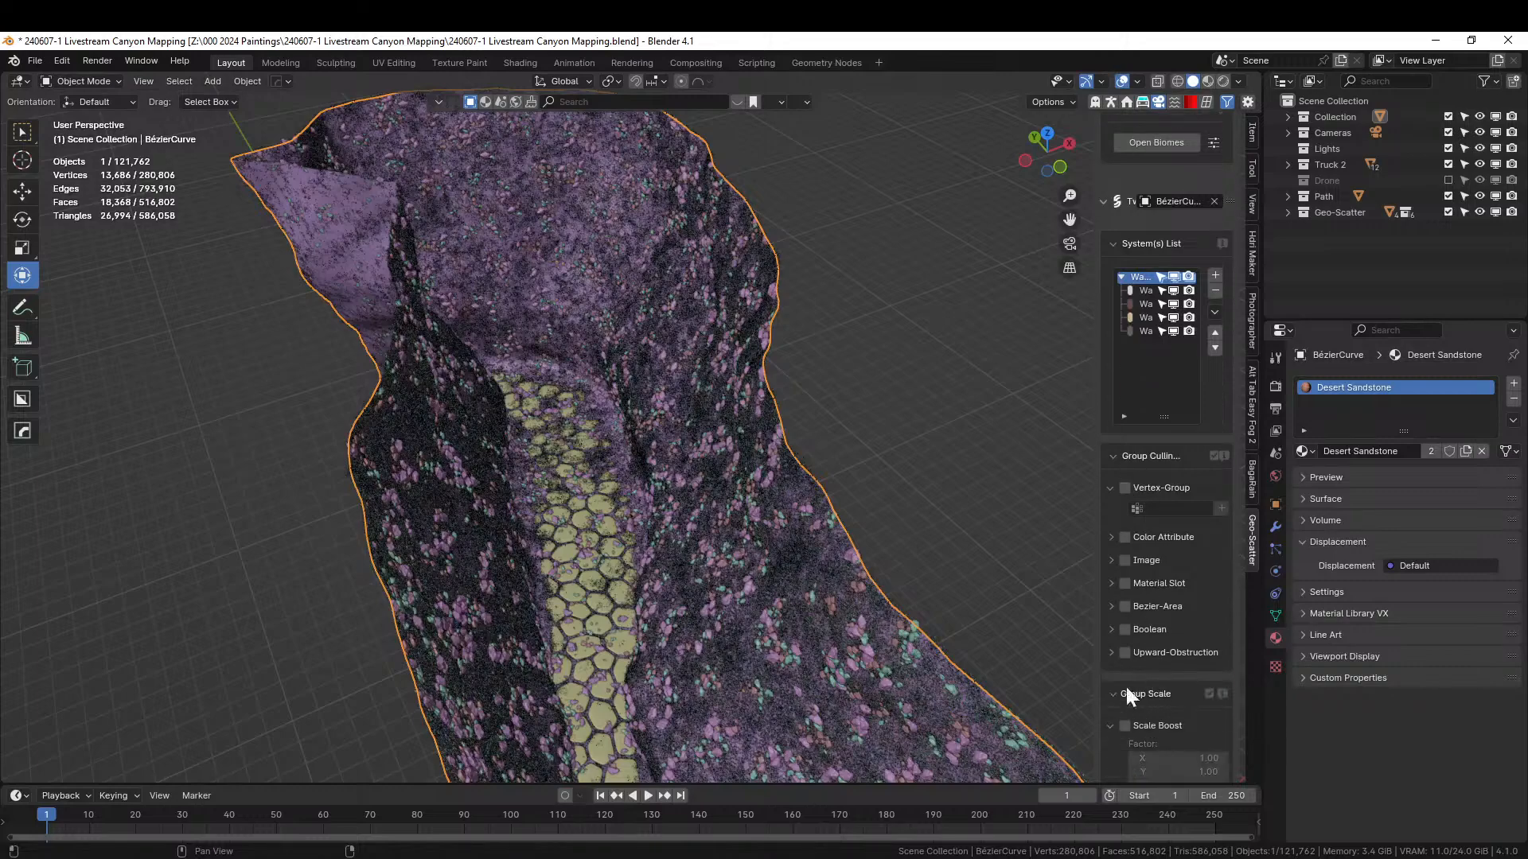
click(1124, 653)
click(1110, 652)
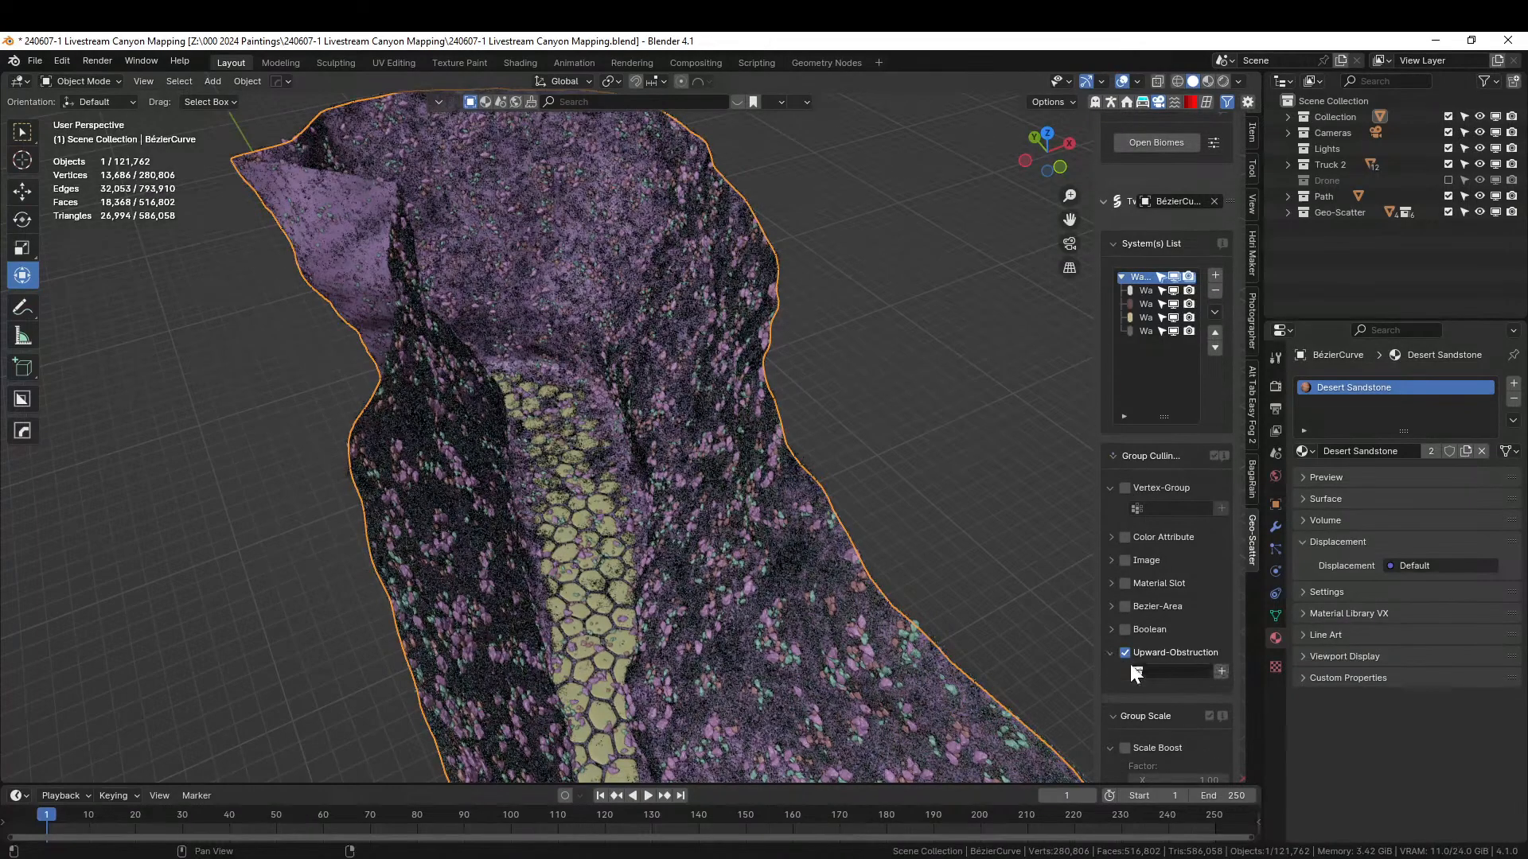
click(1177, 671)
text(path)
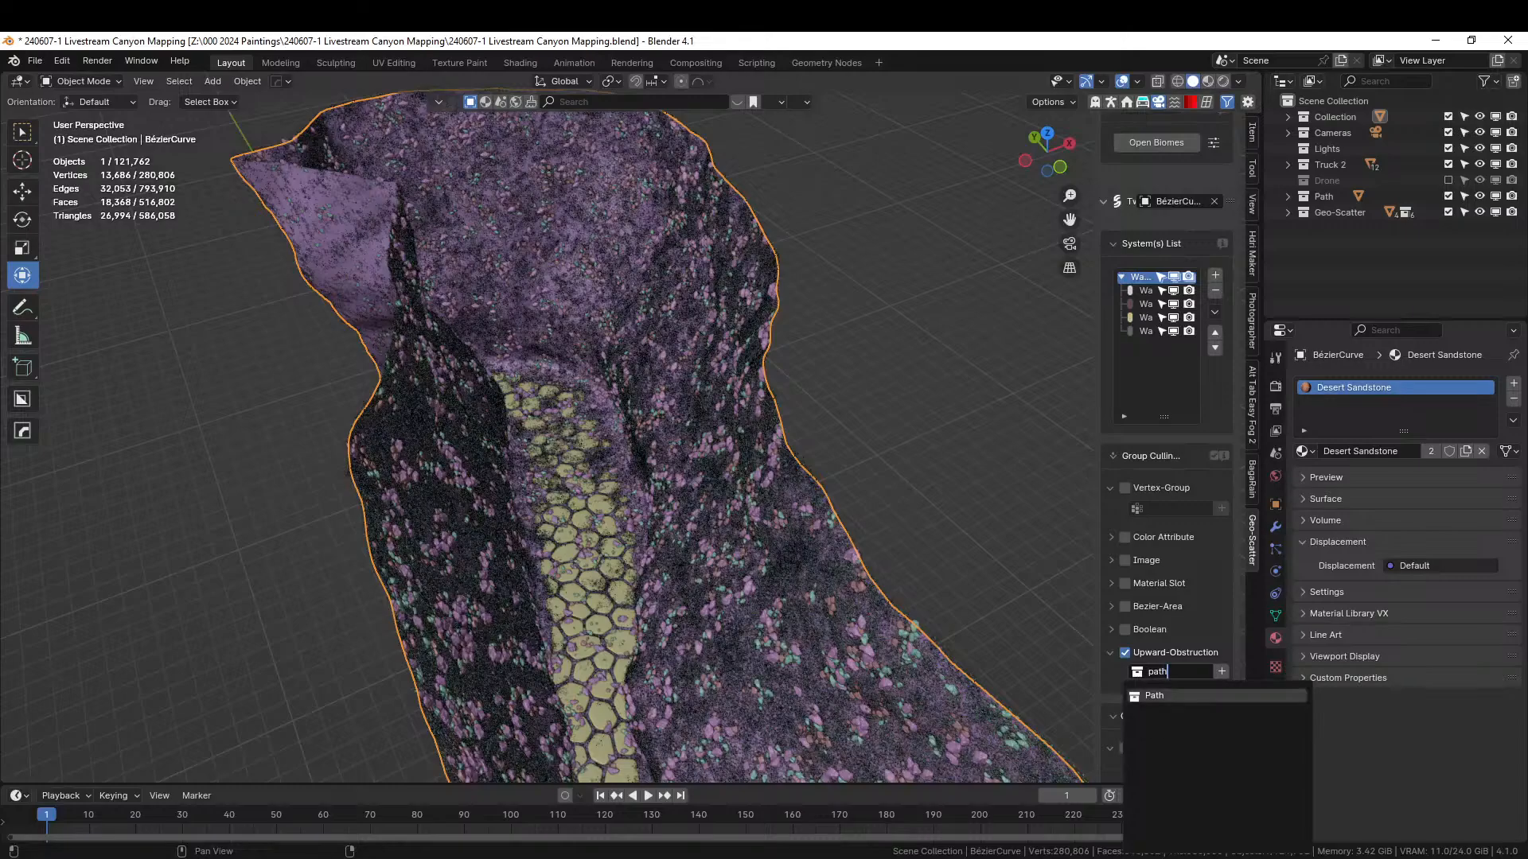
key(Return)
scroll(605, 422, up, 6)
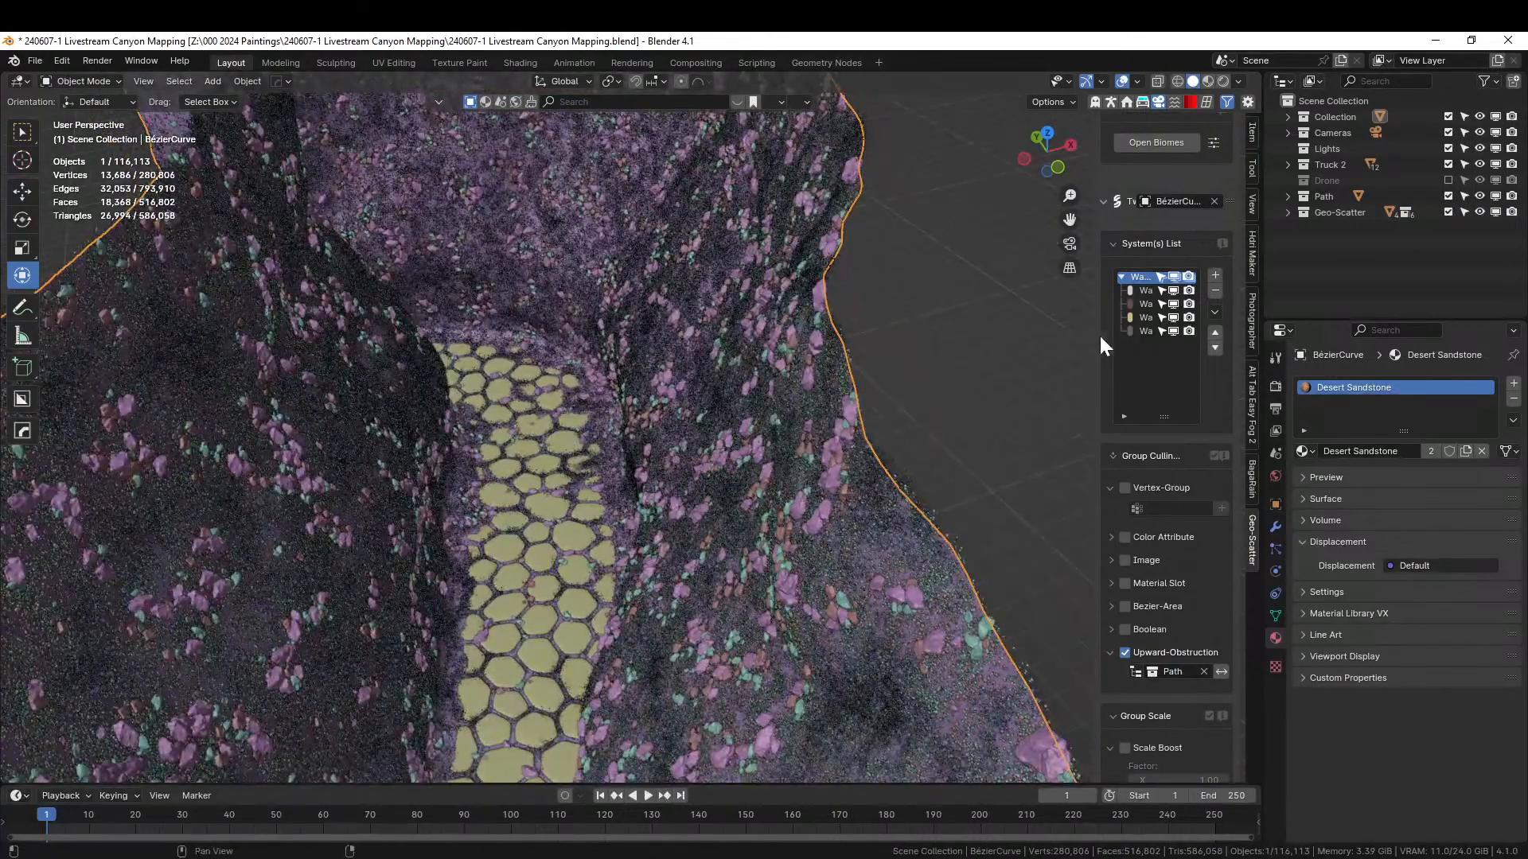
- Enable the abiotic Slope filter on the Wasteland Rocks scatter system and turn off its Absolute Slope option
drag(1100, 333, 906, 334)
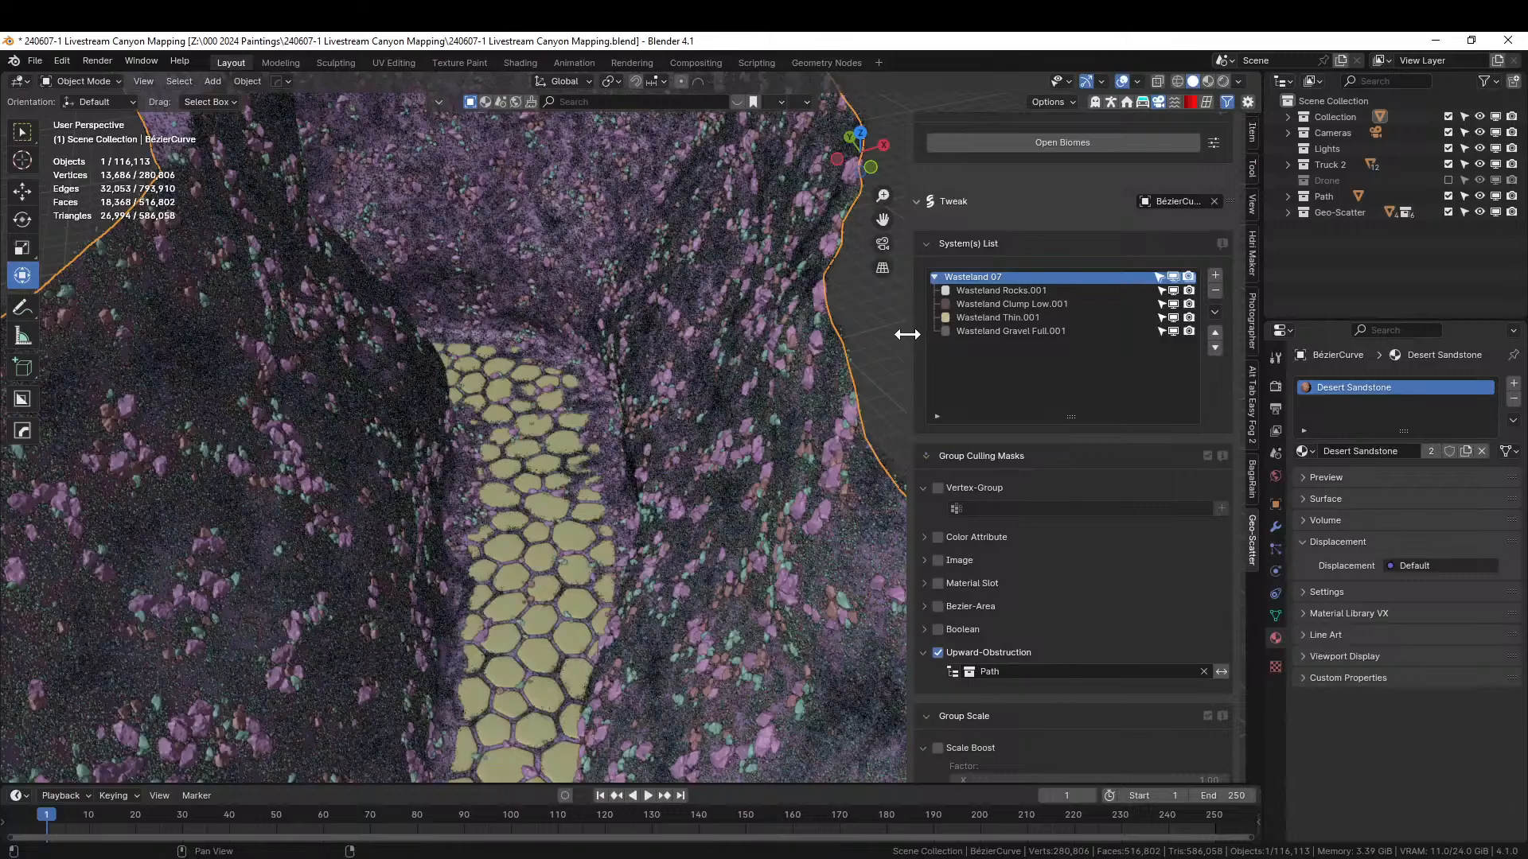
click(993, 290)
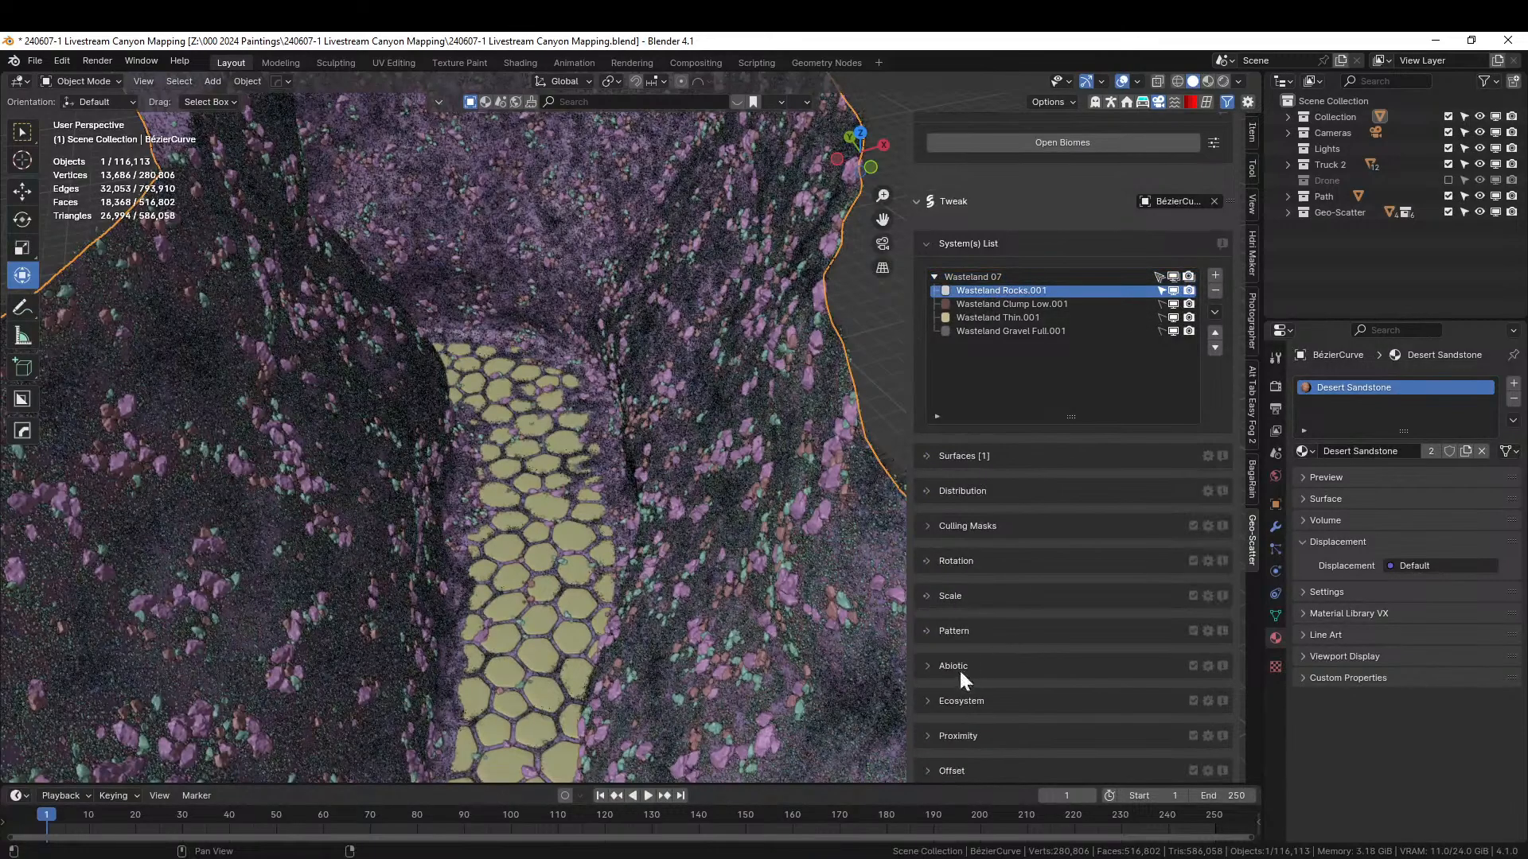
click(926, 665)
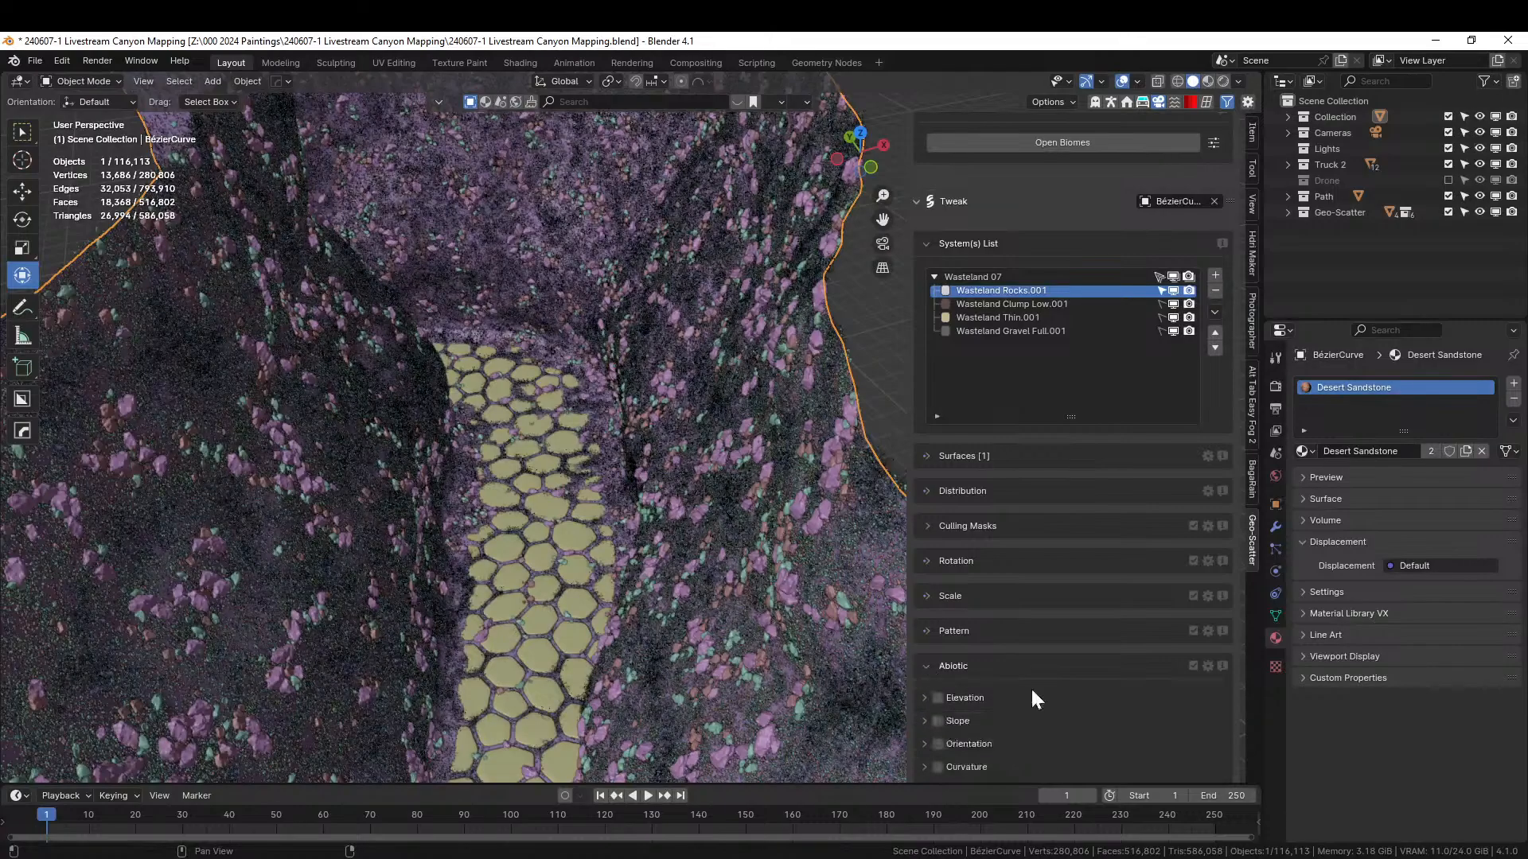
scroll(1027, 687, down, 2)
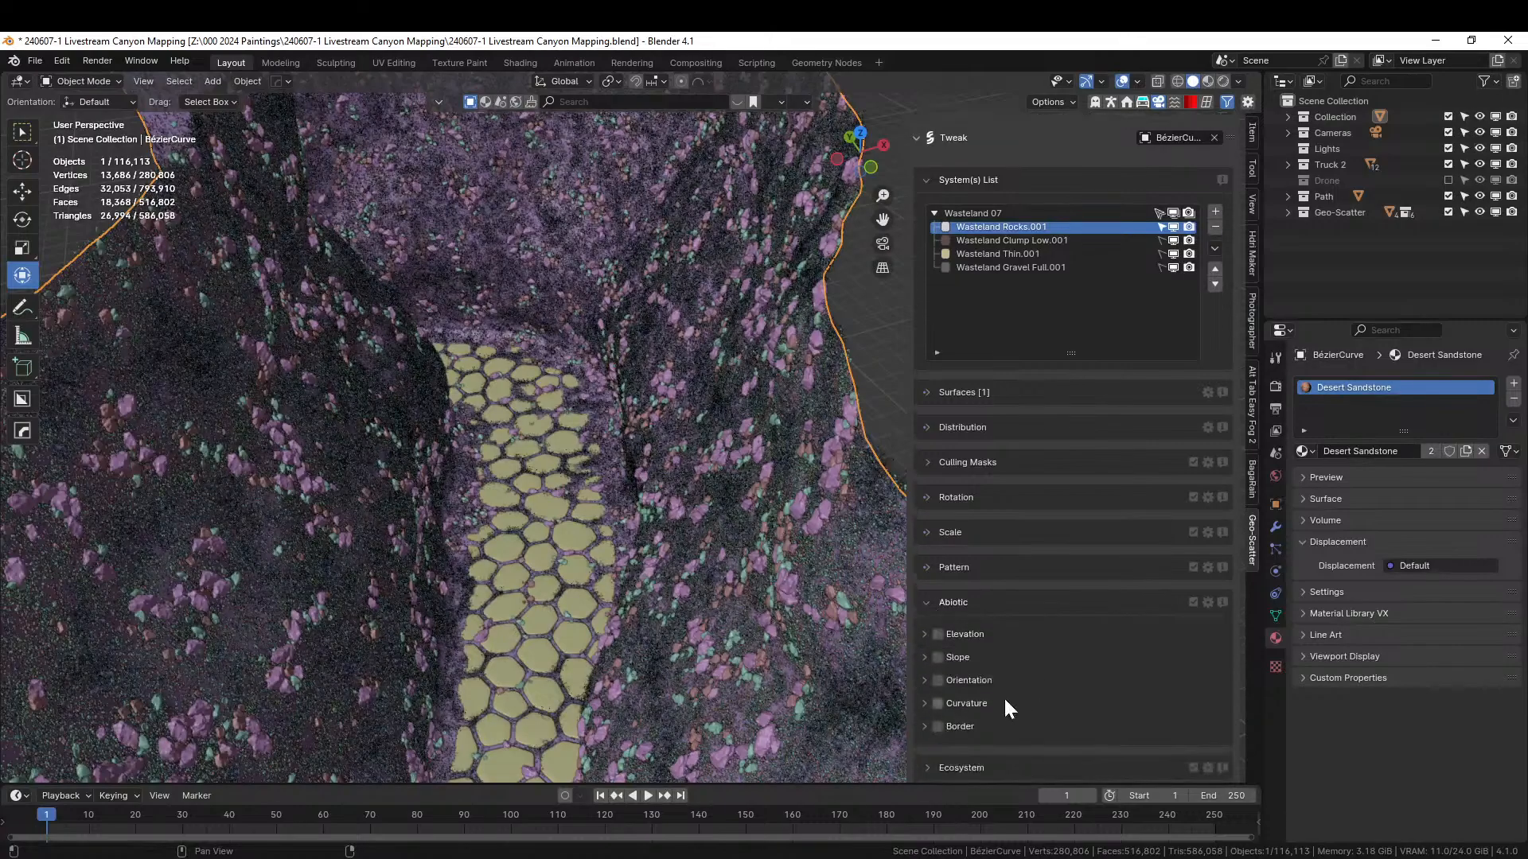
click(937, 658)
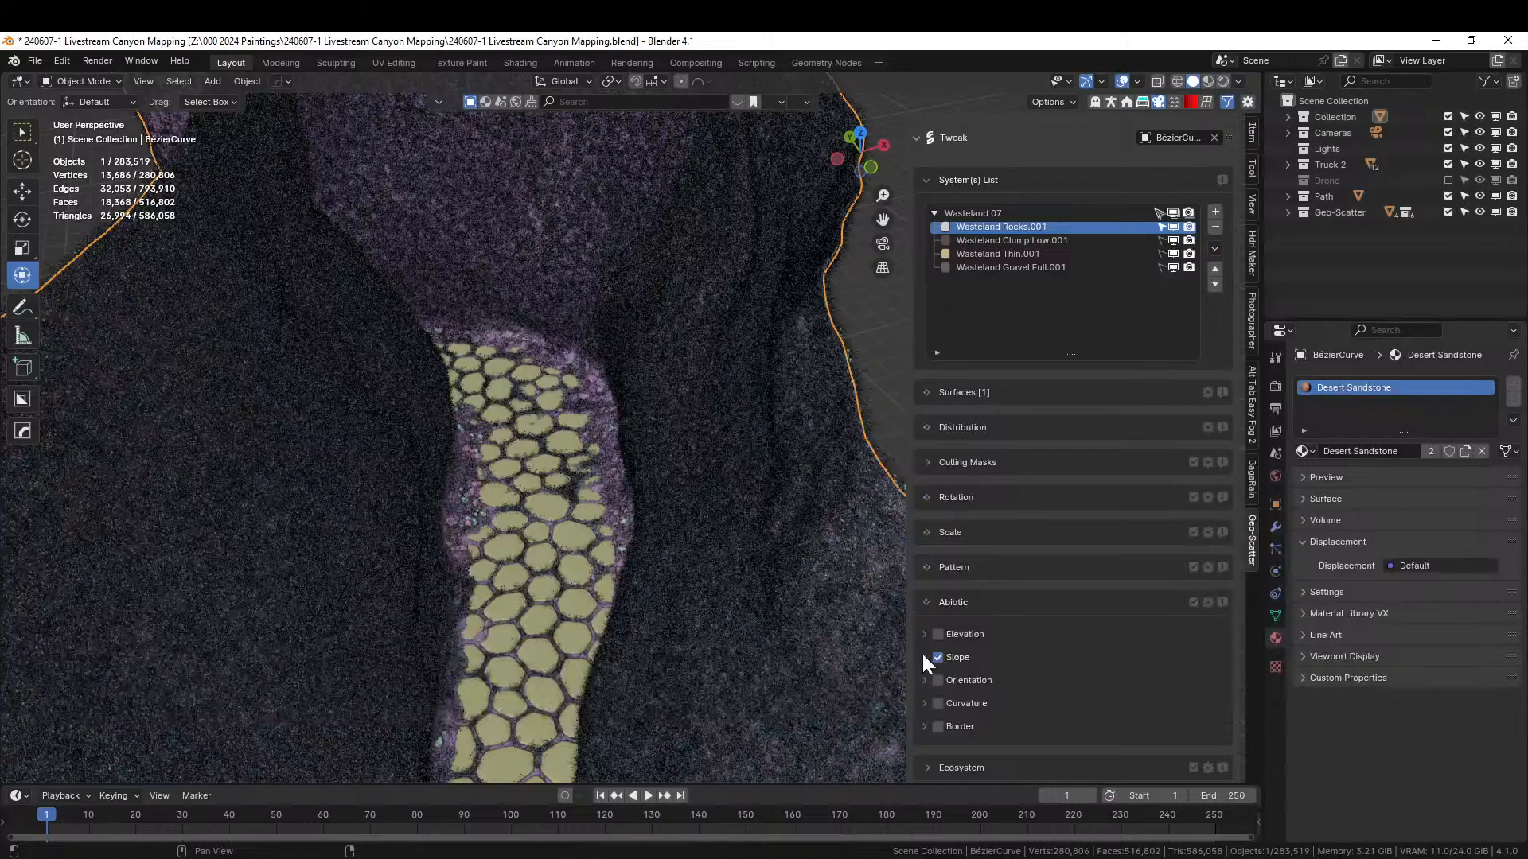
click(923, 656)
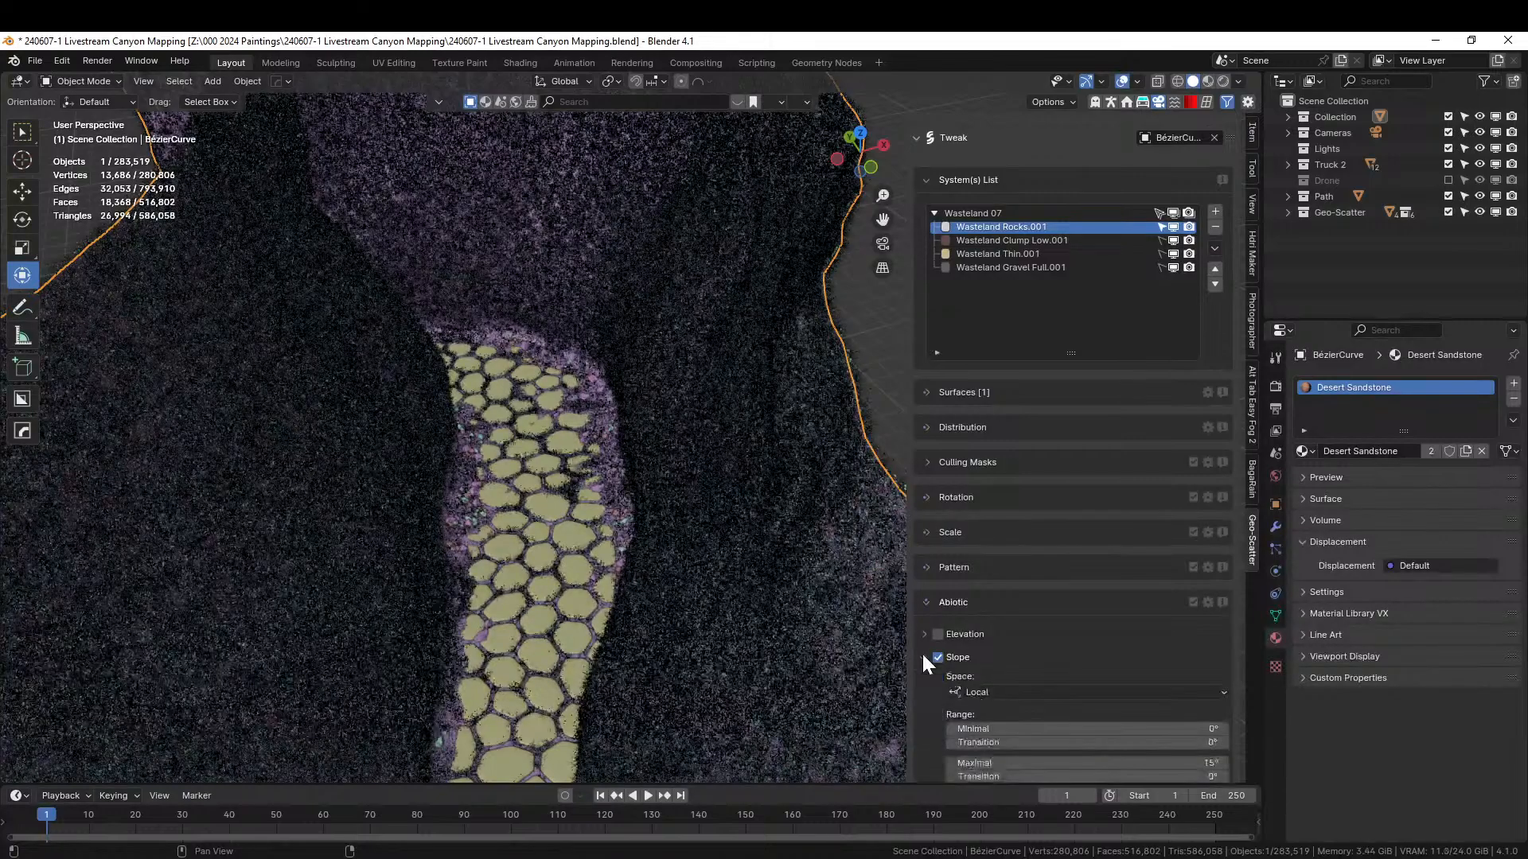
scroll(1111, 748, down, 3)
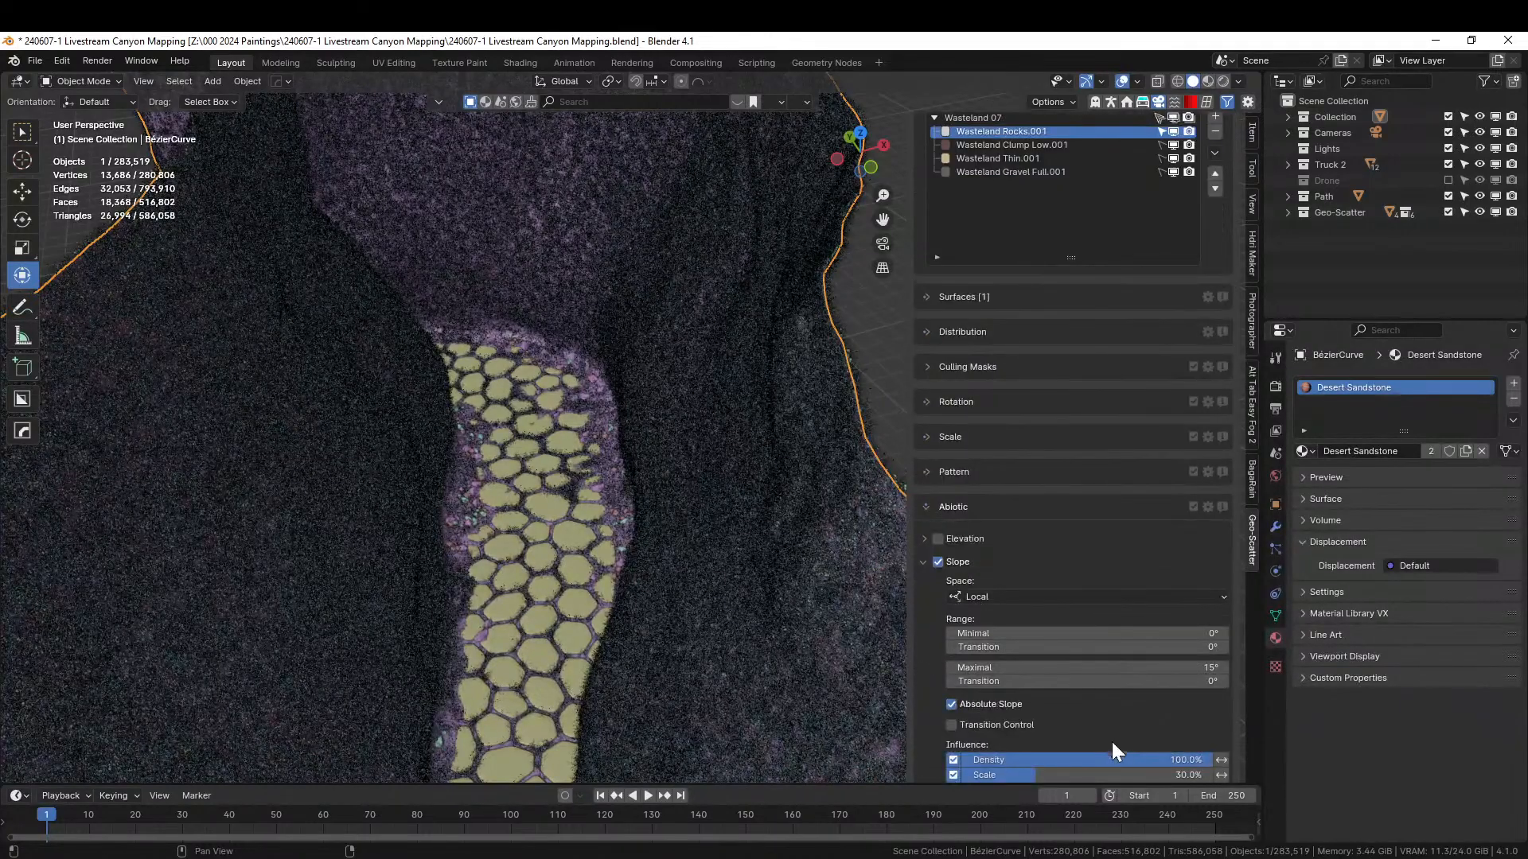
click(950, 704)
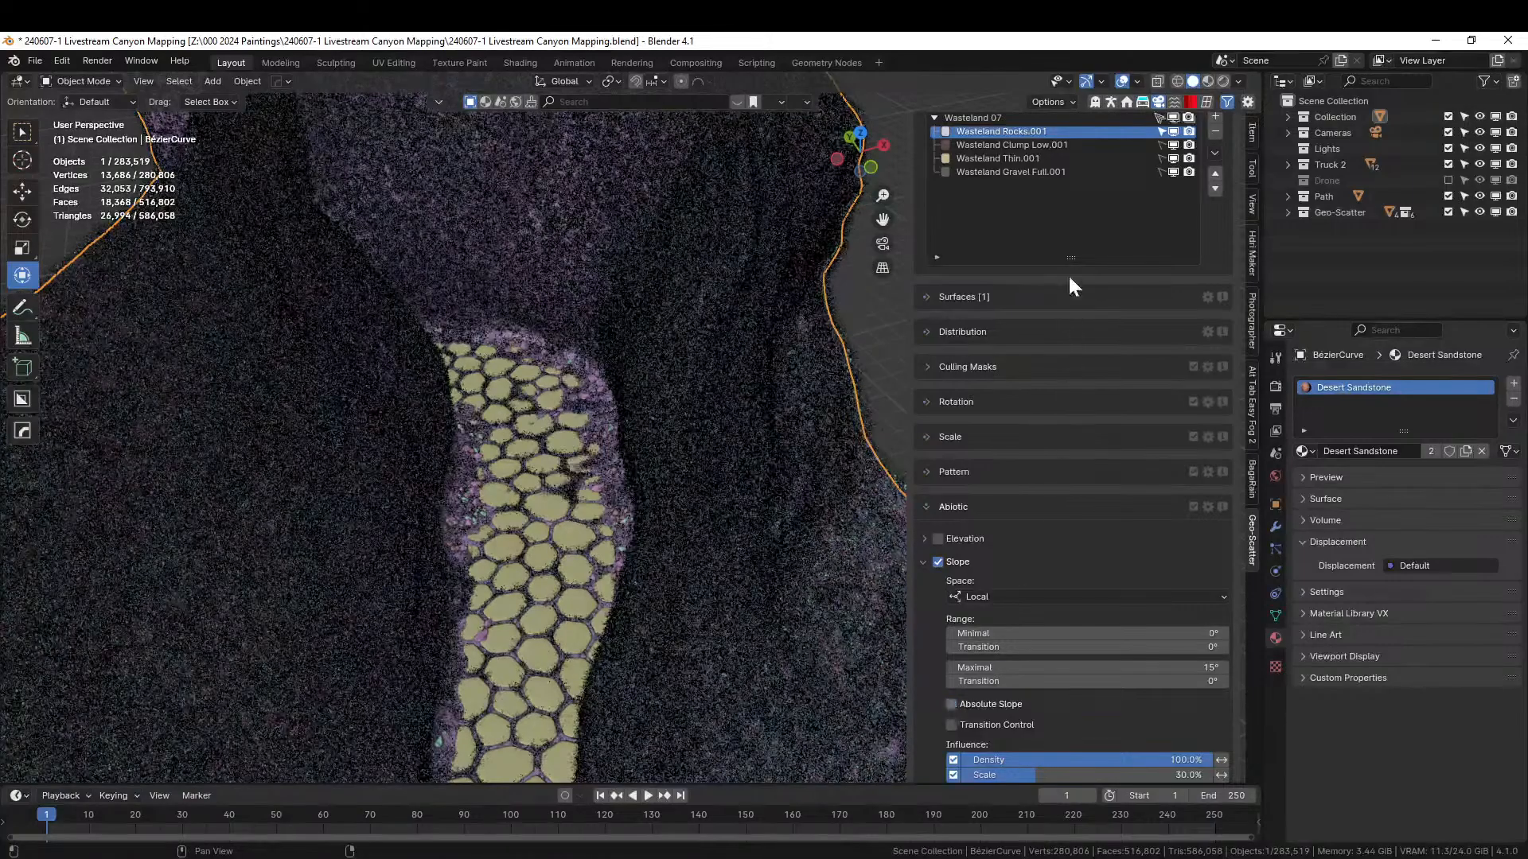
- Hide the Wasteland Clump Low, Thin and Gravel Full systems in the viewport, inspect the rocks, and hide Wasteland Rocks too
click(1174, 147)
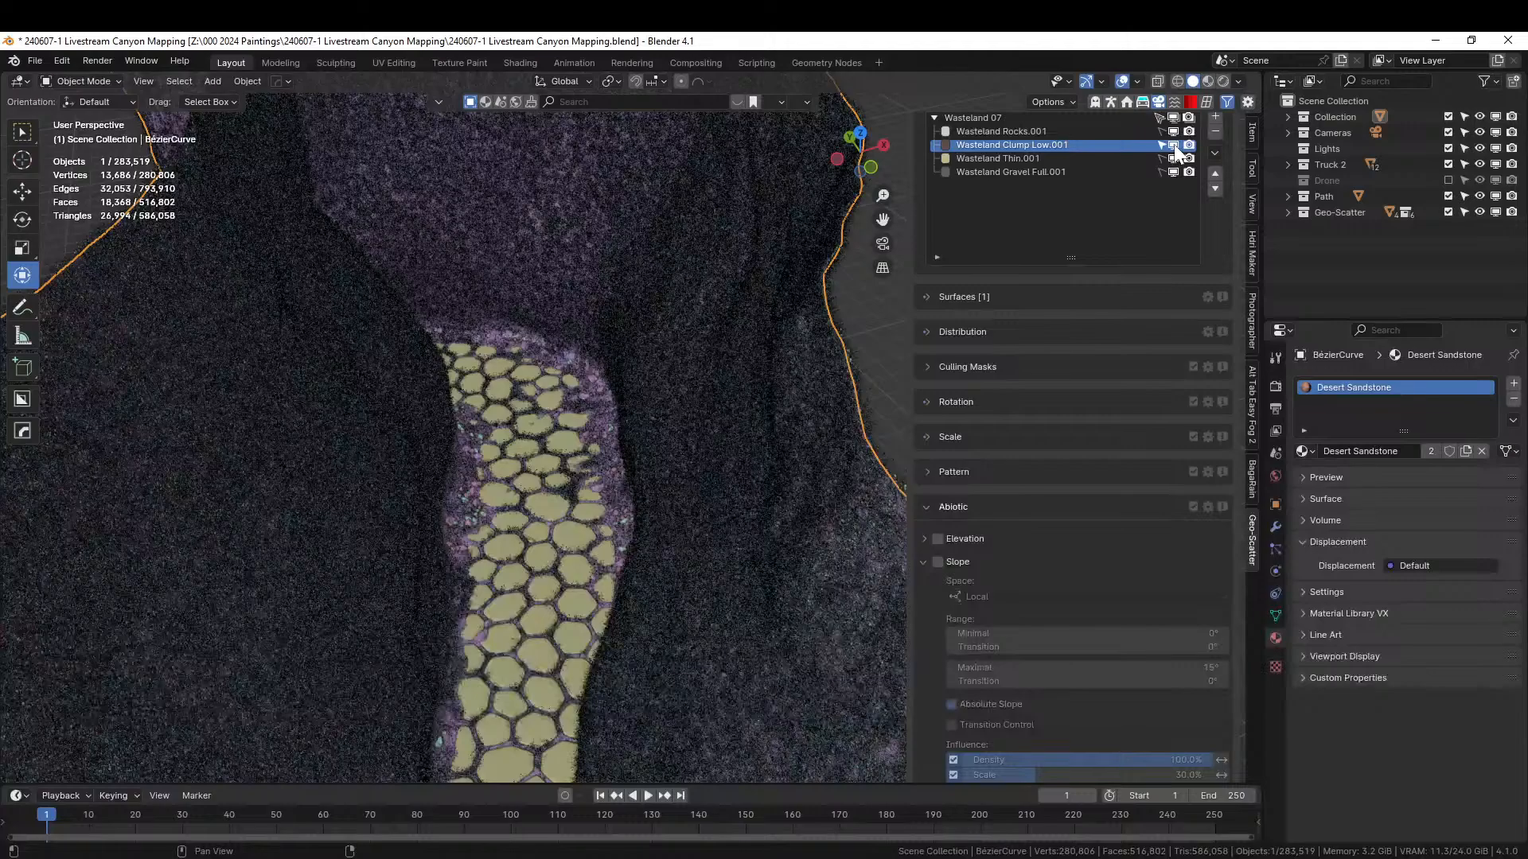
click(1173, 159)
click(1173, 171)
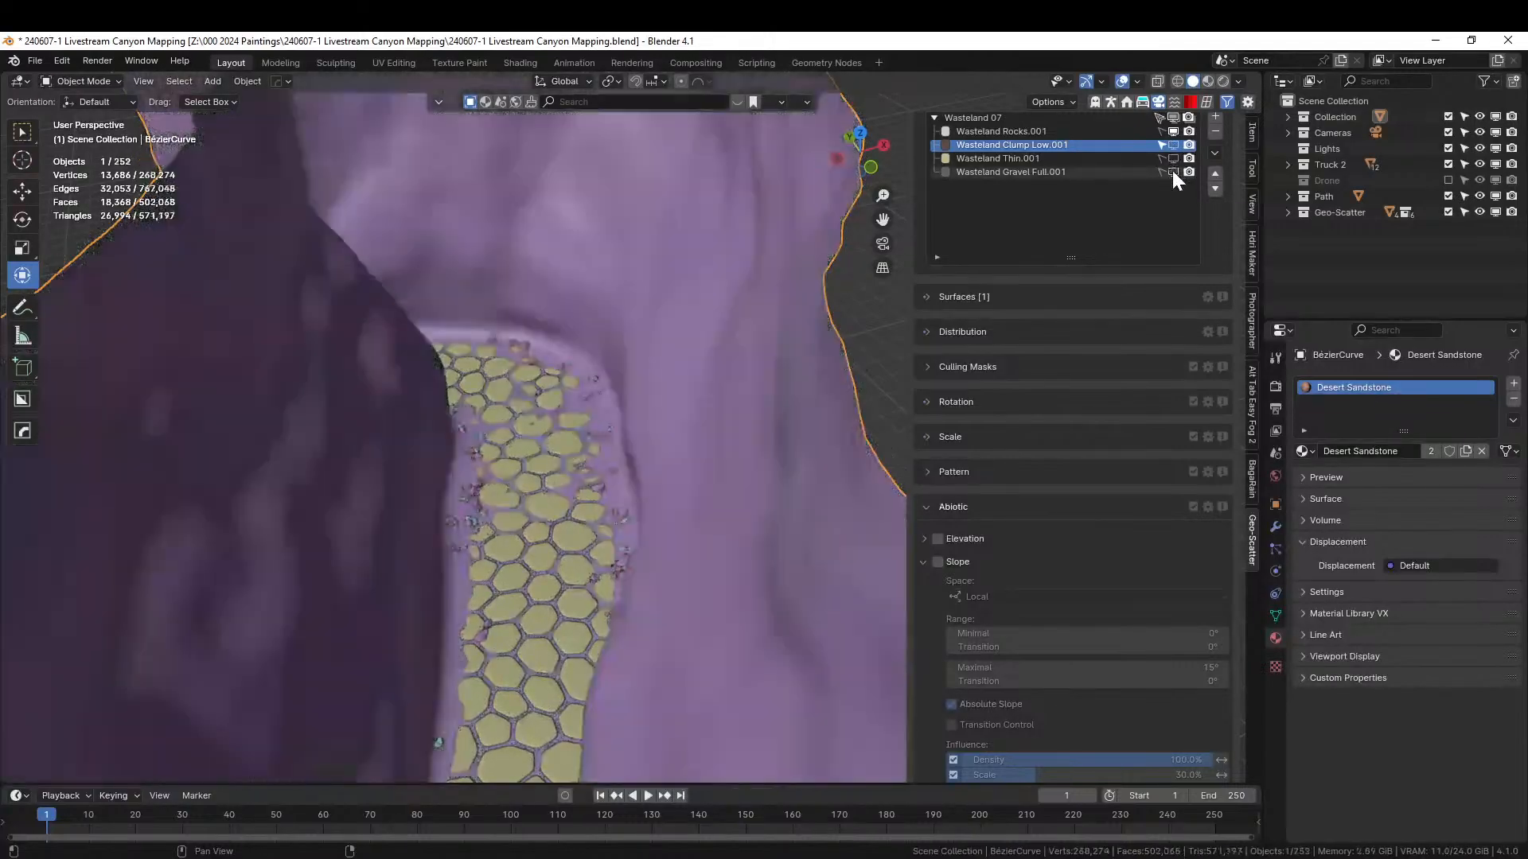
middle_drag(777, 382, 637, 483)
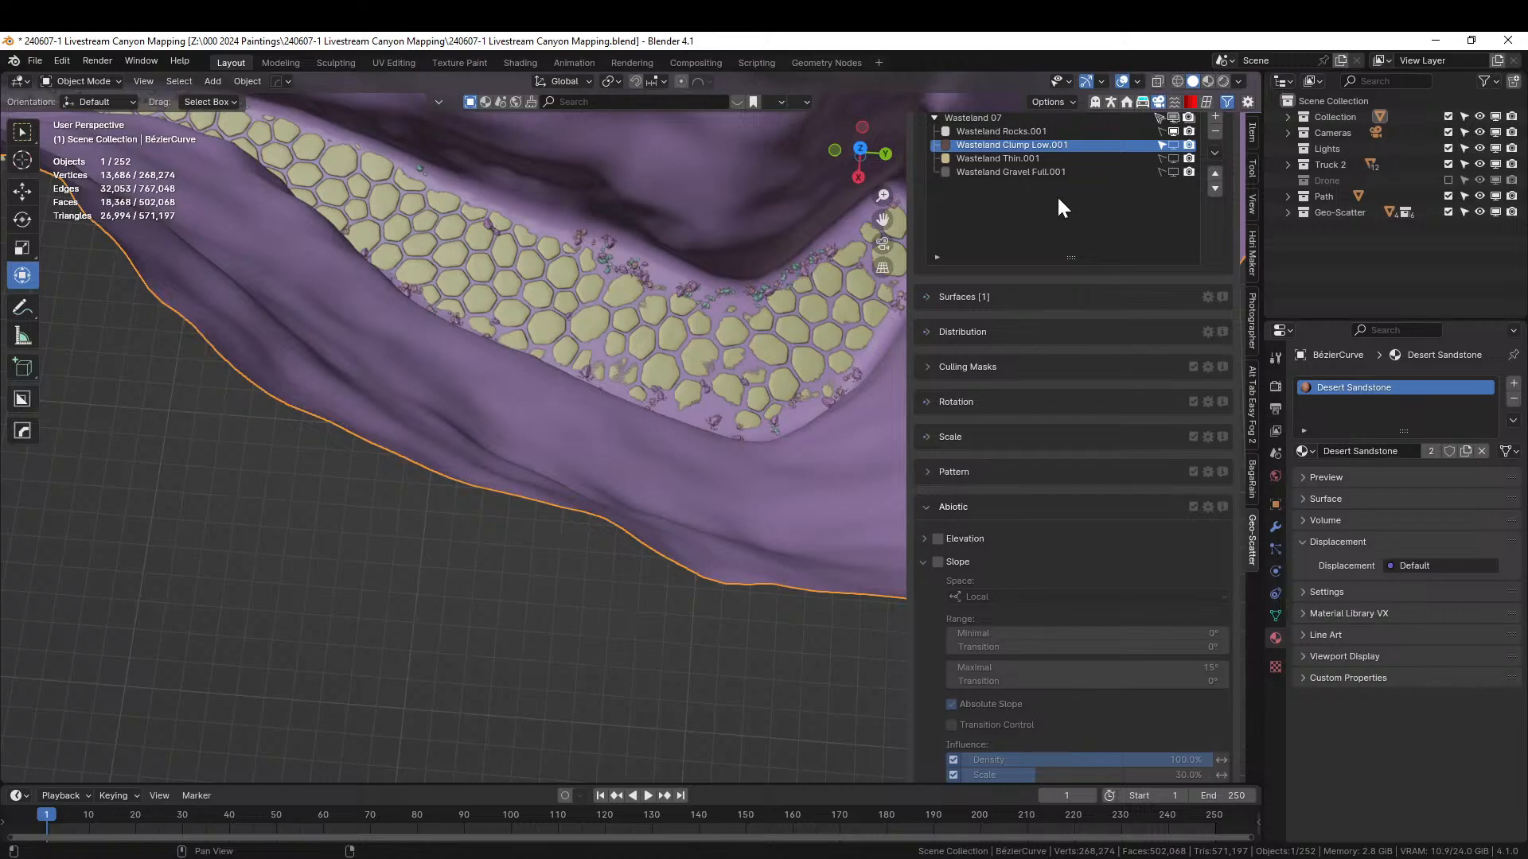
scroll(1059, 200, up, 2)
click(1173, 195)
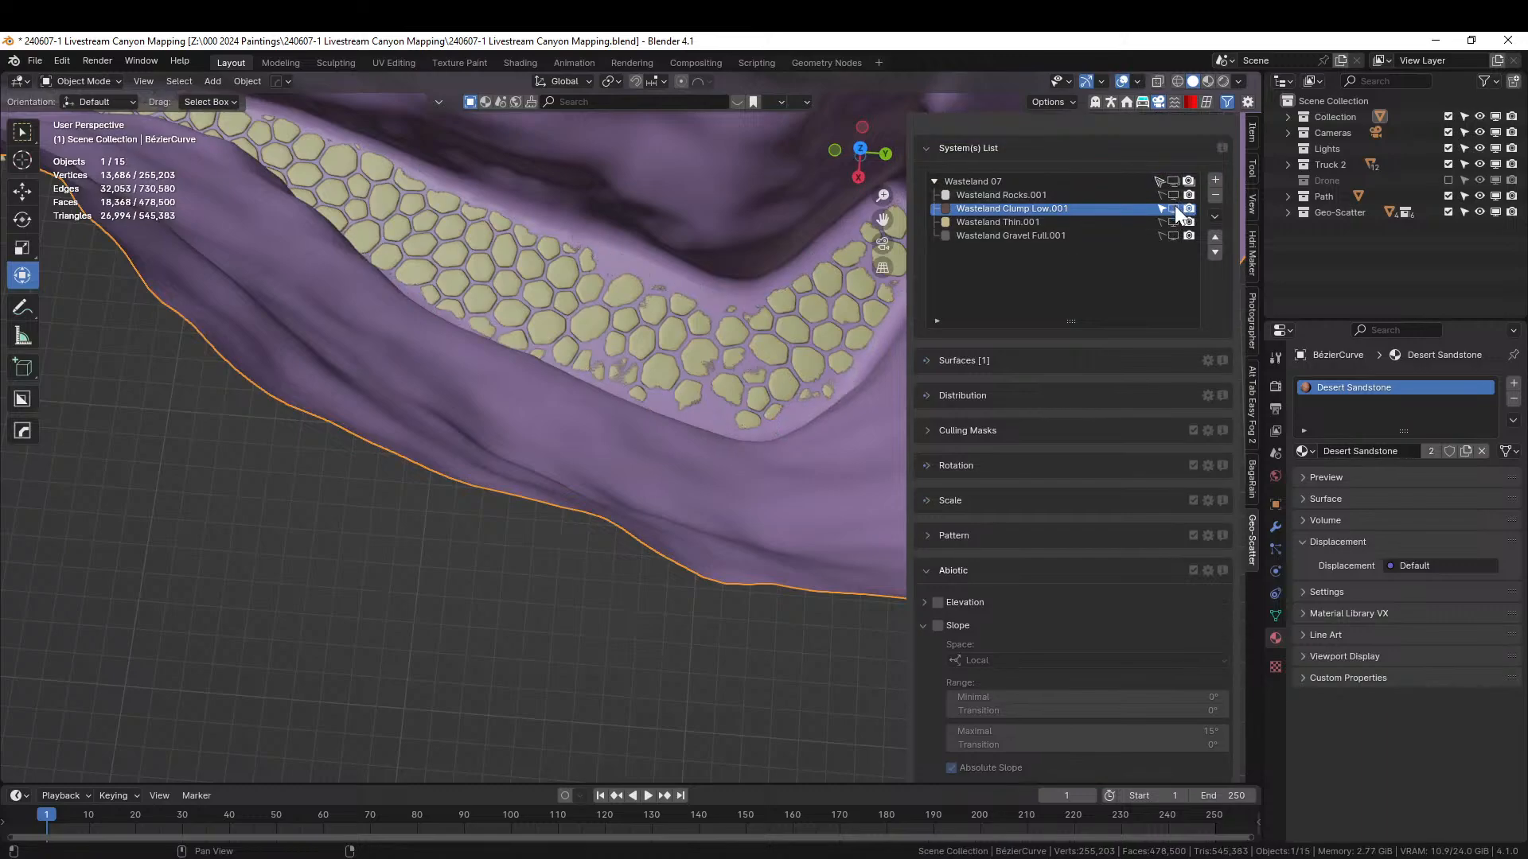
- Enable the Slope limit for Wasteland Clump Low.001 with Absolute Slope off, and display that scatter in the viewport
click(937, 626)
scroll(987, 708, down, 2)
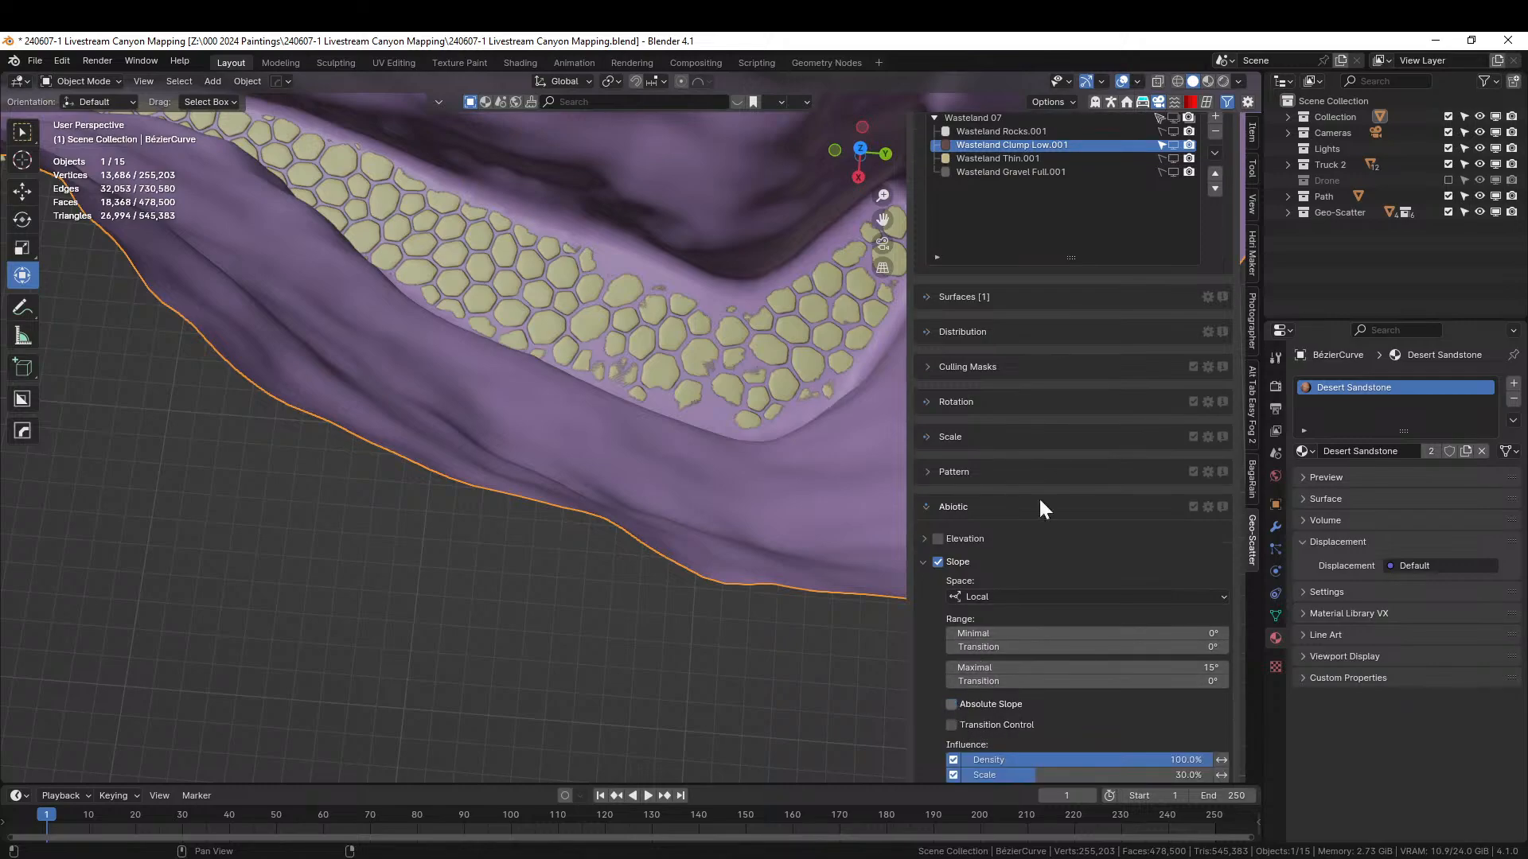
click(1173, 145)
scroll(700, 234, up, 3)
middle_drag(700, 234, 314, 216)
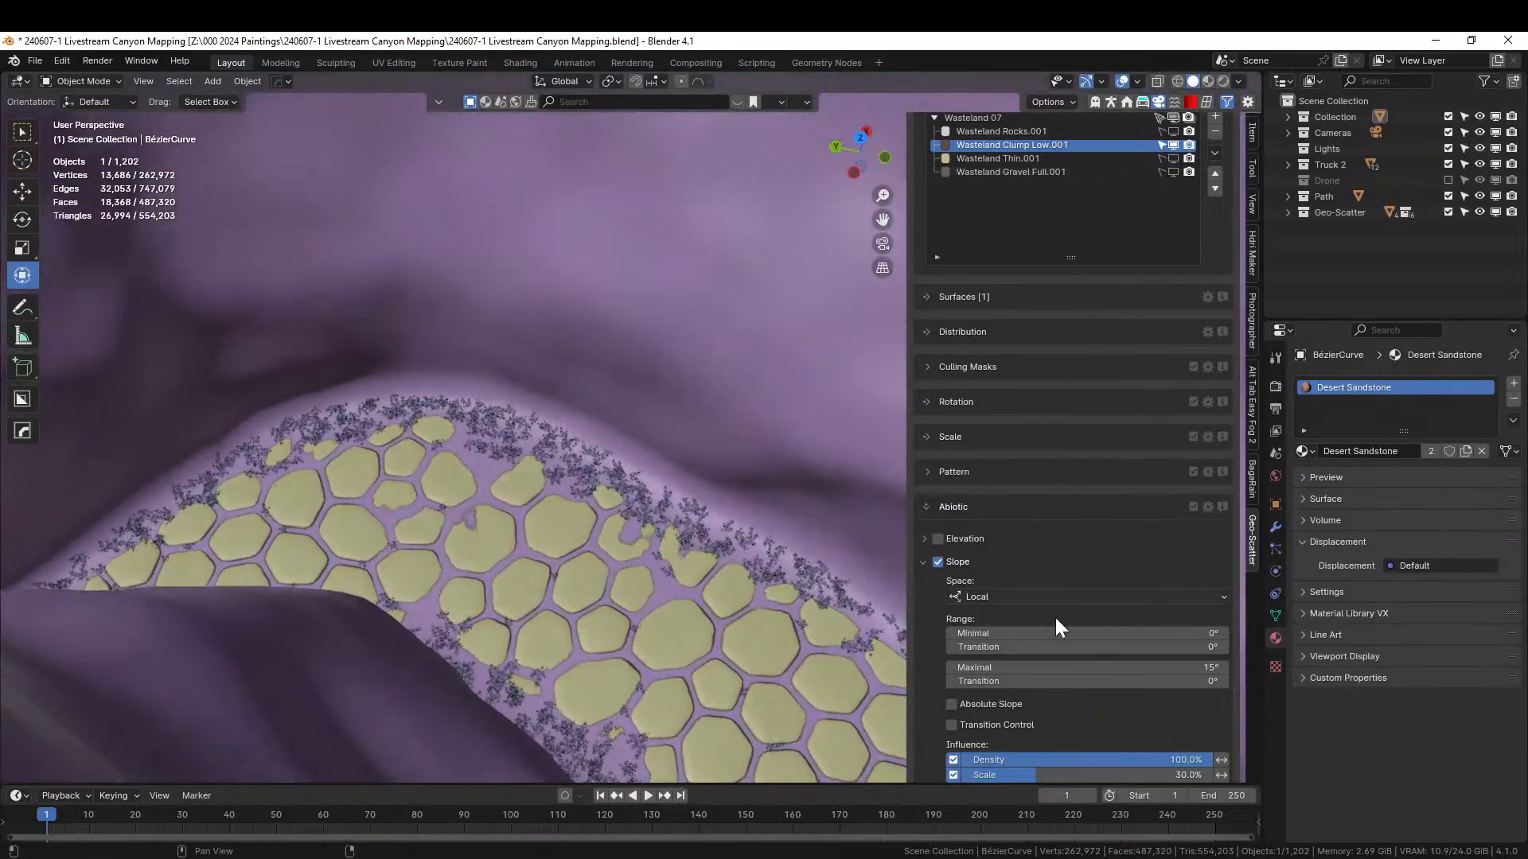
- Reduce the distribution density of Wasteland Clump Low.001 to 4.750 instances per m², and hide it in the viewport
scroll(1035, 341, up, 2)
click(928, 393)
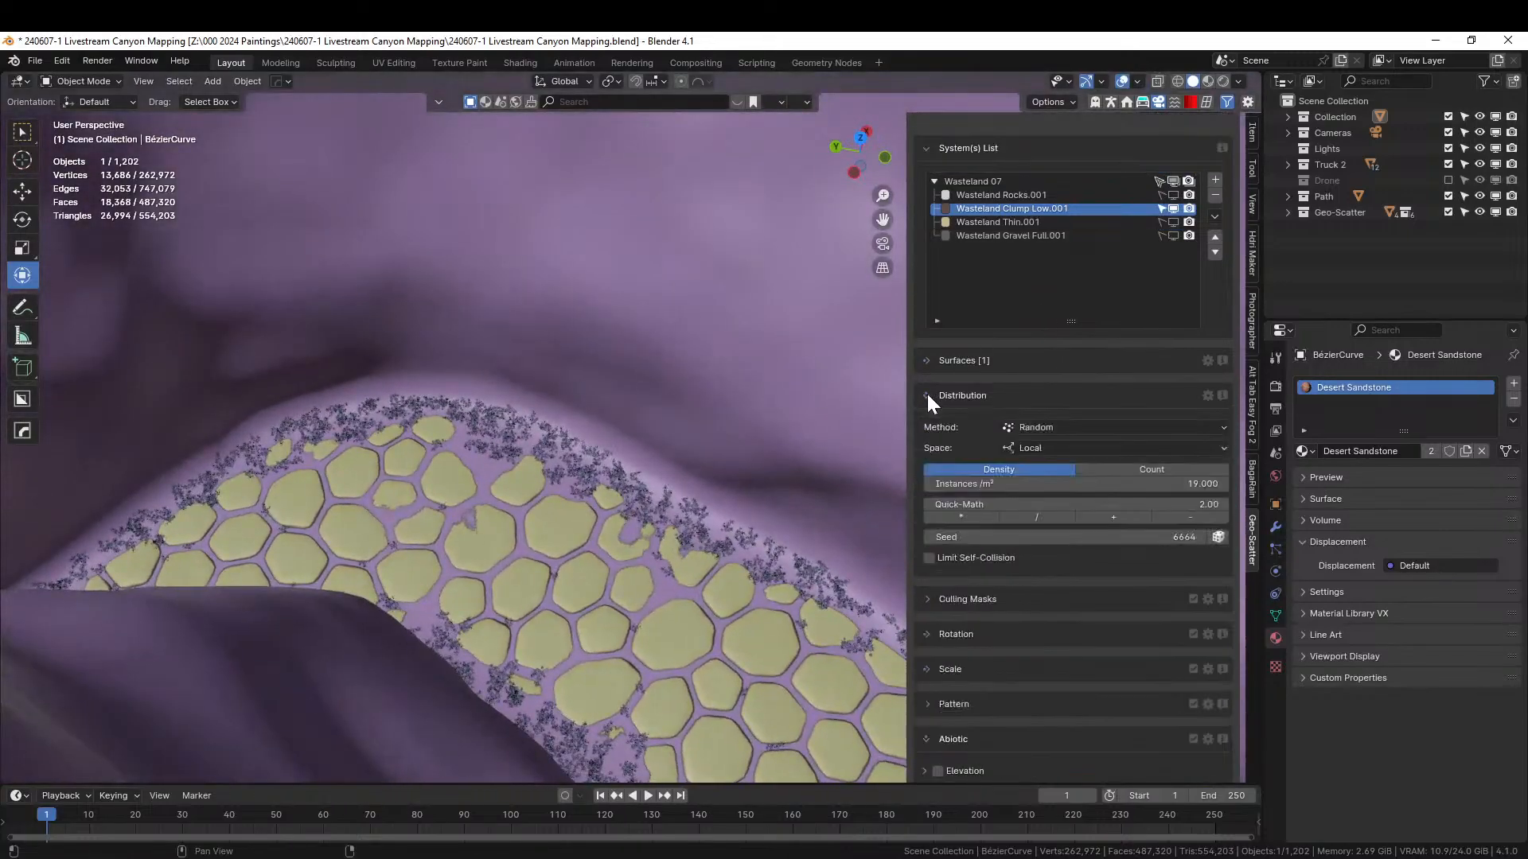
click(1033, 519)
click(1034, 518)
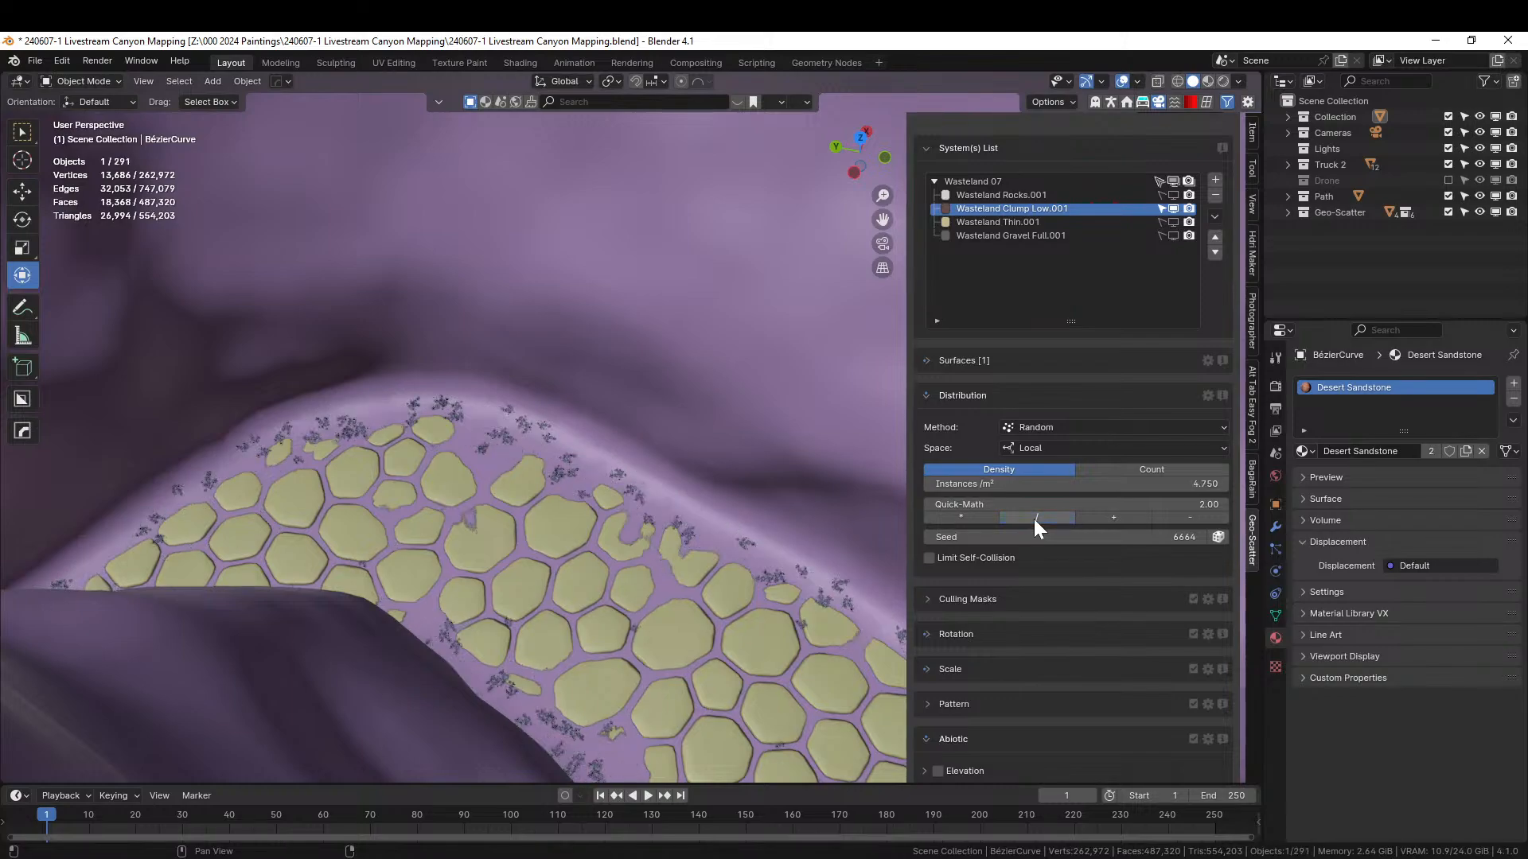
click(1173, 208)
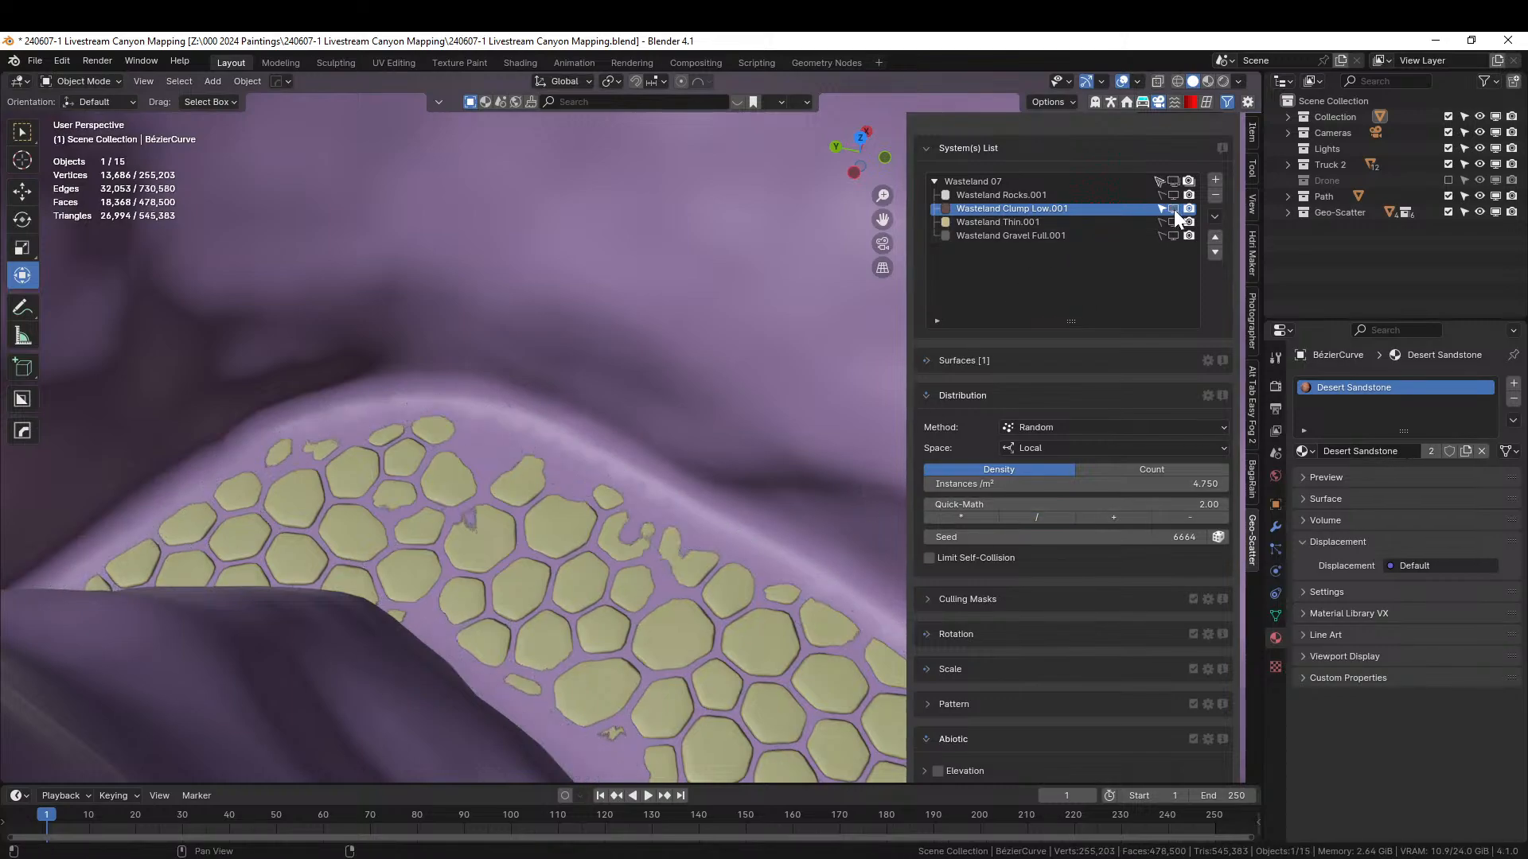
- Display Wasteland Gravel Full.001 in the viewport and hide Wasteland Thin.001
click(1033, 222)
middle_drag(809, 595, 609, 519)
scroll(586, 519, up, 4)
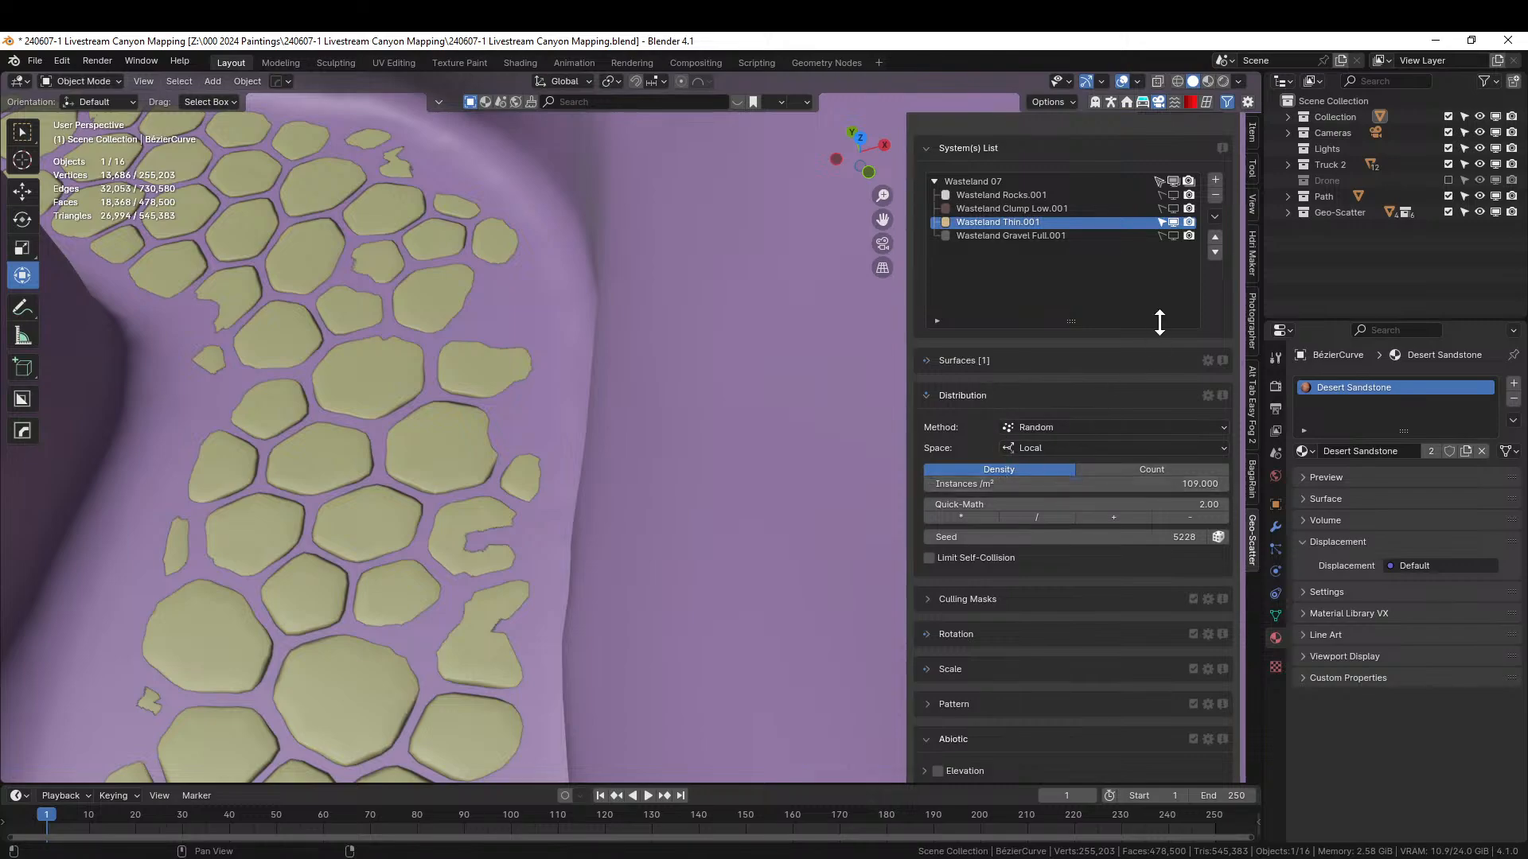
click(1175, 236)
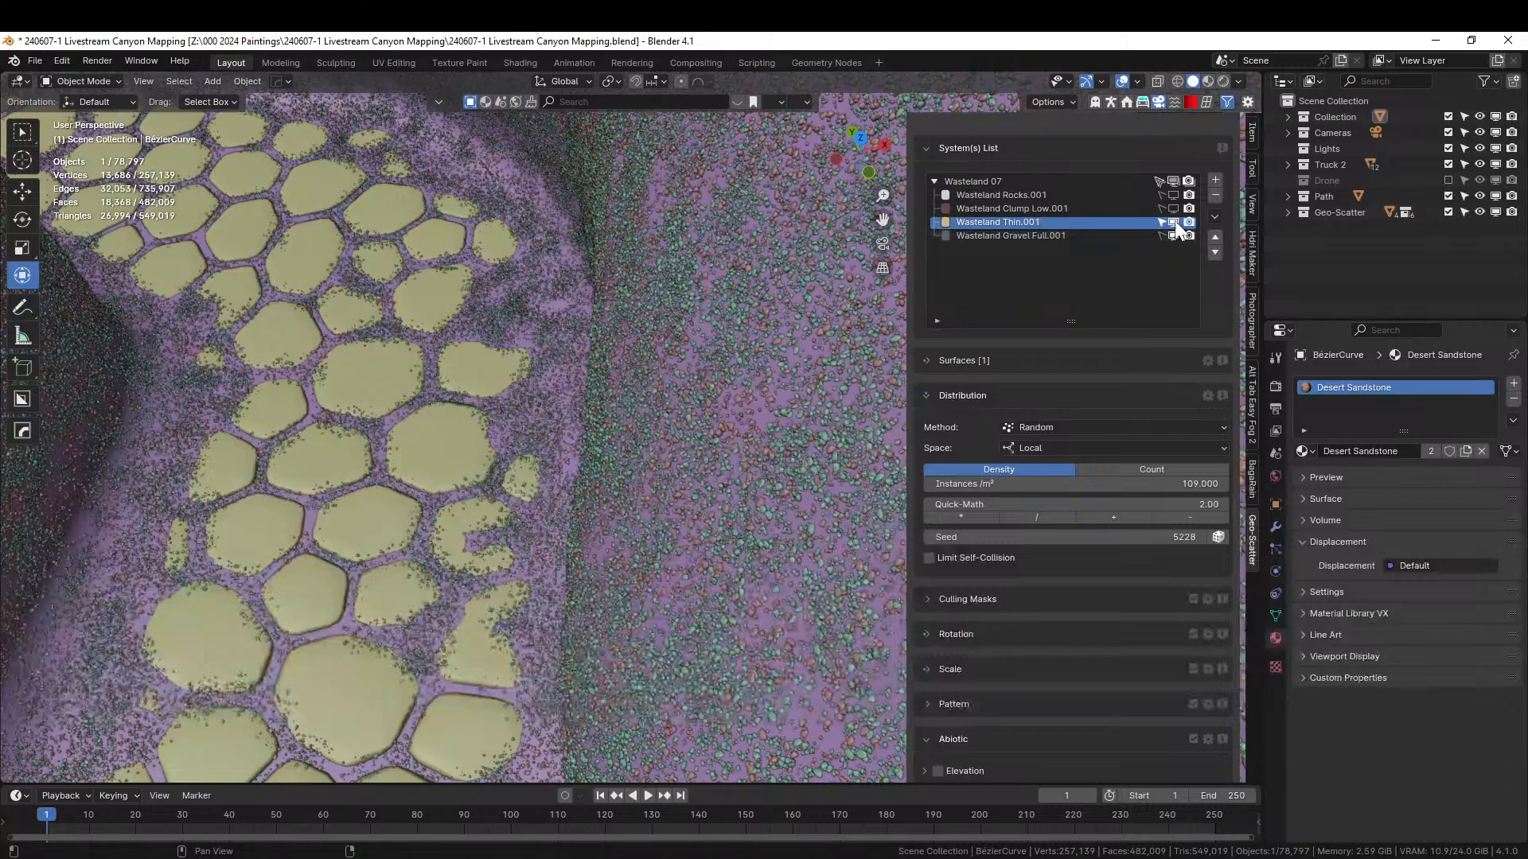
click(1174, 224)
- Enable the Slope limit for Wasteland Gravel Full.001 and turn off its Absolute Slope option
click(1020, 235)
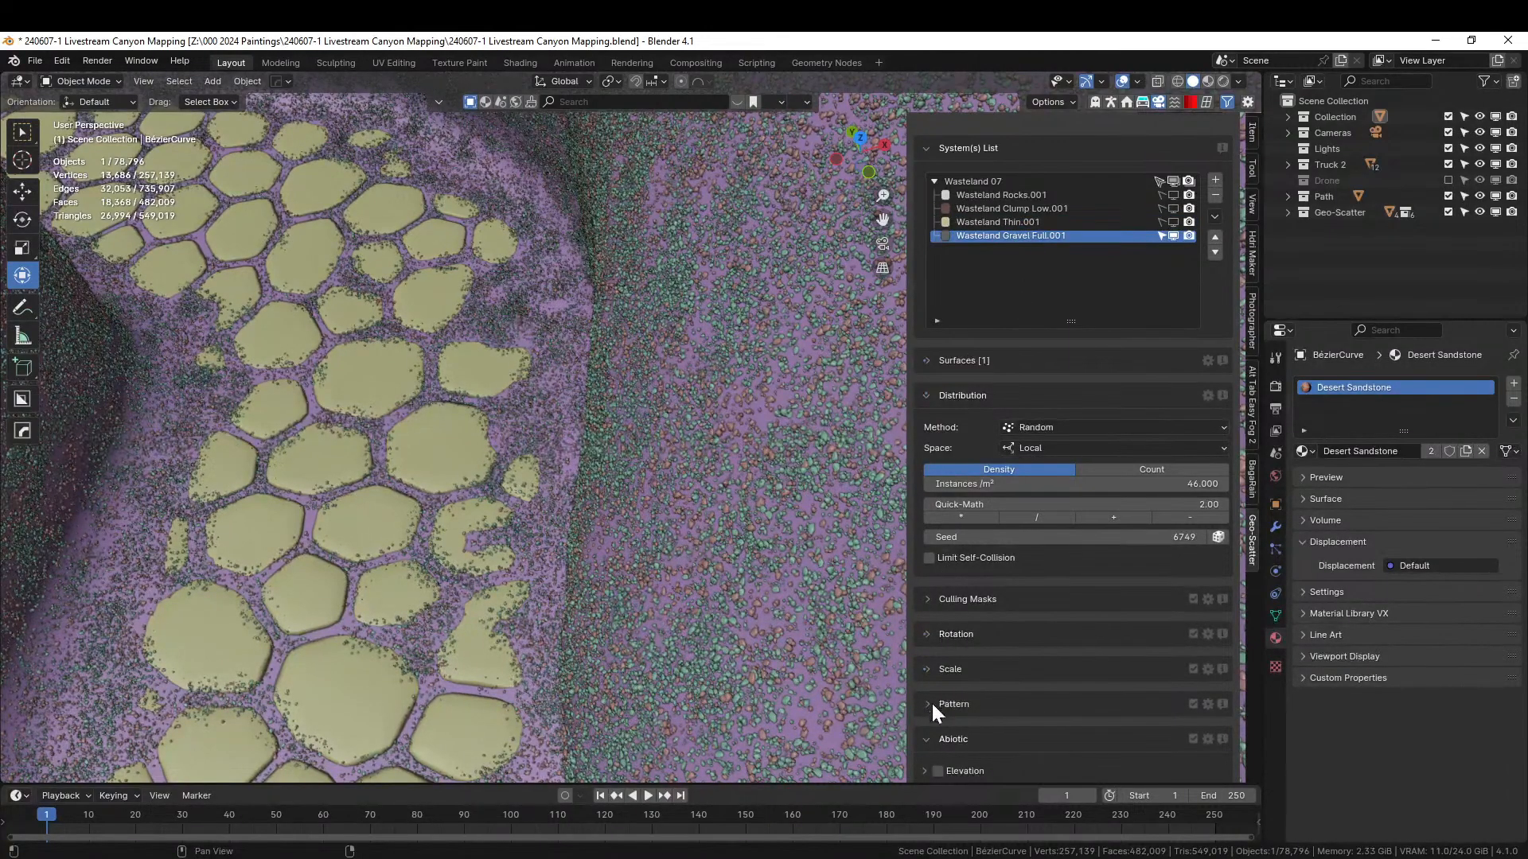
scroll(947, 744, down, 3)
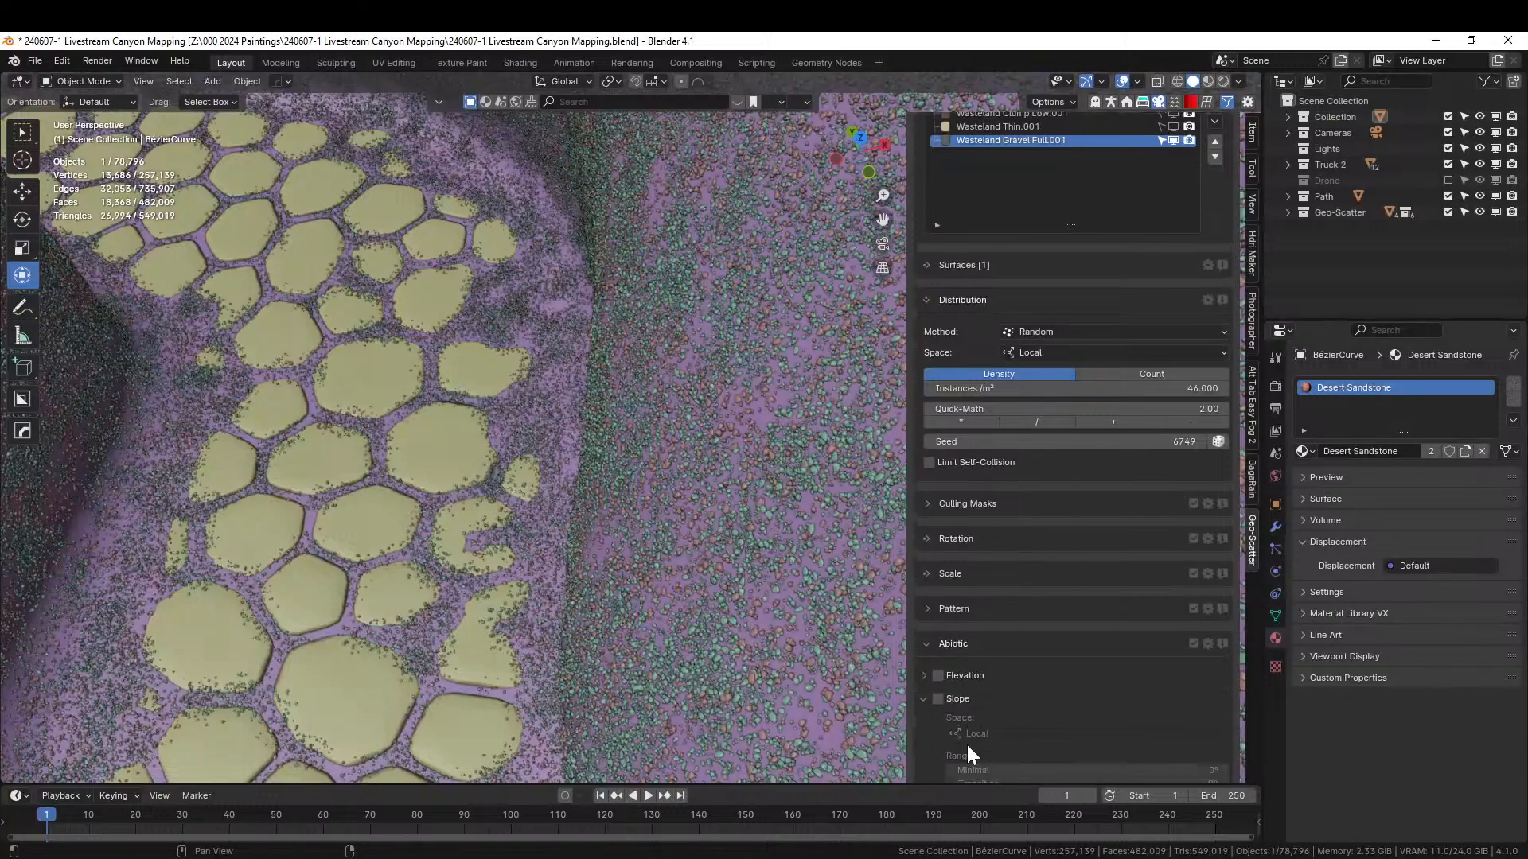
click(937, 698)
scroll(1020, 694, down, 6)
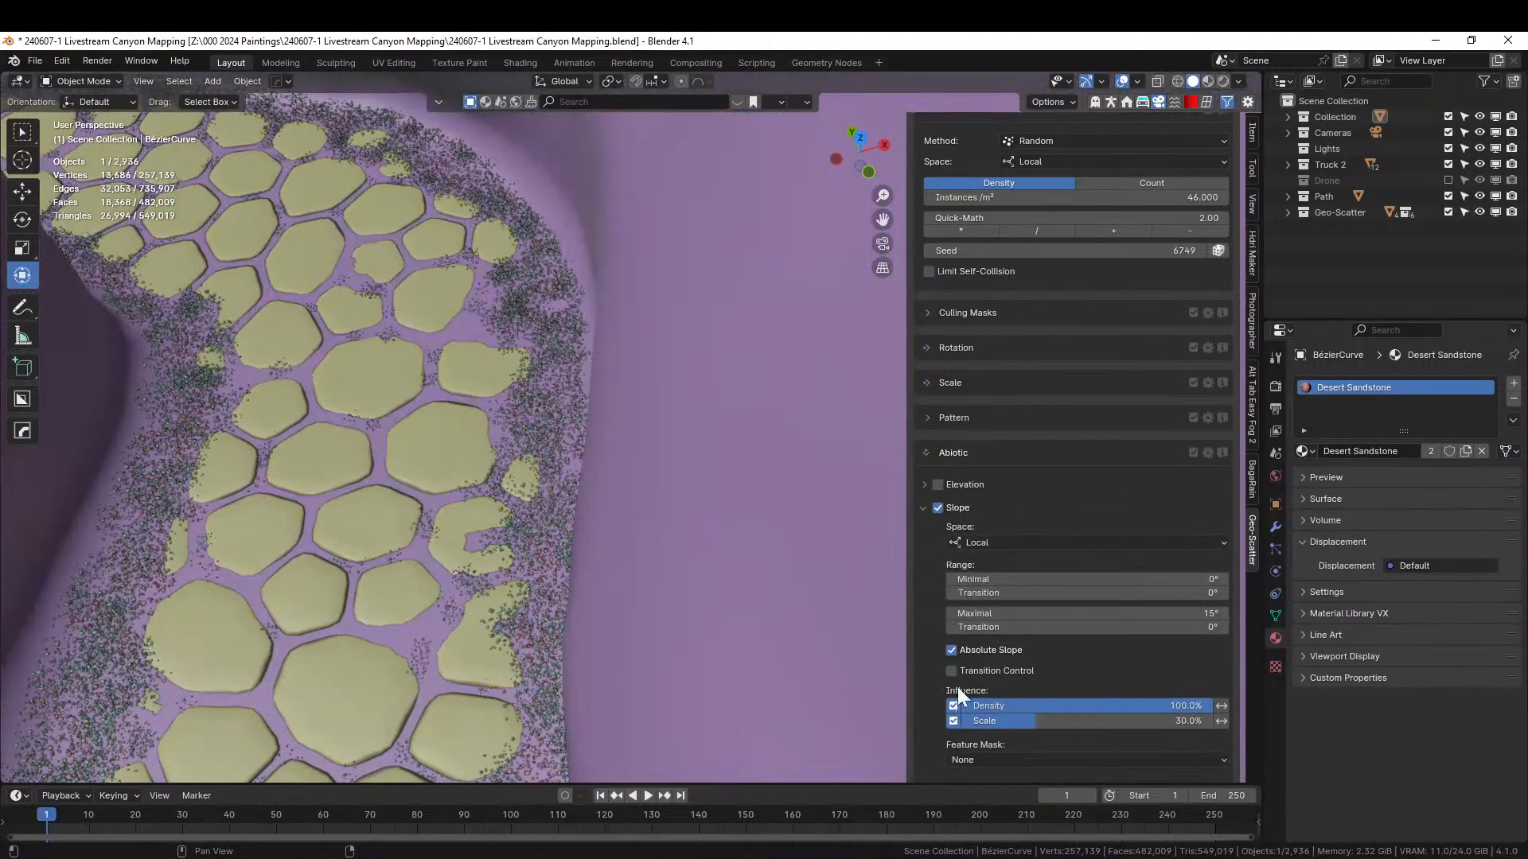
click(952, 650)
middle_drag(524, 485, 695, 430)
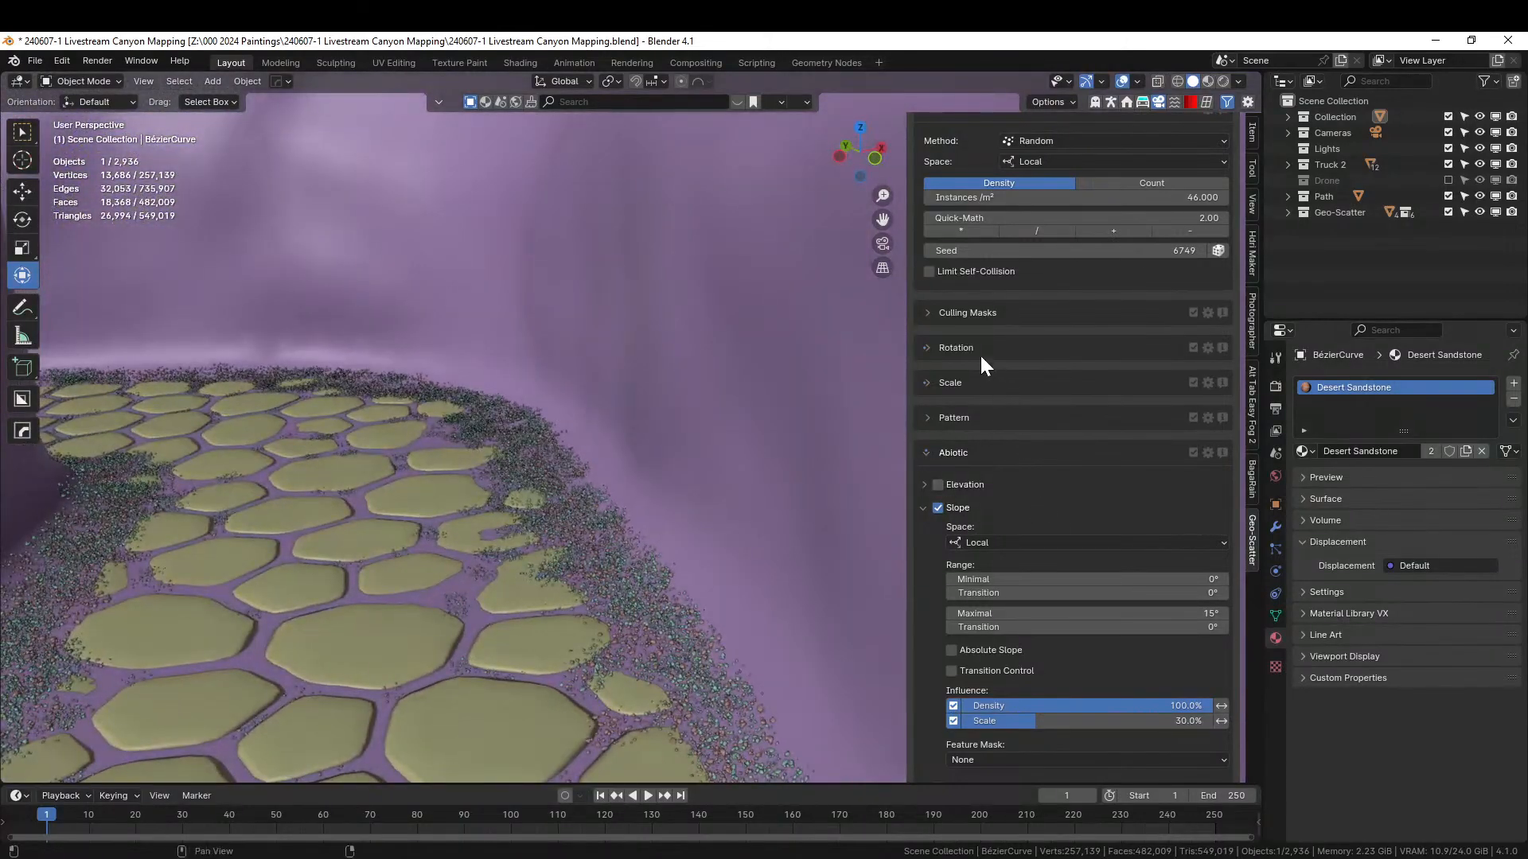
- Divide the gravel scatter's density by 2 twice, down to 11.500 instances per m²
click(1038, 229)
click(1037, 229)
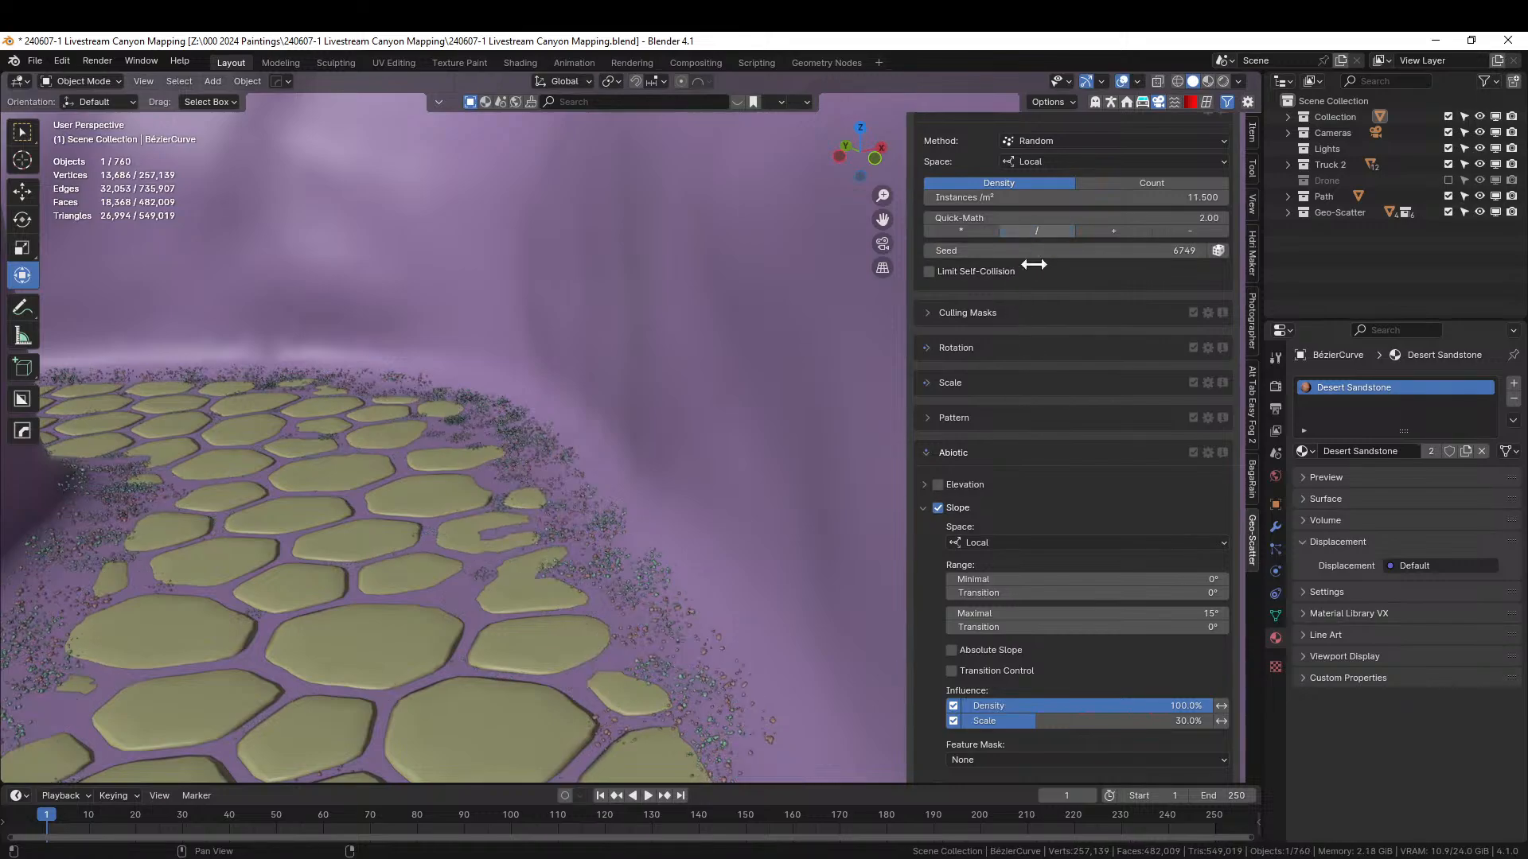
middle_drag(658, 403, 565, 247)
- Display the Wasteland Thin.001, Wasteland Clump Low.001 and Wasteland Rocks.001 scatters in the viewport
scroll(1143, 289, up, 10)
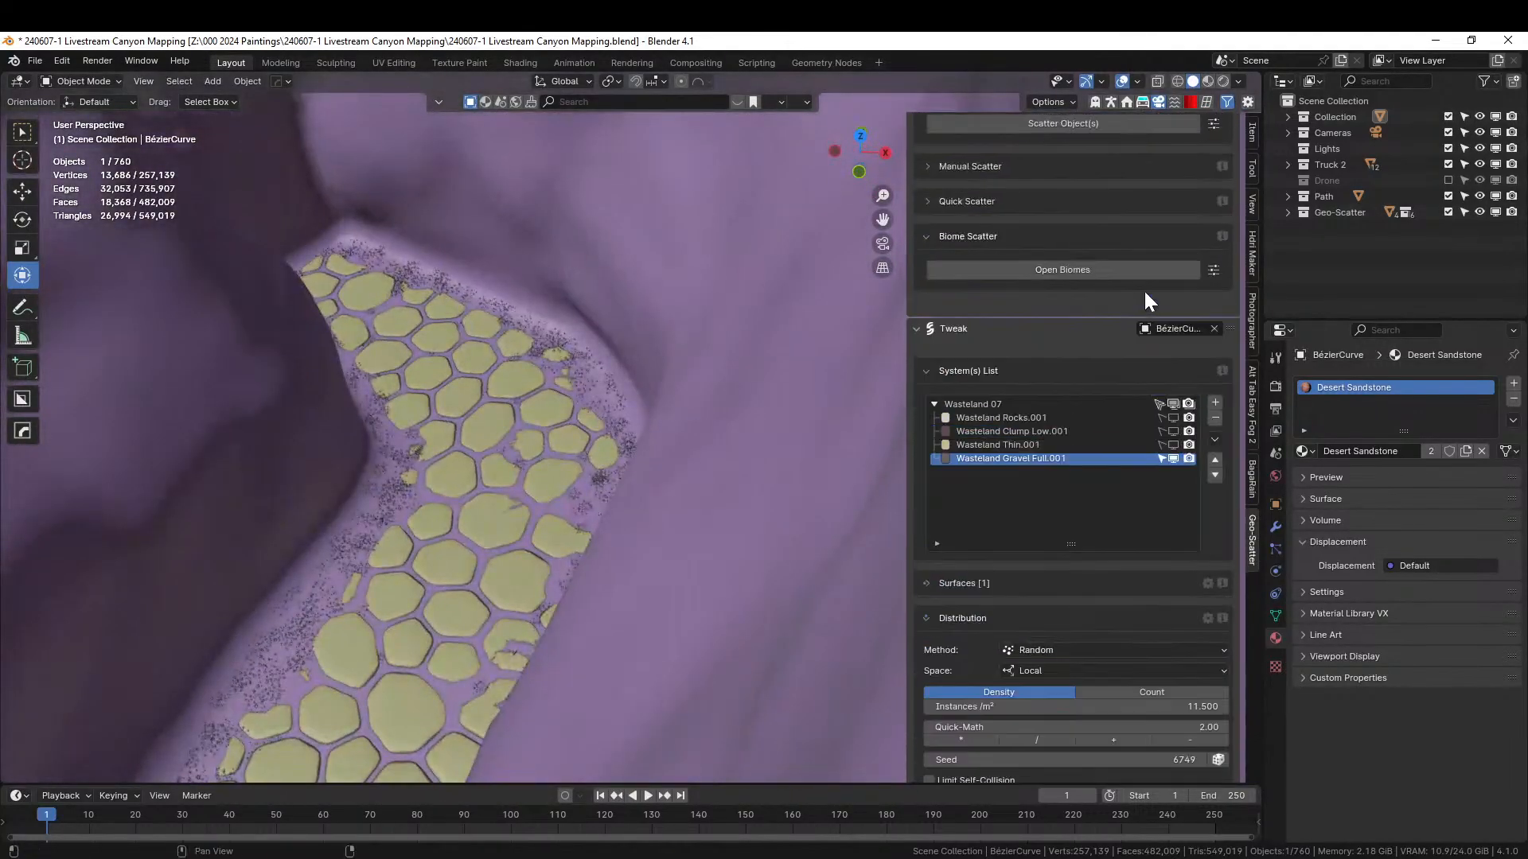
click(1173, 443)
click(1174, 432)
click(1174, 417)
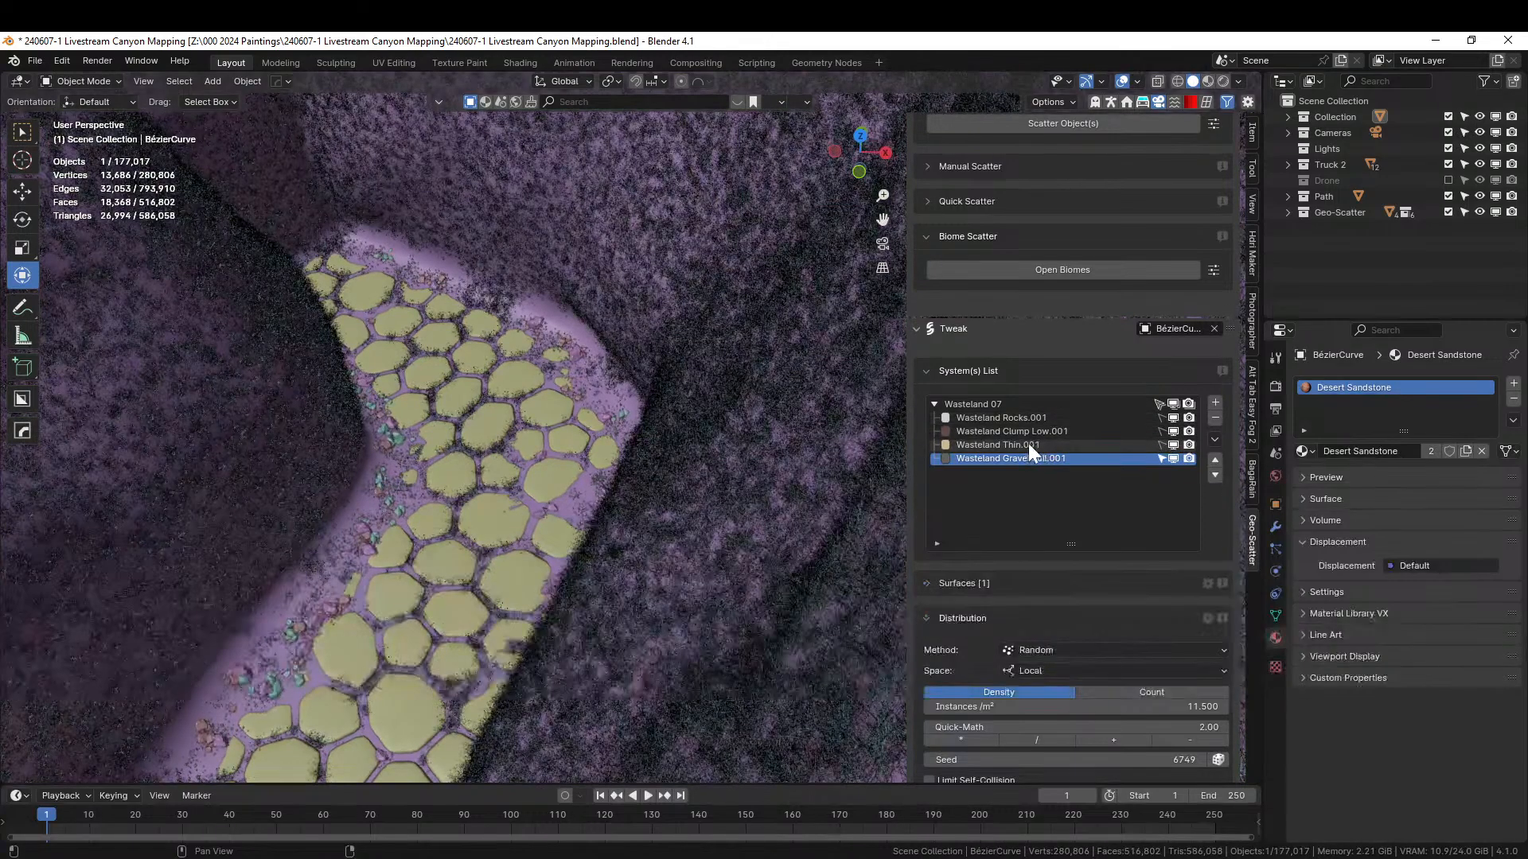
- Enable the Slope limit for Wasteland Thin.001 and turn off its Absolute Slope option
click(1028, 444)
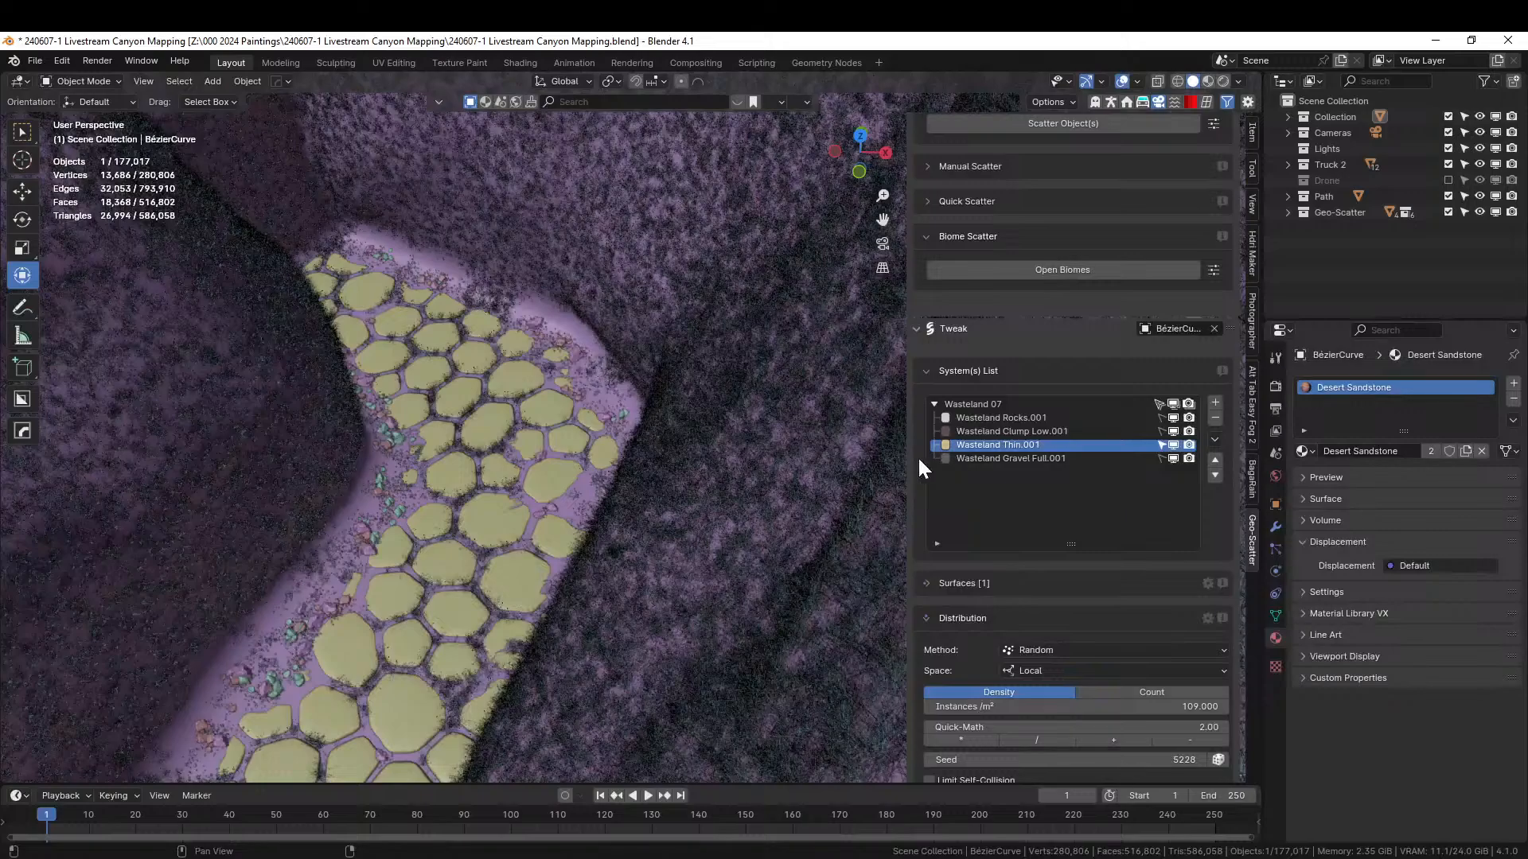
scroll(509, 451, down, 2)
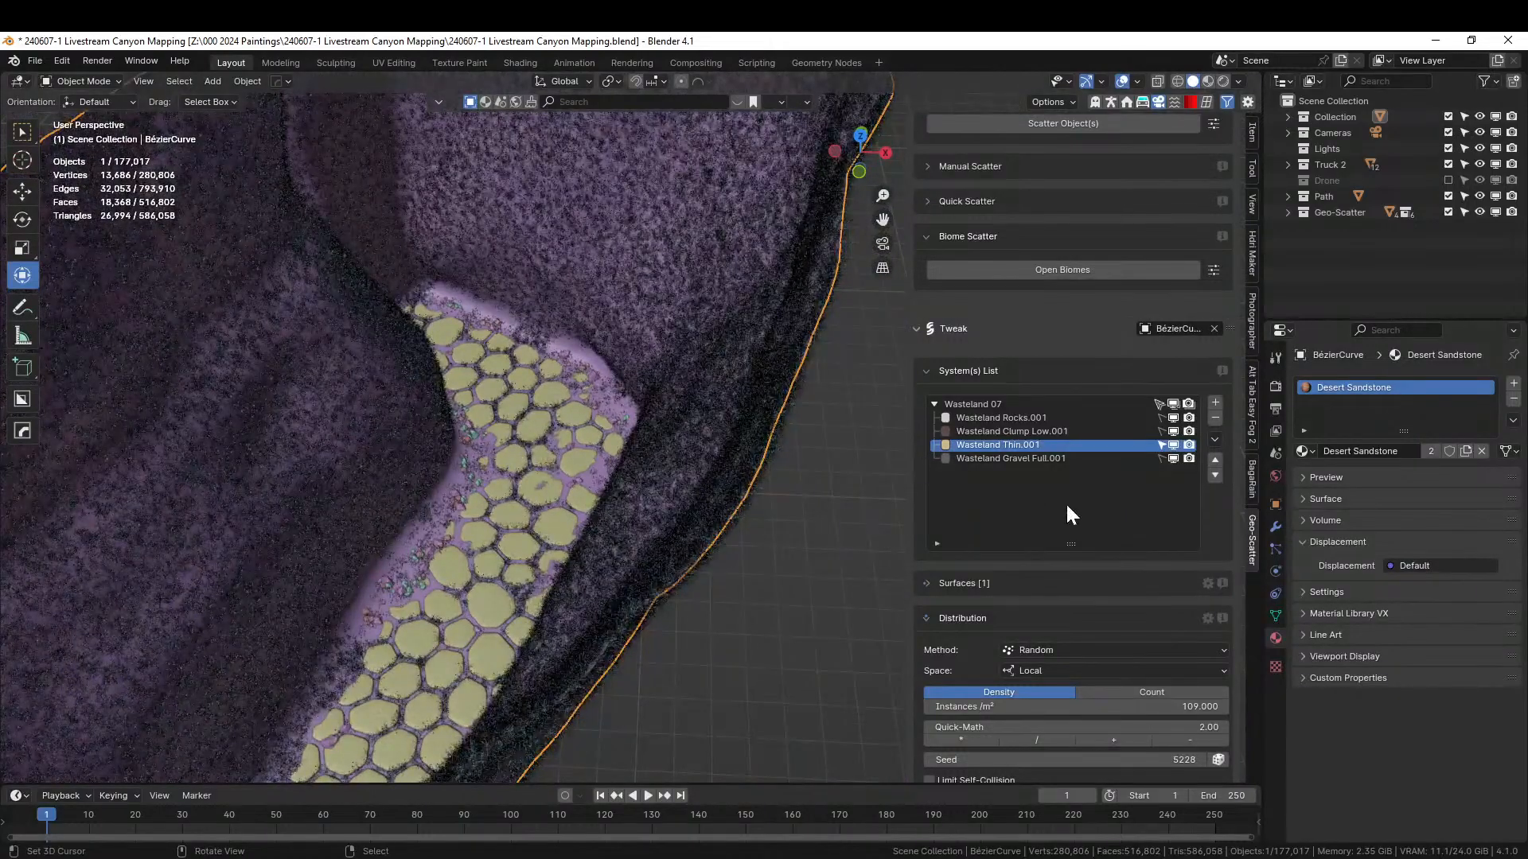
scroll(1066, 549, down, 12)
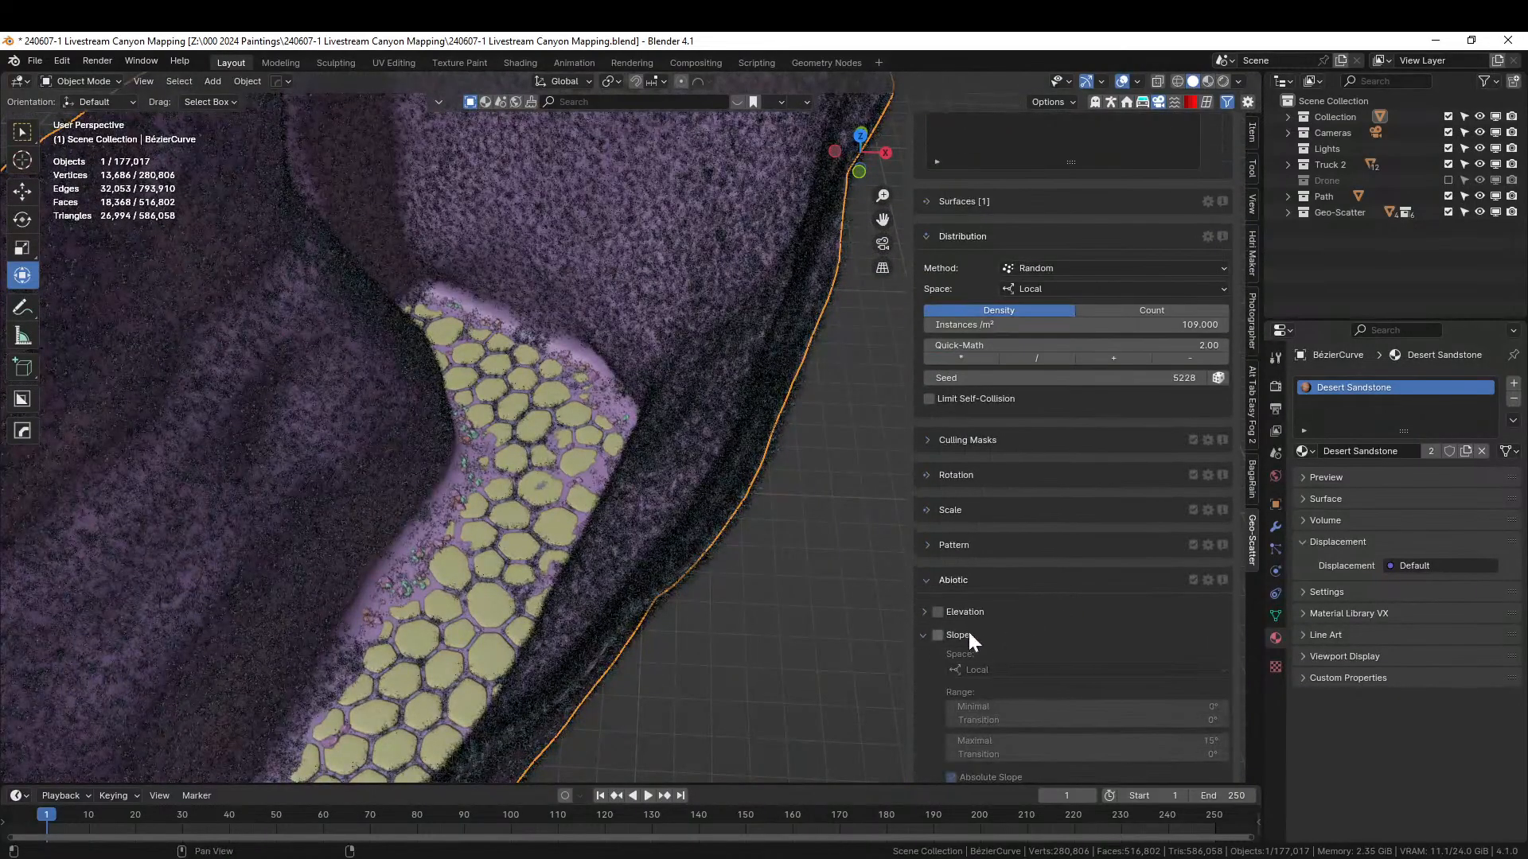
click(937, 634)
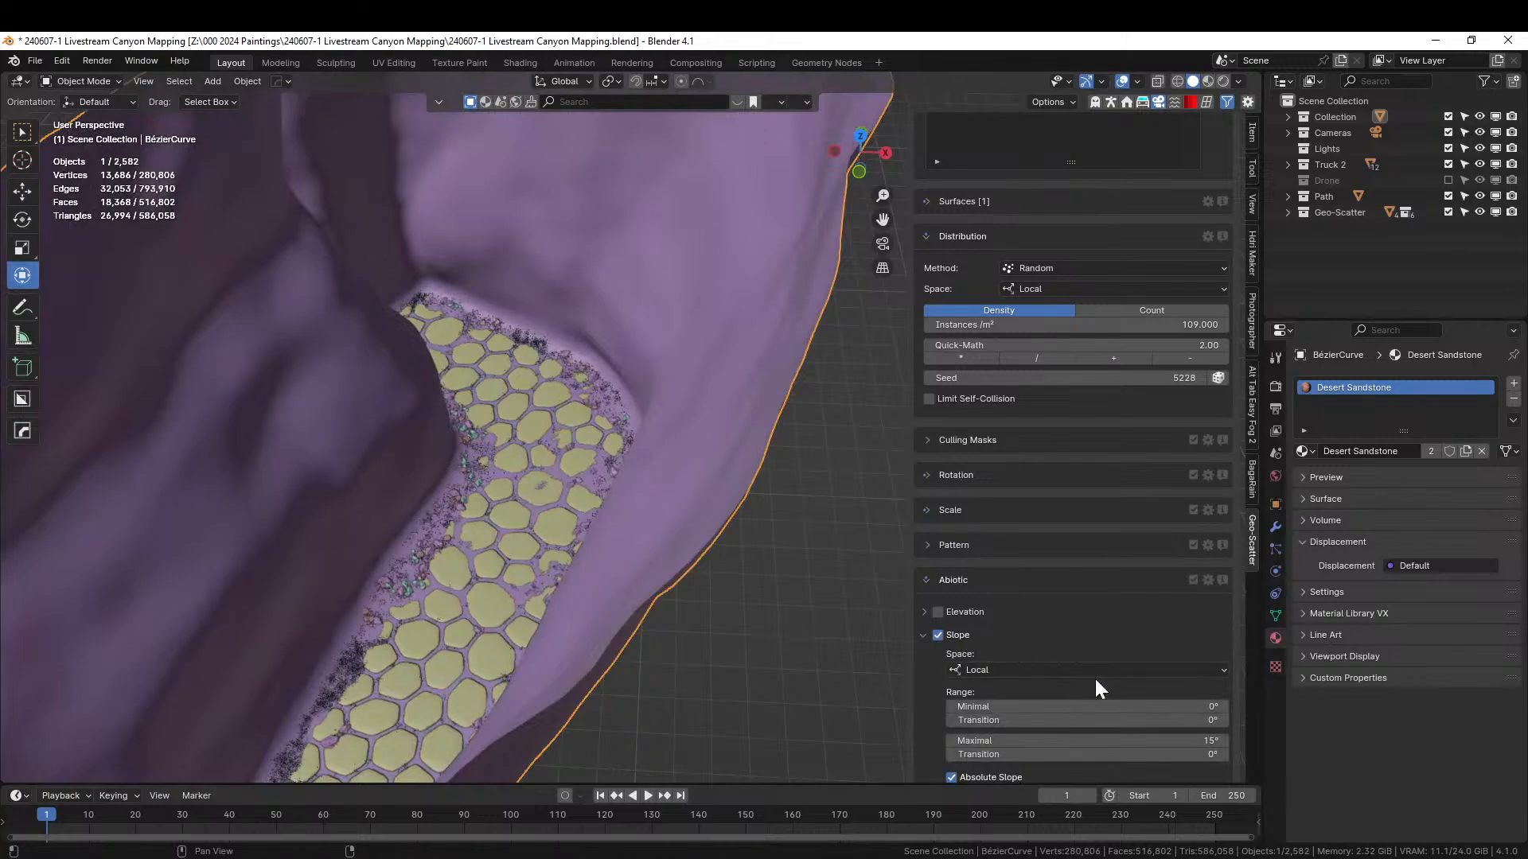
scroll(1096, 686, down, 3)
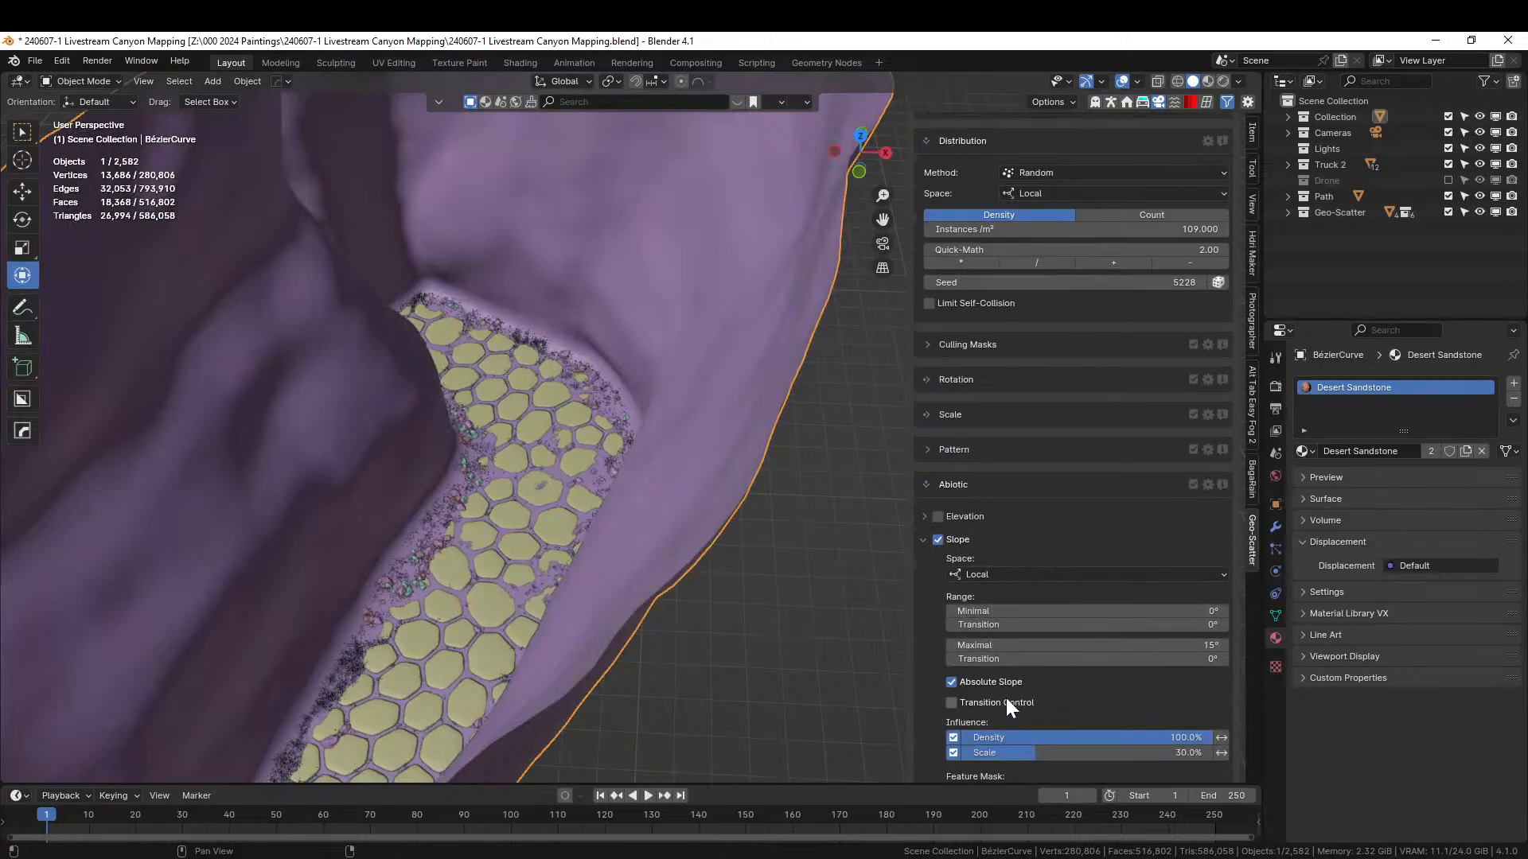
scroll(1046, 695, down, 2)
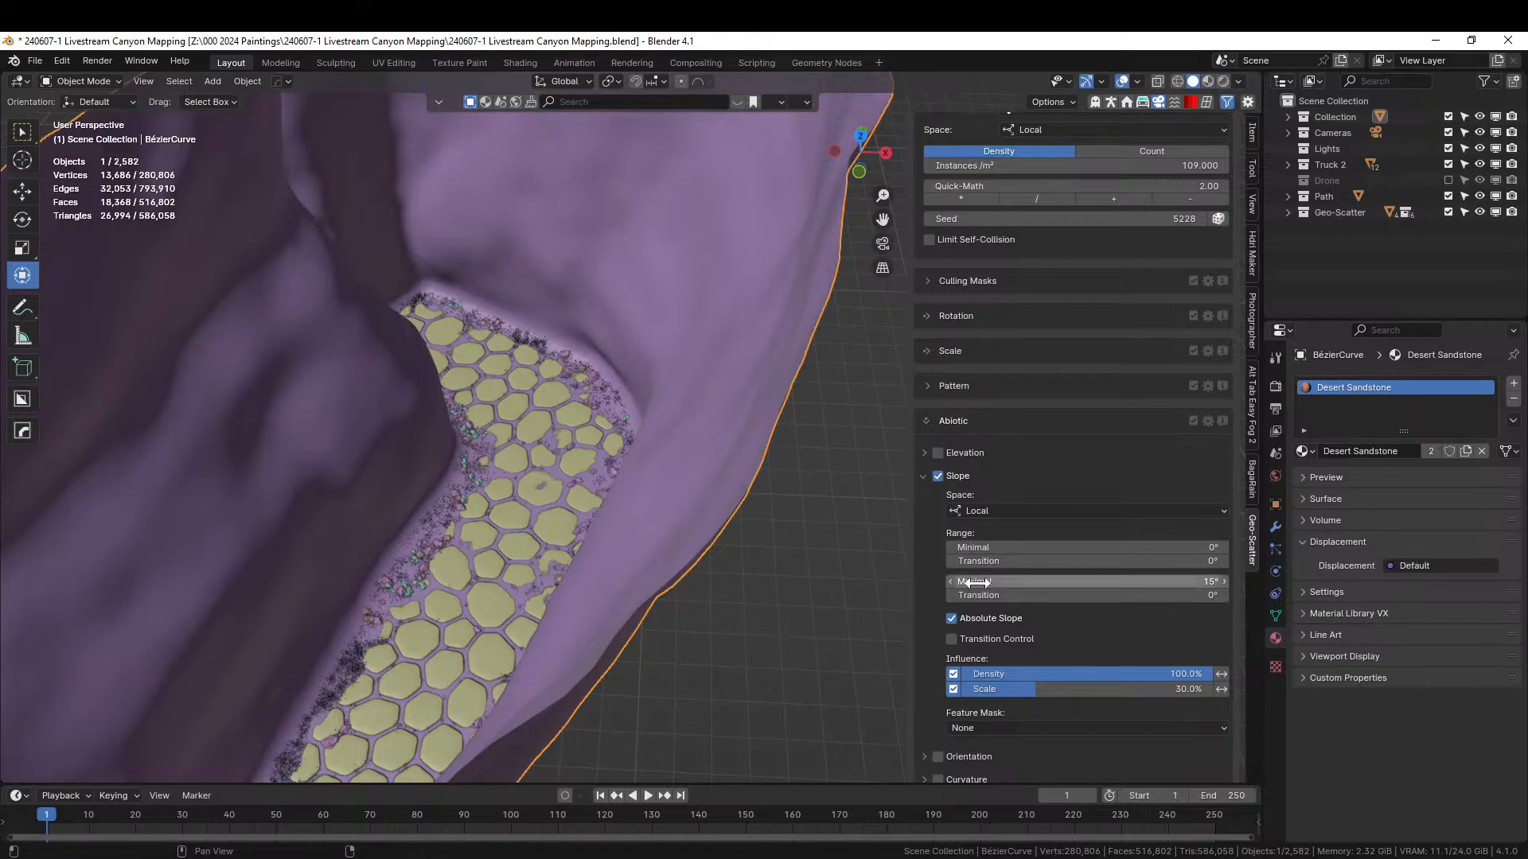
click(959, 620)
- Save the canyon scene file and exclude the Geo-Scatter collection from the view layer
scroll(628, 476, up, 8)
middle_drag(629, 476, 682, 406)
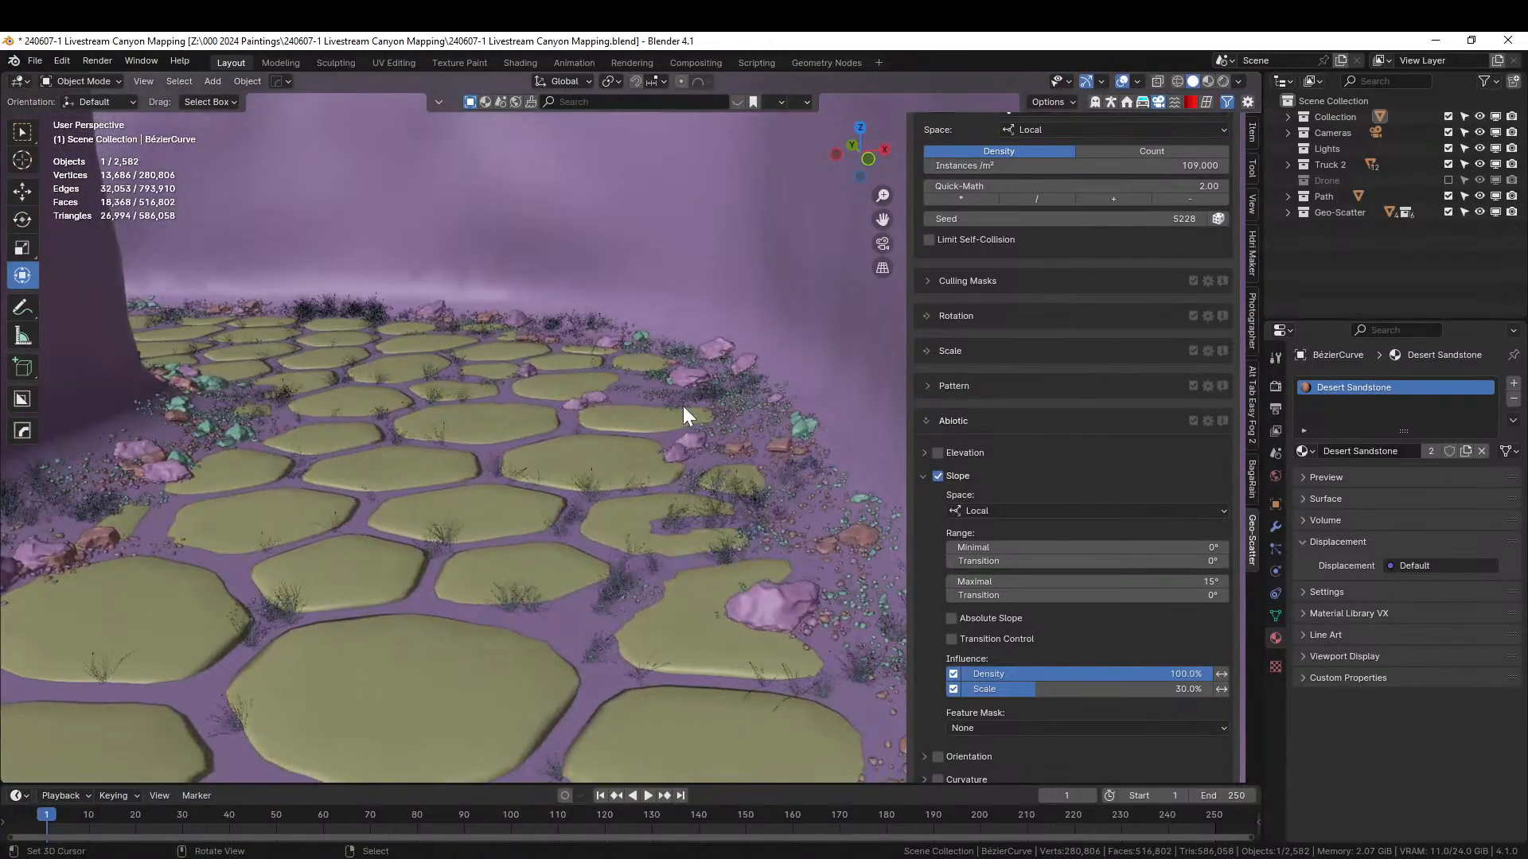
middle_drag(694, 397, 681, 561)
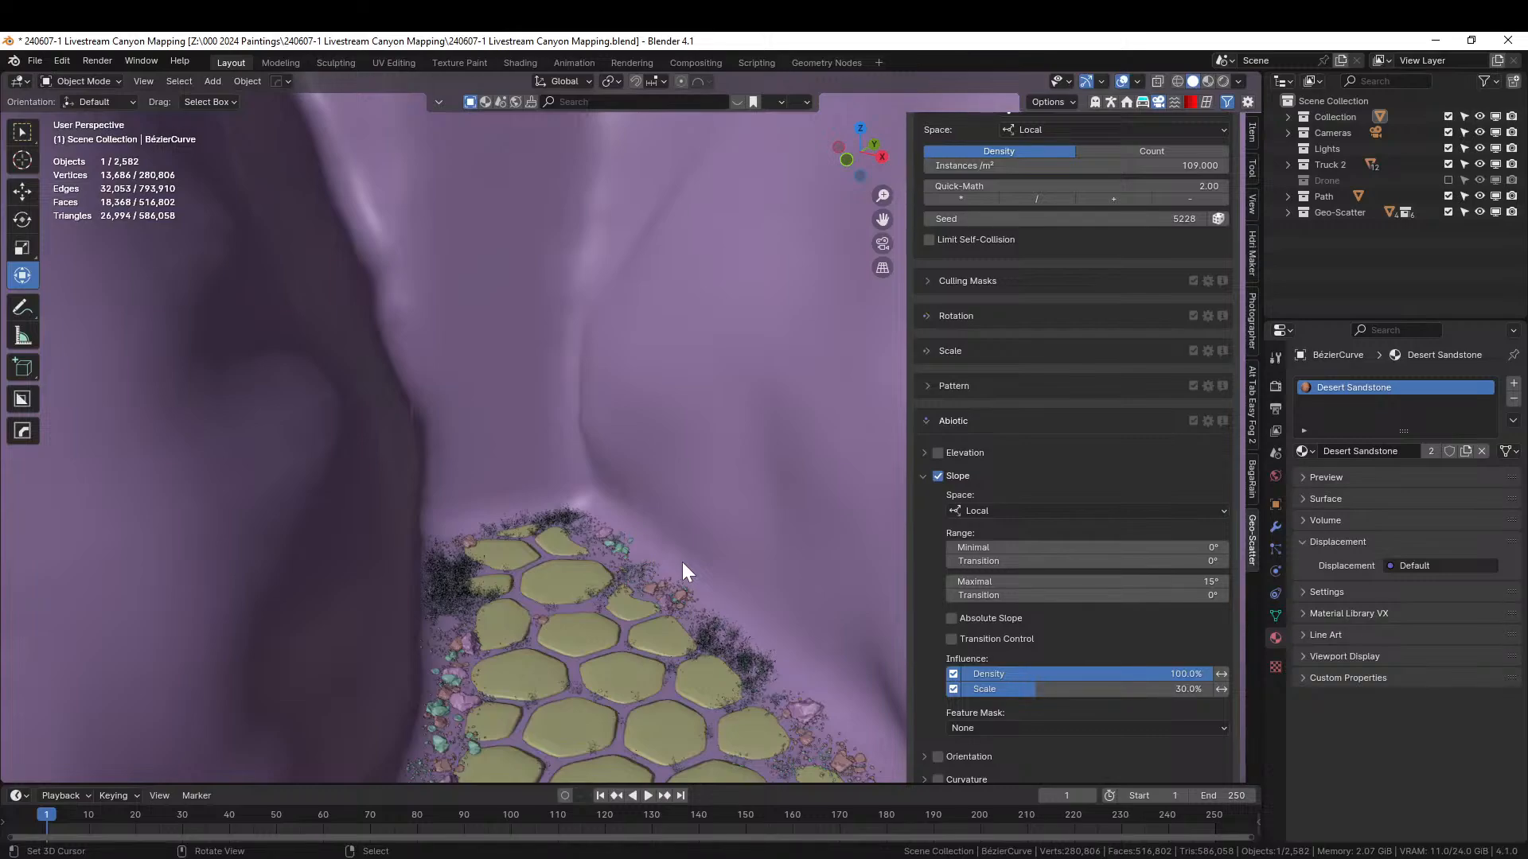
mouse_move(681, 562)
middle_down()
mouse_move(643, 504)
mouse_move(751, 576)
mouse_move(753, 608)
mouse_move(756, 584)
mouse_move(694, 551)
middle_up()
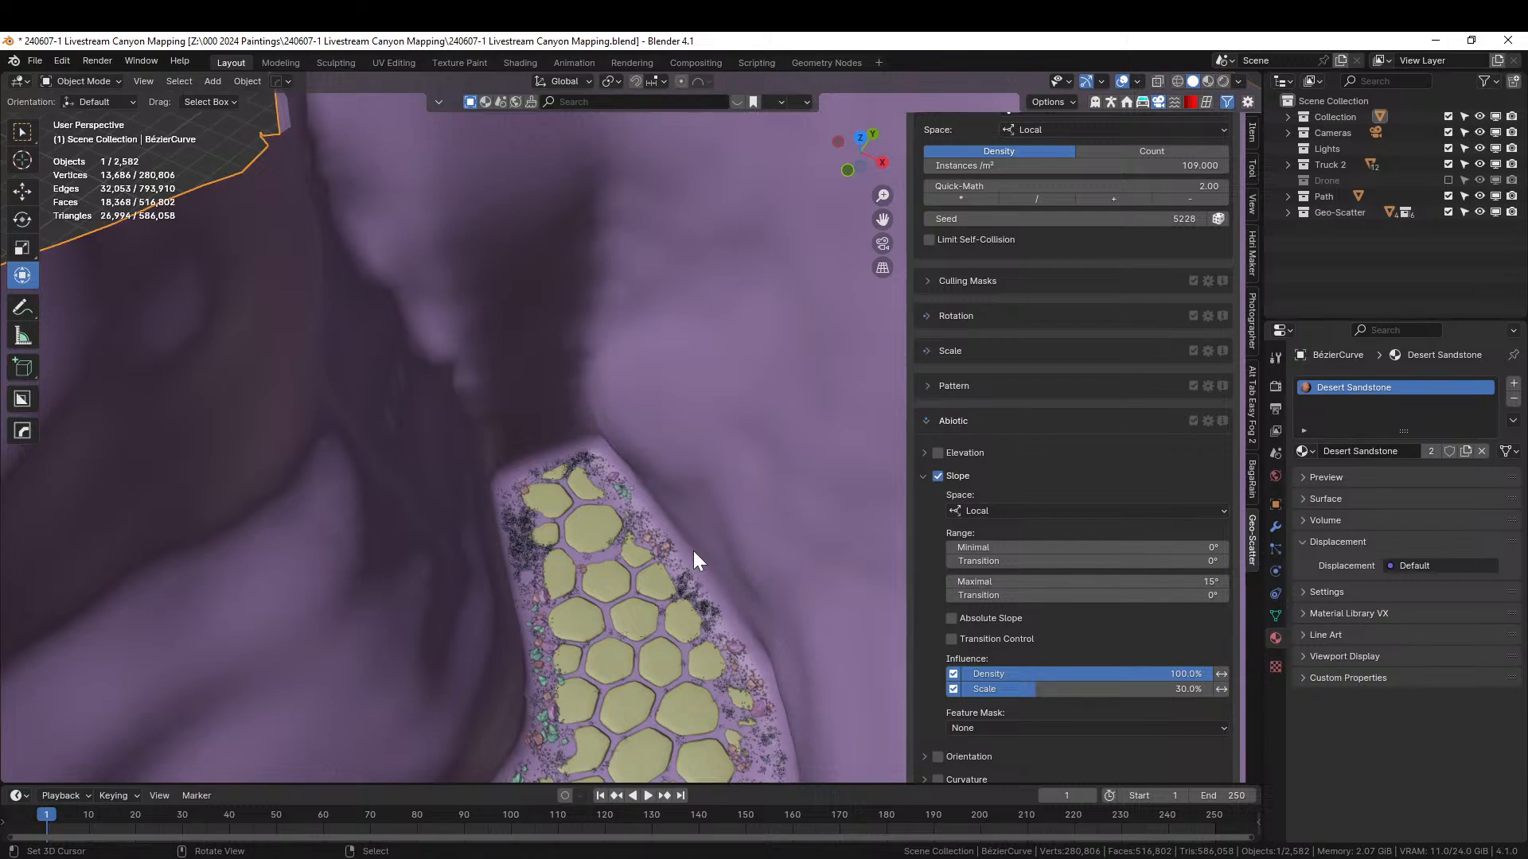
middle_drag(692, 551, 673, 522)
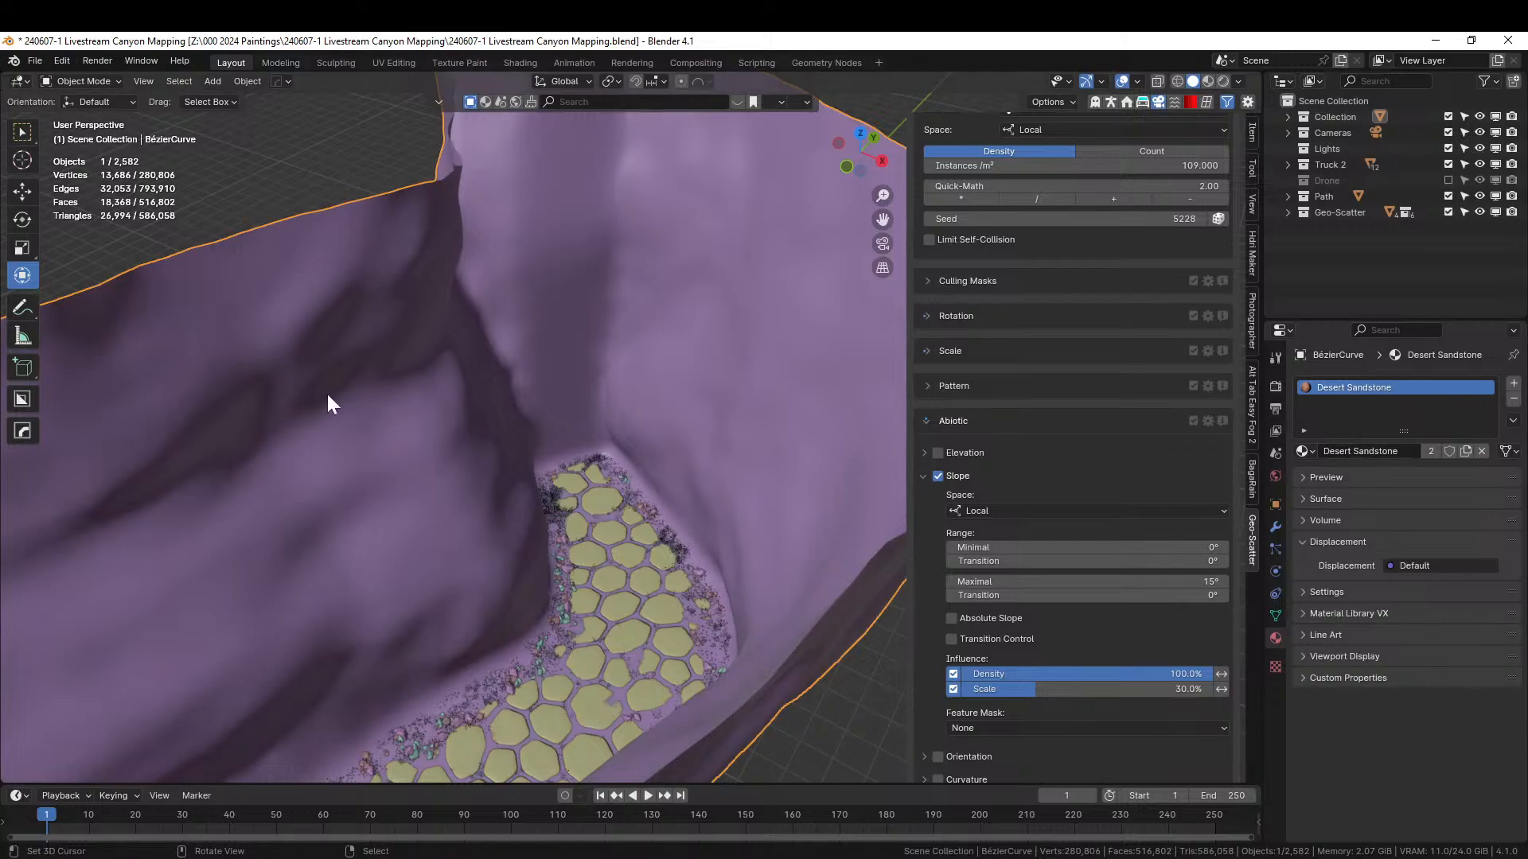
key(ctrl+s)
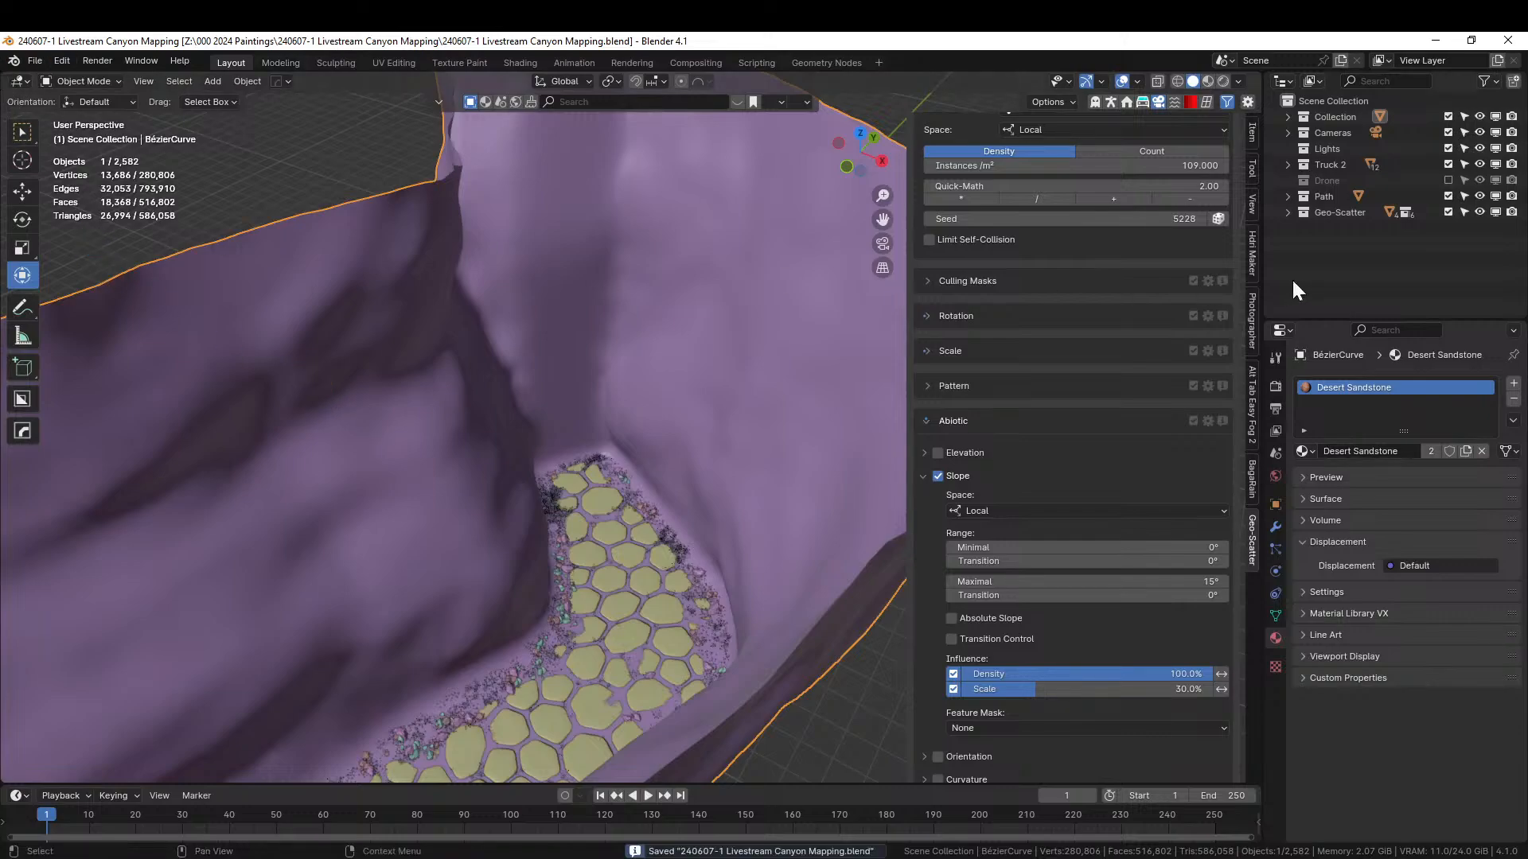
click(1448, 212)
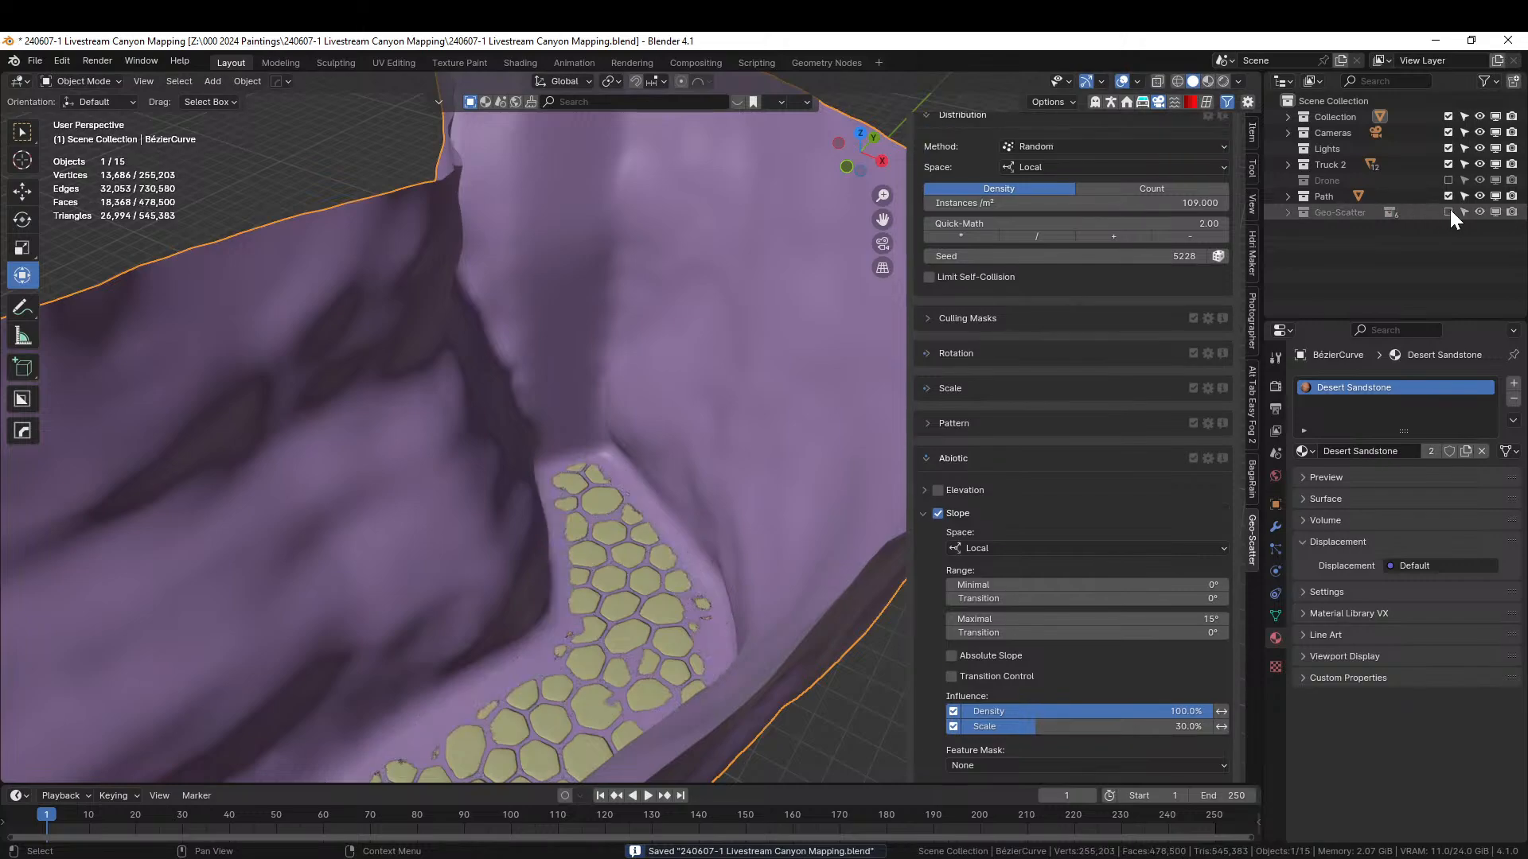
- Split the 3D viewport and turn the new area beside it into an Asset Browser
drag(2, 78, 604, 175)
key(shift+F1)
key(shift+F1)
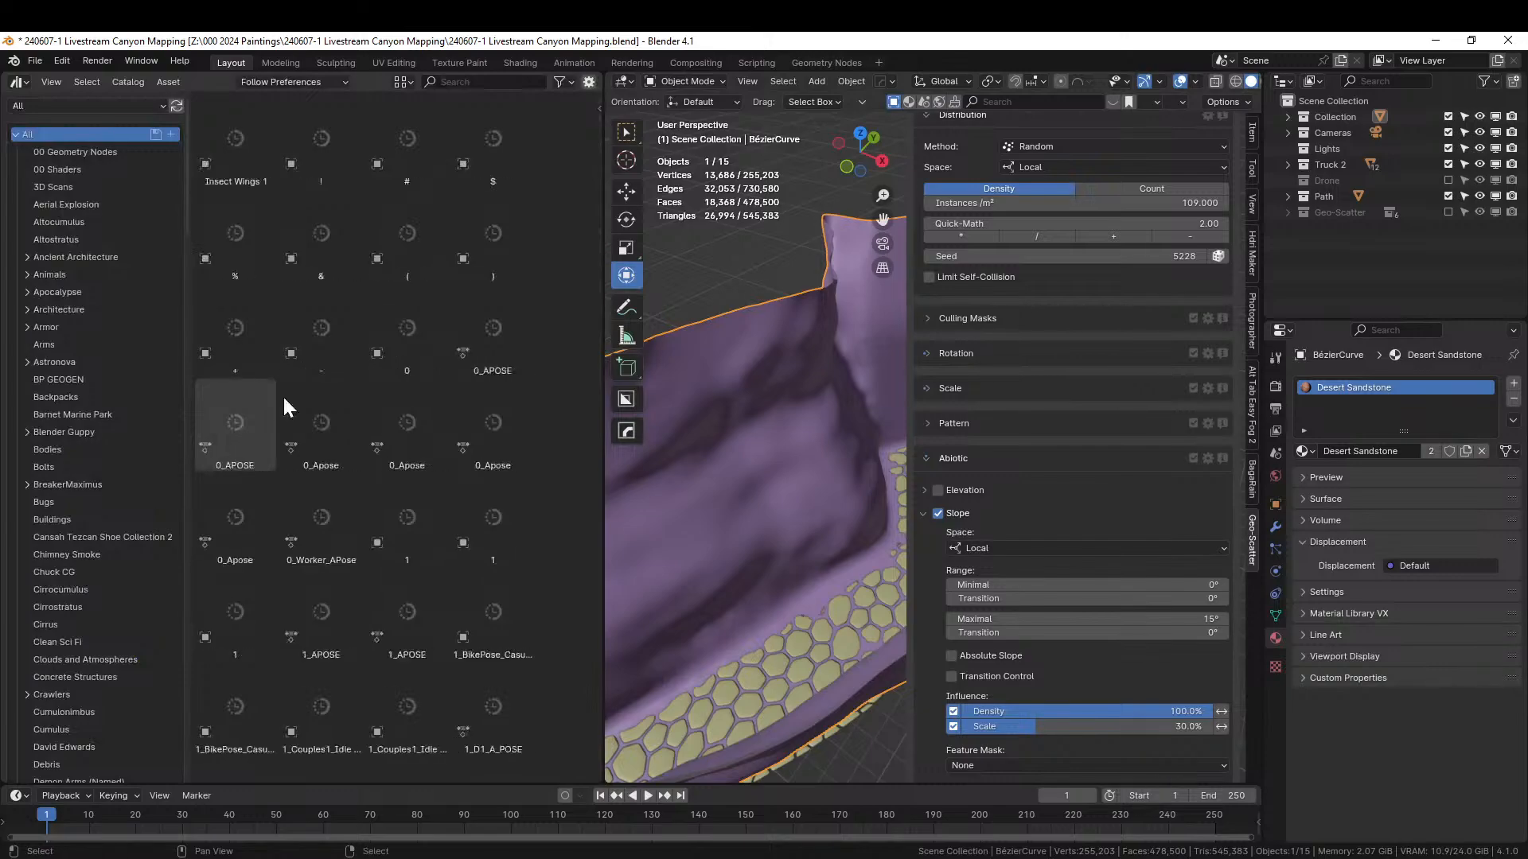
- Switch the asset library to Seth Objects and display its GT Empire of Sands catalog
click(80, 105)
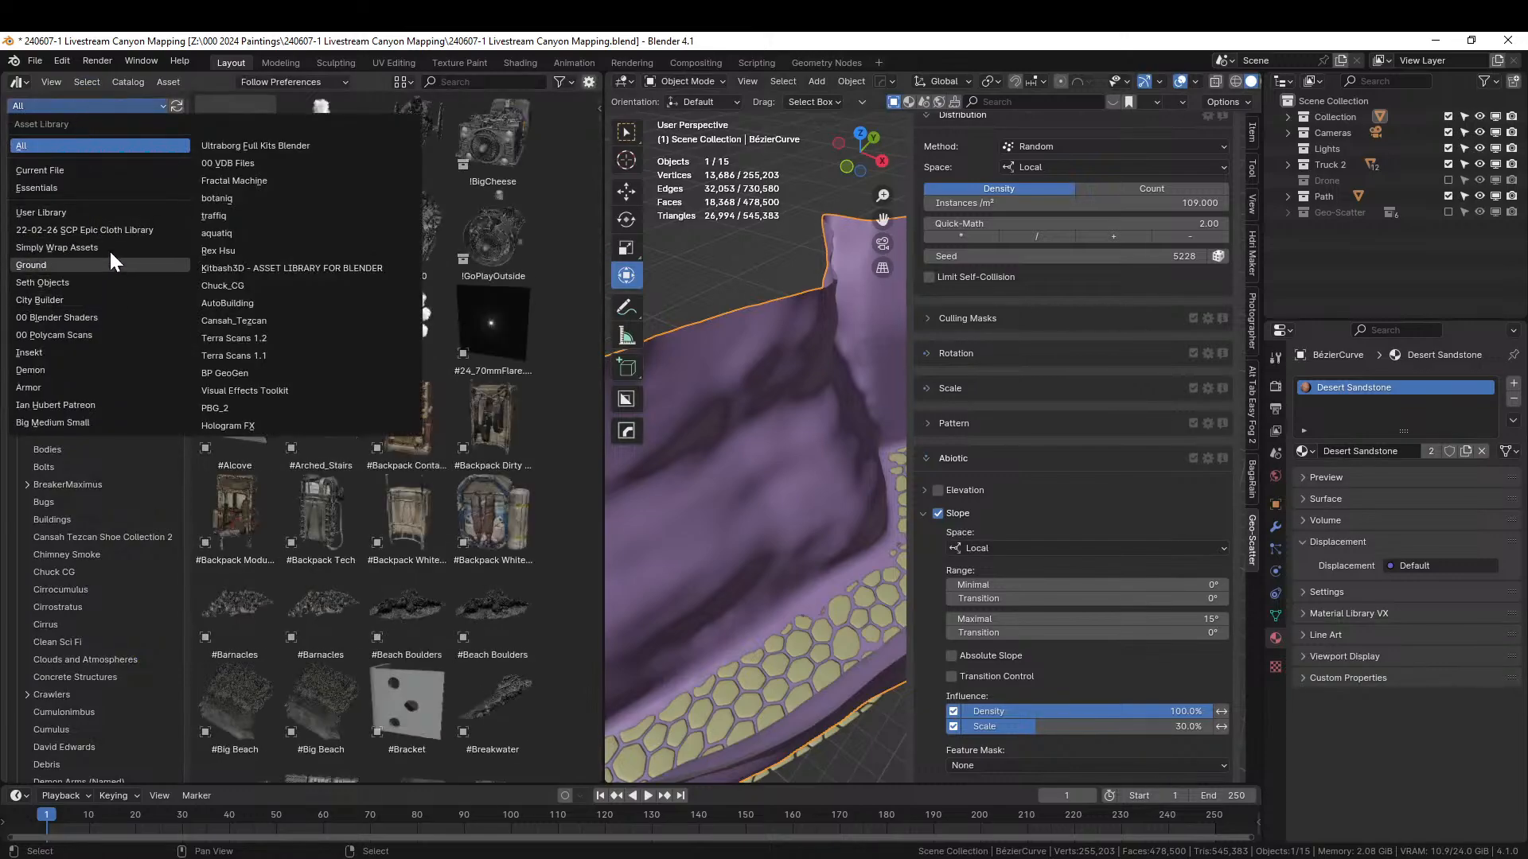
click(67, 282)
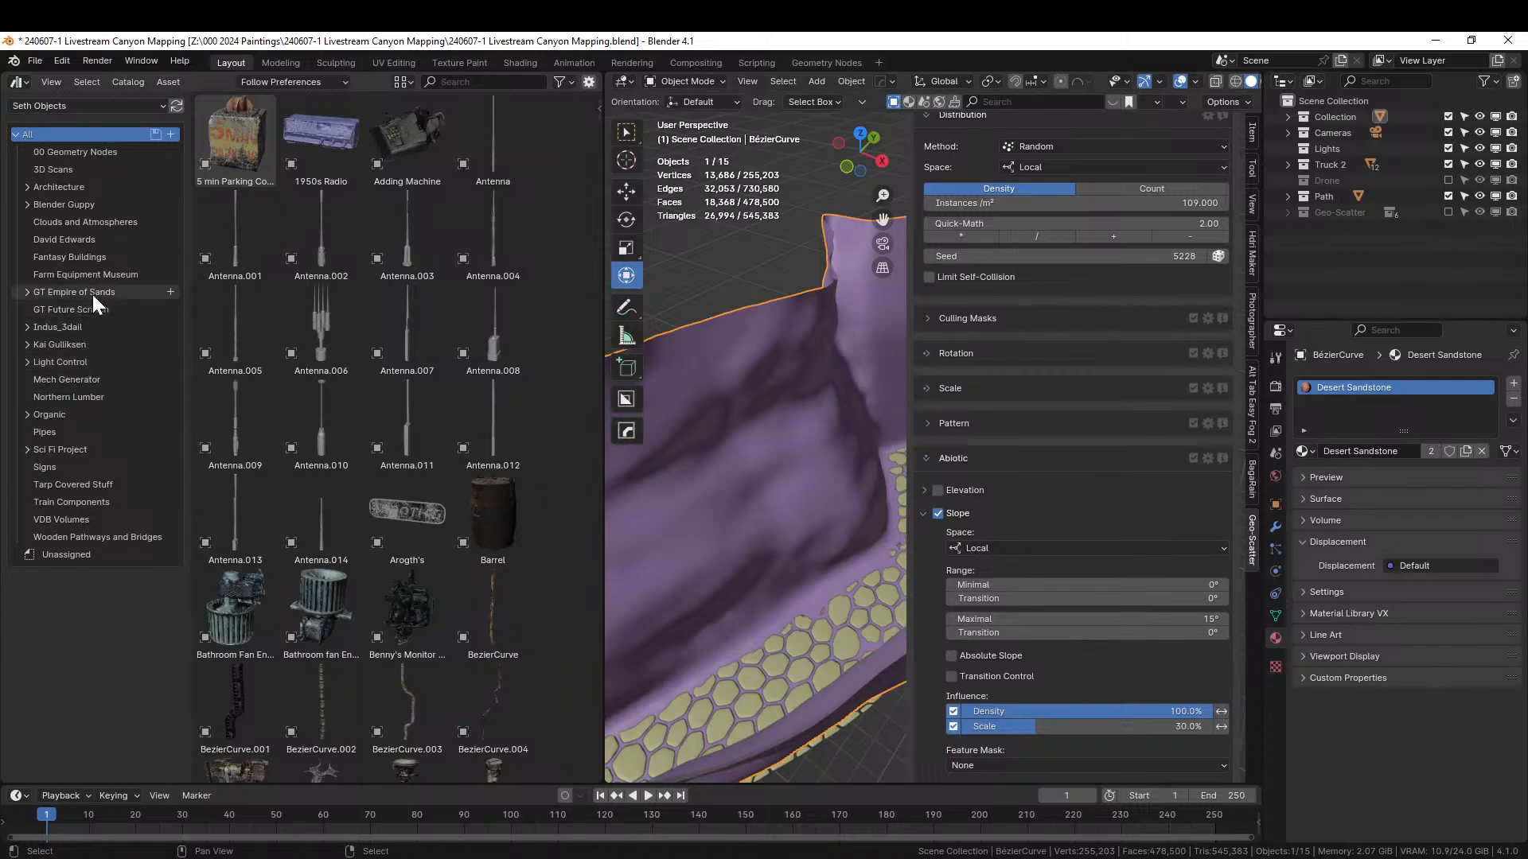
click(94, 292)
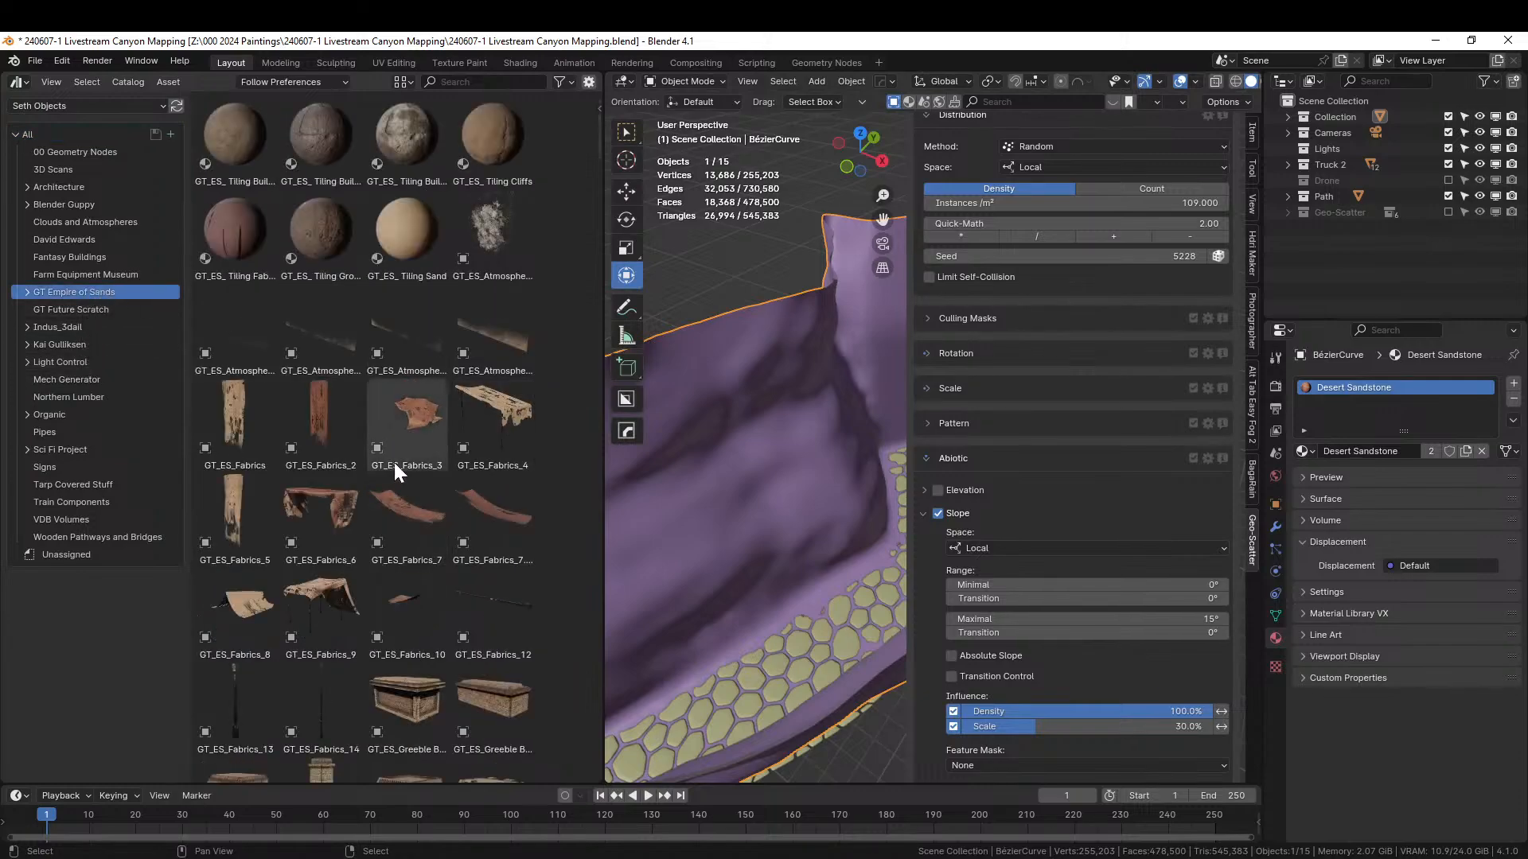
- Look through the GT Empire of Sands assets for blocks, rocks and structures that suit the canyon
scroll(395, 471, down, 4)
scroll(394, 462, down, 6)
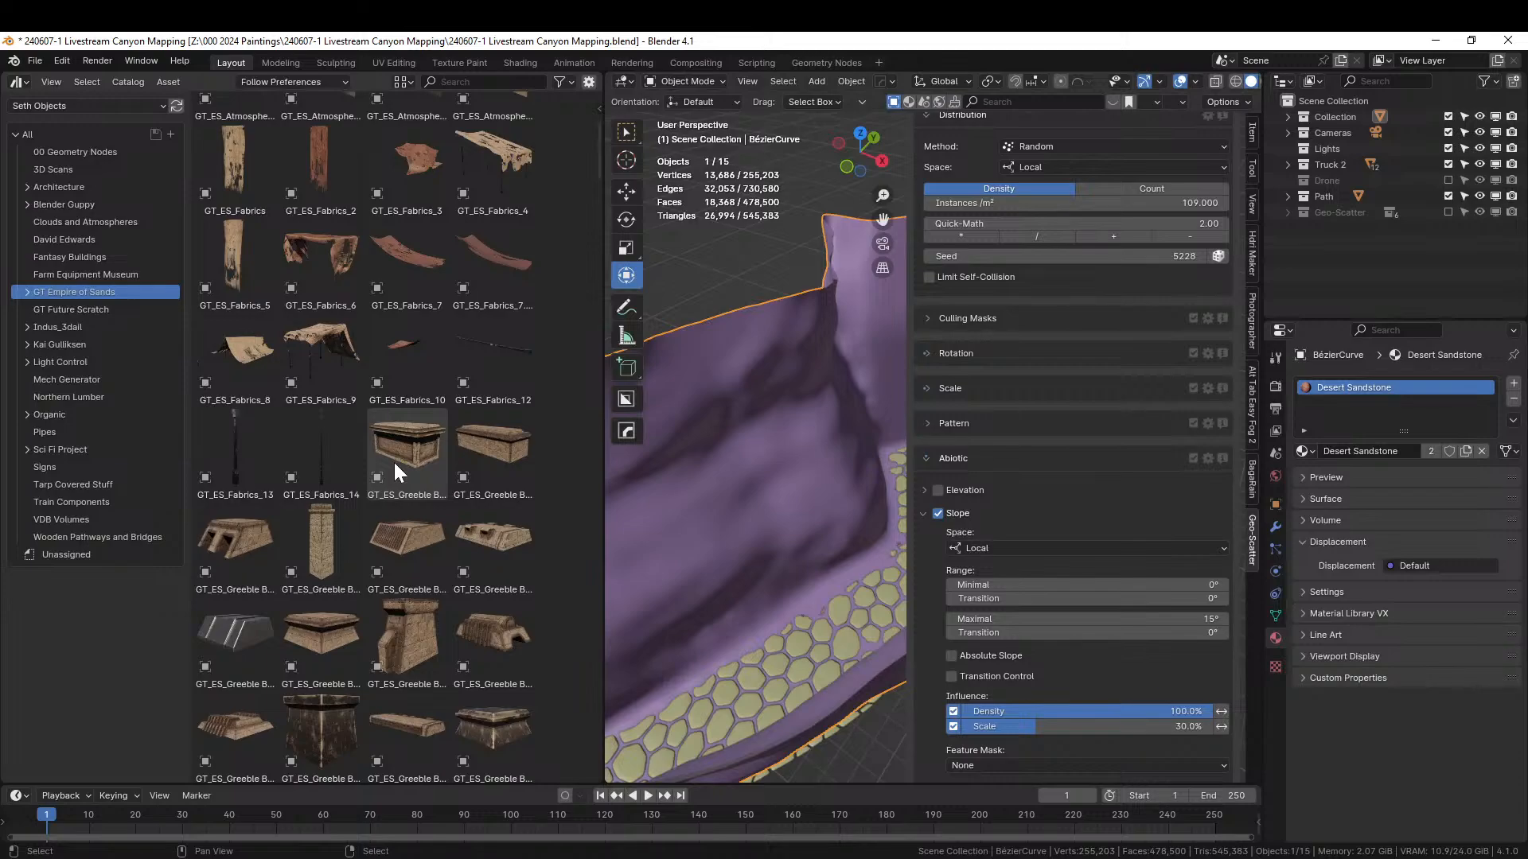
scroll(393, 462, down, 9)
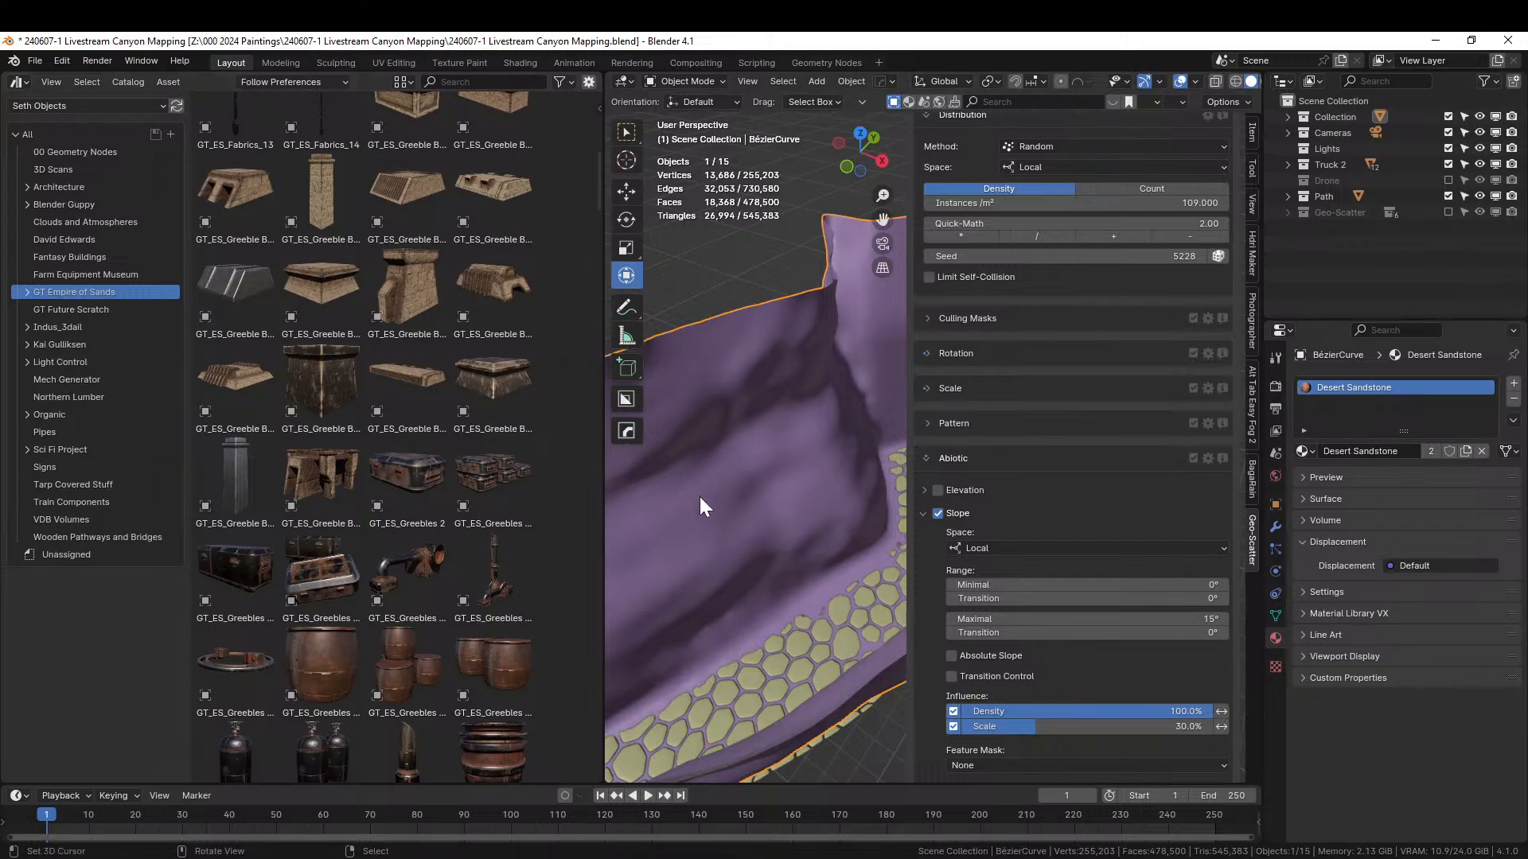
scroll(428, 503, down, 15)
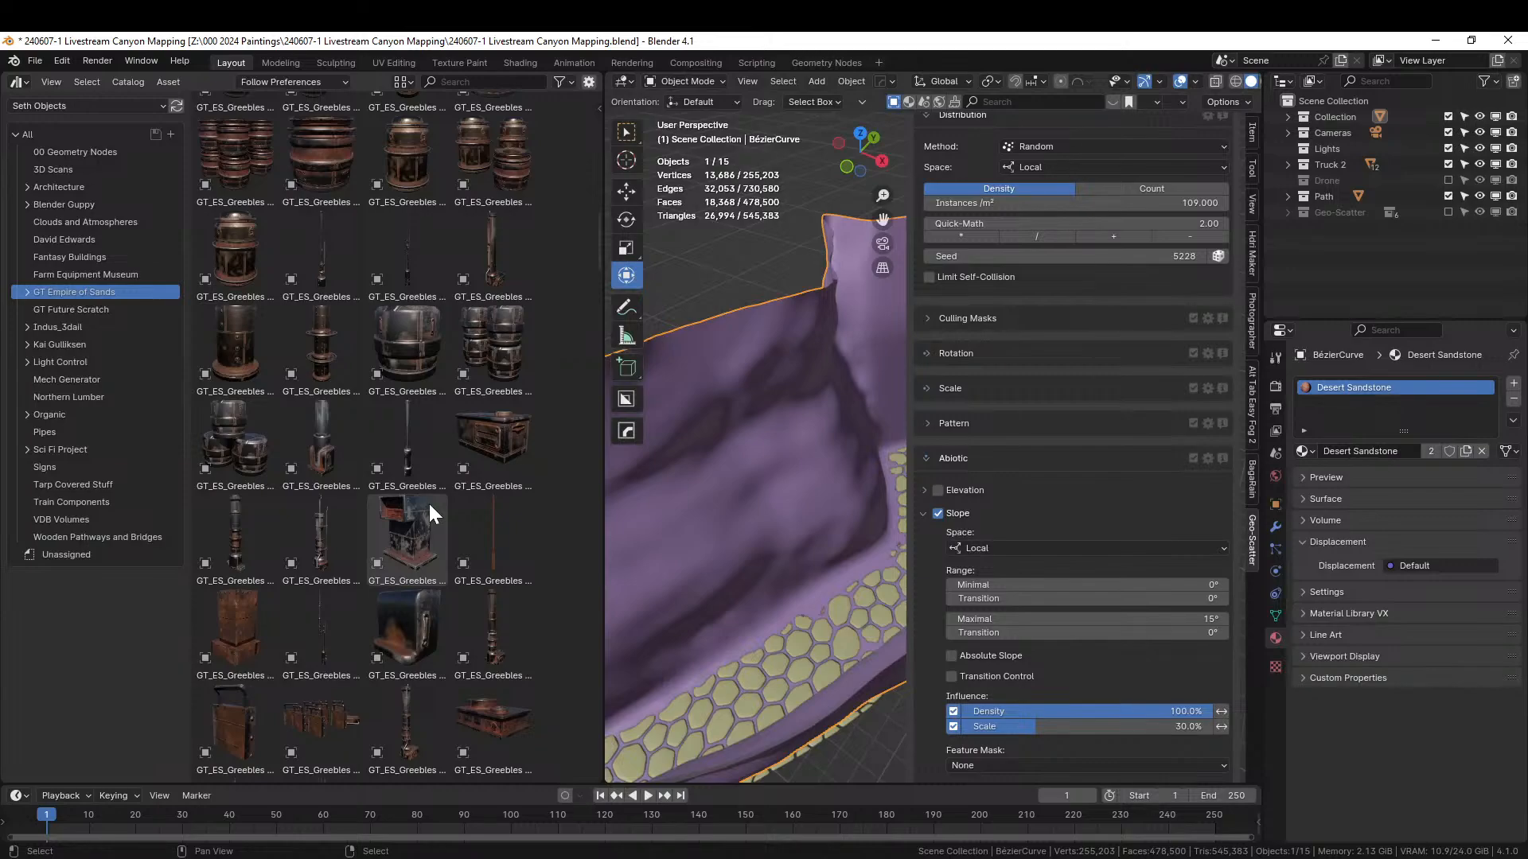
scroll(428, 504, down, 12)
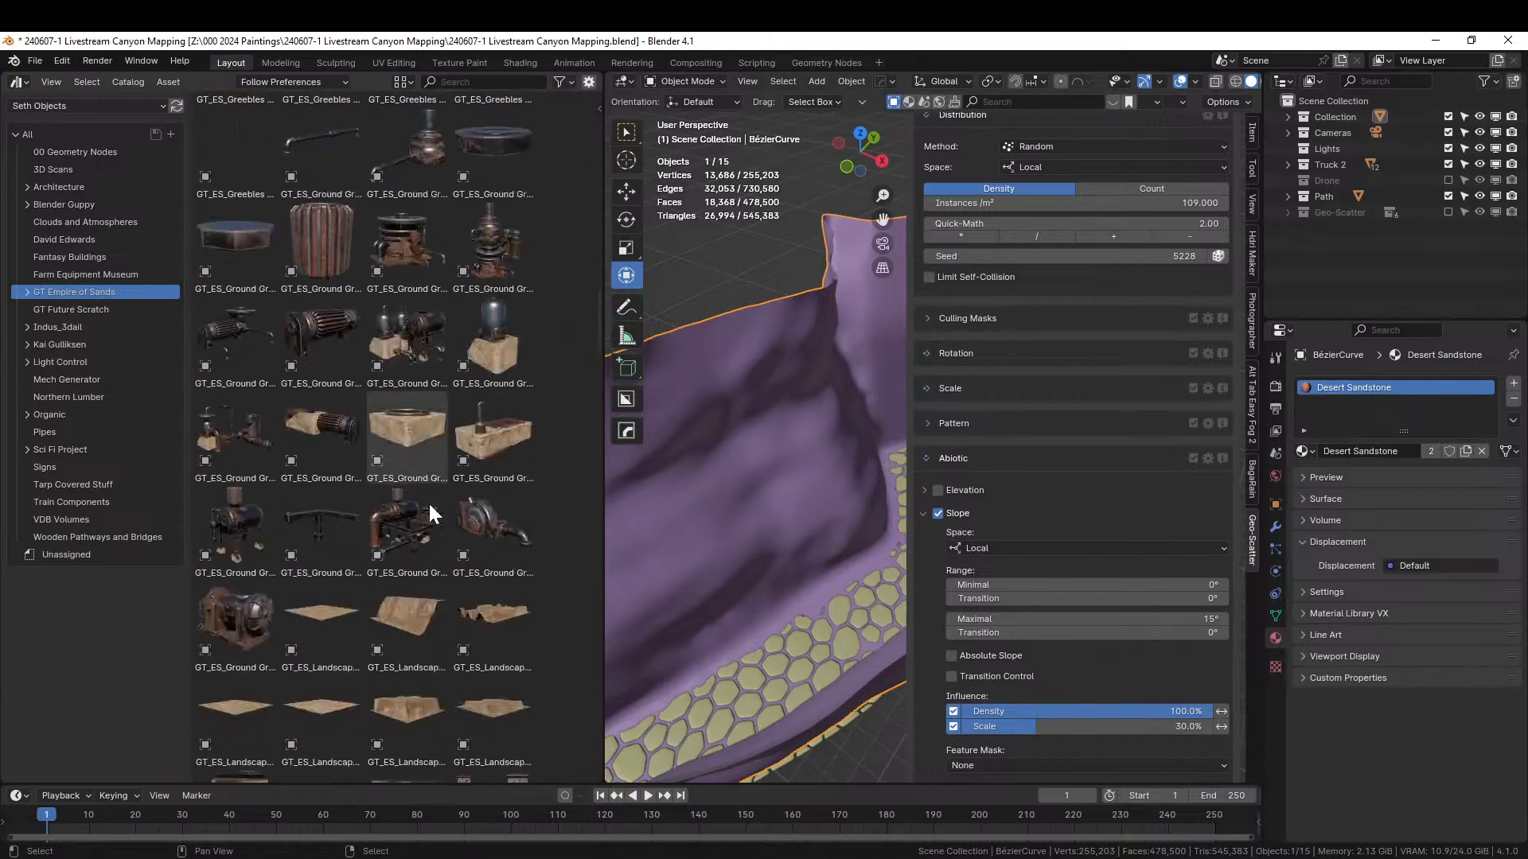
scroll(428, 510, down, 8)
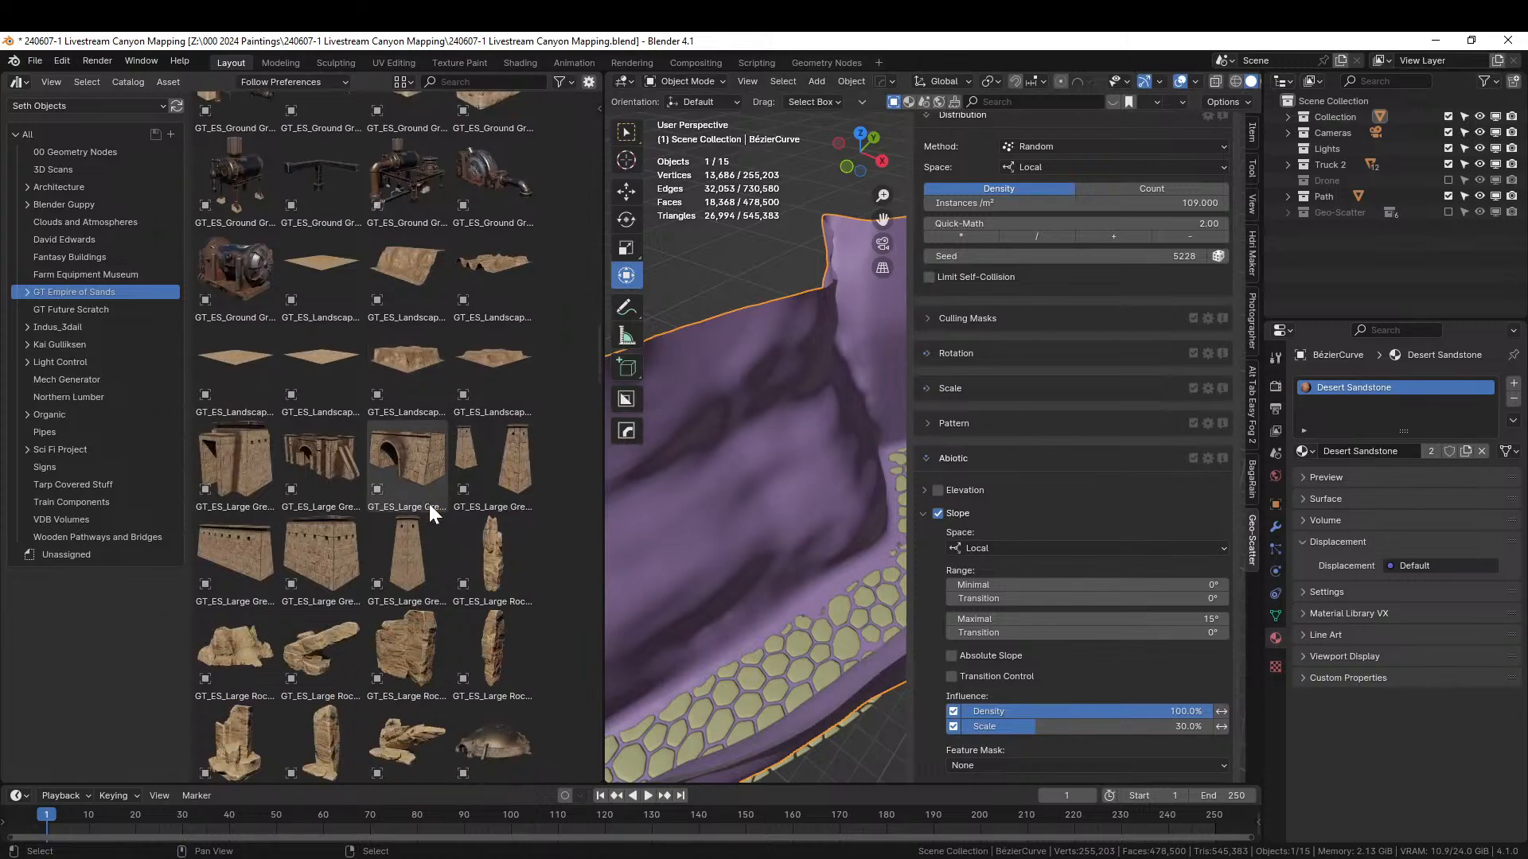
scroll(428, 504, down, 2)
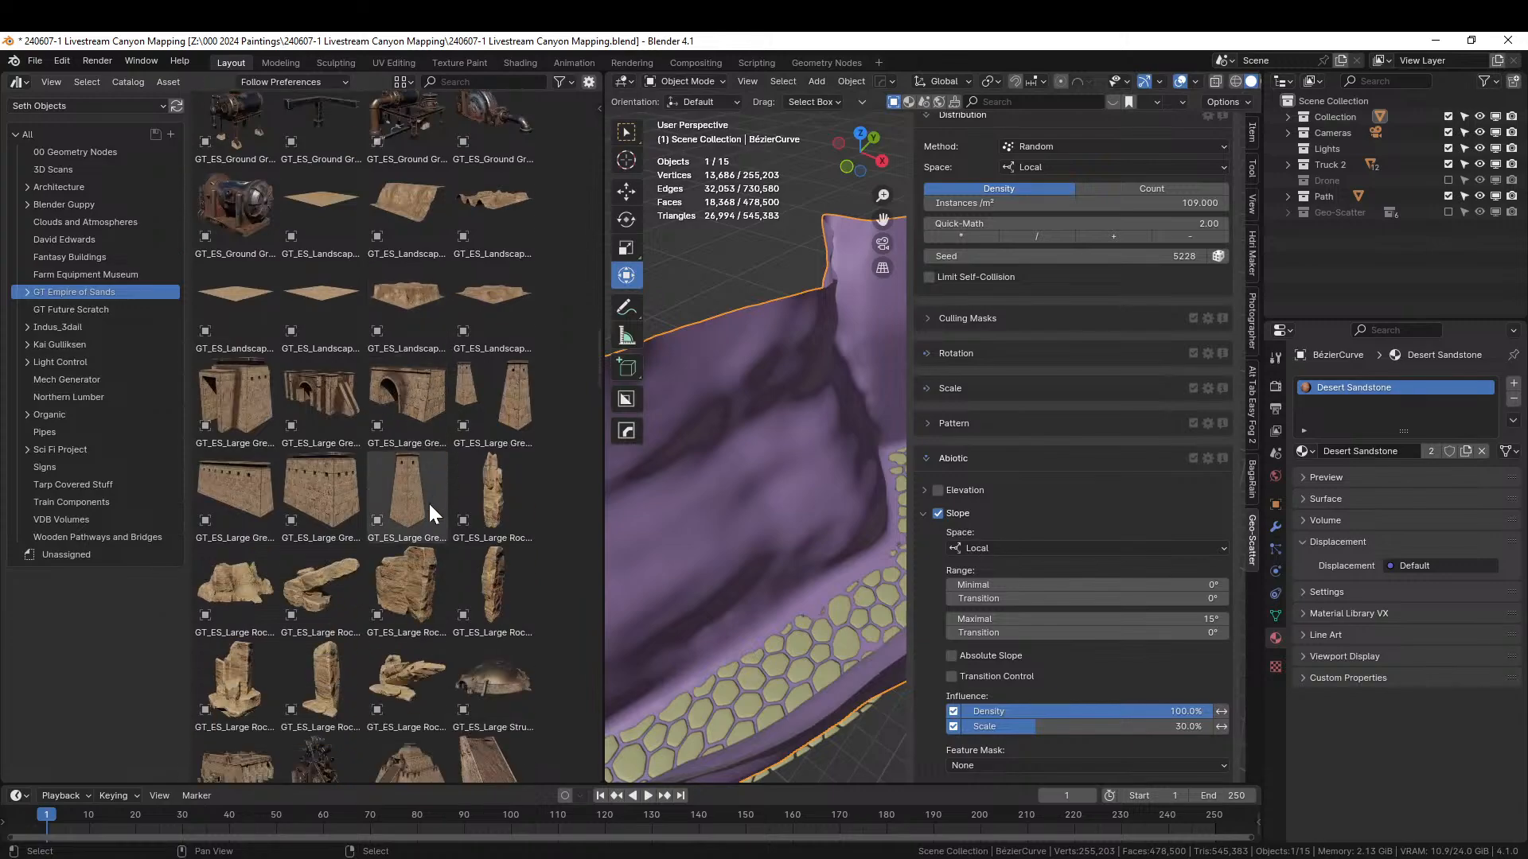
scroll(428, 502, down, 9)
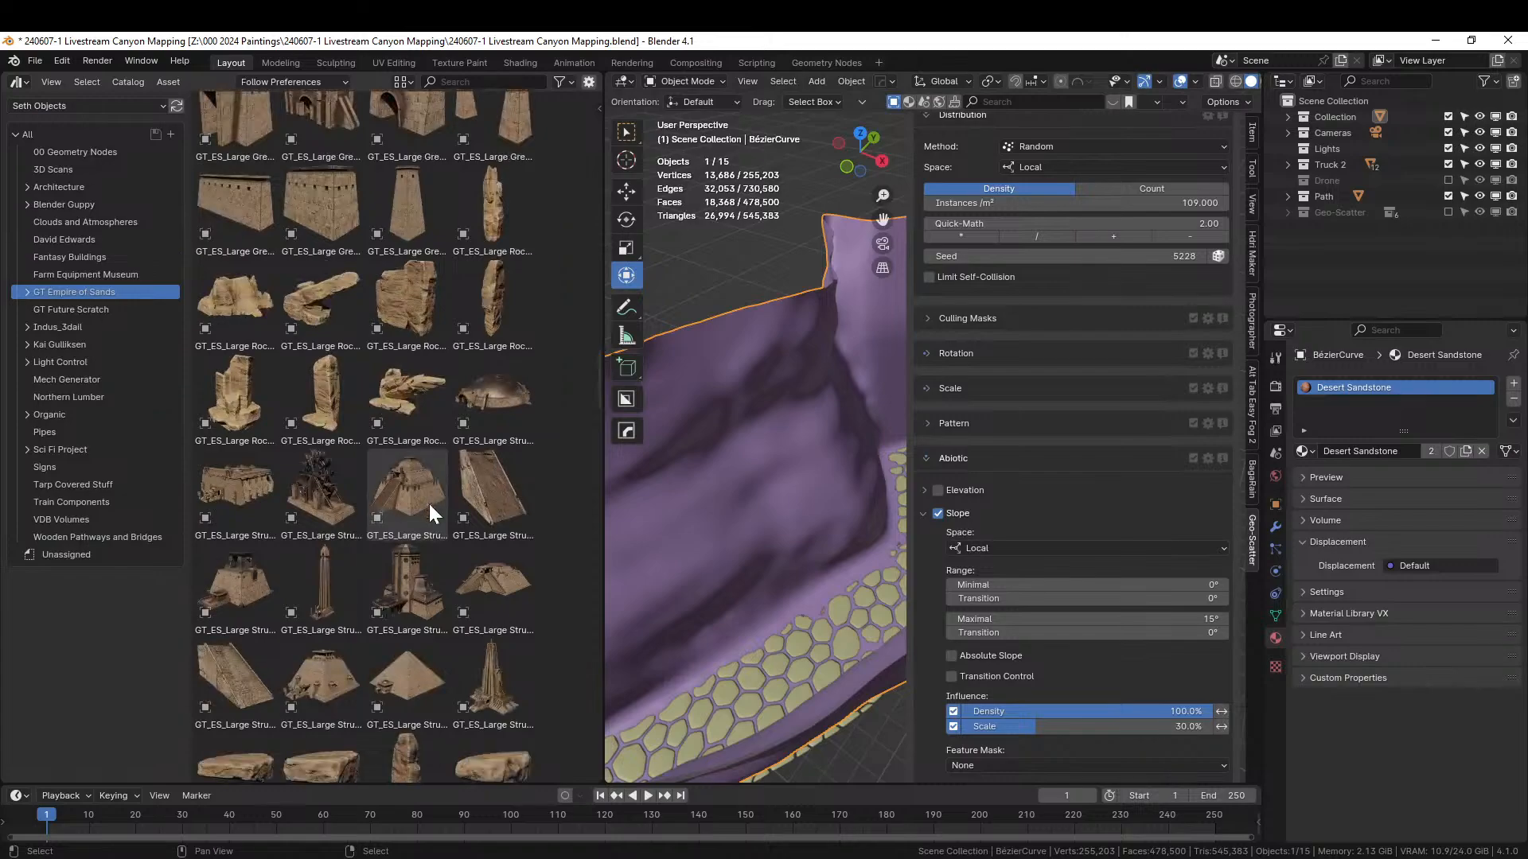
scroll(428, 504, down, 4)
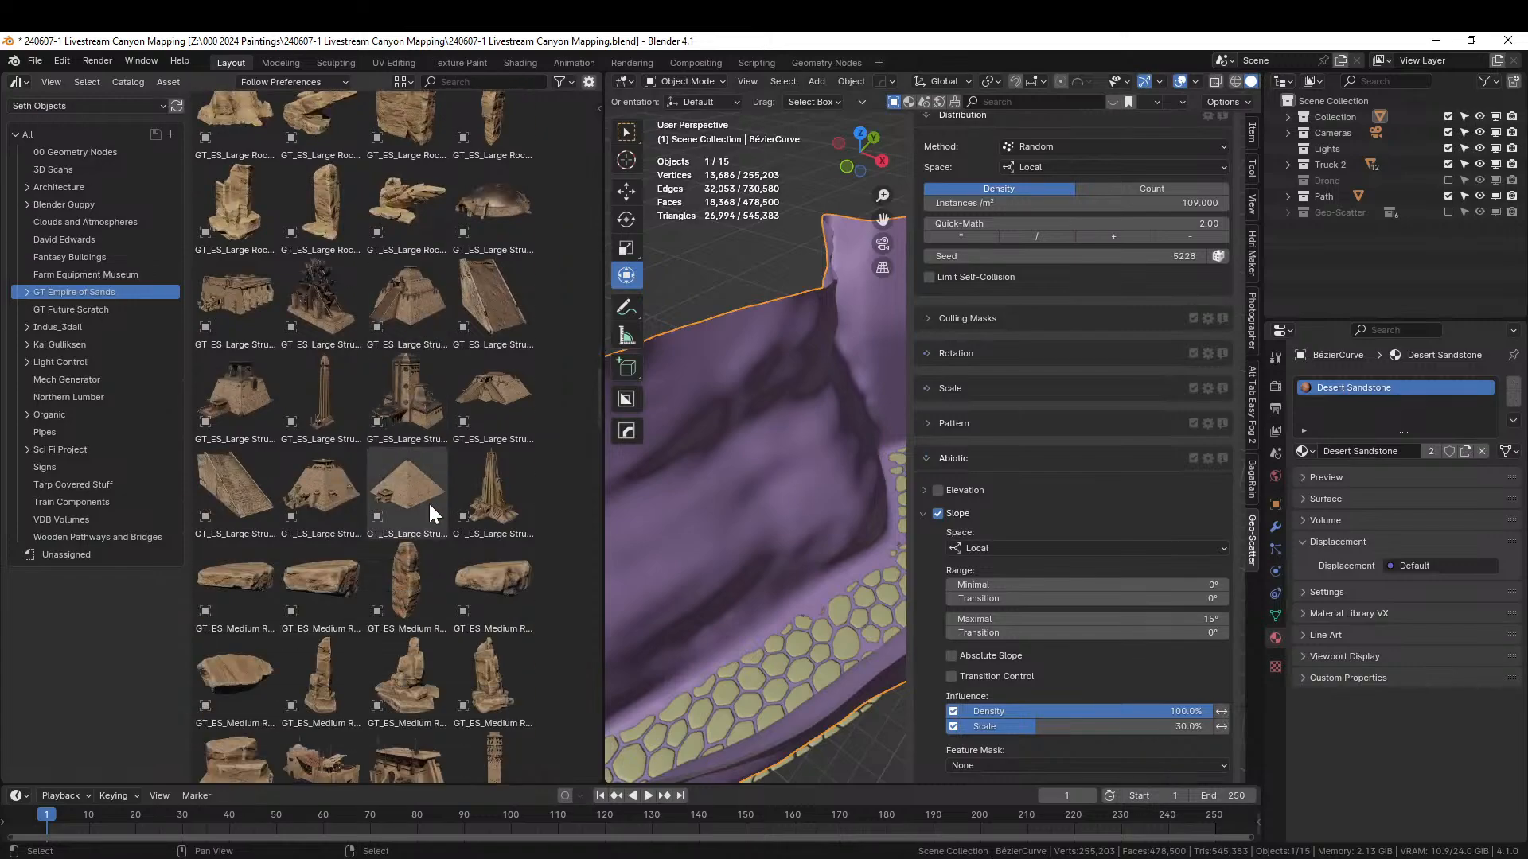
scroll(429, 503, down, 3)
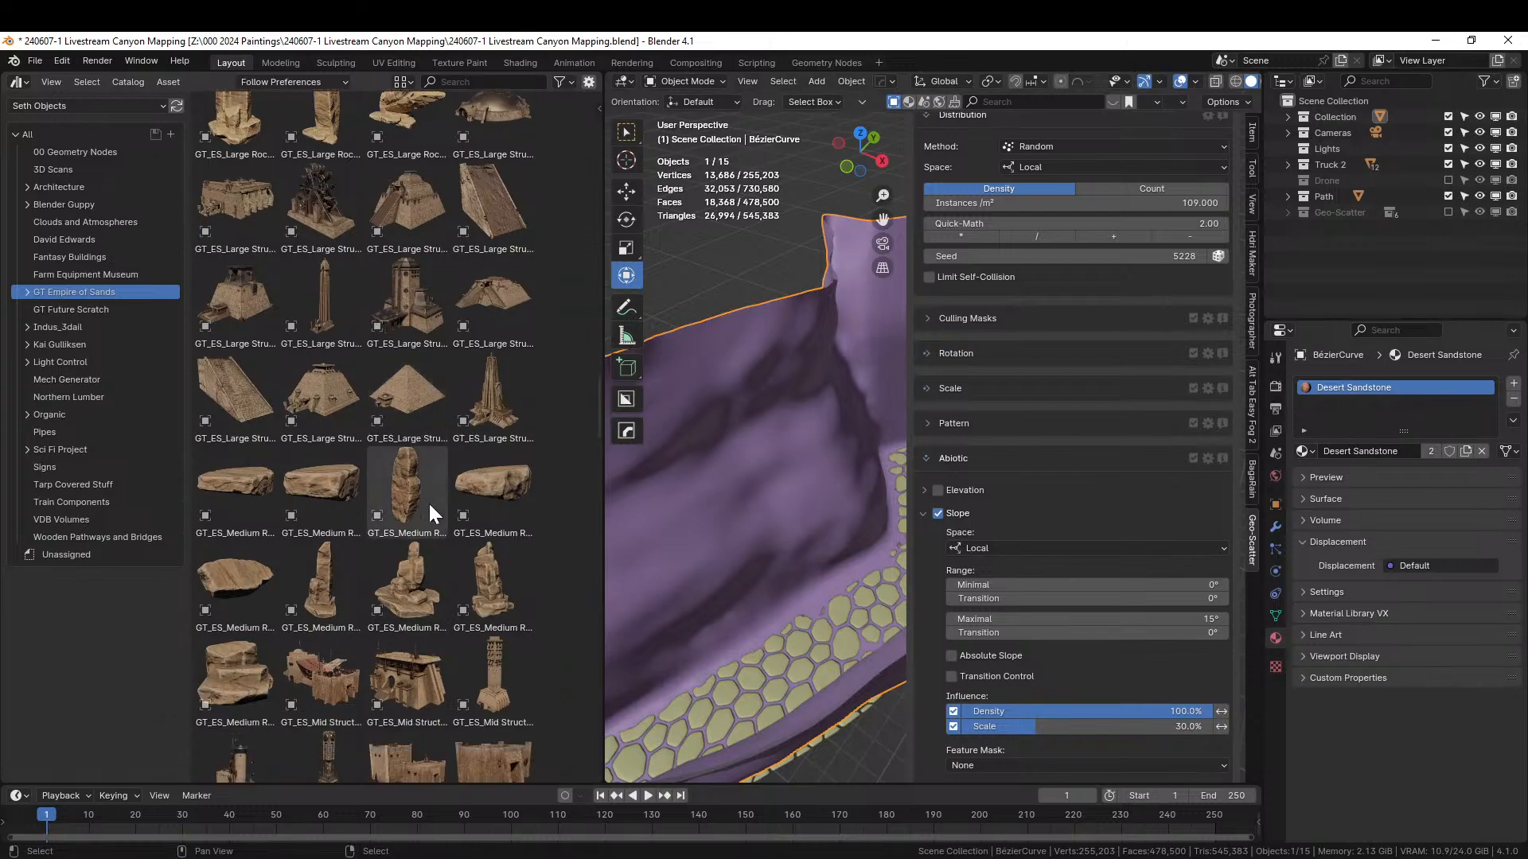
scroll(428, 502, down, 9)
scroll(428, 504, down, 14)
scroll(429, 503, down, 20)
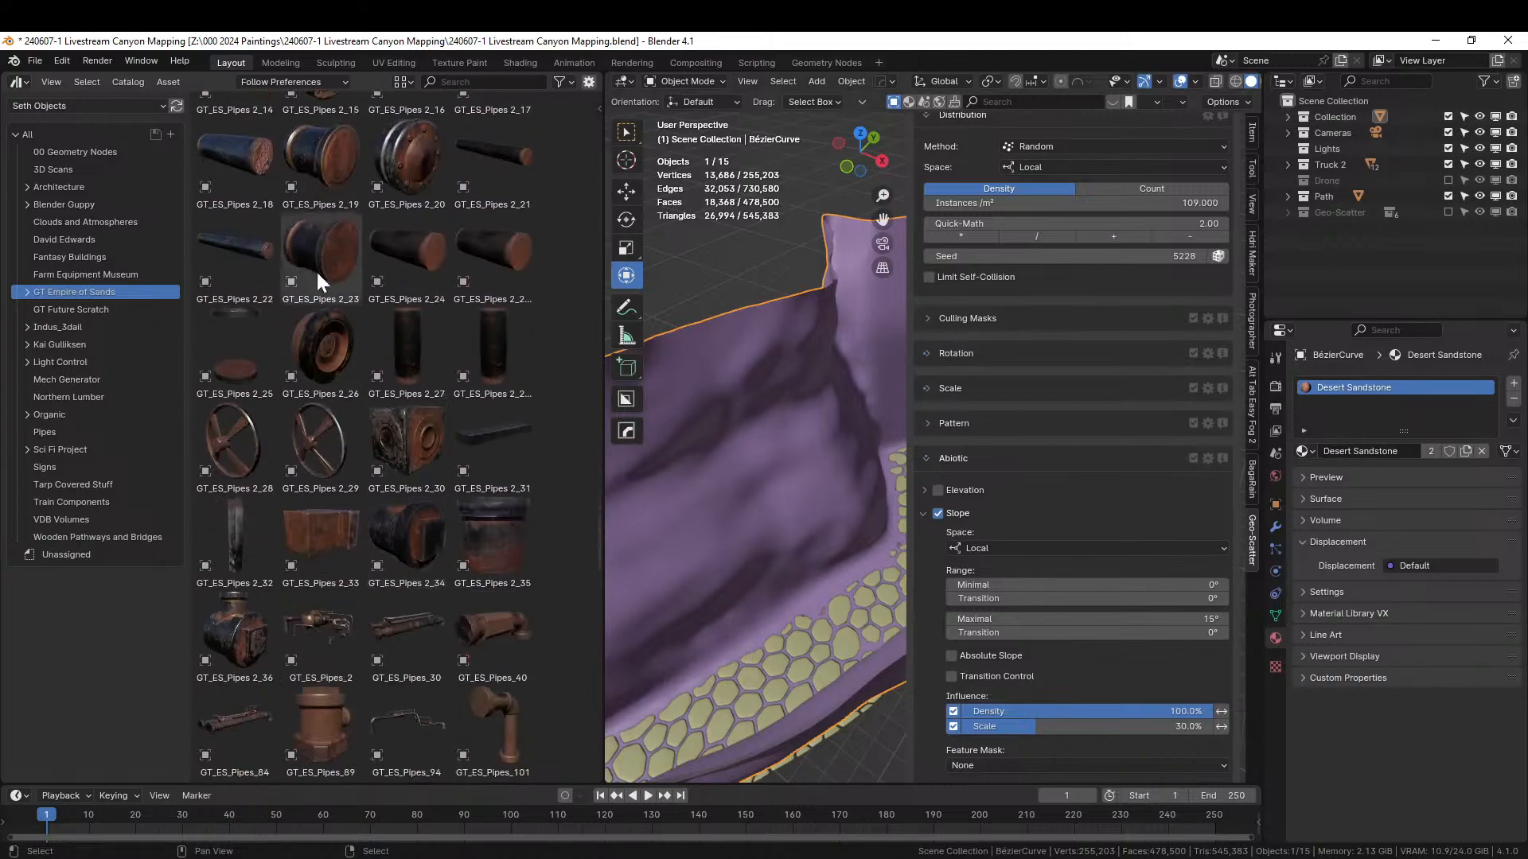
- Duplicate the Asset Browser into its own window and close the original area beside the 3D viewport
right_click(205, 79)
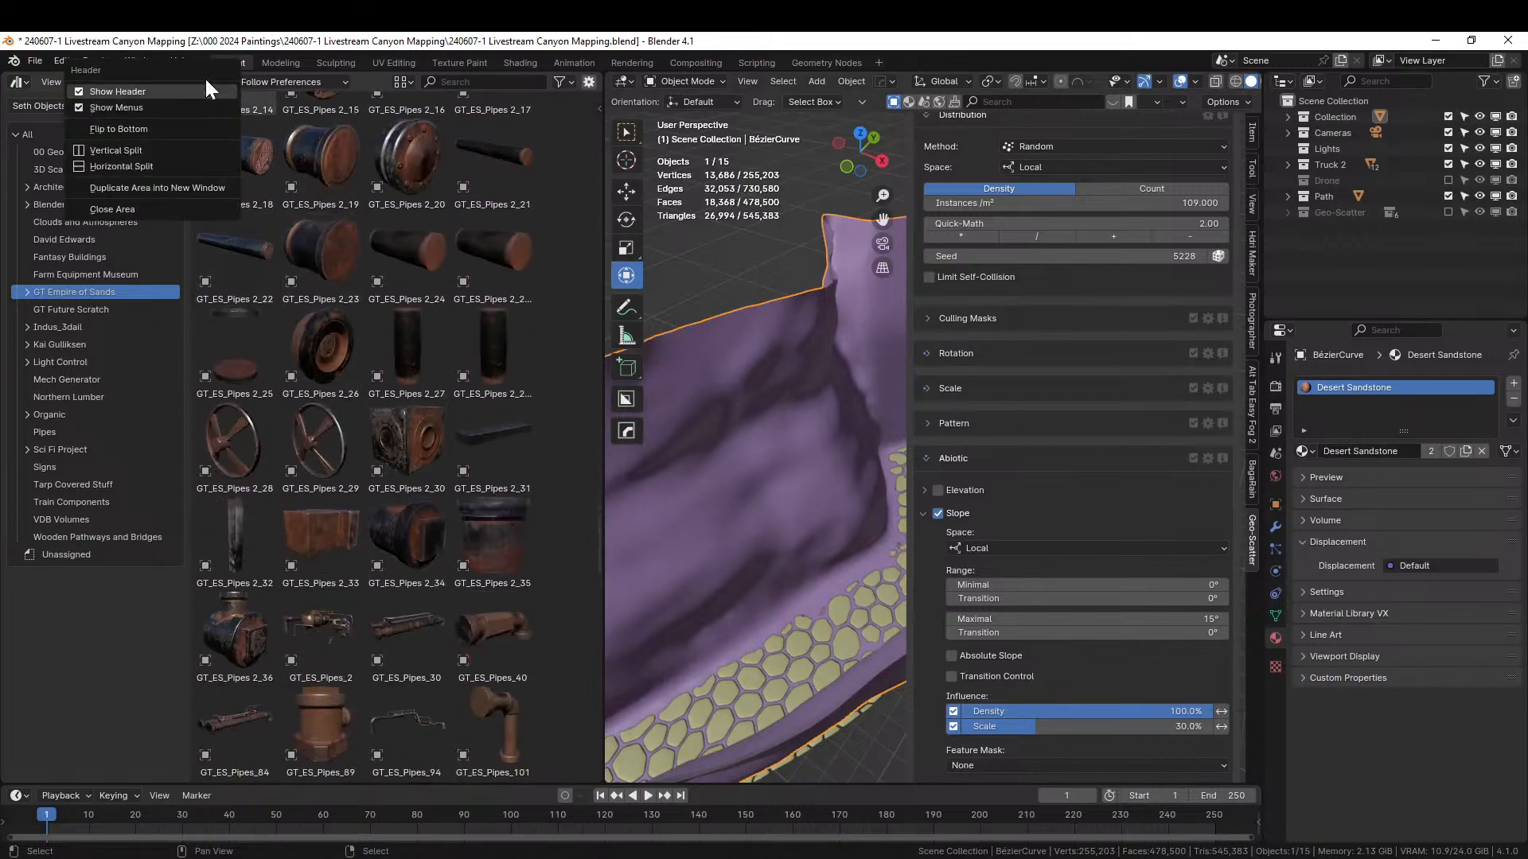
click(164, 188)
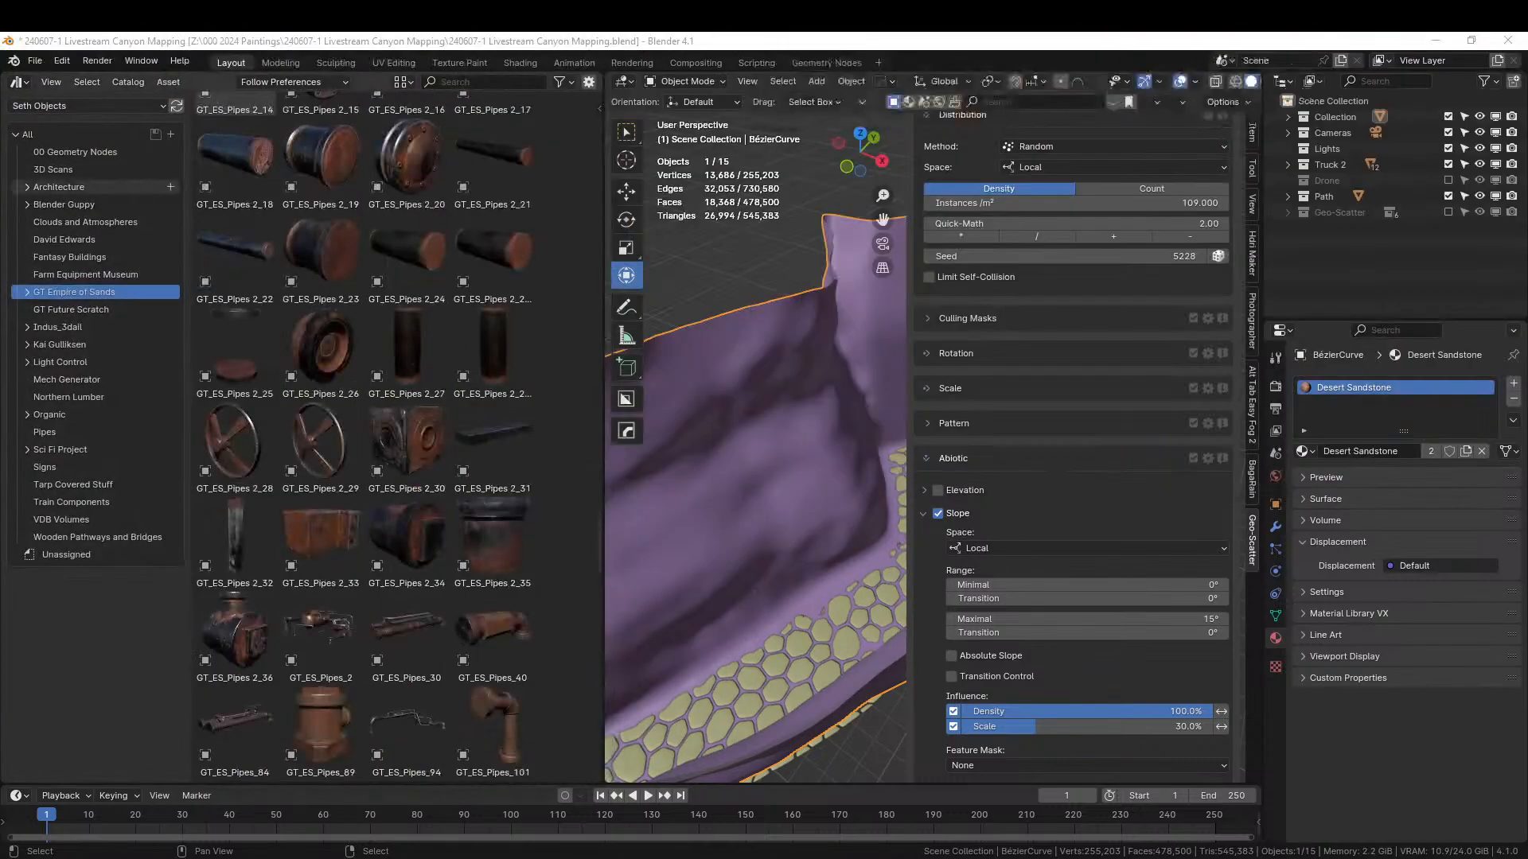
right_click(193, 76)
click(111, 207)
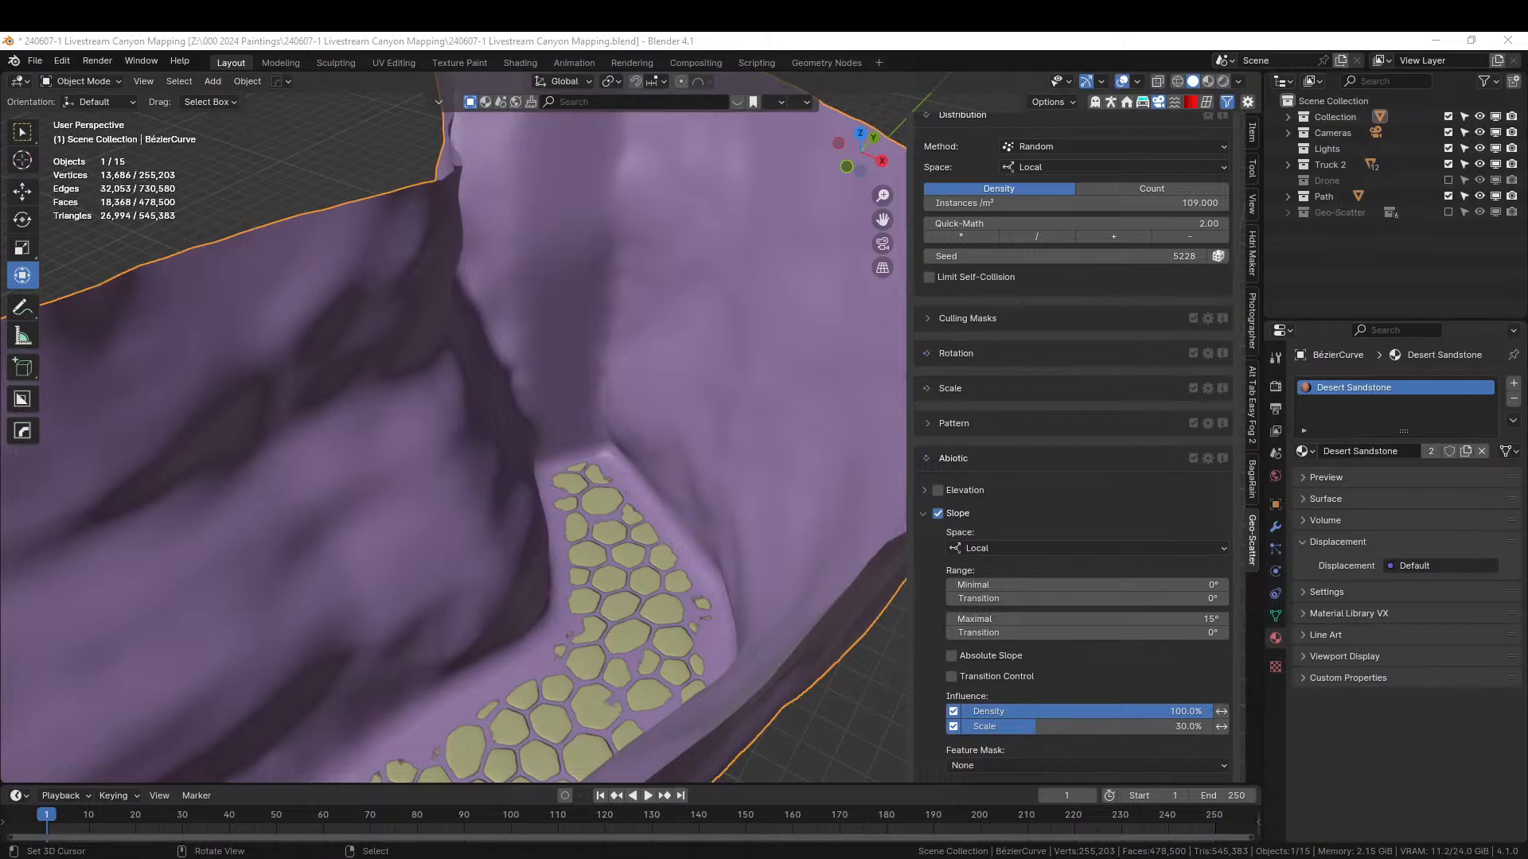
- Add the GT_ES_Greeble Blocks_4 pillar on the stone path, clear its rotation and turn it in top view to align with the path
click(609, 581)
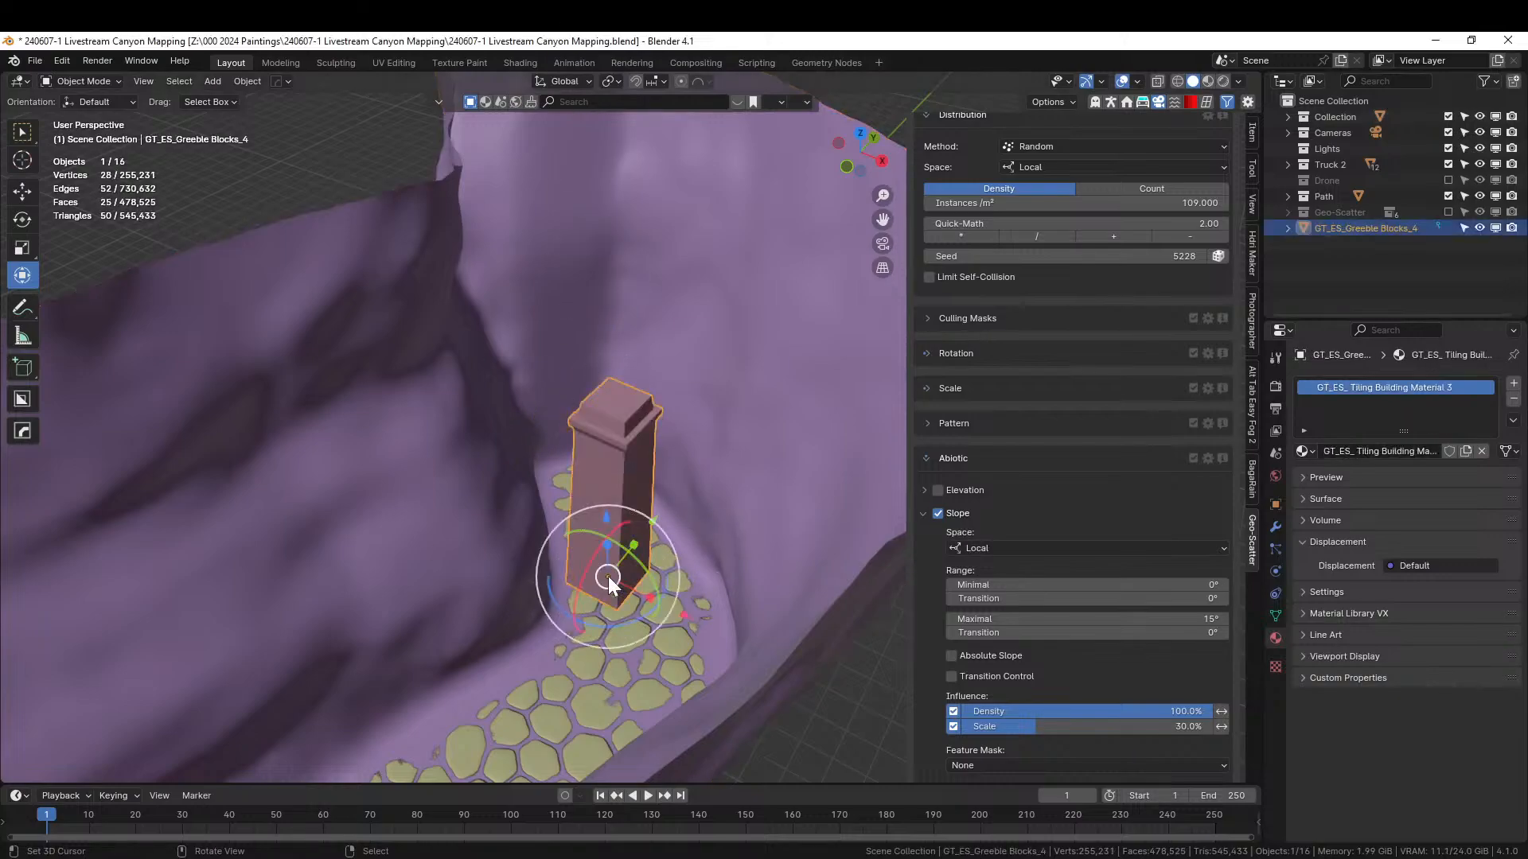
key(alt+r)
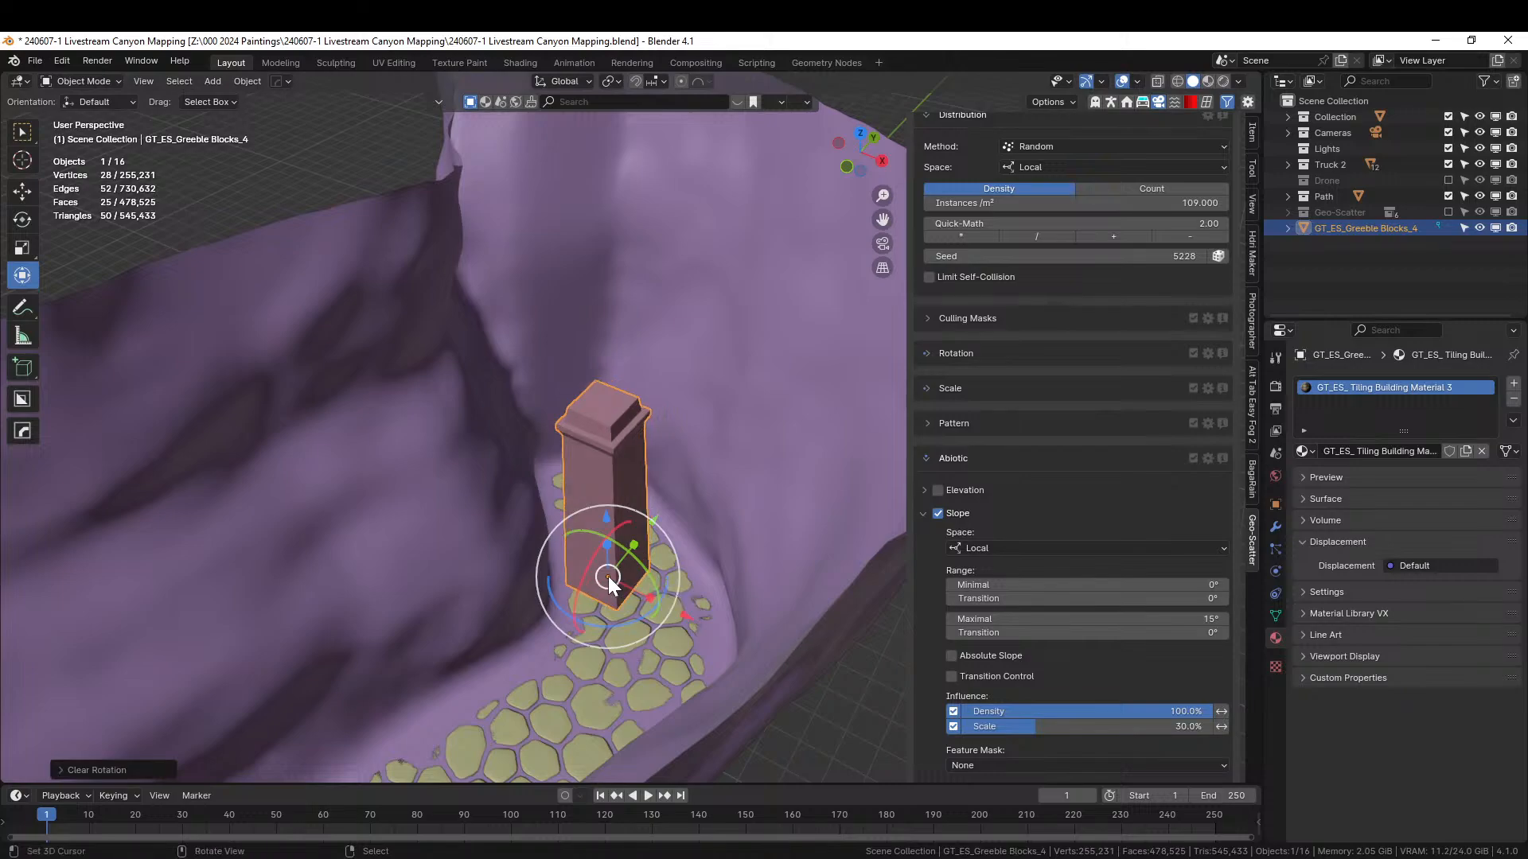
key(KP_7)
key(r)
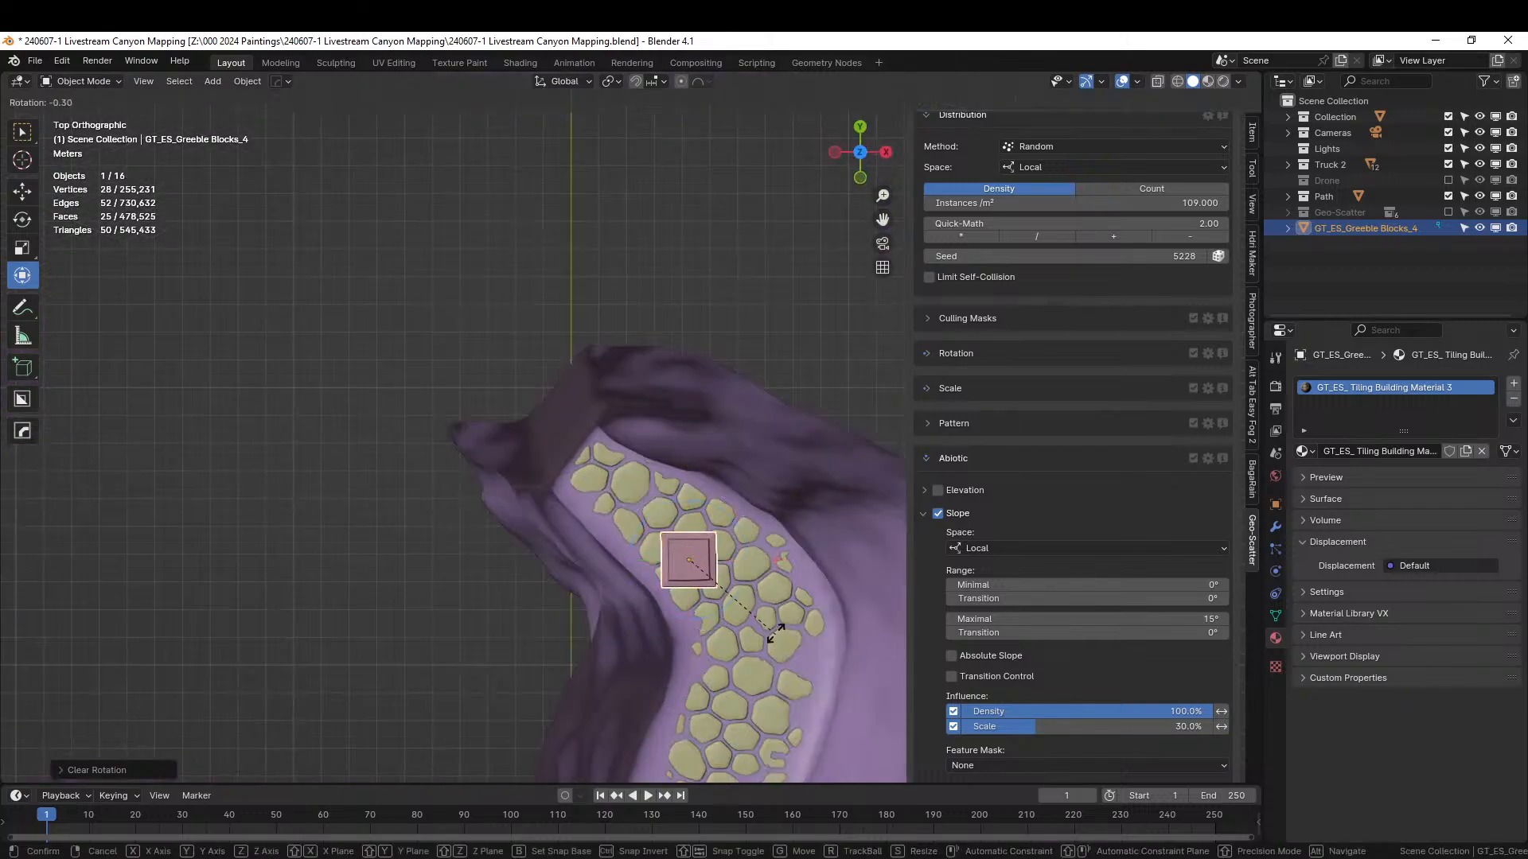
click(747, 549)
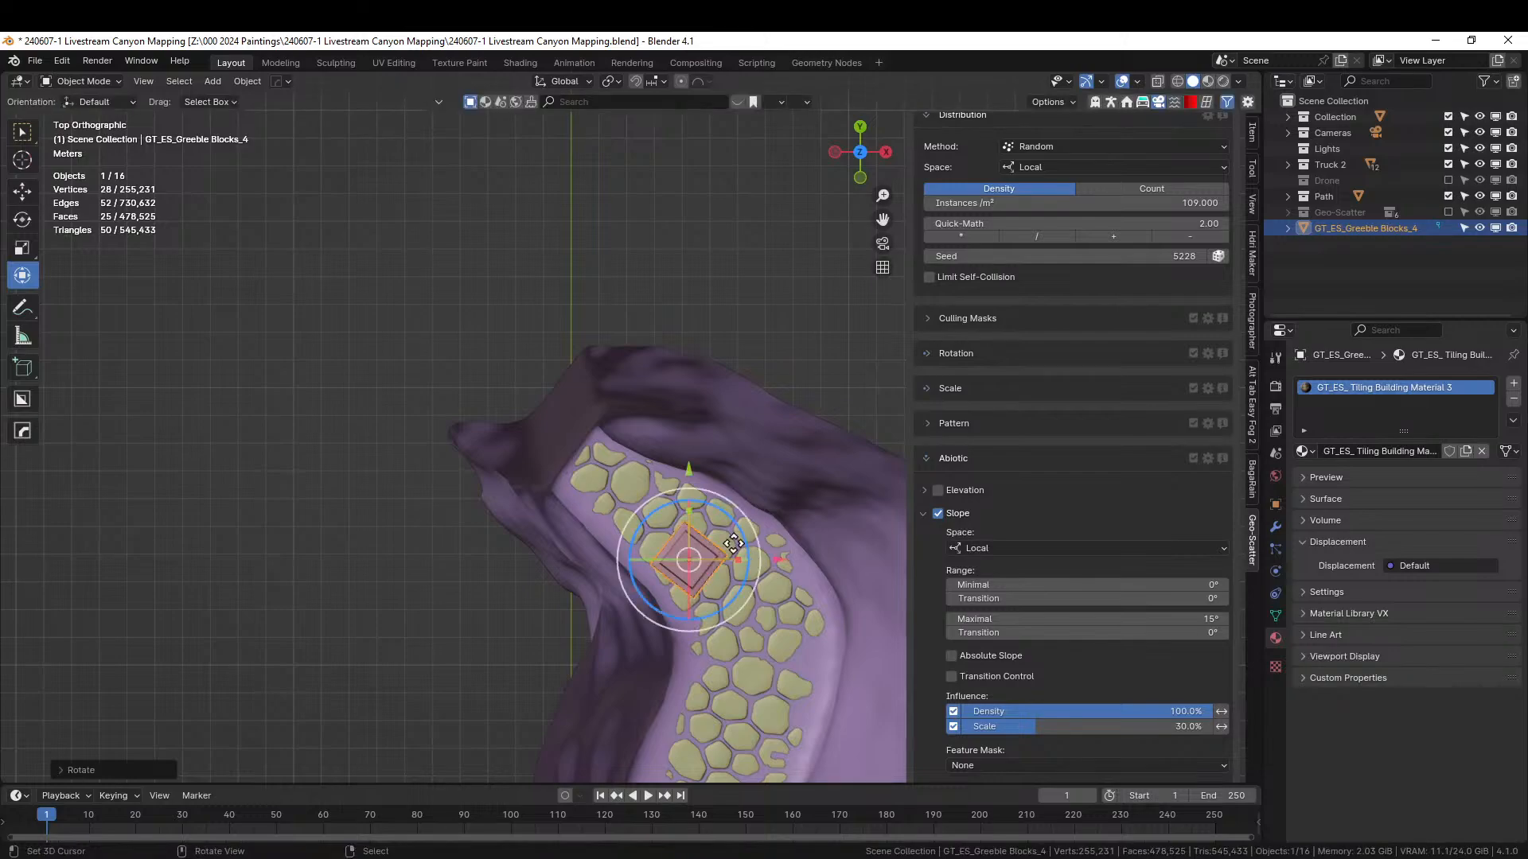
- Move the pillar to the side of the path beside the canyon wall, near the path's end
key(g)
click(600, 491)
middle_drag(600, 492, 460, 413)
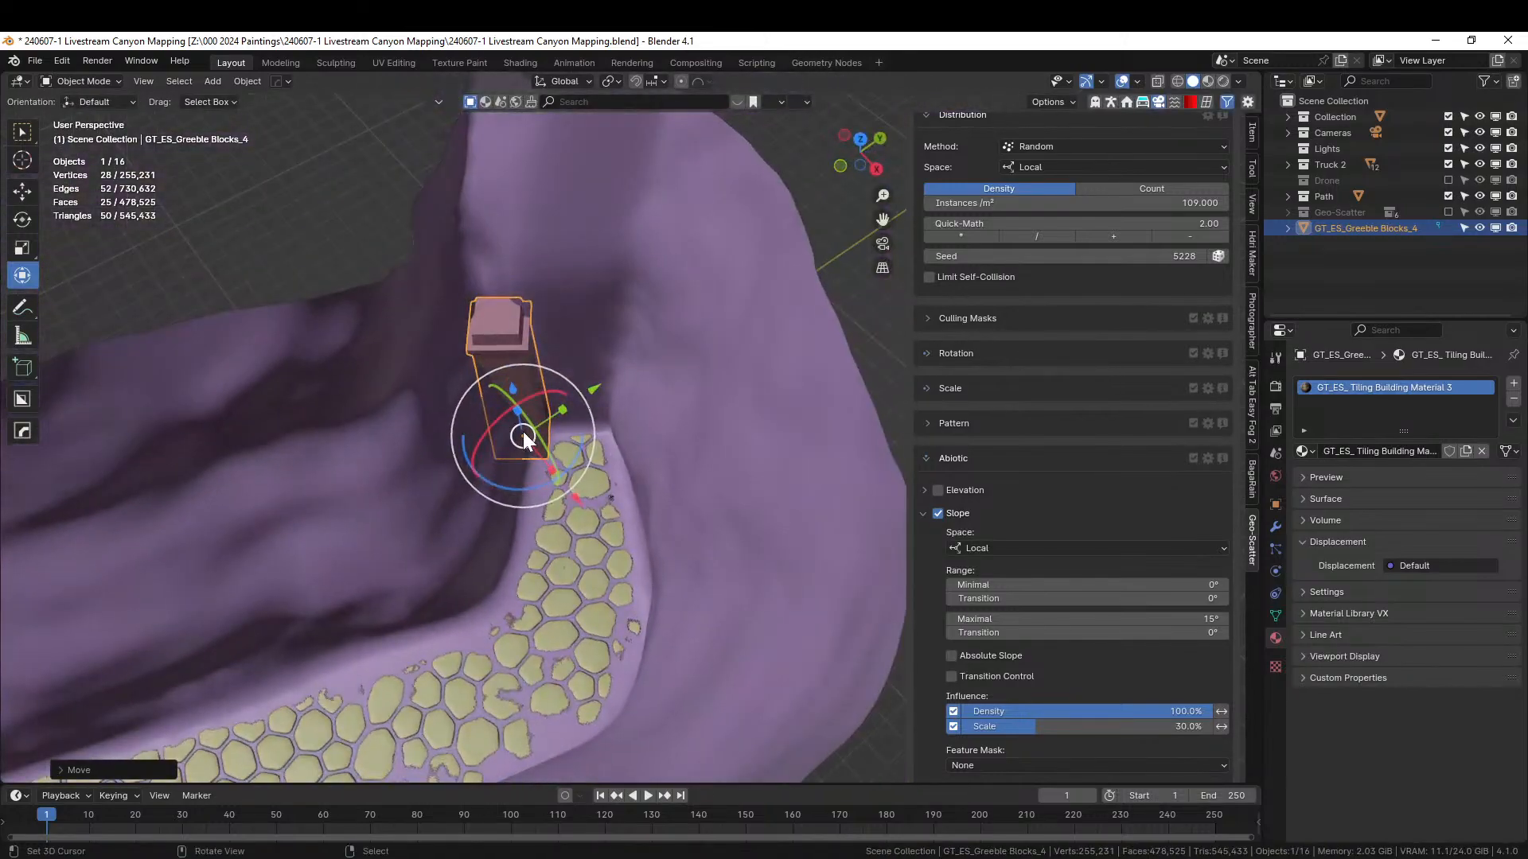
- Make a linked duplicate of the pillar in top view and place it on the opposite side of the path
key(KP_7)
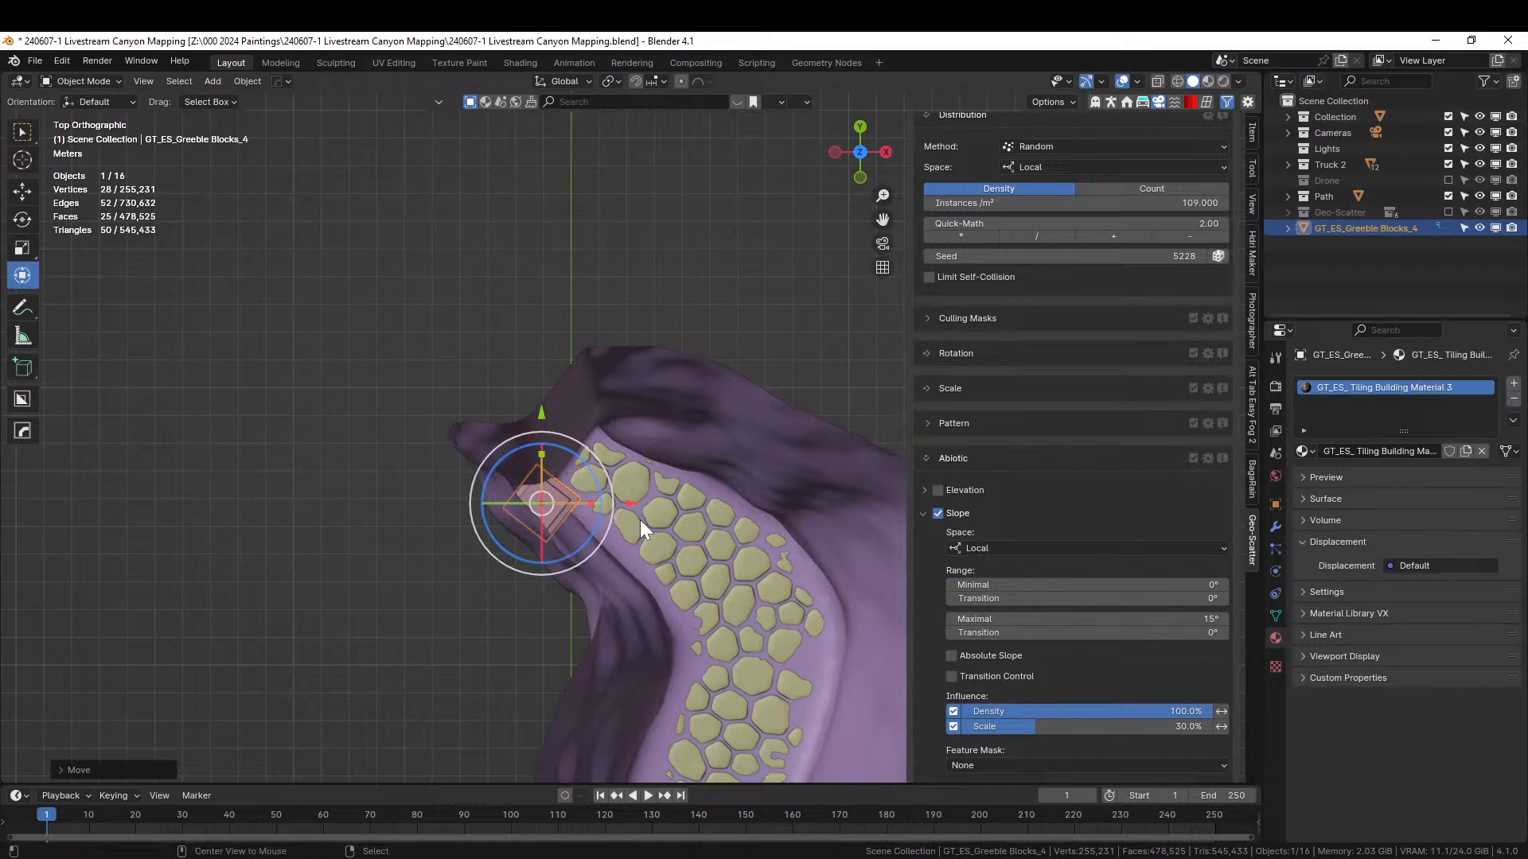
key(shift+d)
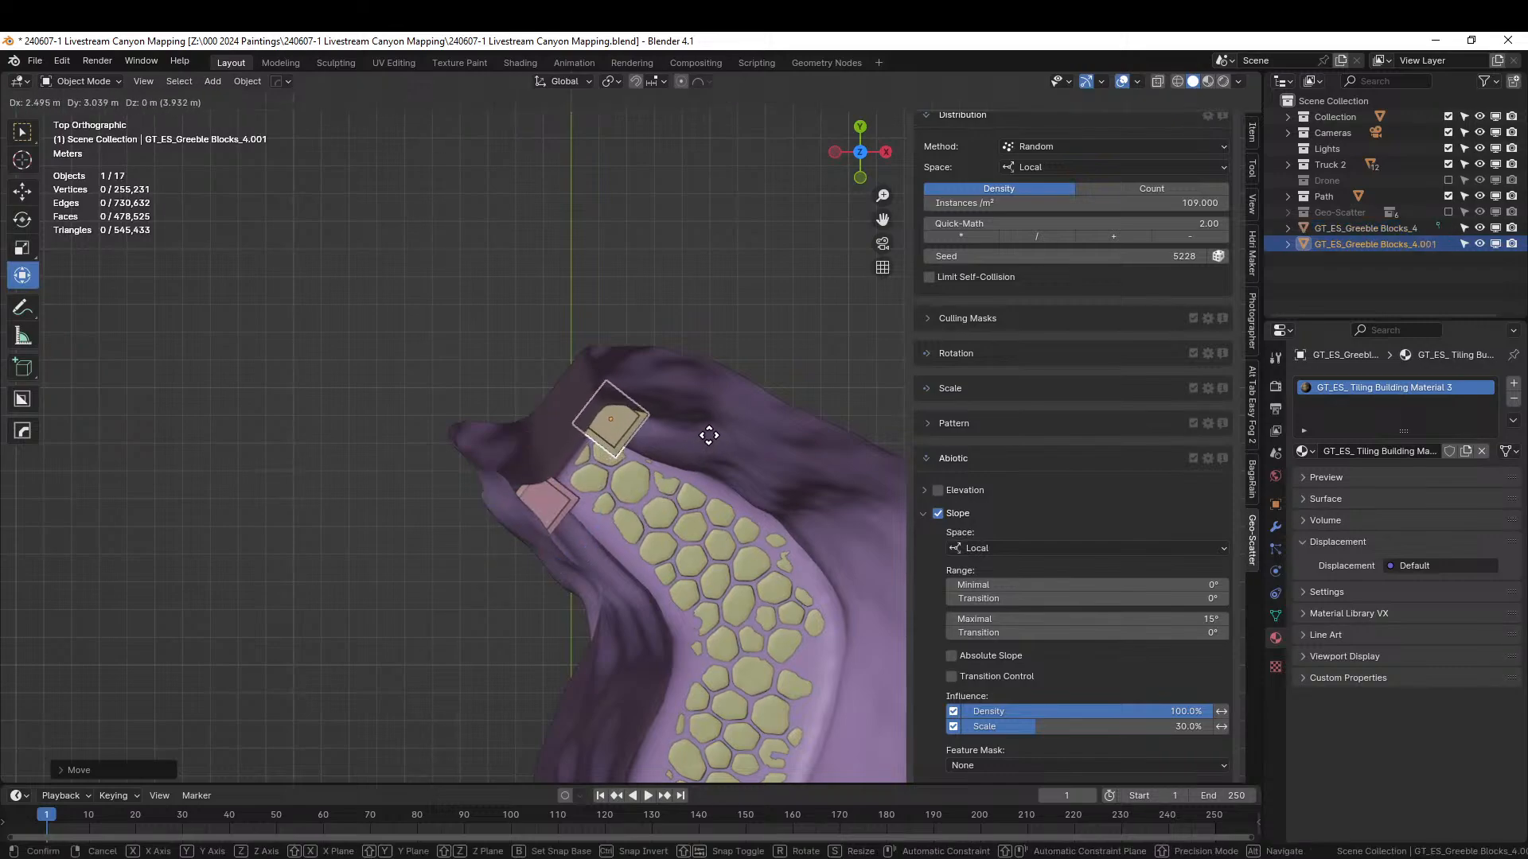
click(706, 434)
middle_drag(672, 423, 476, 447)
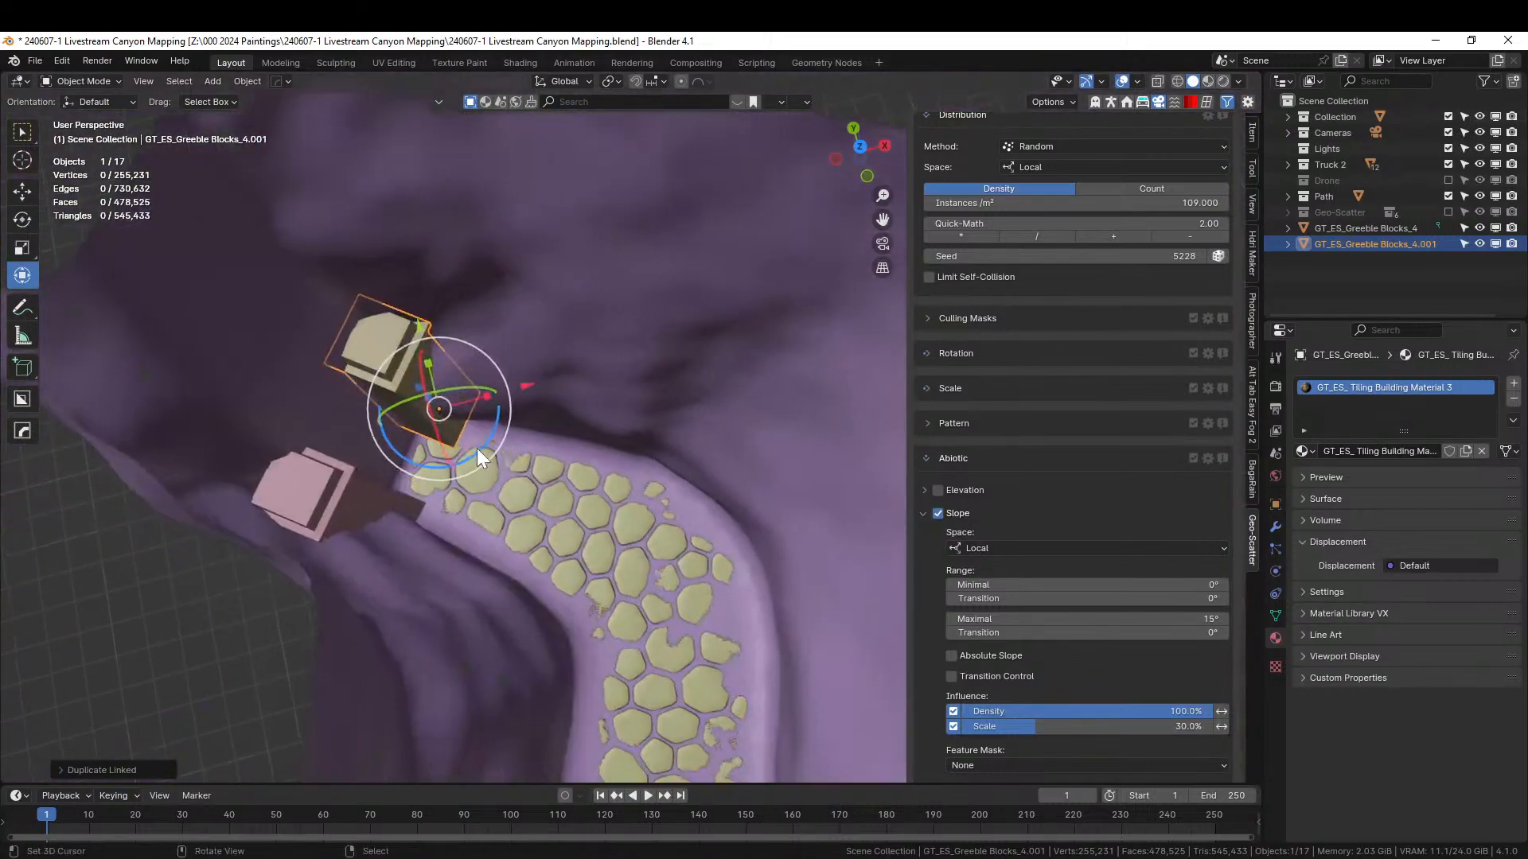
- Select both pillars and move them together farther along the path so they flank it
key(KP_7)
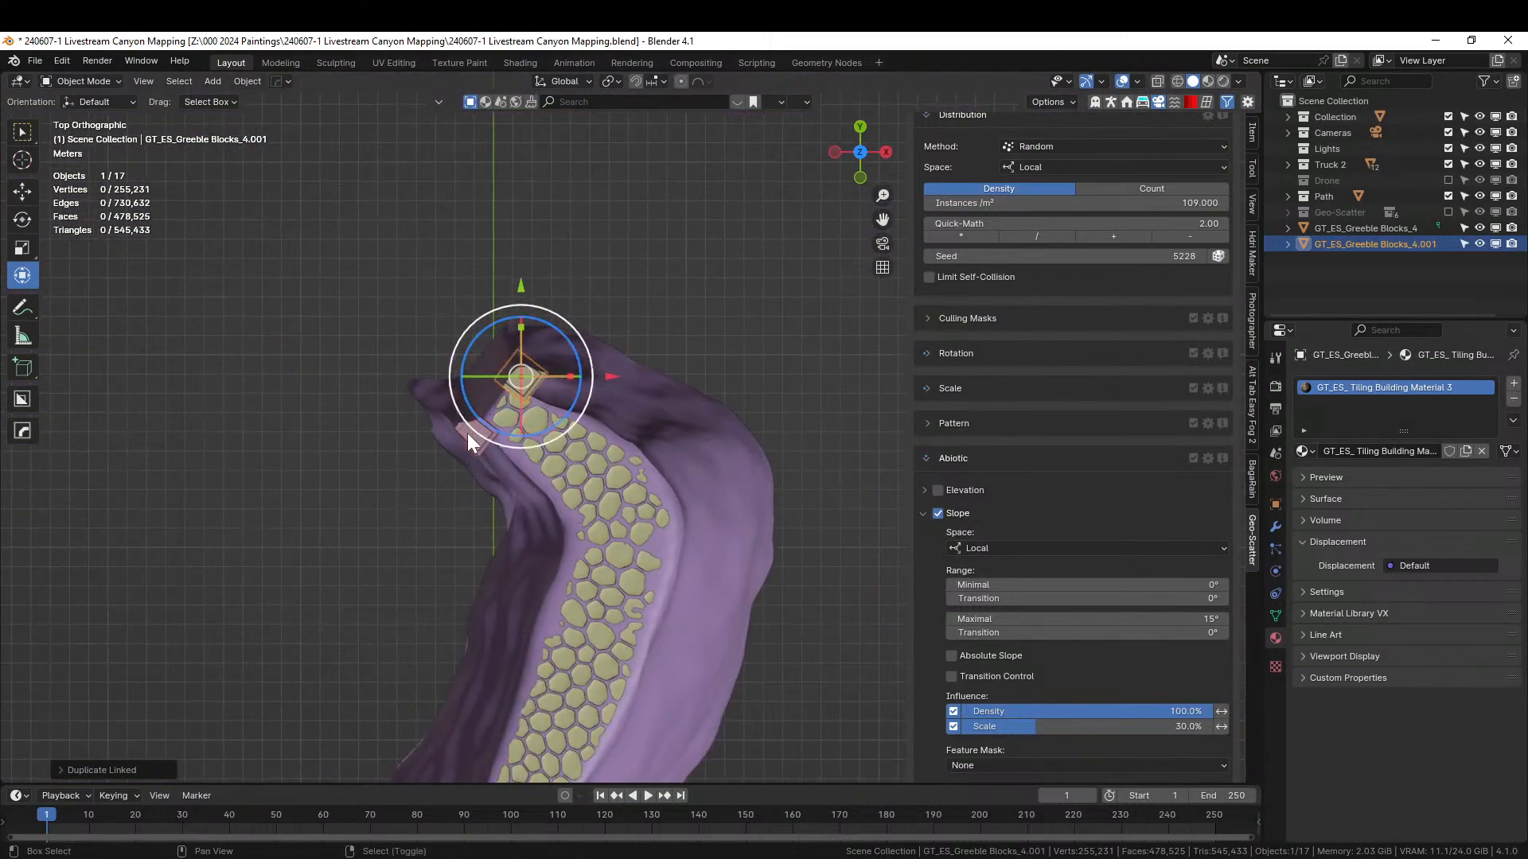
shift+click(468, 433)
key(g)
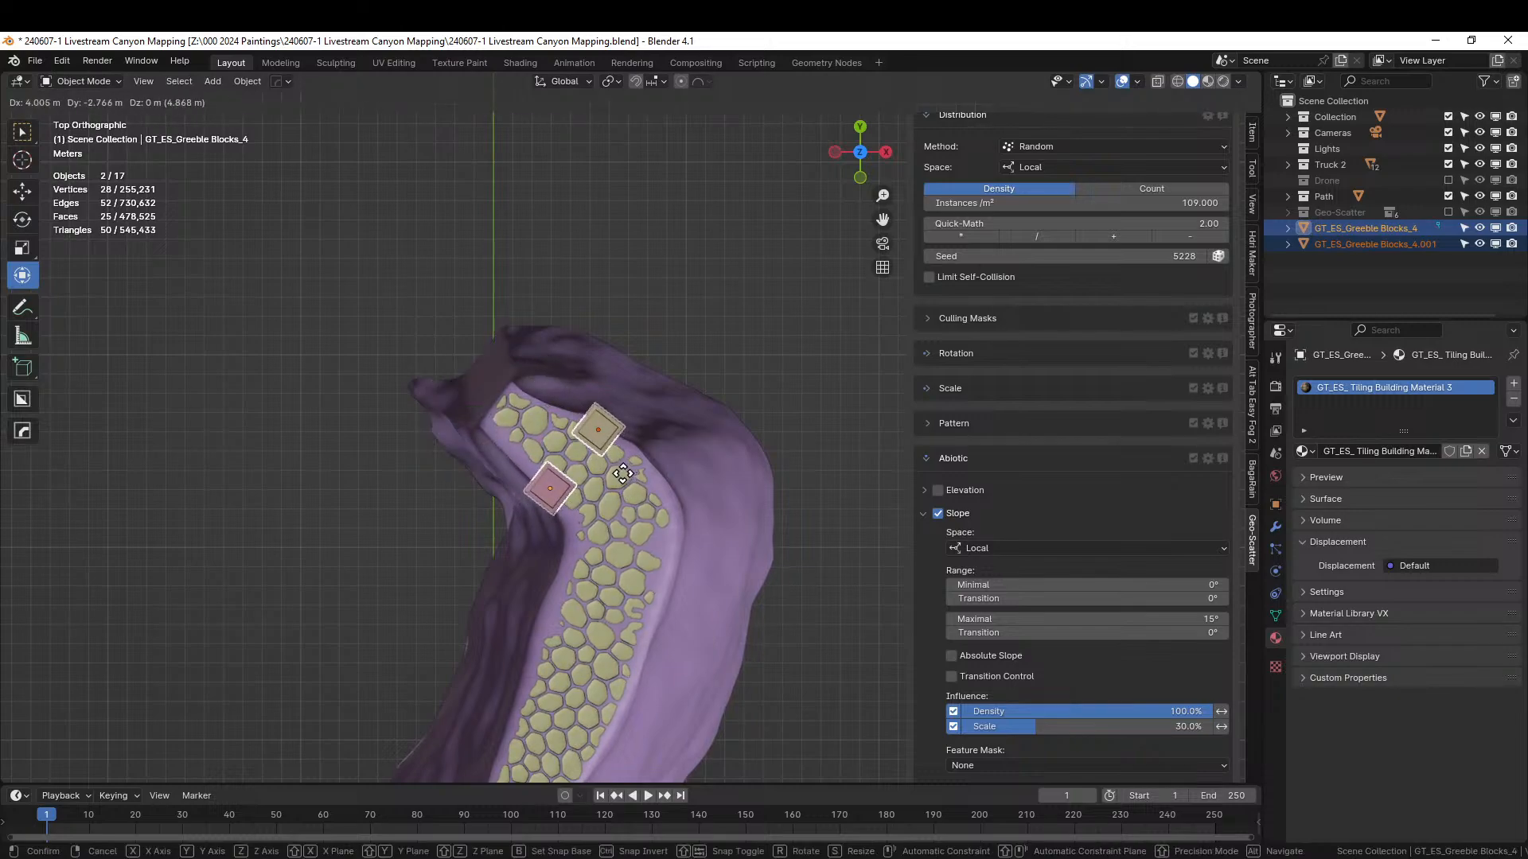
click(623, 474)
middle_drag(623, 474, 476, 443)
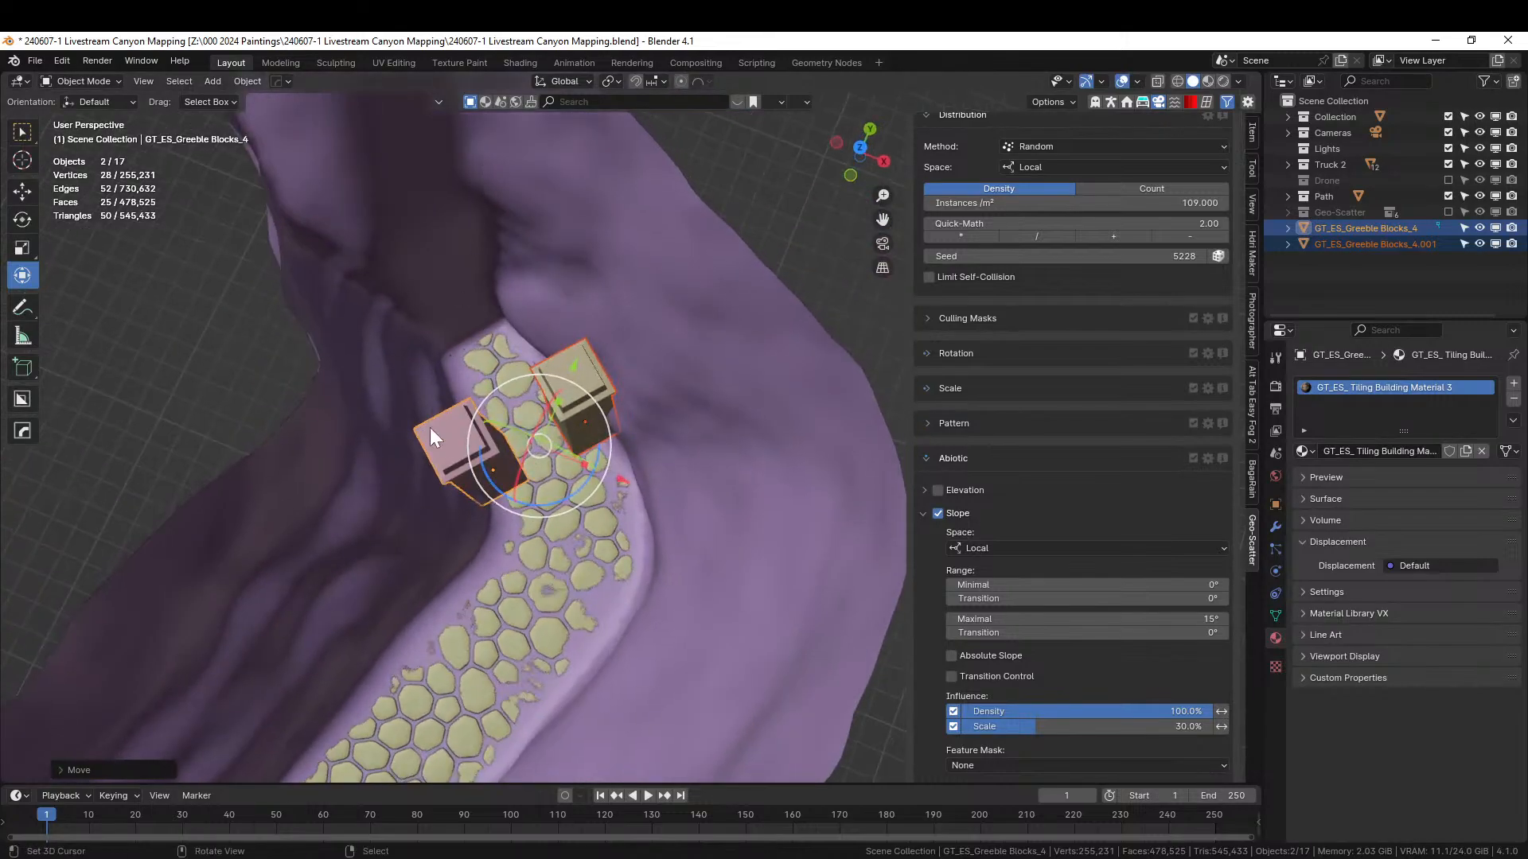
- Set the transform orientation to Local and shift the original pillar outward from the path into the canyon wall
click(561, 79)
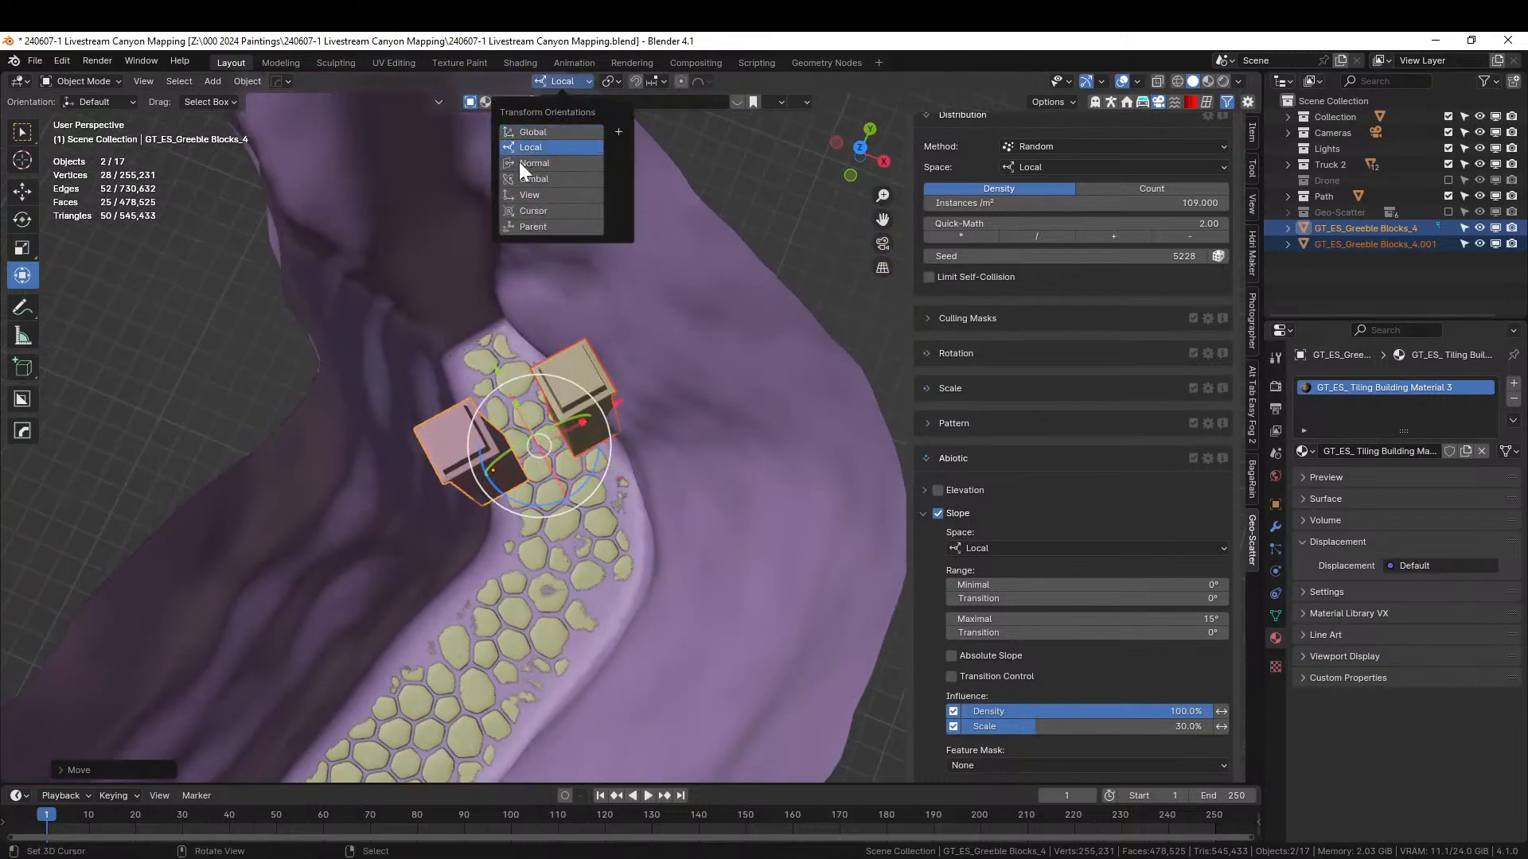
click(529, 150)
click(470, 427)
click(469, 433)
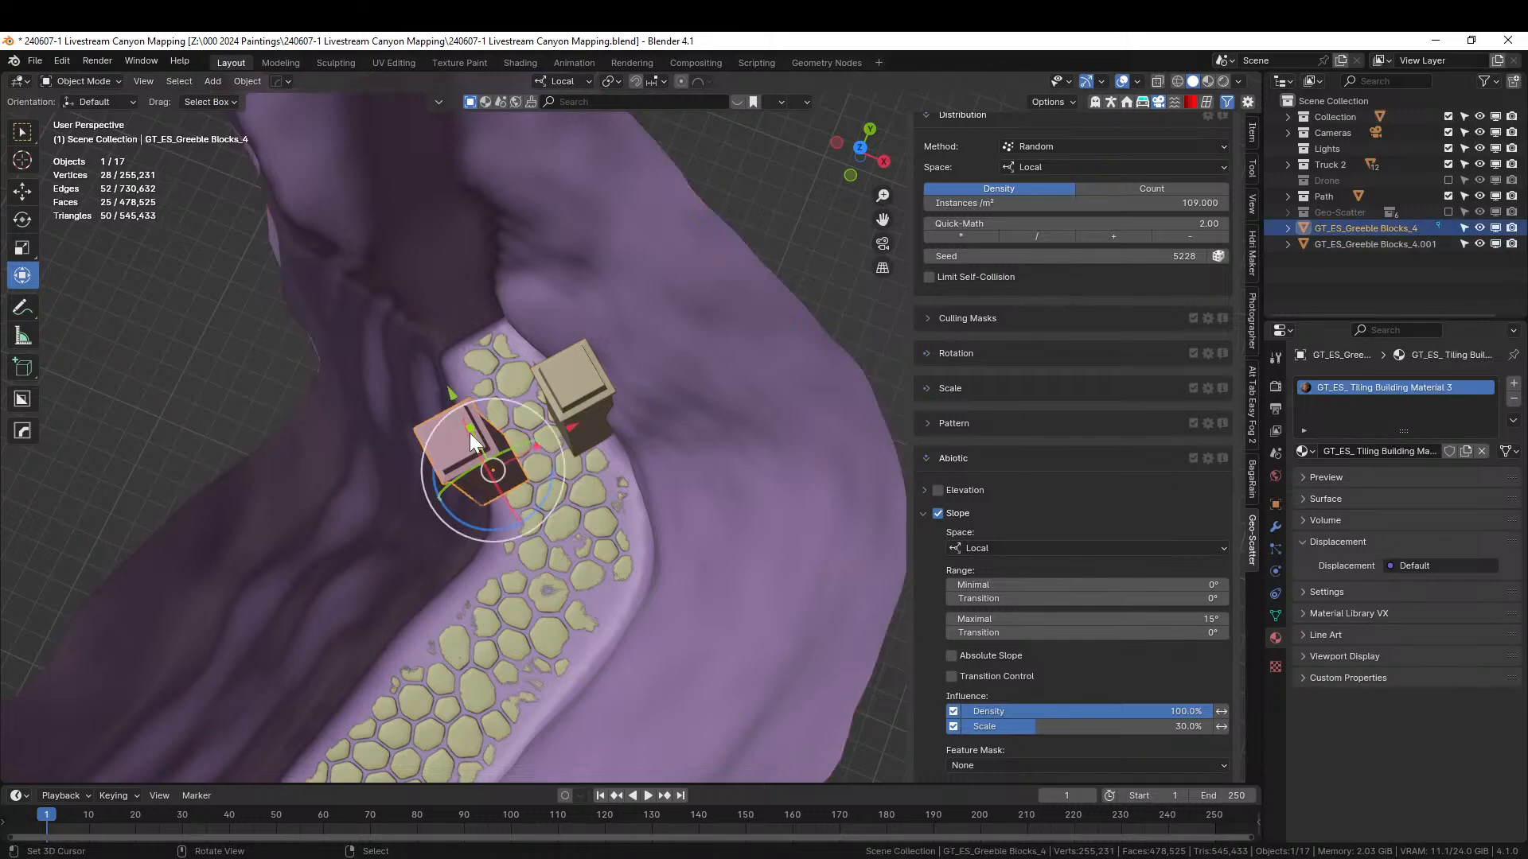
key(KP_7)
drag(568, 446, 547, 464)
middle_drag(547, 464, 493, 386)
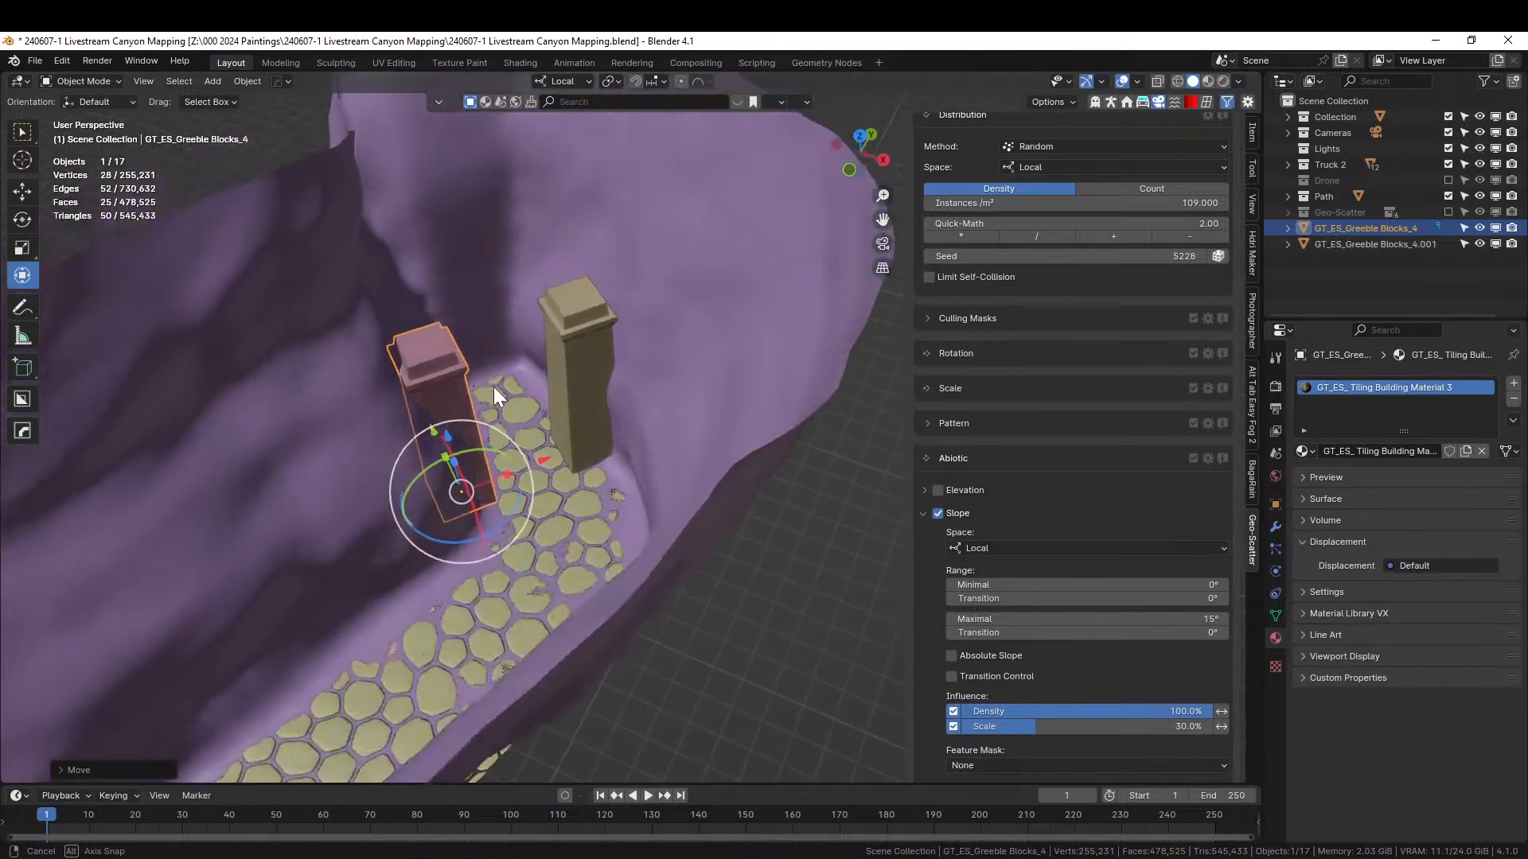
- Move the duplicated pillar along its local X axis to adjust its position against the canyon wall
click(575, 363)
key(g)
key(x)
key(x)
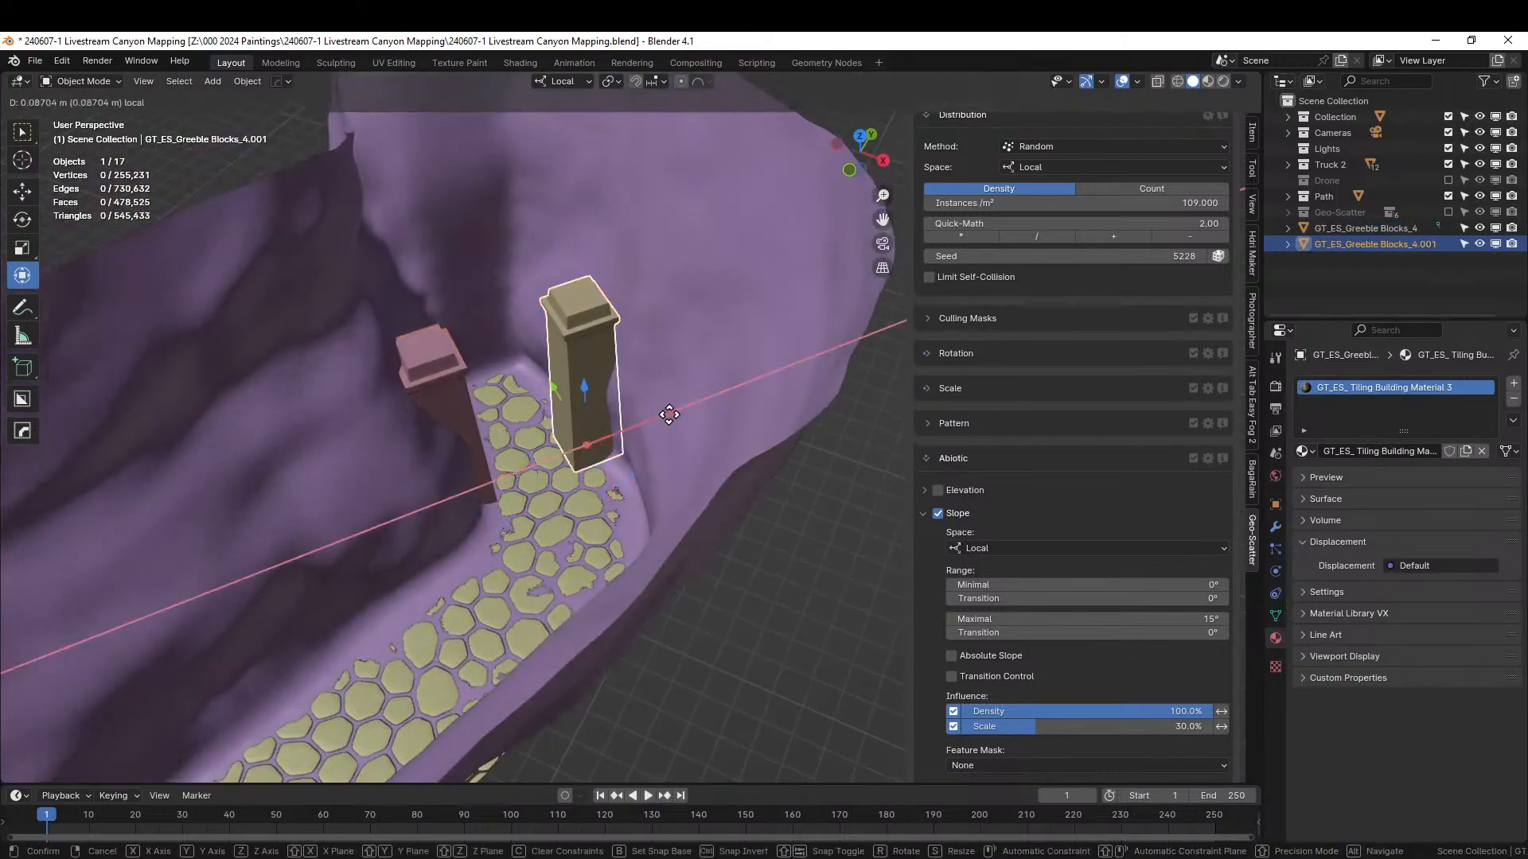
drag(670, 411, 672, 410)
middle_drag(628, 417, 612, 371)
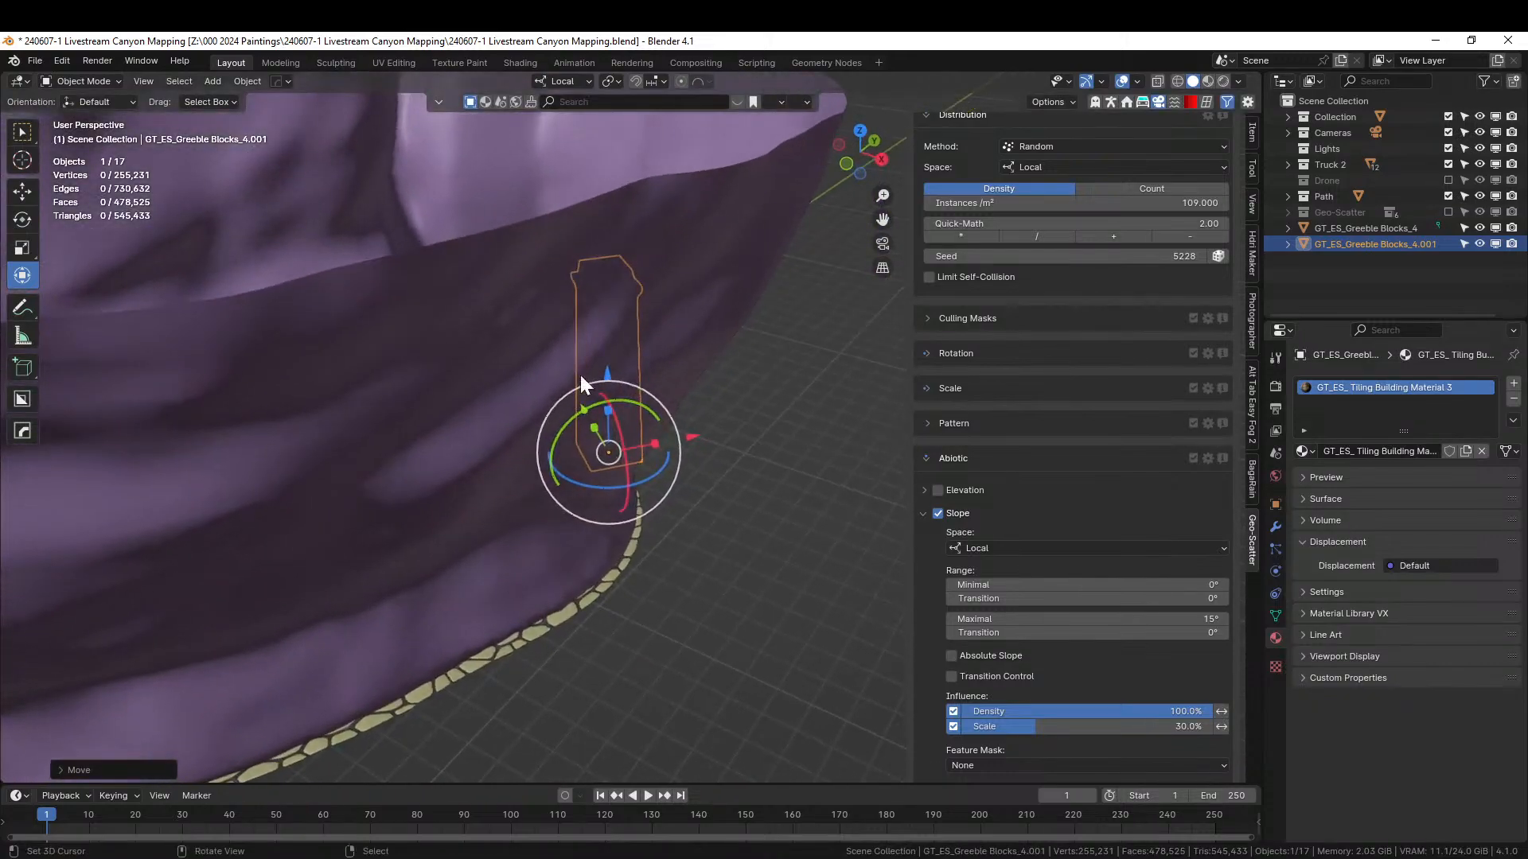
- Add the GT_ES_Greeble Blocks_13 asset to the scene and move it over the two pillars
scroll(612, 371, up, 4)
middle_drag(485, 354, 819, 184)
scroll(493, 326, up, 4)
shift+middle_drag(728, 223, 599, 720)
shift+middle_drag(581, 143, 543, 470)
scroll(557, 382, down, 1)
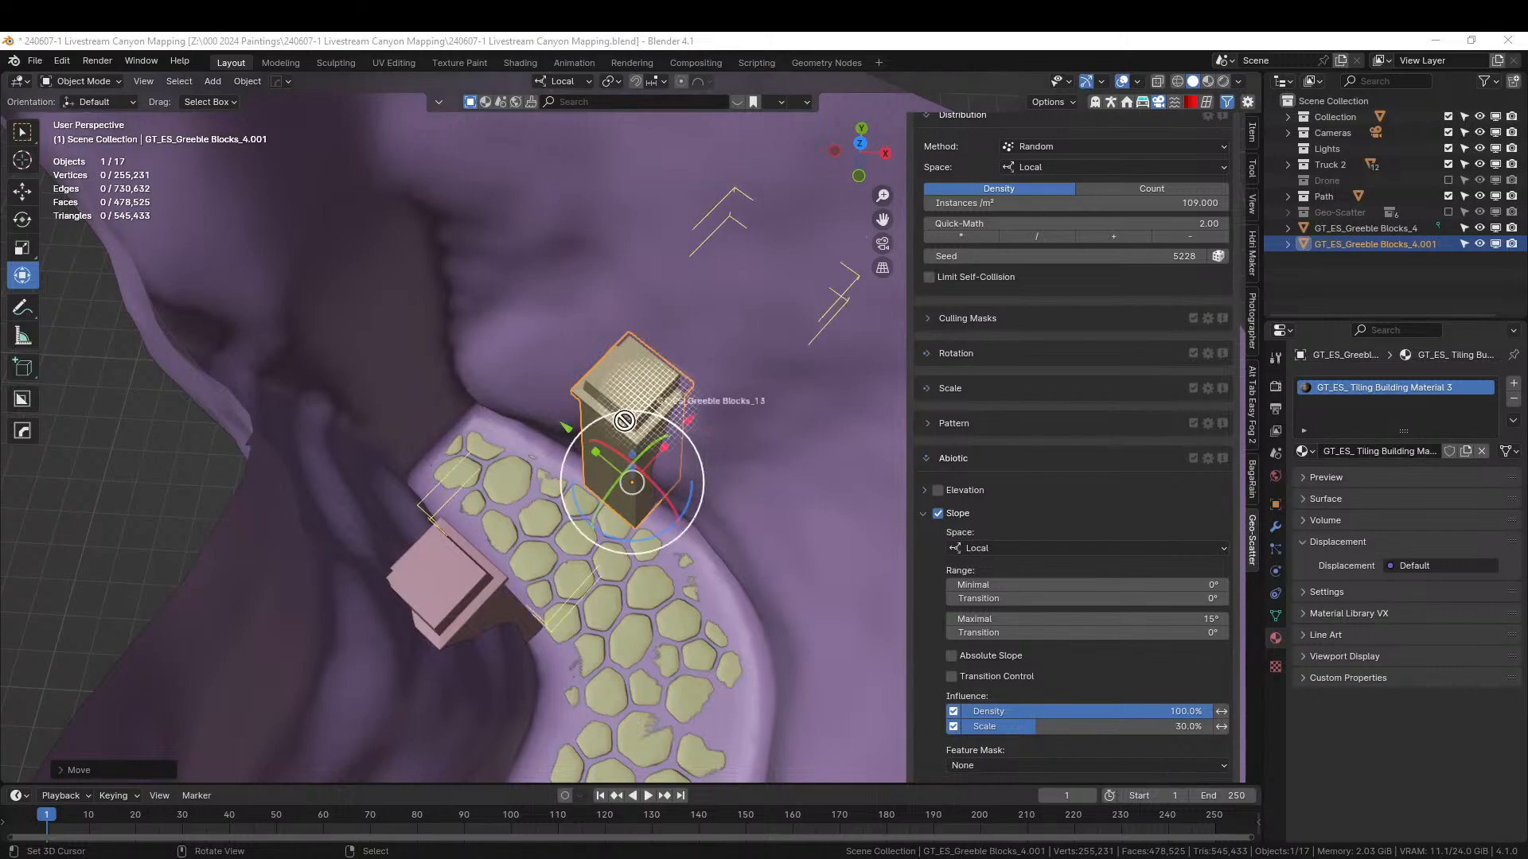
click(456, 574)
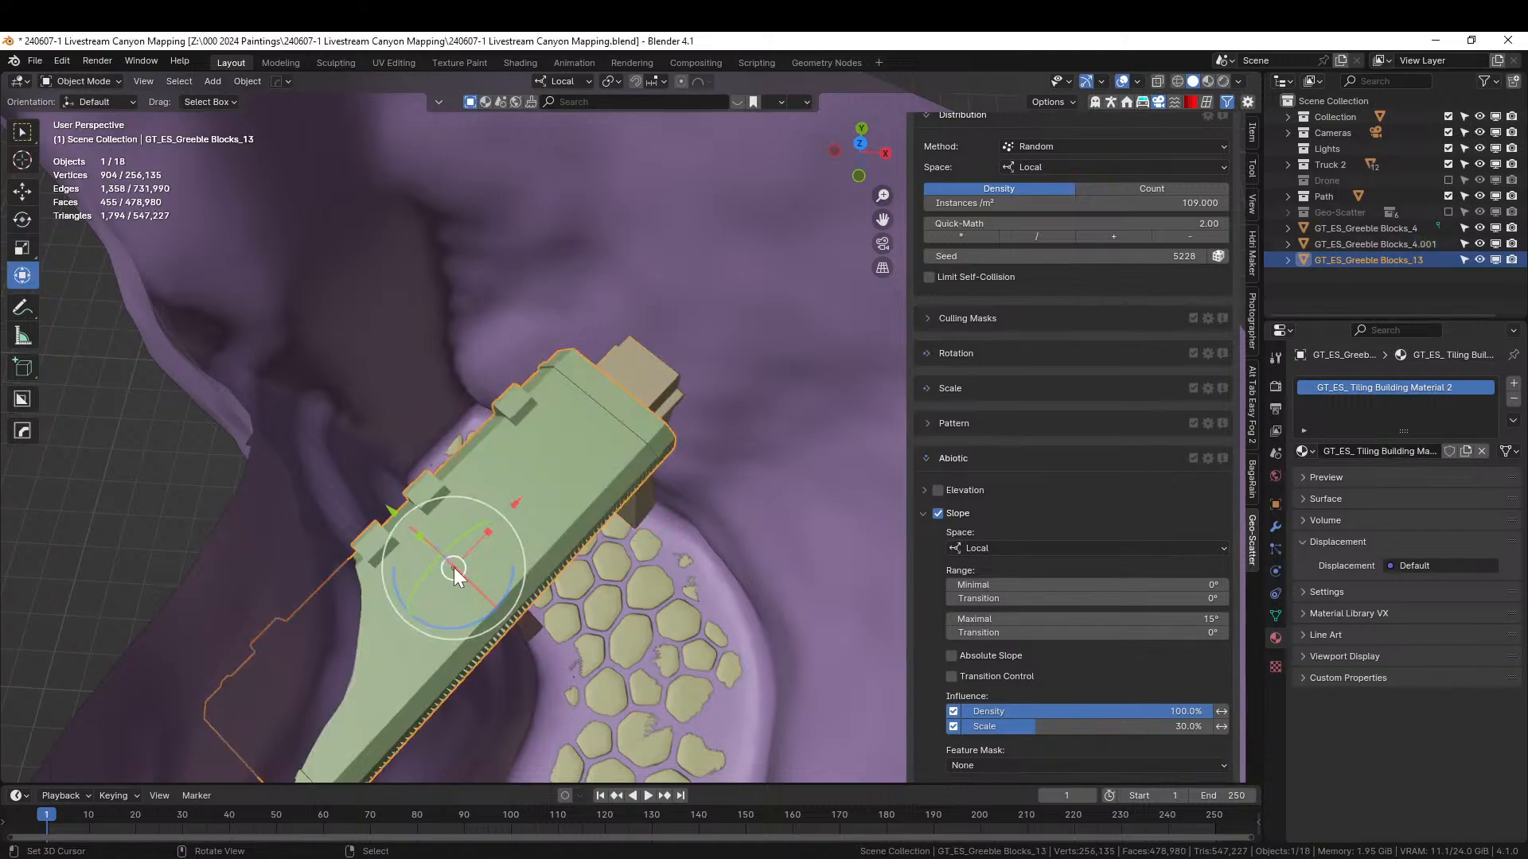
key(KP_7)
middle_drag(513, 575, 656, 451)
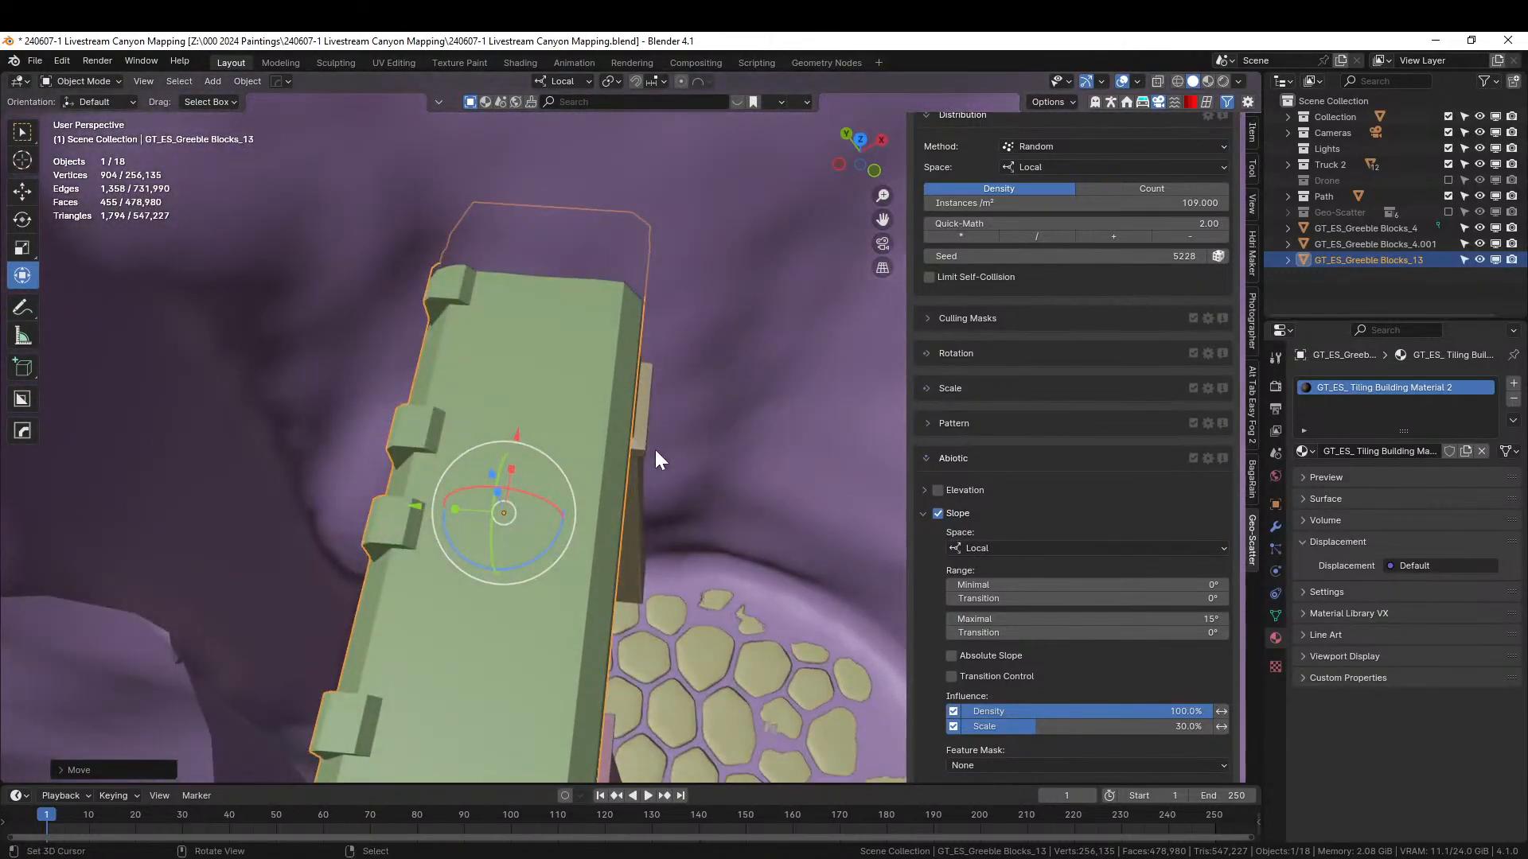
- Rotate the Greeble Blocks_13 slab 180° about its local Z axis
key(r)
key(z)
key(z)
text(180)
key(Return)
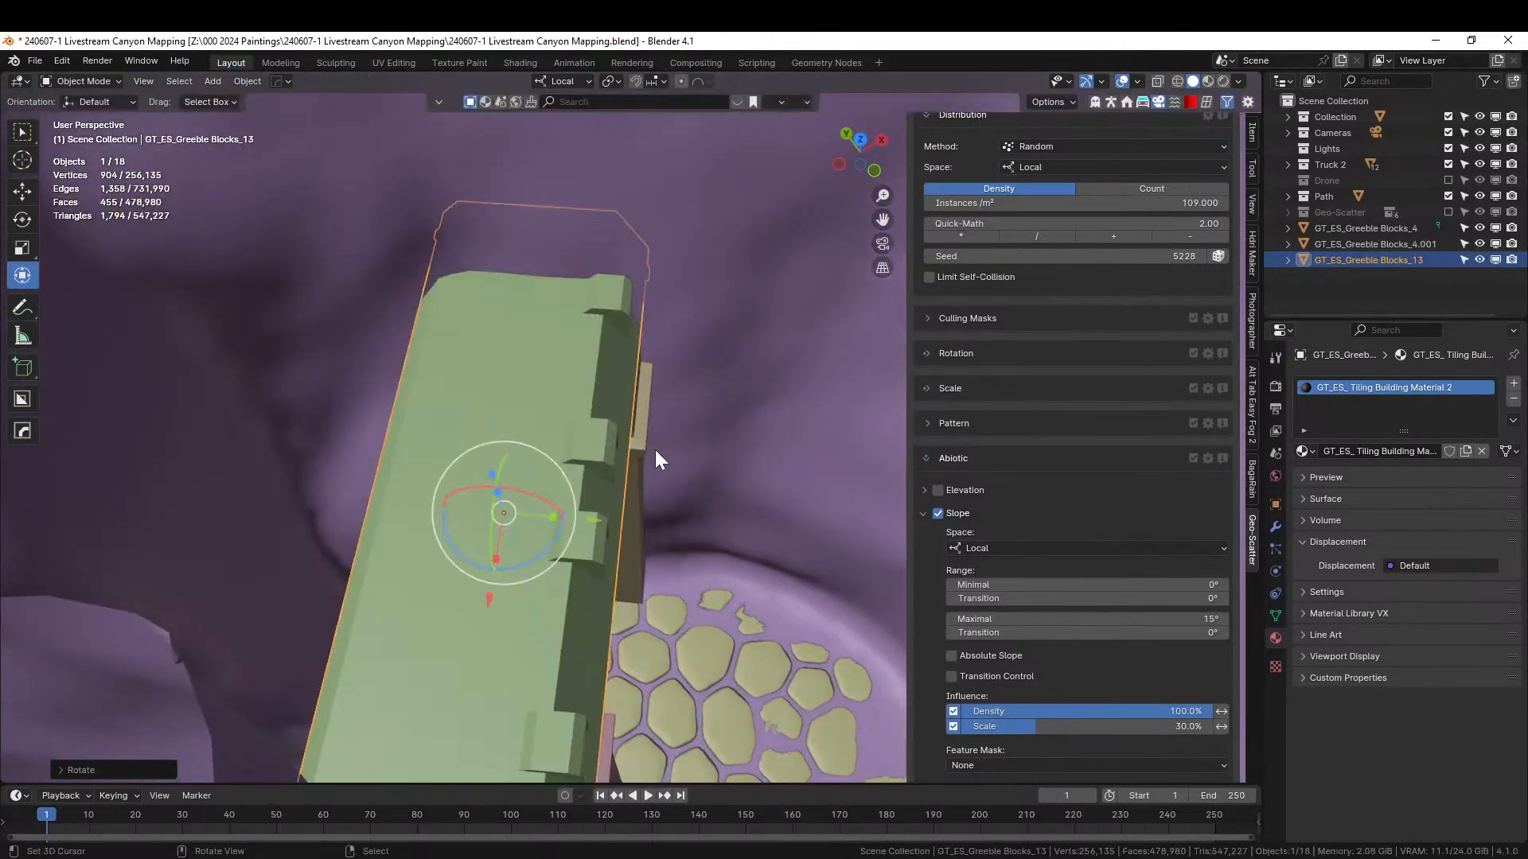
- Move the slab along its local Y axis so it rests over both pillars, and deselect it
middle_drag(506, 393, 554, 375)
key(g)
key(y)
click(534, 471)
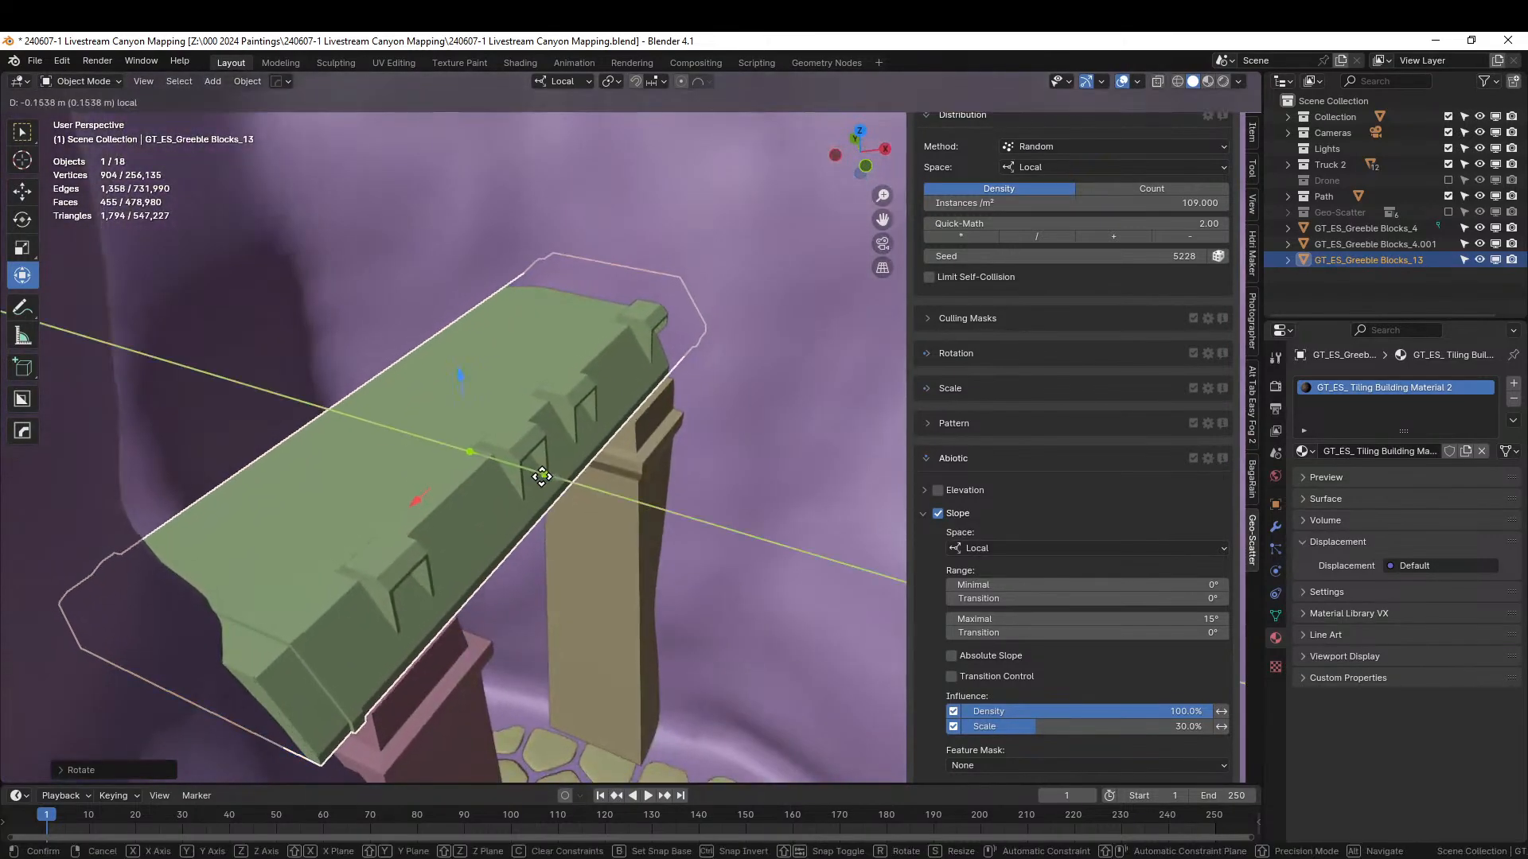
middle_drag(534, 471, 437, 595)
click(347, 475)
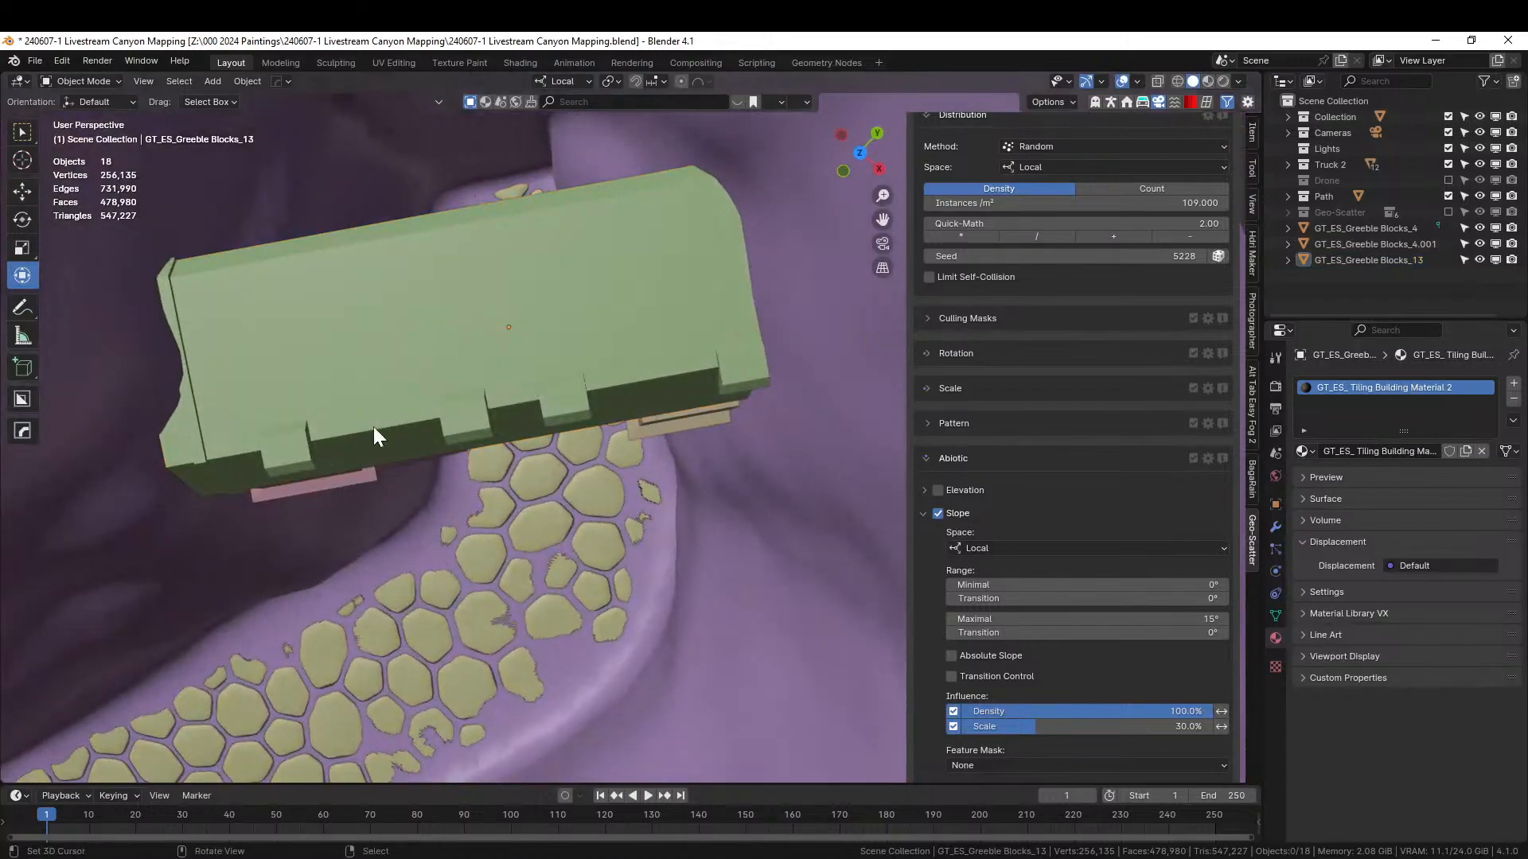
- Copy the object rotation from the pinkish pillar to the Greeble Blocks_13 slab
click(371, 444)
middle_drag(369, 462, 396, 428)
shift+click(365, 485)
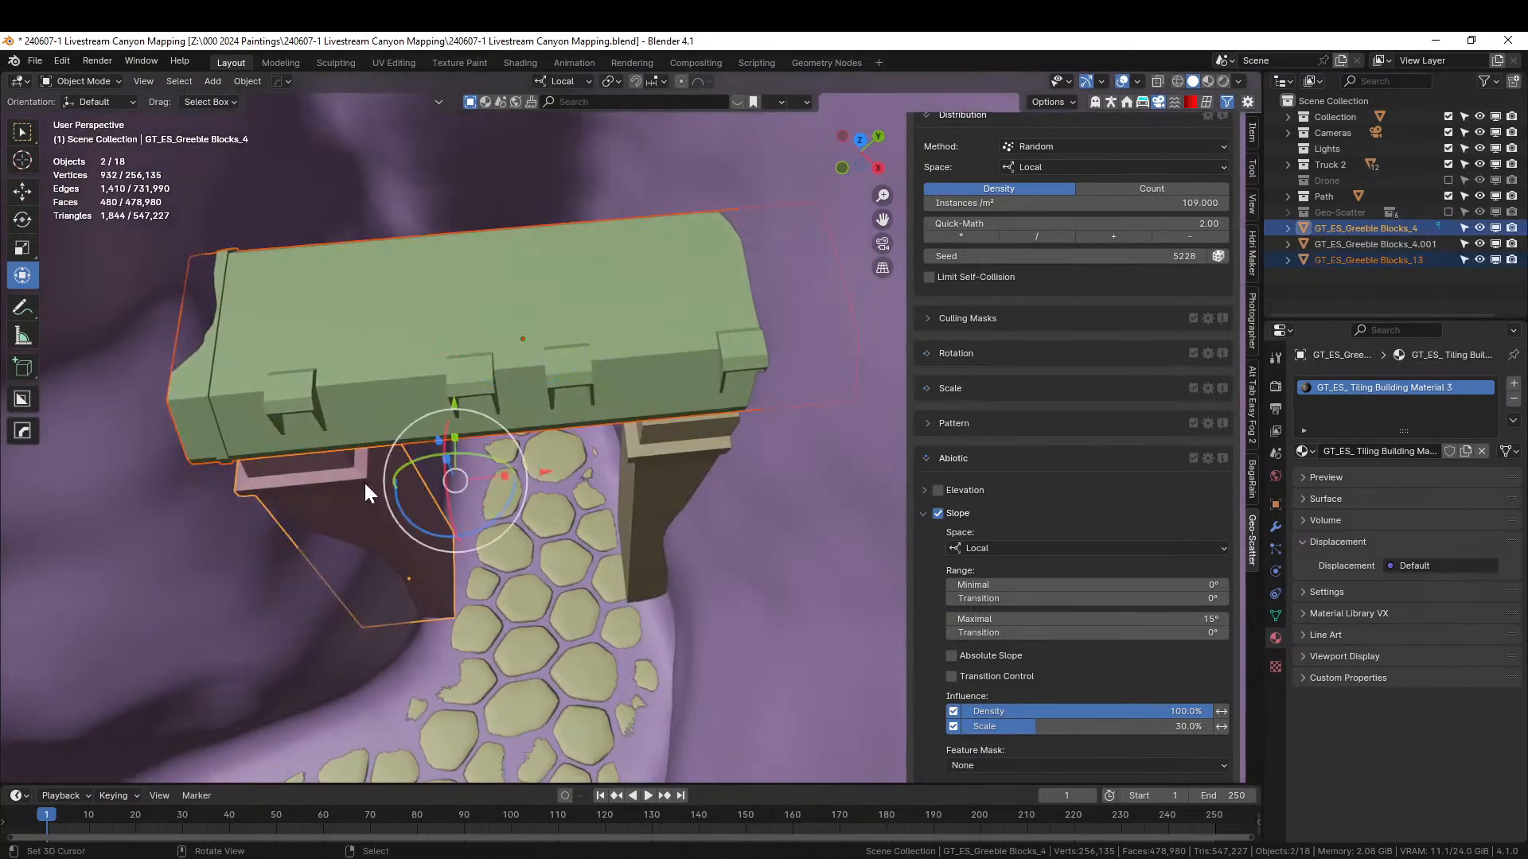
key(ctrl+c)
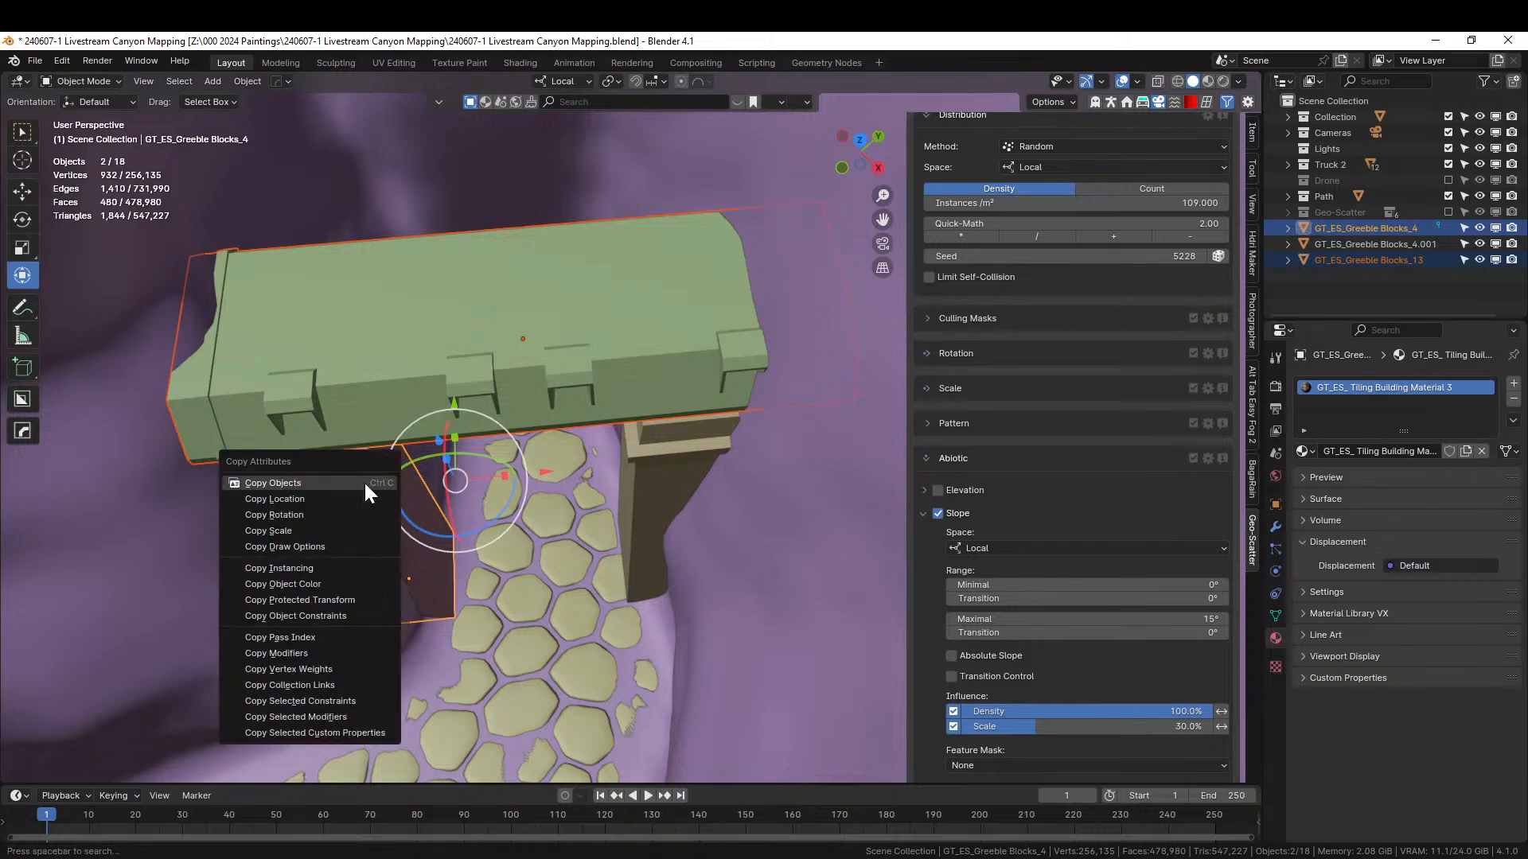
click(322, 510)
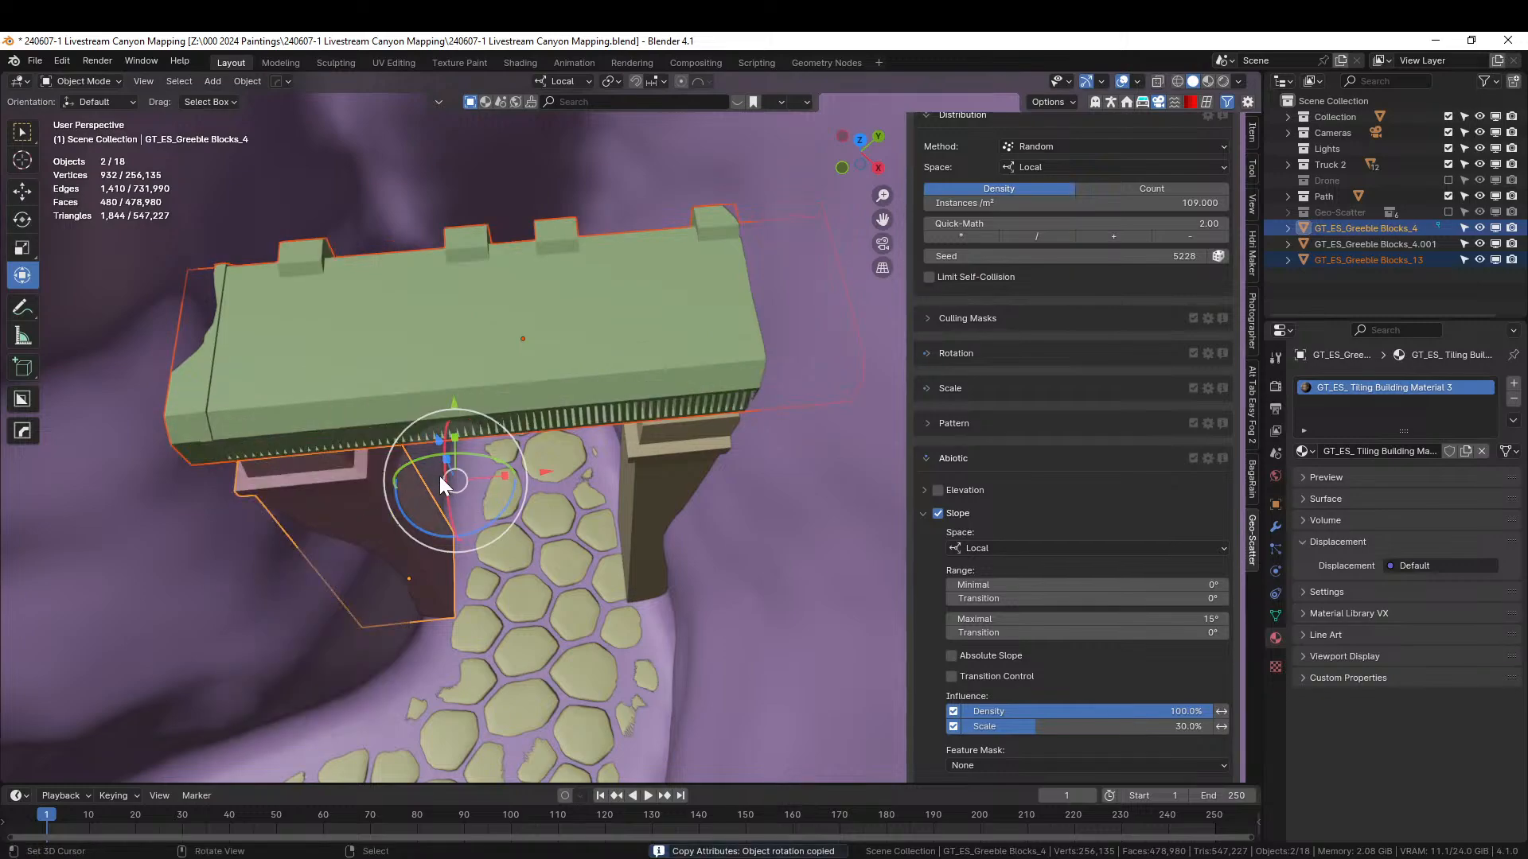
- Rotate only the Greeble Blocks_13 slab 180° about its local Z axis so its protruding blocks face the path
middle_drag(439, 476, 437, 519)
key(r)
key(z)
key(z)
text(180)
key(Return)
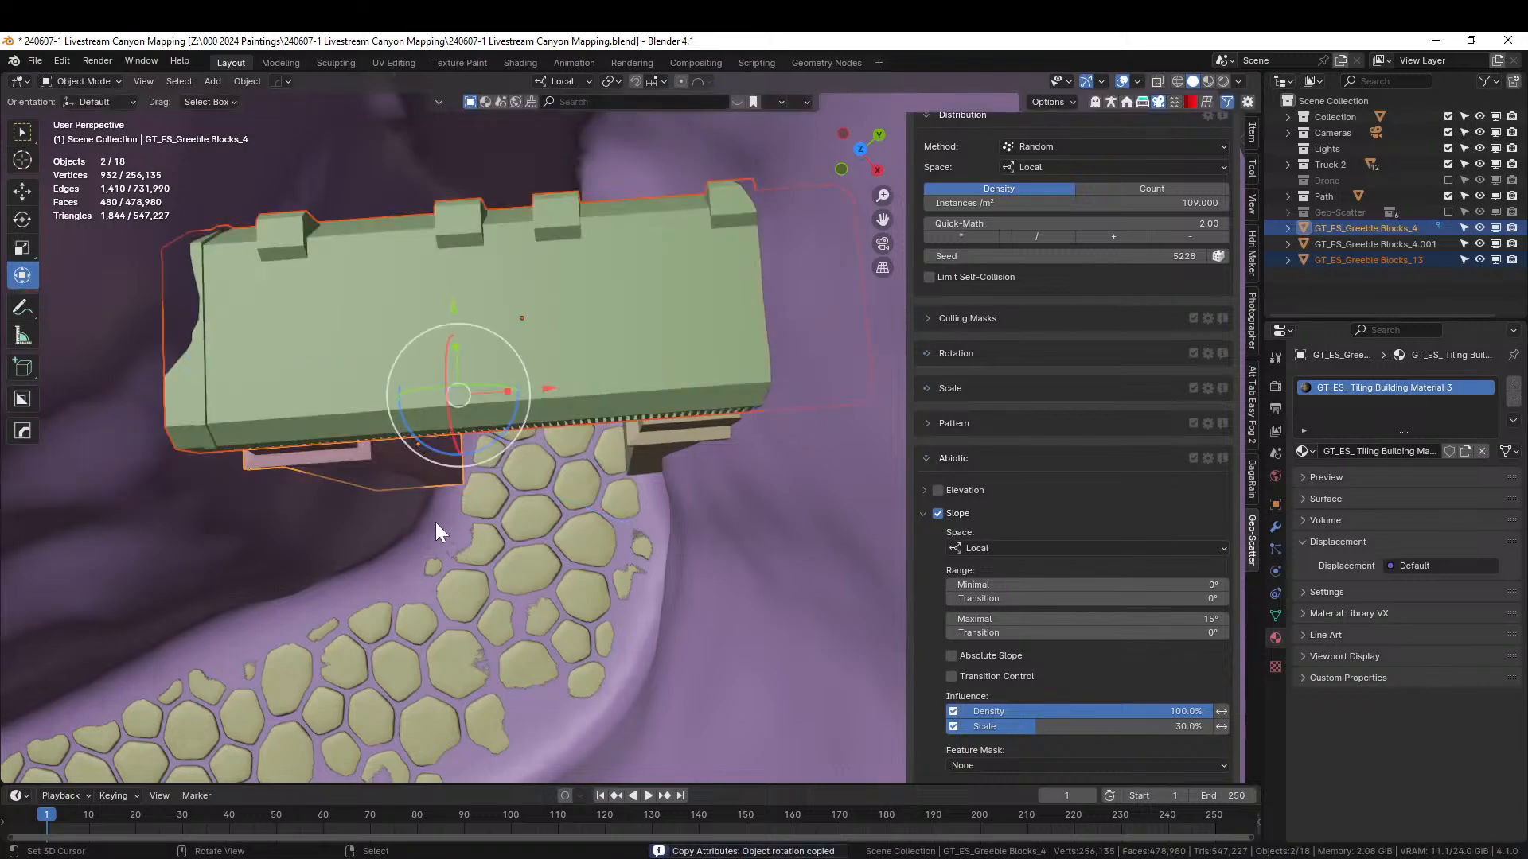
click(374, 398)
click(382, 374)
key(r)
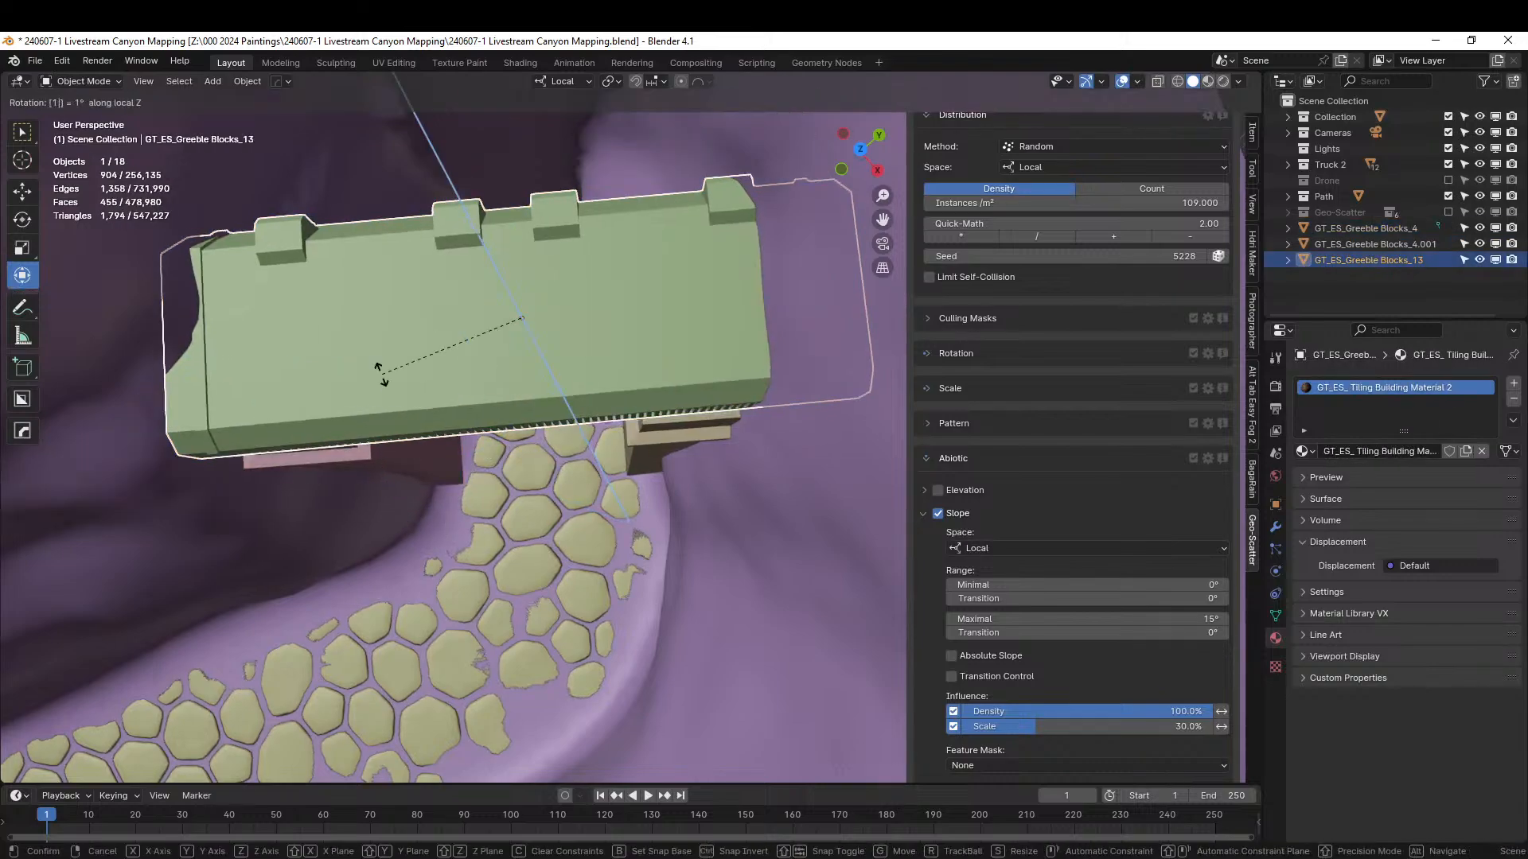
key(z)
key(z)
text(180)
key(Return)
- Isolate the slab in local view and enter Edit Mode
middle_drag(382, 374, 406, 304)
key(KP_Divide)
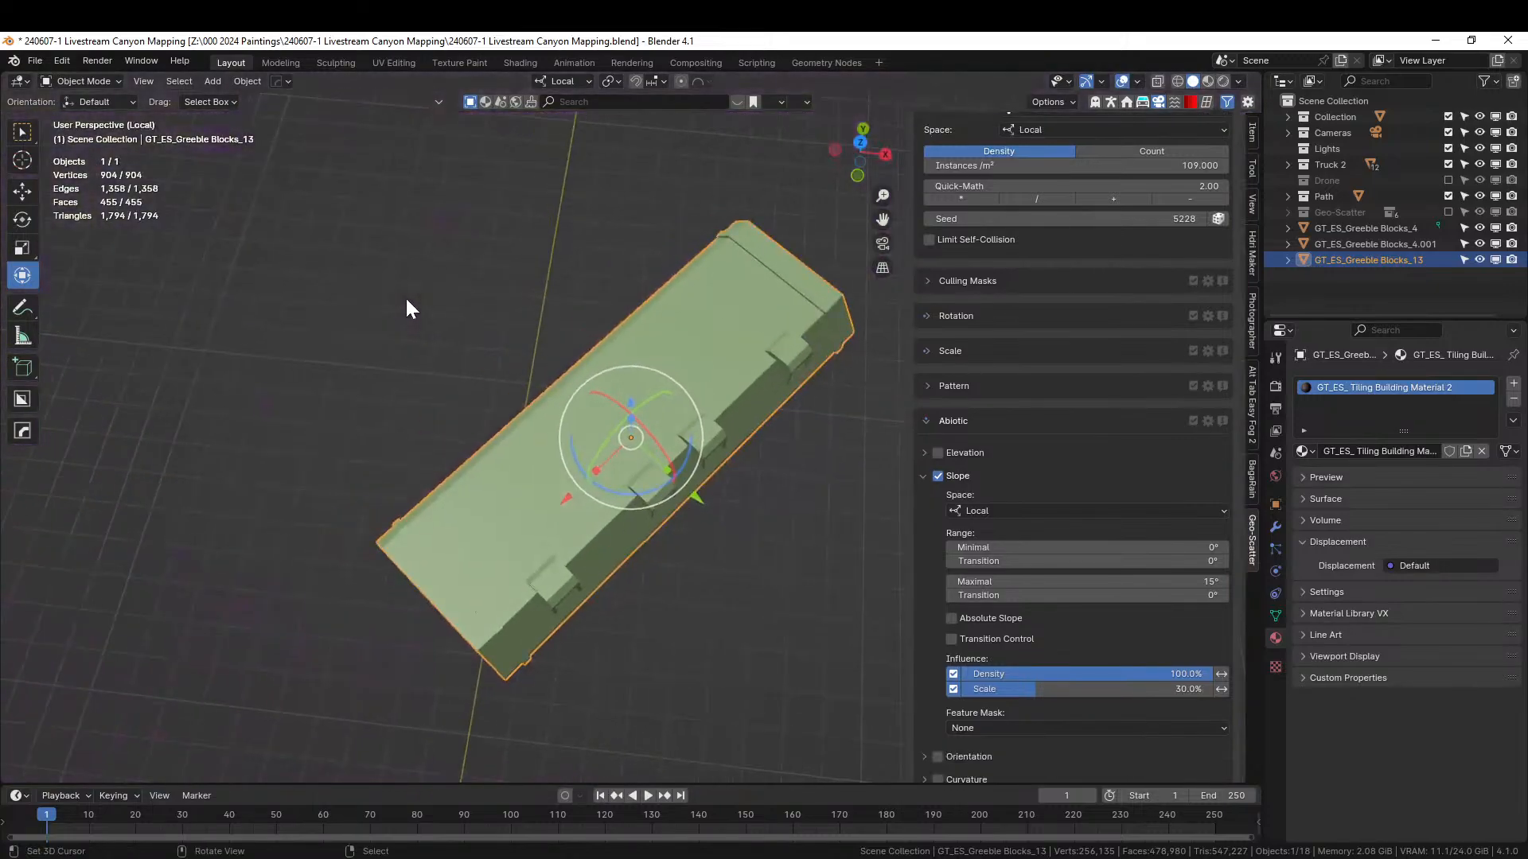
key(Tab)
- Select the five faces forming the slab's long ribbed side, including the underside, and delete them
middle_drag(497, 384, 836, 312)
right_click(297, 488)
middle_drag(325, 501, 150, 479)
shift+right_click(259, 511)
middle_drag(368, 479, 361, 539)
shift+right_click(495, 533)
shift+right_click(505, 510)
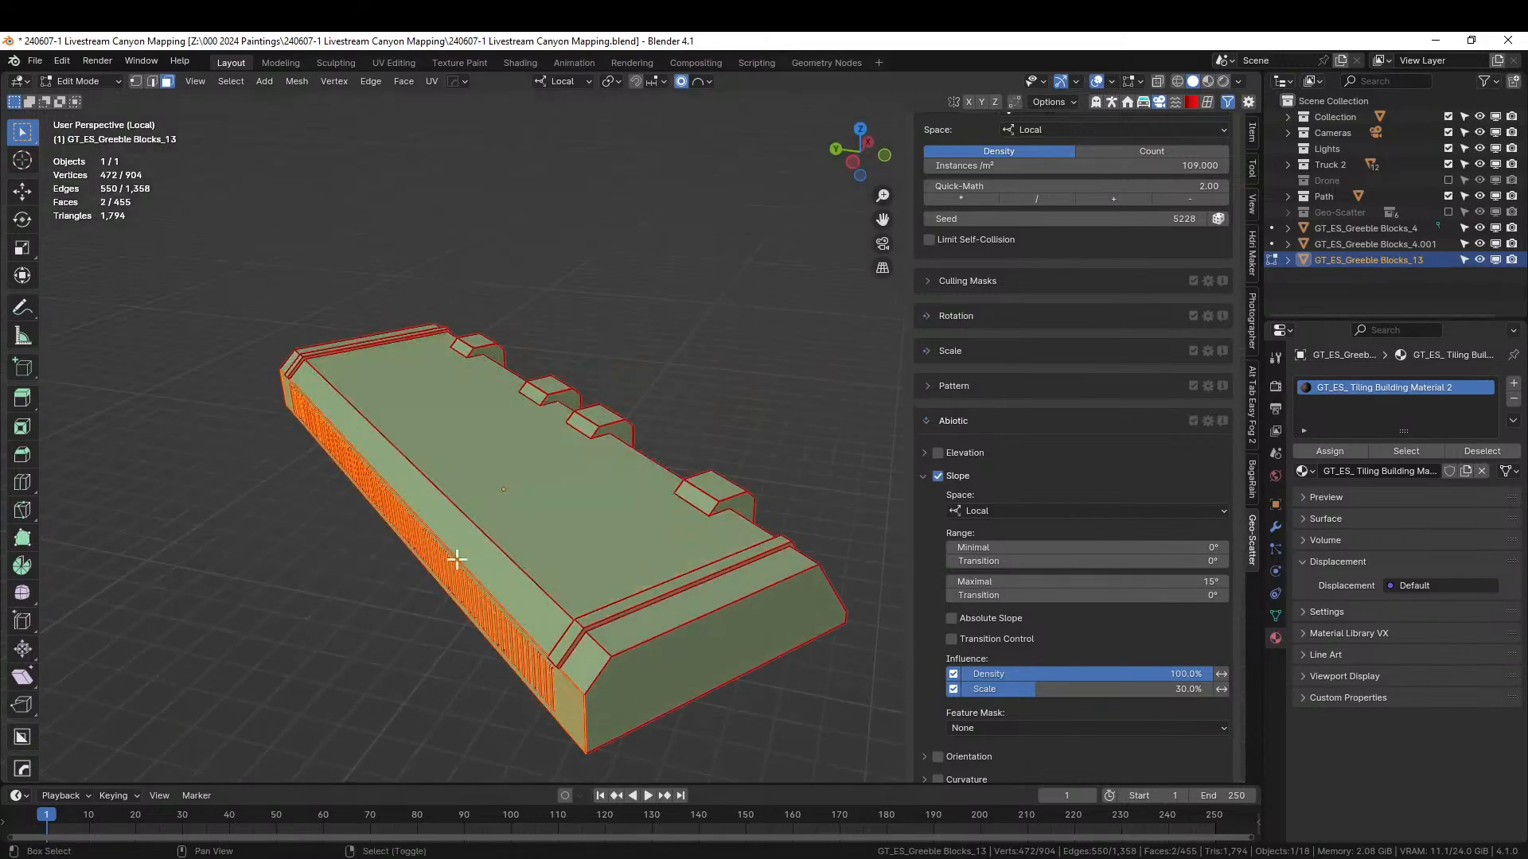
shift+right_click(473, 546)
shift+right_click(550, 660)
middle_drag(549, 660, 227, 623)
shift+right_click(102, 613)
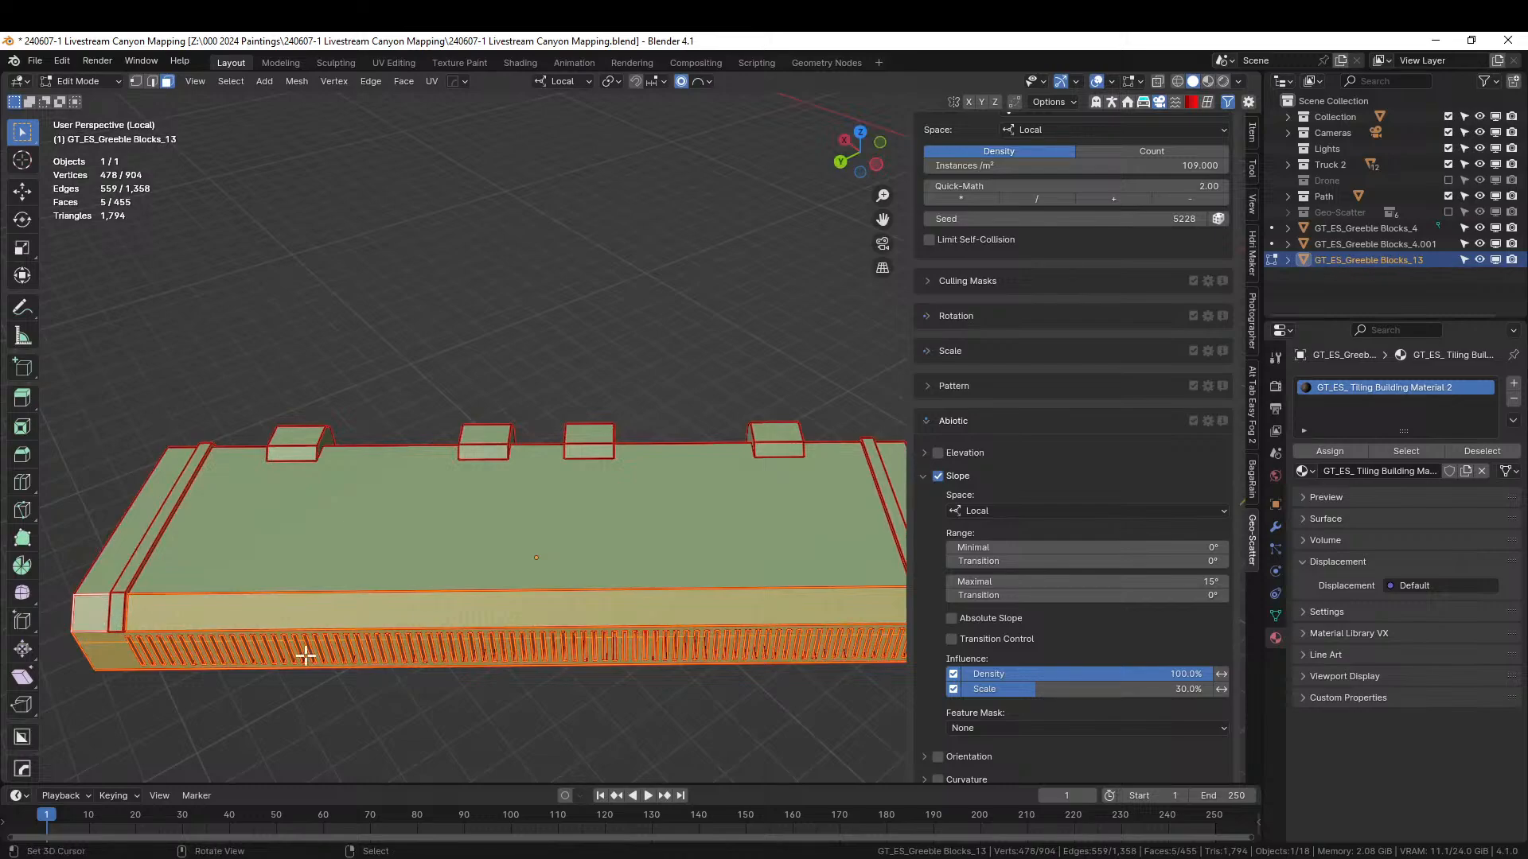
key(x)
click(248, 657)
- Circle-select all the small ribs left along the slab's open side, extend the selection to linked geometry, and delete their vertices
middle_drag(248, 657, 158, 598)
scroll(259, 597, down, 5)
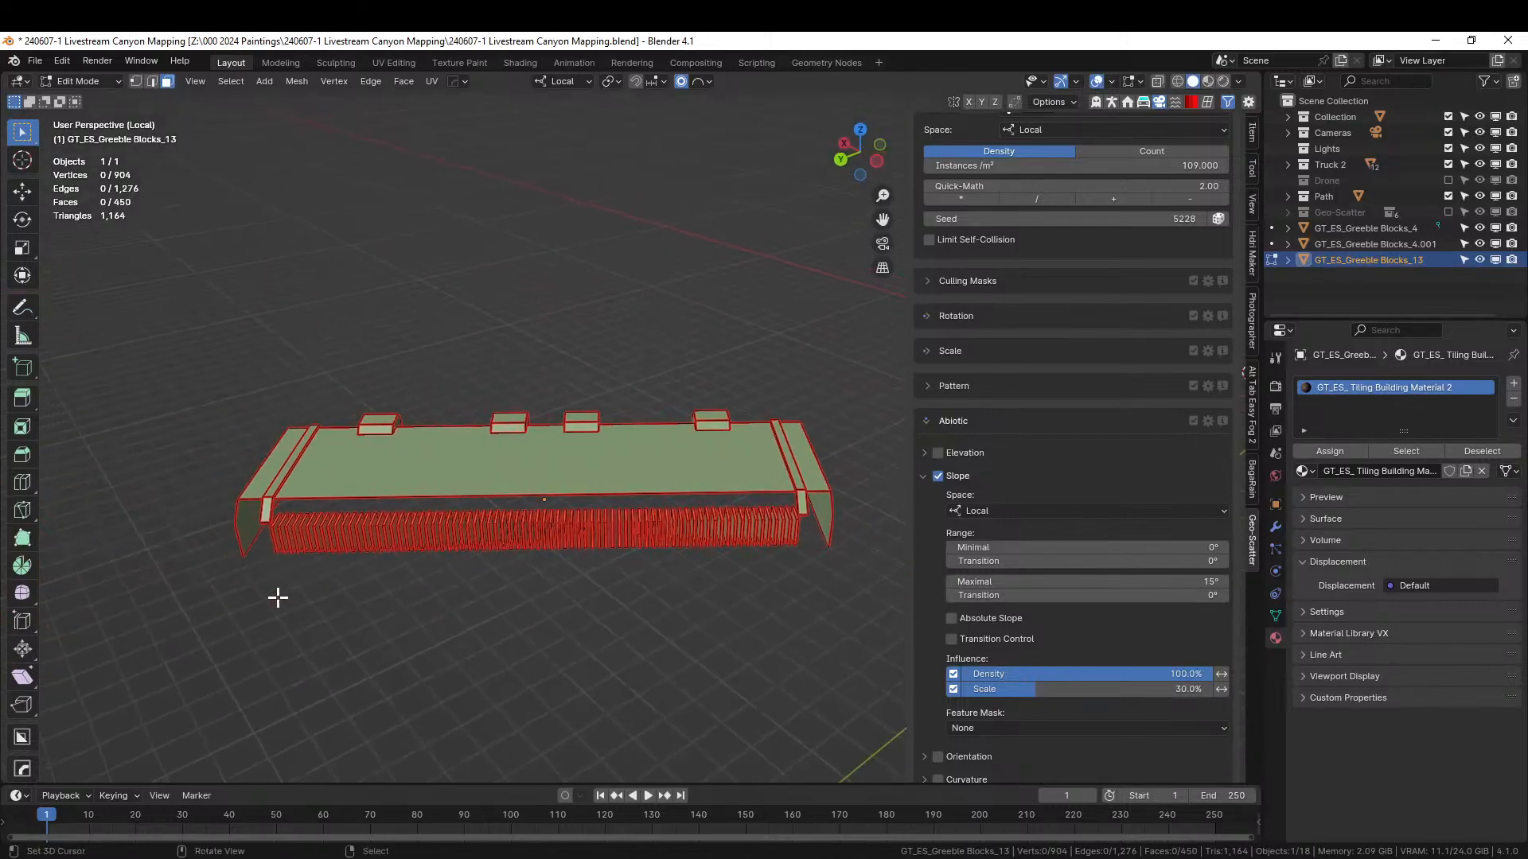
key(alt+z)
key(c)
mouse_move(269, 562)
mouse_down()
mouse_move(279, 539)
mouse_move(787, 549)
mouse_move(391, 553)
mouse_up()
key(Escape)
key(ctrl+l)
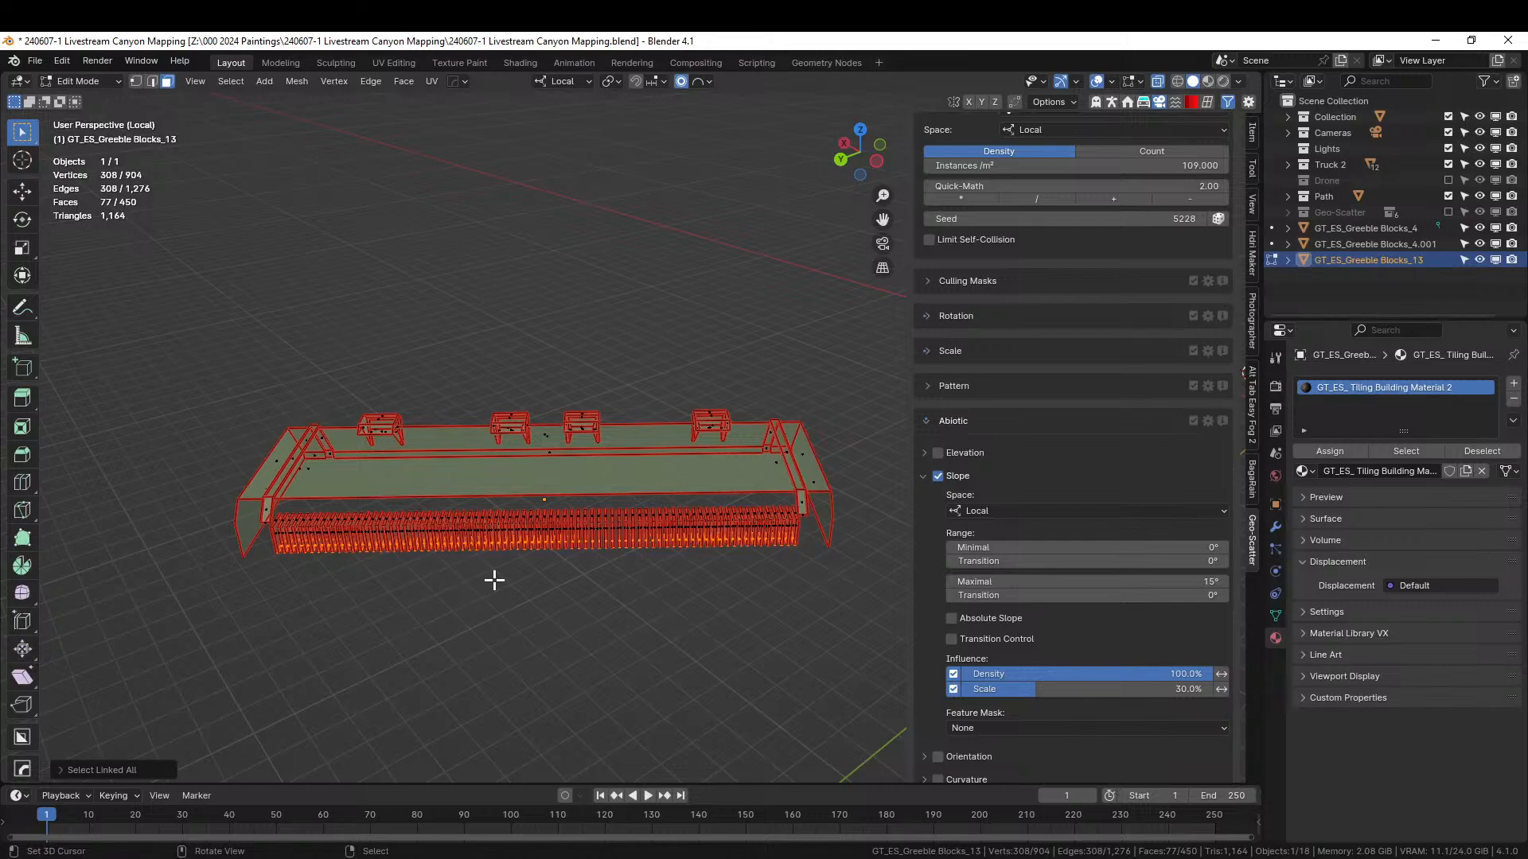
middle_drag(470, 573, 441, 540)
scroll(438, 527, down, 2)
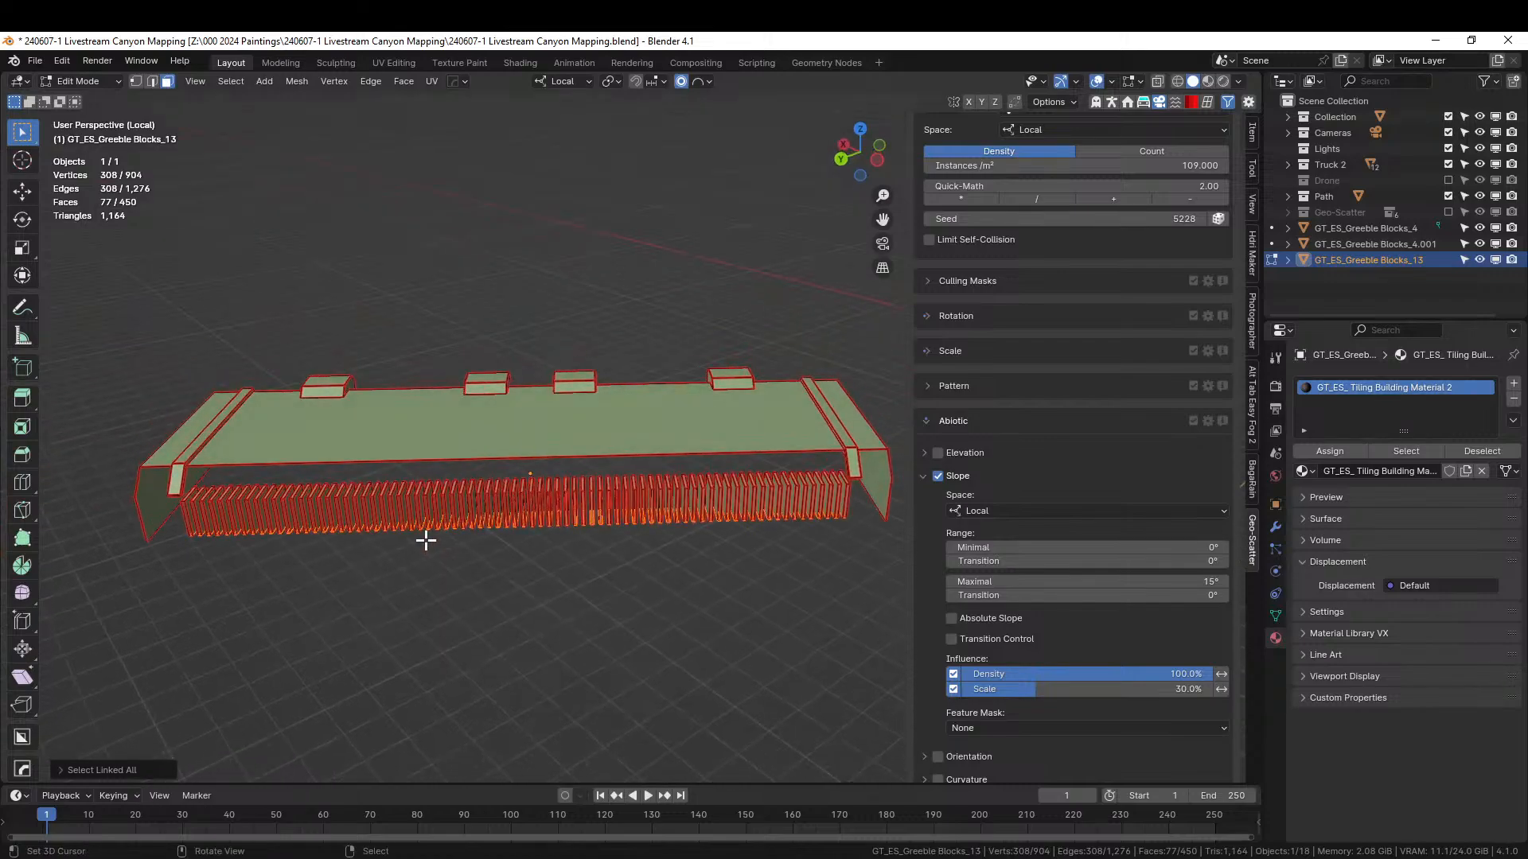
key(c)
drag(310, 518, 207, 533)
mouse_move(303, 536)
mouse_down()
mouse_move(760, 504)
mouse_move(825, 518)
mouse_up()
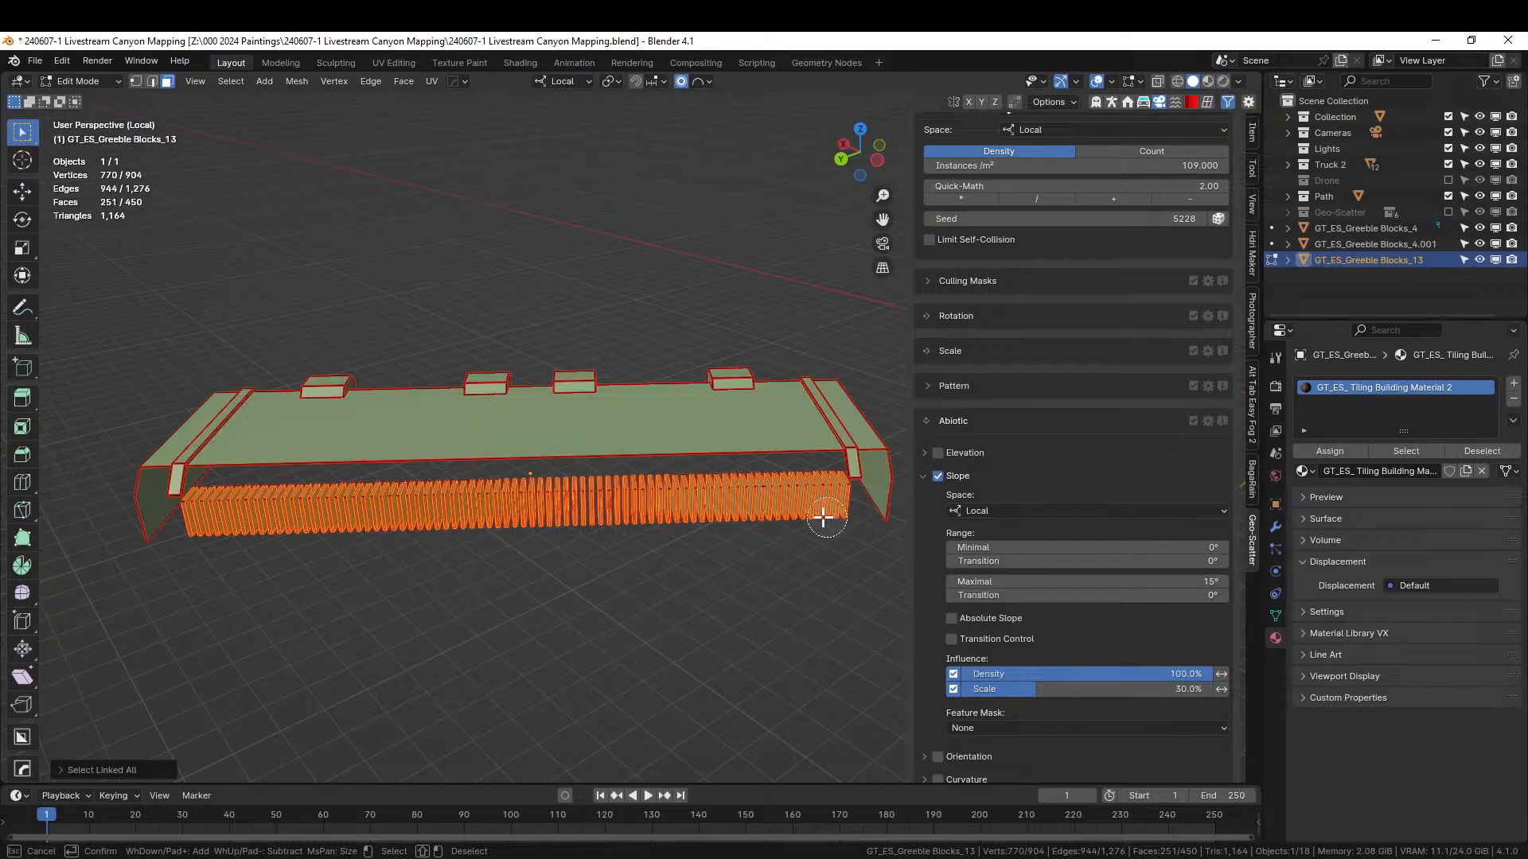
key(Escape)
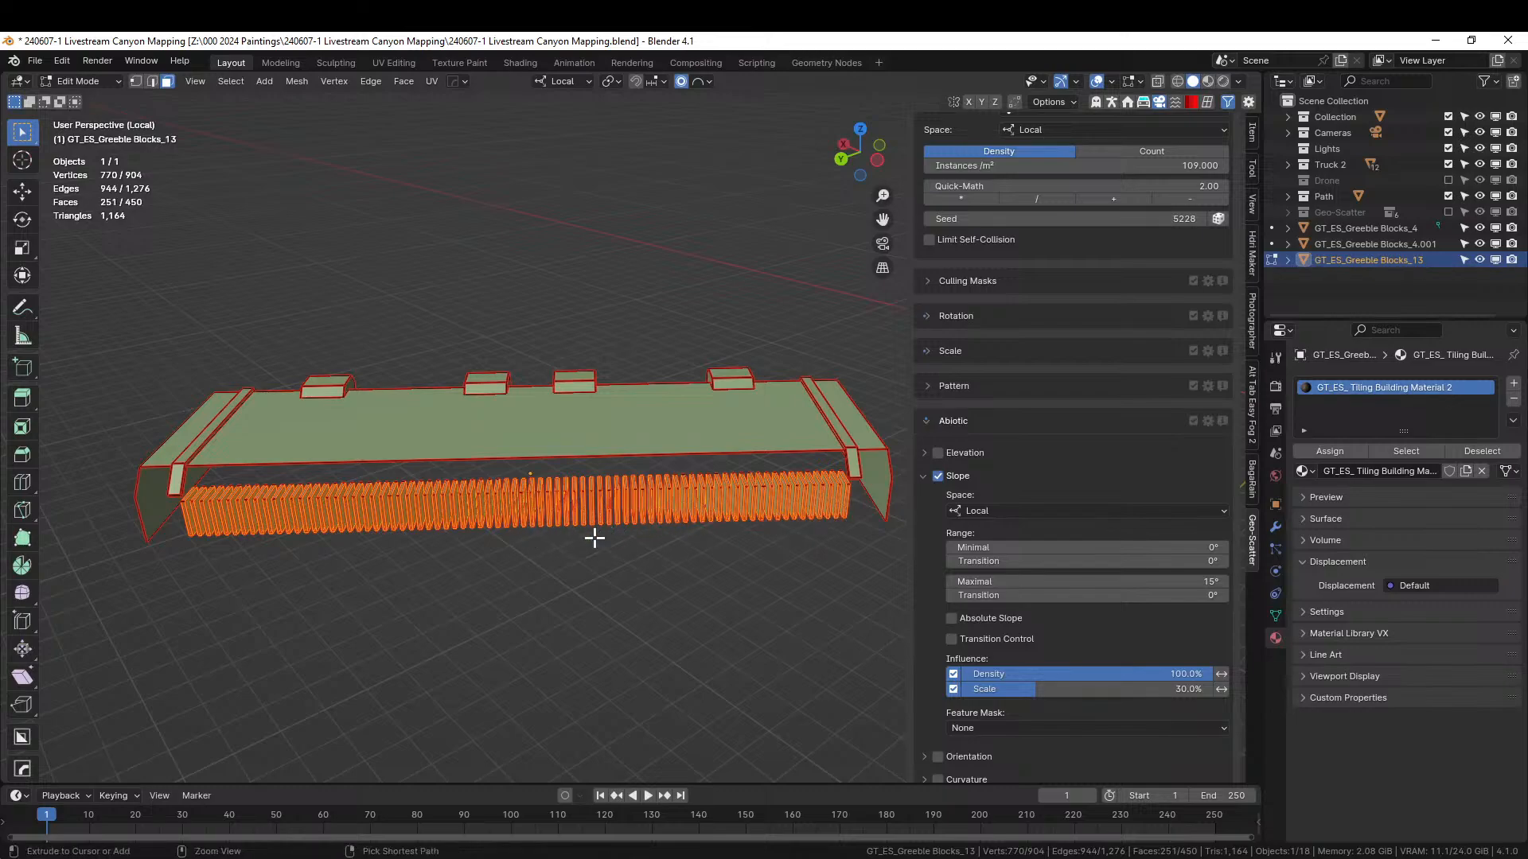
key(ctrl+l)
key(x)
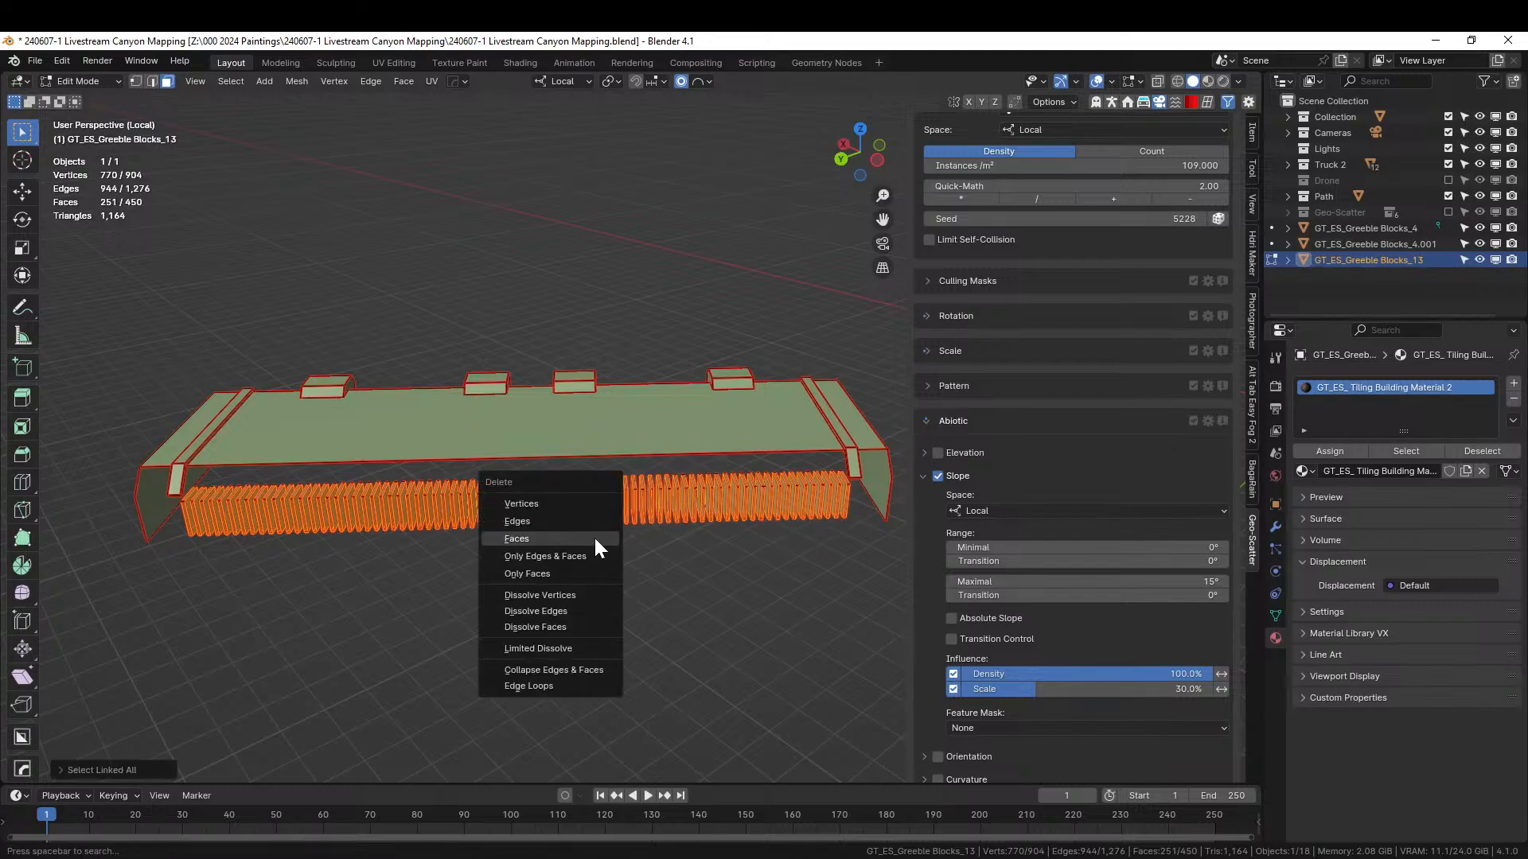
click(556, 502)
middle_drag(555, 500, 379, 581)
key(Tab)
key(Tab)
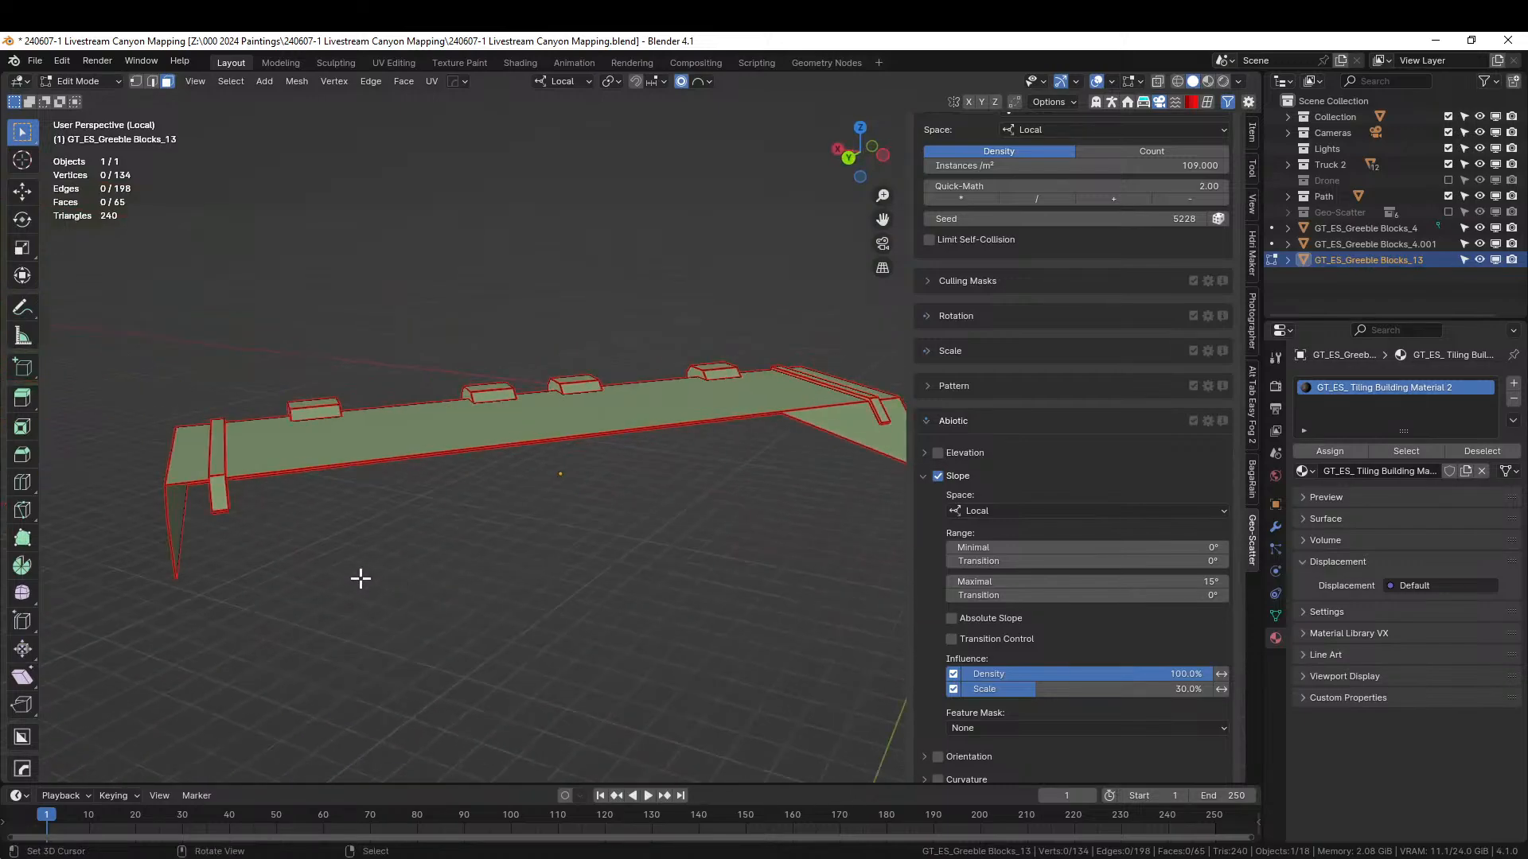
- Select the open profile edges on both end caps and join them with Bridge Edge Loops to close the long side
middle_drag(244, 536, 428, 597)
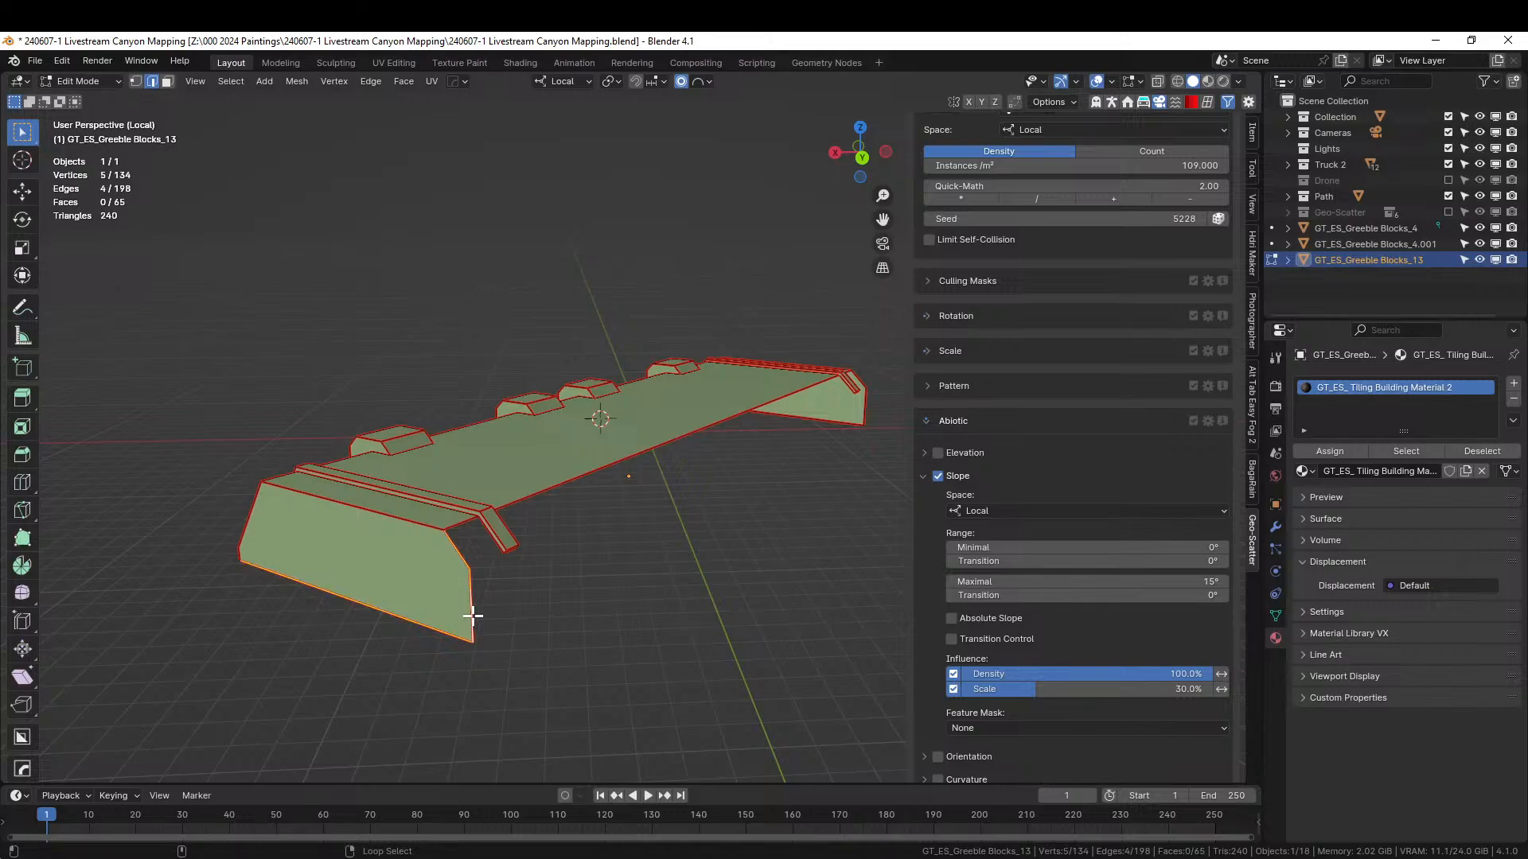
click(476, 584)
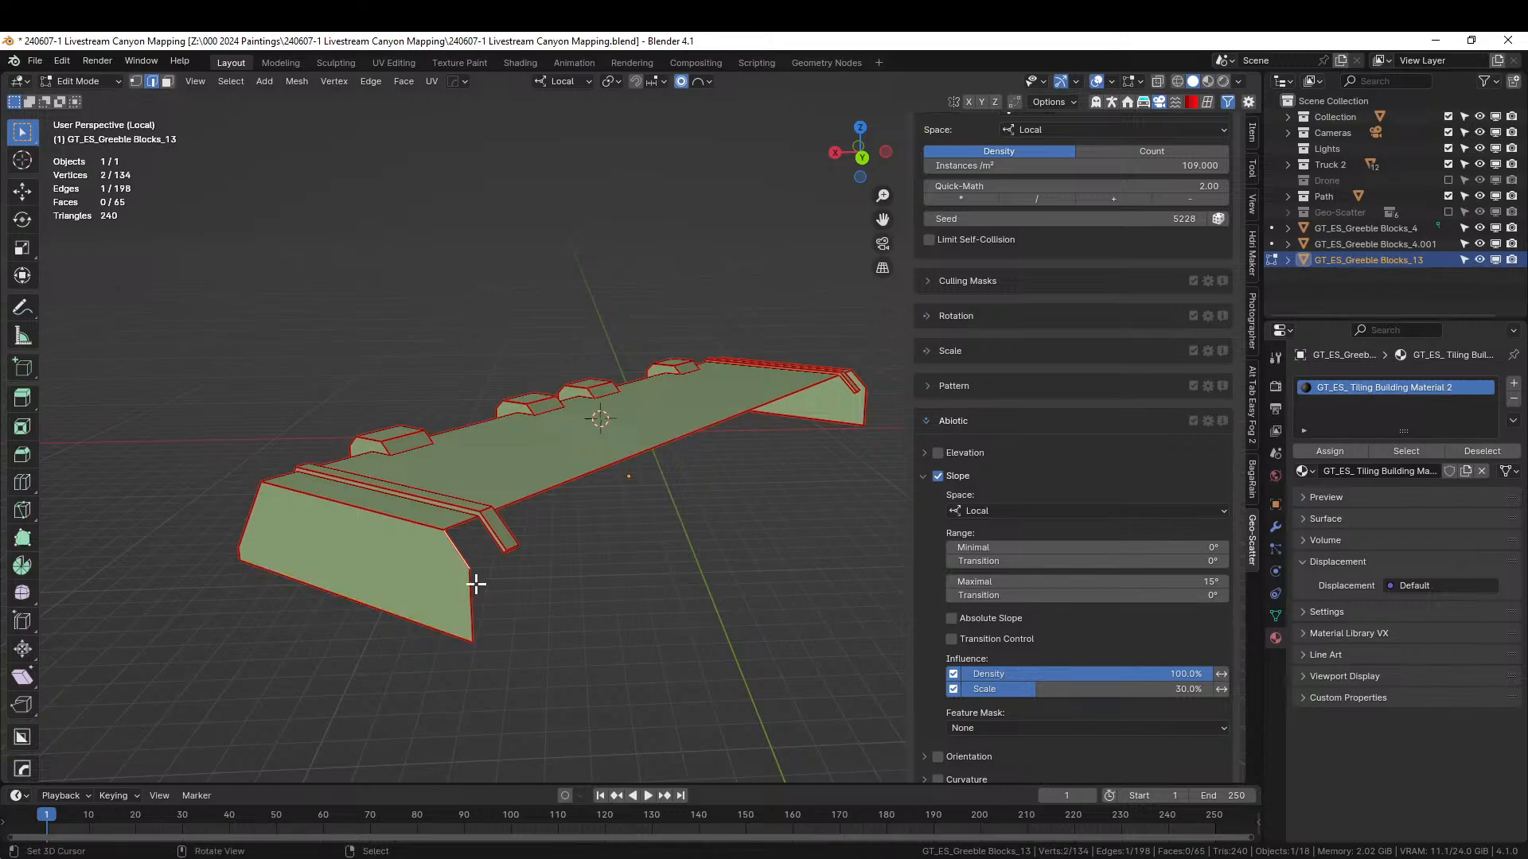
ctrl+click(472, 642)
shift+right_click(429, 629)
middle_drag(574, 619, 339, 700)
scroll(549, 595, up, 2)
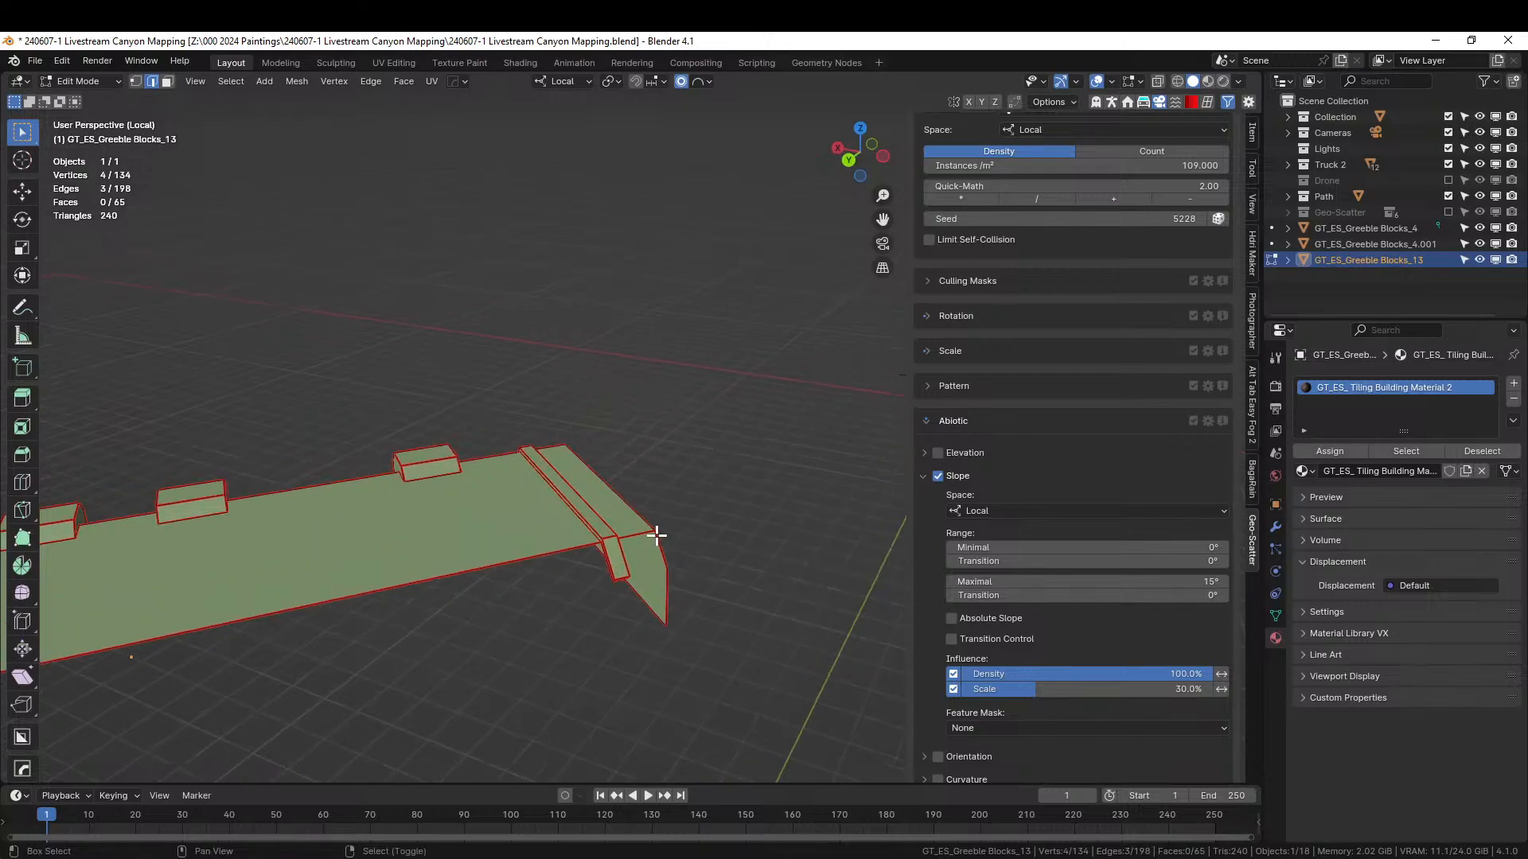
middle_drag(693, 573, 649, 454)
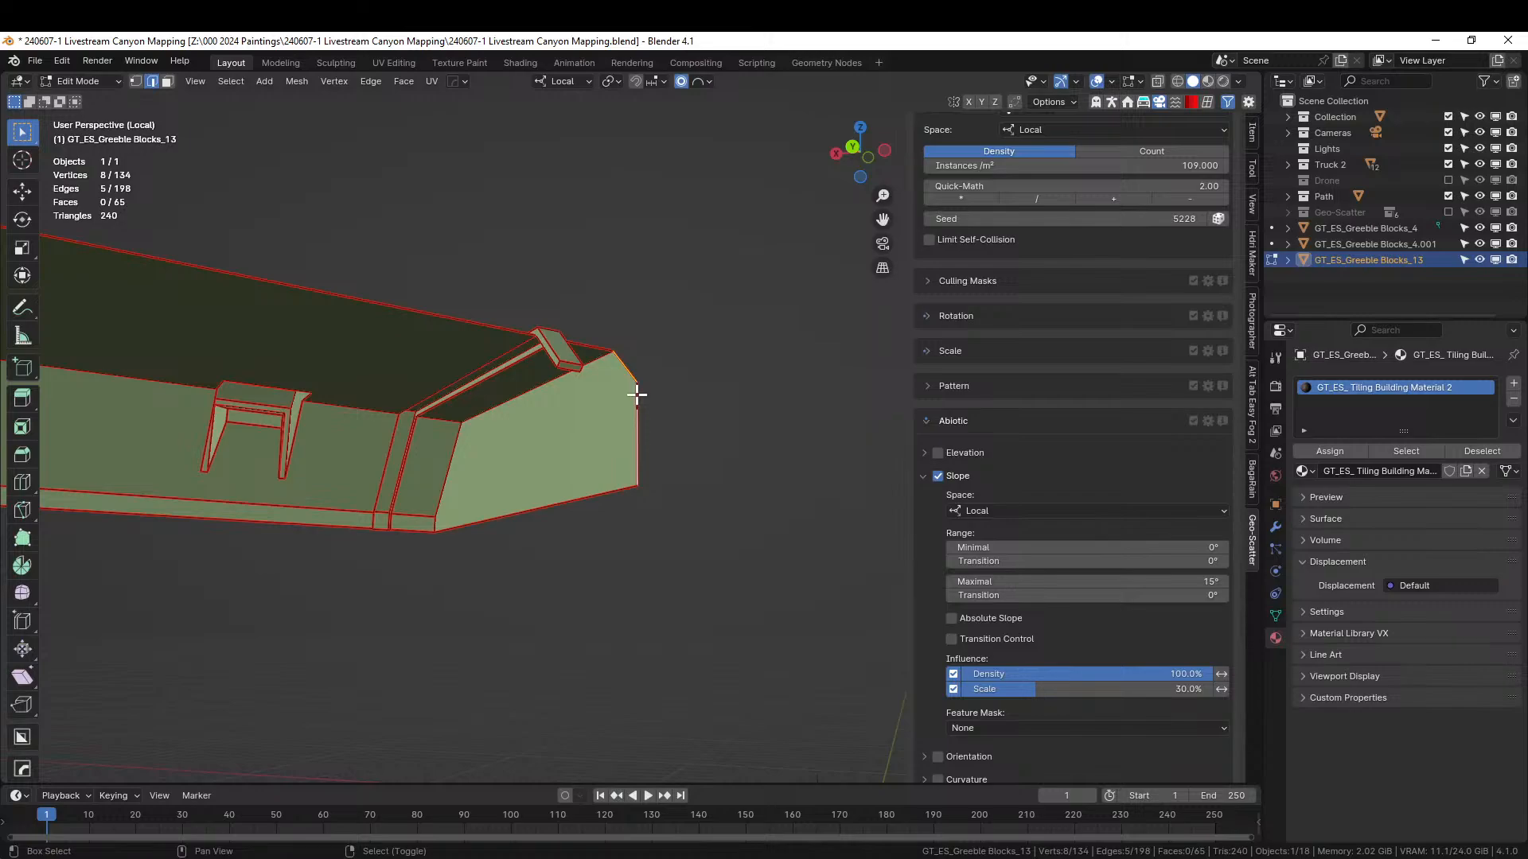
middle_drag(669, 427, 518, 559)
click(360, 81)
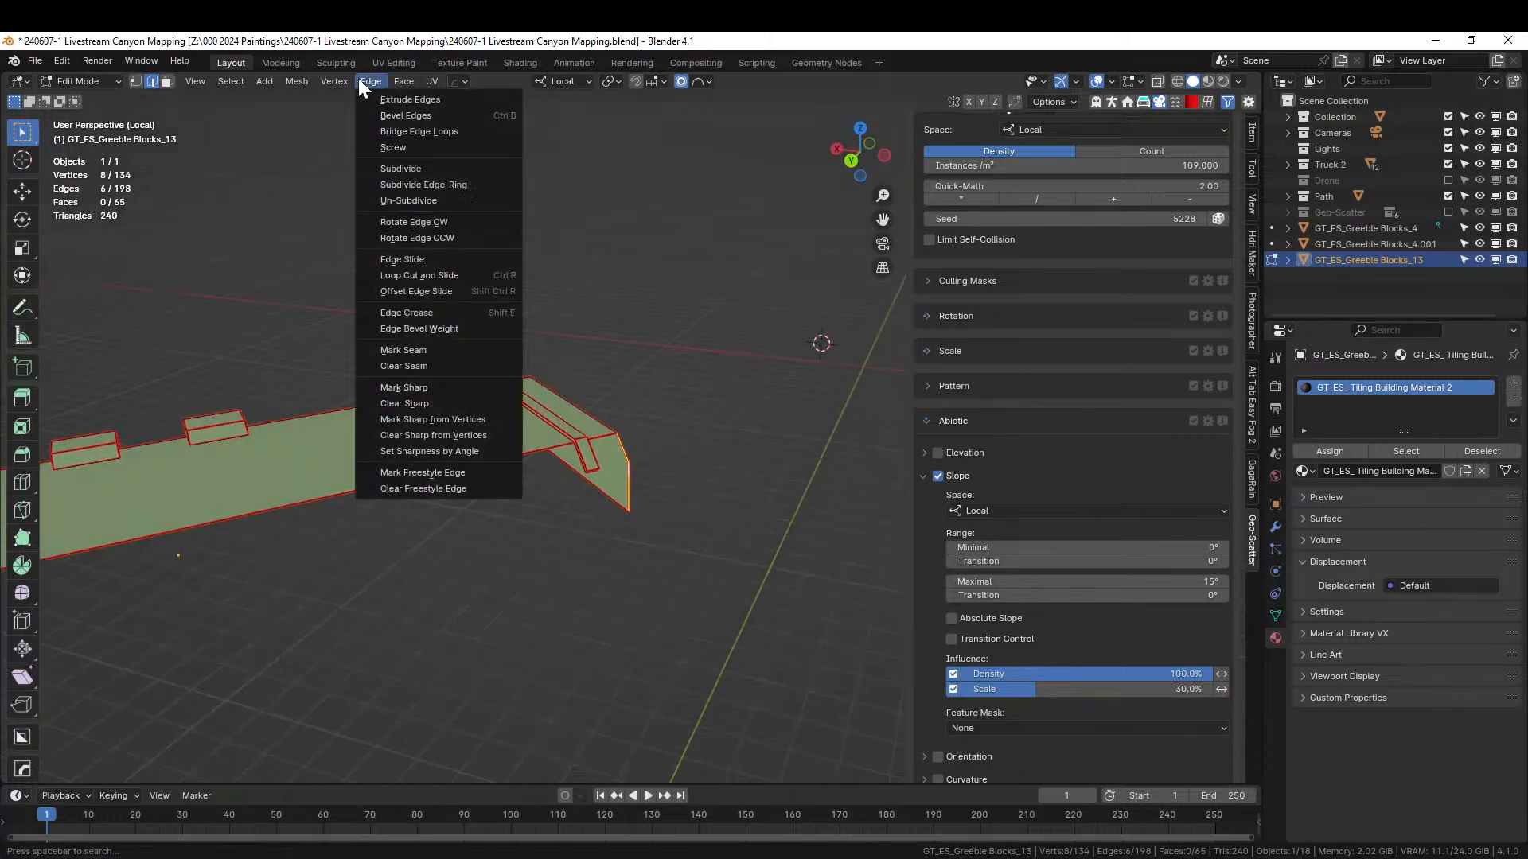
click(435, 132)
- Select the open boundary loop on the slab's underside and fill it with a face
middle_drag(406, 232, 398, 321)
click(396, 284)
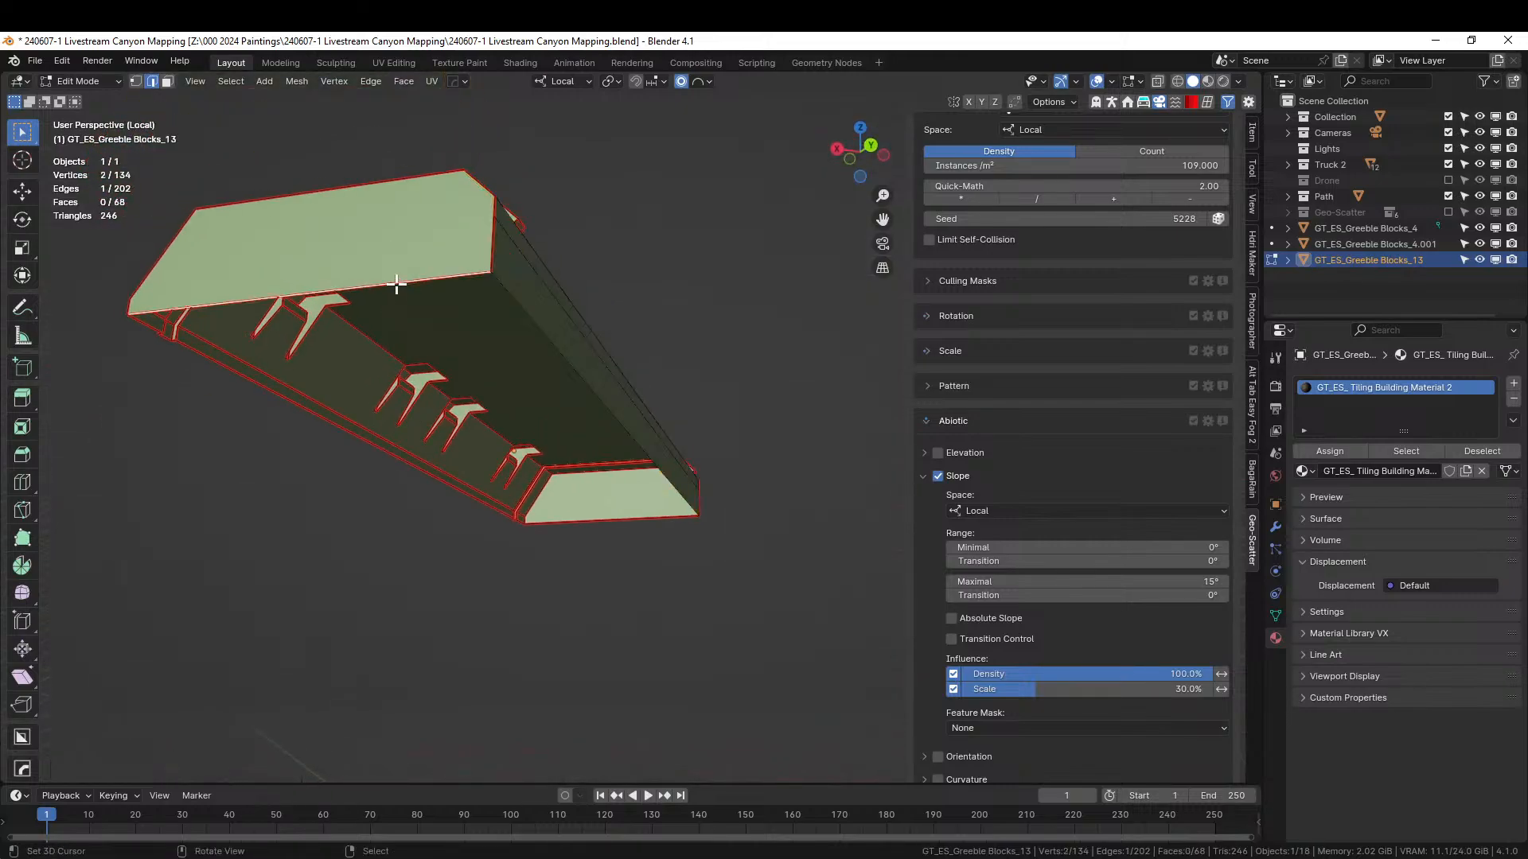
alt+click(397, 284)
key(f)
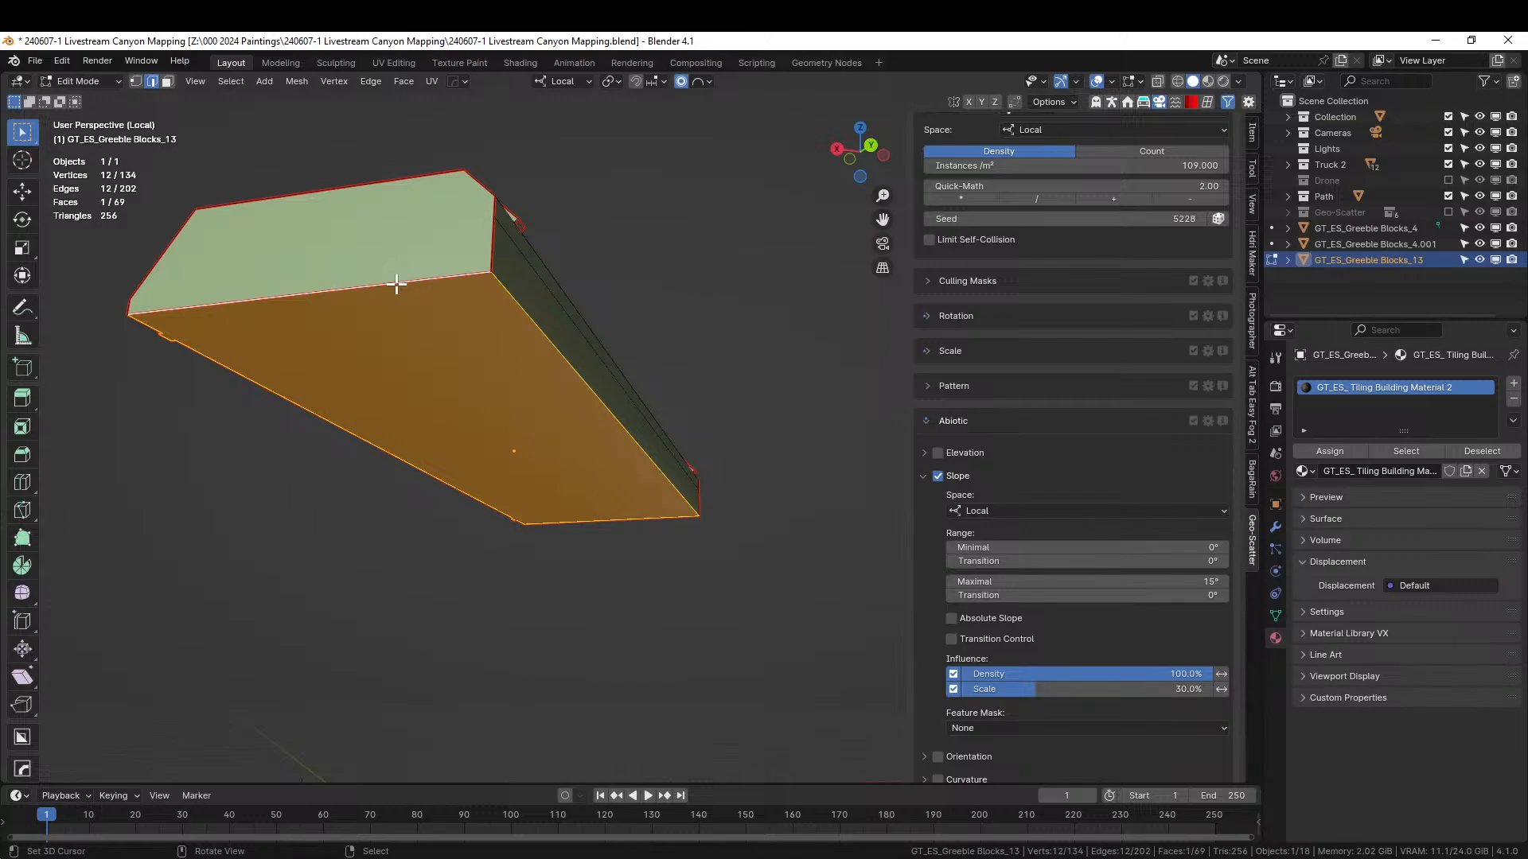
middle_drag(397, 284, 350, 350)
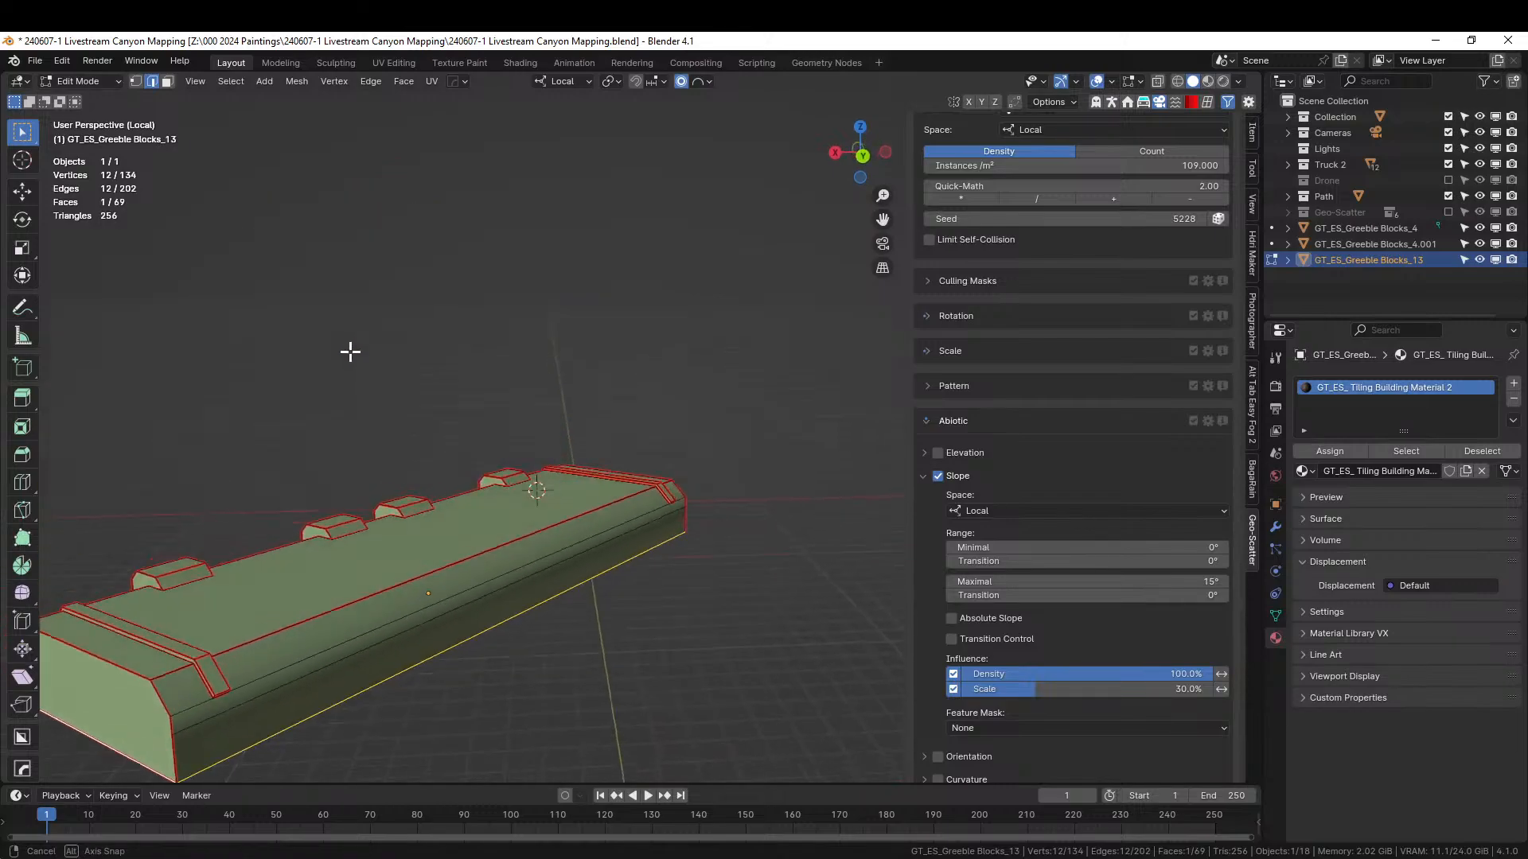
- Select the three bridged faces on the slab's long side and extrude them outward about 2.9 m along local Y
key(3)
shift+click(334, 672)
shift+click(315, 638)
middle_drag(315, 638, 483, 646)
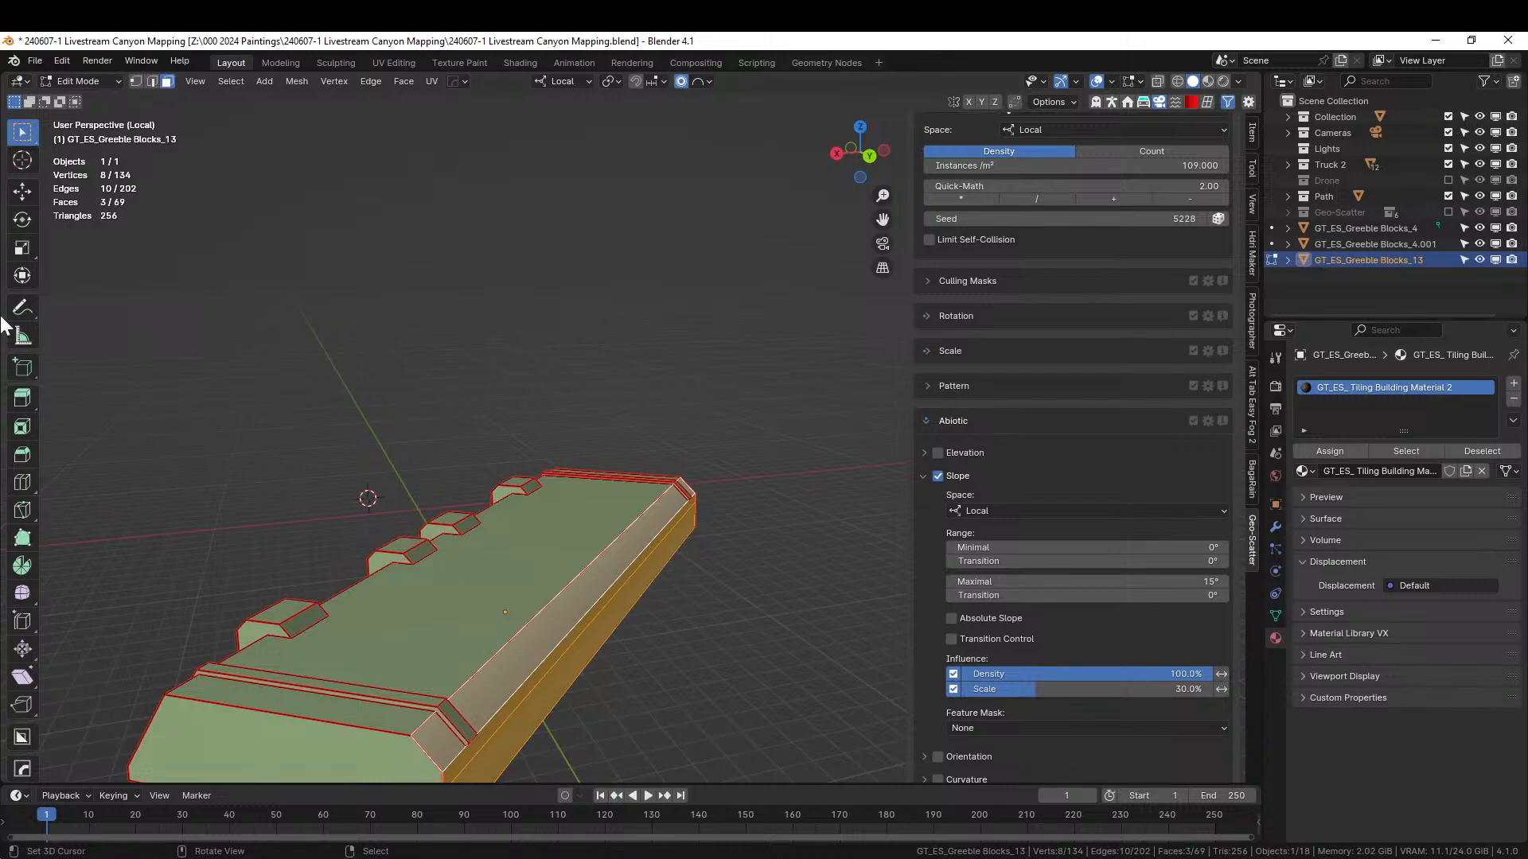
click(23, 277)
key(e)
click(620, 648)
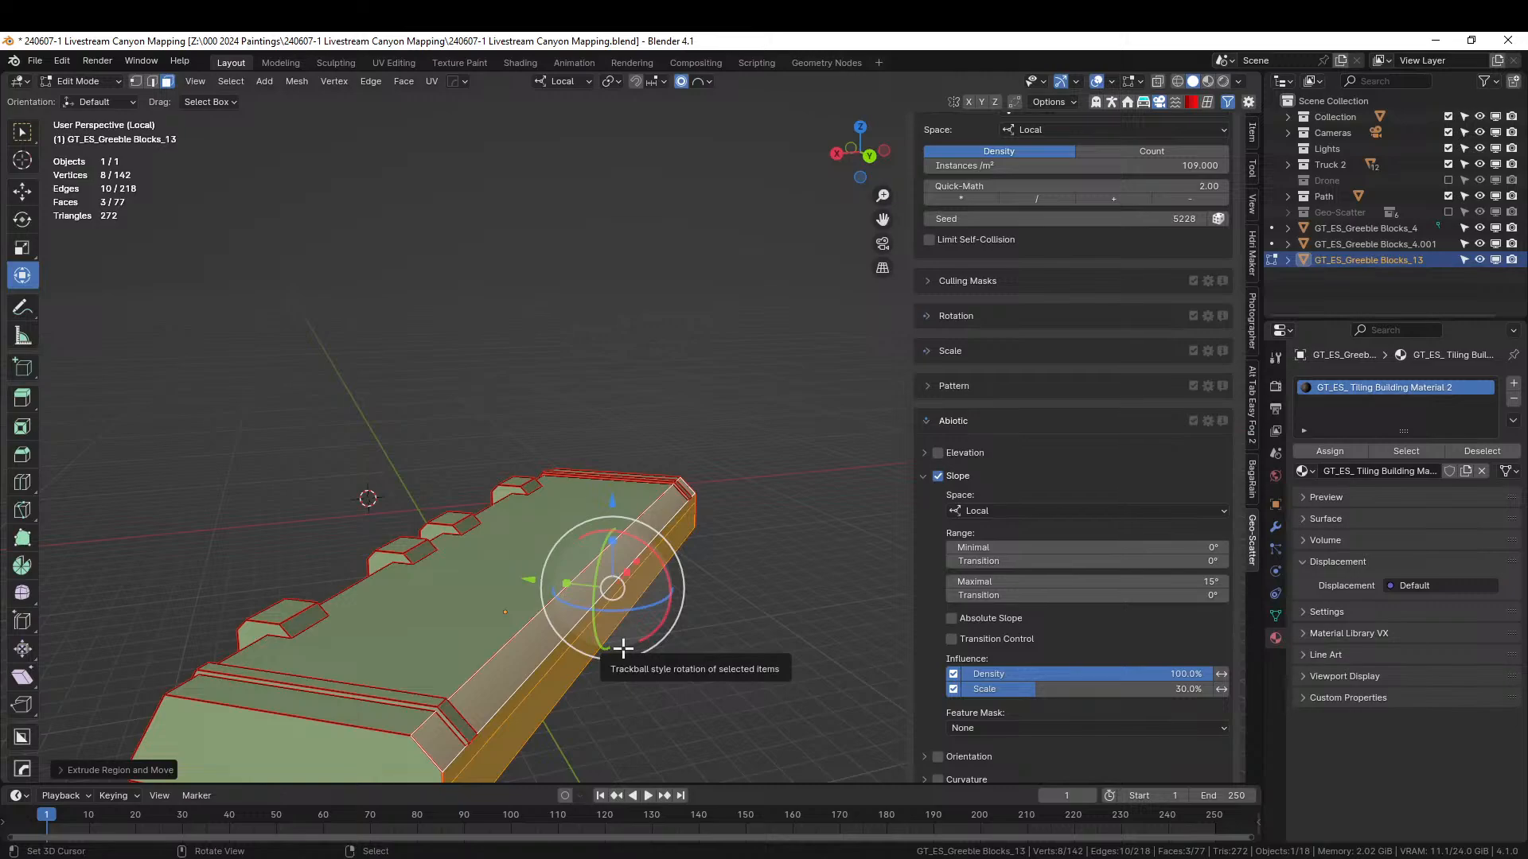
key(g)
key(y)
right_click(776, 710)
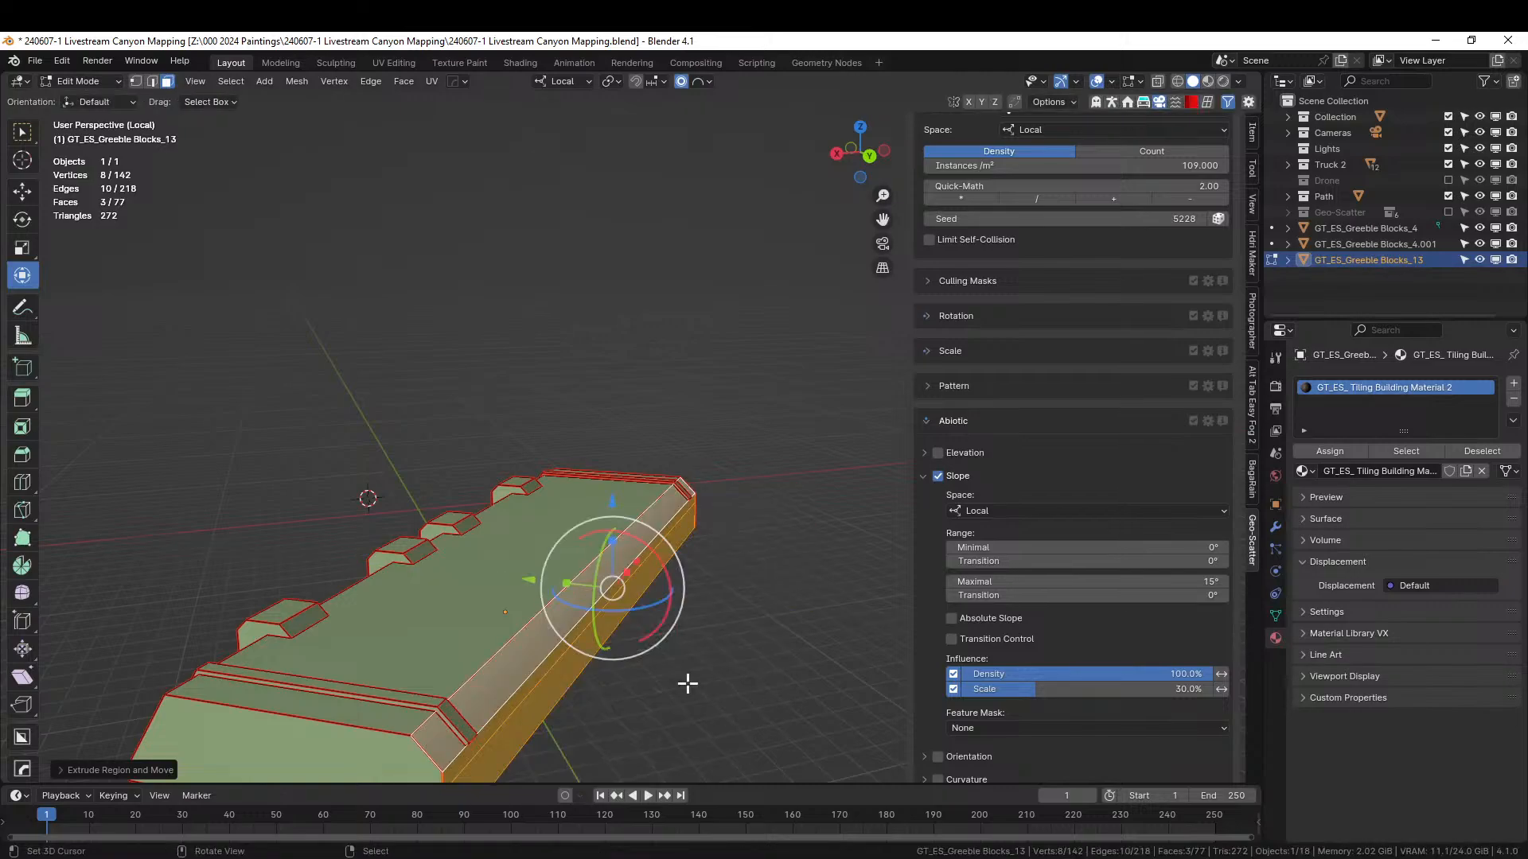
key(e)
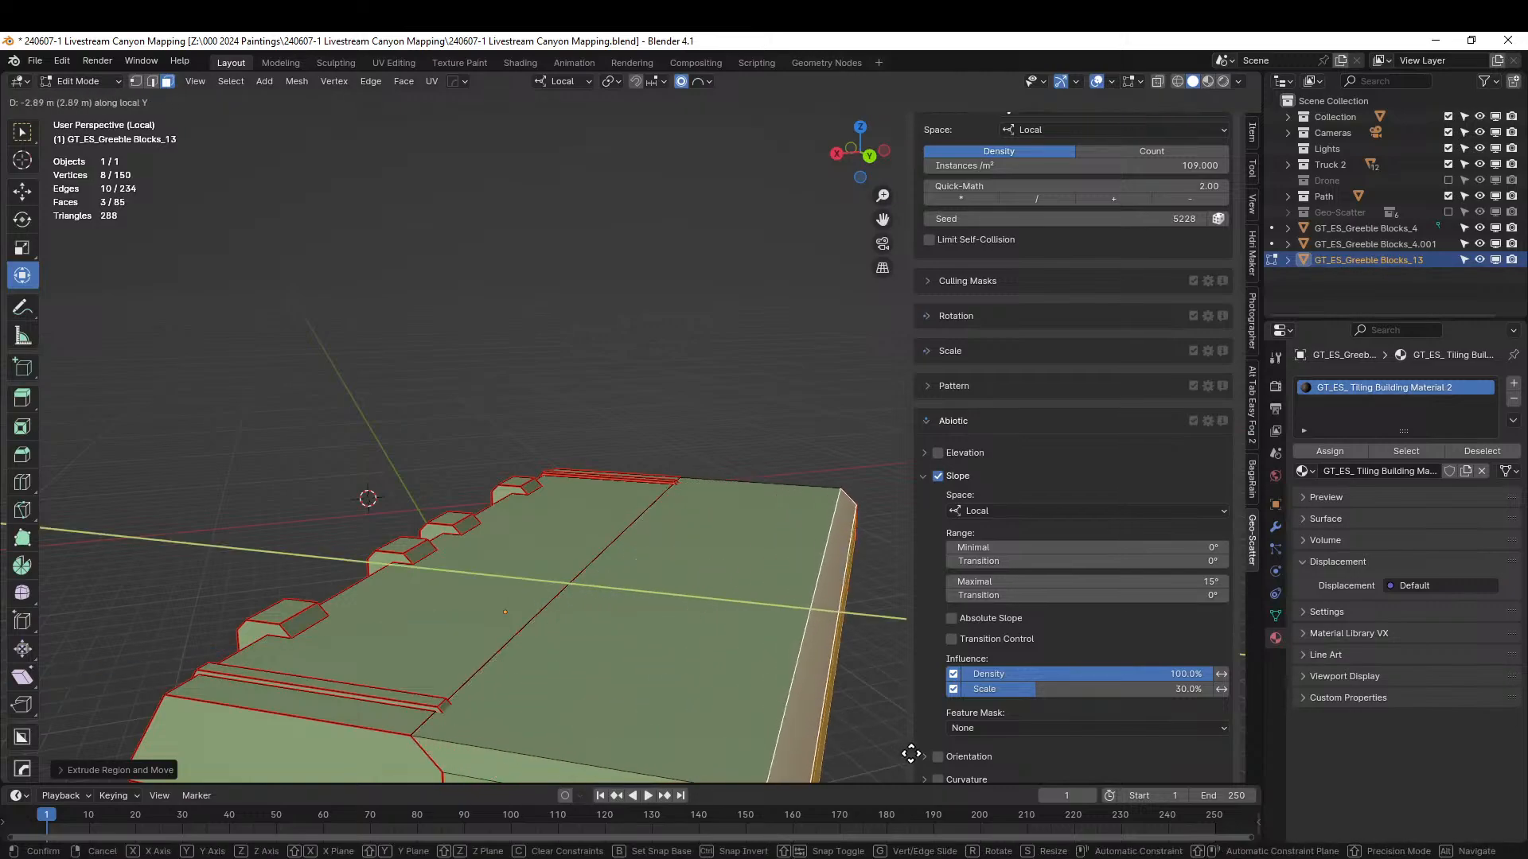
click(948, 766)
- Exit local view, move the extruded side farther along local Y into the canyon, and return to Object Mode
key(KP_Divide)
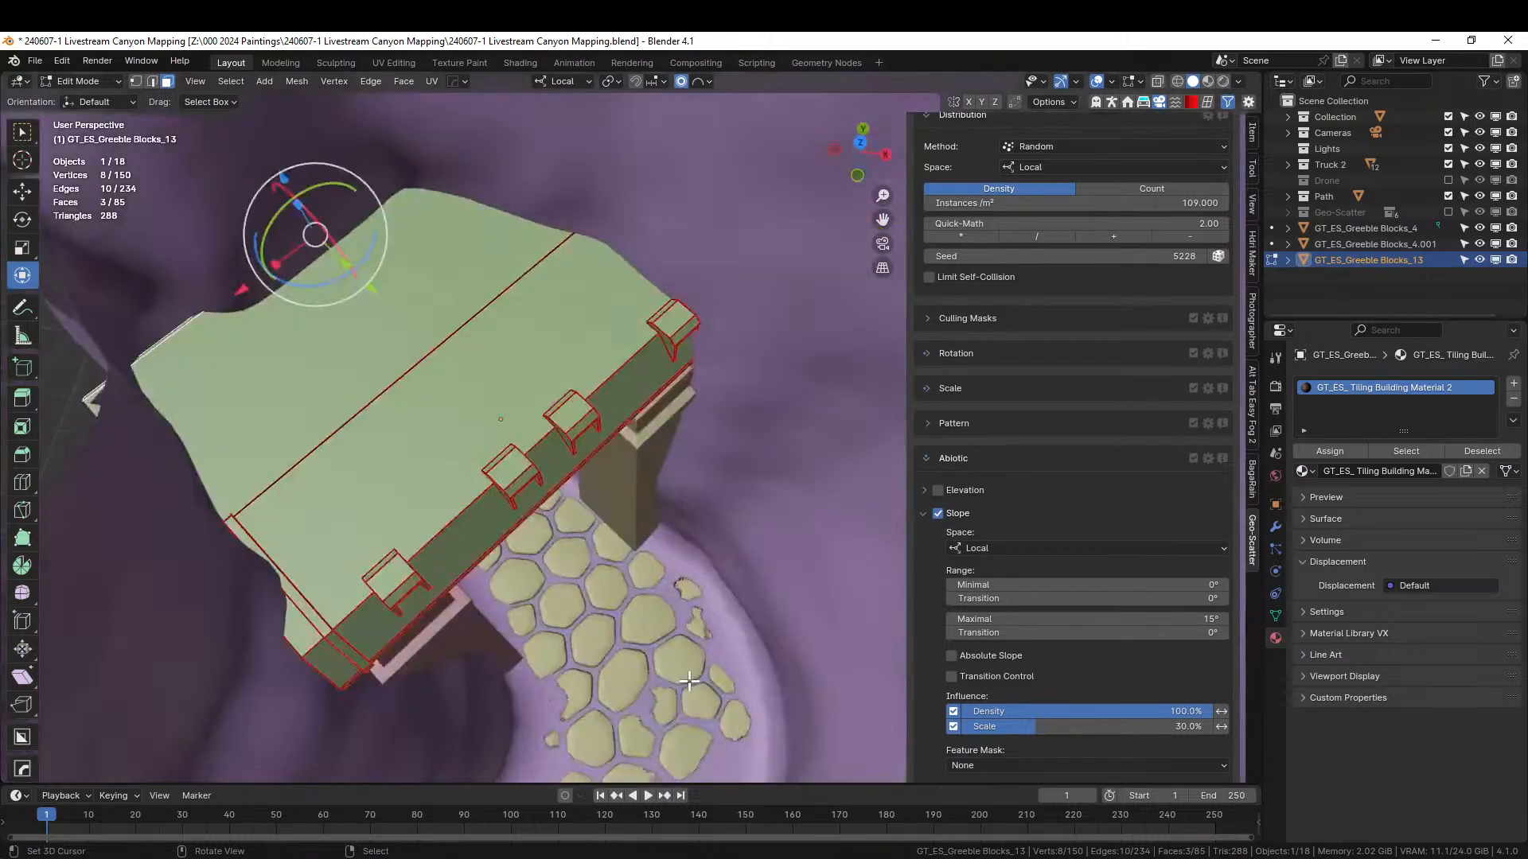
key(g)
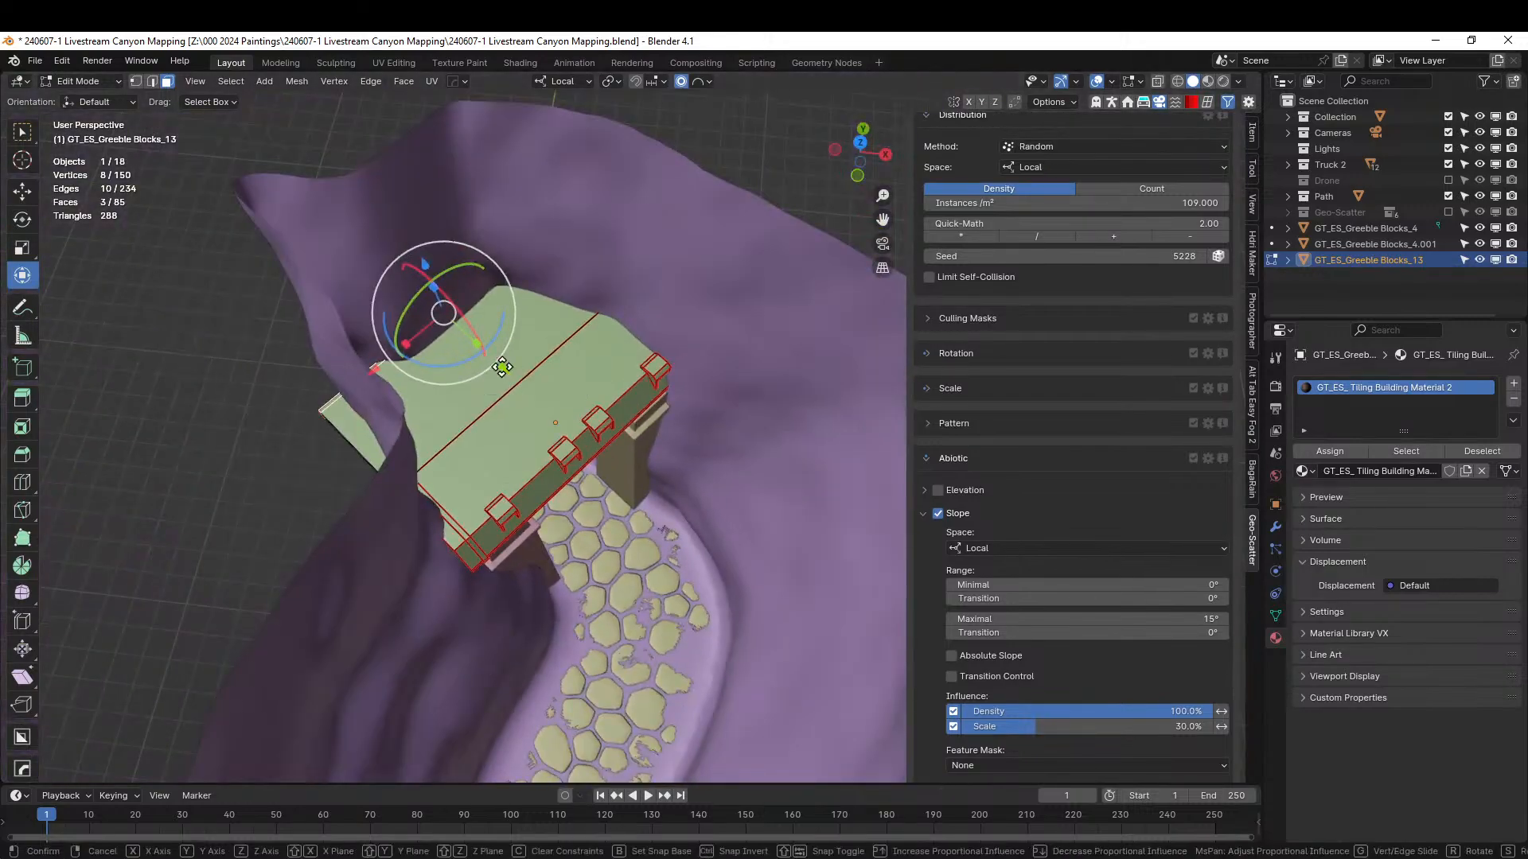
key(y)
click(466, 349)
mouse_move(466, 348)
middle_down()
mouse_move(369, 307)
mouse_move(419, 263)
mouse_move(464, 261)
mouse_move(518, 316)
mouse_move(545, 306)
mouse_move(522, 298)
mouse_move(518, 327)
mouse_move(511, 103)
mouse_move(501, 303)
mouse_move(542, 358)
mouse_move(411, 372)
mouse_move(398, 331)
mouse_move(445, 360)
middle_up()
key(Tab)
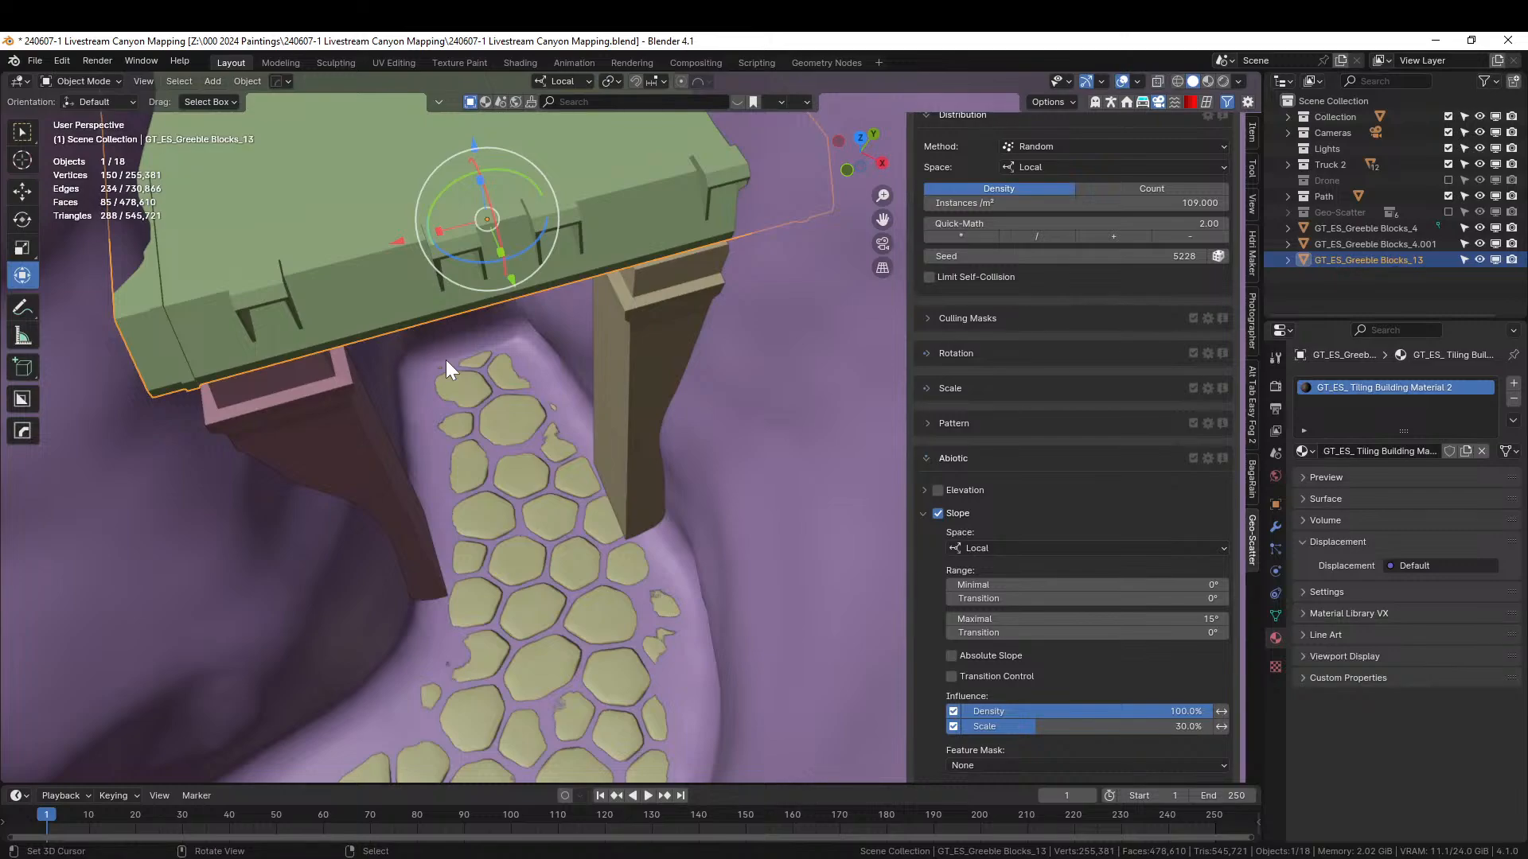
- Save the canyon file and switch the viewport to Rendered shading
mouse_move(446, 359)
middle_down()
mouse_move(430, 422)
mouse_move(480, 451)
mouse_move(498, 406)
mouse_move(468, 352)
middle_up()
key(ctrl+s)
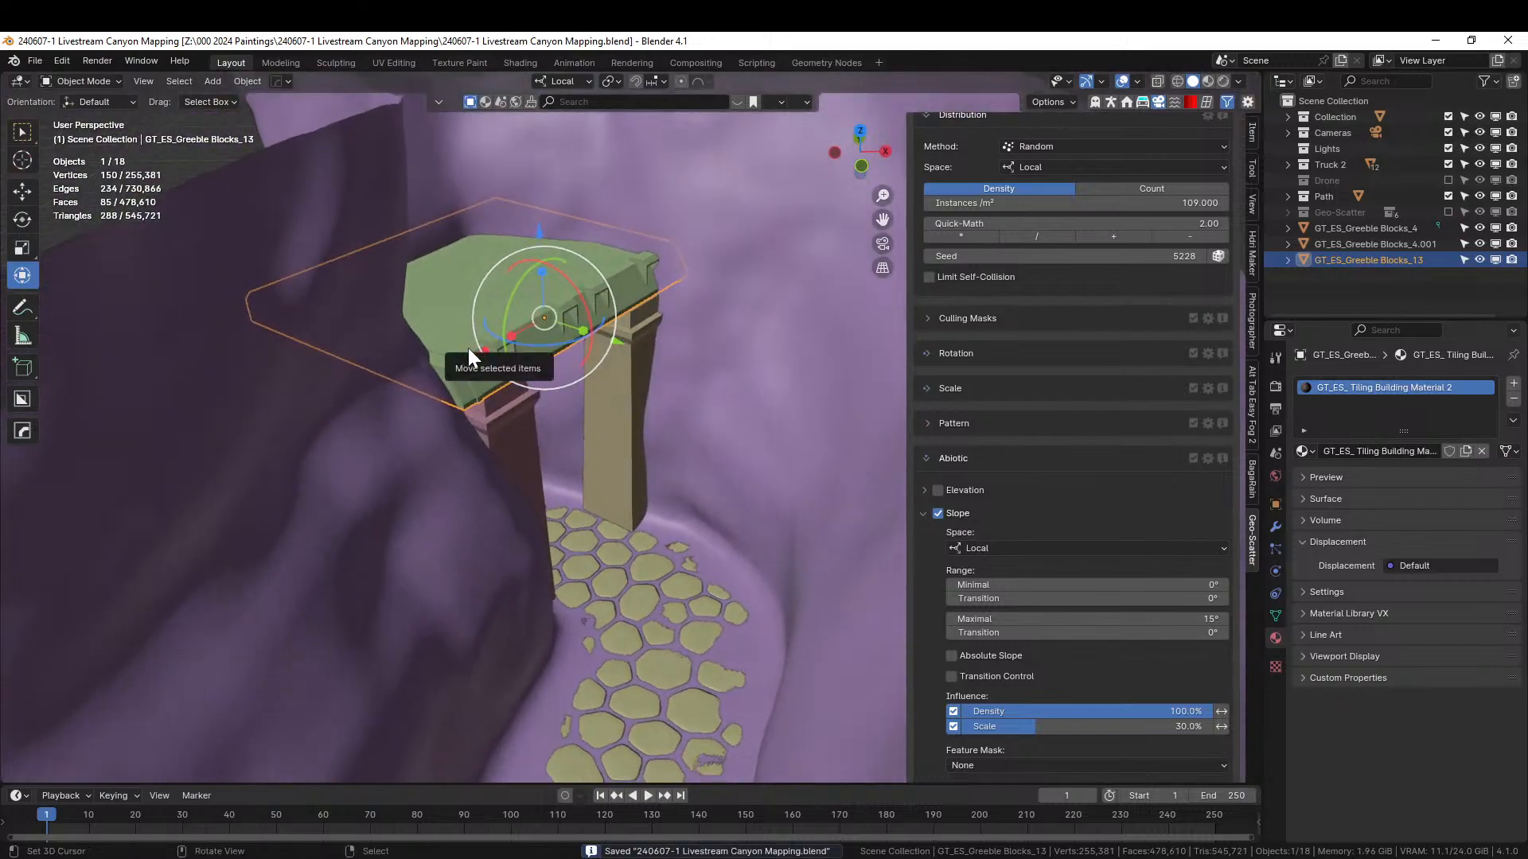
key(z)
key(8)
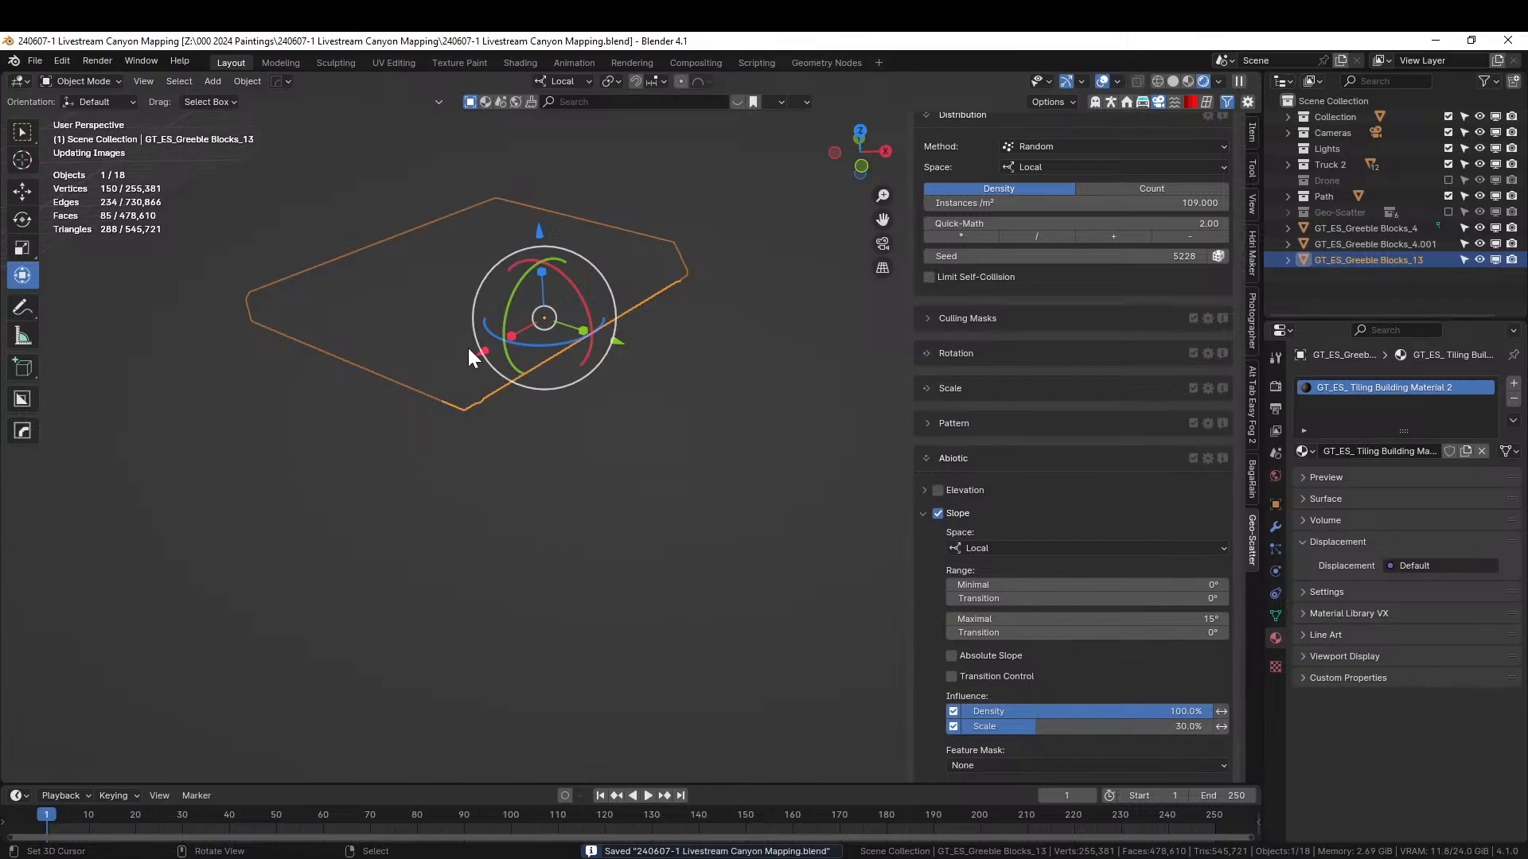
- Unwrap all faces of the roof slab with Smart UV Project at the default 66° angle limit, and return to Object Mode
middle_drag(469, 350, 500, 425)
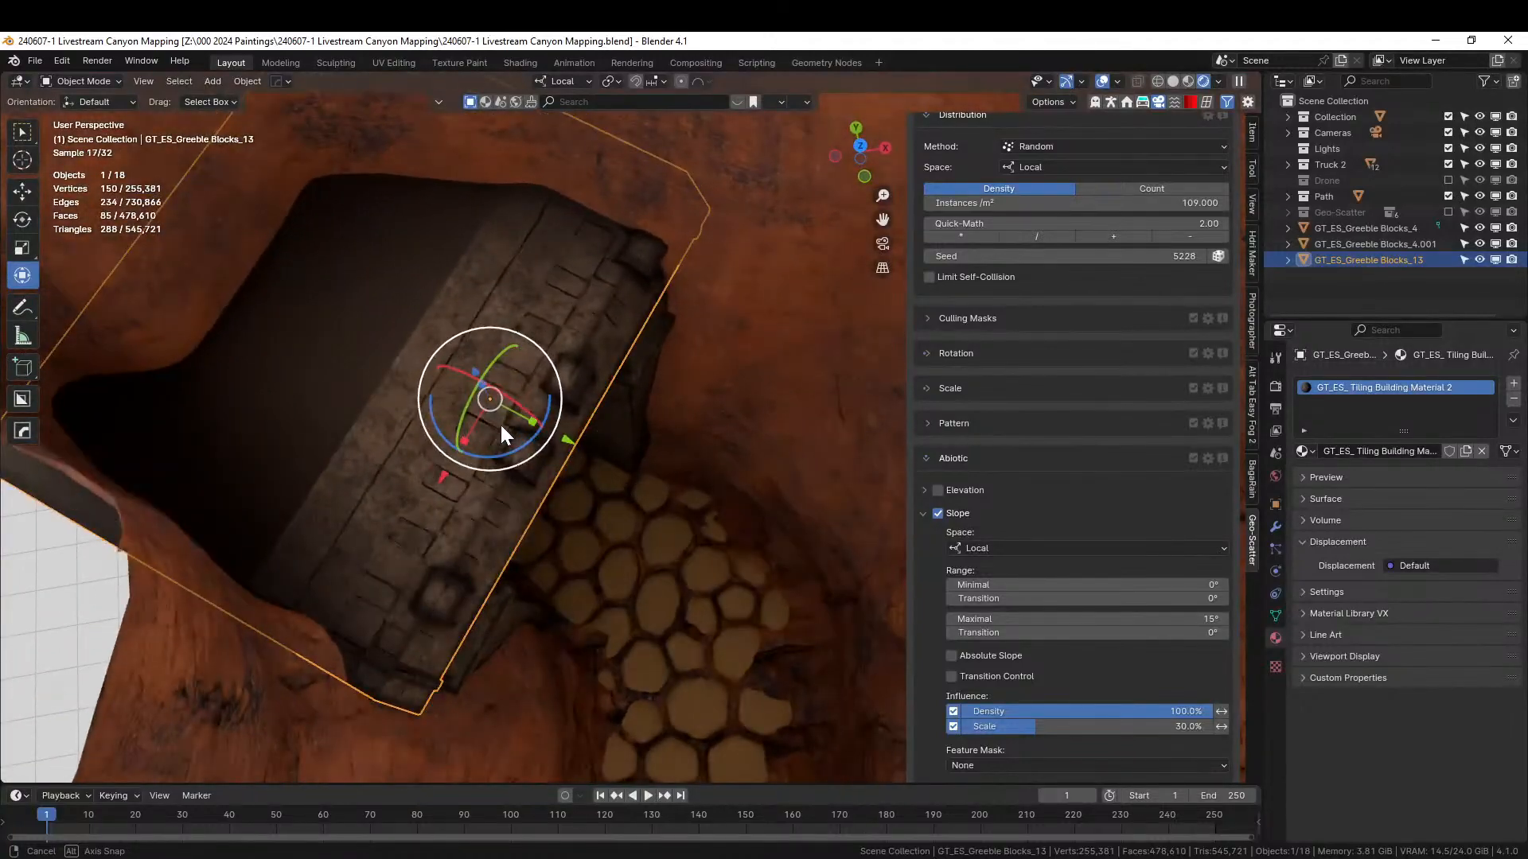
key(Tab)
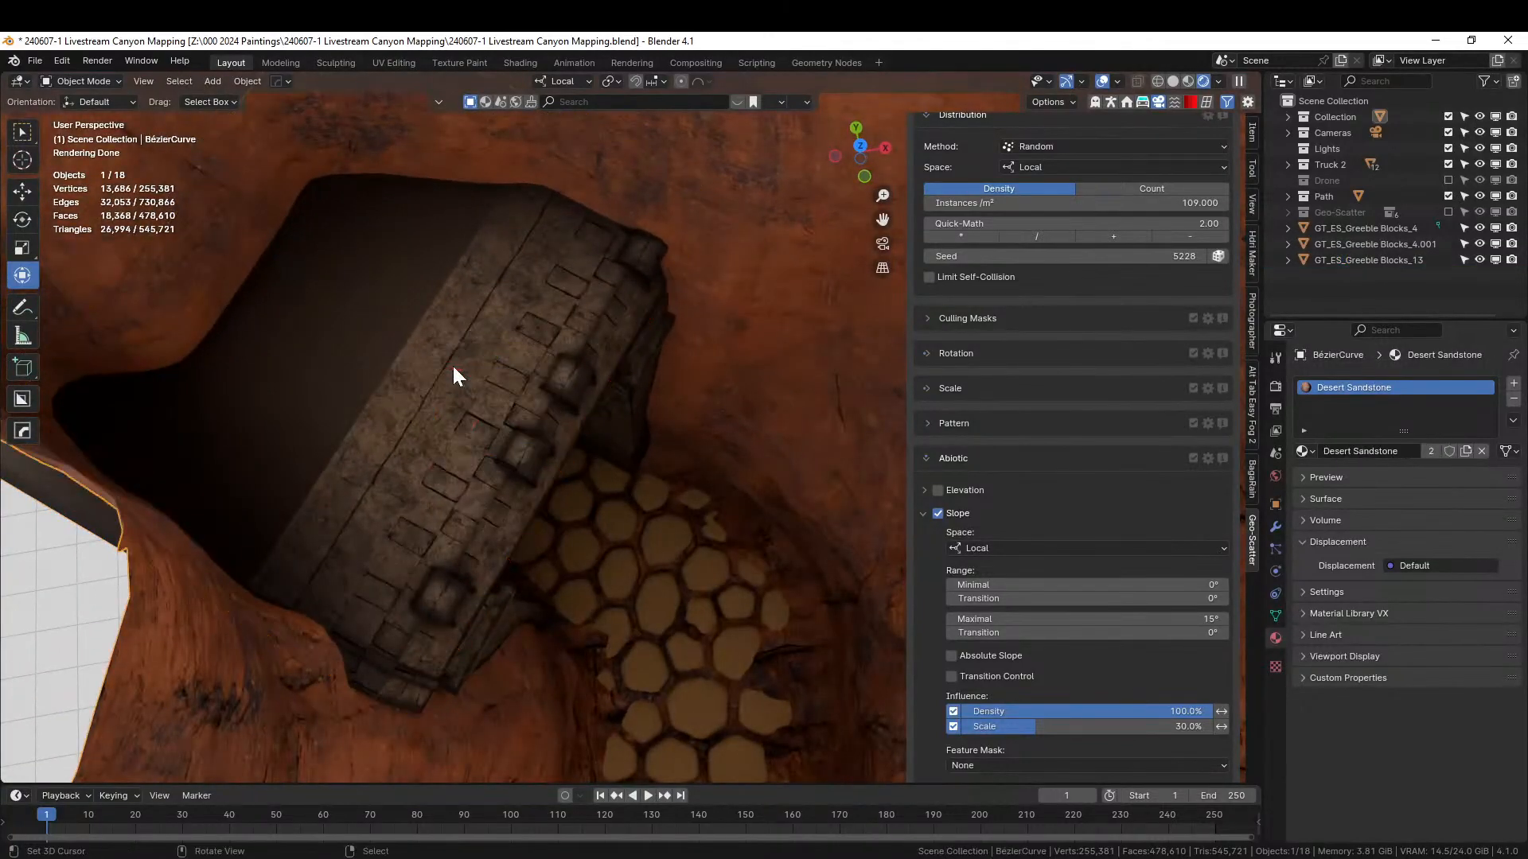
click(438, 332)
key(a)
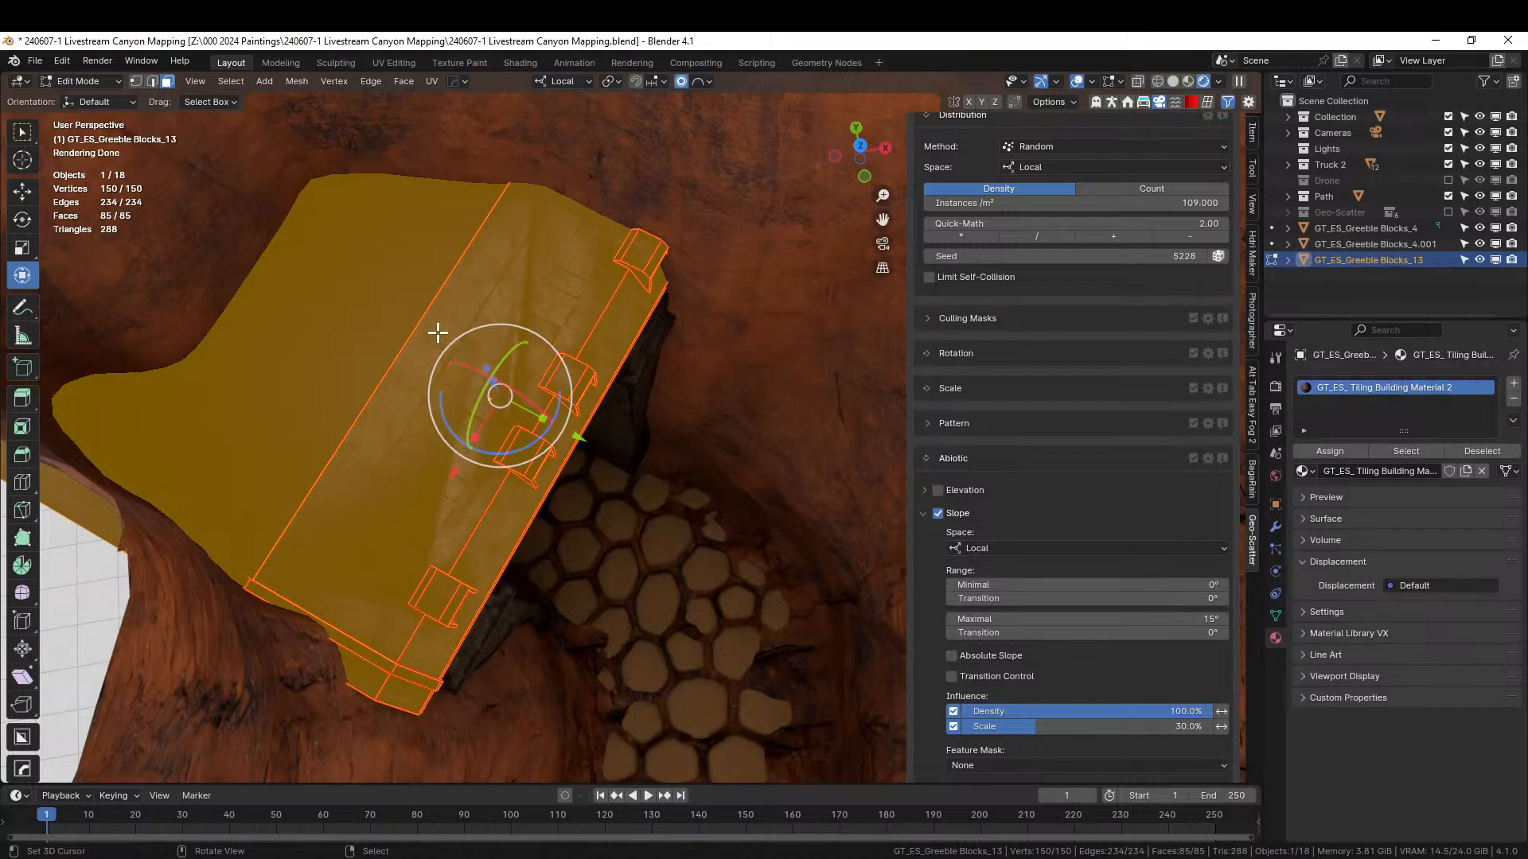
key(u)
click(422, 328)
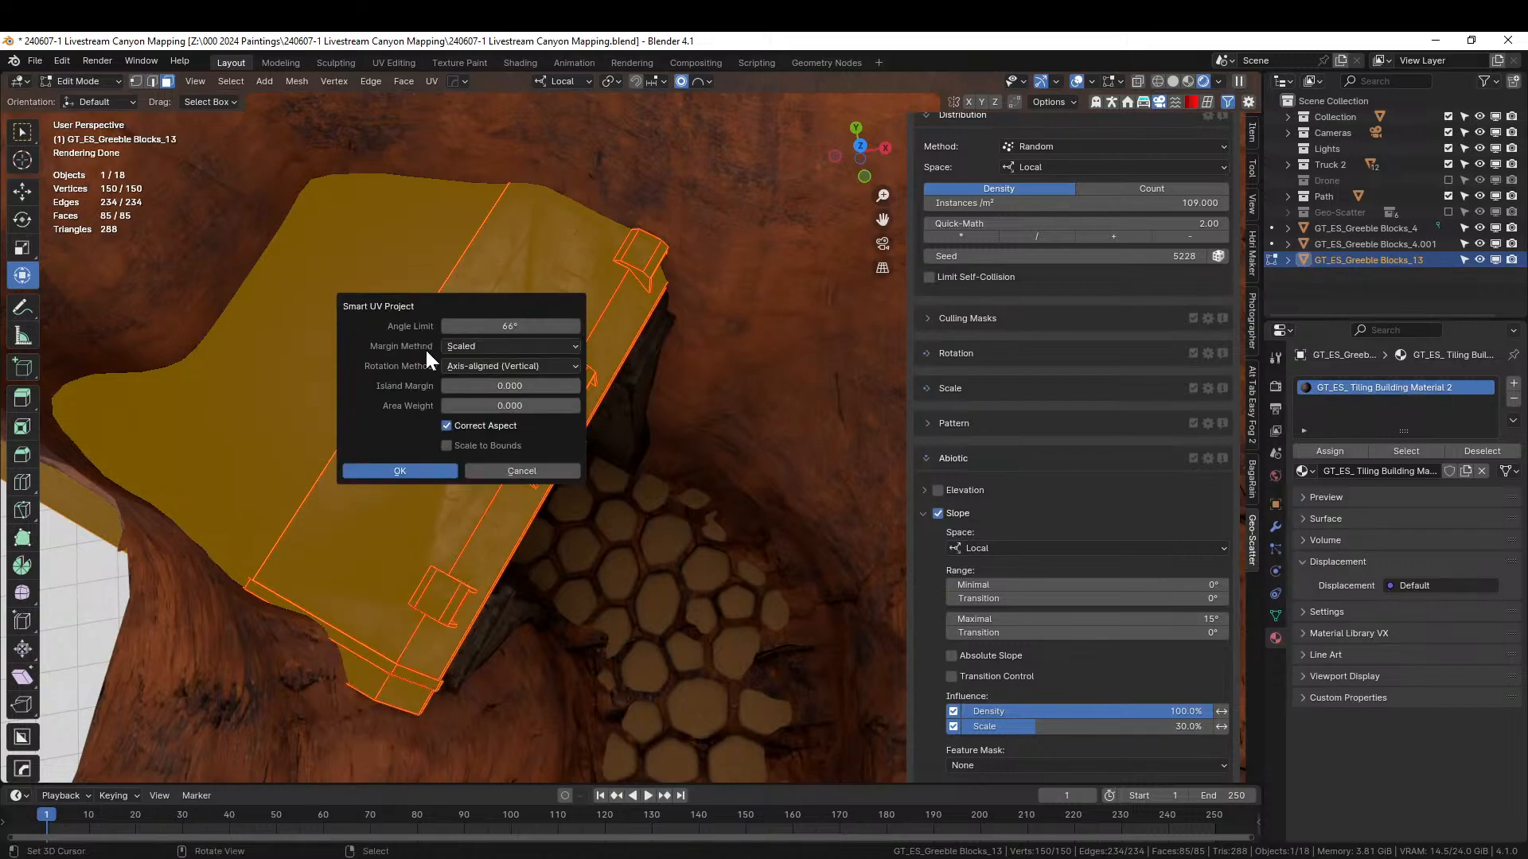
click(428, 468)
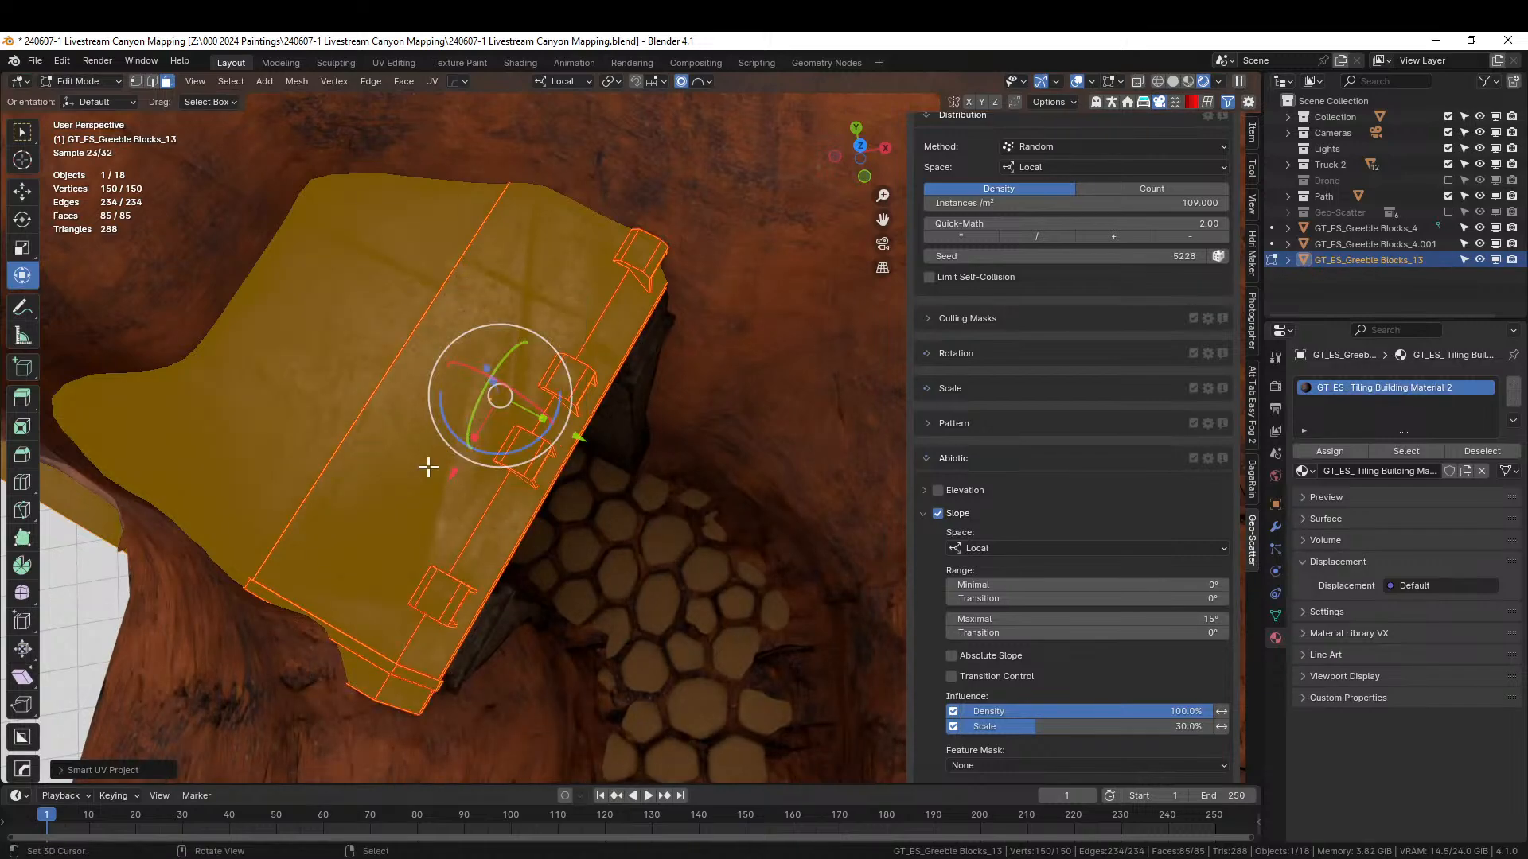
key(Tab)
- Move the canyon mesh into a new collection named Ground and exclude that collection from the view layer
middle_drag(528, 468, 487, 410)
scroll(516, 396, down, 10)
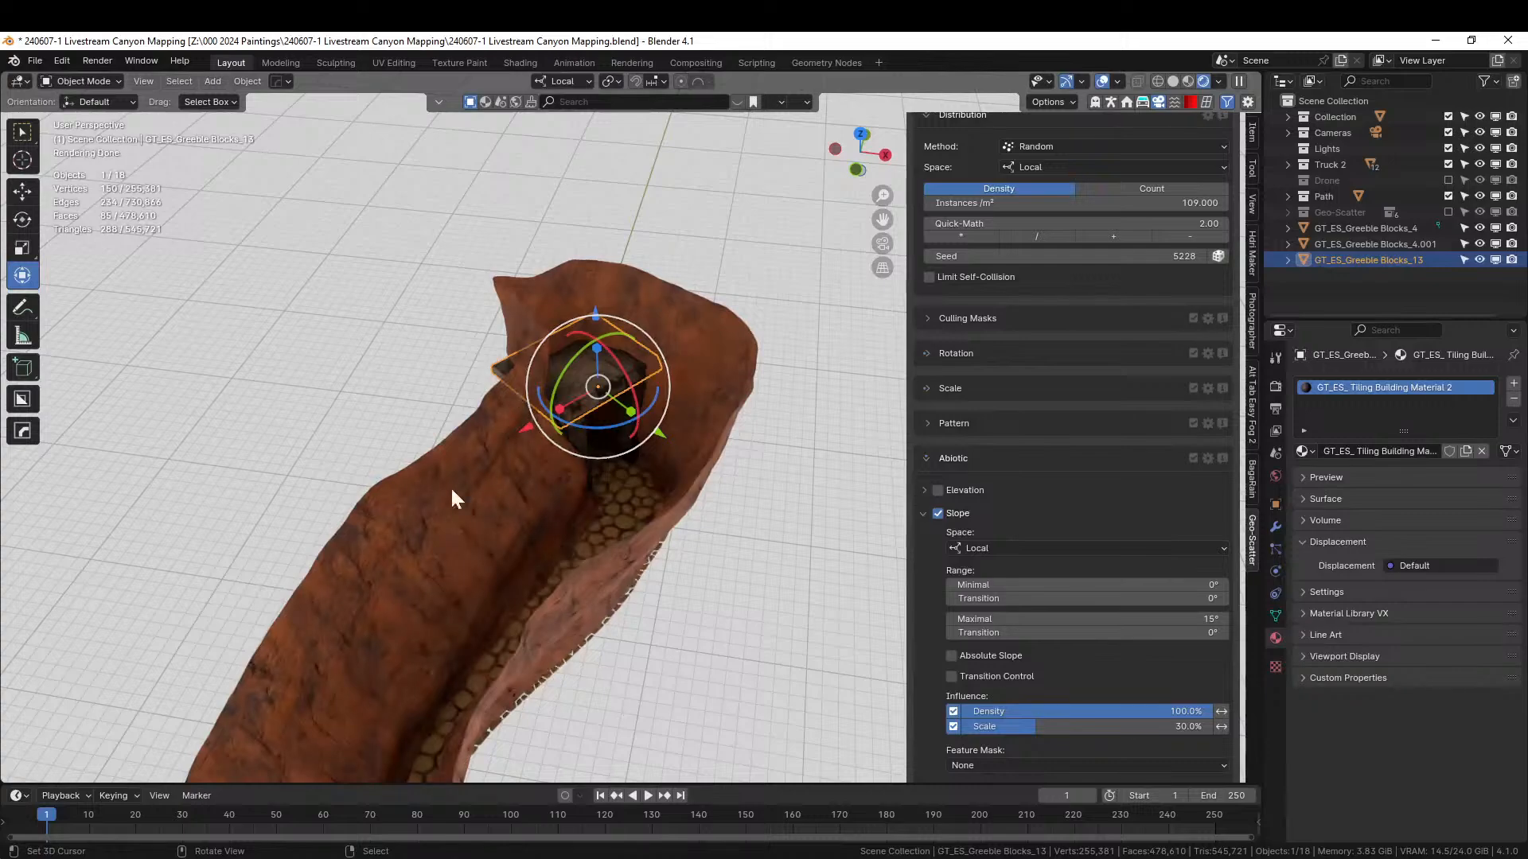
click(421, 482)
key(m)
click(542, 458)
text(Grou)
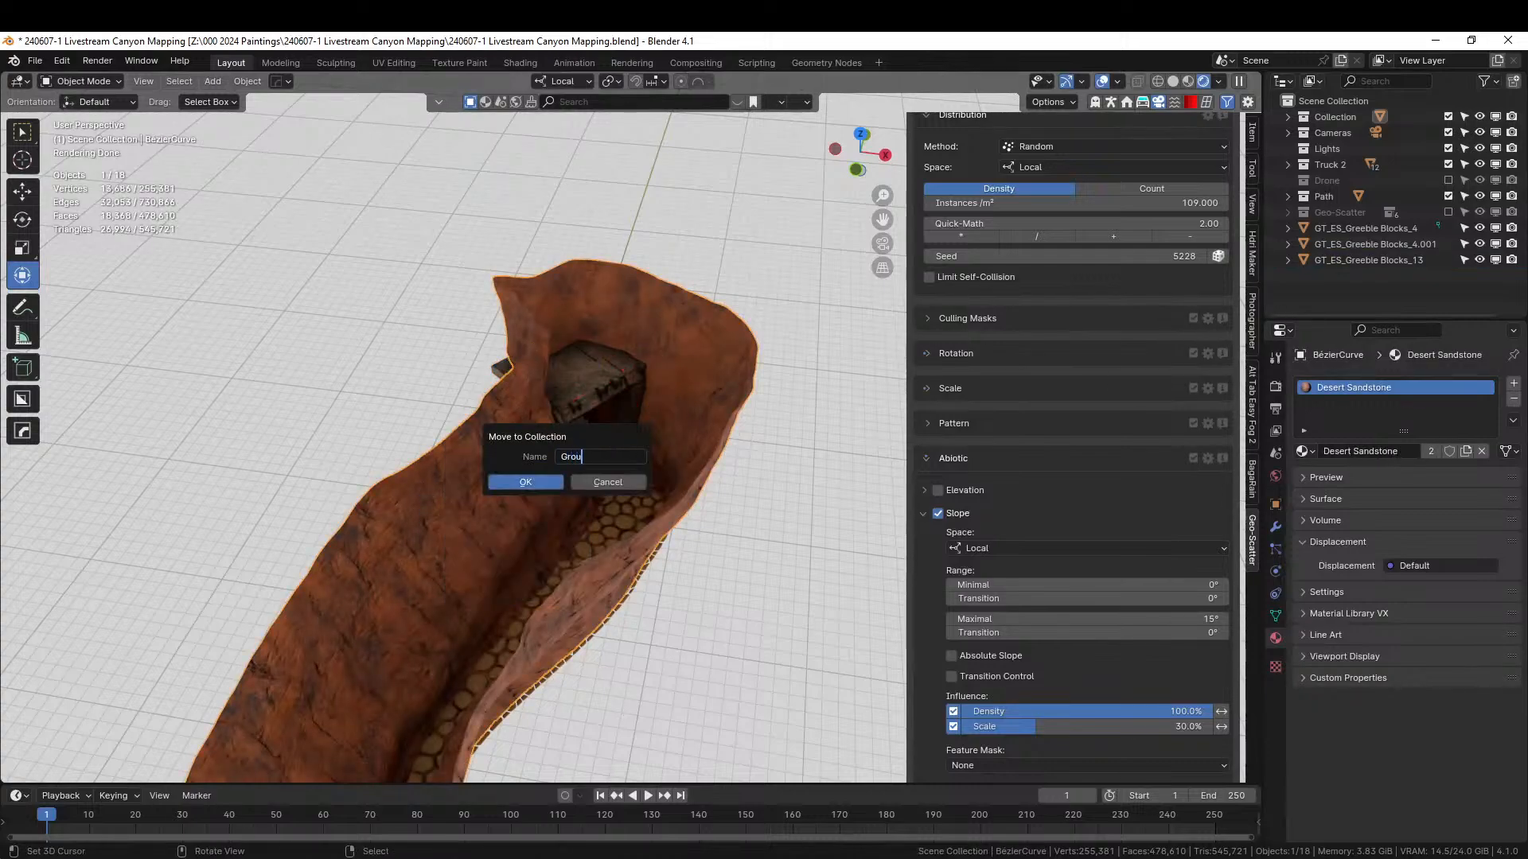
key(Return)
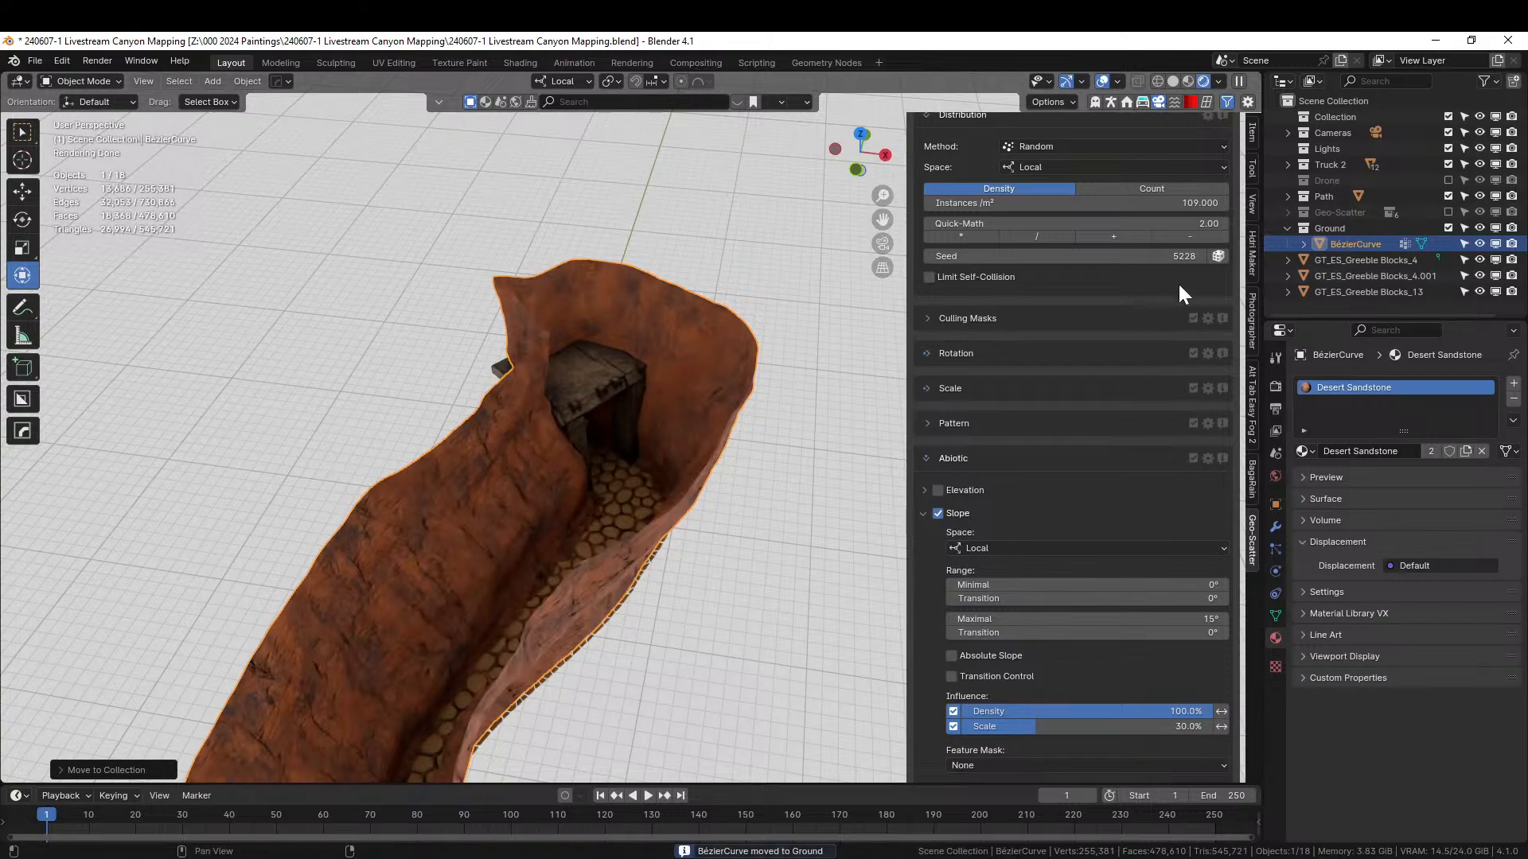
click(1448, 229)
- From the top view, shift the roof slab about 0.53 m along its local X axis to centre it over the pillars
scroll(702, 390, up, 2)
middle_drag(702, 390, 536, 376)
scroll(647, 439, up, 2)
key(KP_7)
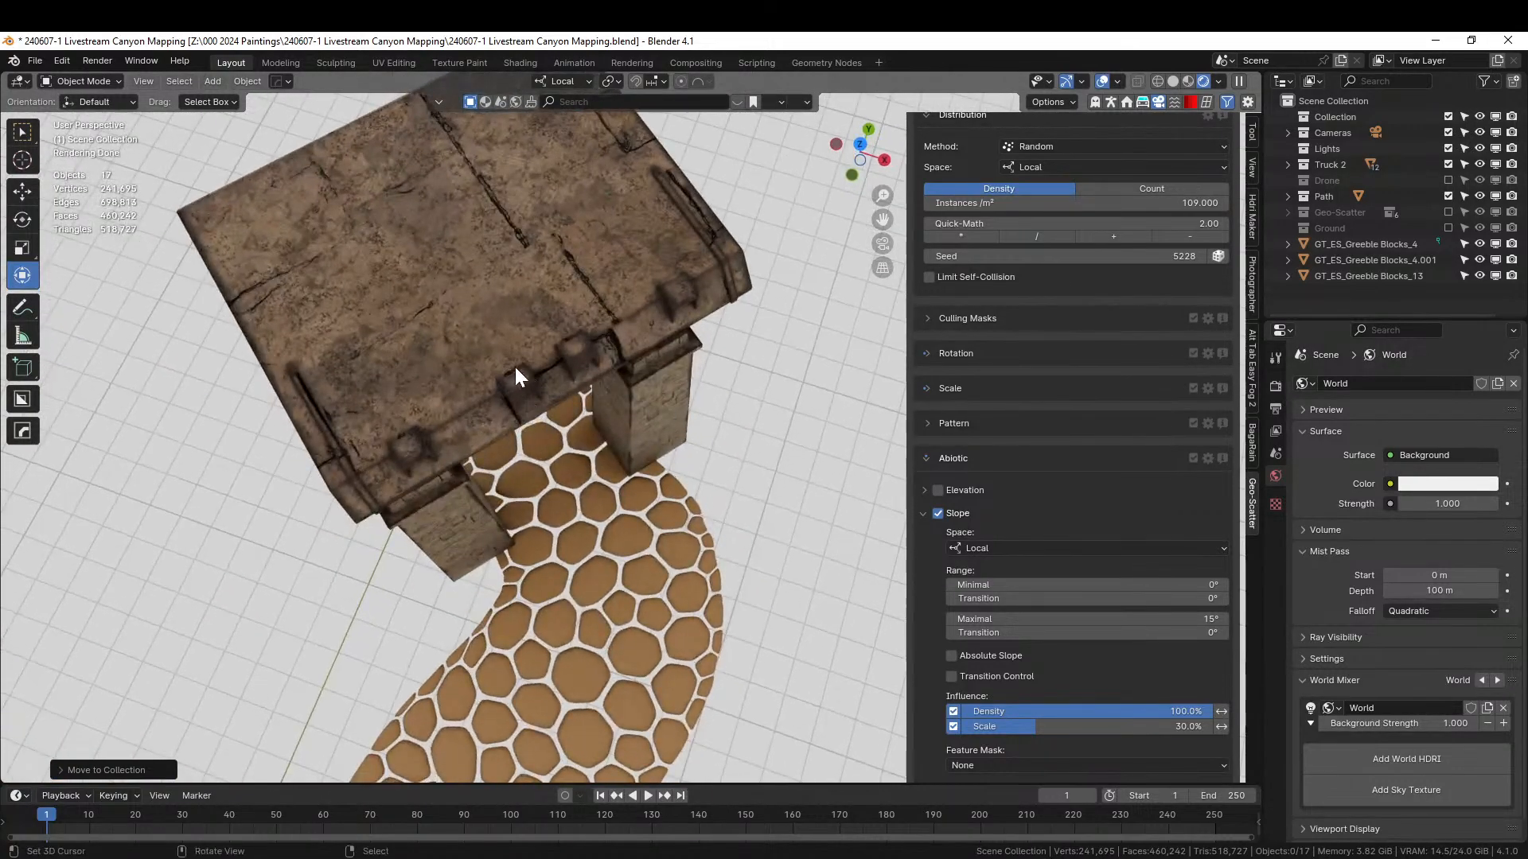
key(KP_7)
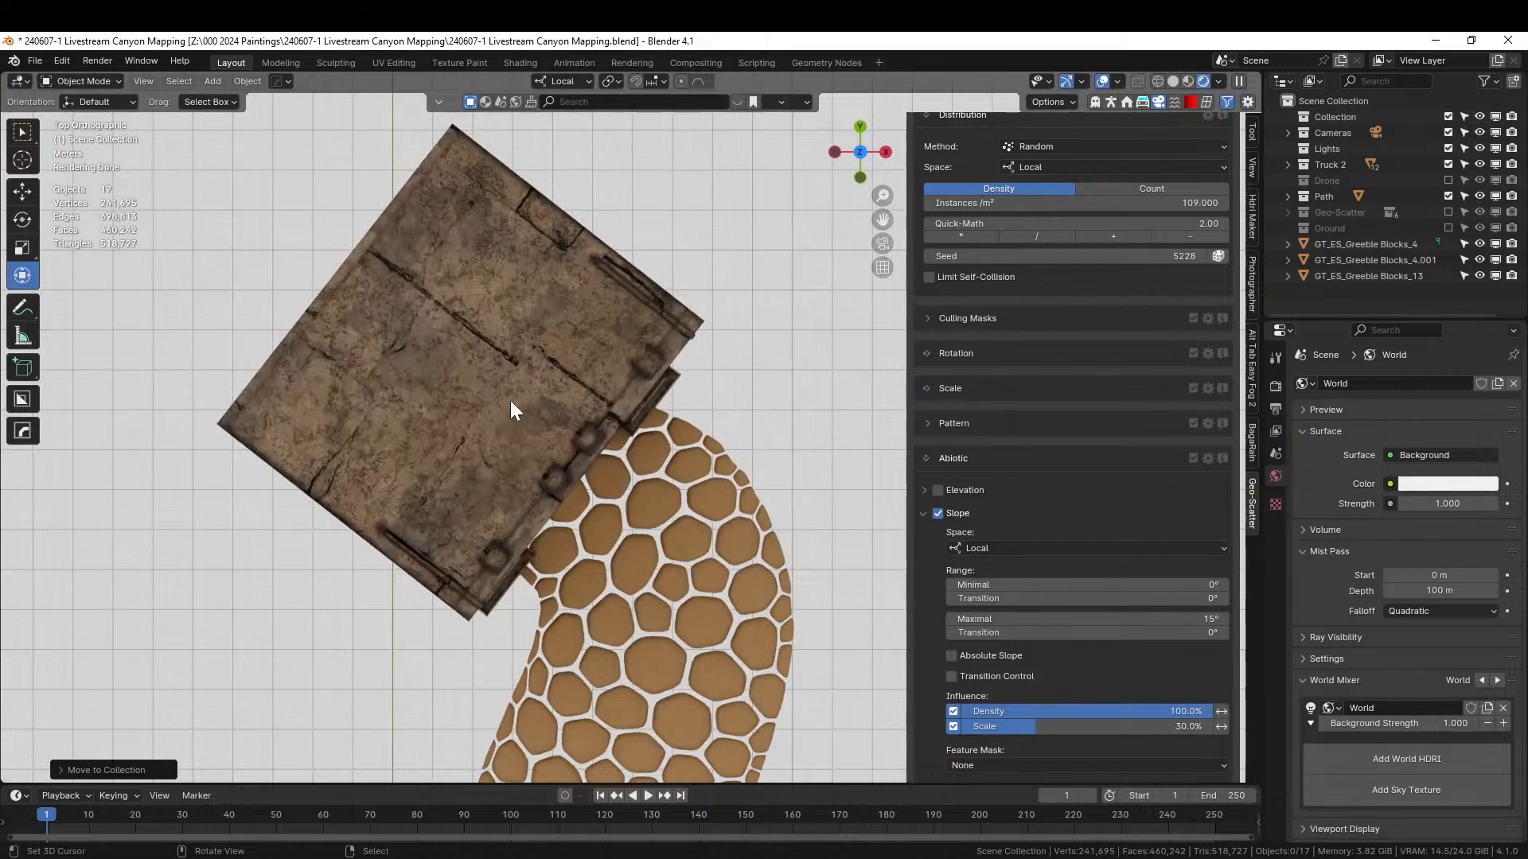
click(513, 401)
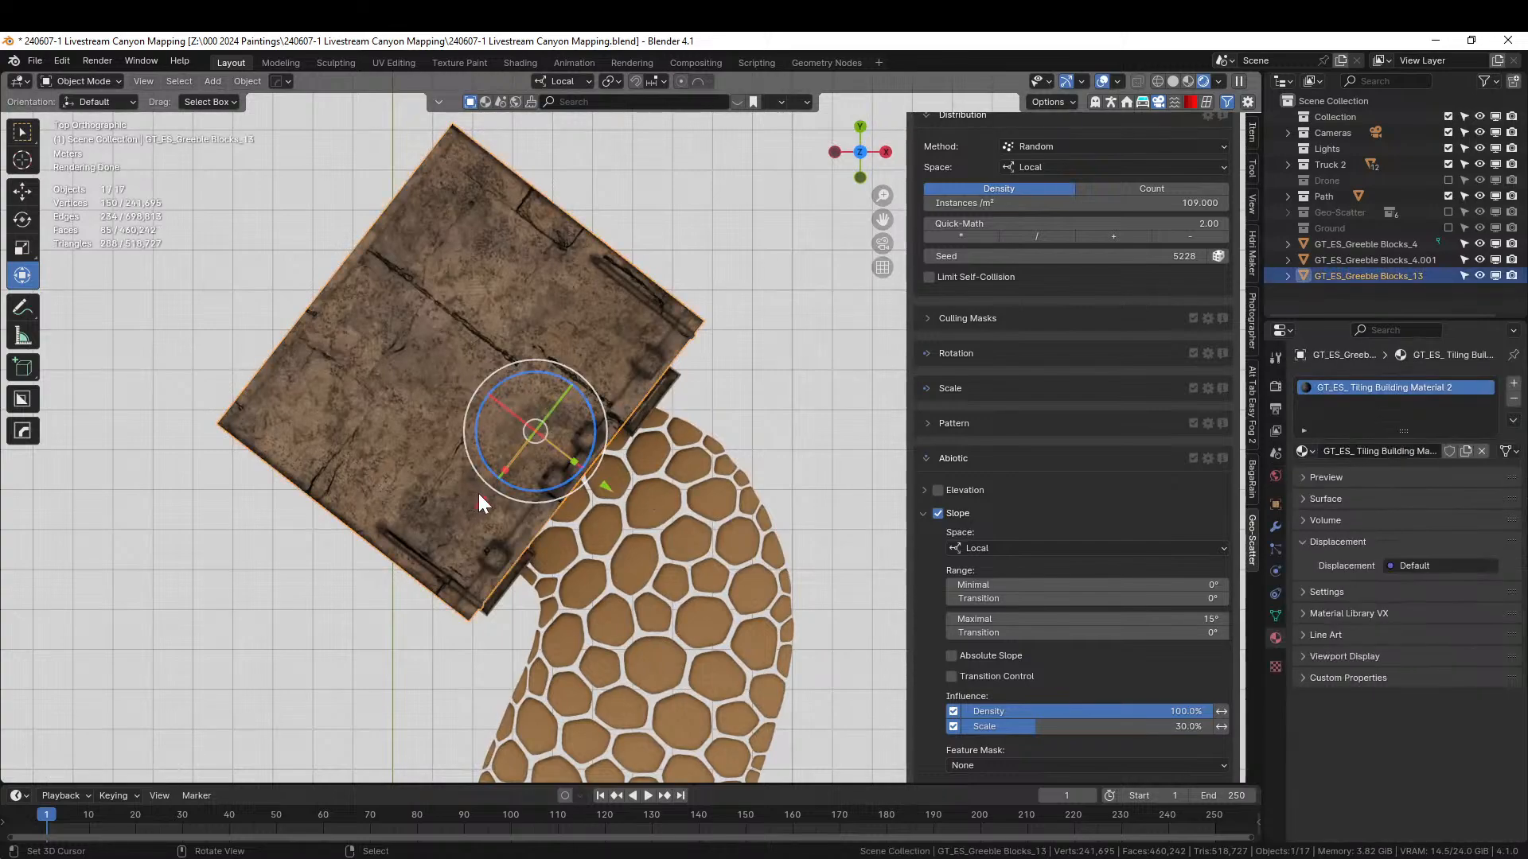
key(g)
key(x)
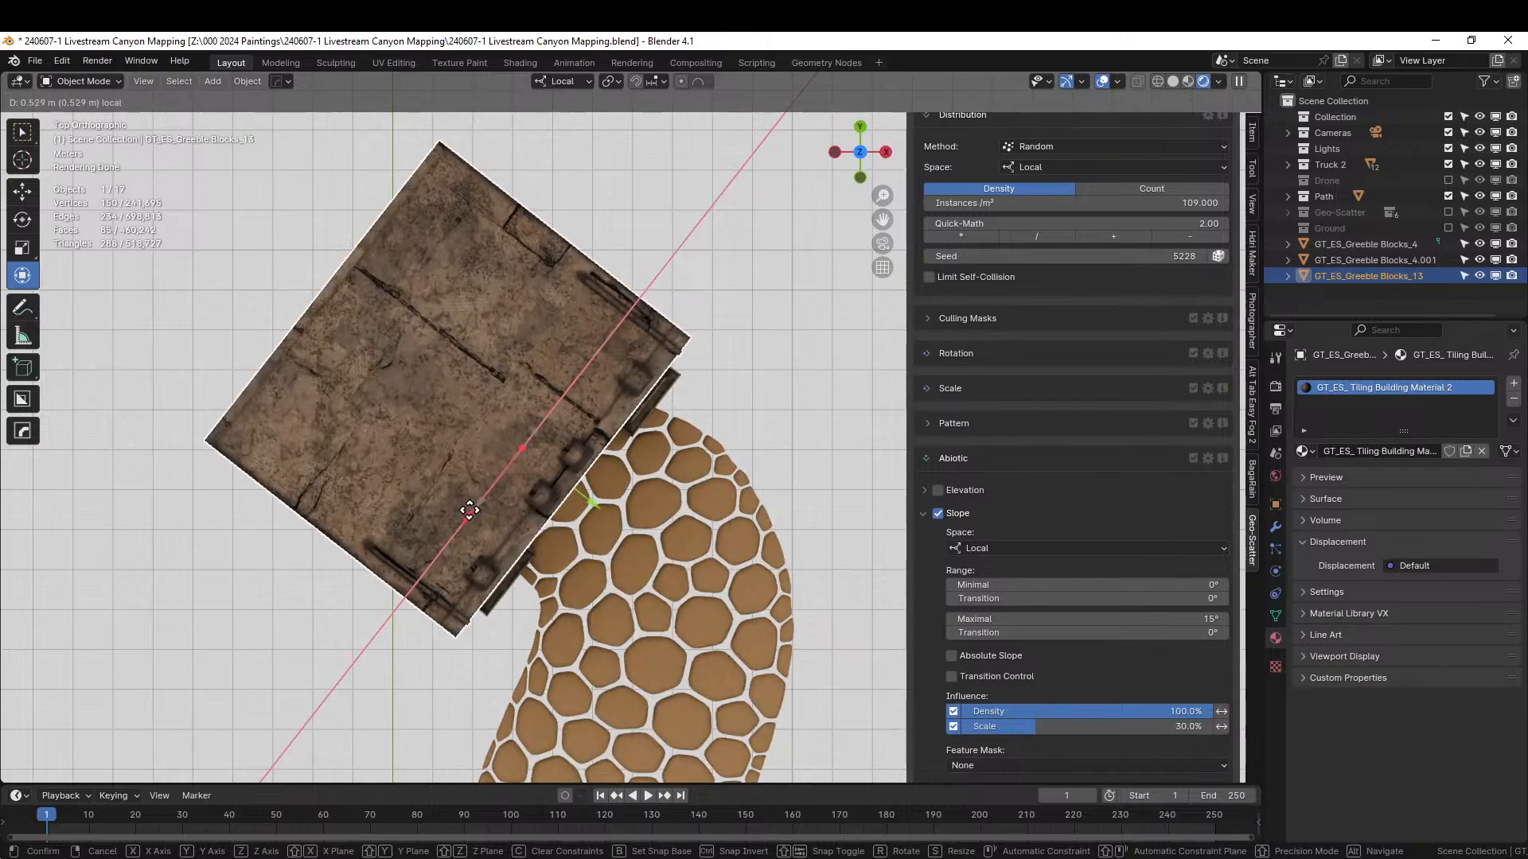
click(473, 514)
- Place the GT_ES_Medium Rocks asset on the roof slab, and rotate, enlarge and position it over the slab from the top view
middle_drag(533, 518, 586, 413)
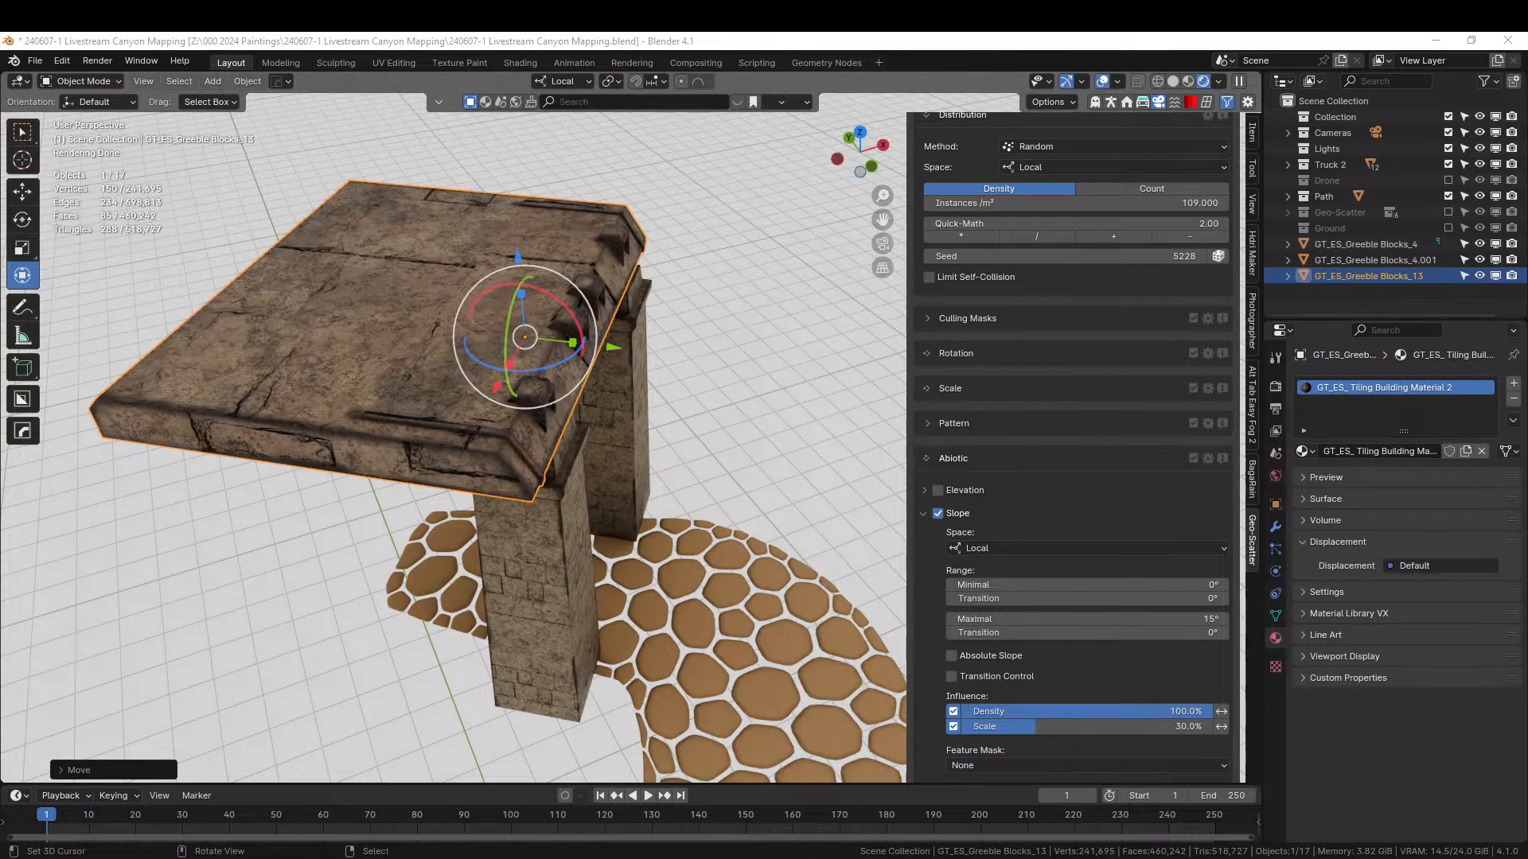
drag(797, 33, 435, 295)
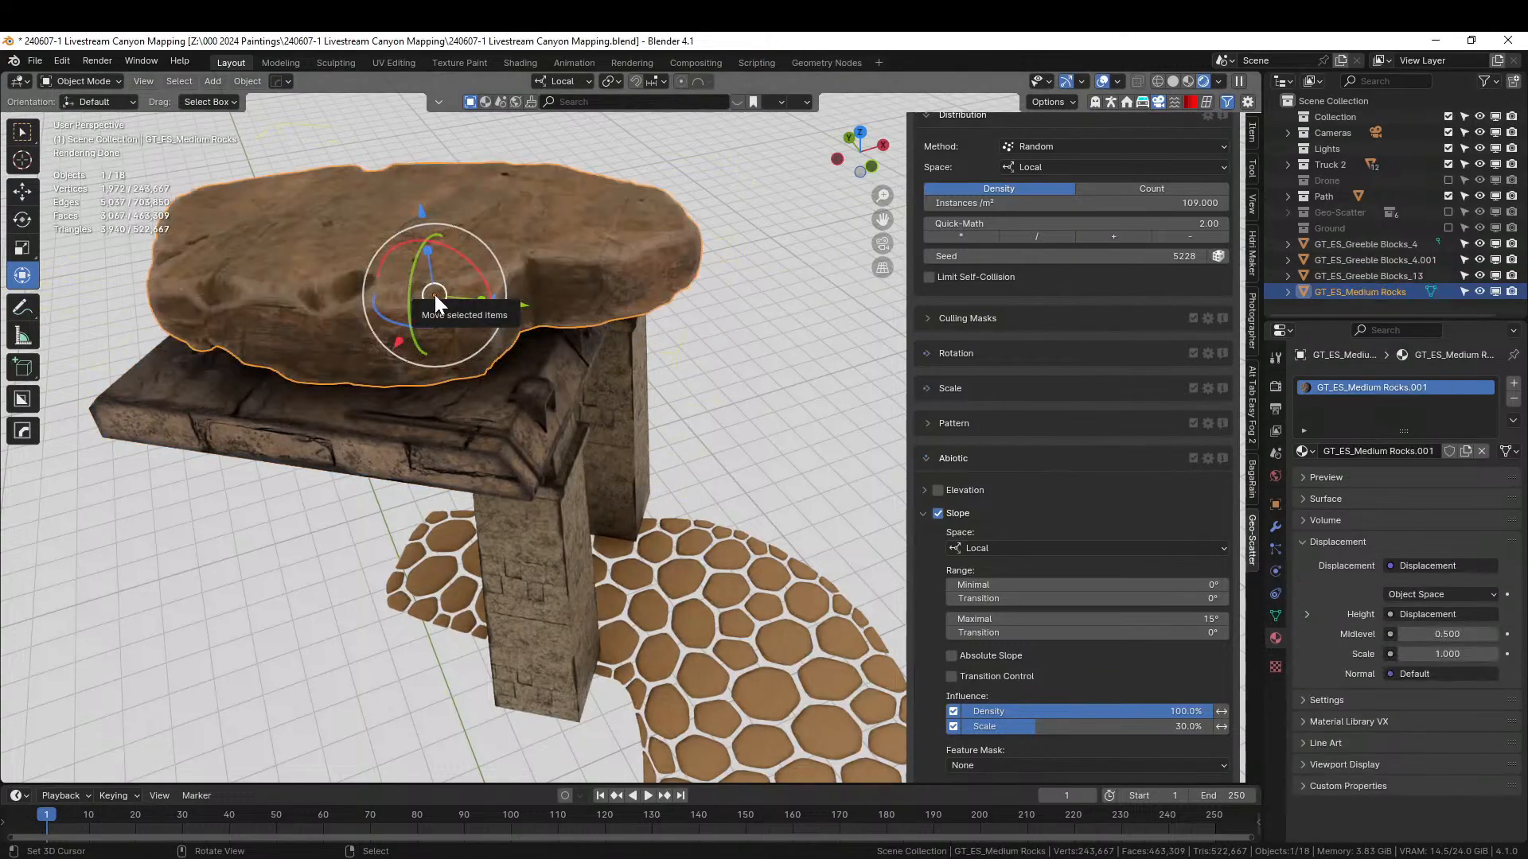
key(KP_7)
key(r)
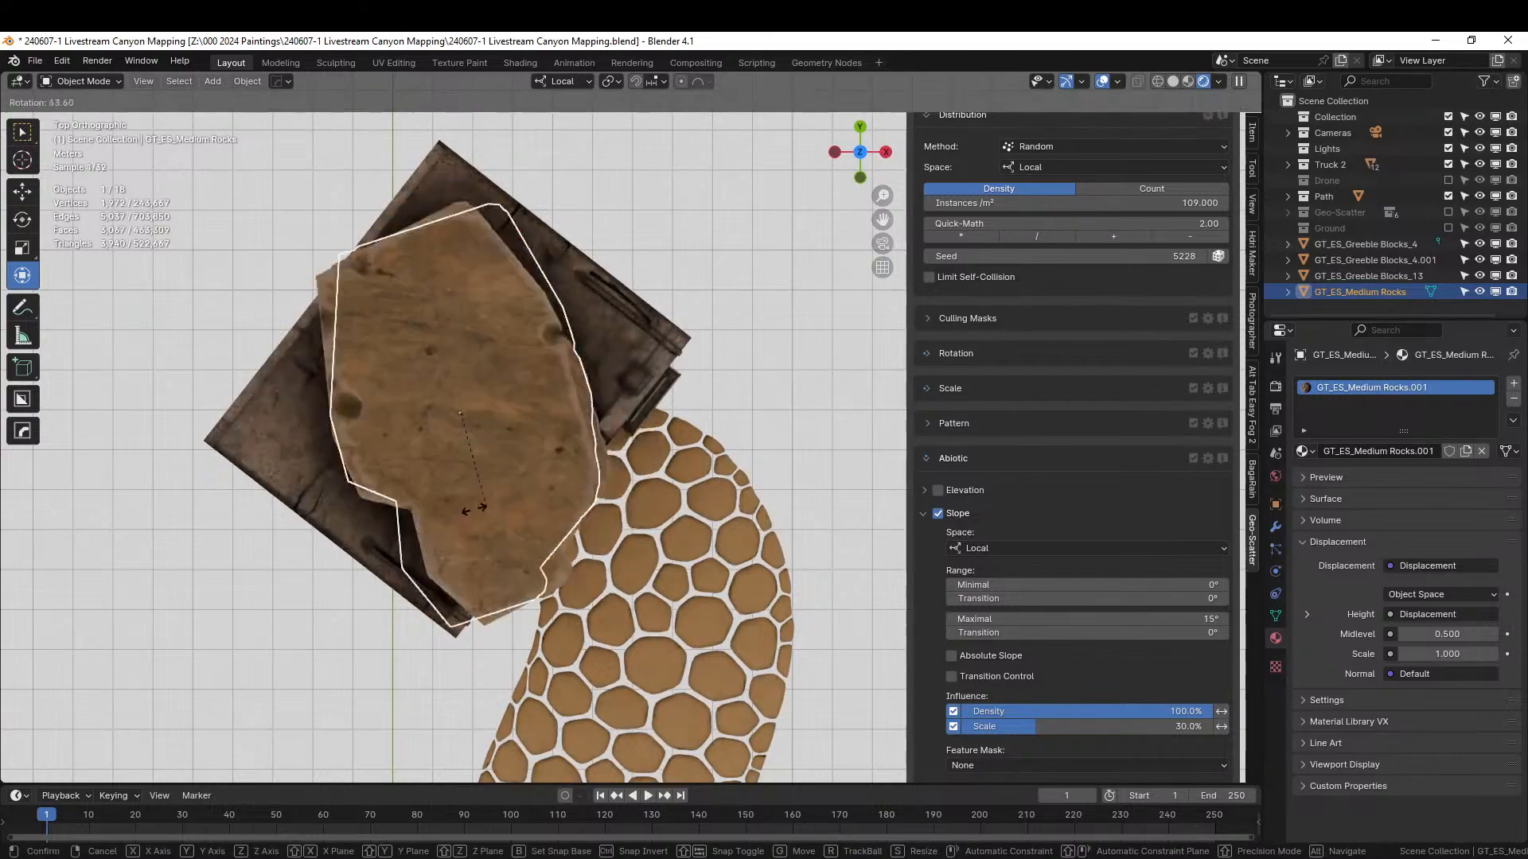
click(564, 532)
key(s)
click(635, 551)
key(g)
click(597, 506)
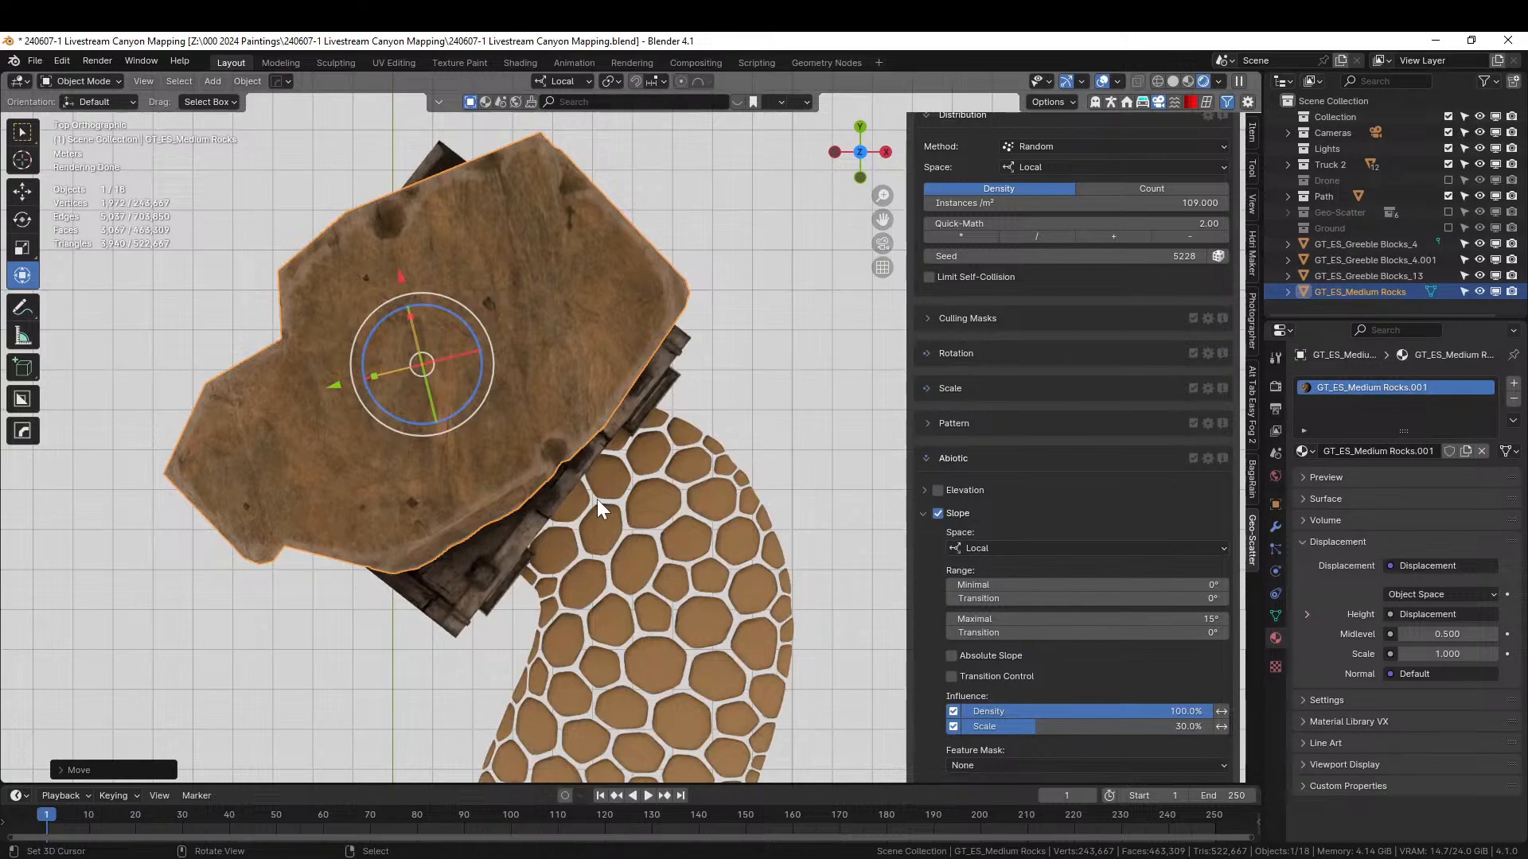
- Re-enable the Ground collection and move only the medium rock down along Z toward the gateway roof
click(1447, 228)
middle_drag(841, 307, 856, 170)
key(g)
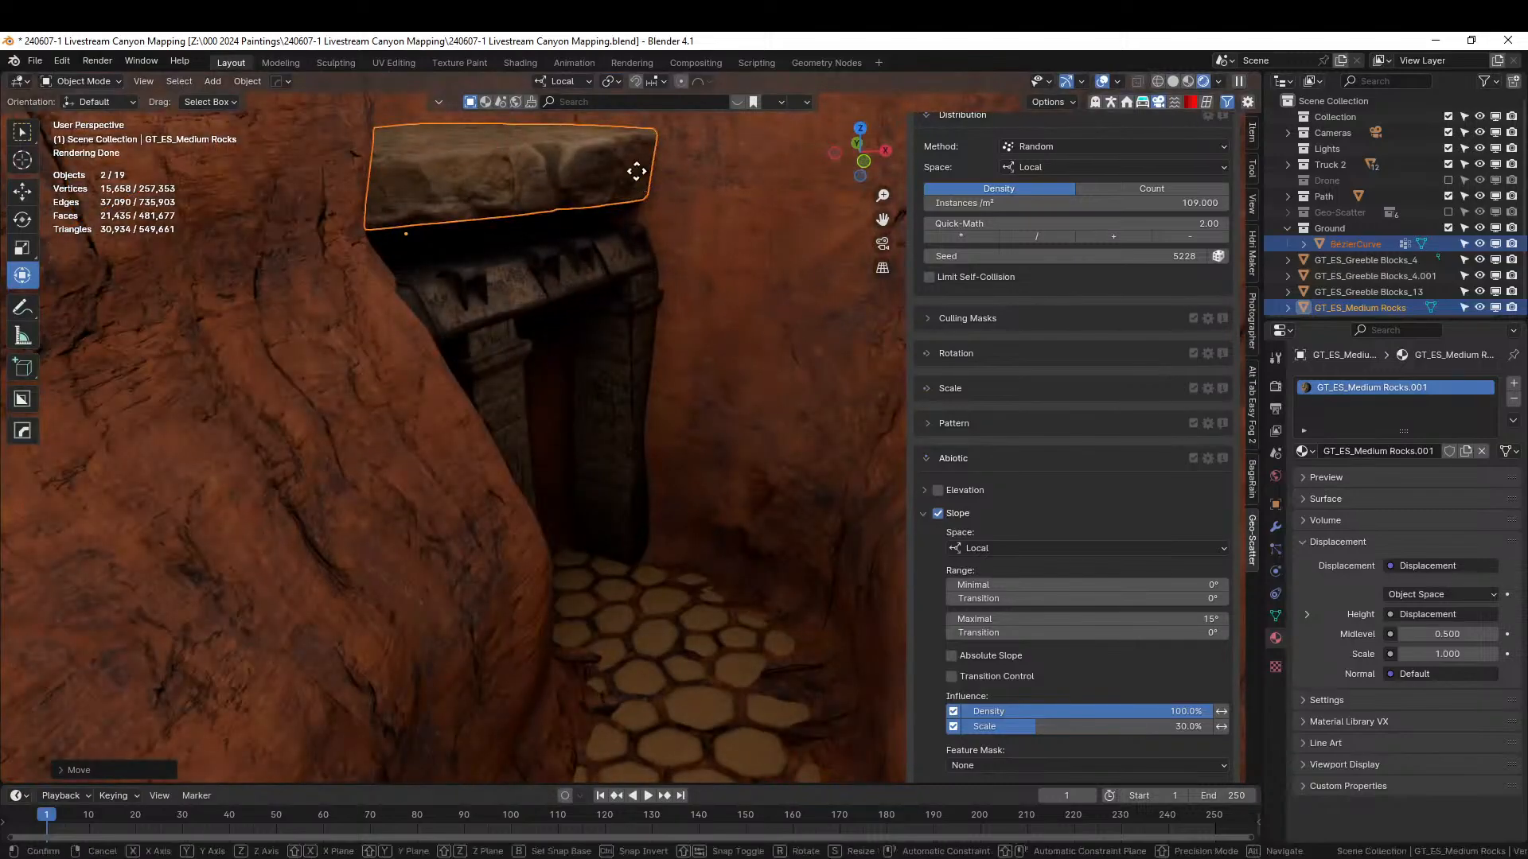
key(z)
right_click(638, 188)
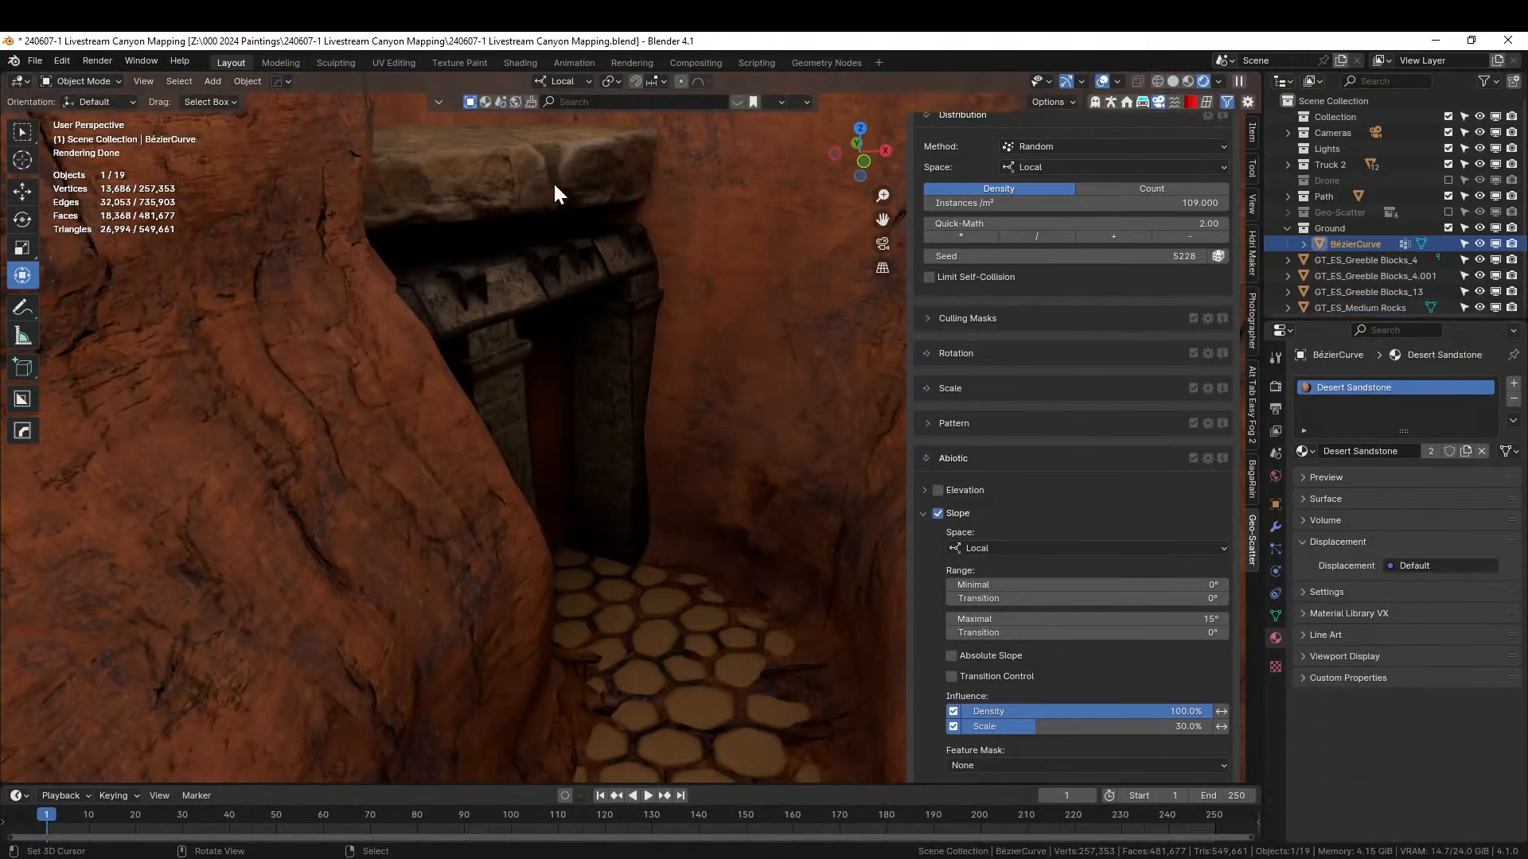
click(514, 173)
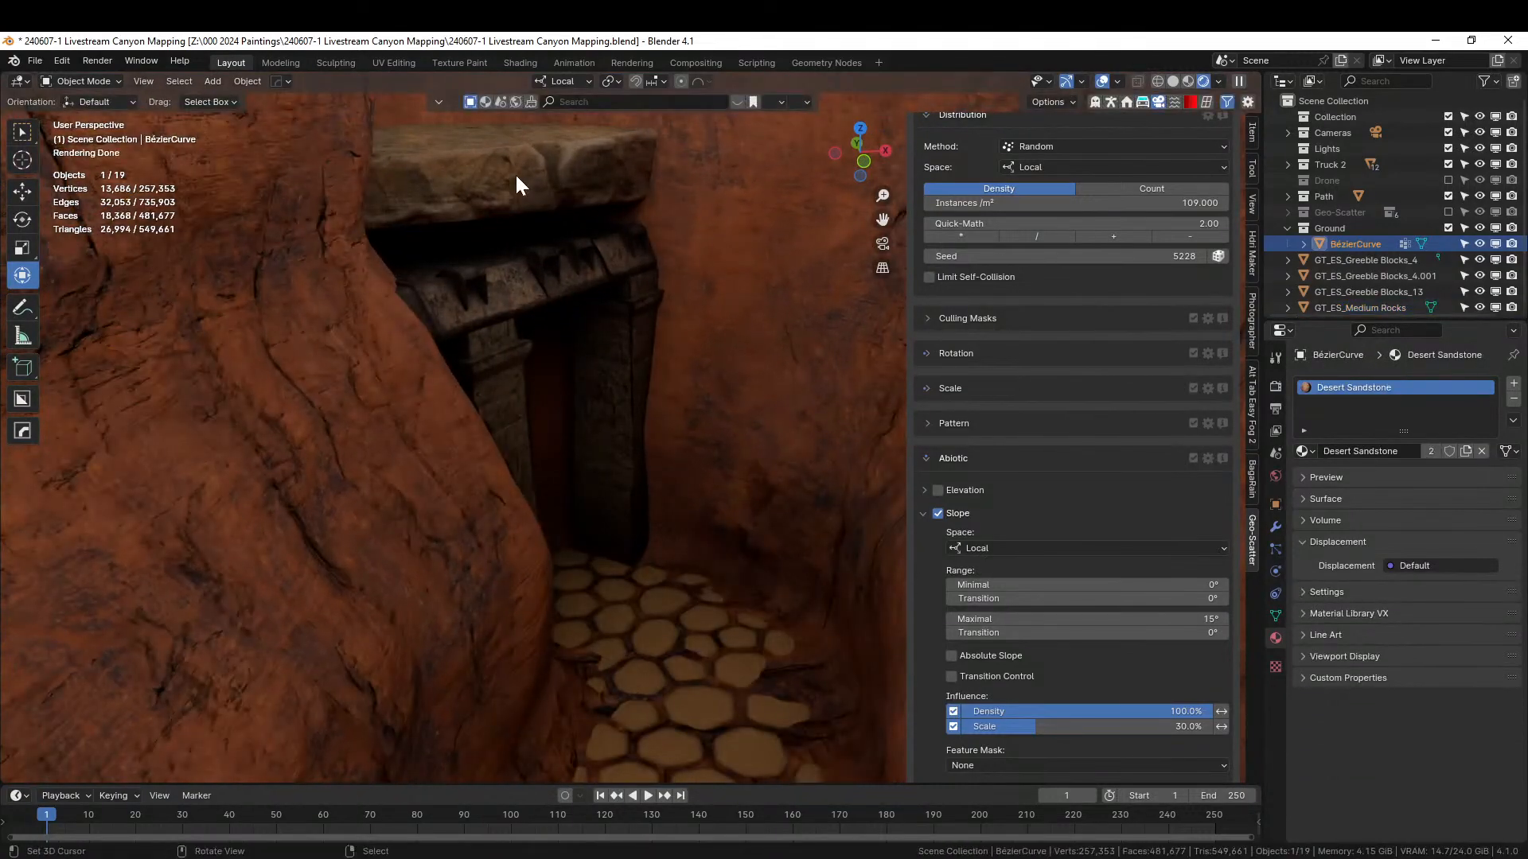
key(g)
key(z)
click(546, 205)
- Switch to Solid shading and lower the medium rock about 0.5 m farther along local Z onto the gateway roof
key(z)
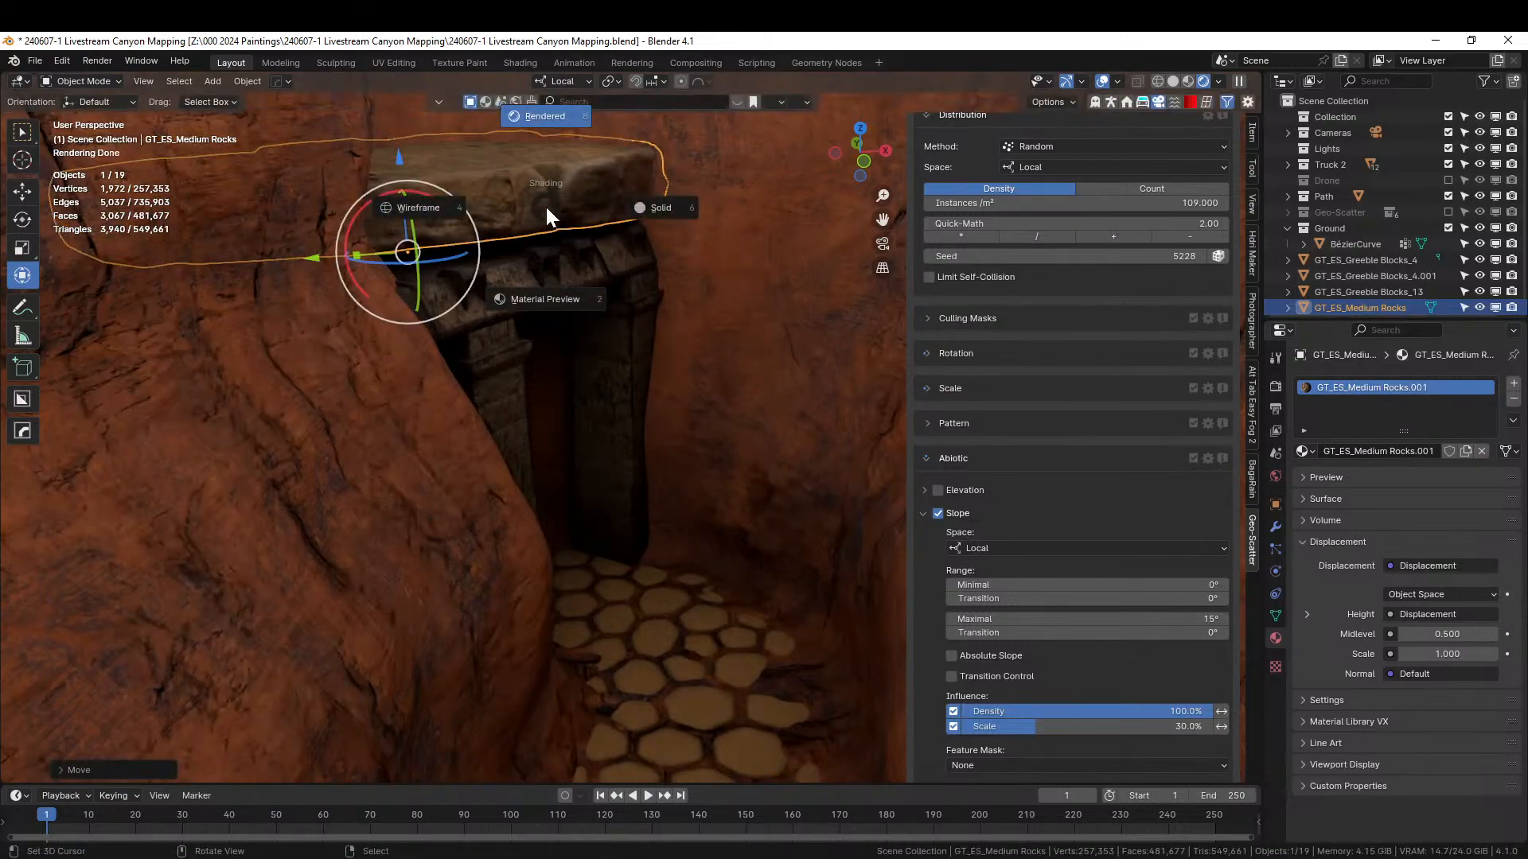
click(546, 203)
middle_drag(545, 204, 495, 185)
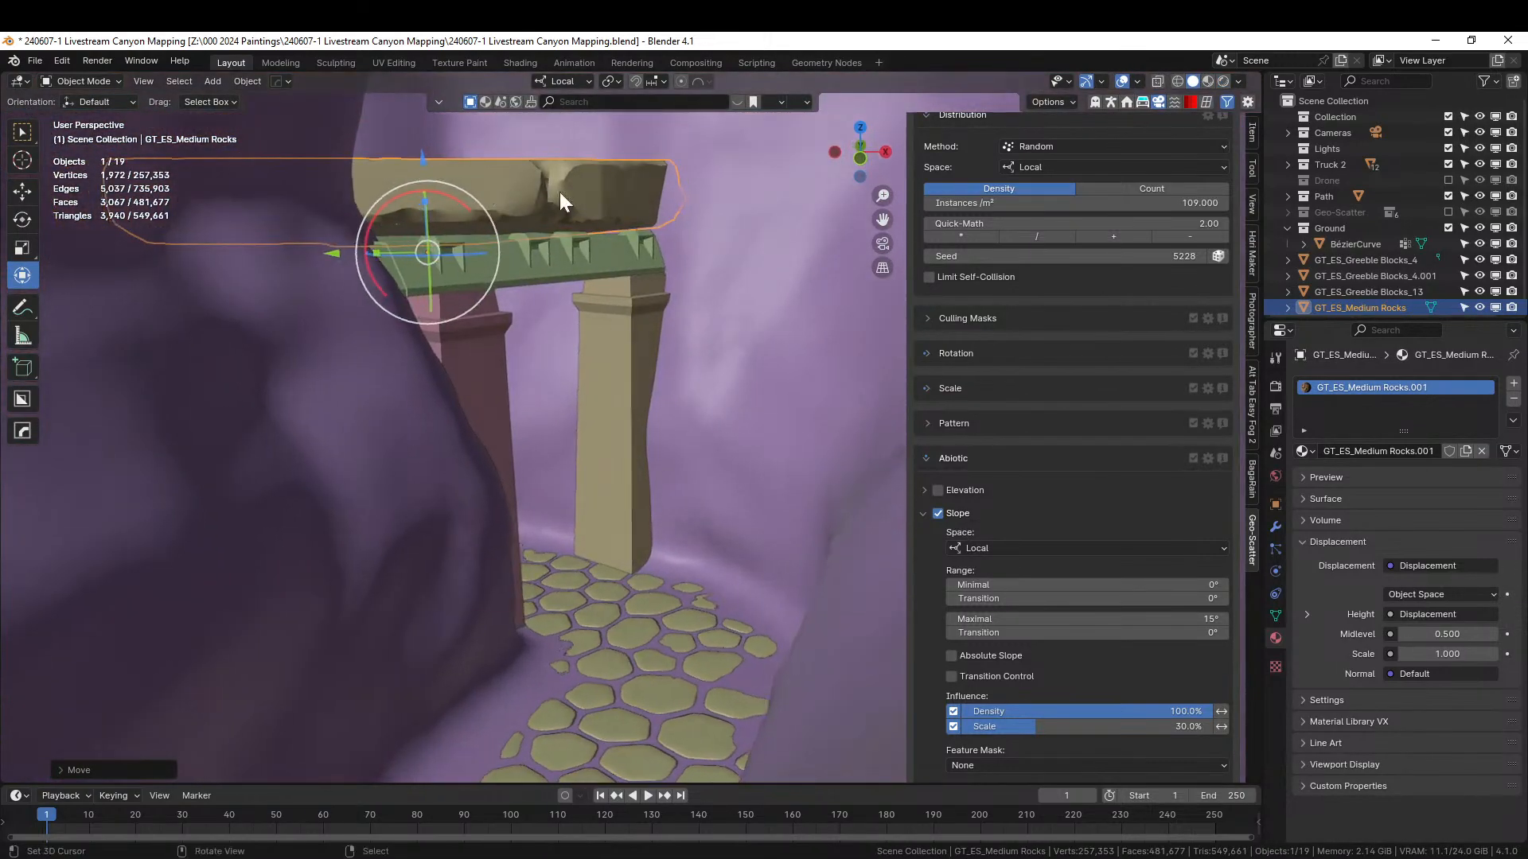
key(g)
key(z)
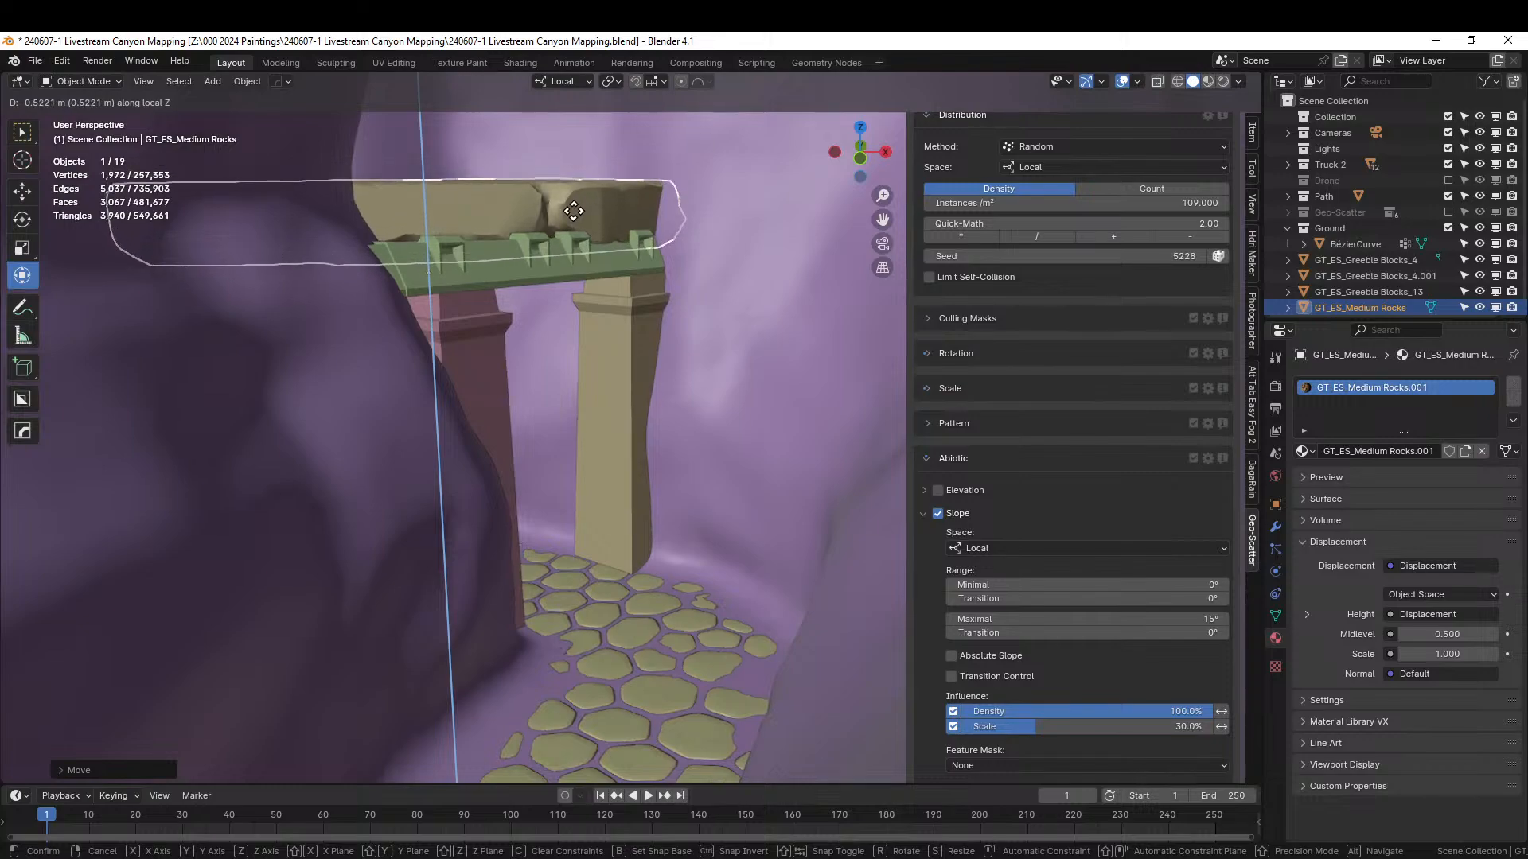
click(574, 218)
- Replace the medium rock's material with Desert Sandstone and switch the viewport to Rendered shading
middle_drag(575, 223, 536, 337)
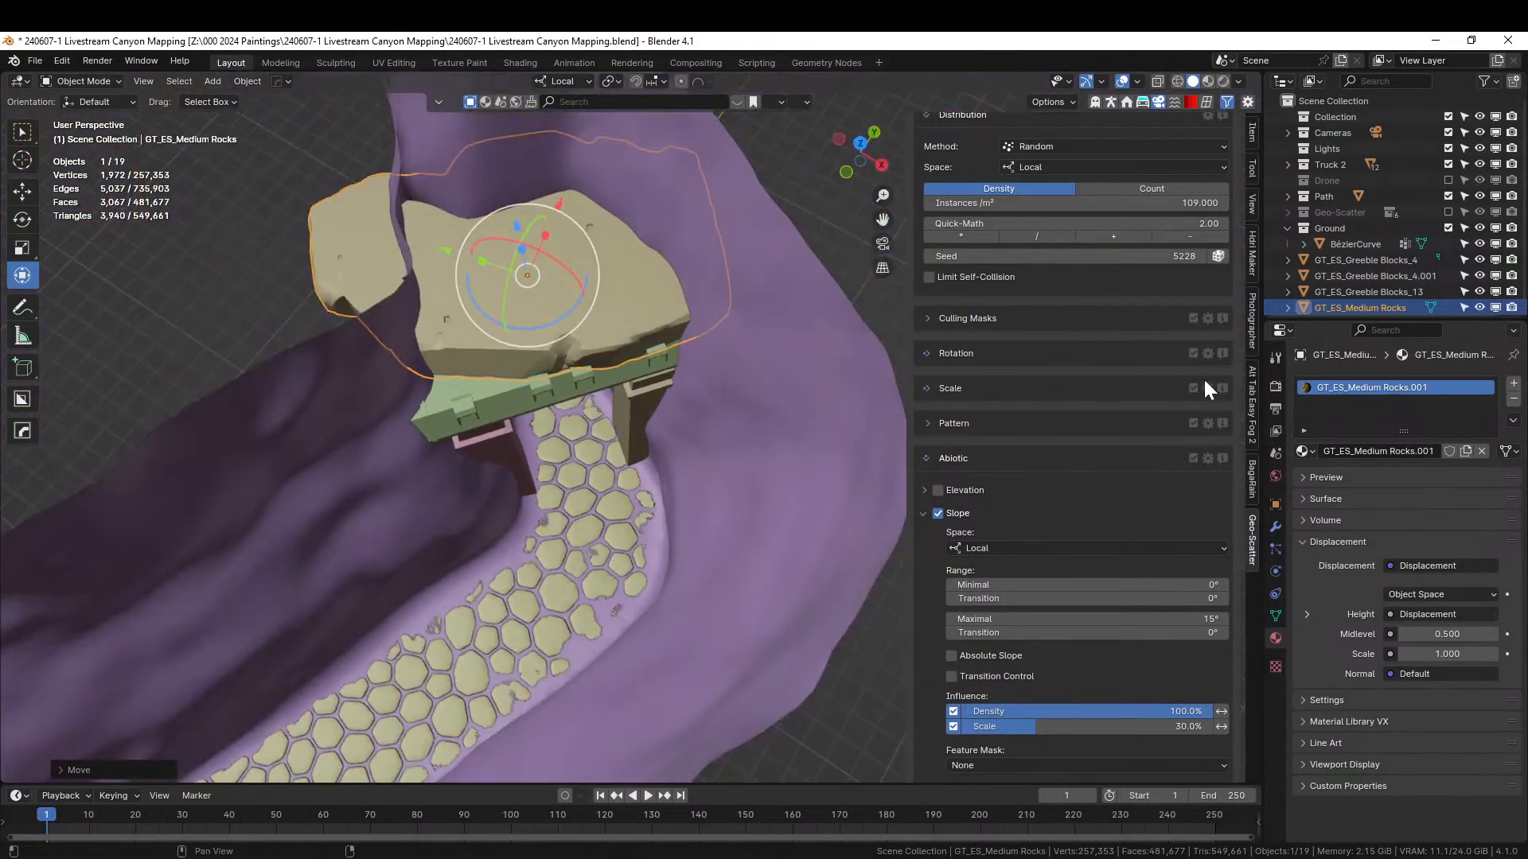
click(1309, 451)
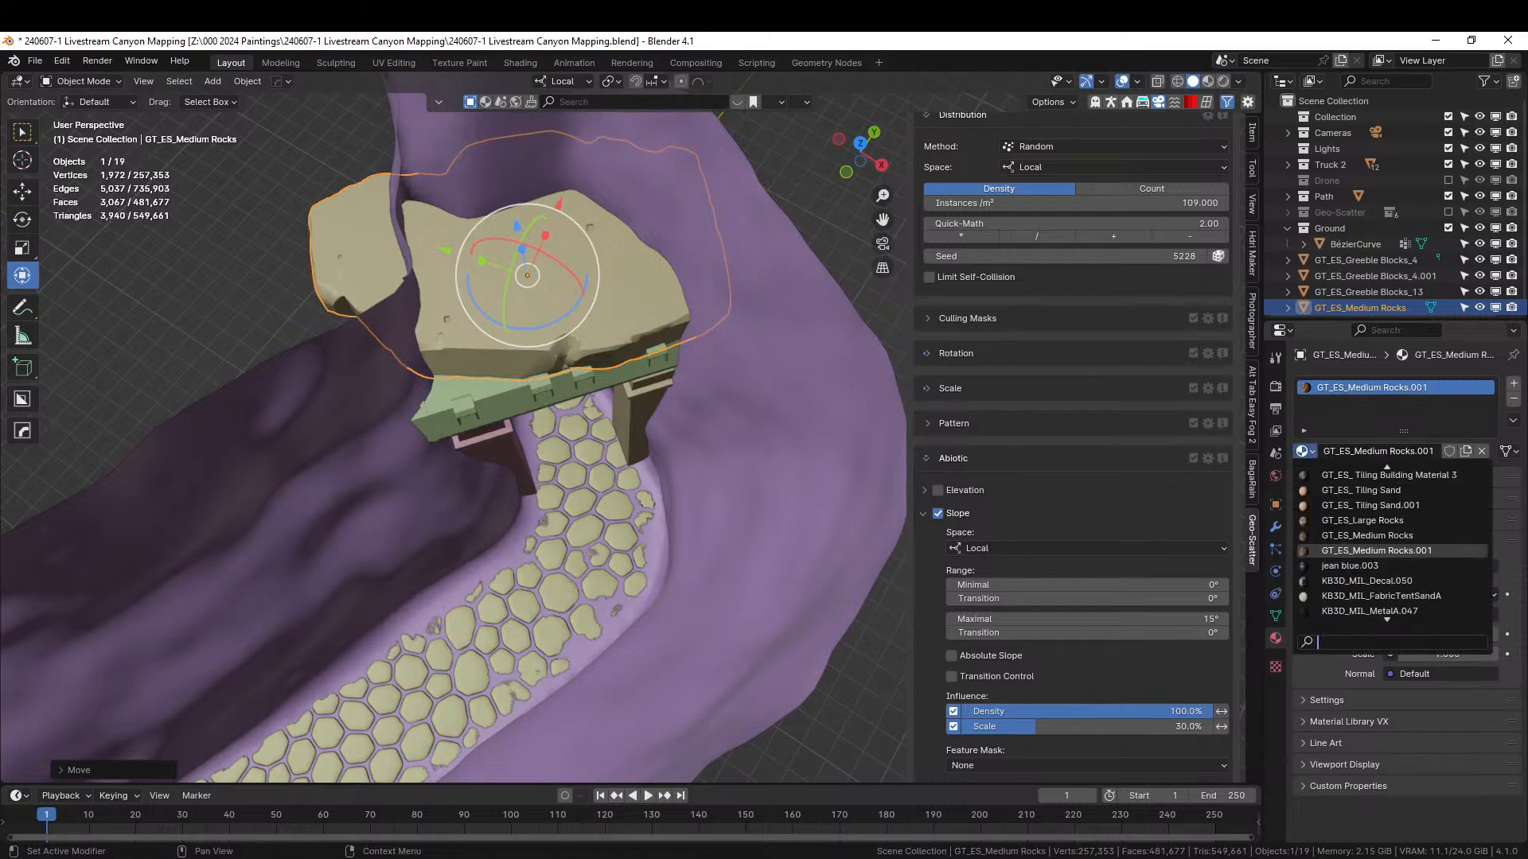
text(deser)
key(Return)
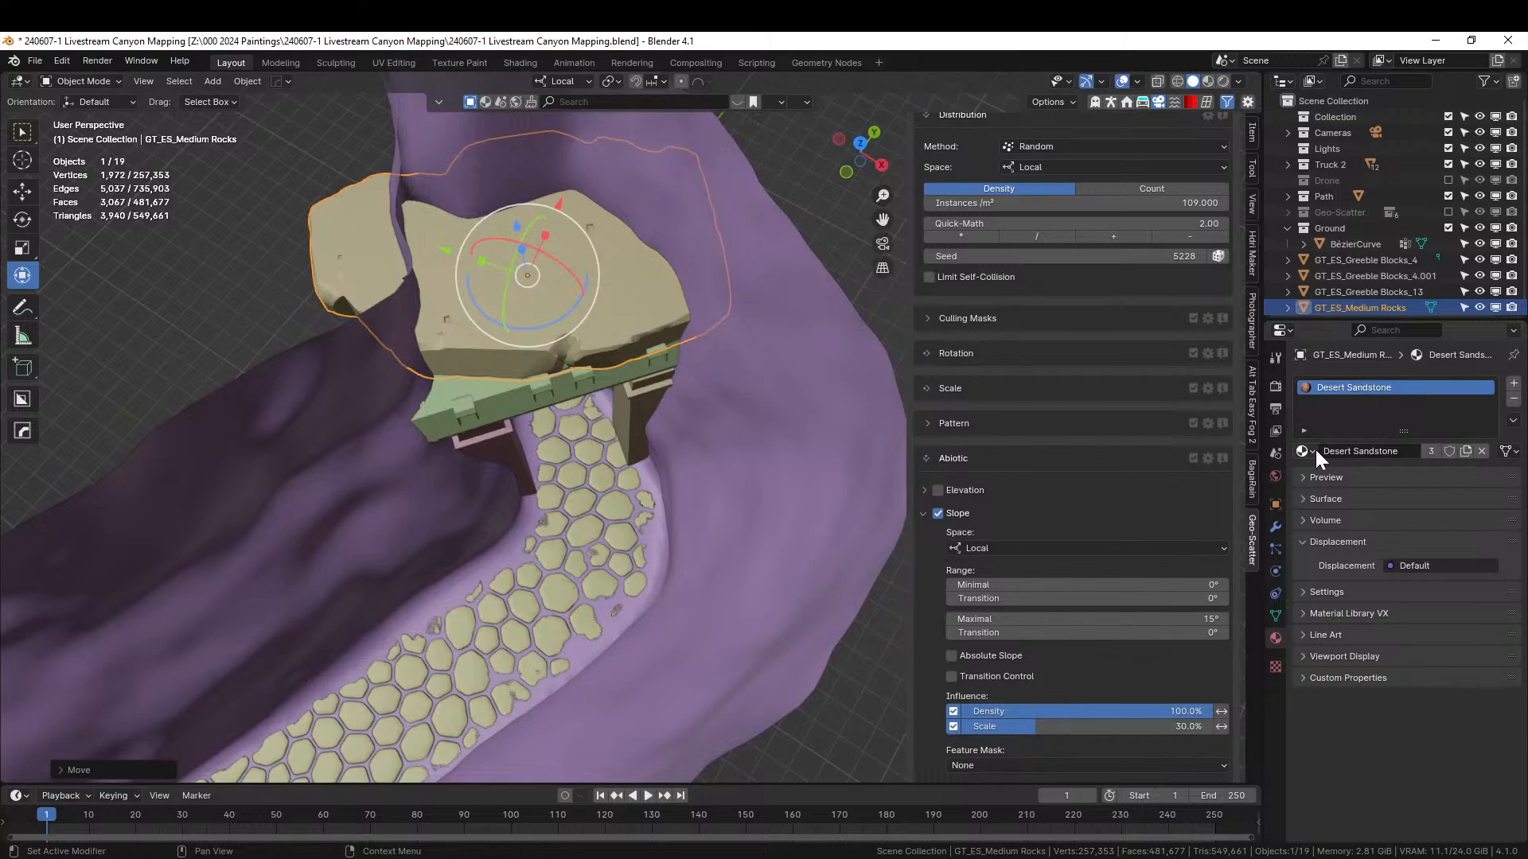
middle_drag(892, 580, 826, 588)
key(z)
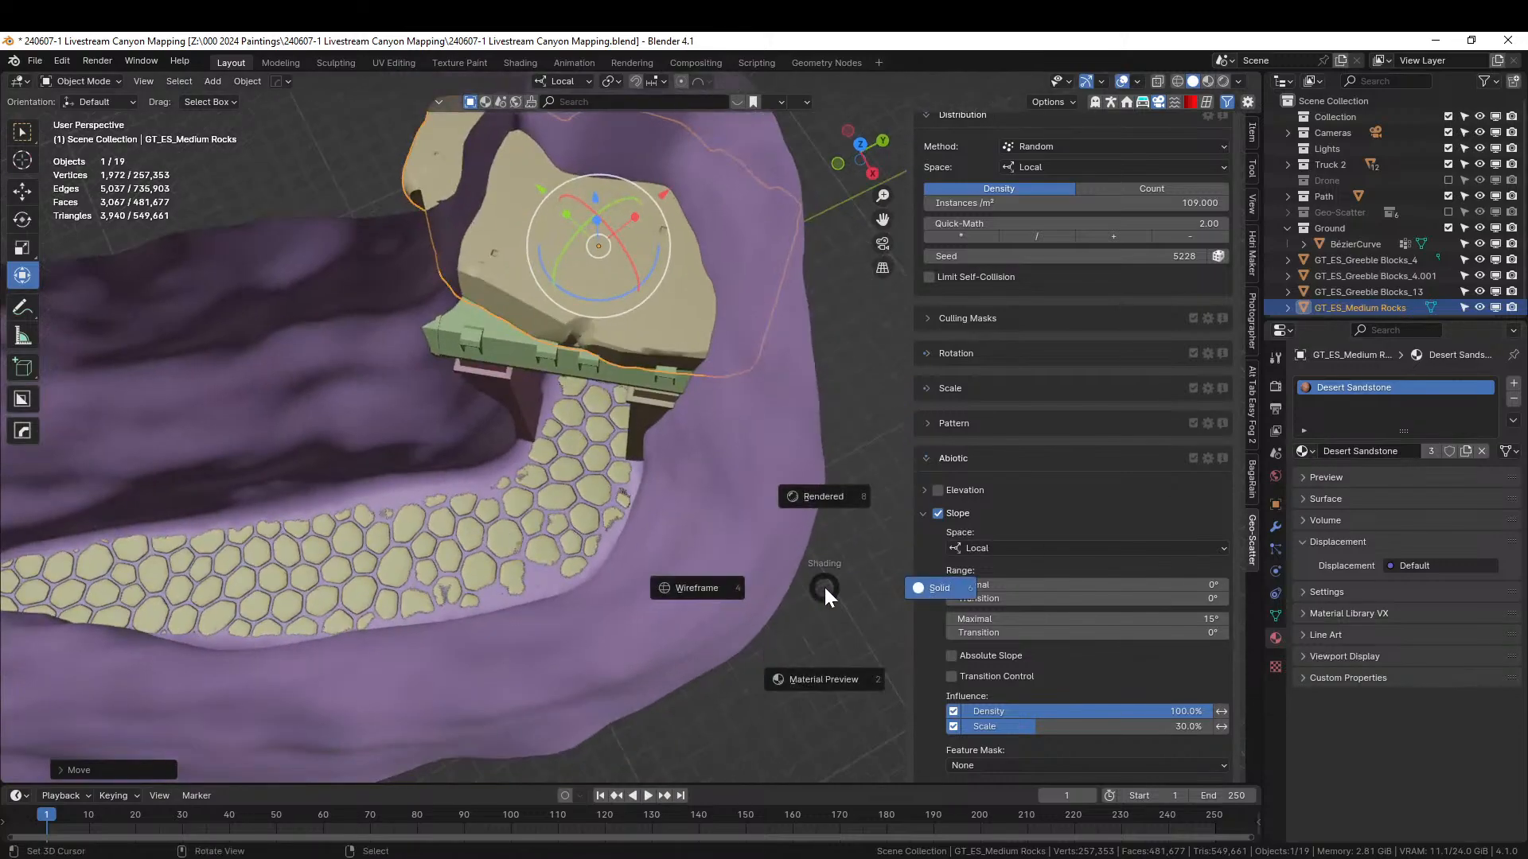
key(8)
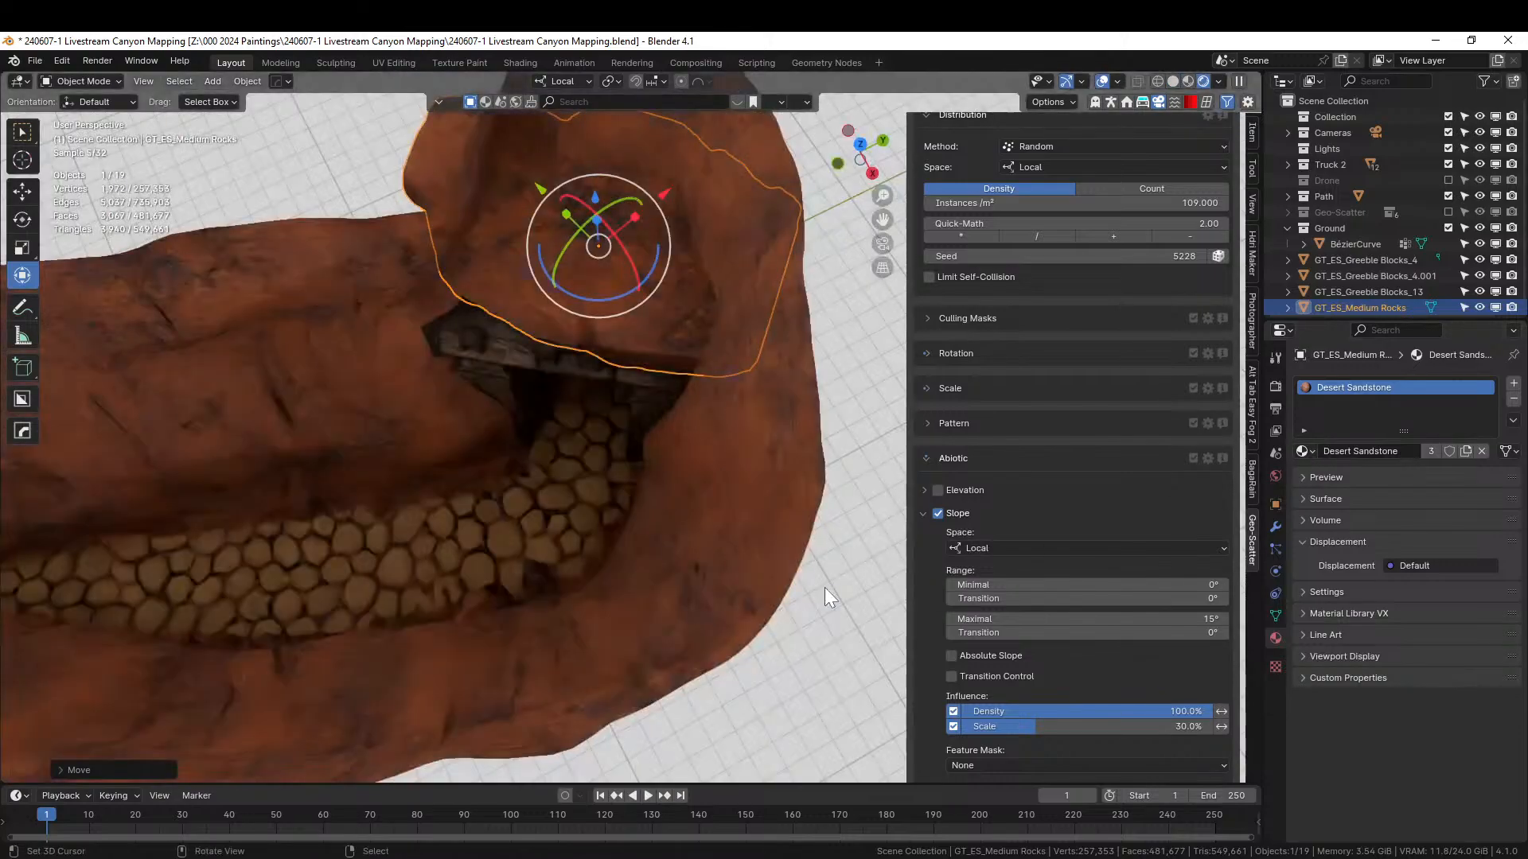
middle_drag(706, 496, 801, 522)
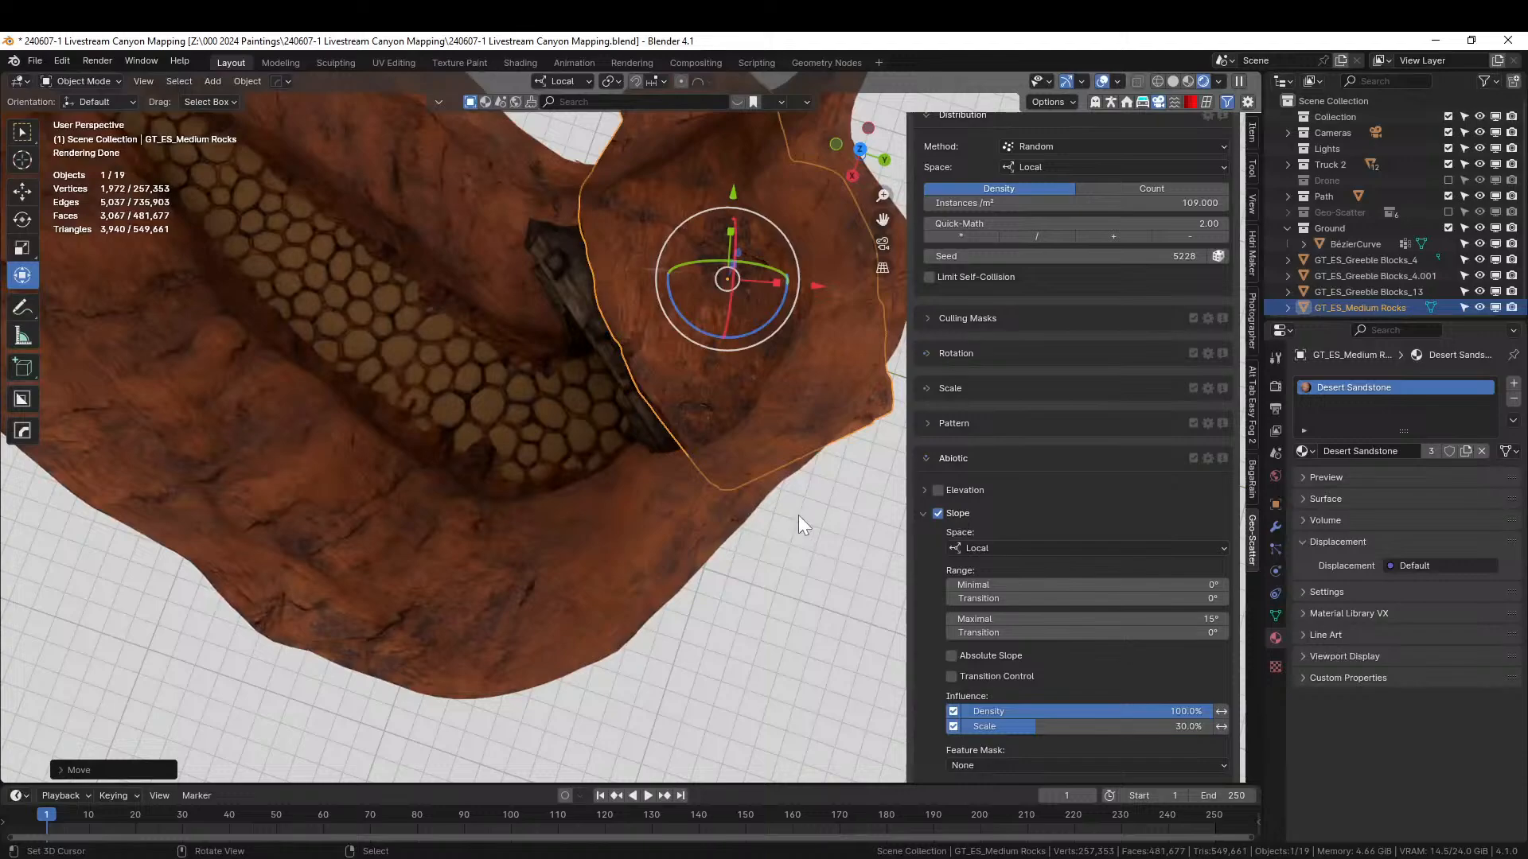
- Return to Solid shading and open the canyon mesh in Edit Mode
click(634, 542)
key(z)
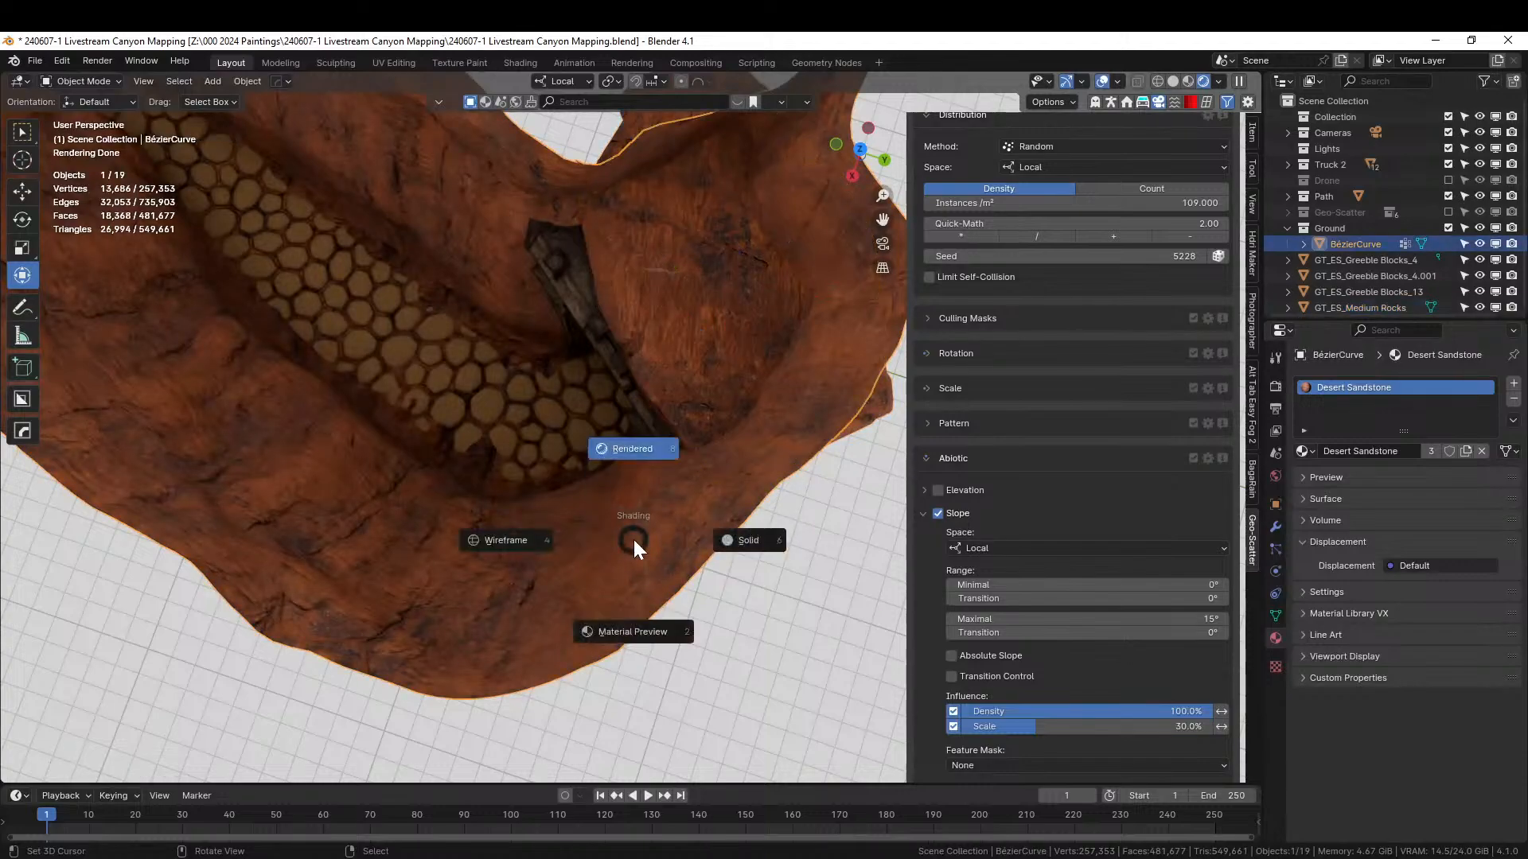
key(6)
middle_drag(697, 536, 742, 528)
right_click(642, 259)
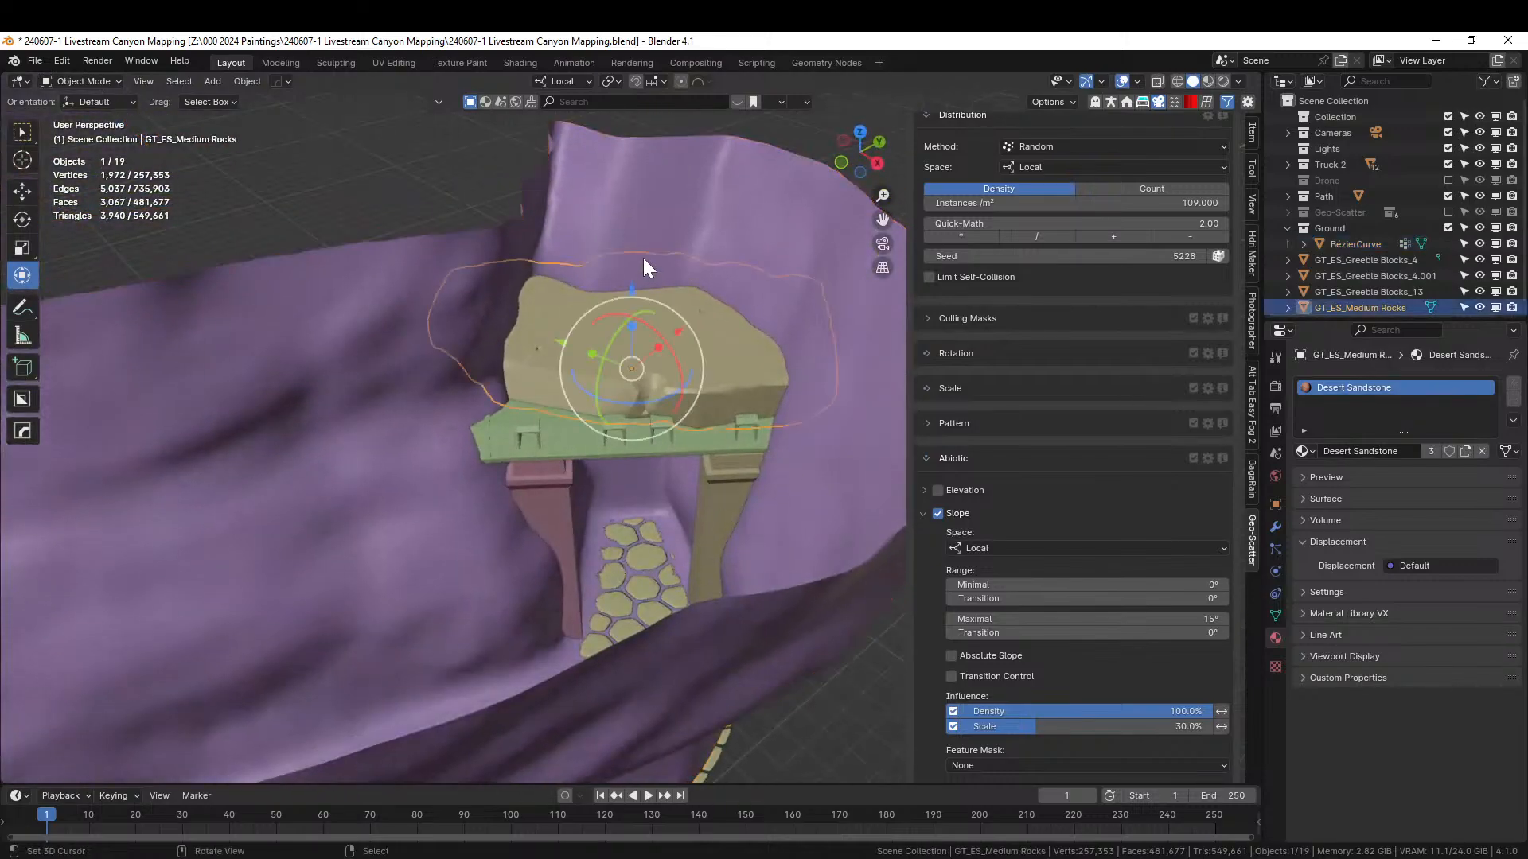
right_click(638, 216)
key(Tab)
- Circle-select the faces of the upper canyon wall that rise behind and around the rock
mouse_move(568, 307)
middle_down()
mouse_move(549, 293)
mouse_move(534, 315)
mouse_move(494, 290)
middle_up()
click(430, 176)
key(c)
mouse_move(494, 290)
mouse_down()
mouse_move(515, 179)
mouse_move(613, 135)
mouse_move(649, 275)
mouse_move(764, 366)
mouse_move(800, 327)
mouse_move(802, 198)
mouse_move(609, 171)
mouse_move(589, 223)
mouse_move(770, 305)
mouse_move(723, 223)
mouse_move(675, 195)
mouse_up()
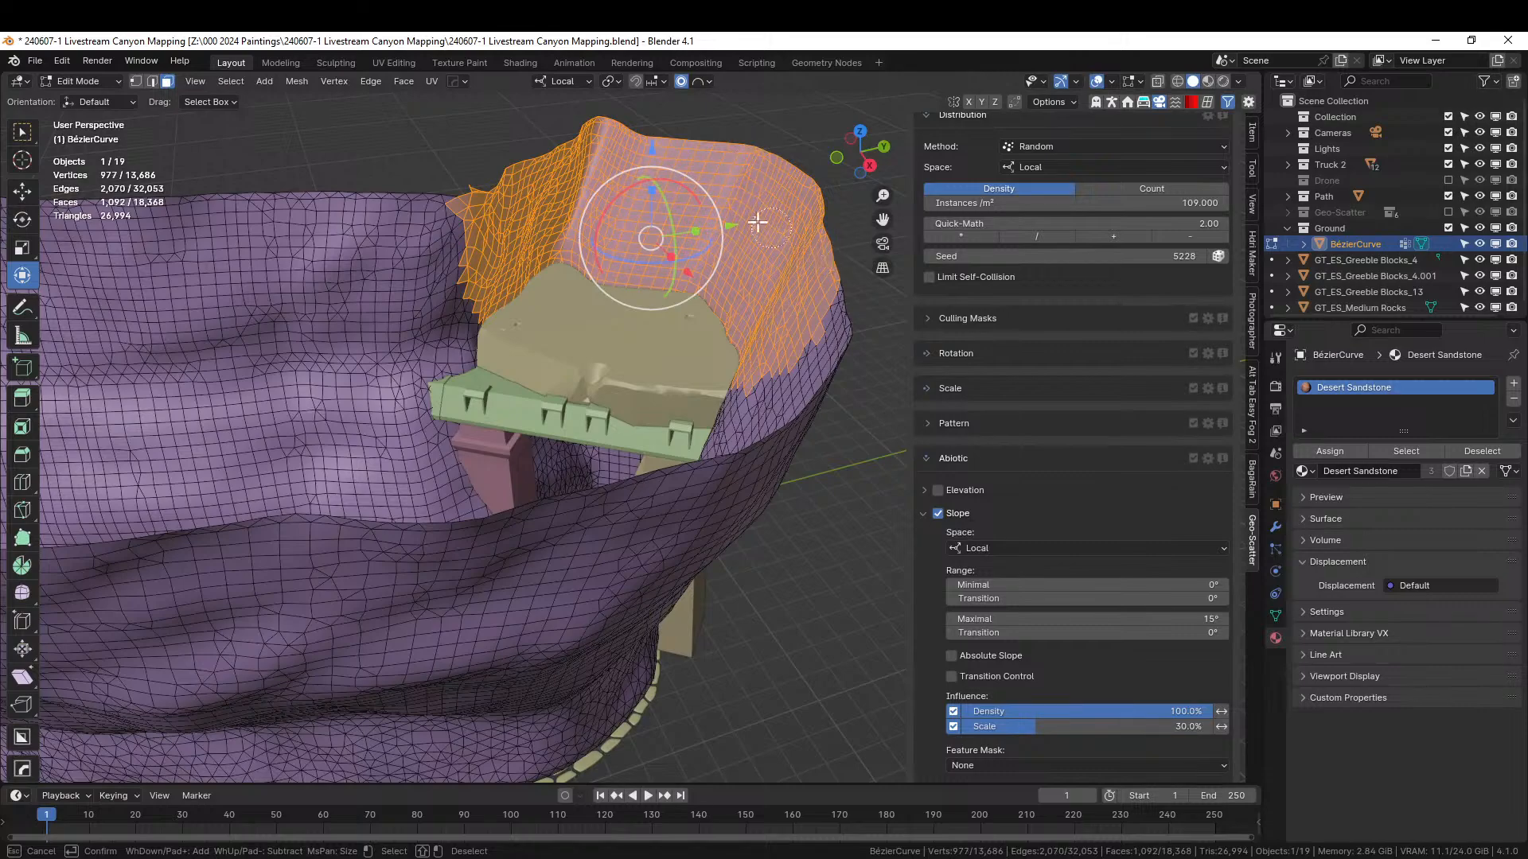
drag(491, 292, 590, 267)
right_click(730, 248)
- Set the transform orientation to Normal and scale the selected canyon wall faces along normal Z to about 0.33
middle_drag(742, 312, 657, 445)
scroll(765, 289, up, 5)
scroll(658, 446, down, 2)
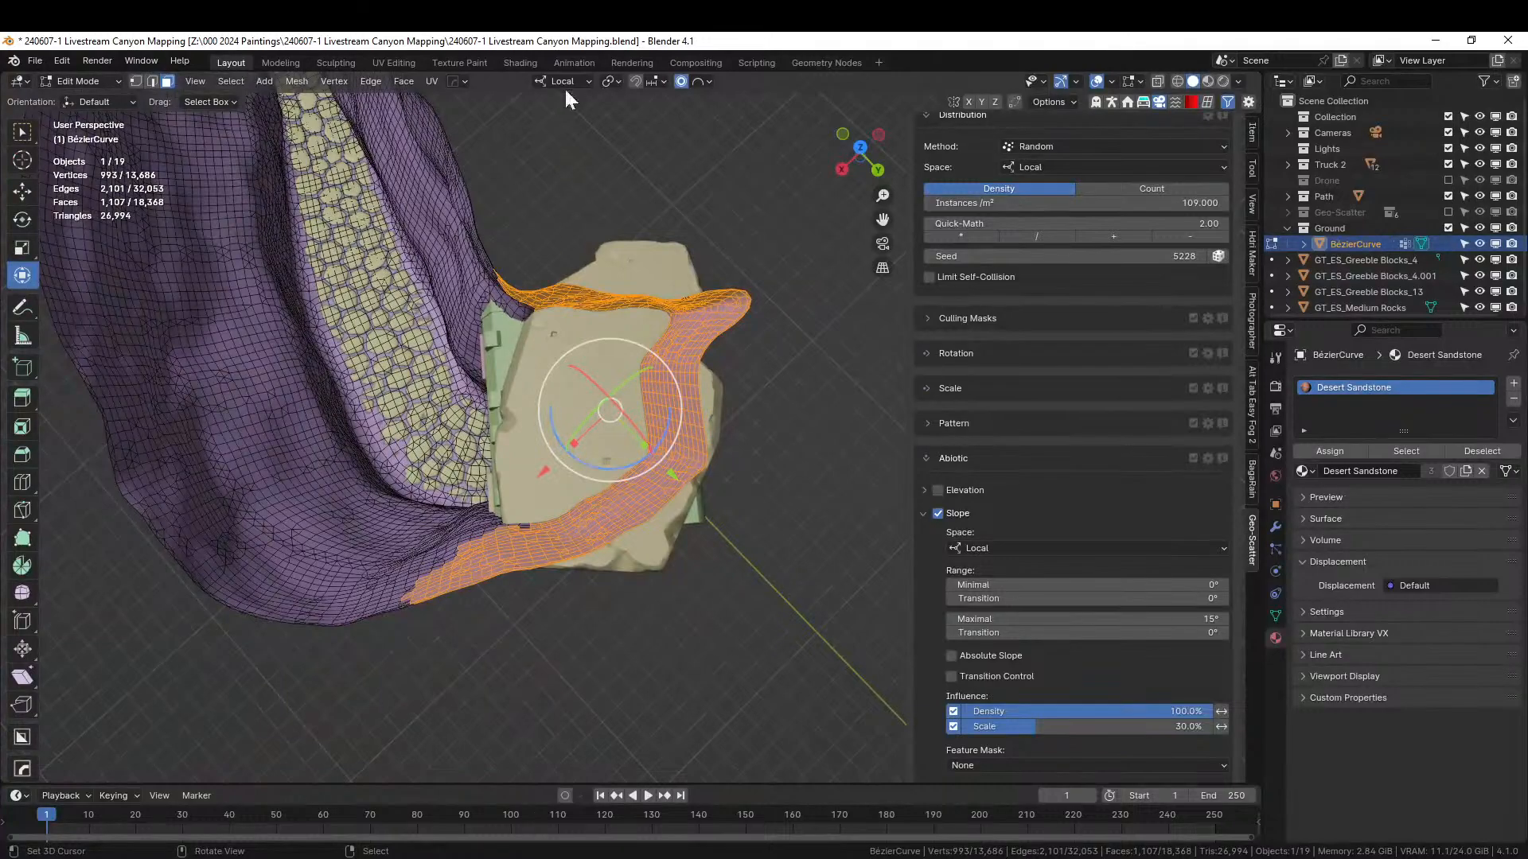
click(567, 81)
click(541, 165)
key(s)
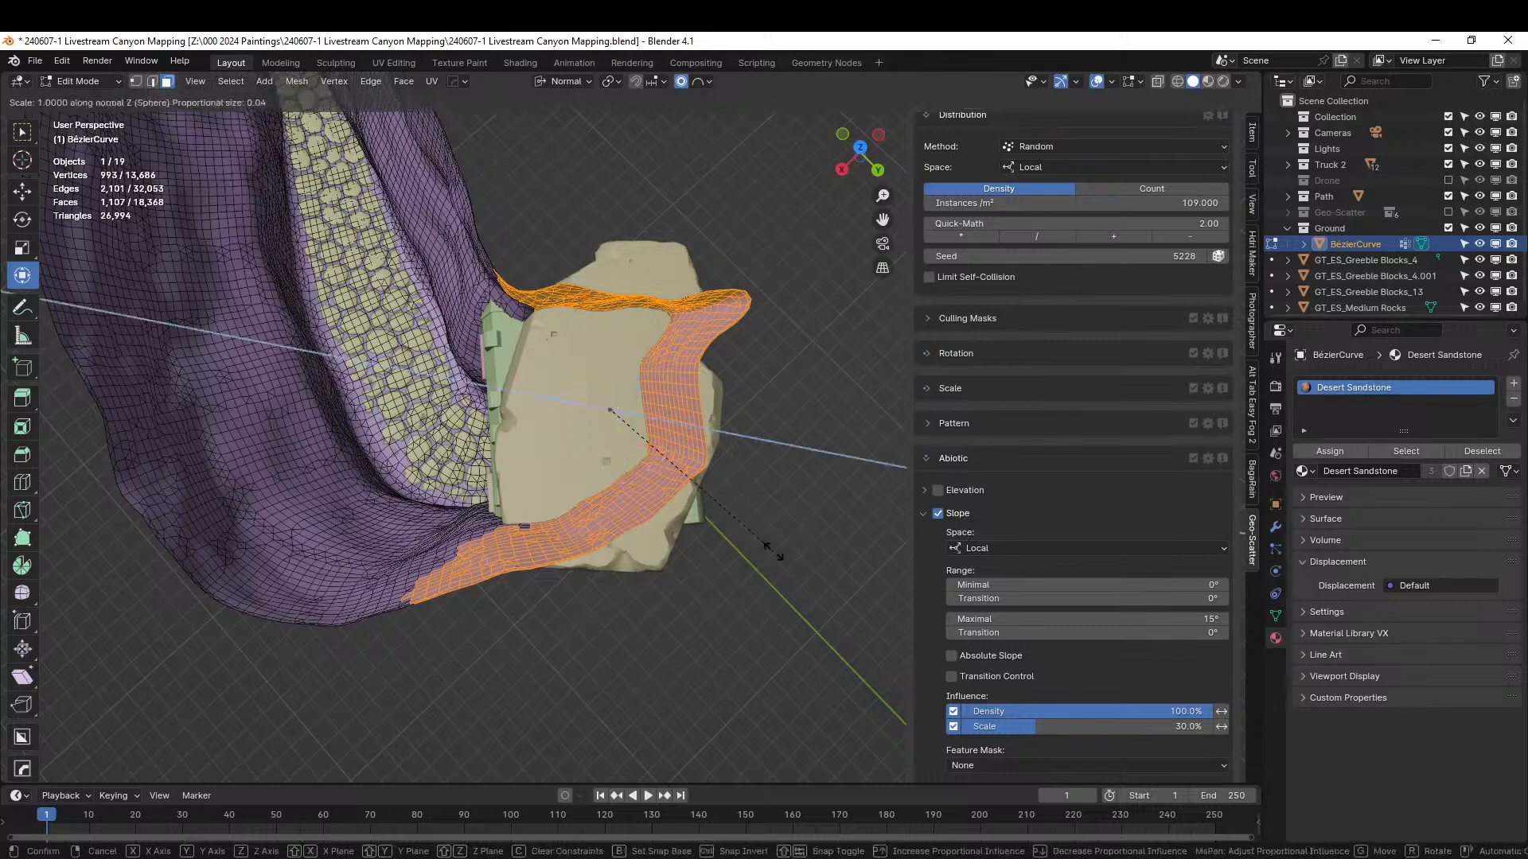
key(z)
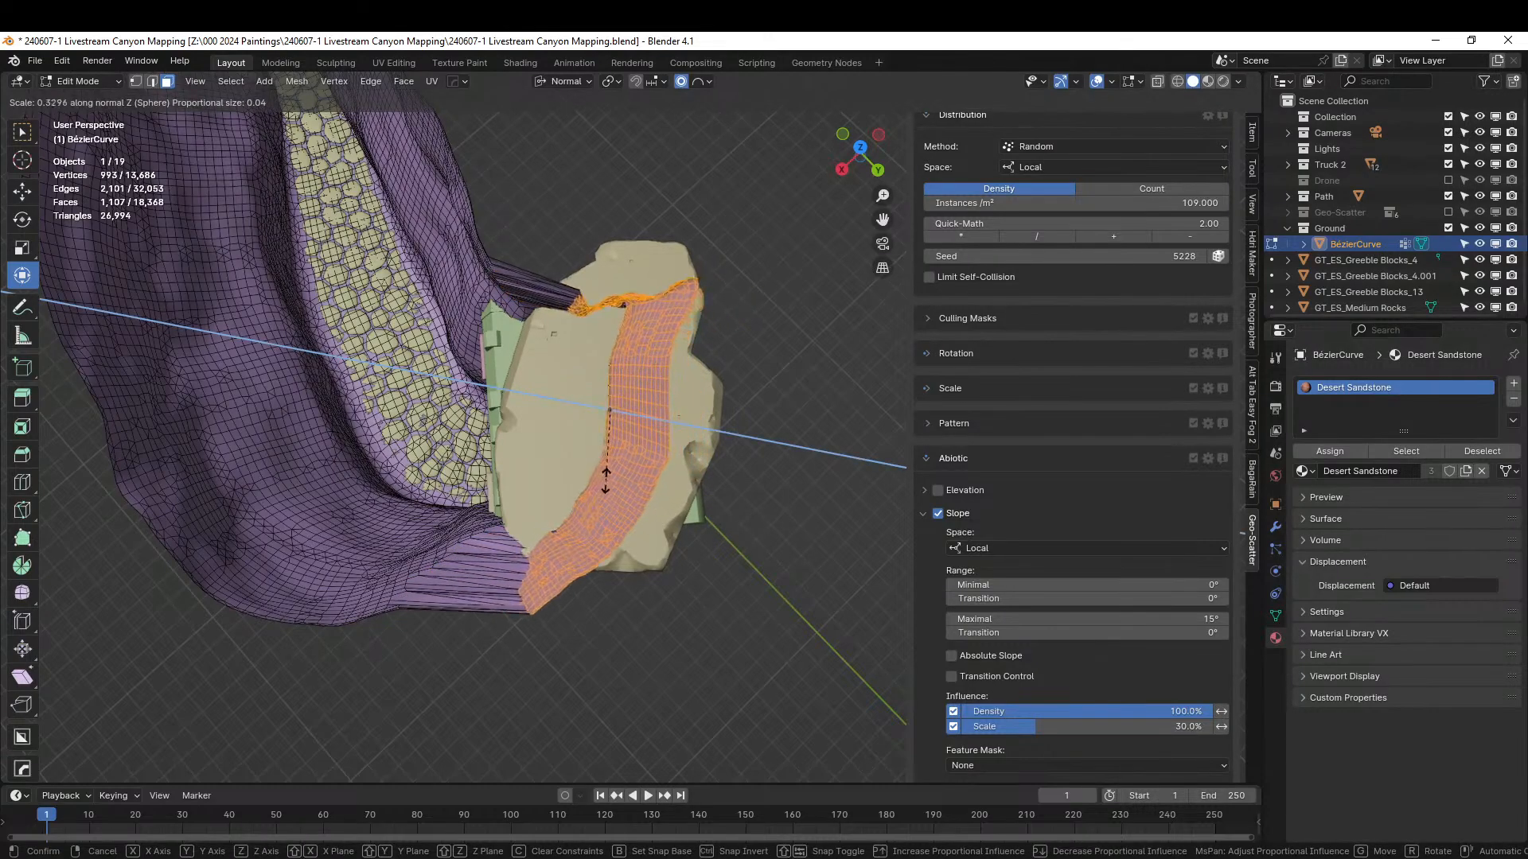
click(605, 479)
- Try moving the flattened canyon wall faces along normal Z toward the gateway
key(g)
key(z)
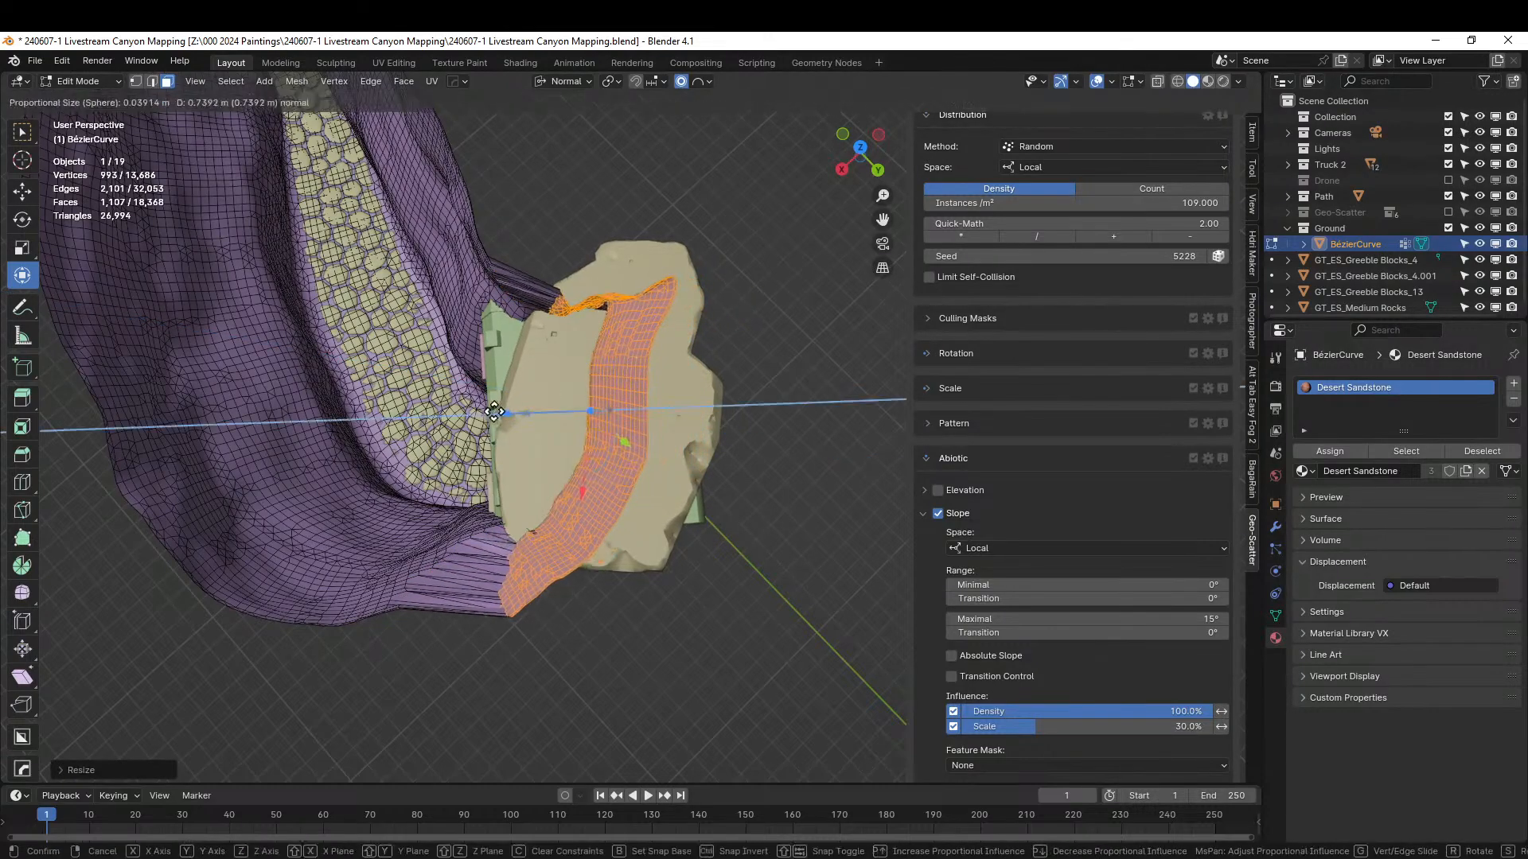
click(419, 402)
- Isolate the canyon mesh in Local View and circle-select additional faces along the lower edge of the upper wall selection
mouse_move(420, 402)
middle_down()
mouse_move(392, 338)
mouse_move(586, 253)
mouse_move(644, 317)
mouse_move(673, 303)
mouse_move(594, 262)
mouse_move(576, 426)
mouse_move(586, 347)
mouse_move(581, 384)
mouse_move(303, 477)
mouse_move(552, 381)
mouse_move(409, 512)
mouse_move(461, 443)
mouse_move(477, 382)
mouse_move(437, 413)
middle_up()
scroll(673, 303, up, 4)
key(KP_Divide)
key(c)
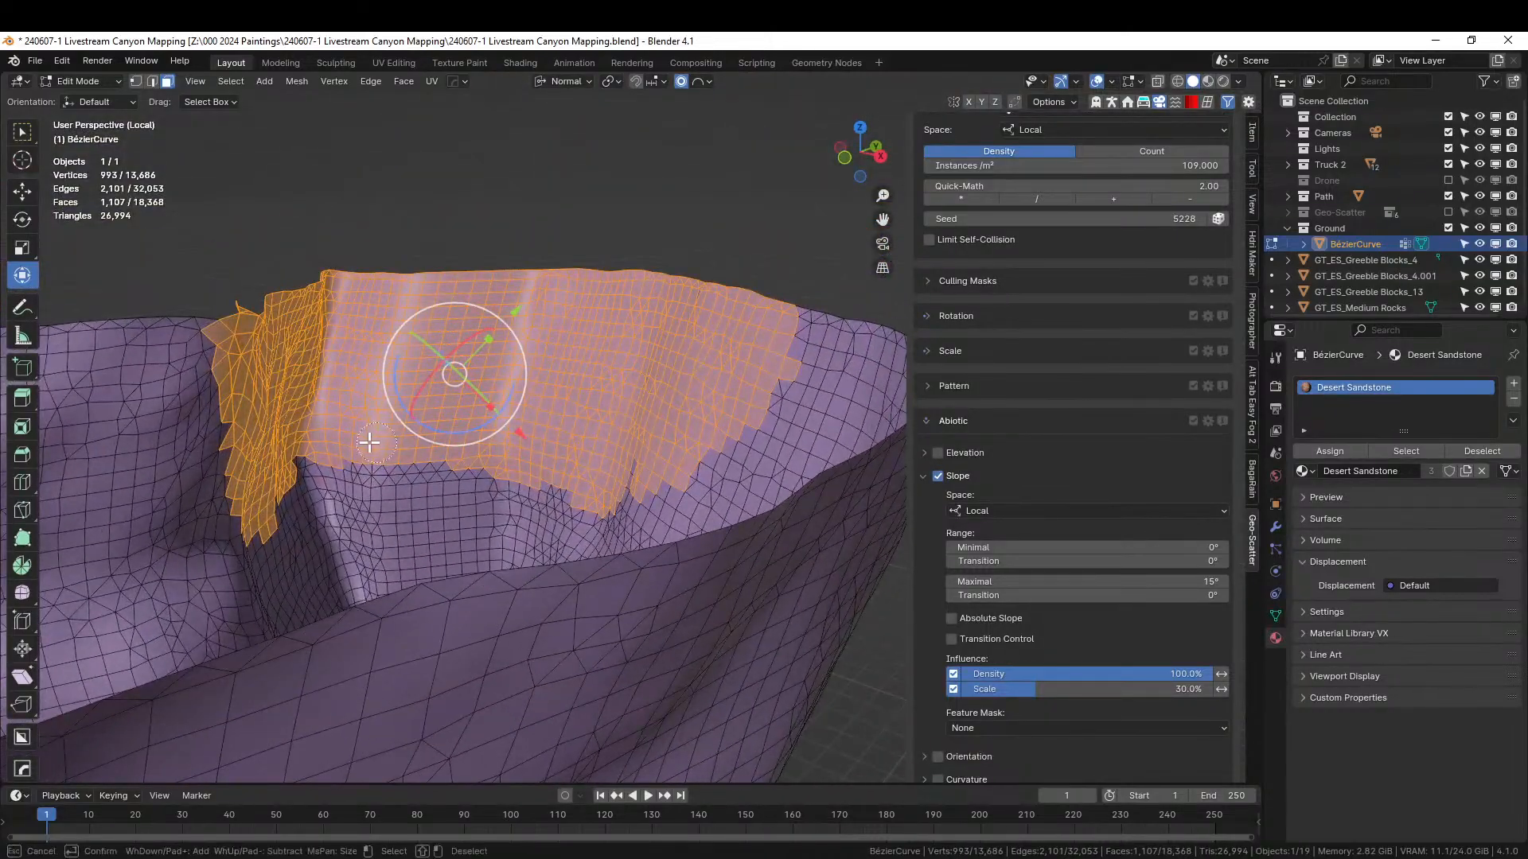
drag(299, 464, 307, 474)
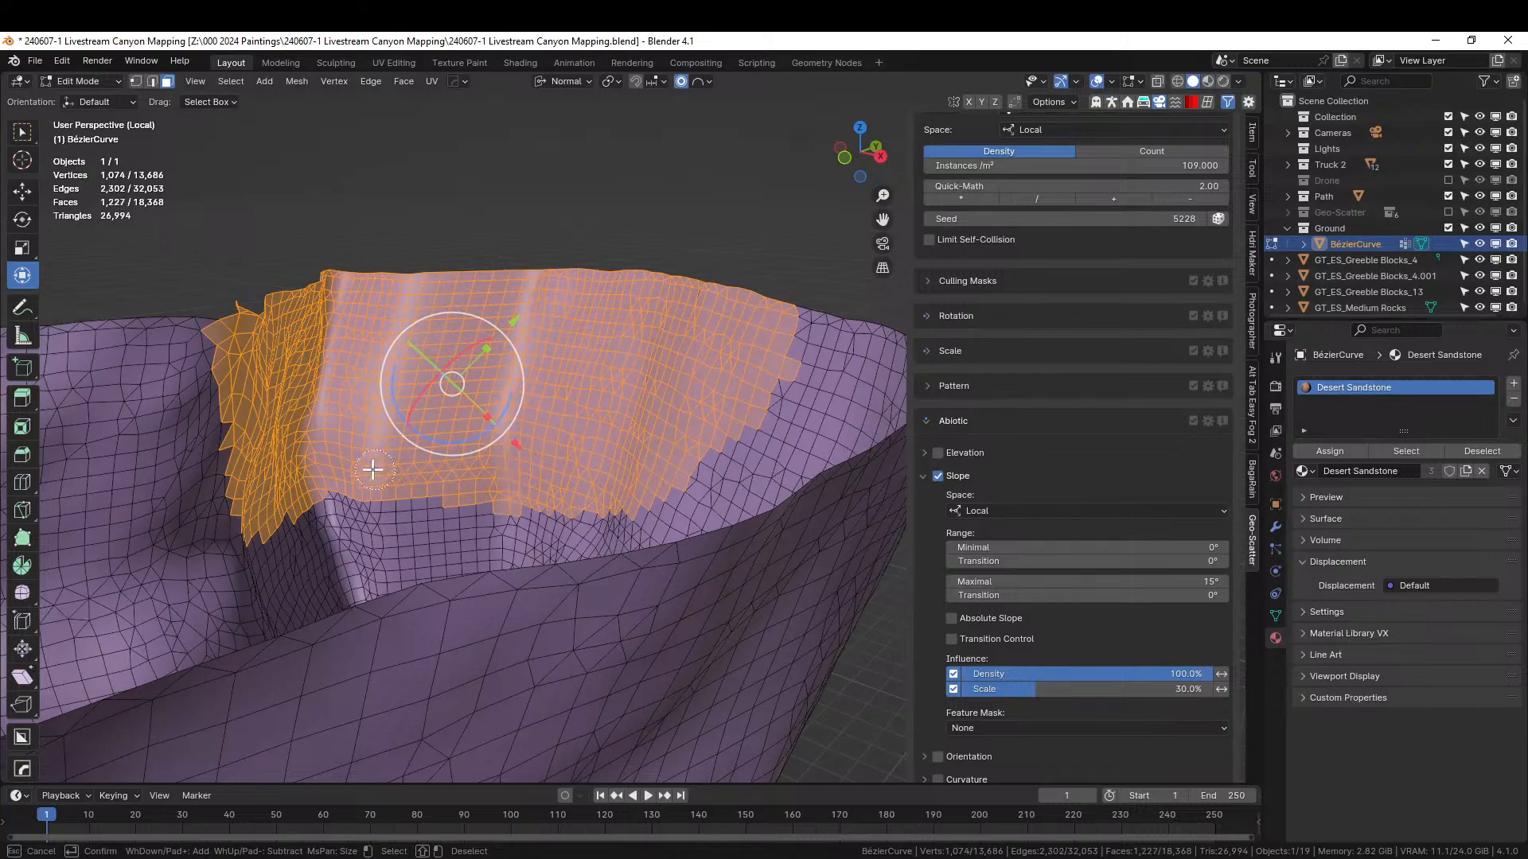
key(Escape)
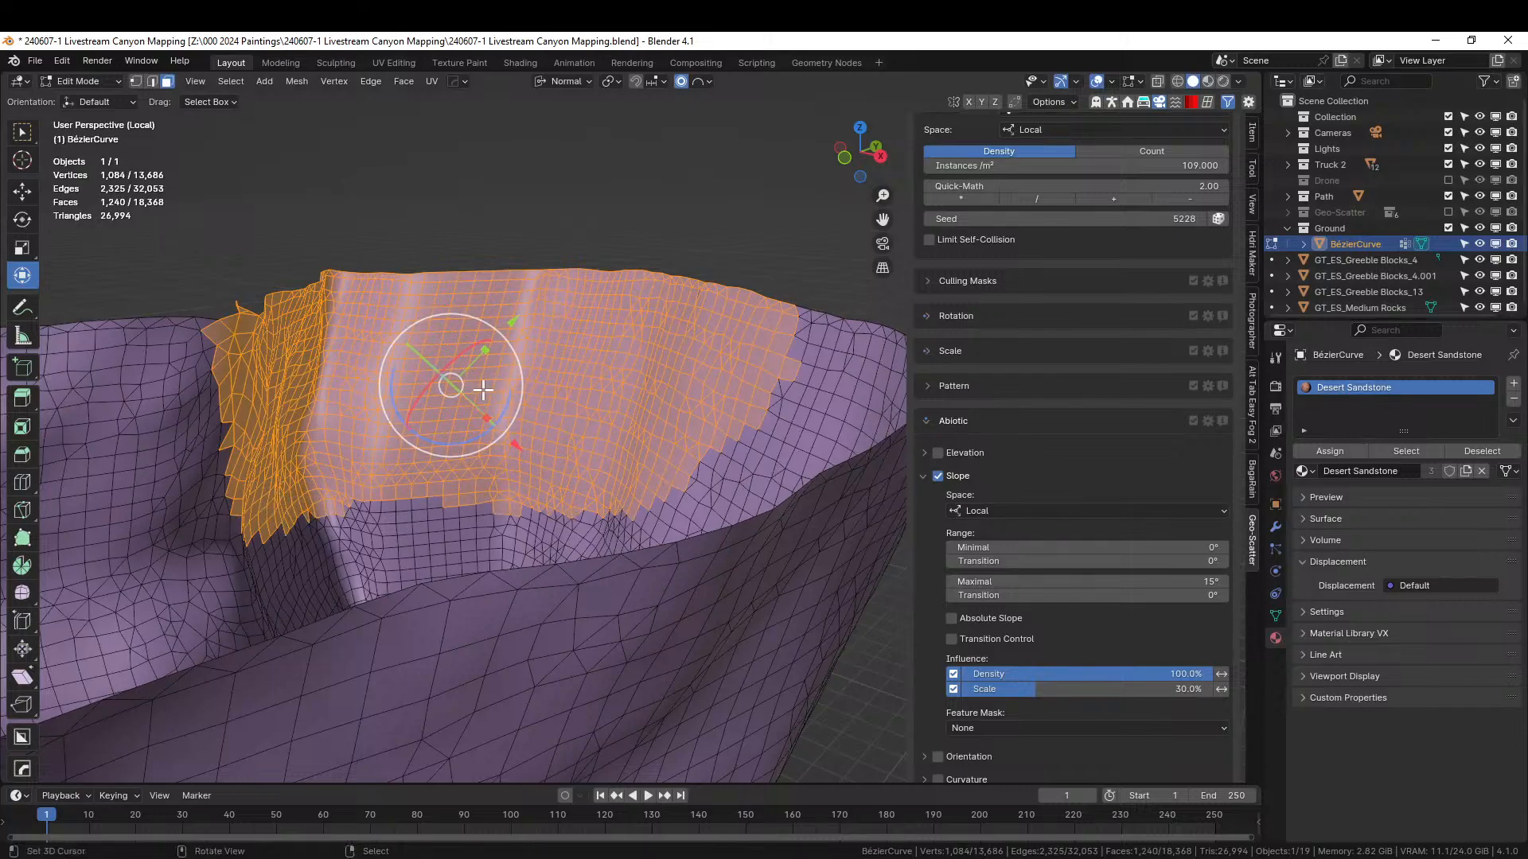
- Exit Local View and flatten the extended wall selection by scaling it along normal Z
key(KP_Divide)
scroll(483, 389, down, 6)
middle_drag(491, 389, 382, 494)
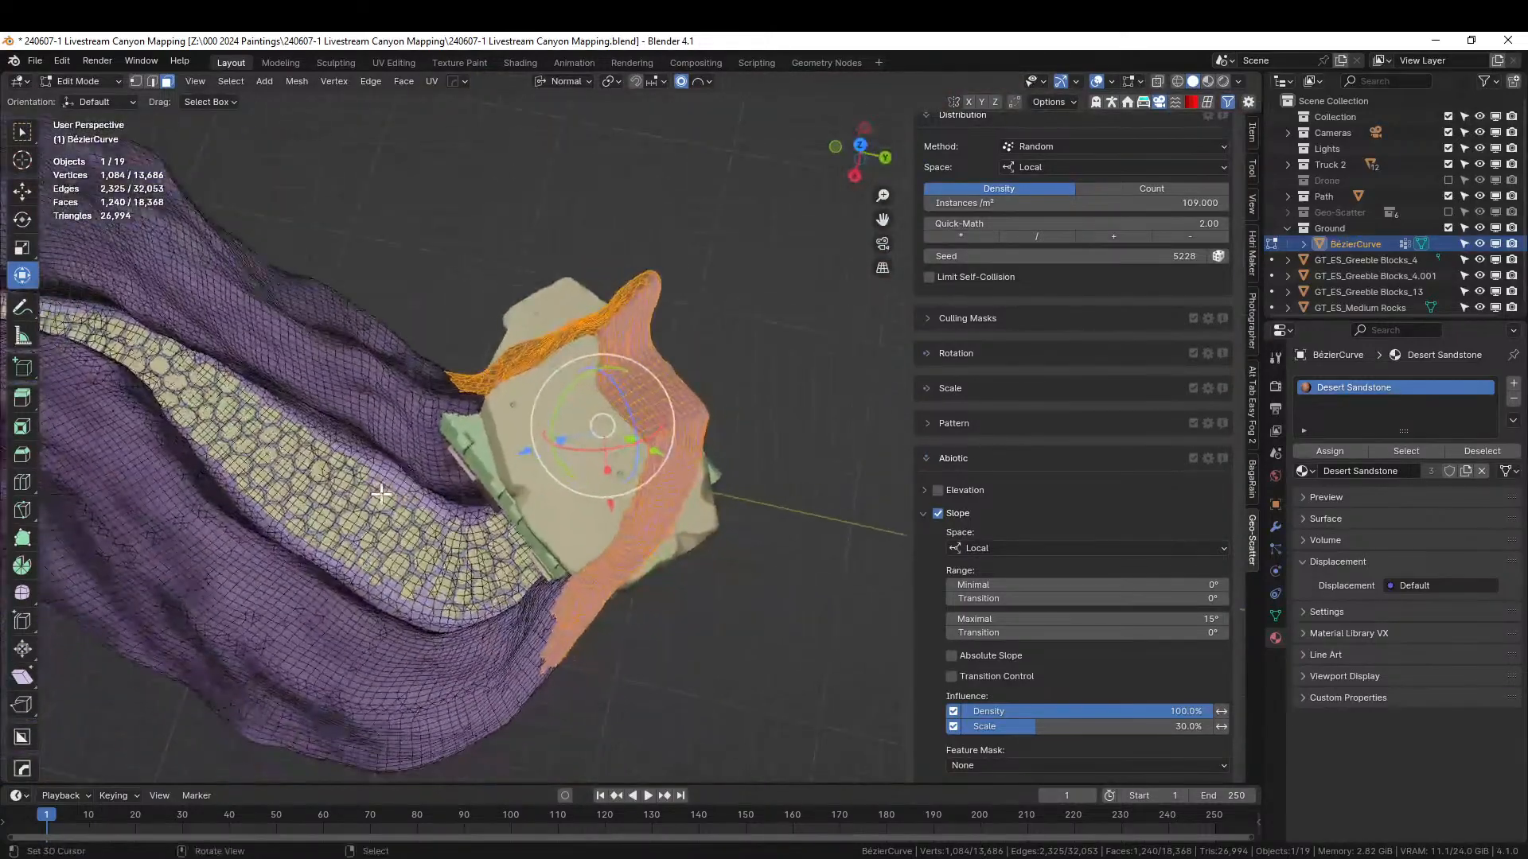
key(s)
key(z)
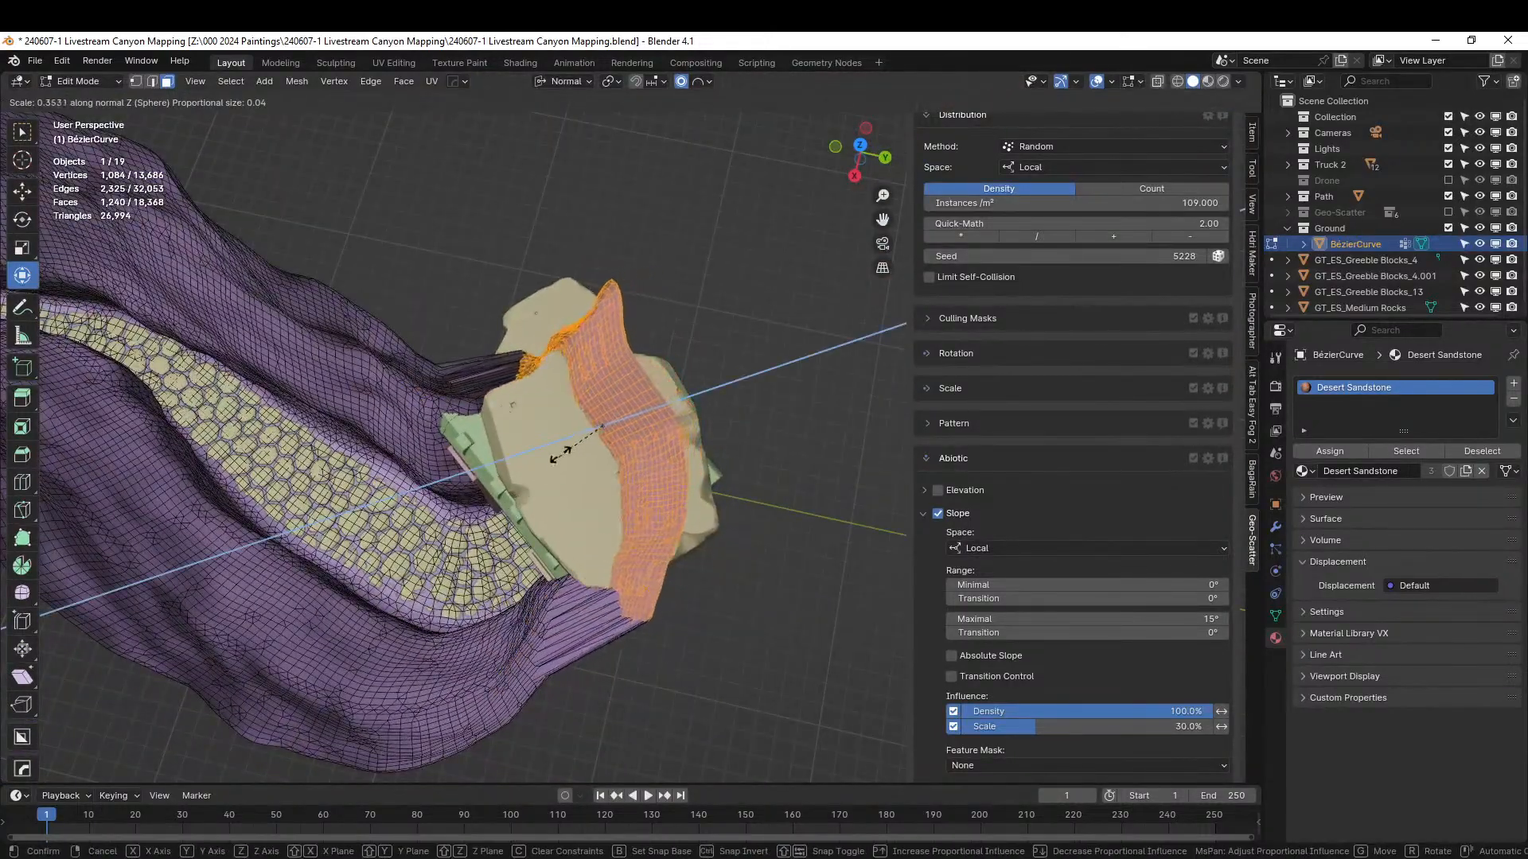
click(585, 431)
- Move the flattened wall faces over the rock above the gateway and return to Object Mode
drag(548, 468, 478, 500)
middle_drag(478, 500, 742, 374)
drag(720, 243, 718, 271)
middle_drag(718, 272, 618, 331)
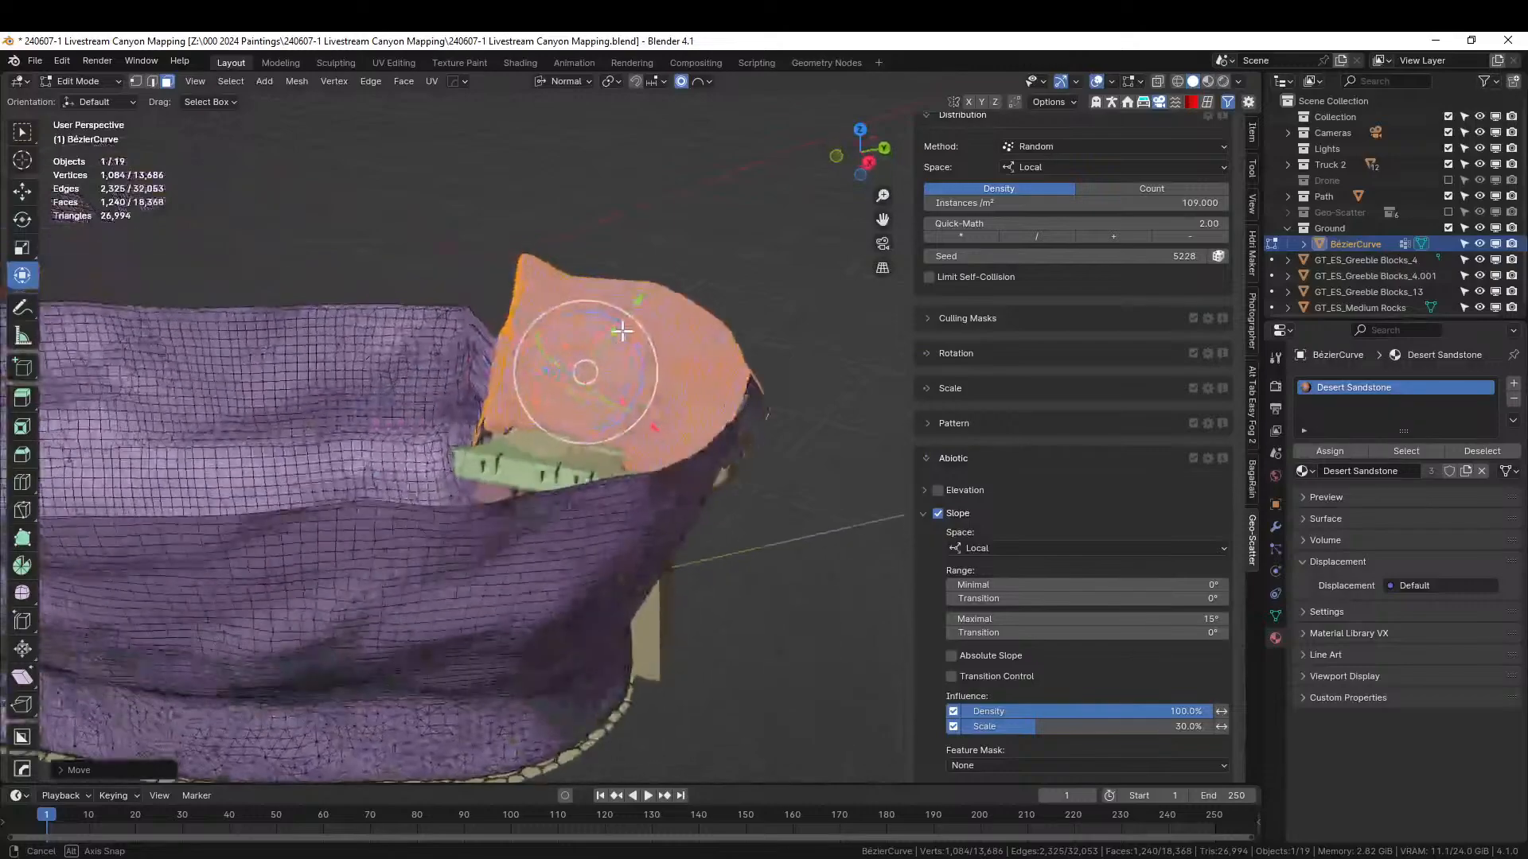
key(Tab)
scroll(524, 387, up, 3)
middle_drag(538, 388, 536, 420)
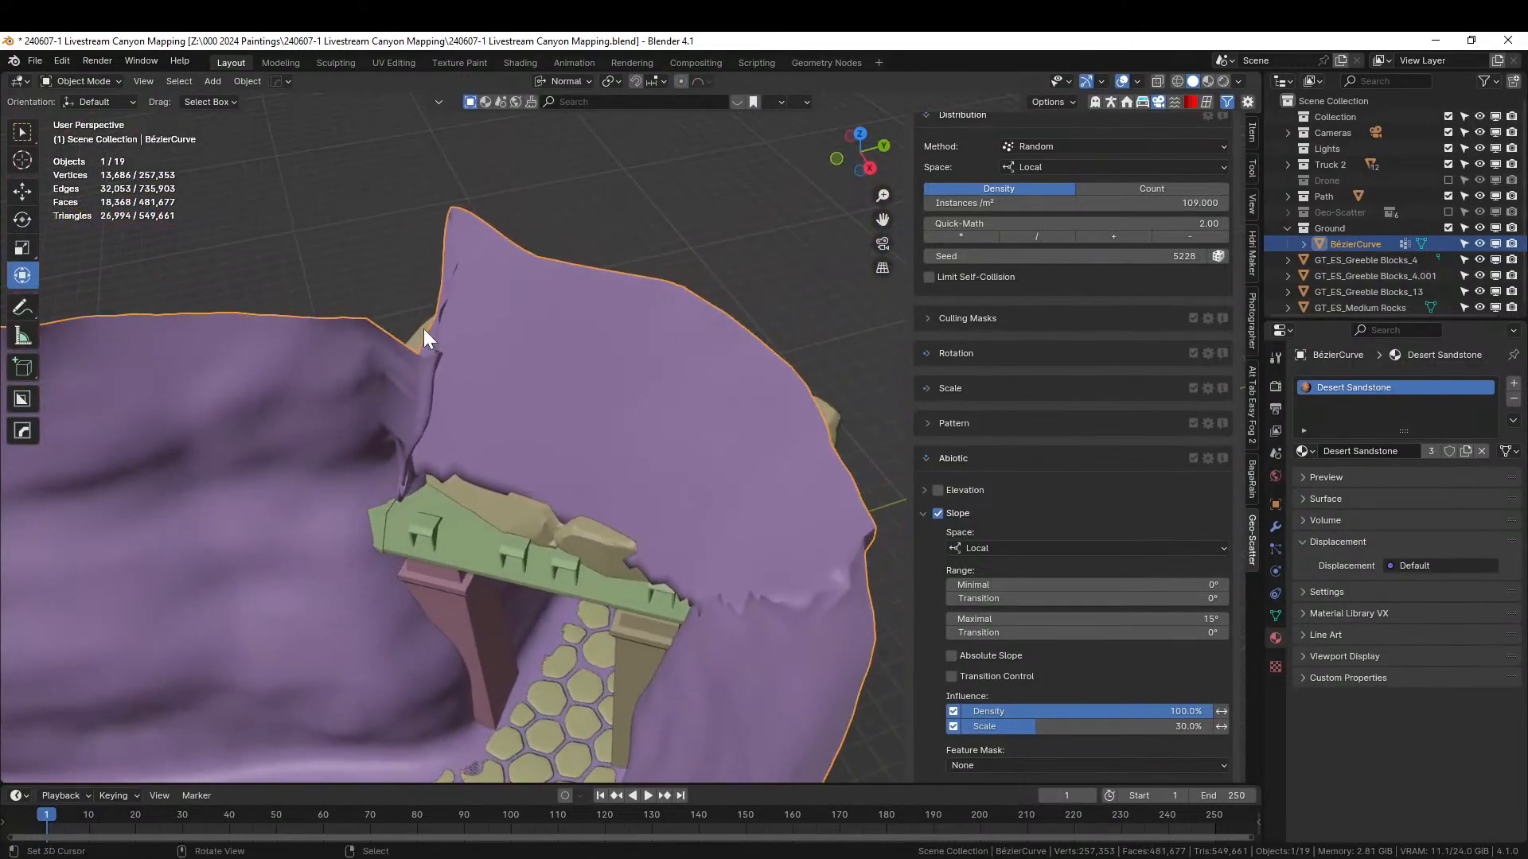
- Open the canyon mesh in Sculpt Mode and smooth the jagged edges of the raised wall above the gateway
click(64, 80)
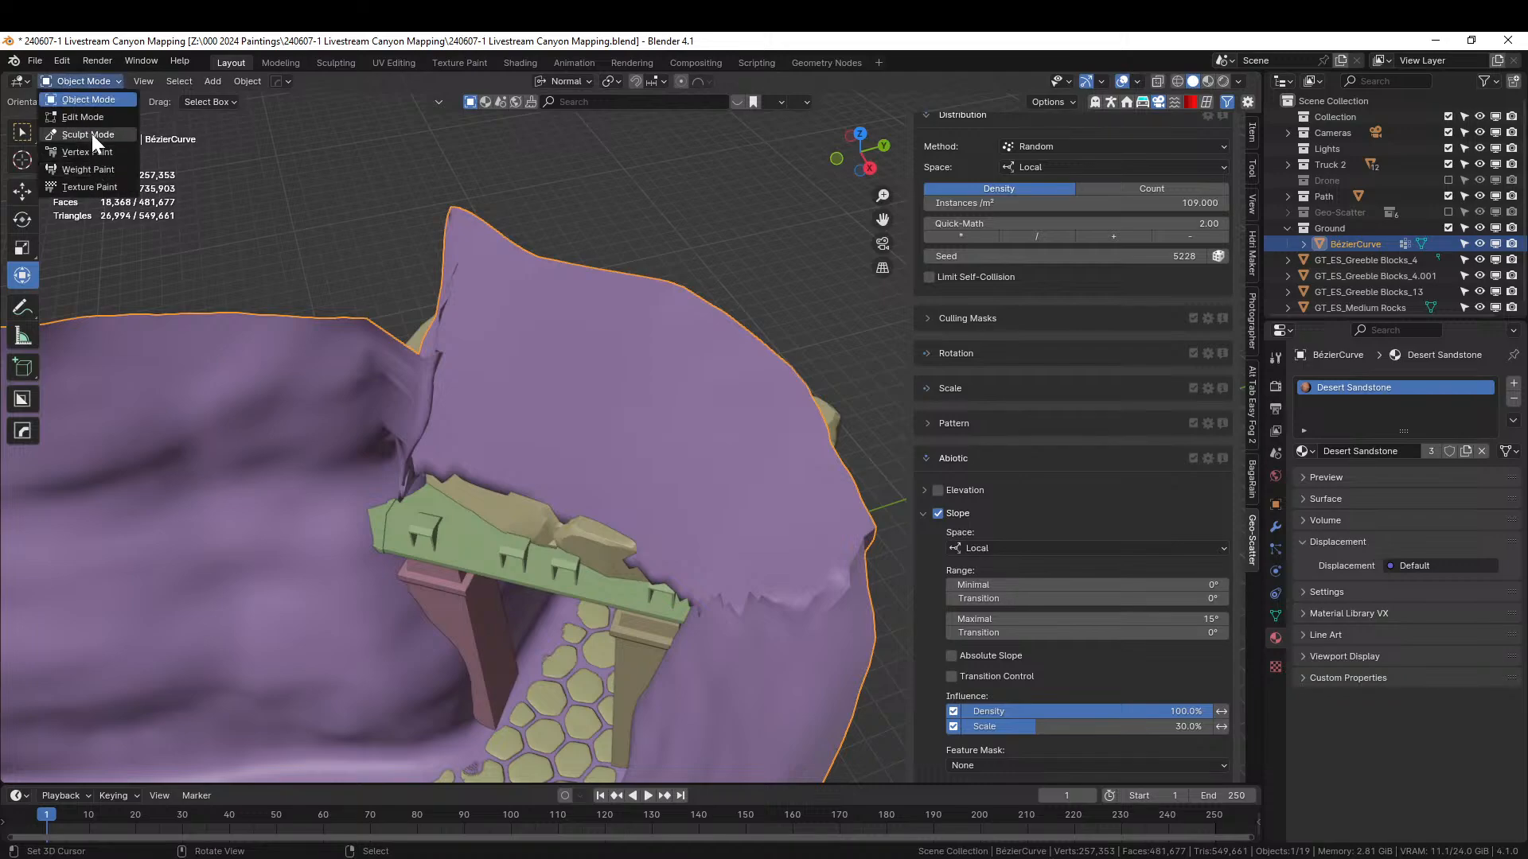
drag(454, 399, 409, 414)
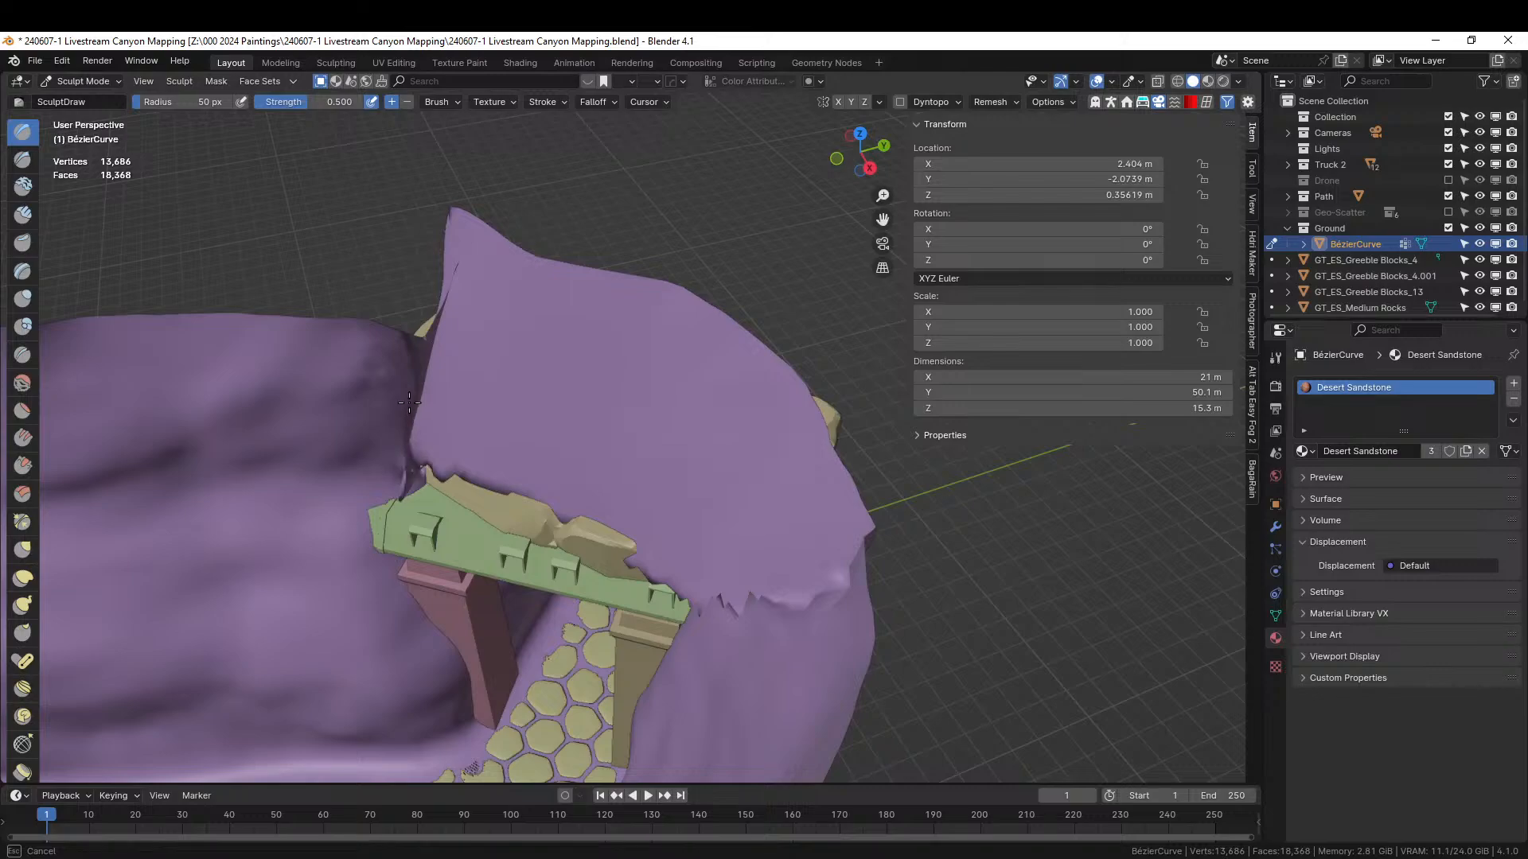
mouse_move(713, 611)
shift+mouse_down()
mouse_move(776, 585)
mouse_move(819, 608)
mouse_move(863, 549)
shift+mouse_up()
middle_drag(624, 469, 394, 410)
drag(394, 409, 382, 370)
mouse_move(411, 280)
mouse_down()
mouse_move(404, 305)
mouse_move(414, 279)
mouse_up()
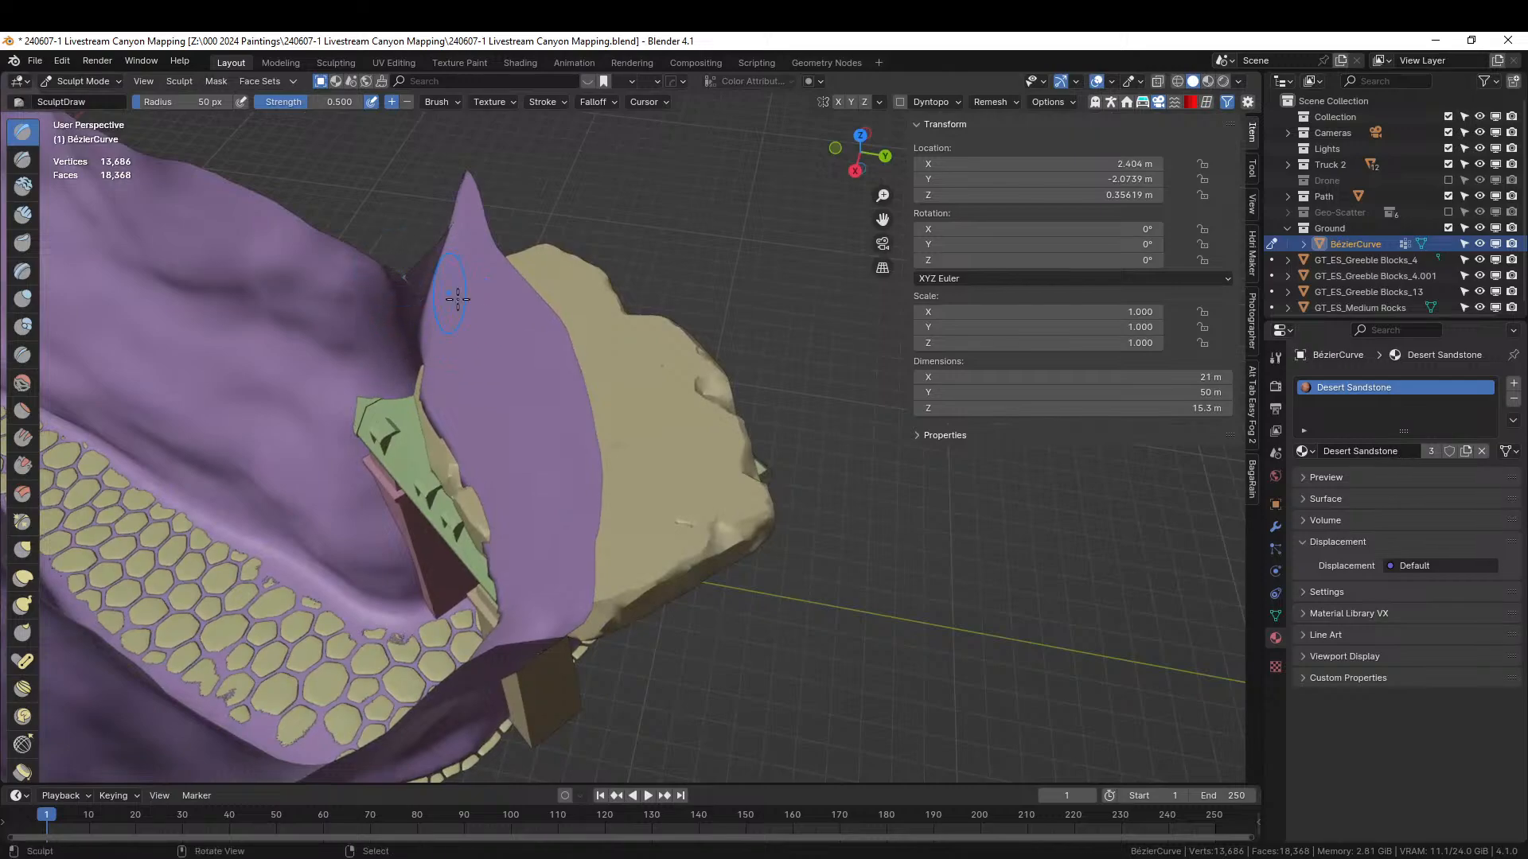
- Return the canyon mesh to Object Mode and check the gateway wall in Rendered shading
click(83, 80)
click(85, 92)
middle_drag(446, 417, 621, 399)
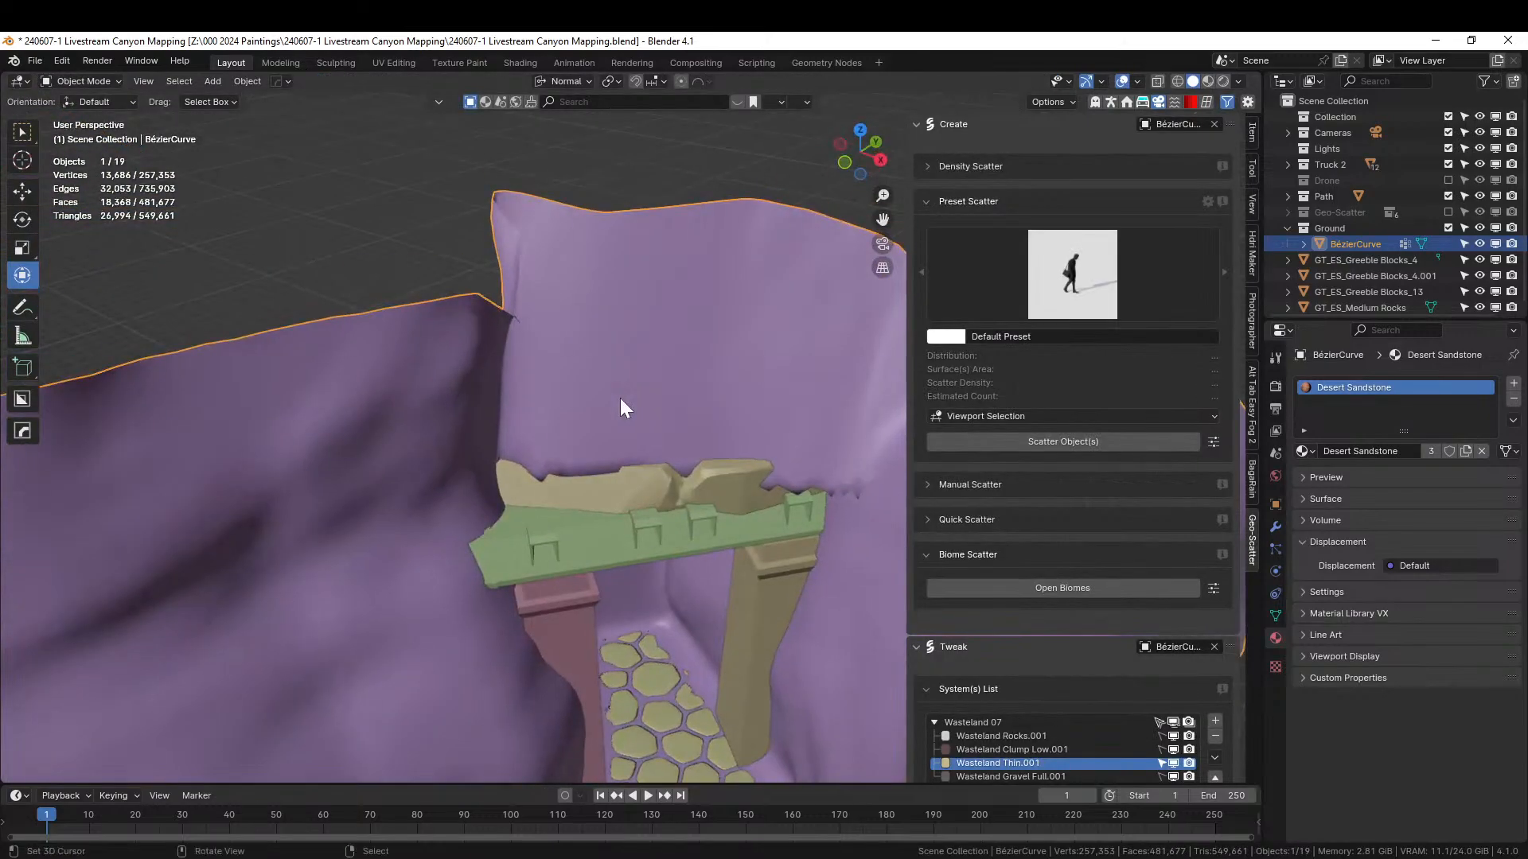
key(z)
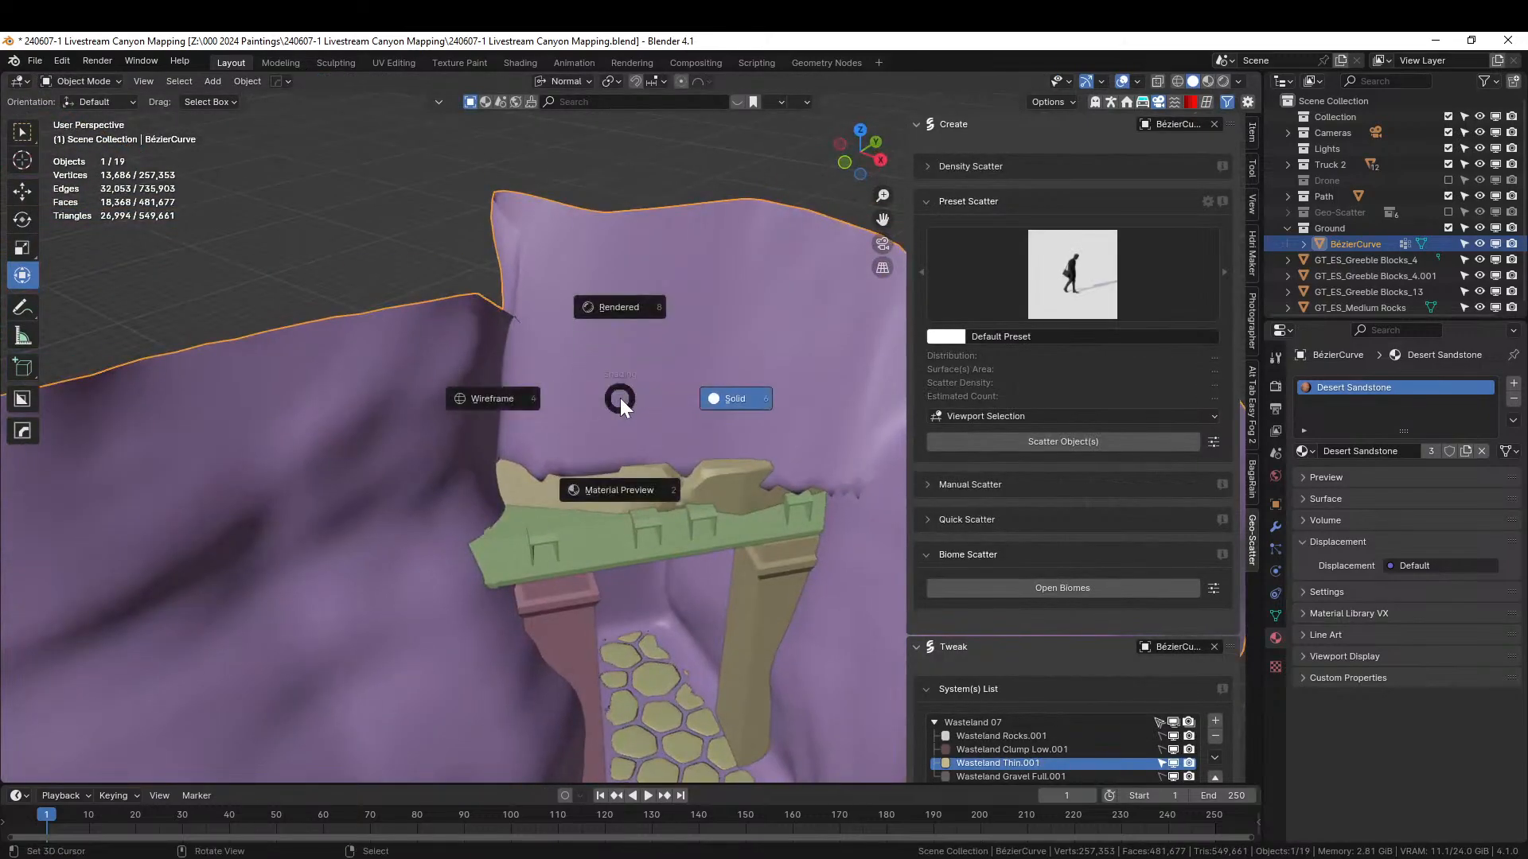
key(8)
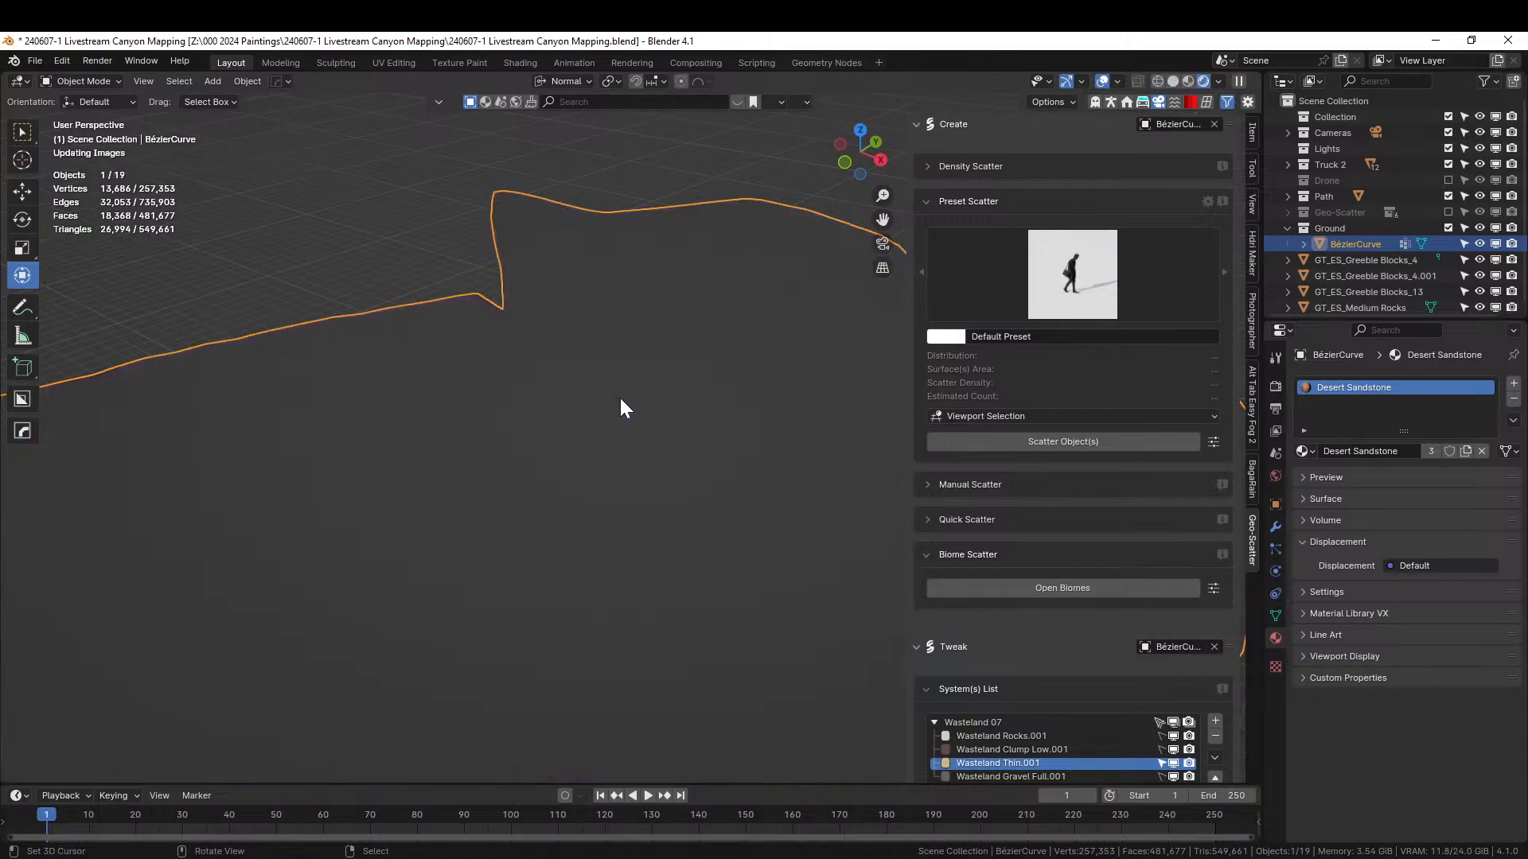
middle_drag(635, 463, 678, 446)
scroll(650, 434, up, 5)
scroll(671, 438, down, 4)
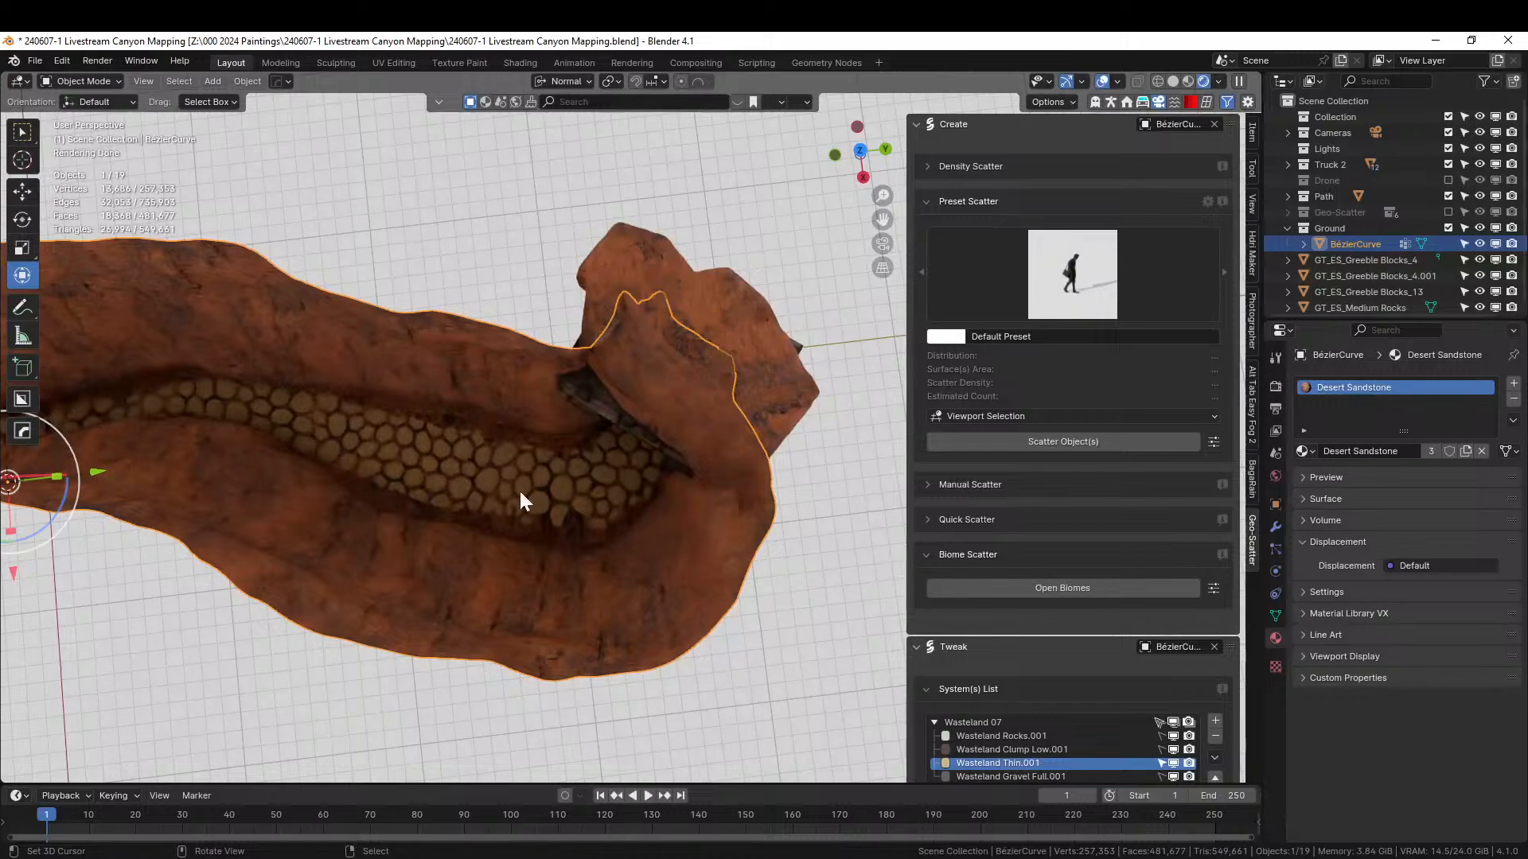
- View the whole canyon from the top and save the file
middle_drag(523, 489, 877, 490)
key(KP_7)
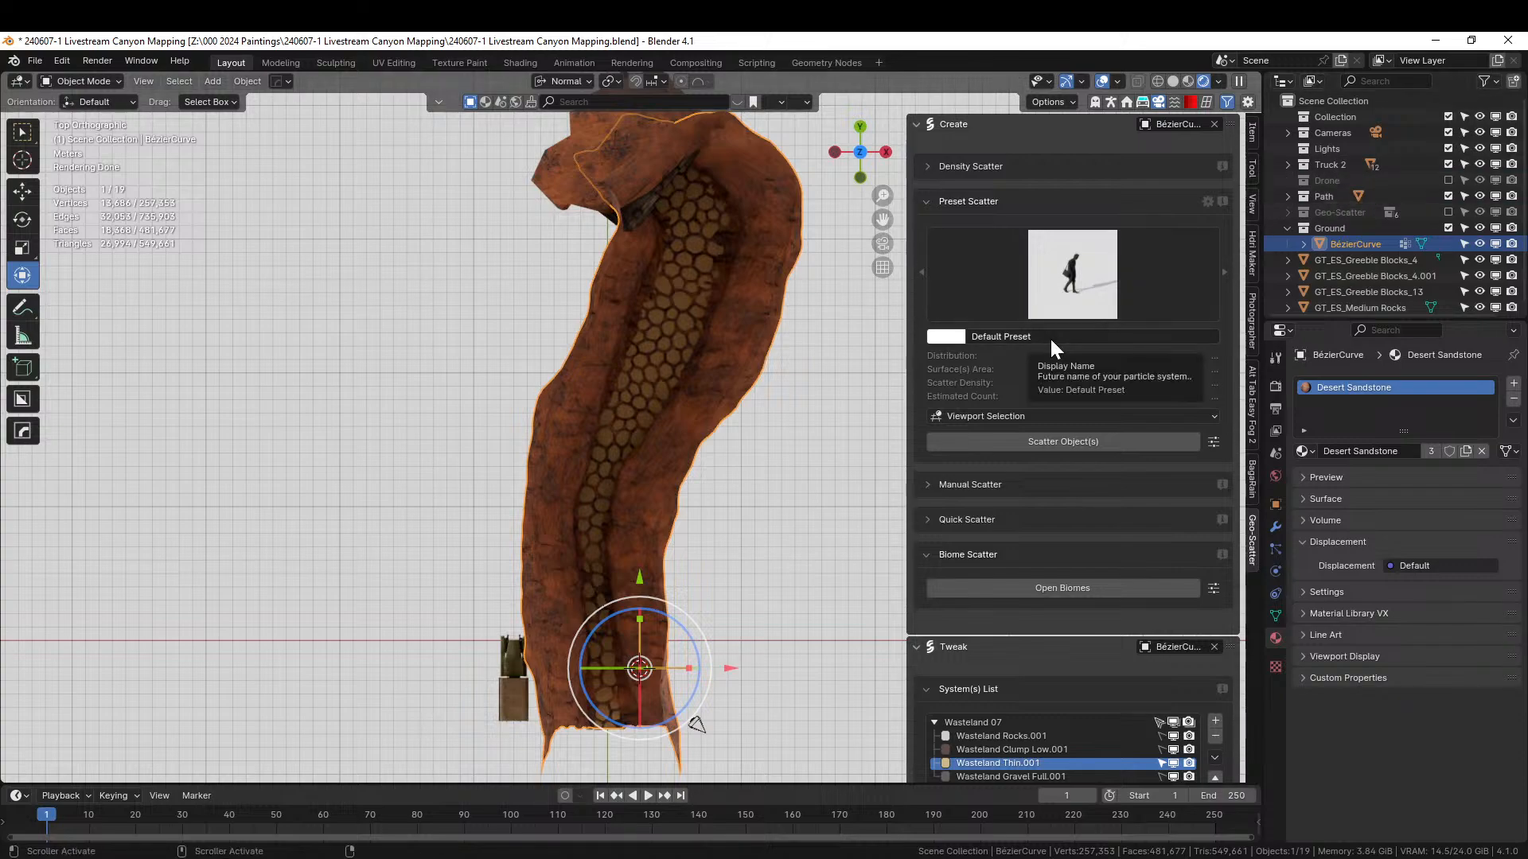
key(ctrl+s)
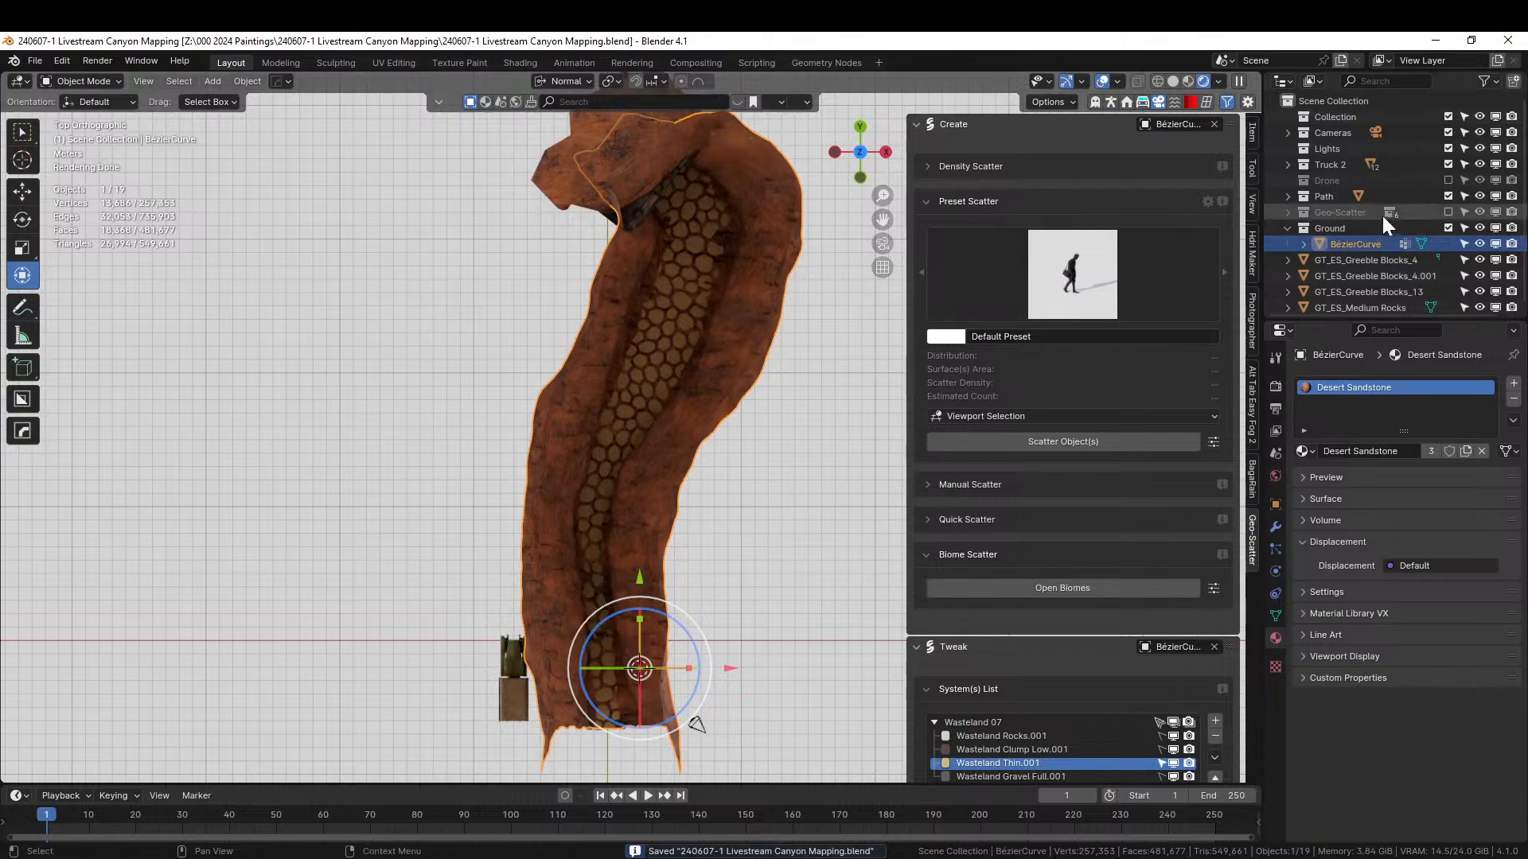
- Enable and expand the Drone collection, and switch the viewport to Solid shading
click(1448, 179)
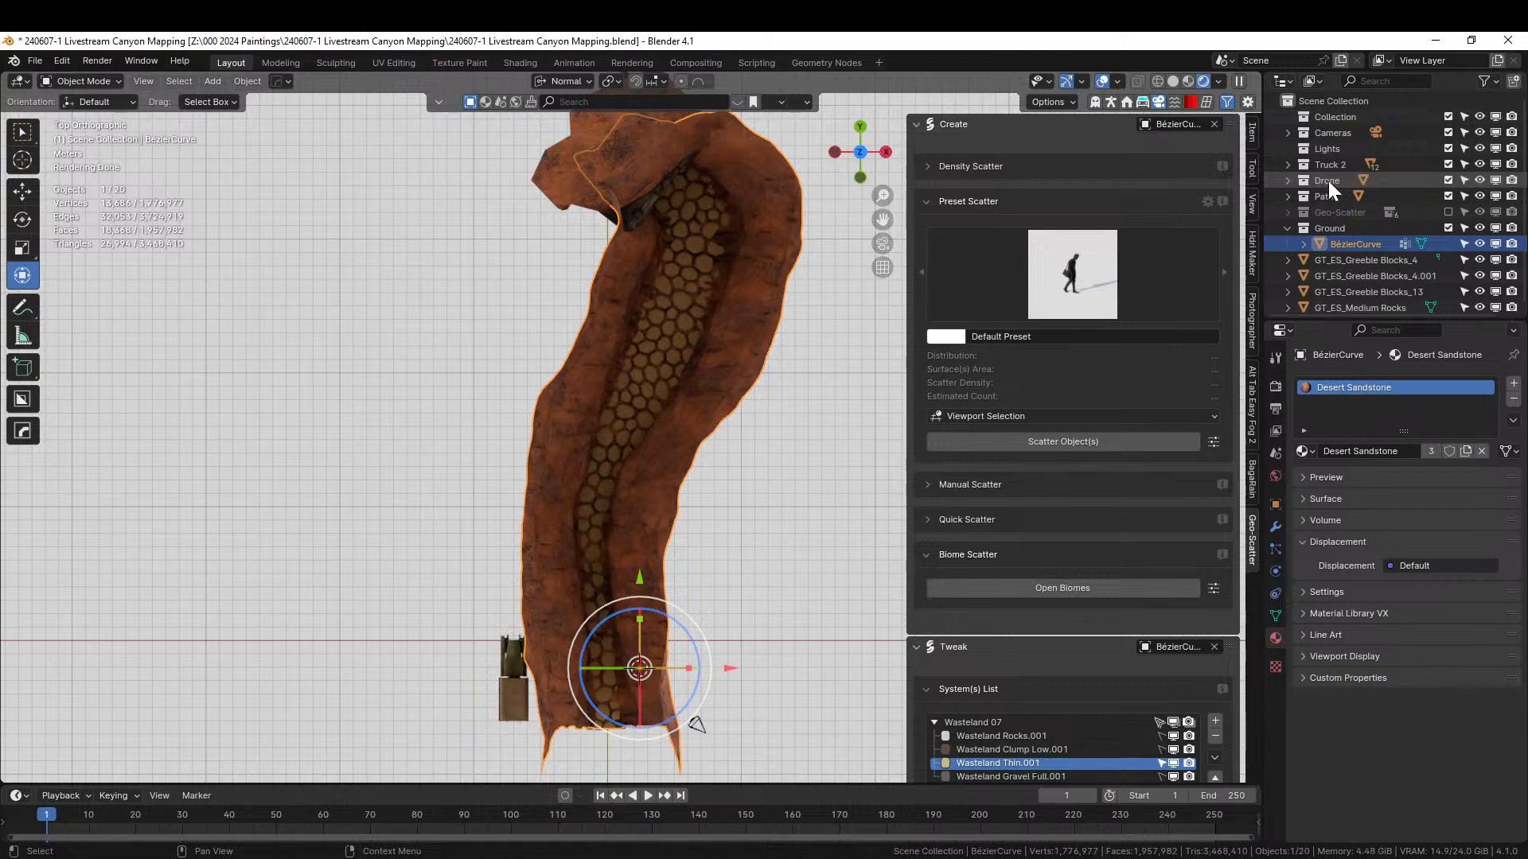
click(1288, 180)
key(z)
key(6)
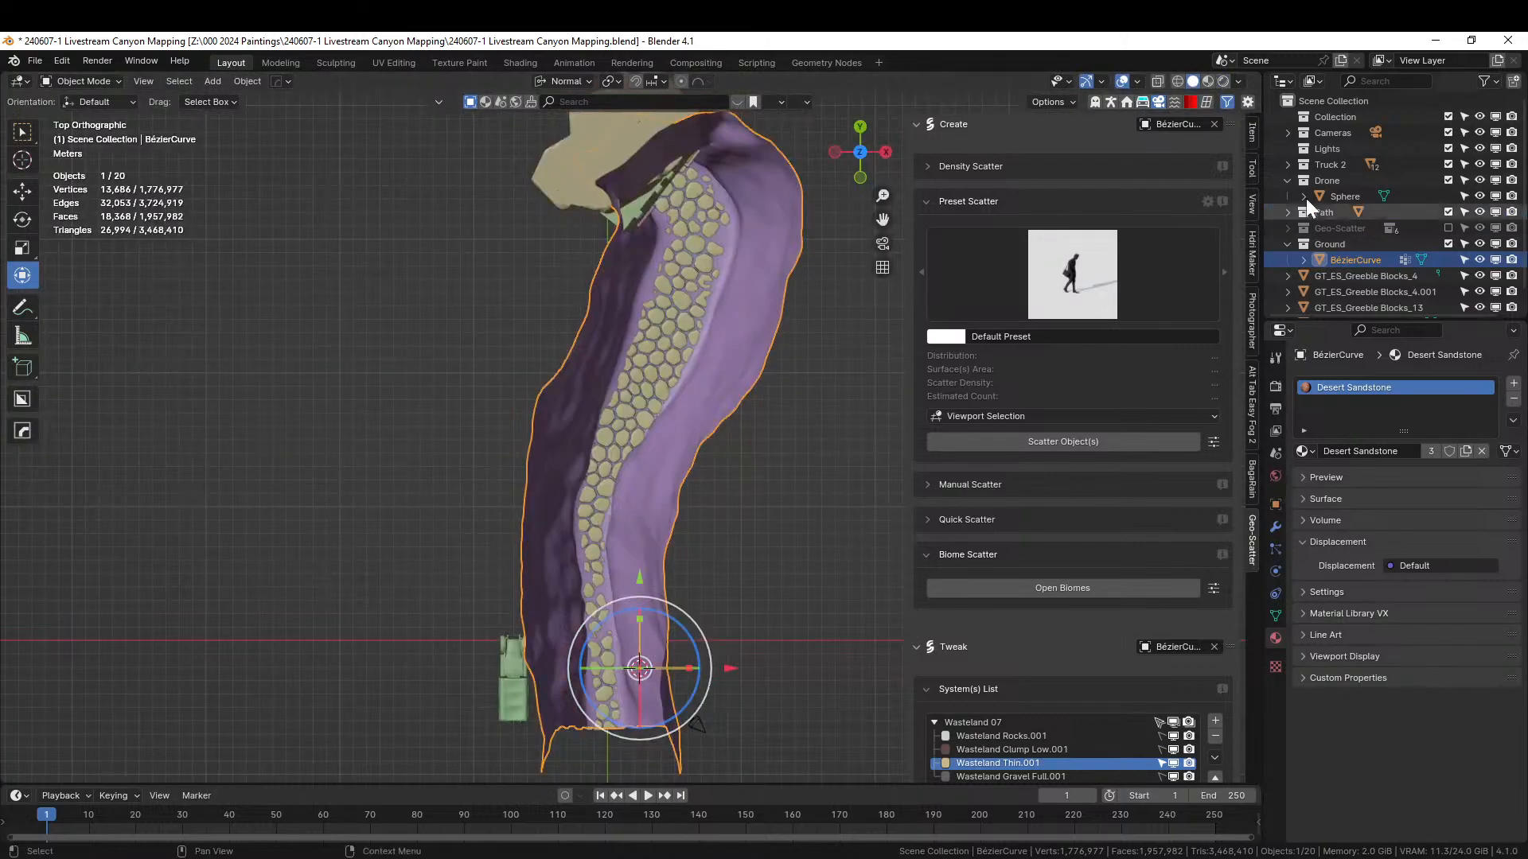
- Select the drone's Sphere object and move it along the canyon to the stone path near the gateway
click(1338, 196)
key(g)
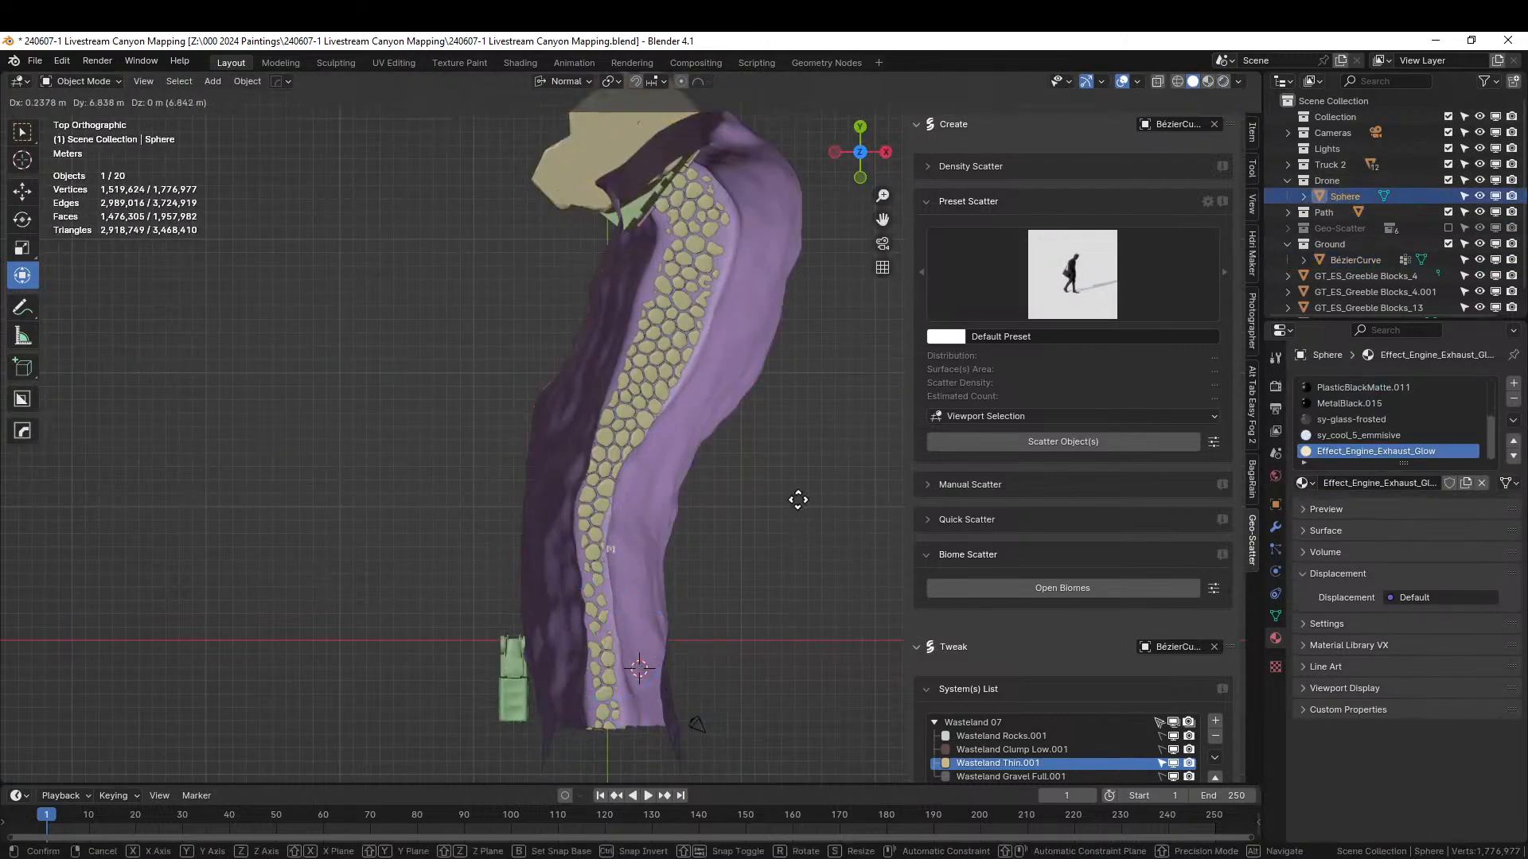
click(865, 201)
key(KP_Decimal)
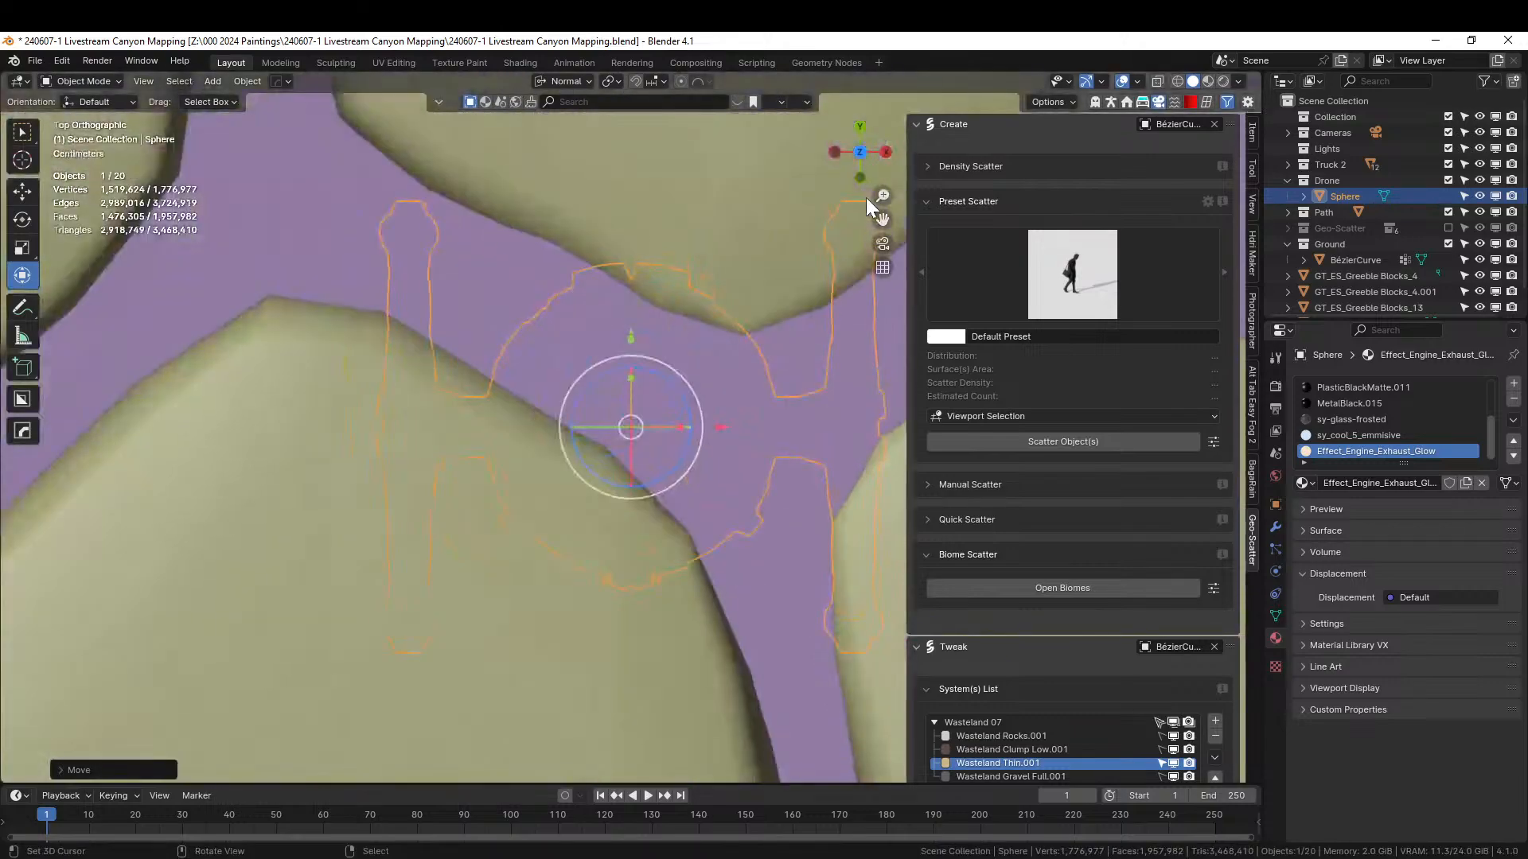
- Raise the drone along normal Z so it hovers above the stone path beside the gateway pillars
middle_drag(852, 209, 784, 785)
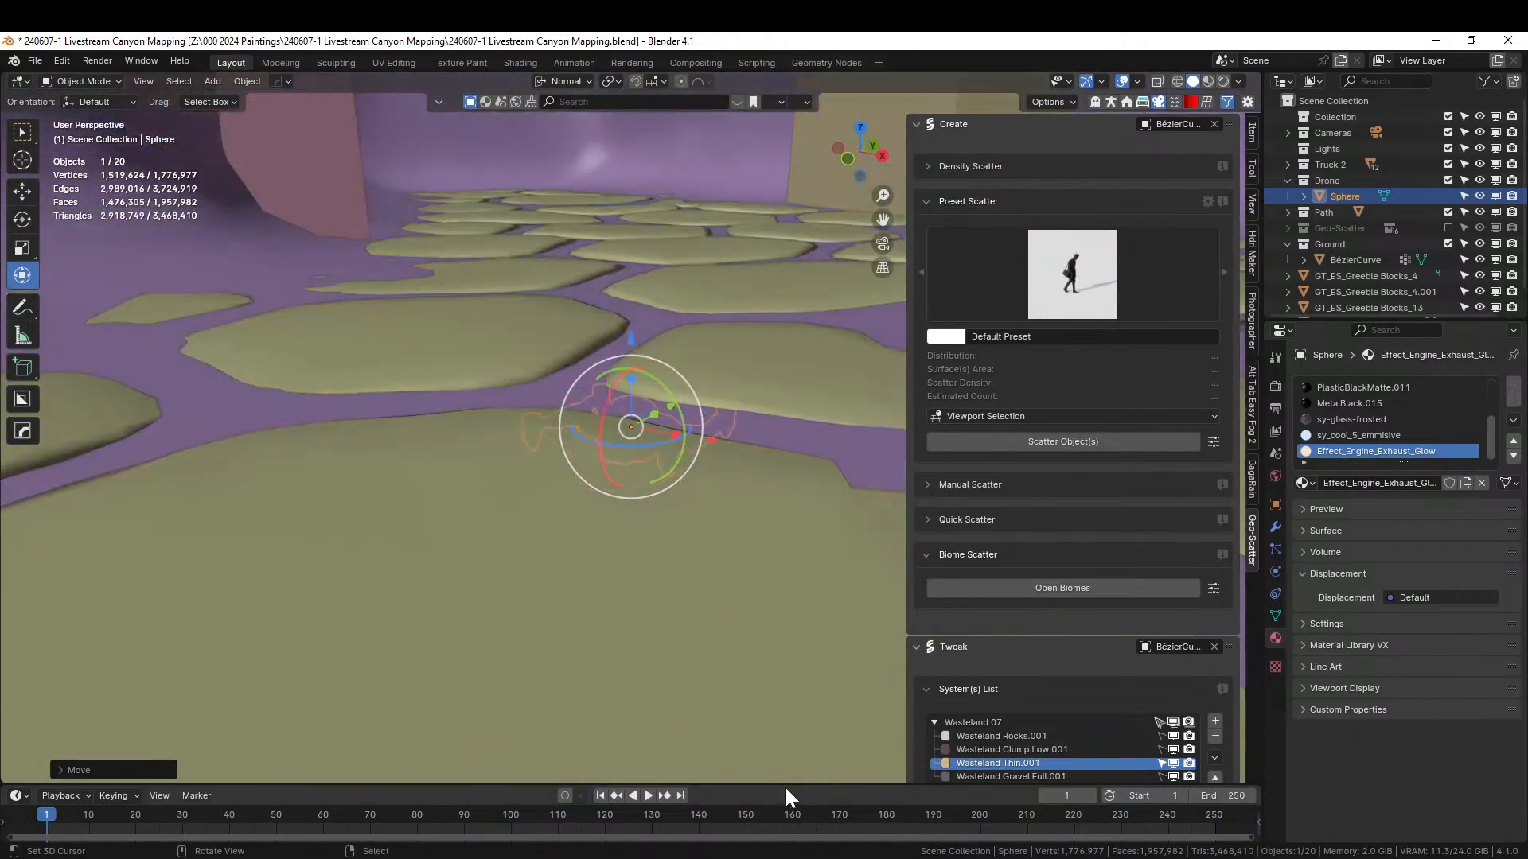
scroll(620, 451, down, 9)
shift+middle_drag(621, 450, 697, 118)
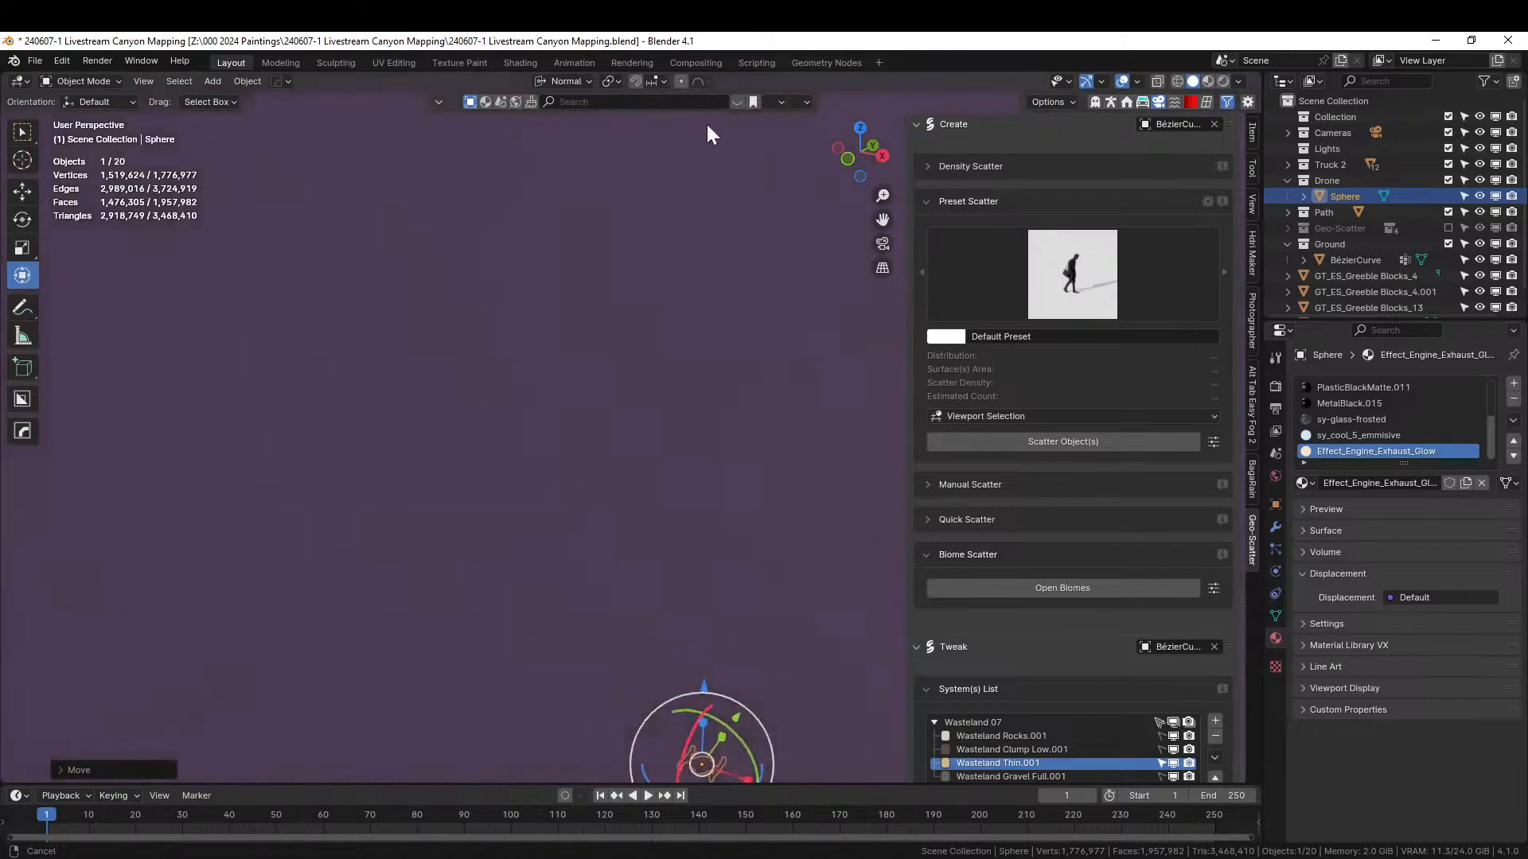
scroll(695, 335, up, 2)
key(g)
key(z)
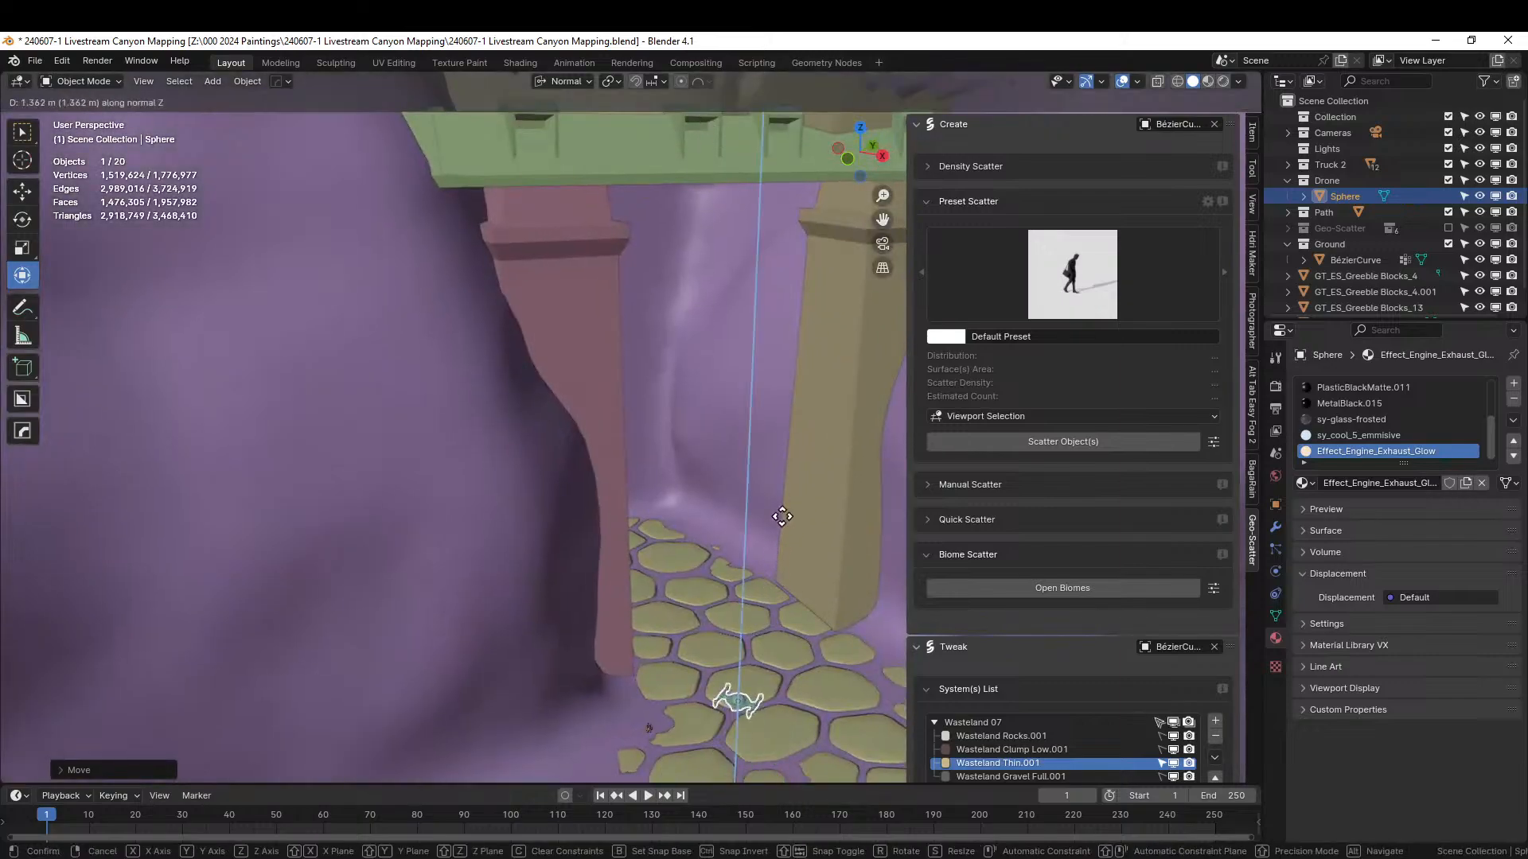
click(816, 403)
- Set the transform orientation to Global and rotate the drone about the global Z axis
middle_drag(816, 403, 503, 178)
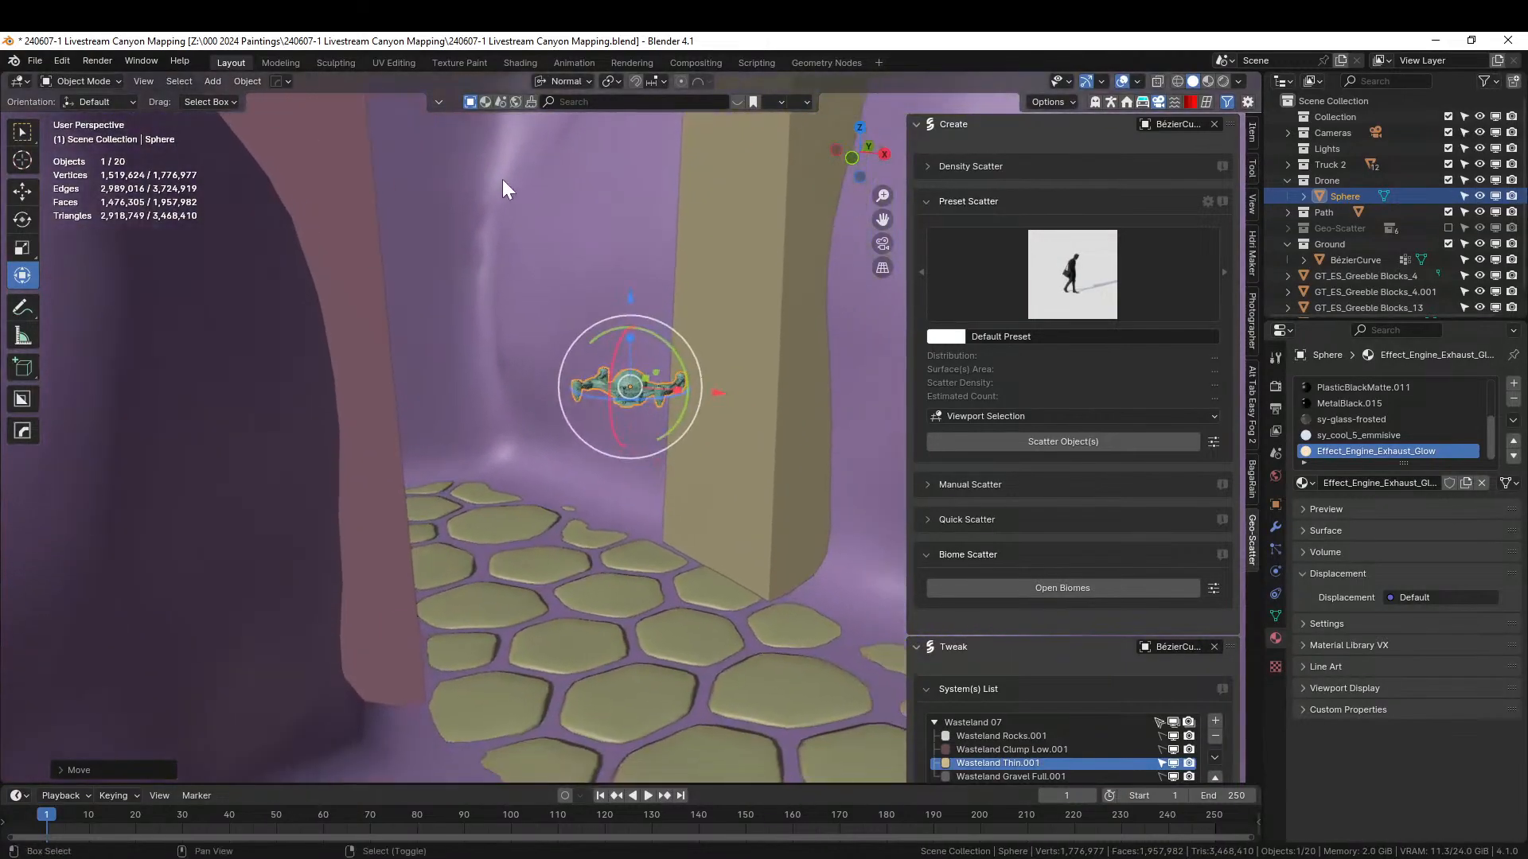
scroll(528, 237, up, 5)
middle_drag(532, 242, 583, 432)
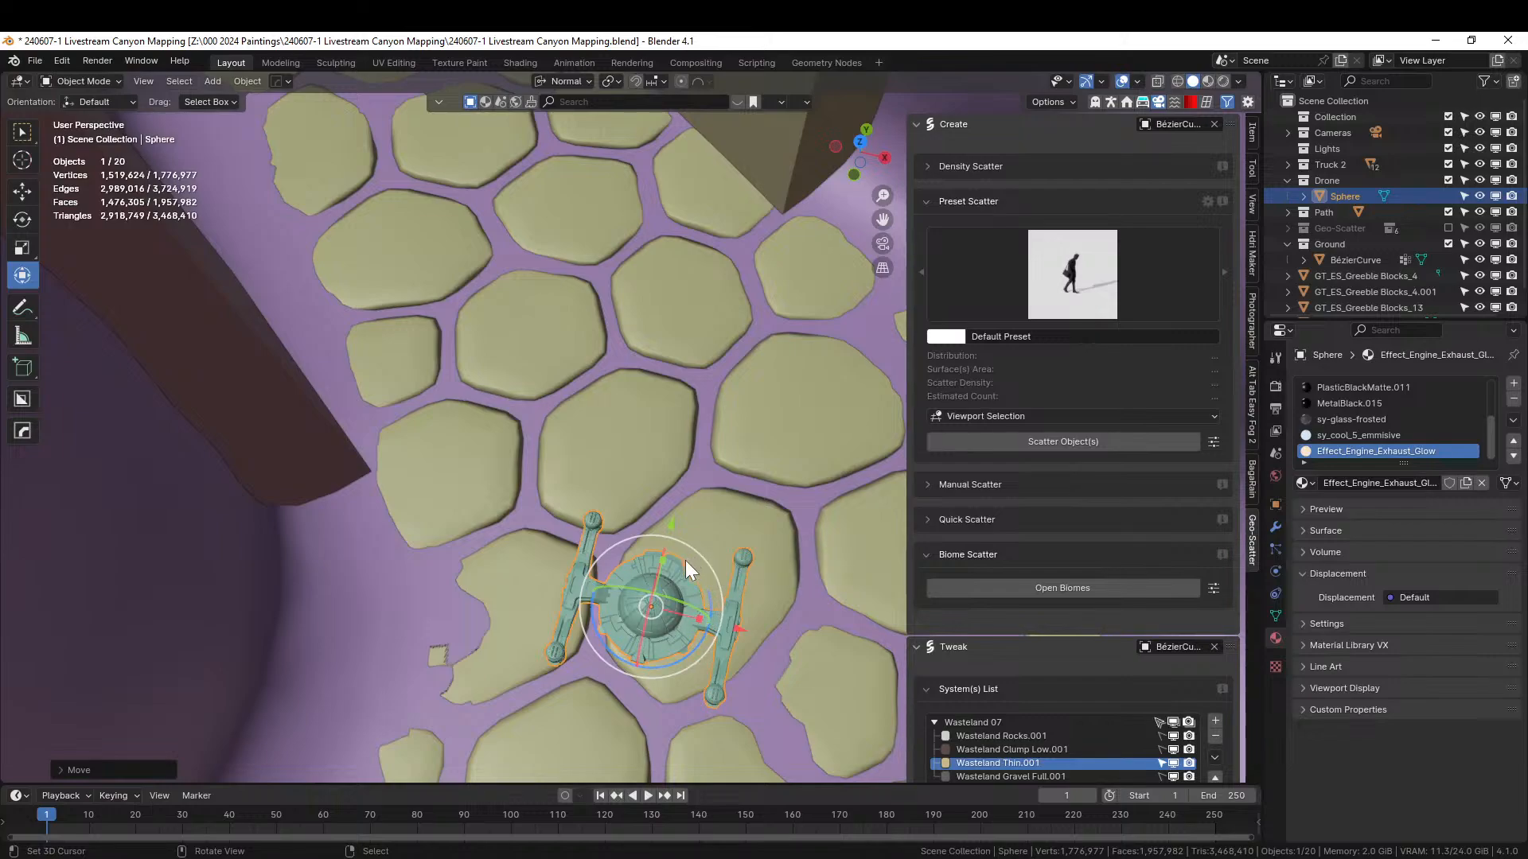
click(562, 80)
click(535, 127)
key(r)
key(z)
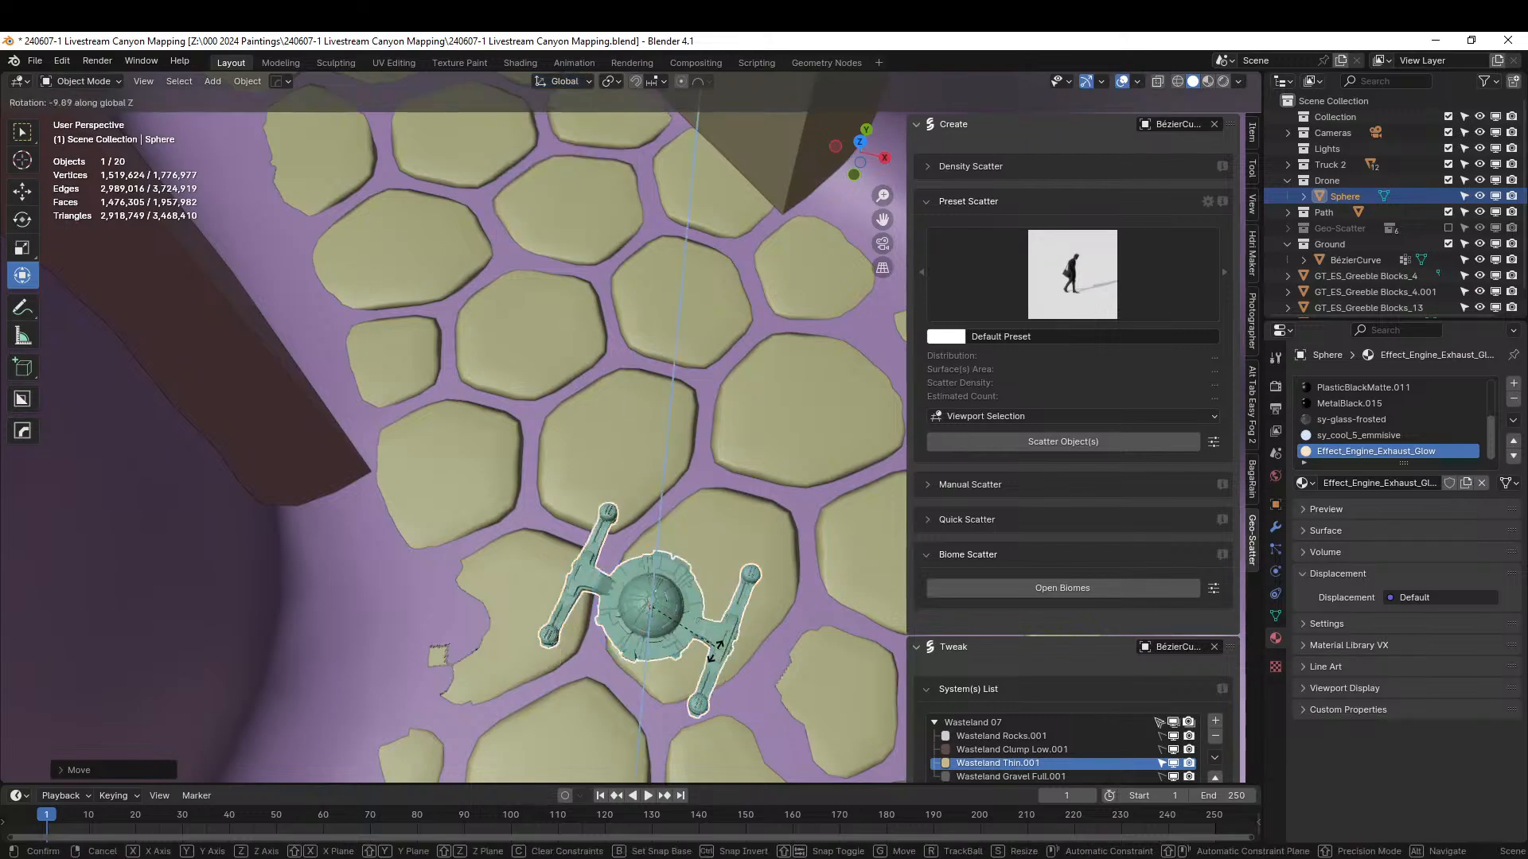
click(592, 606)
- Reposition the drone over the bend of the stone path, adjust its height, and save the file
middle_drag(592, 606, 715, 665)
key(g)
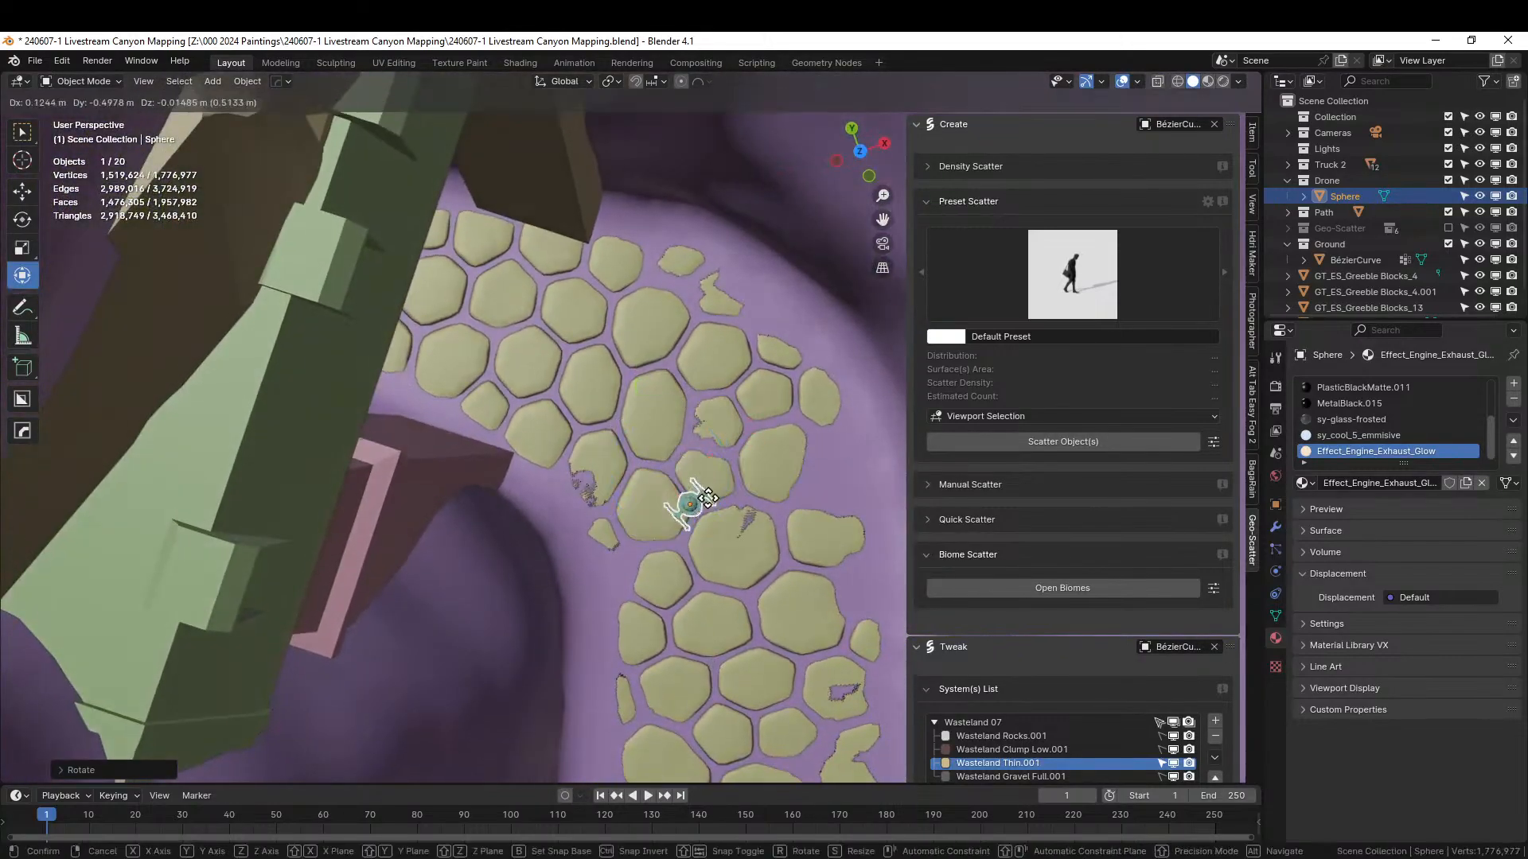
click(772, 562)
middle_drag(772, 563, 762, 370)
drag(758, 303, 753, 332)
middle_drag(753, 332, 651, 508)
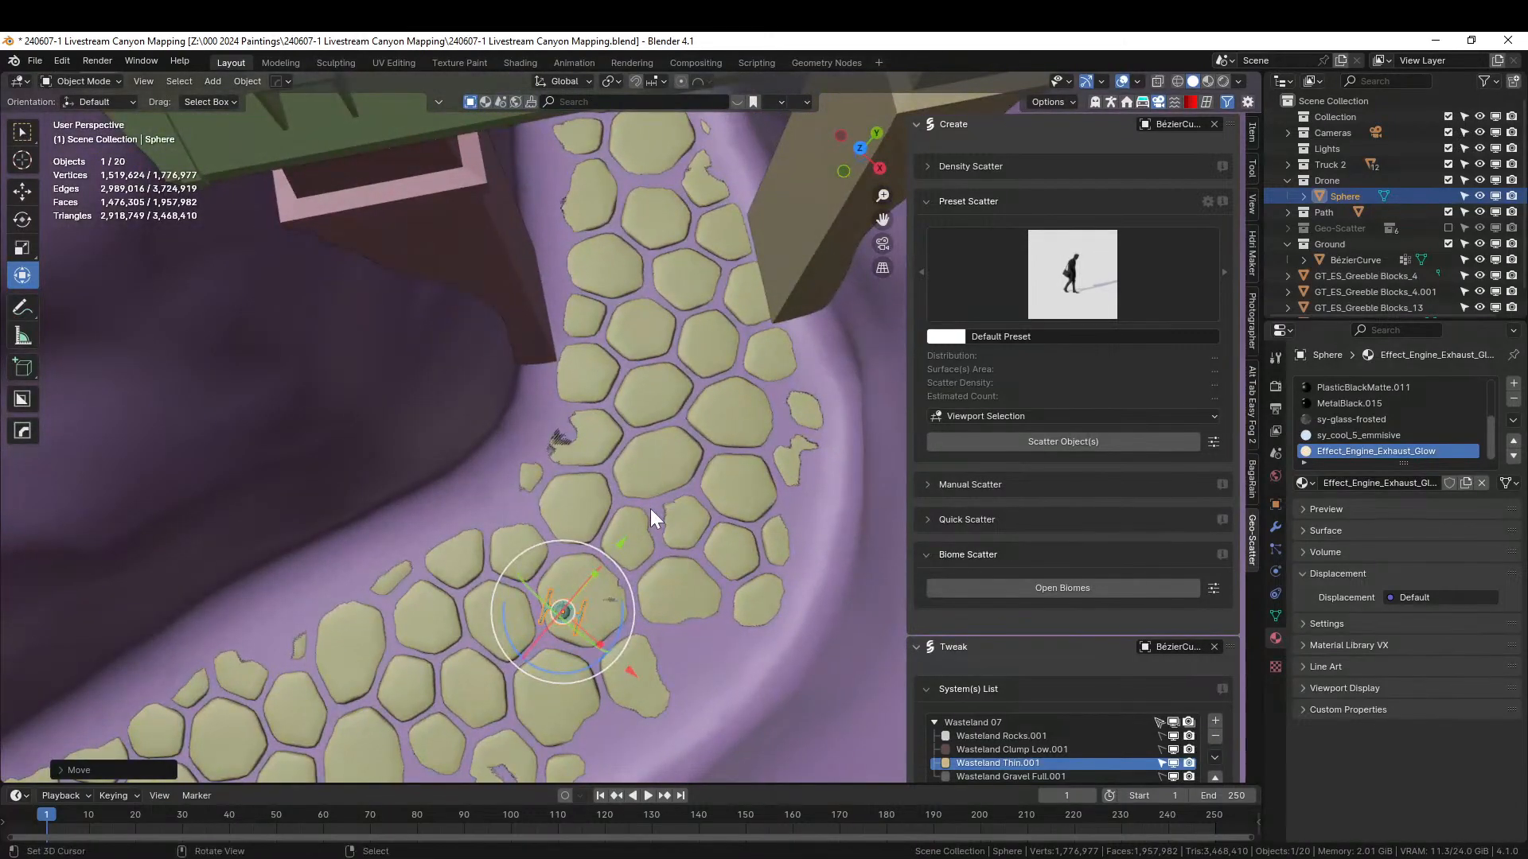
key(ctrl+s)
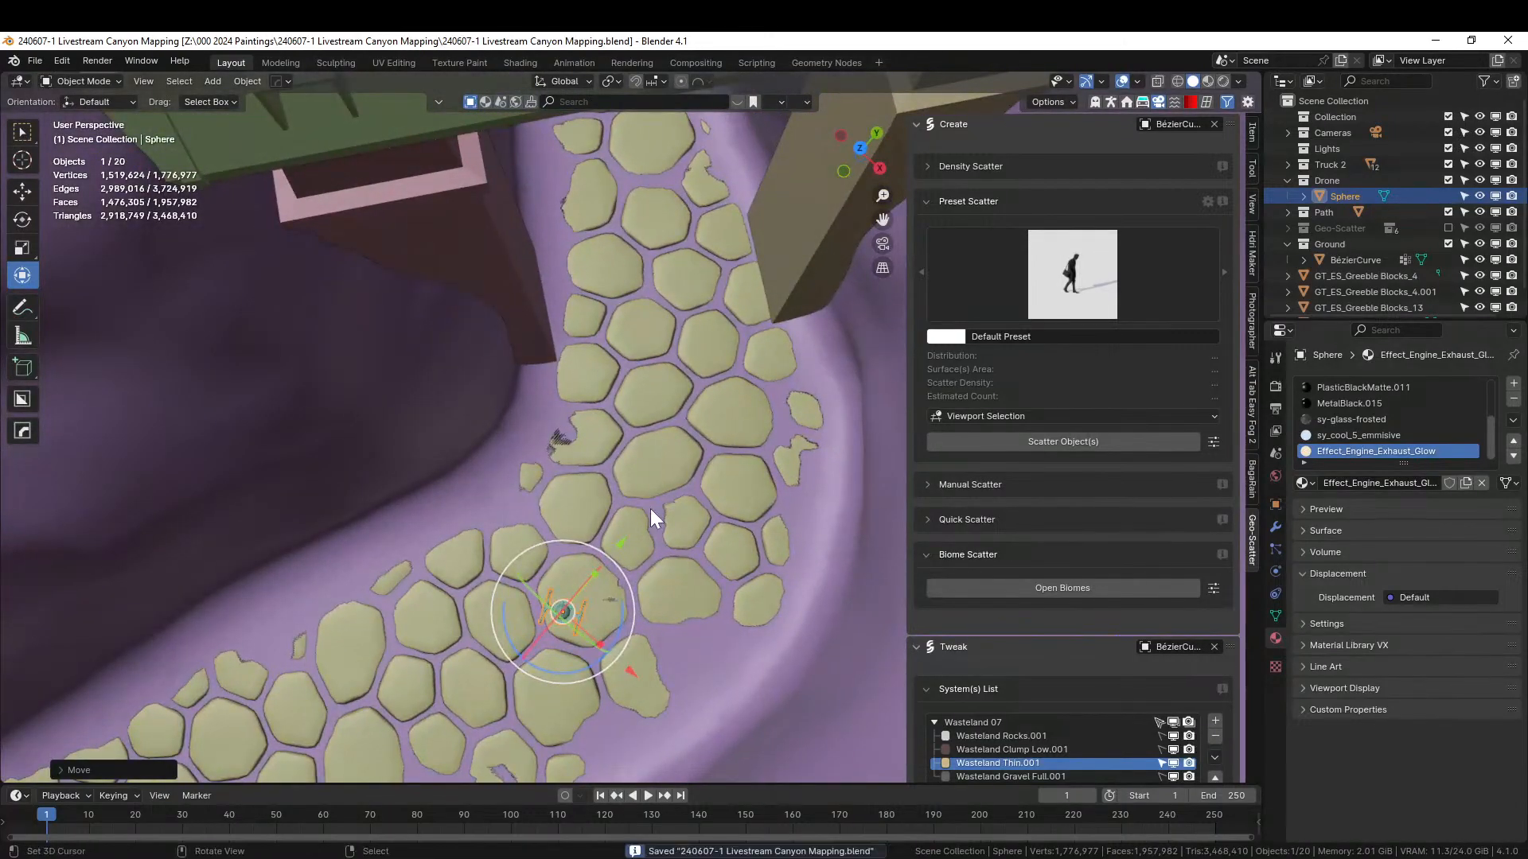
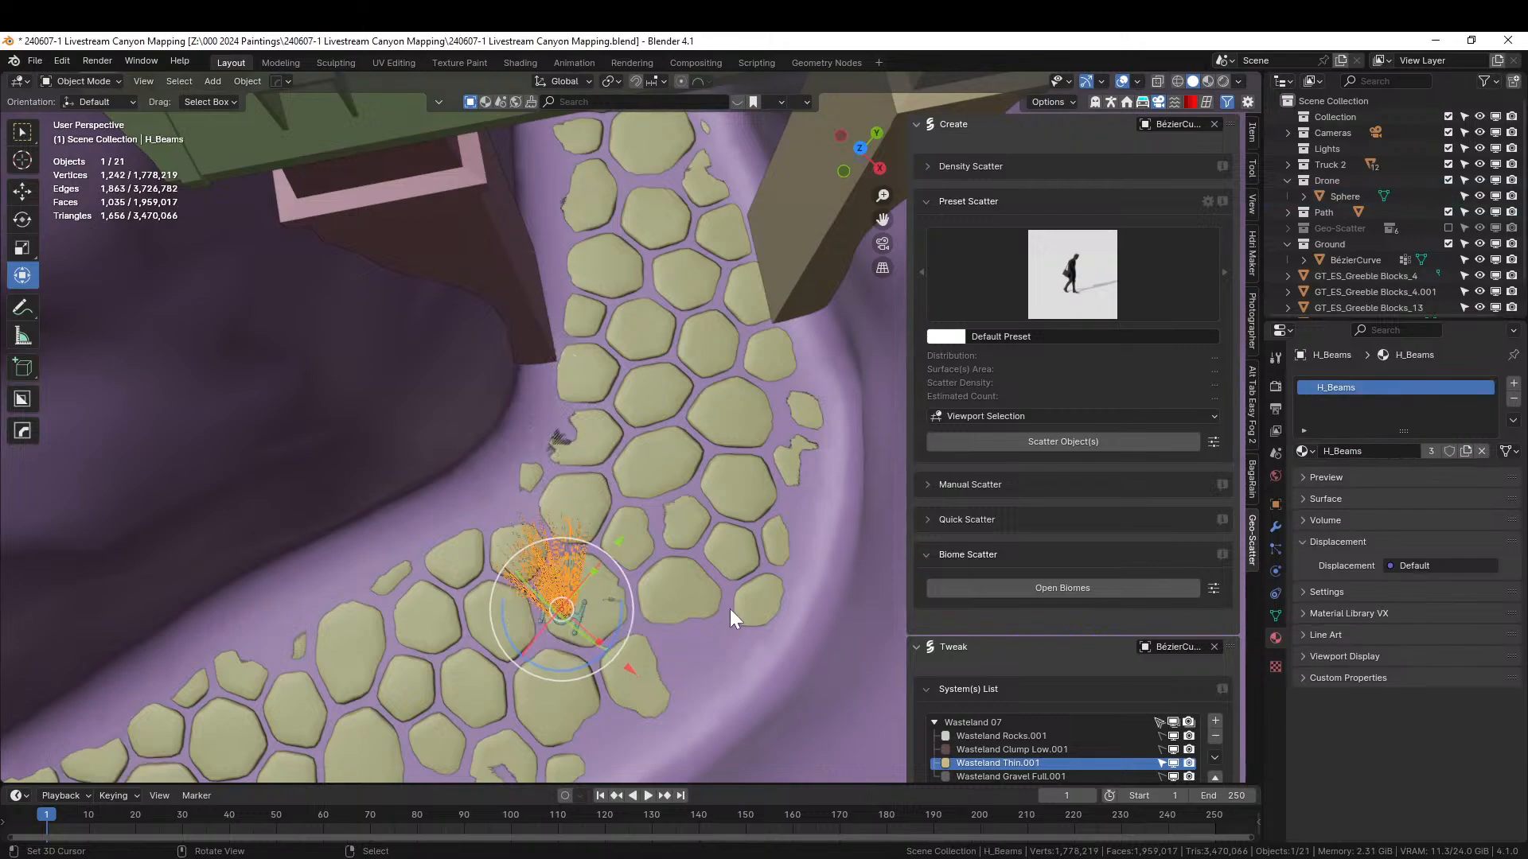
- Copy the drone's rotation to the H_Beams object and leave only the beams selected
key(KP_Decimal)
middle_drag(729, 609, 455, 178)
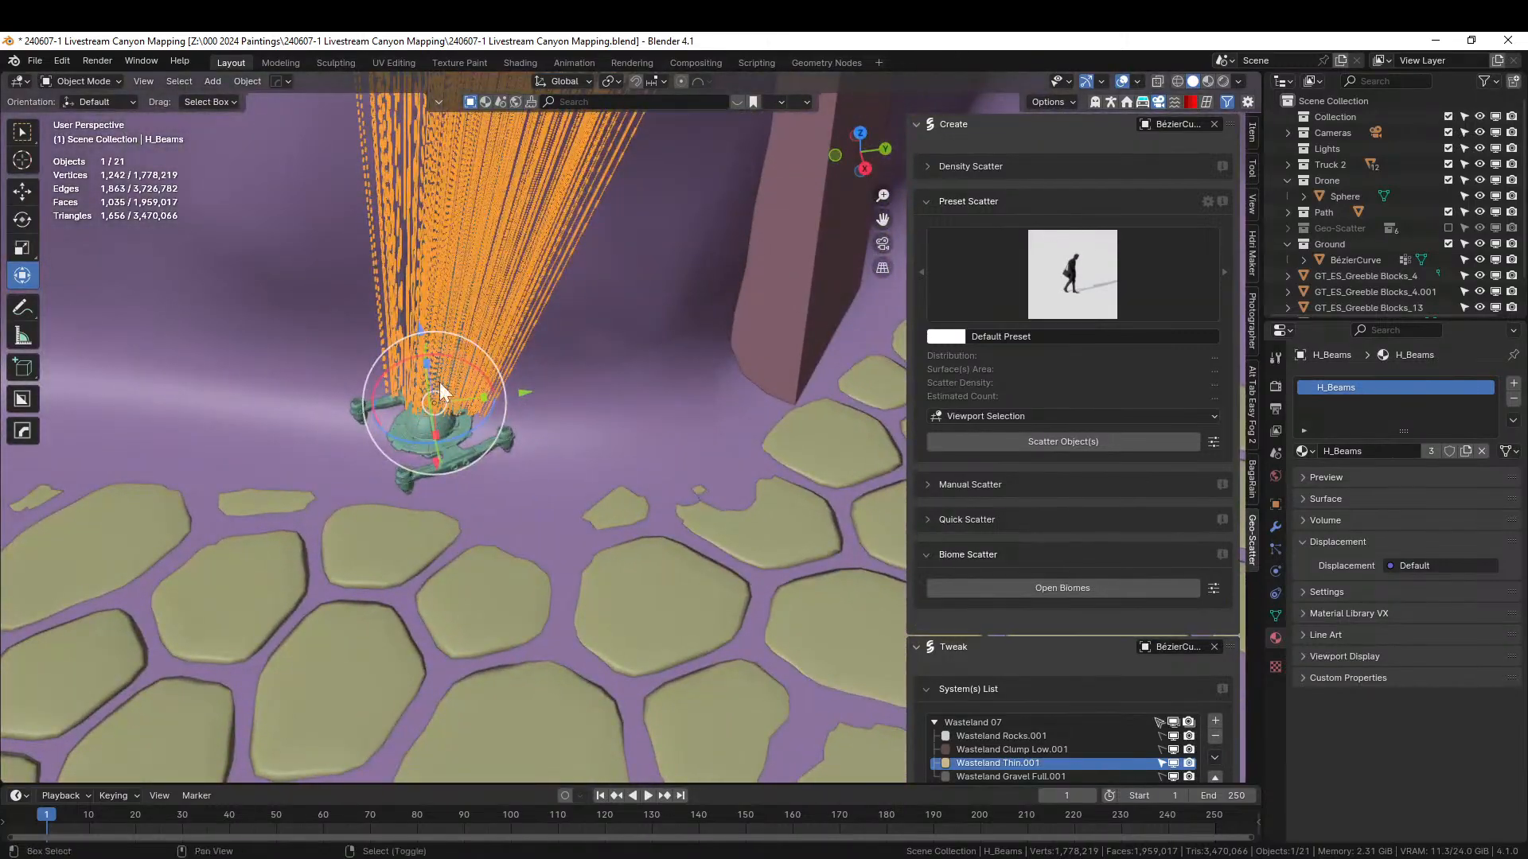
shift+click(456, 447)
key(ctrl+c)
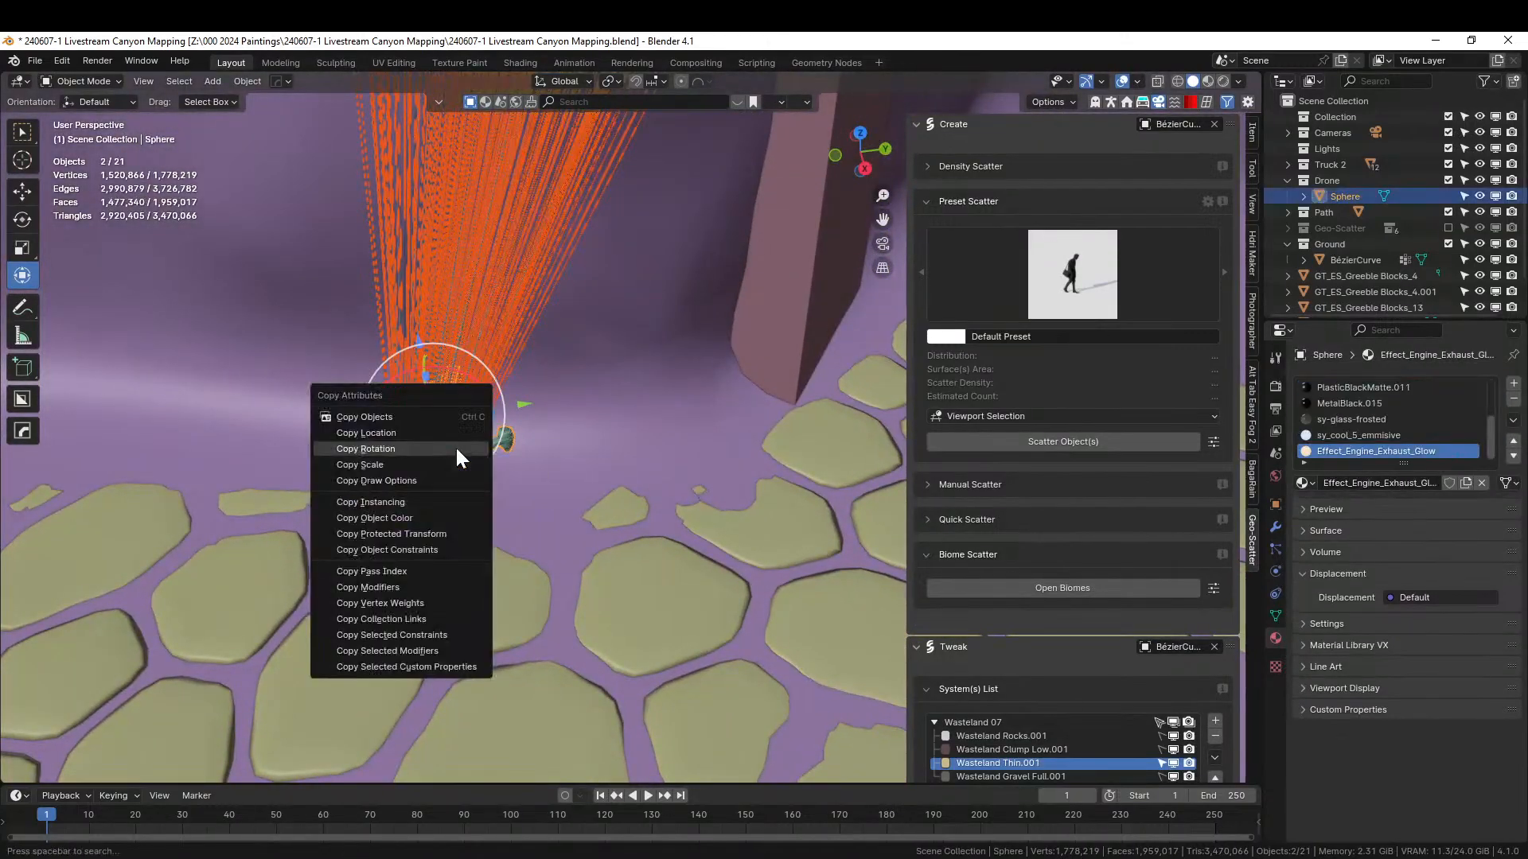
click(399, 450)
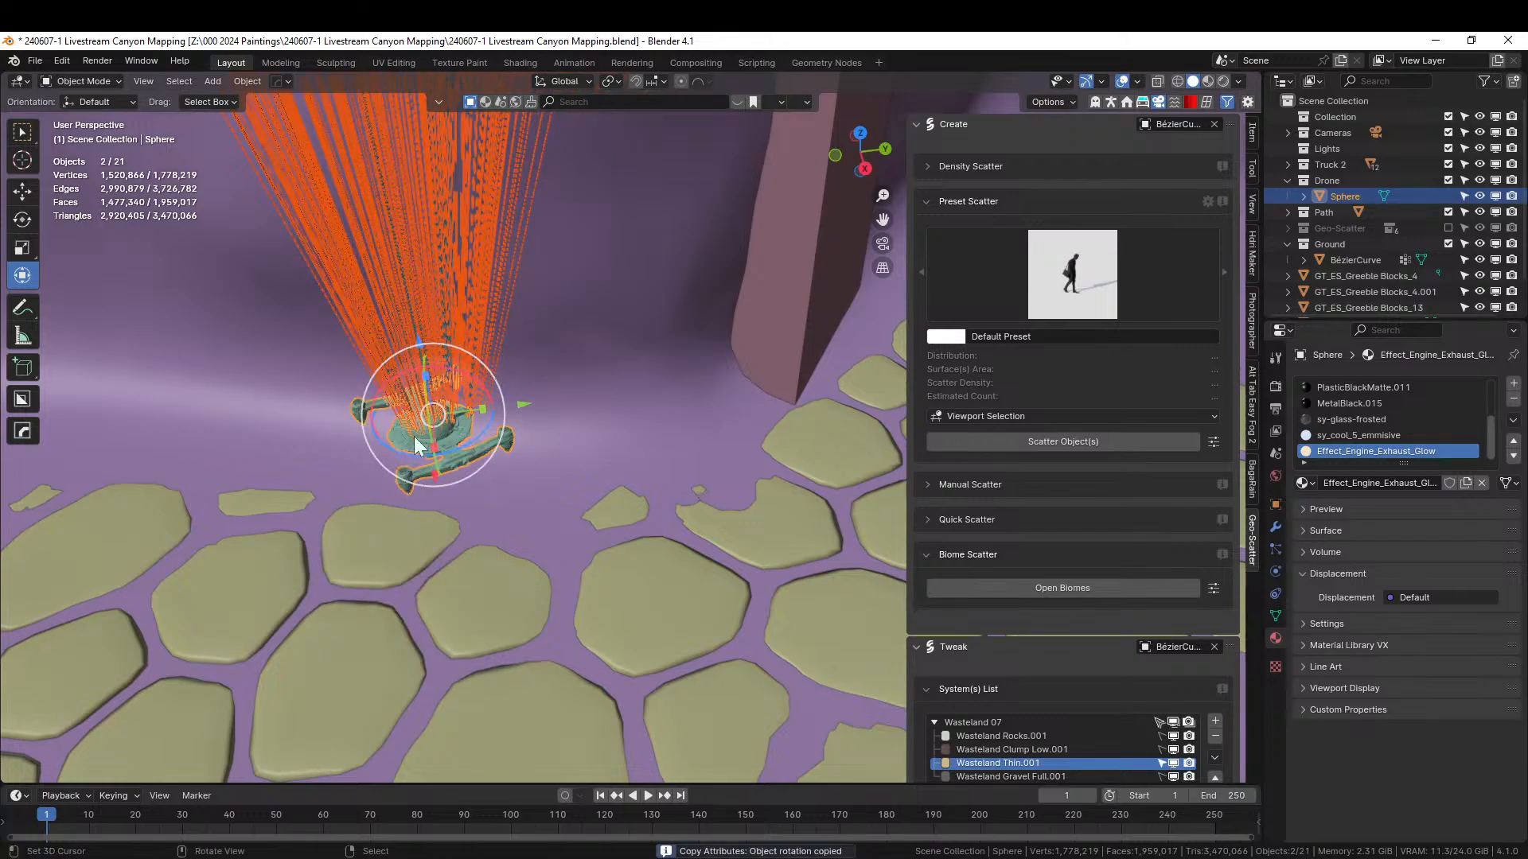
click(389, 275)
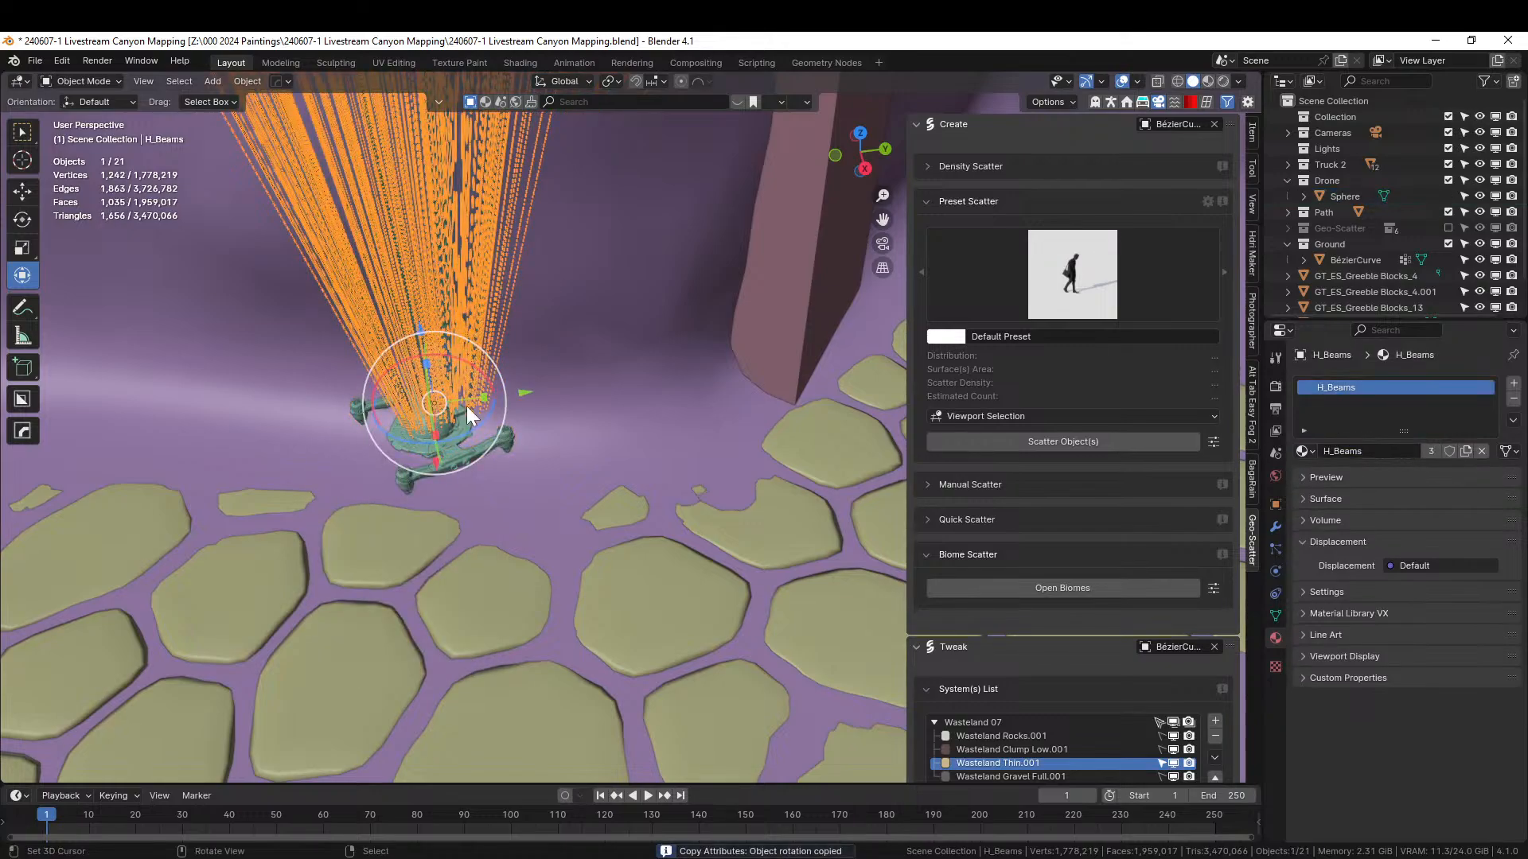
- Try rotating the beams -90° about the global X axis and check their direction in top view
text(rx90)
key(Escape)
text(rx-90)
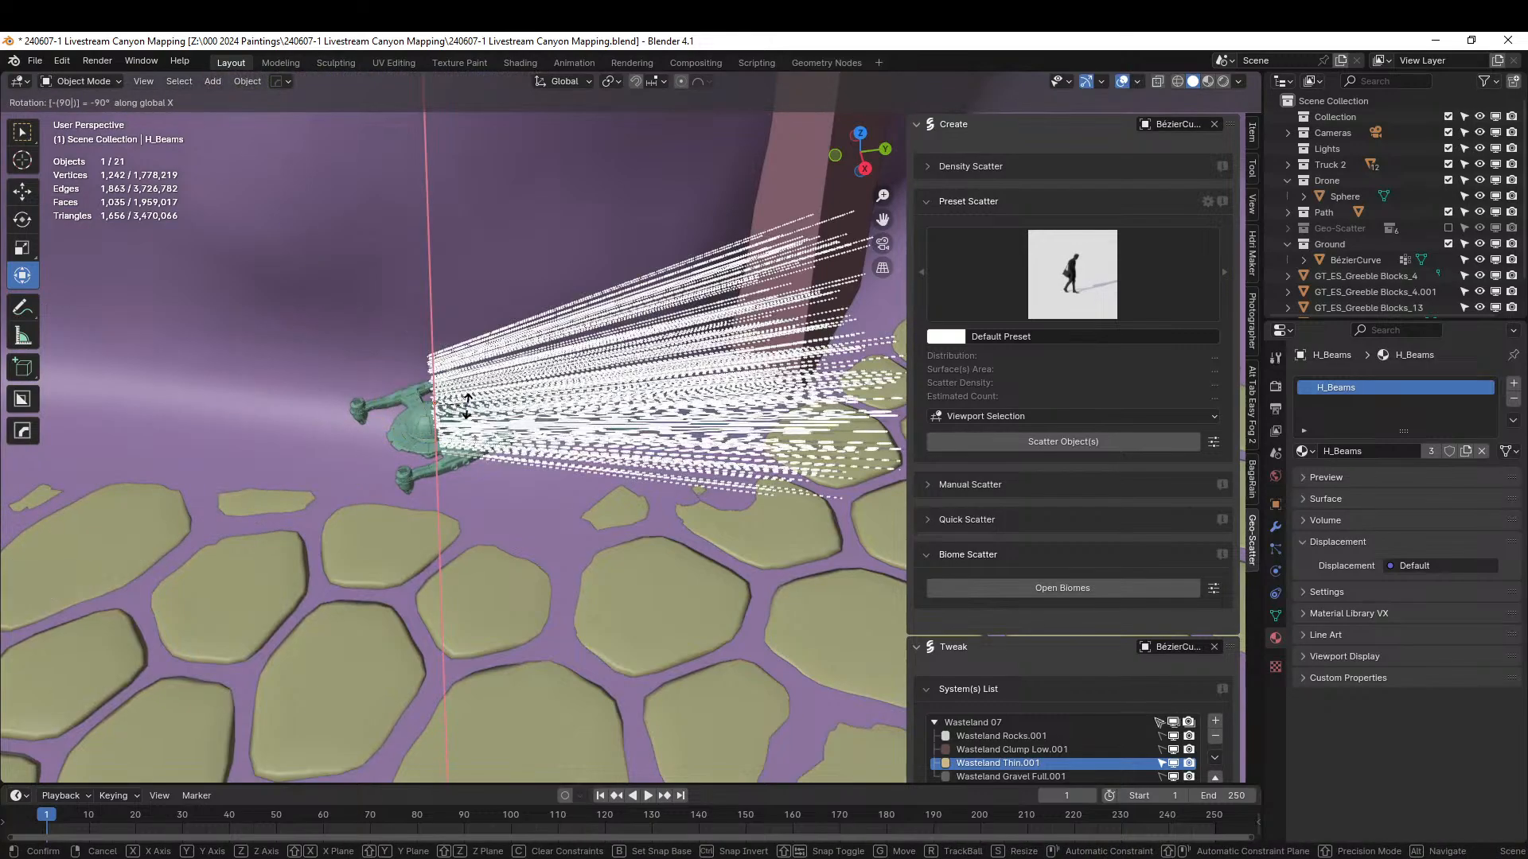
key(Return)
middle_drag(384, 402, 399, 472)
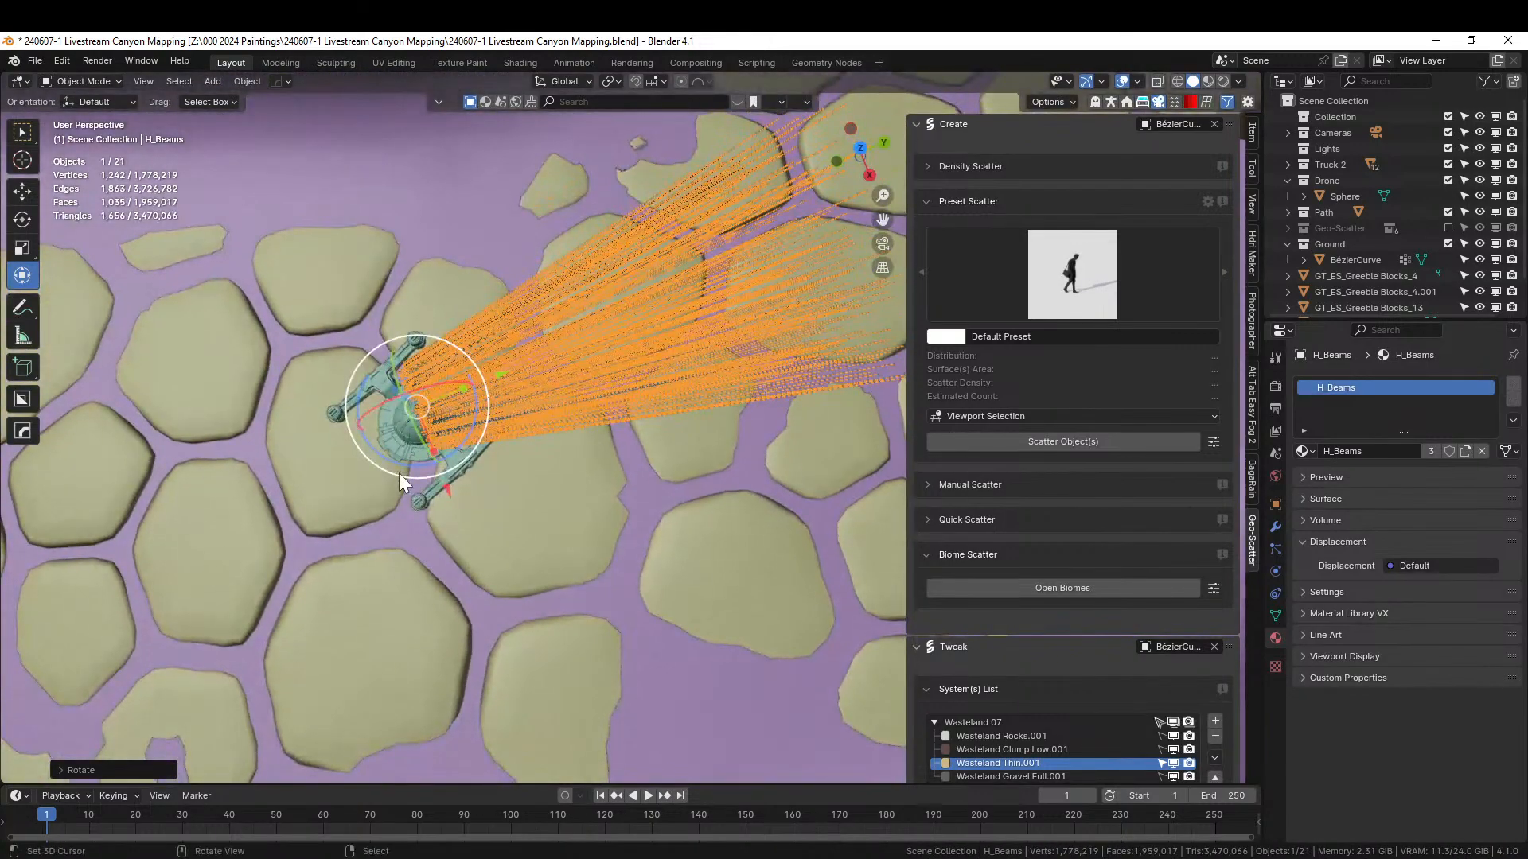
key(KP_7)
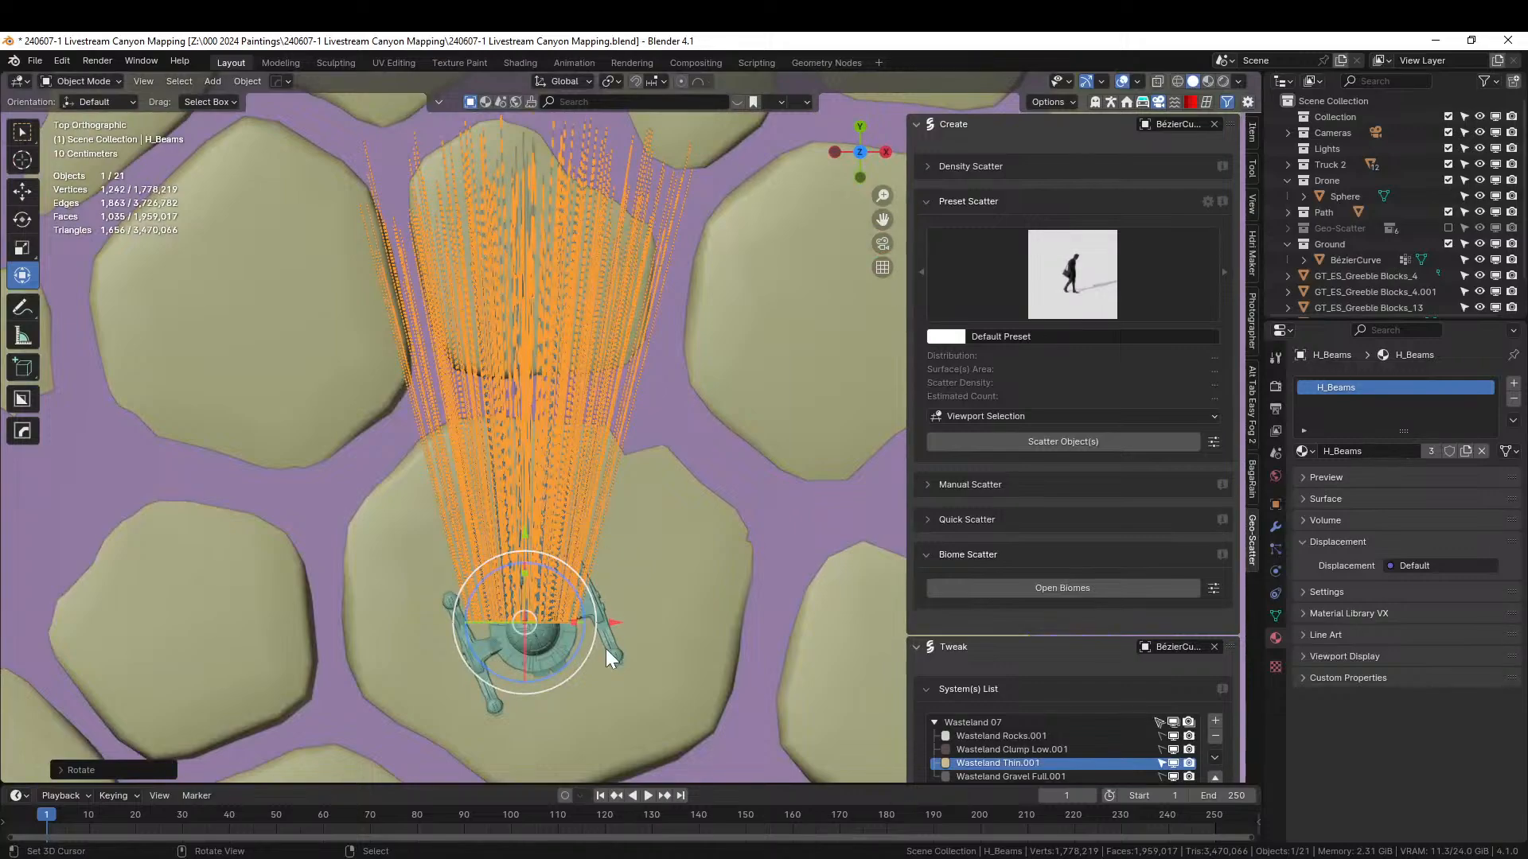
- Copy the drone's rotation to the beams again
shift+click(612, 638)
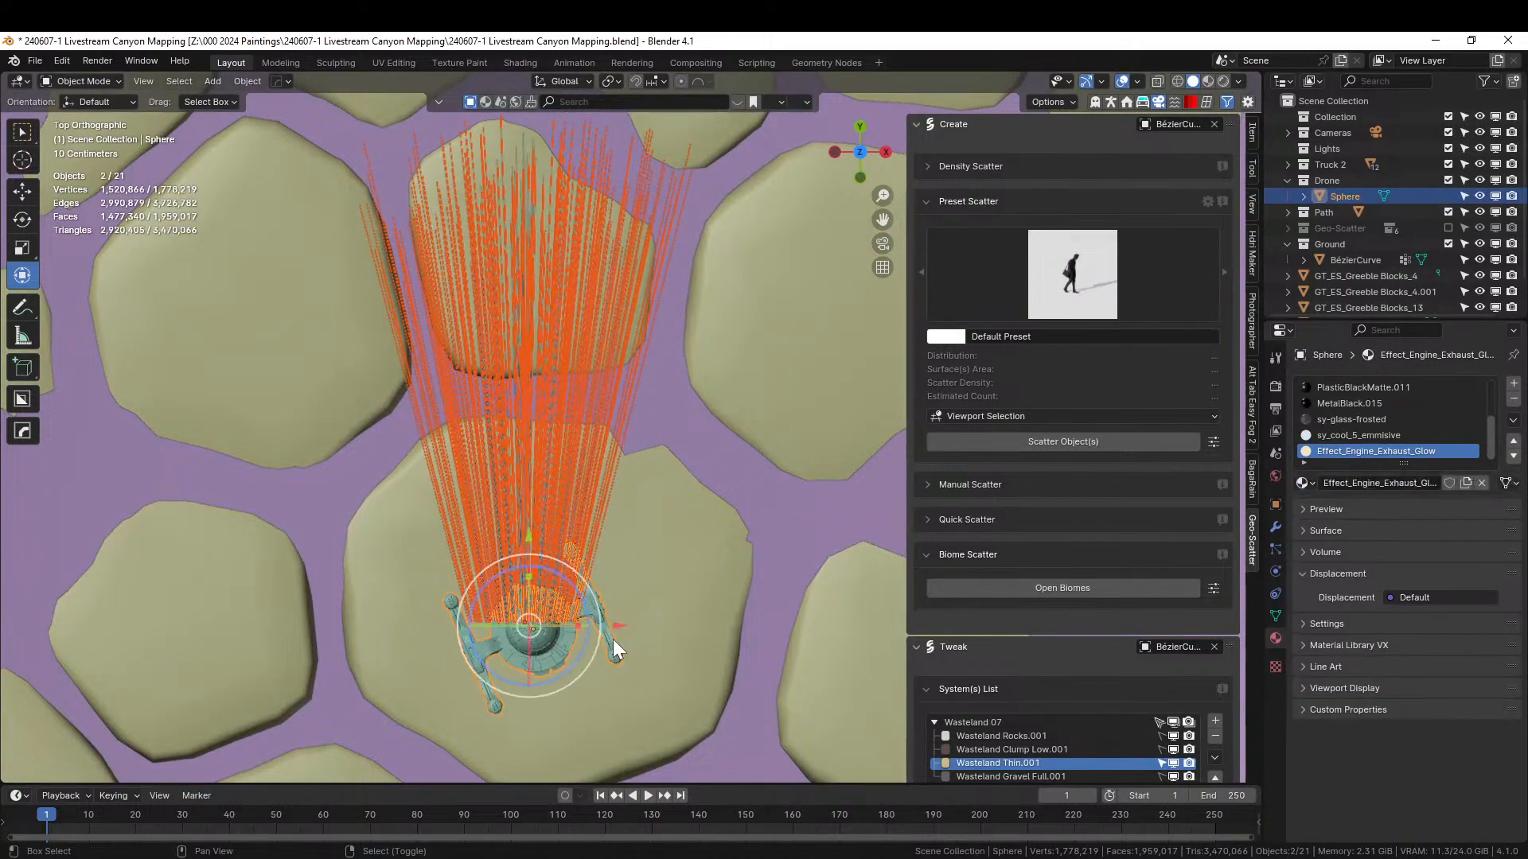
key(ctrl+c)
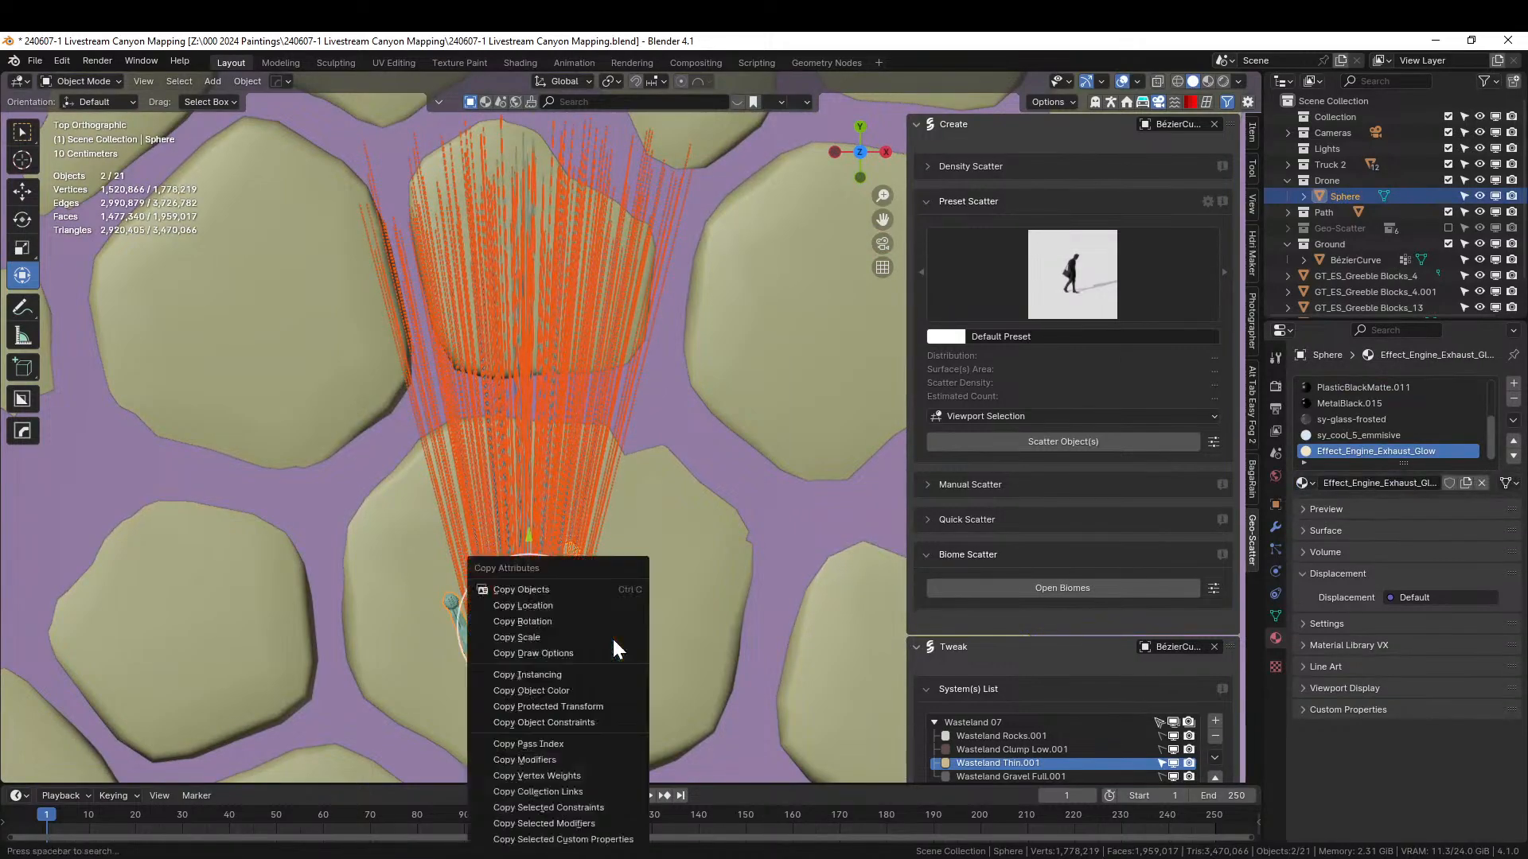
click(551, 621)
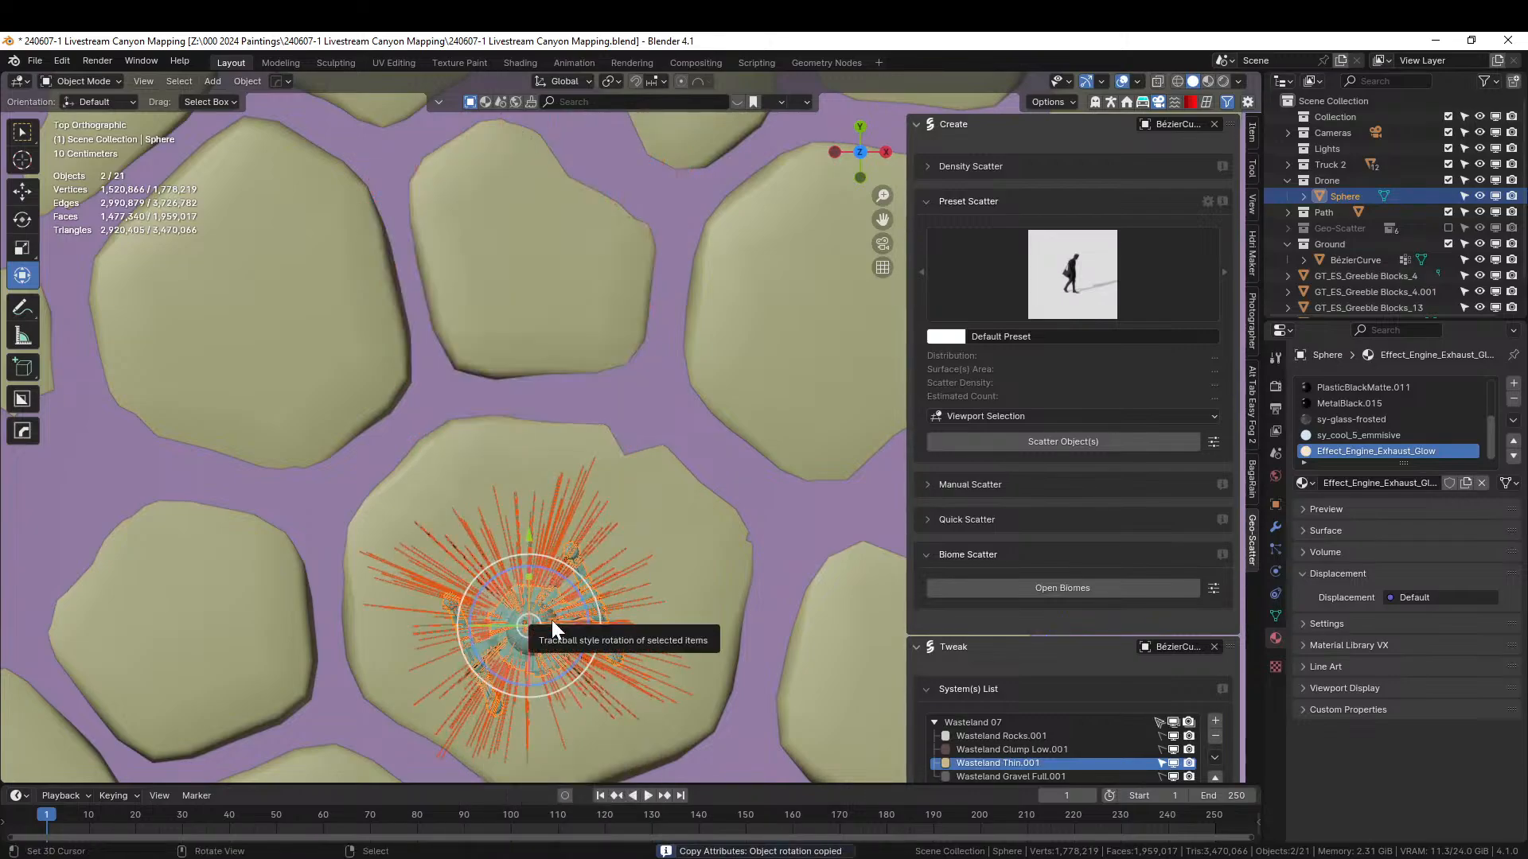
middle_drag(551, 619, 716, 637)
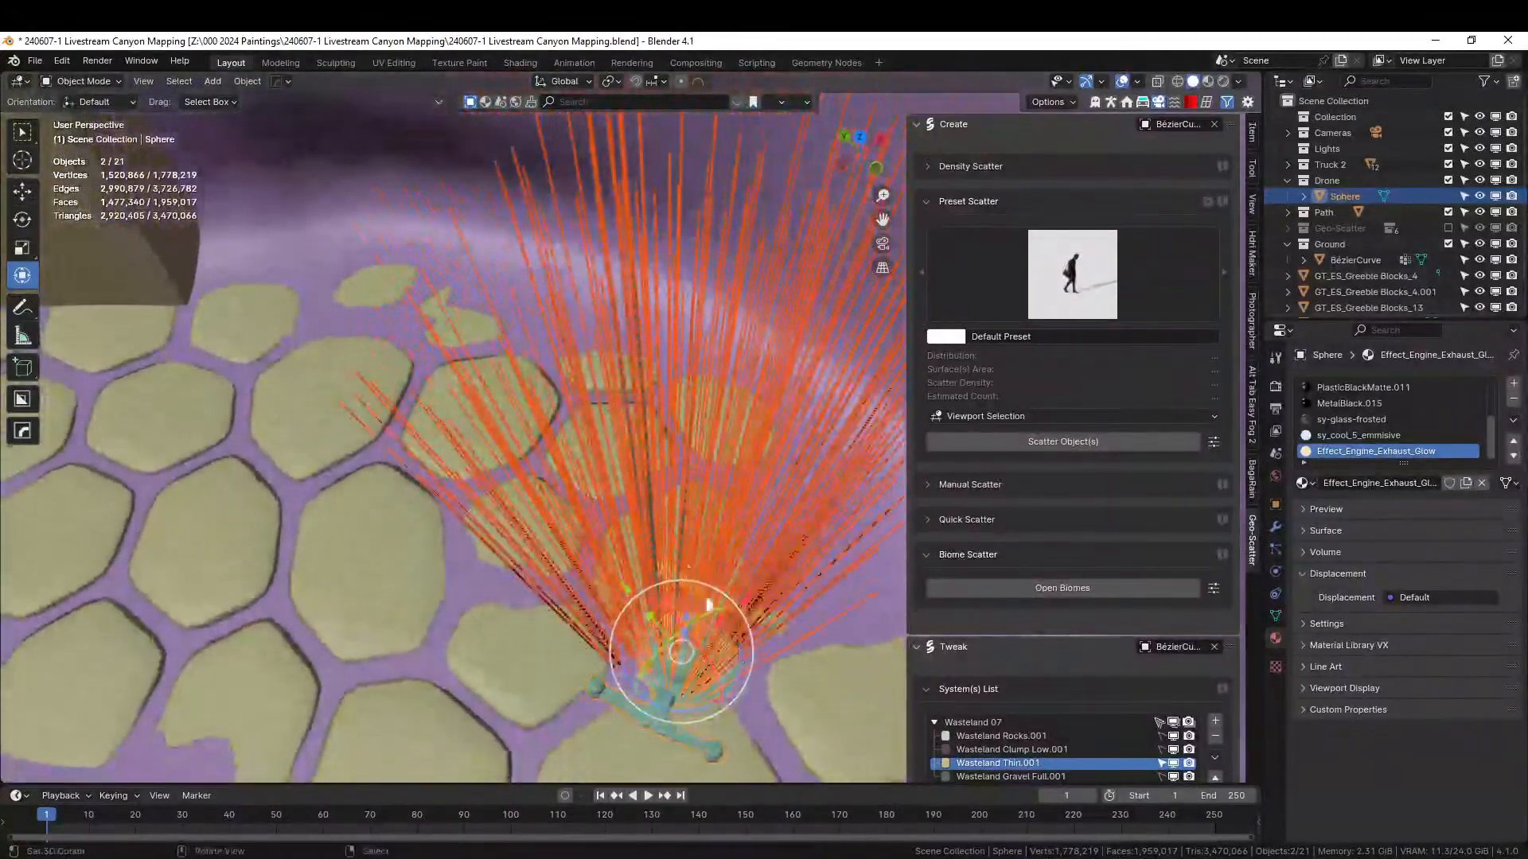
- Set the transform orientation to Local and rotate only the beams 90° about their local X axis
click(580, 83)
click(541, 147)
middle_drag(643, 360, 656, 296)
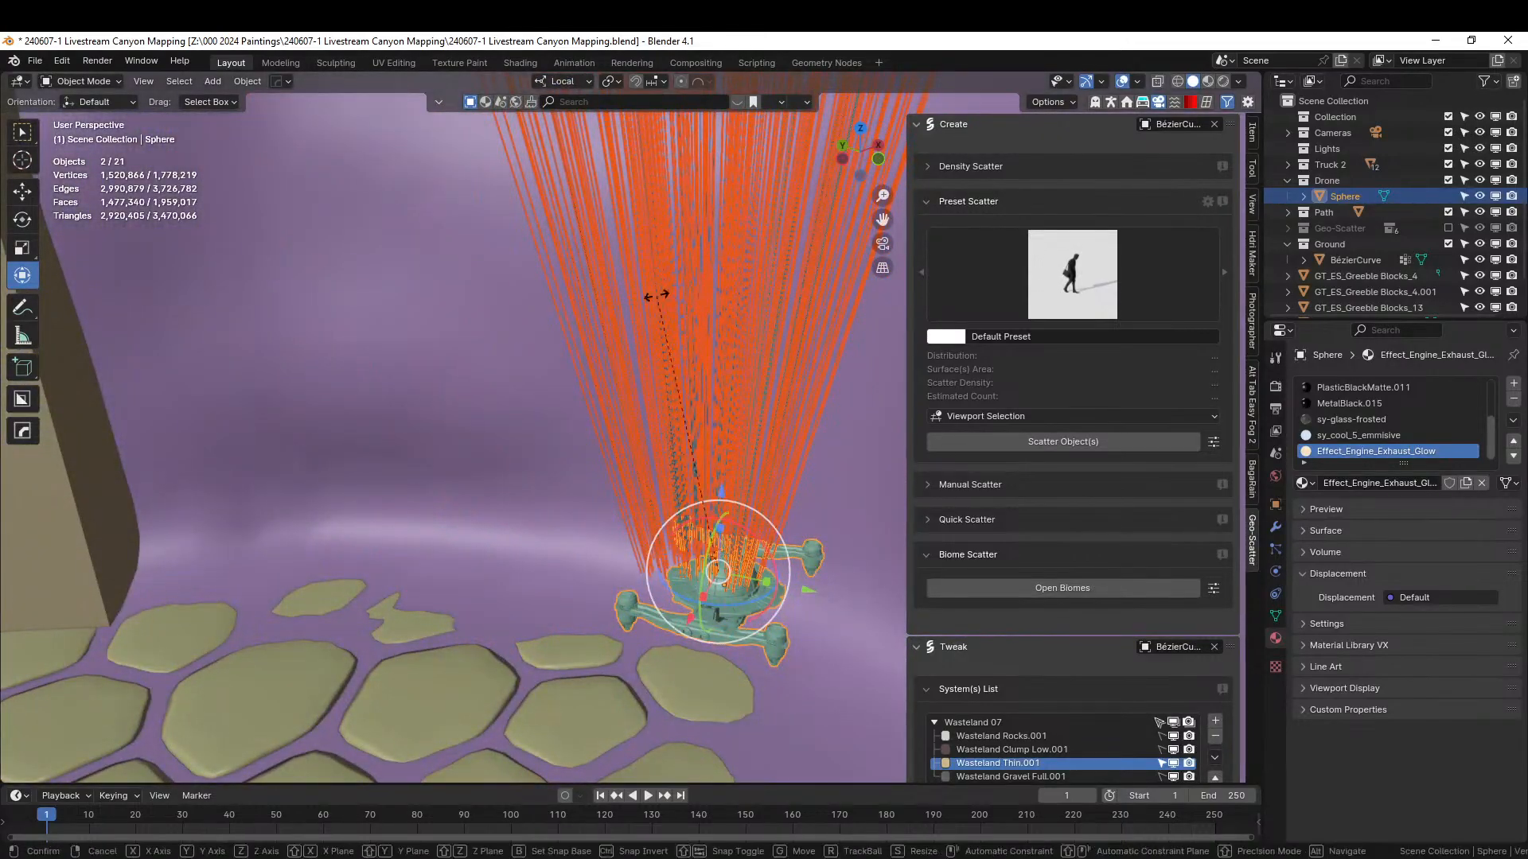
text(rx90)
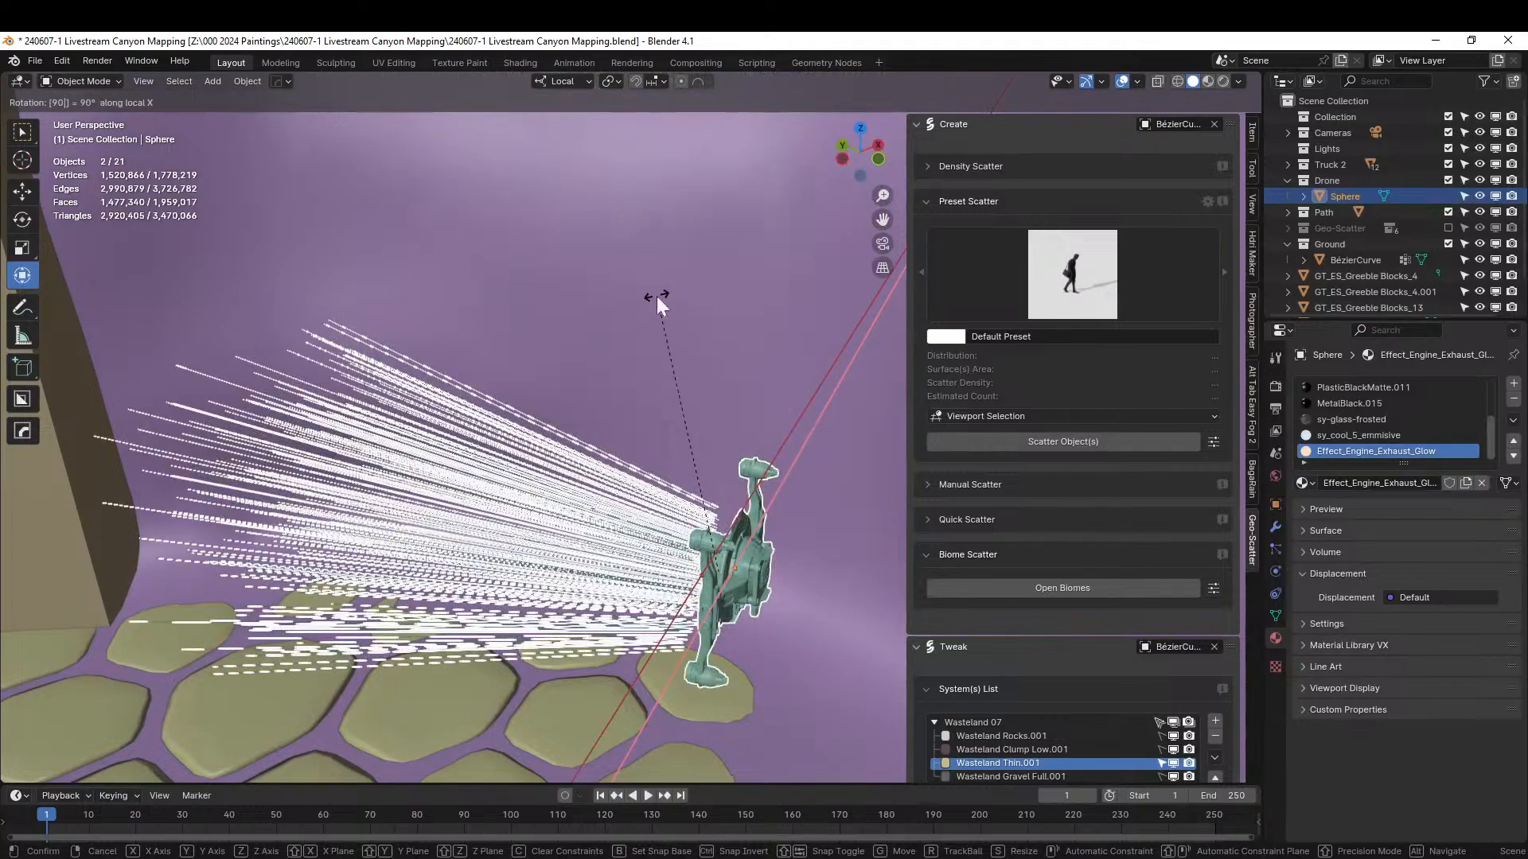
key(Return)
click(735, 438)
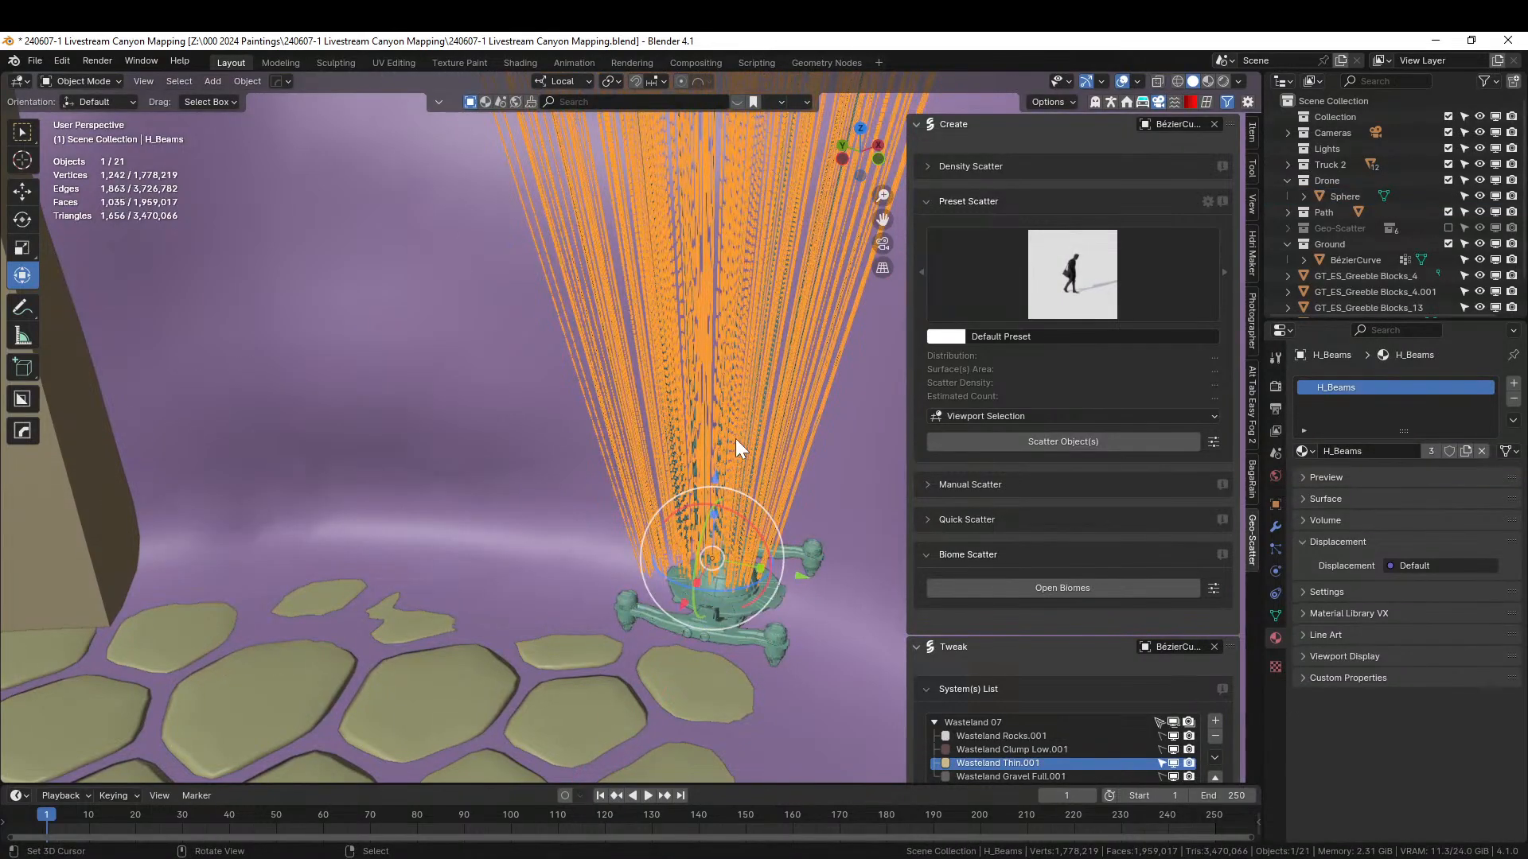
text(rx90)
key(Return)
middle_drag(735, 437, 624, 617)
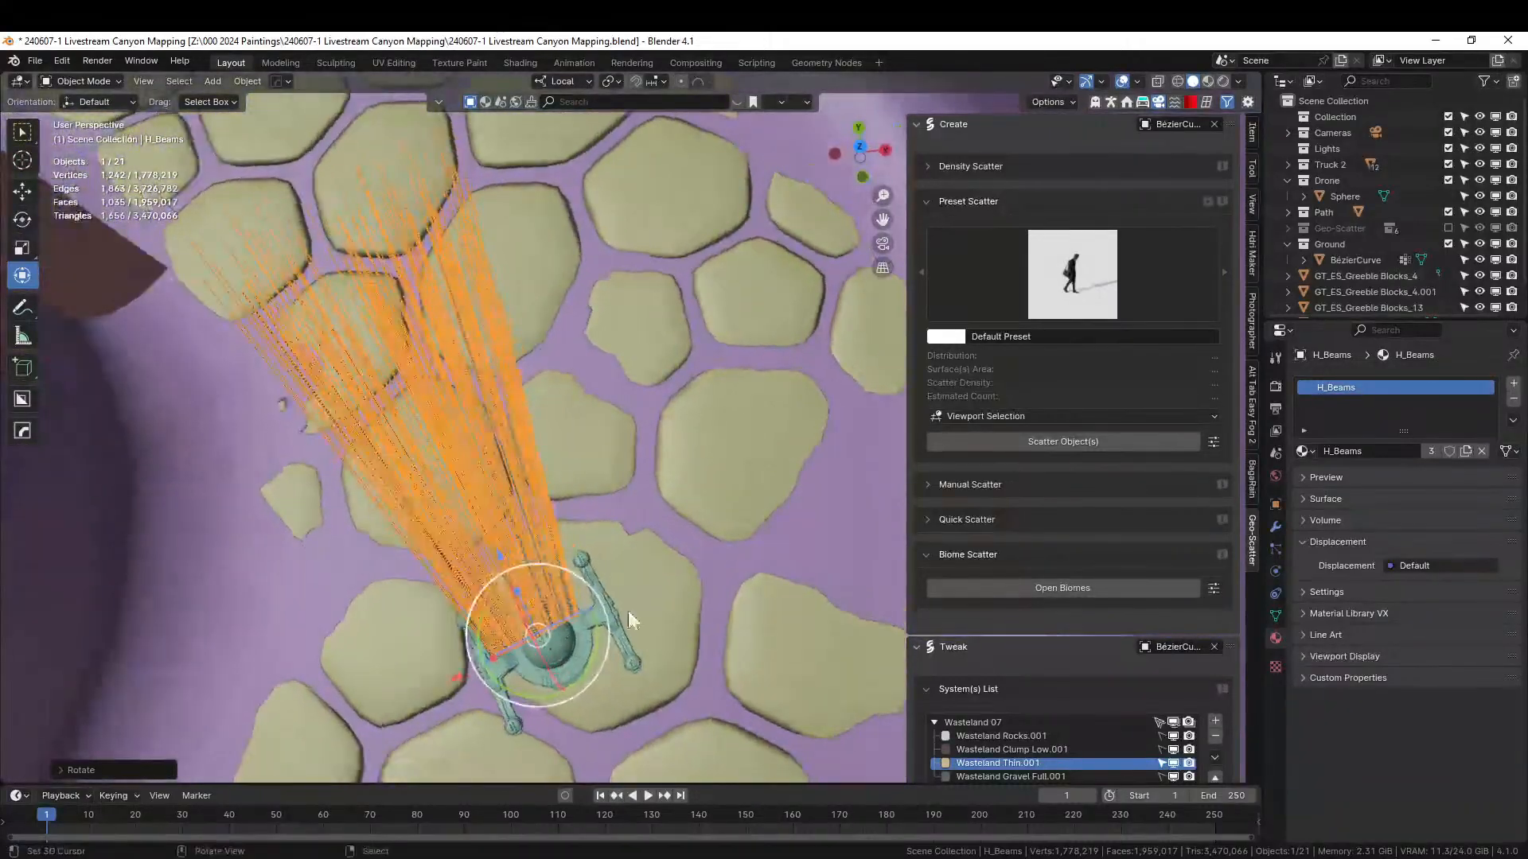
- Scale the beams down uniformly so they are narrower than the drone's central dome
scroll(718, 628, up, 2)
shift+middle_drag(715, 629, 767, 479)
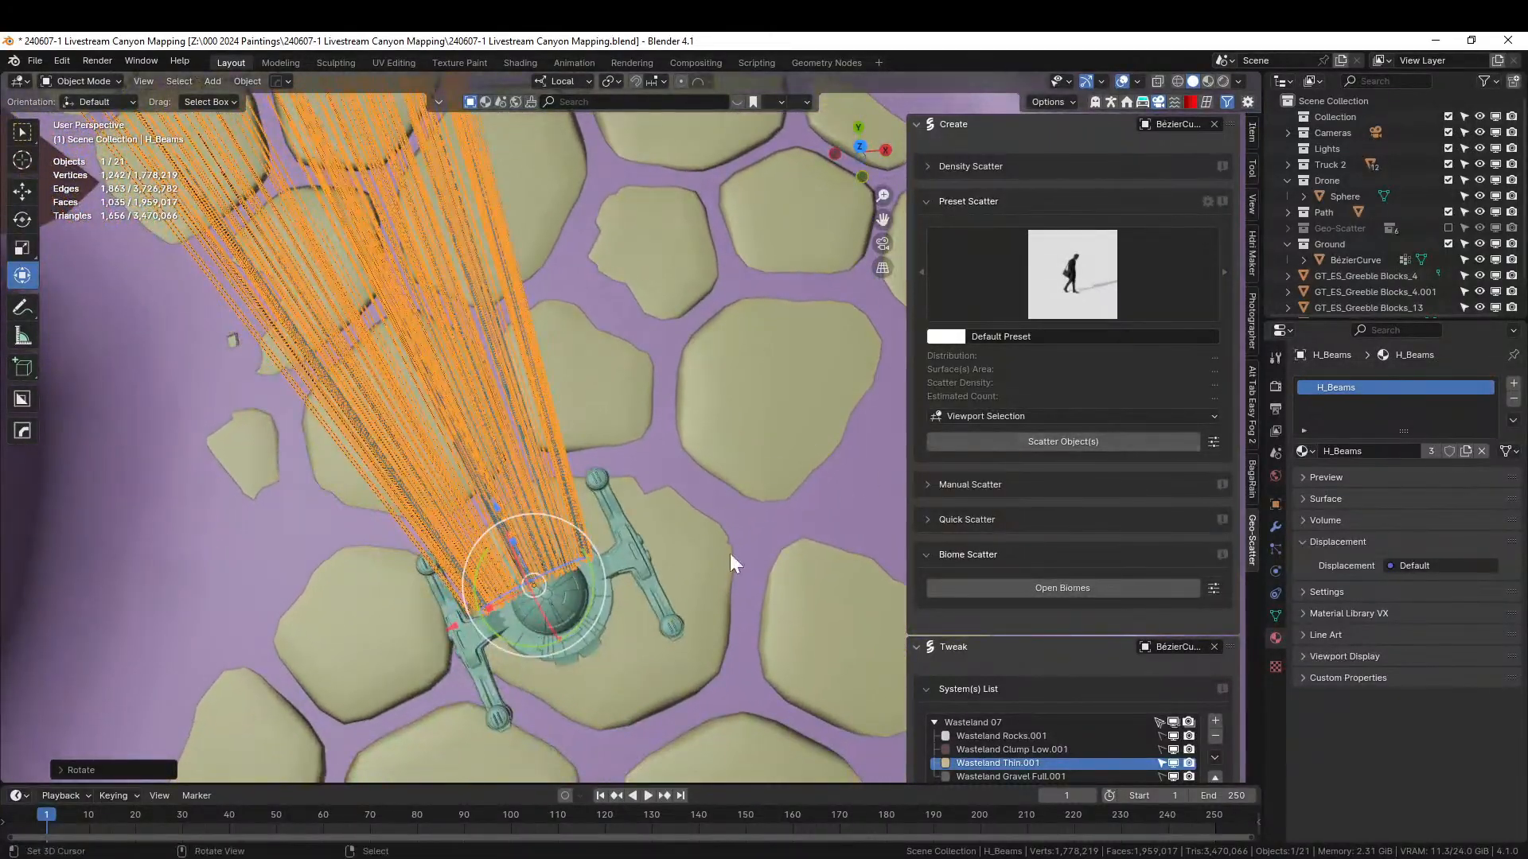
key(s)
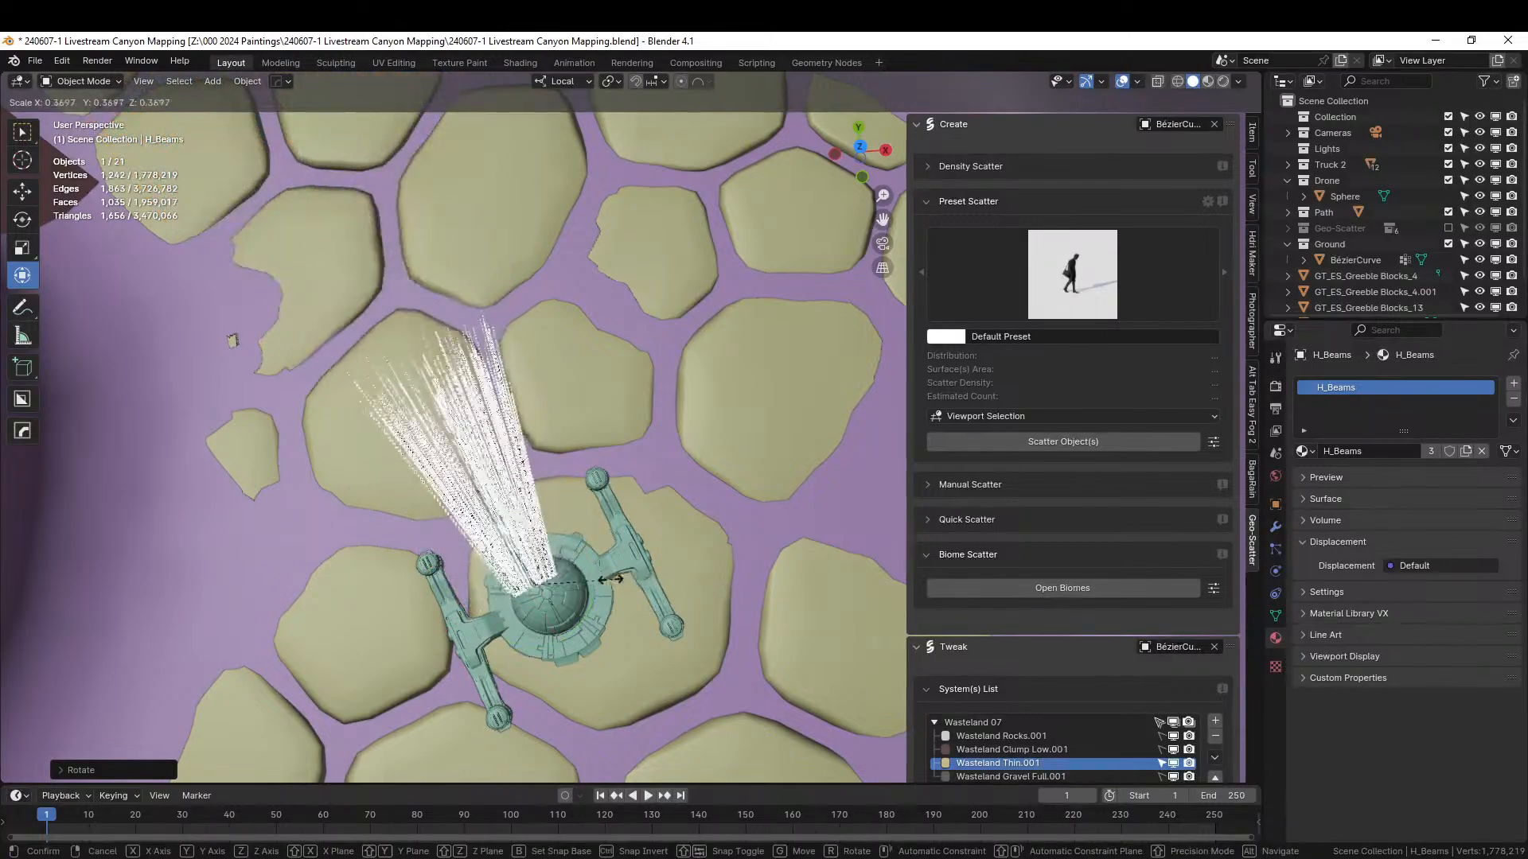
click(553, 585)
scroll(552, 585, up, 1)
scroll(552, 585, up, 5)
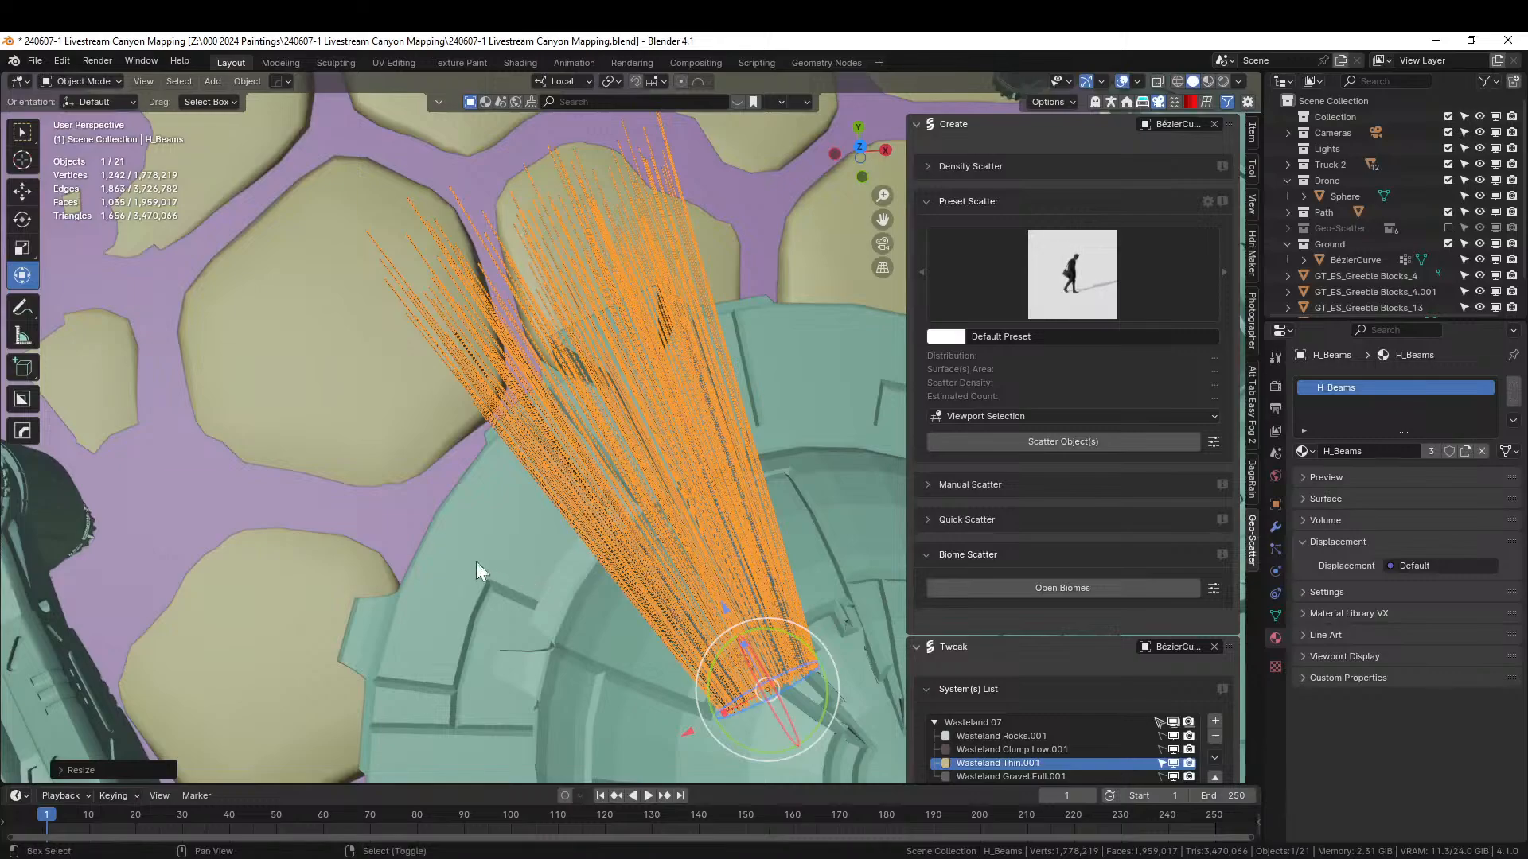
- Isolate the drone and beams in local view and move both along their local Z axes
shift+click(476, 561)
key(KP_Divide)
middle_drag(476, 561, 742, 370)
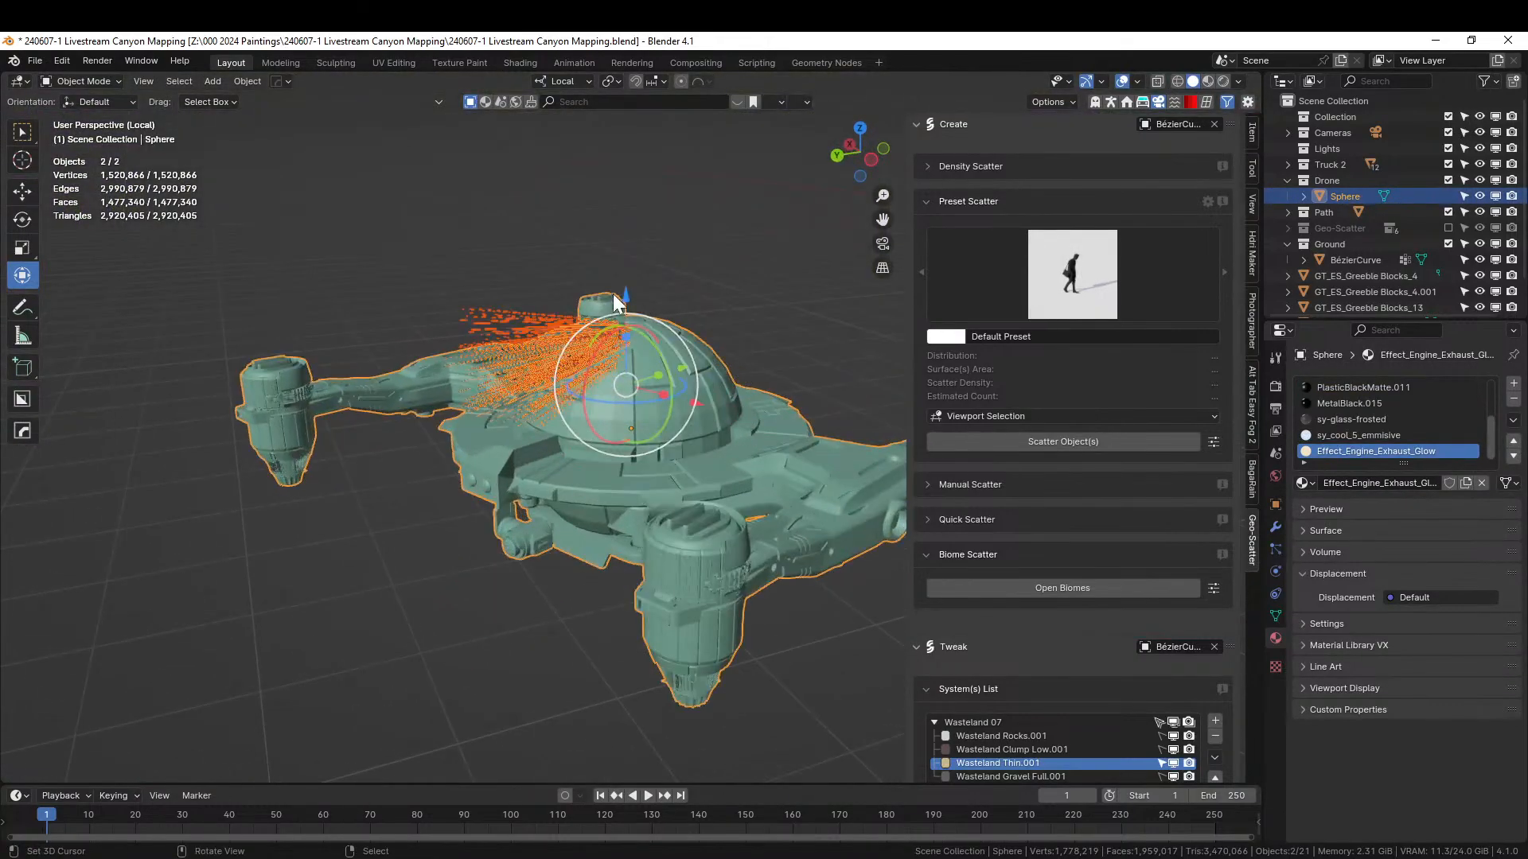
drag(627, 295, 622, 339)
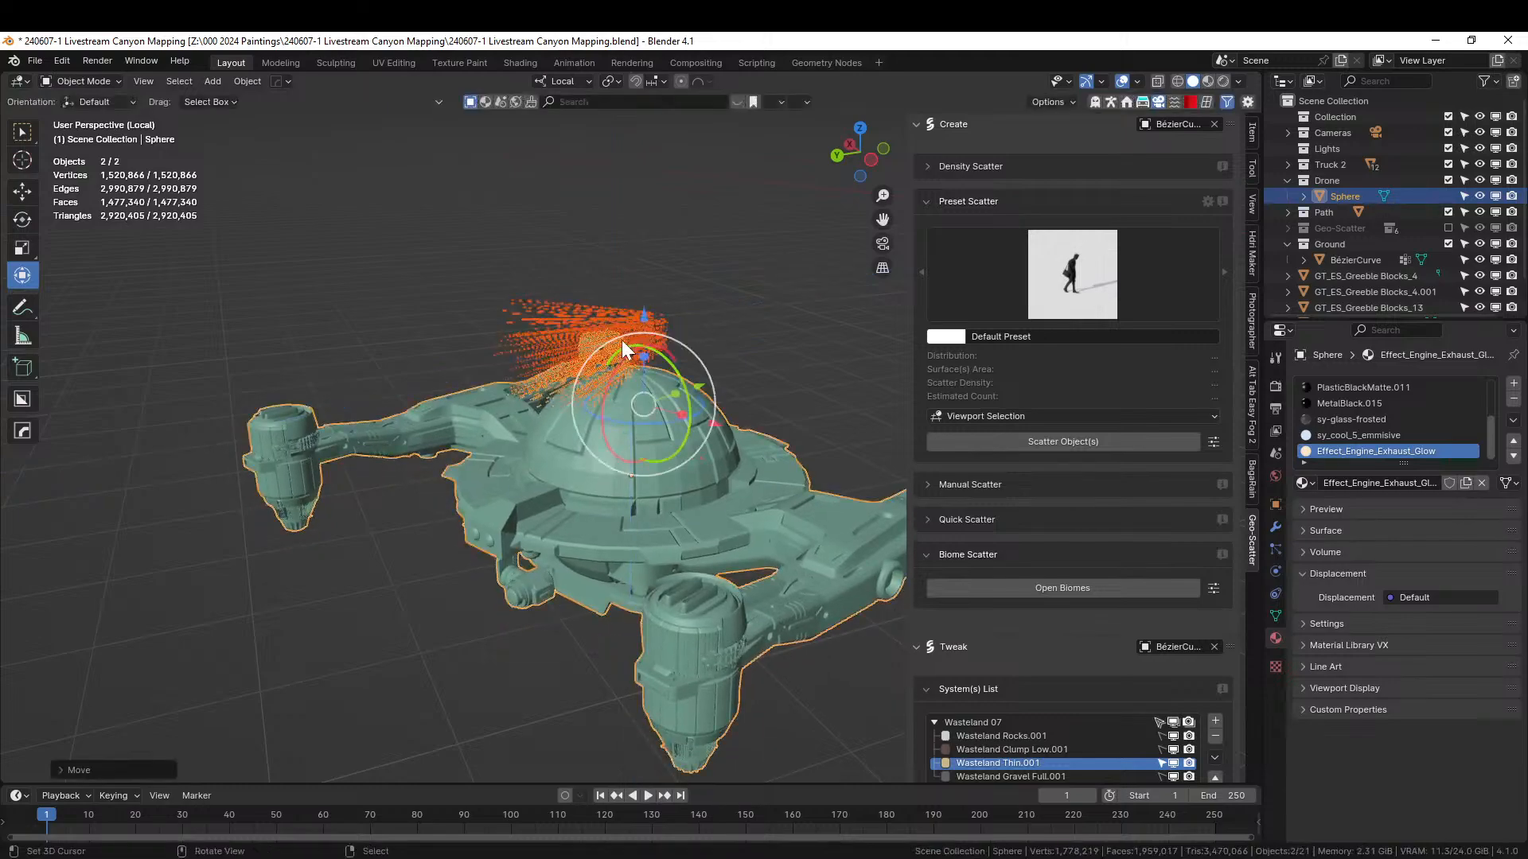
- Lower only the beams along local Y and move them along local Z to the front of the drone's underside
click(575, 307)
click(565, 81)
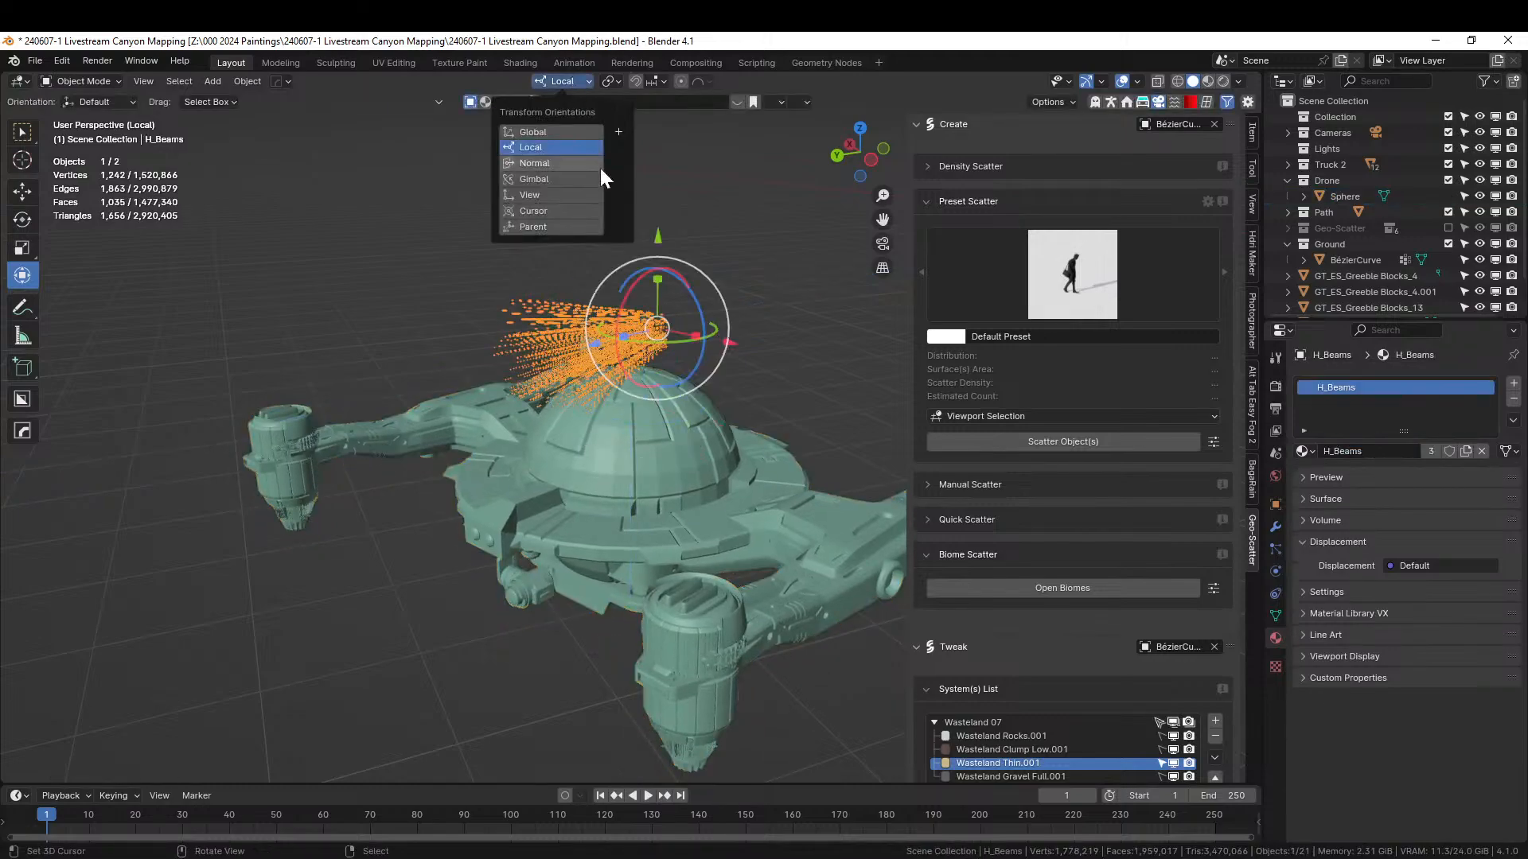
click(617, 80)
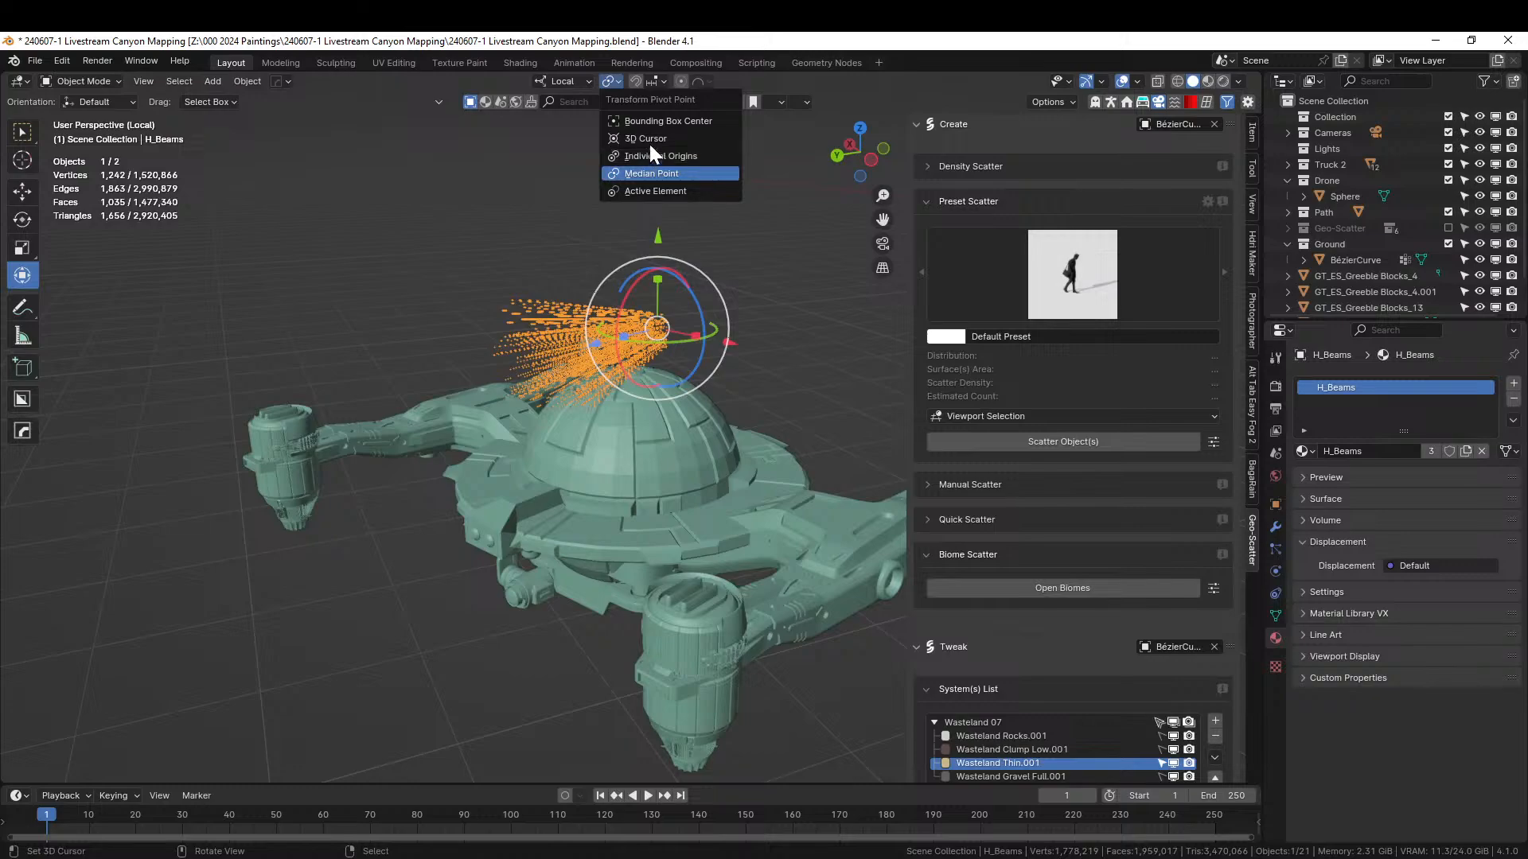
drag(656, 239, 645, 447)
key(g)
key(x)
key(Escape)
key(g)
key(z)
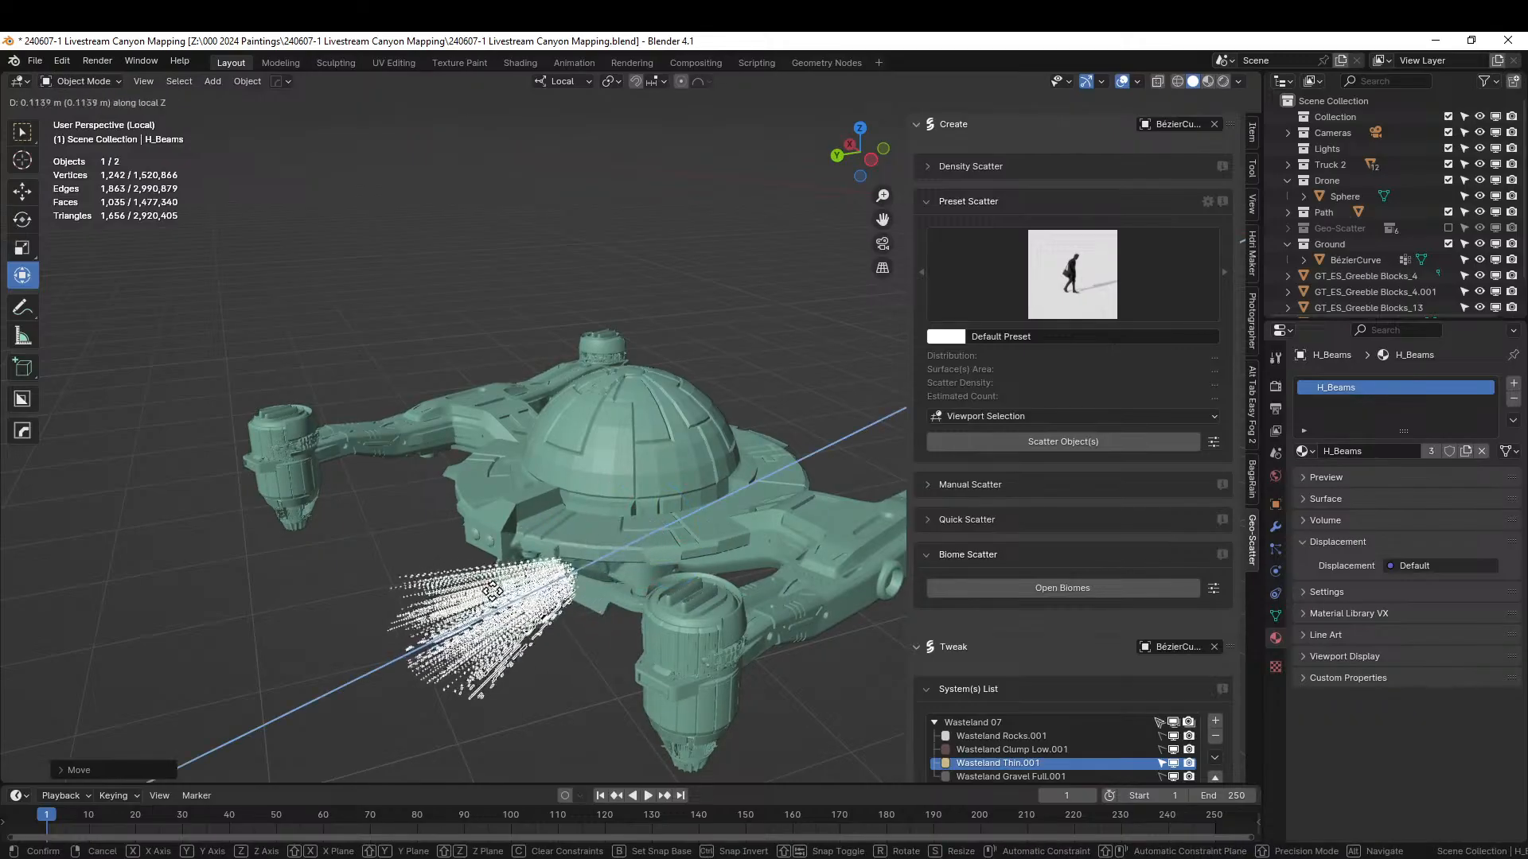
click(443, 602)
- Line the beams up with the camera lens under the drone by moving them along local X and Y
key(KP_Decimal)
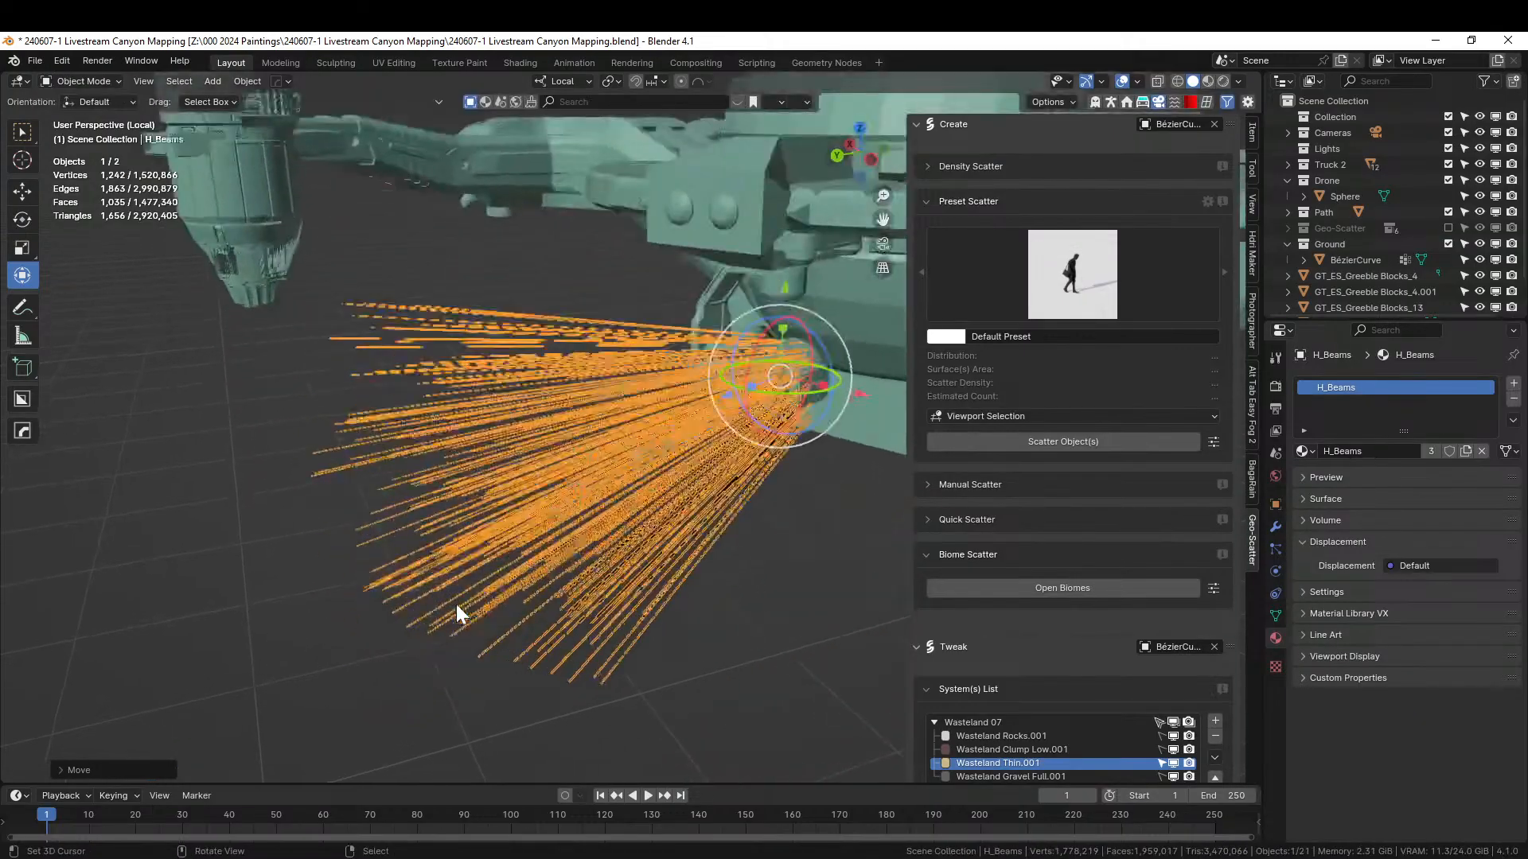
scroll(443, 600, up, 4)
middle_drag(443, 600, 671, 640)
scroll(672, 641, down, 3)
shift+middle_drag(363, 571, 565, 450)
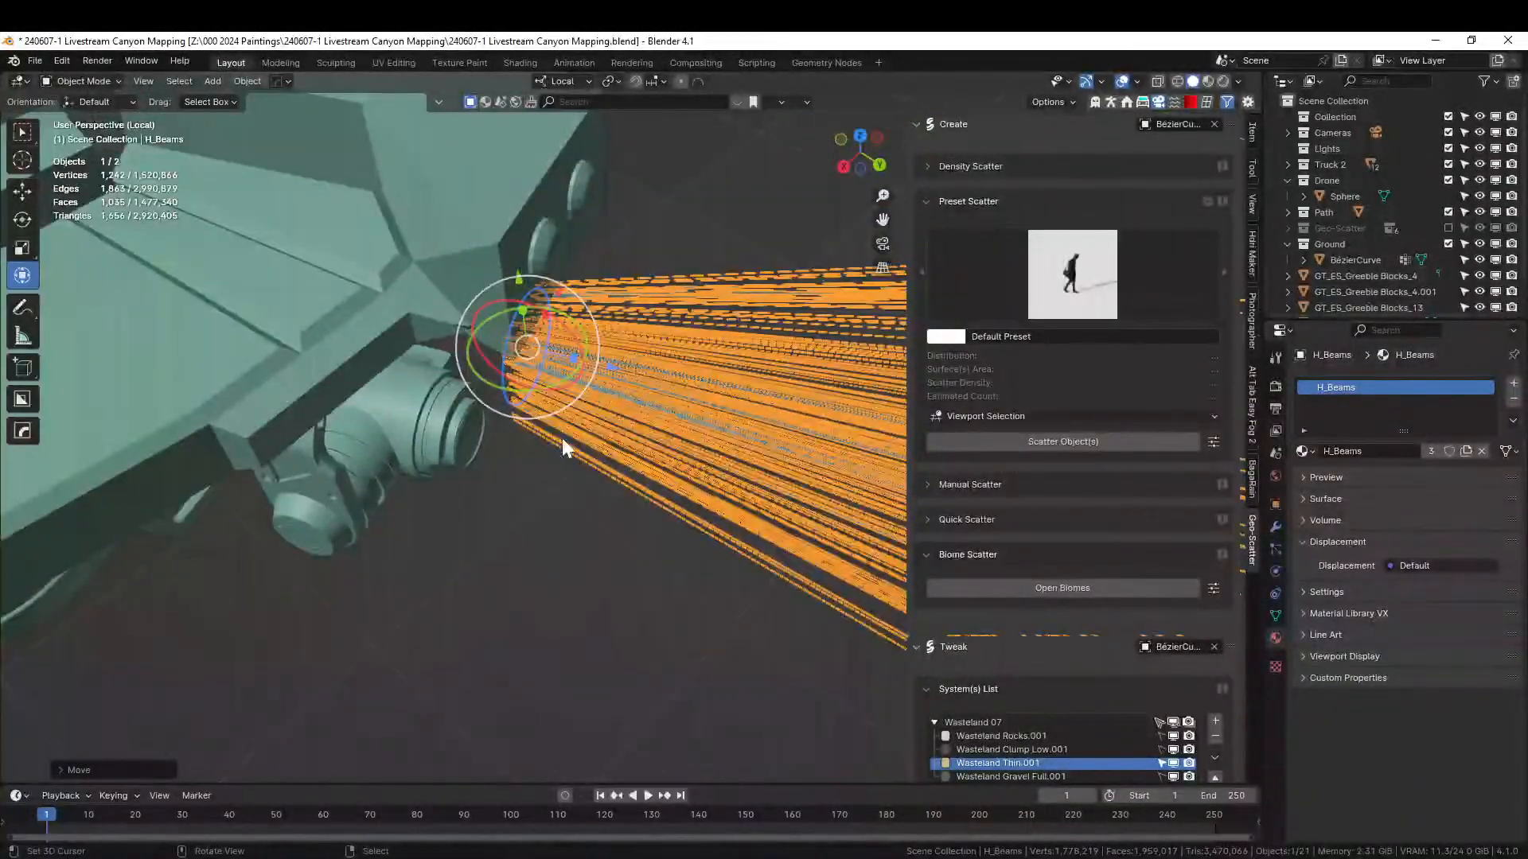
key(g)
key(x)
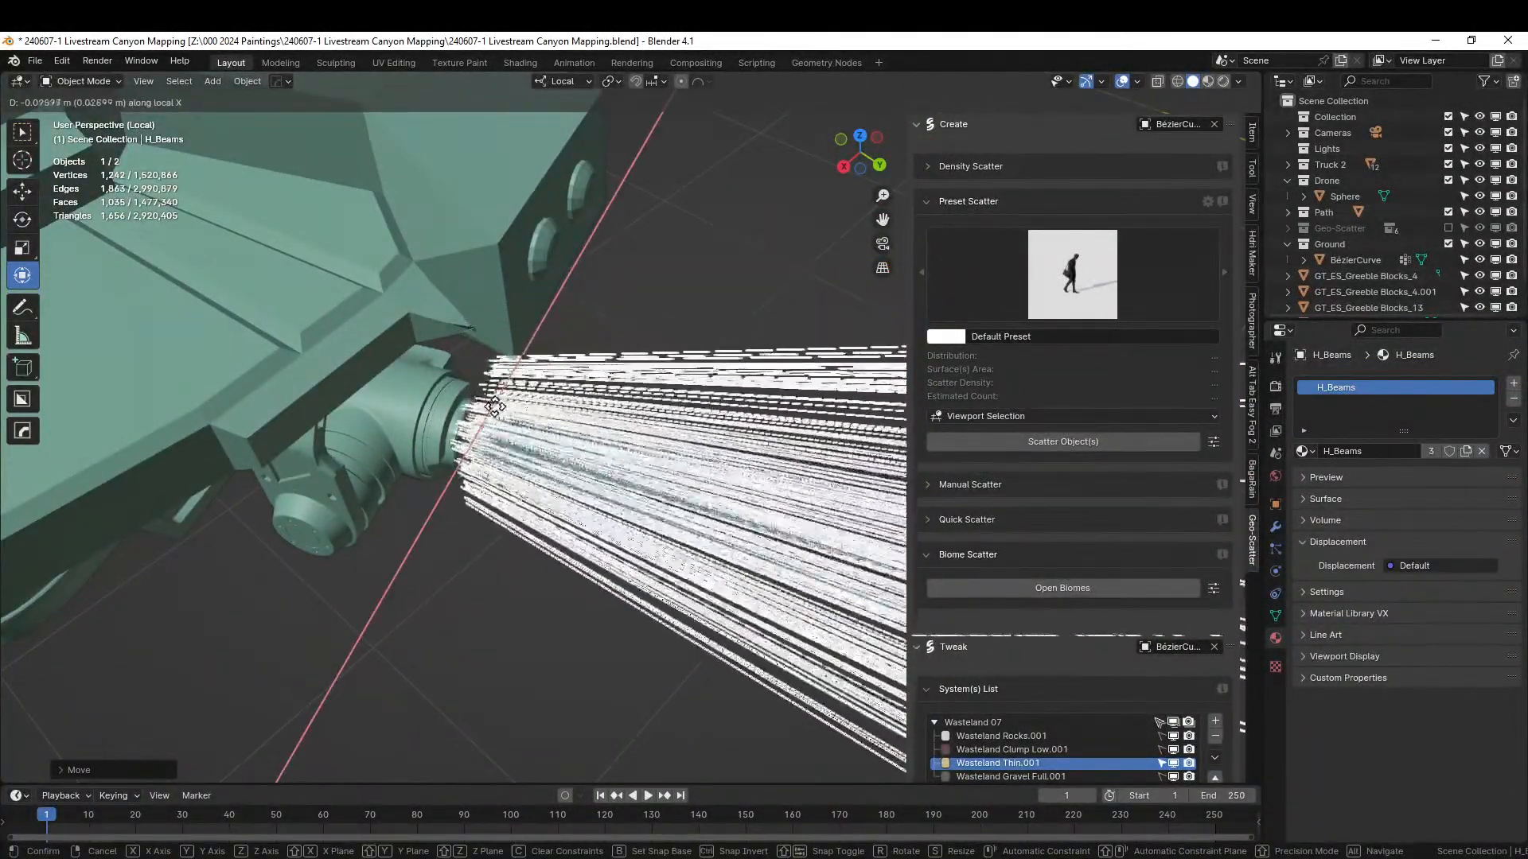
click(490, 420)
middle_drag(490, 420, 555, 343)
drag(494, 333, 486, 374)
- Scale the beams down to match the camera lens and move their origin up against it
key(s)
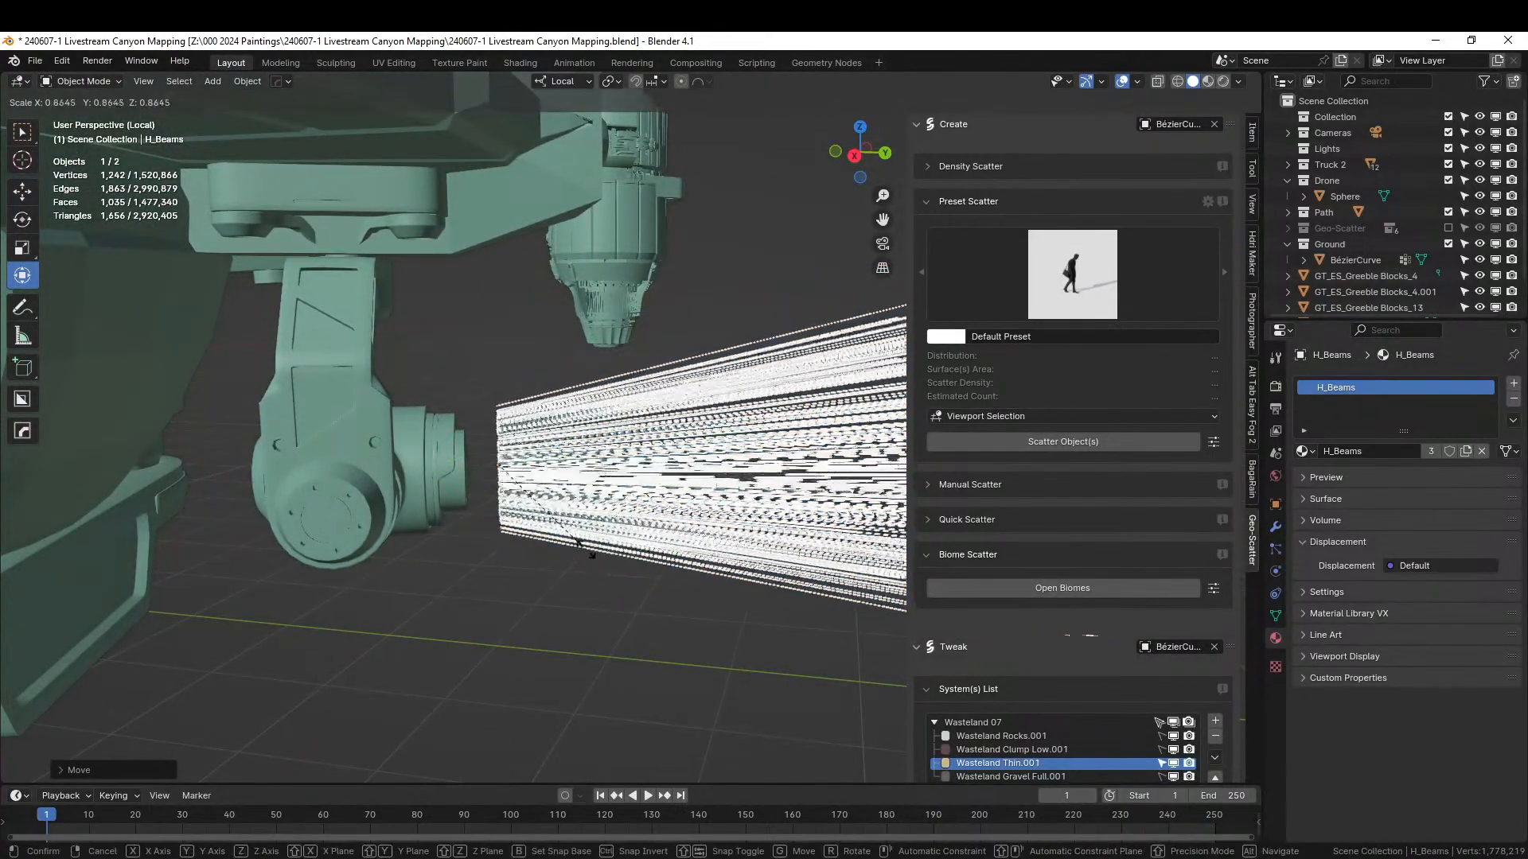
click(571, 472)
drag(587, 462, 555, 464)
- Stretch the beams along local Z into a longer shaft and shift them slightly along local X to centre on the lens
scroll(555, 465, down, 3)
mouse_move(555, 465)
middle_down()
mouse_move(474, 528)
mouse_move(409, 538)
mouse_move(561, 478)
middle_up()
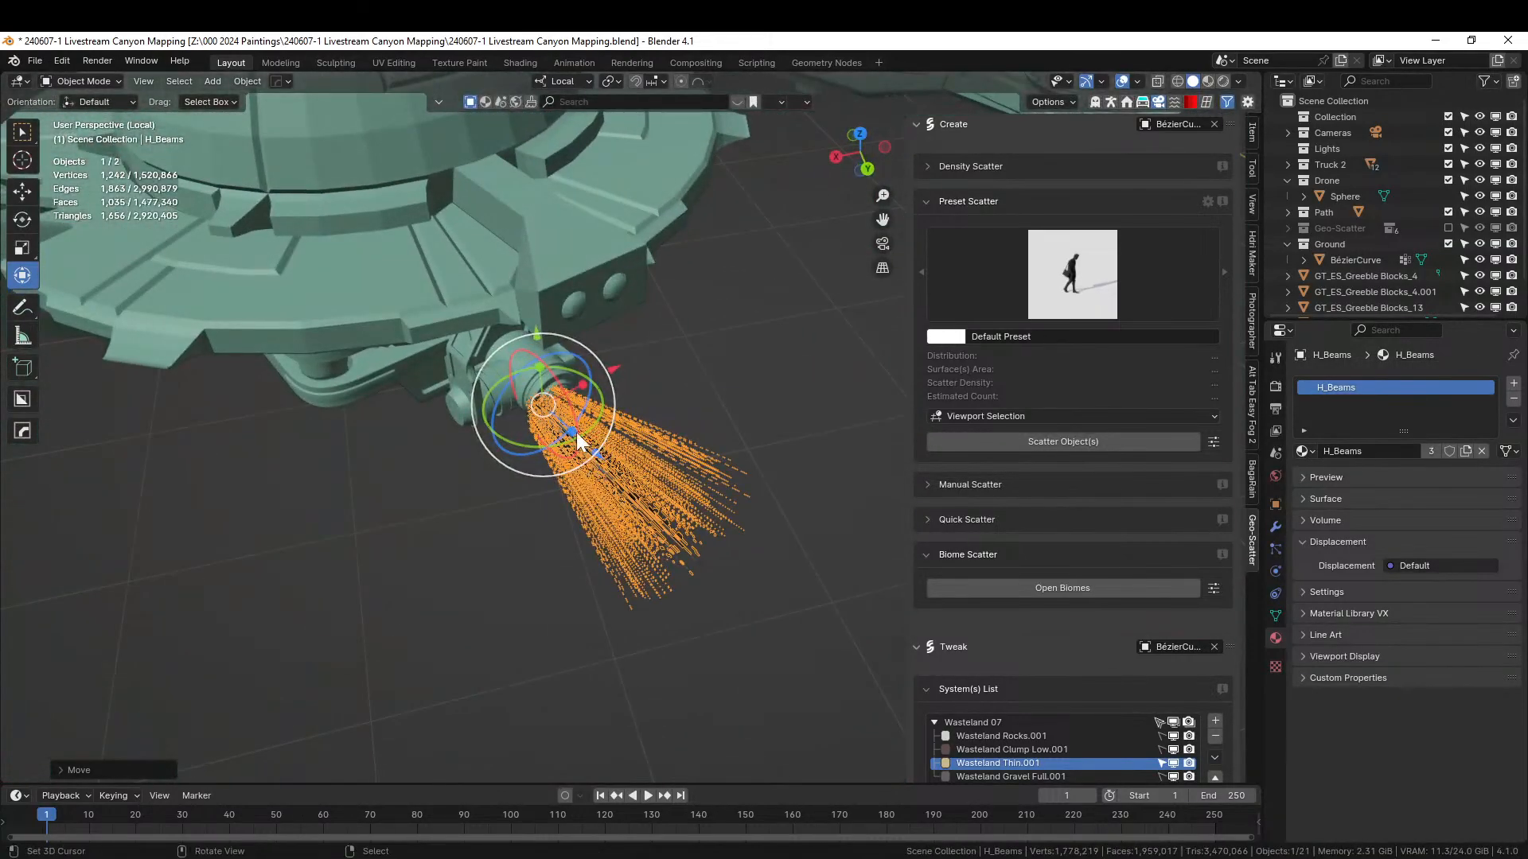
drag(579, 442, 712, 557)
middle_drag(713, 557, 658, 351)
drag(666, 355, 676, 366)
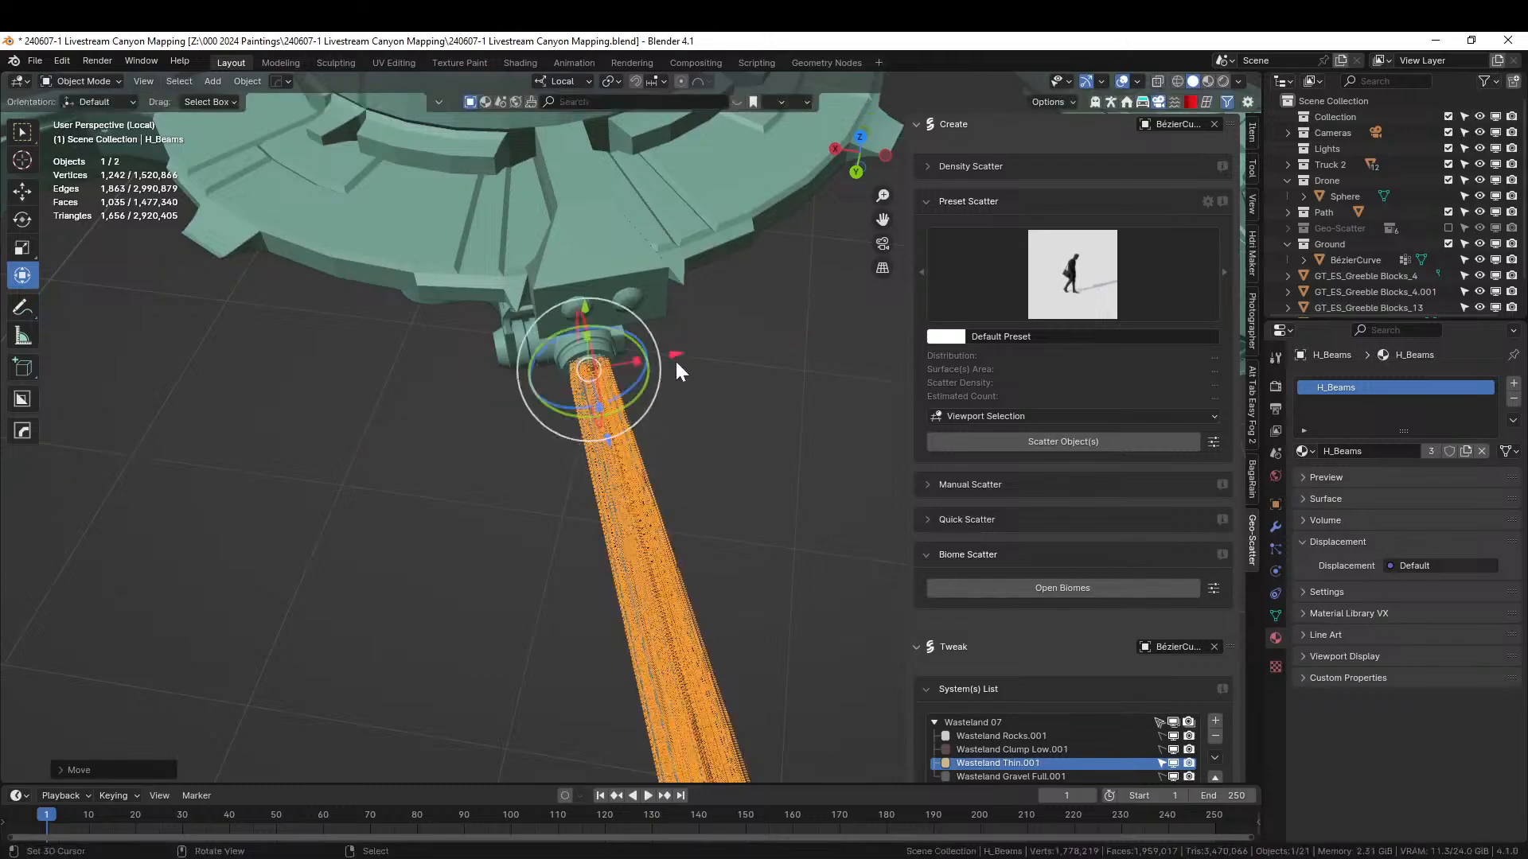
scroll(685, 362, down, 10)
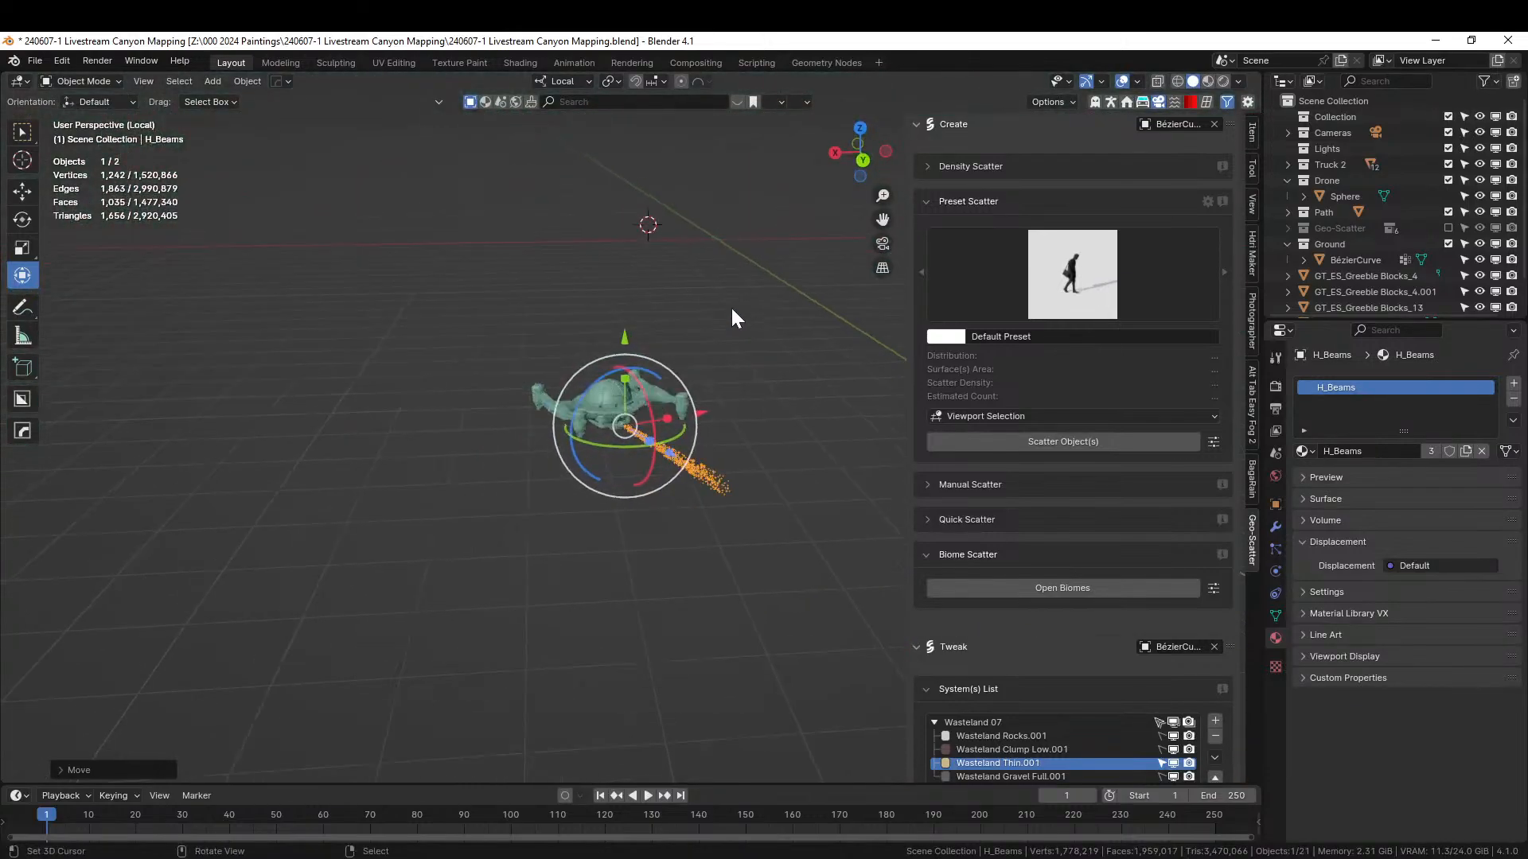
scroll(732, 312, up, 4)
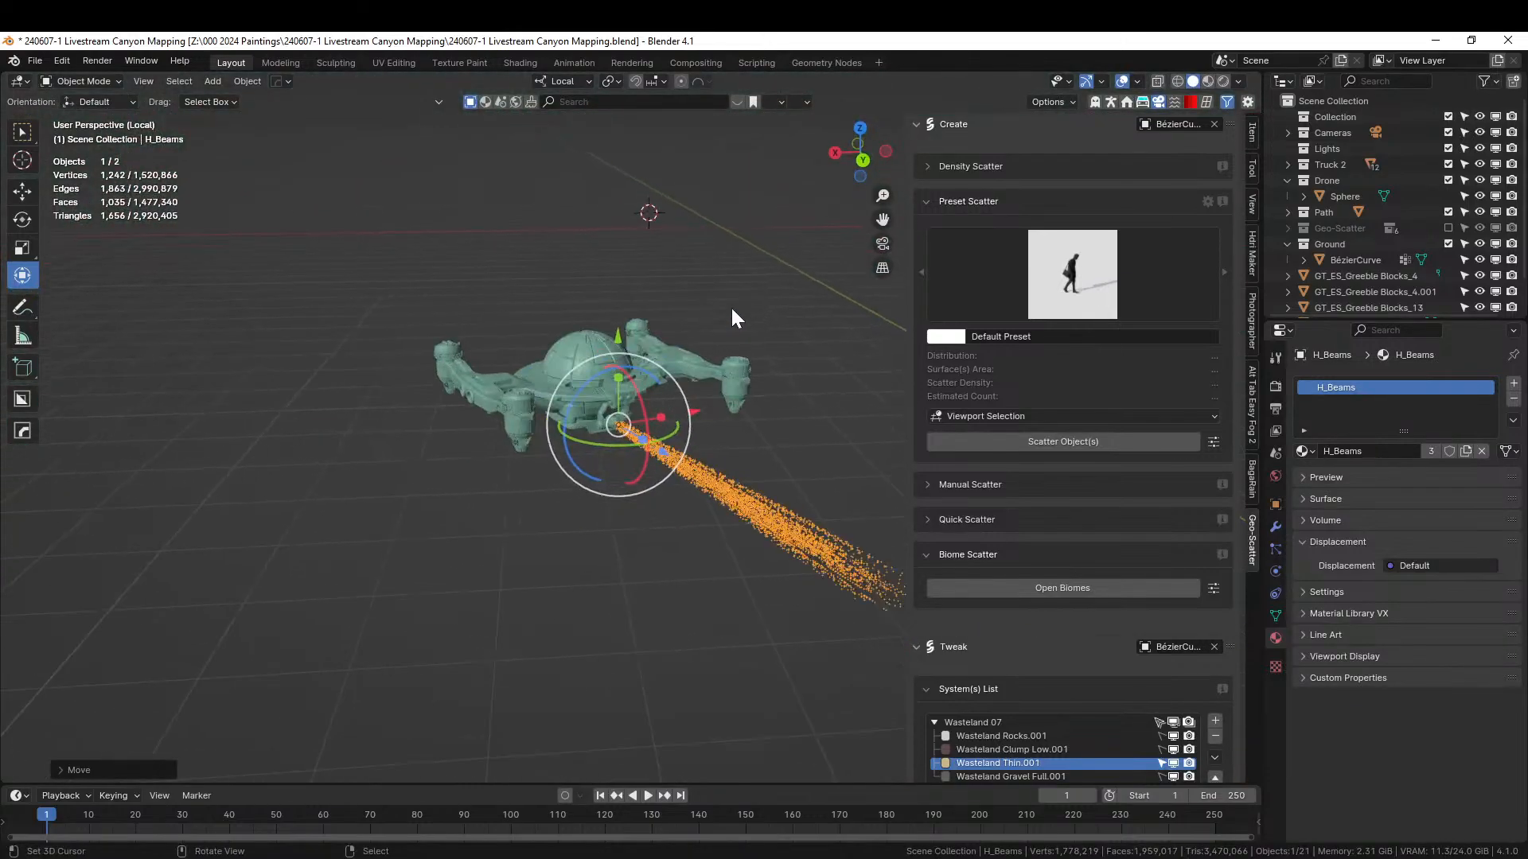
- In the beams' geometry nodes modifier, set Spread to 15.39, Density to 25 and Radius to 1.28
click(1274, 527)
drag(1424, 488, 1472, 488)
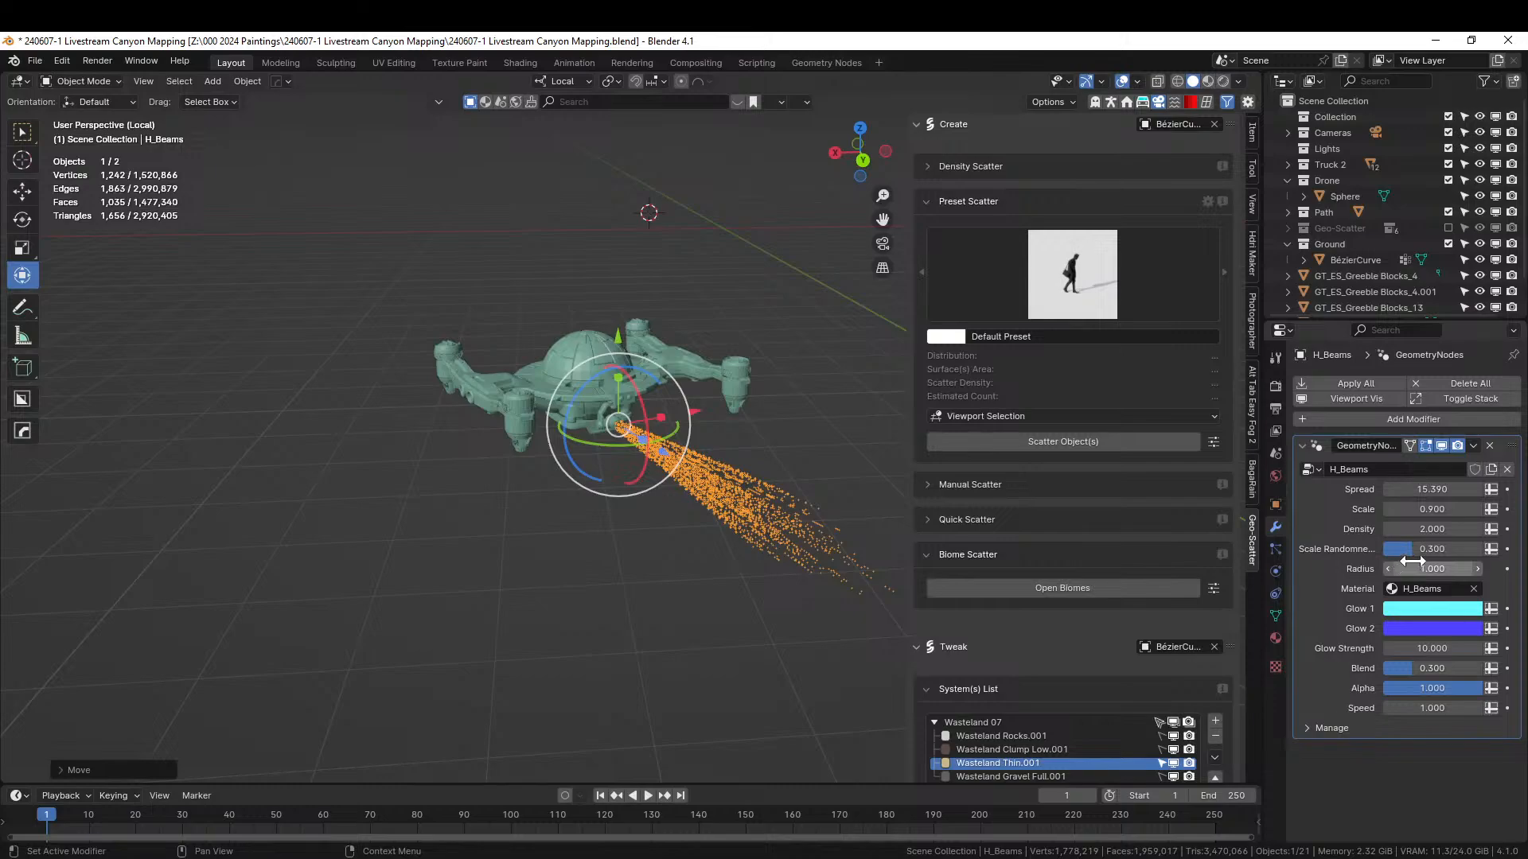
text(25)
key(Return)
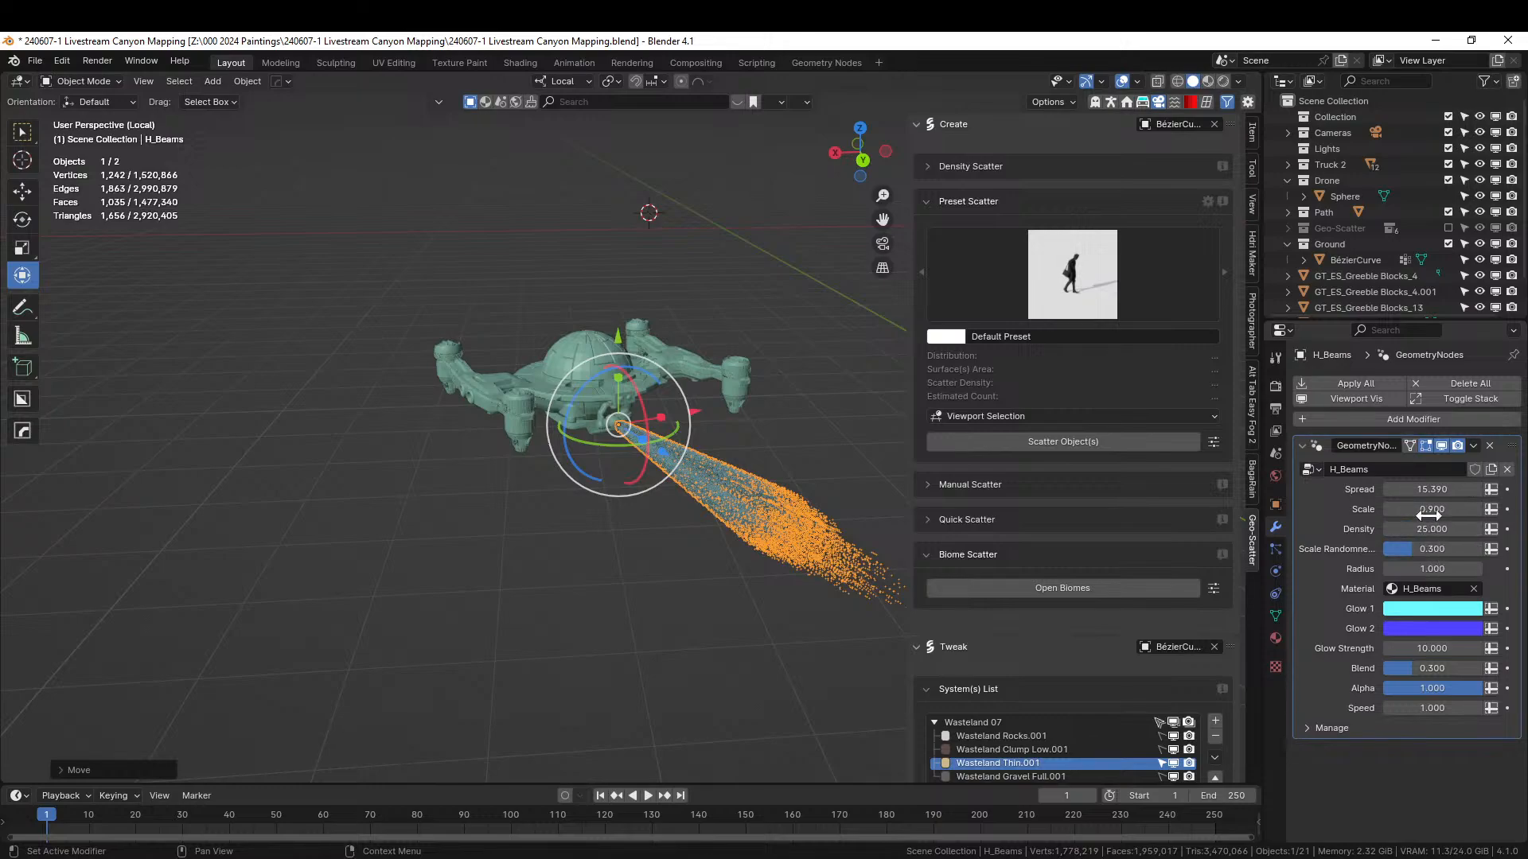
drag(1428, 569, 1438, 569)
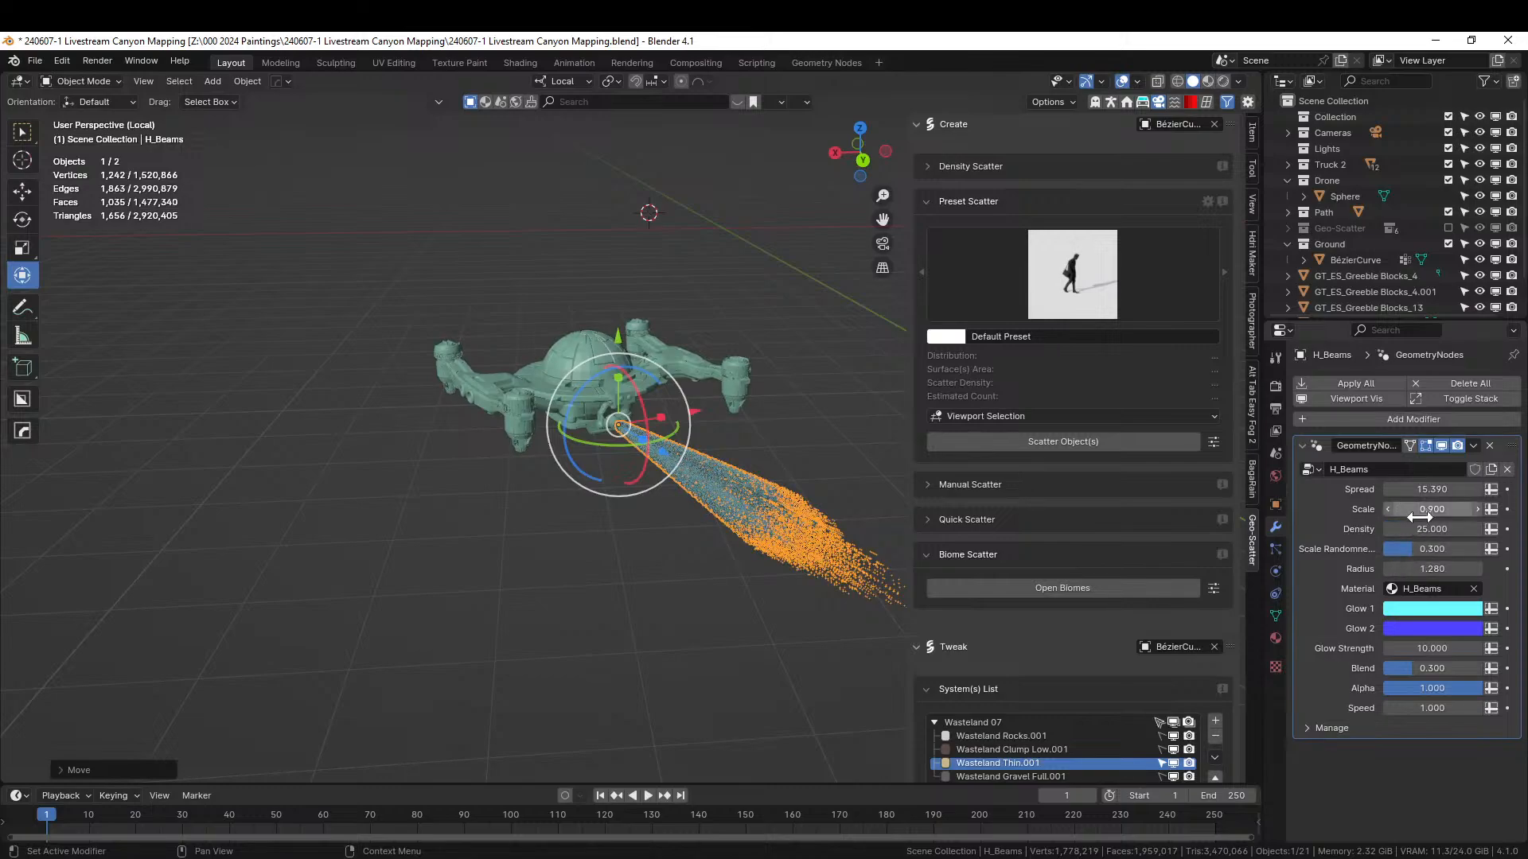
- Set the beams' Spread to 87.27 and stretch them much longer along local Z
drag(1418, 489, 1383, 489)
middle_drag(563, 494, 608, 483)
drag(598, 429, 416, 441)
middle_drag(416, 441, 506, 432)
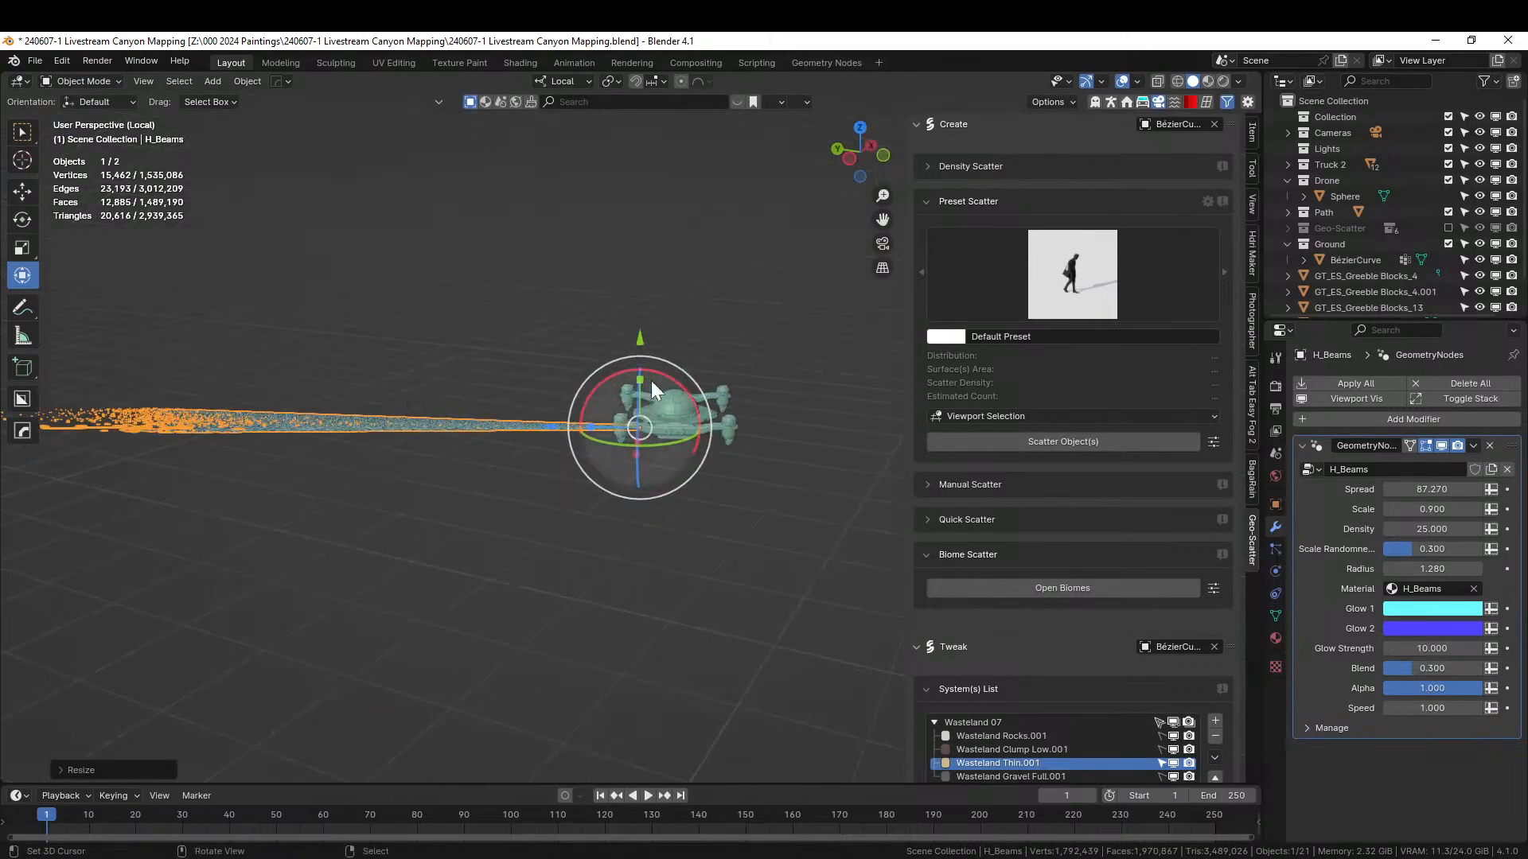
- Try a Spread of 79.55 on the beams, and set it to 2000 instead
drag(1433, 489, 1377, 484)
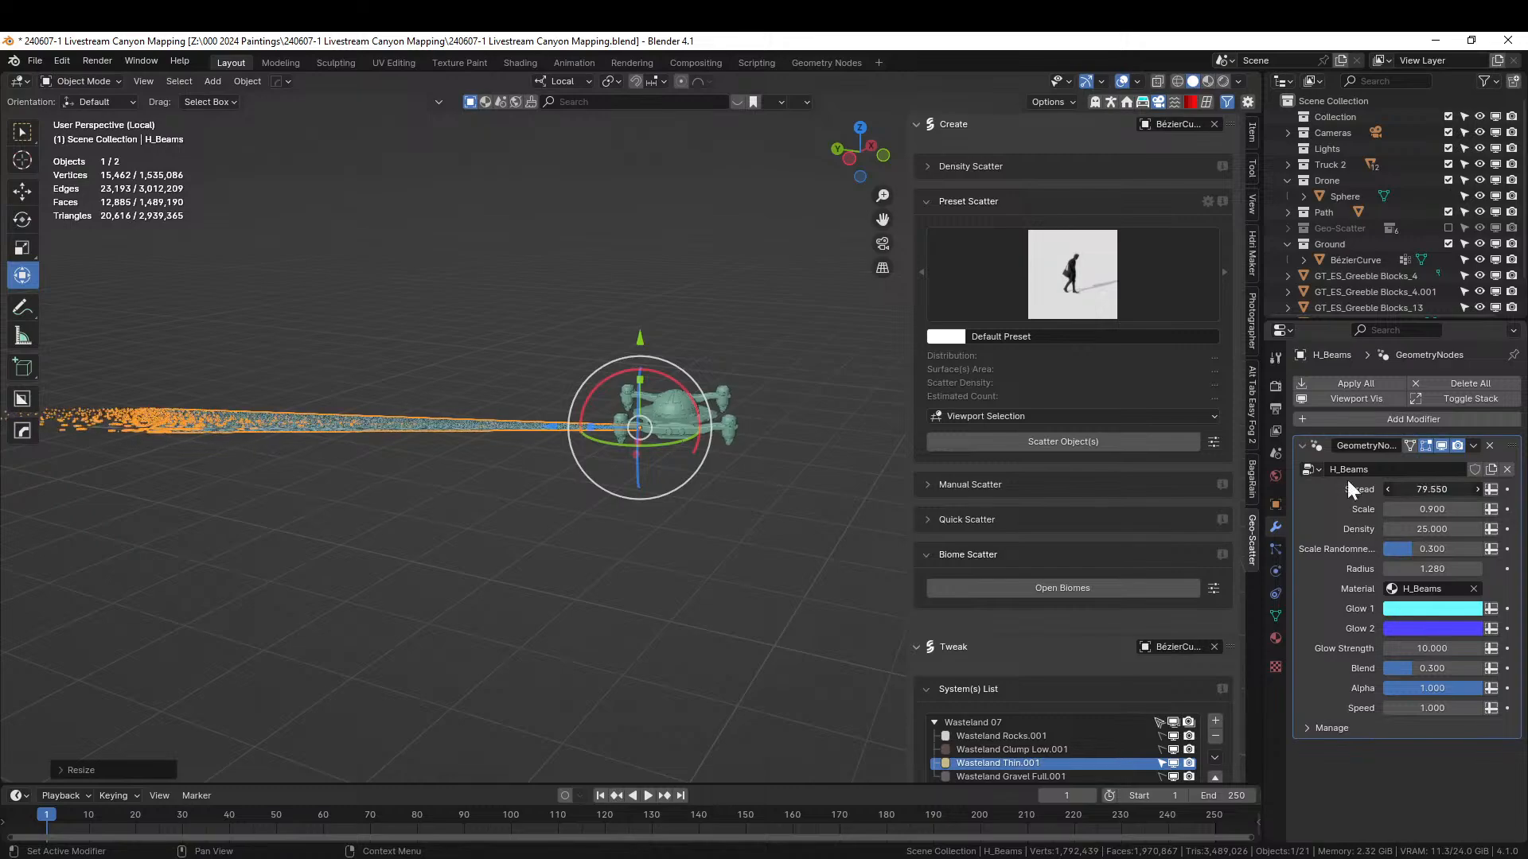
middle_drag(533, 423, 585, 494)
scroll(608, 474, up, 5)
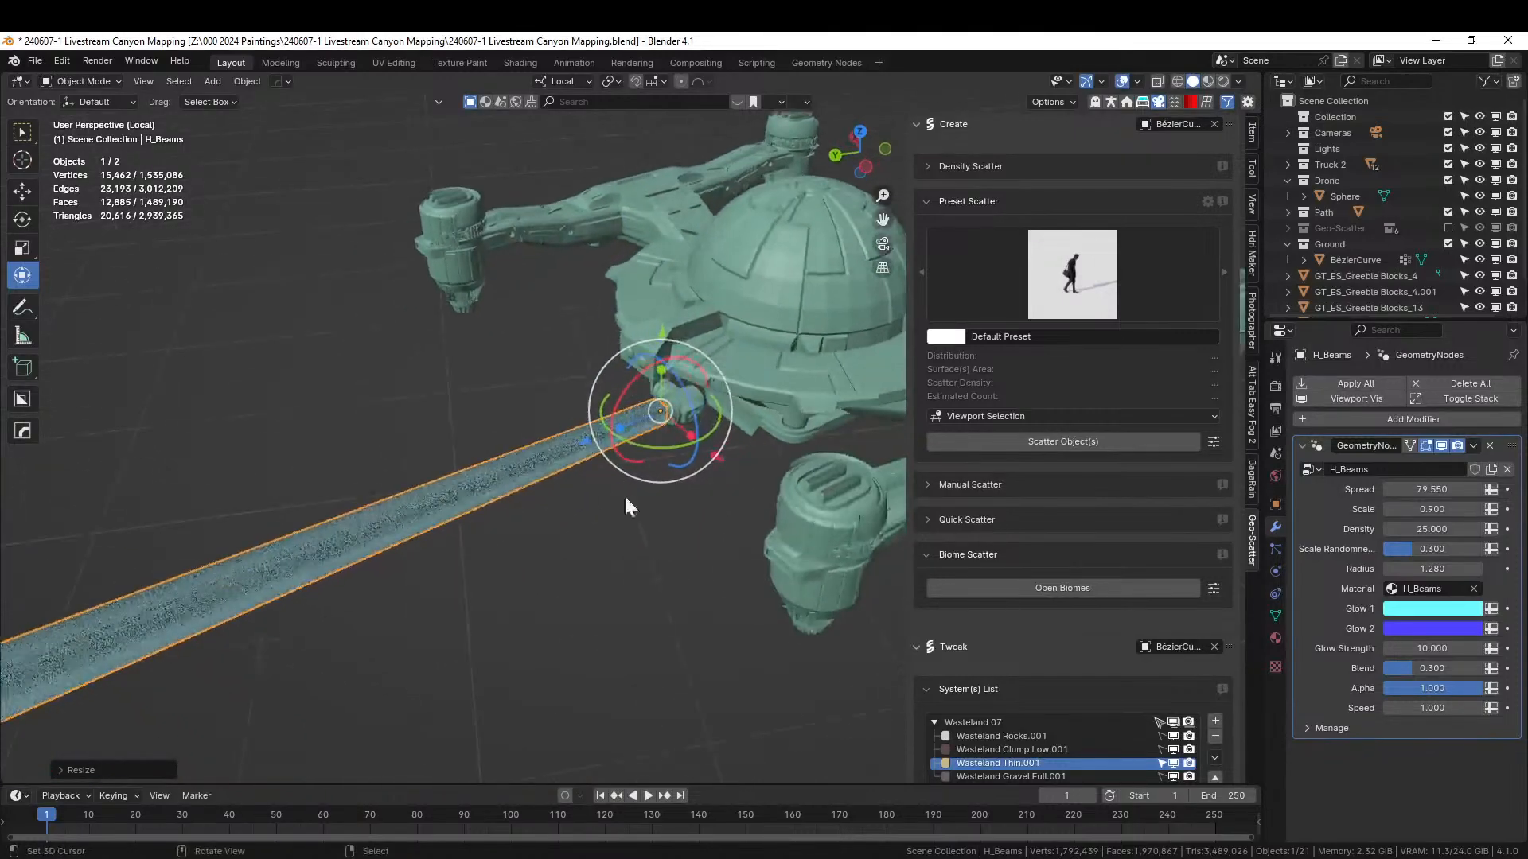
click(1431, 490)
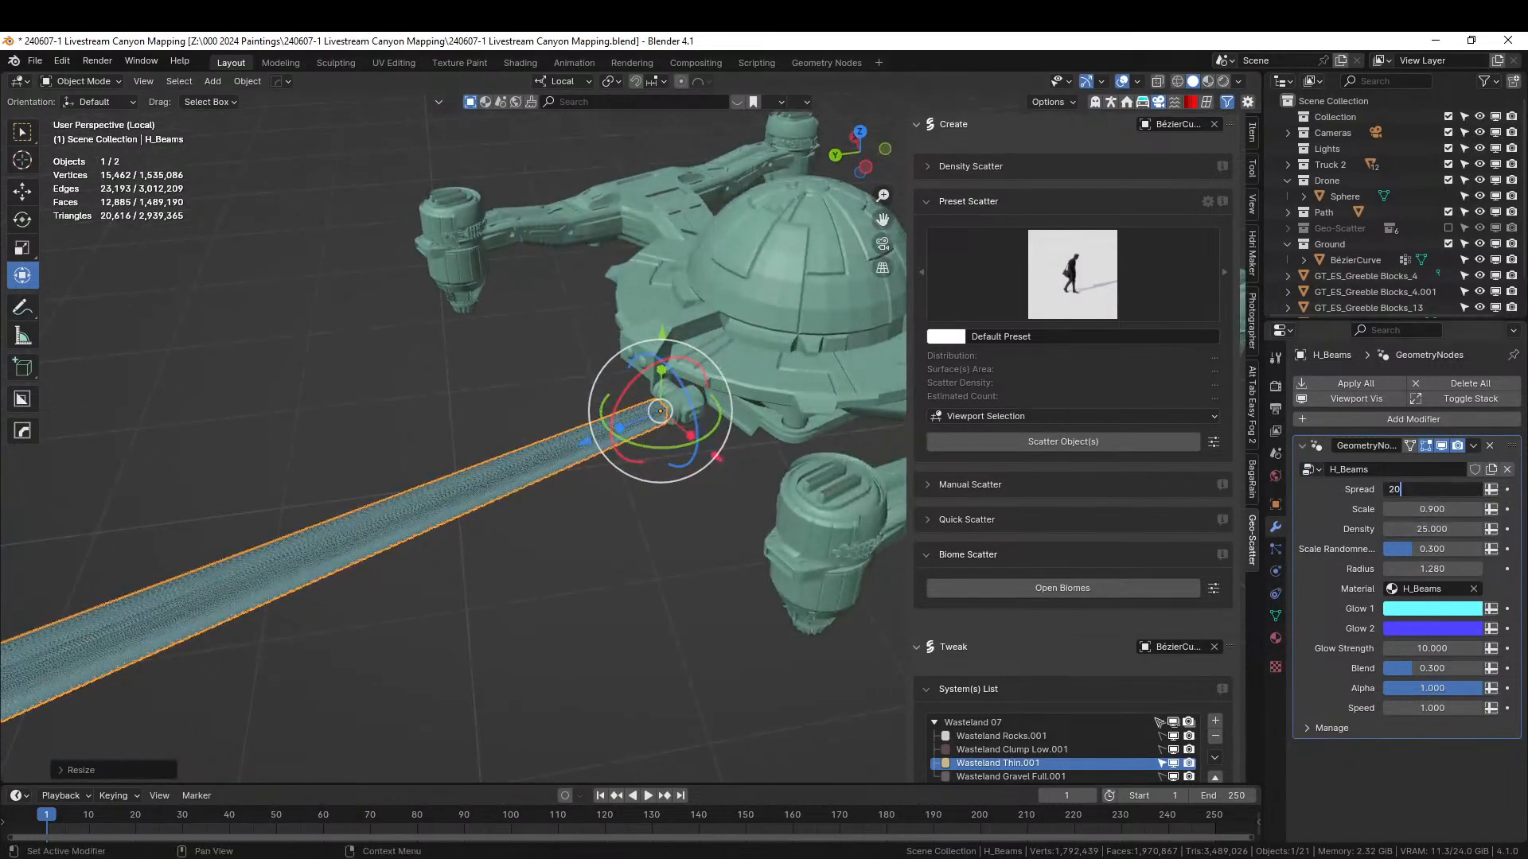
text(2000)
key(Return)
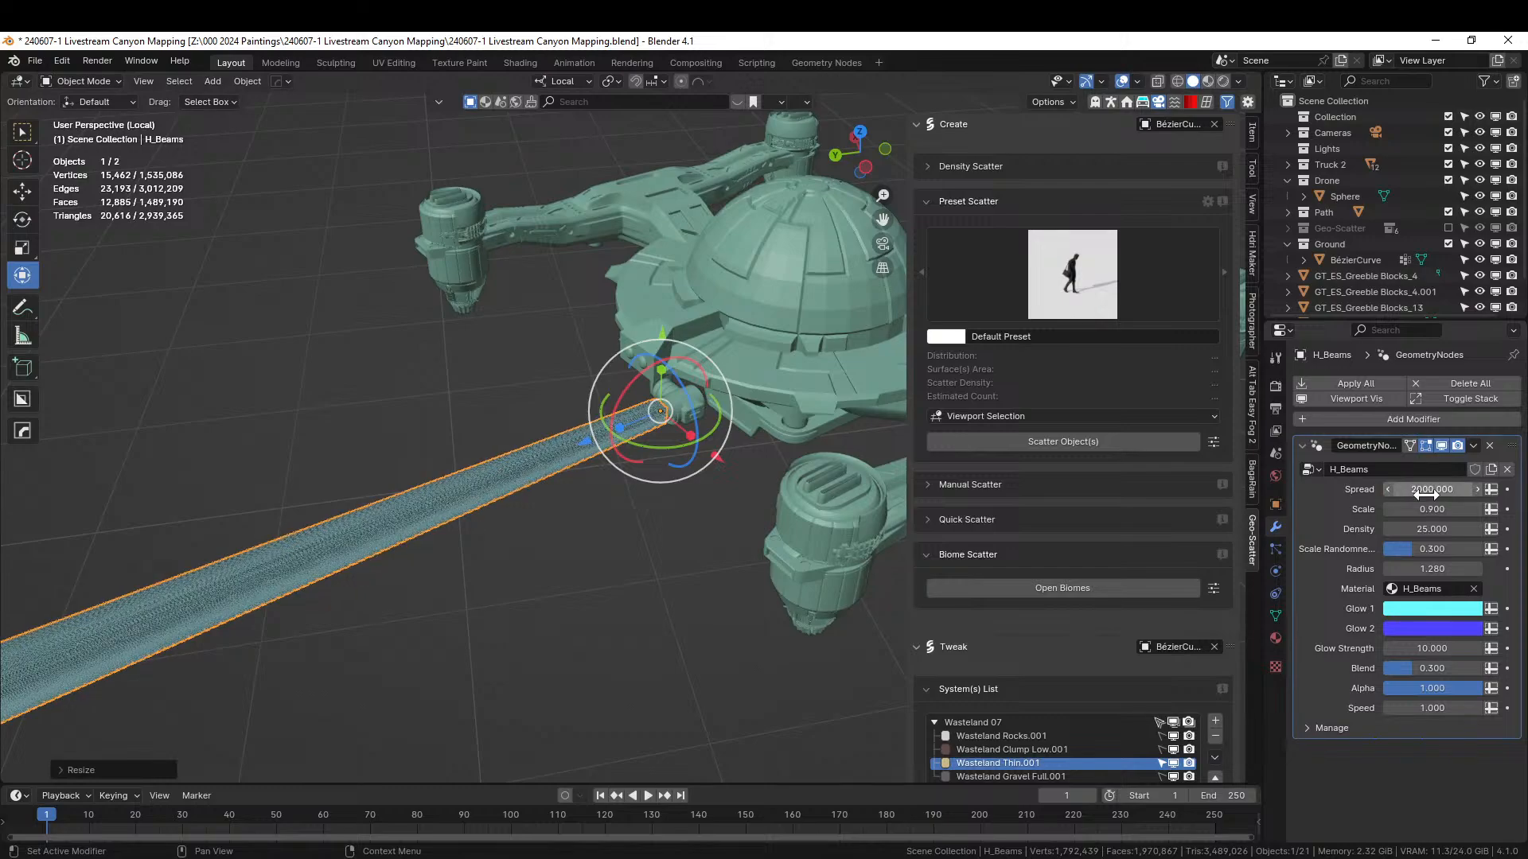
- Set the beams' Density to 2 and leave local view to check how far they reach along the stone path
click(1432, 529)
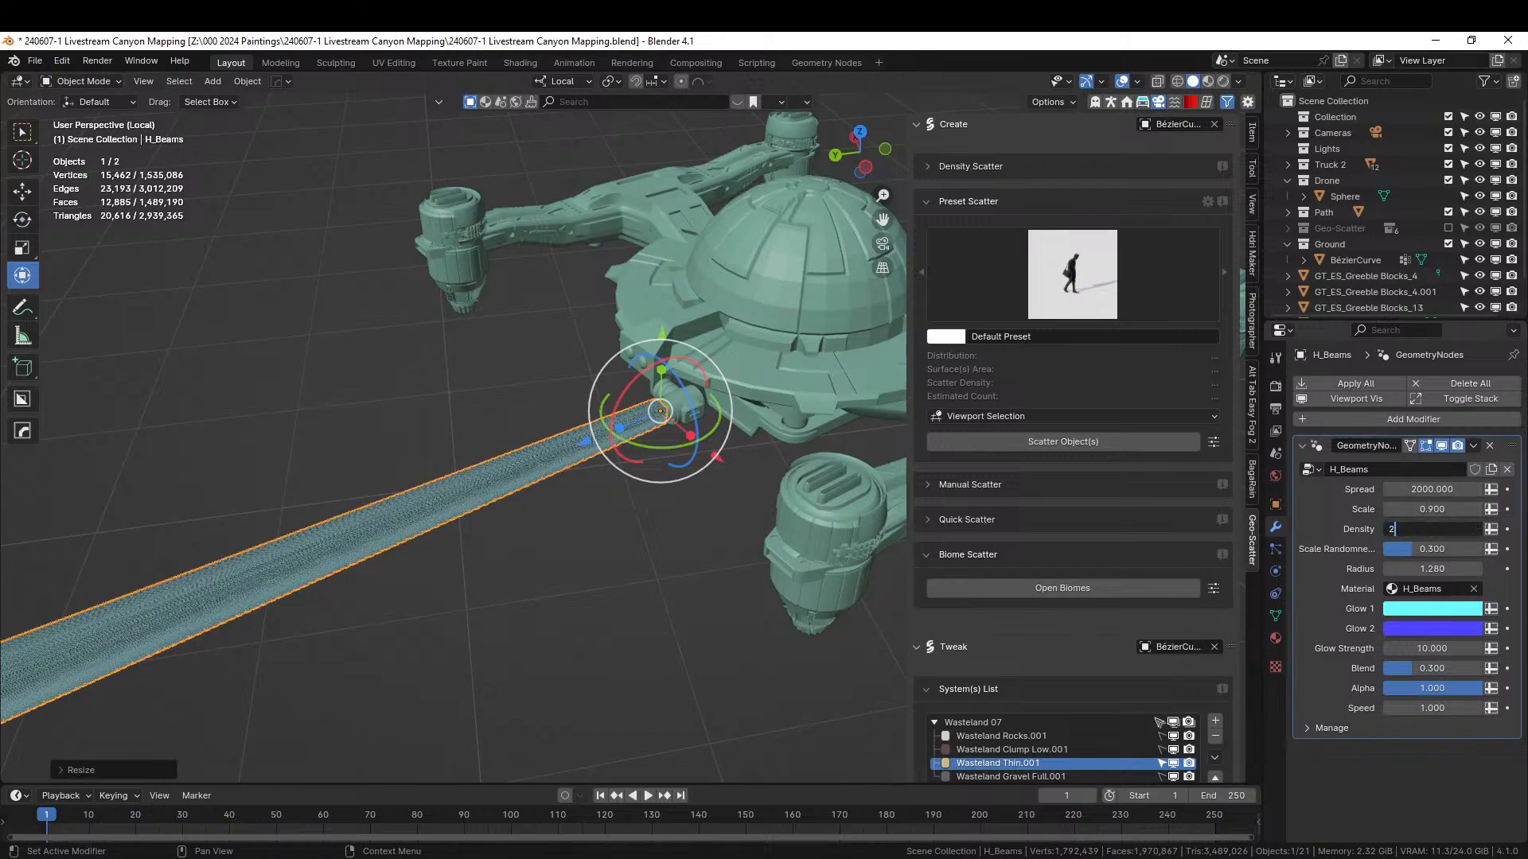
key(Return)
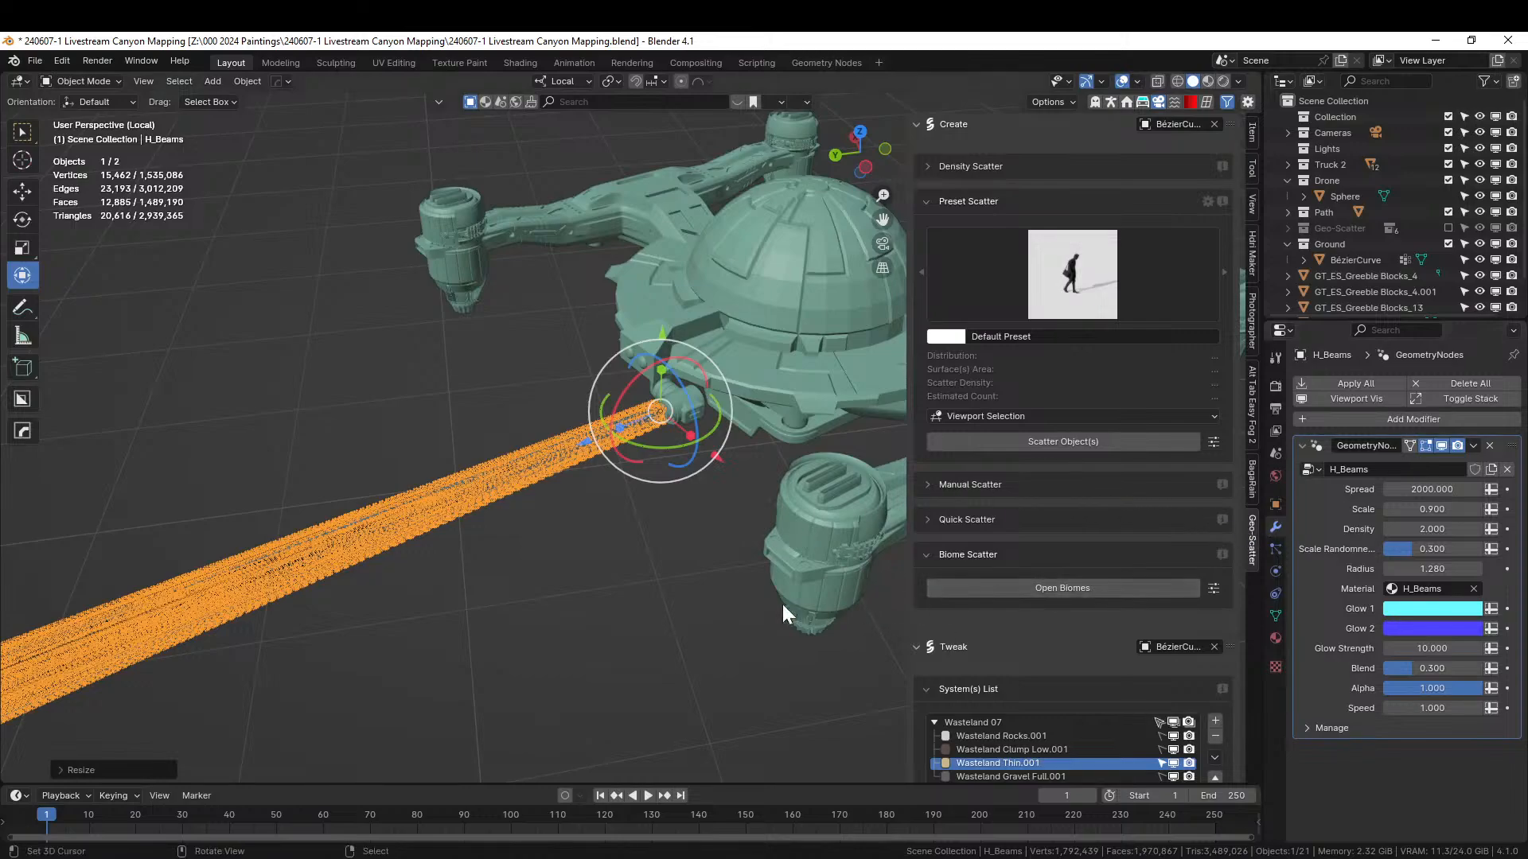
scroll(708, 607, down, 3)
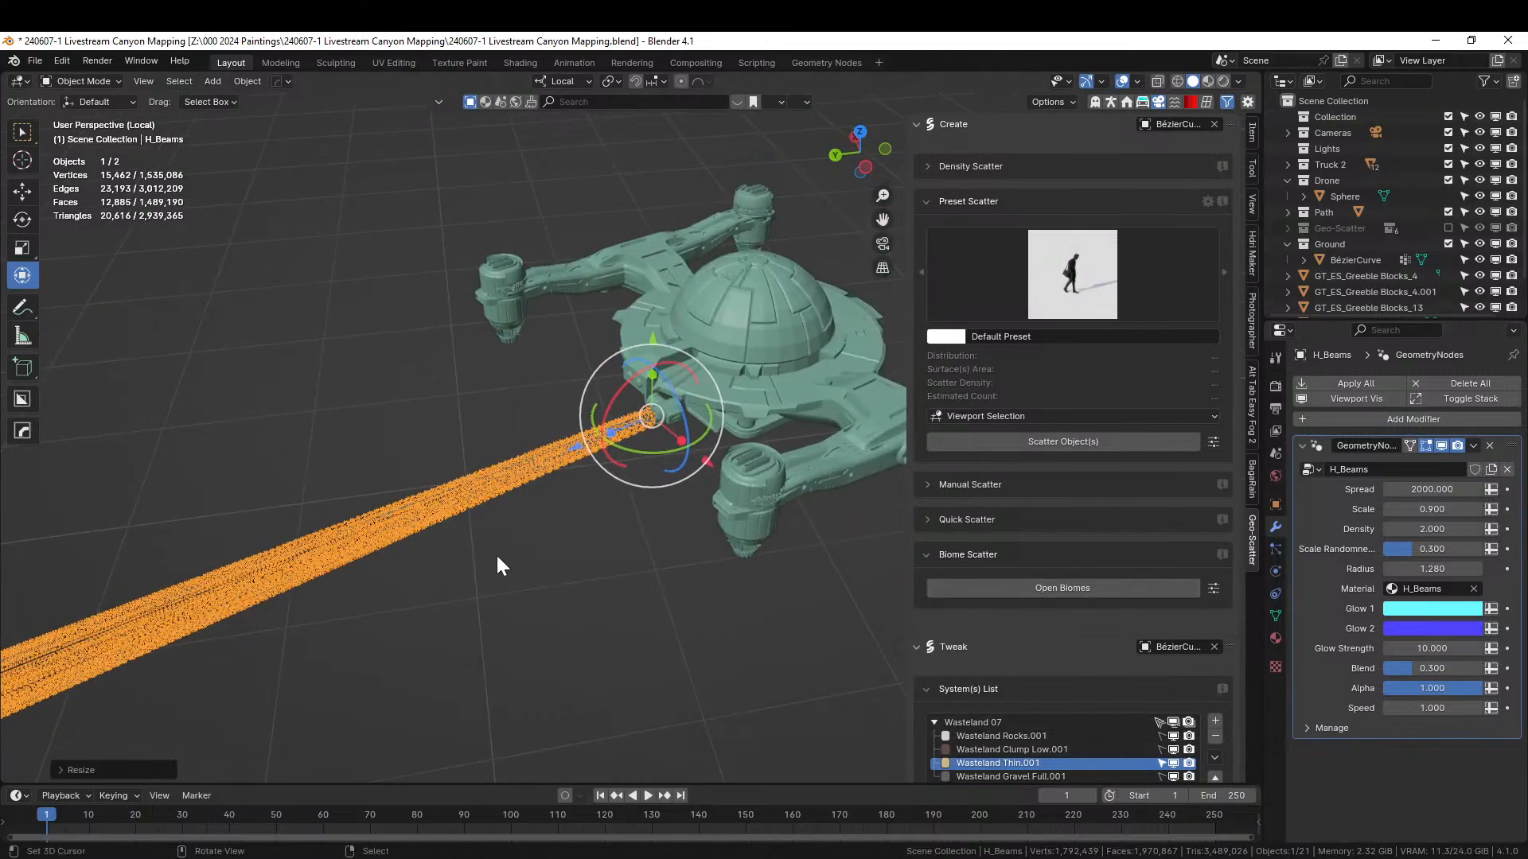
middle_drag(370, 555, 431, 524)
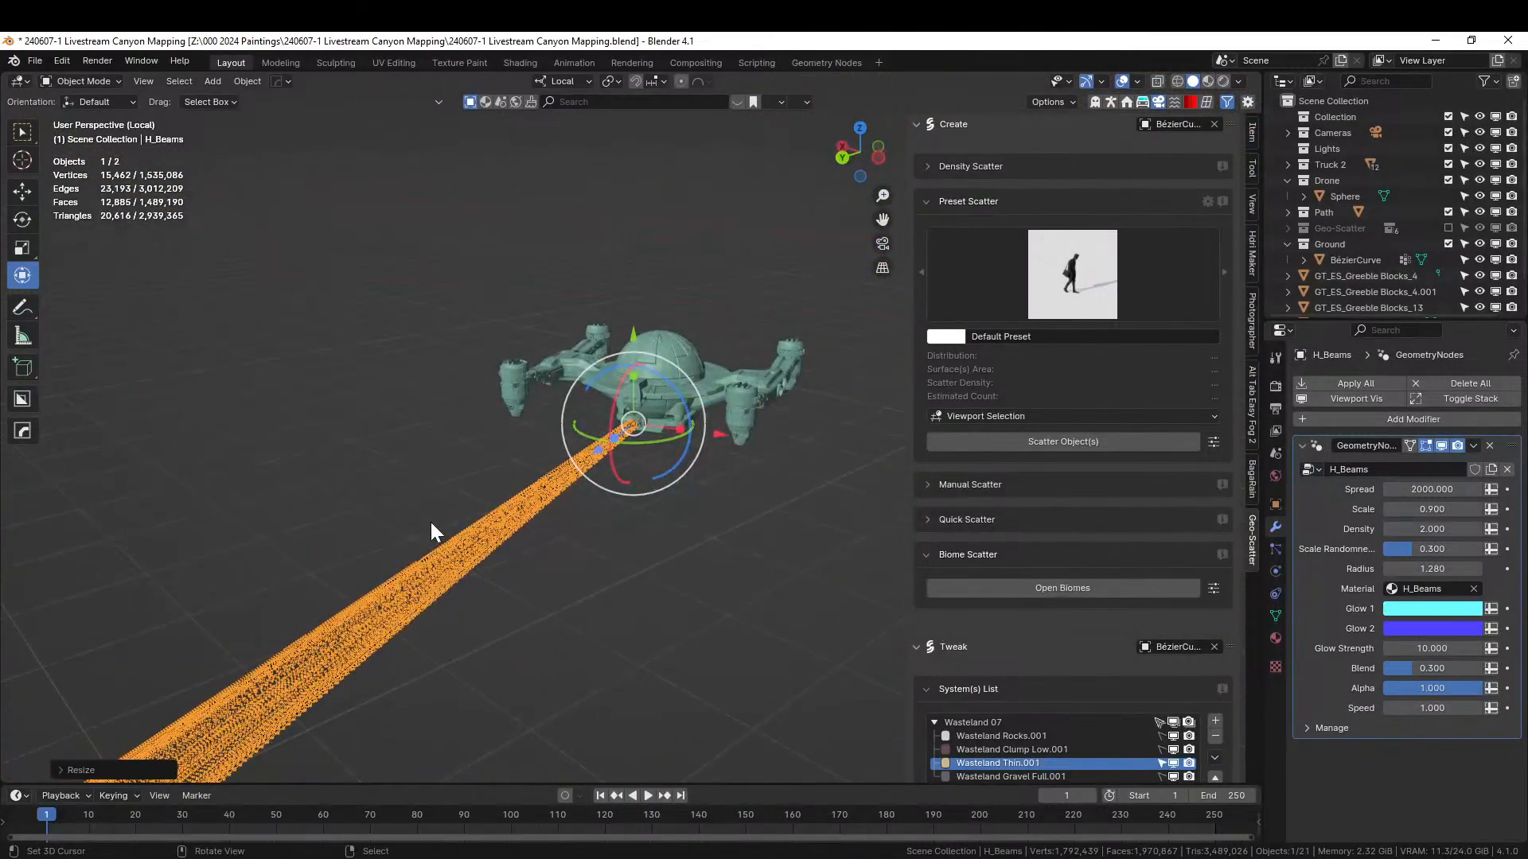
key(KP_Divide)
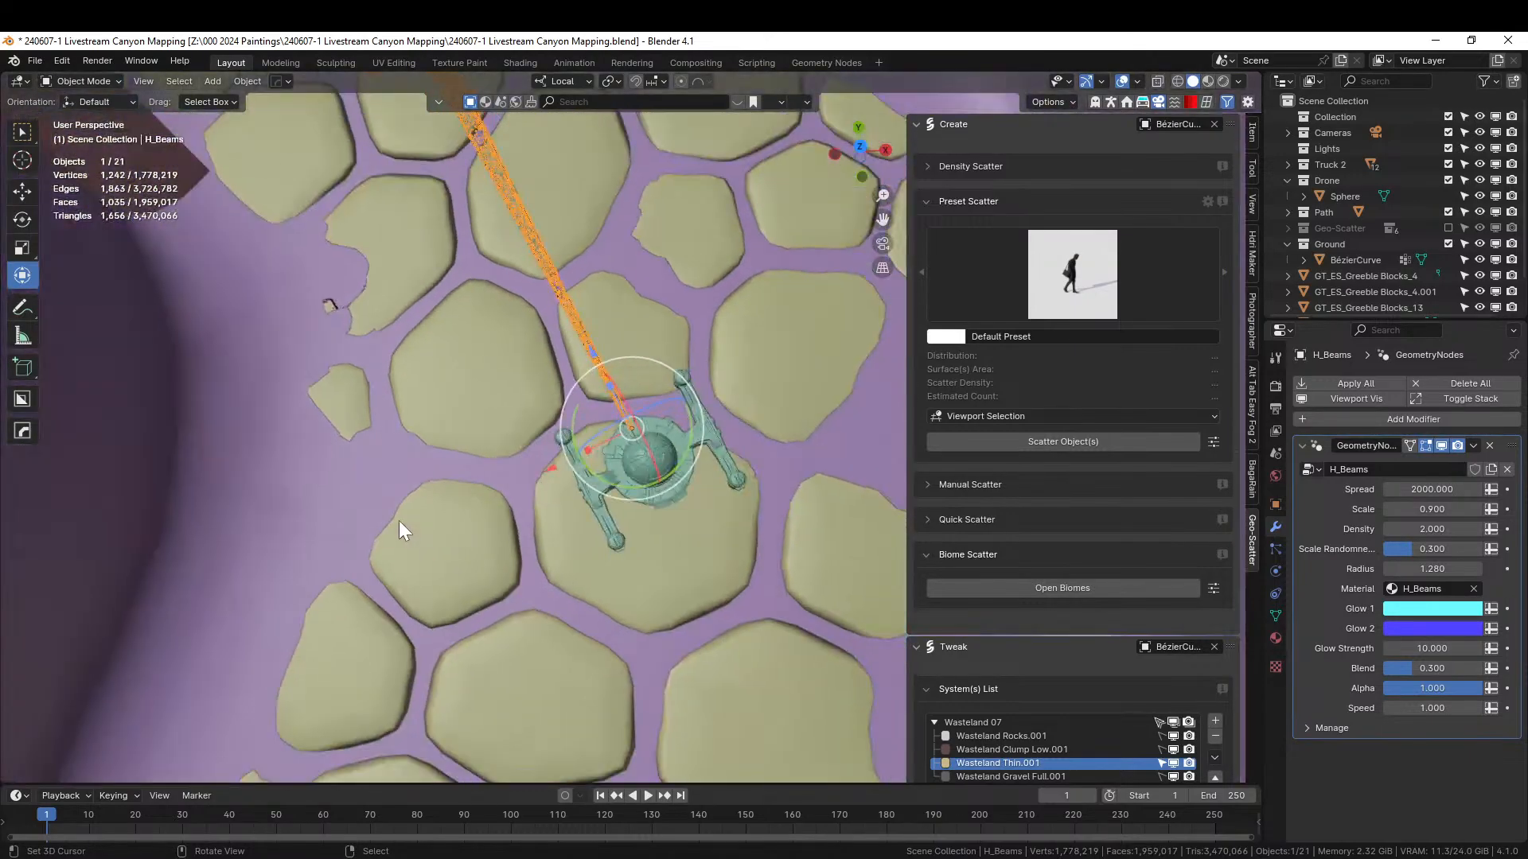
scroll(399, 520, down, 6)
shift+middle_drag(285, 643, 306, 159)
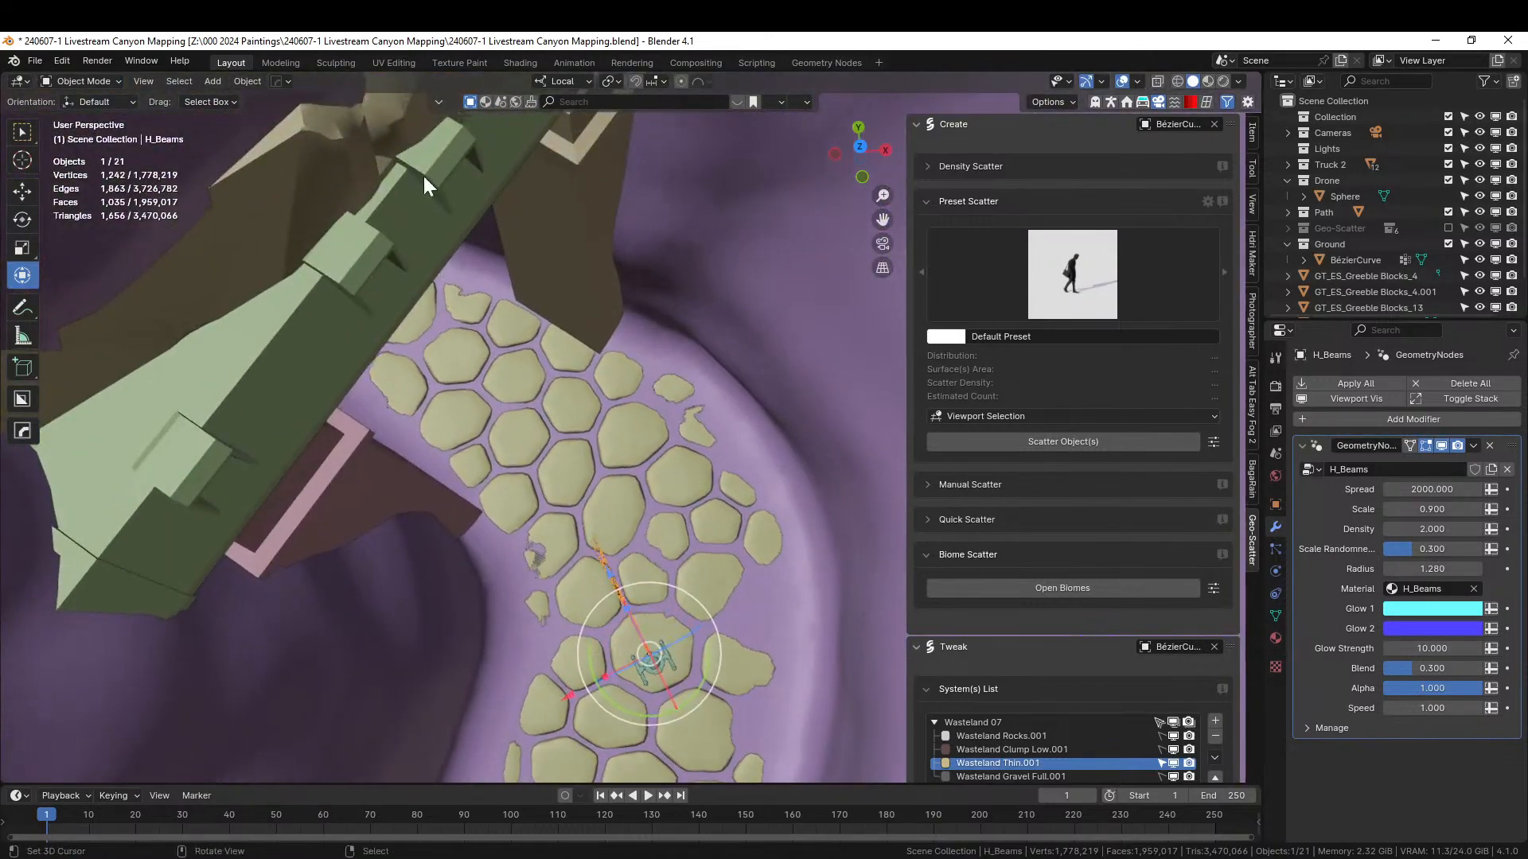
scroll(603, 490, up, 3)
middle_drag(603, 490, 642, 424)
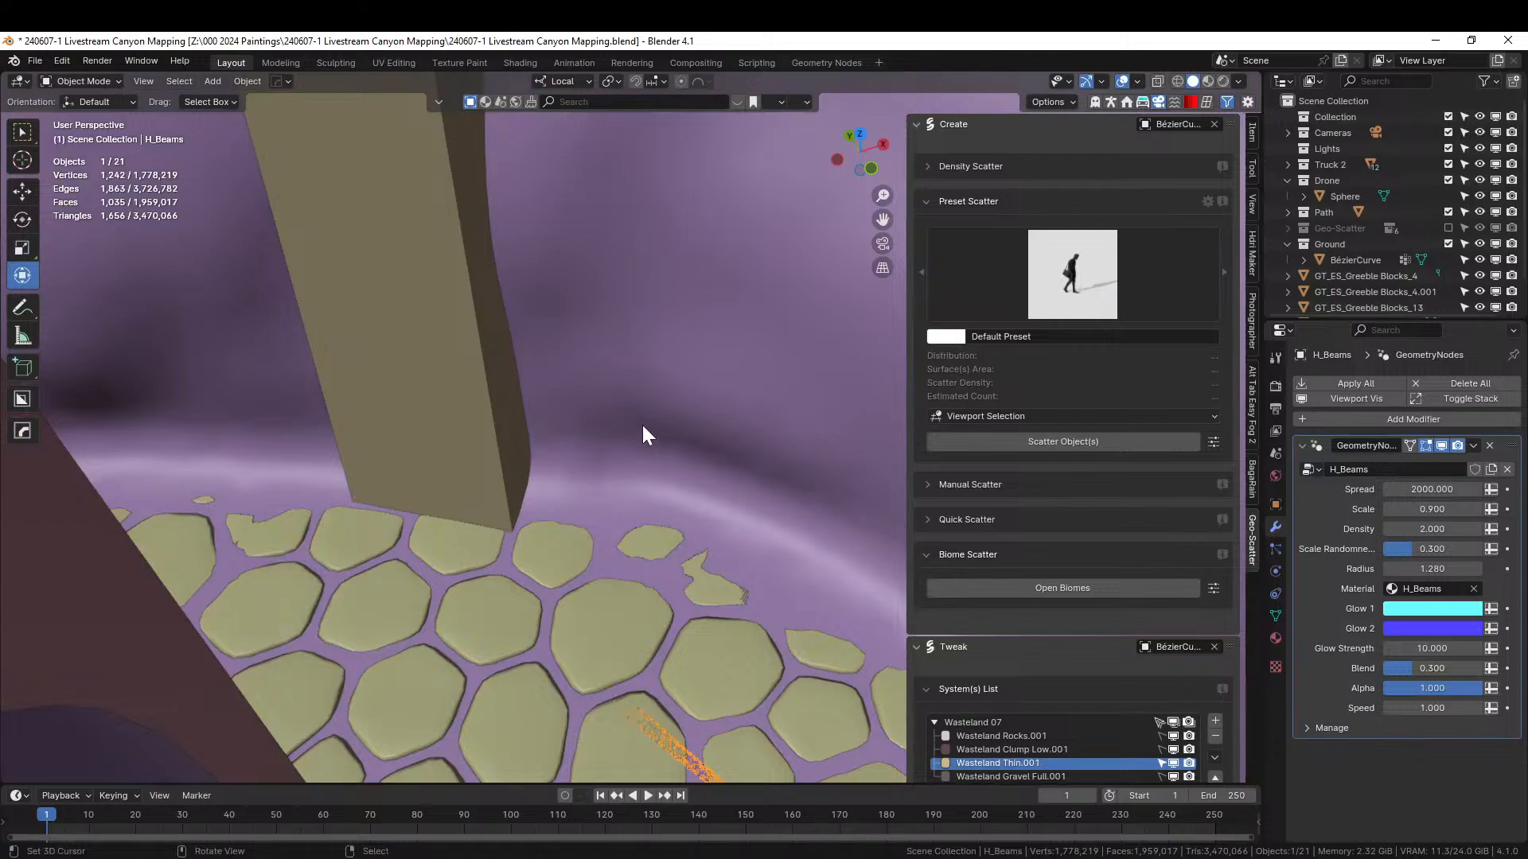
scroll(642, 424, down, 4)
- Snap the 3D cursor to the origin of the beams and delete the beams object
key(shift+s)
key(2)
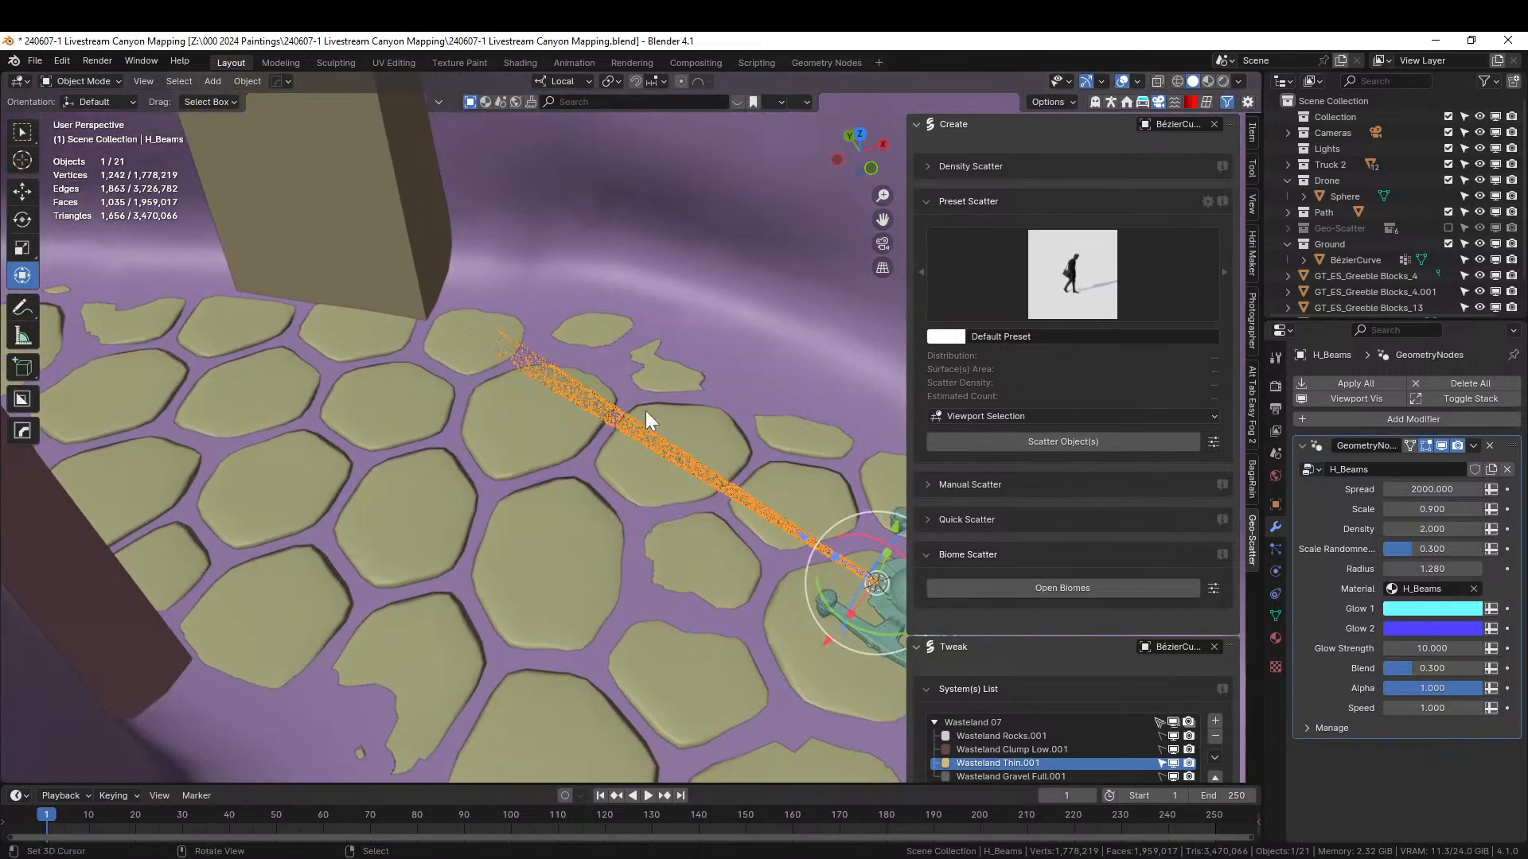
right_click(627, 425)
right_click(627, 425)
right_click(627, 424)
key(Delete)
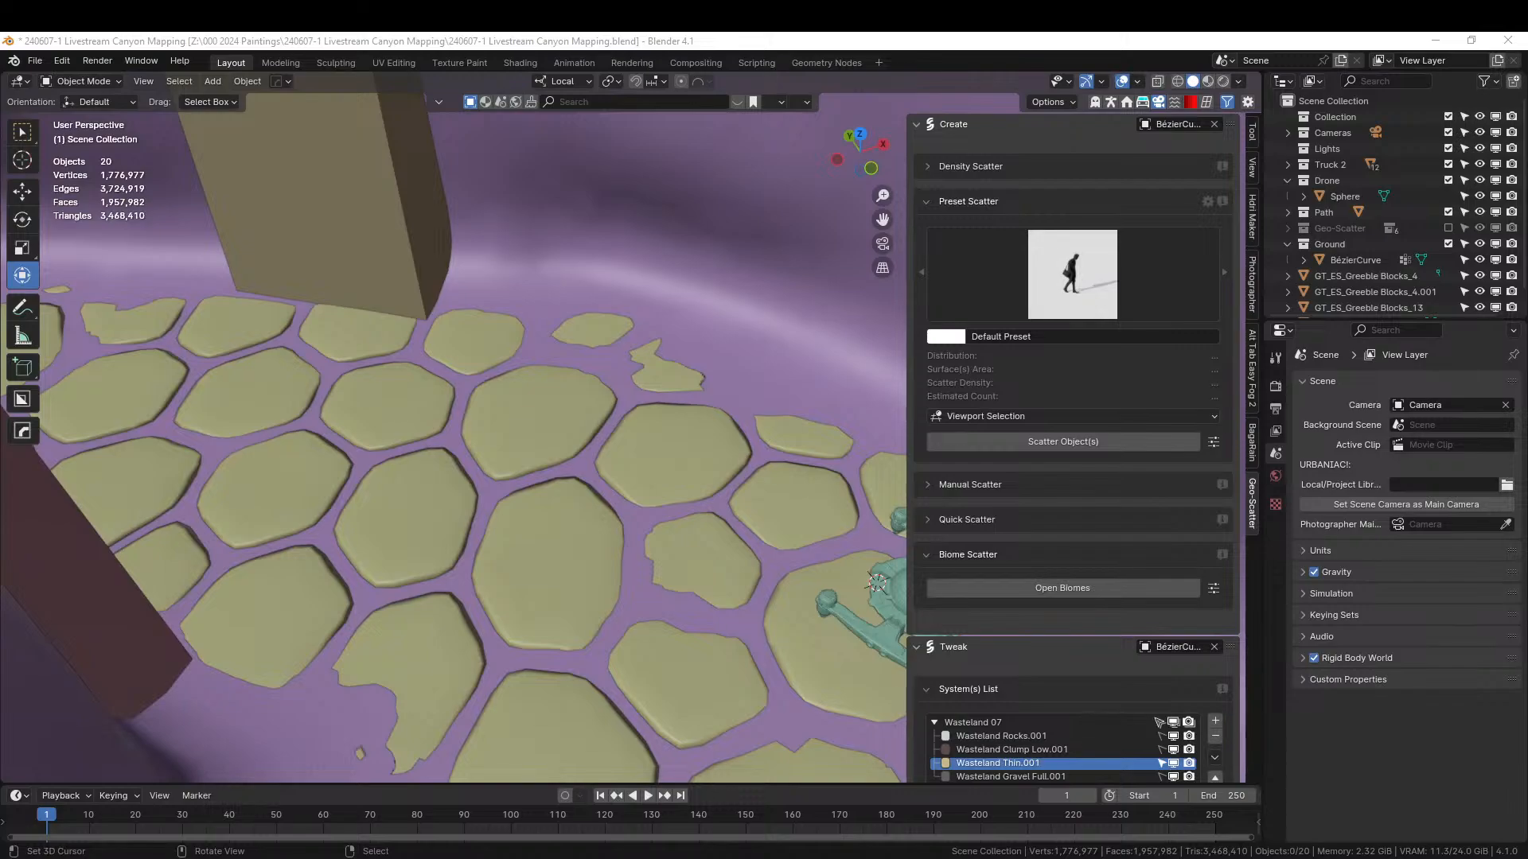
- Place the 3D cursor on the stone path between the drone and the gateway, and add a cube there
mouse_move(420, 484)
middle_down()
mouse_move(417, 446)
mouse_move(423, 466)
middle_up()
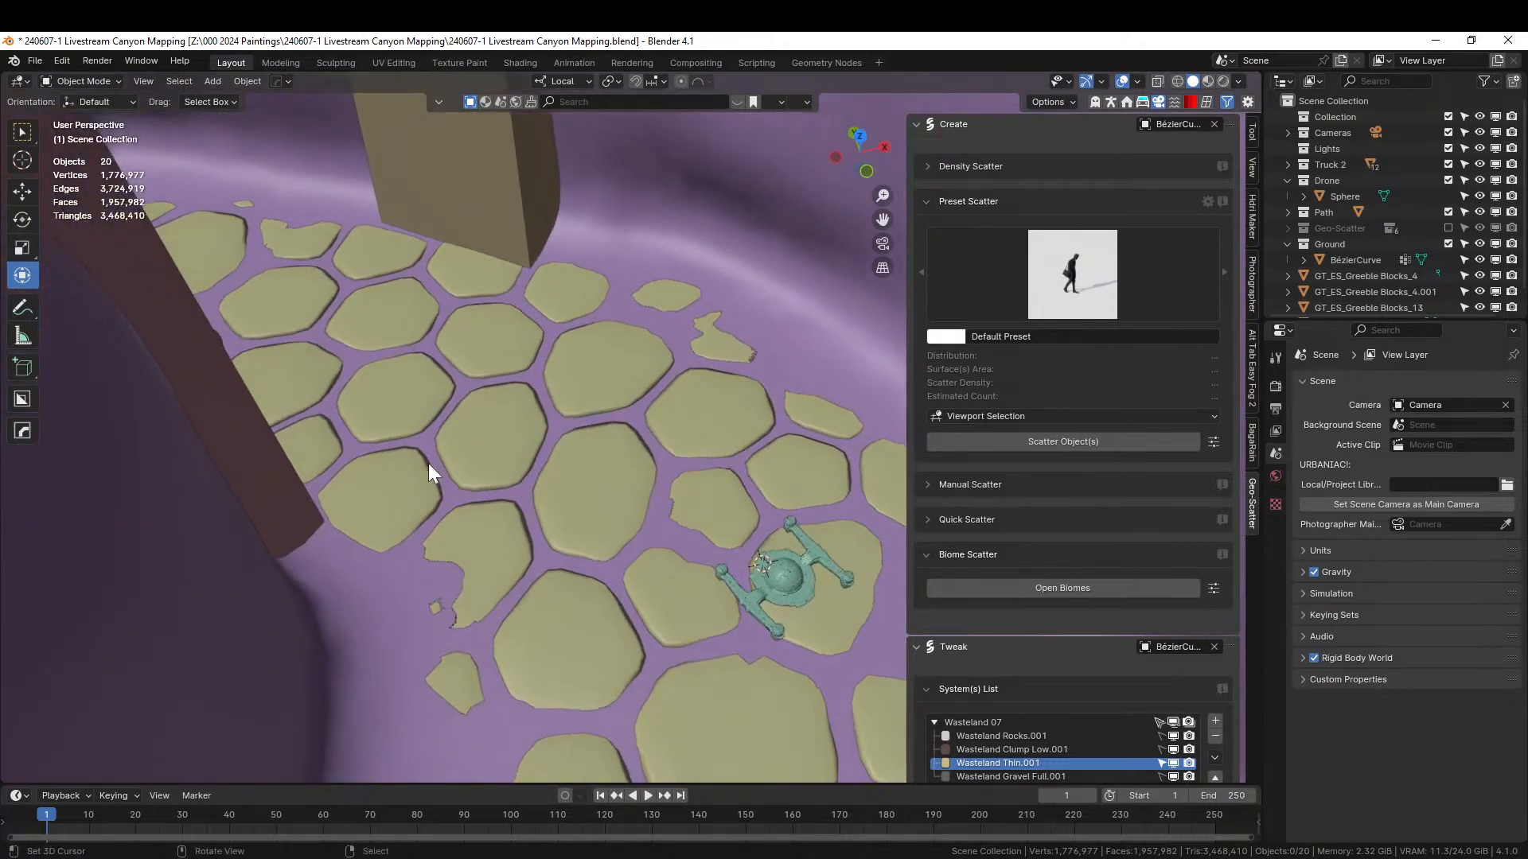
click(457, 402)
key(shift+a)
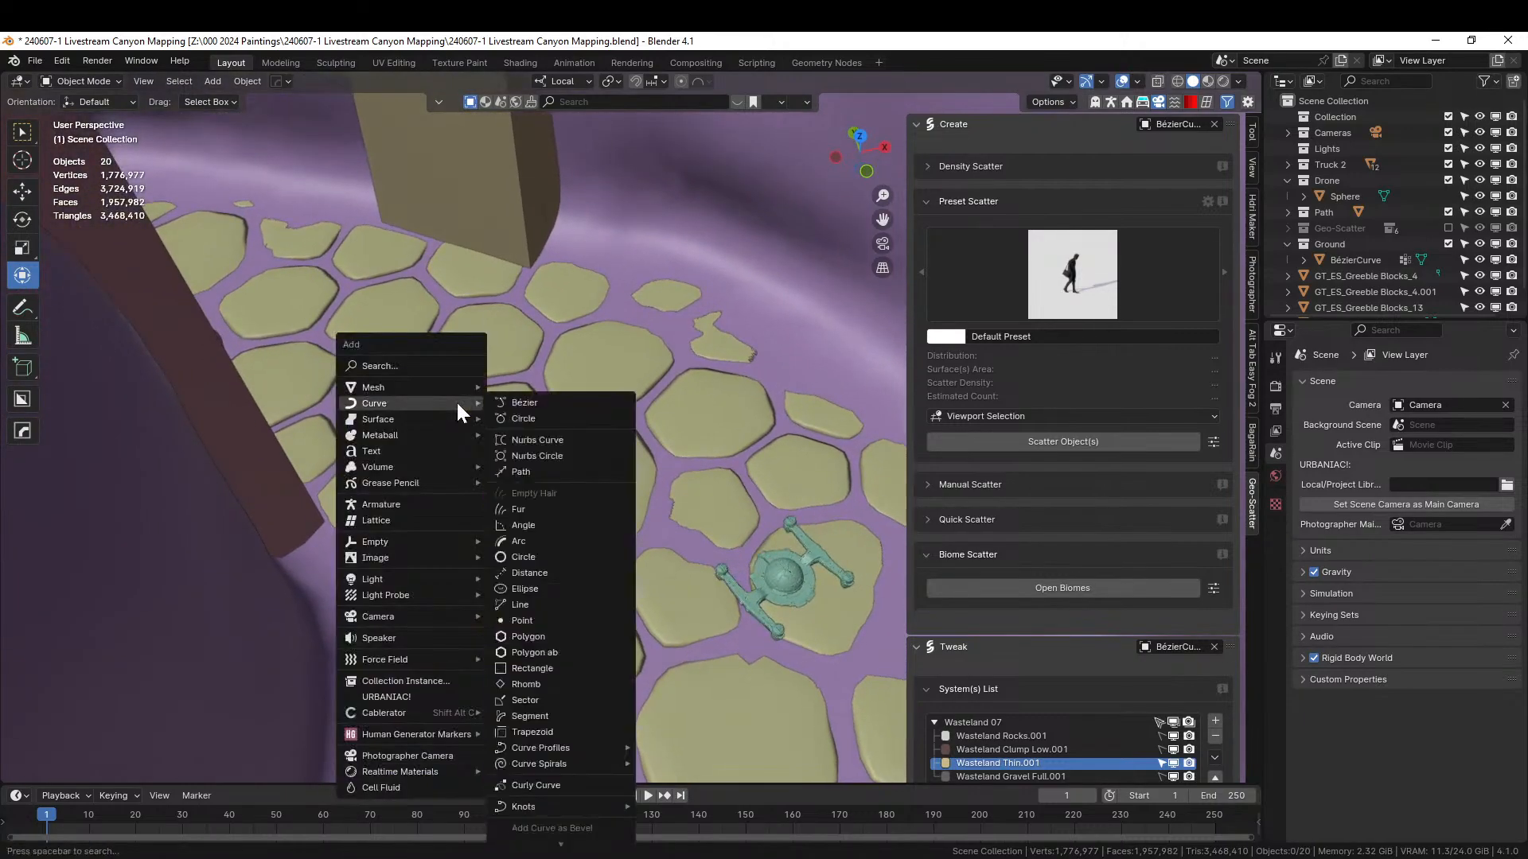
mouse_move(452, 388)
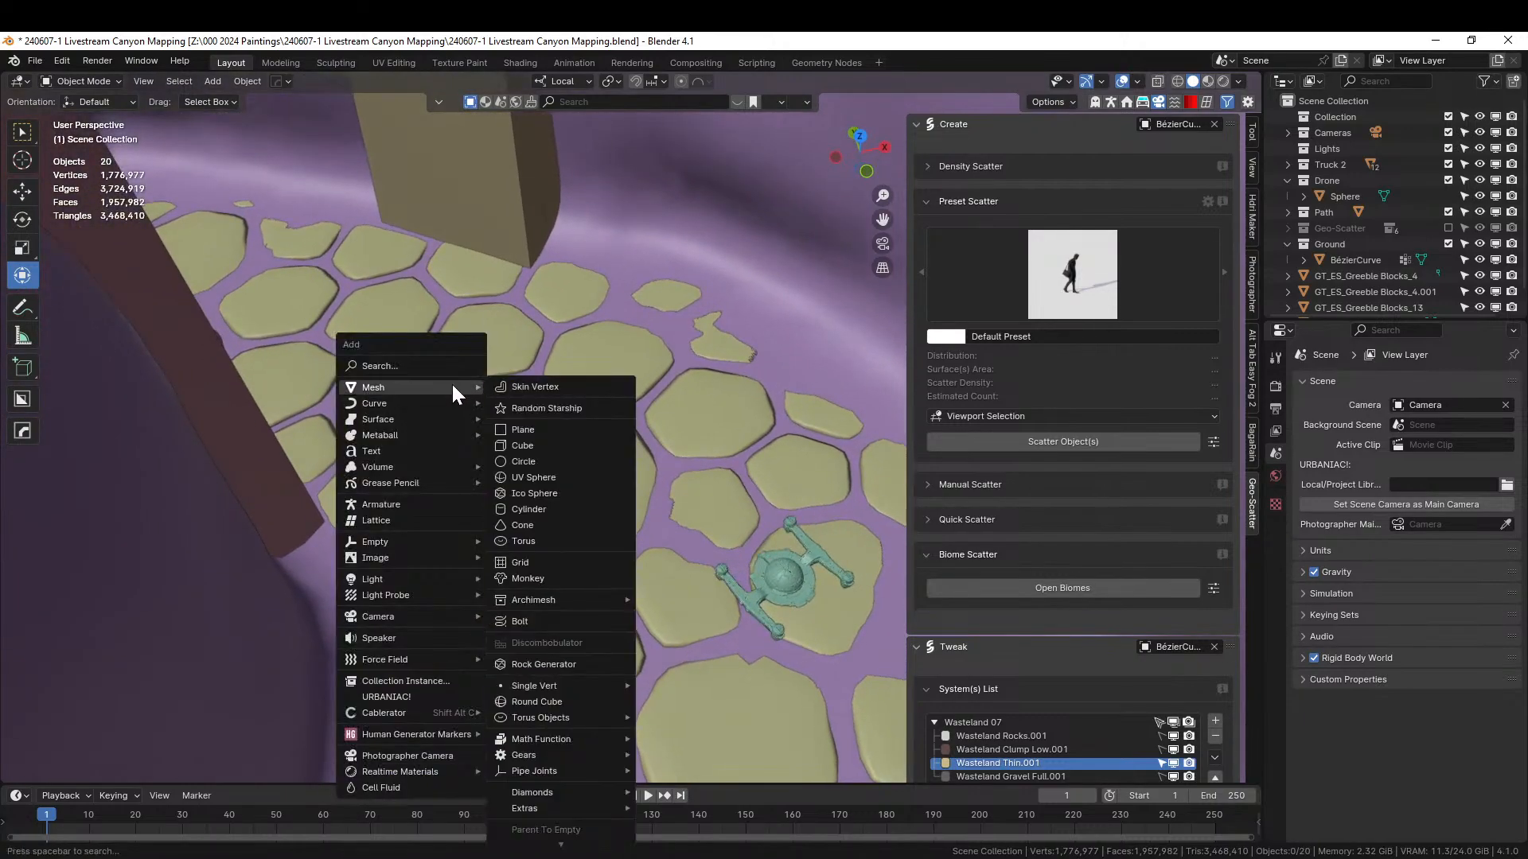
click(556, 445)
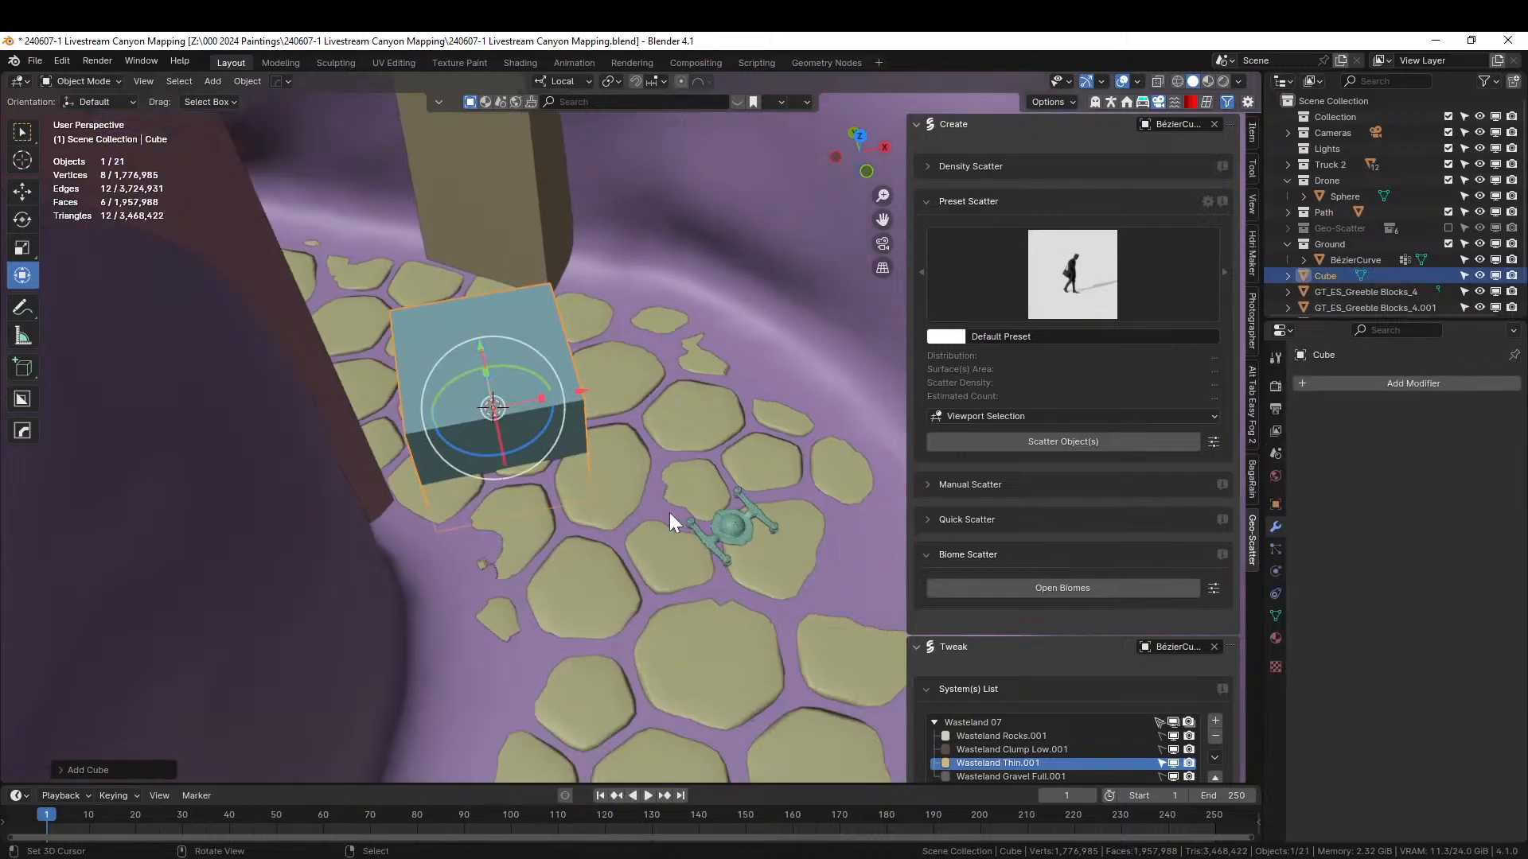
- Copy the drone's rotation to the cube with Copy Attributes
shift+click(736, 525)
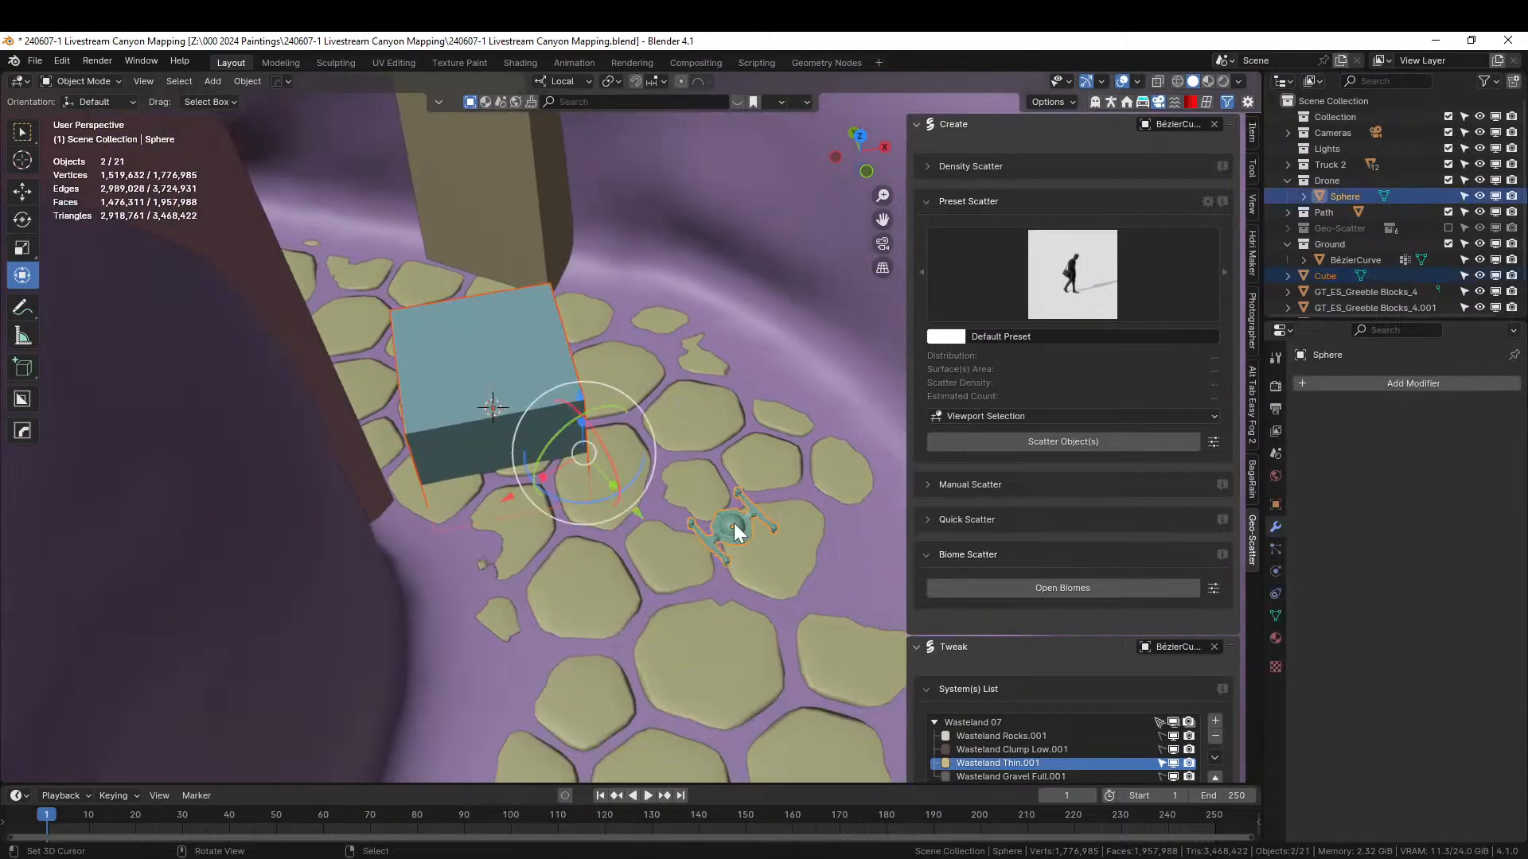
key(ctrl+c)
click(679, 517)
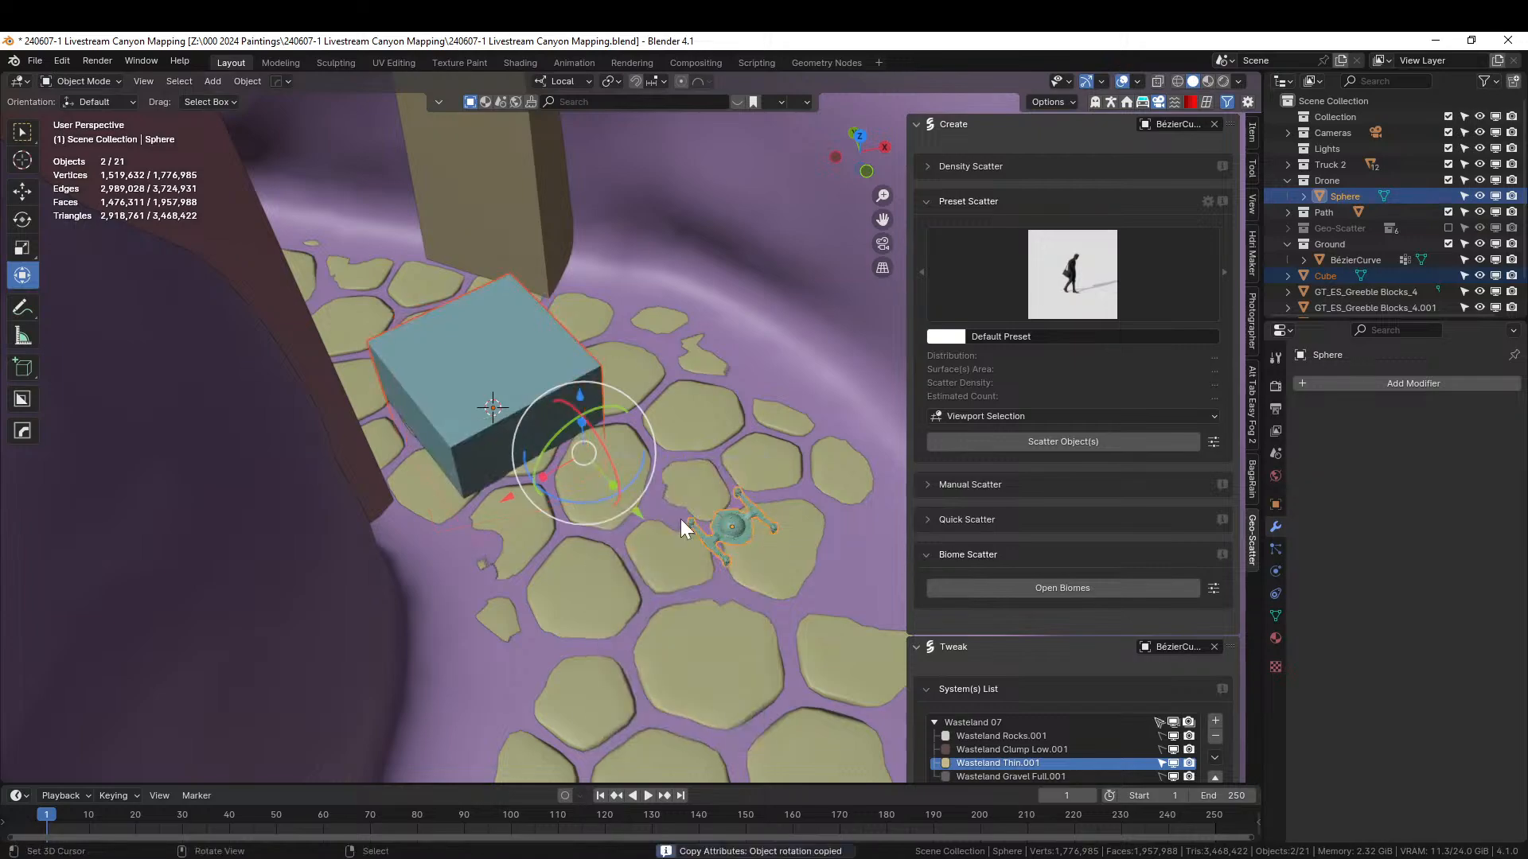
middle_drag(667, 509, 680, 539)
- Scale the cube to more than double its size and flatten it to about a tenth along local Y
click(489, 314)
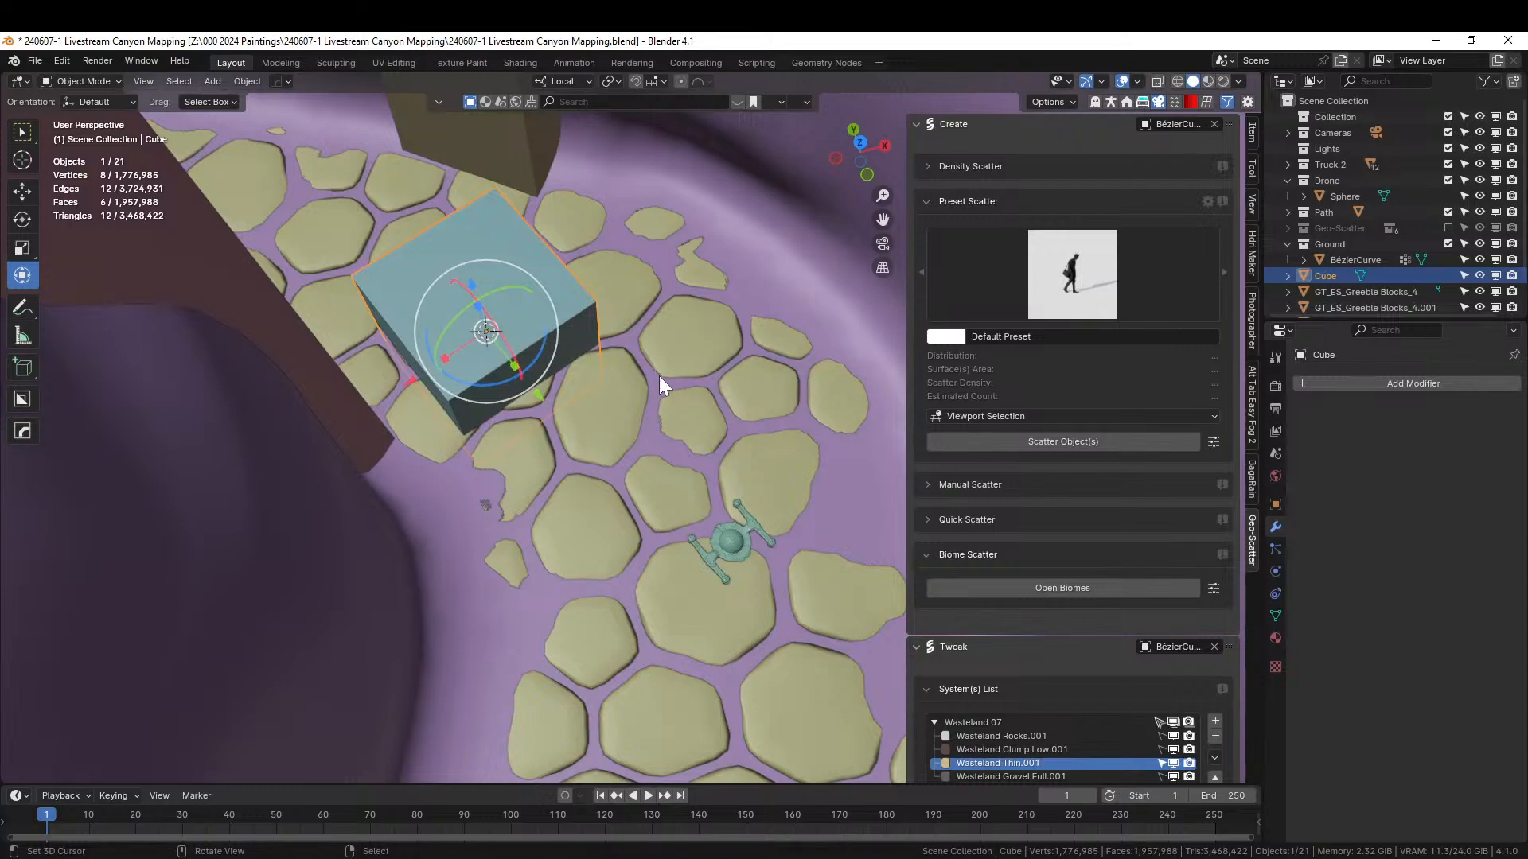
key(s)
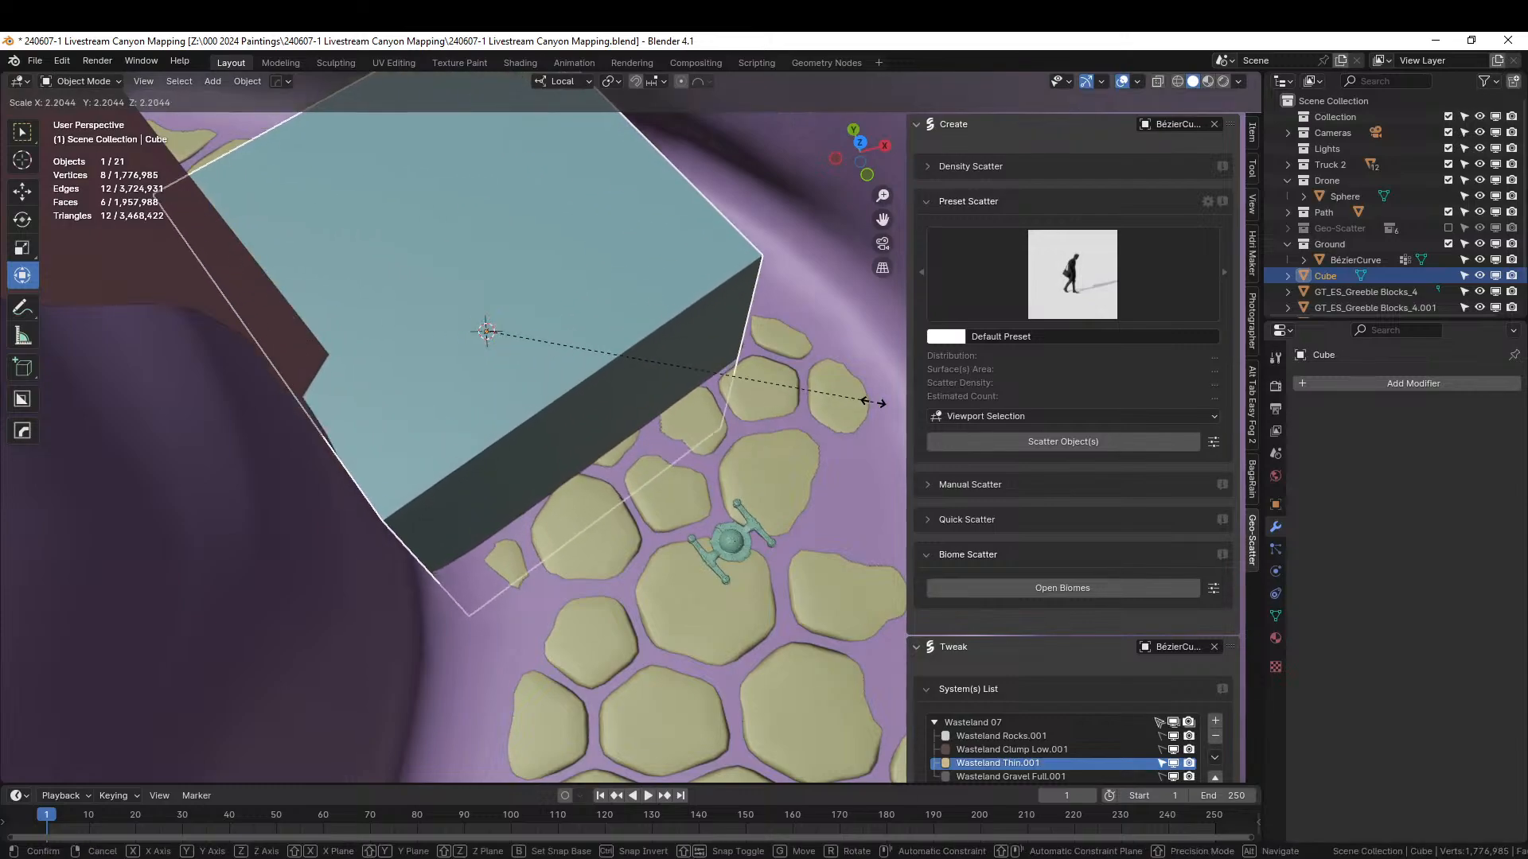
click(903, 403)
key(s)
key(y)
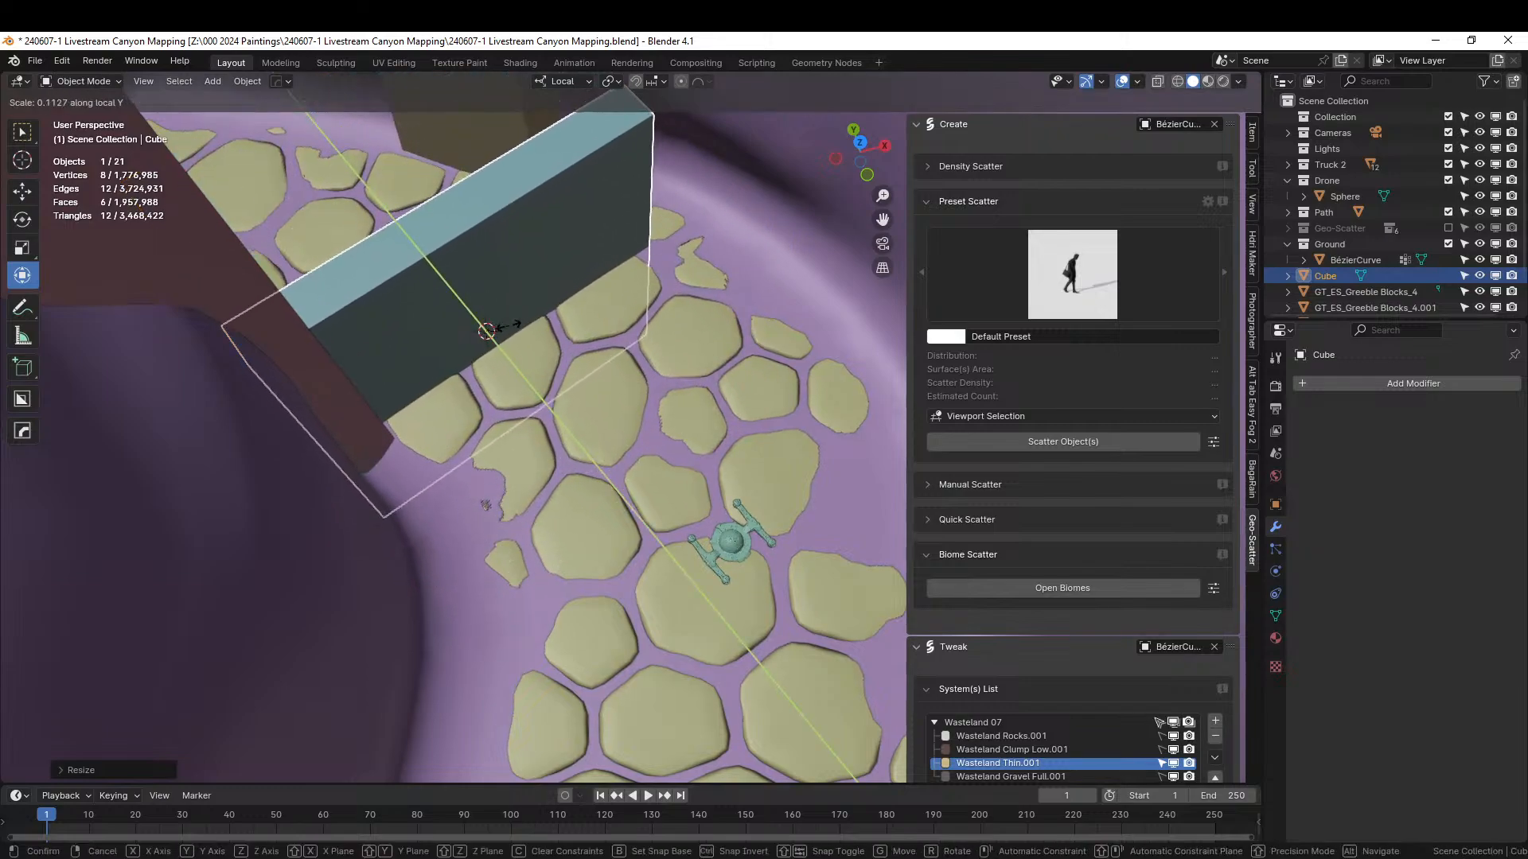
click(495, 321)
- Raise the flattened cube above the path and move it back between the gateway's pillars
middle_drag(495, 322, 561, 413)
drag(600, 482, 551, 237)
click(552, 237)
middle_drag(551, 237, 618, 428)
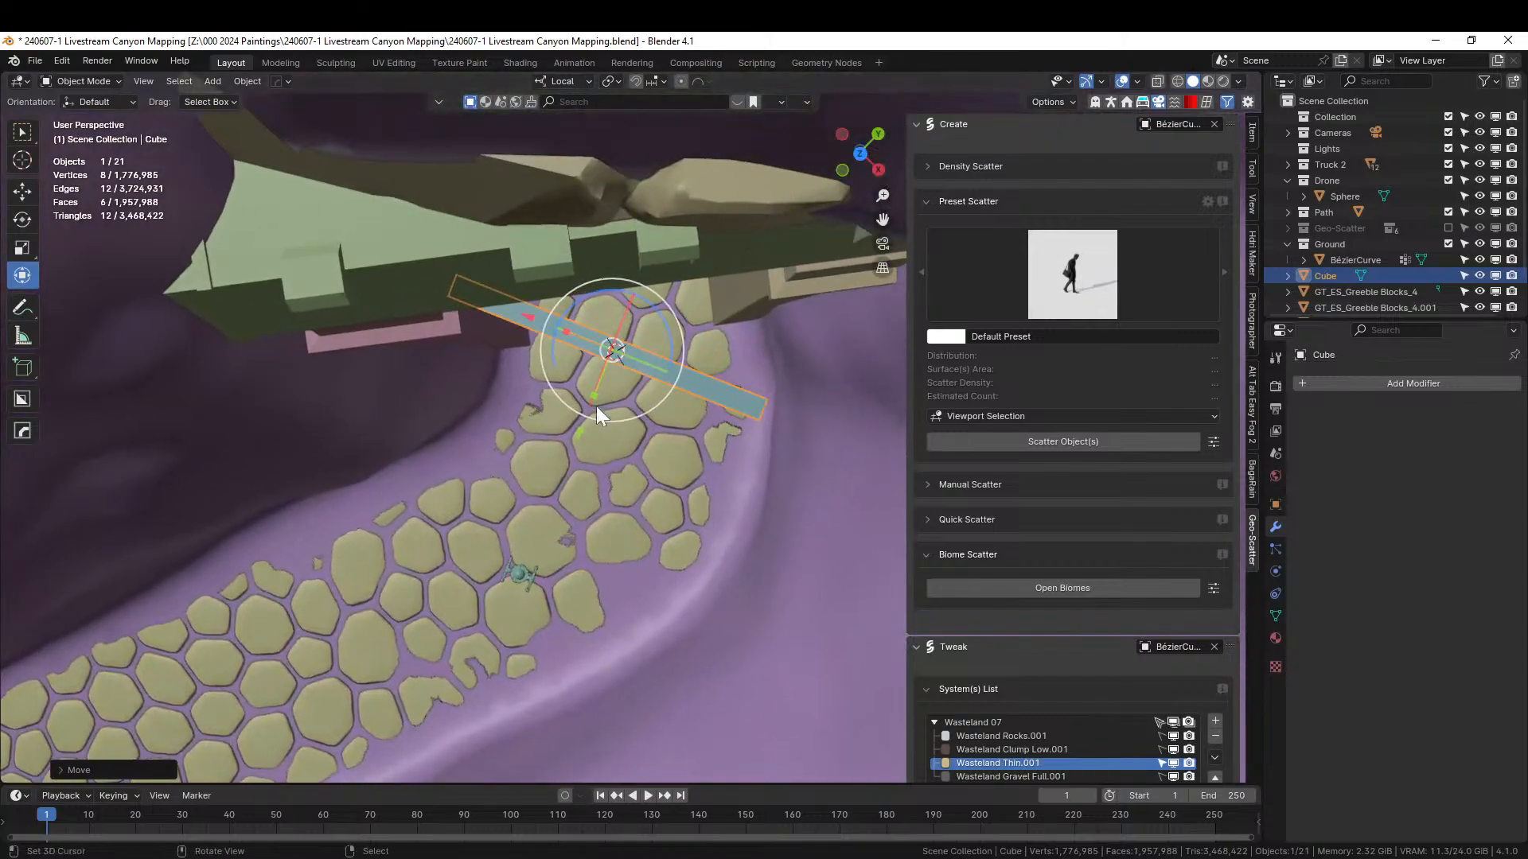
drag(581, 433, 633, 340)
middle_drag(767, 340, 718, 243)
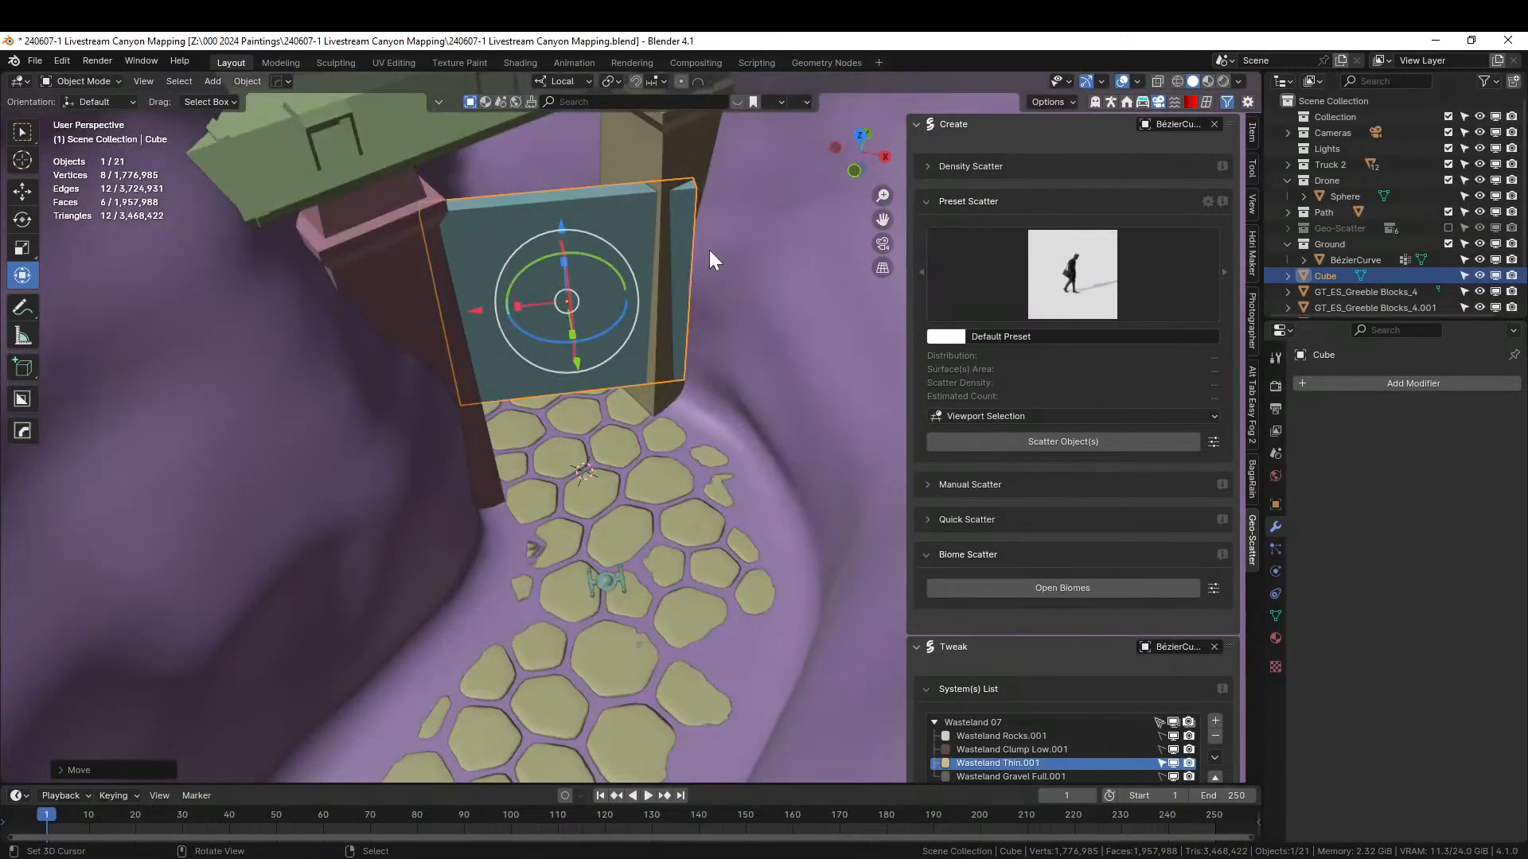
- Enlarge the slab until it spans the gateway, and apply its rotation and scale
key(s)
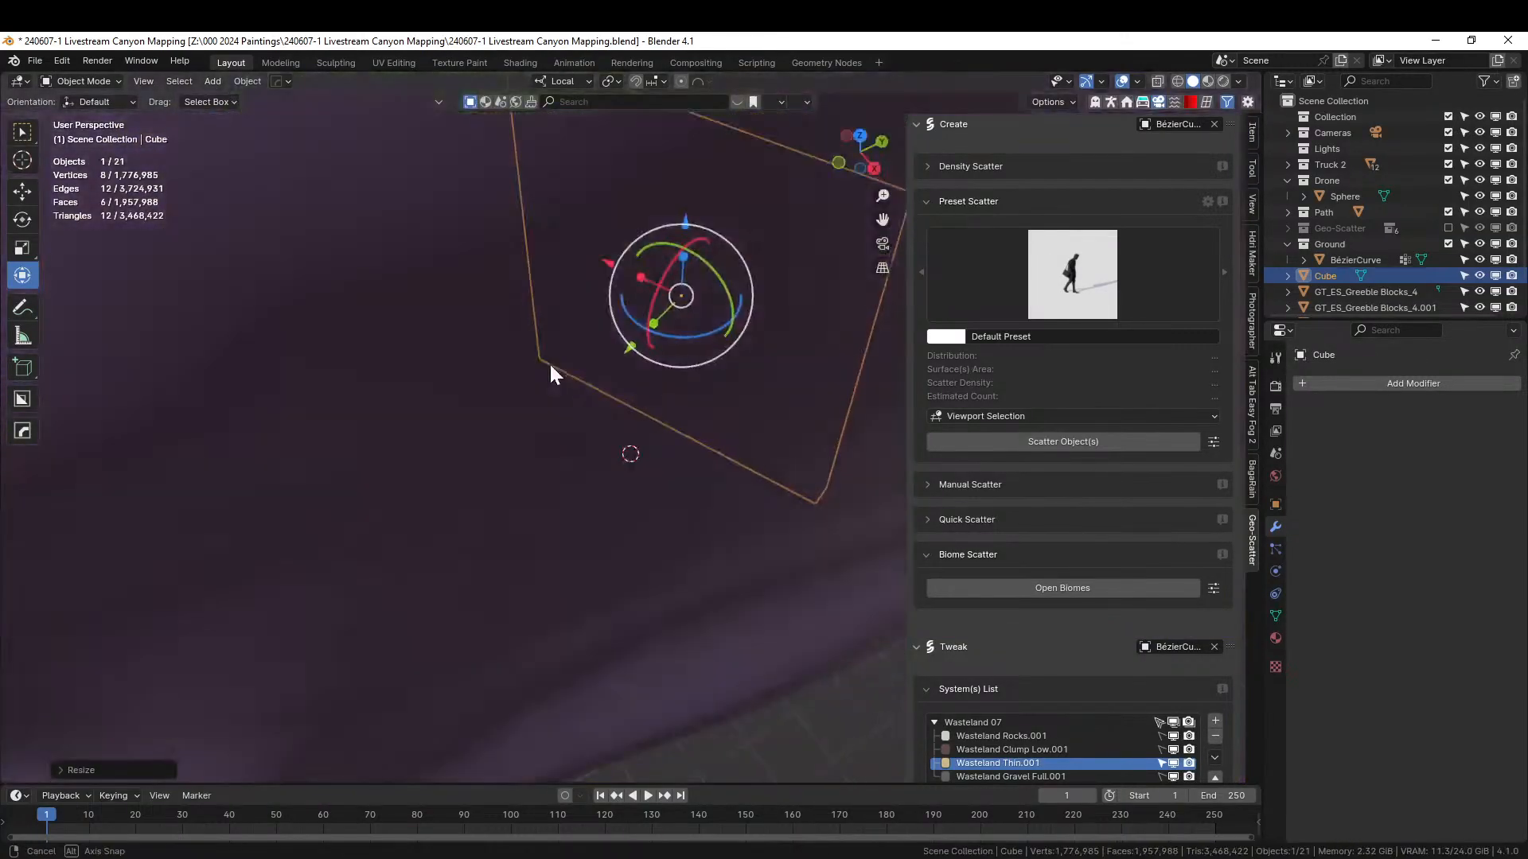
click(763, 352)
key(ctrl+a)
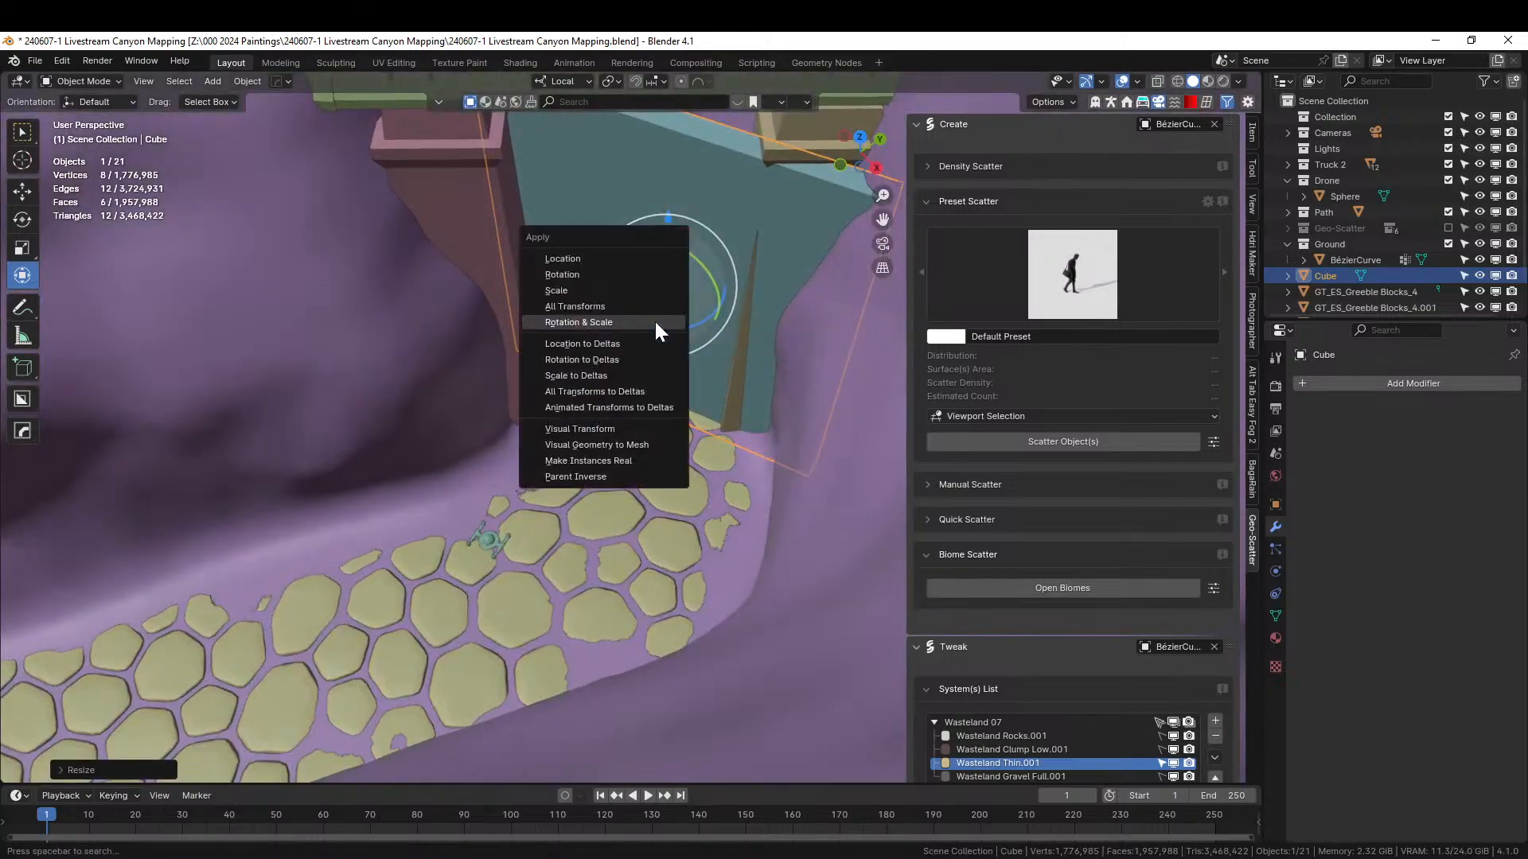
click(639, 322)
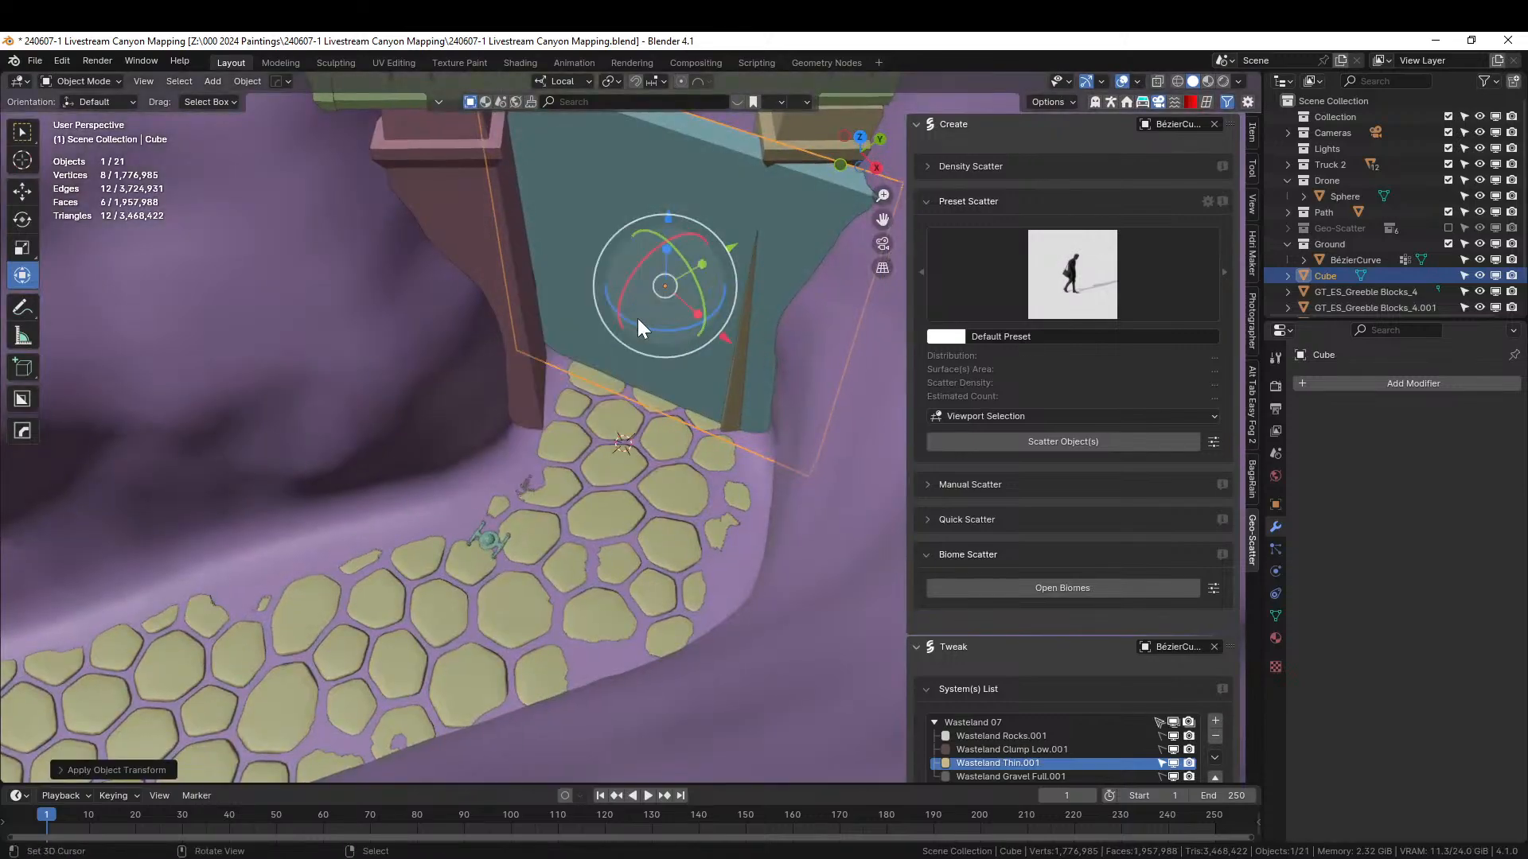
- Select and frame the drone, and place the 3D cursor on the lens of its underside camera
scroll(552, 536, up, 4)
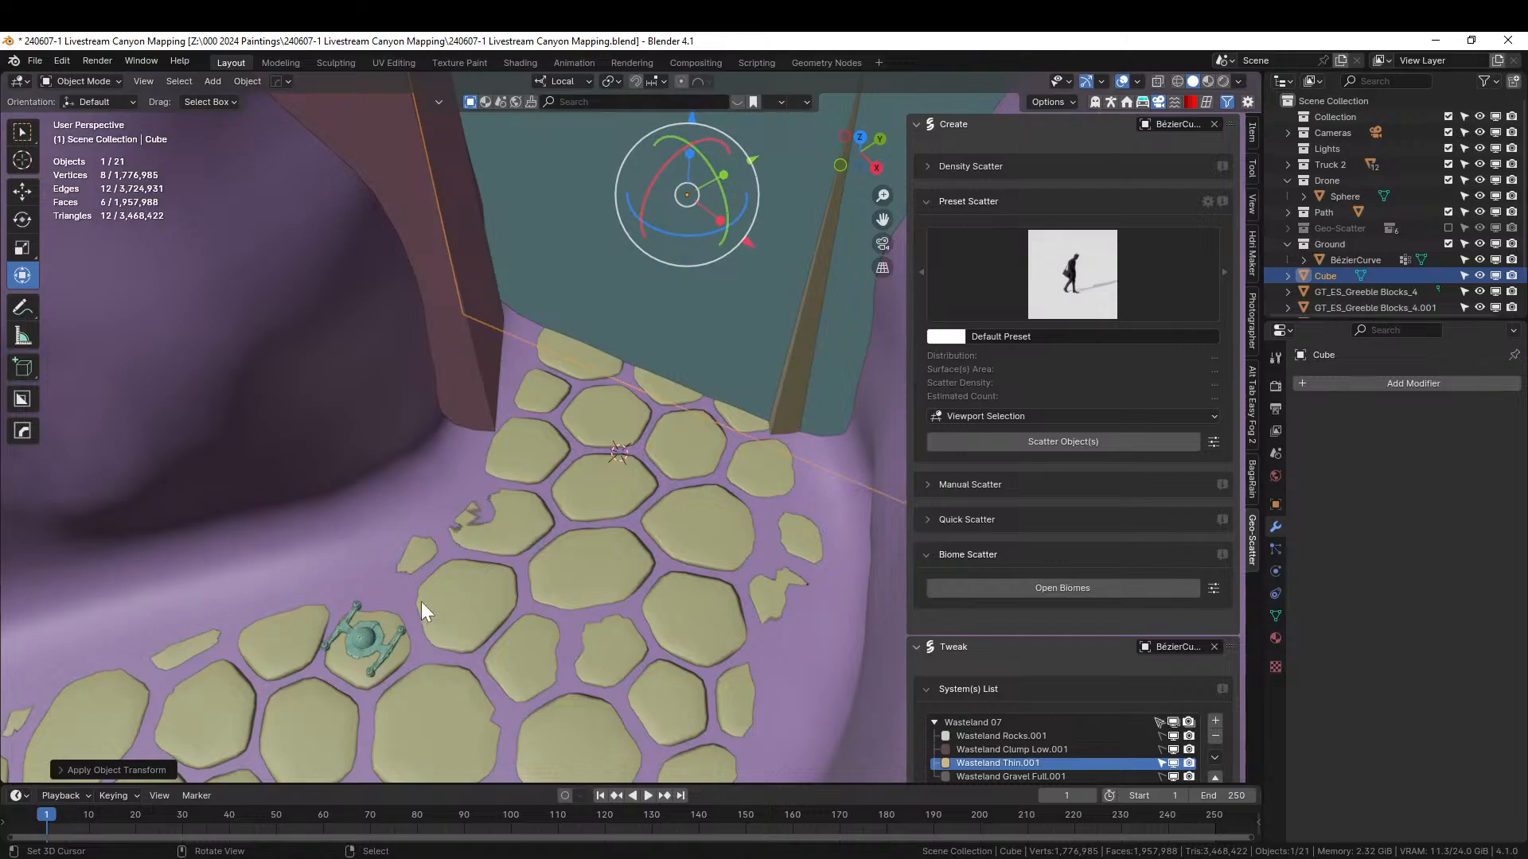
right_click(357, 637)
key(KP_Decimal)
middle_drag(445, 615, 476, 528)
scroll(477, 525, up, 3)
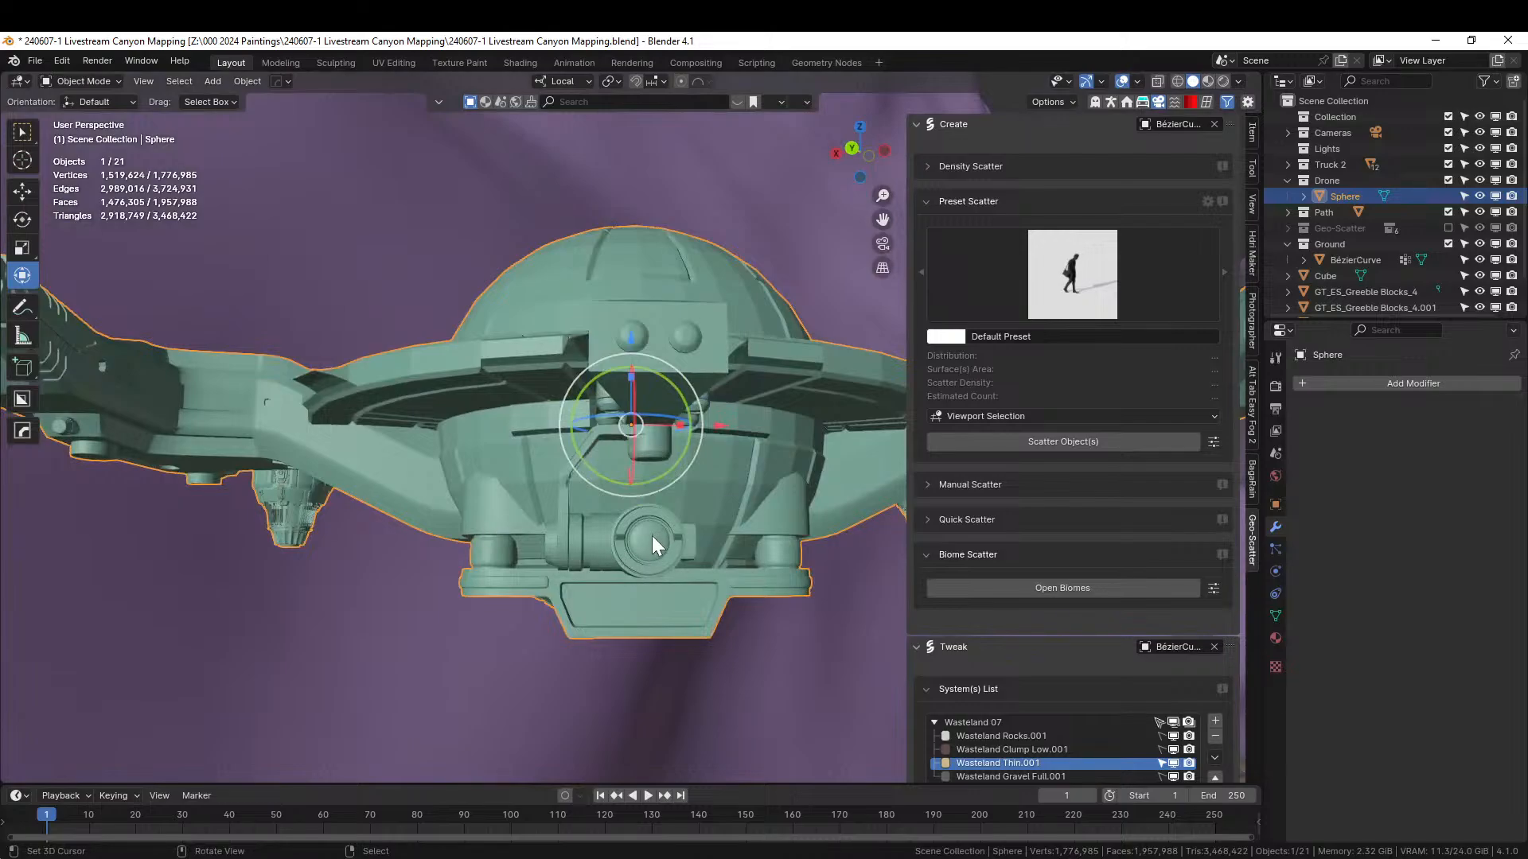
middle_drag(667, 537, 701, 605)
scroll(700, 604, down, 4)
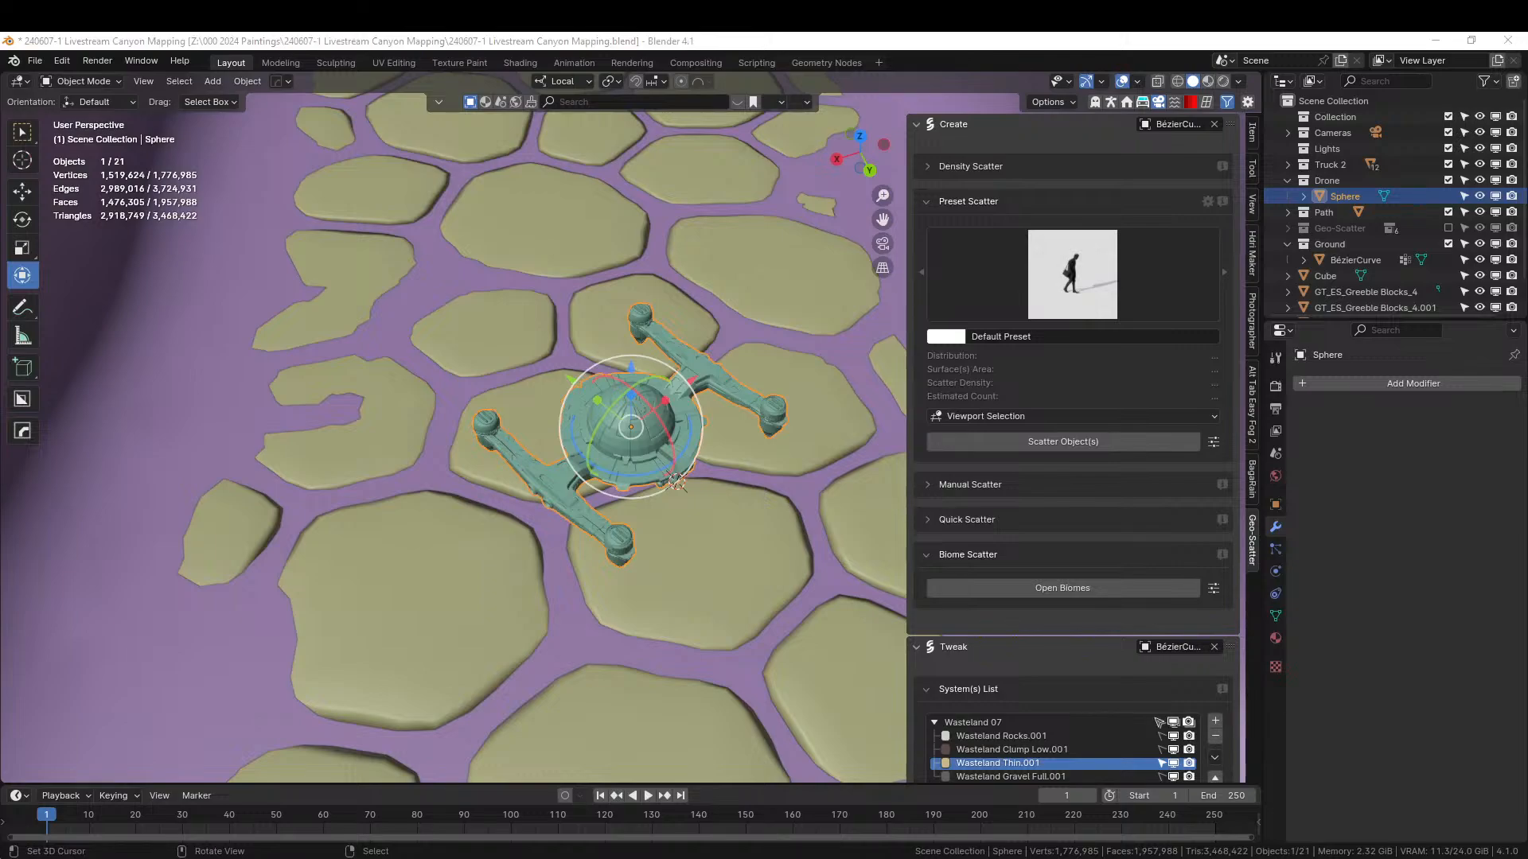
- Add the H_FXs_1 effect asset beside the drone, set its origin to the 3D cursor and move its geometry to that origin
drag(519, 82, 700, 556)
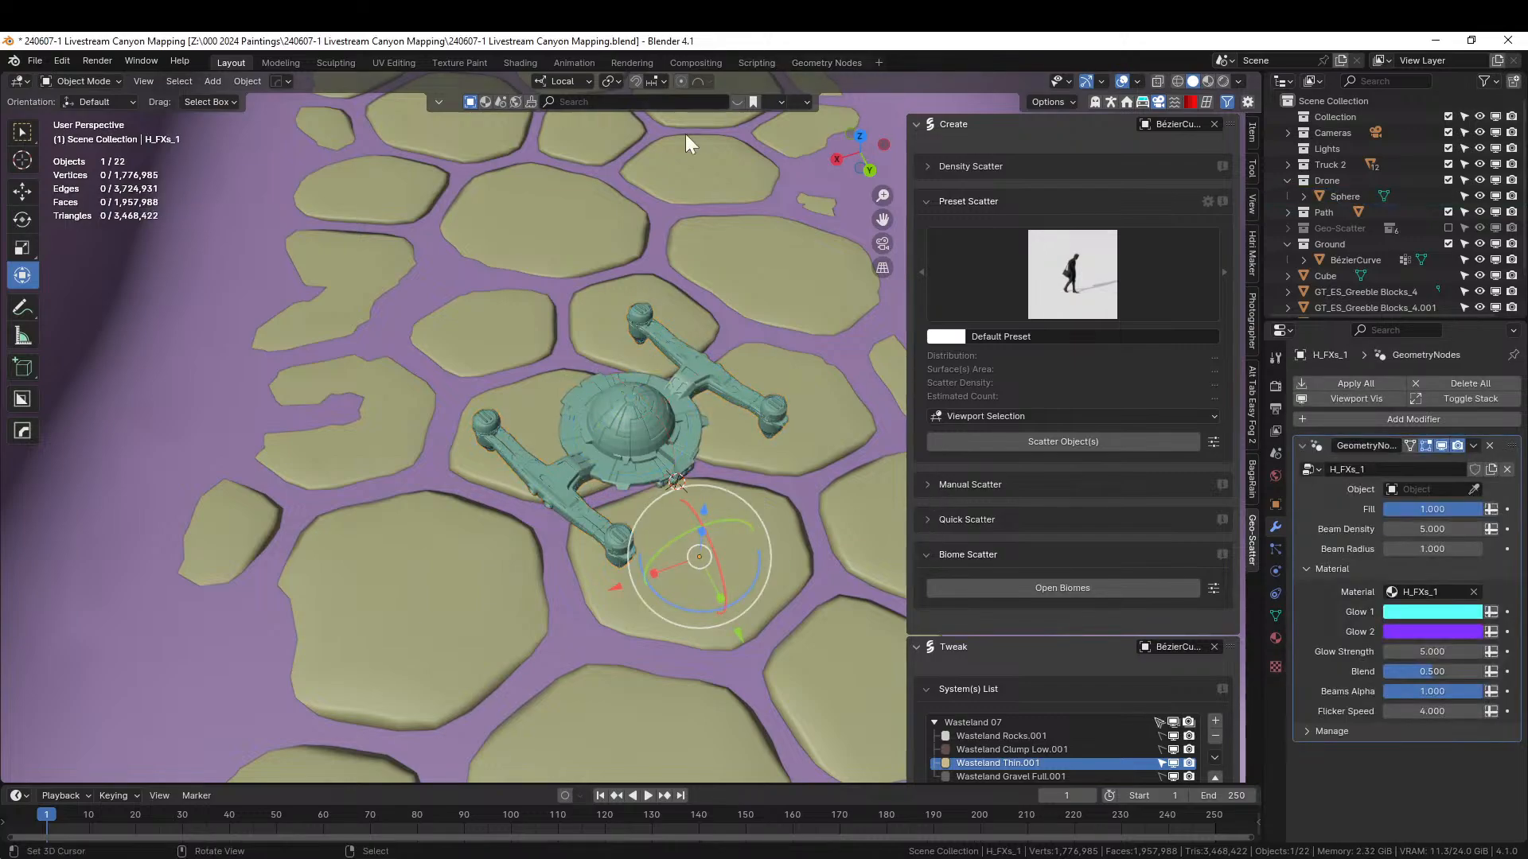
click(247, 82)
mouse_move(284, 117)
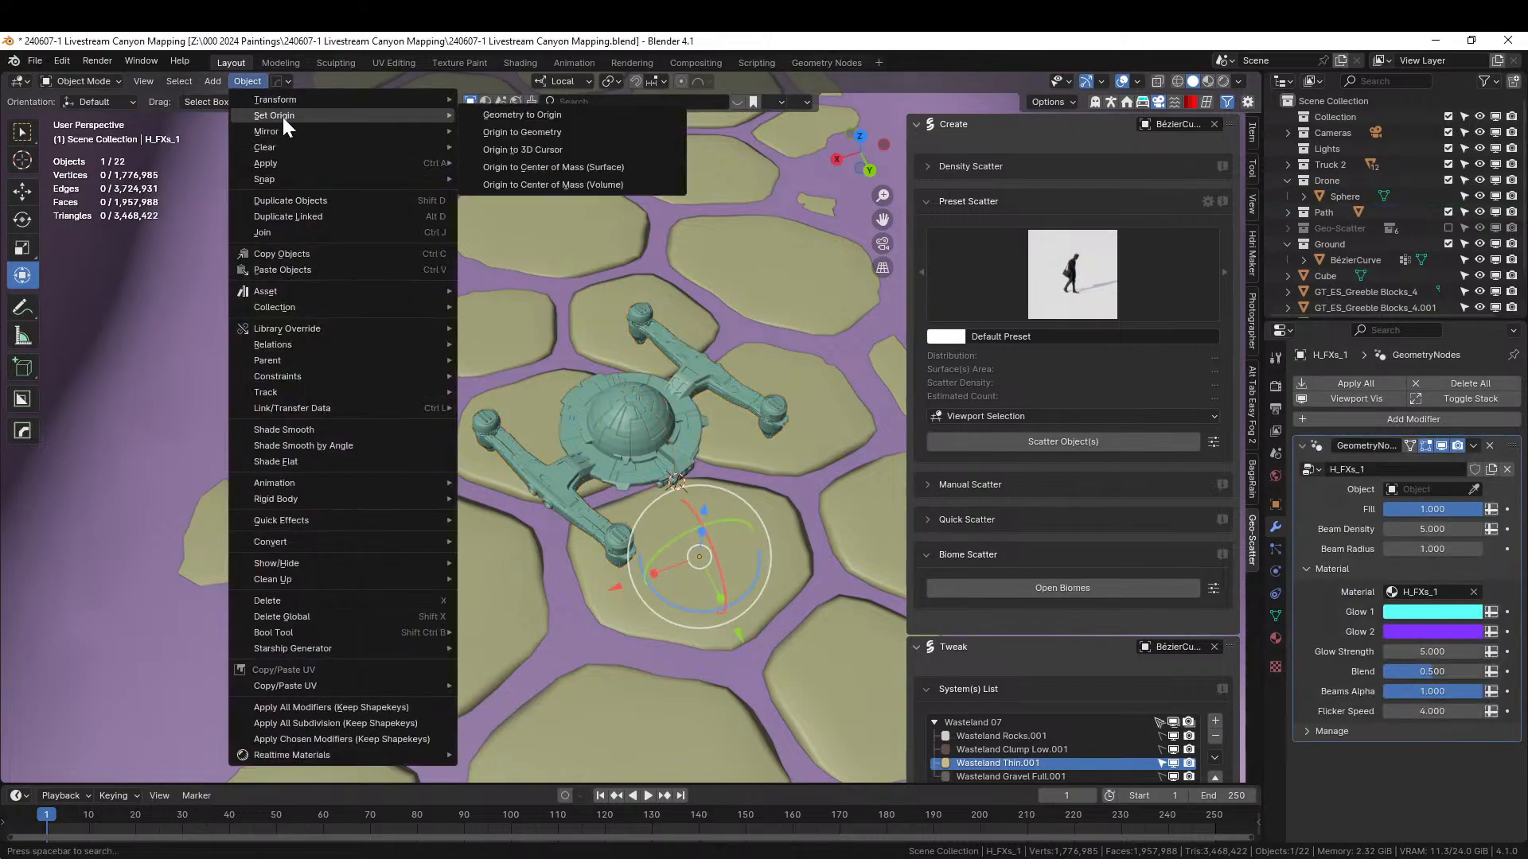
click(575, 149)
click(247, 80)
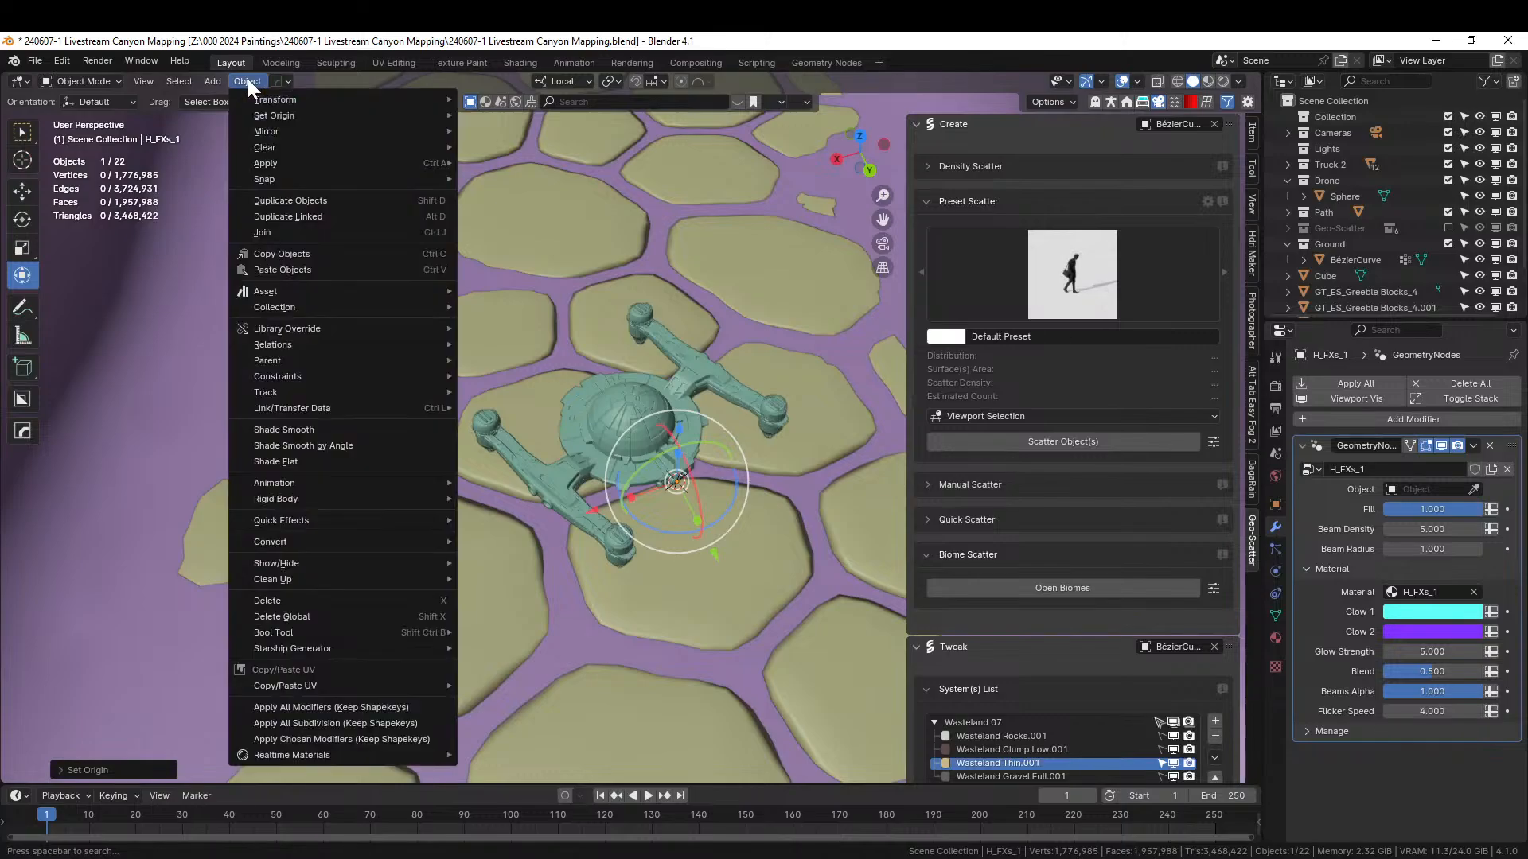
mouse_move(260, 114)
click(537, 113)
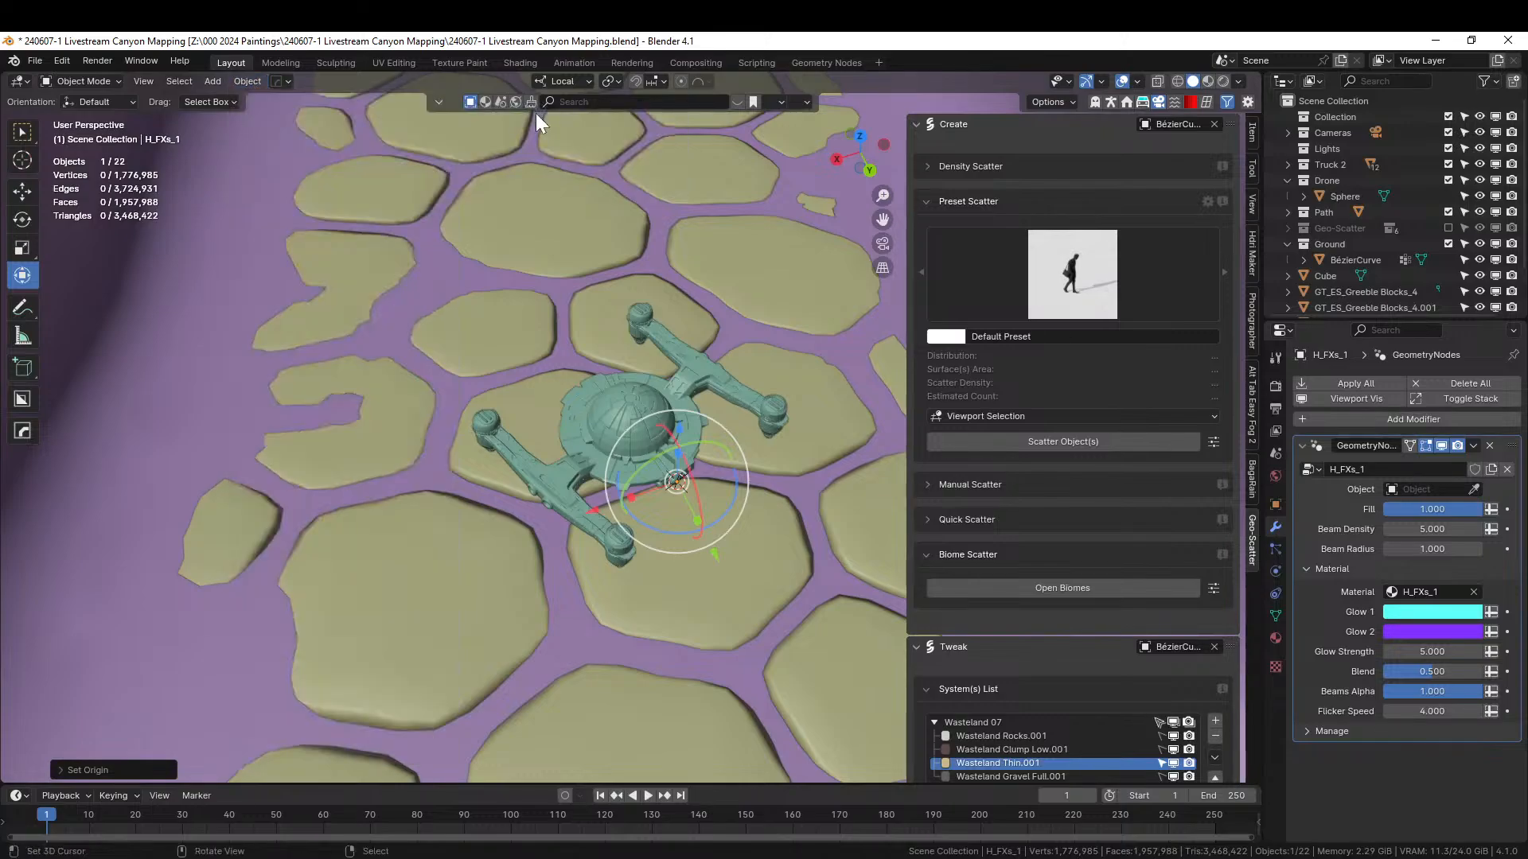
- Assign the Cube slab in the gateway as the Object in the H_FXs_1 geometry nodes modifier
scroll(710, 543, down, 8)
middle_drag(710, 543, 1095, 544)
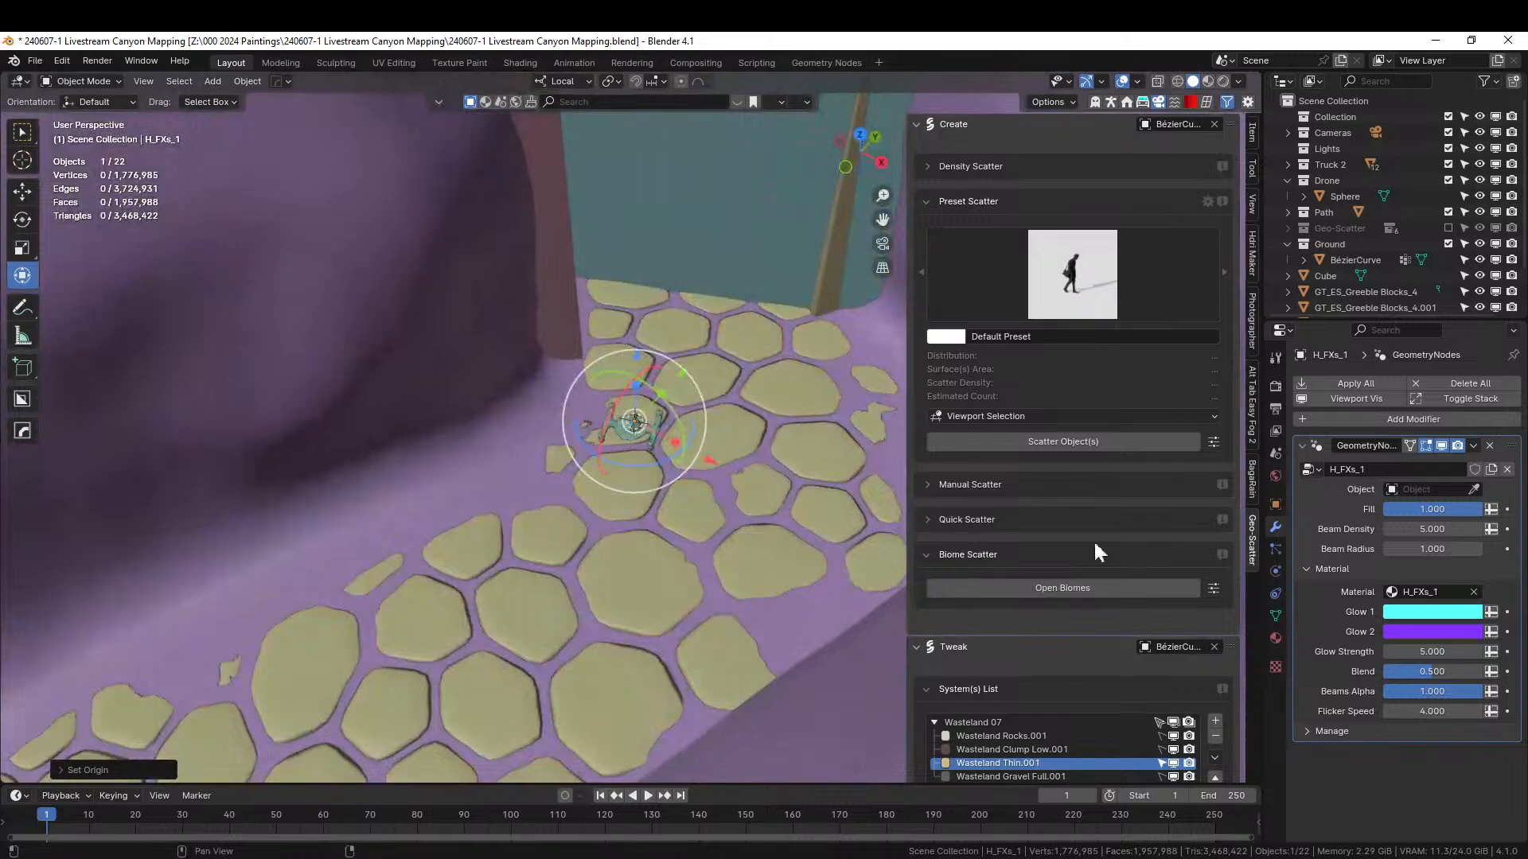
click(1474, 489)
click(751, 201)
middle_drag(751, 201, 222, 200)
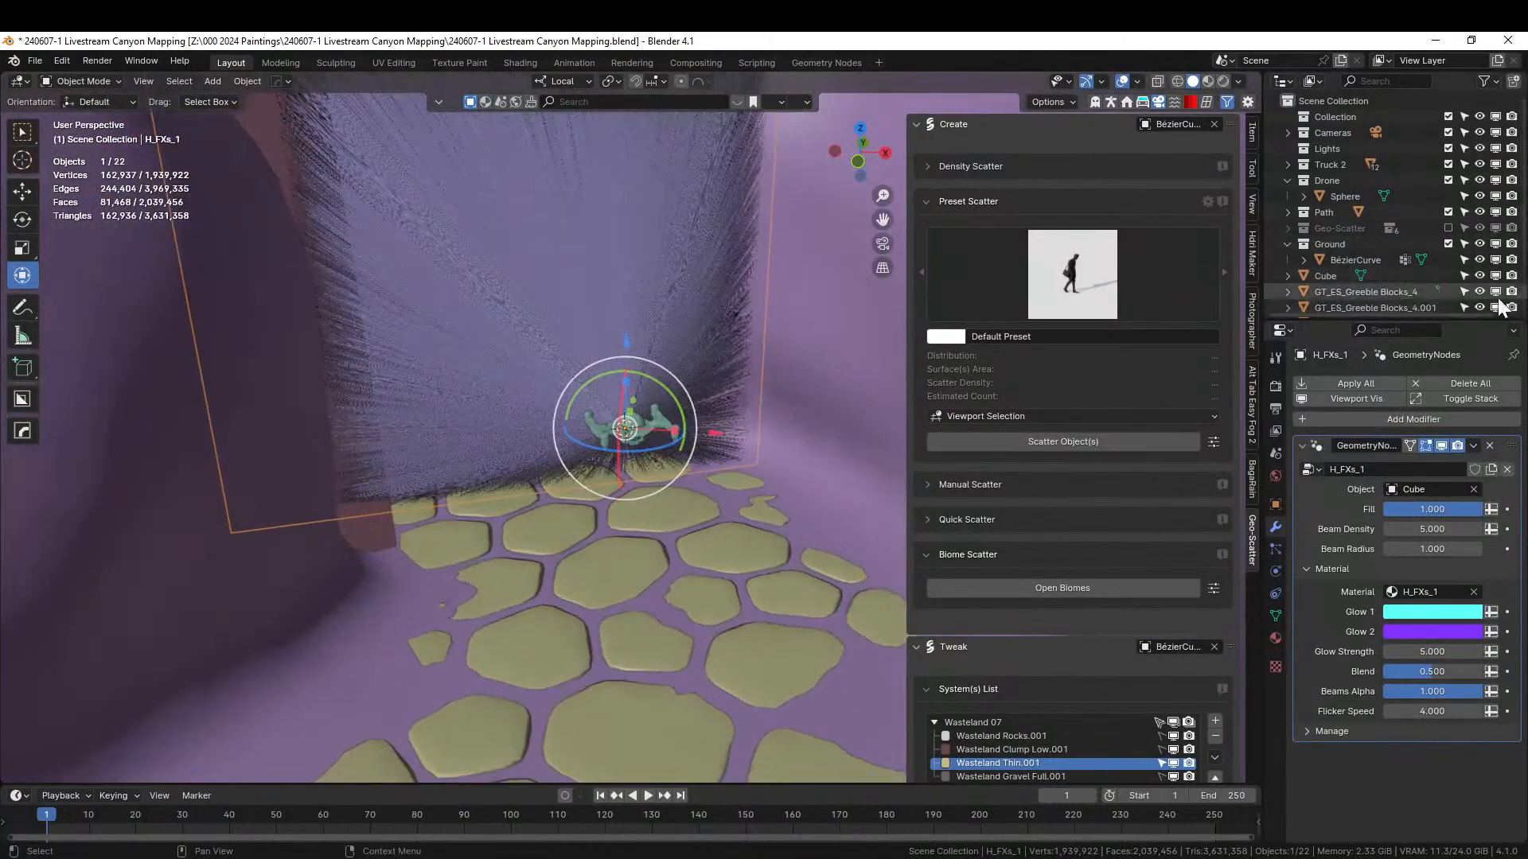
- Hide the Cube slab and disable it in viewports, and save the file
click(1478, 276)
click(1495, 276)
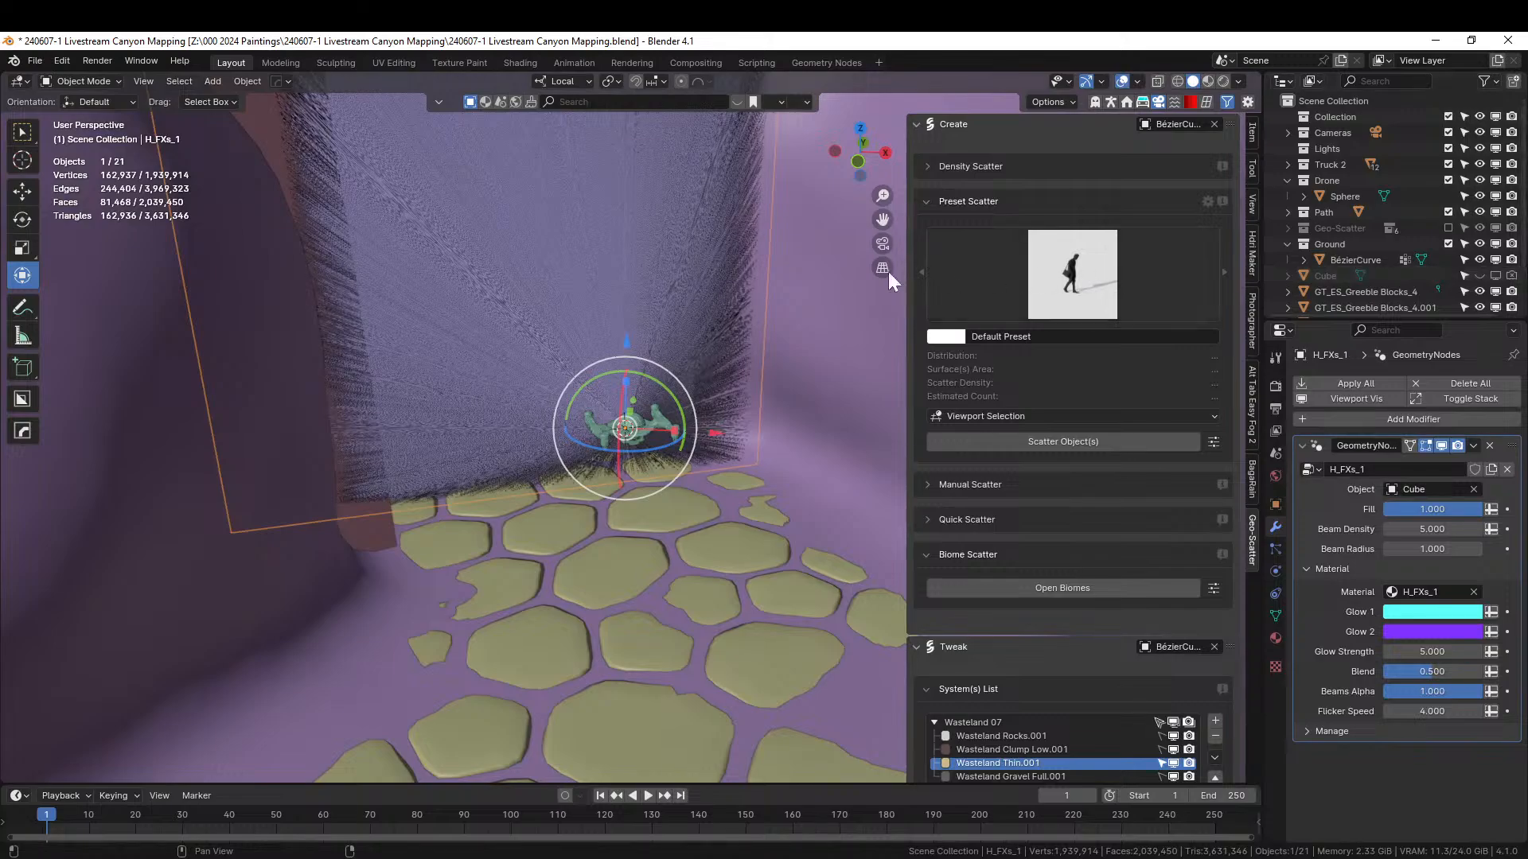
middle_drag(186, 550, 609, 510)
key(ctrl+s)
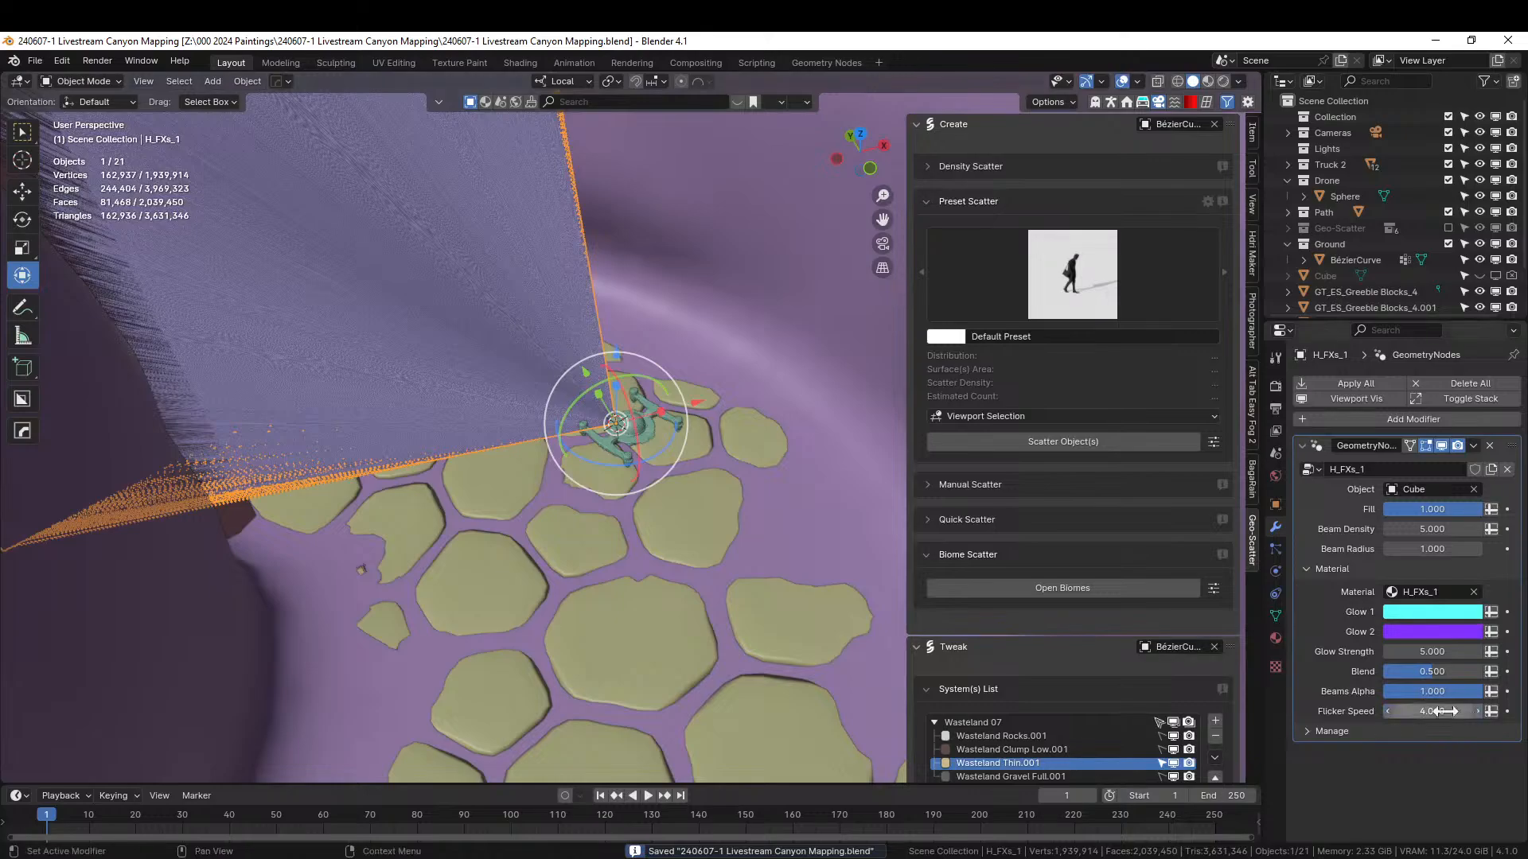
- Set the H_FXs_1 effect's Beam Density to 1
double_click(1419, 529)
text(1)
key(Return)
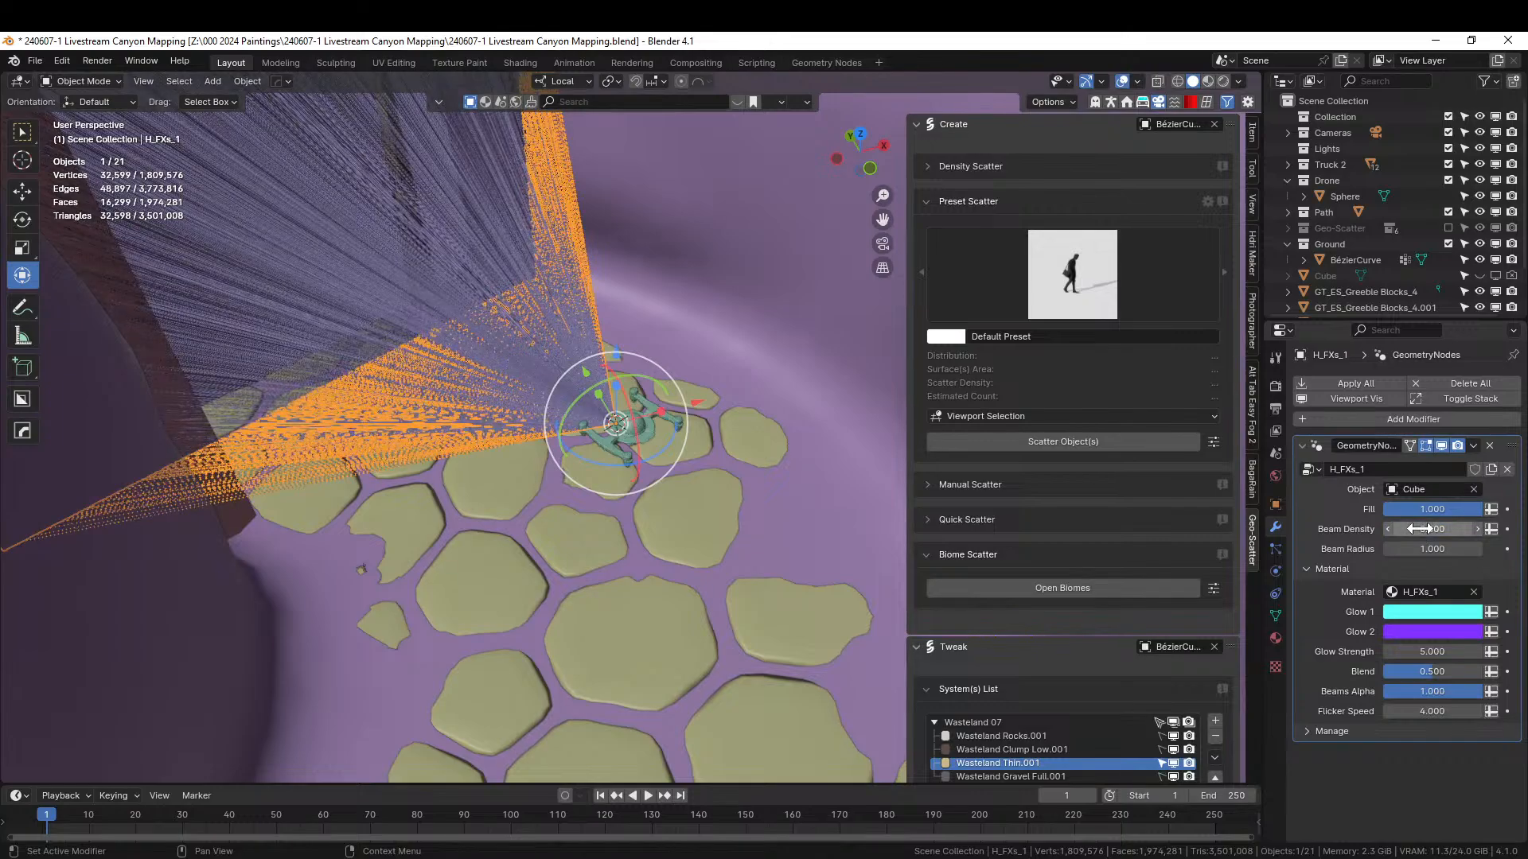
- Set the H_FXs_1 effect's Beam Radius to 0.8
double_click(1438, 552)
text(.)
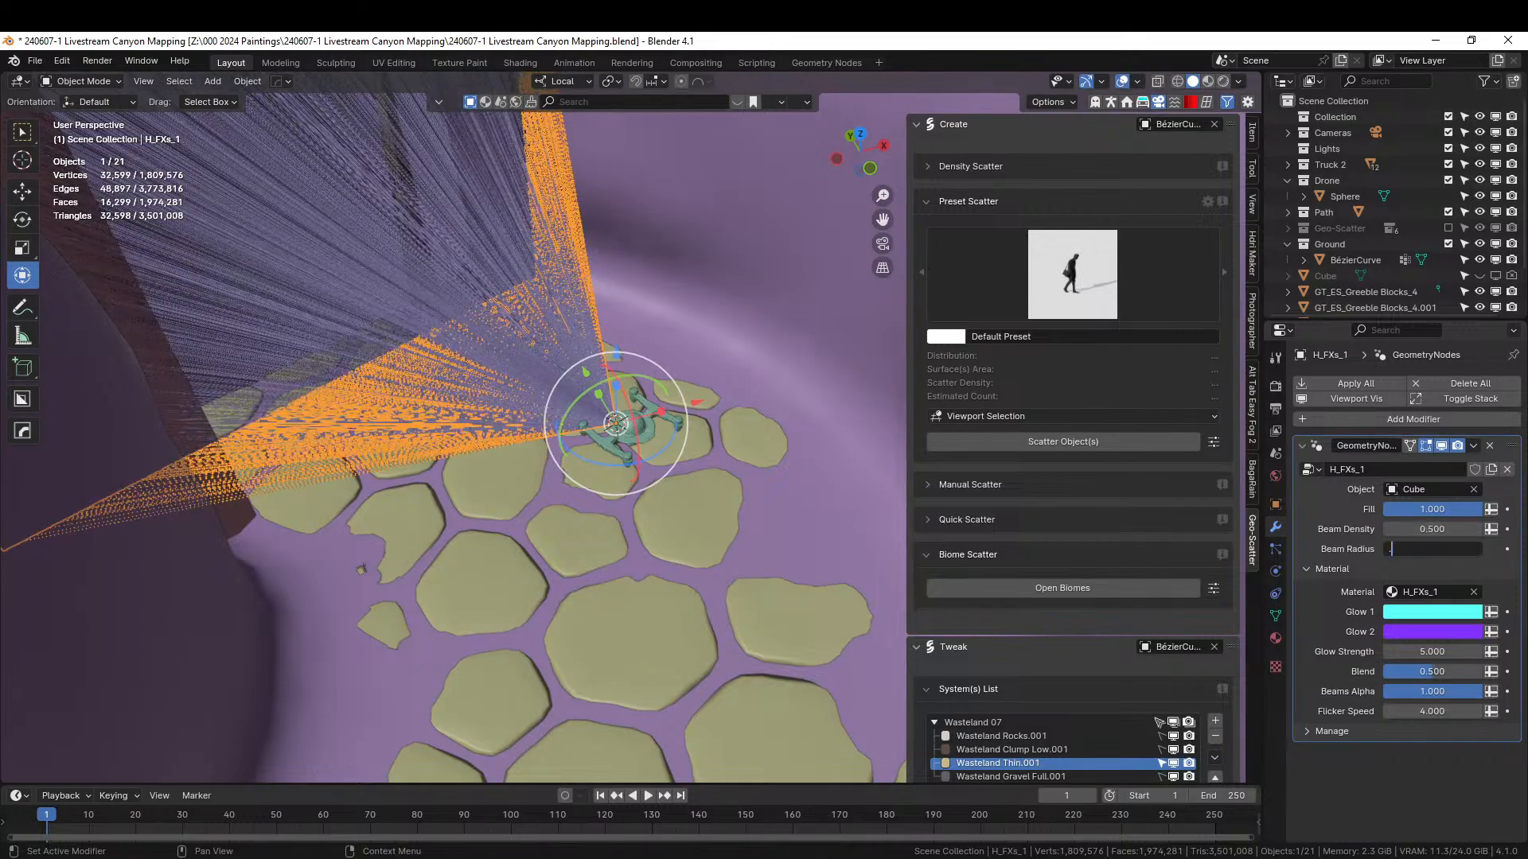
text(8)
key(Return)
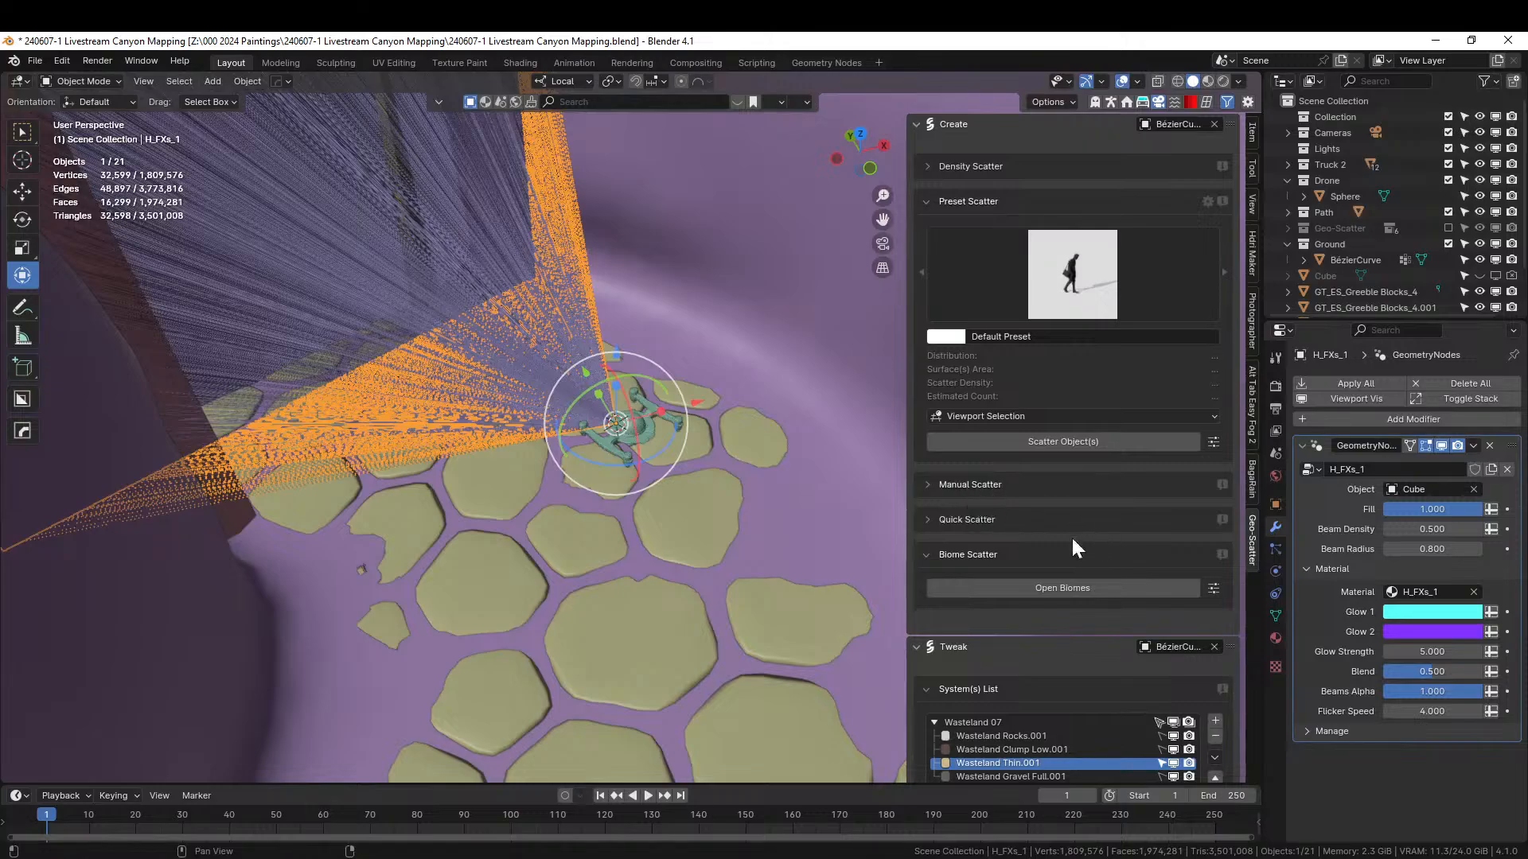
- Switch the viewport to Rendered shading and examine the beams from the drone to the gateway
mouse_move(758, 516)
middle_down()
mouse_move(766, 471)
mouse_move(690, 452)
middle_up()
key(z)
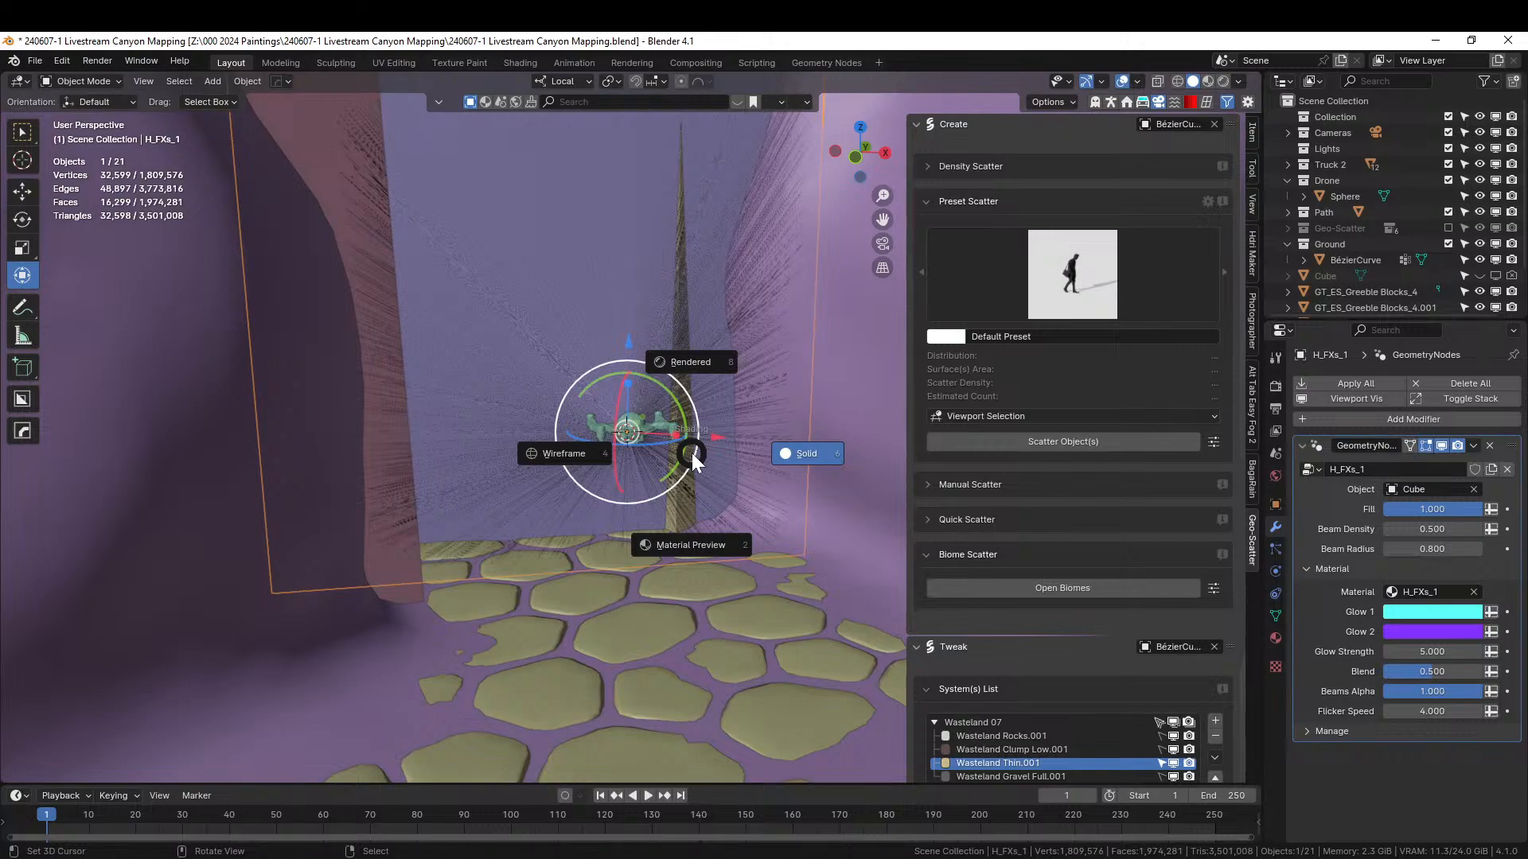
key(8)
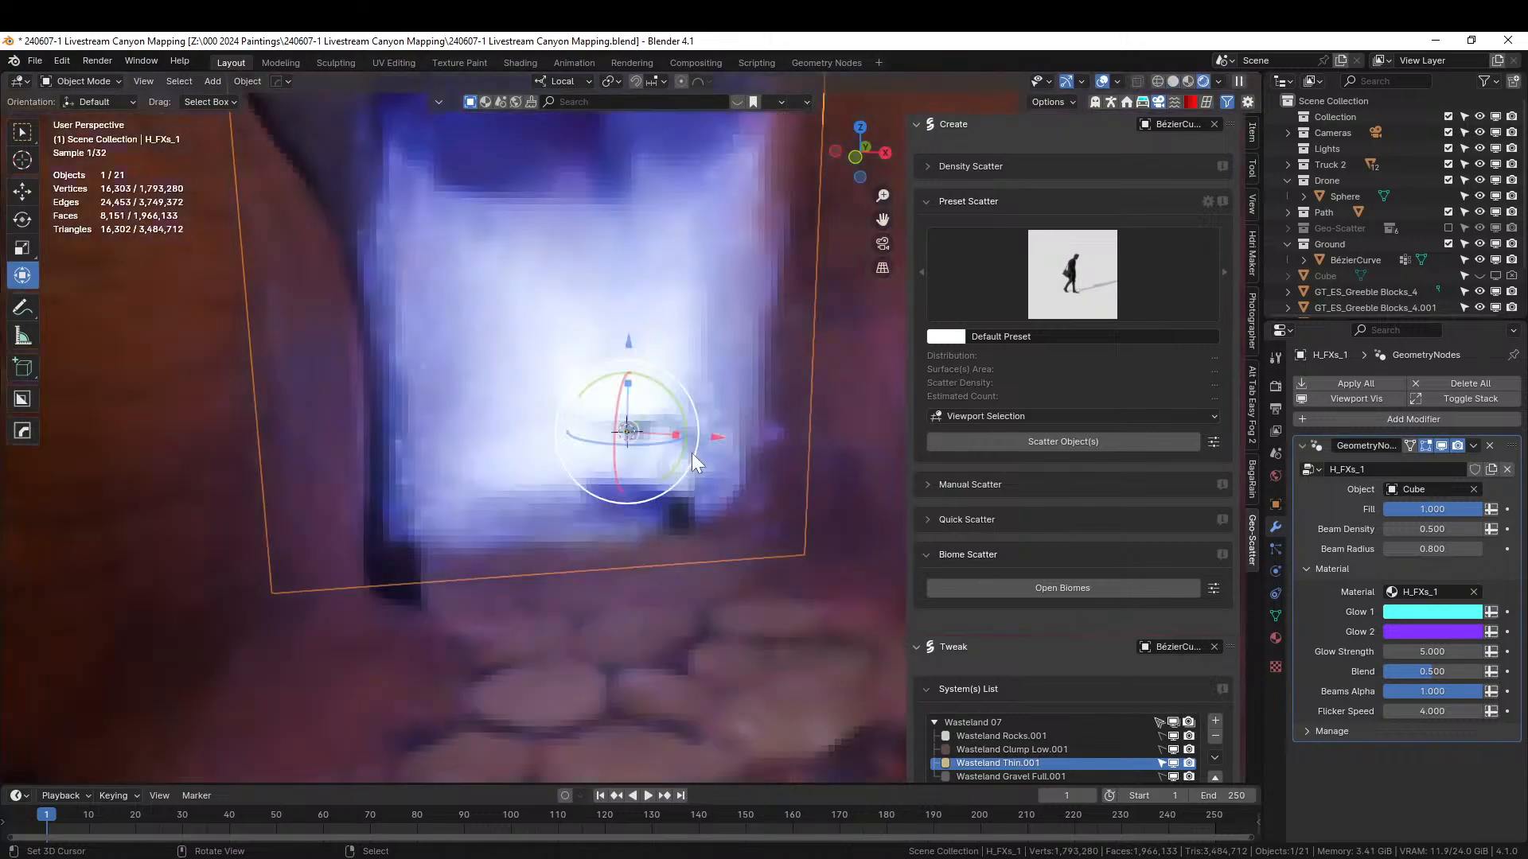
middle_drag(690, 451, 709, 51)
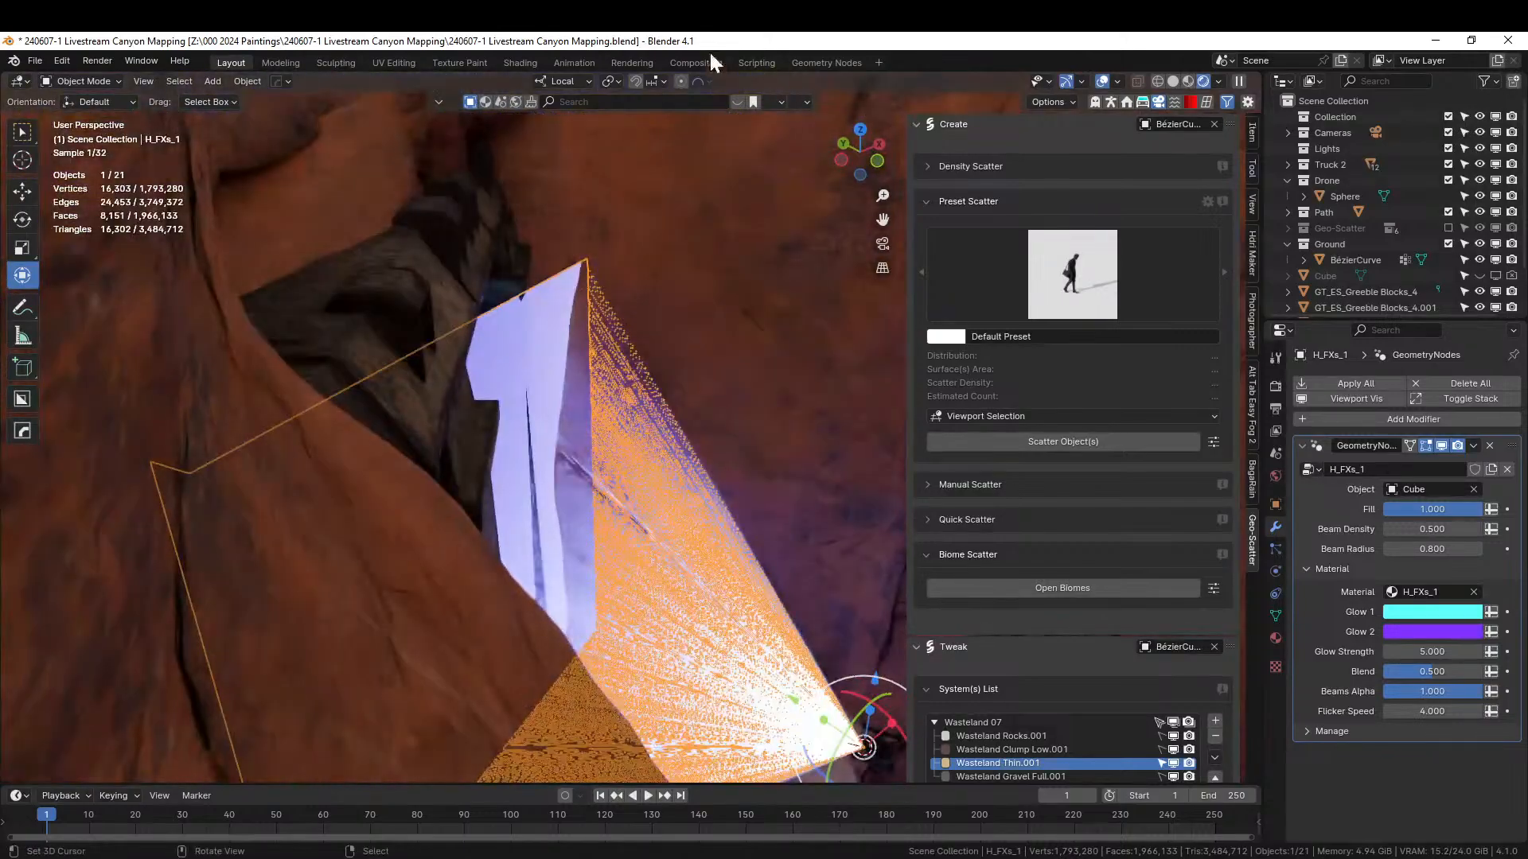
middle_drag(623, 461, 667, 560)
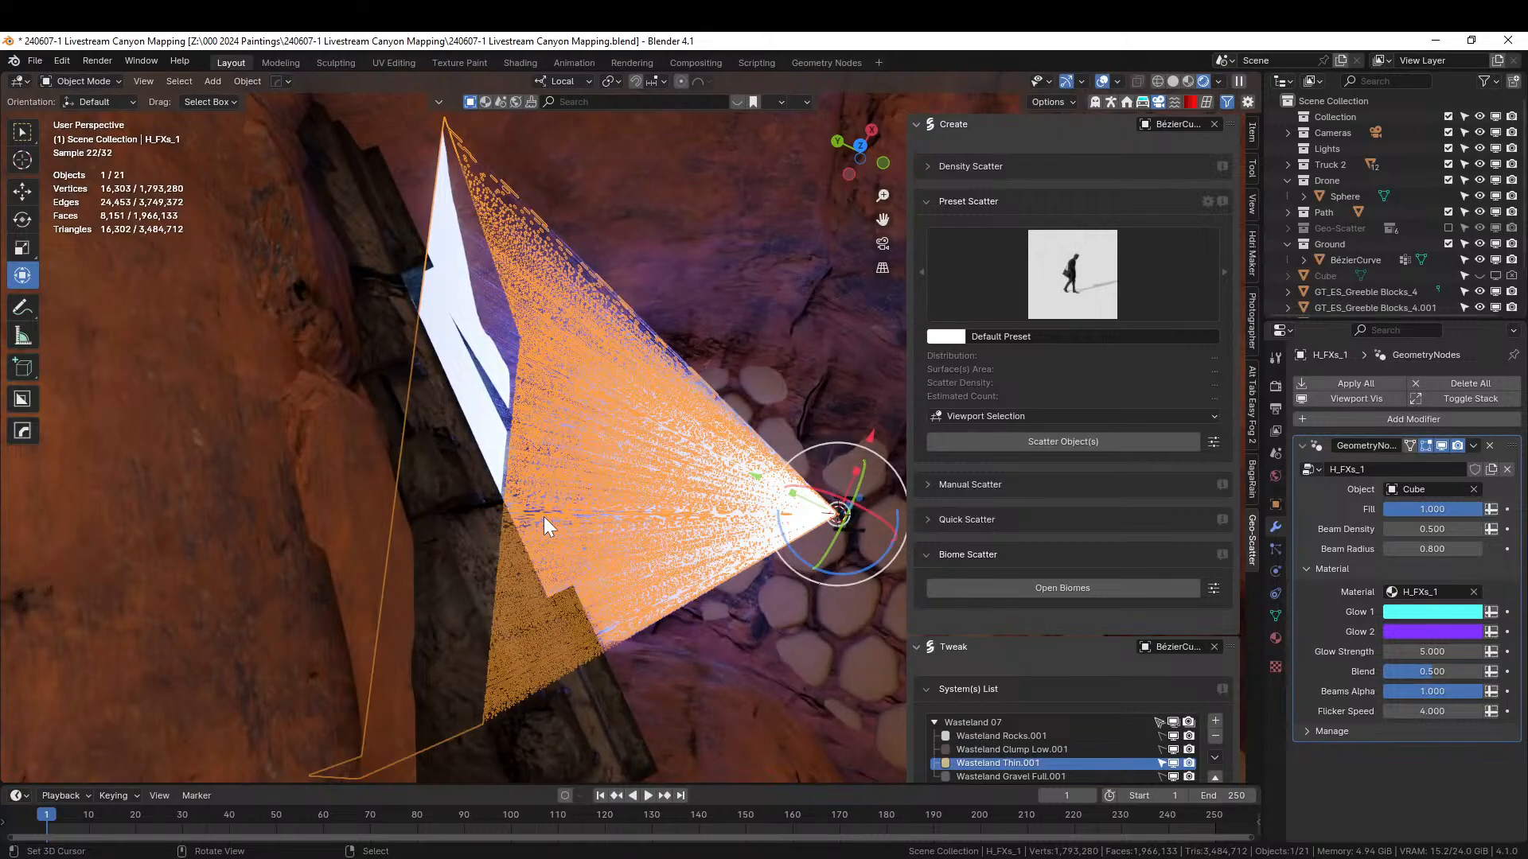
middle_drag(371, 382, 1381, 307)
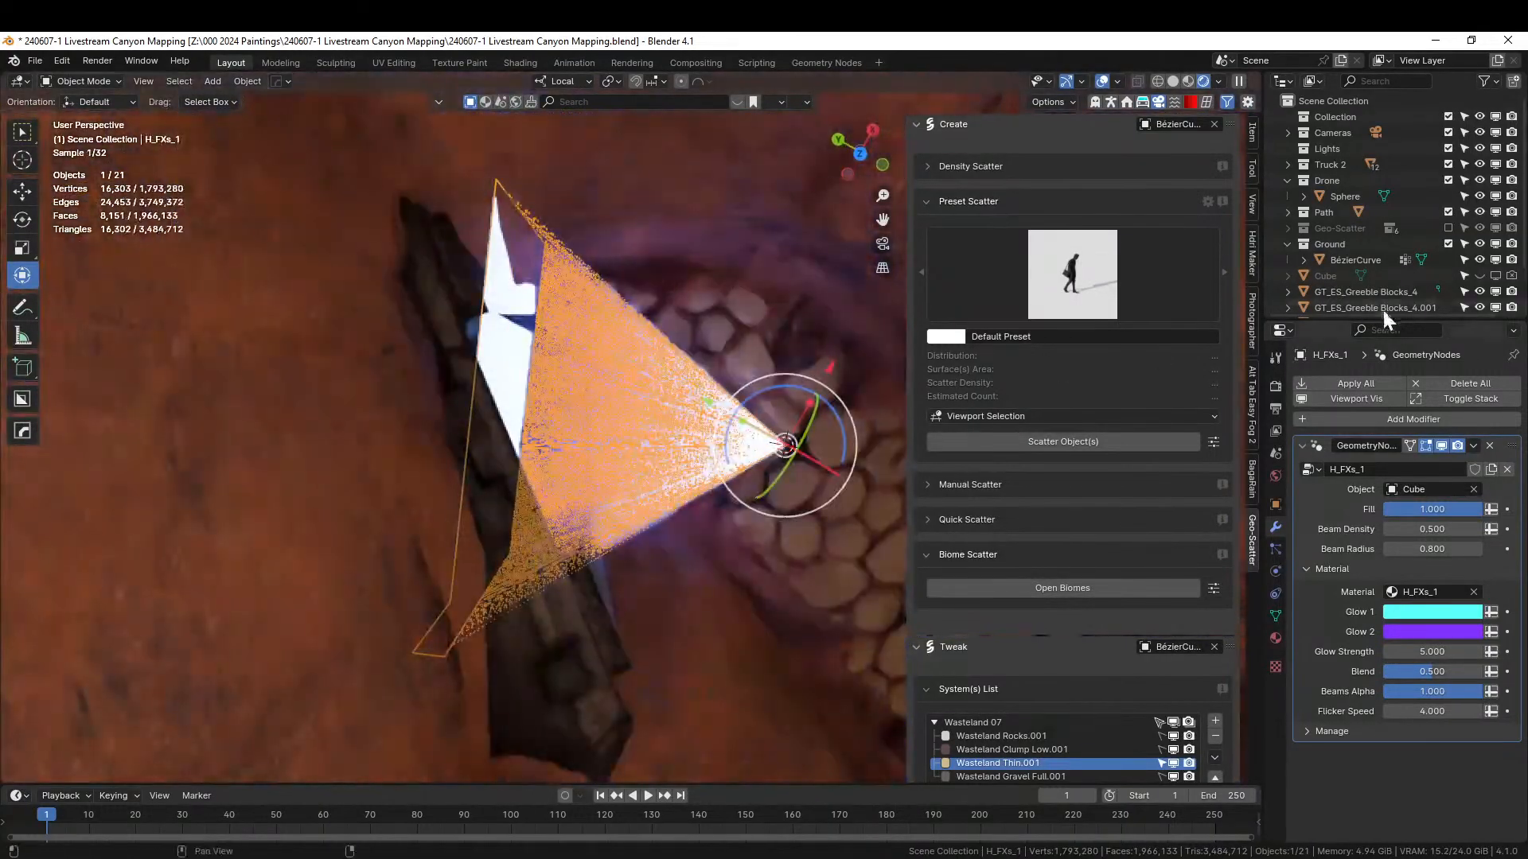
- Unhide and select the Cube slab in the gateway and set the transform orientation to Normal
click(1479, 276)
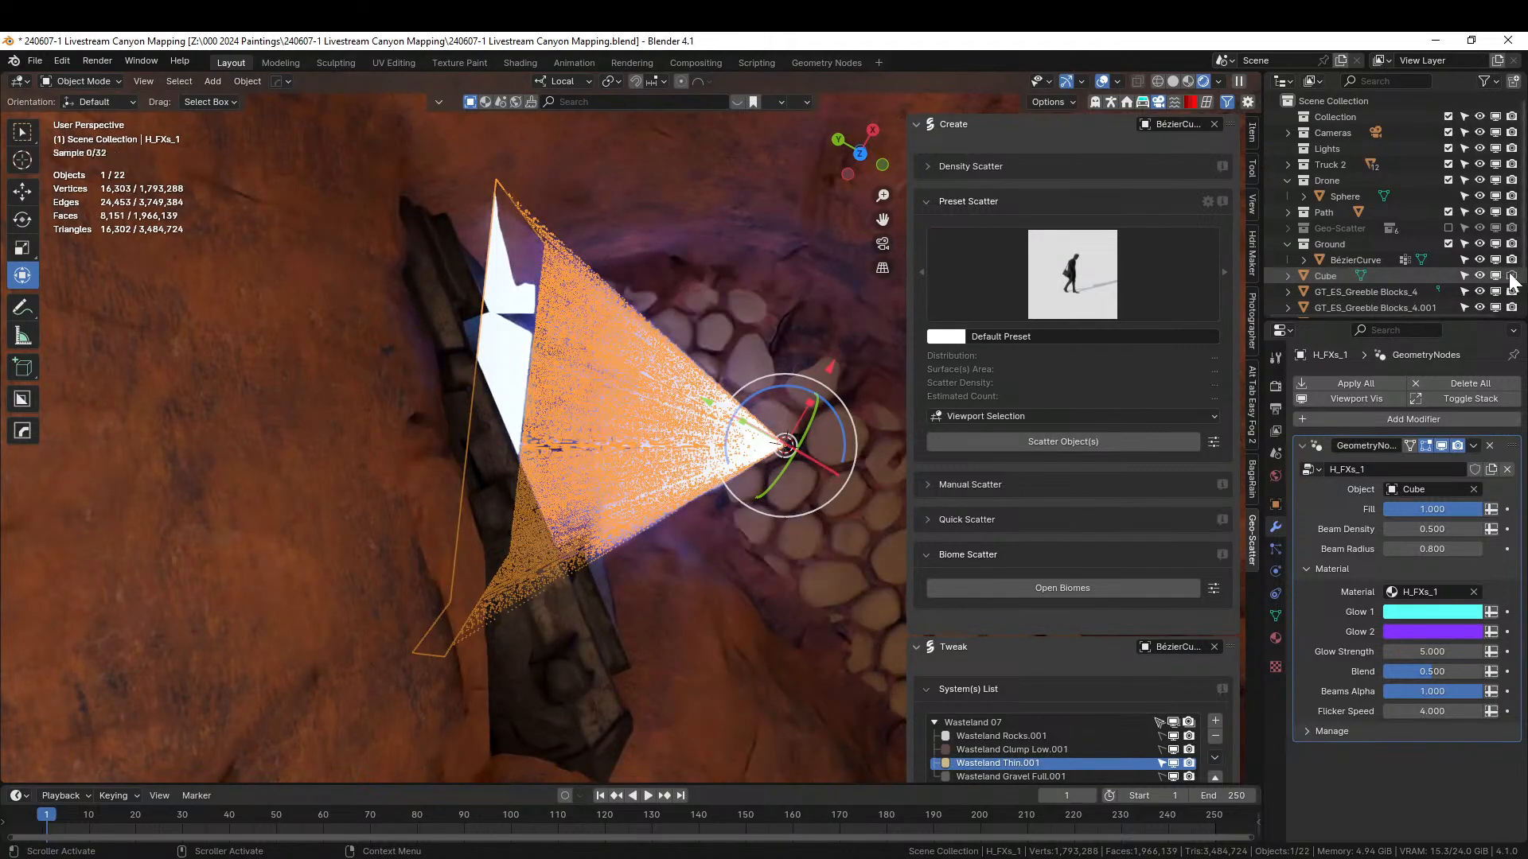
key(KP_7)
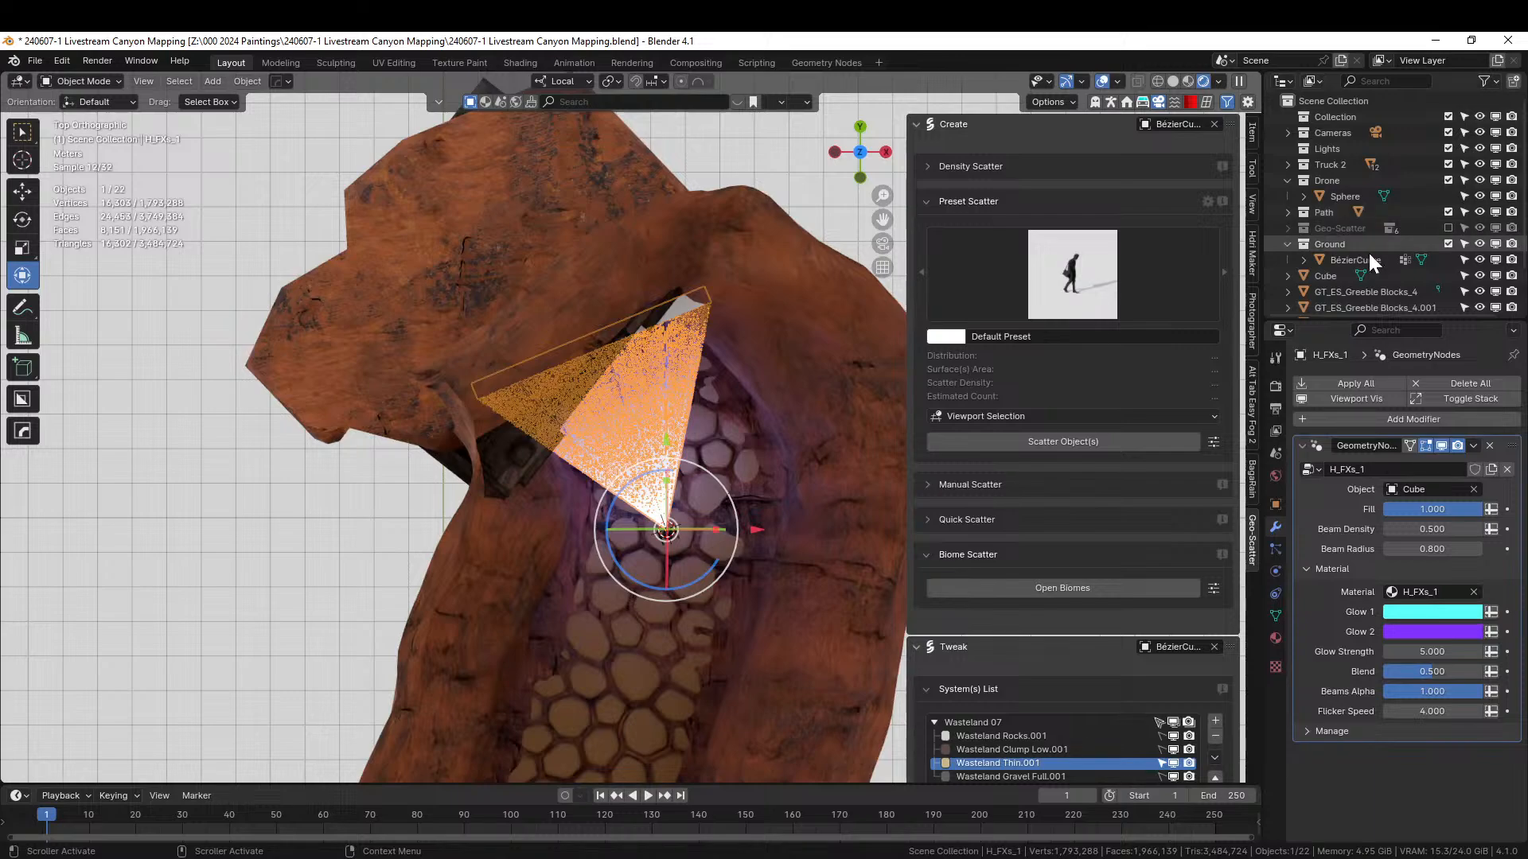
click(1367, 274)
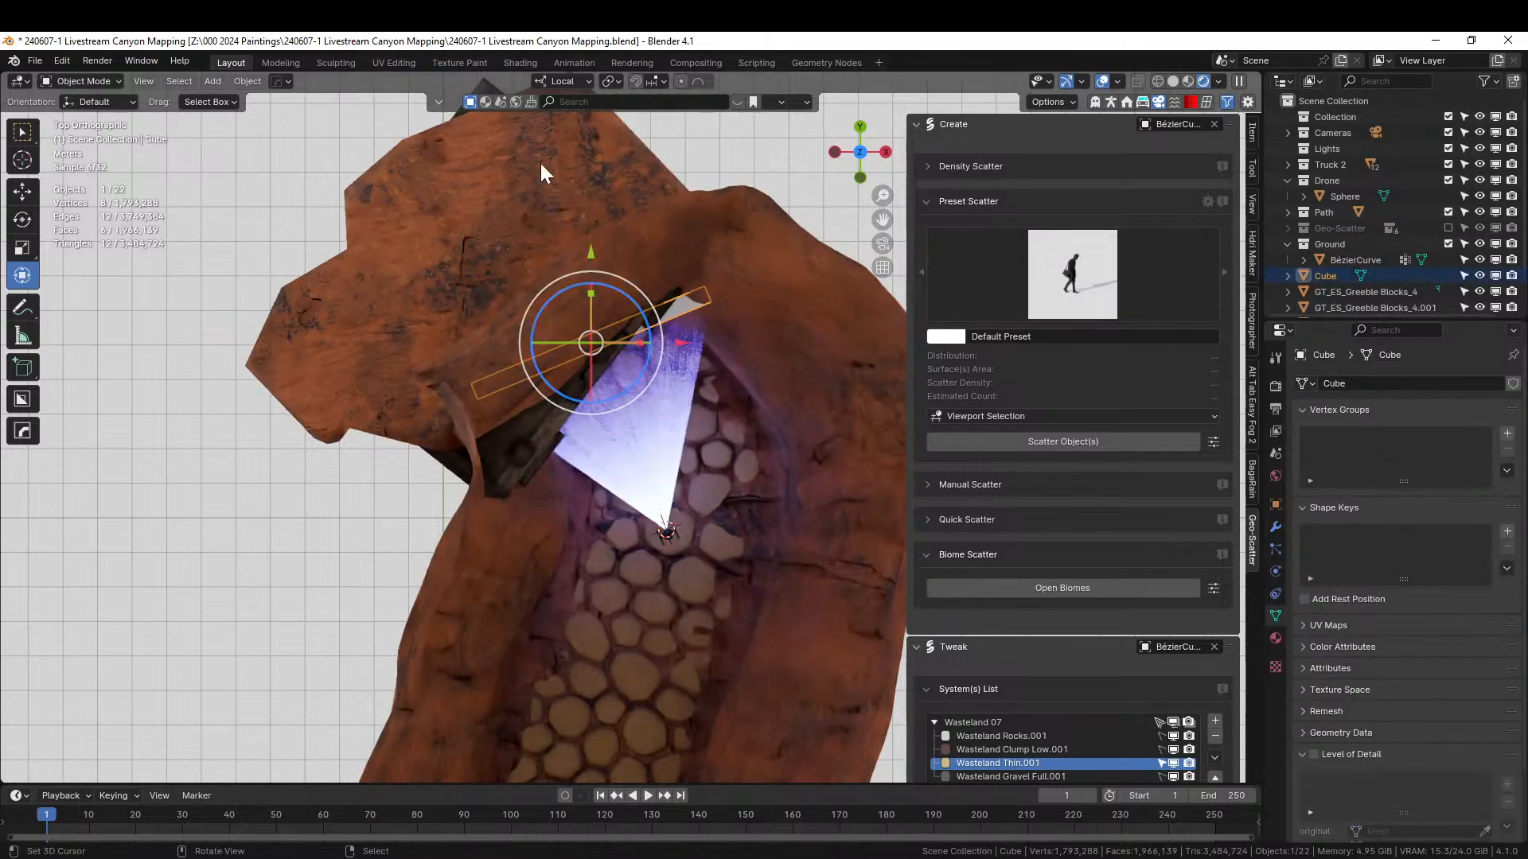
click(587, 82)
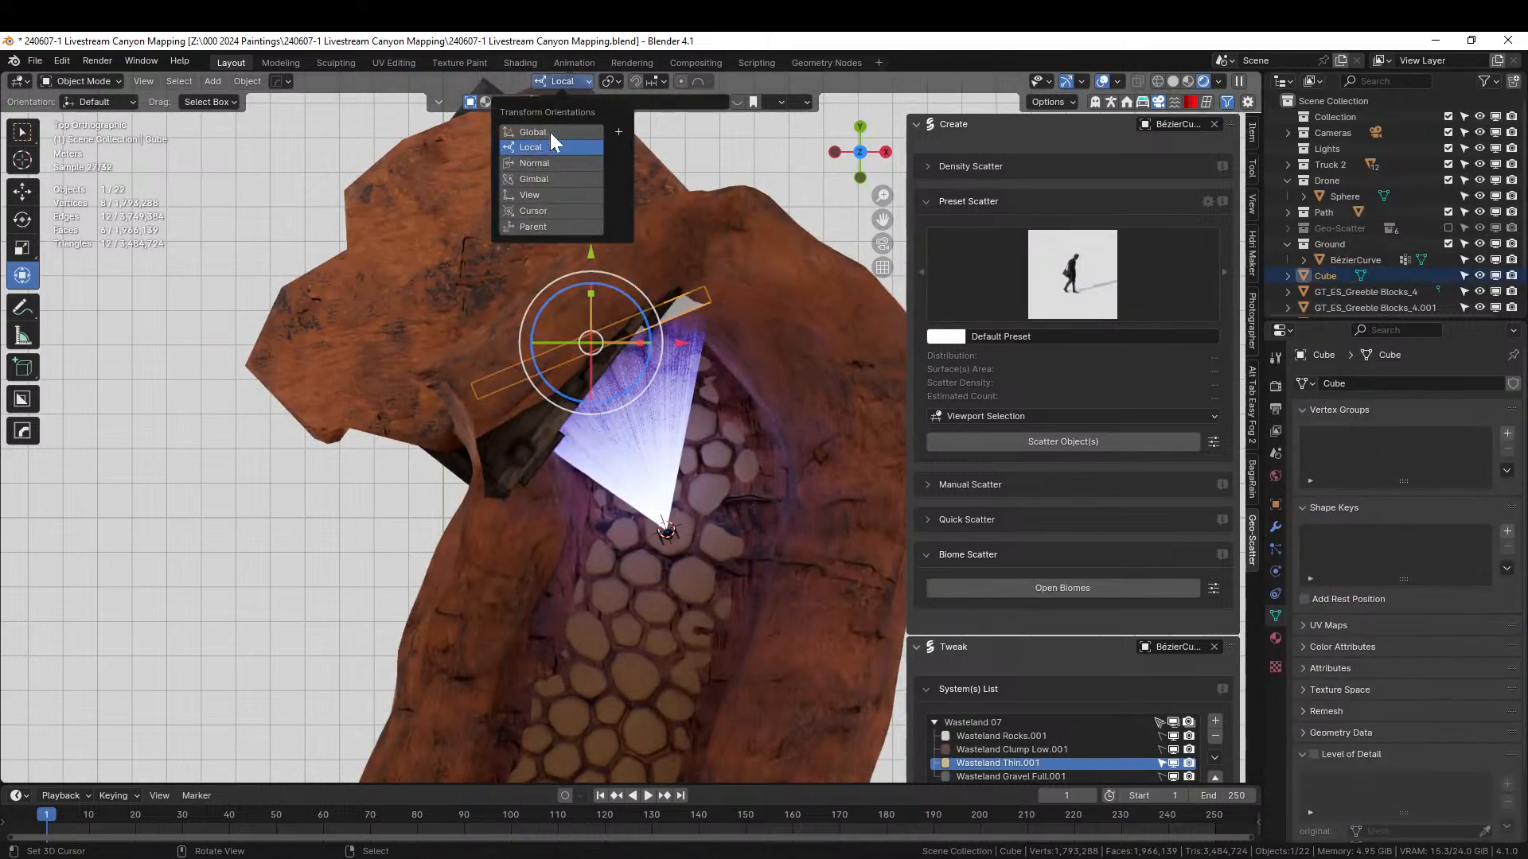
click(543, 161)
- Move the Cube slab slightly within the gateway and save the file
right_click(684, 302)
right_click(684, 299)
key(g)
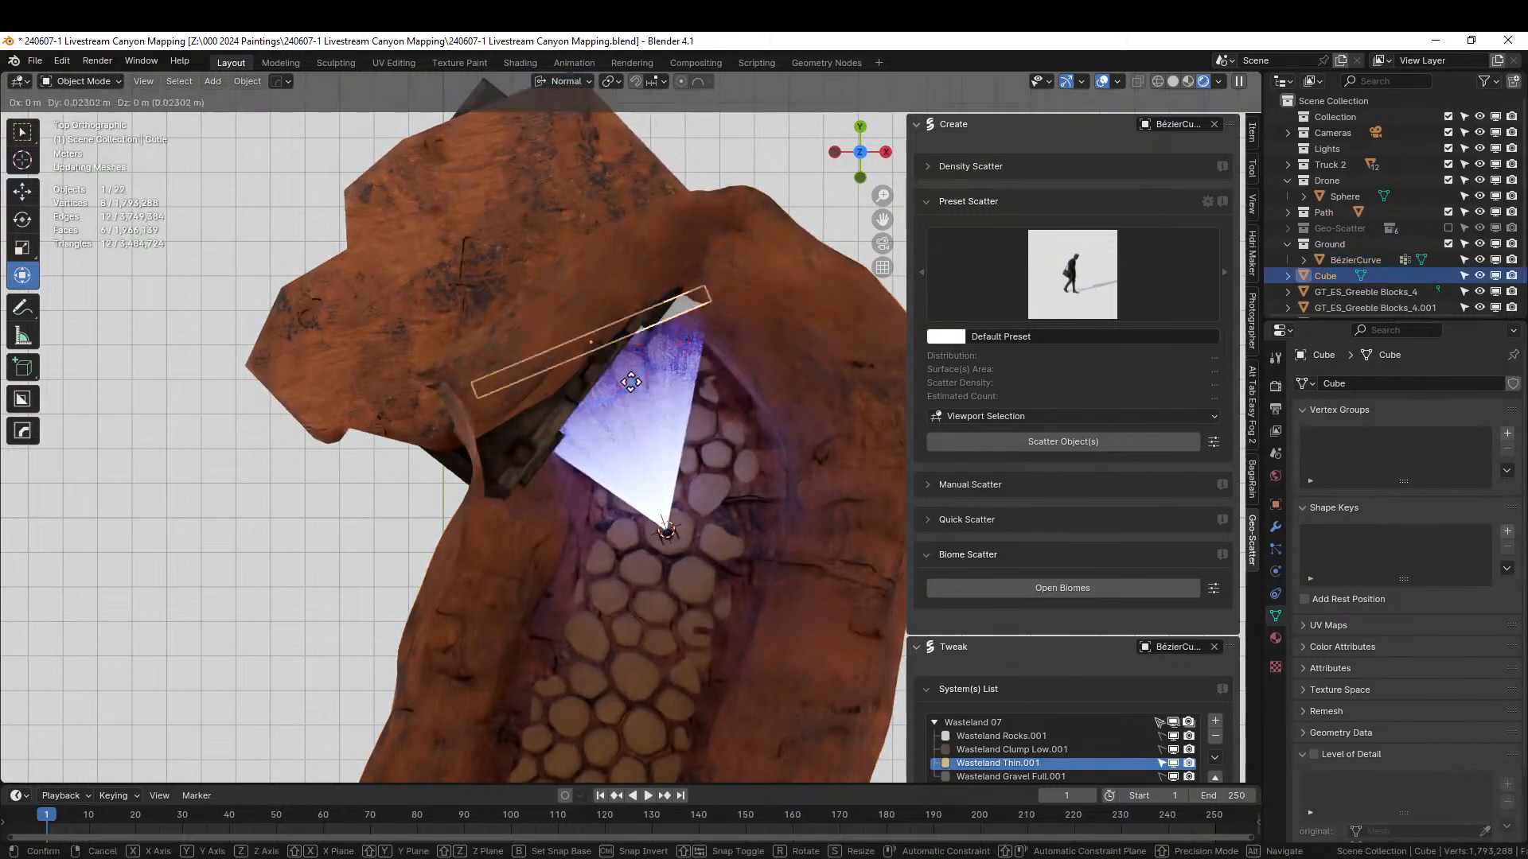
click(607, 341)
middle_drag(607, 341, 622, 298)
scroll(613, 390, up, 8)
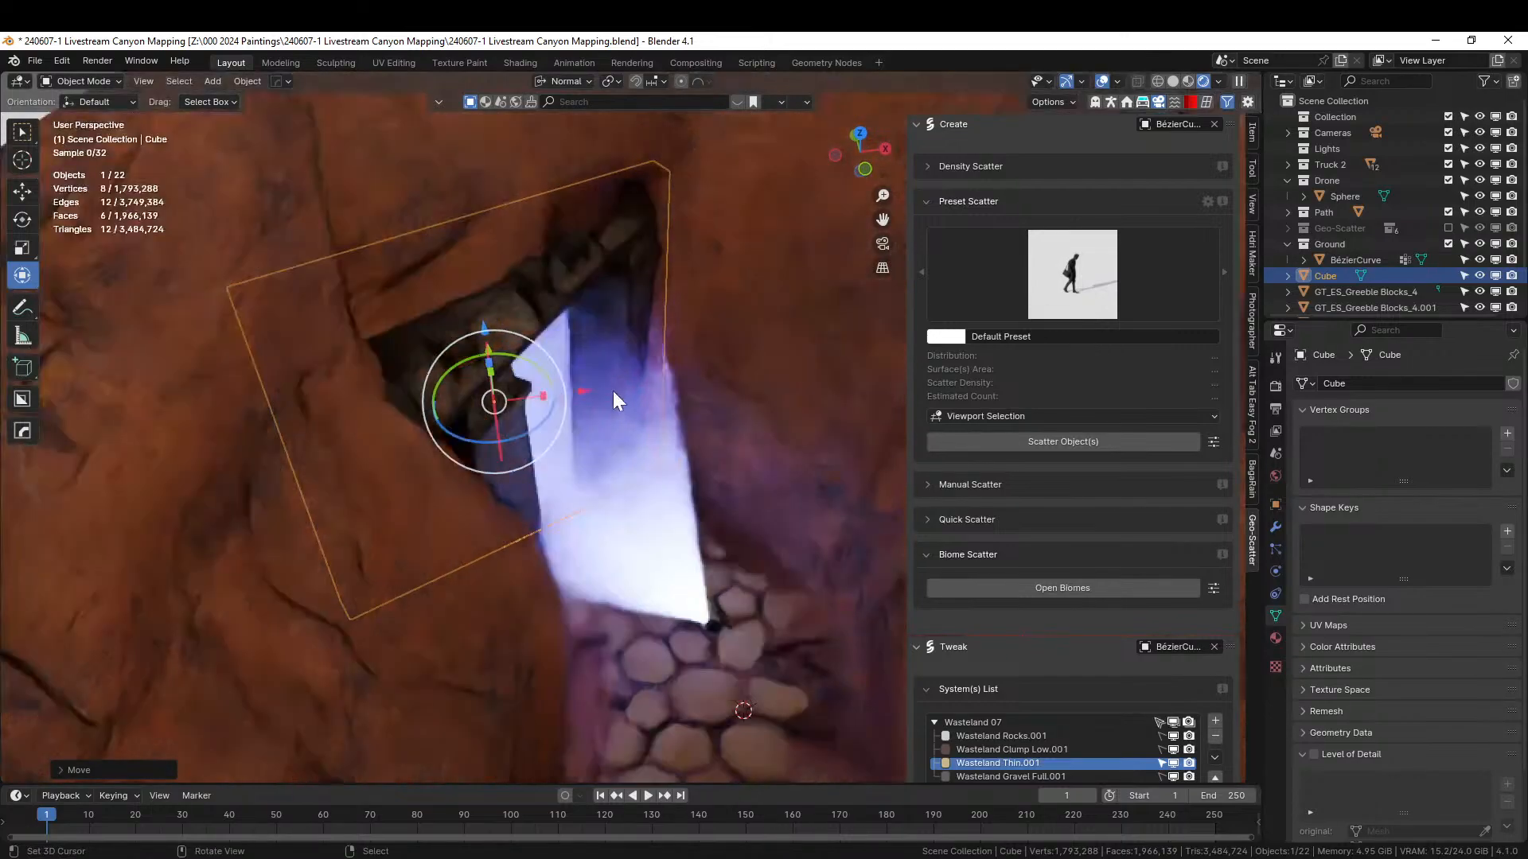
scroll(613, 390, down, 3)
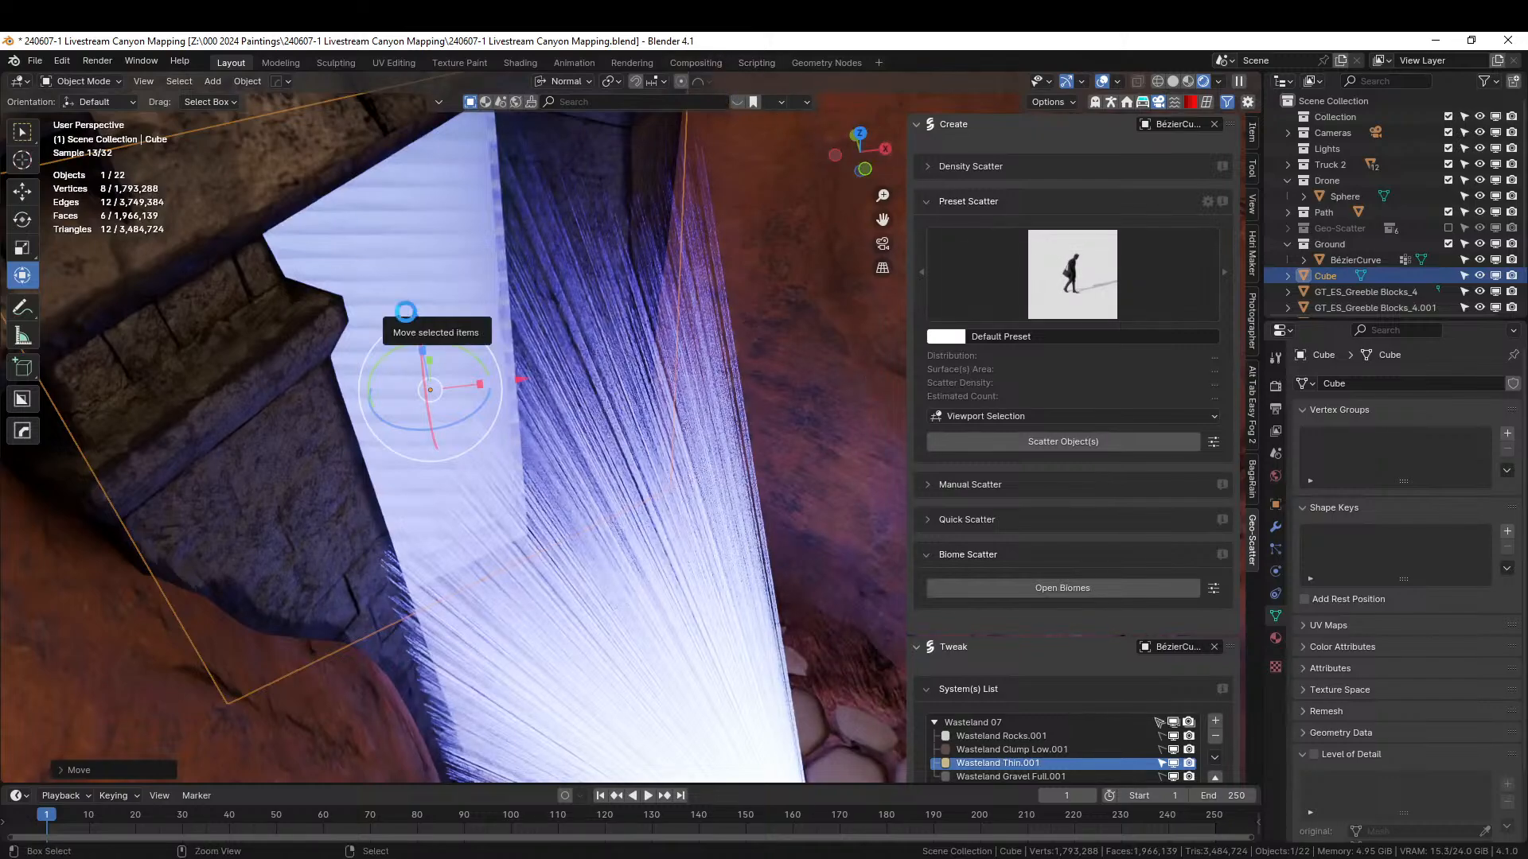
key(ctrl+s)
- Switch to the Geometry Nodes workspace and select the H_FXs_1 beams to show their node tree
click(805, 61)
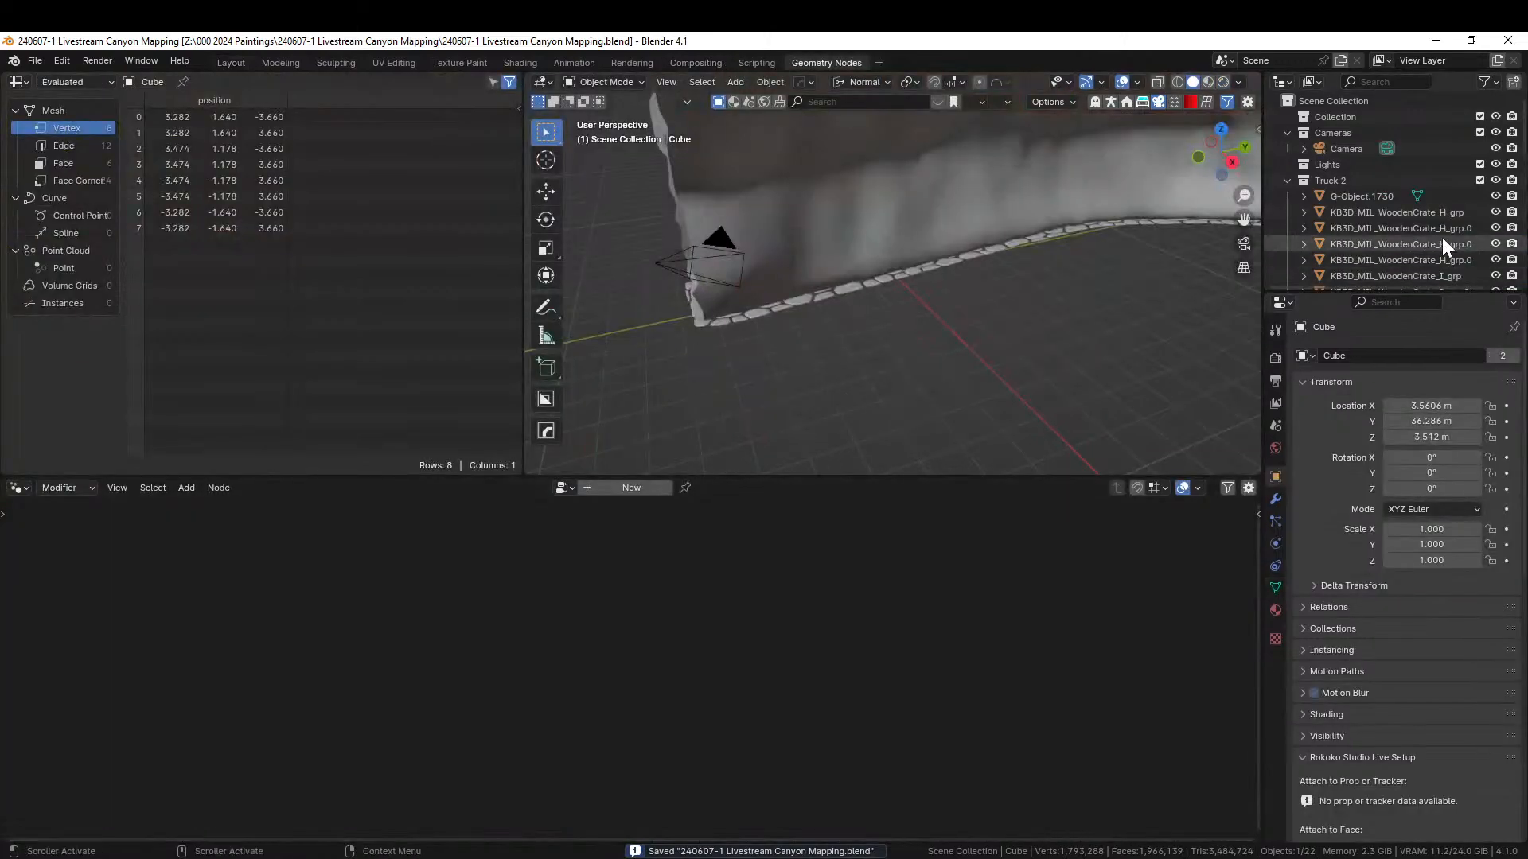
scroll(1442, 237, down, 10)
key(g)
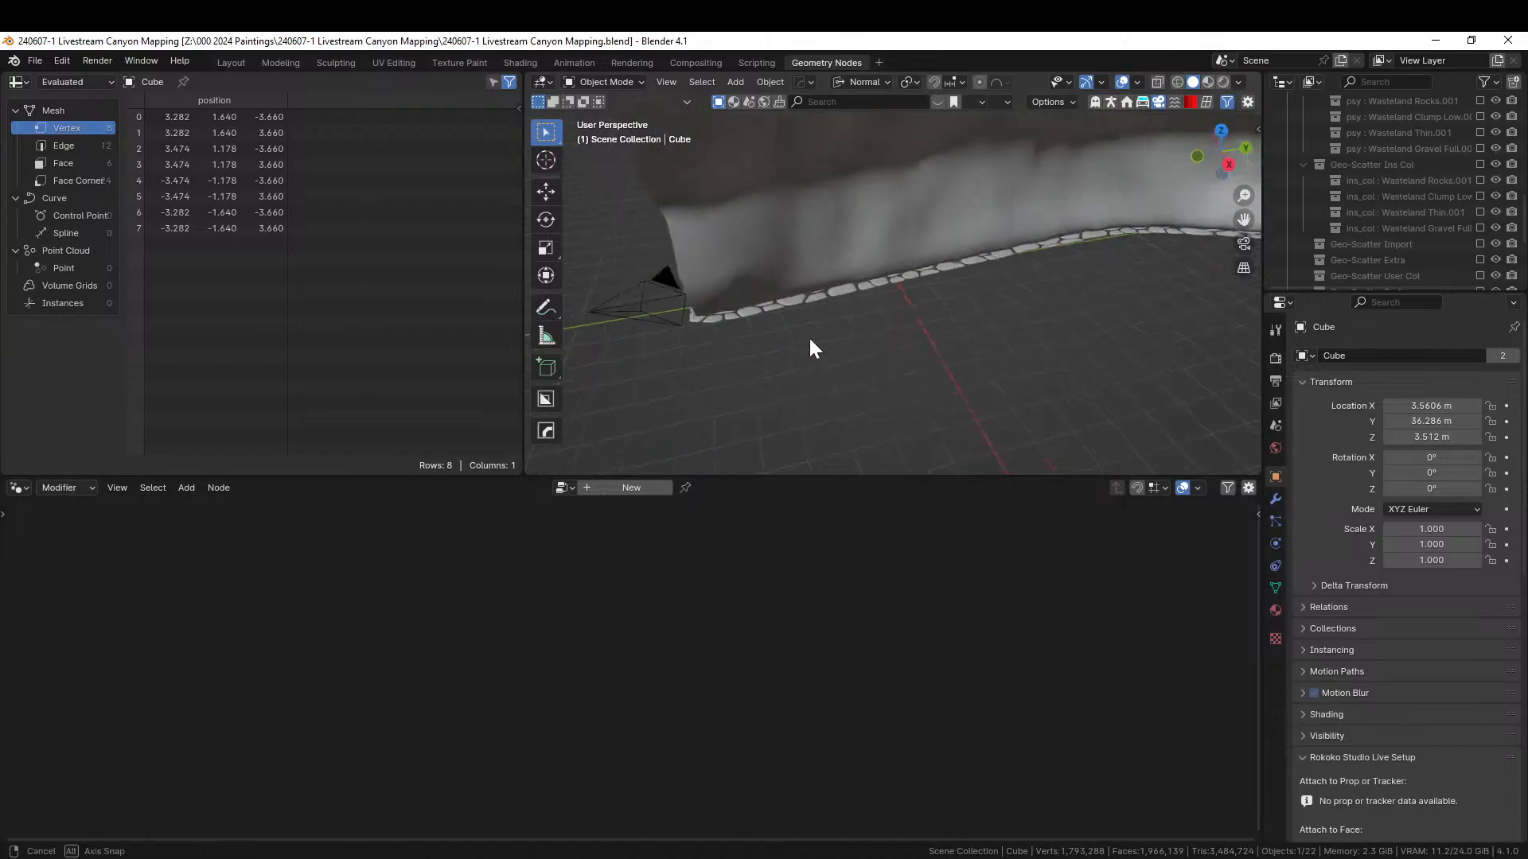
middle_drag(815, 331, 776, 356)
key(KP_Divide)
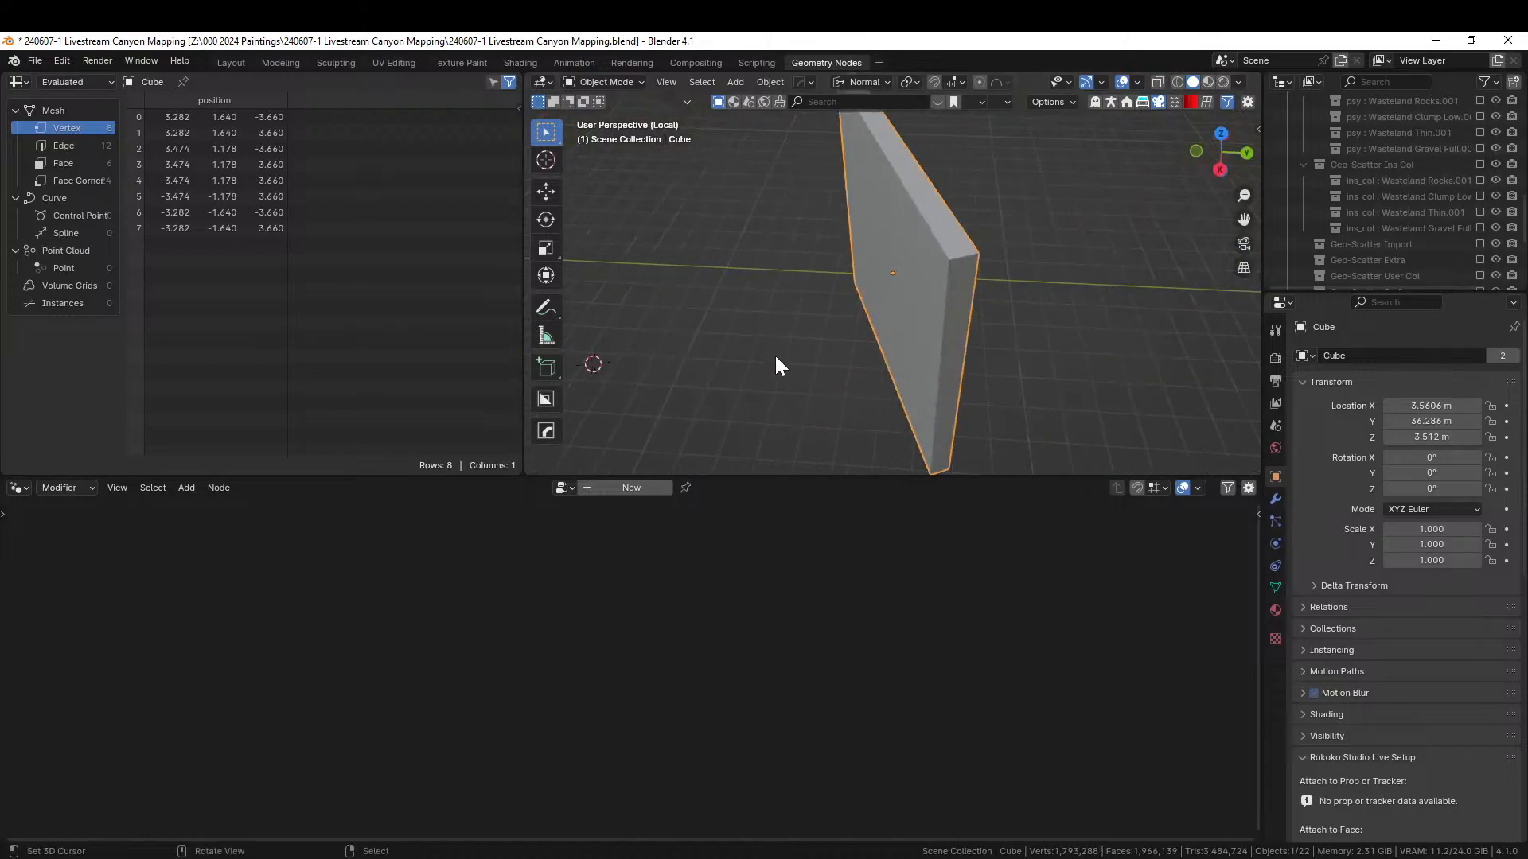
key(KP_Divide)
middle_drag(891, 323, 771, 355)
click(859, 399)
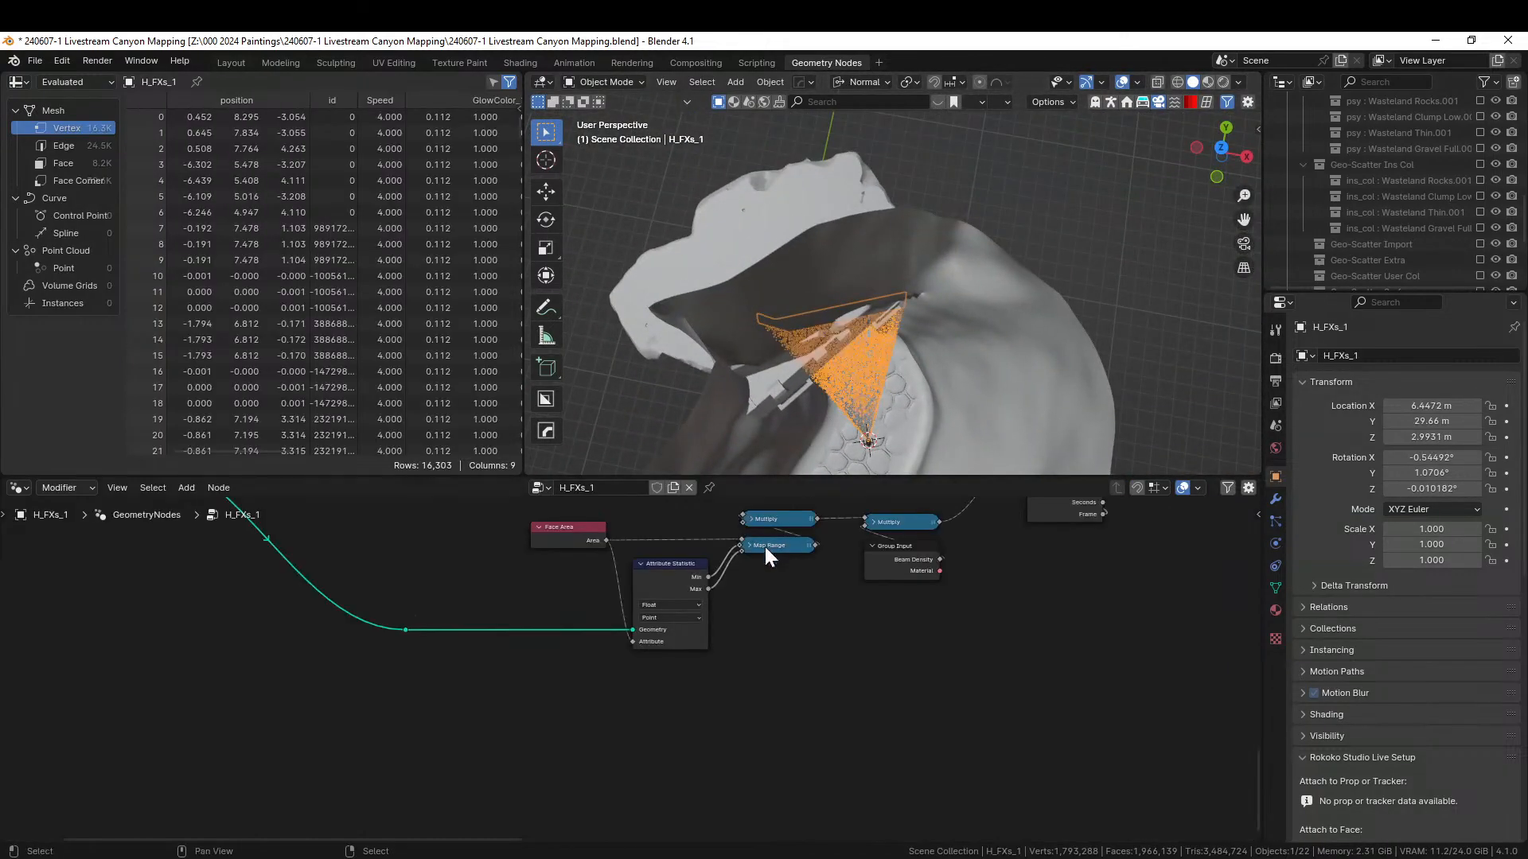
- Cut the target object's geometry link into Join Geometry, keeping the Curve_To_Tube output mesh connected, and save the file
scroll(891, 648, up, 5)
scroll(700, 669, down, 13)
scroll(445, 564, down, 8)
middle_drag(446, 565, 284, 634)
scroll(684, 659, up, 5)
scroll(657, 673, up, 6)
scroll(637, 654, up, 4)
shift+middle_drag(604, 604, 366, 614)
ctrl+right_drag(280, 684, 413, 777)
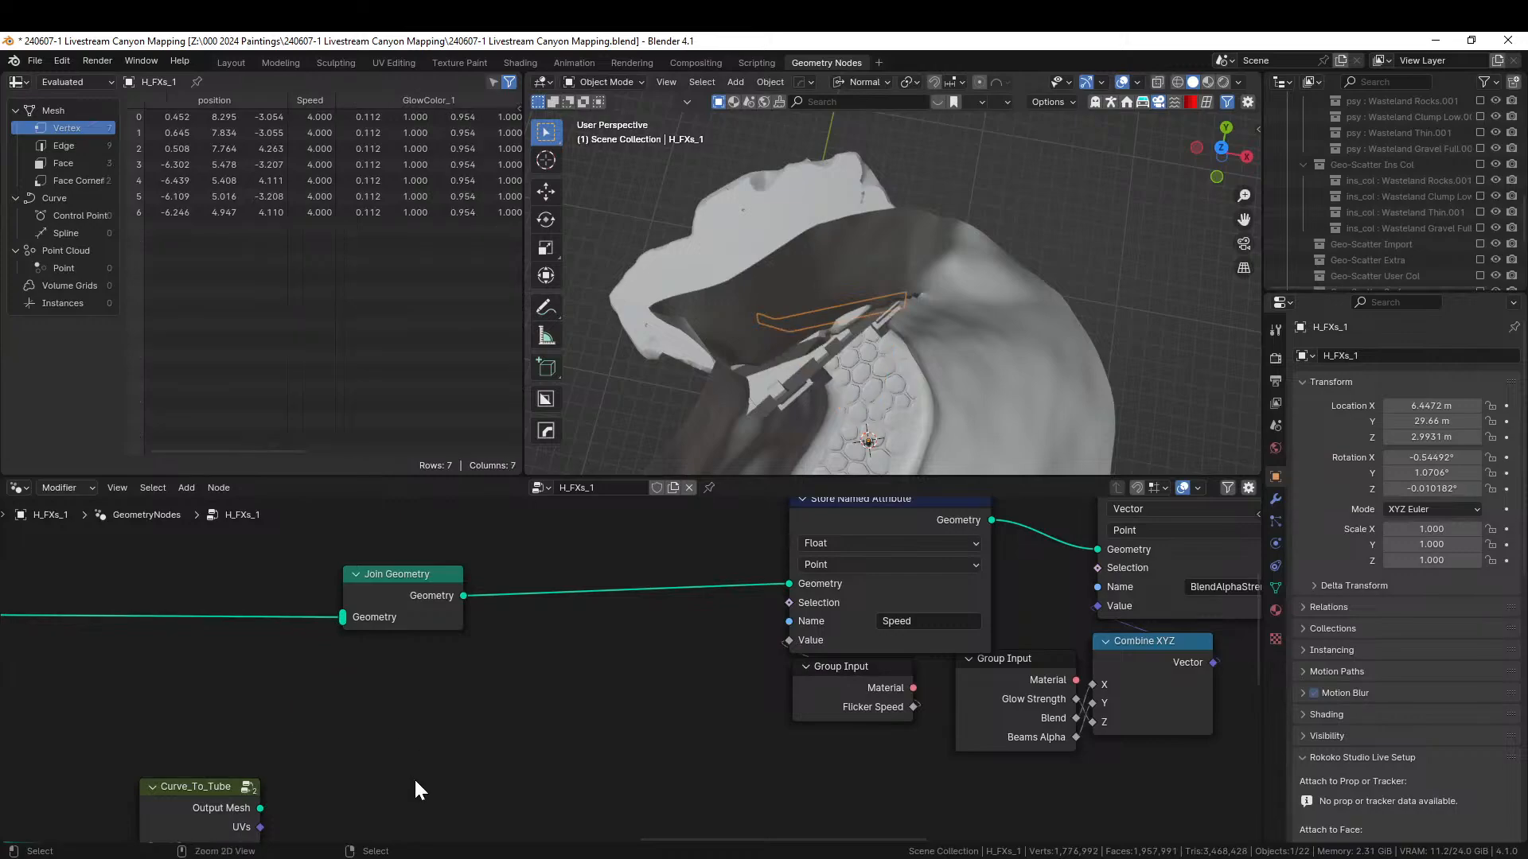
key(ctrl+z)
ctrl+right_drag(248, 575, 235, 698)
key(ctrl)
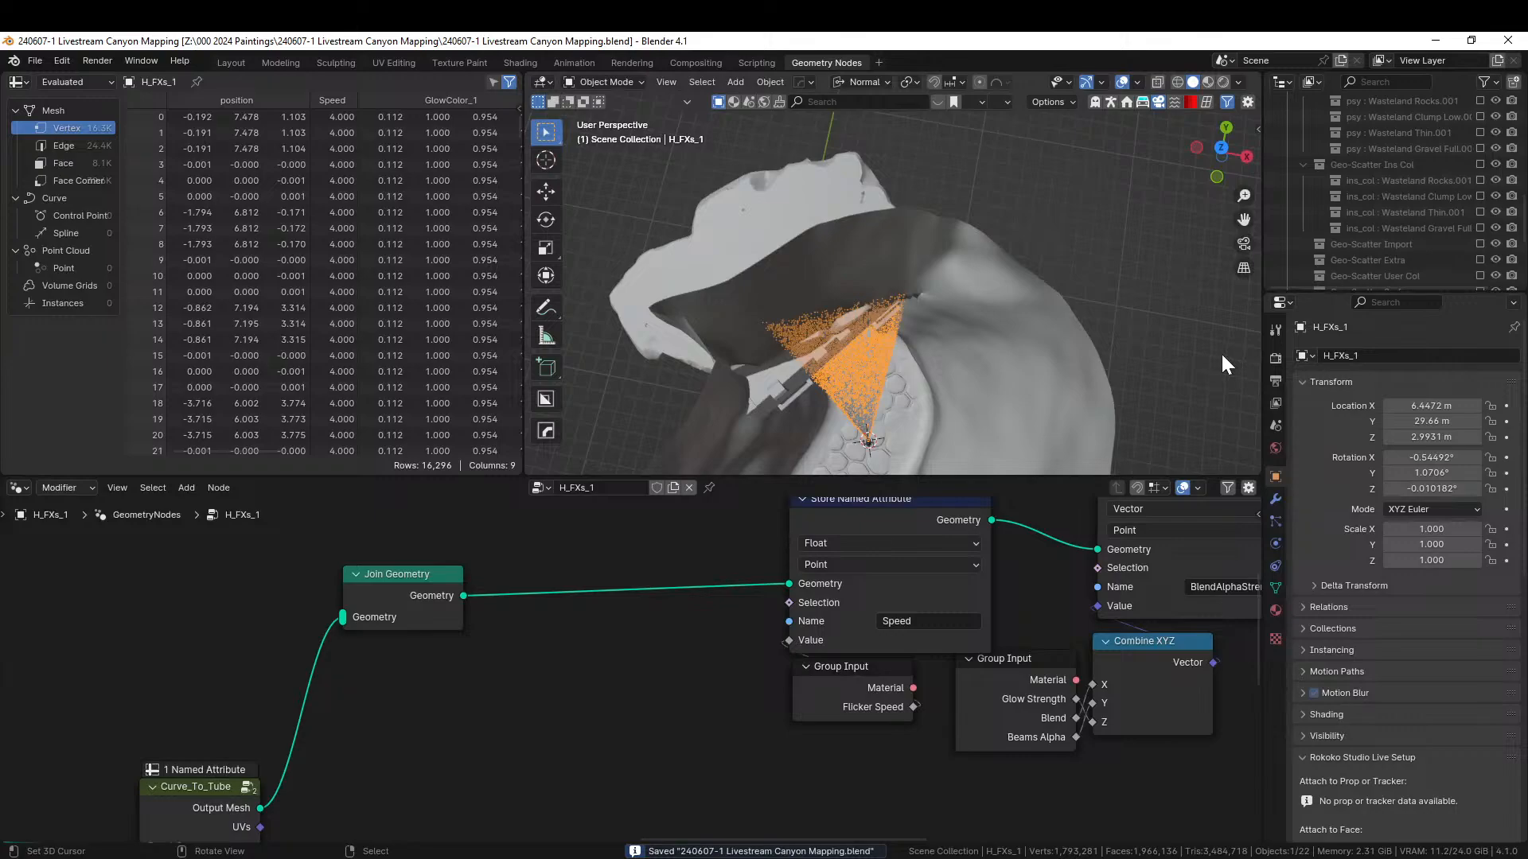
- Return to the Layout workspace, hide the Cube slab and disable it in renders
click(230, 63)
middle_drag(557, 390, 485, 338)
scroll(522, 328, down, 4)
scroll(485, 338, up, 5)
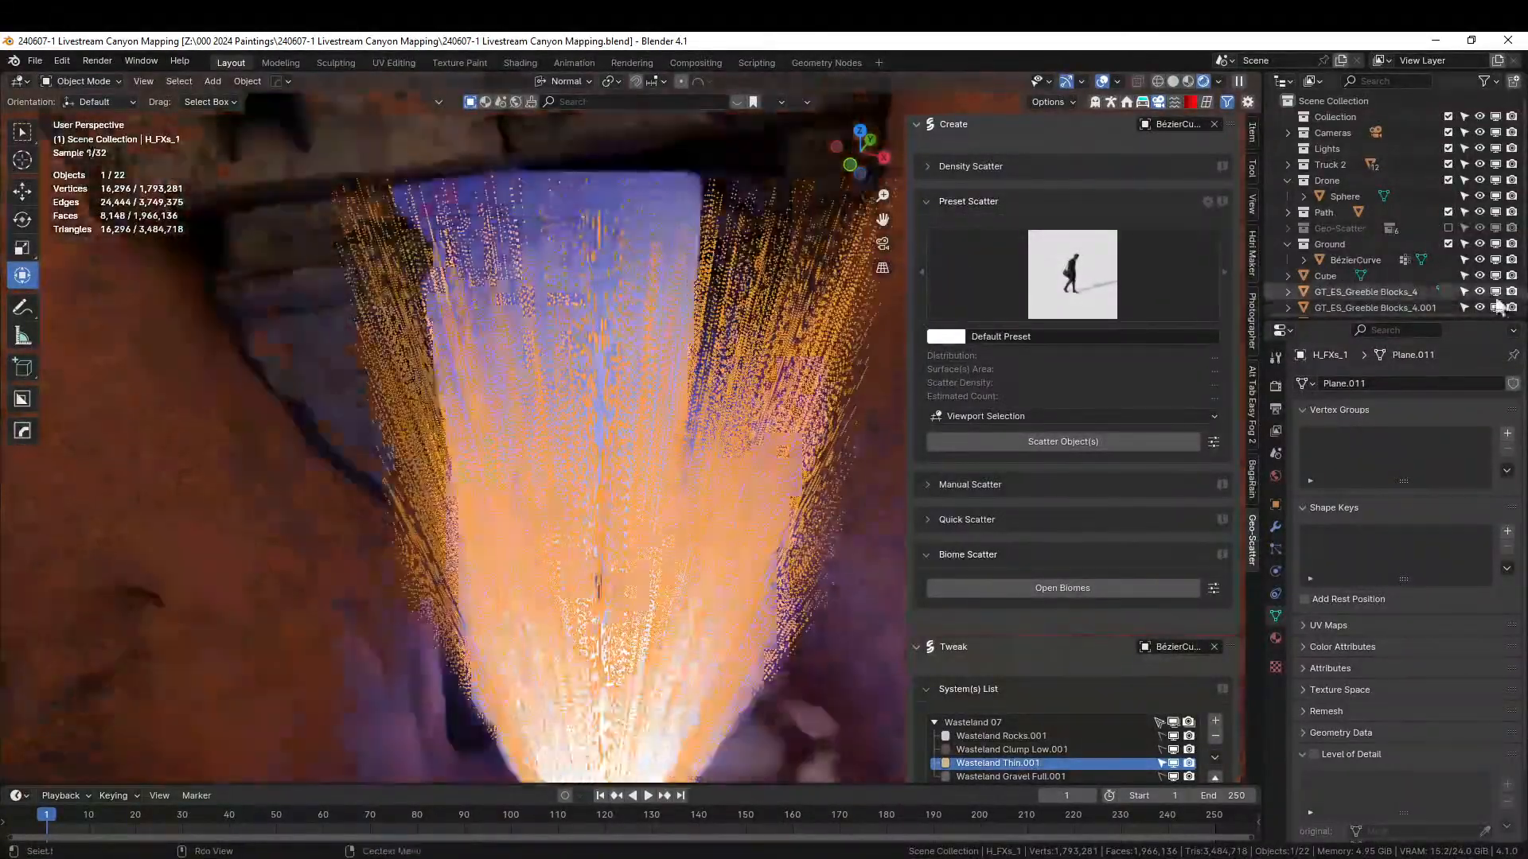
click(1478, 275)
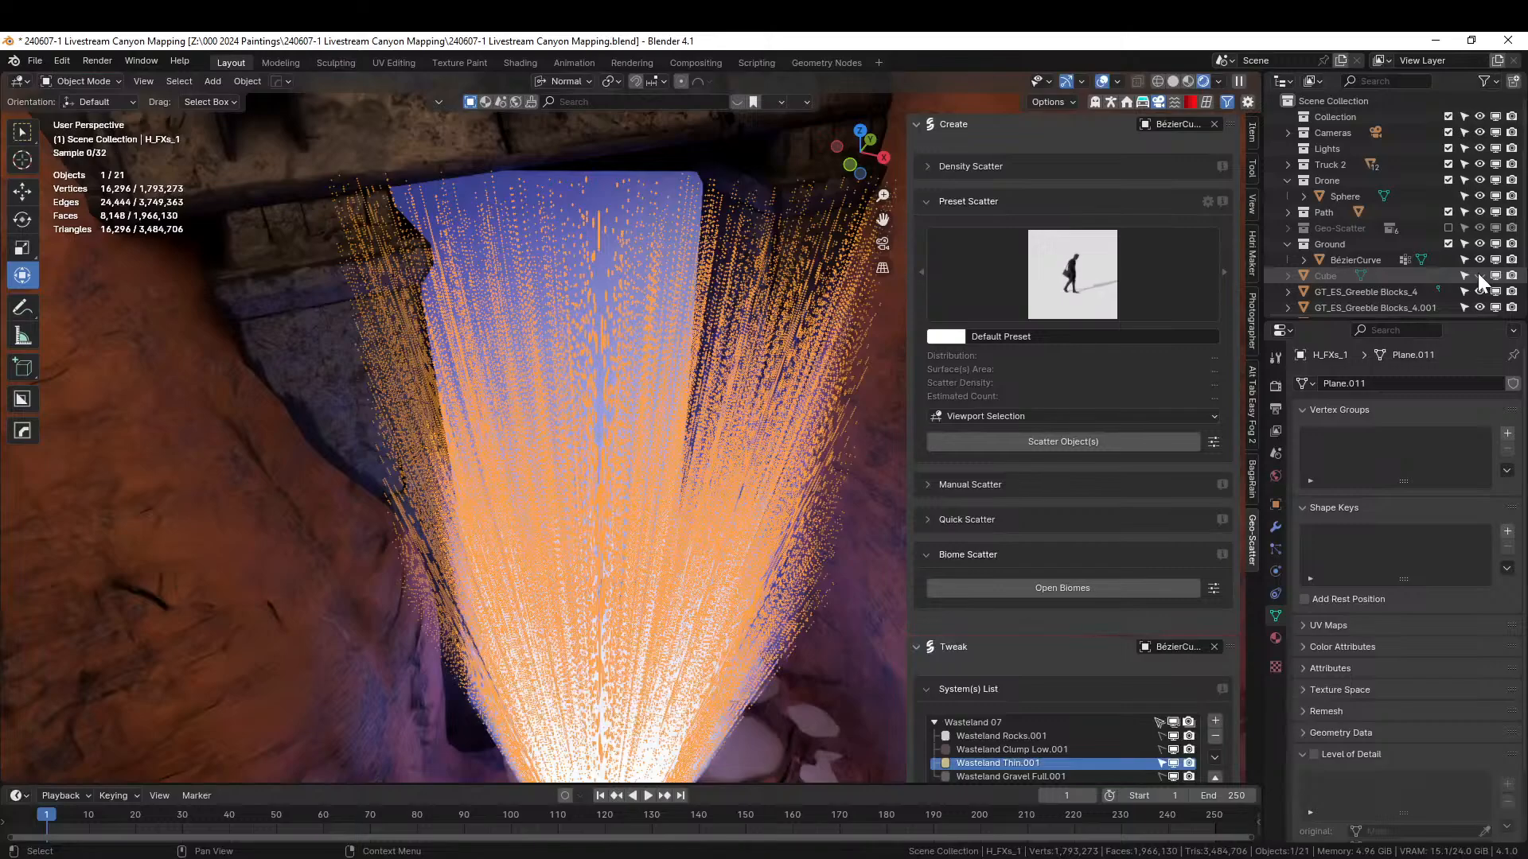
middle_drag(752, 434, 653, 434)
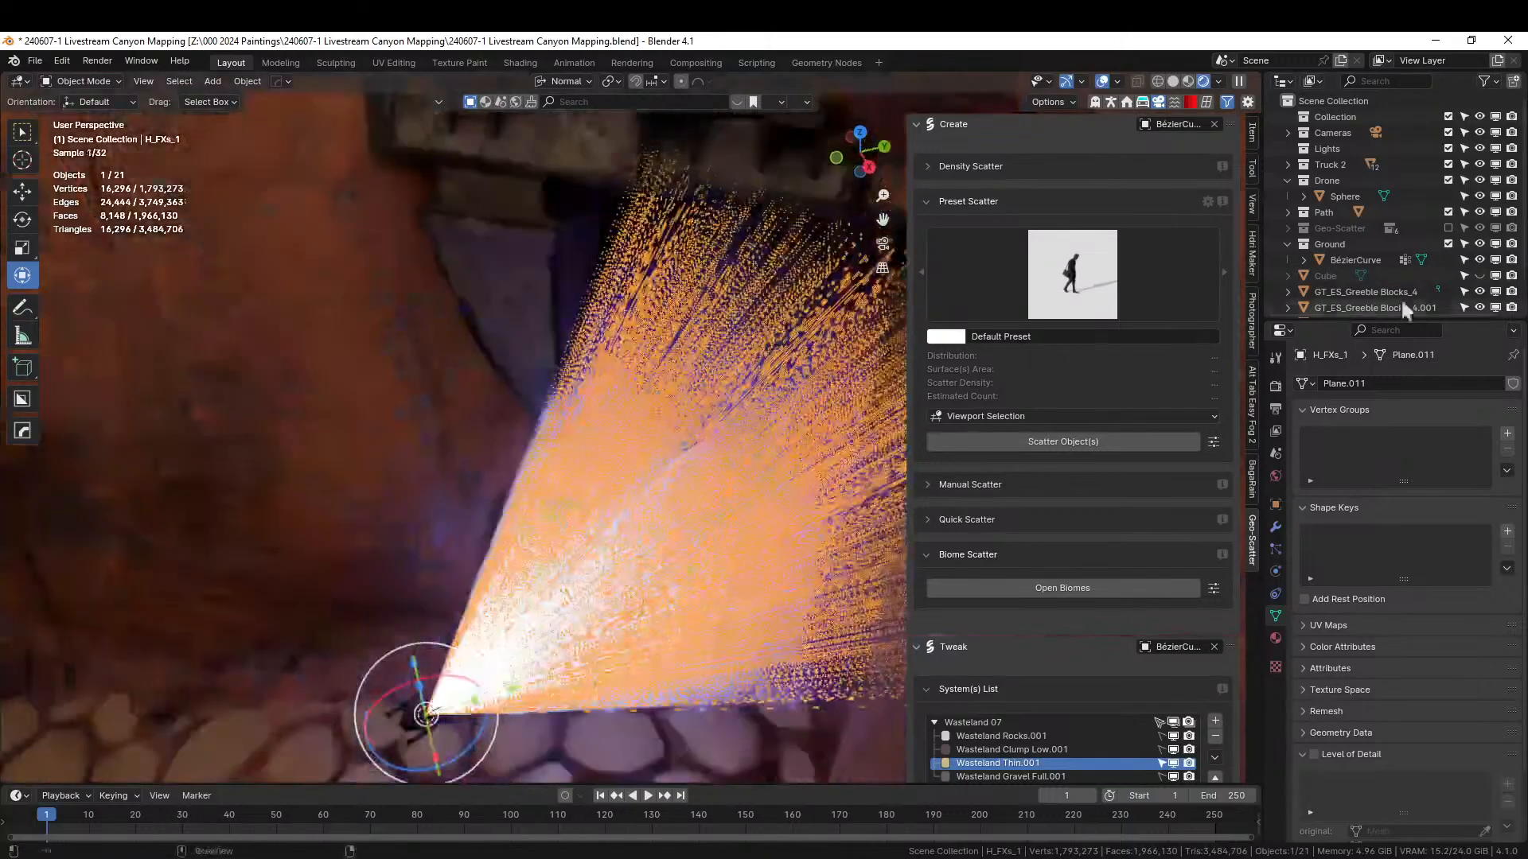
click(1511, 275)
- Change the H_FXs_1 effect's Glow 2 color to light green
scroll(889, 373, down, 6)
middle_drag(748, 401, 873, 367)
scroll(744, 428, up, 6)
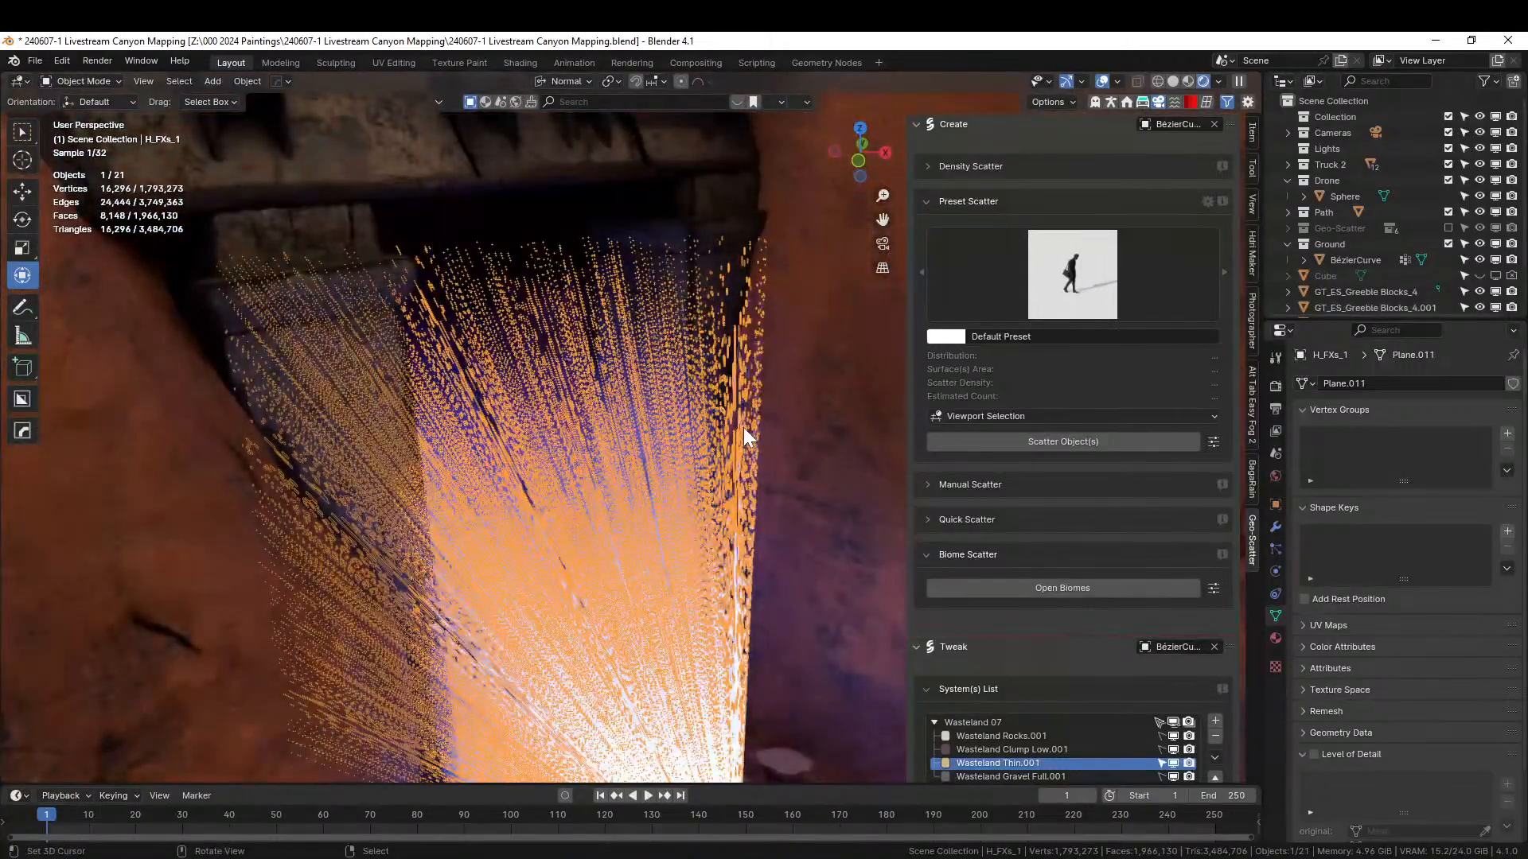
middle_drag(686, 518, 681, 780)
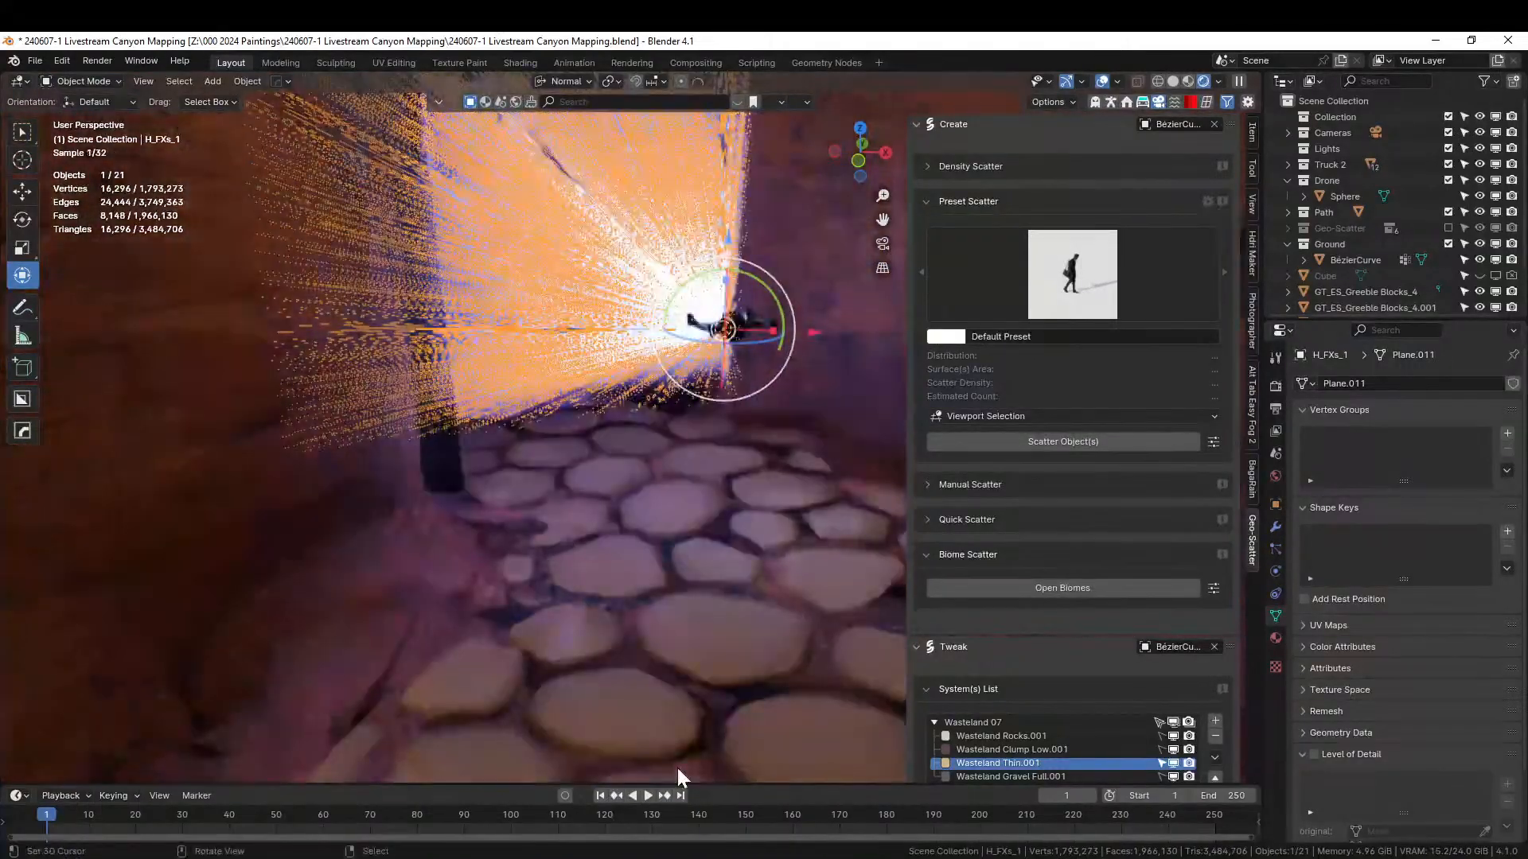
shift+middle_drag(727, 511, 694, 793)
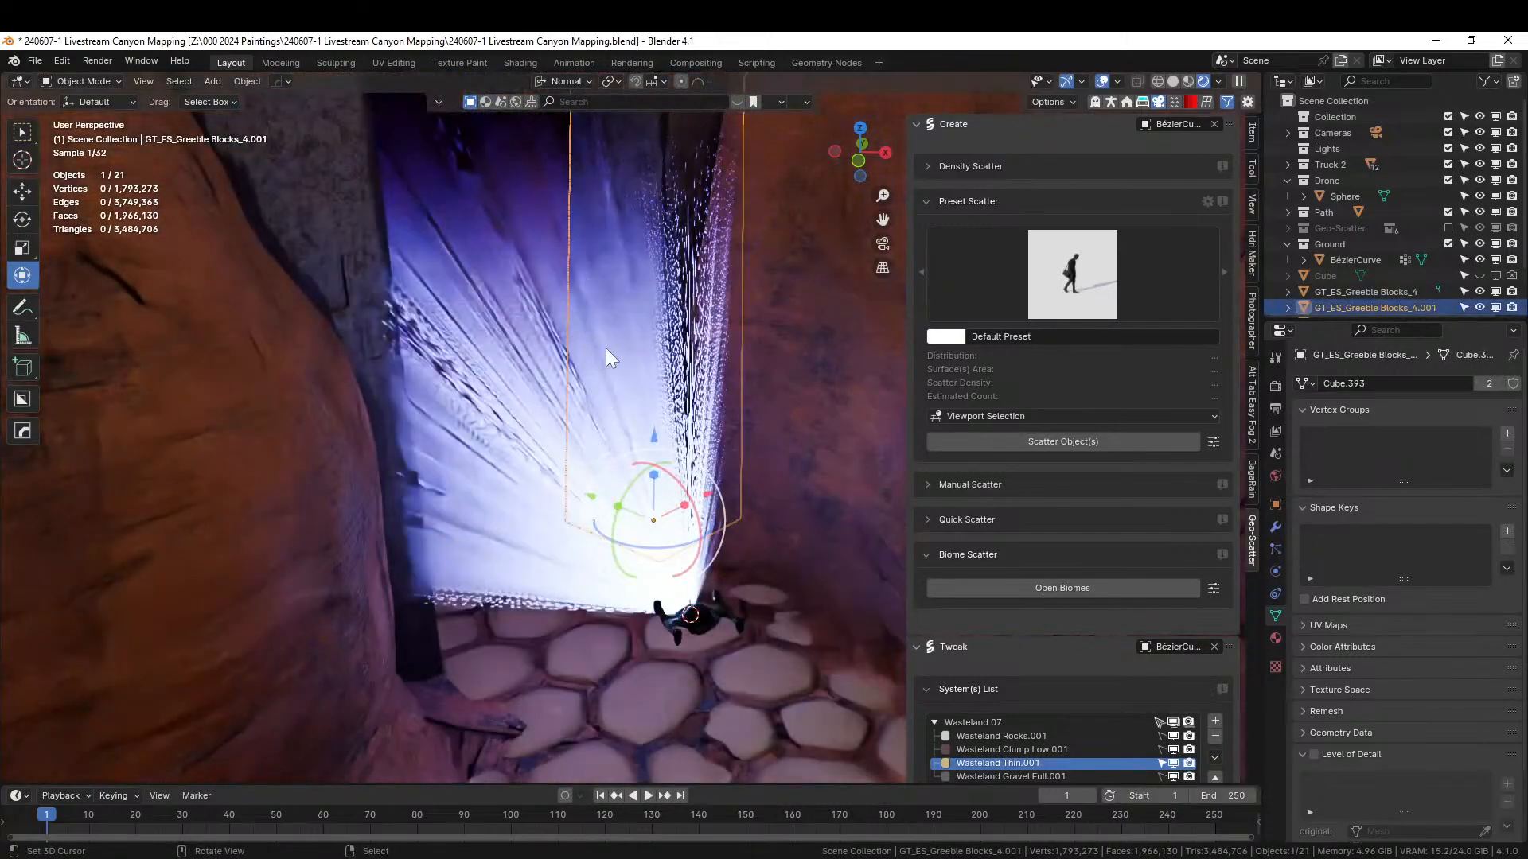
click(1275, 528)
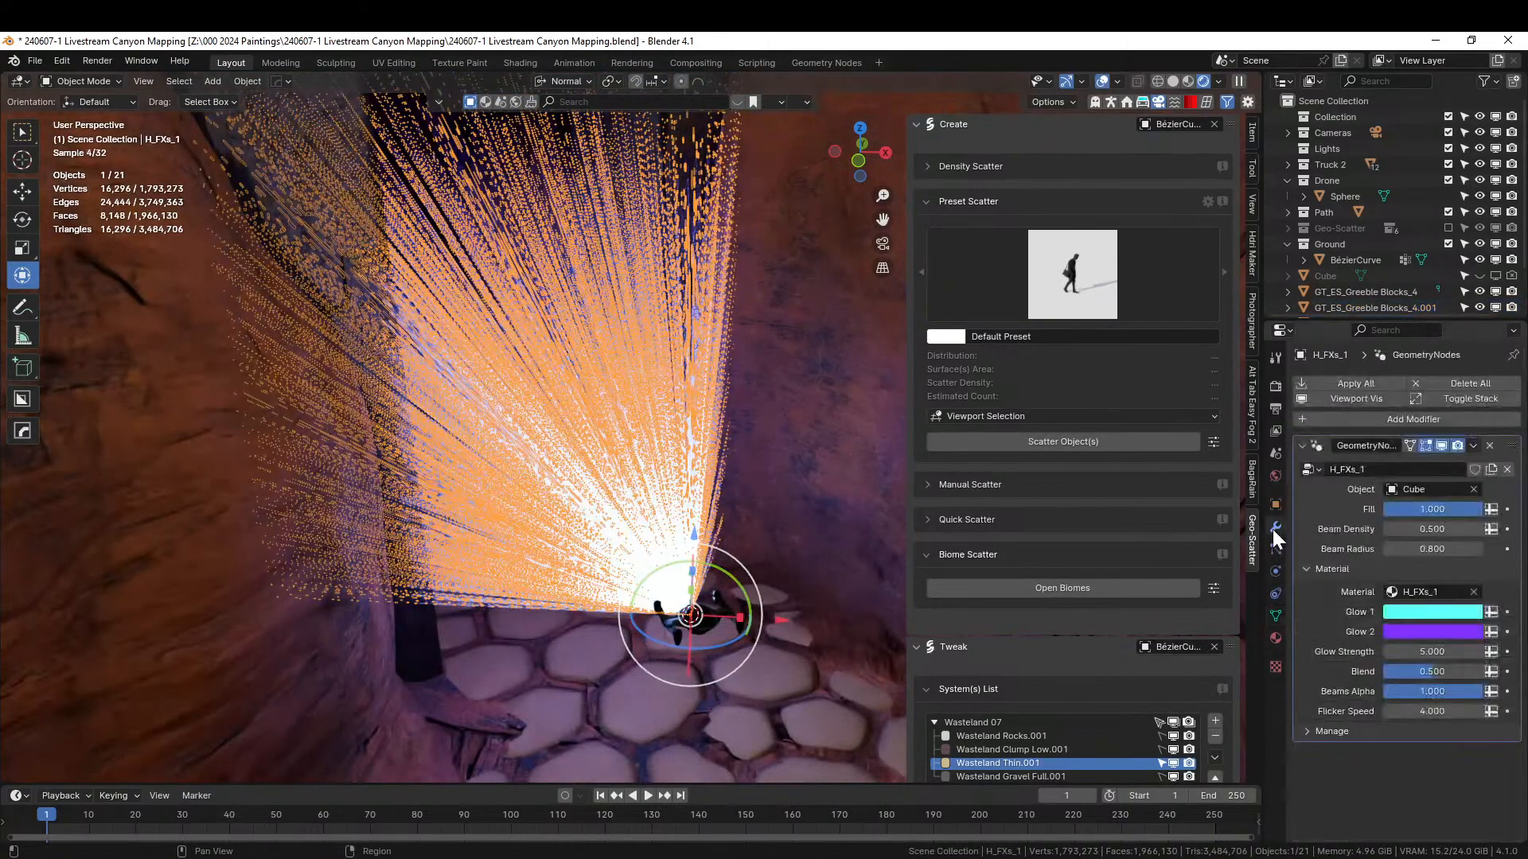
click(1410, 632)
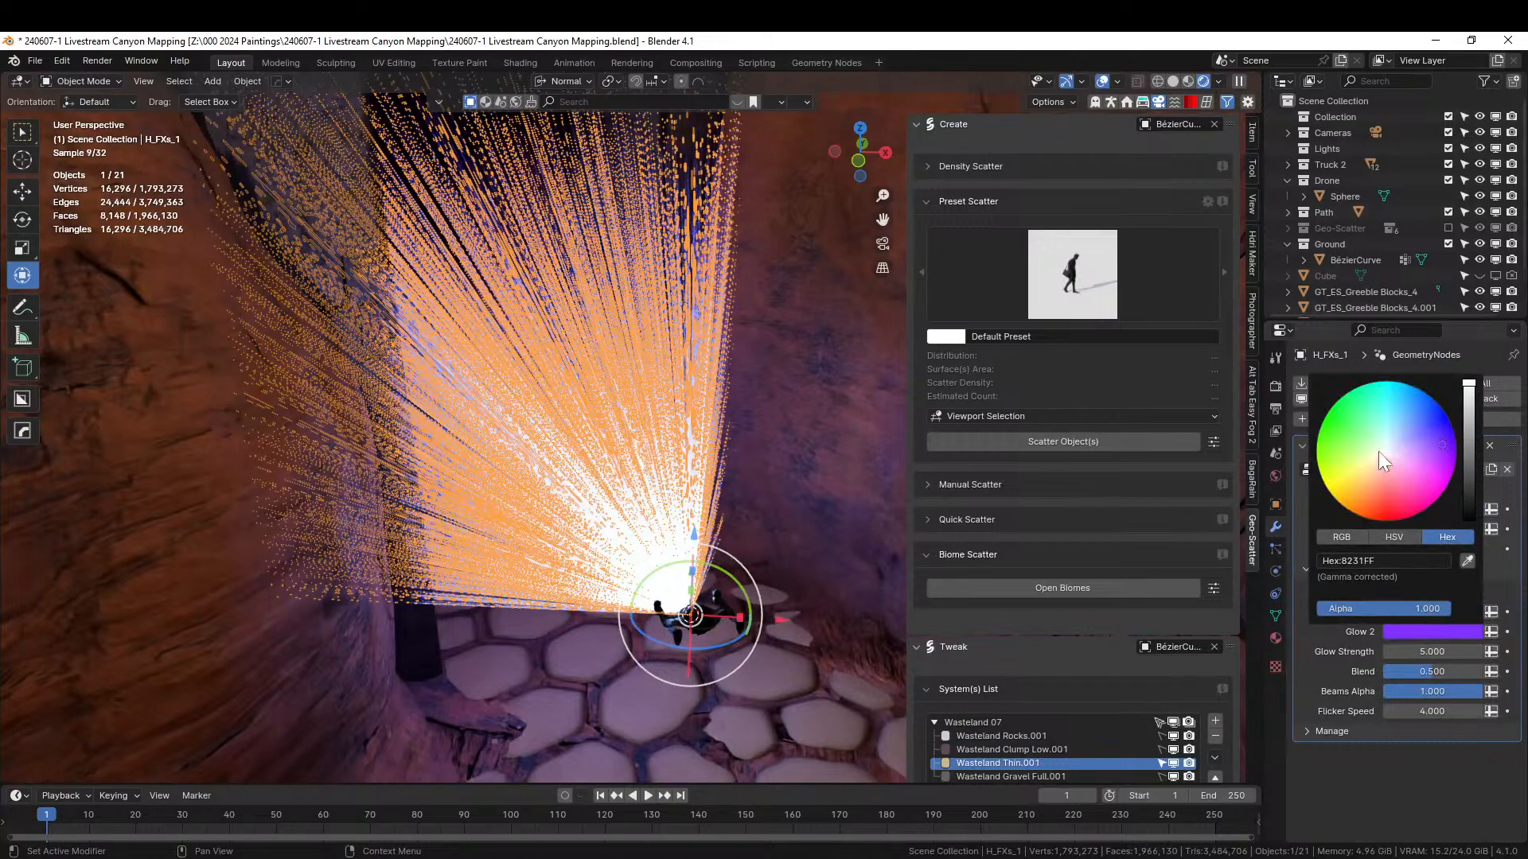
click(1363, 436)
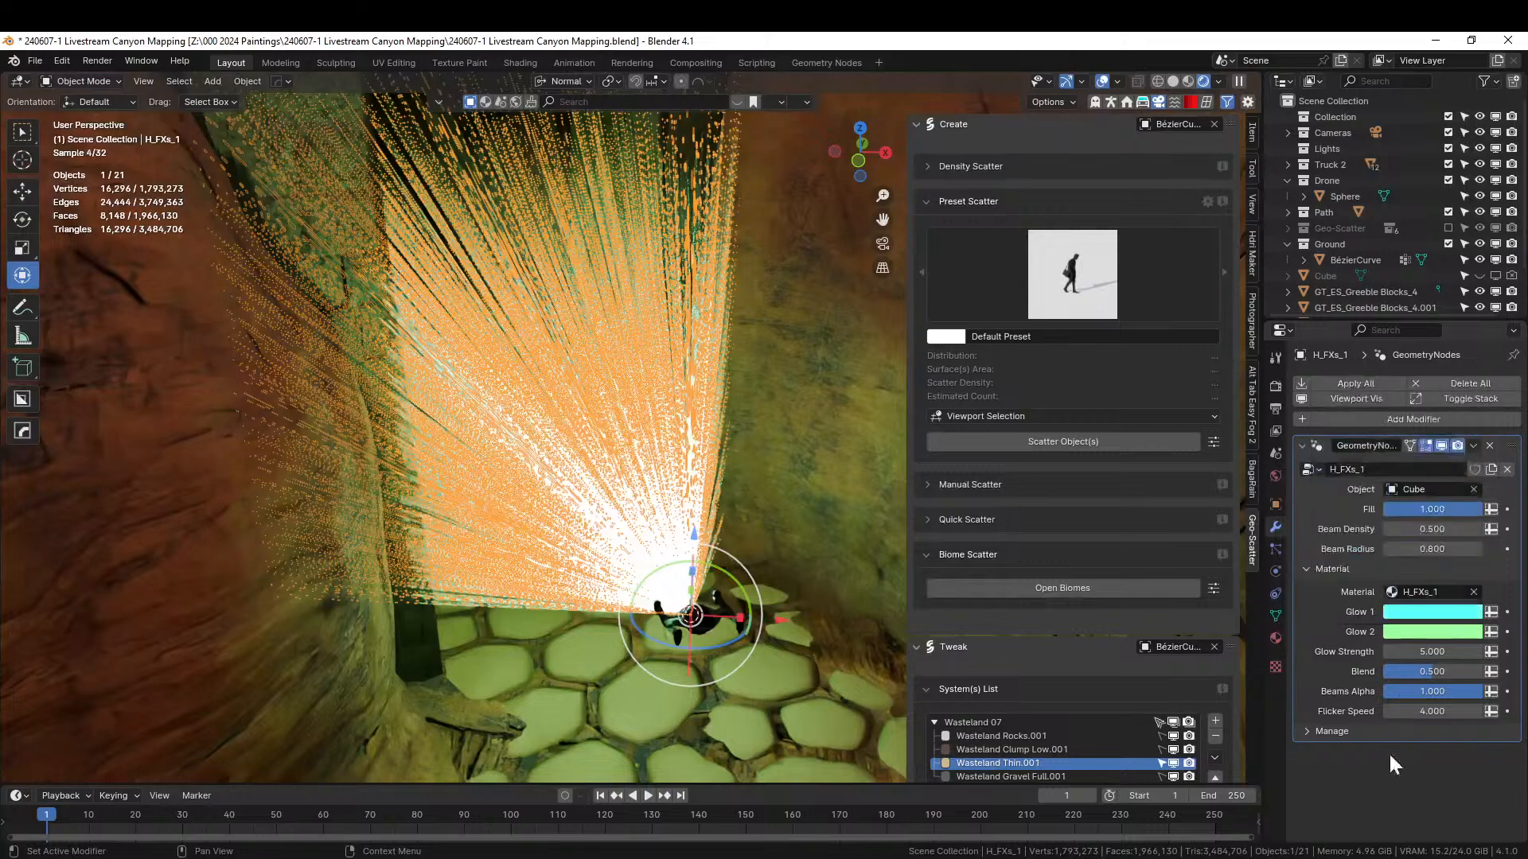
- Set the H_FXs_1 effect's Beams Alpha to 0.25 and check the beams from the side
click(1468, 686)
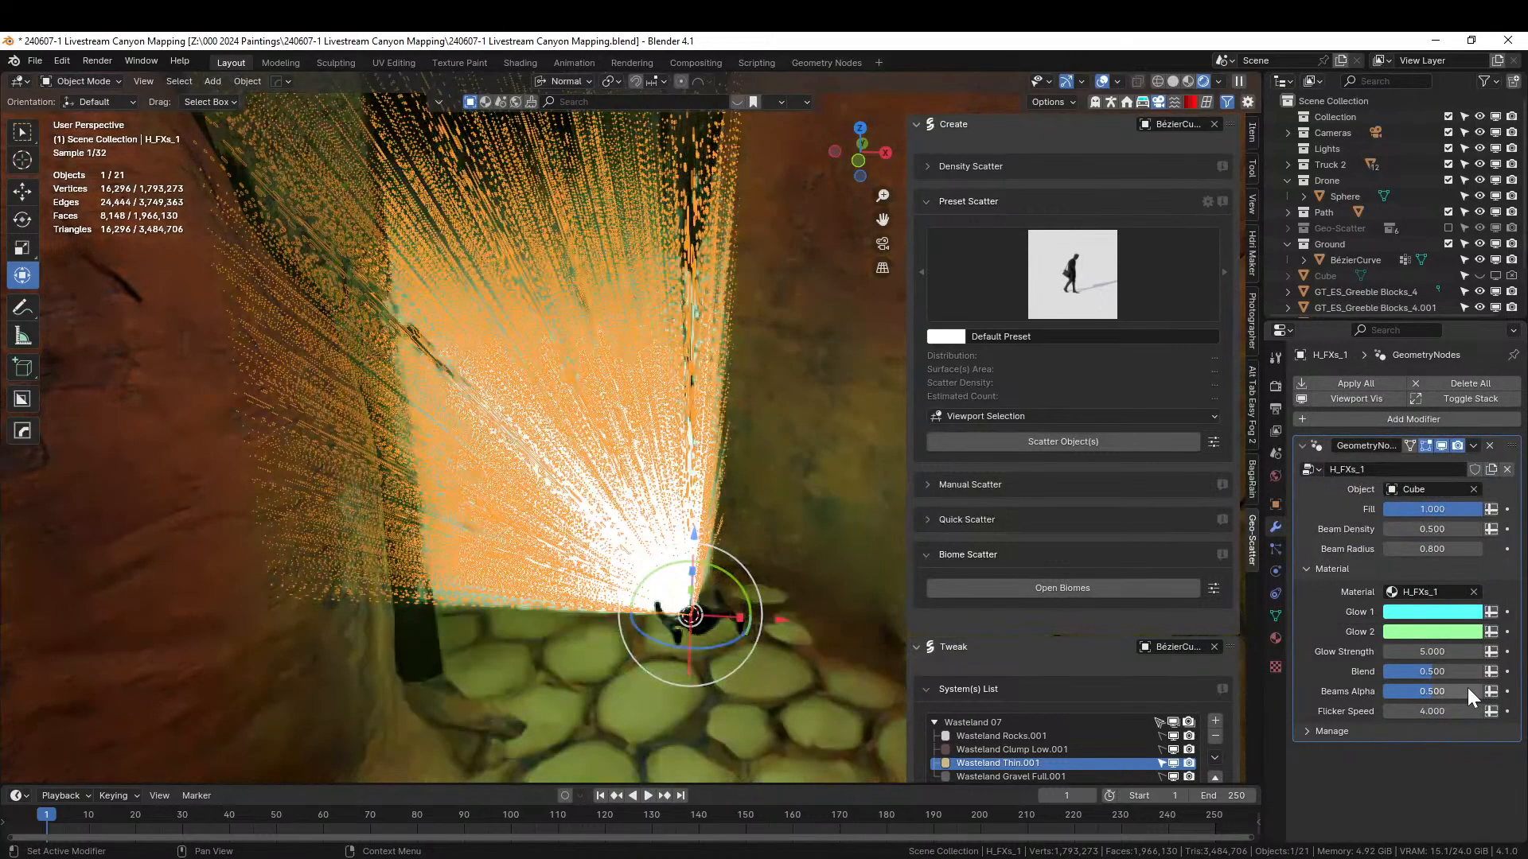
click(1449, 687)
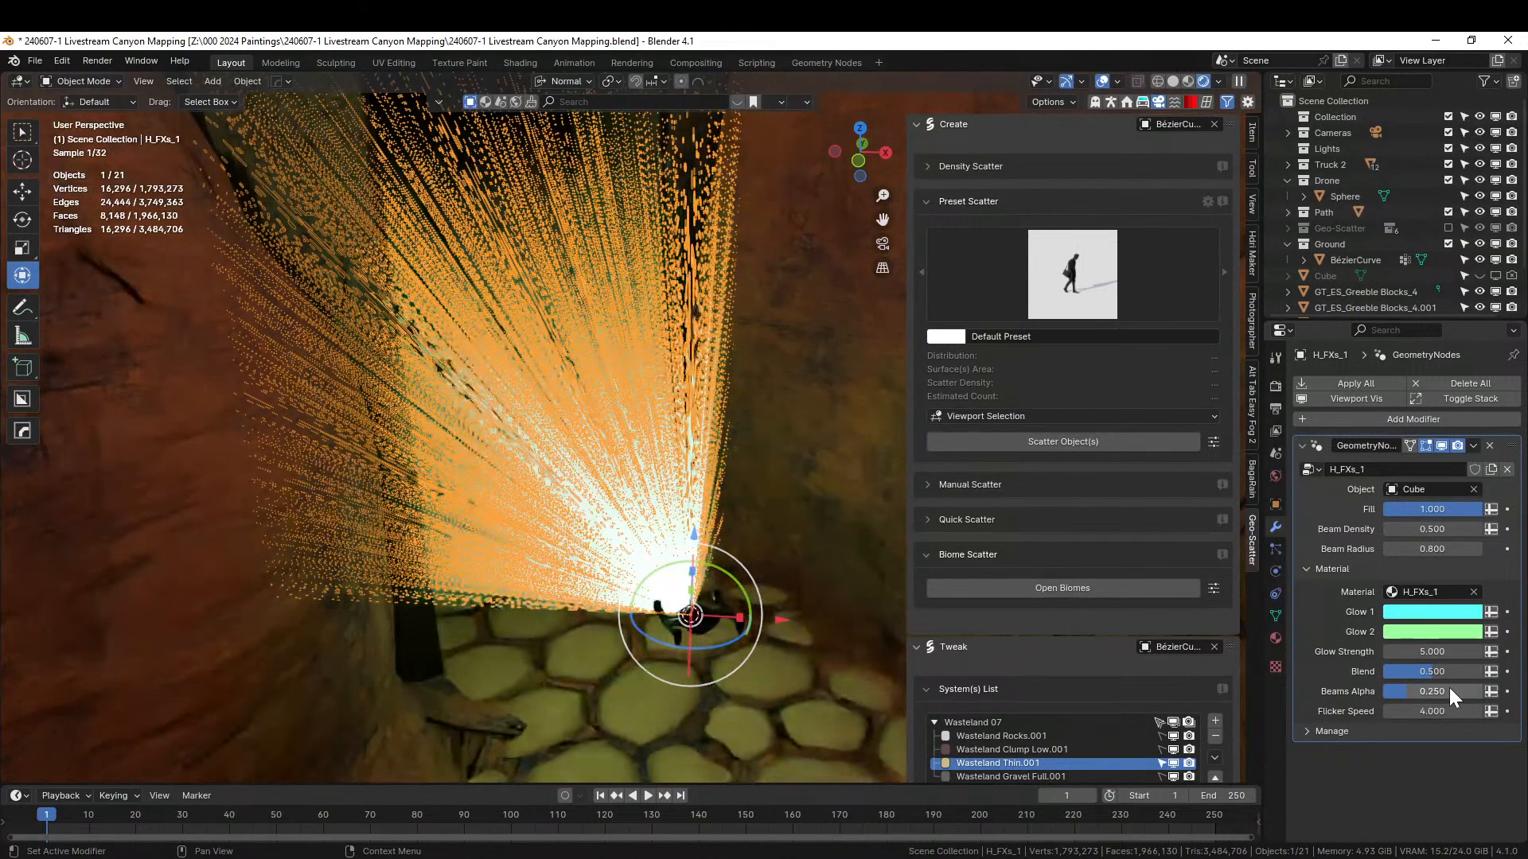
click(741, 643)
middle_drag(740, 643, 844, 578)
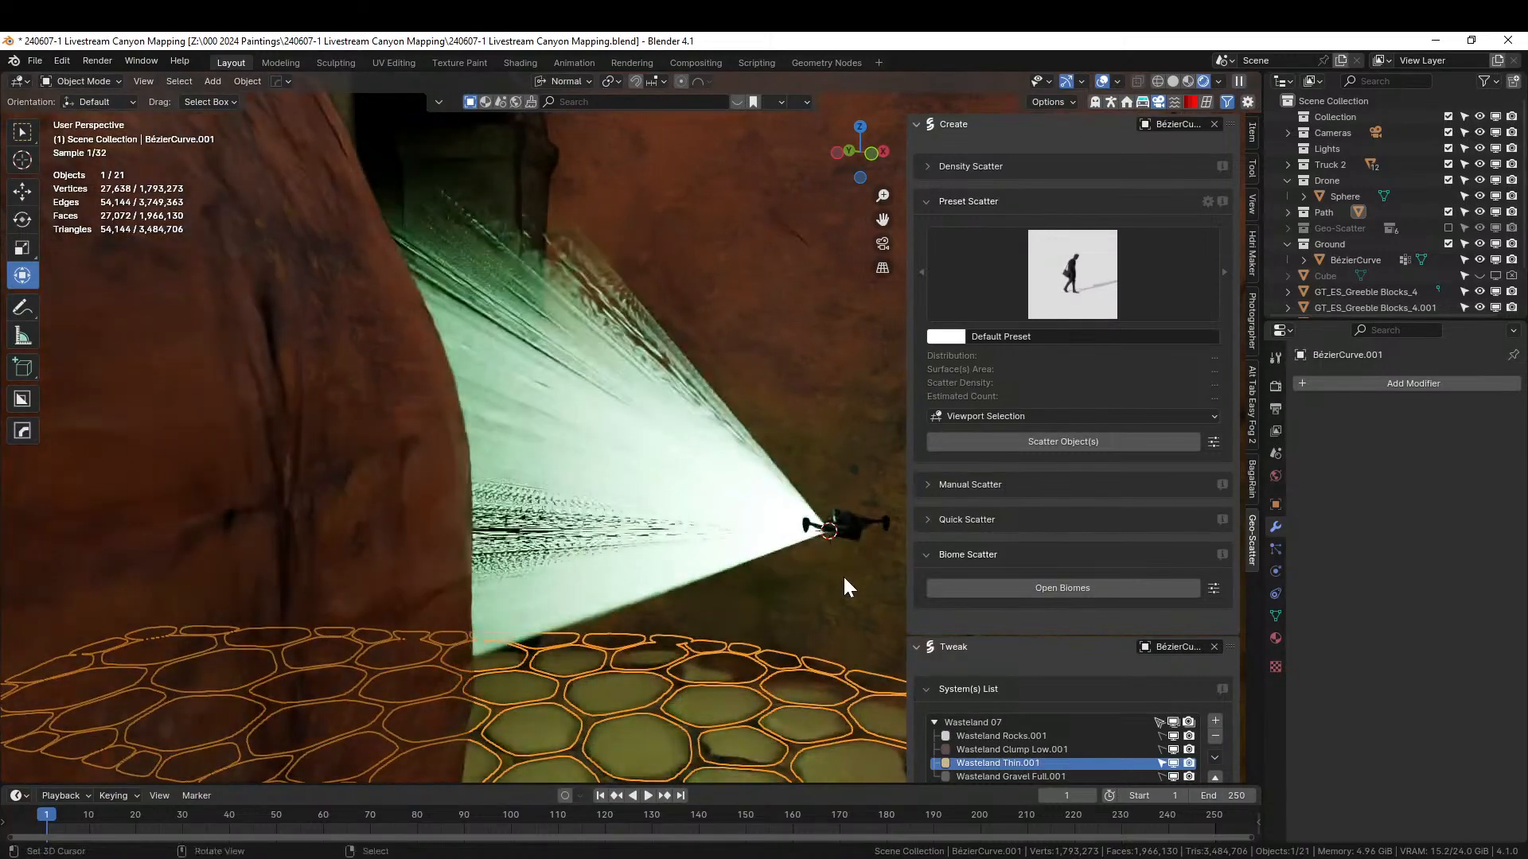
click(818, 643)
scroll(736, 651, up, 4)
middle_drag(737, 659, 624, 611)
- Set the H_FXs_1 effect's Glow Strength to 1 and deselect it to check the beams
click(624, 603)
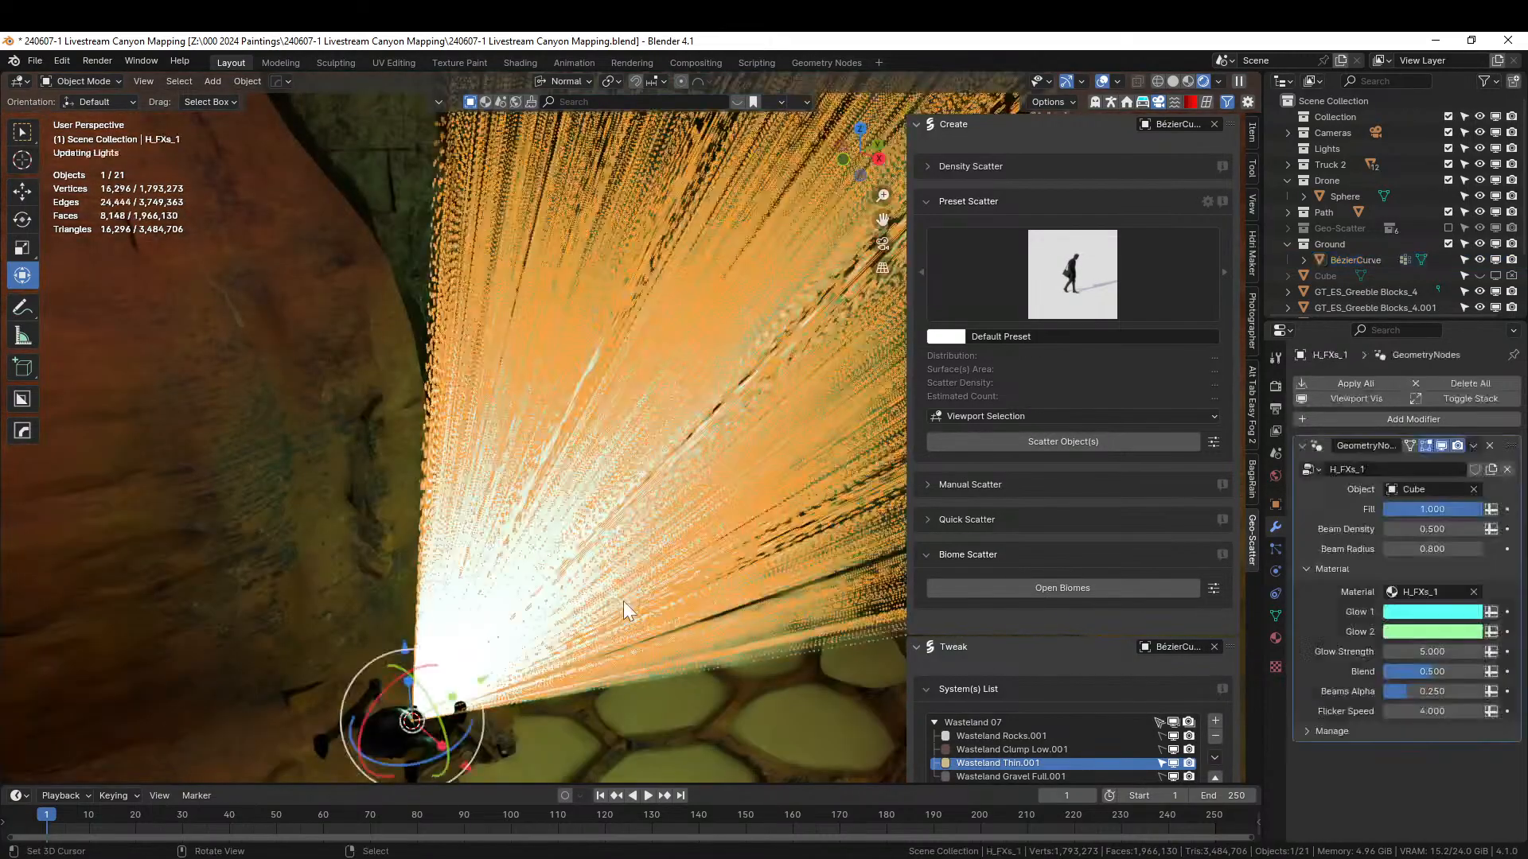
click(1432, 651)
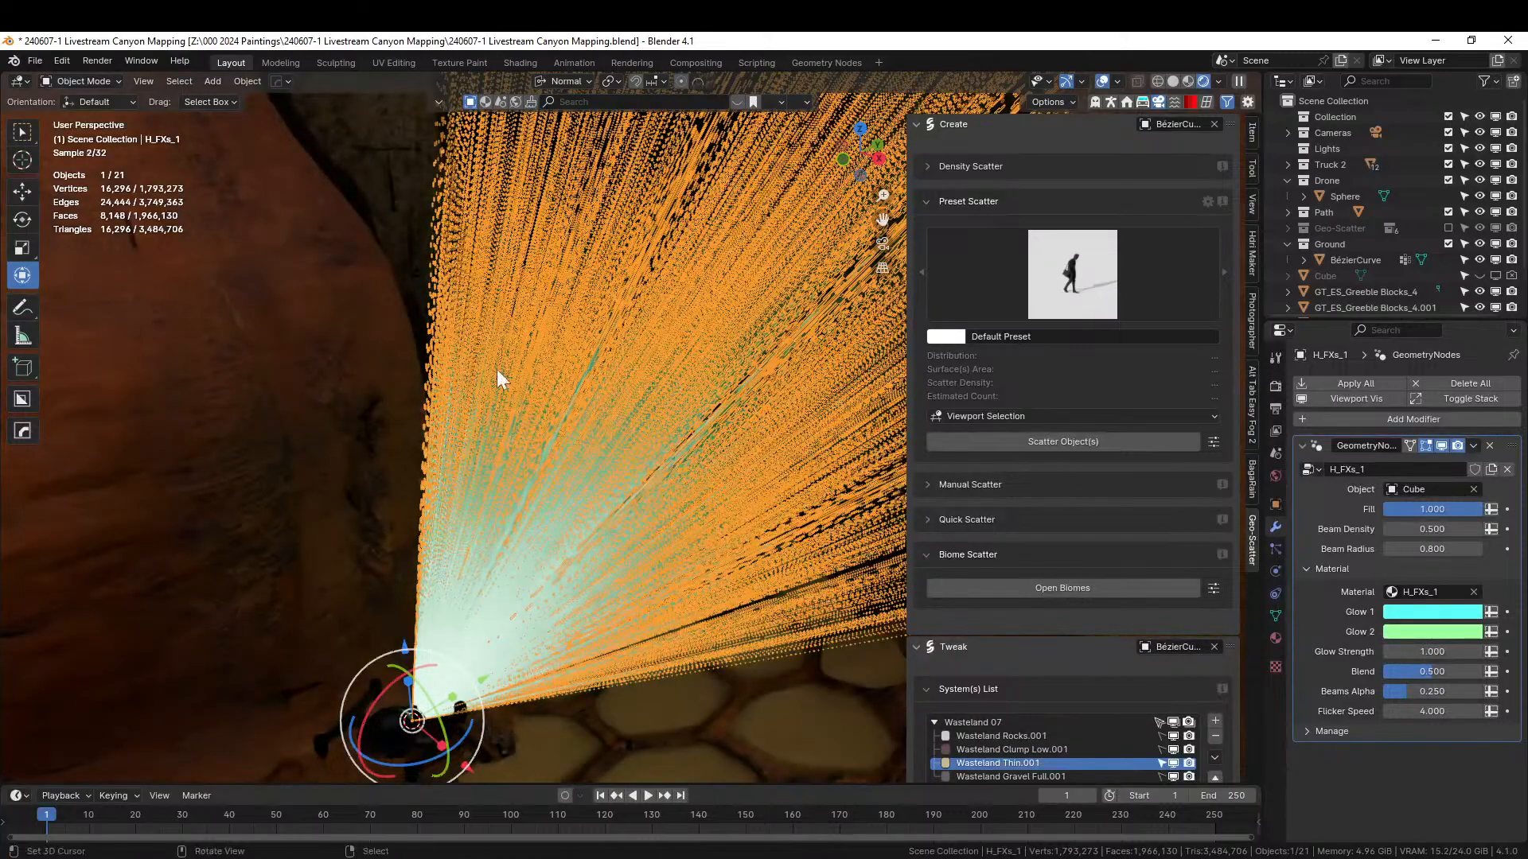
right_click(341, 317)
scroll(567, 442, down, 3)
mouse_move(576, 443)
middle_down()
mouse_move(646, 410)
mouse_move(652, 371)
mouse_move(614, 374)
mouse_move(571, 433)
middle_up()
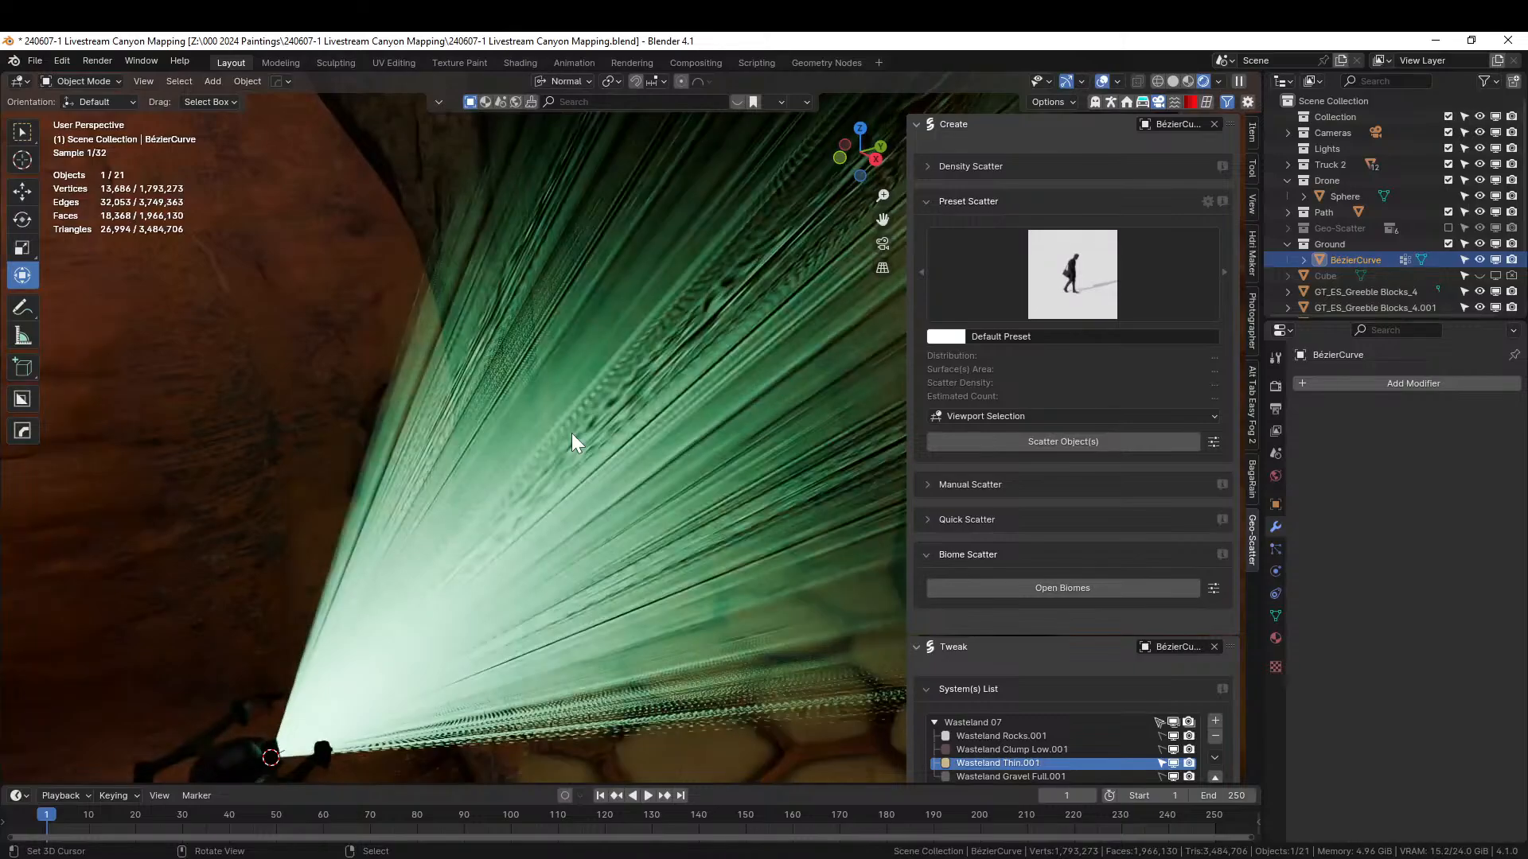
- Select the H_FXs_1 beams, switch the viewport to Solid shading and exclude the Ground collection from the view layer
click(323, 700)
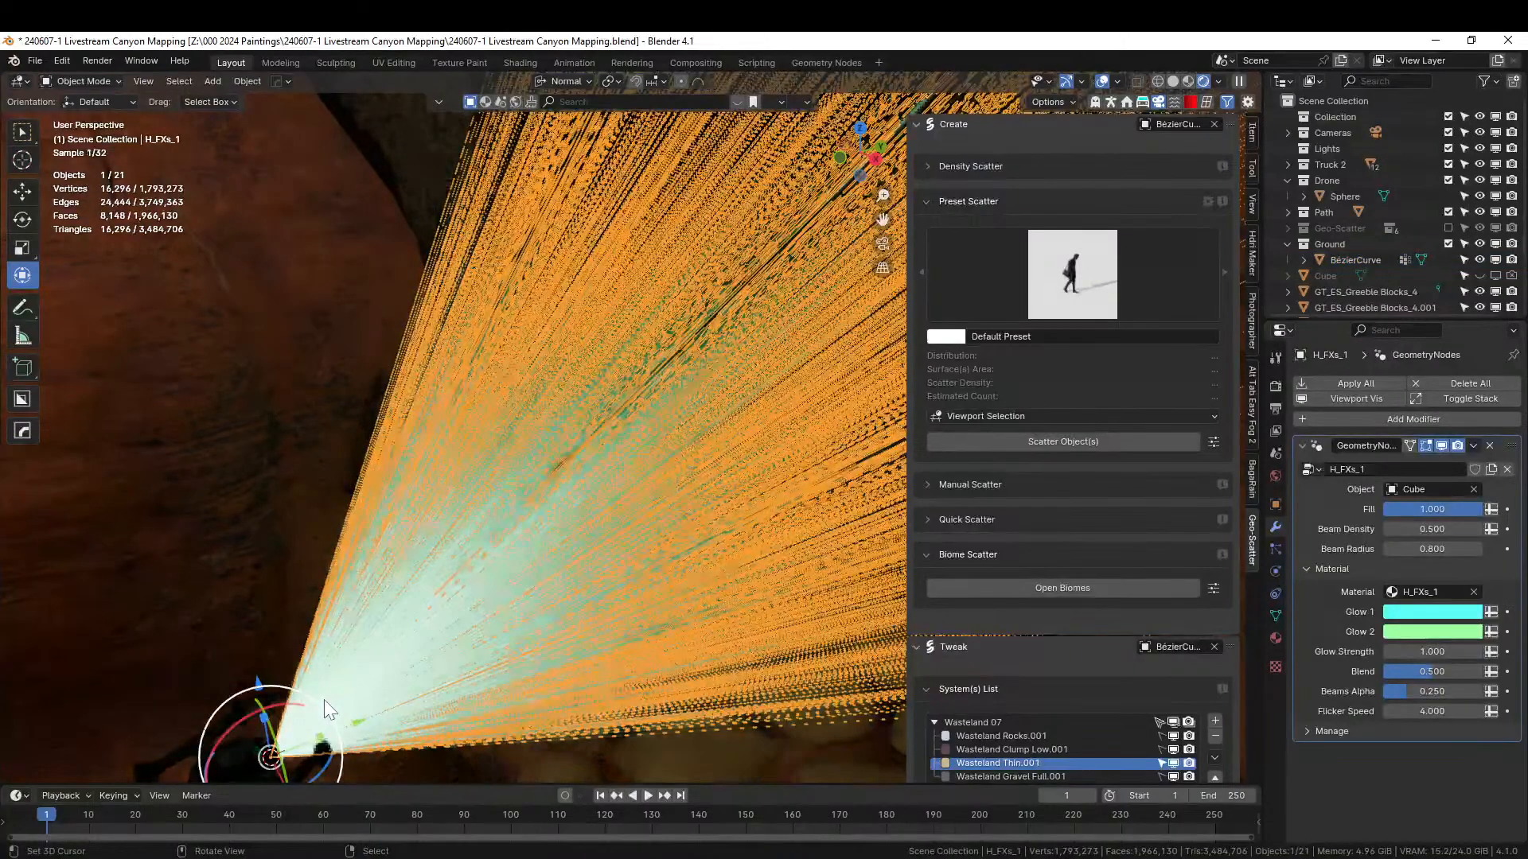
key(KP_Decimal)
scroll(325, 701, up, 7)
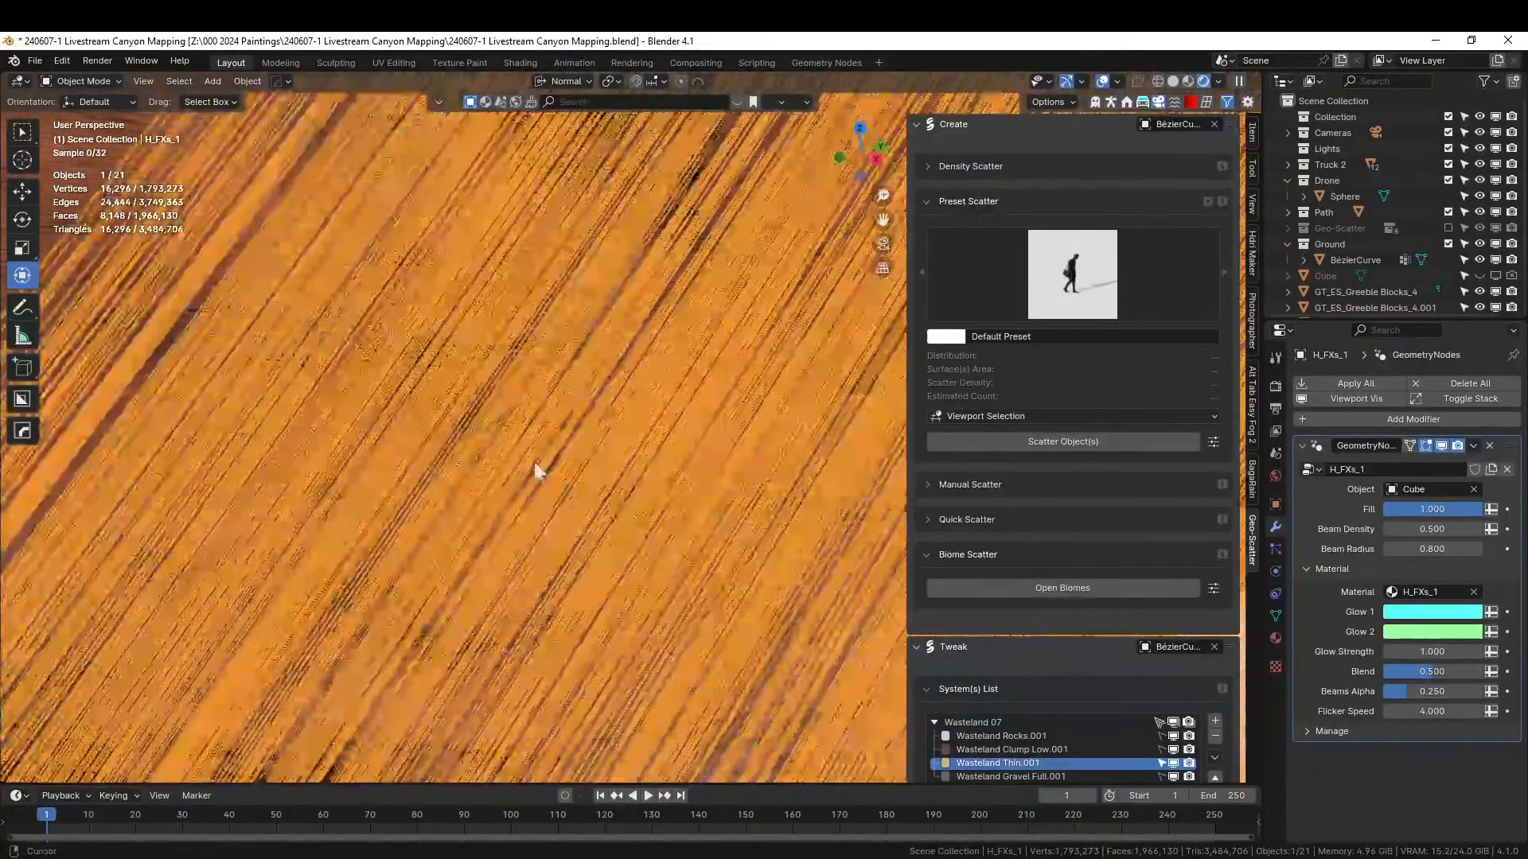
shift+middle_drag(325, 700, 1039, 754)
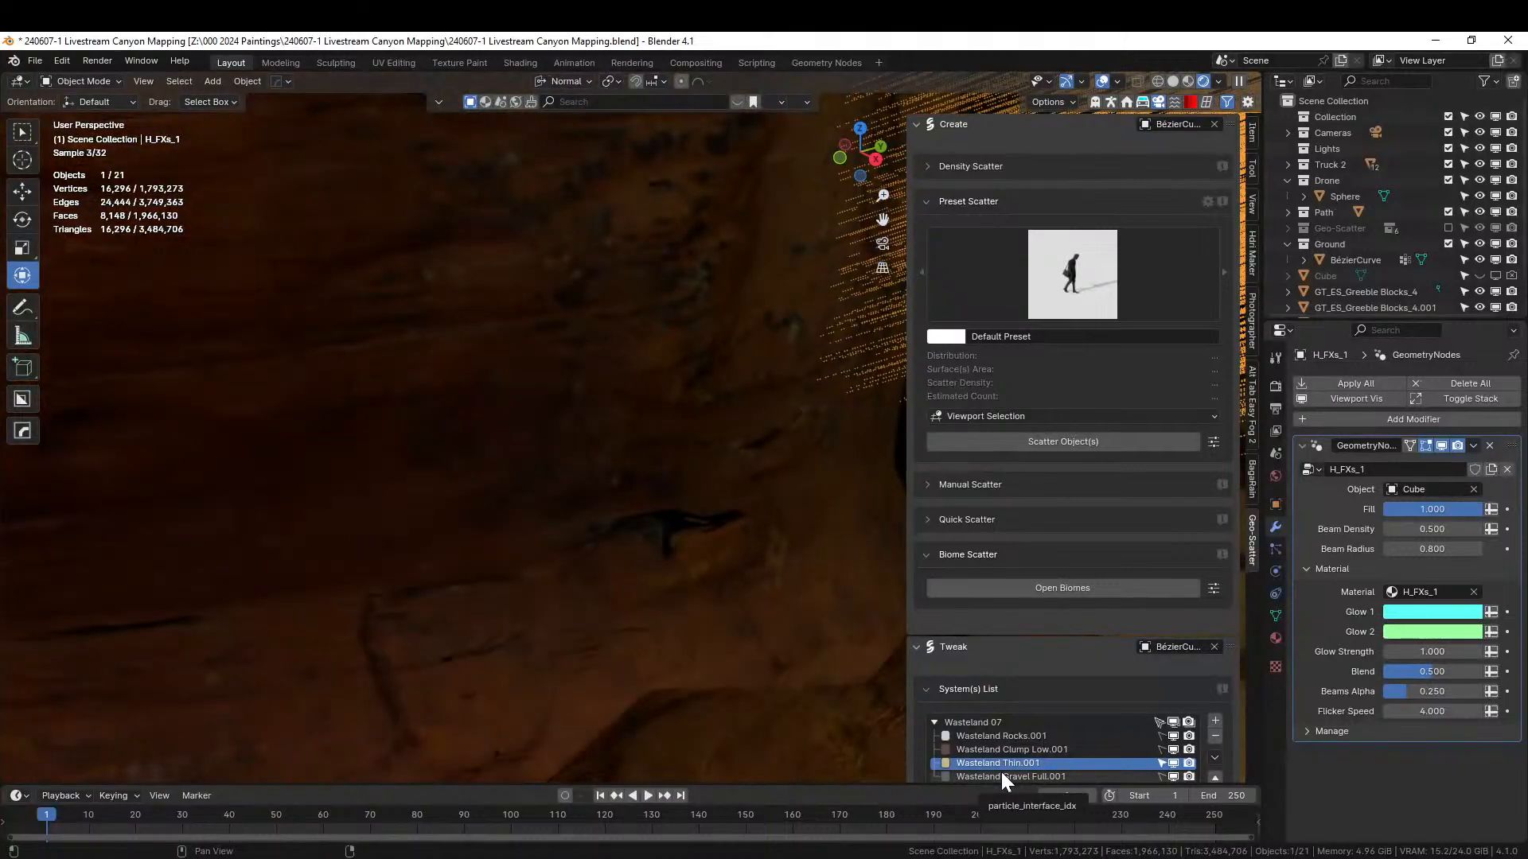
key(z)
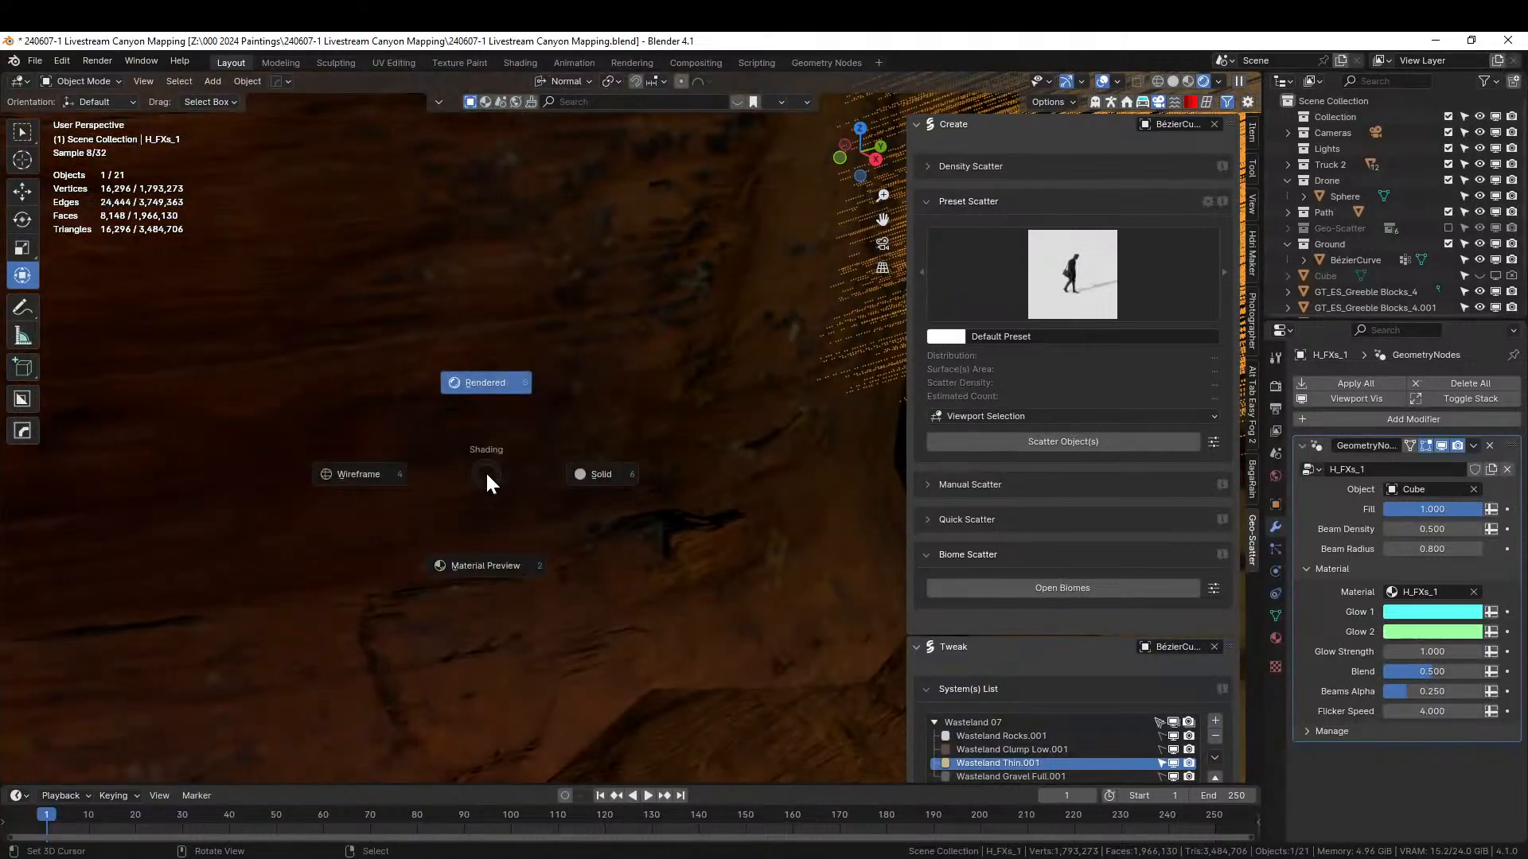
key(6)
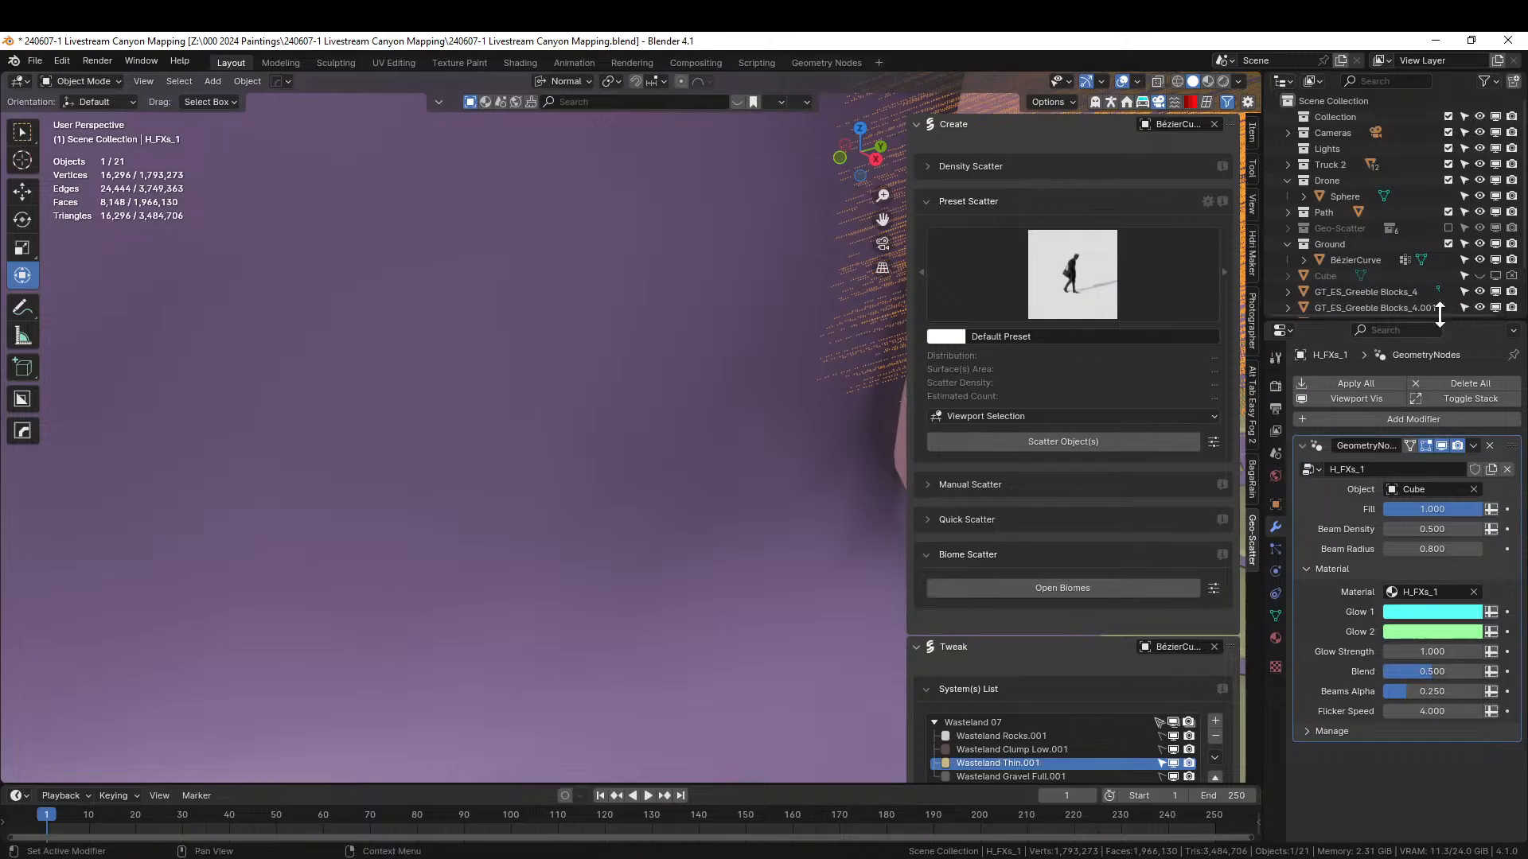
click(1448, 244)
middle_drag(794, 504, 394, 552)
scroll(650, 596, down, 2)
scroll(595, 567, up, 3)
key(KP_Decimal)
scroll(586, 572, down, 4)
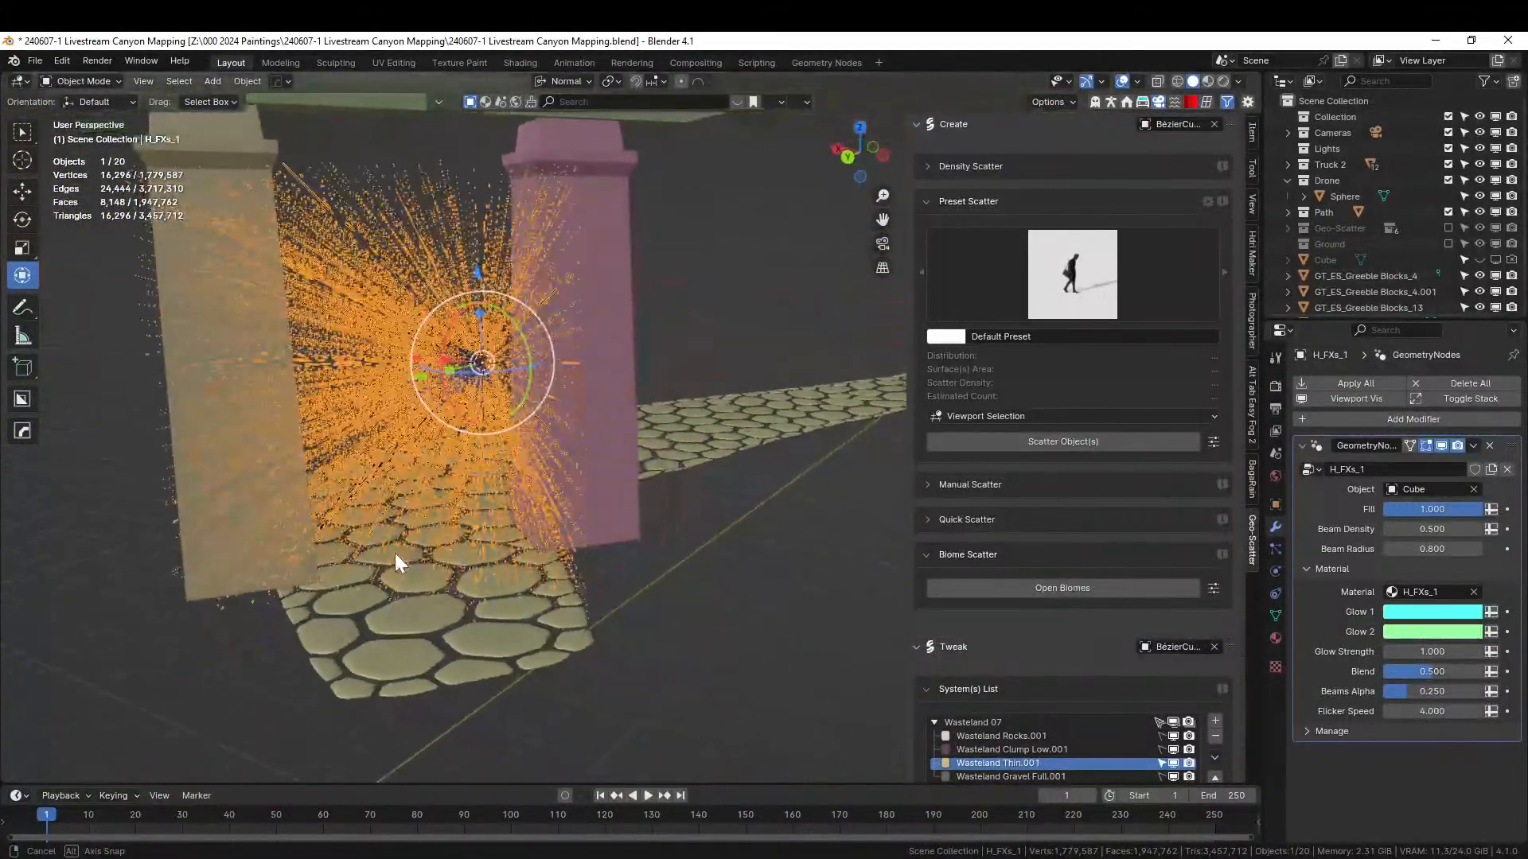
- Unhide the Cube slab behind the pillars and subdivide all of its faces once
click(1481, 260)
middle_drag(423, 522, 538, 498)
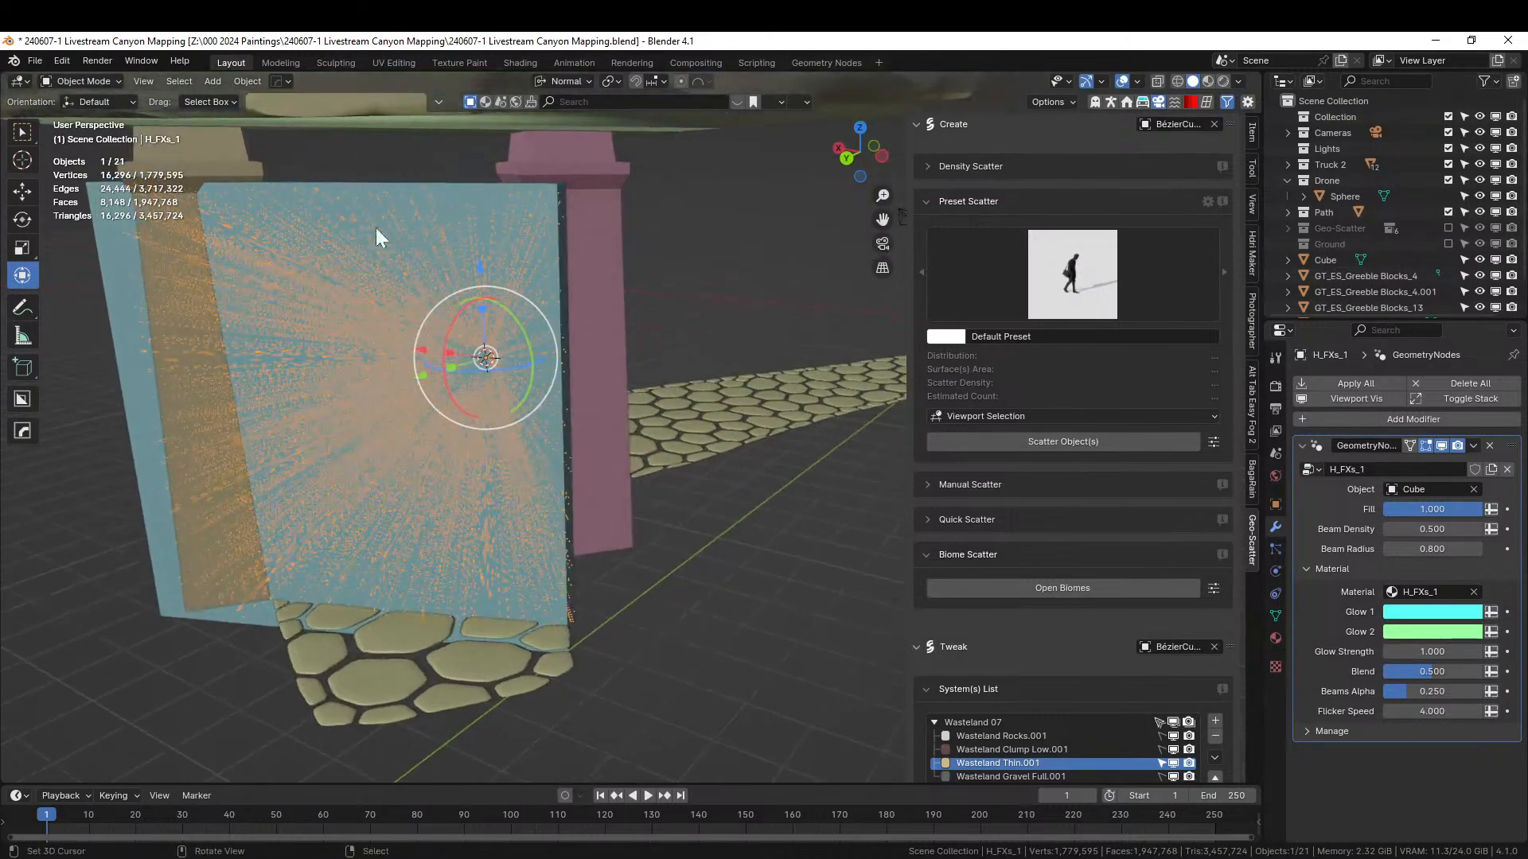
click(383, 186)
key(Tab)
right_click(368, 277)
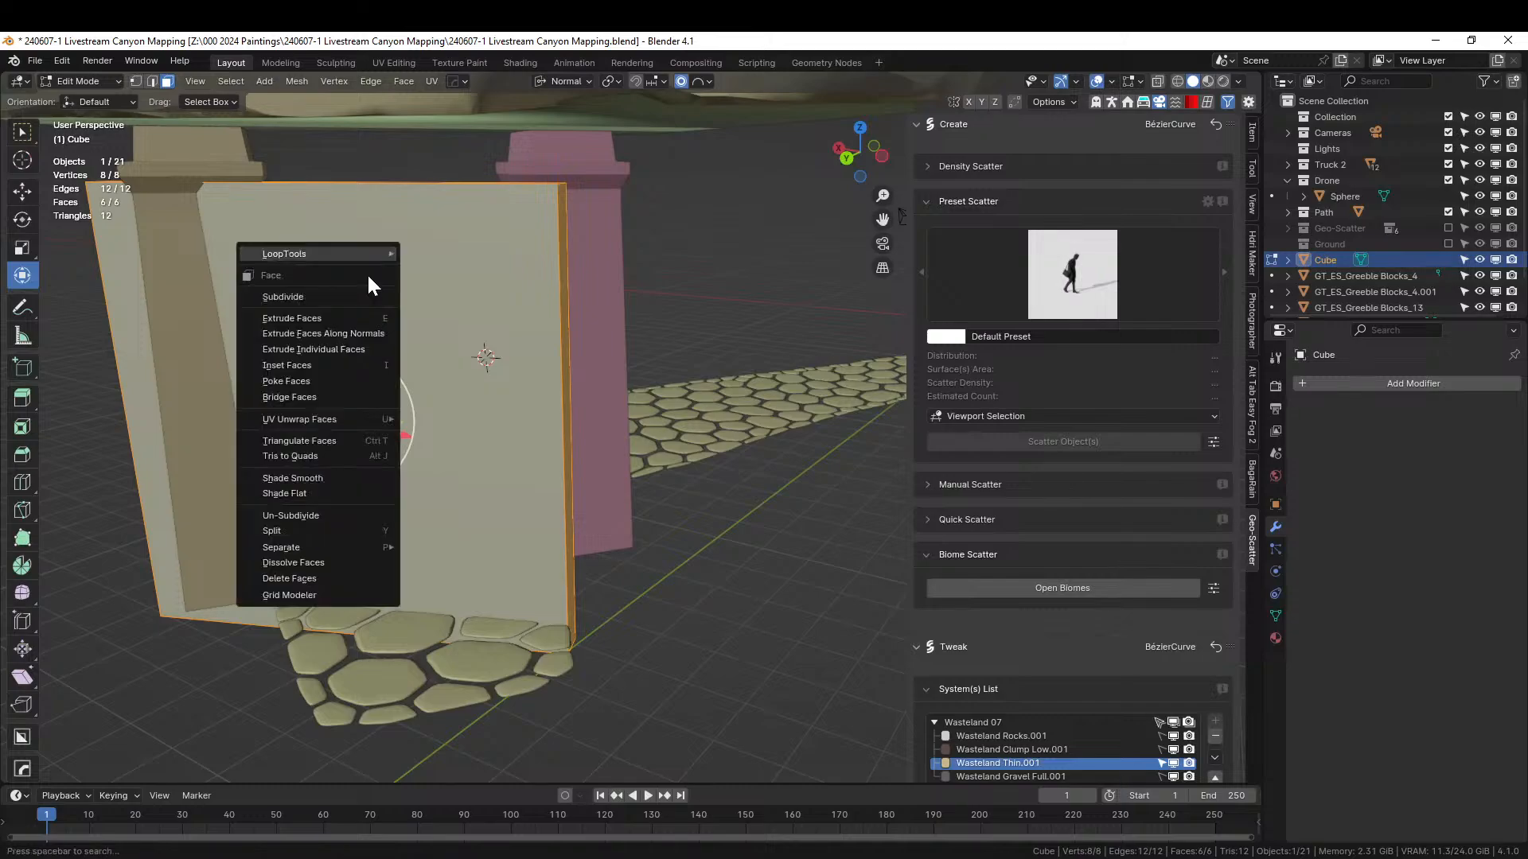
click(319, 293)
middle_drag(342, 280, 497, 337)
- Try to raise the slab's top middle vertex along its normal Z axis
key(KP_Divide)
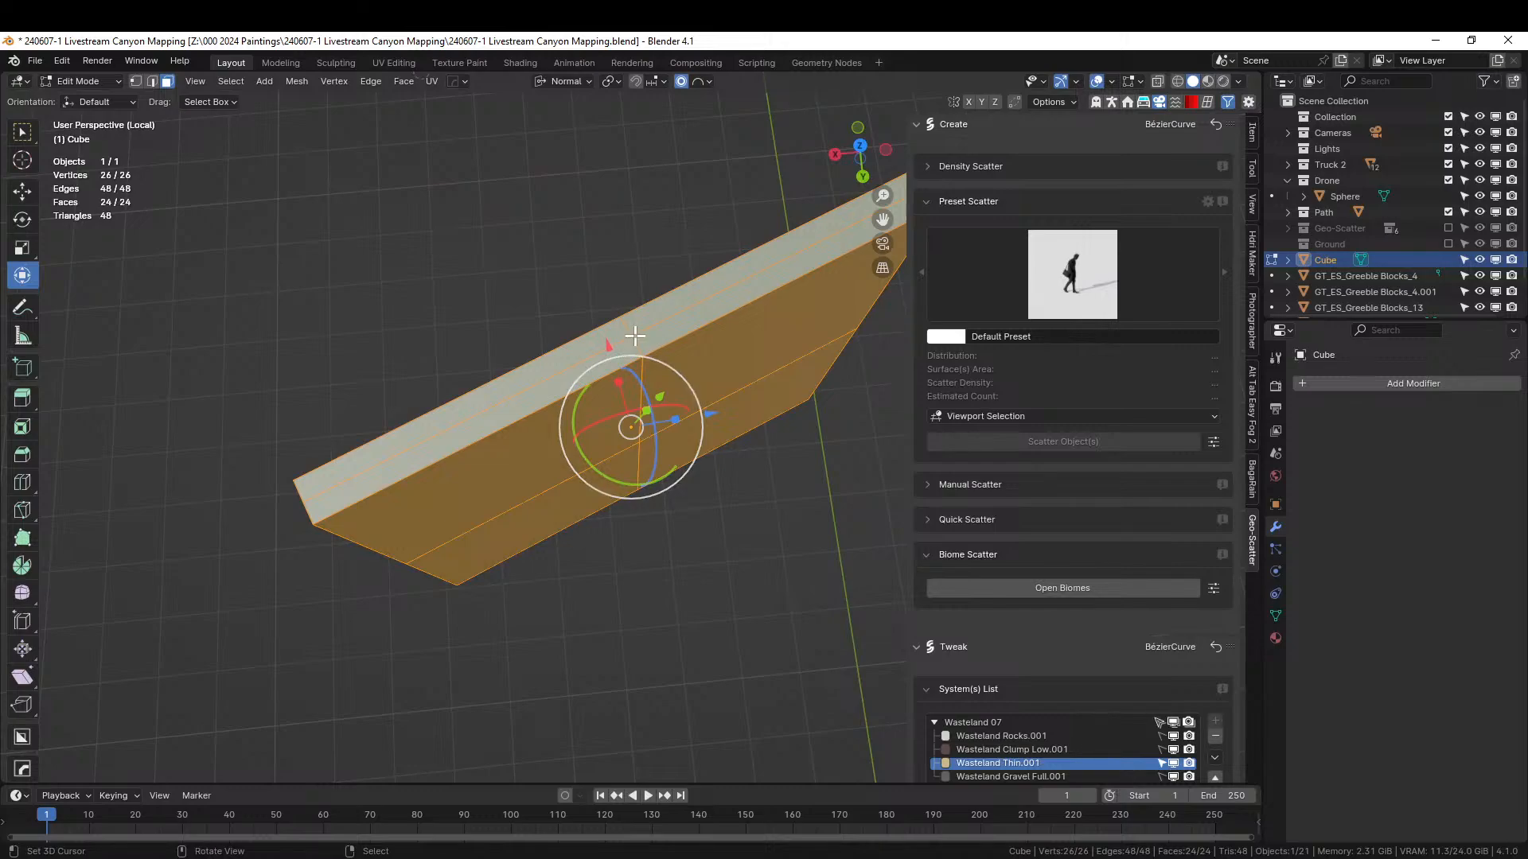
key(1)
click(635, 335)
middle_drag(706, 386, 838, 353)
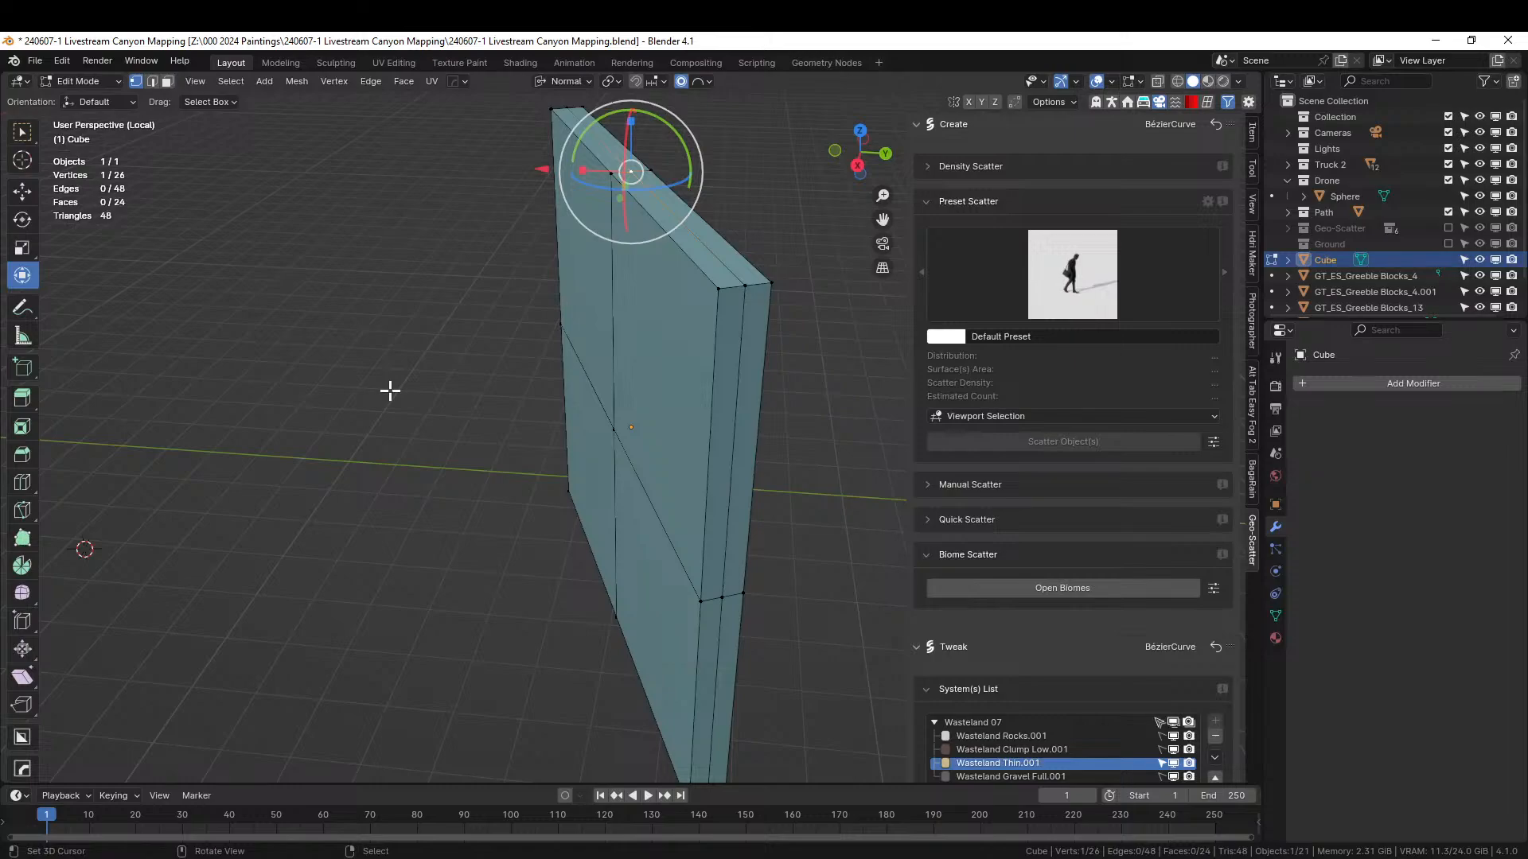
key(KP_Divide)
middle_drag(389, 389, 547, 648)
key(g)
key(z)
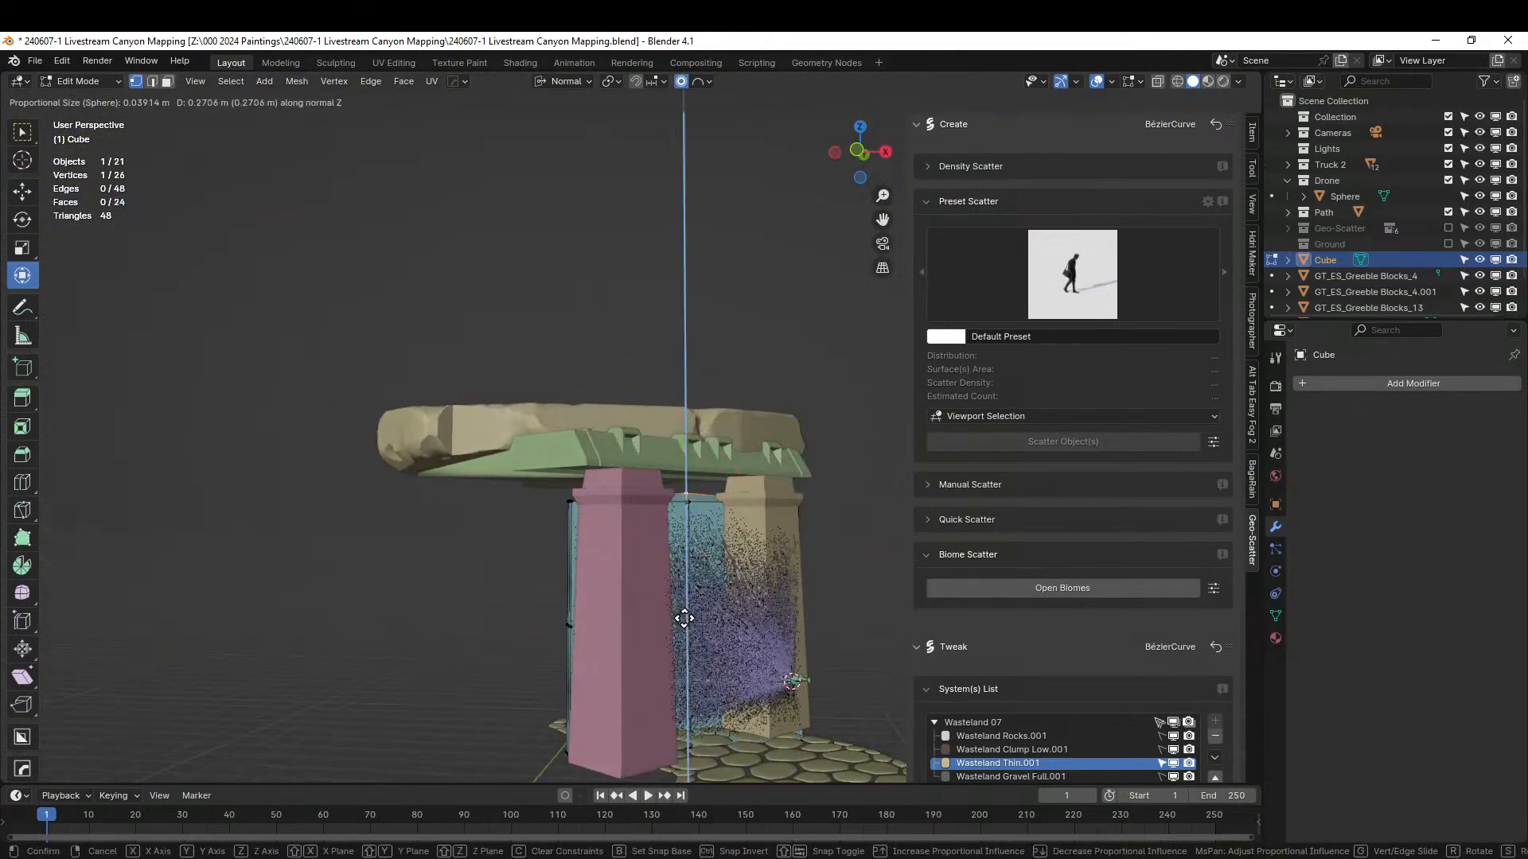
click(696, 578)
scroll(828, 541, up, 4)
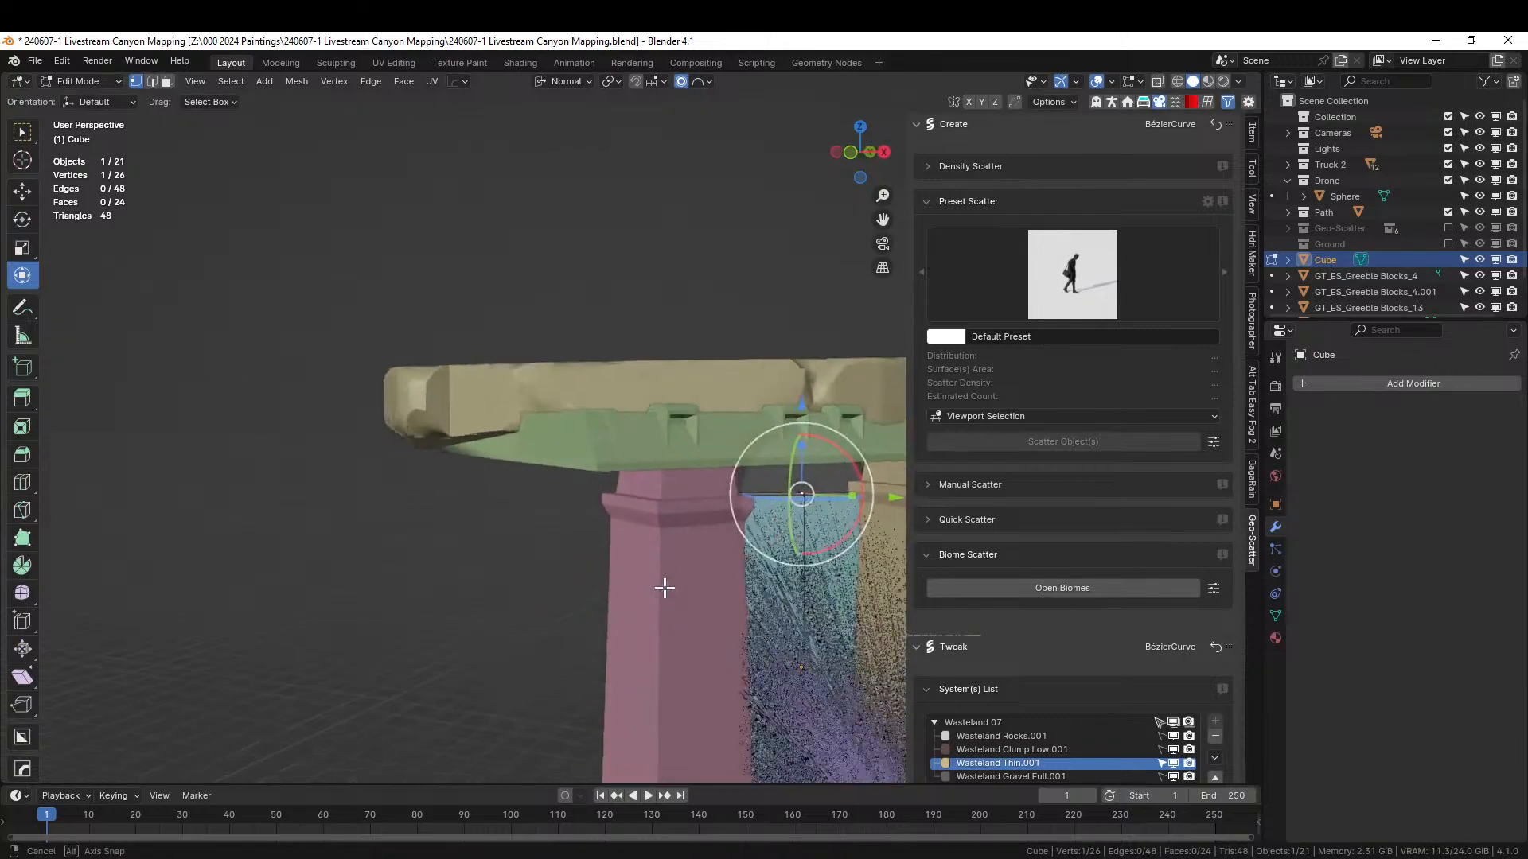
scroll(848, 550, up, 2)
shift+middle_drag(646, 487, 403, 474)
middle_drag(509, 476, 543, 492)
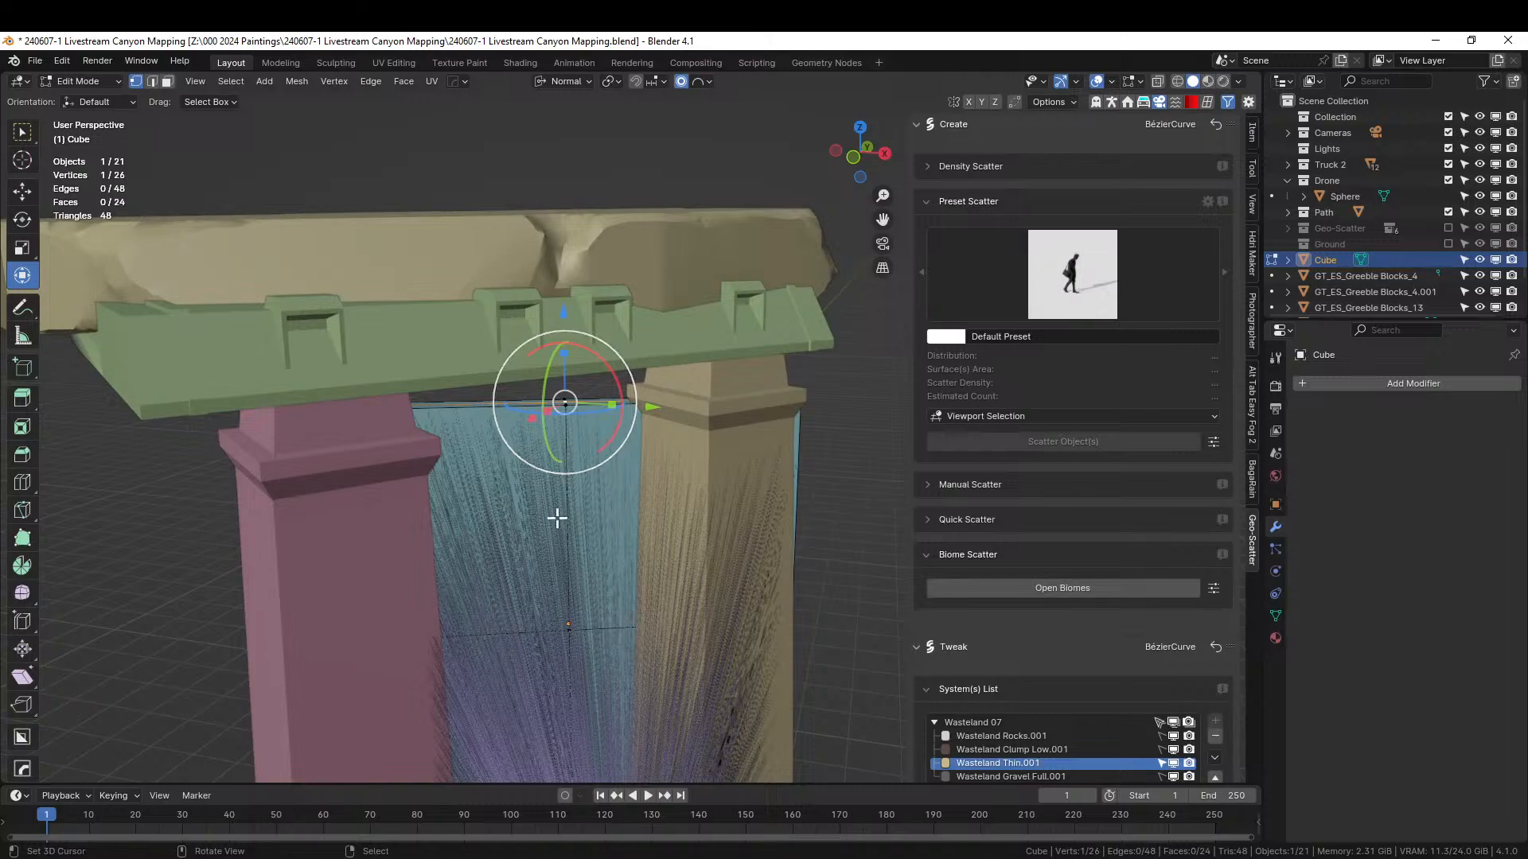
scroll(554, 607, down, 2)
key(grave)
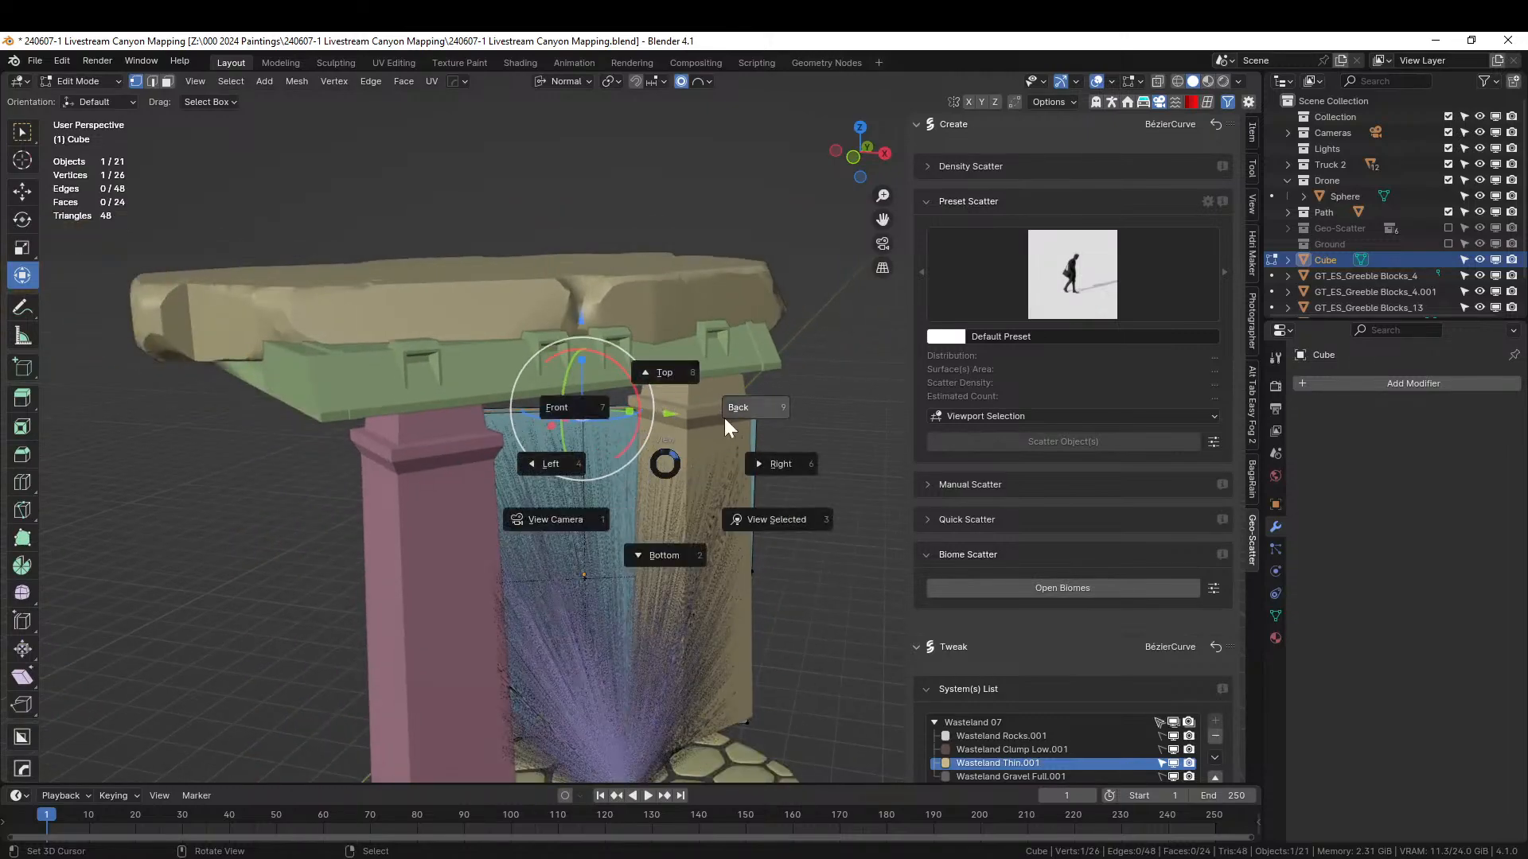
key(Escape)
key(Tab)
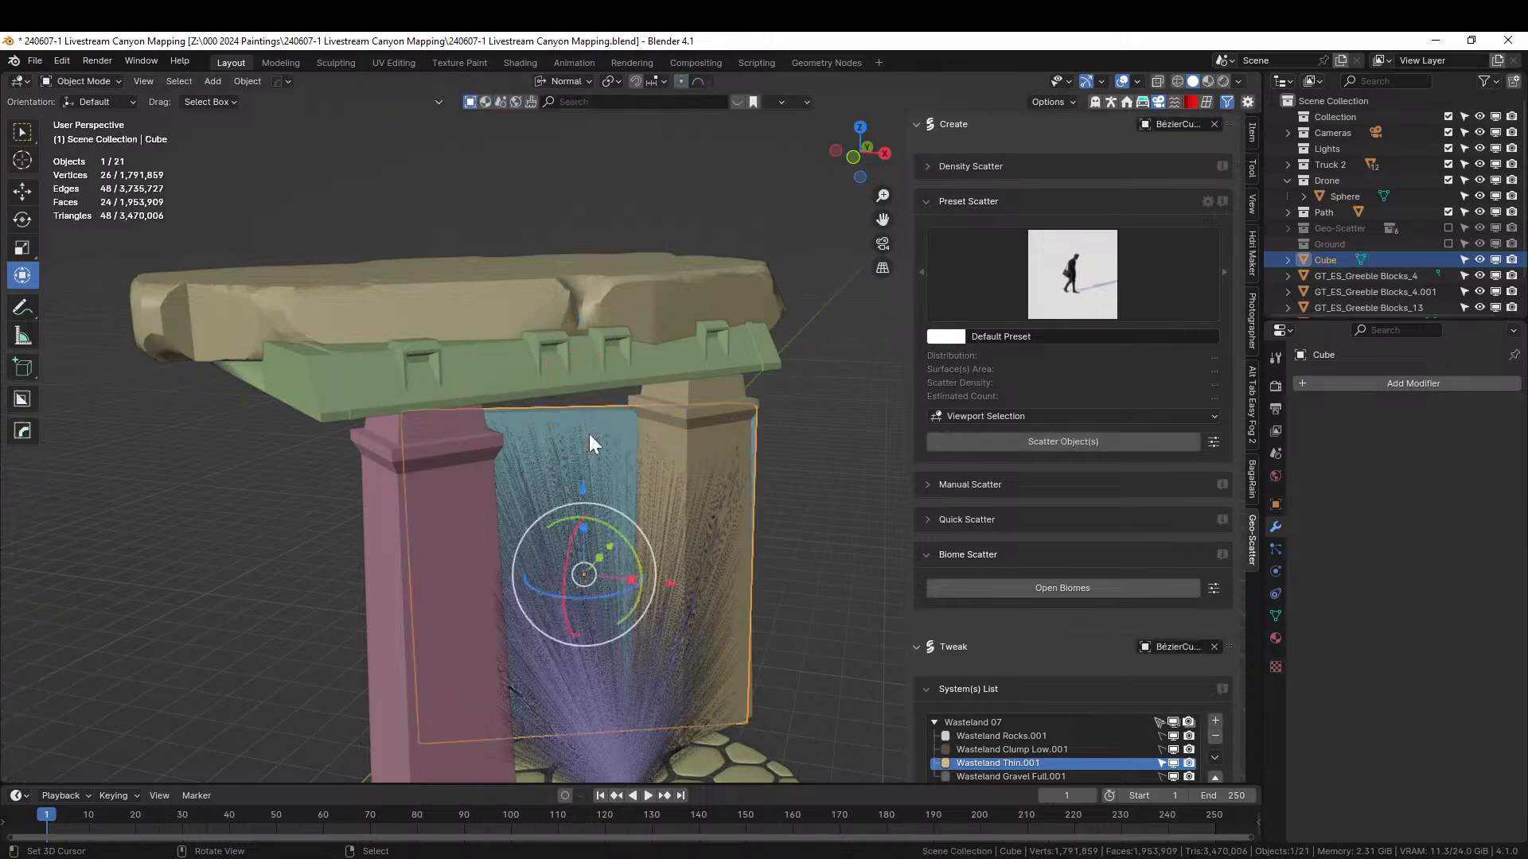
- Isolate the Cube slab together with the H_FXs_1 beams in local view
click(592, 718)
key(KP_Divide)
middle_drag(592, 718, 695, 733)
middle_drag(601, 569, 416, 499)
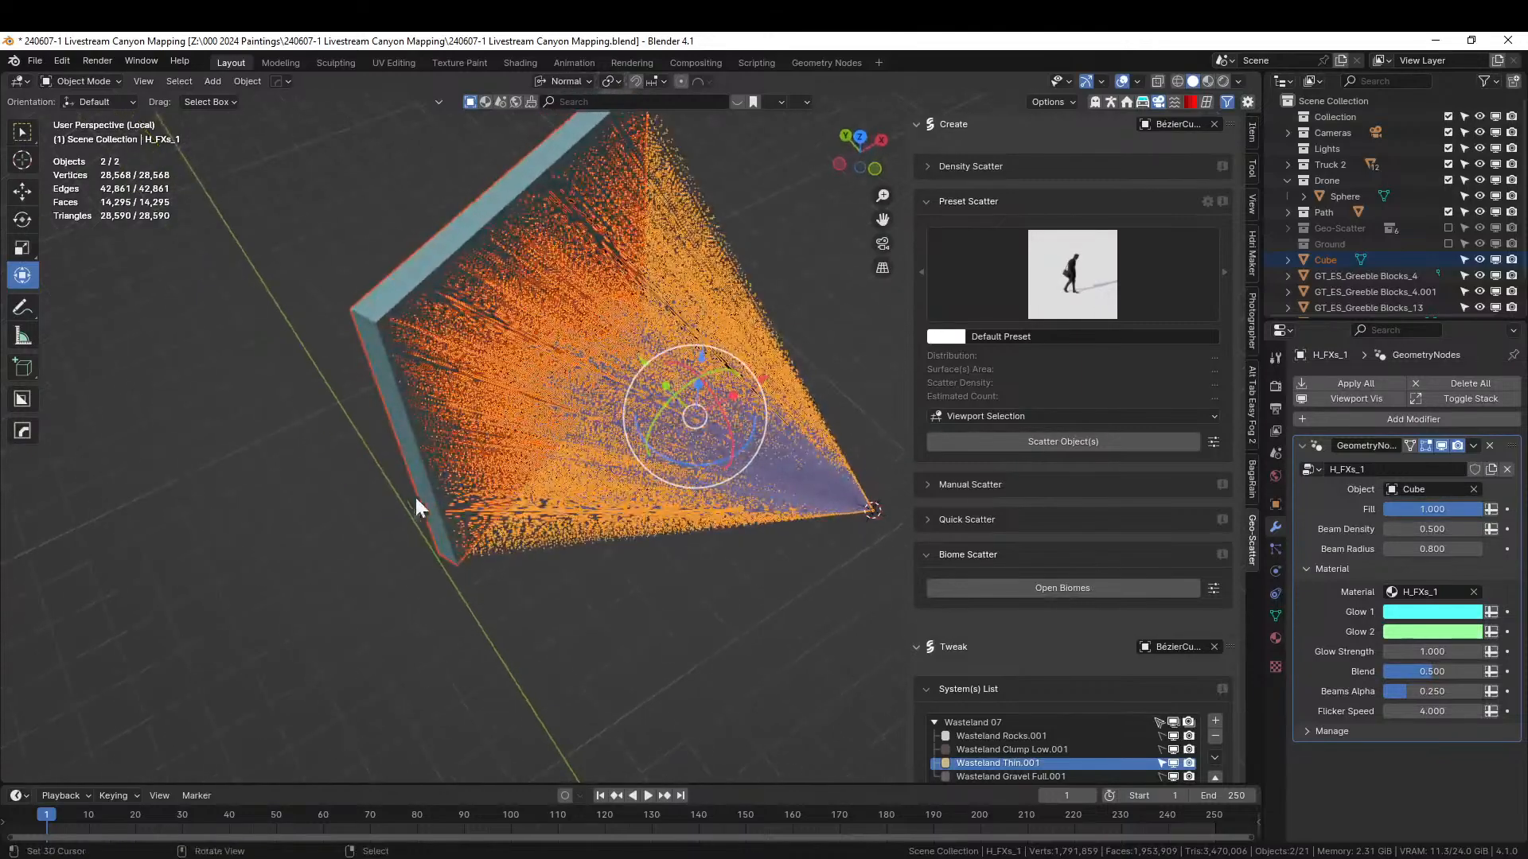
- Bevel the slab's horizontal middle edge loop with a width of about 1.63 m to form a wide band
click(382, 310)
key(grave)
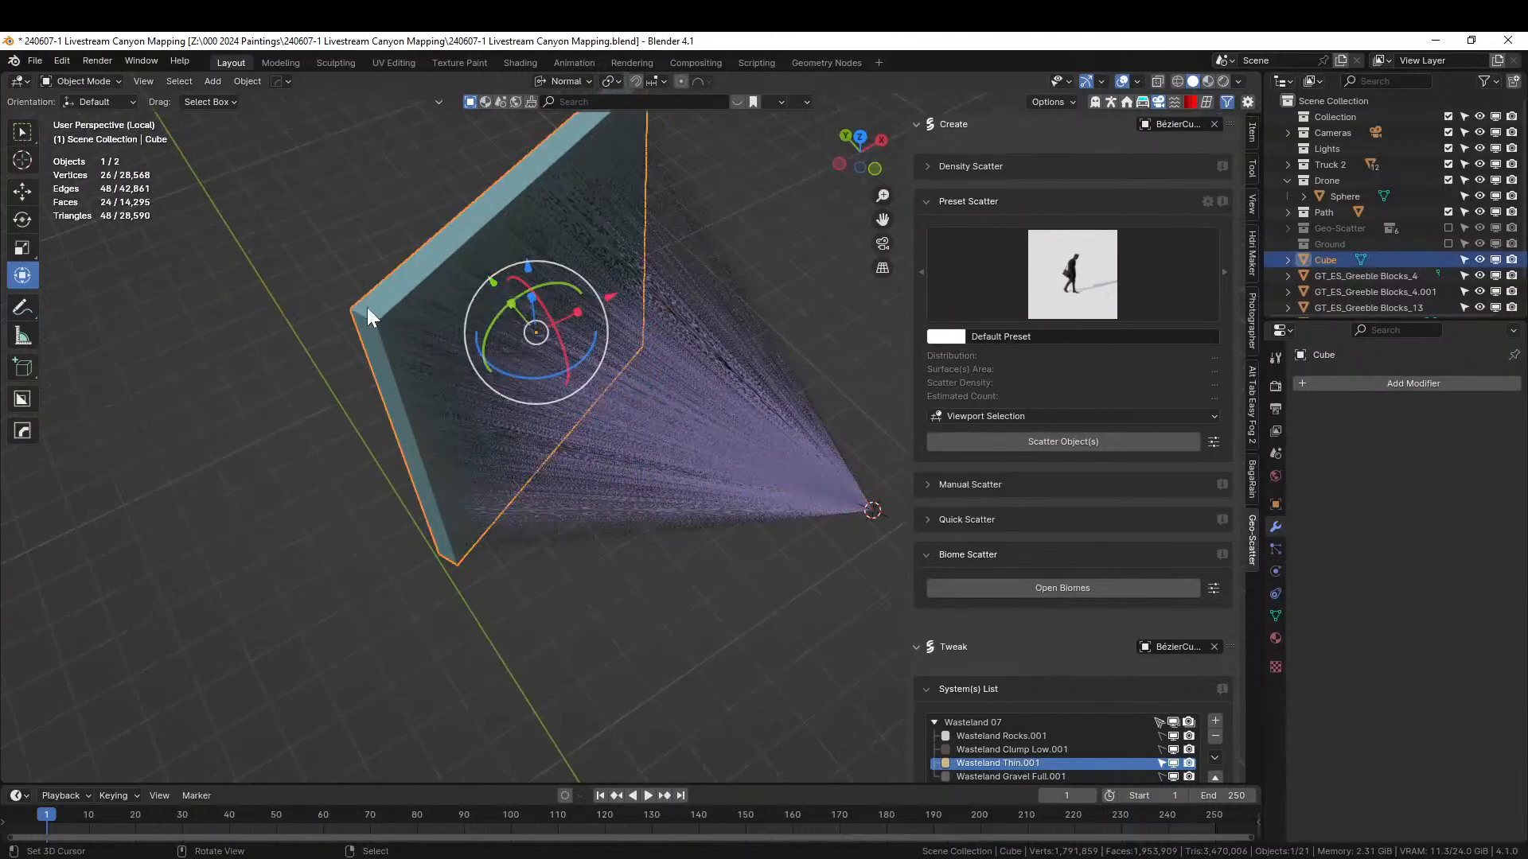
key(Tab)
middle_drag(366, 307, 407, 454)
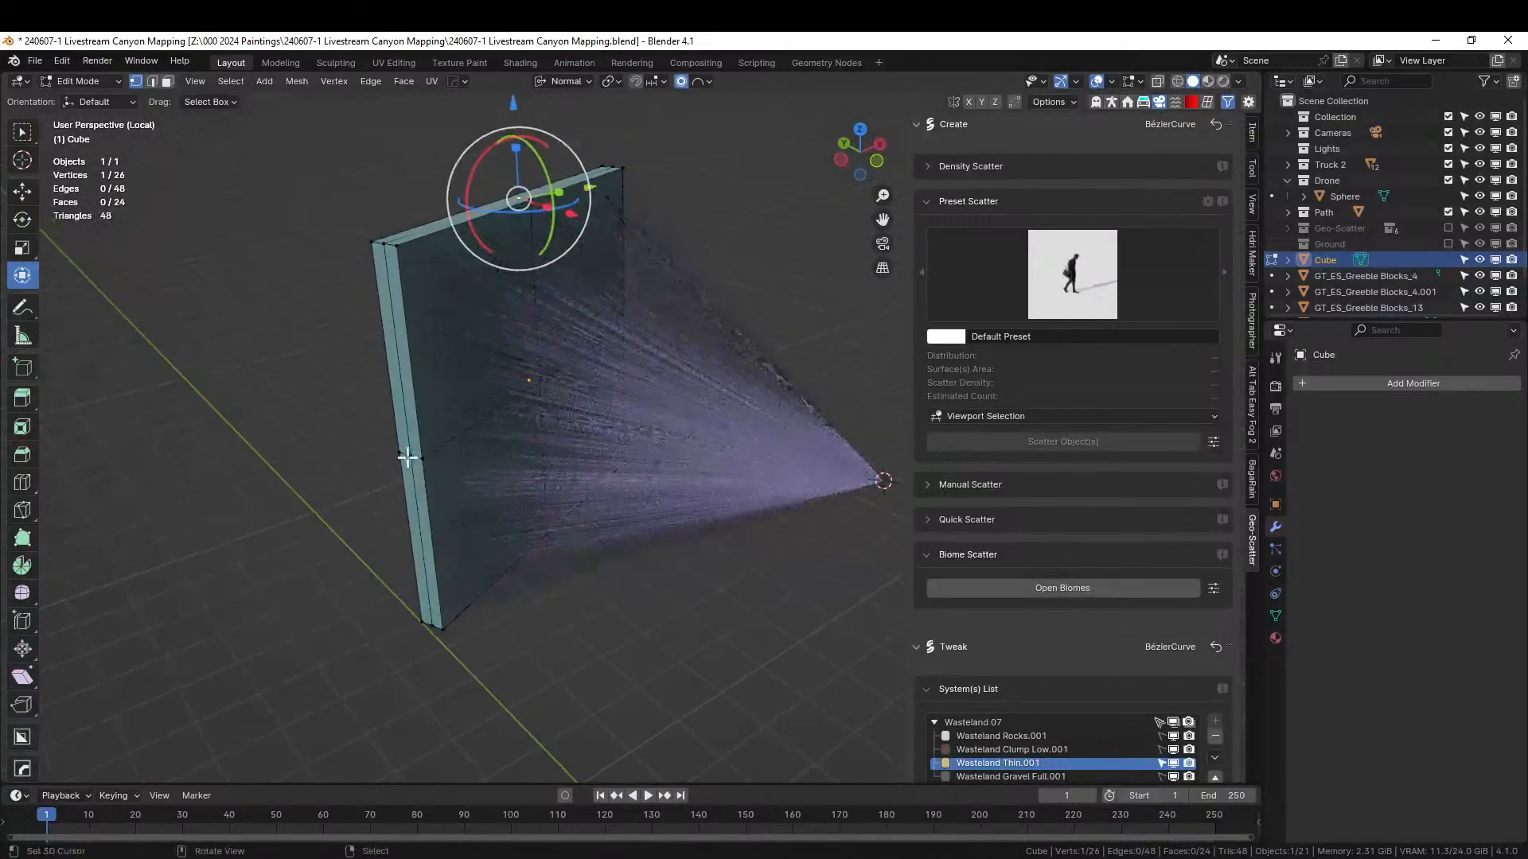
click(414, 452)
key(2)
right_click(423, 461)
key(alt+a)
right_click(417, 456)
key(alt+a)
alt+right_click(417, 456)
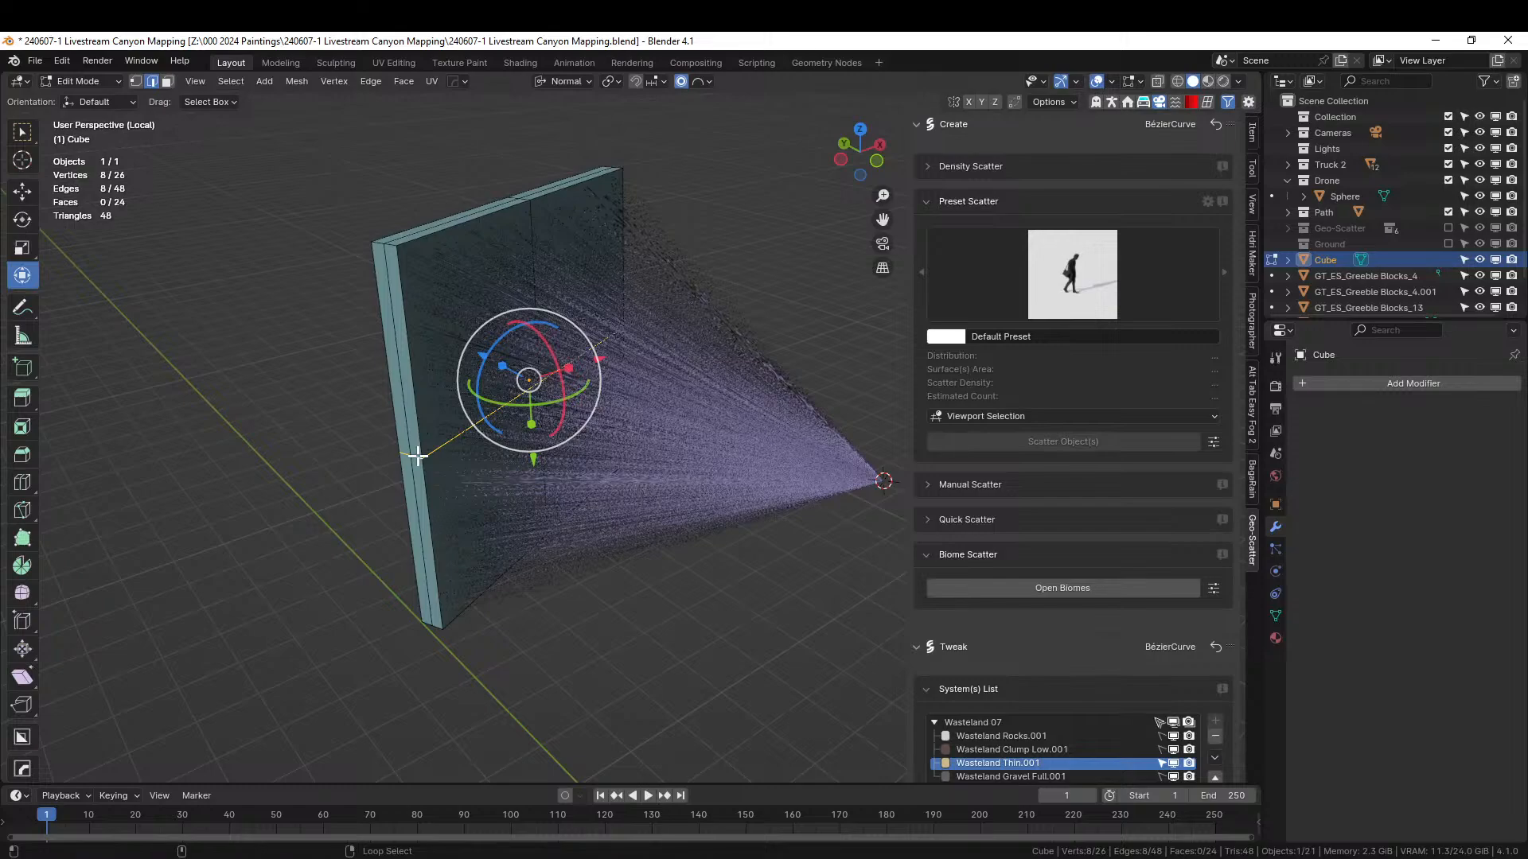
key(ctrl+b)
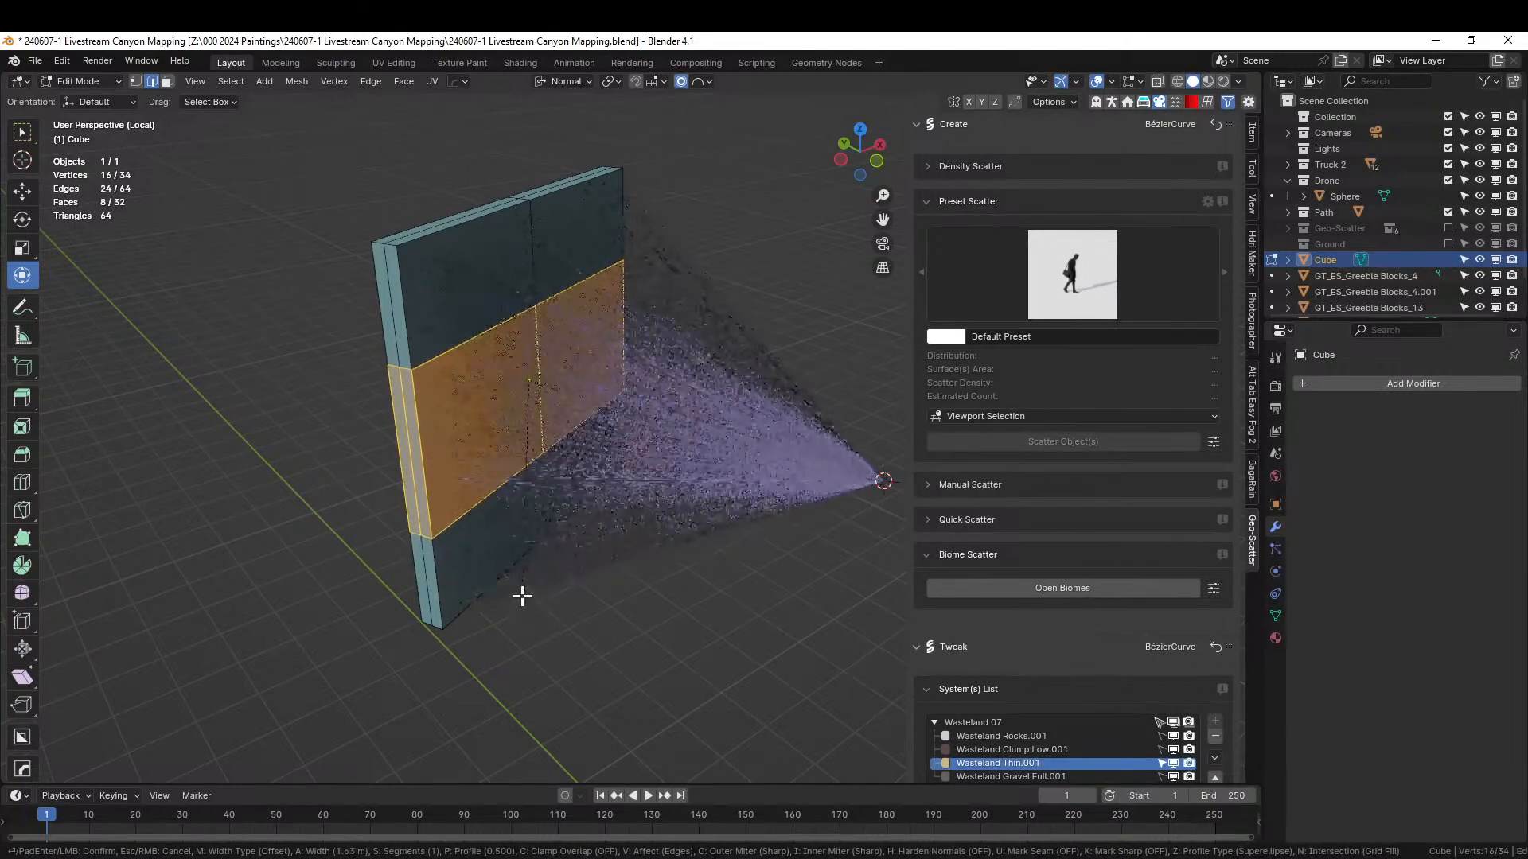
click(454, 541)
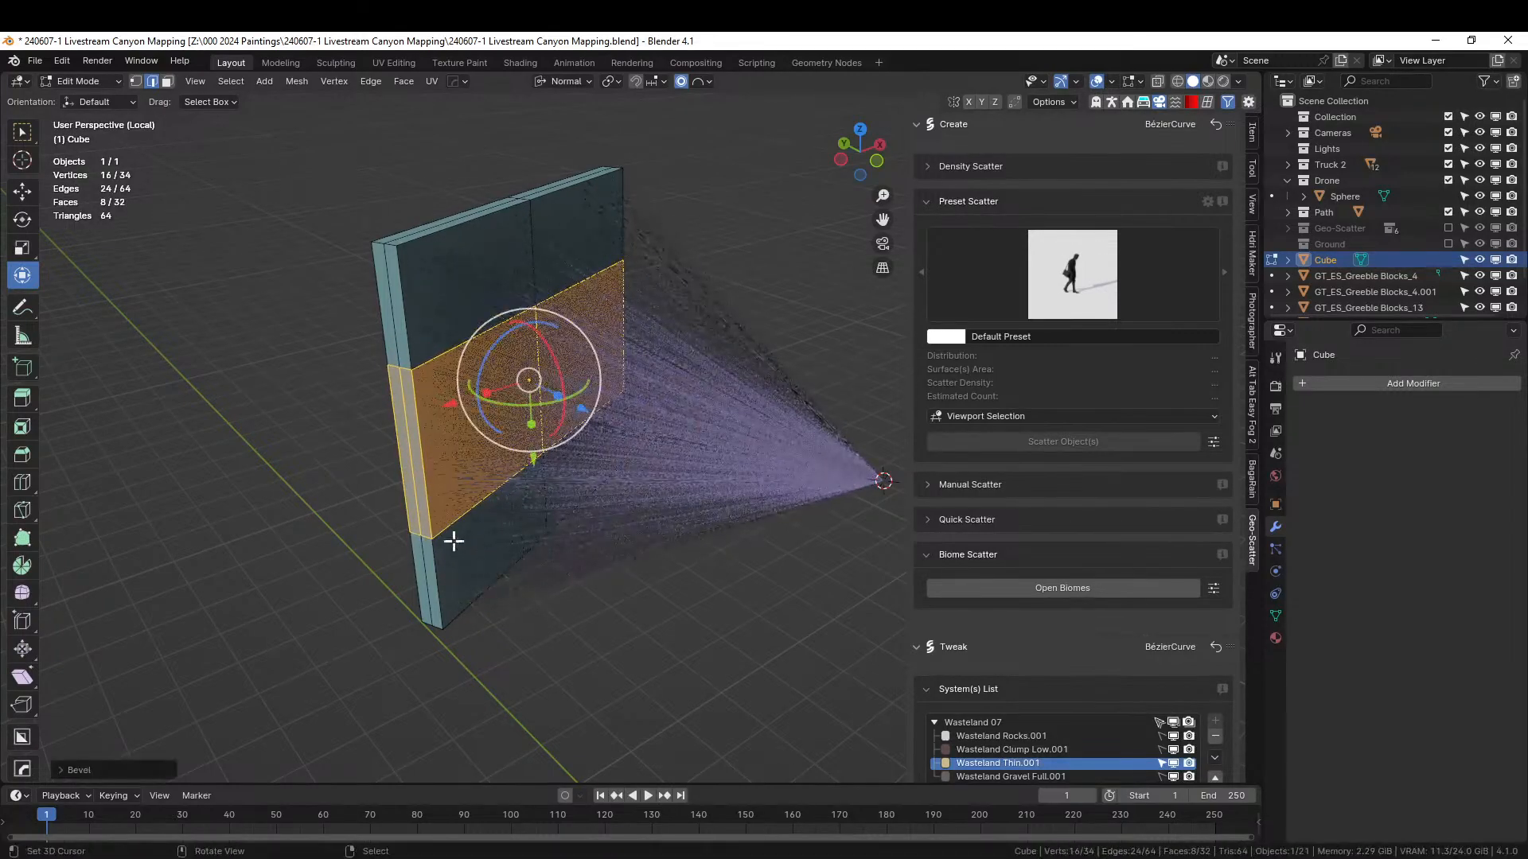
- Select the band's two end faces on one side of the slab and move them outward along their normal
right_click(412, 450)
shift+right_click(407, 455)
key(g)
key(z)
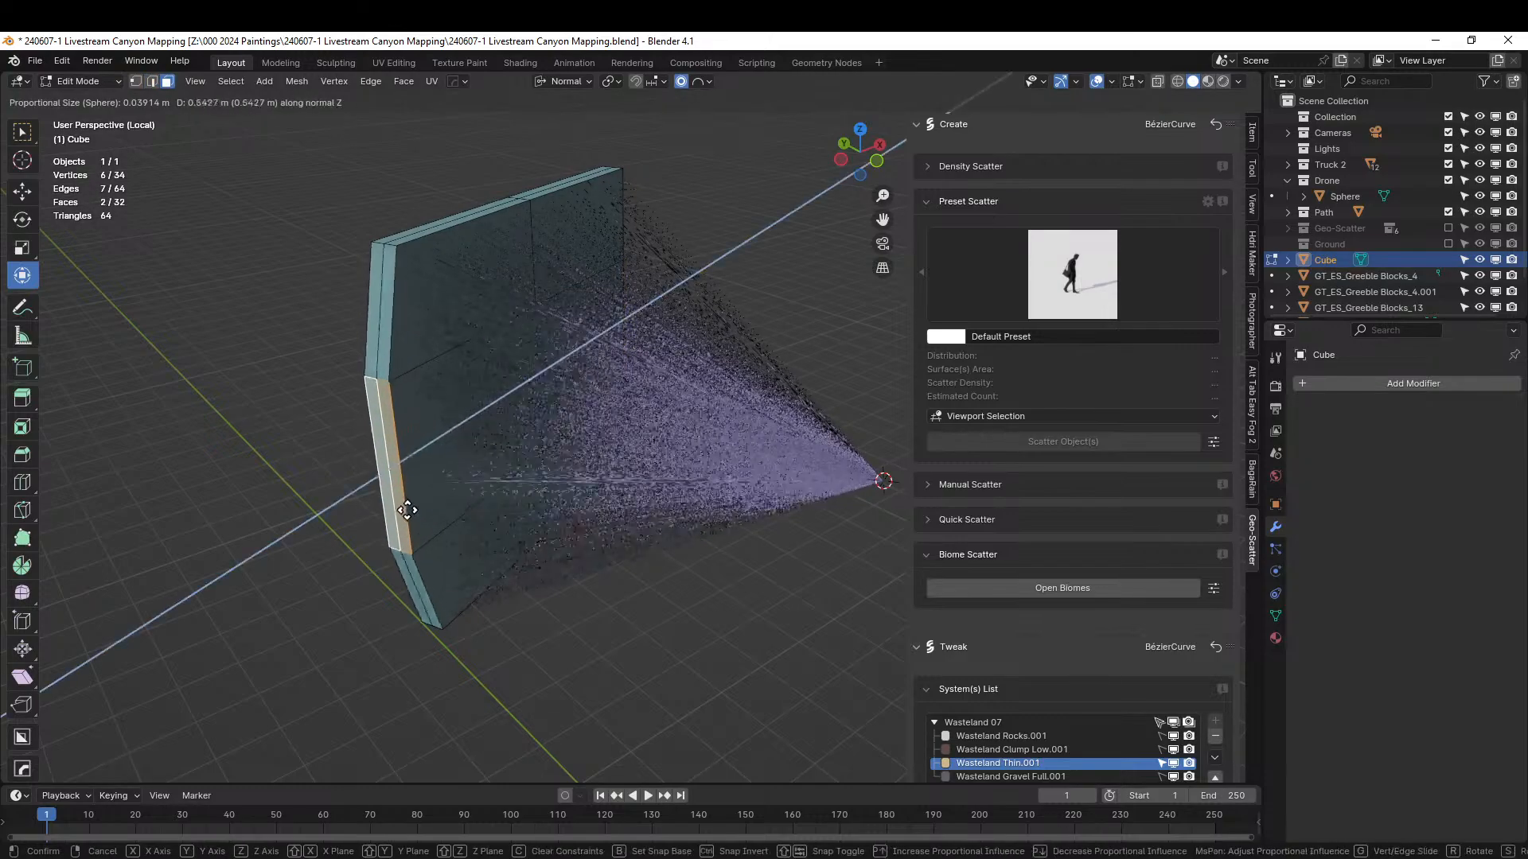
click(358, 528)
middle_drag(359, 527, 661, 479)
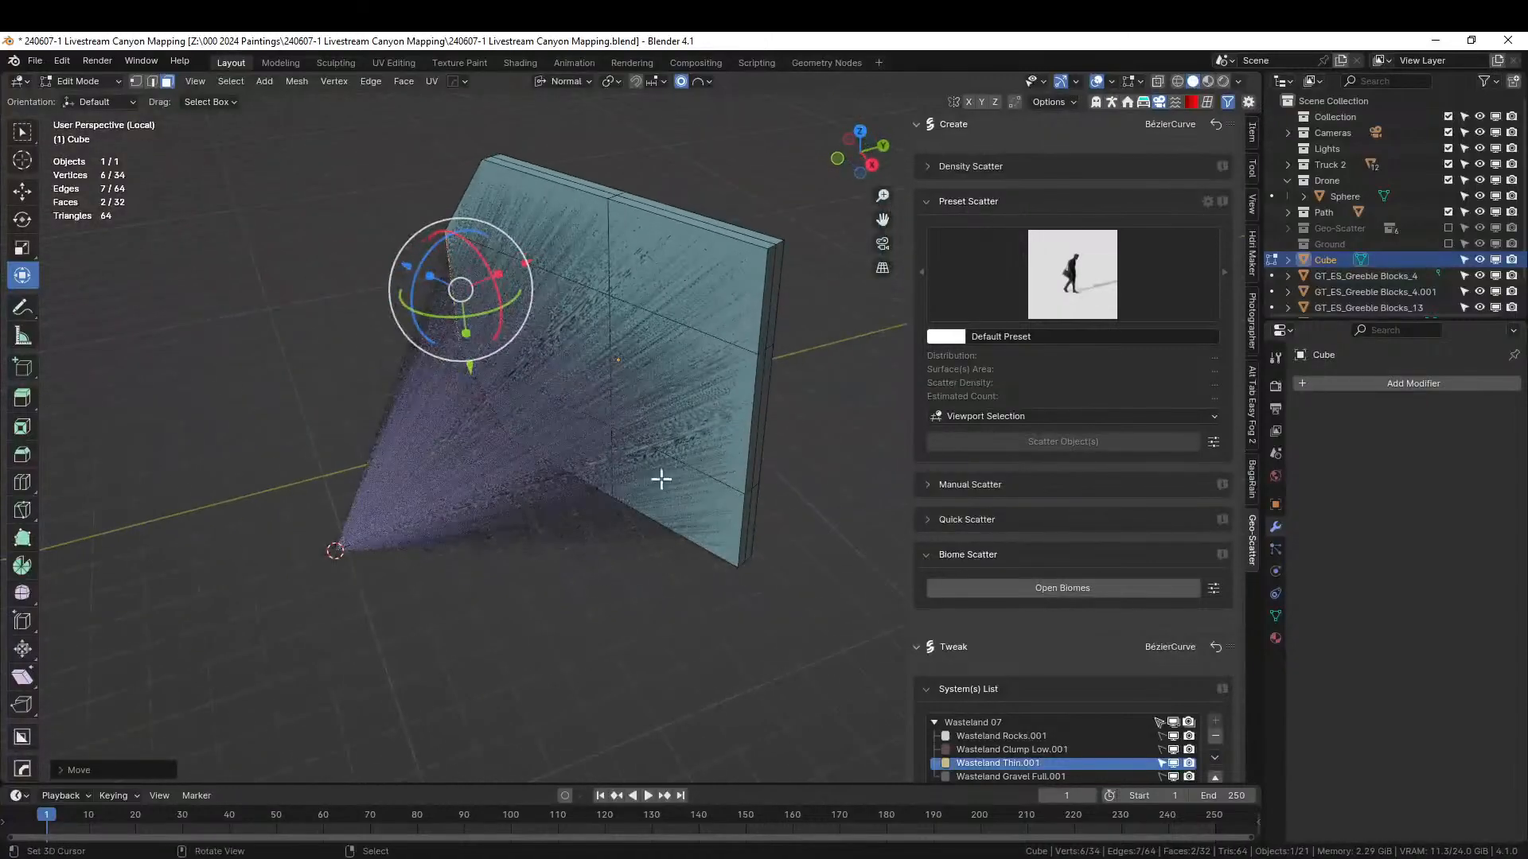
- Move the band's two end faces on the opposite side of the slab outward about 1.3 m along their normal
right_click(753, 430)
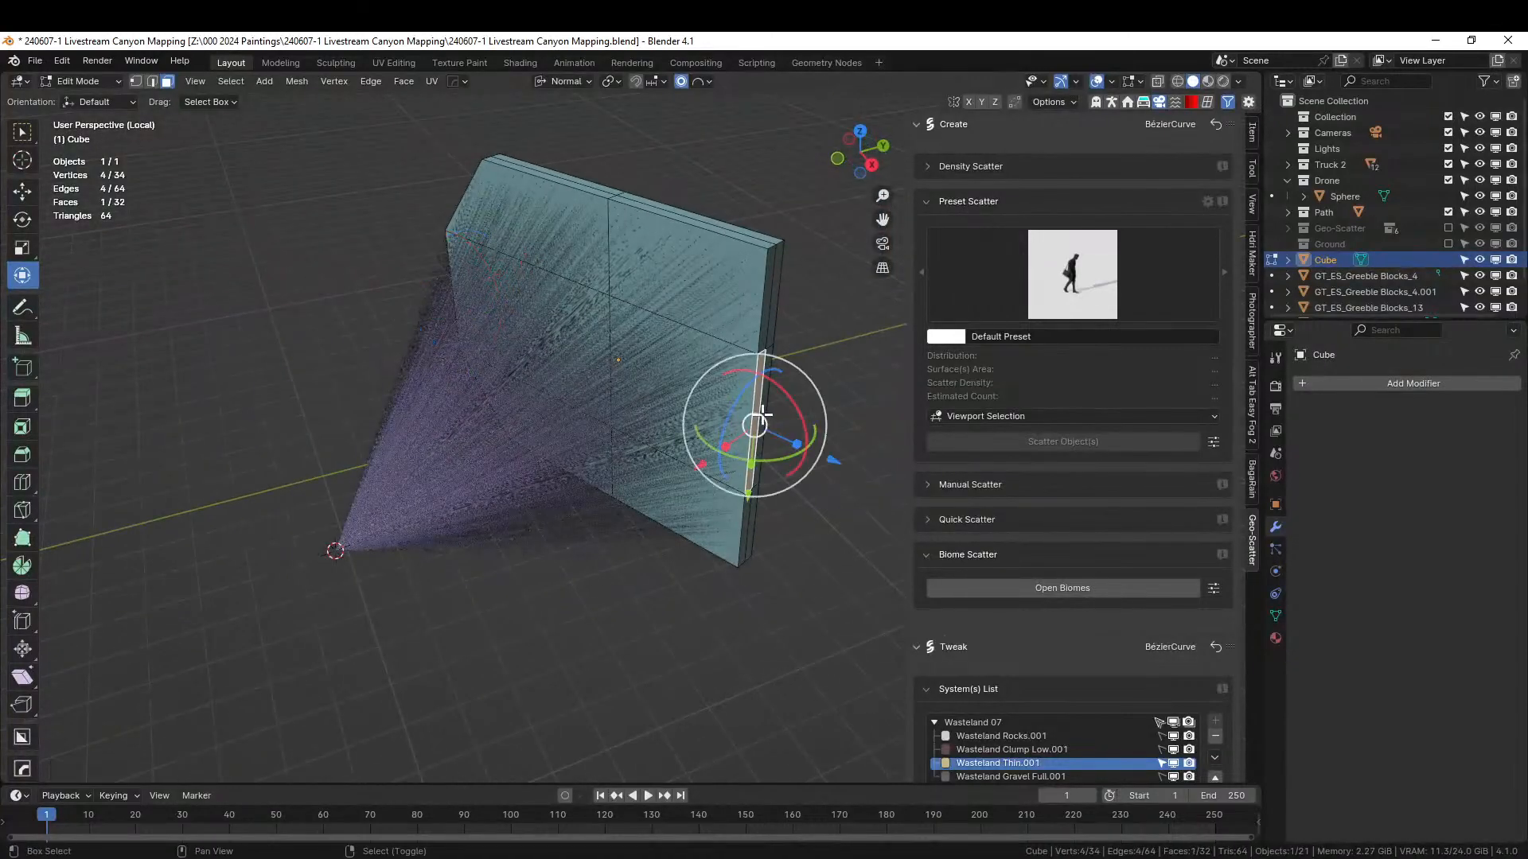
shift+right_click(770, 424)
key(g)
key(z)
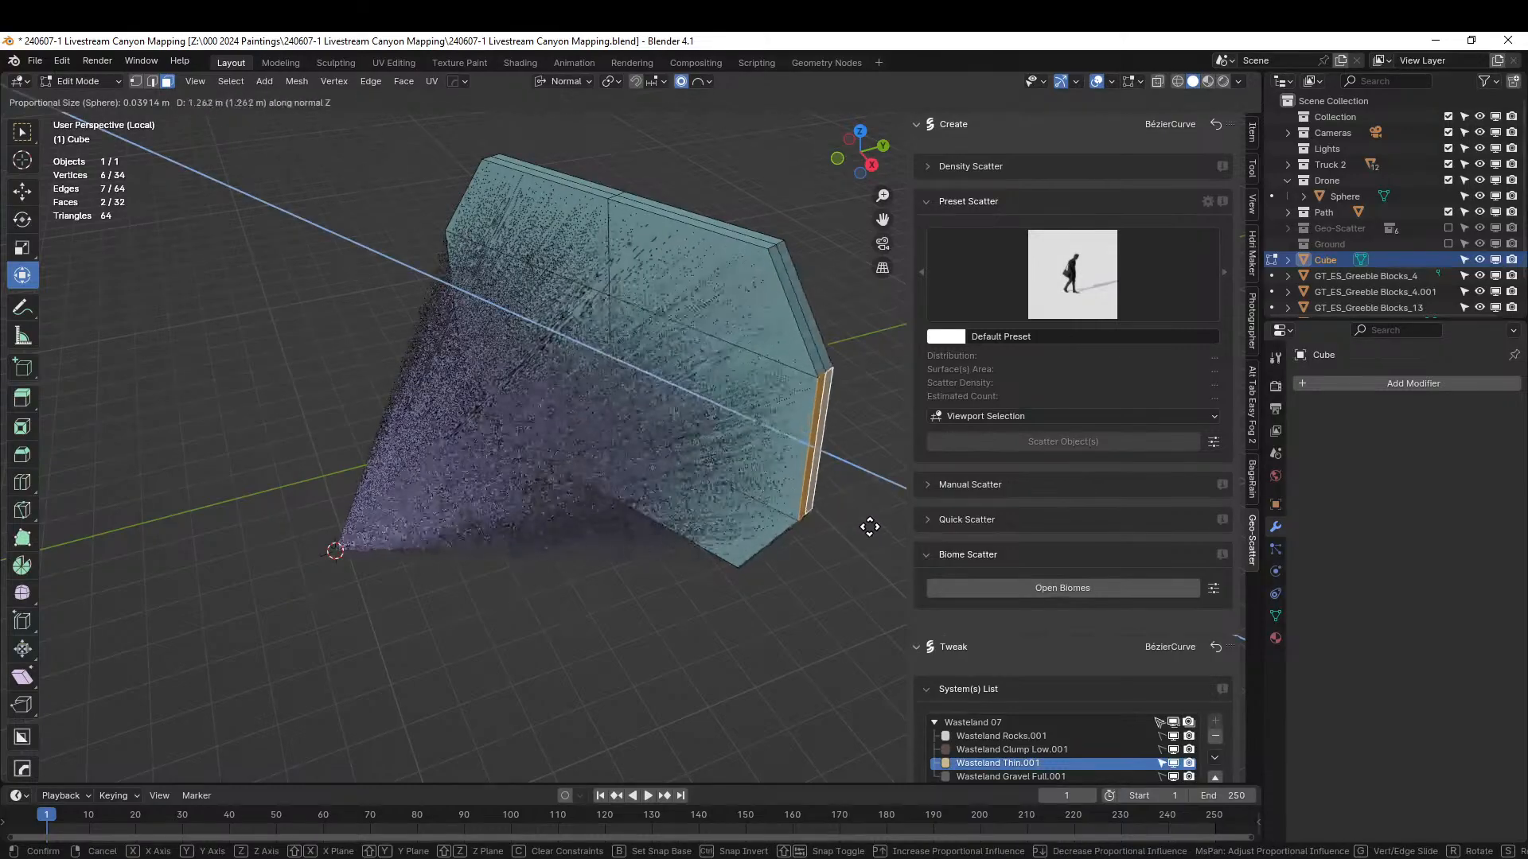
click(880, 535)
middle_drag(677, 290, 558, 365)
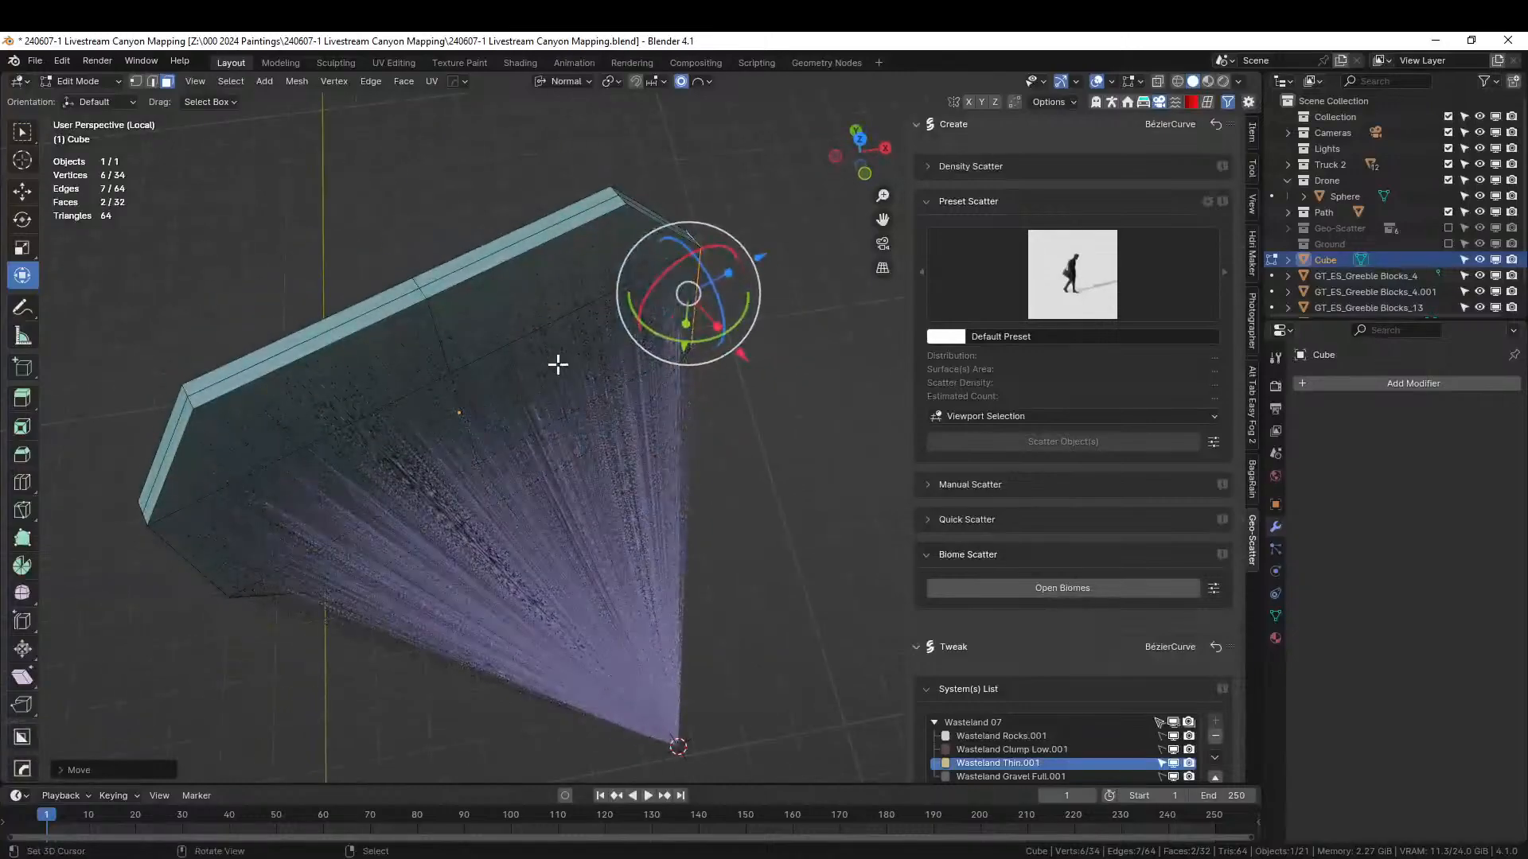
- Select the slab's vertical middle edge loop and bevel it into a vertical band with one segment
click(428, 293)
key(2)
click(424, 288)
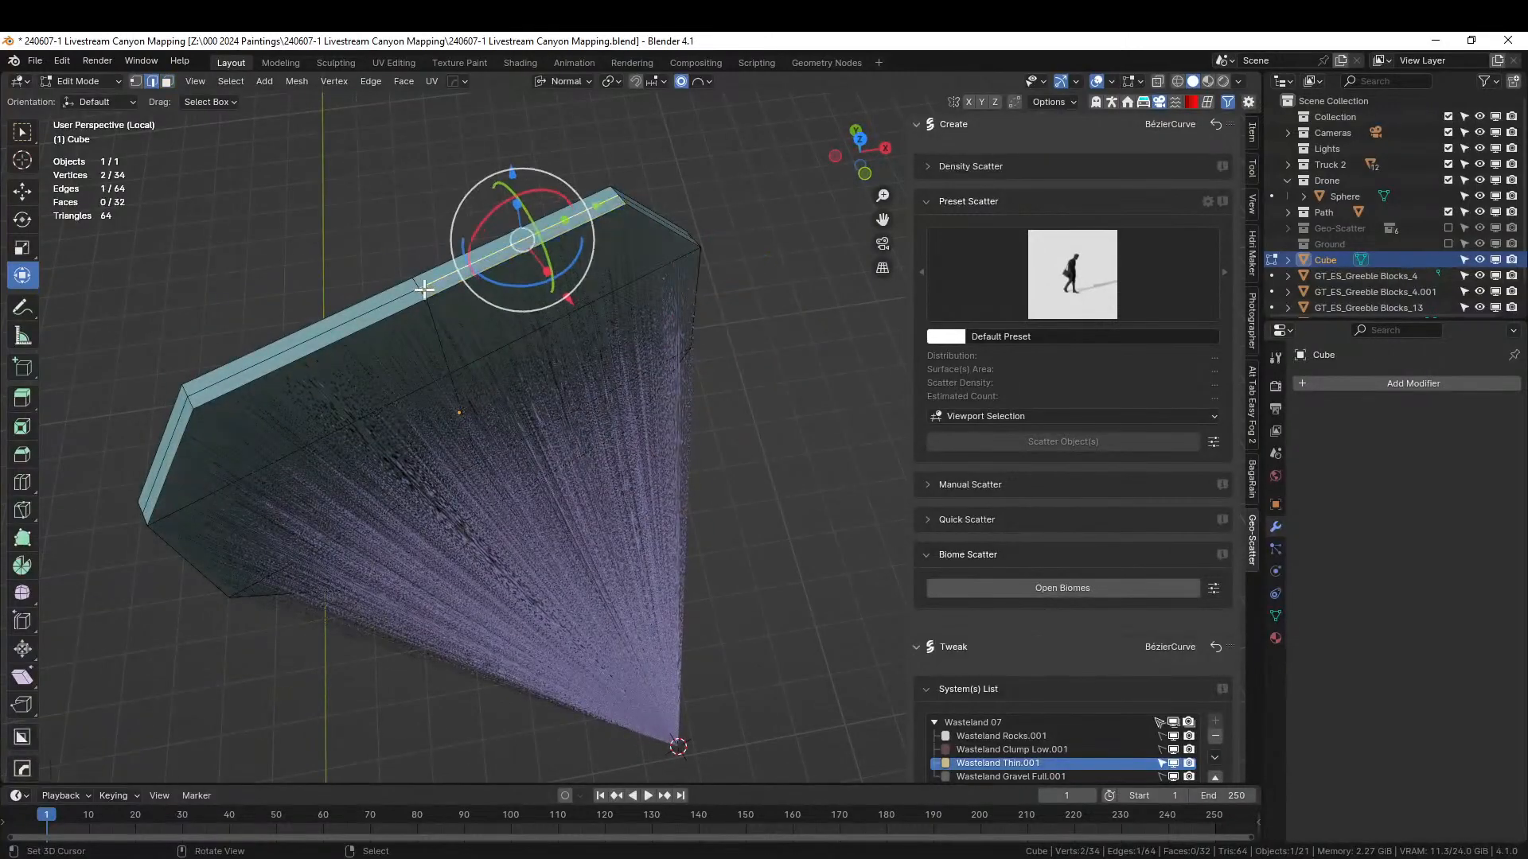
click(423, 299)
click(420, 294)
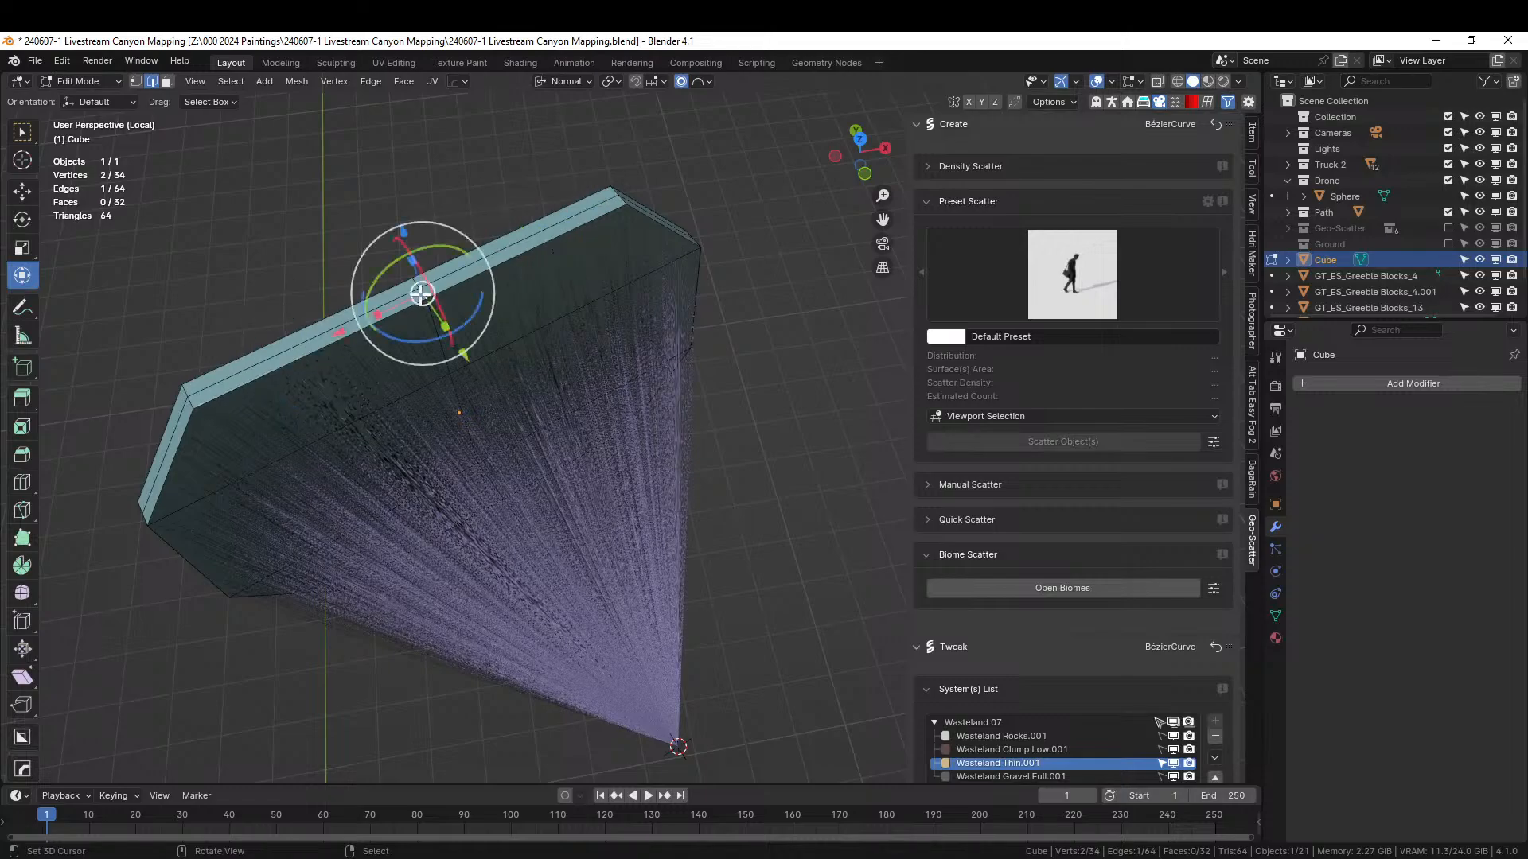
key(ctrl+b)
right_click(529, 330)
key(KP_Decimal)
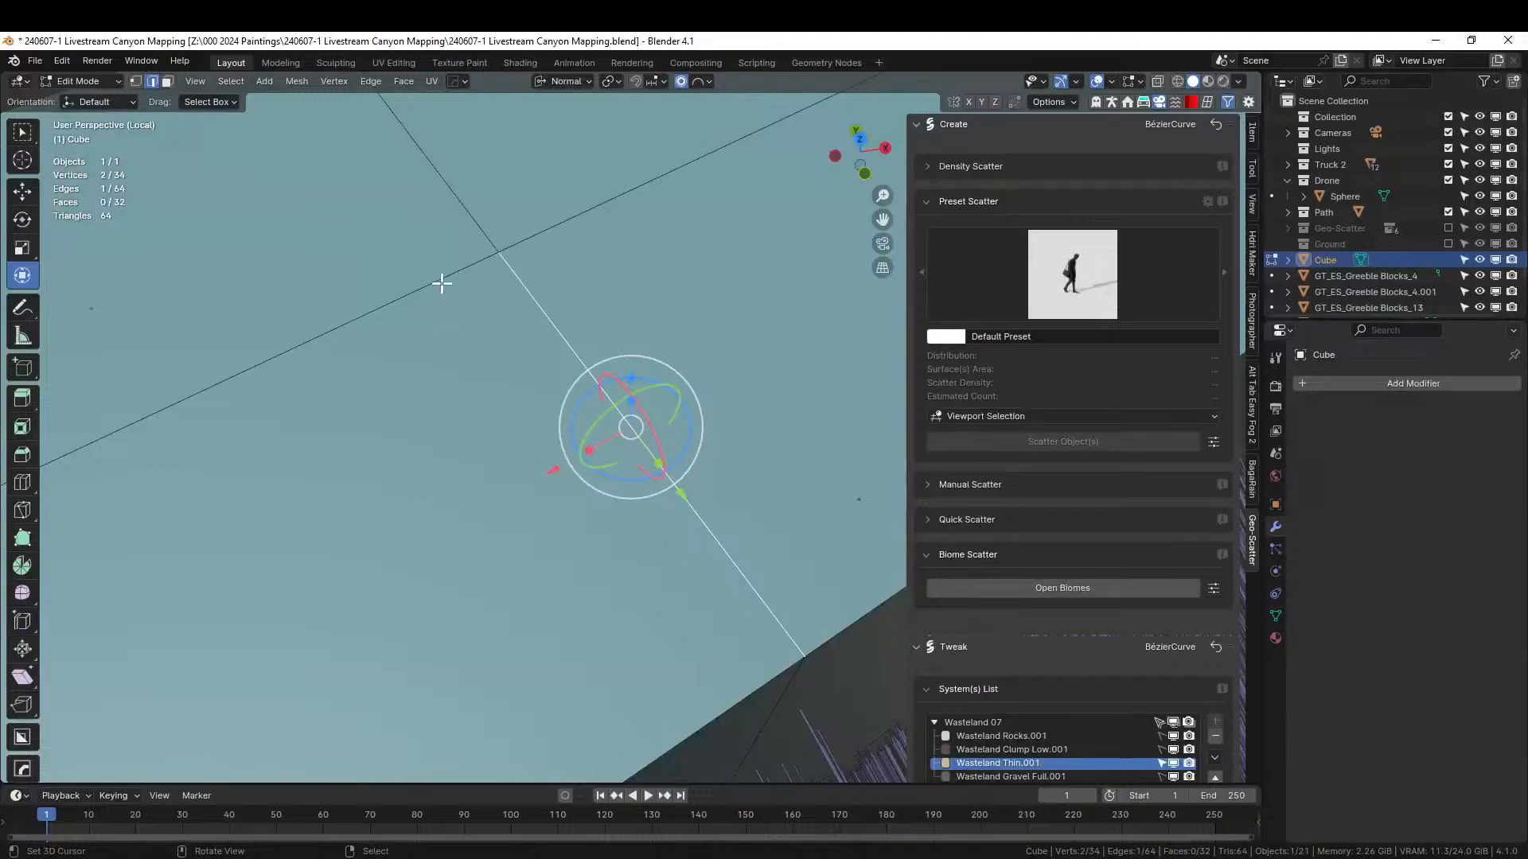
middle_drag(475, 225, 576, 344)
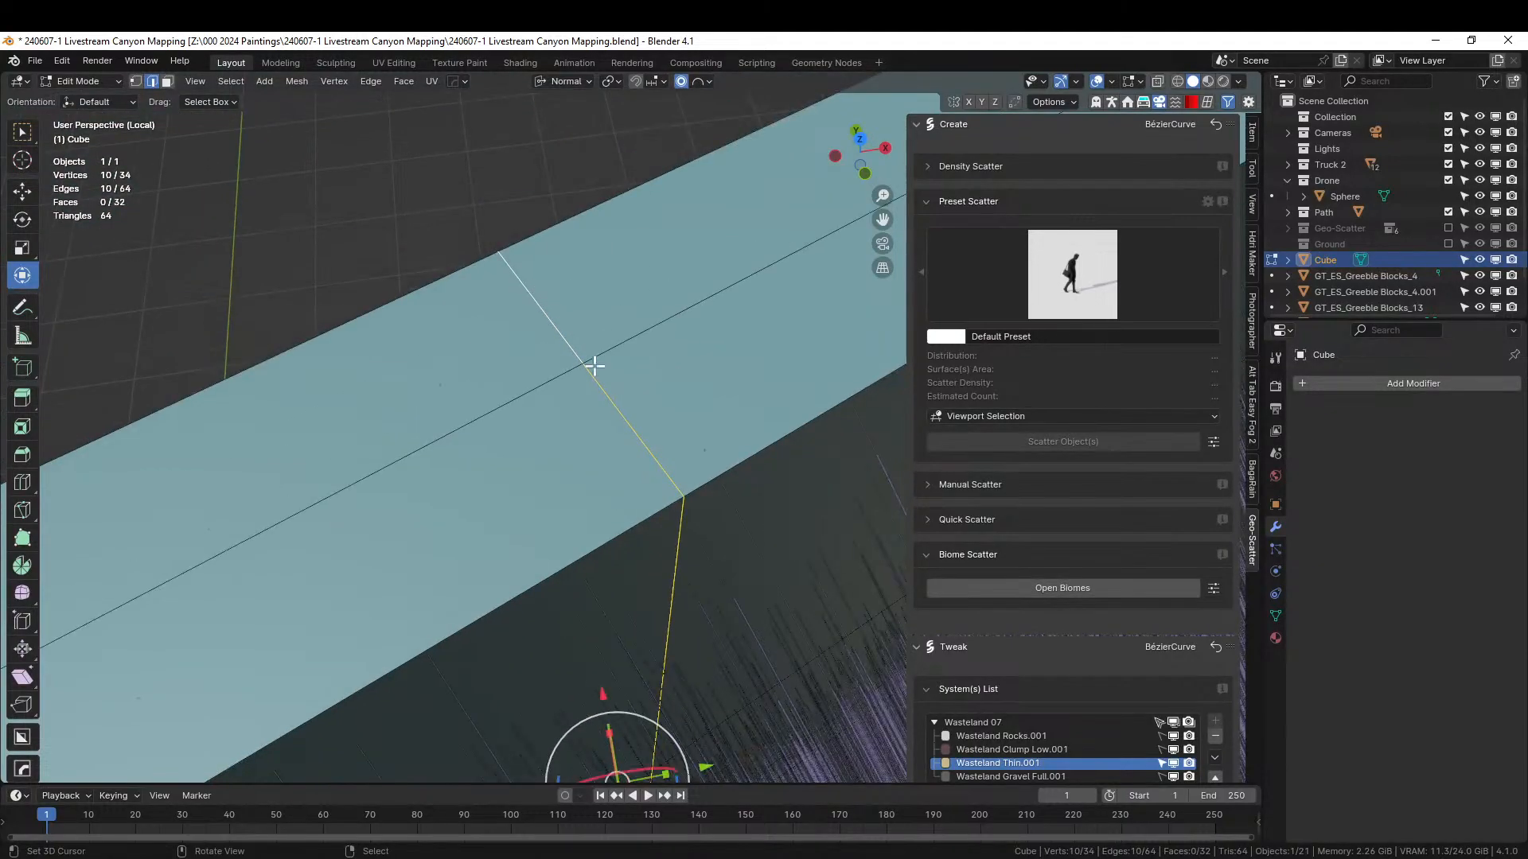
key(ctrl+b)
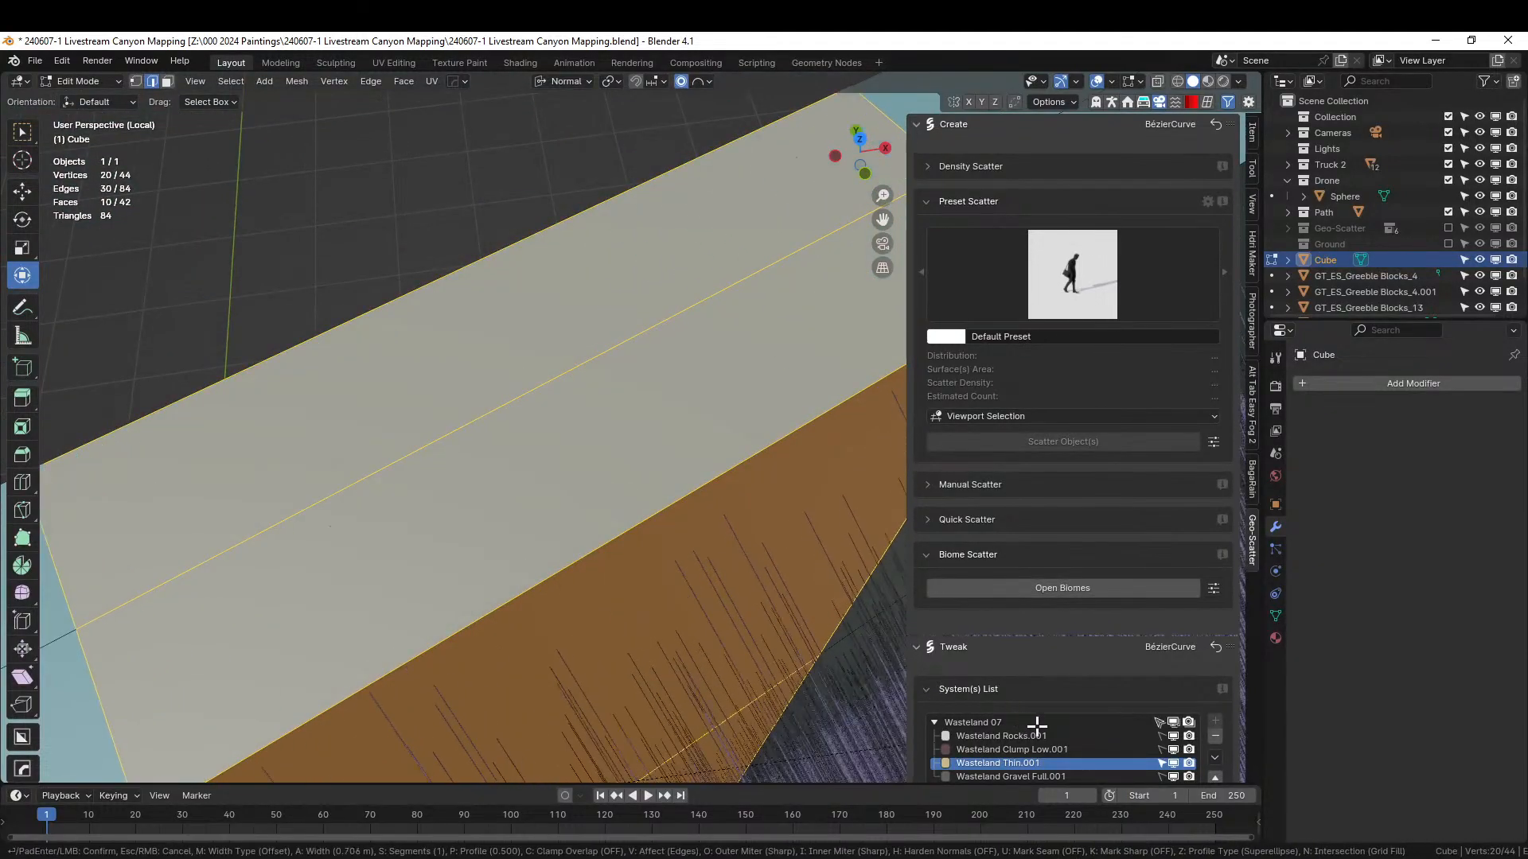
click(659, 659)
- Select the vertical band's two faces on the slab's upper side and raise them along their normal
middle_drag(660, 659, 614, 539)
key(3)
click(581, 453)
middle_drag(582, 454, 498, 416)
shift+click(498, 416)
key(g)
key(z)
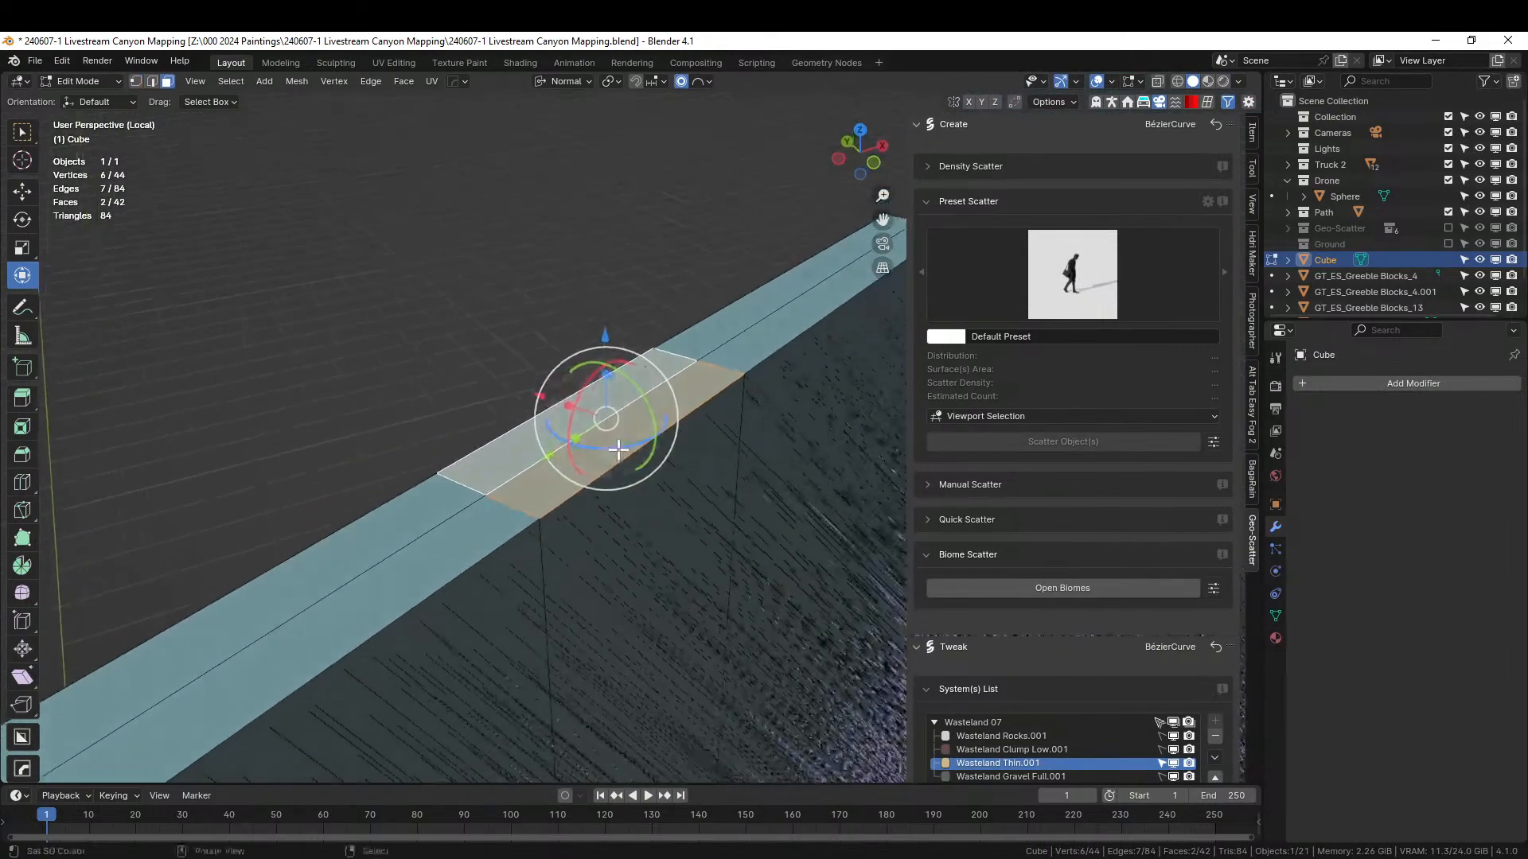
click(624, 191)
- Leave local view and move the vertical band's two underside faces downward along their normal to round off the slab
middle_drag(624, 191, 286, 522)
key(KP_Divide)
click(188, 593)
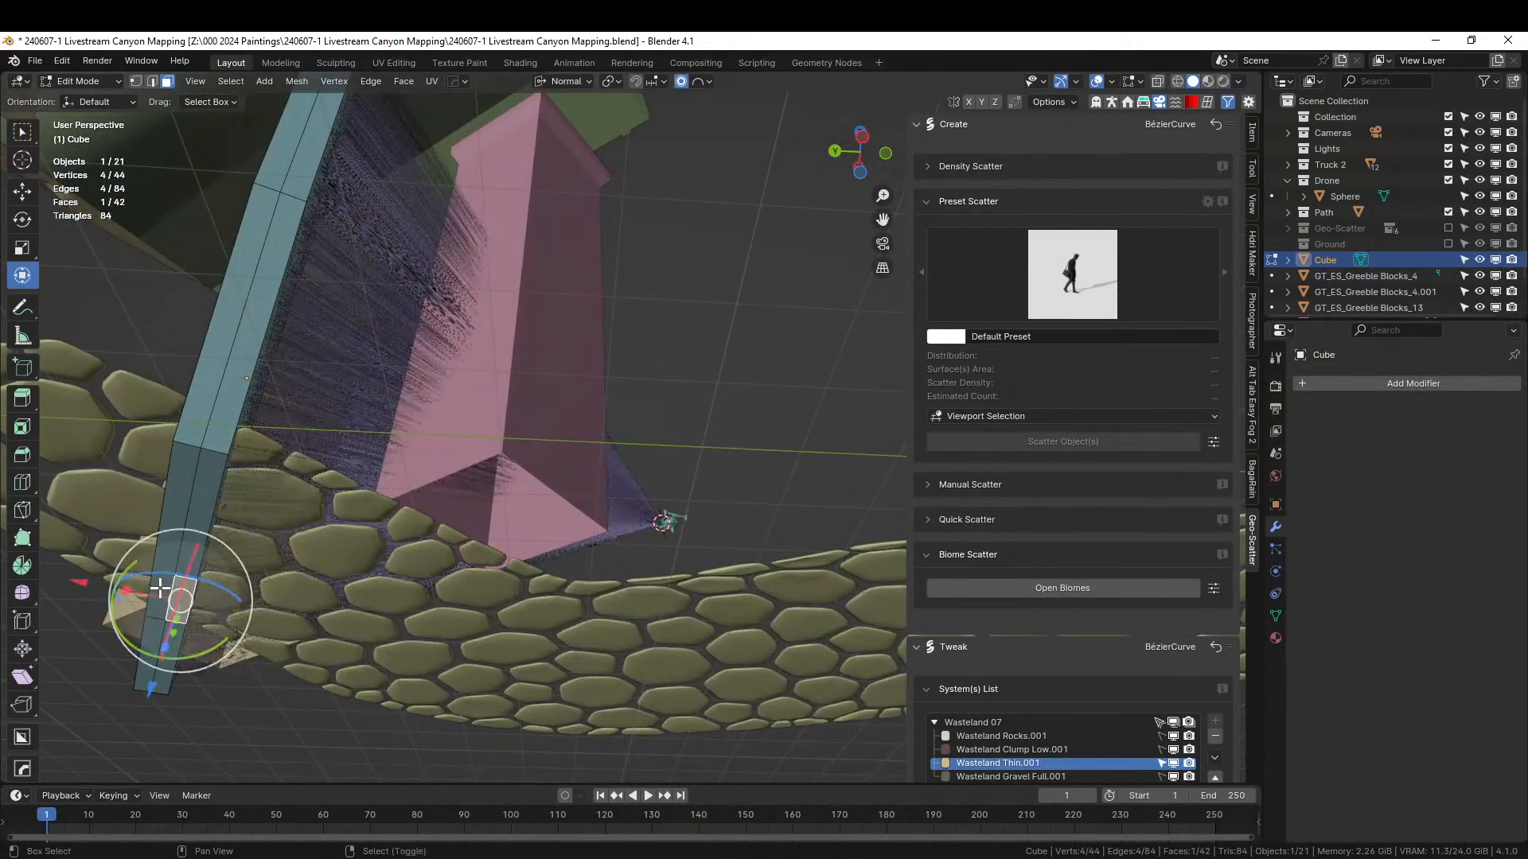
middle_drag(187, 593, 122, 643)
key(g)
key(z)
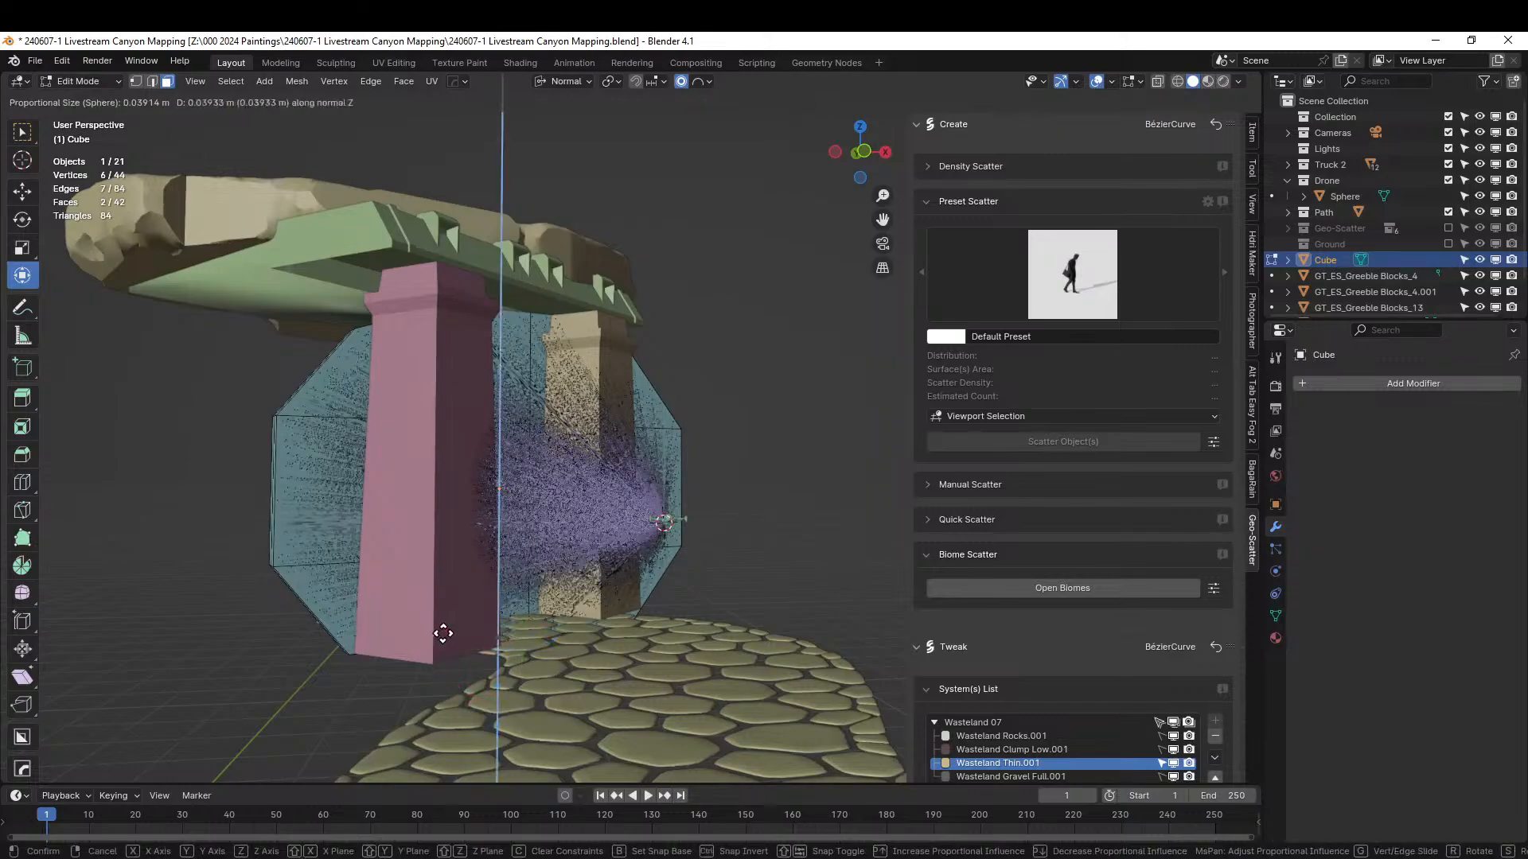
click(445, 689)
middle_drag(444, 690, 450, 692)
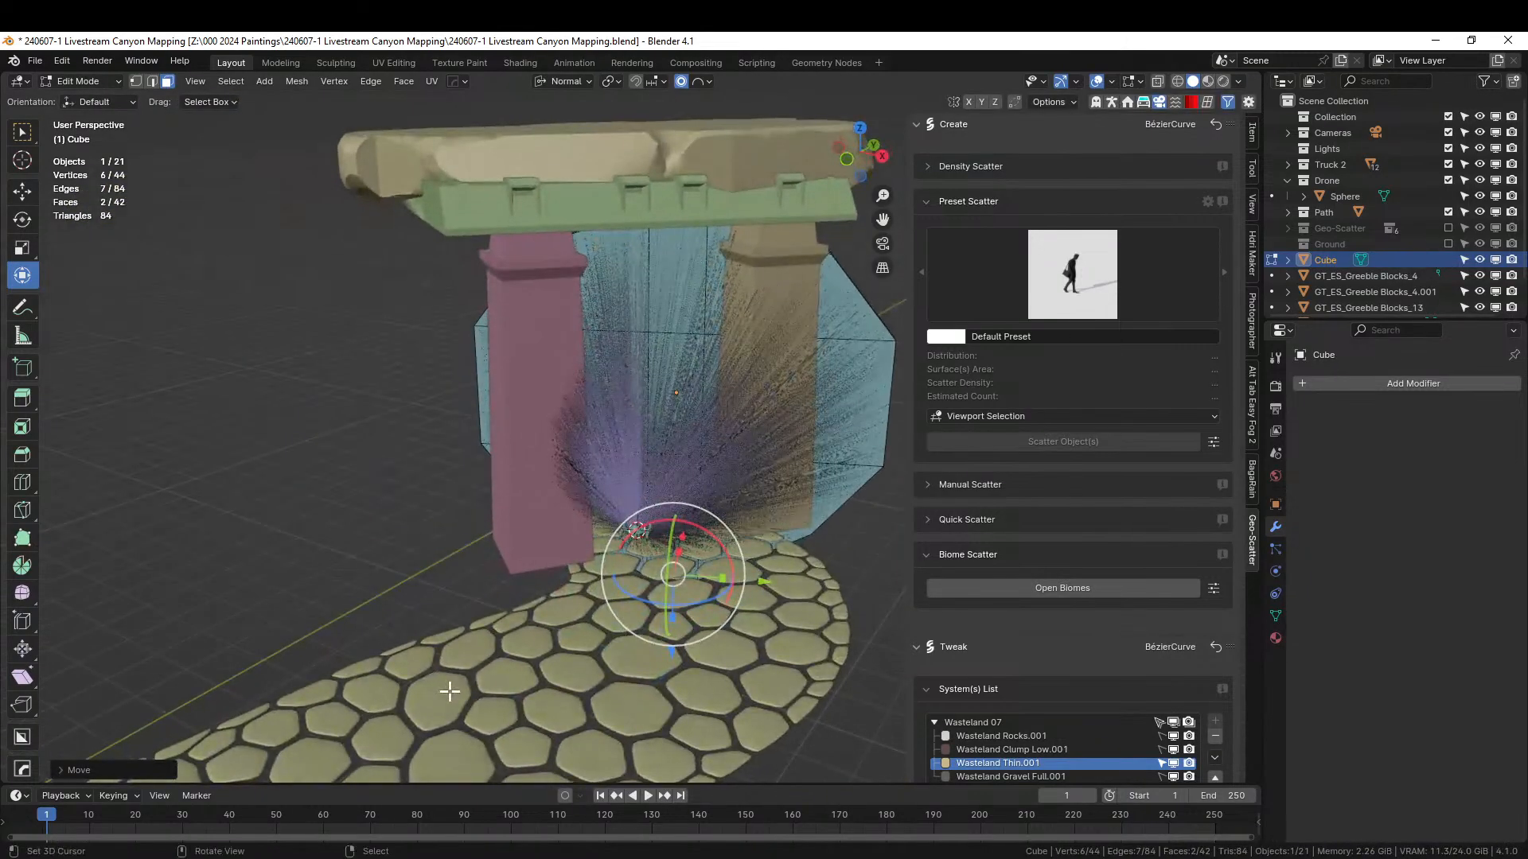
- Return to Object Mode, hide the Cube slab in the viewport and renders, and re-enable the Ground collection
key(Tab)
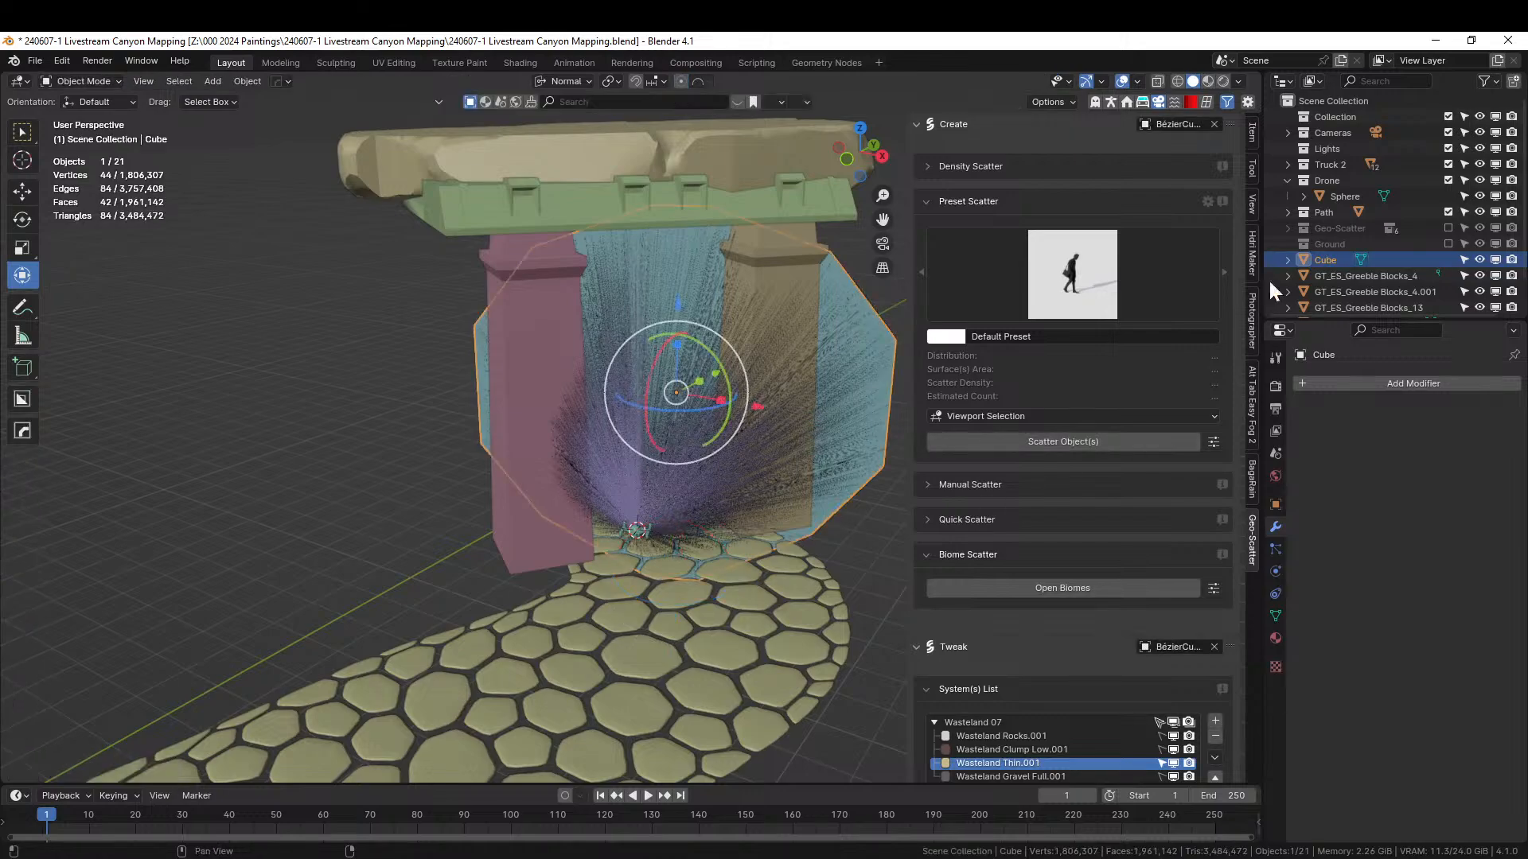
click(1511, 261)
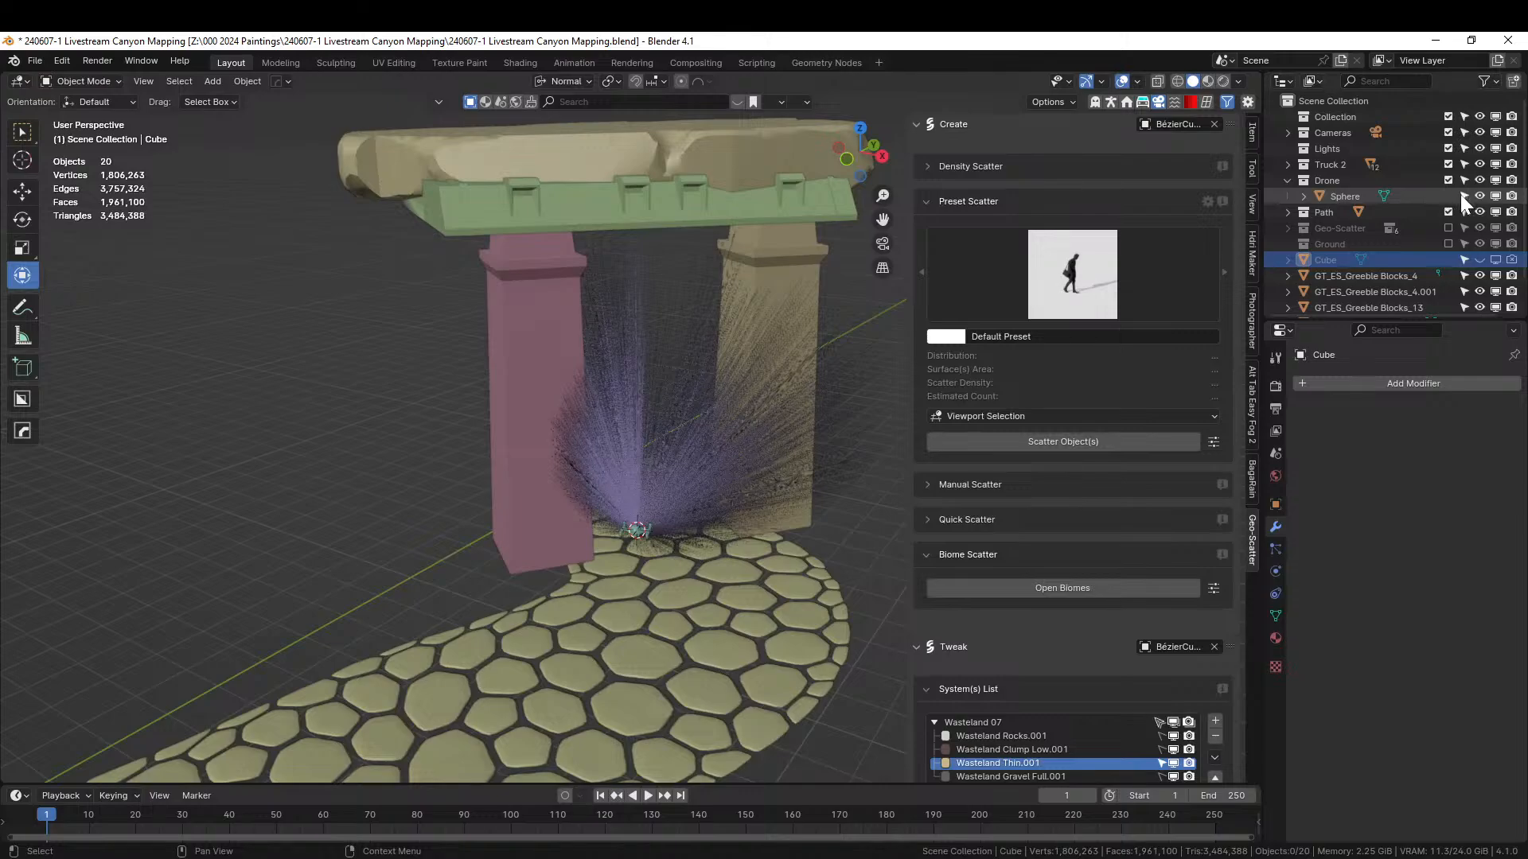
click(1448, 242)
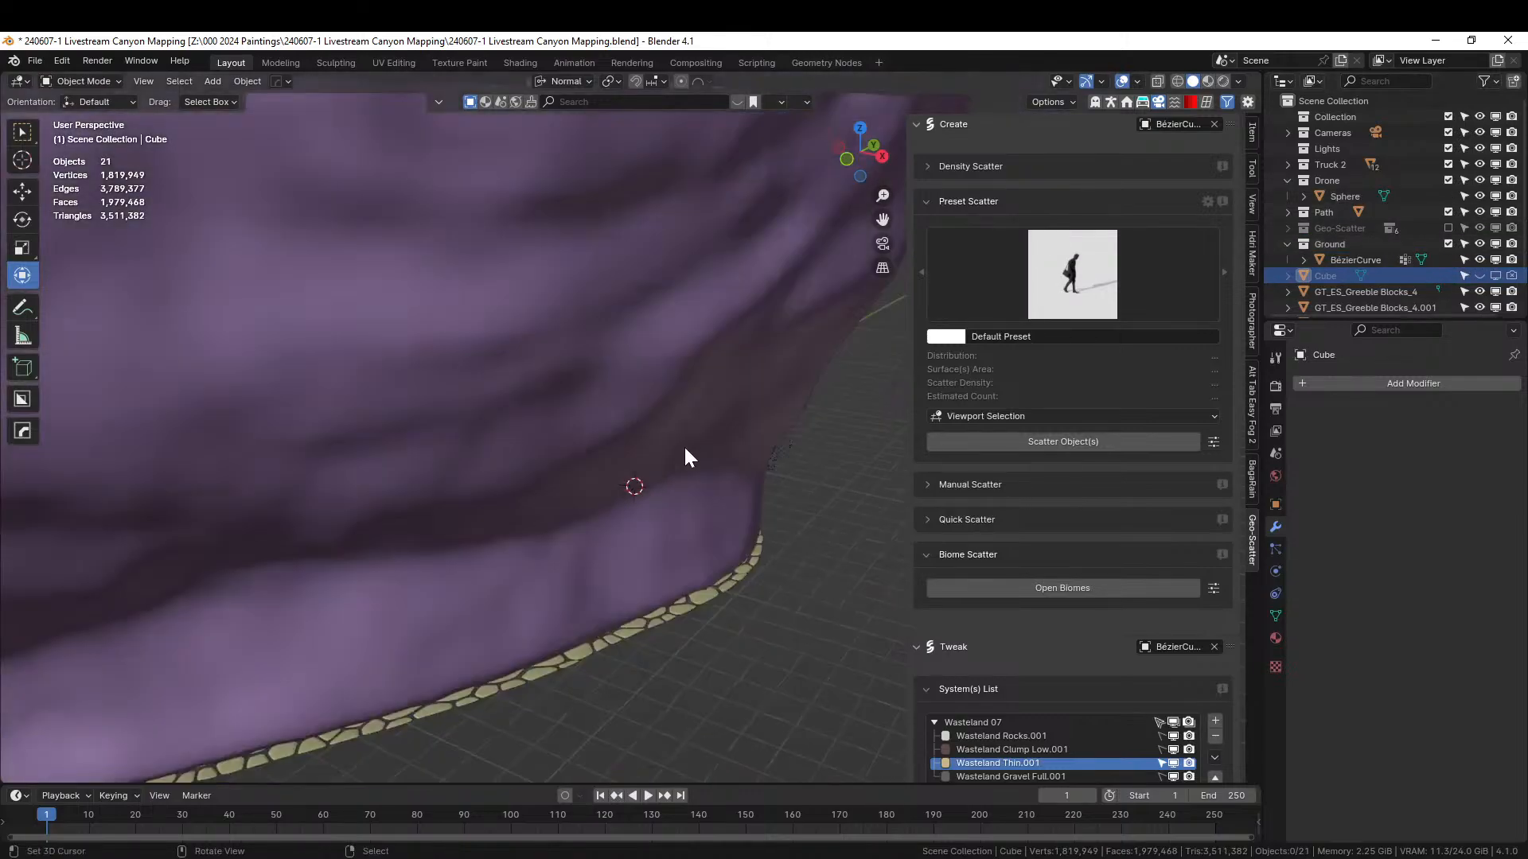
- Save the Canyon Mapping scene file
middle_drag(684, 457, 760, 545)
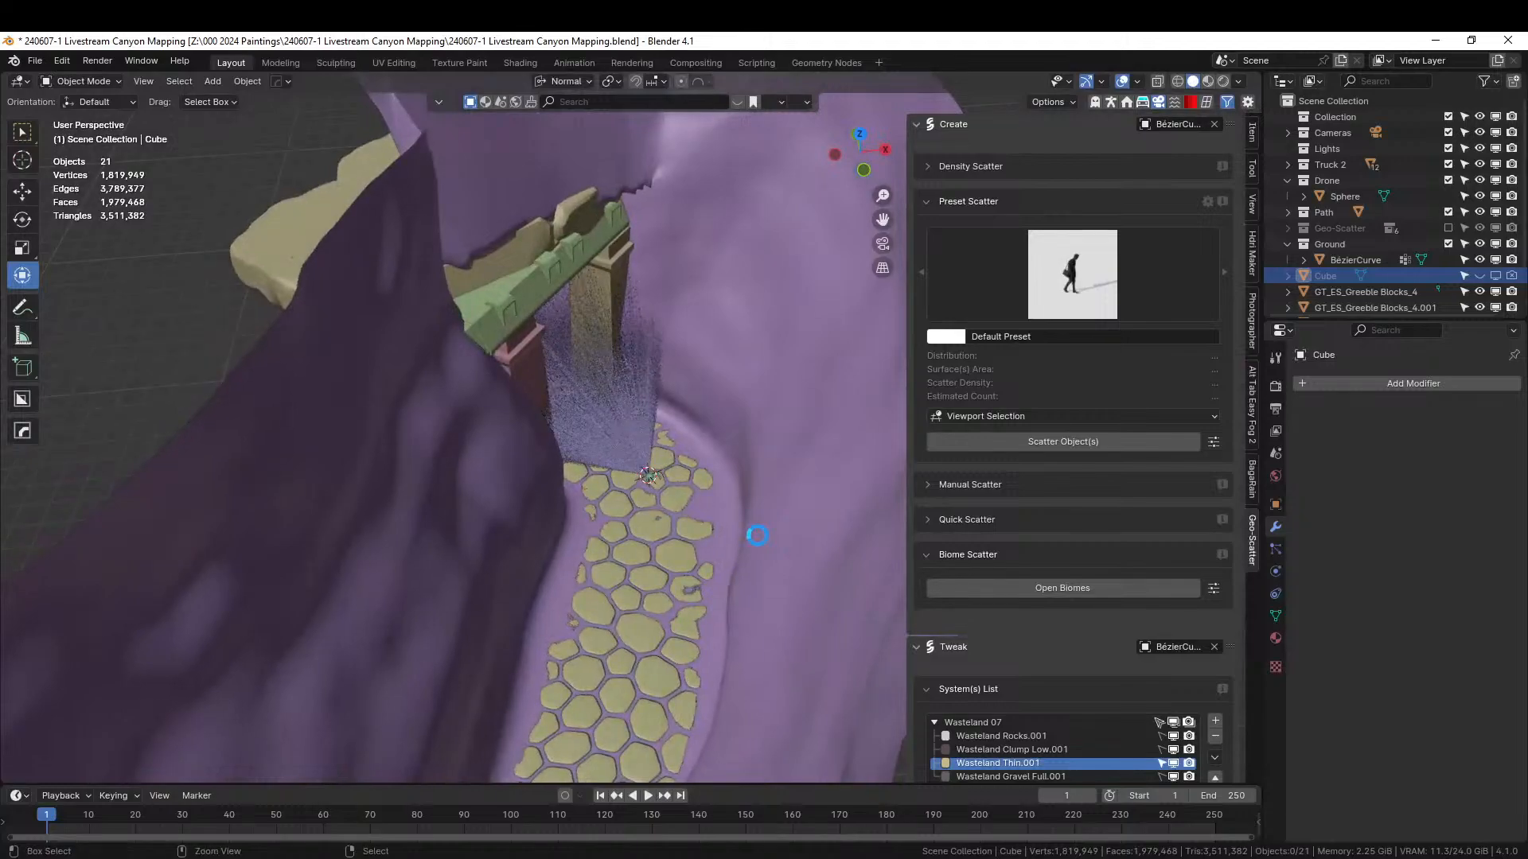
key(ctrl+s)
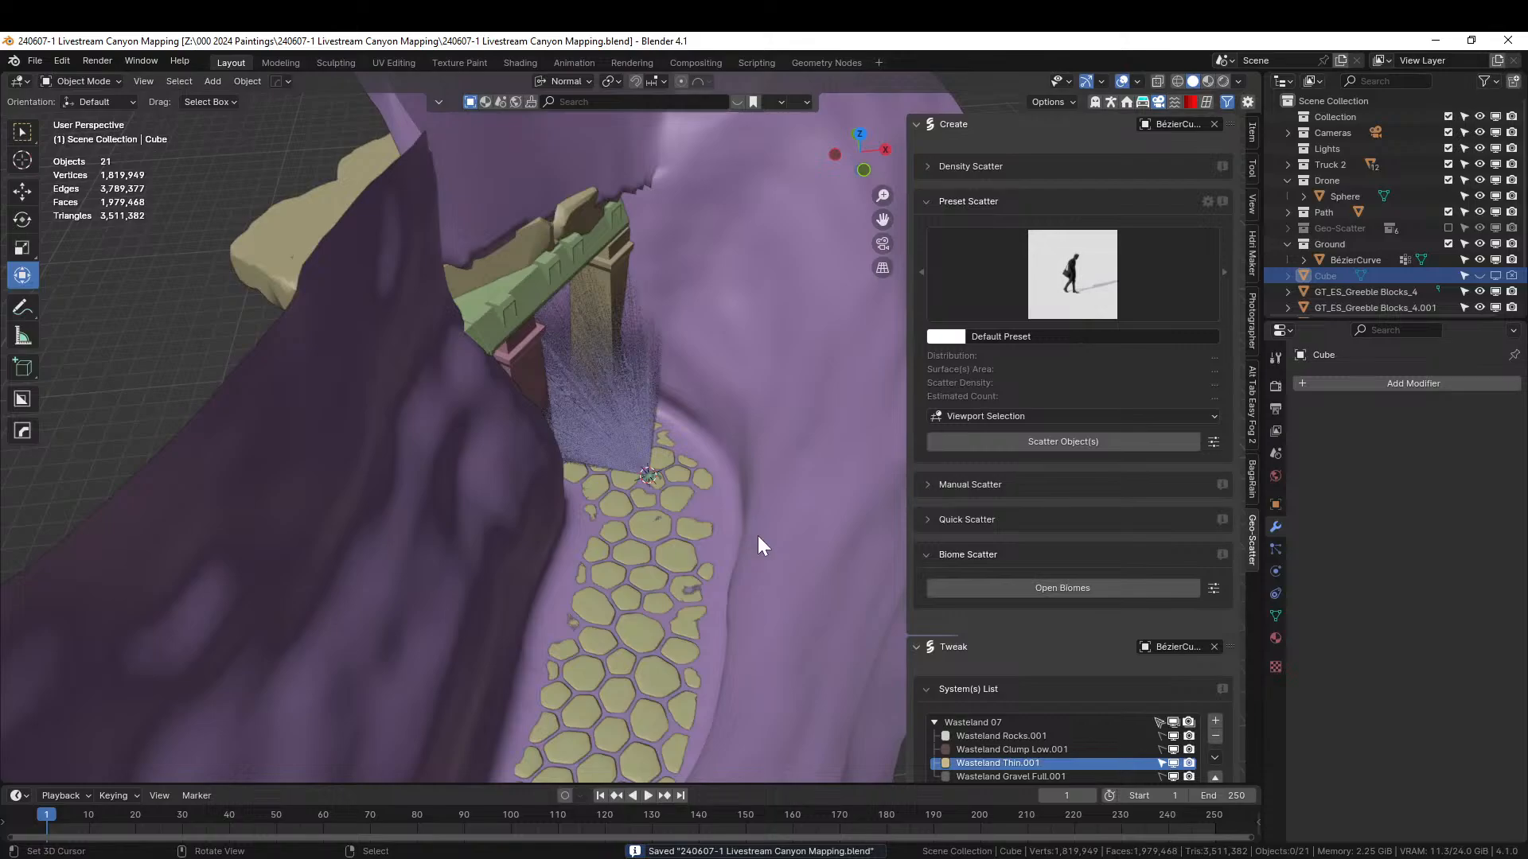
middle_drag(623, 597, 894, 627)
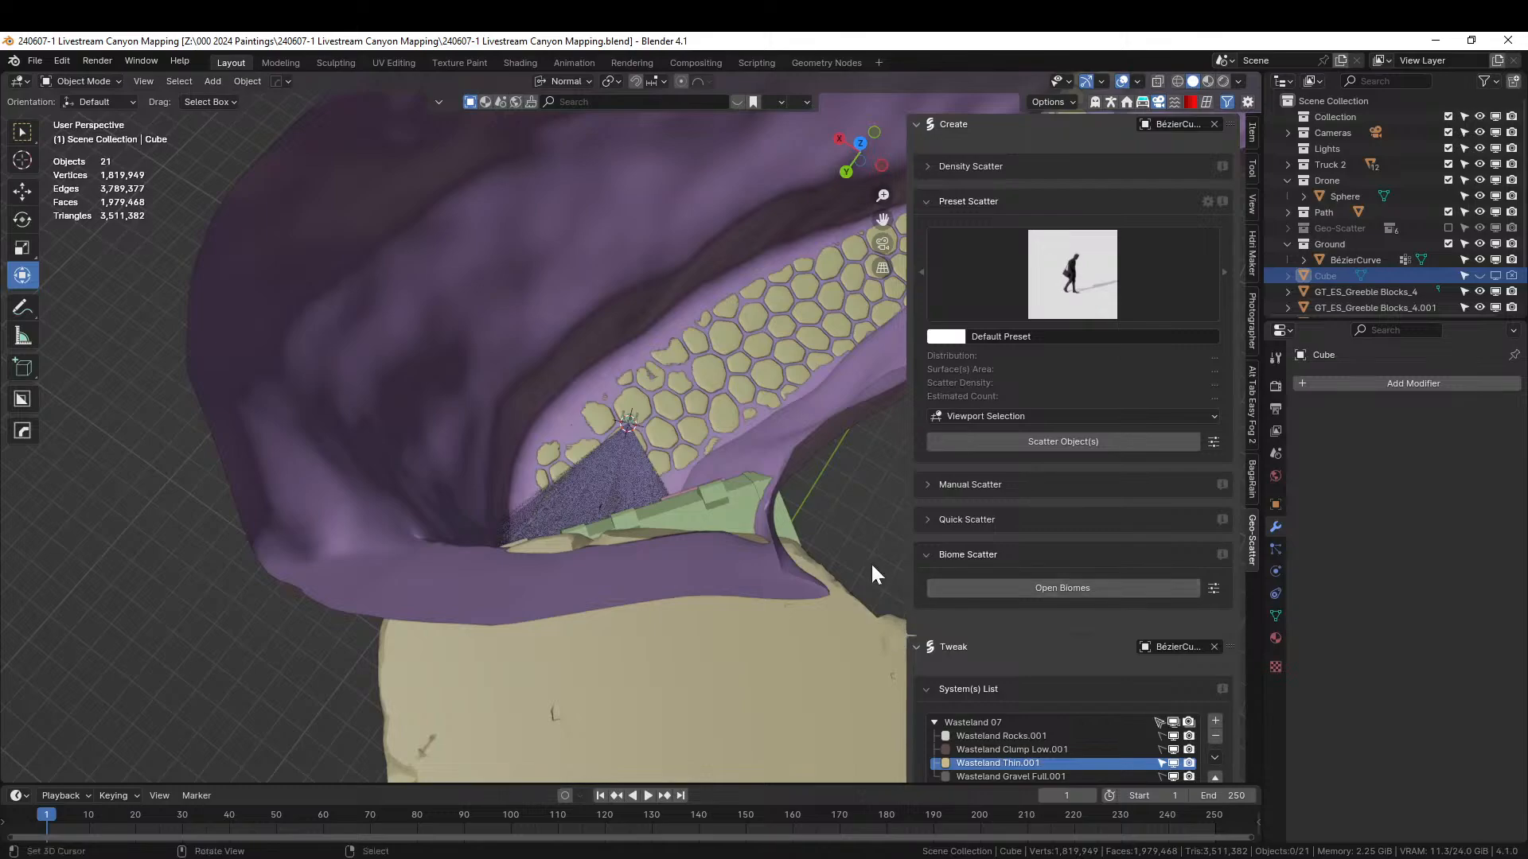
shift+middle_drag(834, 538, 617, 552)
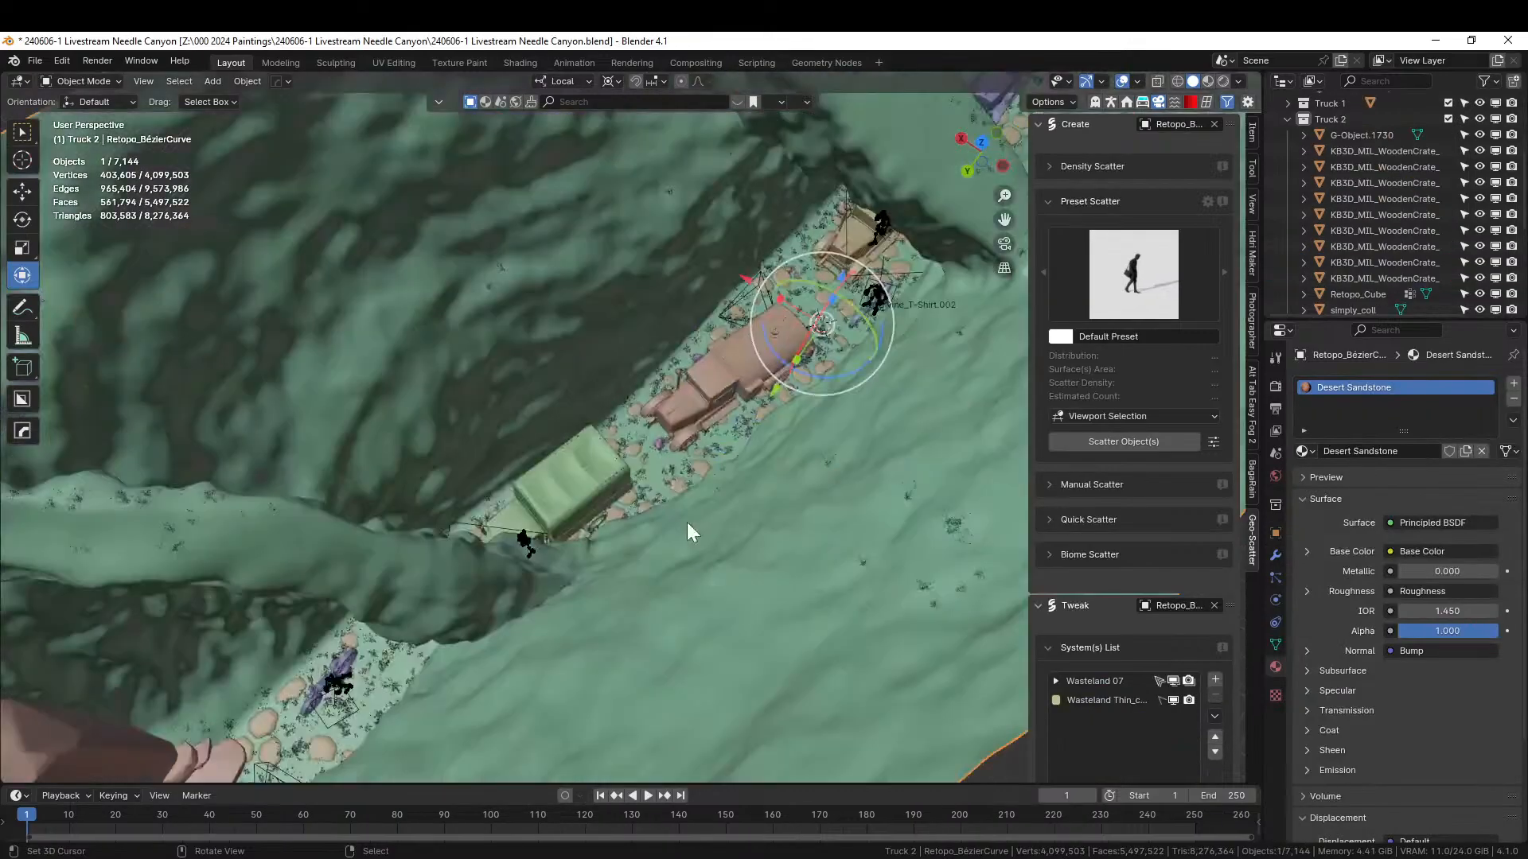
- In the Needle Canyon file, select the figure standing beside the motorbike together with its whole object hierarchy
scroll(687, 524, up, 4)
shift+middle_drag(687, 524, 771, 447)
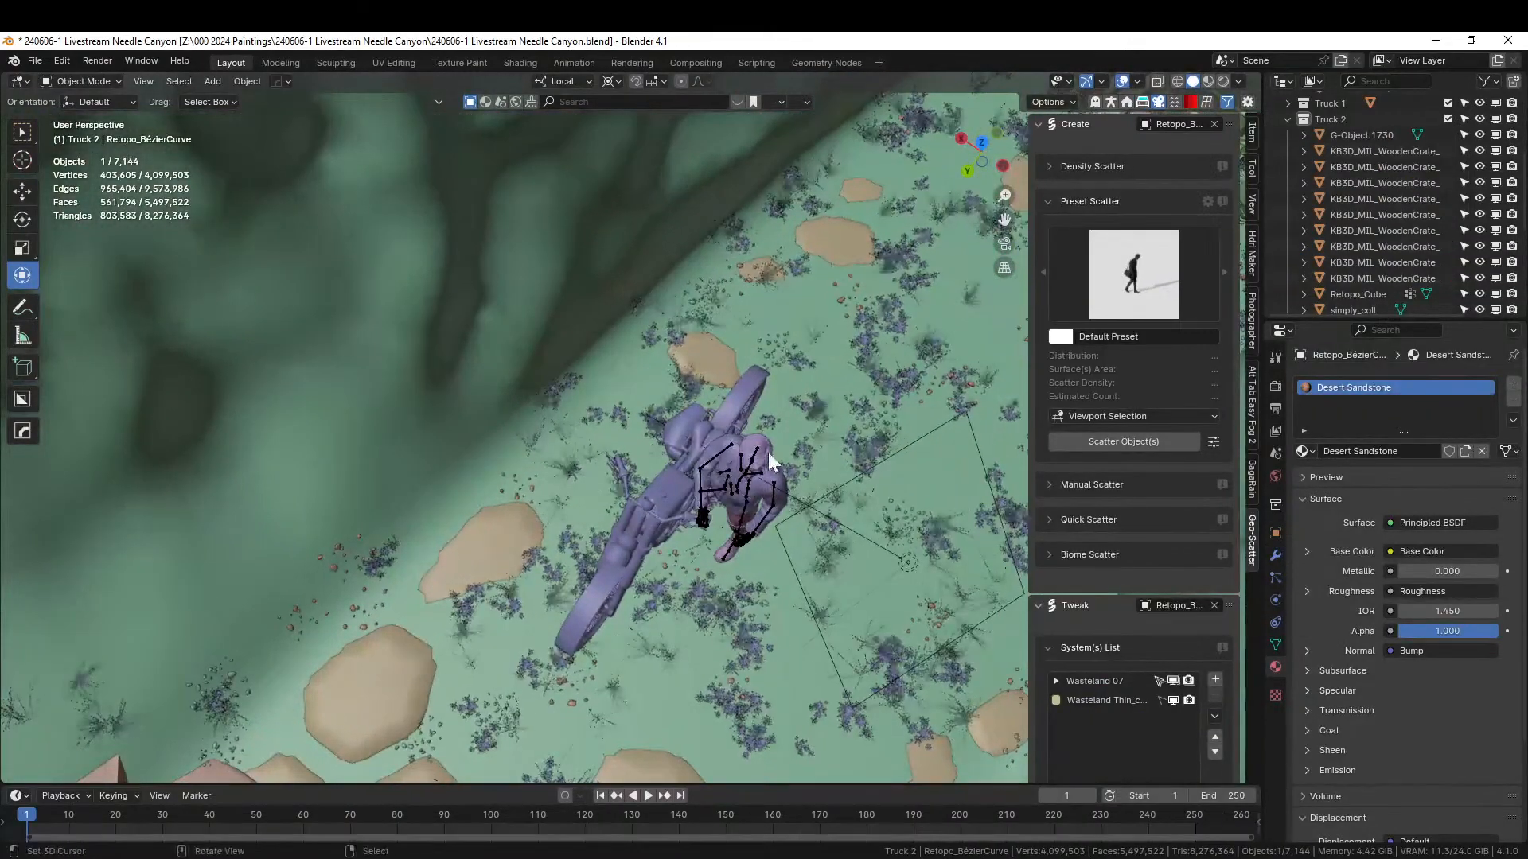
click(748, 470)
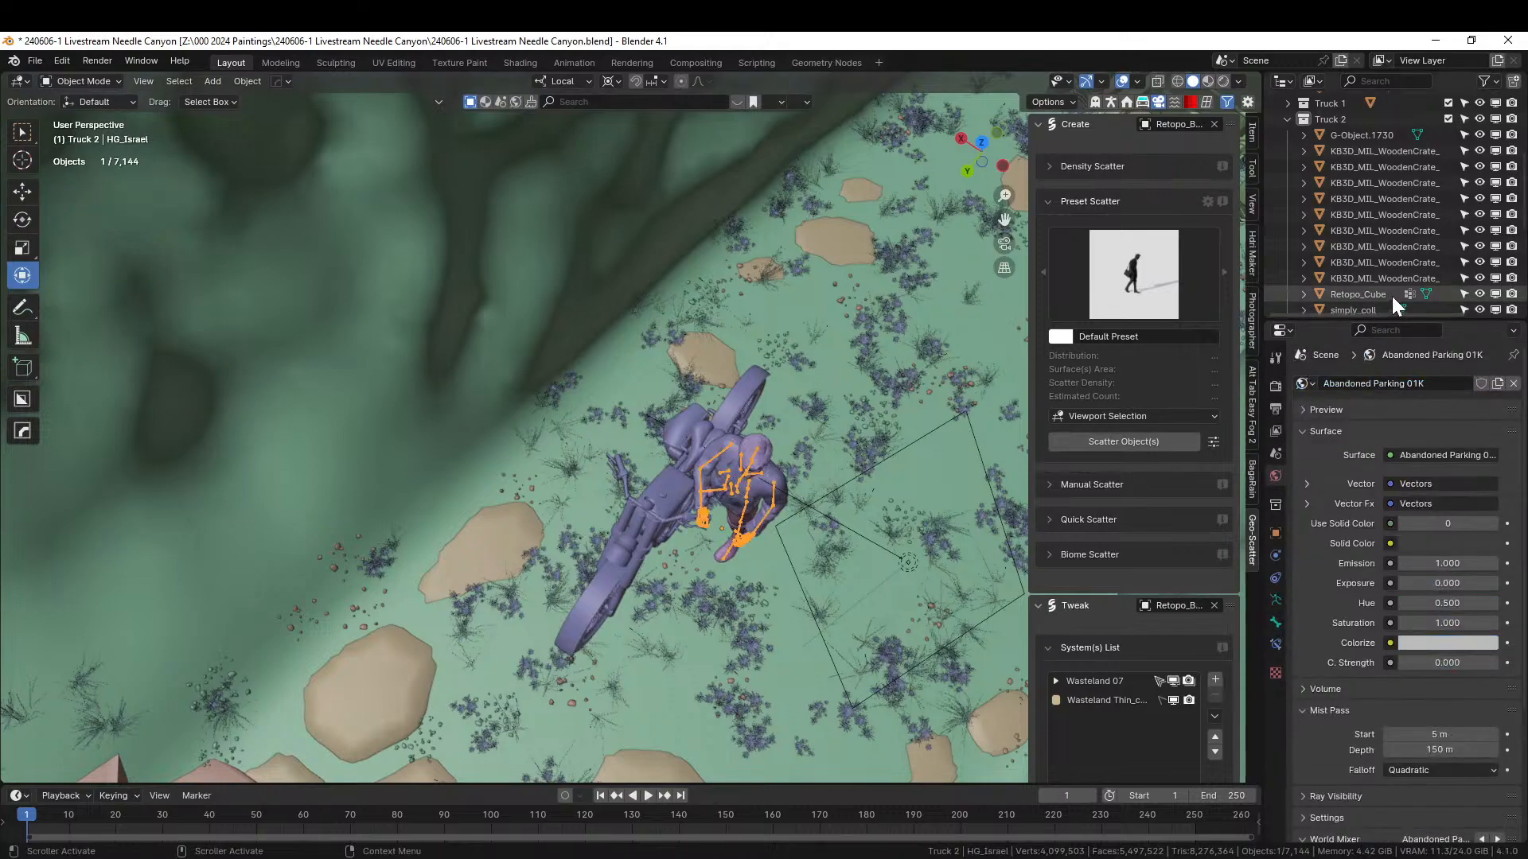
scroll(1392, 296, up, 2)
right_click(1340, 283)
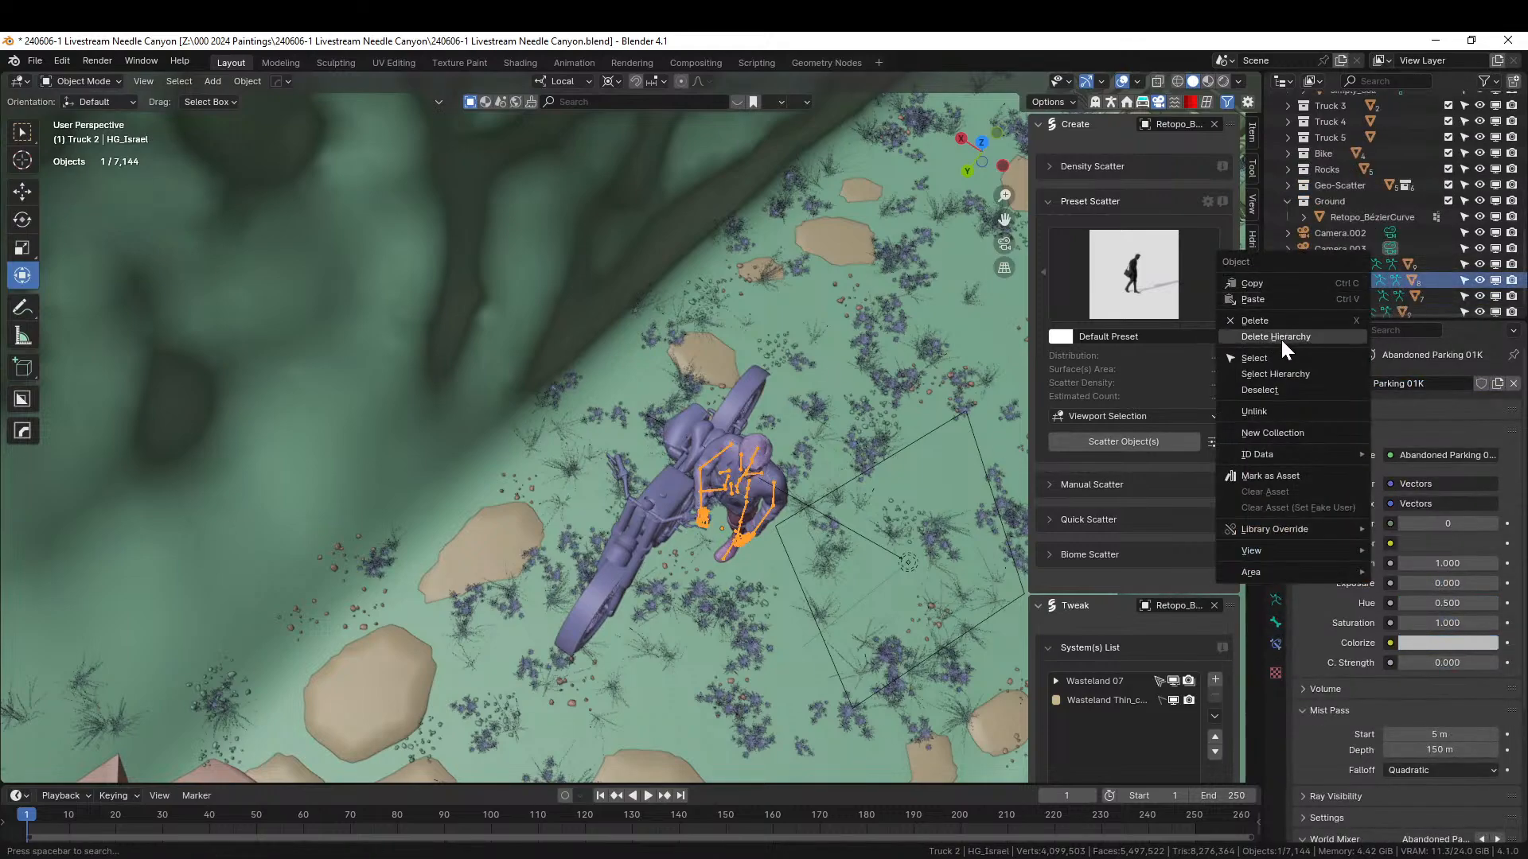
click(1289, 375)
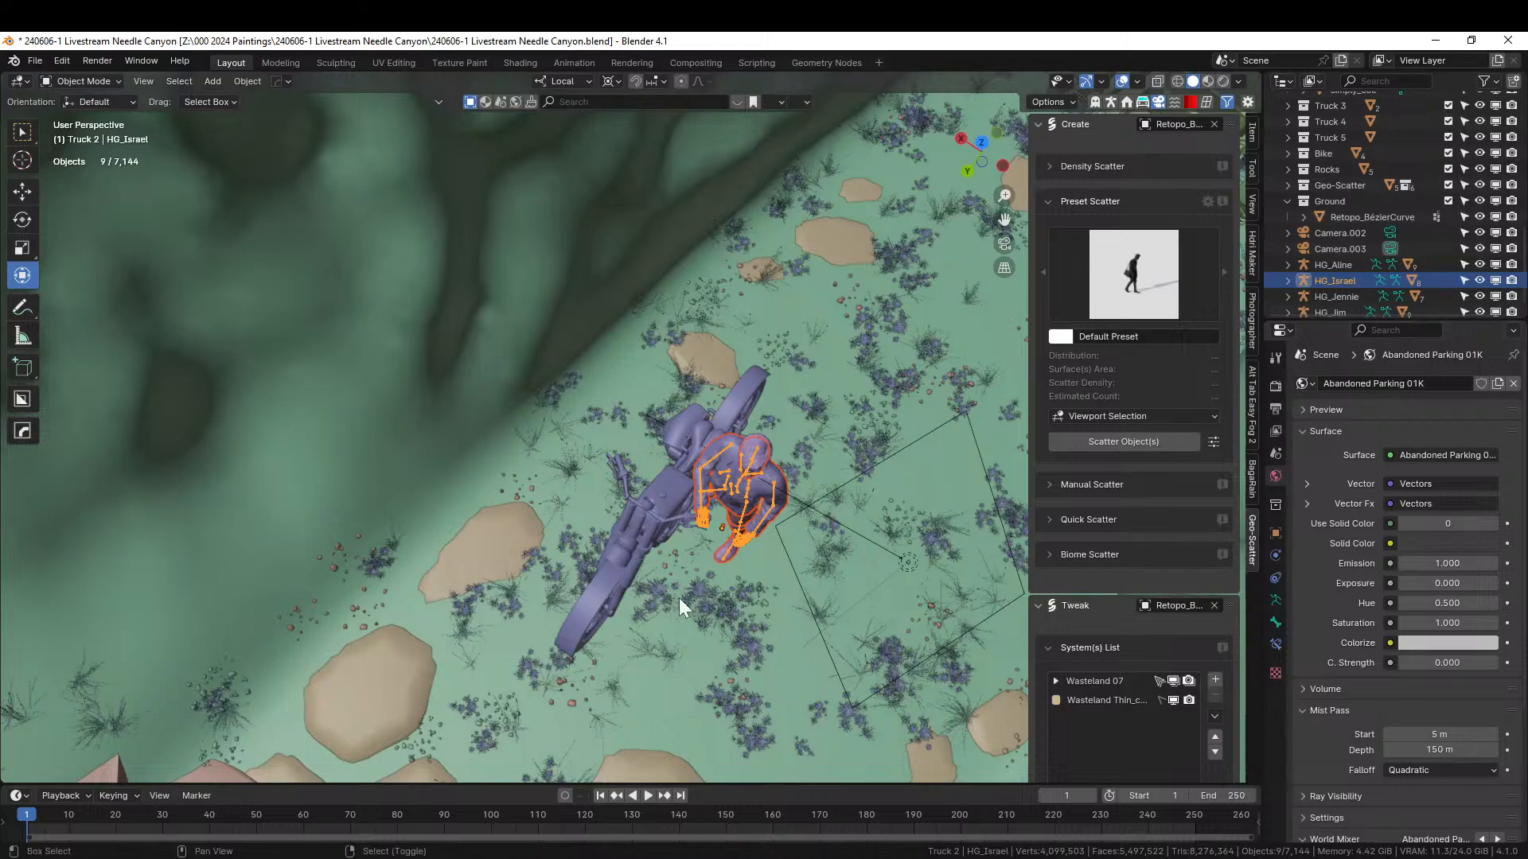
- Add the motorbike to the selected figure hierarchy and copy all of the selected objects
shift+click(665, 487)
key(ctrl+c)
click(645, 487)
- Switch to the Canyon Mapping file and paste the copied motorbike and figure into the root Scene Collection
key(alt+Tab)
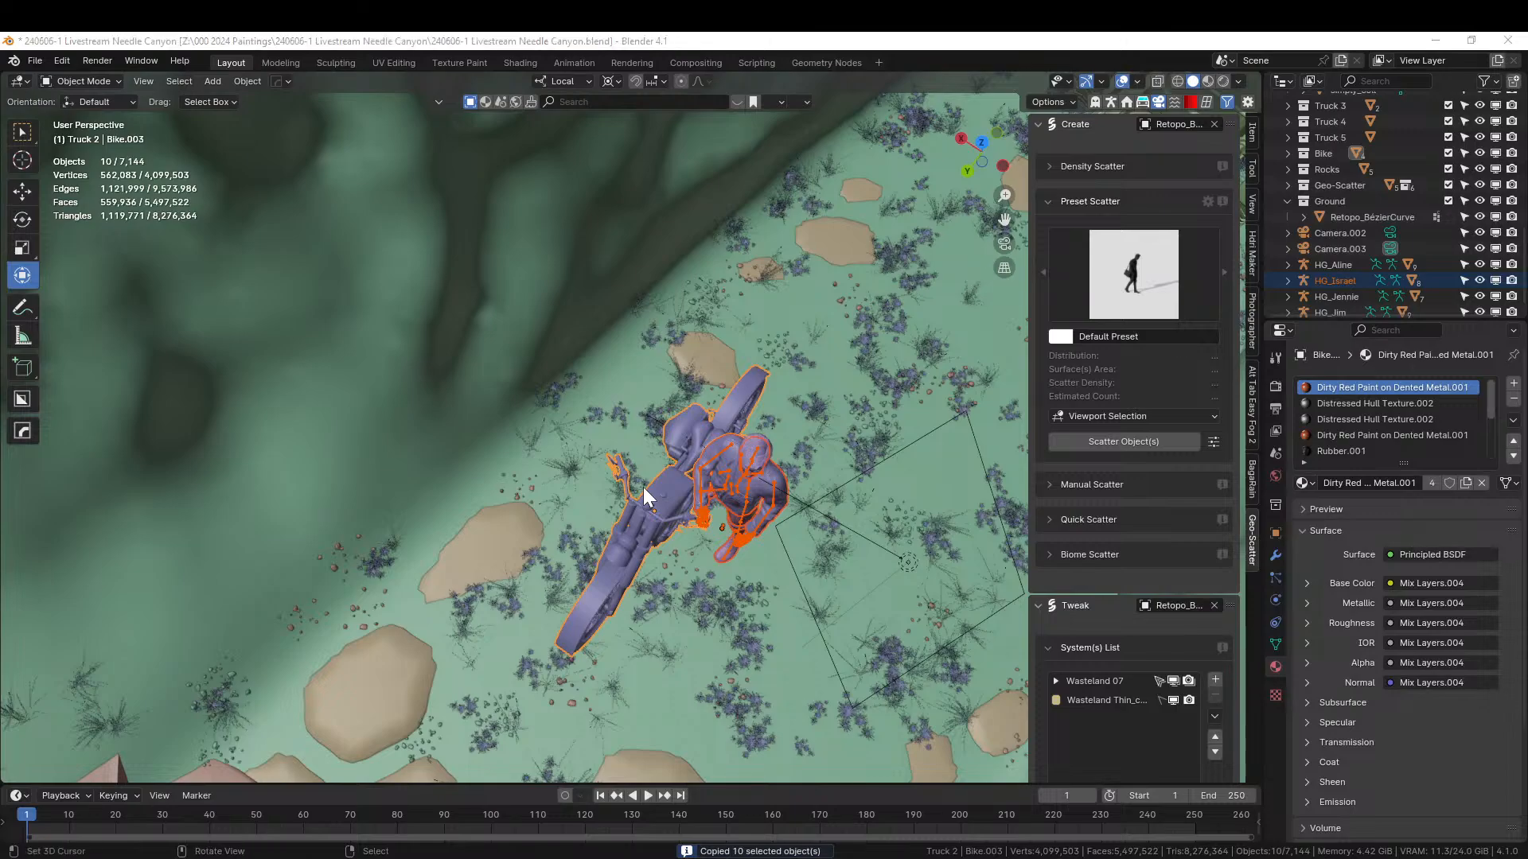
key(alt+Tab)
middle_drag(666, 547, 719, 566)
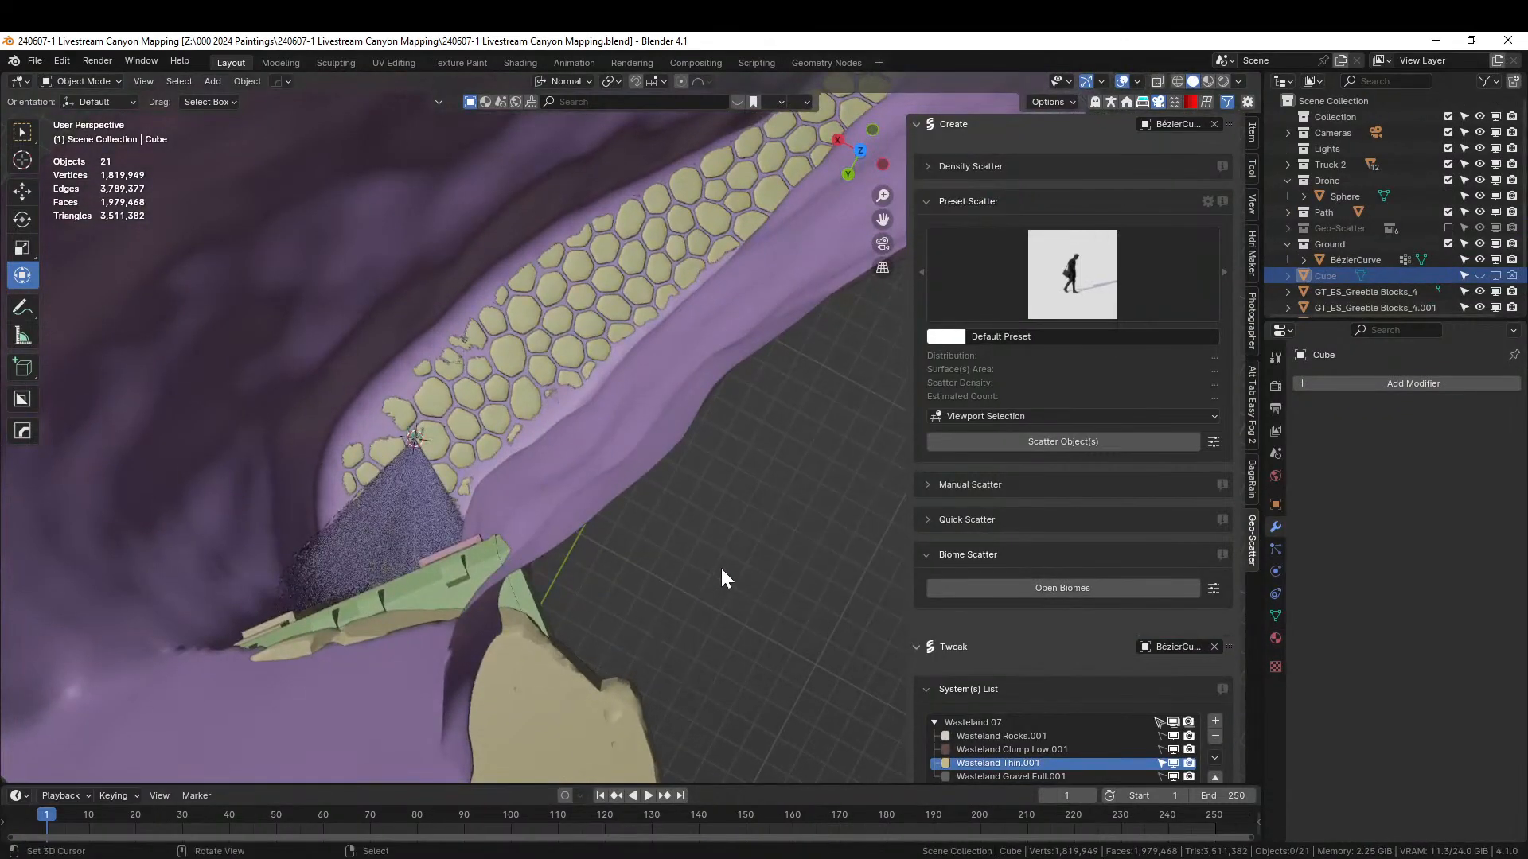
scroll(720, 566, down, 3)
click(1343, 103)
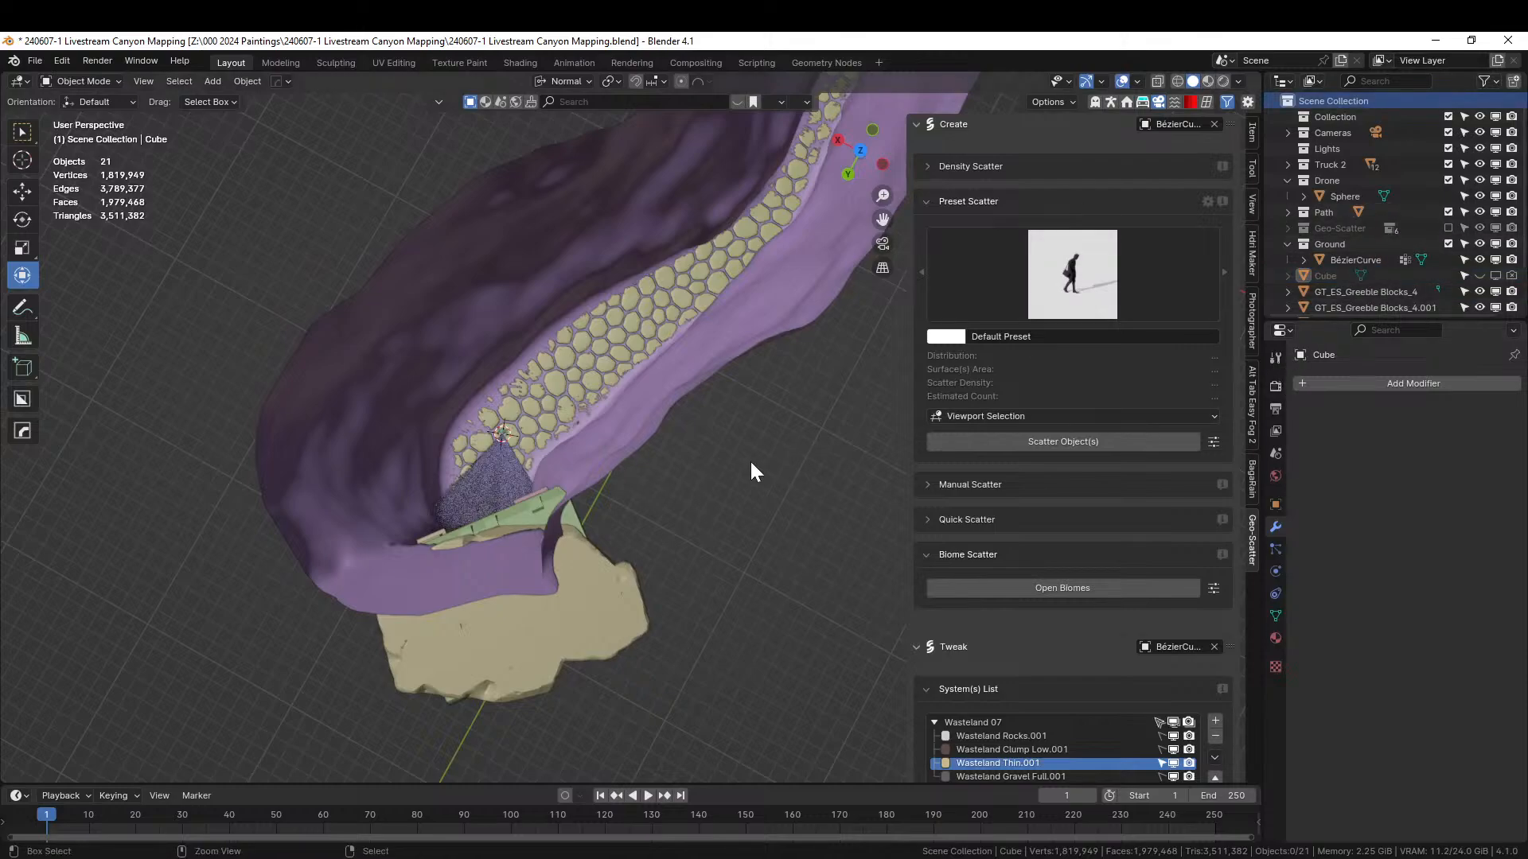
key(ctrl+v)
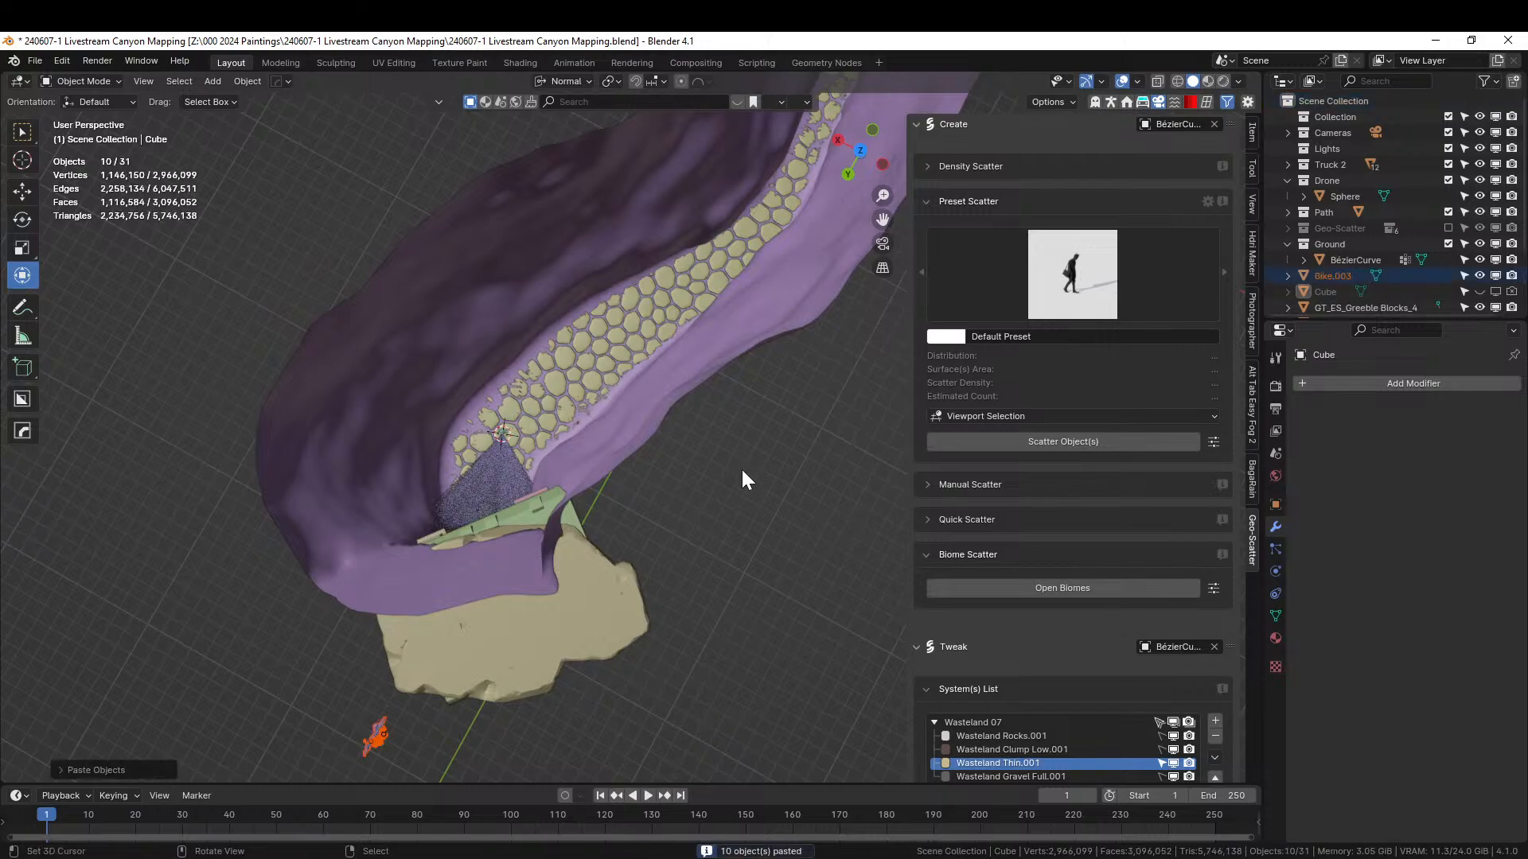
- Move the pasted objects into a new collection named "Bike Guy"
key(m)
click(714, 467)
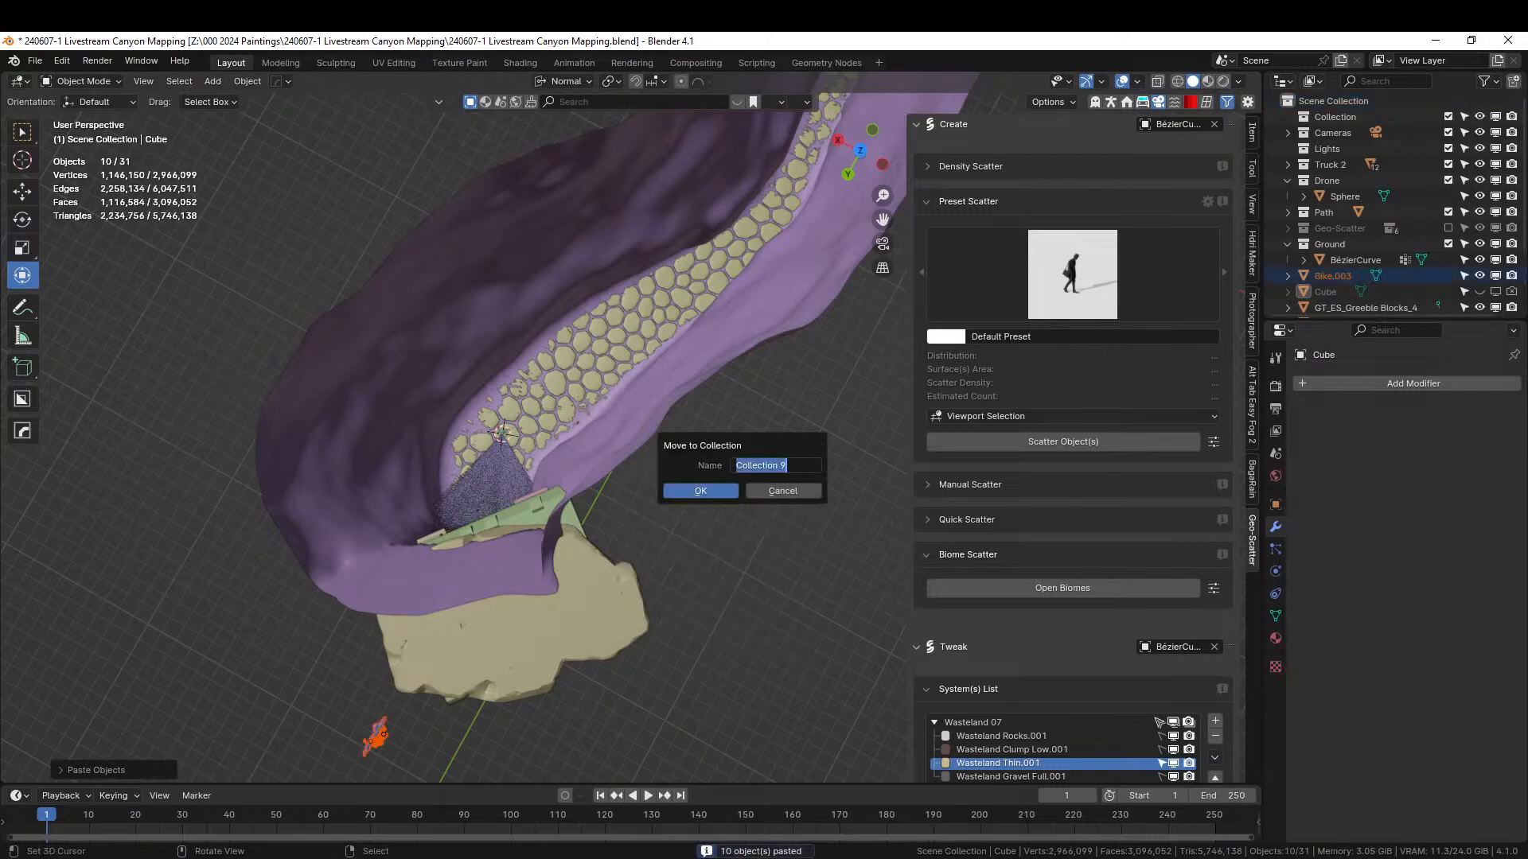
text(Bike Guy)
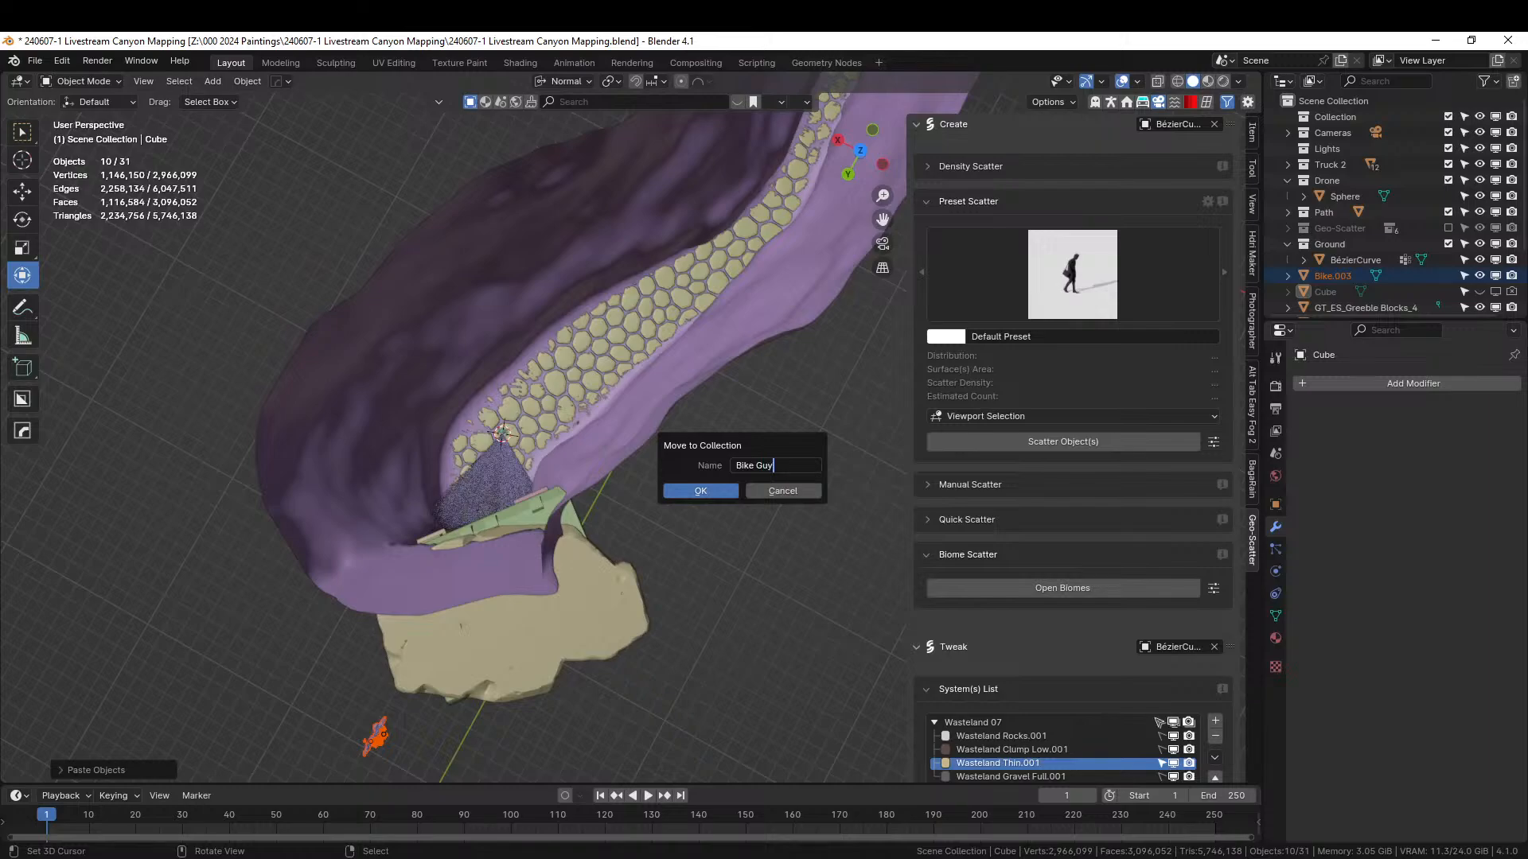
key(Return)
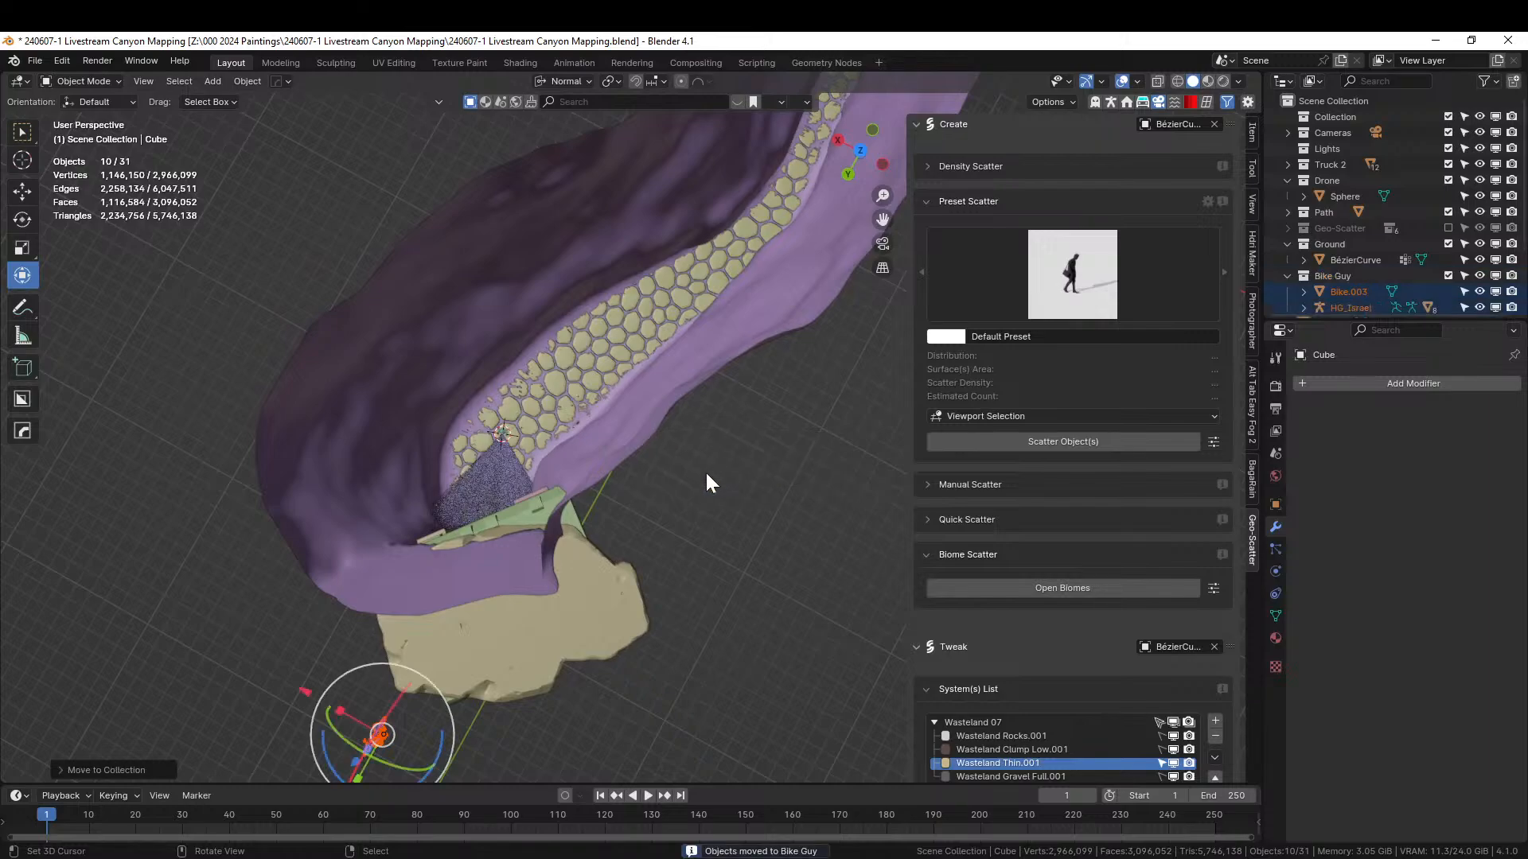
- Working from the top view, move the motorbike and figure onto the stone path inside the canyon
key(KP_7)
scroll(561, 308, down, 2)
key(g)
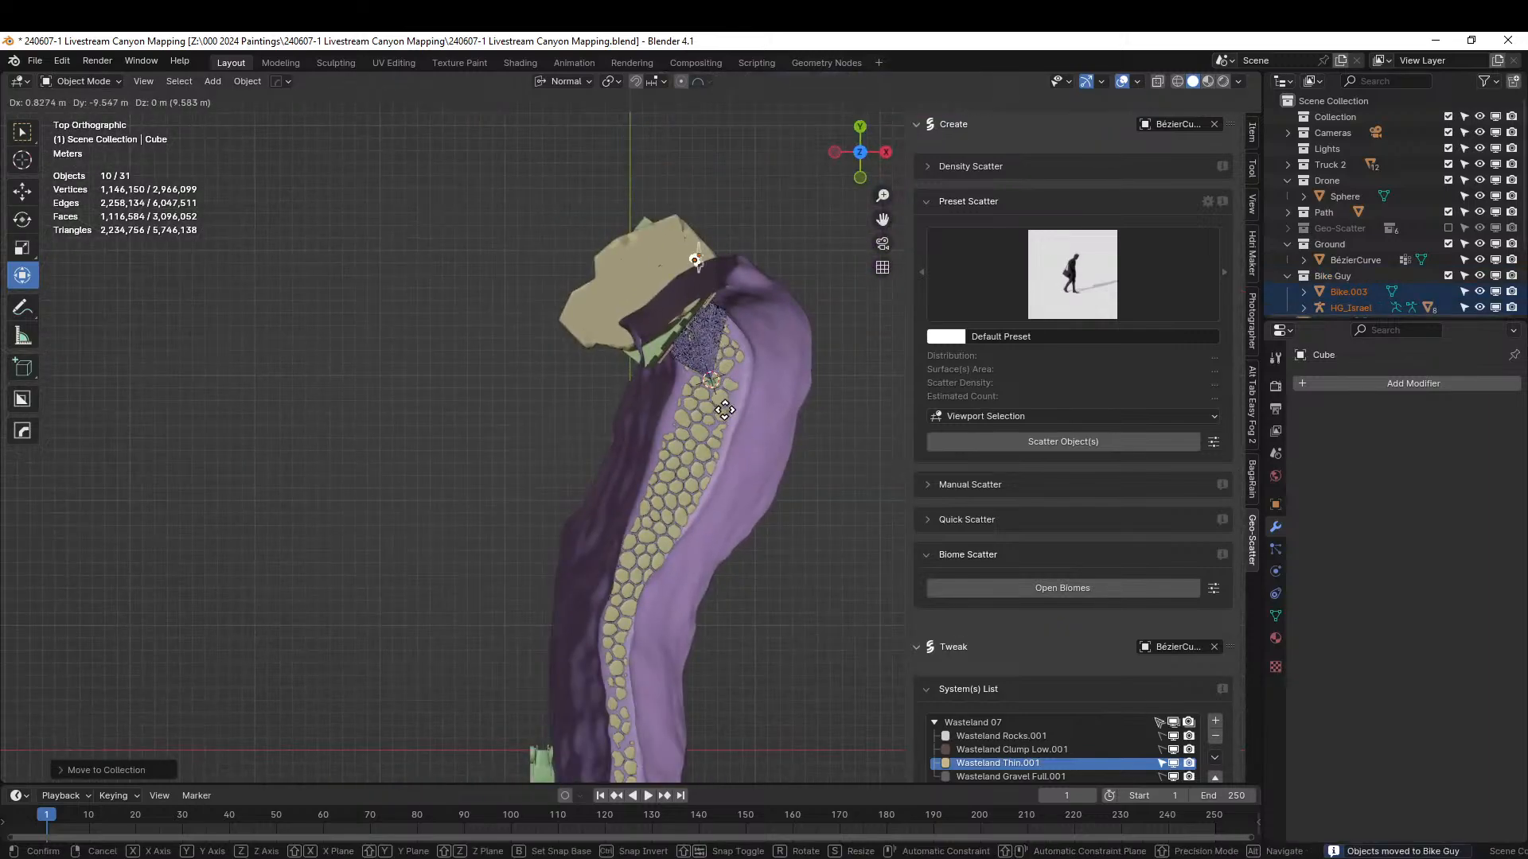
click(729, 542)
- Adjust the motorbike and figure along Z so they rest on the path stones, and check their placement near the drone
key(KP_Decimal)
middle_drag(810, 527, 1055, 368)
key(g)
key(z)
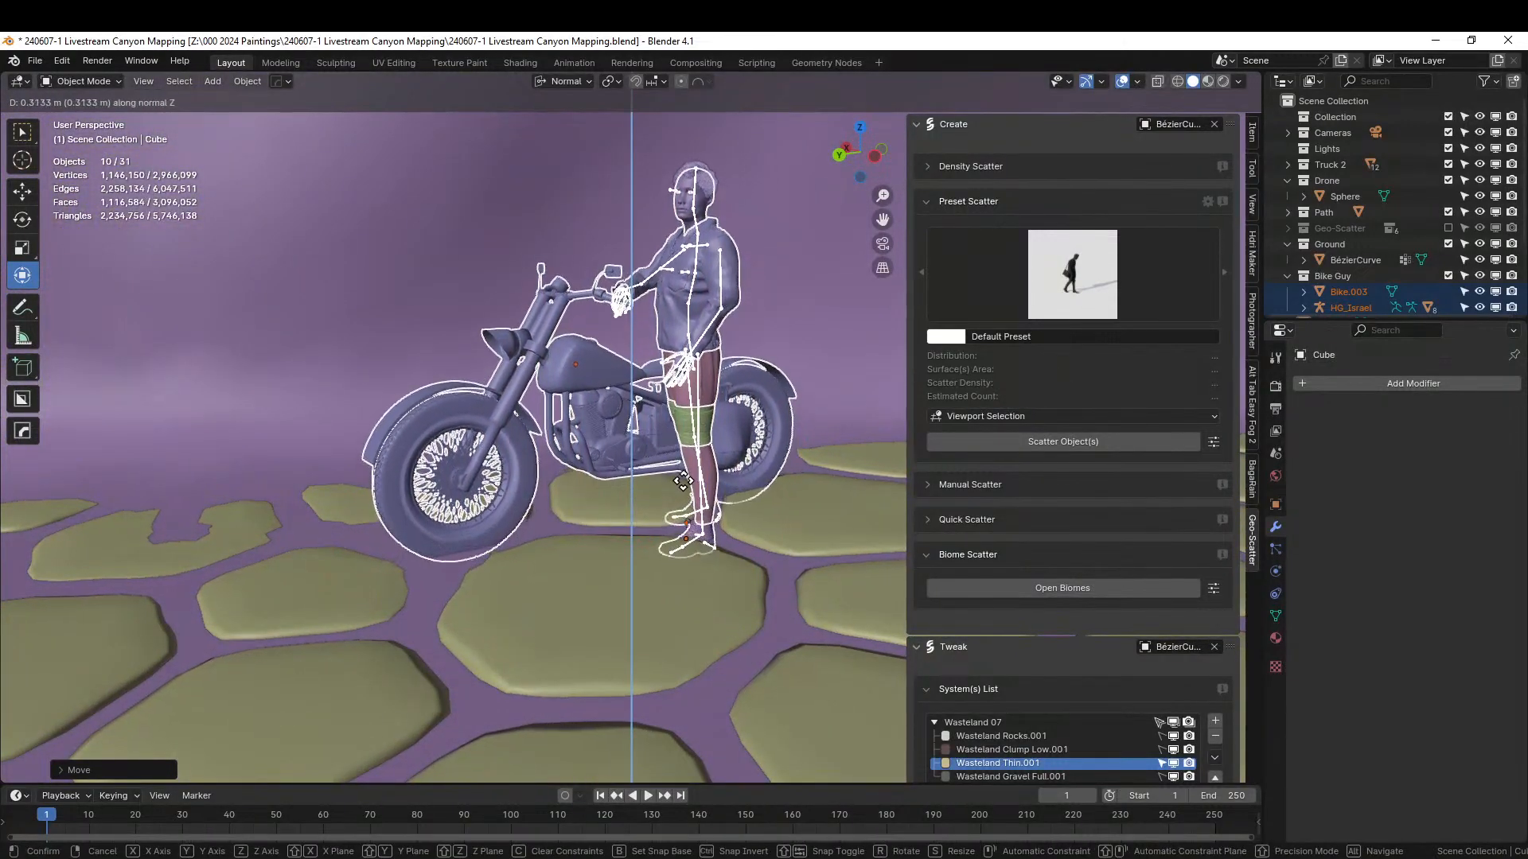
click(649, 507)
middle_drag(648, 507, 596, 628)
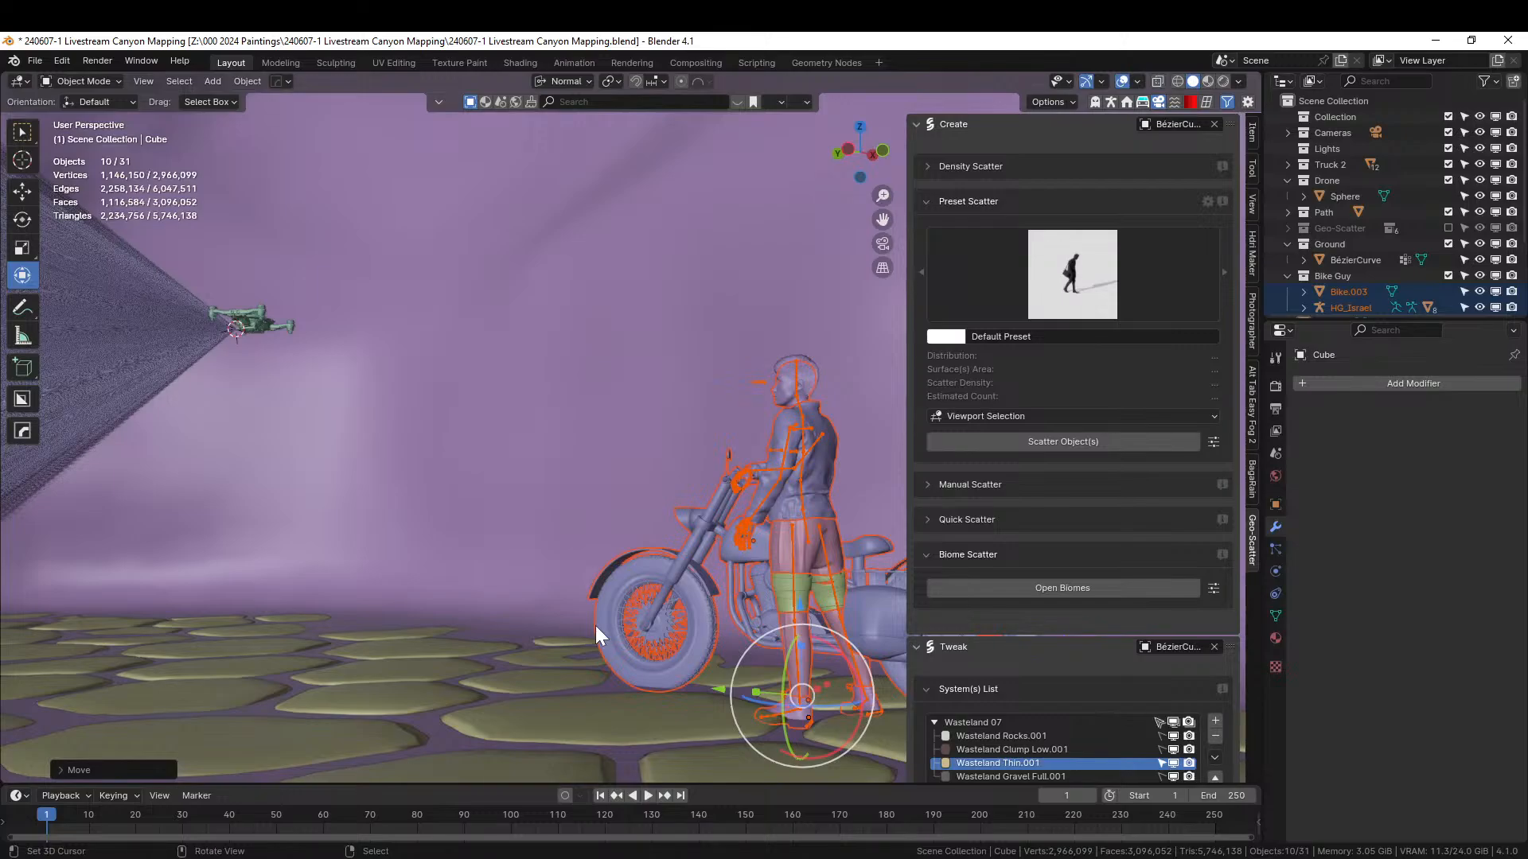
middle_drag(345, 413, 396, 475)
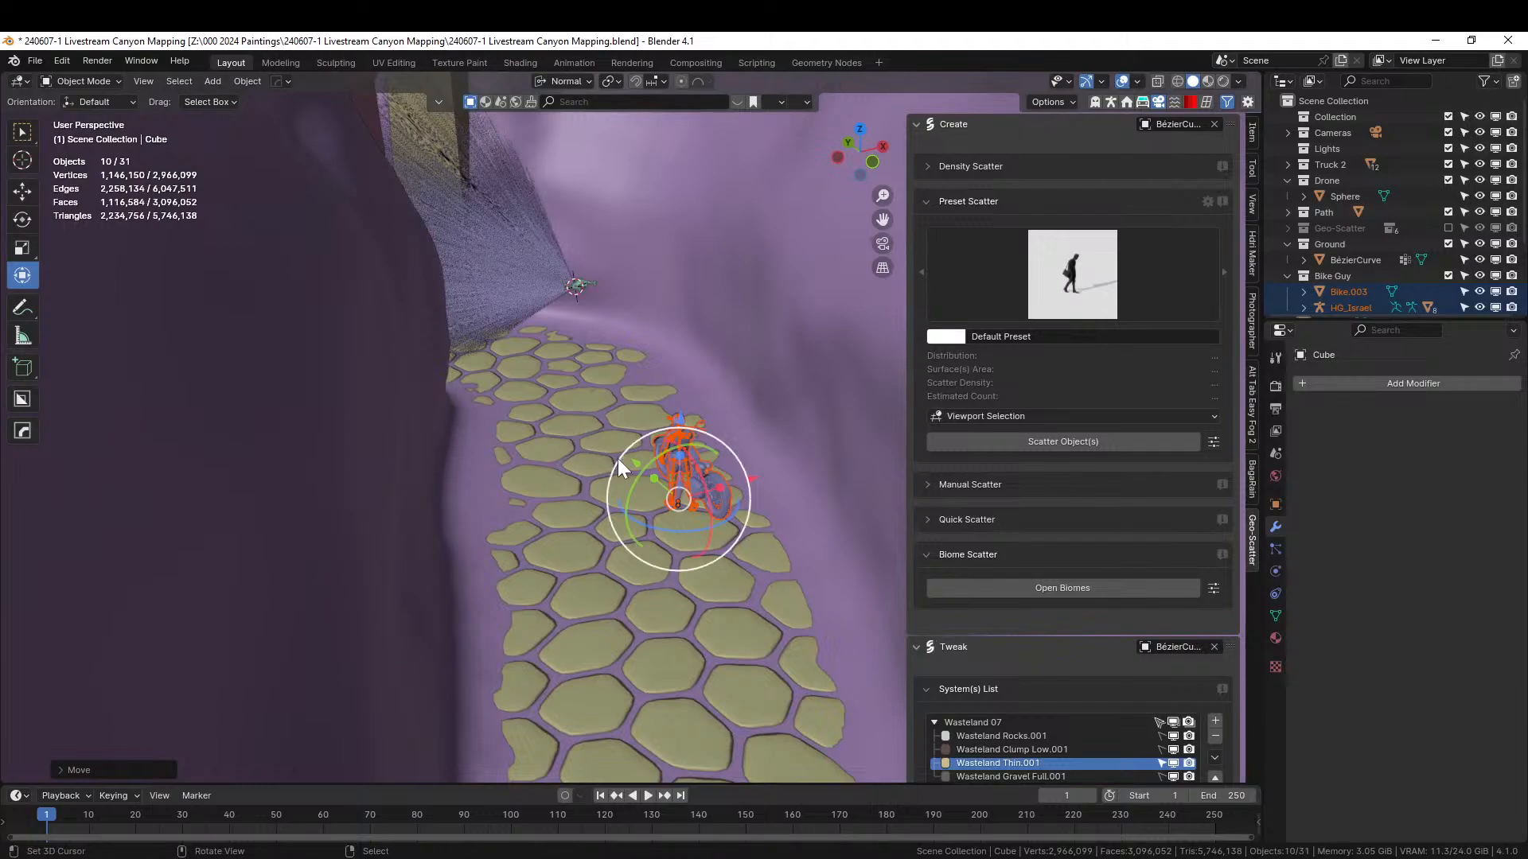
middle_drag(619, 460, 588, 473)
- Return to the Needle Canyon file and bring up the file browser for opening another scene, discarding unsaved changes
key(alt+Tab)
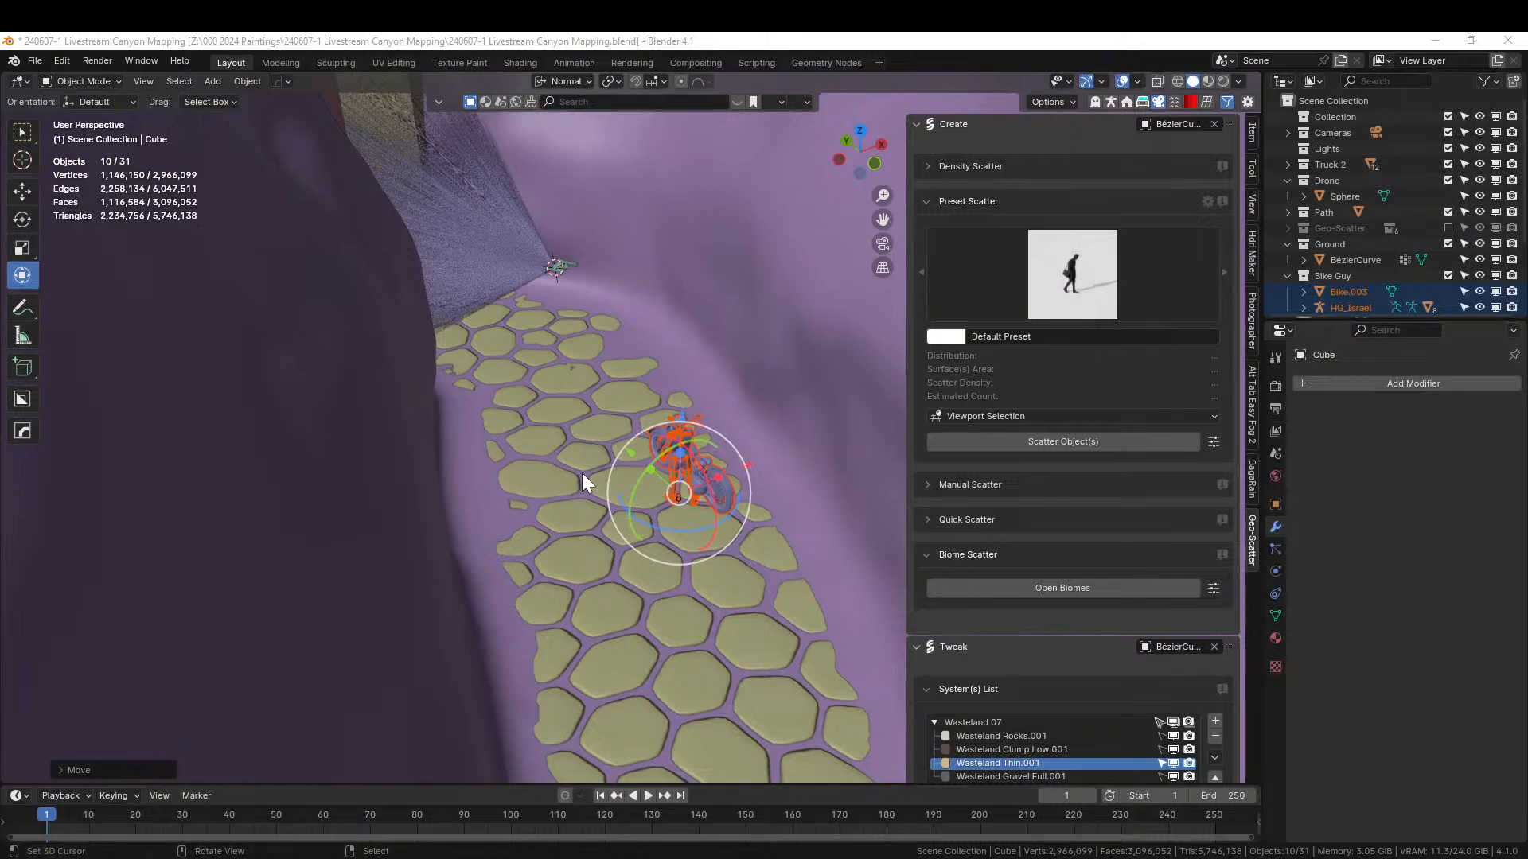
key(alt+Tab)
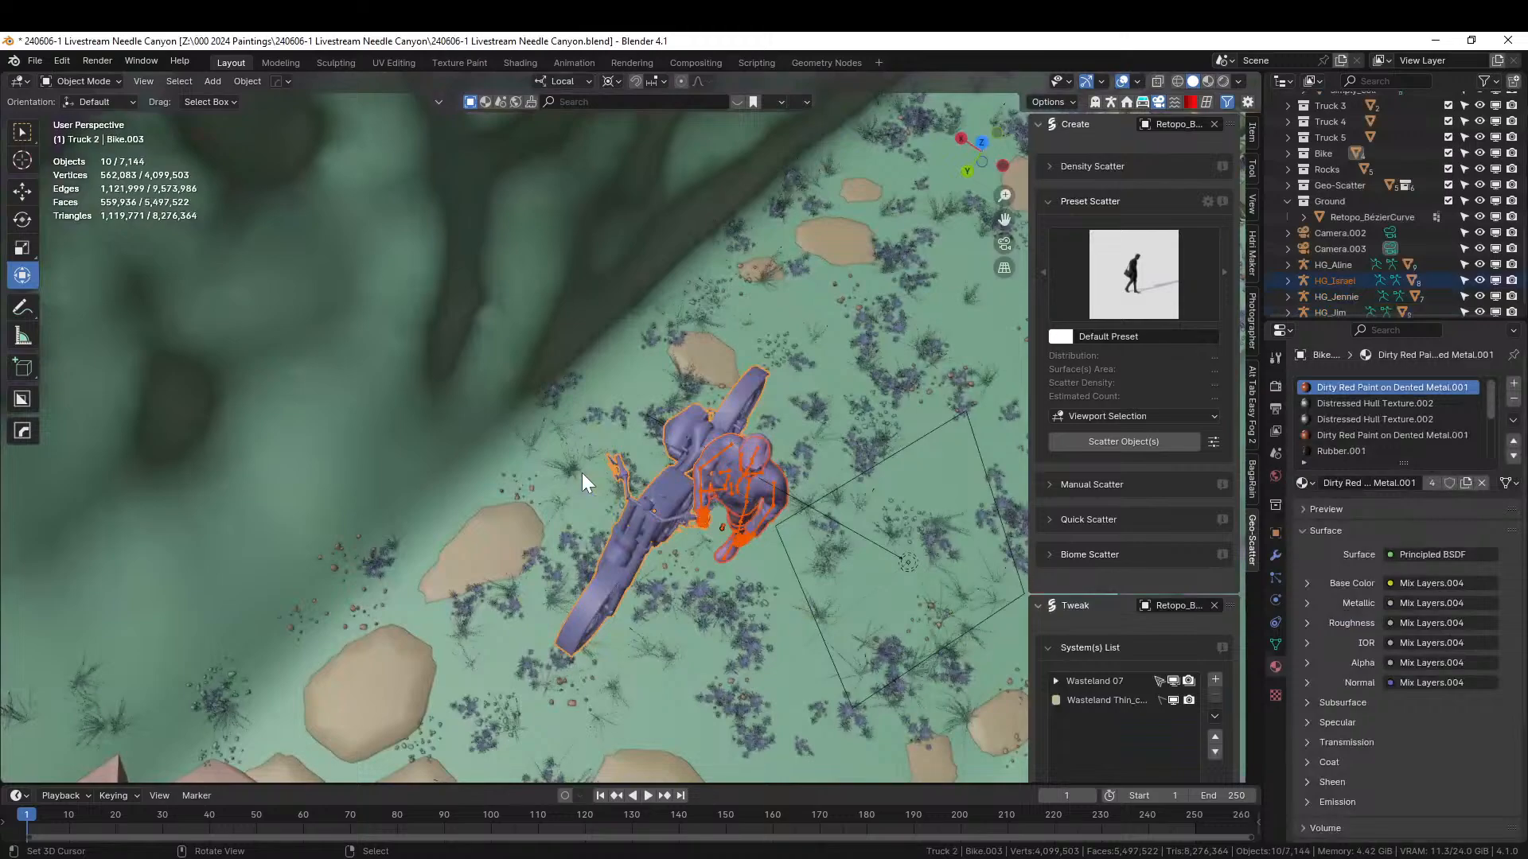
click(35, 60)
mouse_move(72, 109)
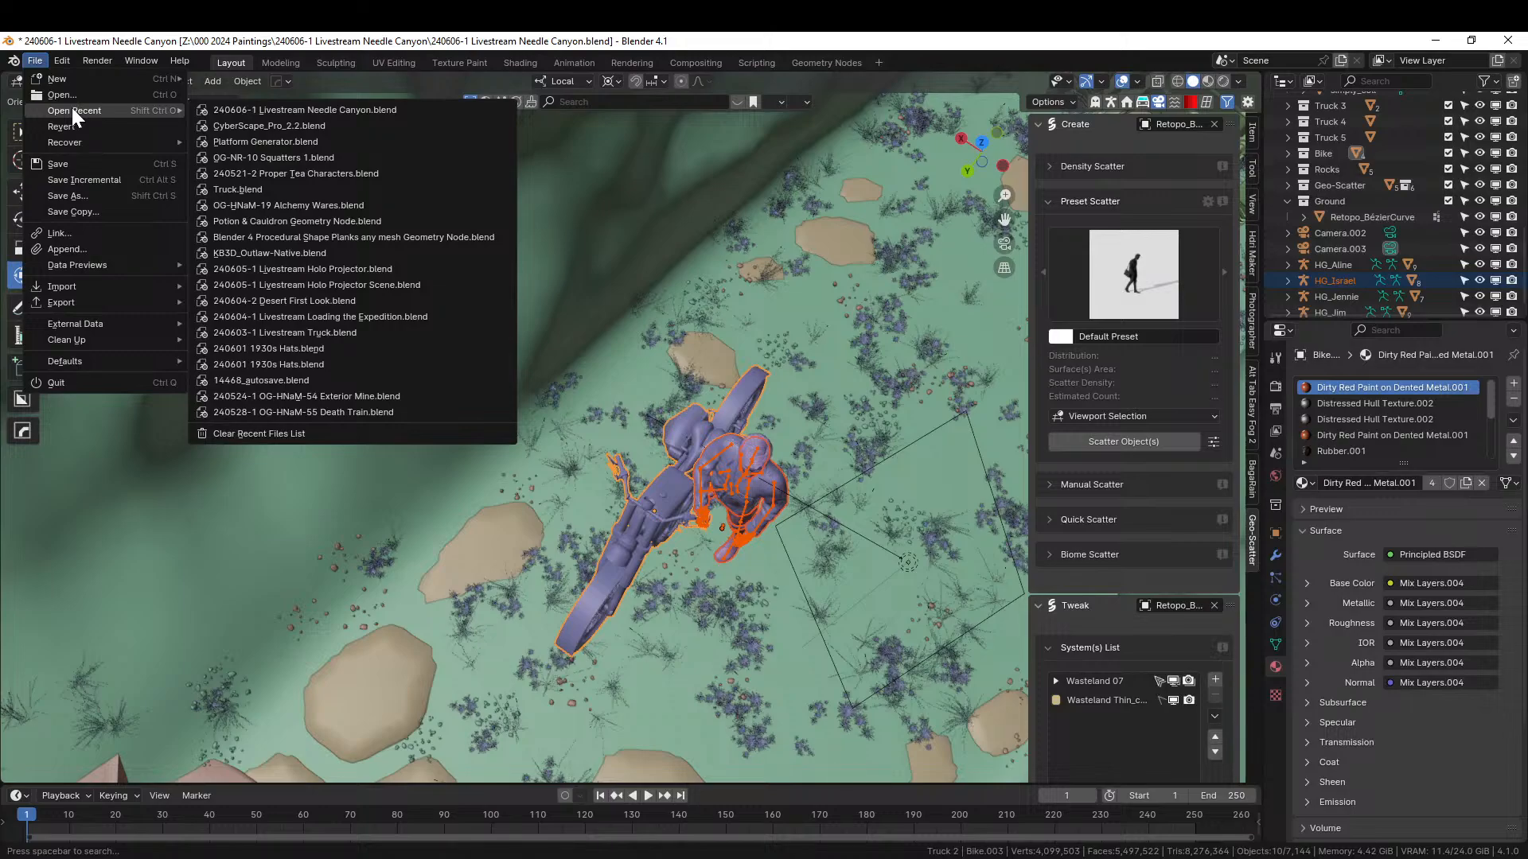
click(63, 96)
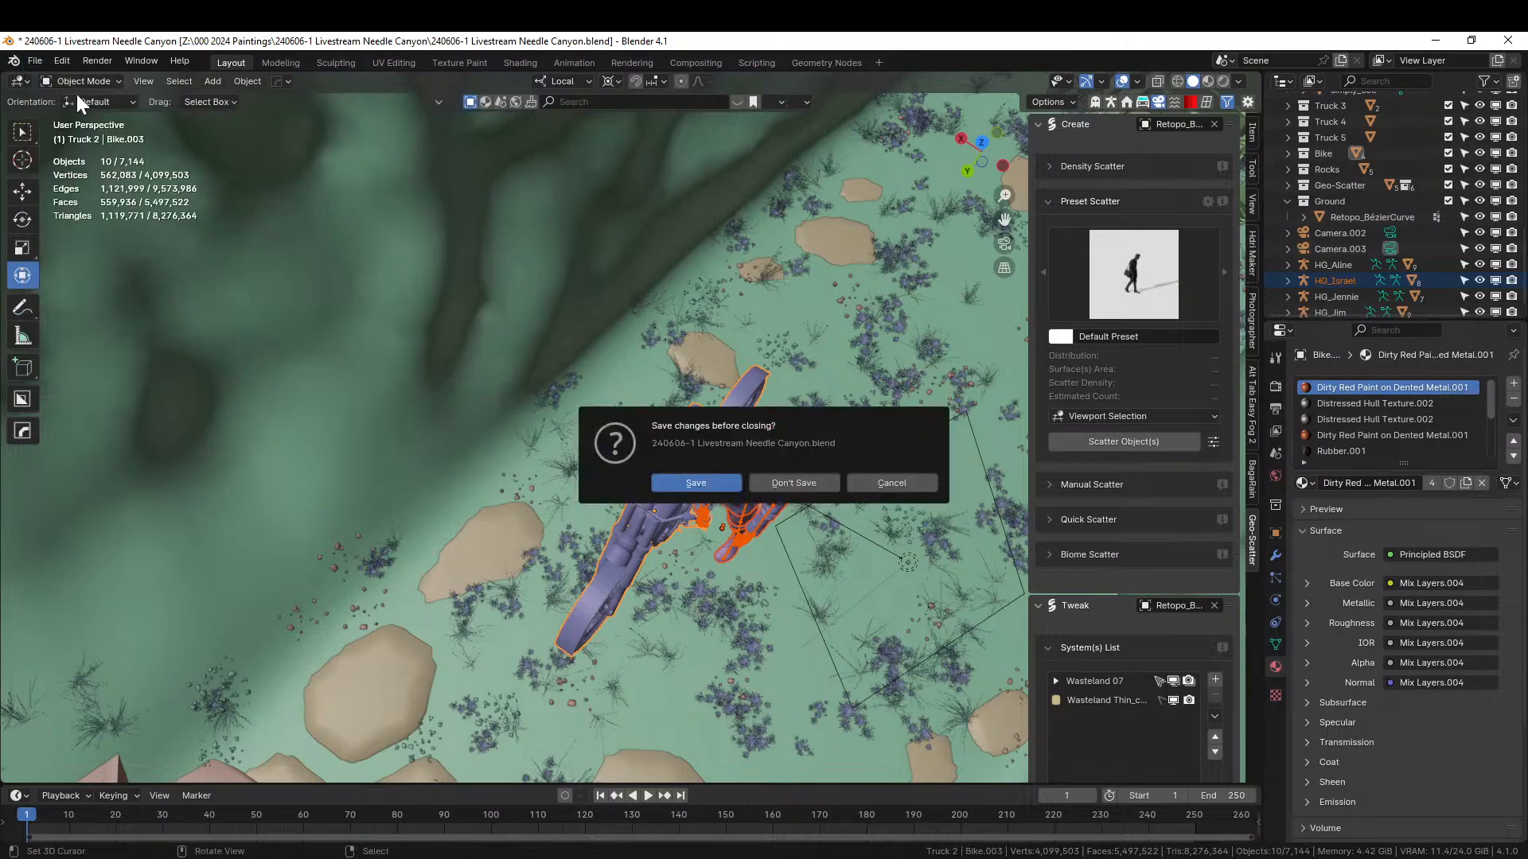
click(807, 485)
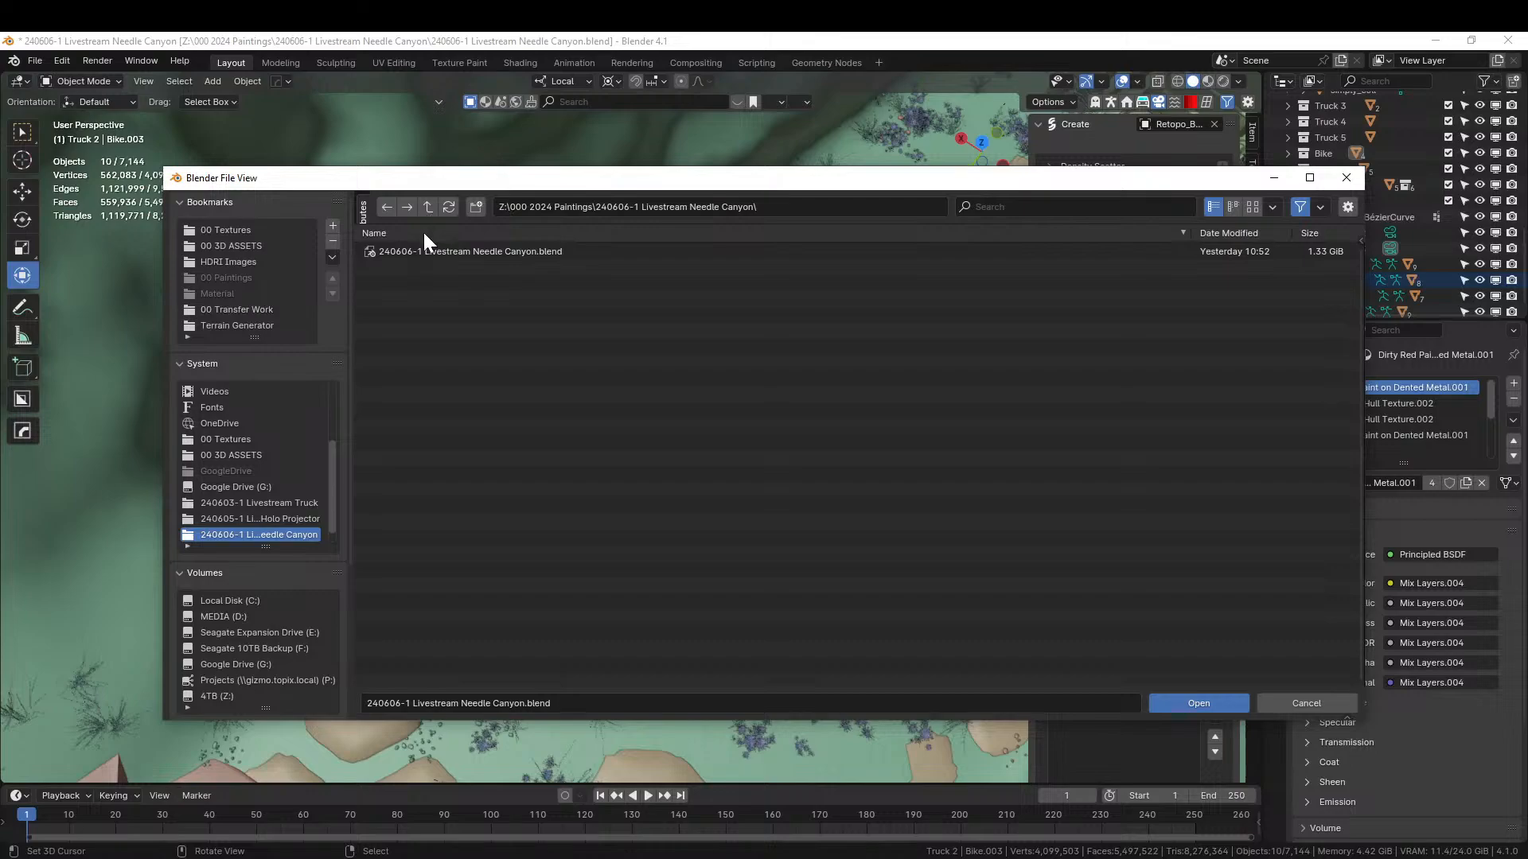
- Reverse the name sorting in the 000 2024 Paintings folder and open 240530-1 Livestream Warehouse.blend from its project folder
click(428, 206)
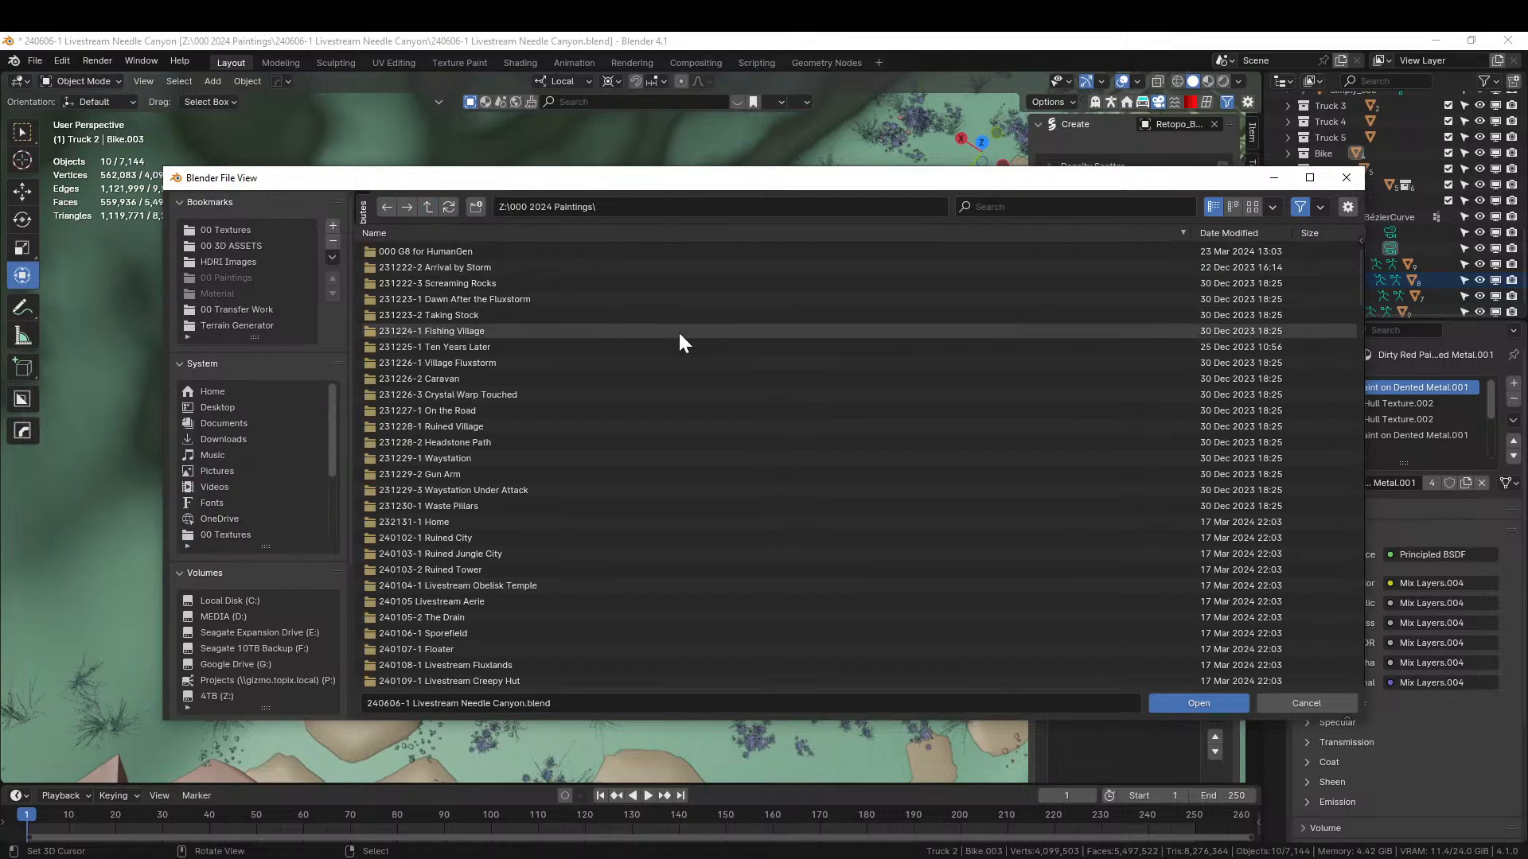
click(483, 232)
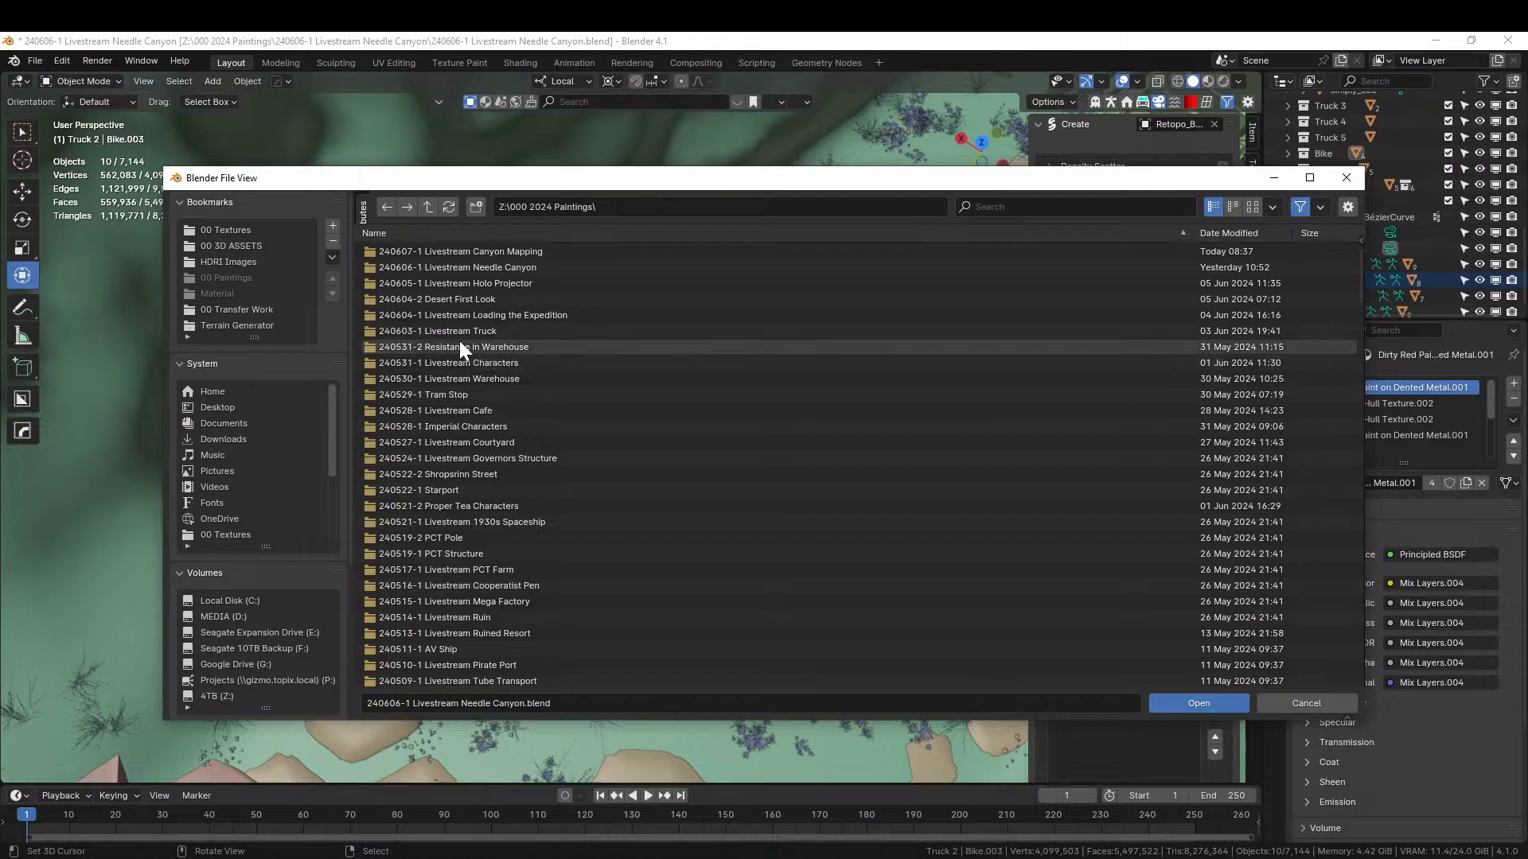
click(486, 378)
double_click(368, 379)
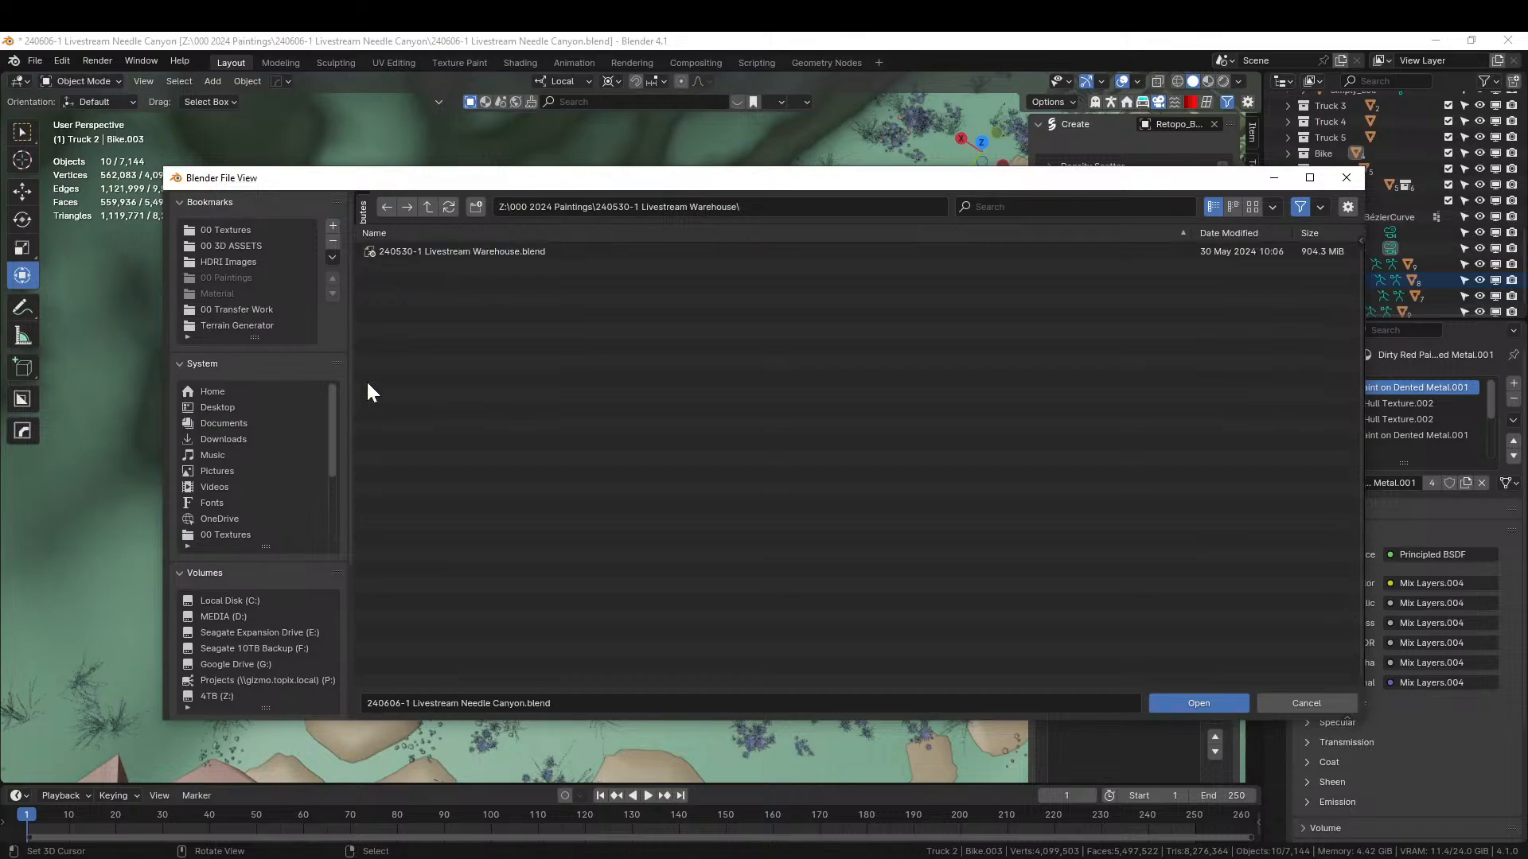
double_click(462, 251)
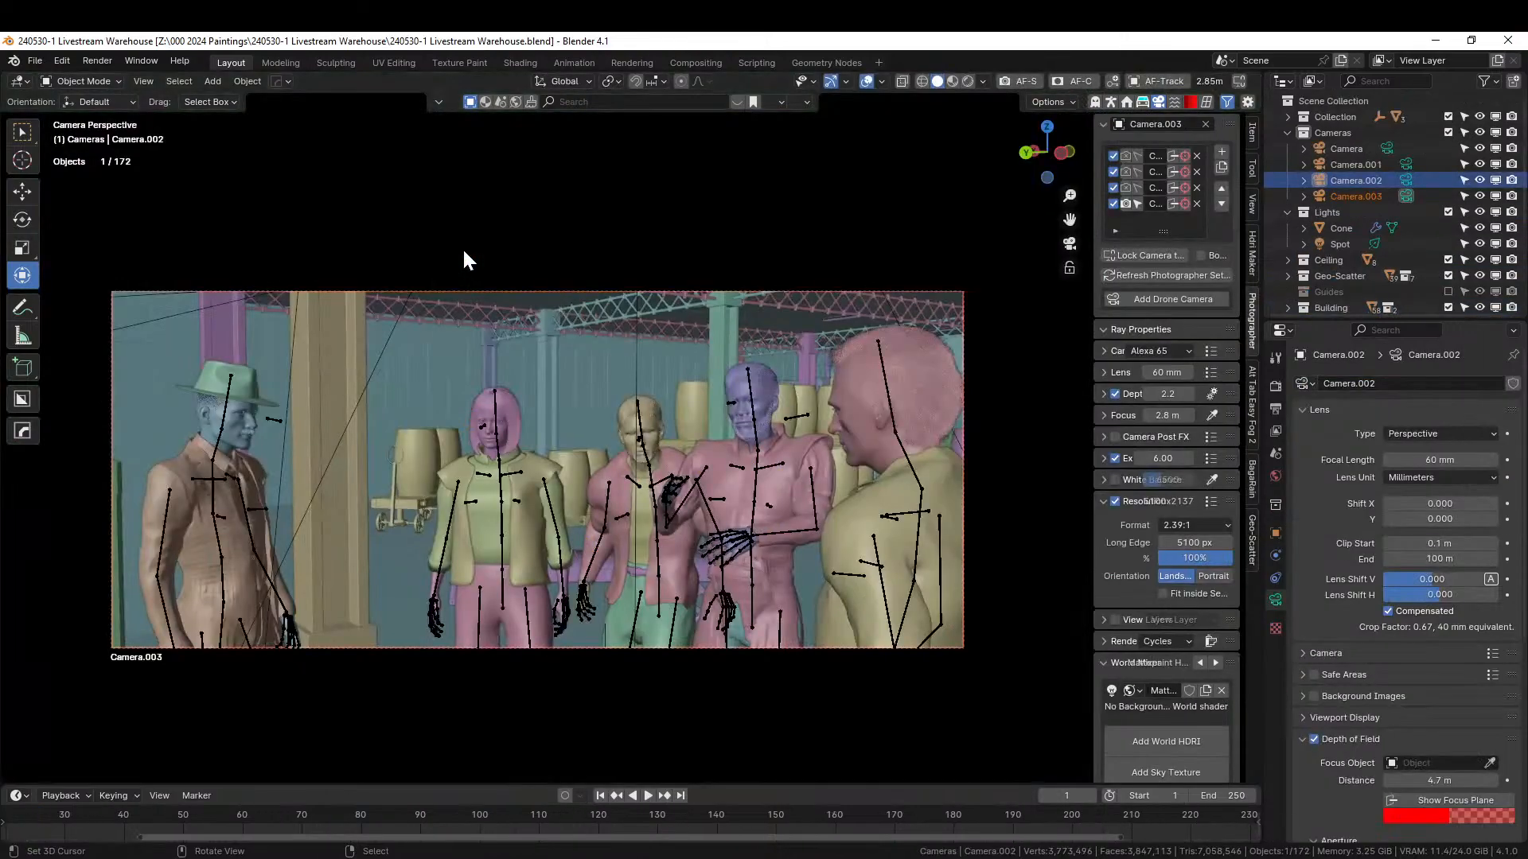
- Select the figure wearing the hat with its full object hierarchy in the warehouse scene and copy it
mouse_move(374, 509)
middle_down()
mouse_move(345, 542)
mouse_move(345, 510)
middle_up()
click(329, 432)
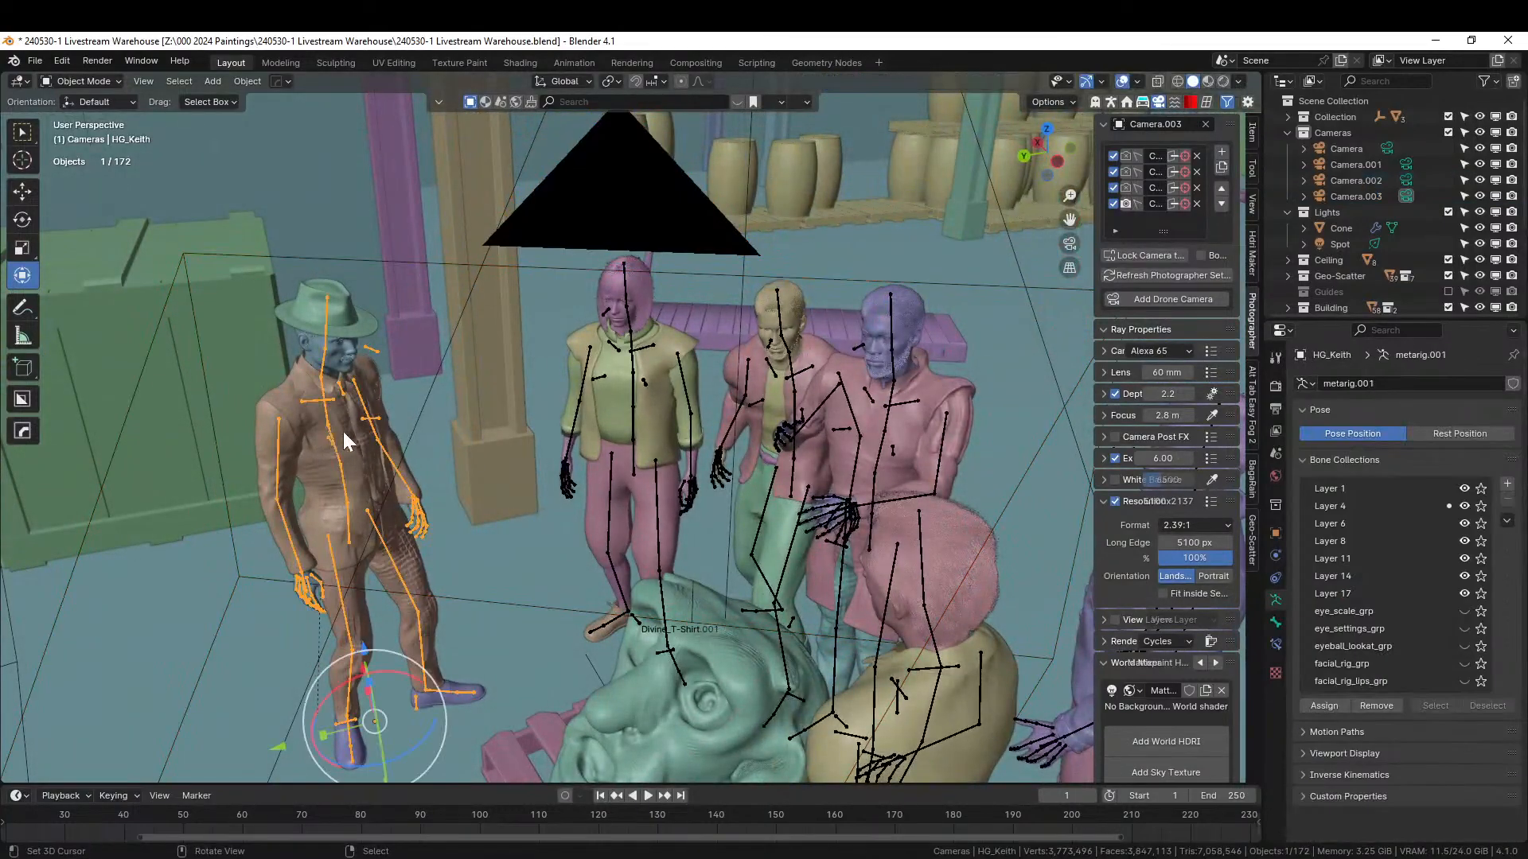
scroll(1368, 298, down, 5)
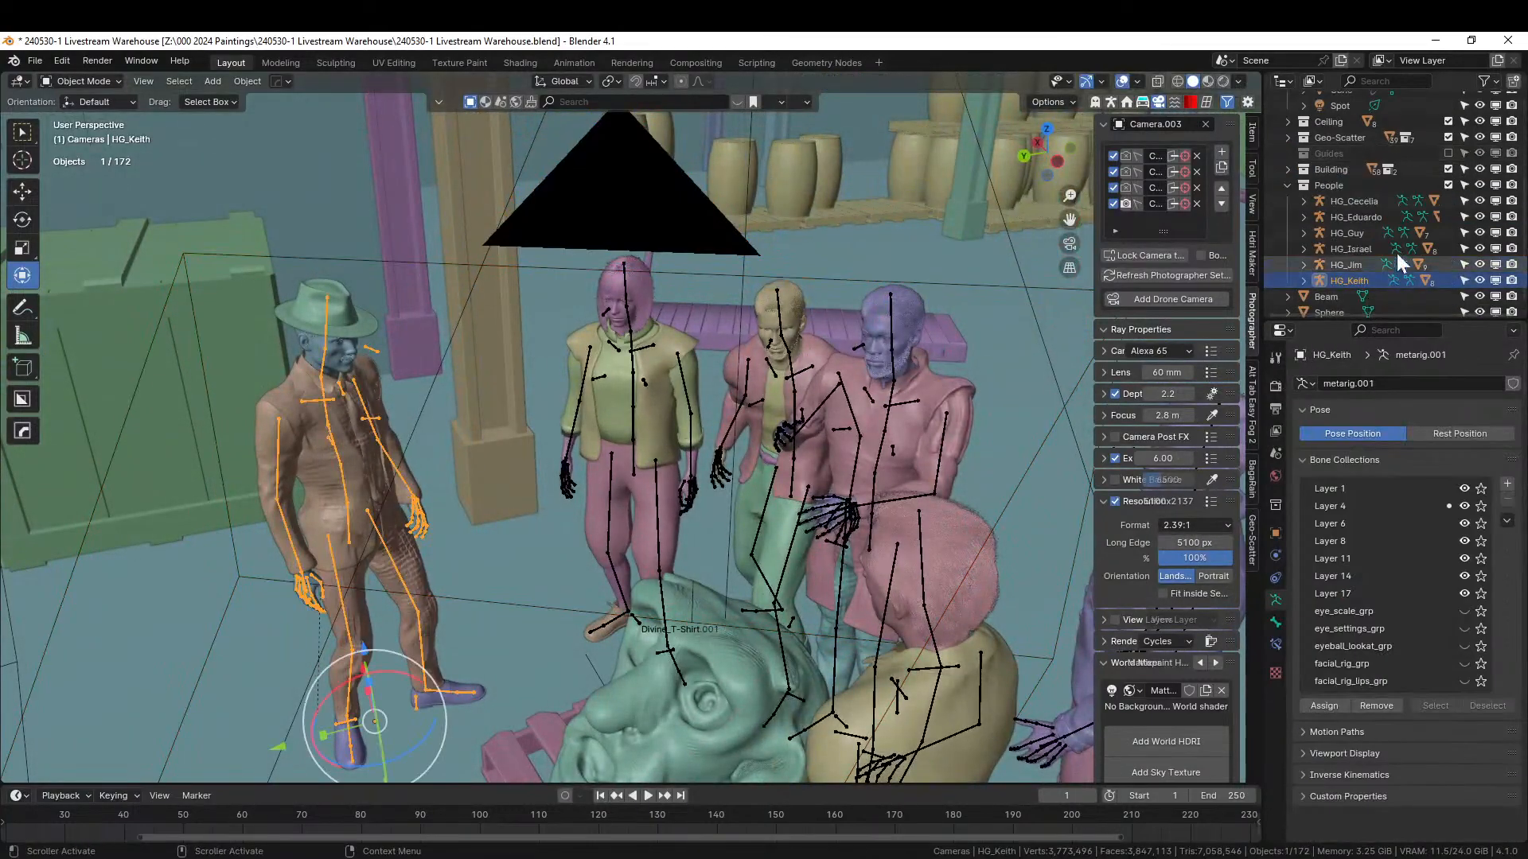
right_click(1363, 281)
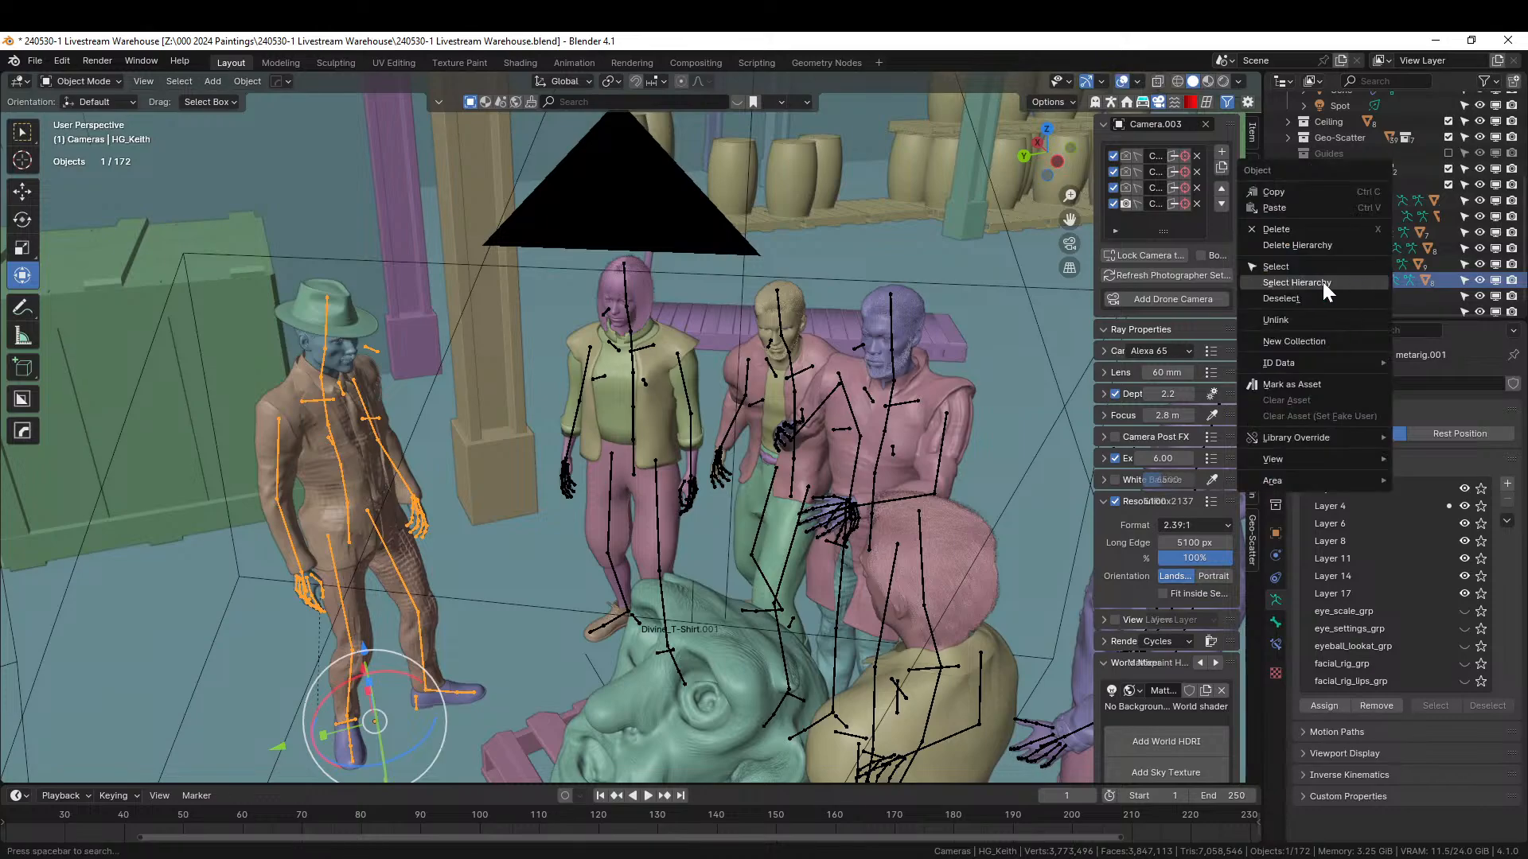
click(1322, 282)
key(ctrl+c)
- Return to the Canyon Mapping file, make the root Scene Collection active, and paste the copied hat-wearing figure
click(296, 427)
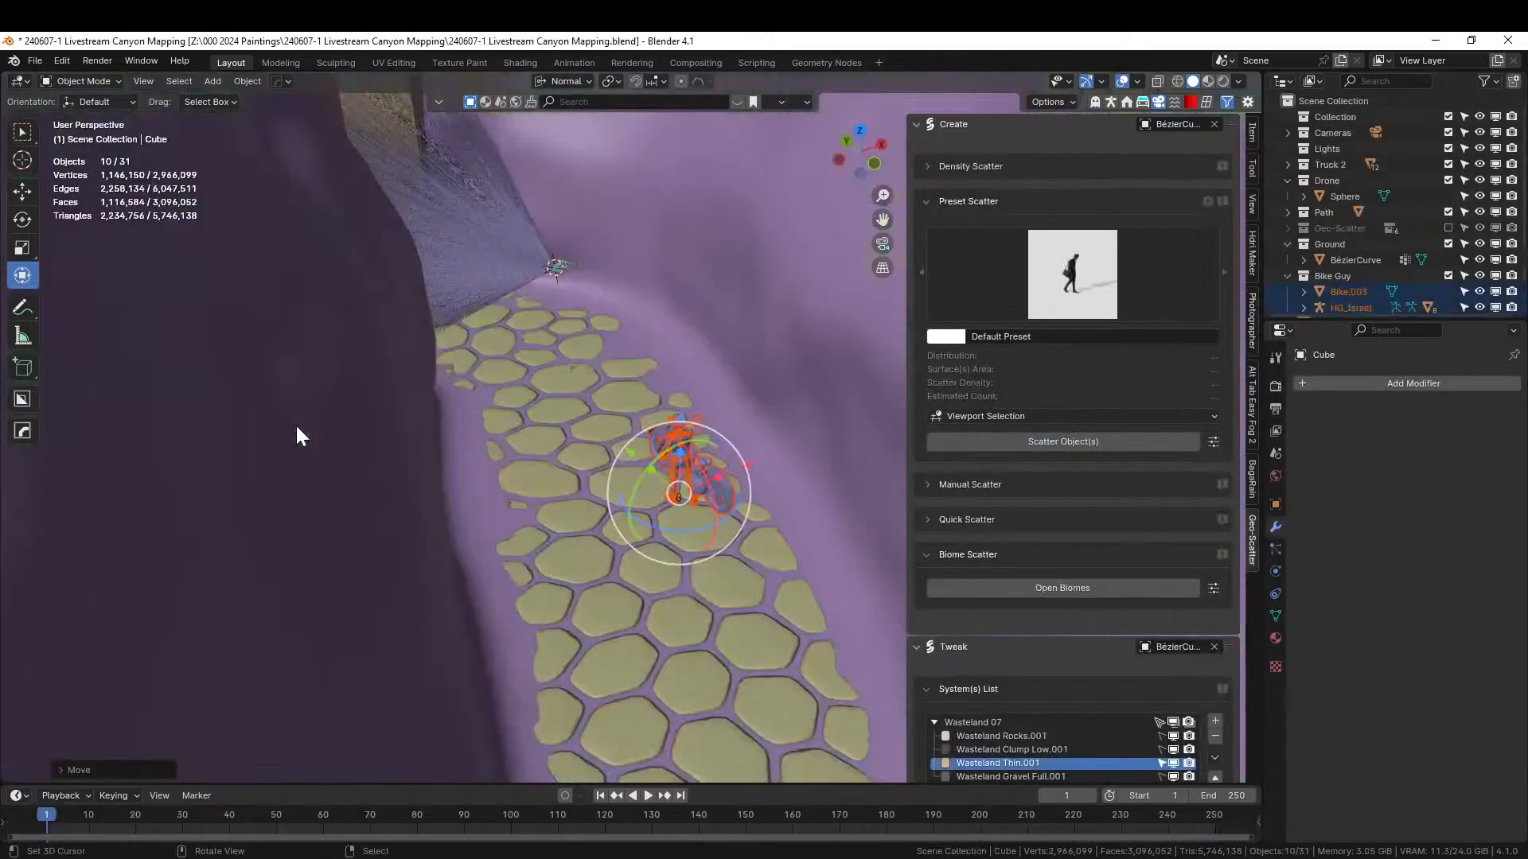
middle_drag(621, 491, 624, 566)
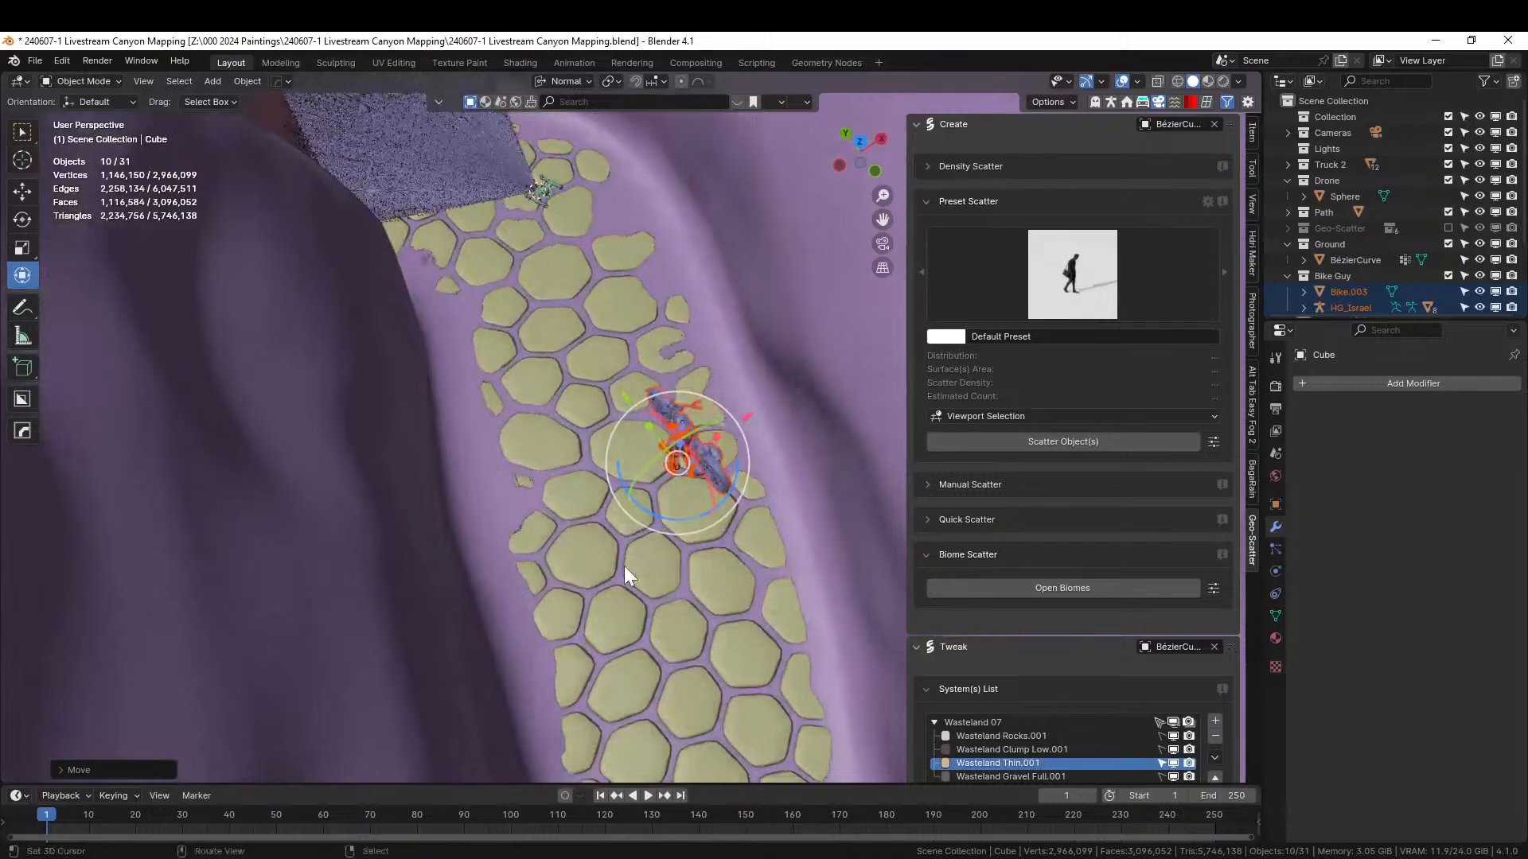
key(KP_7)
scroll(652, 547, up, 1)
scroll(621, 480, up, 1)
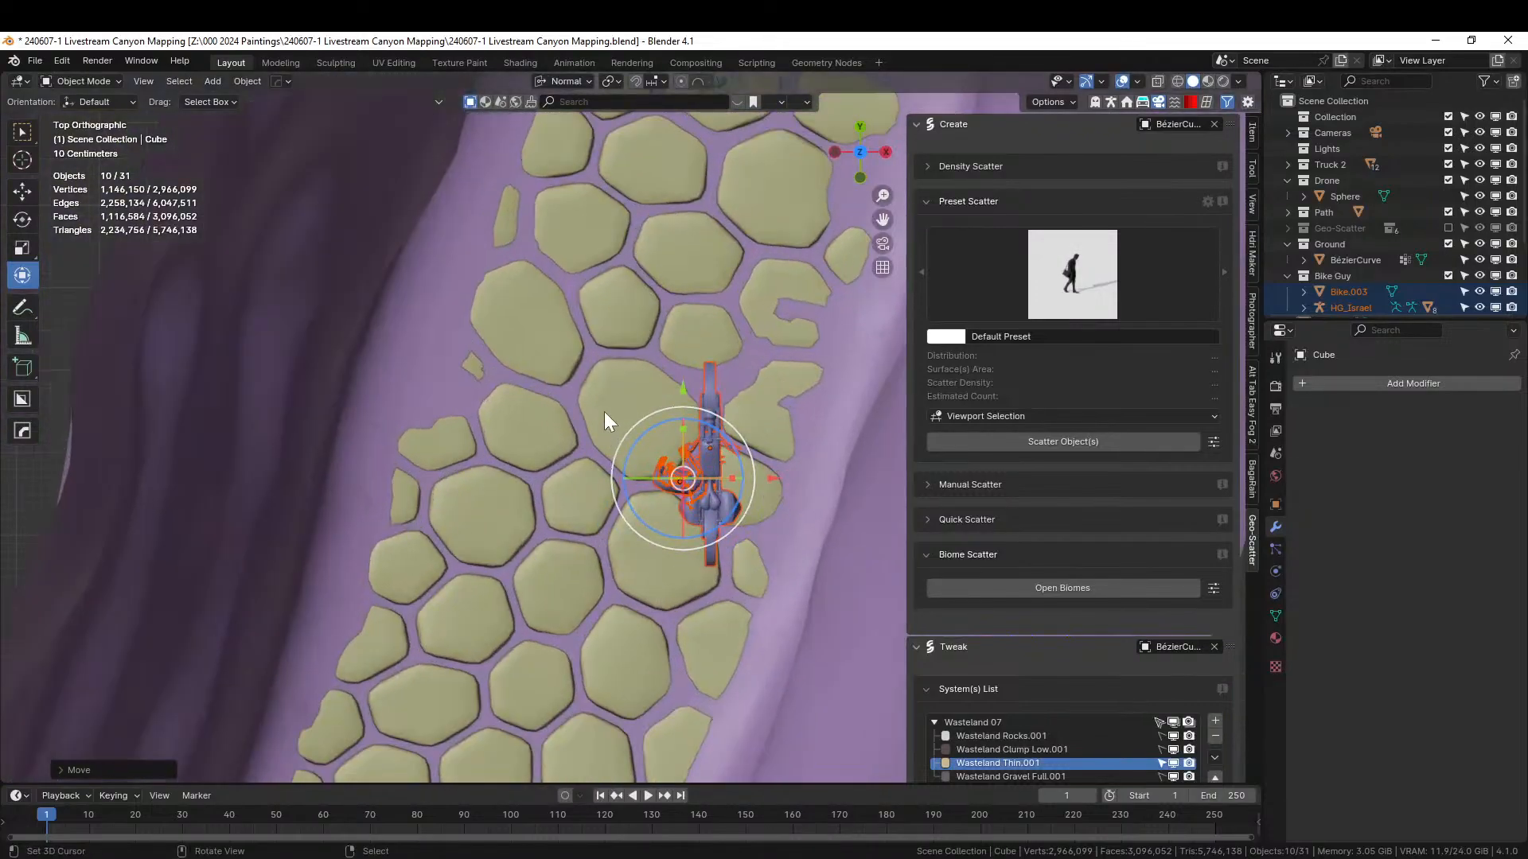
scroll(604, 412, down, 10)
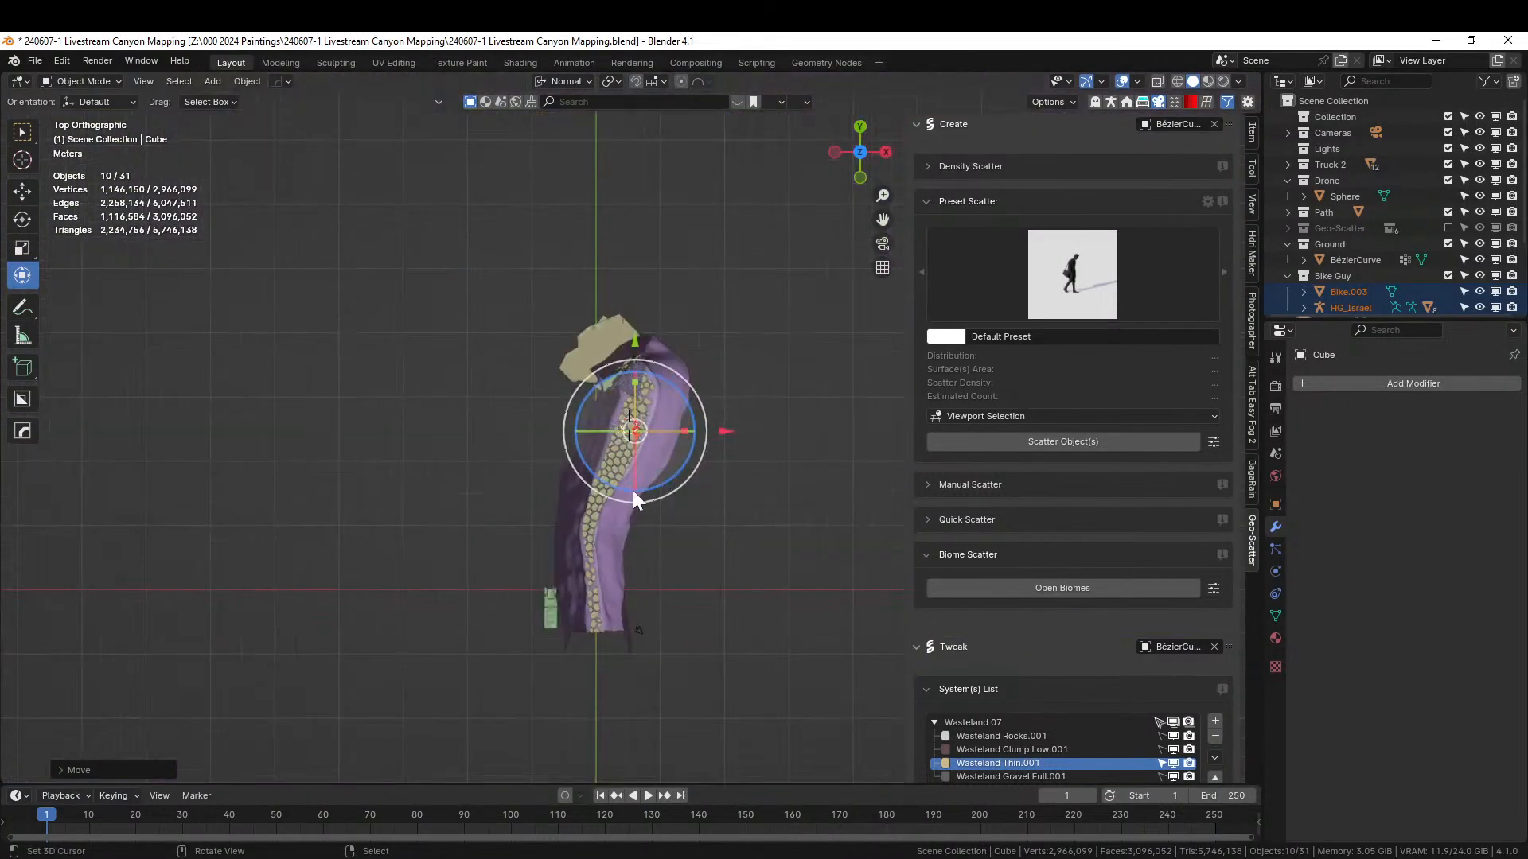
click(1334, 101)
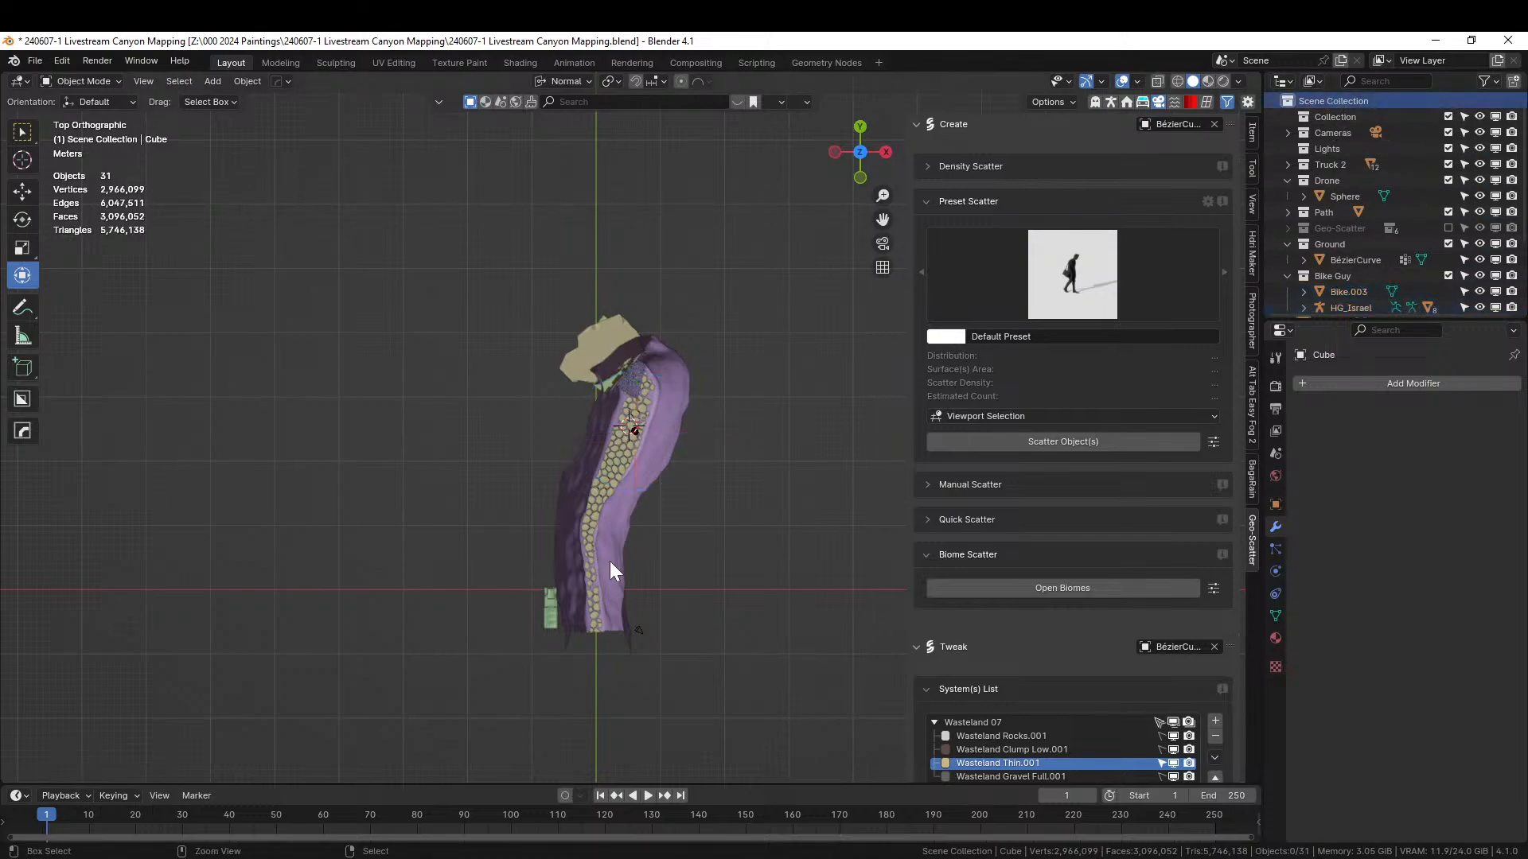
key(ctrl+v)
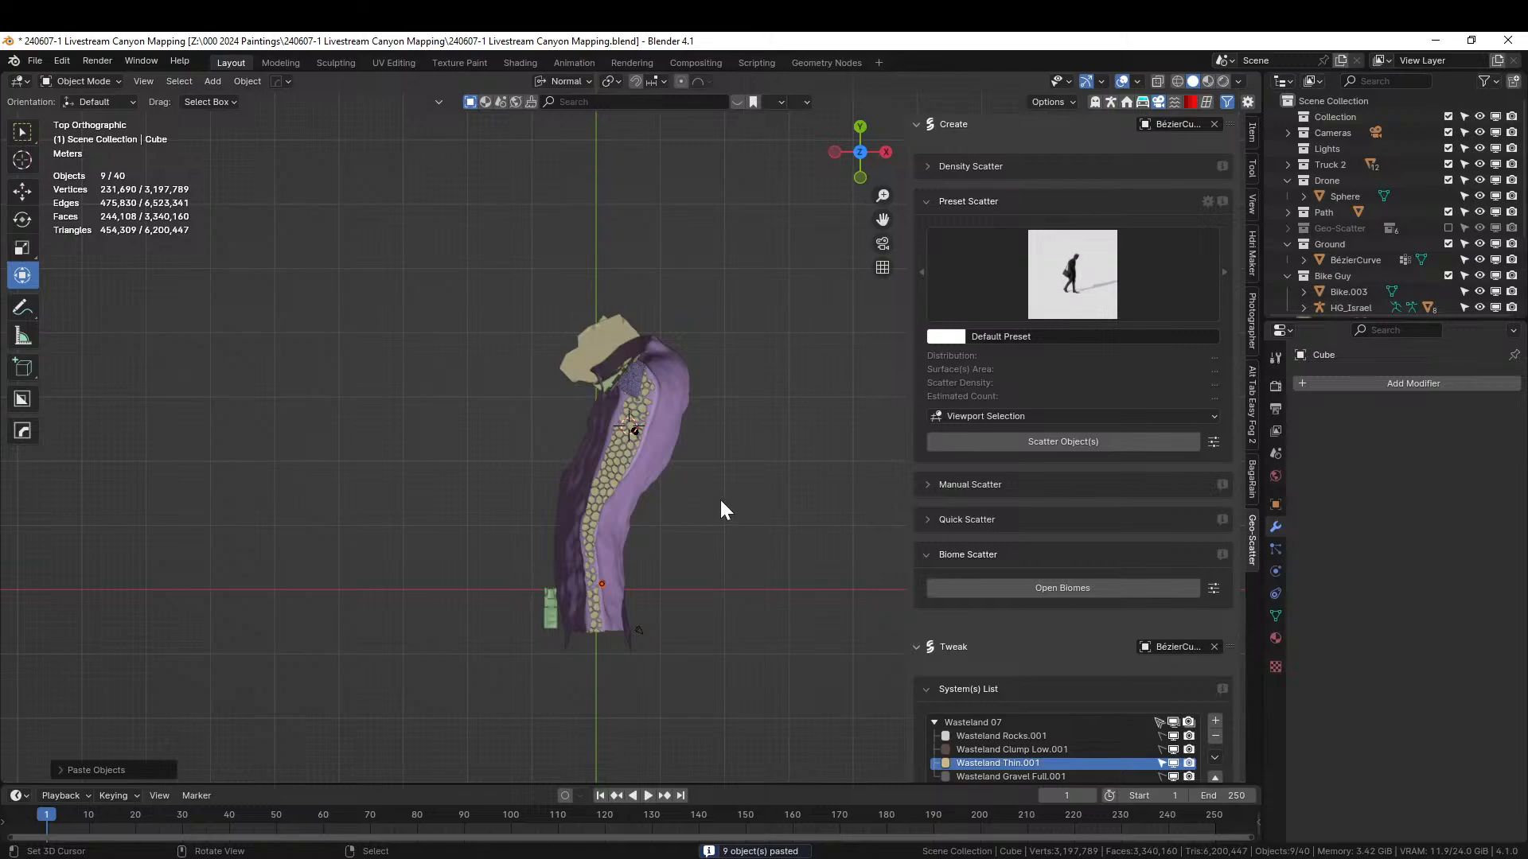
- Move the pasted figure's objects into a new collection named People
key(m)
click(687, 501)
text(People)
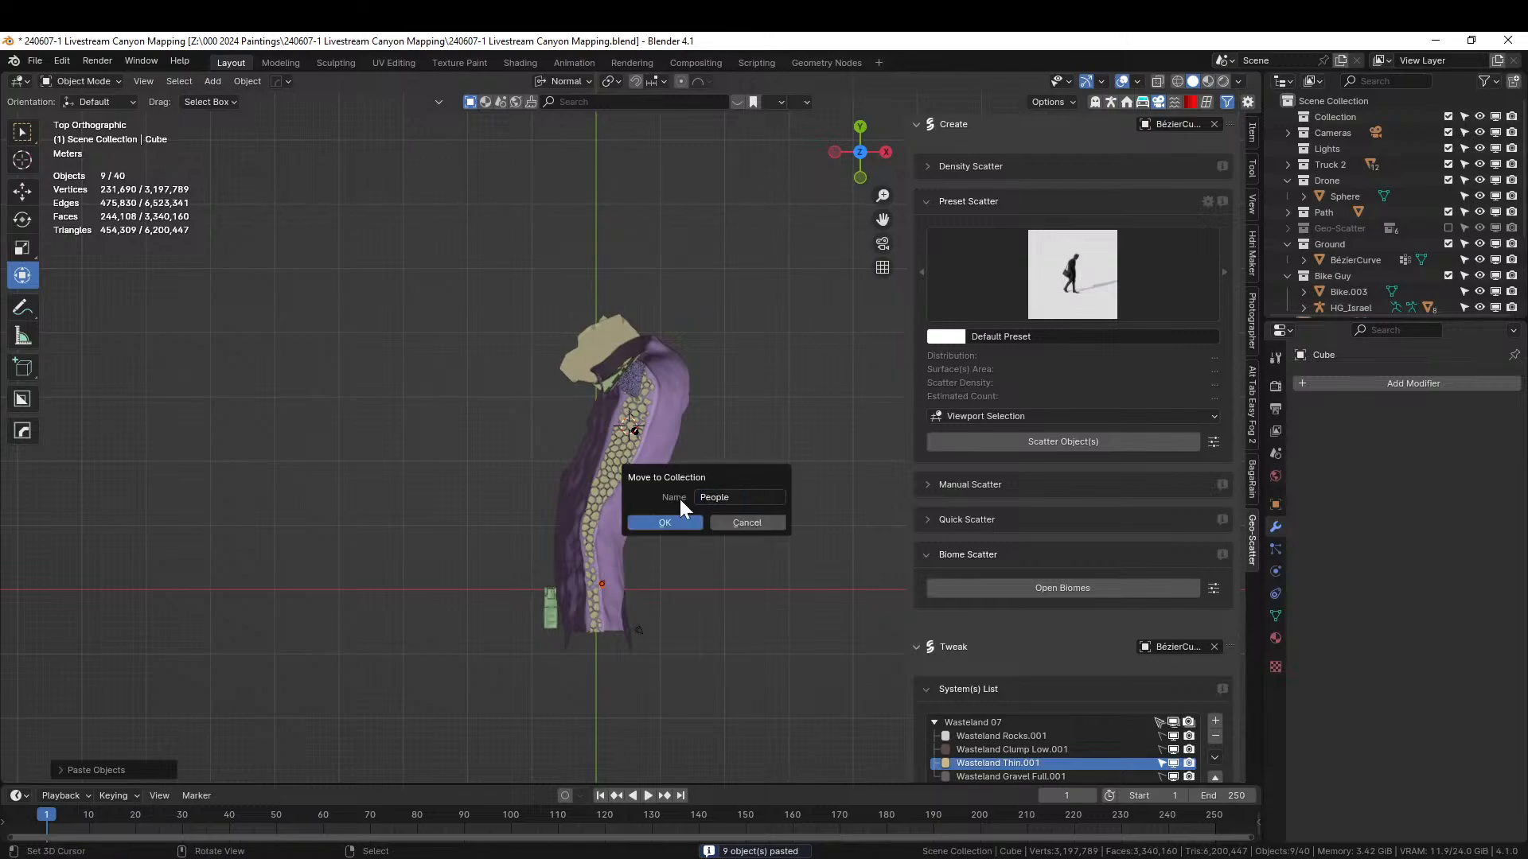
key(Return)
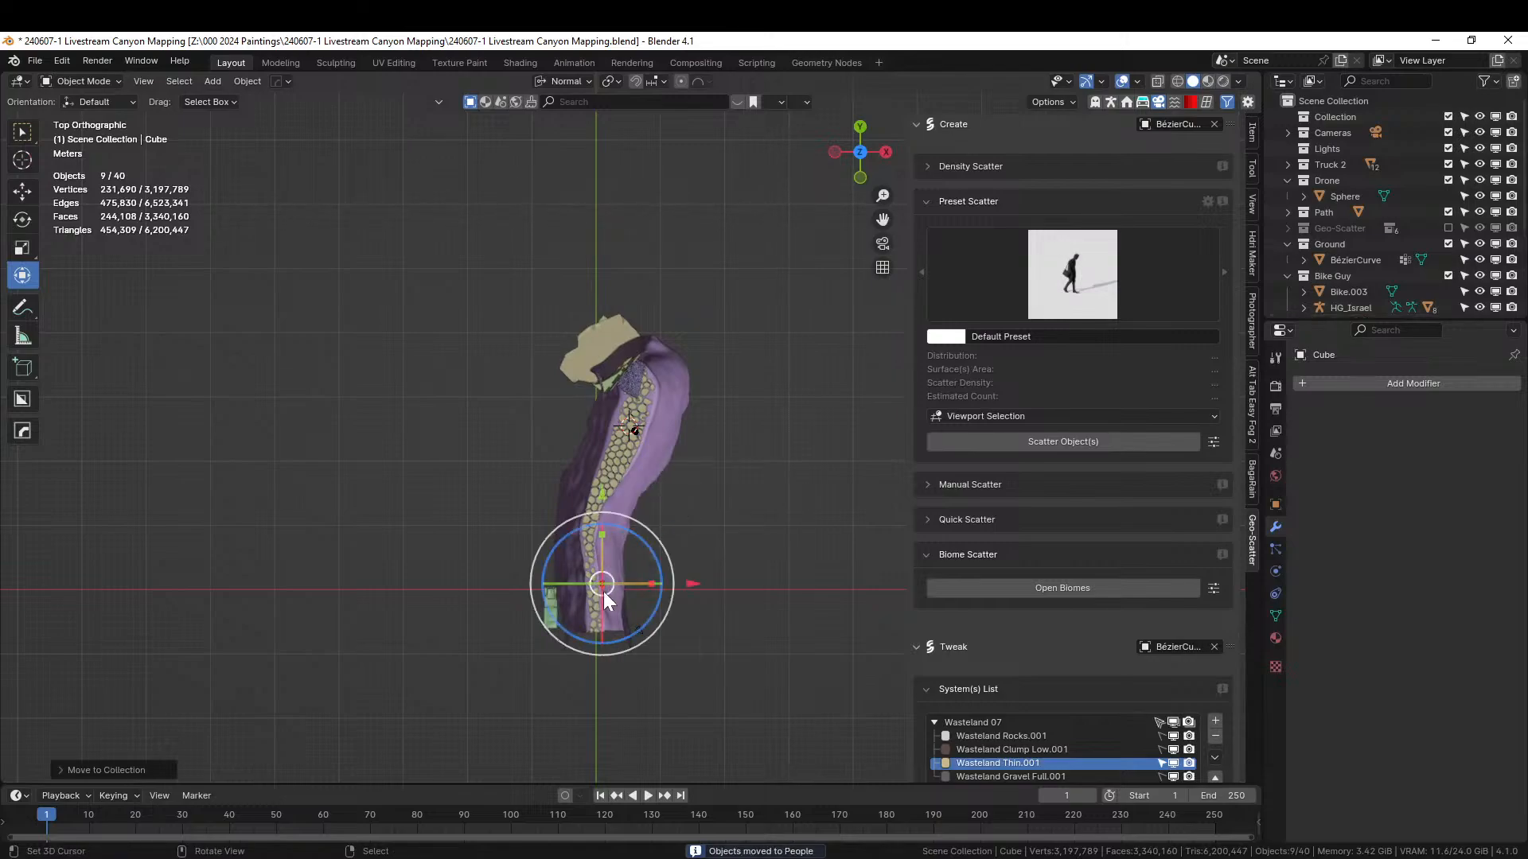
- Select only the hat-wearing figure's rig and move it up the path beside the motorbike, to about X 5.15 m, Y 25.59 m
key(KP_Decimal)
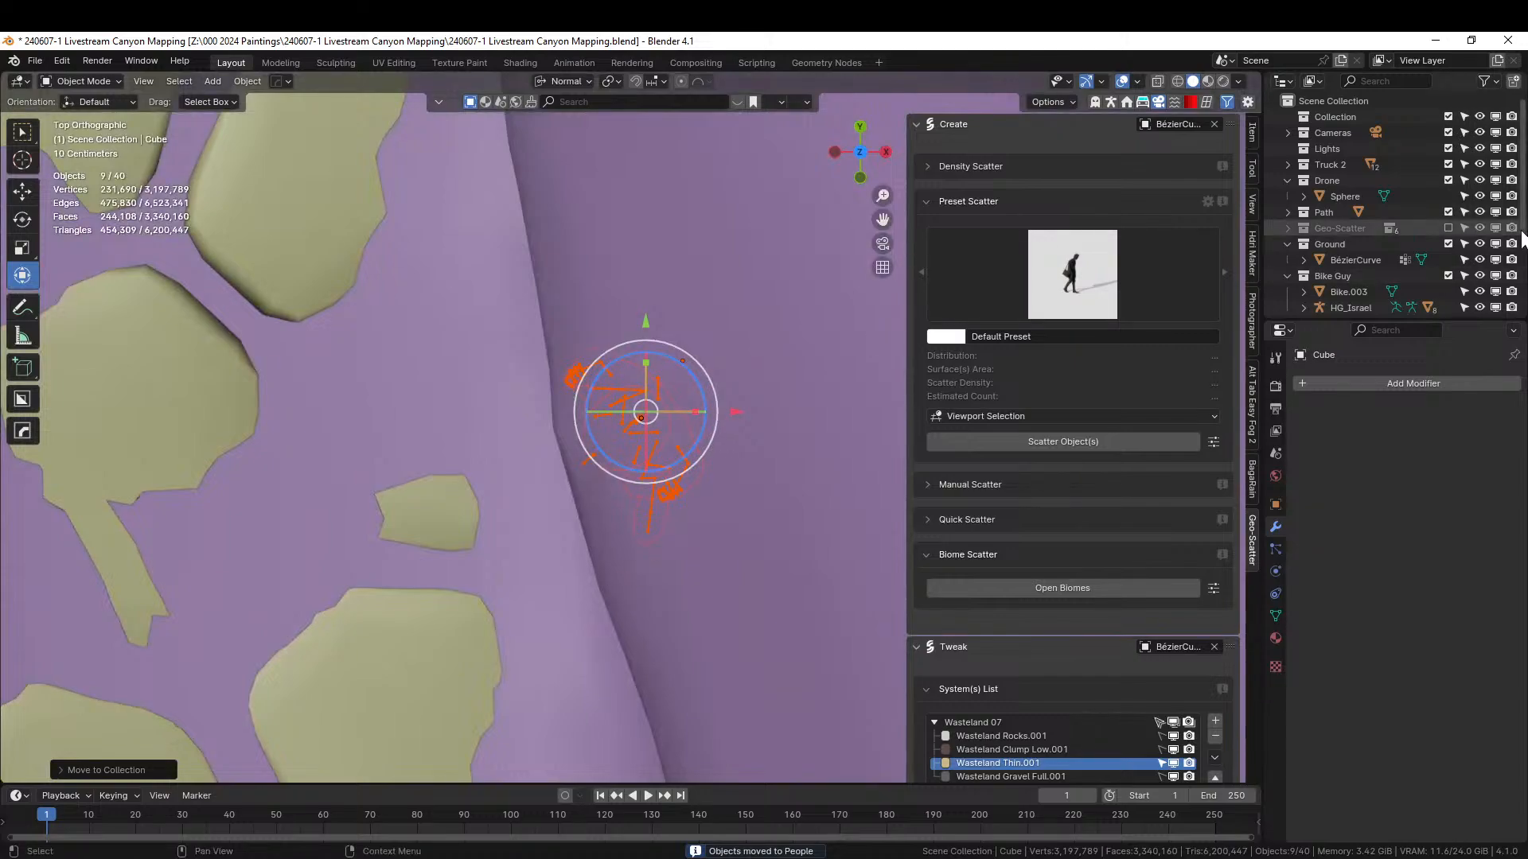
scroll(1416, 263, down, 5)
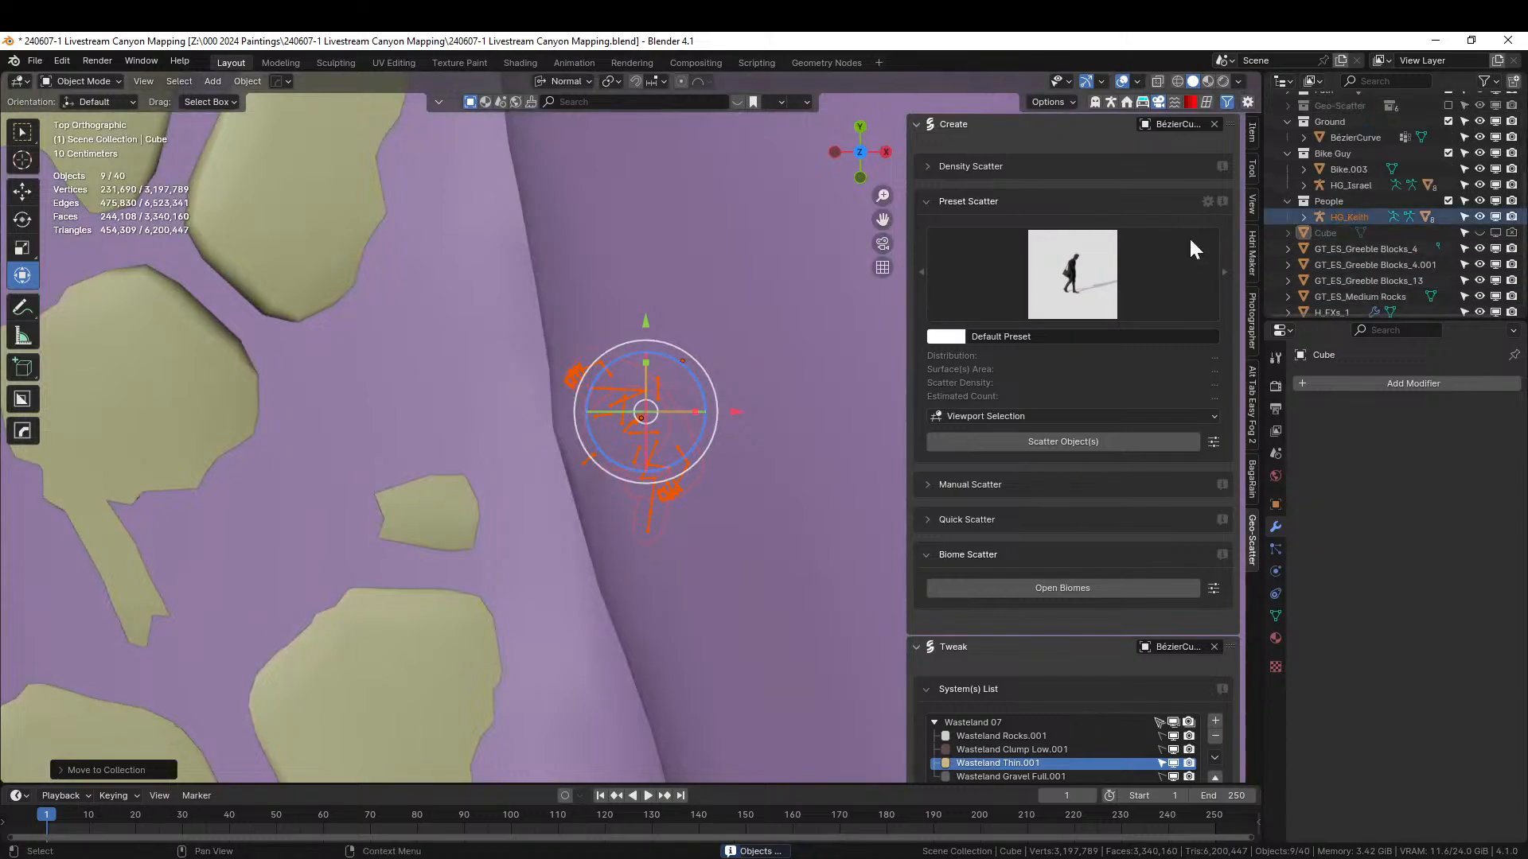
click(1273, 216)
scroll(723, 429, down, 4)
scroll(723, 430, down, 6)
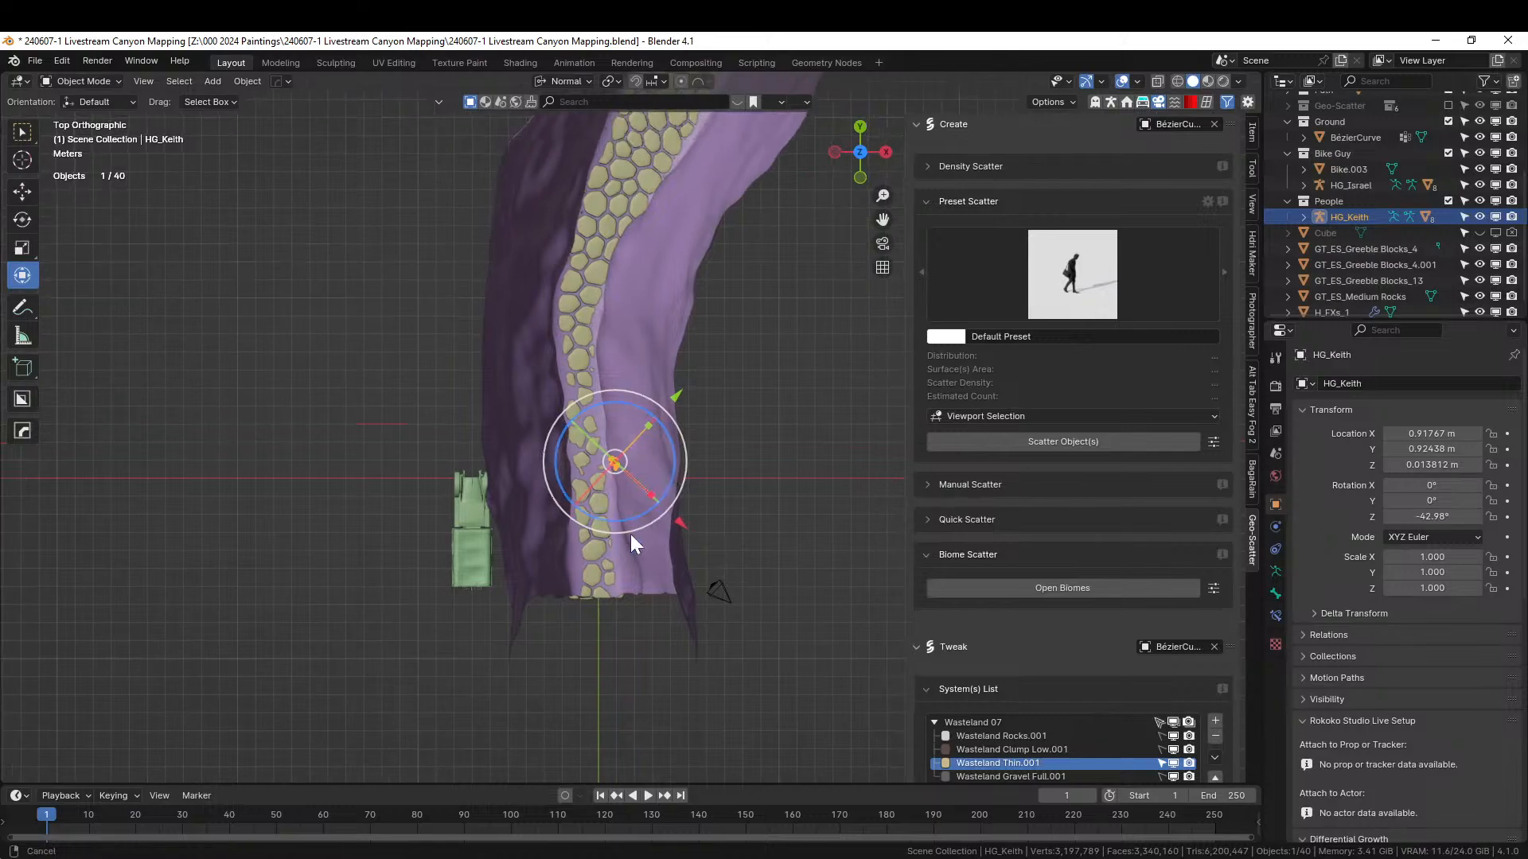
scroll(557, 446, up, 5)
scroll(552, 600, down, 1)
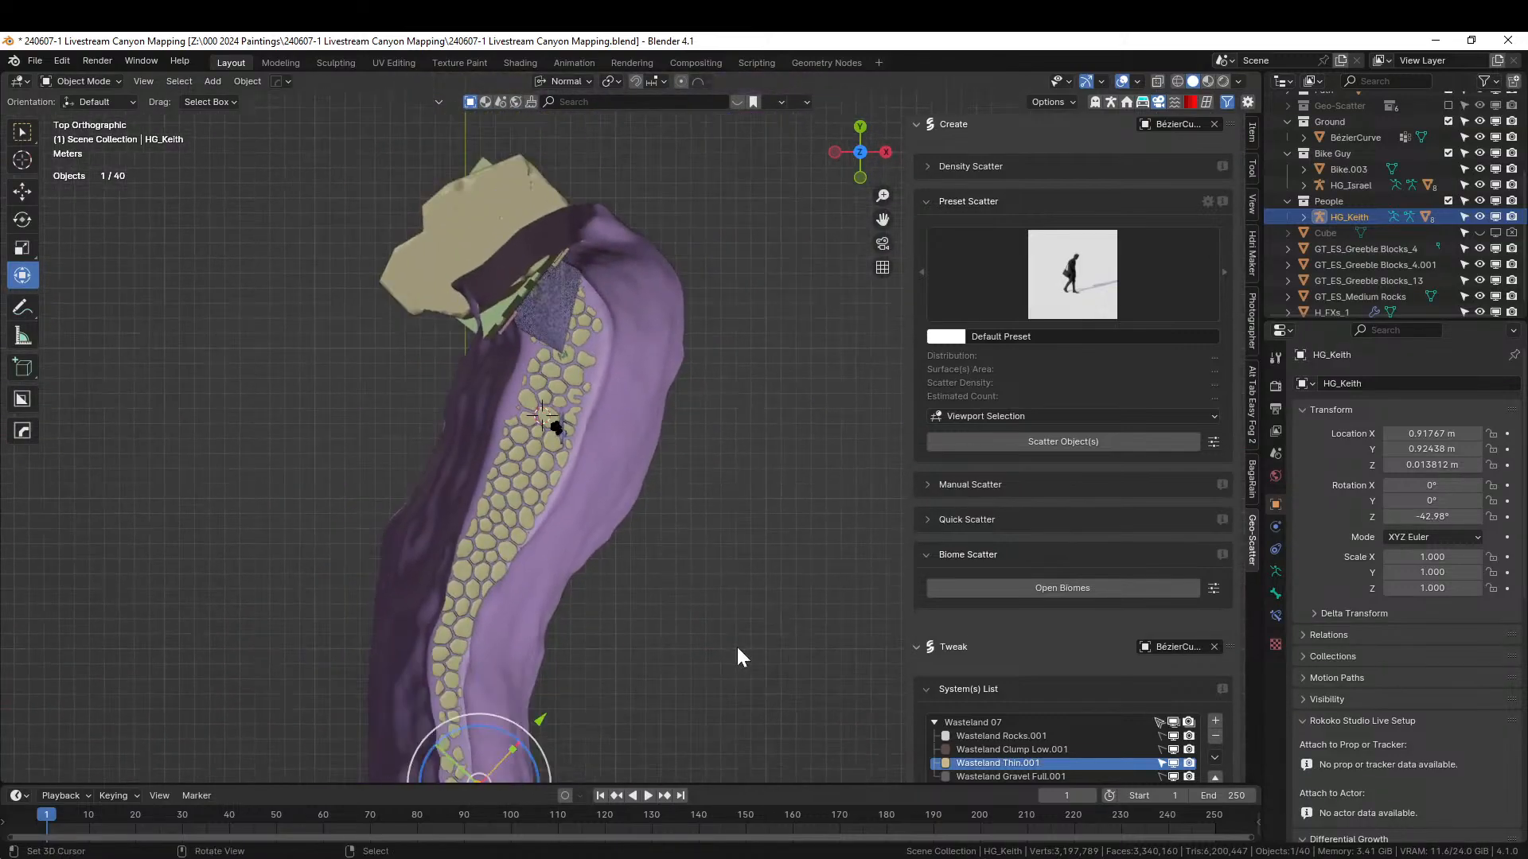
key(g)
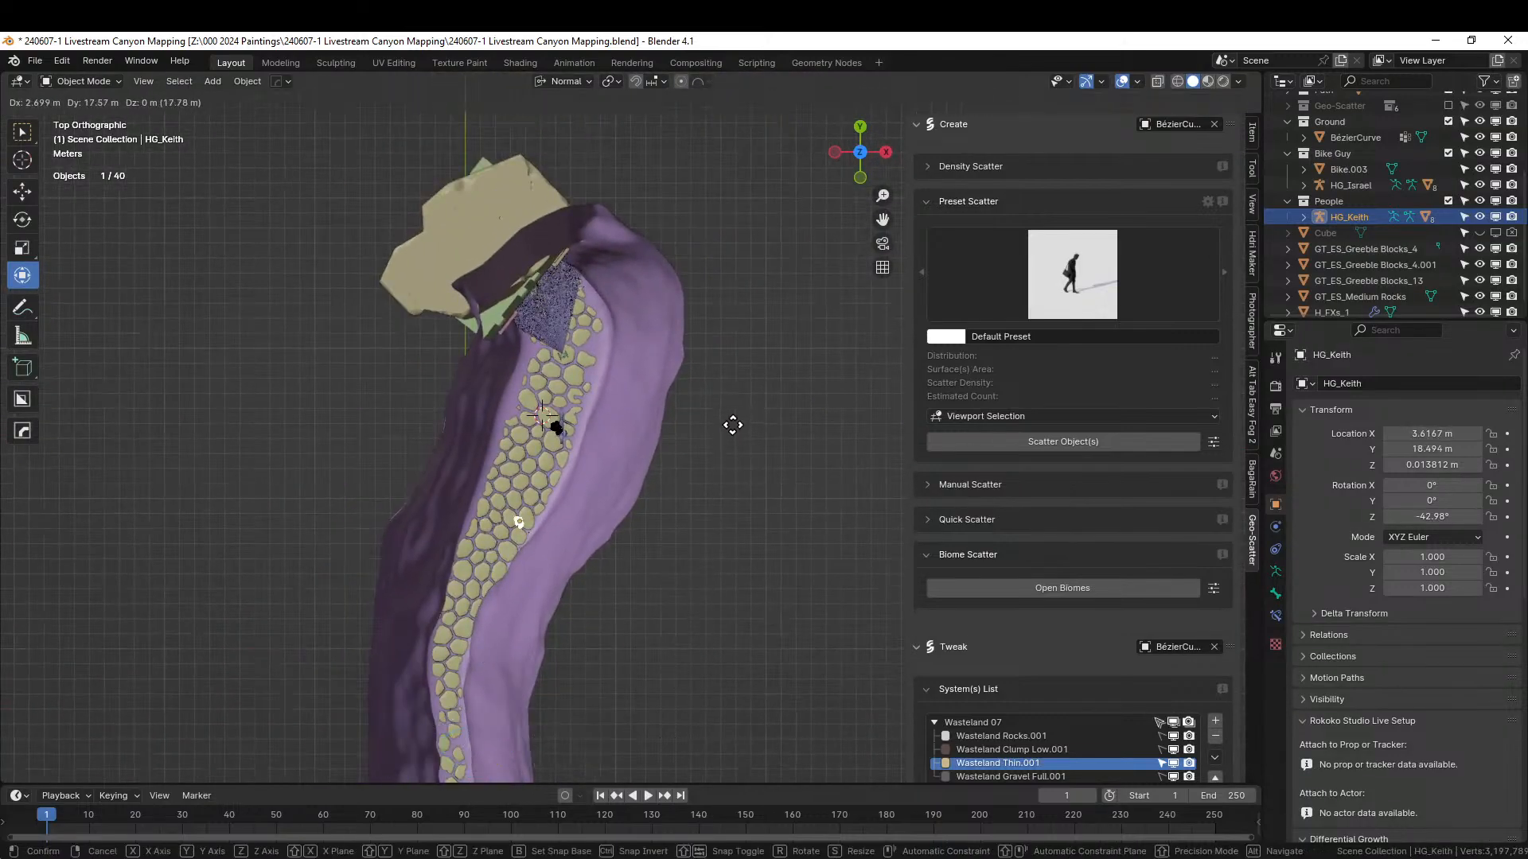
click(804, 331)
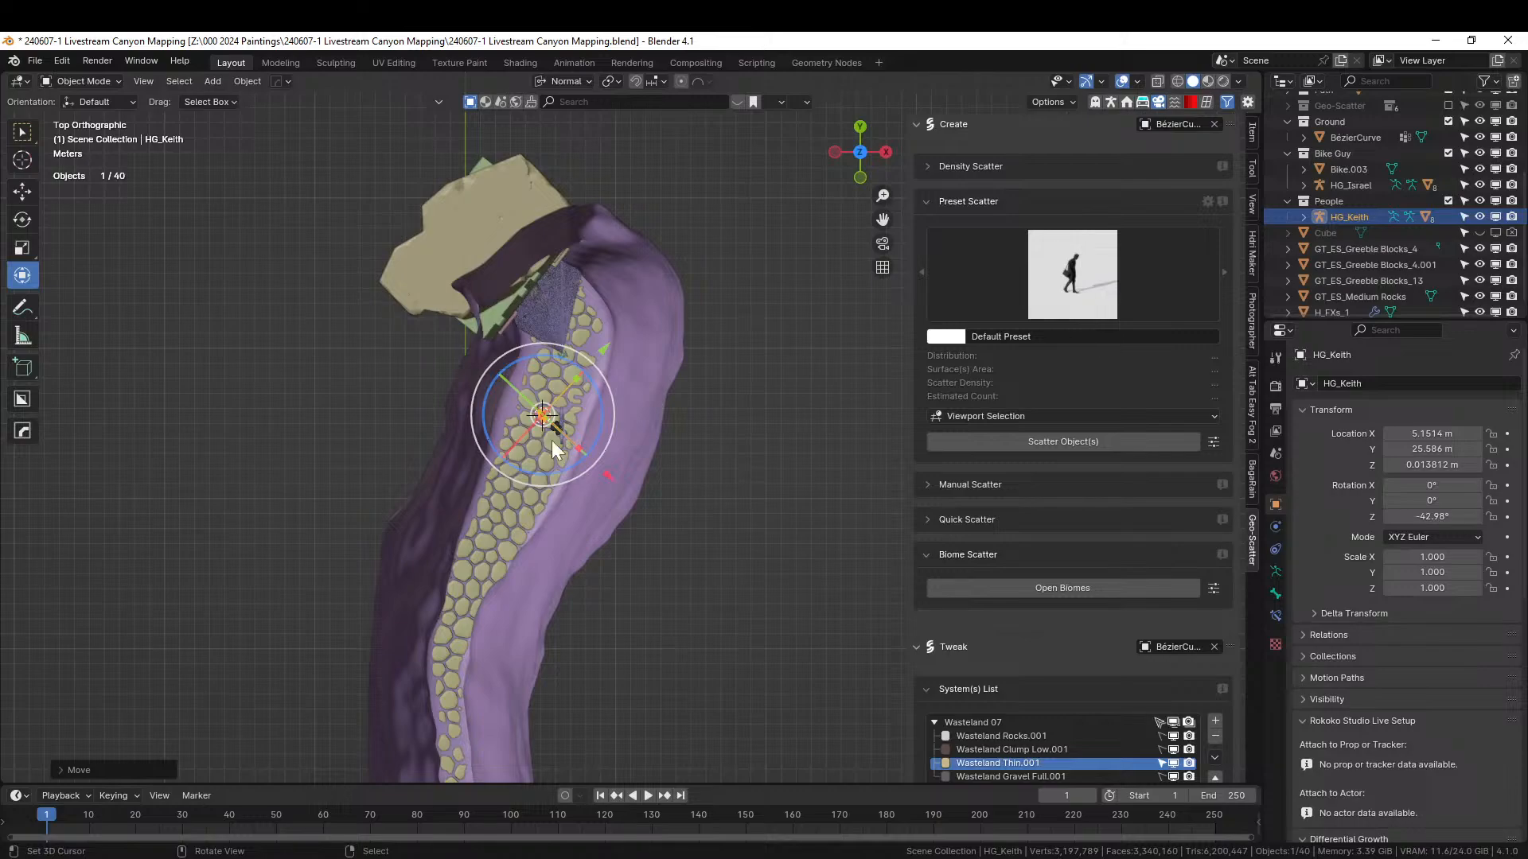
- Raise the hat-wearing figure about 0.39 m along Z so its feet rest on the path stone
key(KP_Decimal)
middle_drag(584, 423, 681, 506)
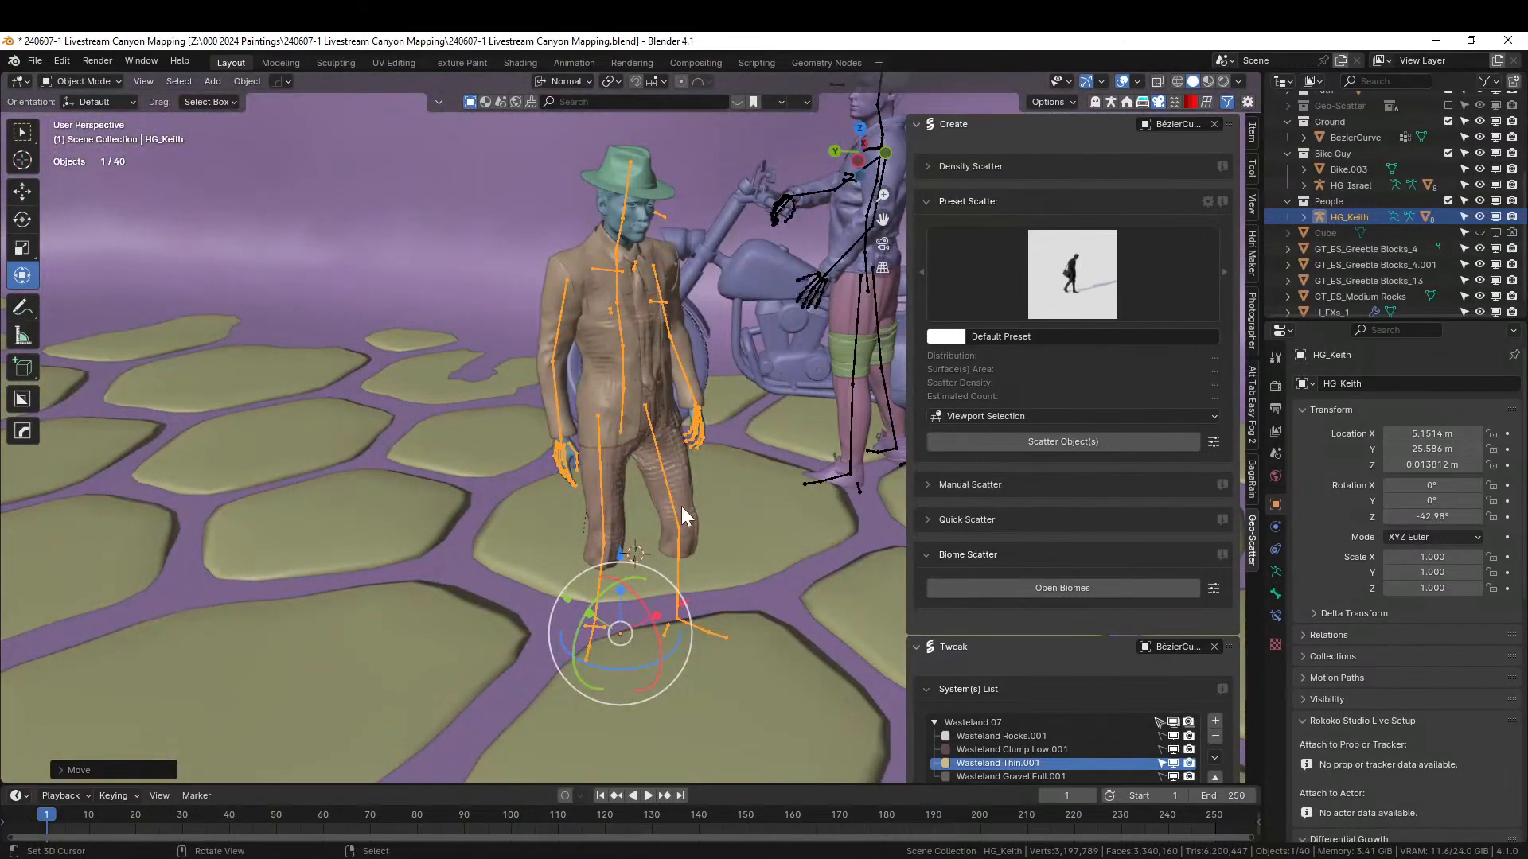
key(g)
key(z)
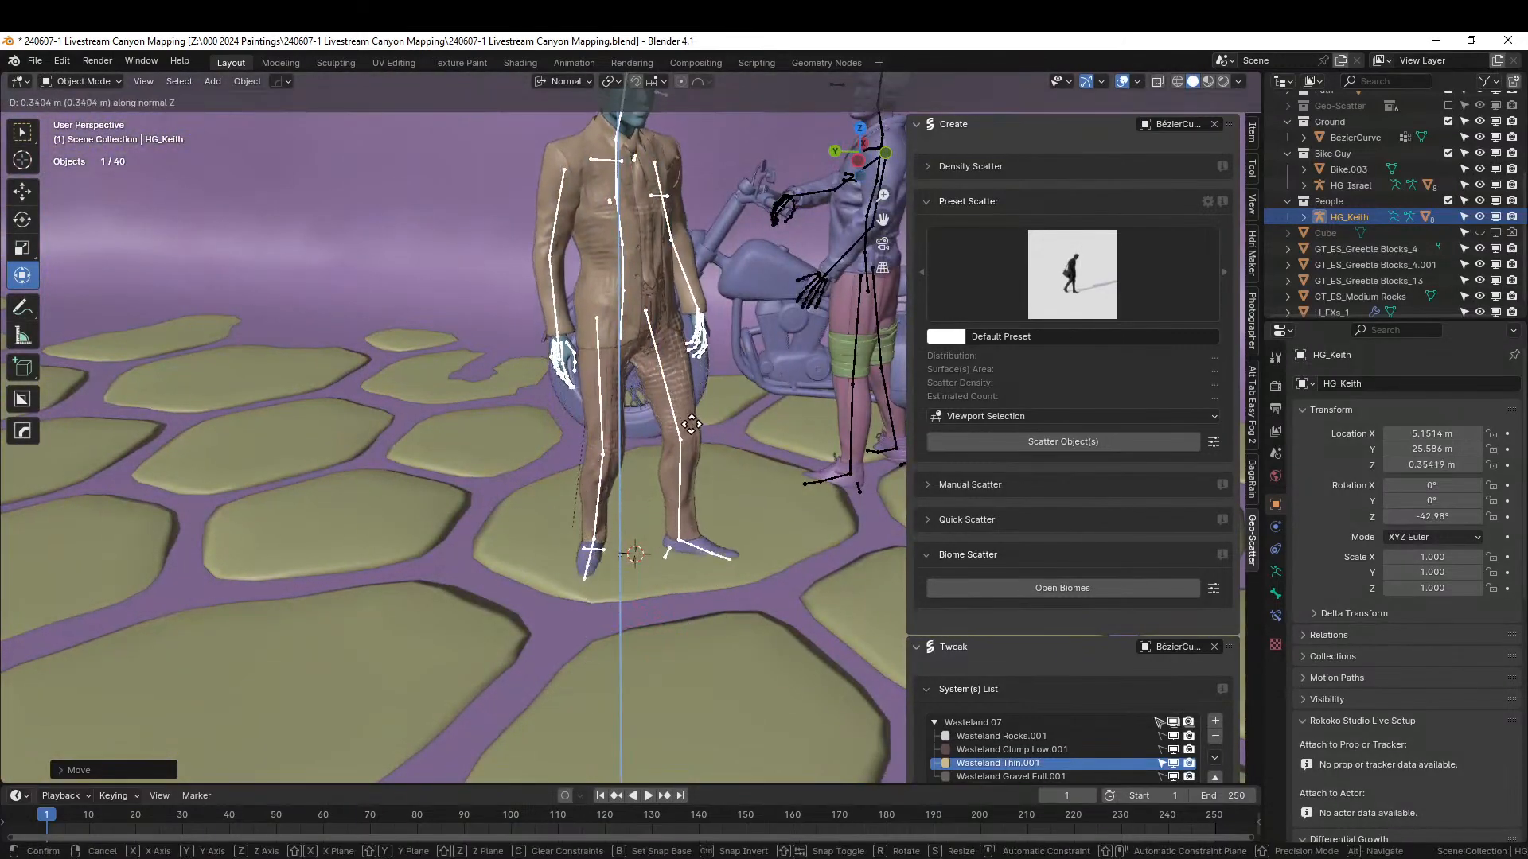
click(691, 415)
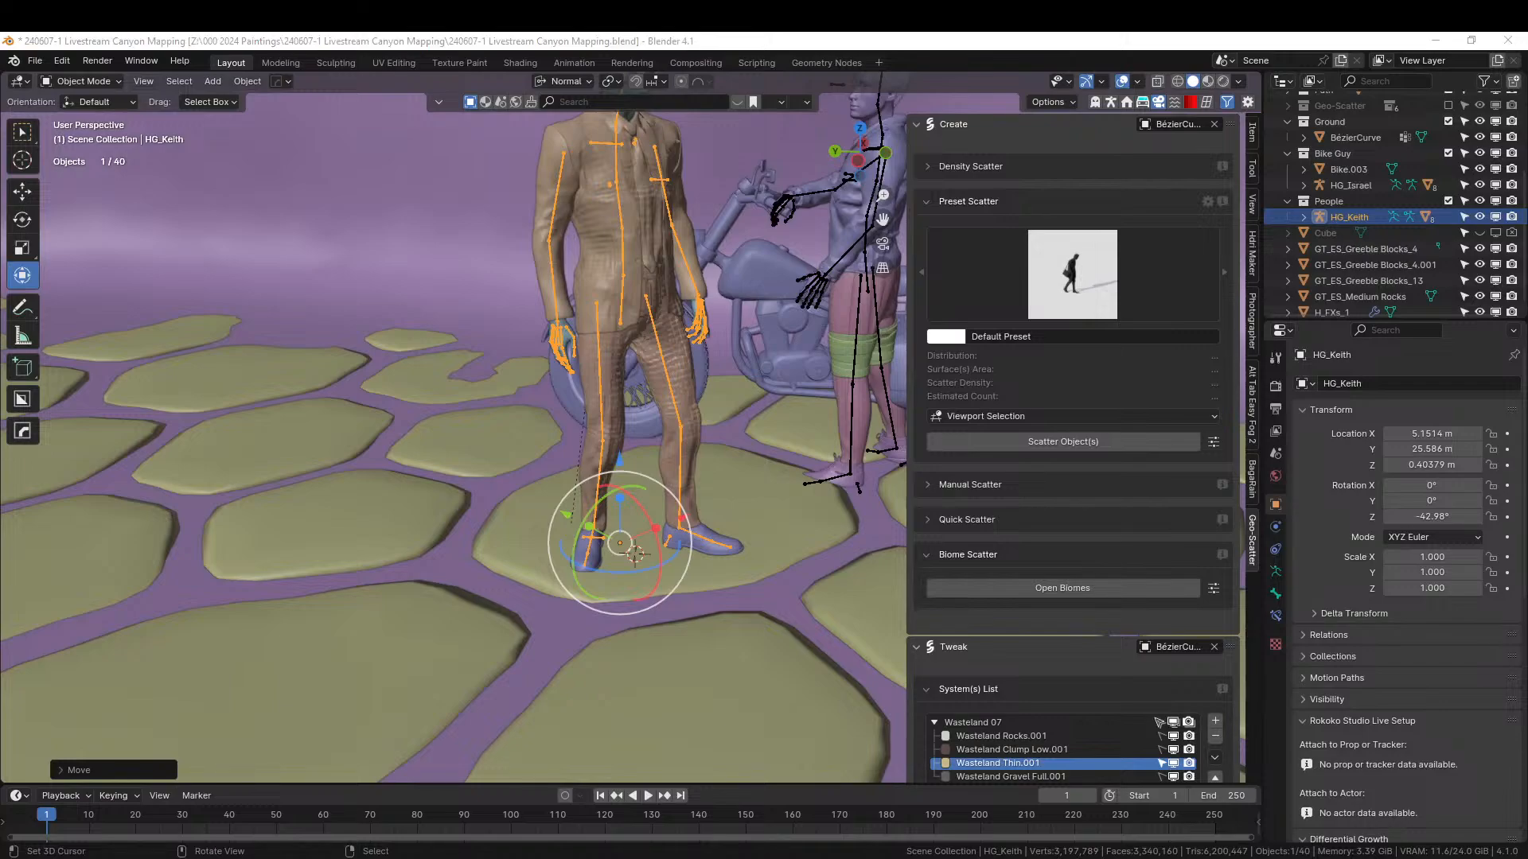
- Rotate the hat-wearing figure about Z to roughly -219° in top view so it faces up the canyon
click(1032, 181)
middle_drag(673, 477, 707, 568)
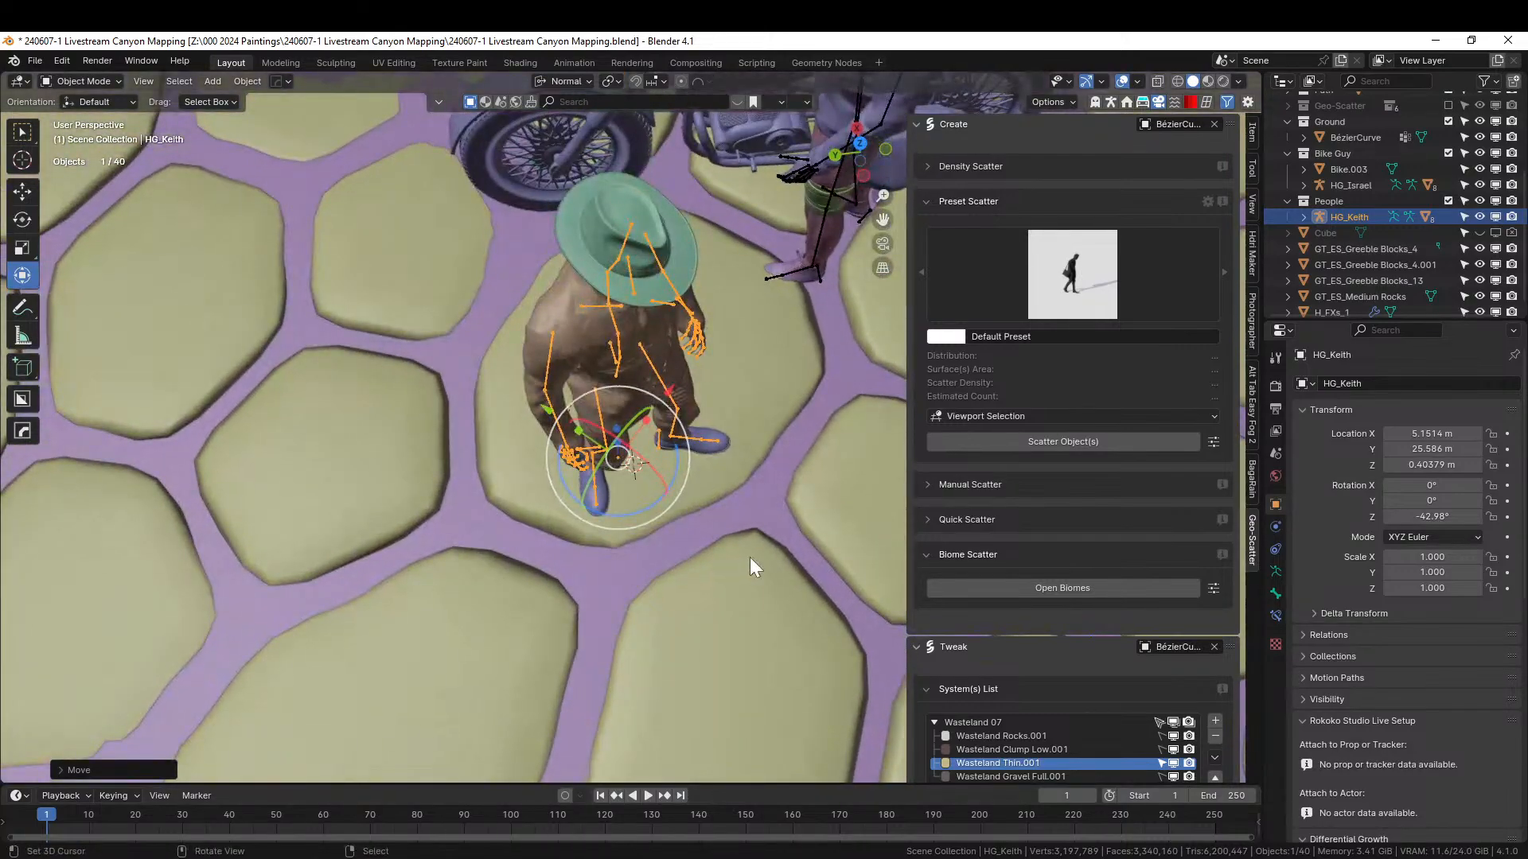
scroll(672, 497, down, 3)
middle_drag(671, 496, 682, 525)
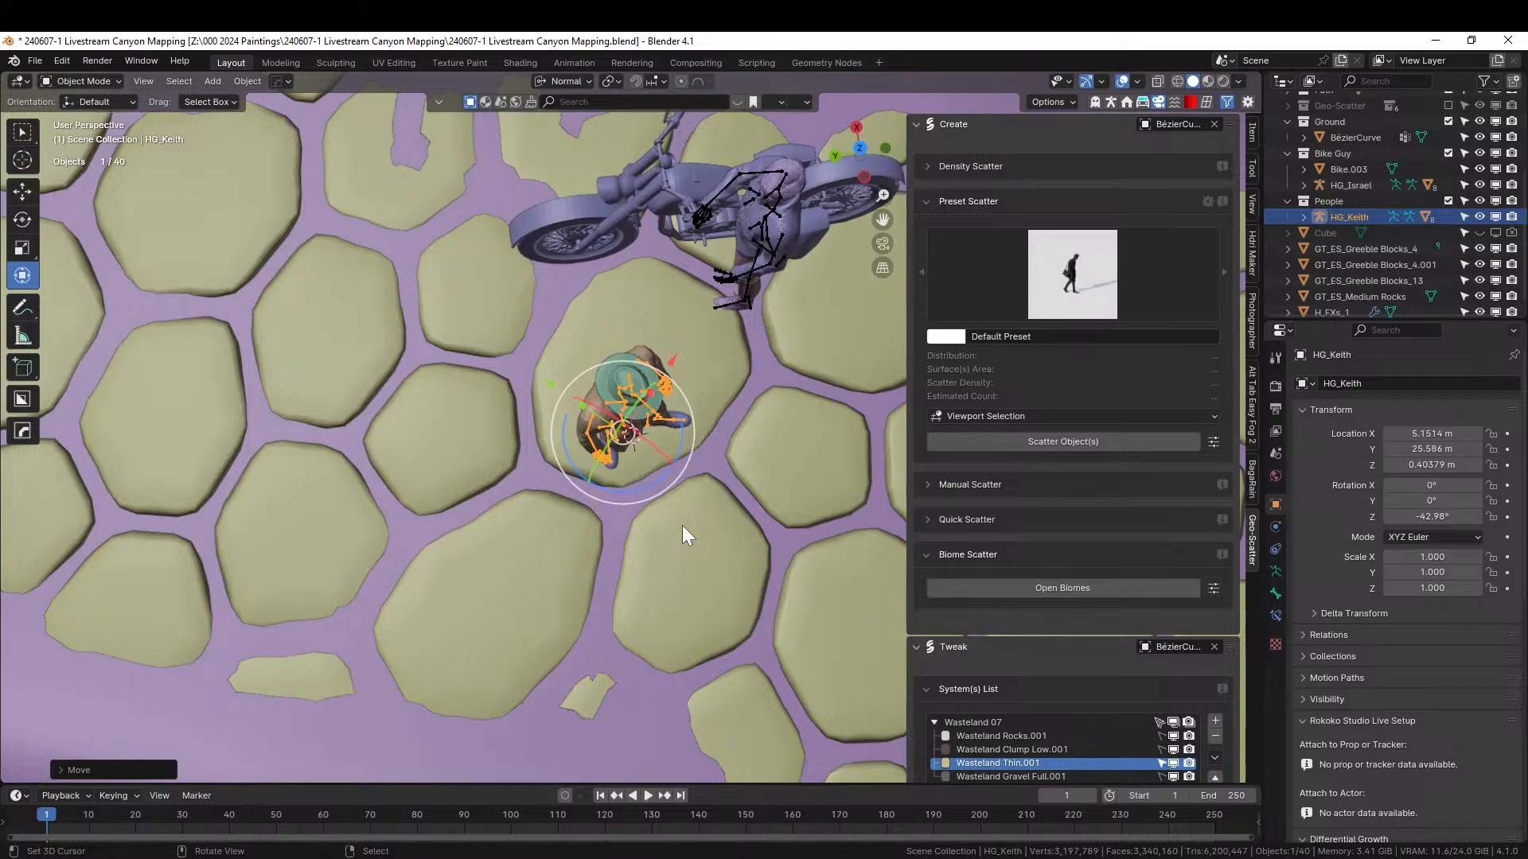
key(KP_7)
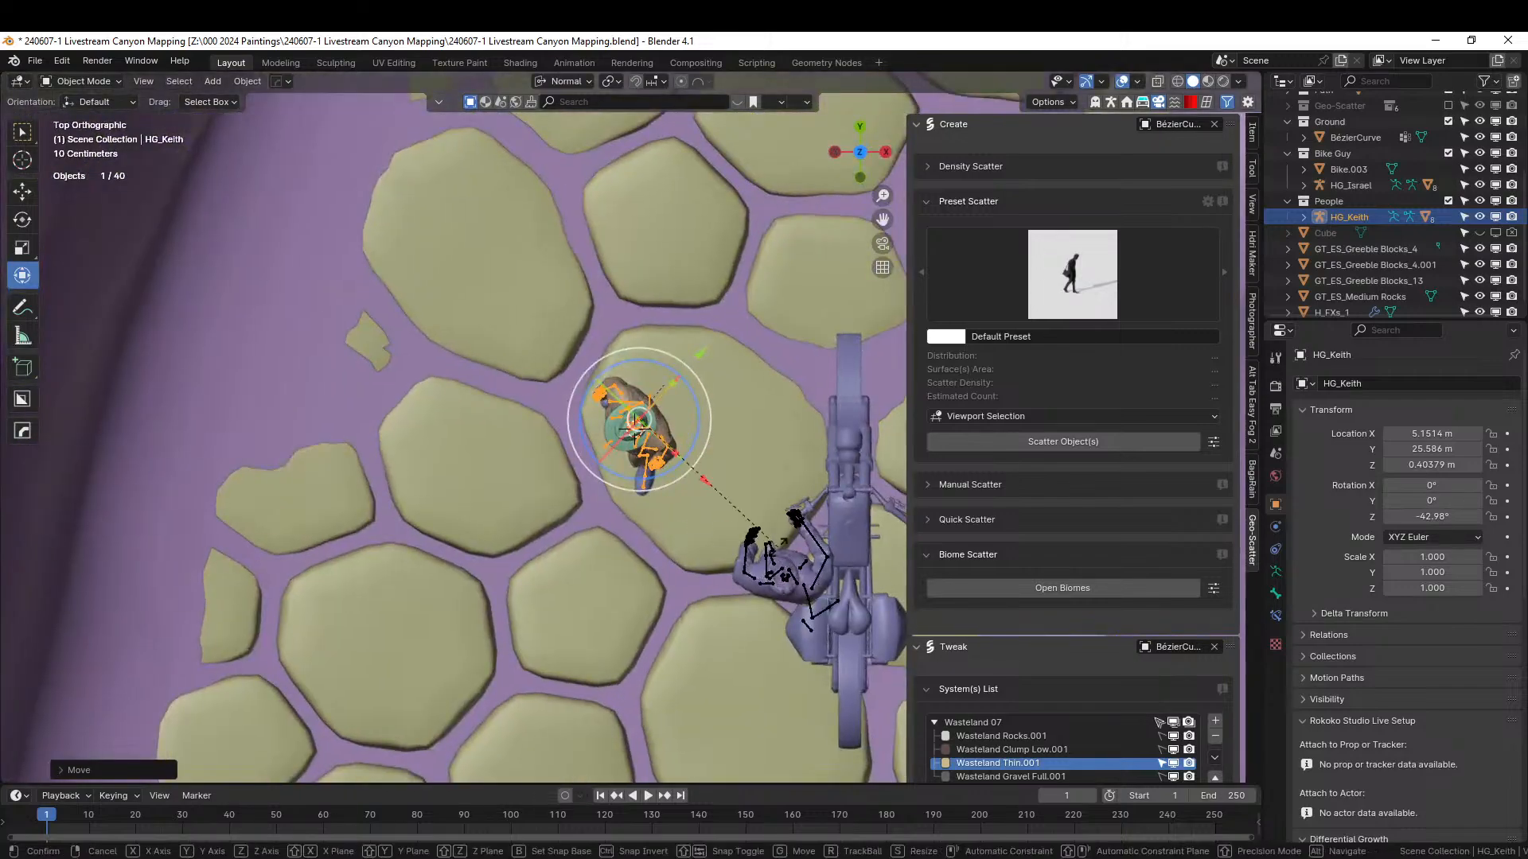
key(r)
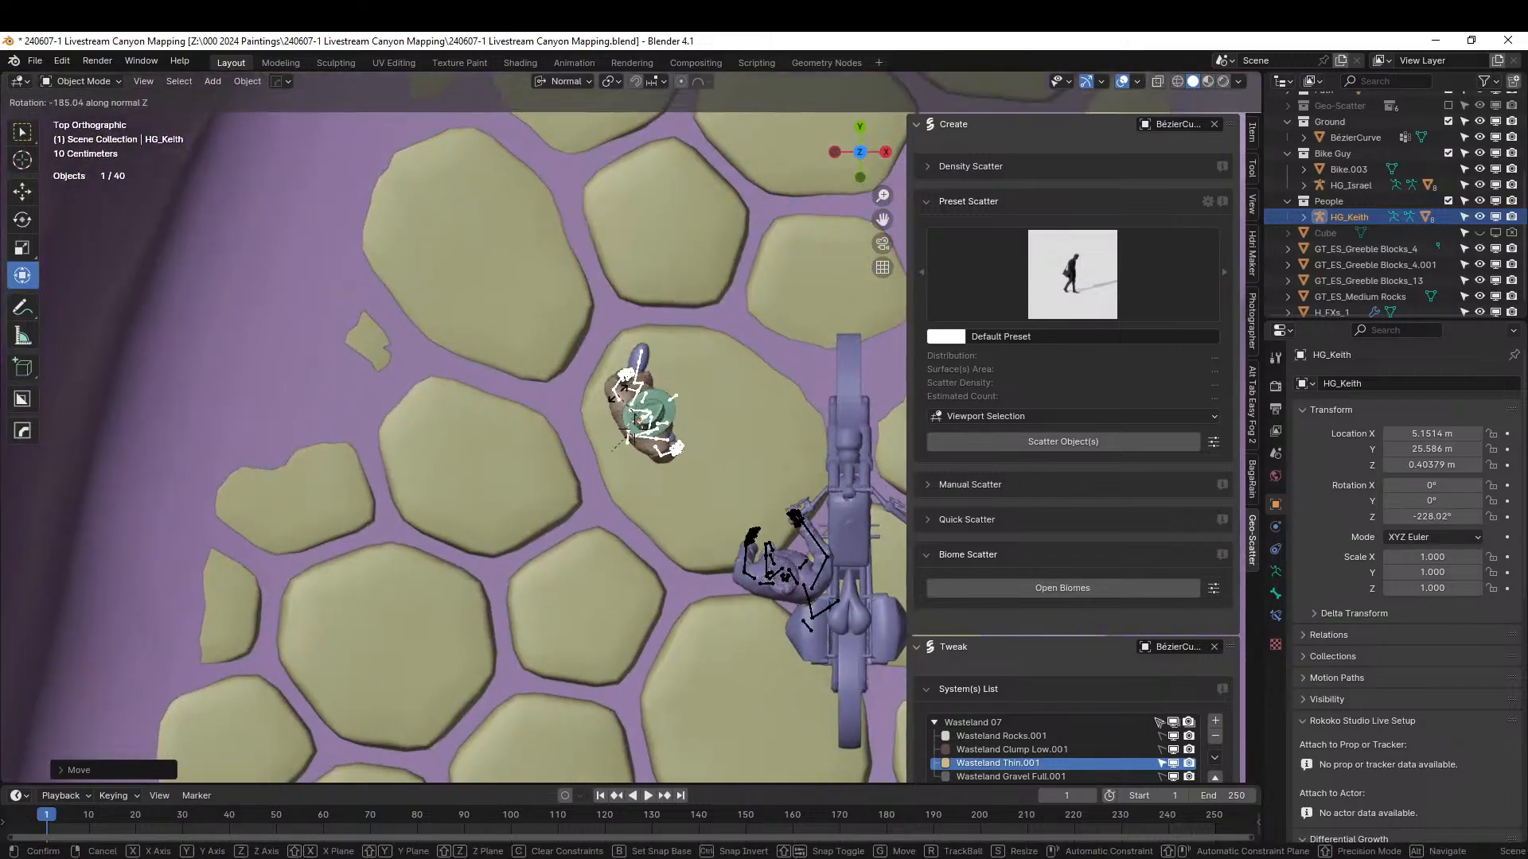
click(615, 407)
- Switch to the scene camera and adjust its framing with walk navigation around the two figures, motorbike and drone
middle_drag(628, 414, 939, 283)
middle_drag(719, 334, 109, 559)
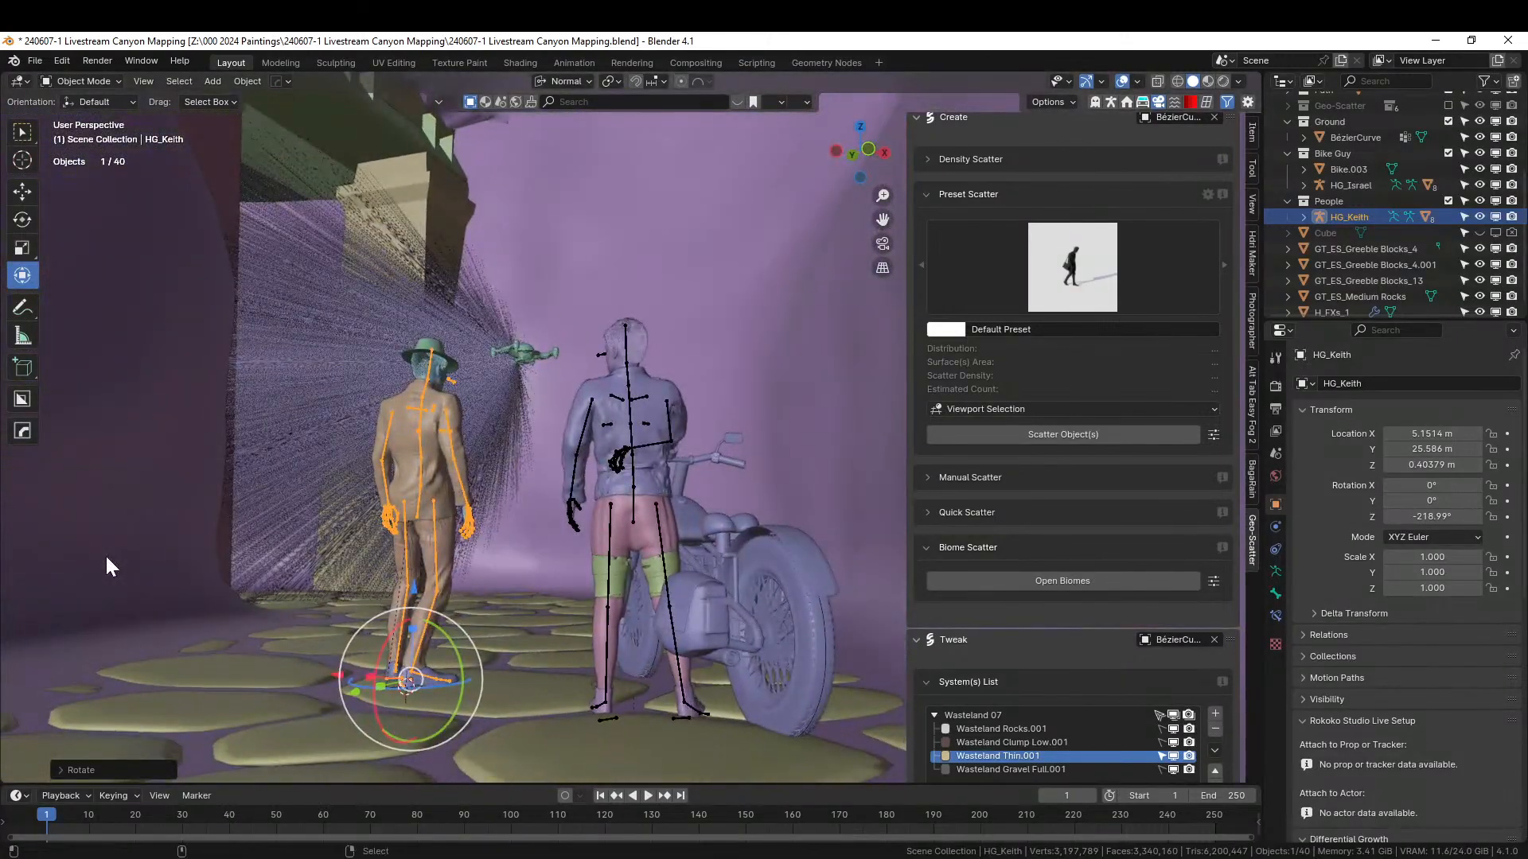
key(KP_0)
key(shift+grave)
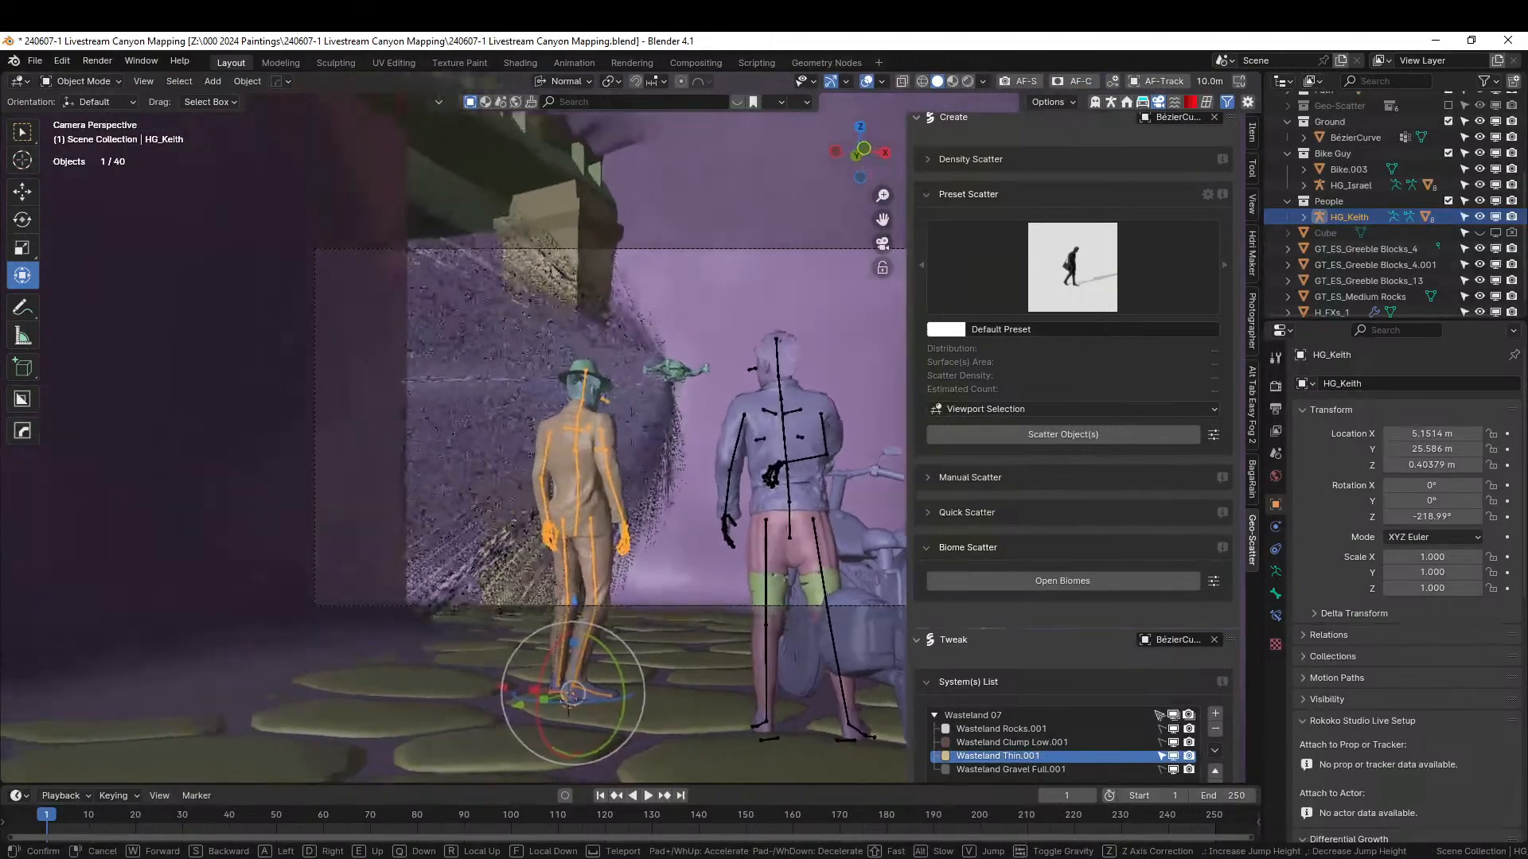
click(1, 617)
shift+middle_drag(1, 617, 971, 656)
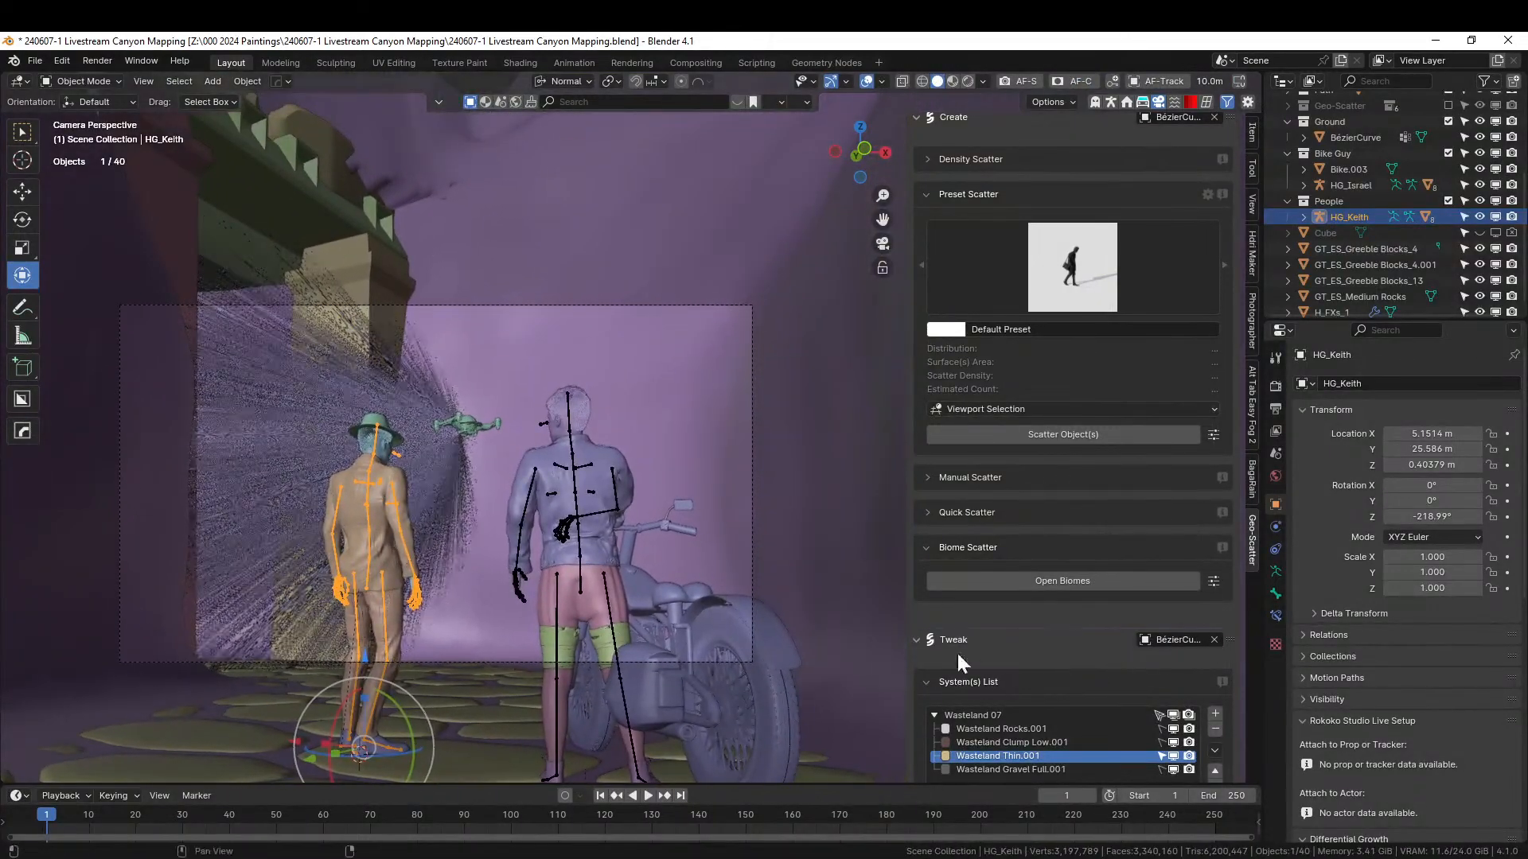
middle_drag(760, 613, 678, 651)
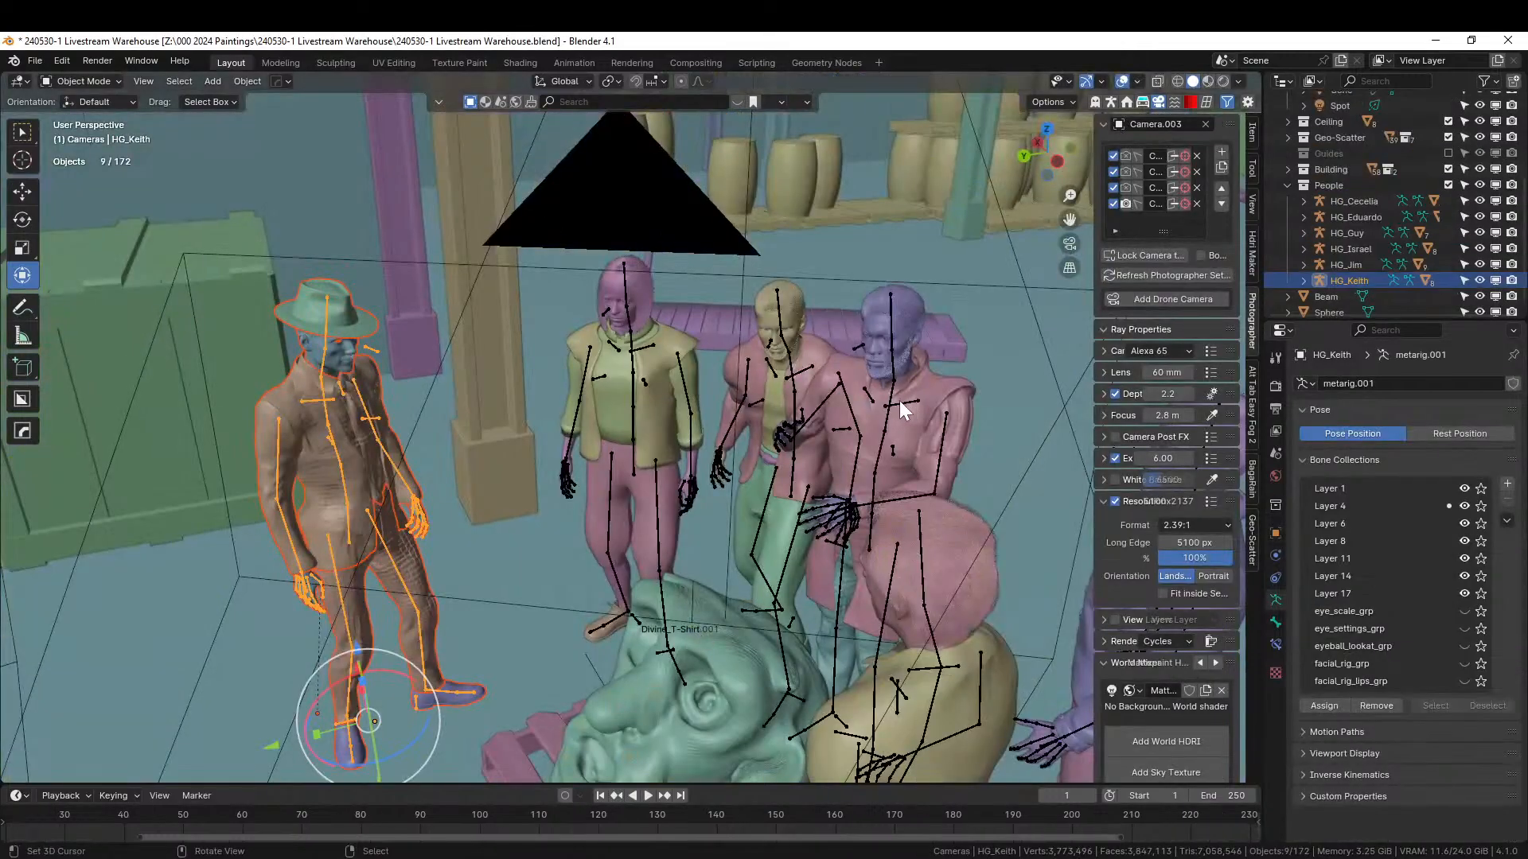
- In the warehouse scene, select the figure in the long coat with crossed arms, including its full hierarchy, and copy it
click(888, 413)
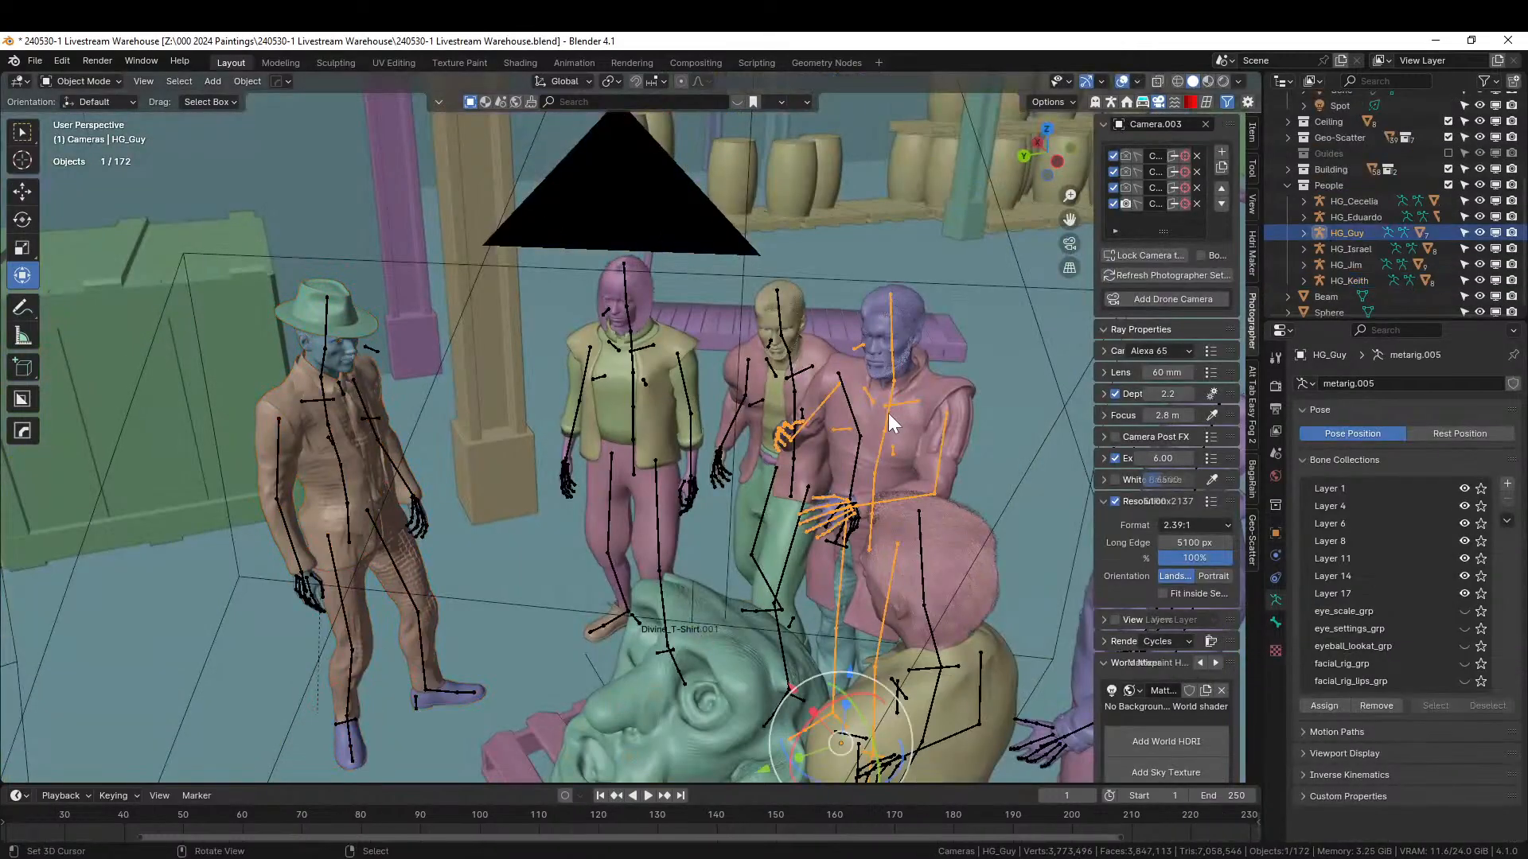
right_click(1346, 232)
click(1295, 233)
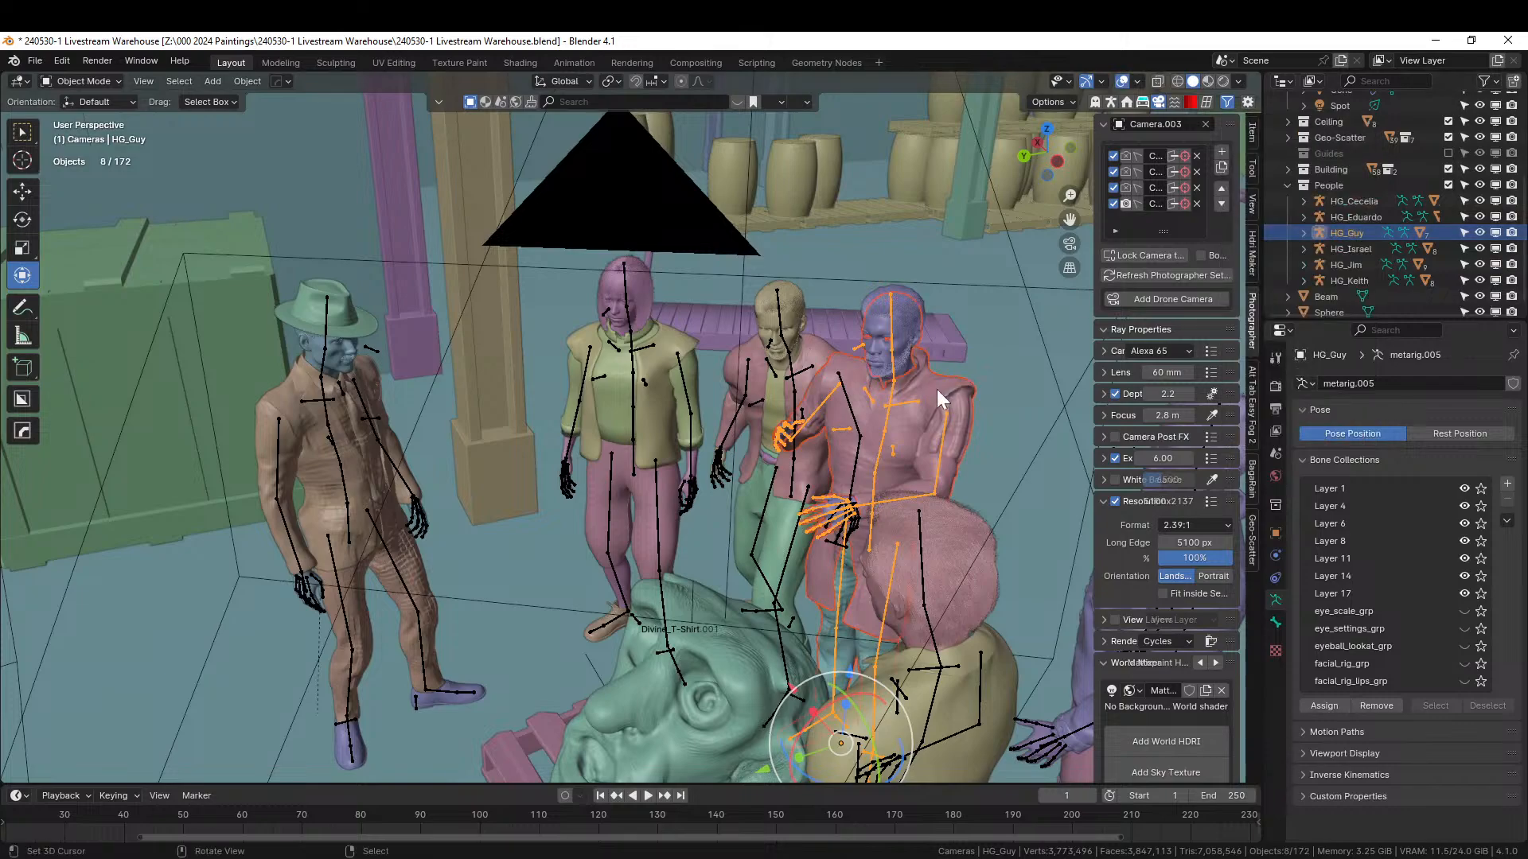
key(ctrl+c)
click(900, 391)
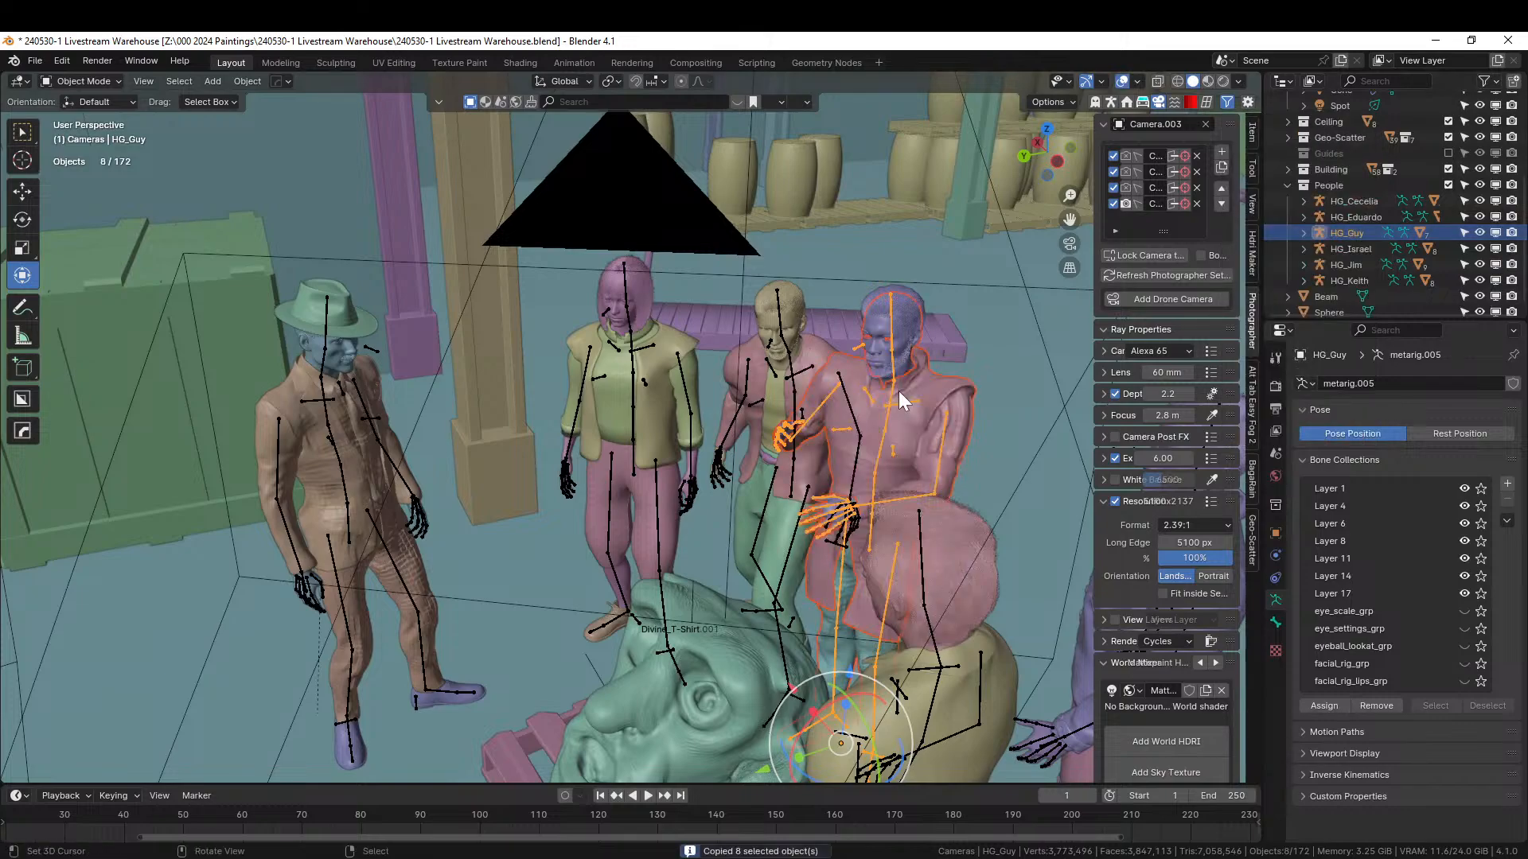
- Return to the Canyon Mapping file and paste the copied long-coat figure into the People collection
key(alt+Tab)
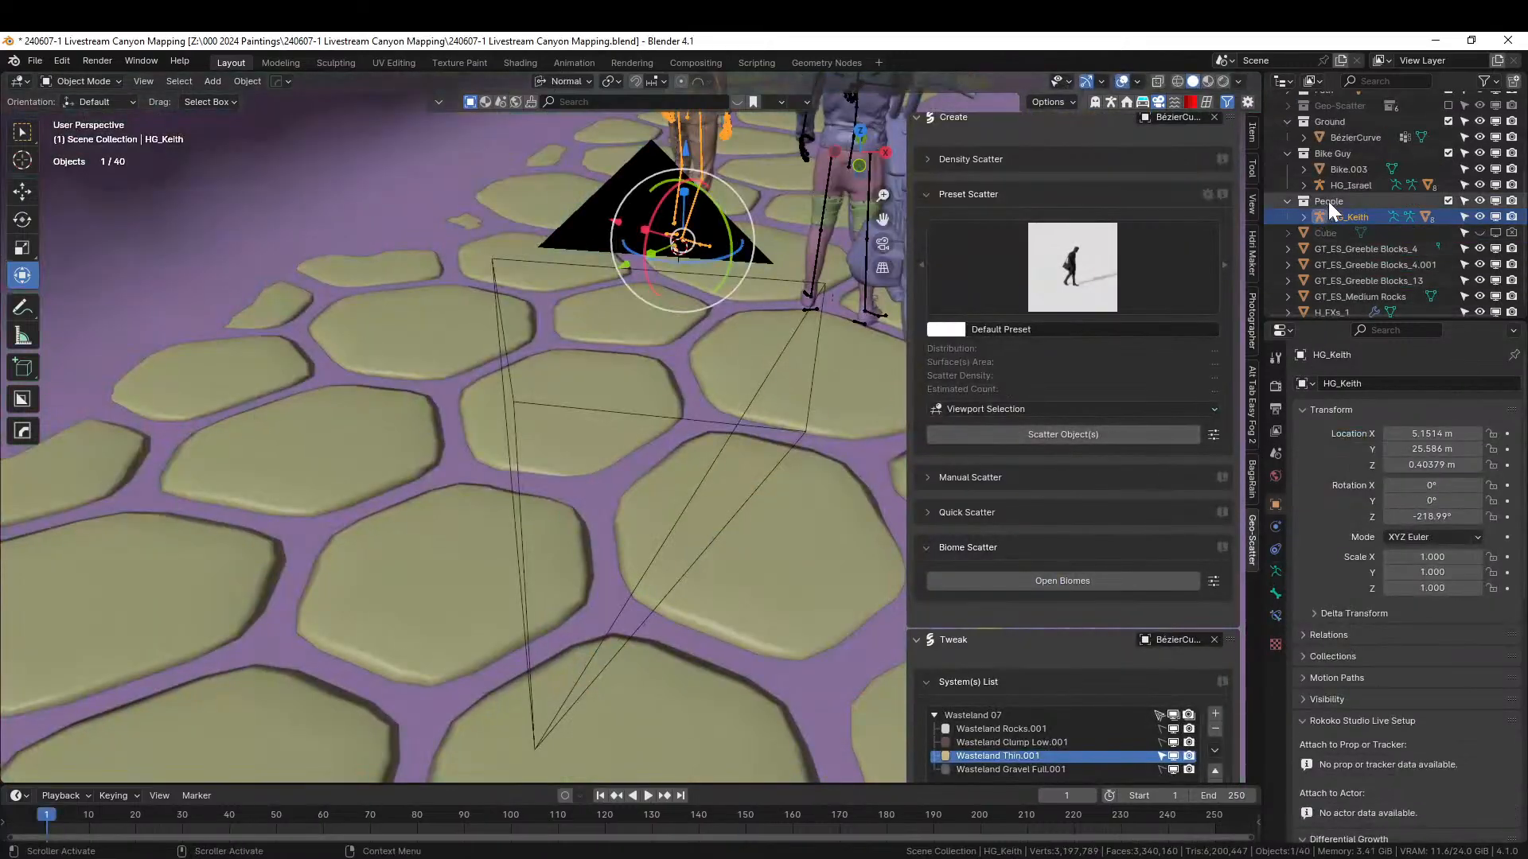
click(1329, 202)
scroll(748, 359, down, 5)
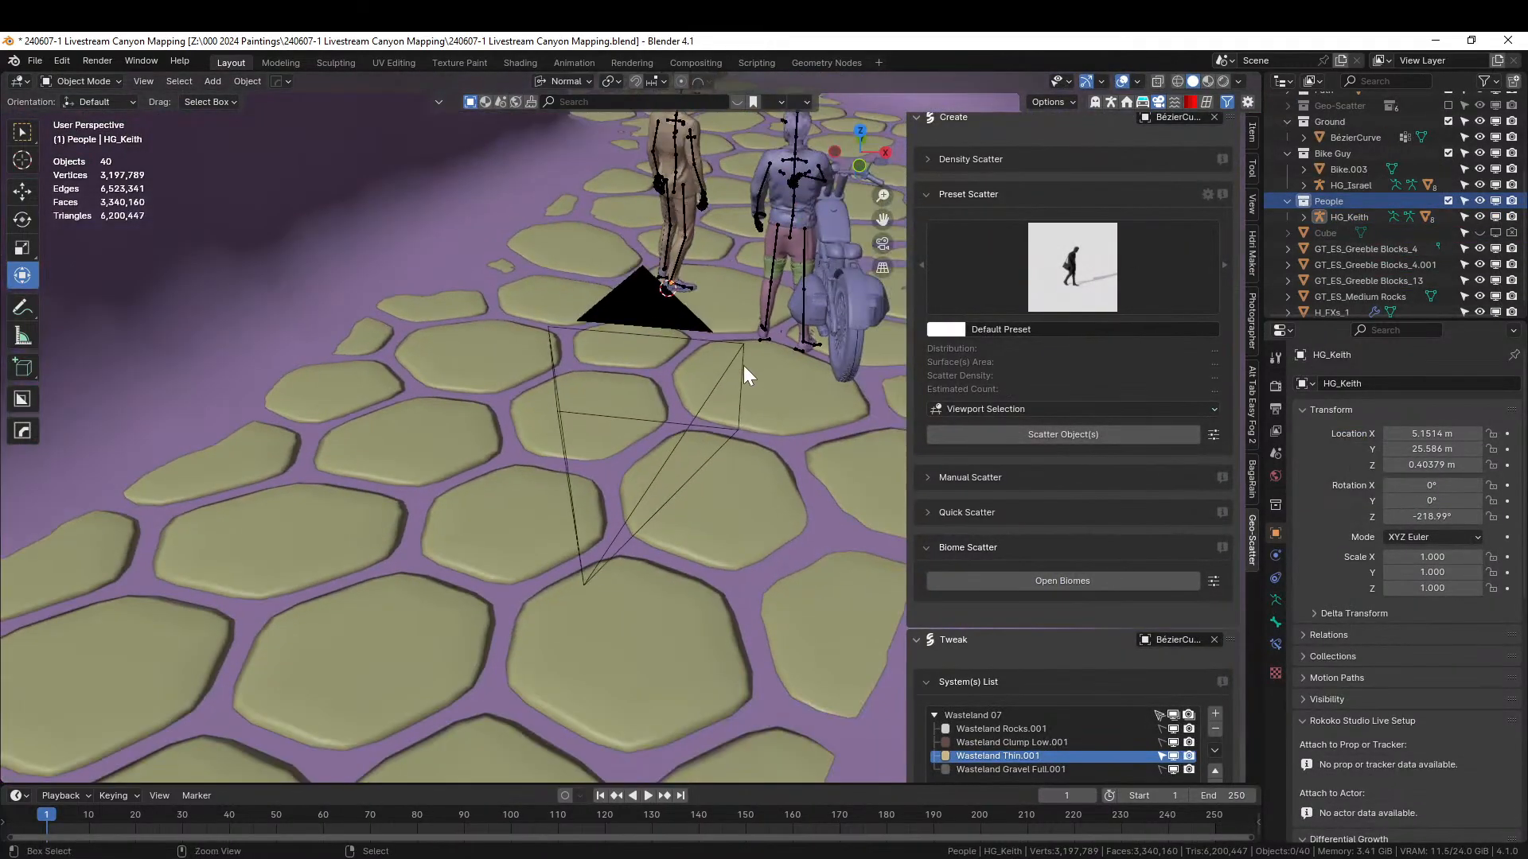
key(ctrl+v)
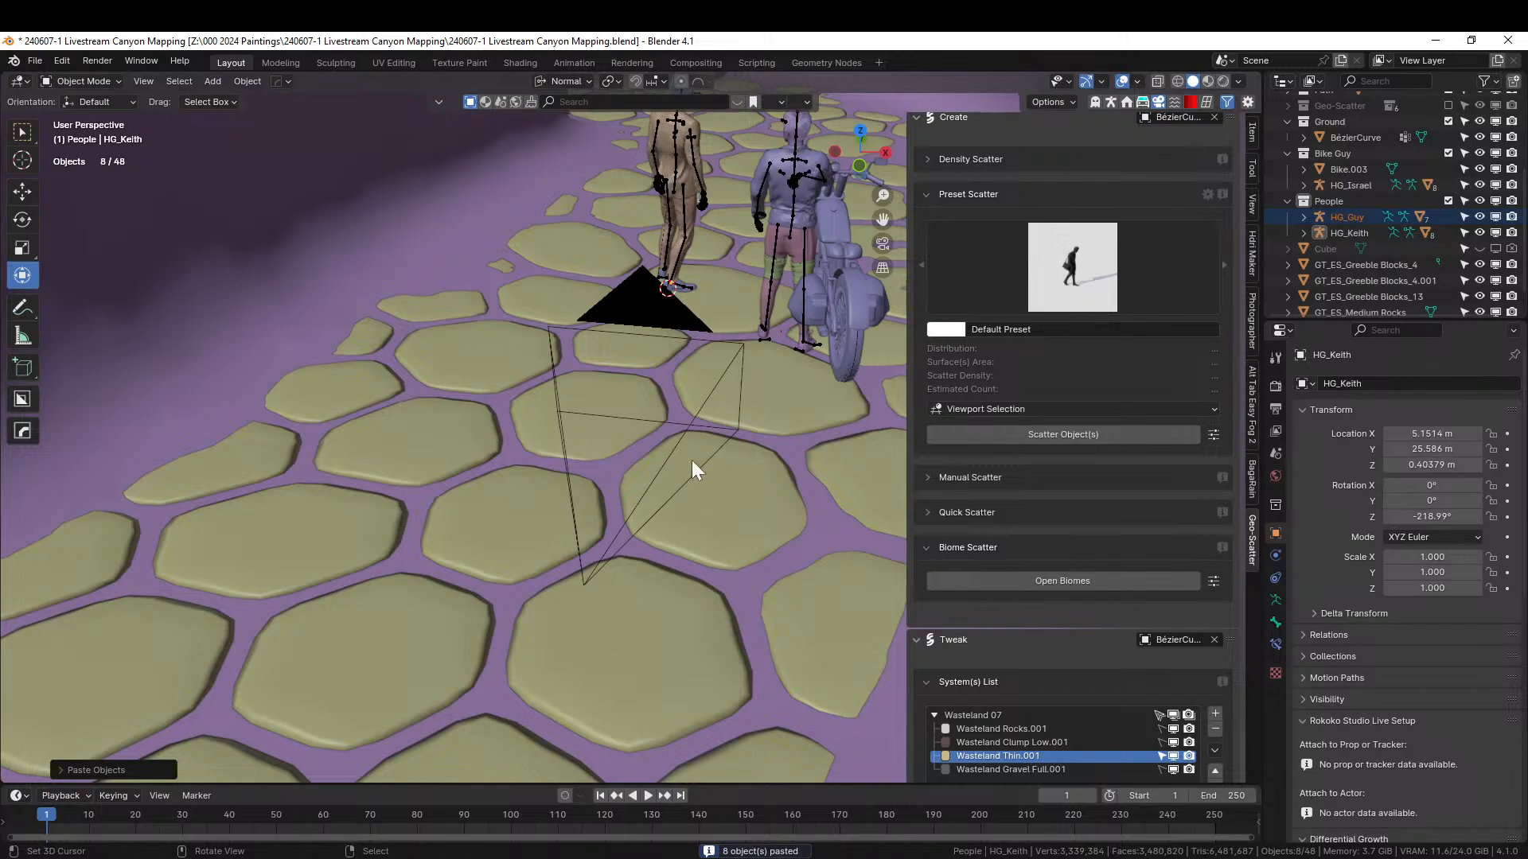
- Select the long-coat figure's rig and move it in top view beside the hat-wearing figure, to about X 4.33 m, Y 25.15 m
key(KP_Decimal)
click(635, 326)
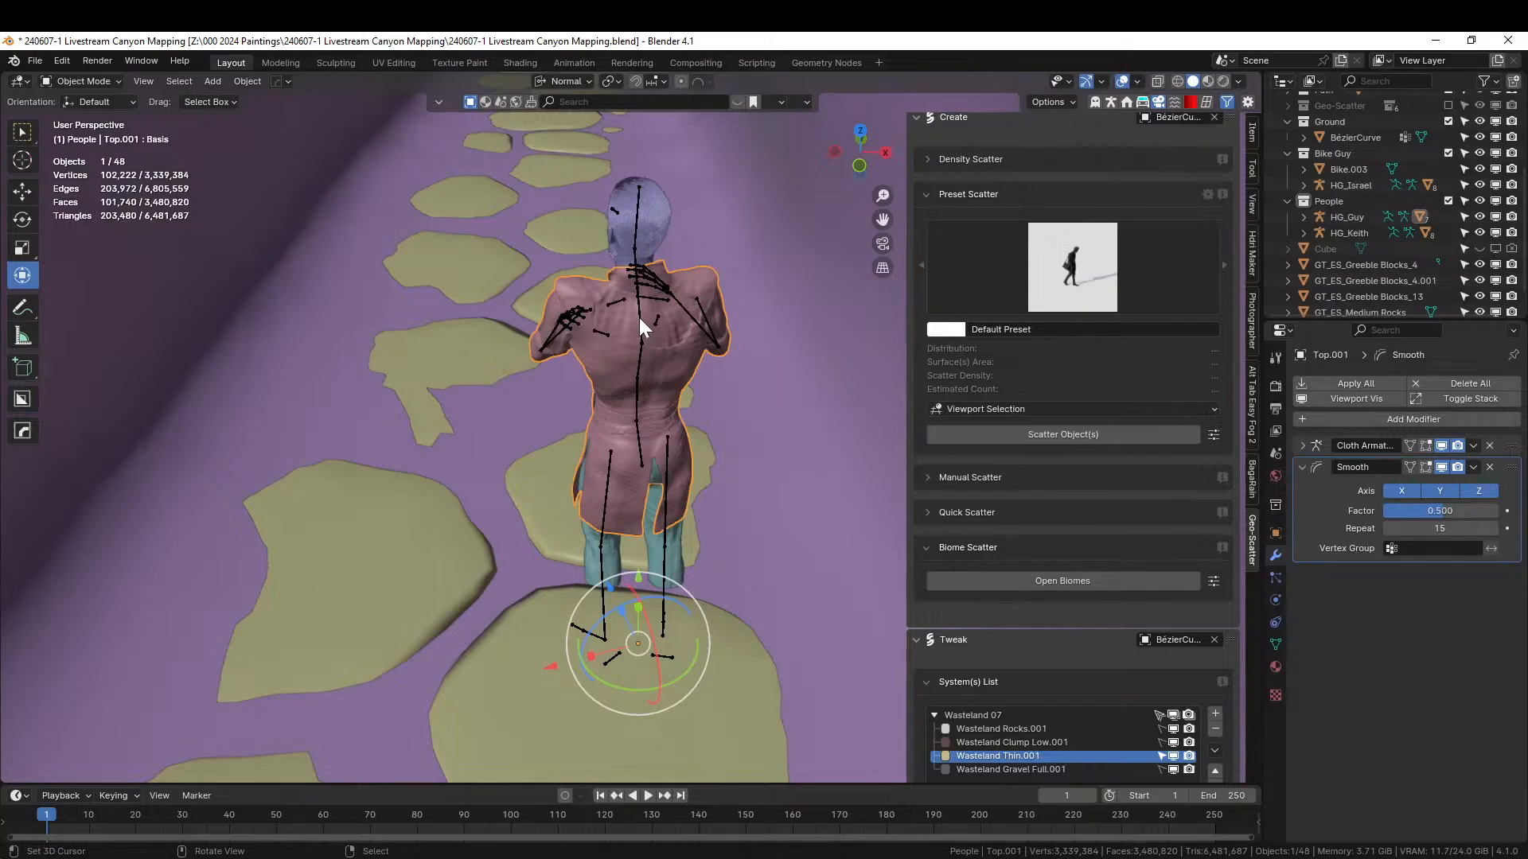
click(639, 318)
key(KP_7)
scroll(643, 339, down, 12)
shift+middle_drag(642, 340, 468, 232)
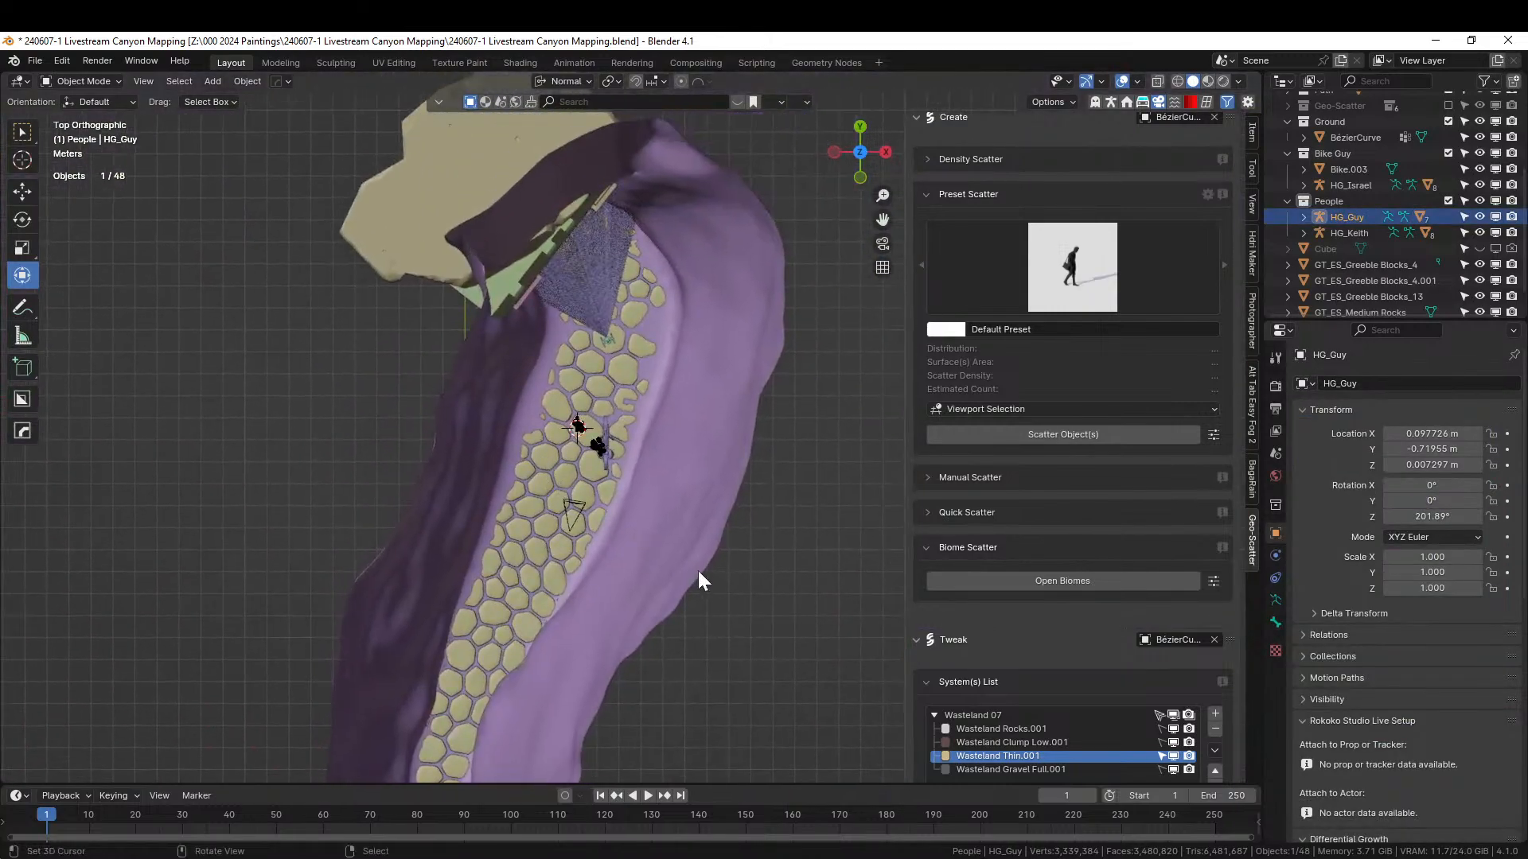
key(g)
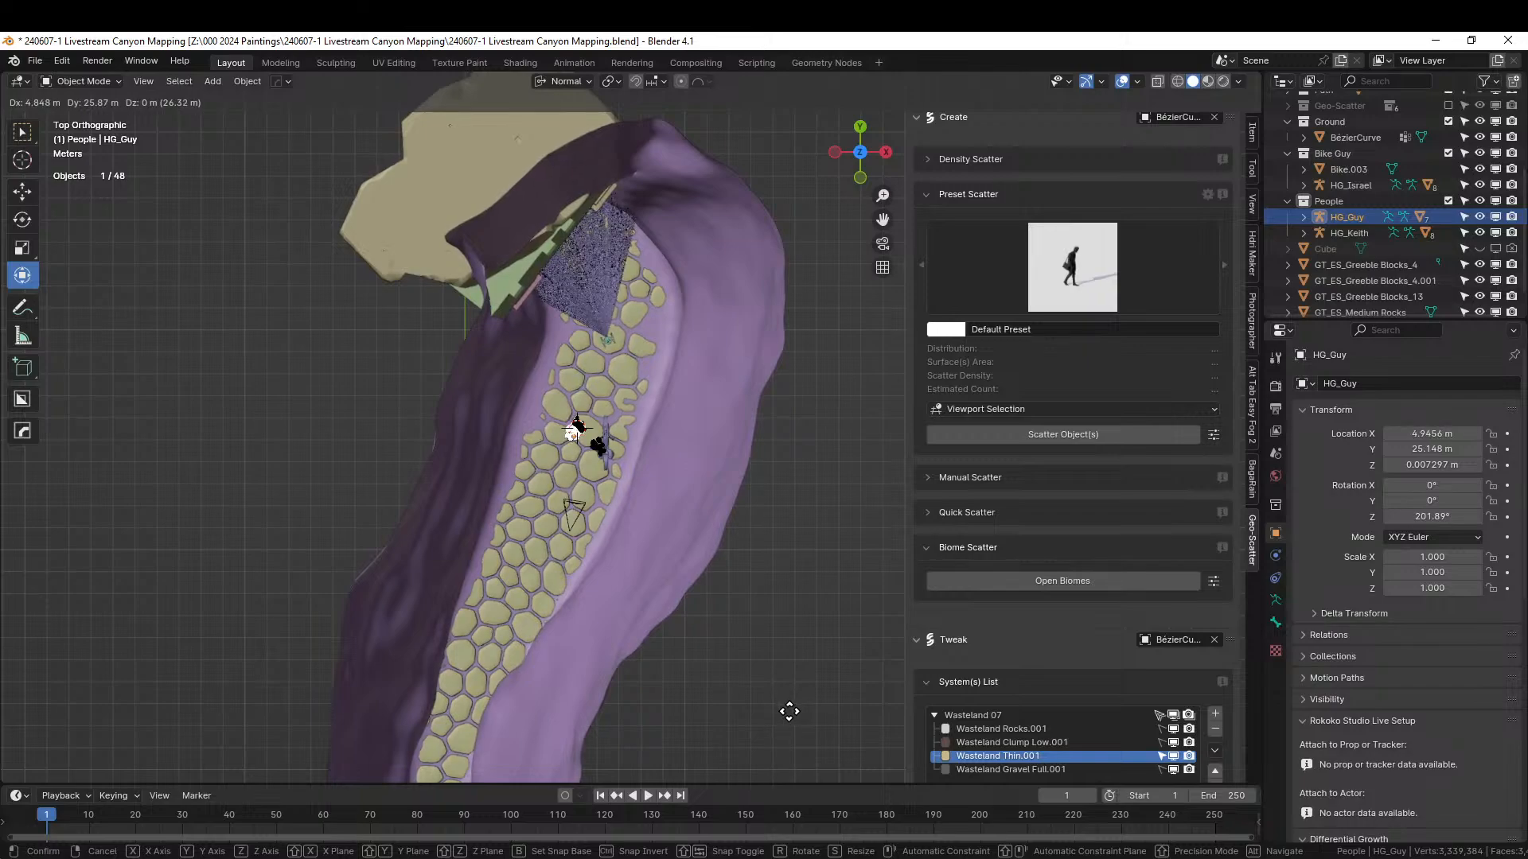
click(780, 714)
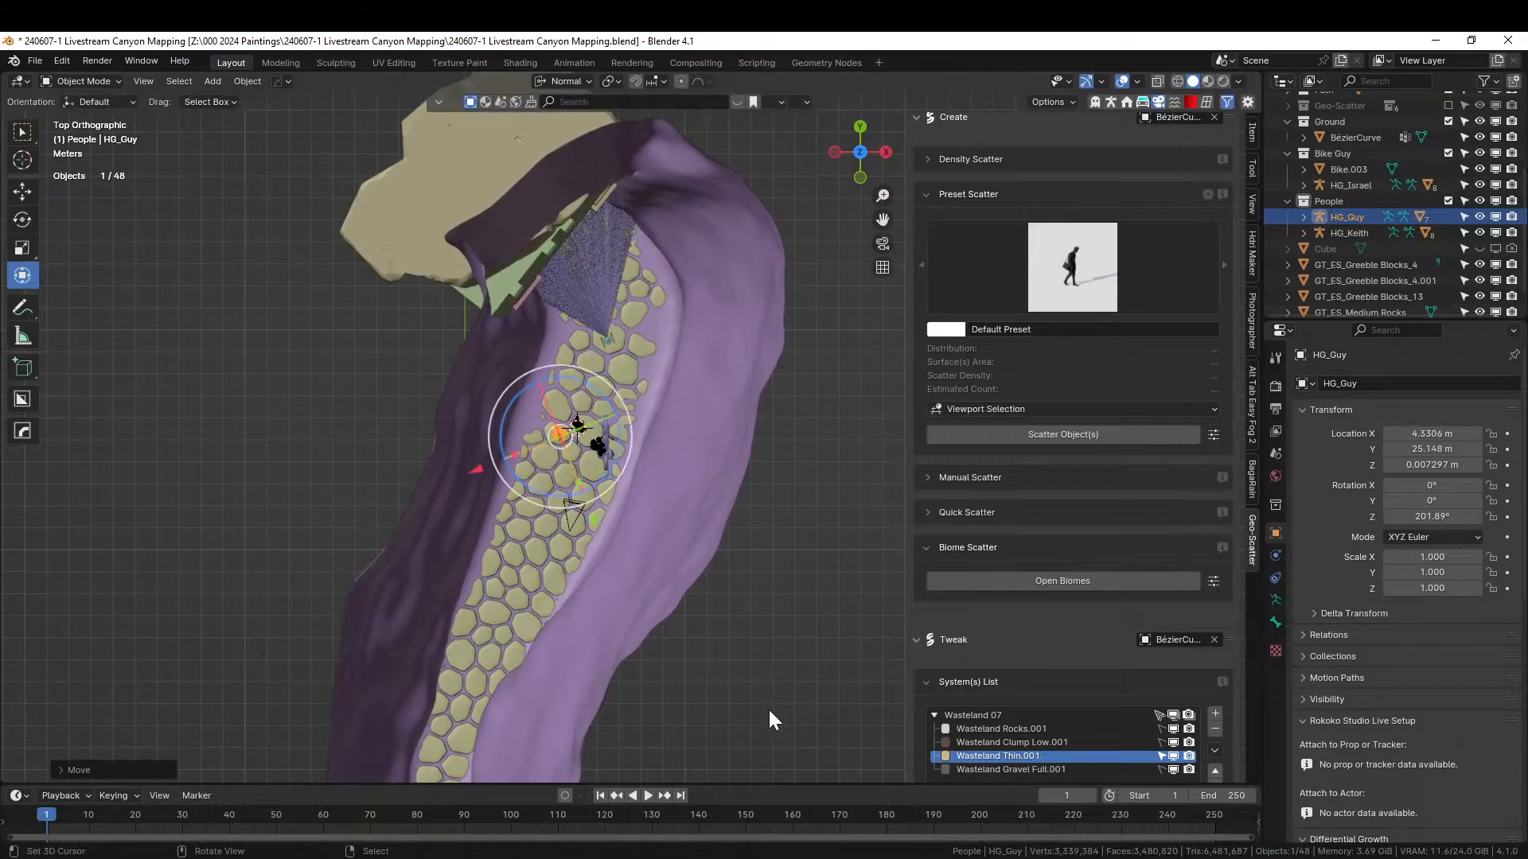
- Raise the long-coat figure onto the stone at about Z 0.376 m and rotate it to about 169.85° around Z
scroll(719, 527, up, 10)
middle_drag(719, 537, 880, 490)
middle_drag(599, 535, 646, 533)
key(g)
key(z)
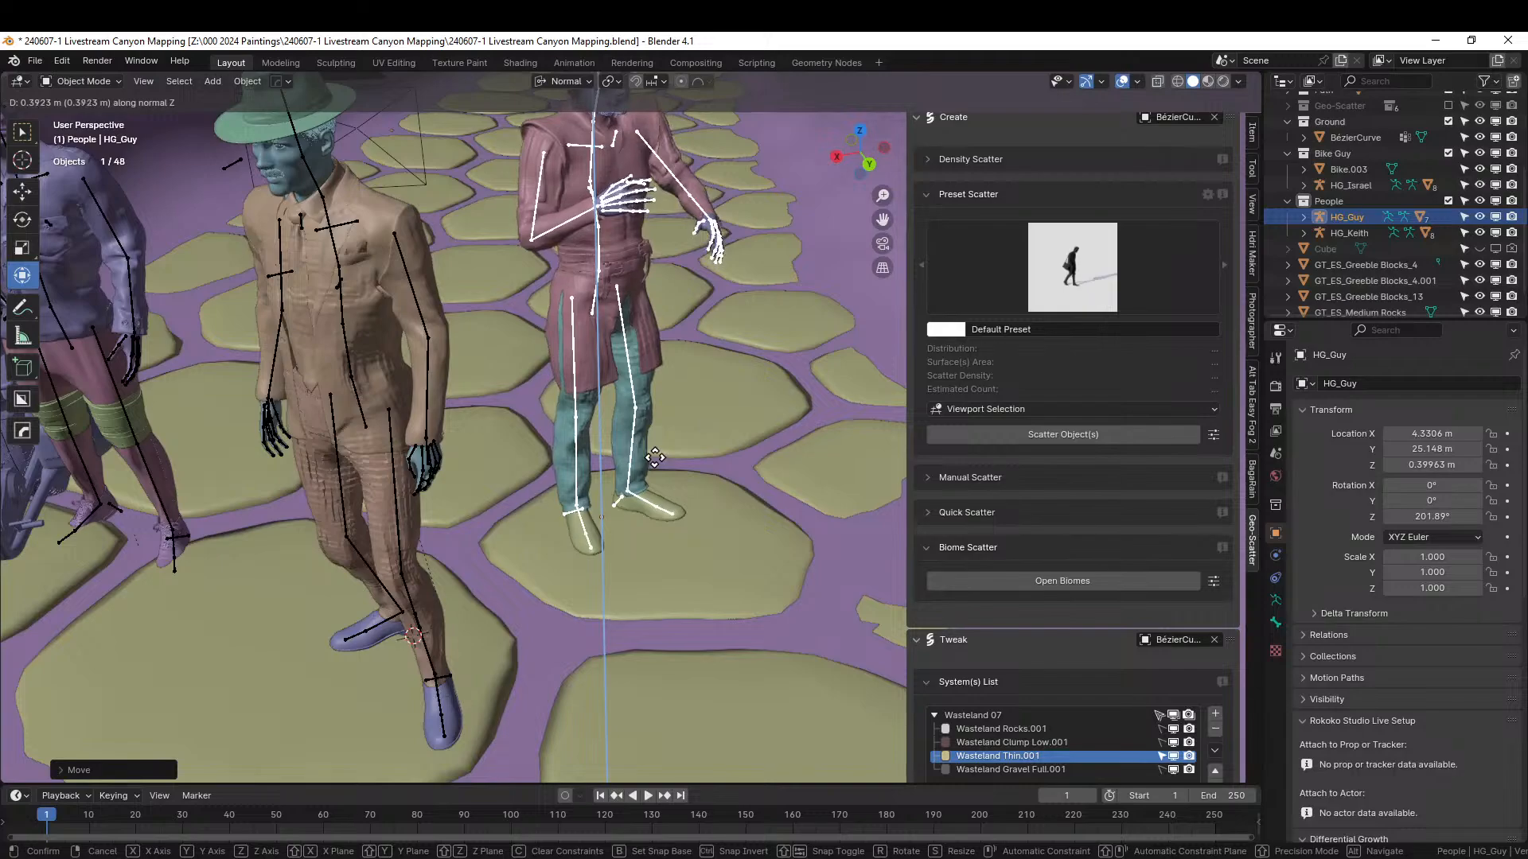
key(r)
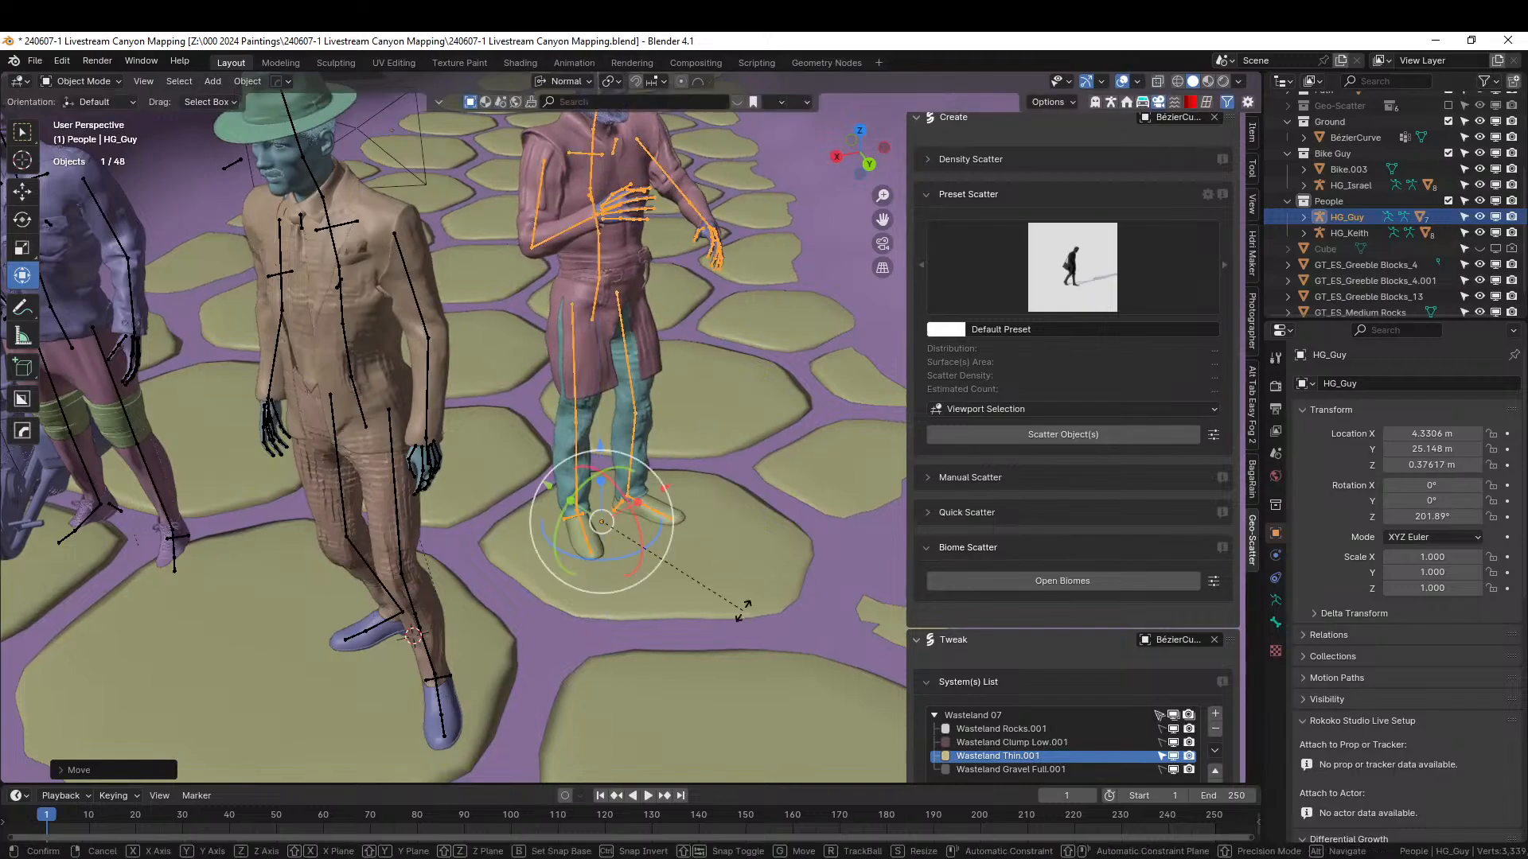
click(653, 622)
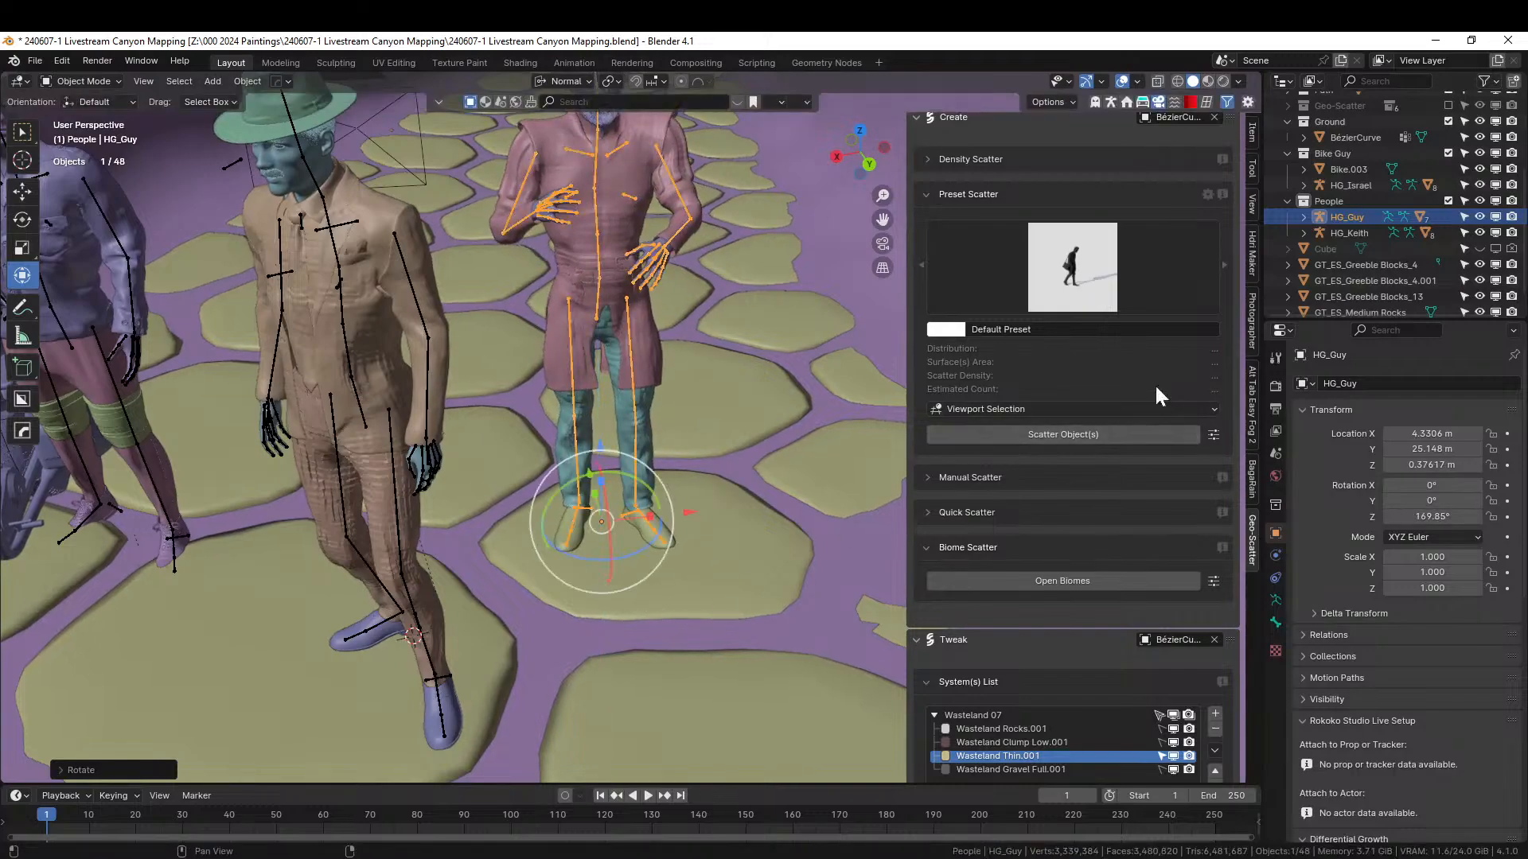
- Search the HumGen pose library for "stand" and apply the "standing looking up" pose to the long-coat figure
click(1111, 99)
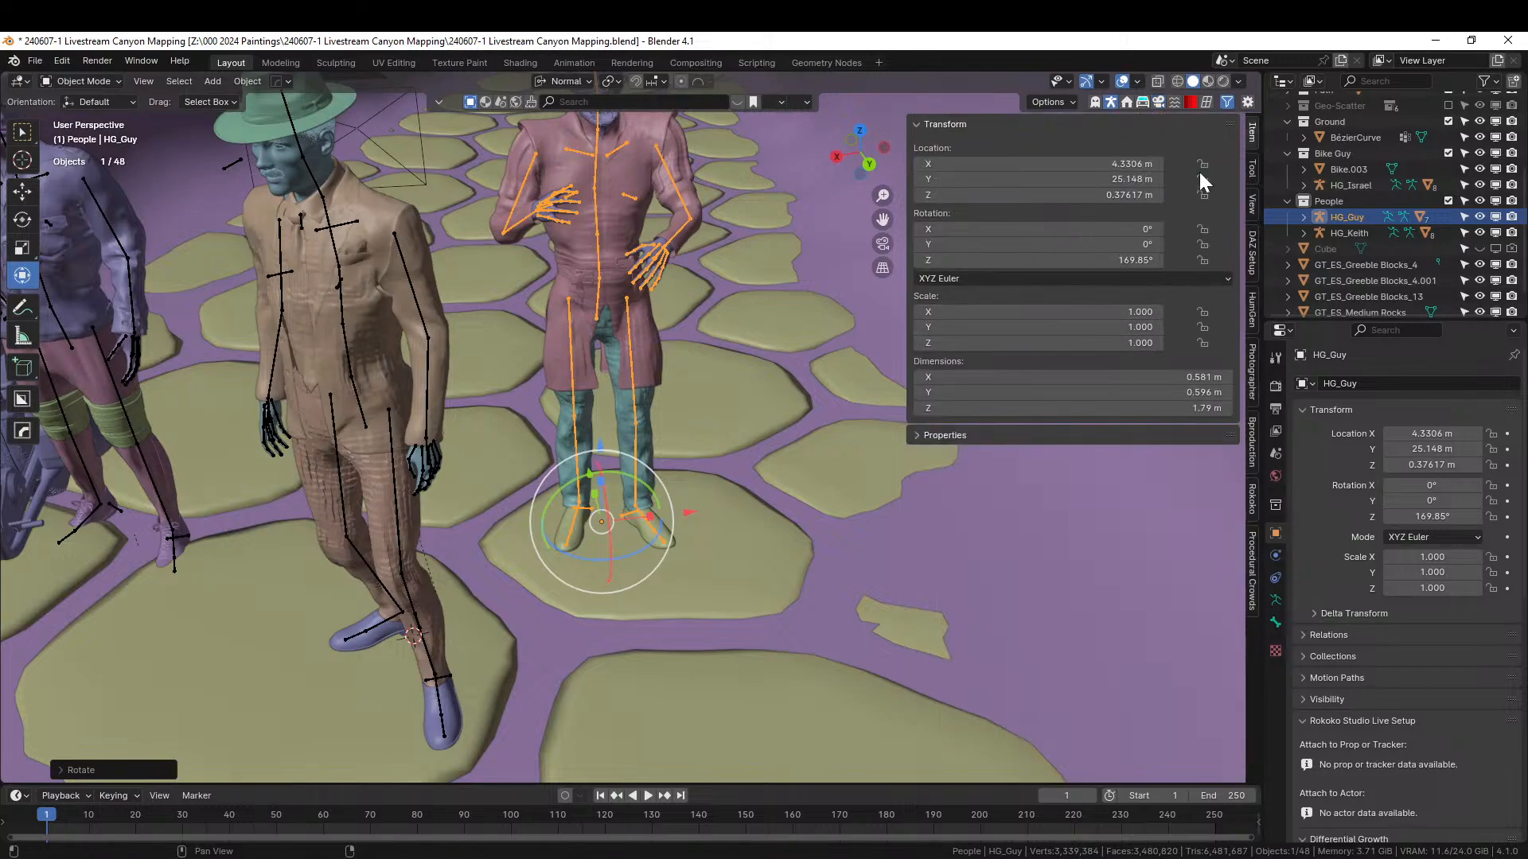
click(1252, 308)
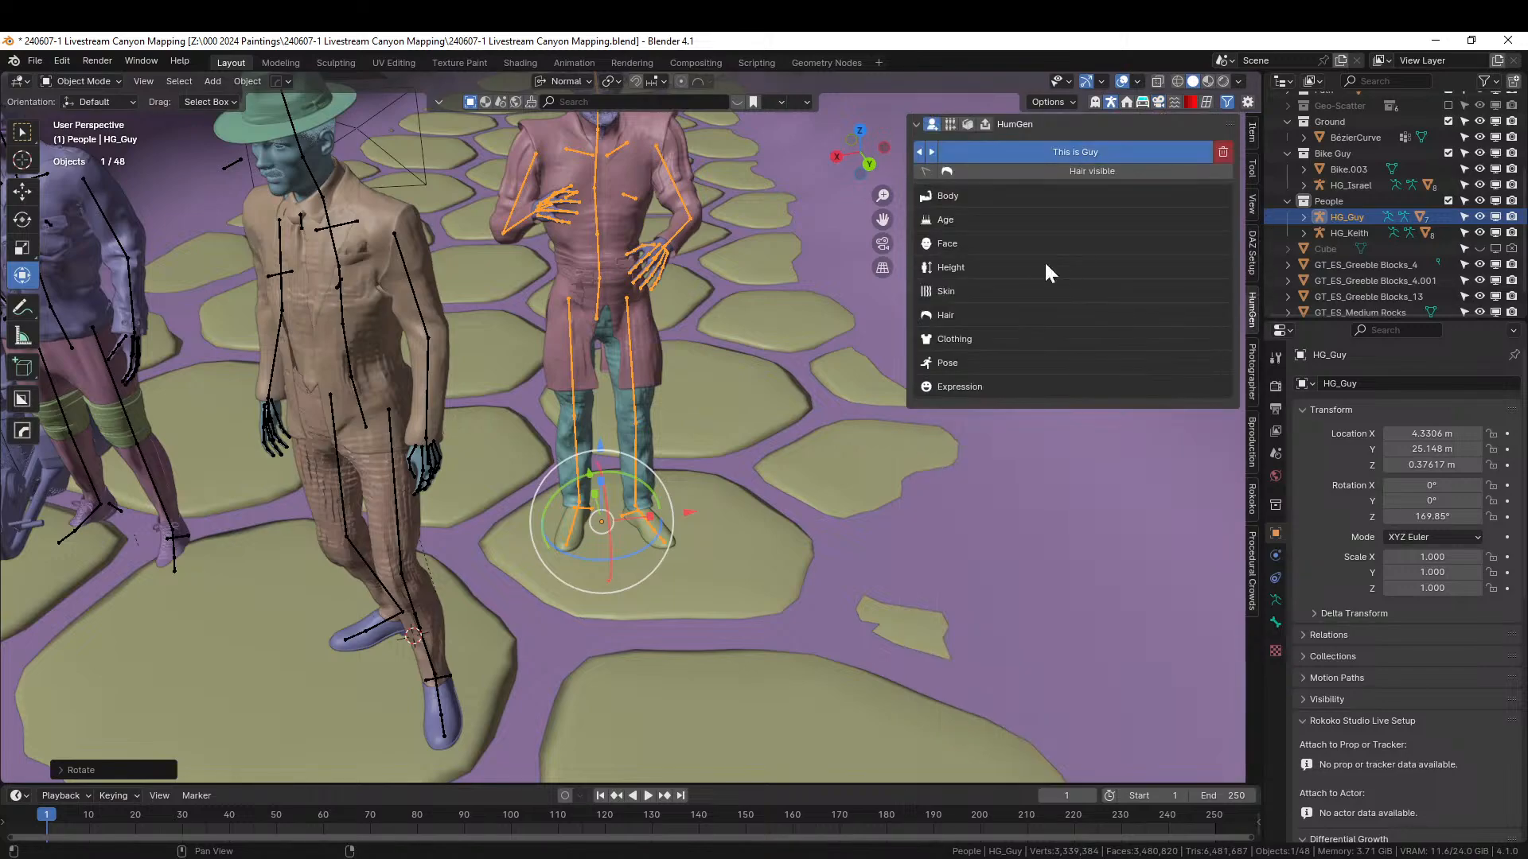
click(928, 362)
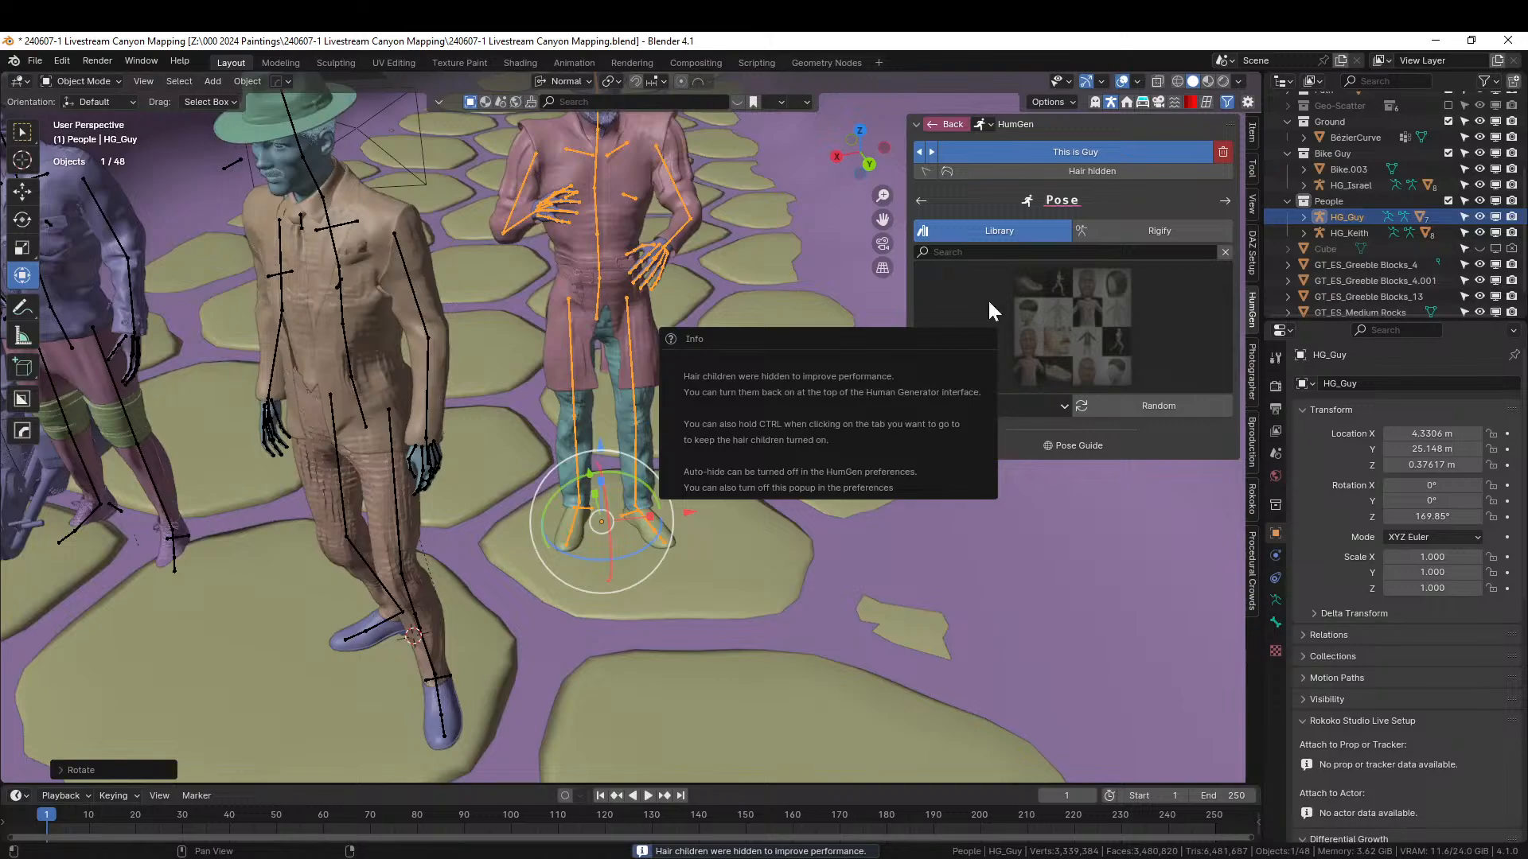
click(1087, 252)
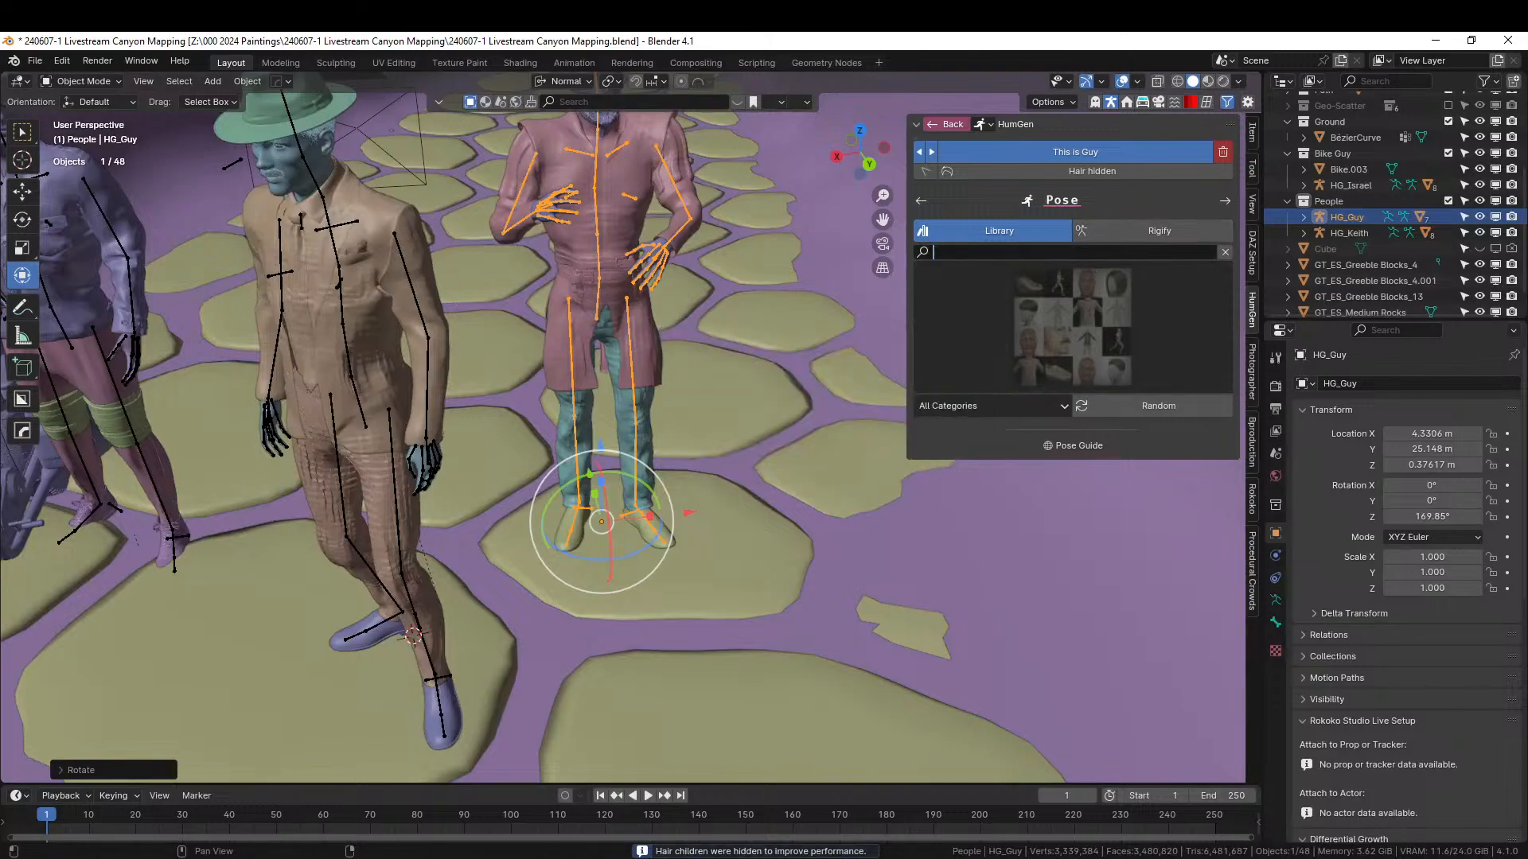
text(stand)
key(Return)
click(1066, 350)
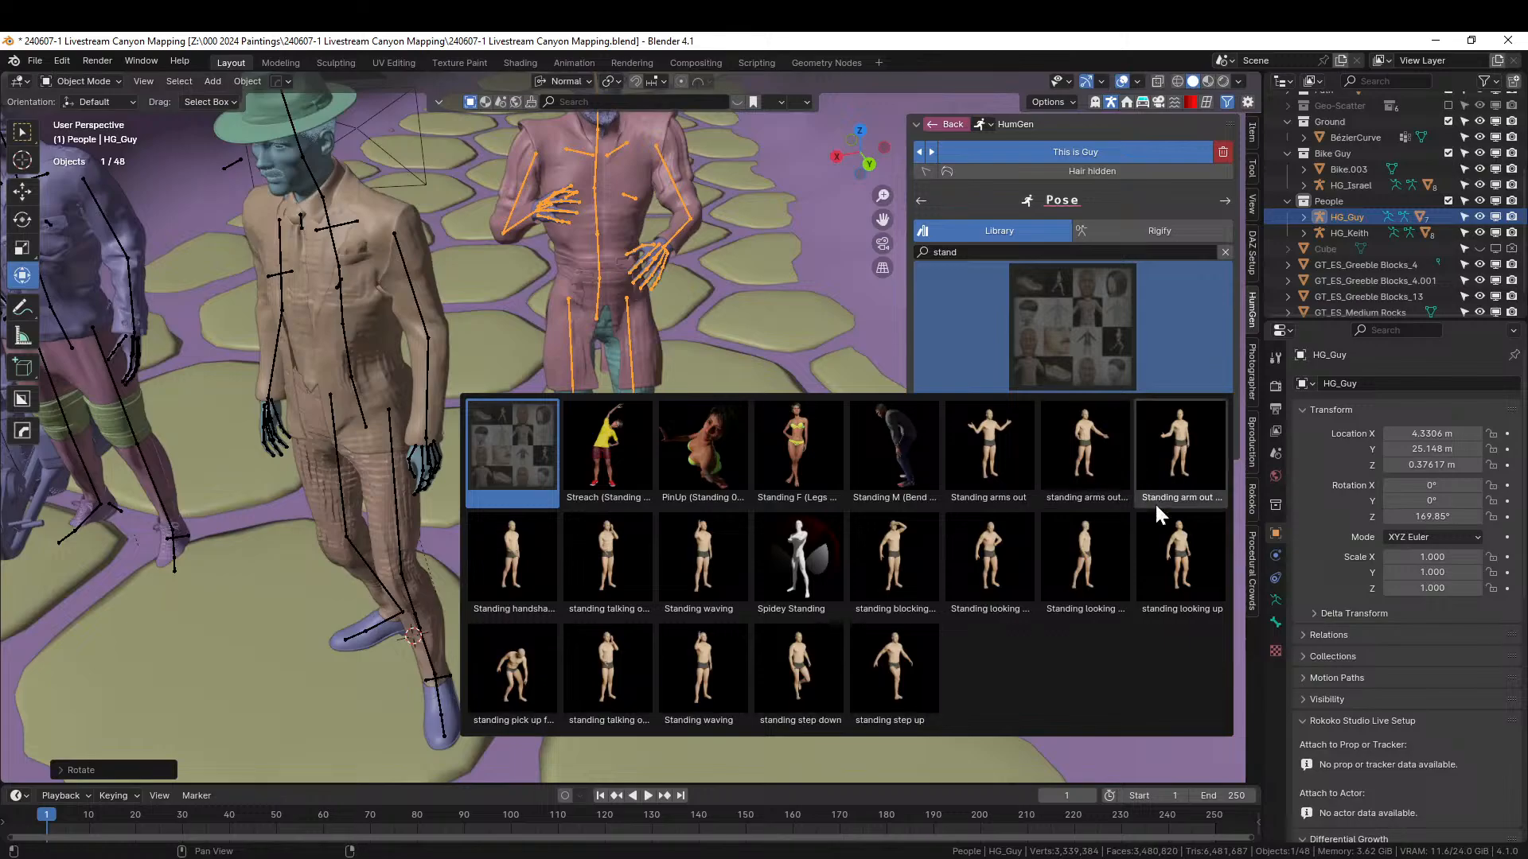
click(1177, 565)
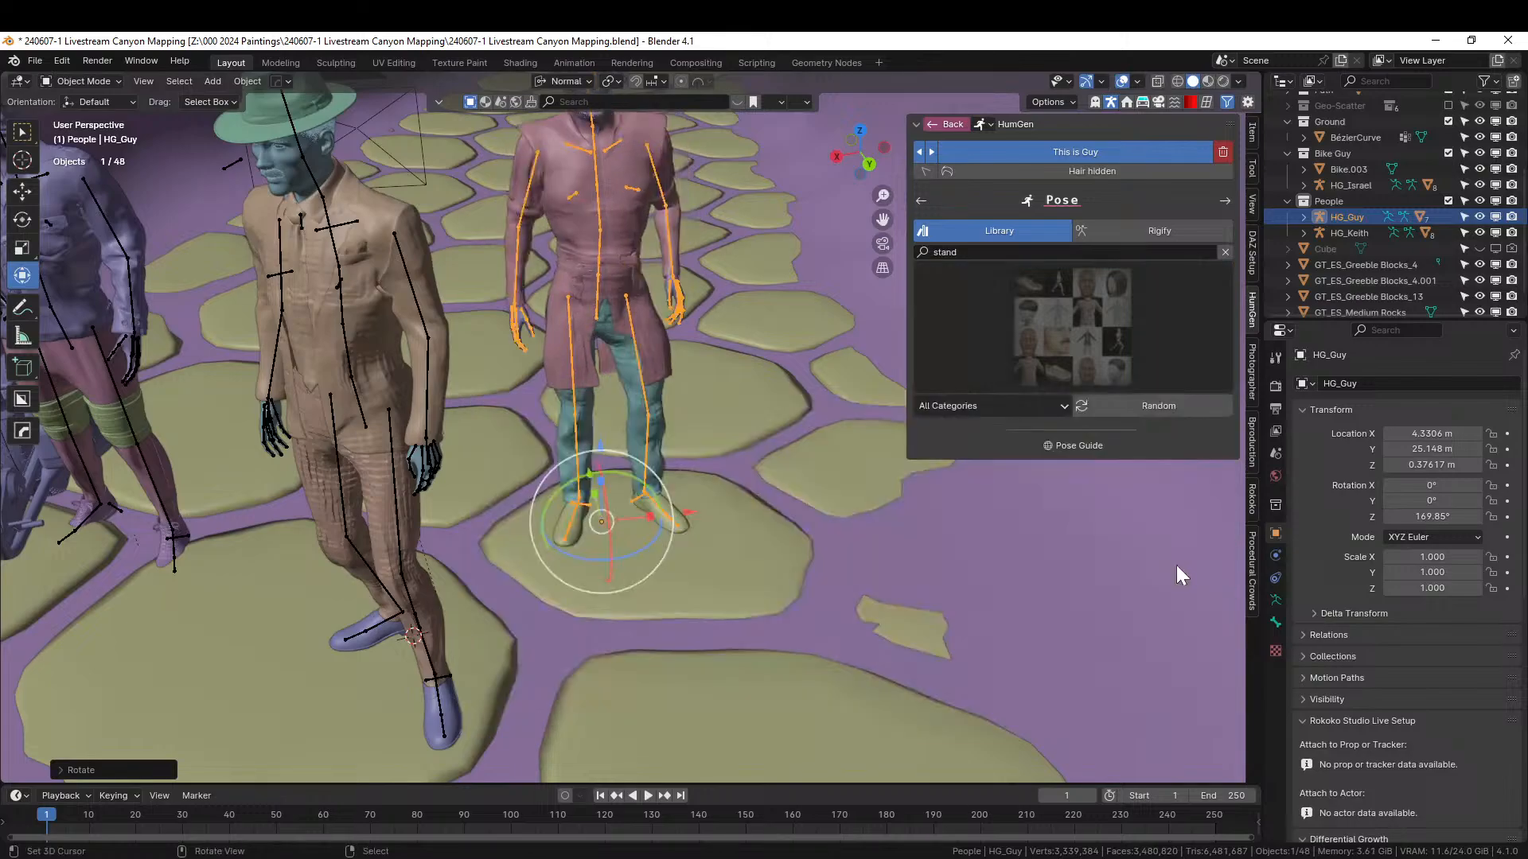
- Look through the scene camera and apply the "arri alexa 65" camera preset and the "cooke 50mm anamorphic" lens preset
middle_drag(1176, 565, 427, 571)
scroll(468, 453, down, 5)
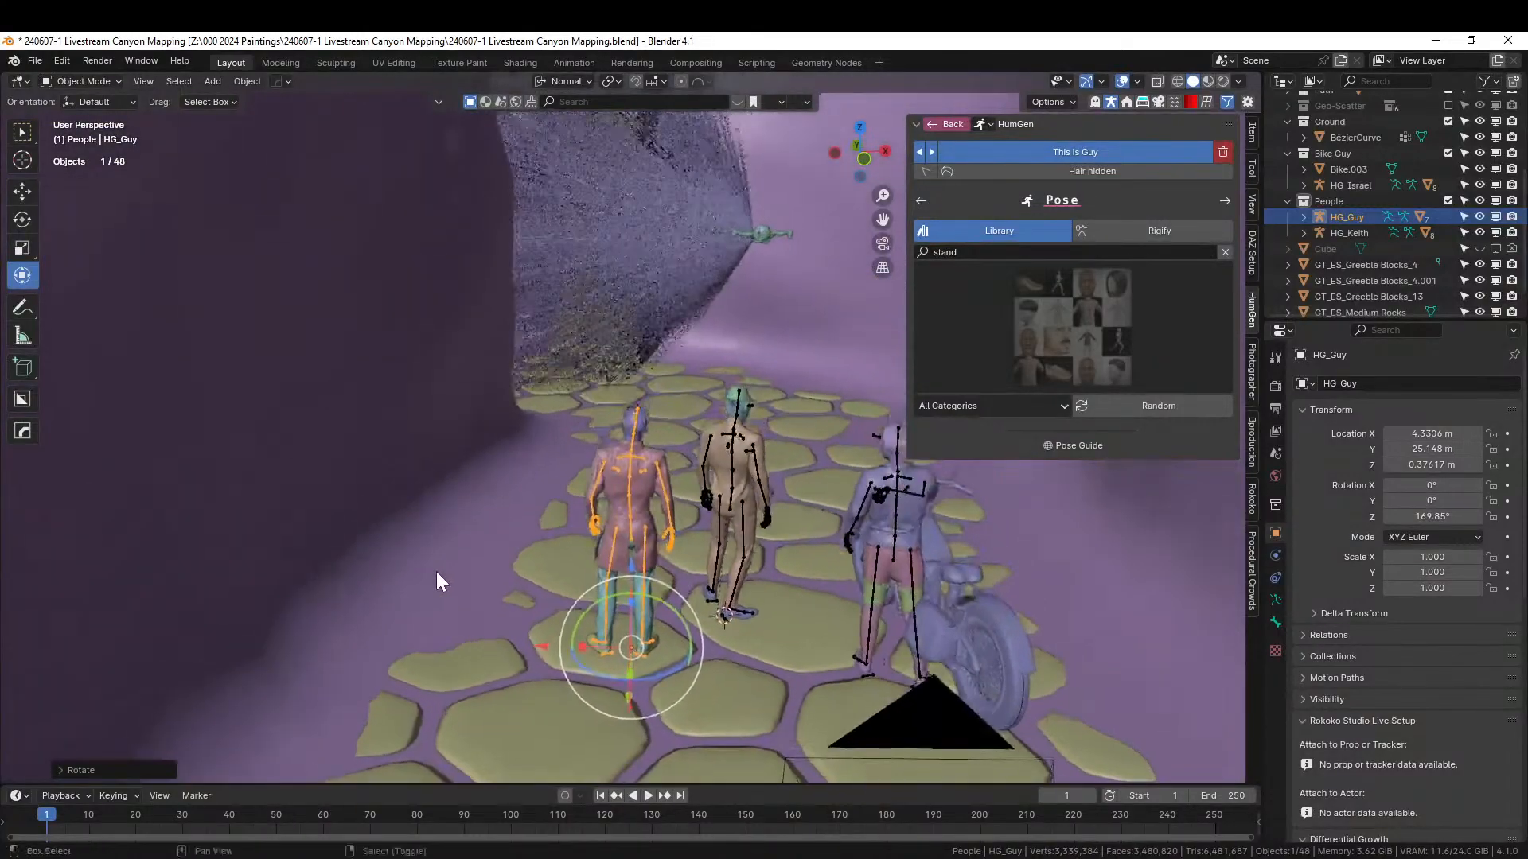
scroll(531, 540, up, 3)
middle_drag(531, 540, 490, 512)
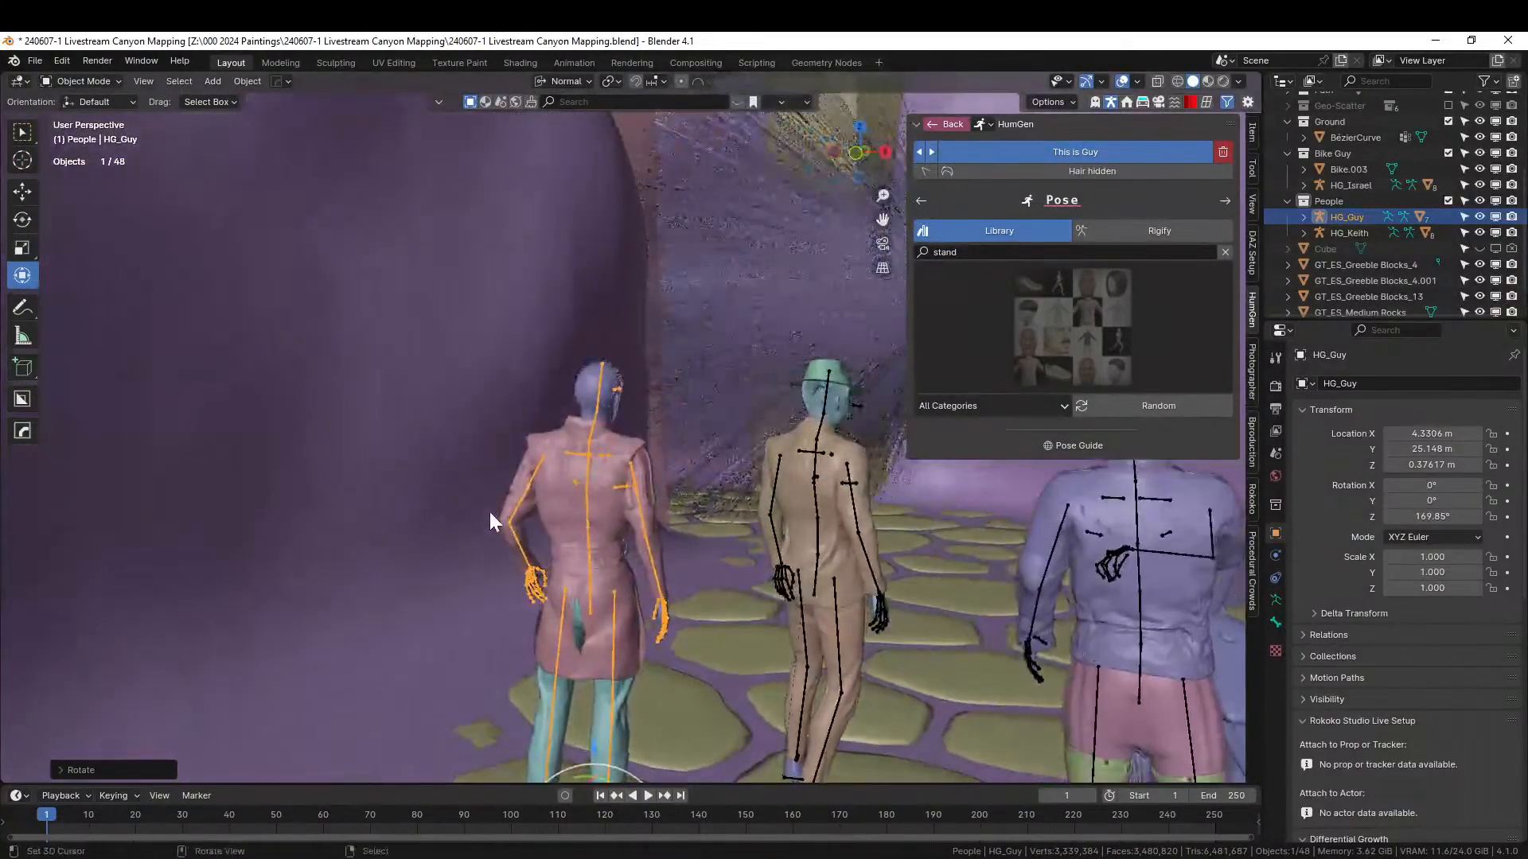
key(KP_0)
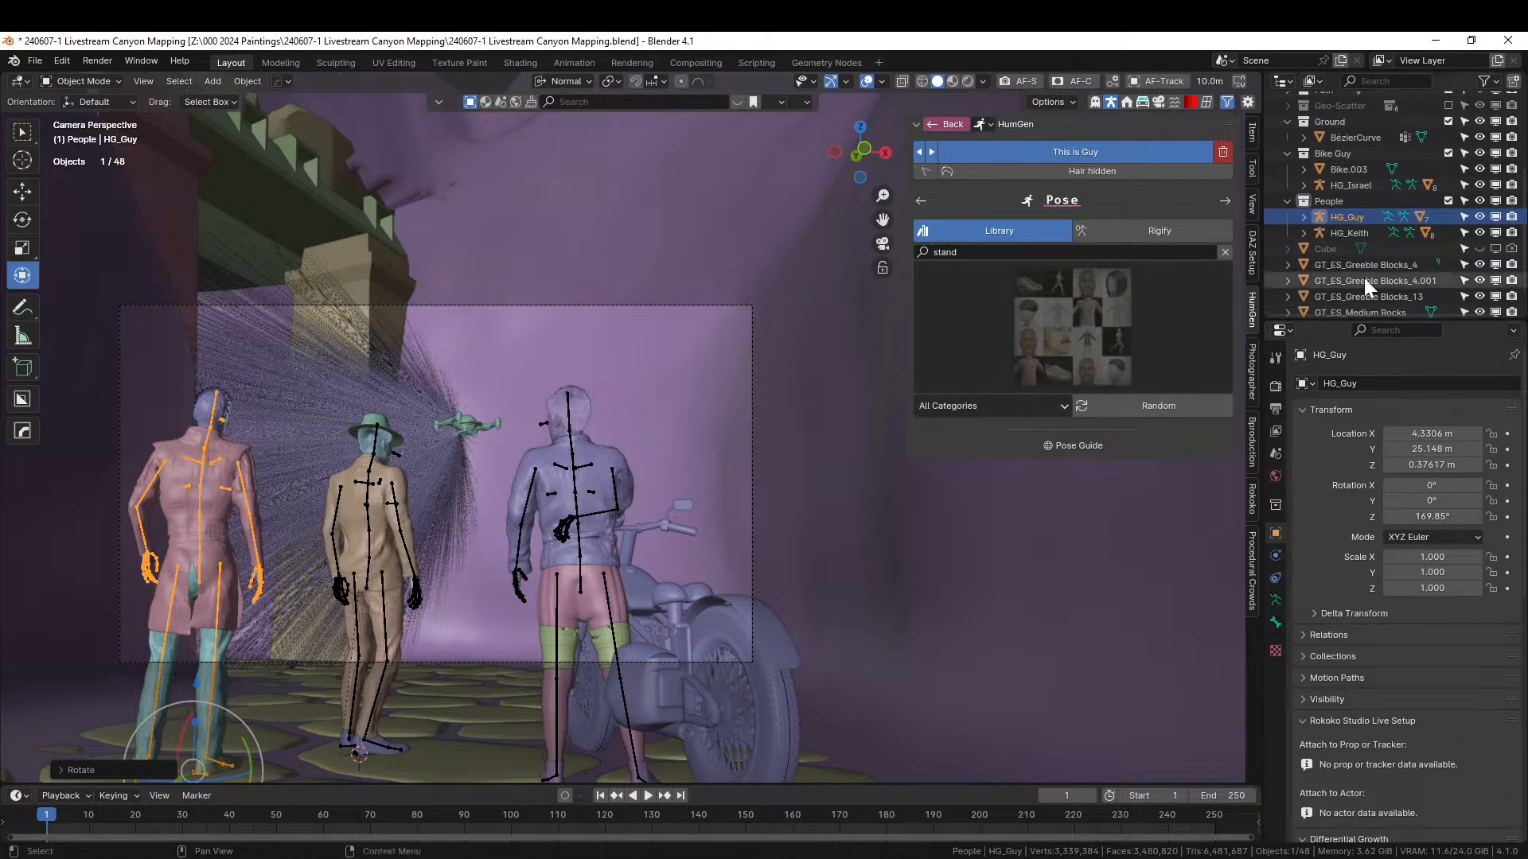
click(1252, 373)
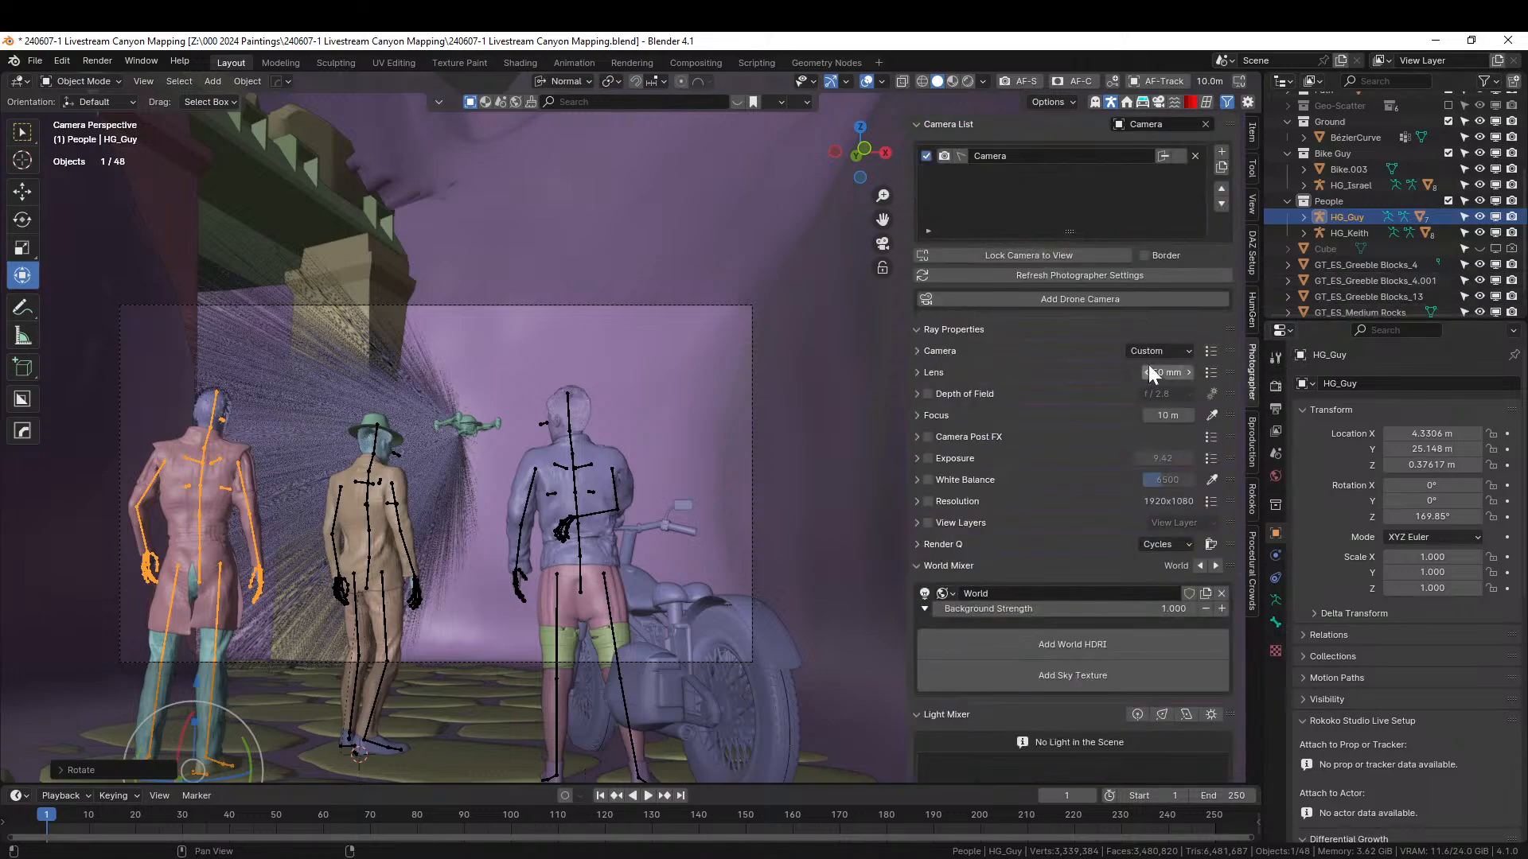
click(1209, 351)
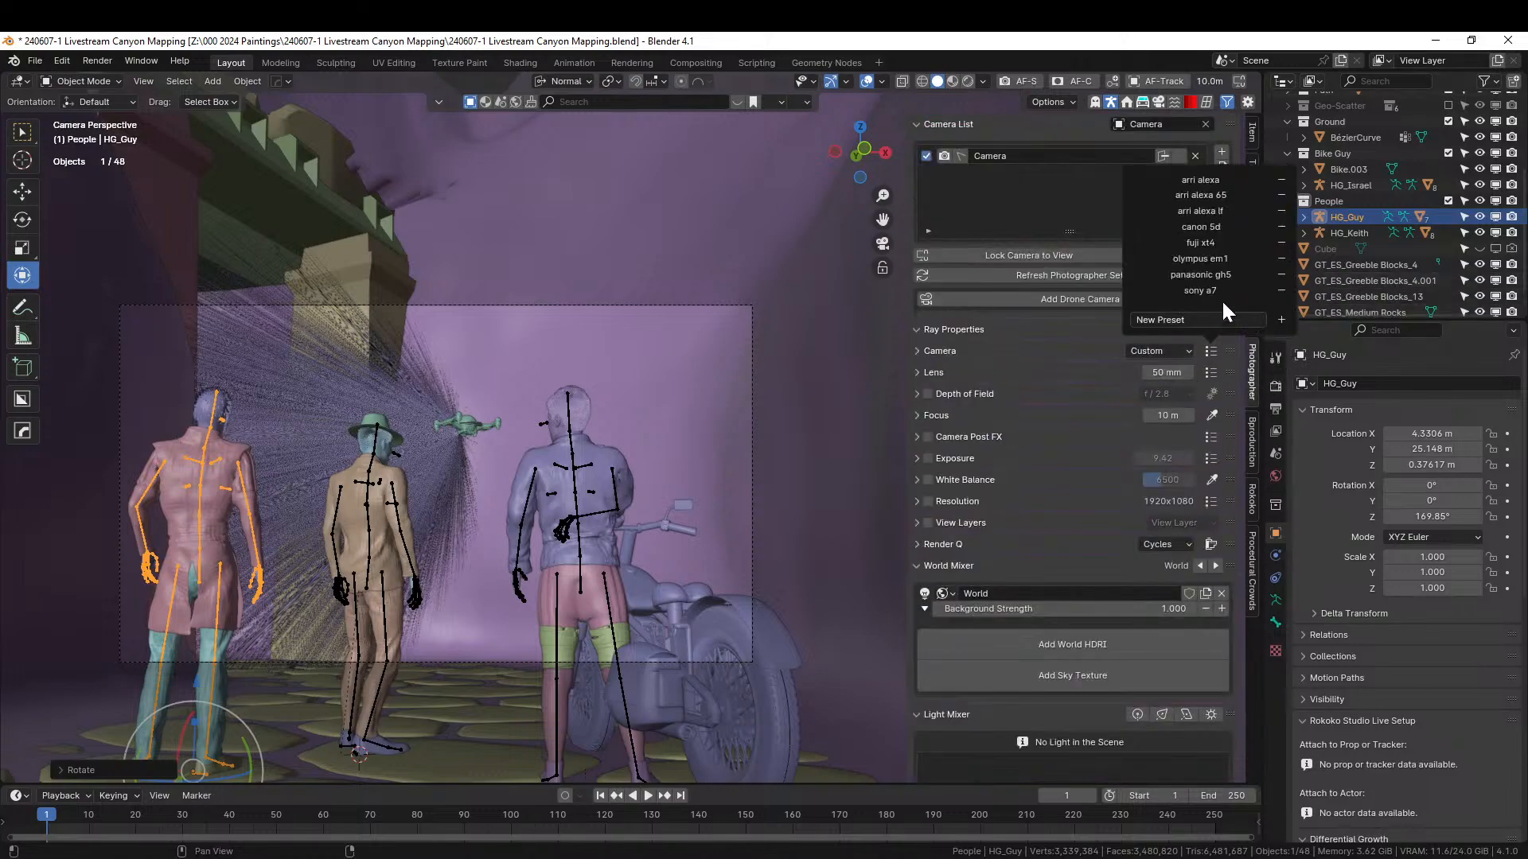
click(1220, 194)
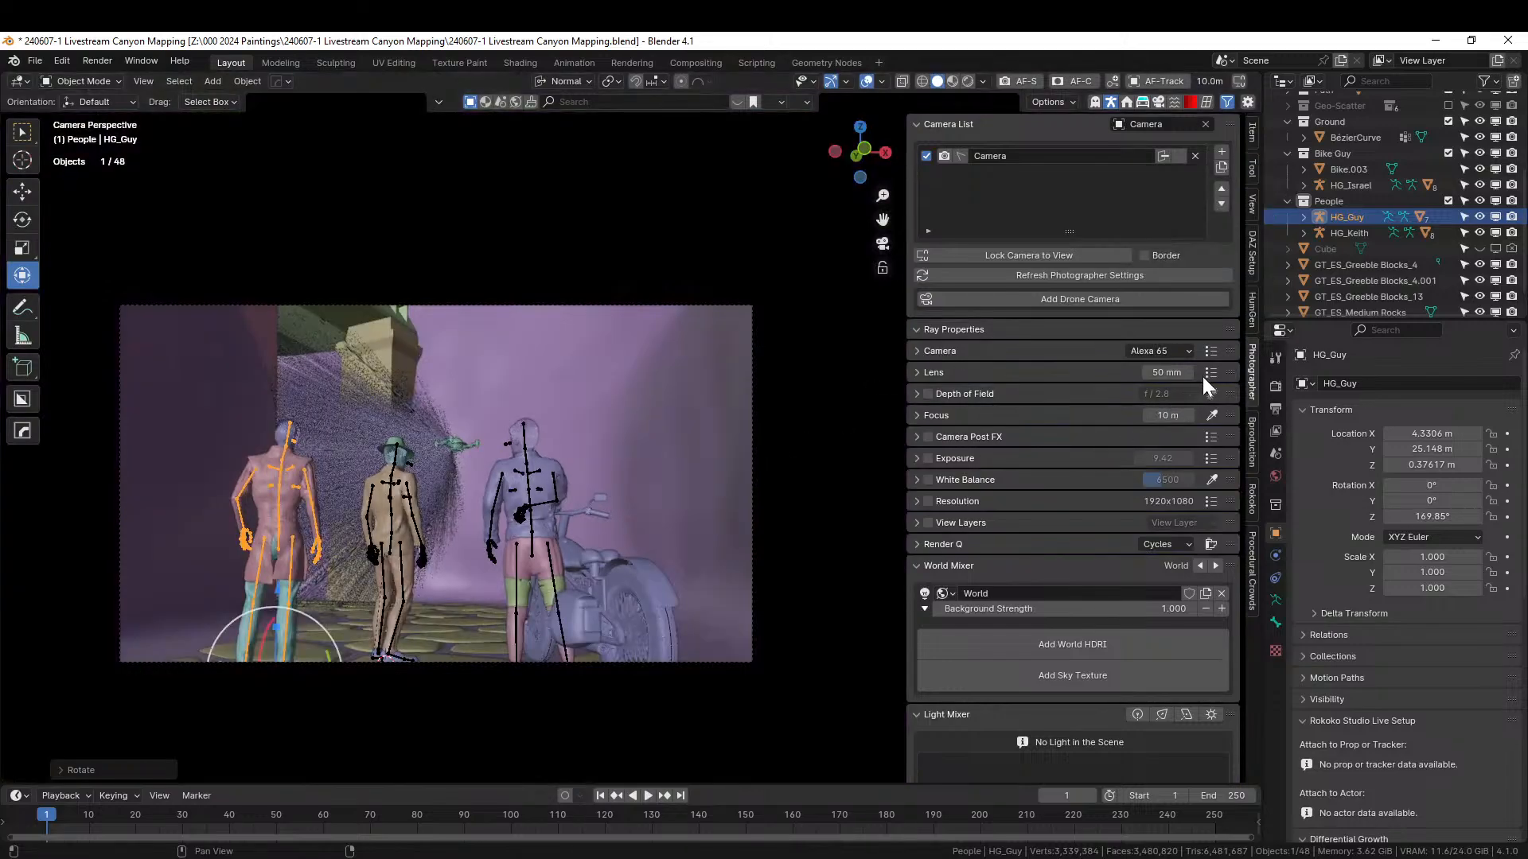
click(1206, 372)
click(1239, 182)
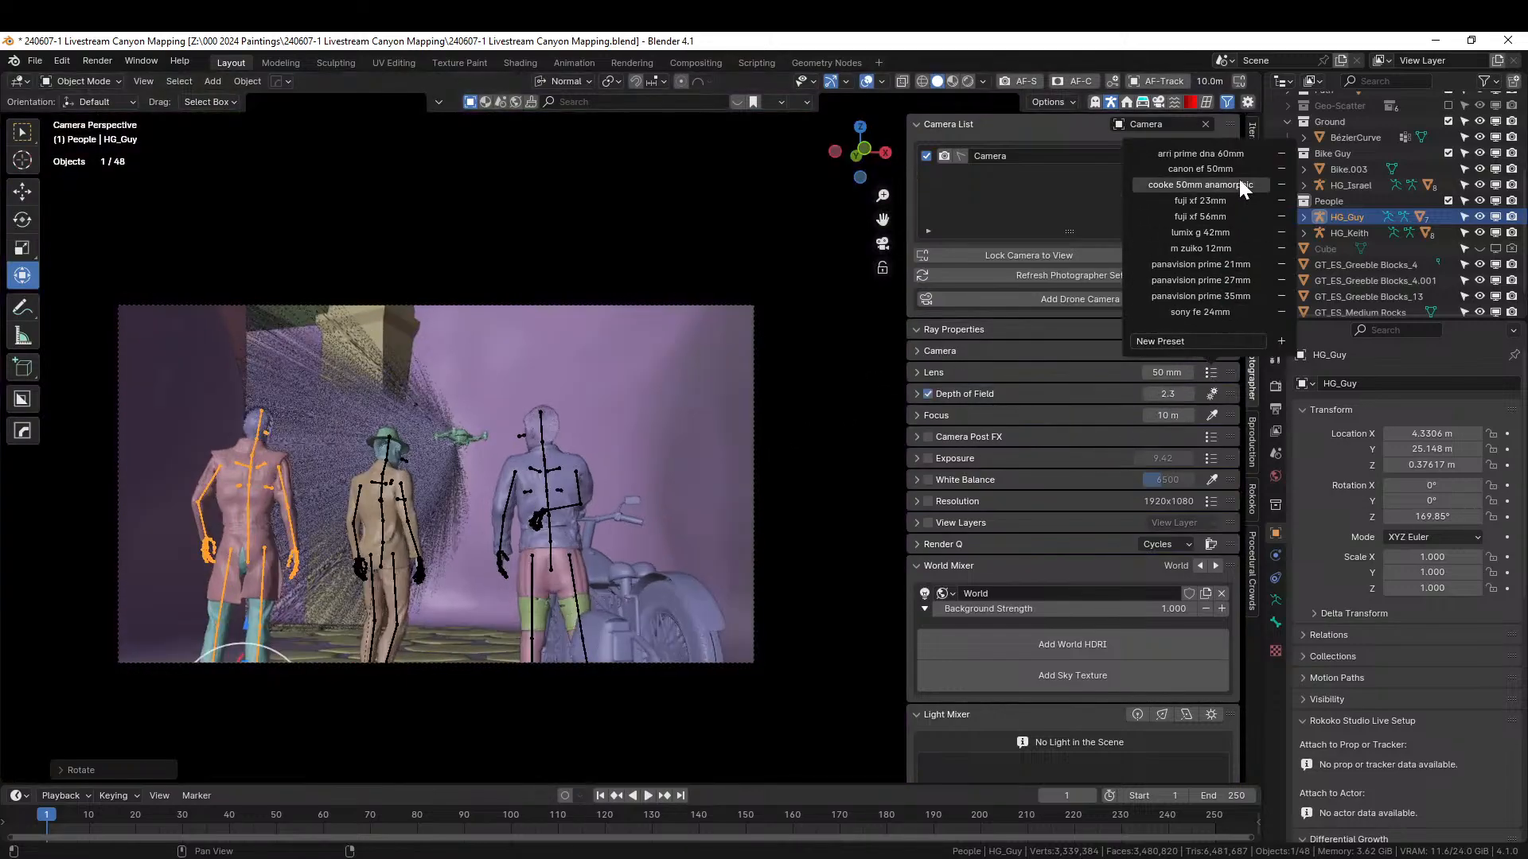
- Enable the camera's resolution override with the "2 39 50 of 5100" preset and set the lens to 35 mm
click(930, 500)
click(1210, 501)
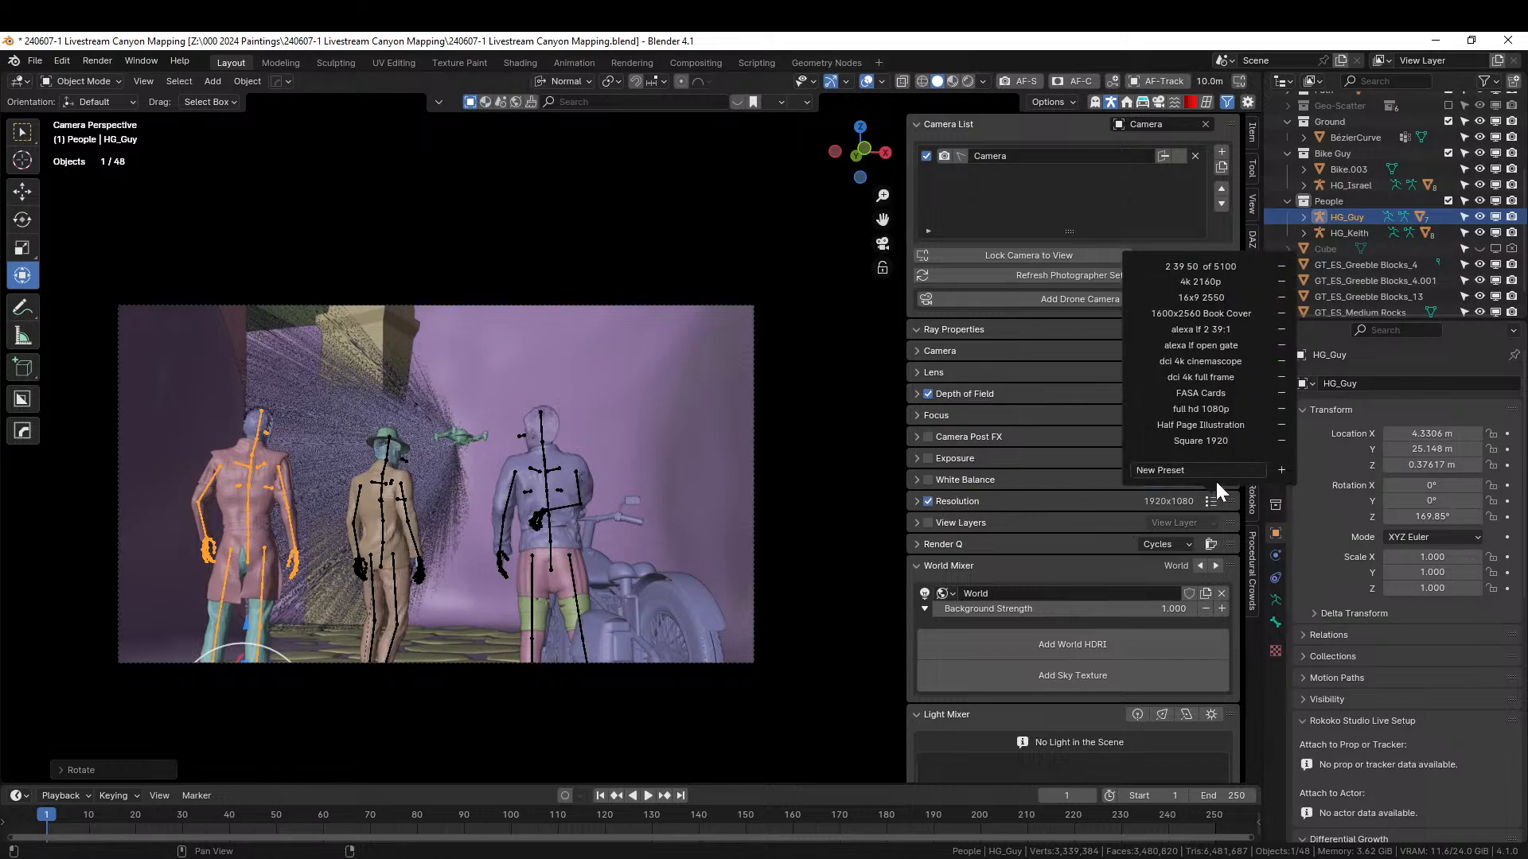
click(1234, 266)
click(1163, 372)
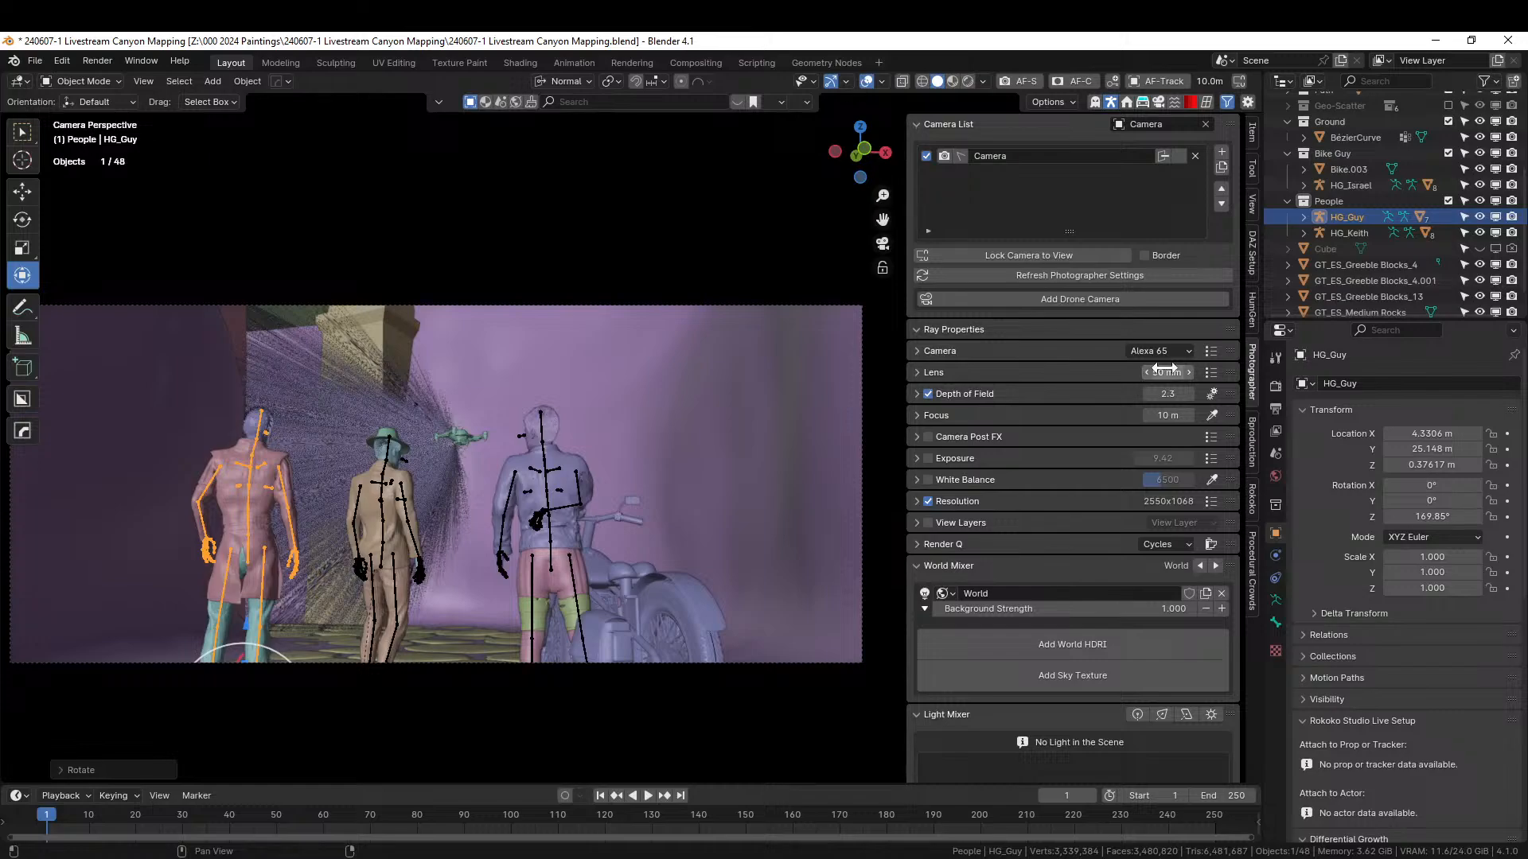
text(35)
key(Return)
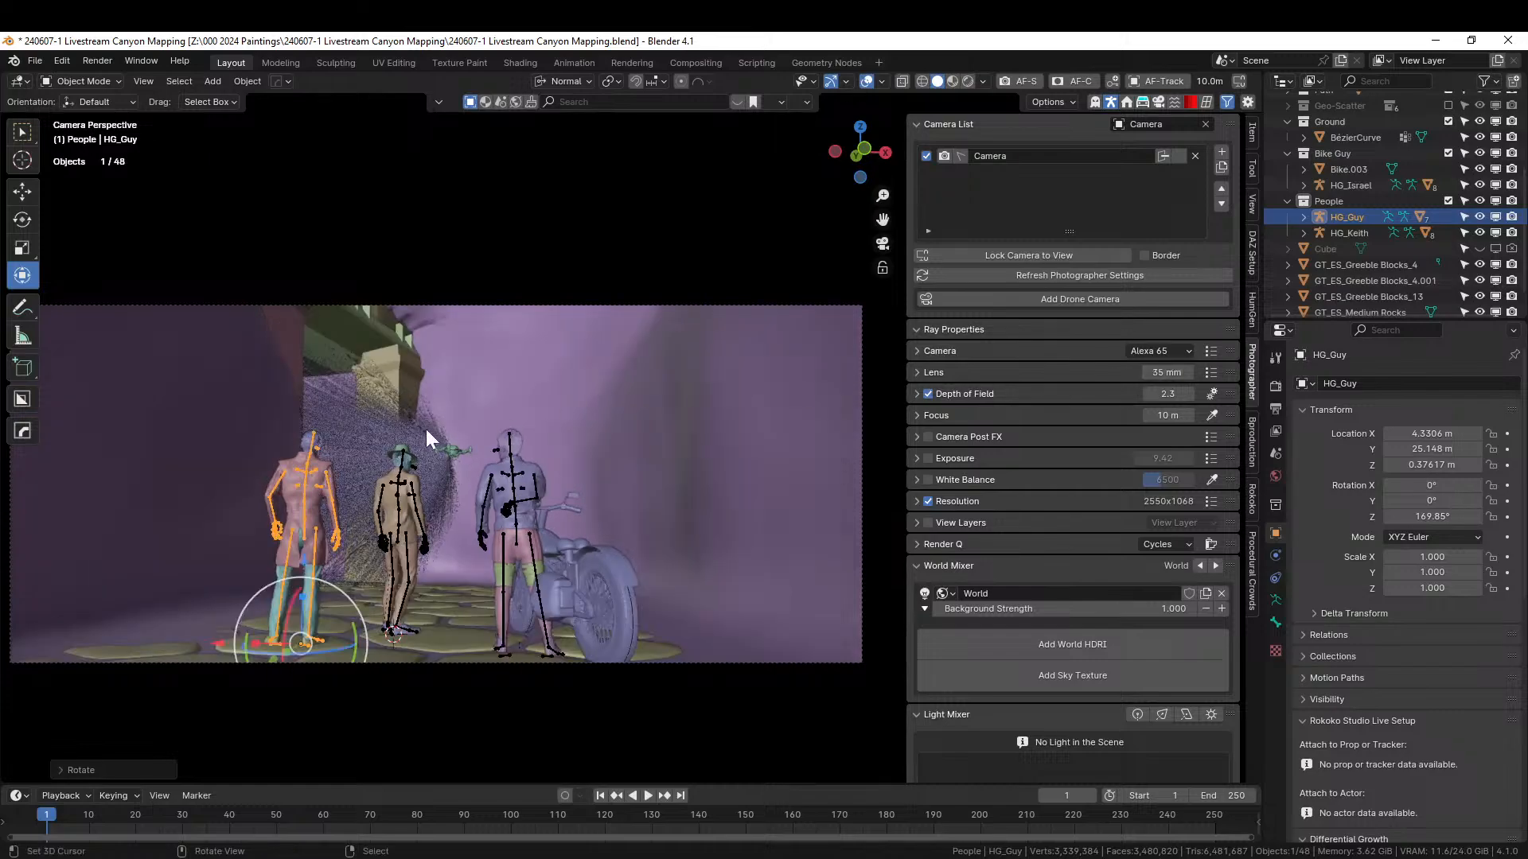
- Reframe the camera with walk navigation, moving closer to the three figures, motorbike and drone
key(shift+grave)
key(w)
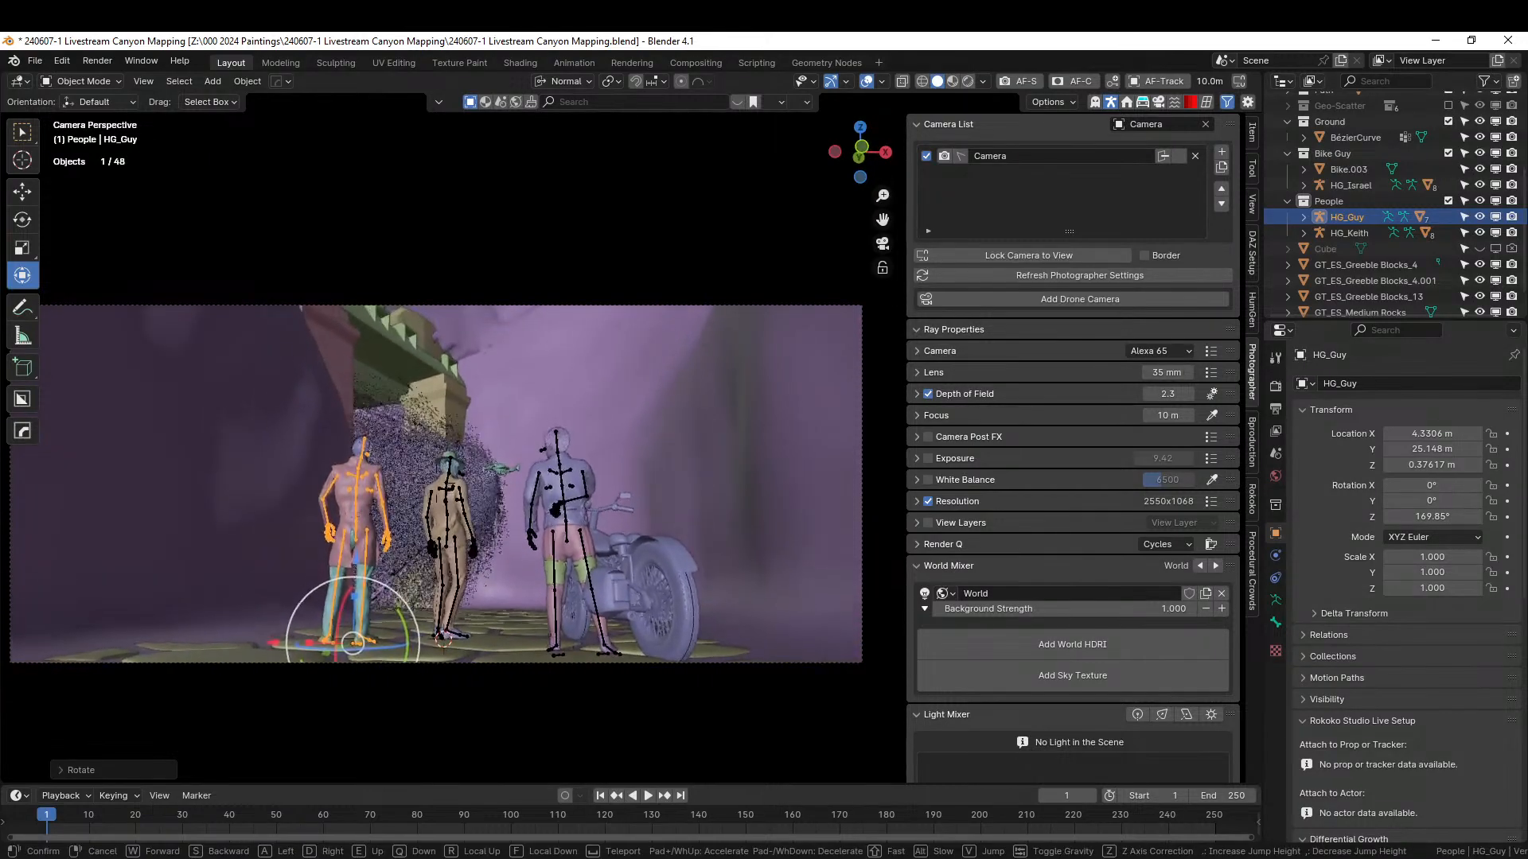
key(w)
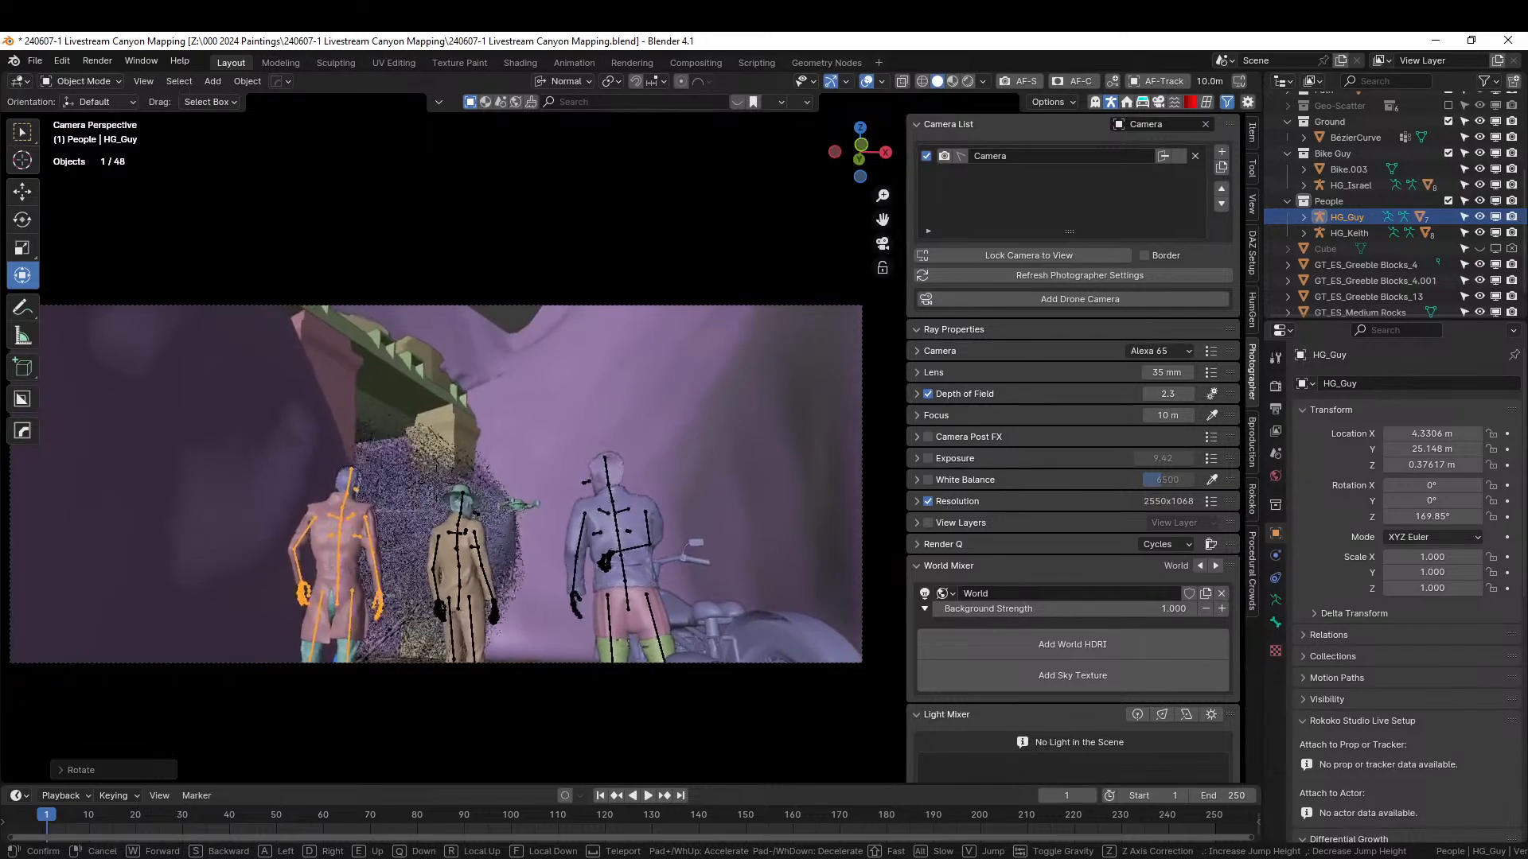
key(w)
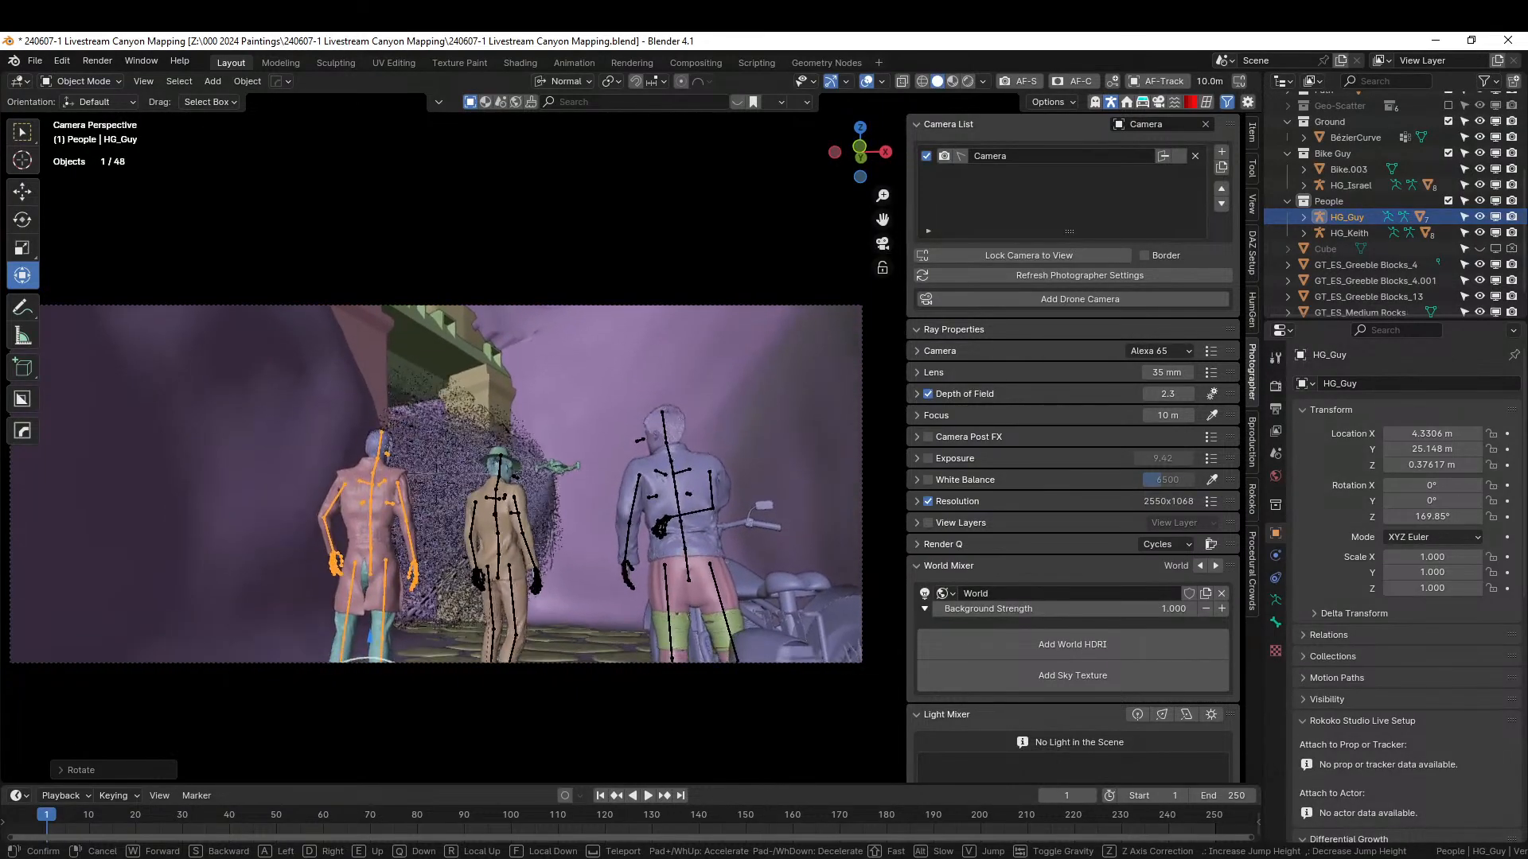
click(407, 440)
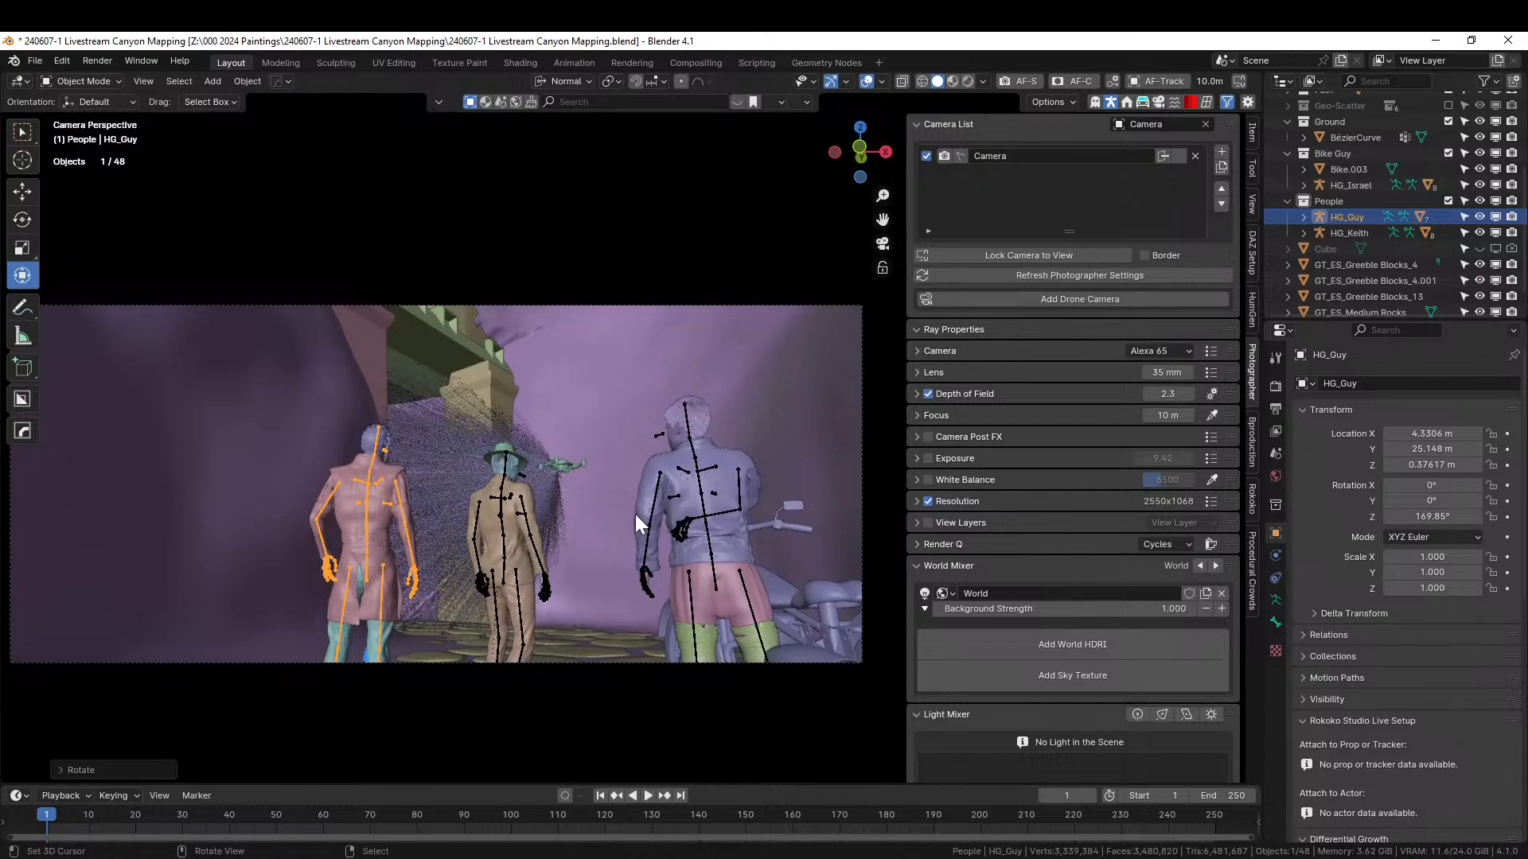
- Isolate the hologram beams and the drone in local view, and parent the beams to the drone using Object
click(475, 430)
key(KP_Decimal)
middle_drag(509, 351, 607, 665)
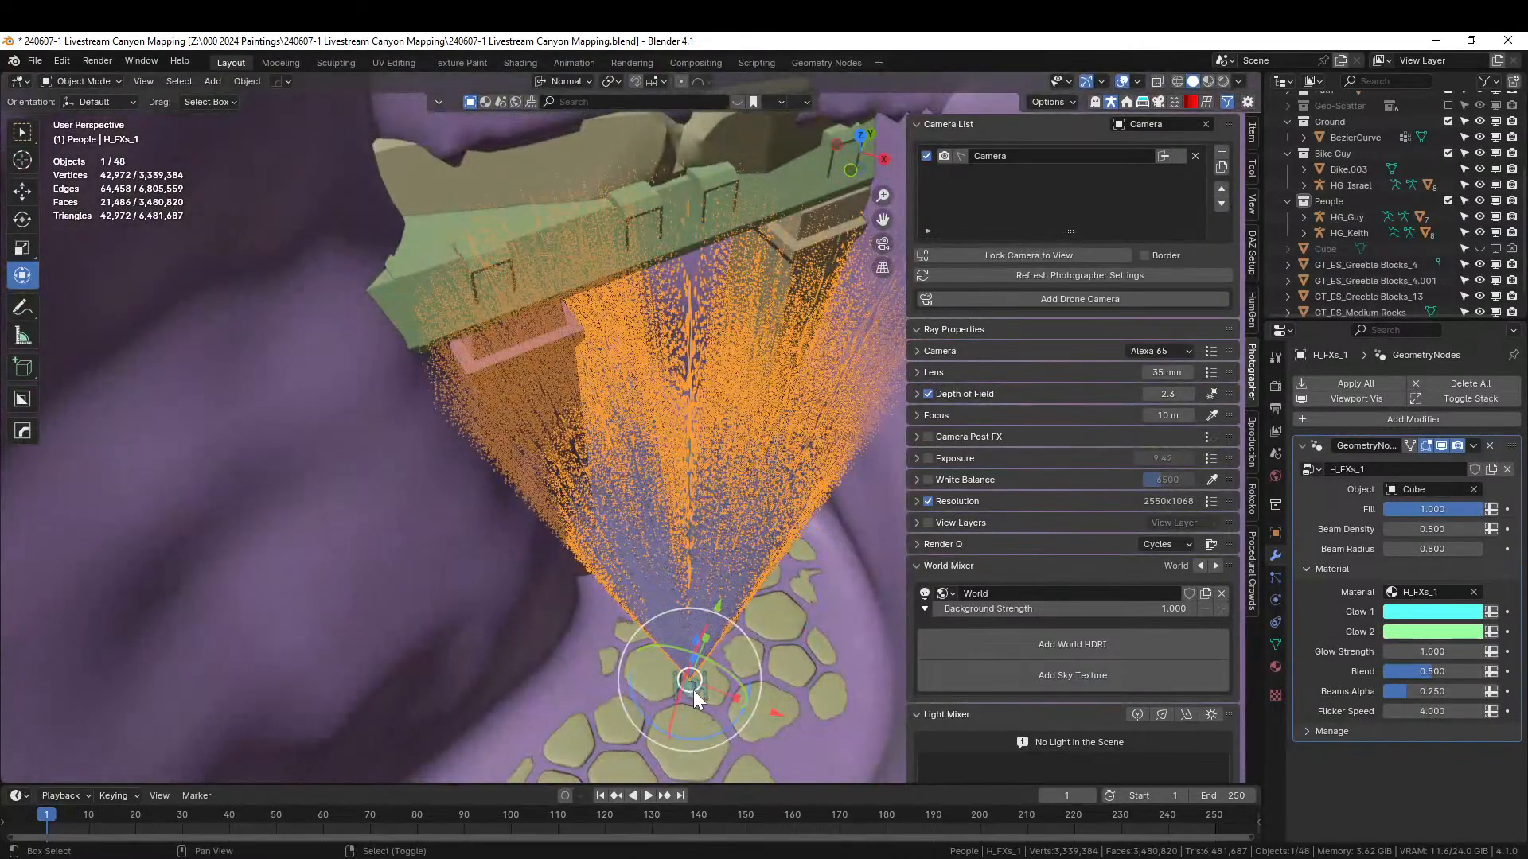
shift+click(692, 691)
key(KP_Divide)
scroll(692, 687, up, 5)
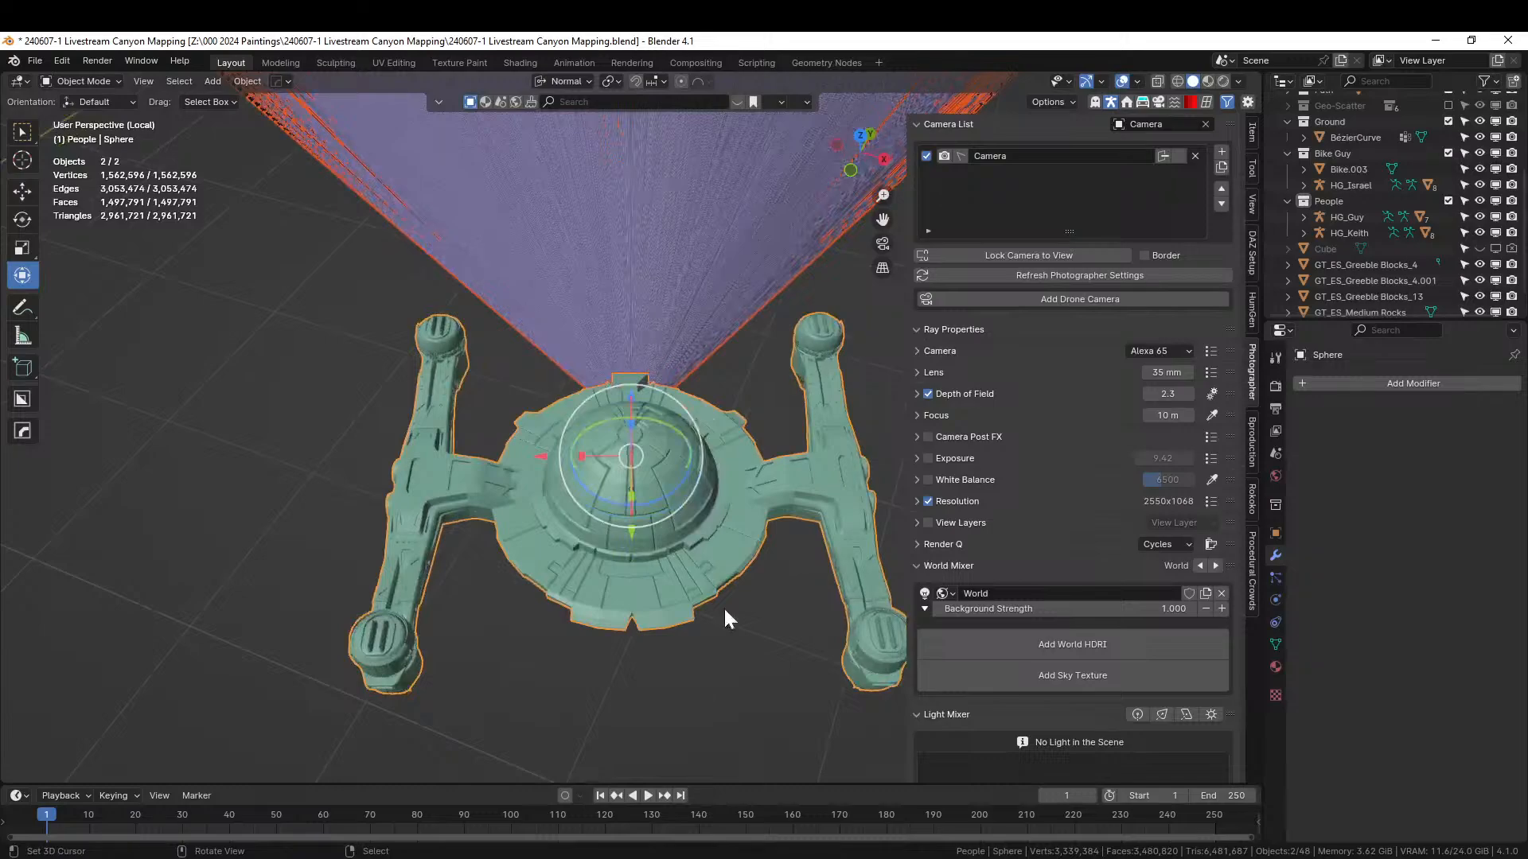
middle_drag(723, 607, 888, 599)
click(465, 432)
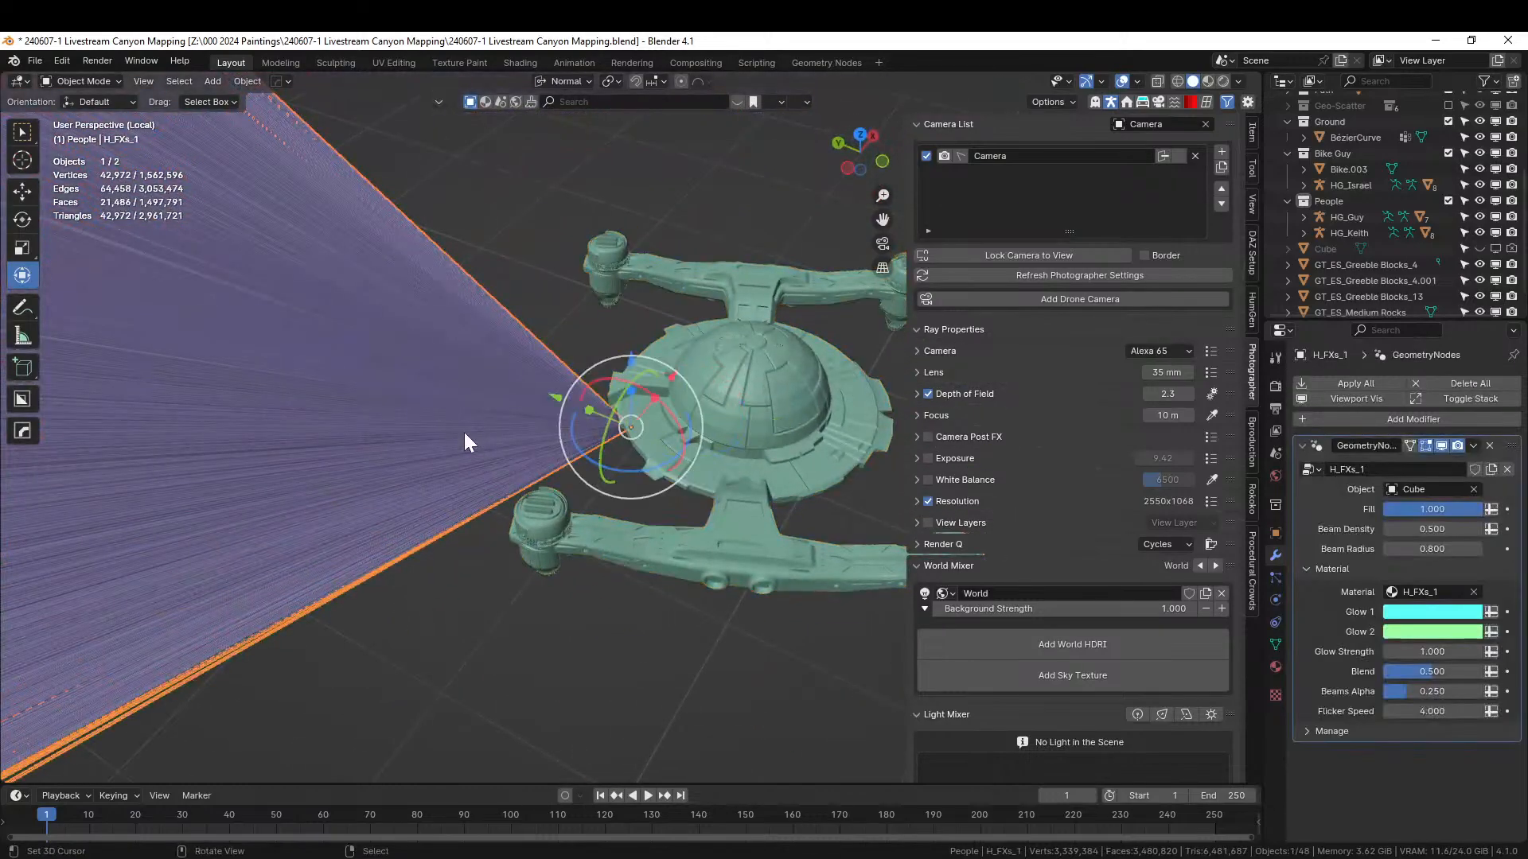
shift+click(765, 404)
key(ctrl+p)
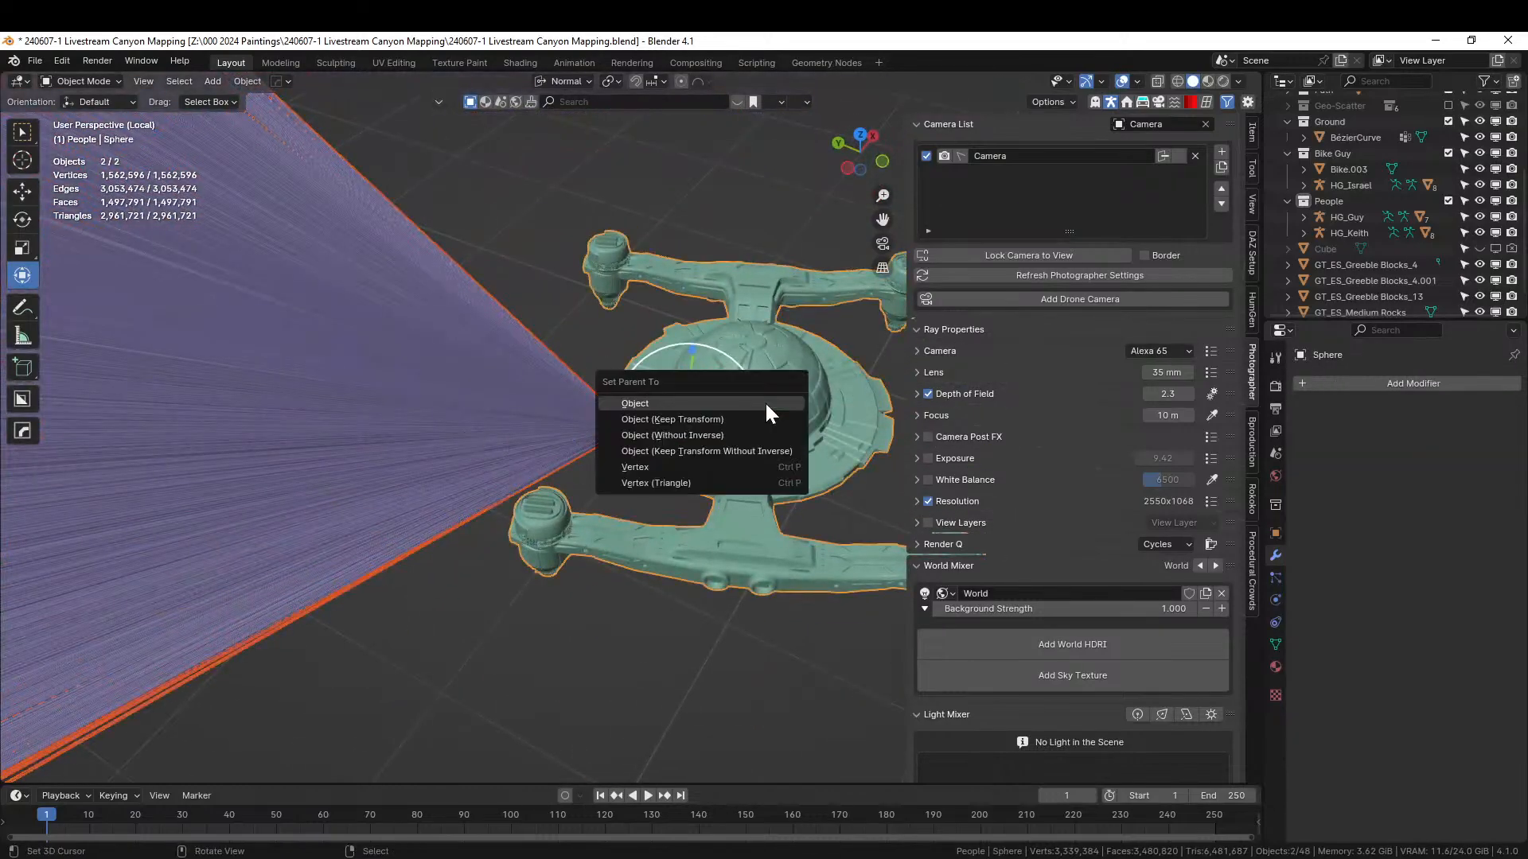
click(765, 402)
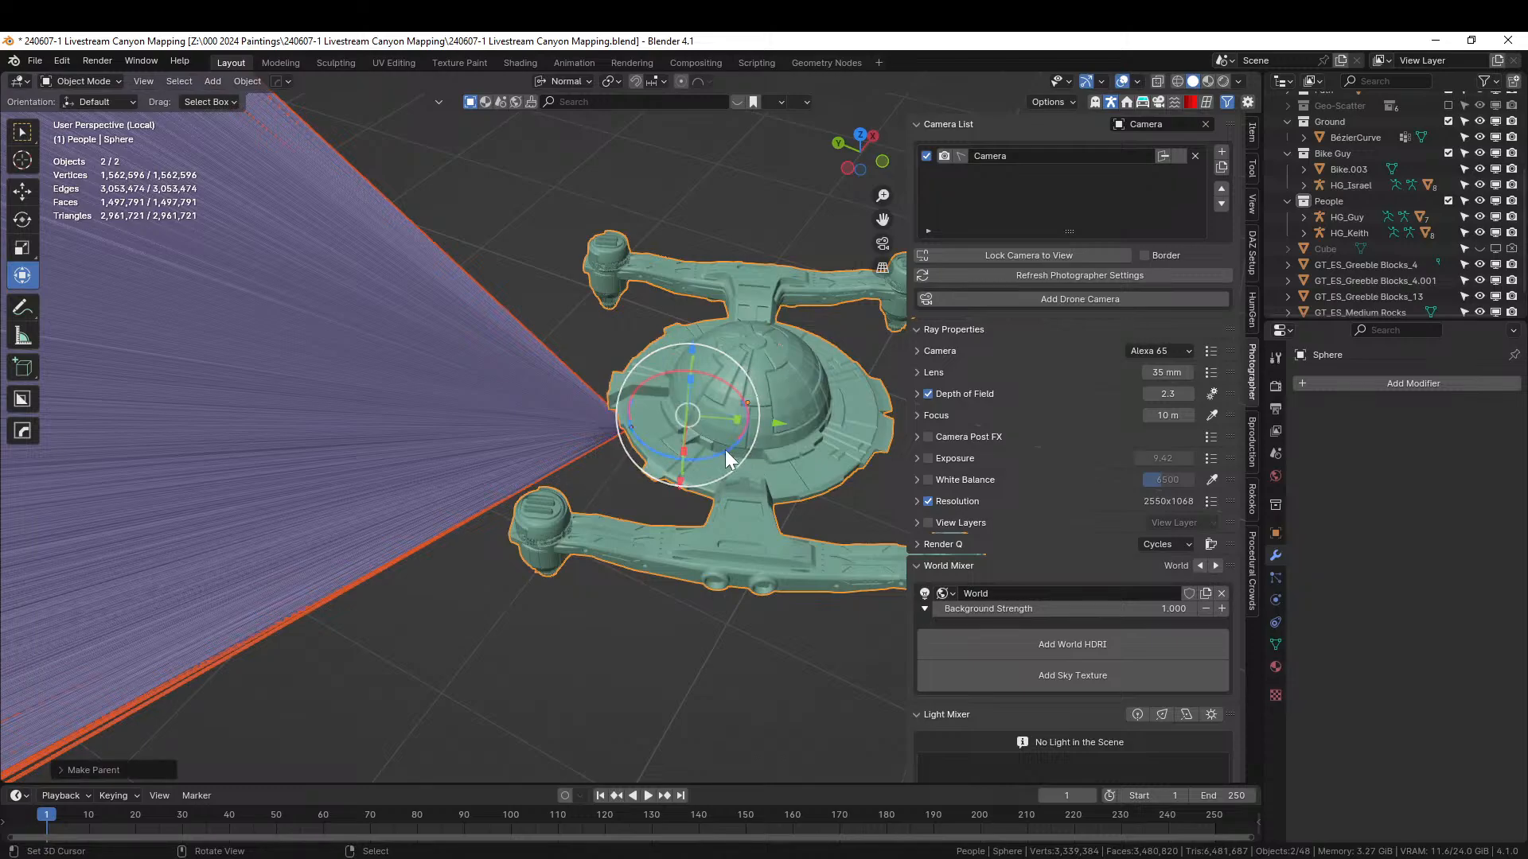
- Rotate the drone and its beams slightly around the drone's Z axis
key(r)
key(z)
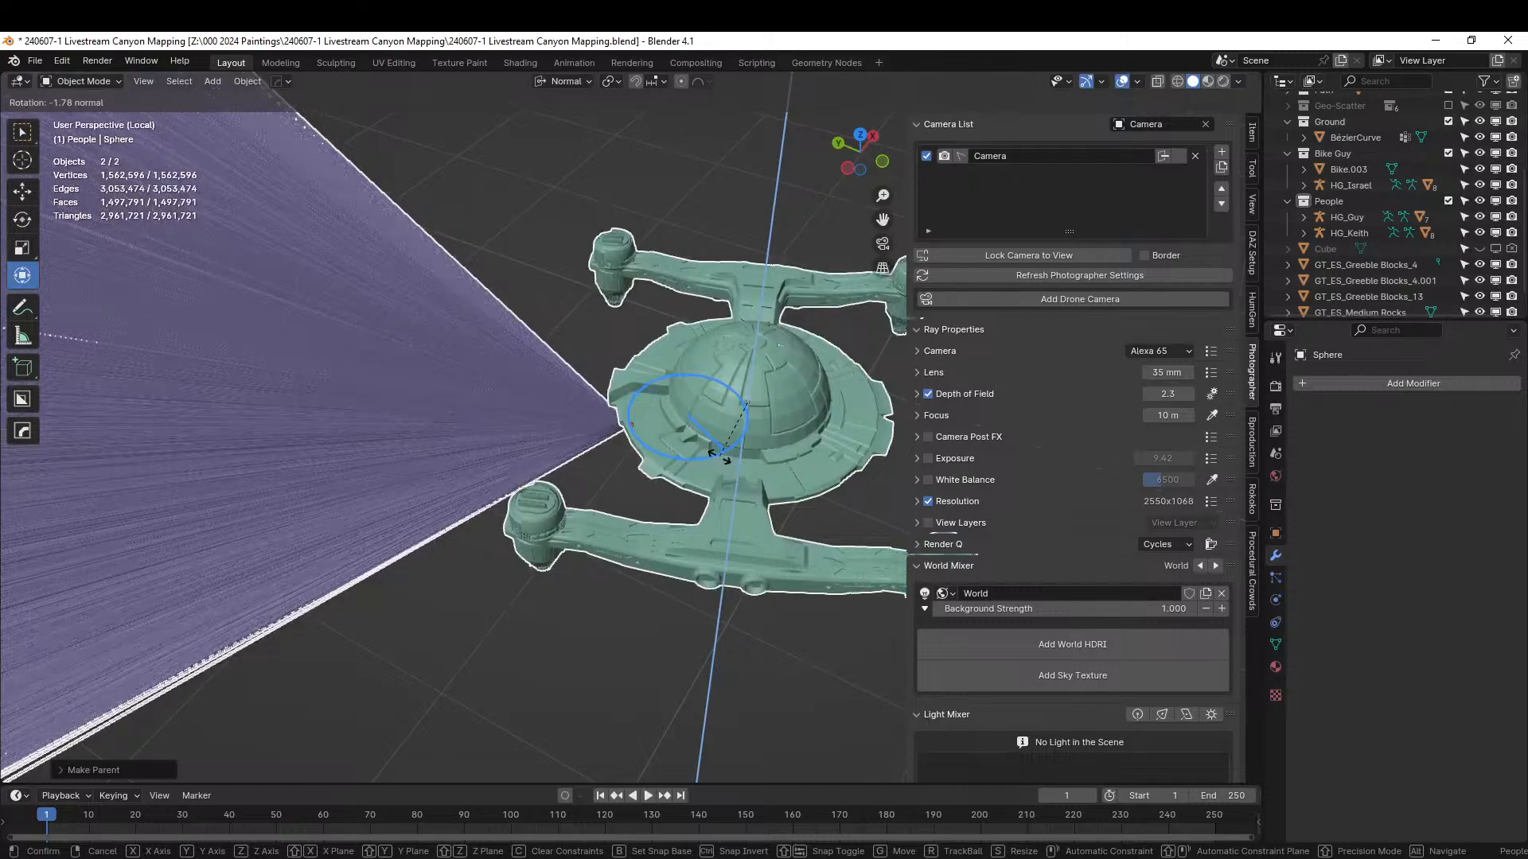
click(721, 460)
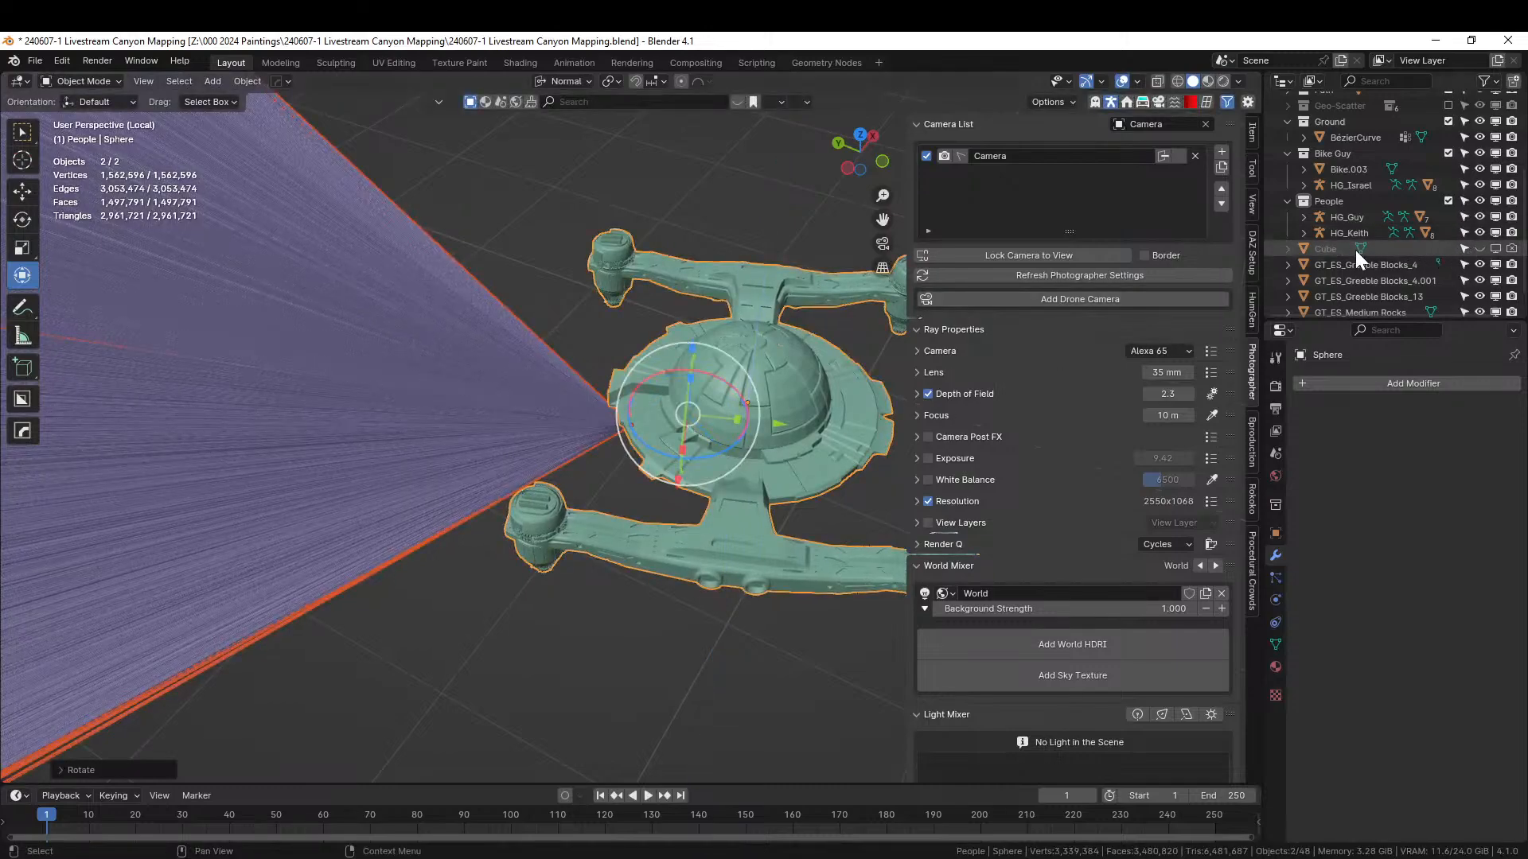
- Unhide the Cube, exit local view, and parent the Cube to the drone using Object, hiding the Cube once it is parented
click(1480, 249)
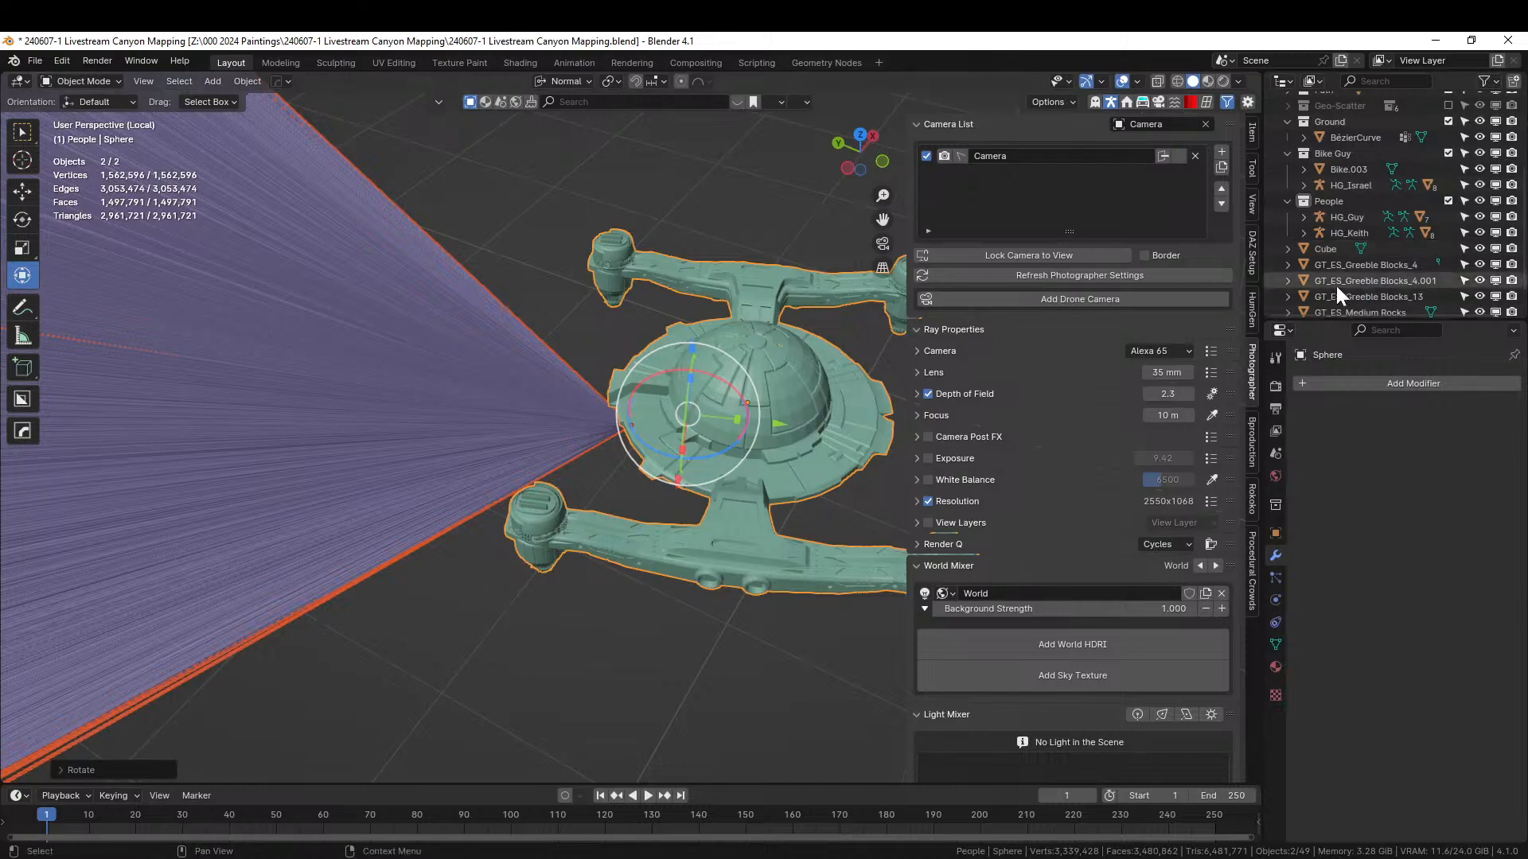
key(KP_Divide)
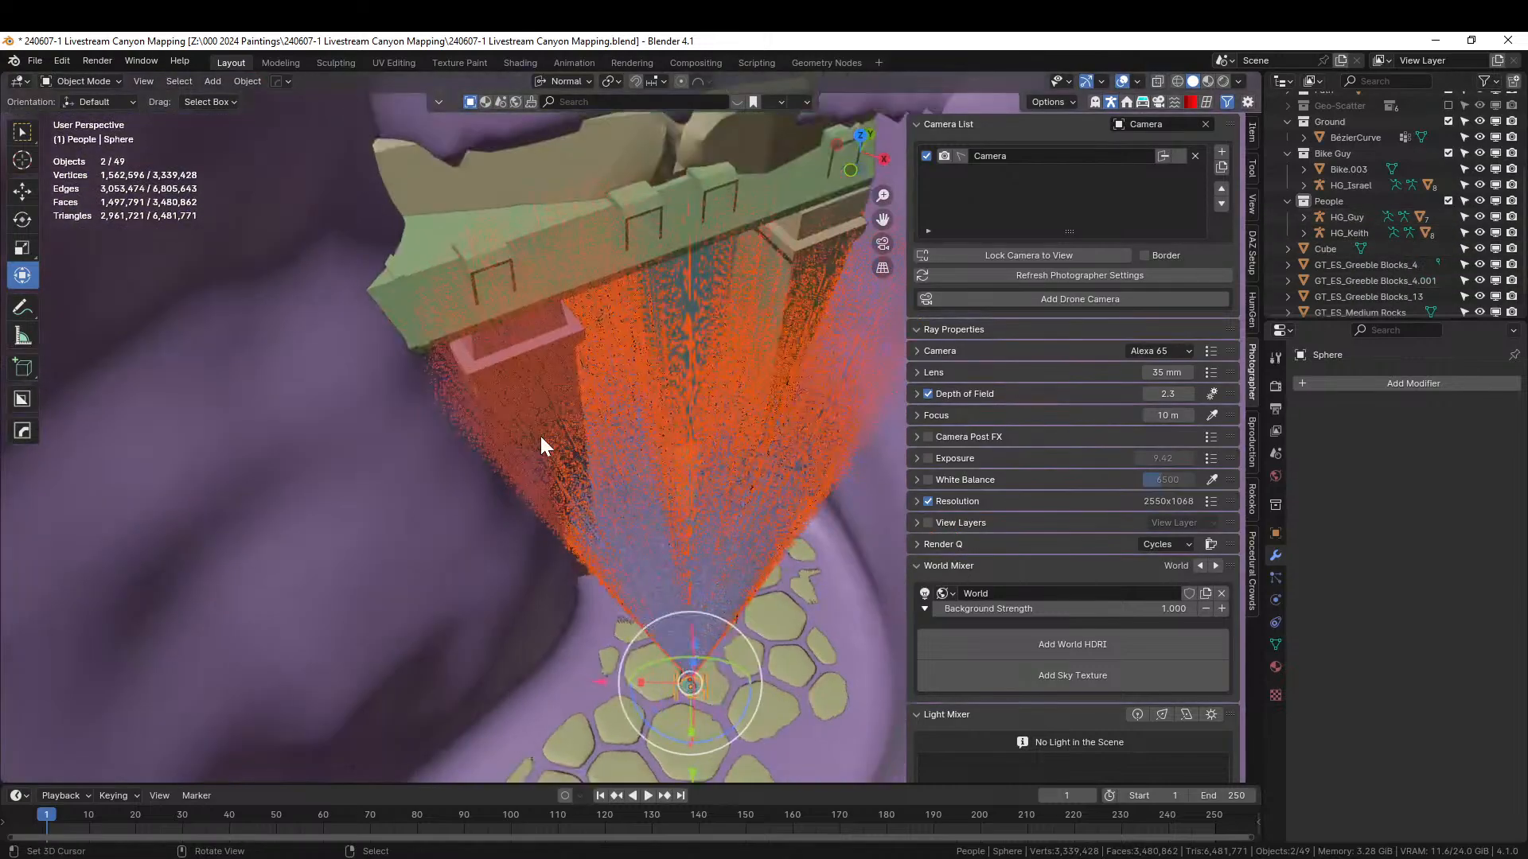
click(699, 283)
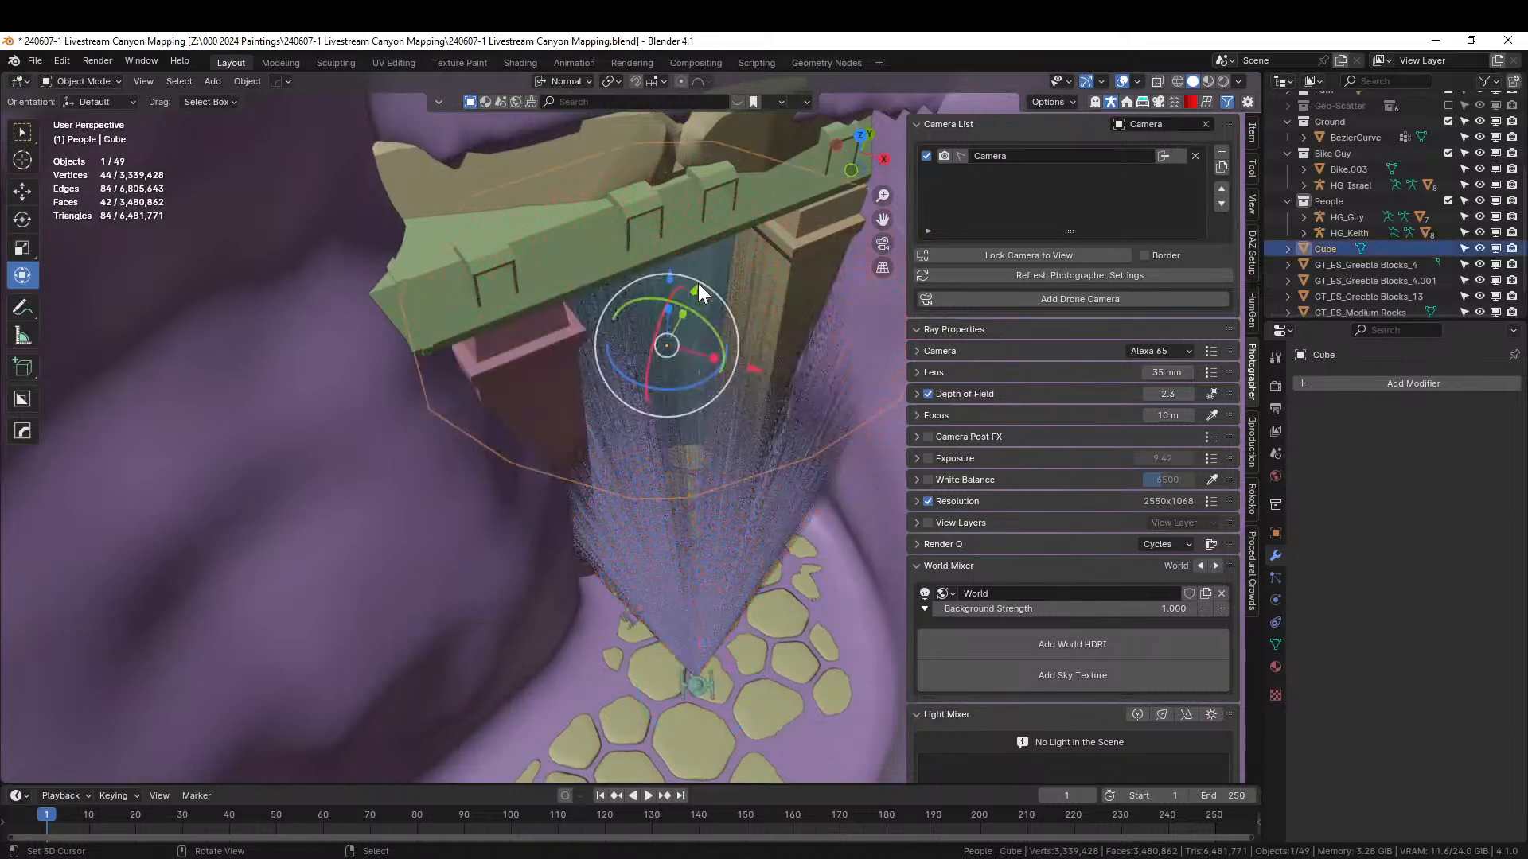
middle_drag(681, 572, 727, 562)
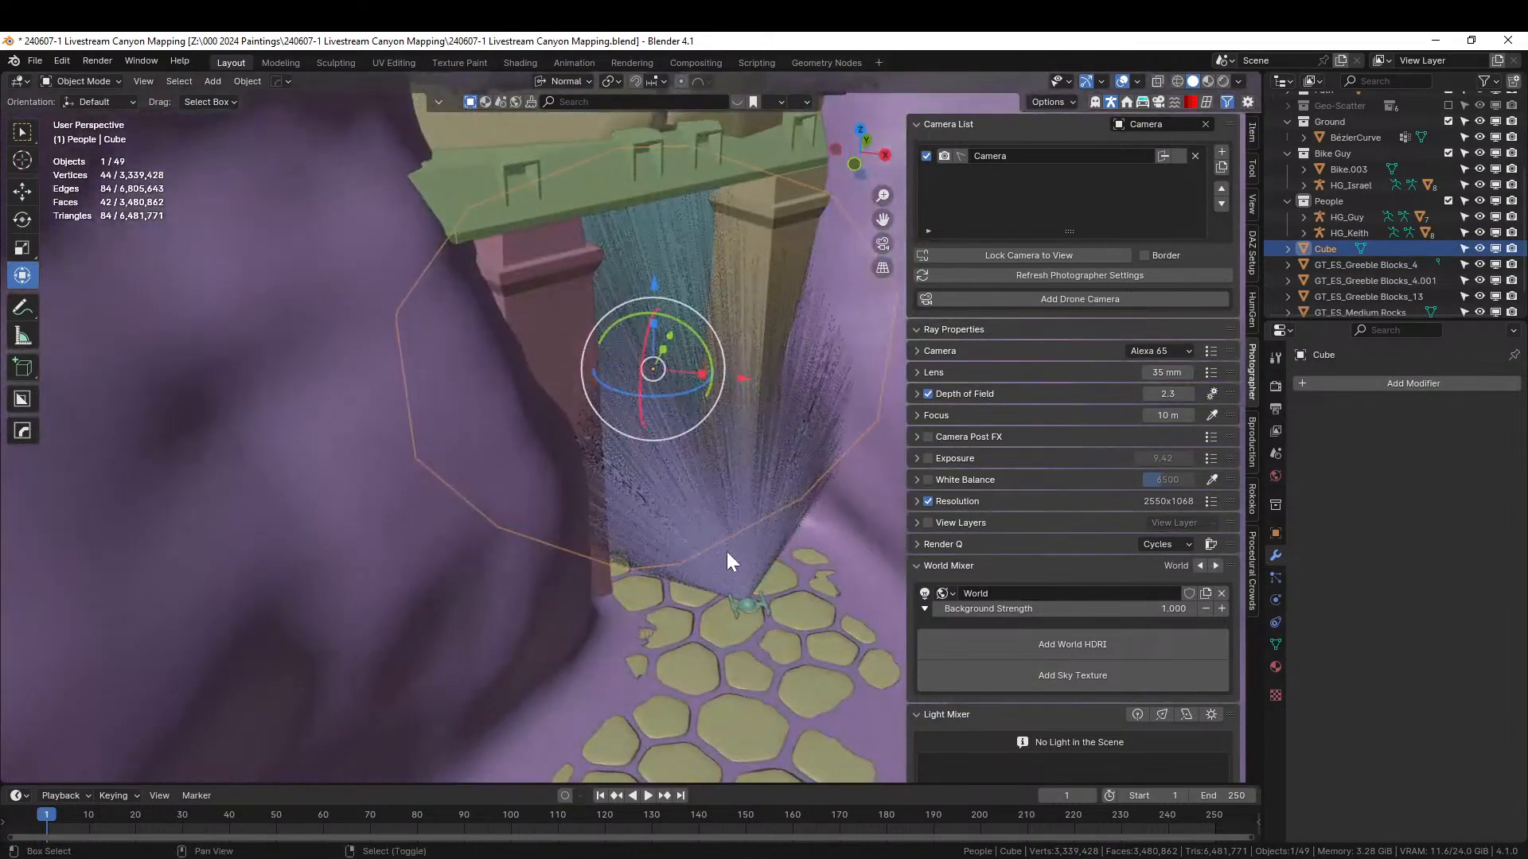
shift+click(747, 603)
key(ctrl+p)
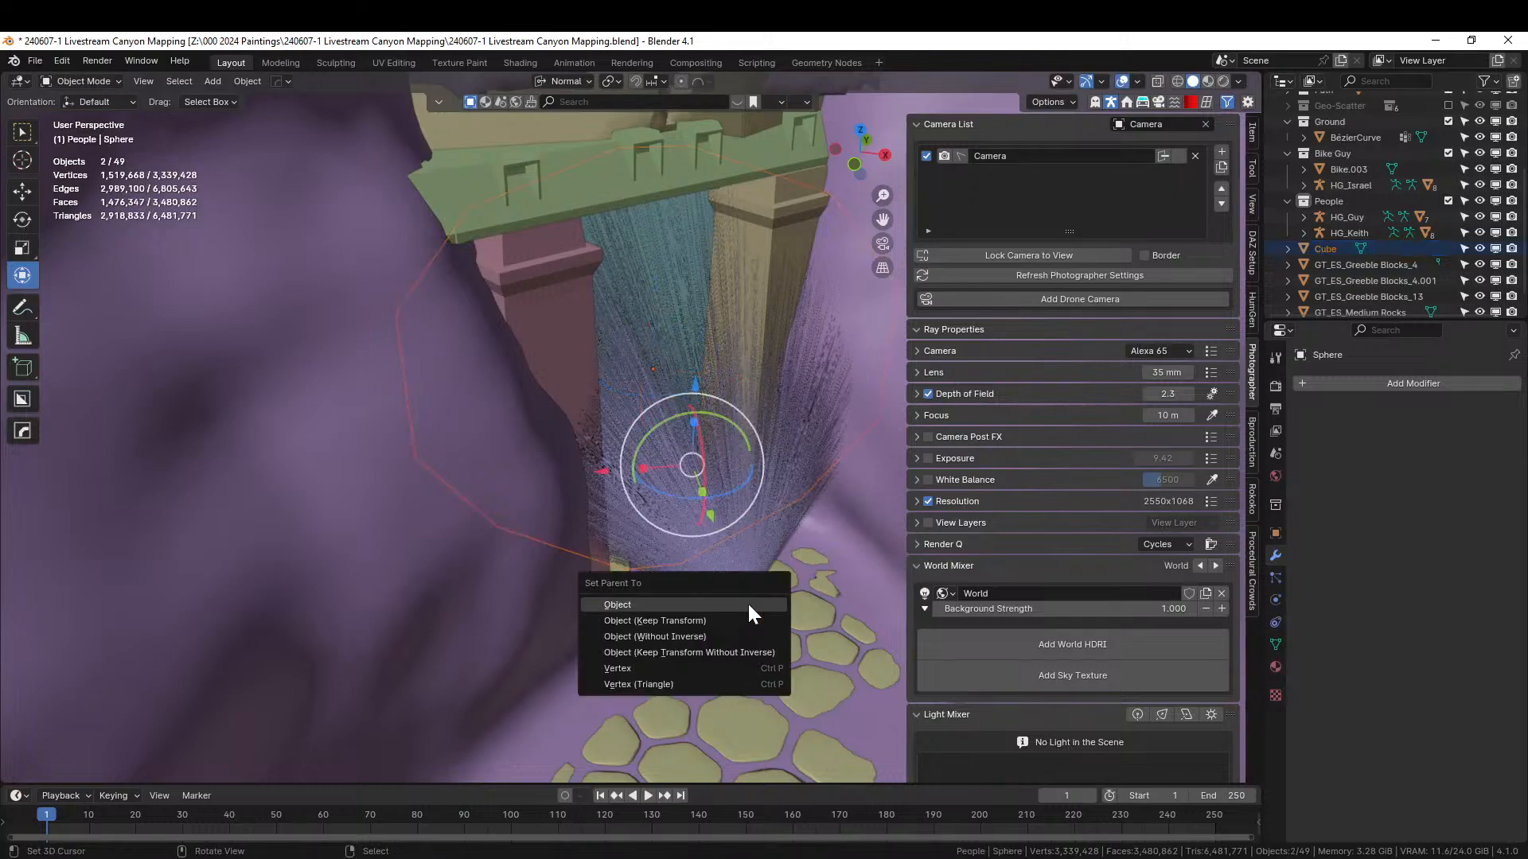
click(748, 604)
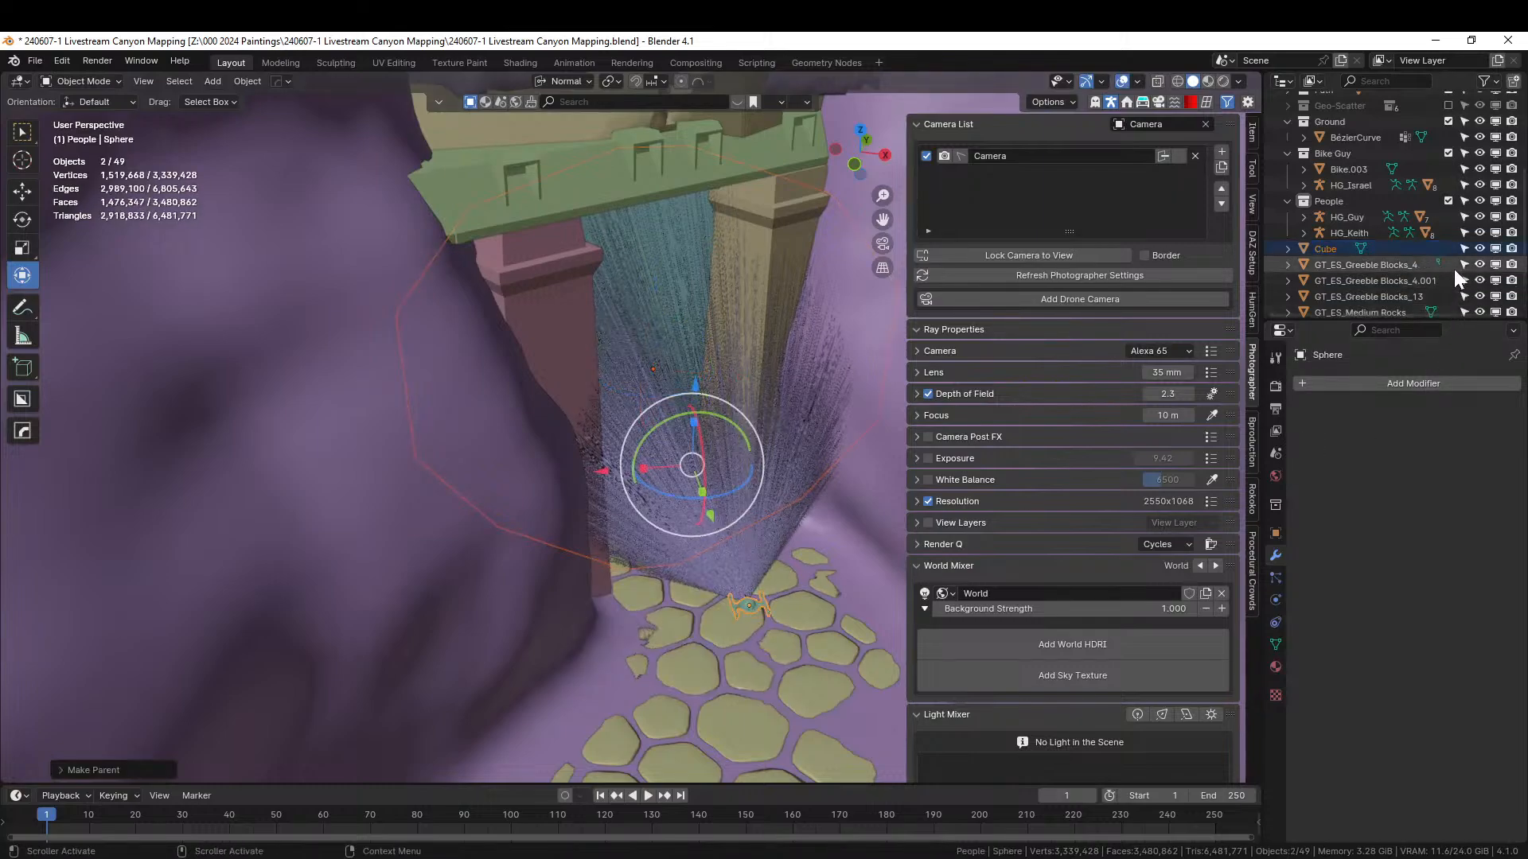
click(1481, 249)
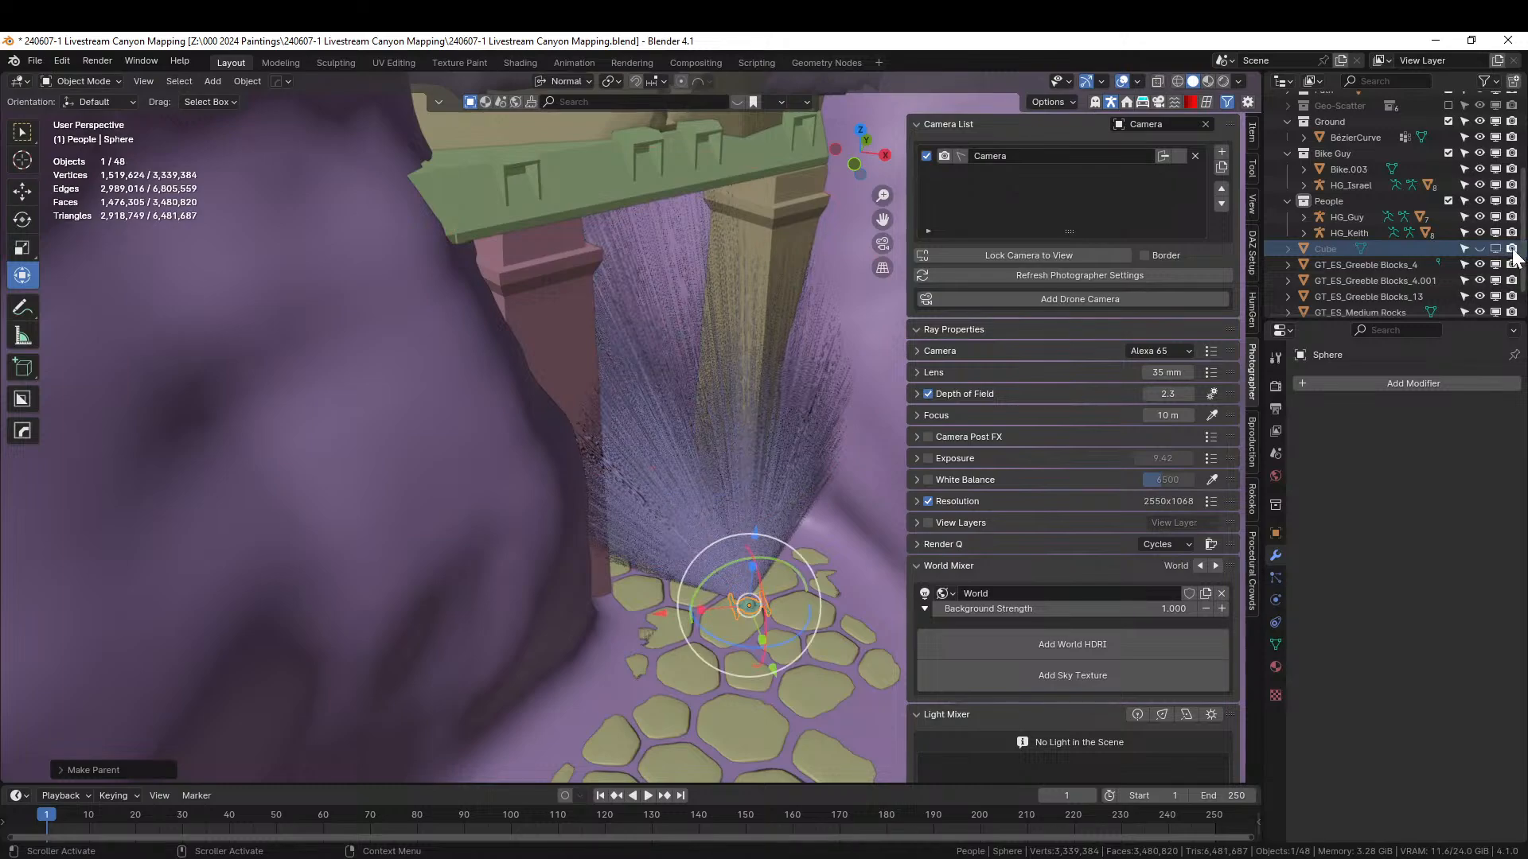
- Reposition the drone in the camera view, shifting it toward the figure beside the motorbike and lowering it along its local Z axis
mouse_move(766, 653)
mouse_down()
mouse_move(736, 647)
mouse_move(750, 646)
mouse_up()
key(ctrl+z)
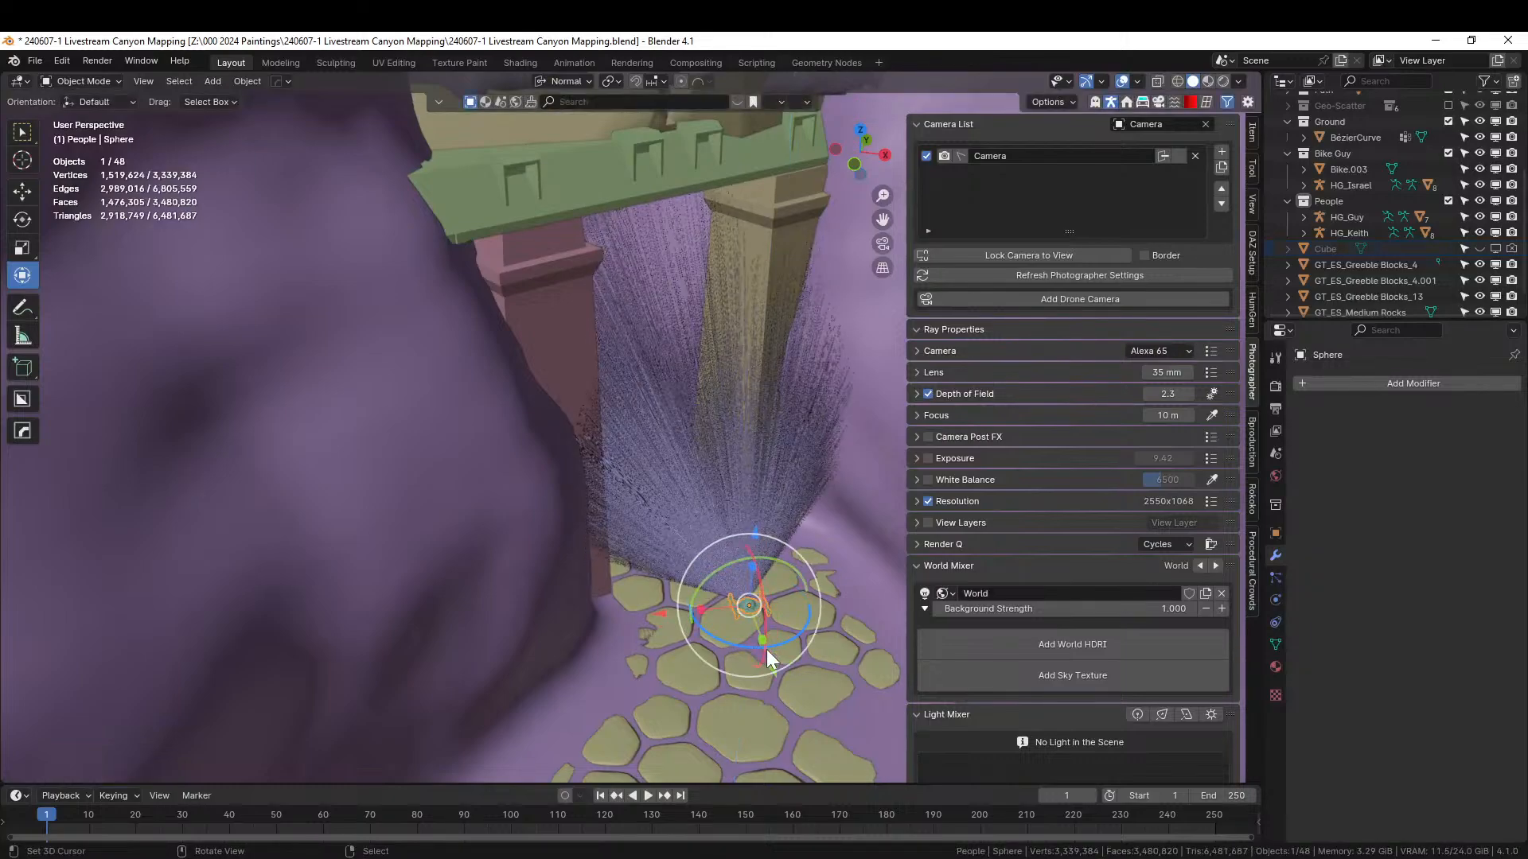
middle_drag(696, 688, 646, 634)
key(KP_0)
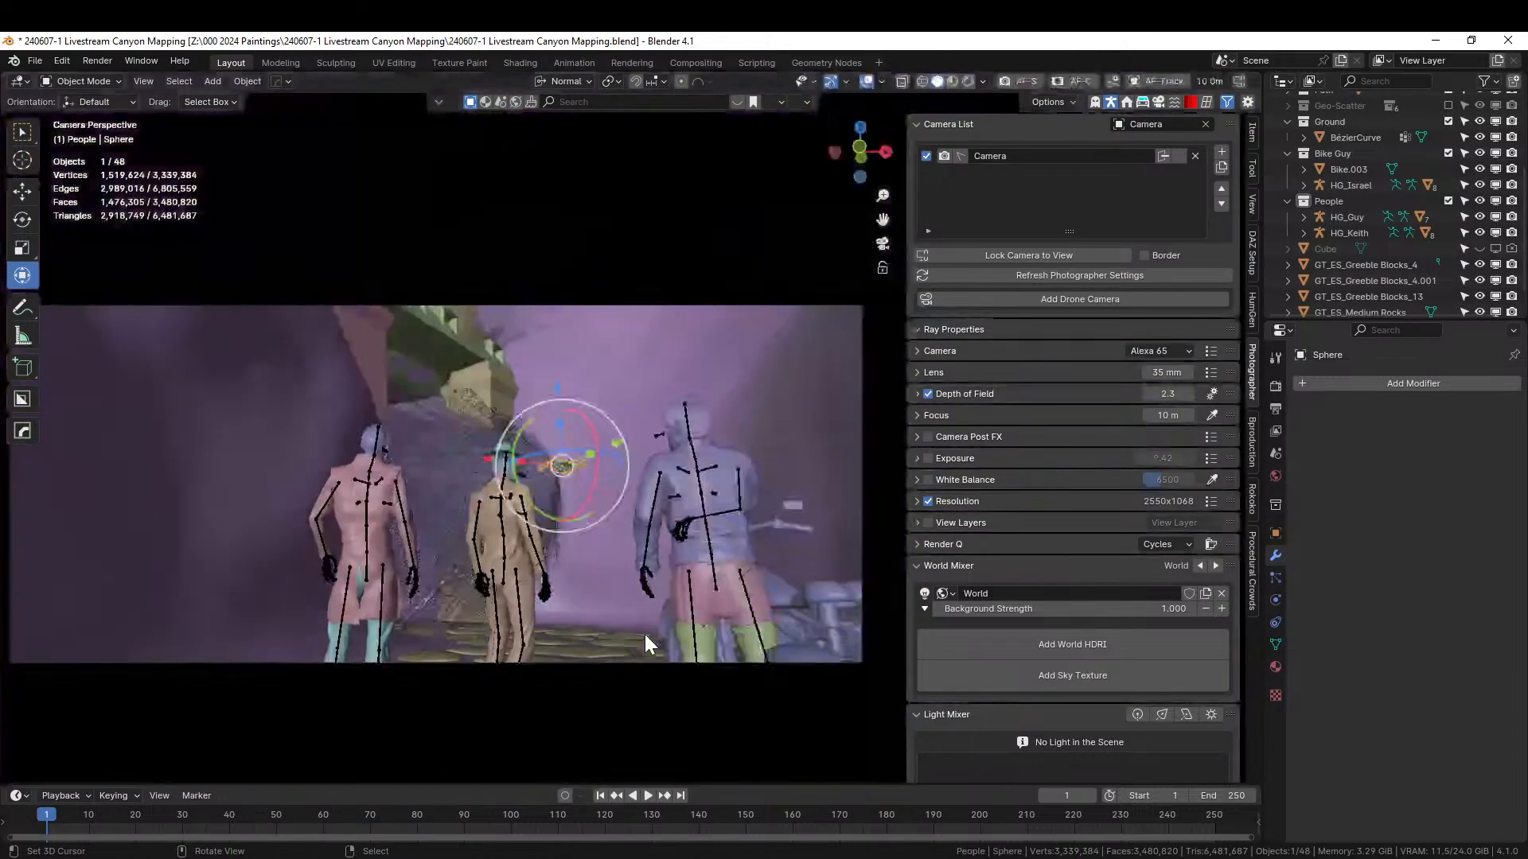
drag(622, 441, 682, 448)
key(g)
key(z)
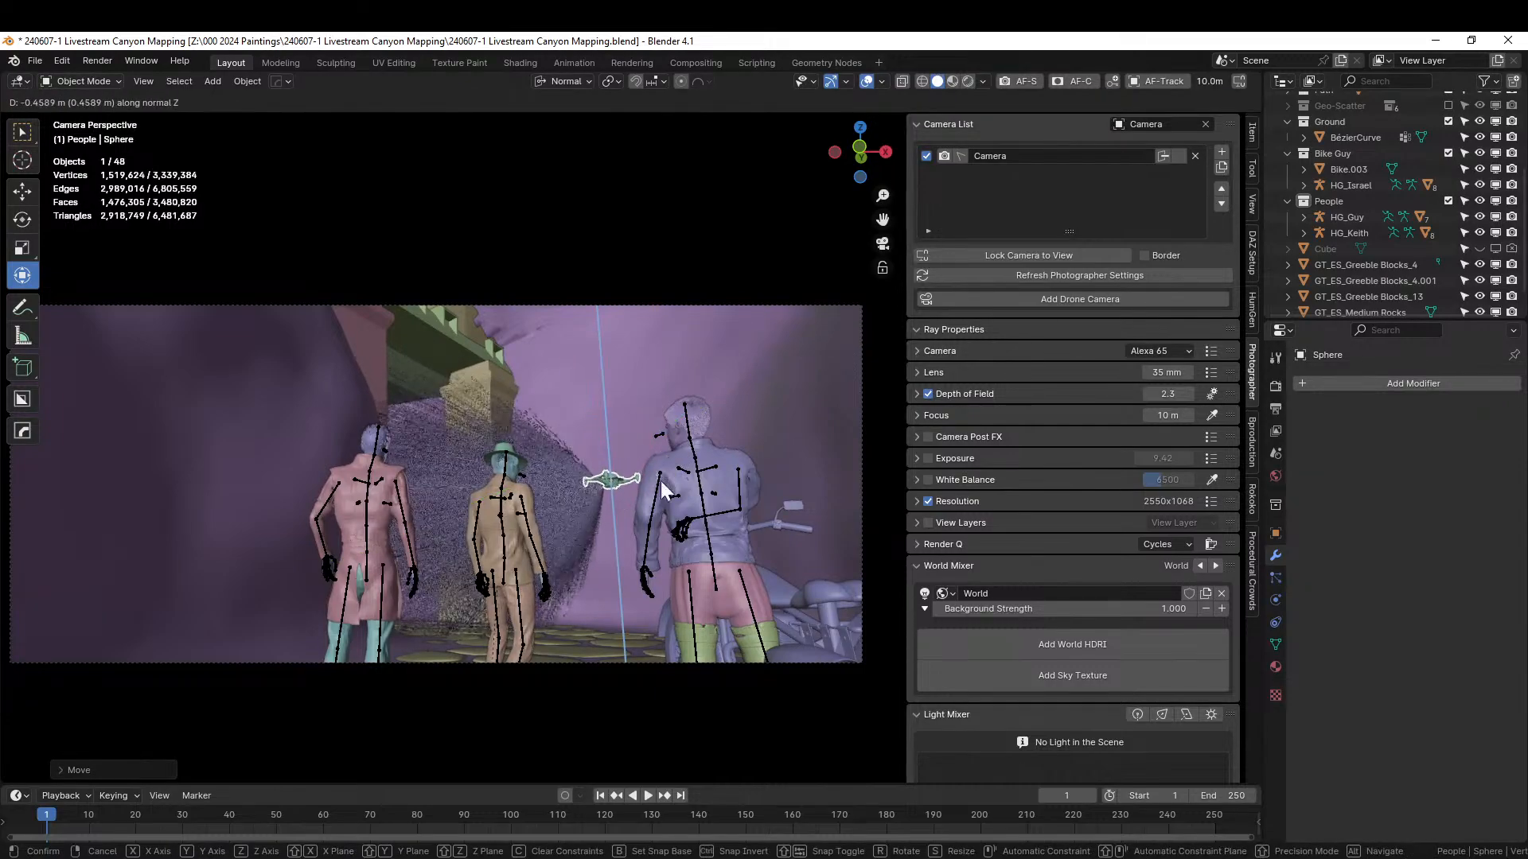
click(649, 494)
drag(671, 461, 663, 464)
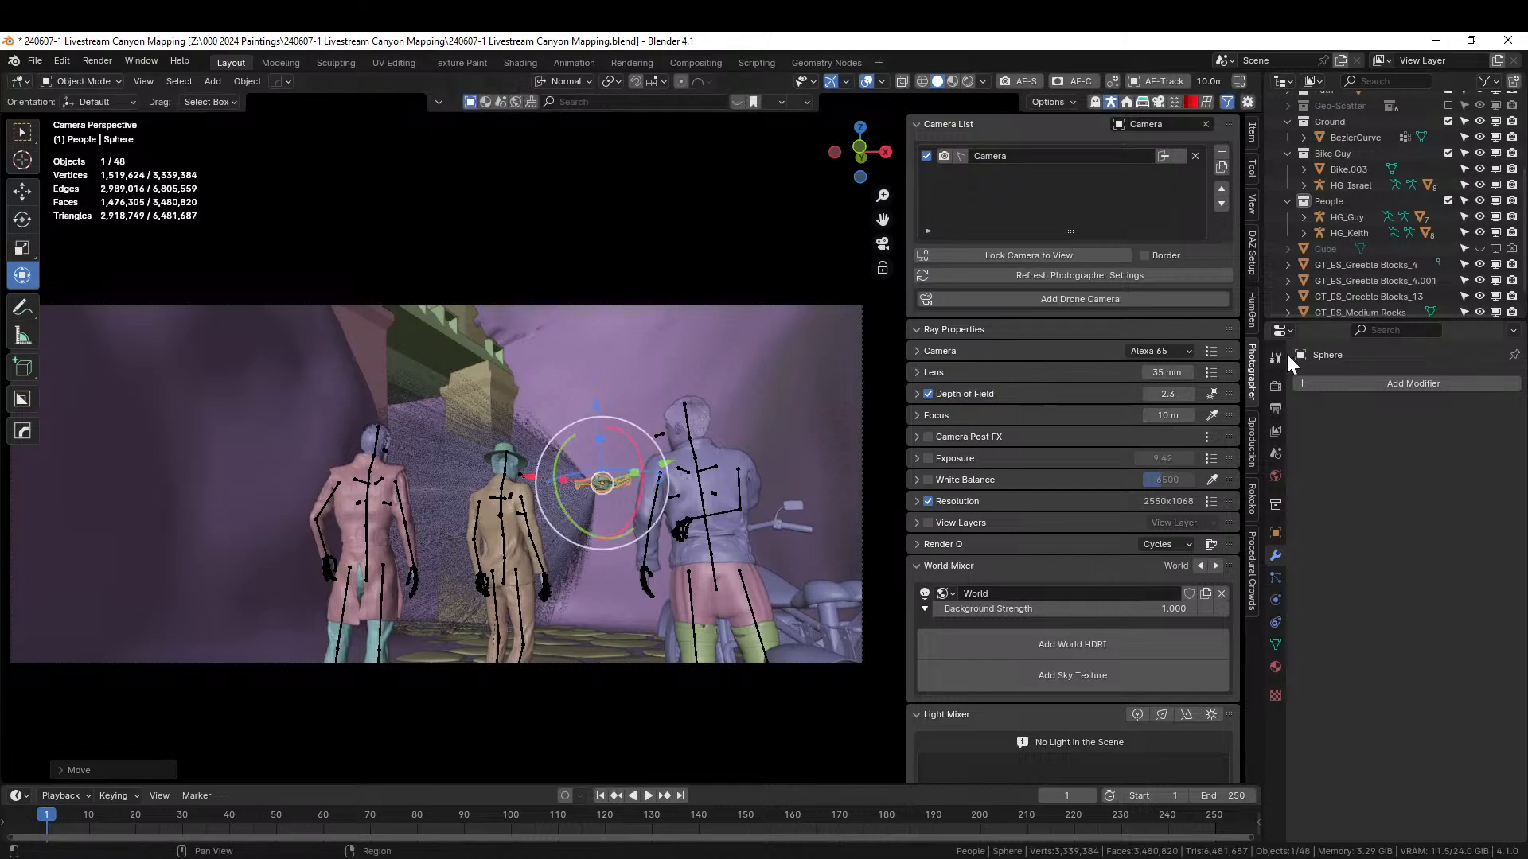
- Unhide the Cube and raise it about 0.87 m along its local Z axis
click(1335, 248)
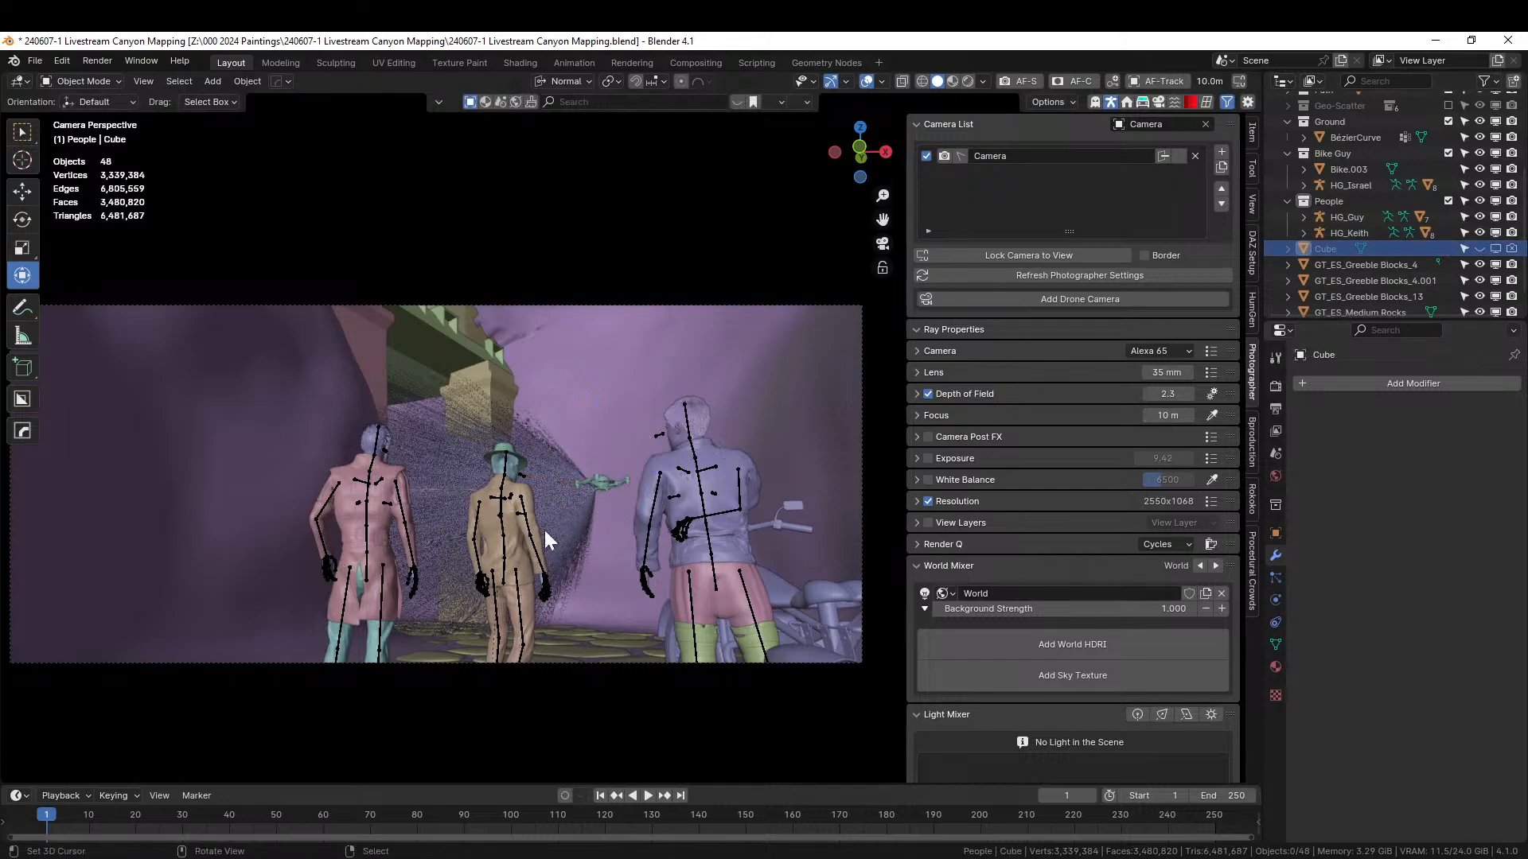
click(1493, 252)
key(z)
key(Escape)
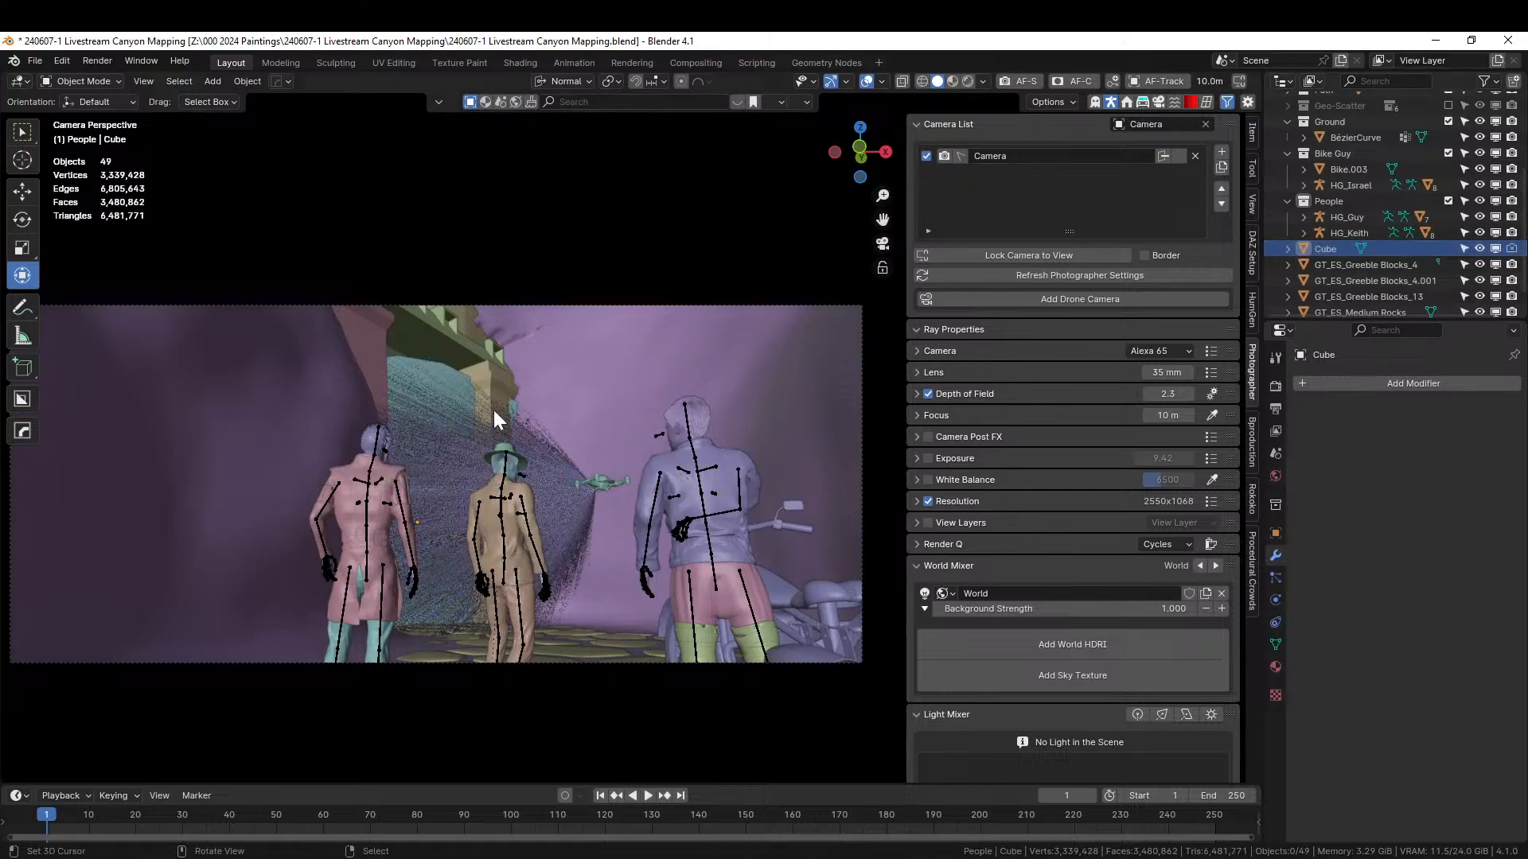
click(1327, 250)
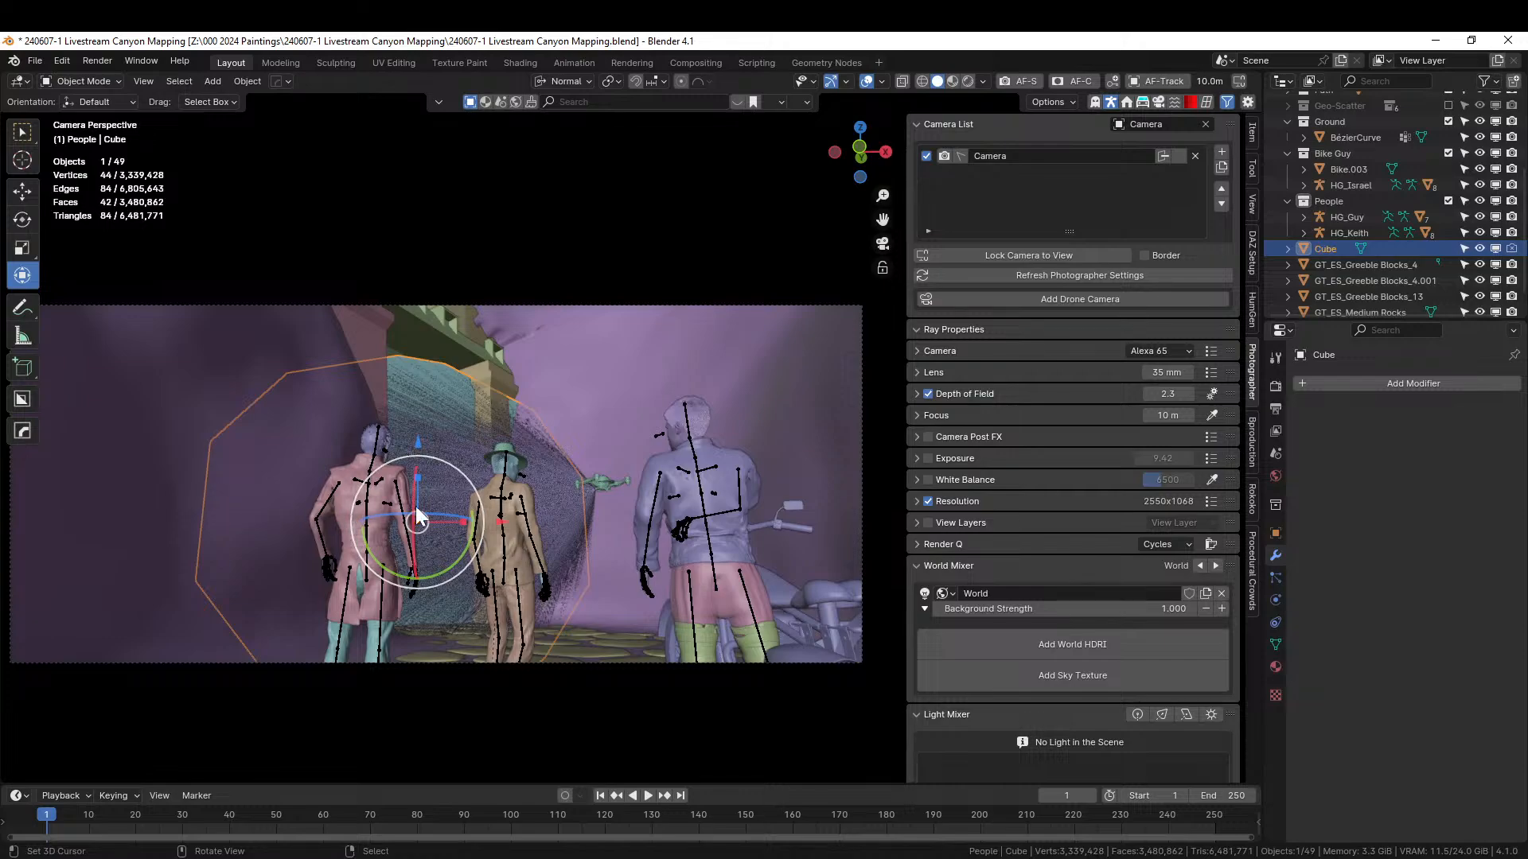
key(g)
key(z)
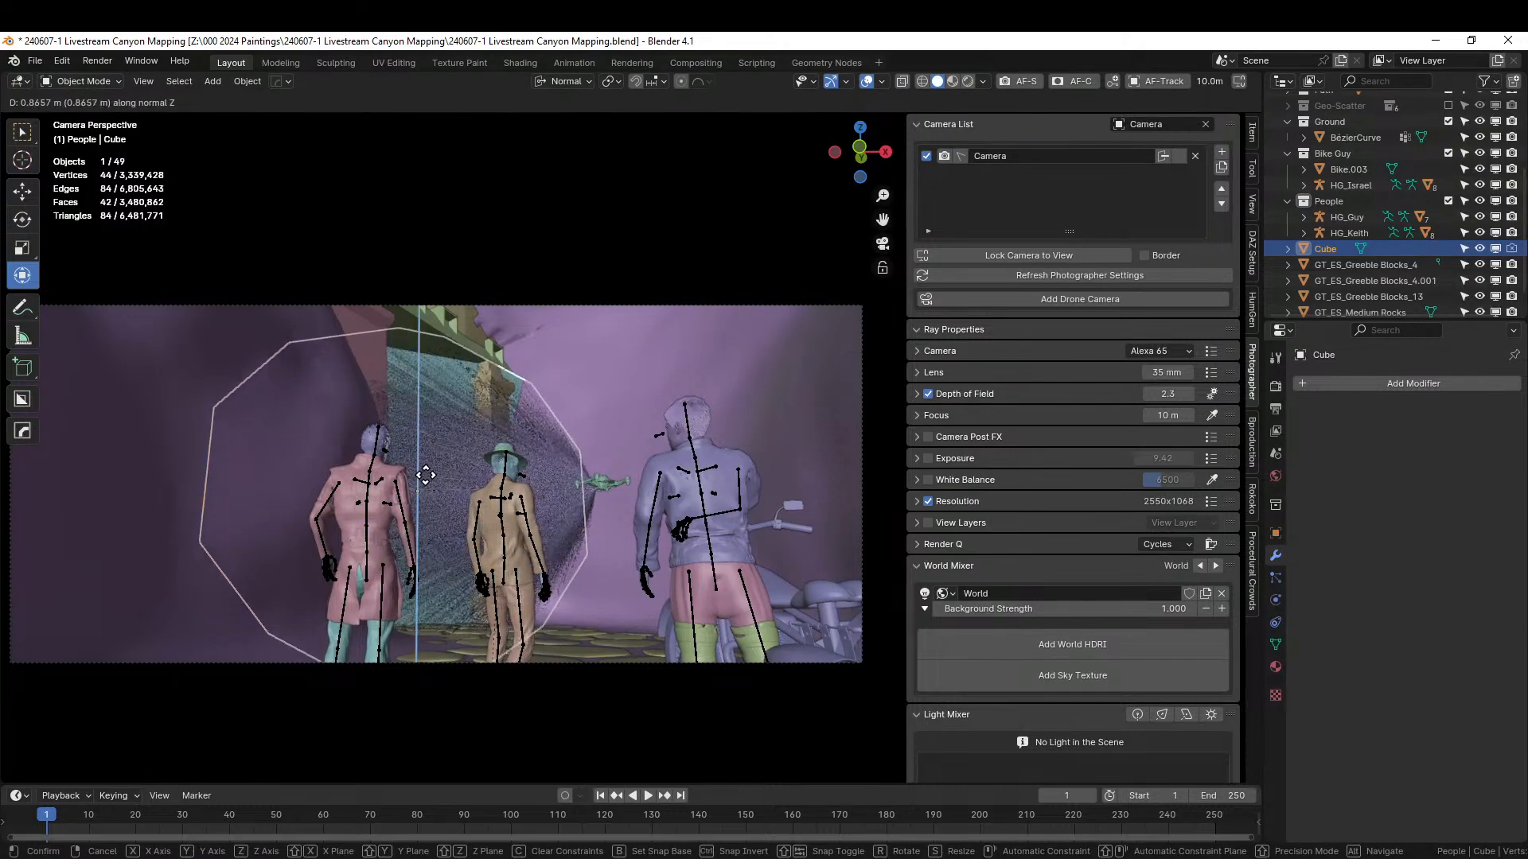
click(425, 472)
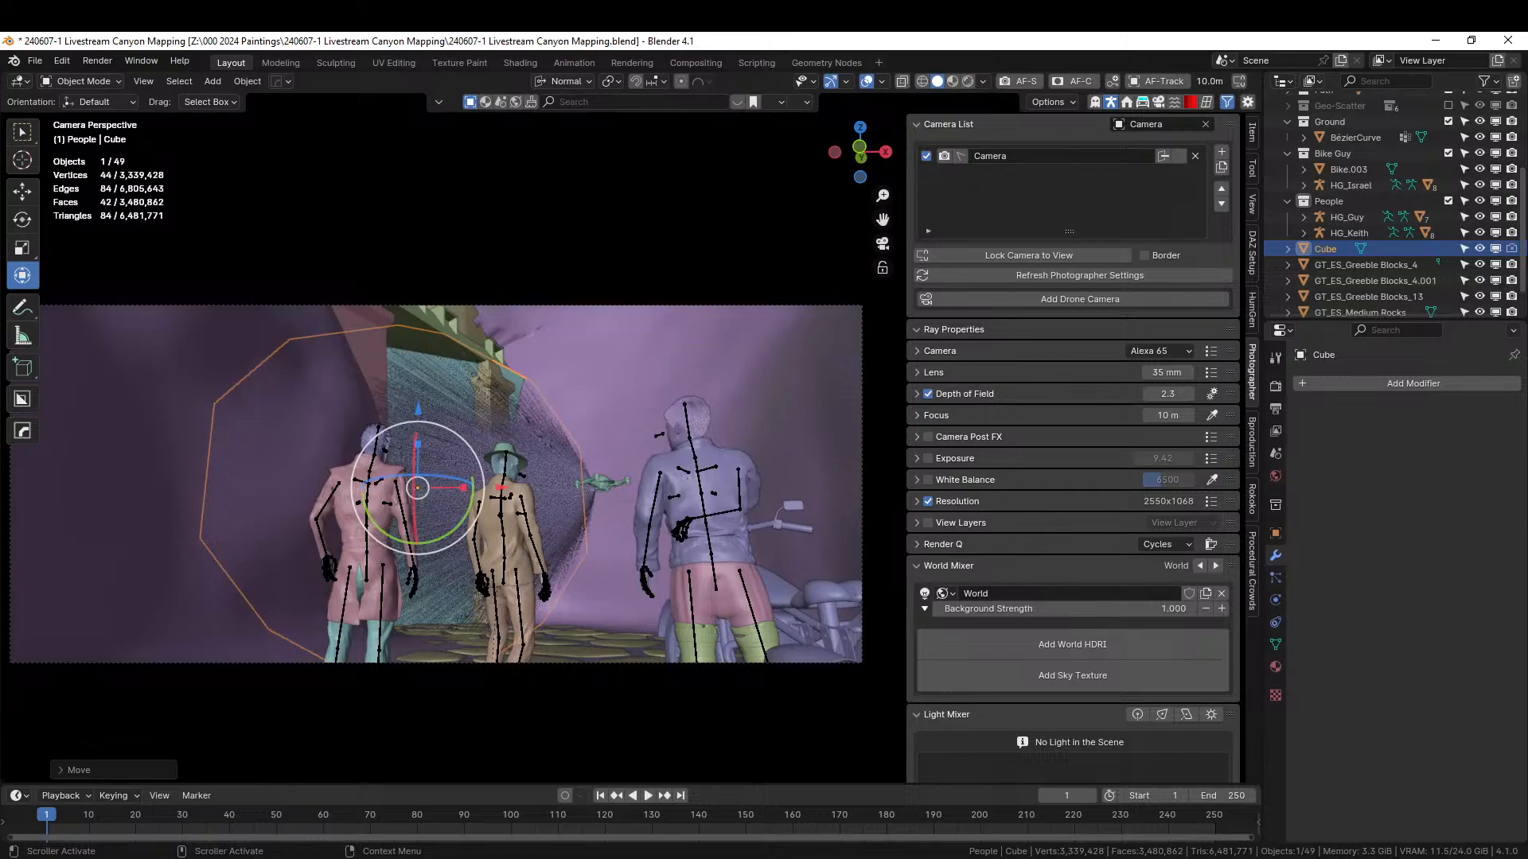
- Hide the Cube in the viewport, save the file, and check the beams from outside the camera before returning to the camera view
click(1480, 249)
middle_drag(568, 404, 503, 570)
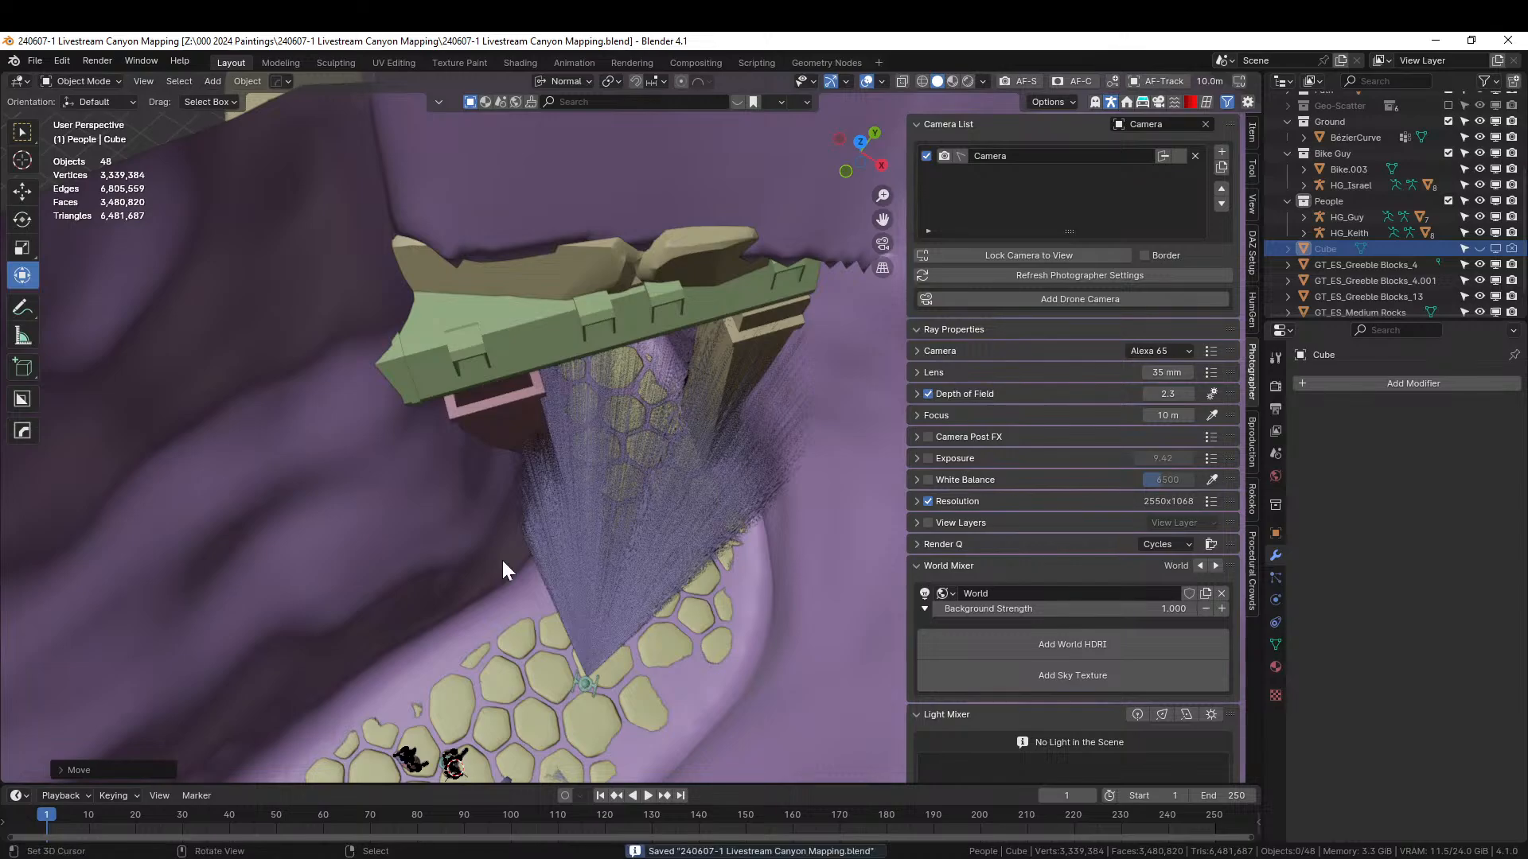
middle_drag(503, 569, 328, 494)
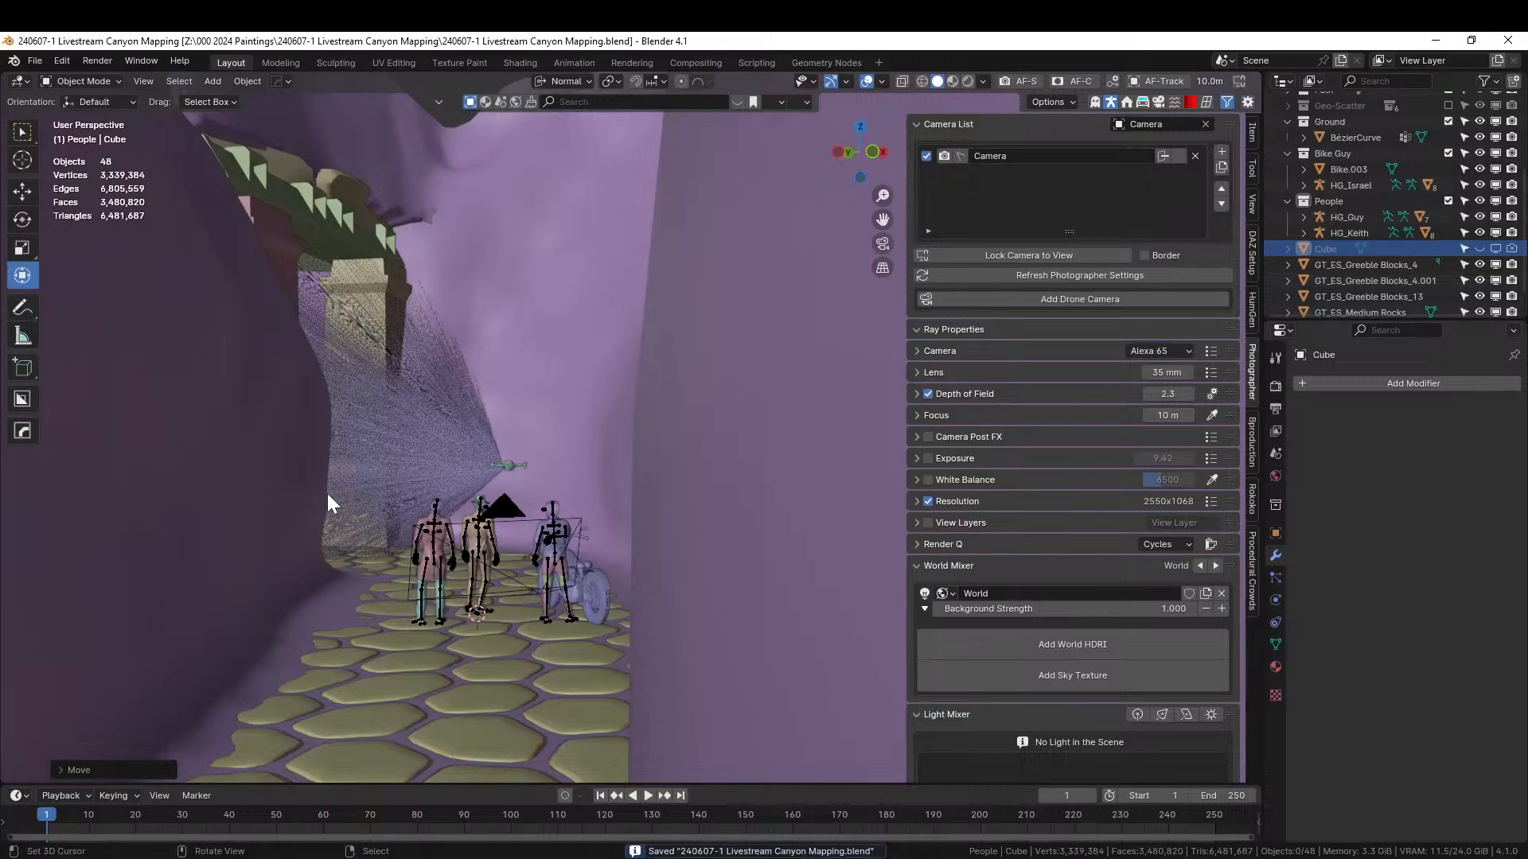
key(KP_0)
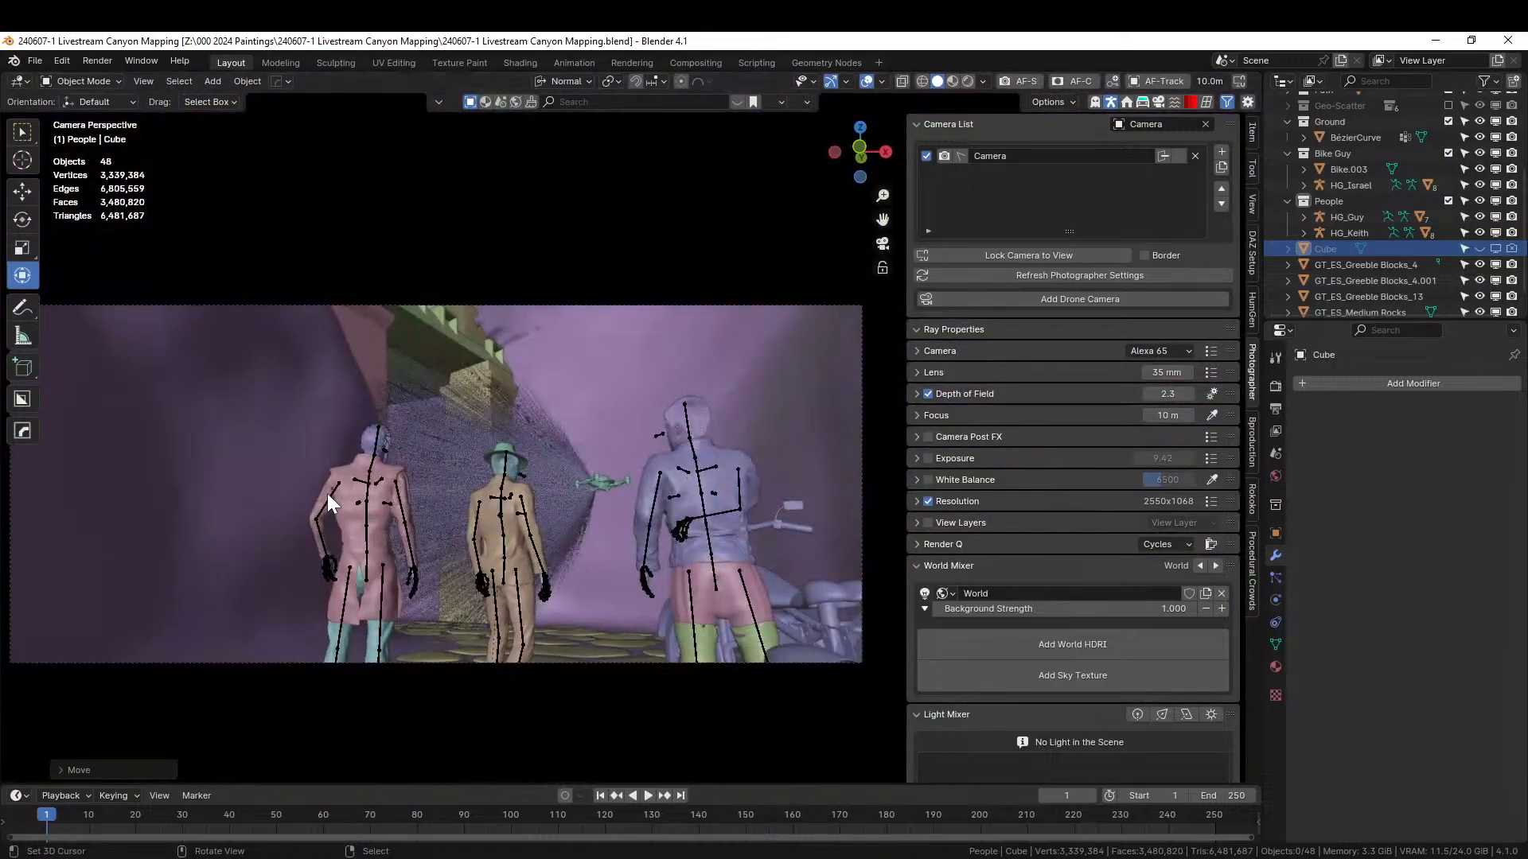
- Move the HG_Guy figure about 1 m toward the camera along its local Y axis
click(364, 518)
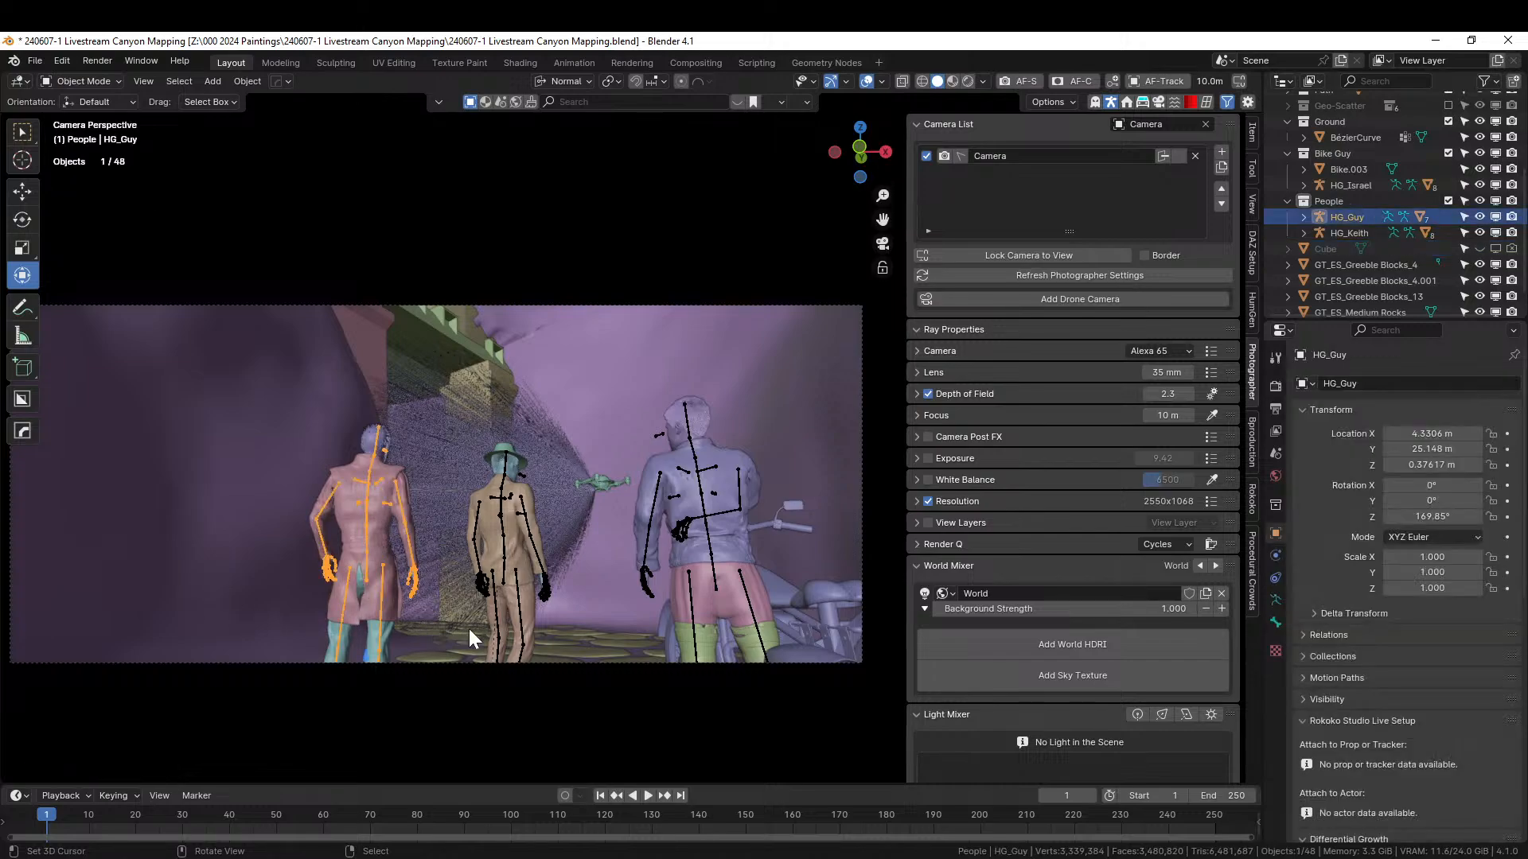
key(g)
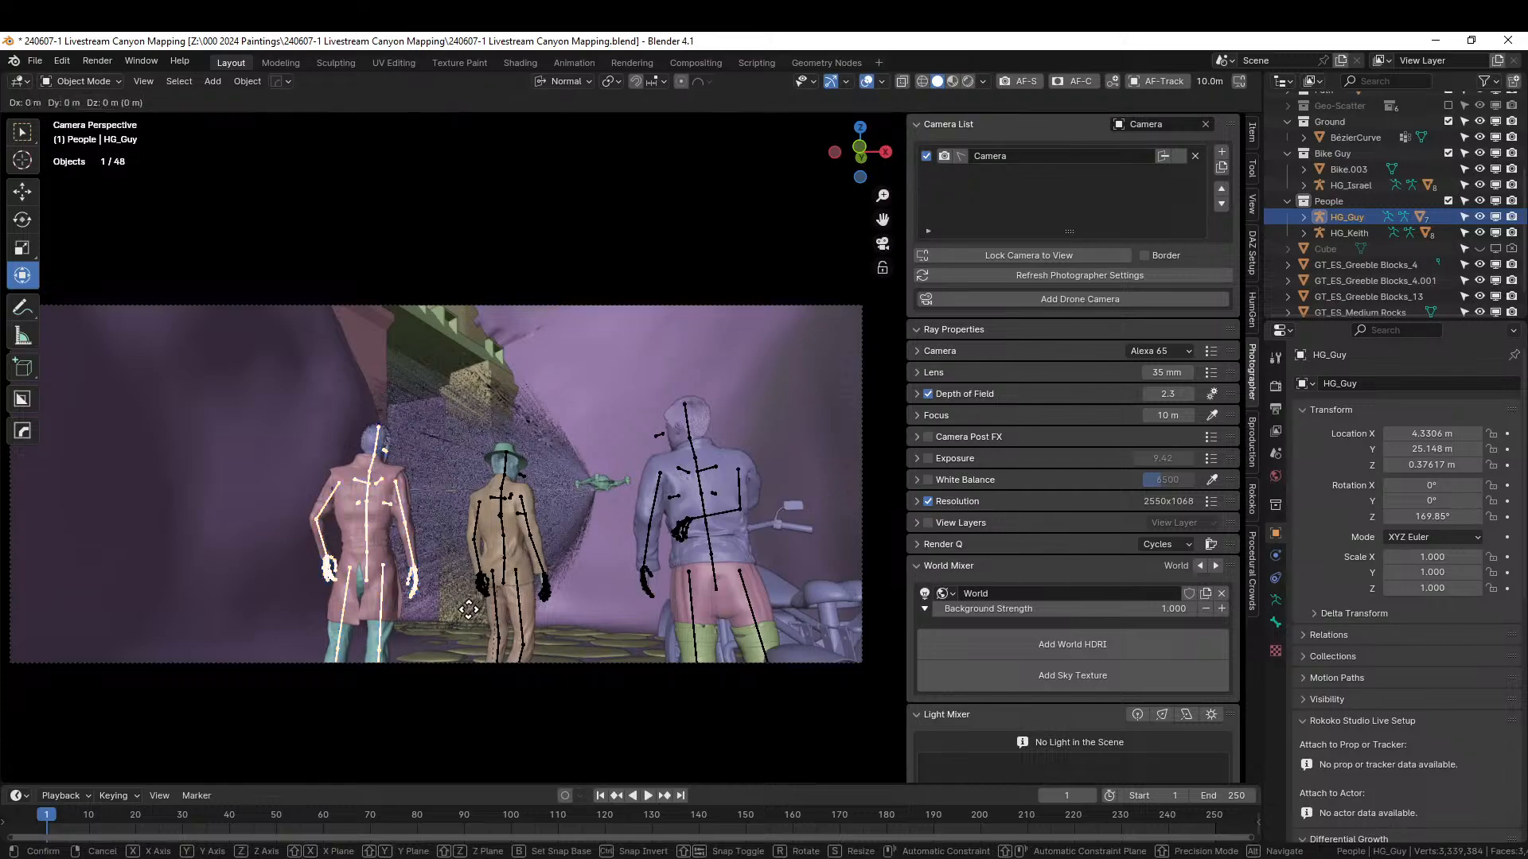
key(y)
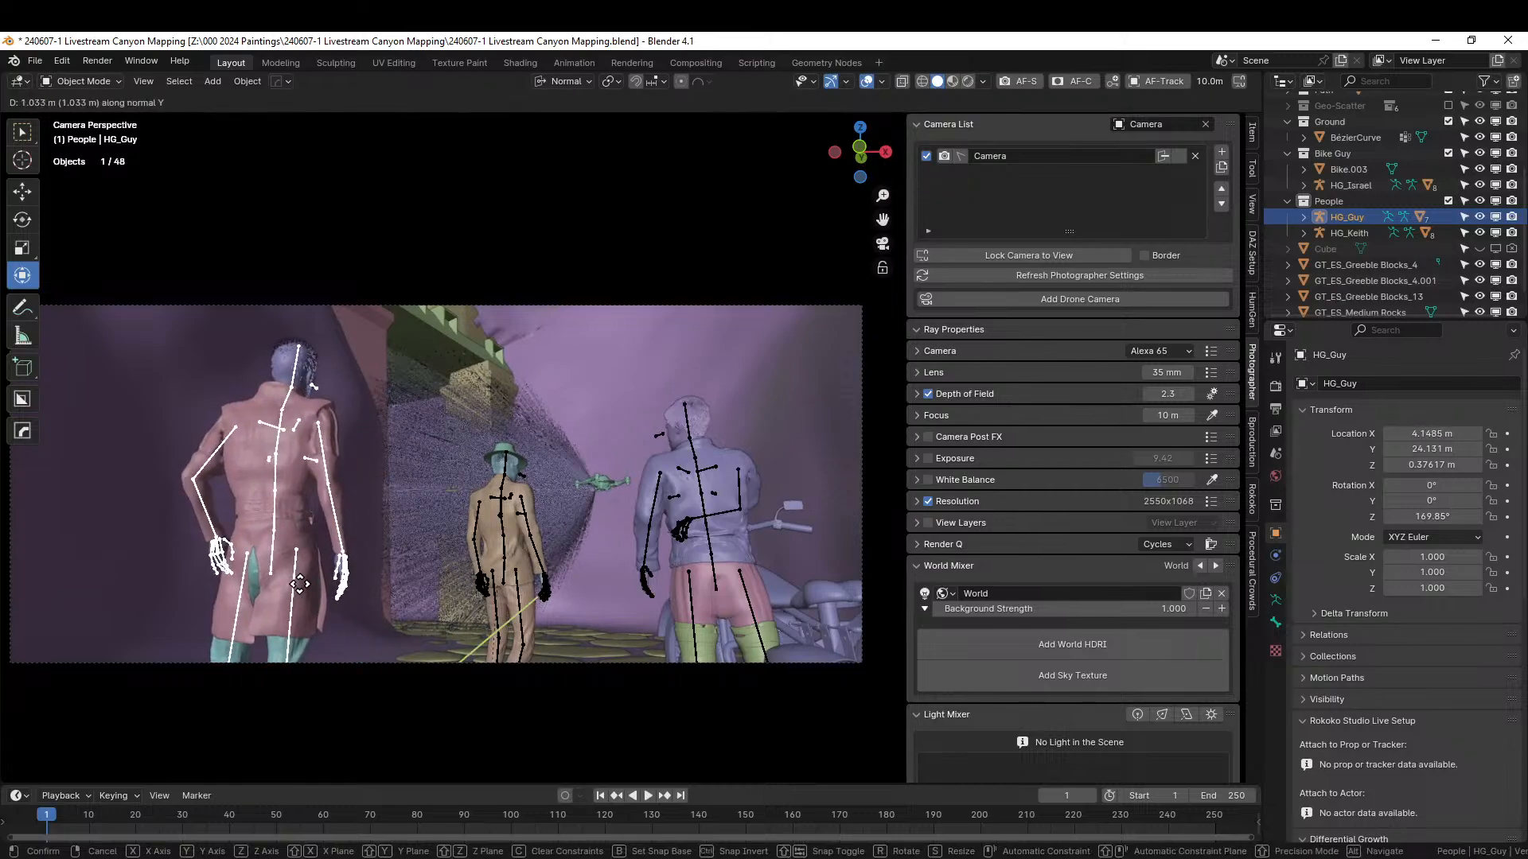
click(311, 586)
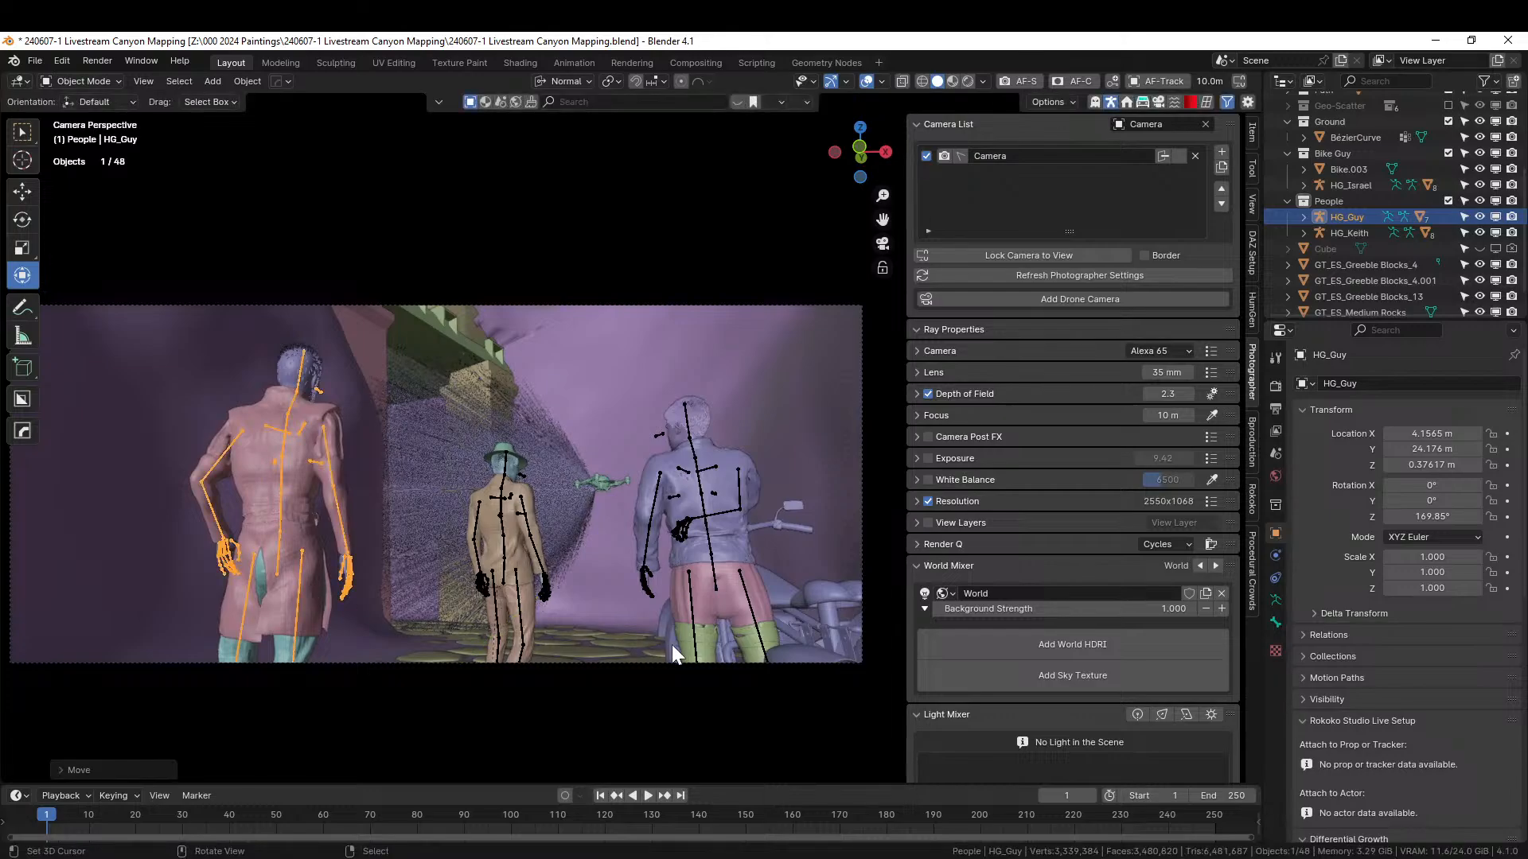
- Reframe the camera with walk navigation, moving closer to the figures and raising it so they are cropped by the bottom of the frame
key(shift+grave)
key(w)
key(e)
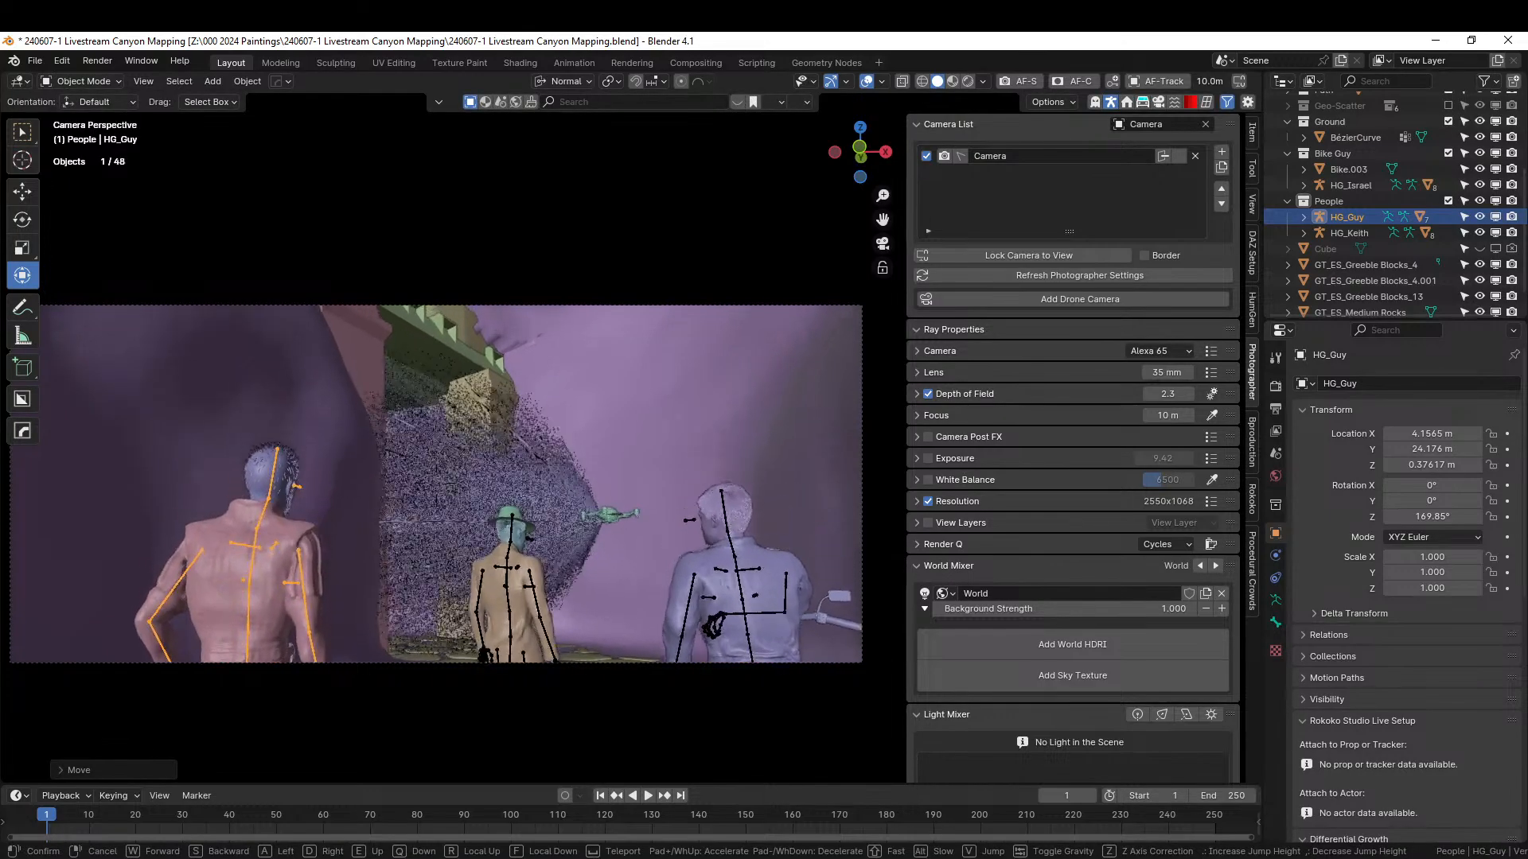
key(w)
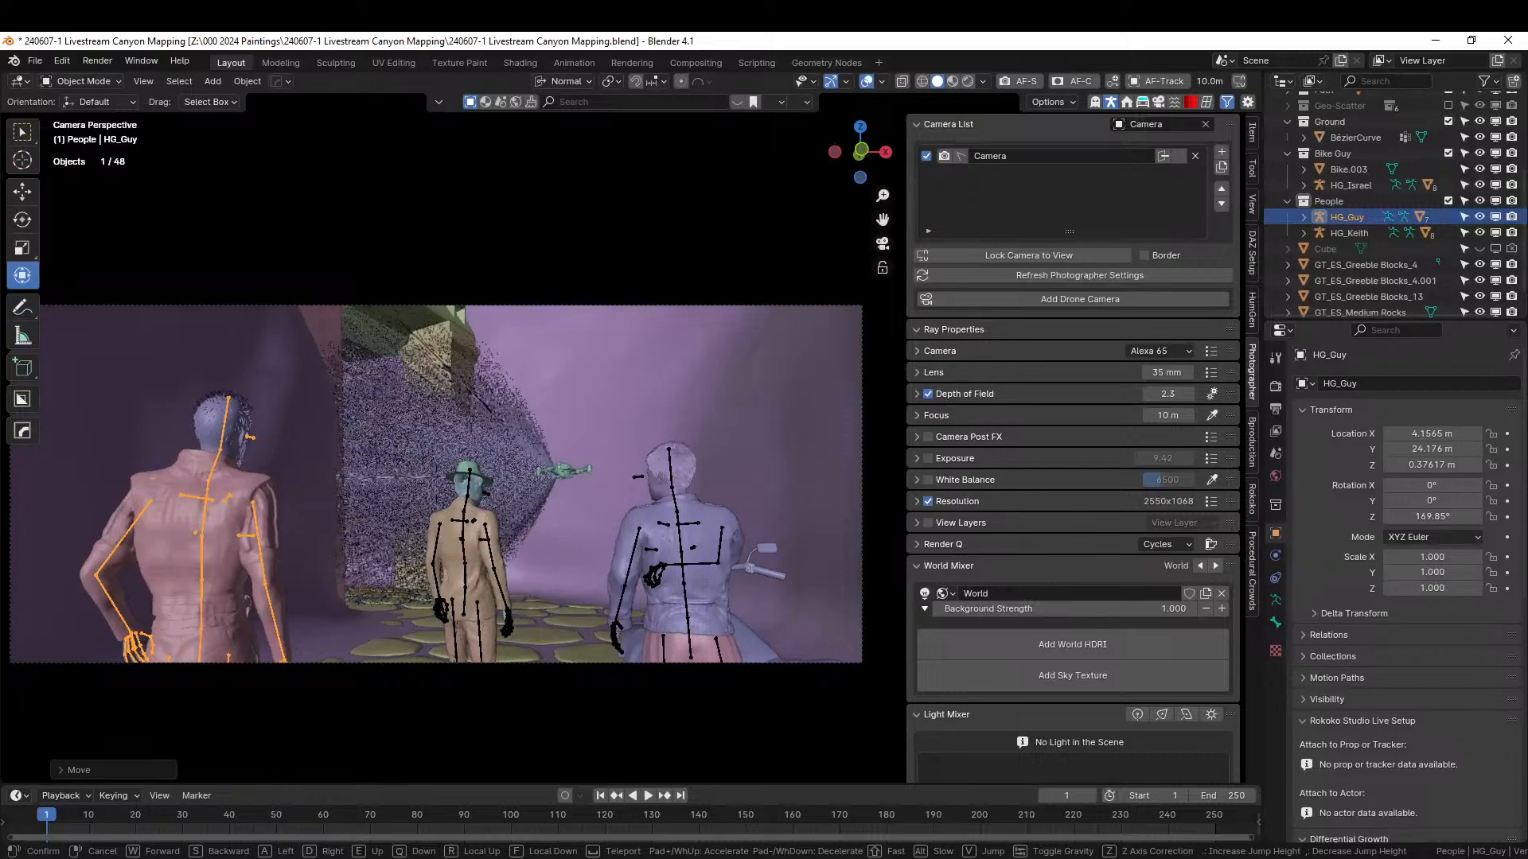
key(e)
key(w)
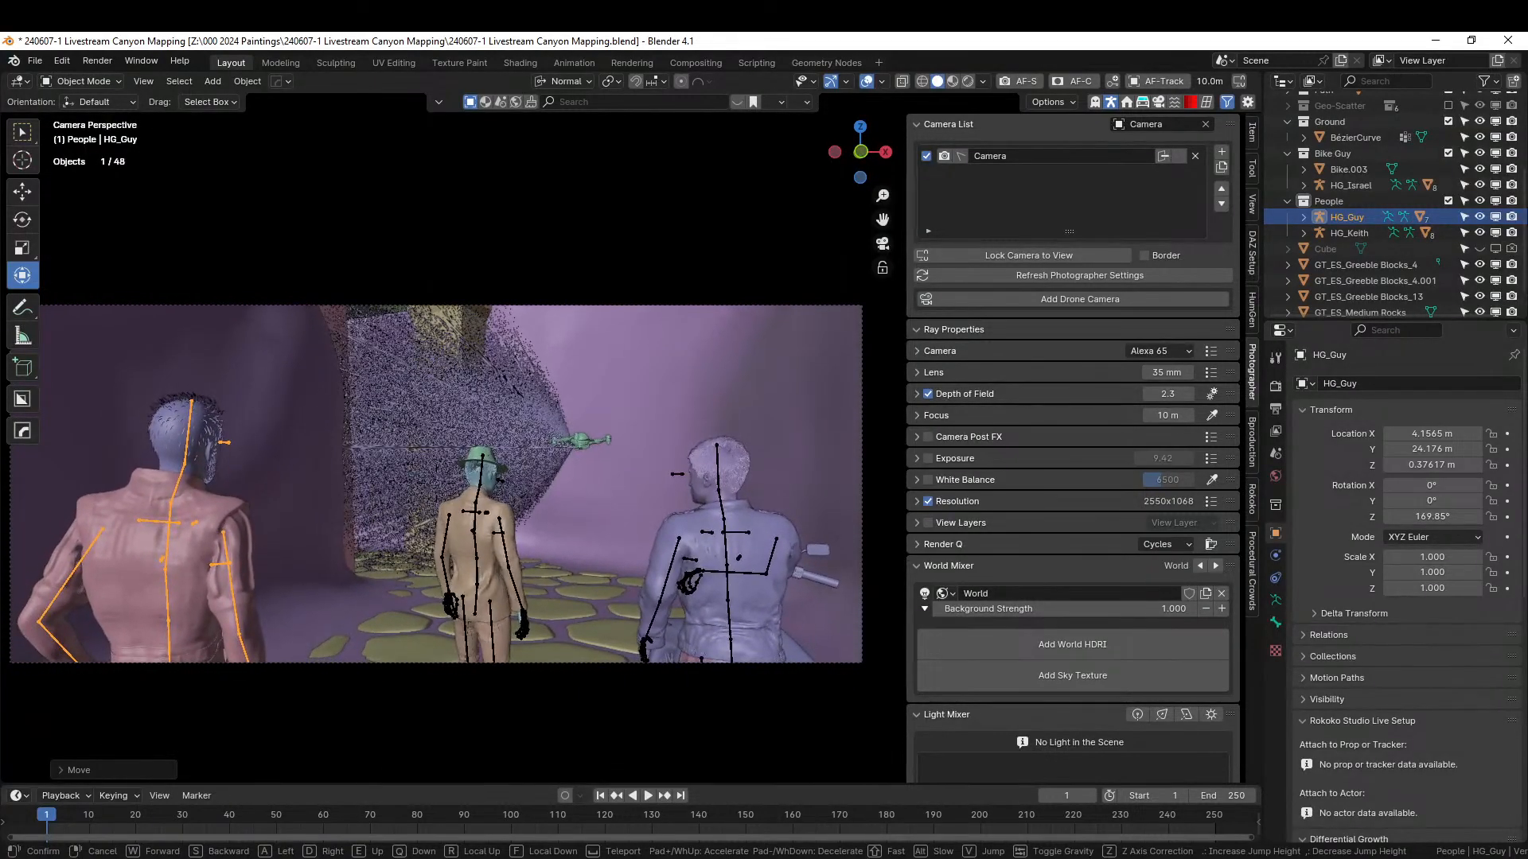
key(q)
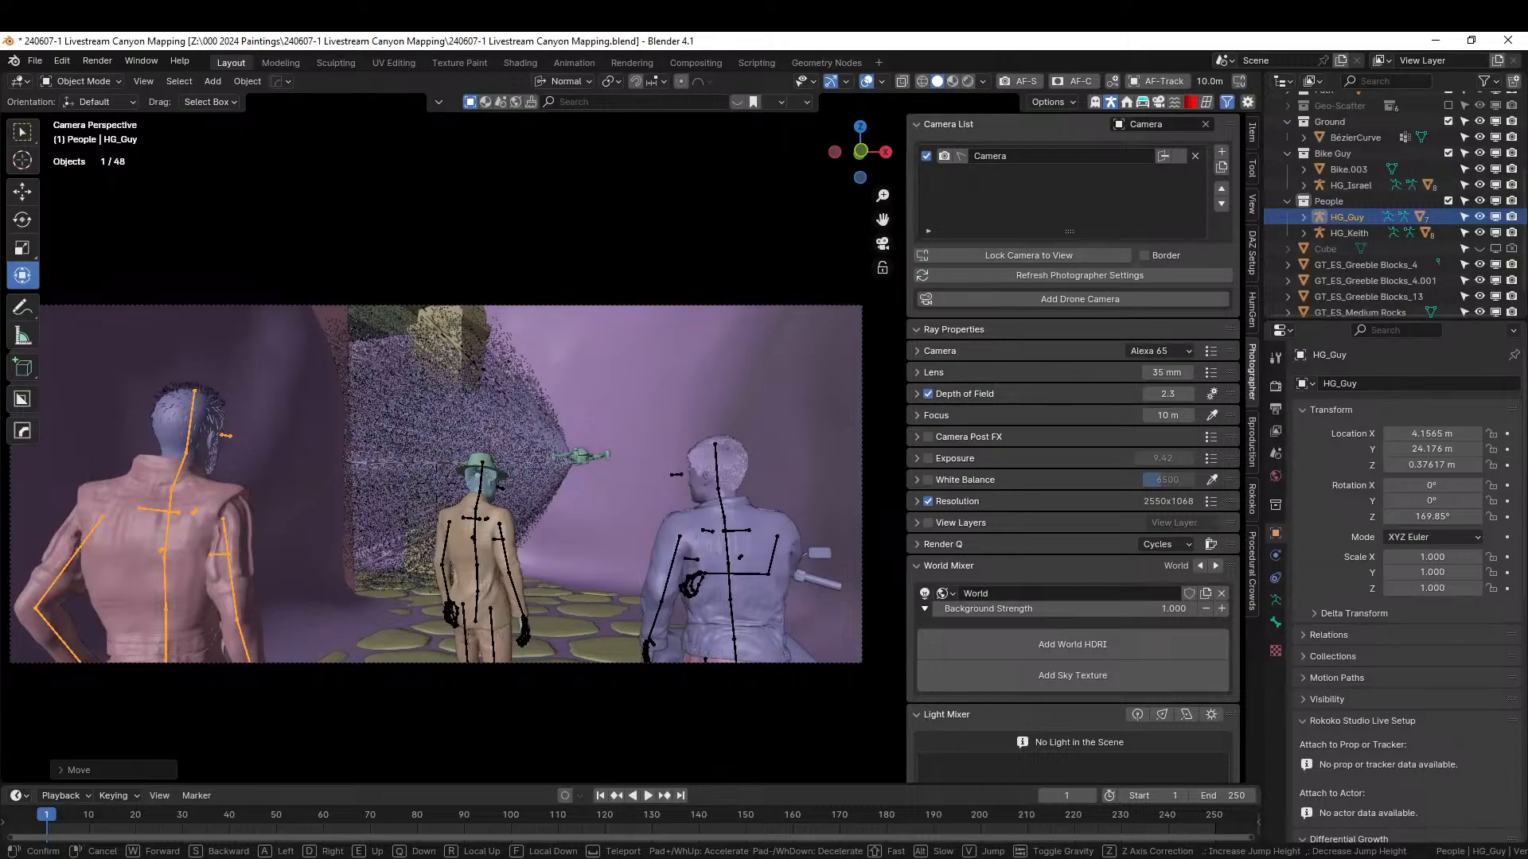
key(q)
key(s)
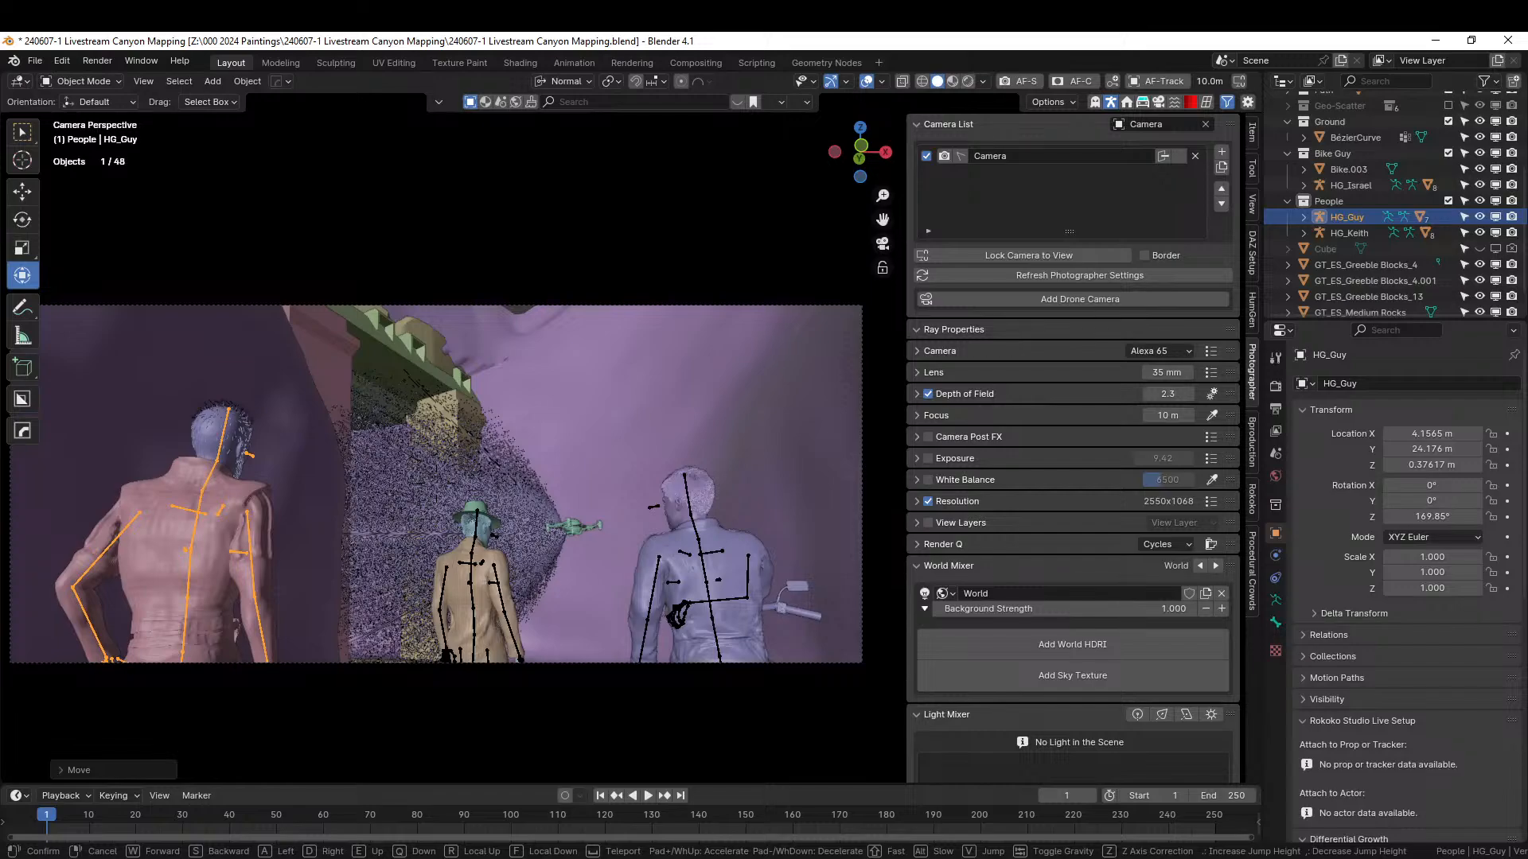
key(w)
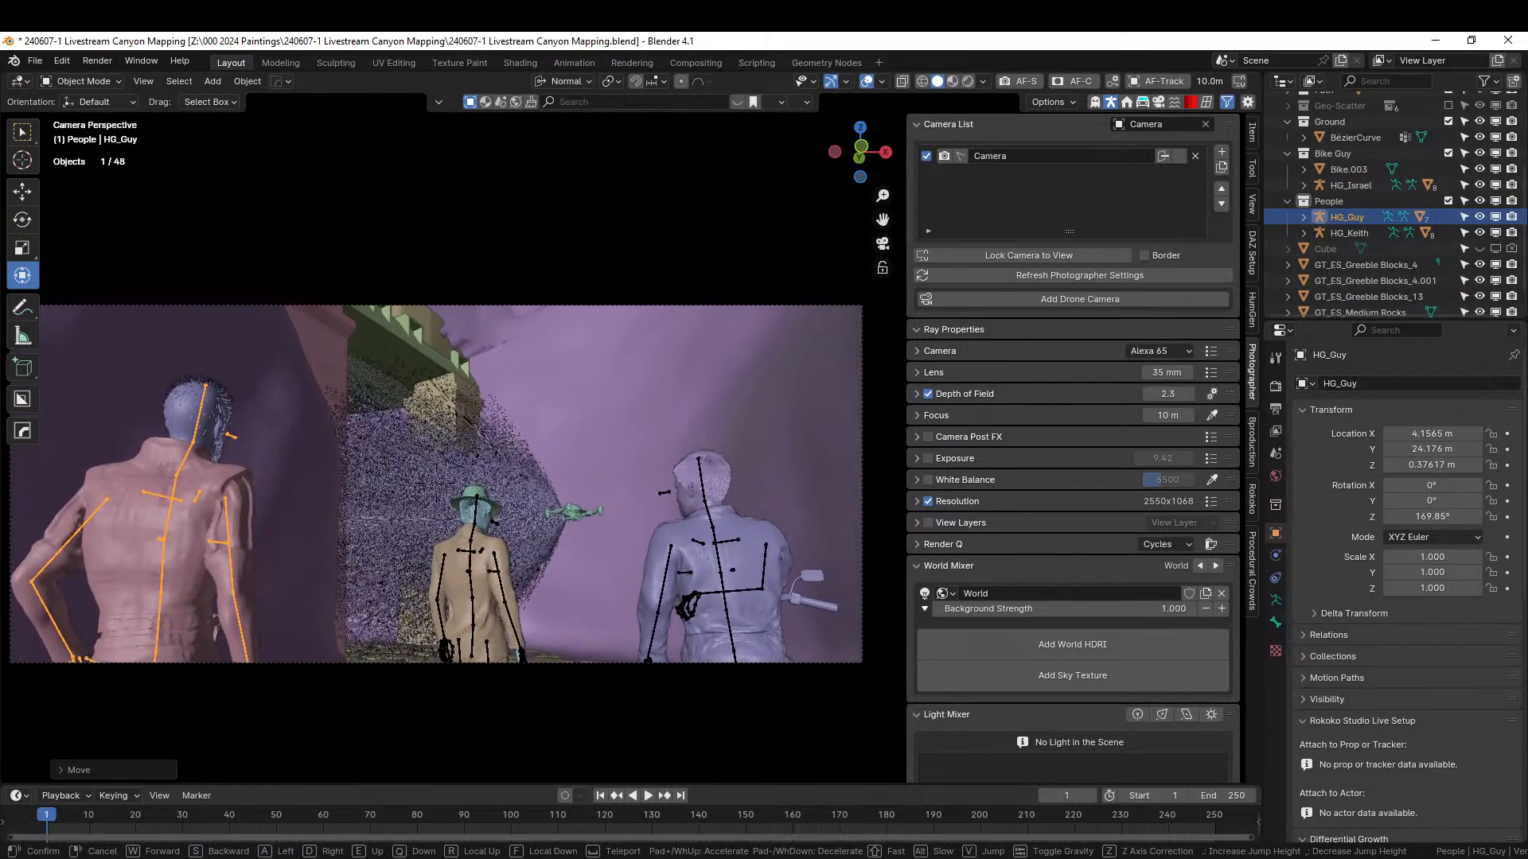
click(671, 644)
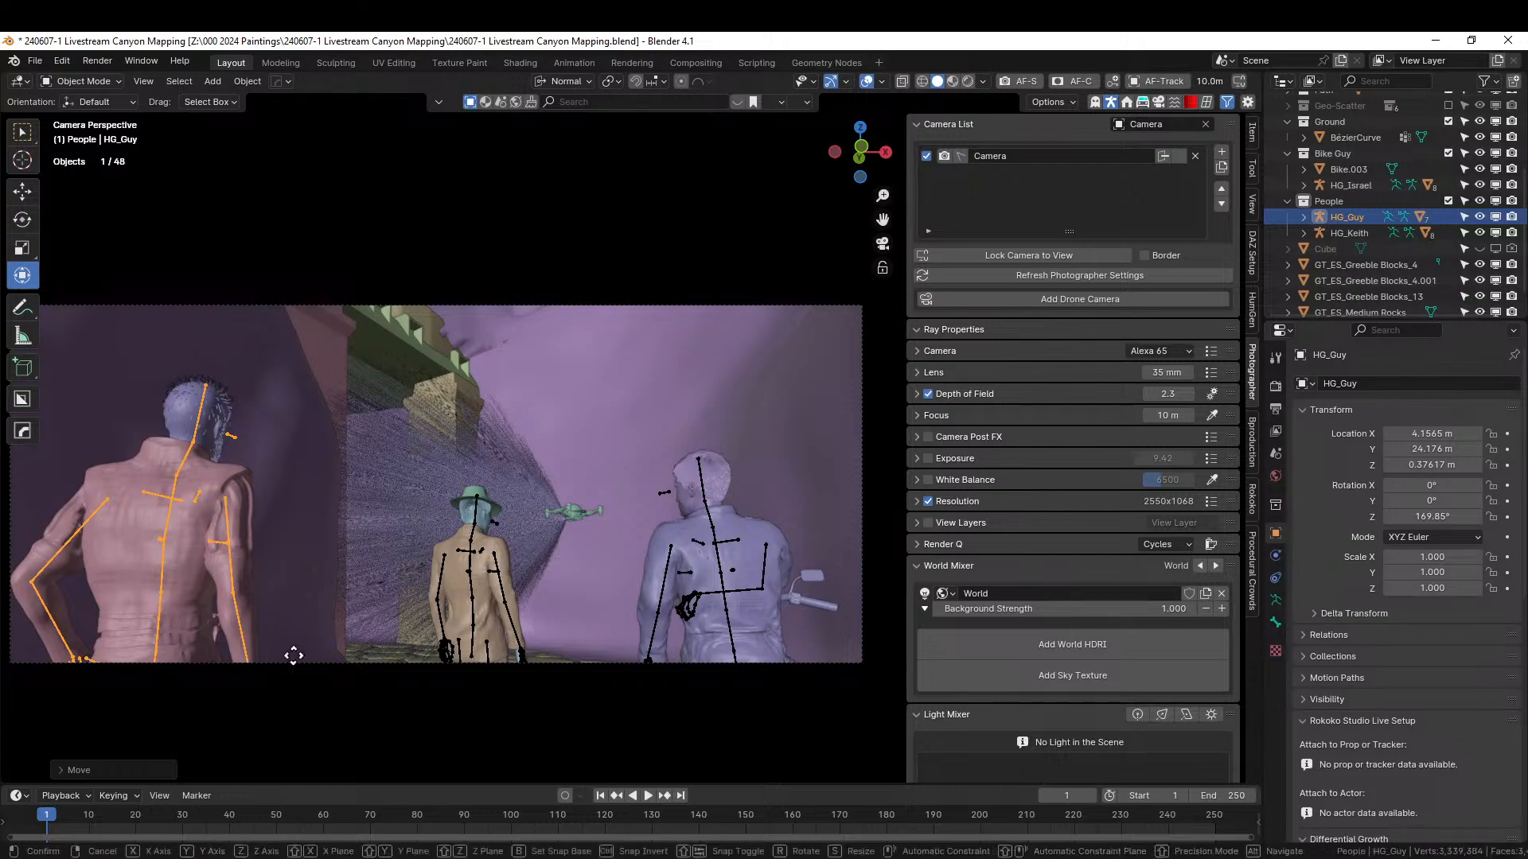
- Bring HG_Guy about 0.18 m closer to the camera along its local Y axis
key(g)
key(y)
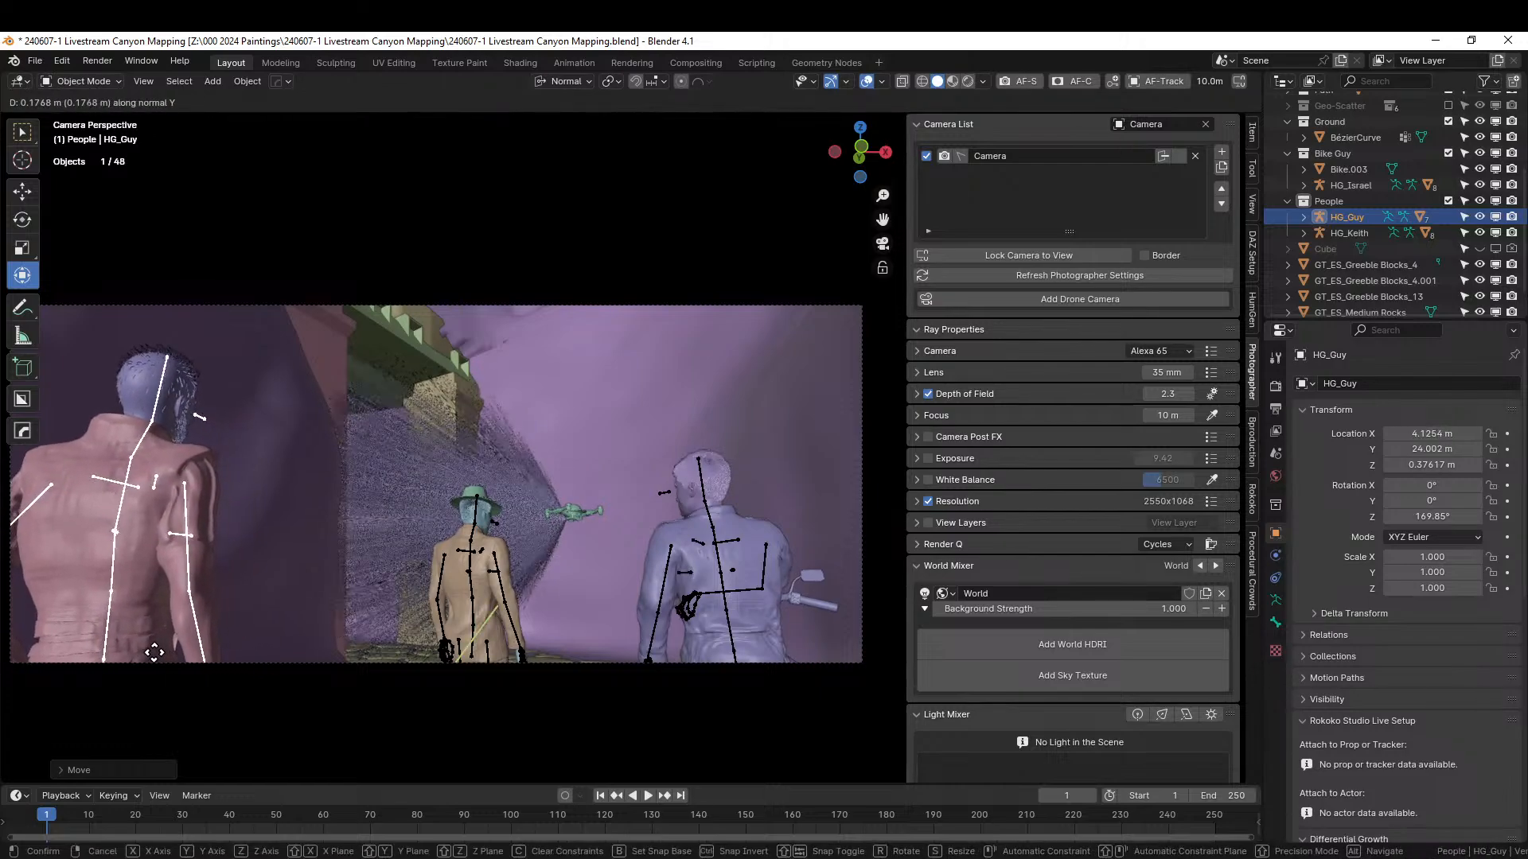
click(159, 656)
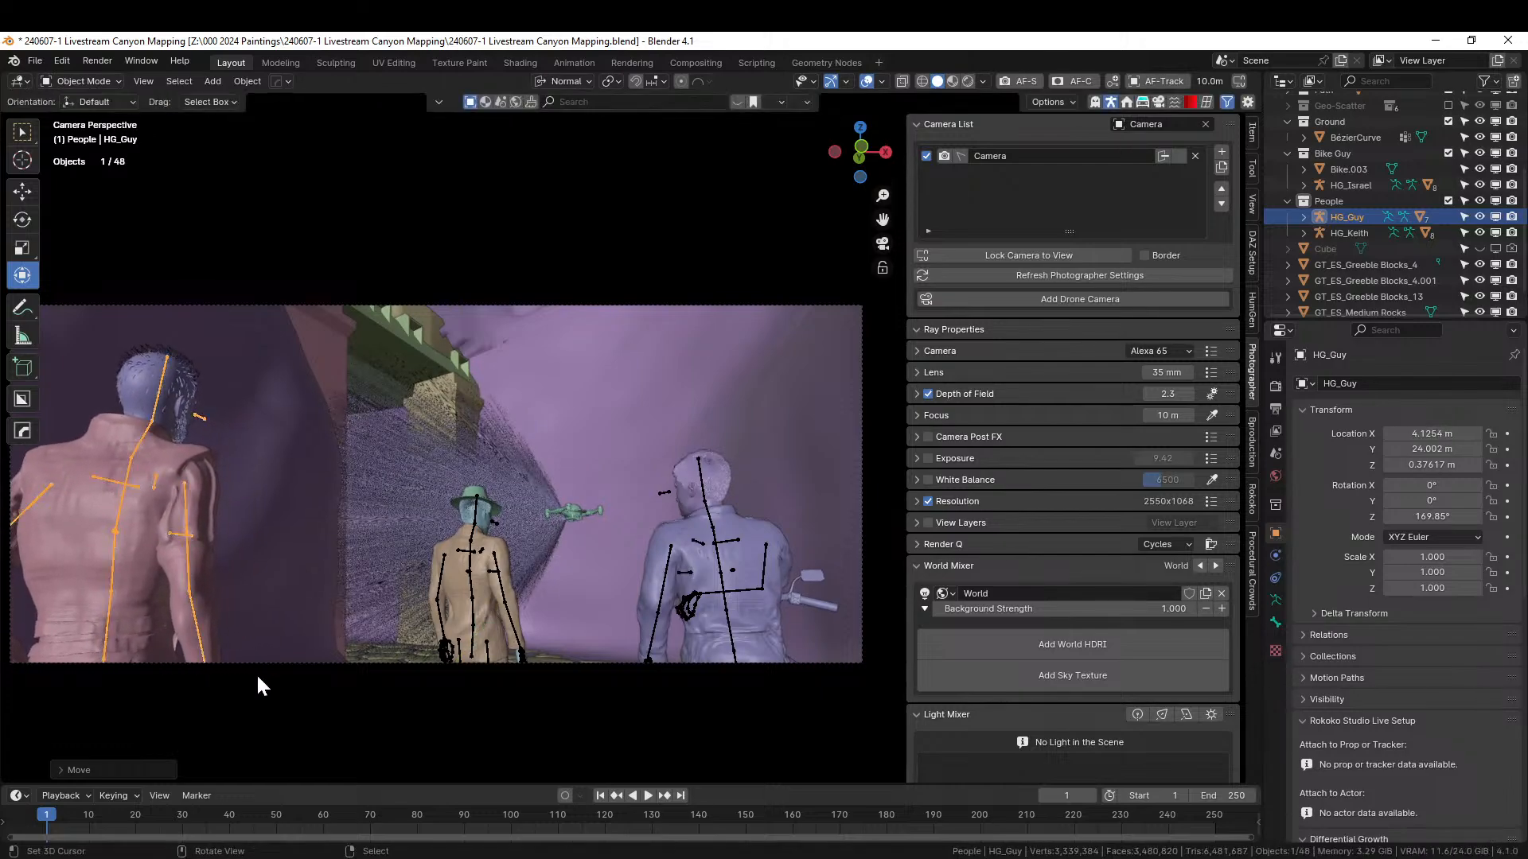
- Move the middle figure with the hat about 0.8 m along its local Y axis, toward HG_Guy and the camera
click(470, 588)
key(g)
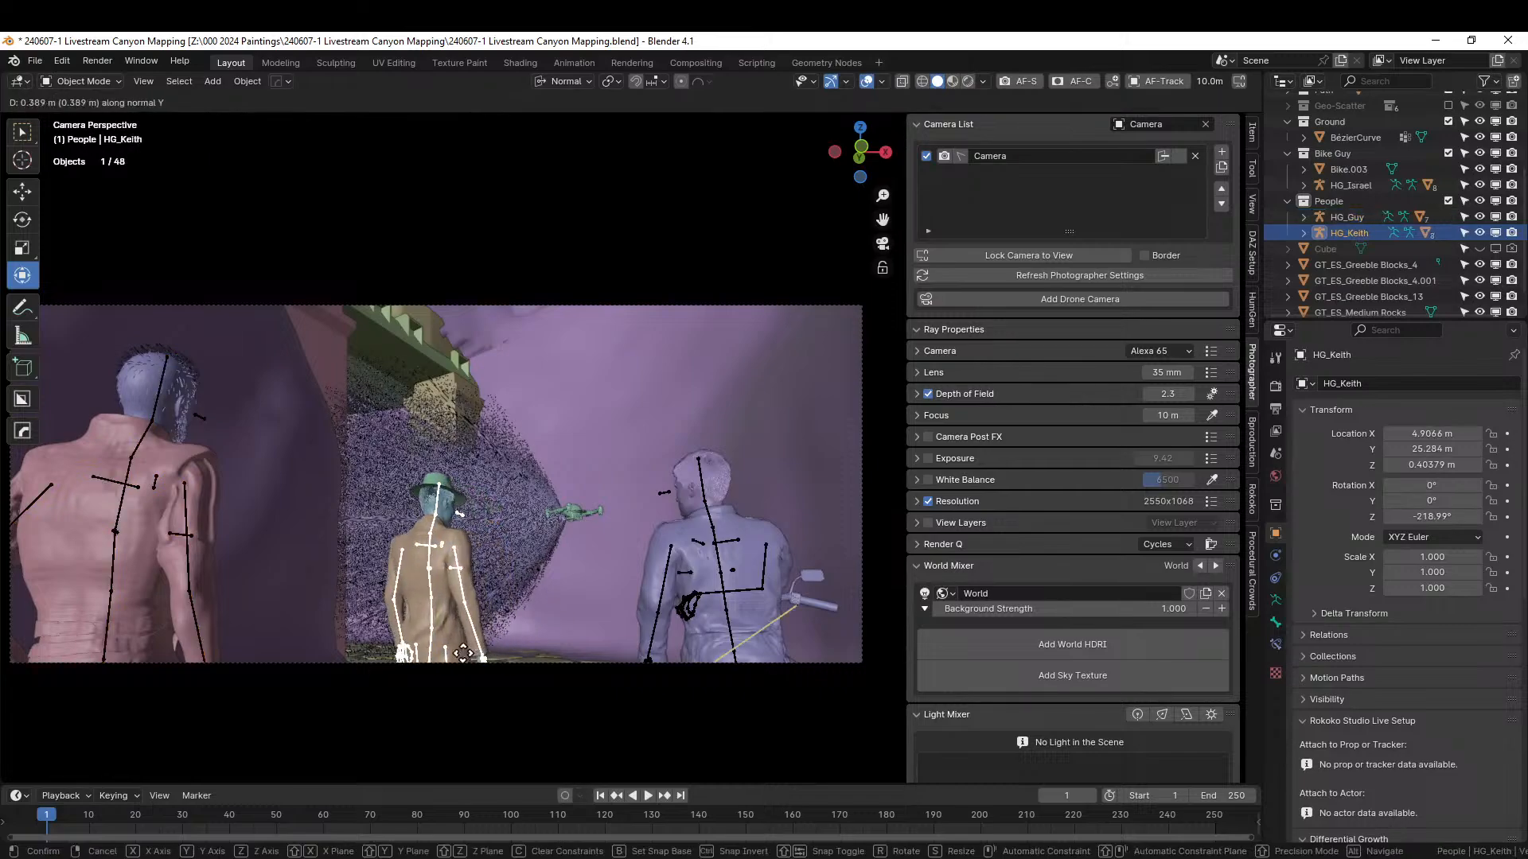
key(y)
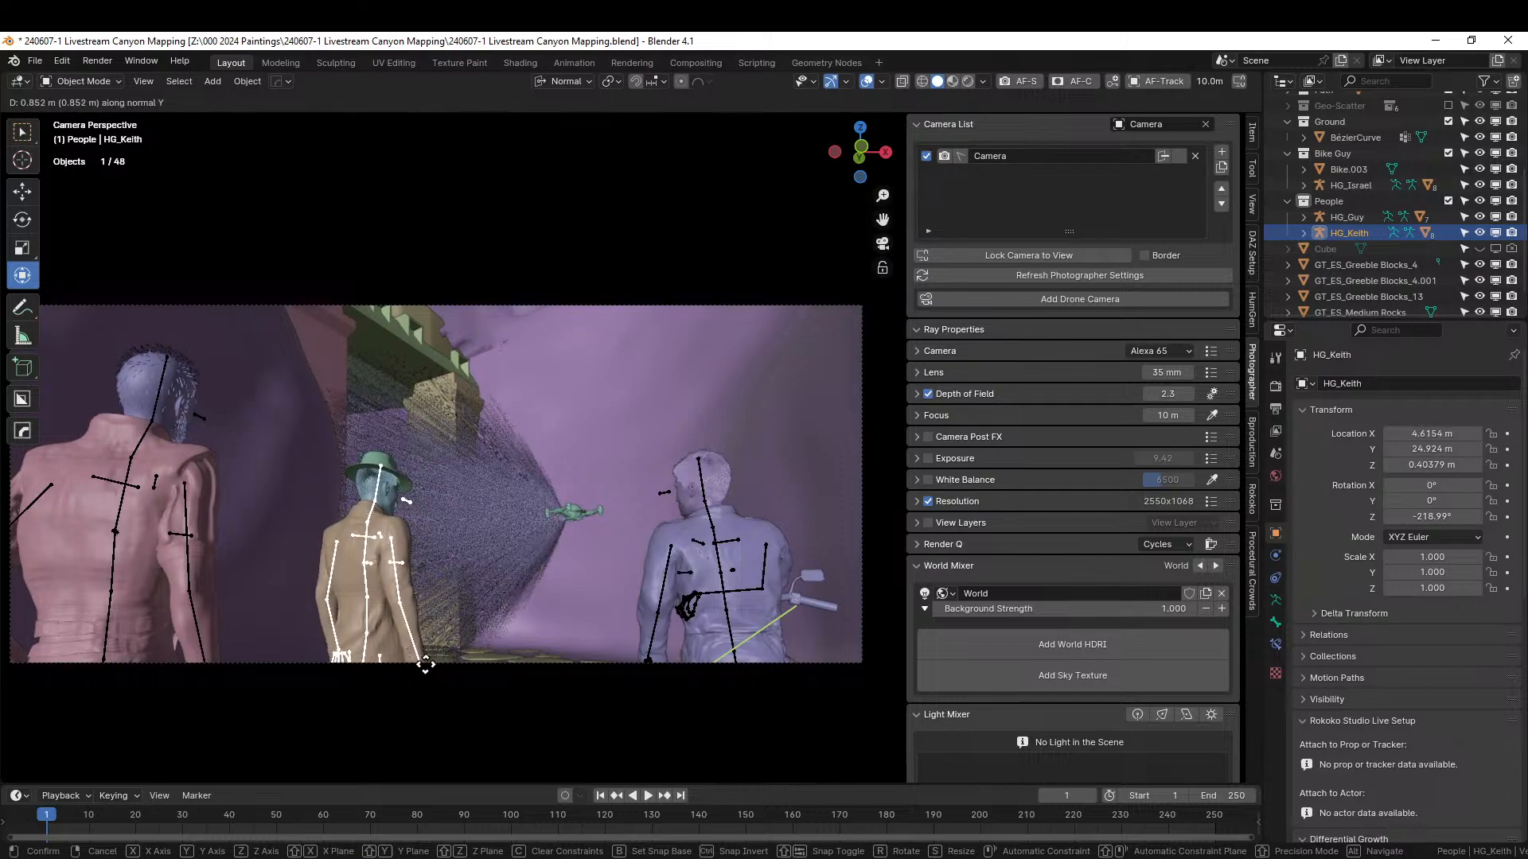
click(430, 666)
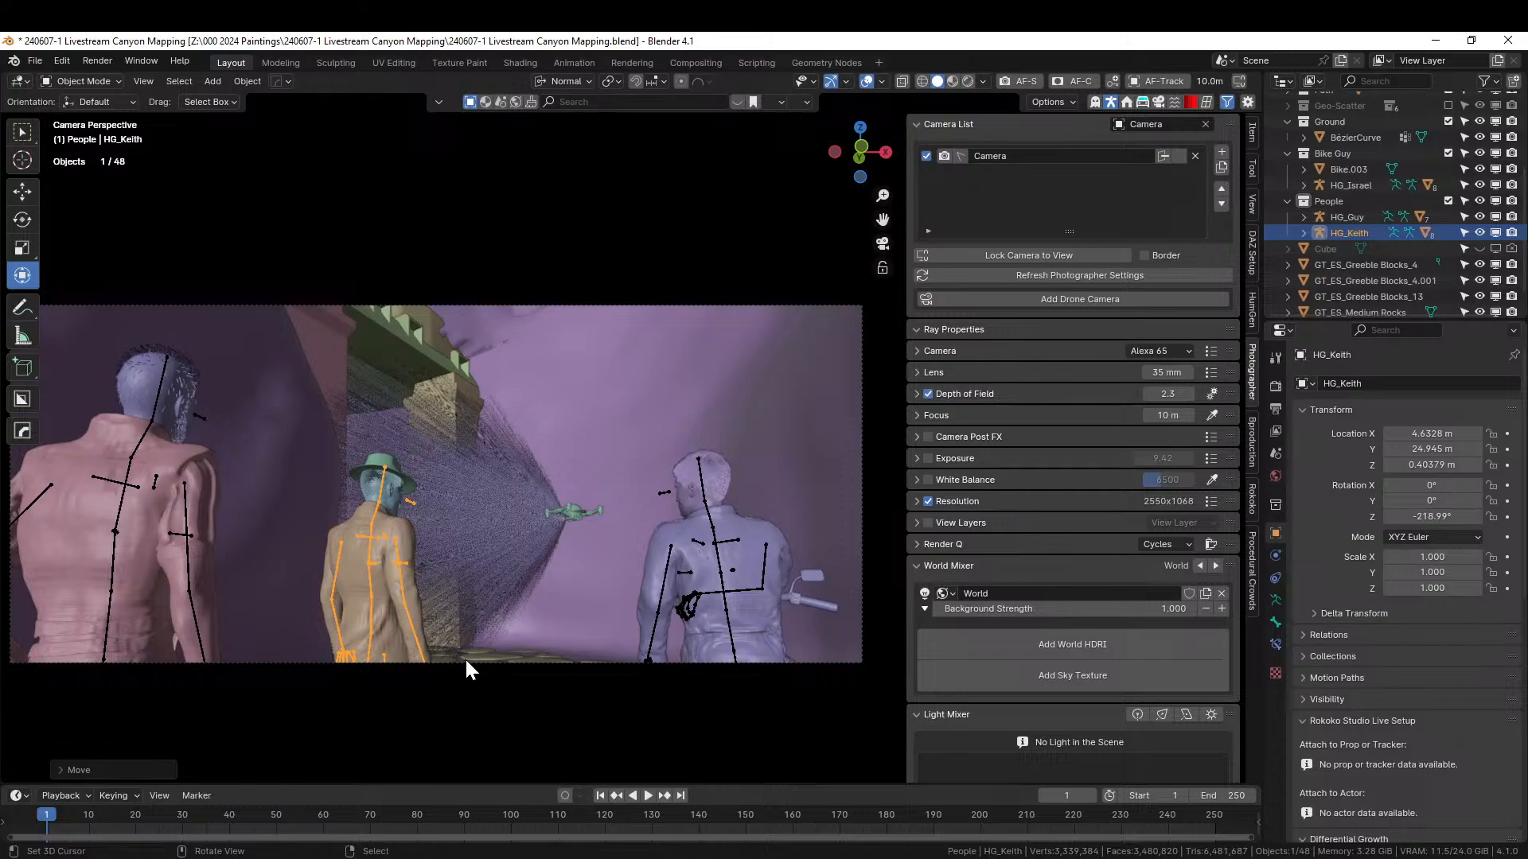
- Save the scene file
scroll(551, 617, down, 2)
key(ctrl+s)
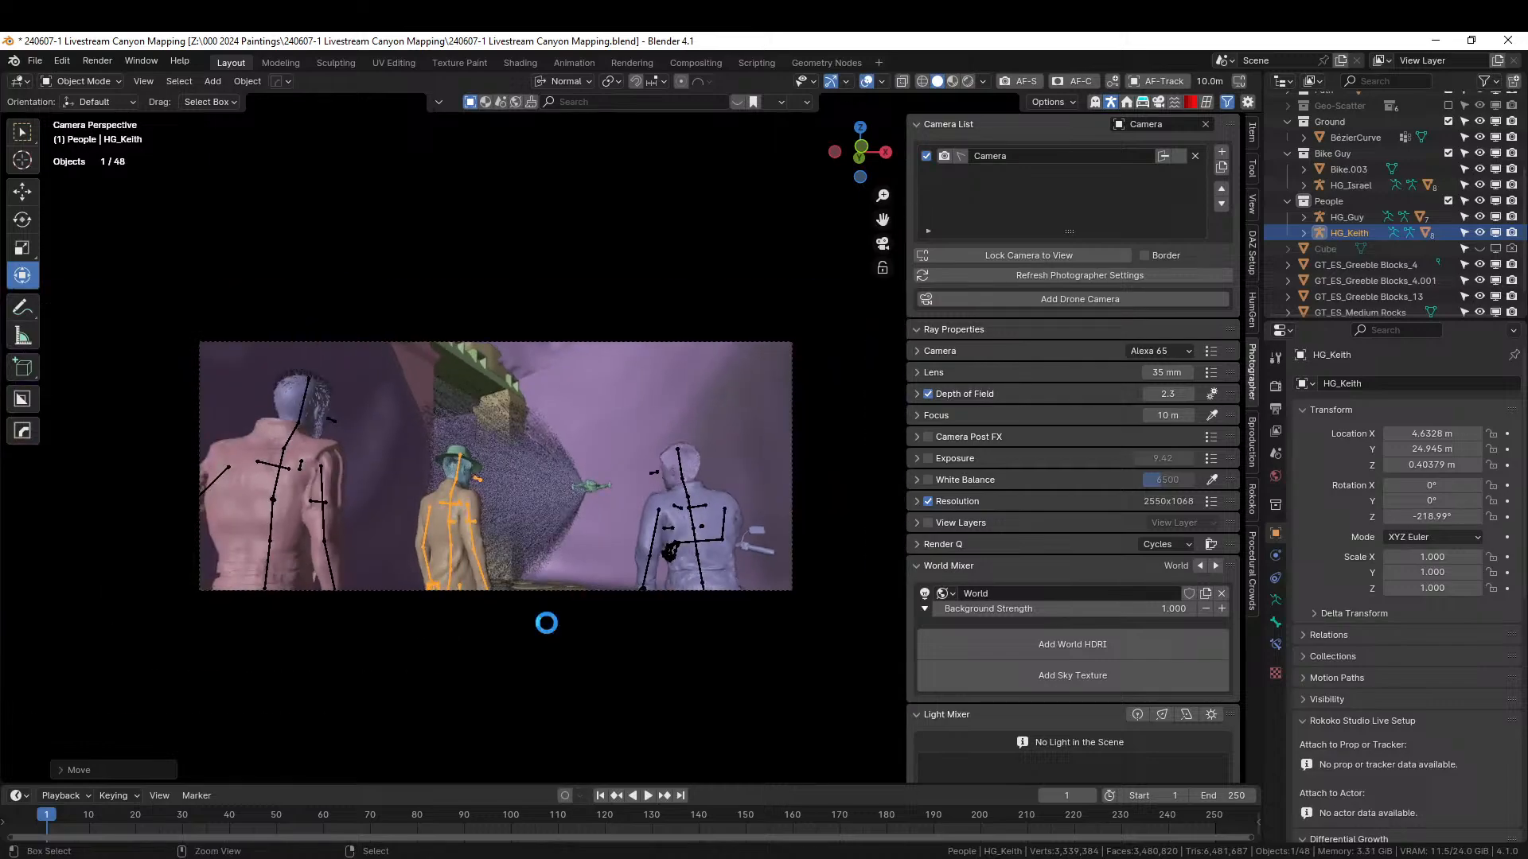
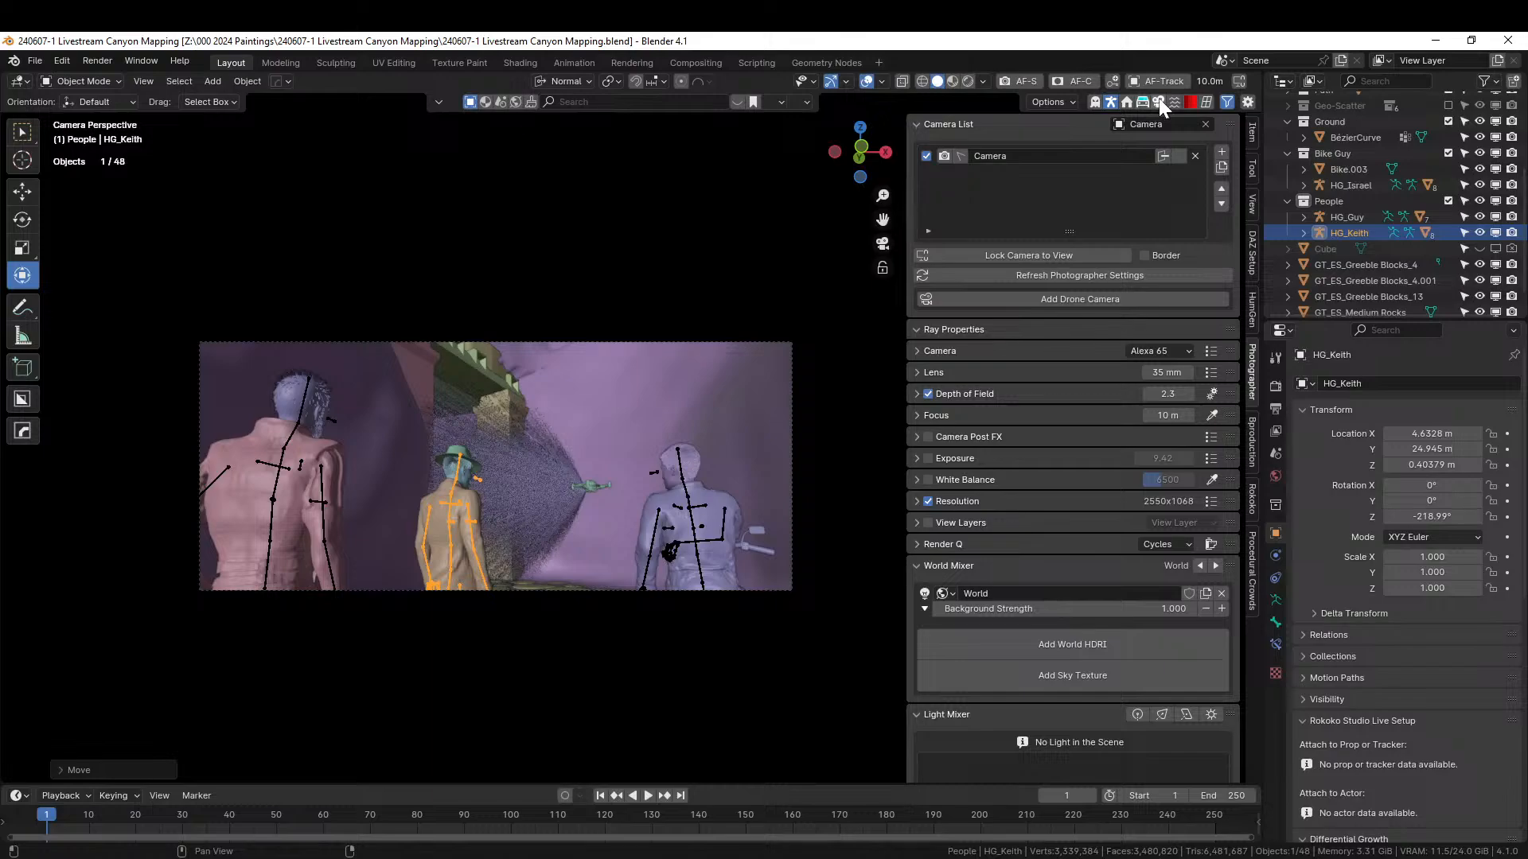
- Add the 1k The Sky Is On Fire background from HDRI Maker's Water sea view category to light the scene
click(1254, 255)
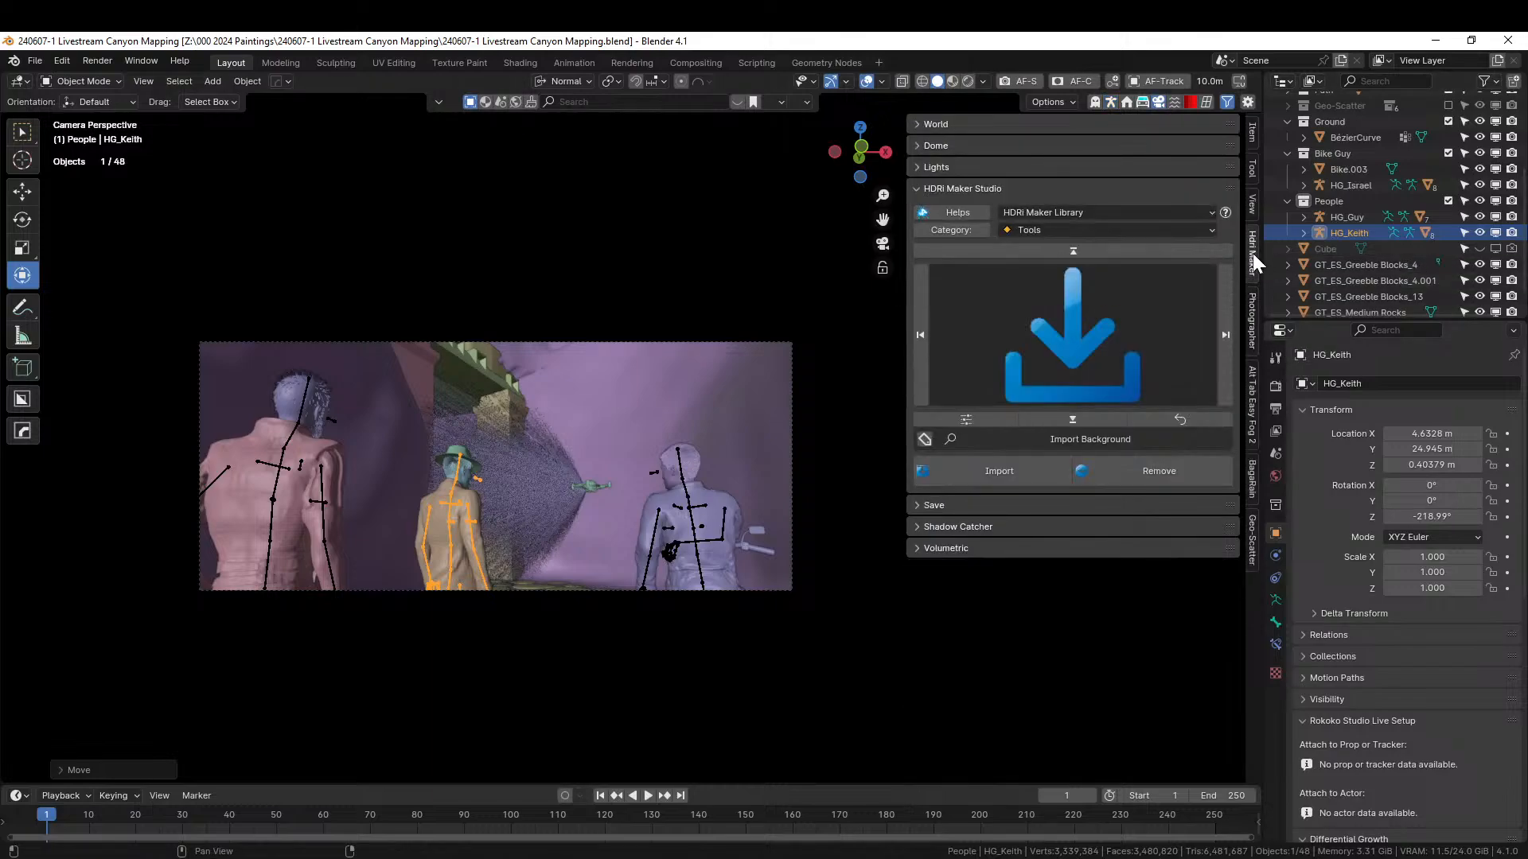
click(1052, 227)
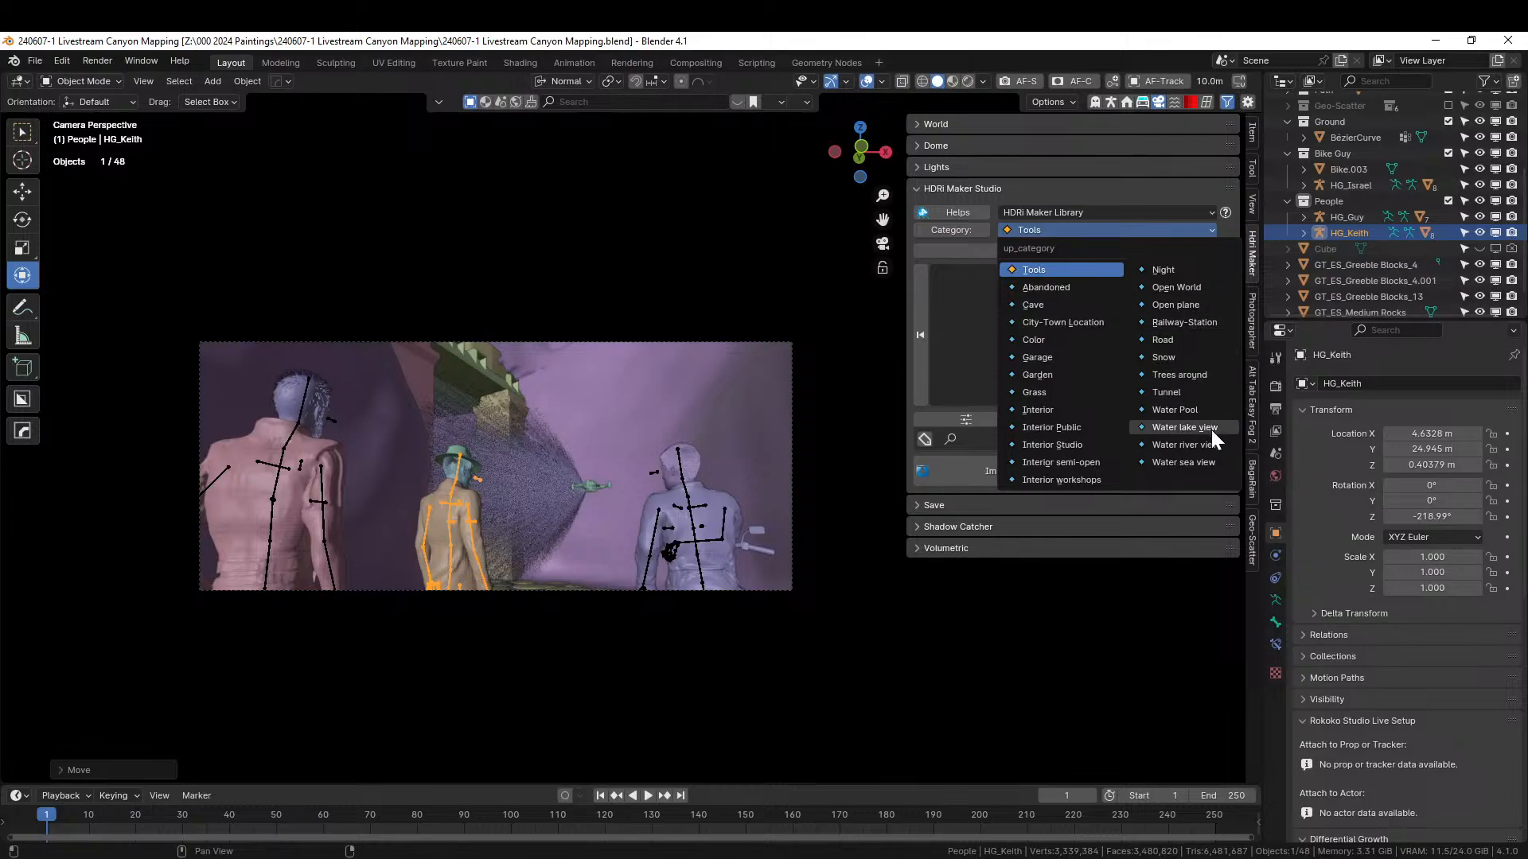
click(1201, 462)
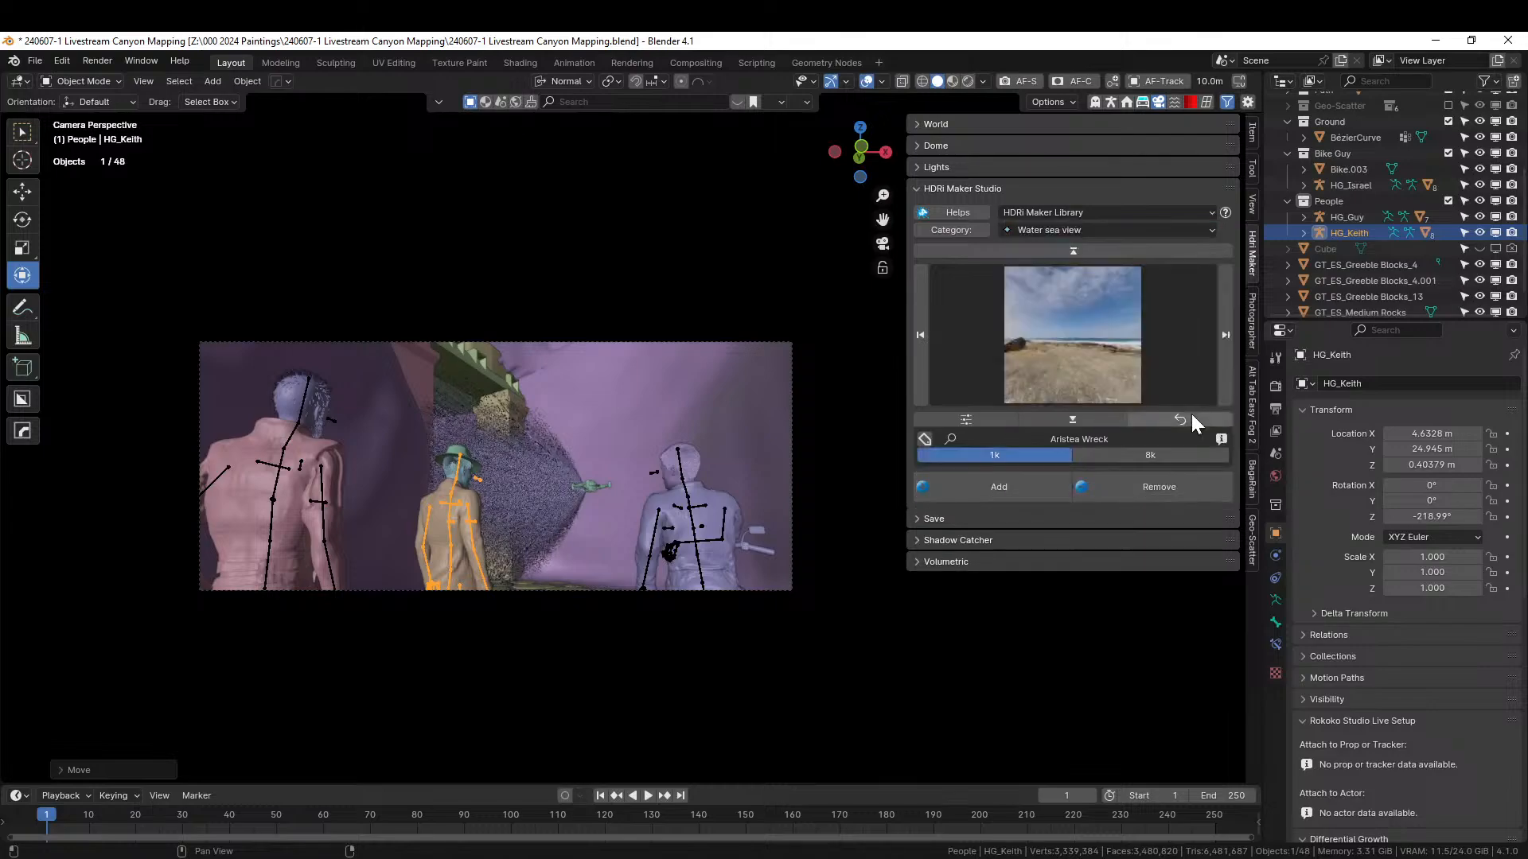
click(1097, 319)
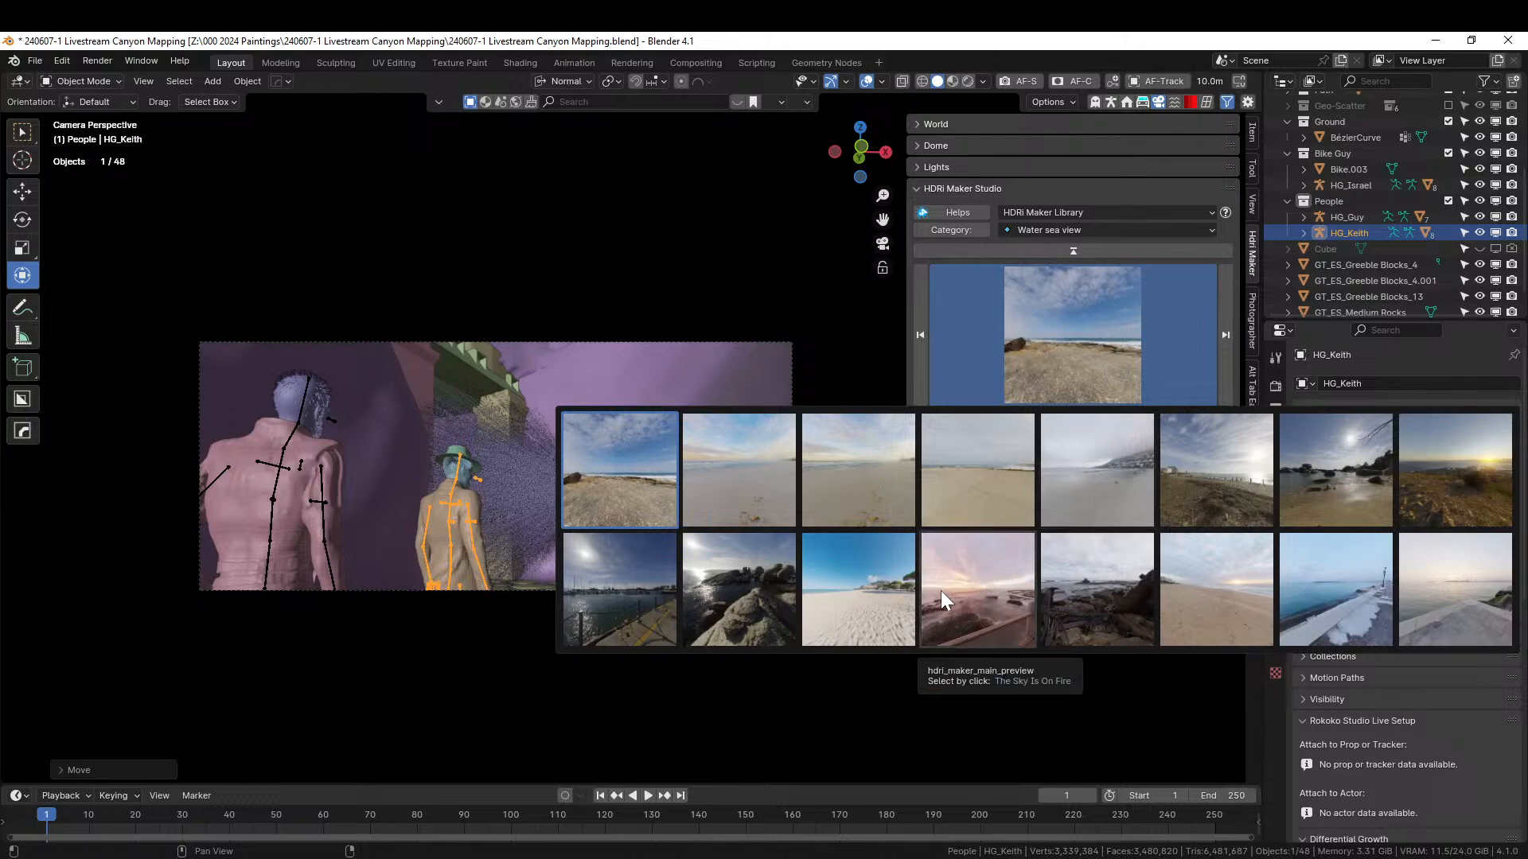
click(980, 595)
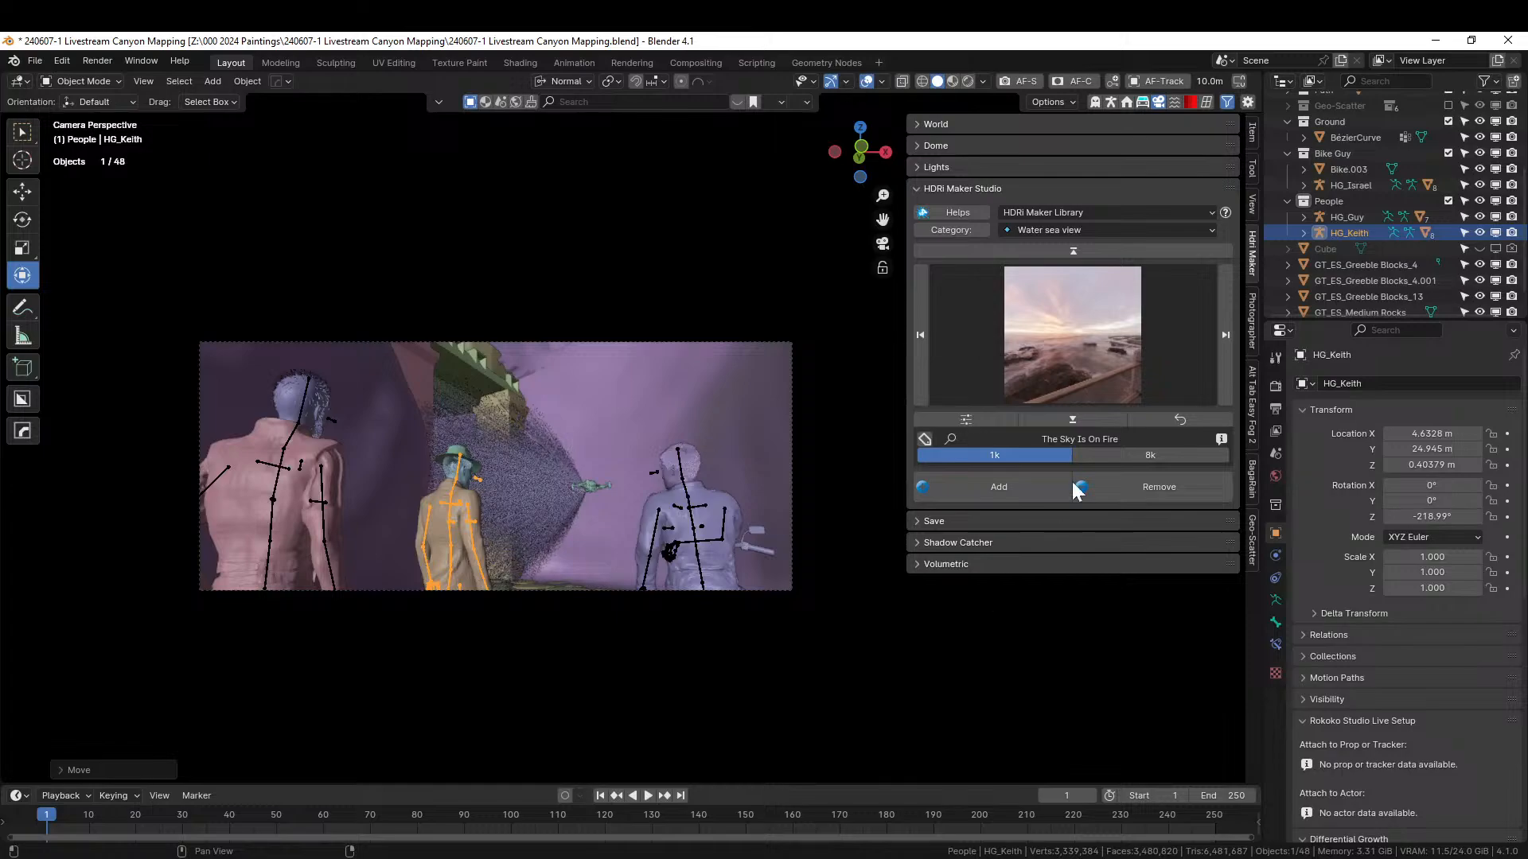
click(1006, 485)
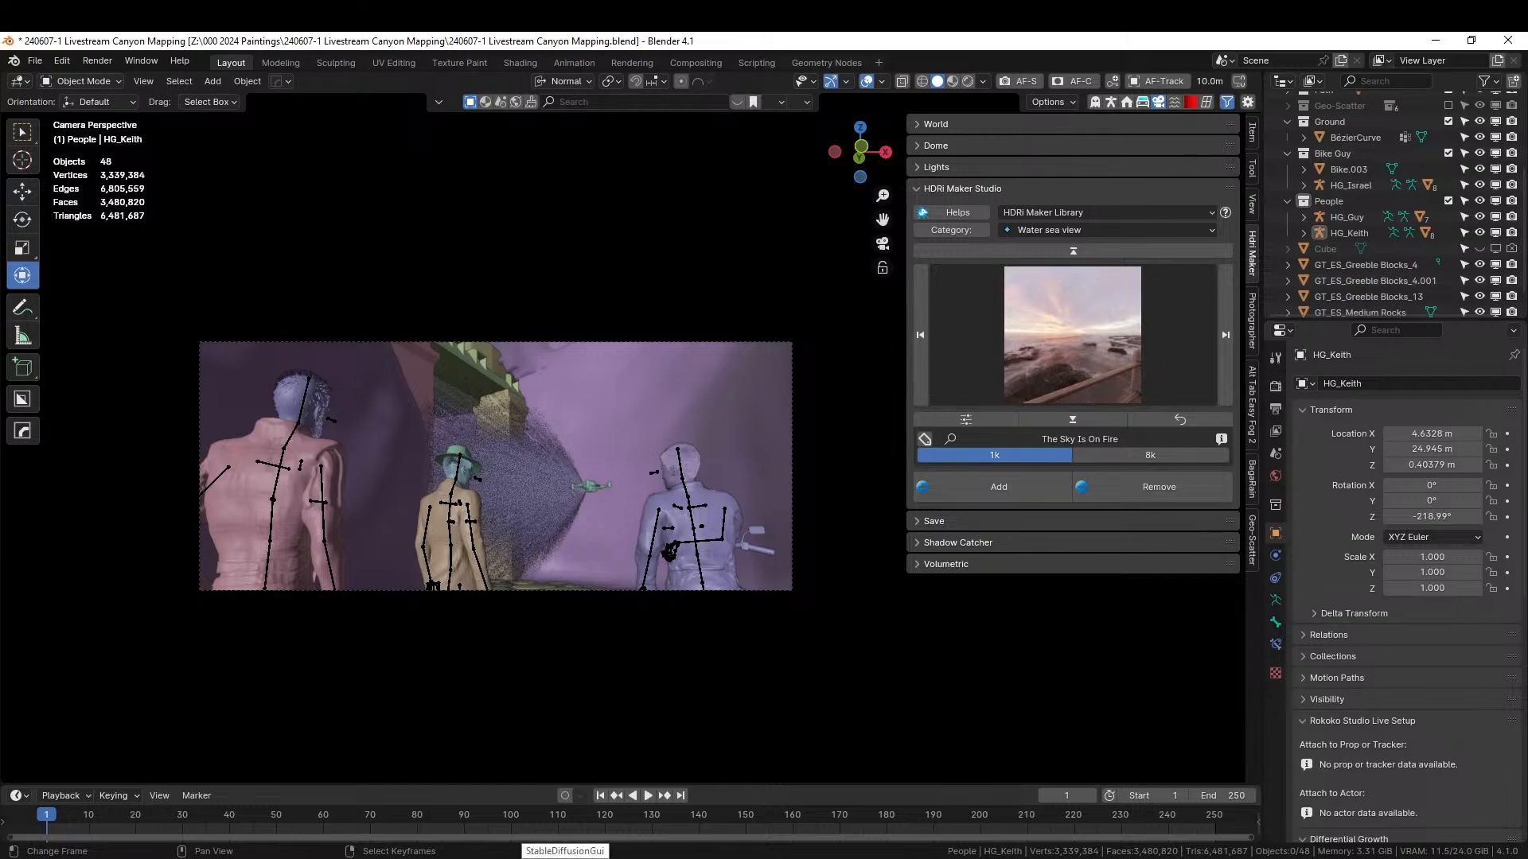
- Switch the viewport to rendered shading and turn the camera slightly with walk navigation so the figures sit further right in frame
key(z)
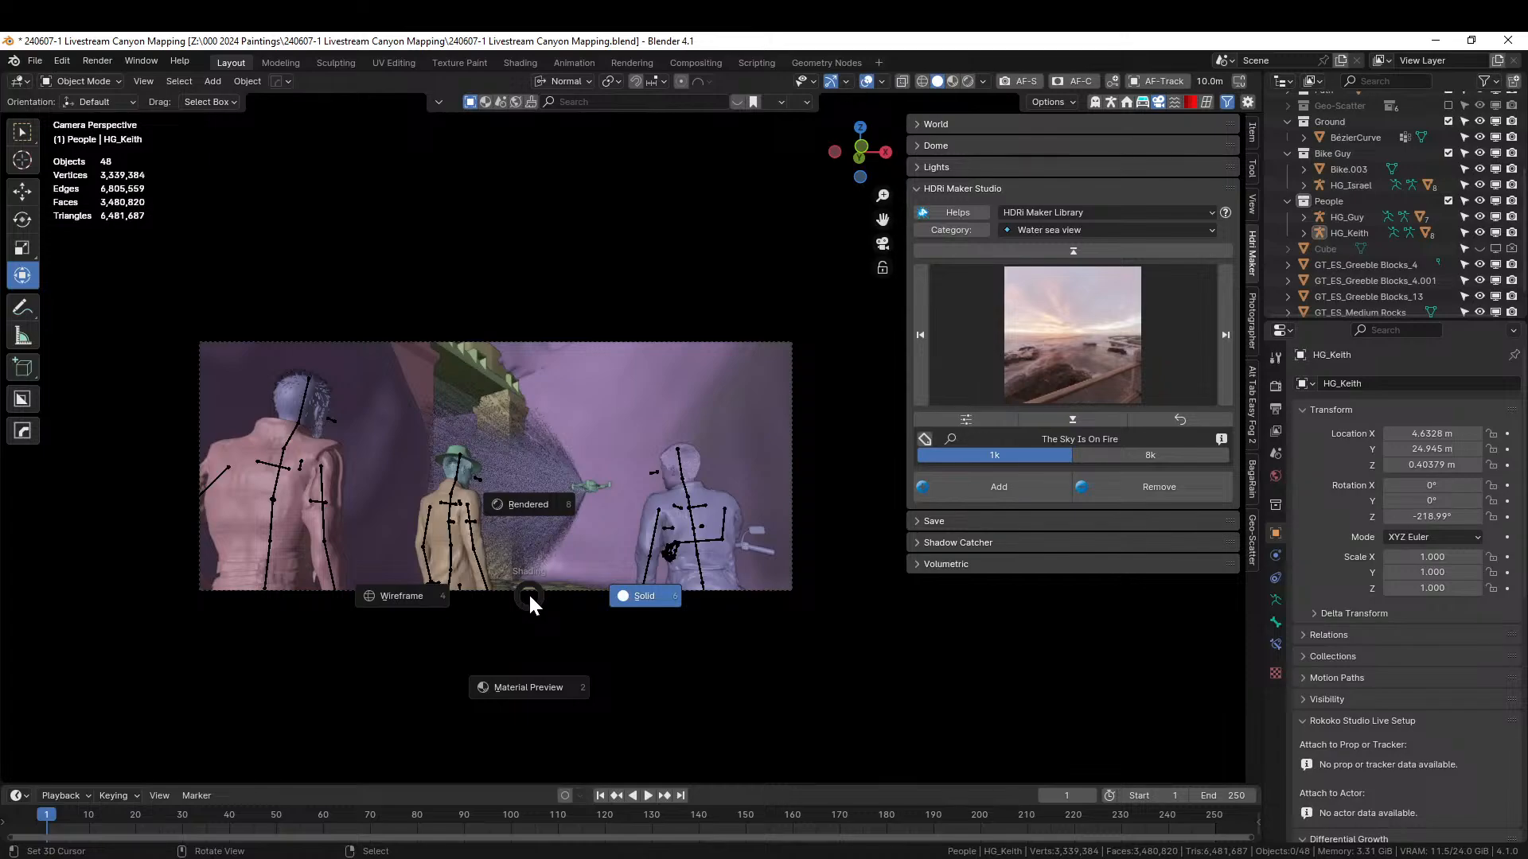
key(8)
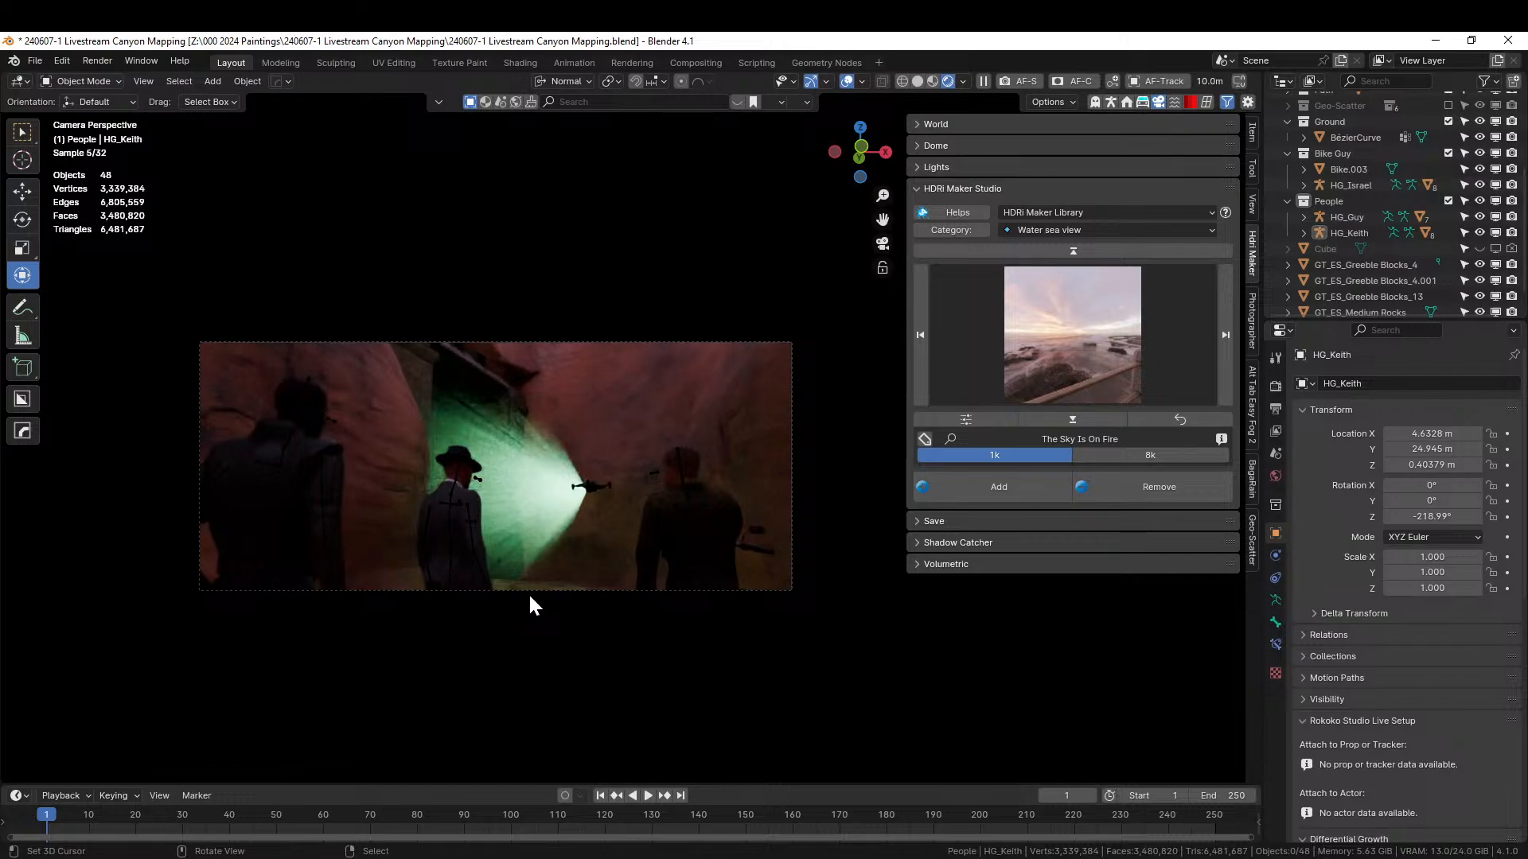
key(shift+grave)
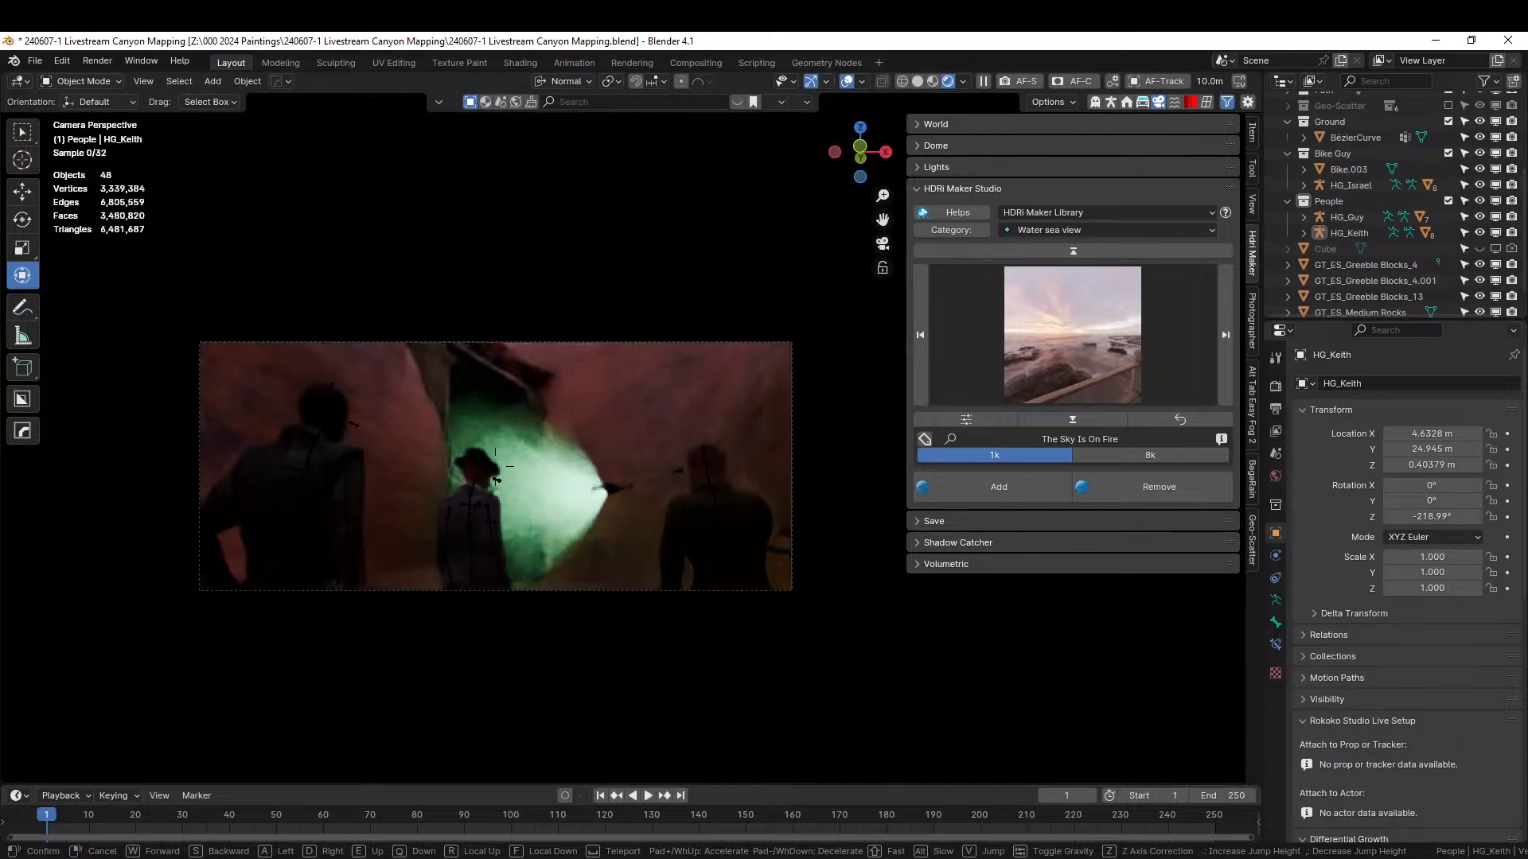
click(659, 542)
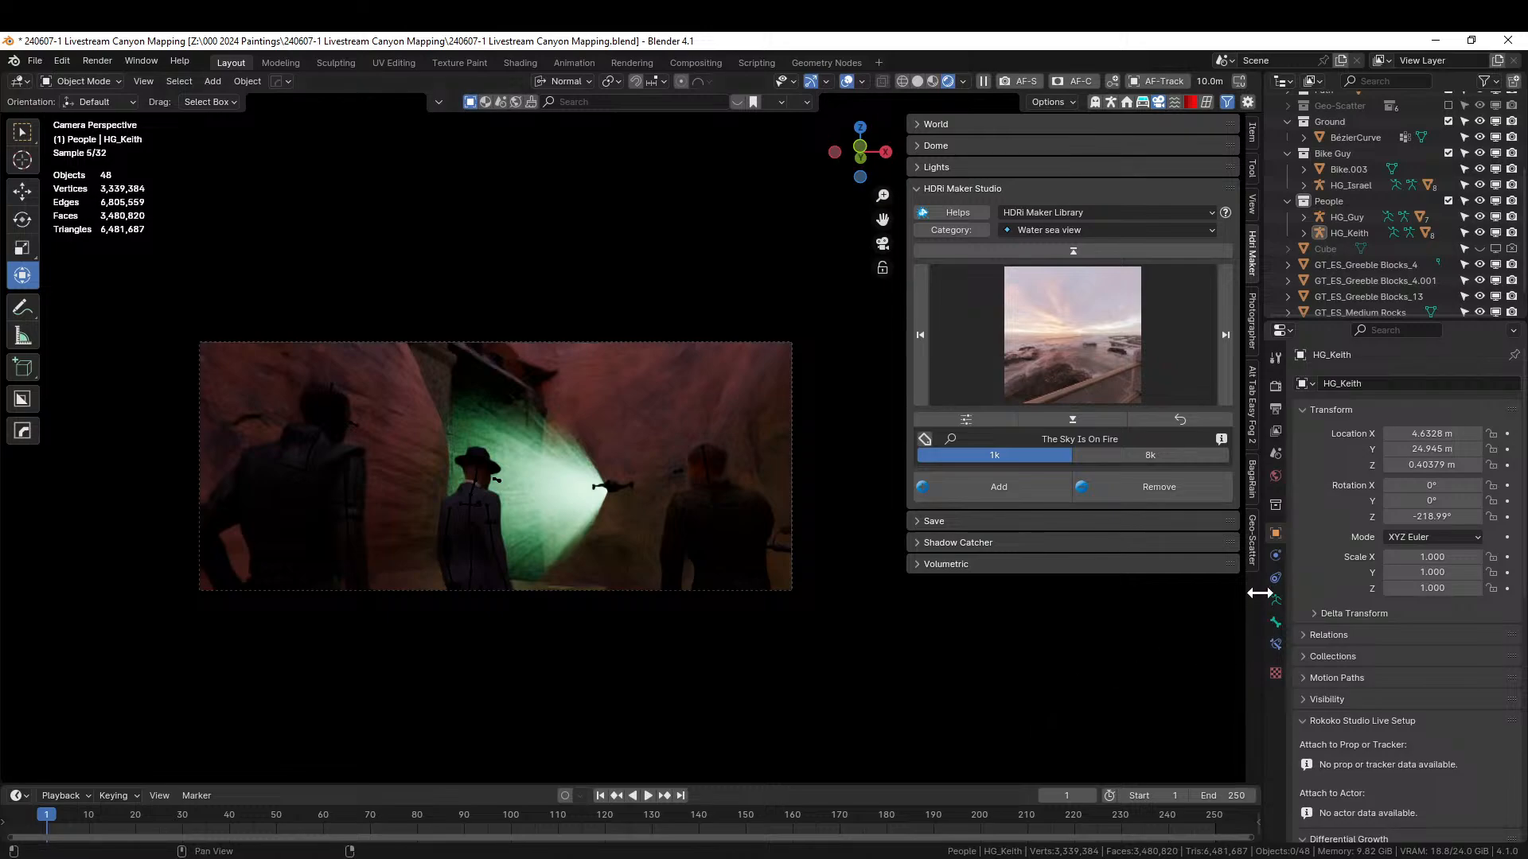
- Enable the Photographer exposure control for the camera and set it to 8.5 after trying 7 and 8
click(1253, 309)
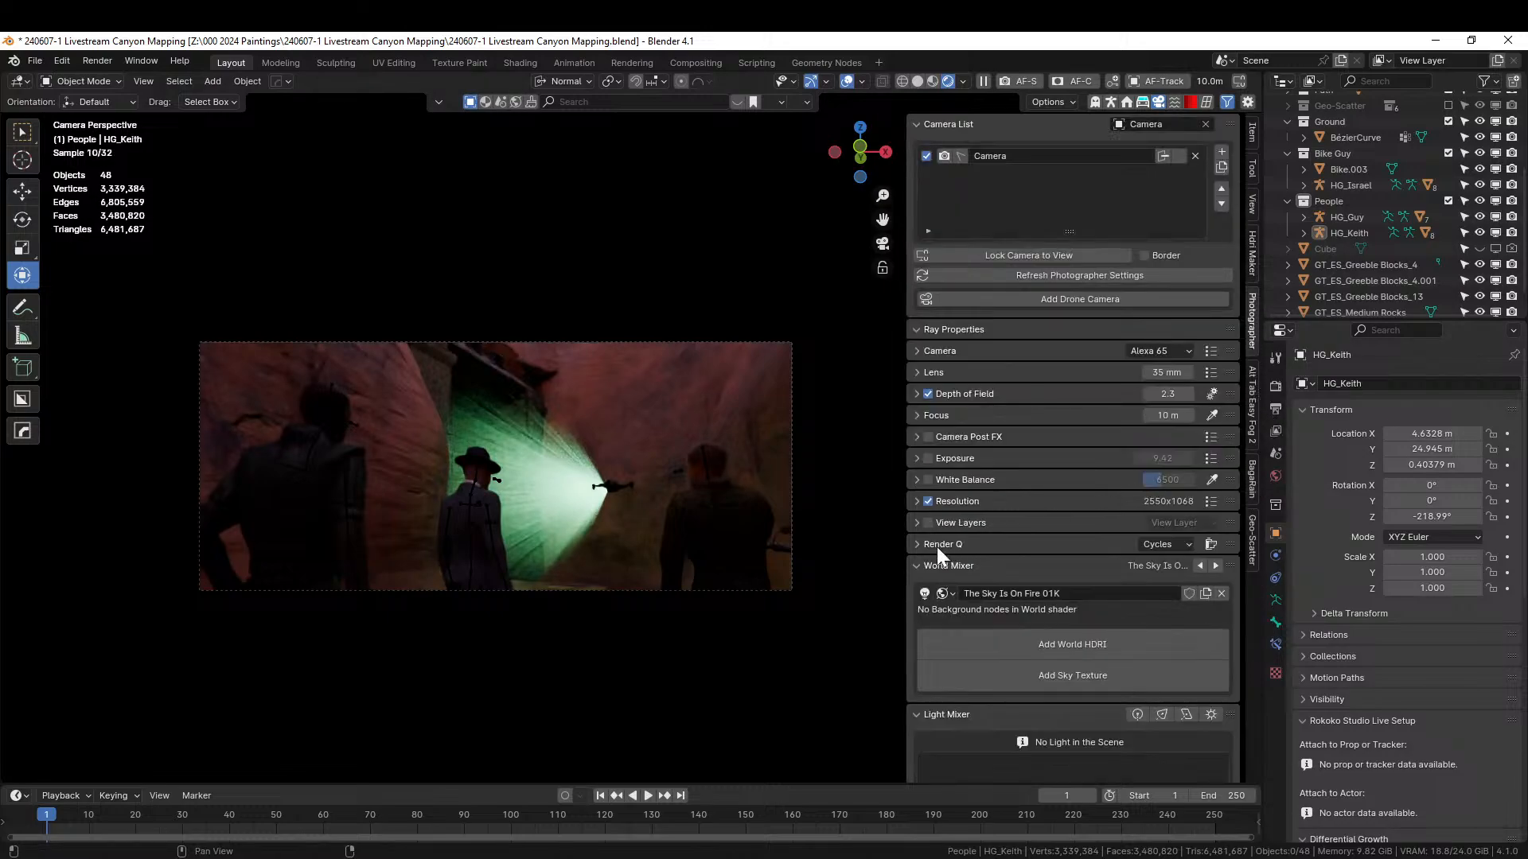
click(928, 458)
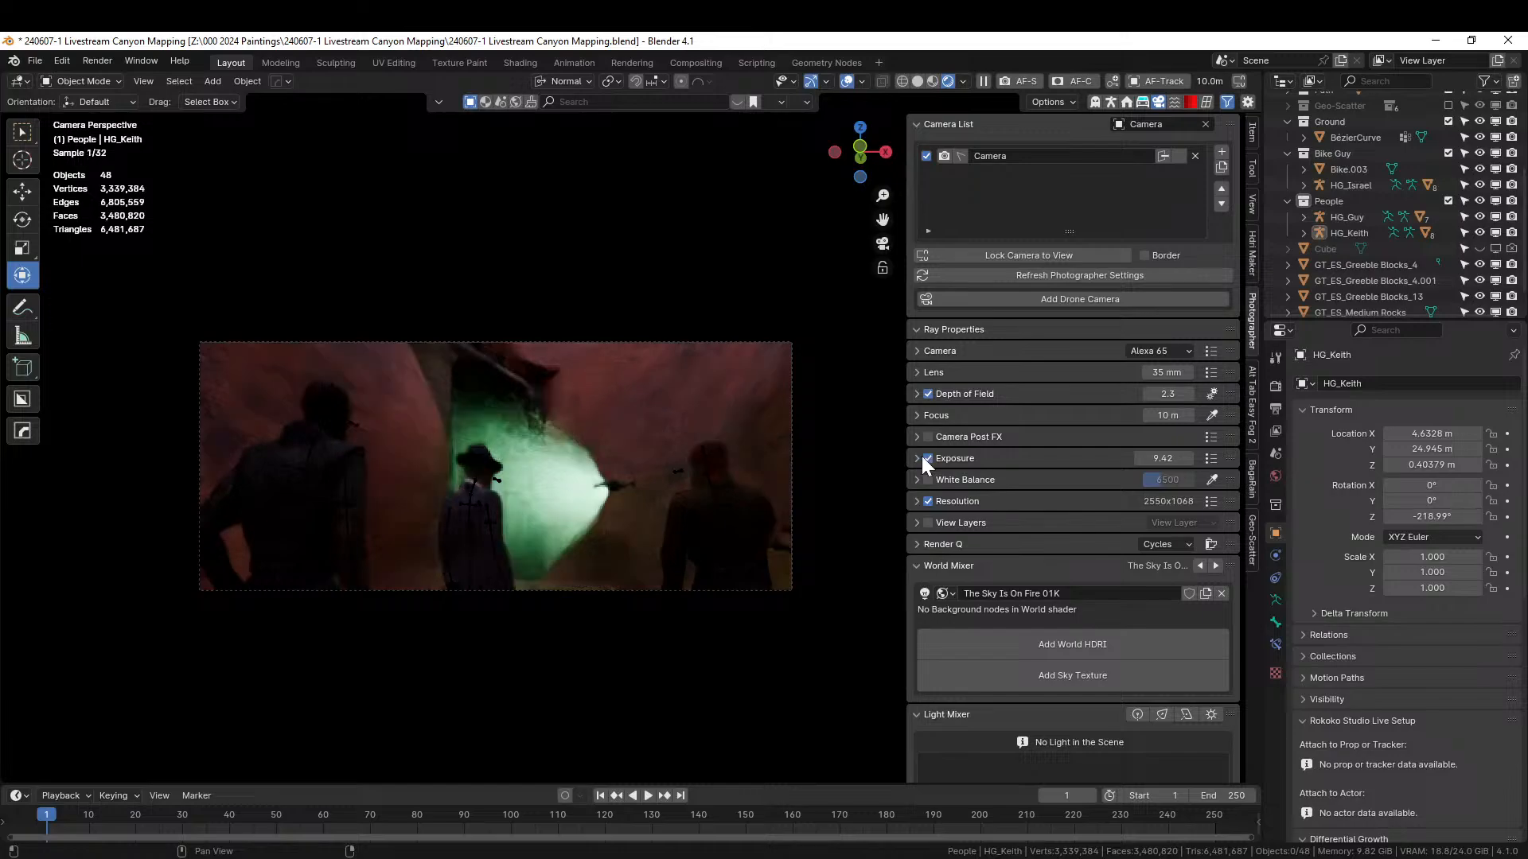
click(1167, 457)
text(7)
key(Return)
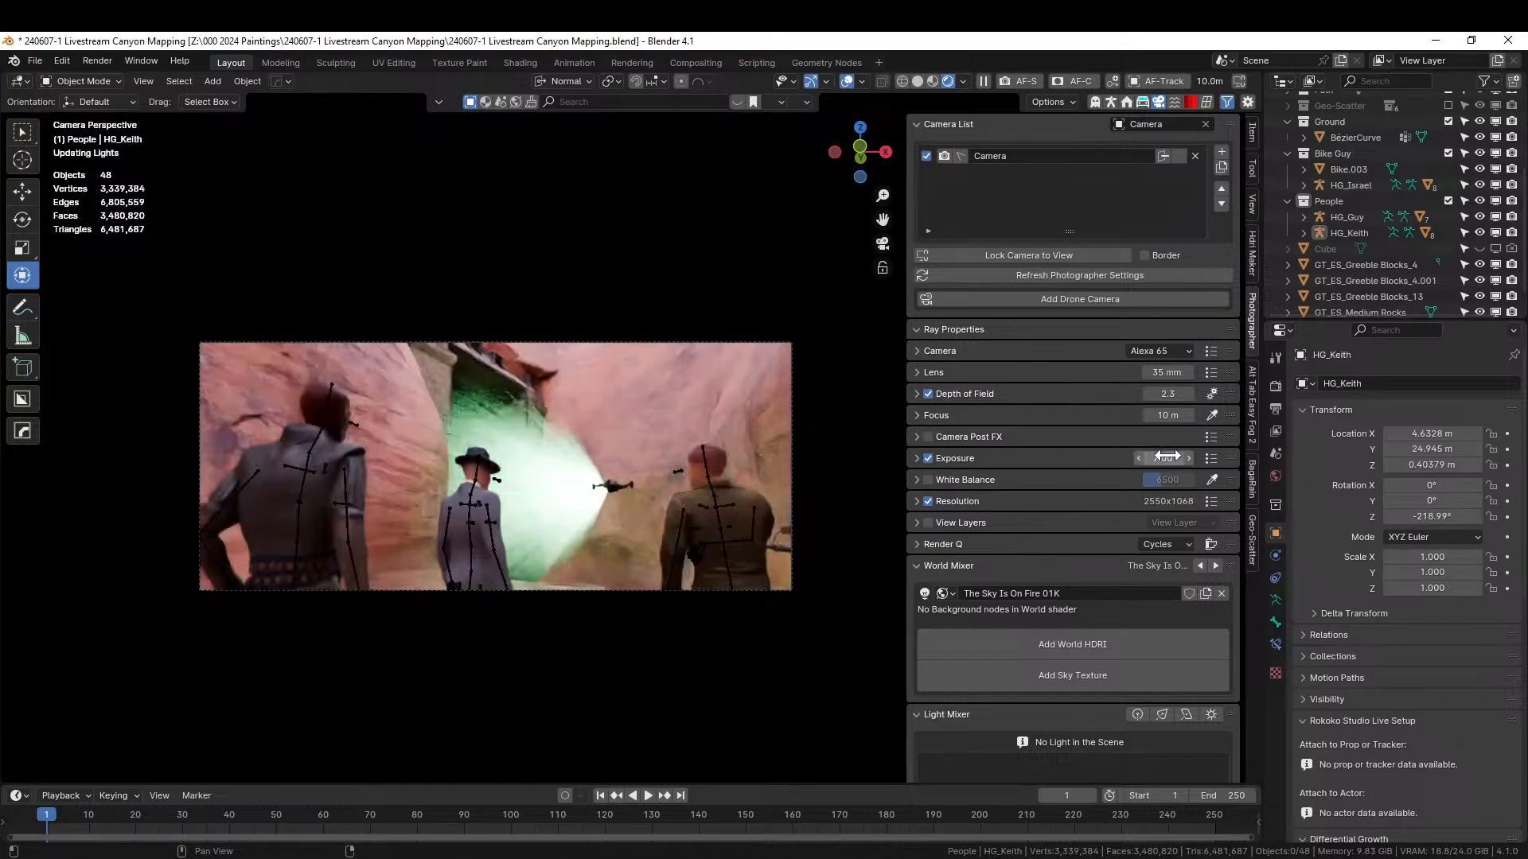
click(1167, 457)
text(8)
key(Return)
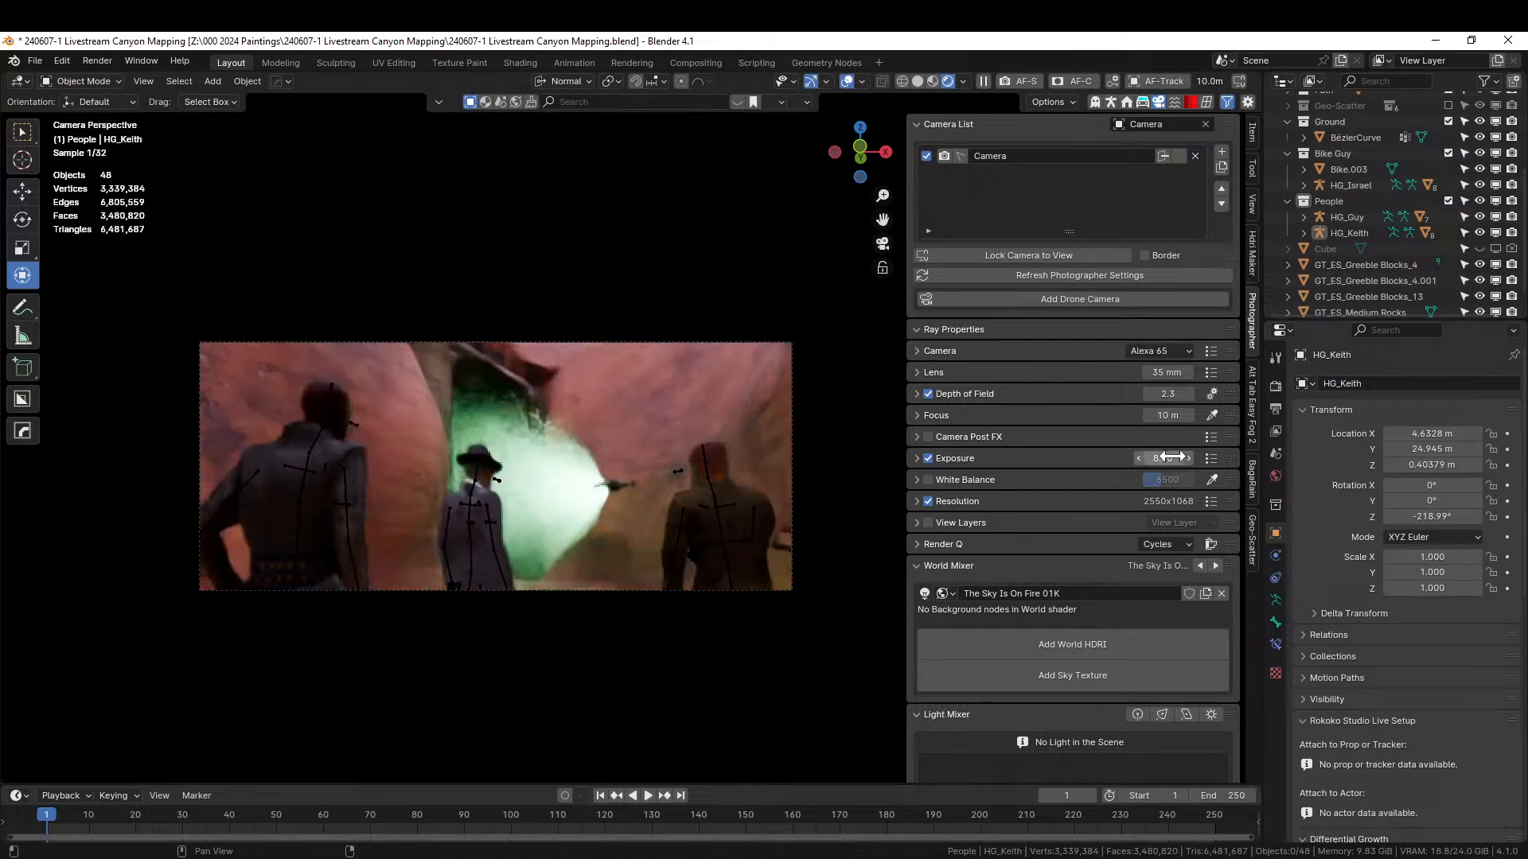
click(1170, 457)
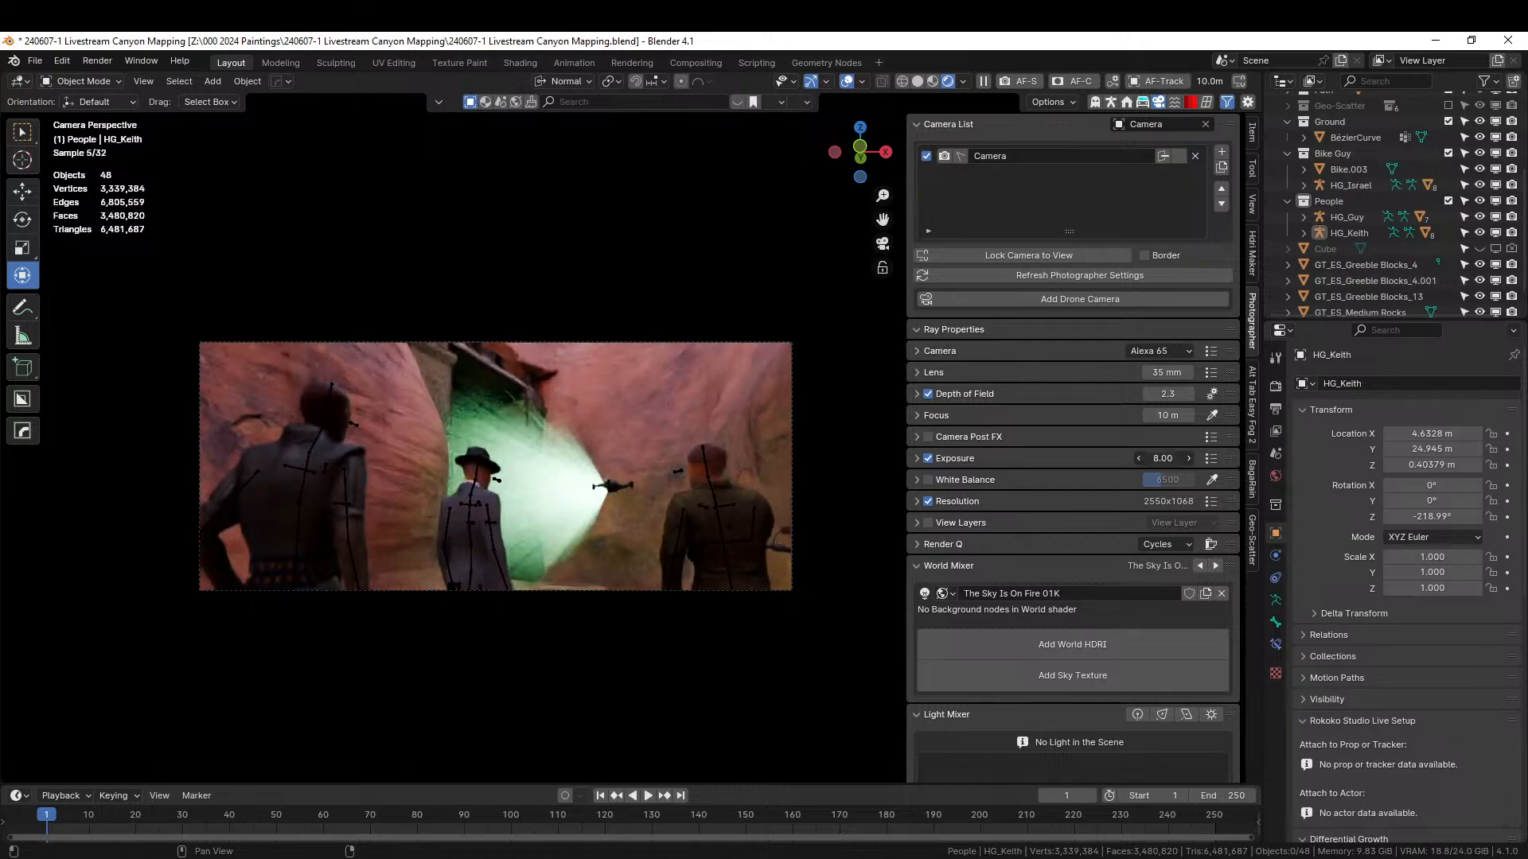
text(8.5)
key(Return)
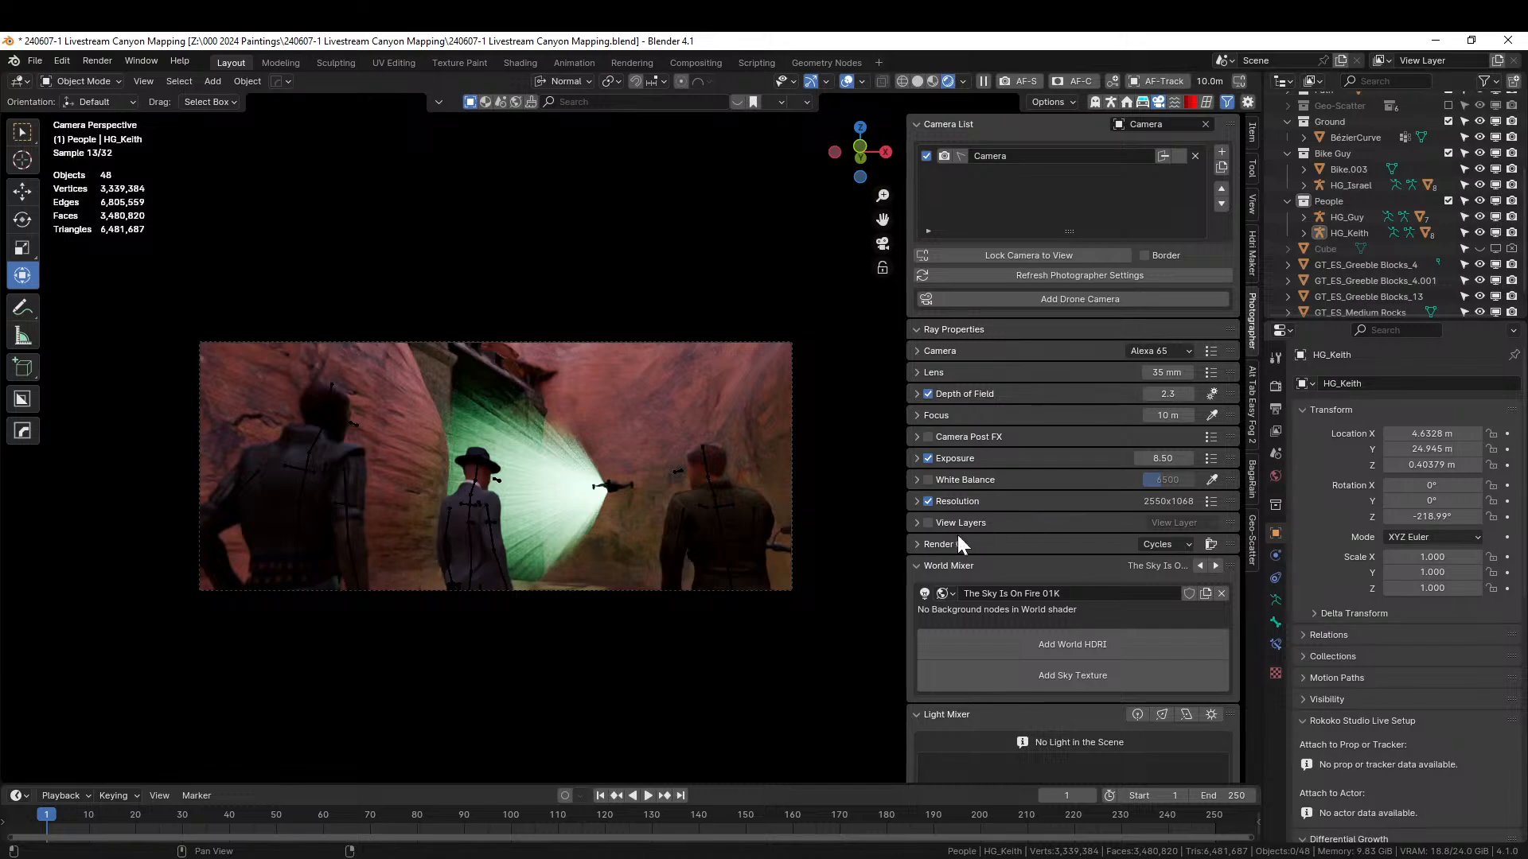
- Fine-tune the camera framing with walk navigation and return the viewport to solid shading
key(shift+grave)
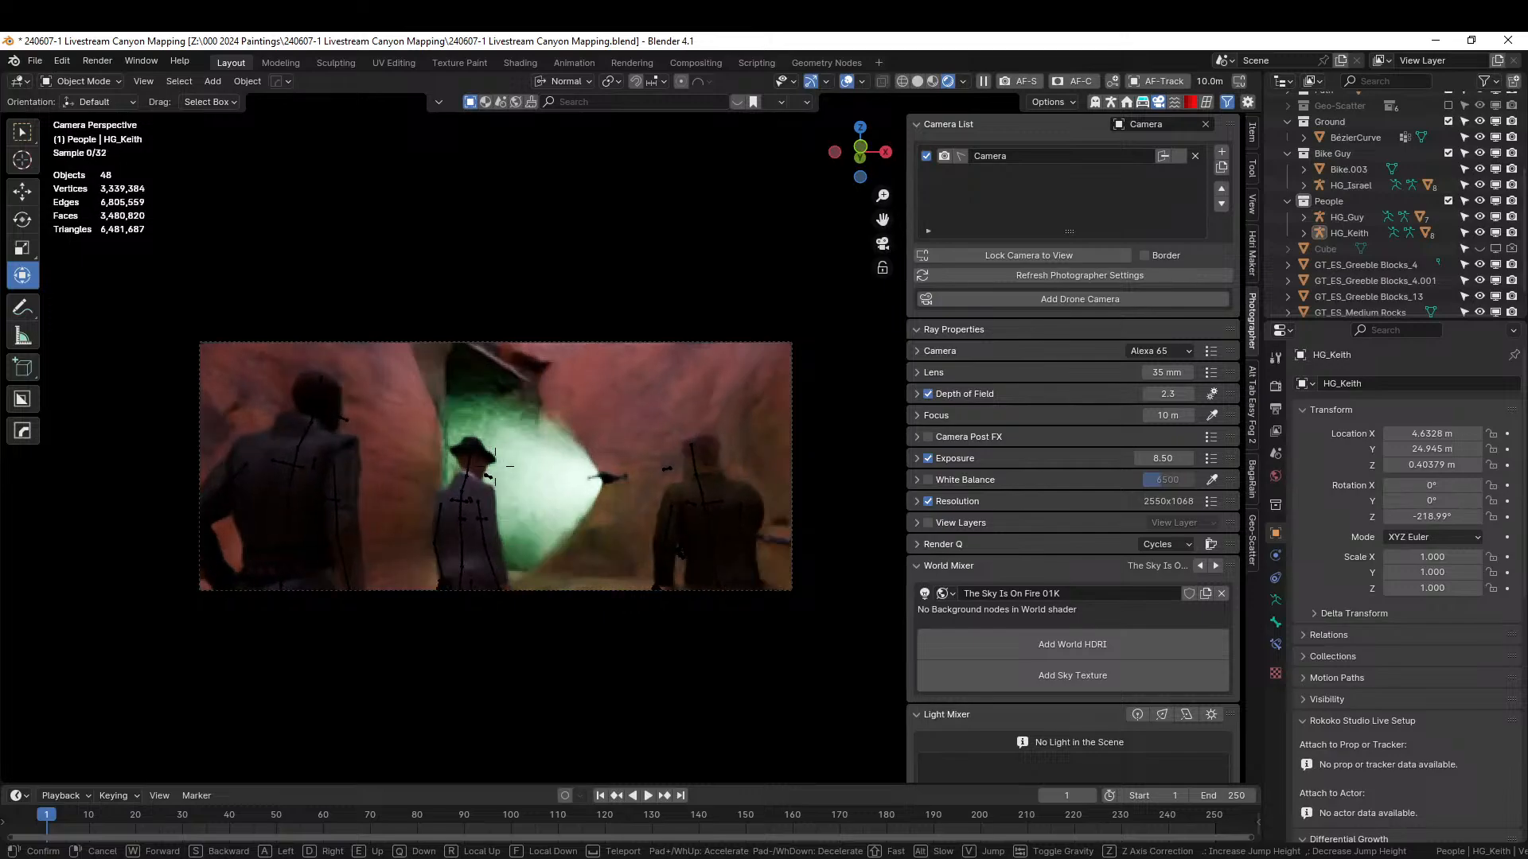
click(495, 466)
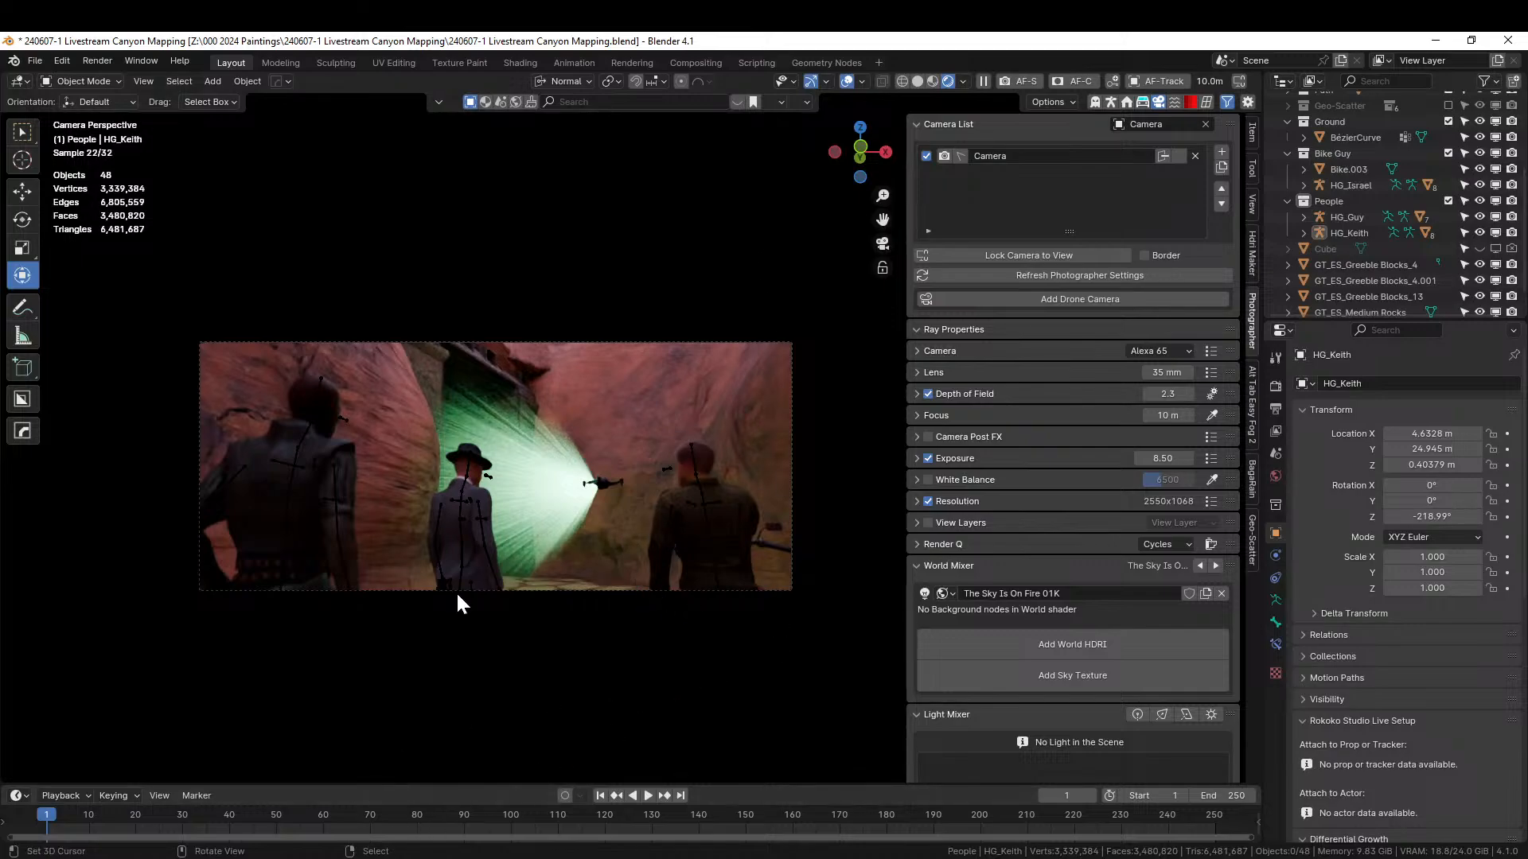
key(z)
key(6)
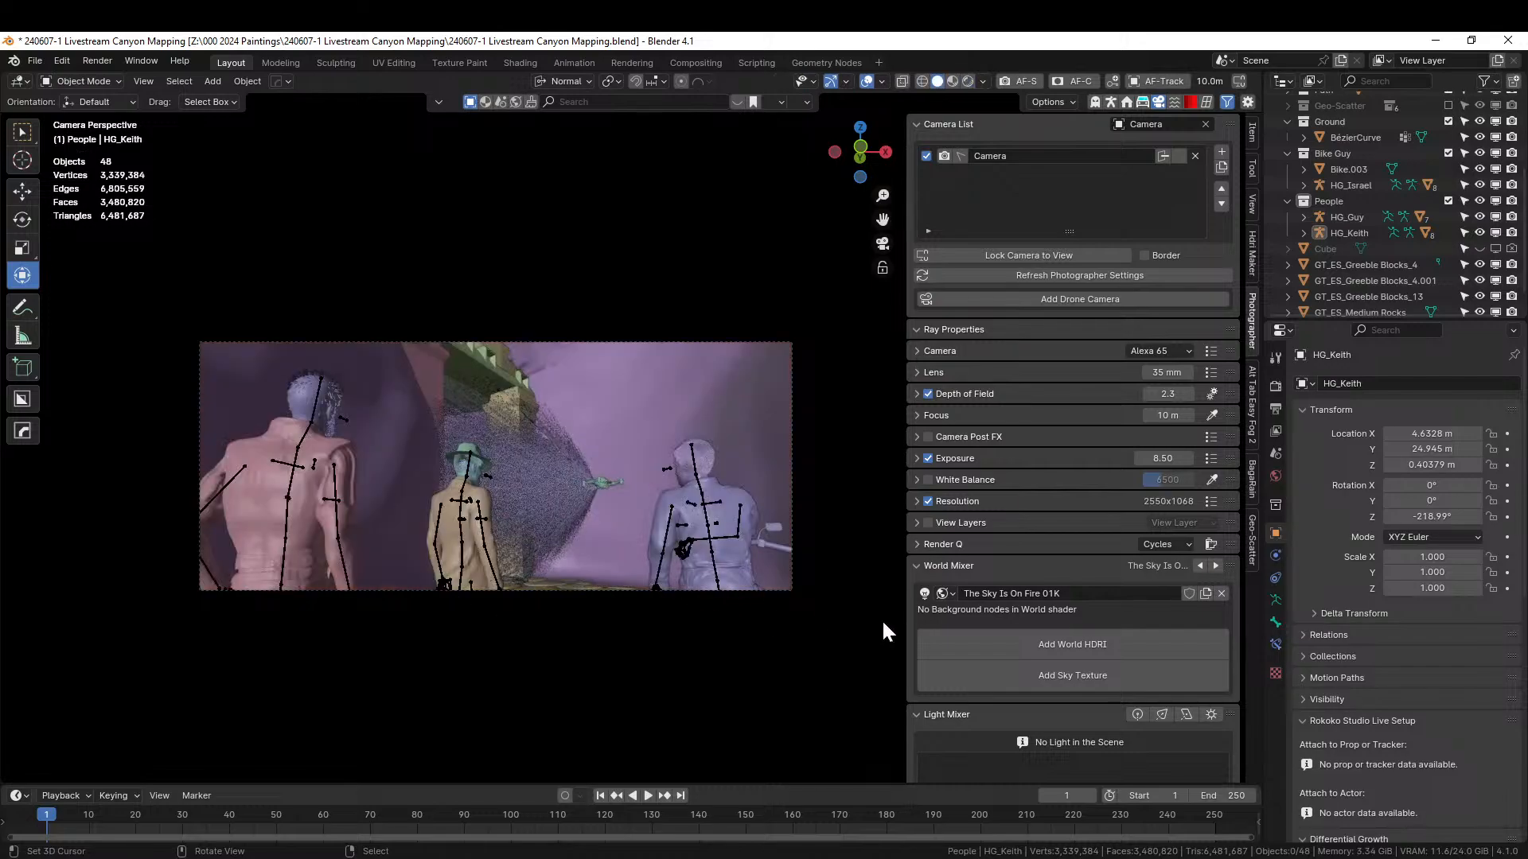
- Set the camera's focus distance by picking the flying drone, and check the layout from above before returning to the camera view
click(1213, 414)
click(602, 483)
middle_drag(791, 643, 745, 132)
scroll(789, 702, down, 8)
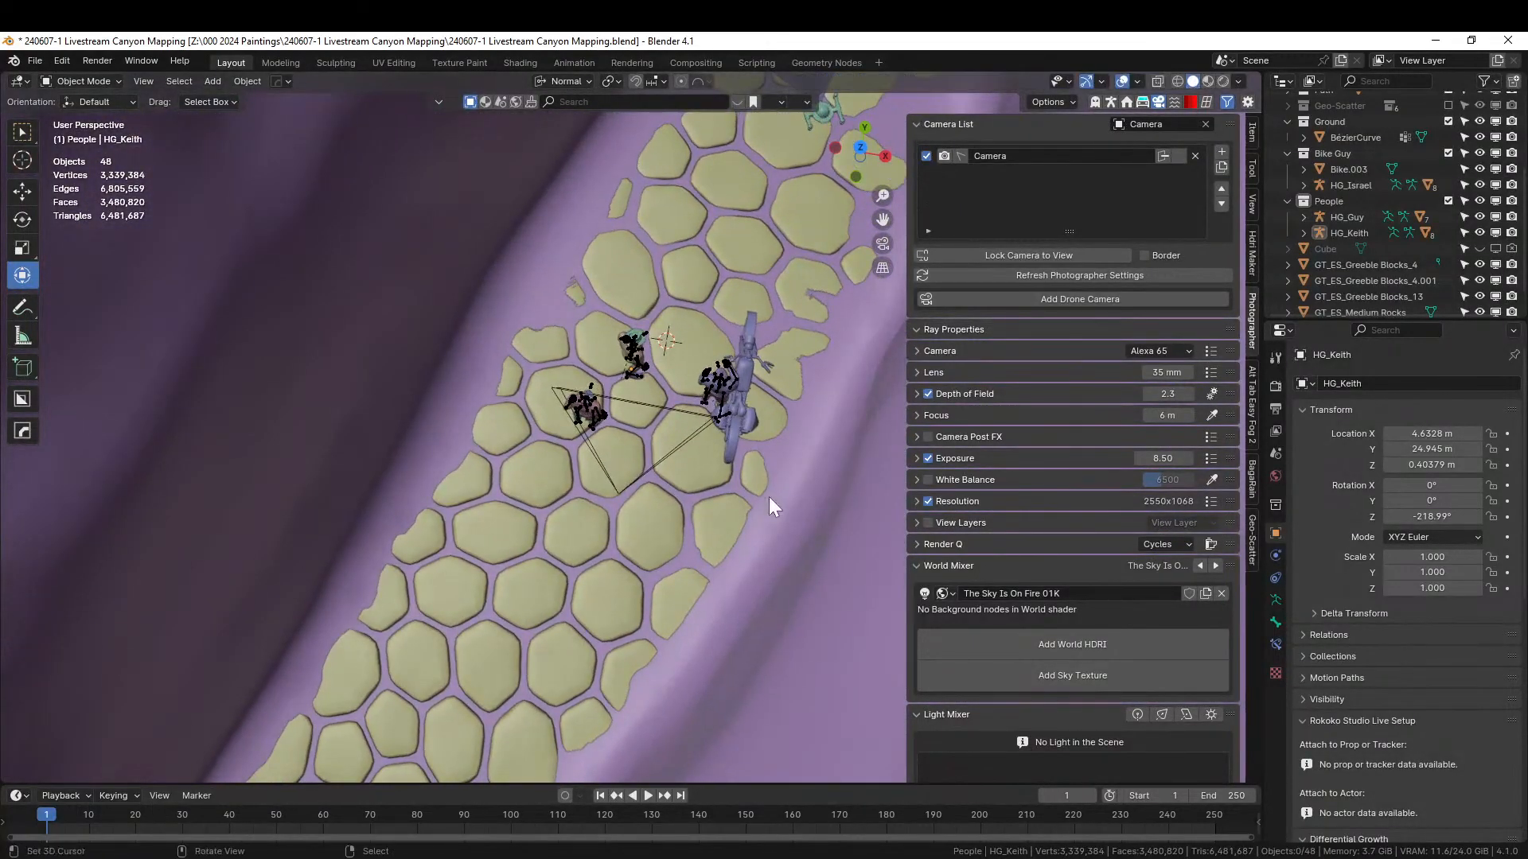
key(KP_0)
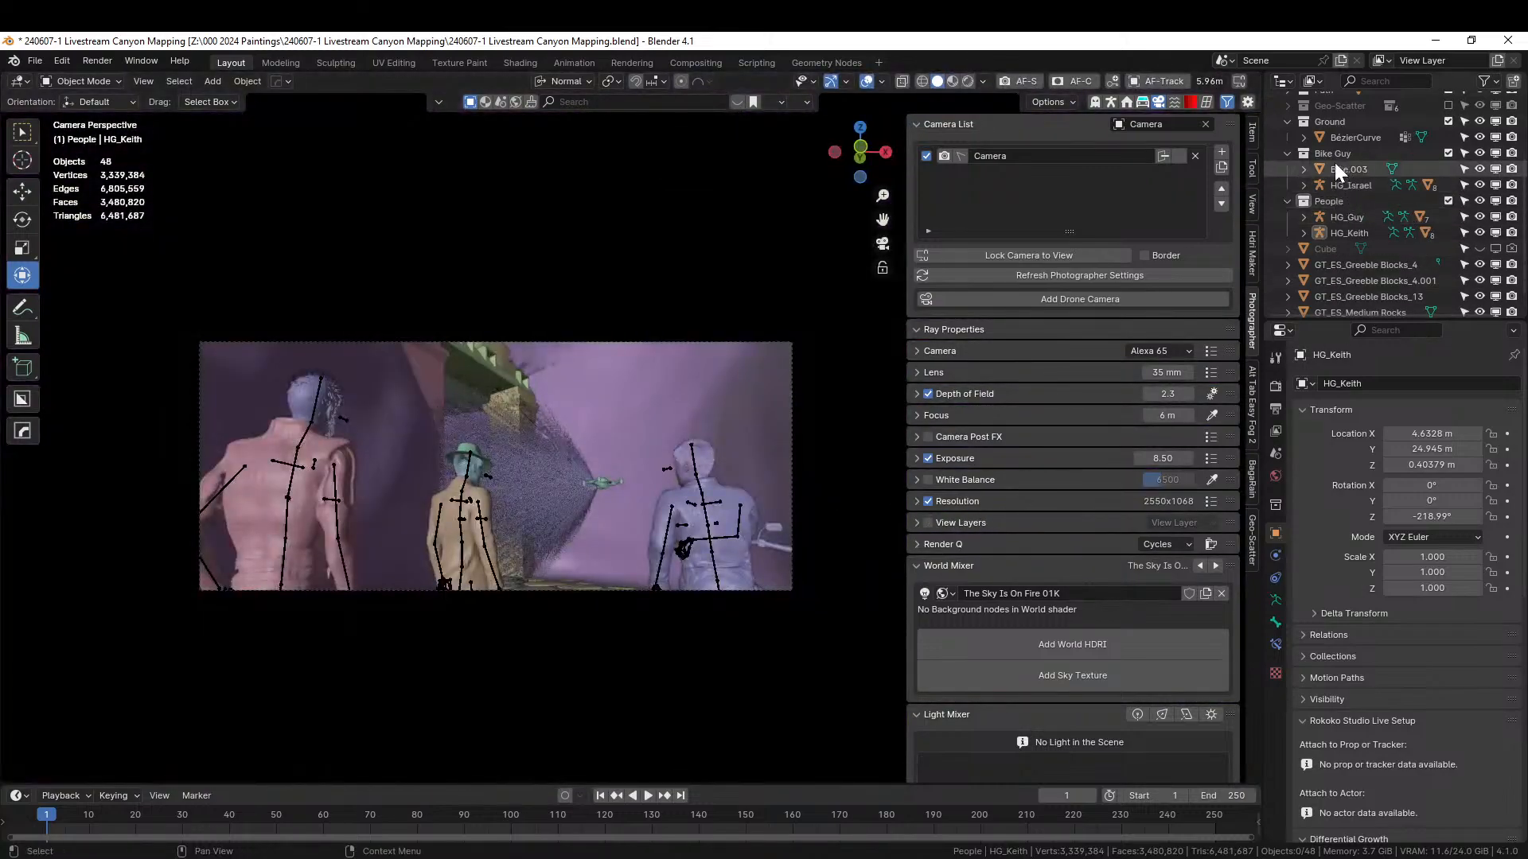
- Nest the Bike Guy collection inside People and move its bike and rider about 0.74 m toward the camera with local Z locked
drag(1308, 151, 1335, 202)
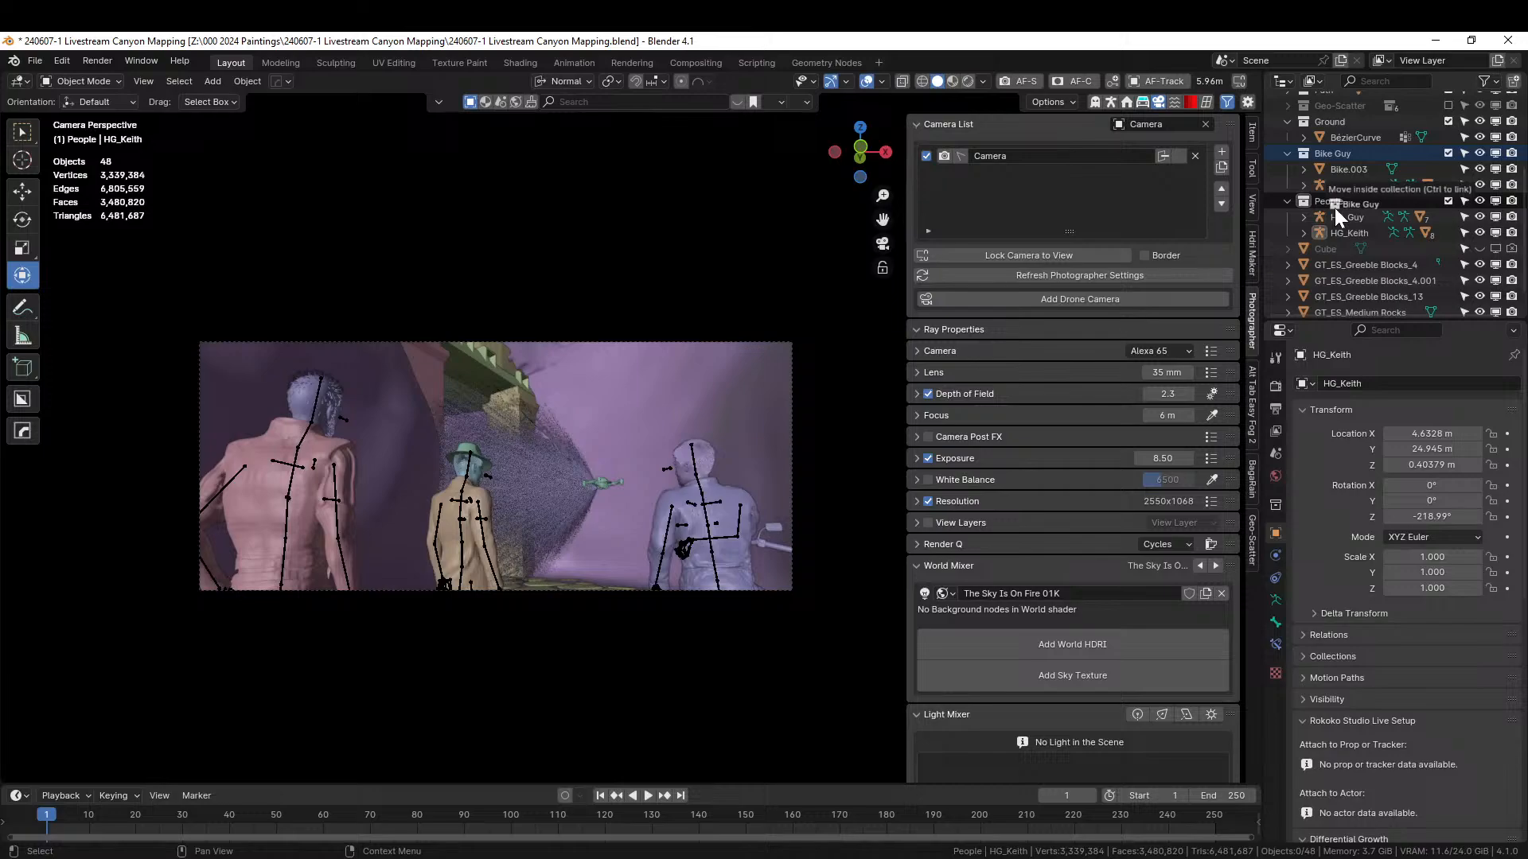
right_click(1343, 165)
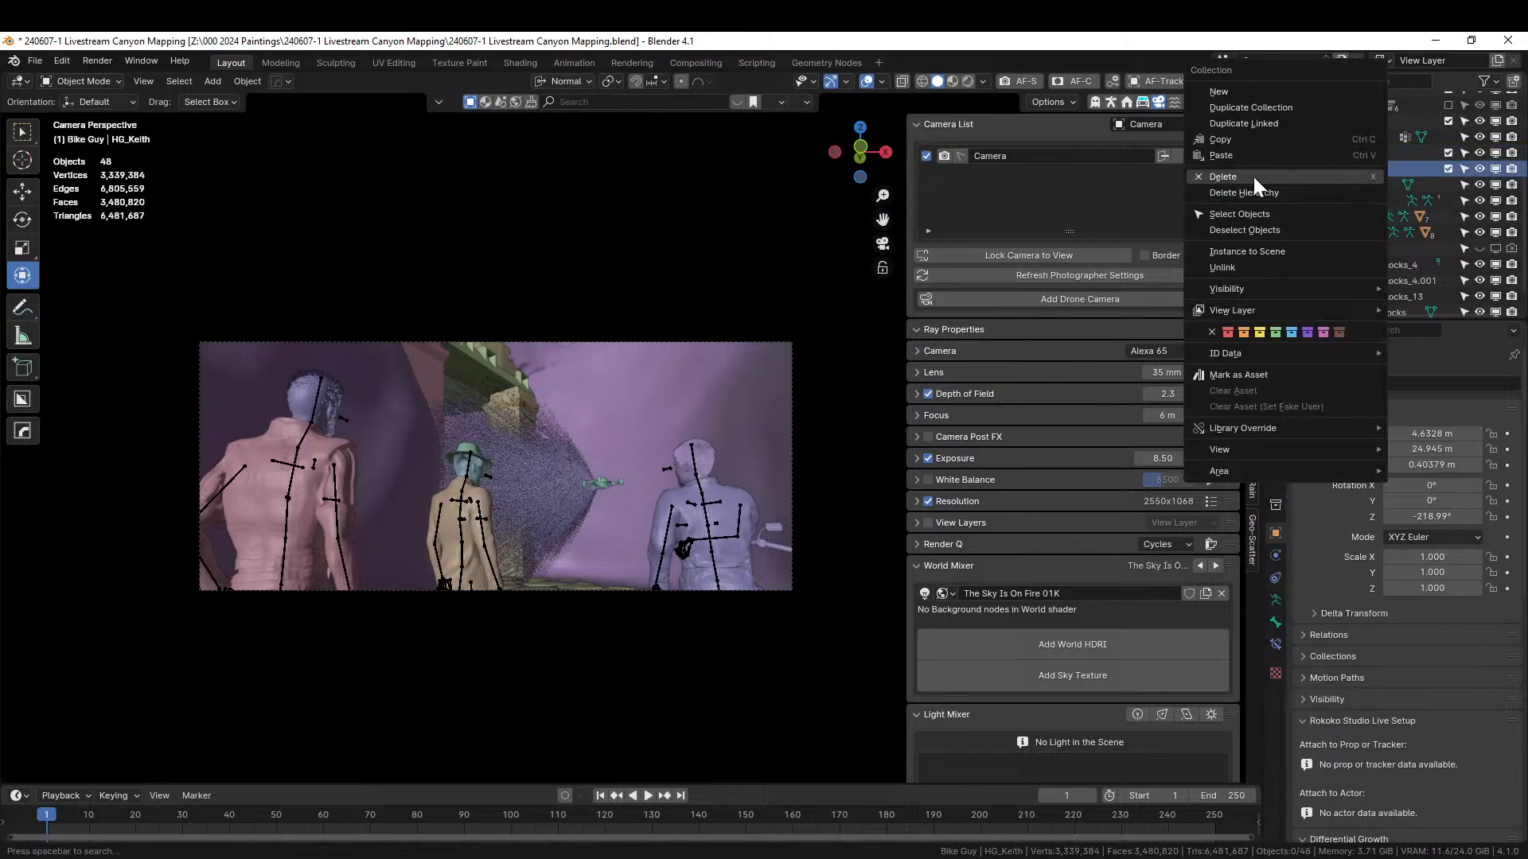
click(1254, 215)
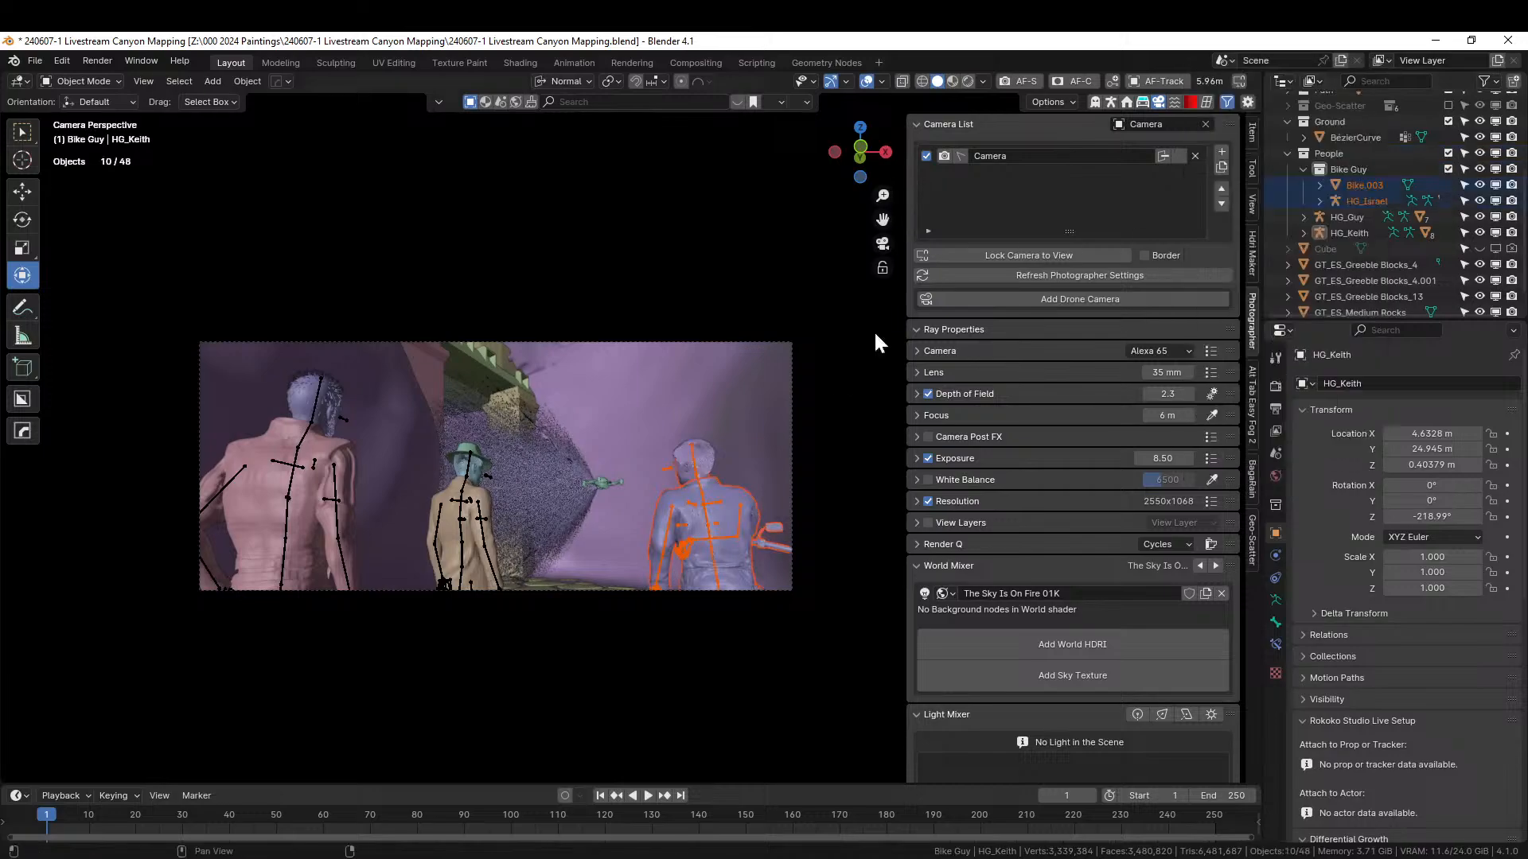
click(618, 77)
click(675, 173)
key(g)
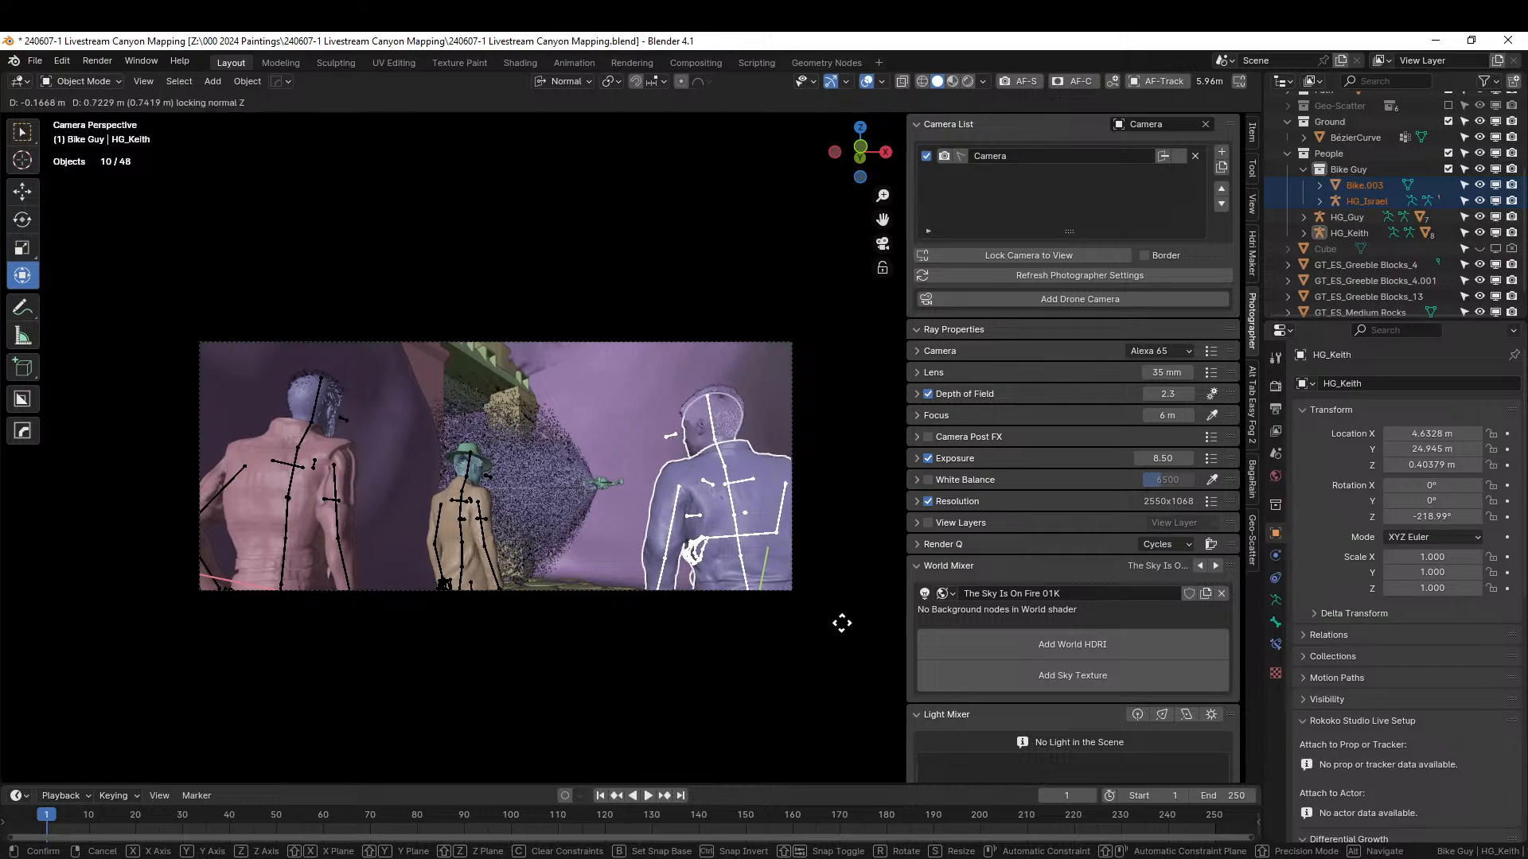
click(842, 621)
click(847, 665)
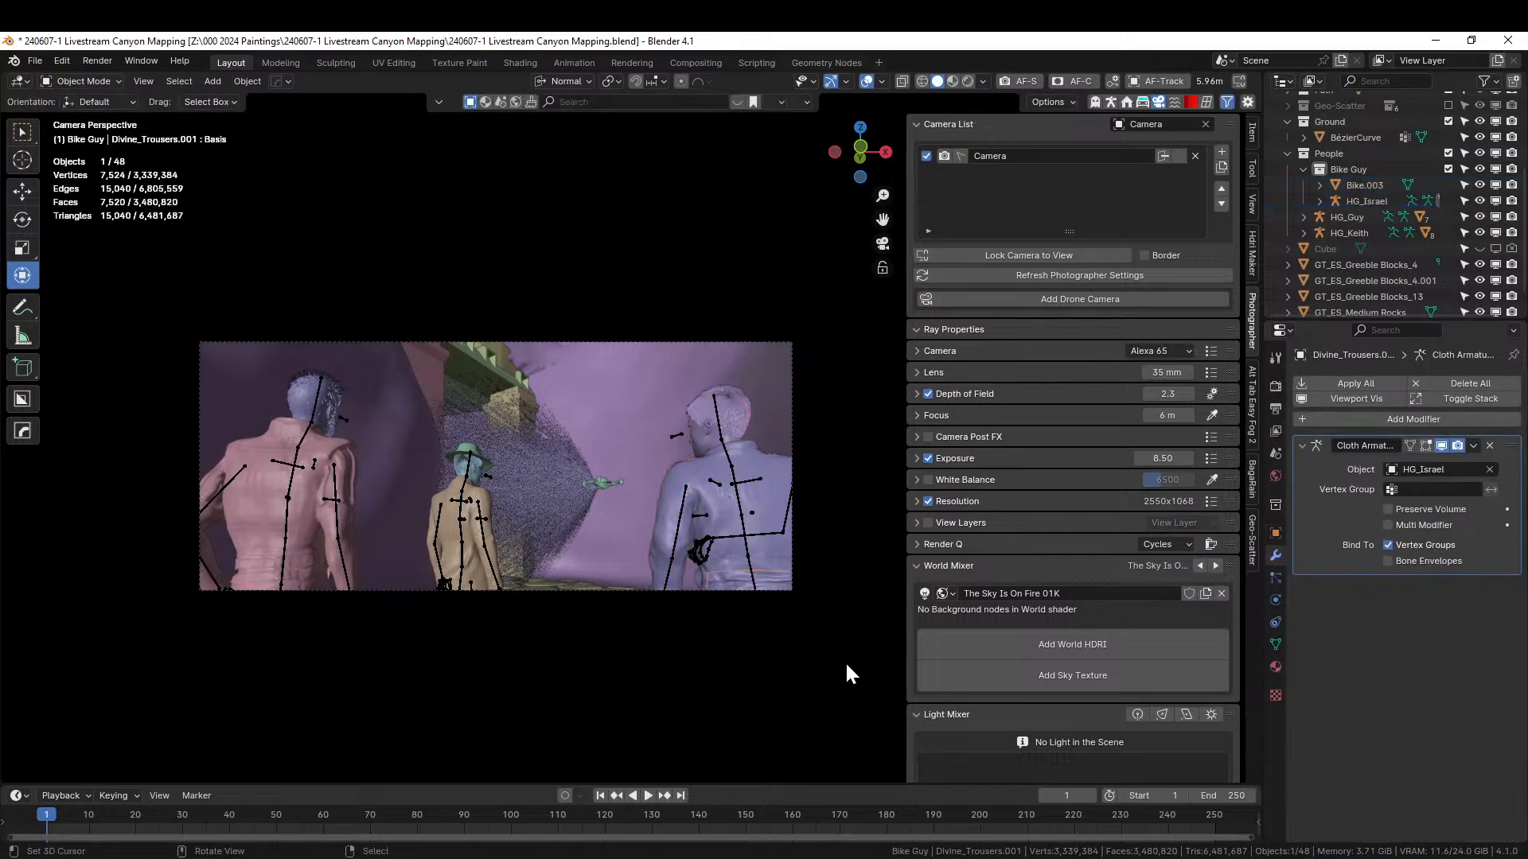
- Save the scene file and turn the Geo-Scatter collection back on
key(ctrl+s)
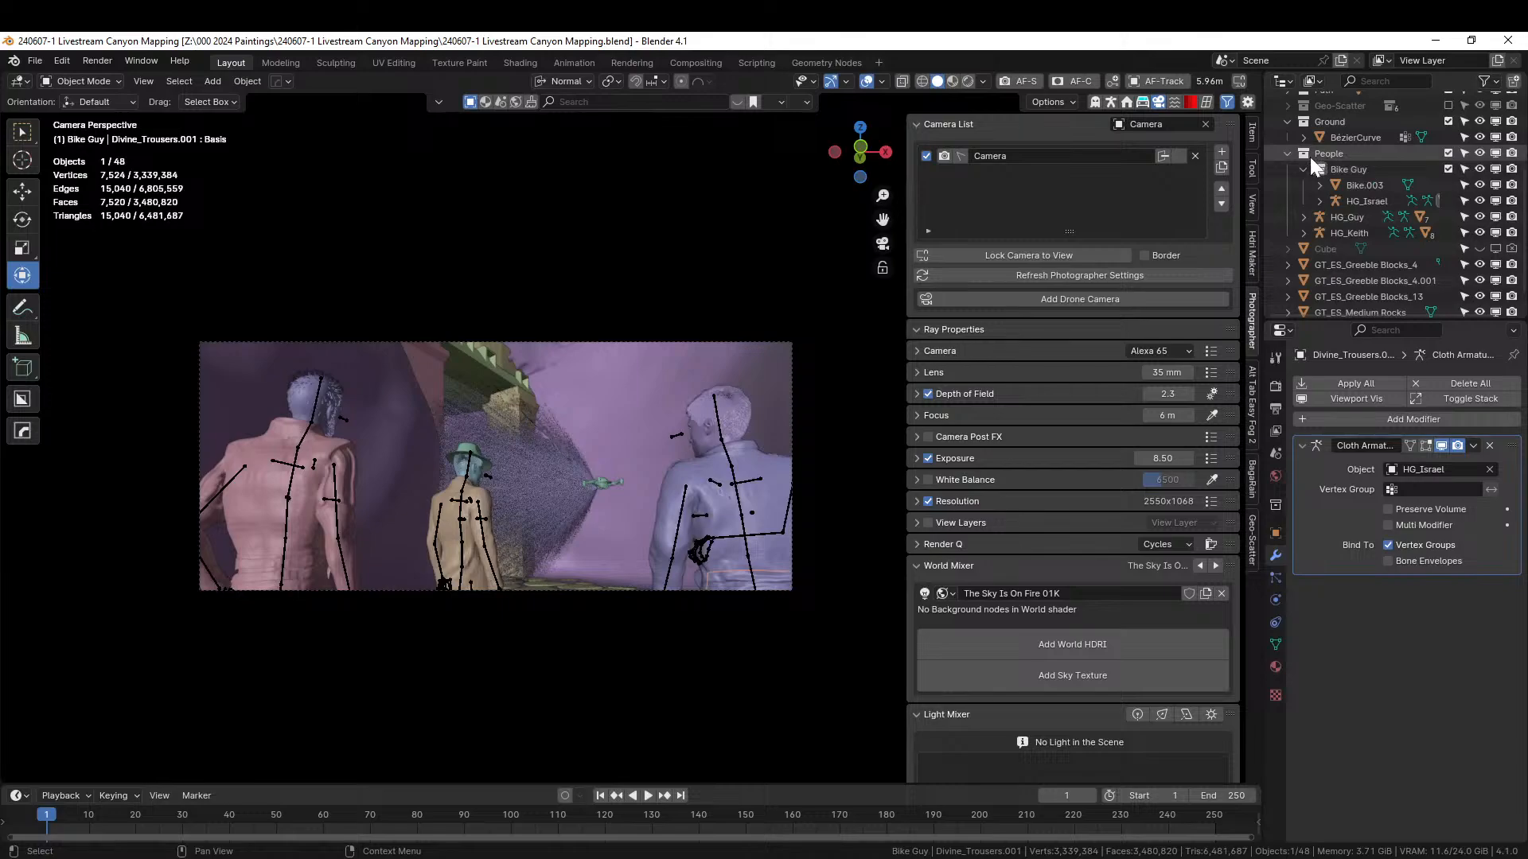
click(1287, 153)
scroll(1312, 132, up, 5)
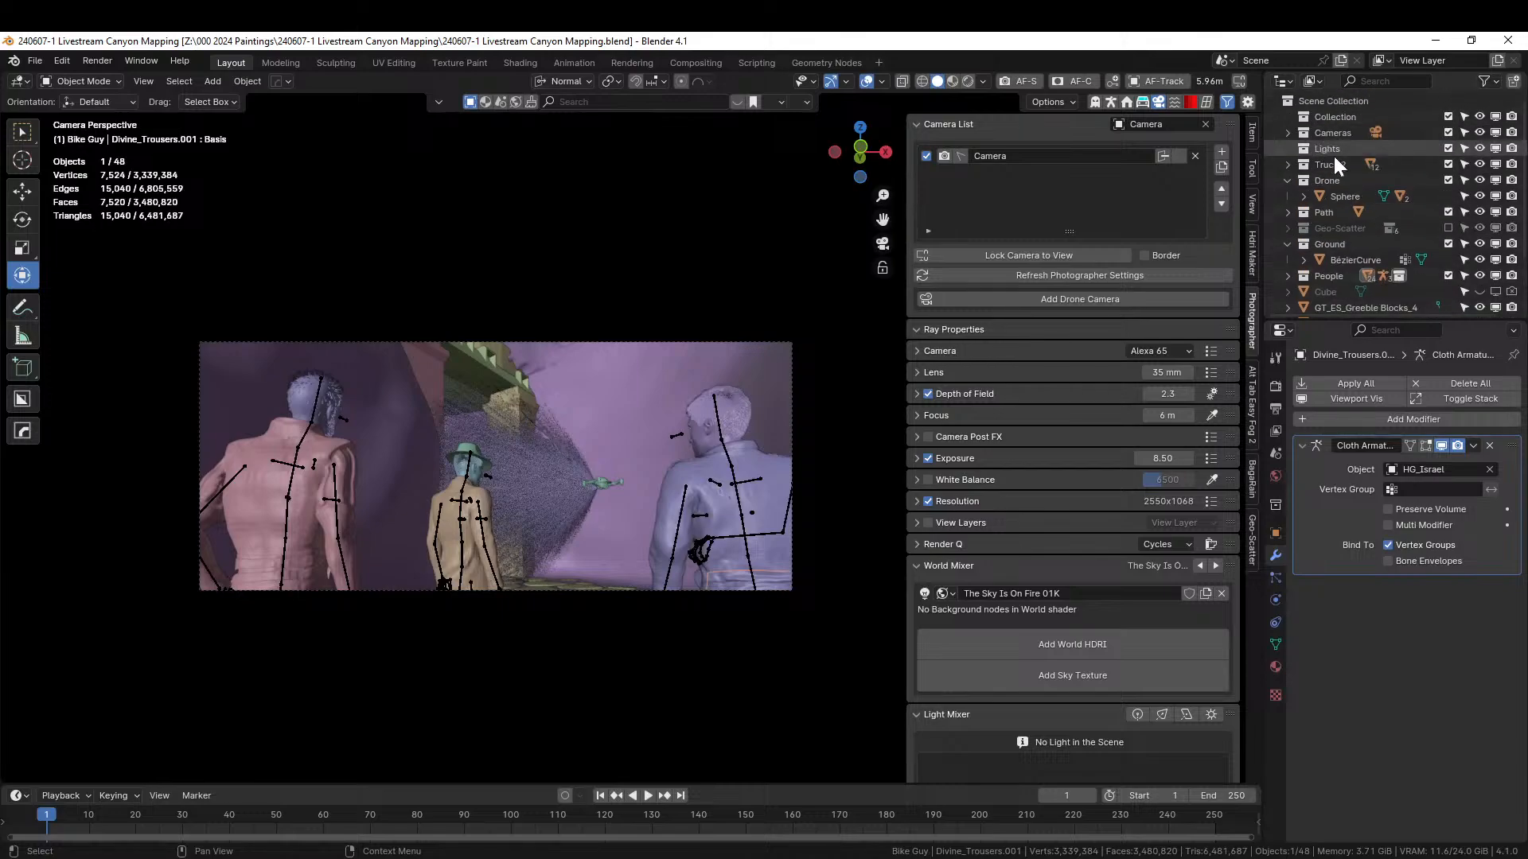
click(1448, 227)
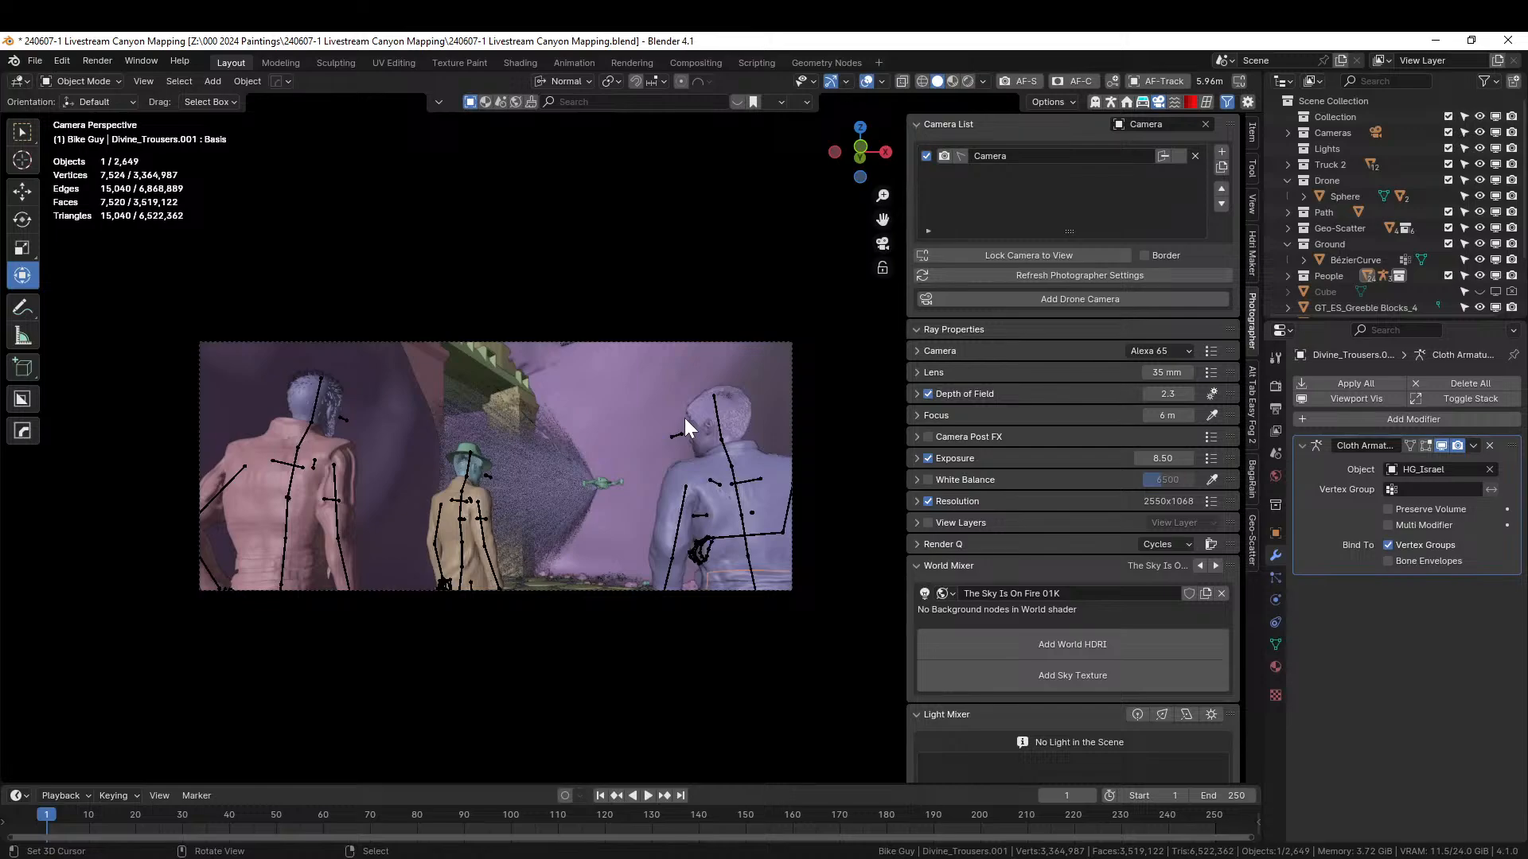
- Preview the camera shot with the scattered rocks and plants in rendered shading, and return to solid shading
key(z)
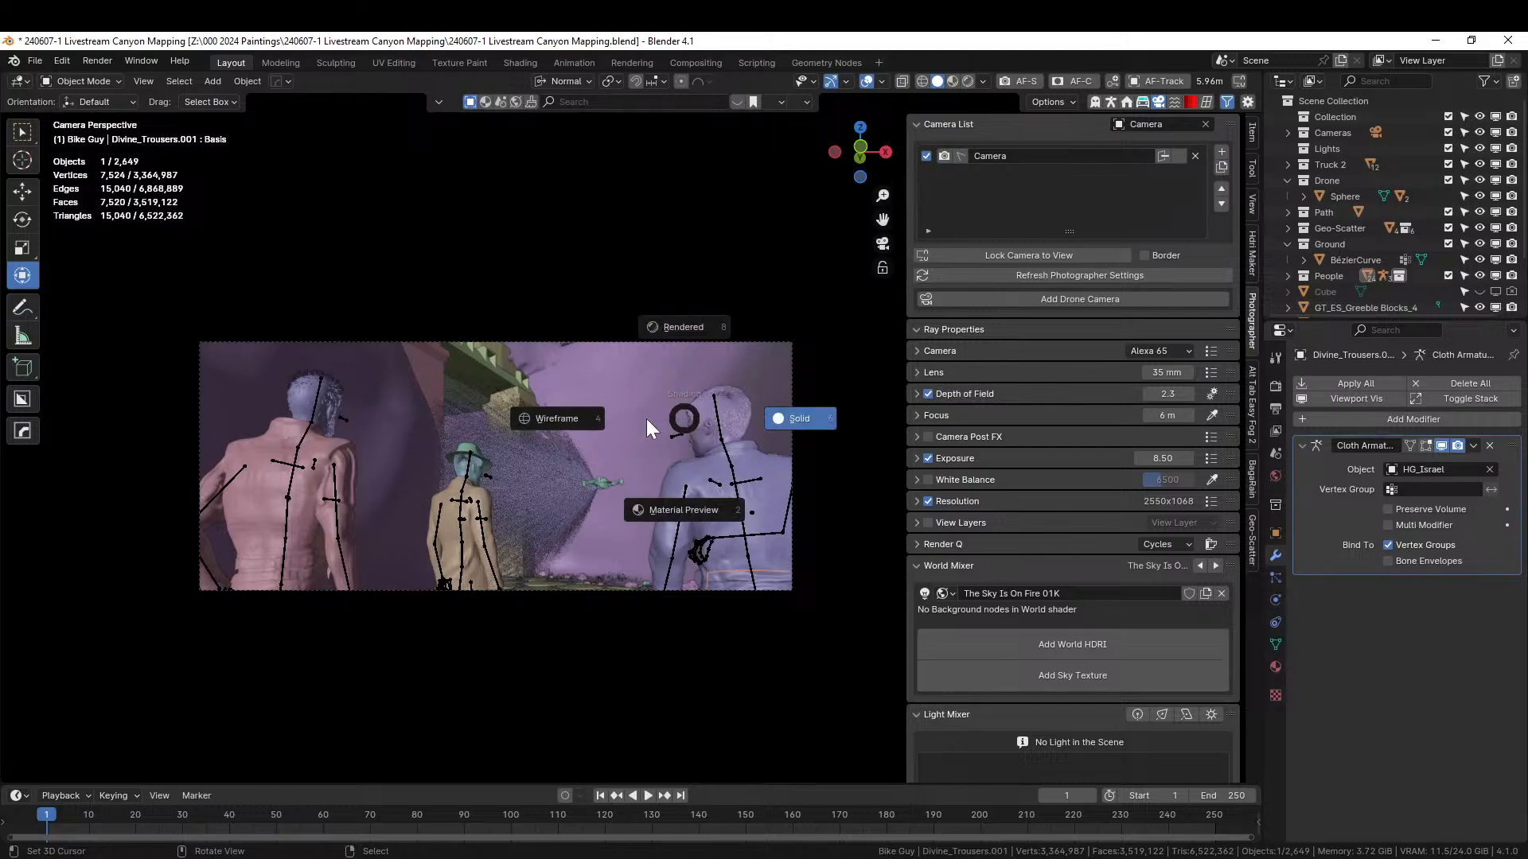
key(8)
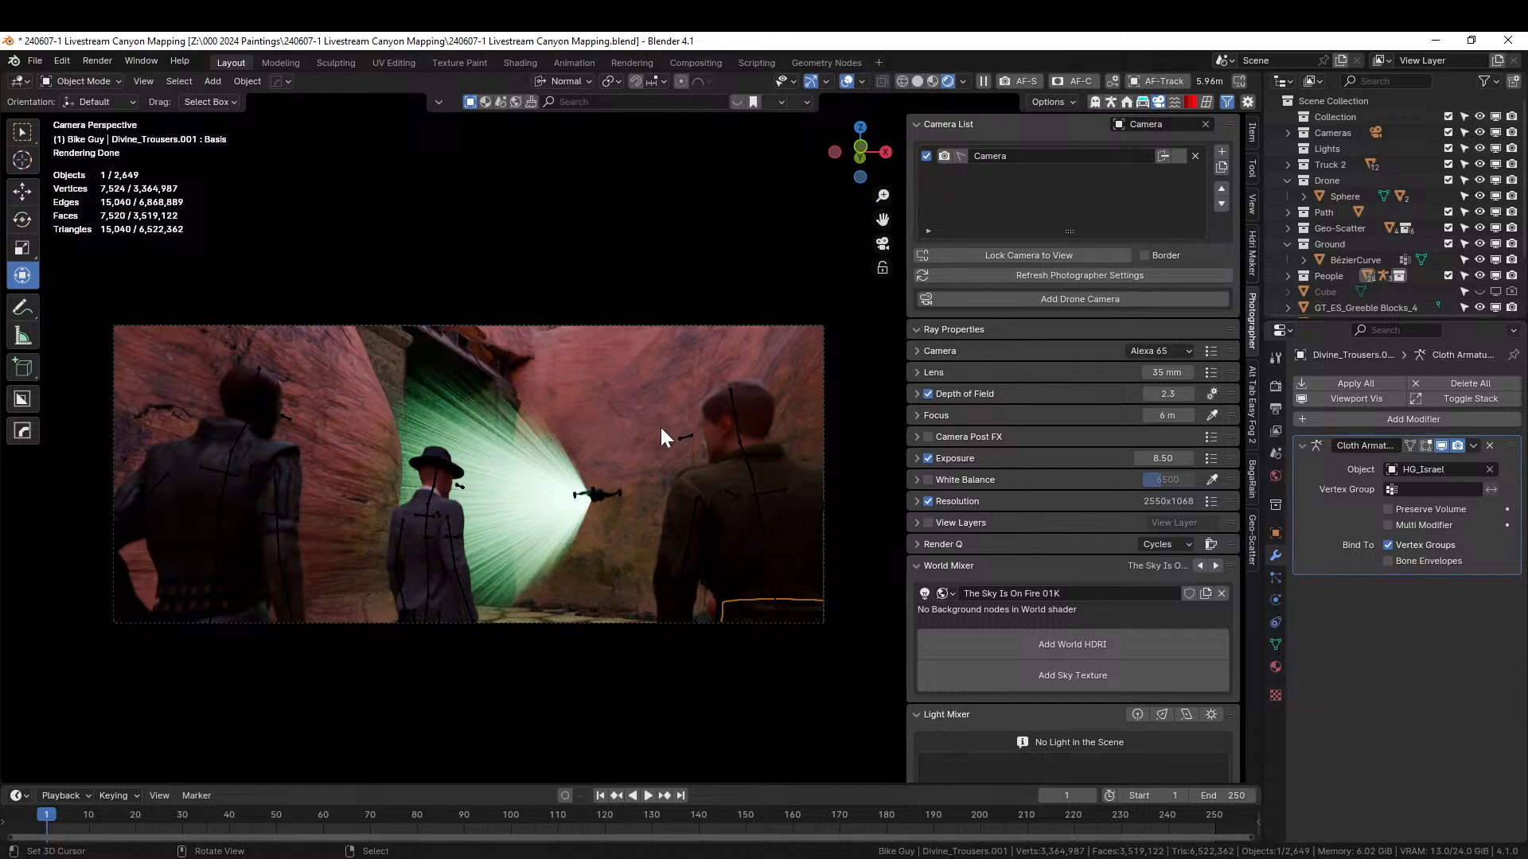
click(918, 82)
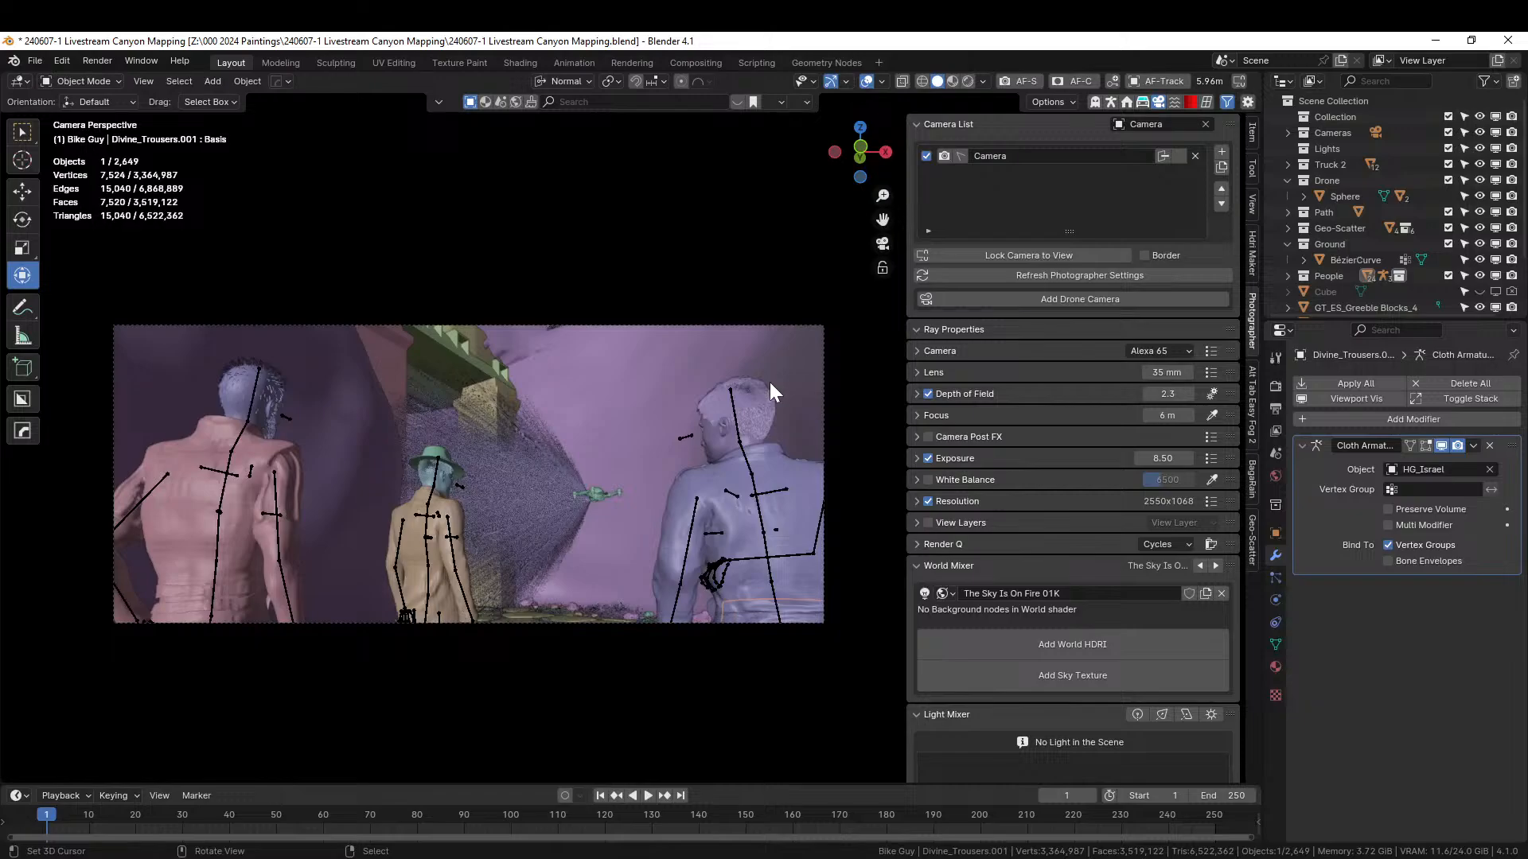
- Add an area light to the Lights collection near the three figures and set its shape to Disk
click(1344, 149)
middle_drag(475, 497, 651, 637)
scroll(510, 597, down, 3)
scroll(529, 588, down, 2)
middle_drag(623, 470, 737, 457)
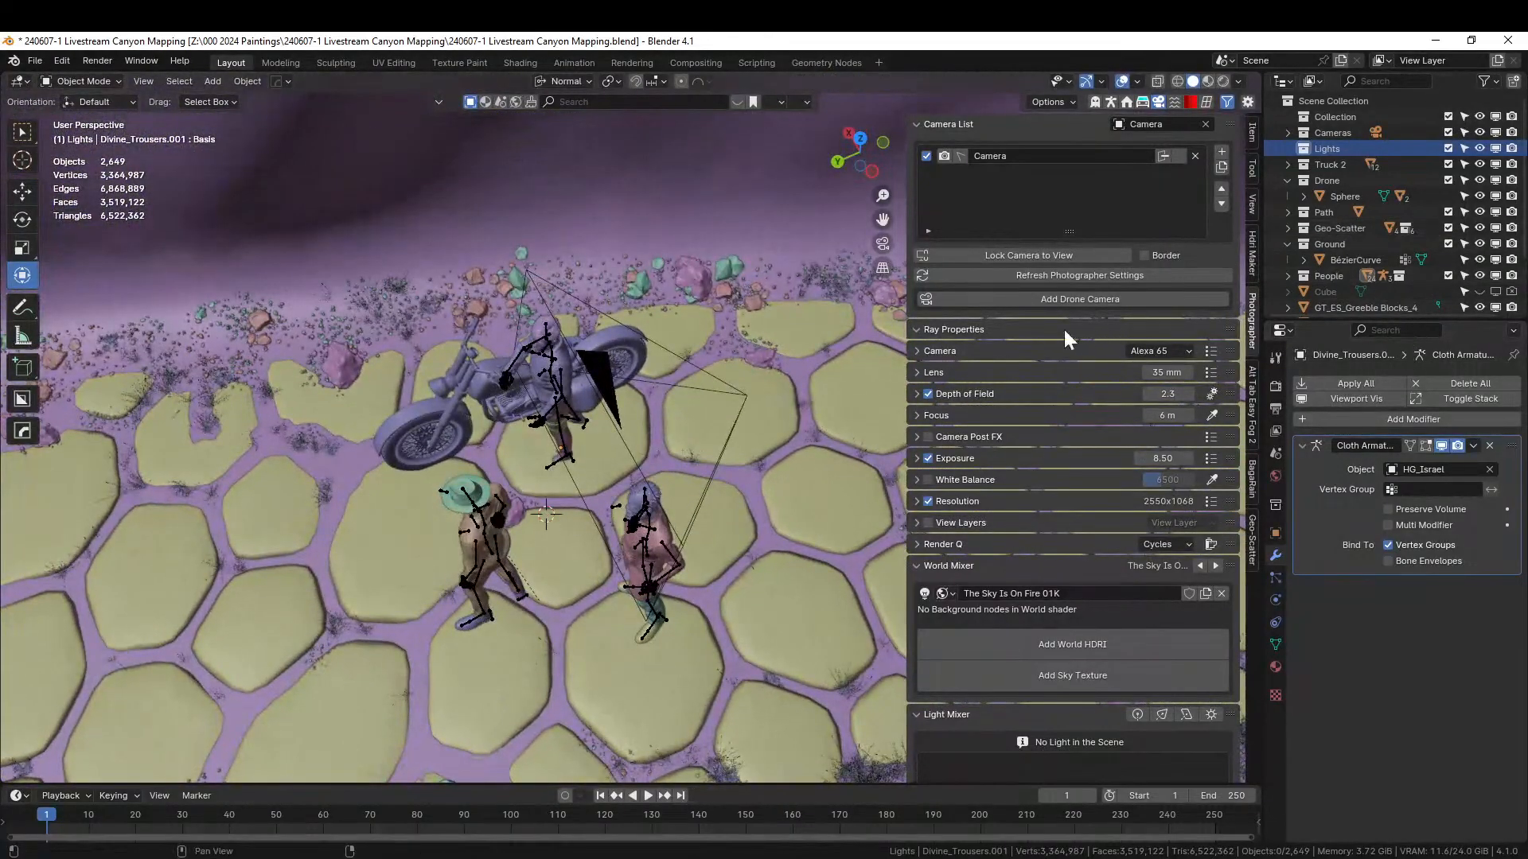
key(shift+a)
mouse_move(499, 543)
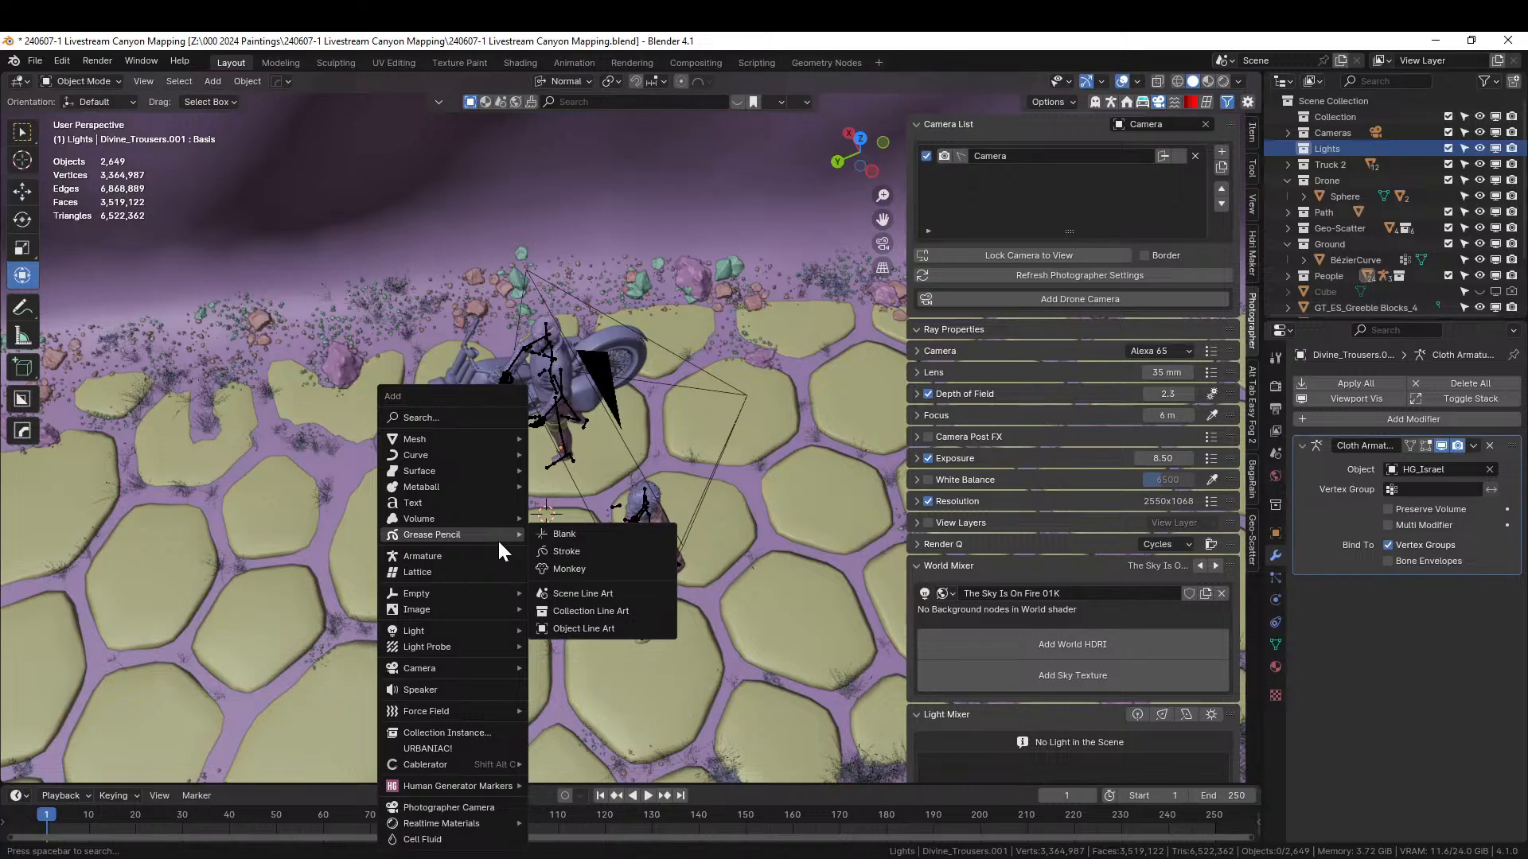
mouse_move(485, 633)
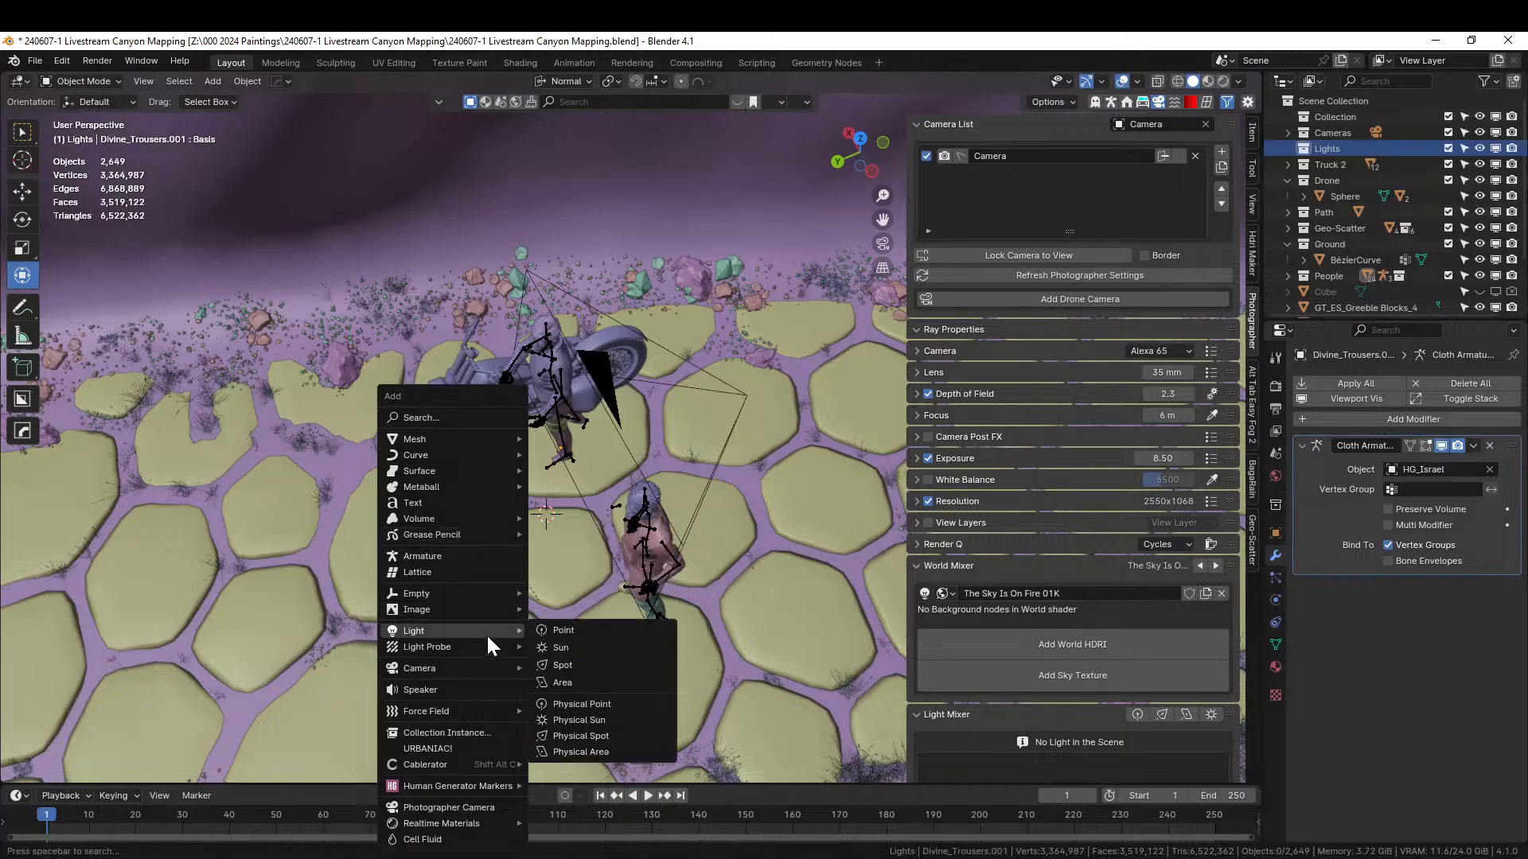
click(582, 683)
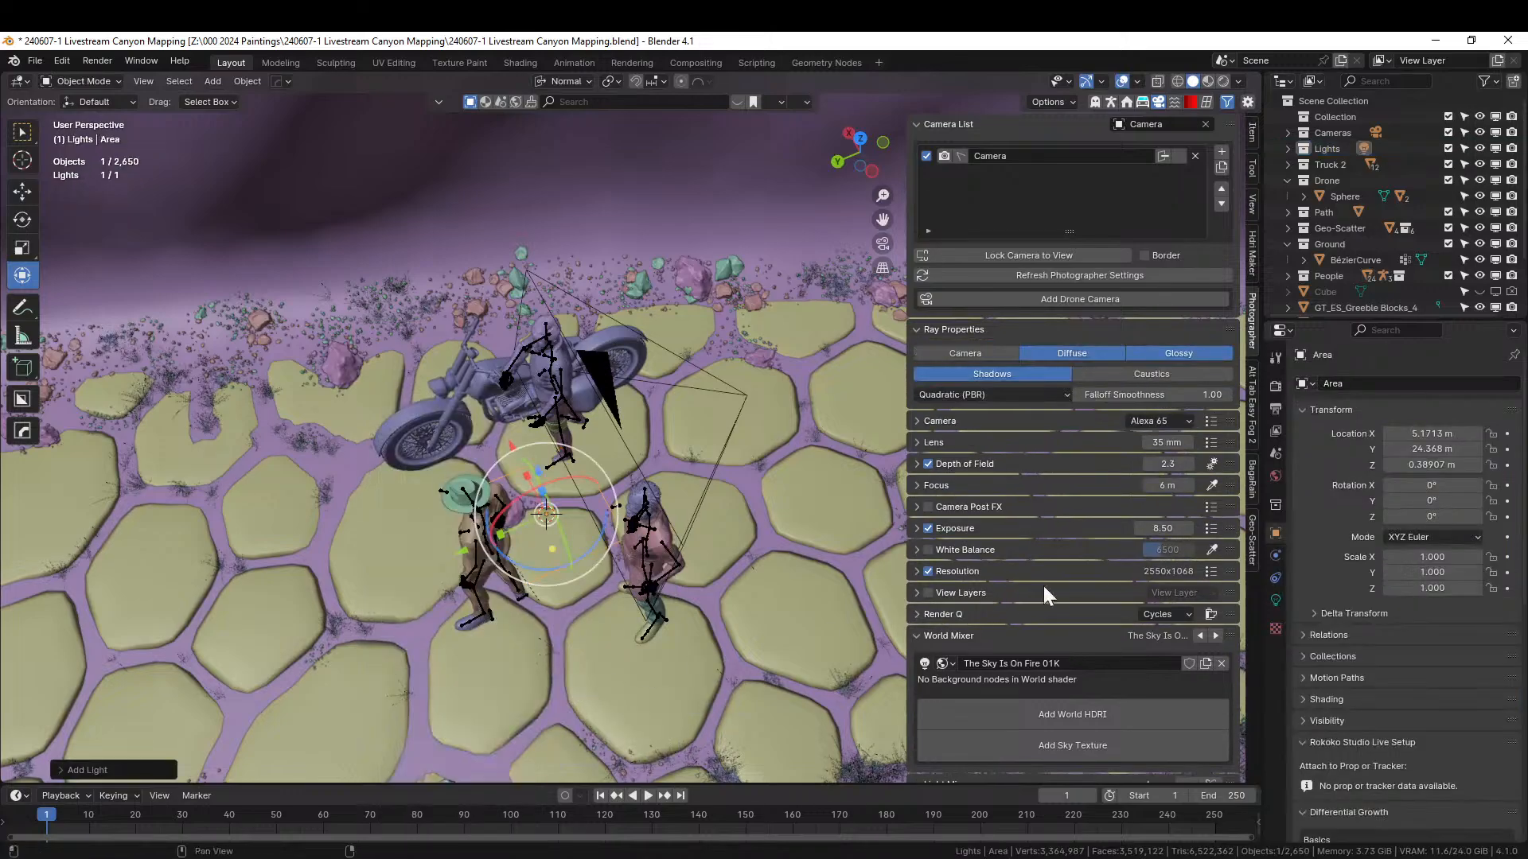
click(1276, 599)
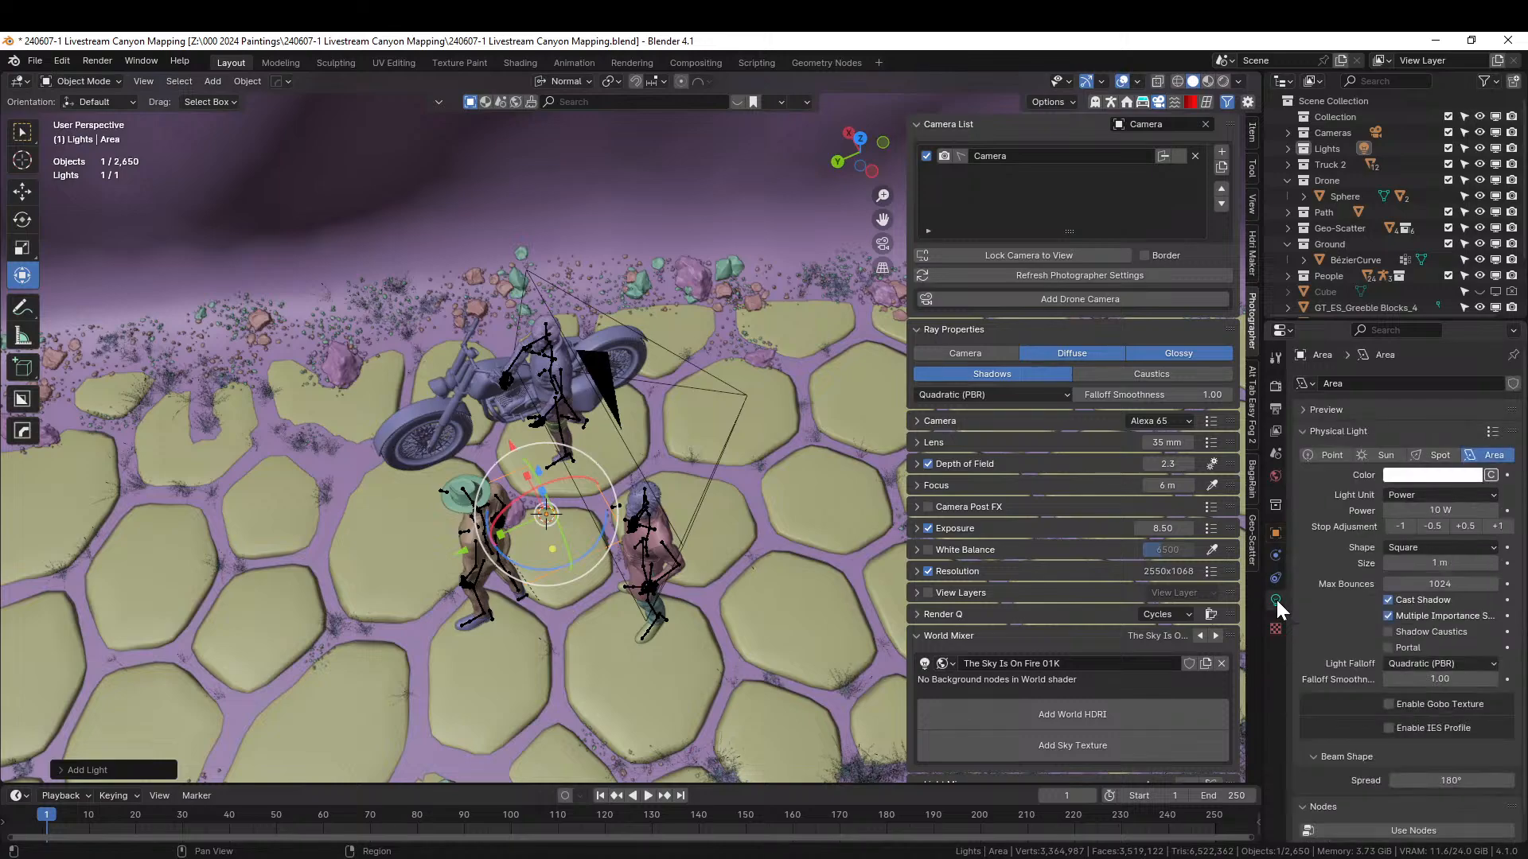
click(1434, 548)
click(1402, 600)
- Raise the disk light along its local Z axis until it is above the figures, and freely adjust its tilt
key(g)
key(z)
key(z)
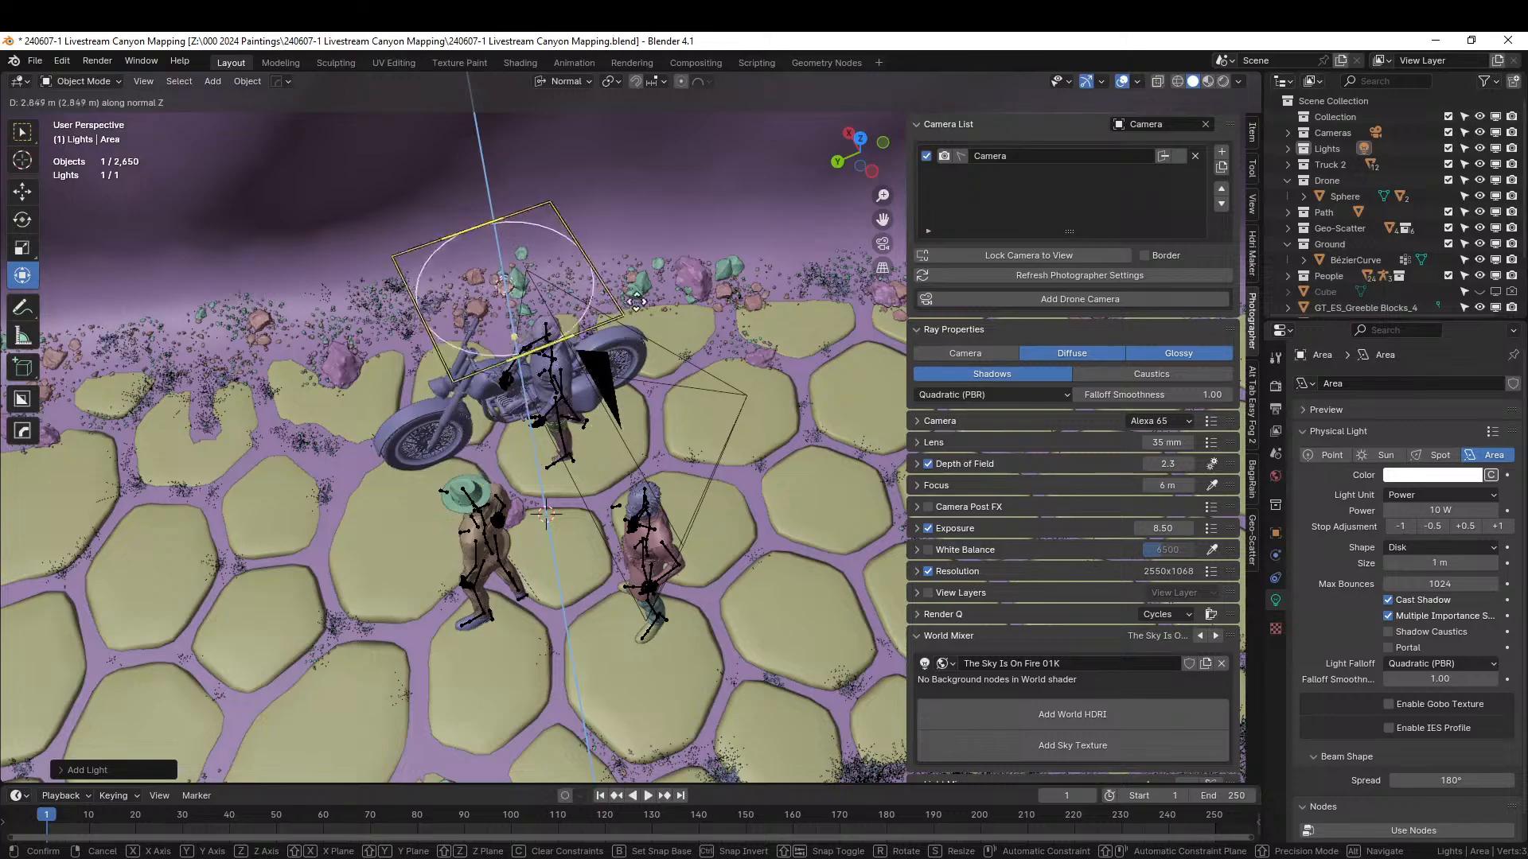
click(611, 267)
middle_drag(611, 267, 498, 436)
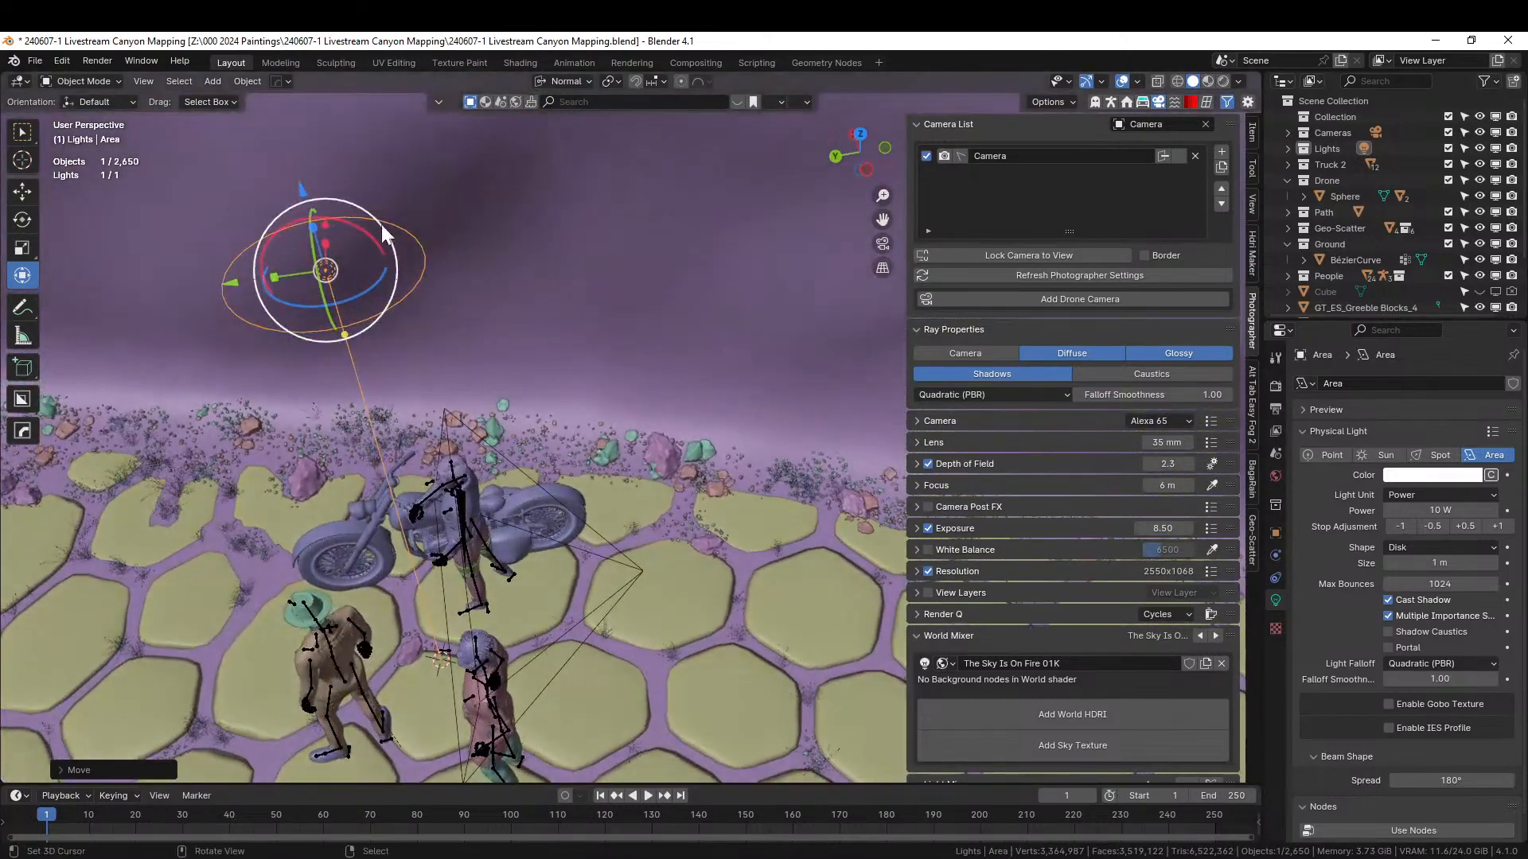
mouse_move(380, 222)
mouse_down()
mouse_move(349, 203)
mouse_move(364, 210)
mouse_up()
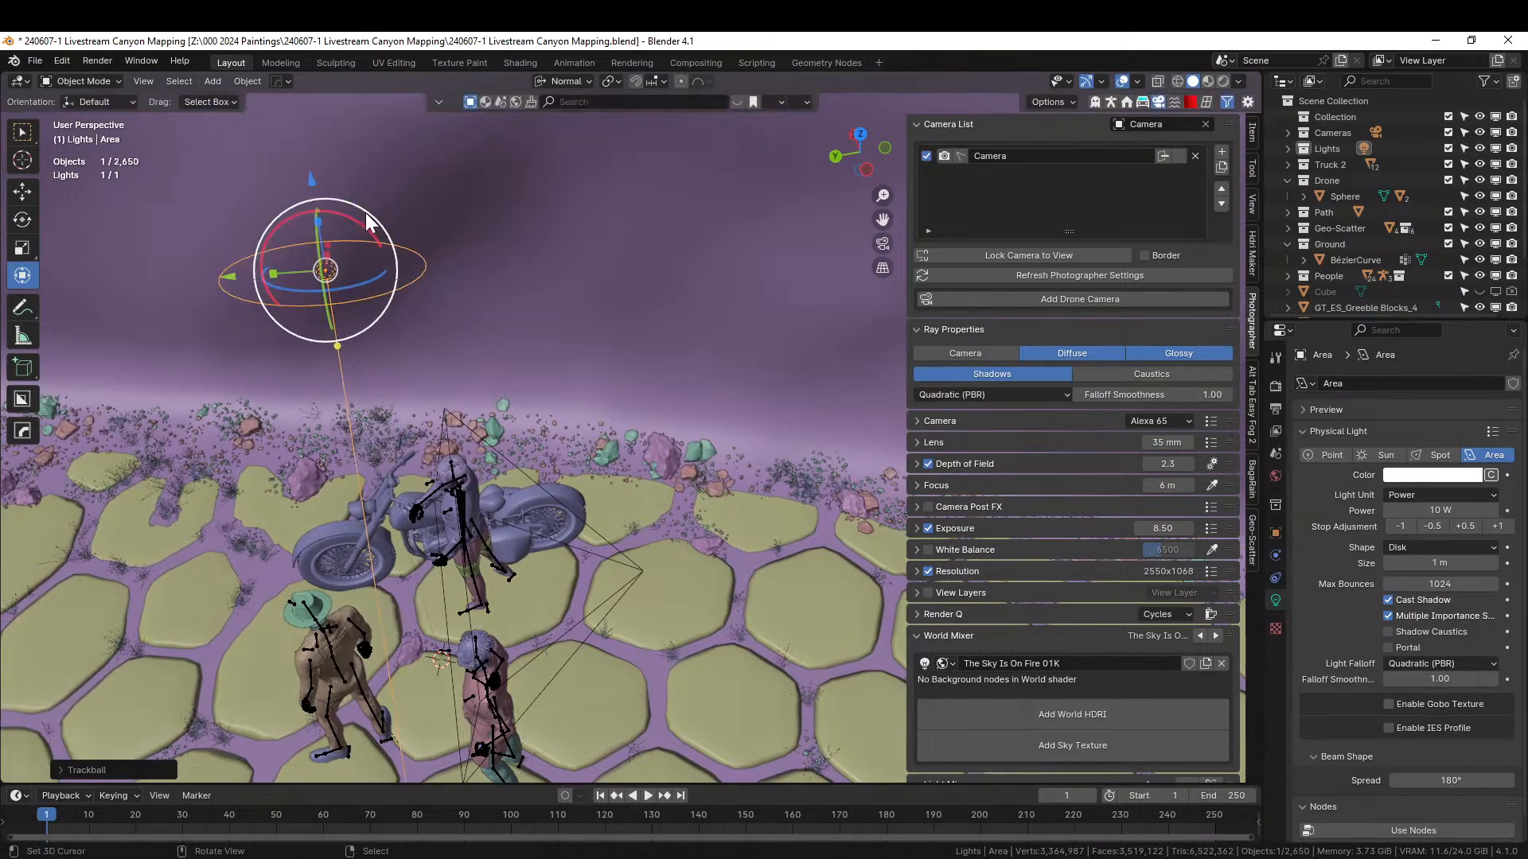
- In top view, rotate the disk light, move it over the motorbike, and set its size to 4 m
key(KP_7)
shift+middle_drag(542, 314, 457, 636)
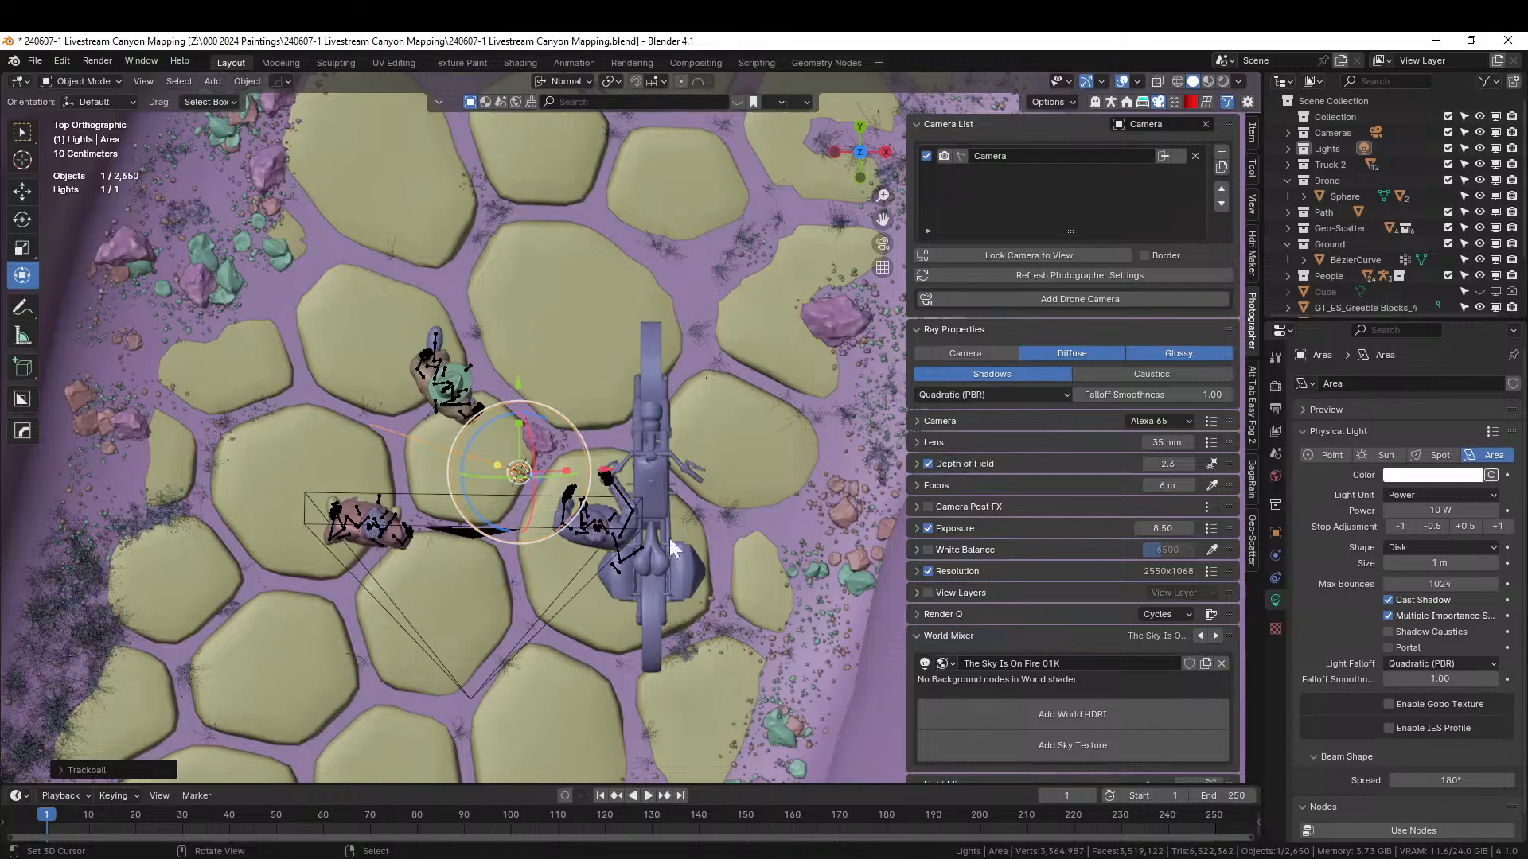
key(r)
click(692, 446)
drag(548, 455, 702, 436)
click(1440, 562)
text(4)
key(Return)
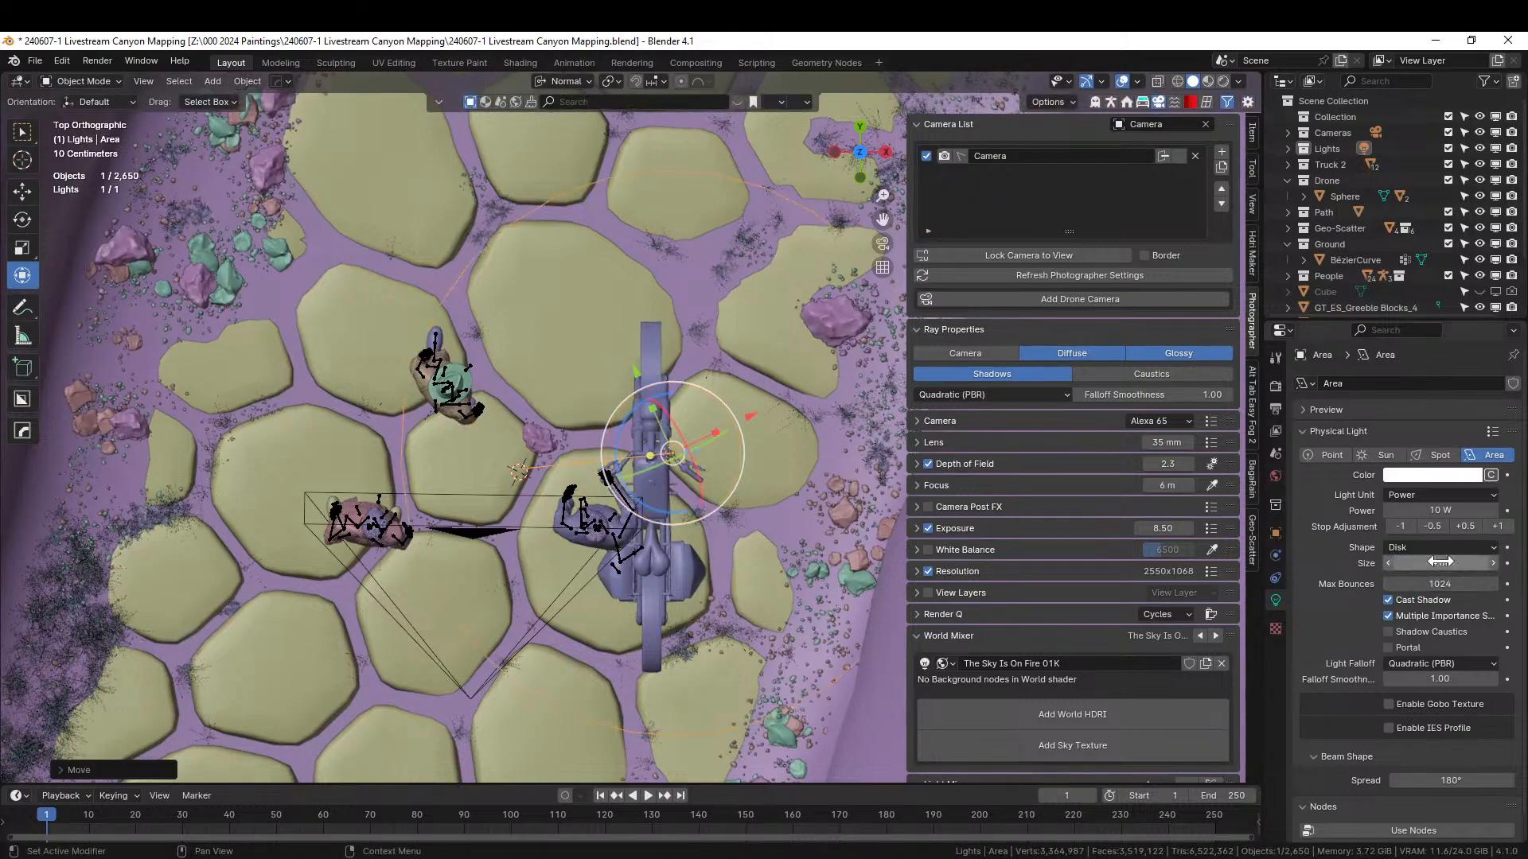
- Switch the camera shot to rendered shading and set the disk light's power to 50 W
middle_drag(689, 556, 647, 401)
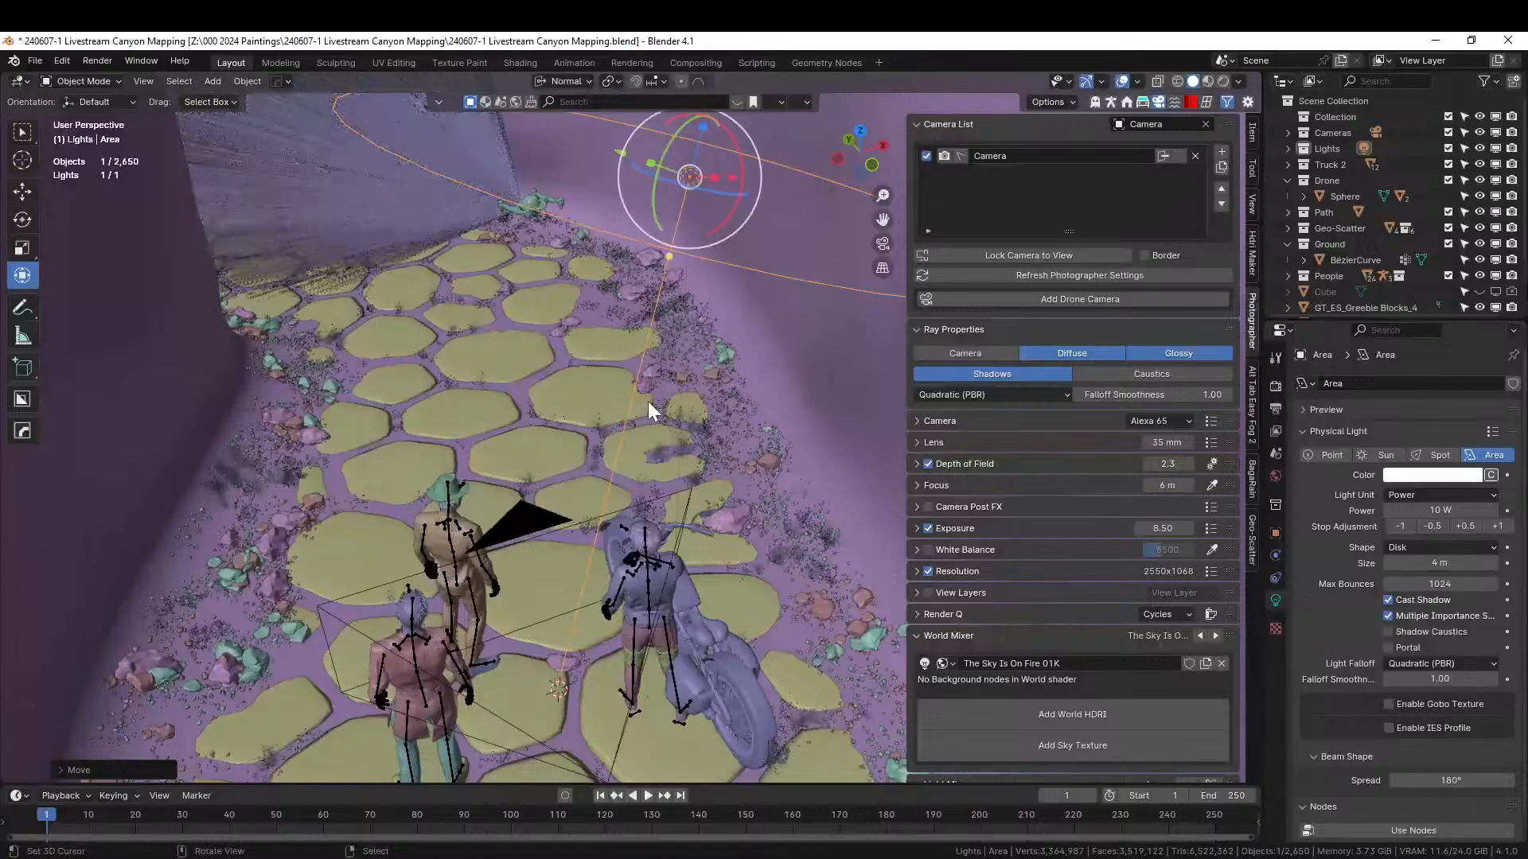
key(KP_0)
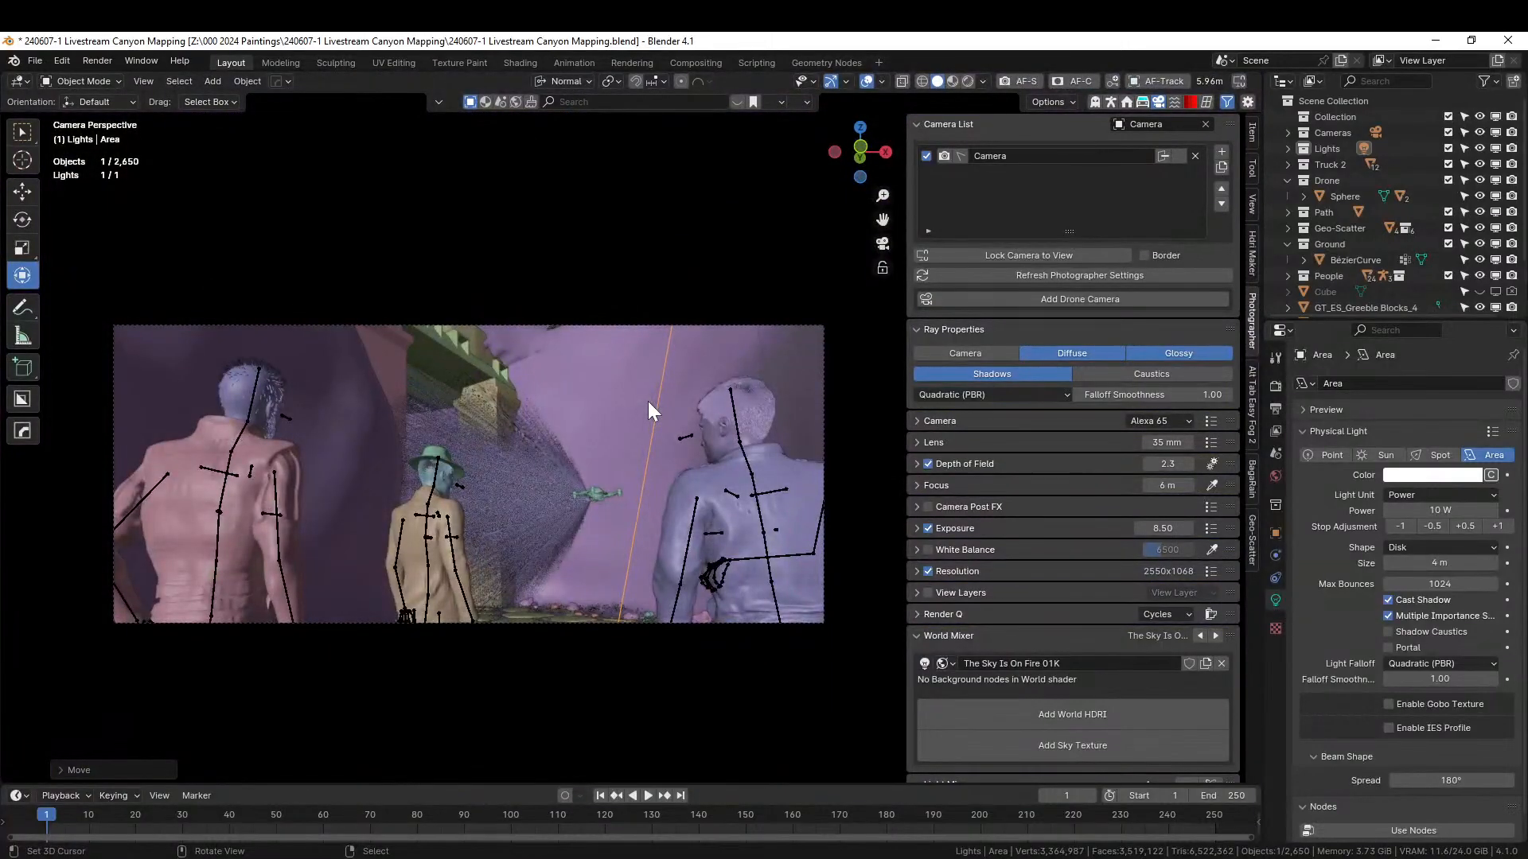
key(z)
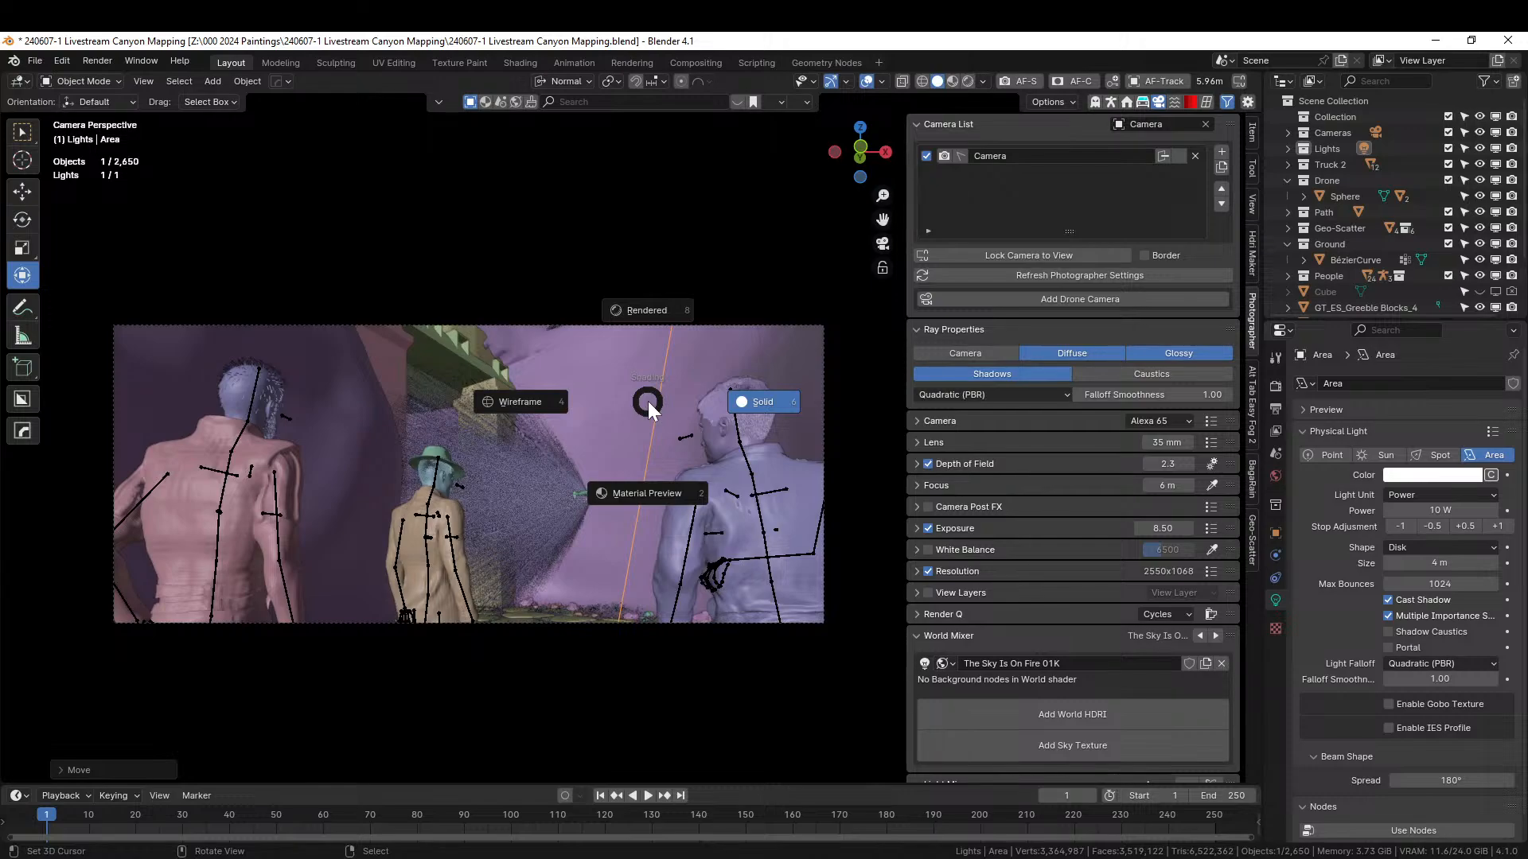
key(8)
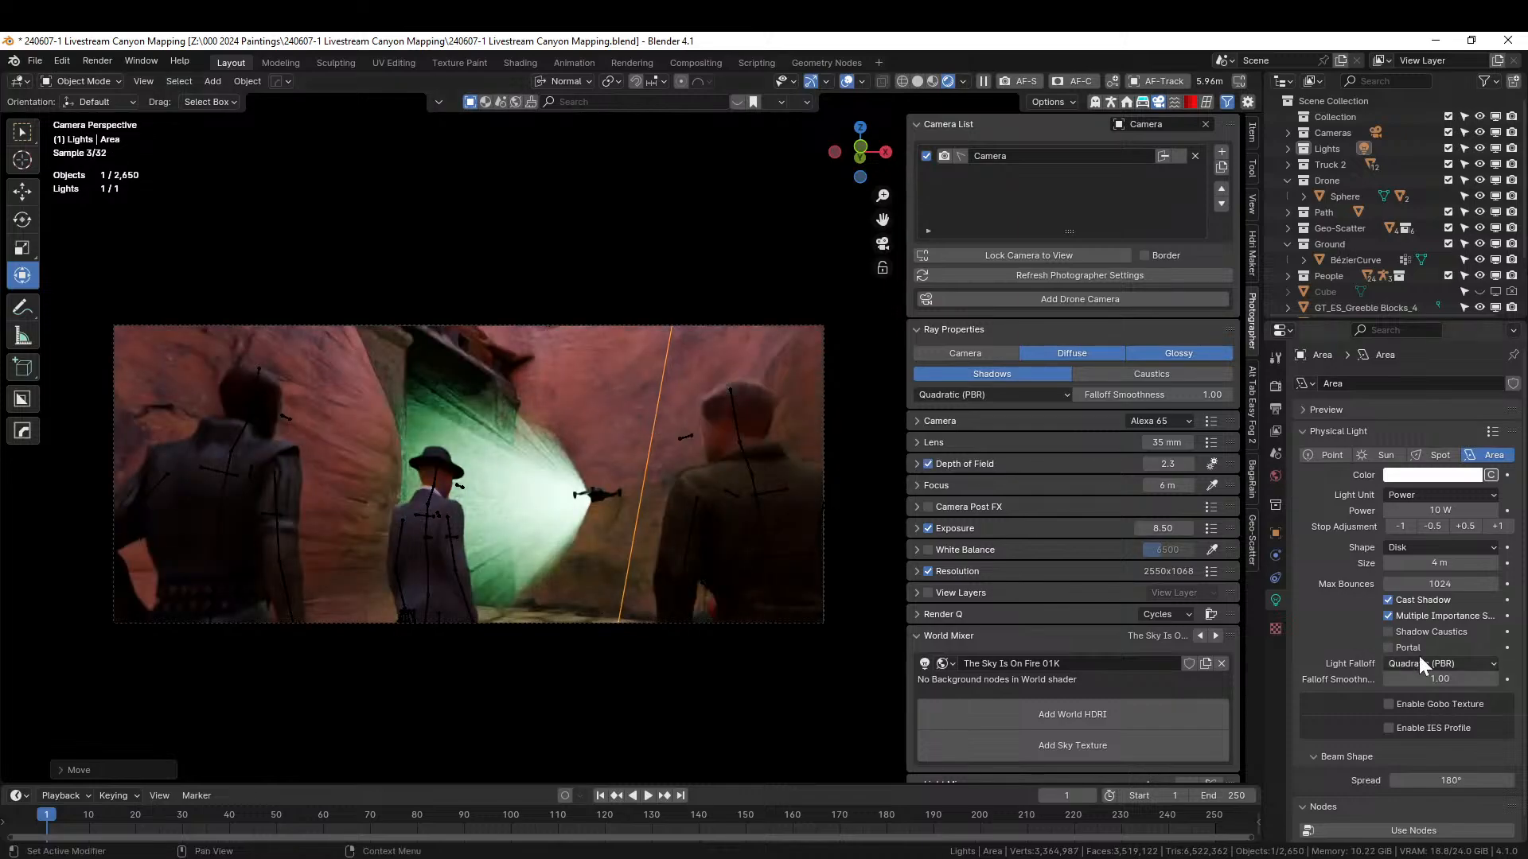
click(1440, 510)
text(100)
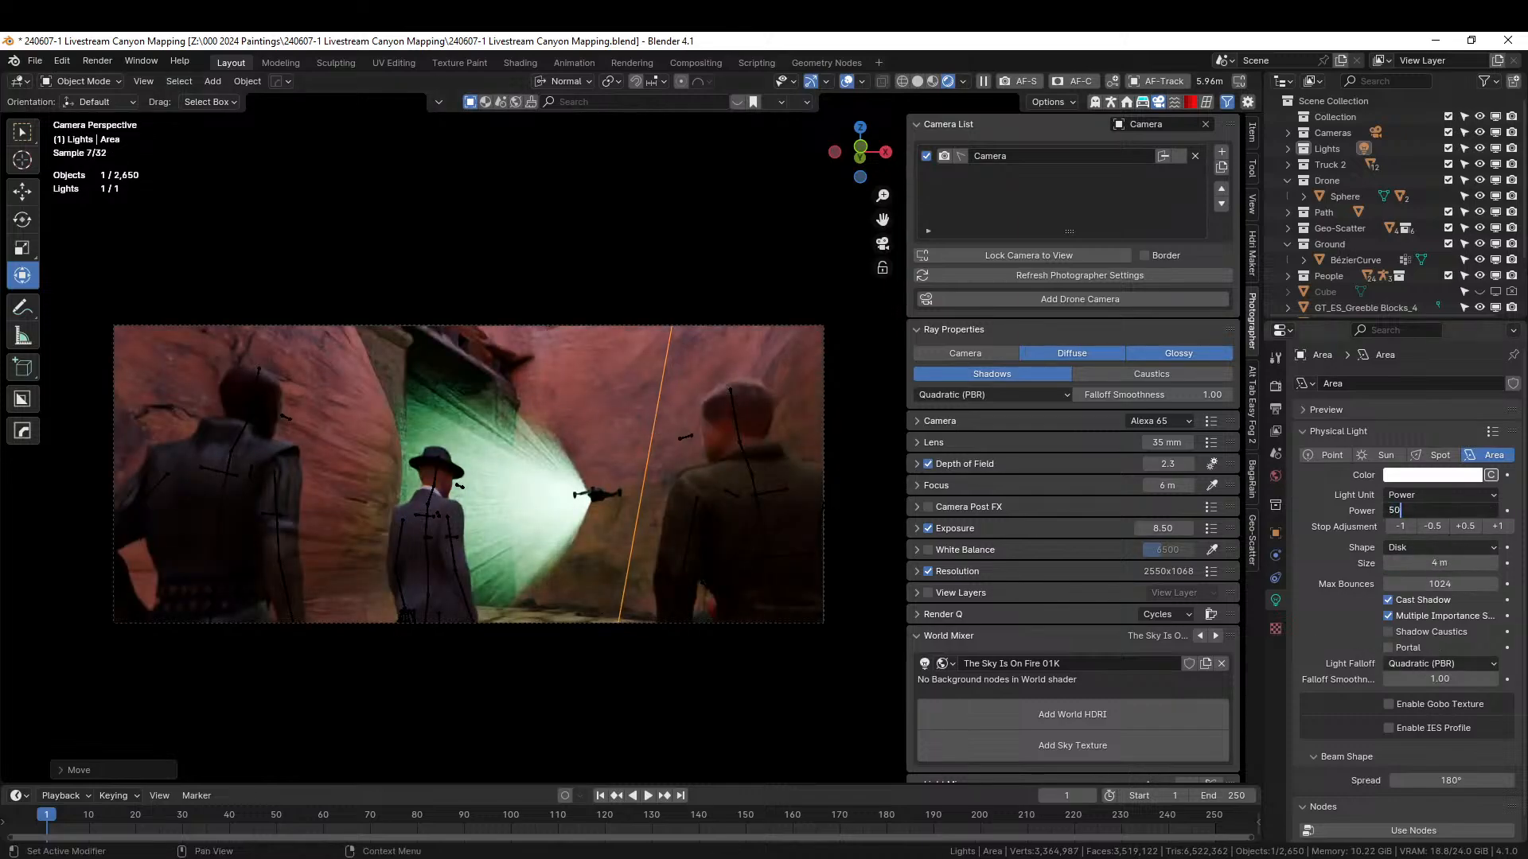
key(Return)
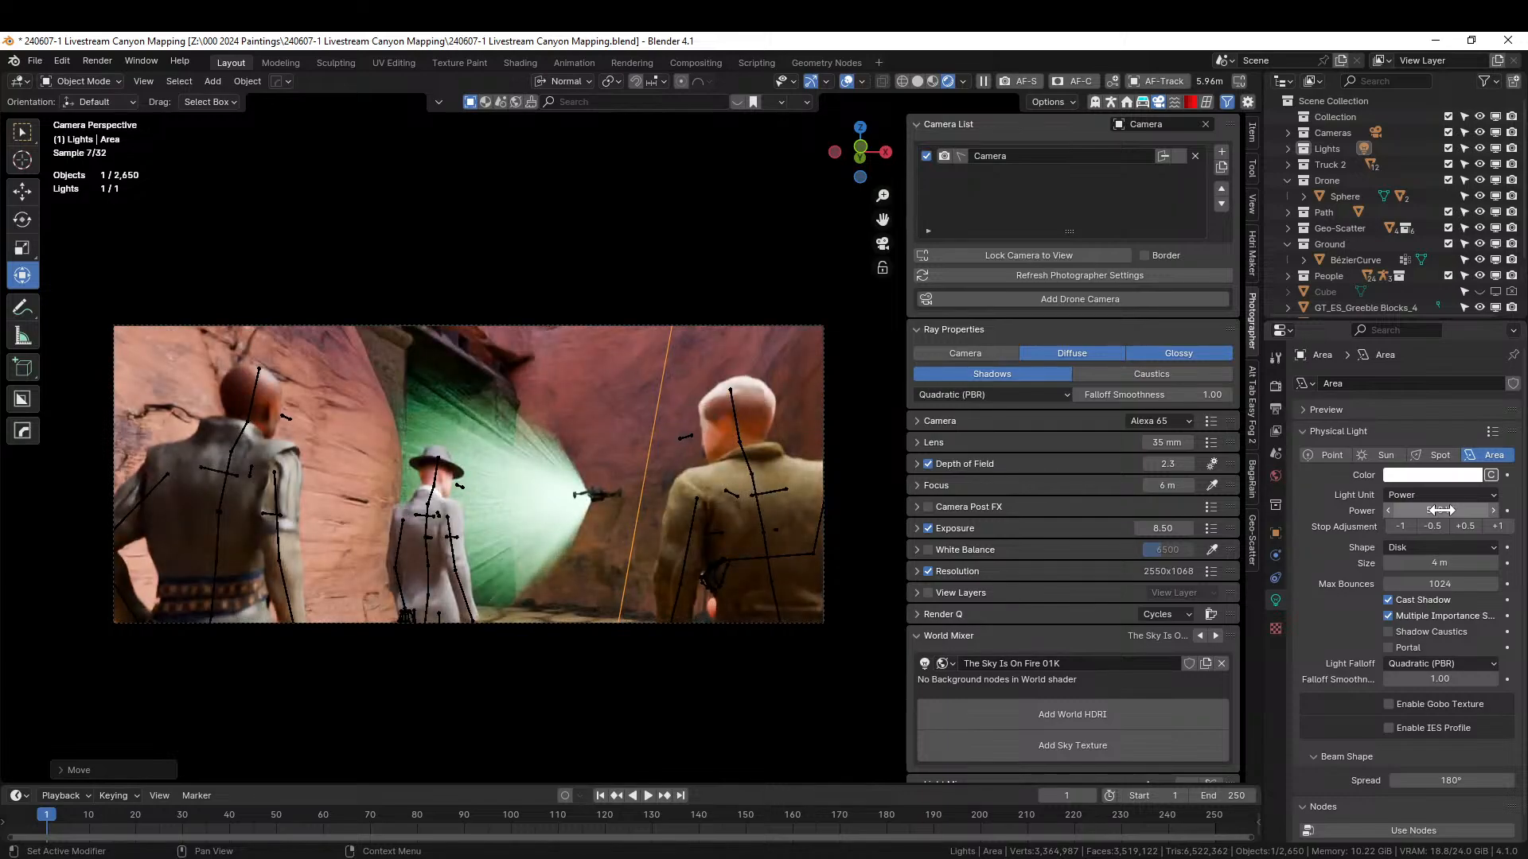
click(1444, 509)
text(50)
key(Return)
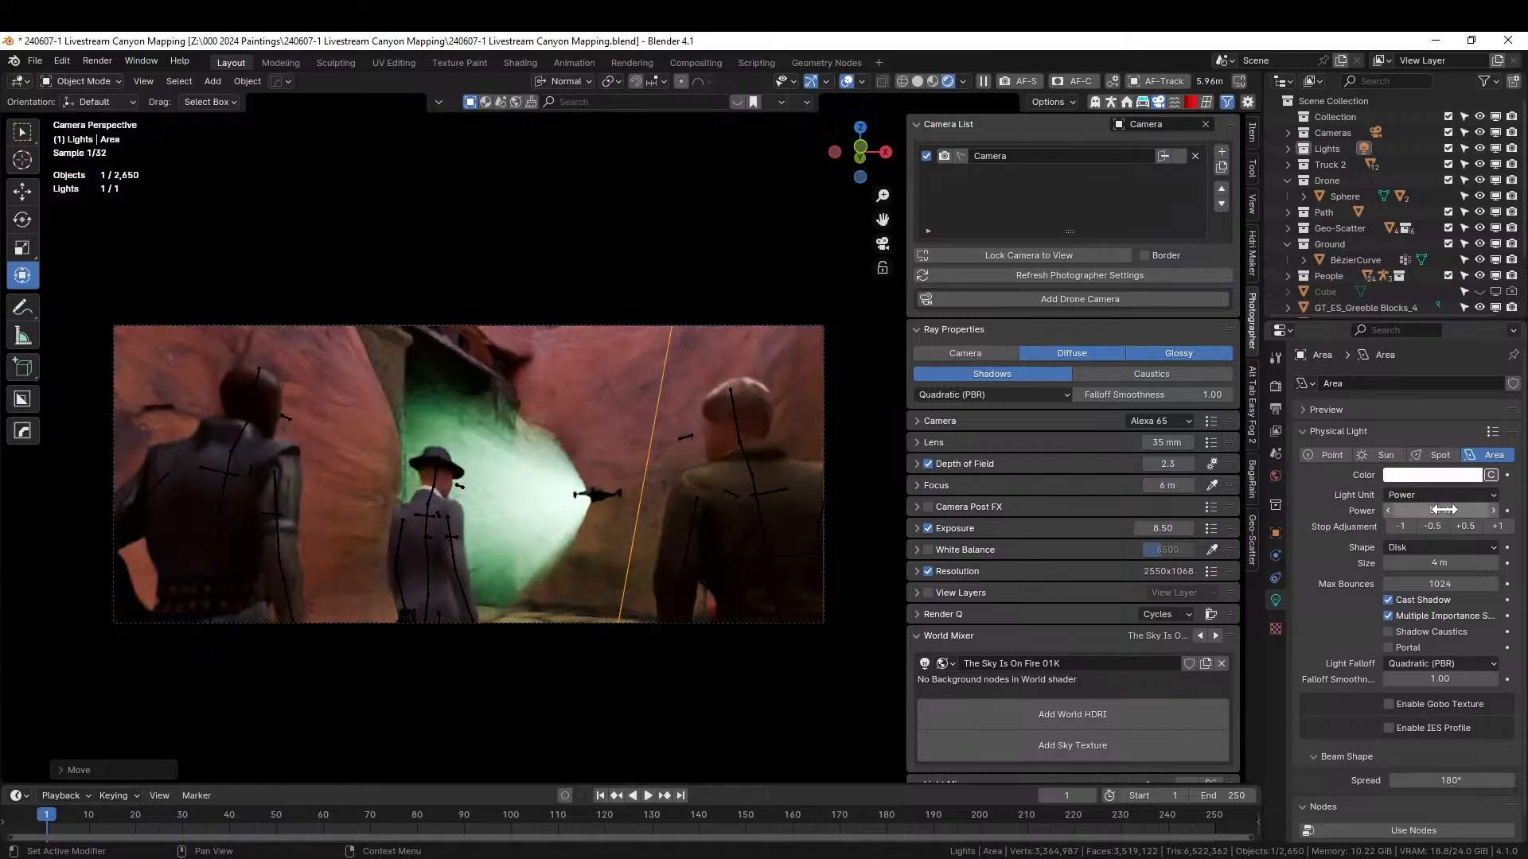
- Toggle the area light's visibility to compare its effect in the rendered shot, and return to solid shading
click(1288, 149)
click(1479, 162)
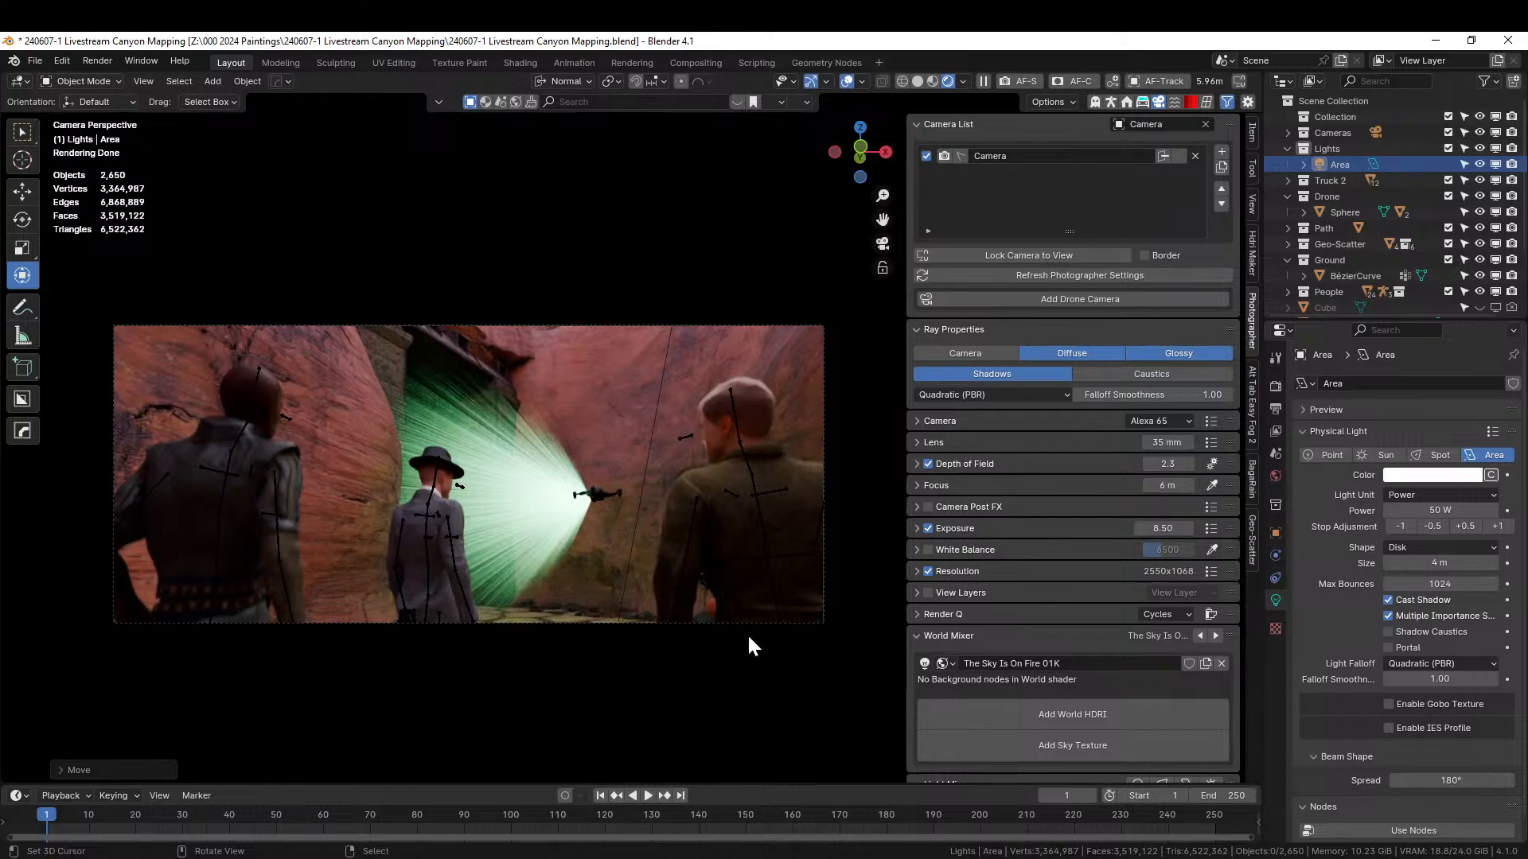
mouse_move(729, 665)
middle_down()
mouse_move(730, 681)
mouse_move(499, 704)
middle_up()
key(z)
key(6)
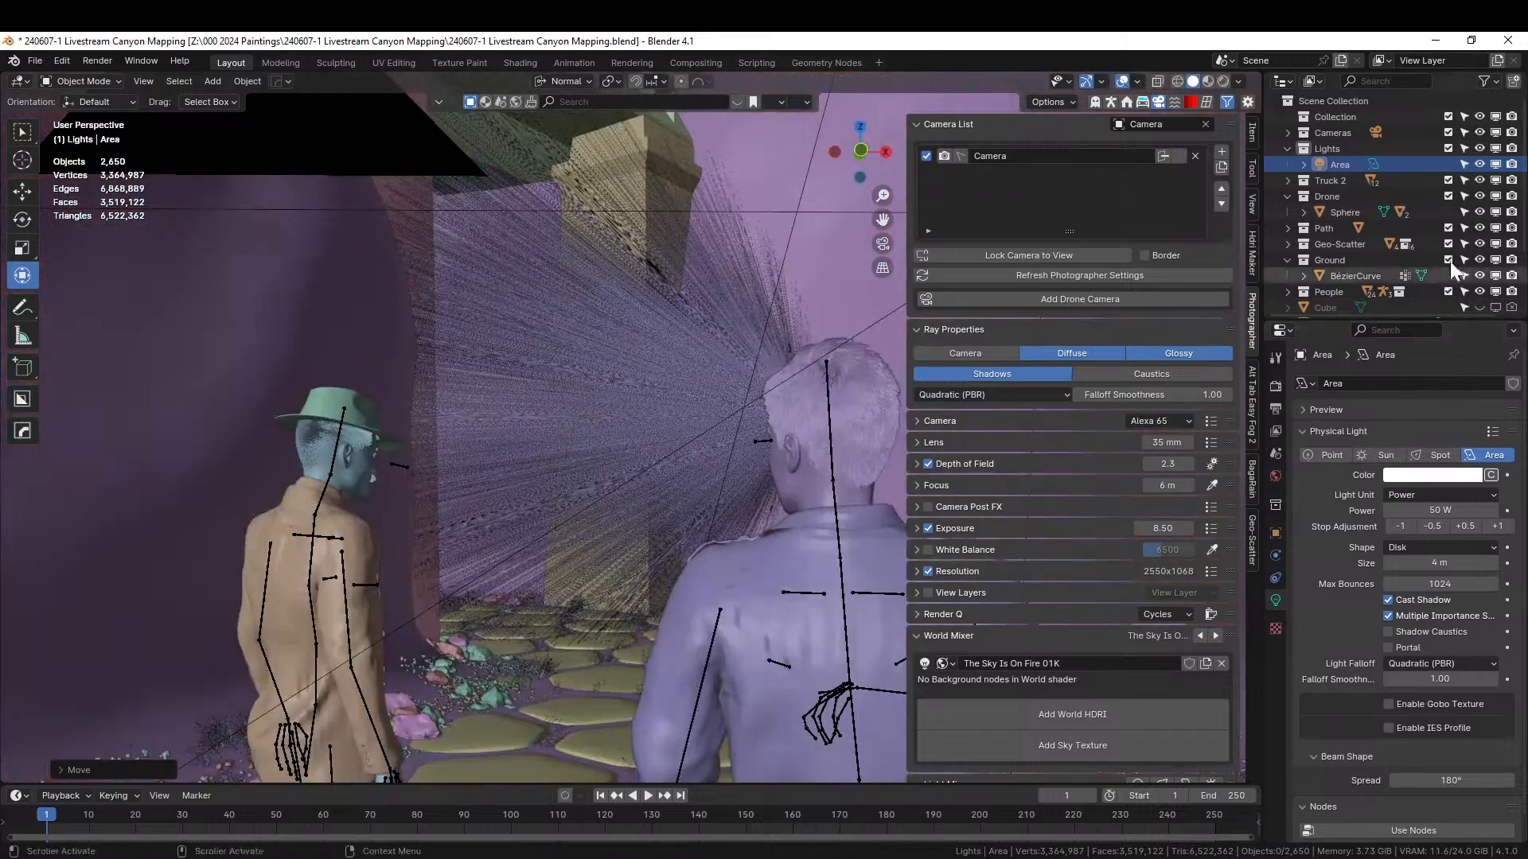
- Turn off the Geo-Scatter collection and start sculpting the canyon wall mesh beyond the drone with the Elastic Deform brush
click(1448, 244)
middle_drag(709, 486, 660, 761)
key(KP_0)
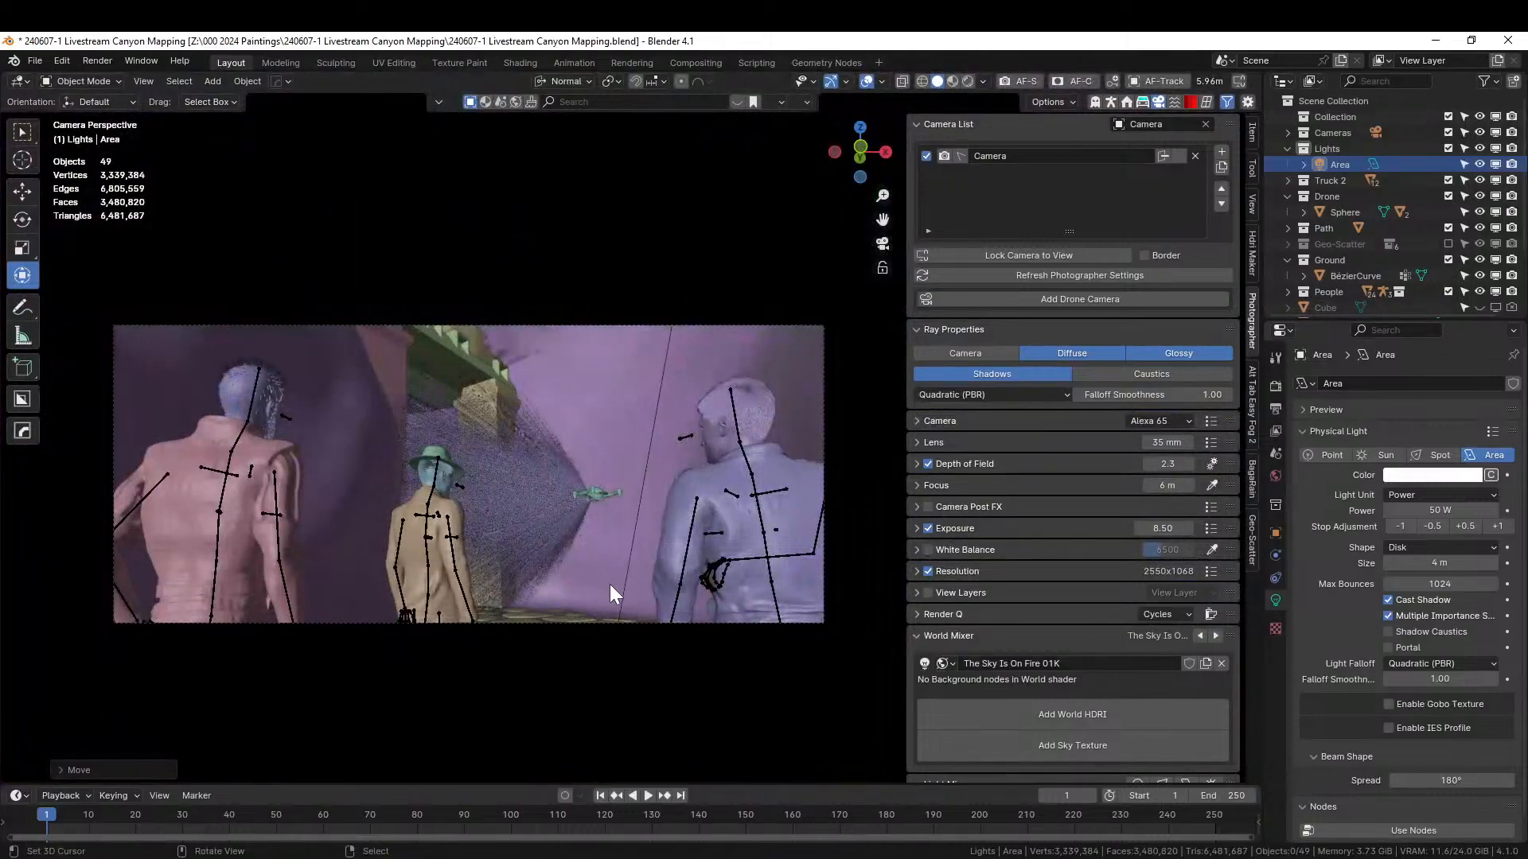
middle_drag(890, 582, 413, 744)
middle_drag(509, 645, 629, 637)
middle_drag(634, 455, 561, 292)
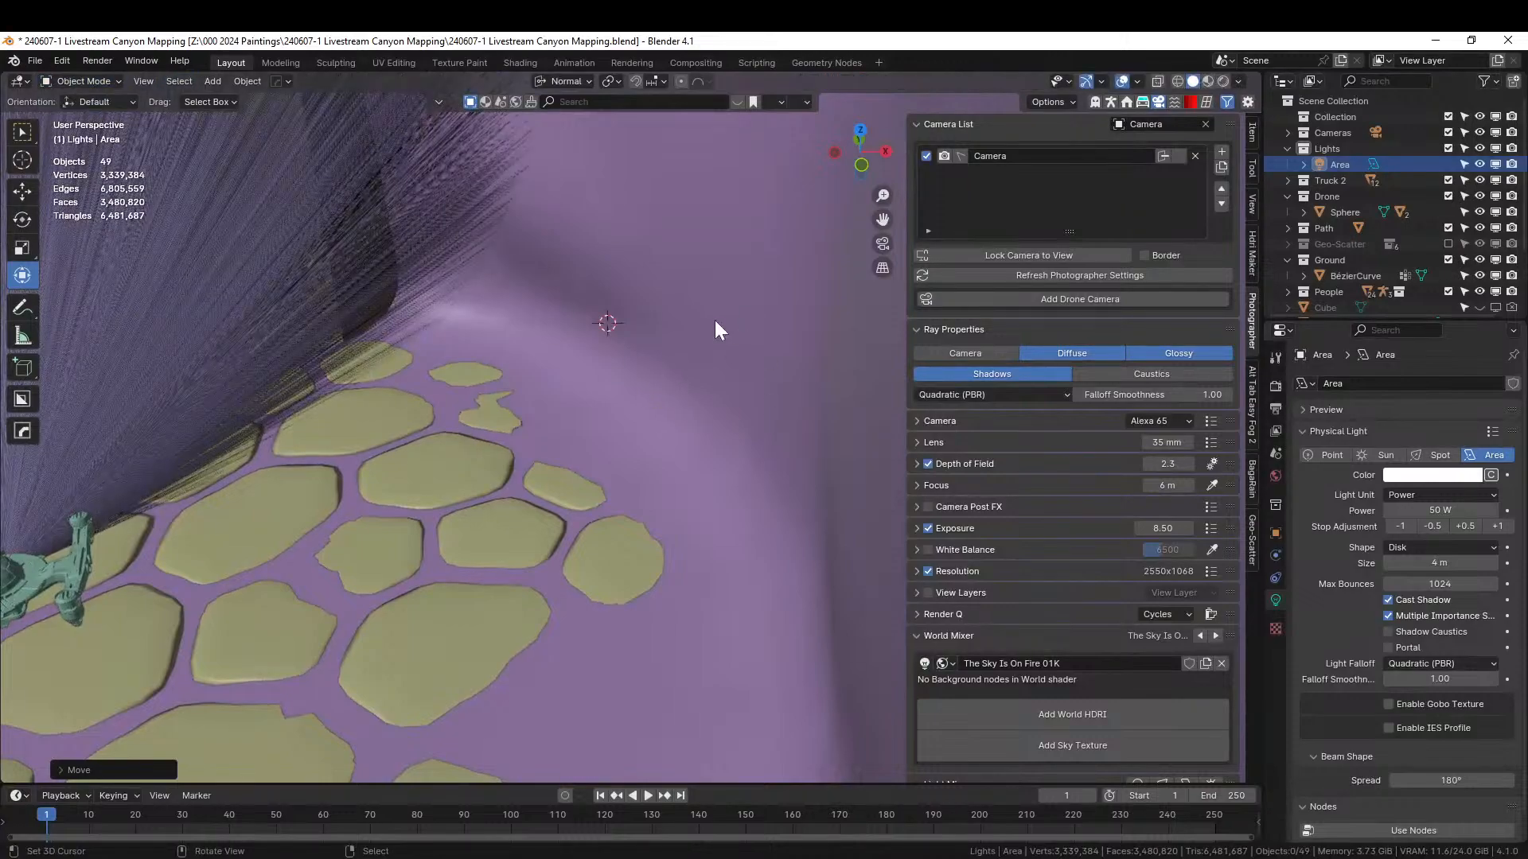
click(586, 288)
click(97, 79)
click(96, 134)
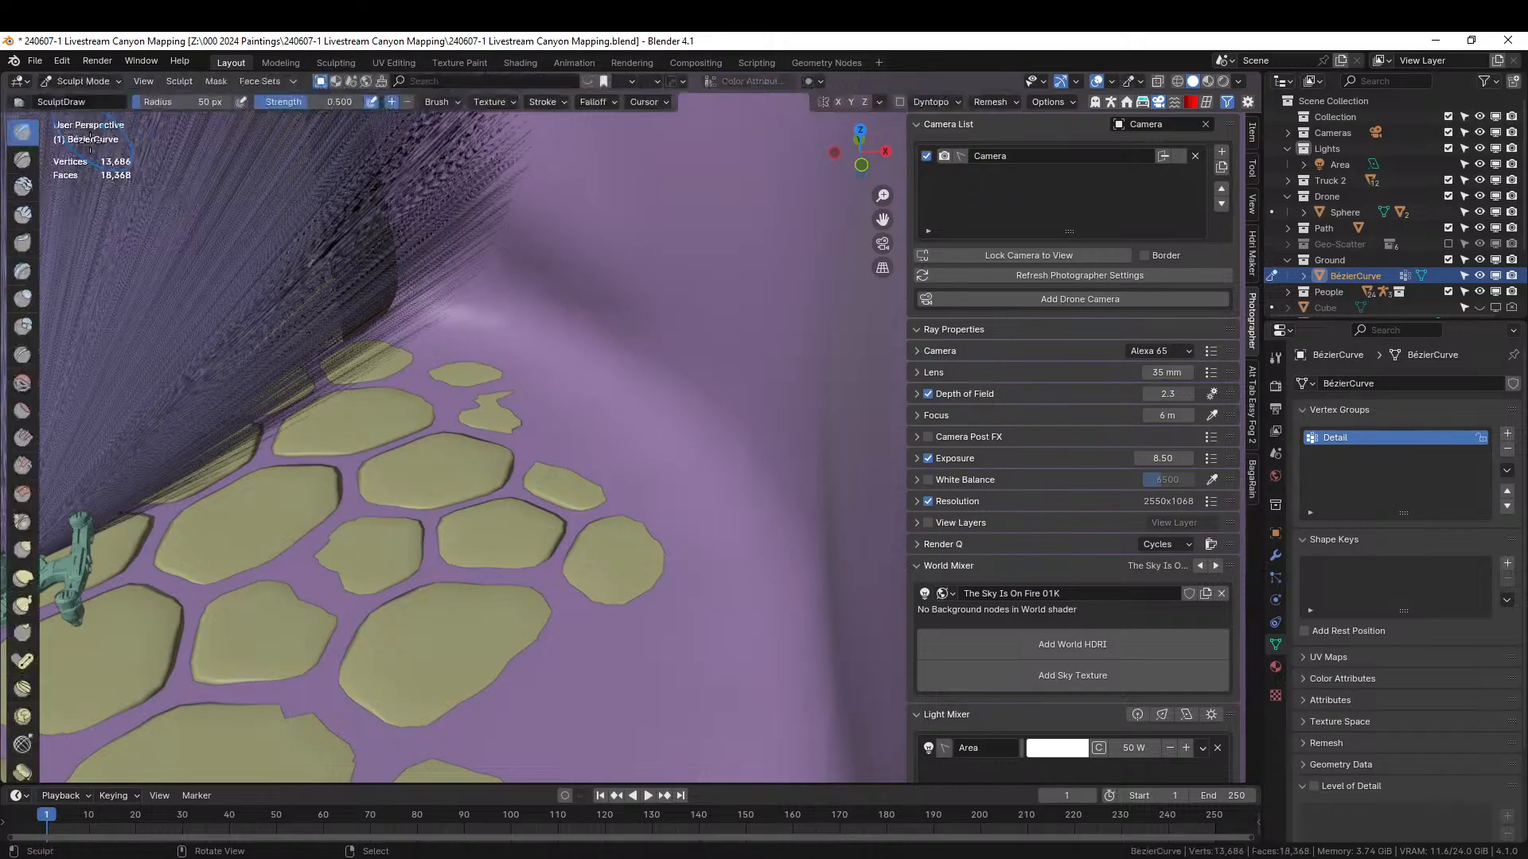
click(23, 578)
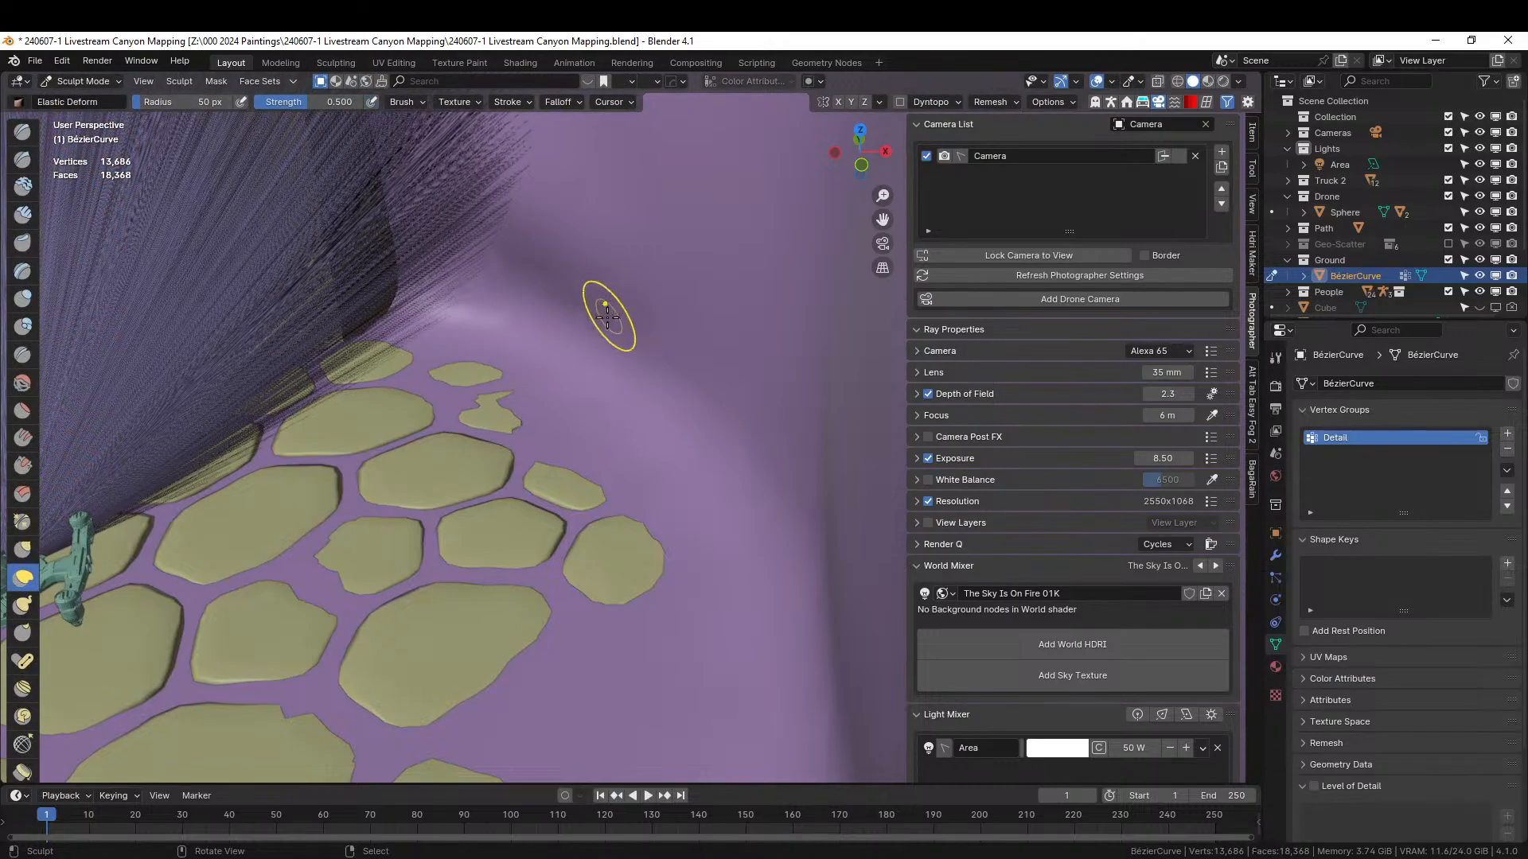
- Set the brush radius to 82 px and pull the lower canyon wall beside the path into uneven bulges
key(f)
drag(464, 351, 461, 352)
drag(682, 377, 462, 448)
drag(767, 444, 604, 487)
drag(482, 510, 481, 510)
drag(607, 351, 481, 385)
- Deform the same wall's base and the ground edge further from a low angle, and check the result through the camera
middle_drag(561, 404, 595, 103)
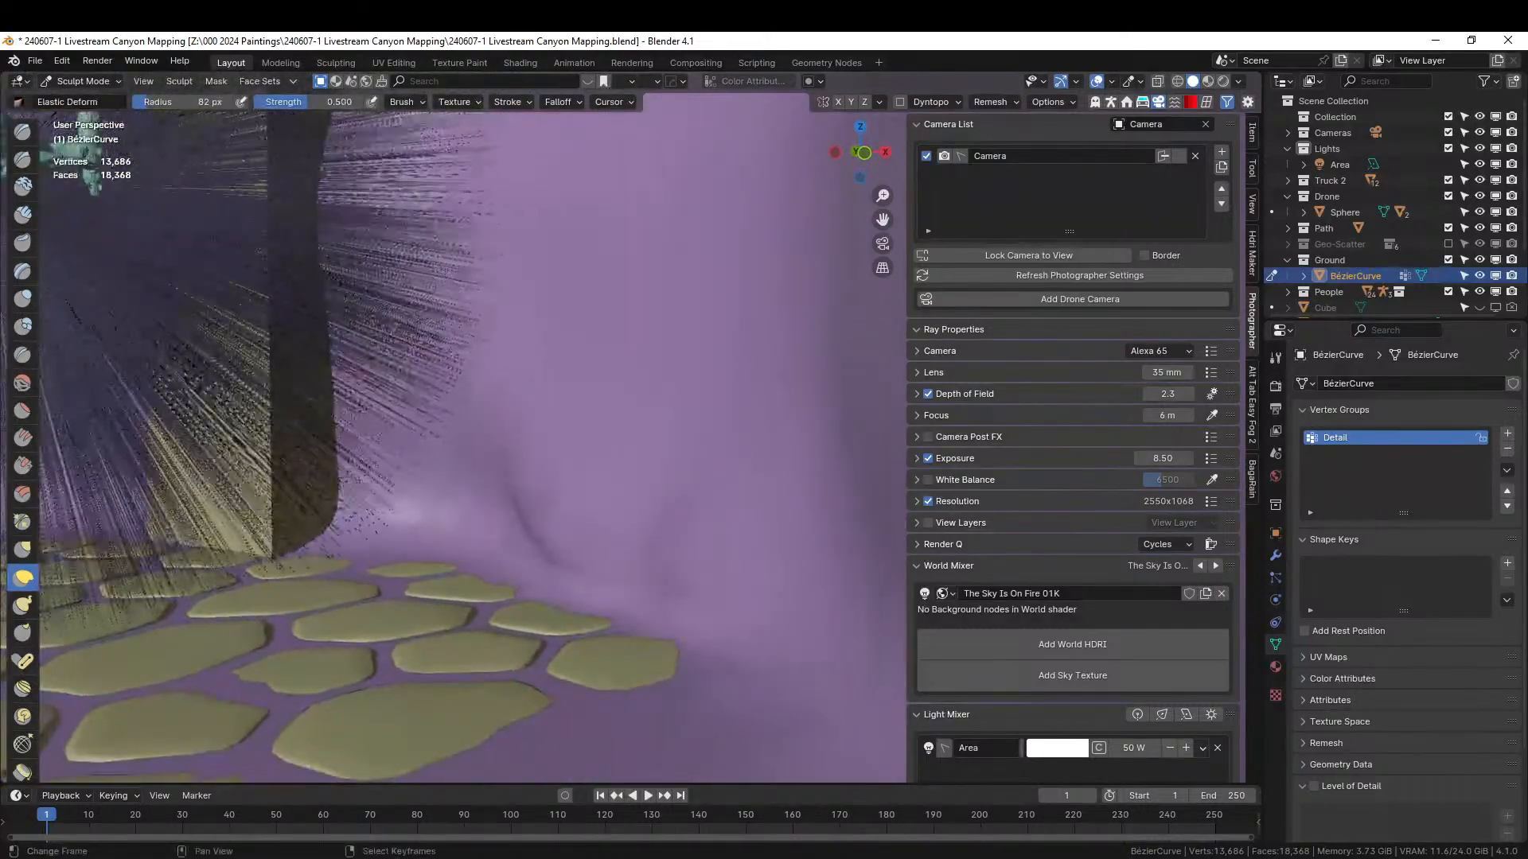
drag(546, 517, 548, 464)
drag(502, 595, 509, 625)
drag(249, 693, 256, 684)
drag(683, 730, 678, 698)
mouse_move(700, 702)
middle_down()
mouse_move(675, 703)
mouse_move(686, 676)
mouse_move(709, 753)
mouse_move(713, 701)
mouse_move(685, 661)
middle_up()
shift+middle_drag(549, 449, 667, 720)
middle_drag(421, 415, 385, 416)
mouse_move(398, 600)
shift+middle_down()
mouse_move(361, 548)
mouse_move(302, 541)
shift+middle_up()
key(KP_0)
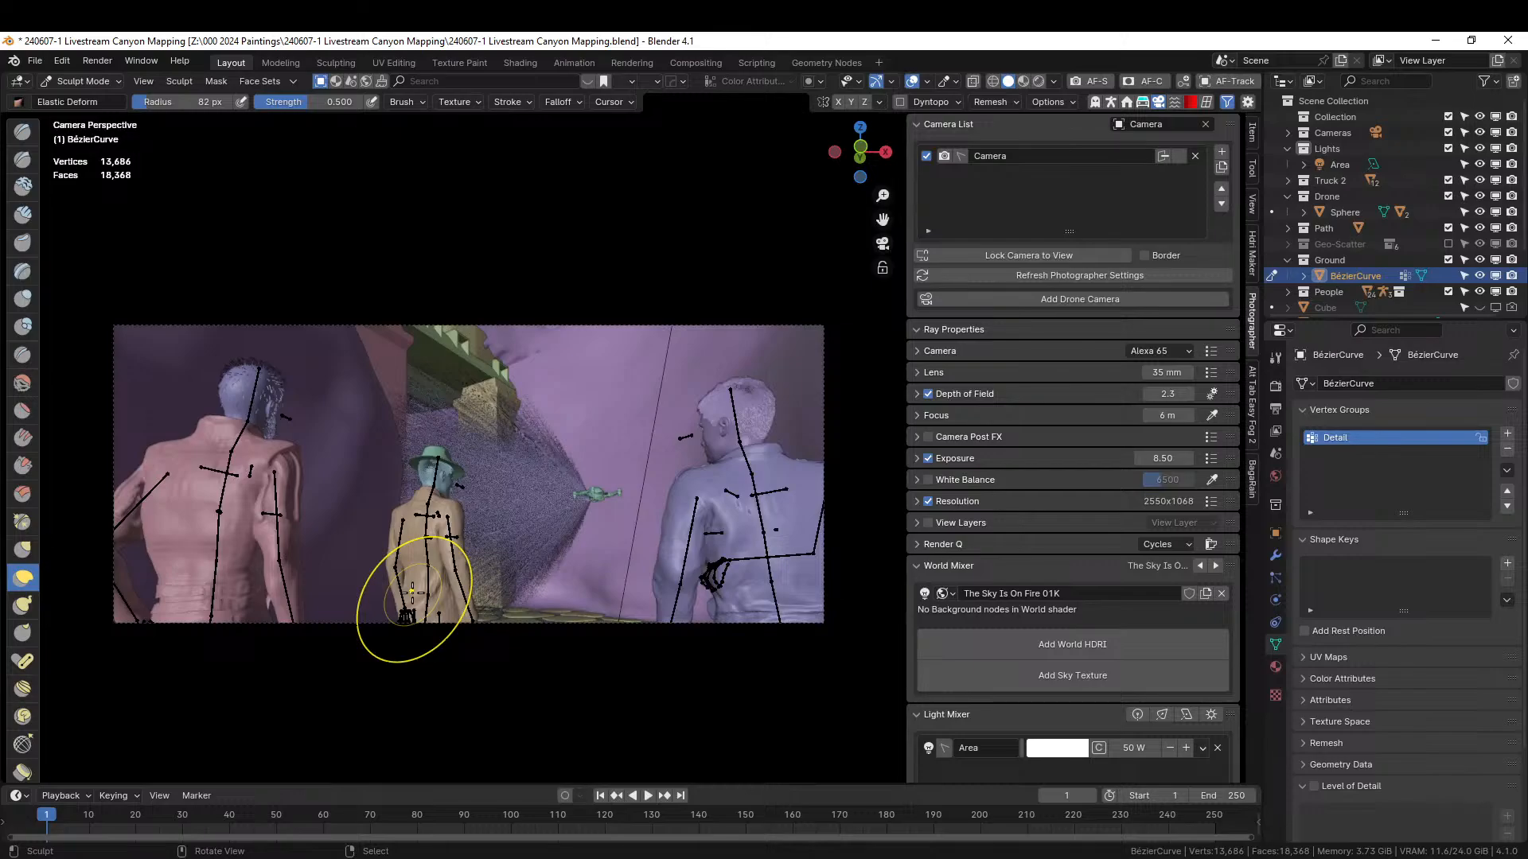
- Reshape the base of the opposite canyon wall along the path, and refine that wall between the two figures from the camera view
middle_drag(450, 593, 517, 648)
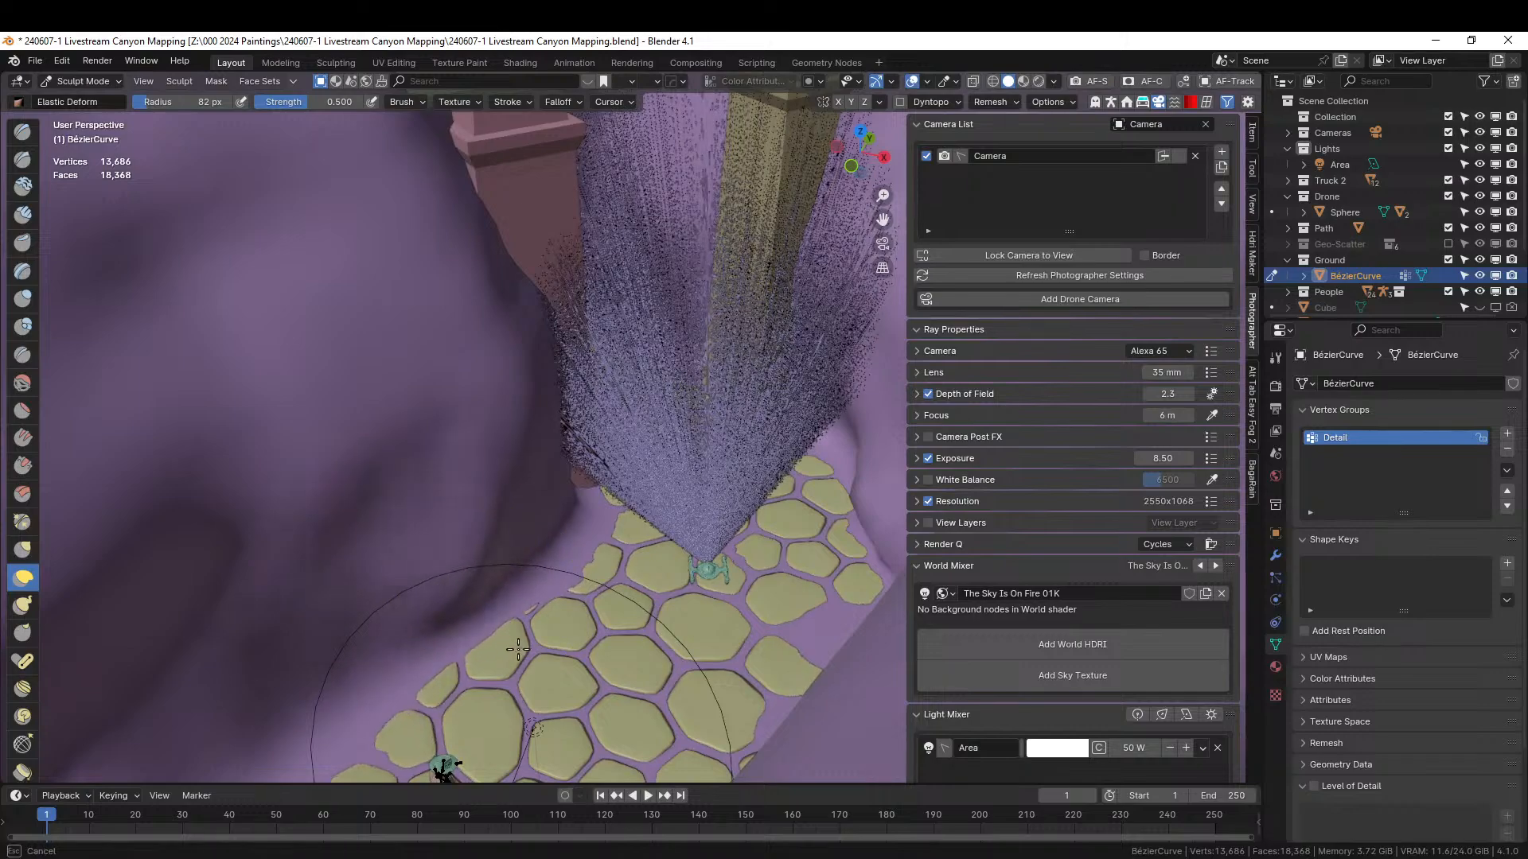
drag(379, 651, 383, 718)
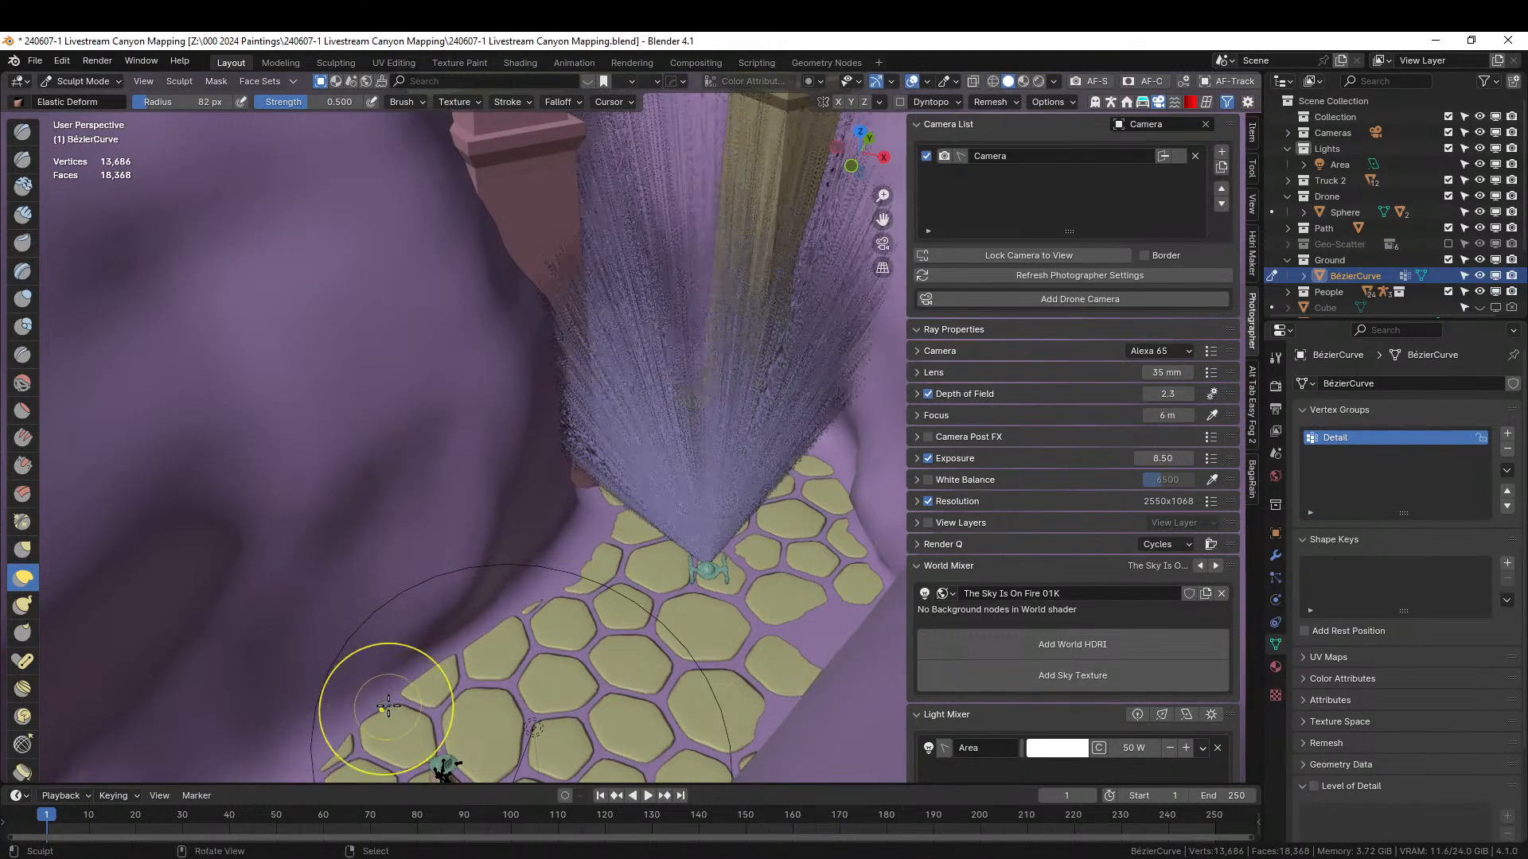
key(KP_0)
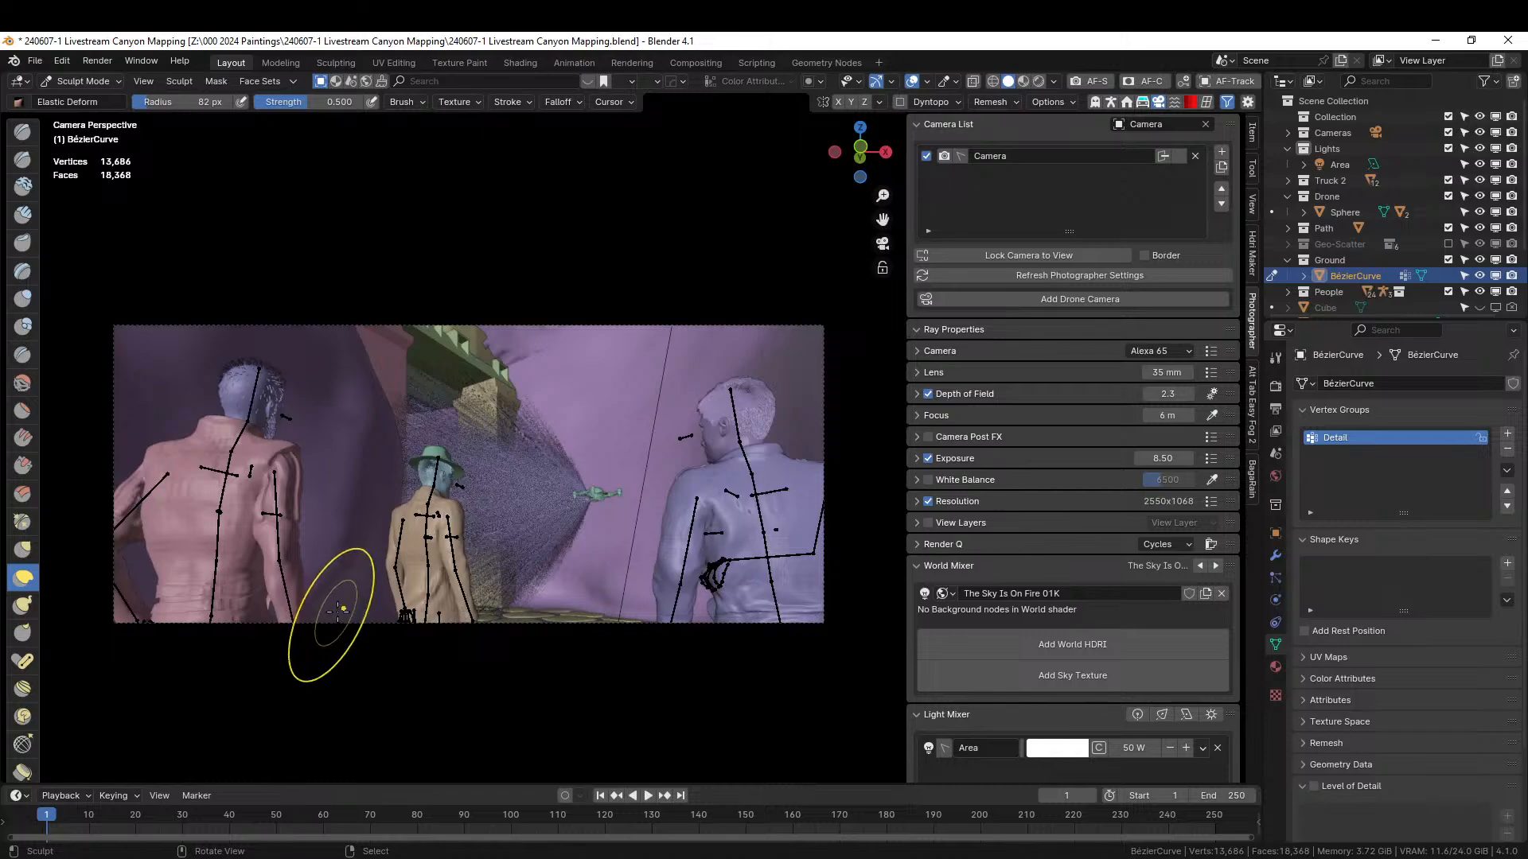
drag(327, 531, 286, 540)
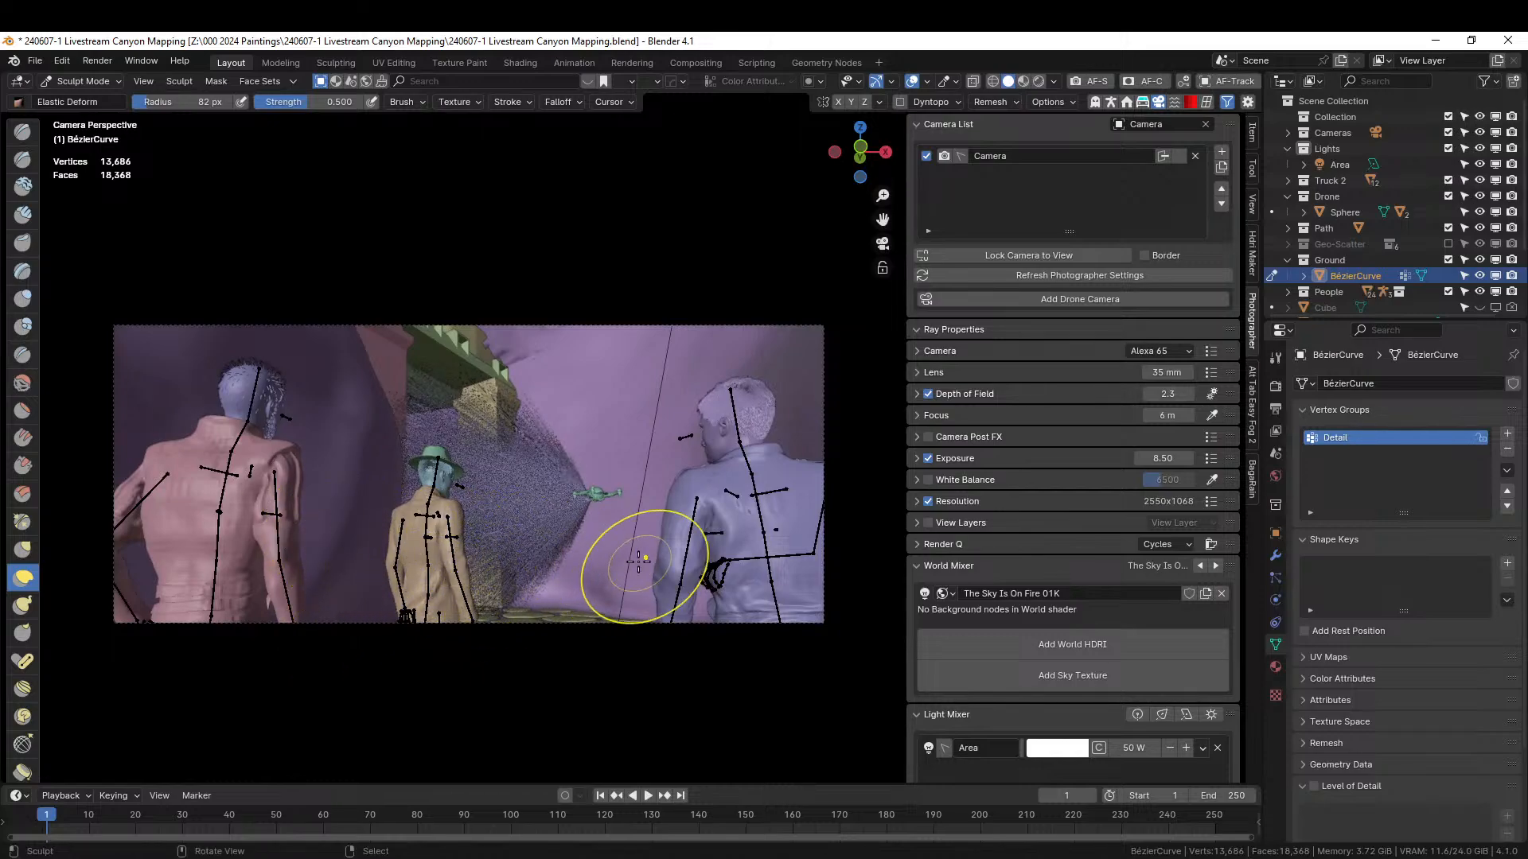
- Return the canyon mesh to Object Mode and turn the Geo-Scatter collection back on
click(83, 81)
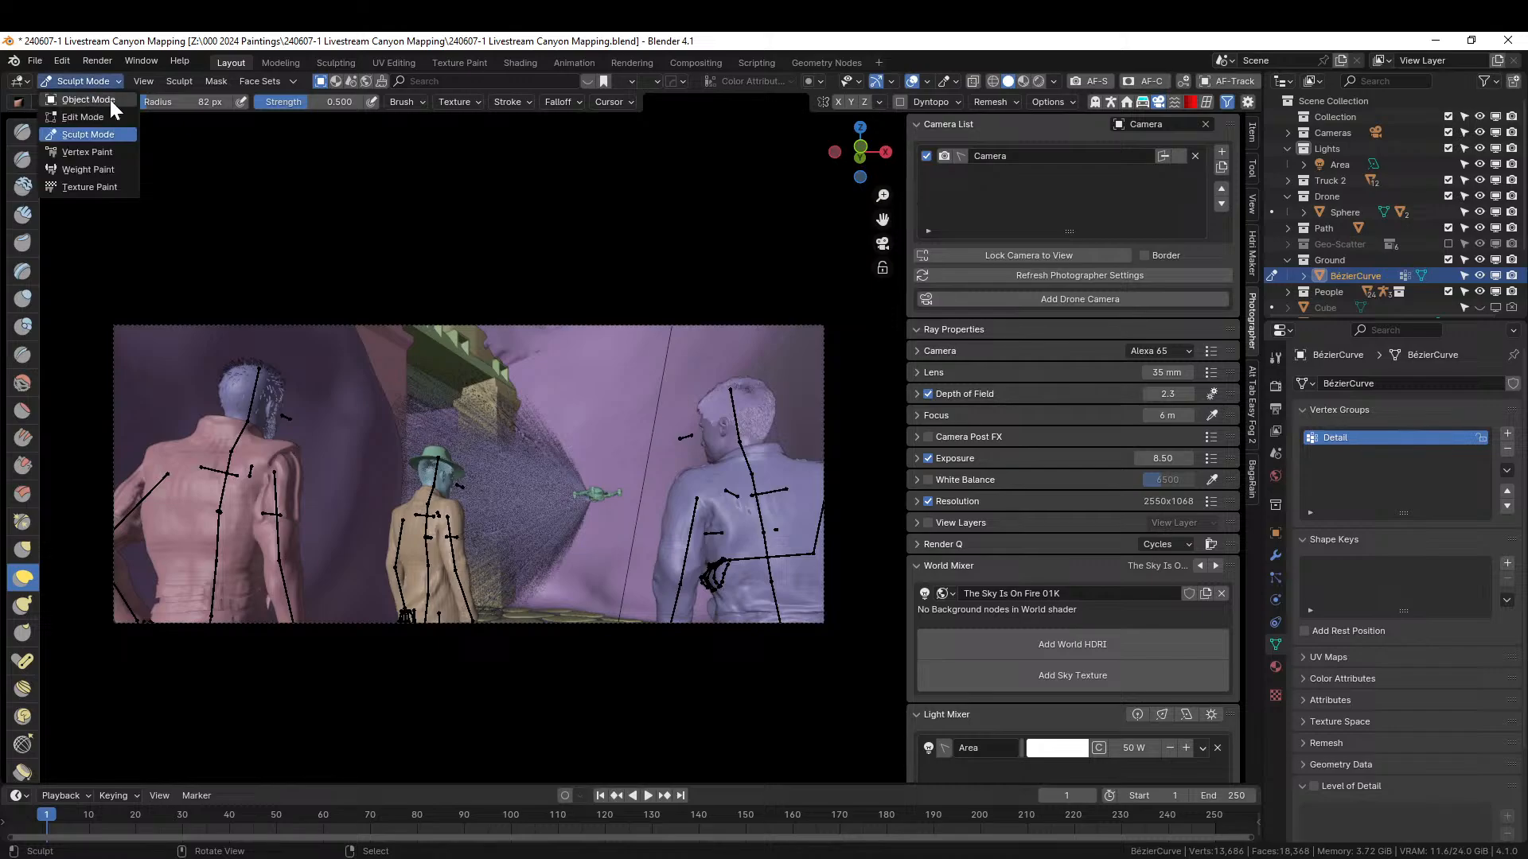
click(88, 100)
click(1446, 243)
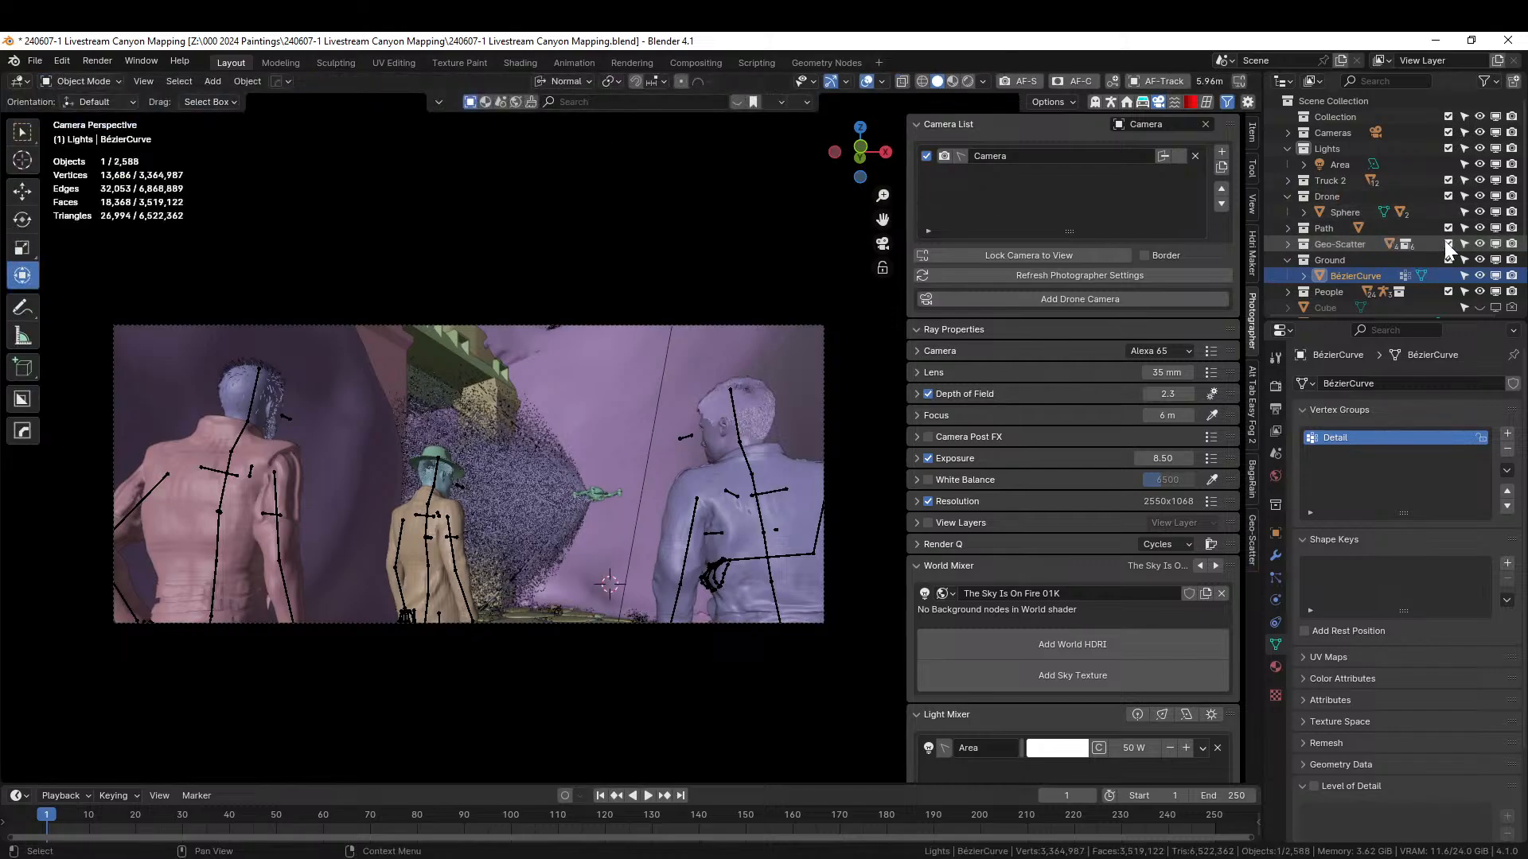
- In Edit Mode, select a triangular face on the sculpted wall bulge beside the path and rotate it
middle_drag(641, 559, 555, 369)
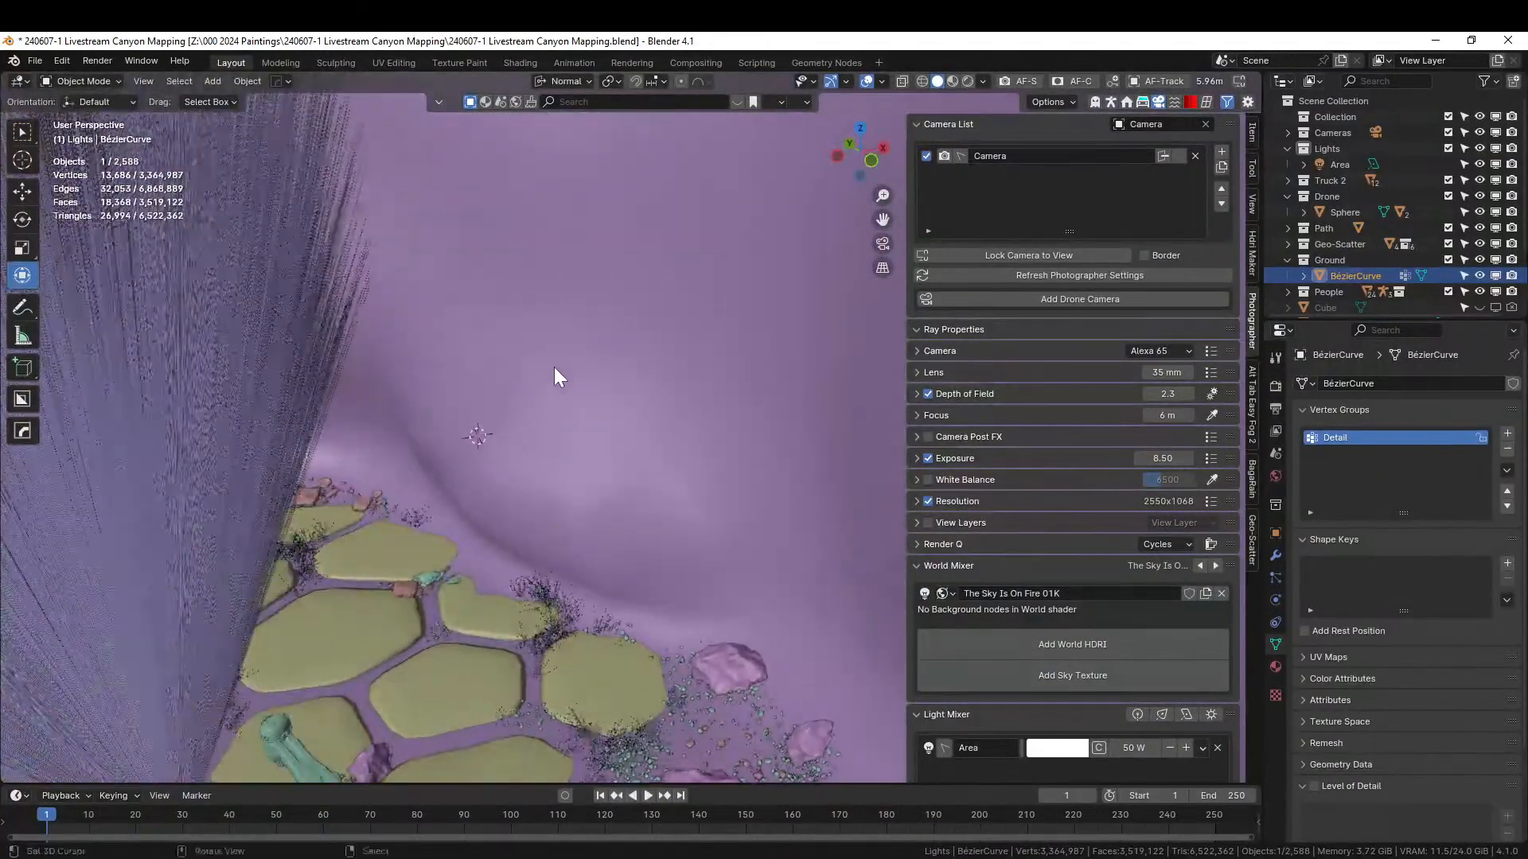
middle_drag(576, 519, 543, 461)
scroll(557, 545, down, 2)
scroll(544, 460, up, 2)
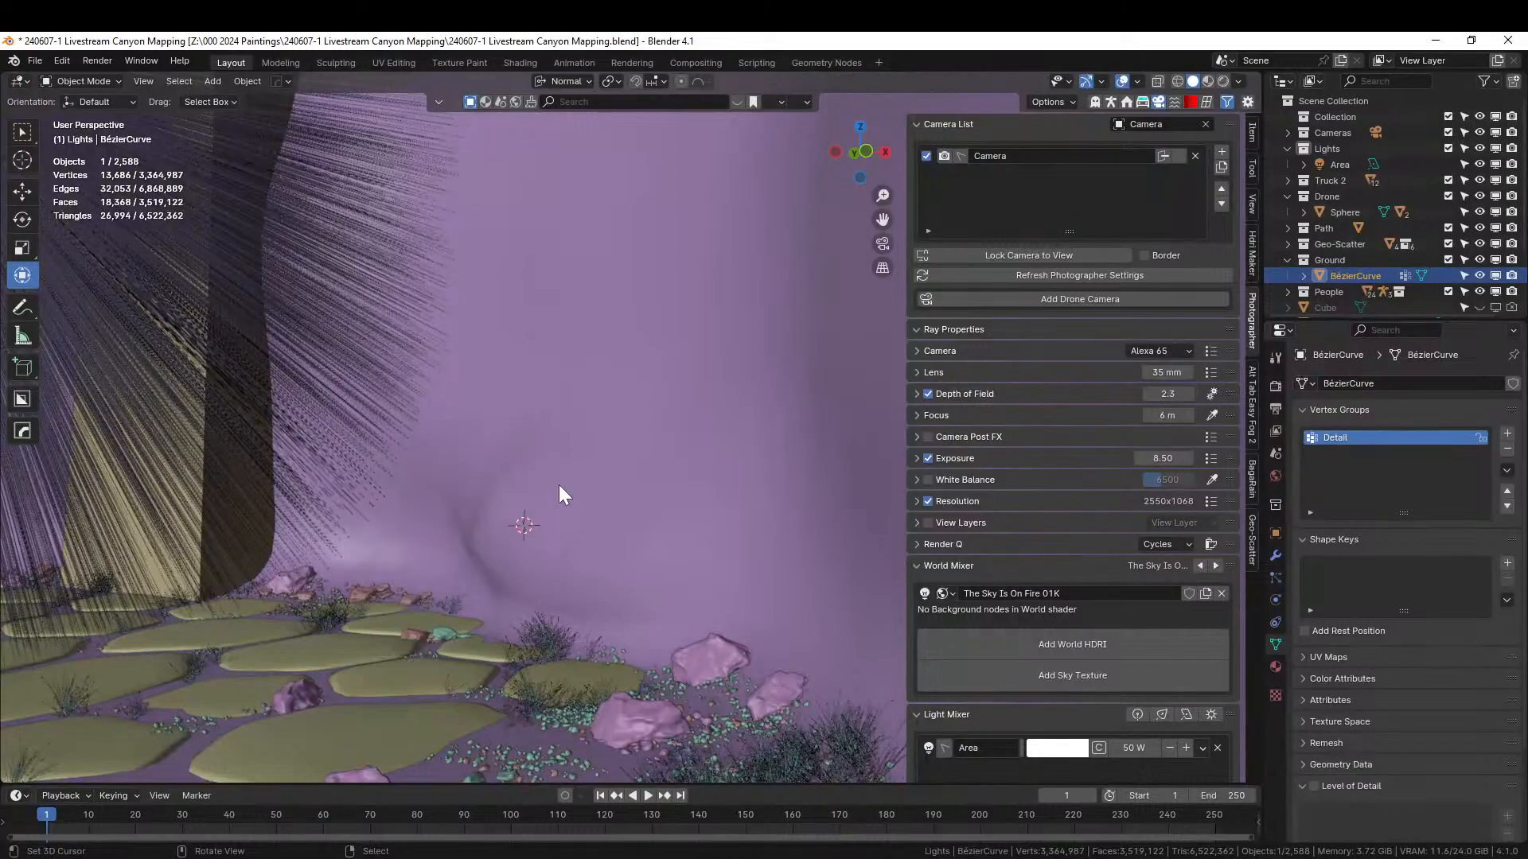
key(Tab)
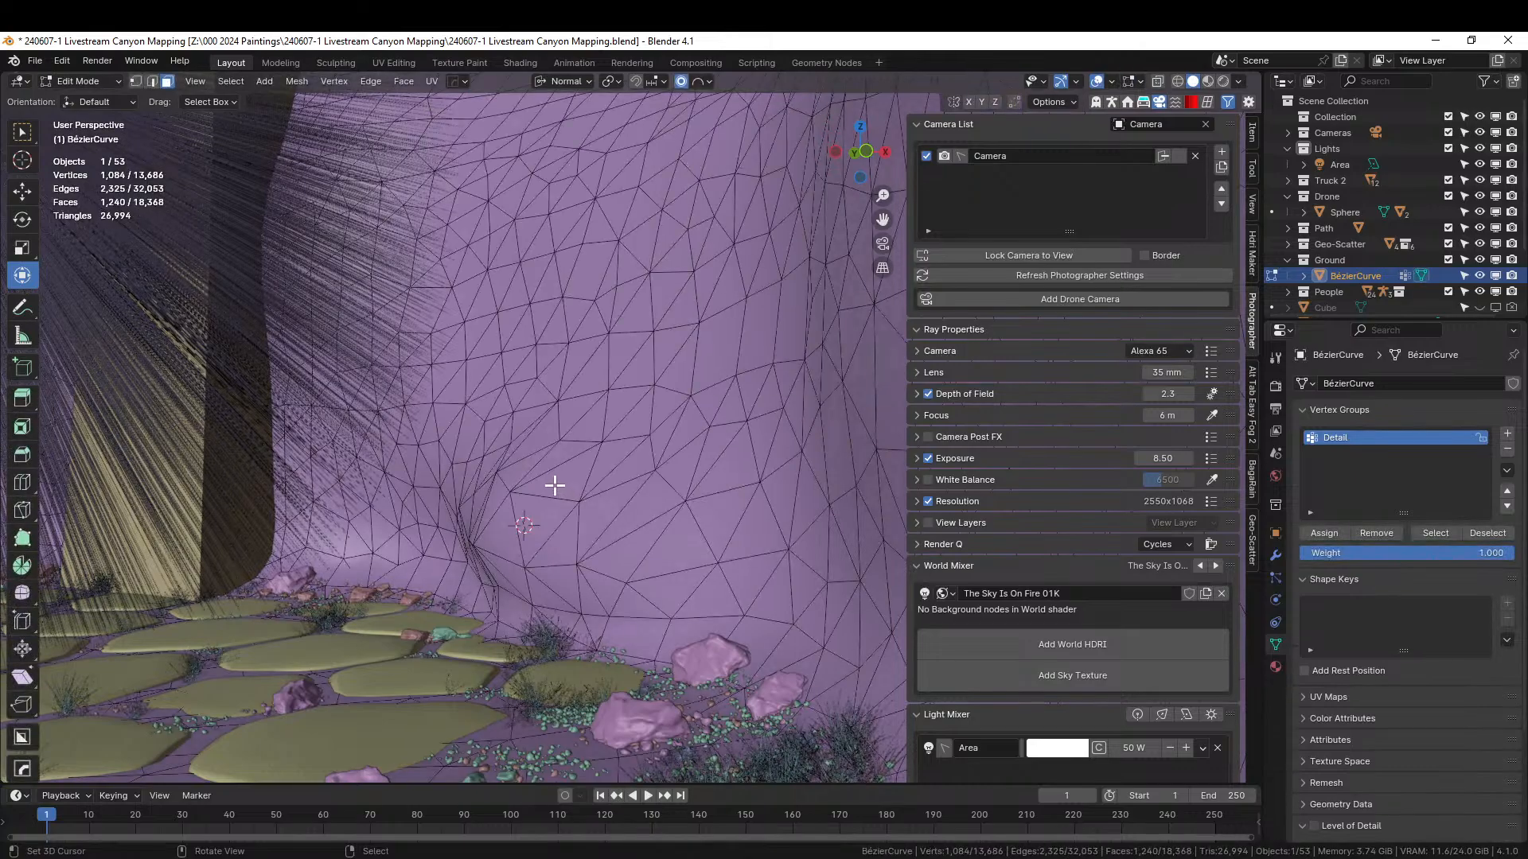
click(561, 479)
drag(563, 428, 597, 453)
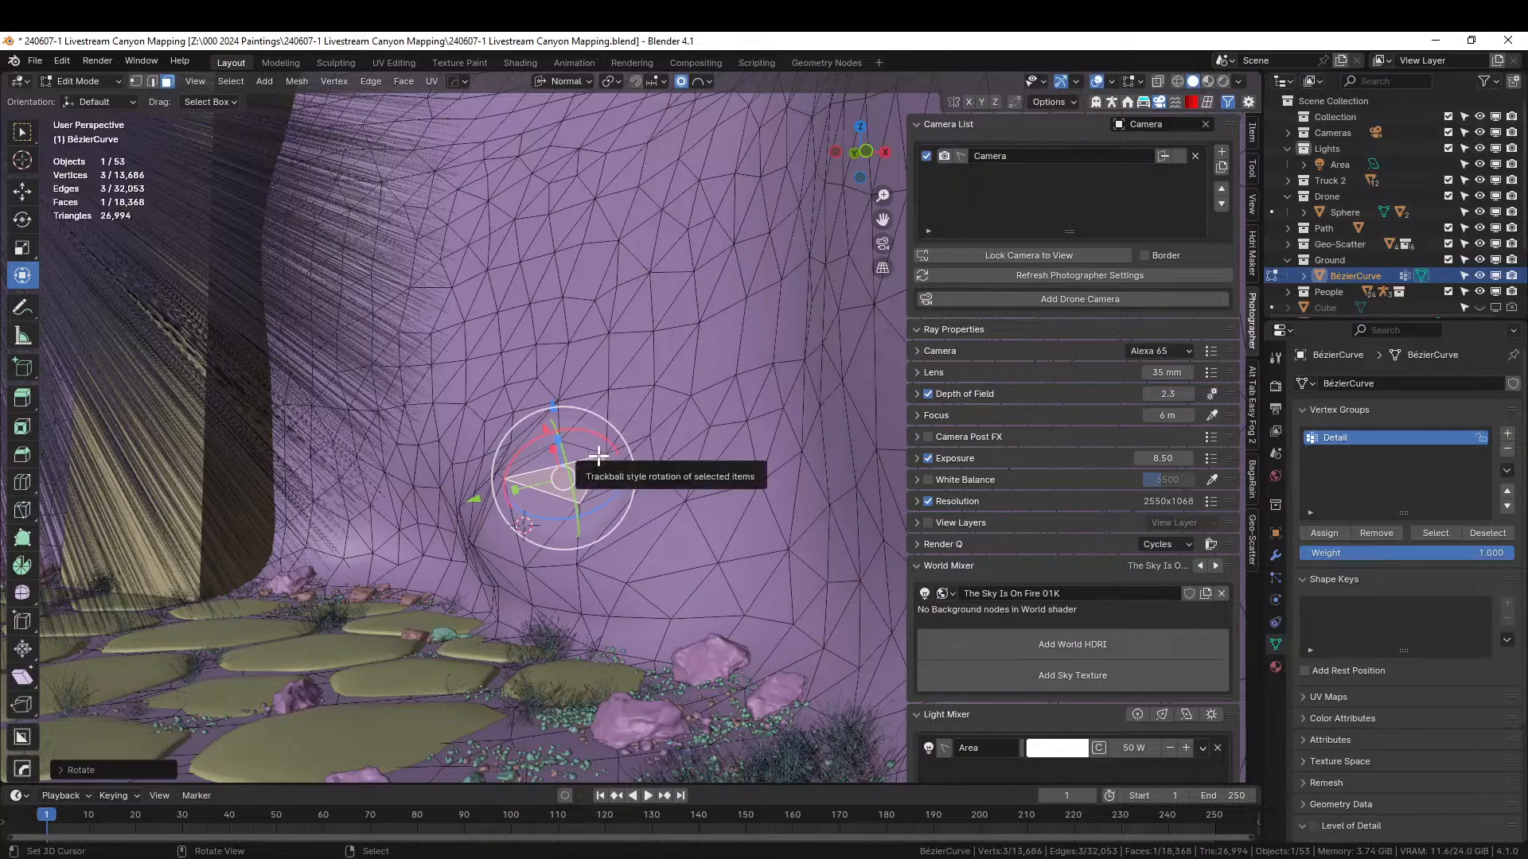
- Set the transform orientation to Global and flatten the selected face to 0 along Z with a proportional size of 1.00, forming a ledge
click(567, 81)
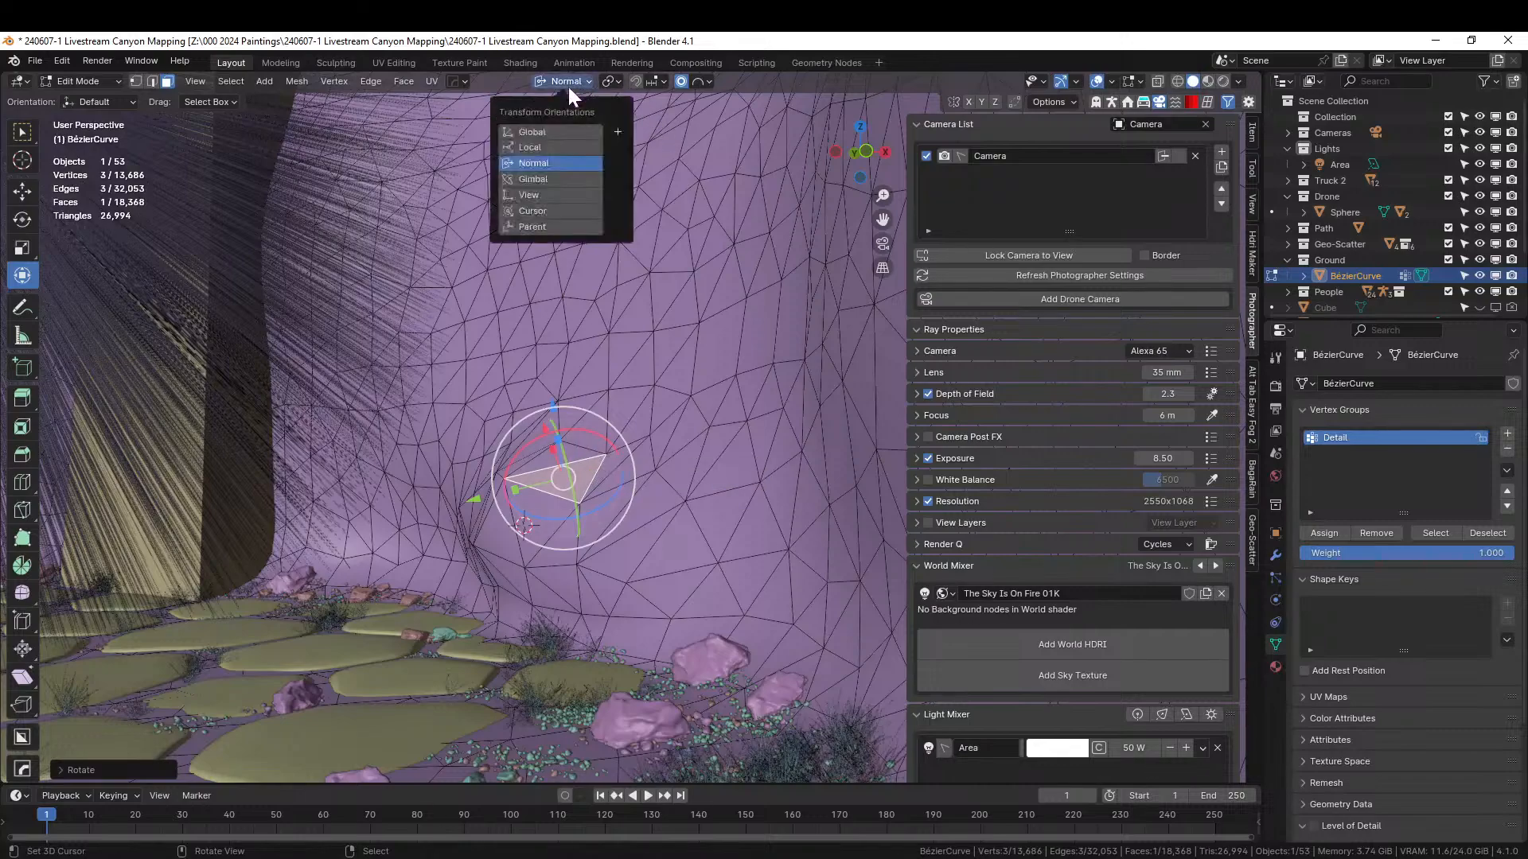
click(531, 133)
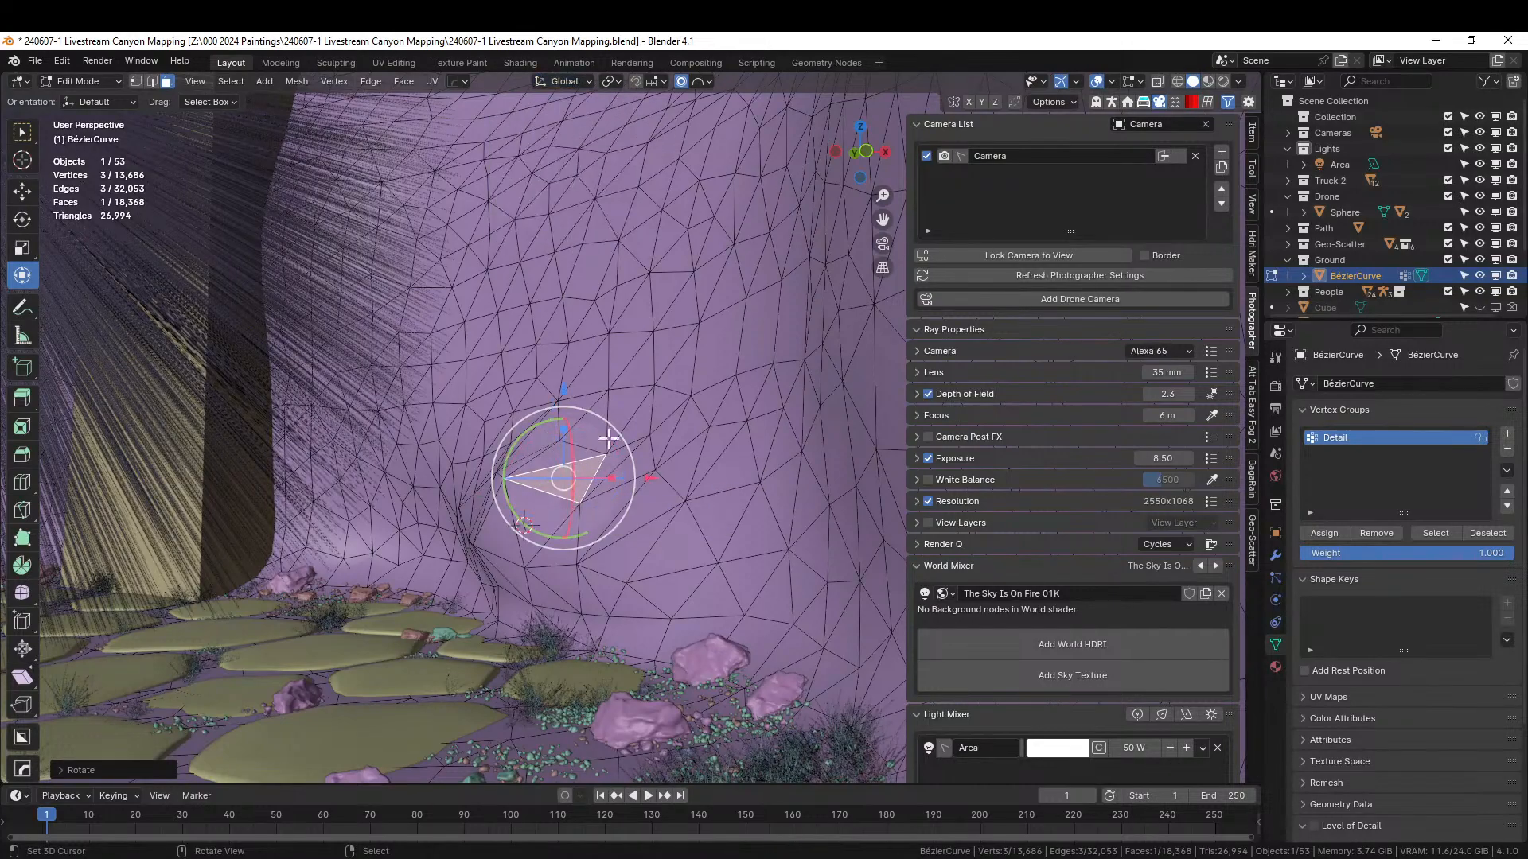
key(s)
key(z)
key(0)
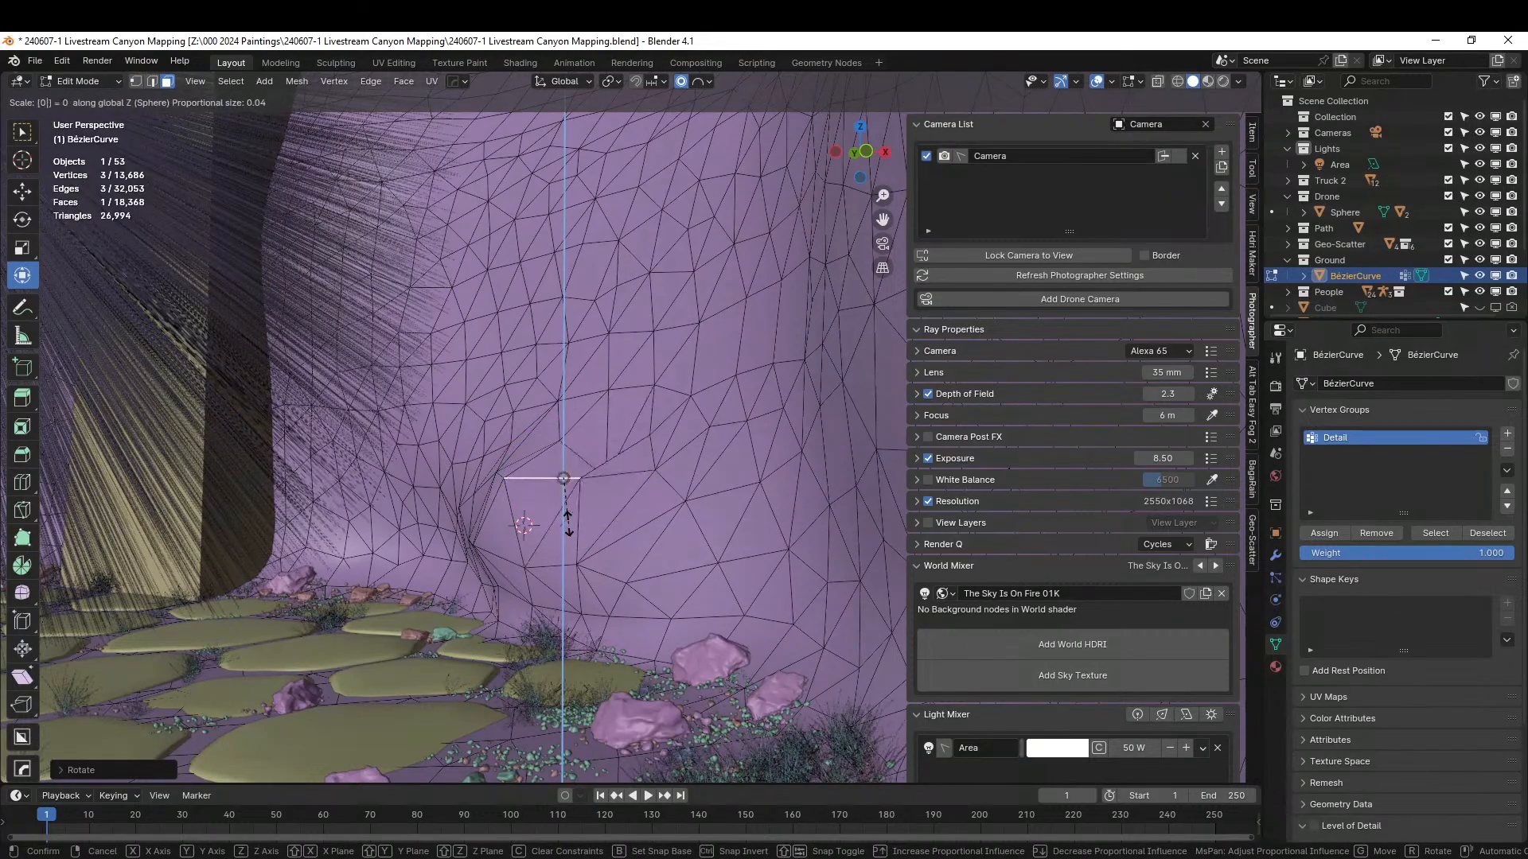
scroll(567, 521, down, 17)
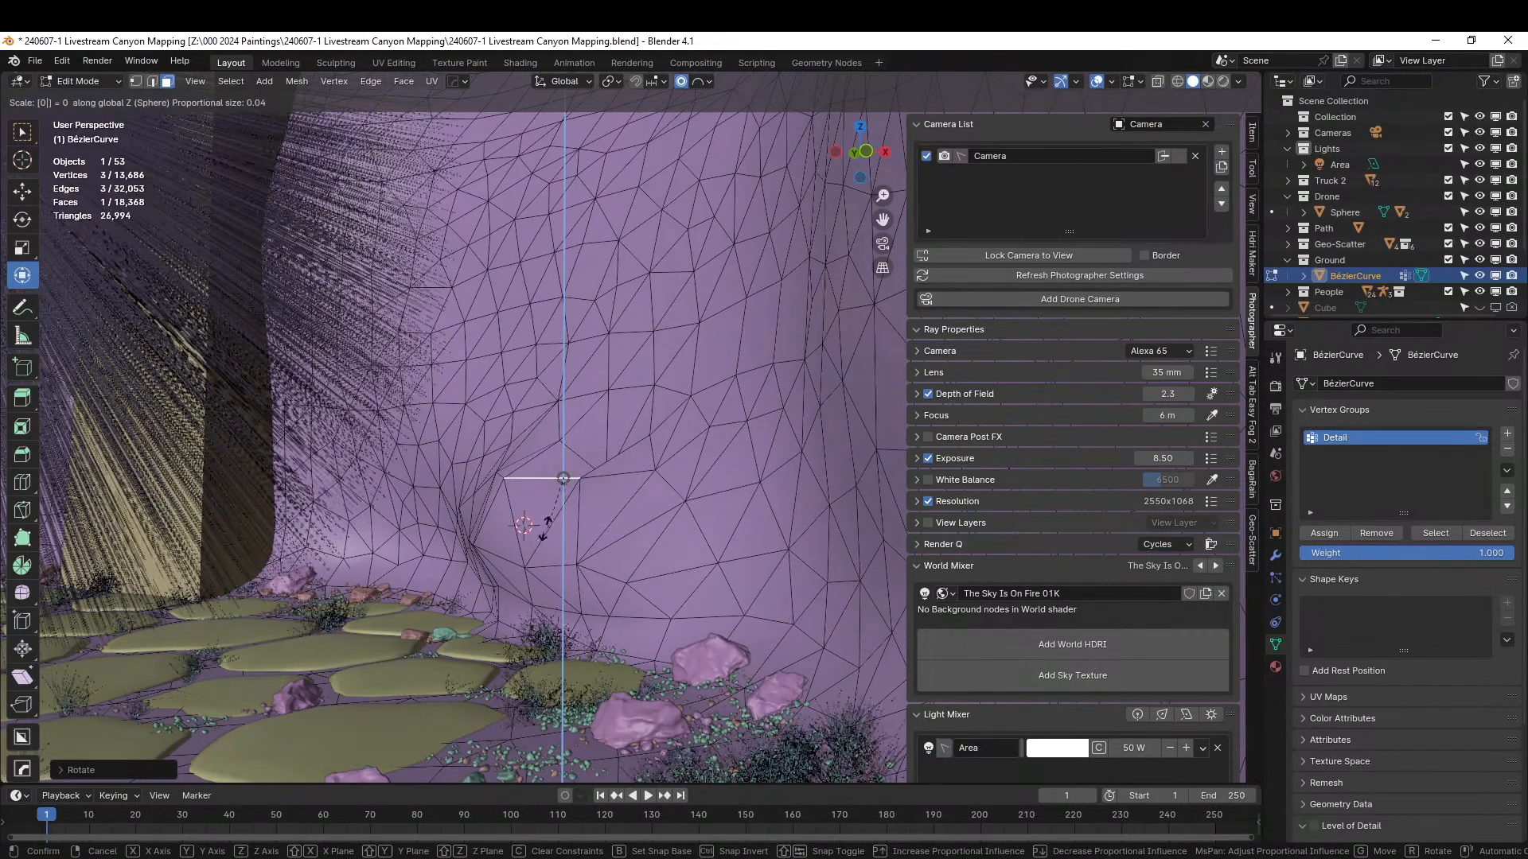
scroll(537, 533, down, 16)
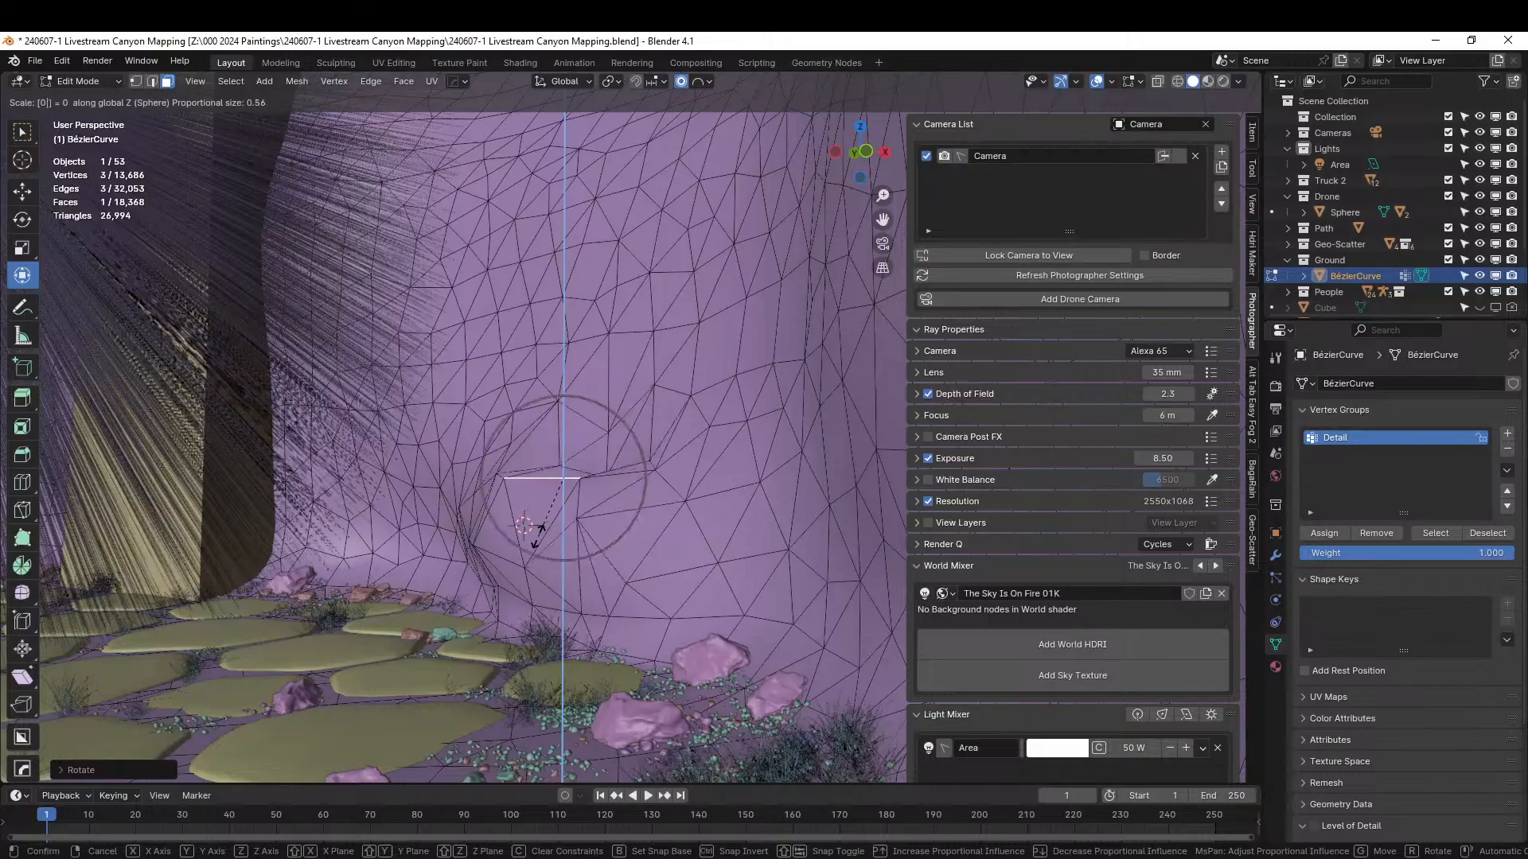
scroll(535, 538, down, 1)
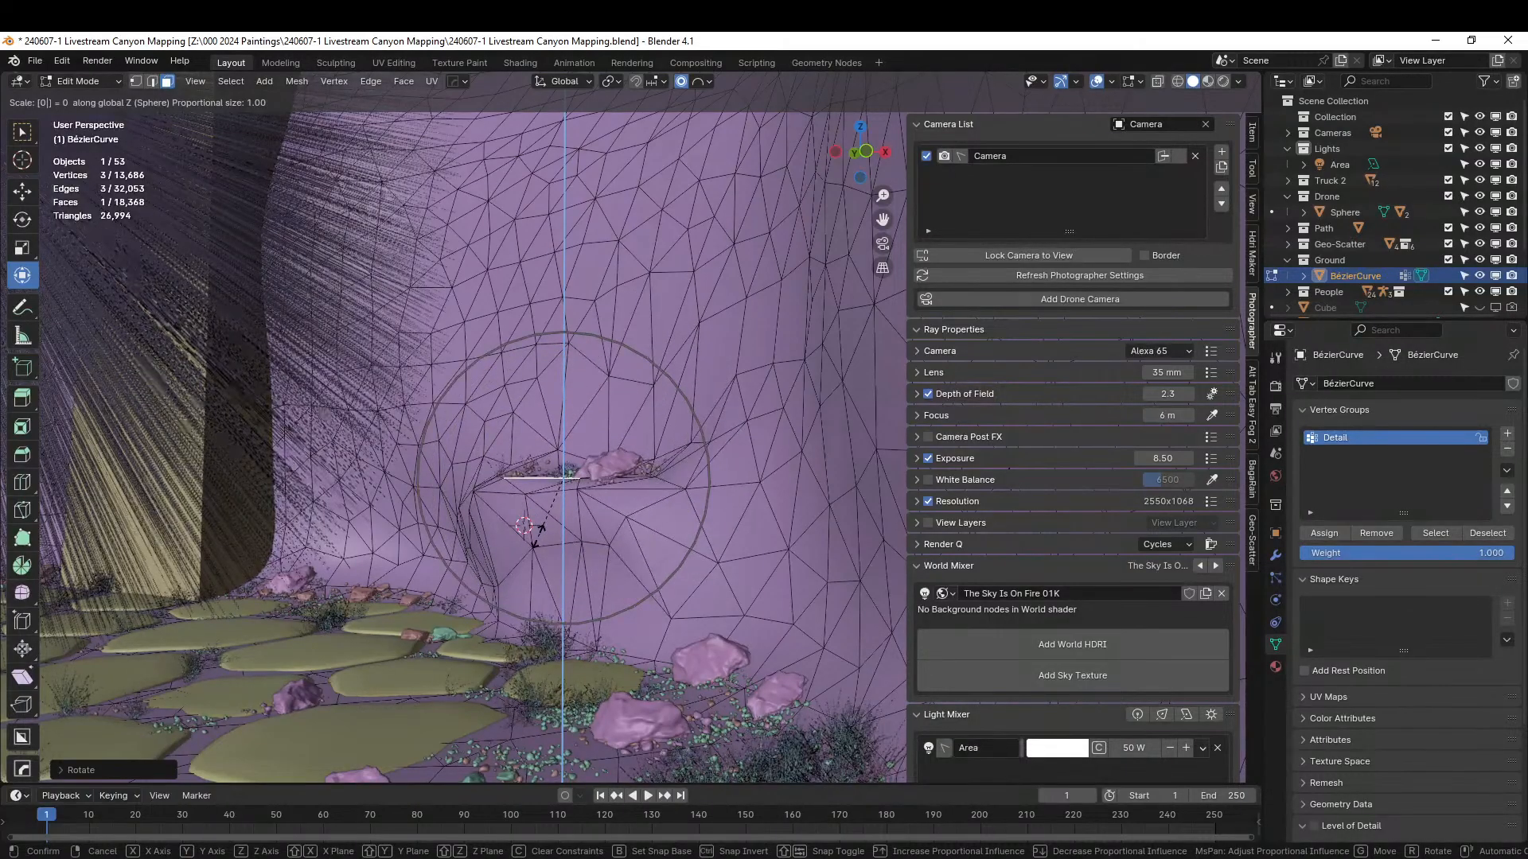
click(538, 537)
- In vertex select mode, move one vertex at the ledge's front edge and another further along the wall with a 1 m proportional size
middle_drag(541, 538, 587, 548)
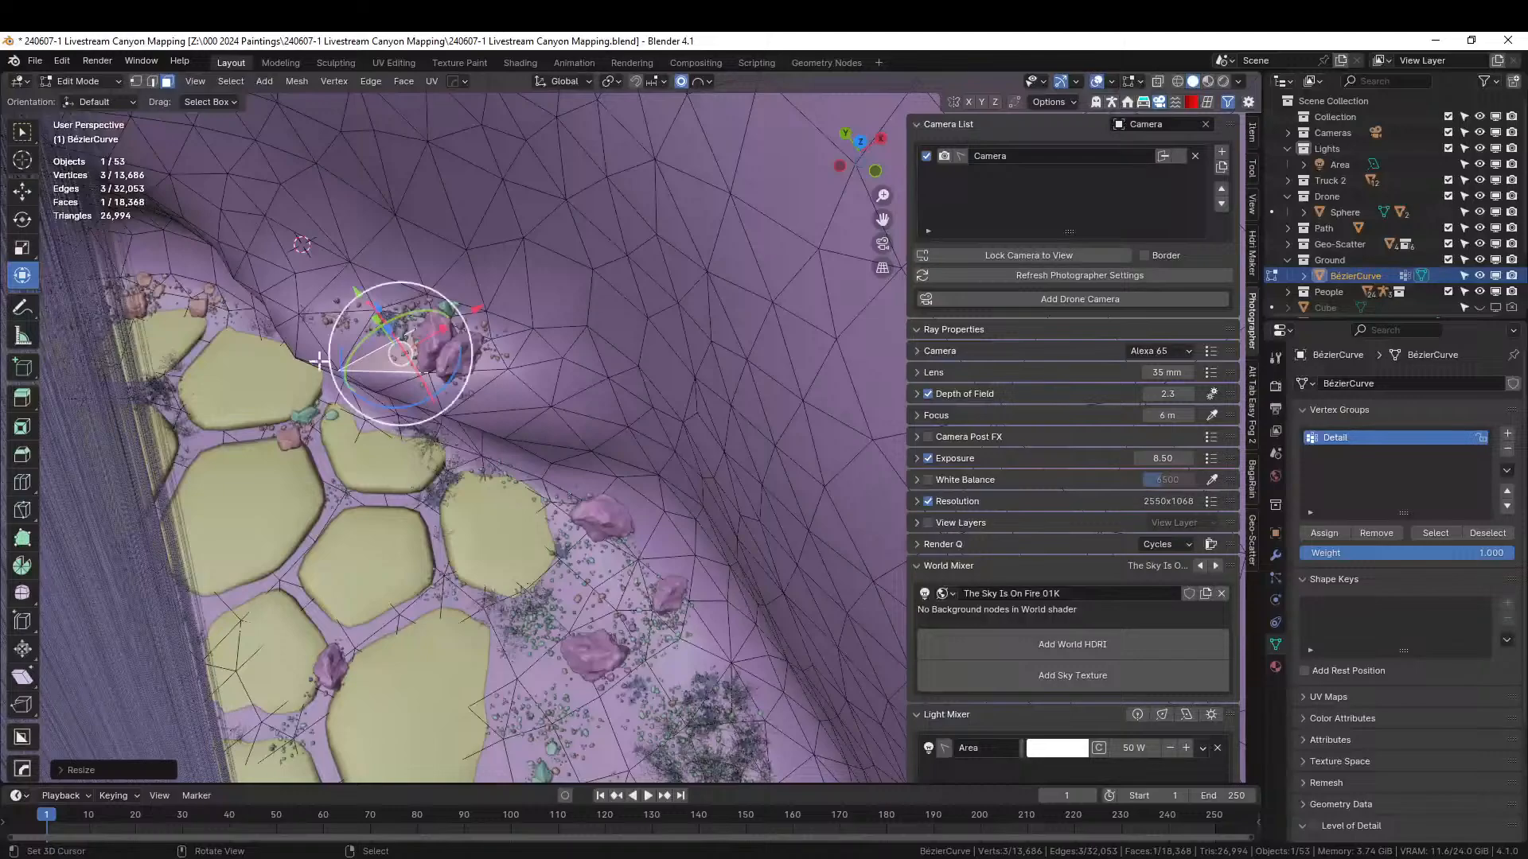
key(1)
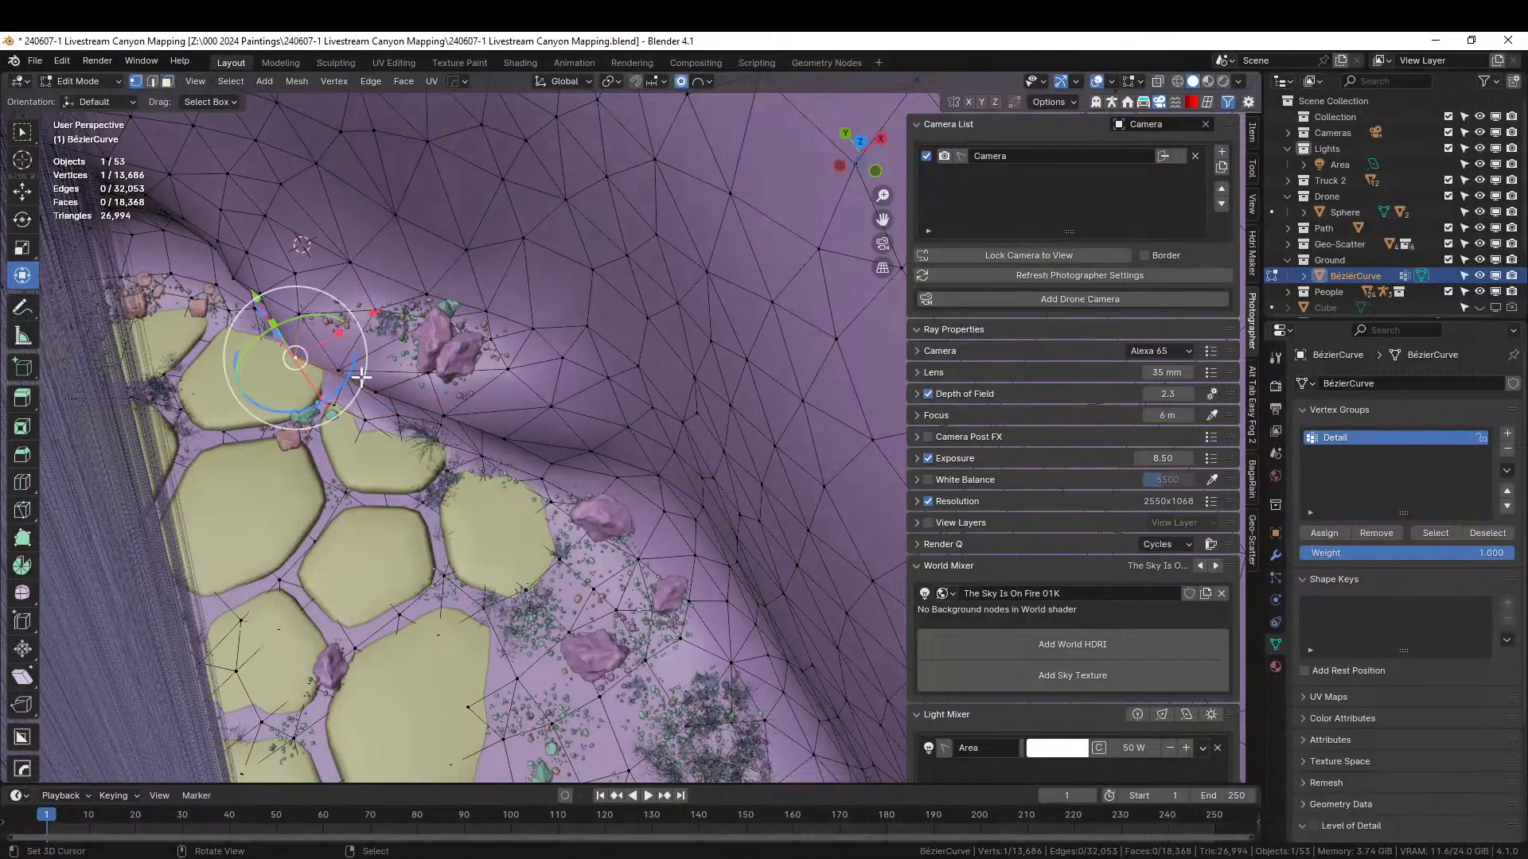
drag(360, 377, 369, 361)
right_click(590, 446)
key(g)
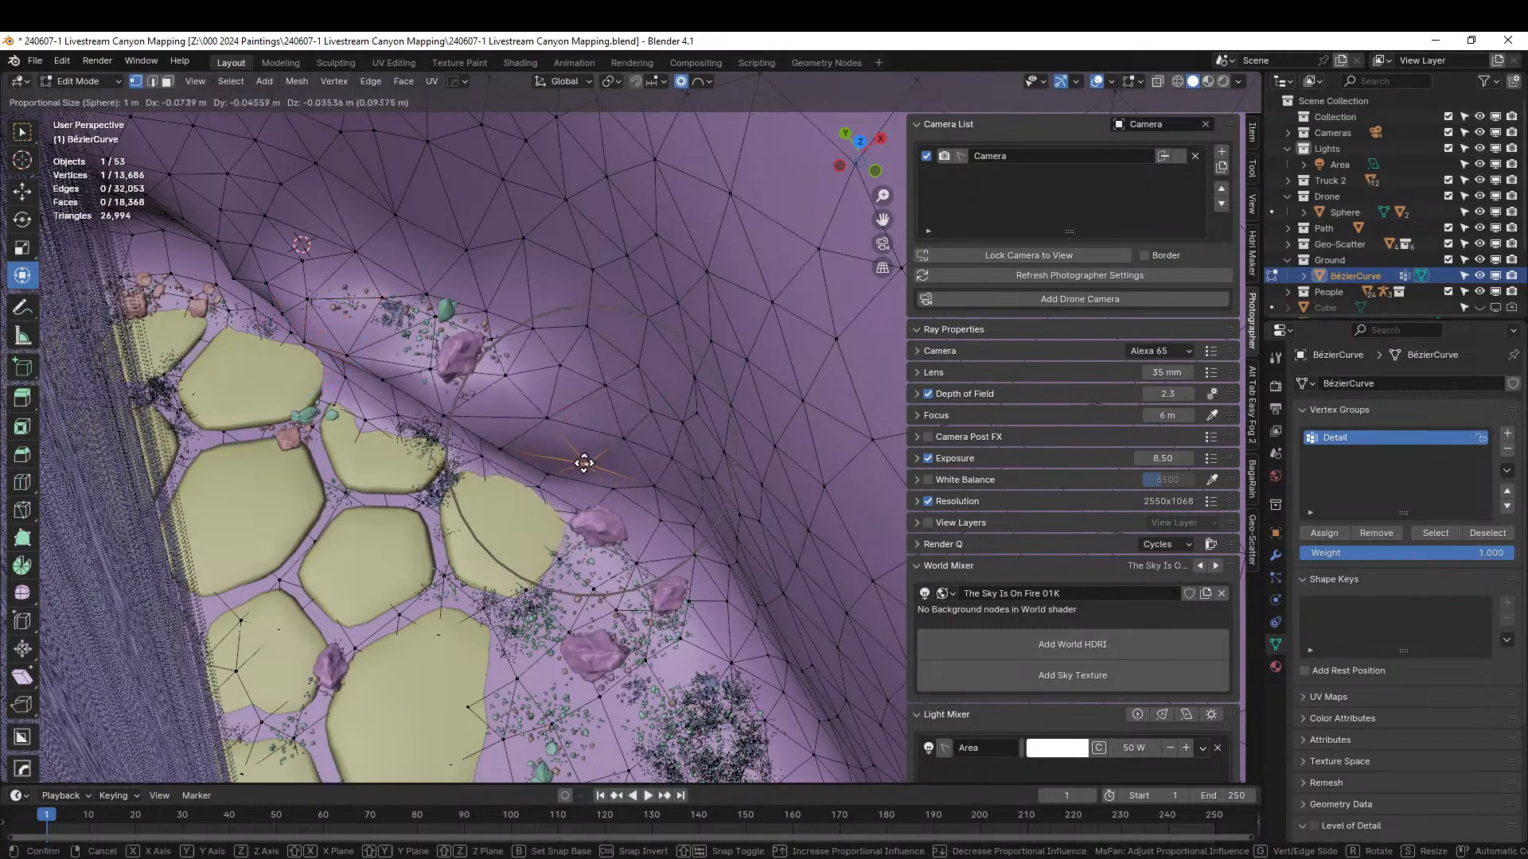
click(577, 468)
mouse_move(575, 396)
middle_down()
mouse_move(586, 351)
mouse_move(570, 409)
middle_up()
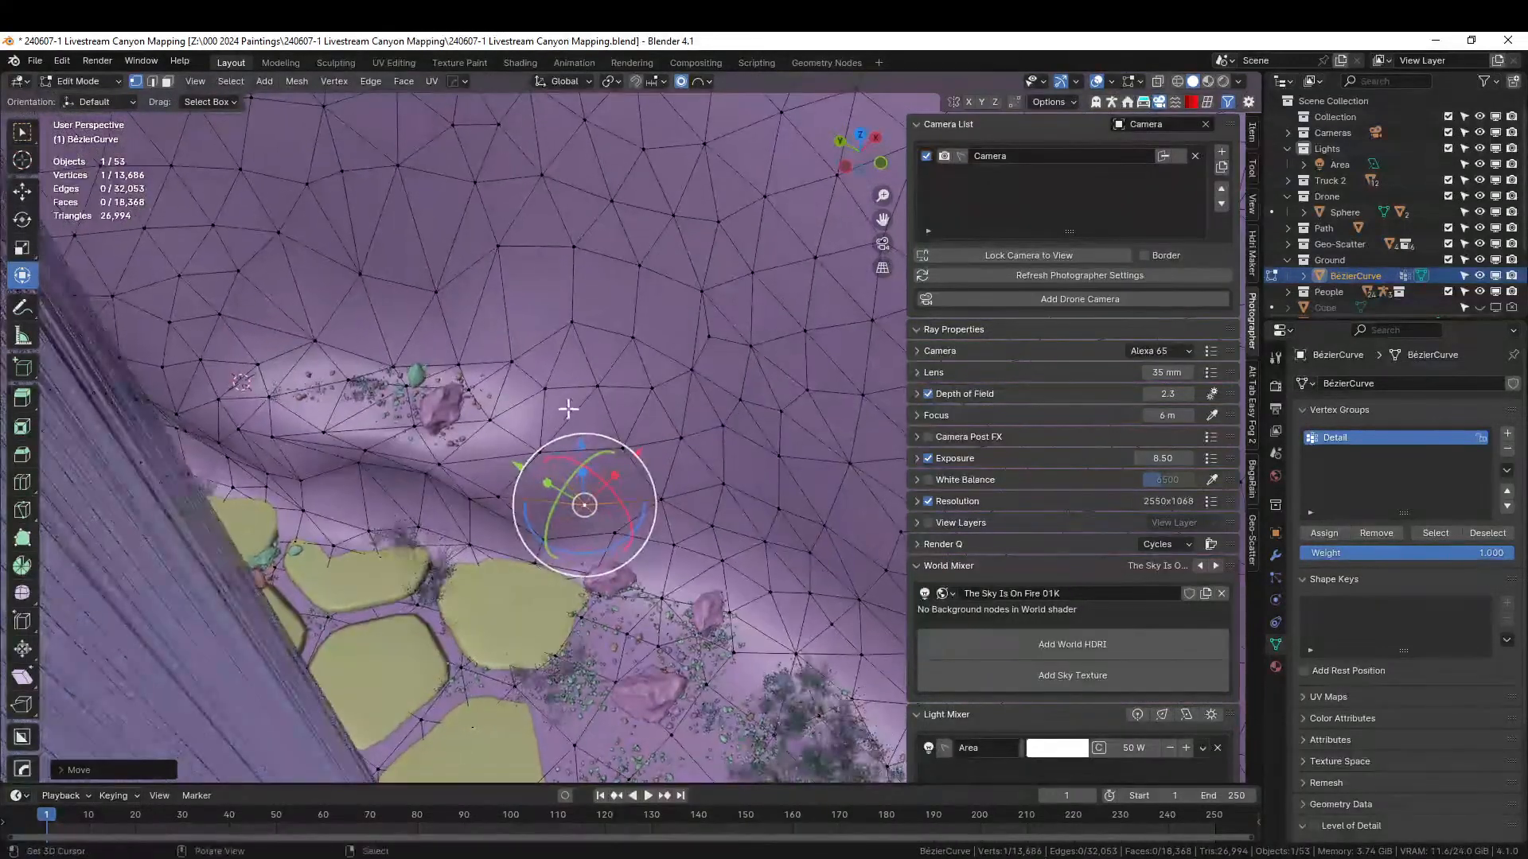
- Select the triangular face at the end of the ledge and flatten it along global Z to extend the ledge
right_click(524, 416)
key(3)
right_click(525, 416)
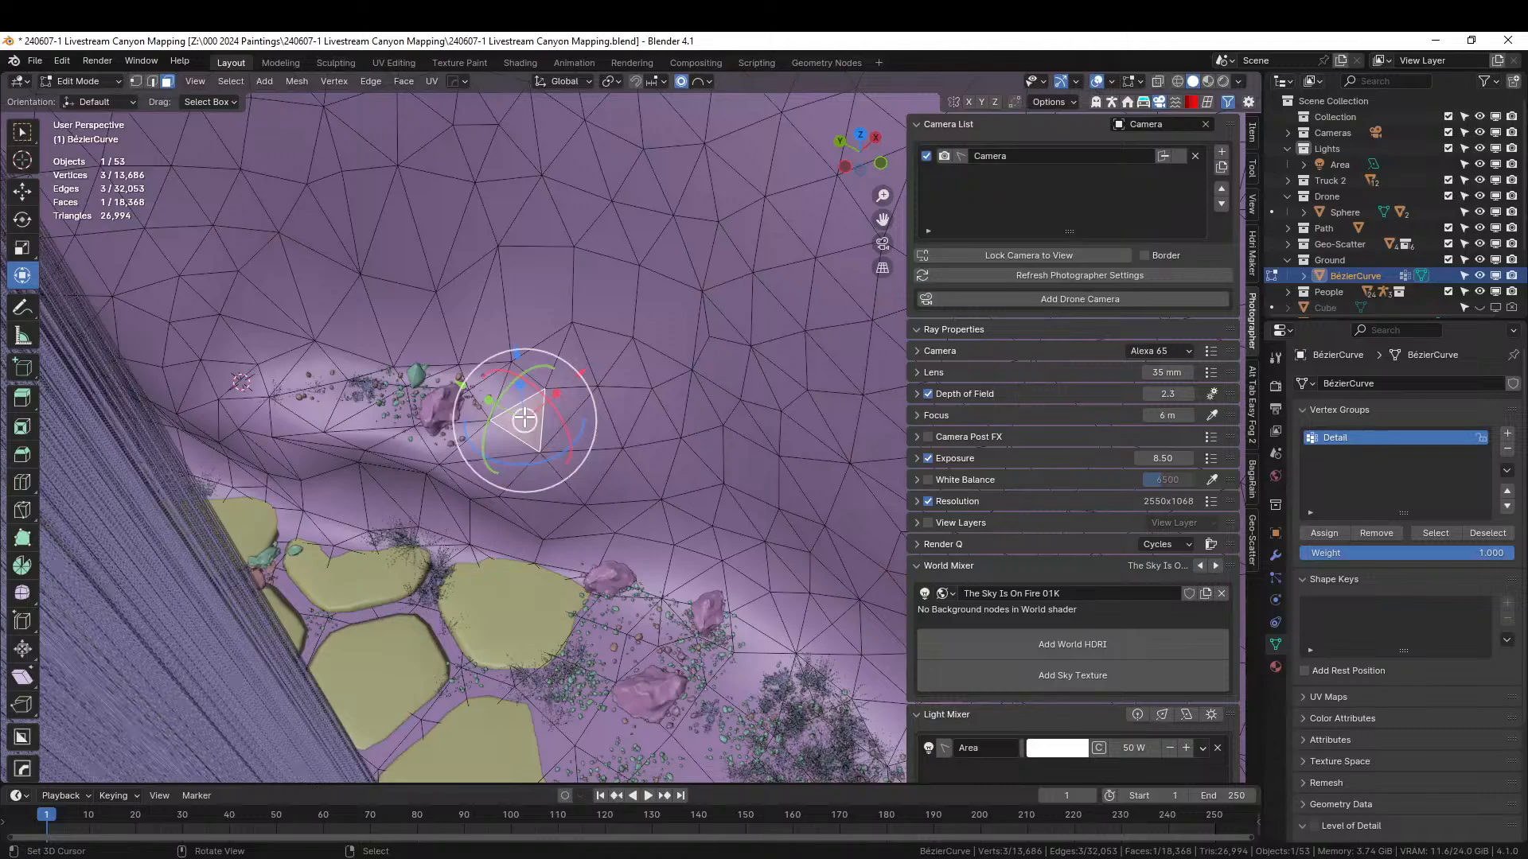
key(s)
key(z)
key(Return)
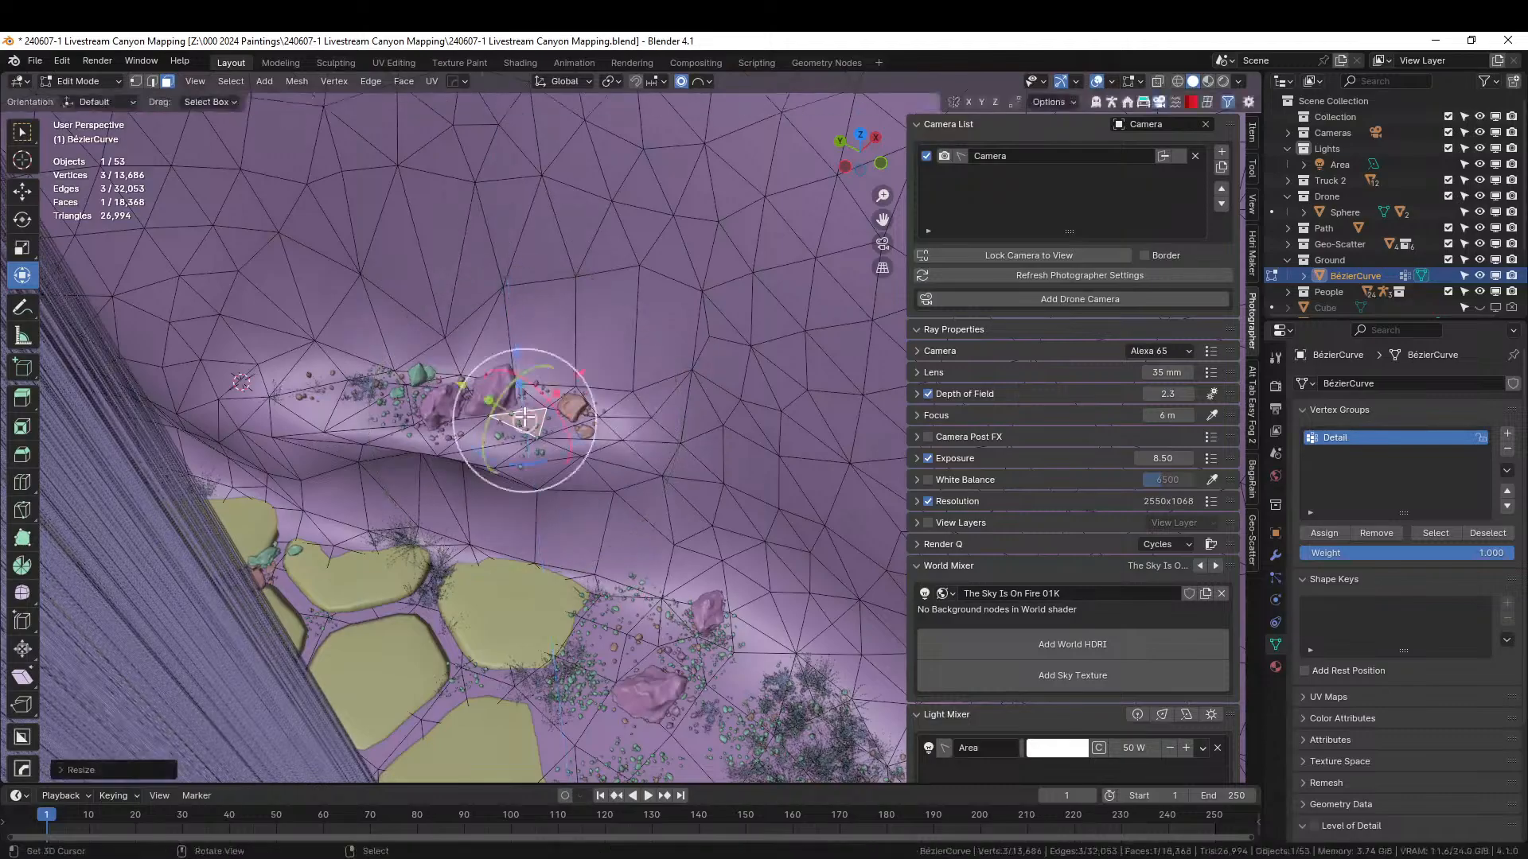
- Select the vertices of a short edge beneath the ledge and move them about 0.17 m downward and outward with a 0.51 m proportional size
middle_drag(330, 438, 308, 374)
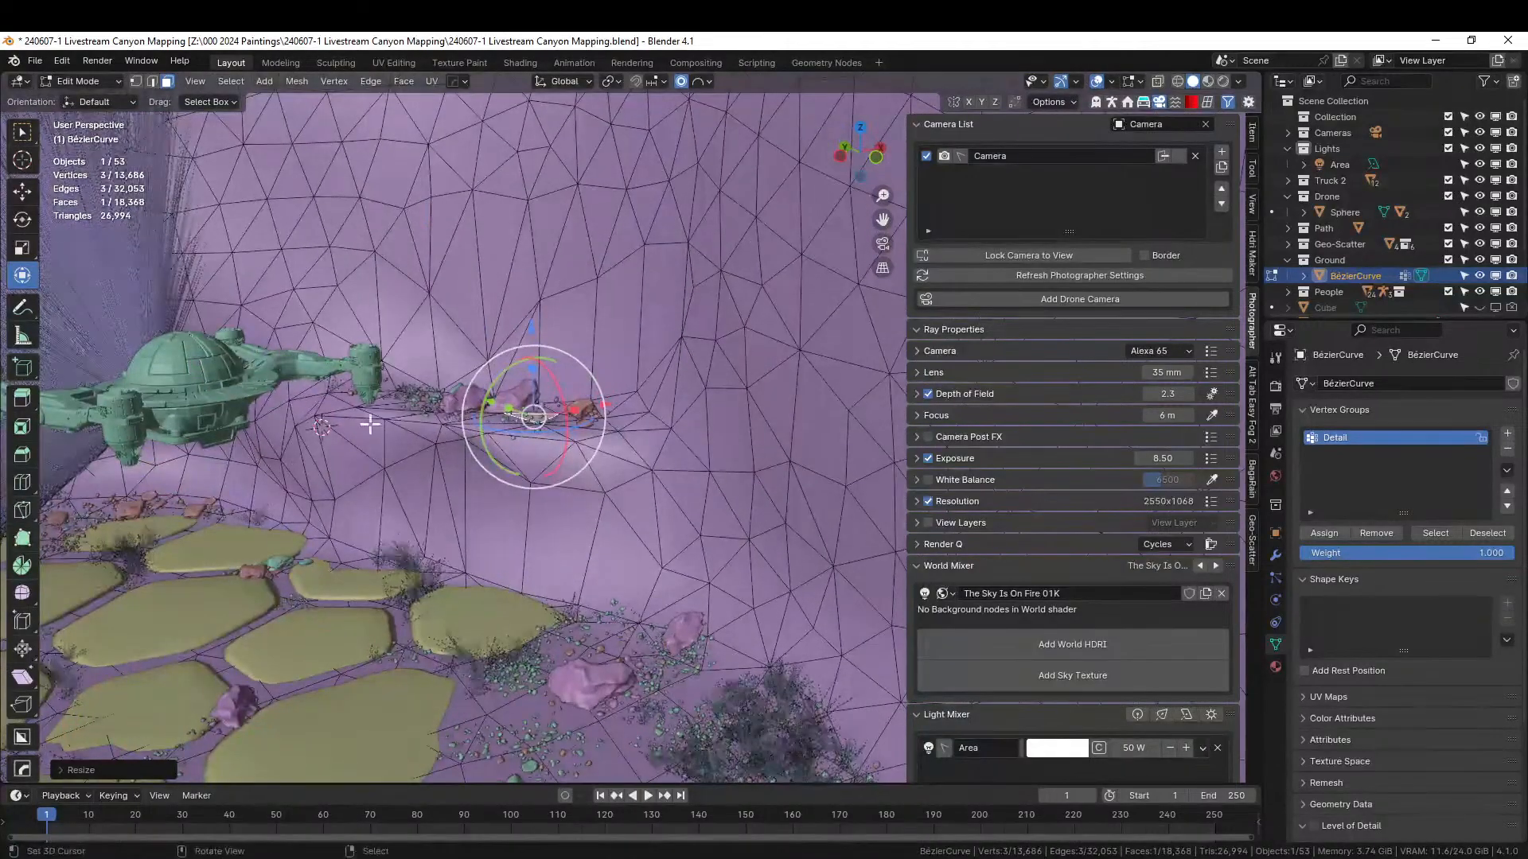
scroll(368, 422, up, 2)
middle_drag(377, 437, 341, 433)
key(1)
right_click(347, 459)
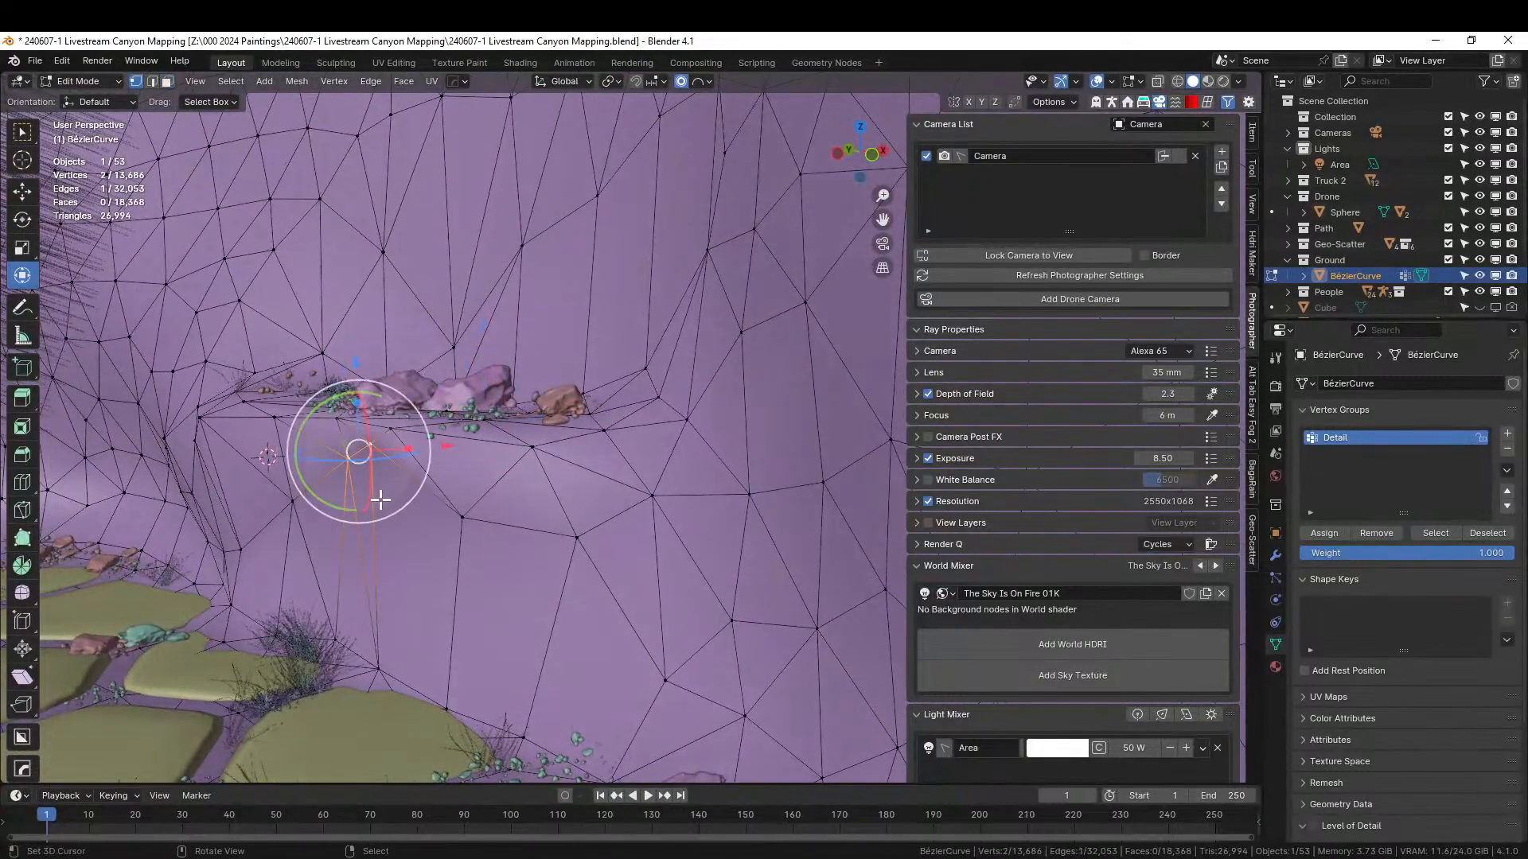
key(g)
scroll(342, 513, up, 3)
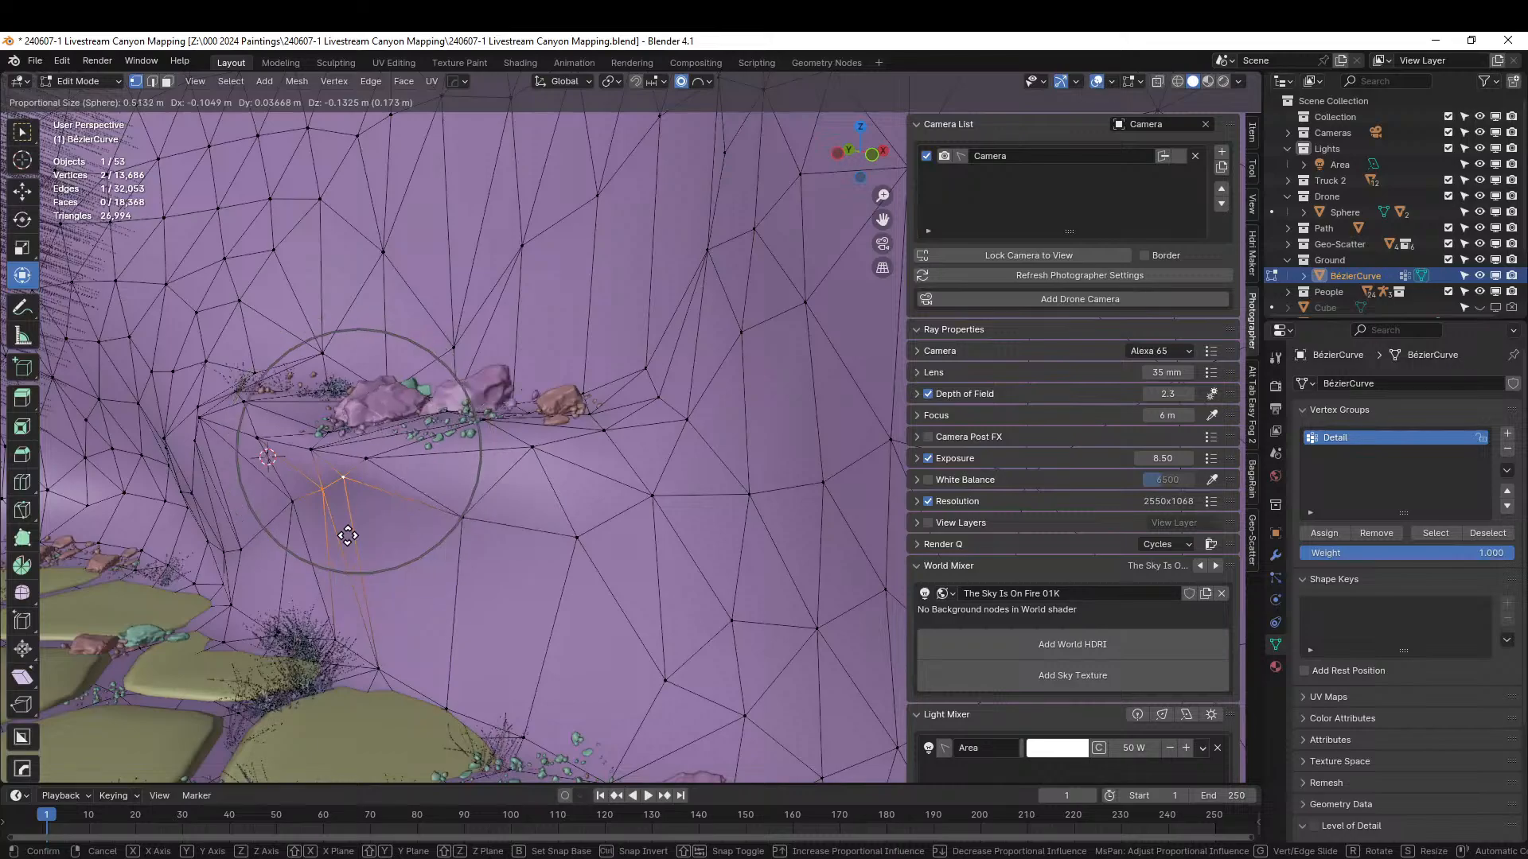
click(341, 535)
- Move two single vertices along the ledge's front rim with a smaller proportional size, and check the shape in Object Mode
middle_drag(341, 536, 159, 608)
right_click(147, 561)
key(g)
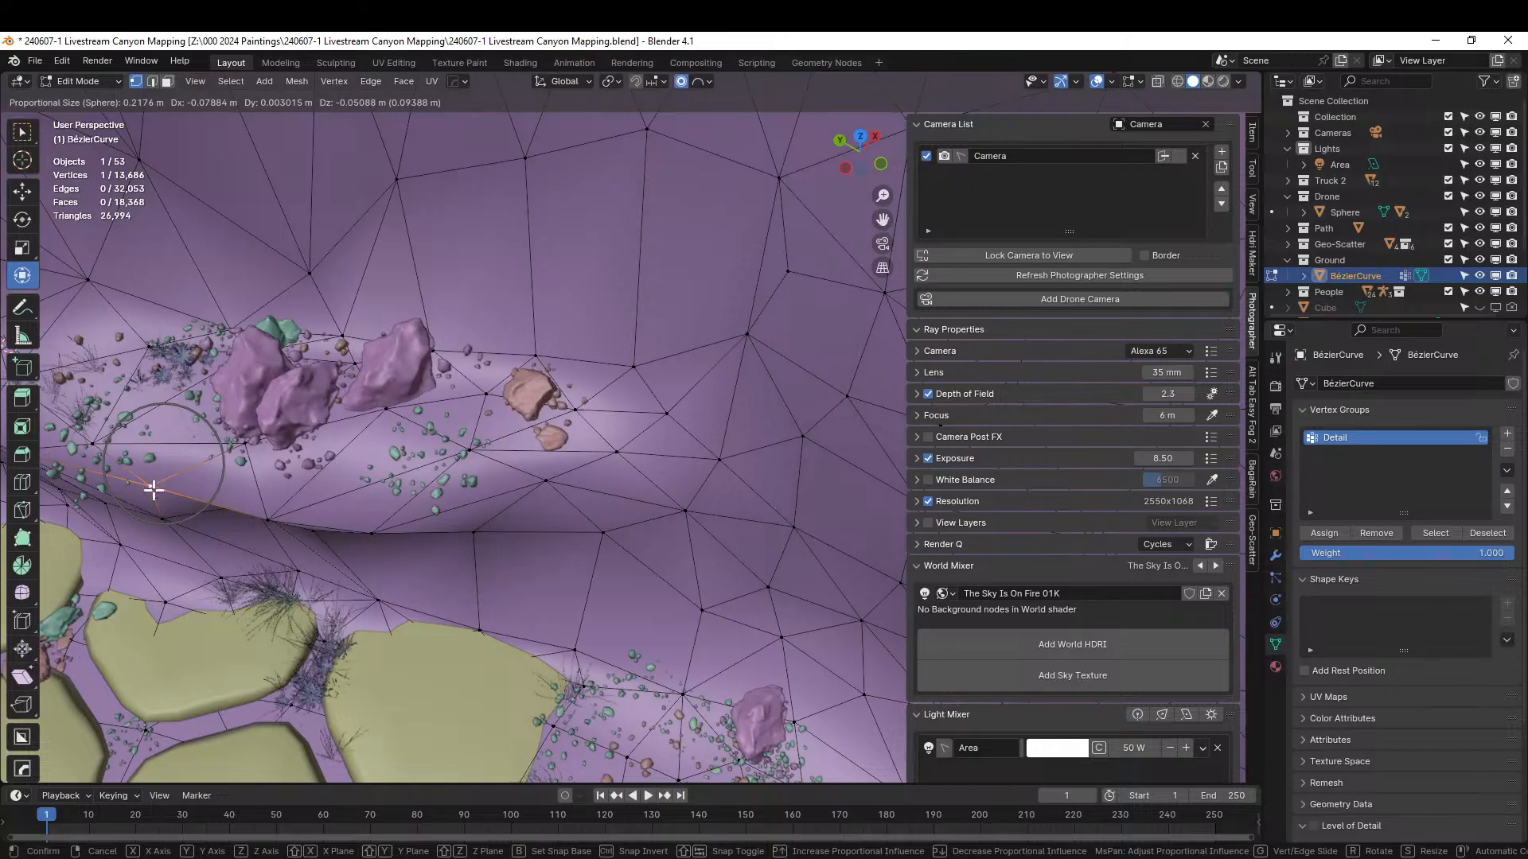
click(153, 490)
middle_drag(153, 481, 722, 430)
scroll(489, 467, up, 3)
scroll(713, 334, down, 3)
right_click(732, 435)
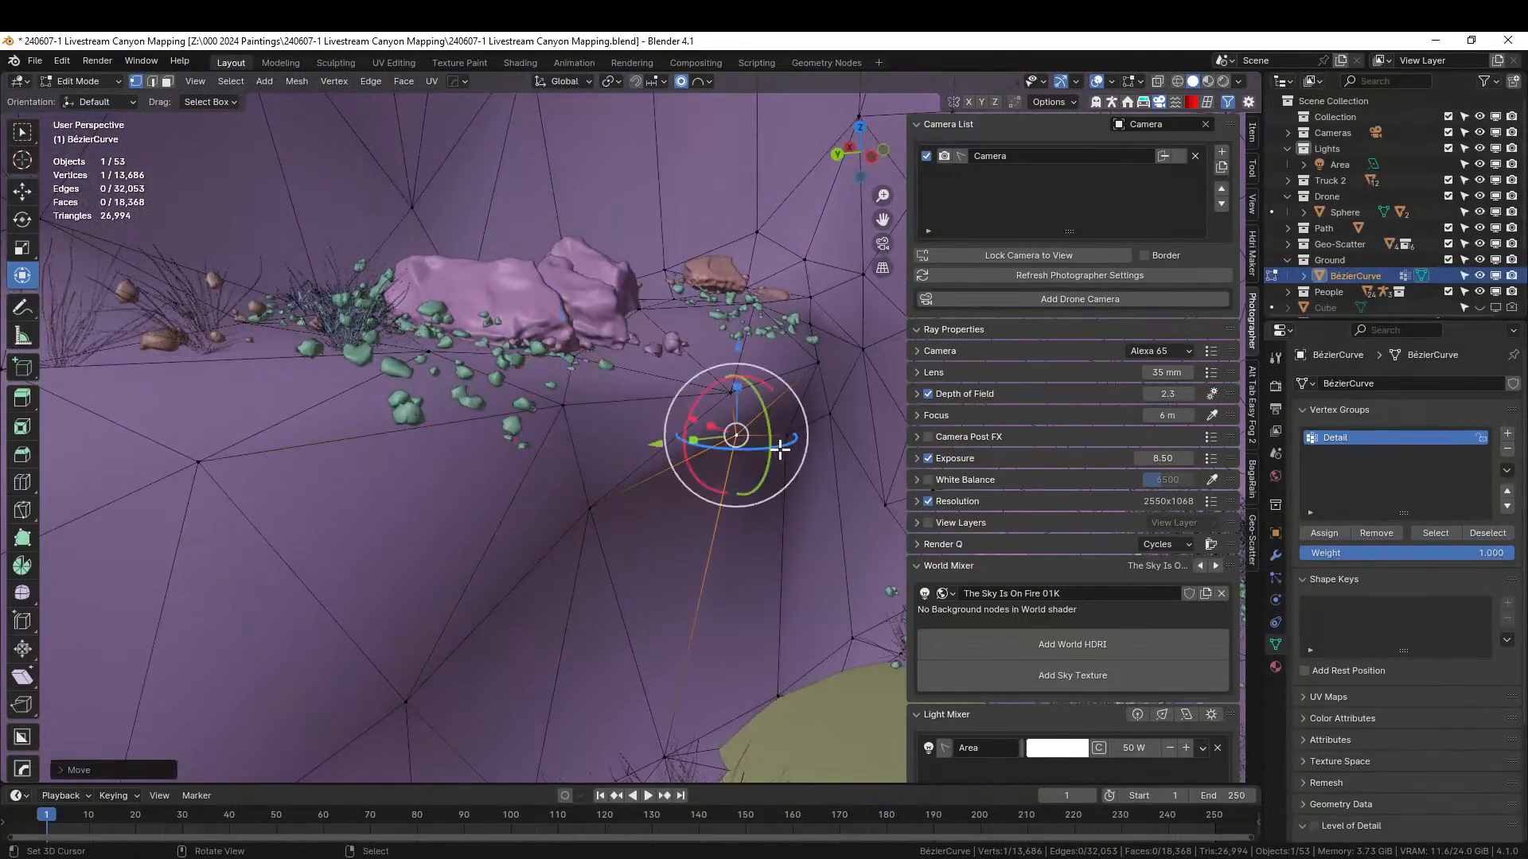
key(g)
click(825, 458)
middle_drag(825, 458, 603, 503)
key(Tab)
key(Tab)
- Select three connected edges along the ledge's front rim and bevel them by about 0.06 m with one segment
middle_drag(487, 498, 448, 476)
key(2)
right_click(412, 481)
shift+right_click(565, 477)
middle_drag(566, 477, 614, 533)
shift+right_click(663, 530)
middle_drag(285, 596, 370, 560)
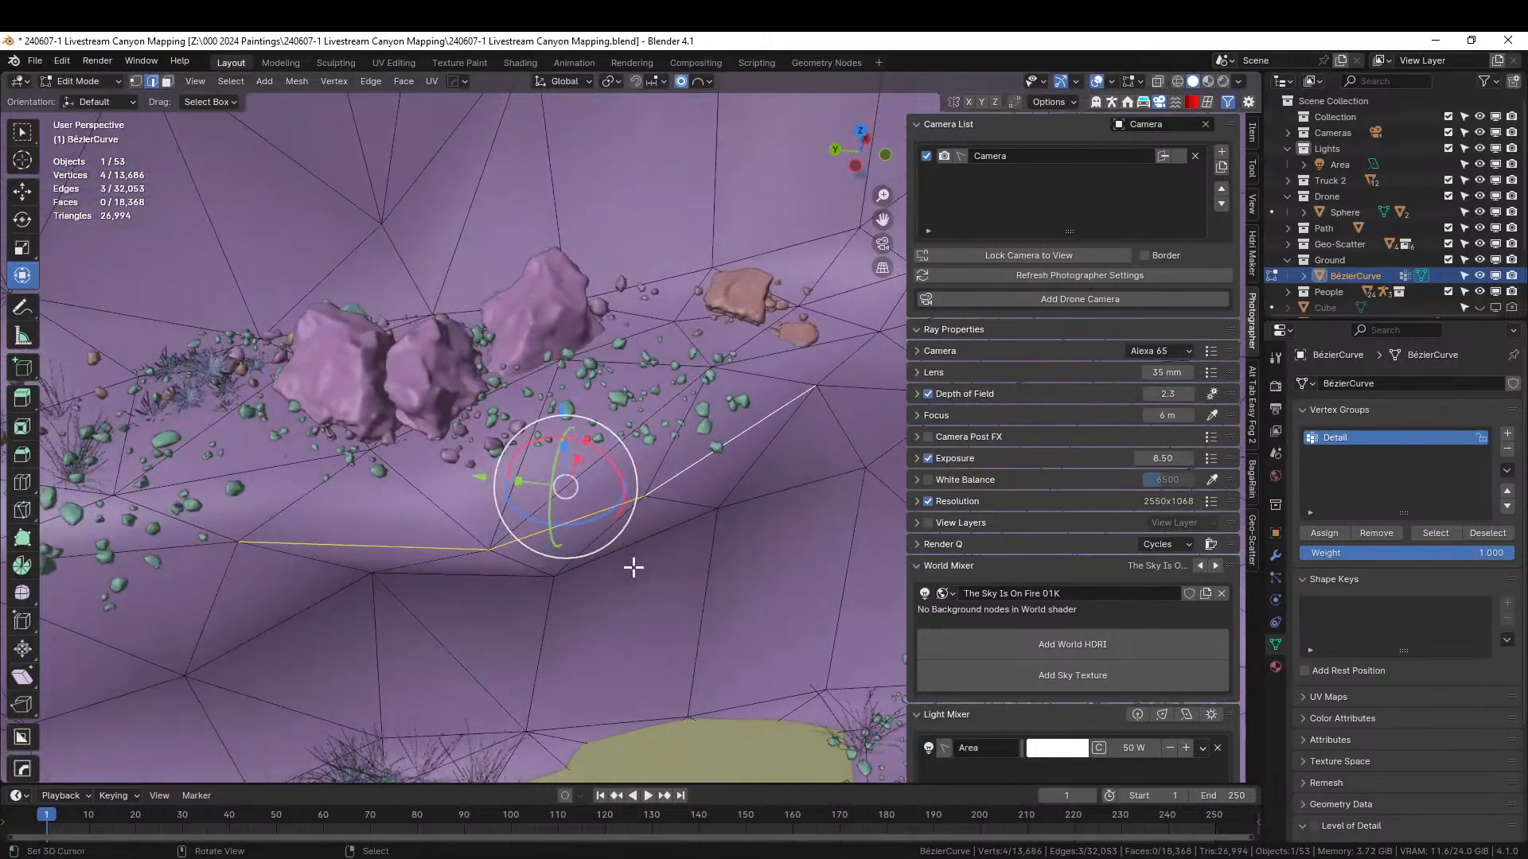
key(ctrl+b)
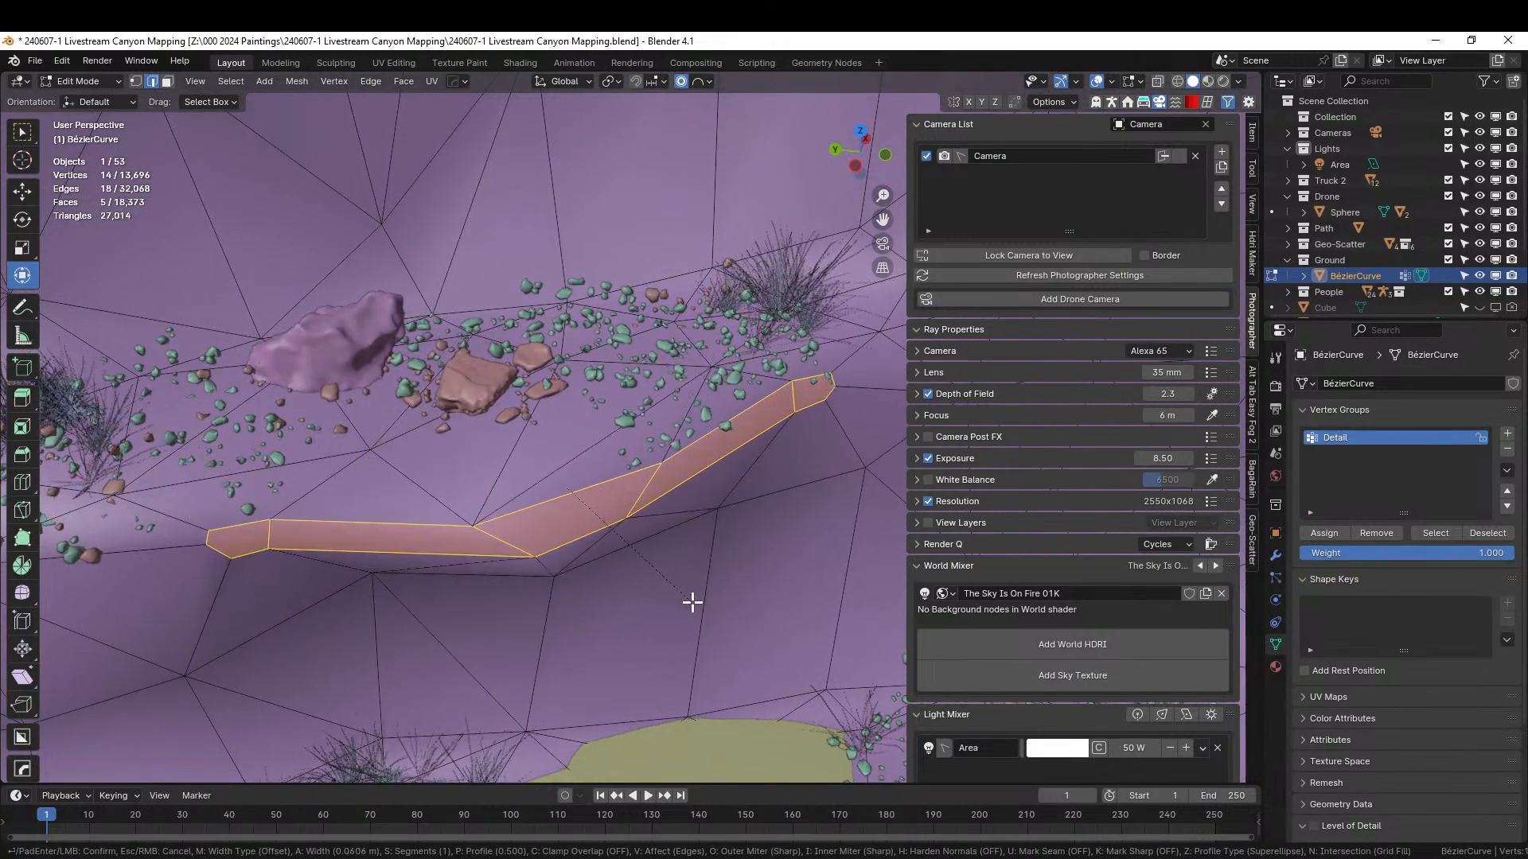
click(692, 608)
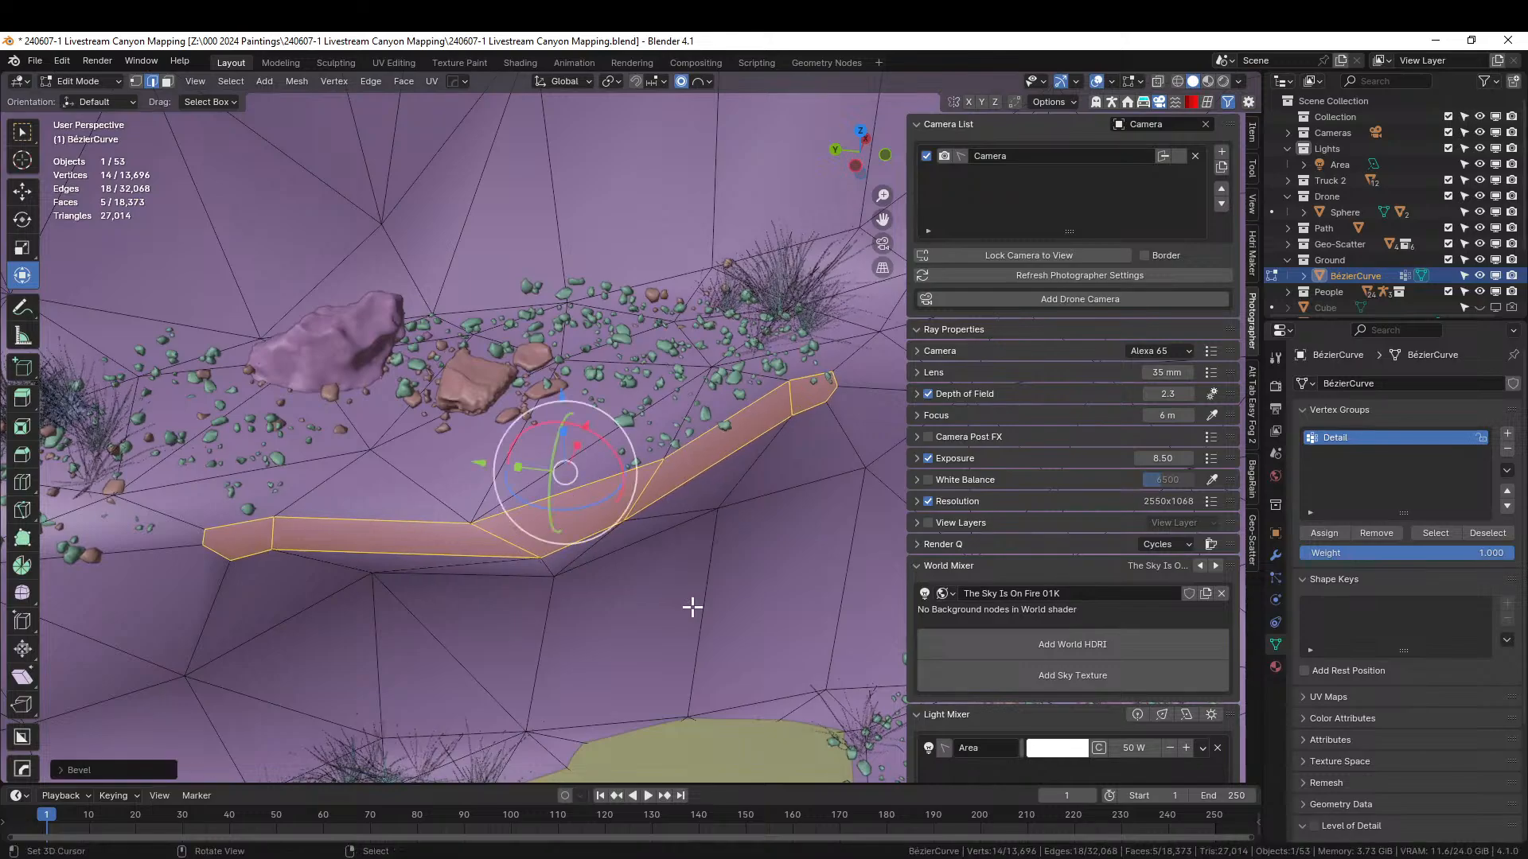
- Return the canyon mesh to Object Mode, check the ledge through the camera and save the file
key(Tab)
middle_drag(692, 607, 577, 581)
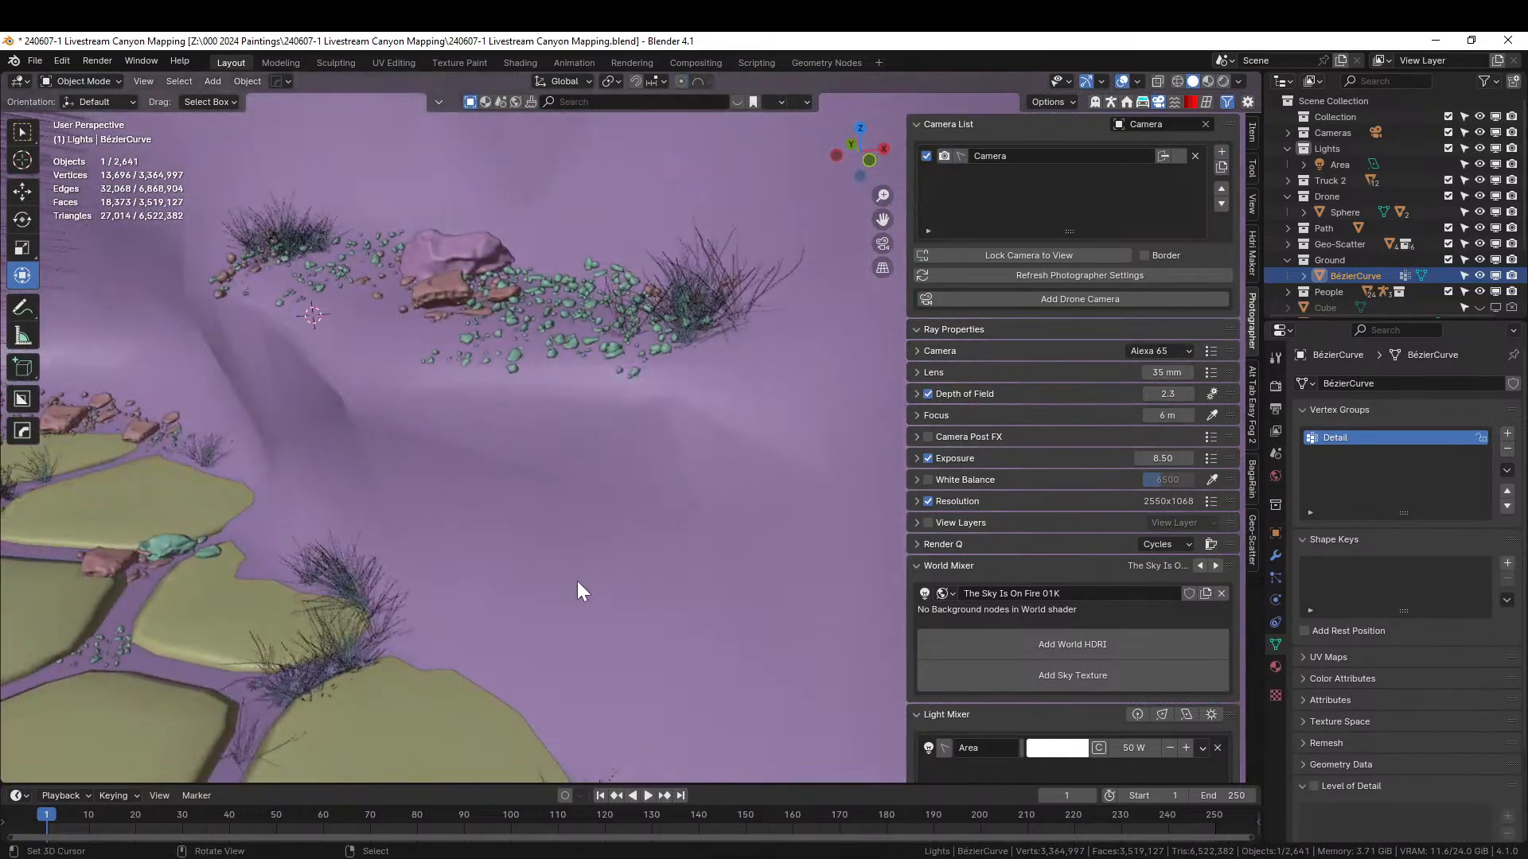
key(KP_0)
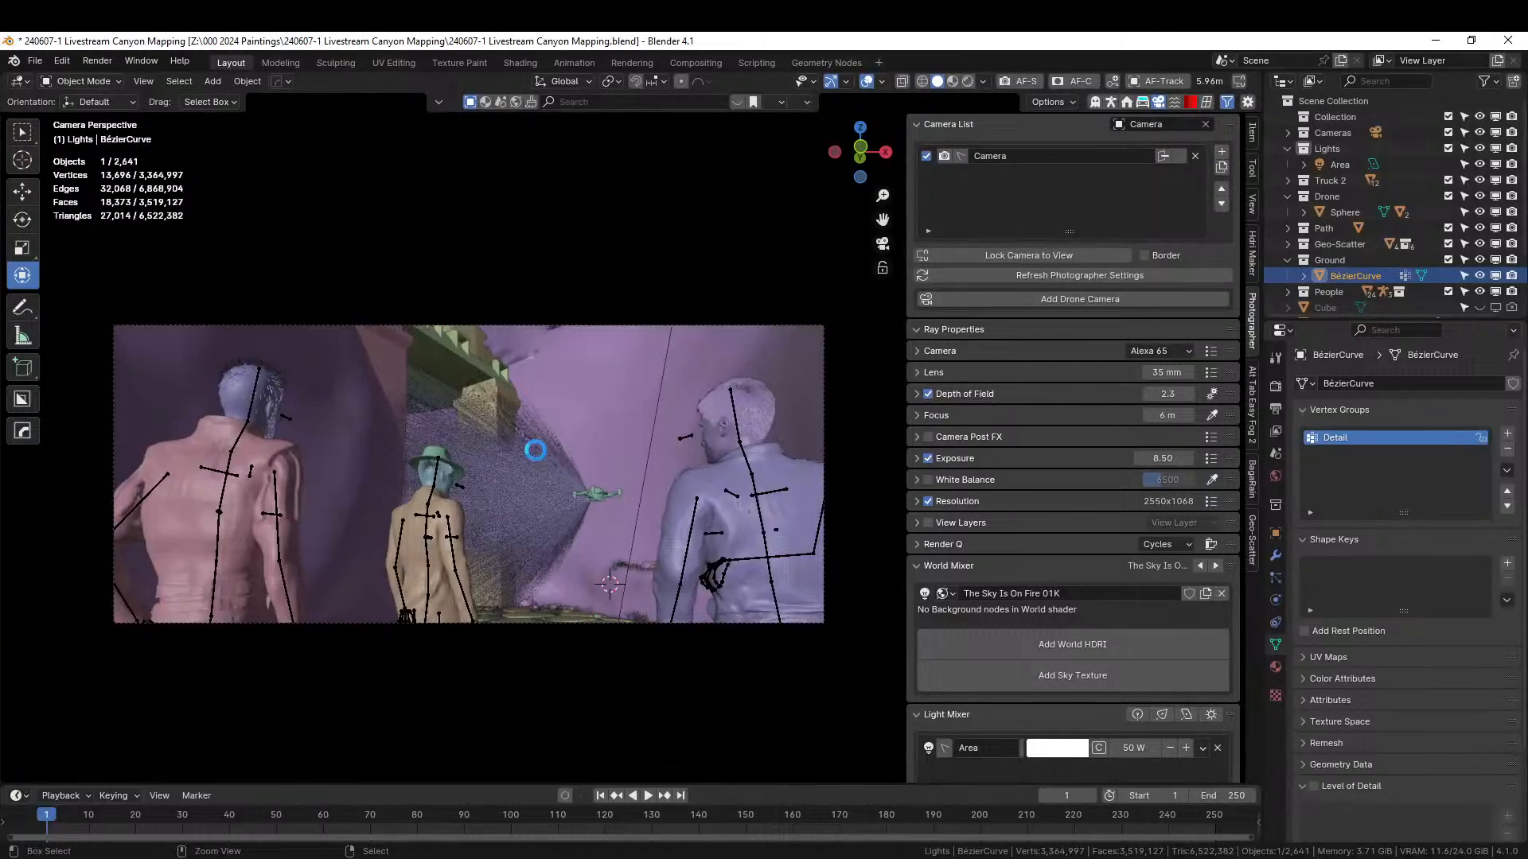
key(ctrl+s)
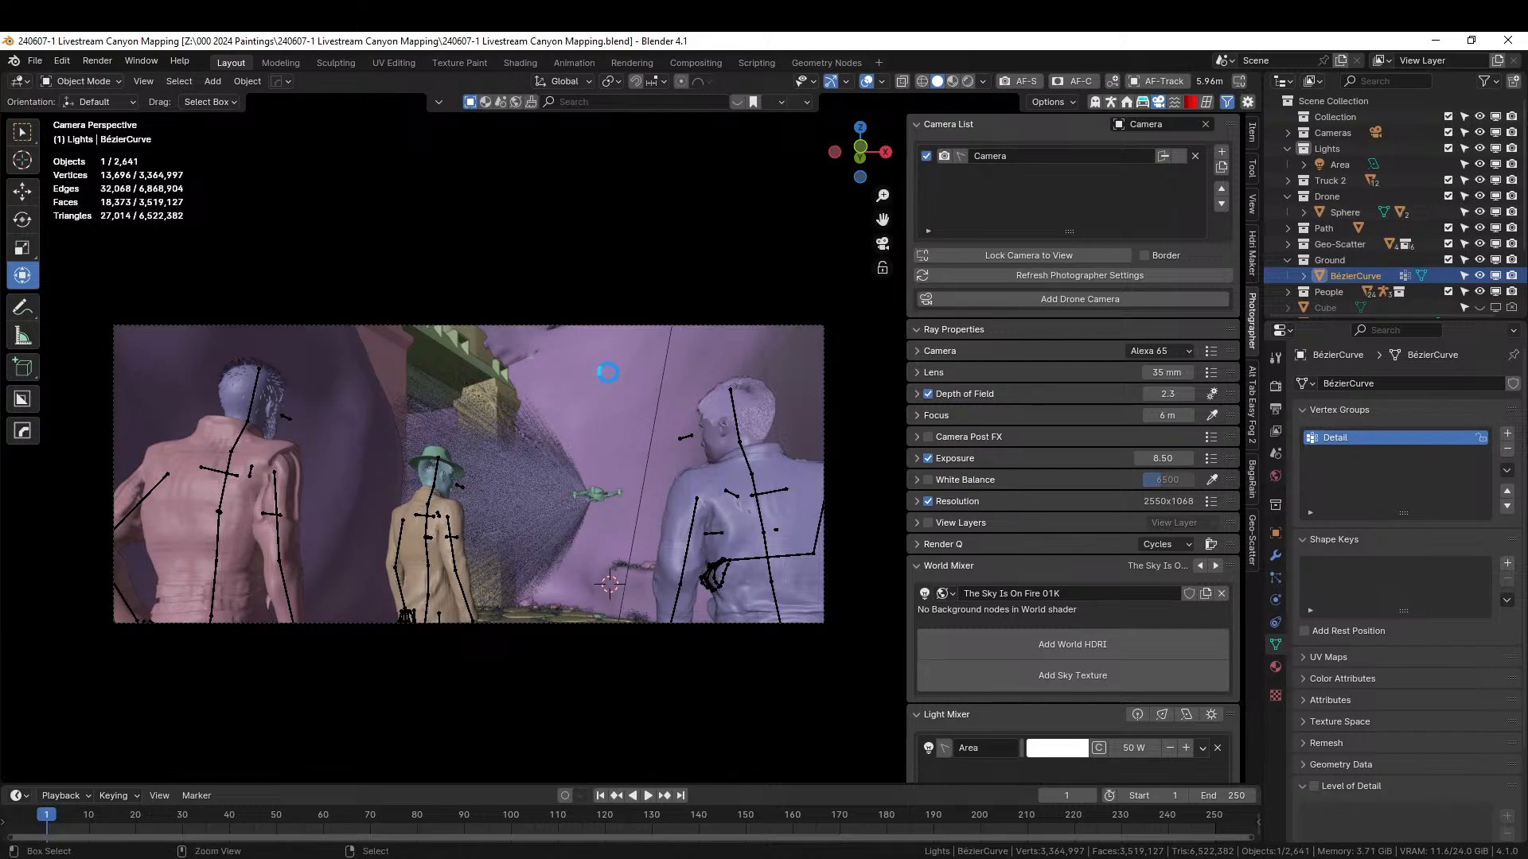
key(ctrl+s)
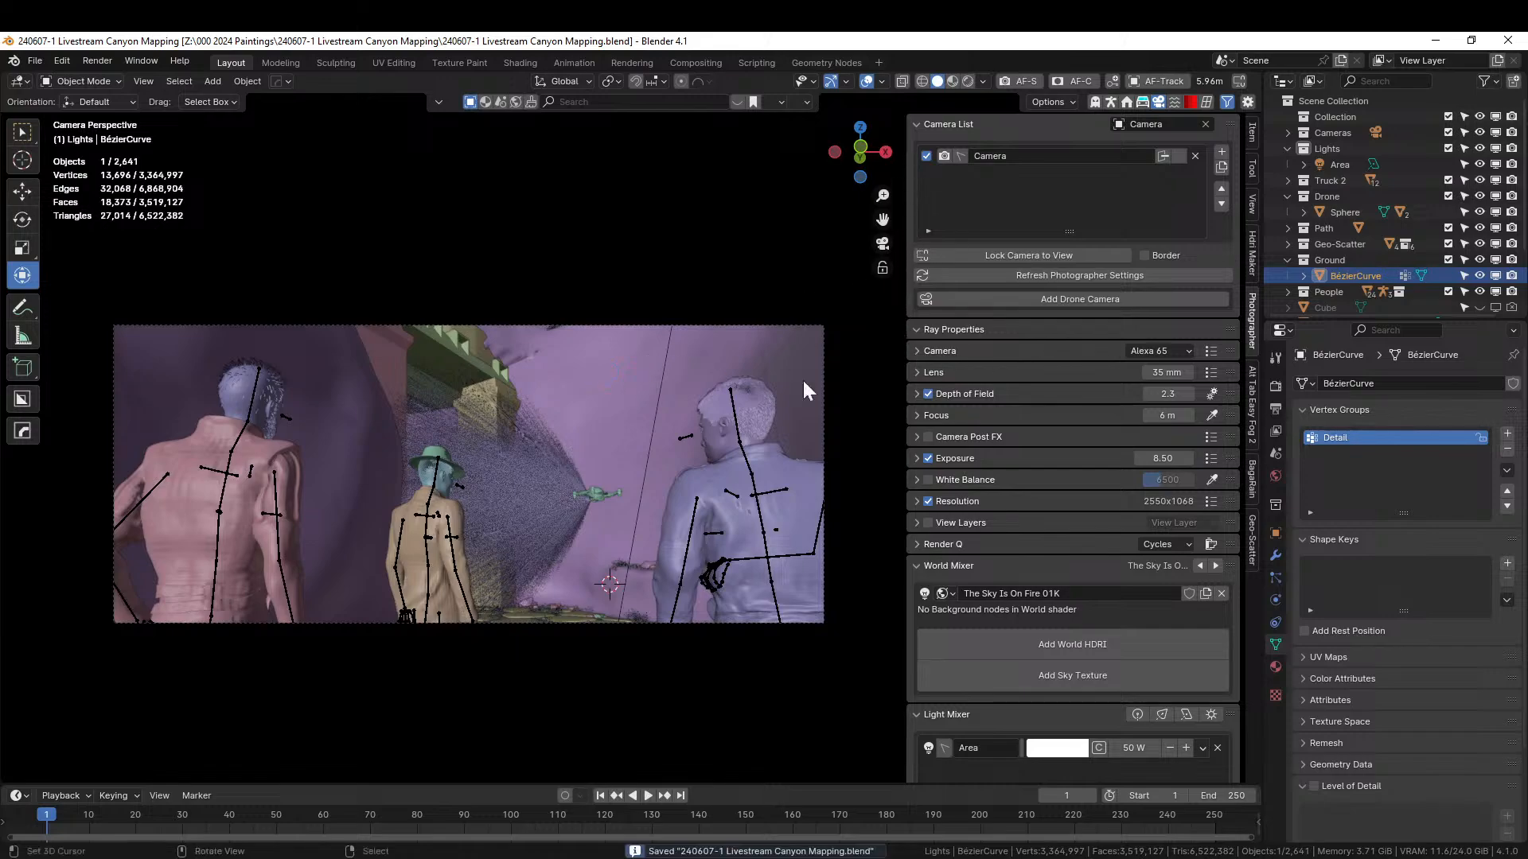
- Turn off the Geo-Scatter collection, duplicate the scene camera by copy and paste, and make the duplicate the active camera
click(1448, 243)
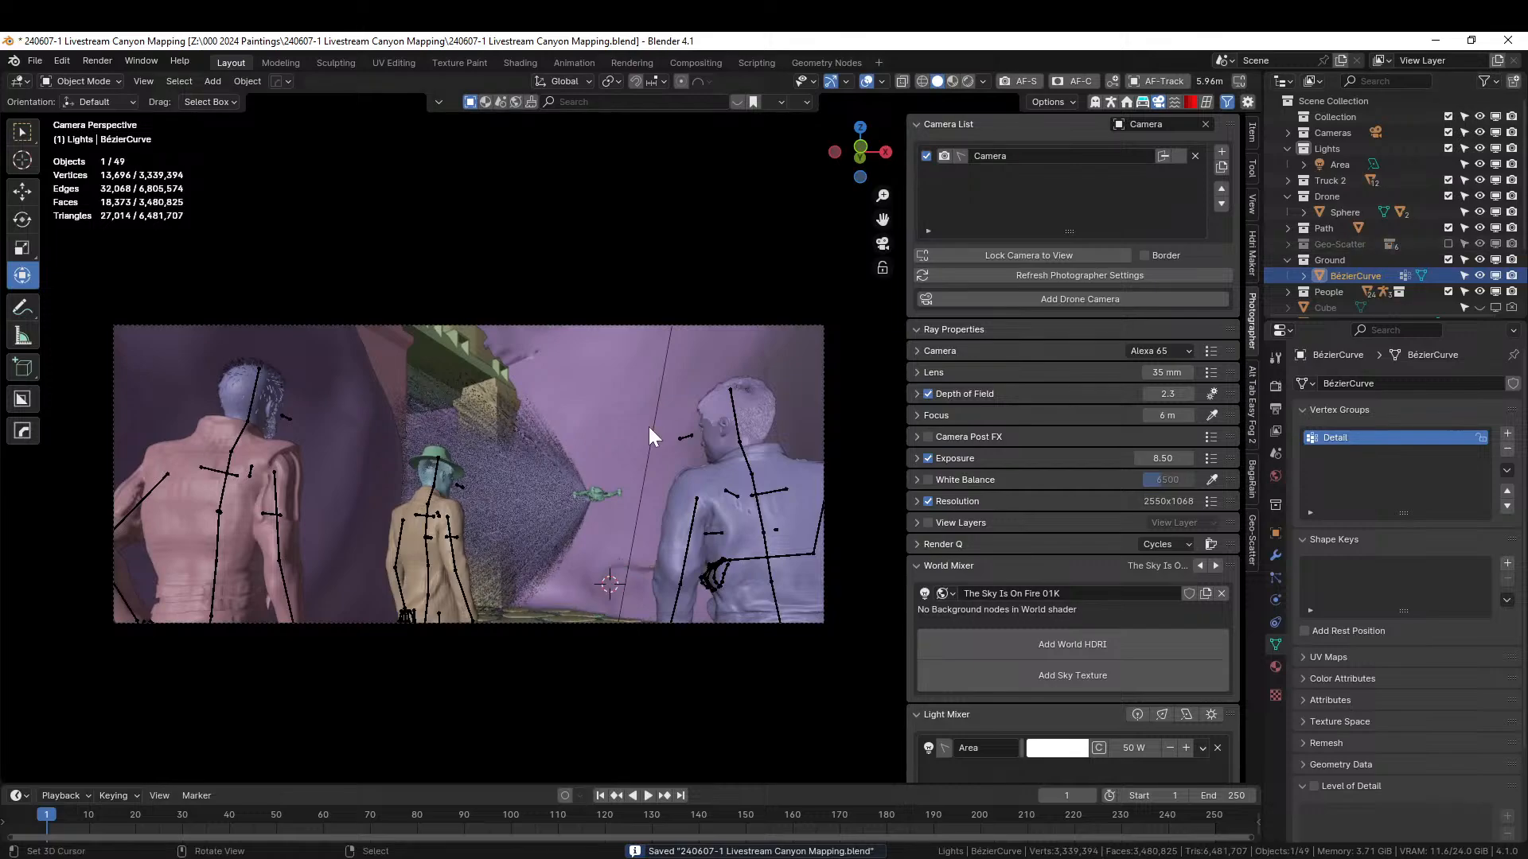
click(1287, 130)
click(1345, 151)
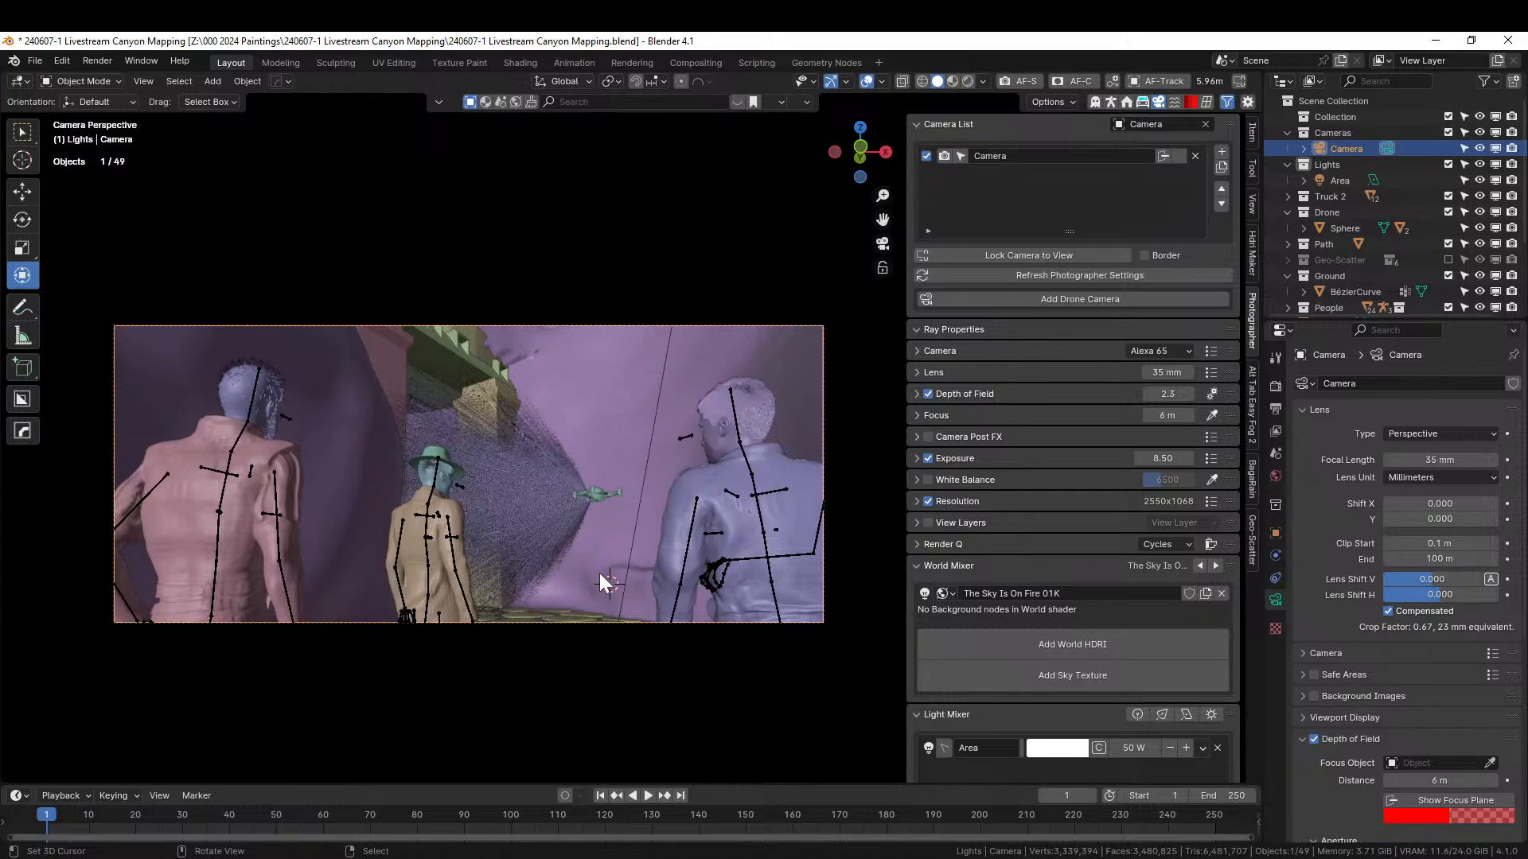
key(ctrl+v)
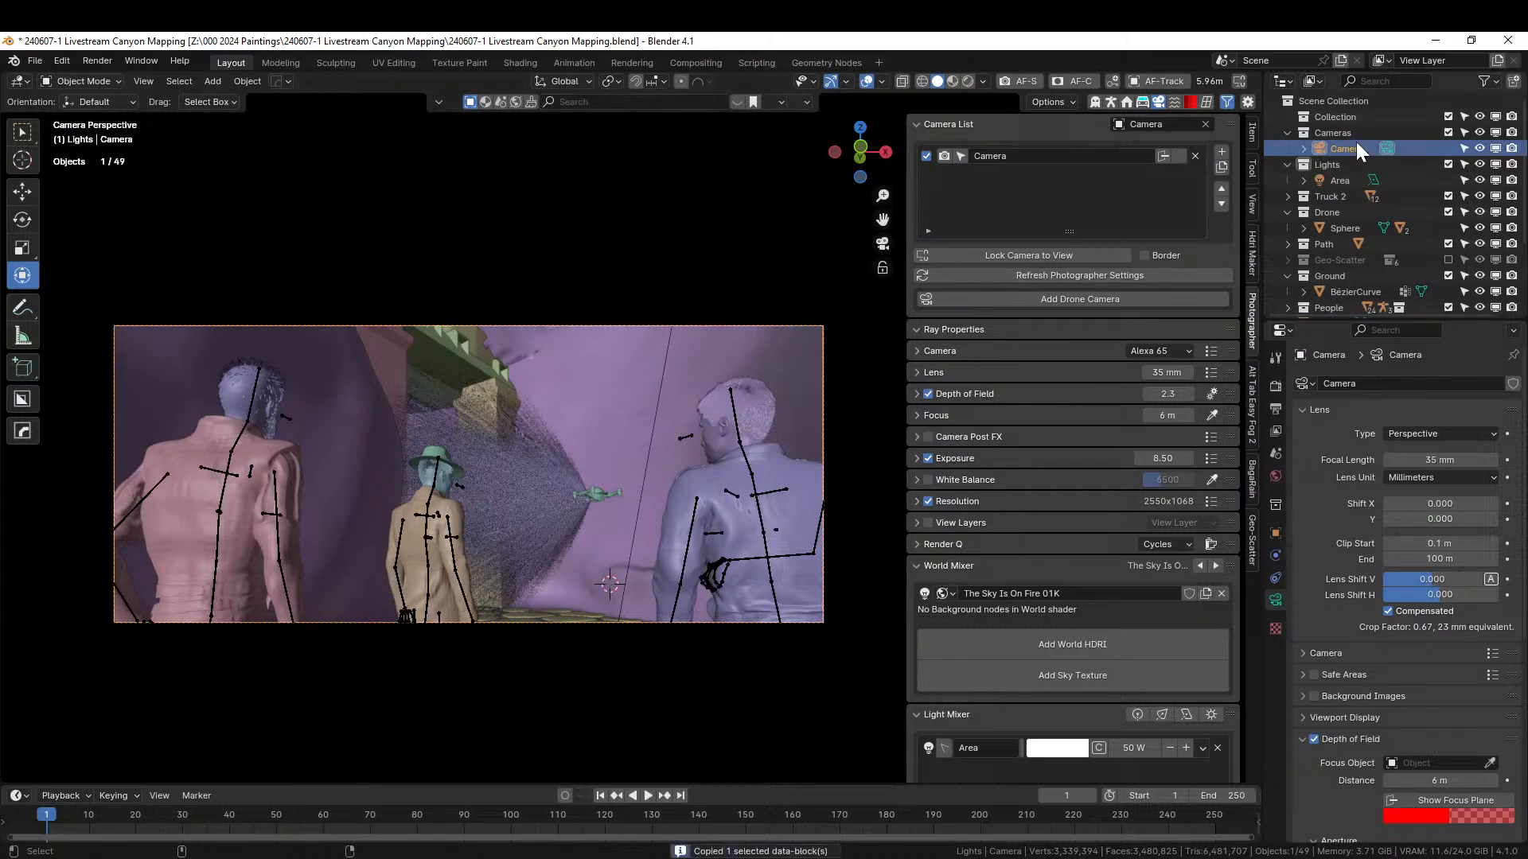
click(943, 172)
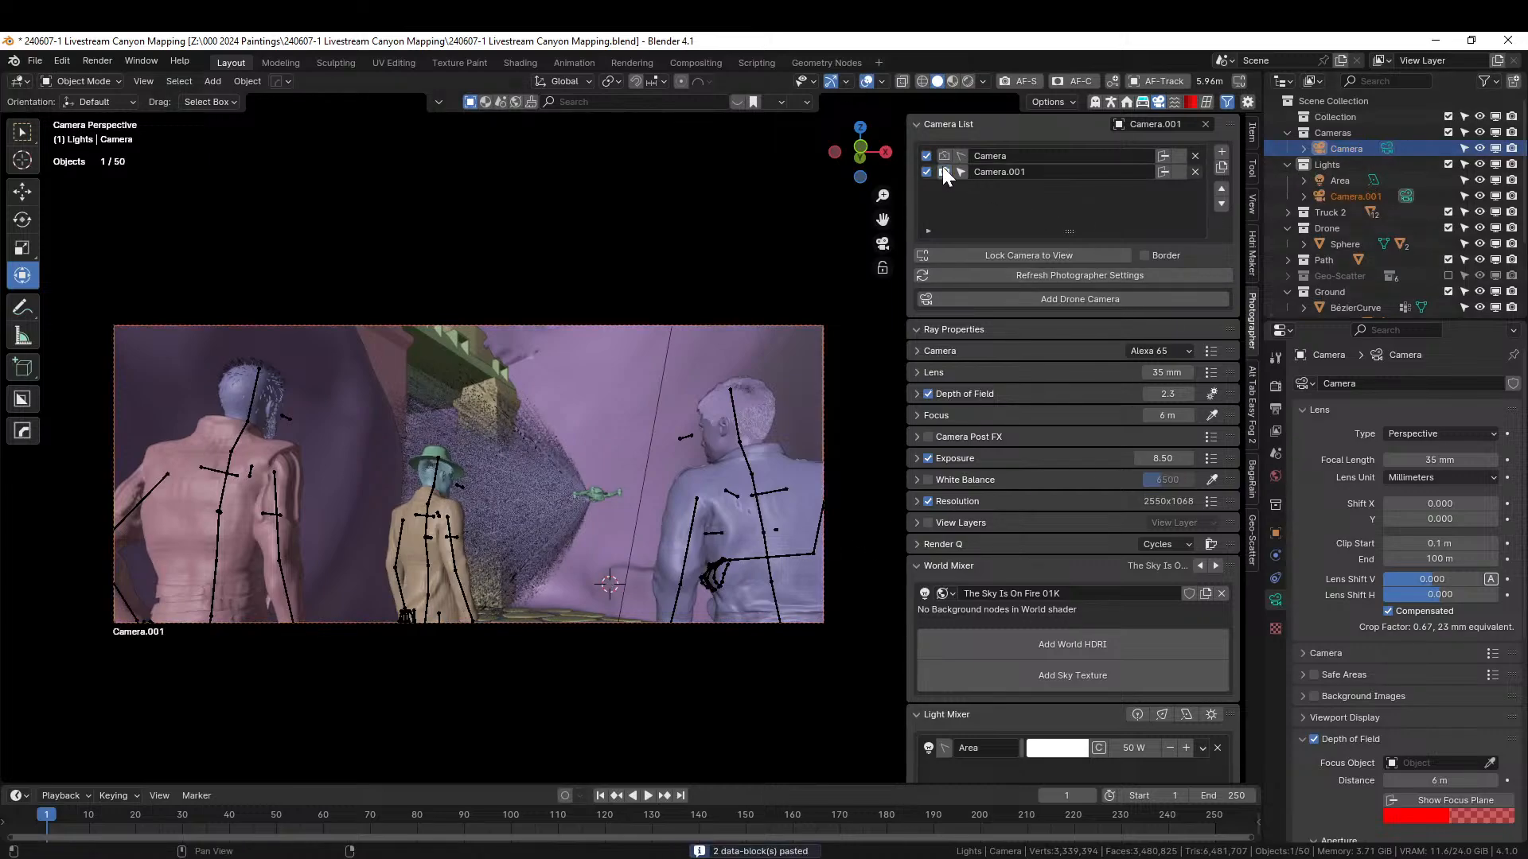
- Fly Camera.001 forward through the canyon past the drone and turn it back to face the figures
key(shift+grave)
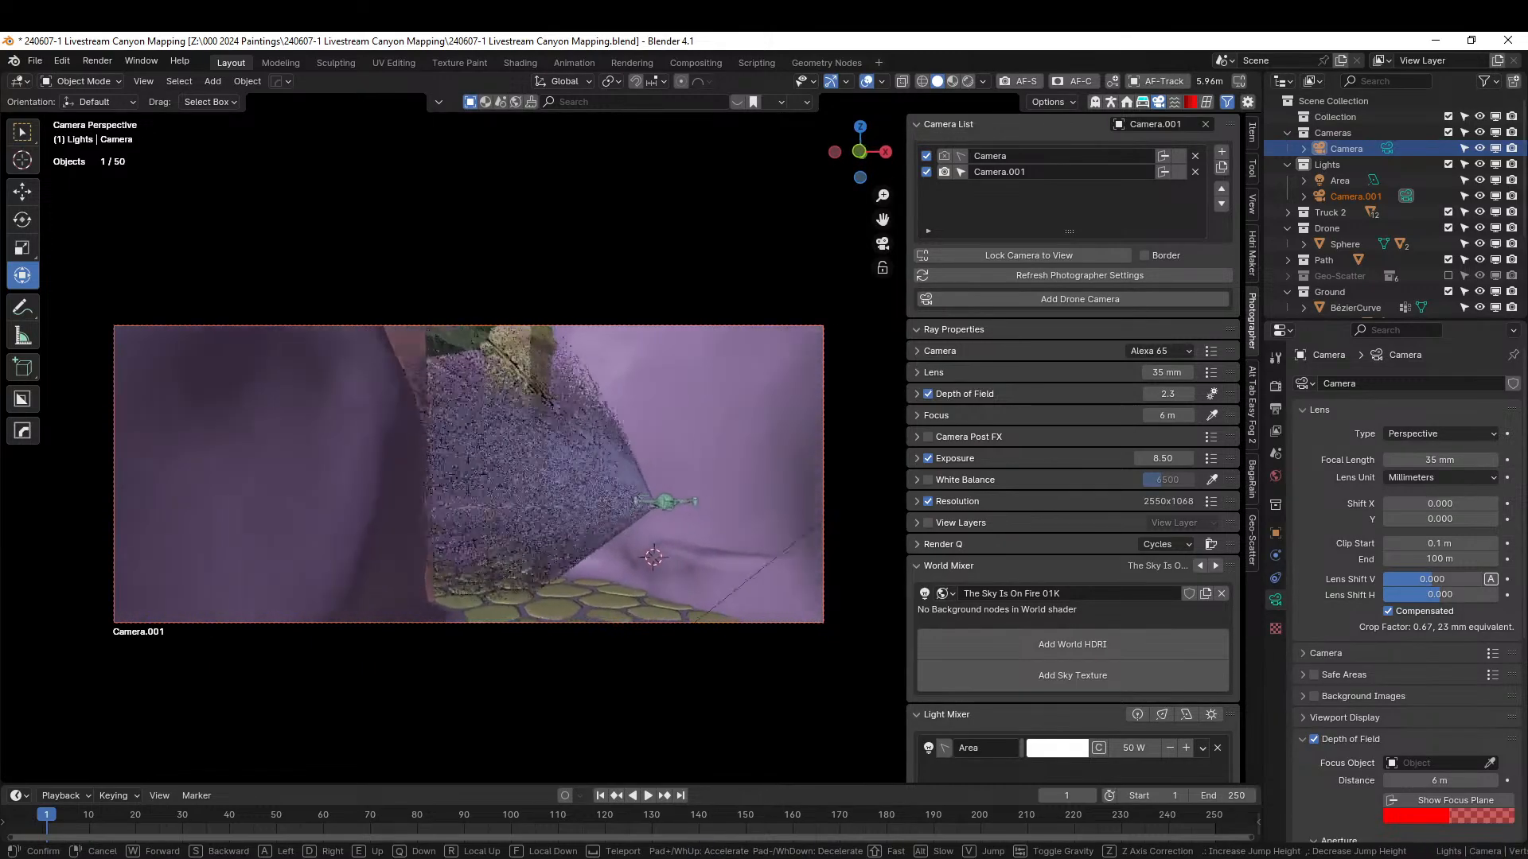
key(w)
key(a)
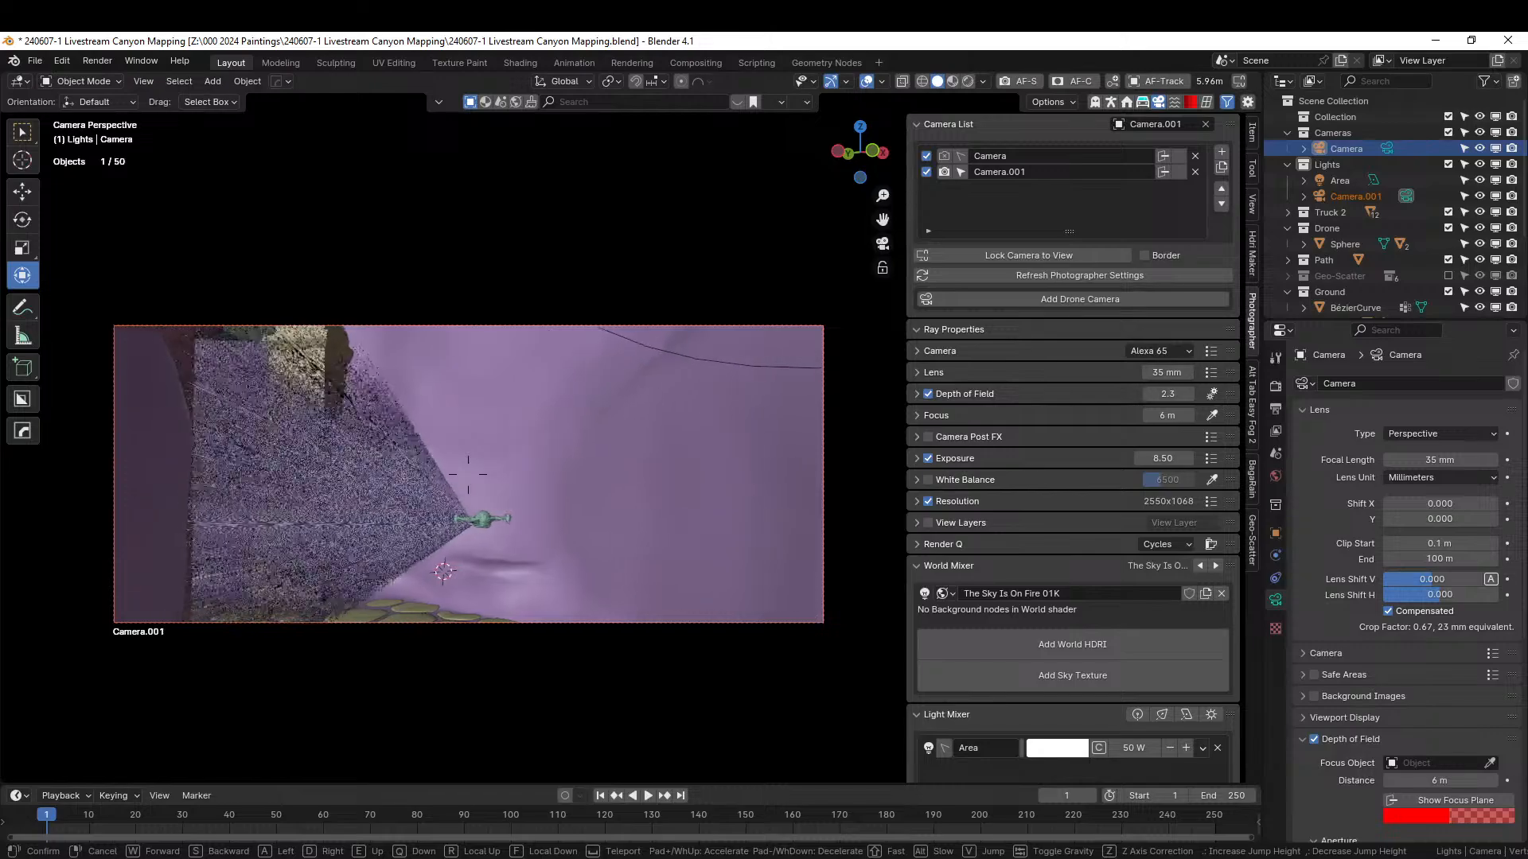
key(w)
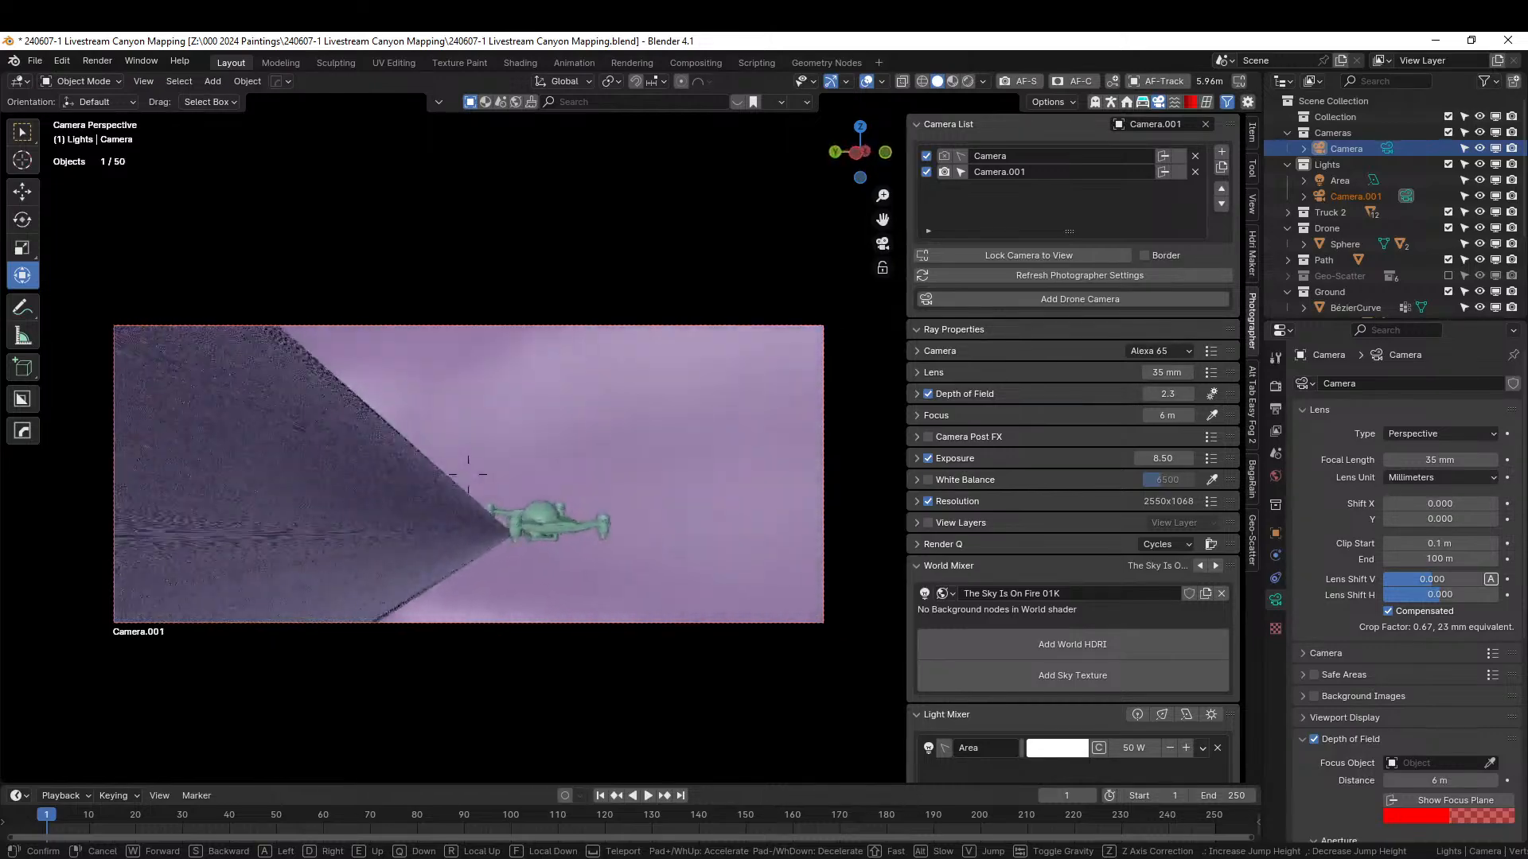
key(a)
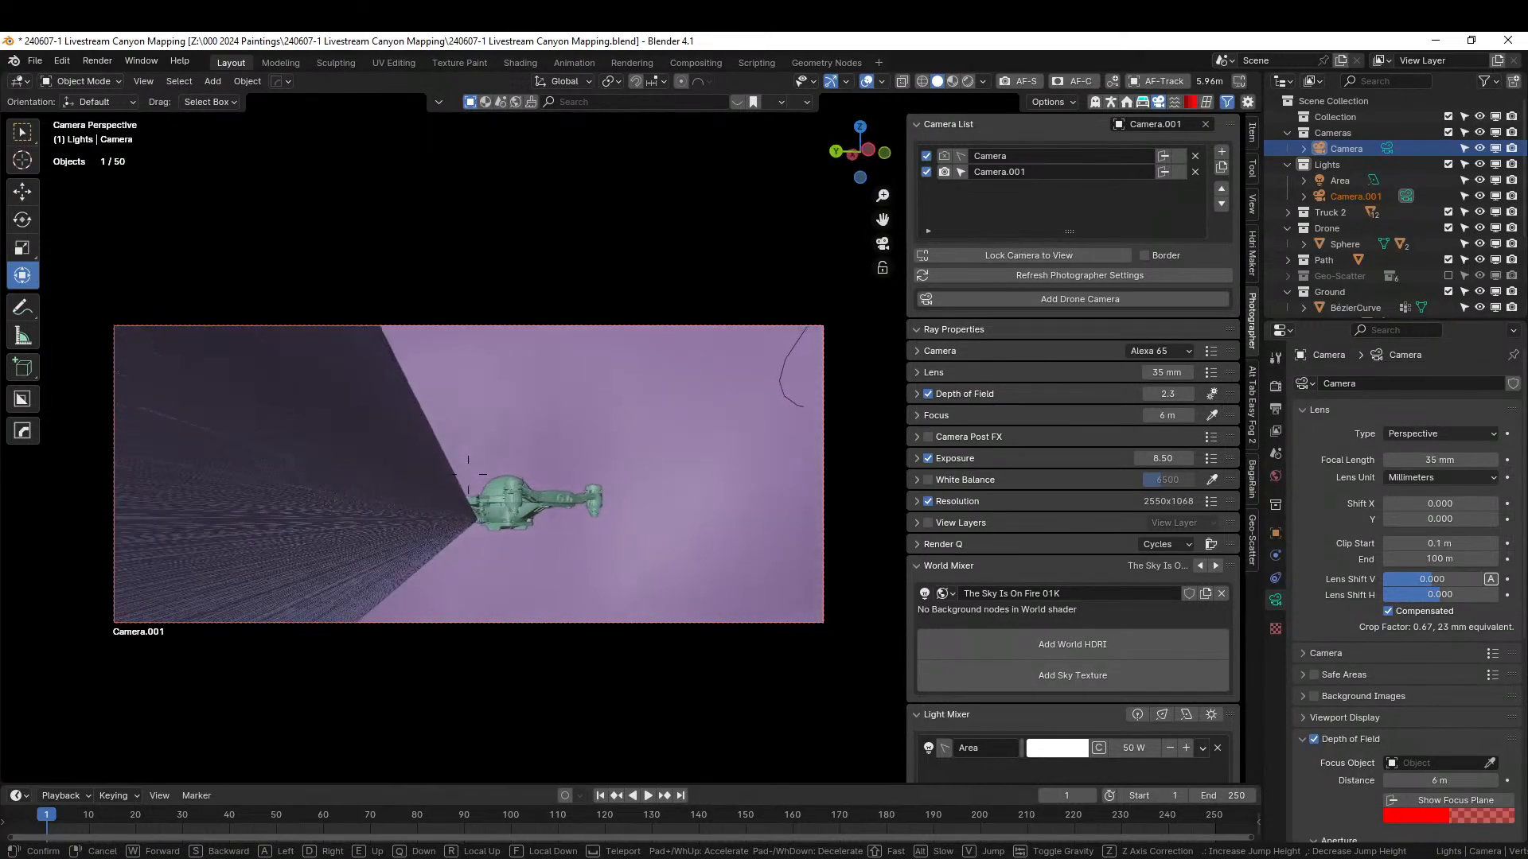
key(a)
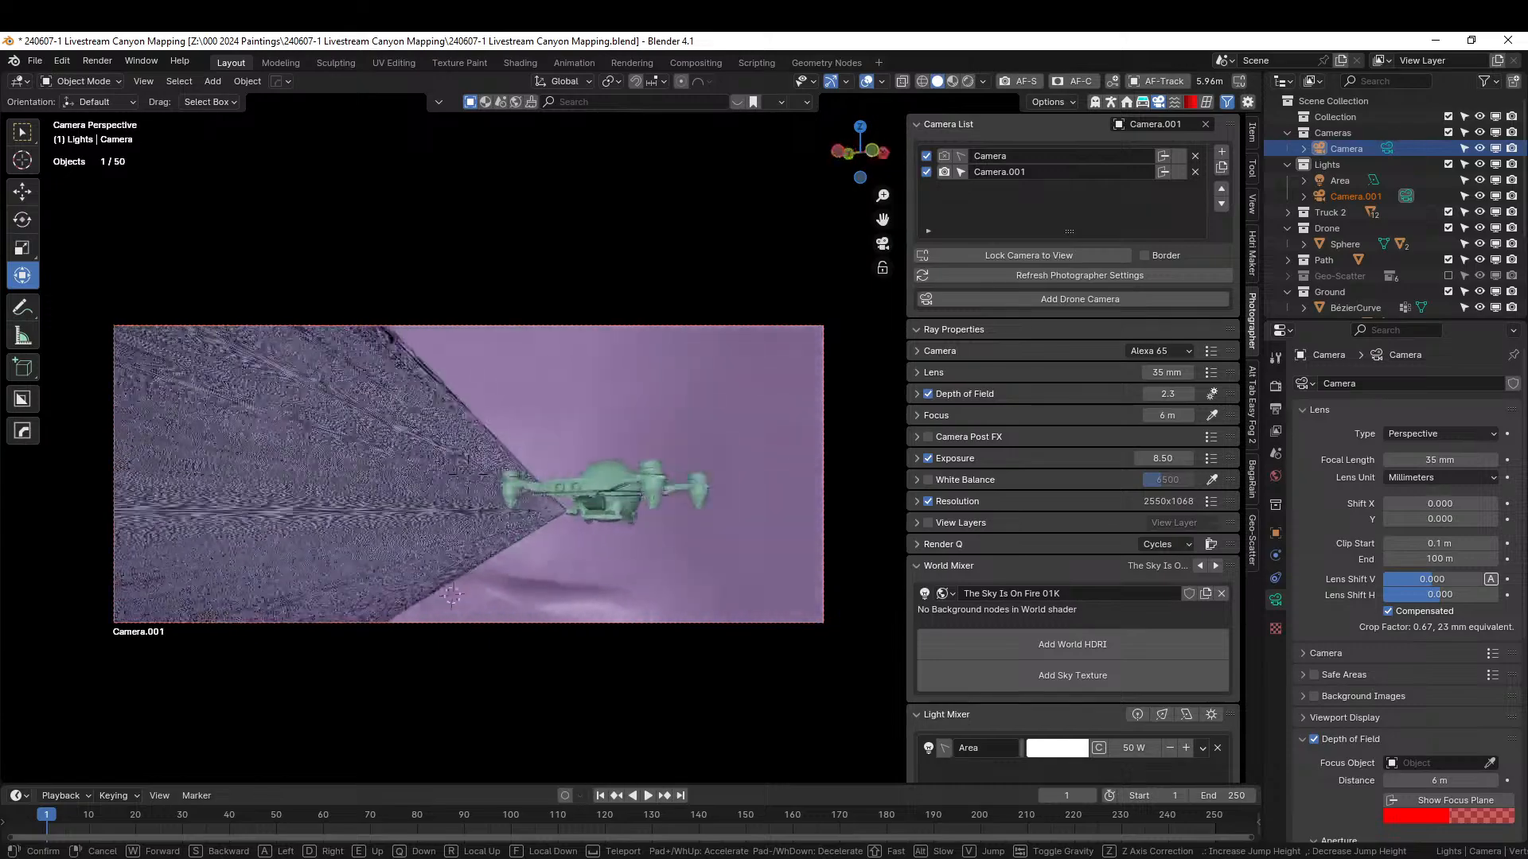
key(a)
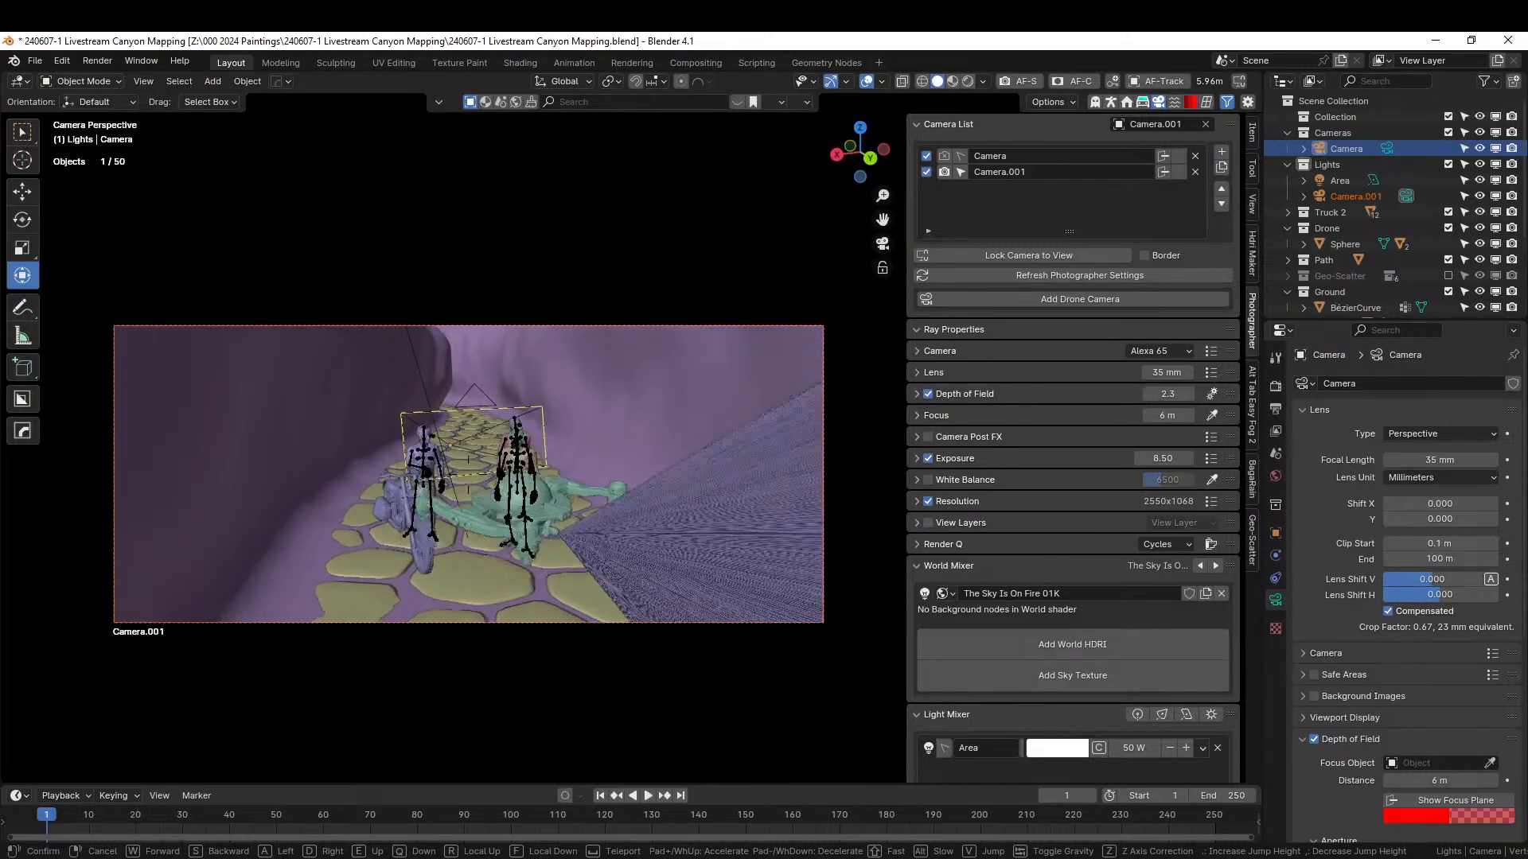
key(q)
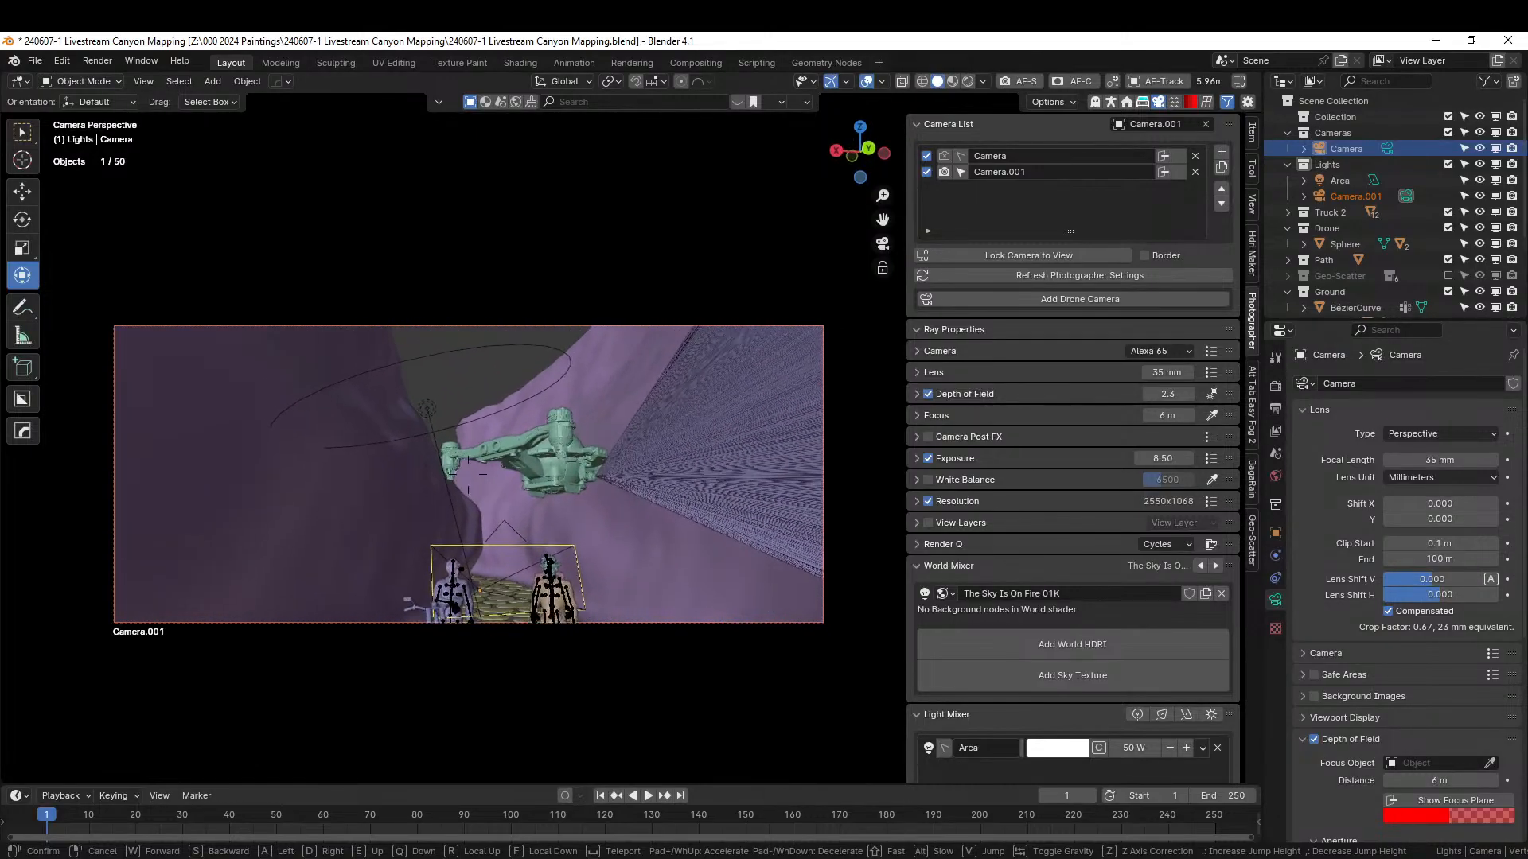
- Reposition Camera.001 to frame the figures and motorcycle on the stone path with the drone hovering above them
key(w)
key(d)
key(s)
key(a)
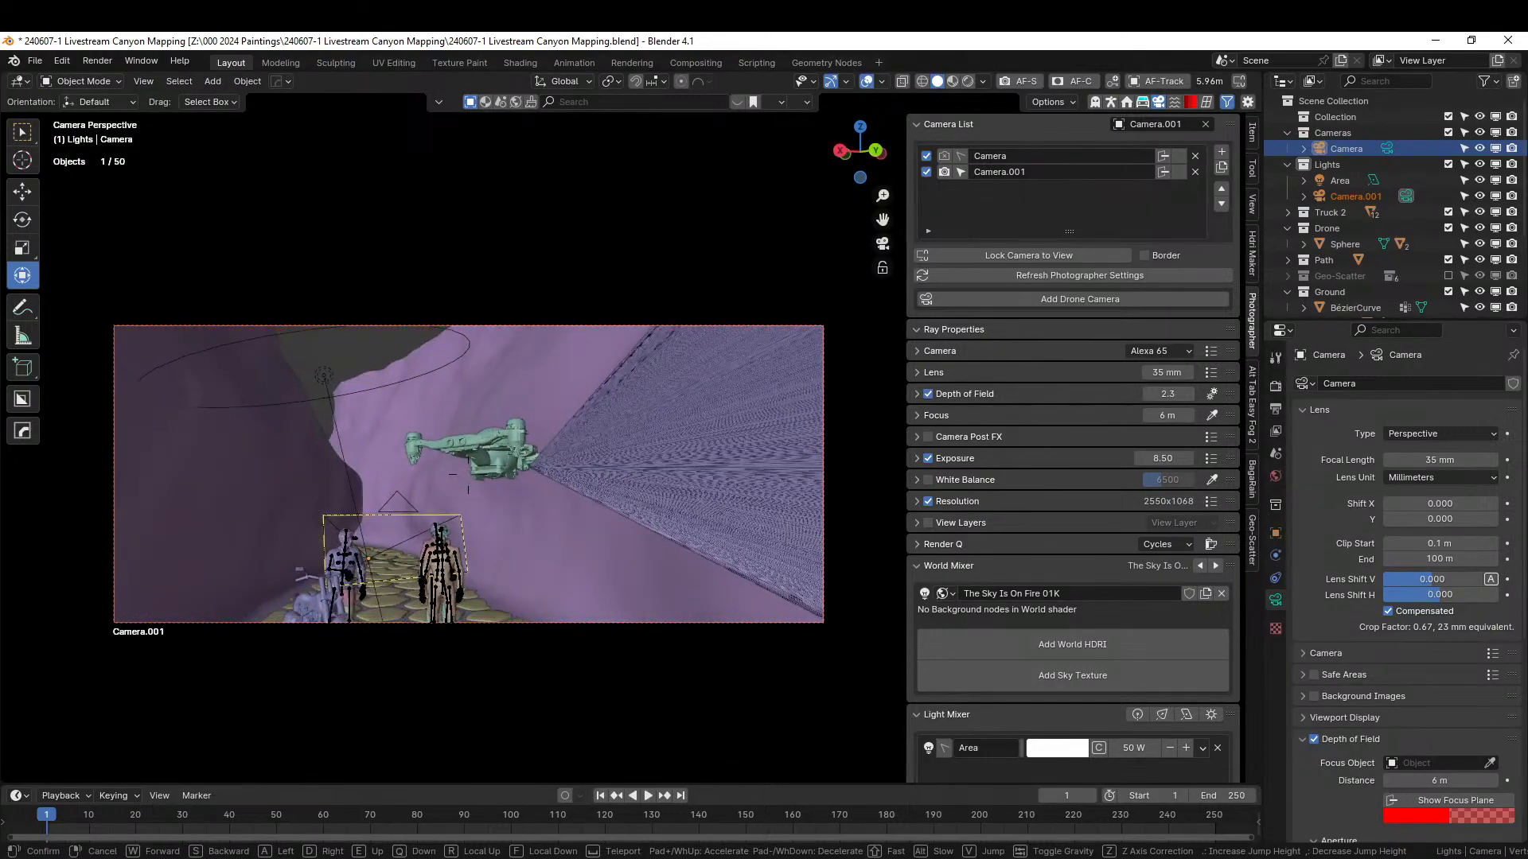
key(d)
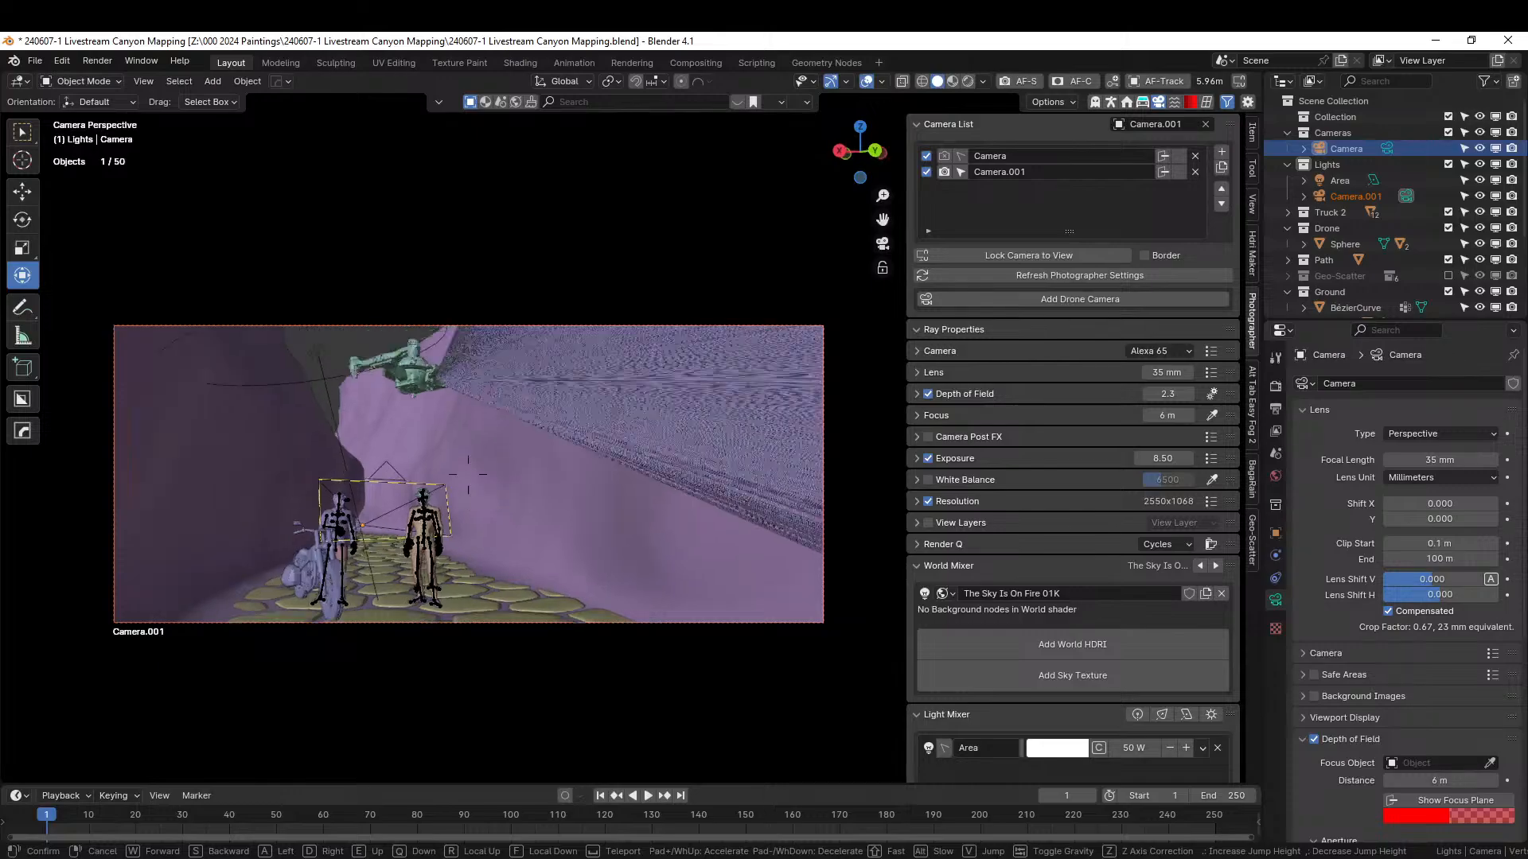
key(w)
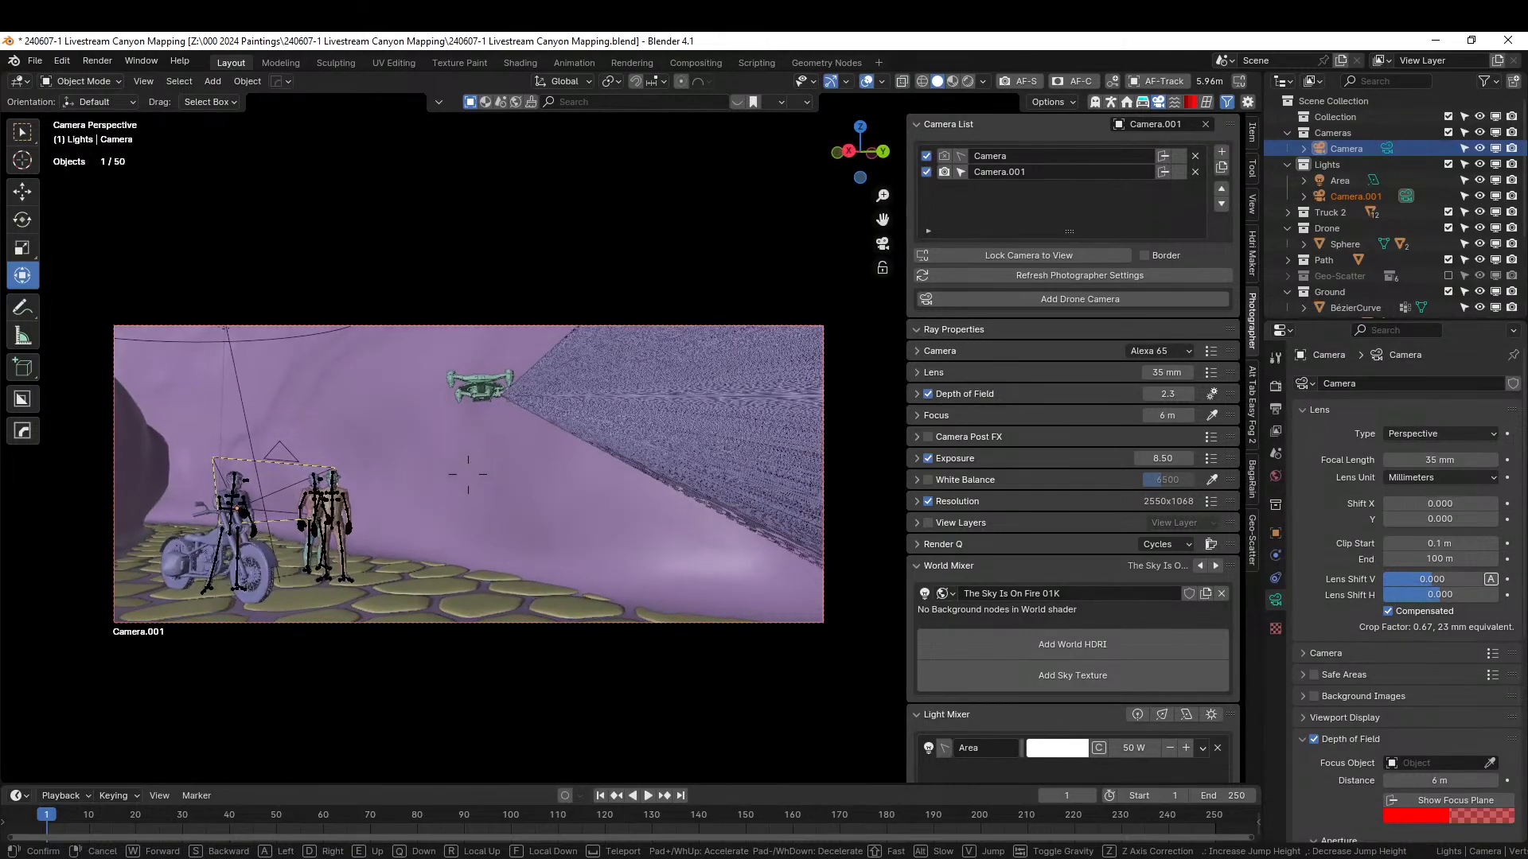
key(w)
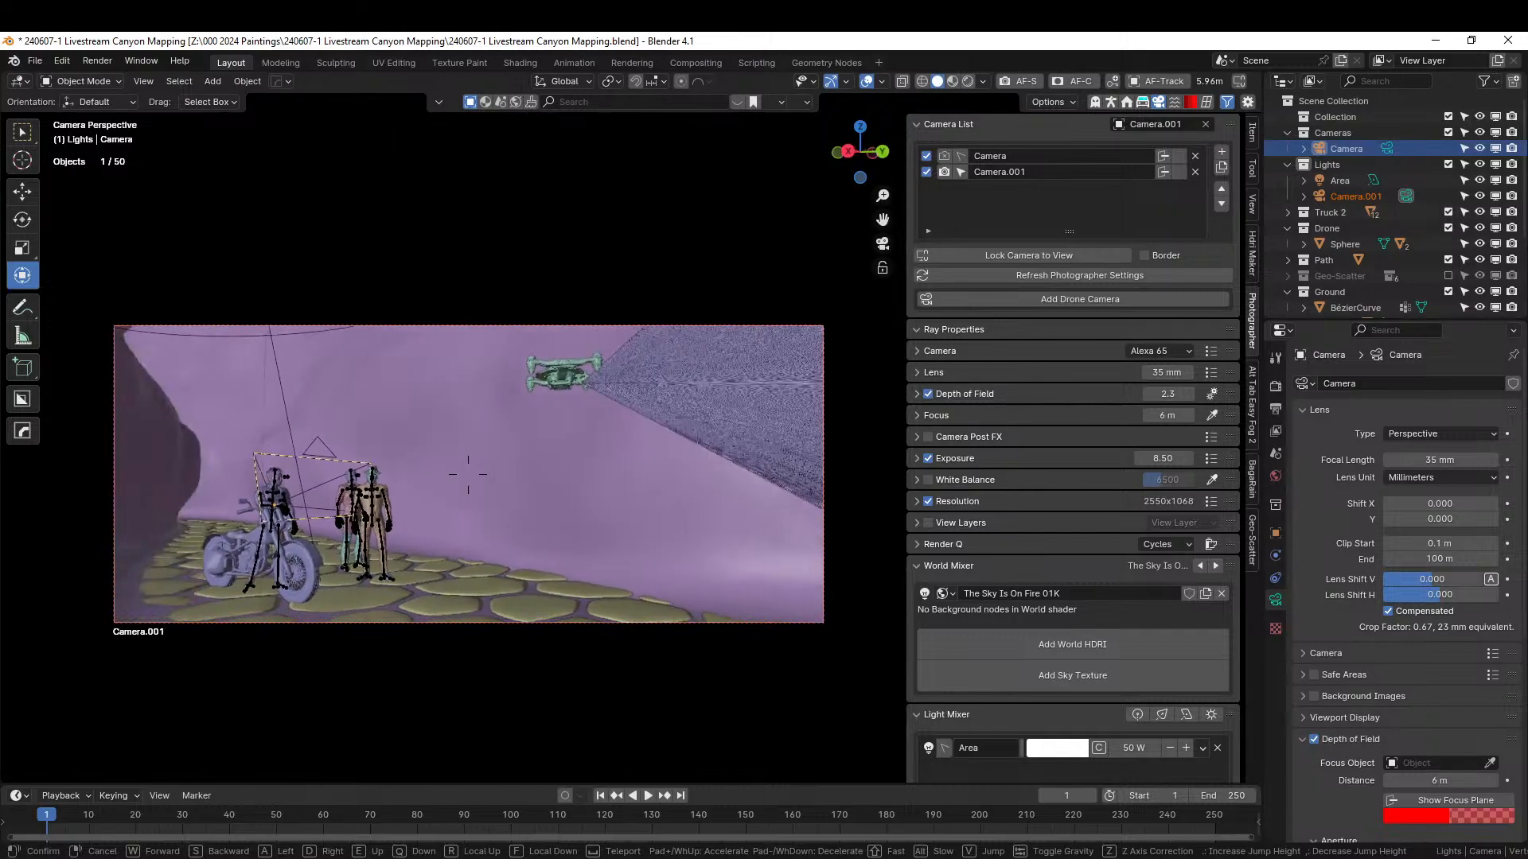
key(w)
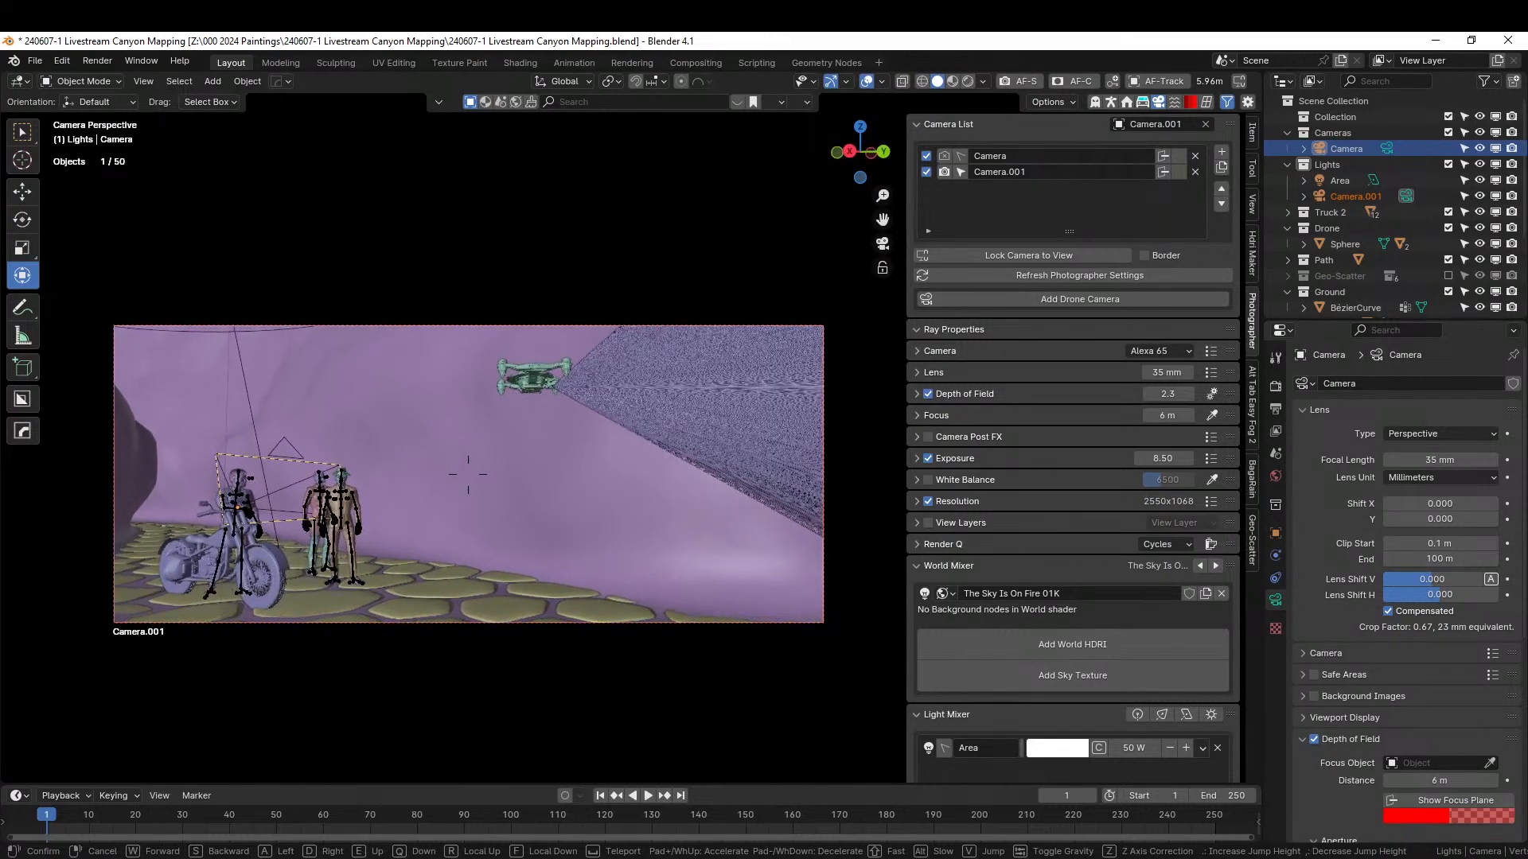
click(674, 398)
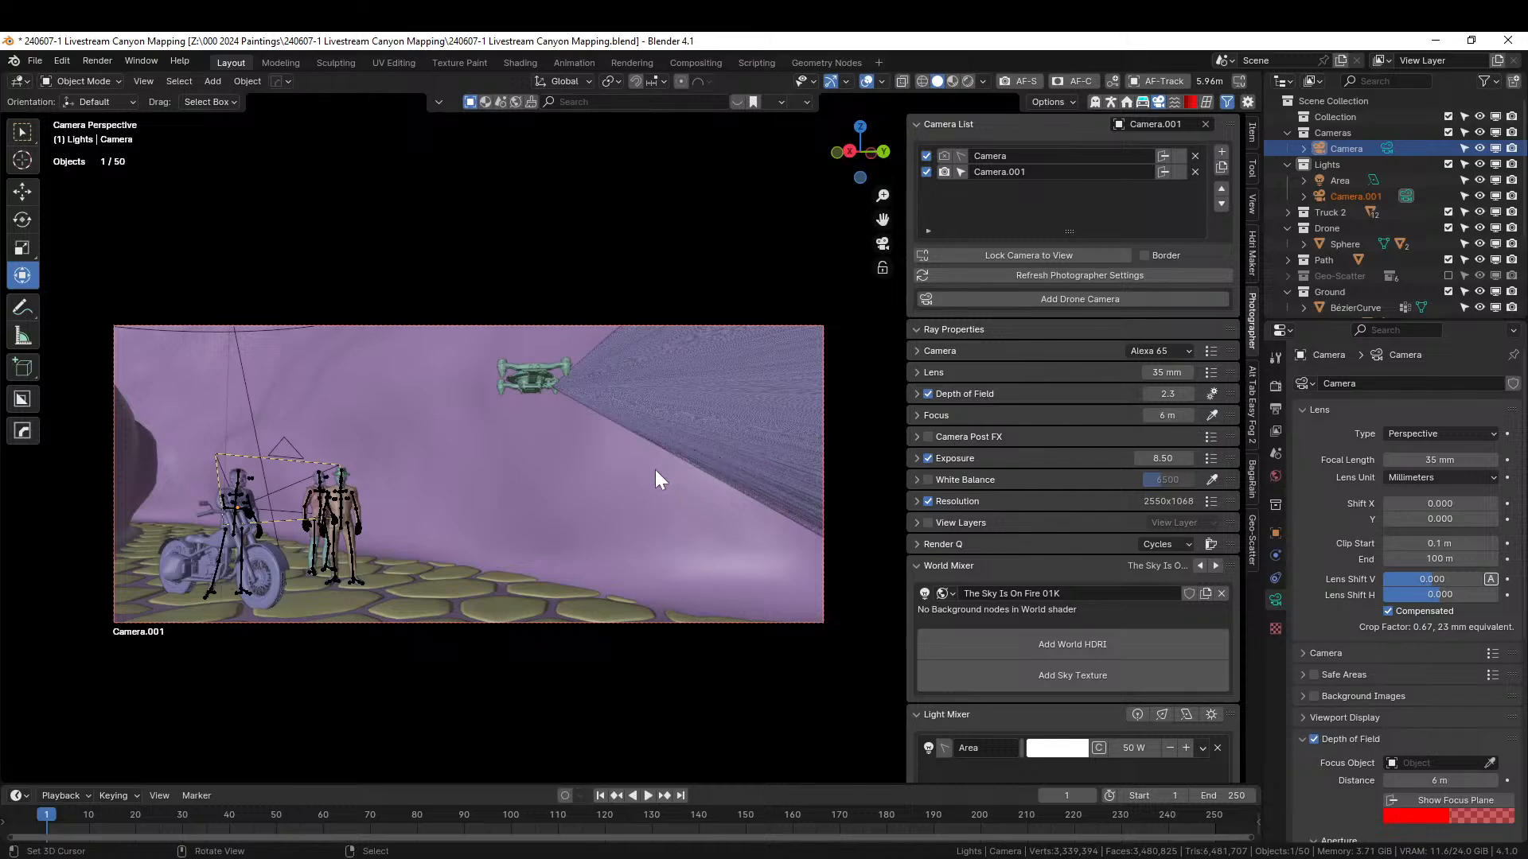
- Fly Camera.001 closer to the figures and motorcycle, and set its focal length to 50 mm
key(shift+grave)
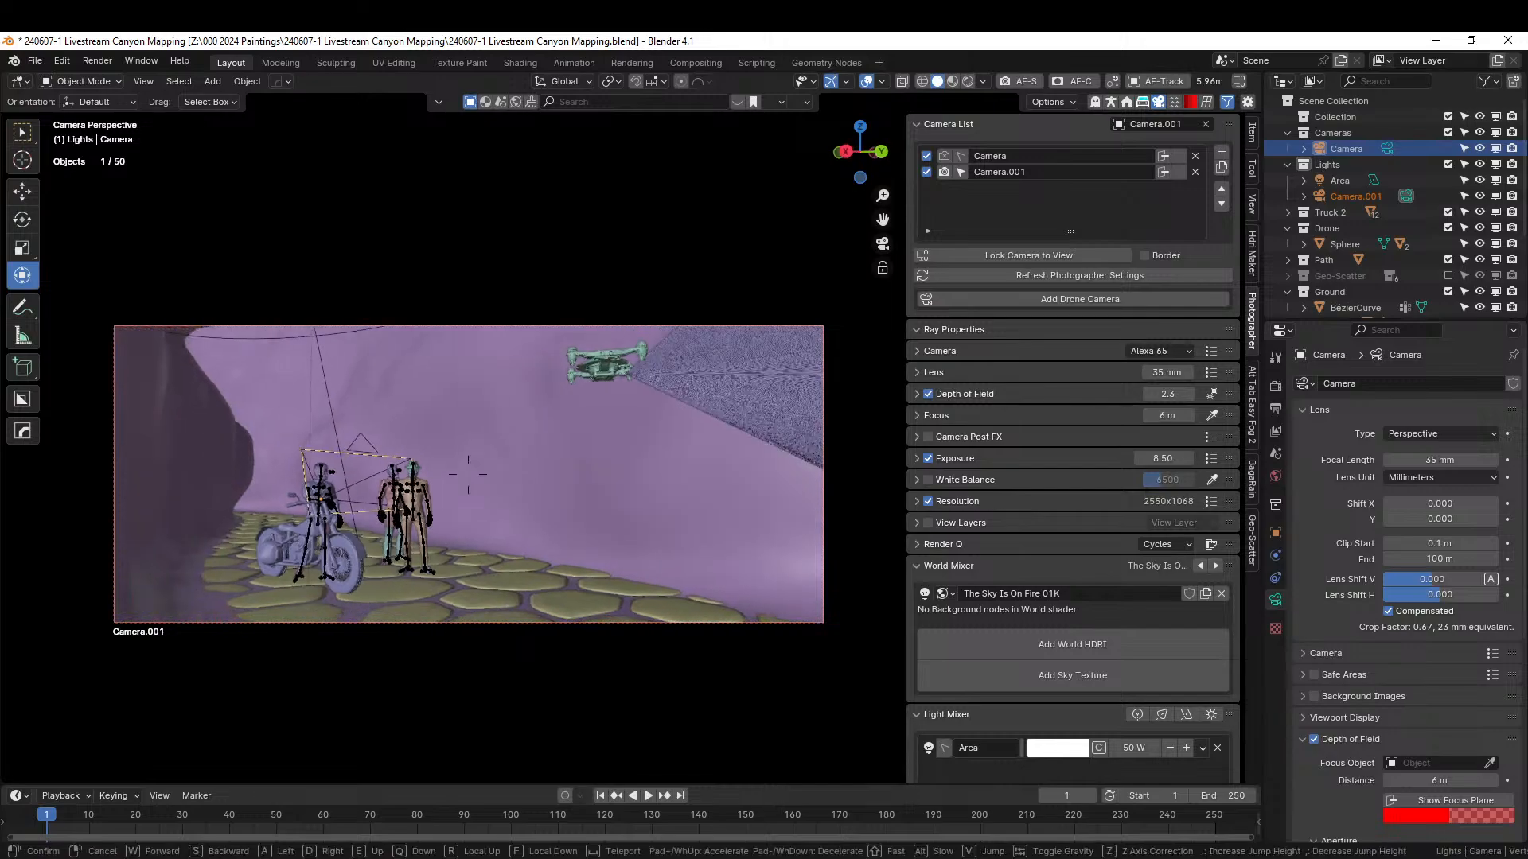
key(w)
key(q)
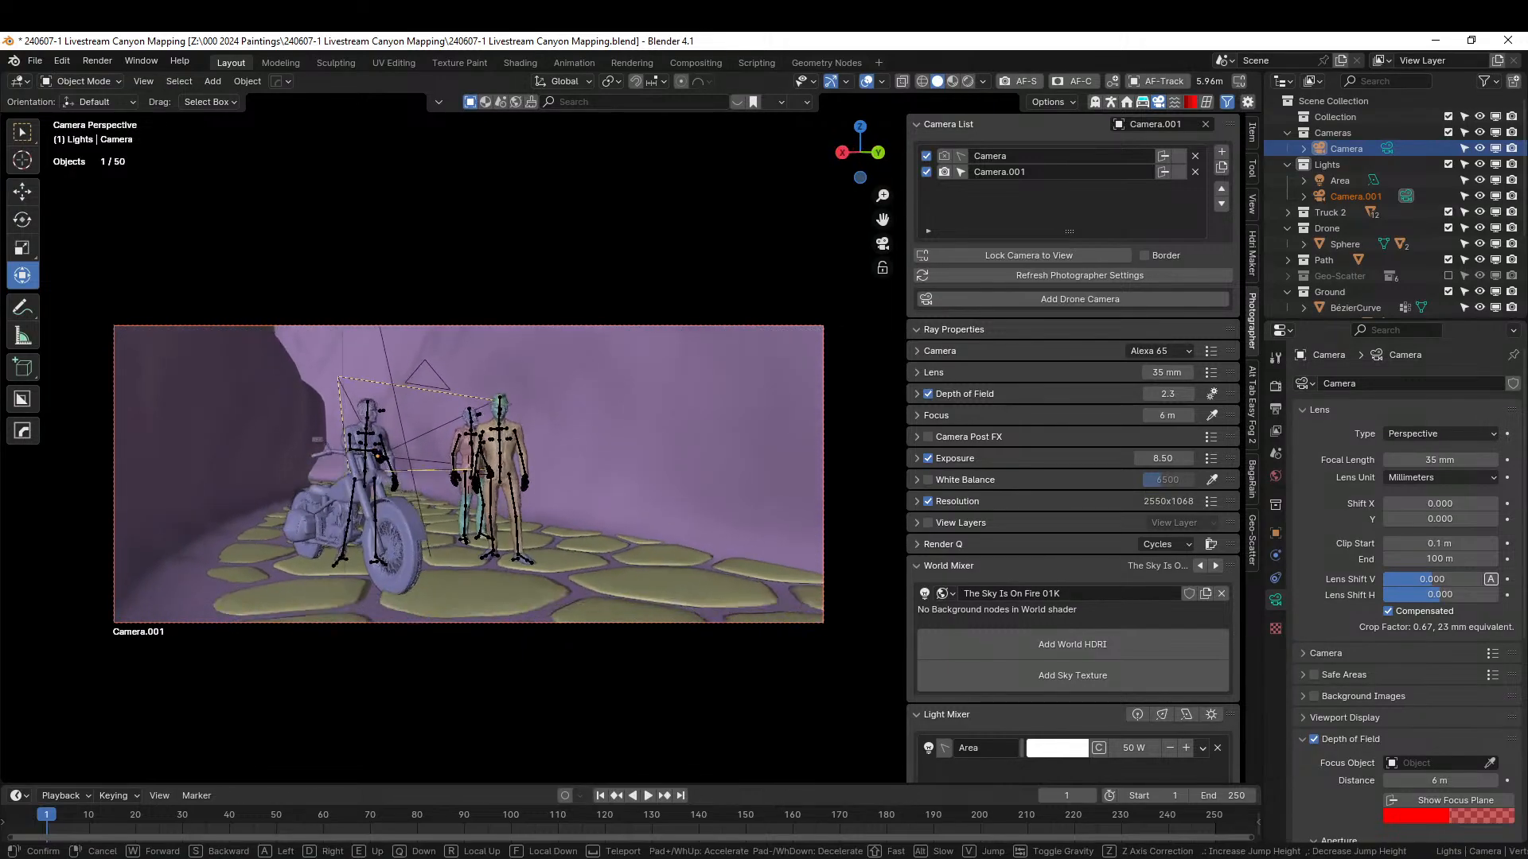
click(589, 543)
click(1166, 375)
text(50)
key(Return)
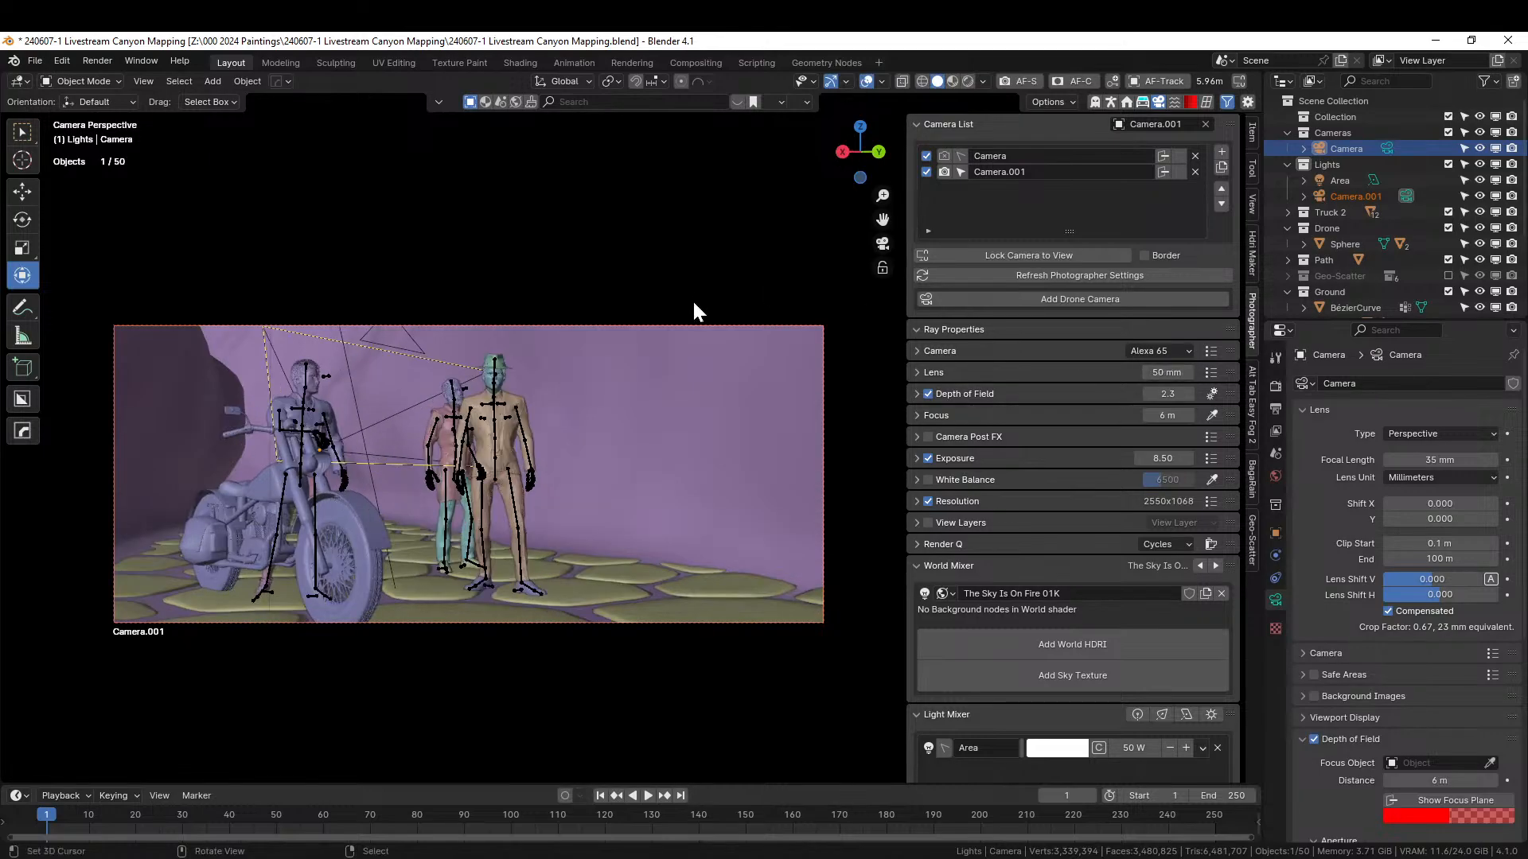
- Shift Camera.001 to a low angle framing the motorcycle and three figures against the canyon wall, leaving empty wall beside them
key(q)
key(w)
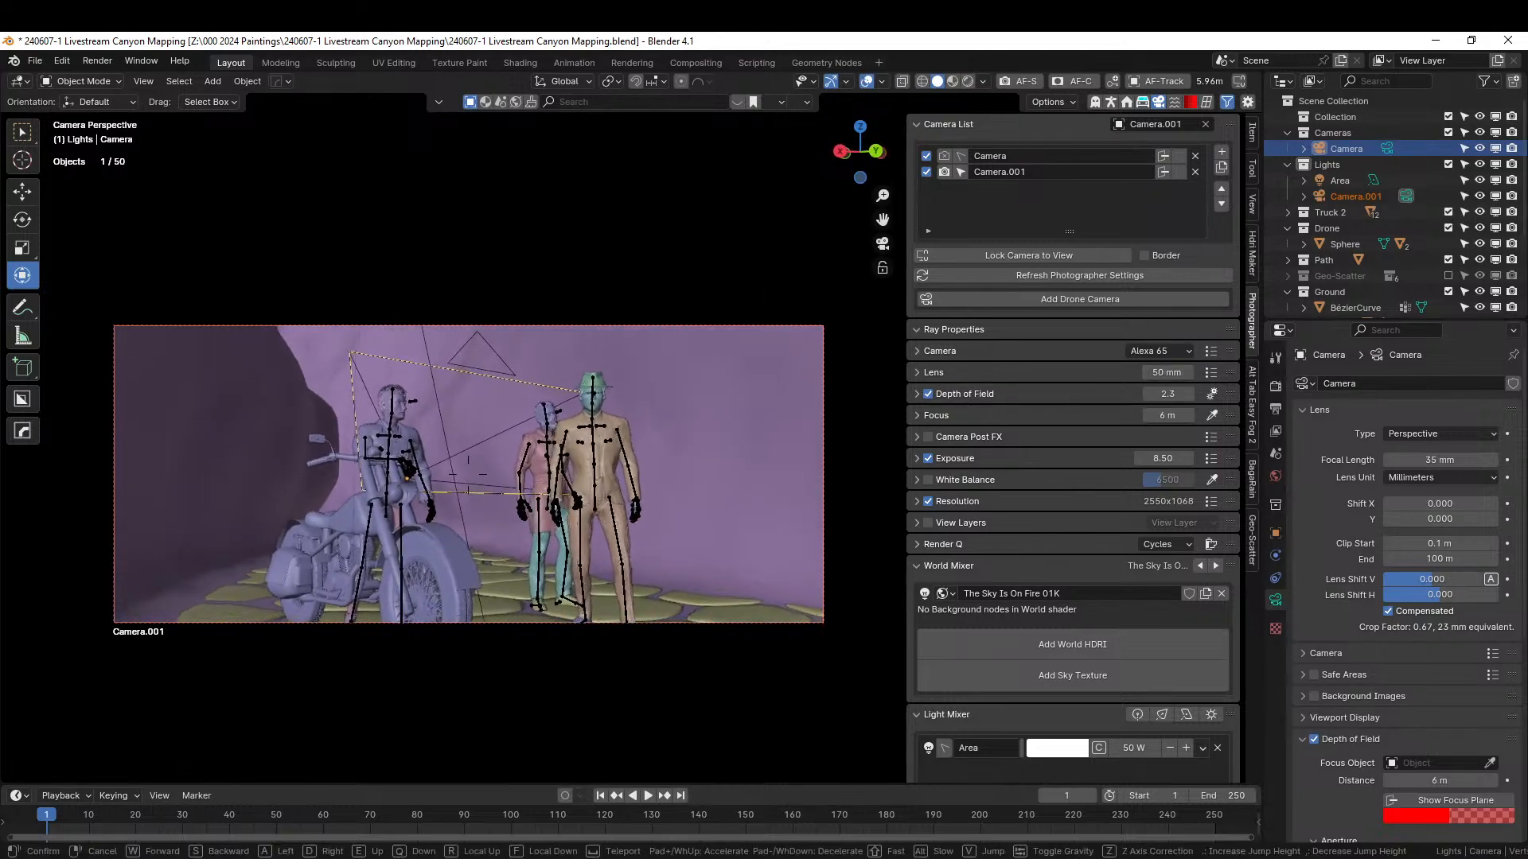
key(a)
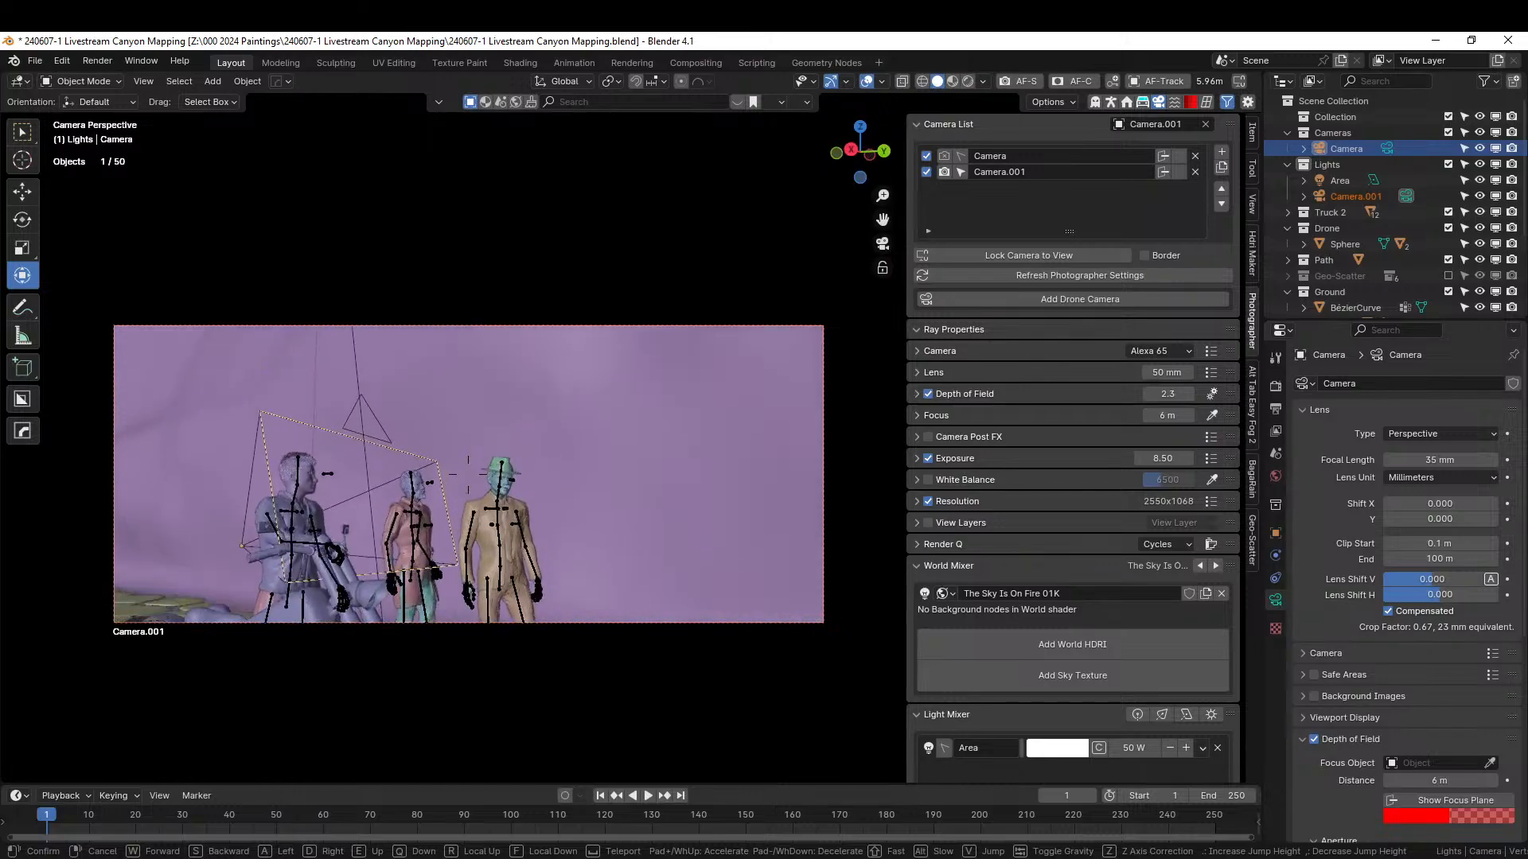
key(q)
key(w)
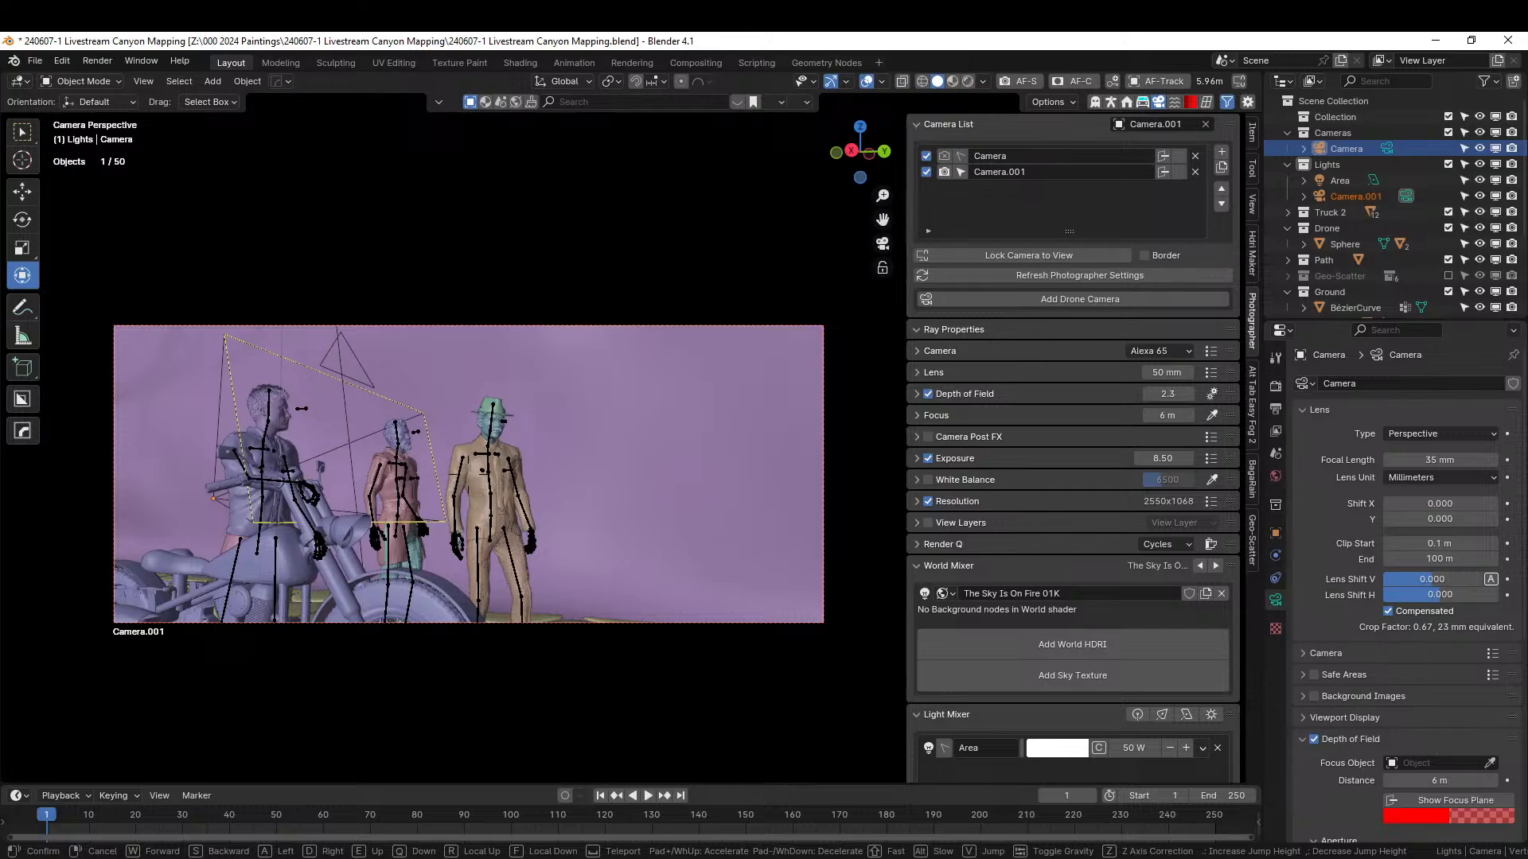
click(568, 431)
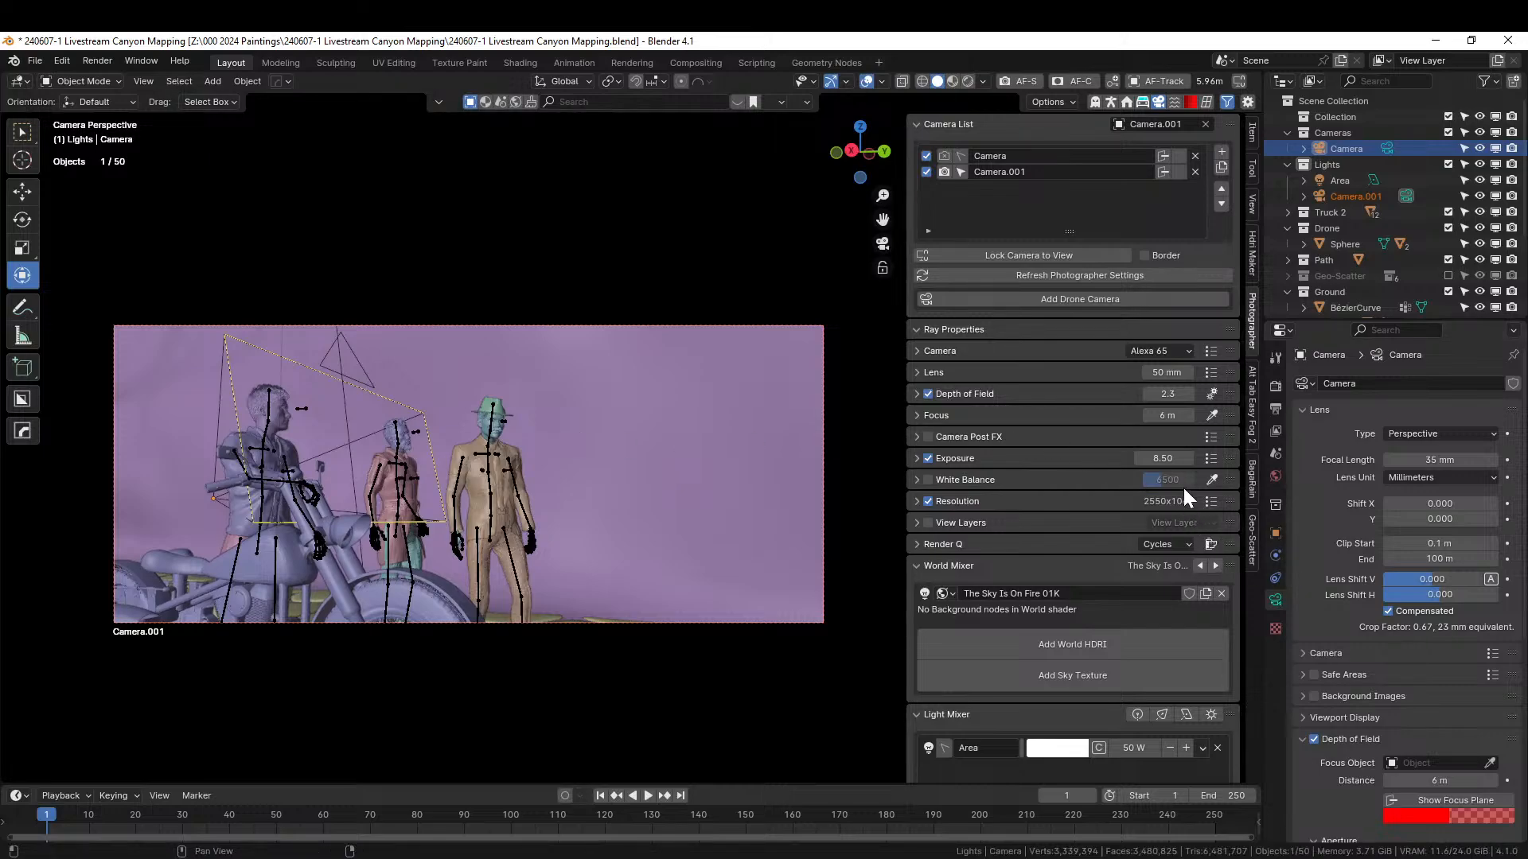
- Focus Camera.001 on the man in the hat and preview the shot in Rendered shading with the Geo-Scatter collection on
click(496, 428)
key(z)
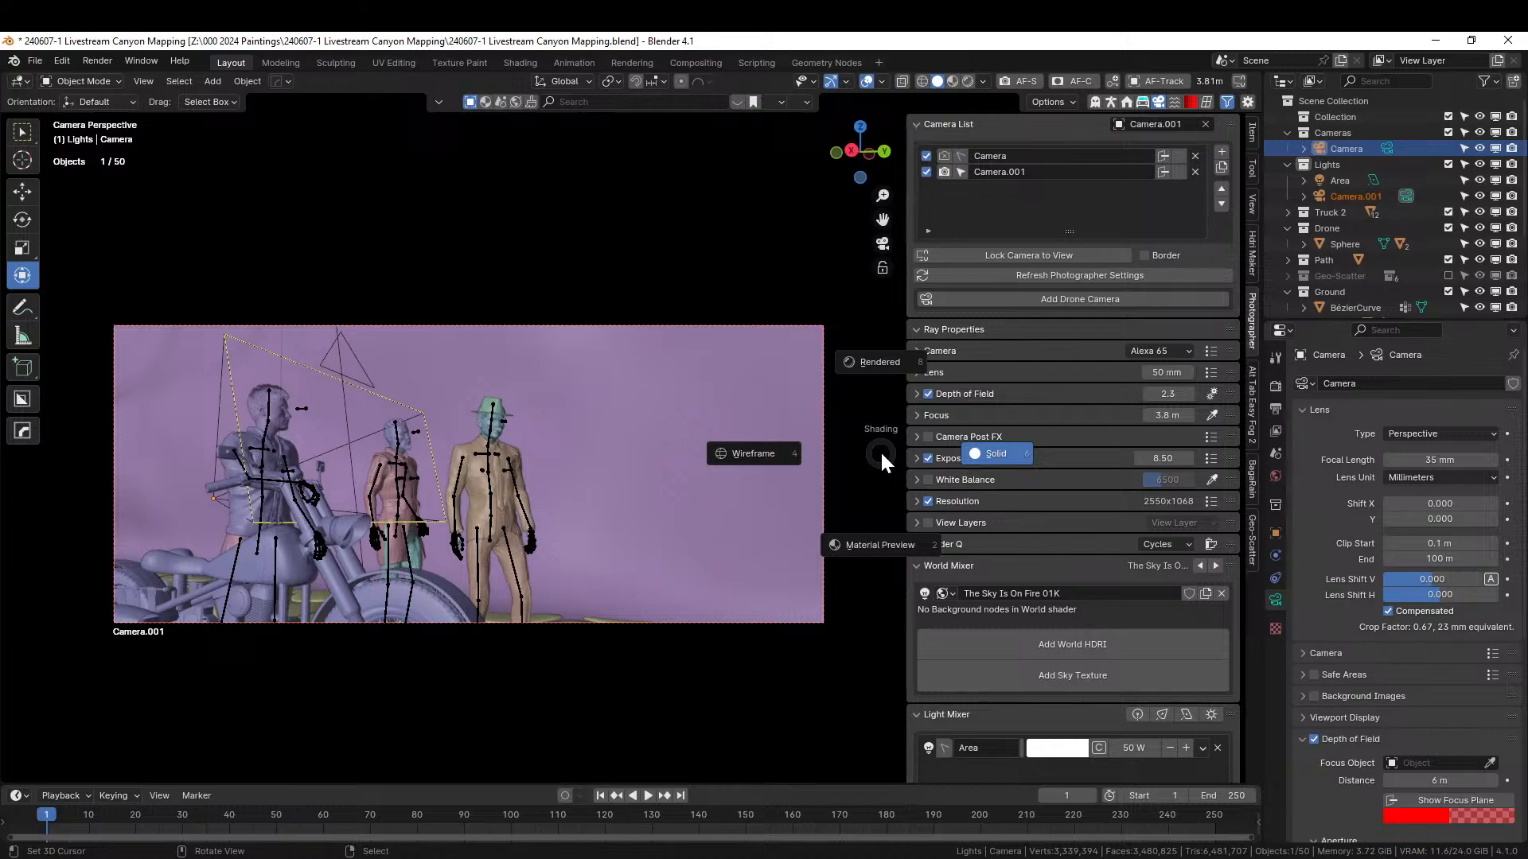
key(8)
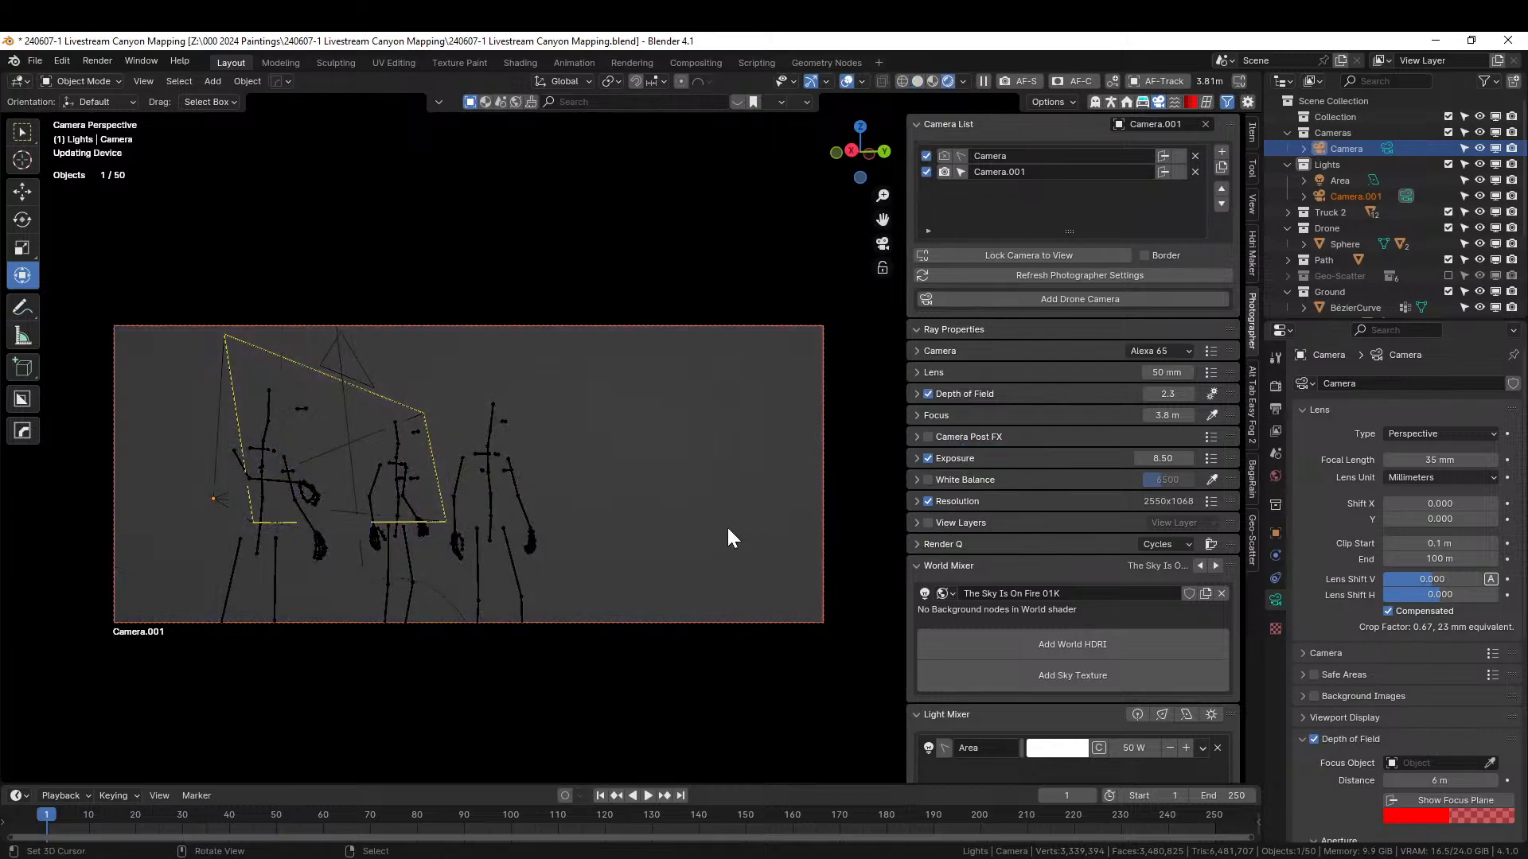
scroll(683, 519, up, 1)
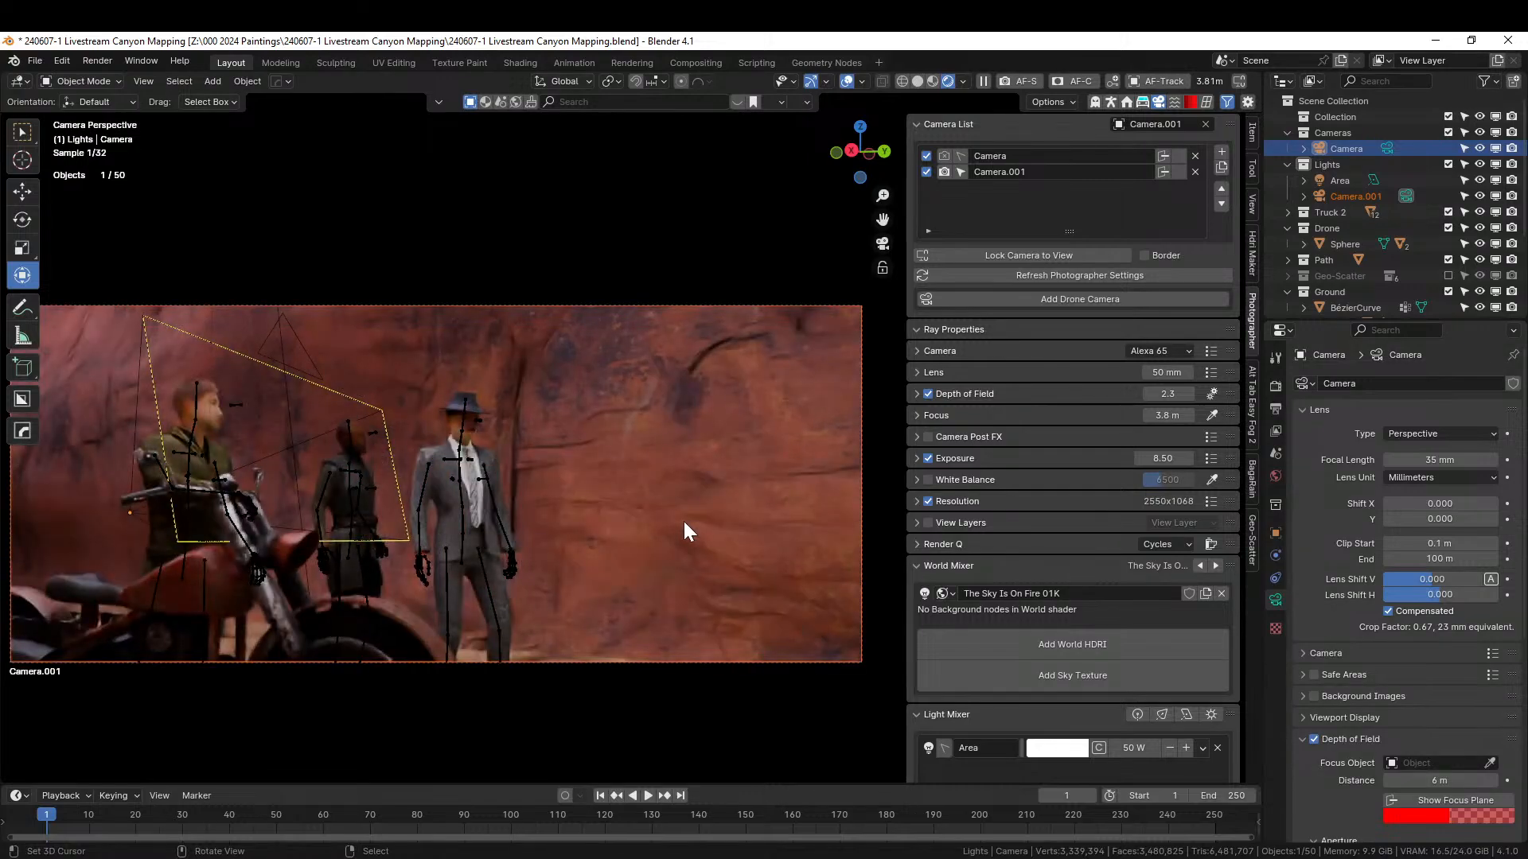
scroll(684, 523, up, 1)
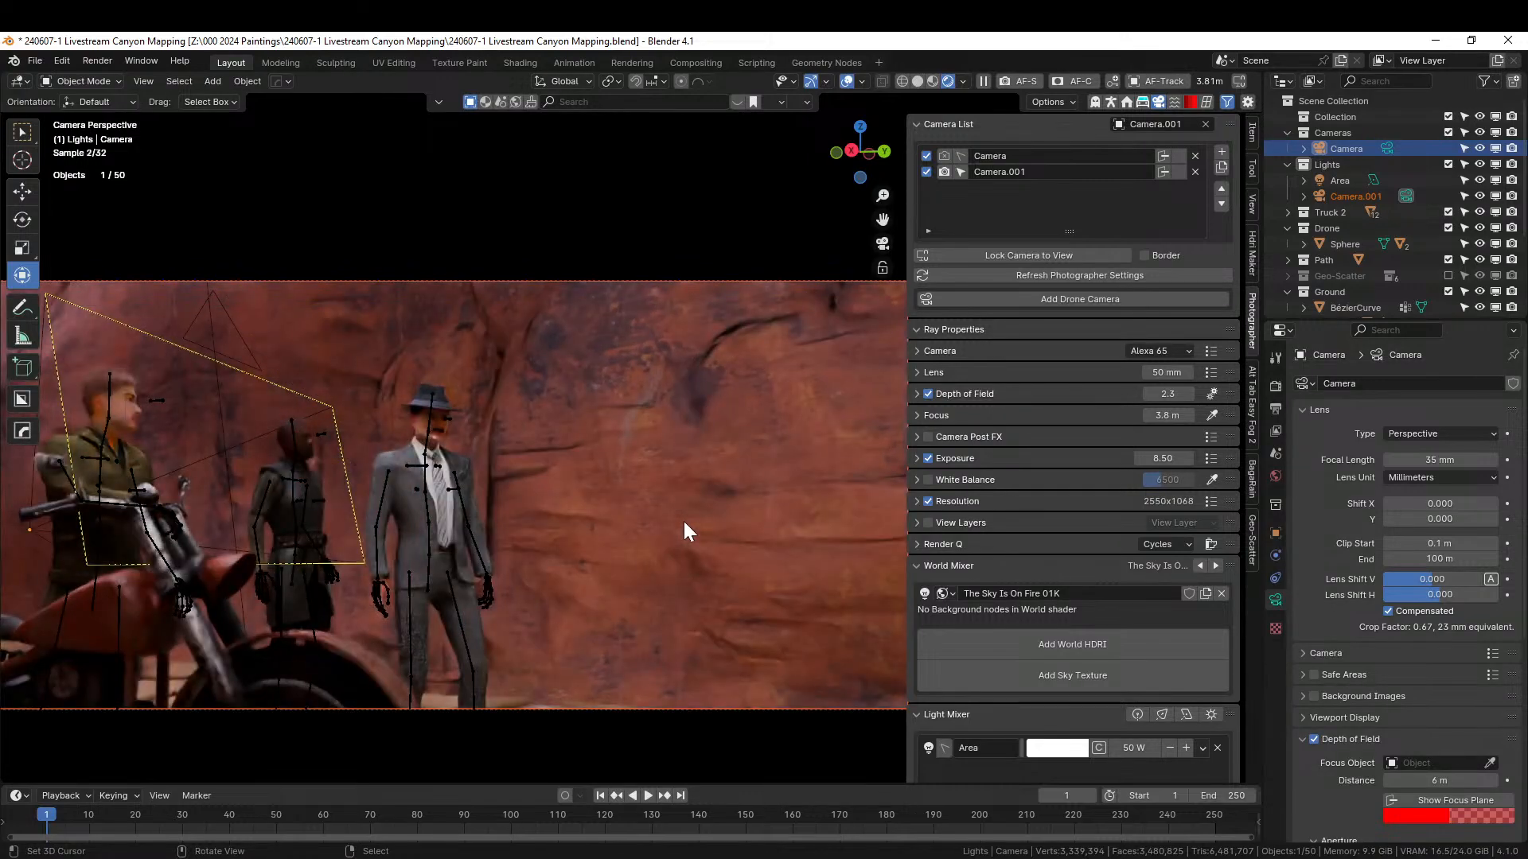
click(1448, 275)
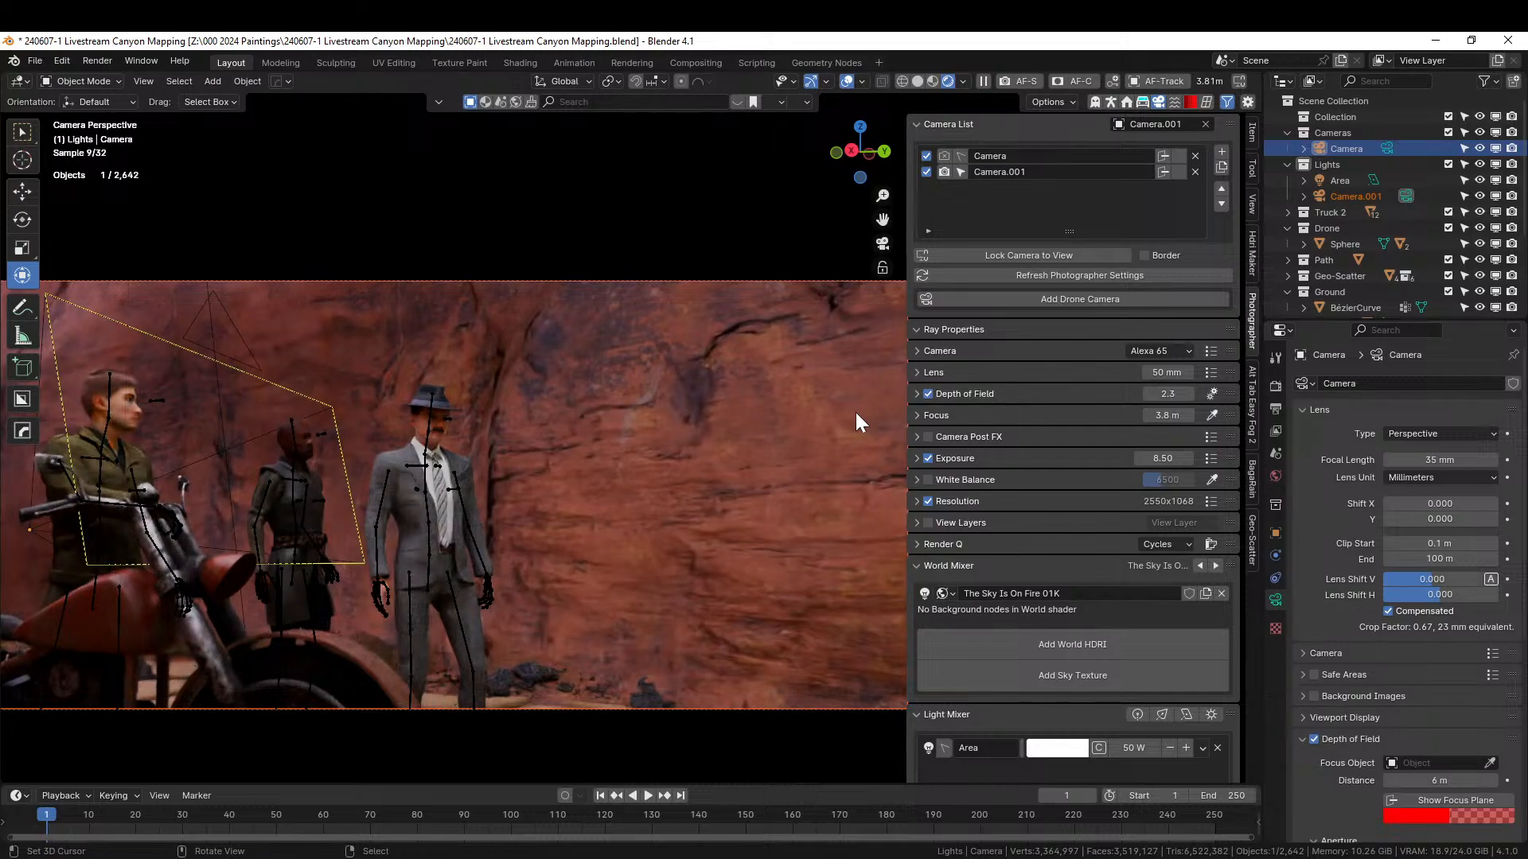
scroll(599, 543, down, 5)
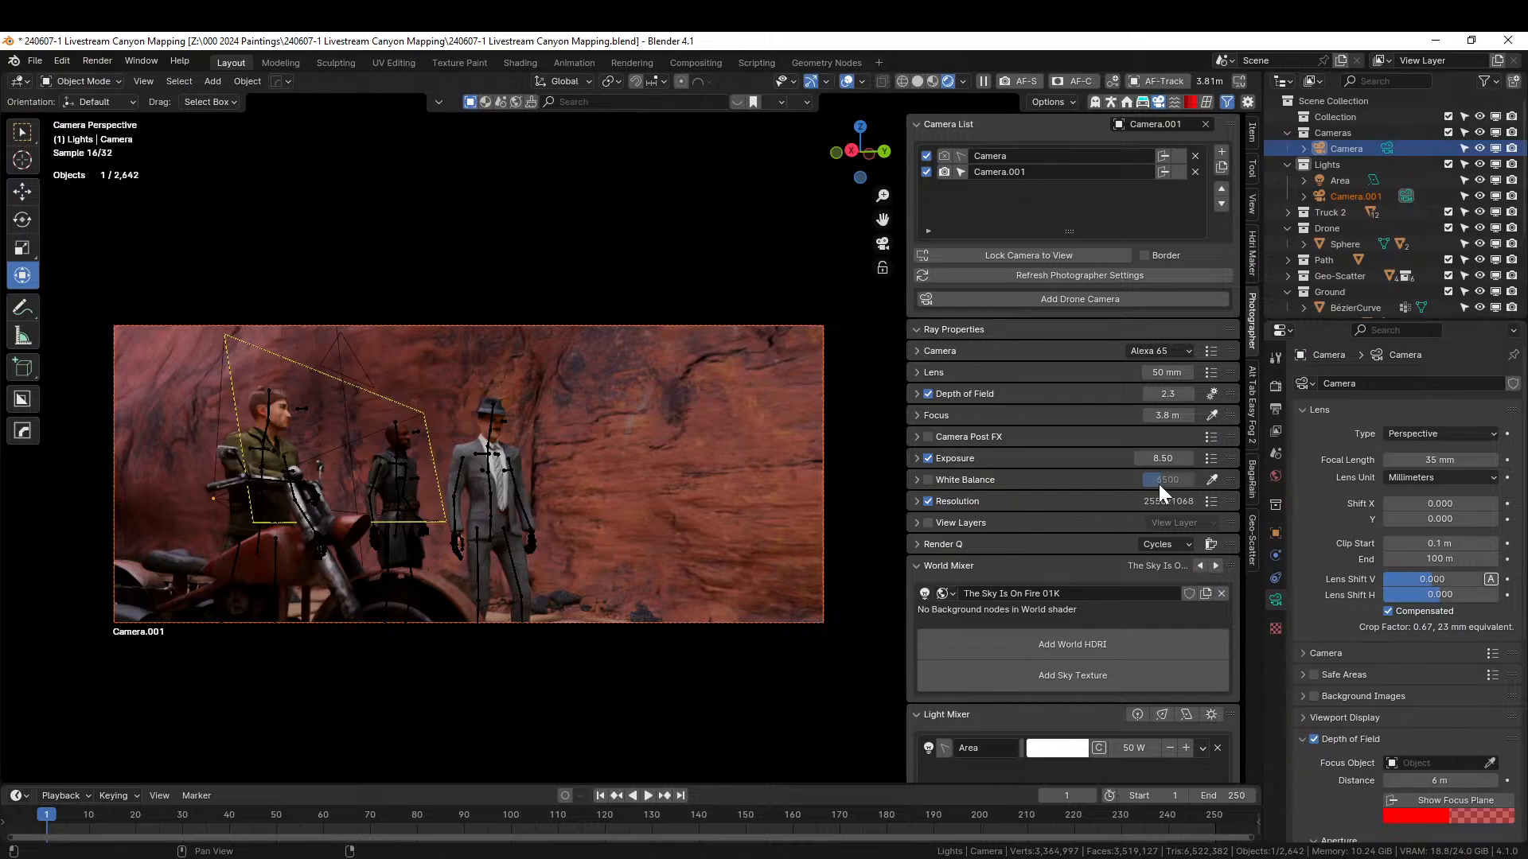
- Set Camera.001's exposure to 9 and save the file
click(1162, 458)
text(10)
key(Return)
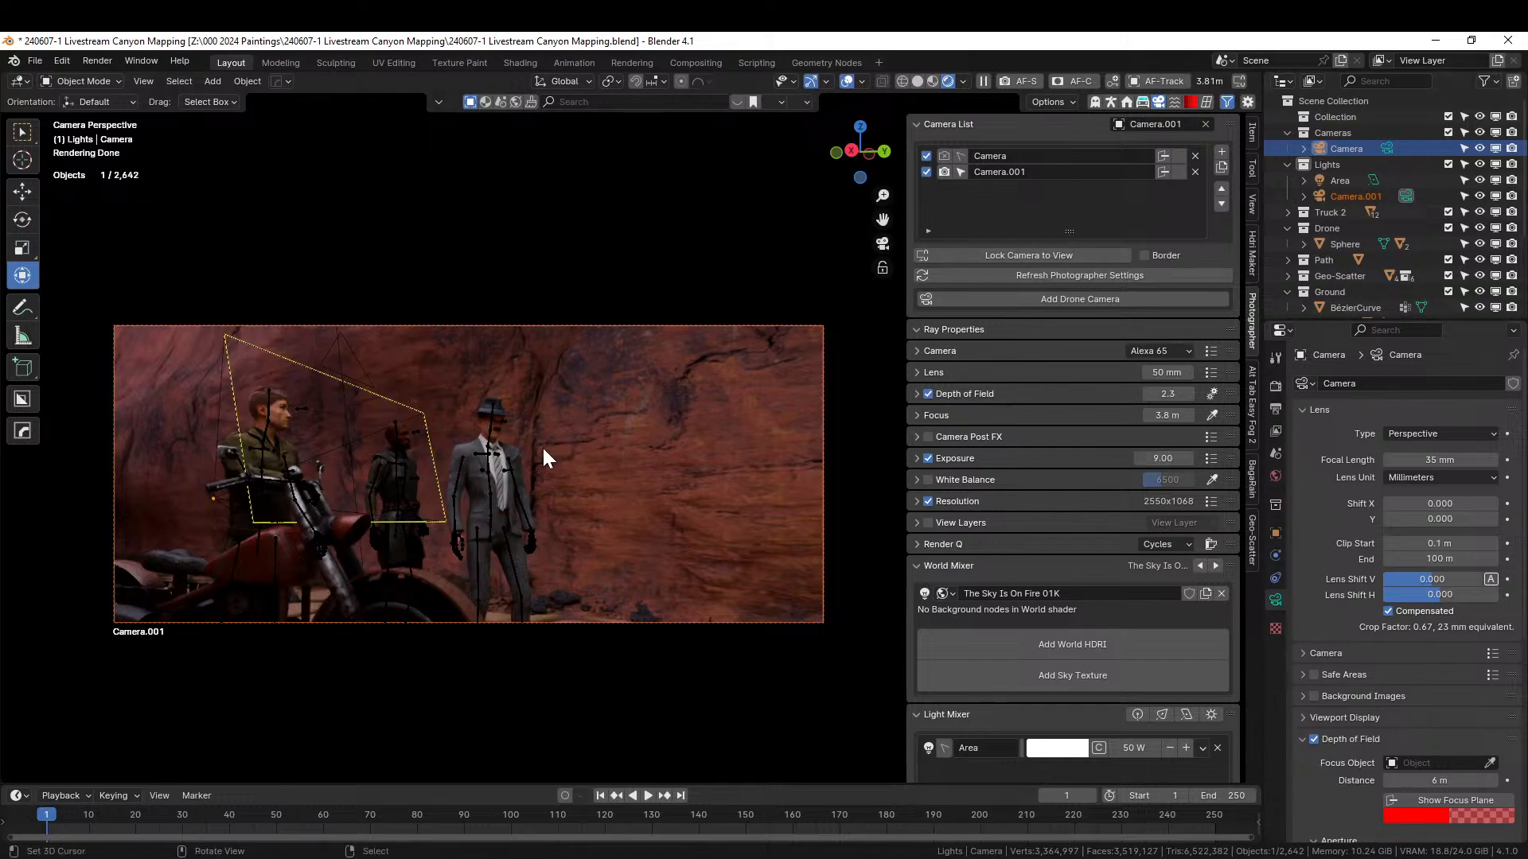
key(ctrl+s)
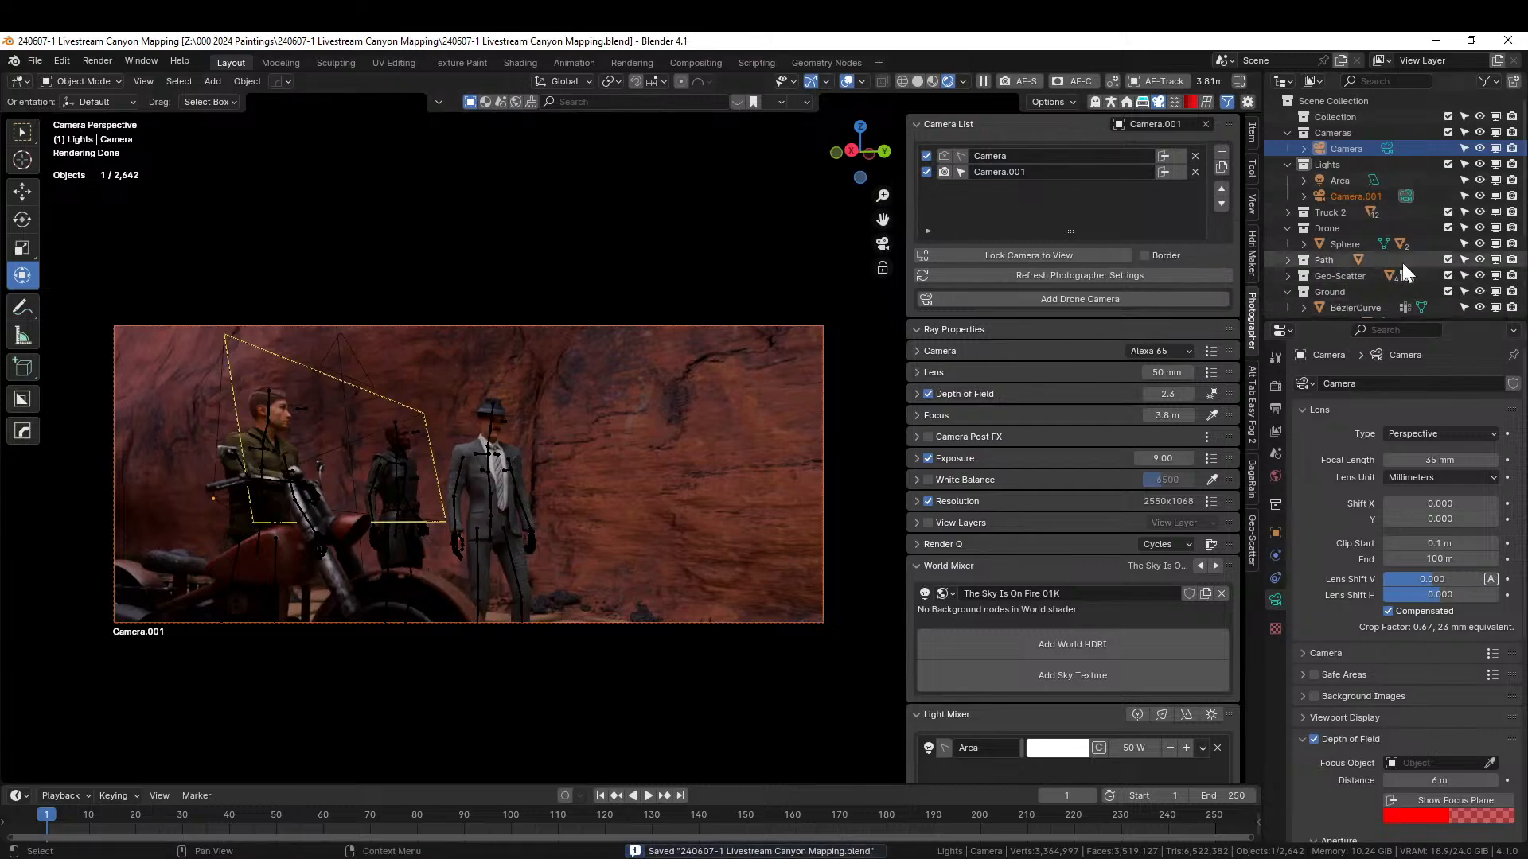
- Turn off the Geo-Scatter collection and move Camera.001 into the Cameras collection
click(1448, 276)
middle_drag(477, 552, 690, 592)
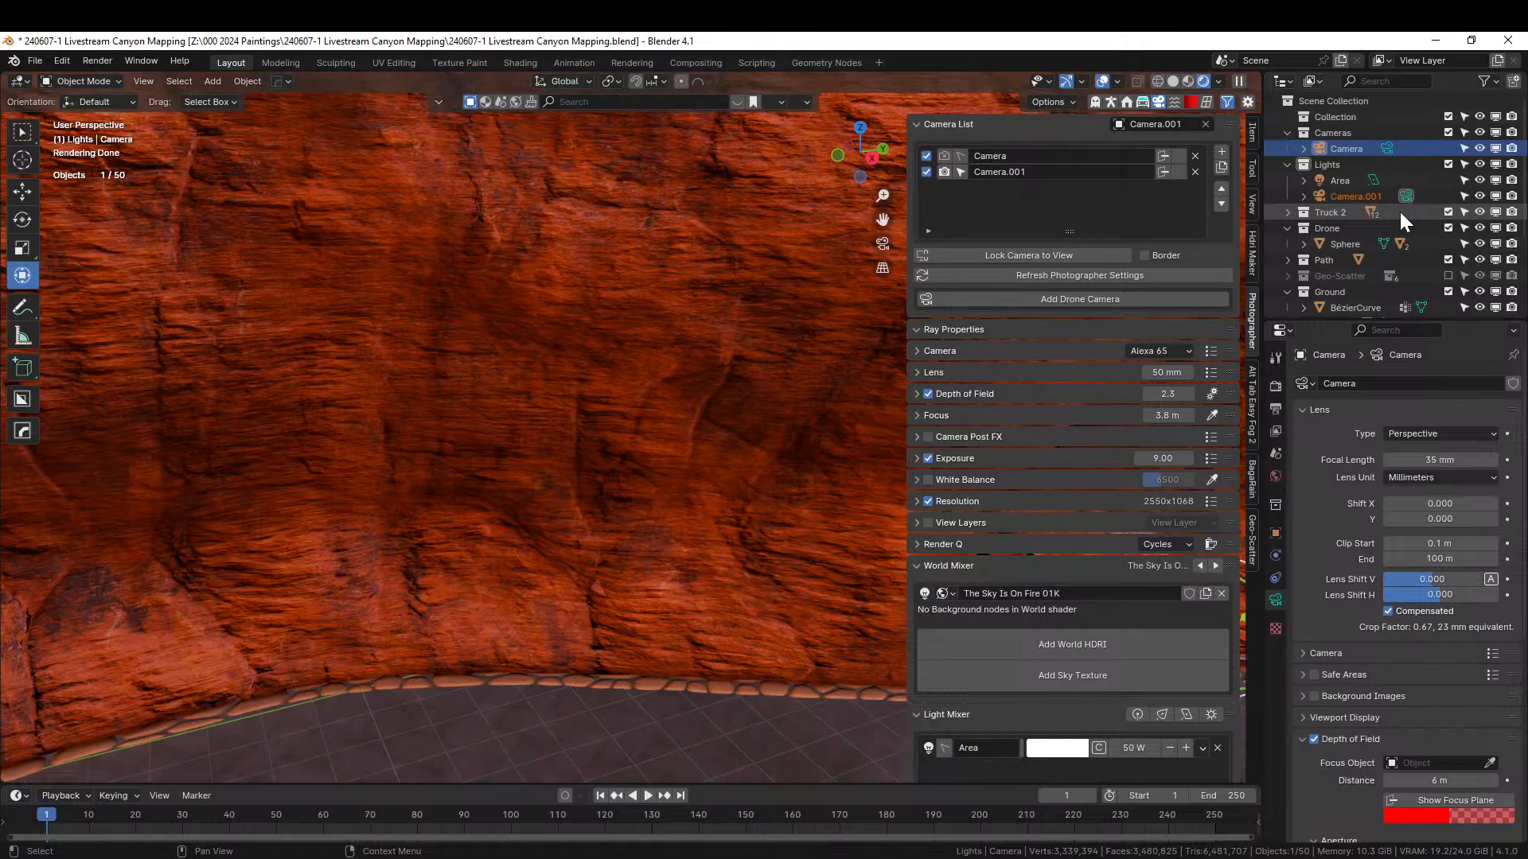
click(1344, 198)
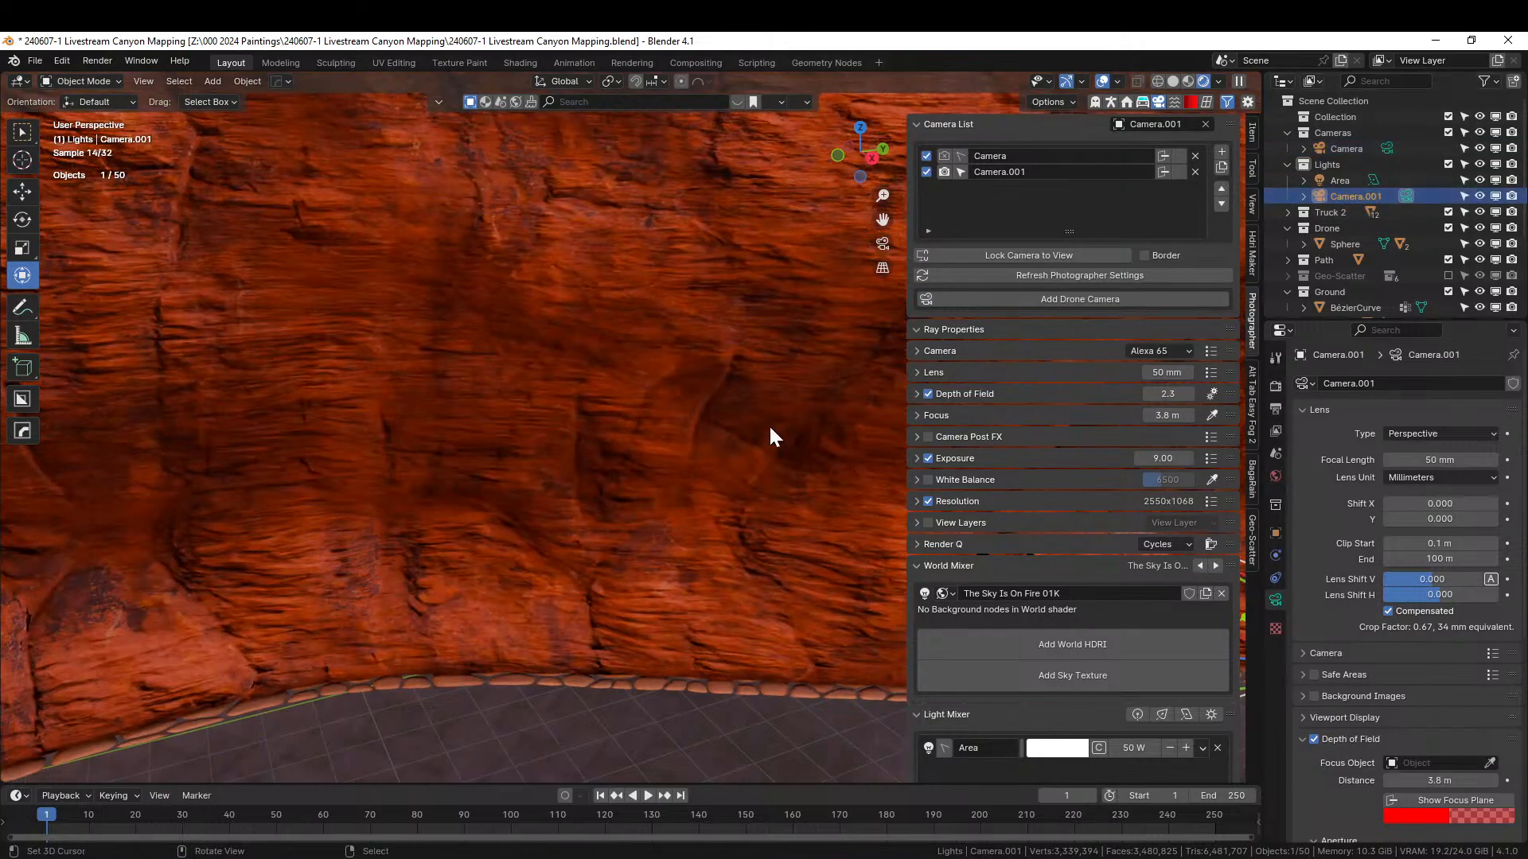
key(m)
click(716, 480)
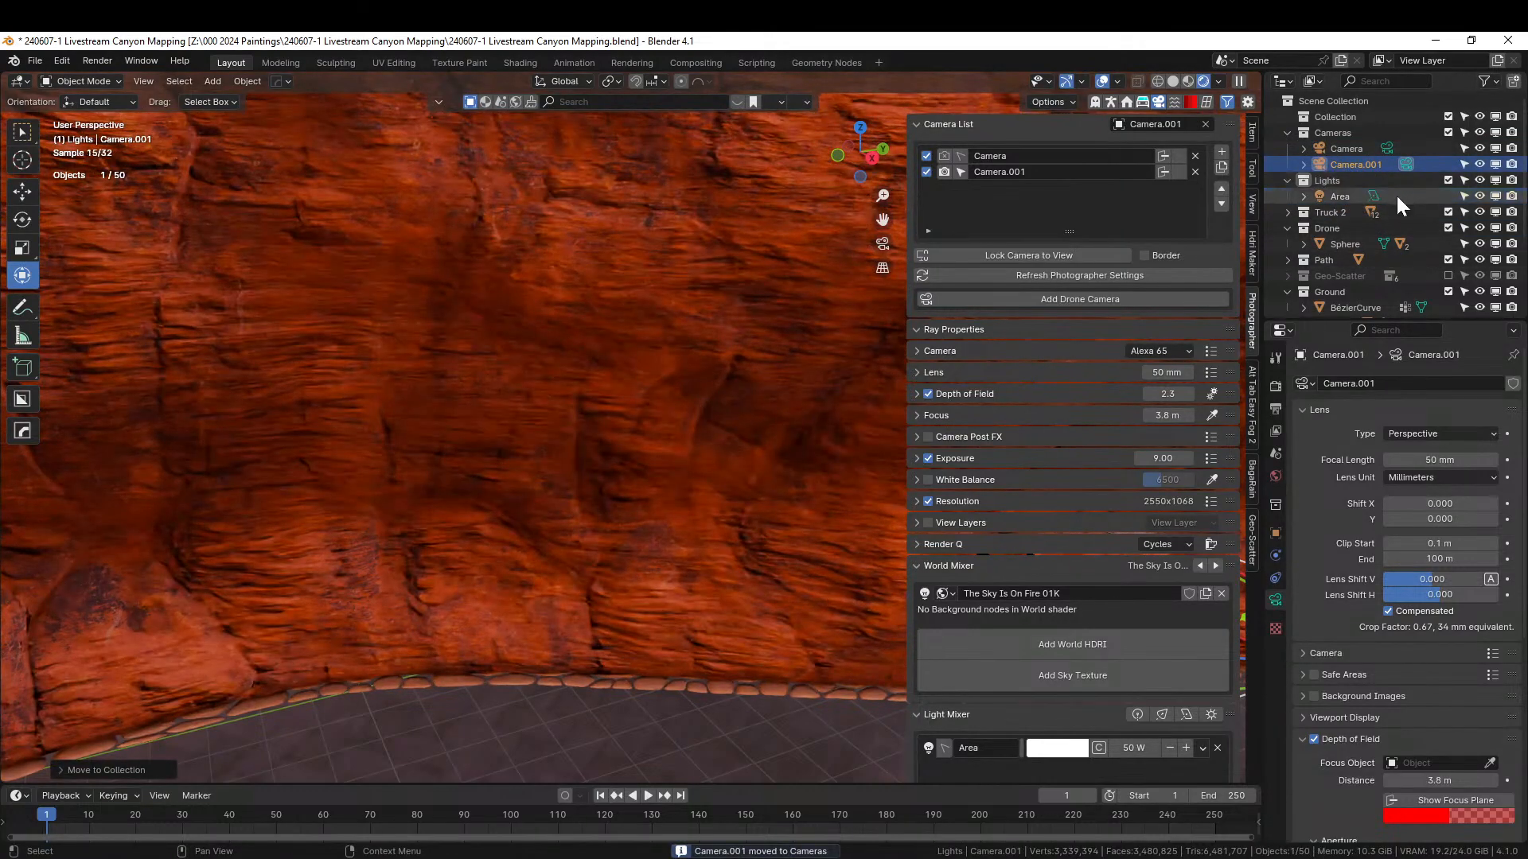
- Duplicate the original Camera by copy and paste into the Cameras collection and make the new duplicate the active camera
click(1330, 132)
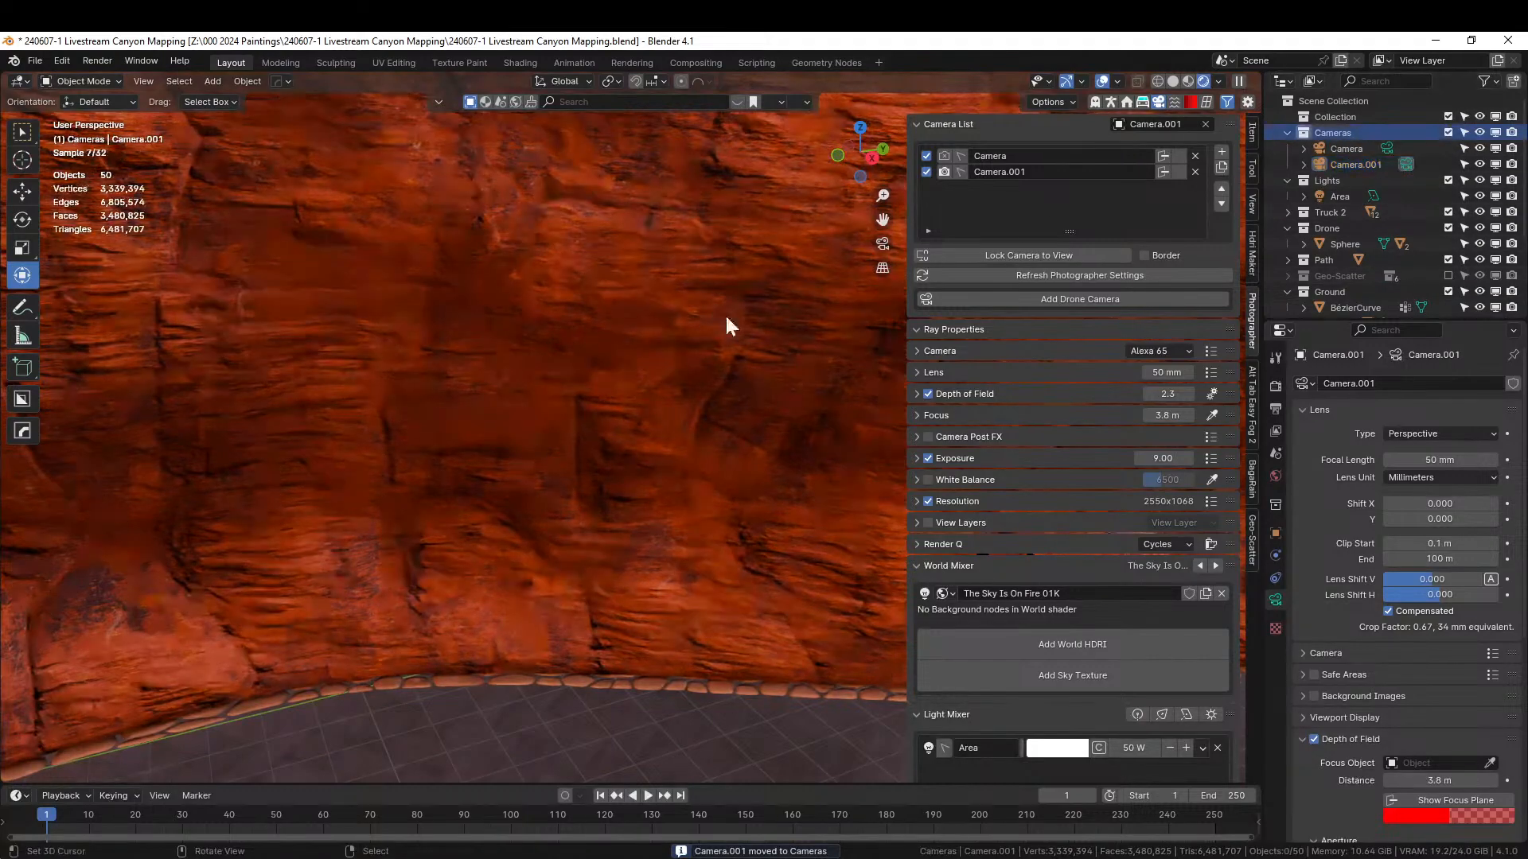
click(1357, 155)
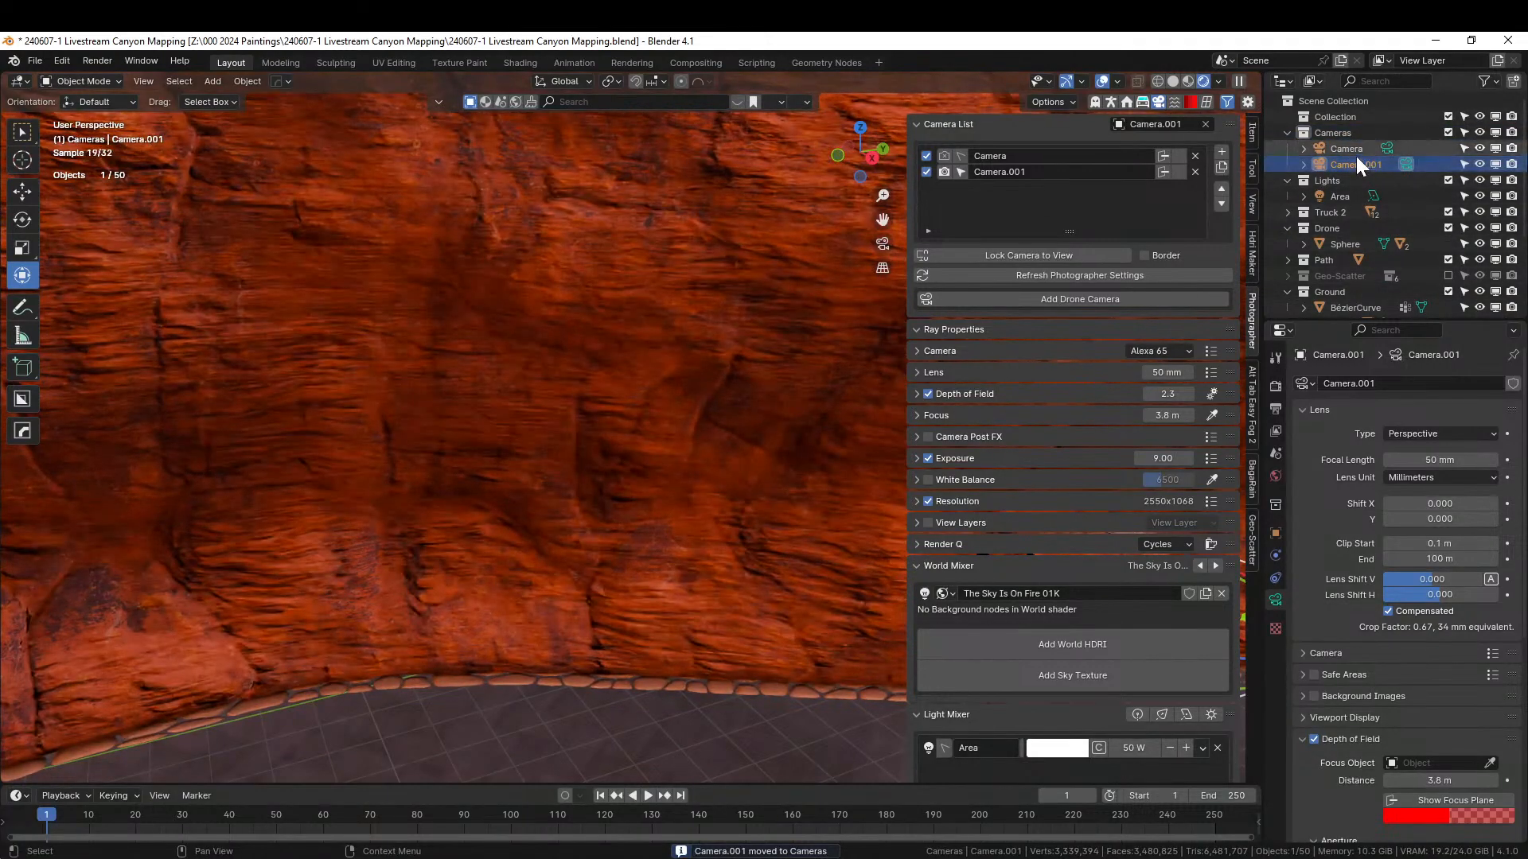
key(ctrl+c)
key(ctrl+v)
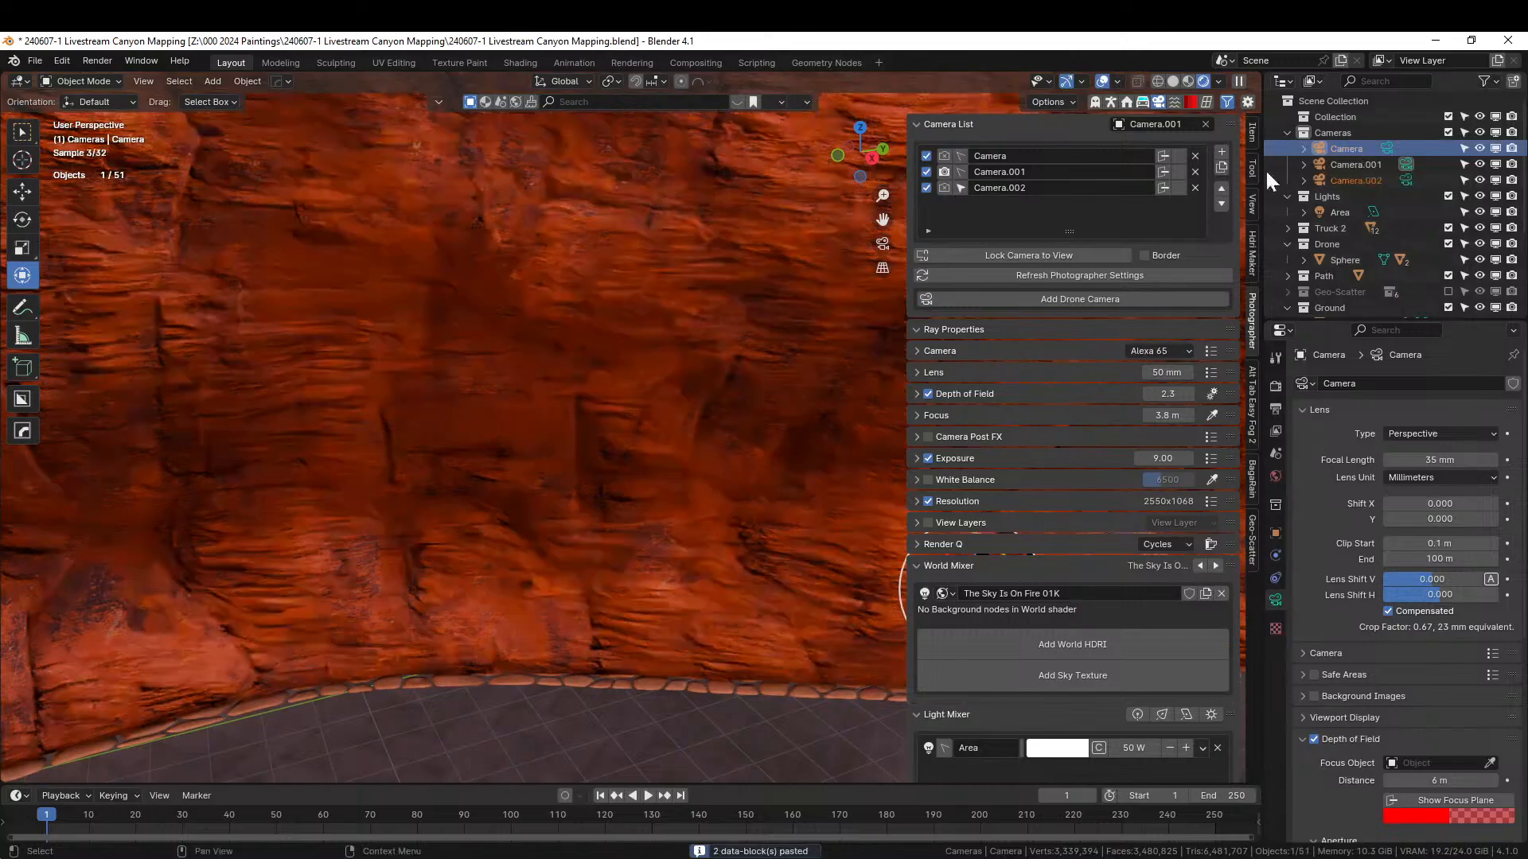
click(943, 187)
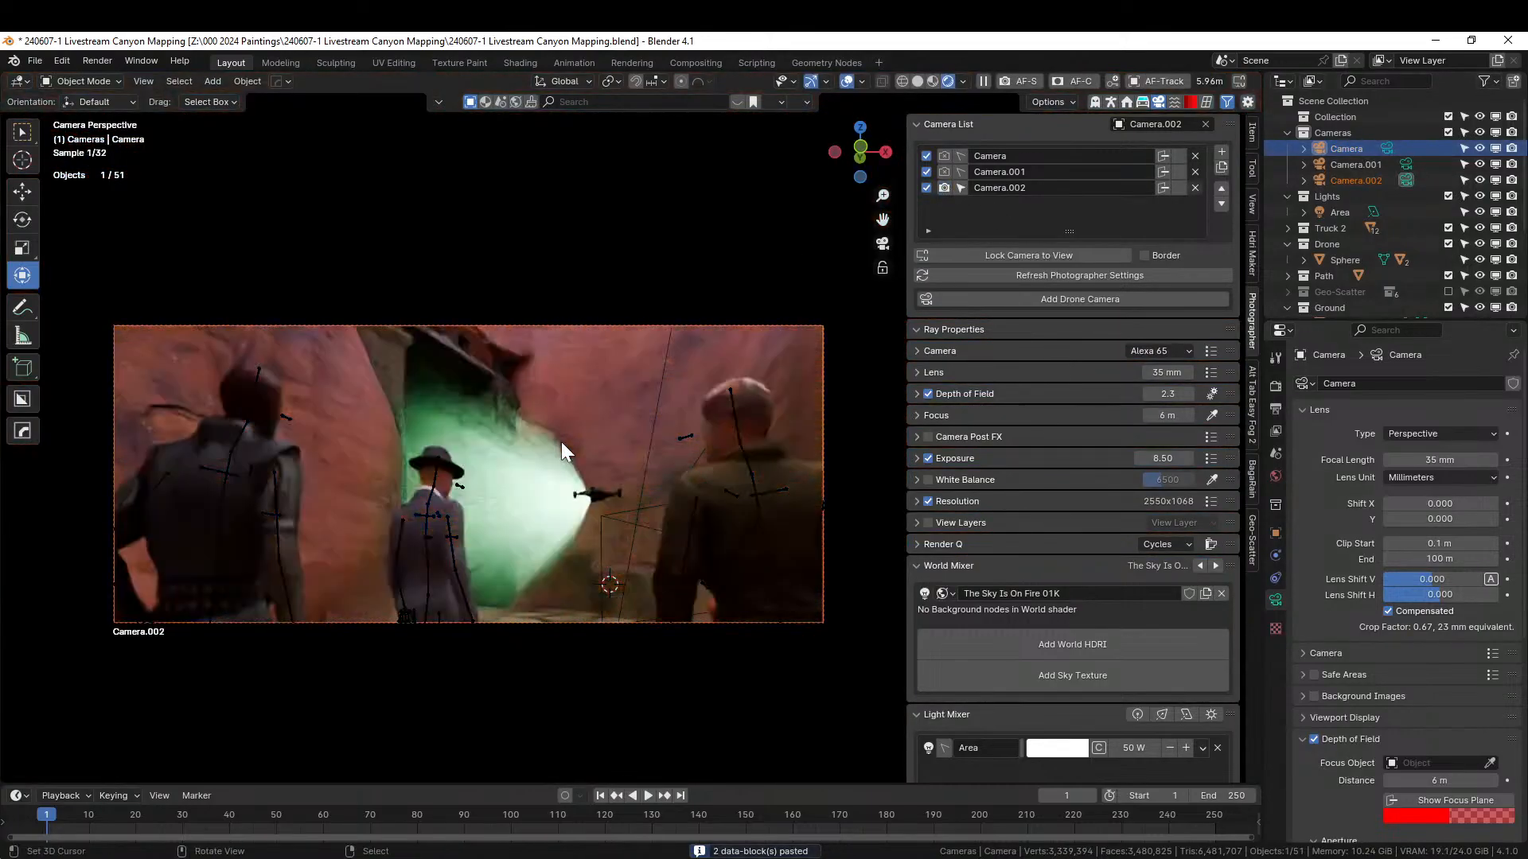
- Fly the active Camera.002 forward past the three figures toward the green-lit stone gate
key(shift+grave)
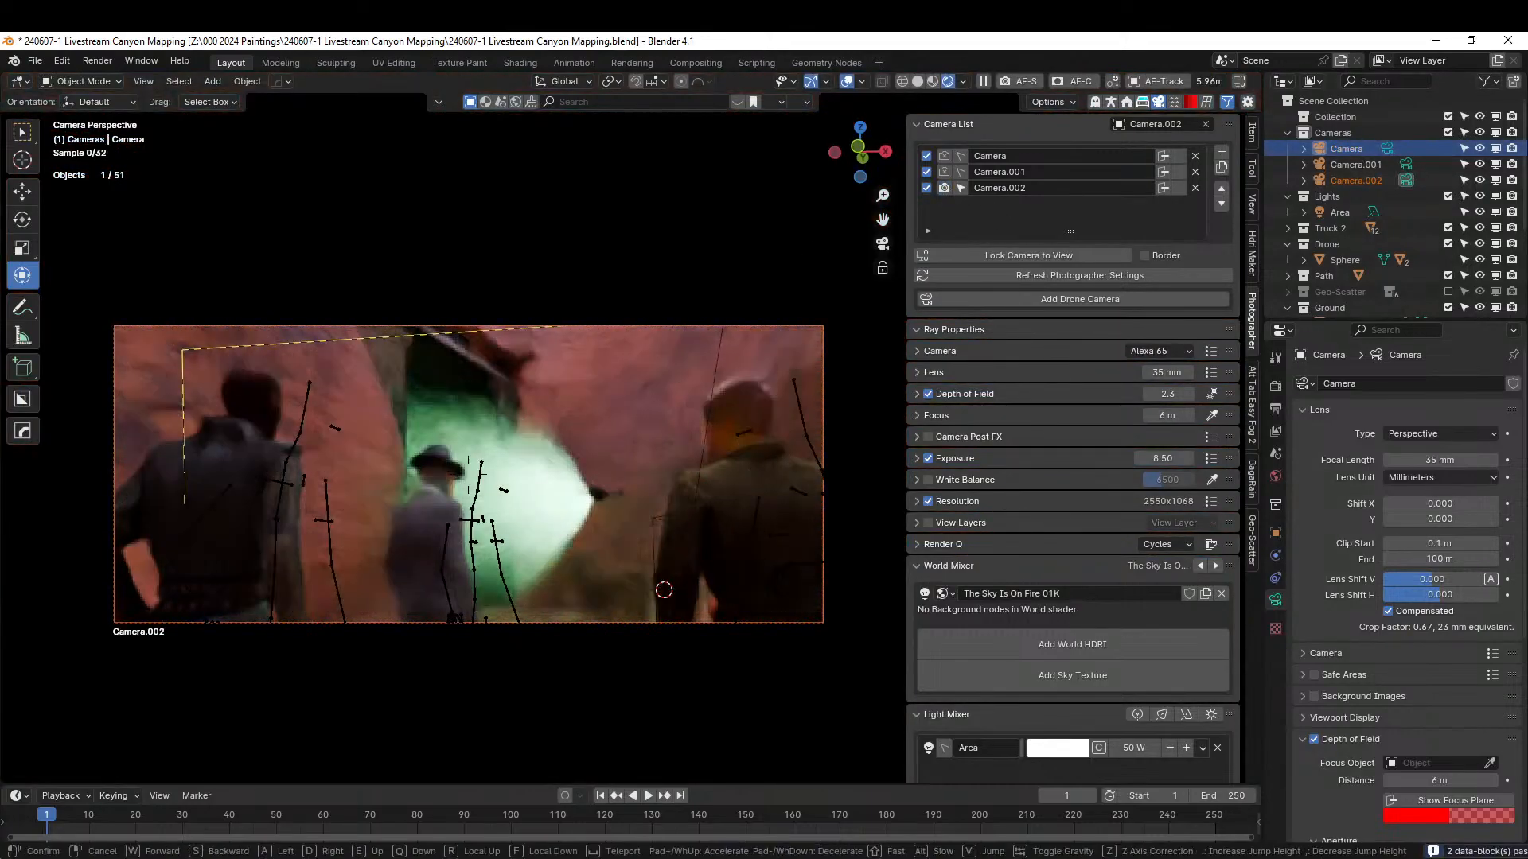
key(d)
key(w)
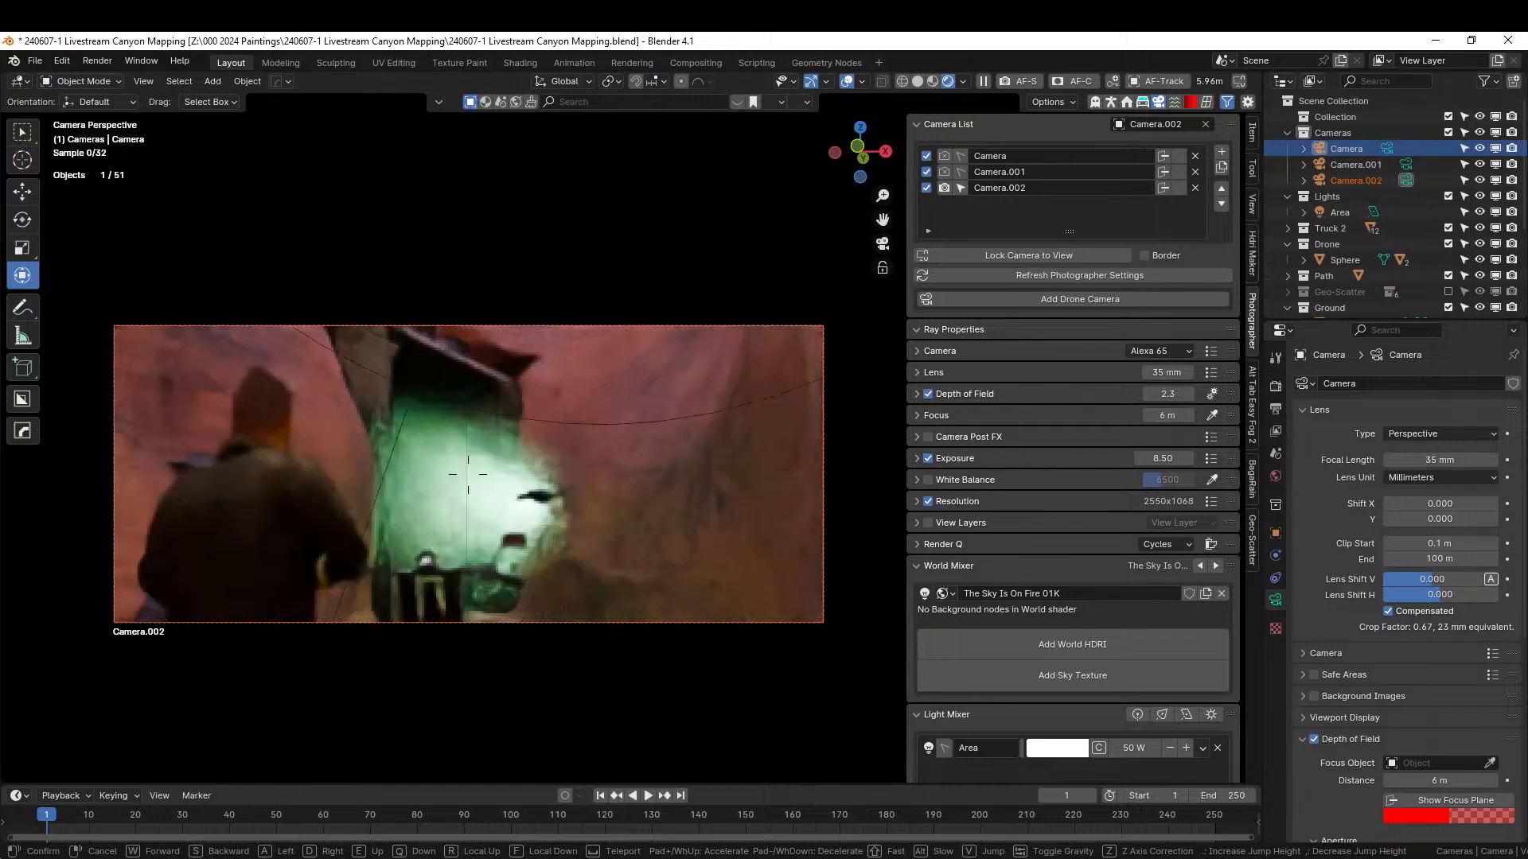
click(562, 442)
- In Solid shading, fly Camera.002 closer until the drone sits low at the frame's left with its beam fanning out beneath the bridge
key(z)
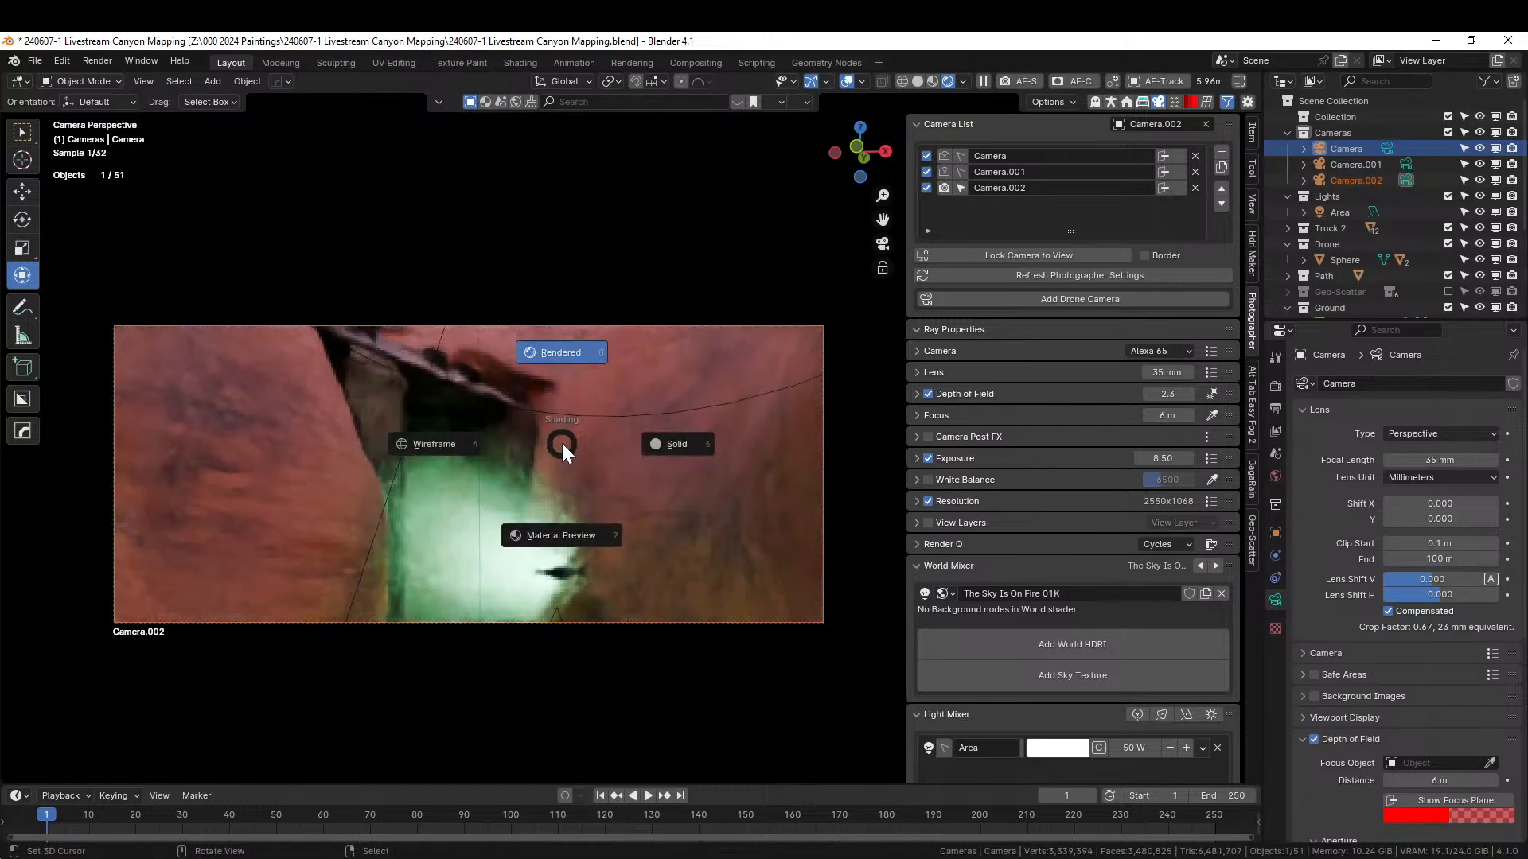
key(6)
key(shift+grave)
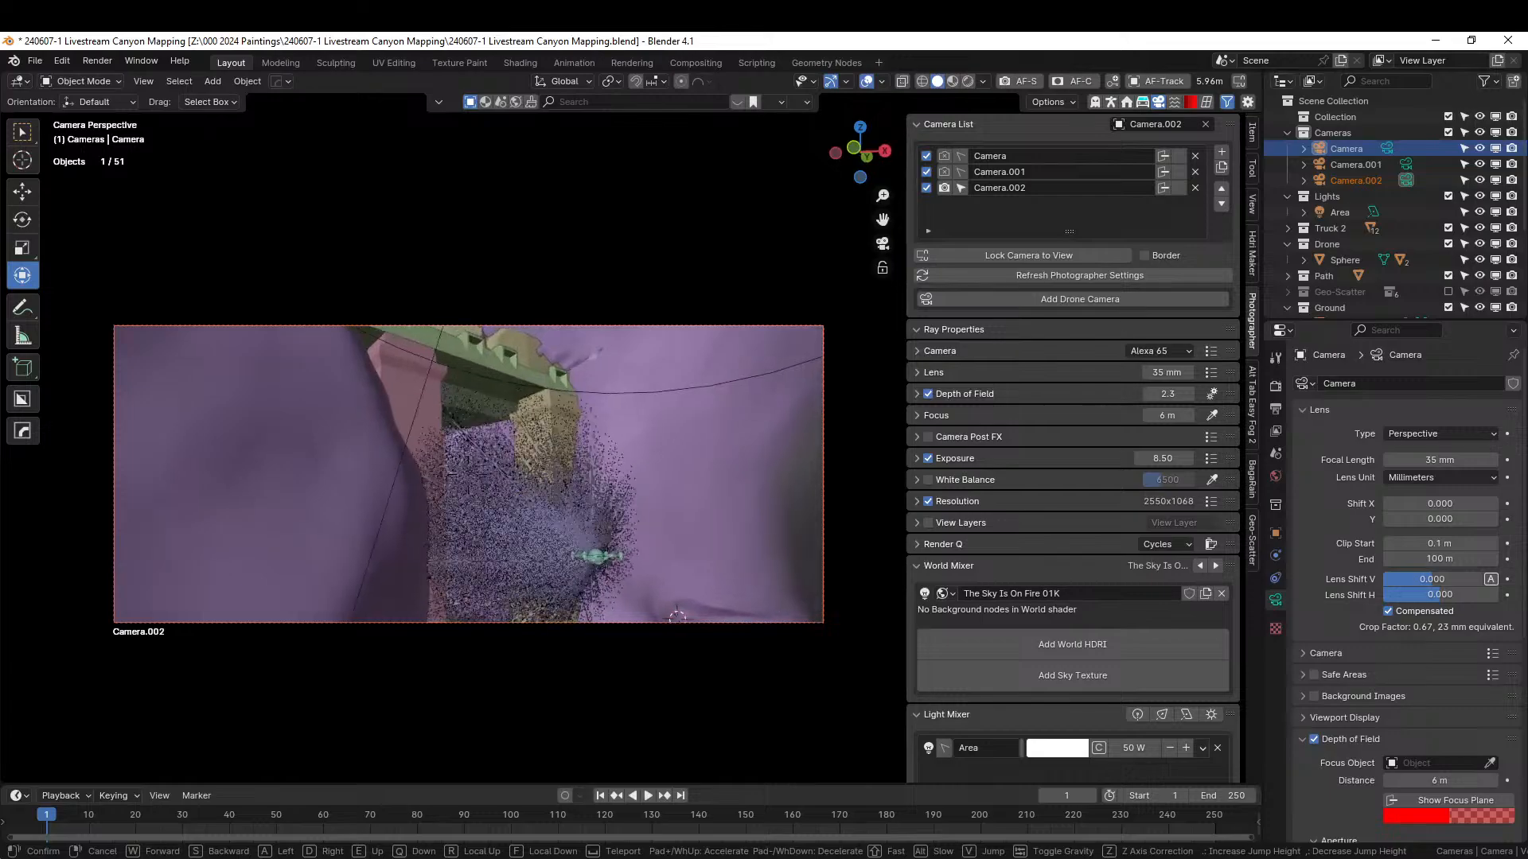
key(w)
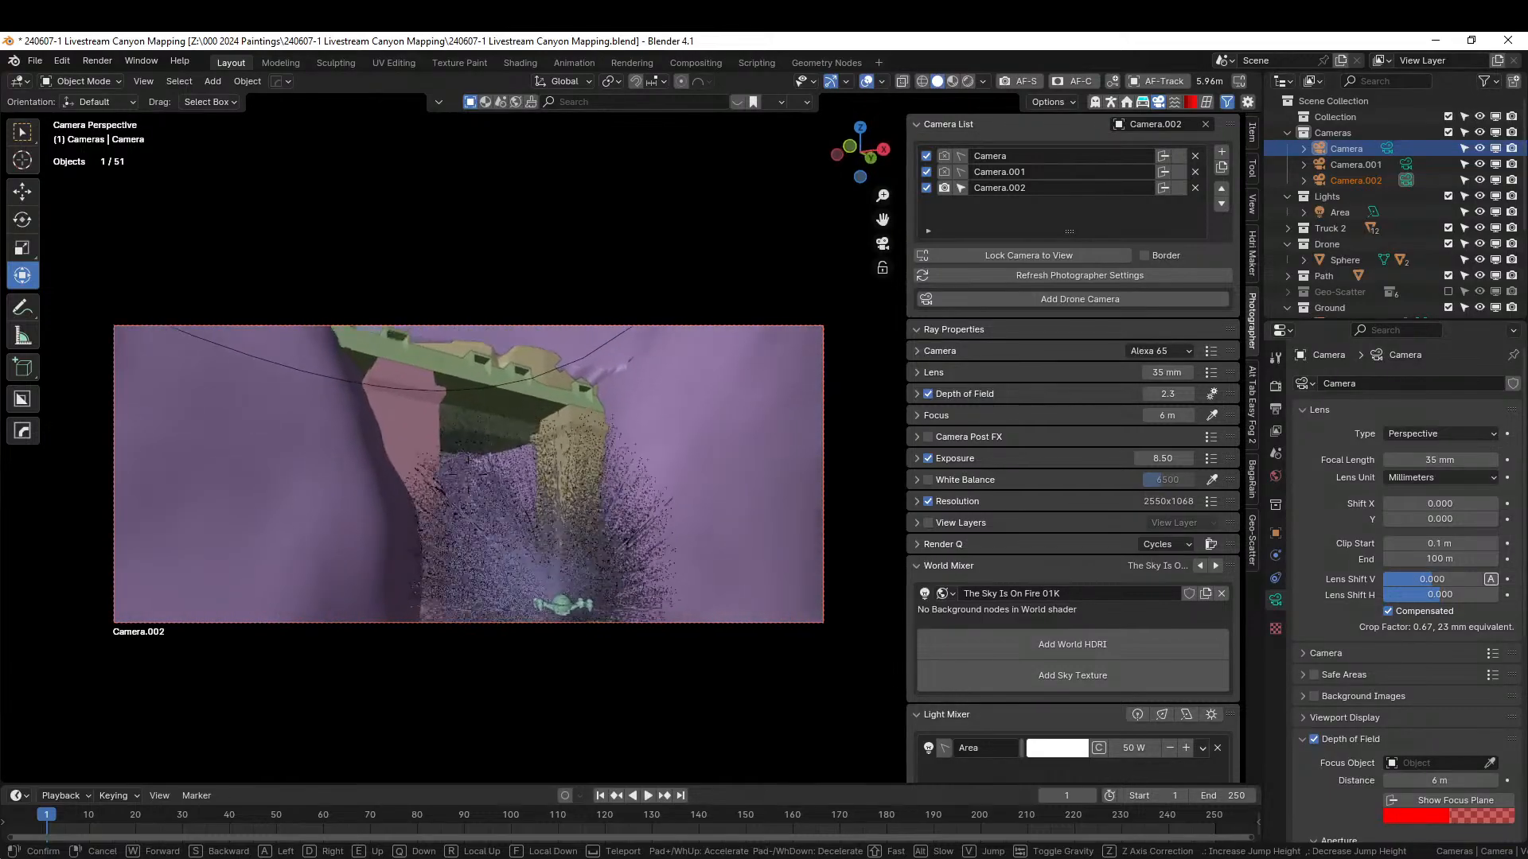
key(w)
key(s)
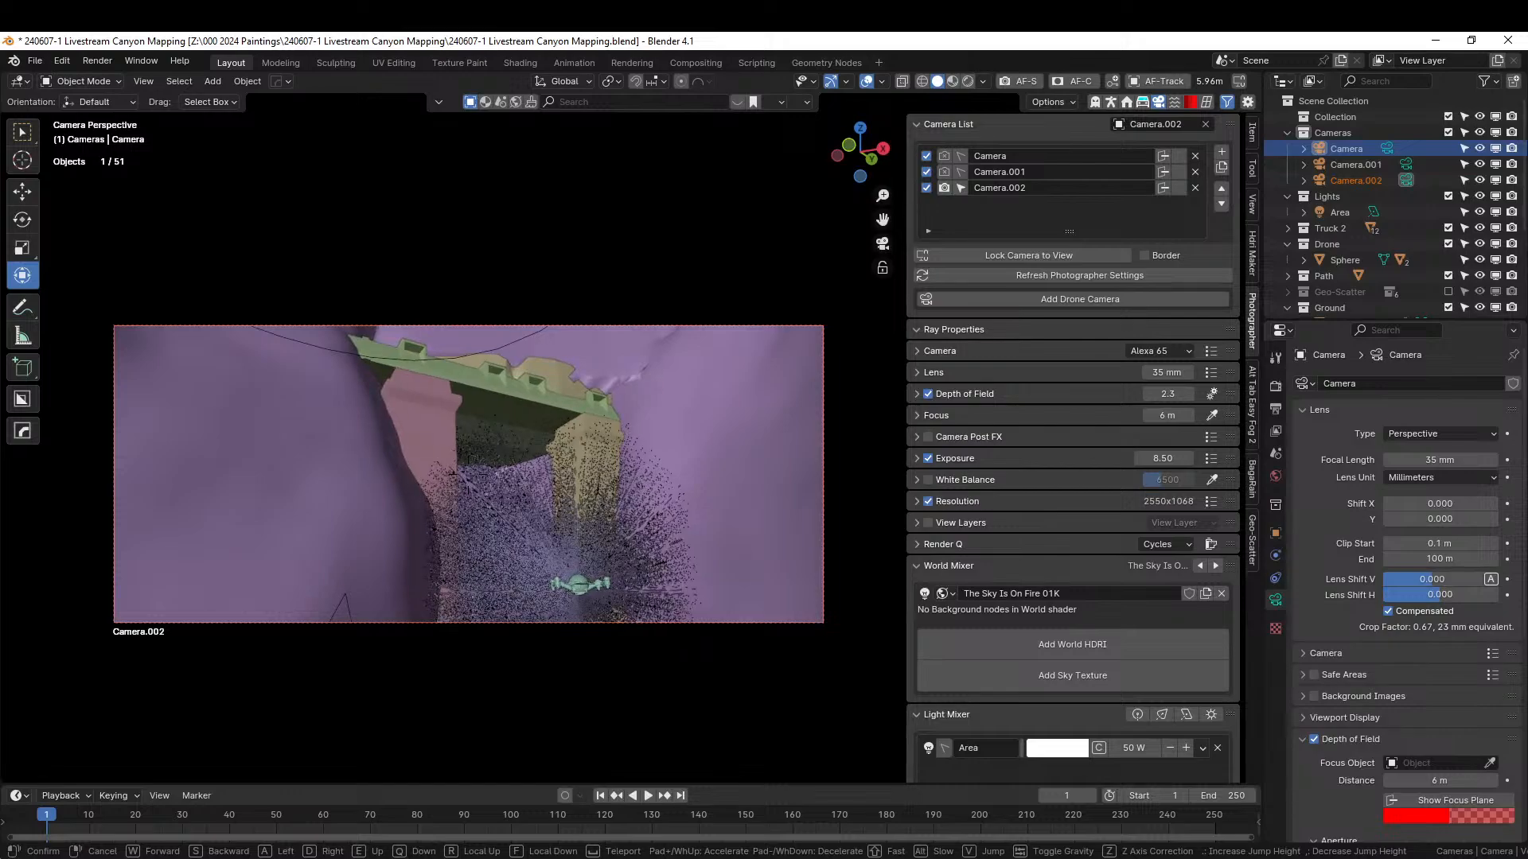
key(q)
key(w)
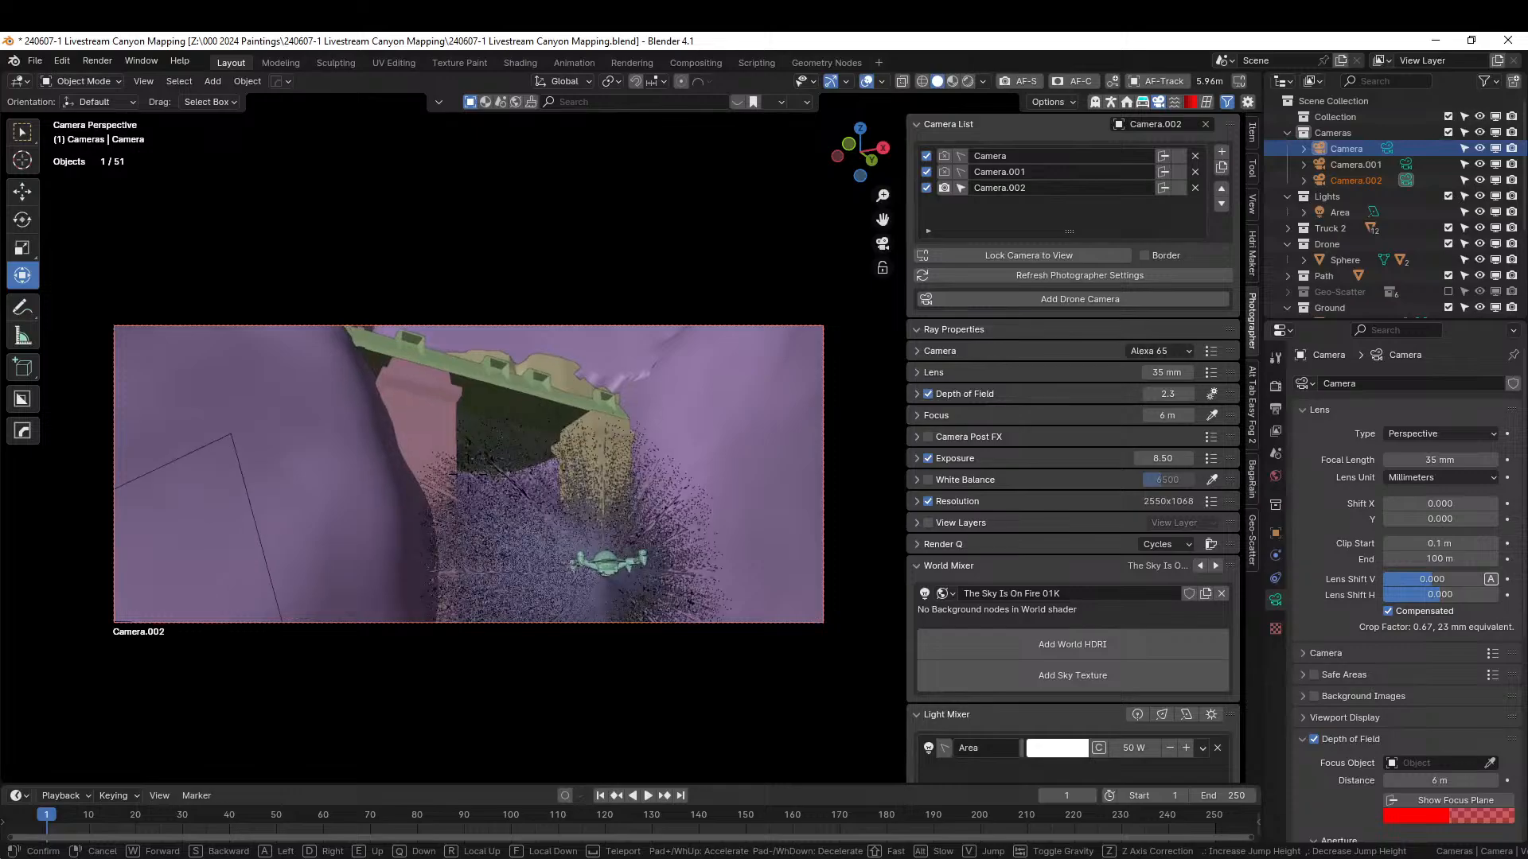
key(w)
key(a)
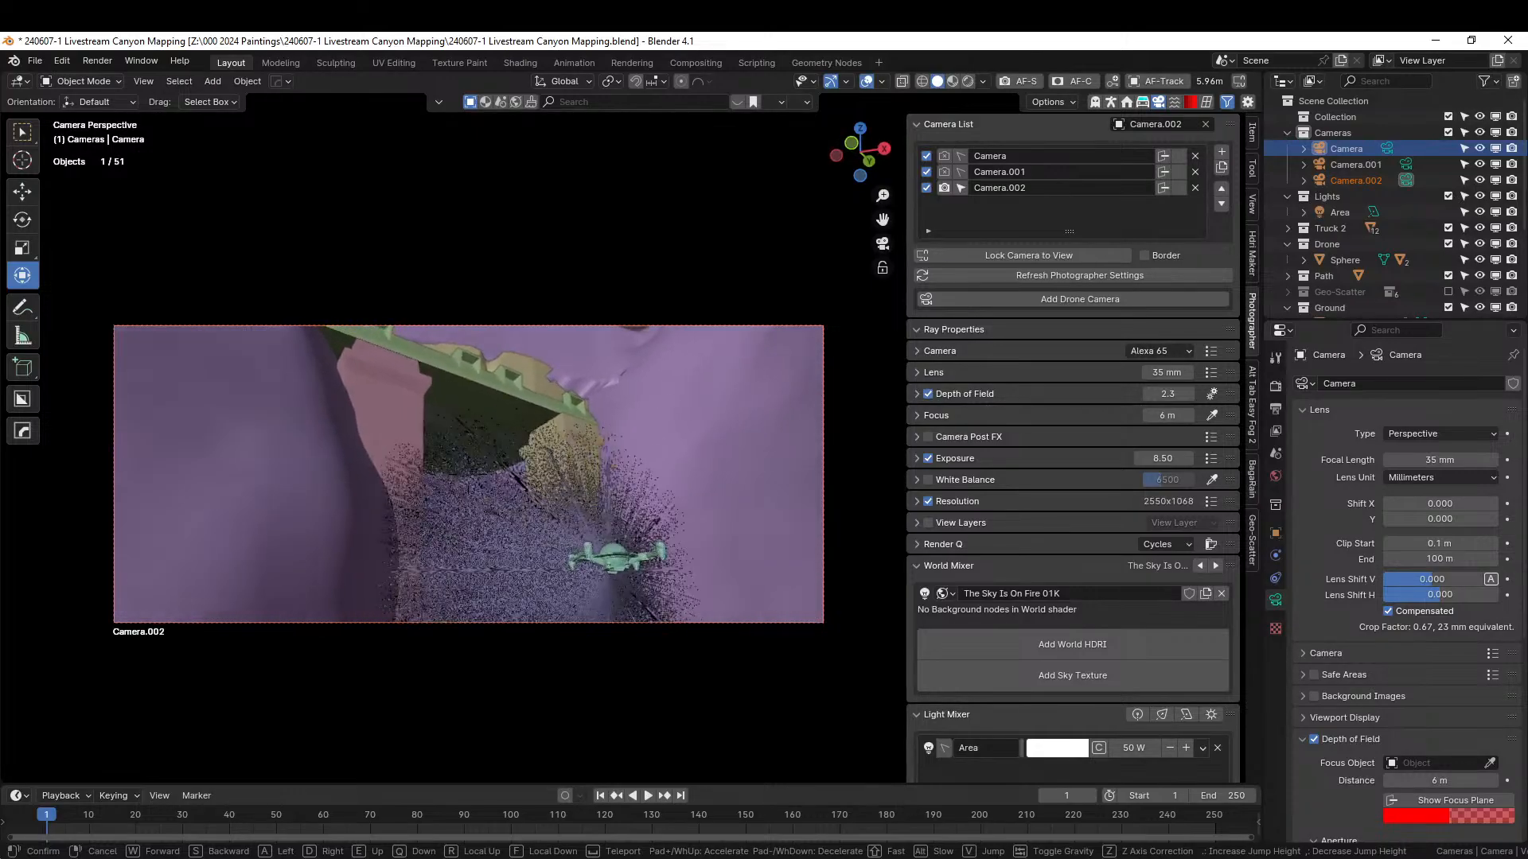
key(d)
key(d)
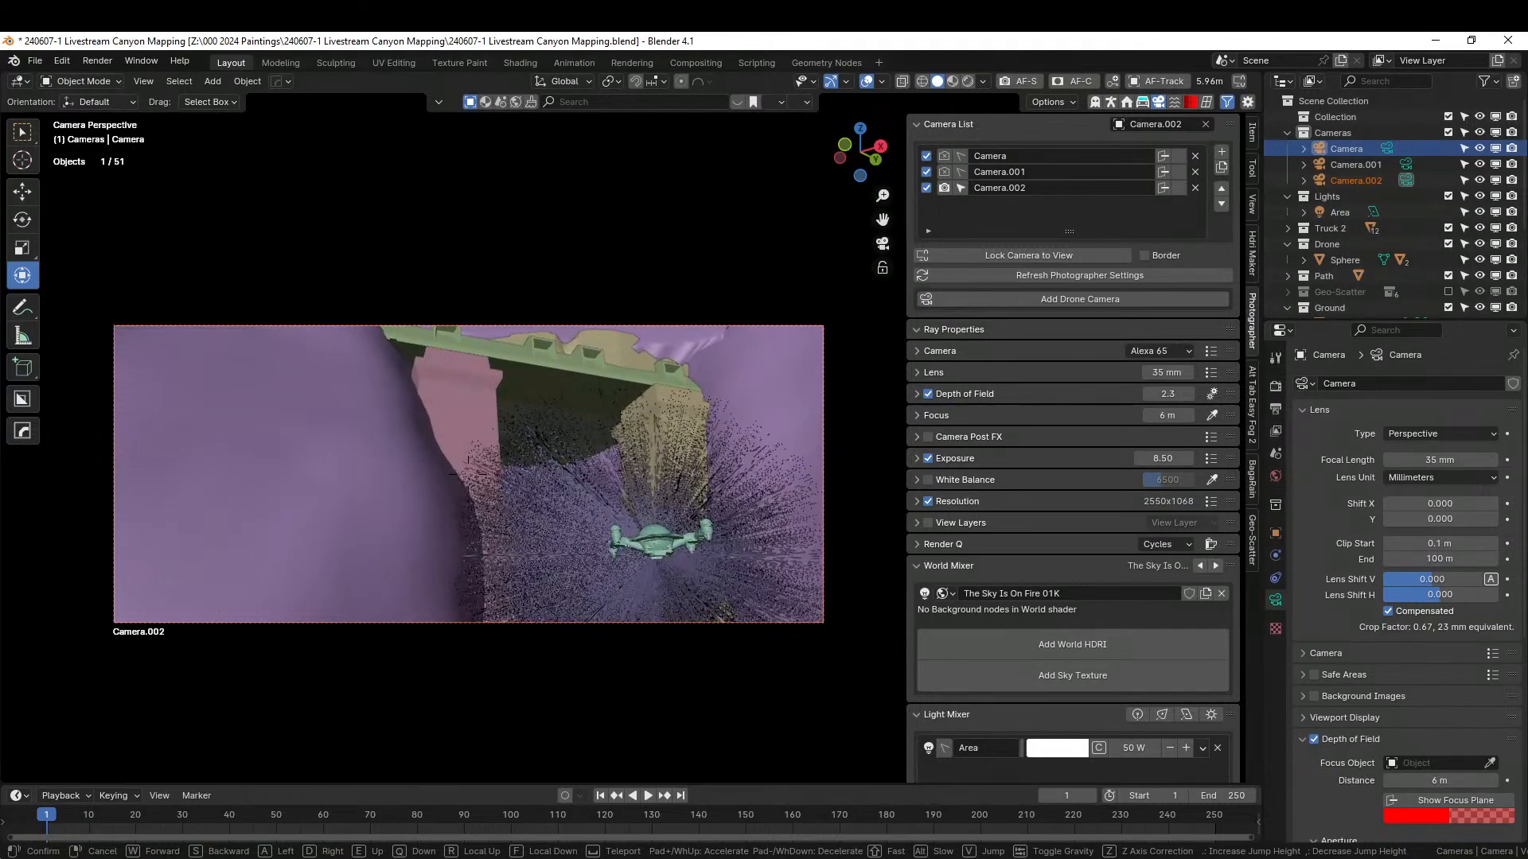
key(d)
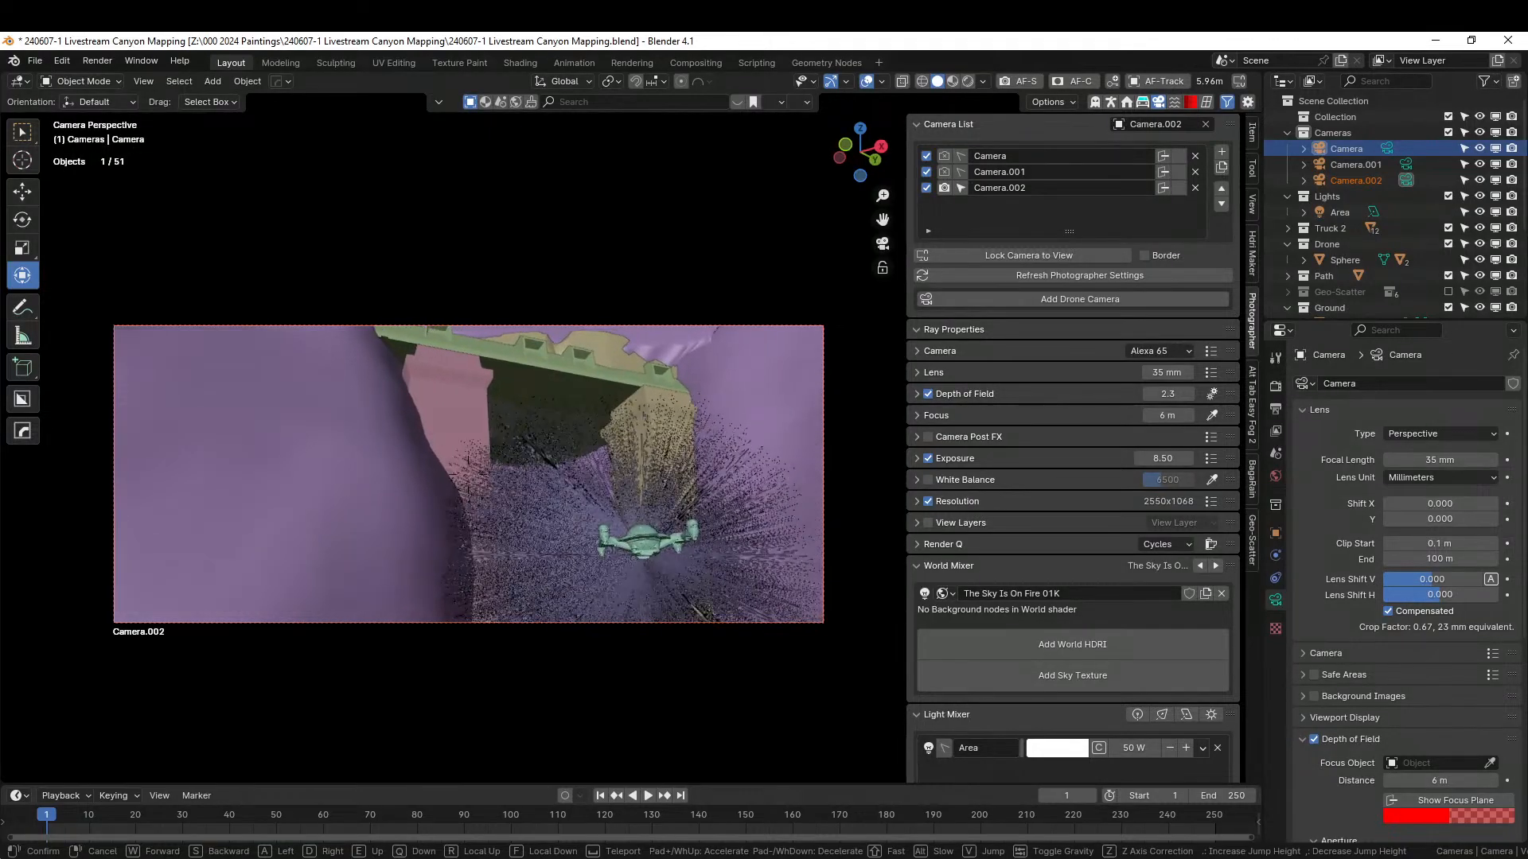
key(d)
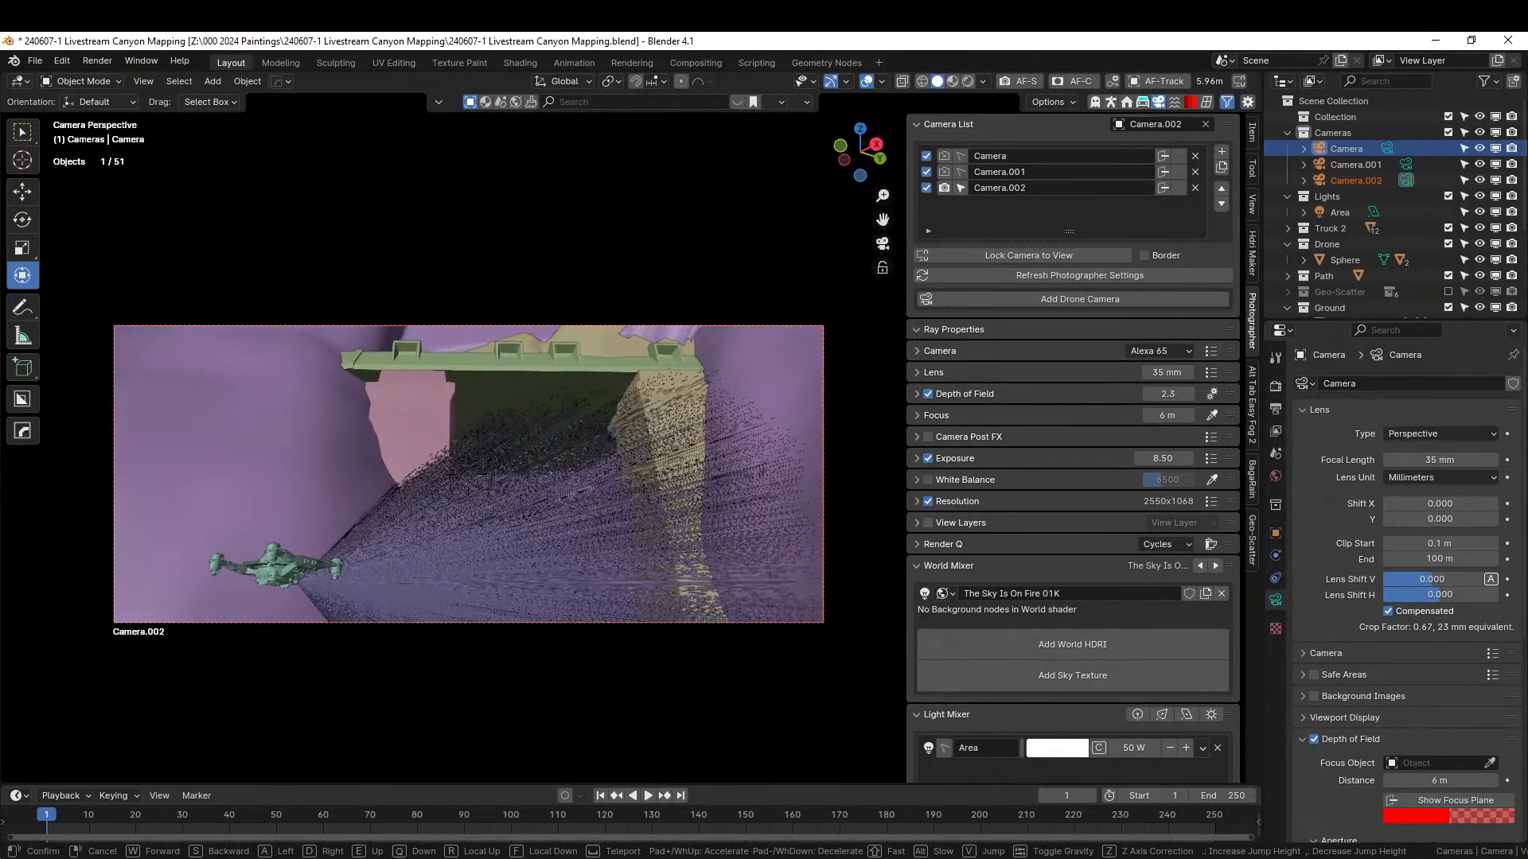
click(629, 446)
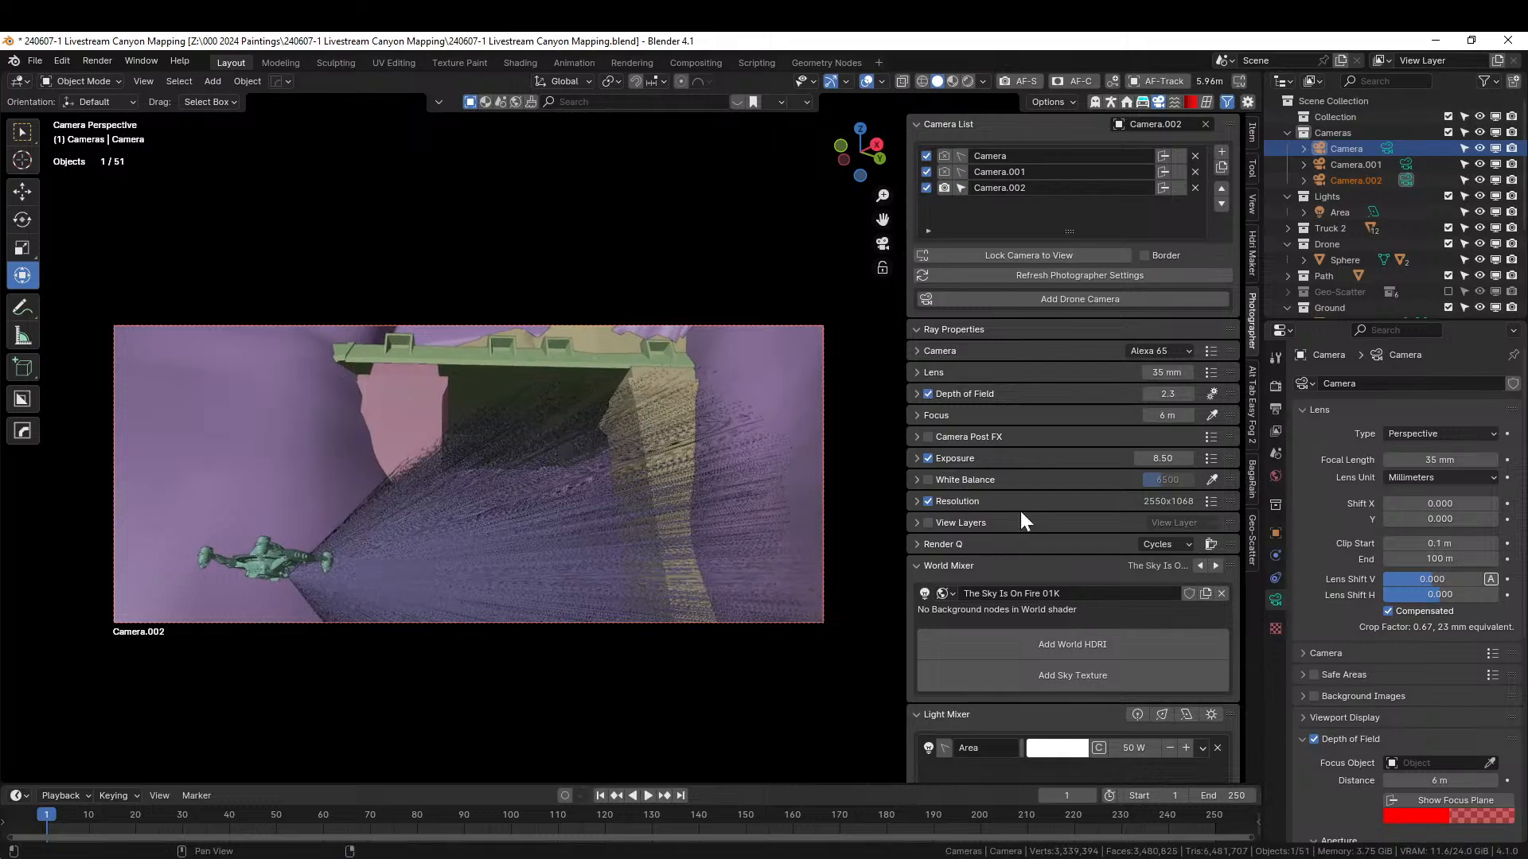
- Focus Camera.002 on the drone with the focus picker and preview the shot in Rendered shading
click(1211, 416)
click(284, 555)
key(z)
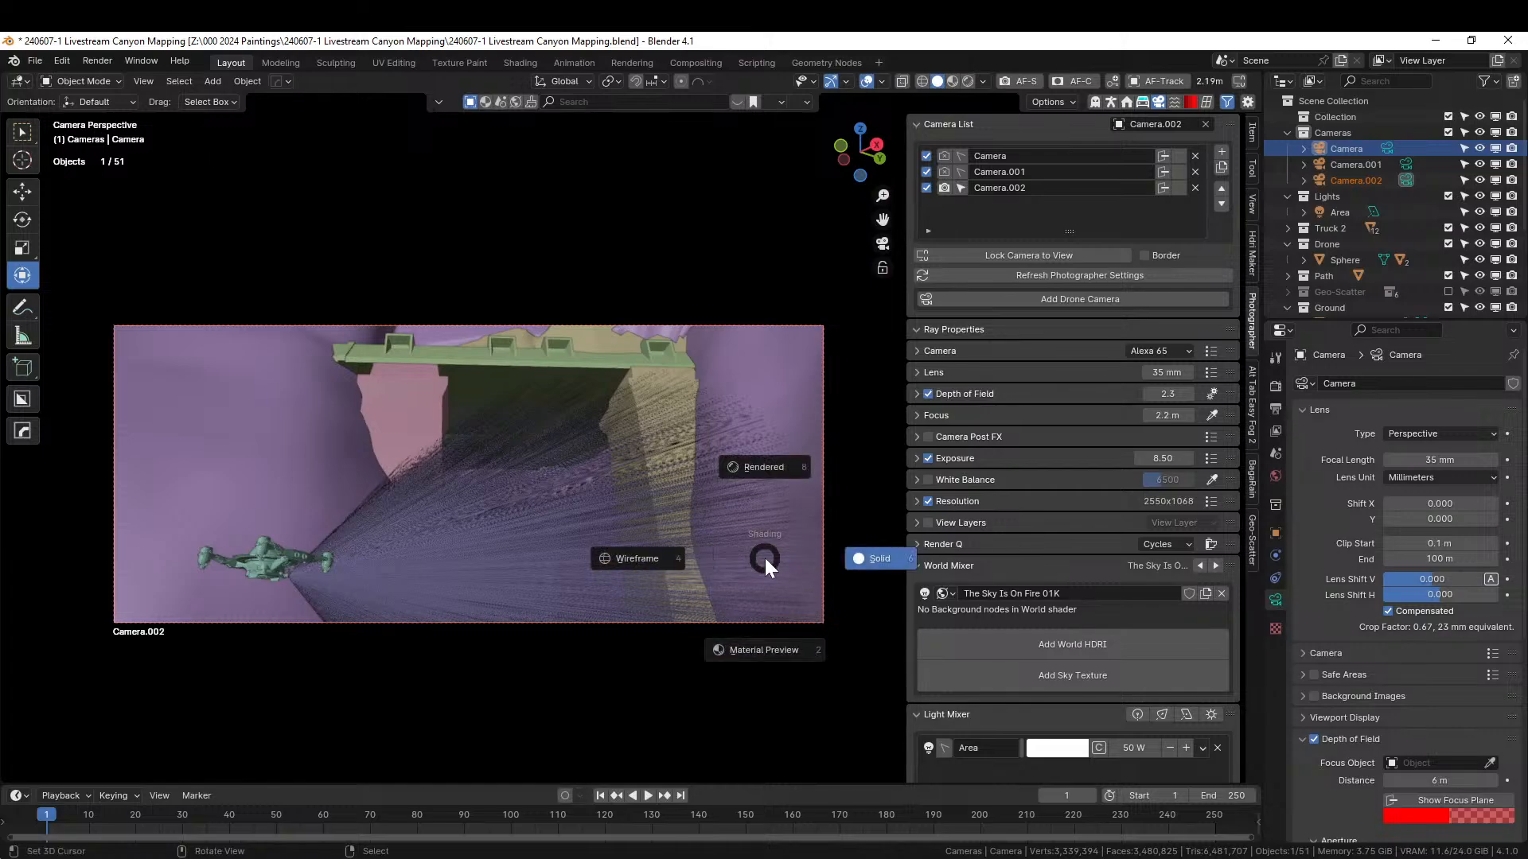
key(8)
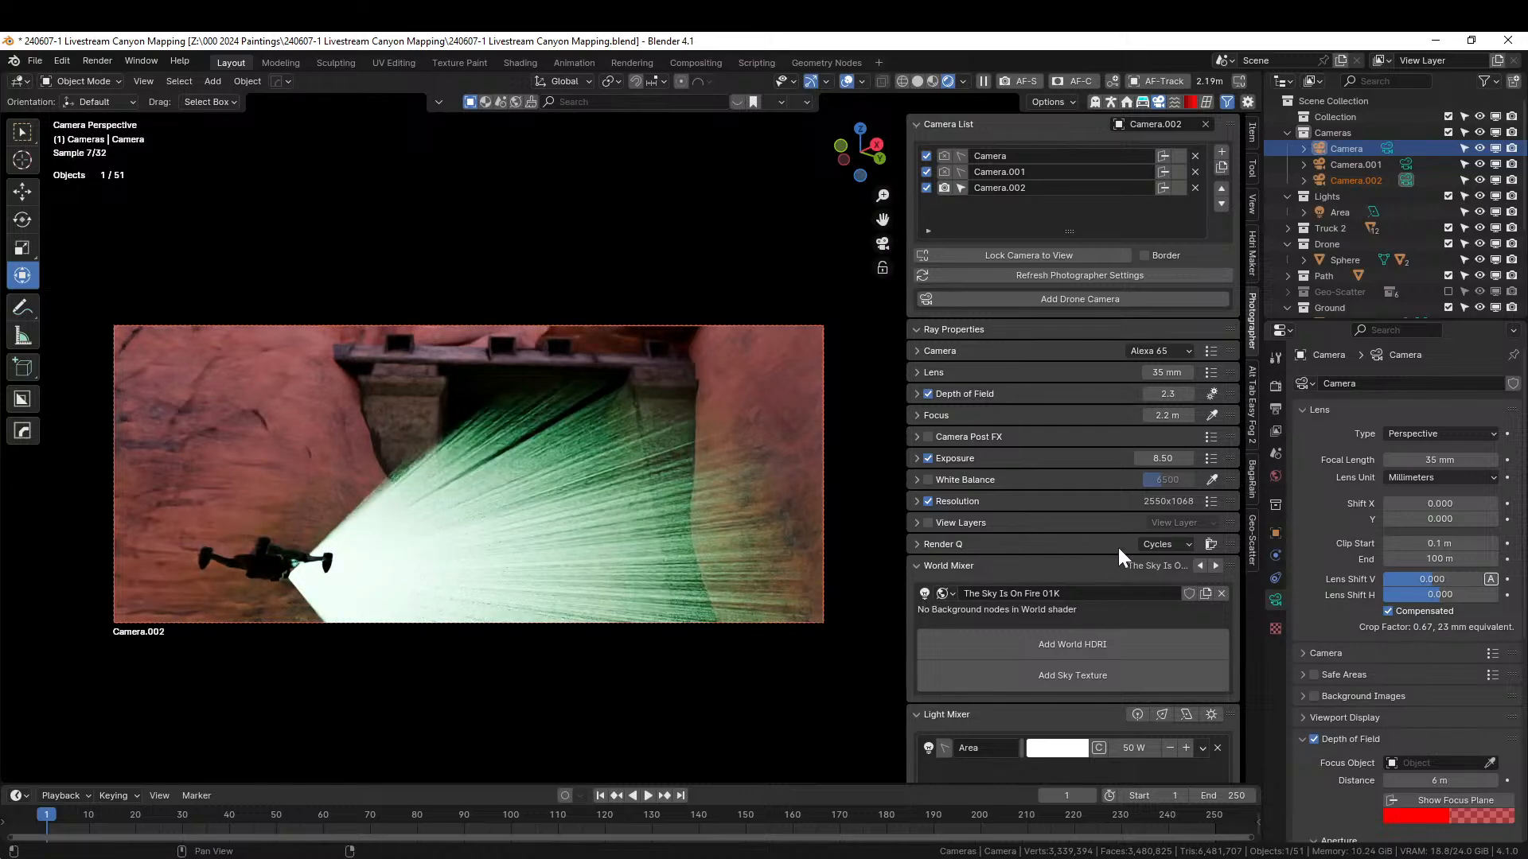
- Set Camera.002's exposure to 9
click(1163, 459)
text(9)
key(Return)
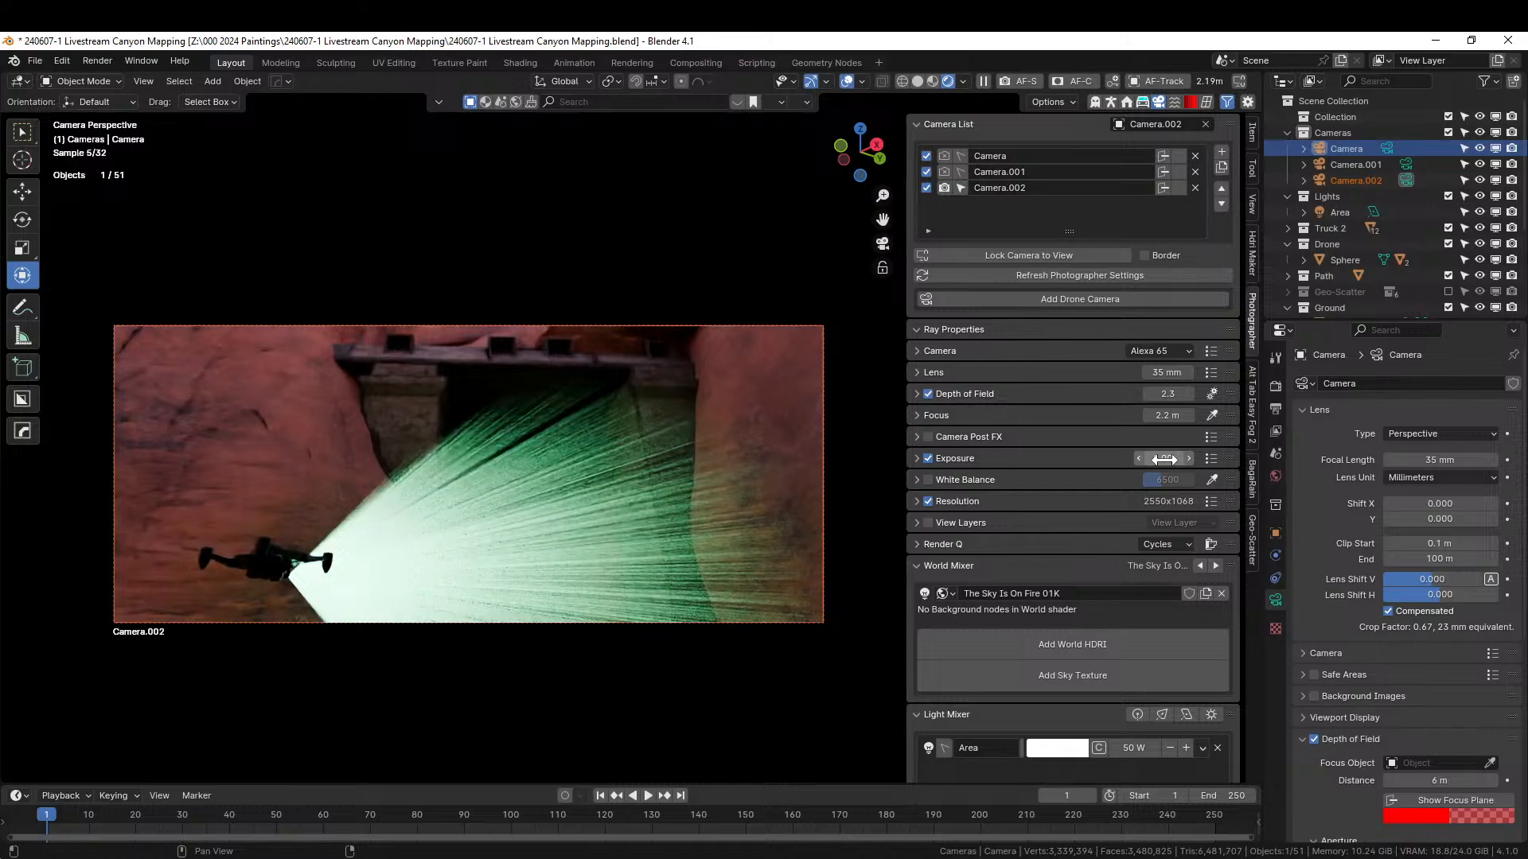
- Select the drone's H_FXs_1 beam and set Glow Strength to 0.5 in its GeometryNodes modifier
click(496, 524)
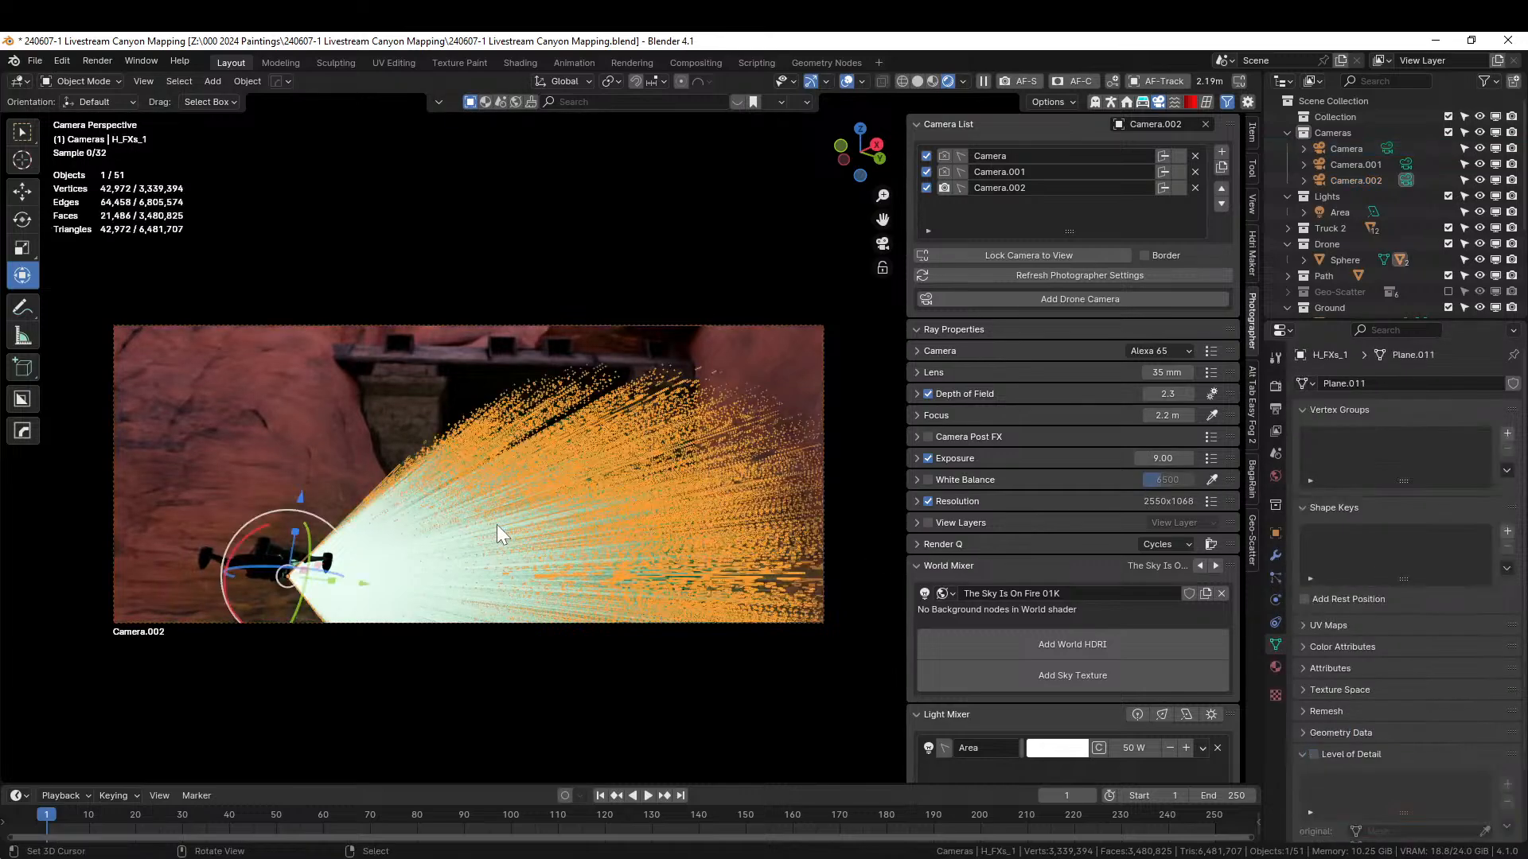
click(1274, 668)
click(1277, 557)
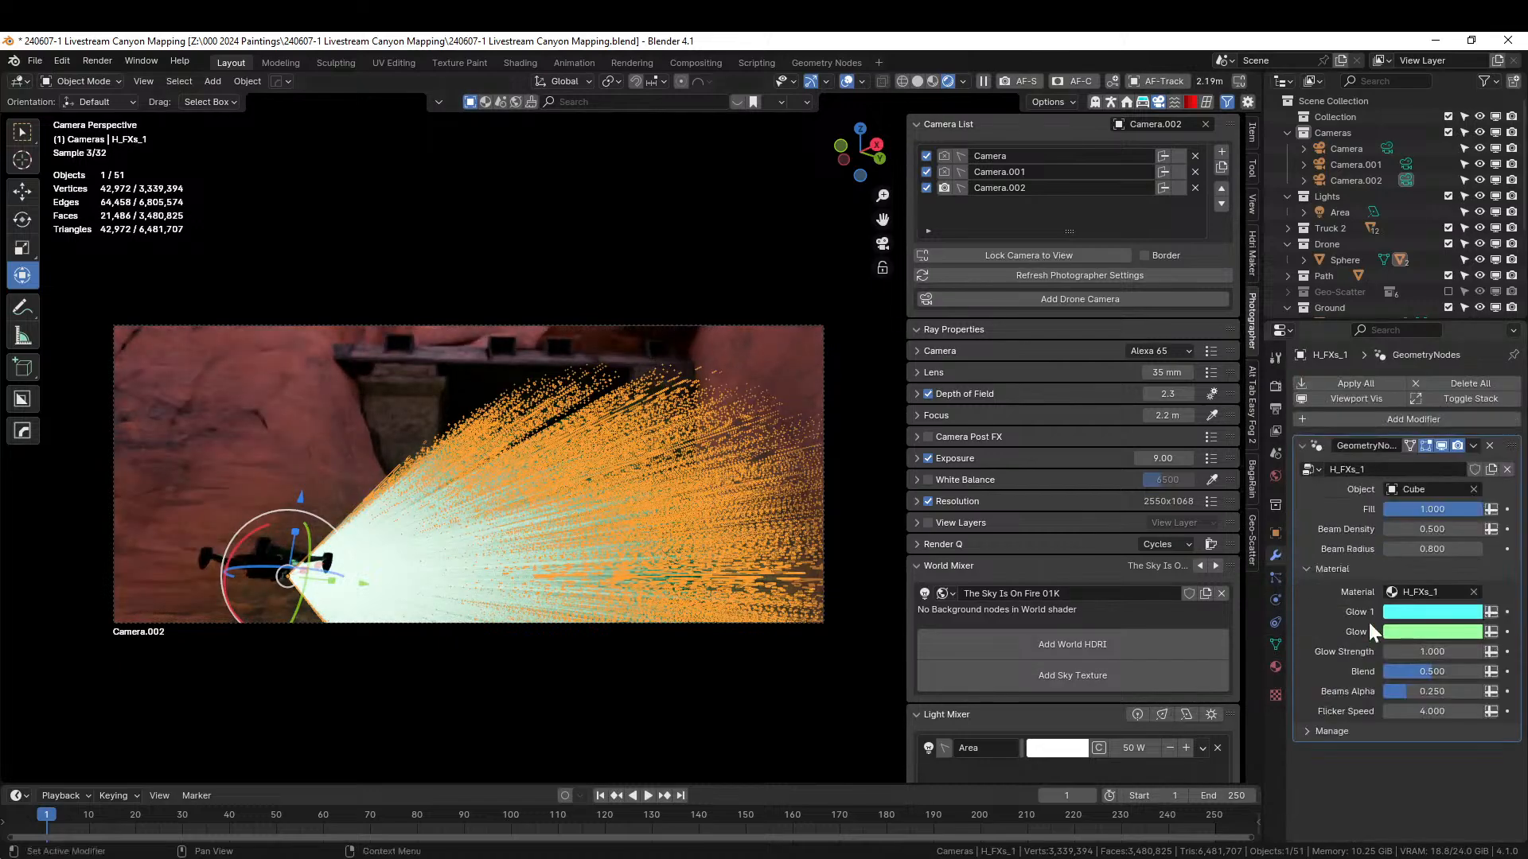
click(1431, 651)
text(.5)
key(Return)
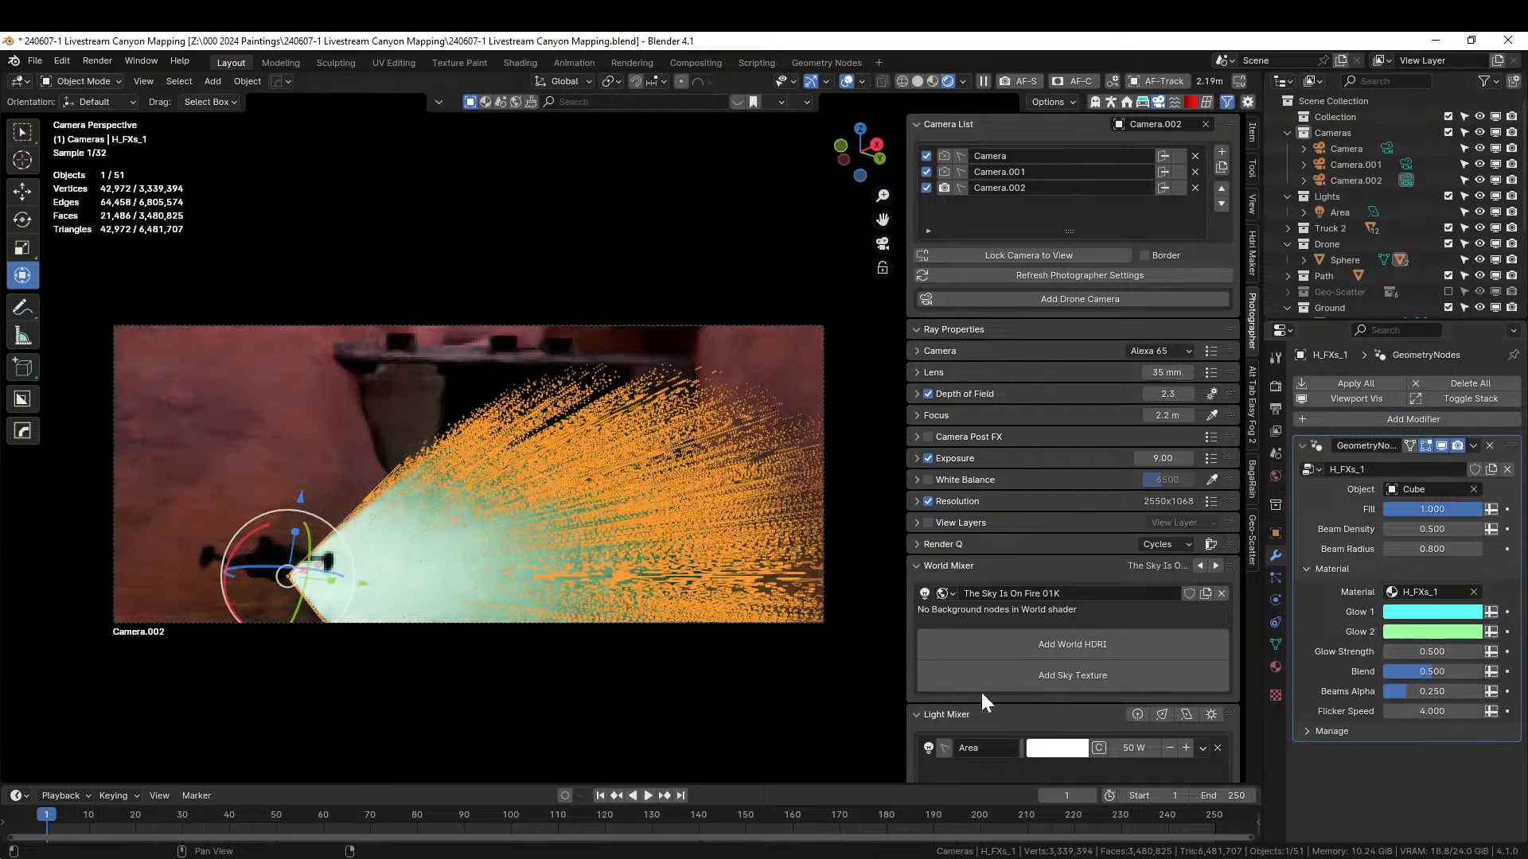
- Set the H_FXs_1 beam's Glow Strength back to 1 and its Beams Alpha to 0.05, then deselect it
click(1436, 653)
text(1)
key(Return)
click(1430, 690)
text(0.05)
key(Return)
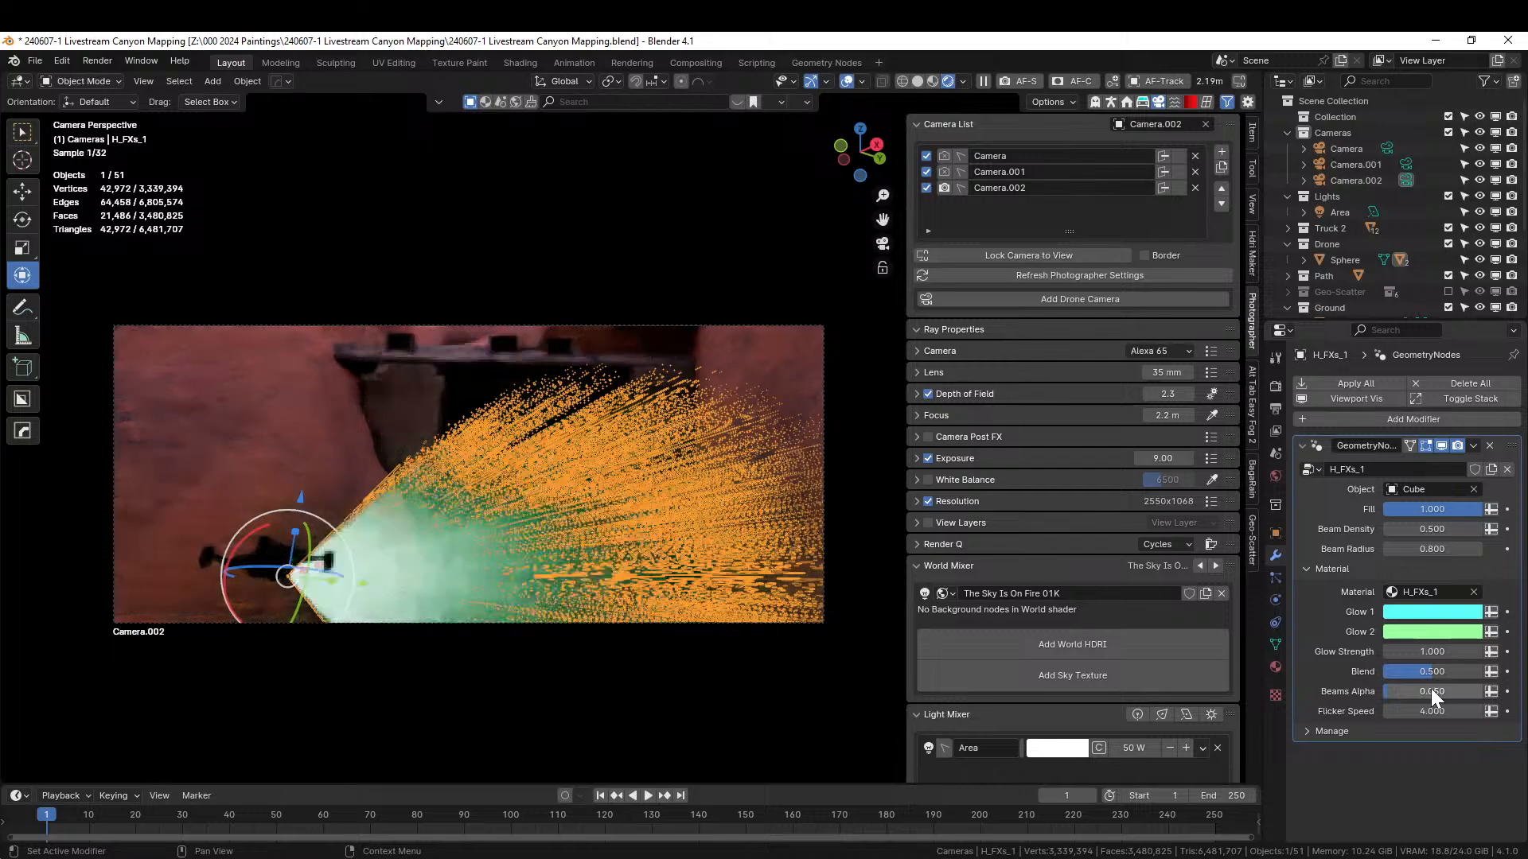
click(629, 681)
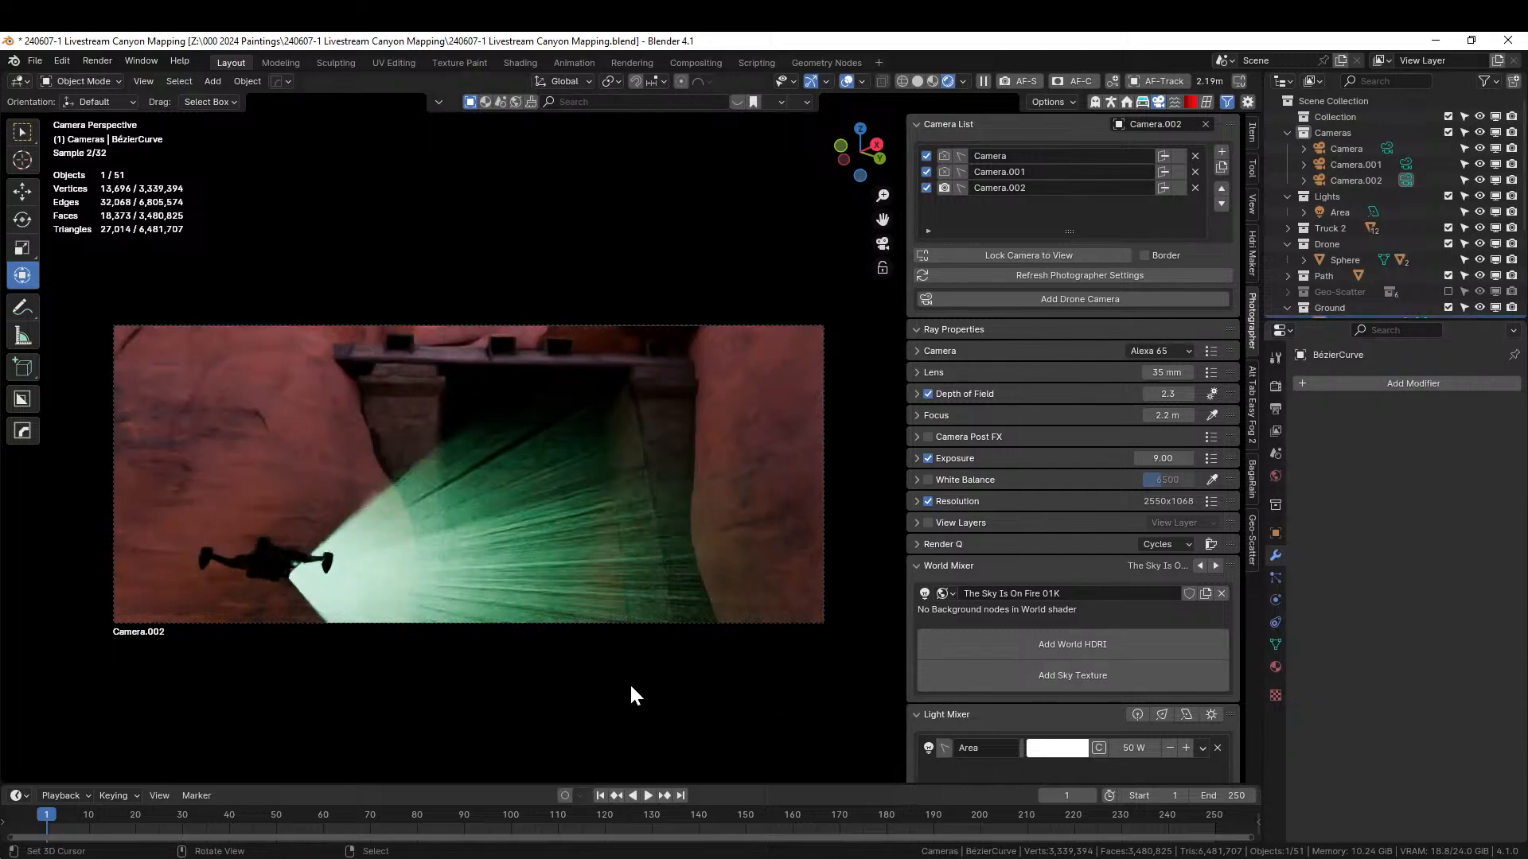
- Reselect the H_FXs_1 beam, set its Glow Strength to 0.75, deselect it and save the file
click(528, 573)
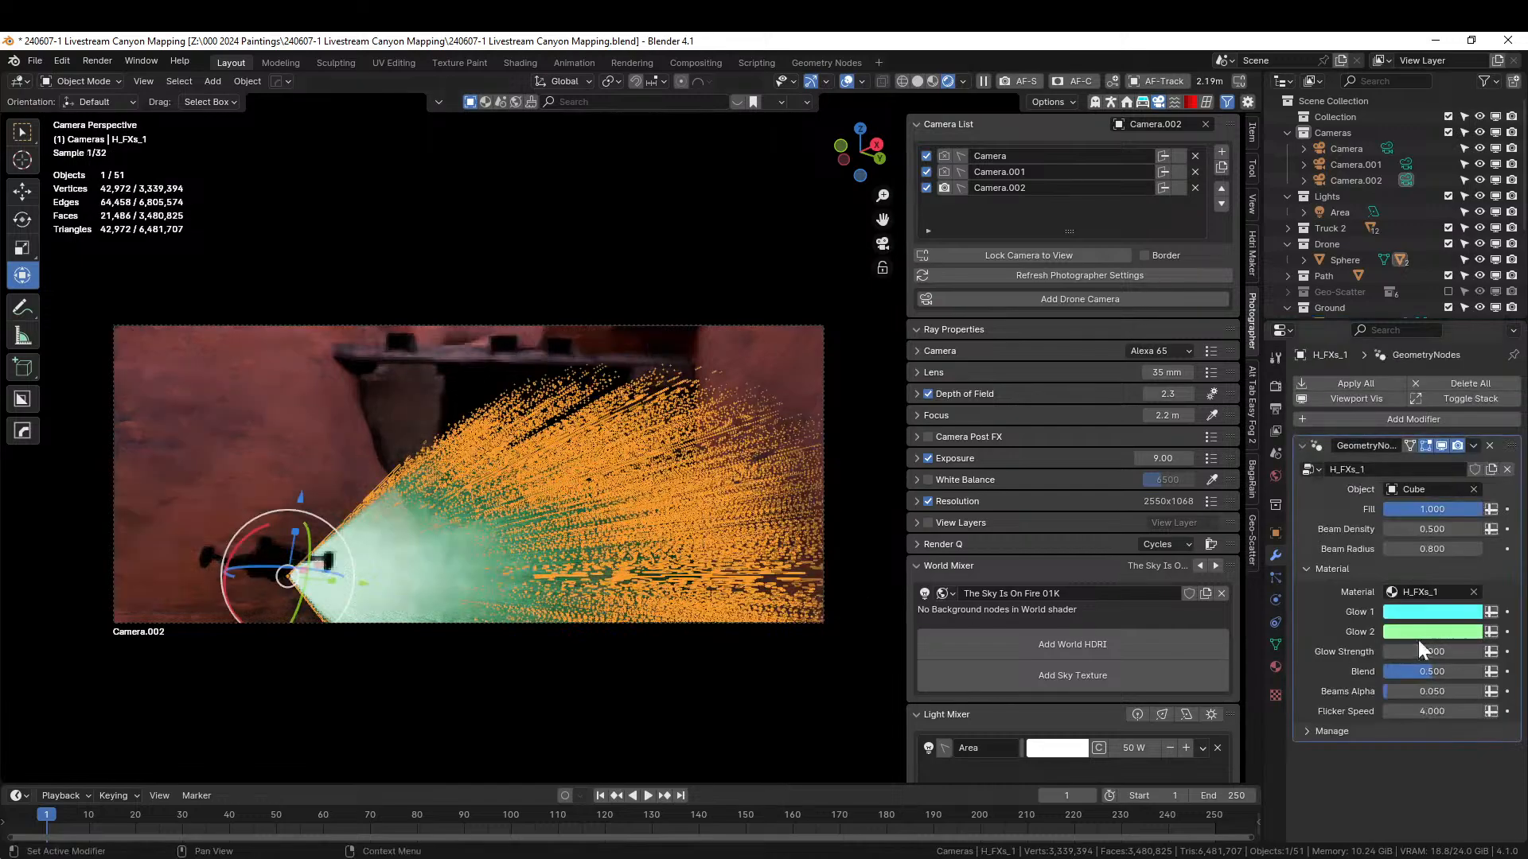
click(1448, 652)
key(BackSpace)
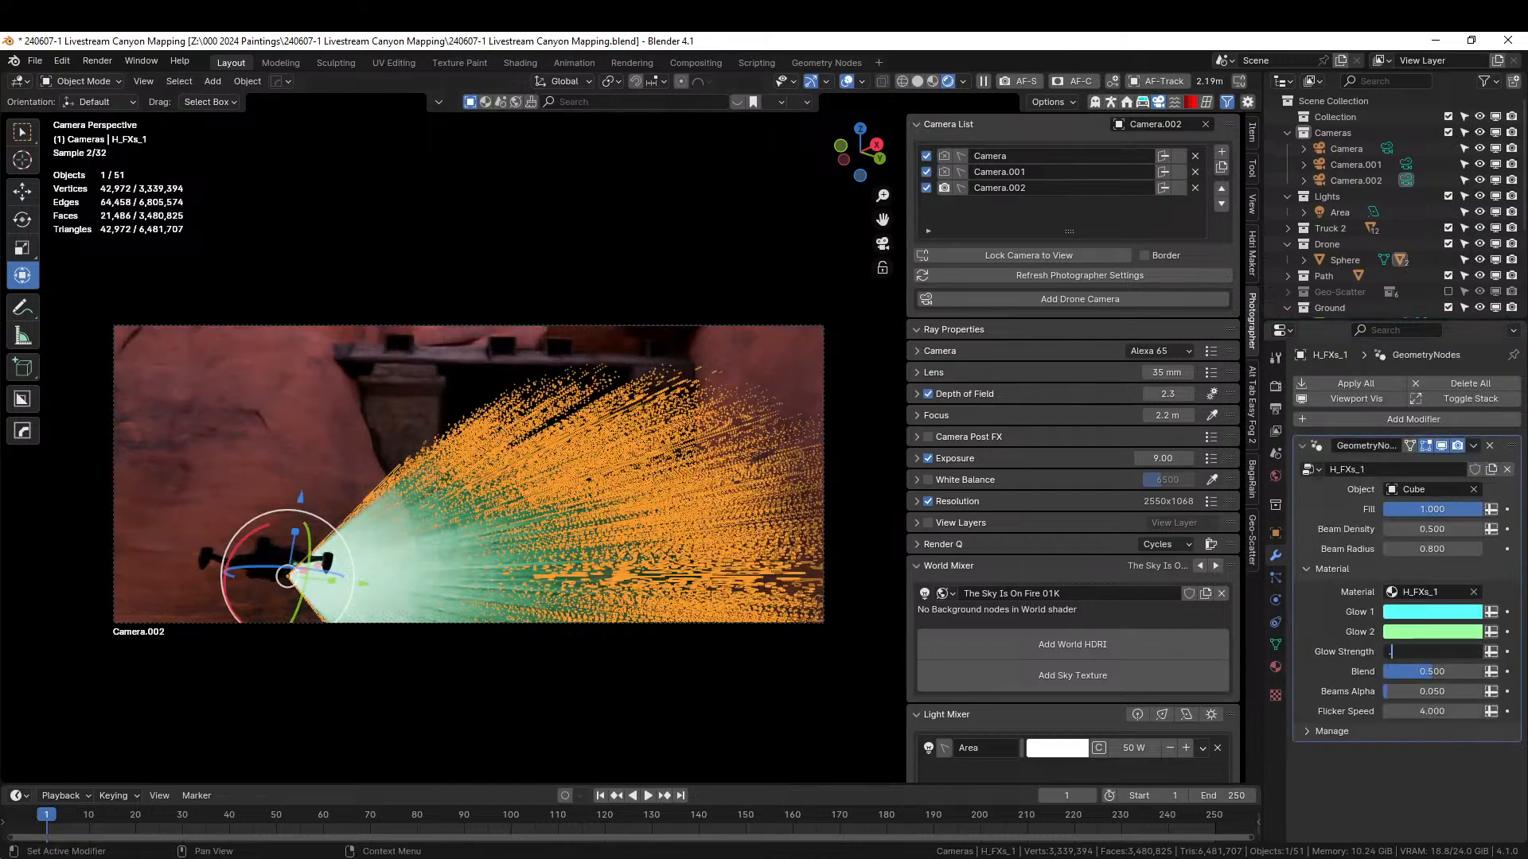
text(0.75)
key(Return)
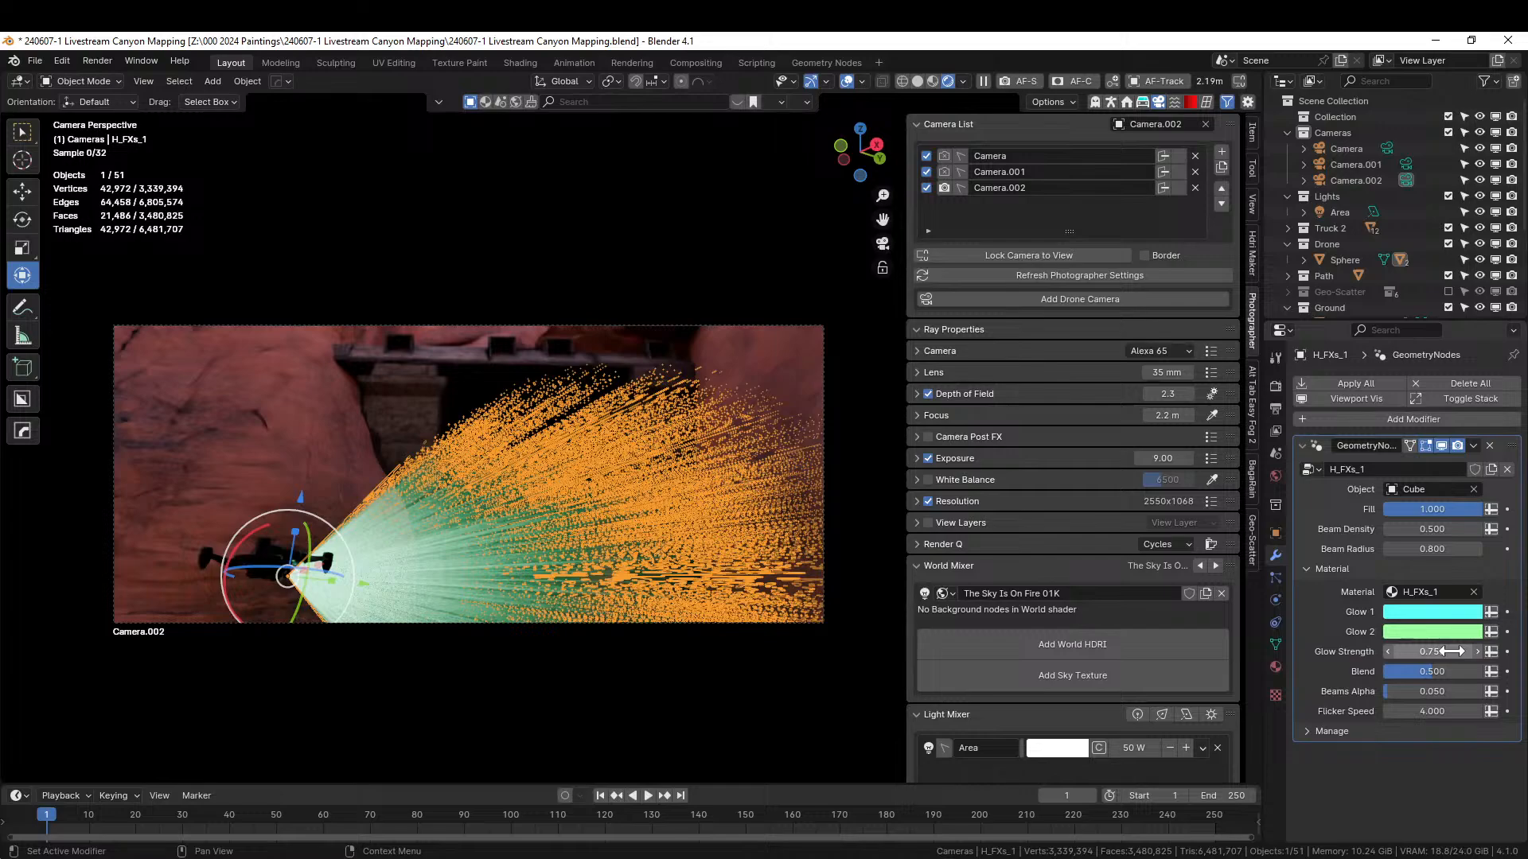
click(732, 680)
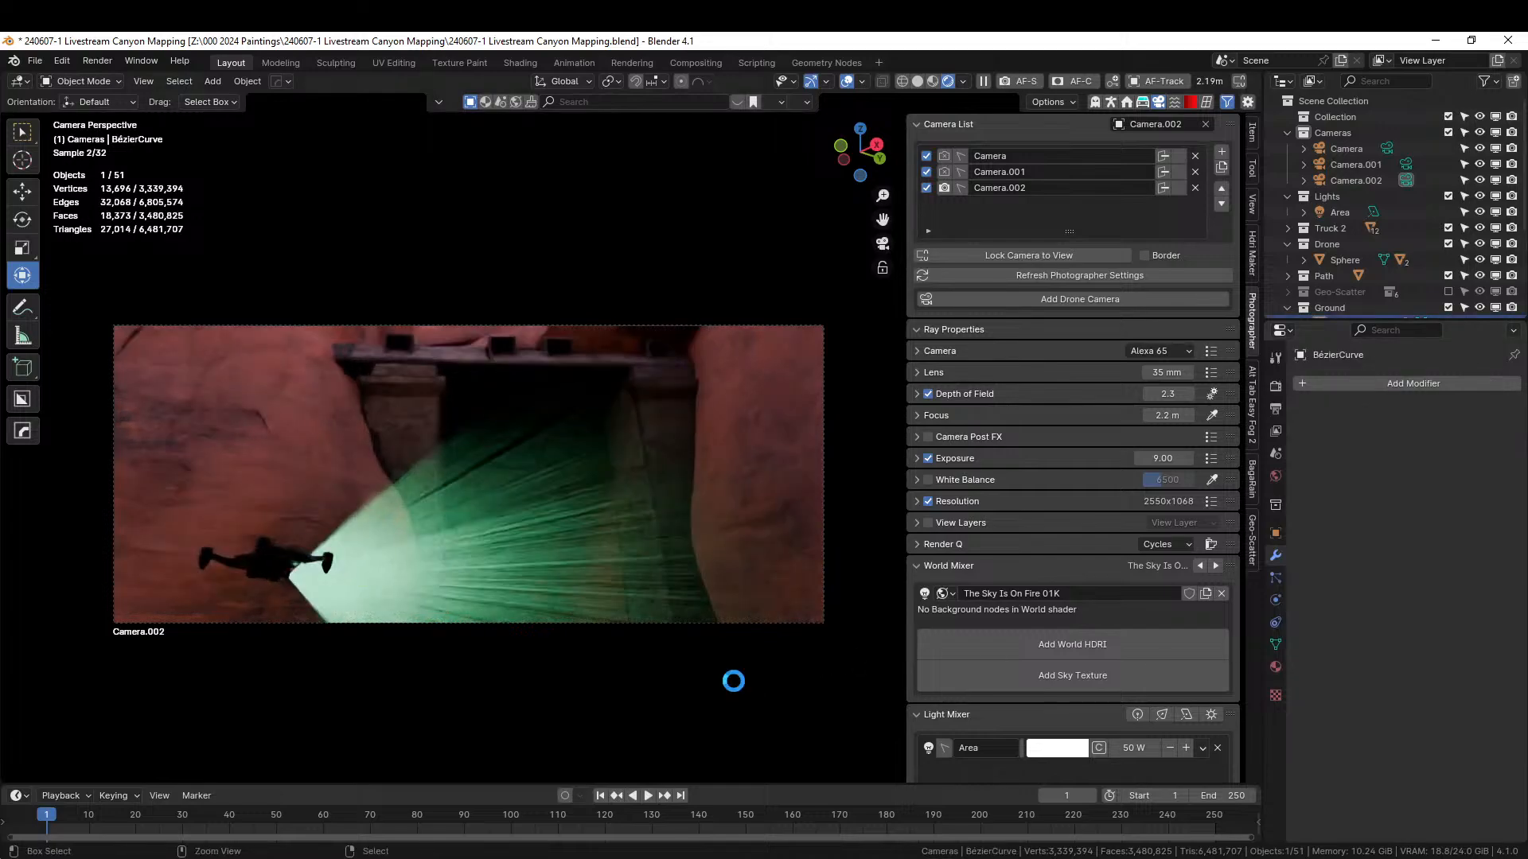
key(ctrl+s)
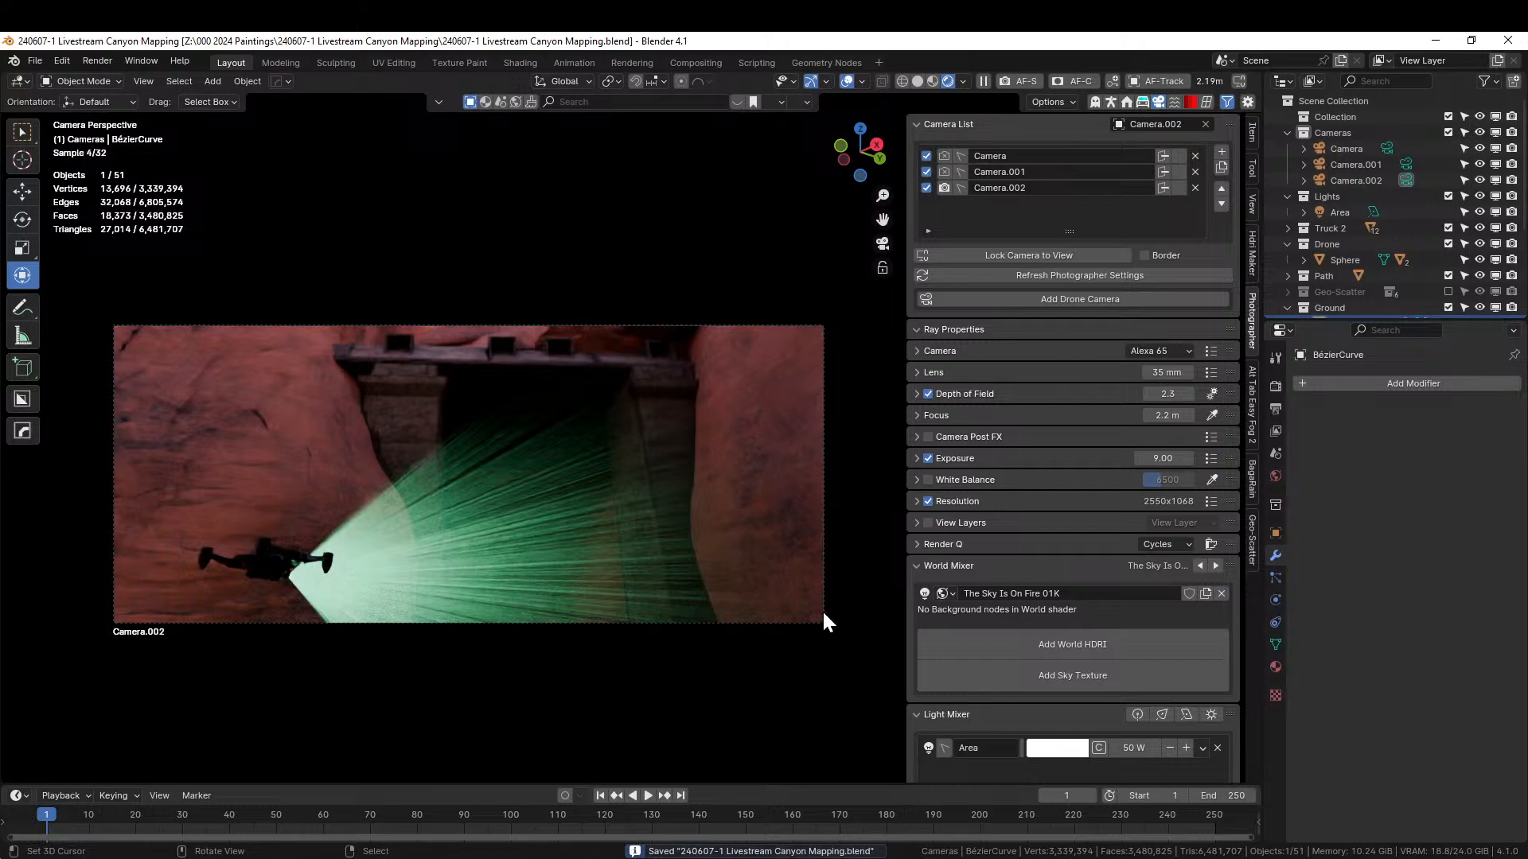
- Set Camera.002's exposure to 8 and place the 3D cursor inside the drone's light beam
click(1186, 458)
text(8)
key(Return)
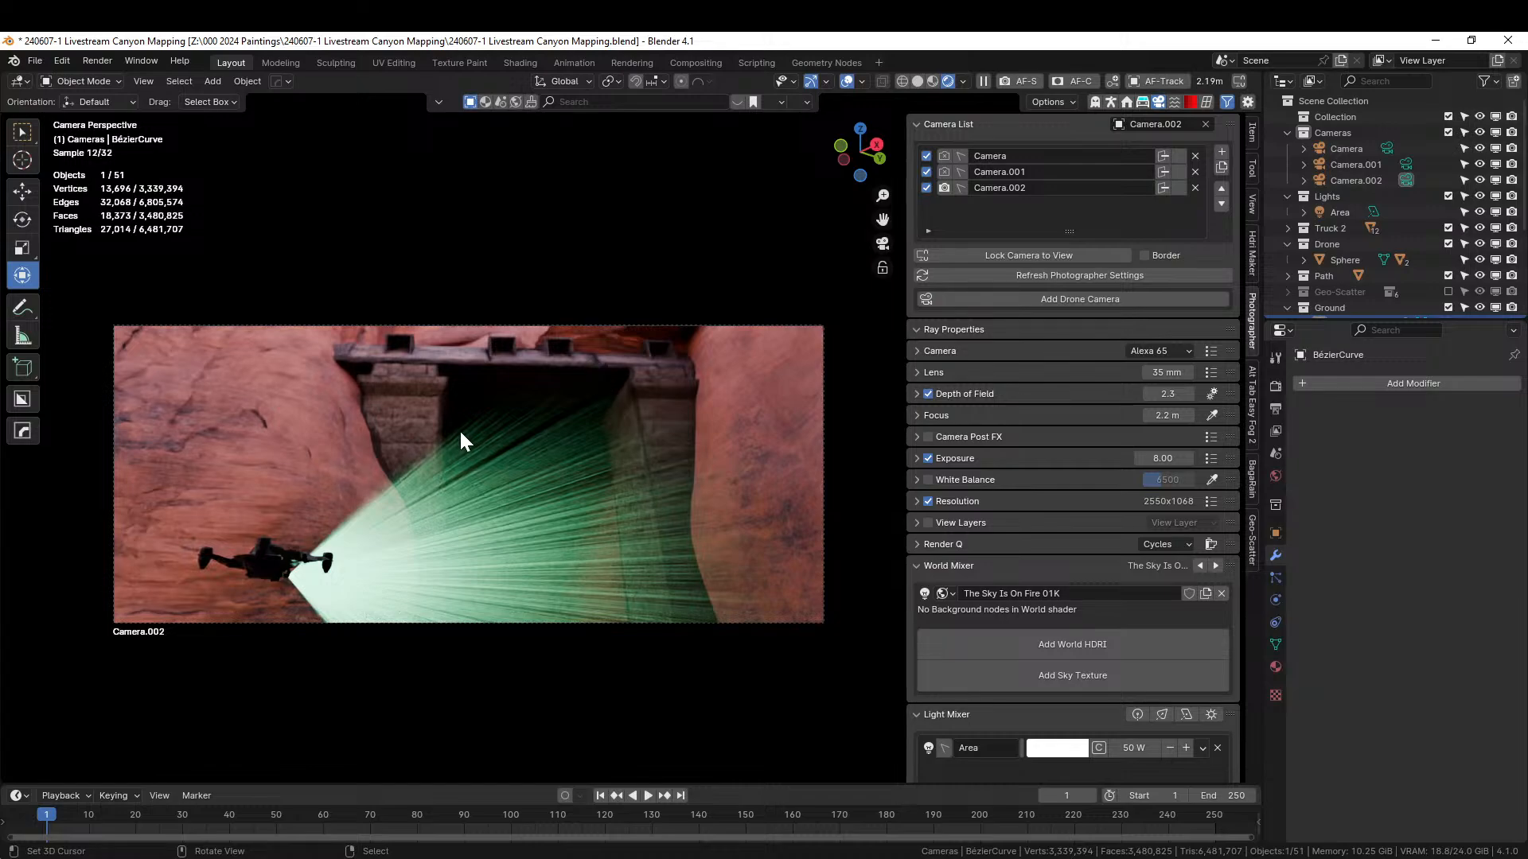
shift+right_click(546, 485)
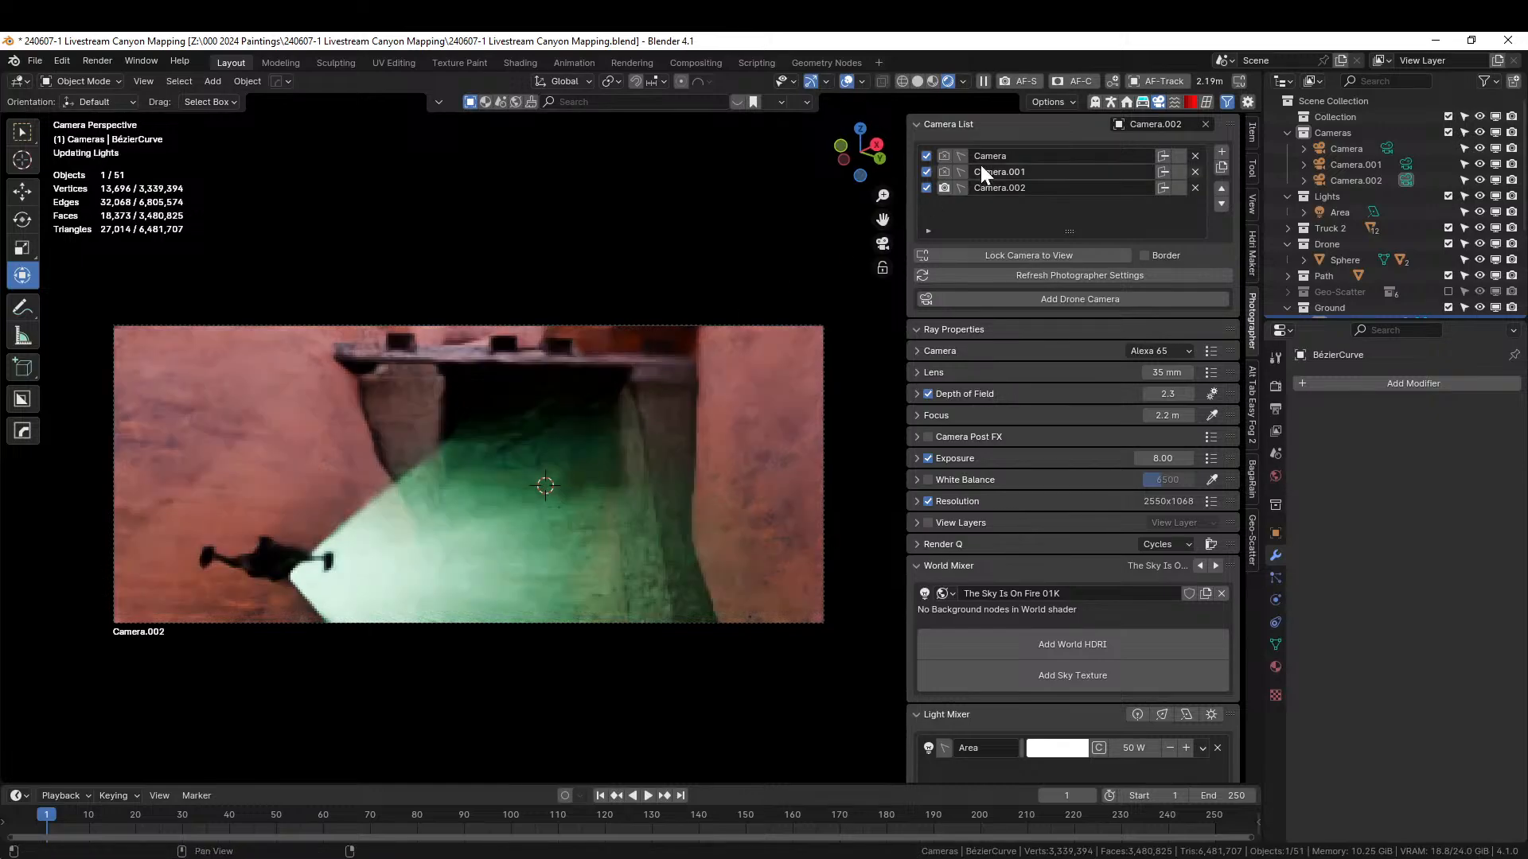
- In Solid shading, fly Camera.002 around to the drone's other side for a centred close-up with the beam spreading to the frame's left
click(918, 80)
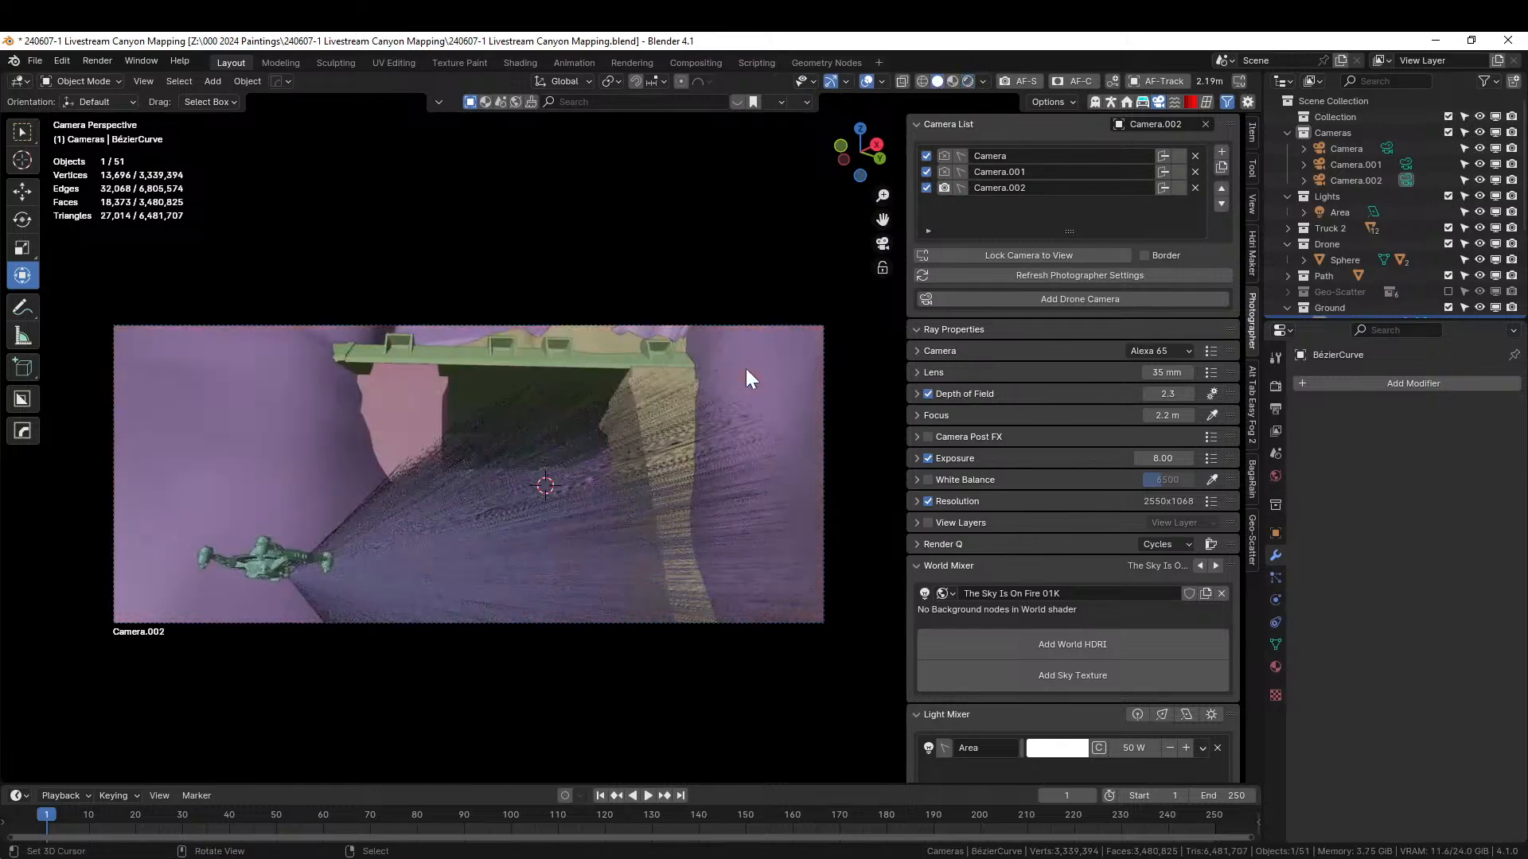
key(shift+grave)
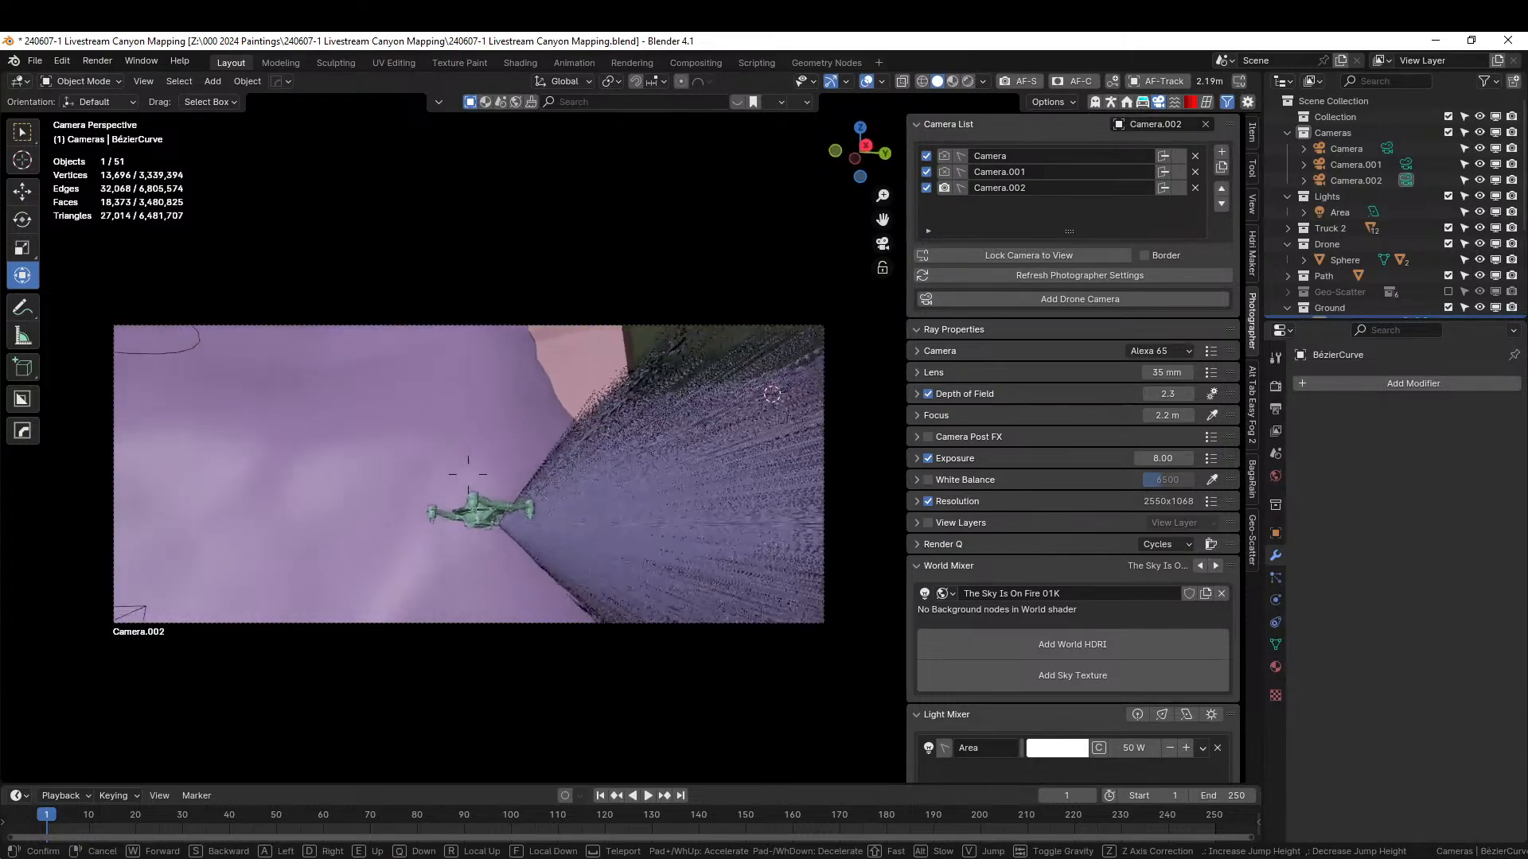
key(w)
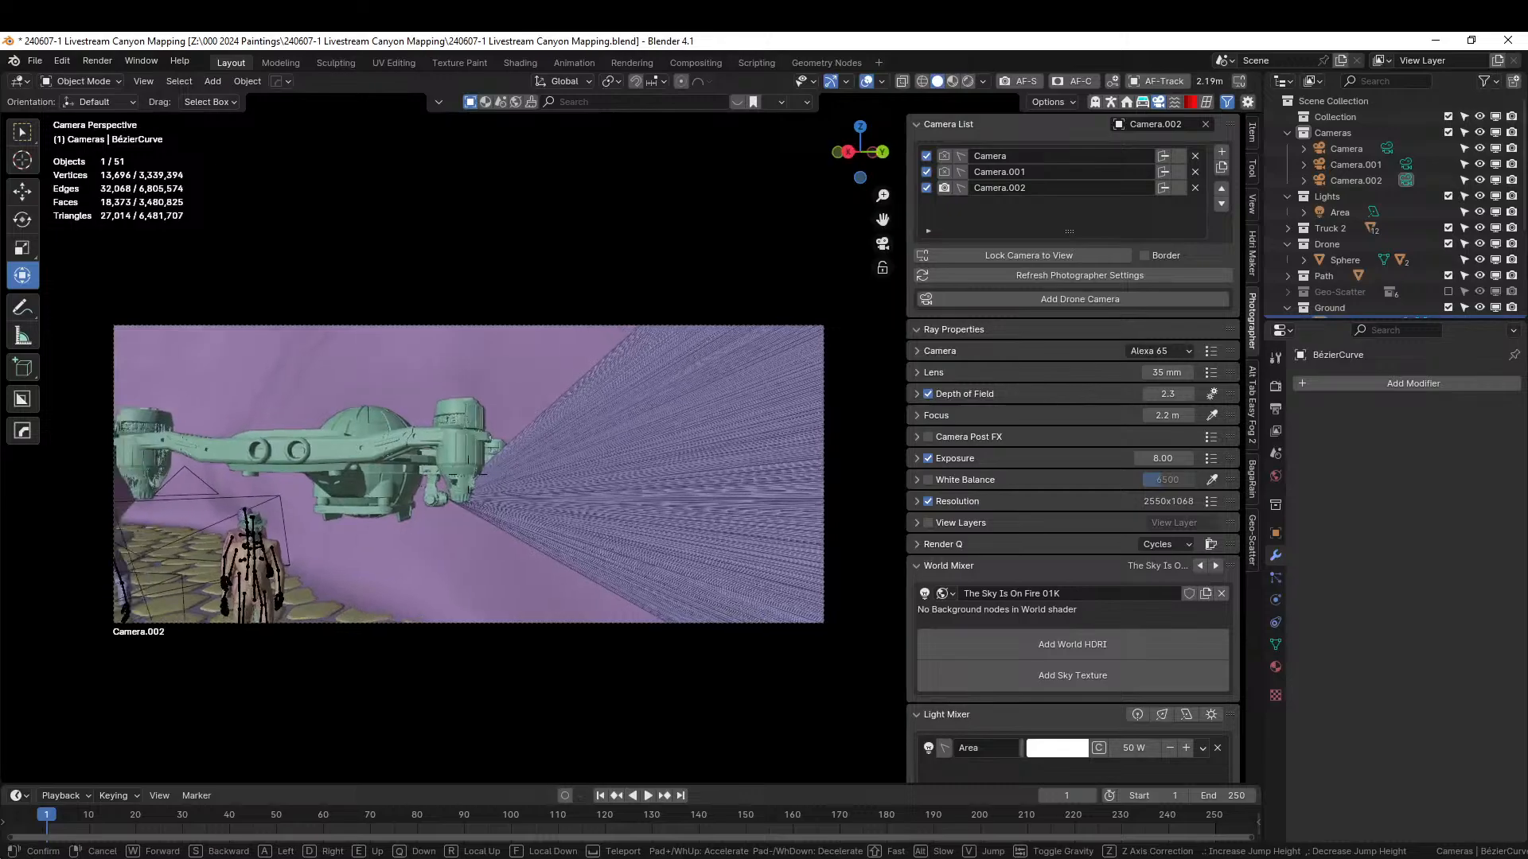
key(a)
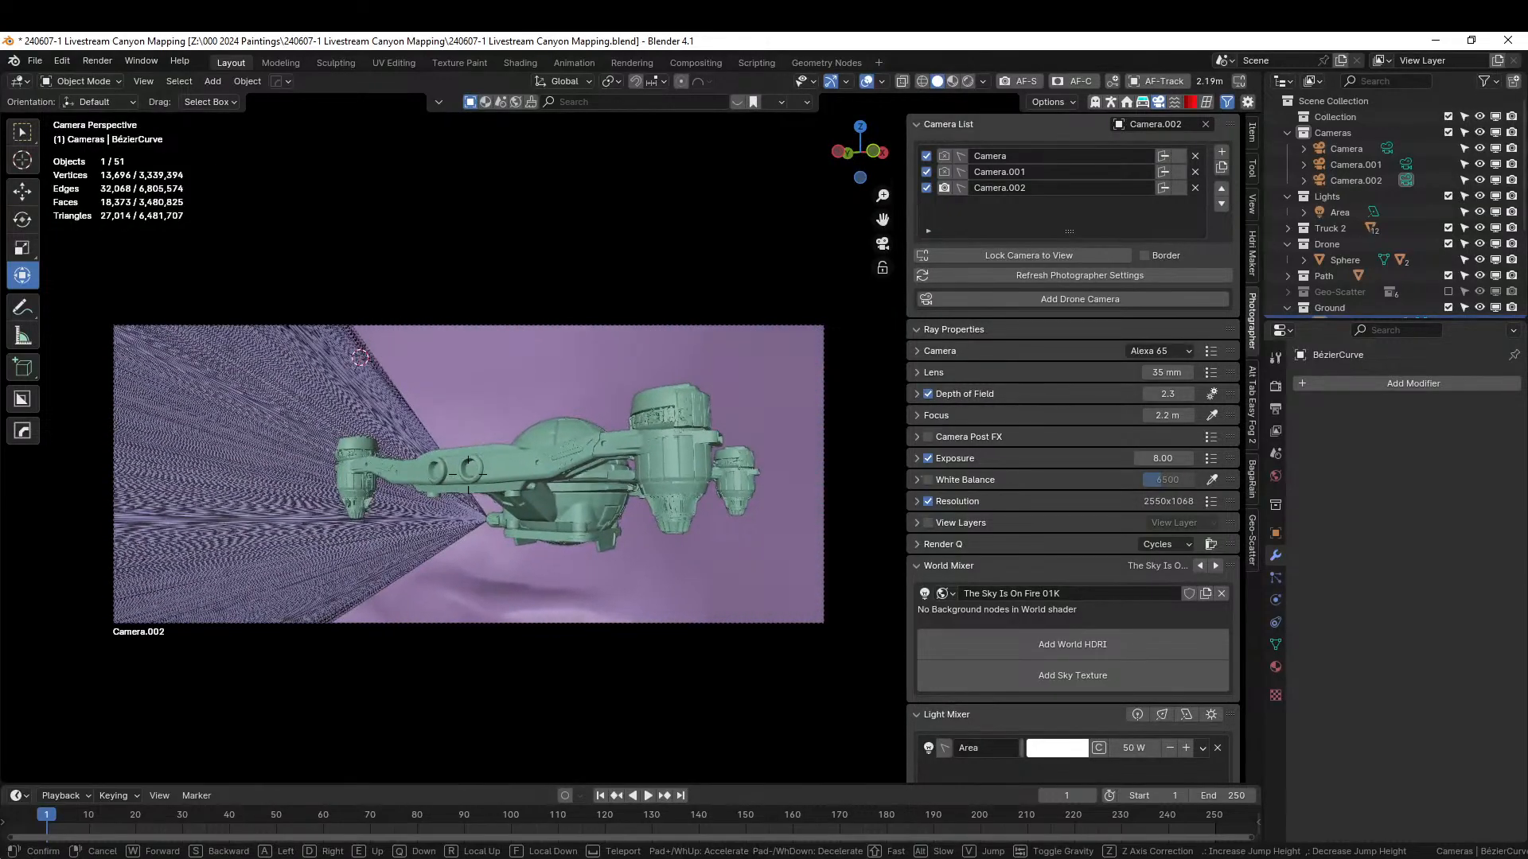
click(468, 474)
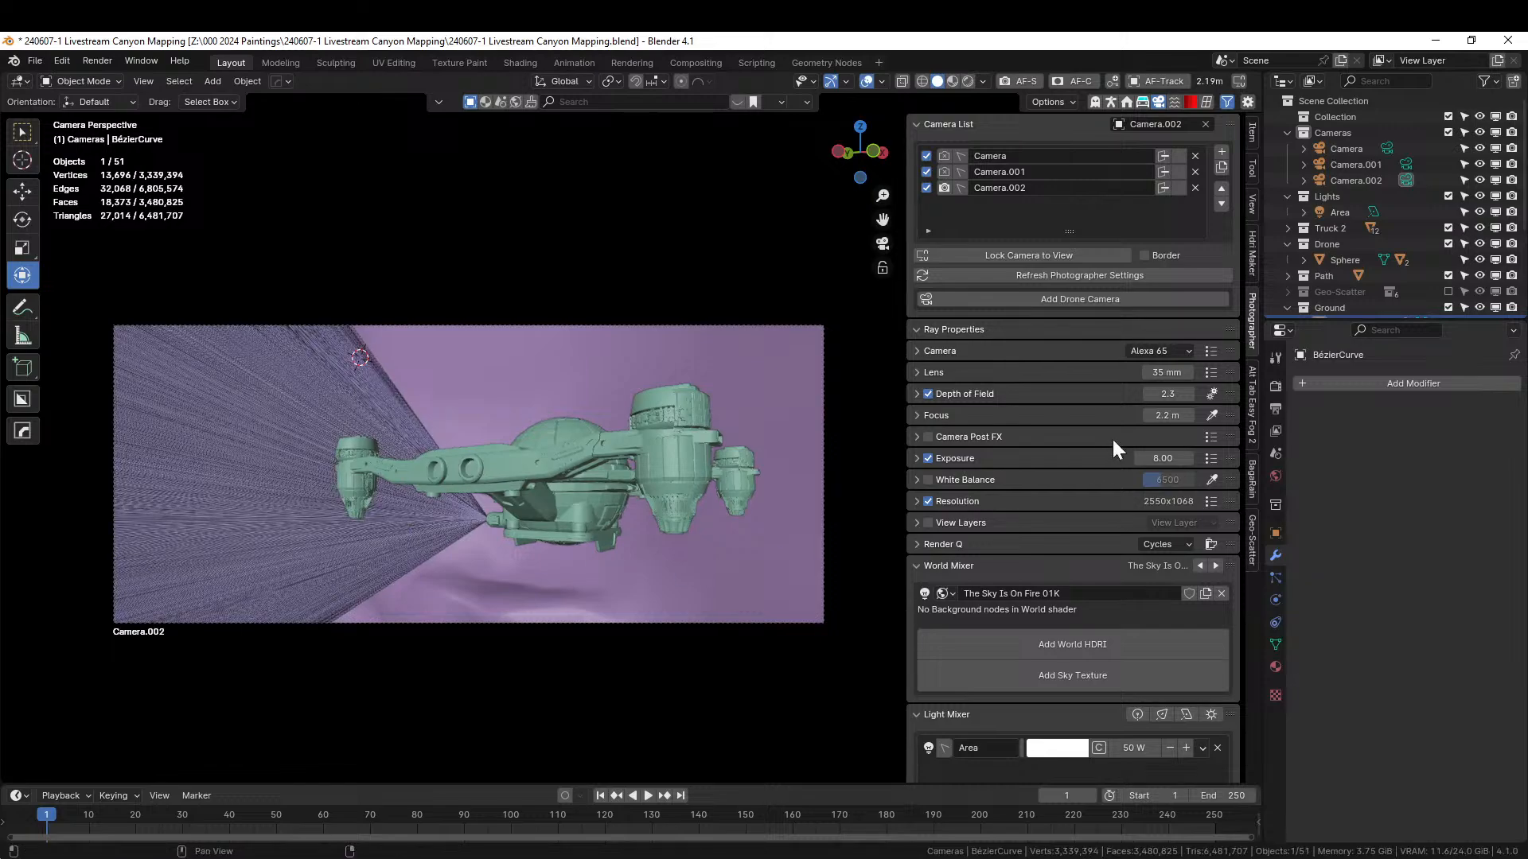
- Refocus Camera.002 on the drone's near body in the close-up and render the preview in Rendered shading
click(1213, 414)
click(474, 481)
key(z)
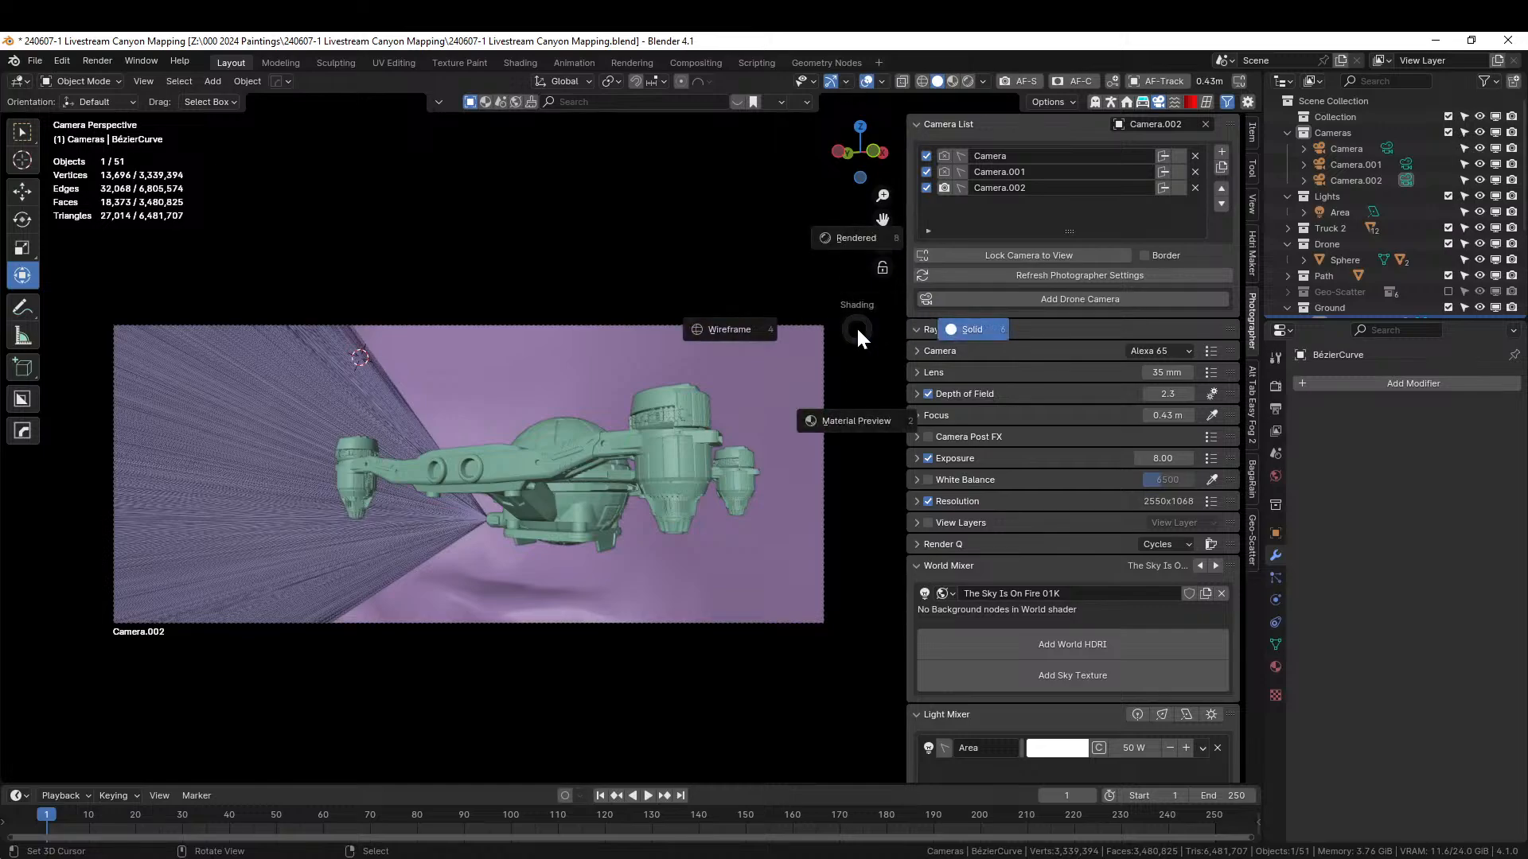
key(8)
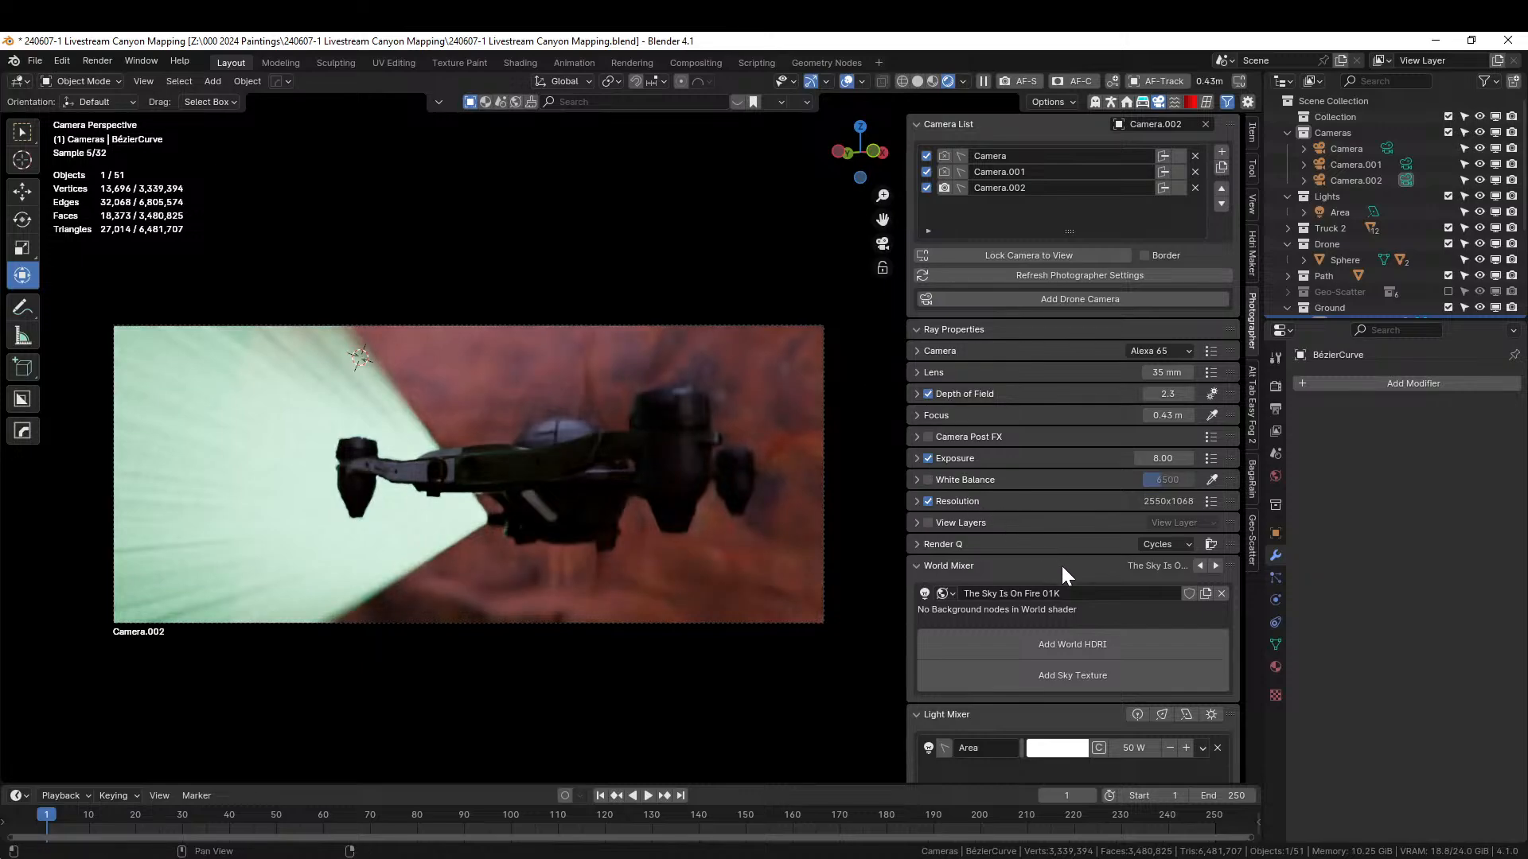
- Set Camera.002's exposure to 7.5 for the drone close-up
click(1163, 459)
text(7.5)
key(Return)
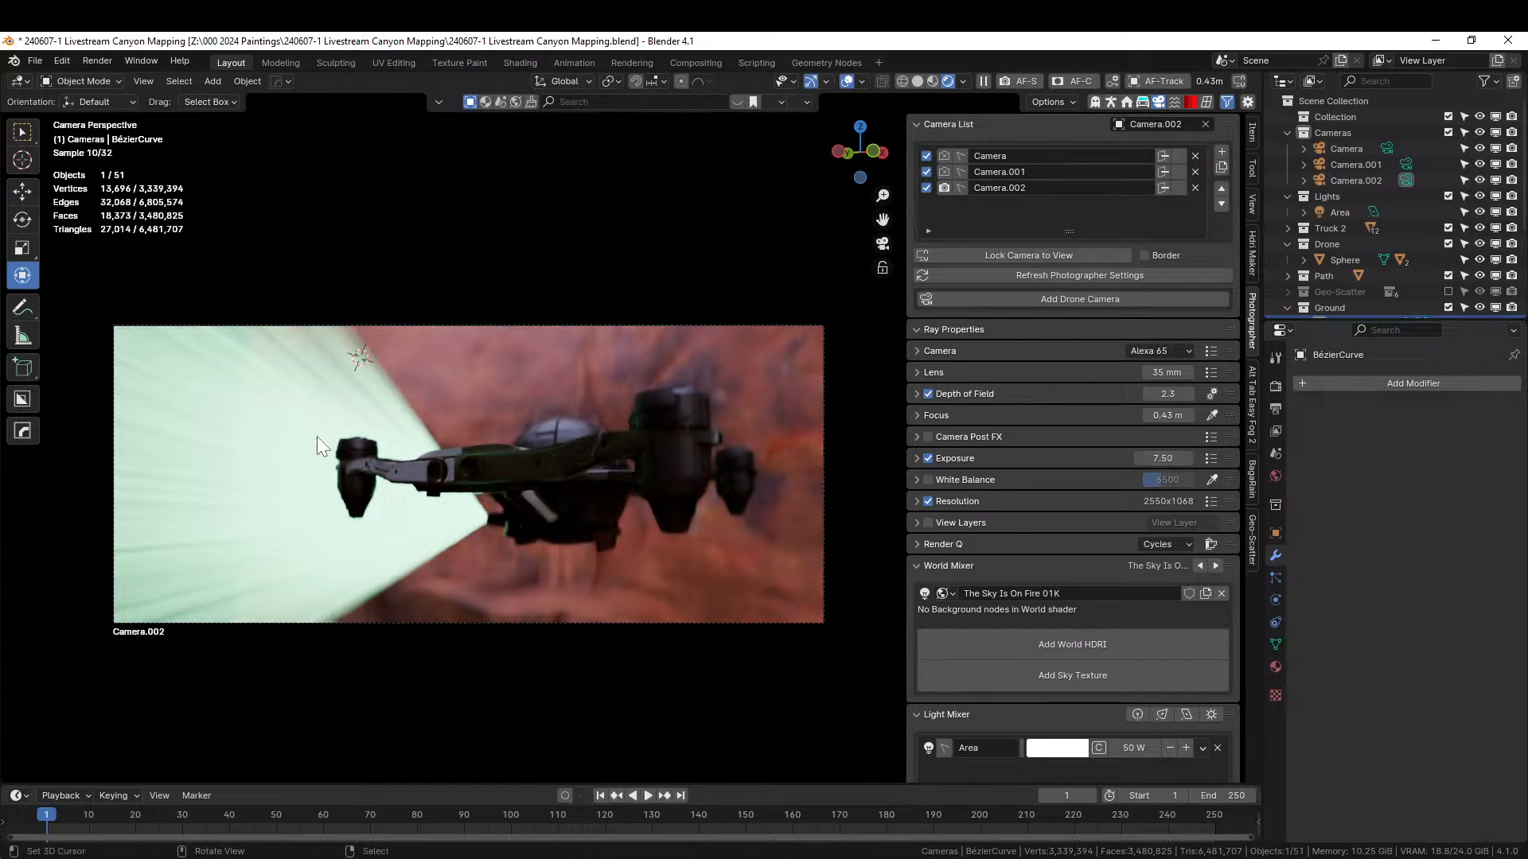
- Reduce the Glow Strength of the drone's light beam, trying 0.5 before settling on 0.25
click(259, 427)
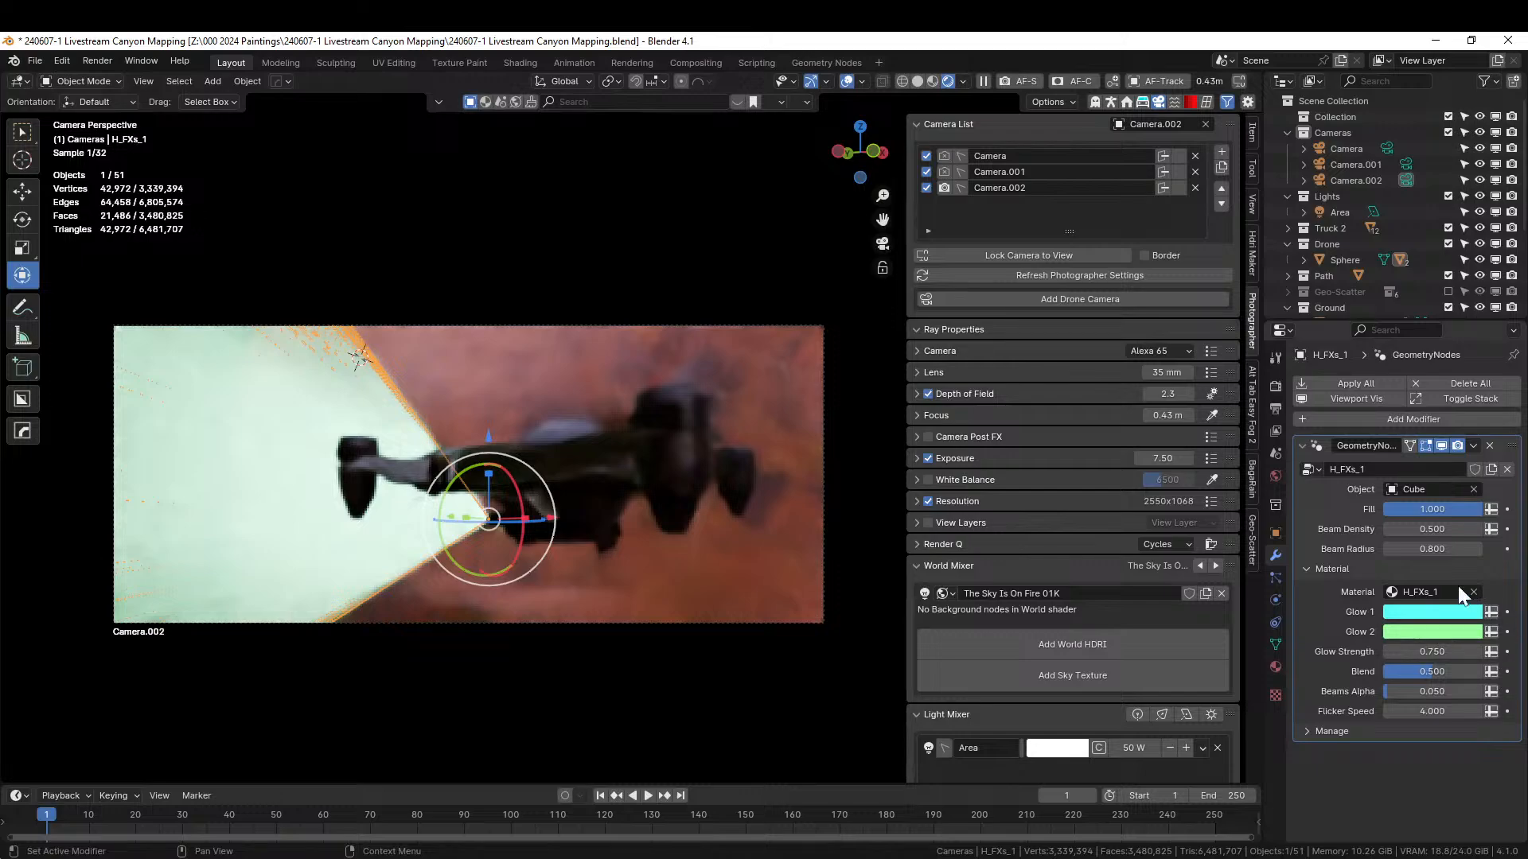
click(1426, 650)
text(.5)
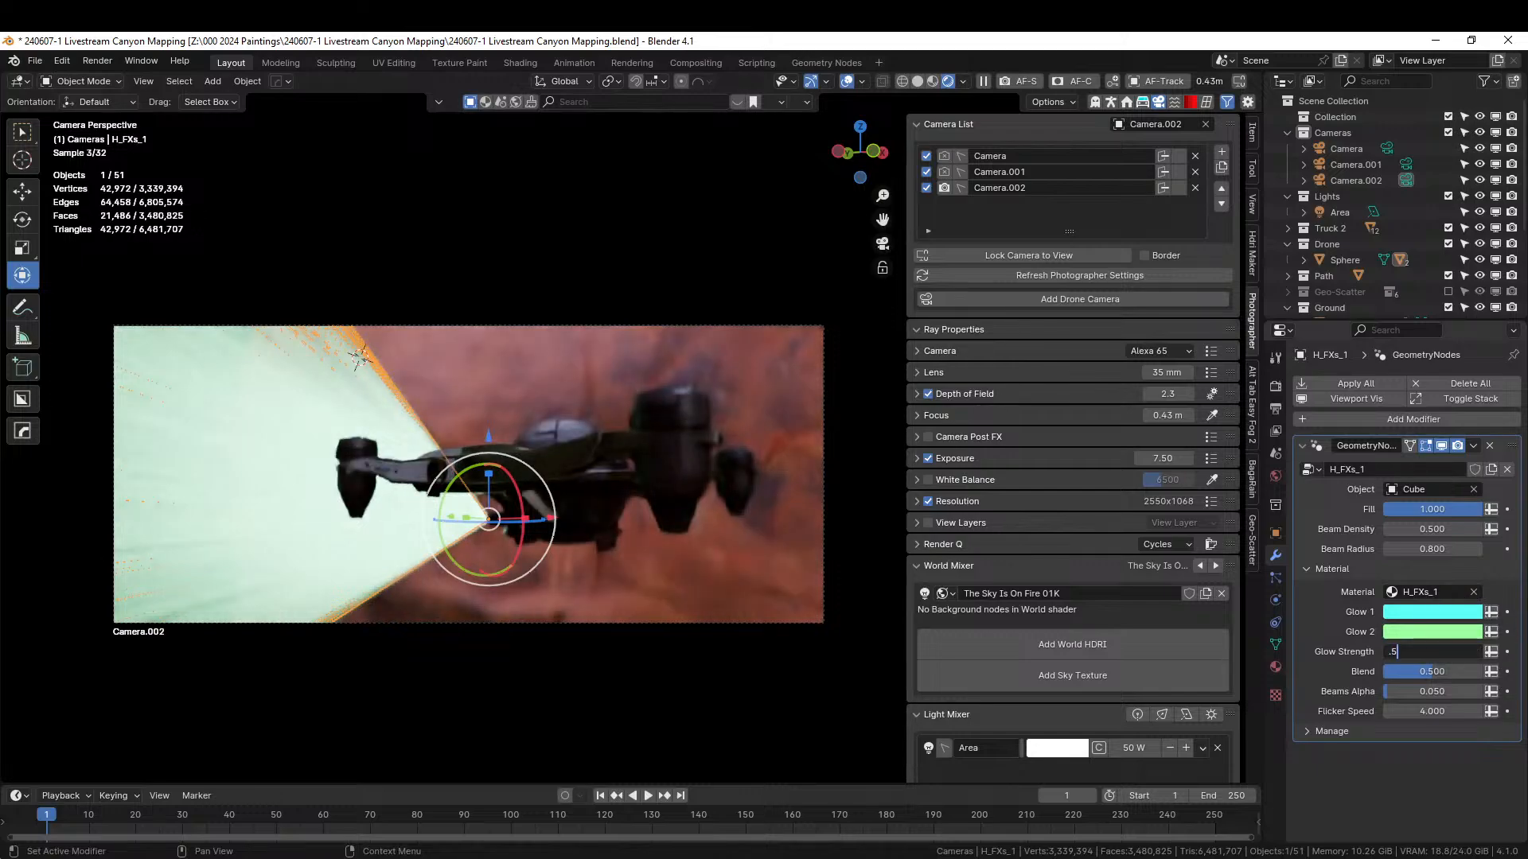
key(Return)
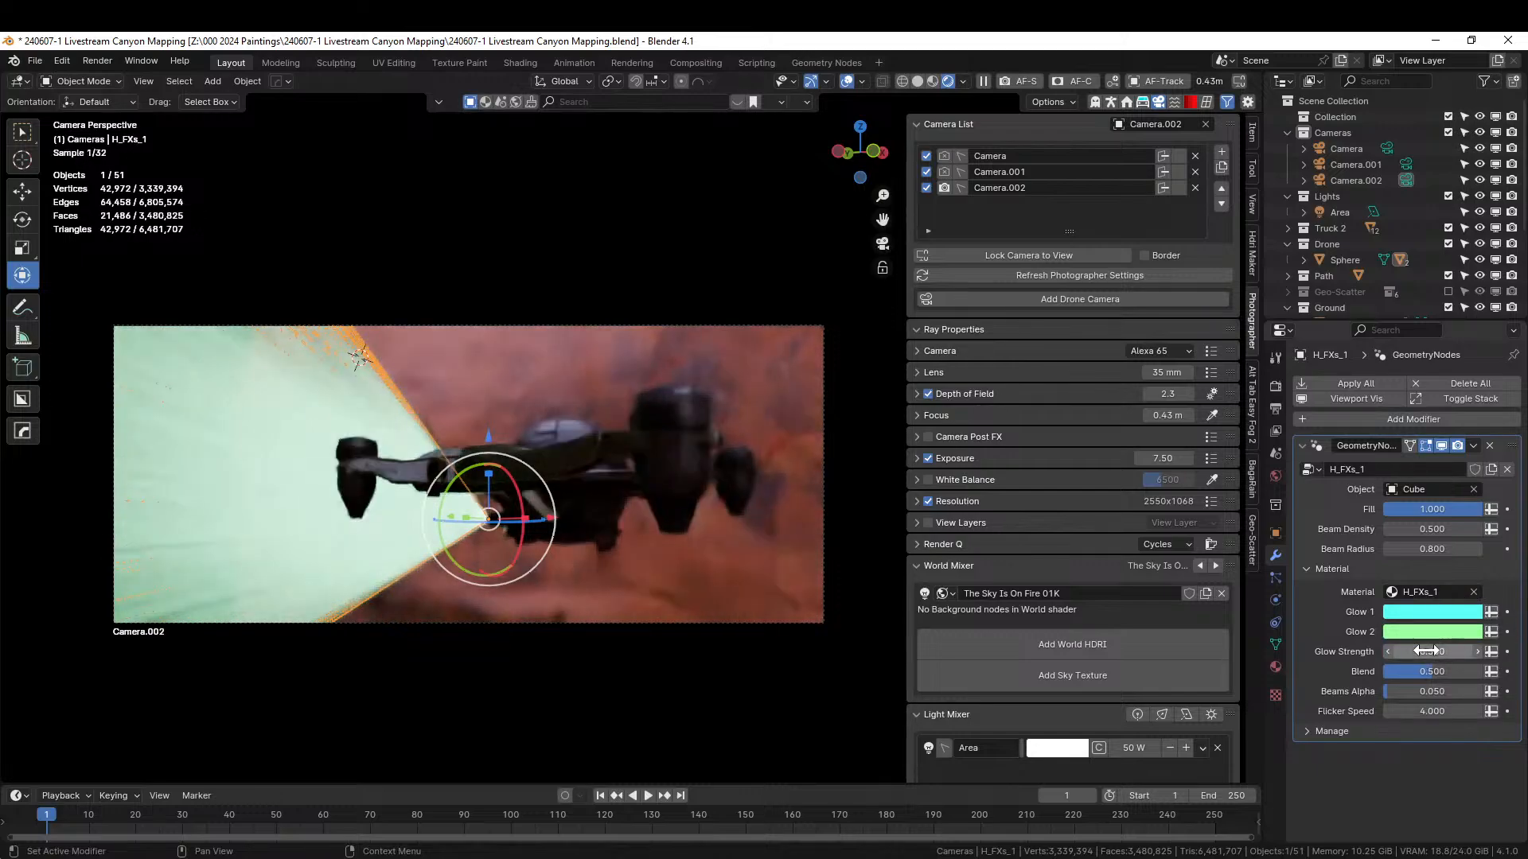
click(1427, 651)
text(.25)
key(Return)
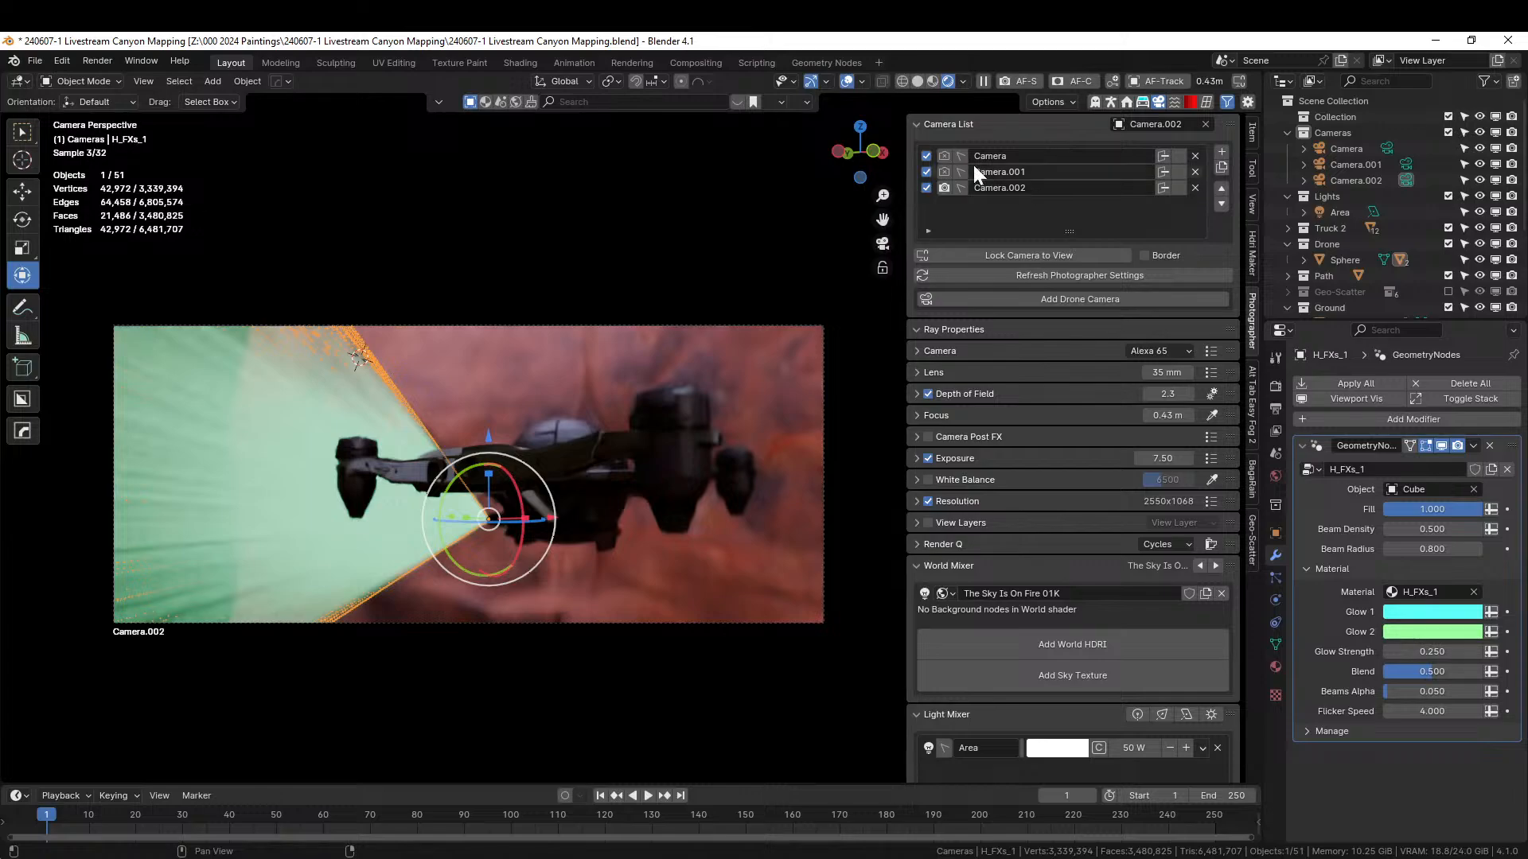
- Check the shots through Camera, Camera.001 and Camera.002, view the drone from above, and return to Camera.002's view
click(943, 156)
click(682, 704)
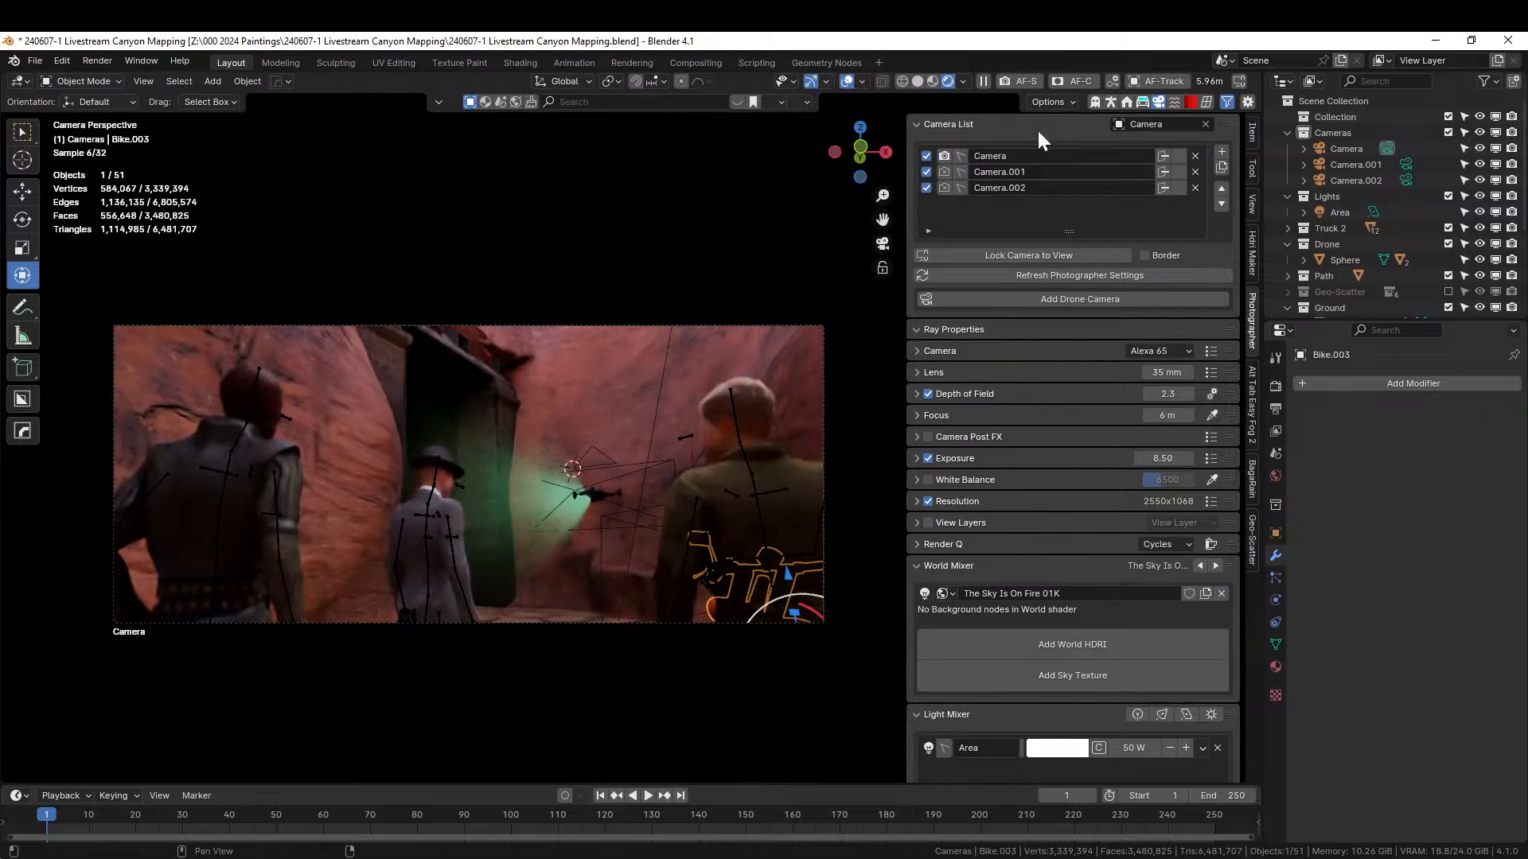
click(945, 171)
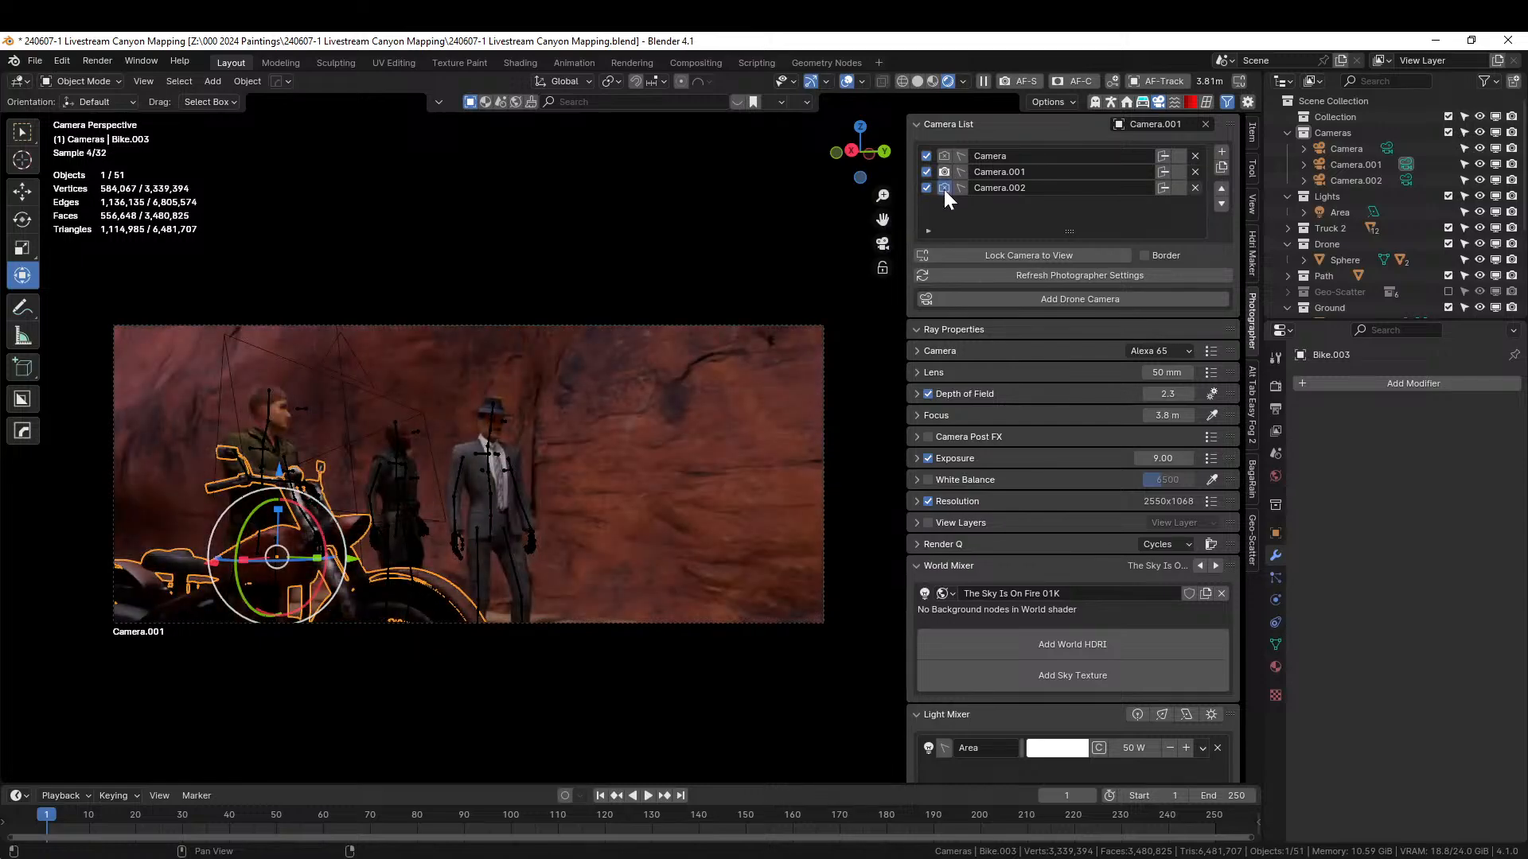
click(944, 188)
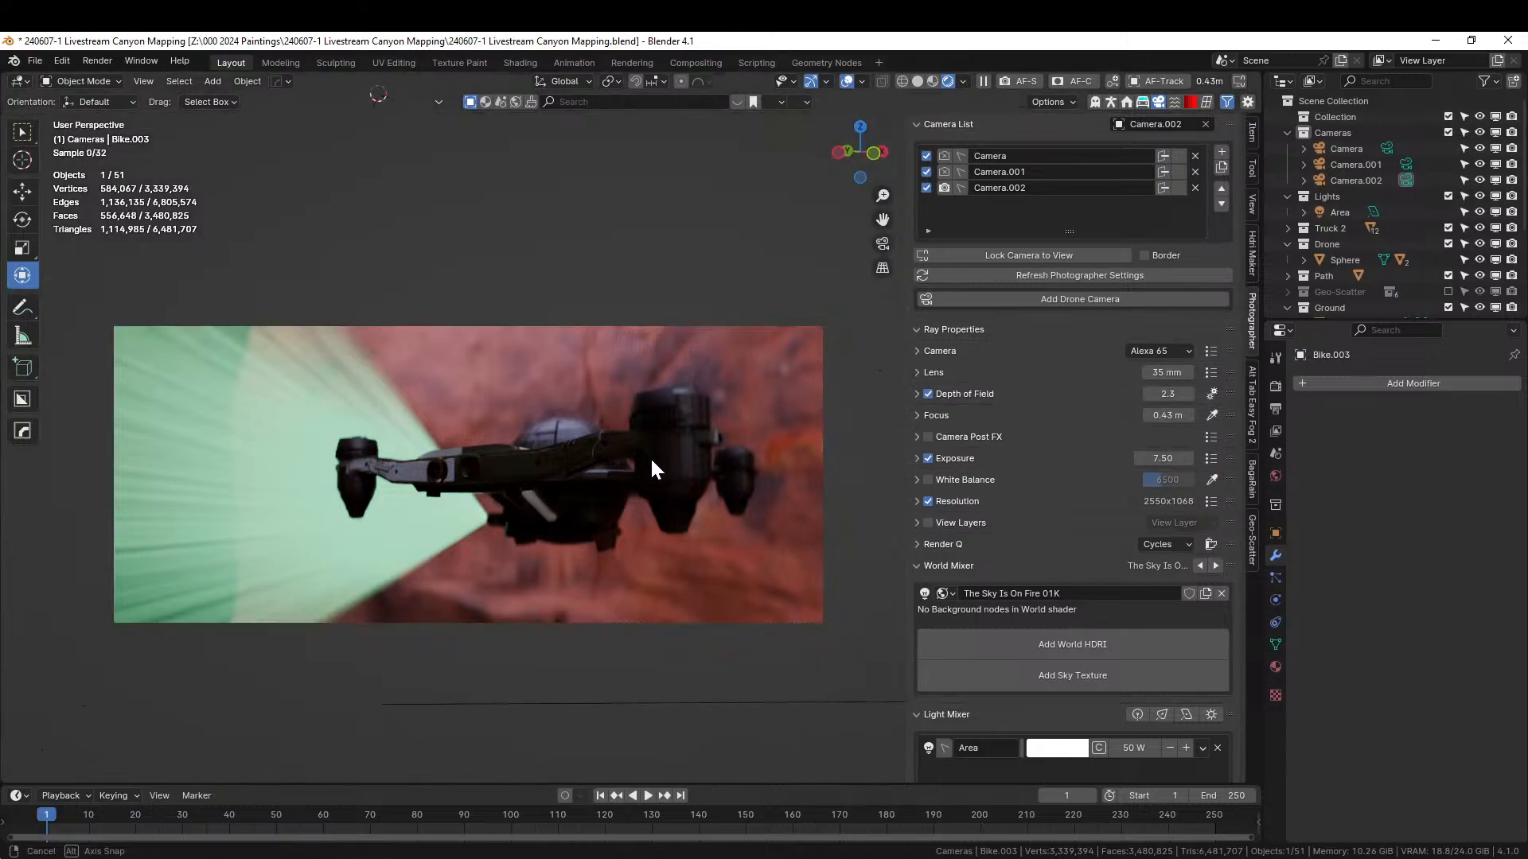
middle_drag(650, 456, 524, 509)
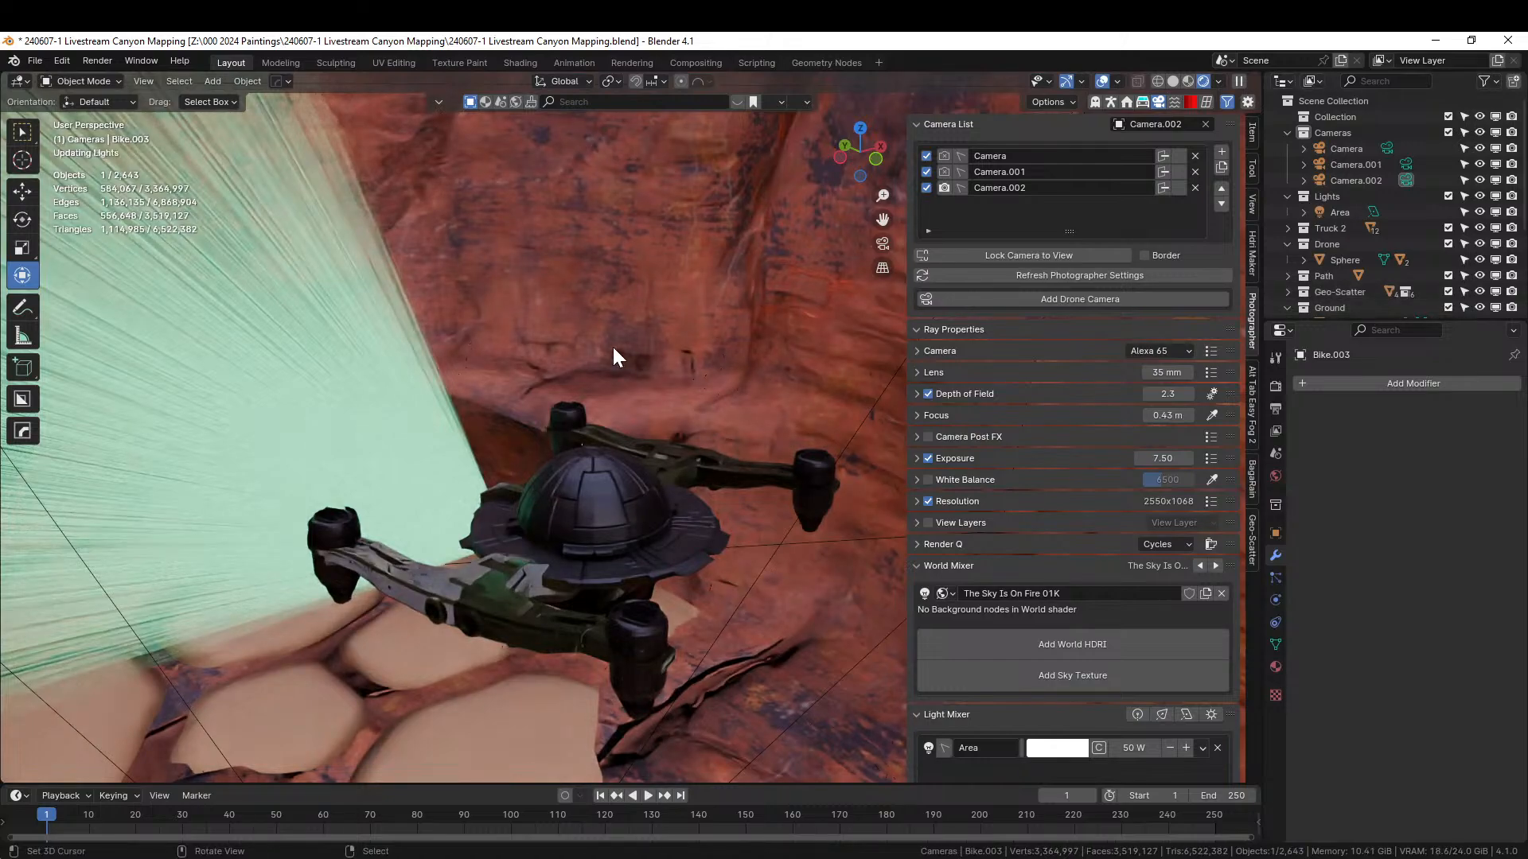
key(KP_0)
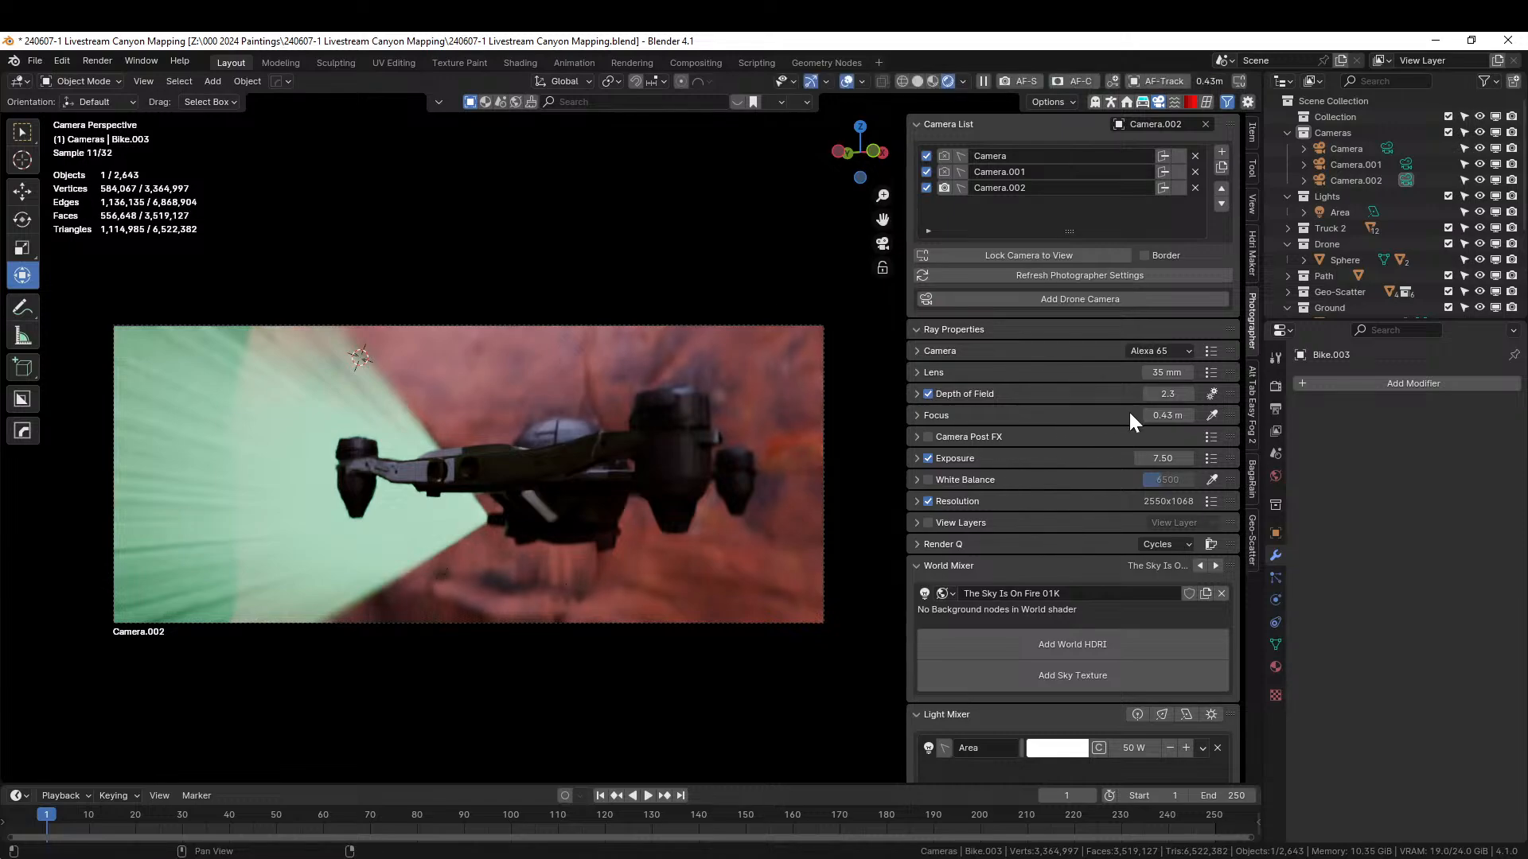
- Set Camera.002's depth-of-field aperture to 5.6 after trying 4, and save the file
click(1167, 394)
text(4)
key(Return)
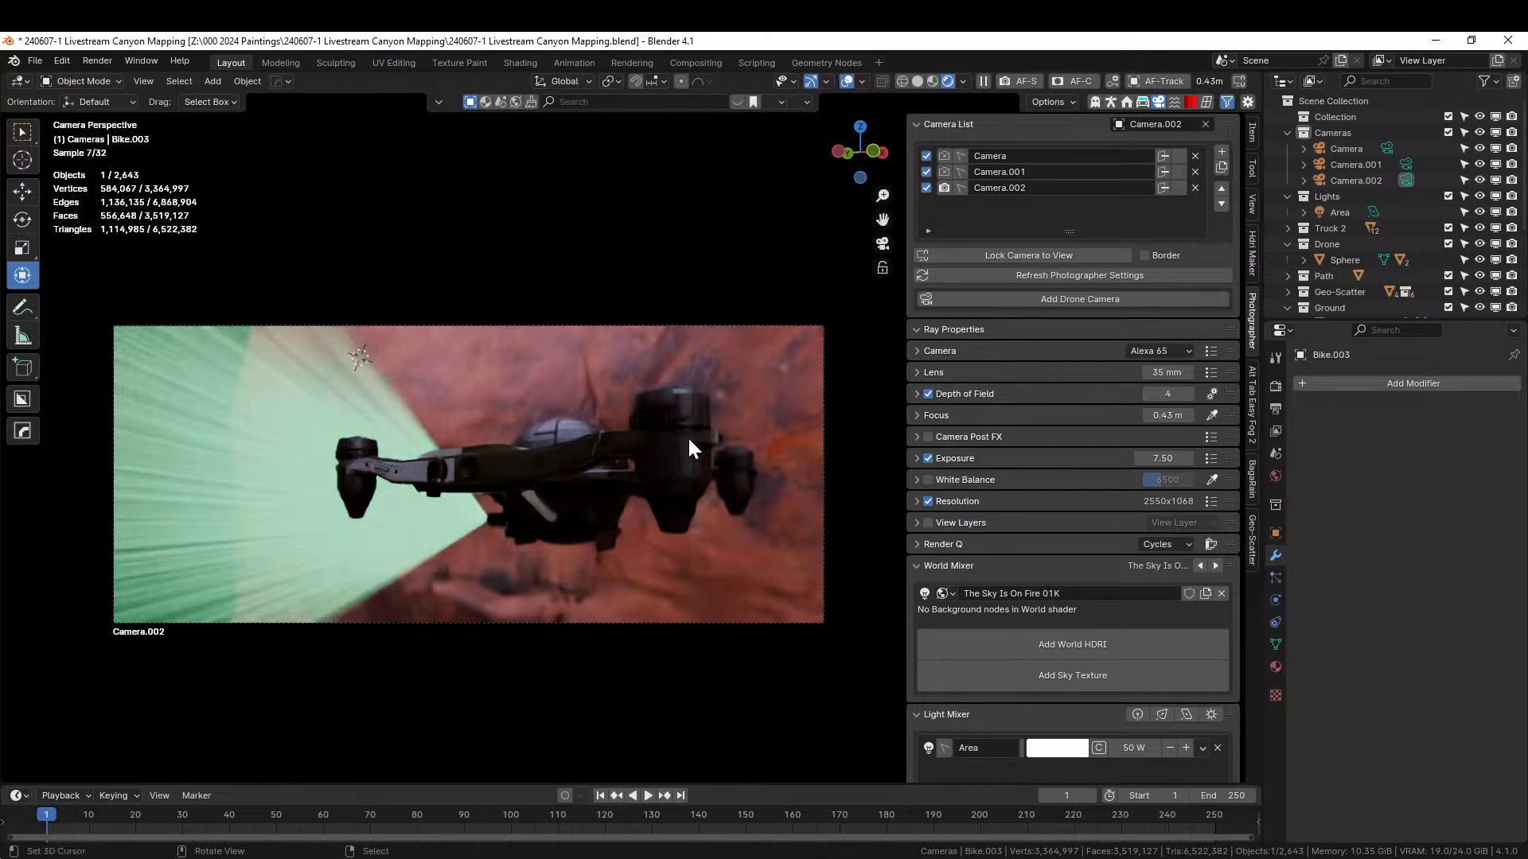
click(1157, 394)
text(5.6)
key(Return)
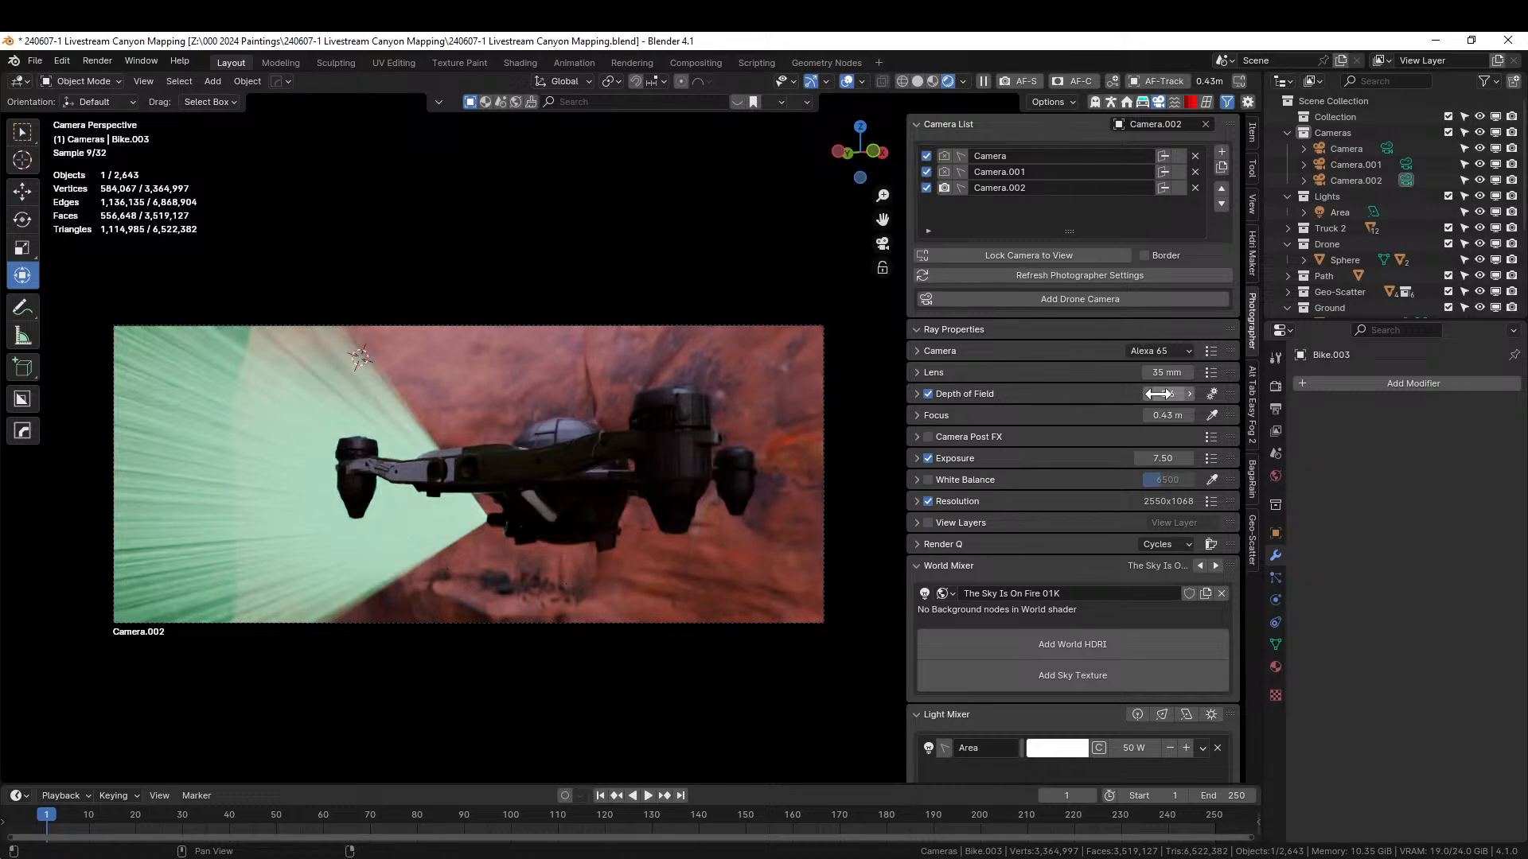
key(ctrl+s)
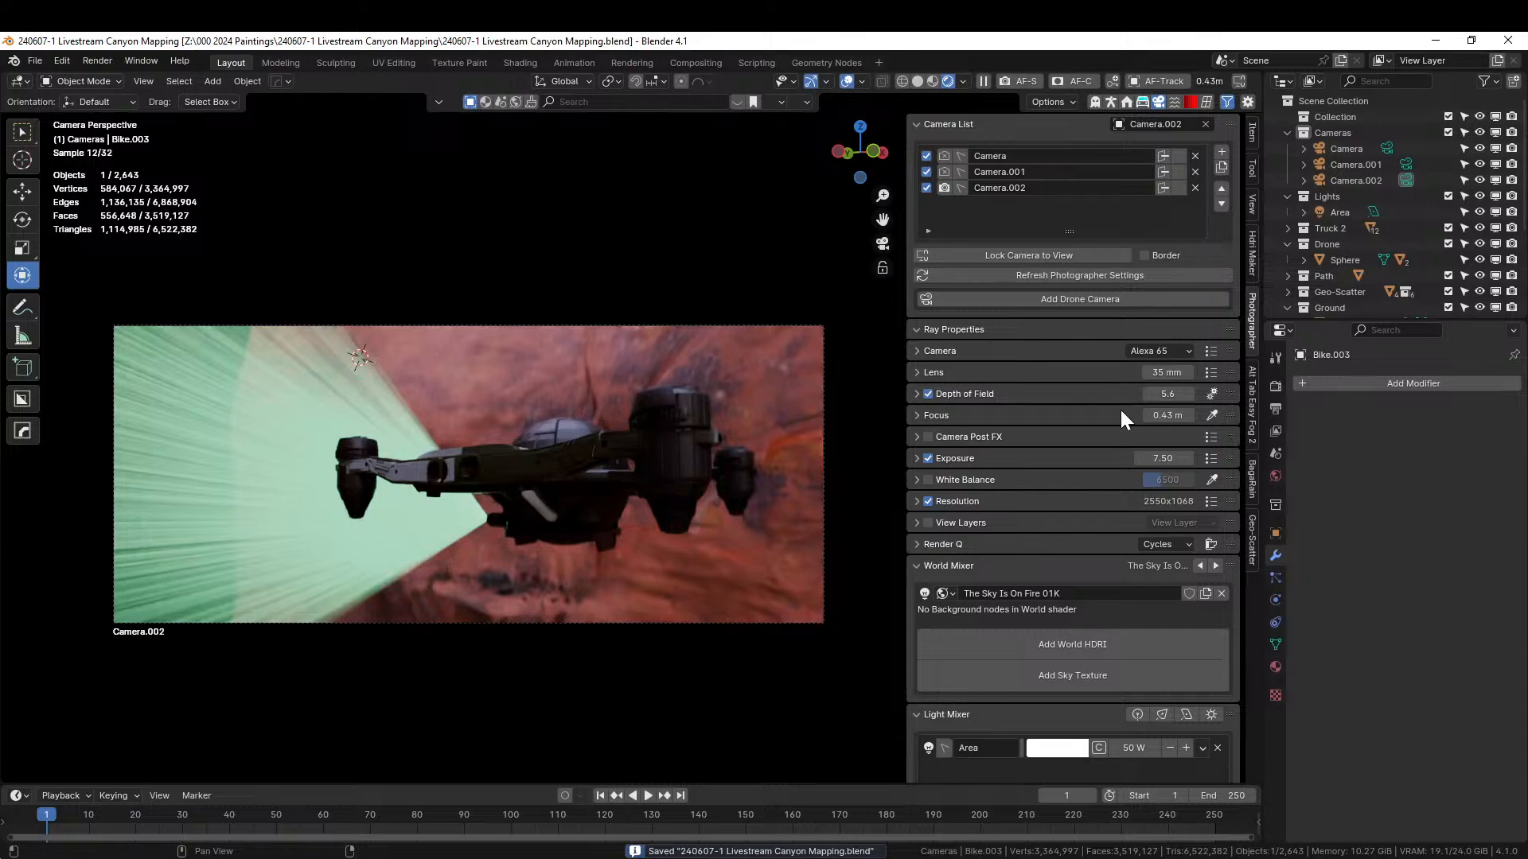